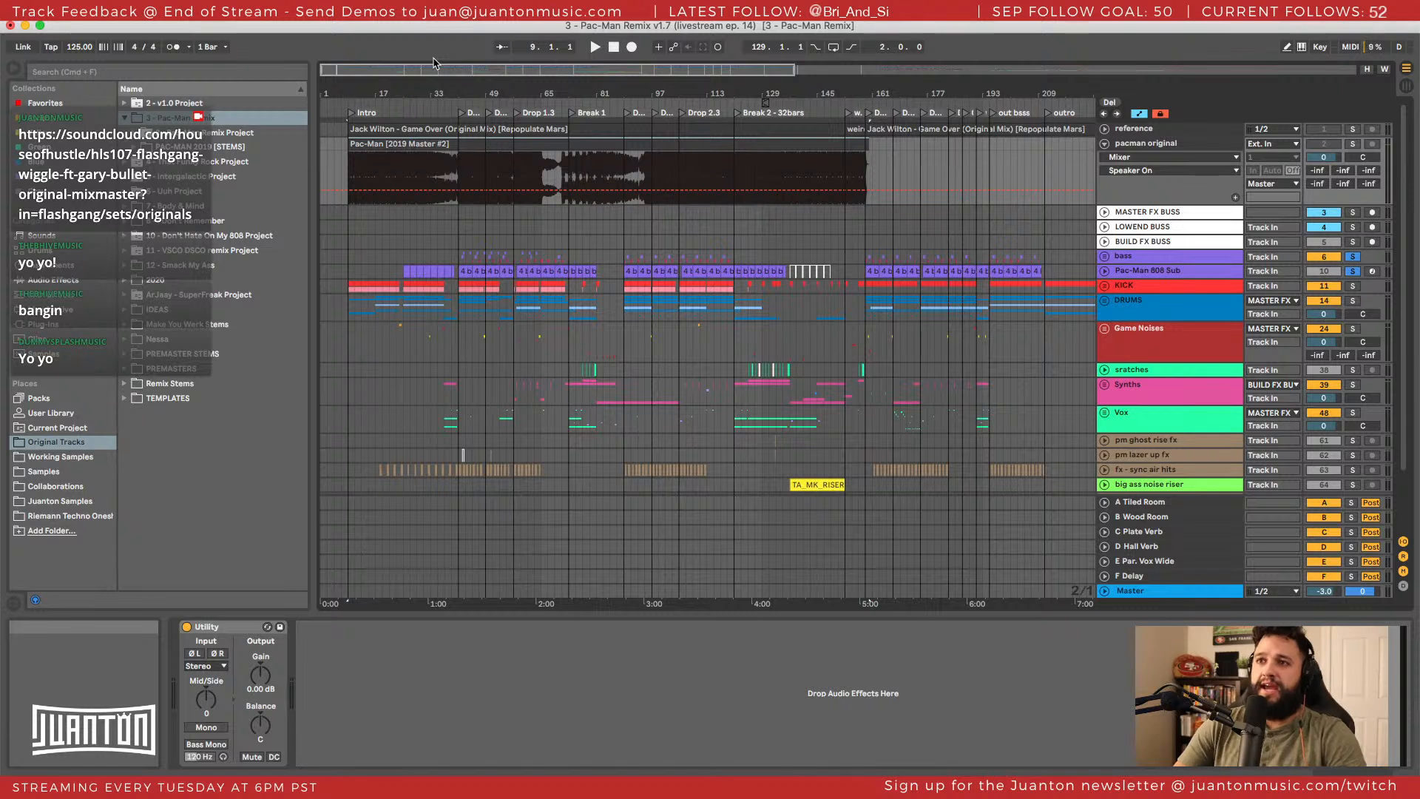
Place the playhead at bar 33 on the pacman original track and start playback from there.
{"action": "left_click", "coordinate": [1120, 145]}
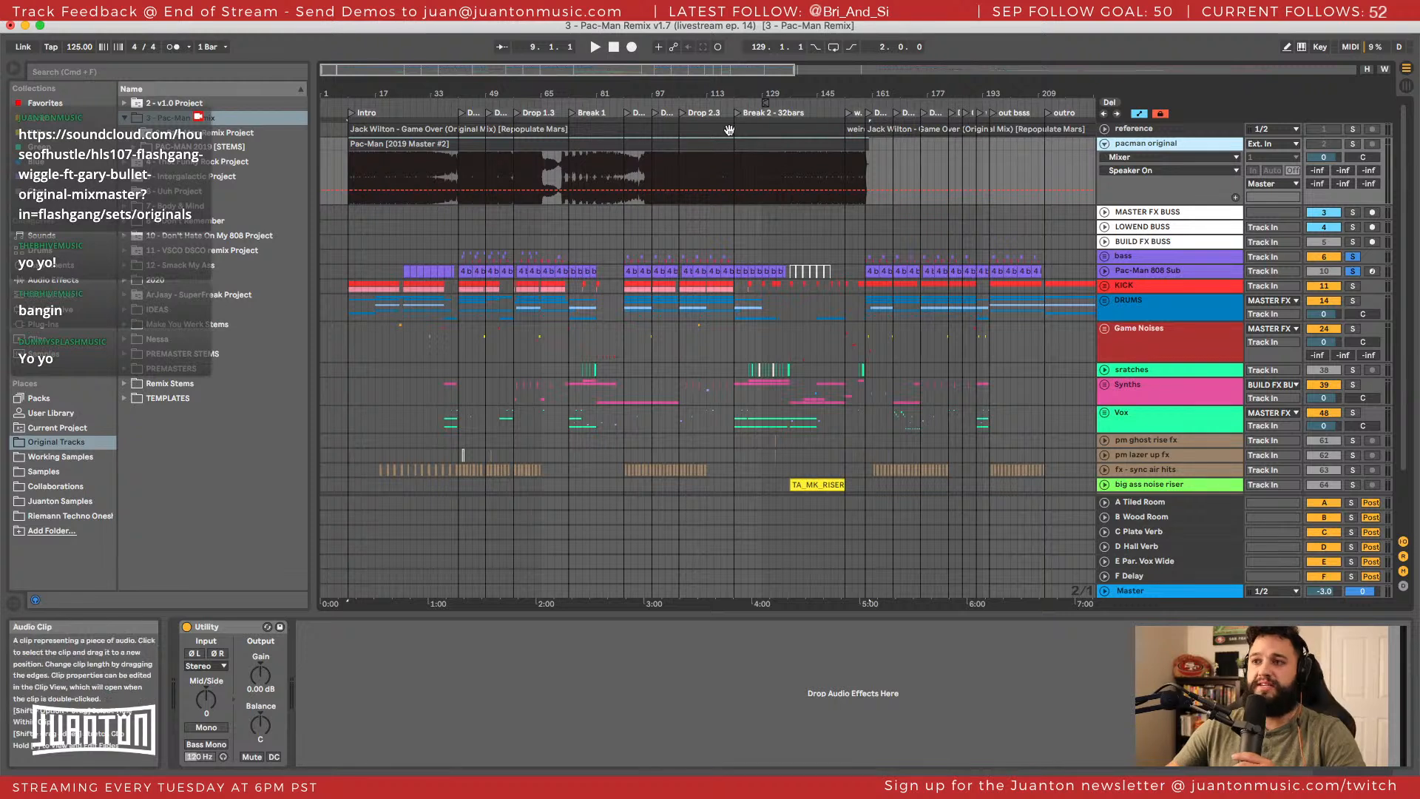
{"action": "left_click", "coordinate": [447, 167]}
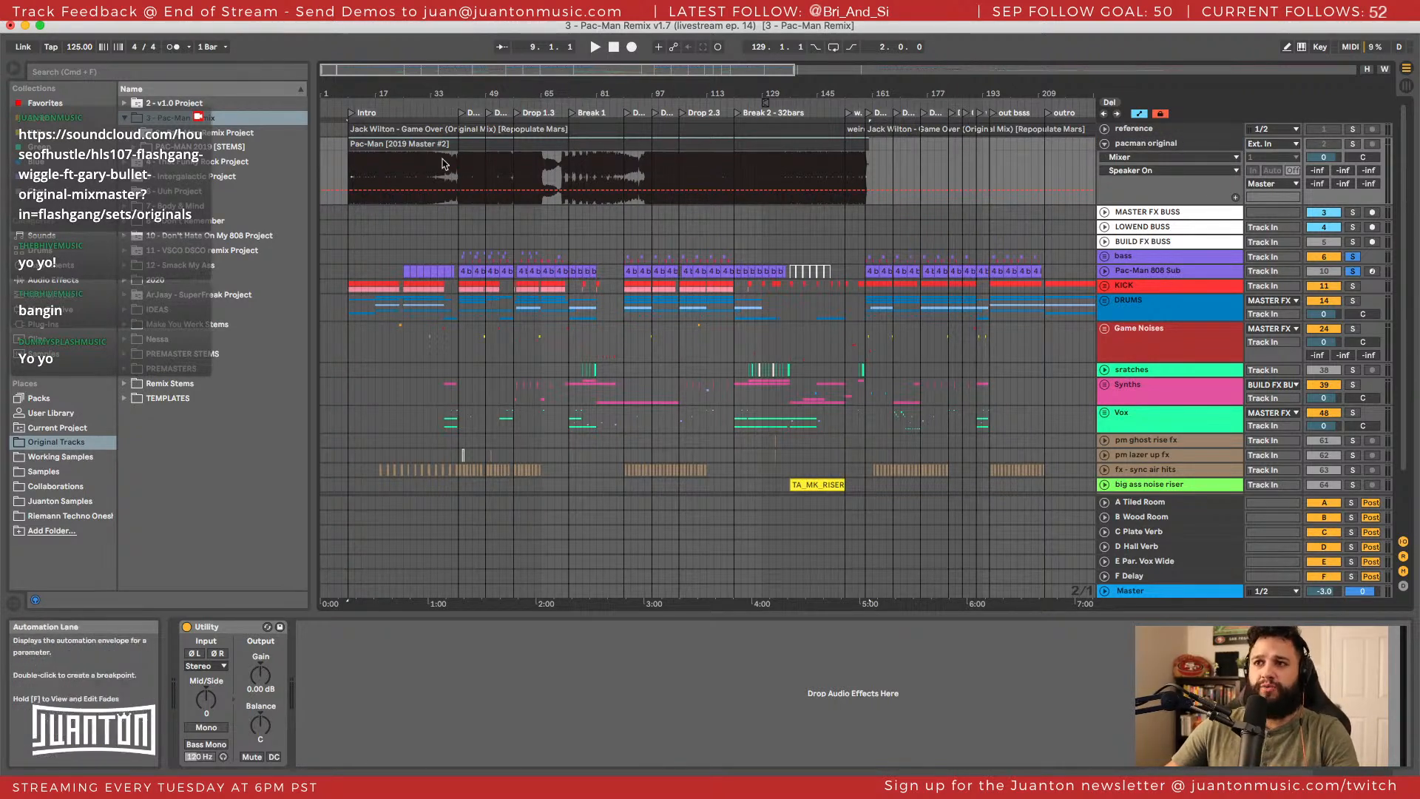
{"action": "left_click", "coordinate": [443, 170]}
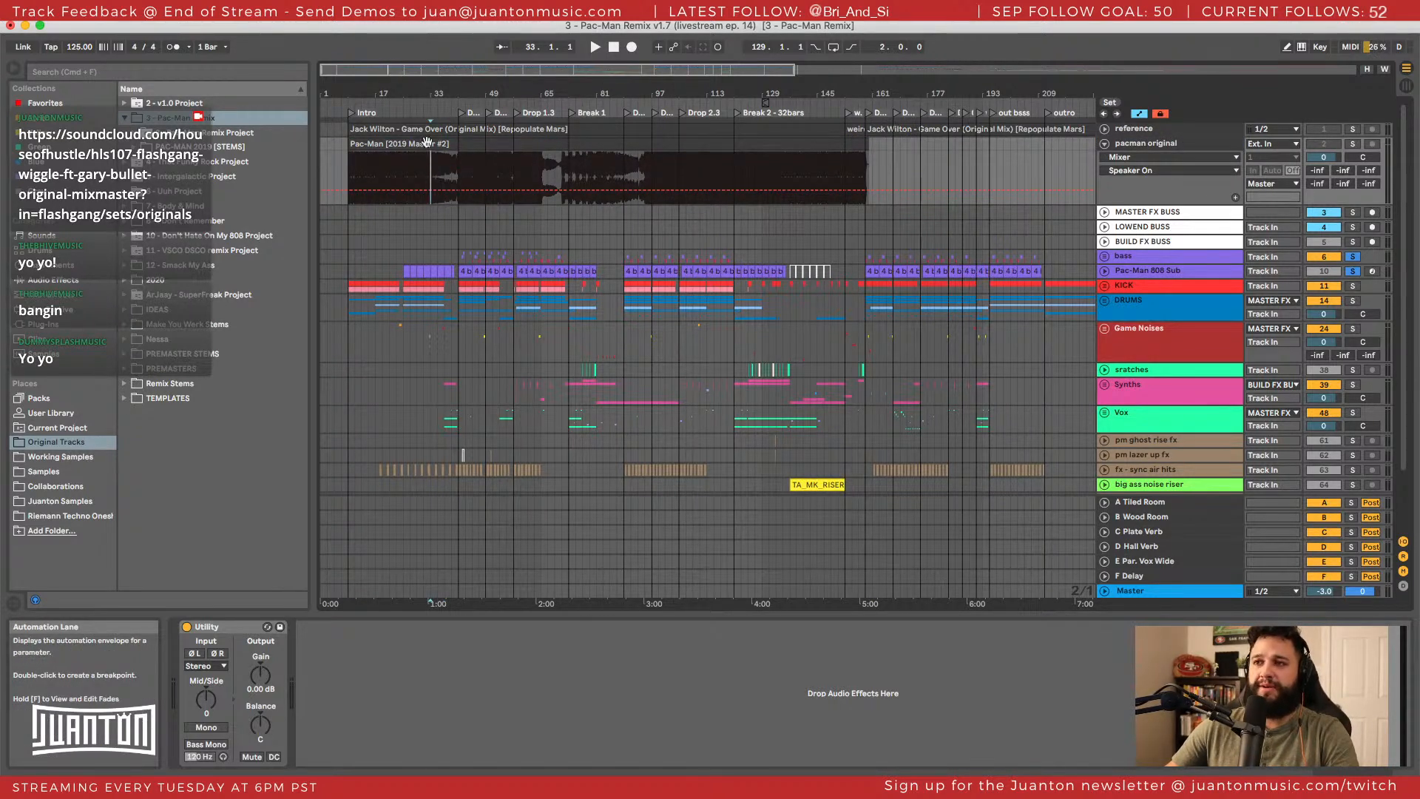
{"action": "left_click_drag", "start_coordinate": [433, 169], "coordinate": [462, 169]}
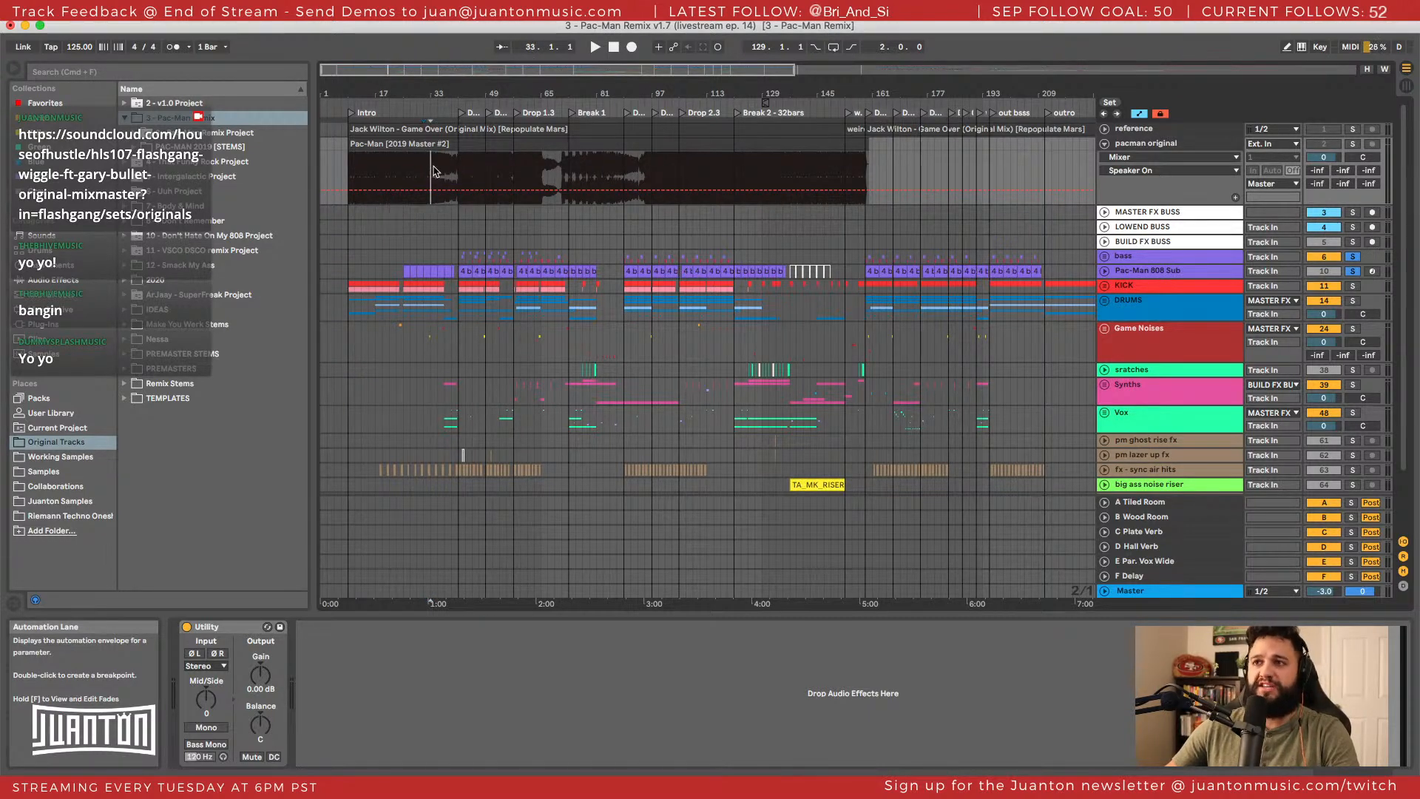
{"action": "left_click_drag", "start_coordinate": [457, 91], "coordinate": [457, 90]}
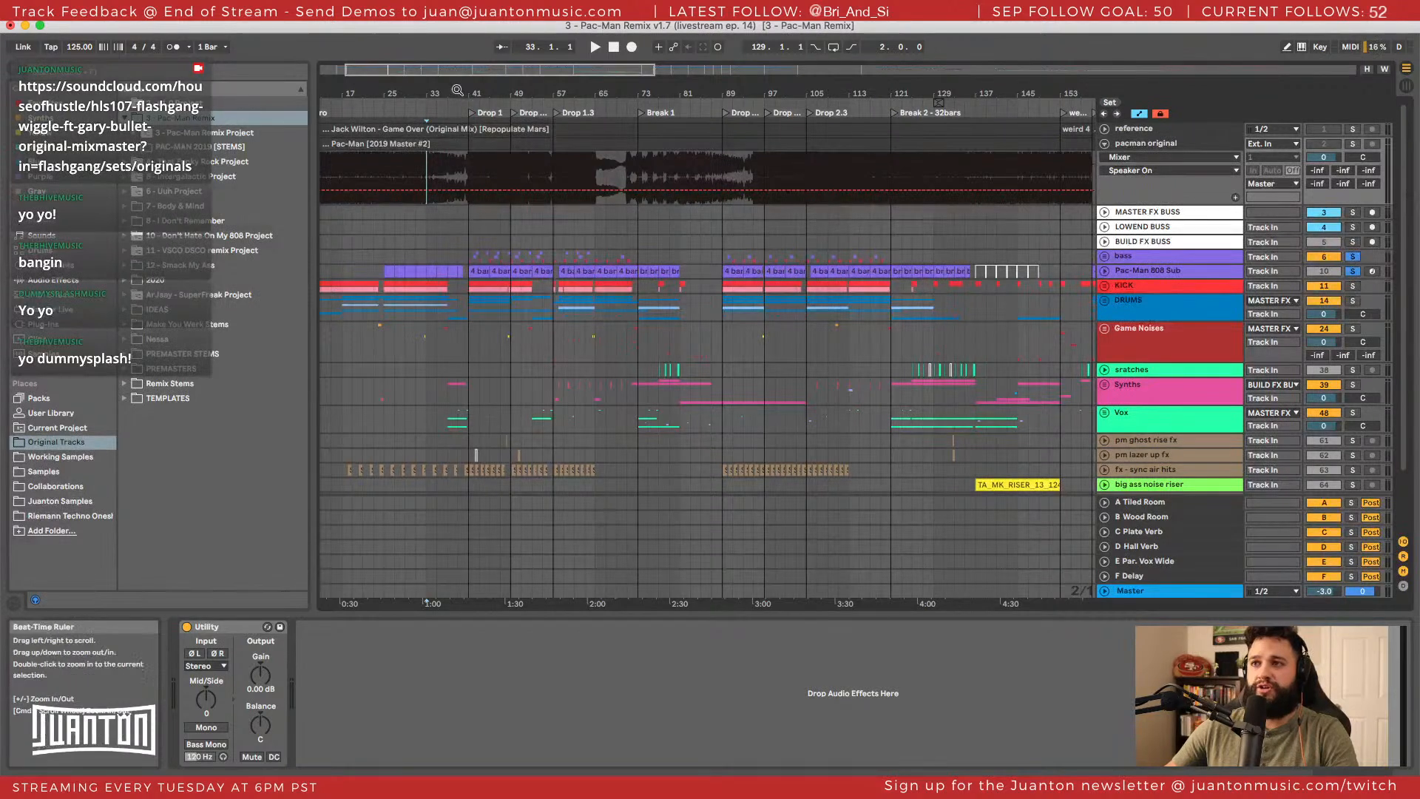
{"action": "left_click", "coordinate": [595, 48]}
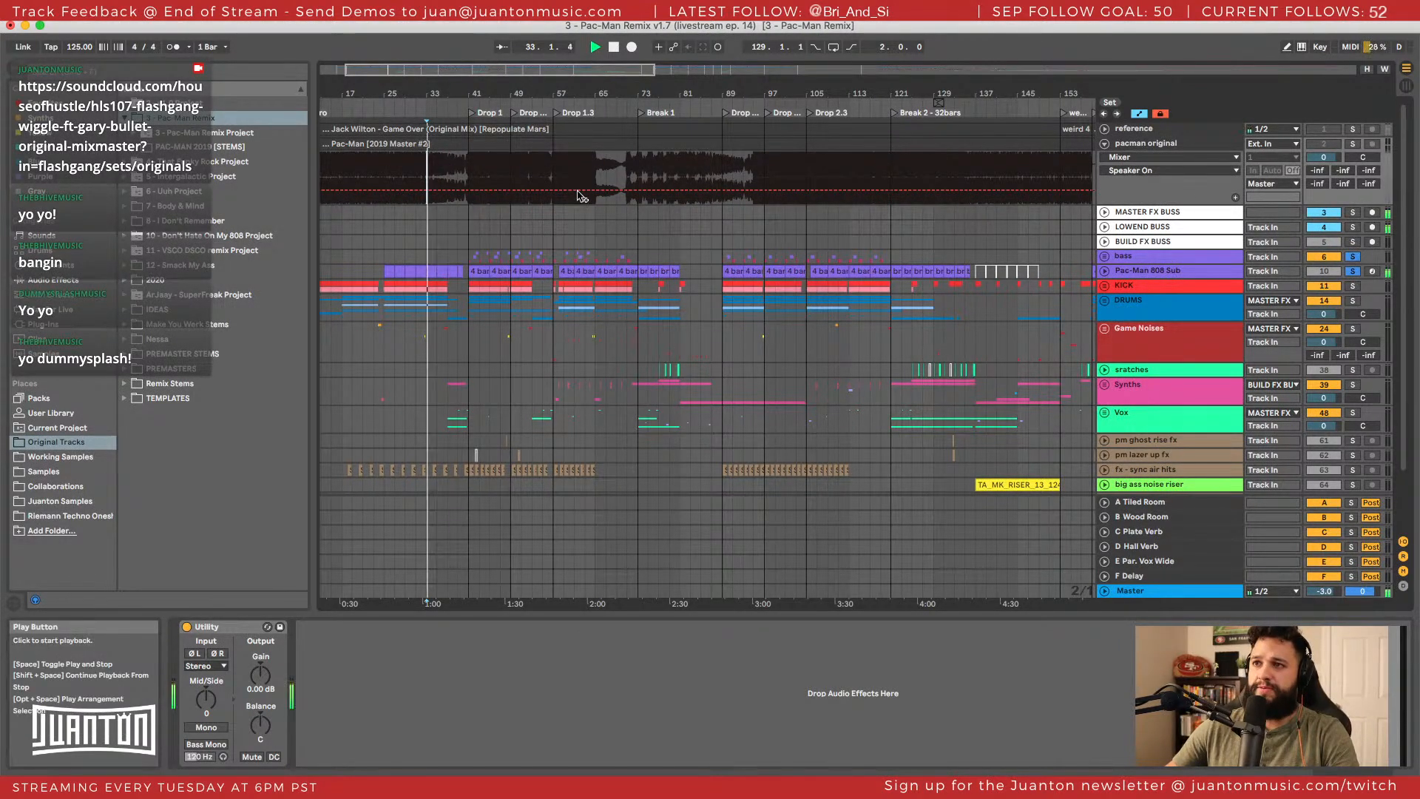
Solo the pacman original track and lower its volume to -3.2 dB while it plays.
{"action": "left_click", "coordinate": [1122, 170]}
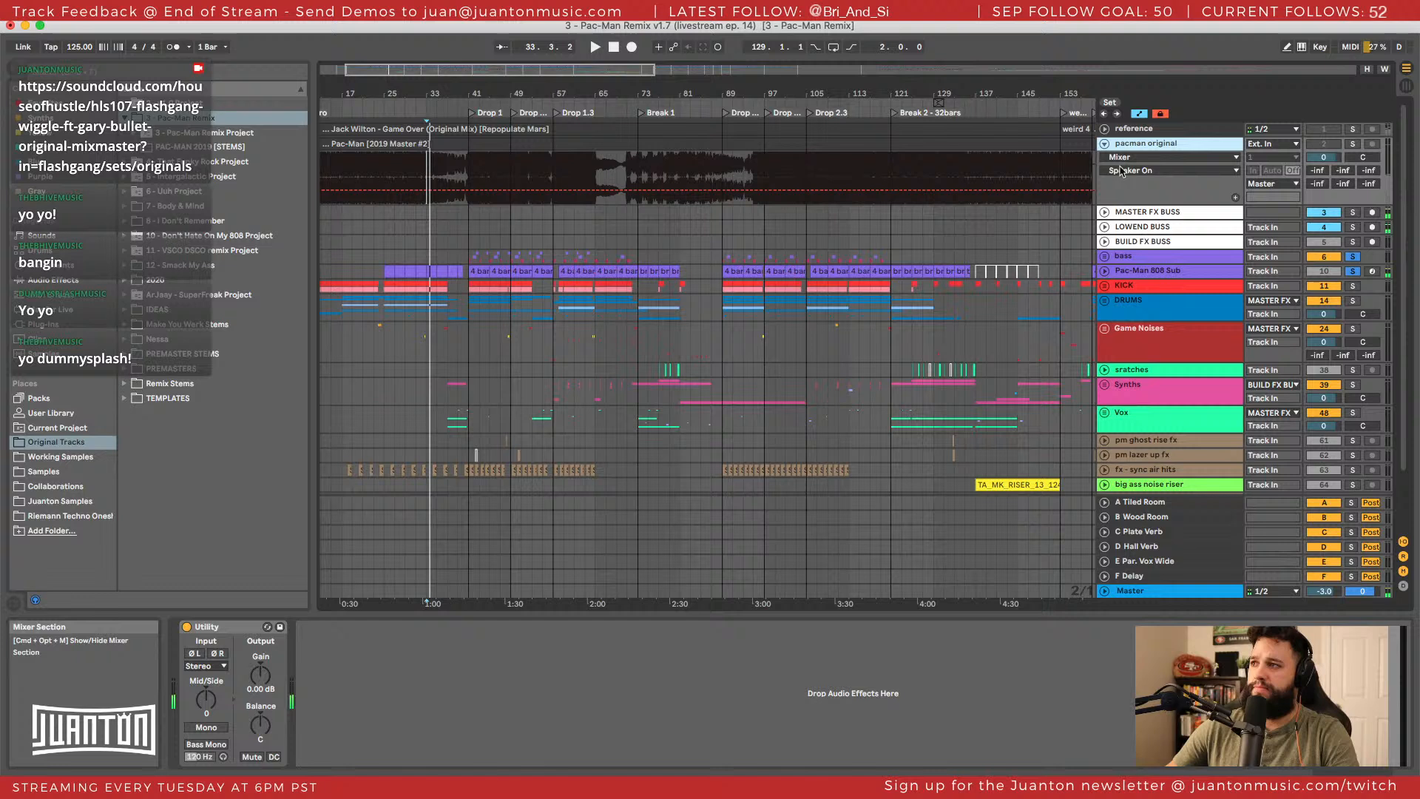
{"action": "left_click", "coordinate": [1352, 143]}
{"action": "key", "text": "space"}
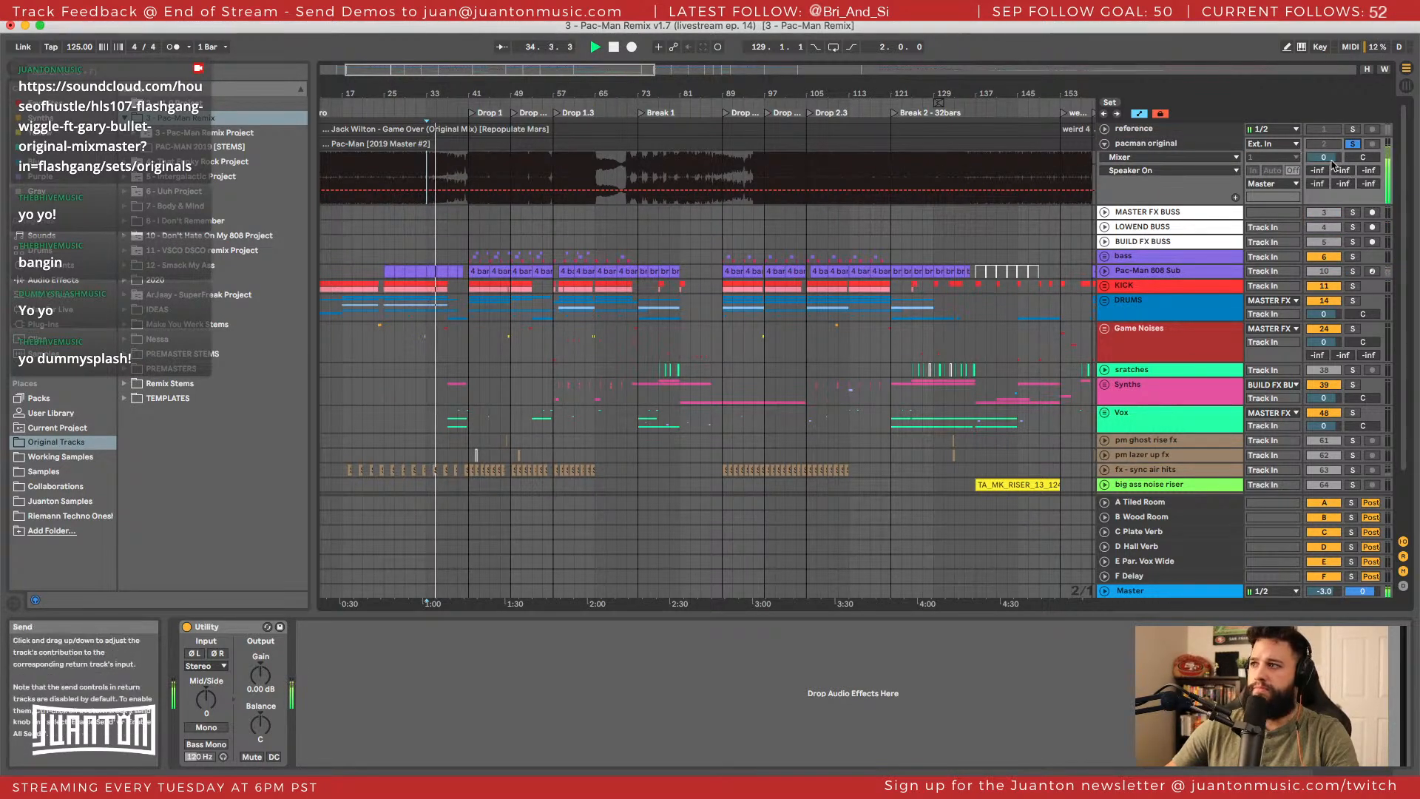
{"action": "left_click_drag", "start_coordinate": [1324, 157], "coordinate": [1324, 168]}
{"action": "key", "text": "space"}
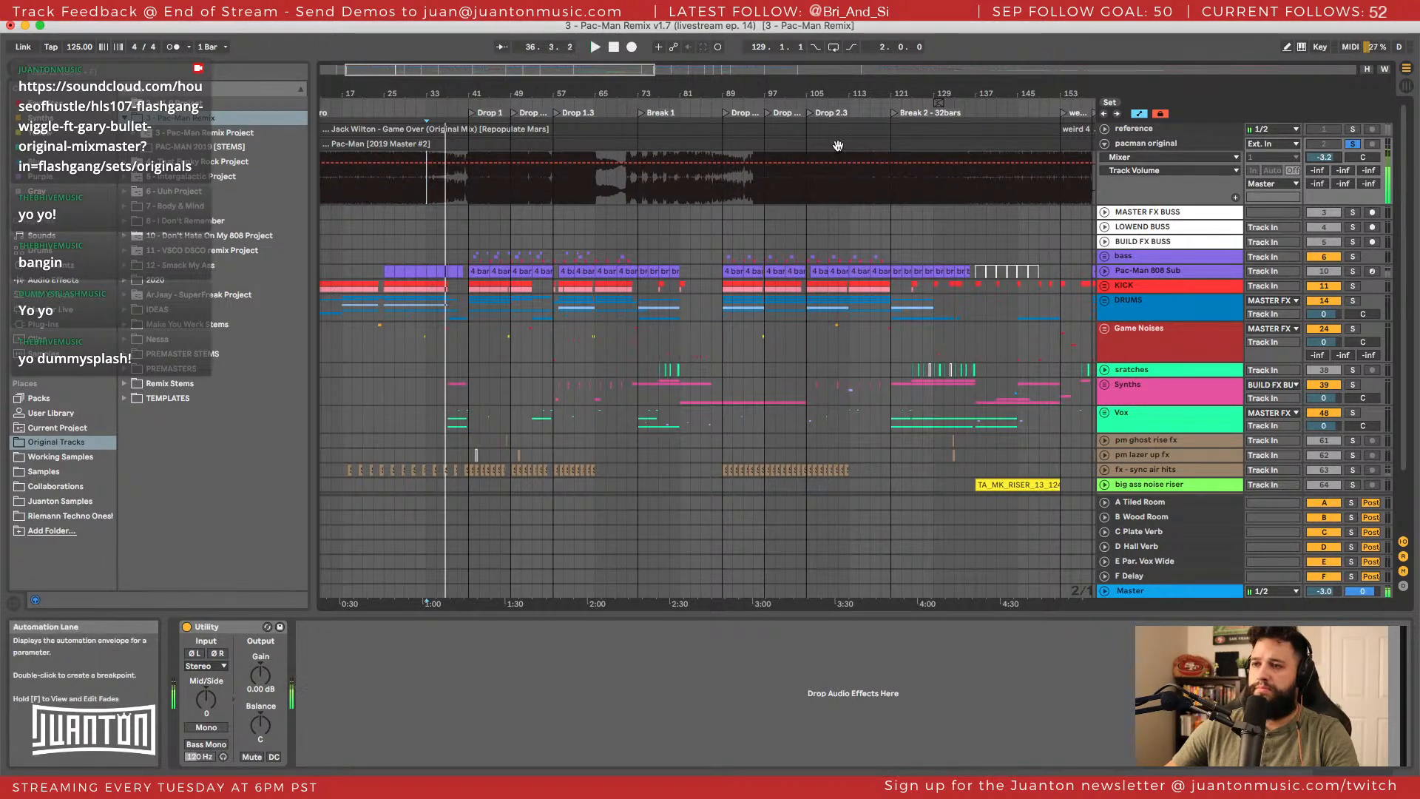
Open the Pac-Man master clip, play it from bar 29, and set the pacman original track's volume to -3 dB.
{"action": "double_click", "coordinate": [832, 143]}
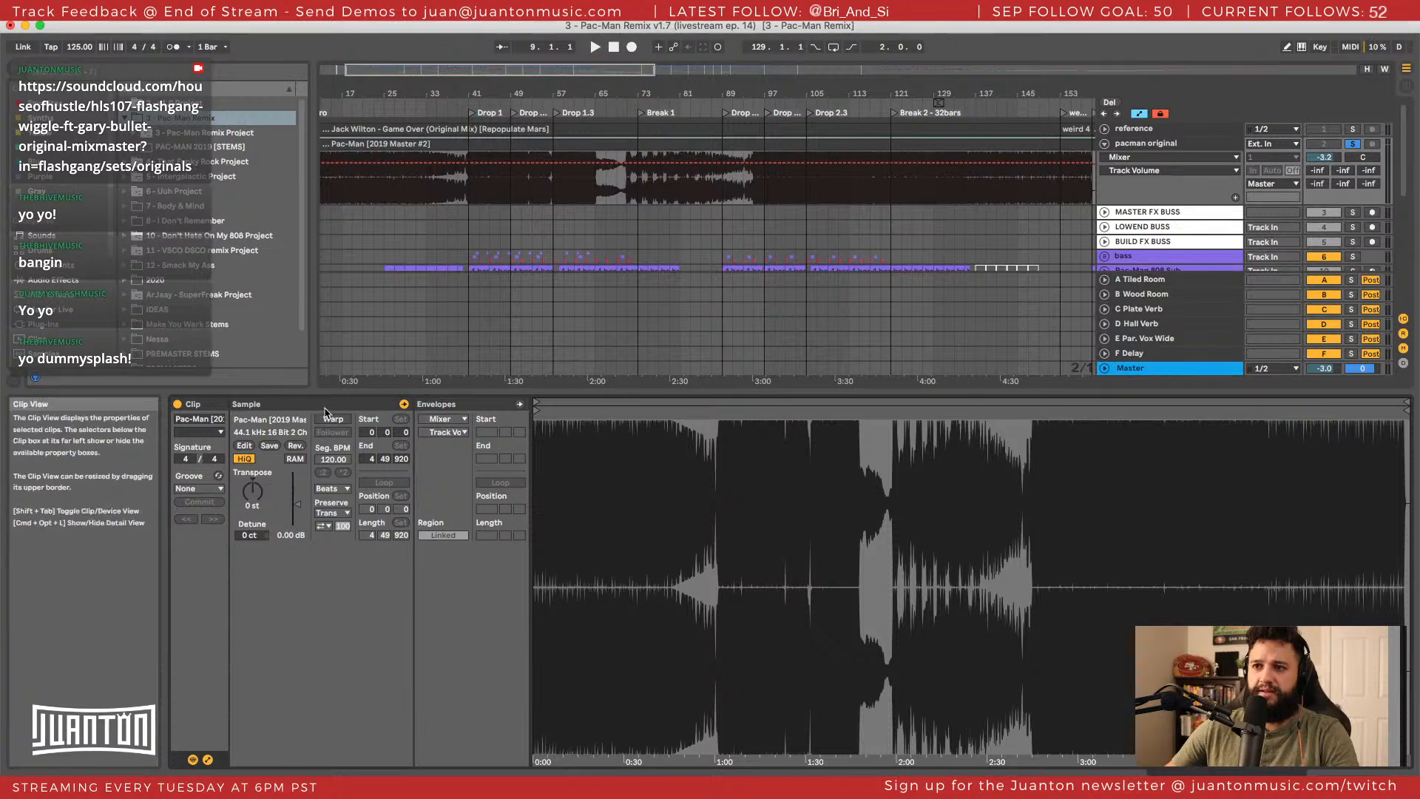
{"action": "left_click", "coordinate": [405, 191]}
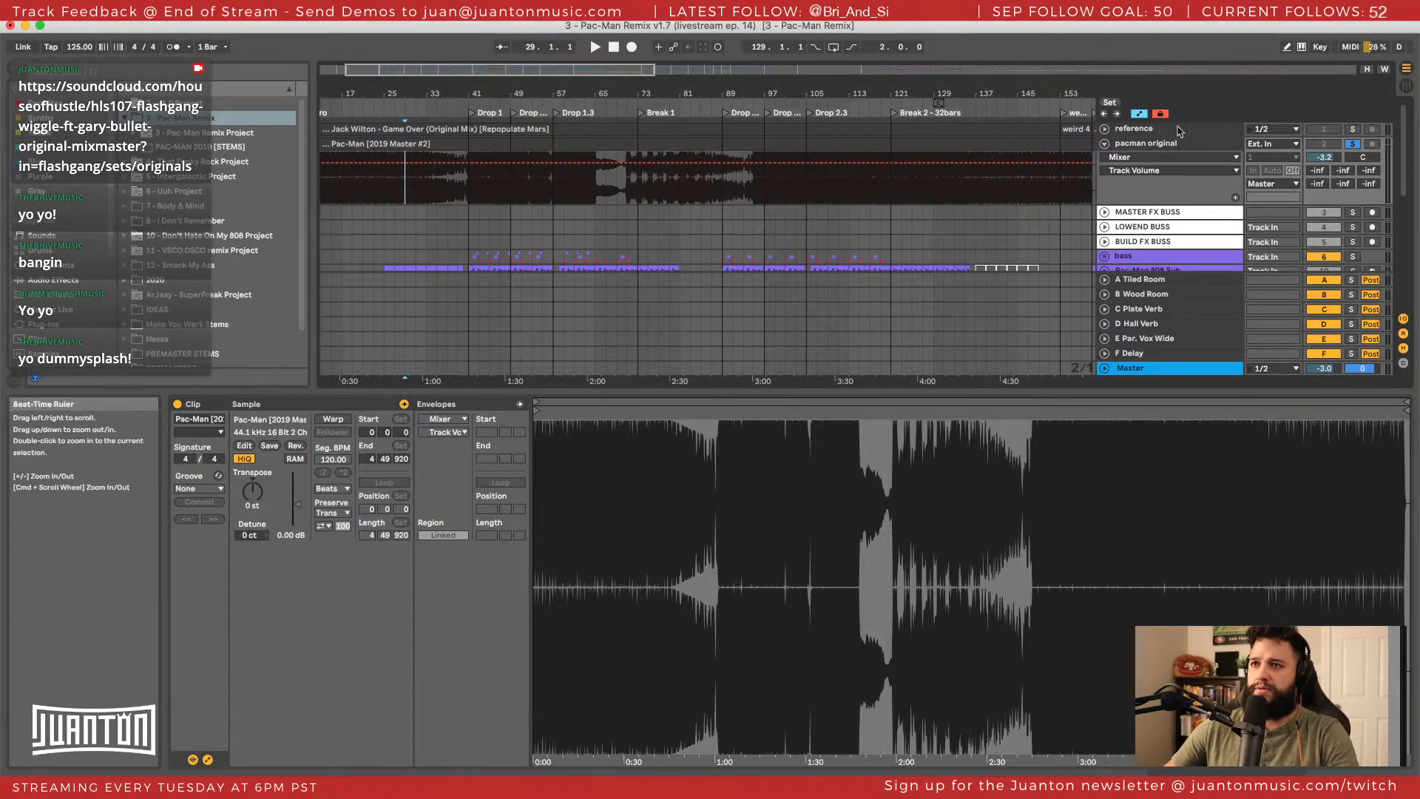
{"action": "key", "text": "space"}
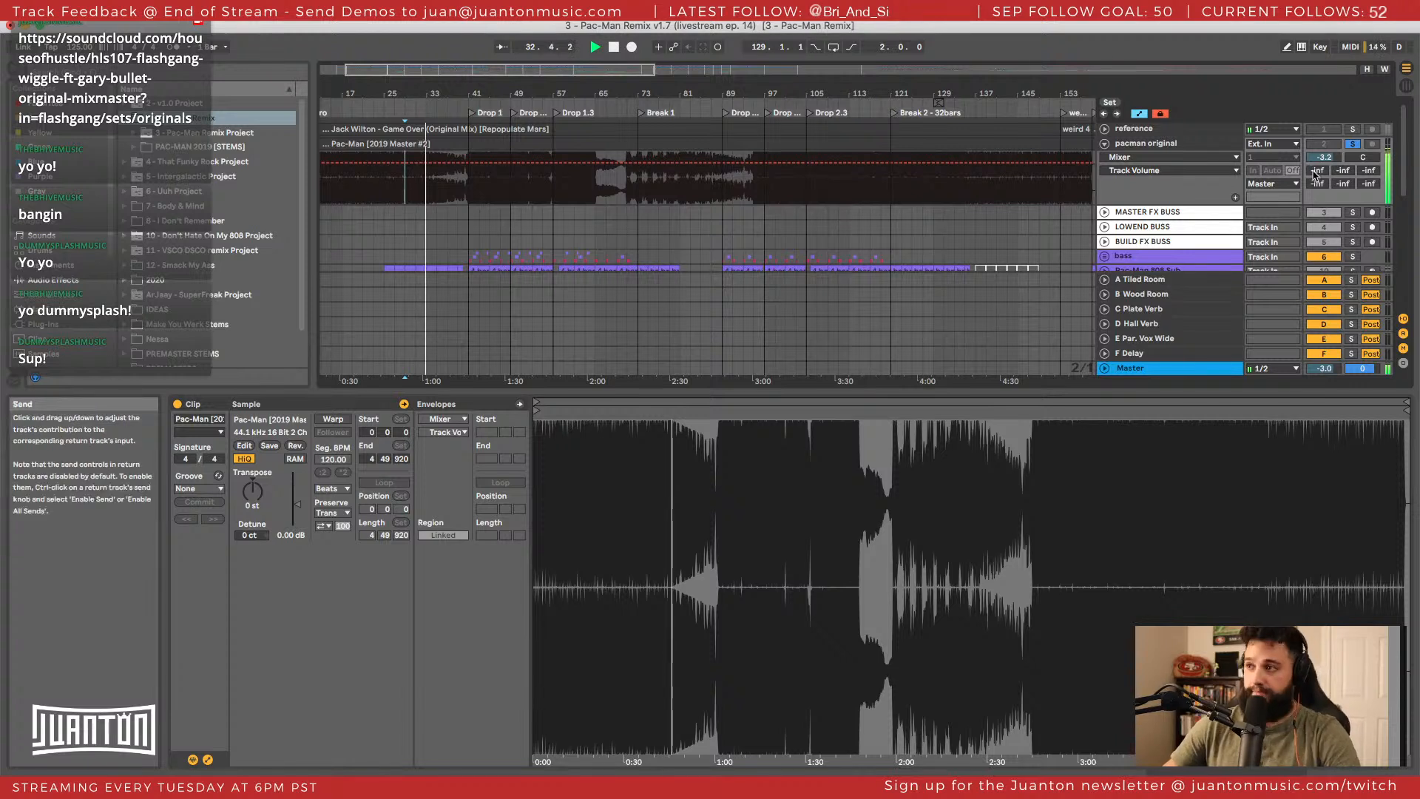
{"action": "left_click", "coordinate": [1332, 155]}
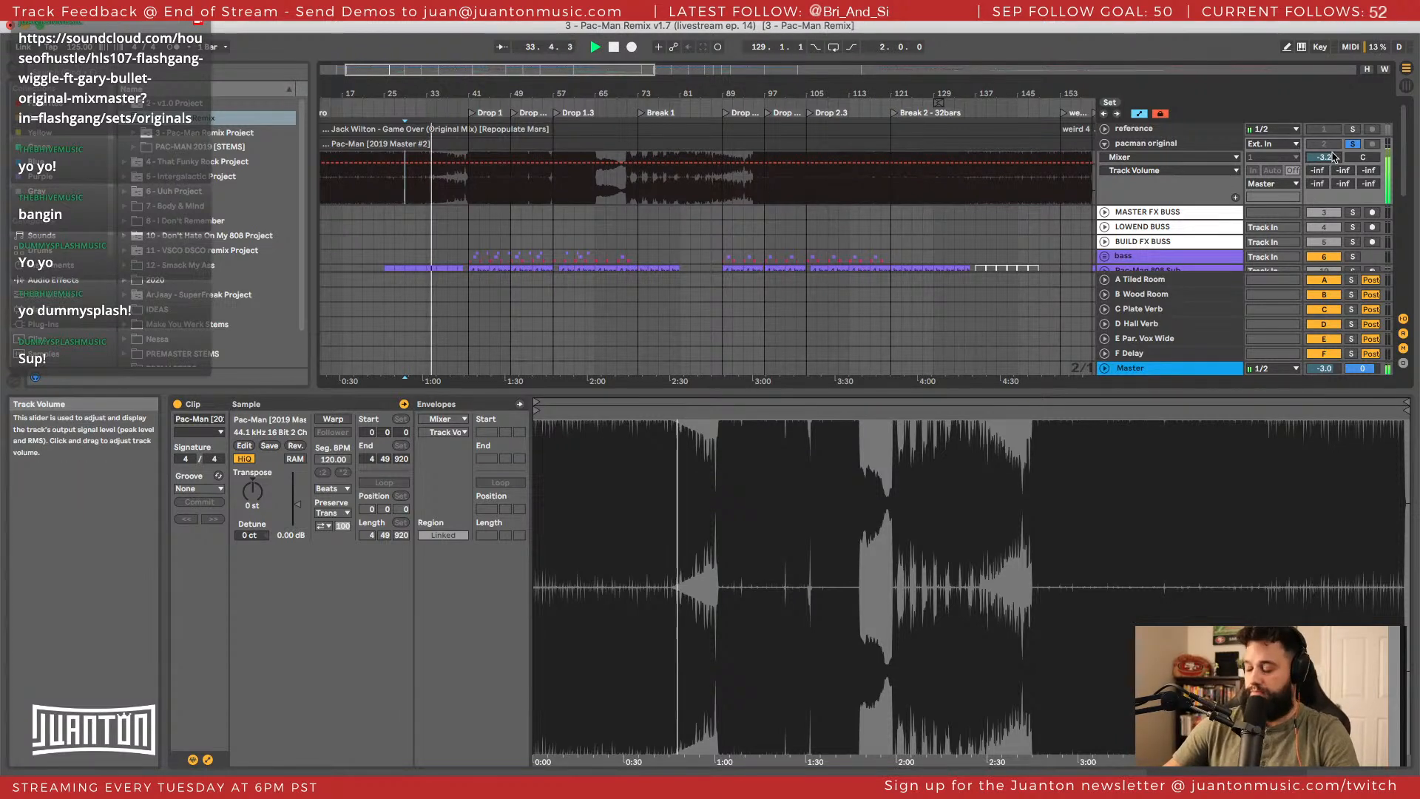
{"action": "type", "text": "-3"}
{"action": "key", "text": "Return"}
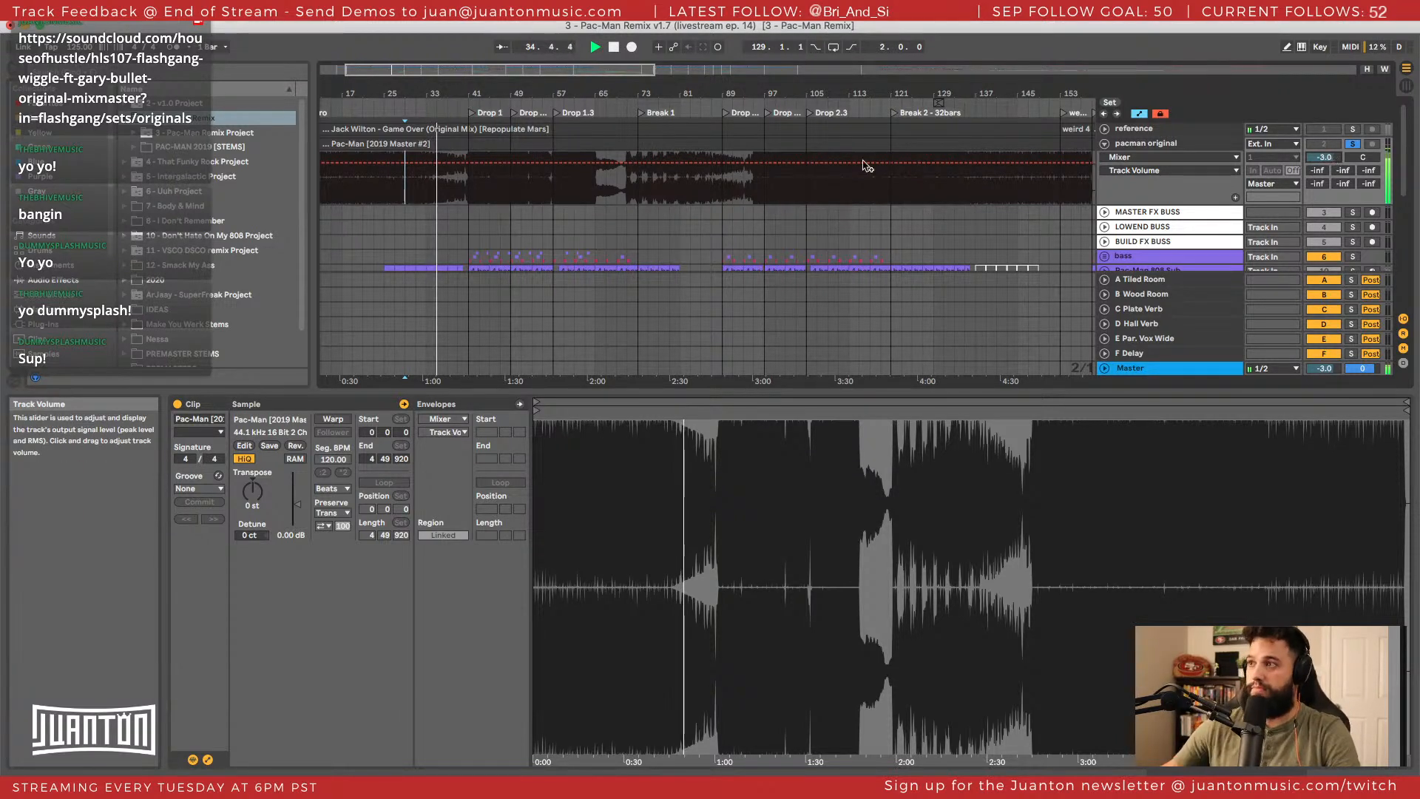
Listen to the soloed Pac-Man original through Drop 1 and Drop 1.2, stopping around Drop 1.3.
{"action": "left_click_drag", "start_coordinate": [431, 93], "coordinate": [507, 95]}
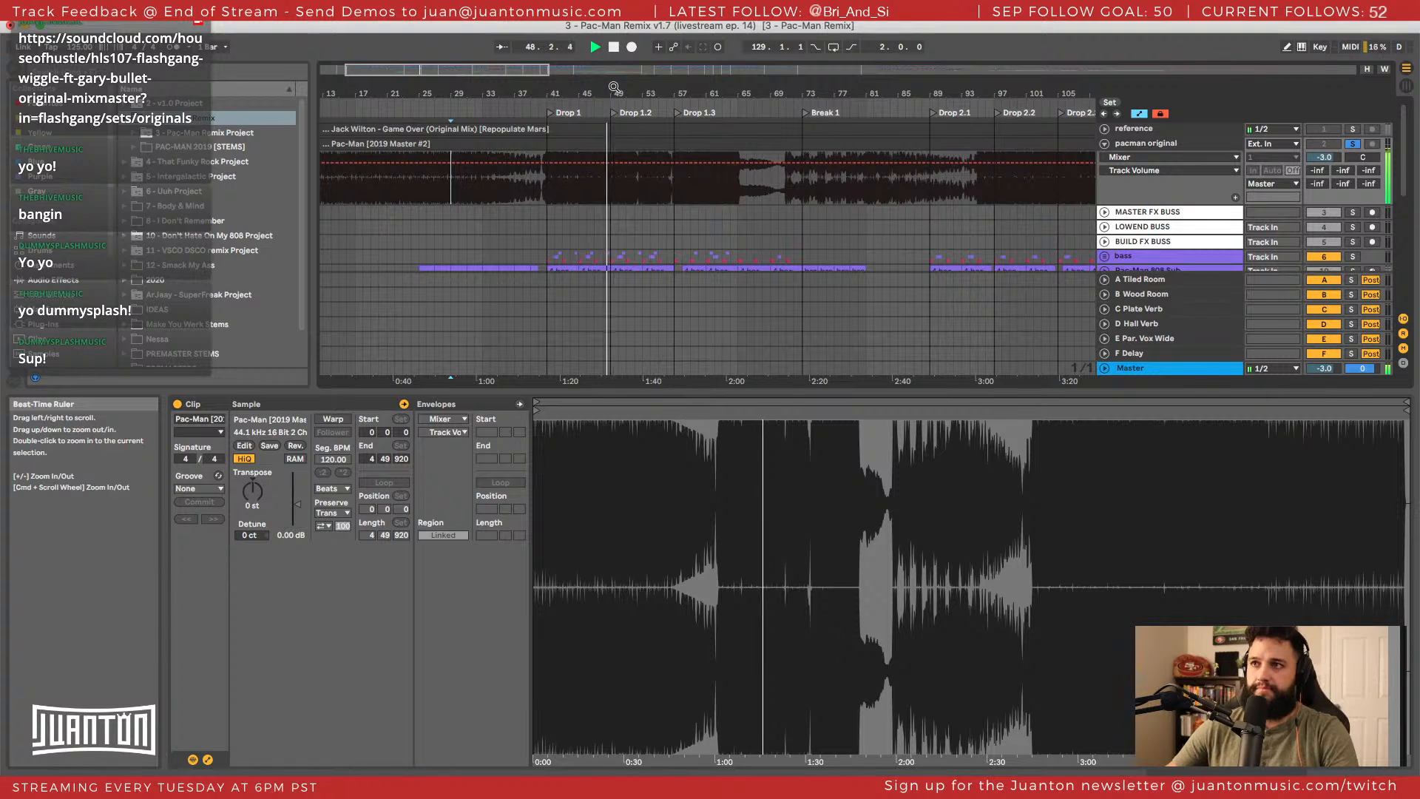
{"action": "left_click_drag", "start_coordinate": [615, 84], "coordinate": [625, 87]}
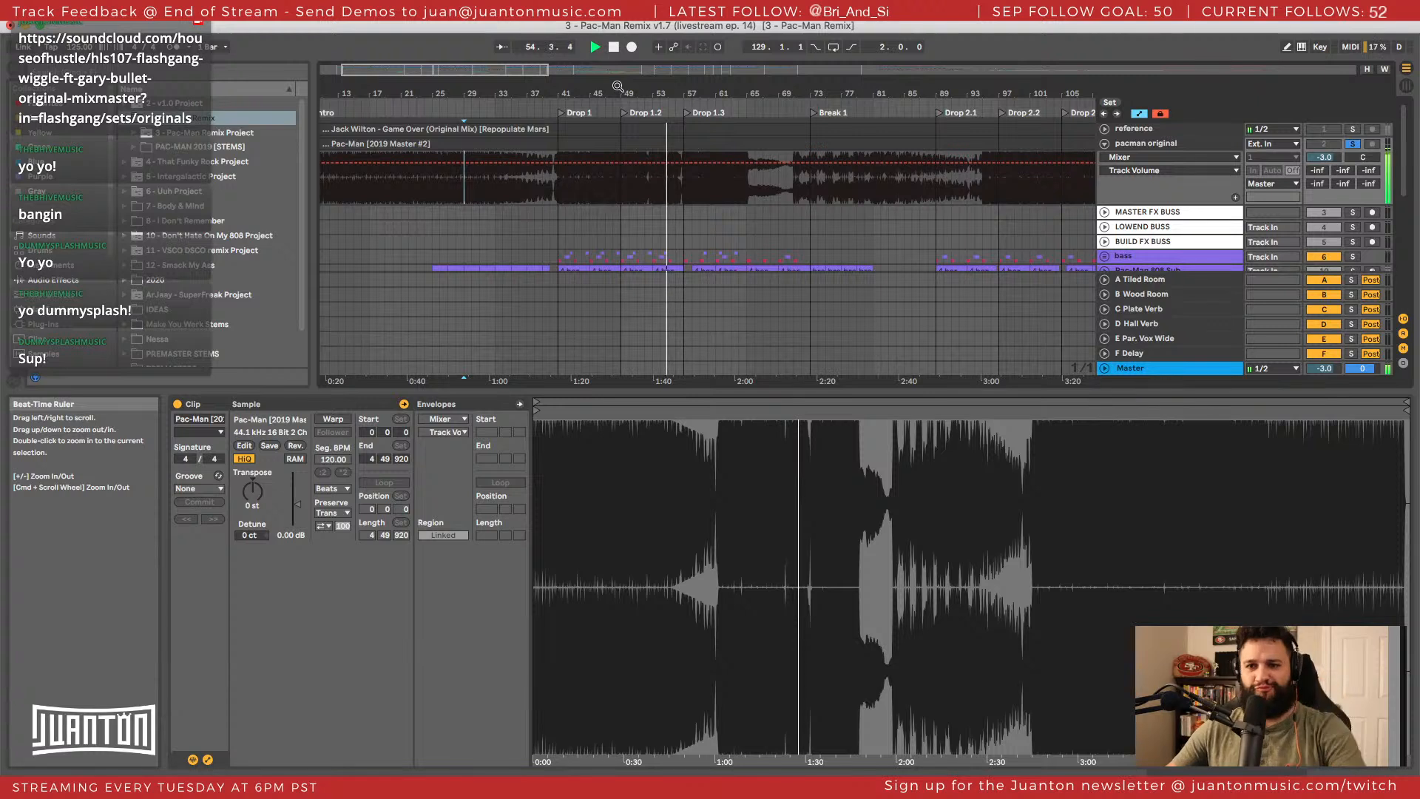
{"action": "left_click_drag", "start_coordinate": [660, 92], "coordinate": [662, 148]}
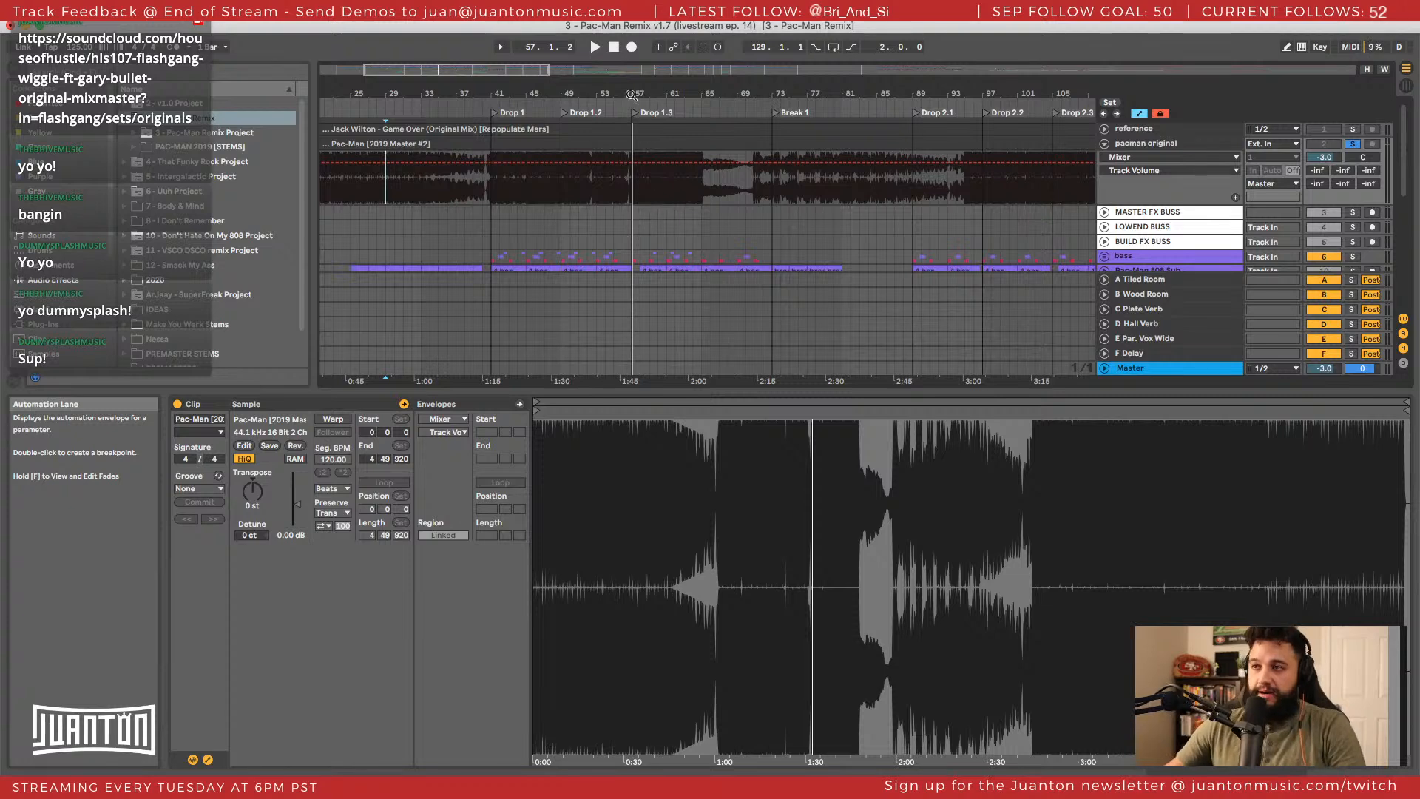
Play the full remix from bar 33 without the solo and reset the master volume to 0 dB.
{"action": "scroll", "coordinate": [631, 95], "scroll_direction": "left", "scroll_amount": 2}
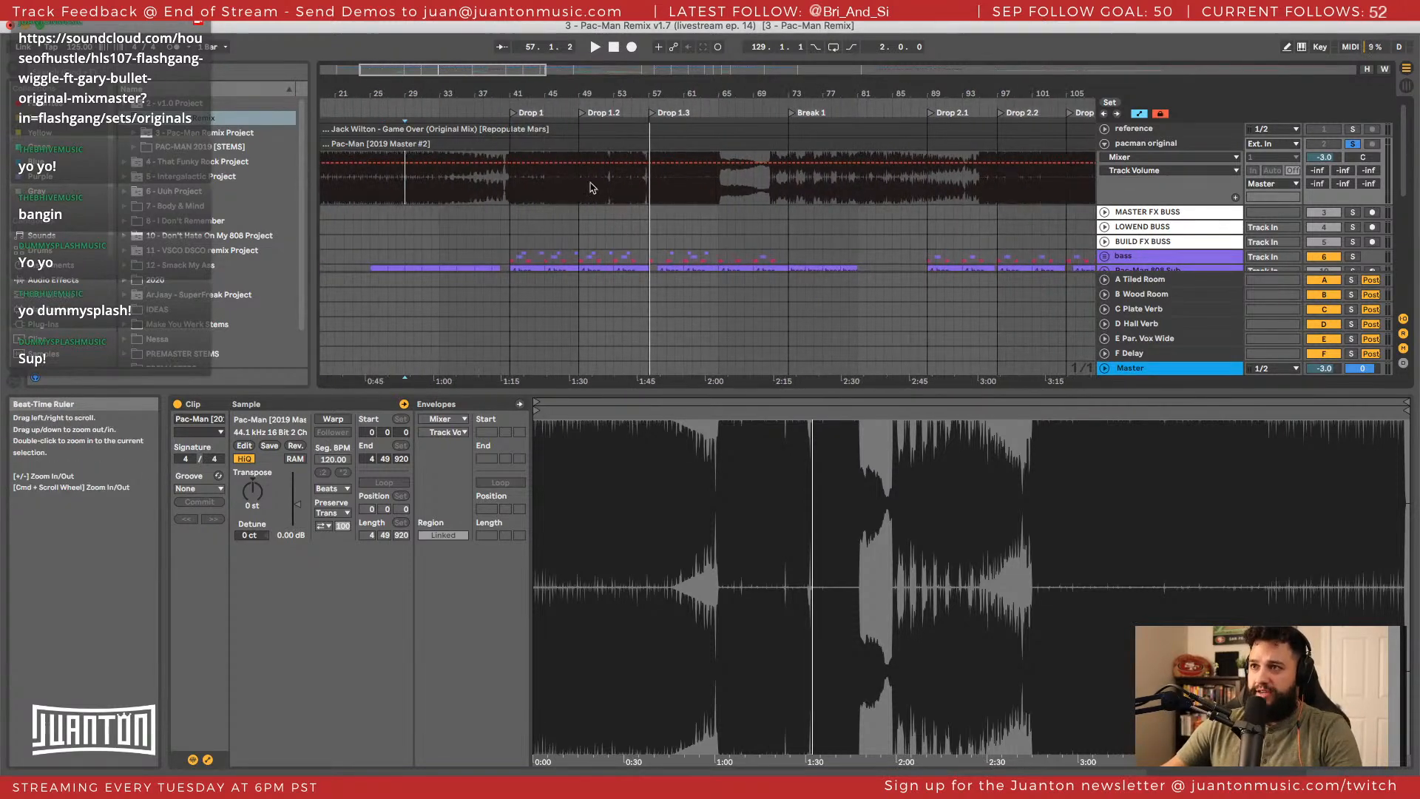
{"action": "scroll", "coordinate": [485, 186], "scroll_direction": "down", "scroll_amount": 5}
{"action": "left_click", "coordinate": [441, 141]}
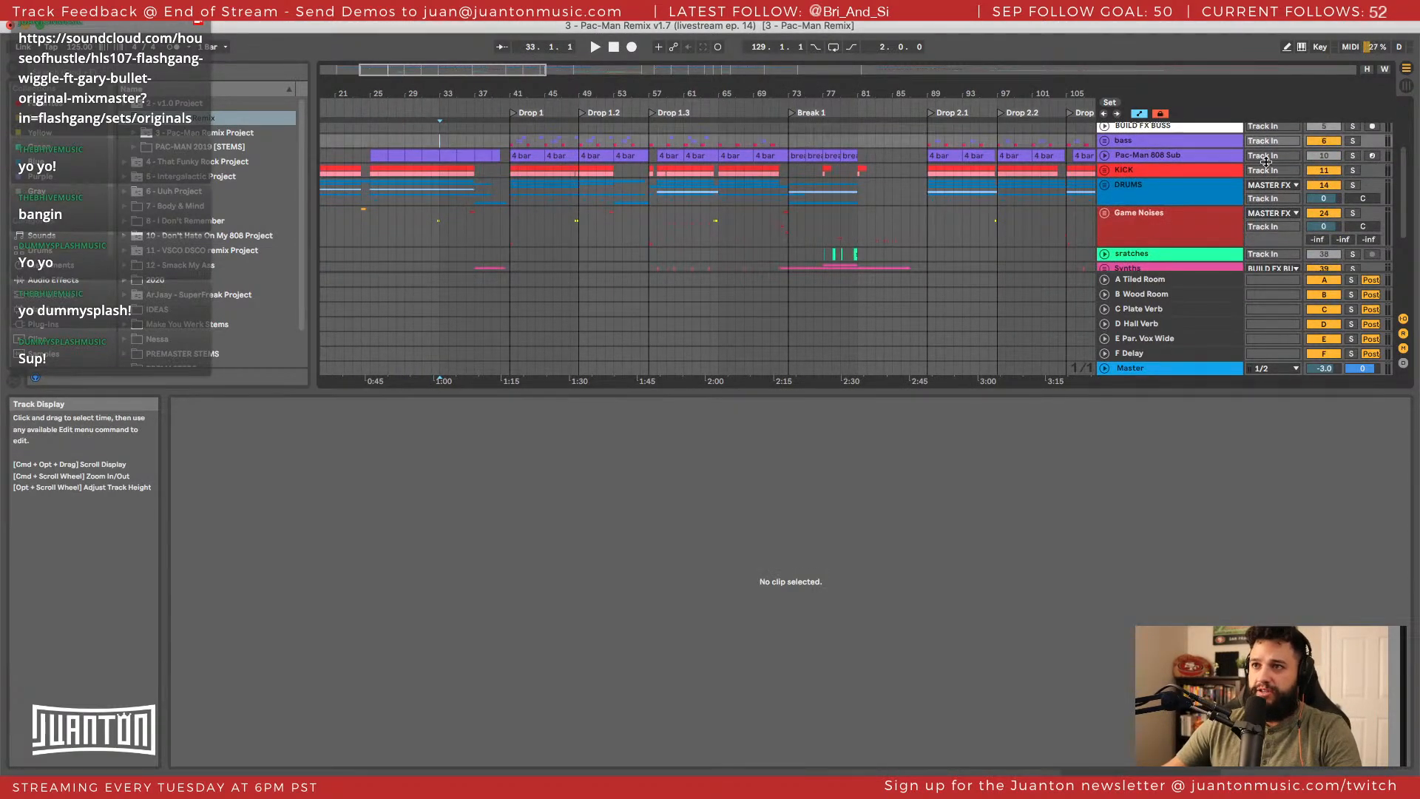
{"action": "scroll", "coordinate": [1264, 167], "scroll_direction": "up", "scroll_amount": 3}
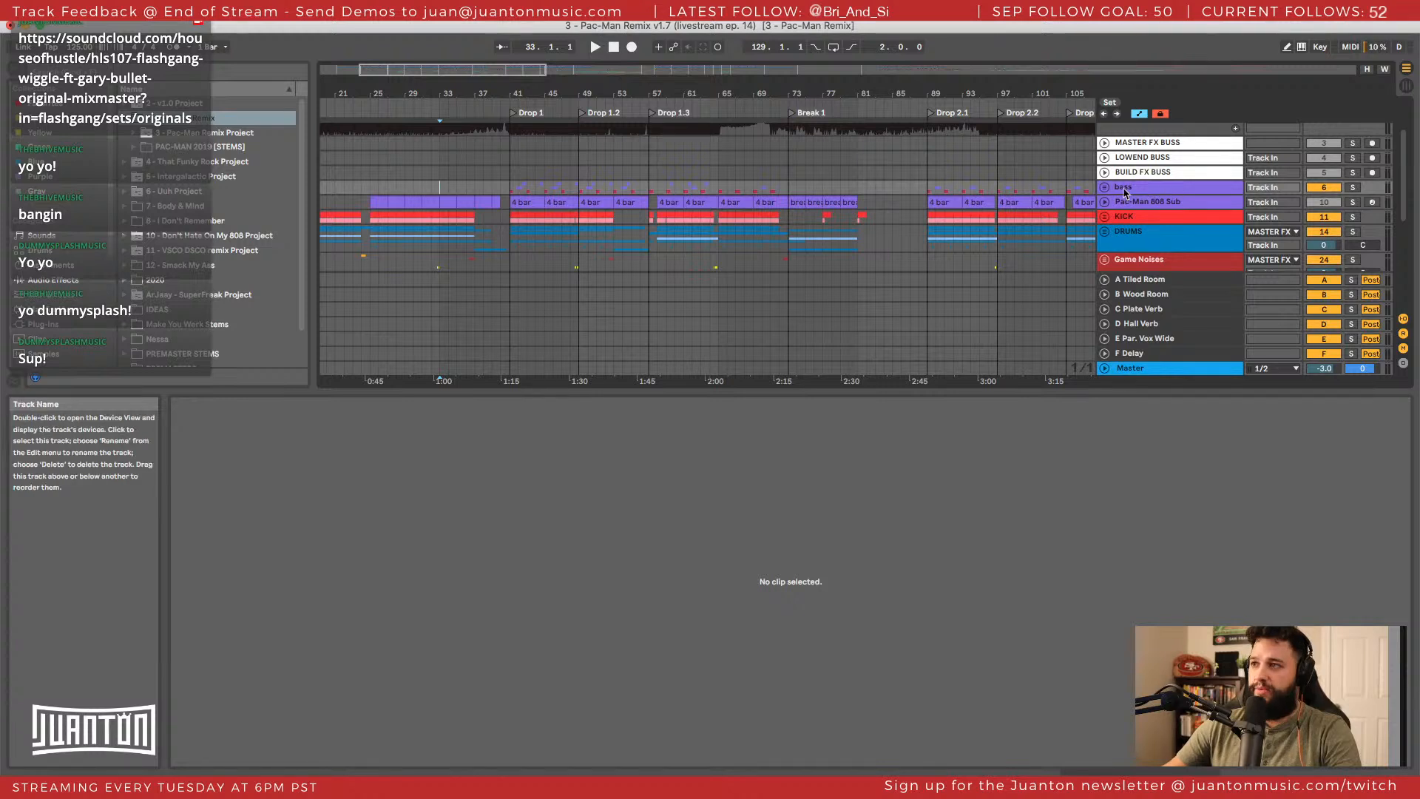
{"action": "scroll", "coordinate": [1218, 194], "scroll_direction": "down", "scroll_amount": 1}
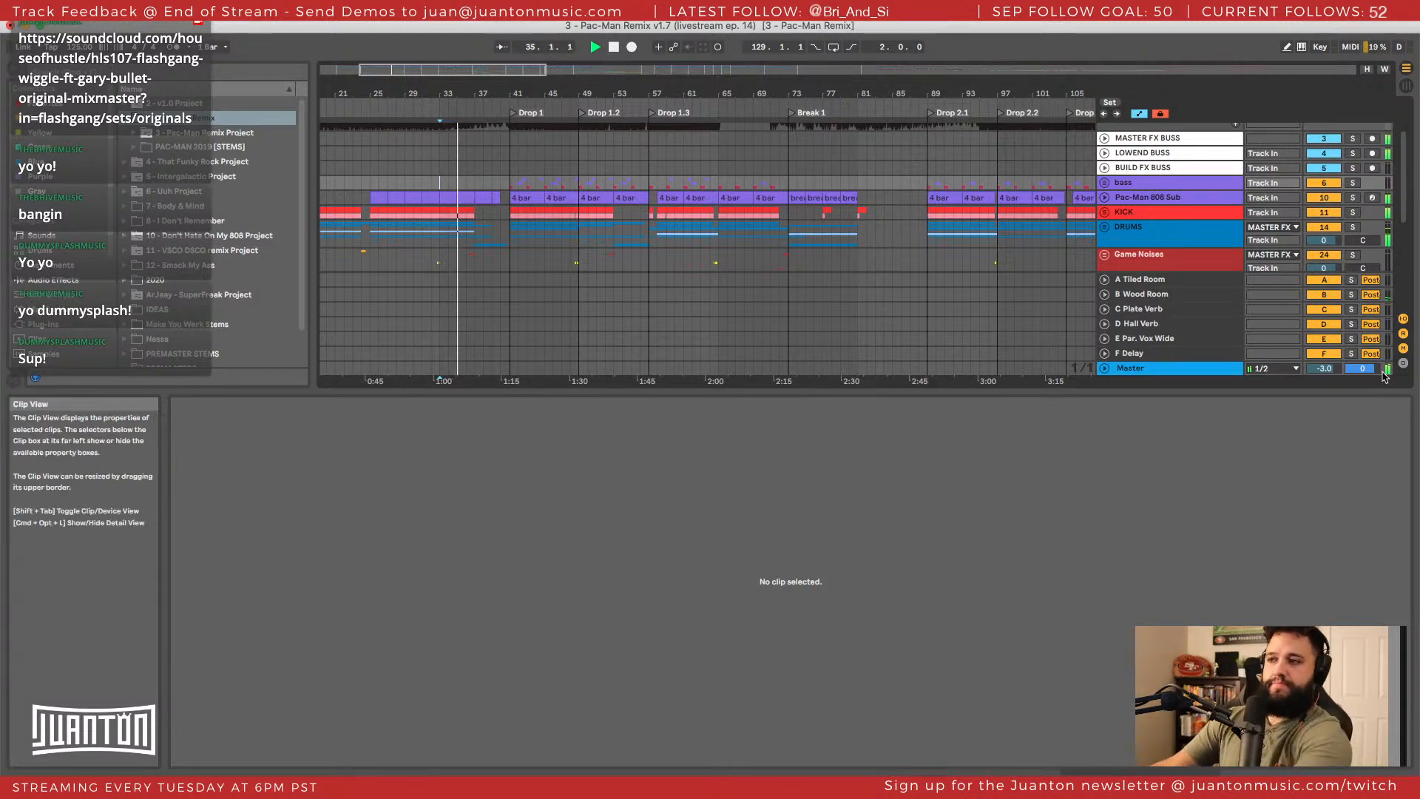
{"action": "double_click", "coordinate": [1329, 370]}
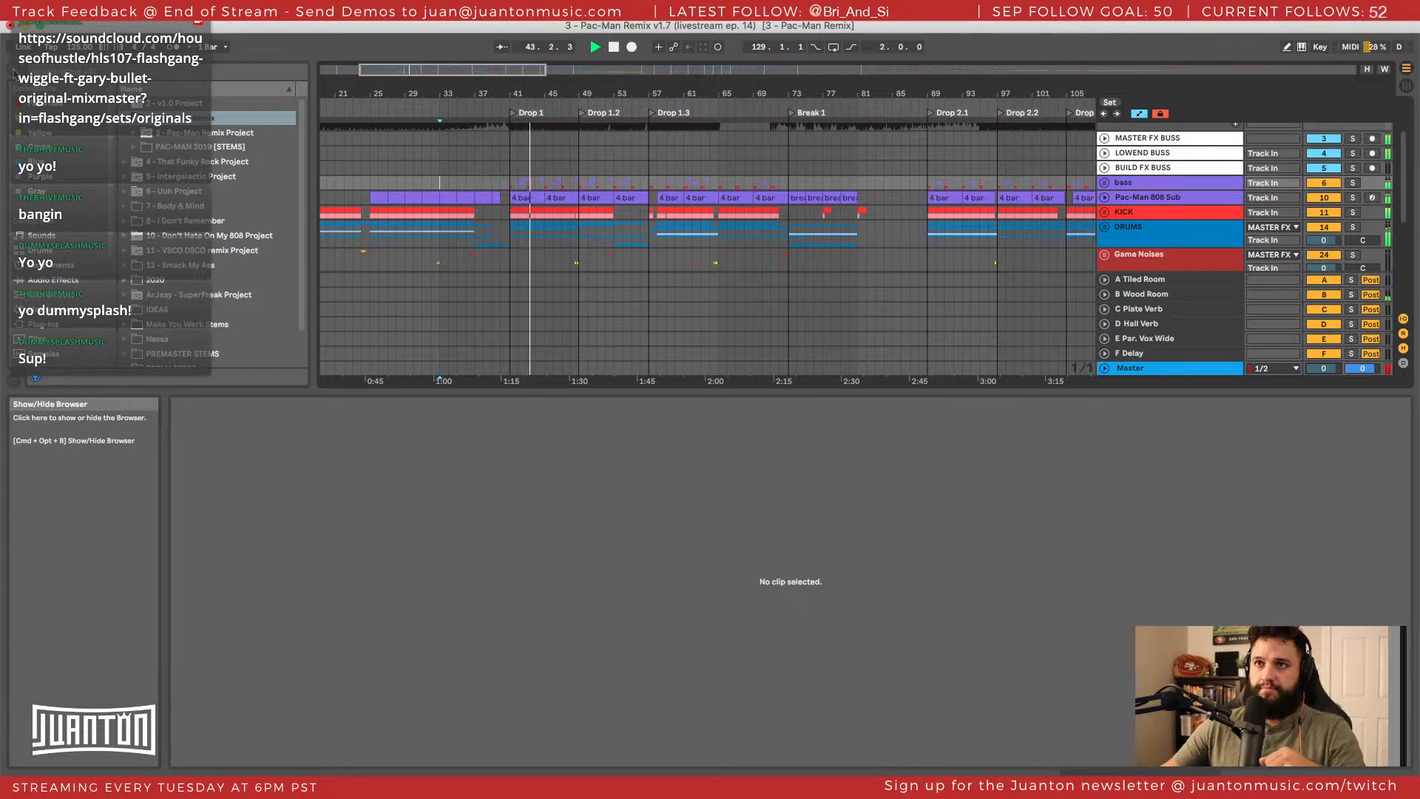
Hide the browser and the info view, and shrink the clip view to enlarge the arrangement area.
{"action": "left_click", "coordinate": [13, 380]}
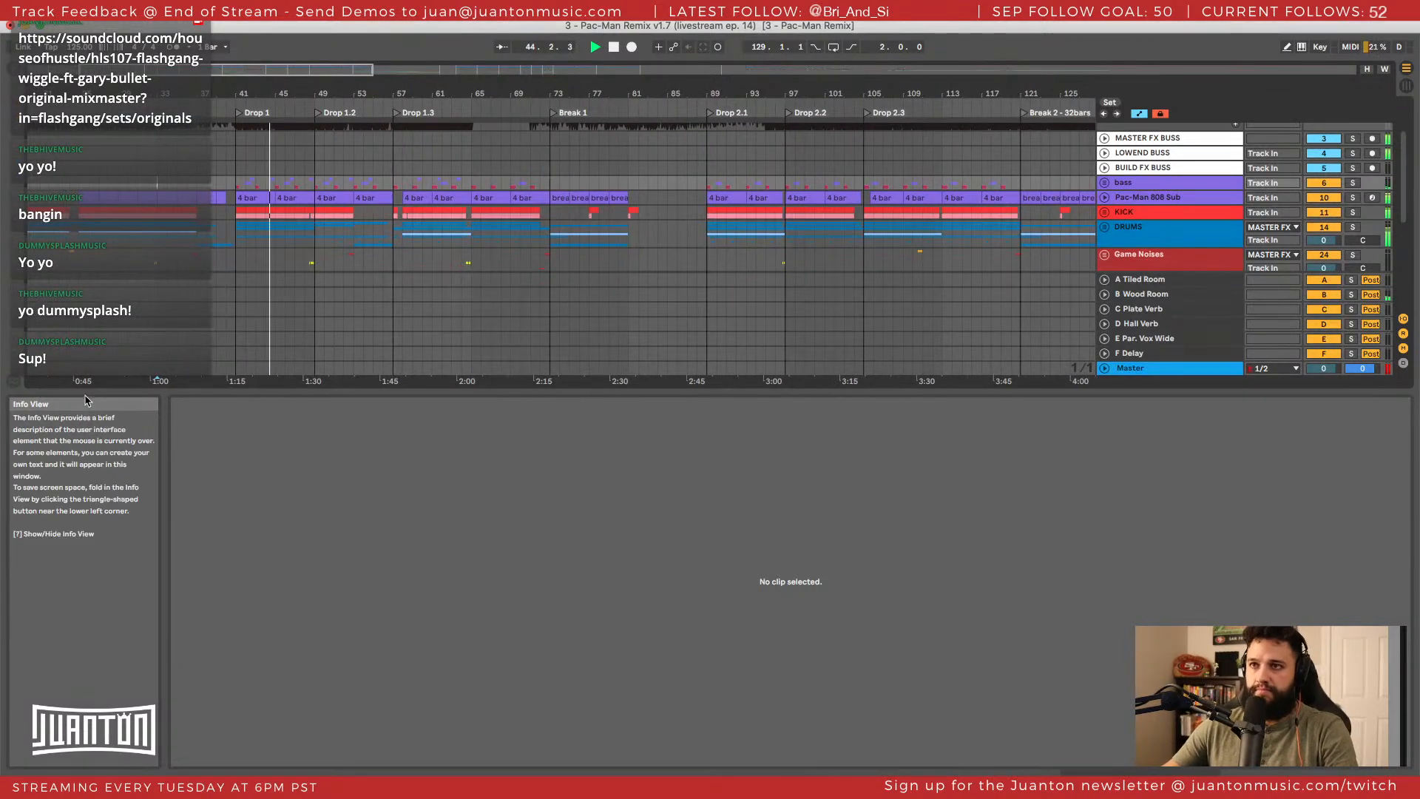
{"action": "left_click_drag", "start_coordinate": [266, 392], "coordinate": [266, 627]}
{"action": "left_click", "coordinate": [14, 780]}
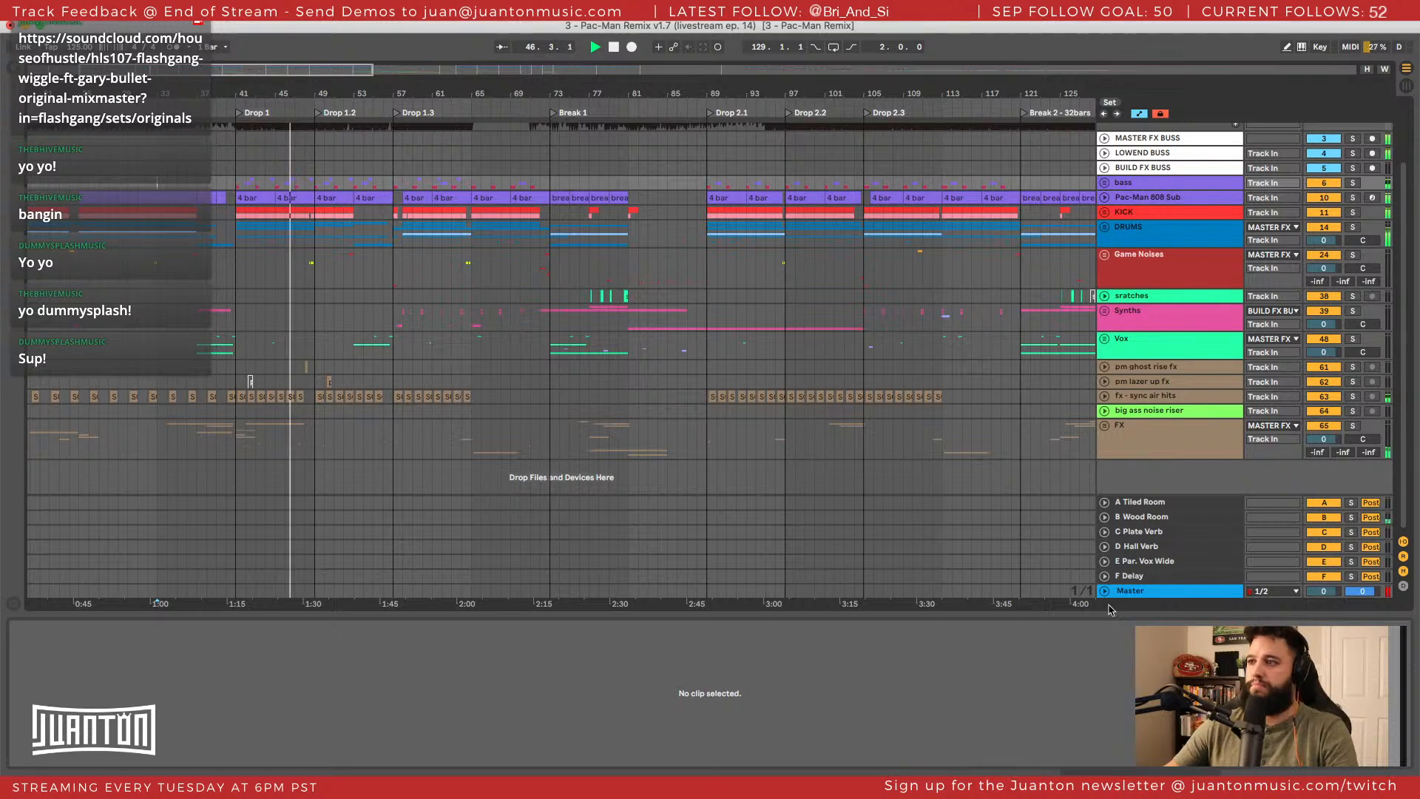
Listen to the remix up to Break 1, focusing on the return, KICK, Master and MASTER FX BUSS tracks, and stop playback.
{"action": "left_click", "coordinate": [1151, 503]}
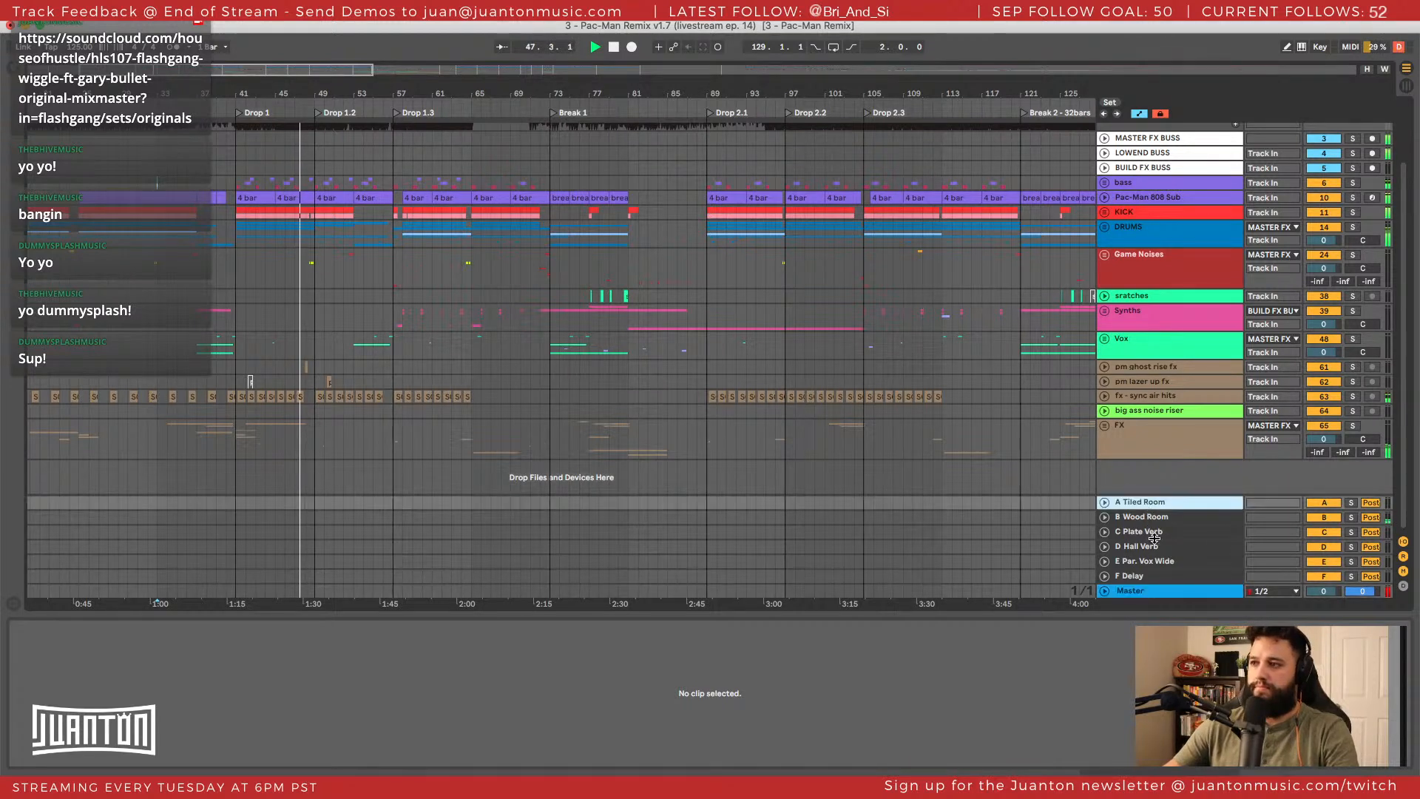
{"action": "left_click", "coordinate": [1157, 576], "text": "shift"}
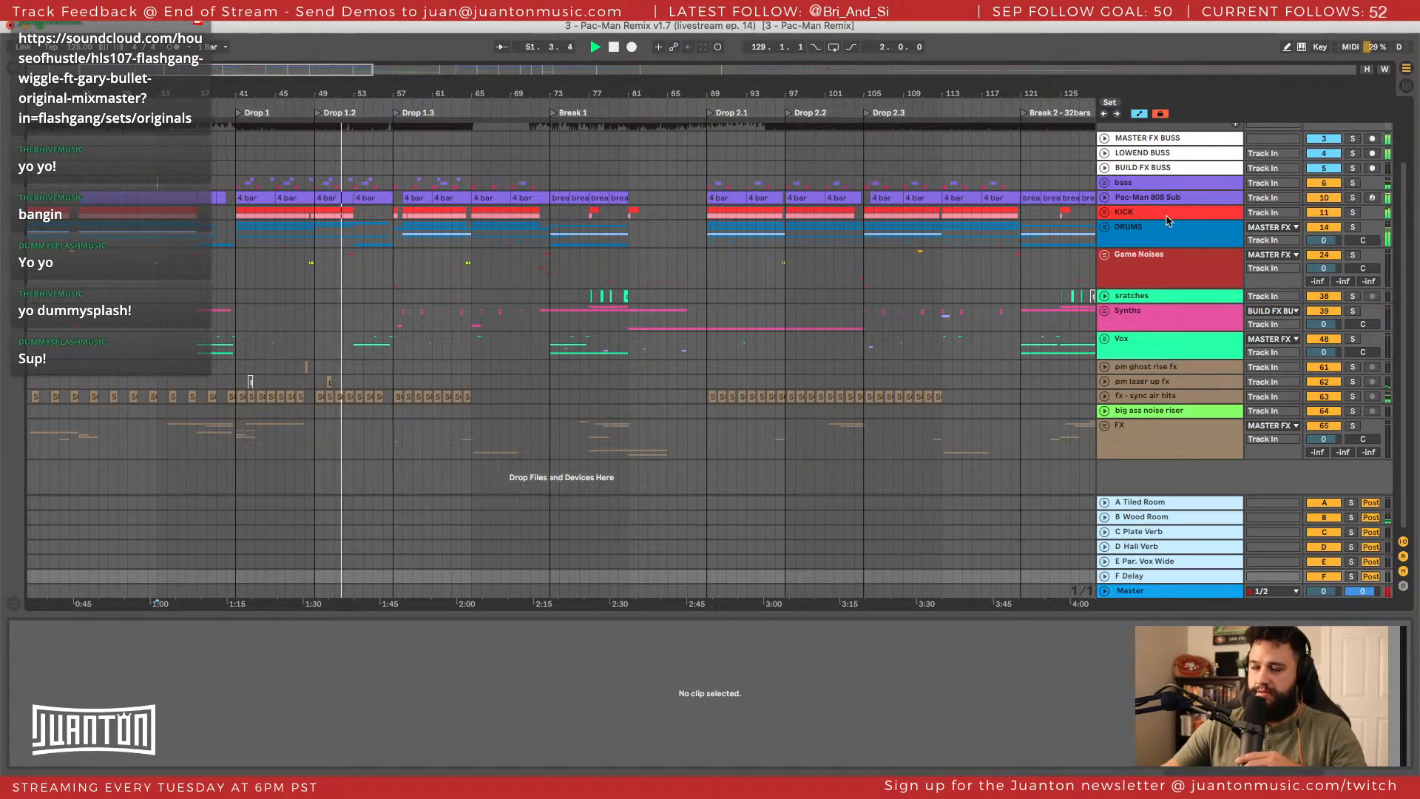
{"action": "left_click", "coordinate": [1166, 214]}
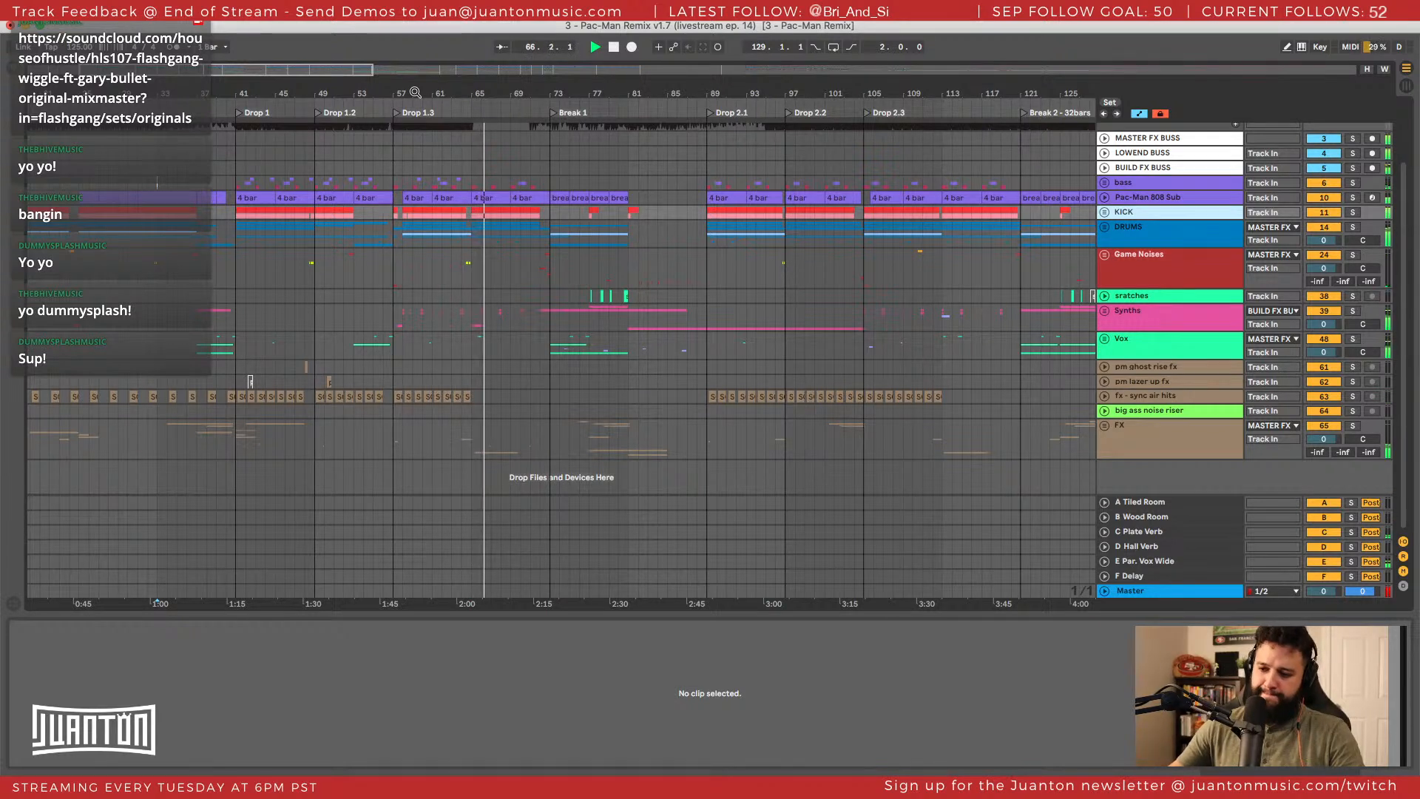
{"action": "scroll", "coordinate": [1034, 337], "scroll_direction": "left", "scroll_amount": 2}
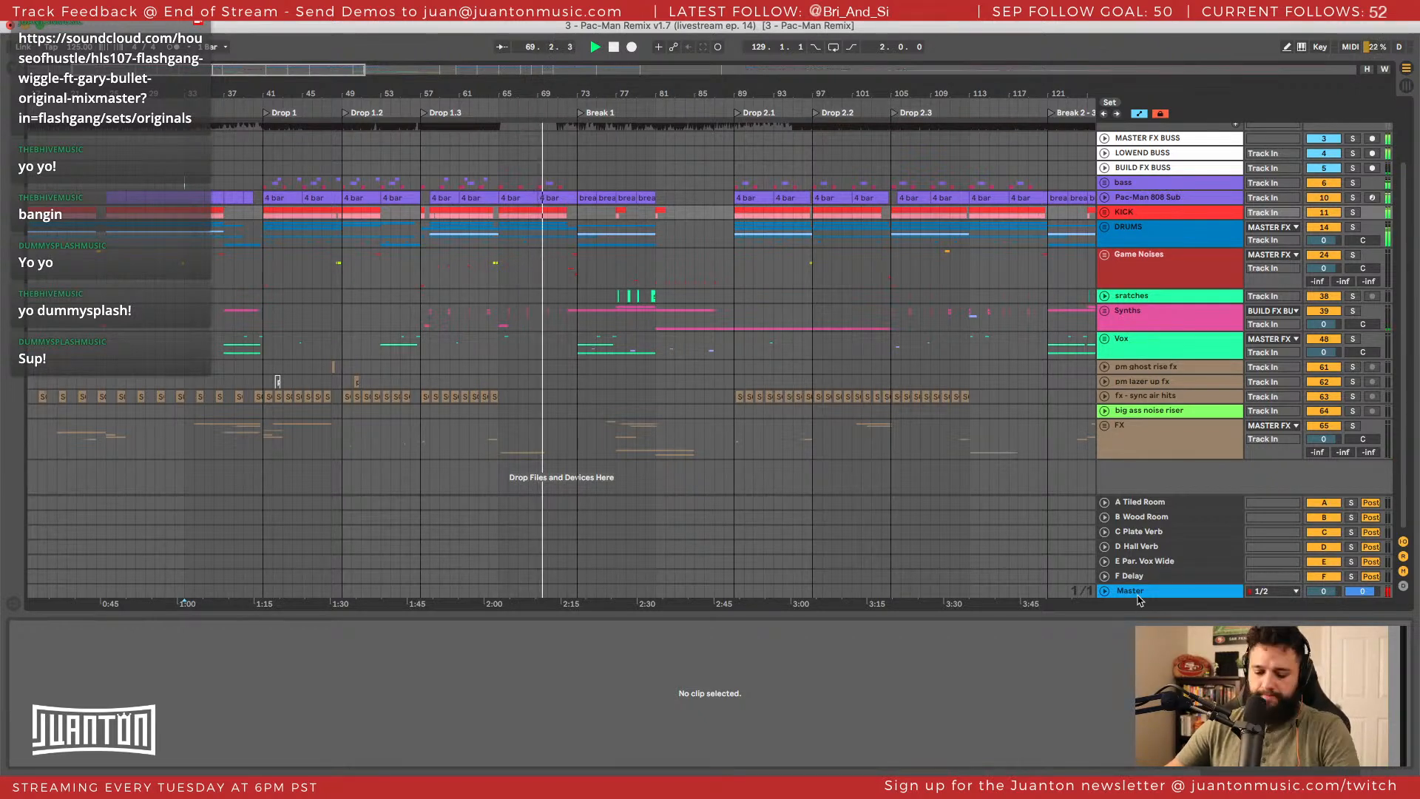
{"action": "left_click", "coordinate": [1132, 590]}
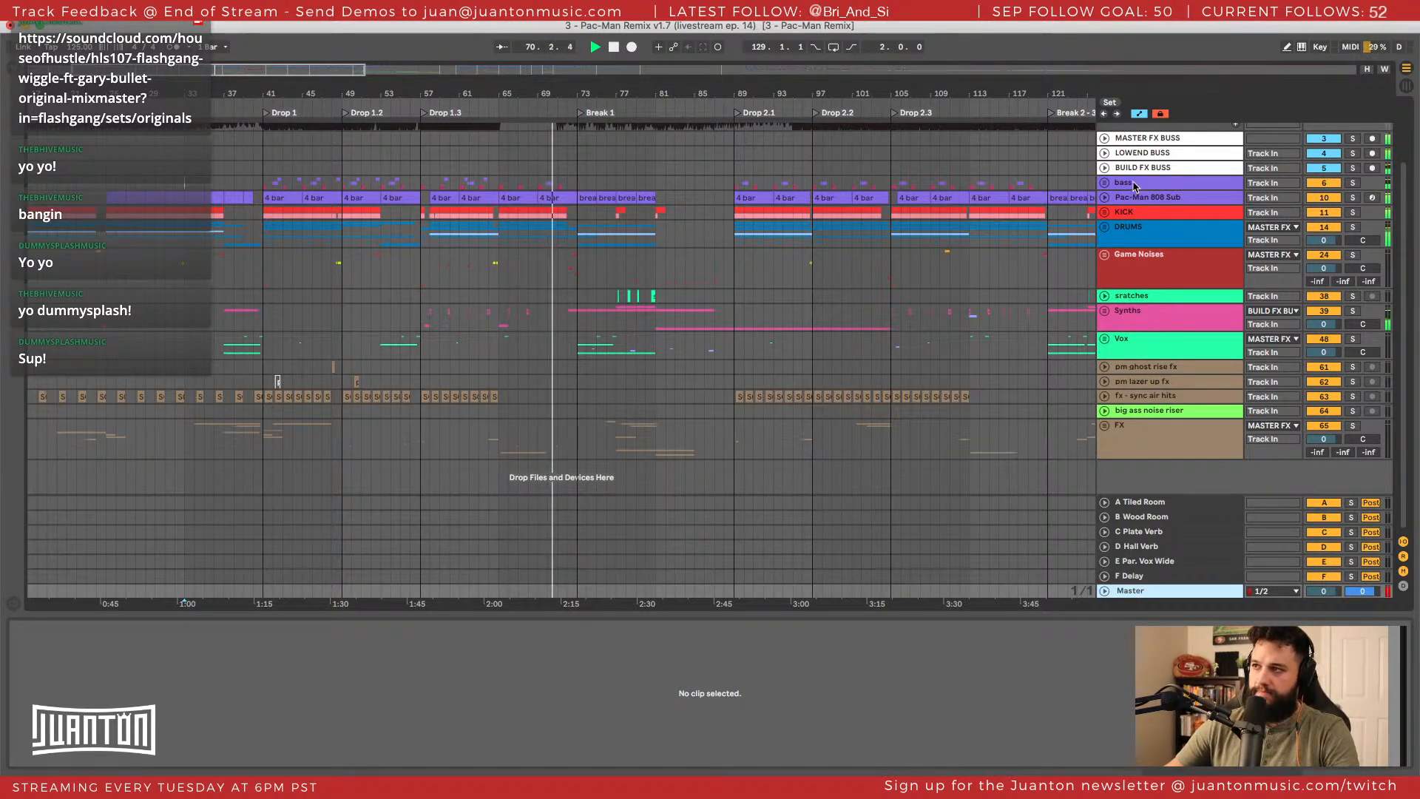
{"action": "left_click", "coordinate": [1132, 138]}
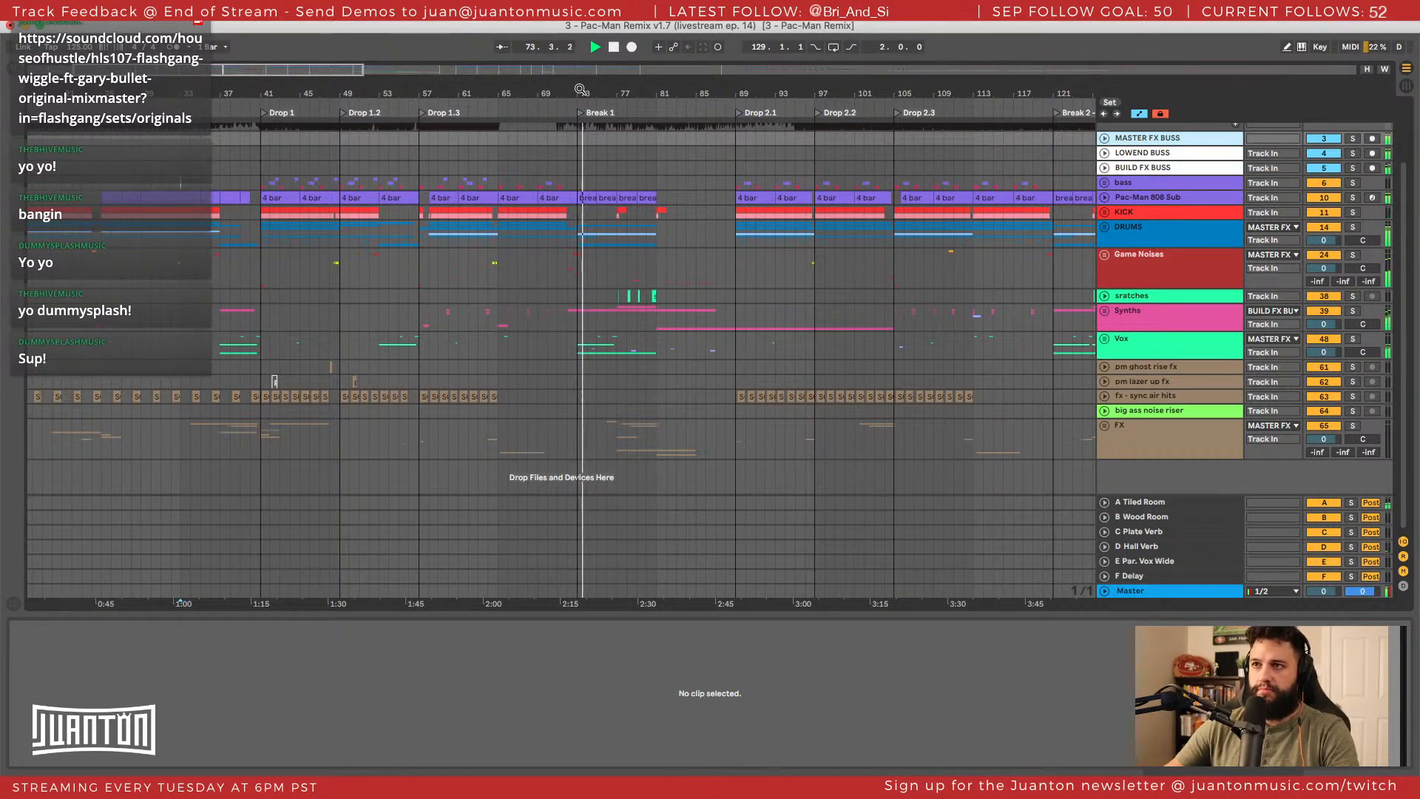
{"action": "key", "text": "space"}
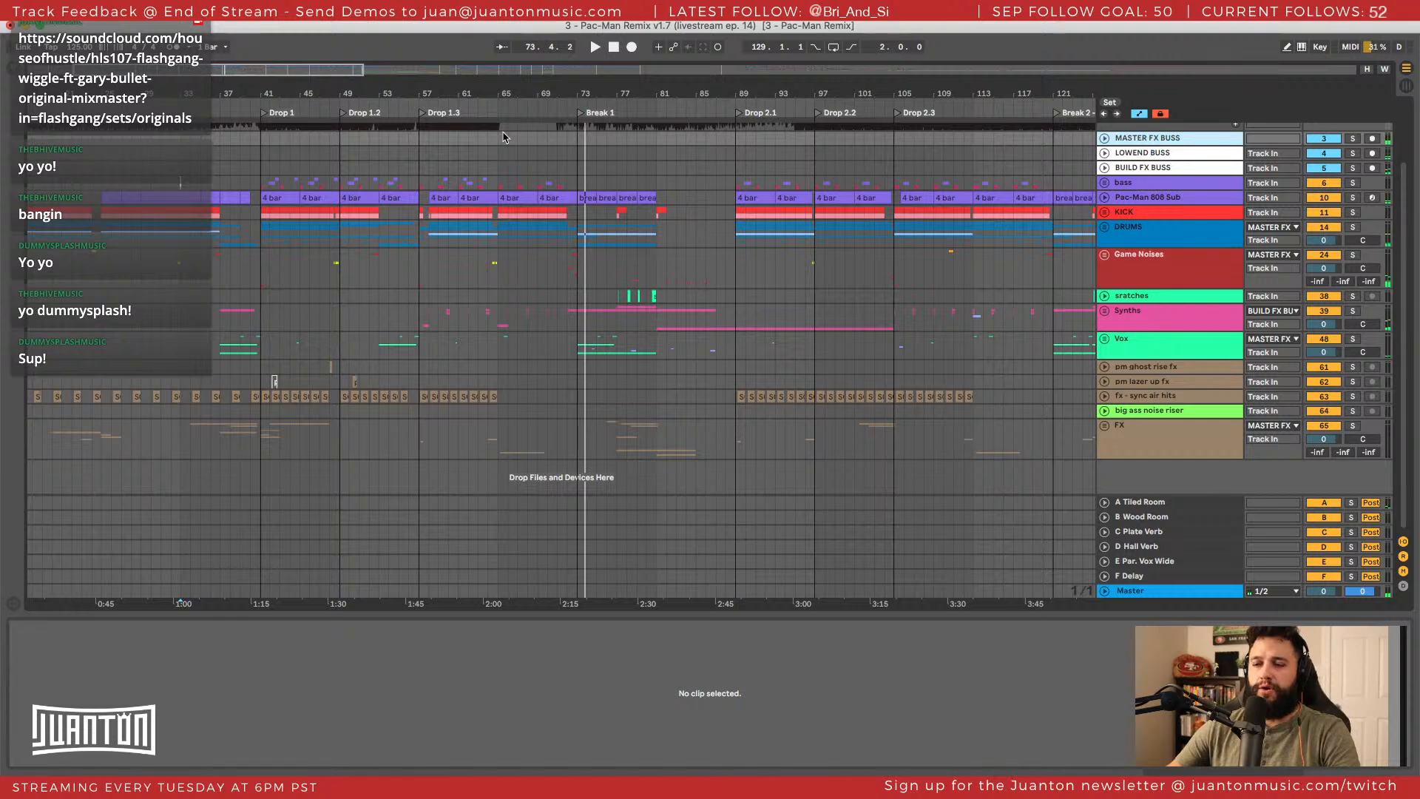
Highlight the bass track from bar 41 to 73, then its empty stretch from Break 1 at bar 73 to about bar 88.
{"action": "left_click", "coordinate": [577, 183]}
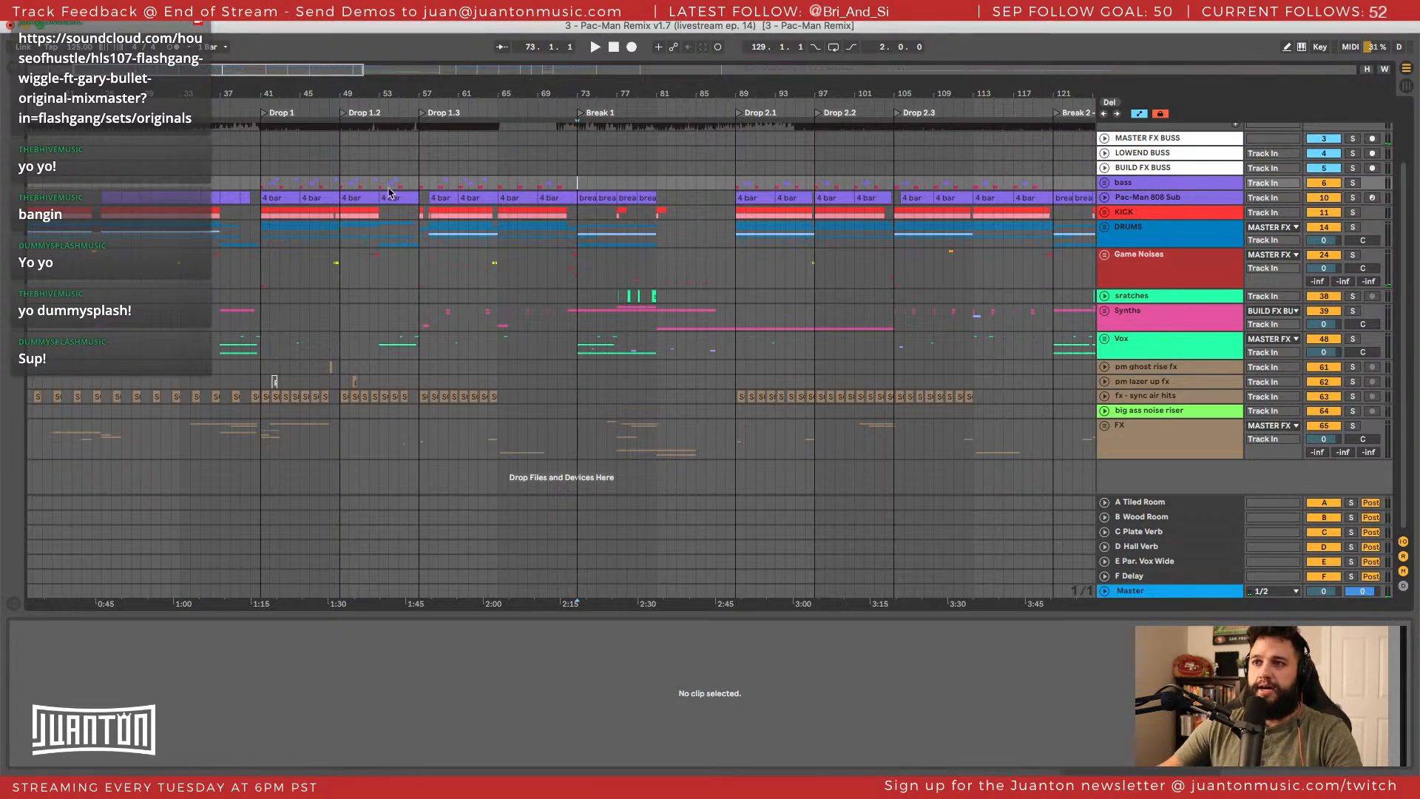
{"action": "left_click_drag", "start_coordinate": [261, 182], "coordinate": [577, 182]}
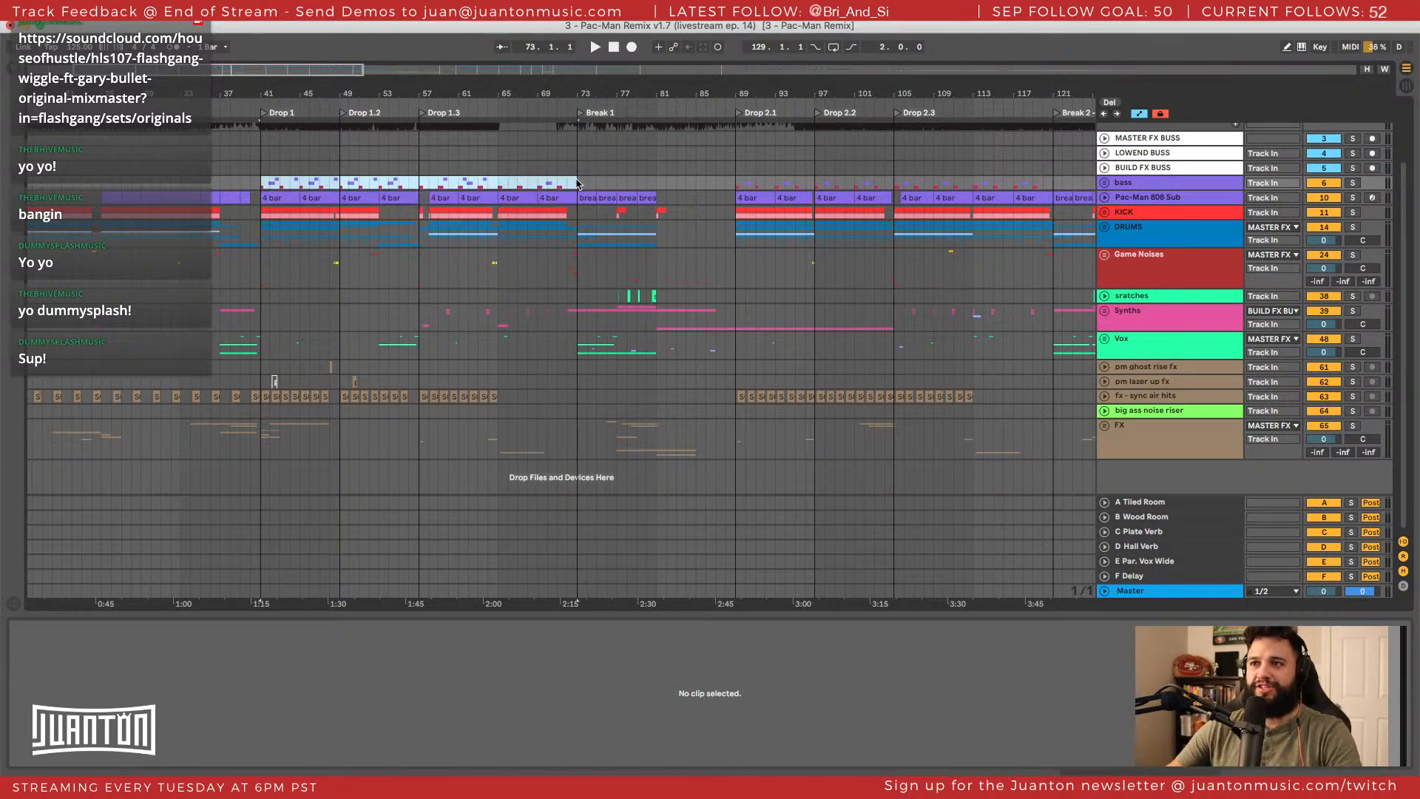
{"action": "scroll", "coordinate": [581, 184], "scroll_direction": "left", "scroll_amount": 1}
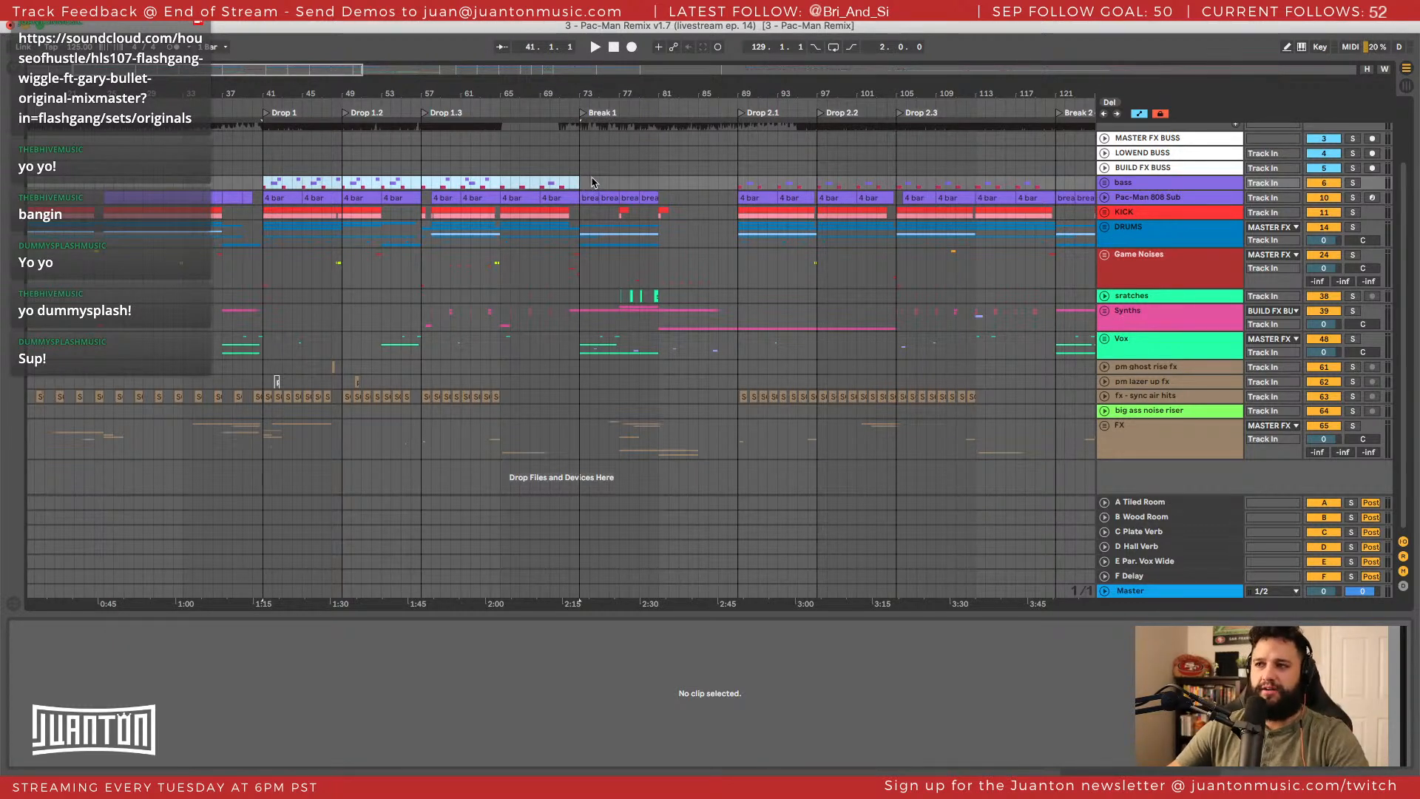
{"action": "left_click_drag", "start_coordinate": [579, 185], "coordinate": [732, 185]}
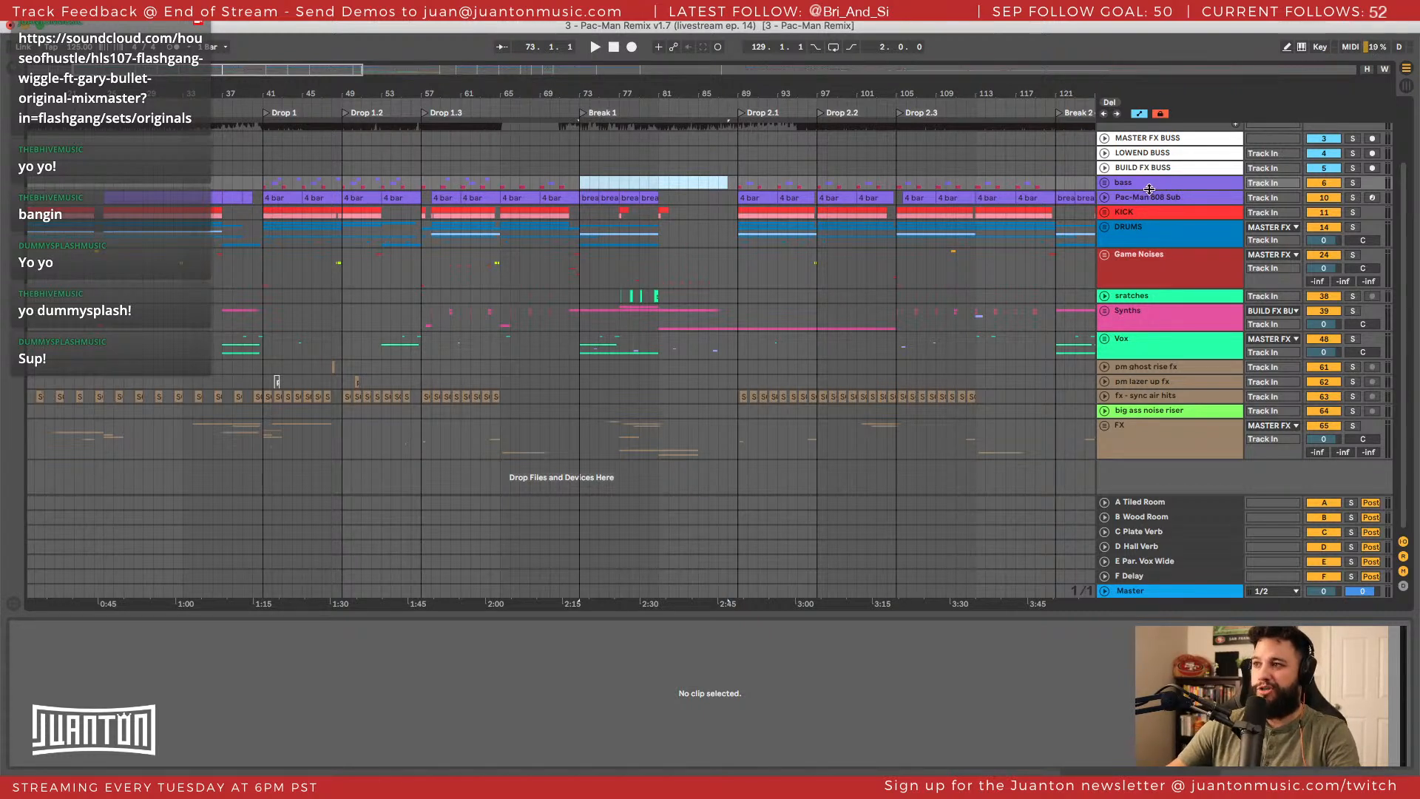
Look through the MASTER FX BUSS, LOWEND BUSS, BUILD FX BUSS and FX tracks, and show the Master track's device chain.
{"action": "left_click", "coordinate": [1127, 139]}
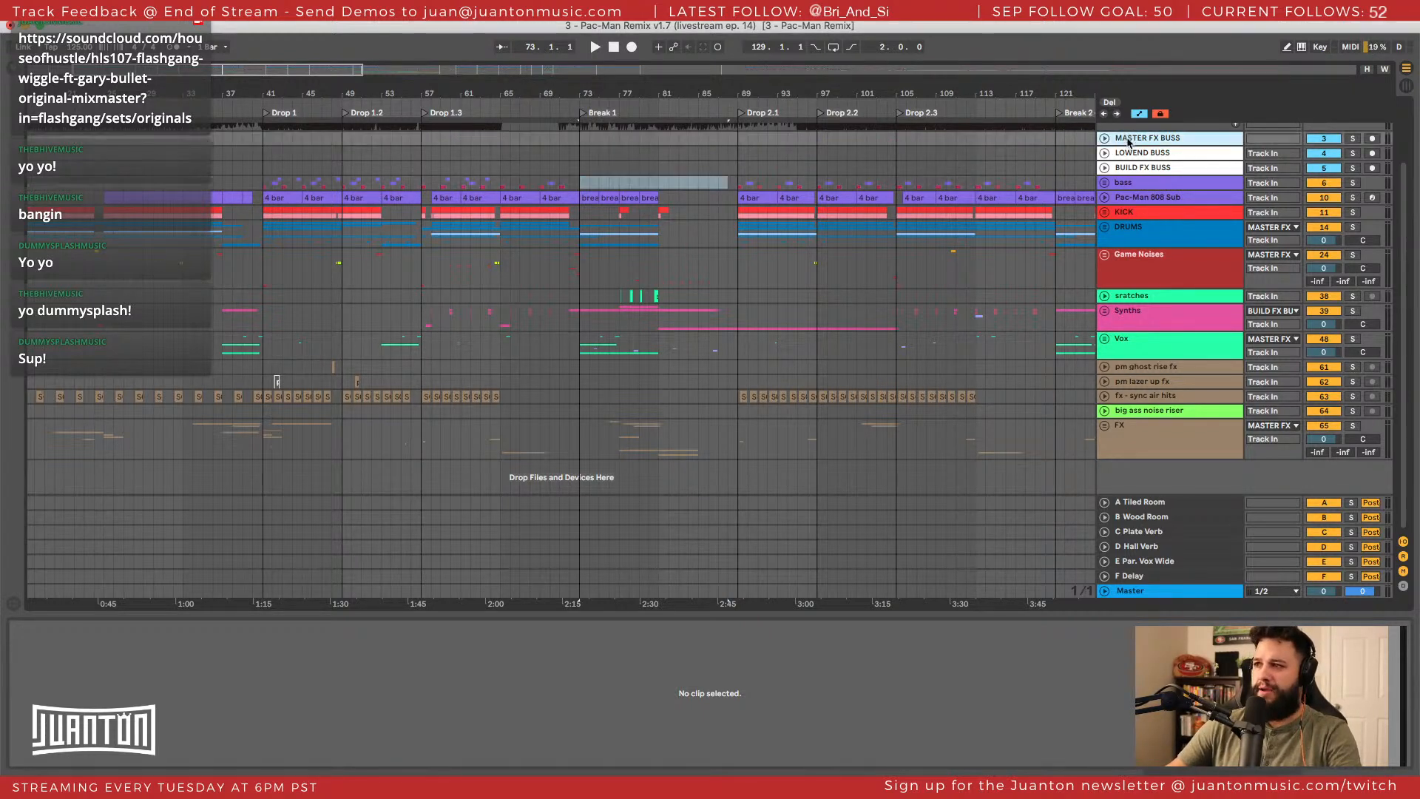
{"action": "left_click", "coordinate": [1127, 154]}
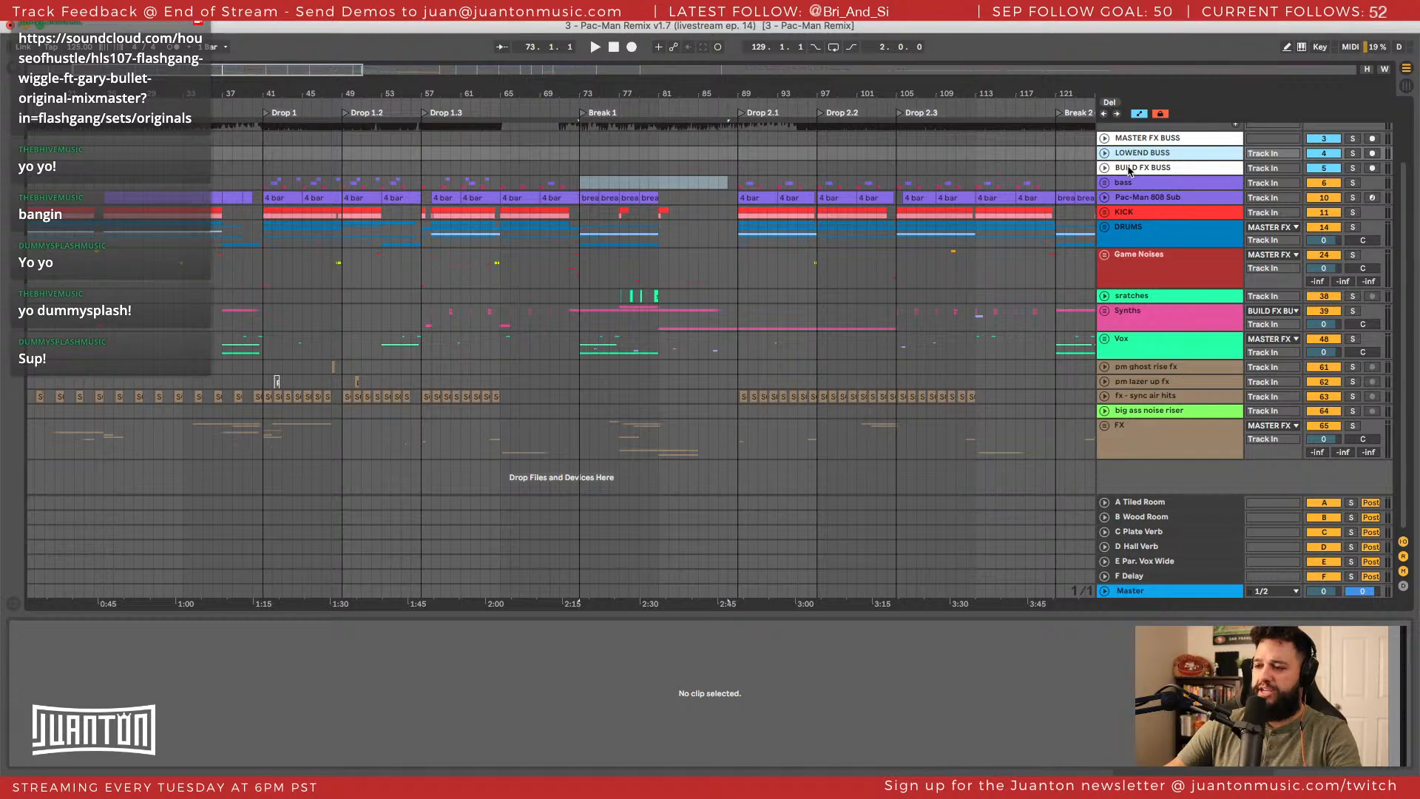
{"action": "left_click", "coordinate": [1130, 170]}
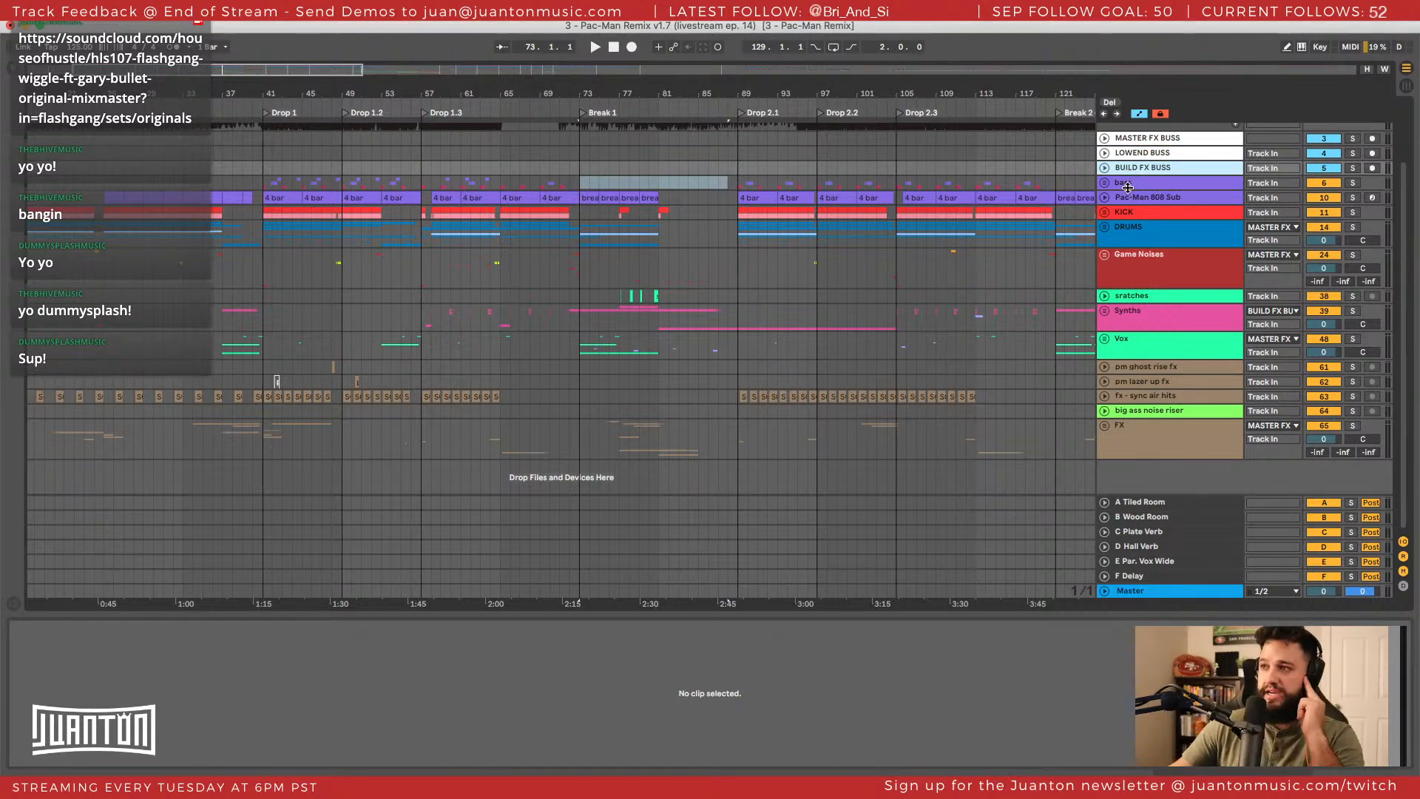
{"action": "left_click", "coordinate": [1164, 455]}
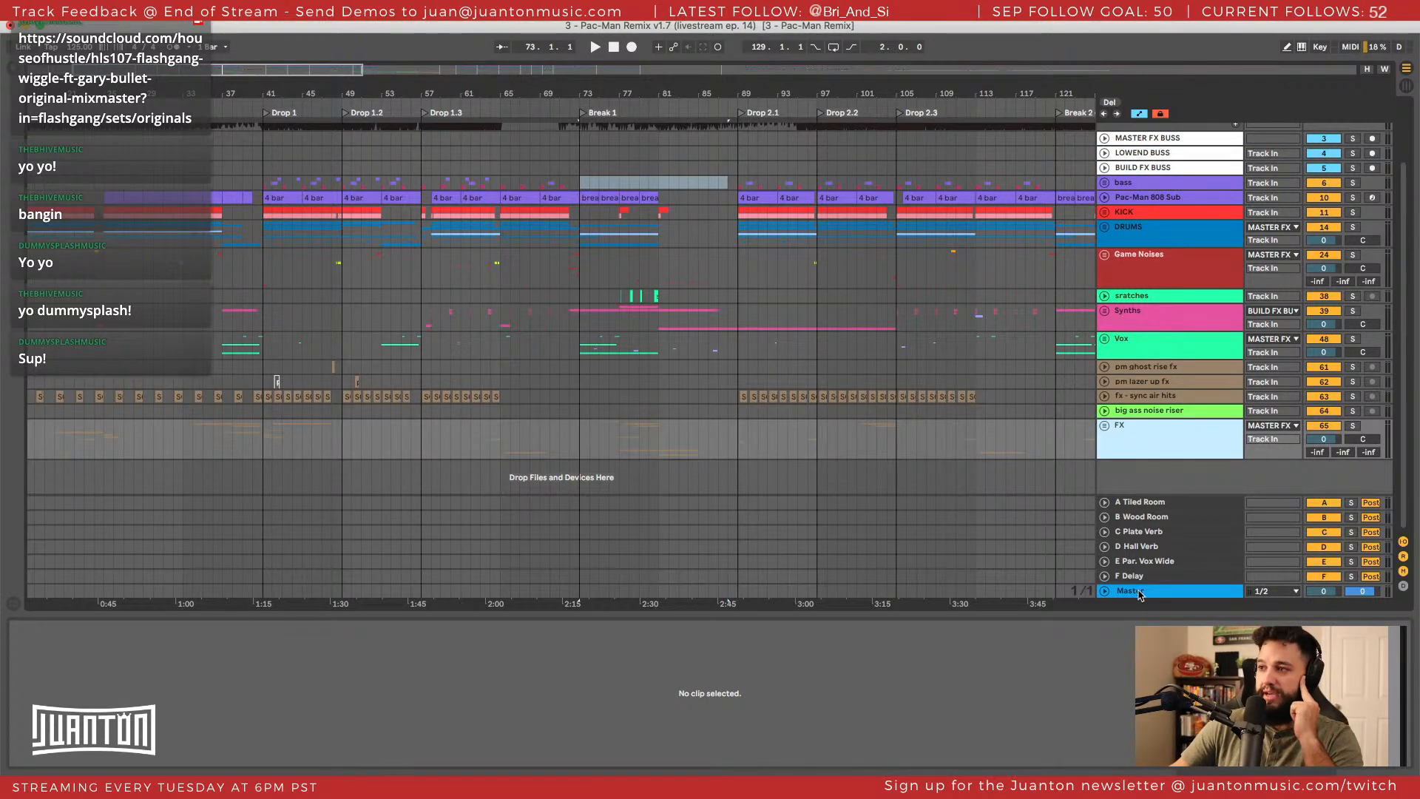
{"action": "left_click", "coordinate": [1139, 592]}
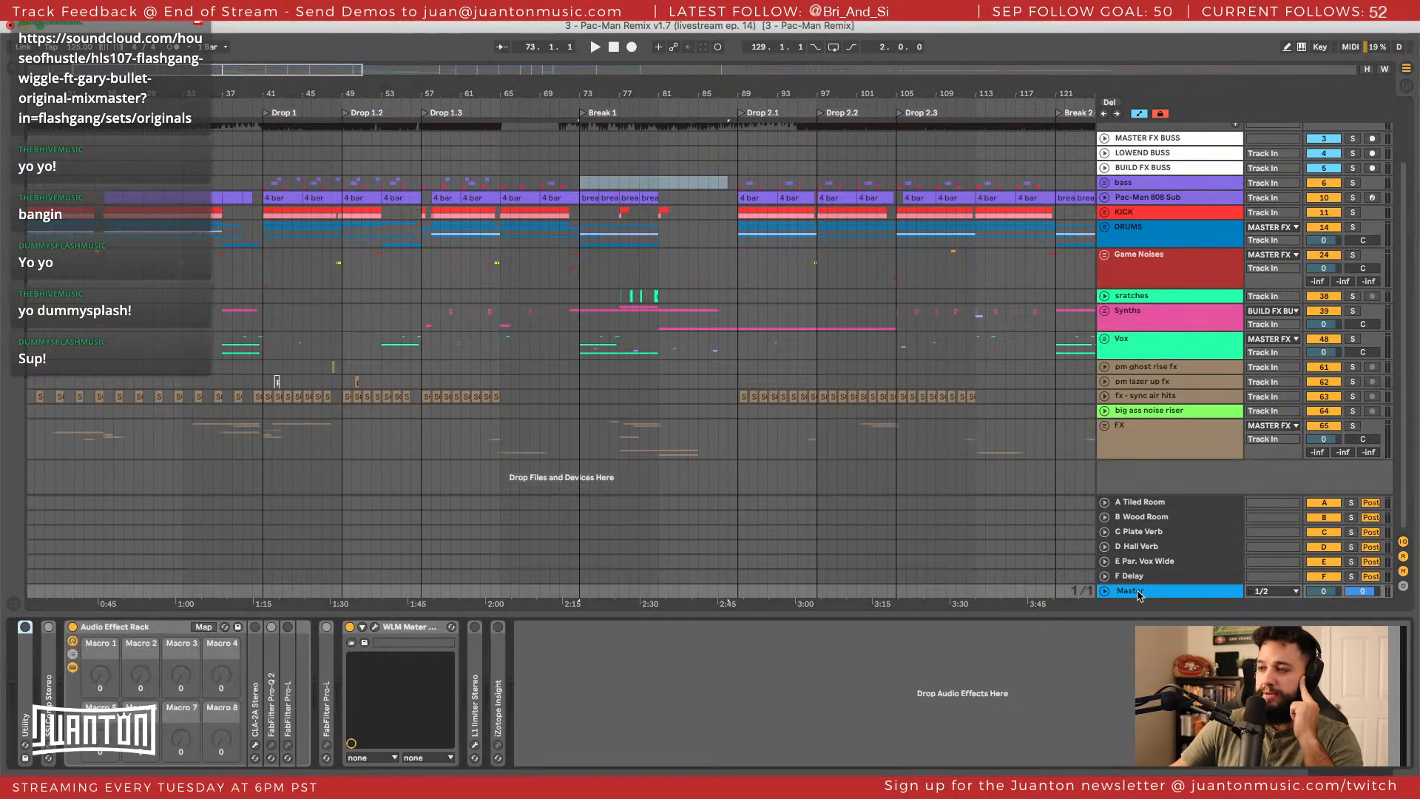
Unfold the iZotope Insight and L1 limiter devices on the Master, and check the folded FabFilter Pro-L and Comp Stereo devices.
{"action": "double_click", "coordinate": [496, 668]}
{"action": "double_click", "coordinate": [480, 669]}
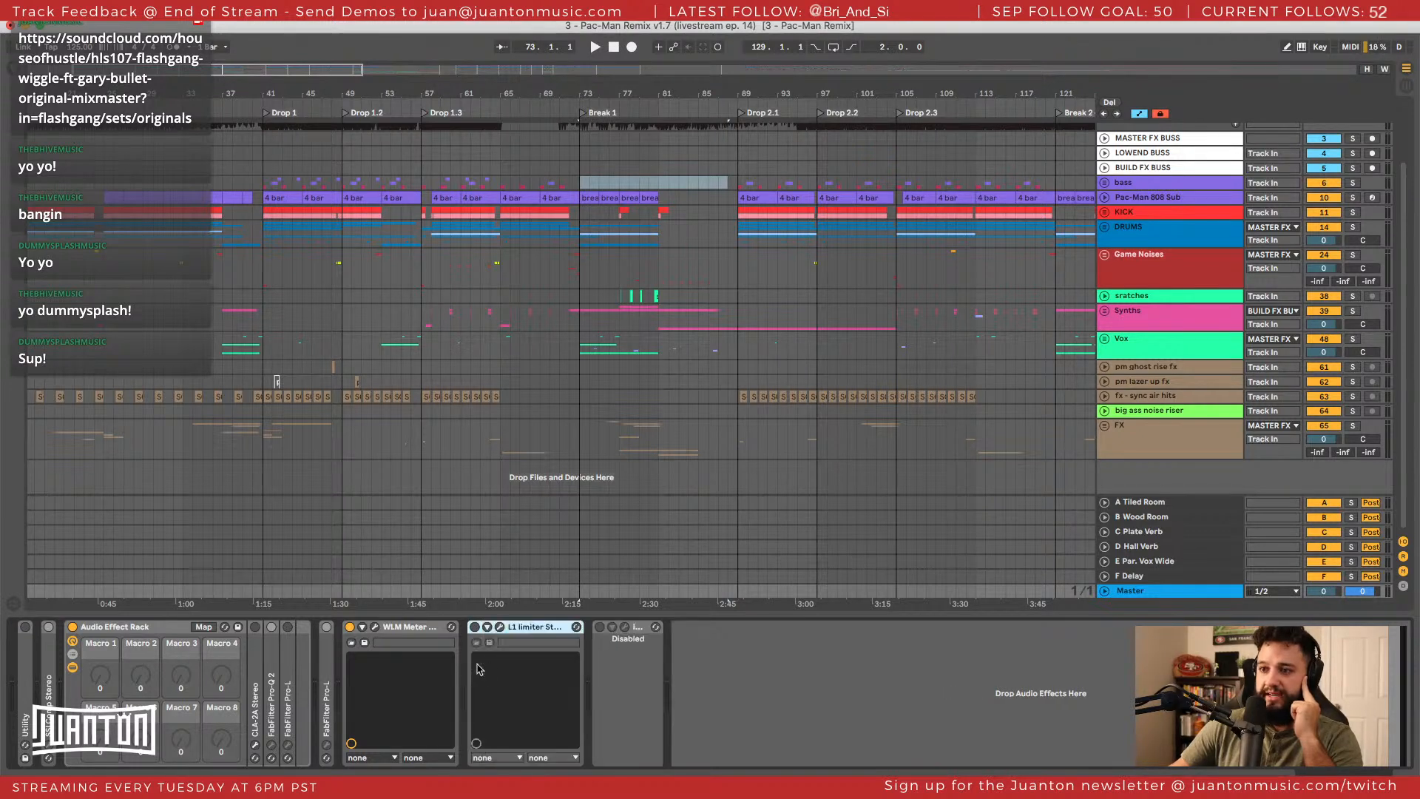
{"action": "left_click", "coordinate": [330, 675]}
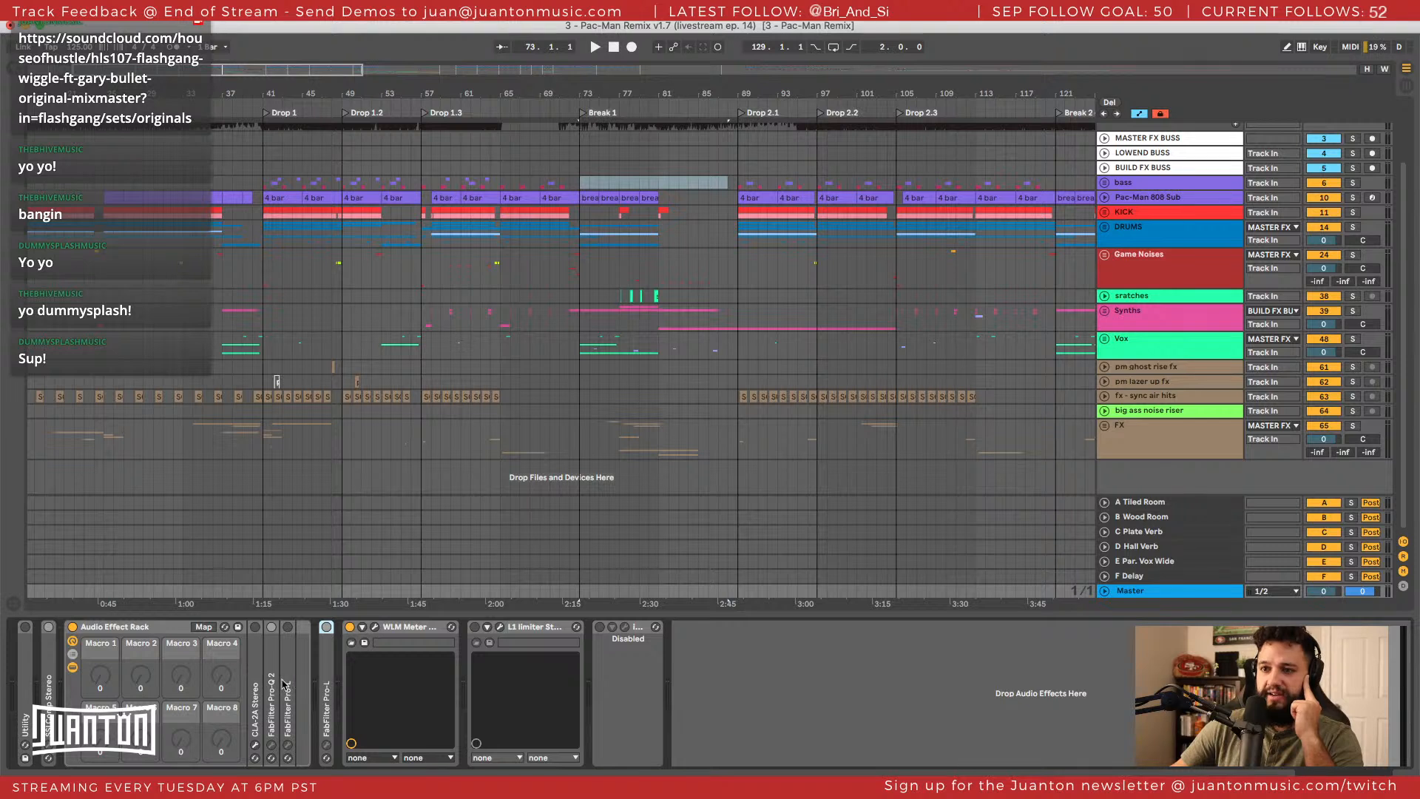
{"action": "left_click", "coordinate": [47, 646]}
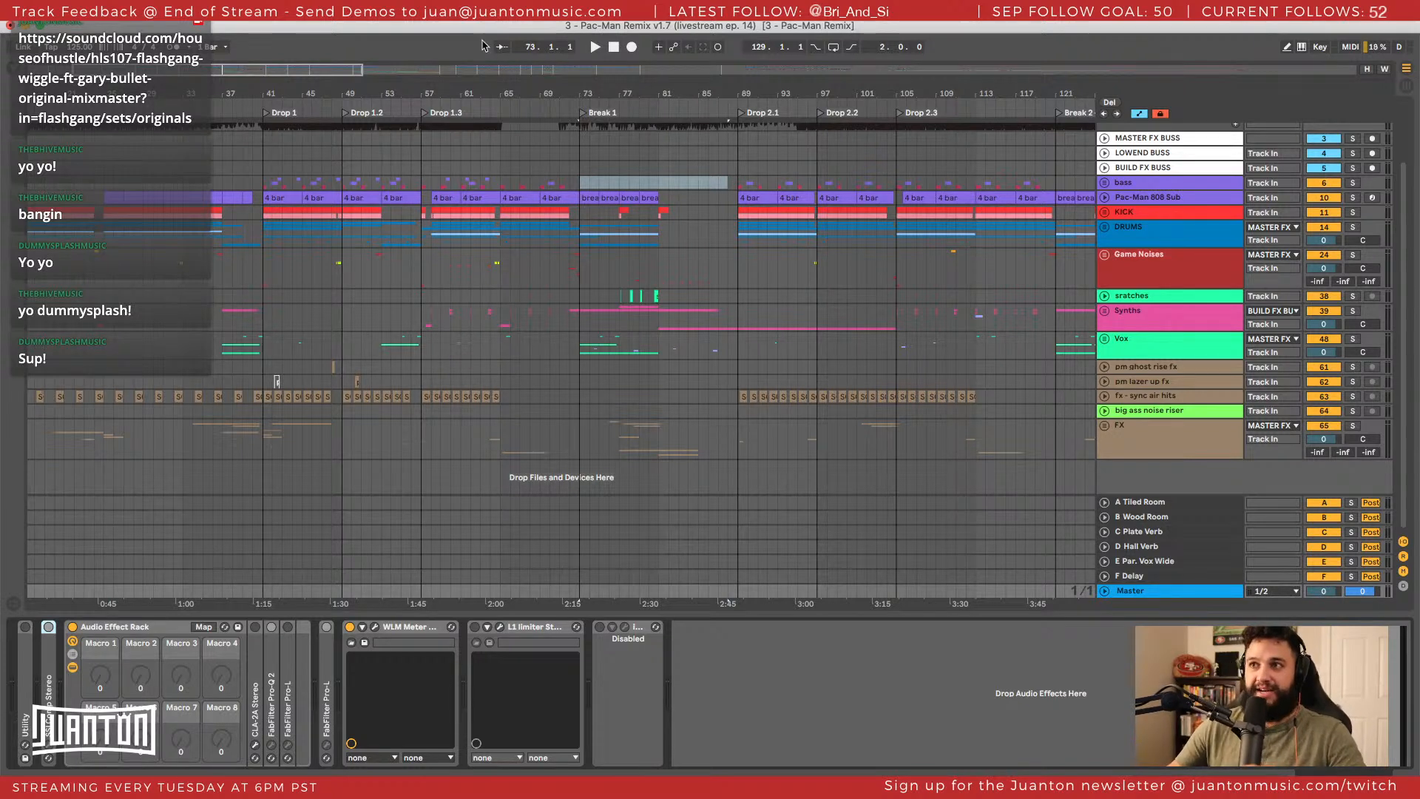
Set the playback start position to Drop 1 at bar 41.
{"action": "left_click", "coordinate": [579, 267]}
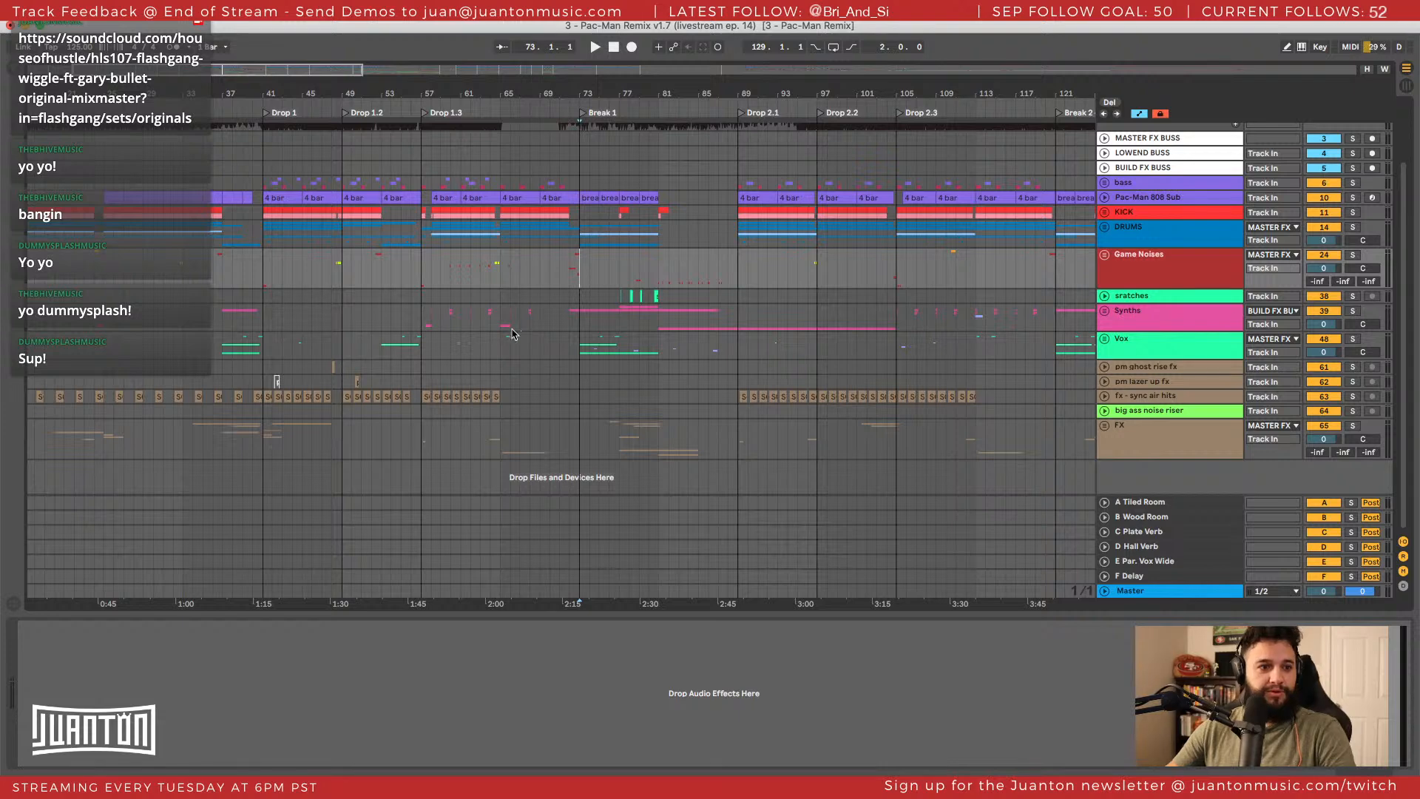
{"action": "left_click", "coordinate": [409, 296]}
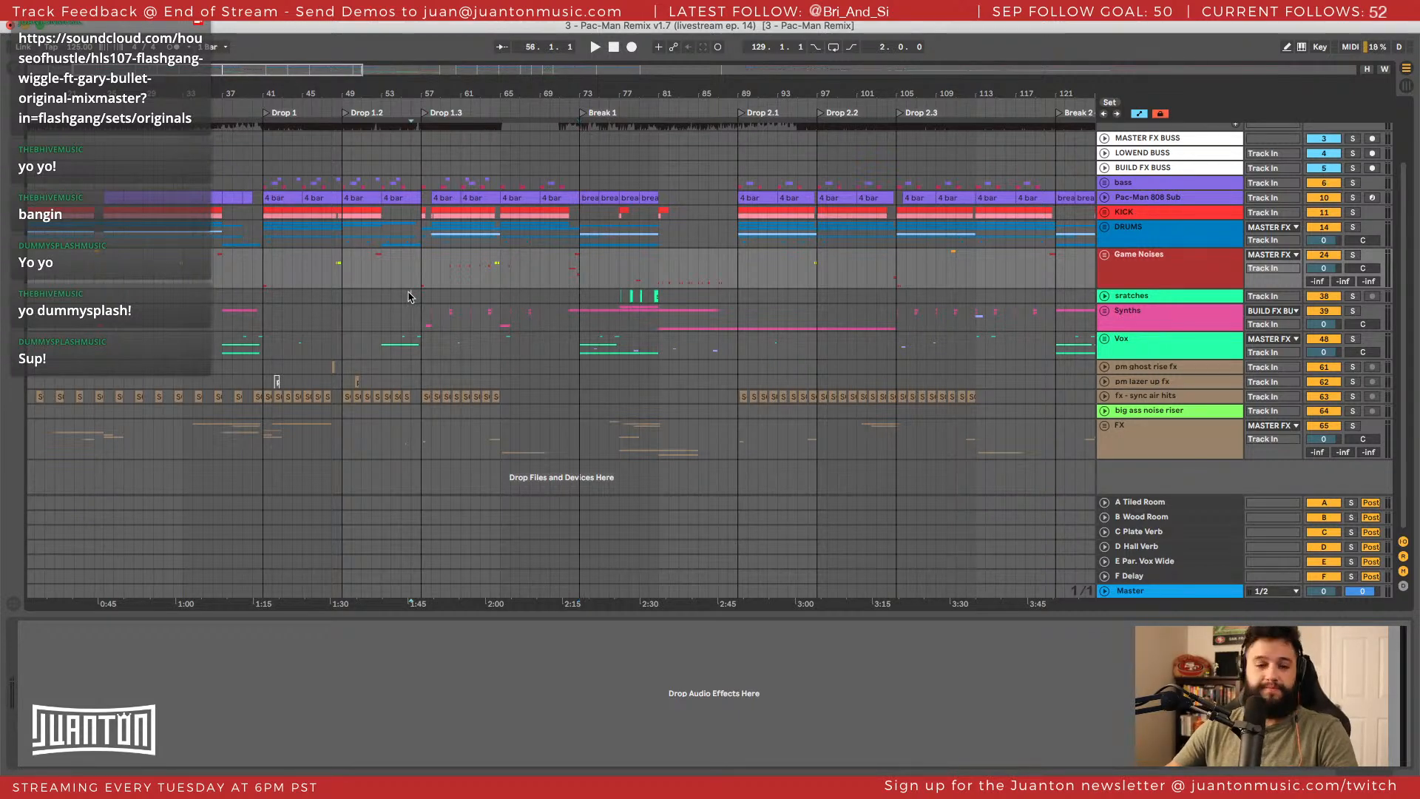
{"action": "left_click", "coordinate": [266, 276]}
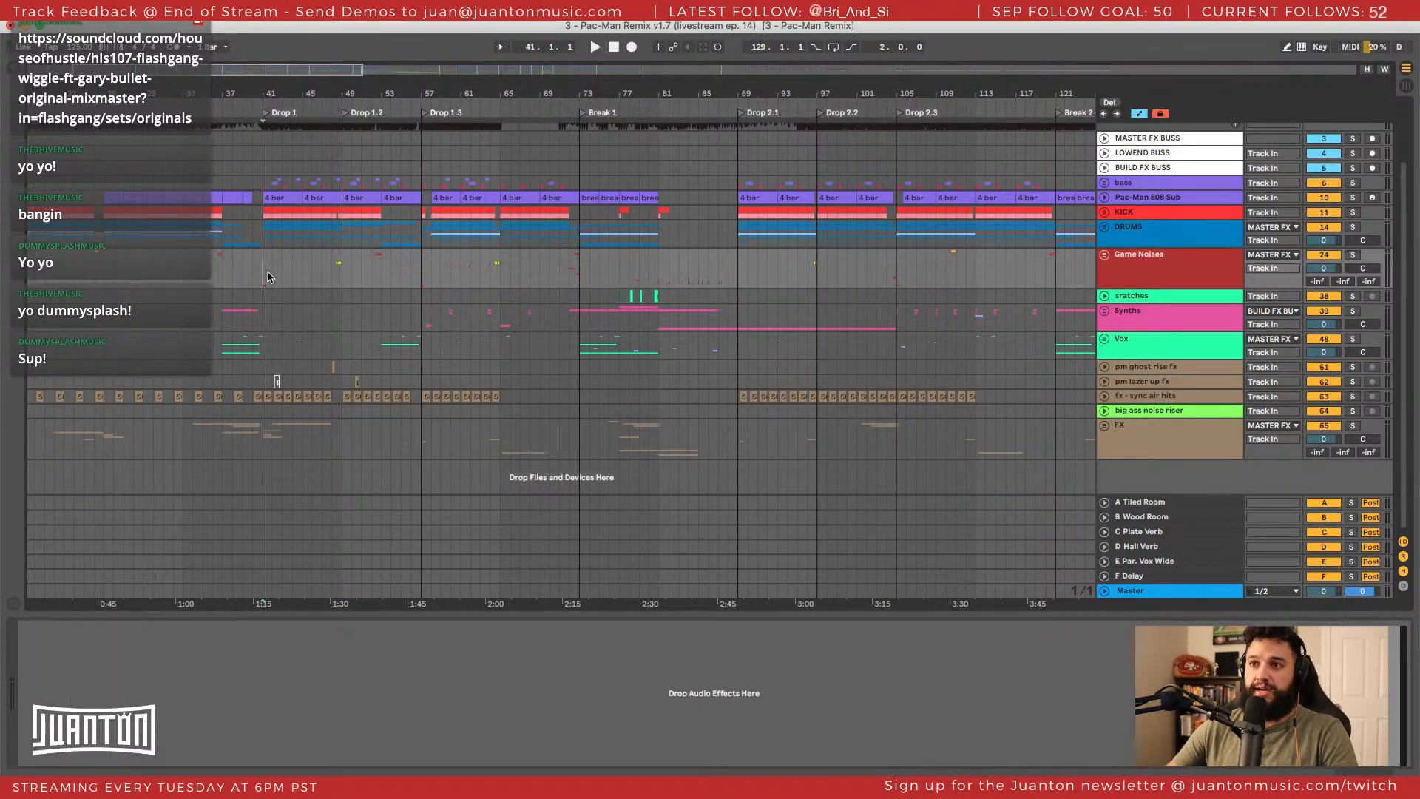
Delete both FabFilter Pro-L limiters and the iZotope Insight from the Master track's device chain.
{"action": "scroll", "coordinate": [268, 276], "scroll_direction": "left", "scroll_amount": 4}
{"action": "left_click", "coordinate": [1146, 592]}
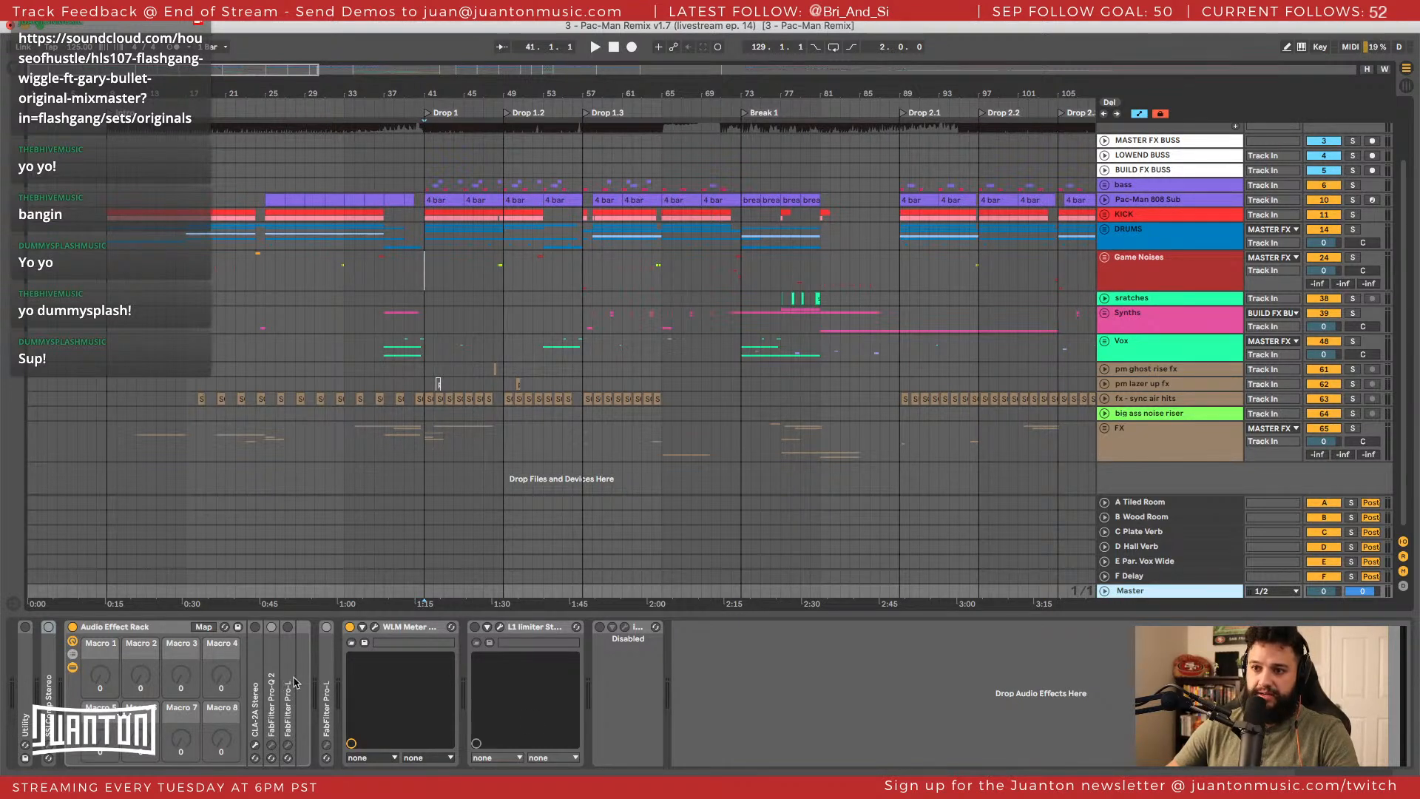
{"action": "double_click", "coordinate": [290, 679]}
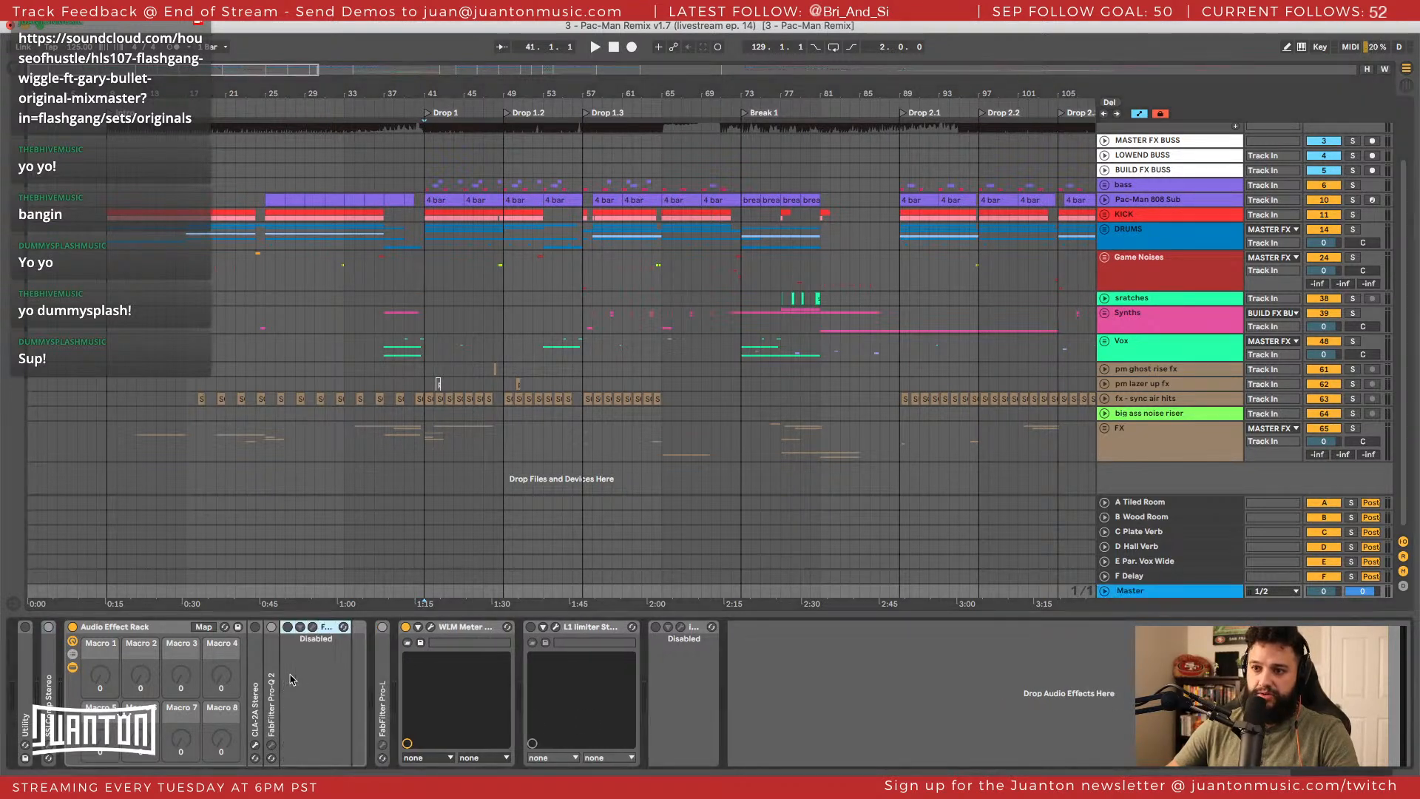
{"action": "double_click", "coordinate": [332, 632]}
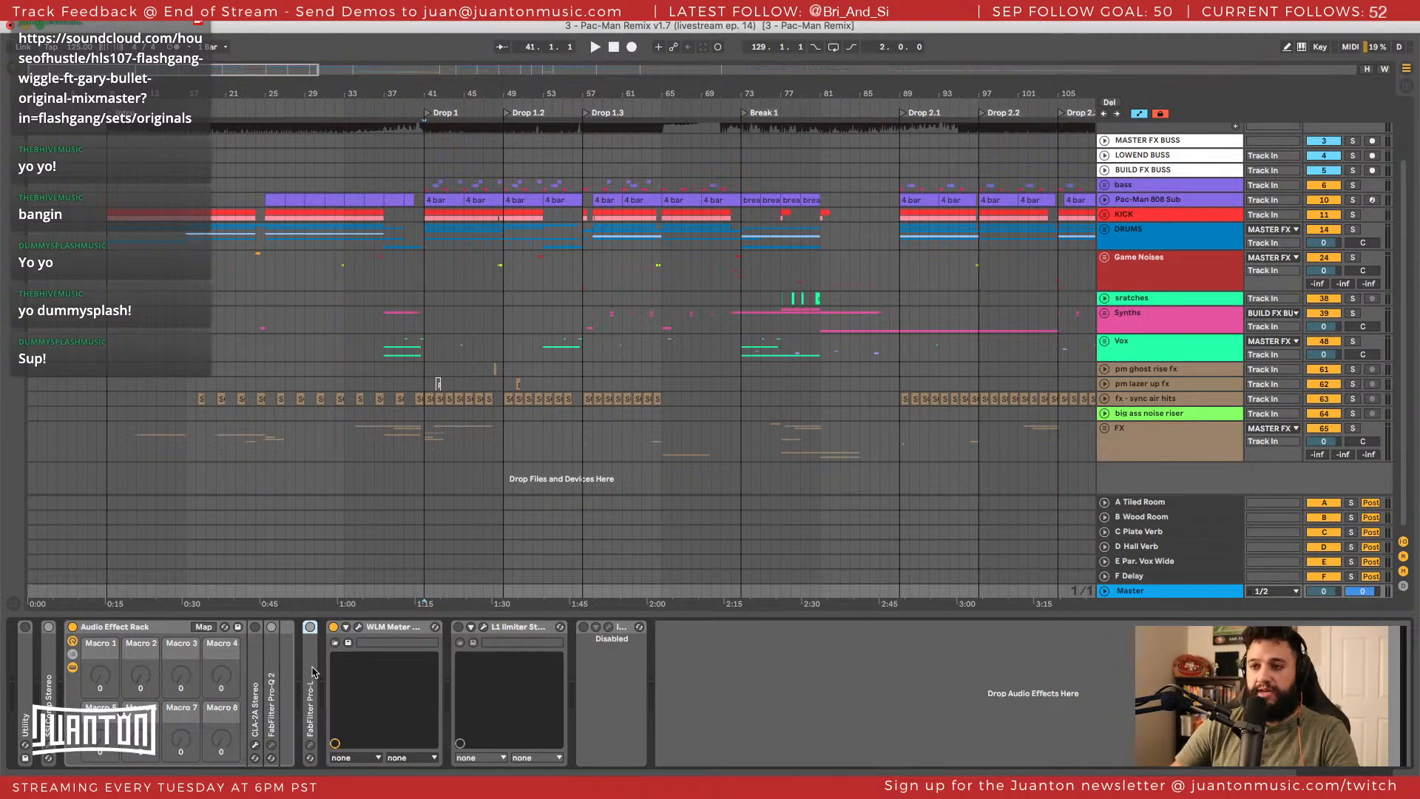
{"action": "key", "text": "Delete"}
{"action": "left_click", "coordinate": [509, 630]}
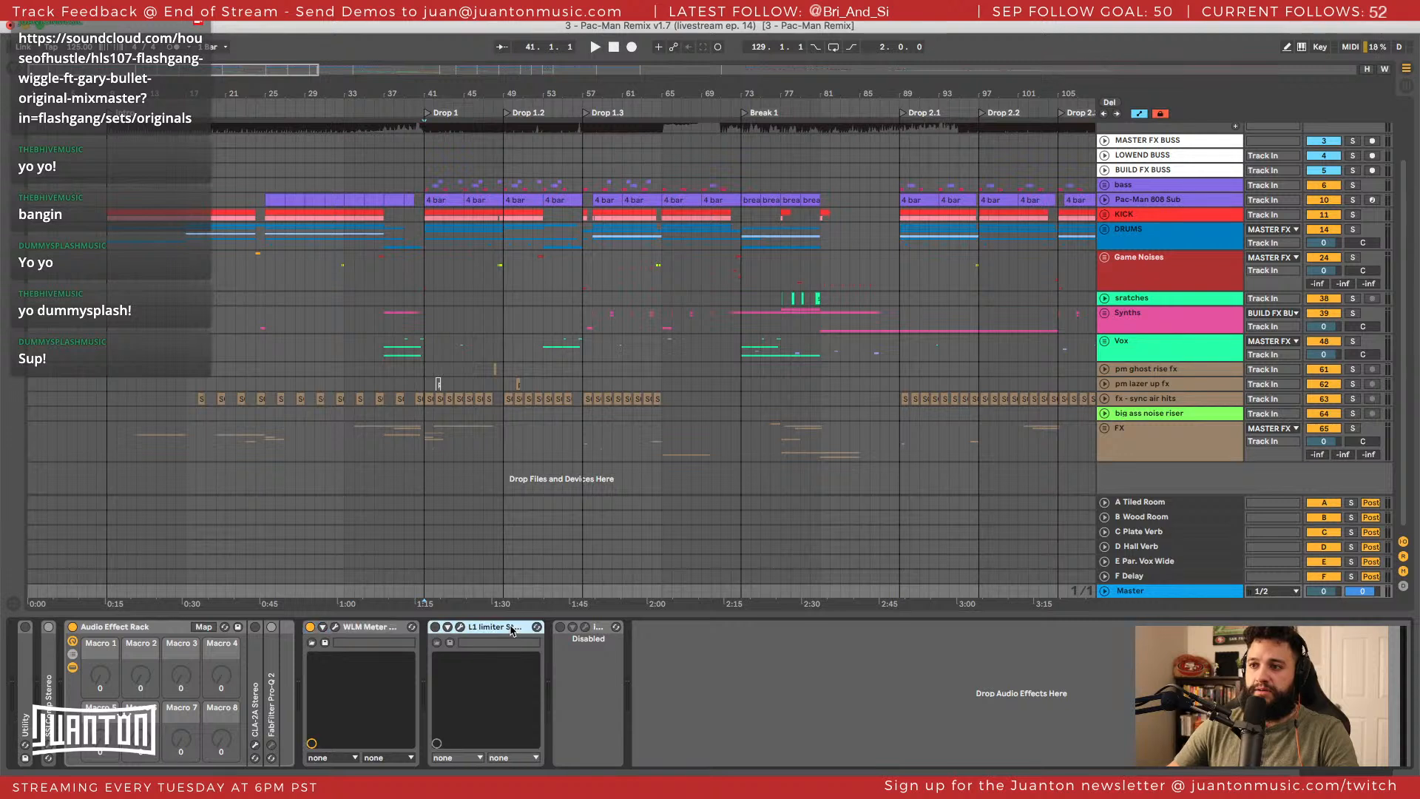
{"action": "double_click", "coordinate": [585, 630]}
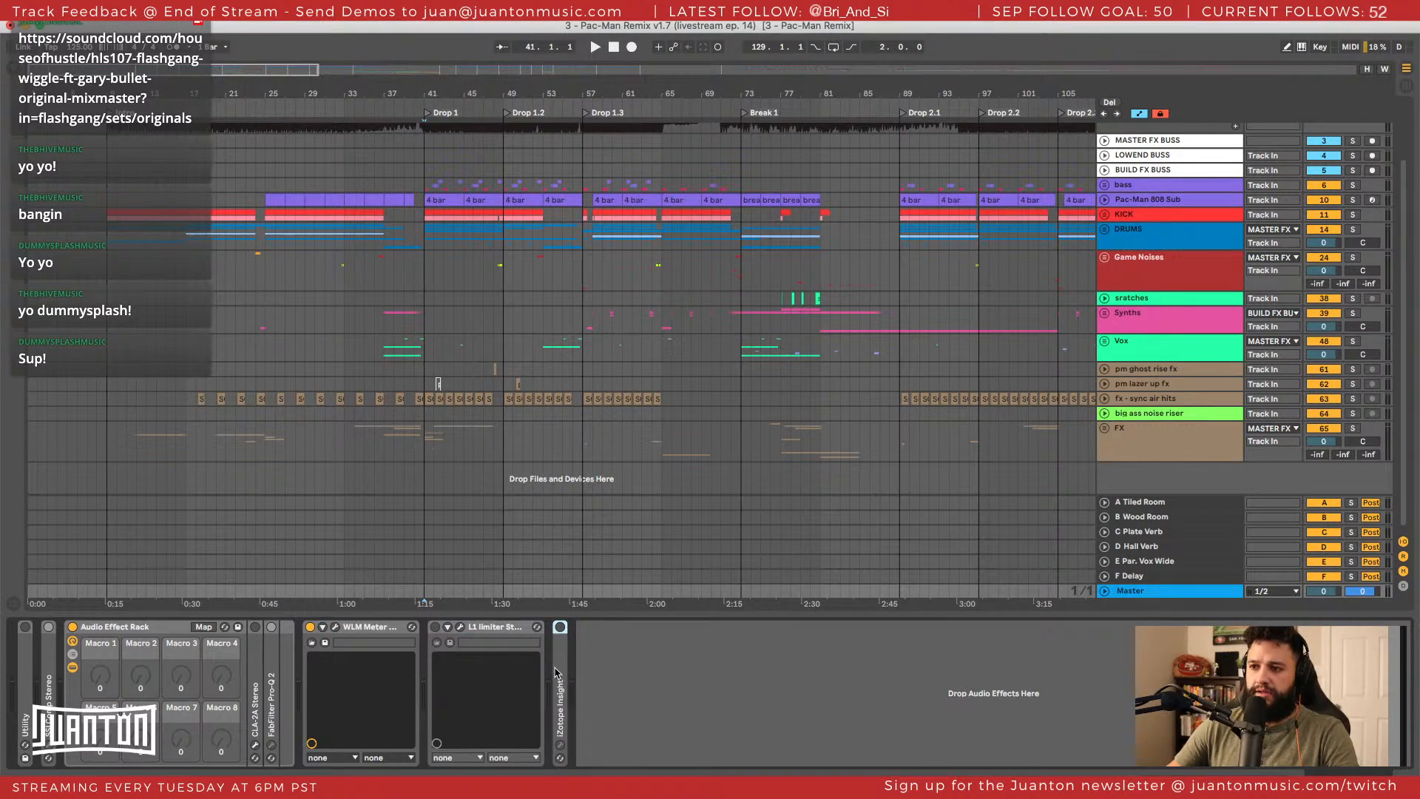
{"action": "key", "text": "Delete"}
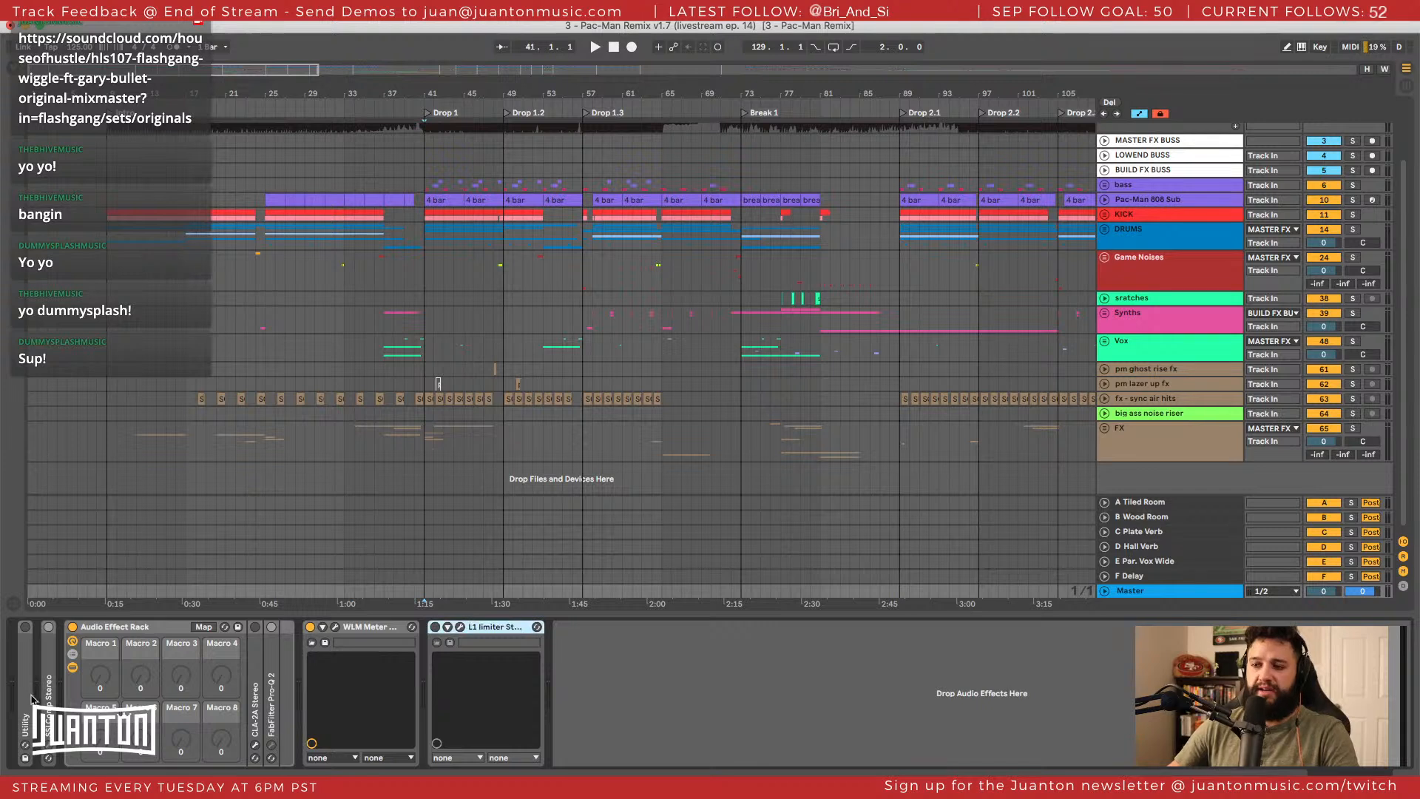
Unfold the Utility and the Comp Stereo devices at the start of the Master chain.
{"action": "left_click", "coordinate": [26, 670]}
{"action": "double_click", "coordinate": [26, 656]}
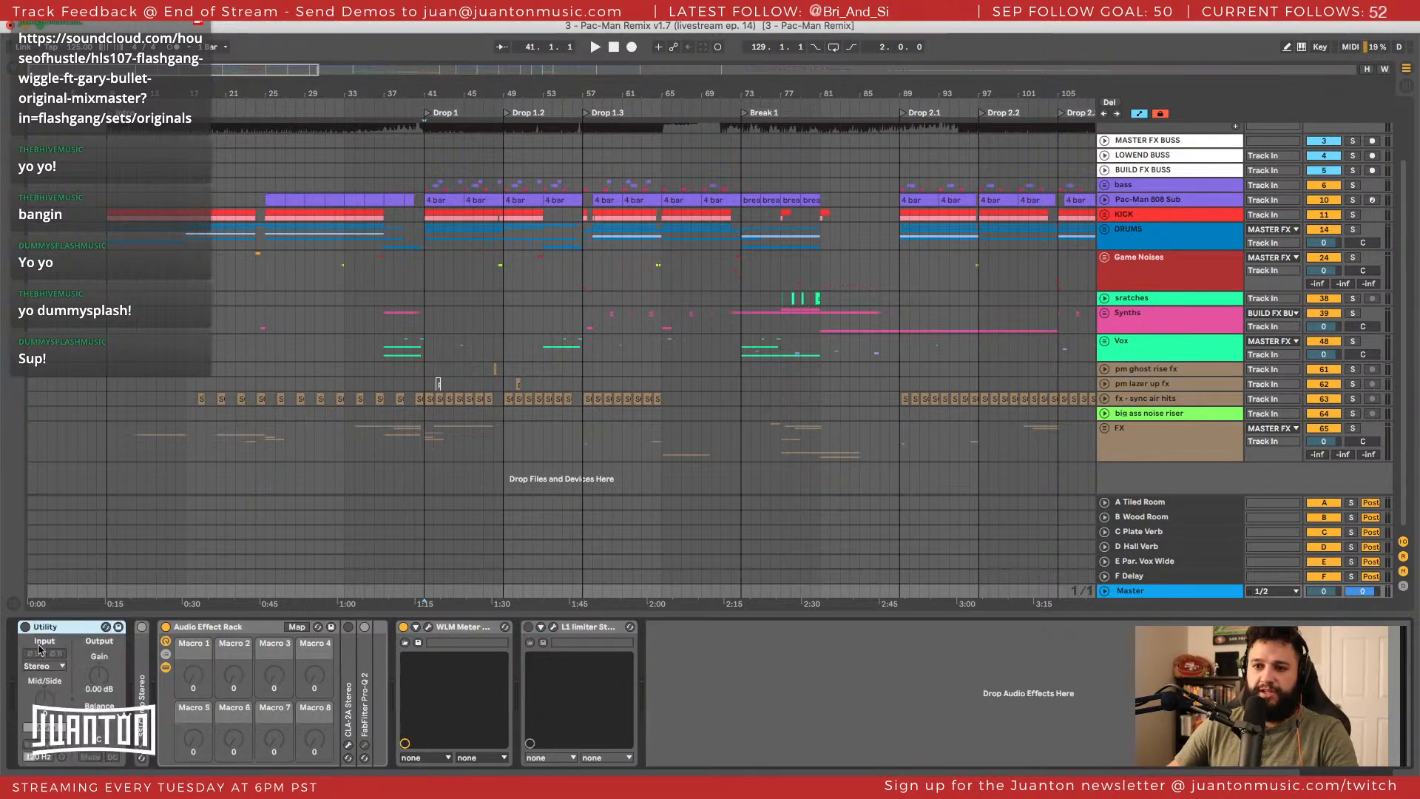
{"action": "double_click", "coordinate": [144, 656]}
{"action": "double_click", "coordinate": [182, 628]}
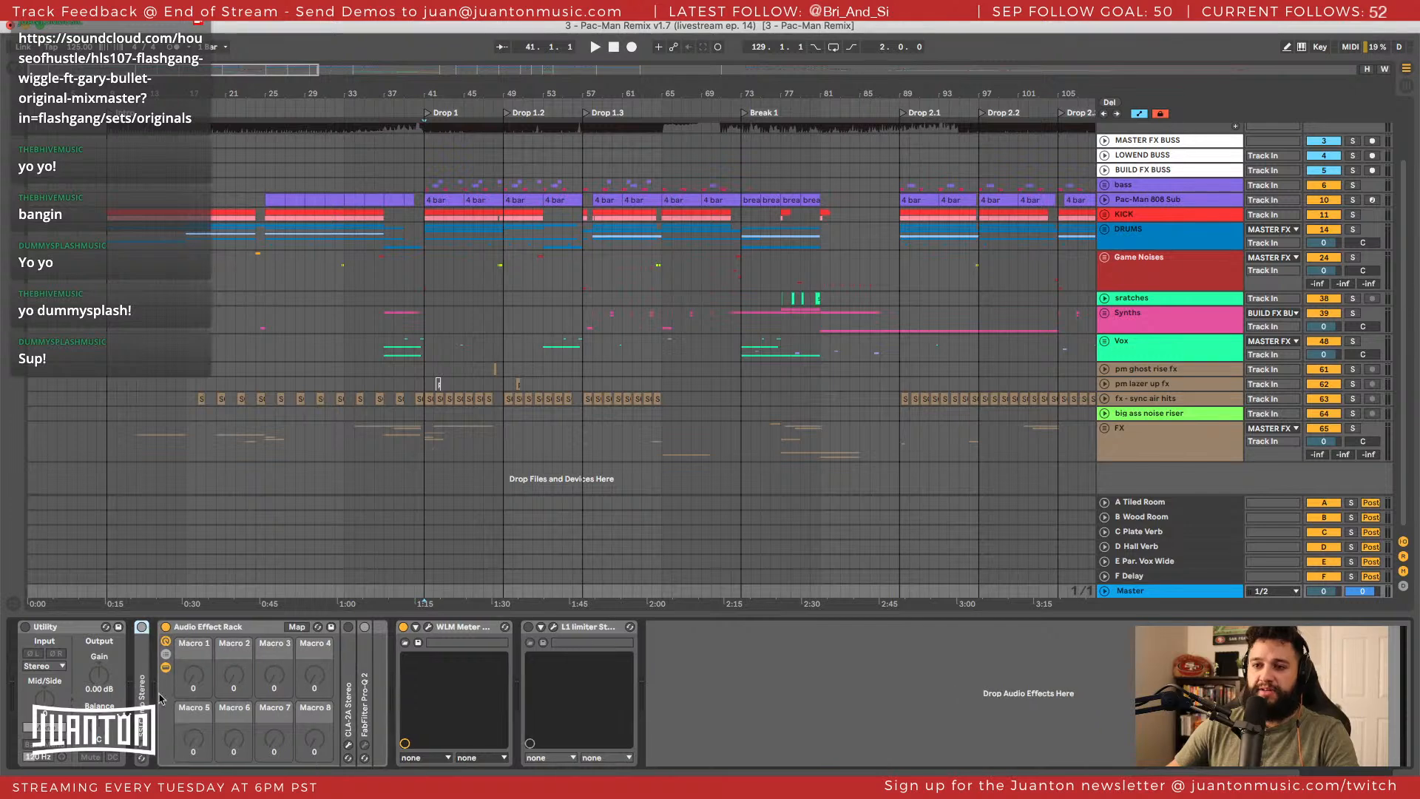
{"action": "double_click", "coordinate": [139, 695]}
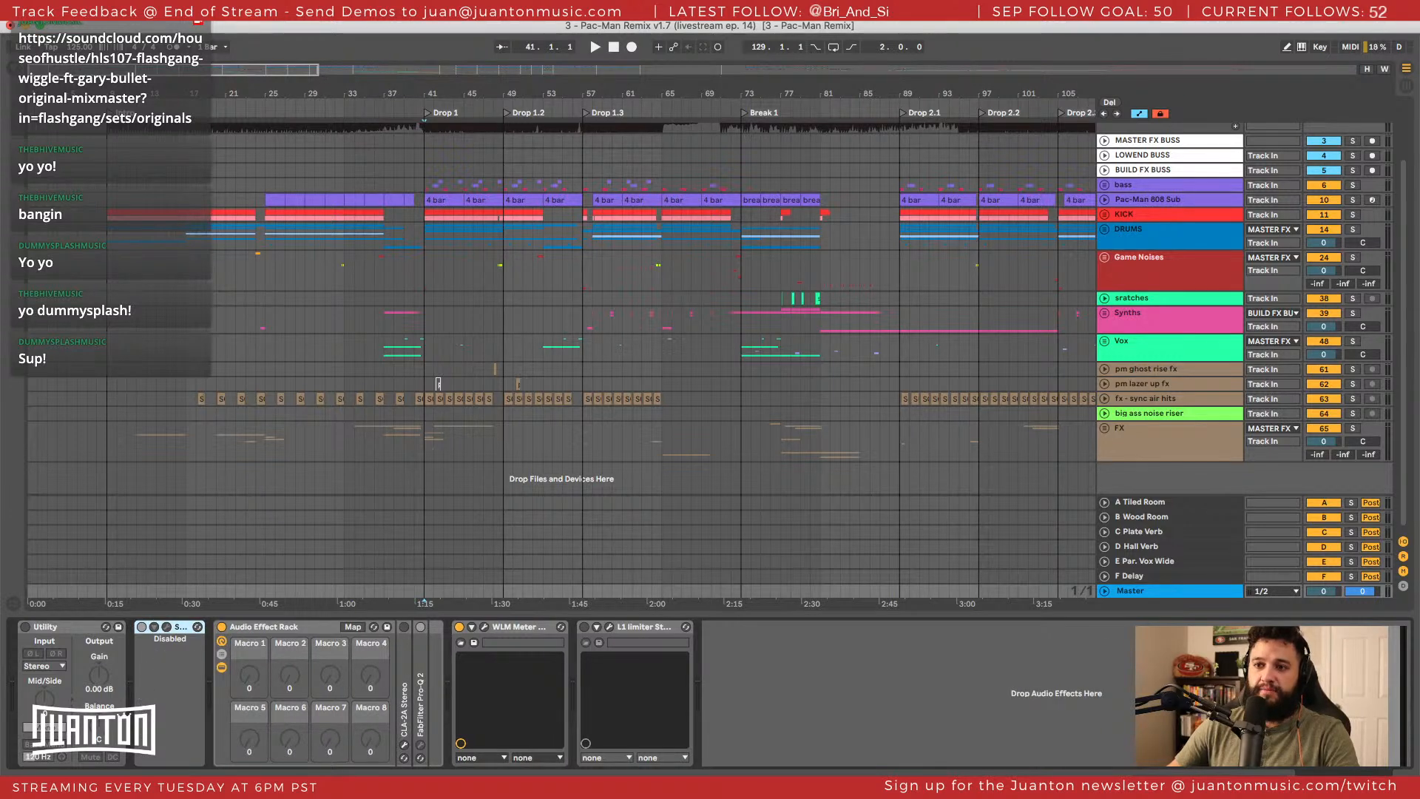
Show the browser with its search cleared, and delete the disabled Comp Stereo device from the Master chain.
{"action": "left_click", "coordinate": [9, 70]}
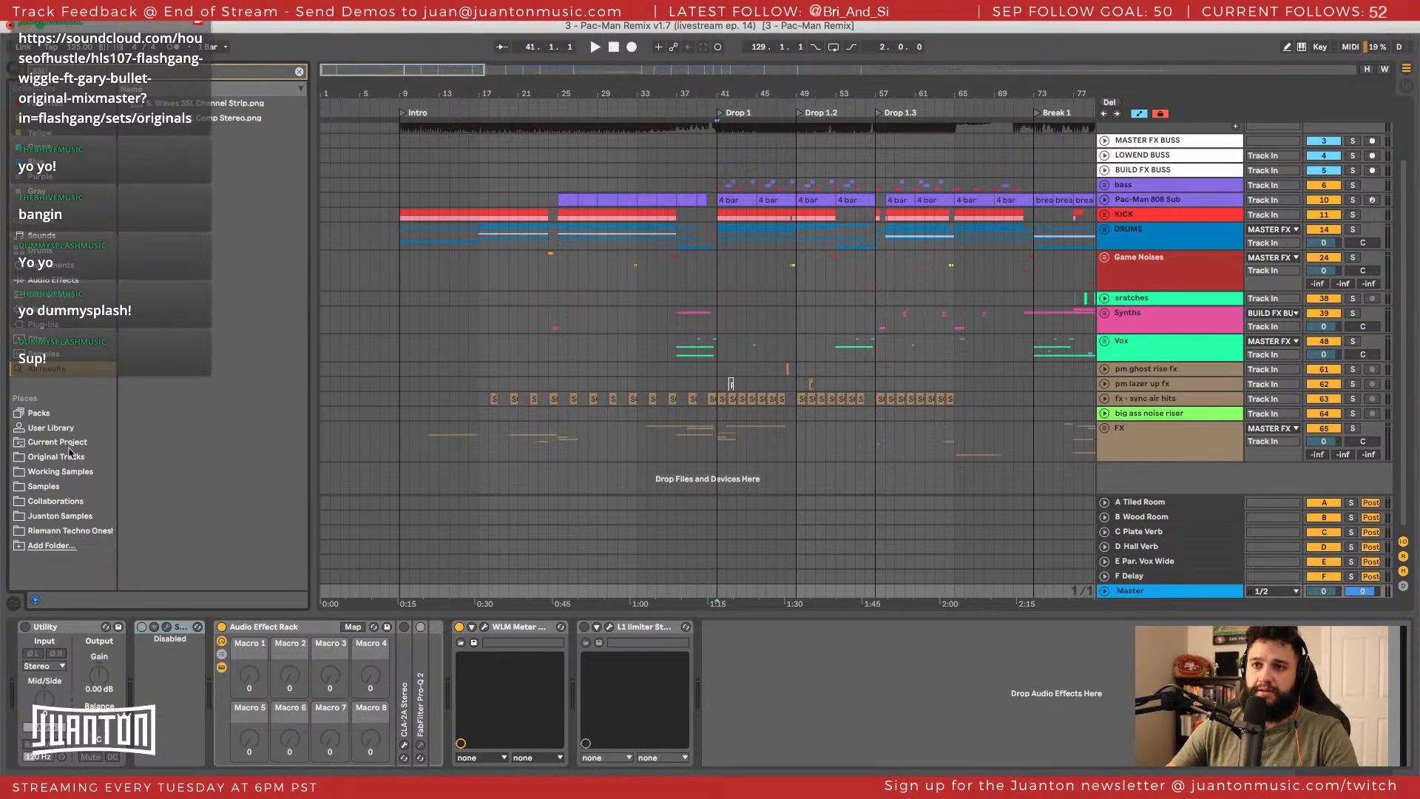
{"action": "left_click", "coordinate": [299, 71]}
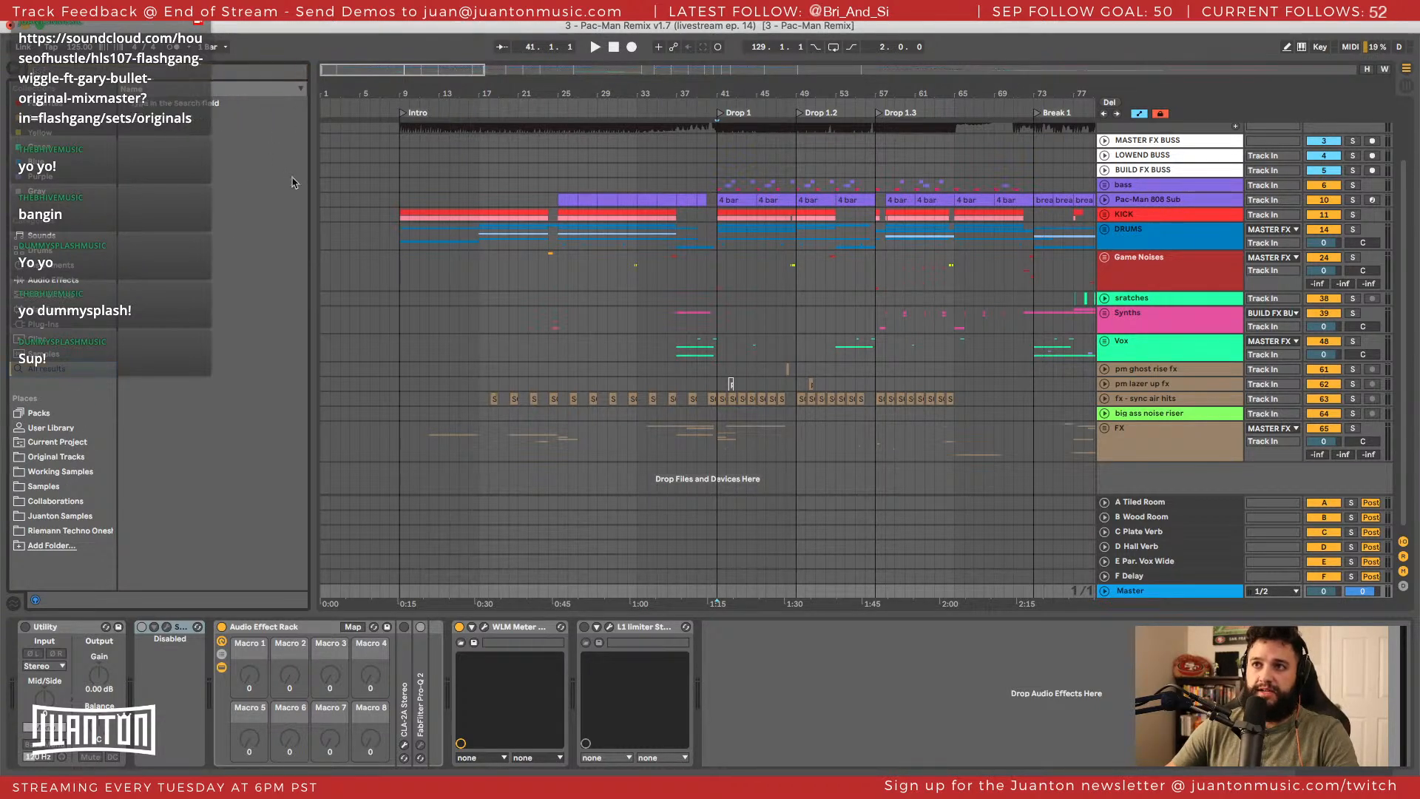
{"action": "left_click", "coordinate": [180, 628]}
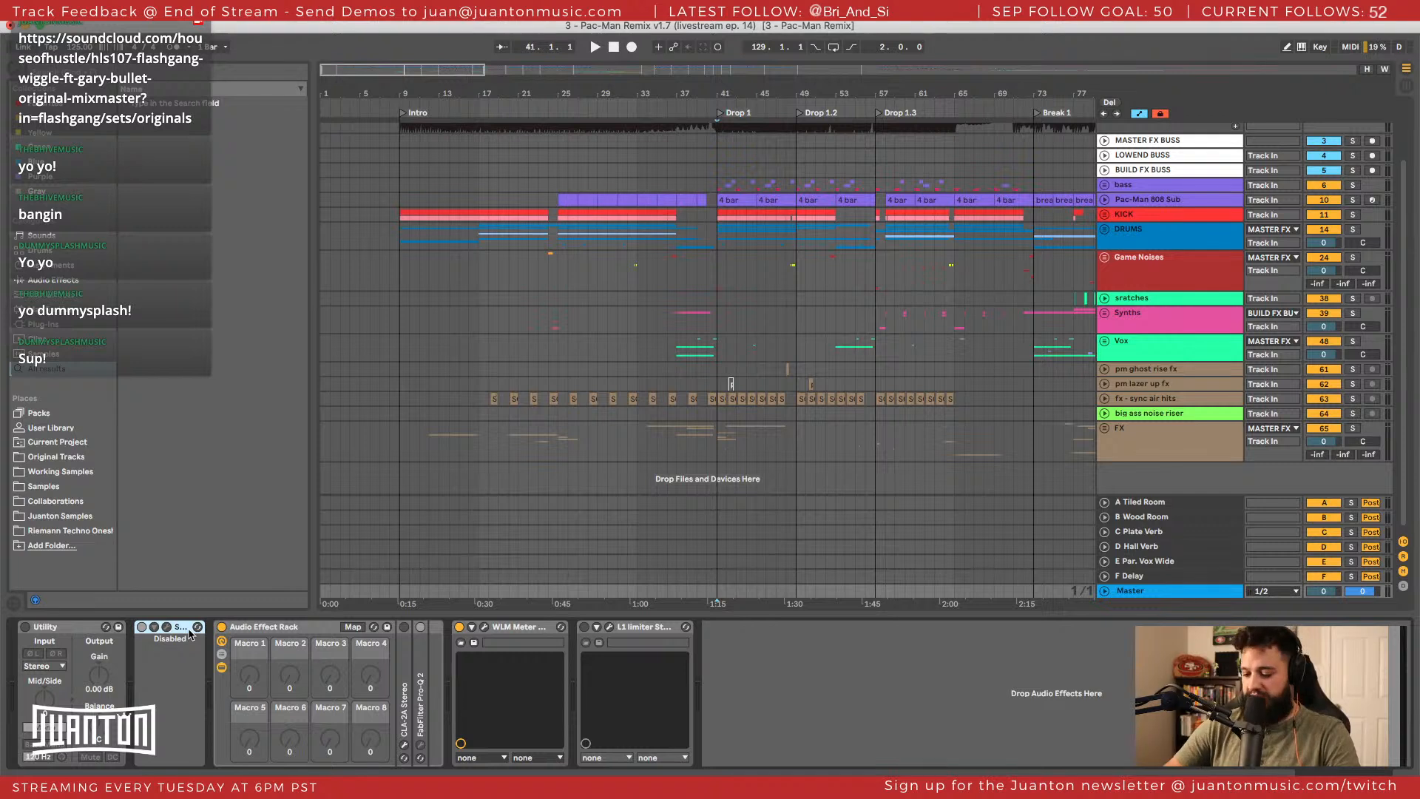
{"action": "key", "text": "Delete"}
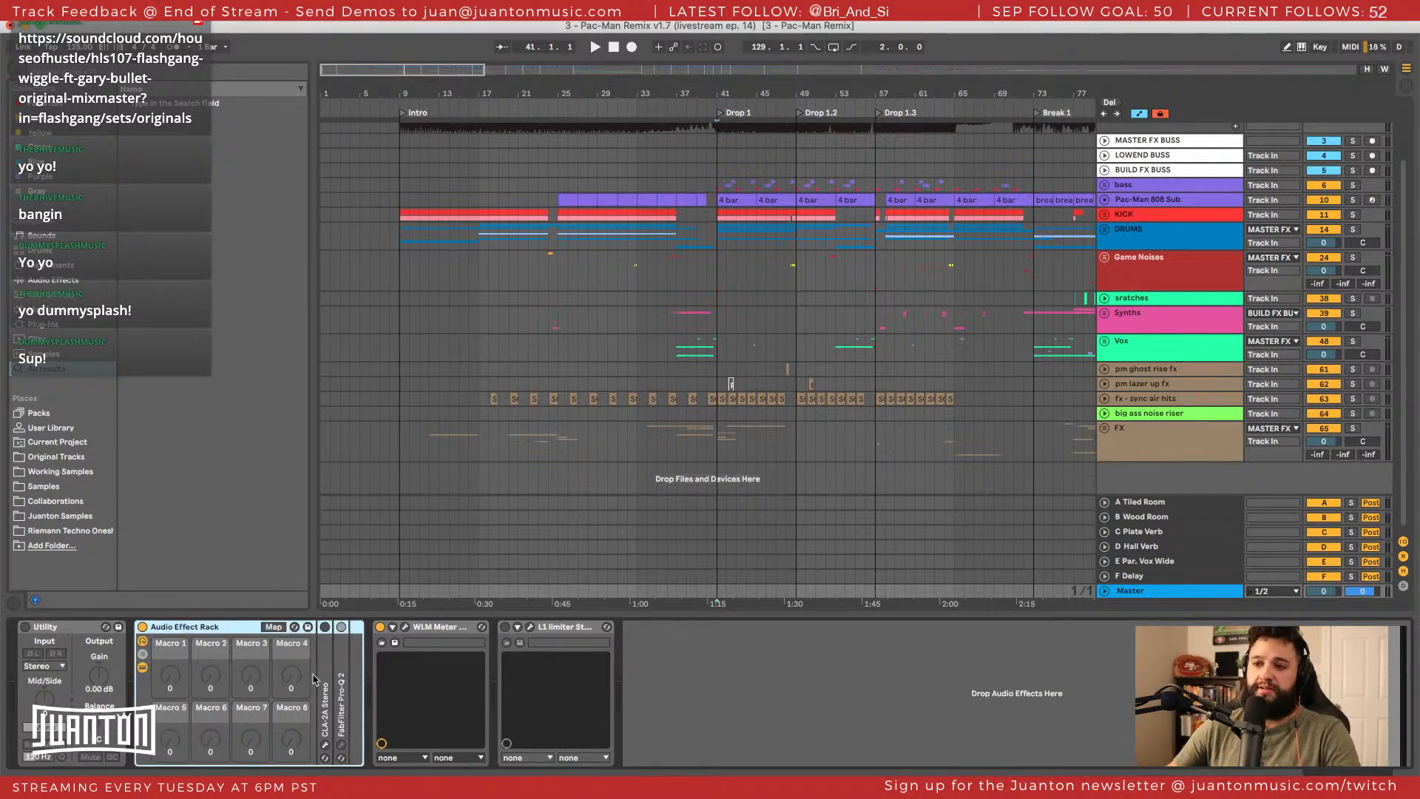
Open the Master's WLM Meter, measure the loudness while playing from Drop 1, reset its true peak reading, and close the meter.
{"action": "left_click", "coordinate": [324, 626]}
{"action": "left_click", "coordinate": [325, 628]}
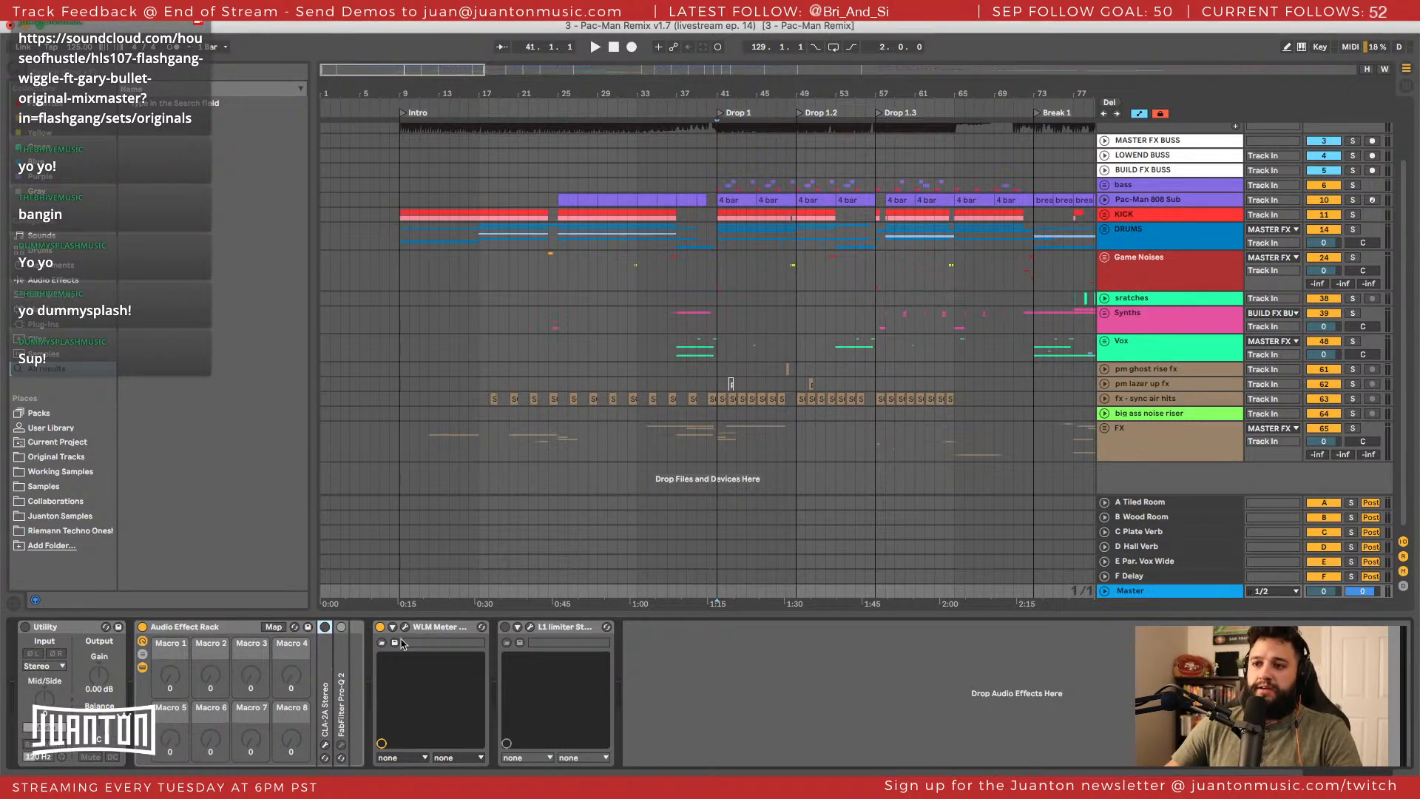
{"action": "left_click", "coordinate": [442, 629]}
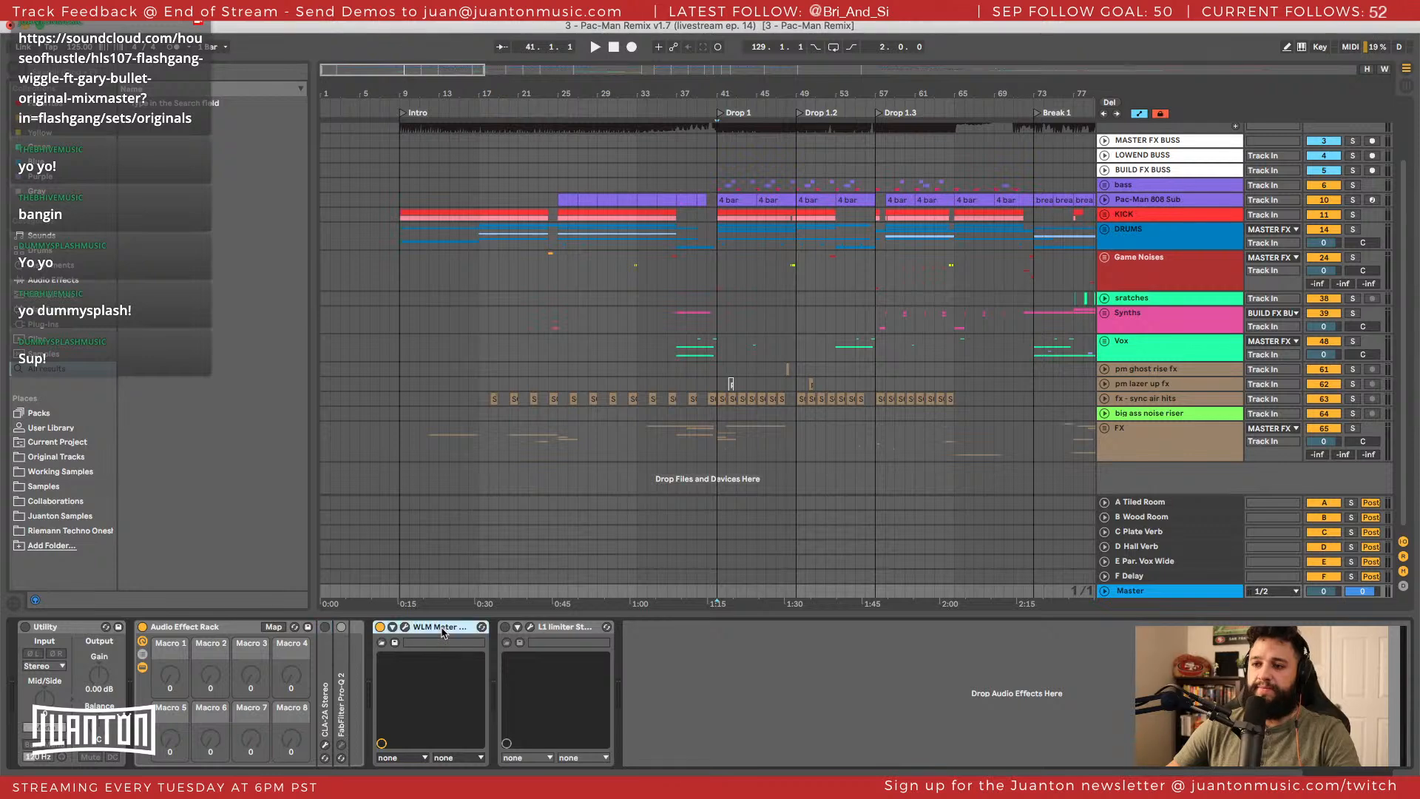
{"action": "left_click", "coordinate": [405, 628]}
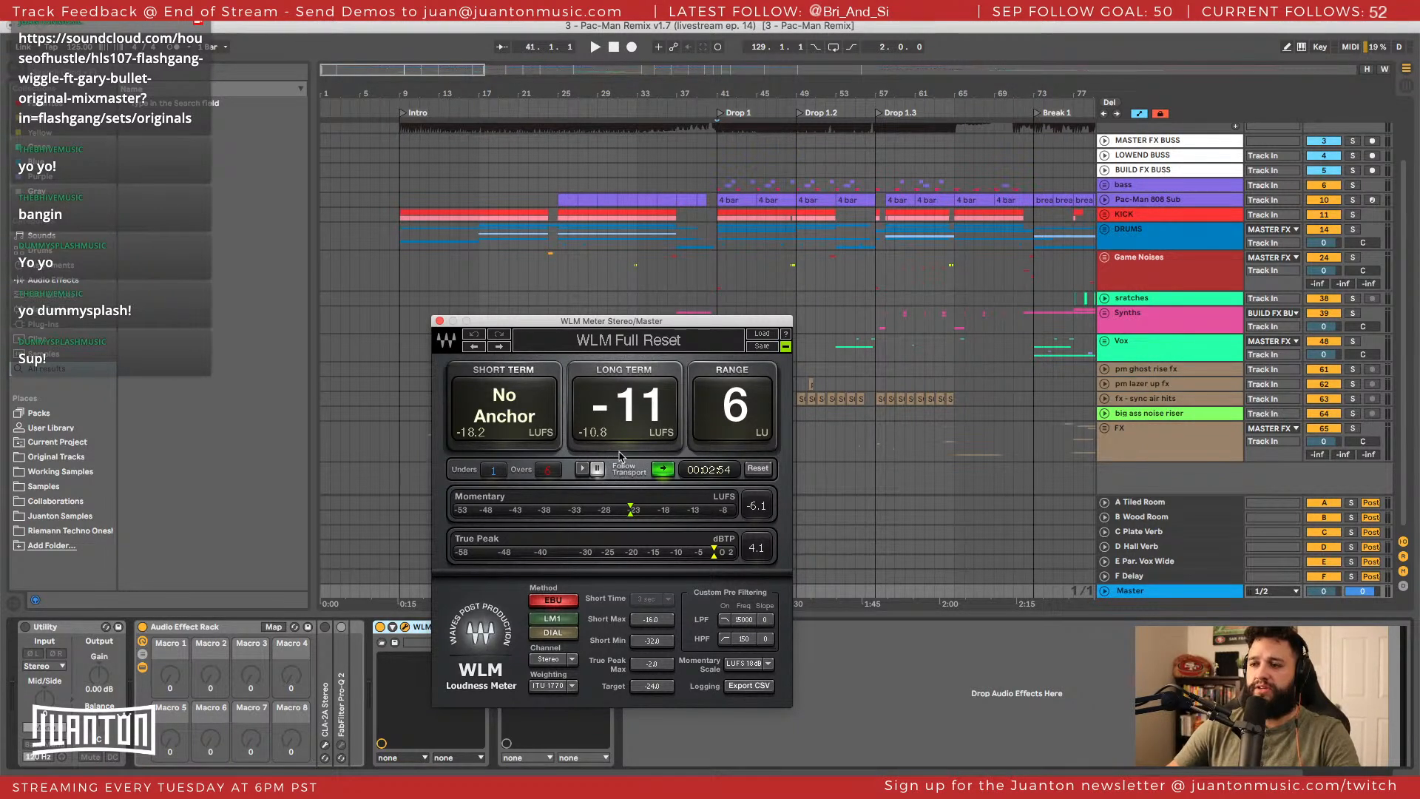
{"action": "key", "text": "space"}
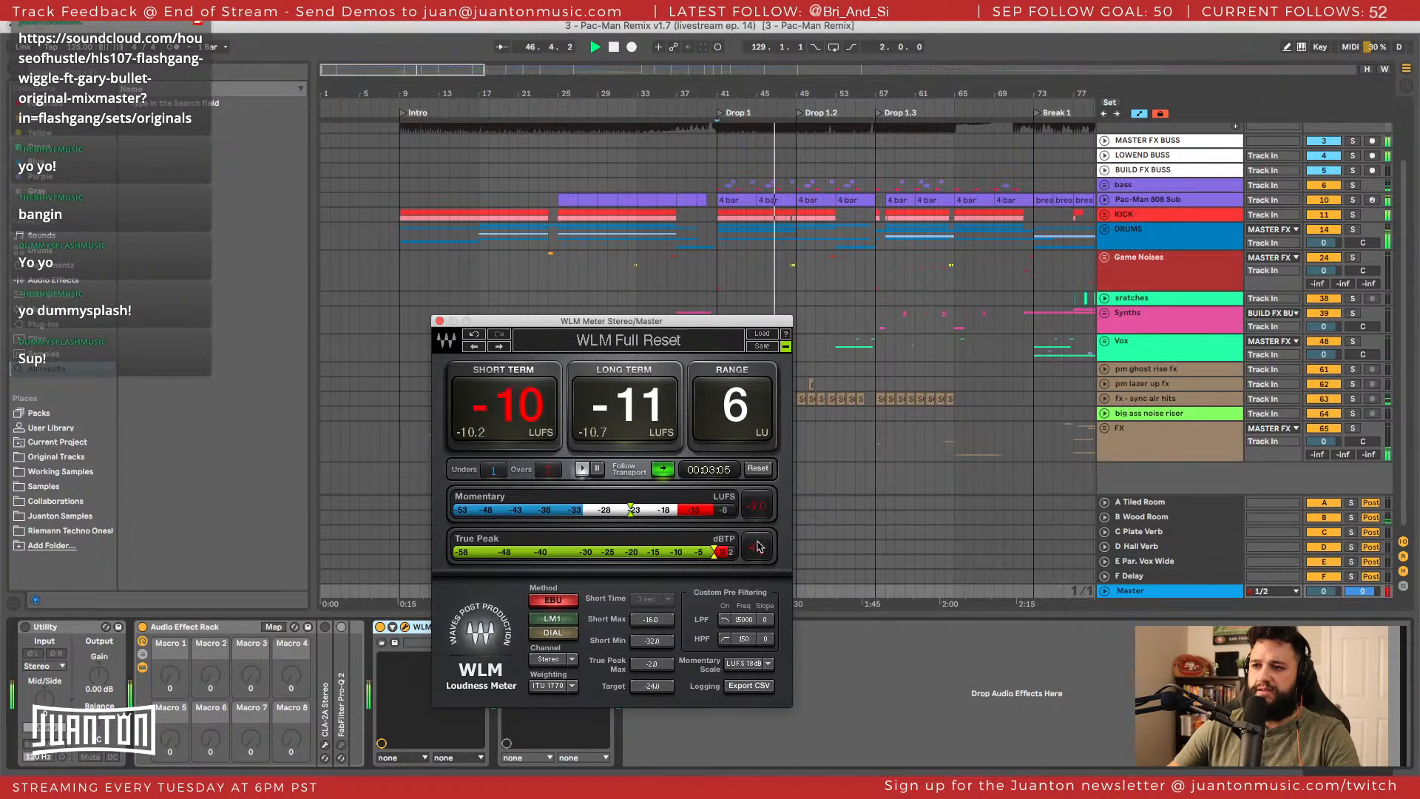
{"action": "left_click", "coordinate": [756, 545]}
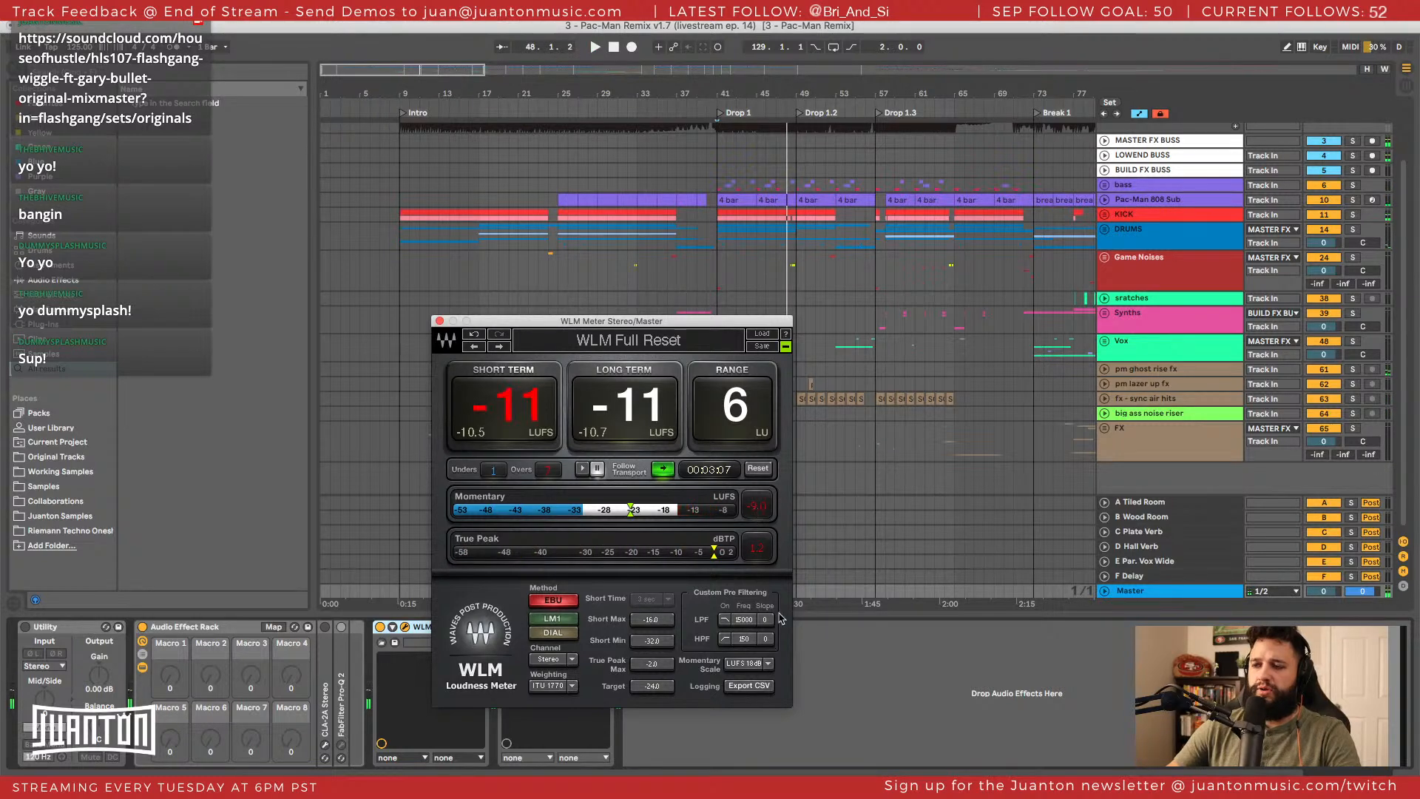
{"action": "left_click", "coordinate": [440, 321]}
Search the browser for "pro-l 2", add FabFilter Pro-L 2 after the L1 limiter on the Master, and move its window off the track headers.
{"action": "left_click", "coordinate": [690, 688]}
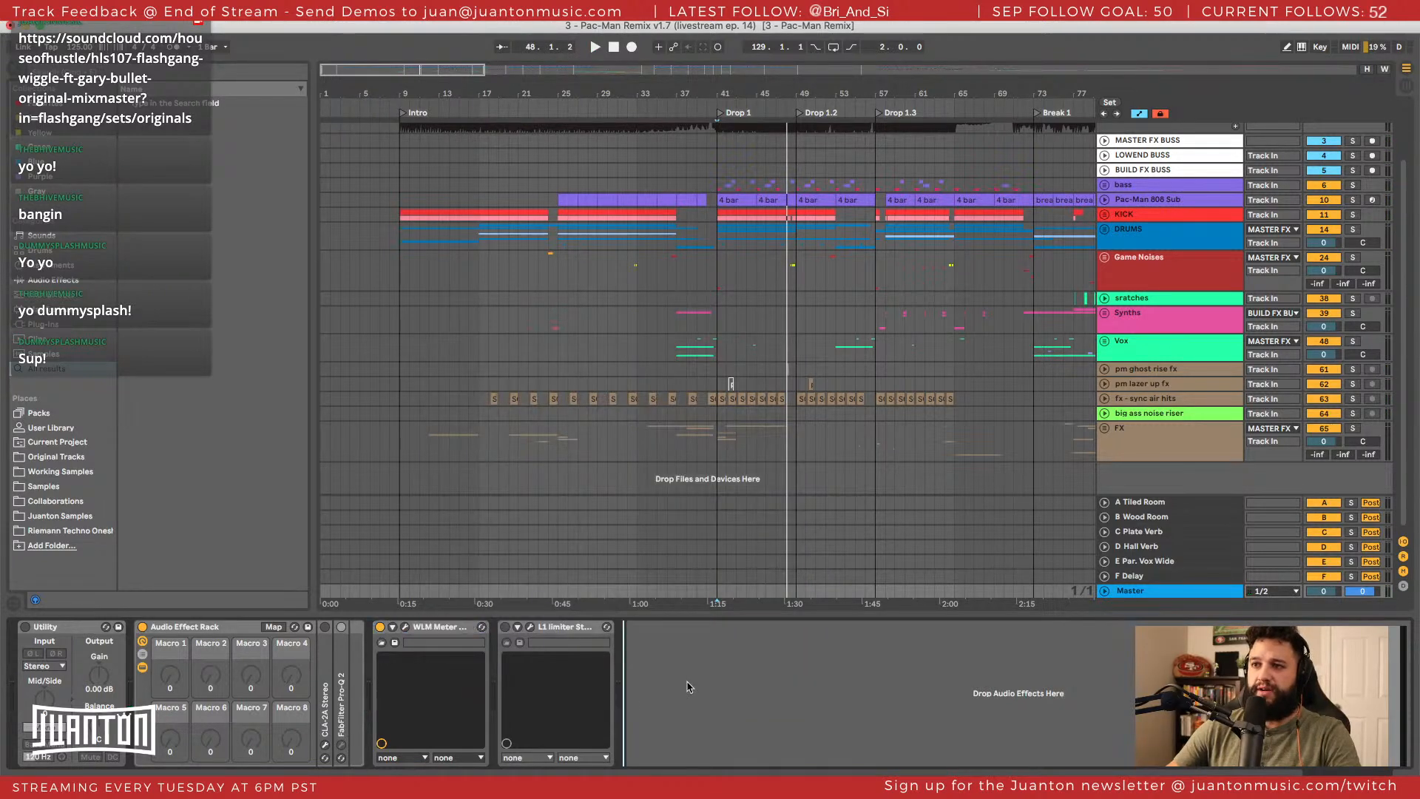
{"action": "key", "text": "super+f"}
{"action": "type", "text": "pro-"}
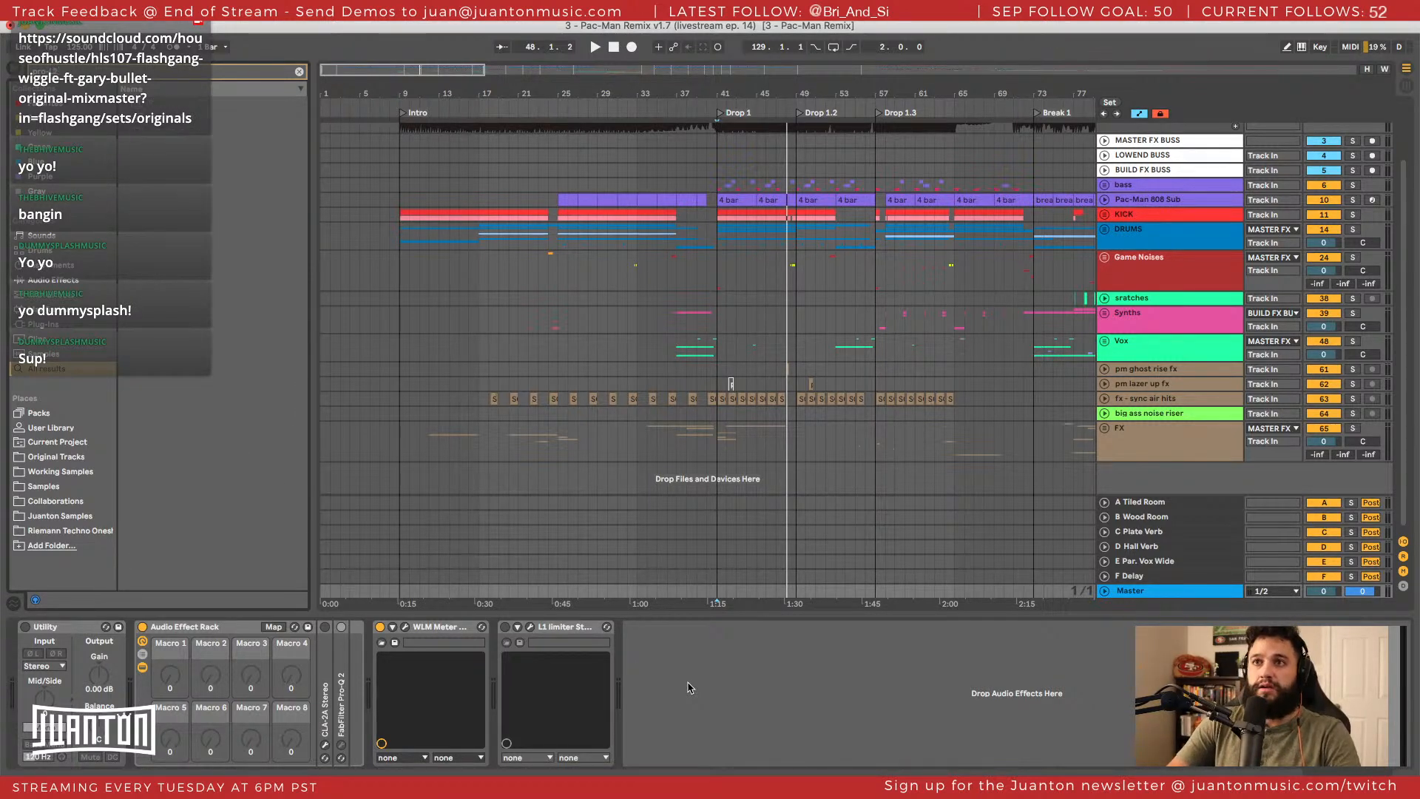
{"action": "type", "text": "l 2"}
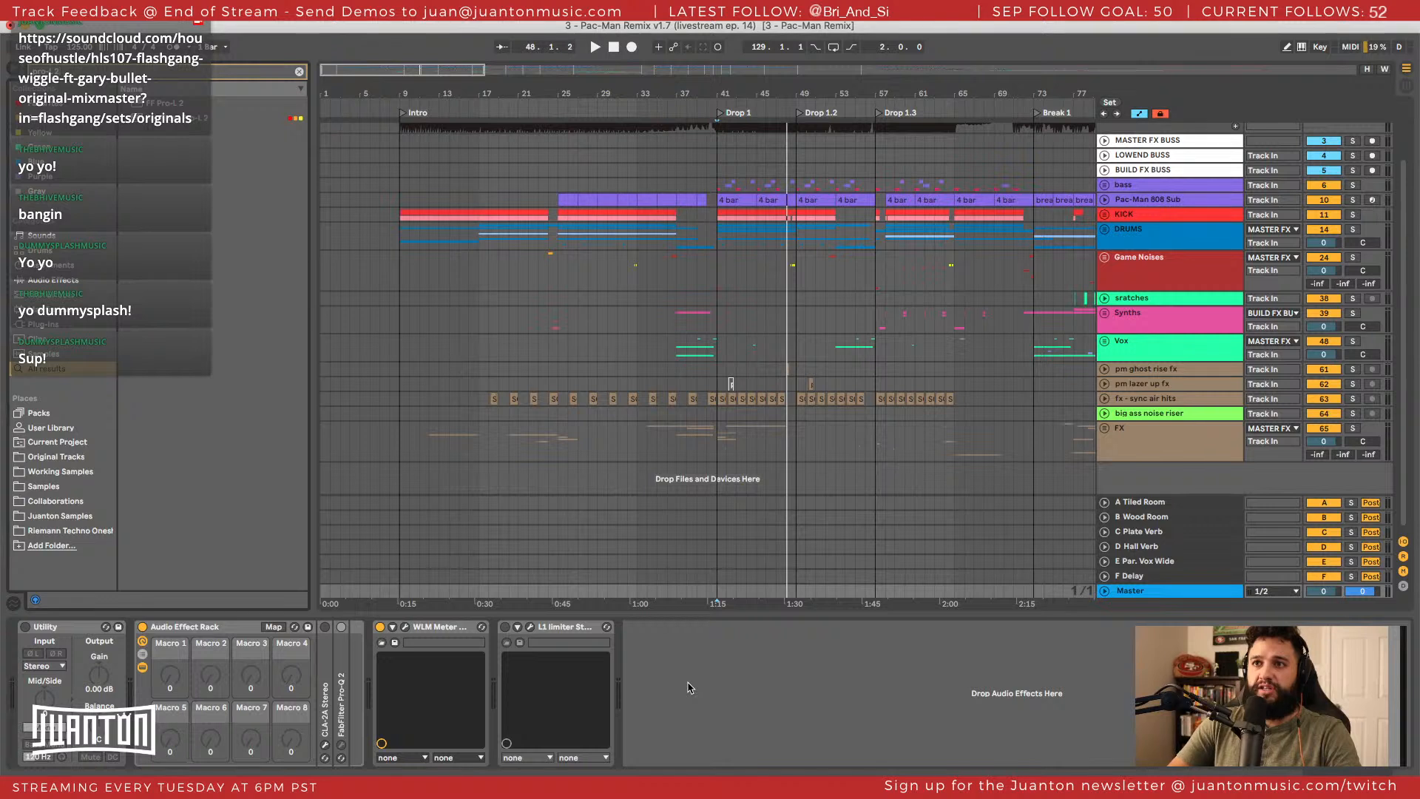
{"action": "left_click_drag", "start_coordinate": [152, 125], "coordinate": [617, 727]}
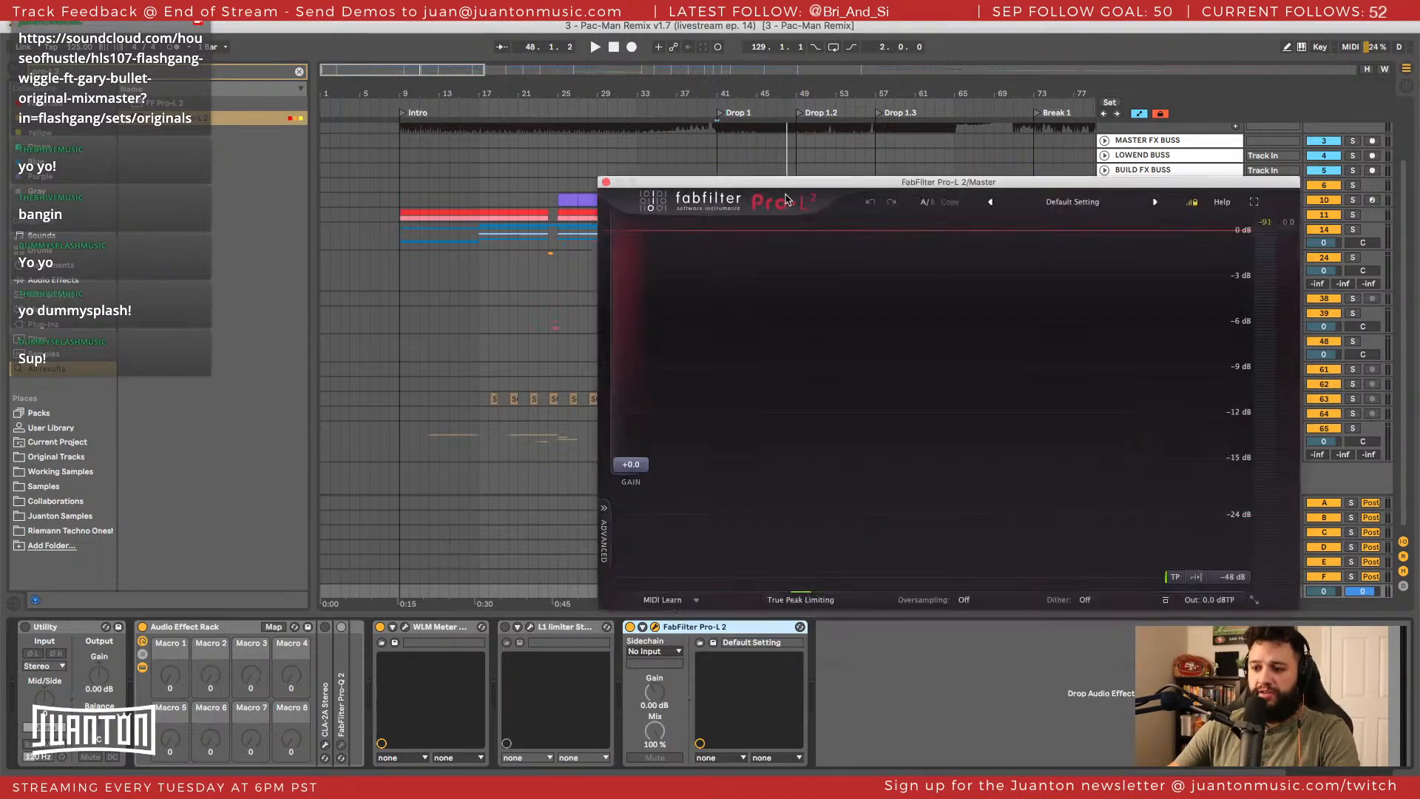
{"action": "left_click_drag", "start_coordinate": [787, 182], "coordinate": [638, 142]}
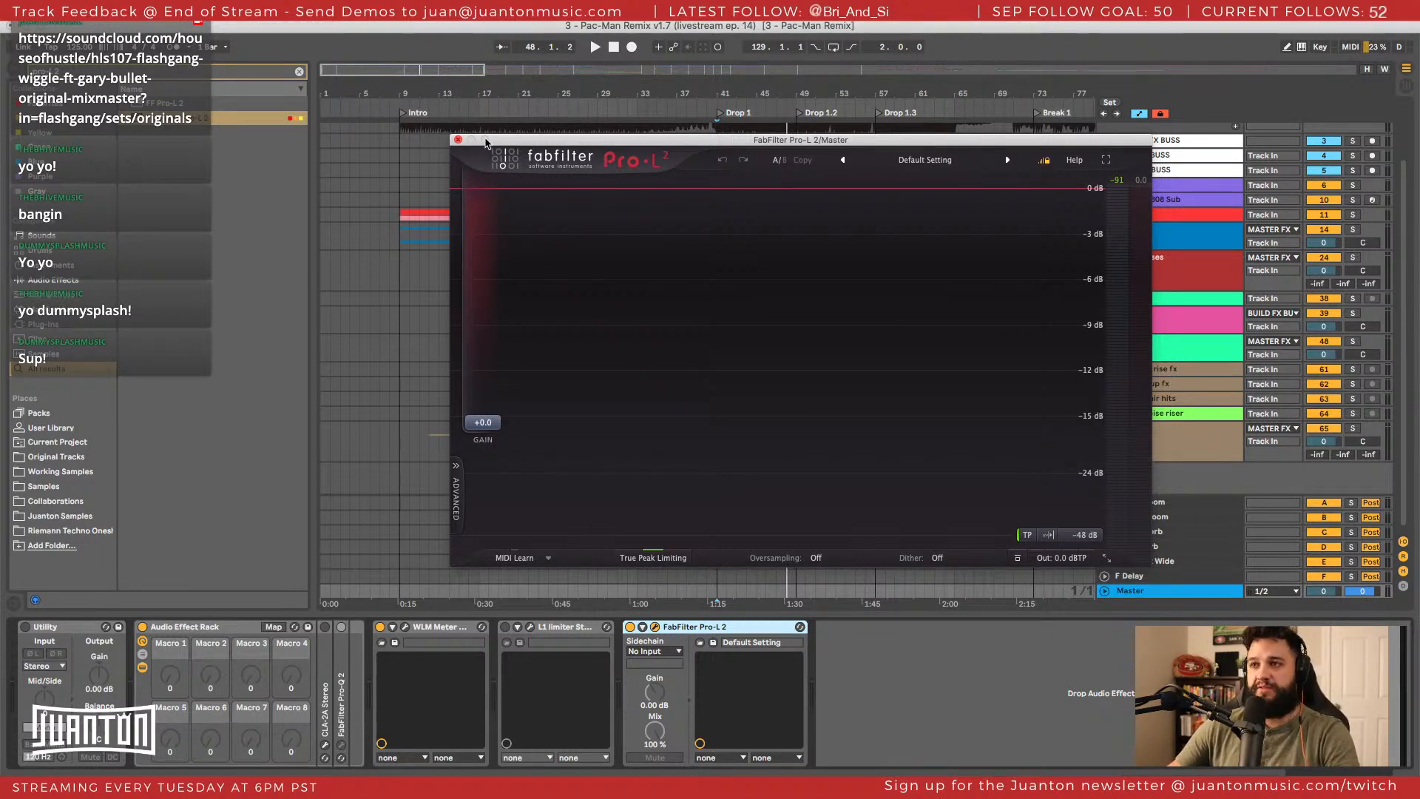
{"action": "left_click_drag", "start_coordinate": [539, 143], "coordinate": [414, 189]}
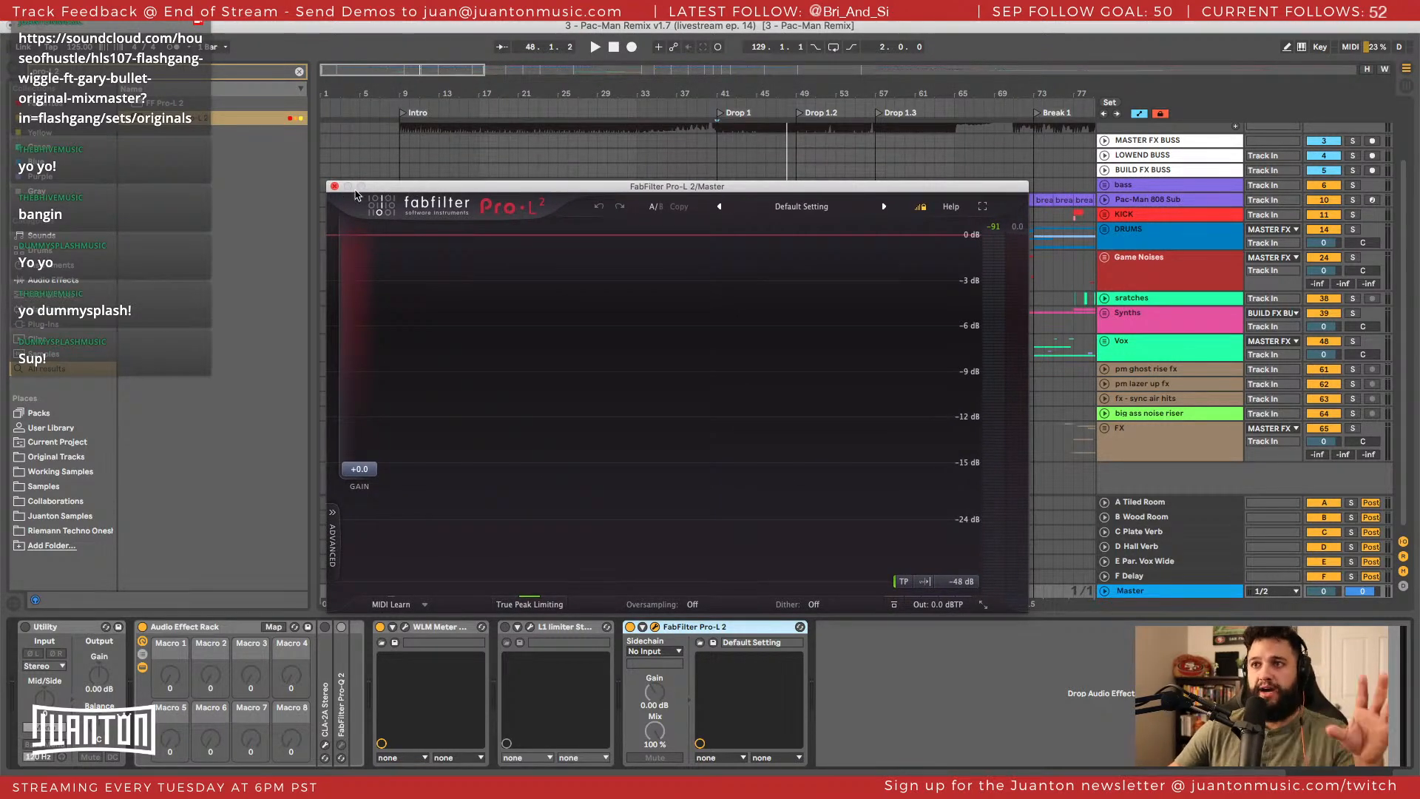
Close the FabFilter Pro-L 2 window and clear the browser search.
{"action": "left_click_drag", "start_coordinate": [338, 189], "coordinate": [618, 170]}
{"action": "left_click", "coordinate": [615, 168]}
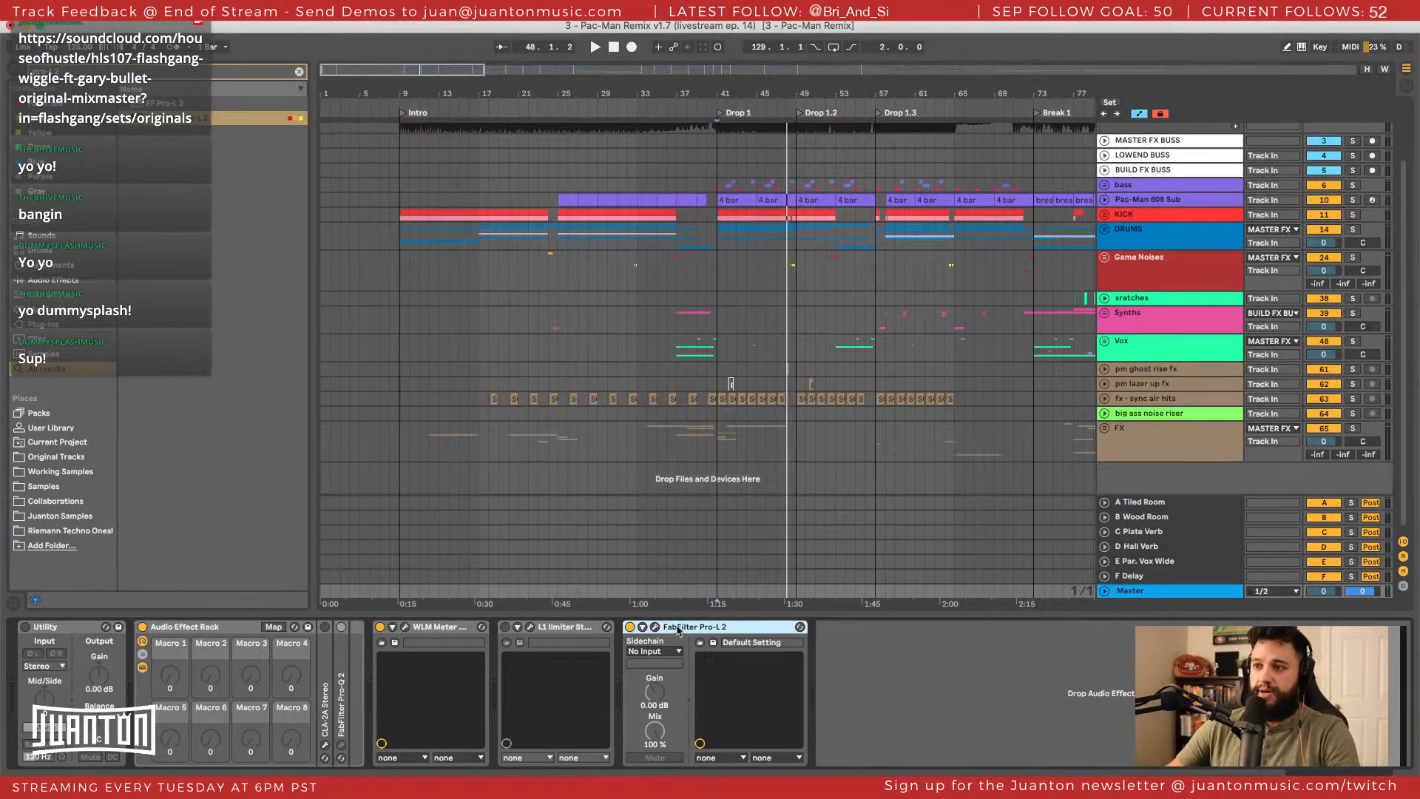
{"action": "left_click", "coordinate": [299, 72]}
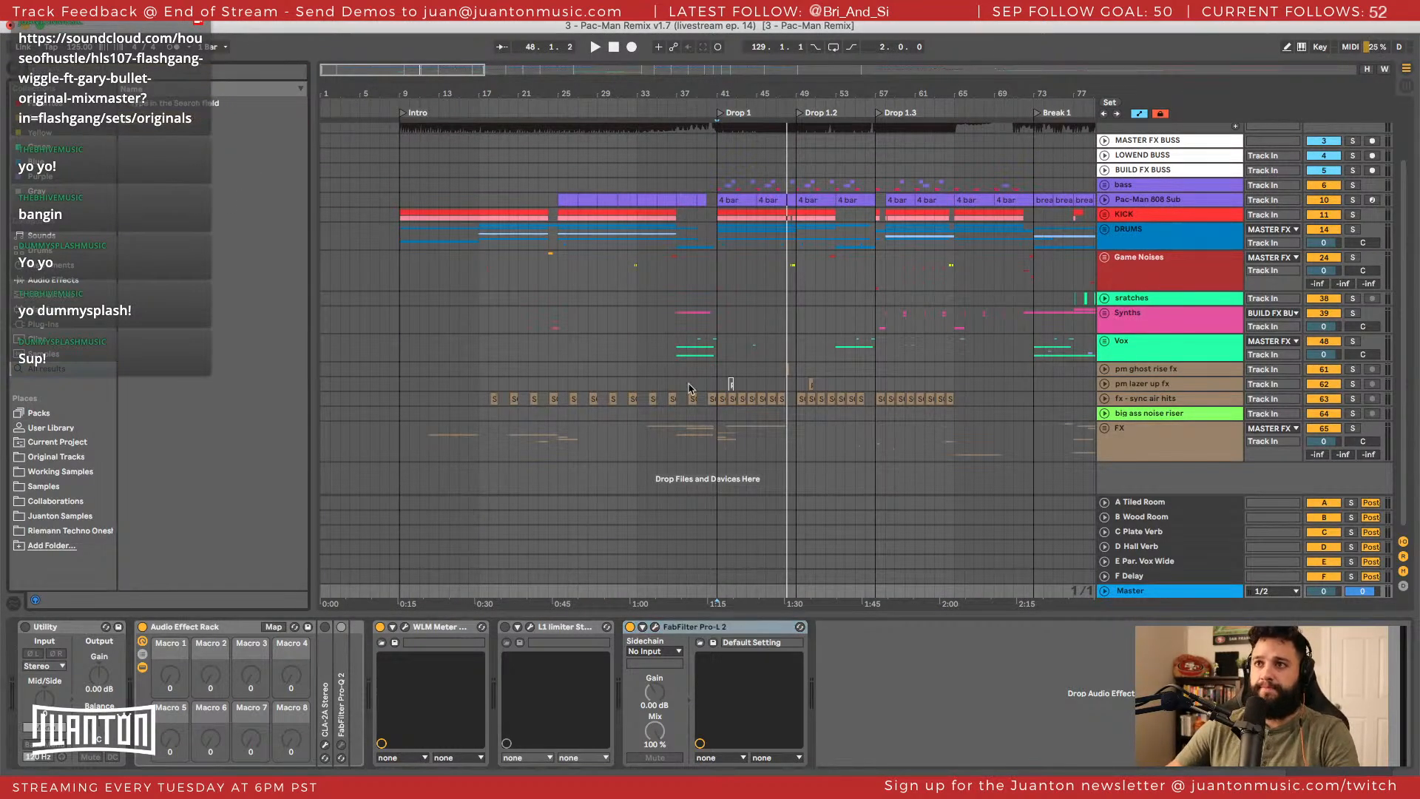
Look through the device chains of the DRUMS group, the MASTER FX BUSS and the Master.
{"action": "left_click", "coordinate": [1163, 235]}
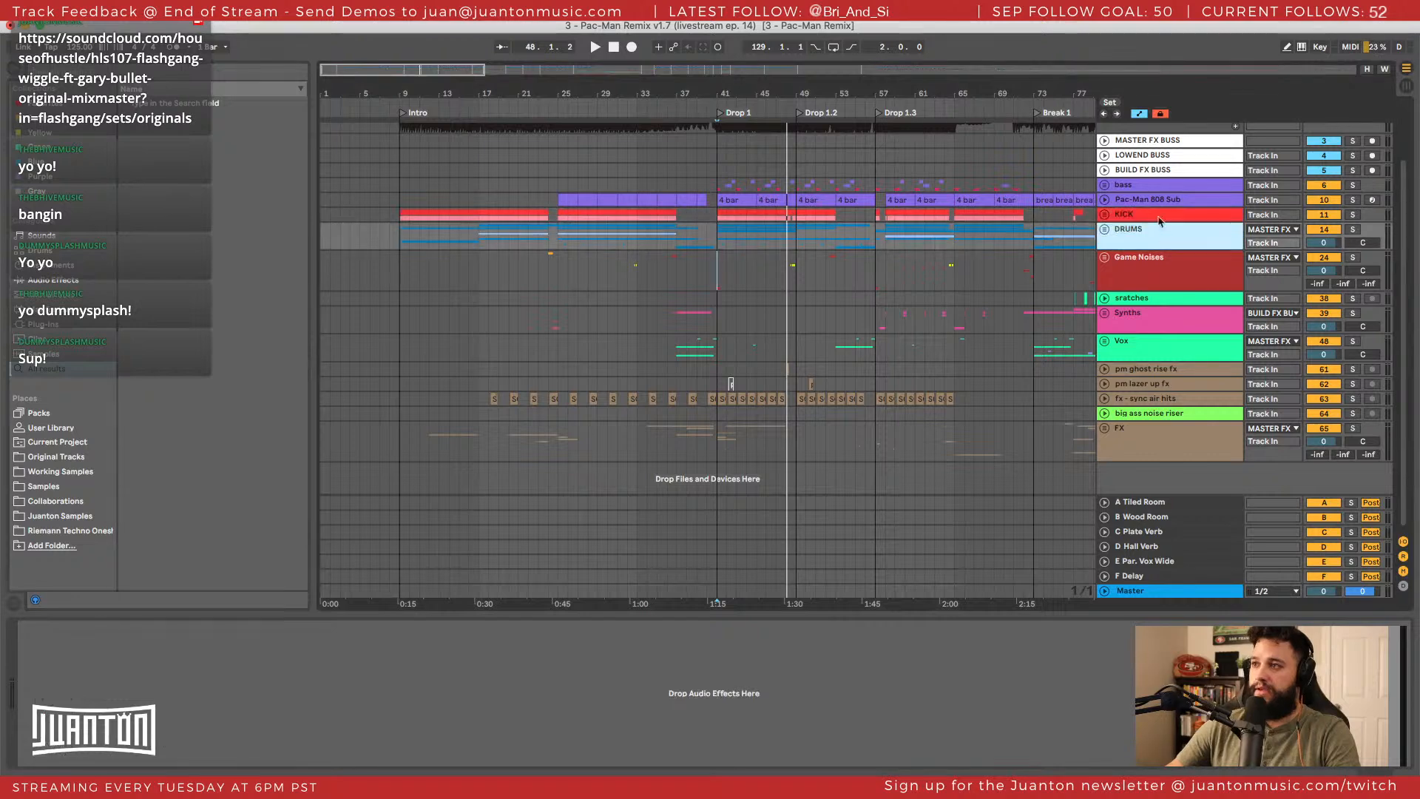
{"action": "left_click", "coordinate": [1158, 143]}
{"action": "scroll", "coordinate": [1156, 148], "scroll_direction": "up", "scroll_amount": 2}
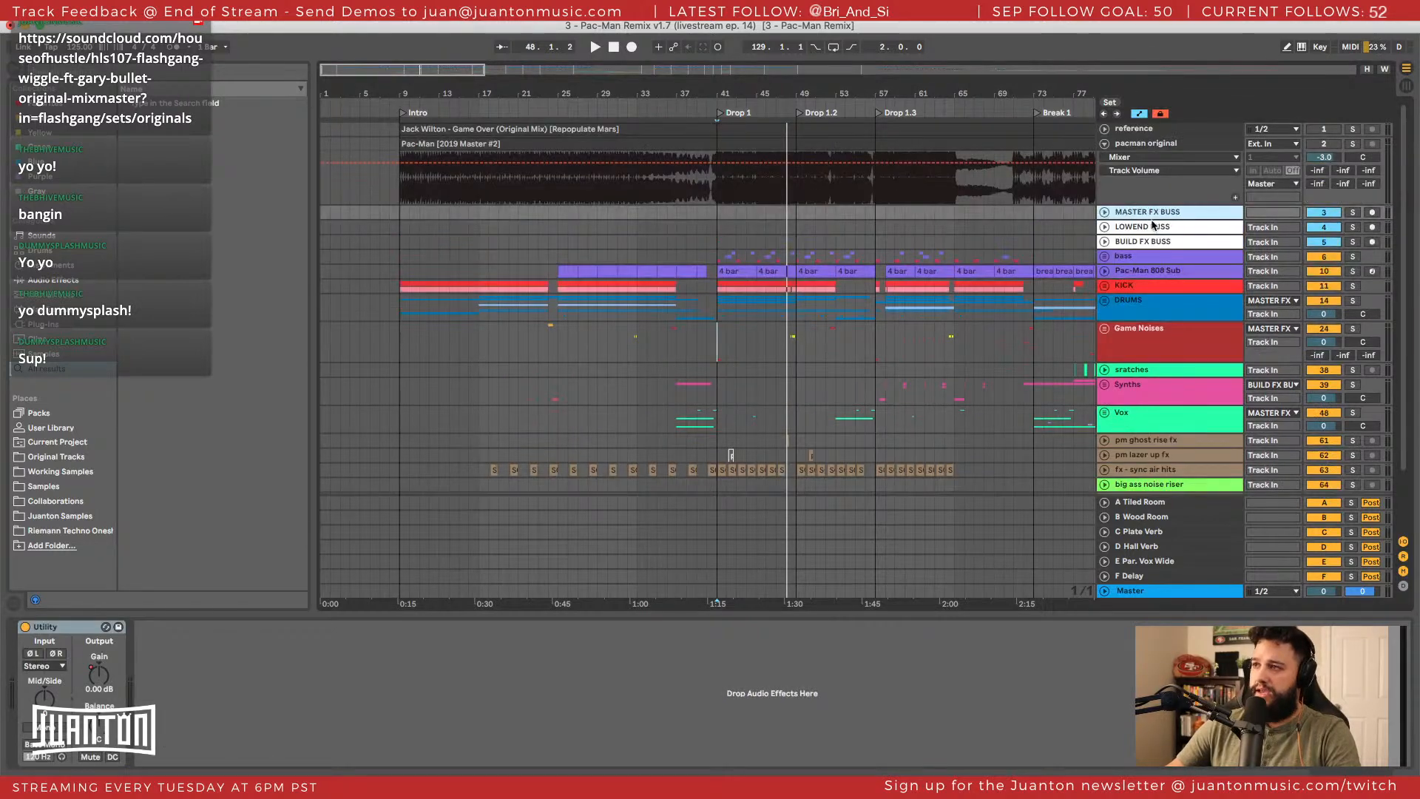
{"action": "left_click", "coordinate": [1105, 144]}
{"action": "left_click", "coordinate": [1105, 144]}
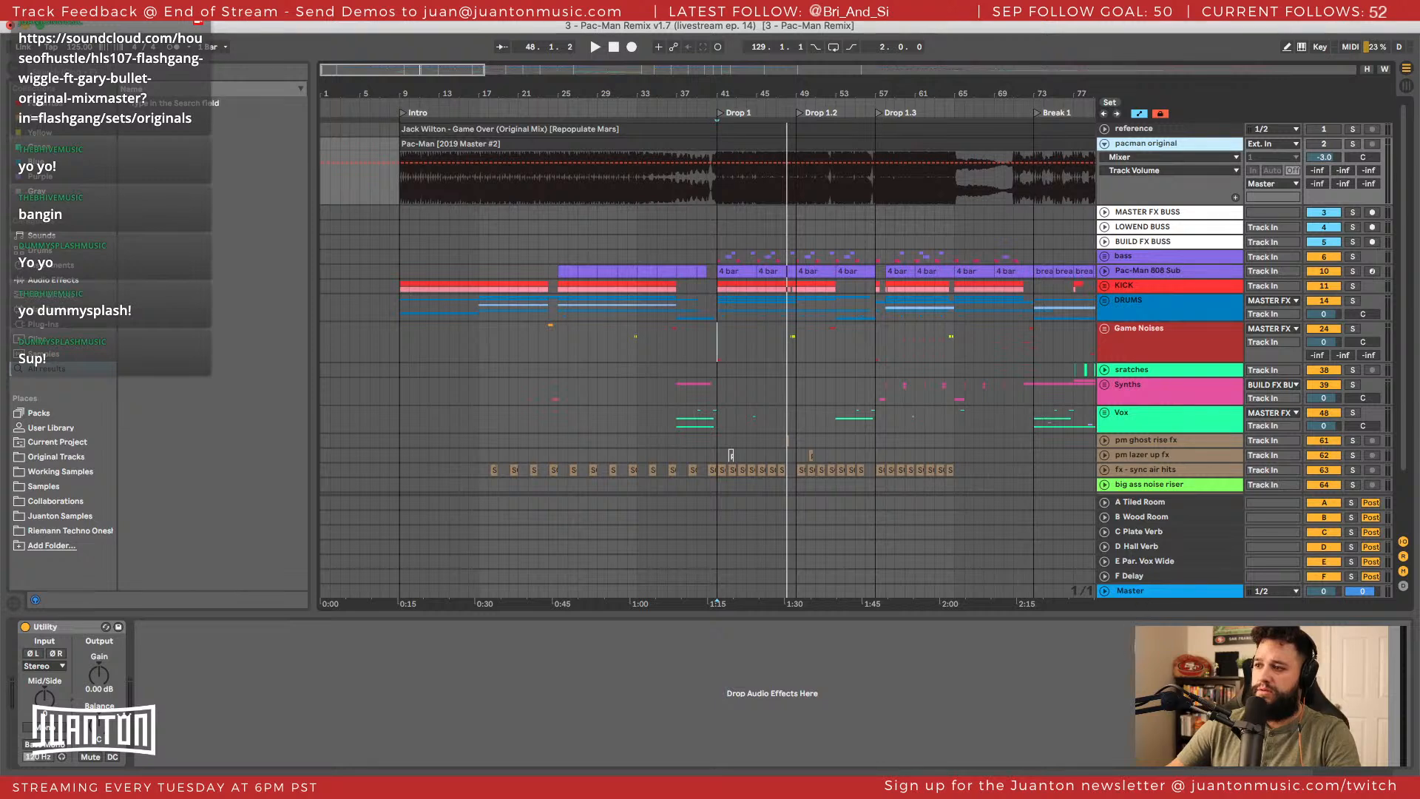
{"action": "left_click", "coordinate": [1153, 591]}
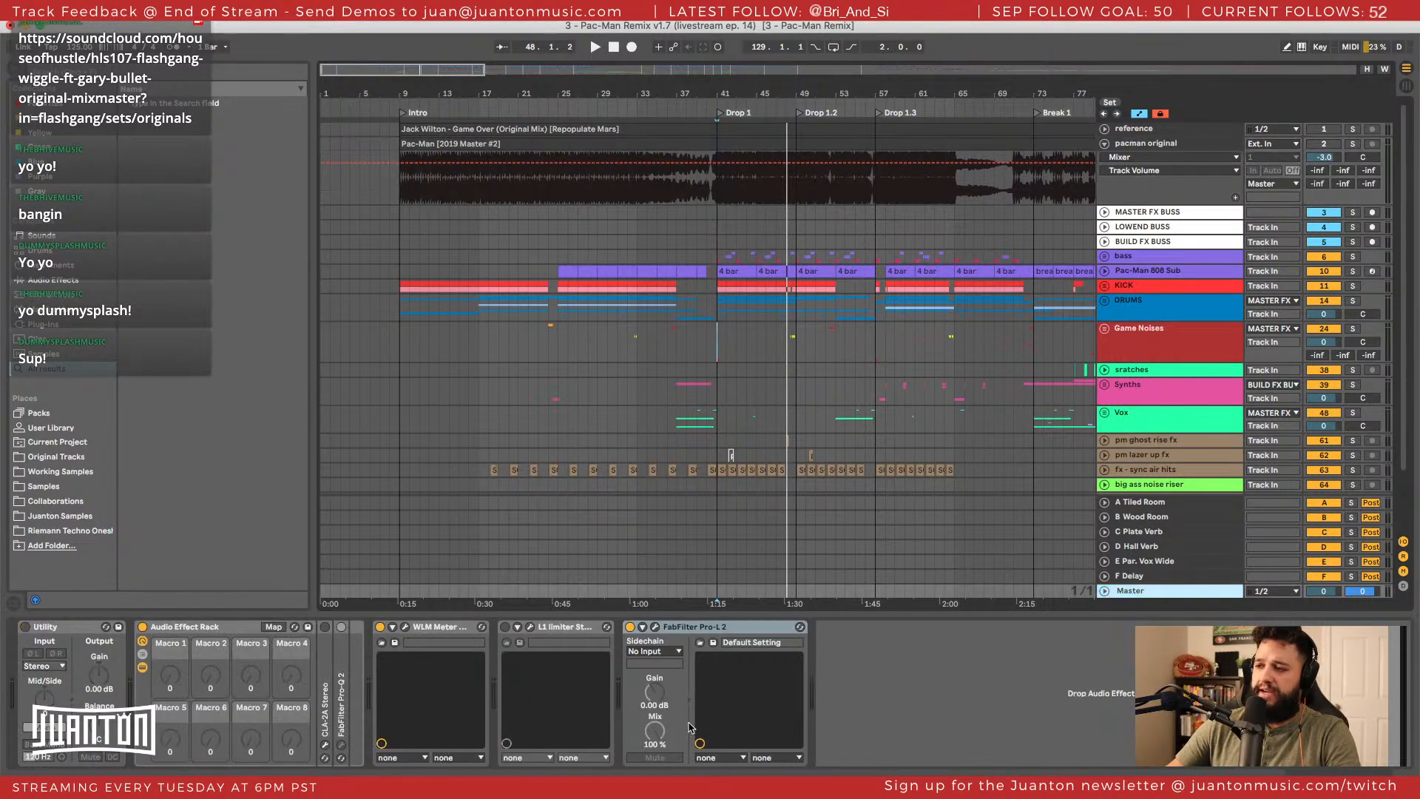
Insert an audio track below BUILD FX BUSS and name it MASTER BUSS.
{"action": "right_click", "coordinate": [1143, 242]}
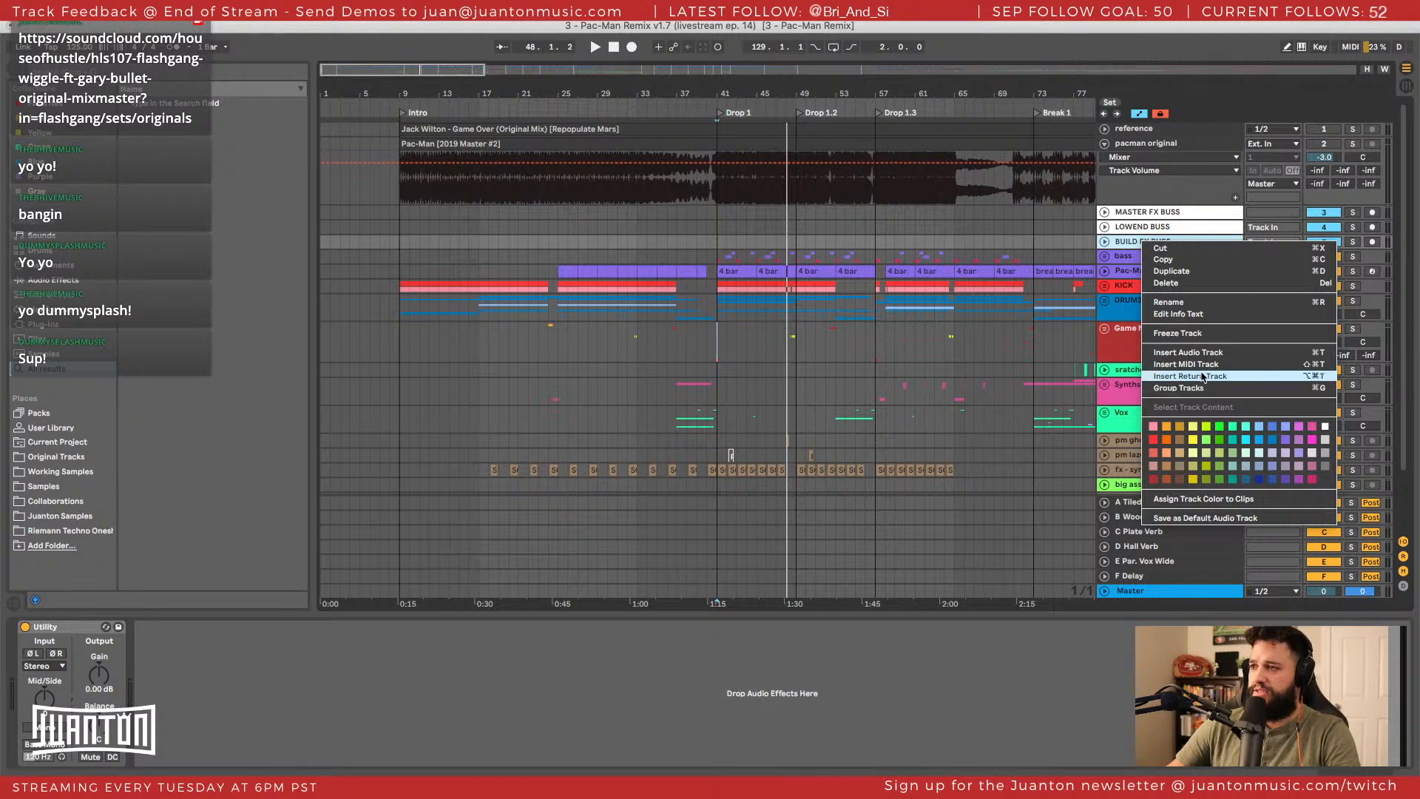
{"action": "left_click", "coordinate": [1190, 350]}
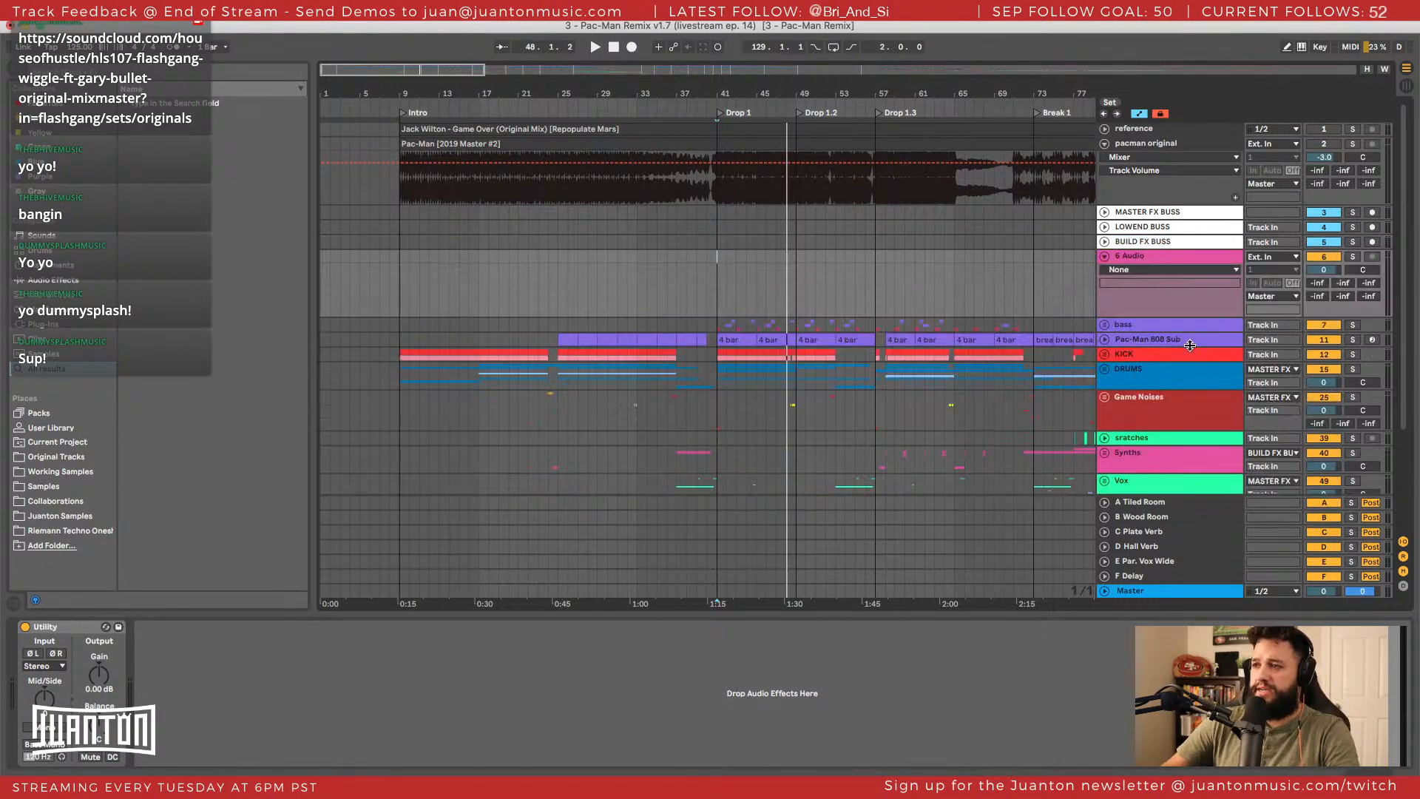
{"action": "key", "text": "super+r"}
{"action": "type", "text": "M"}
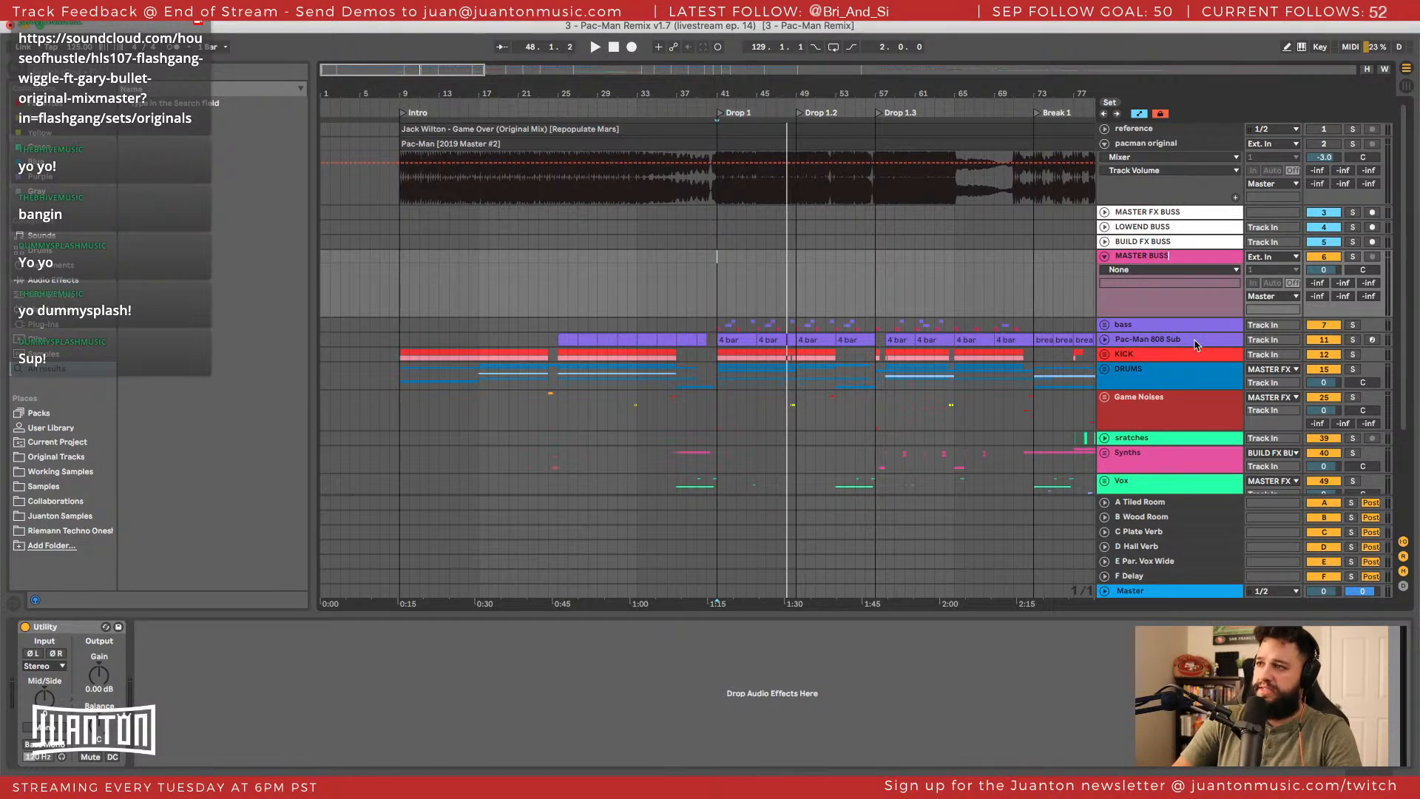
Colour the MASTER BUSS track white and set its monitoring to In.
{"action": "right_click", "coordinate": [1200, 261]}
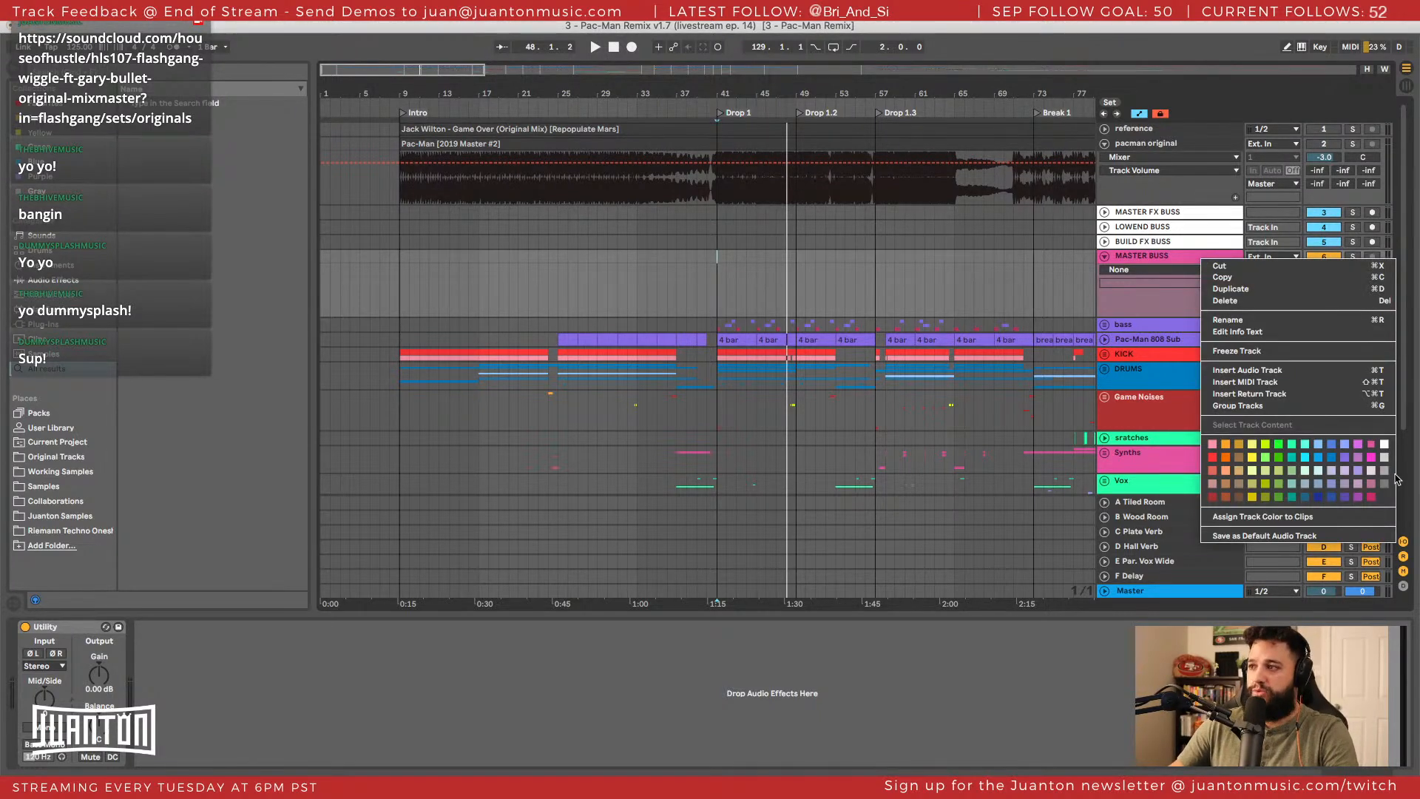
{"action": "left_click", "coordinate": [1384, 442]}
{"action": "left_click", "coordinate": [1174, 256]}
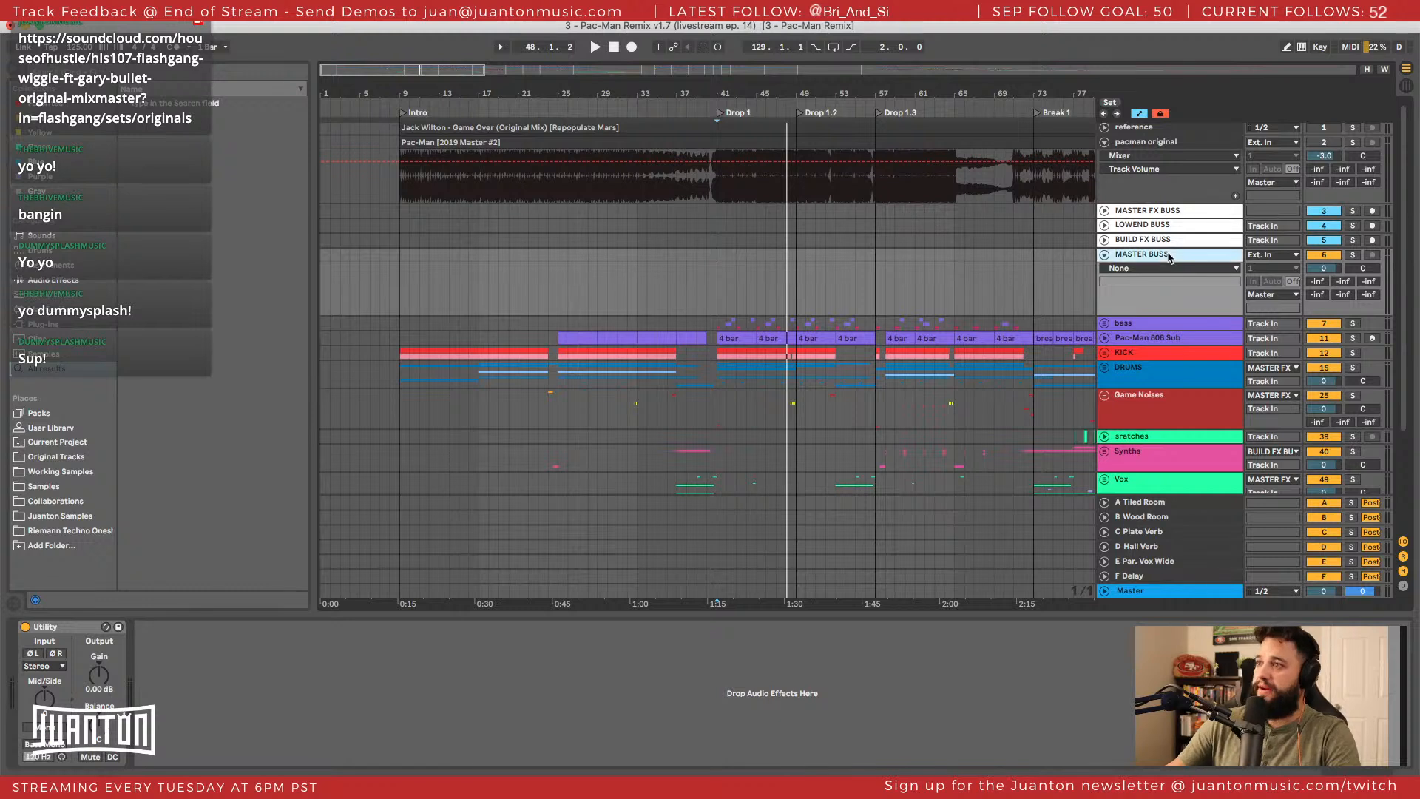
{"action": "left_click", "coordinate": [1253, 285]}
{"action": "left_click", "coordinate": [1251, 282]}
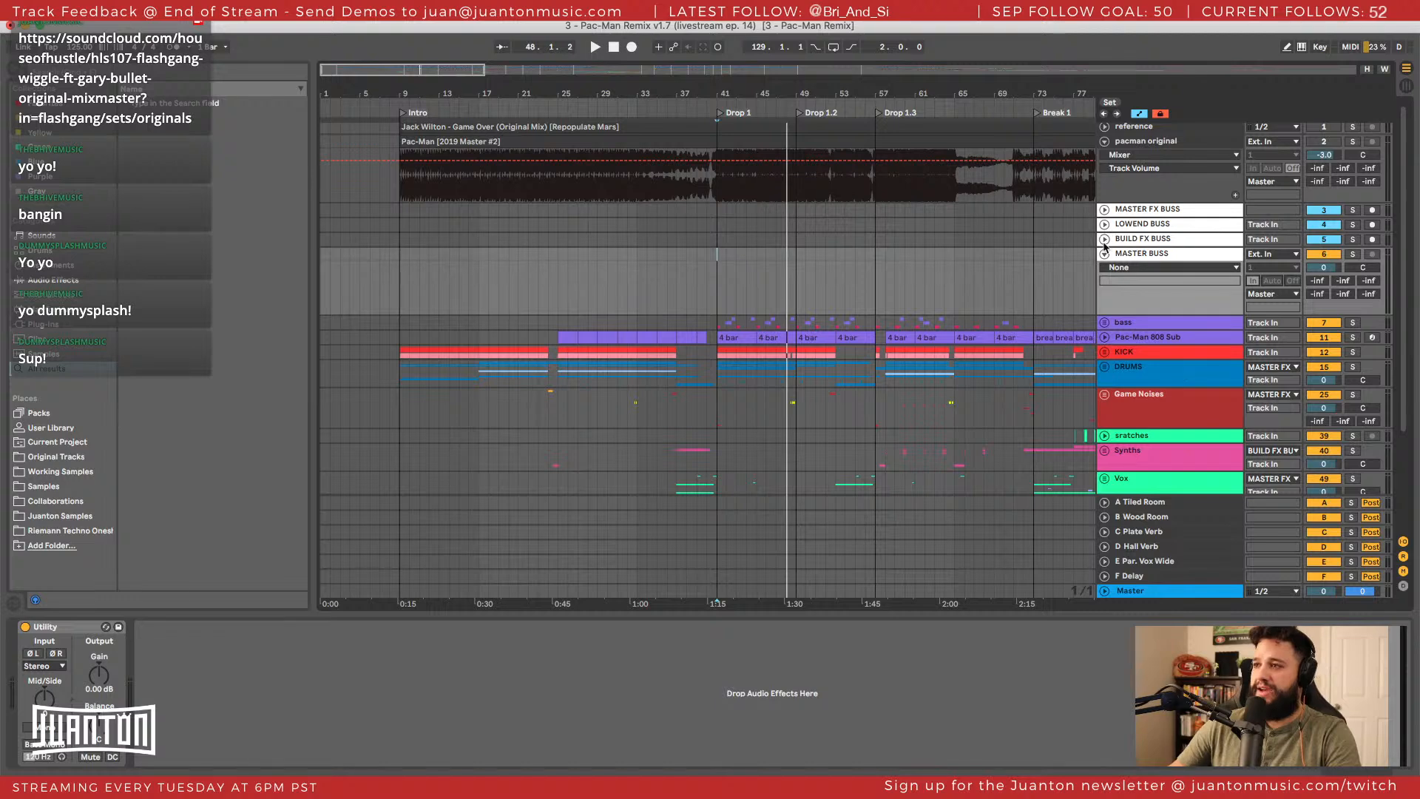
Route the MASTER FX BUSS output to MASTER BUSS, move MASTER BUSS above it, and leave MASTER FX BUSS folded.
{"action": "left_click", "coordinate": [1132, 256]}
{"action": "left_click", "coordinate": [1129, 212]}
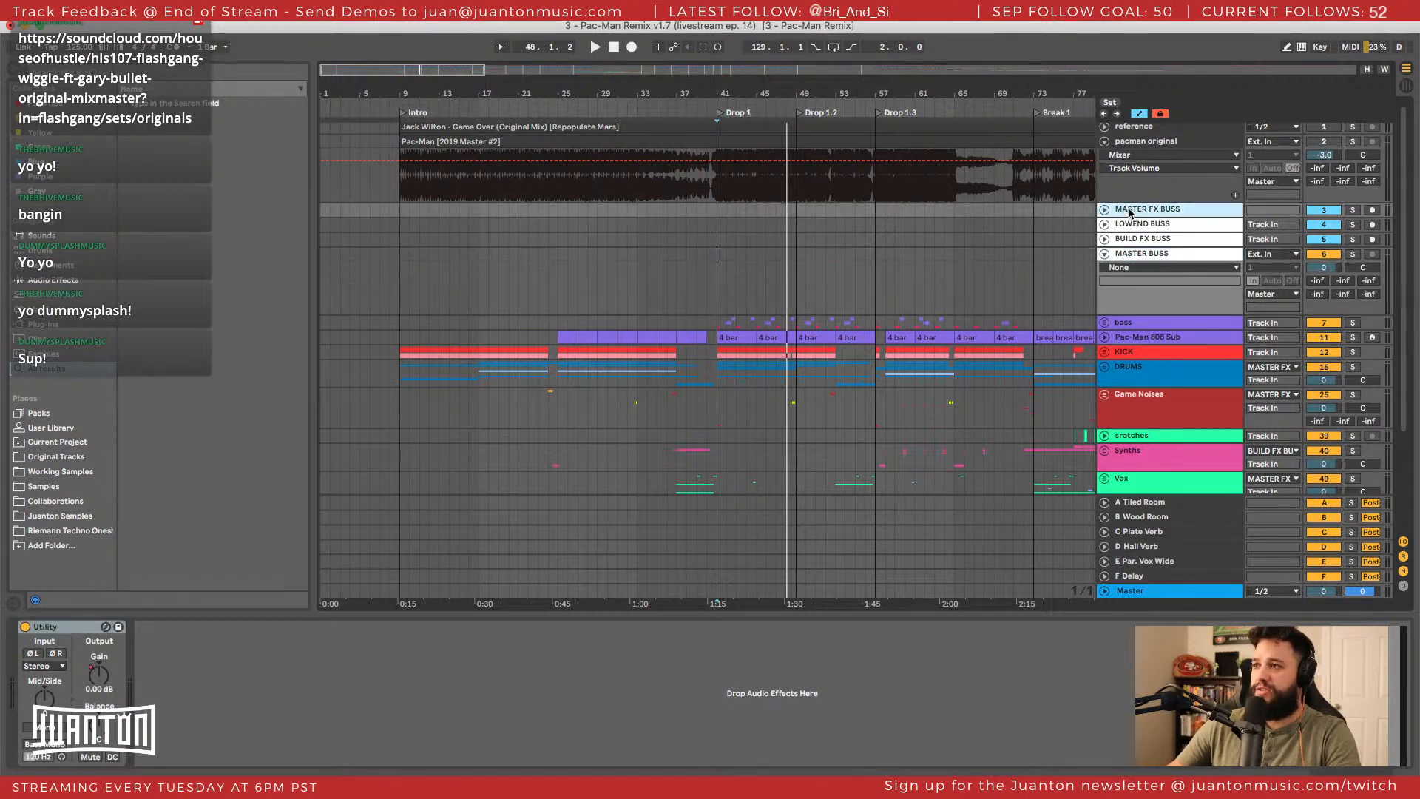
{"action": "left_click", "coordinate": [1105, 210]}
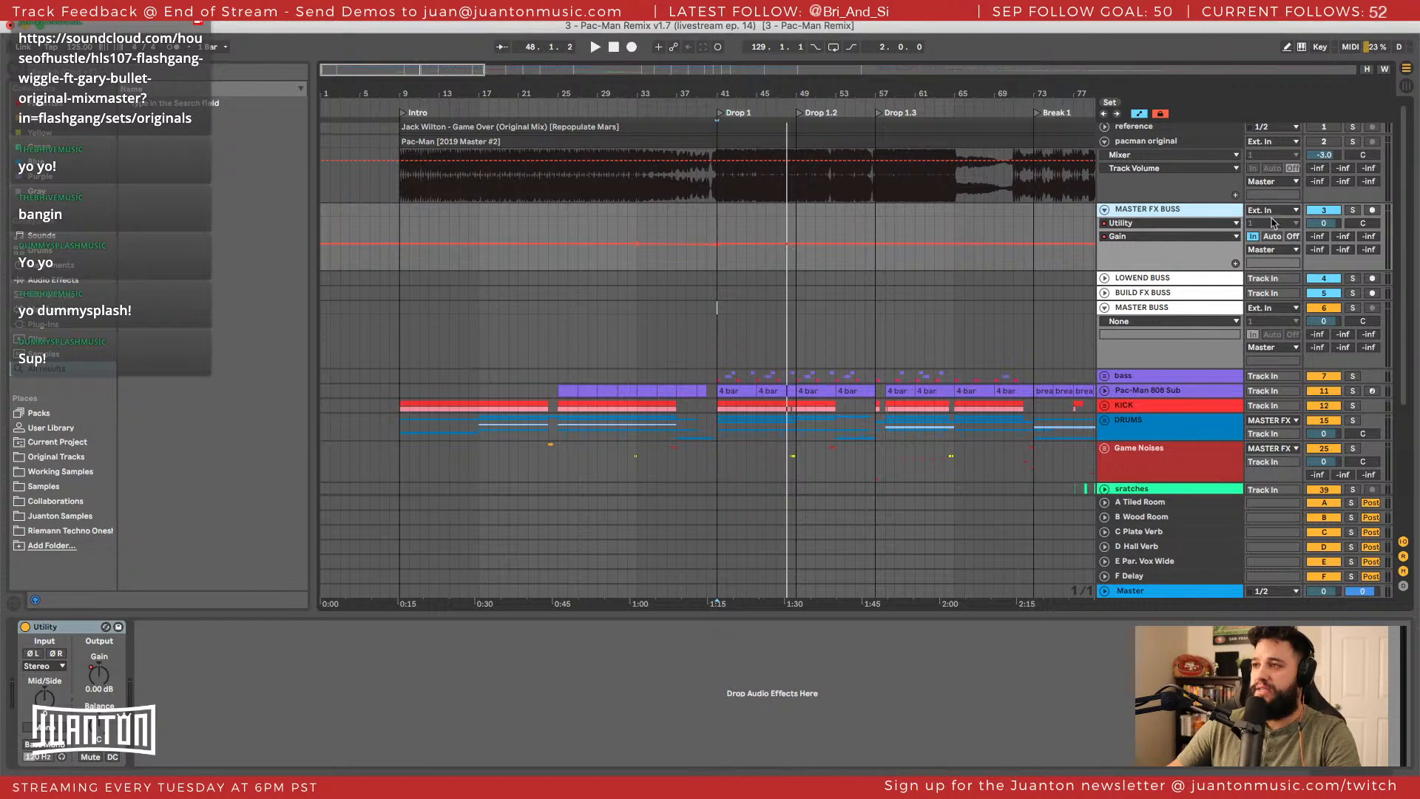
{"action": "left_click", "coordinate": [1264, 250]}
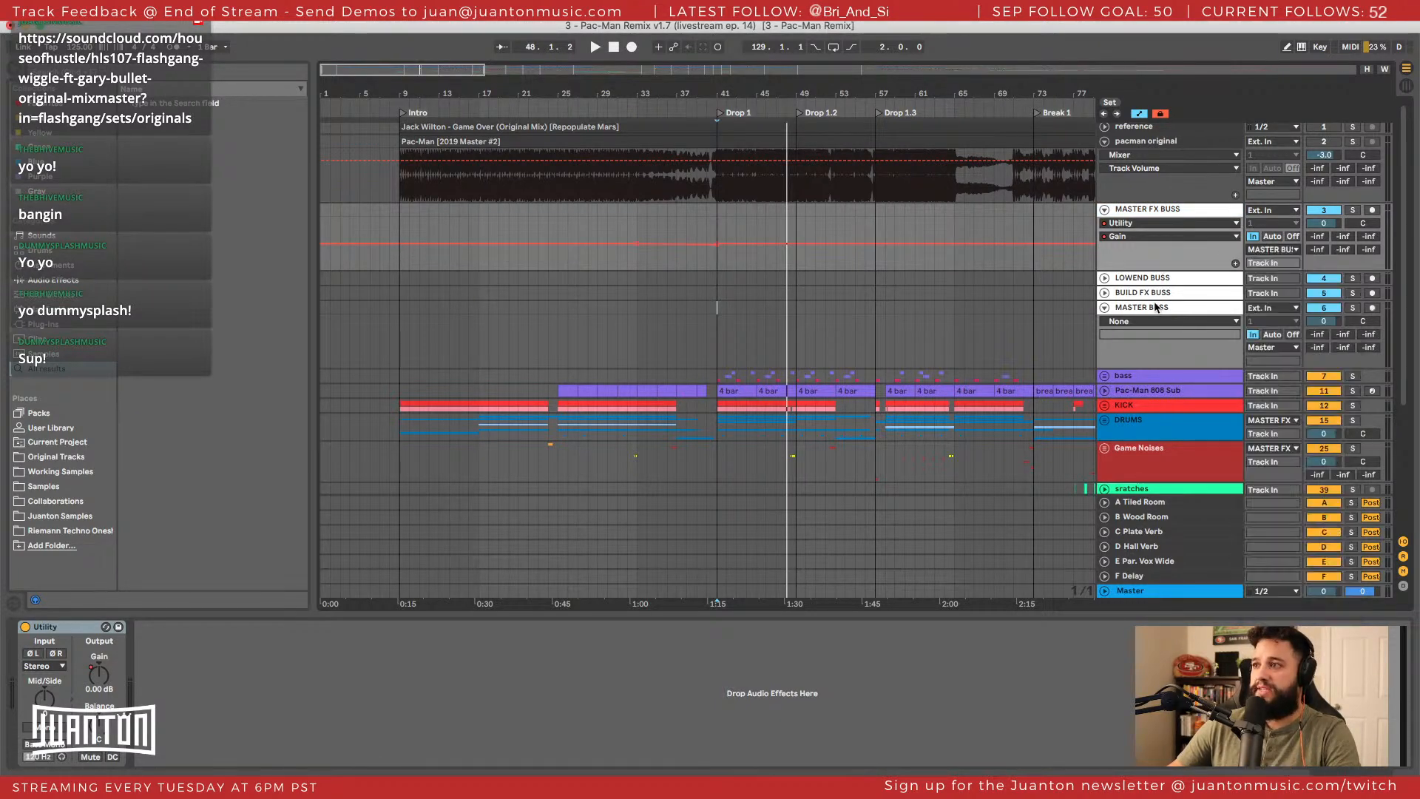
{"action": "left_click_drag", "start_coordinate": [1157, 304], "coordinate": [1163, 214]}
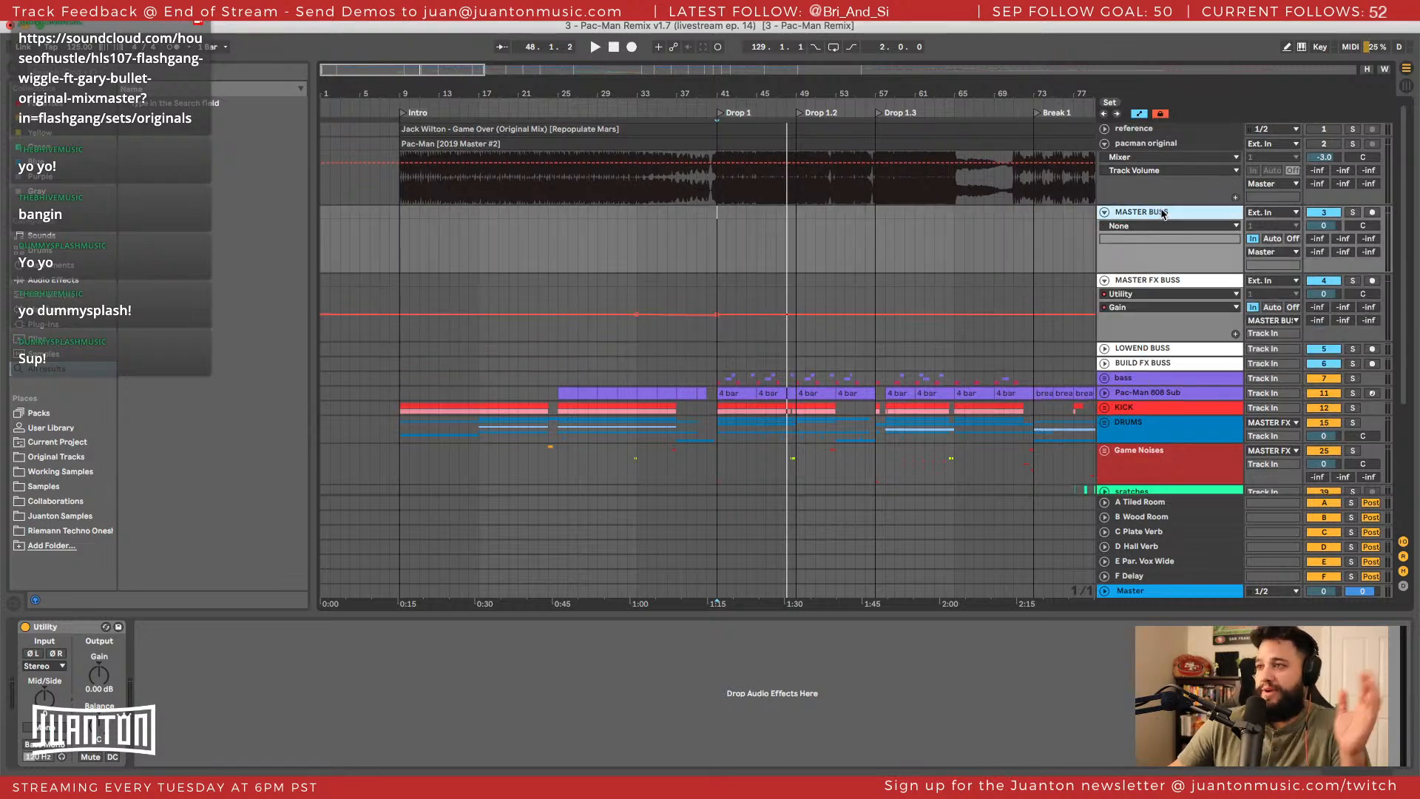
{"action": "left_click", "coordinate": [1104, 280]}
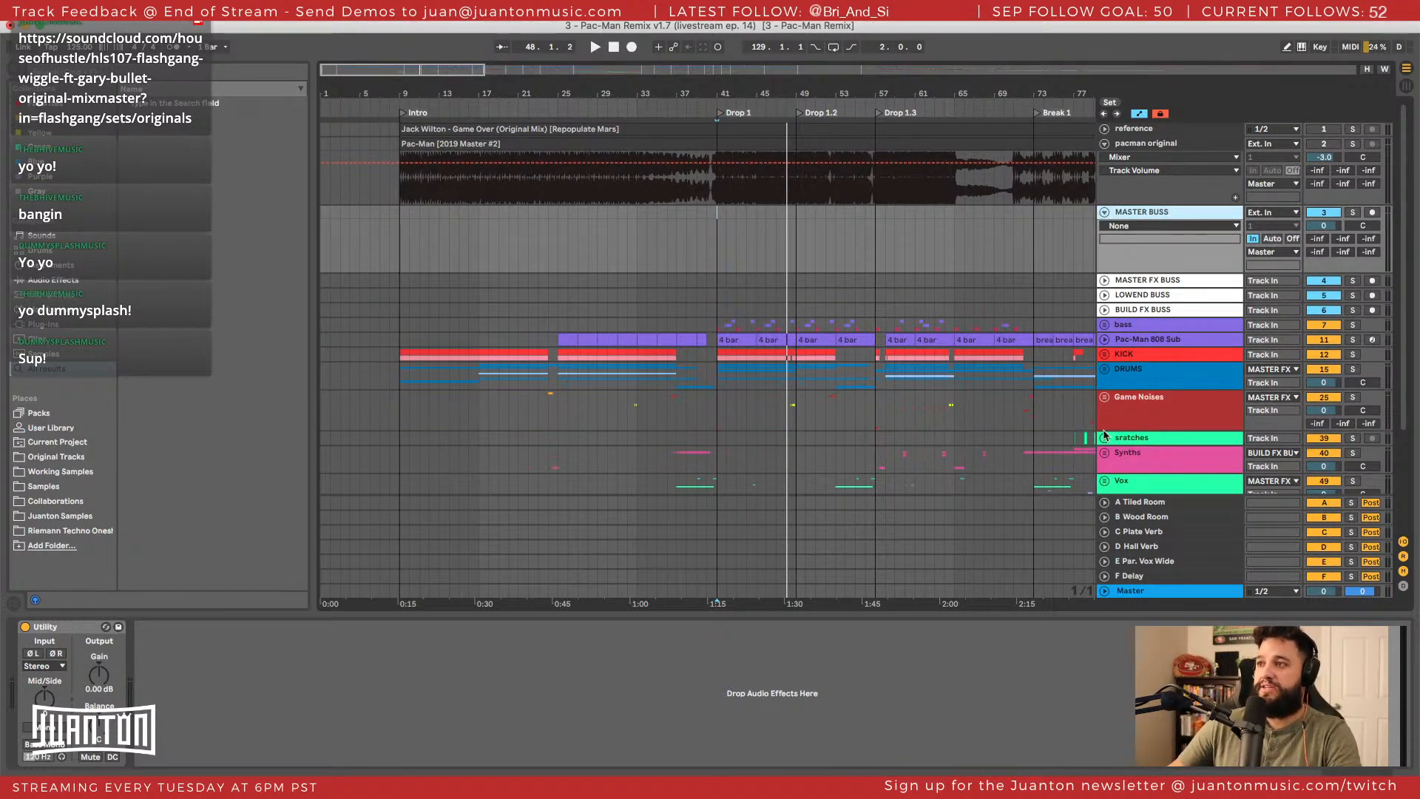
Audition the song from Drop 1 with MASTER BUSS soloed and again with it muted, to check which sounds bypass it.
{"action": "left_click", "coordinate": [1353, 213]}
{"action": "left_click", "coordinate": [1354, 213]}
{"action": "key", "text": "space"}
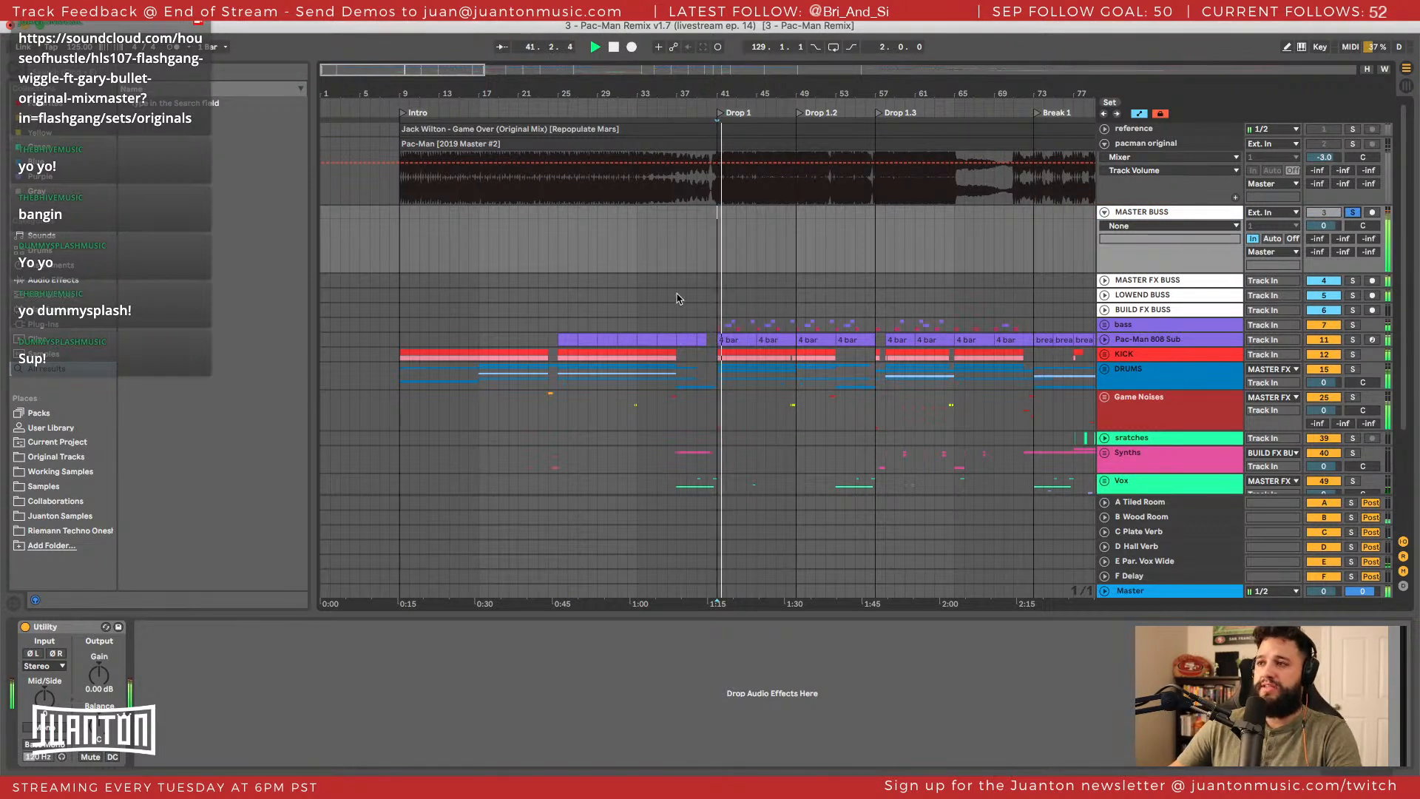
{"action": "key", "text": "space"}
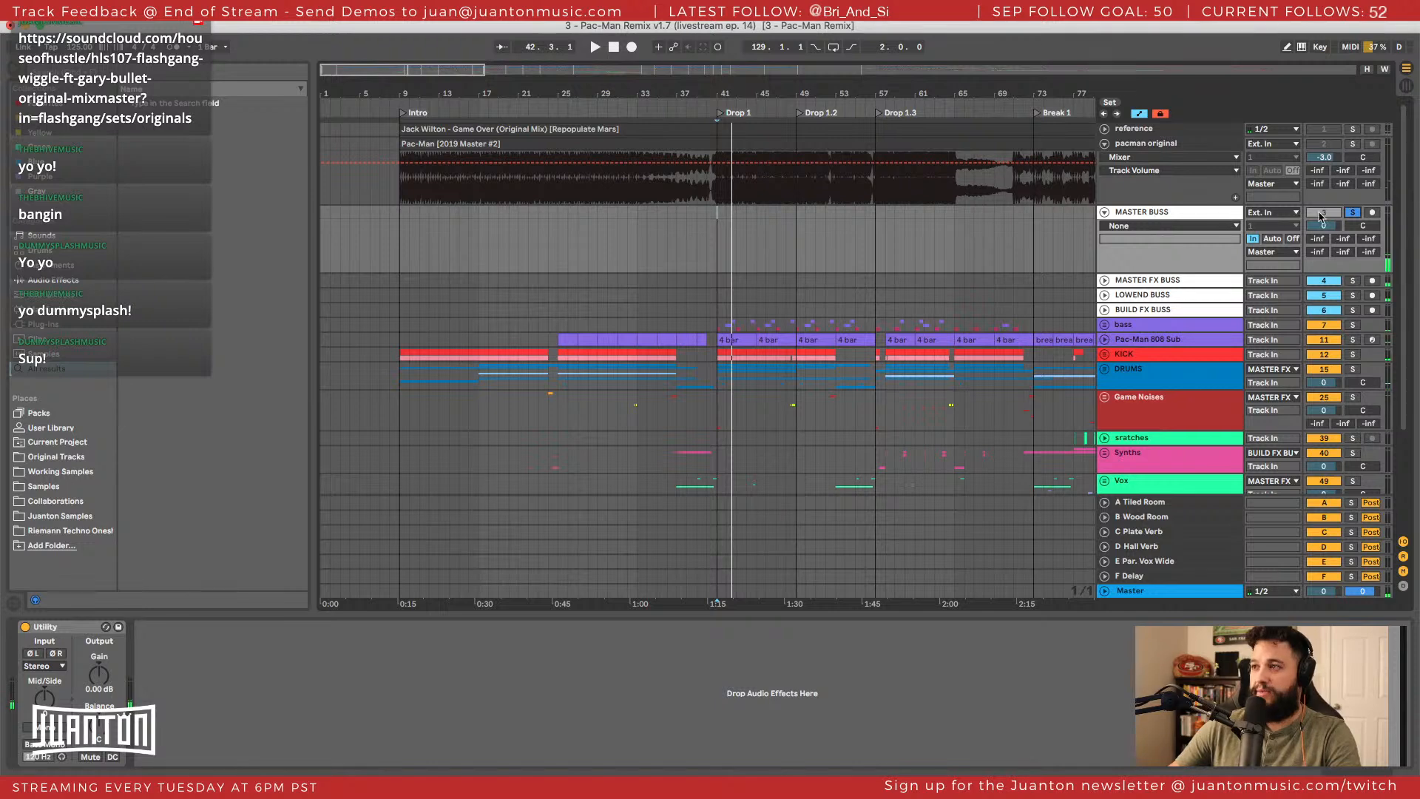
{"action": "left_click", "coordinate": [1352, 213]}
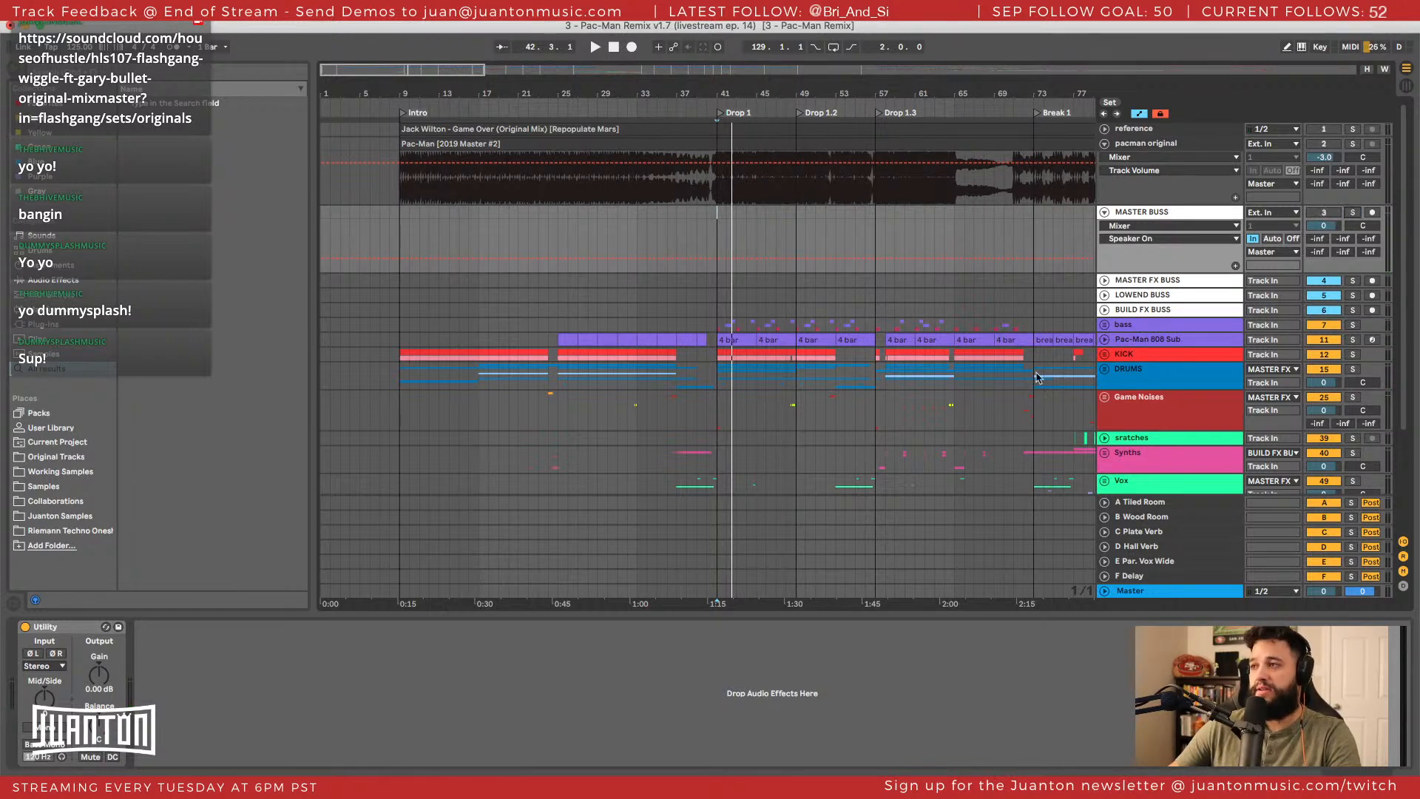
{"action": "key", "text": "space"}
{"action": "scroll", "coordinate": [740, 428], "scroll_direction": "down", "scroll_amount": 5}
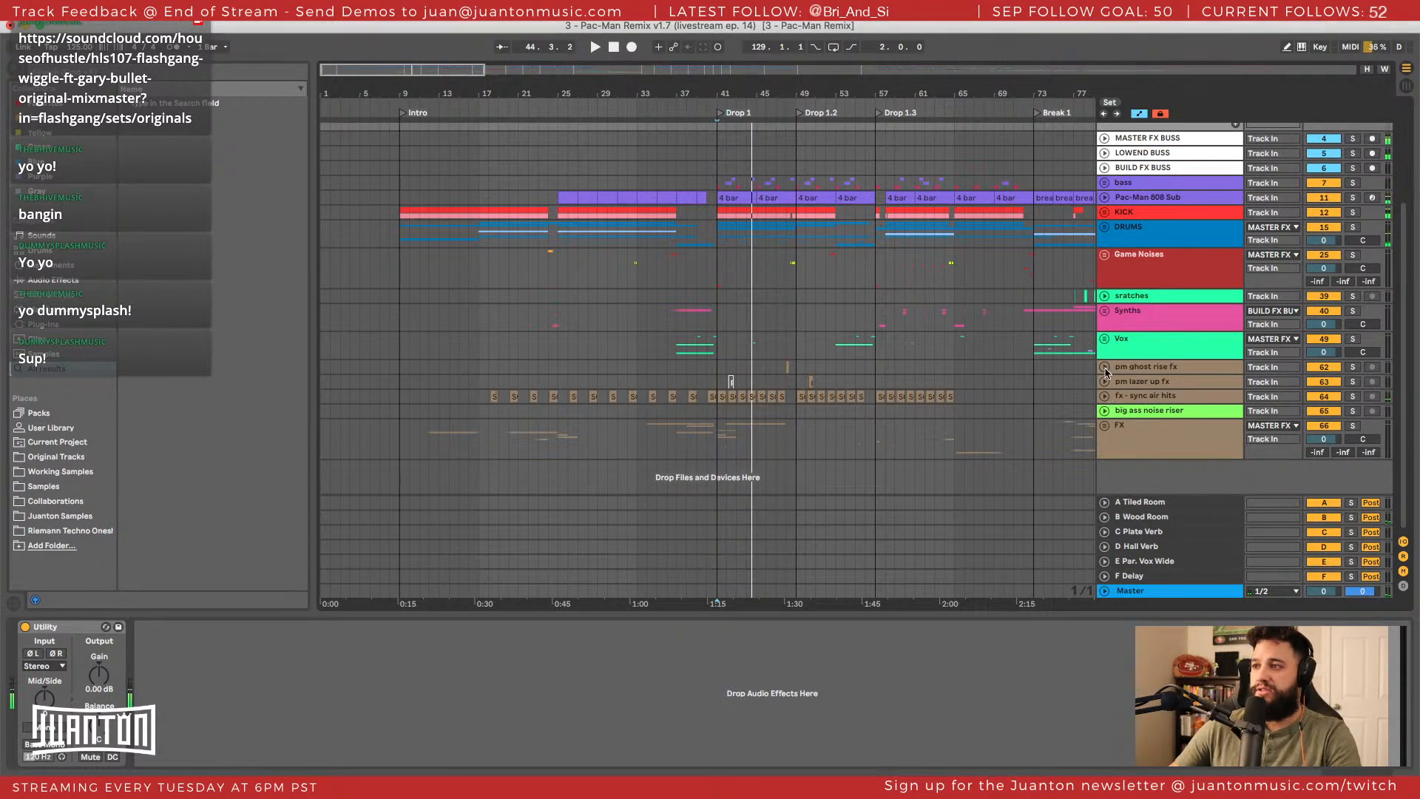
Solo the fx - sync air hits track, play it from Drop 1, and unfold it to check its output routing.
{"action": "left_click", "coordinate": [1352, 396]}
{"action": "key", "text": "space"}
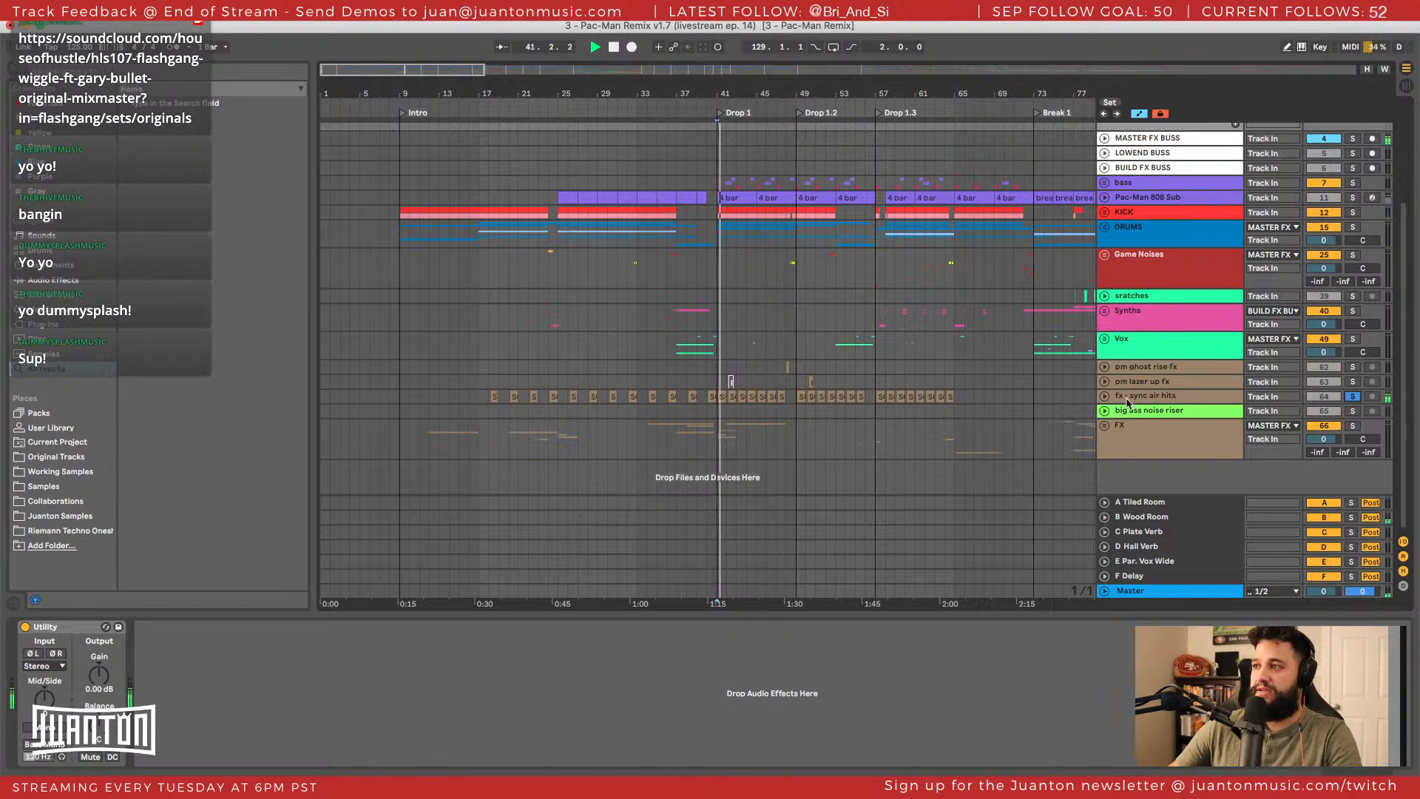
{"action": "left_click", "coordinate": [1105, 396]}
{"action": "key", "text": "space"}
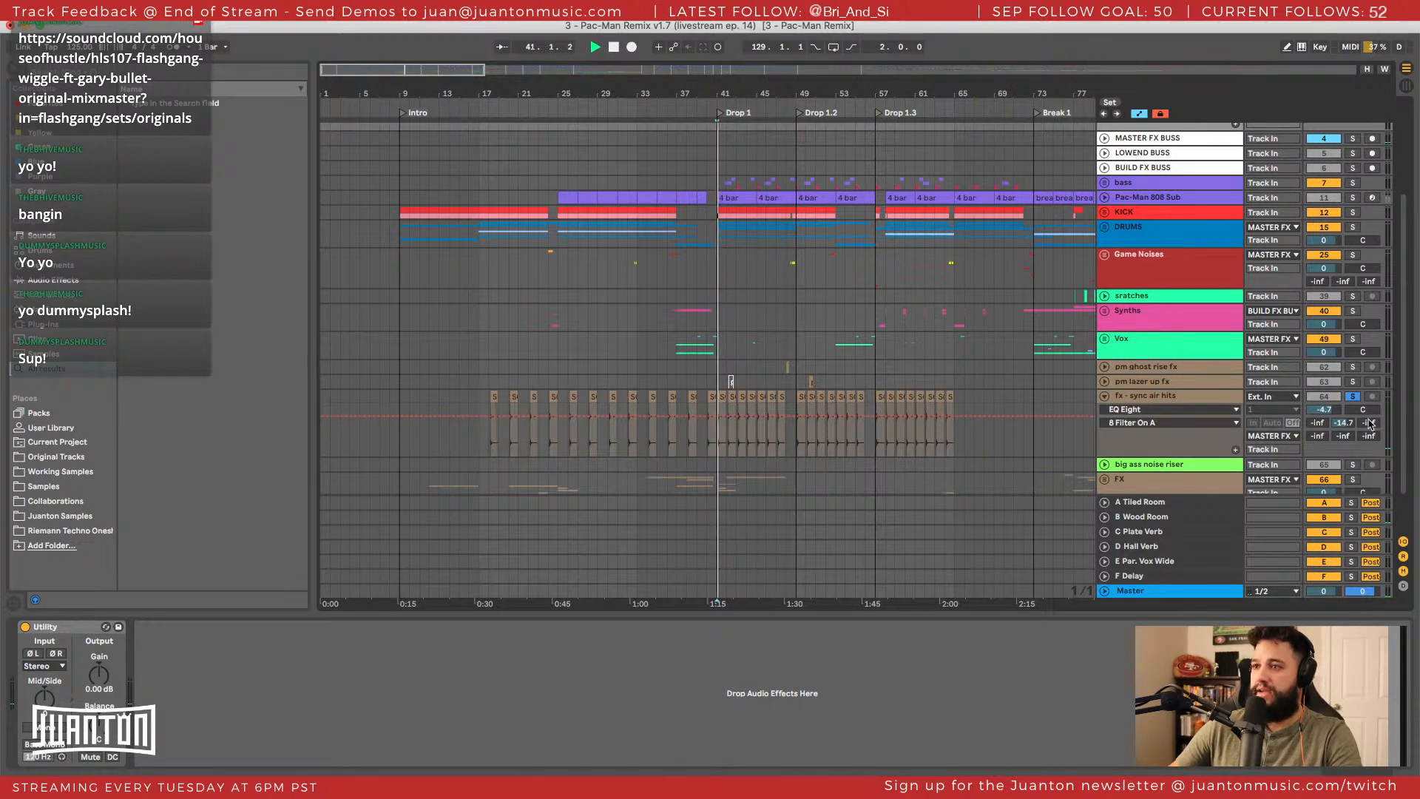
{"action": "key", "text": "space"}
{"action": "left_click", "coordinate": [1255, 437]}
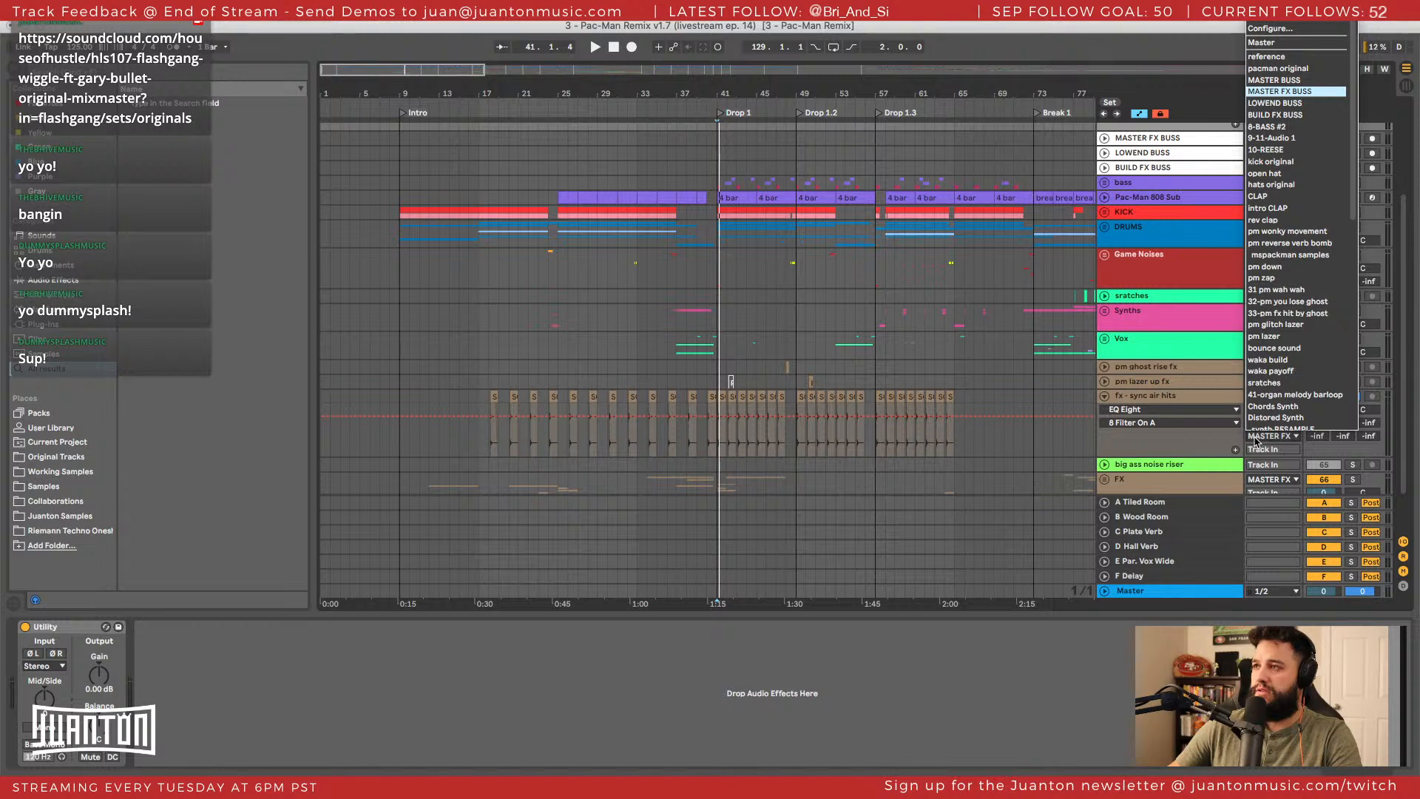
{"action": "left_click", "coordinate": [1254, 441]}
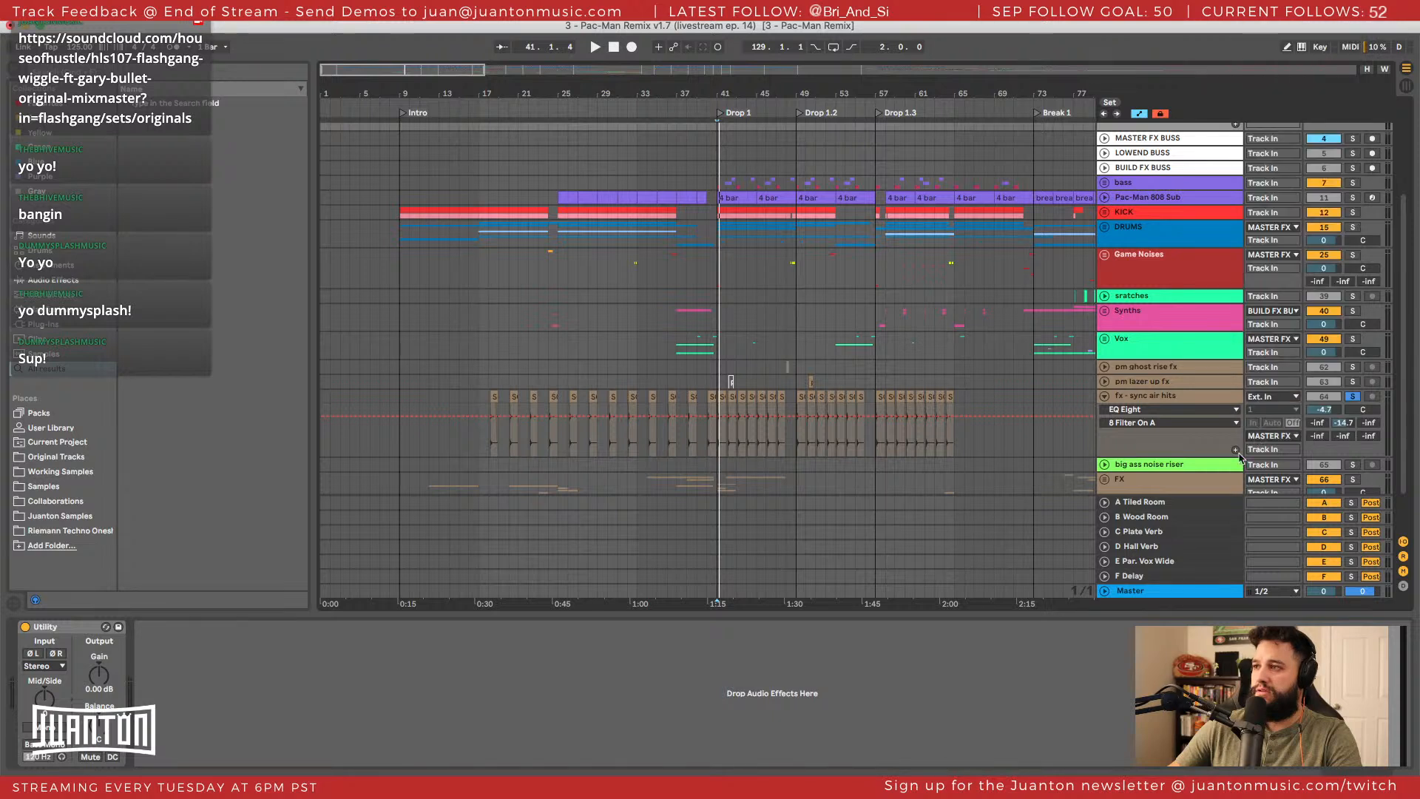
Mute return tracks A to F and play the soloed fx - sync air hits from Drop 1 to test the returns.
{"action": "left_click", "coordinate": [1321, 503]}
{"action": "left_click", "coordinate": [1316, 518]}
{"action": "left_click", "coordinate": [1320, 532]}
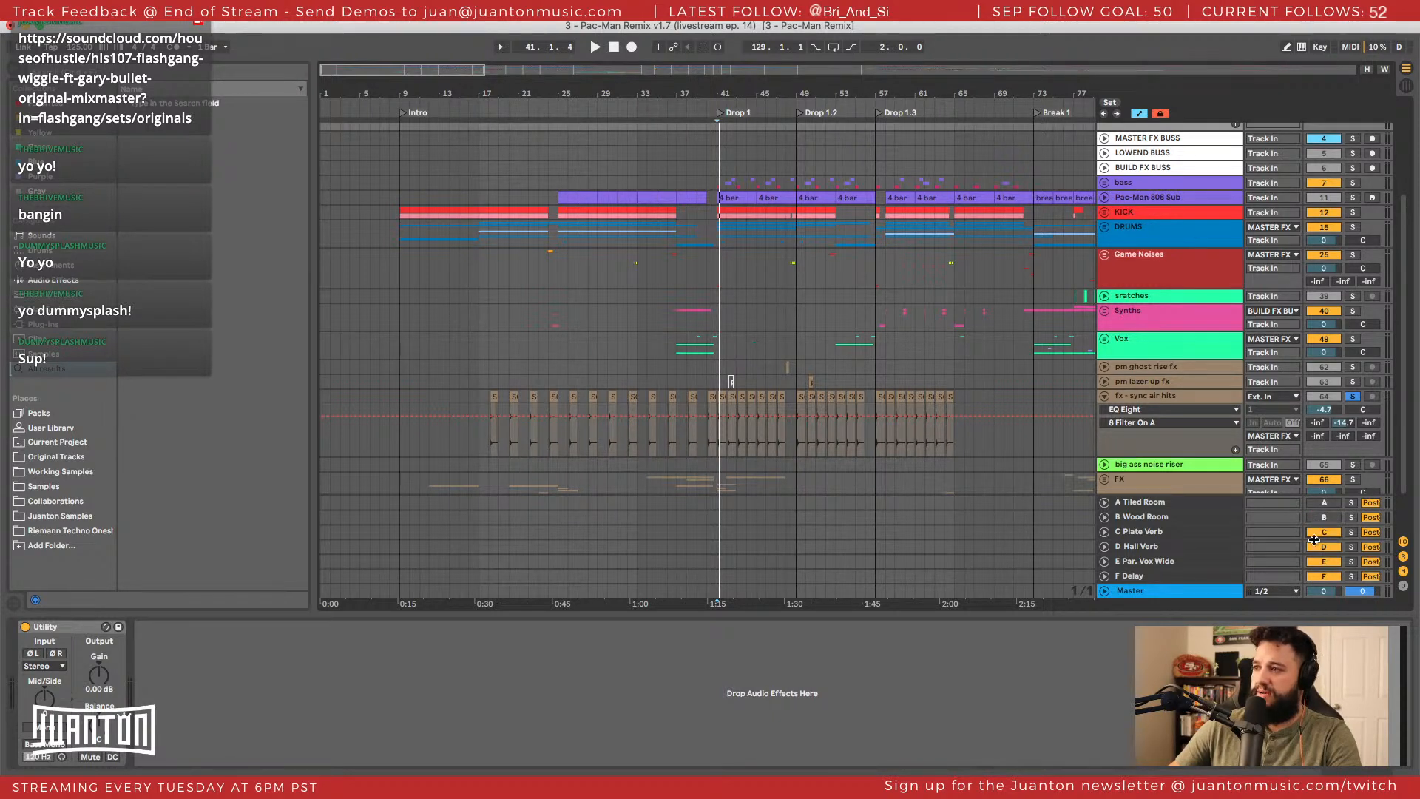
{"action": "left_click", "coordinate": [1320, 546]}
{"action": "left_click", "coordinate": [1323, 561]}
{"action": "left_click", "coordinate": [1323, 576]}
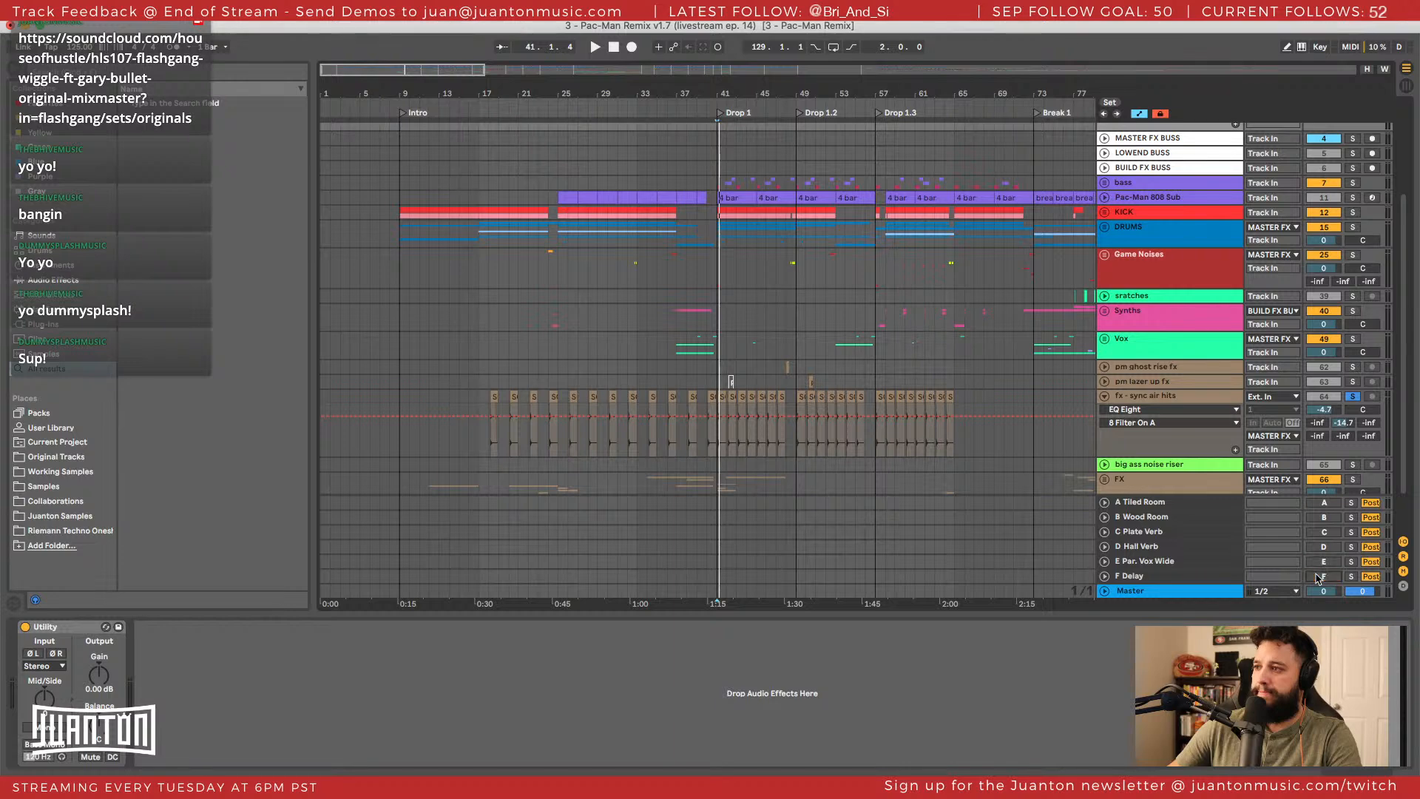
{"action": "key", "text": "space"}
{"action": "left_click_drag", "start_coordinate": [752, 96], "coordinate": [732, 292]}
{"action": "scroll", "coordinate": [724, 295], "scroll_direction": "right", "scroll_amount": 5}
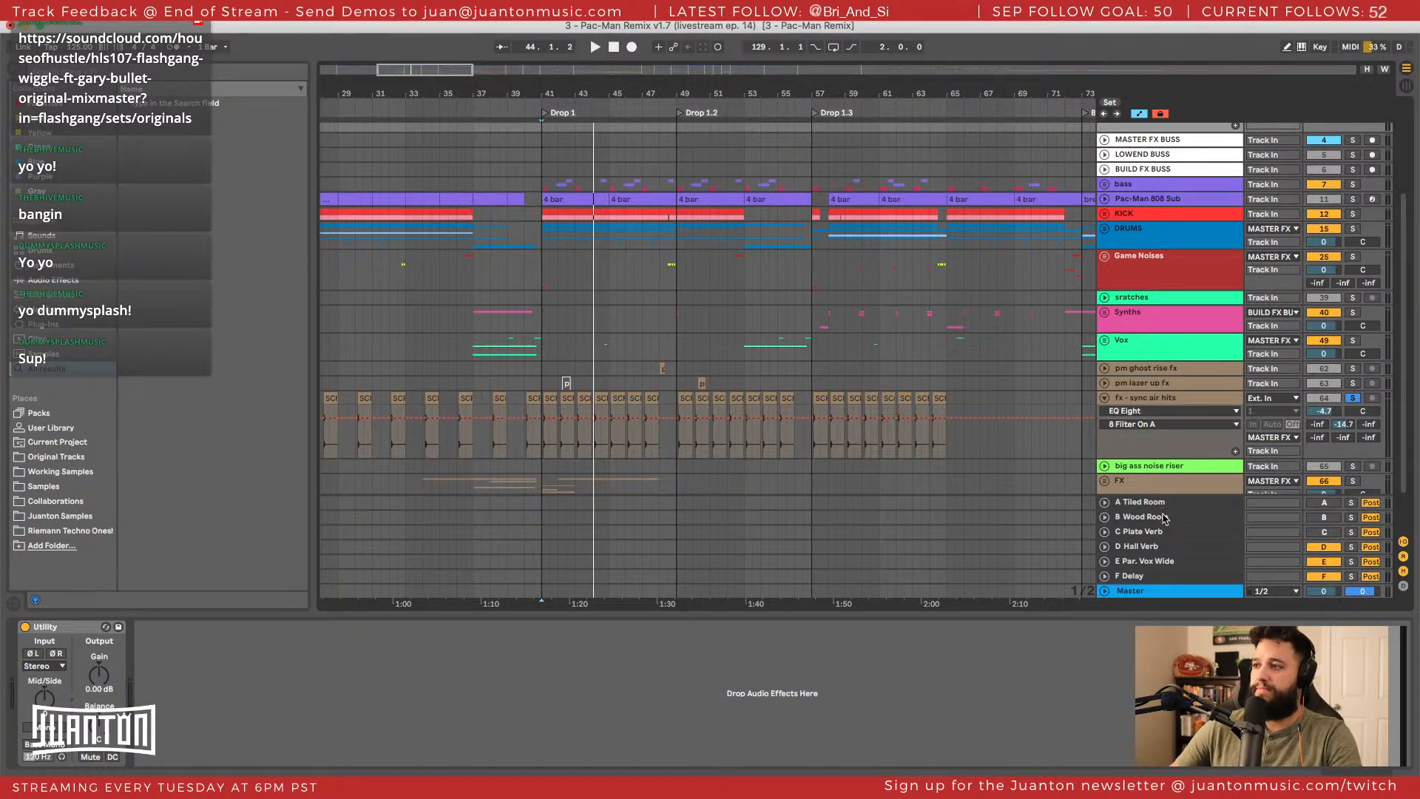
Route the outputs of all six return tracks, A Tiled Room to F Delay, to MASTER BUSS and fold them again.
{"action": "left_click", "coordinate": [1160, 503]}
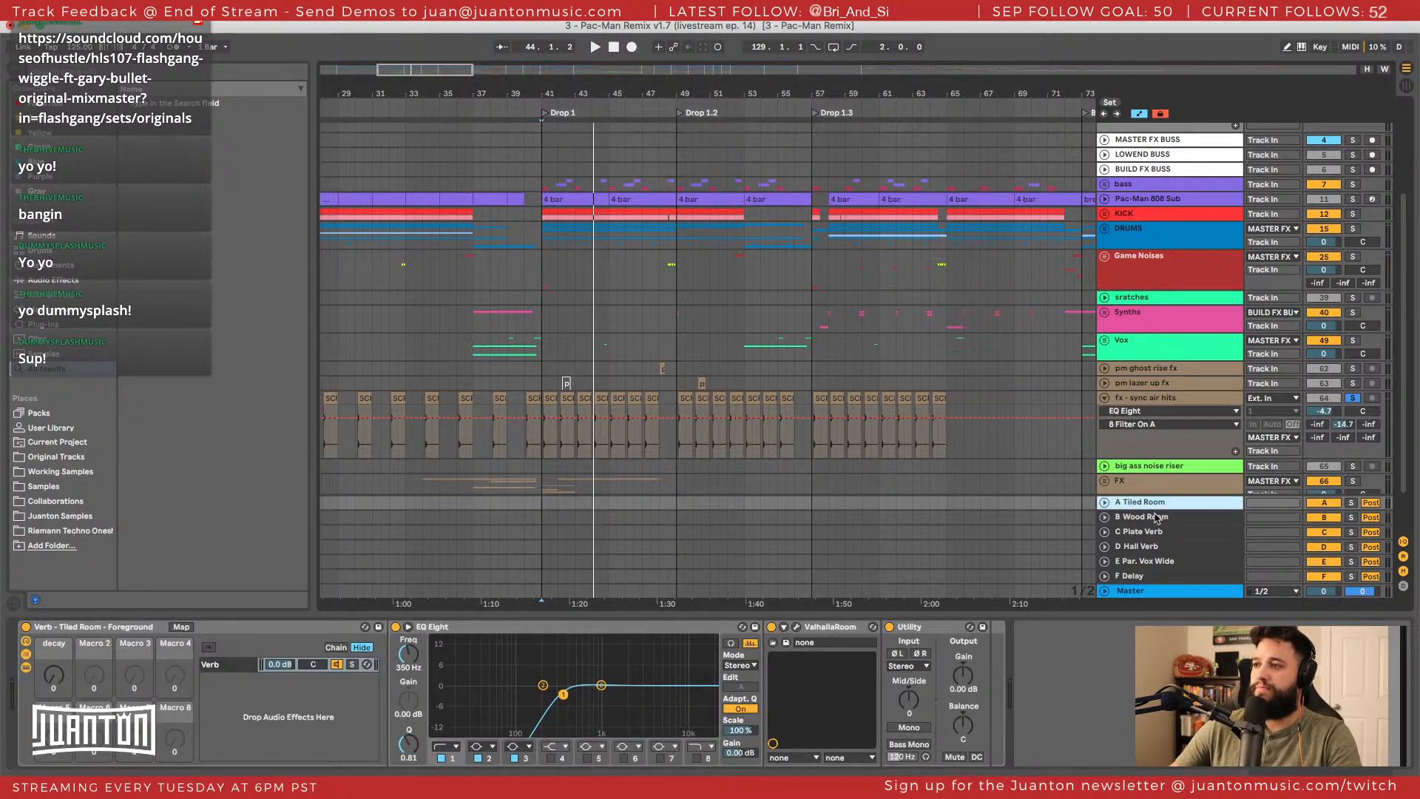
{"action": "left_click", "coordinate": [1133, 576], "text": "shift"}
{"action": "left_click", "coordinate": [1104, 503]}
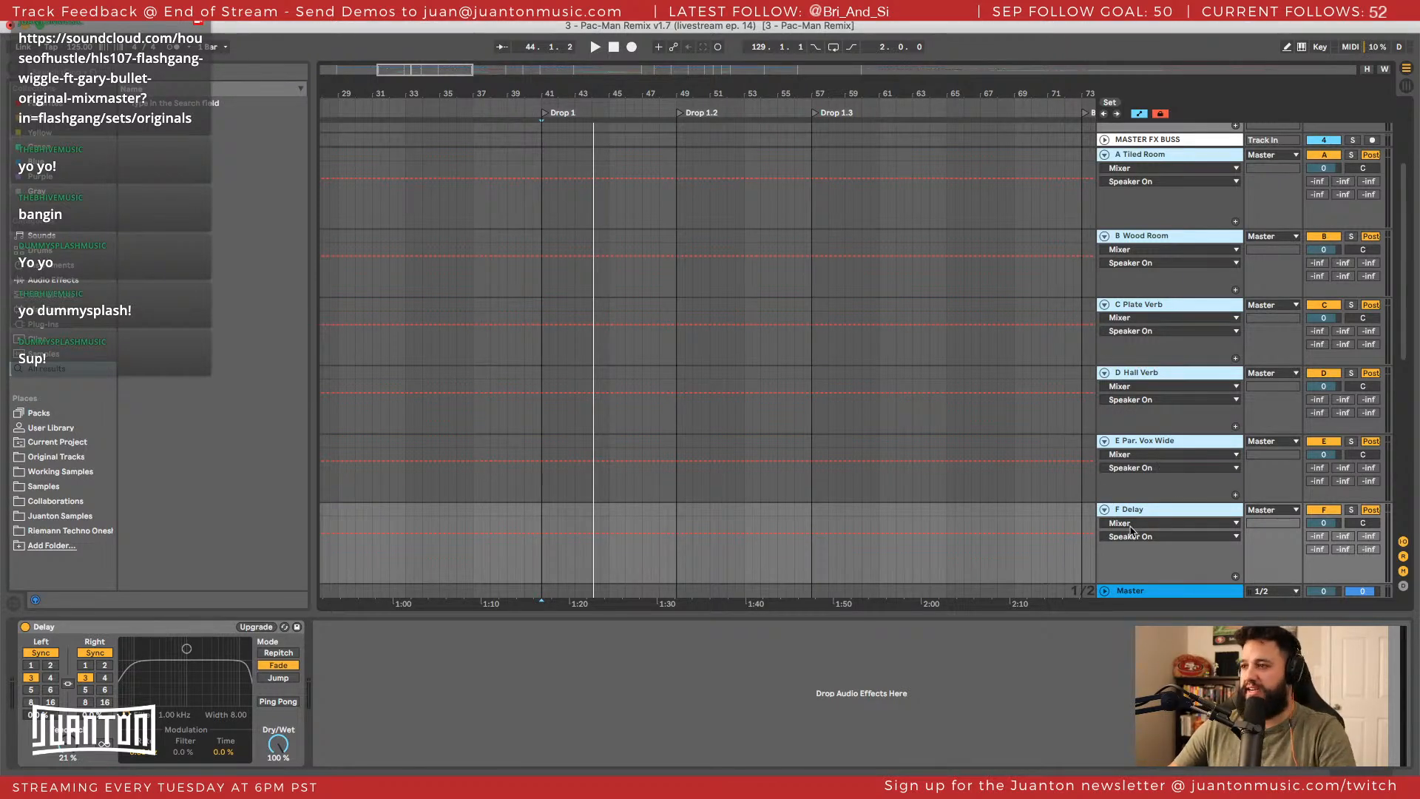
{"action": "left_click", "coordinate": [1267, 511]}
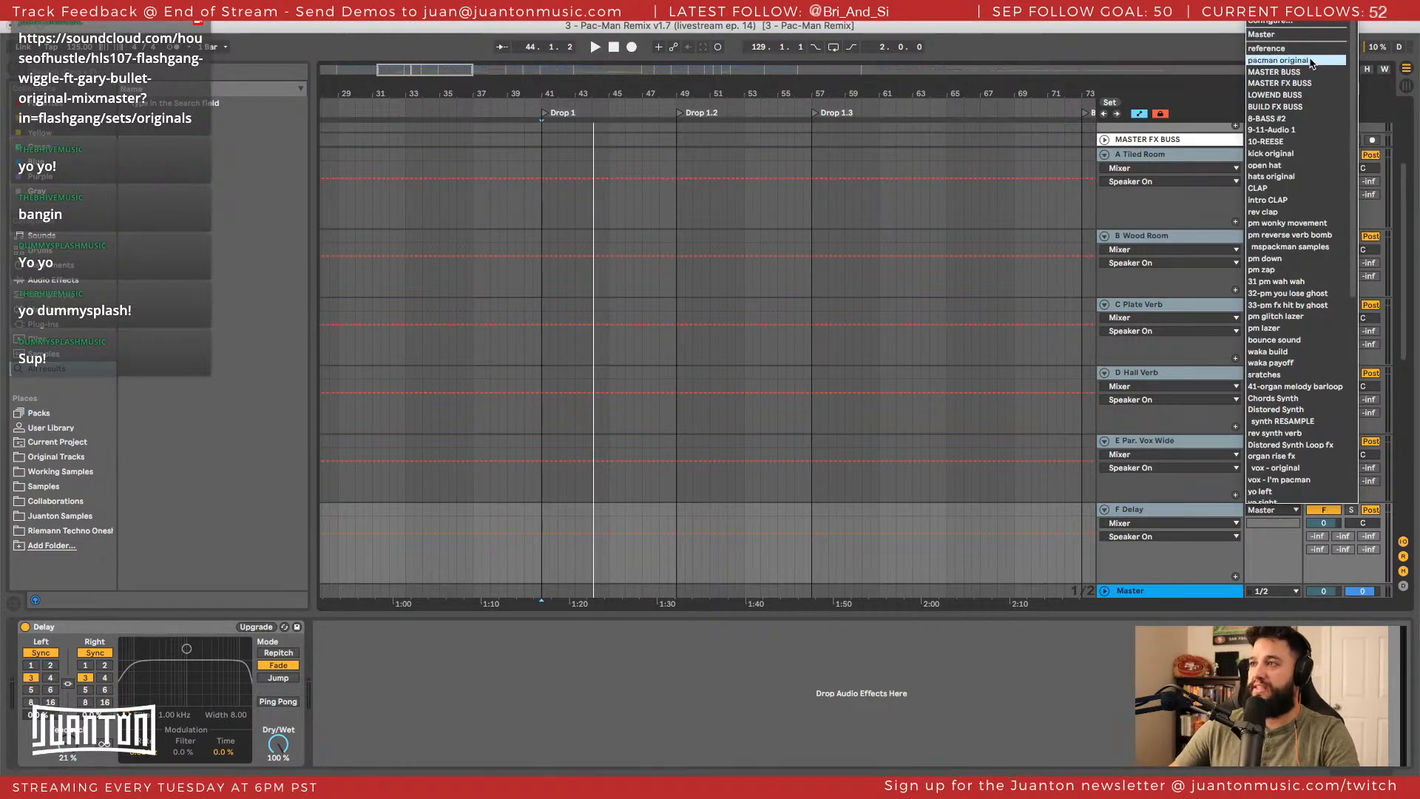
{"action": "left_click", "coordinate": [1149, 333]}
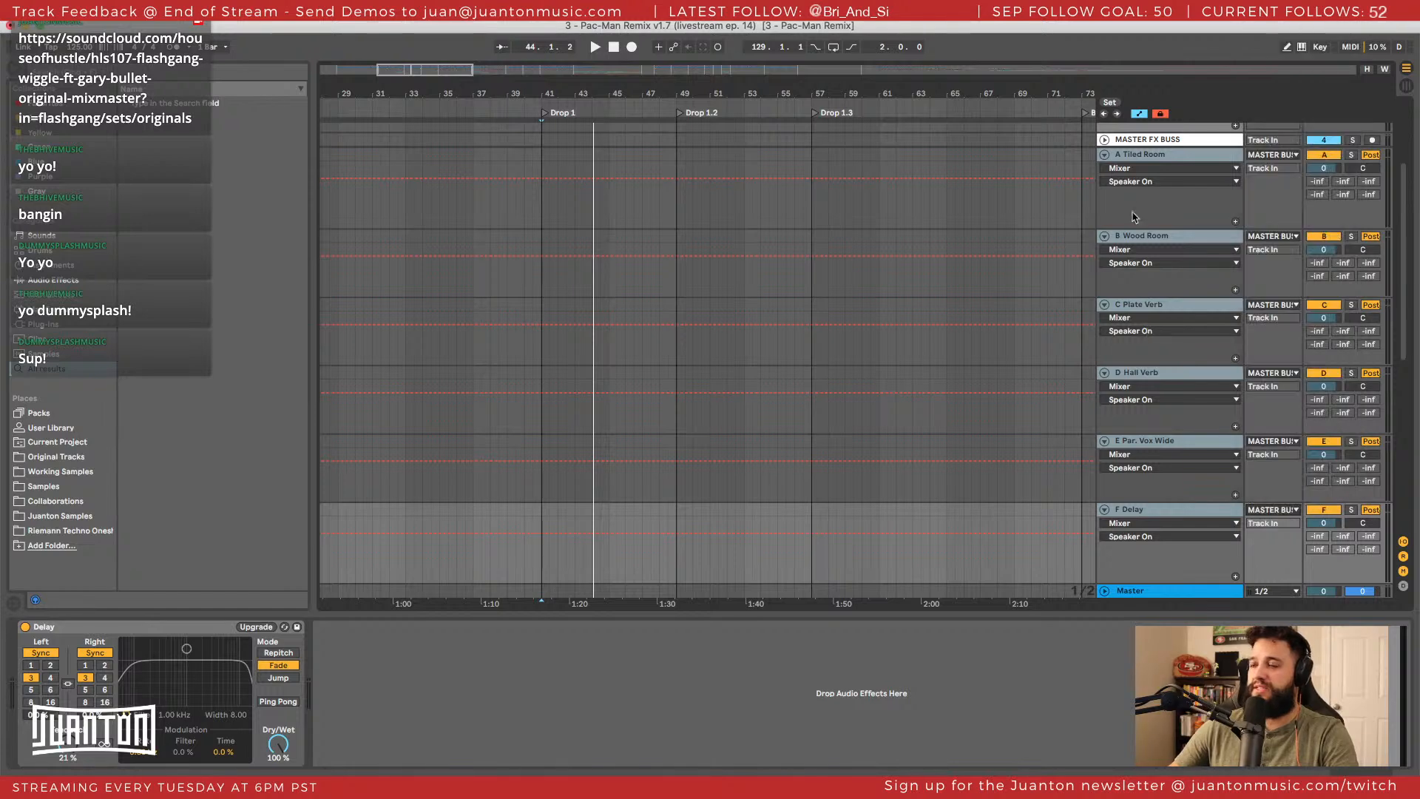
{"action": "left_click", "coordinate": [1104, 154], "text": "alt"}
Play the soloed fx - sync air hits from Drop 1 and reactivate the MASTER BUSS track during playback.
{"action": "key", "text": "space"}
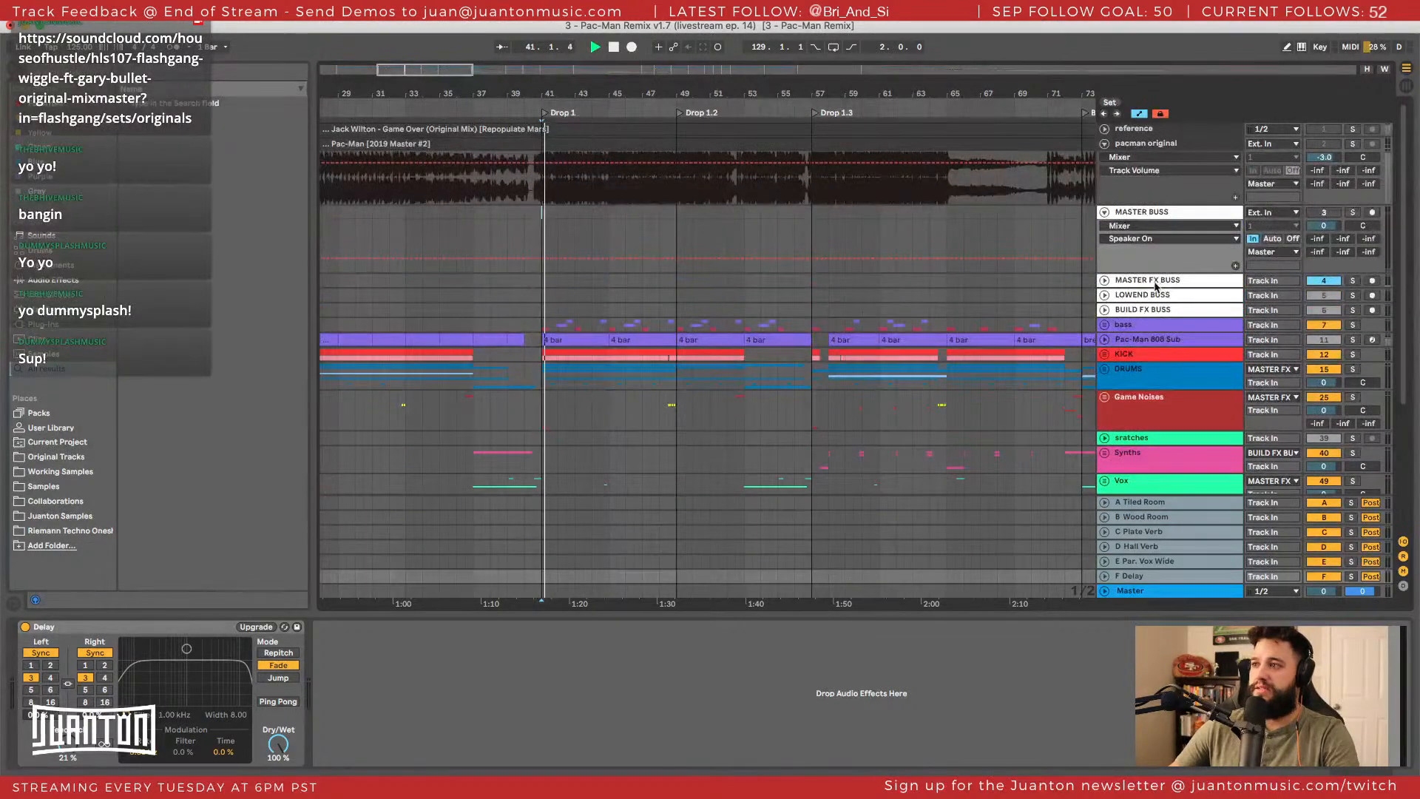
{"action": "left_click", "coordinate": [1320, 213]}
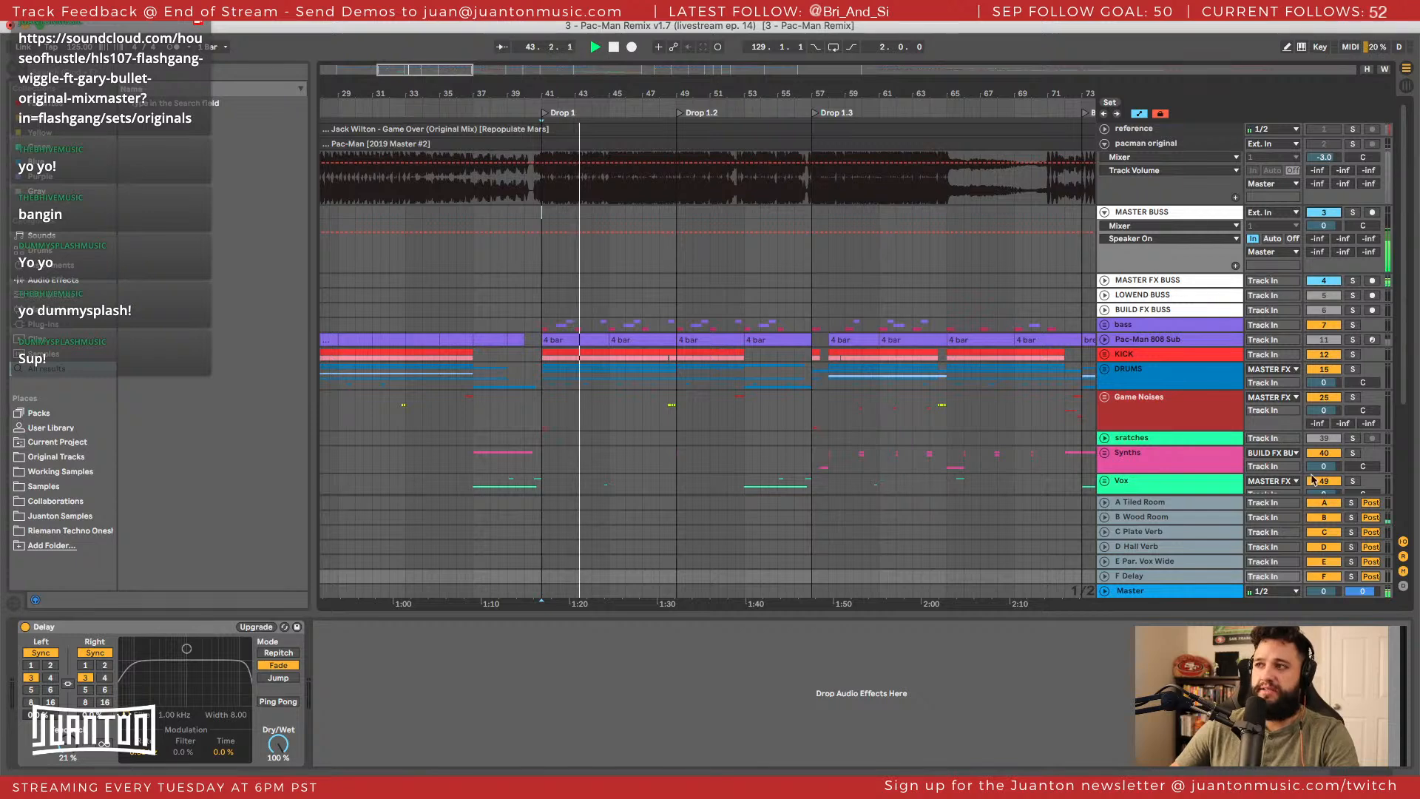
{"action": "scroll", "coordinate": [1287, 340], "scroll_direction": "down", "scroll_amount": 6}
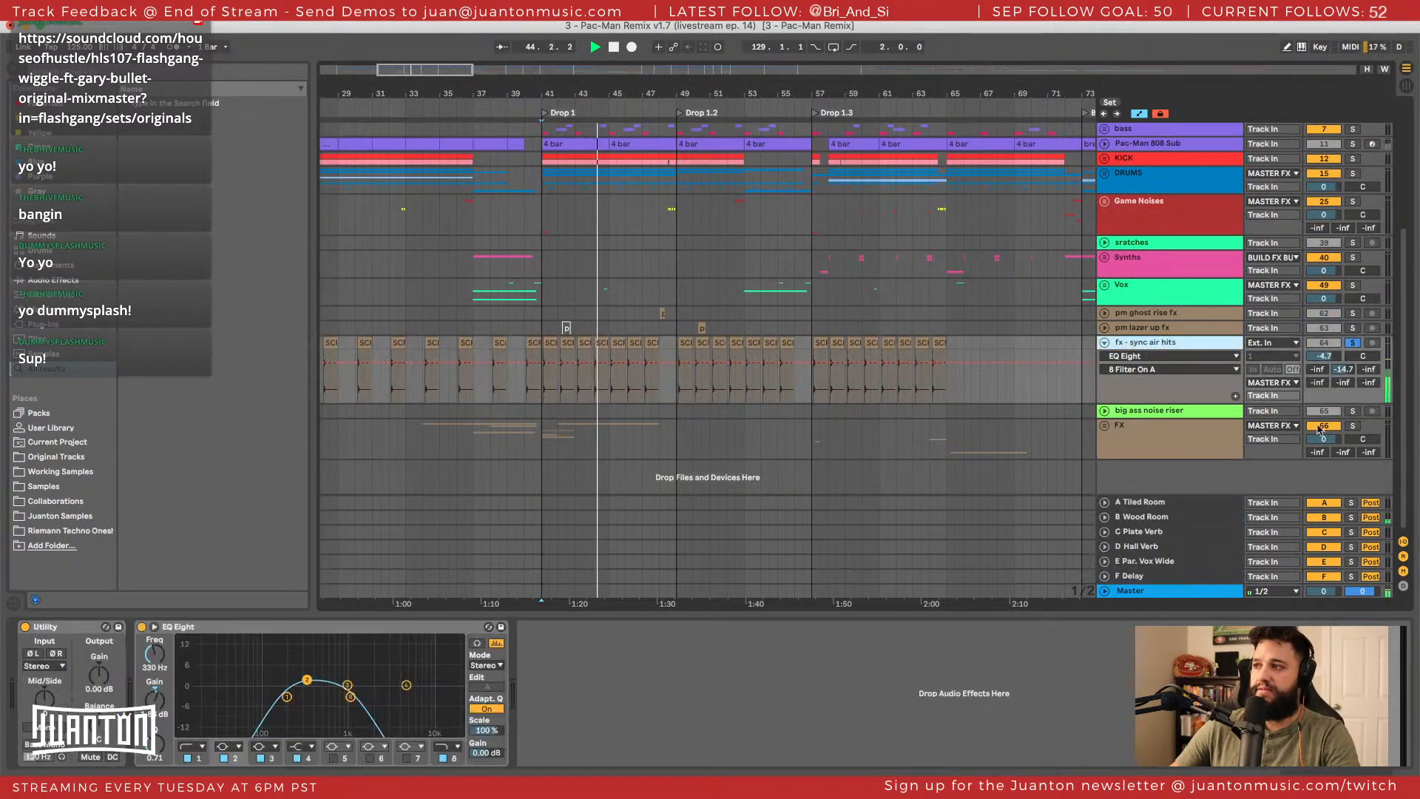
Unsolo the fx - sync air hits track and play the full mix from Drop 1.
{"action": "left_click", "coordinate": [1360, 372]}
{"action": "left_click", "coordinate": [1352, 344]}
{"action": "key", "text": "space"}
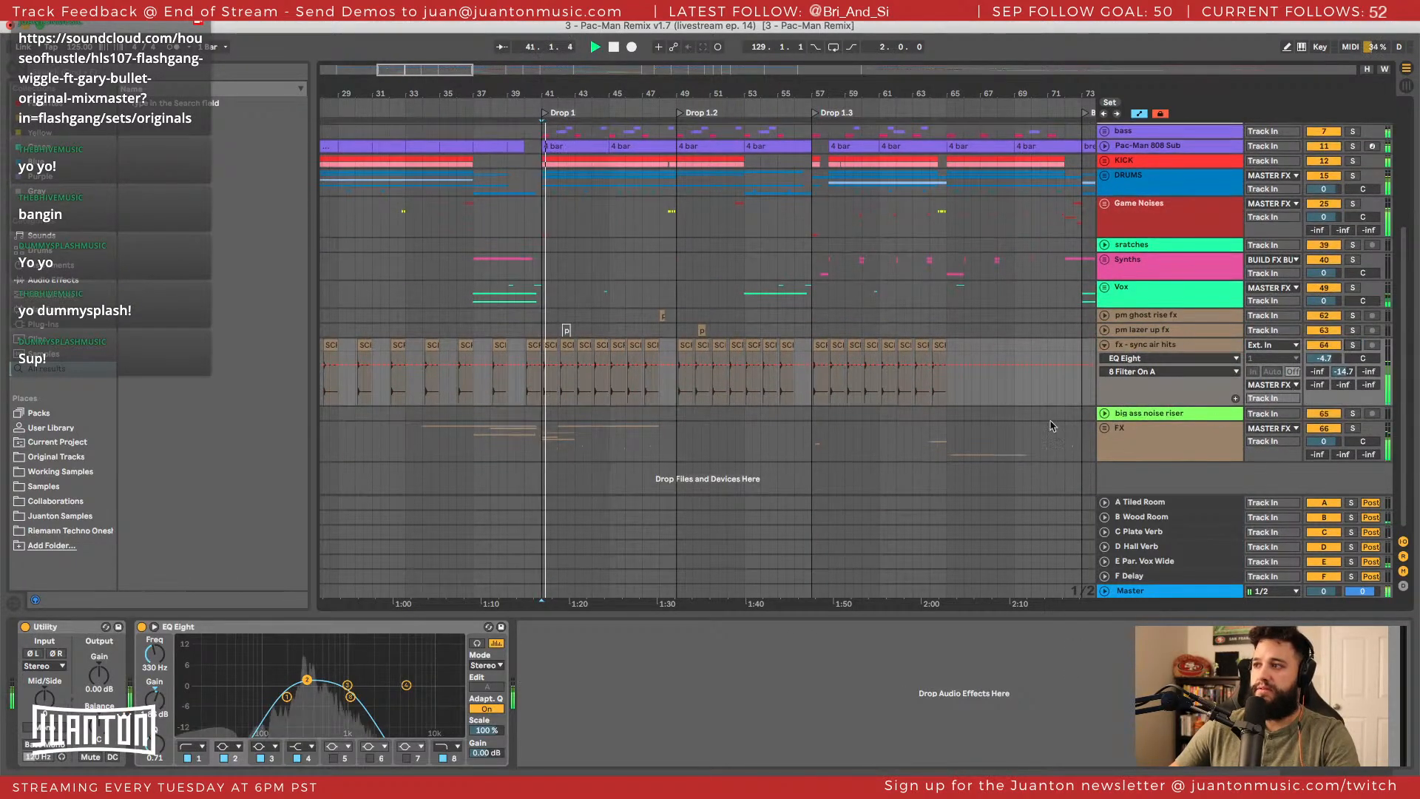
{"action": "scroll", "coordinate": [583, 455], "scroll_direction": "up", "scroll_amount": 2}
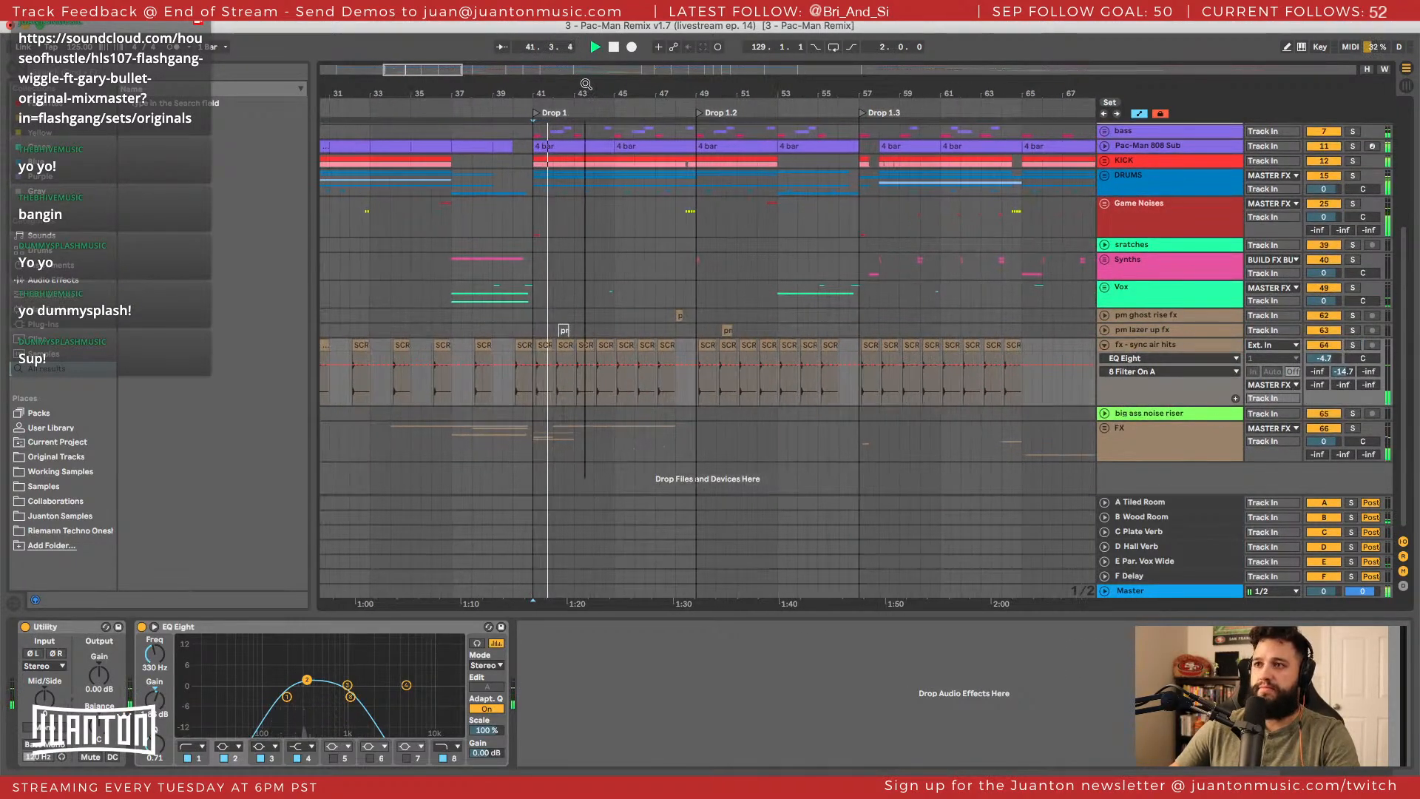
Place FabFilter Pro-L 2 directly after the Audio Effect Rack on Master and move both devices to the MASTER BUSS track.
{"action": "left_click", "coordinate": [1158, 591]}
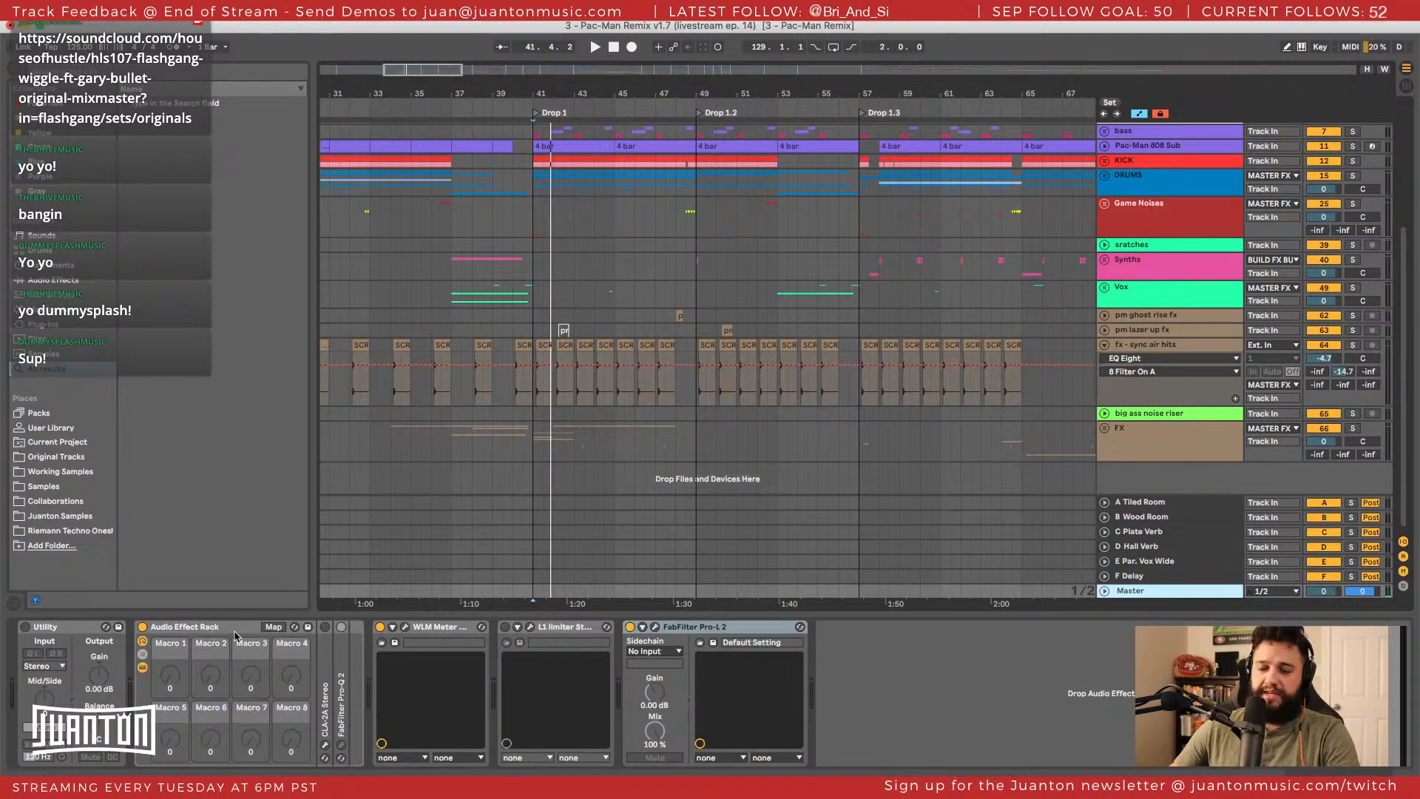
{"action": "left_click", "coordinate": [211, 630]}
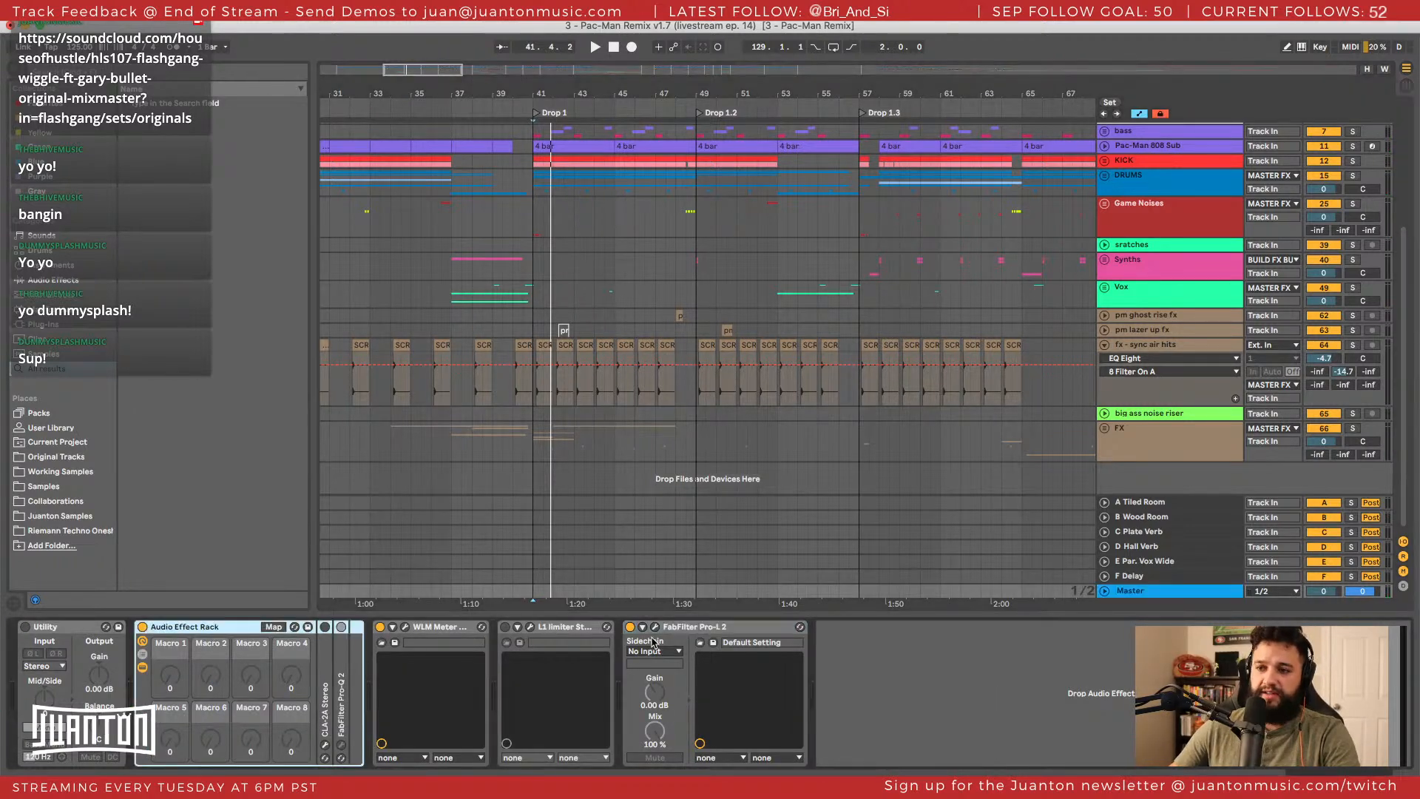
{"action": "left_click", "coordinate": [708, 630]}
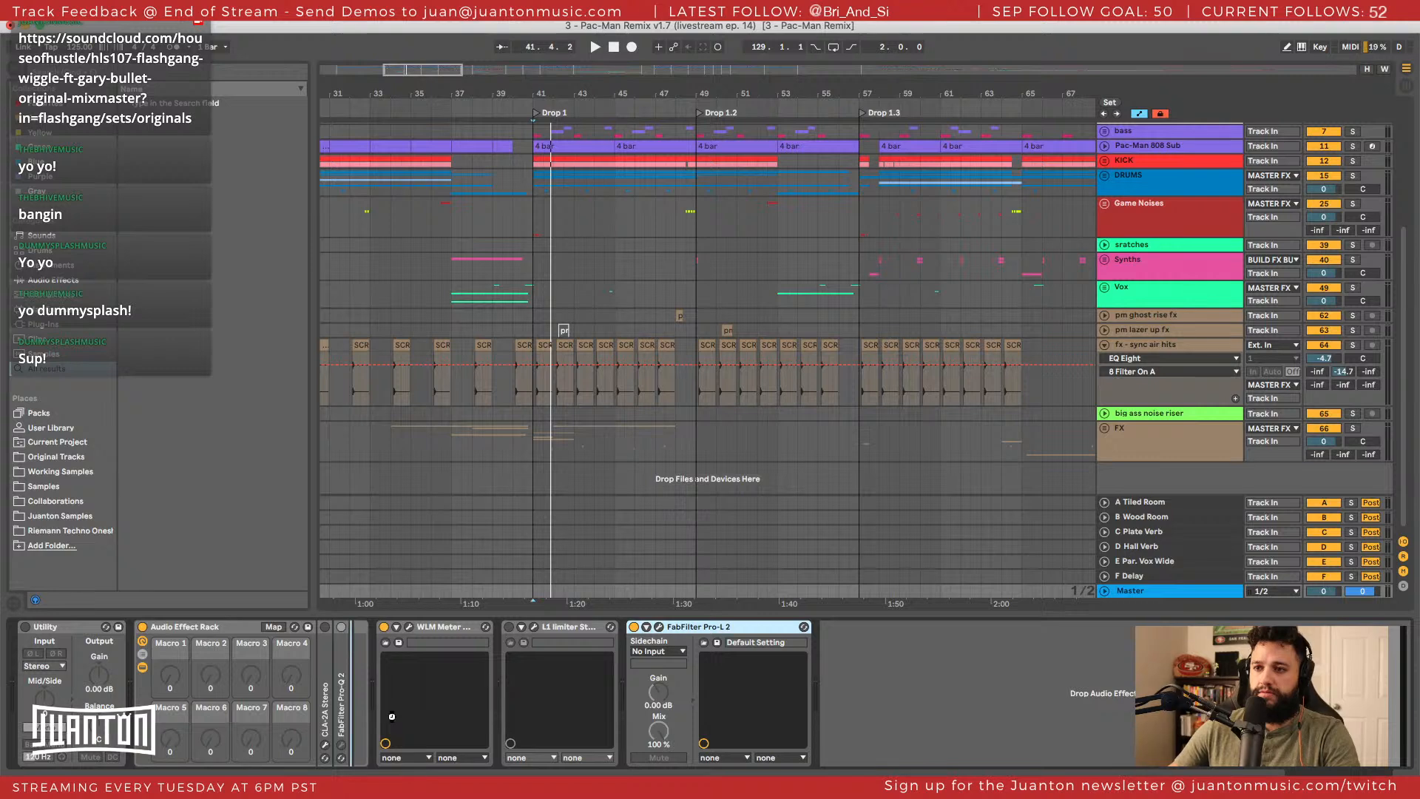
{"action": "left_click_drag", "start_coordinate": [405, 697], "coordinate": [351, 675]}
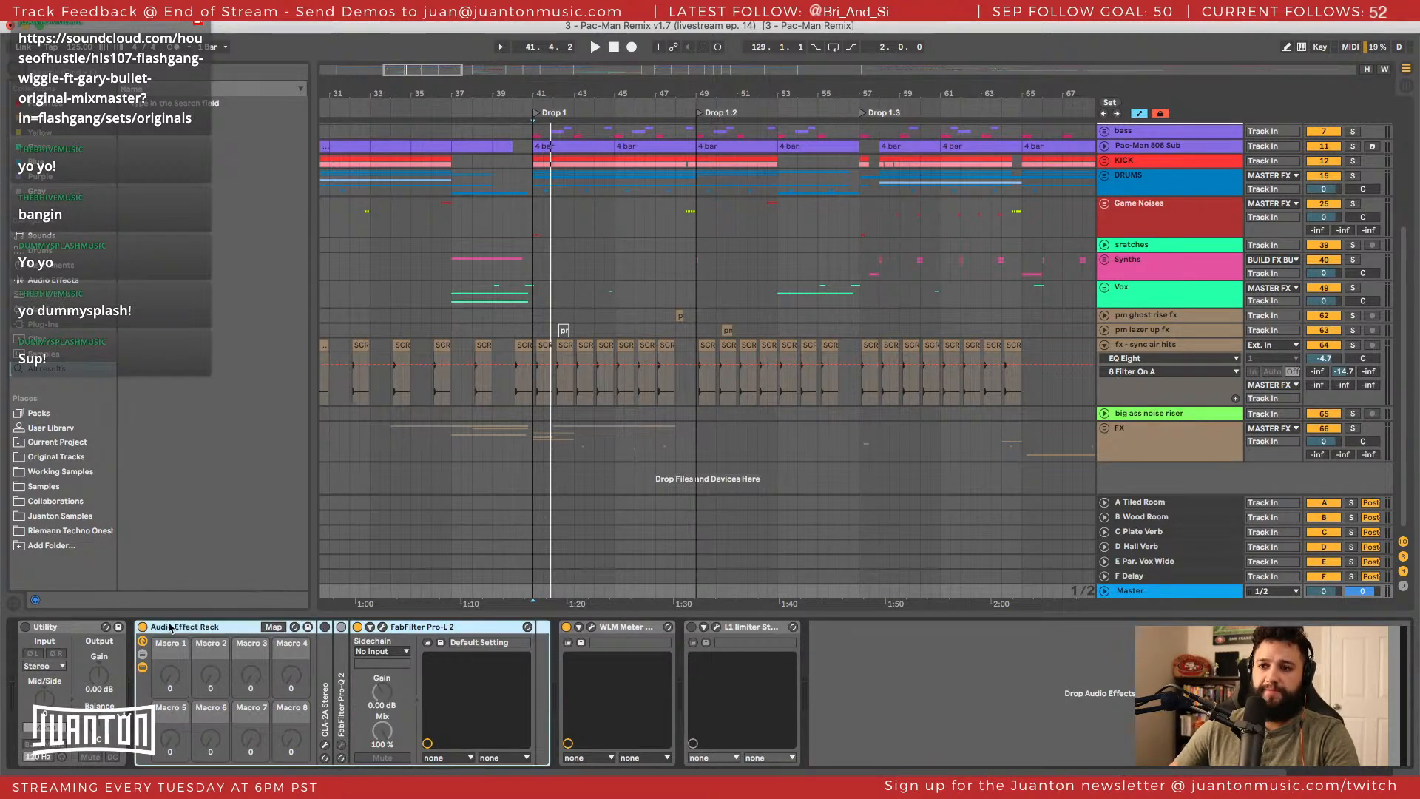
{"action": "scroll", "coordinate": [1152, 133], "scroll_direction": "up", "scroll_amount": 3}
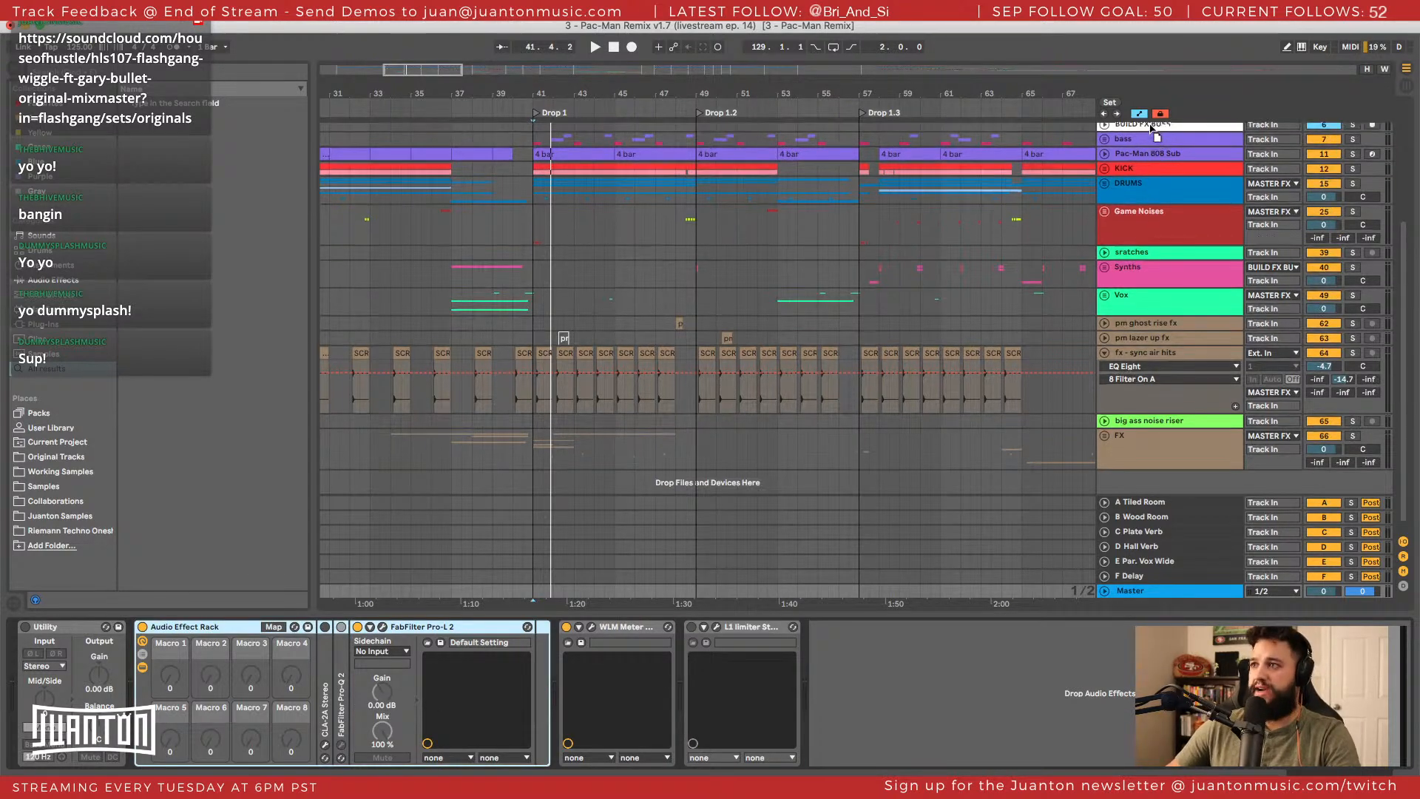
{"action": "left_click_drag", "start_coordinate": [1150, 126], "coordinate": [1152, 591]}
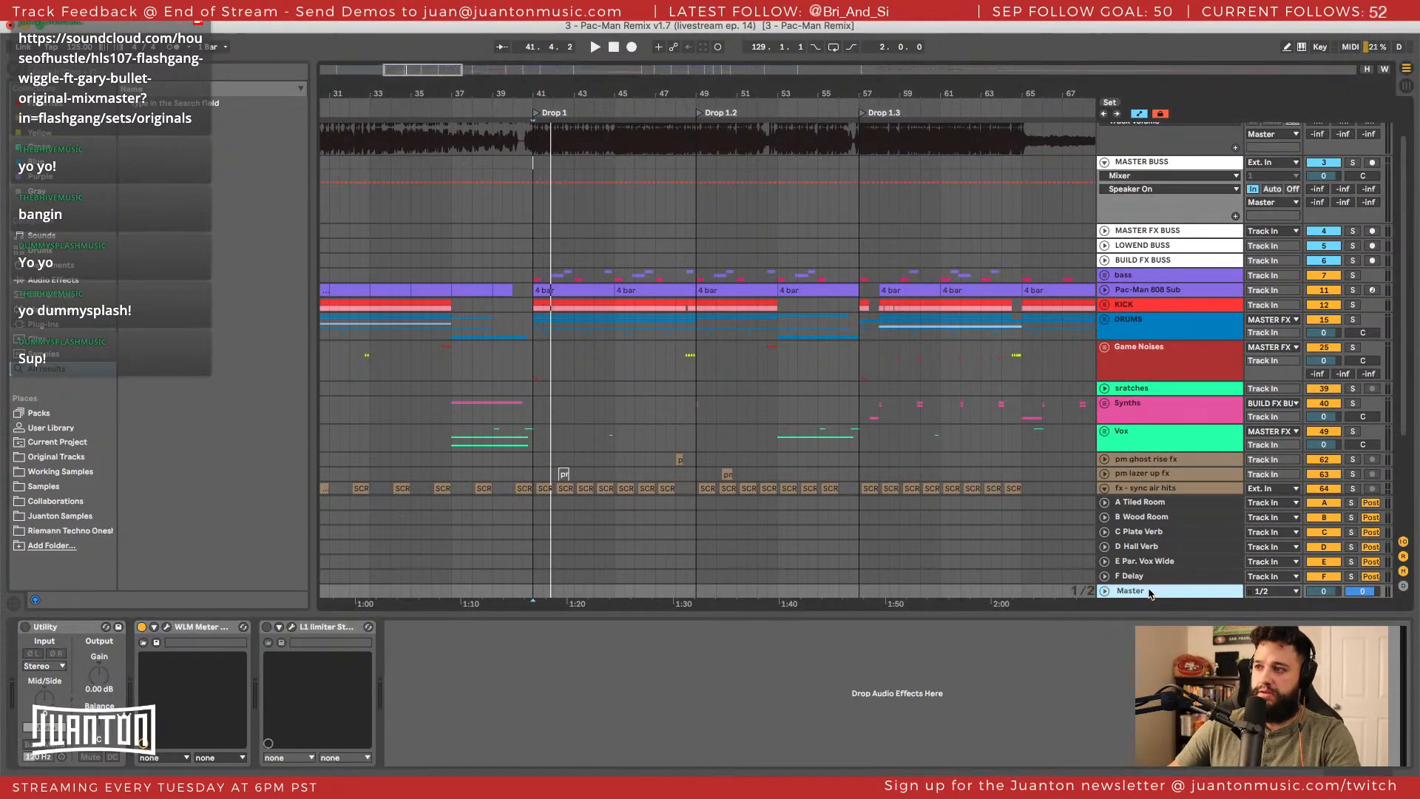
Delete the L1 limiter from the Master track's device chain.
{"action": "left_click", "coordinate": [72, 634]}
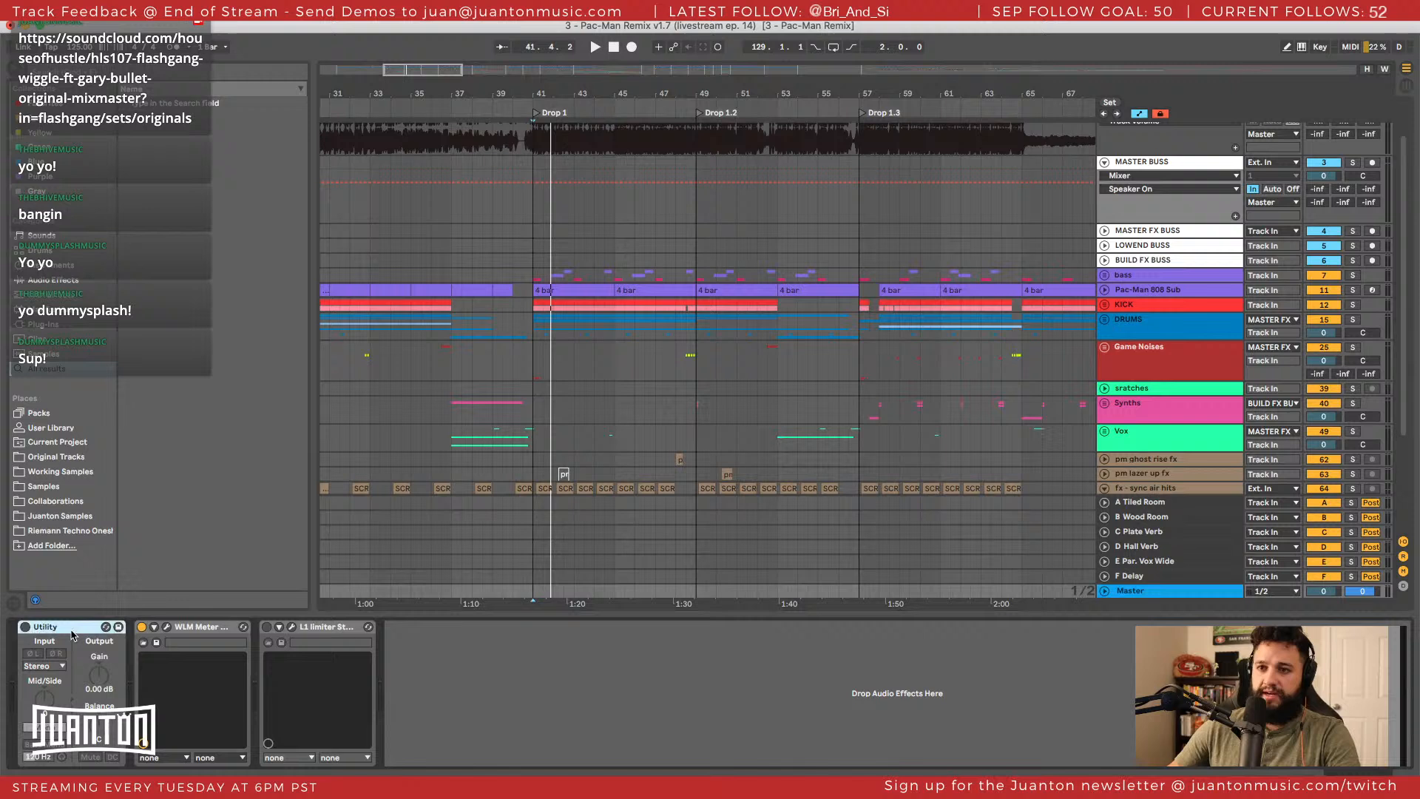
{"action": "left_click", "coordinate": [186, 629]}
{"action": "left_click", "coordinate": [344, 628]}
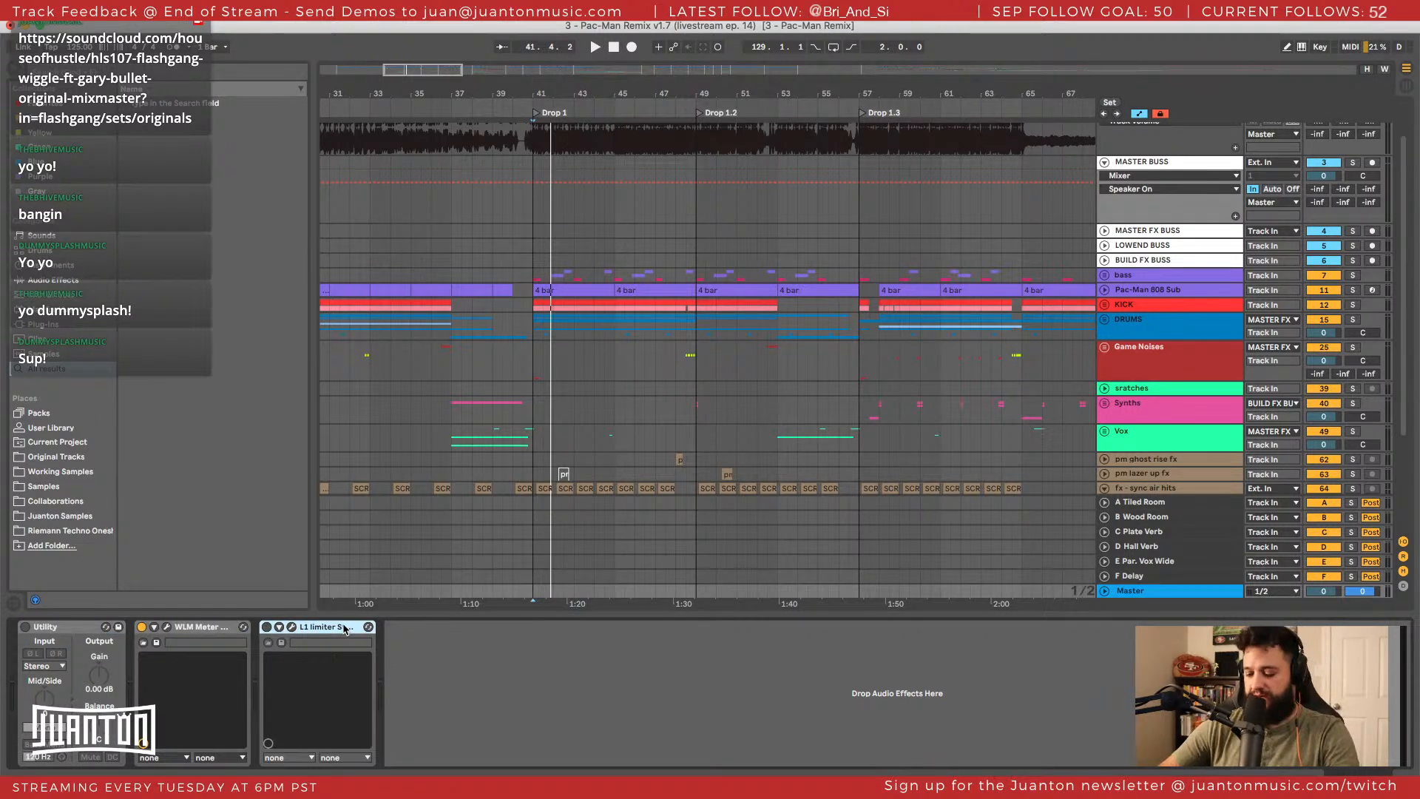
{"action": "key", "text": "Delete"}
{"action": "left_click", "coordinate": [452, 674]}
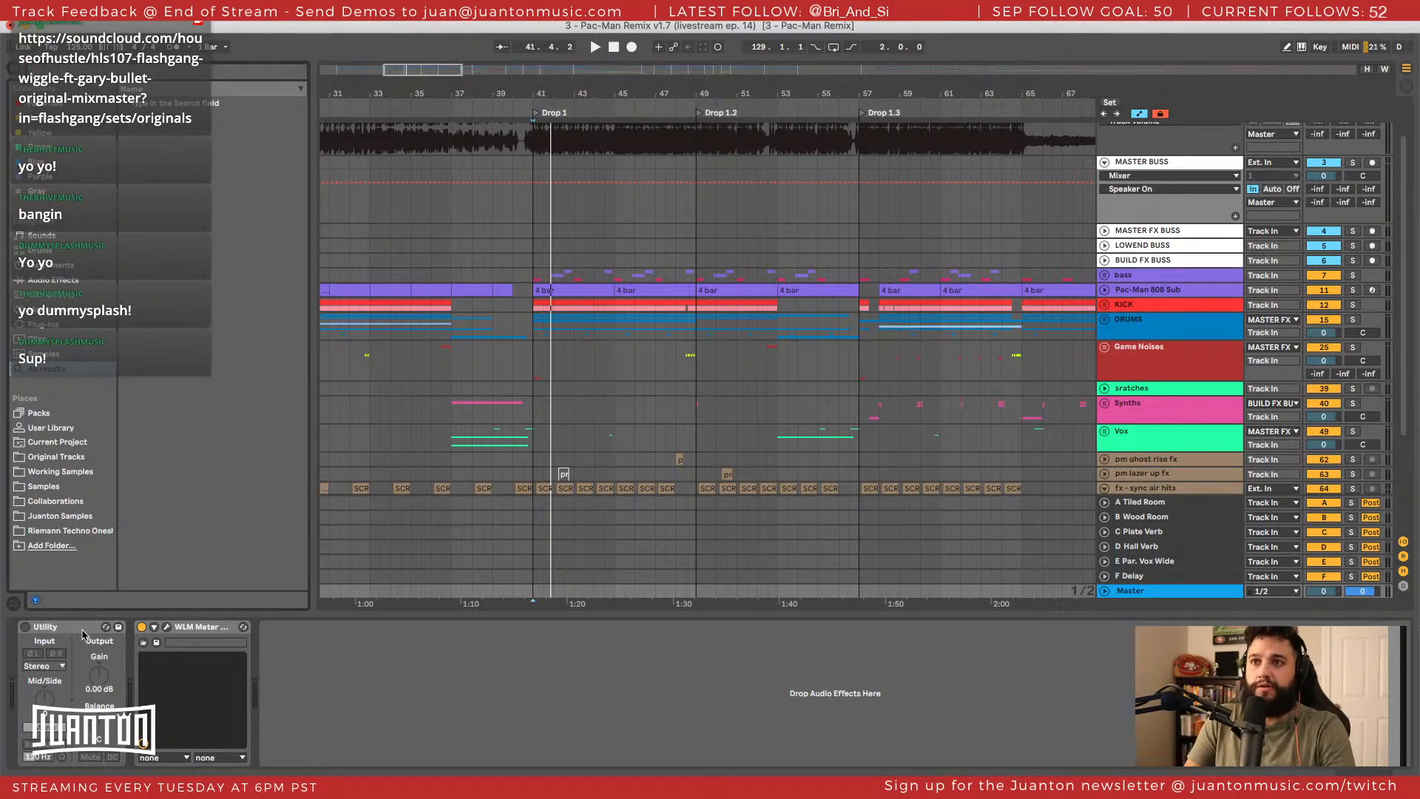
Search the browser for "eq" and add an EQ Eight to Master between Utility and WLM Meter.
{"action": "key", "text": "super+f"}
{"action": "type", "text": "eq"}
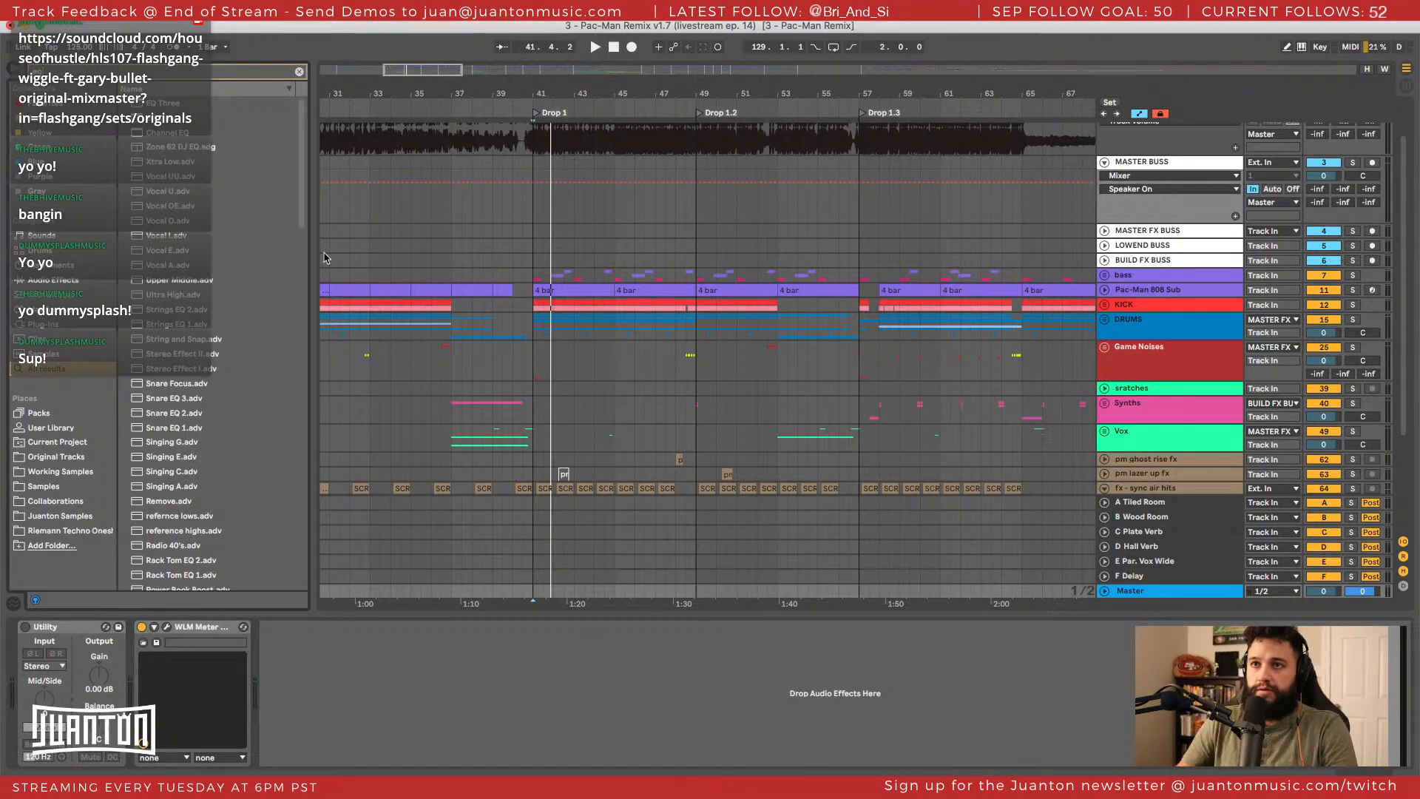
{"action": "scroll", "coordinate": [201, 136], "scroll_direction": "down", "scroll_amount": 1}
{"action": "left_click_drag", "start_coordinate": [162, 110], "coordinate": [358, 641]}
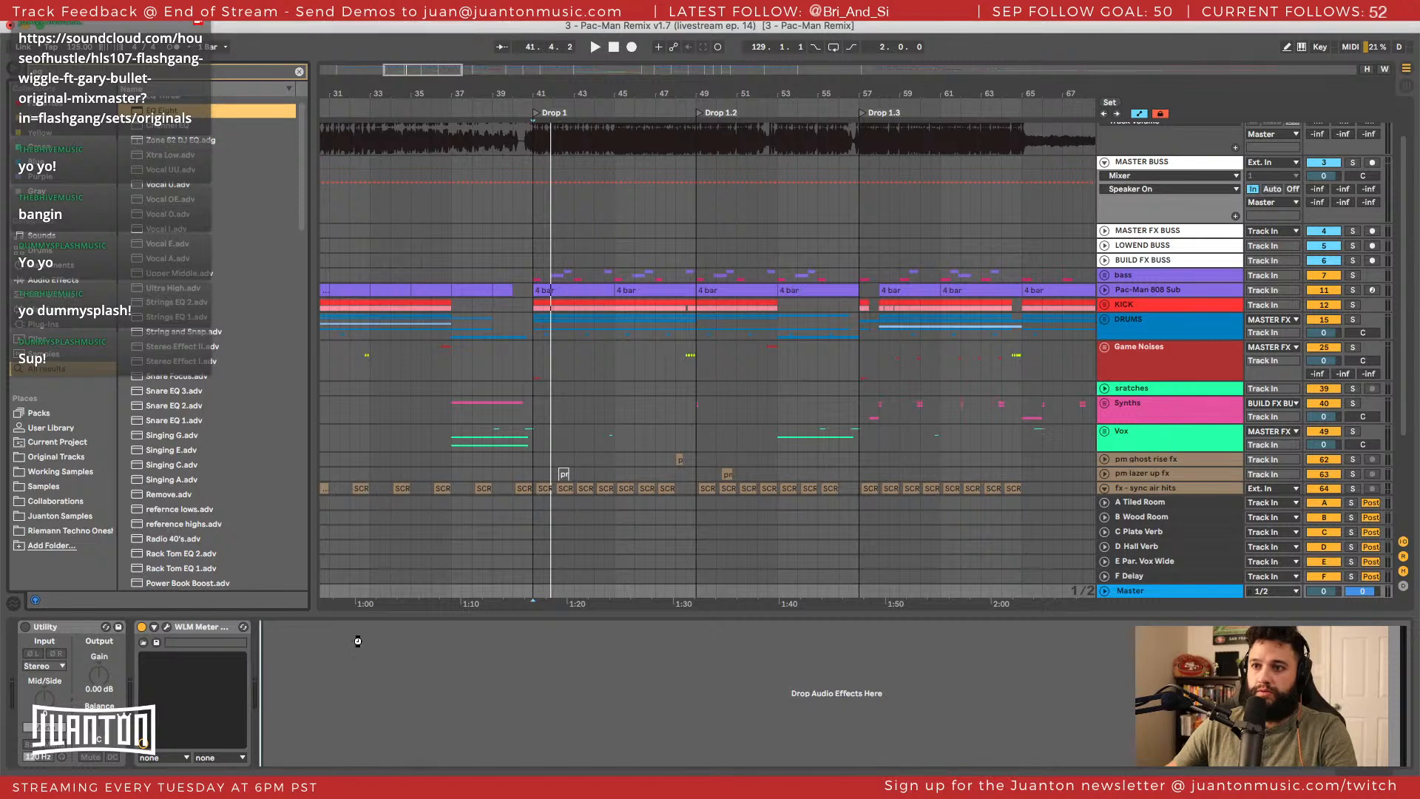
{"action": "left_click_drag", "start_coordinate": [202, 628], "coordinate": [202, 630]}
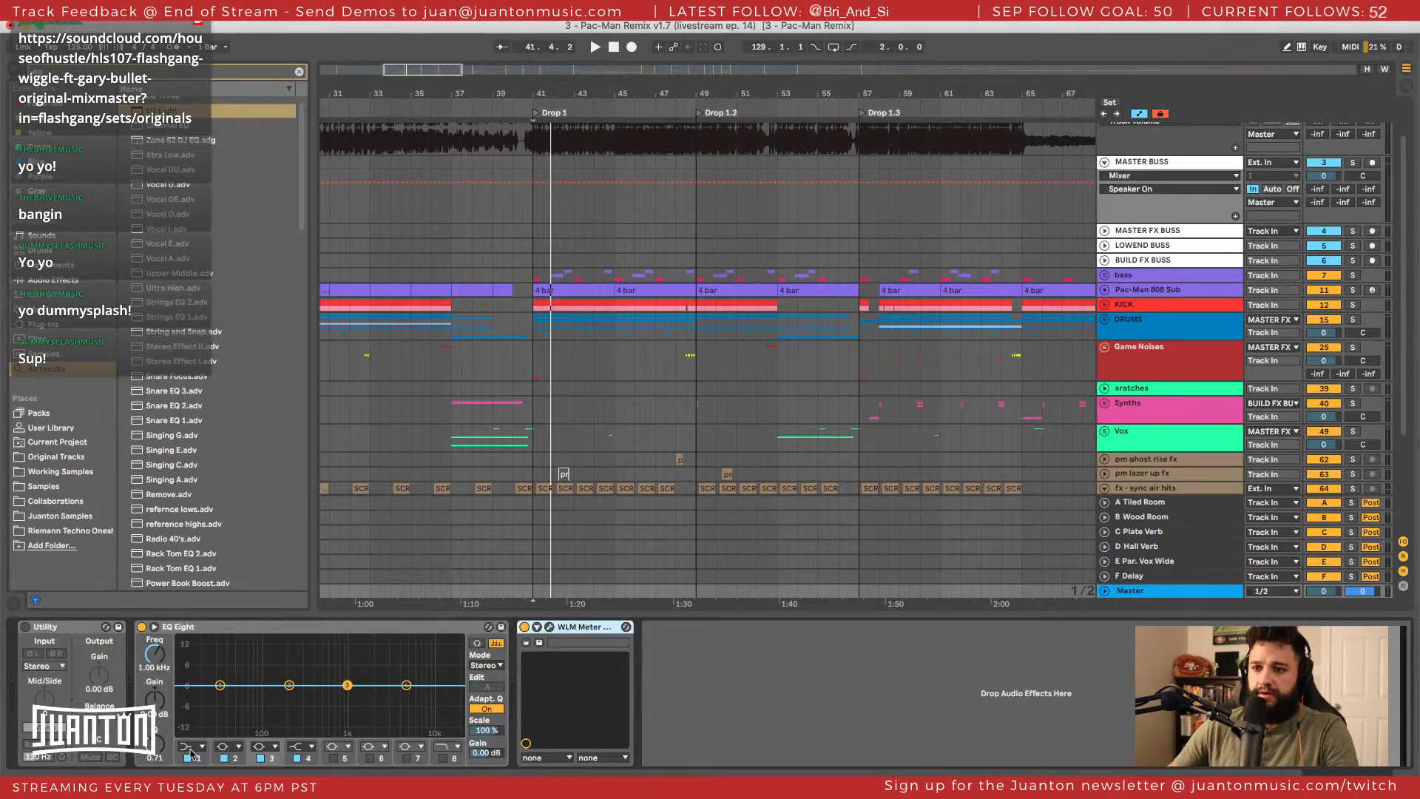
Change band 1 of the EQ Eight to a low cut, try 250 Hz and 40 Hz, and set its frequency to 1 kHz.
{"action": "left_click", "coordinate": [191, 753]}
{"action": "left_click", "coordinate": [191, 668]}
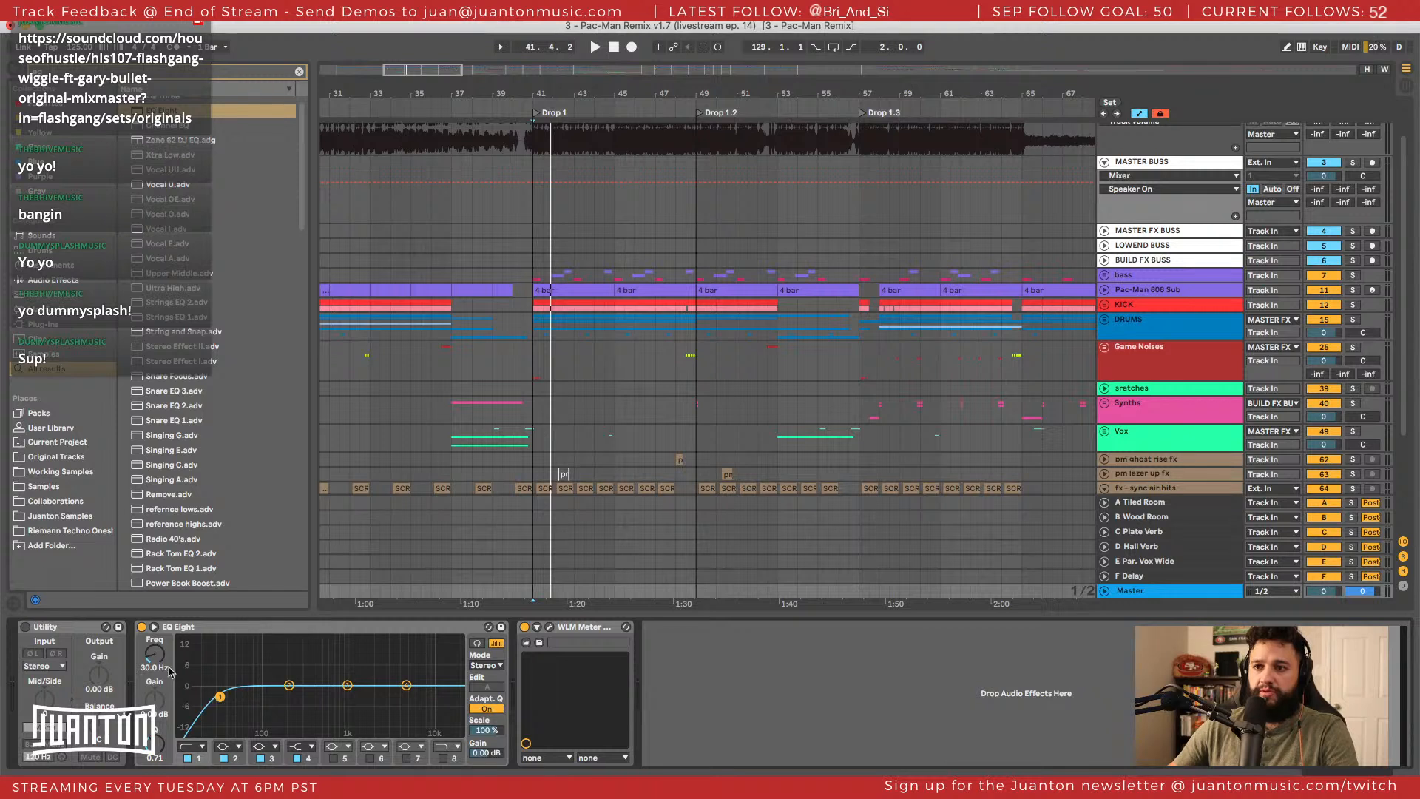
{"action": "left_click_drag", "start_coordinate": [169, 671], "coordinate": [160, 664]}
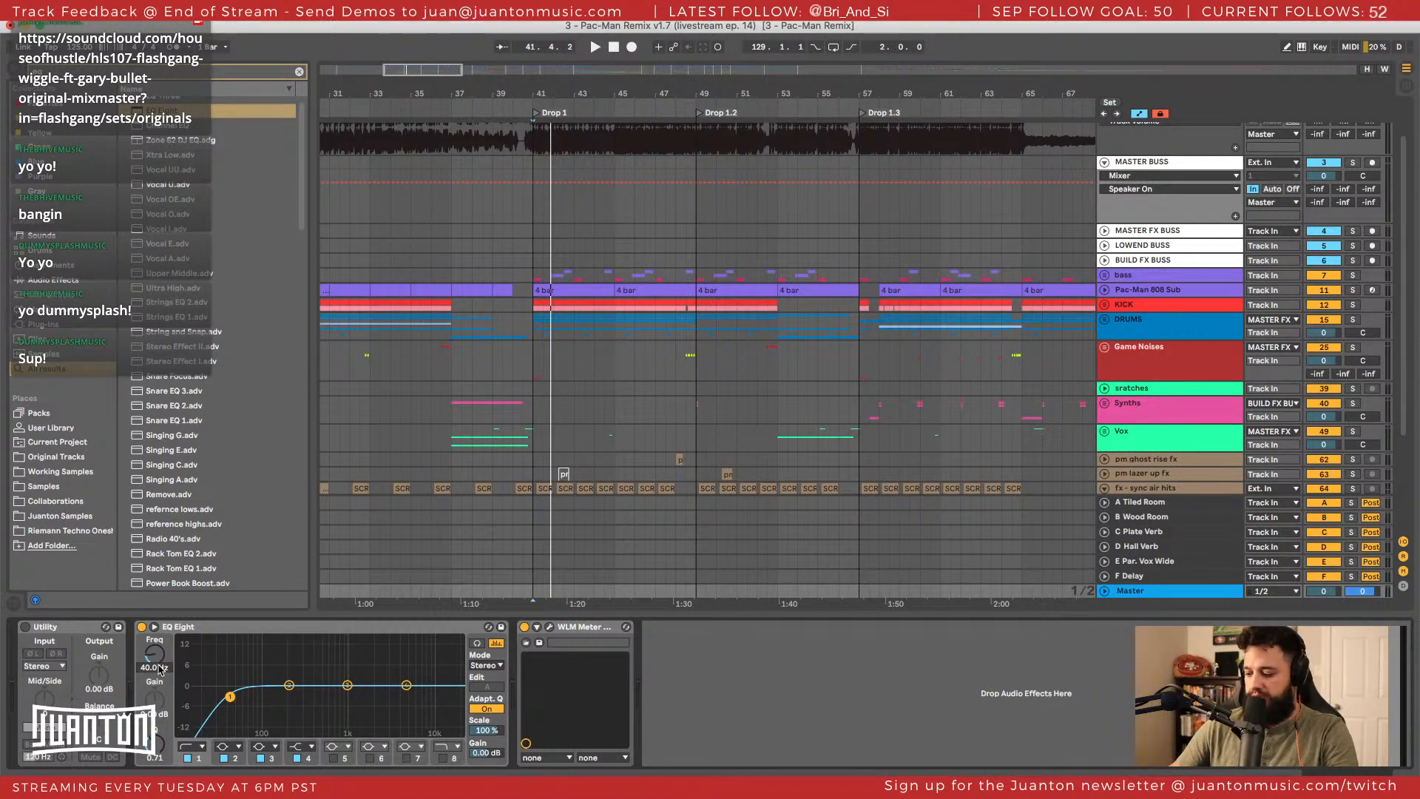
{"action": "type", "text": "250"}
{"action": "key", "text": "Return"}
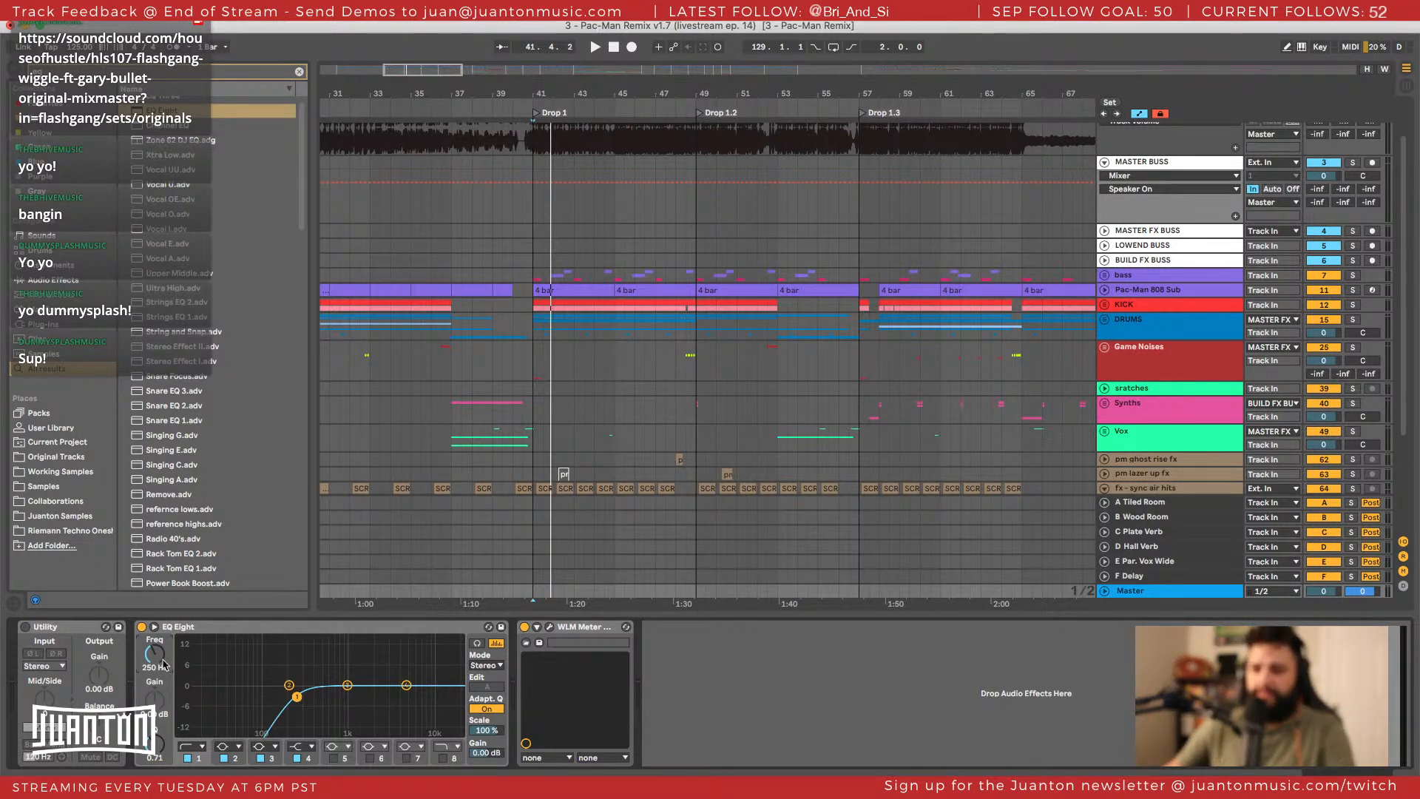
{"action": "type", "text": "40"}
{"action": "key", "text": "Return"}
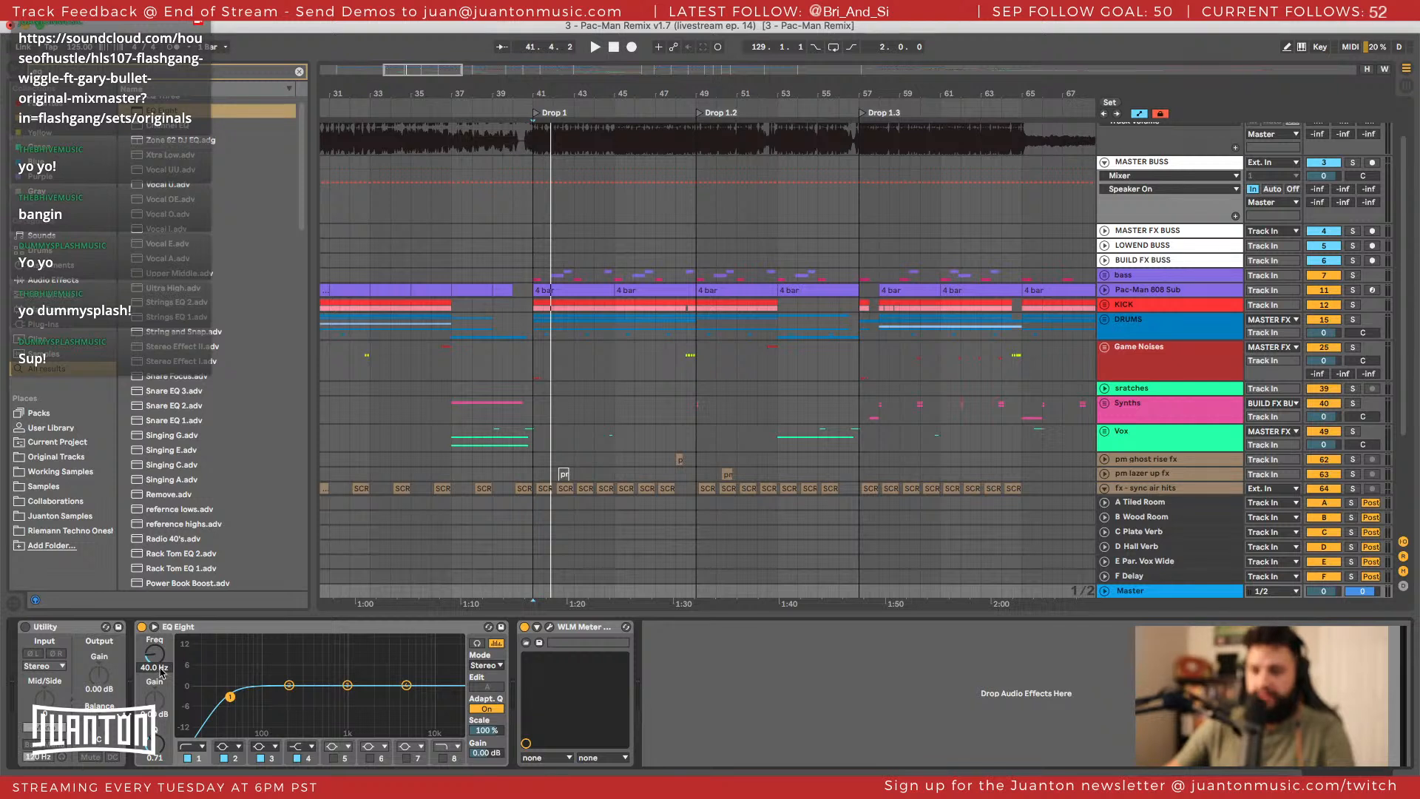
{"action": "type", "text": "1000"}
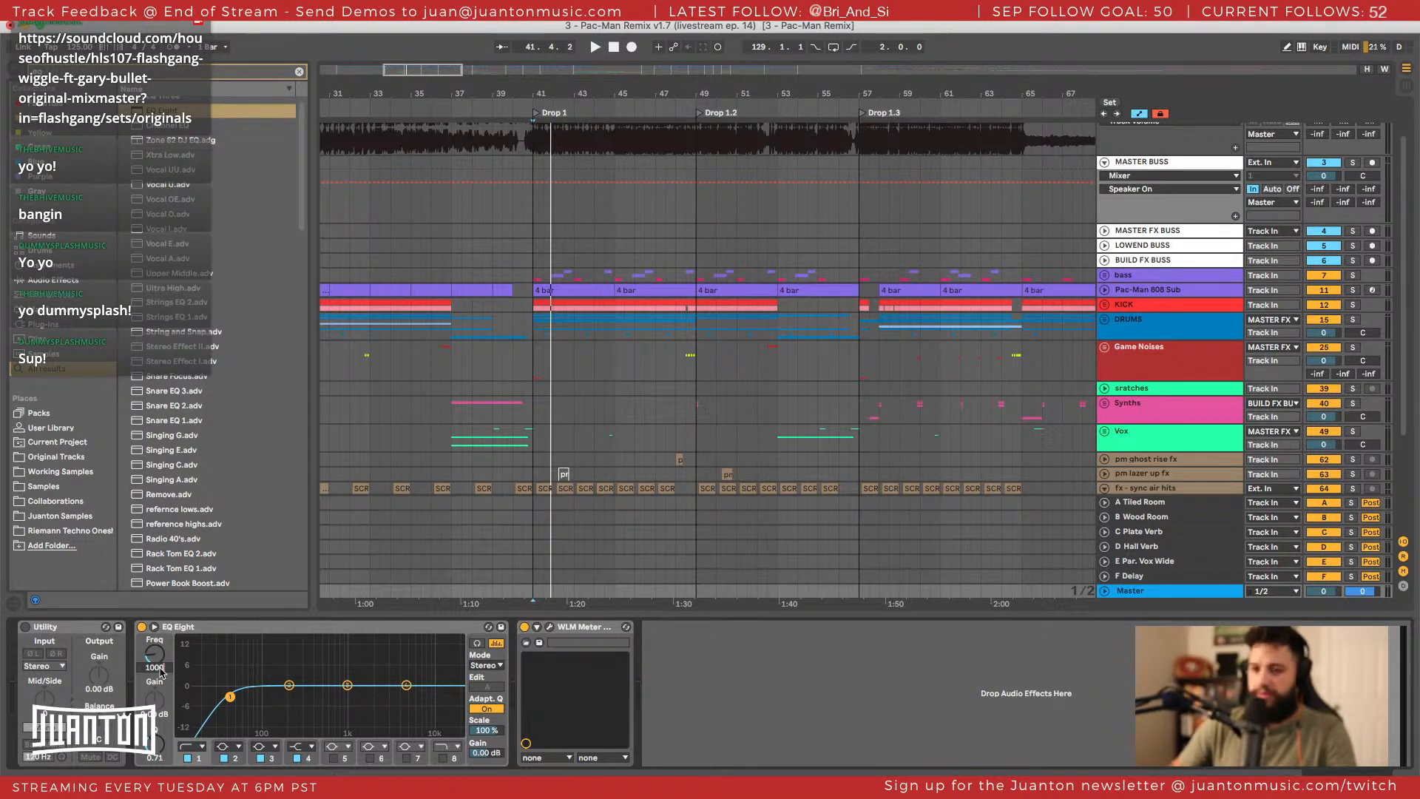
{"action": "key", "text": "Return"}
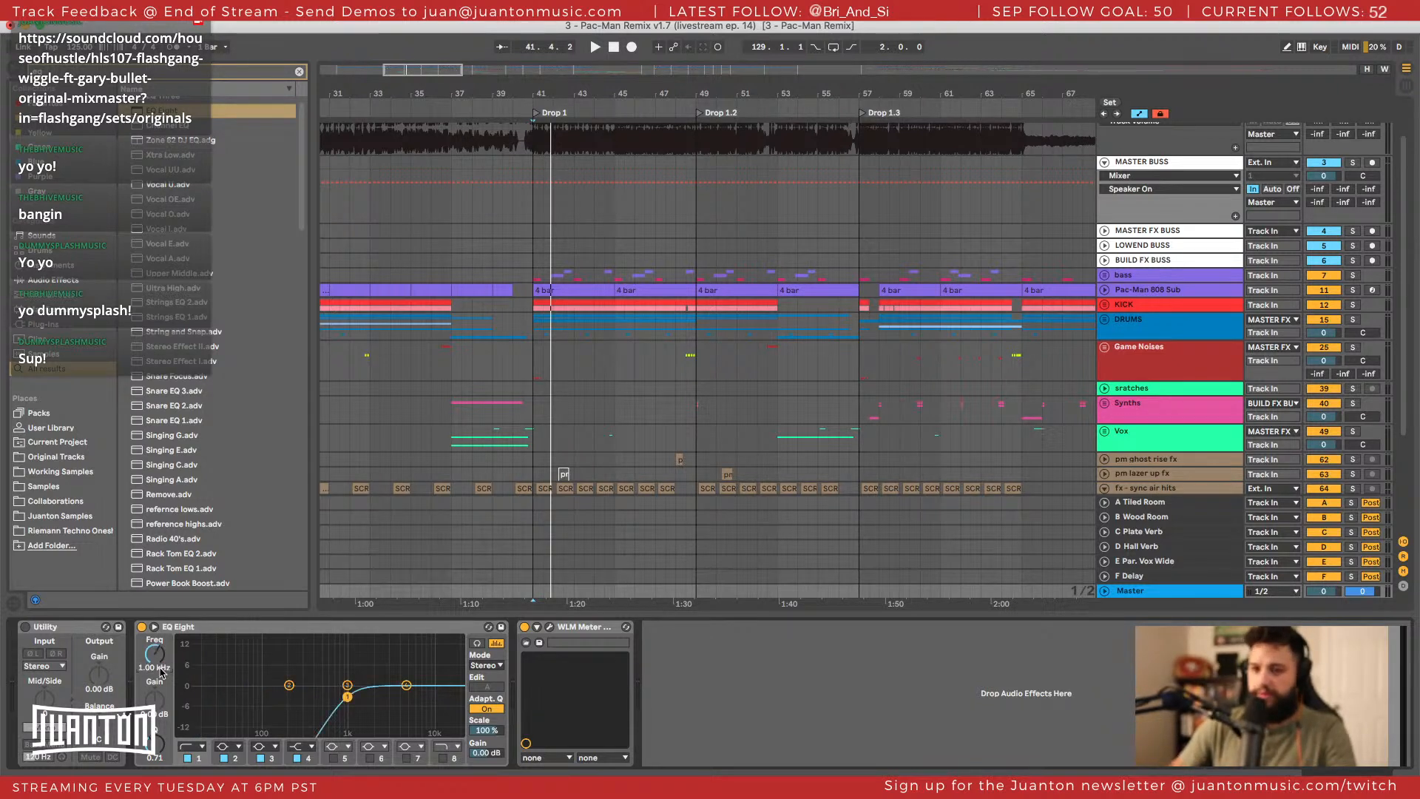
Duplicate the EQ Eight, disable bands 2 to 4 in the copy, and change its band 1 to a high cut.
{"action": "left_click", "coordinate": [281, 628]}
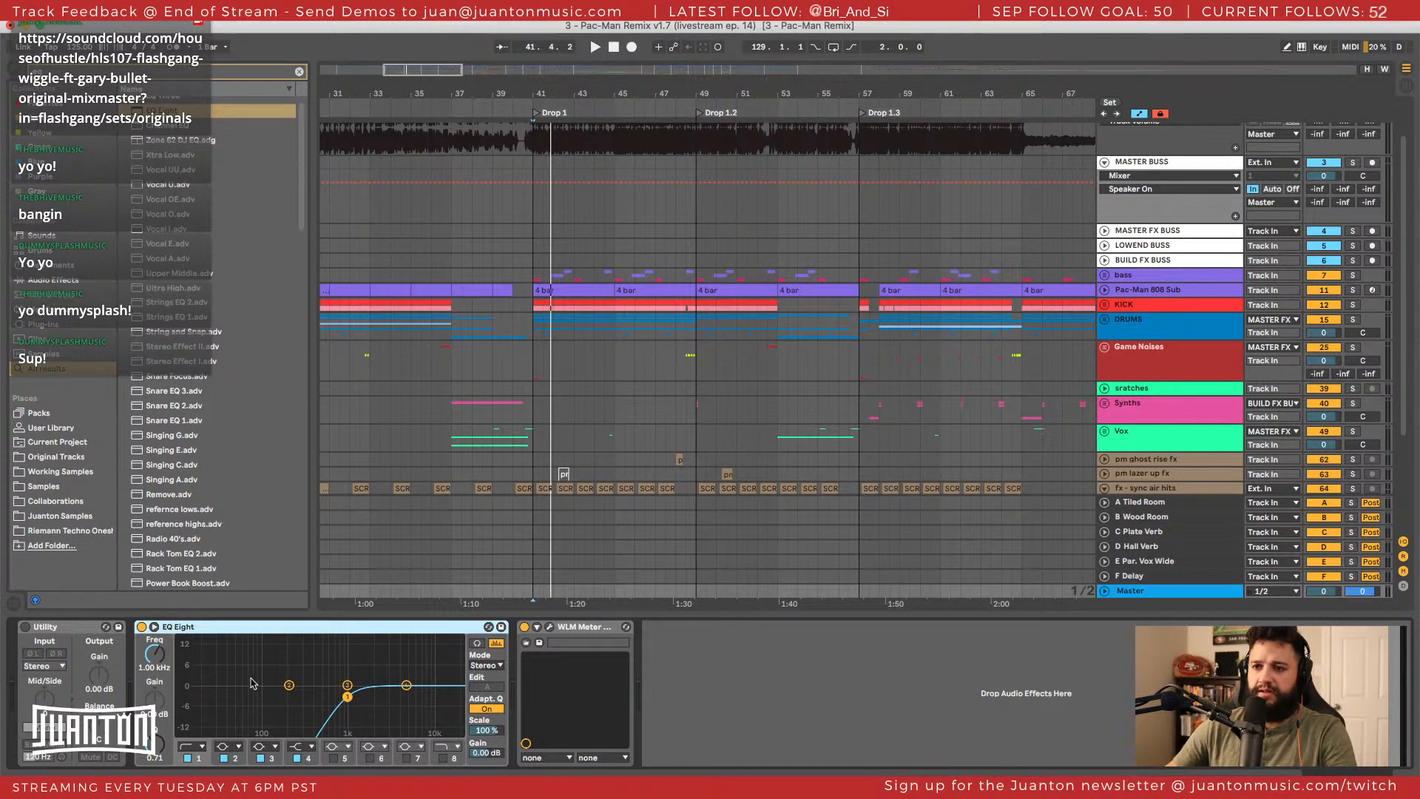
{"action": "key", "text": "ctrl+d"}
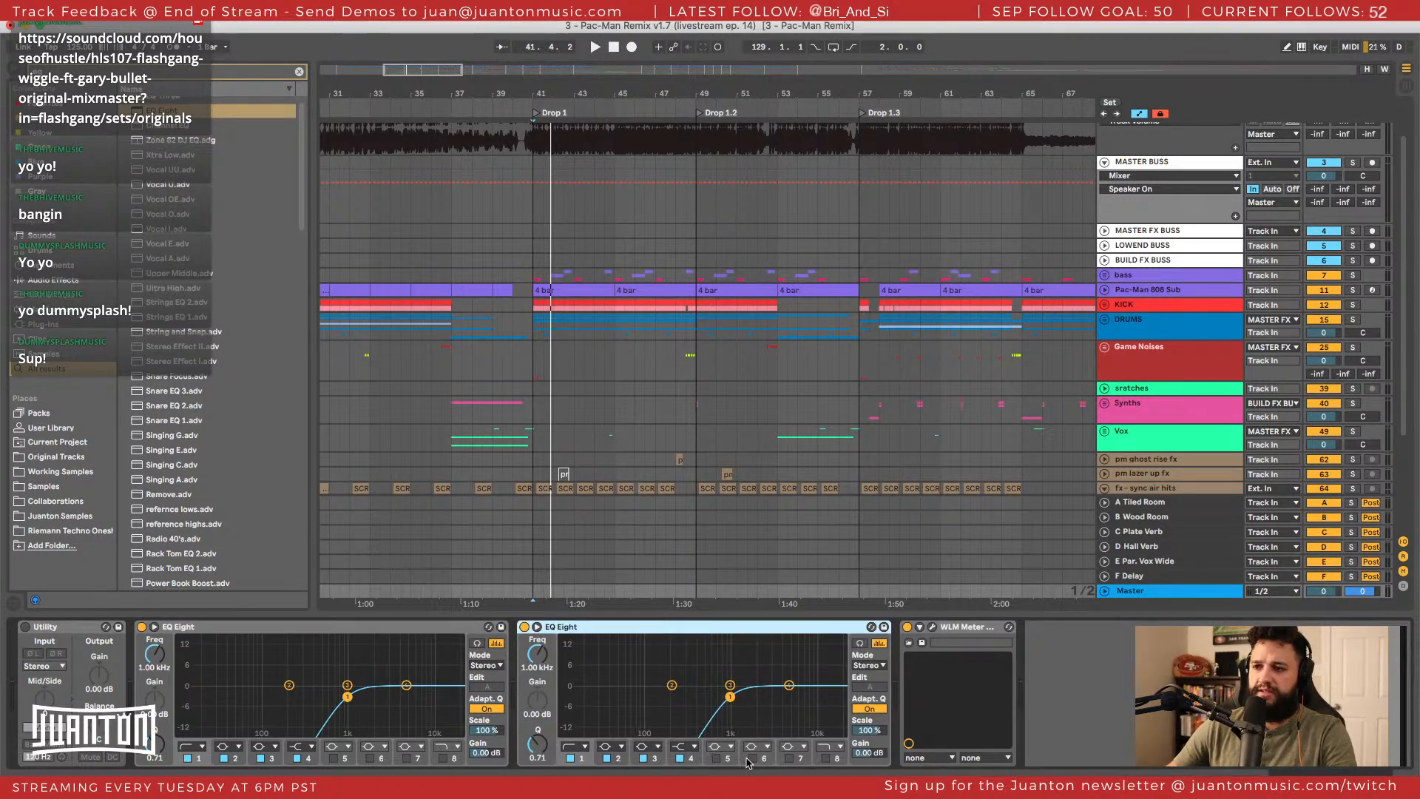
{"action": "left_click", "coordinate": [680, 758]}
{"action": "left_click", "coordinate": [643, 758]}
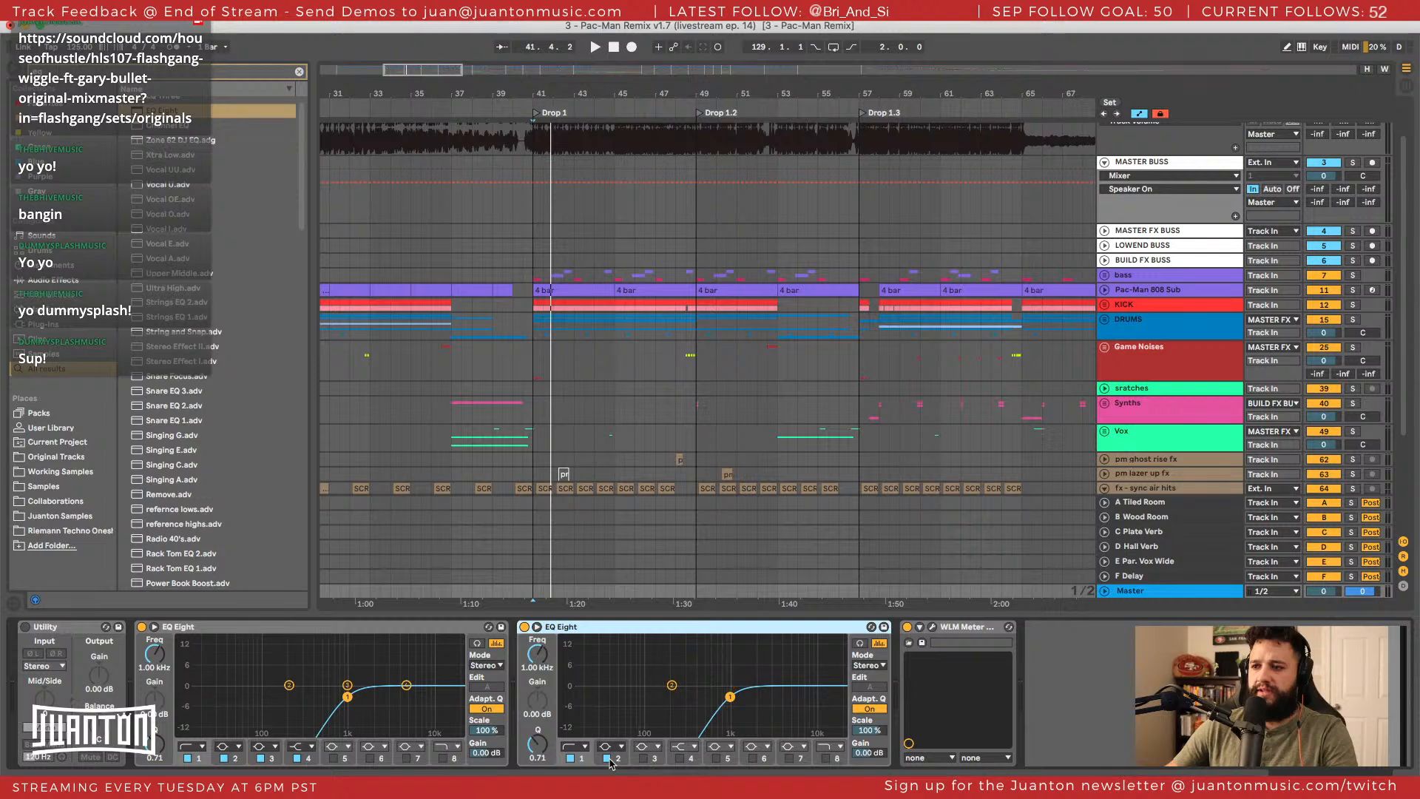
{"action": "left_click", "coordinate": [609, 759]}
{"action": "left_click", "coordinate": [575, 747]}
{"action": "left_click", "coordinate": [579, 729]}
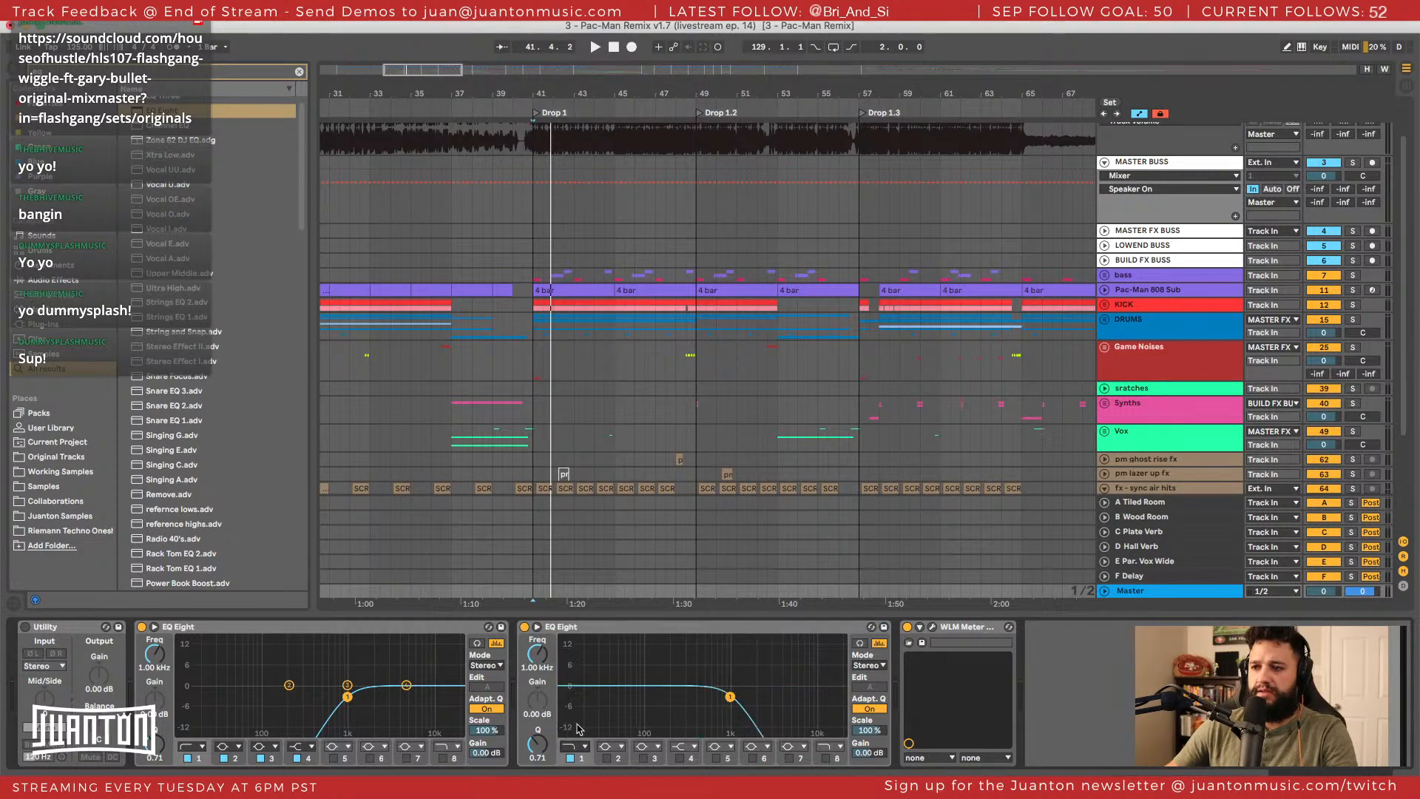
Set the copy's high cut frequency to 250 Hz and move that EQ Eight ahead of the low-cut one.
{"action": "left_click_drag", "start_coordinate": [537, 669], "coordinate": [537, 671]}
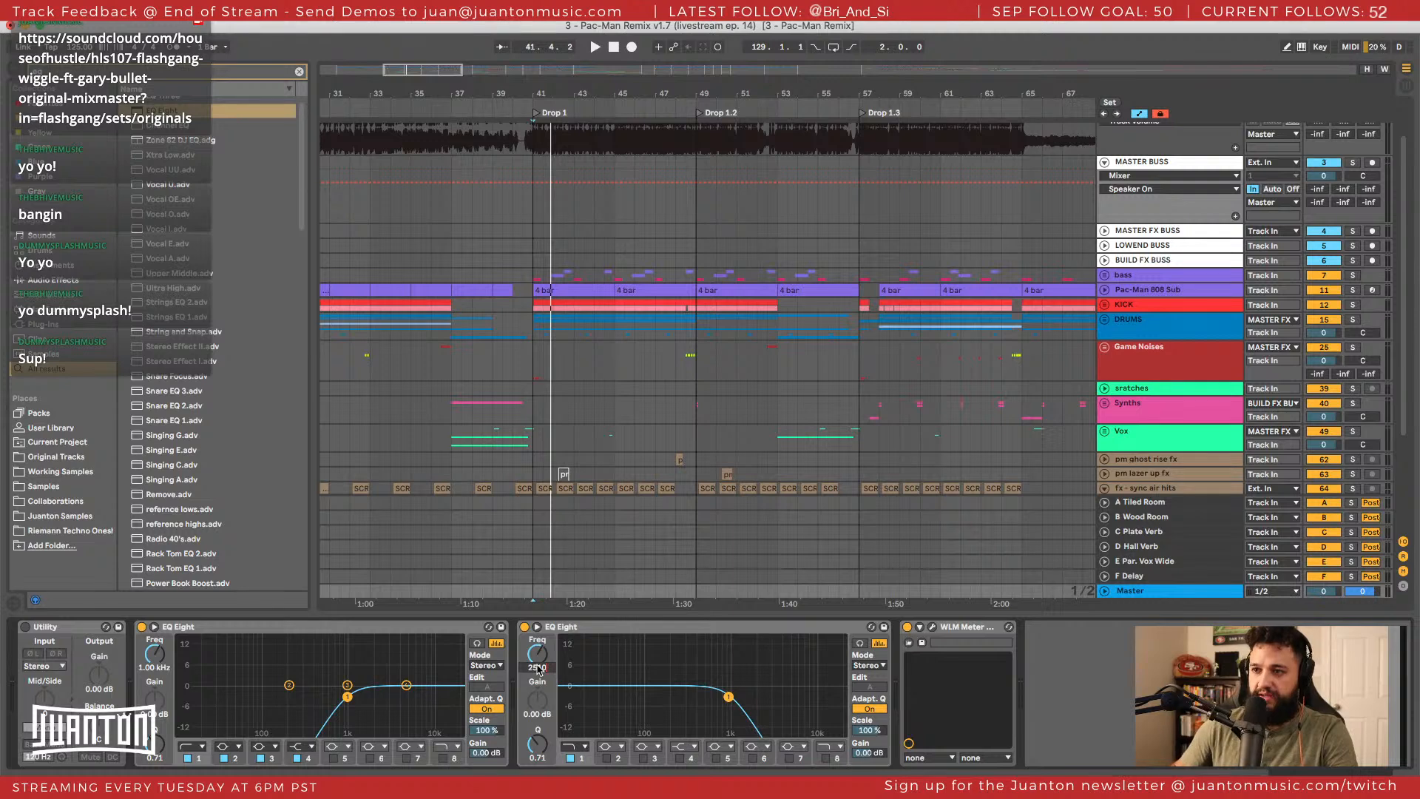
{"action": "type", "text": "2500"}
{"action": "key", "text": "BackSpace"}
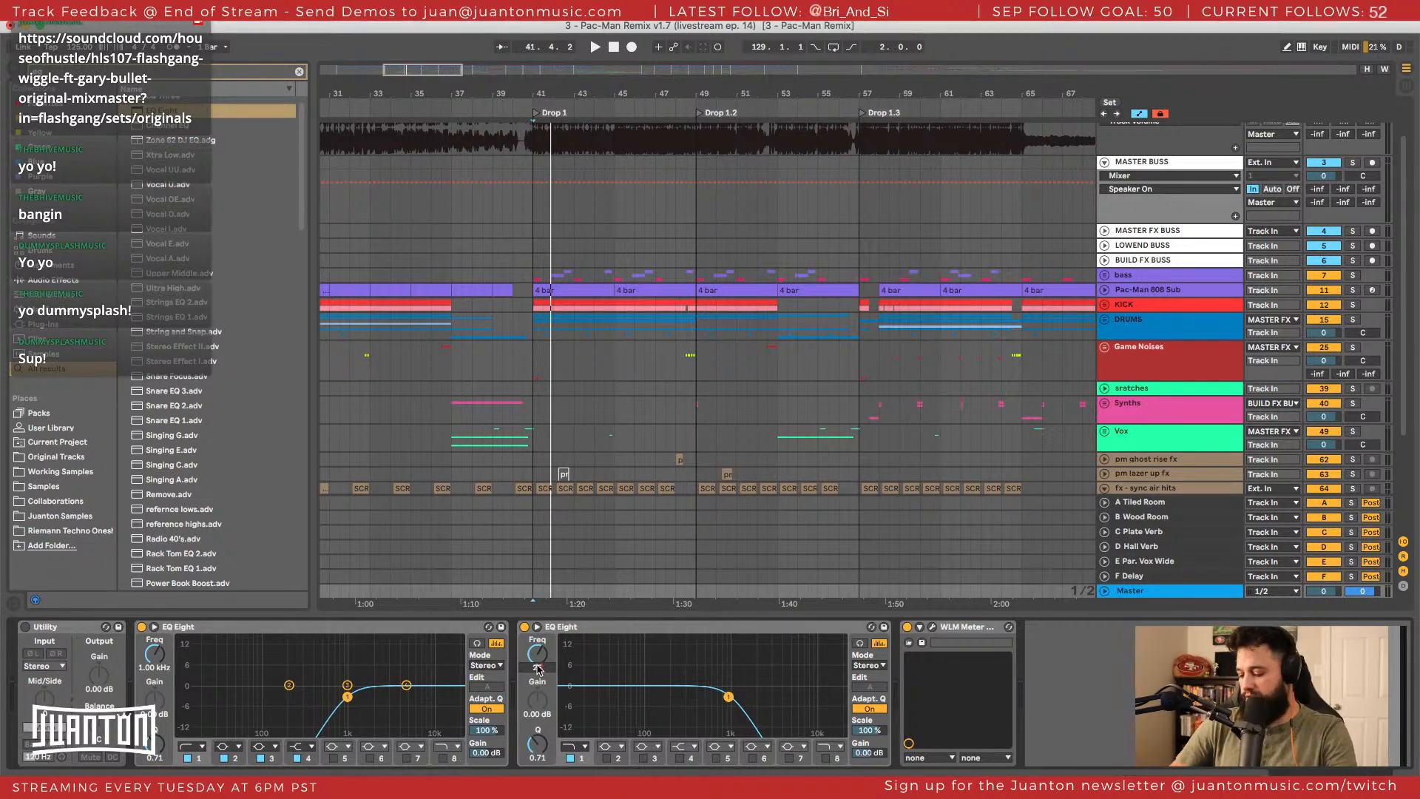
{"action": "key", "text": "Return"}
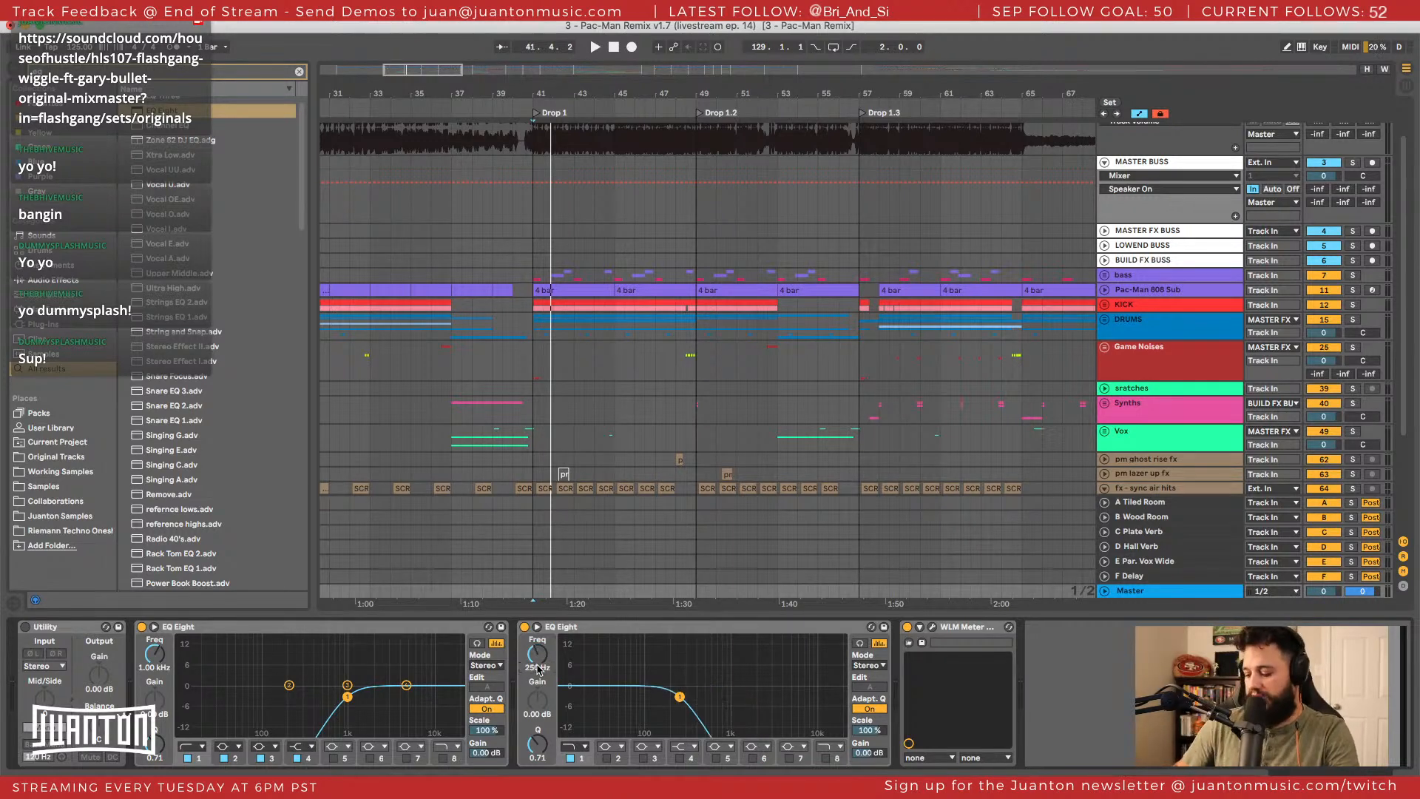
{"action": "left_click", "coordinate": [623, 629]}
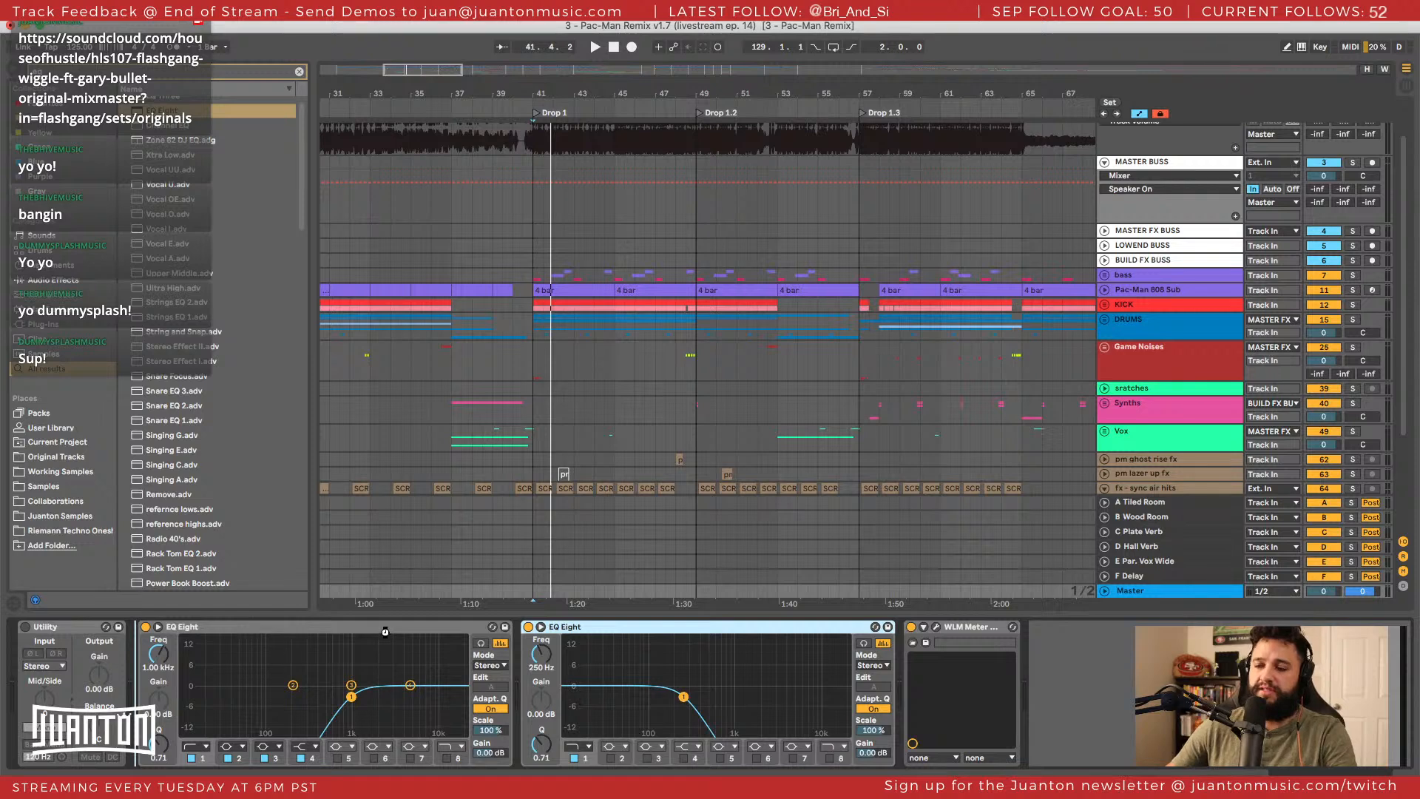
{"action": "left_click", "coordinate": [617, 628]}
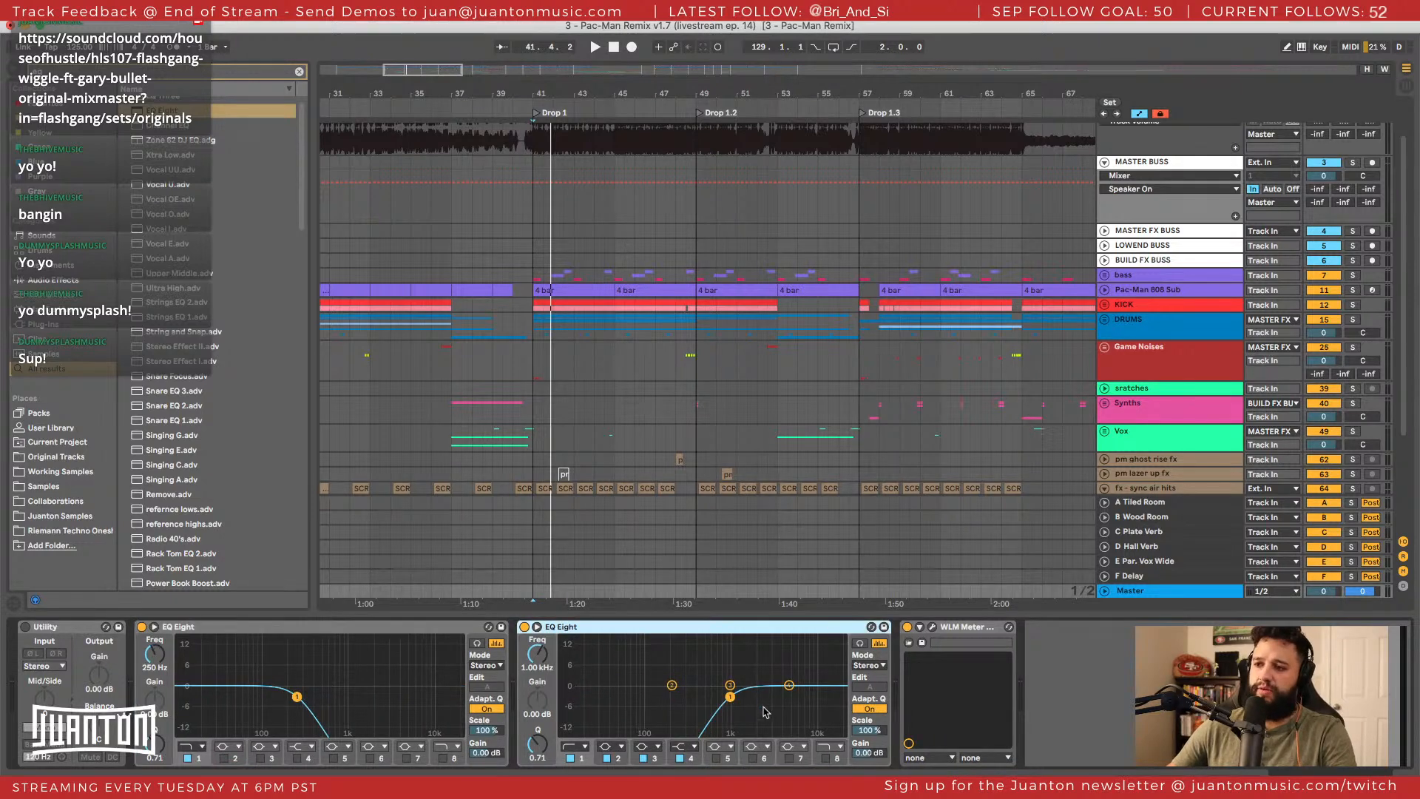
Duplicate the 1 kHz low-cut EQ Eight and disable bands 2 to 4 in the middle one.
{"action": "key", "text": "super+d"}
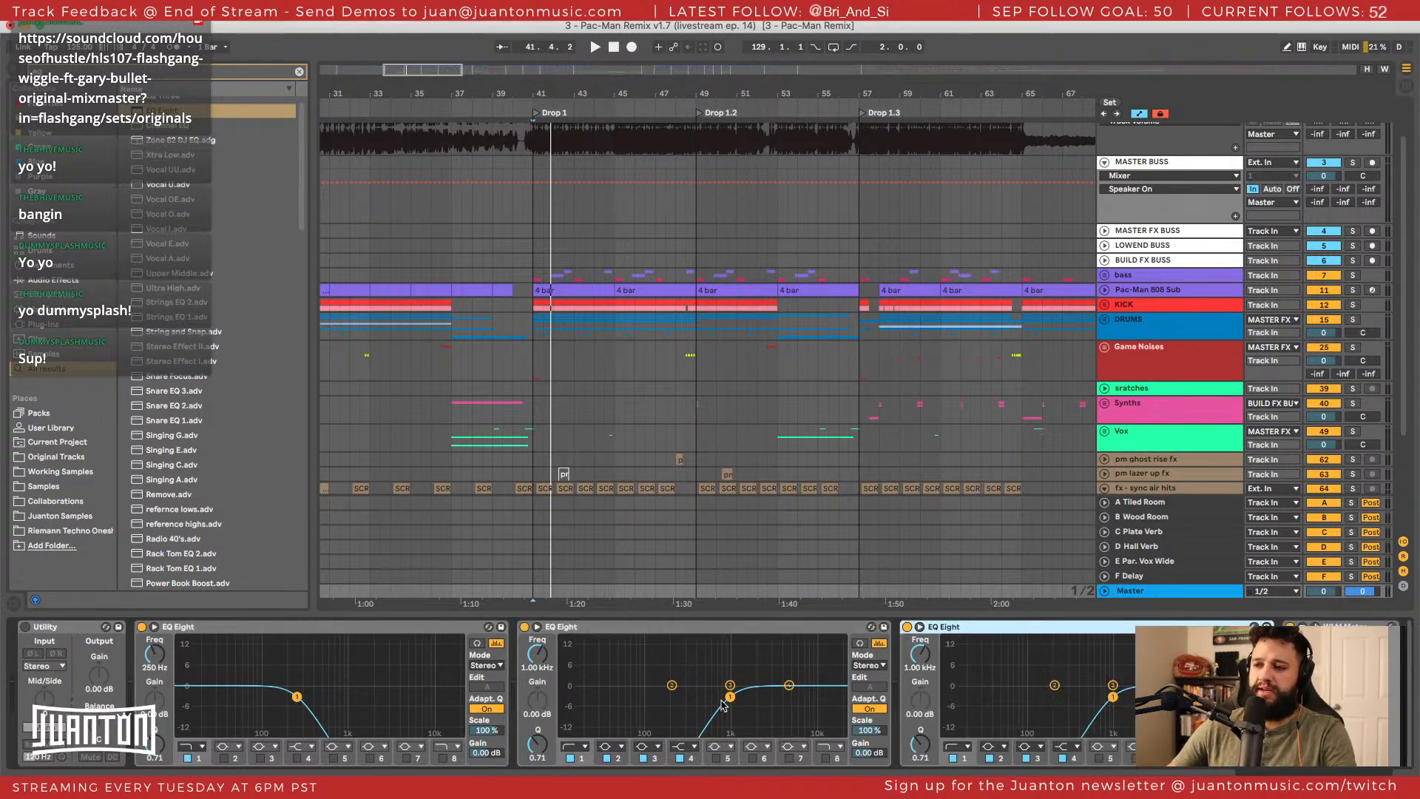
{"action": "left_click", "coordinate": [681, 758]}
{"action": "left_click", "coordinate": [643, 759]}
{"action": "left_click", "coordinate": [607, 758]}
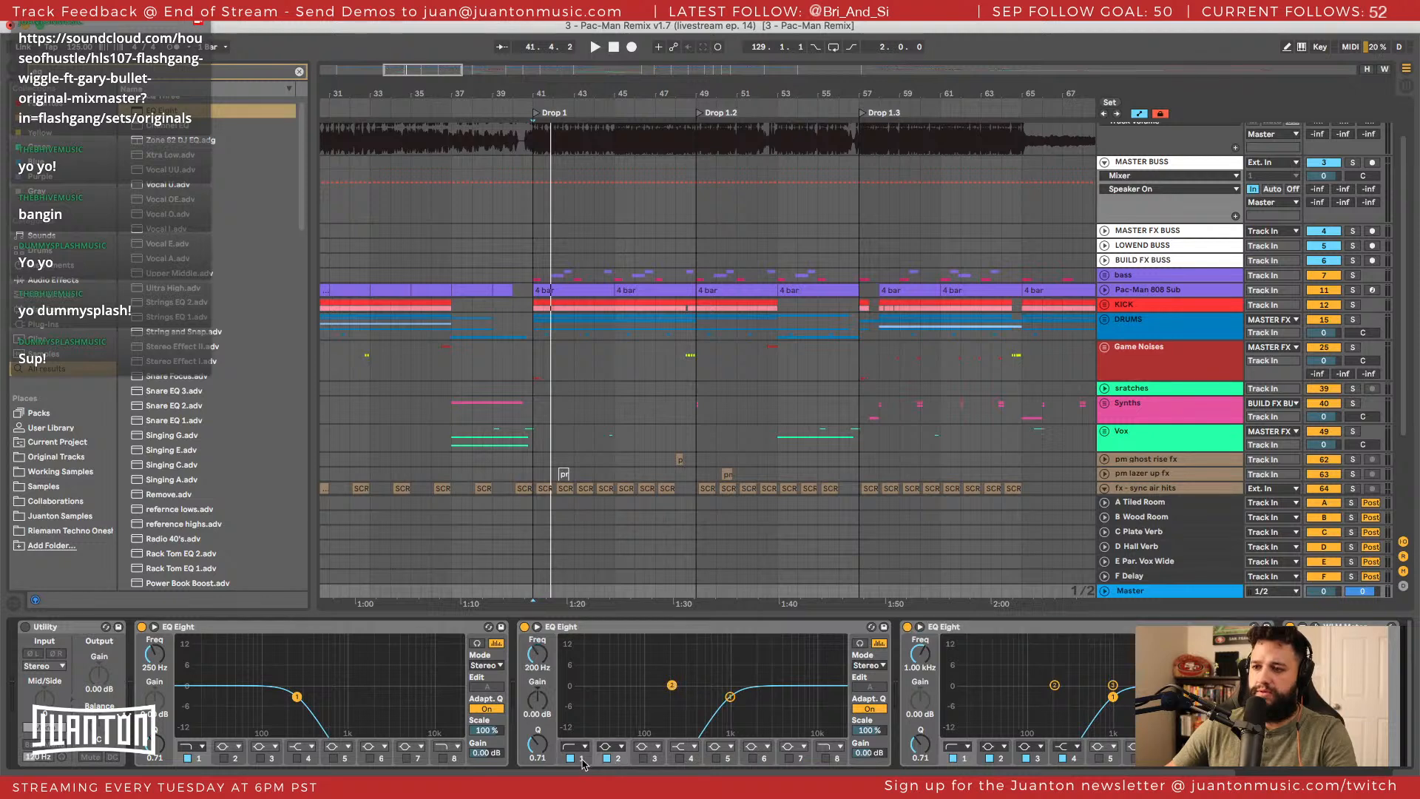
{"action": "left_click", "coordinate": [607, 759]}
Enable band 8 as a high cut in the middle EQ Eight, set it to 1 kHz, and try 250 Hz.
{"action": "left_click", "coordinate": [831, 758]}
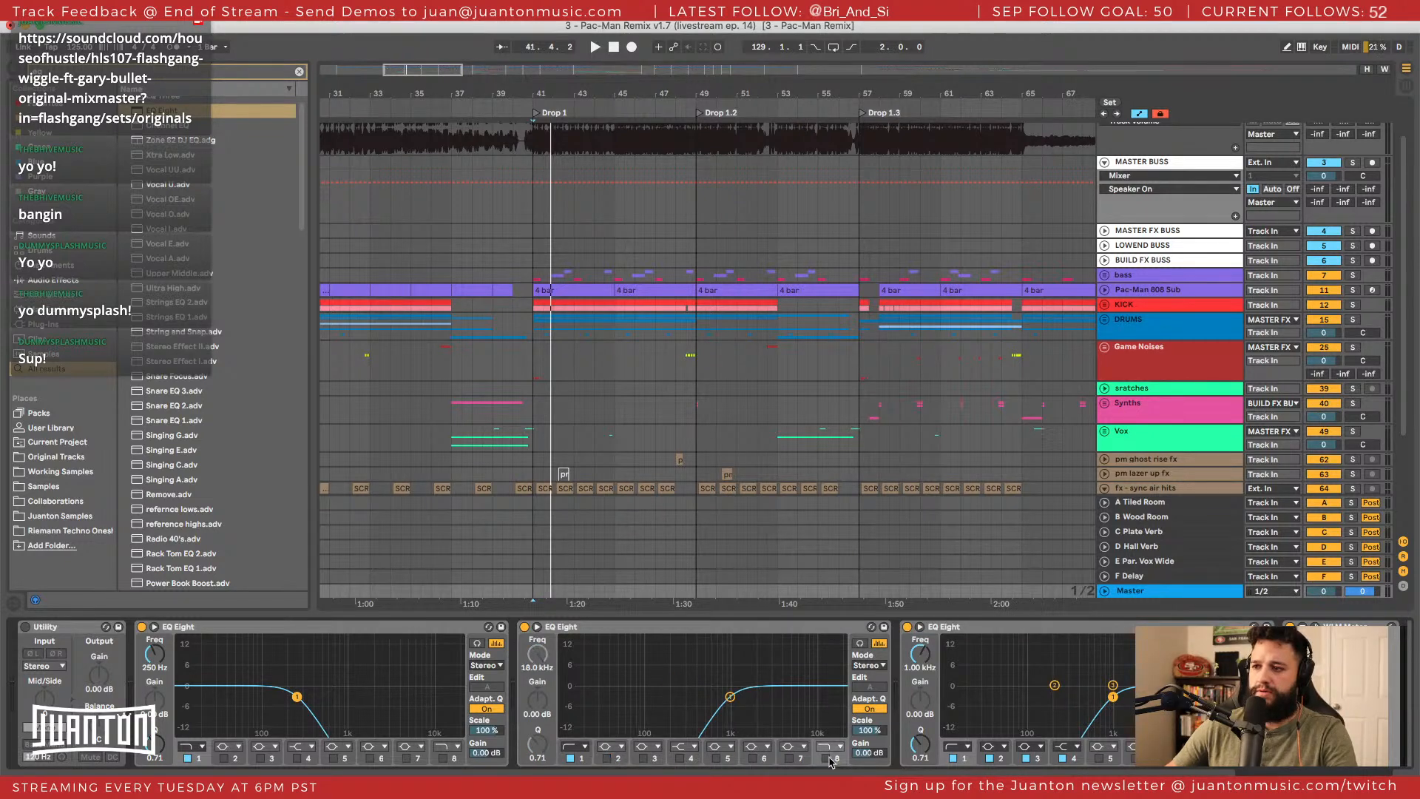
{"action": "left_click", "coordinate": [826, 758]}
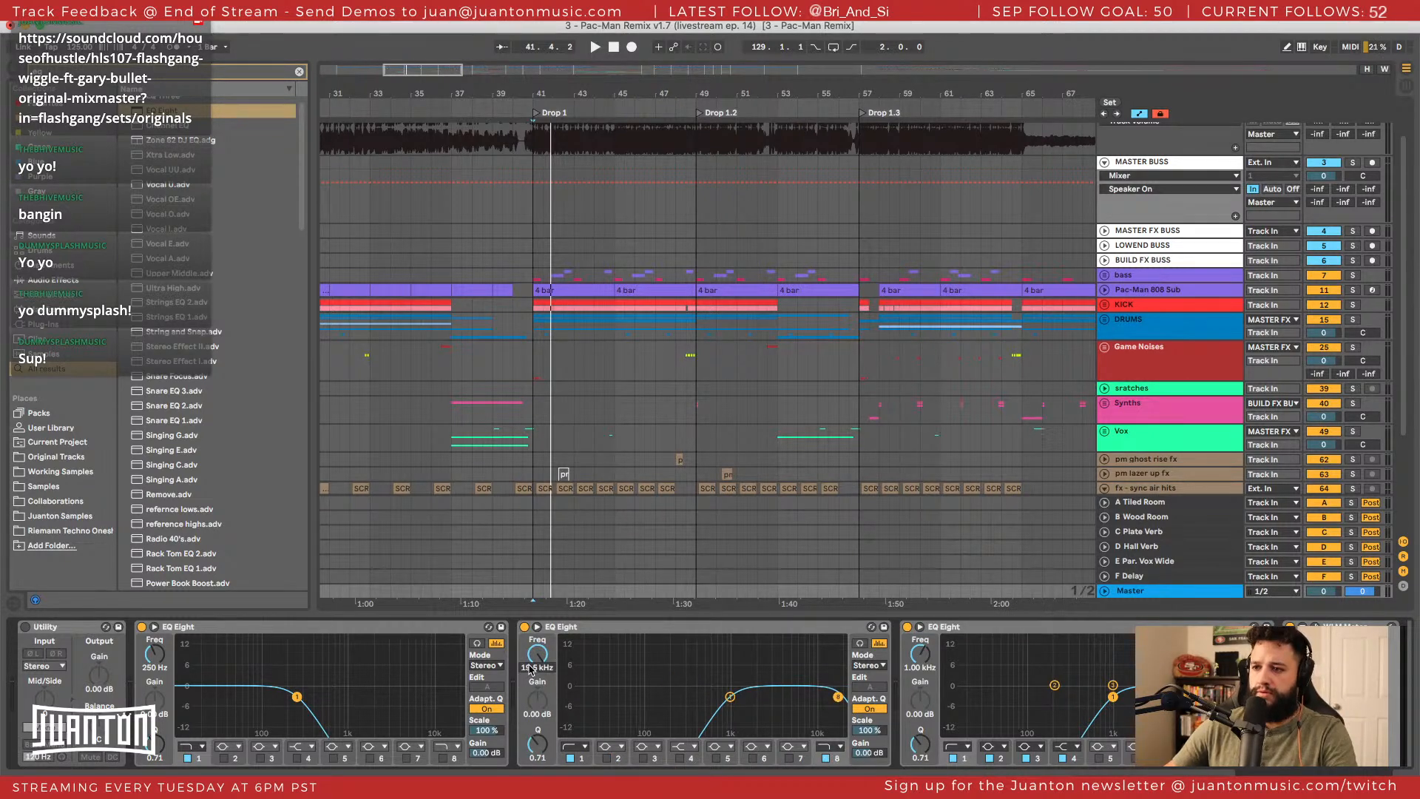
{"action": "key", "text": "Return"}
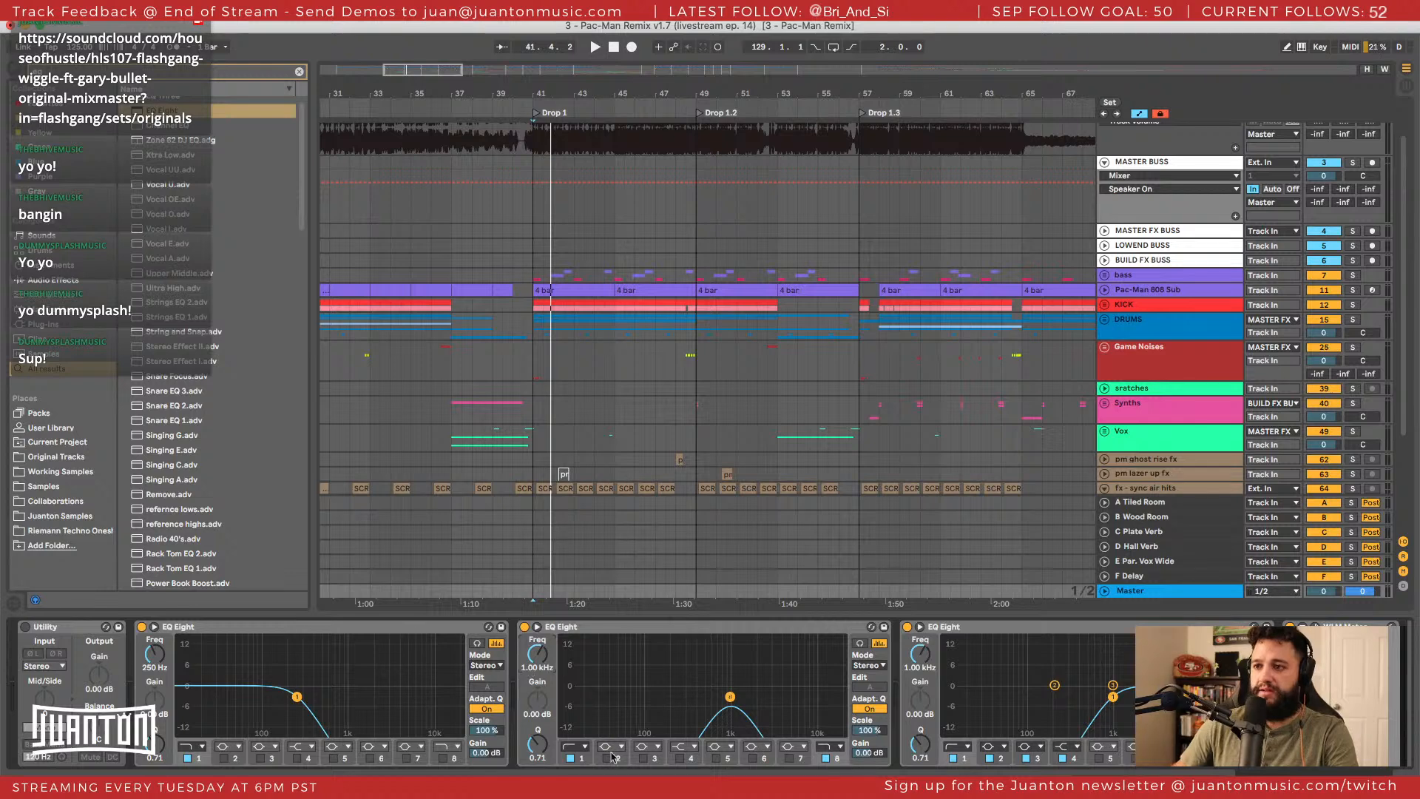
{"action": "left_click", "coordinate": [529, 668]}
{"action": "type", "text": "250"}
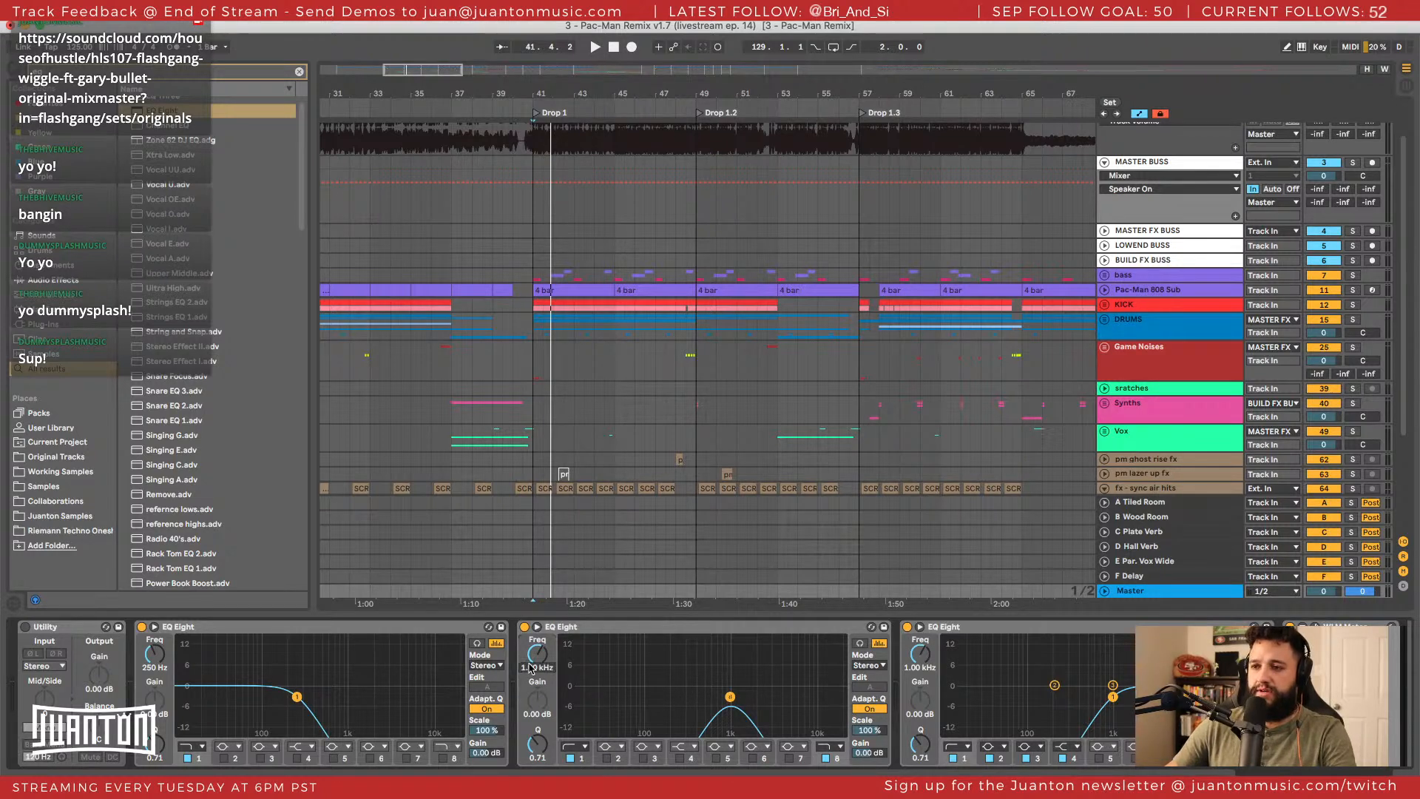
{"action": "key", "text": "Return"}
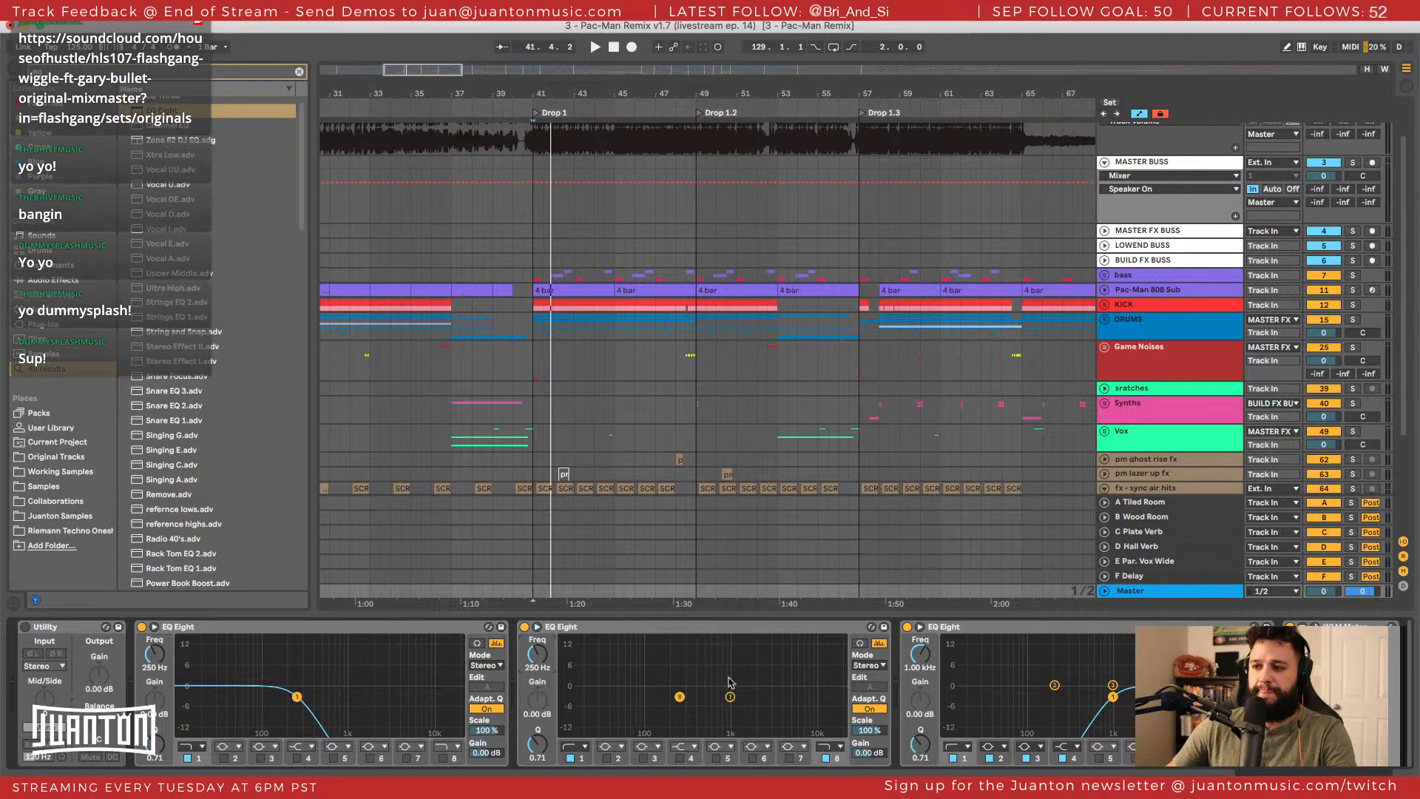
Try a lower band 8 frequency and a high-cut shape for band 1 in the middle EQ Eight.
{"action": "left_click", "coordinate": [680, 636]}
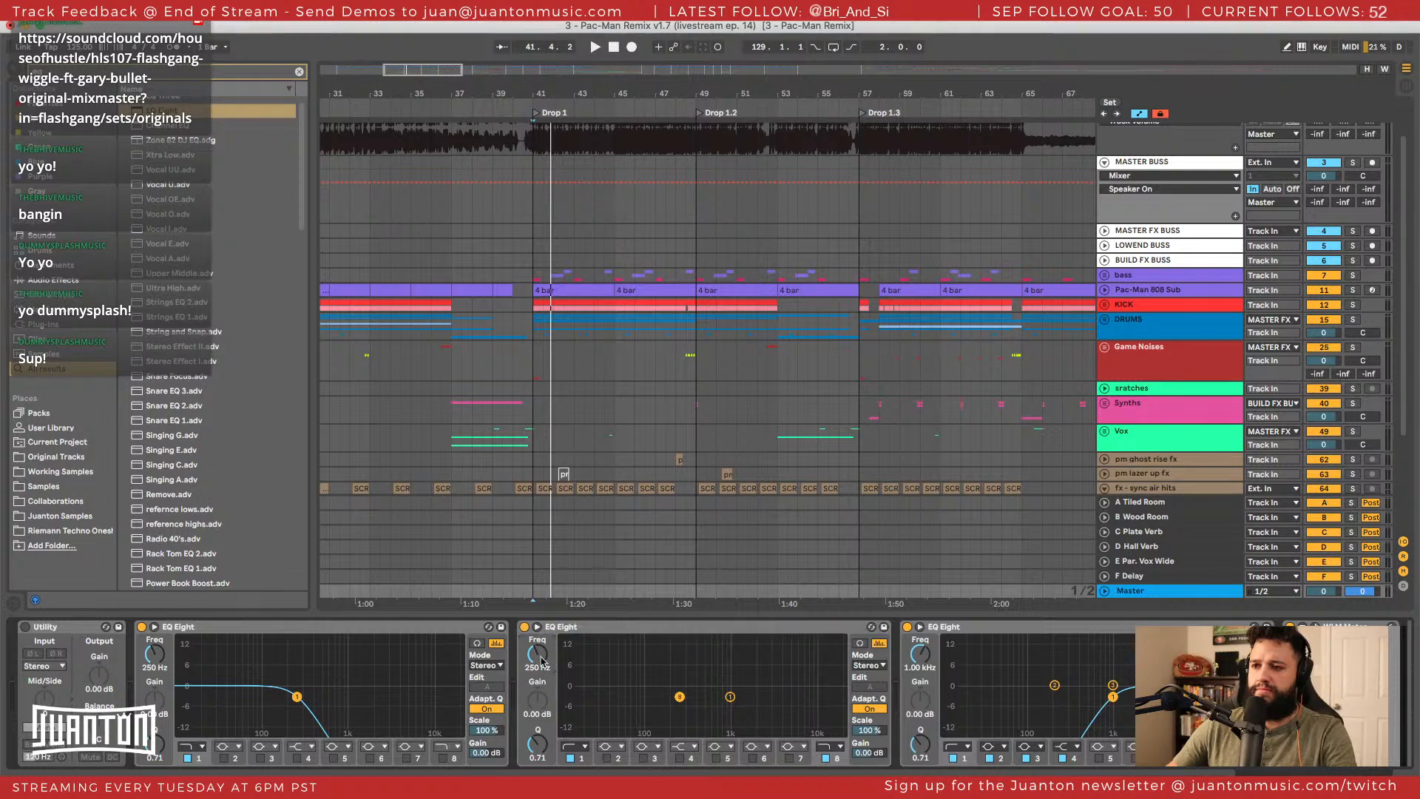
{"action": "left_click_drag", "start_coordinate": [544, 661], "coordinate": [542, 595]}
{"action": "mouse_move", "coordinate": [543, 669]}
{"action": "left_mouse_down"}
{"action": "mouse_move", "coordinate": [543, 713]}
{"action": "mouse_move", "coordinate": [544, 670]}
{"action": "left_mouse_up"}
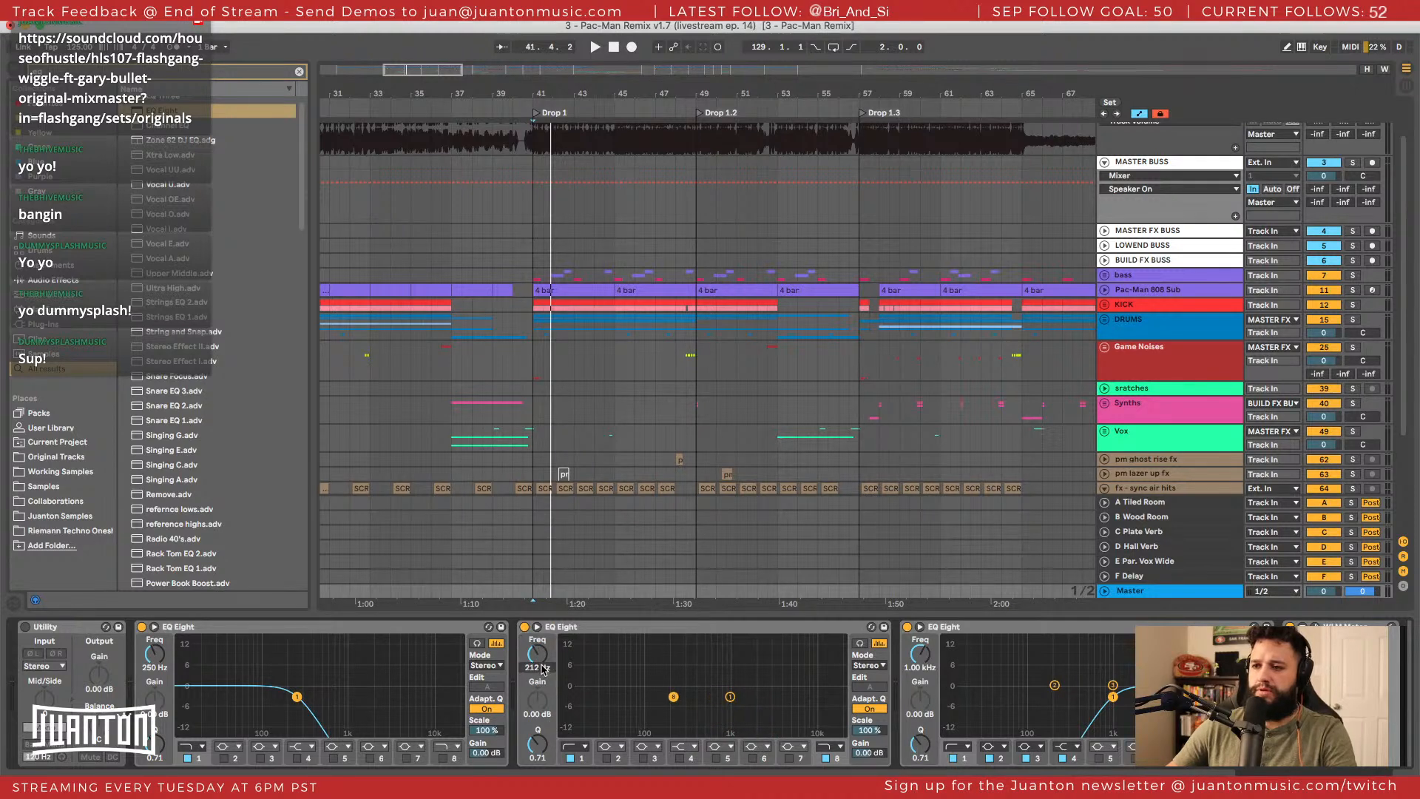
{"action": "left_click", "coordinate": [573, 747]}
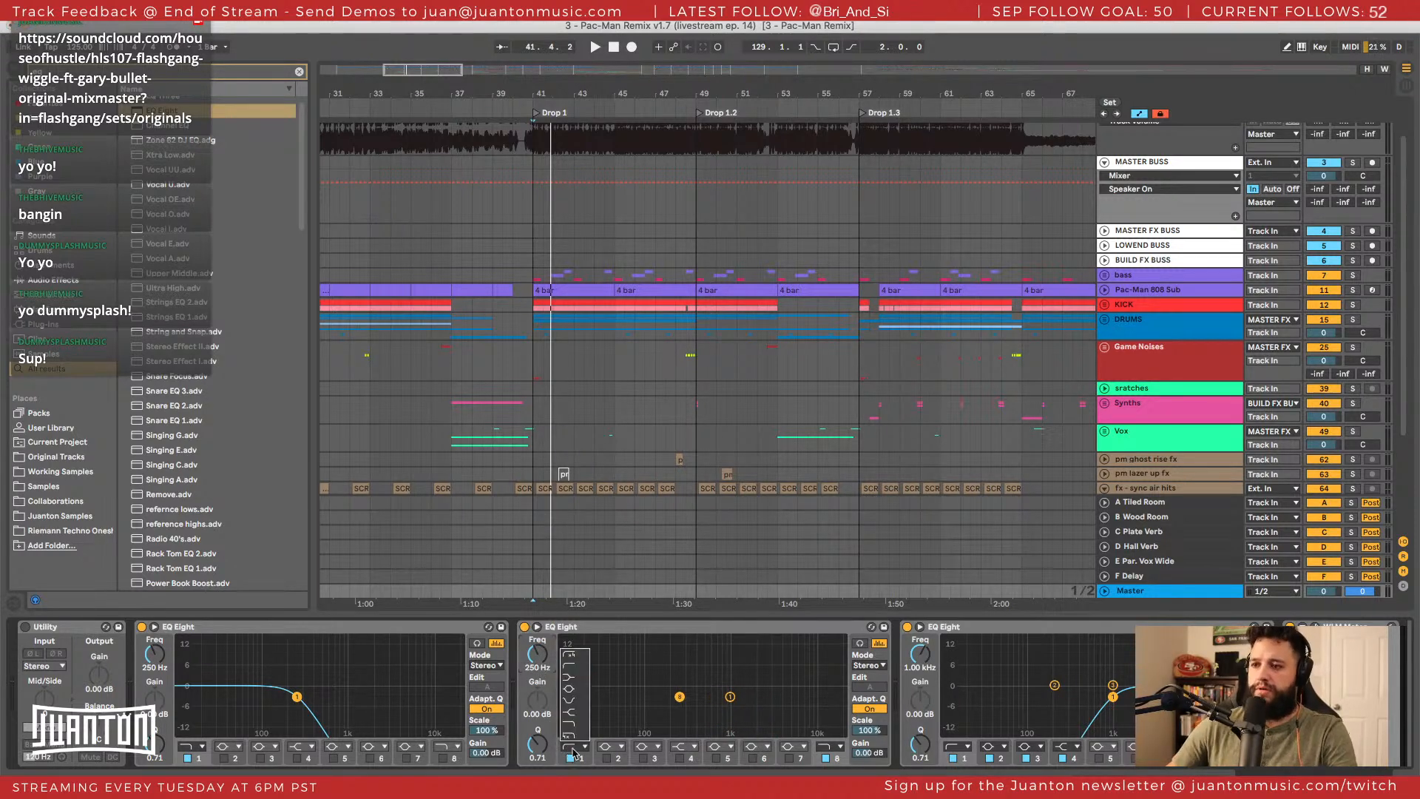
{"action": "left_click", "coordinate": [581, 724]}
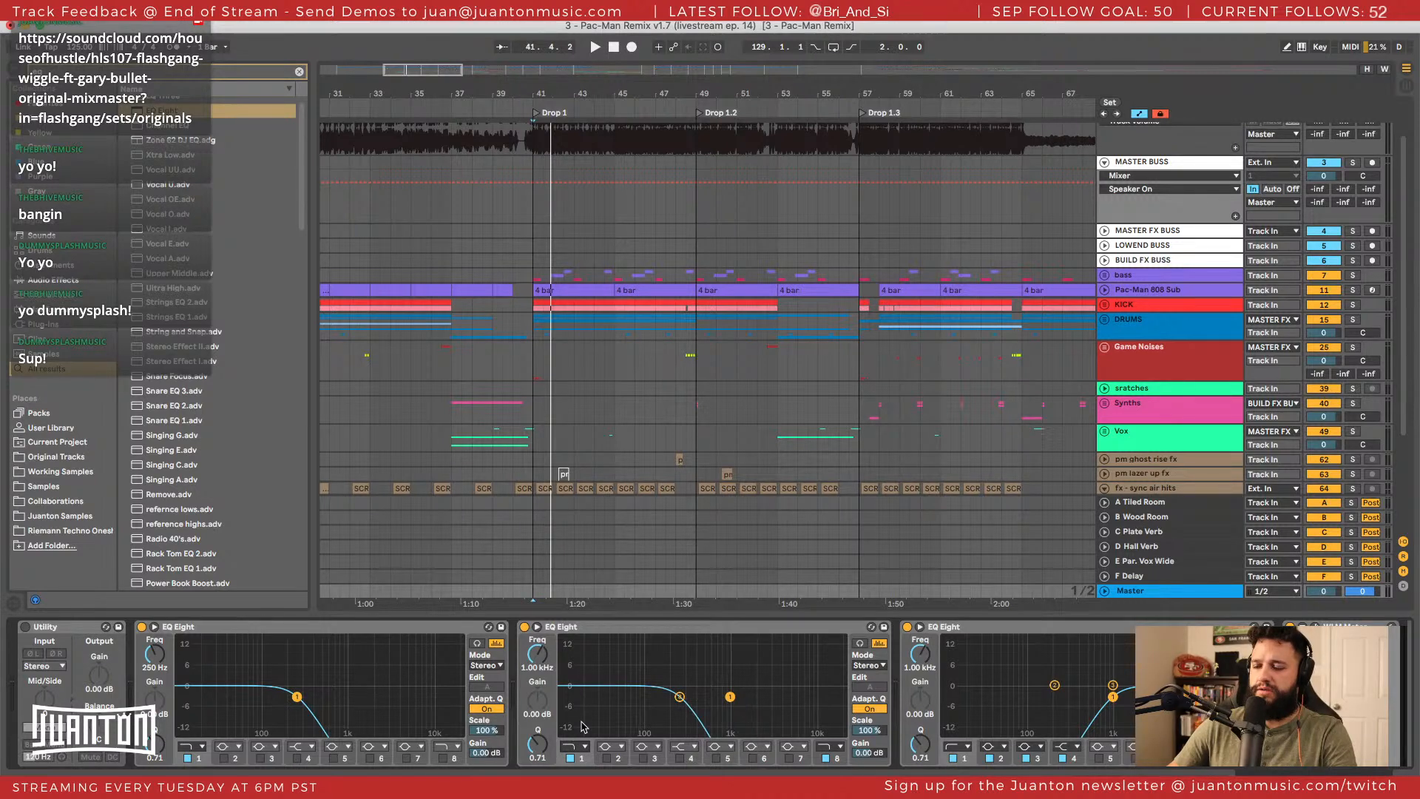
{"action": "left_click", "coordinate": [576, 746]}
{"action": "left_click", "coordinate": [578, 666]}
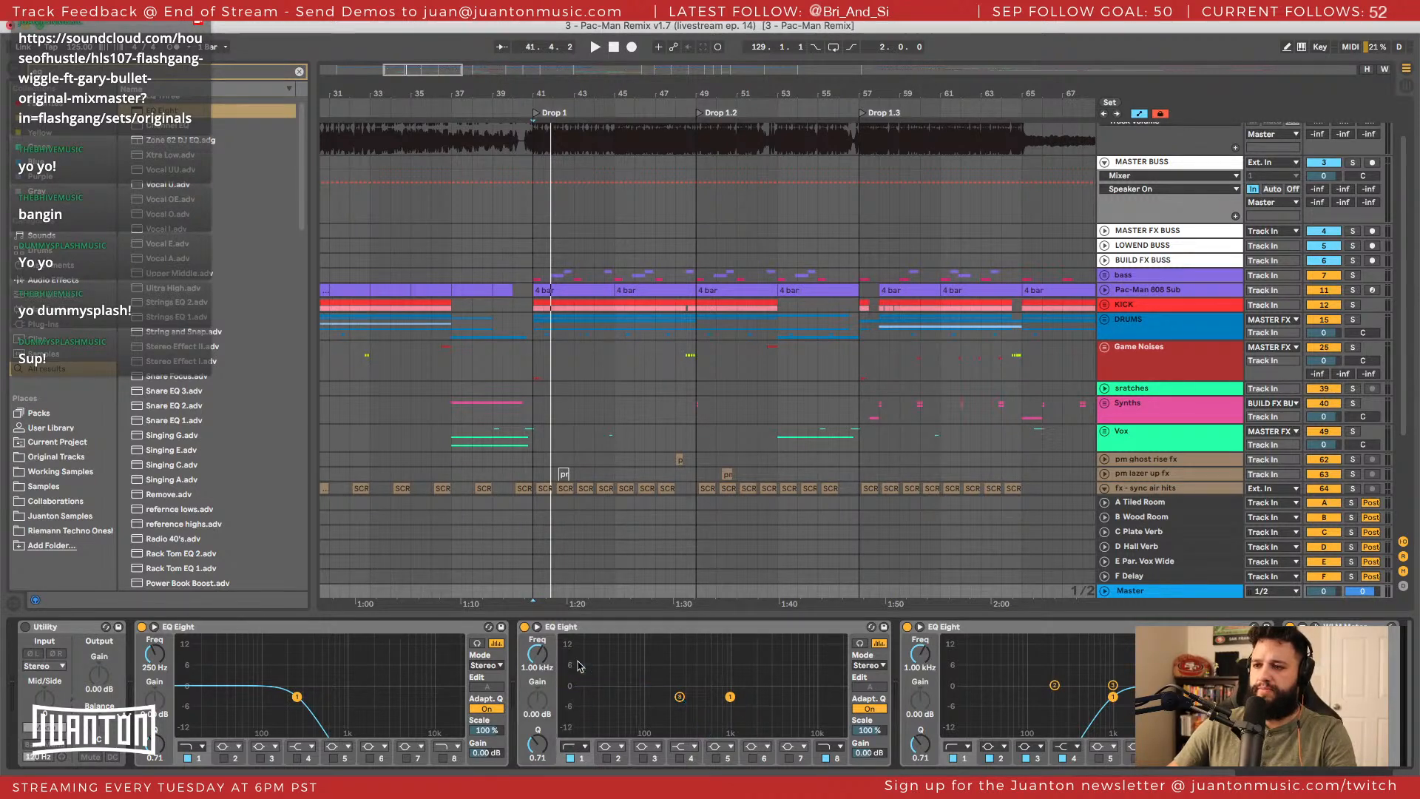
Reselect band 8's filter shape in the middle EQ Eight and toggle the band off and on to compare.
{"action": "left_click", "coordinate": [822, 746]}
{"action": "left_click", "coordinate": [829, 736]}
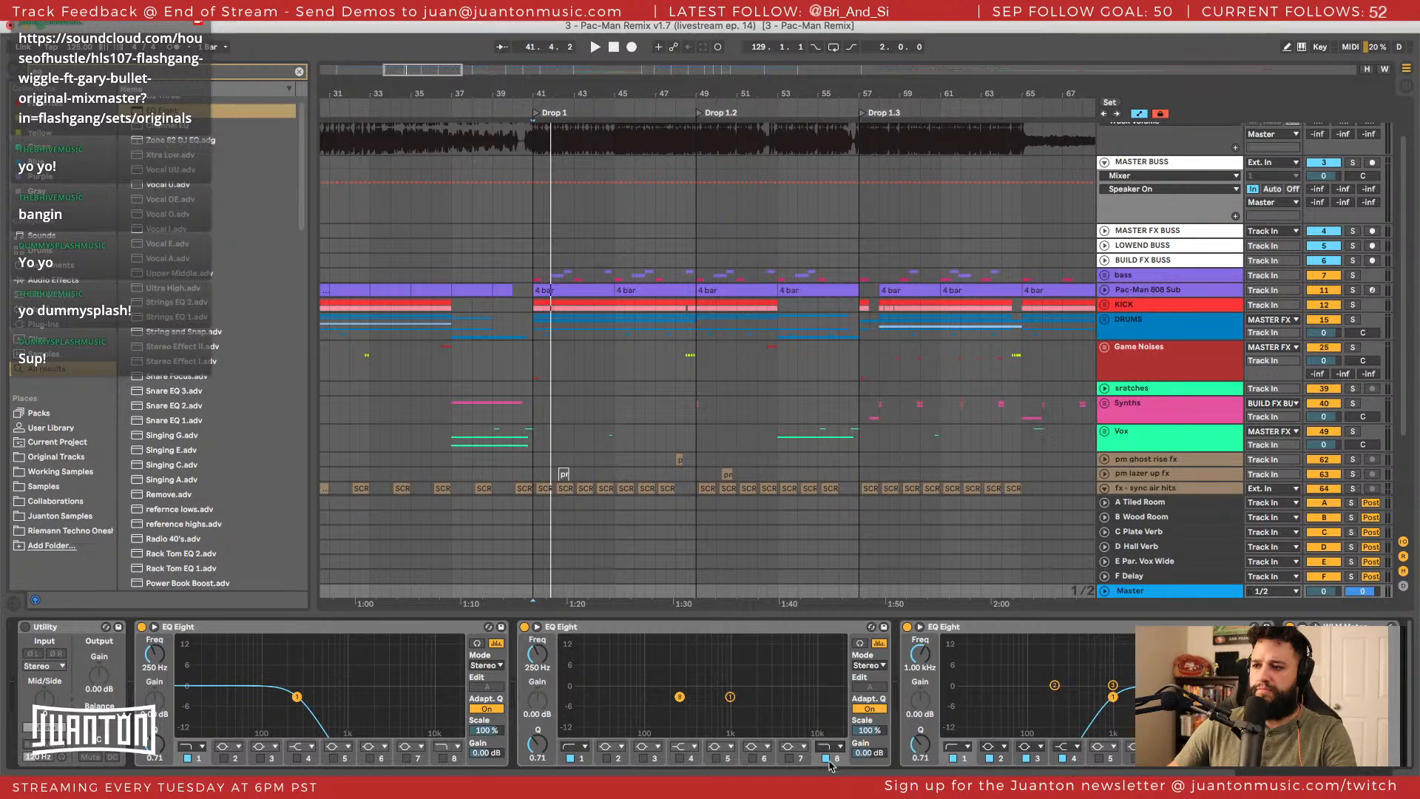
{"action": "left_click", "coordinate": [826, 758]}
{"action": "left_click", "coordinate": [827, 759]}
{"action": "left_click", "coordinate": [827, 760]}
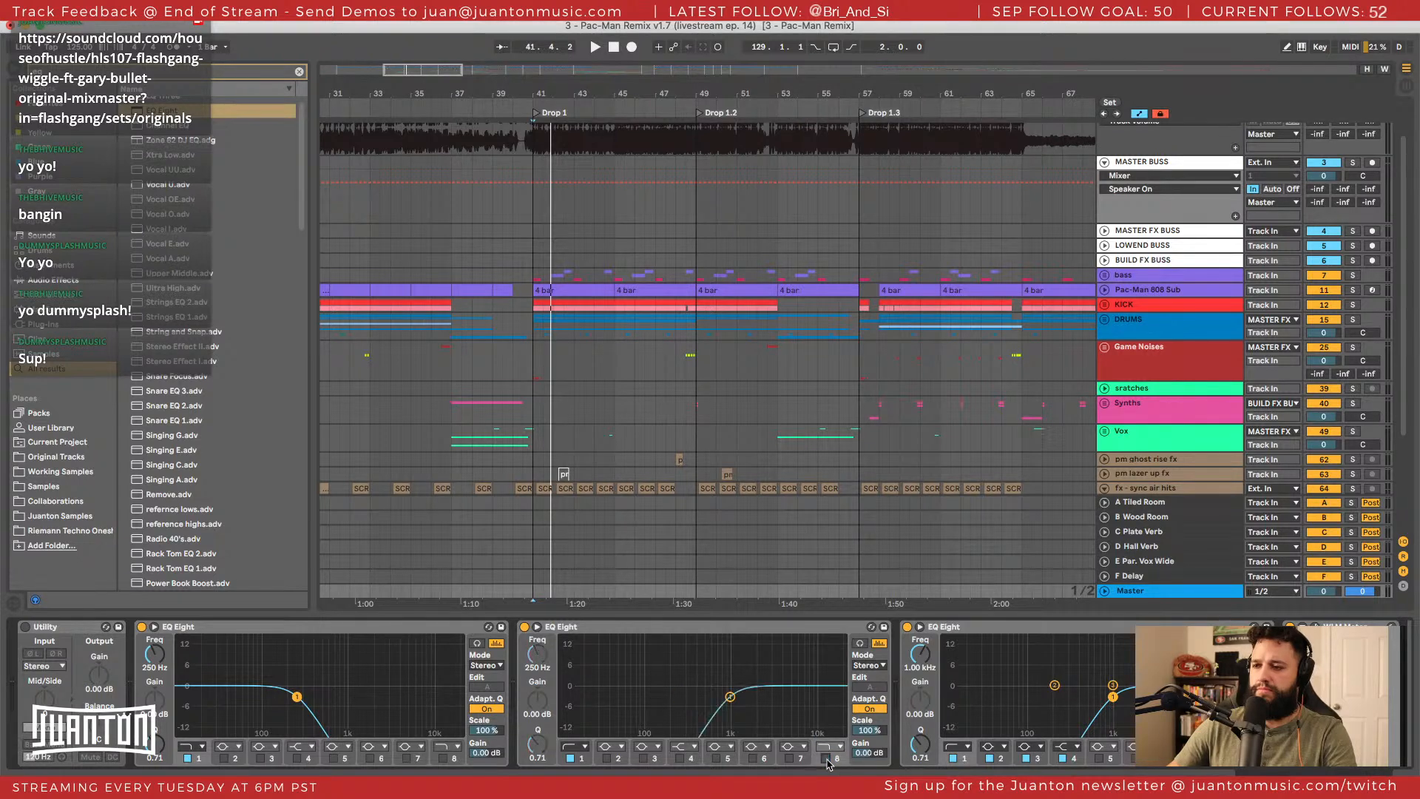
{"action": "left_click", "coordinate": [827, 759]}
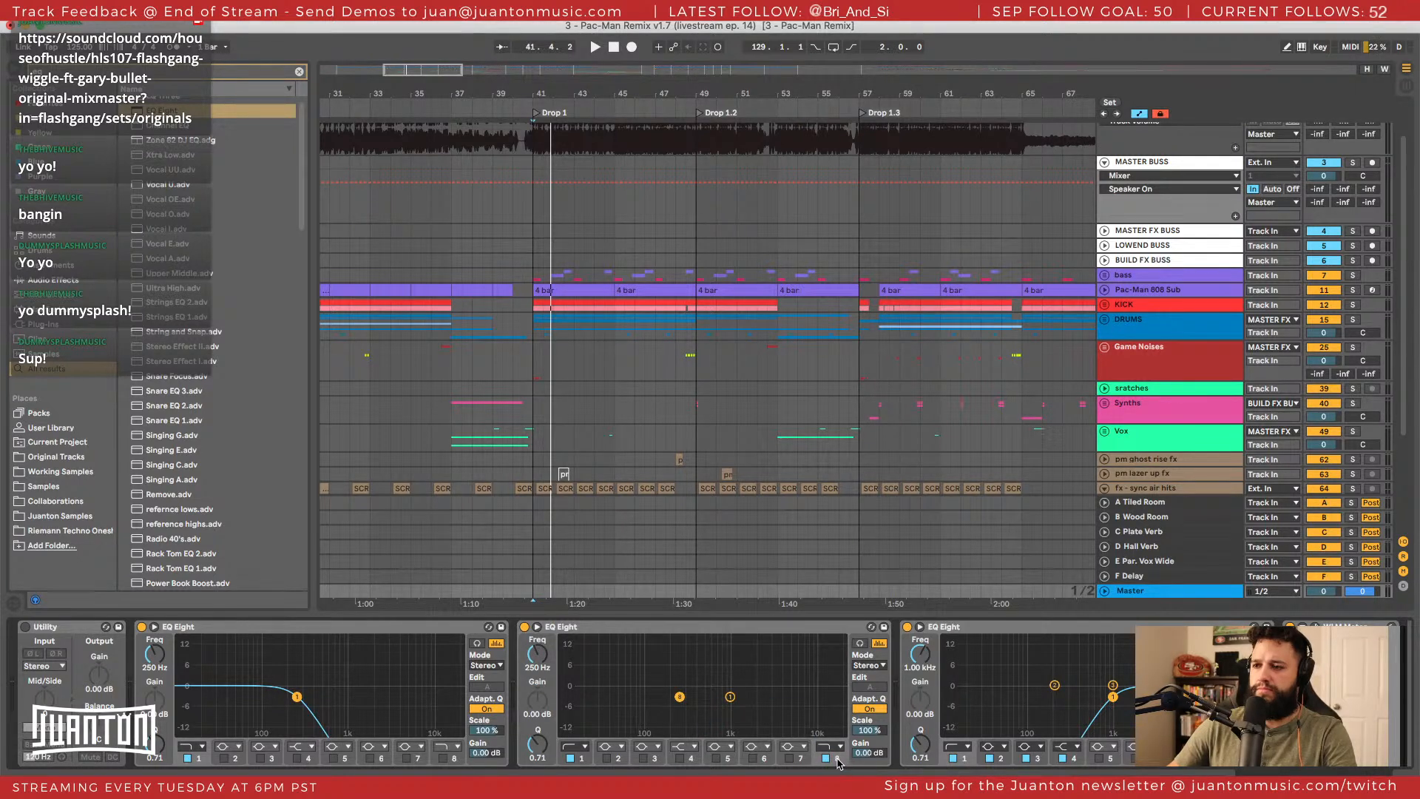
Set the middle EQ Eight's band 8 high cut to 1 kHz and its band 1 low cut to 250 Hz.
{"action": "left_click", "coordinate": [537, 667]}
{"action": "type", "text": "1000"}
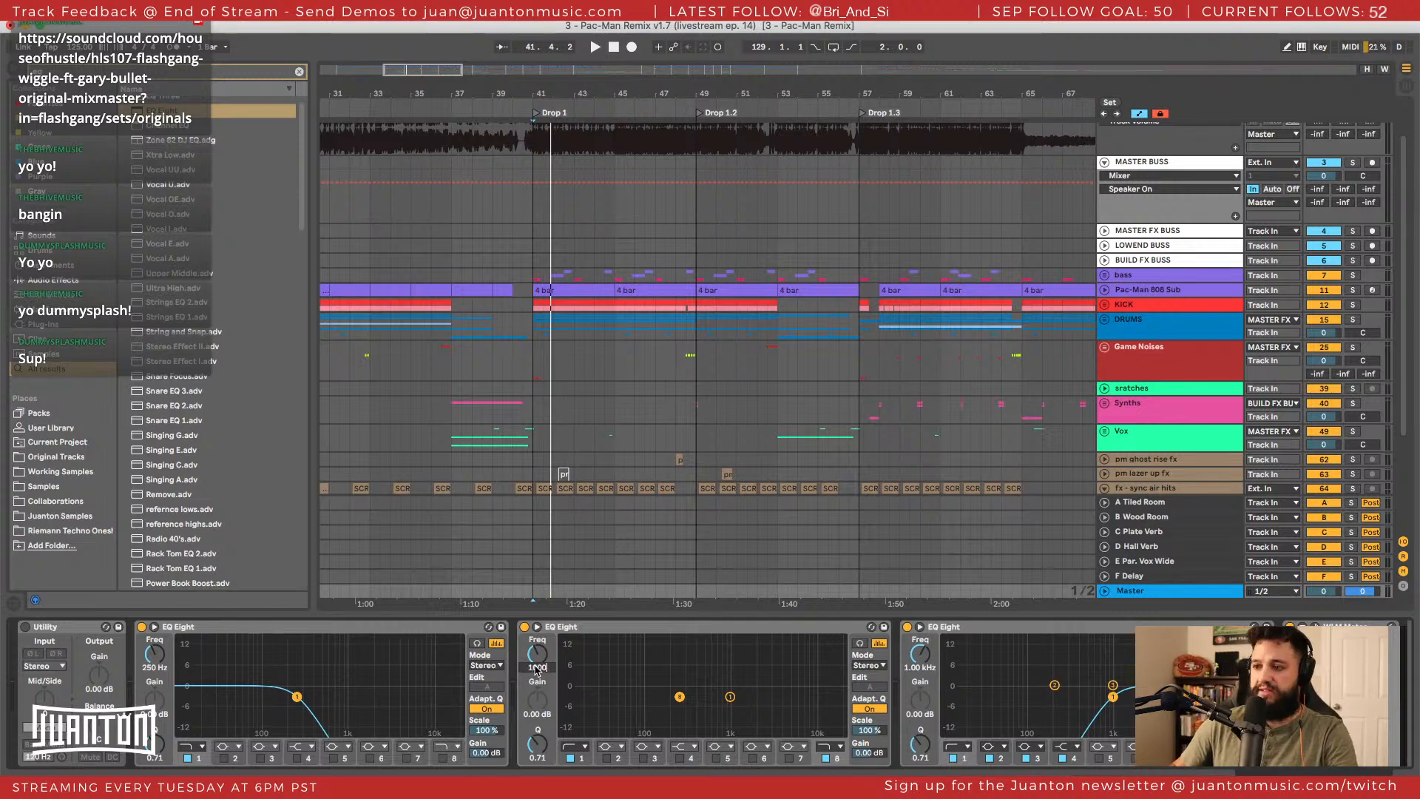
{"action": "key", "text": "Return"}
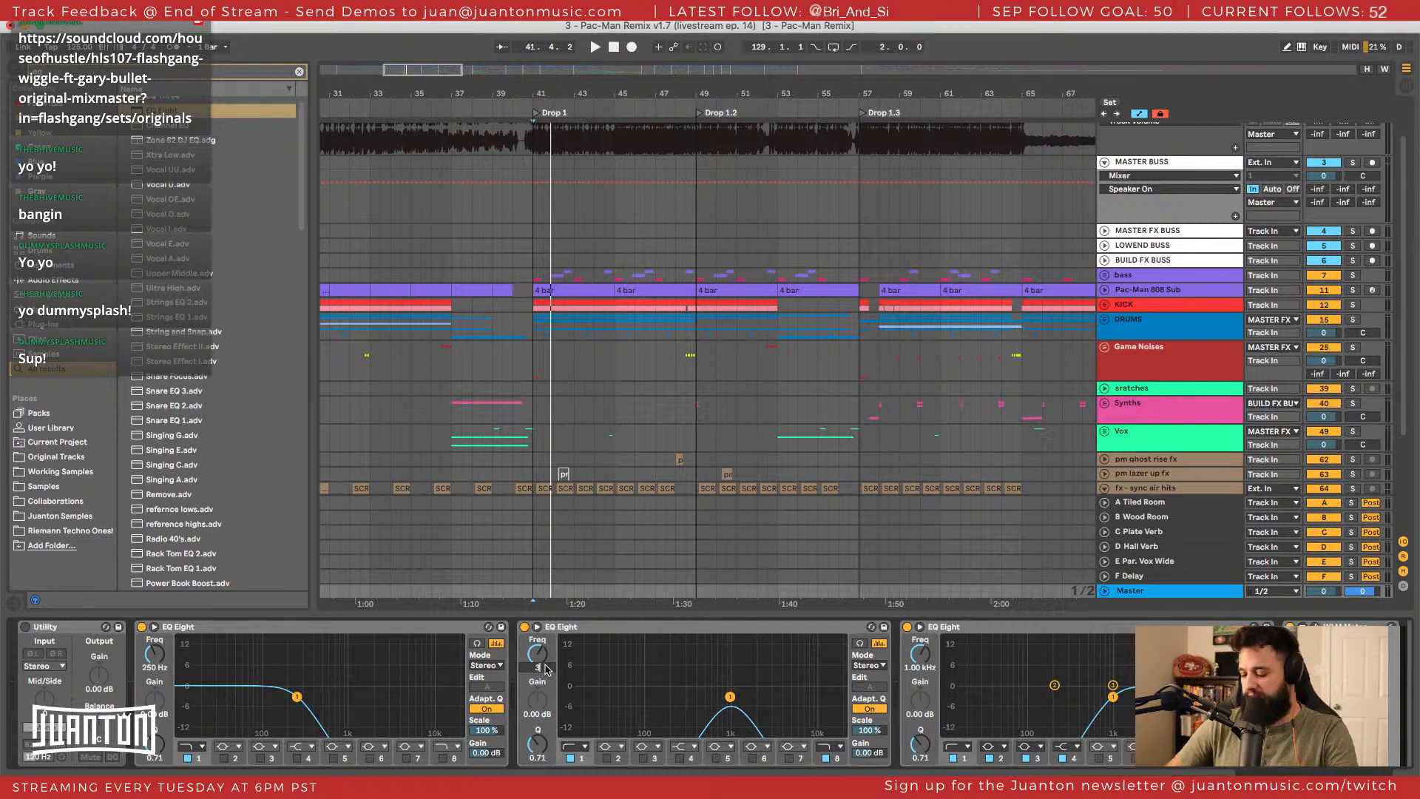
{"action": "key", "text": "Return"}
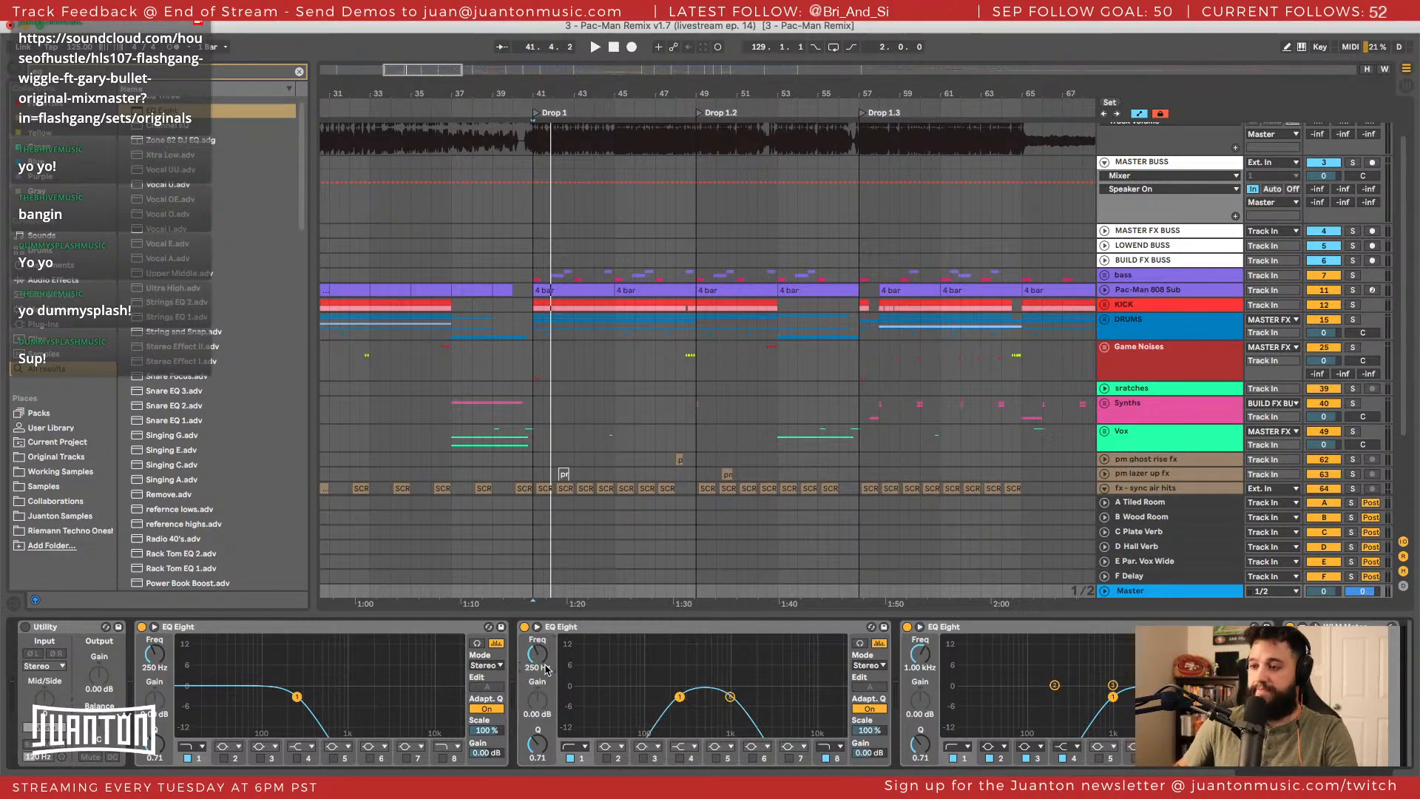
Map the on/off switch of the low-band EQ Eight to computer key L and the mid-band one to J.
{"action": "right_click", "coordinate": [136, 629]}
{"action": "left_click", "coordinate": [168, 681]}
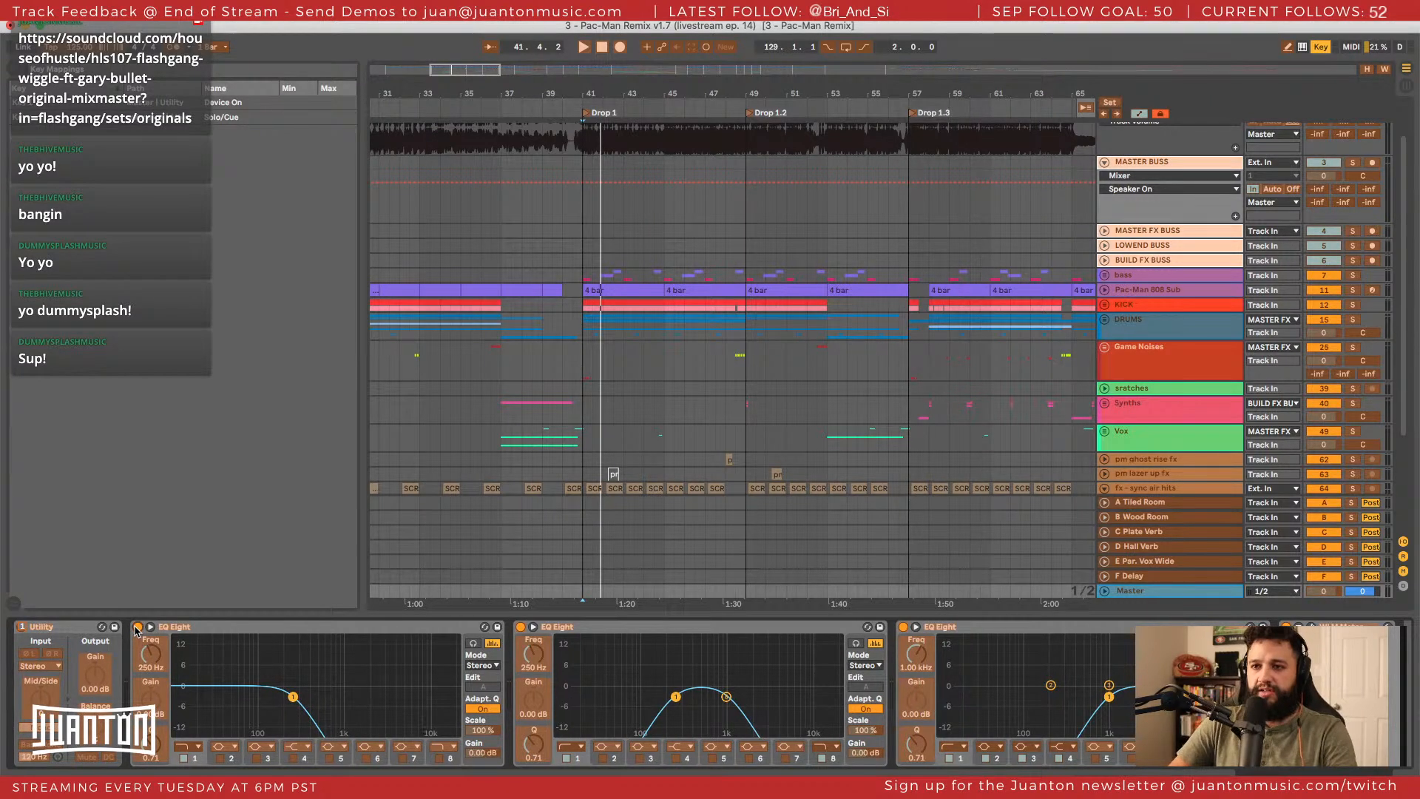
{"action": "key", "text": "2"}
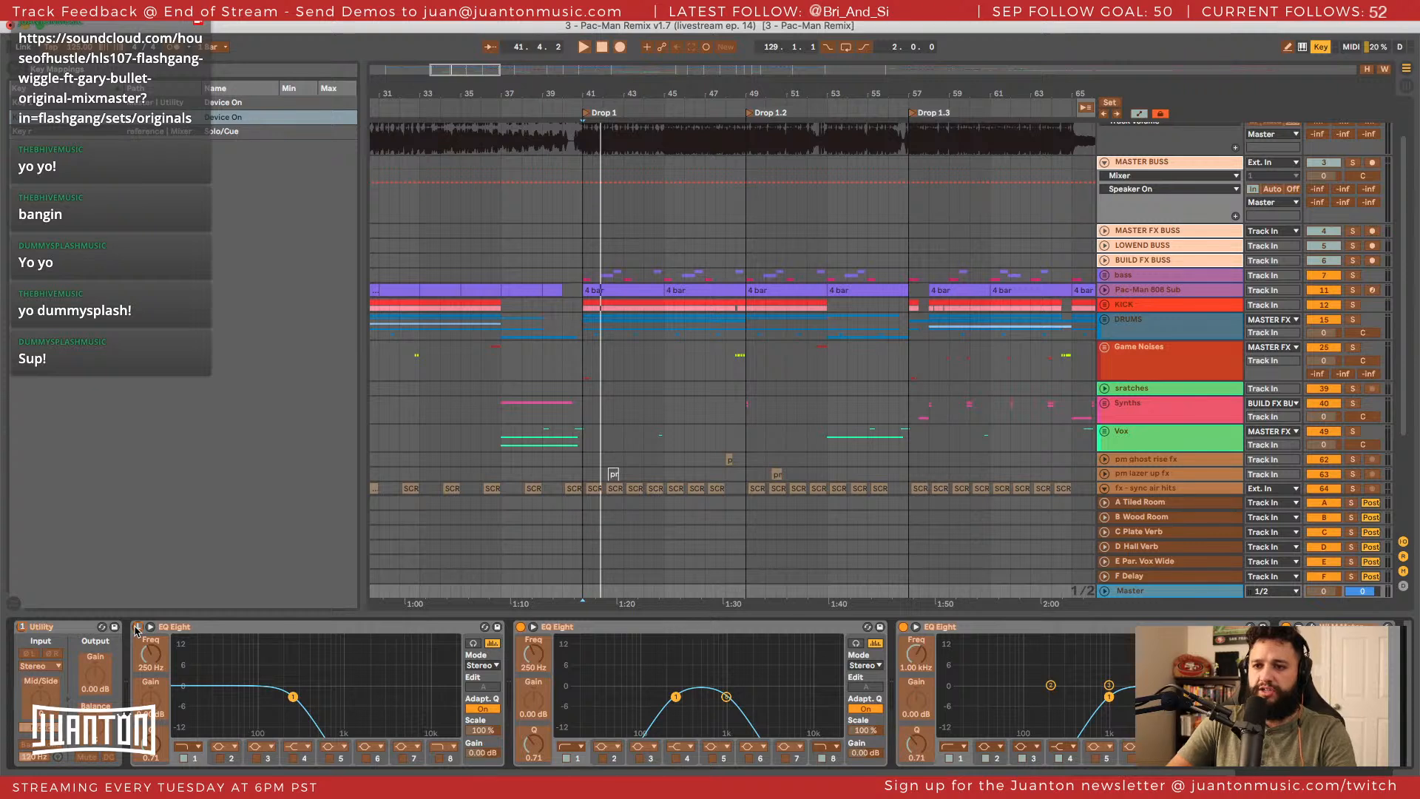
{"action": "key", "text": "2"}
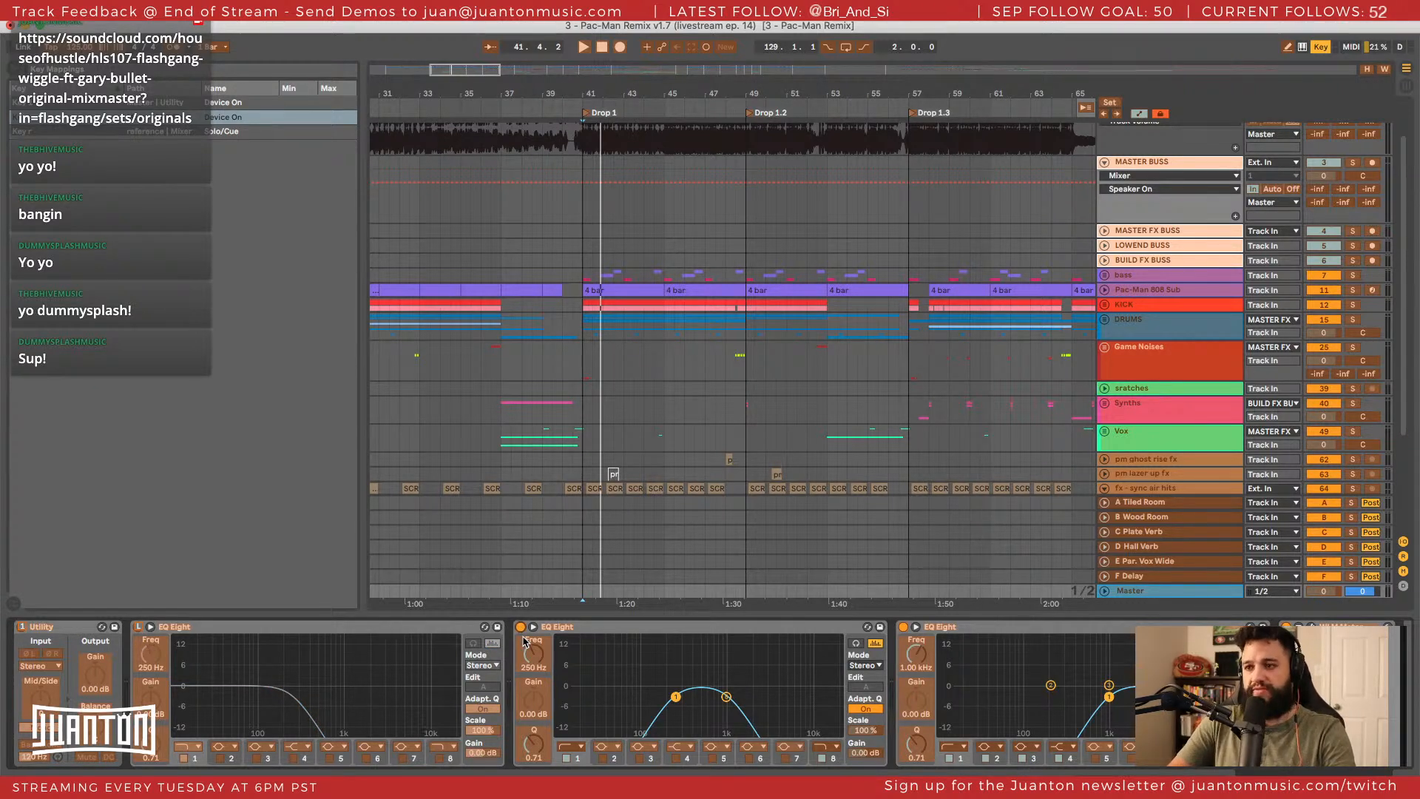
{"action": "key", "text": "3"}
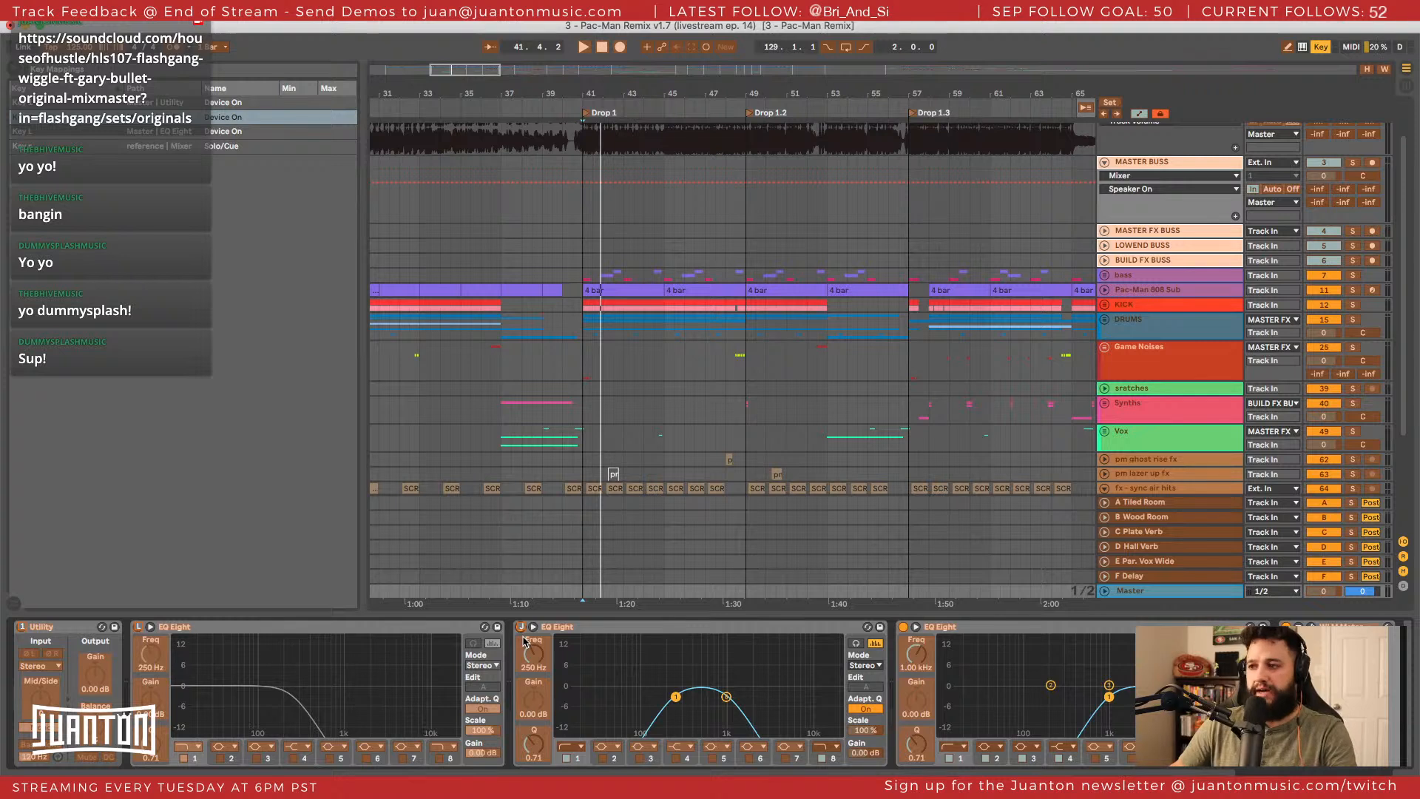
Remap the Master Utility's on/off switch to computer key M, map the high-band EQ Eight's to H, and finish key mapping.
{"action": "left_click", "coordinate": [19, 631]}
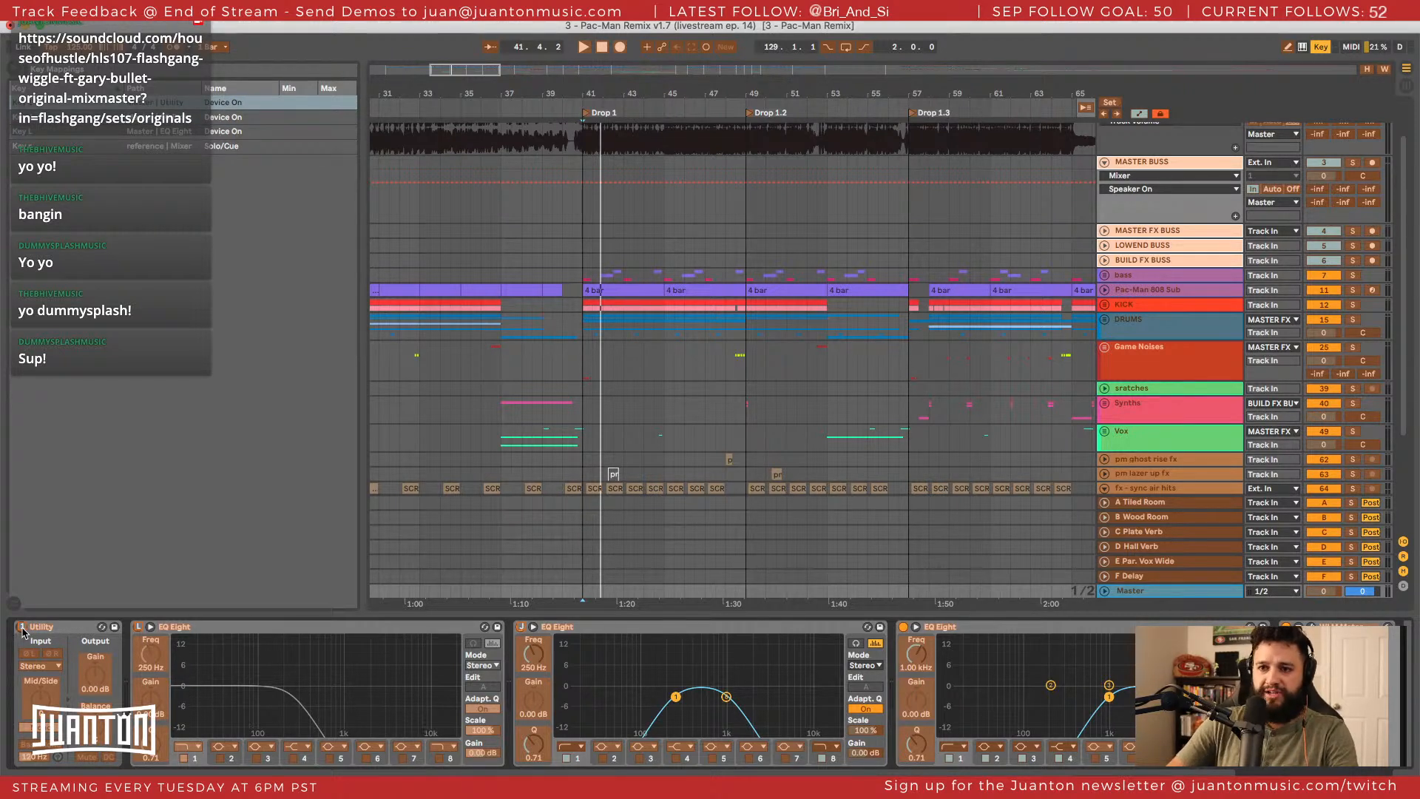
{"action": "key", "text": "Delete"}
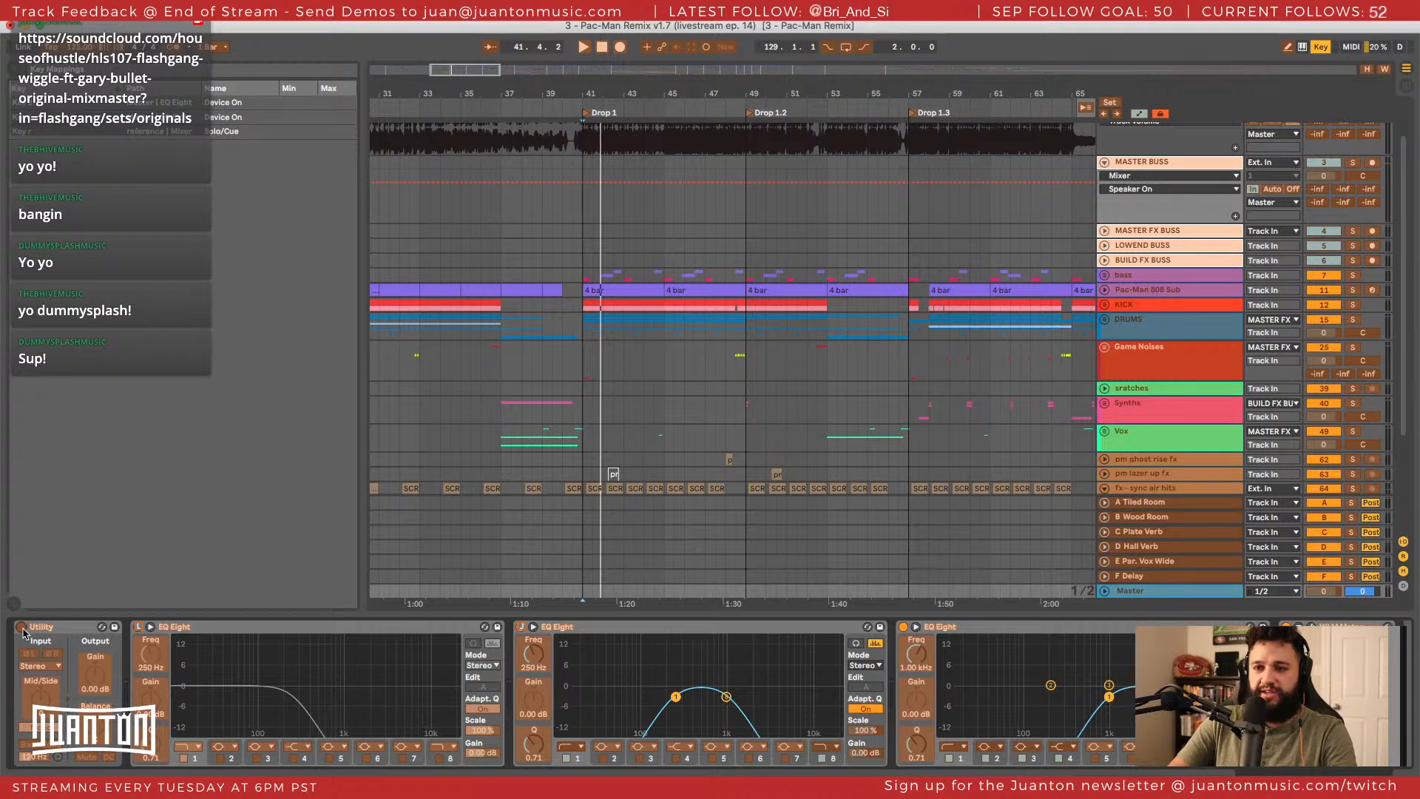
{"action": "key", "text": "m"}
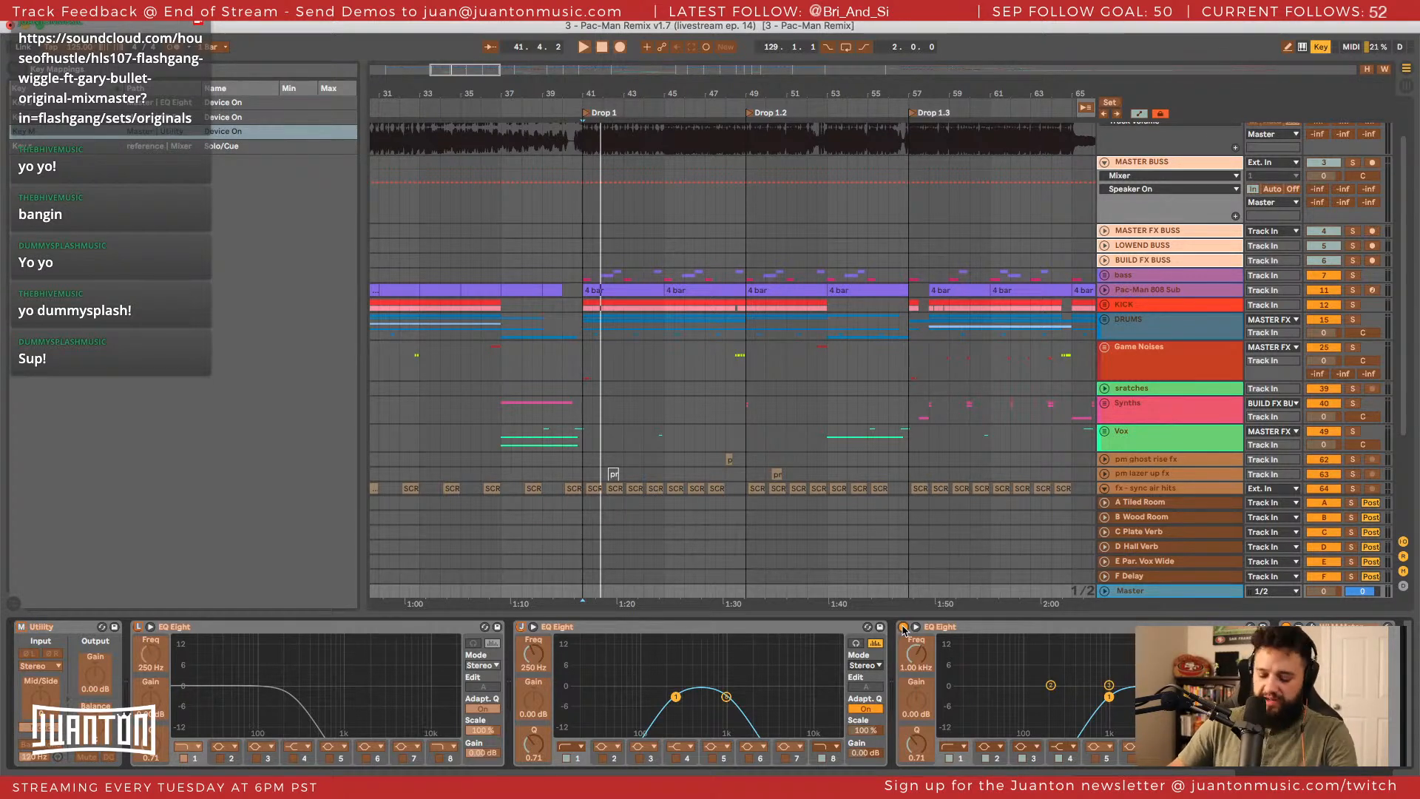
{"action": "key", "text": "h"}
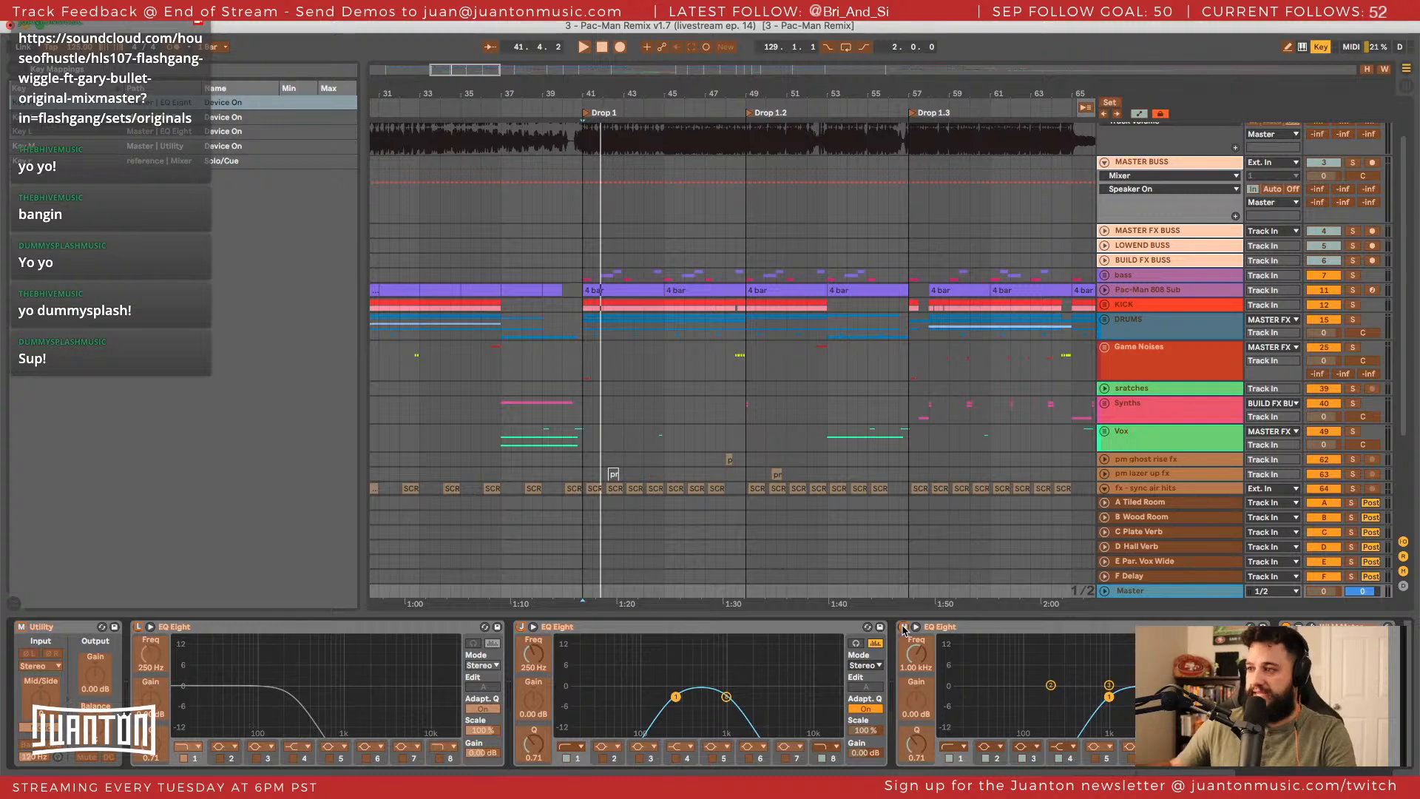
{"action": "key", "text": "super+k"}
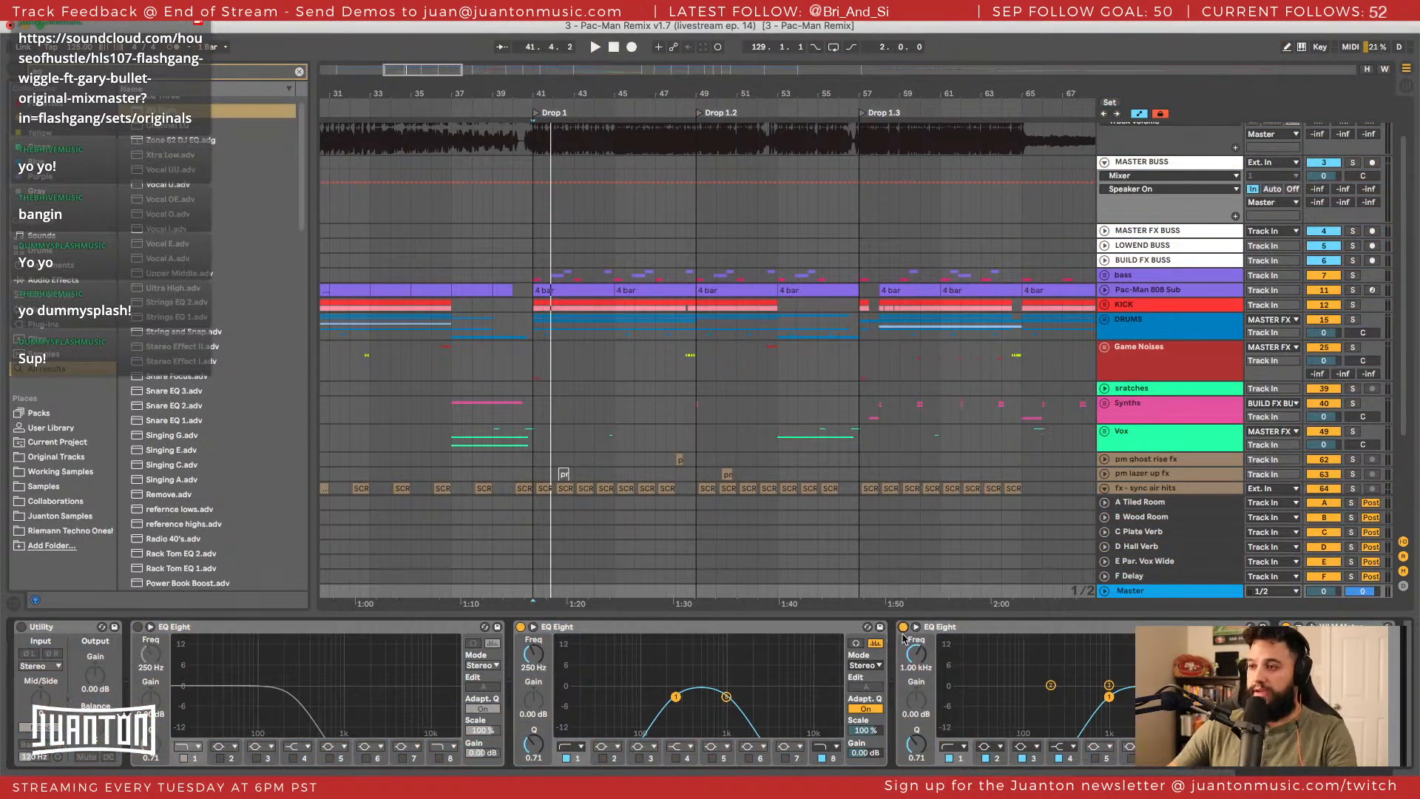
Test the mapped on/off switches of the three band-isolating EQ Eights and leave all three off.
{"action": "key", "text": "h"}
{"action": "key", "text": "h"}
{"action": "key", "text": "h"}
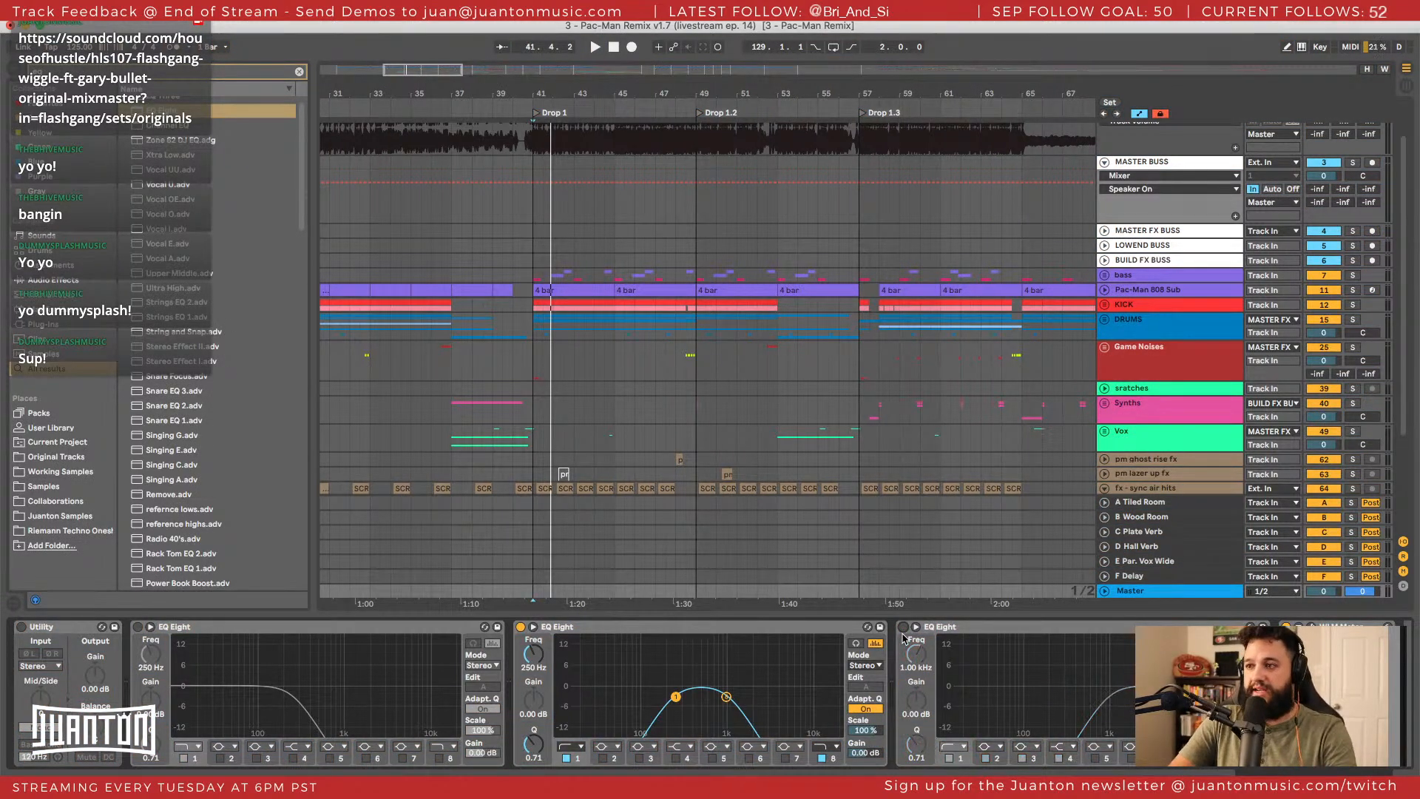
{"action": "key", "text": "g"}
{"action": "key", "text": "f"}
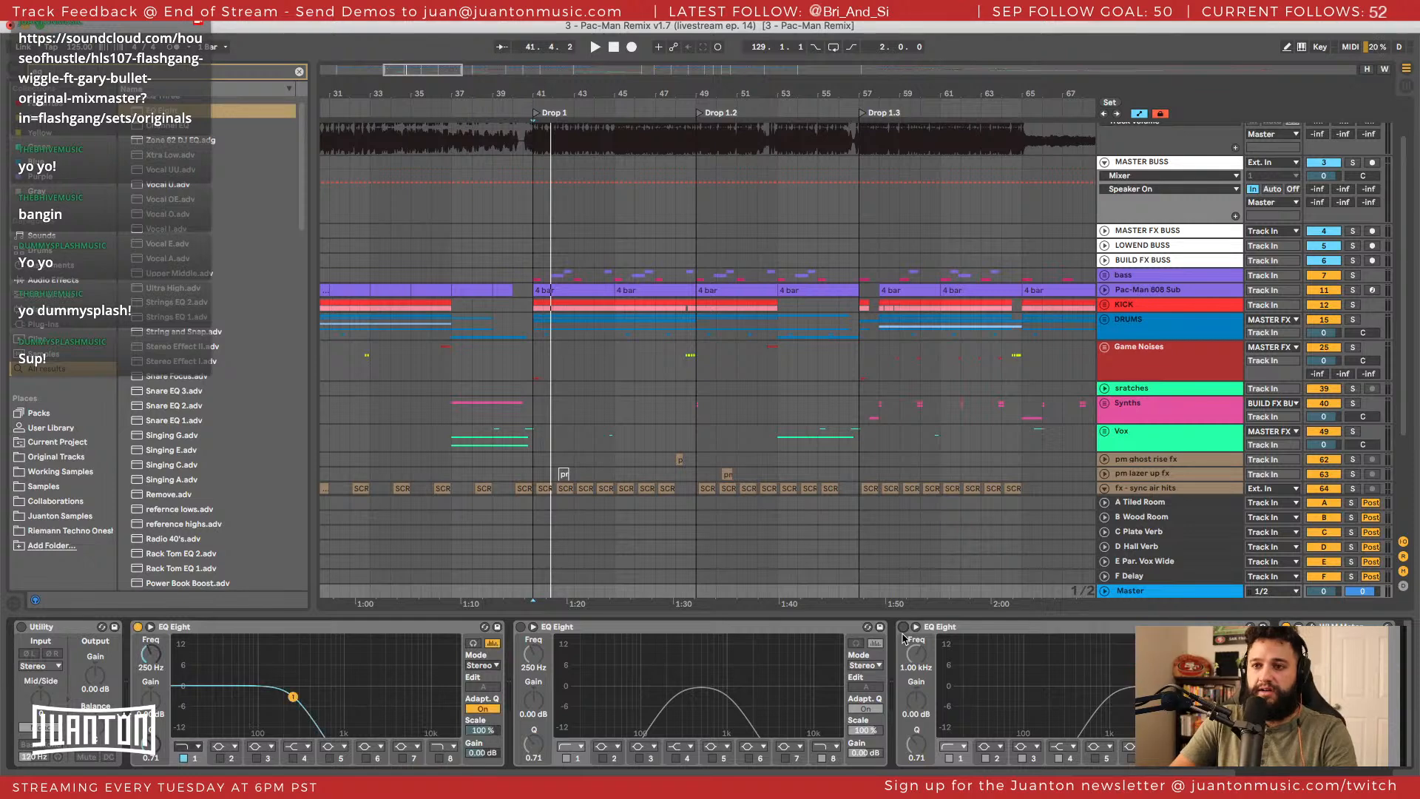
{"action": "key", "text": "f"}
{"action": "key", "text": "d"}
{"action": "key", "text": "d"}
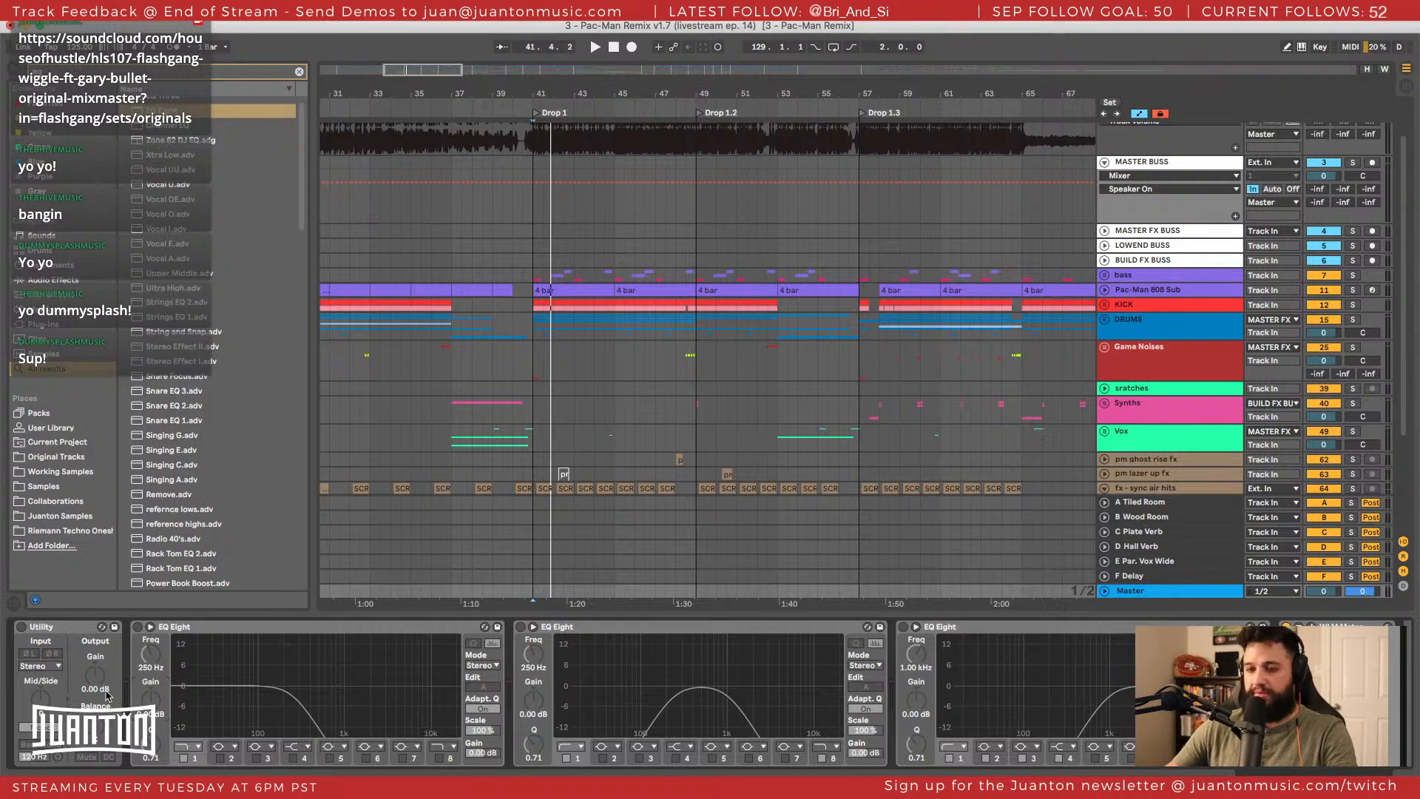
Set the gain of the Utility on Master to -3 dB.
{"action": "type", "text": "-3"}
{"action": "key", "text": "Return"}
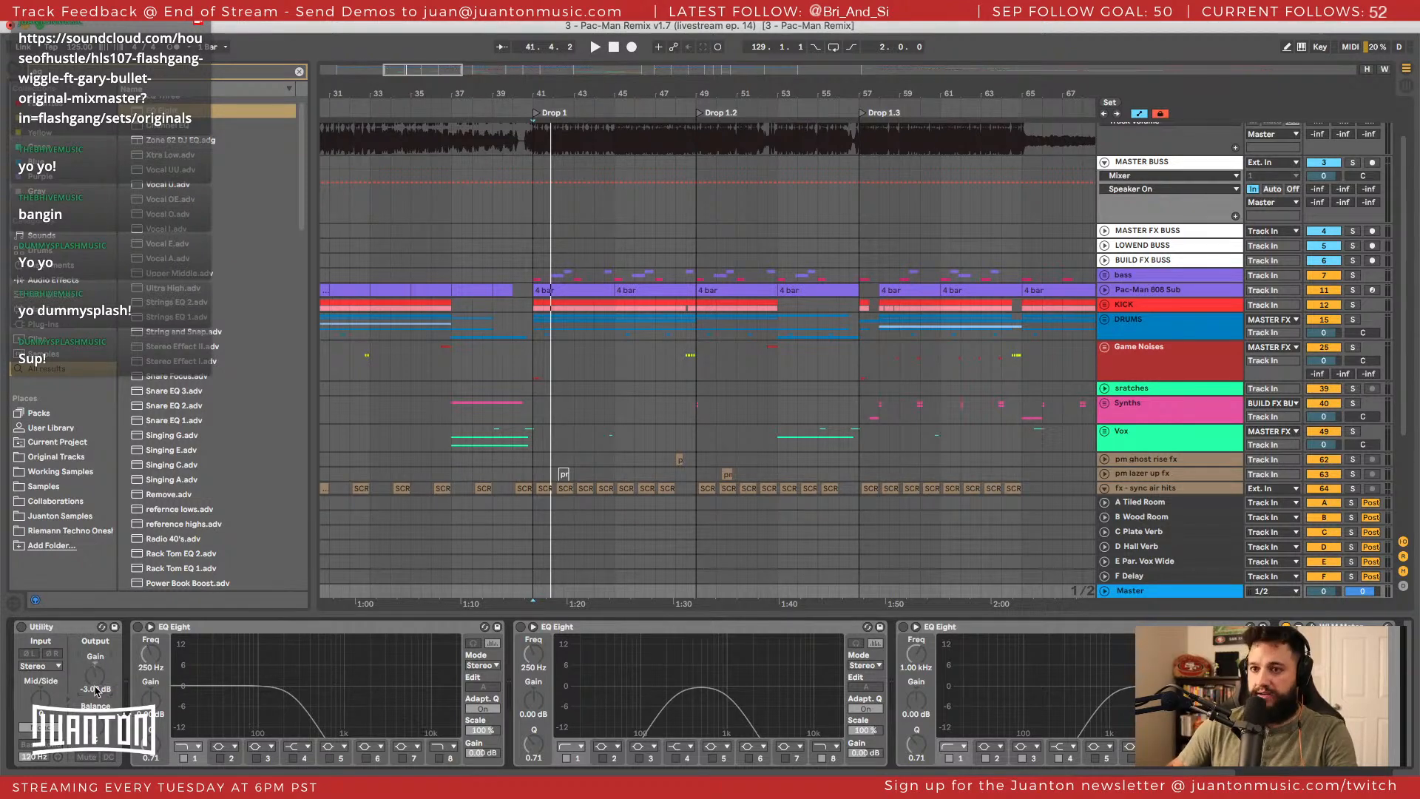
Collapse the MASTER BUSS track and select the reference track to show its device chain.
{"action": "left_click", "coordinate": [533, 231]}
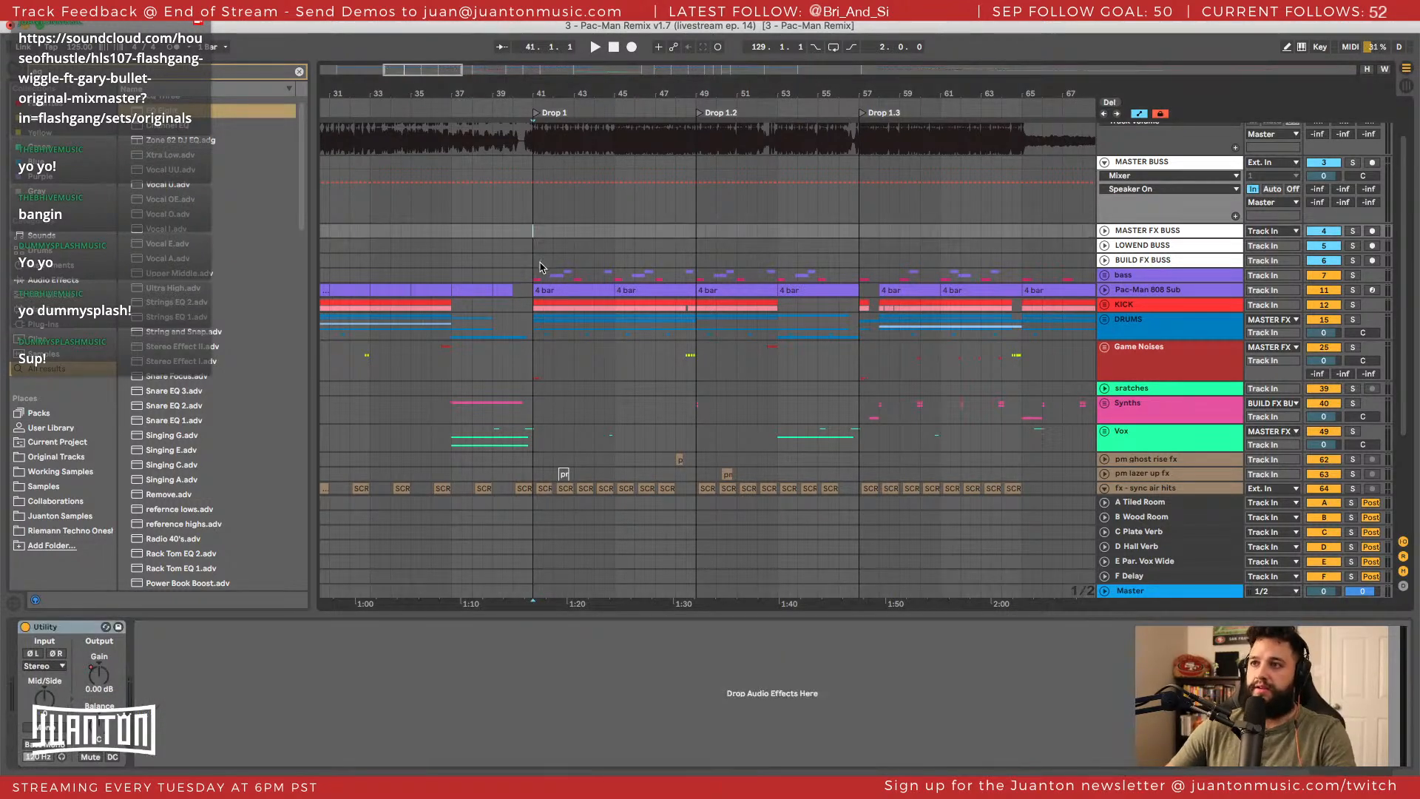
{"action": "left_click", "coordinate": [528, 273]}
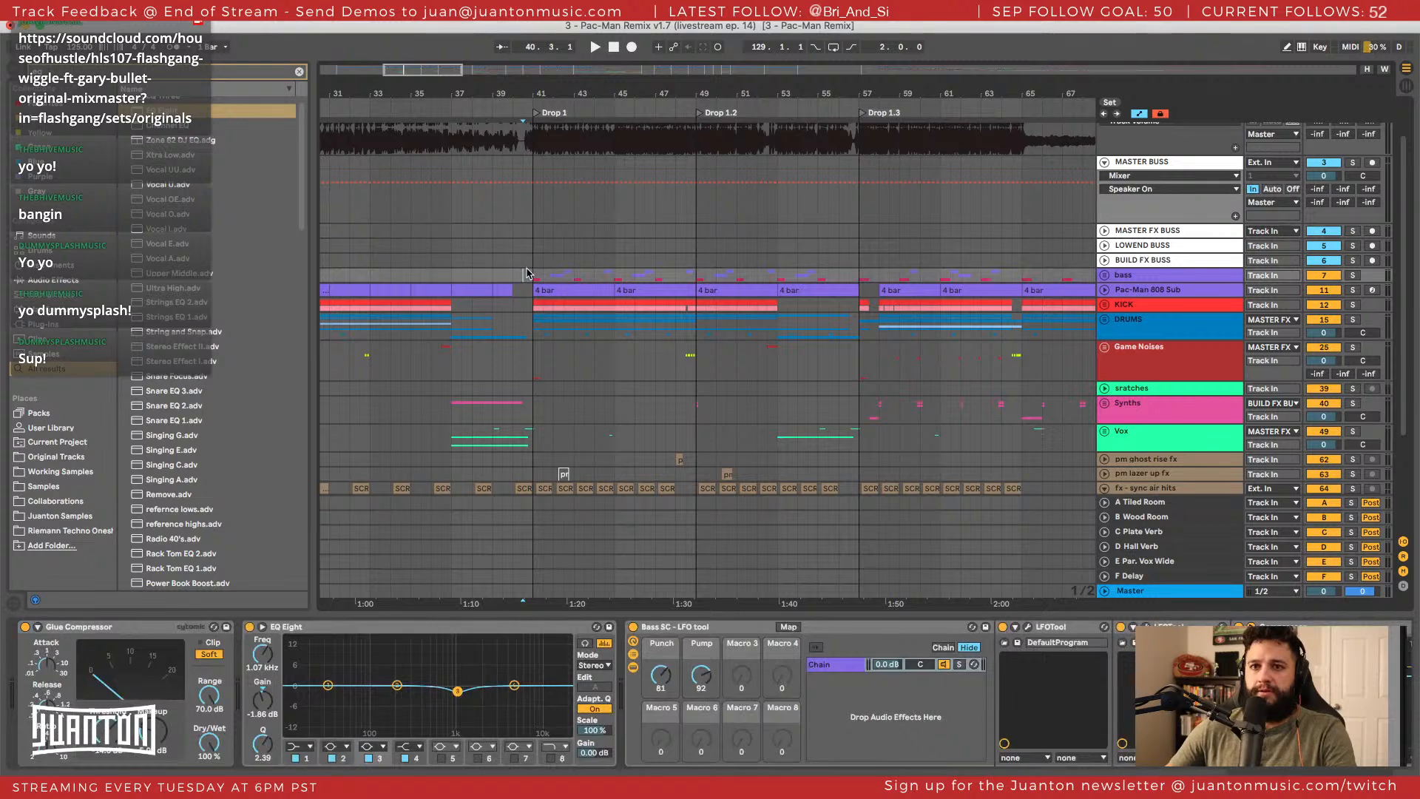
{"action": "scroll", "coordinate": [701, 289], "scroll_direction": "left", "scroll_amount": 2}
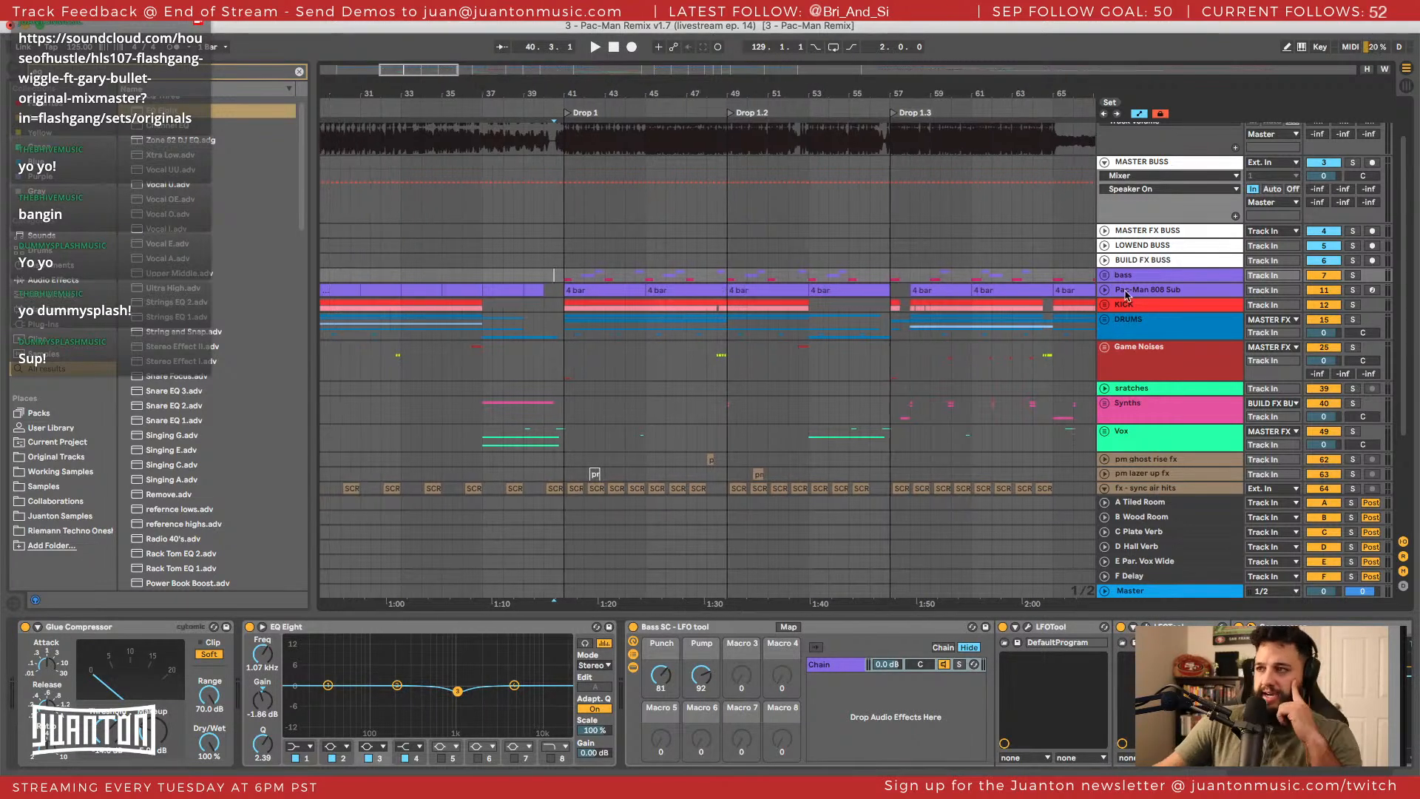
{"action": "left_click", "coordinate": [1103, 162]}
{"action": "left_click", "coordinate": [1143, 170]}
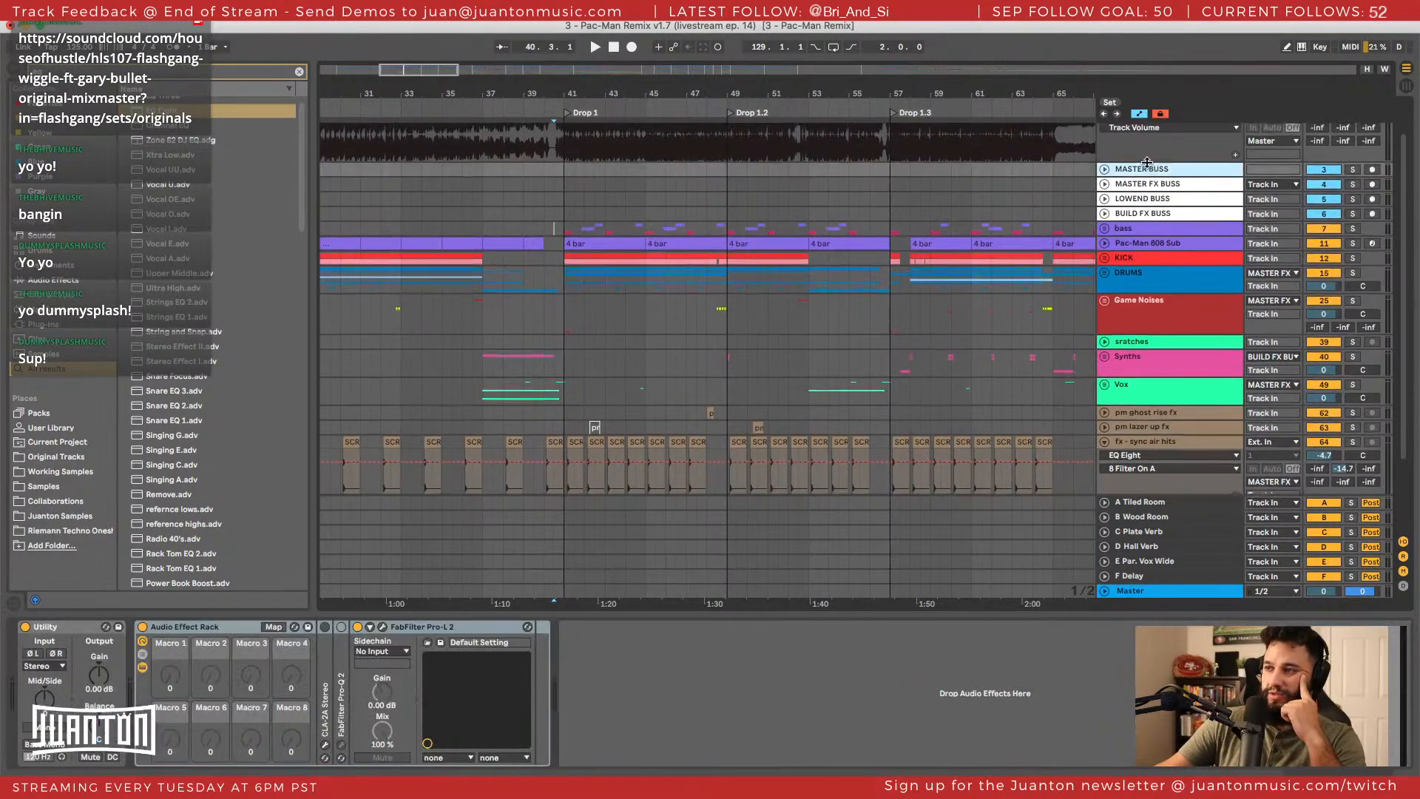
{"action": "scroll", "coordinate": [1143, 178], "scroll_direction": "up", "scroll_amount": 2}
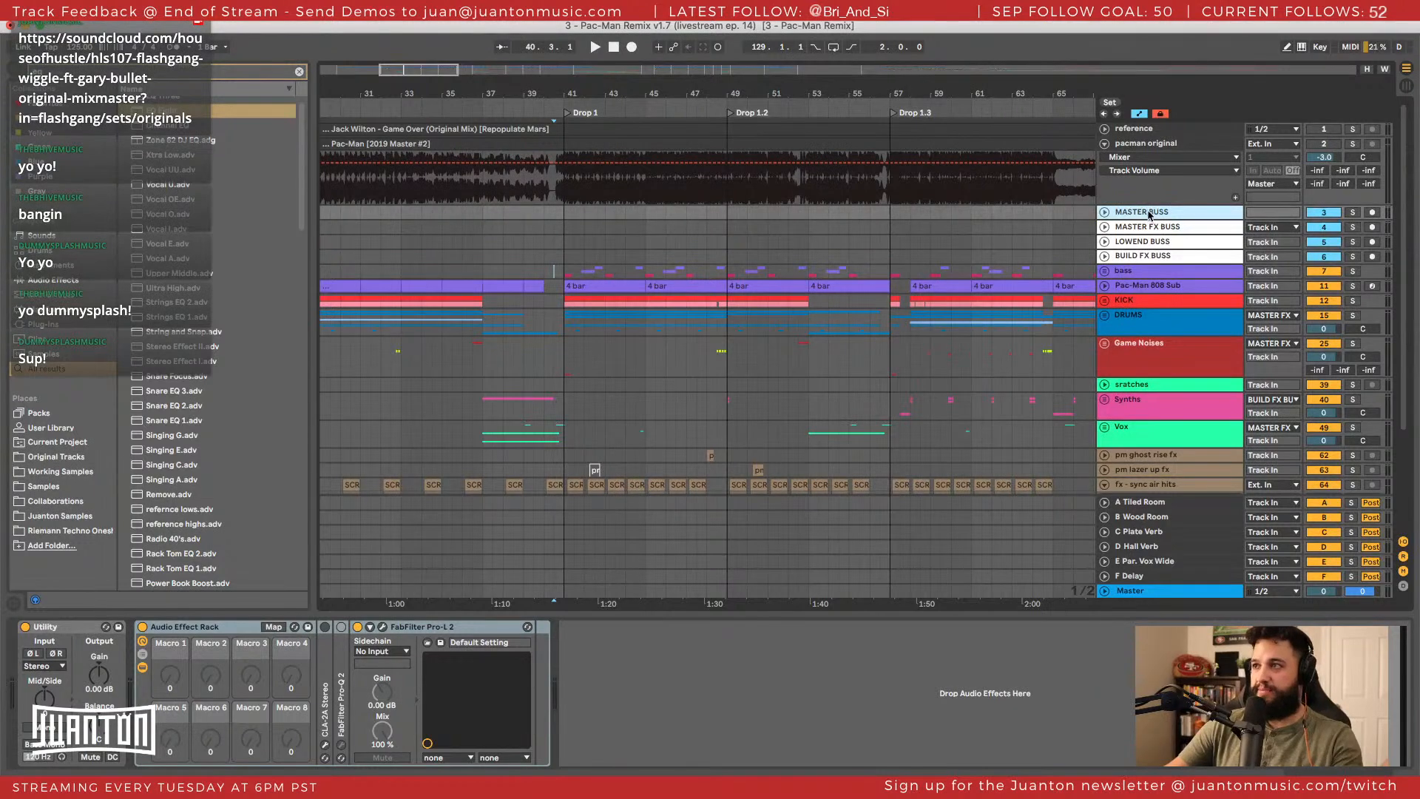
{"action": "left_click", "coordinate": [1150, 130]}
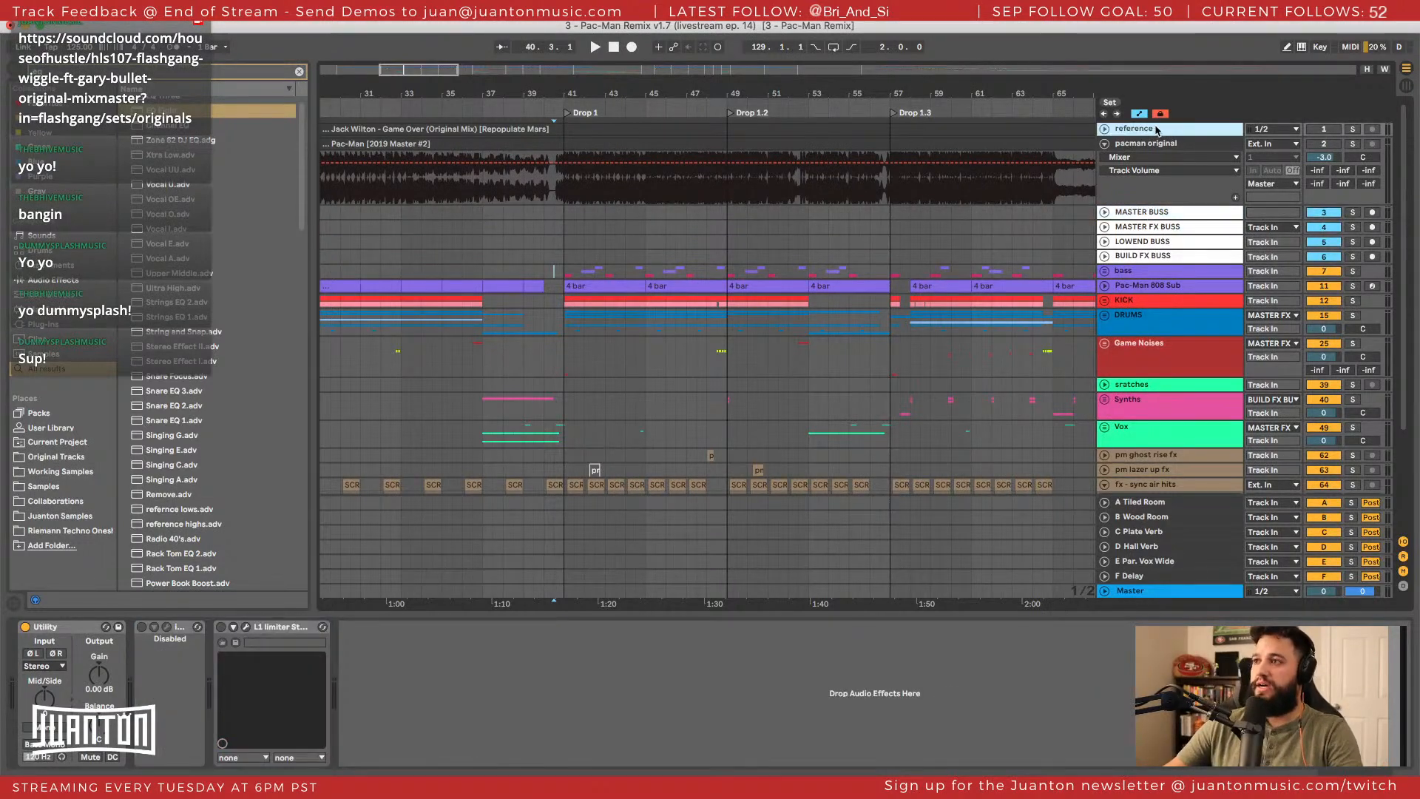
Solo the reference track, expand it, collapse the pacman original track, and play the reference from Drop 1.
{"action": "left_click", "coordinate": [1359, 130]}
{"action": "left_click", "coordinate": [990, 126]}
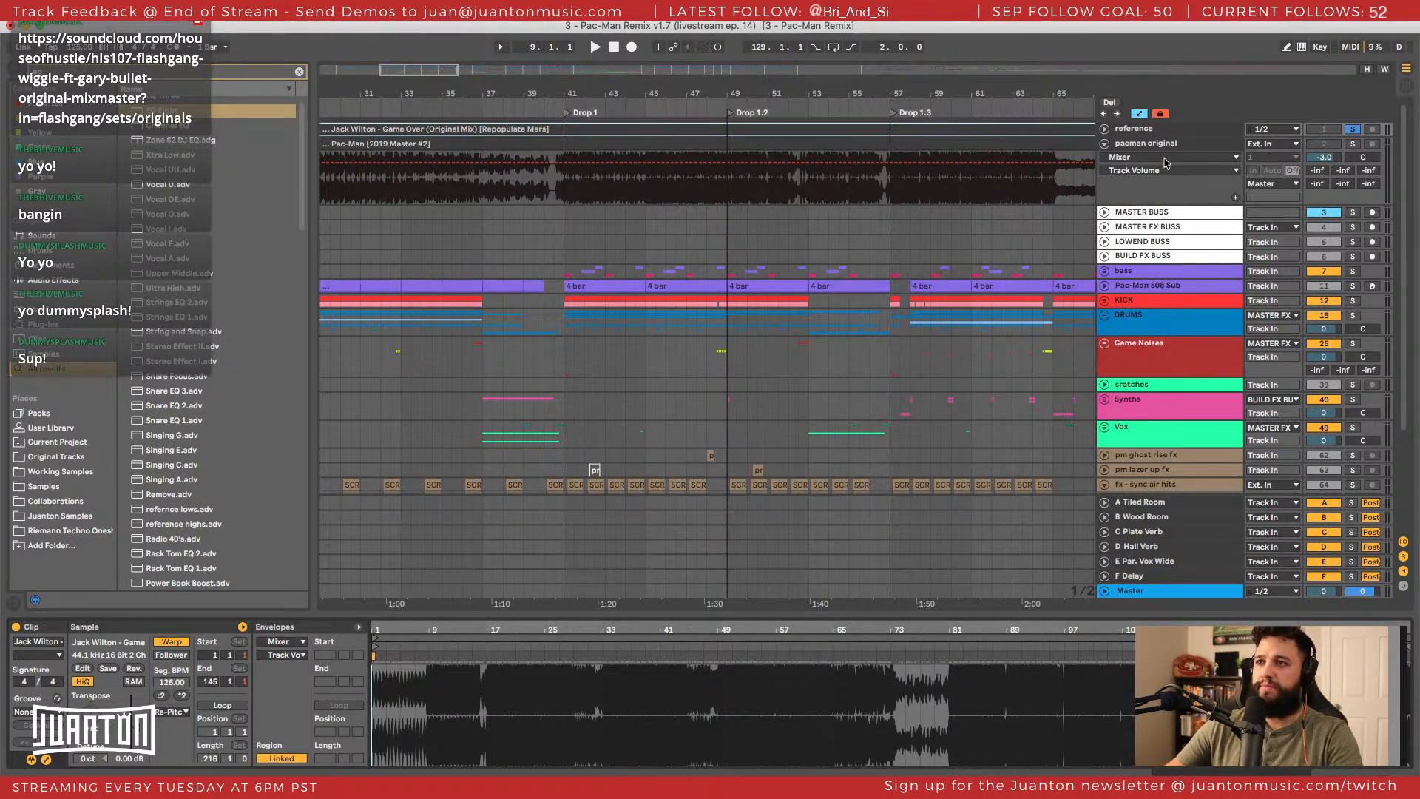
{"action": "left_click", "coordinate": [1119, 146]}
{"action": "left_click", "coordinate": [1105, 129]}
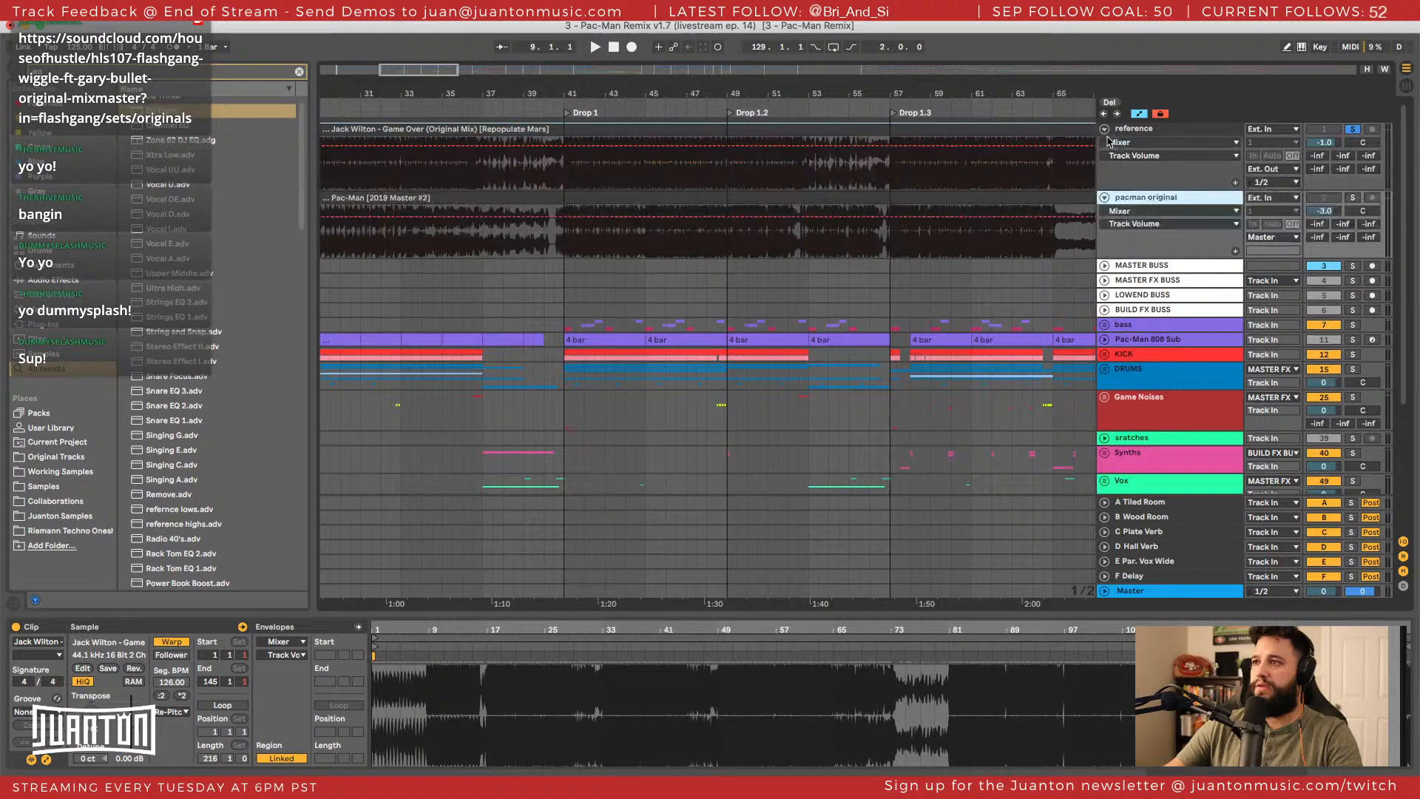
{"action": "left_click", "coordinate": [1104, 198]}
{"action": "key", "text": "space"}
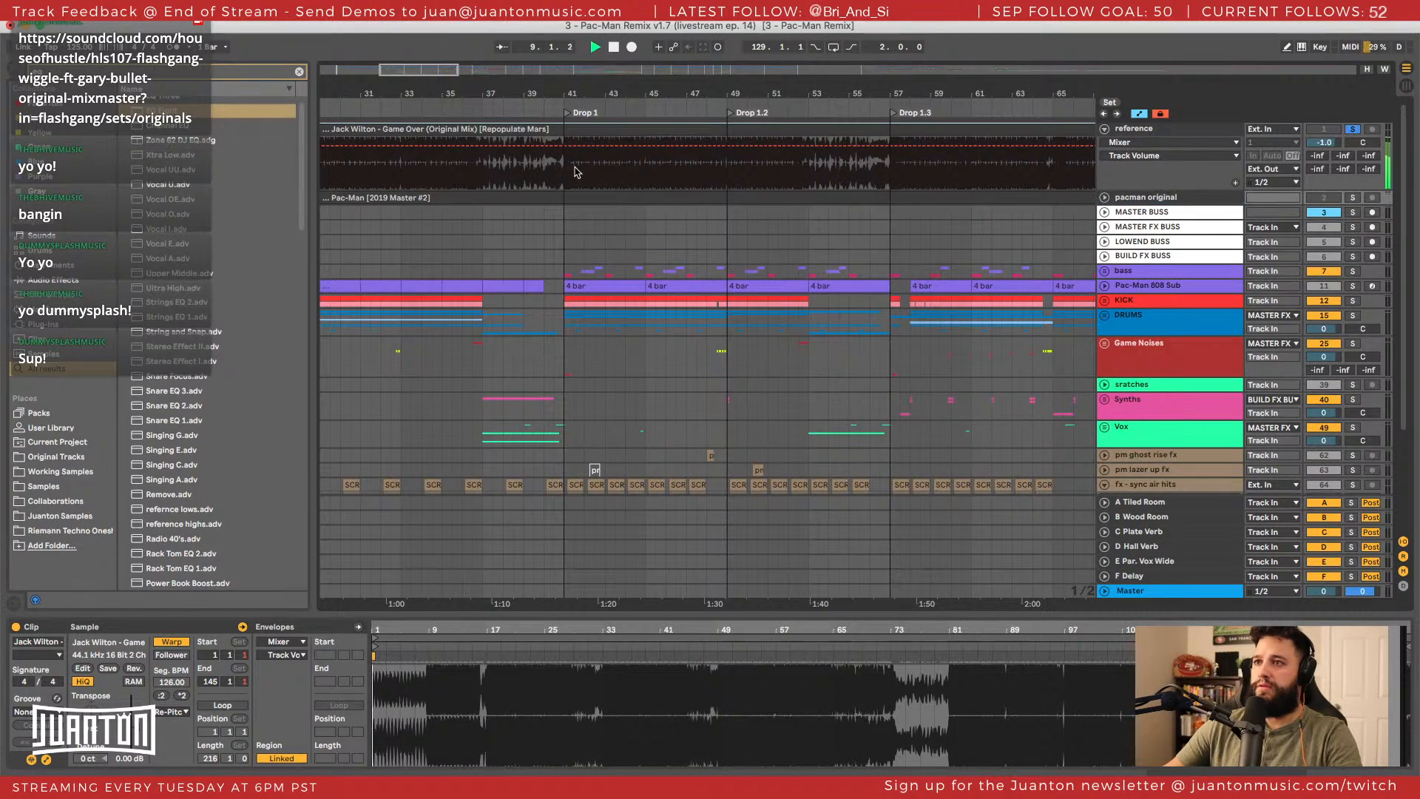
{"action": "left_click", "coordinate": [566, 172]}
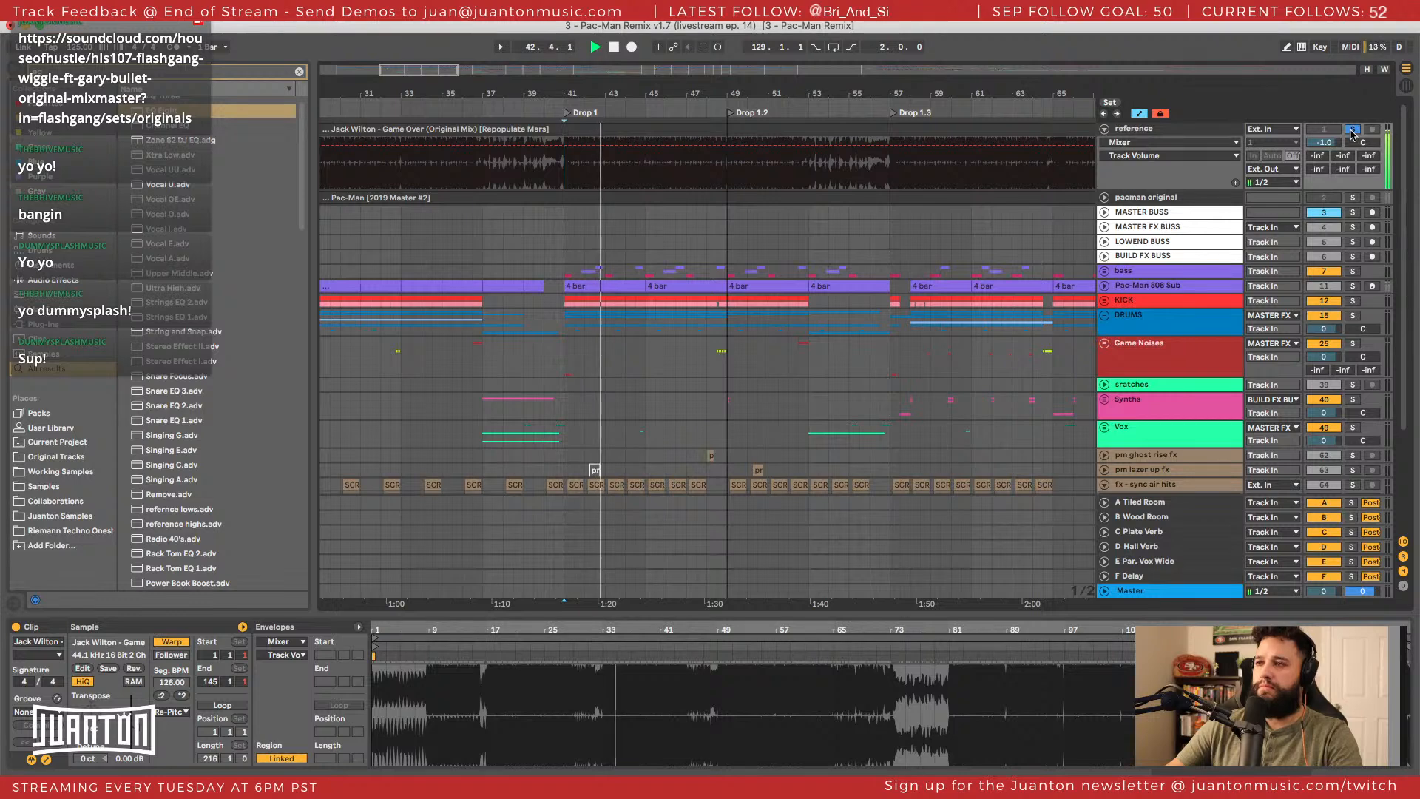
Unsolo the reference, open the WLM Meter on Master, and measure the remix's loudness during Drop 1.
{"action": "left_click", "coordinate": [1352, 130]}
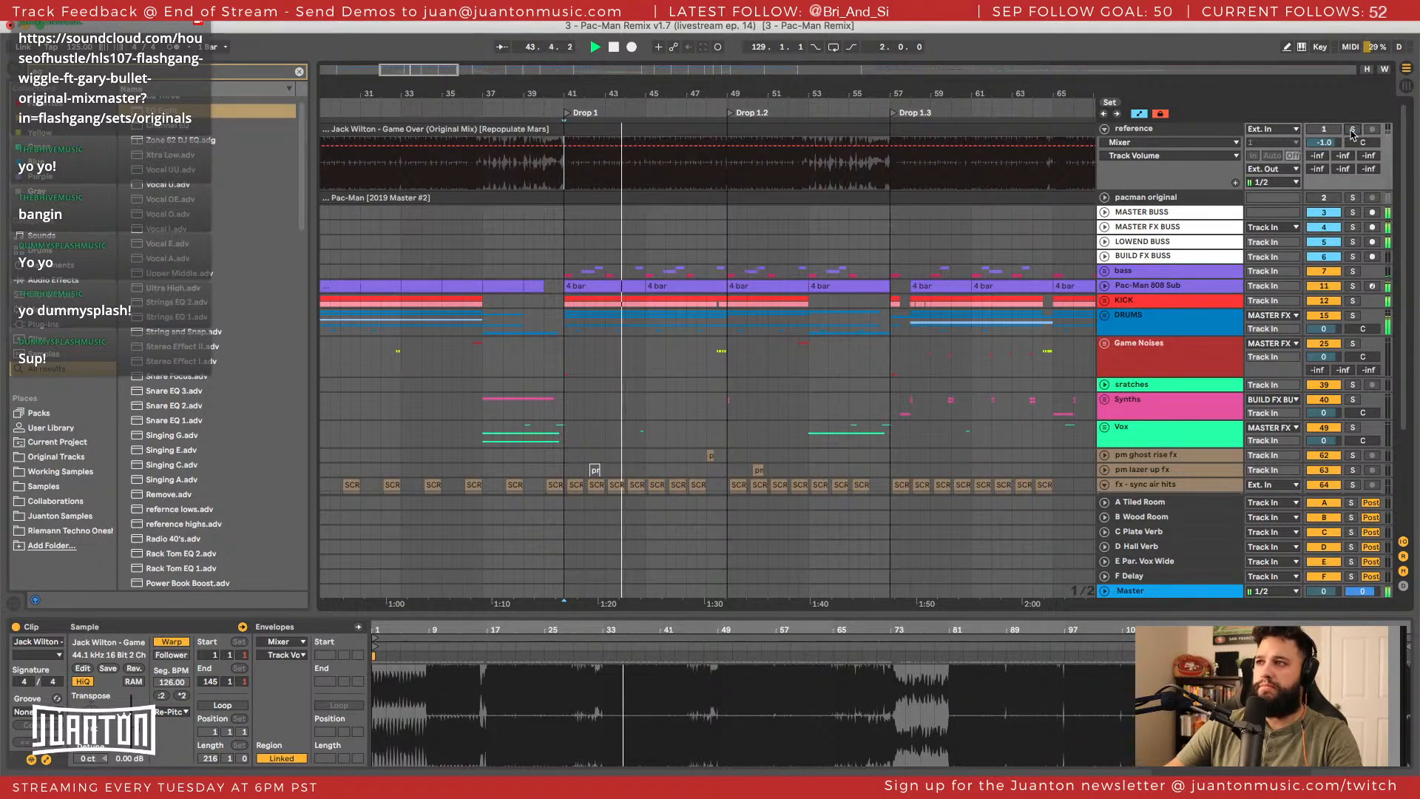
{"action": "left_click", "coordinate": [1186, 591]}
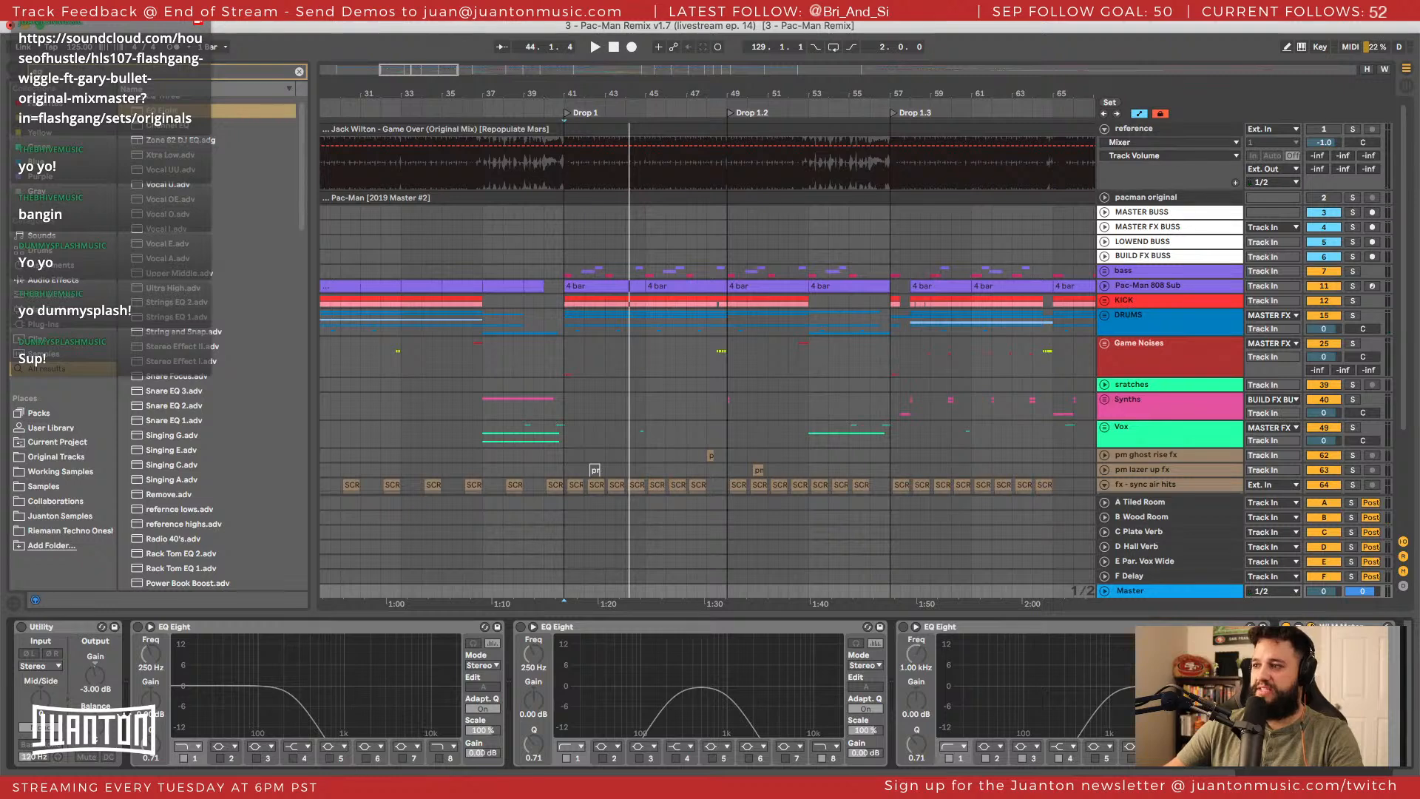
{"action": "left_click_drag", "start_coordinate": [473, 792], "coordinate": [347, 313]}
{"action": "key", "text": "space"}
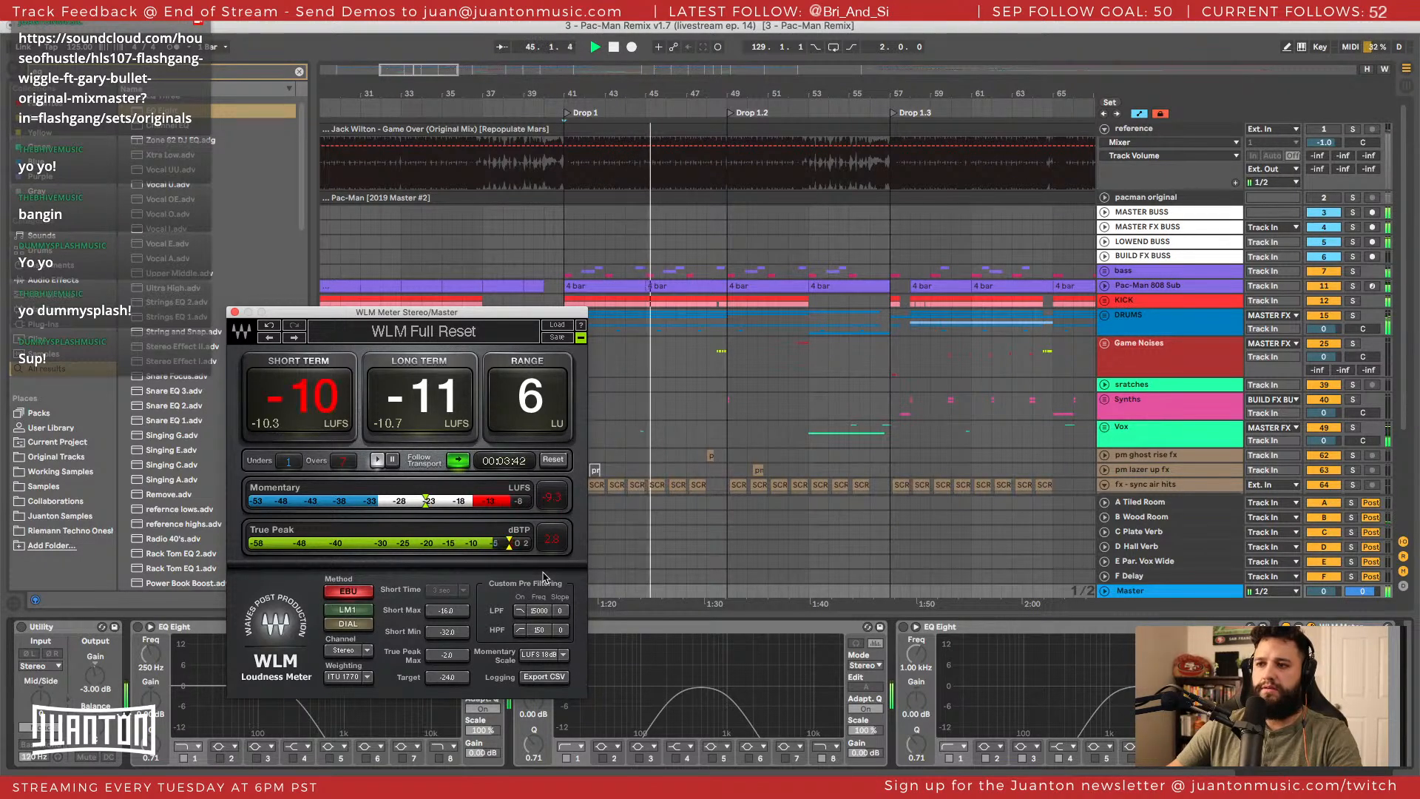
{"action": "key", "text": "space"}
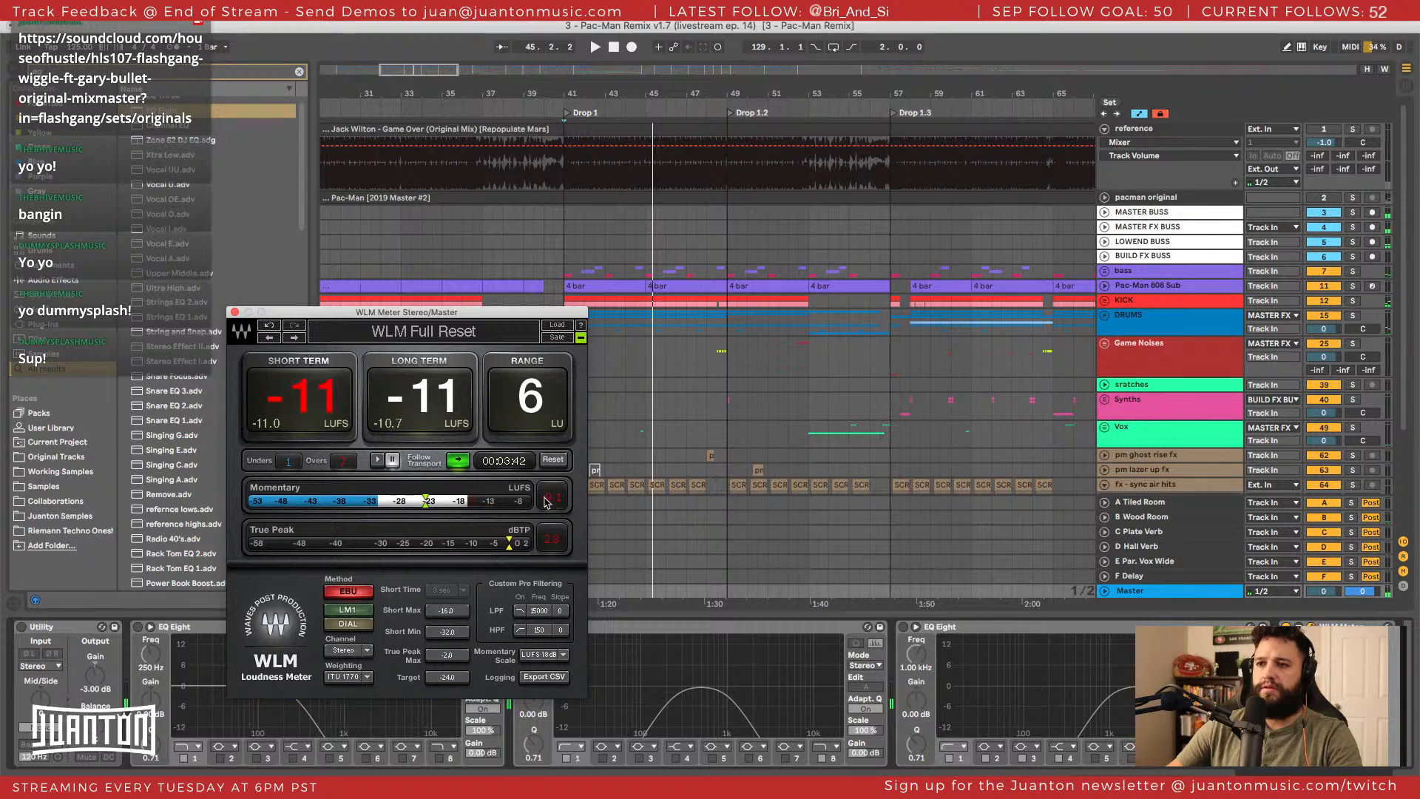
{"action": "key", "text": "space"}
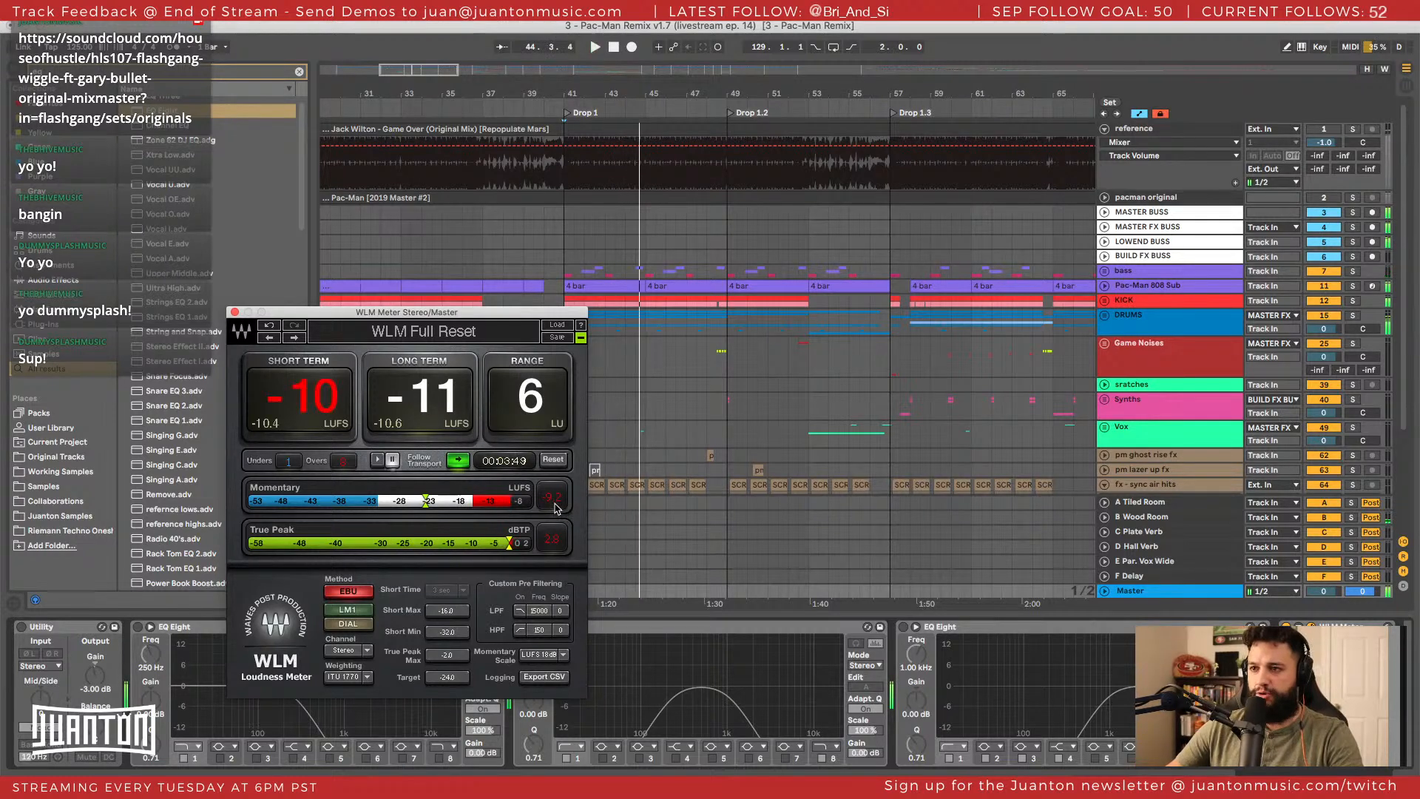
{"action": "key", "text": "space"}
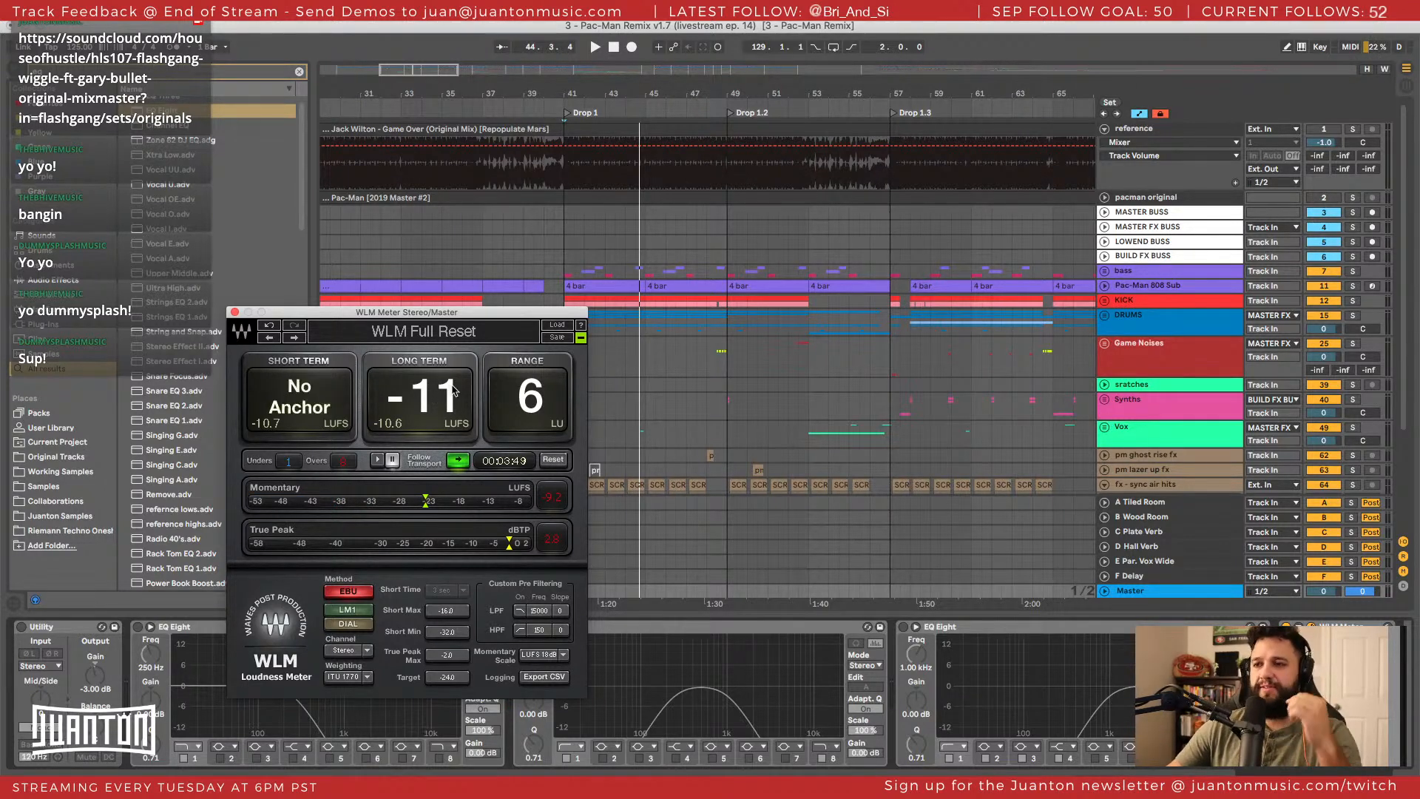
Solo the reference track and route its audio output to Master so the loudness meter receives it.
{"action": "left_click", "coordinate": [1354, 129]}
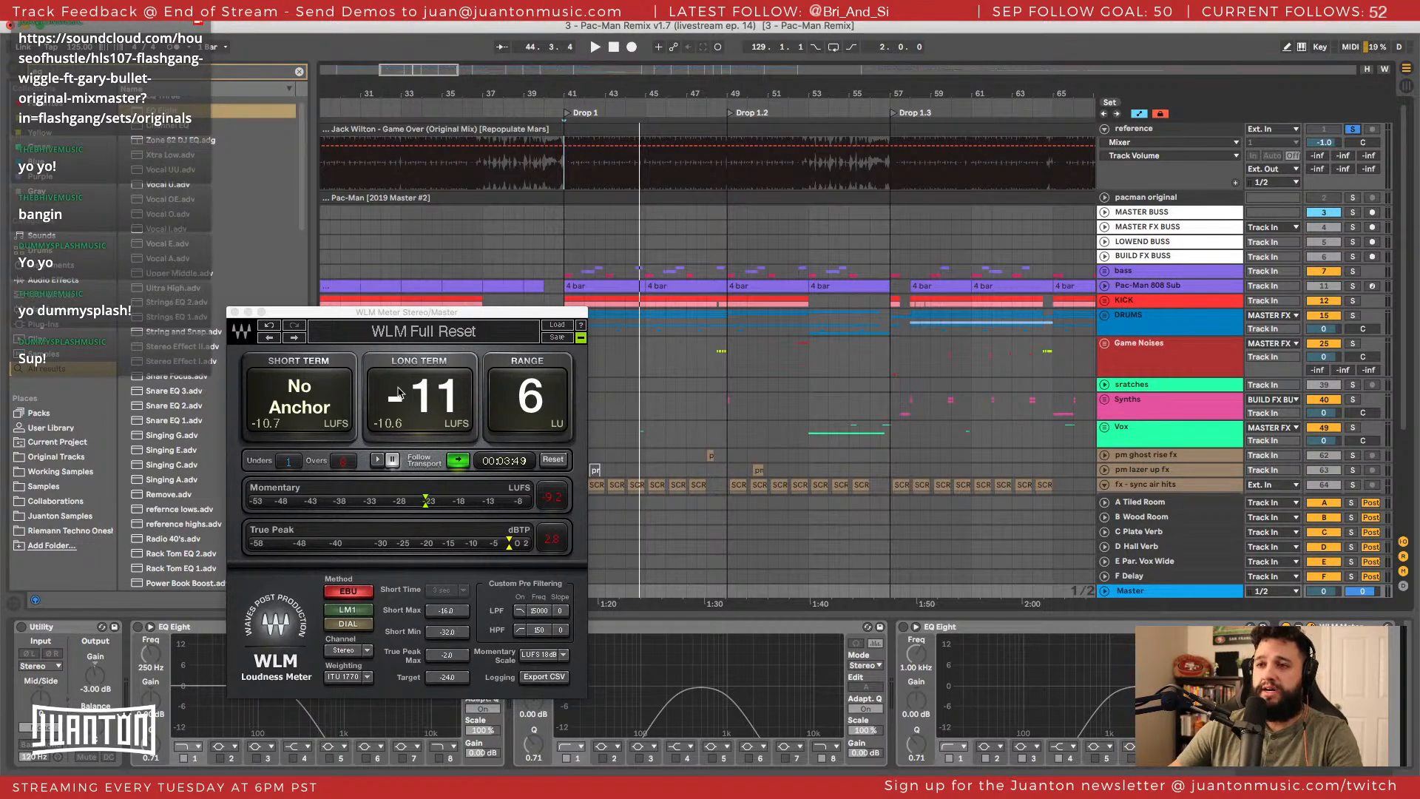
{"action": "key", "text": "space"}
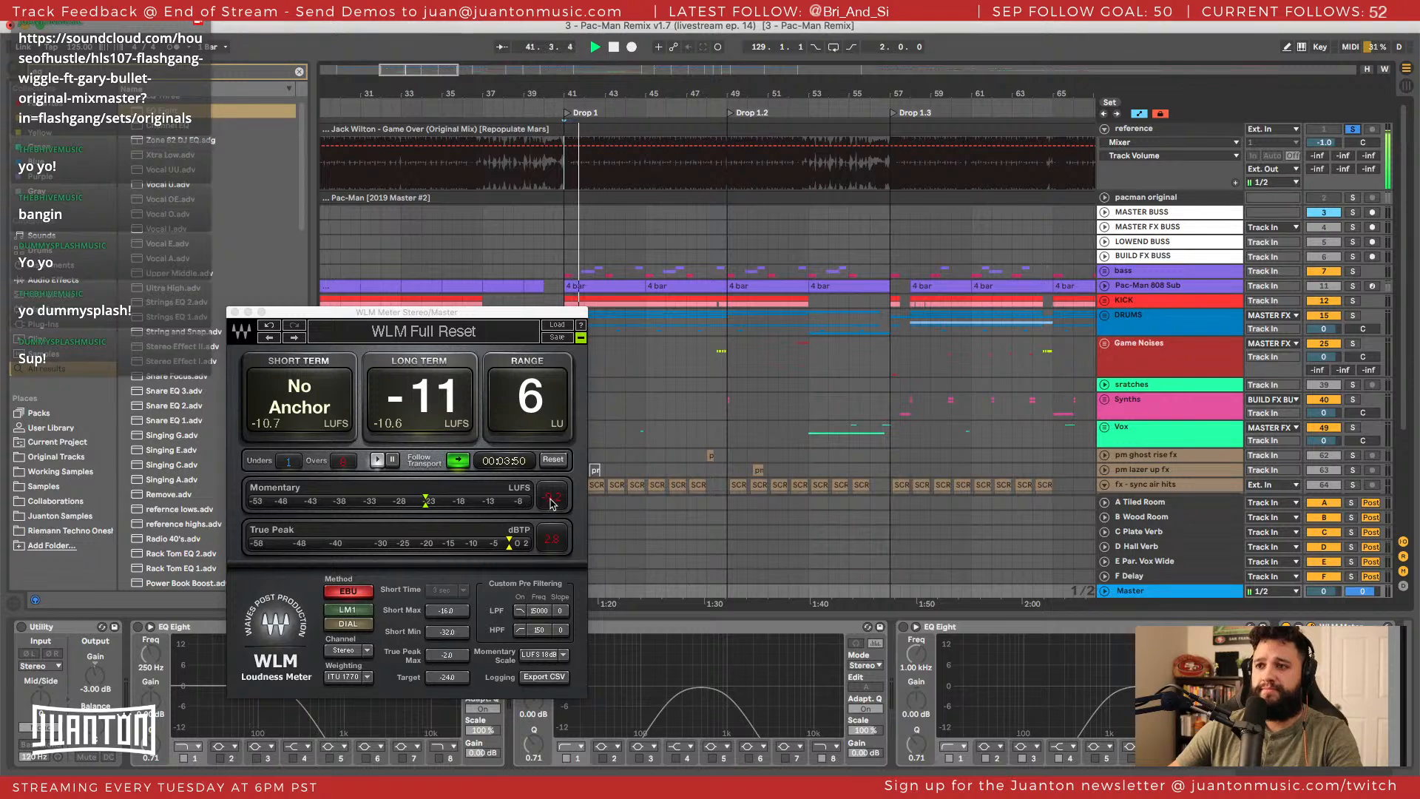
{"action": "key", "text": "space"}
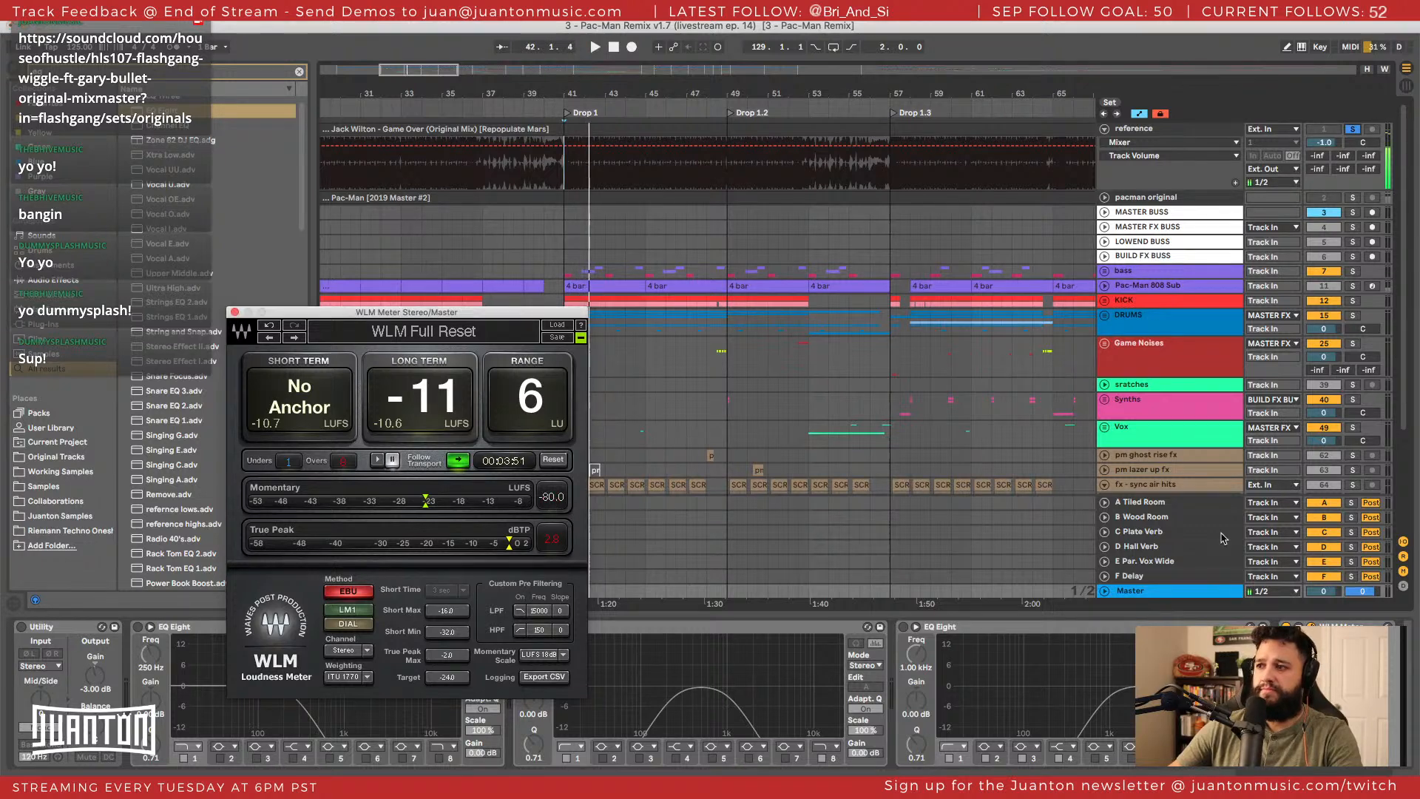
{"action": "left_click", "coordinate": [1180, 133]}
{"action": "left_click", "coordinate": [1277, 170]}
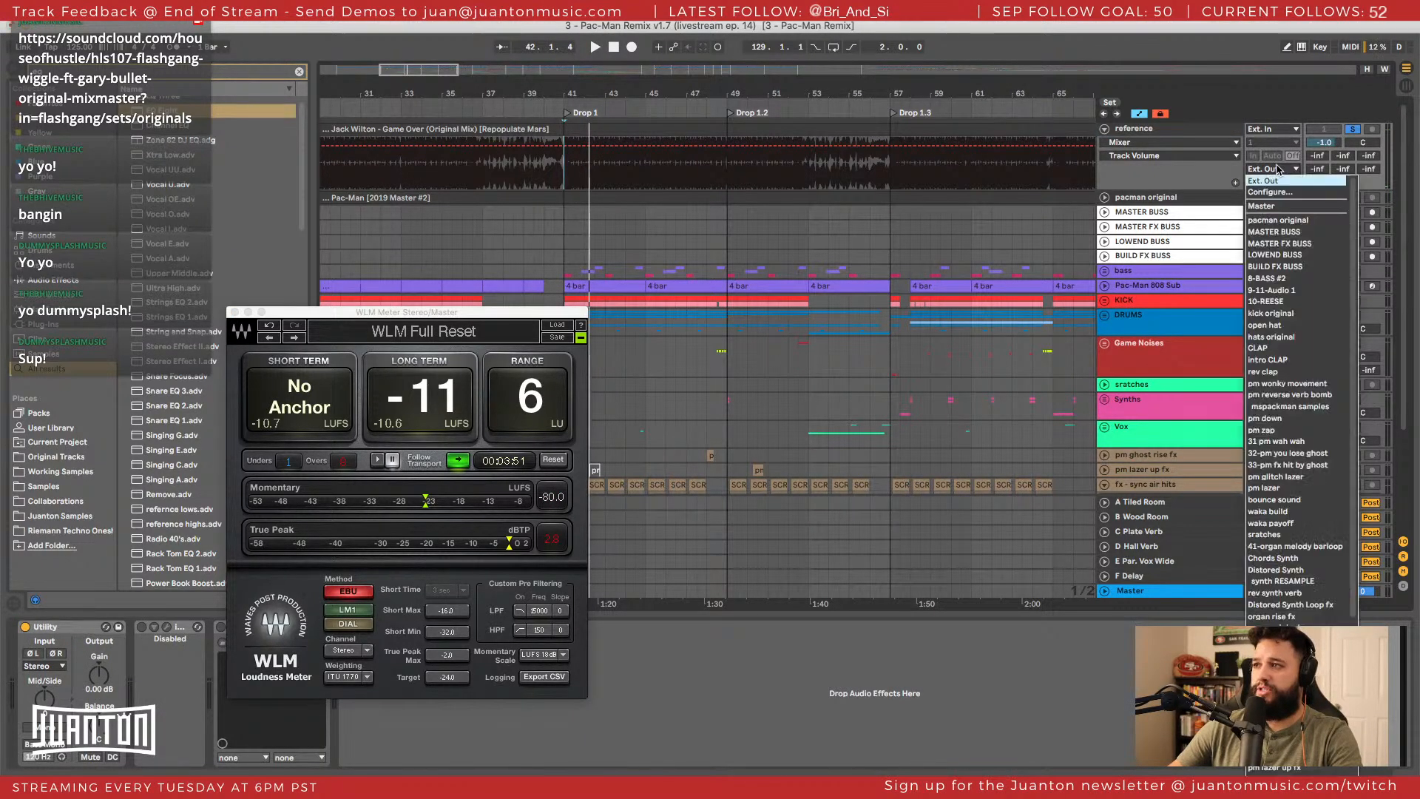
{"action": "left_click", "coordinate": [1287, 207]}
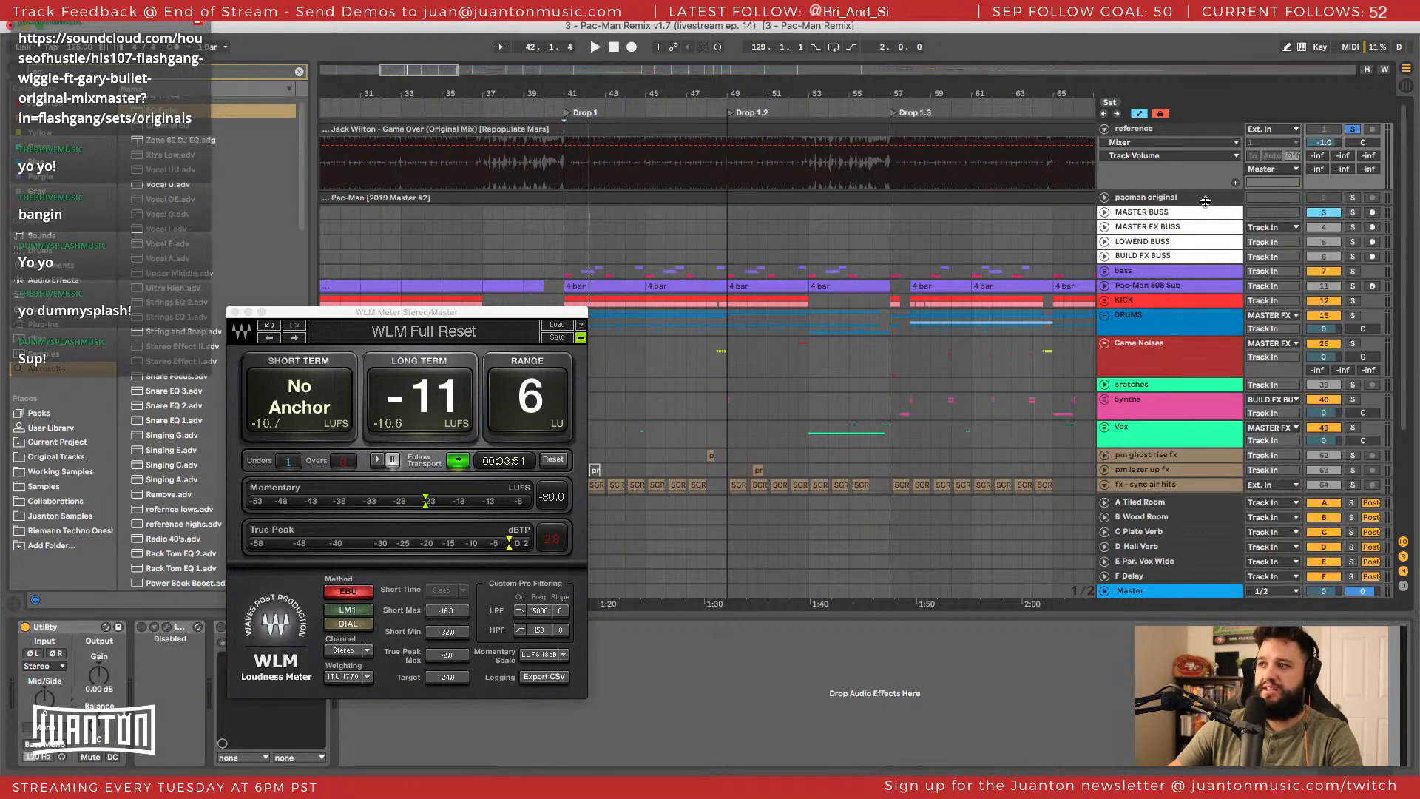
Play the reference's Drop 1, measure its loudness in the WLM Meter, and reset the true peak reading to check its peaks.
{"action": "key", "text": "space"}
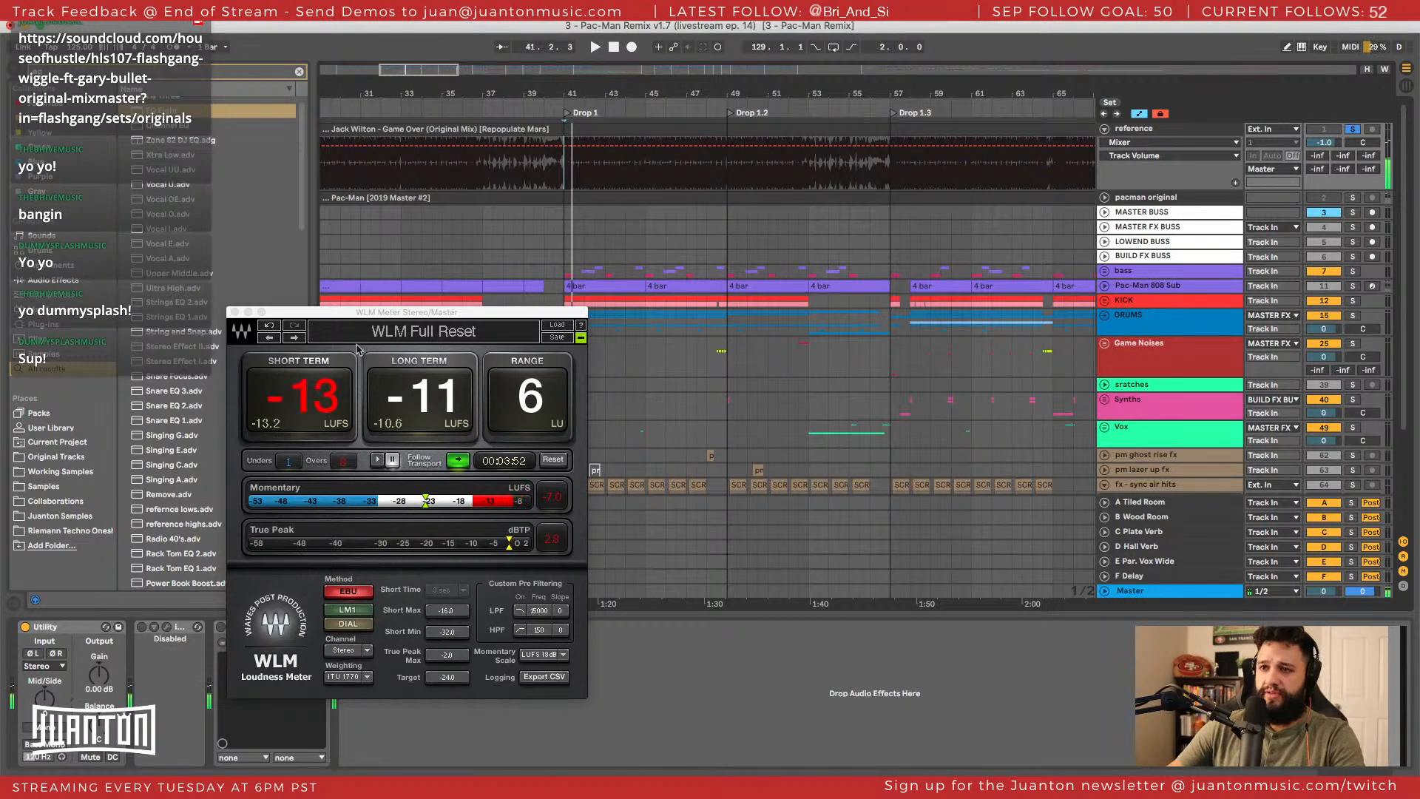
{"action": "left_click_drag", "start_coordinate": [362, 311], "coordinate": [319, 150]}
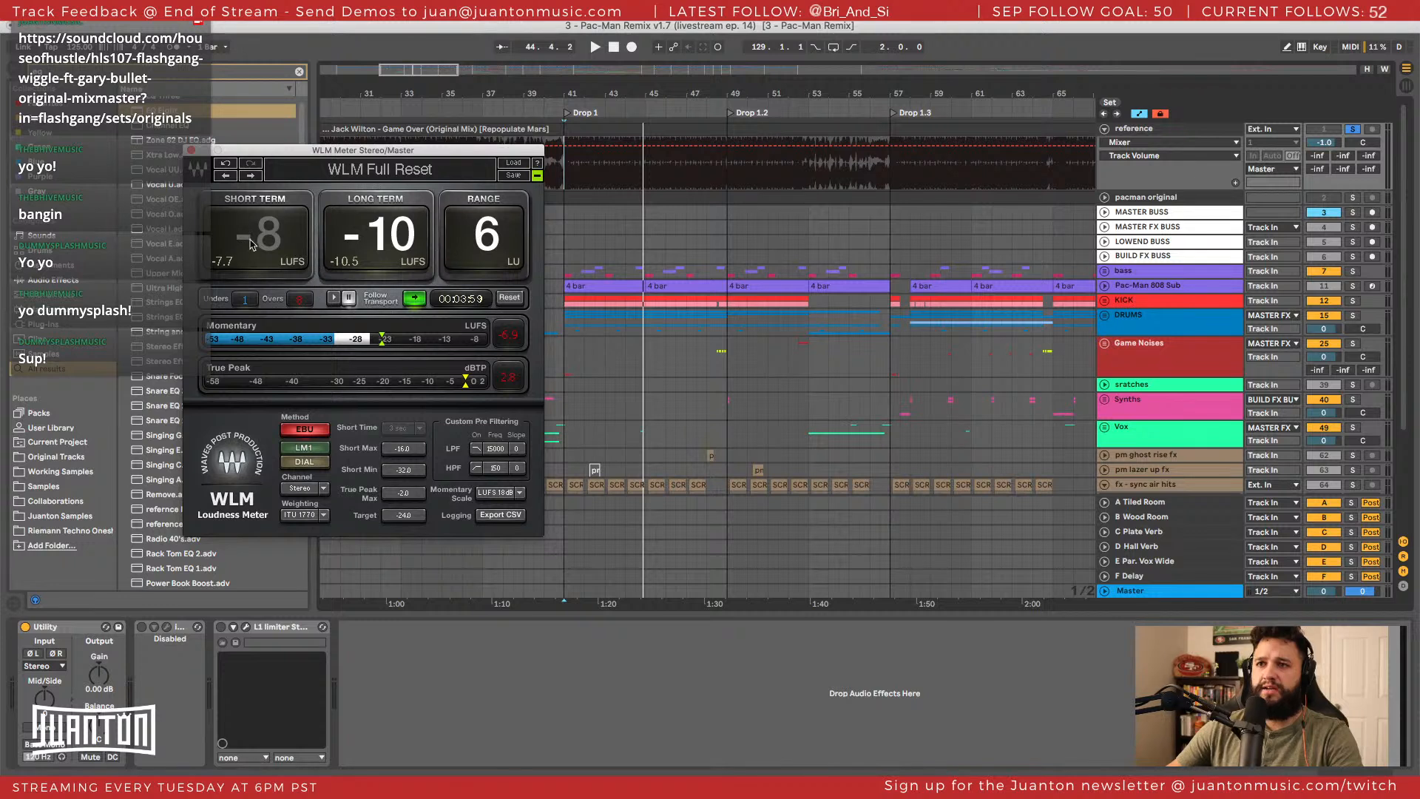
{"action": "key", "text": "space"}
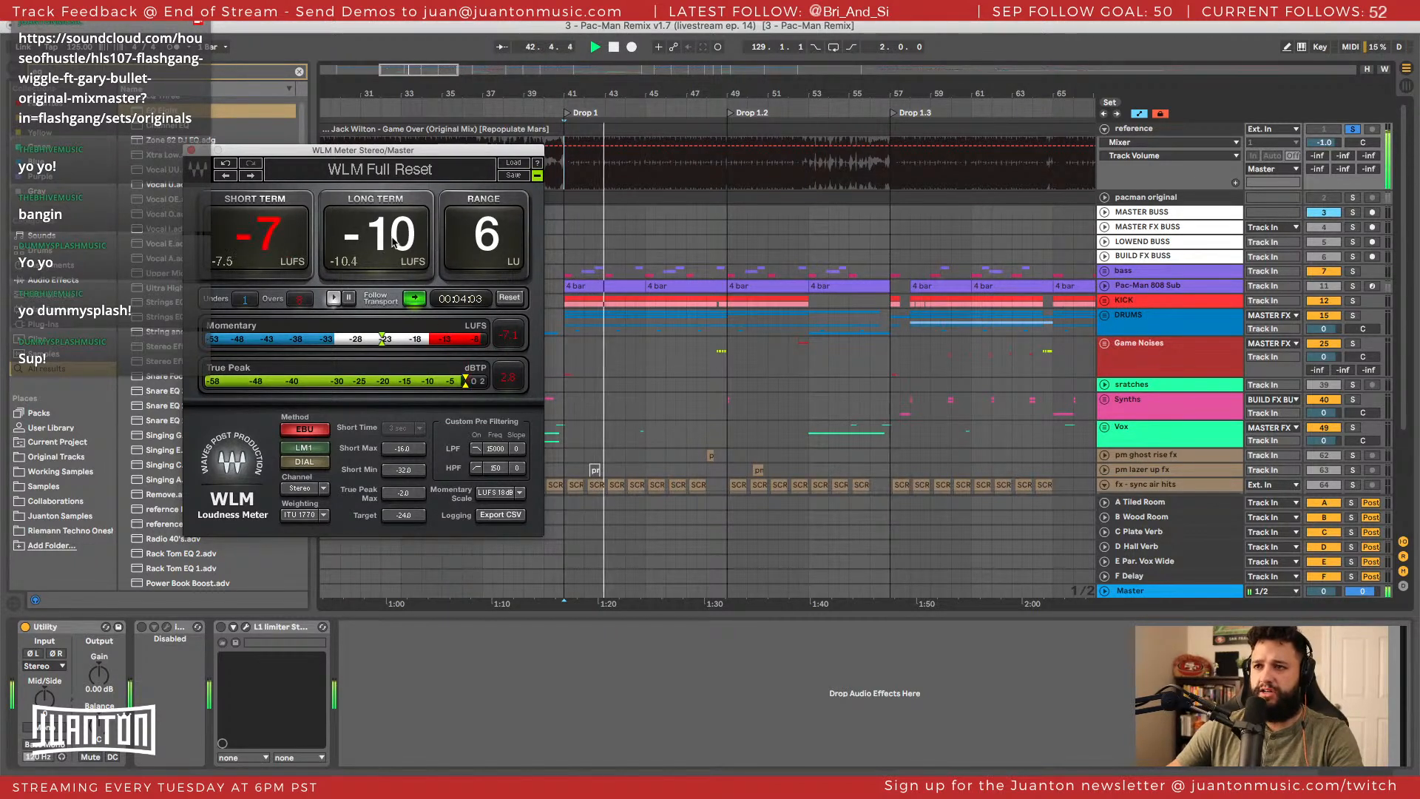
{"action": "left_click", "coordinate": [507, 379]}
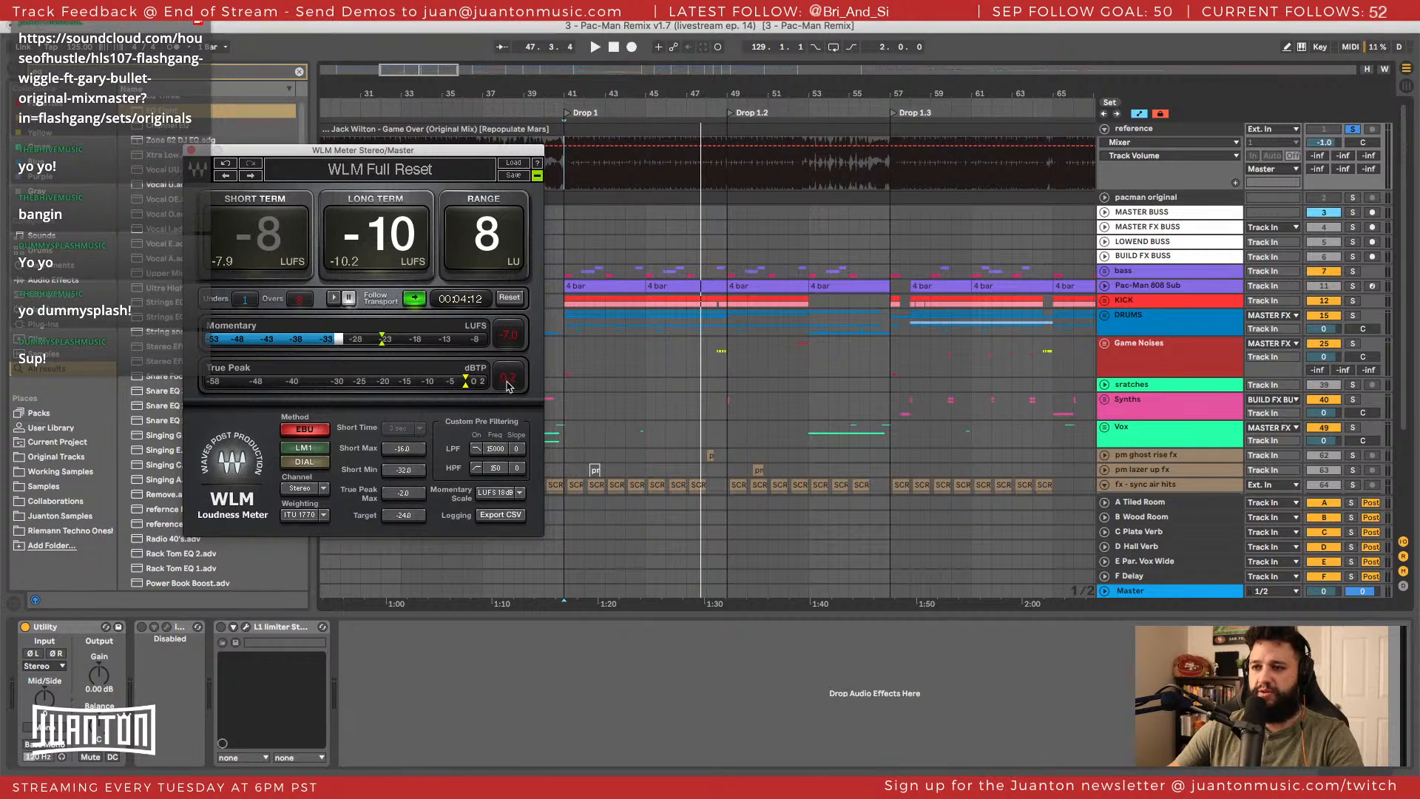
{"action": "left_click", "coordinate": [509, 378]}
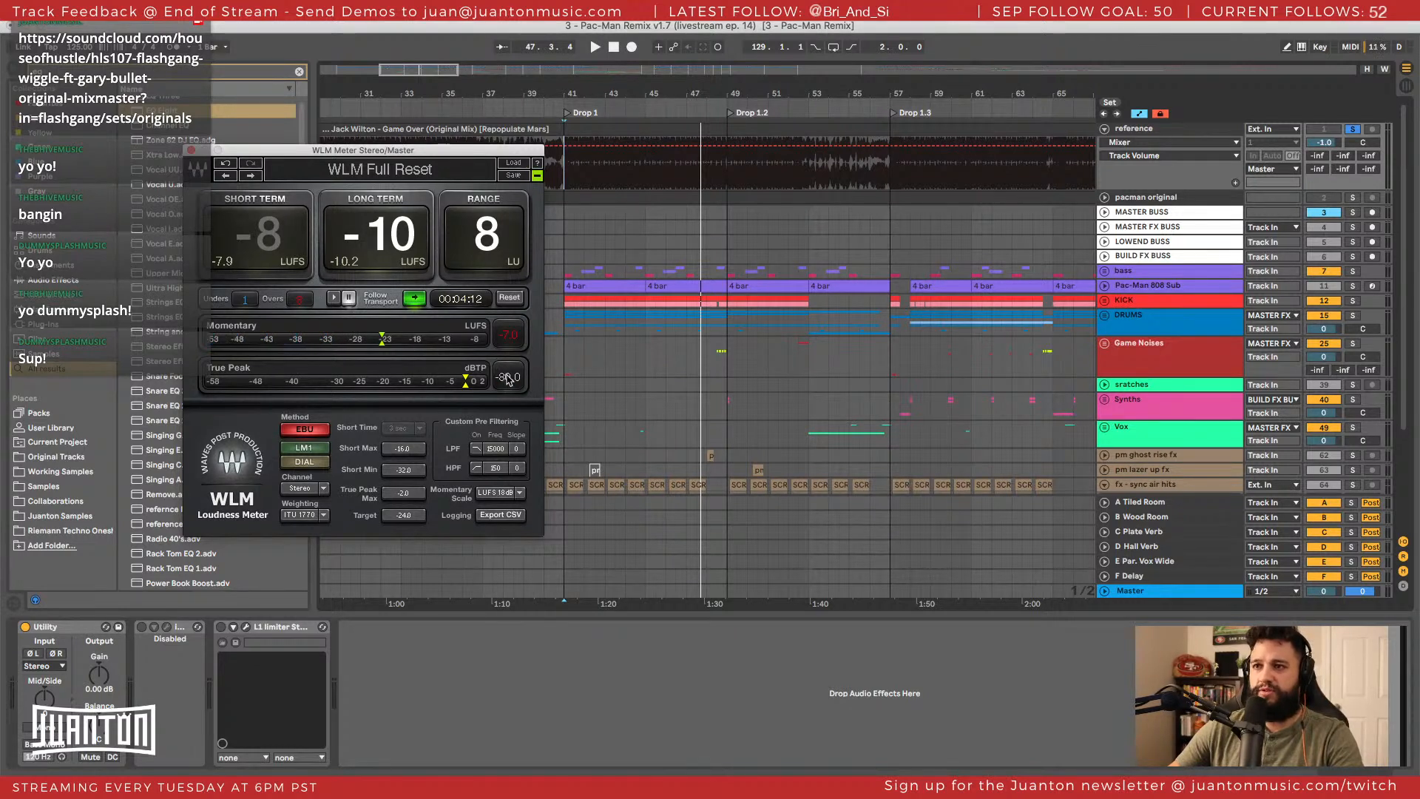
{"action": "key", "text": "space"}
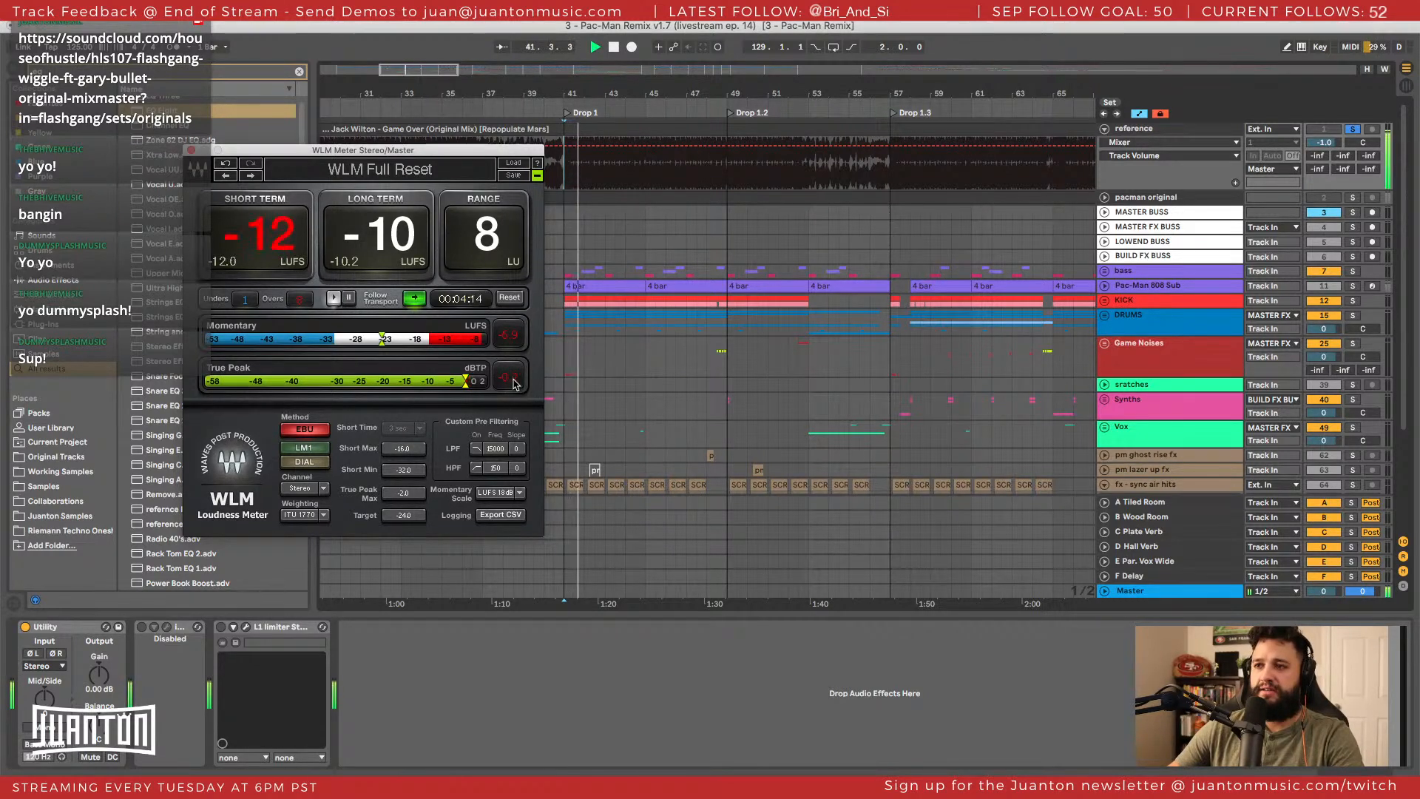
{"action": "key", "text": "space"}
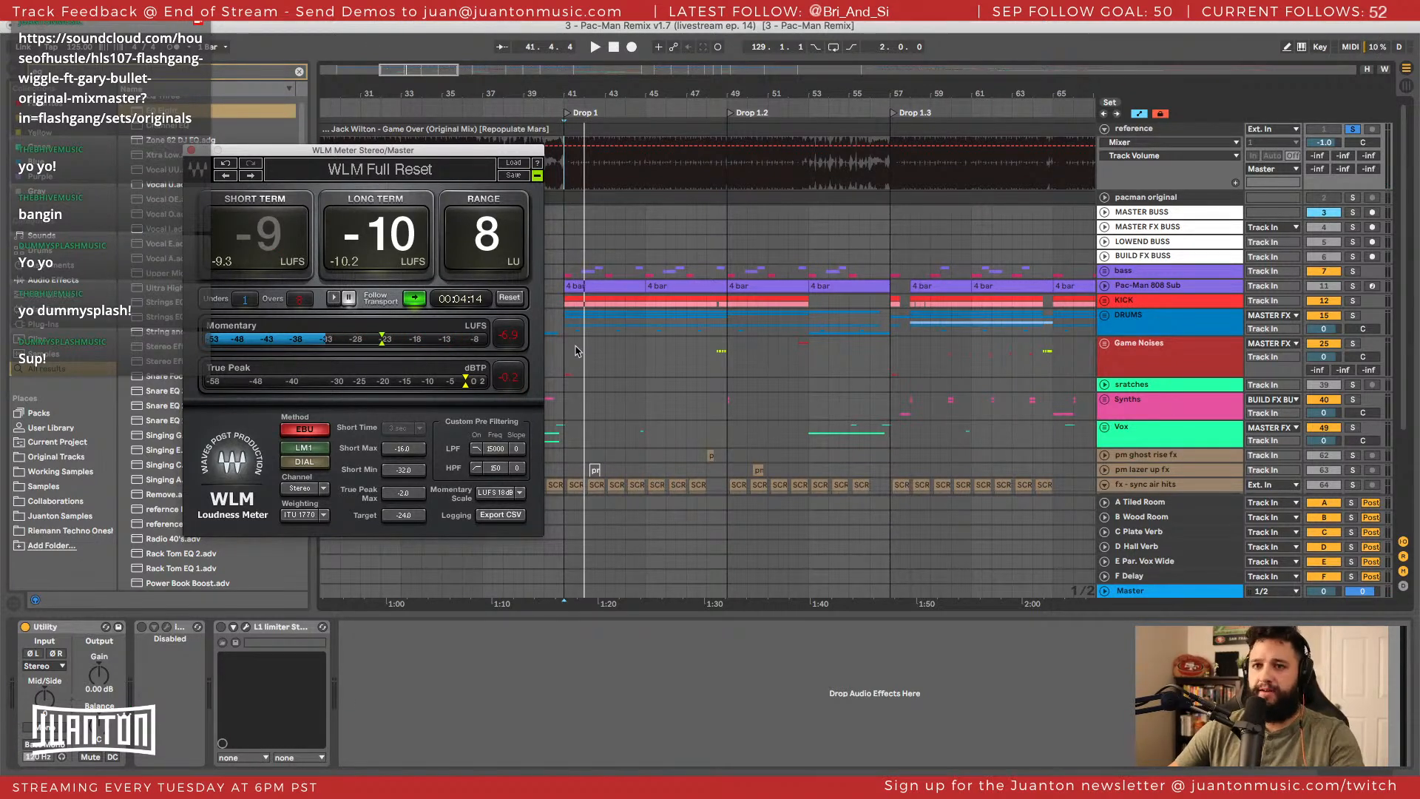
Show Master's devices, unsolo the reference, and measure the remix's true peak and loudness from Drop 1 for comparison.
{"action": "left_click", "coordinate": [1163, 592]}
{"action": "key", "text": "space"}
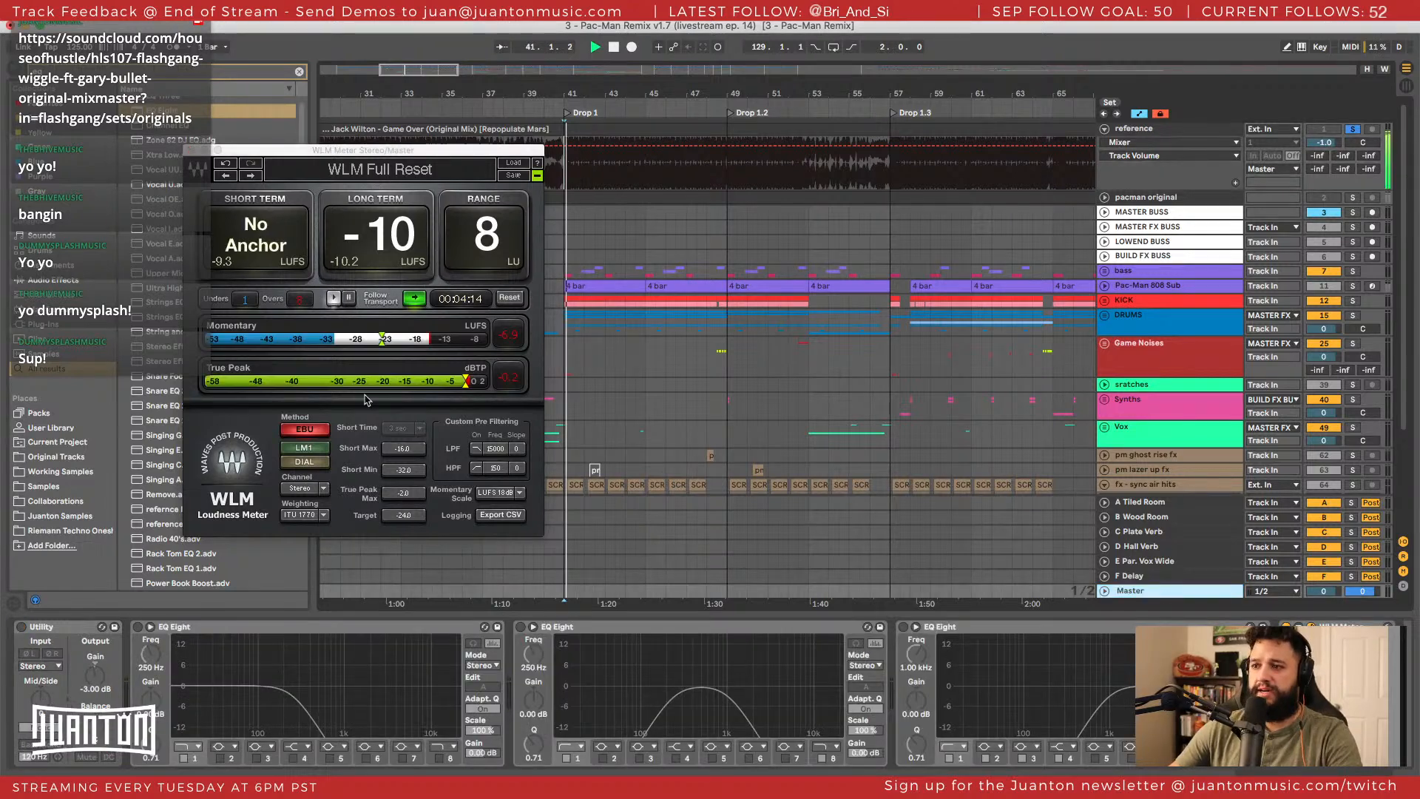
{"action": "left_click", "coordinate": [509, 381]}
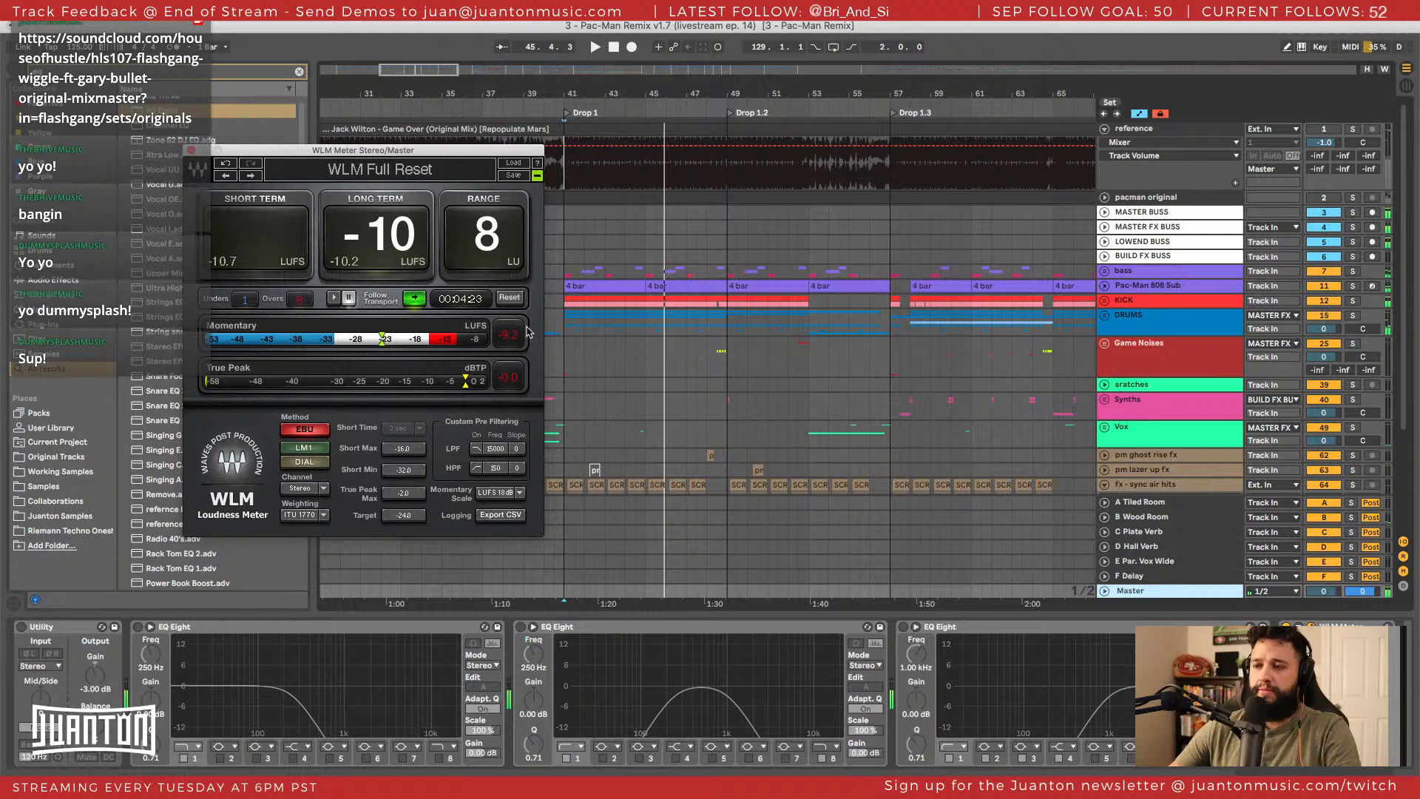
Find the FX tracks below Vox, solo pm ghost rise fx, and play its clip just before Drop 1.2.
{"action": "left_click", "coordinate": [890, 322]}
{"action": "left_click", "coordinate": [1128, 353]}
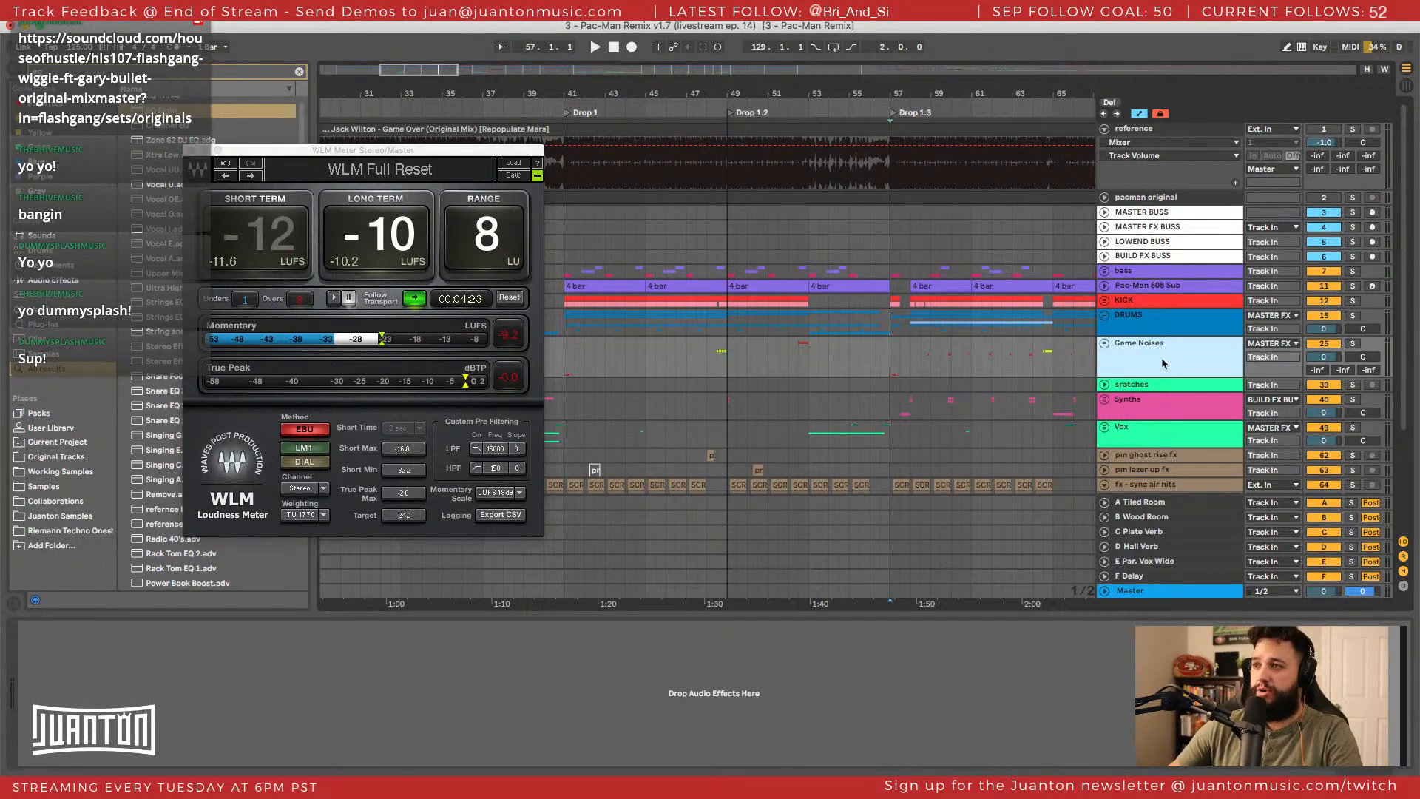
{"action": "scroll", "coordinate": [1109, 390], "scroll_direction": "down", "scroll_amount": 5}
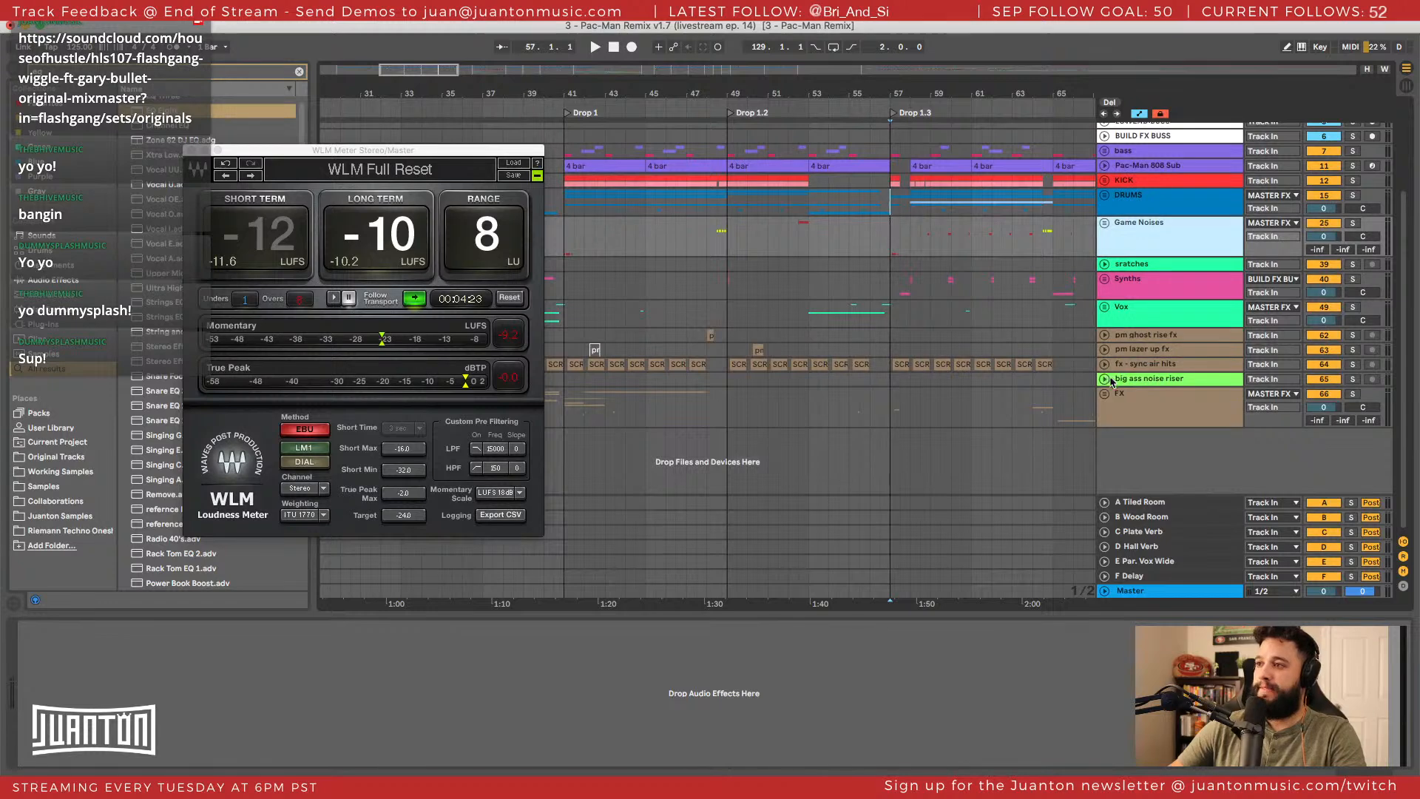
{"action": "left_click", "coordinate": [1111, 382]}
{"action": "left_click", "coordinate": [1125, 400]}
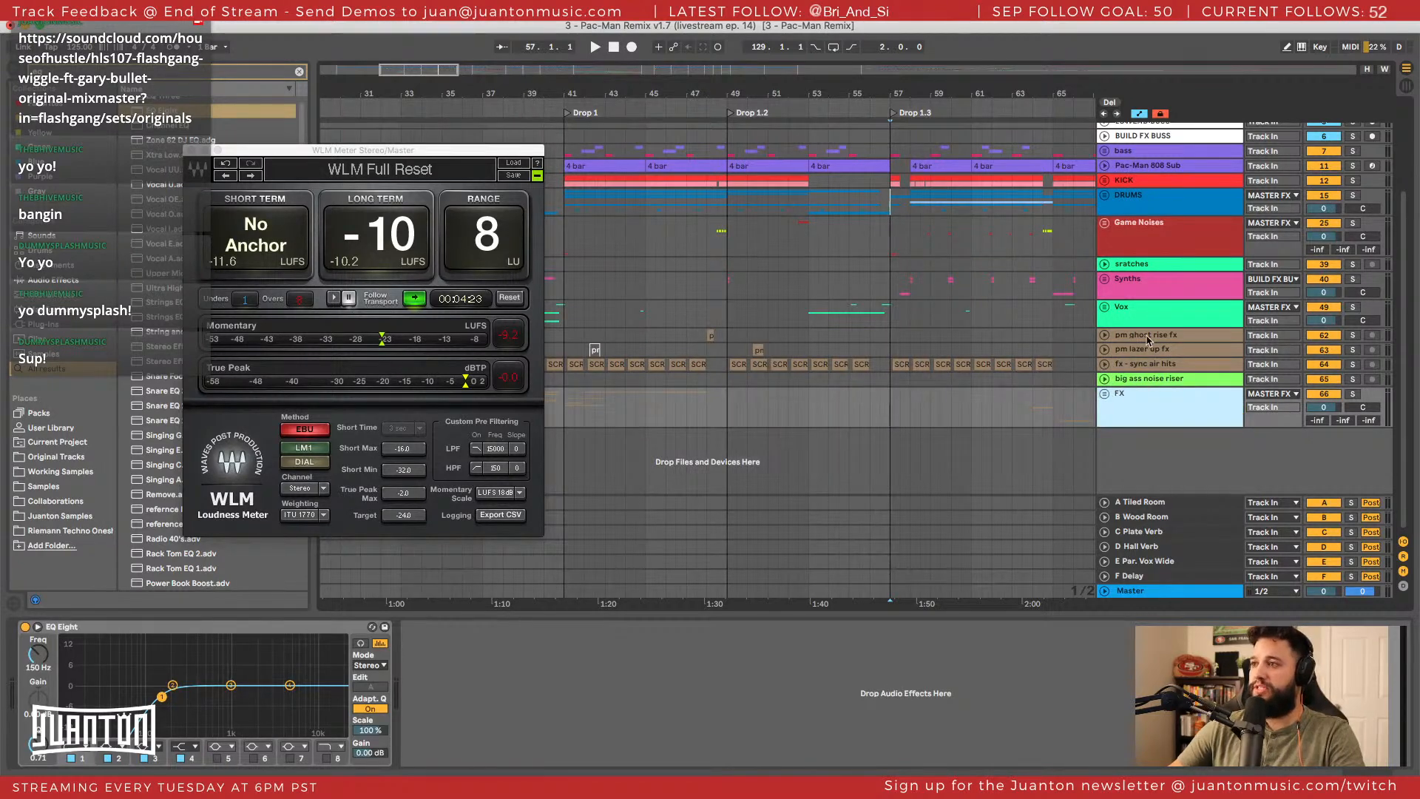
{"action": "left_click", "coordinate": [1340, 339]}
{"action": "left_click", "coordinate": [1352, 335]}
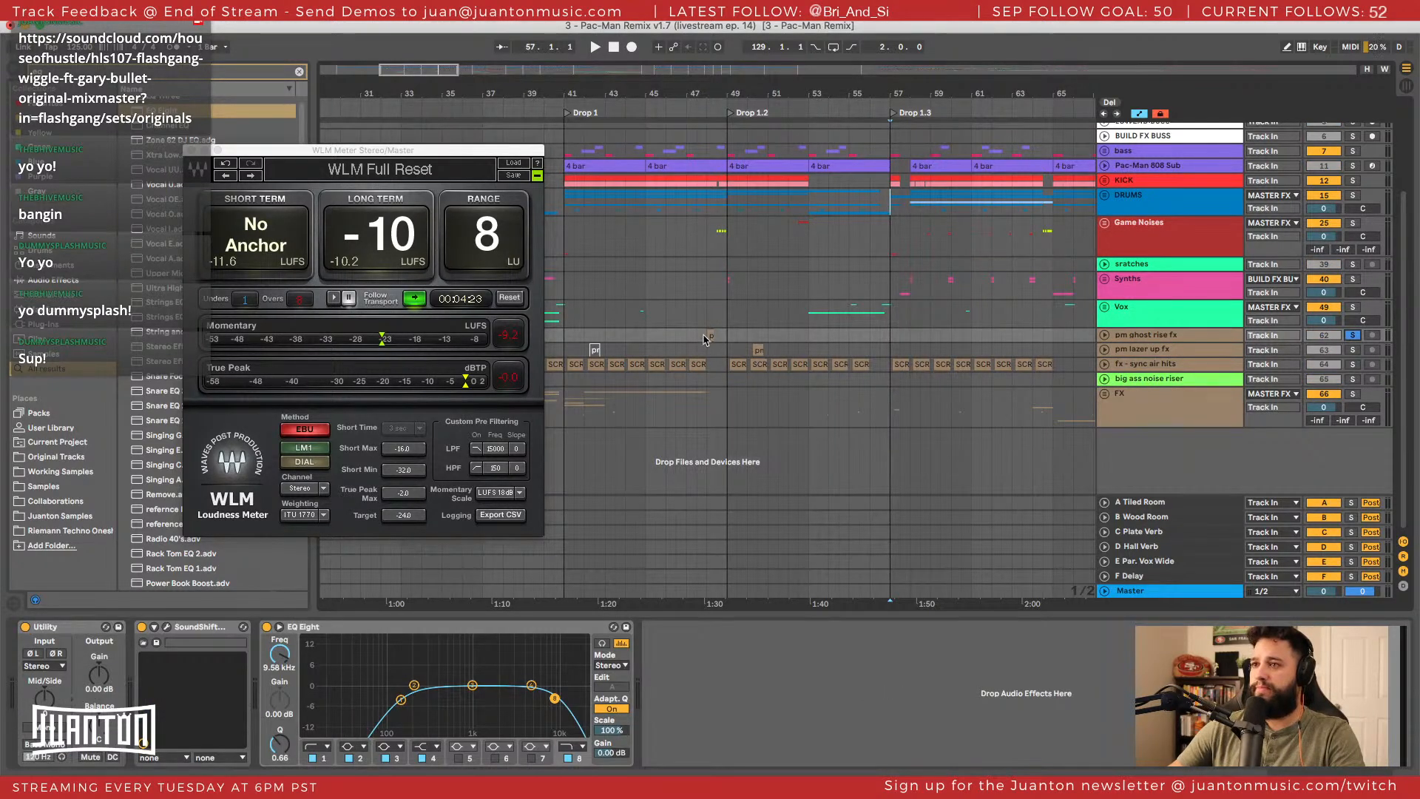
{"action": "left_click", "coordinate": [706, 338]}
{"action": "key", "text": "space"}
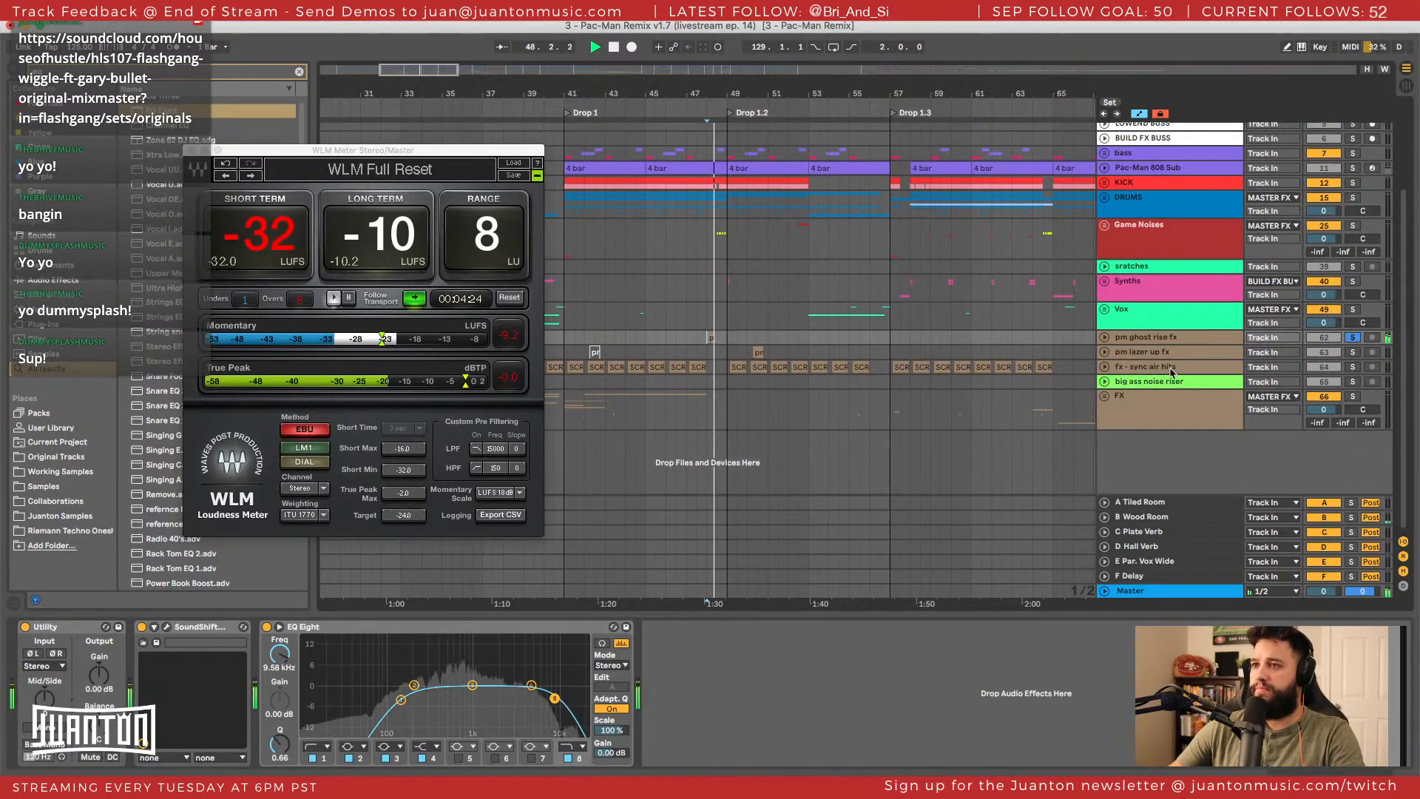
Solo pm lazer up fx and fx - sync air hits in turn, auditioning the air hits from Drop 1.3.
{"action": "left_click", "coordinate": [1352, 352]}
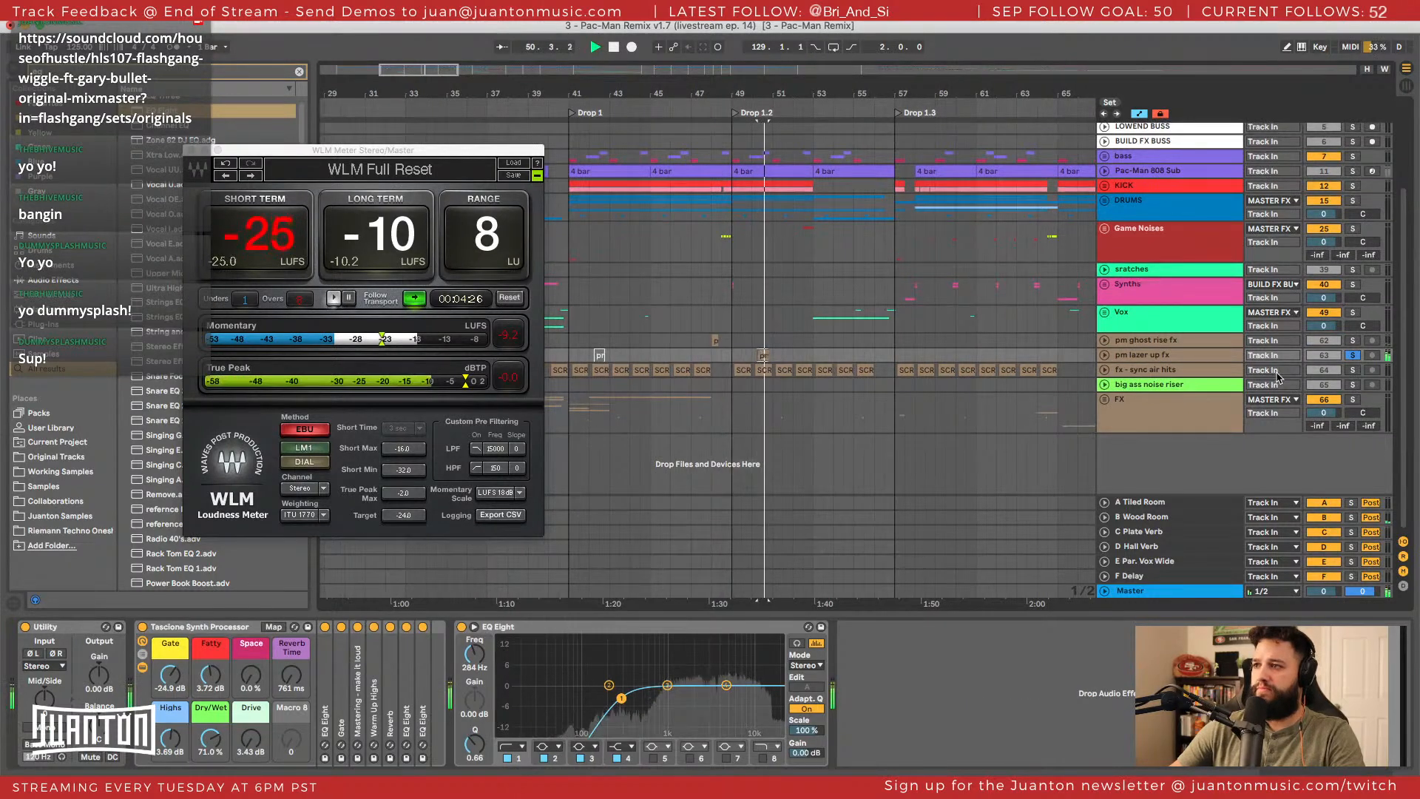
{"action": "left_click", "coordinate": [1352, 370]}
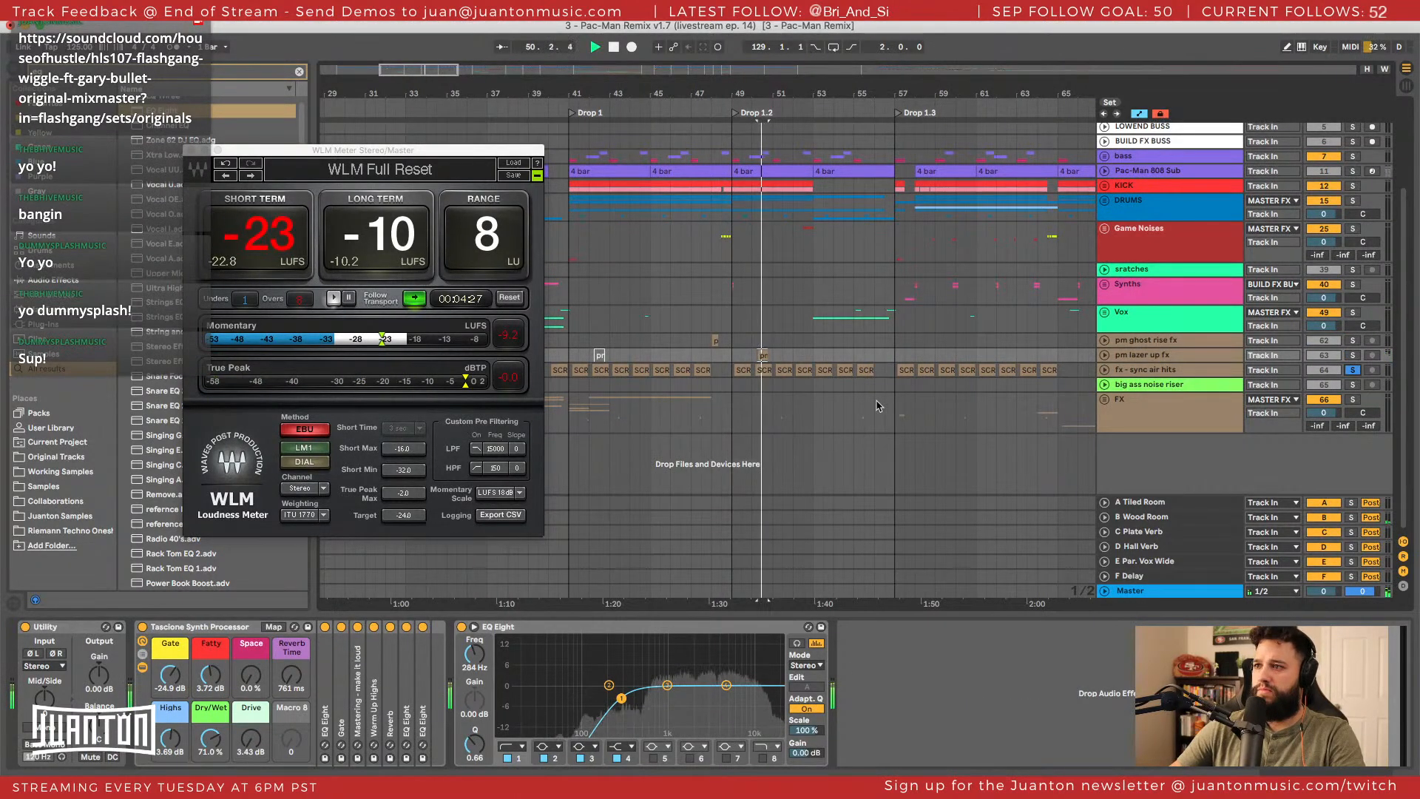
{"action": "left_click", "coordinate": [895, 378]}
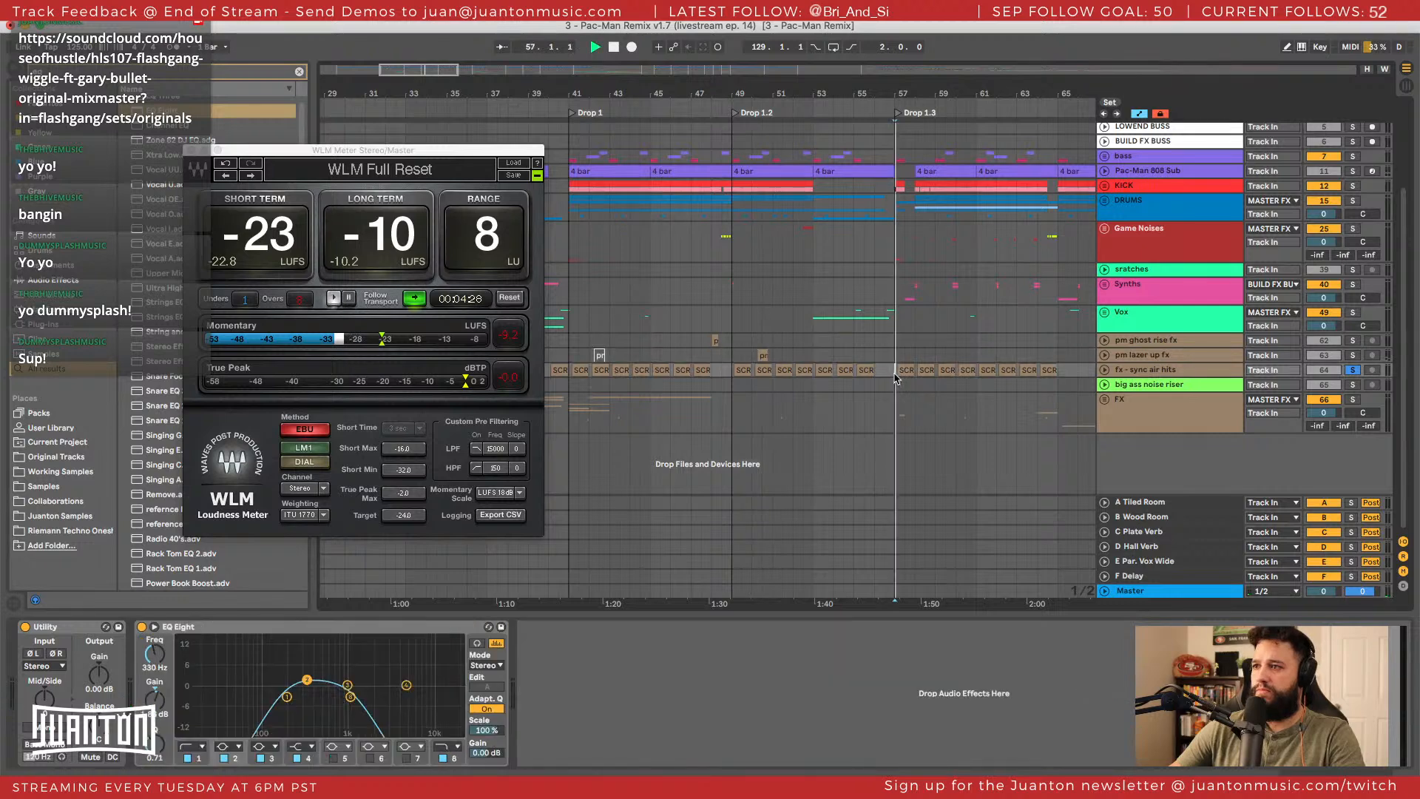
{"action": "key", "text": "space"}
Audition the soloed fx - sync air hits track from Drop 1.2 and unsolo it.
{"action": "scroll", "coordinate": [1105, 375], "scroll_direction": "up", "scroll_amount": 1}
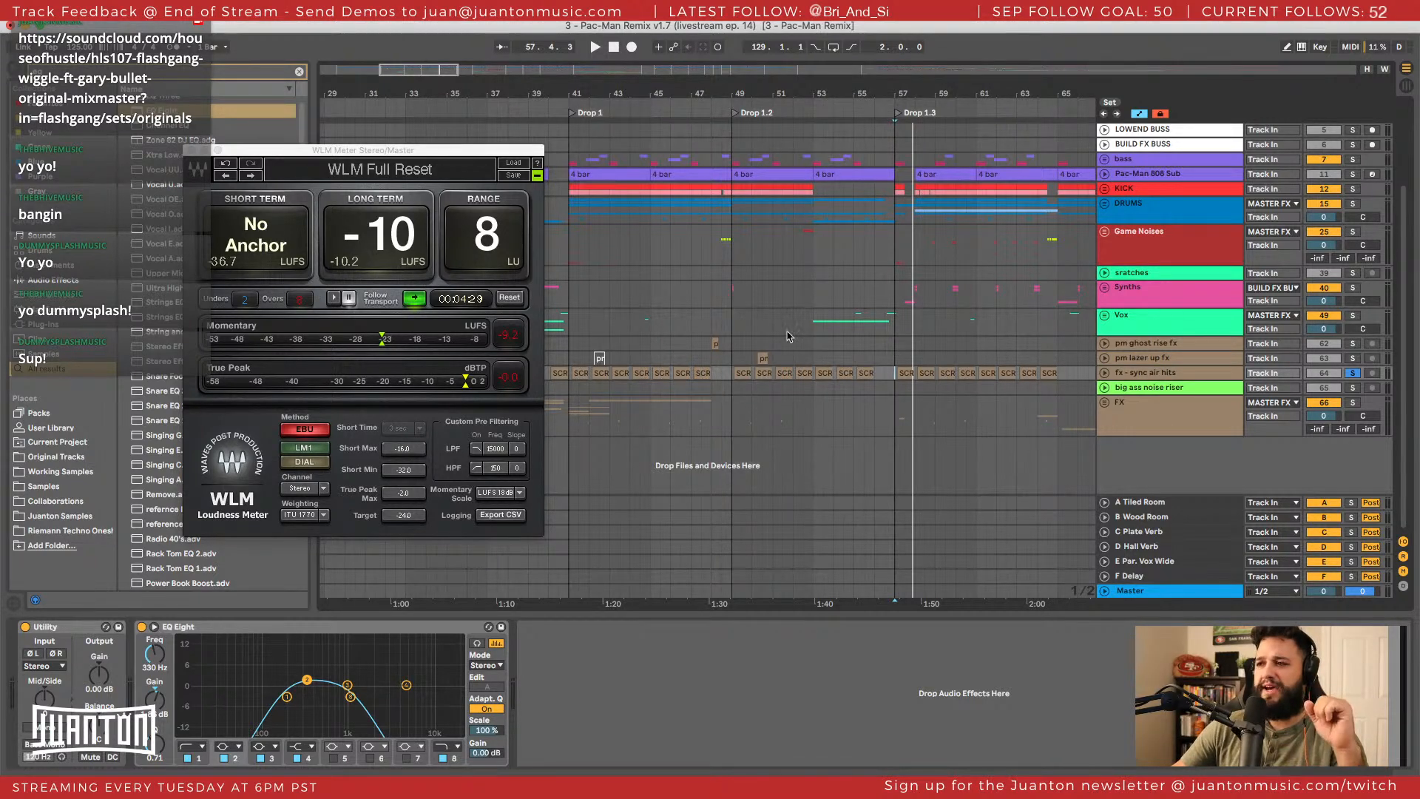
{"action": "scroll", "coordinate": [971, 252], "scroll_direction": "left", "scroll_amount": 1}
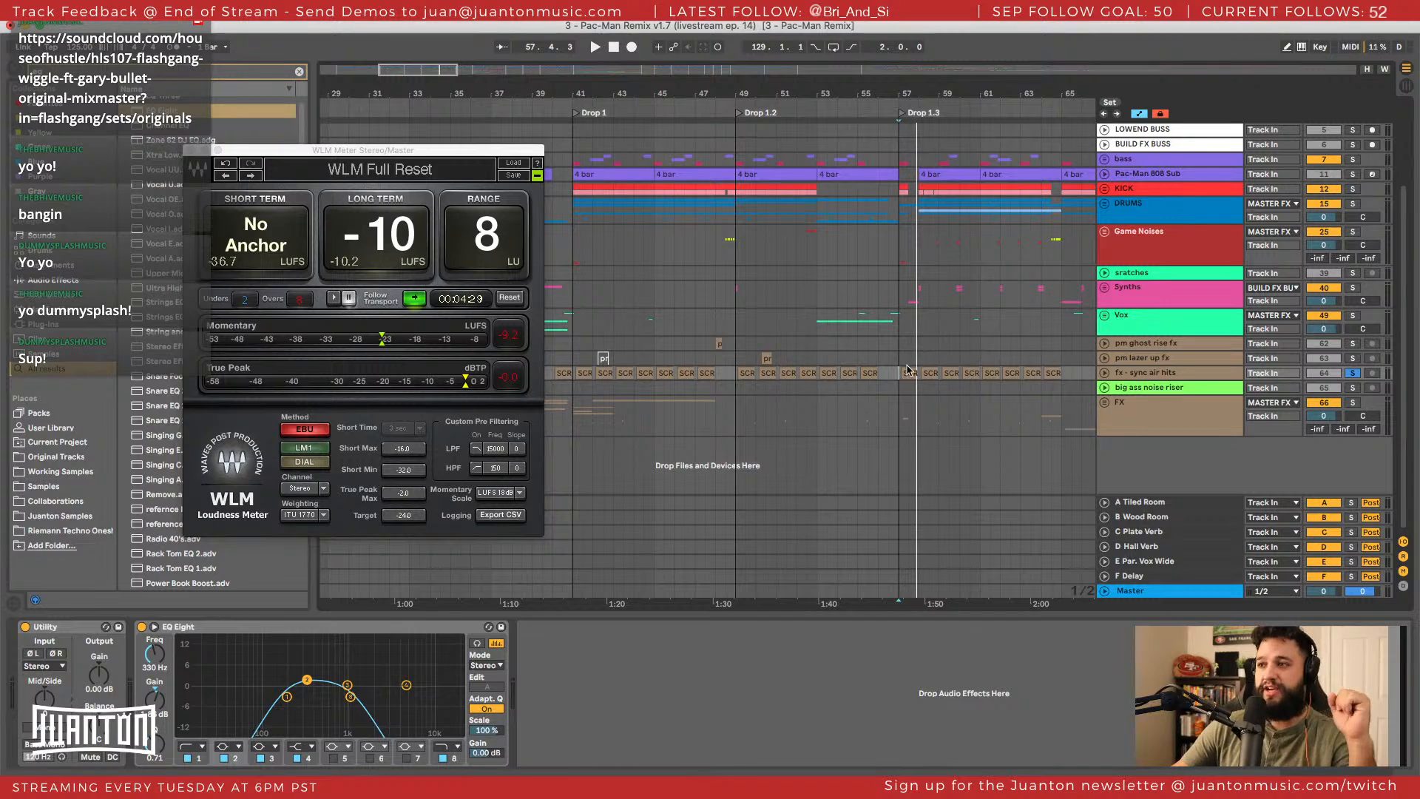
{"action": "mouse_move", "coordinate": [908, 370]}
{"action": "left_mouse_down"}
{"action": "mouse_move", "coordinate": [905, 359]}
{"action": "mouse_move", "coordinate": [915, 397]}
{"action": "left_mouse_up"}
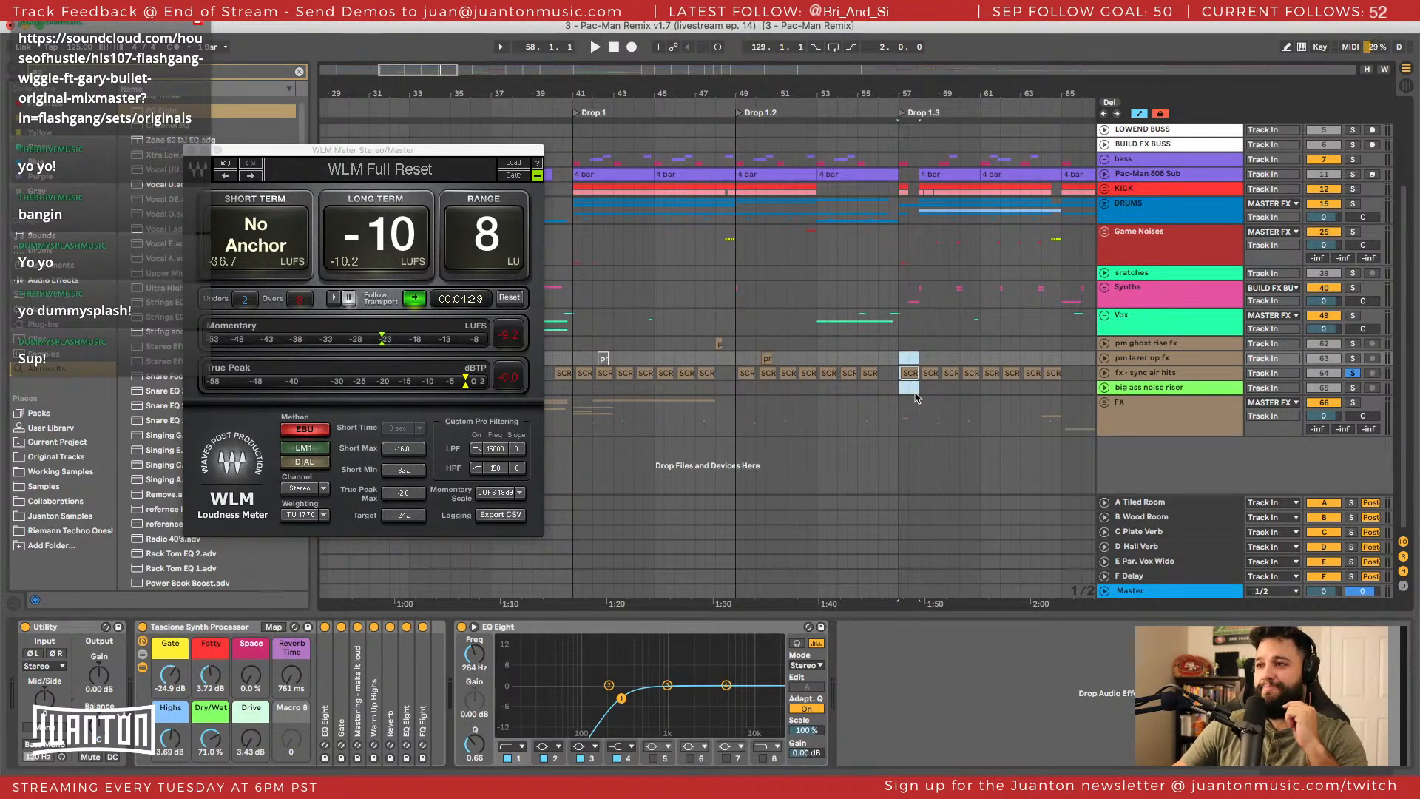
{"action": "left_click", "coordinate": [1213, 373]}
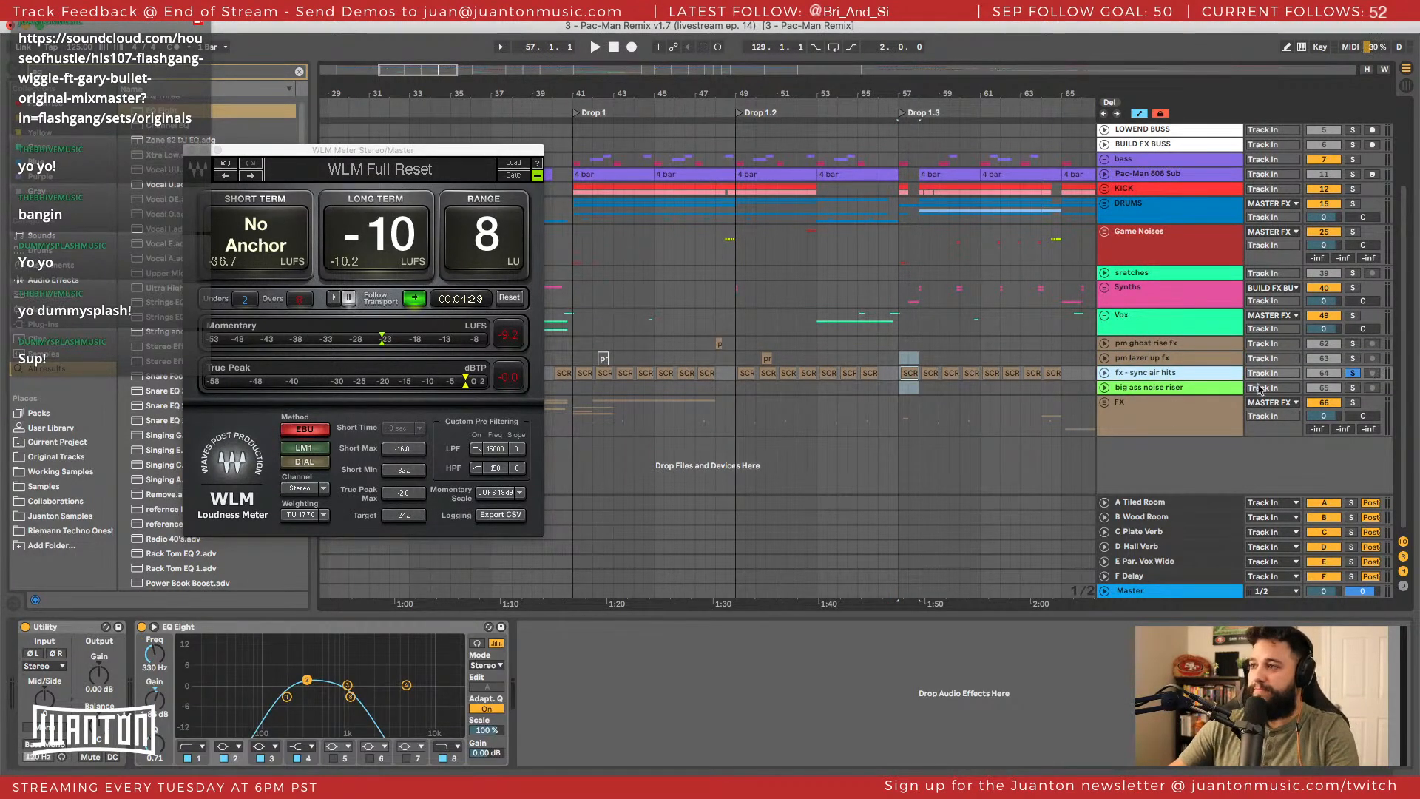
{"action": "left_click", "coordinate": [743, 373]}
{"action": "key", "text": "space"}
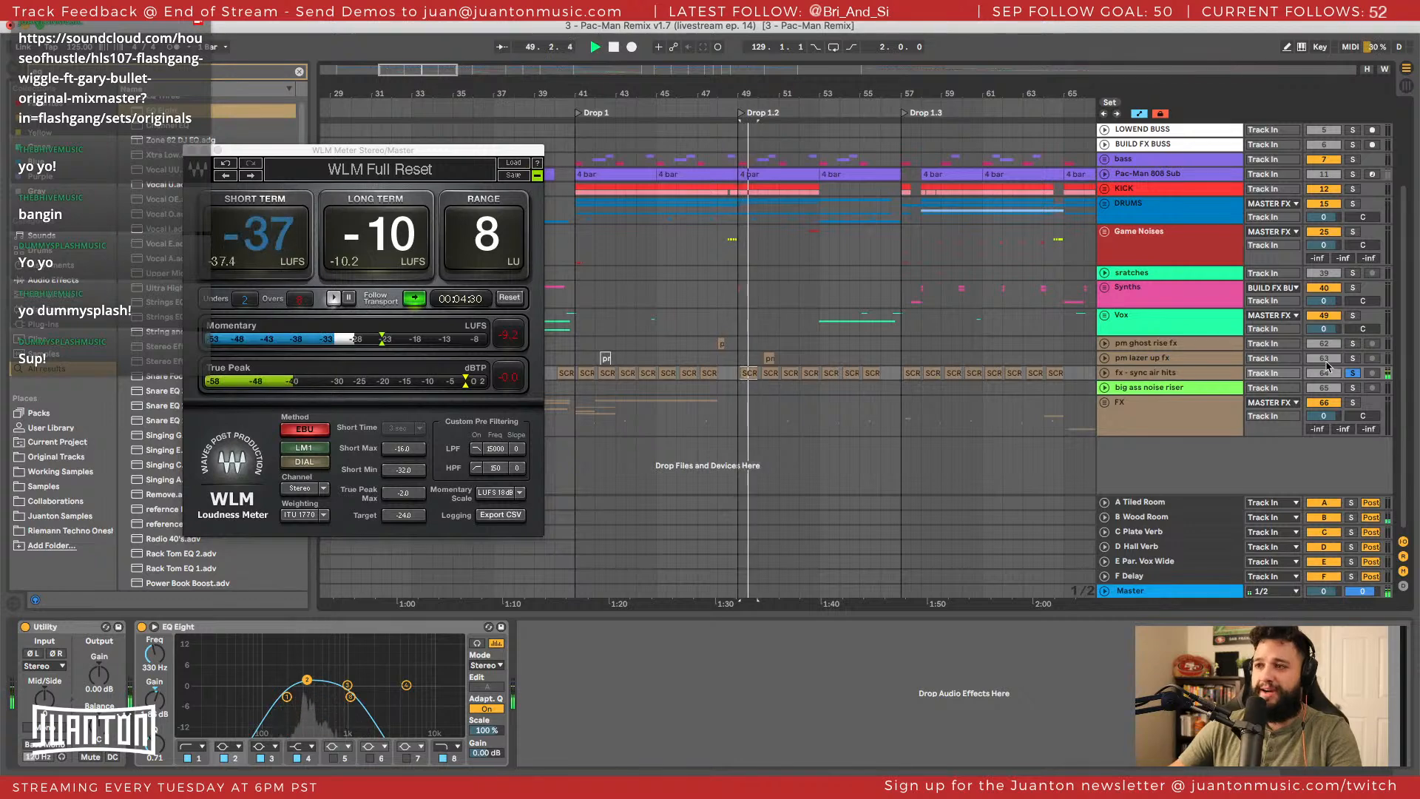
{"action": "key", "text": "space"}
{"action": "left_click", "coordinate": [1353, 374]}
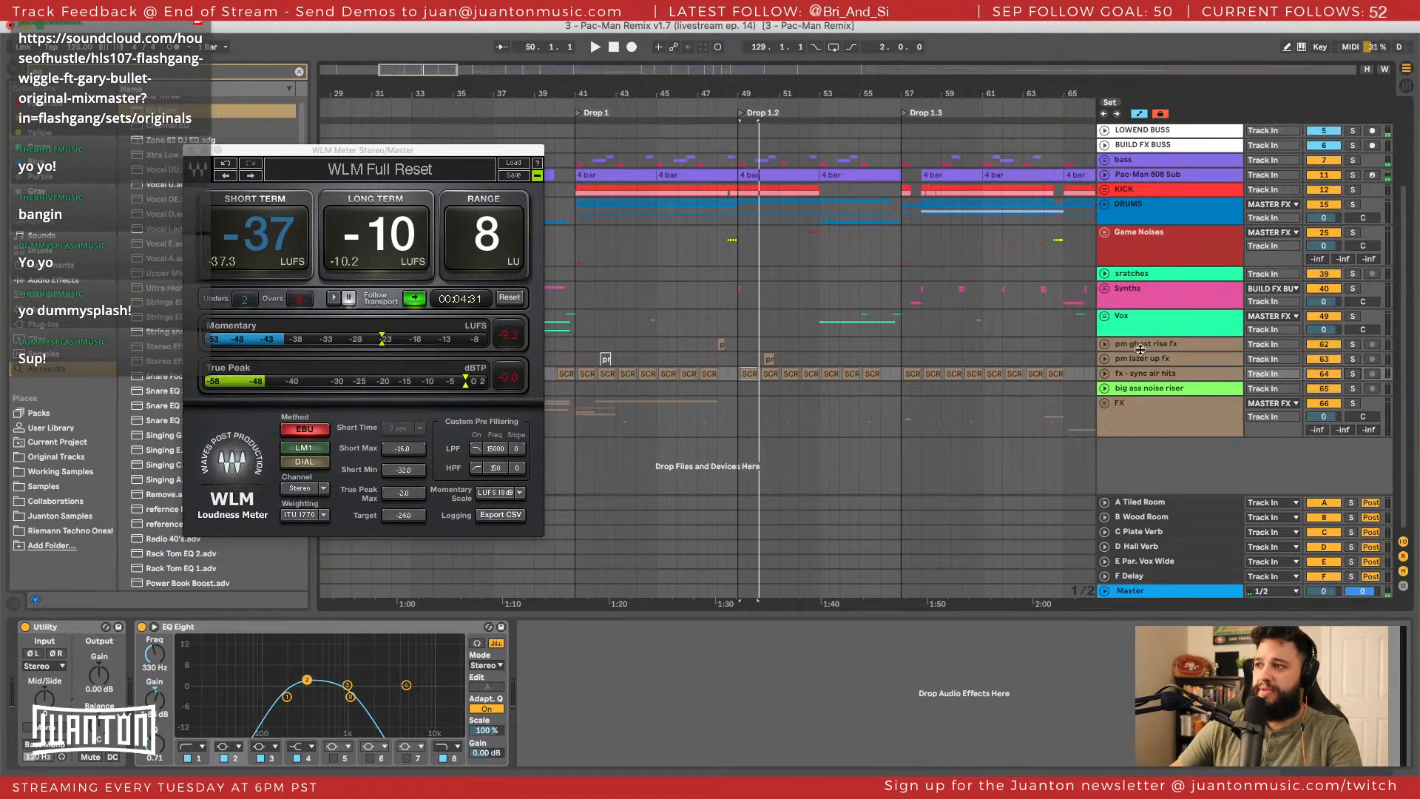
Solo pm ghost rise fx and play its clip before Drop 1.2, unfold the track, and replay the section unsoloed.
{"action": "left_click", "coordinate": [1353, 345]}
{"action": "left_click", "coordinate": [1353, 345]}
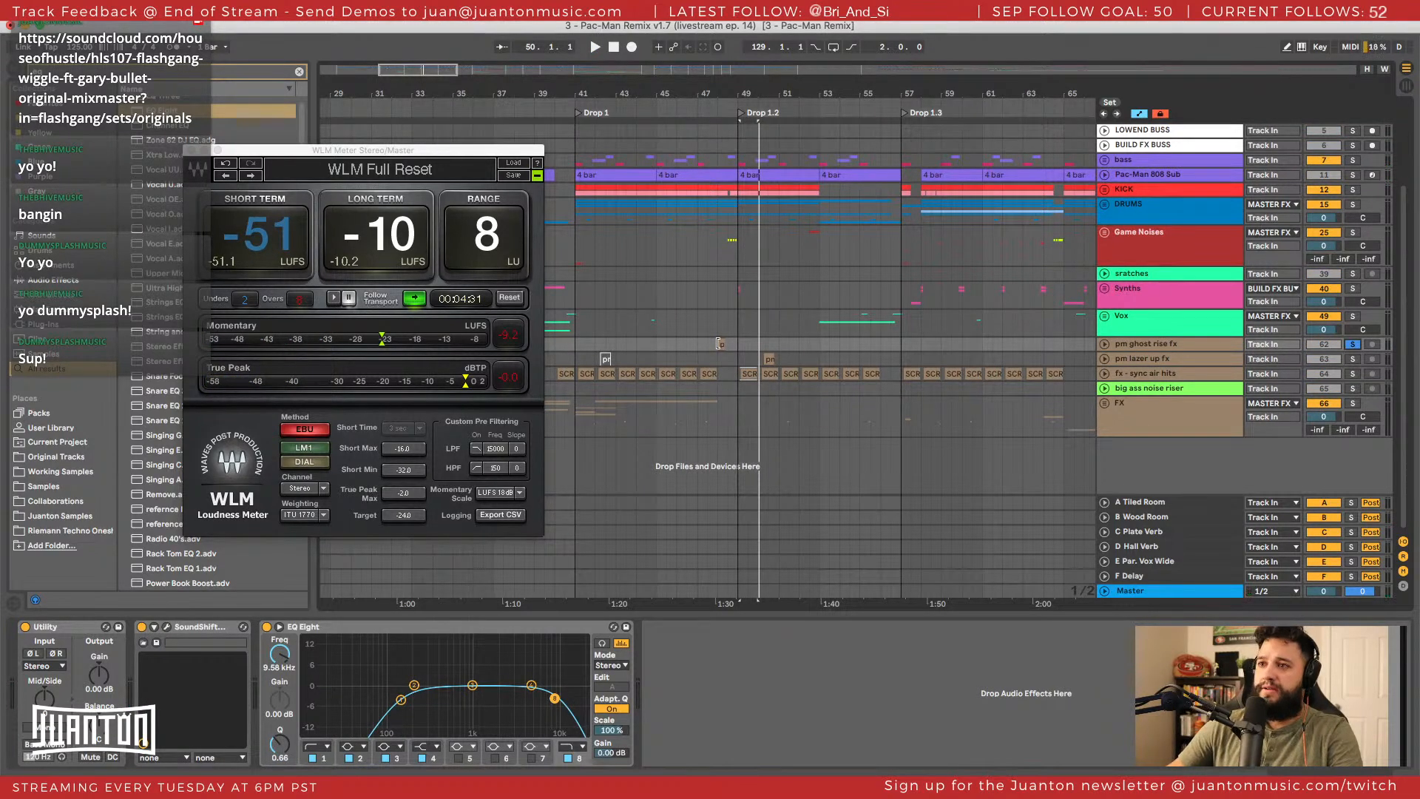
{"action": "left_click", "coordinate": [719, 343]}
{"action": "key", "text": "space"}
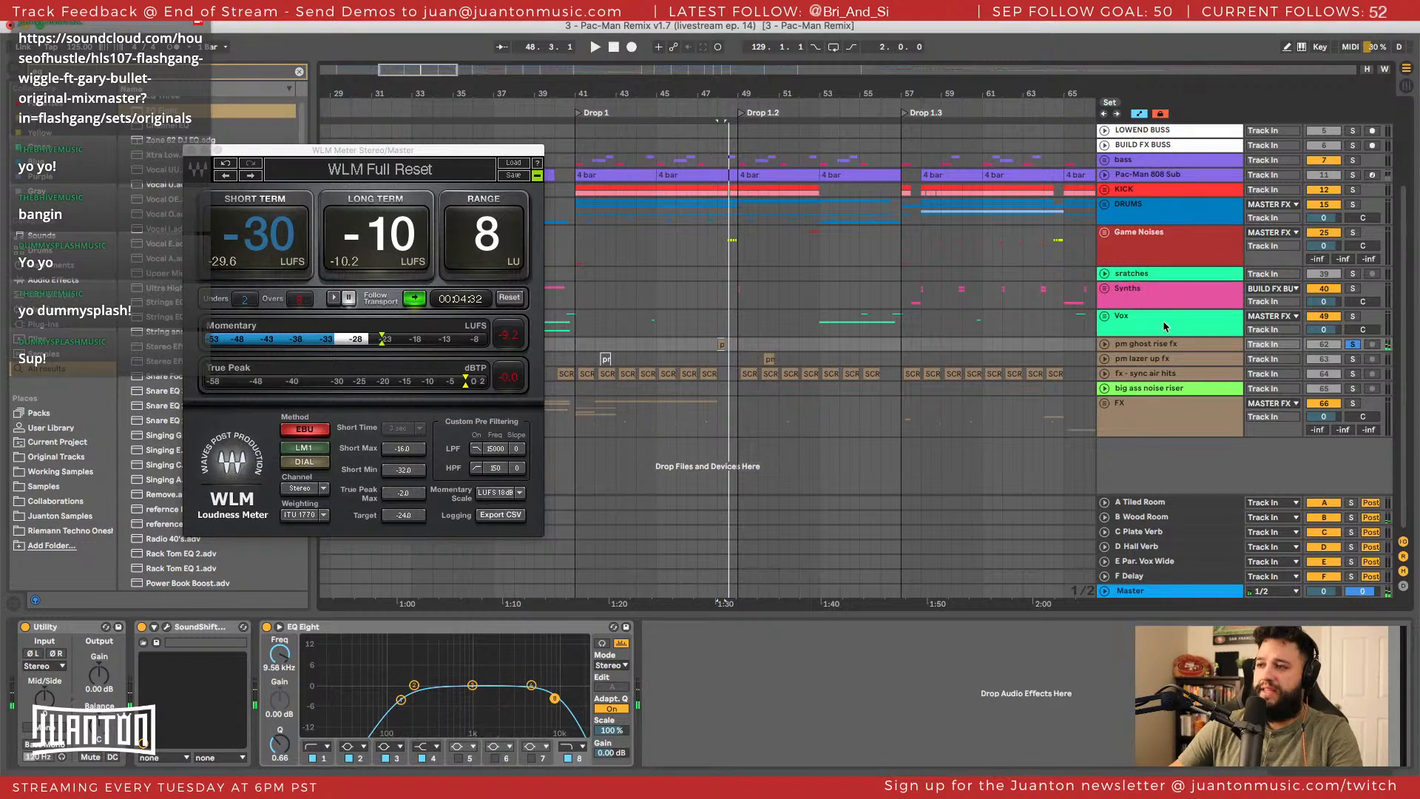
{"action": "left_click", "coordinate": [1103, 344]}
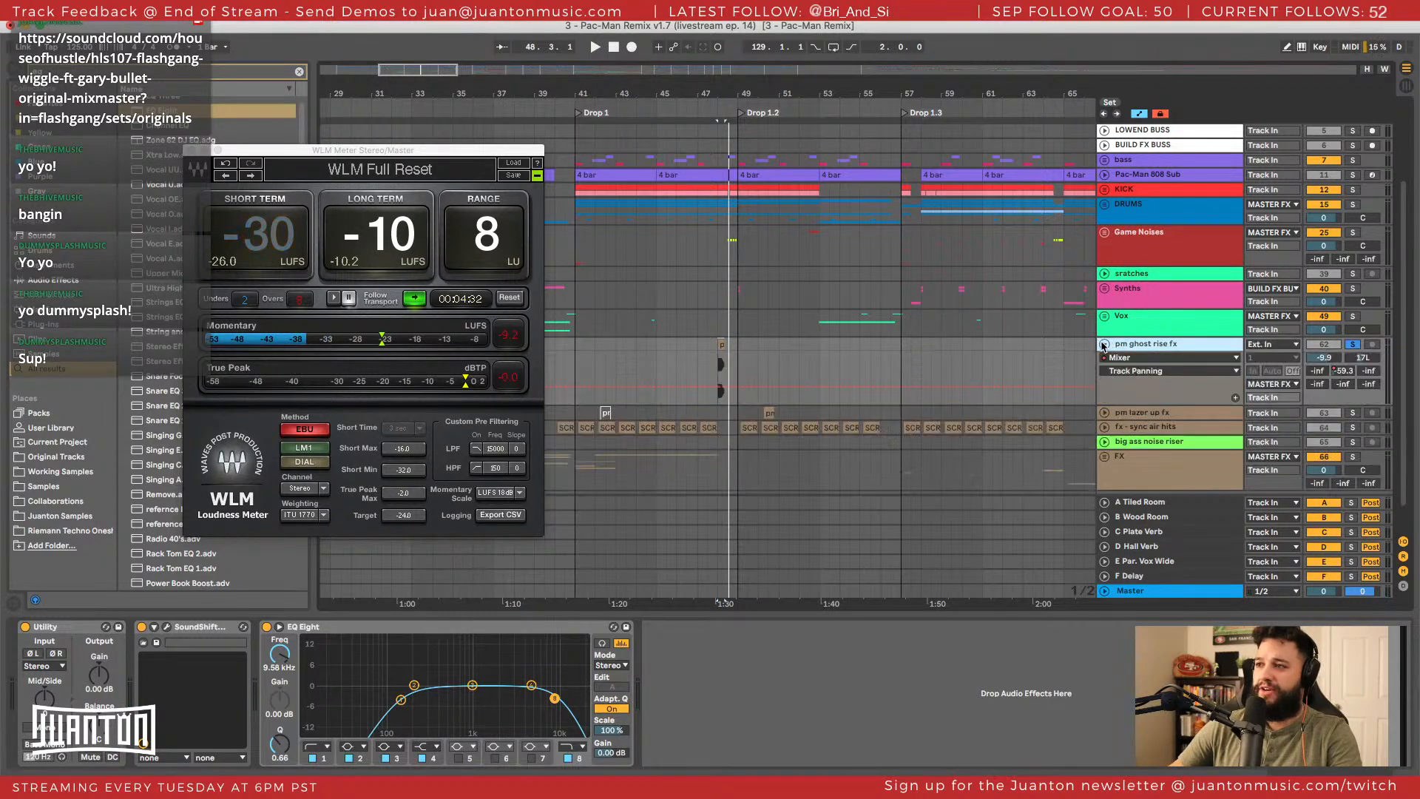
{"action": "left_click", "coordinate": [1352, 344]}
{"action": "key", "text": "space"}
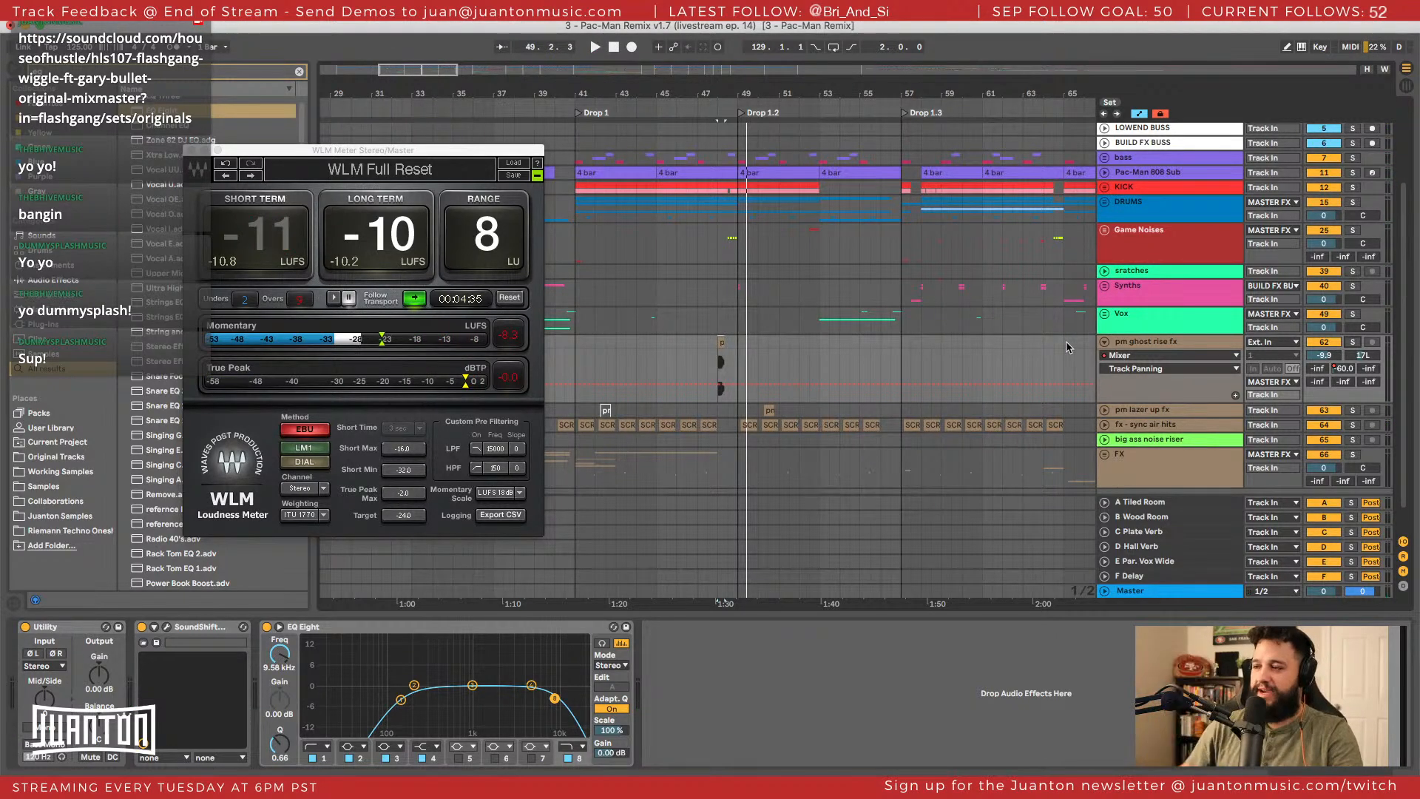
Fold pm ghost rise fx, inspect the devices on the FX tracks below it, and expand the FX group to review its tracks.
{"action": "left_click", "coordinate": [1147, 346]}
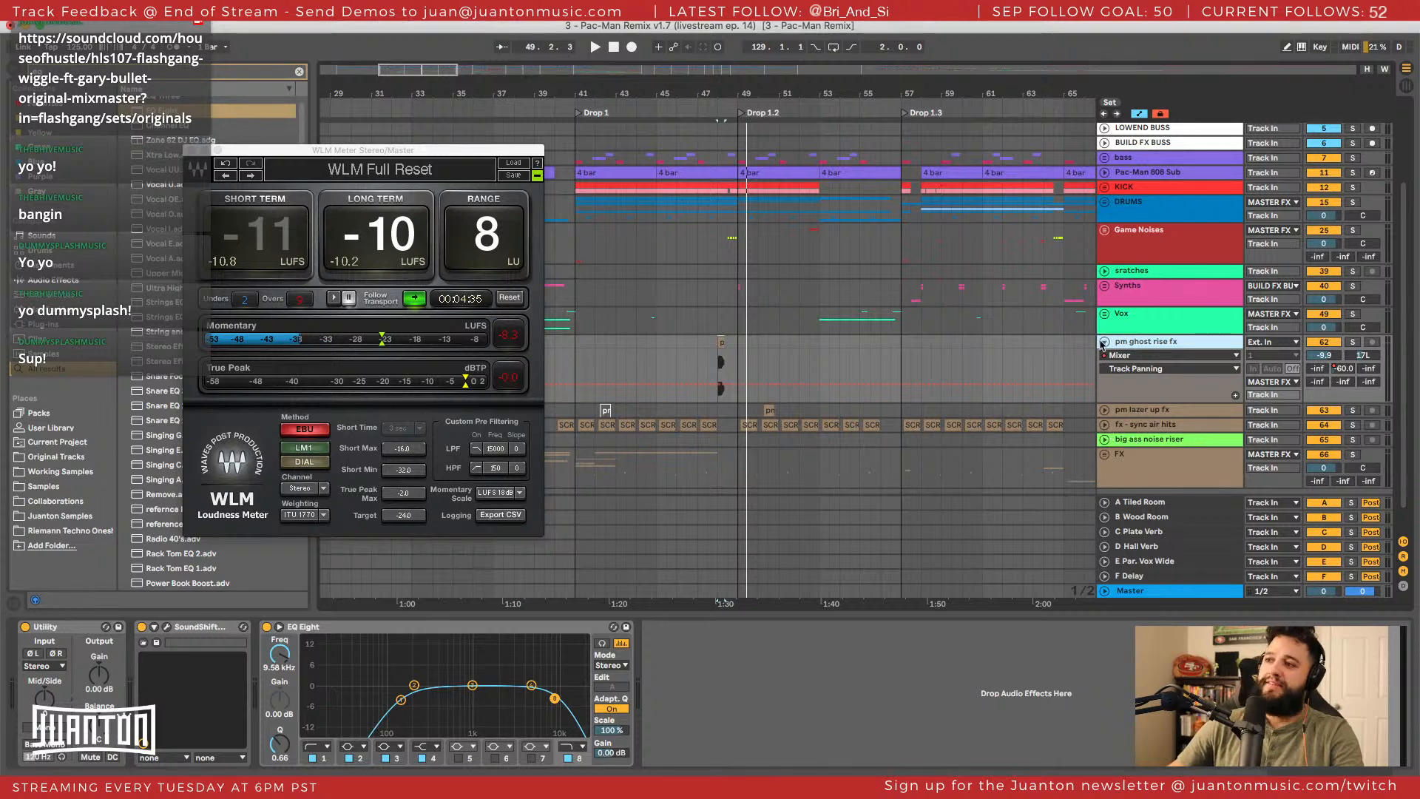
{"action": "left_click", "coordinate": [1103, 343]}
{"action": "left_click", "coordinate": [1132, 357]}
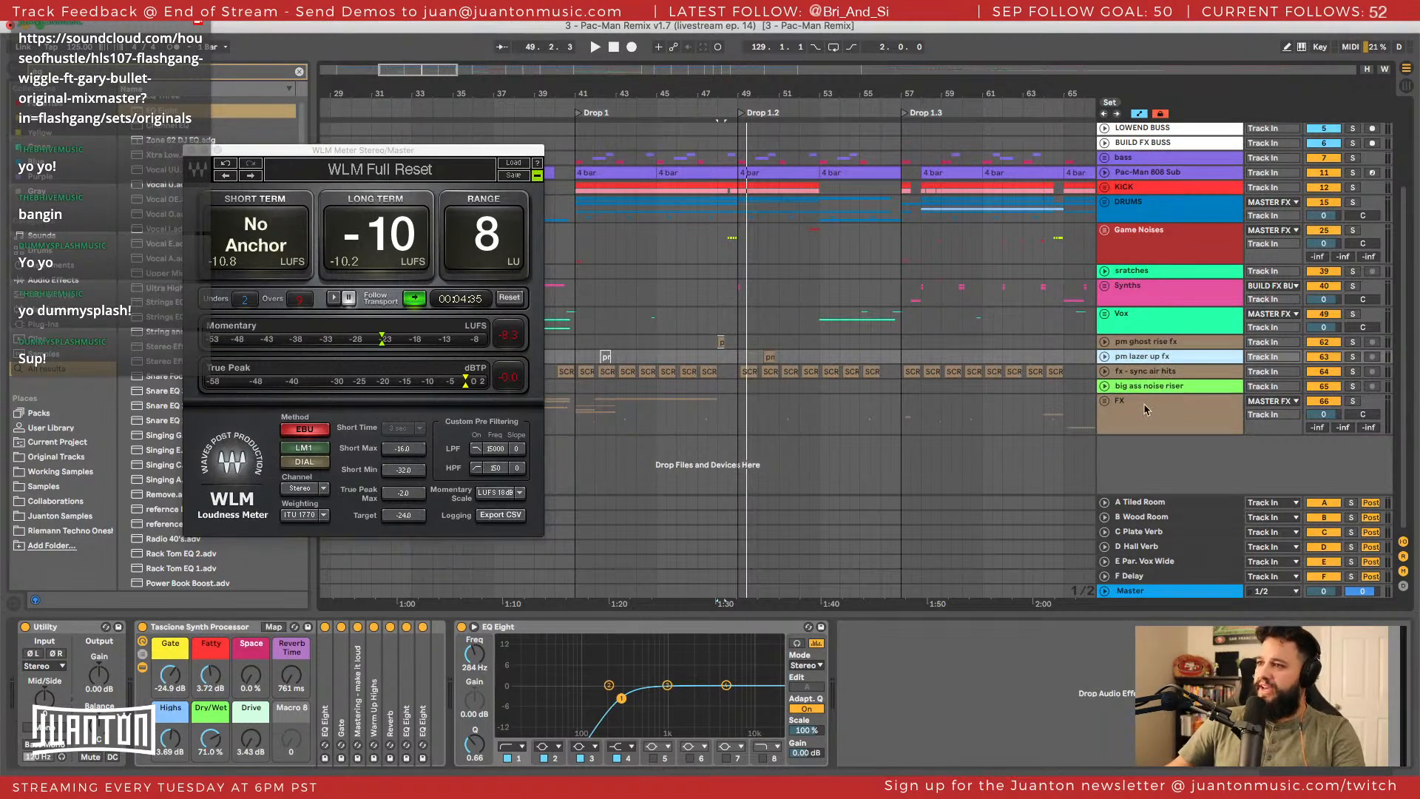
{"action": "left_click", "coordinate": [1123, 398]}
{"action": "left_click", "coordinate": [1122, 389]}
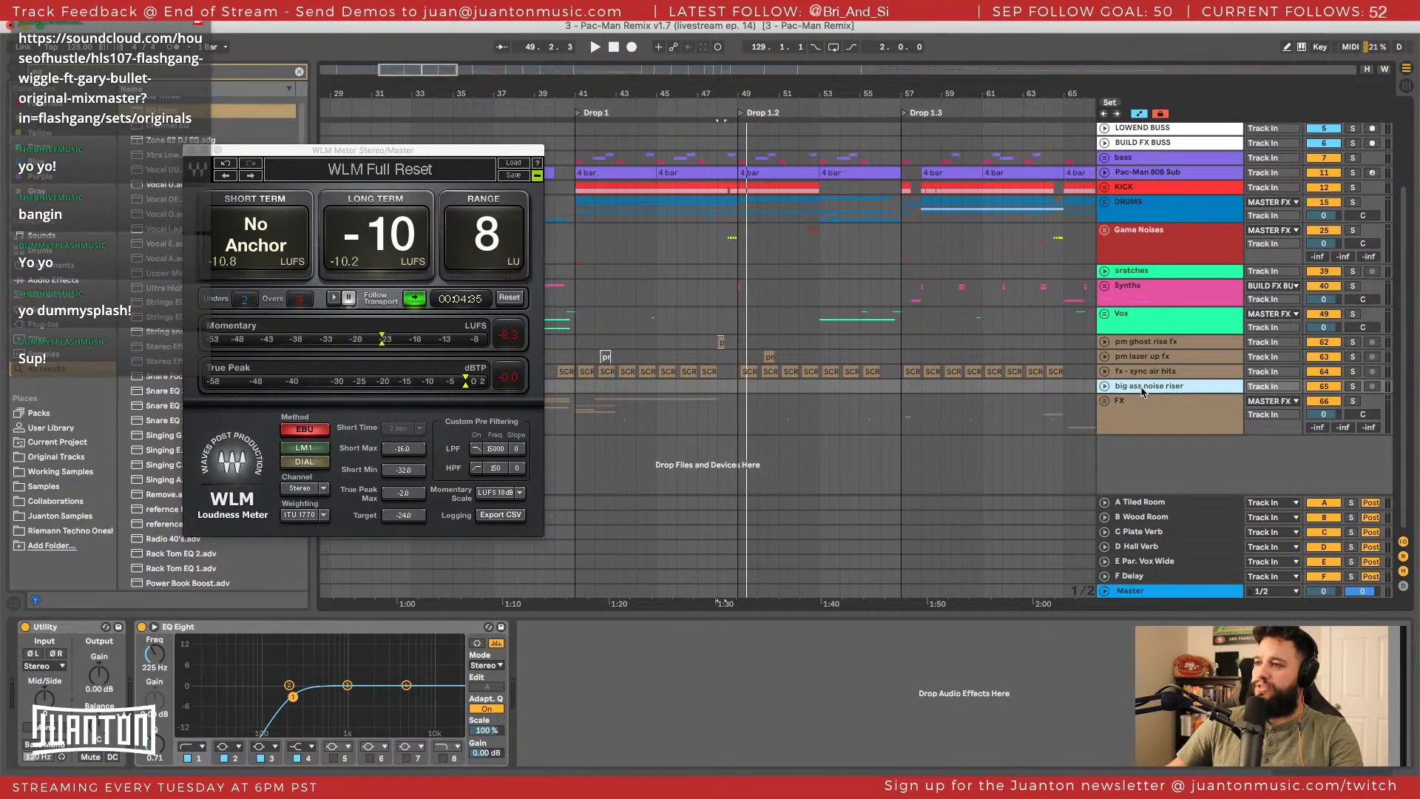
{"action": "left_click", "coordinate": [1104, 400]}
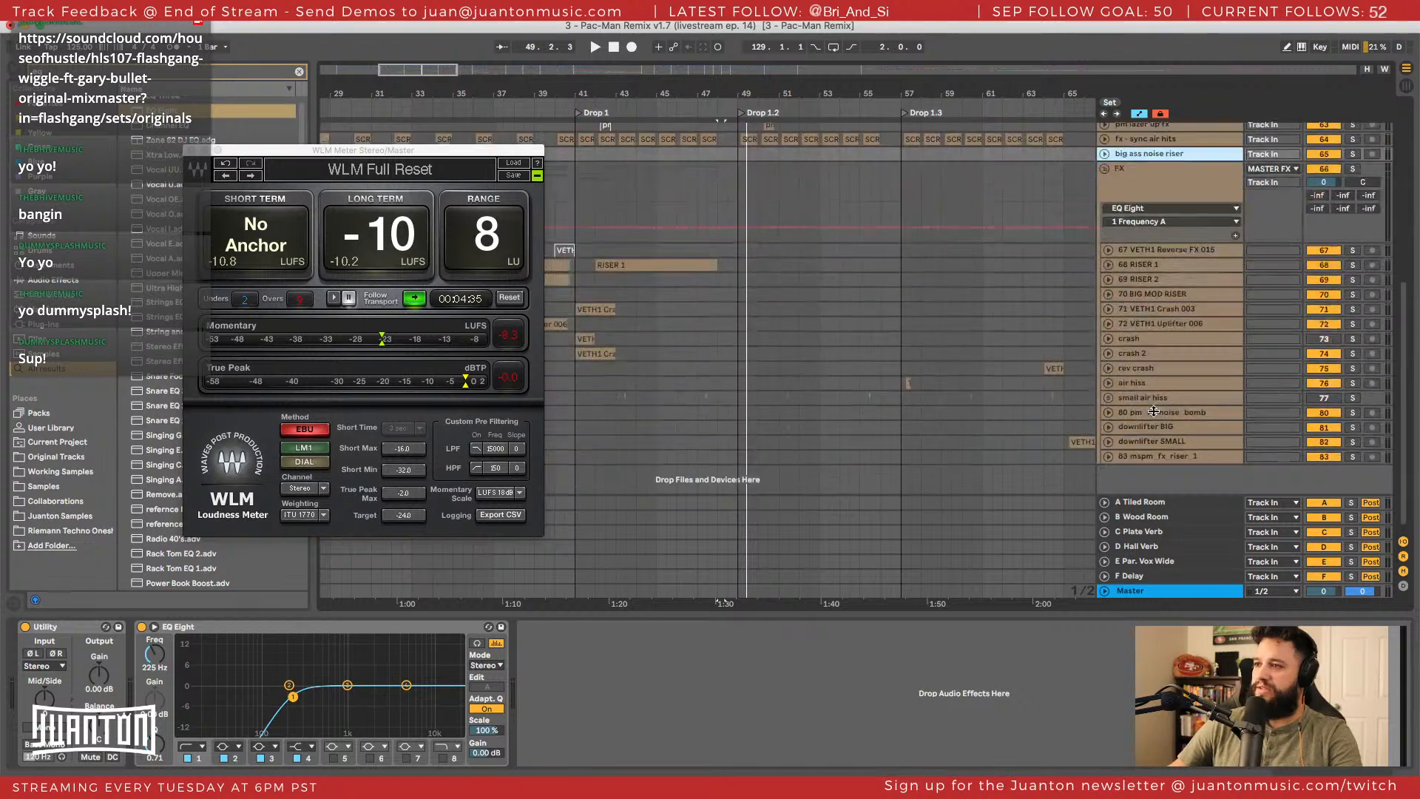
{"action": "scroll", "coordinate": [1150, 256], "scroll_direction": "down", "scroll_amount": 3}
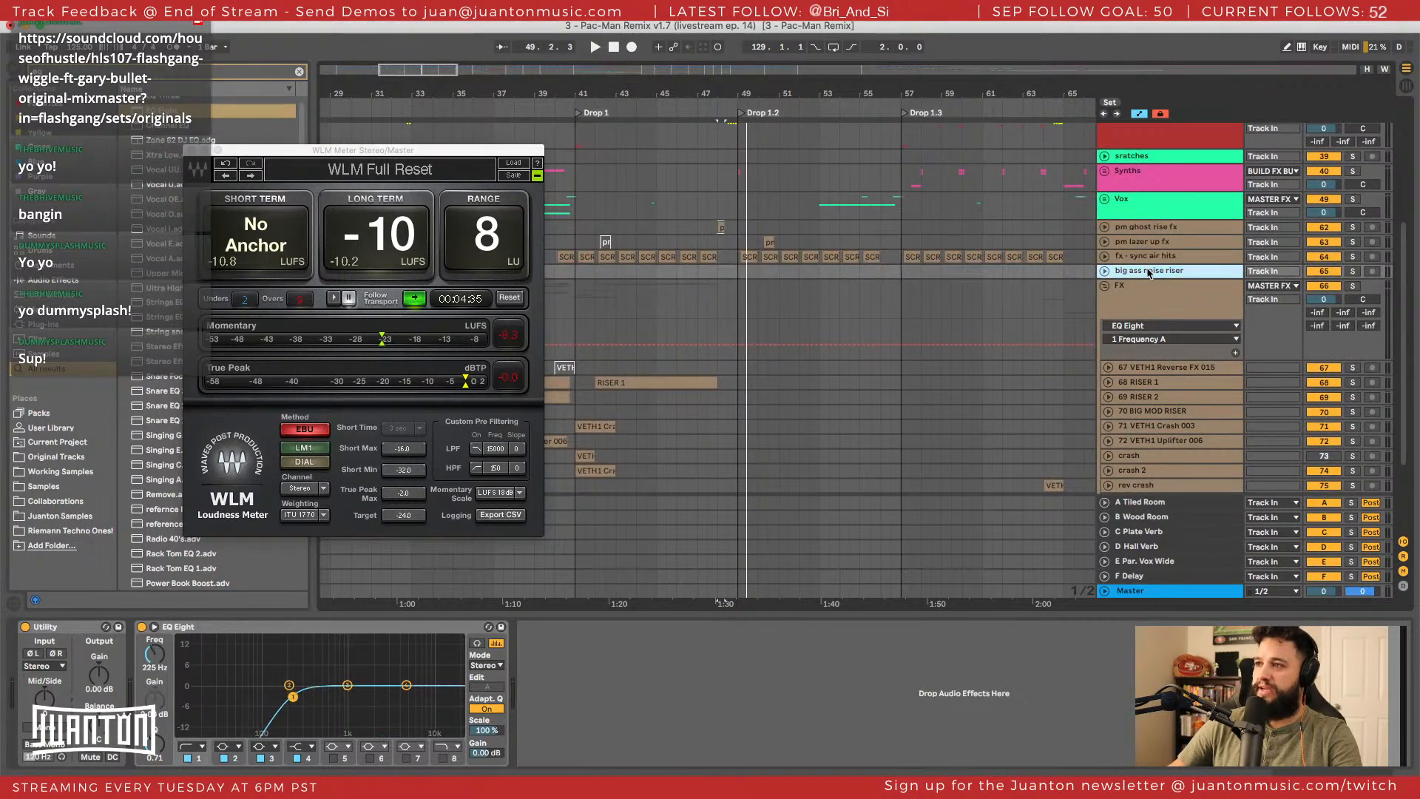
Unfold the big ass noise riser, fx - sync air hits, pm lazer up fx and pm ghost rise fx tracks.
{"action": "left_click", "coordinate": [1104, 270]}
{"action": "left_click", "coordinate": [1104, 256]}
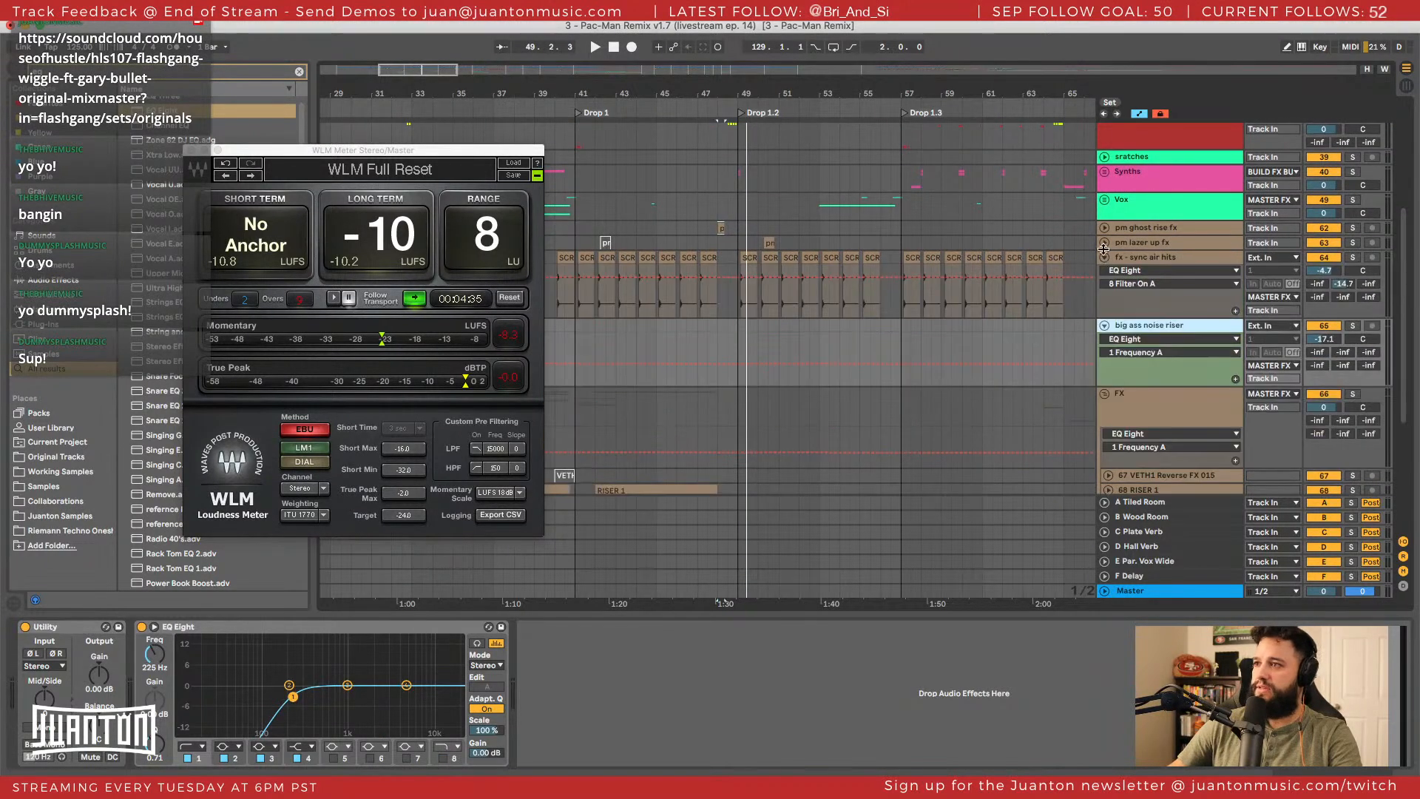
{"action": "left_click", "coordinate": [1105, 242]}
{"action": "left_click", "coordinate": [1104, 242]}
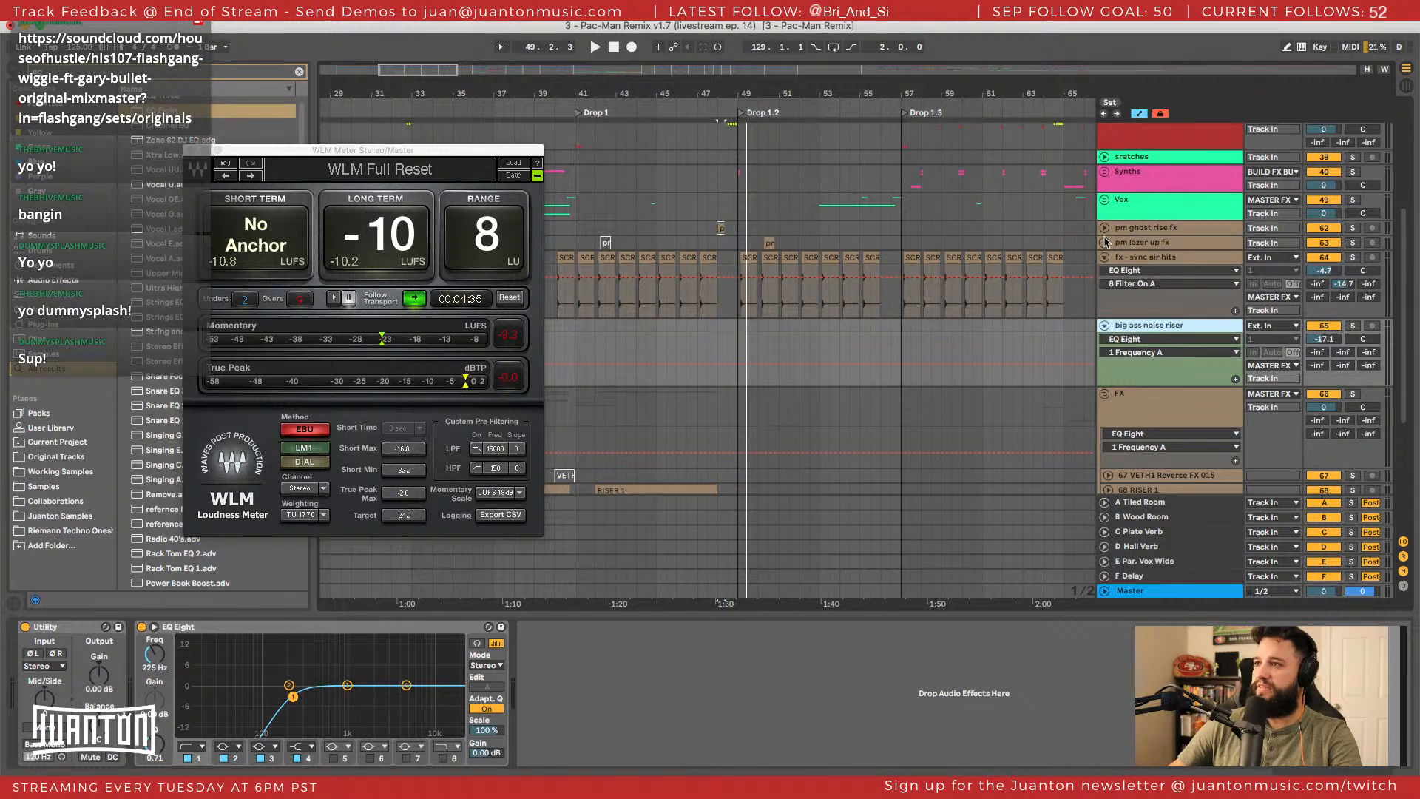
{"action": "left_click", "coordinate": [1104, 242]}
{"action": "left_click", "coordinate": [1104, 230]}
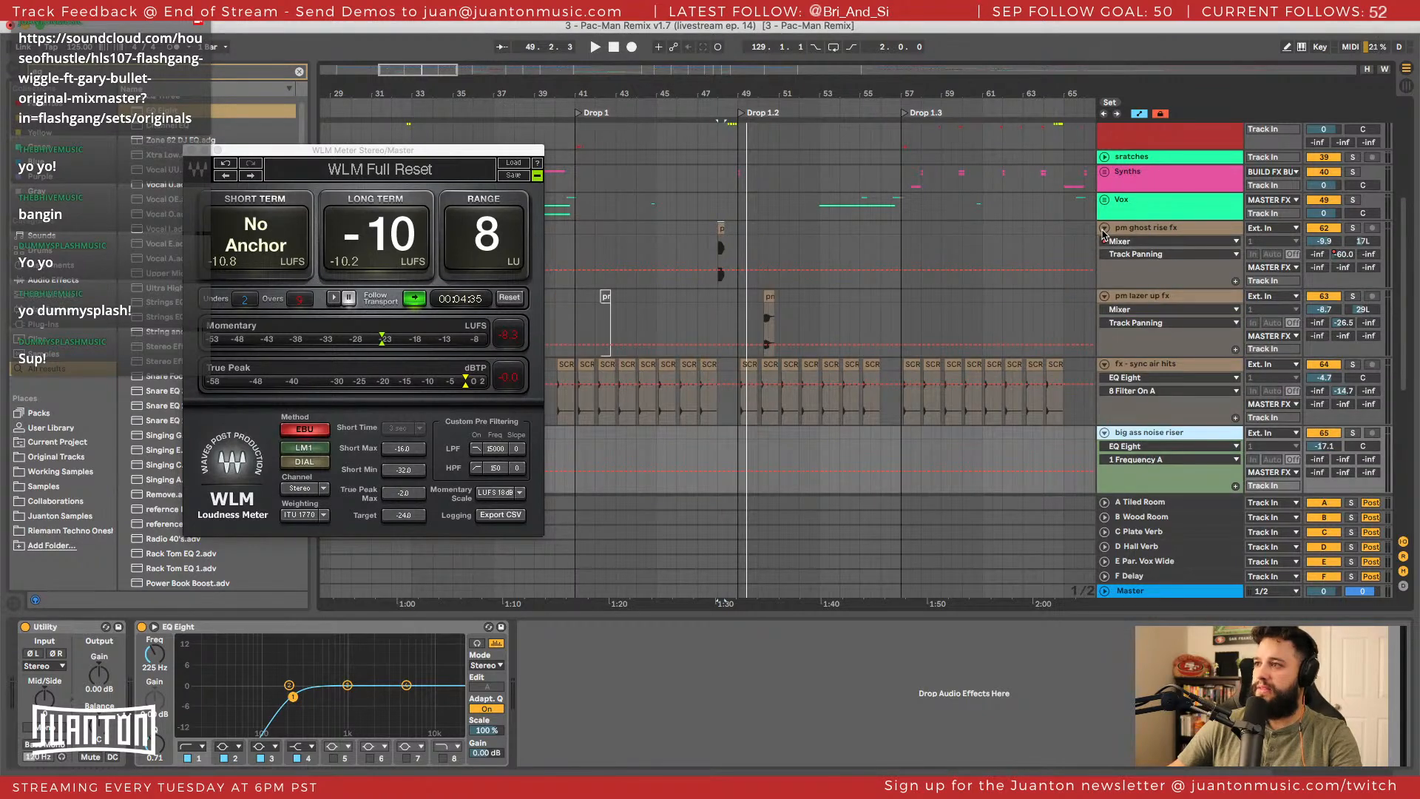
Group the four tracks from pm ghost rise fx through big ass noise riser.
{"action": "left_click", "coordinate": [1156, 238]}
{"action": "left_click", "coordinate": [1157, 227]}
{"action": "left_click", "coordinate": [1157, 227]}
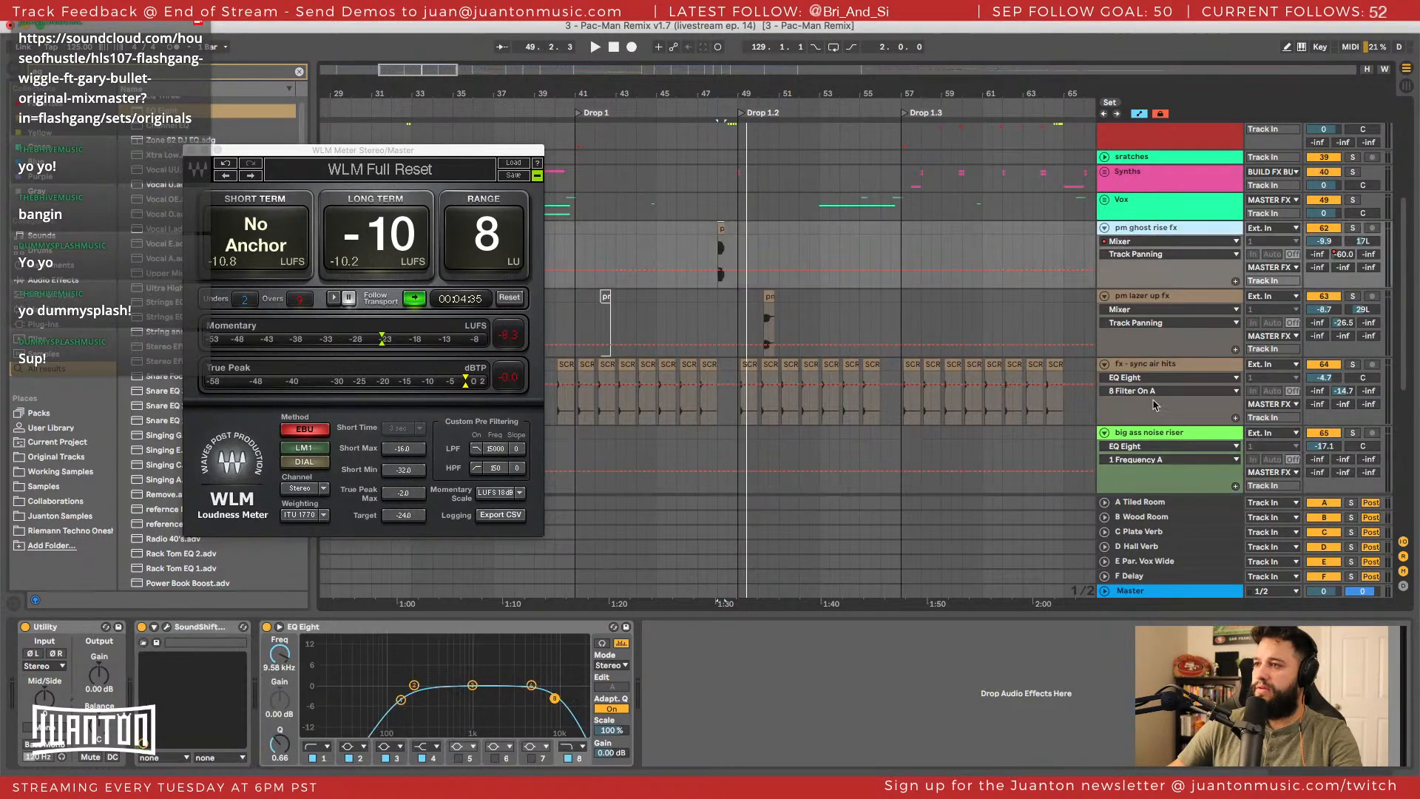
{"action": "scroll", "coordinate": [1154, 401], "scroll_direction": "down", "scroll_amount": 3}
{"action": "scroll", "coordinate": [1155, 404], "scroll_direction": "down", "scroll_amount": 3}
{"action": "scroll", "coordinate": [1154, 370], "scroll_direction": "up", "scroll_amount": 3}
{"action": "left_click", "coordinate": [1151, 326], "text": "shift"}
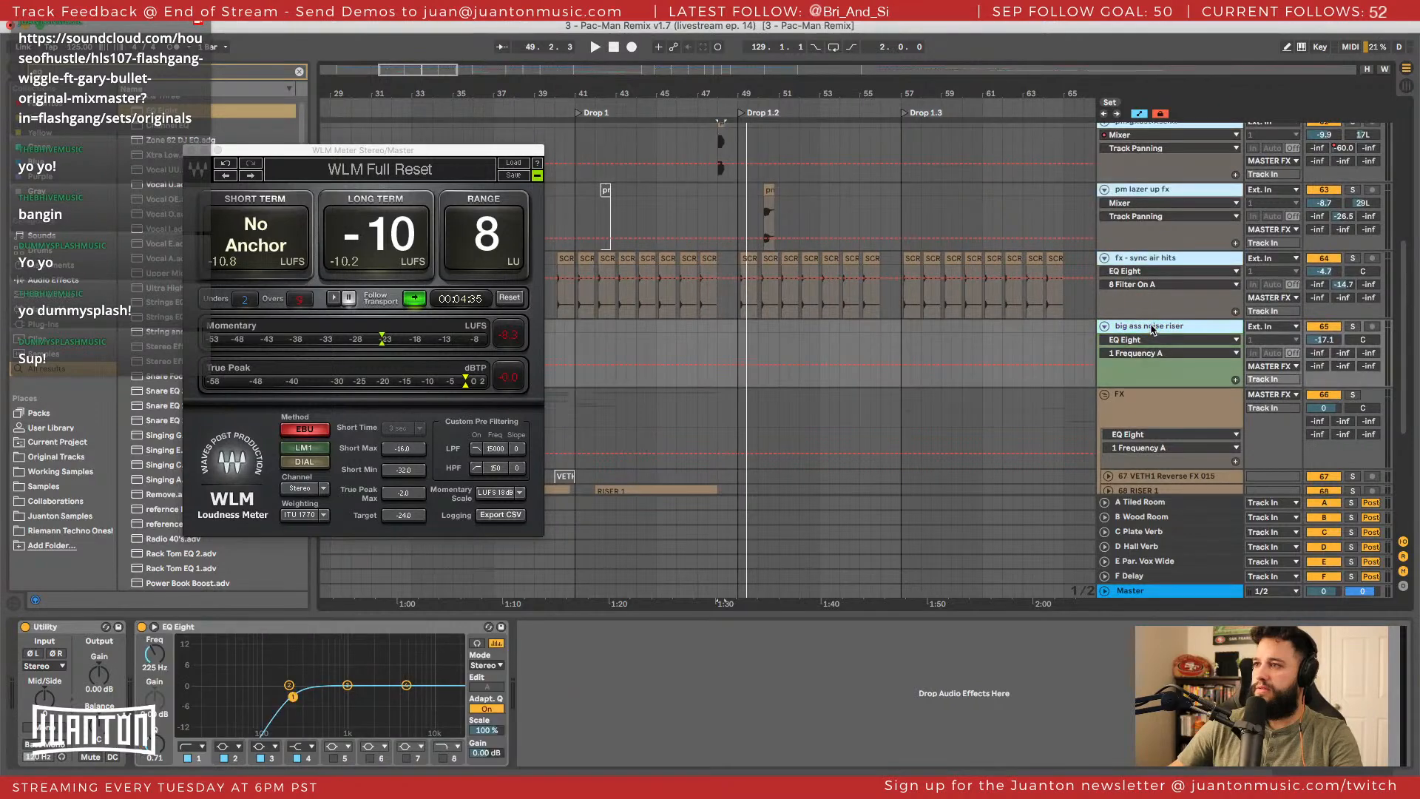
{"action": "scroll", "coordinate": [1151, 327], "scroll_direction": "down", "scroll_amount": 1}
{"action": "key", "text": "super+g"}
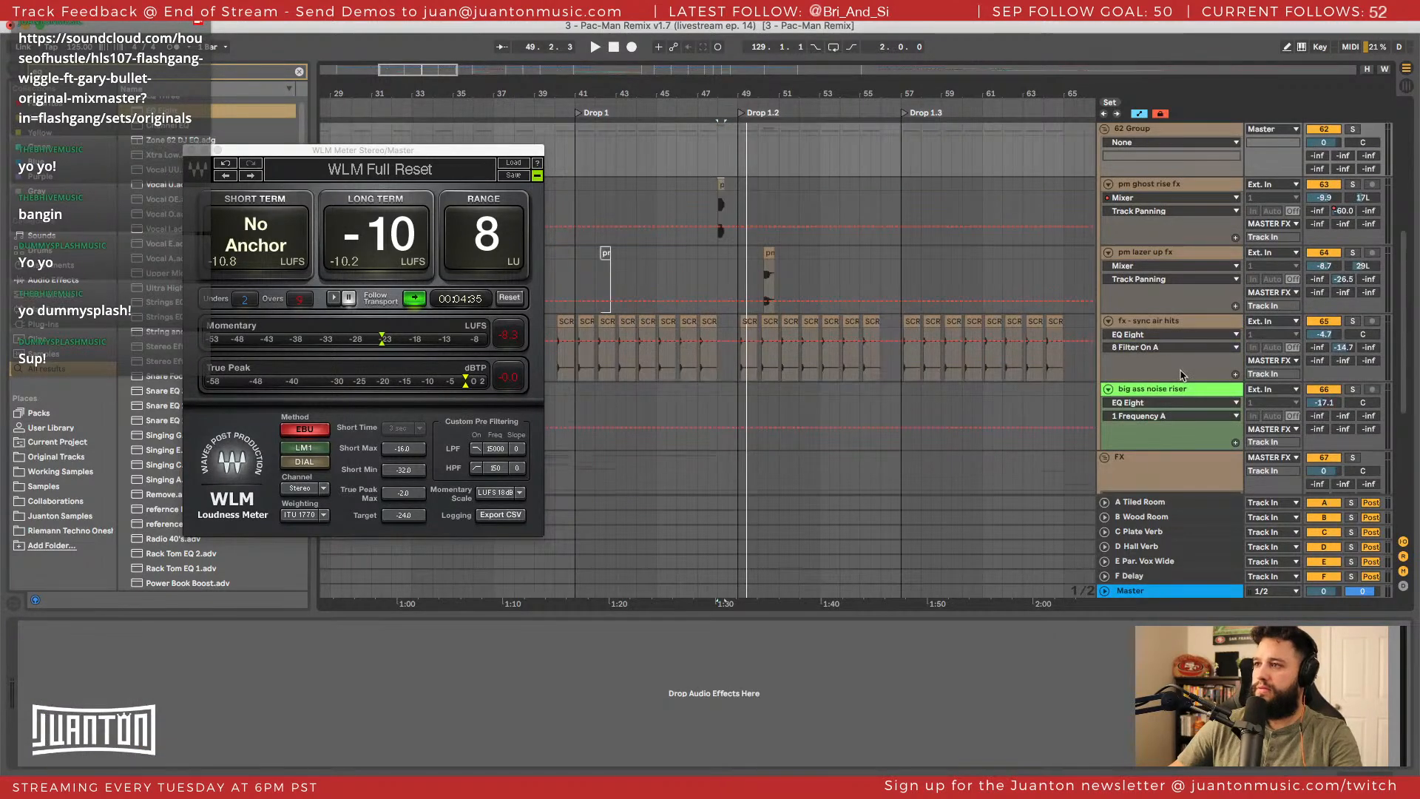
{"action": "key", "text": "super+g"}
{"action": "scroll", "coordinate": [1146, 327], "scroll_direction": "down", "scroll_amount": 5}
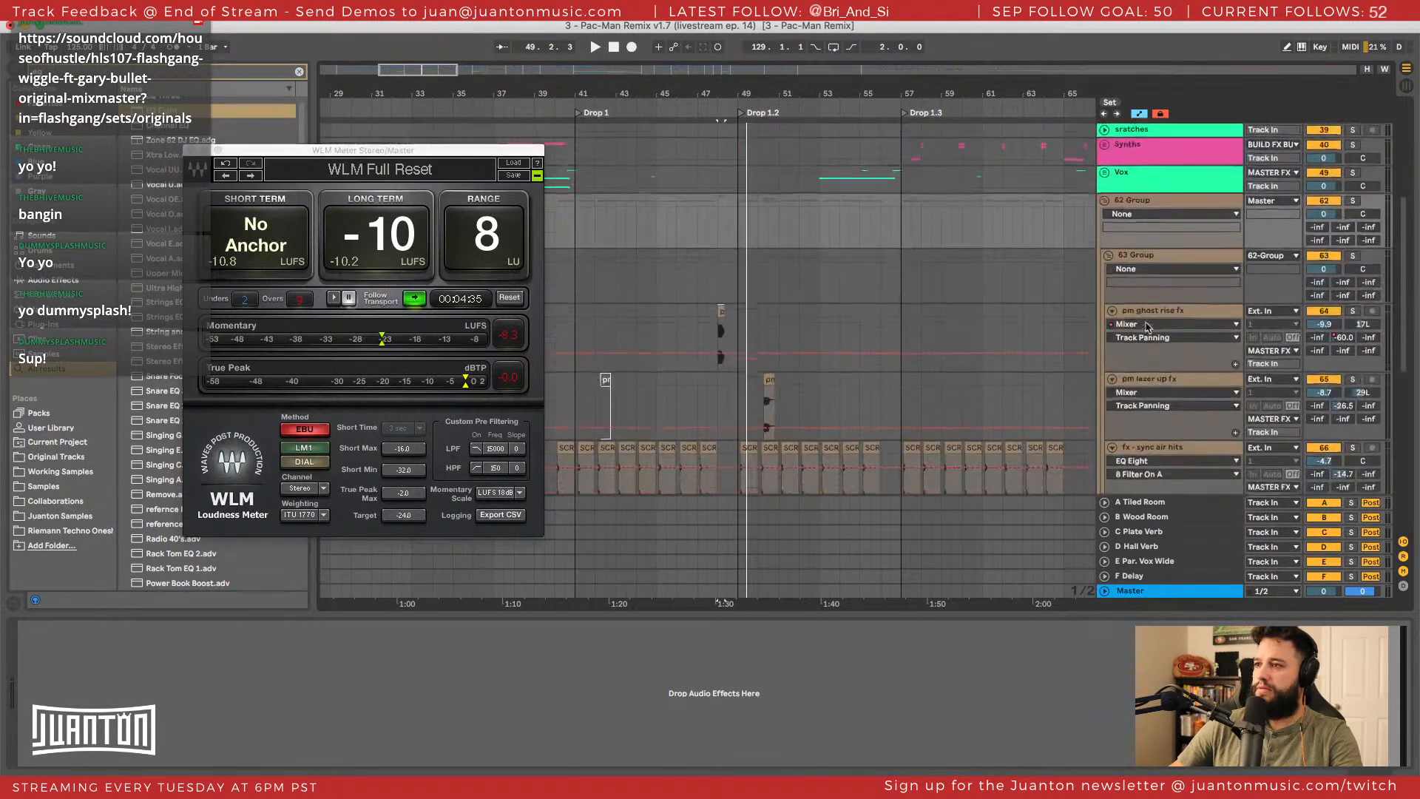
{"action": "scroll", "coordinate": [1147, 329], "scroll_direction": "up", "scroll_amount": 2}
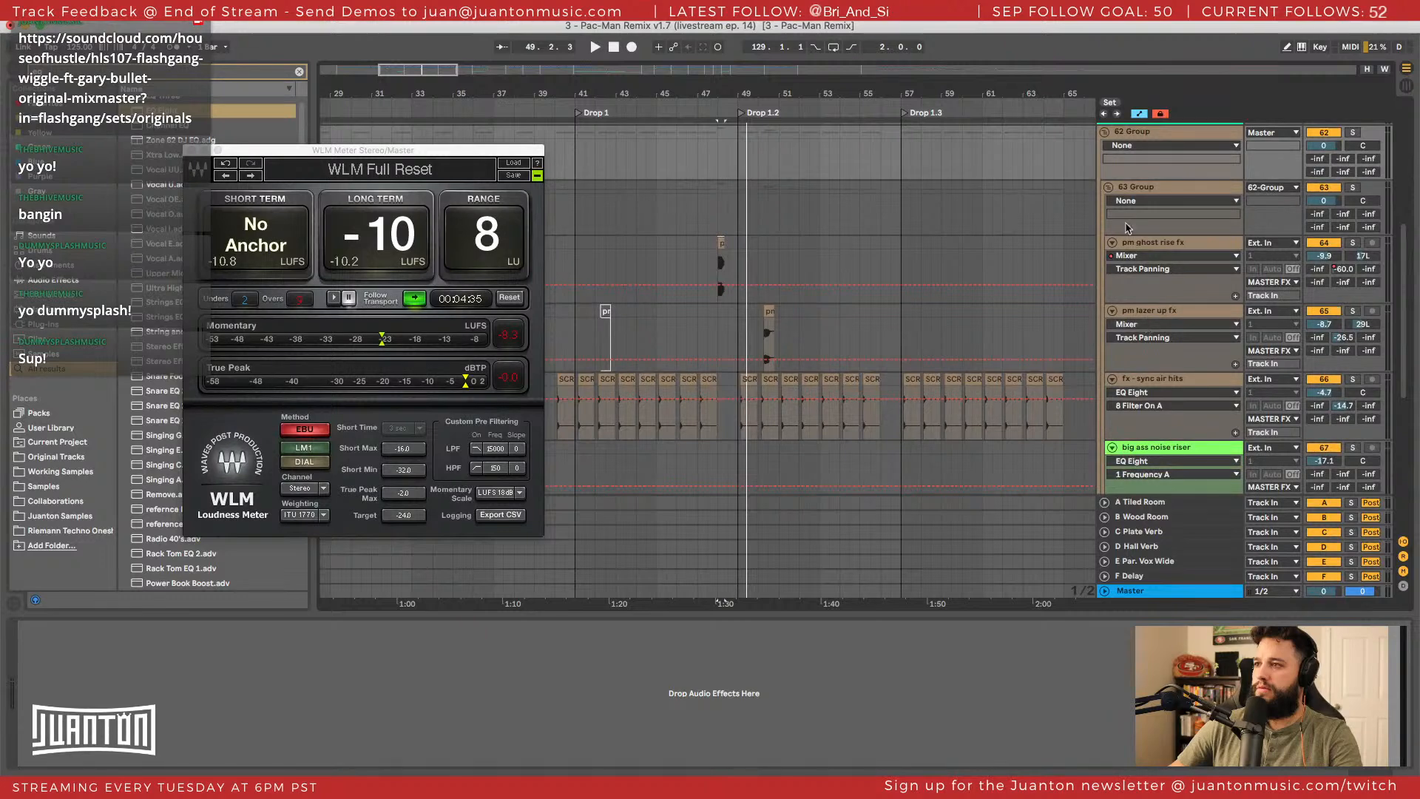
{"action": "key", "text": "super+z"}
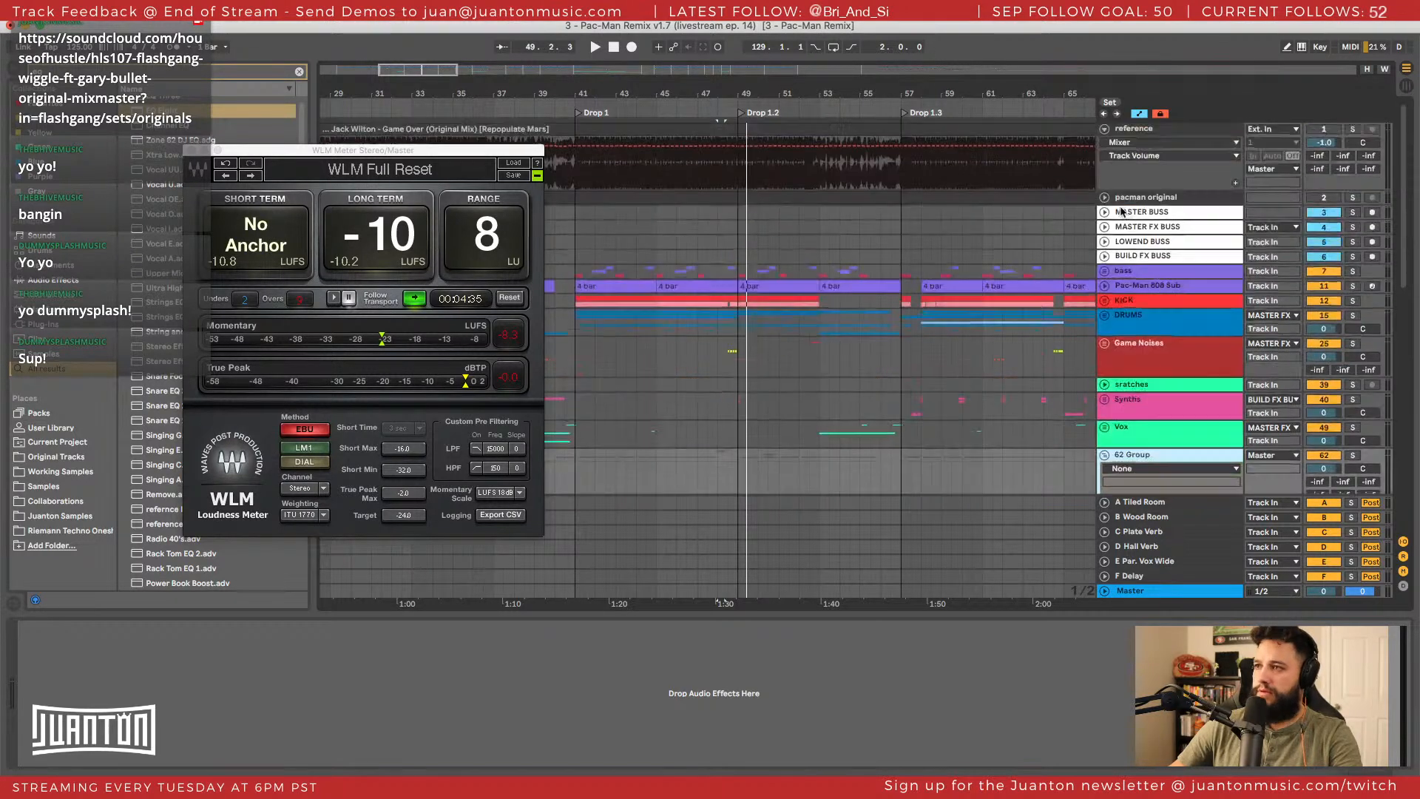
Fold the new group of four FX tracks and rename it FX 1.
{"action": "scroll", "coordinate": [1131, 219], "scroll_direction": "down", "scroll_amount": 4}
{"action": "scroll", "coordinate": [1136, 427], "scroll_direction": "down", "scroll_amount": 2}
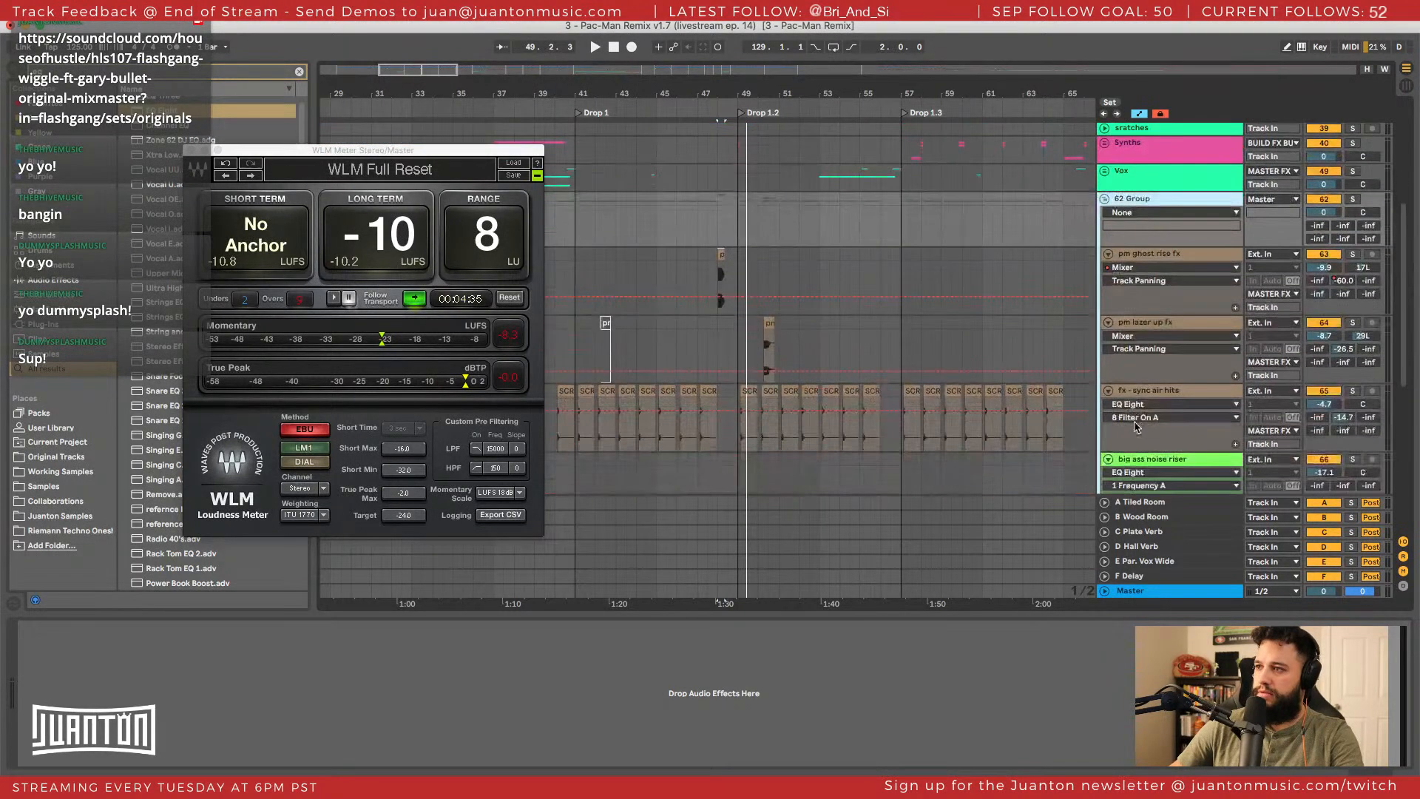
{"action": "scroll", "coordinate": [1186, 237], "scroll_direction": "down", "scroll_amount": 3}
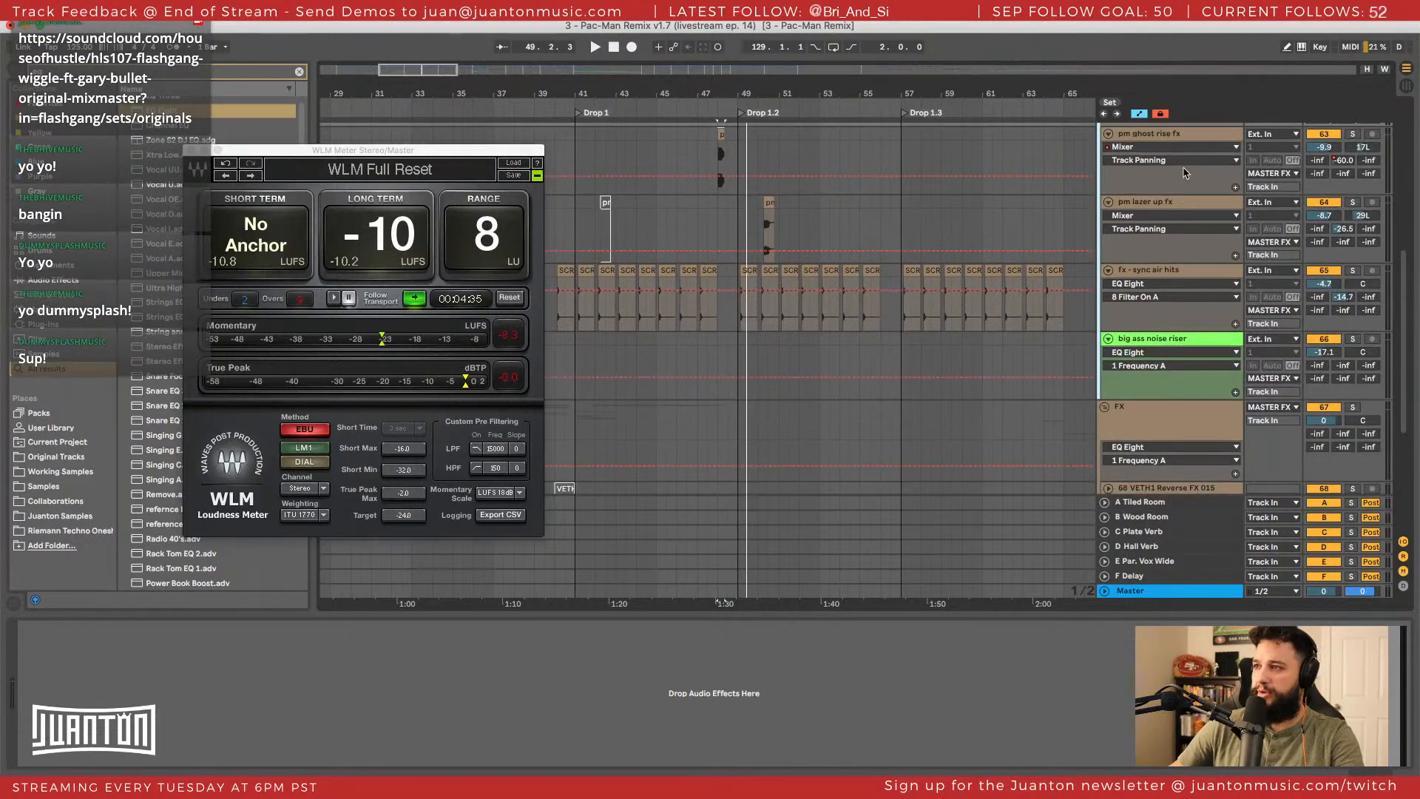
{"action": "scroll", "coordinate": [1157, 374], "scroll_direction": "up", "scroll_amount": 4}
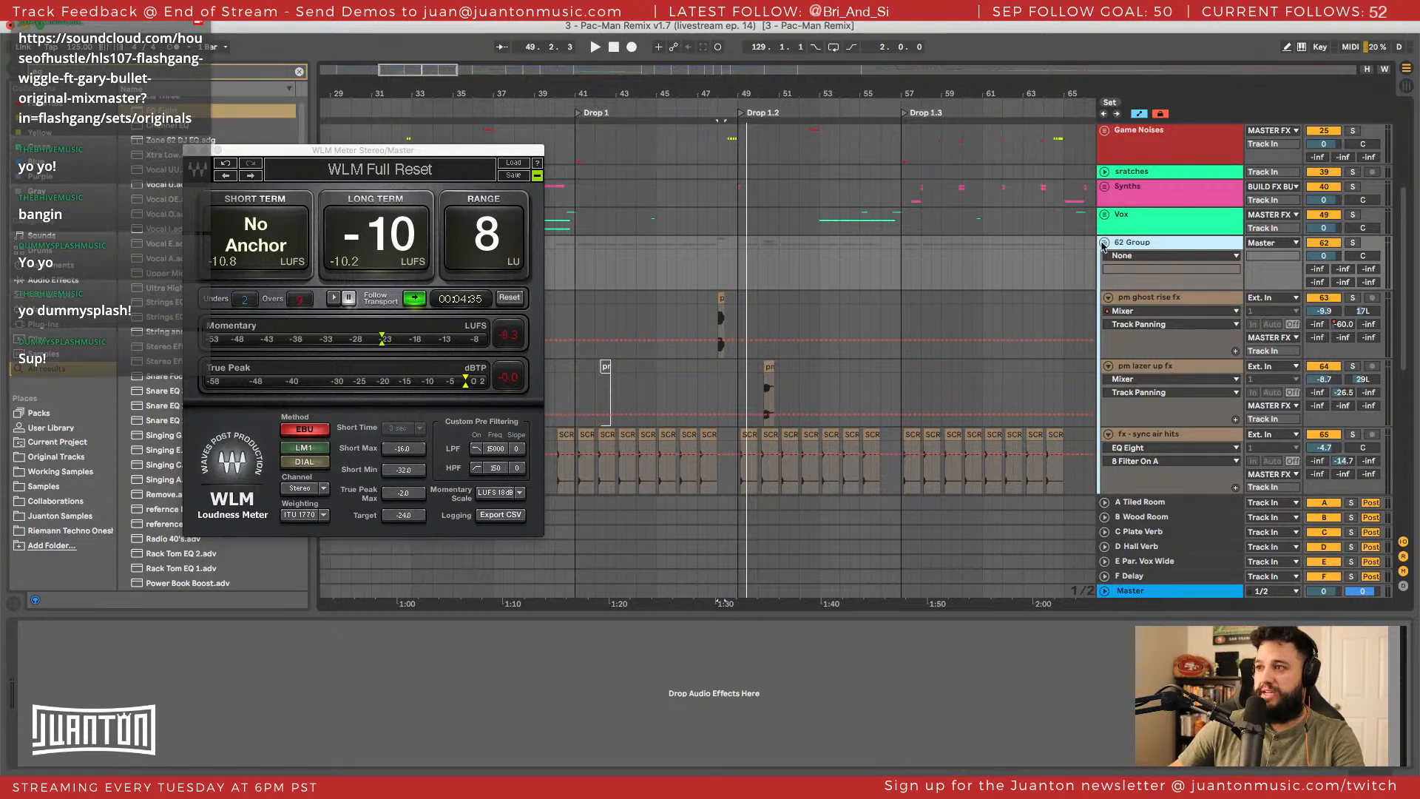
{"action": "left_click", "coordinate": [1104, 244]}
{"action": "key", "text": "super+r"}
{"action": "type", "text": "FX"}
{"action": "key", "text": "Return"}
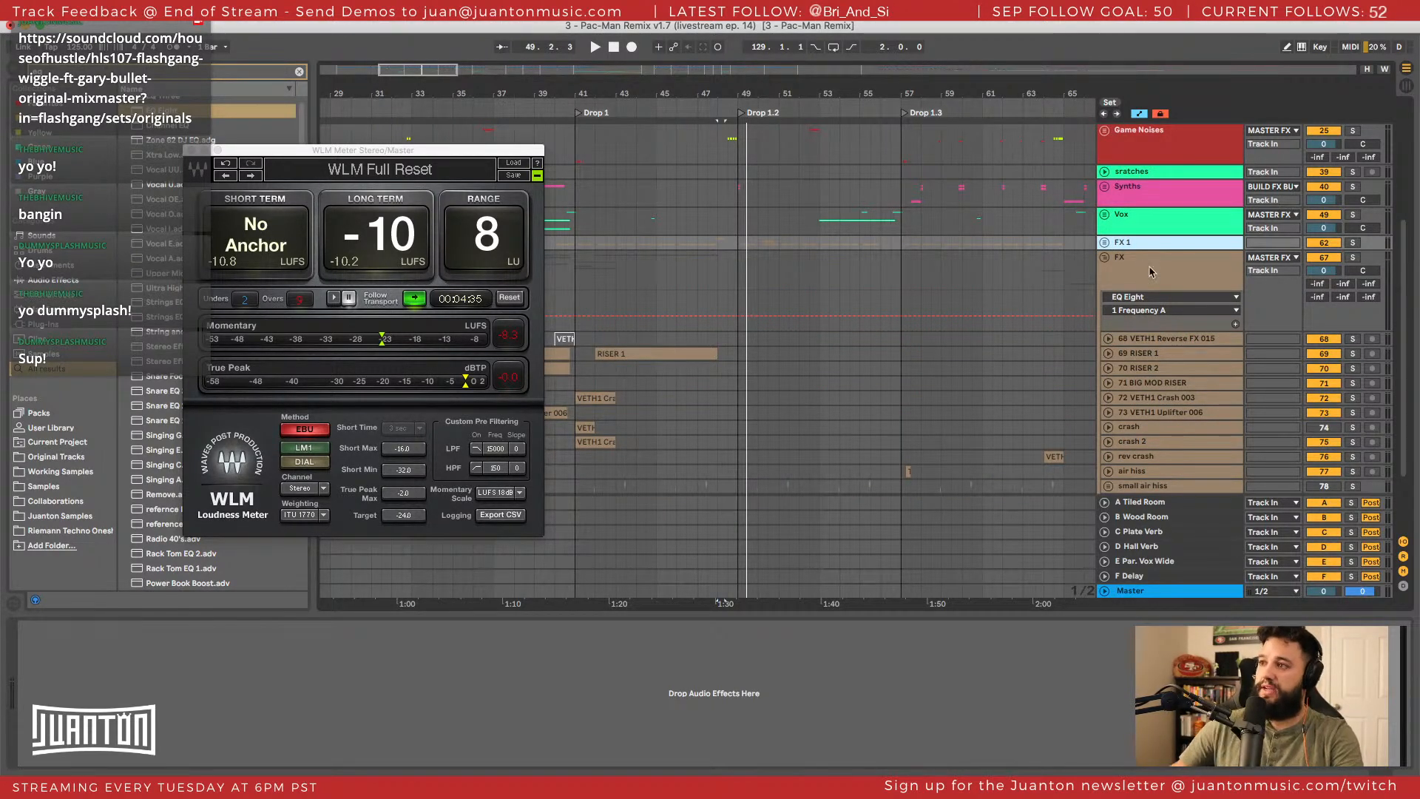
Rename the original FX group as FX 2 and fold it.
{"action": "left_click", "coordinate": [1149, 272]}
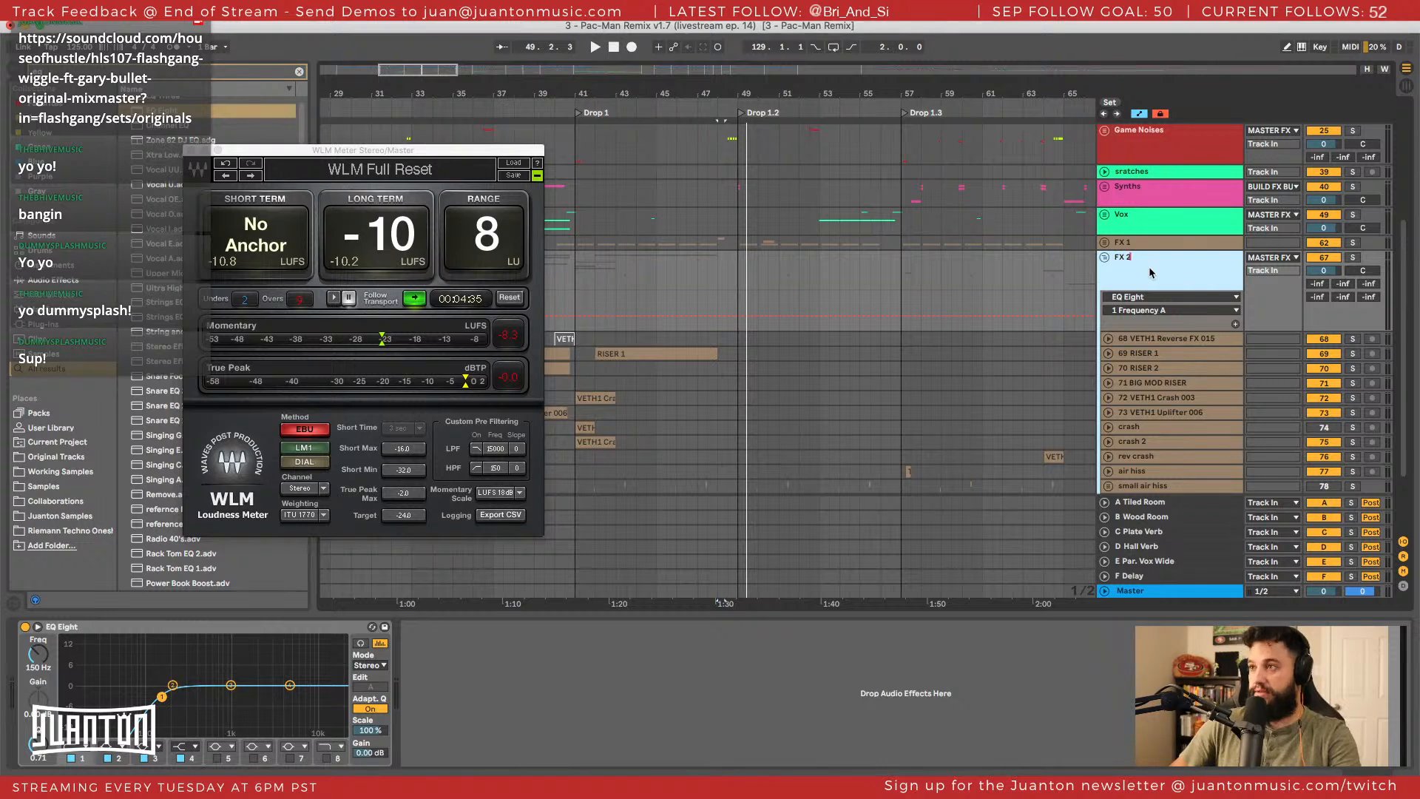
{"action": "left_click", "coordinate": [1104, 257]}
{"action": "scroll", "coordinate": [1109, 259], "scroll_direction": "up", "scroll_amount": 3}
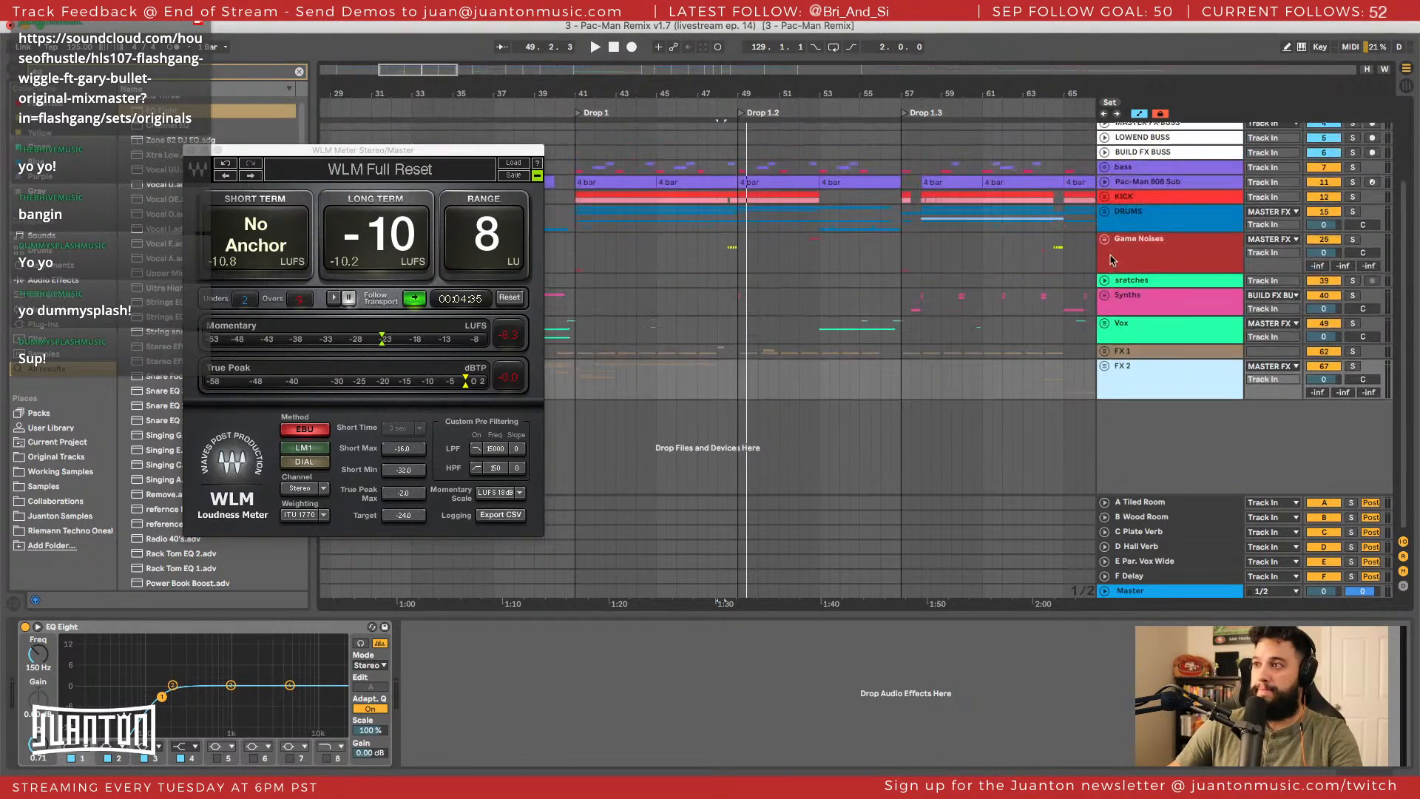
Set the playback start in bar 56, shortly before Drop 1.3, and close the WLM Meter window.
{"action": "left_click", "coordinate": [889, 232]}
{"action": "scroll", "coordinate": [889, 232], "scroll_direction": "up", "scroll_amount": 3}
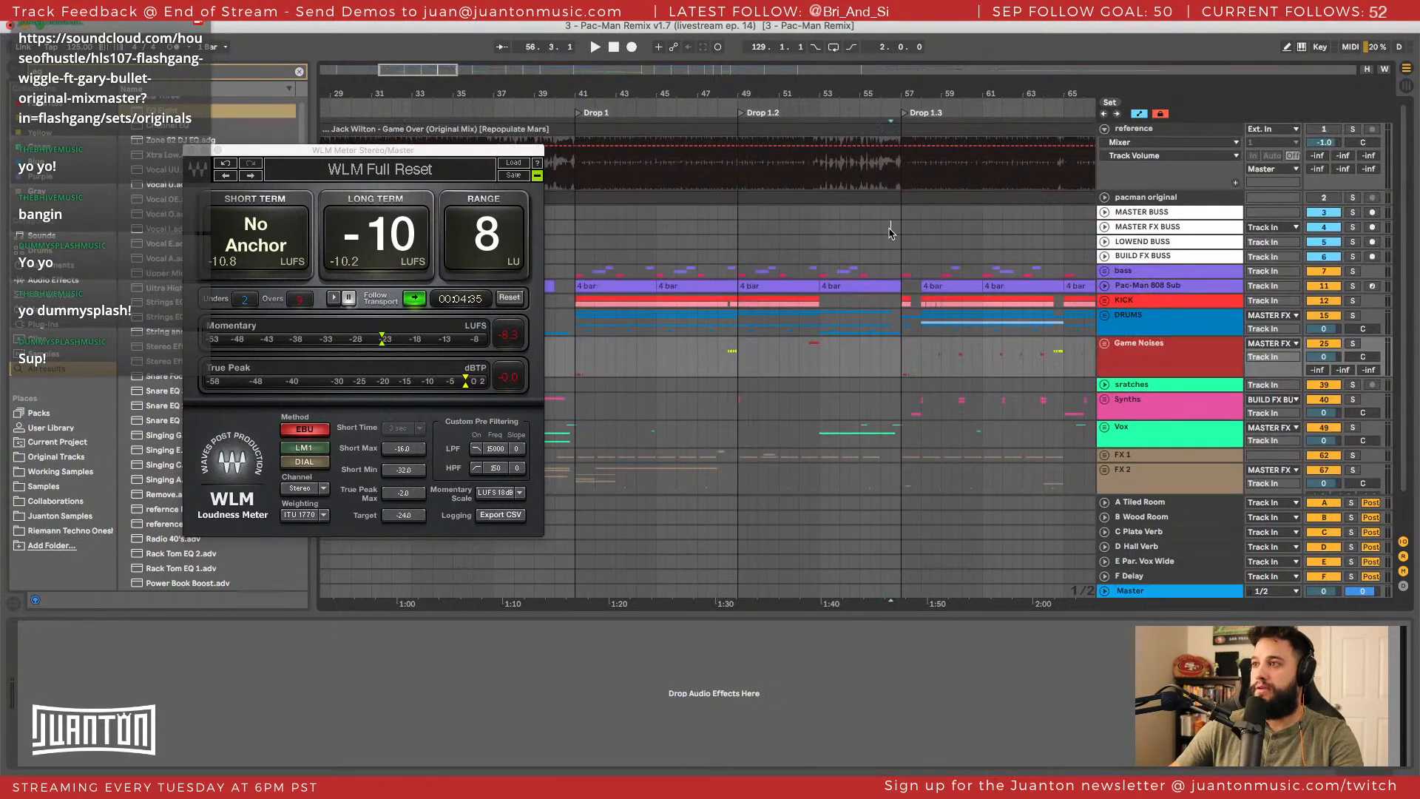
{"action": "left_click", "coordinate": [889, 232]}
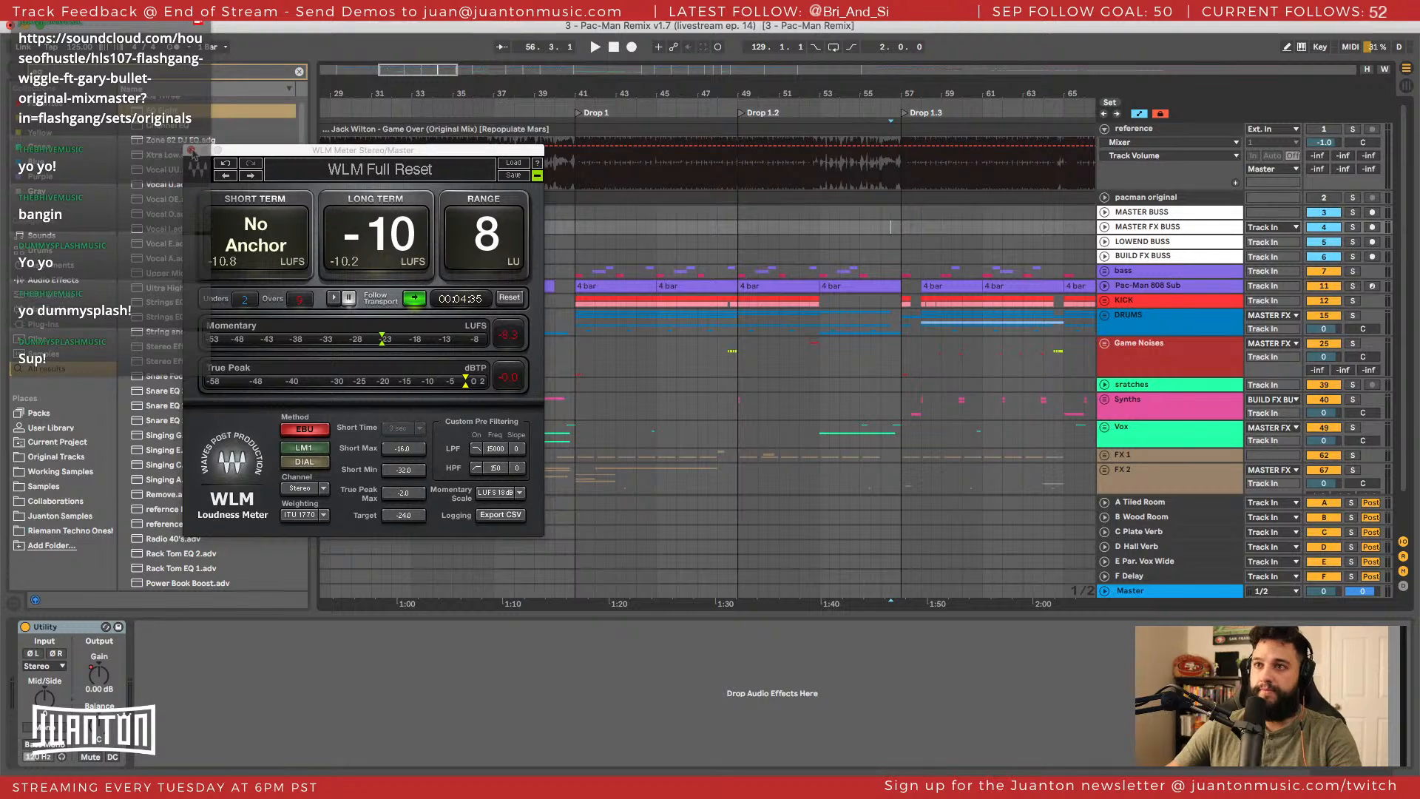
{"action": "left_click", "coordinate": [191, 150]}
Add a Spectrum to Master after the last EQ Eight, enlarge its display, and play from just before Drop 1.3.
{"action": "left_click", "coordinate": [1129, 599]}
{"action": "scroll", "coordinate": [1034, 679], "scroll_direction": "right", "scroll_amount": 2}
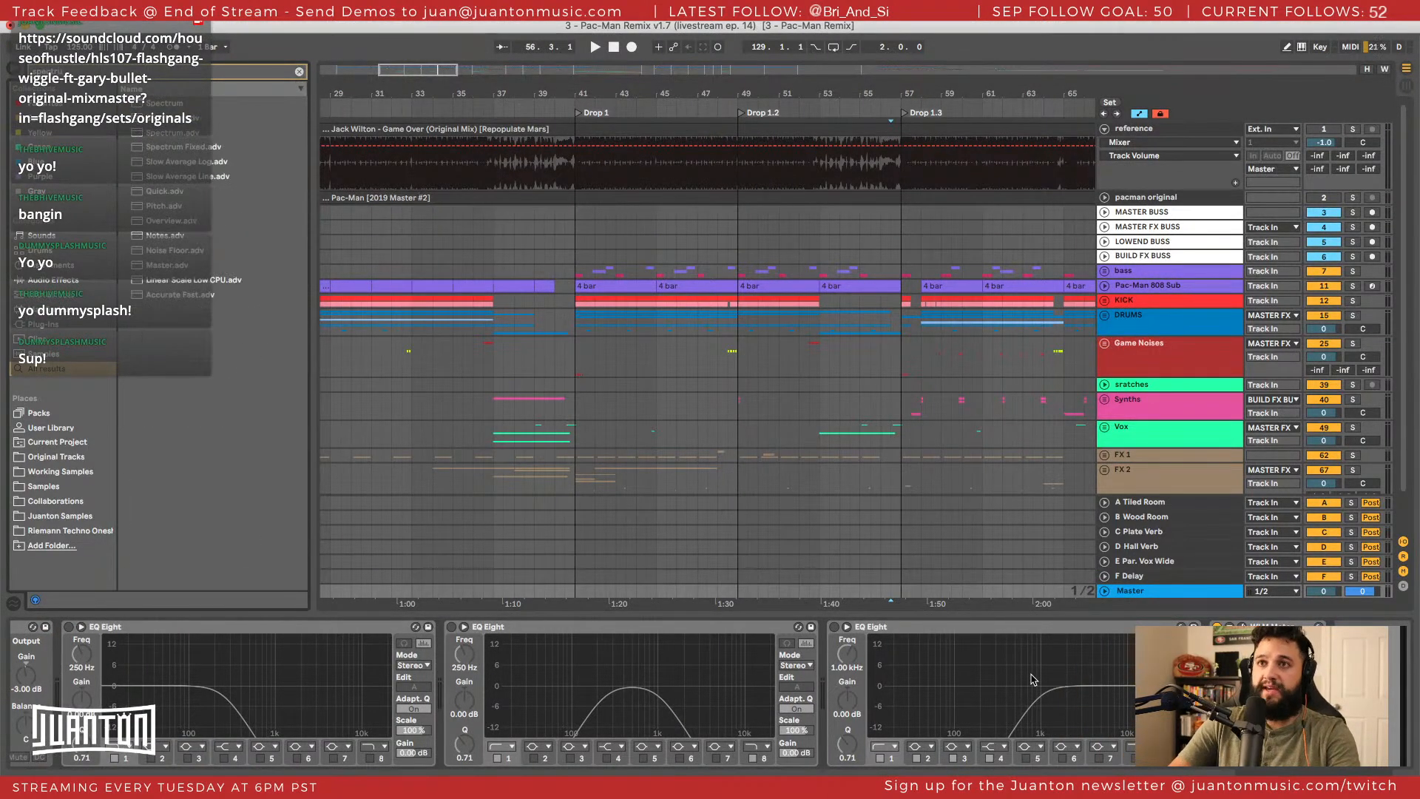
{"action": "left_click_drag", "start_coordinate": [172, 104], "coordinate": [1132, 672]}
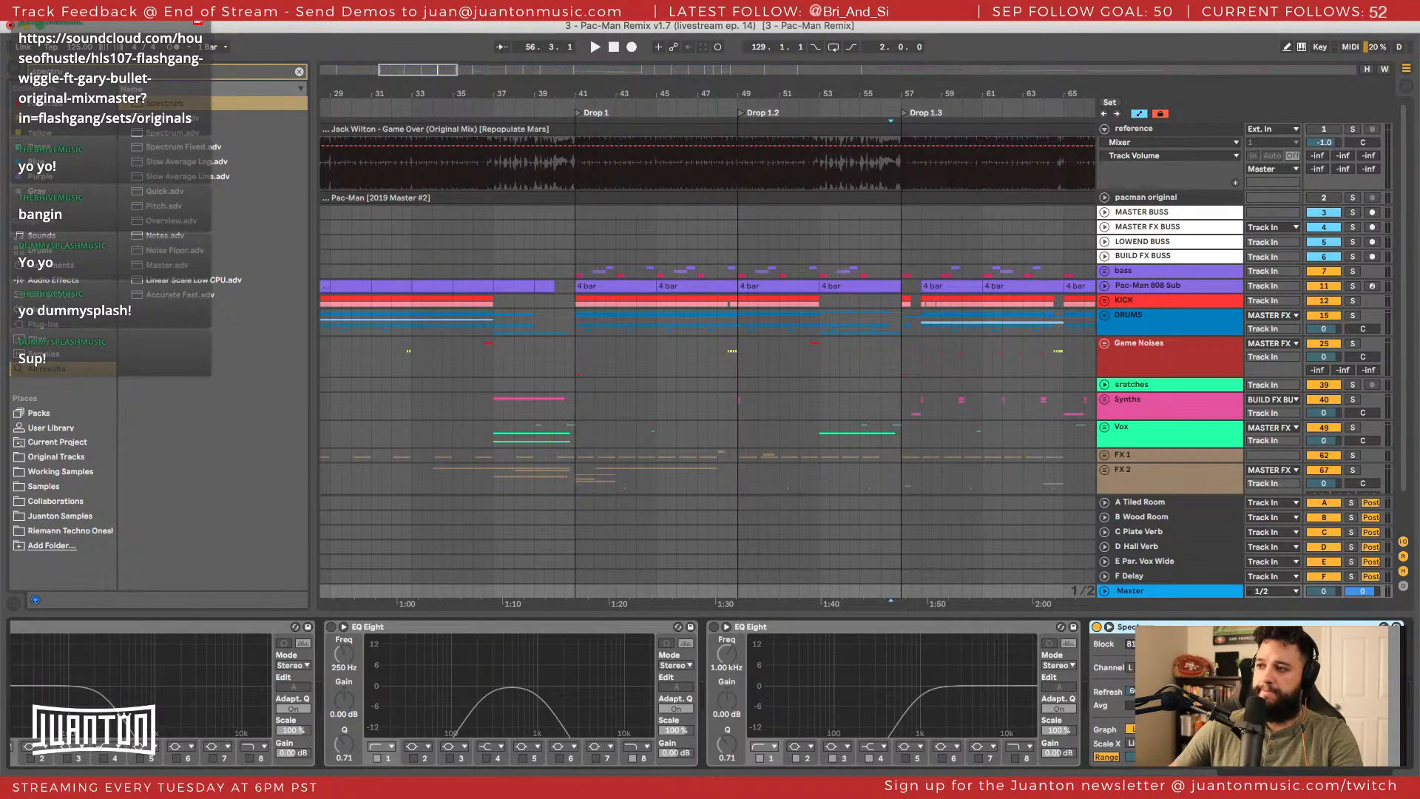
{"action": "left_click", "coordinate": [1109, 626]}
{"action": "key", "text": "space"}
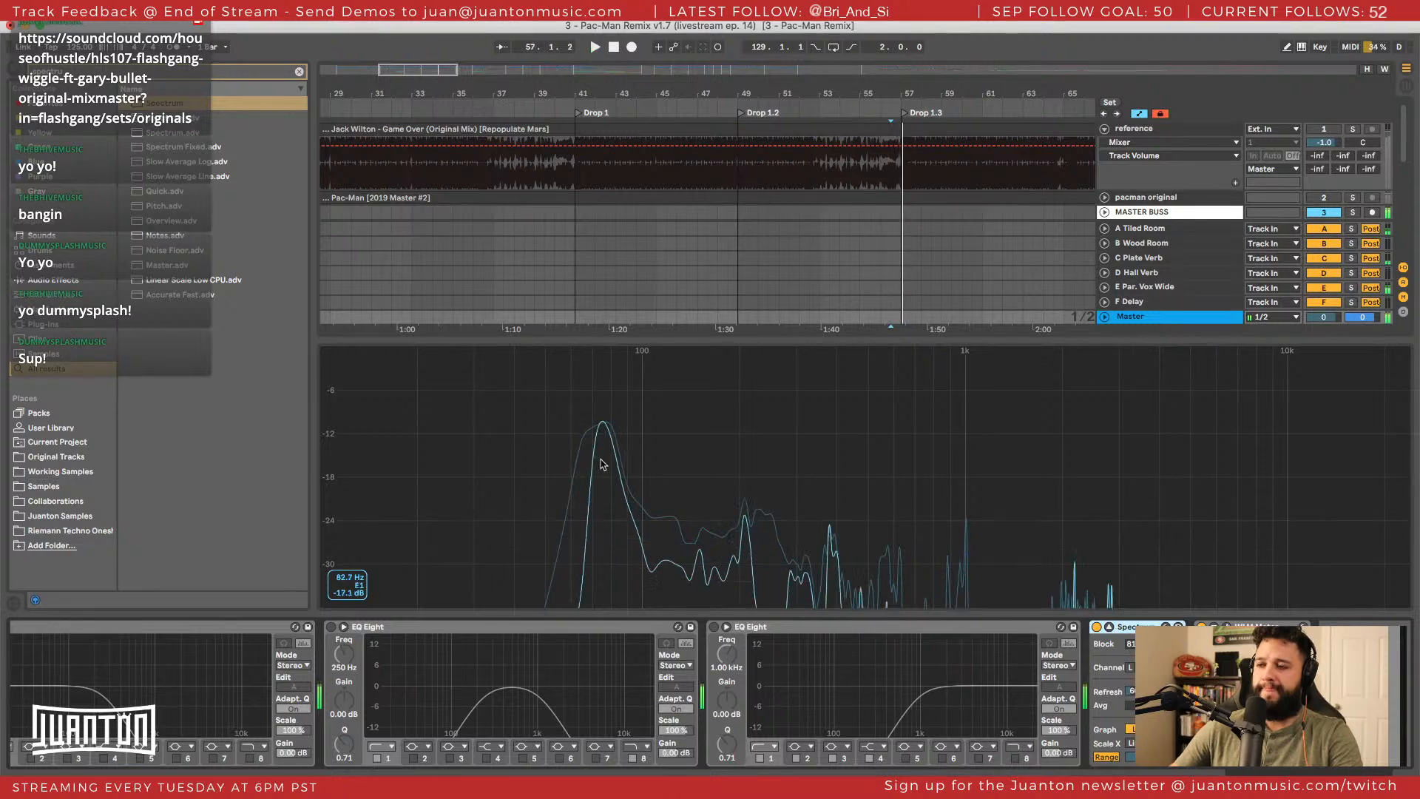
Solo MASTER BUSS and play from Drop 1.3 with Master's Spectrum on display.
{"action": "scroll", "coordinate": [1036, 211], "scroll_direction": "right", "scroll_amount": 4}
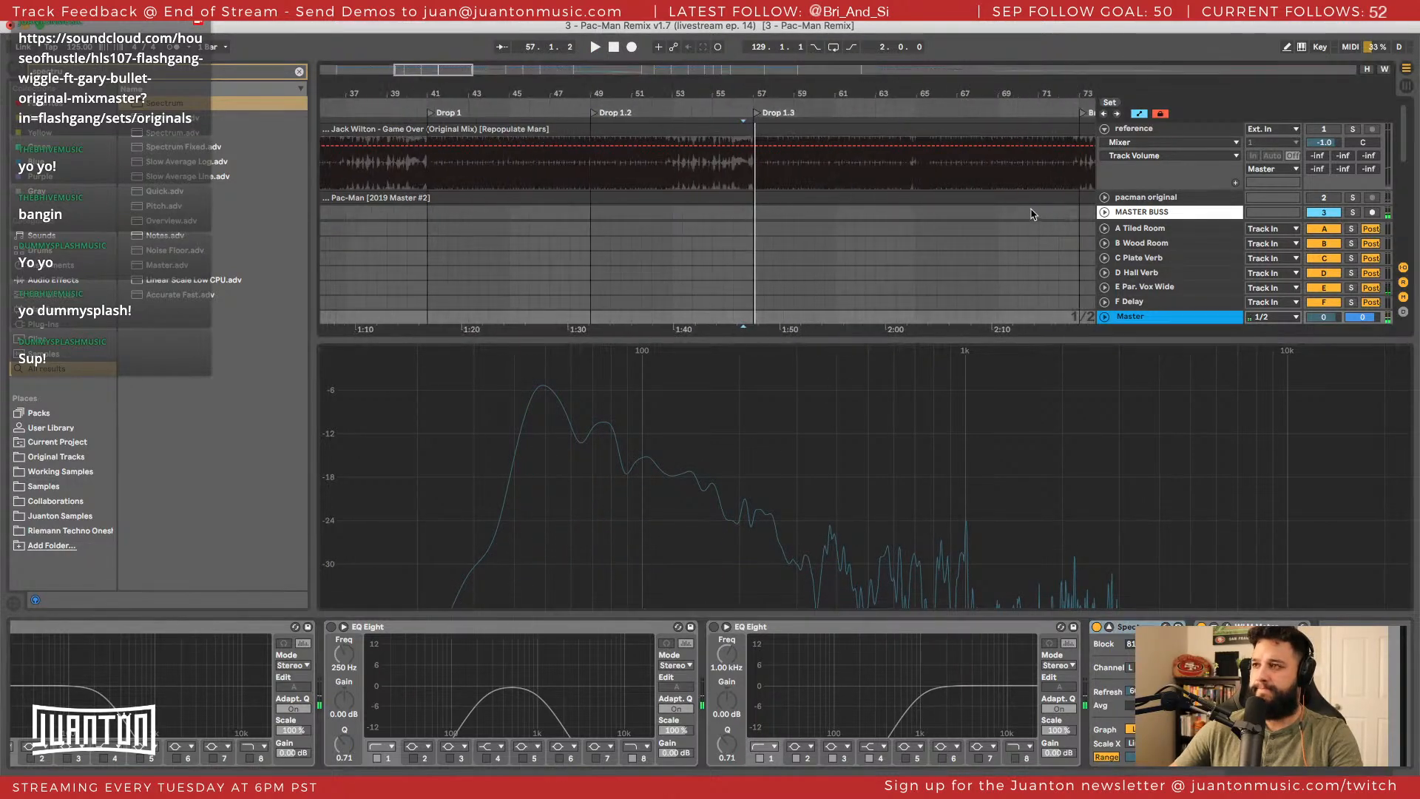
{"action": "left_click", "coordinate": [1353, 211]}
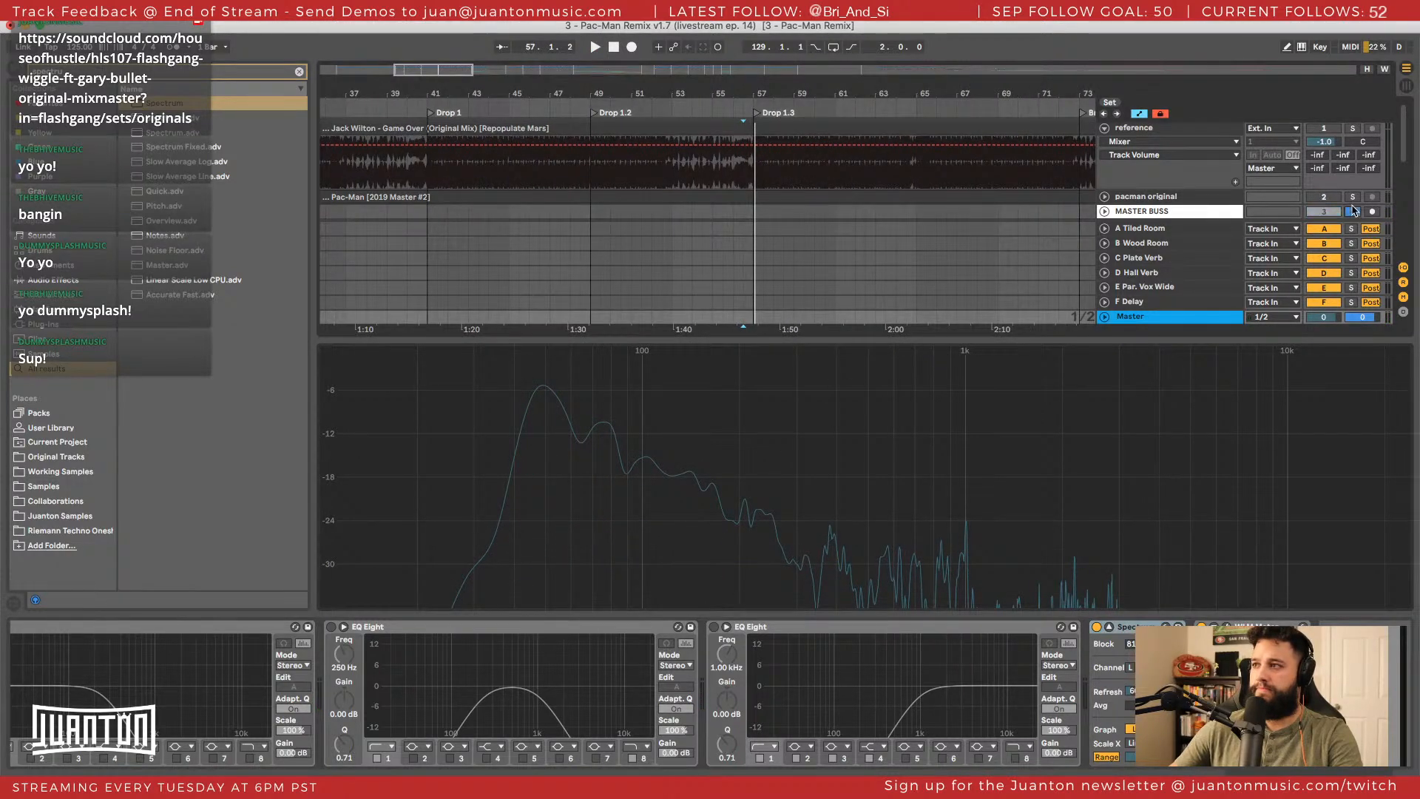
{"action": "left_click", "coordinate": [756, 213]}
{"action": "key", "text": "space"}
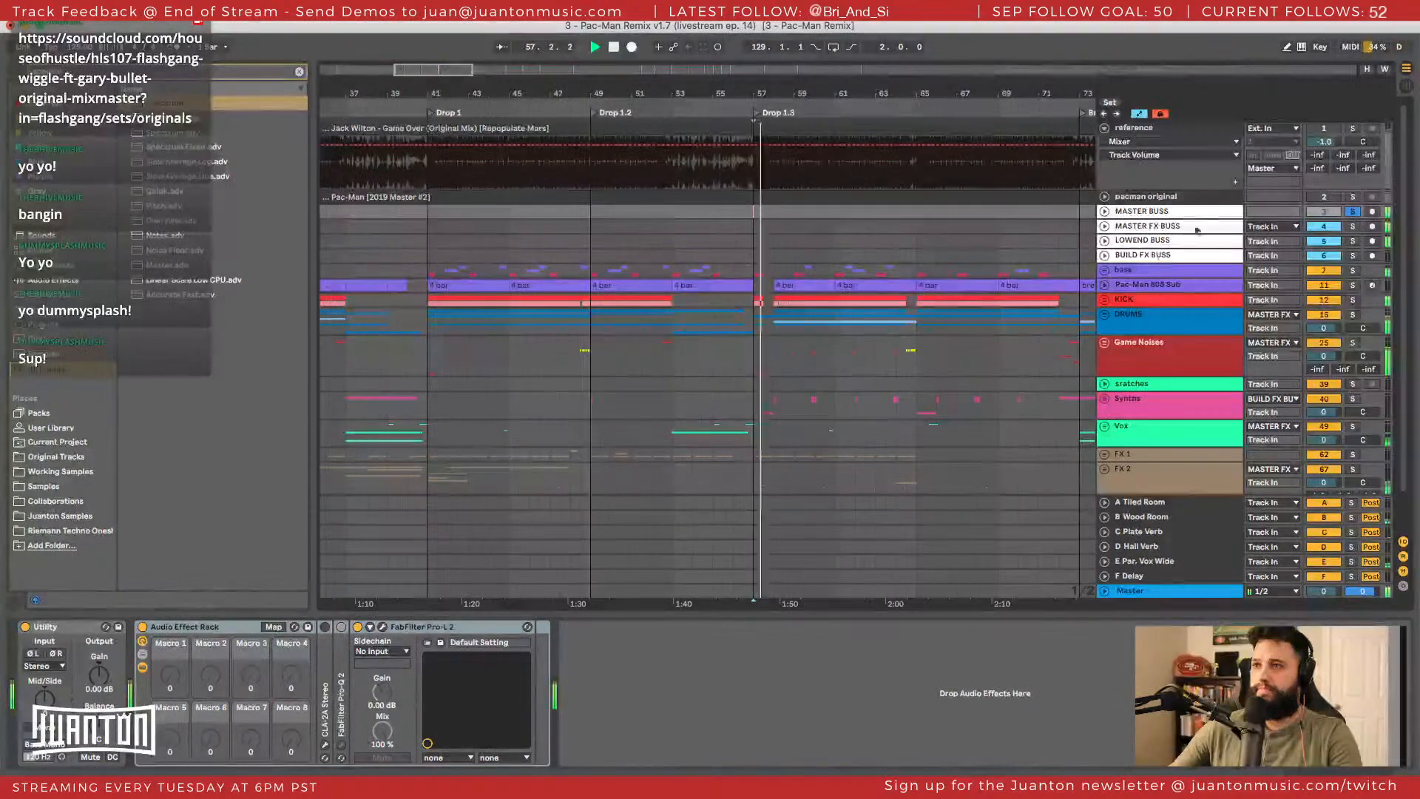
{"action": "left_click", "coordinate": [1186, 213]}
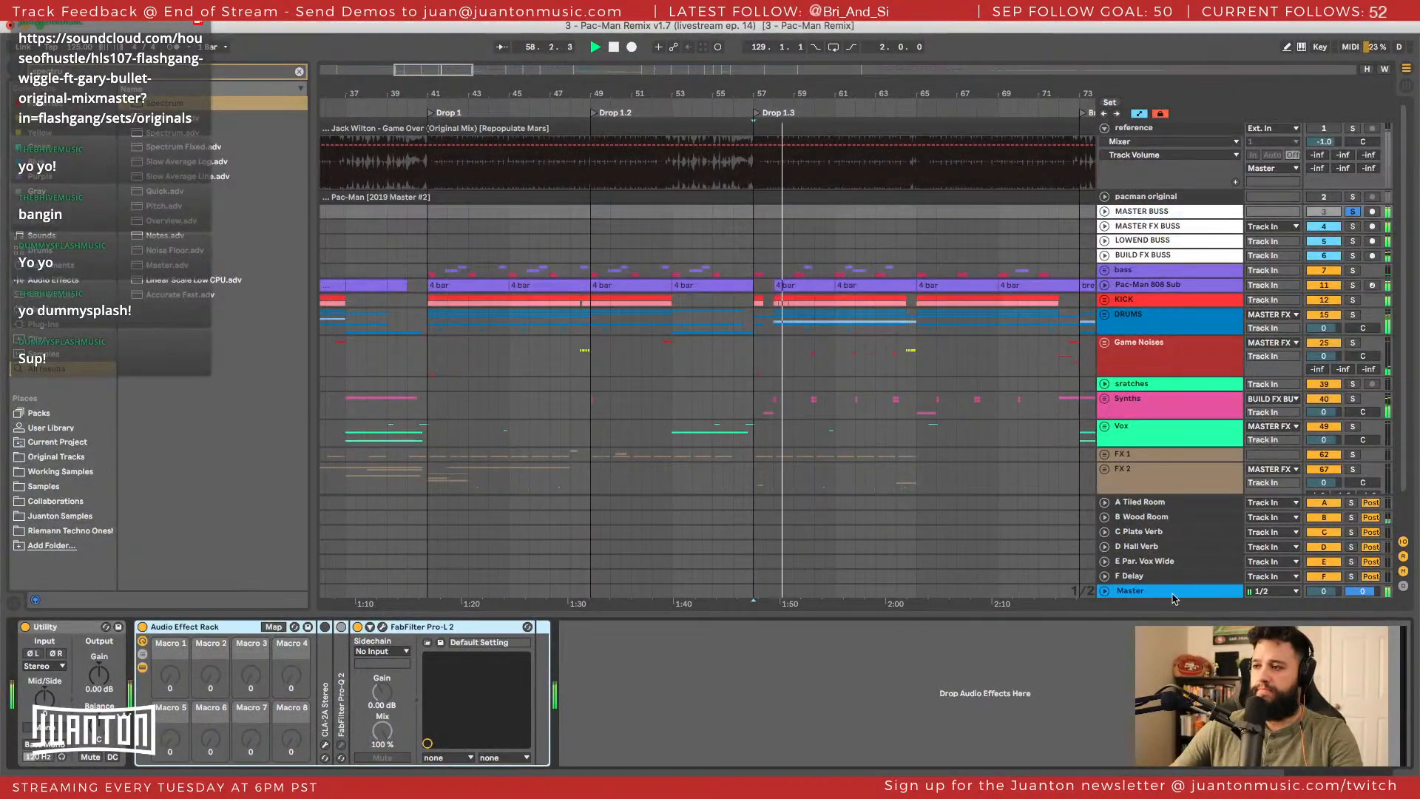
{"action": "left_click", "coordinate": [1174, 592]}
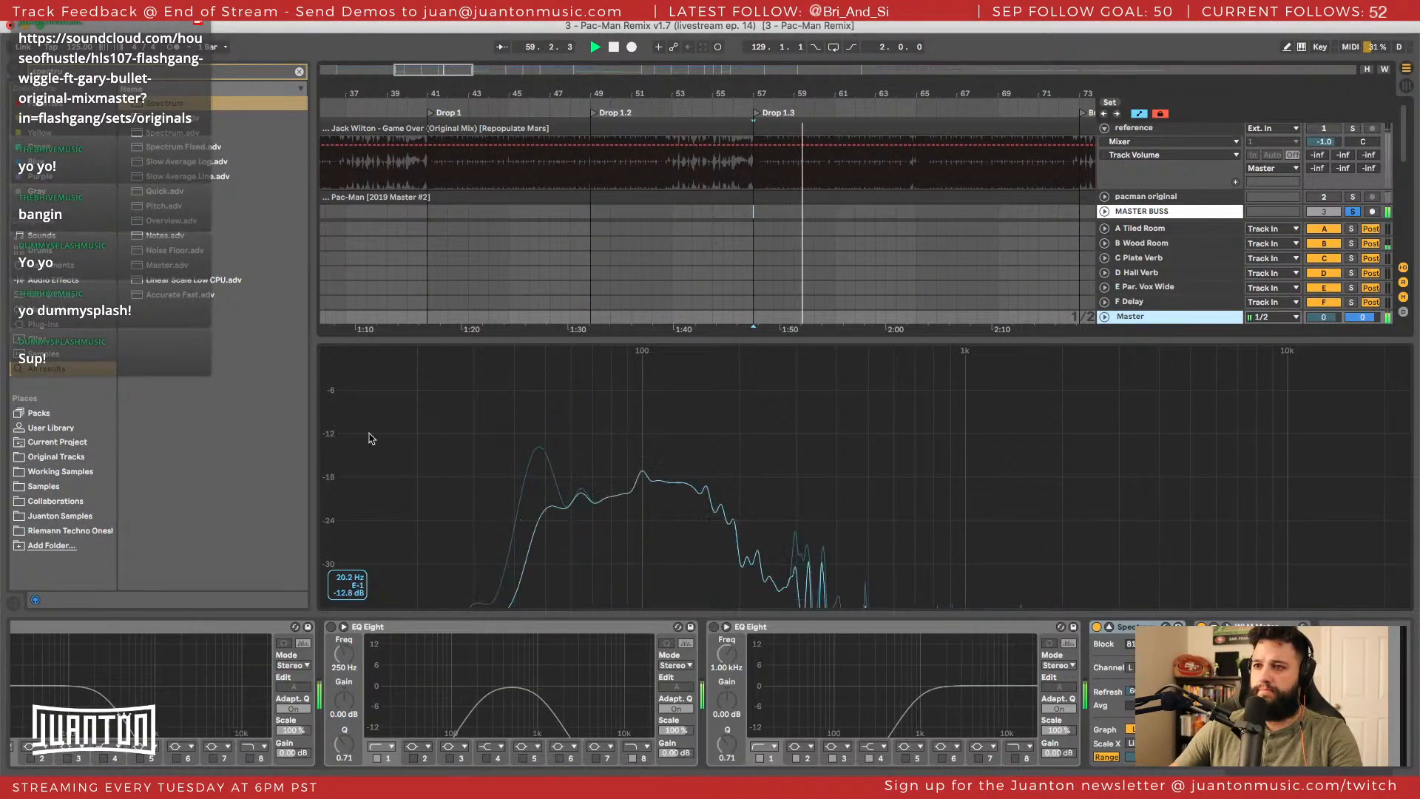
Shift the Spectrum's level range and replay Drop 1.3 to examine the mix's low-frequency peaks.
{"action": "left_click_drag", "start_coordinate": [340, 432], "coordinate": [340, 473]}
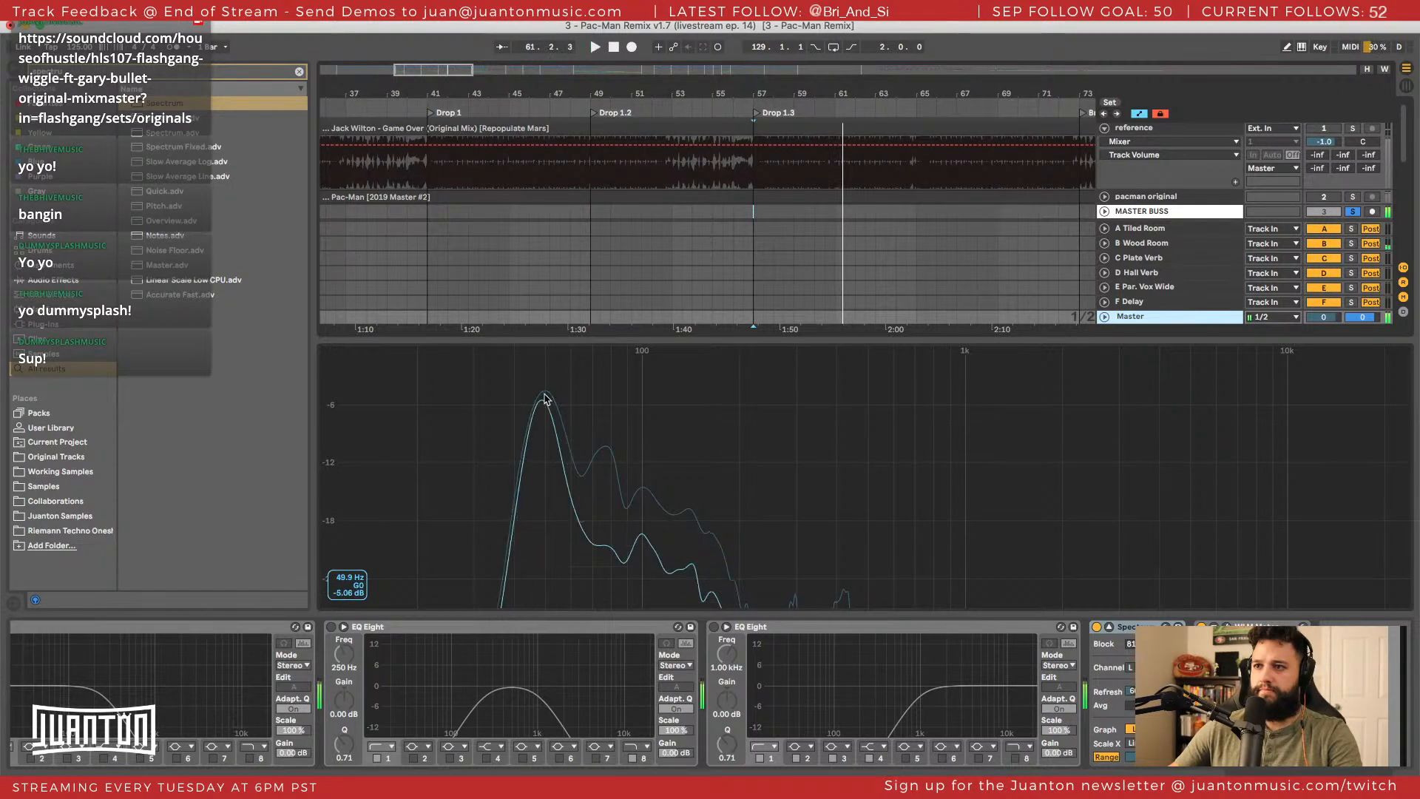
{"action": "key", "text": "space"}
{"action": "key", "text": "space"}
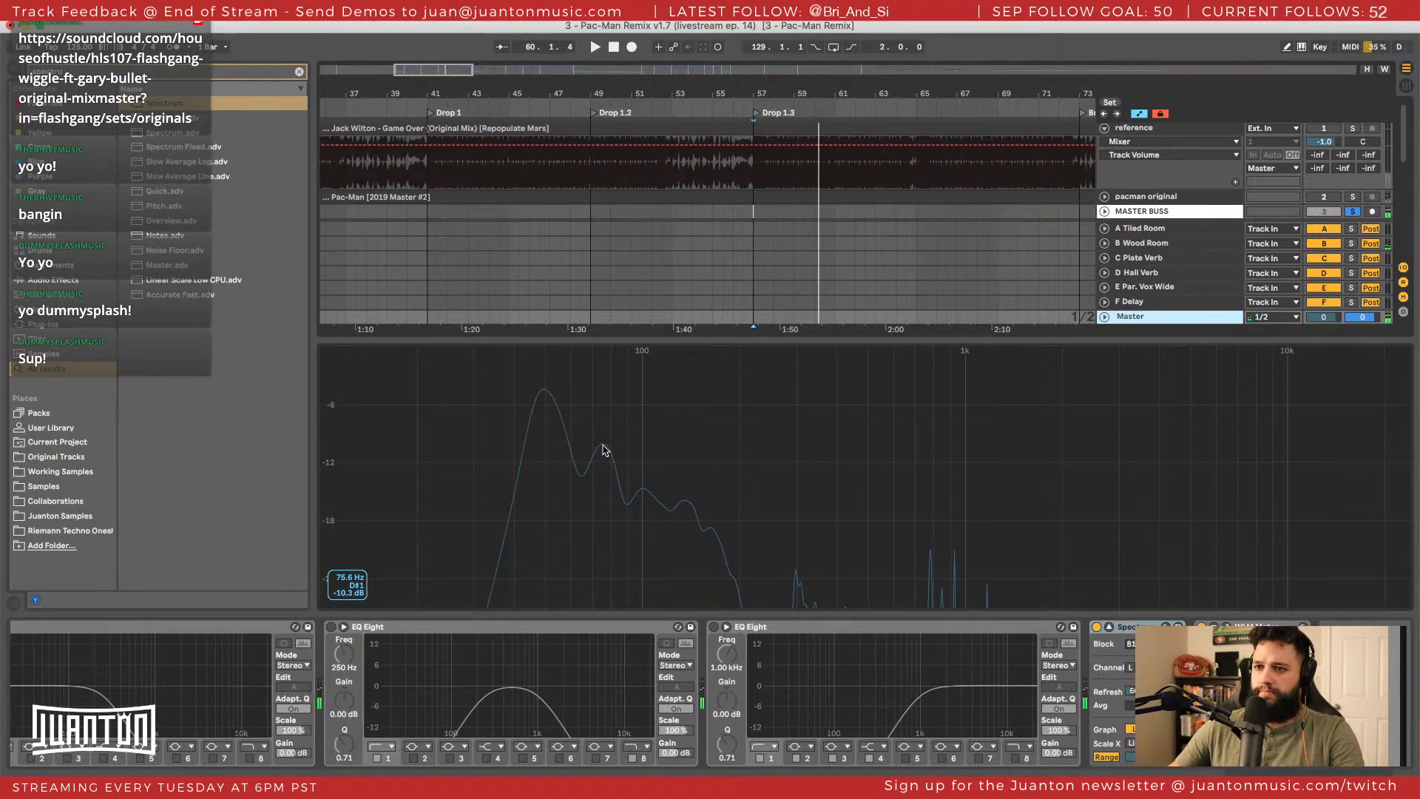
{"action": "key", "text": "space"}
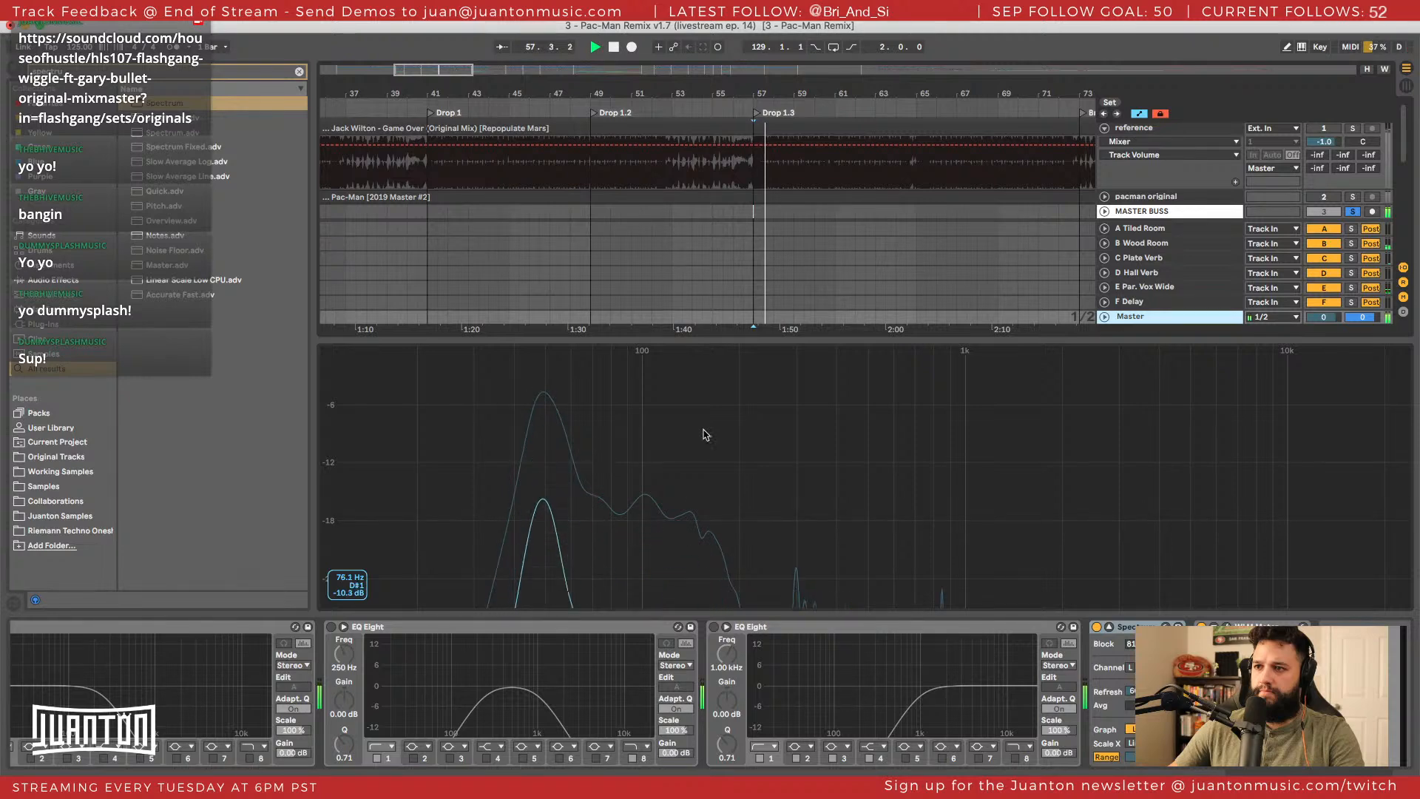
{"action": "key", "text": "space"}
Solo the KICK group and play Drop 1.3 to examine the kick's low end in Master's Spectrum.
{"action": "scroll", "coordinate": [1338, 188], "scroll_direction": "down", "scroll_amount": 5}
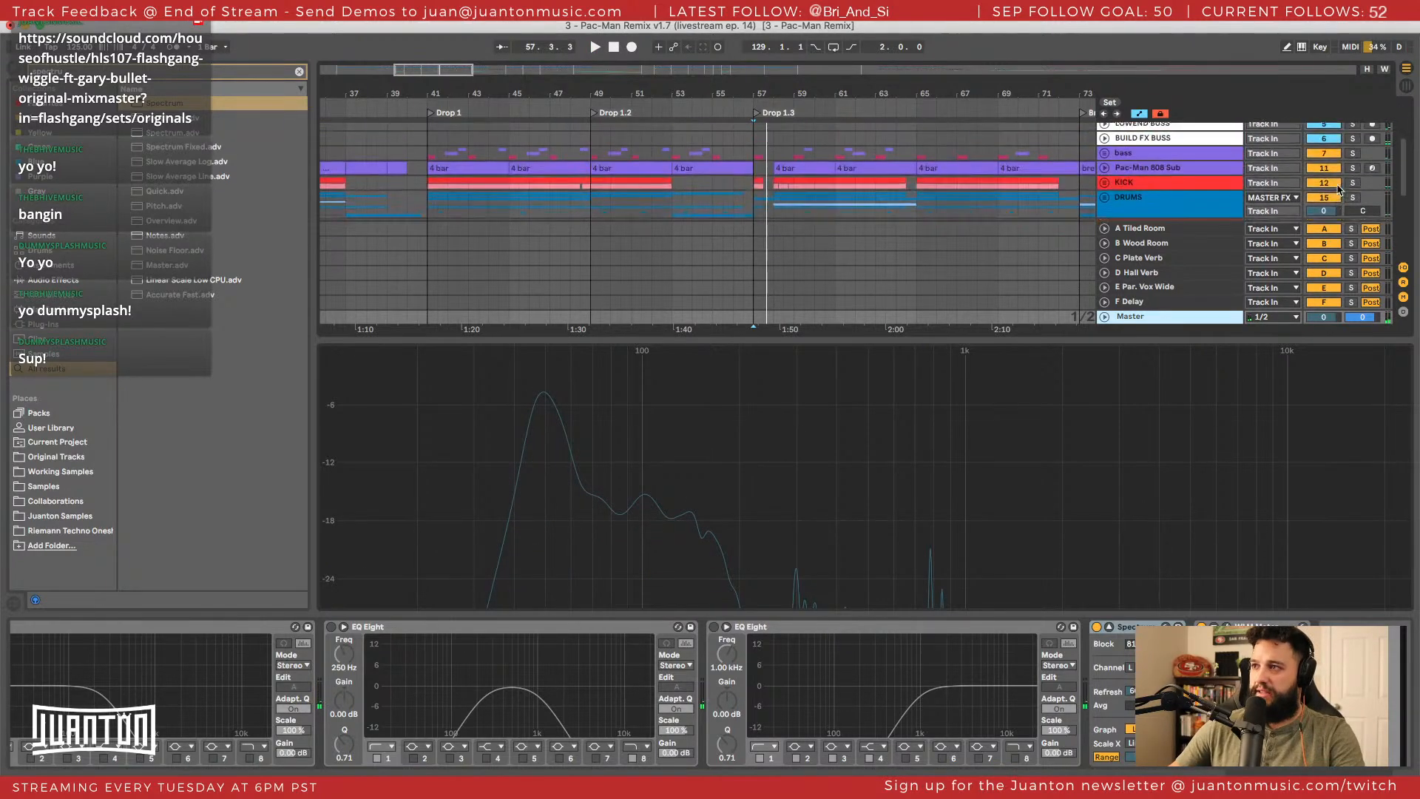
{"action": "key", "text": "space"}
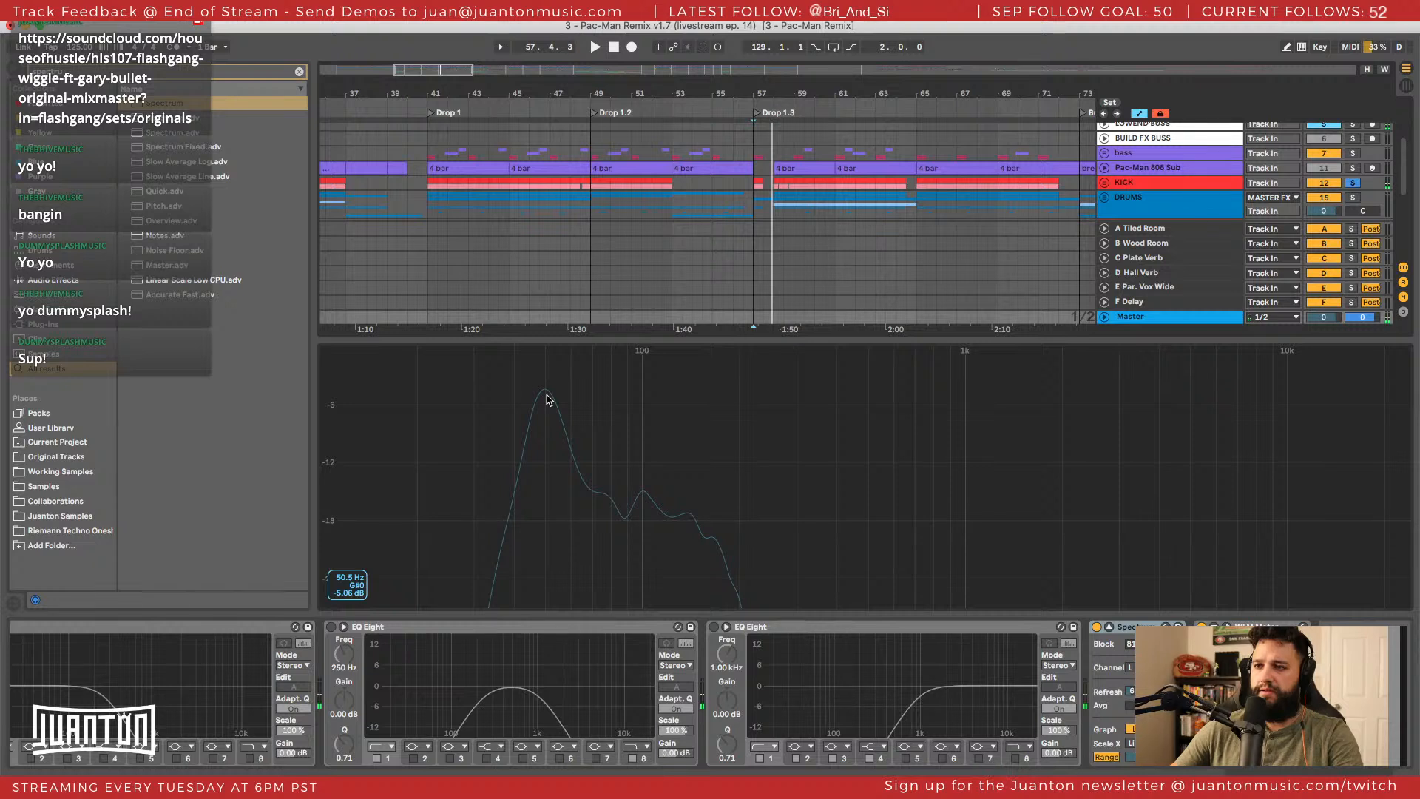
{"action": "key", "text": "space"}
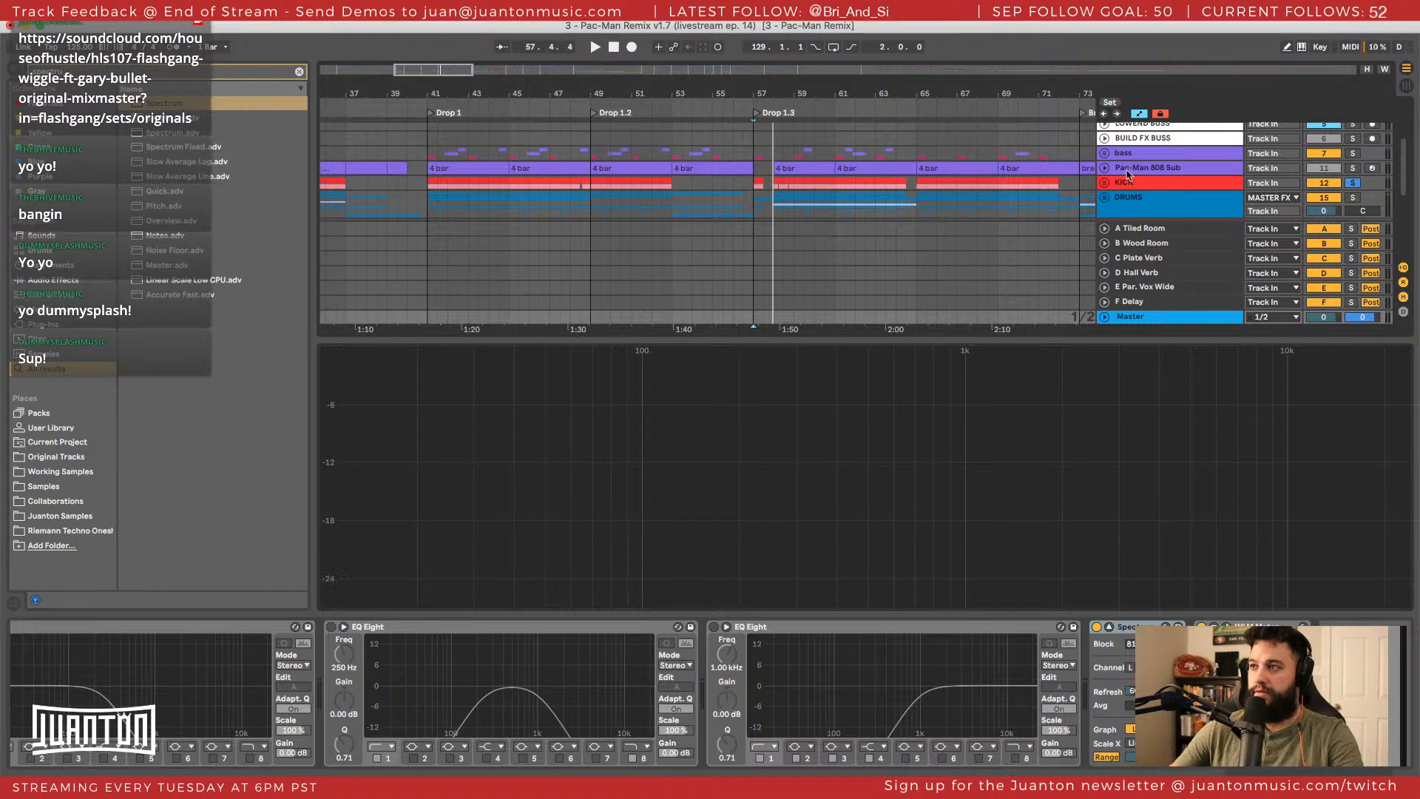
Unfold the KICK group and set the low cut in the kick new track's EQ Eight to 29 Hz.
{"action": "scroll", "coordinate": [1099, 182], "scroll_direction": "up", "scroll_amount": 3}
{"action": "left_click", "coordinate": [1168, 182]}
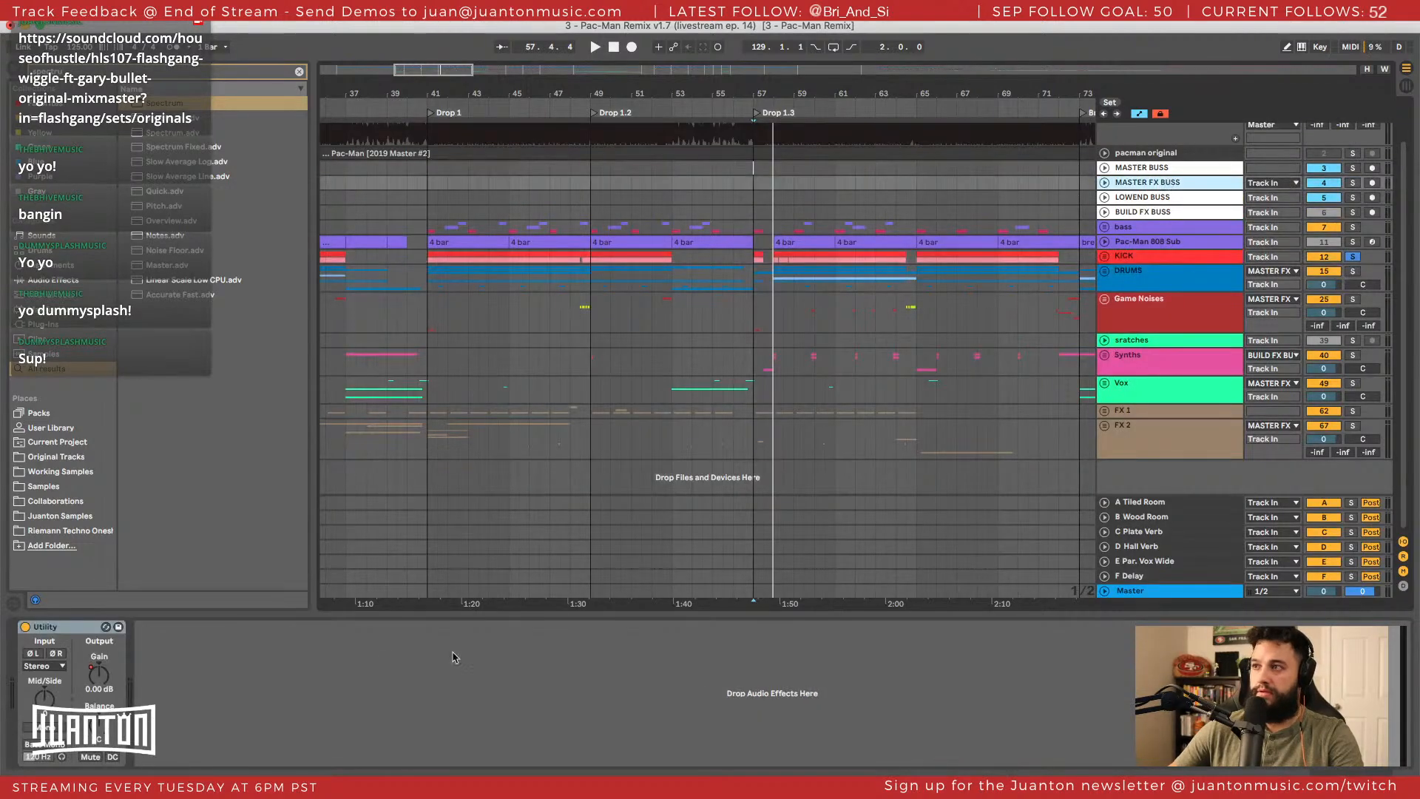
{"action": "left_click", "coordinate": [1104, 256]}
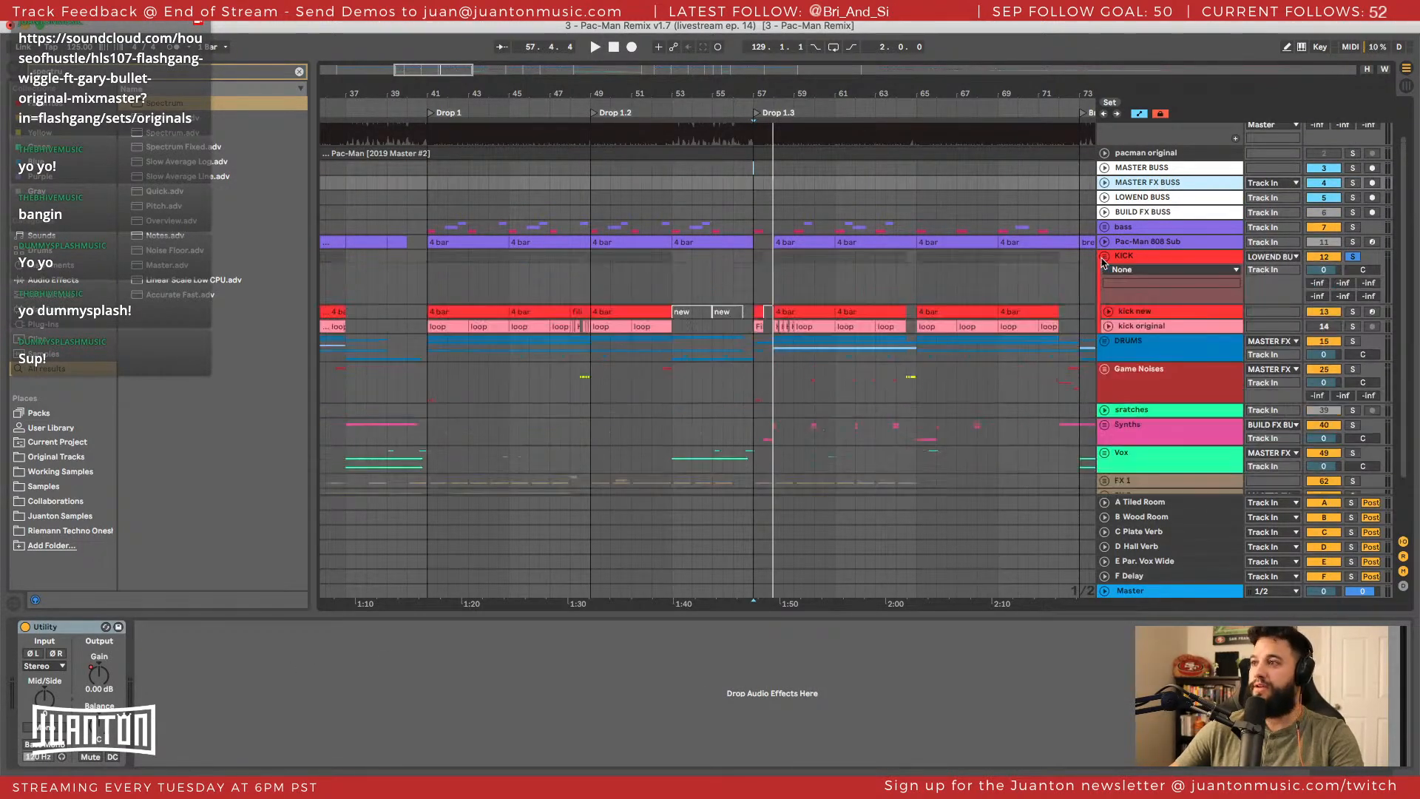
{"action": "scroll", "coordinate": [1103, 265], "scroll_direction": "down", "scroll_amount": 2}
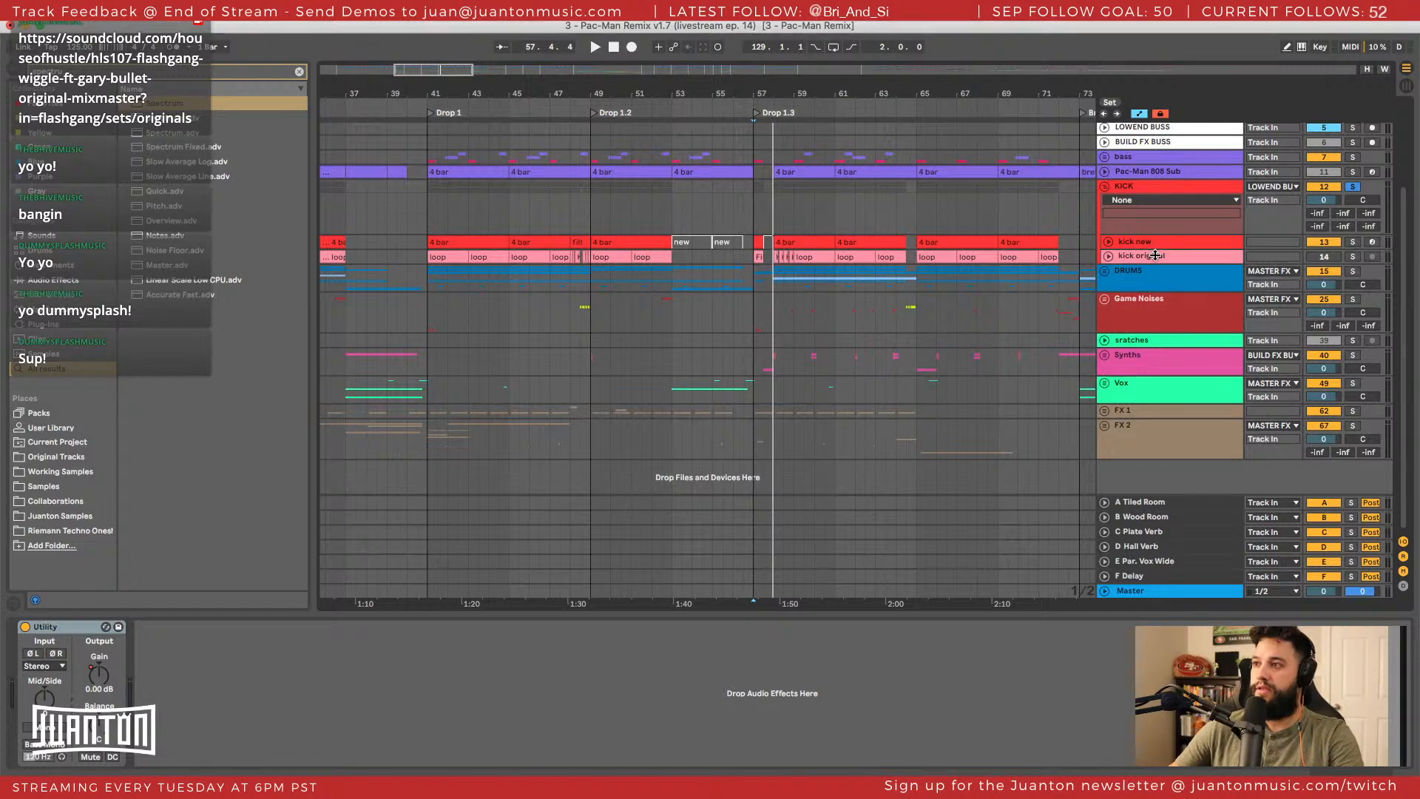
{"action": "left_click", "coordinate": [1144, 241]}
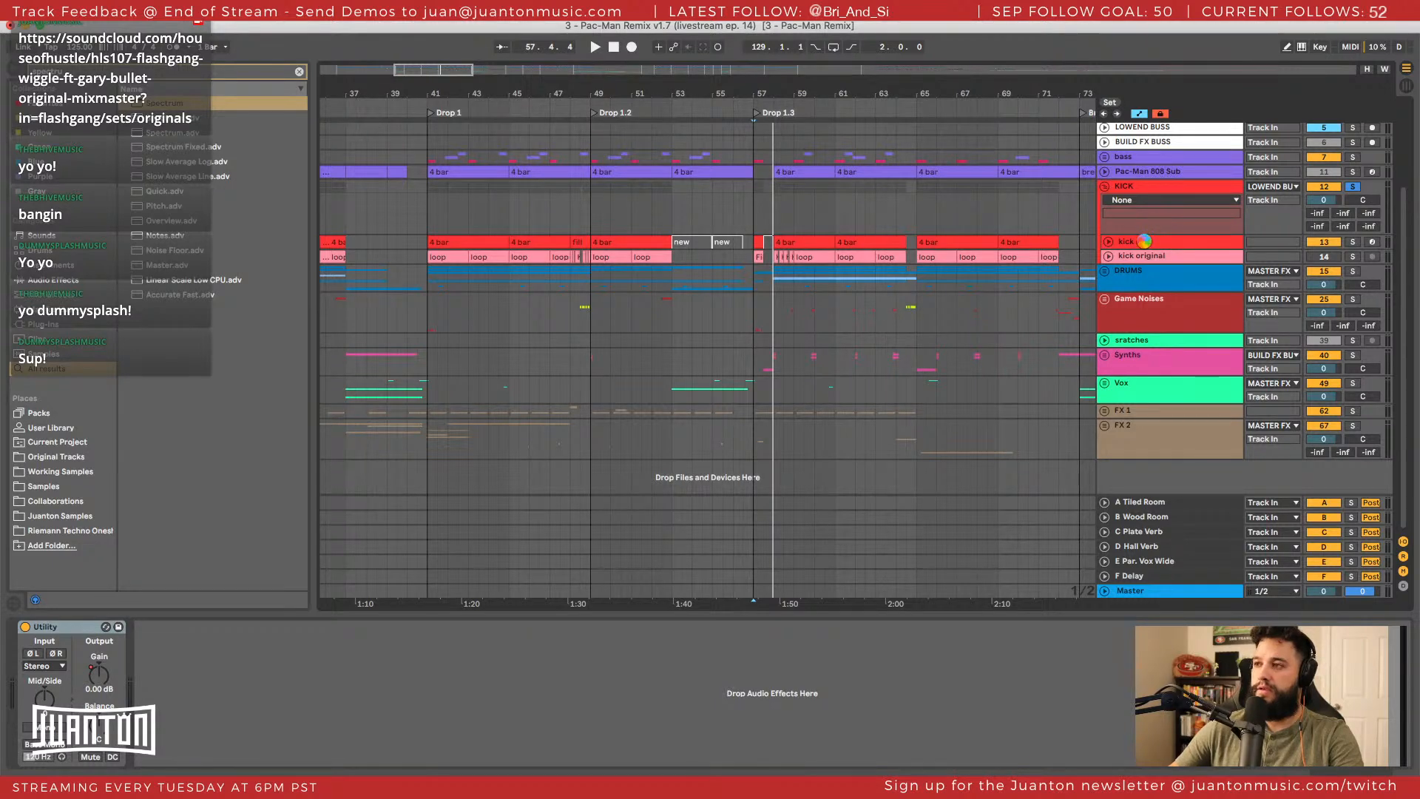
{"action": "scroll", "coordinate": [311, 746], "scroll_direction": "right", "scroll_amount": 10}
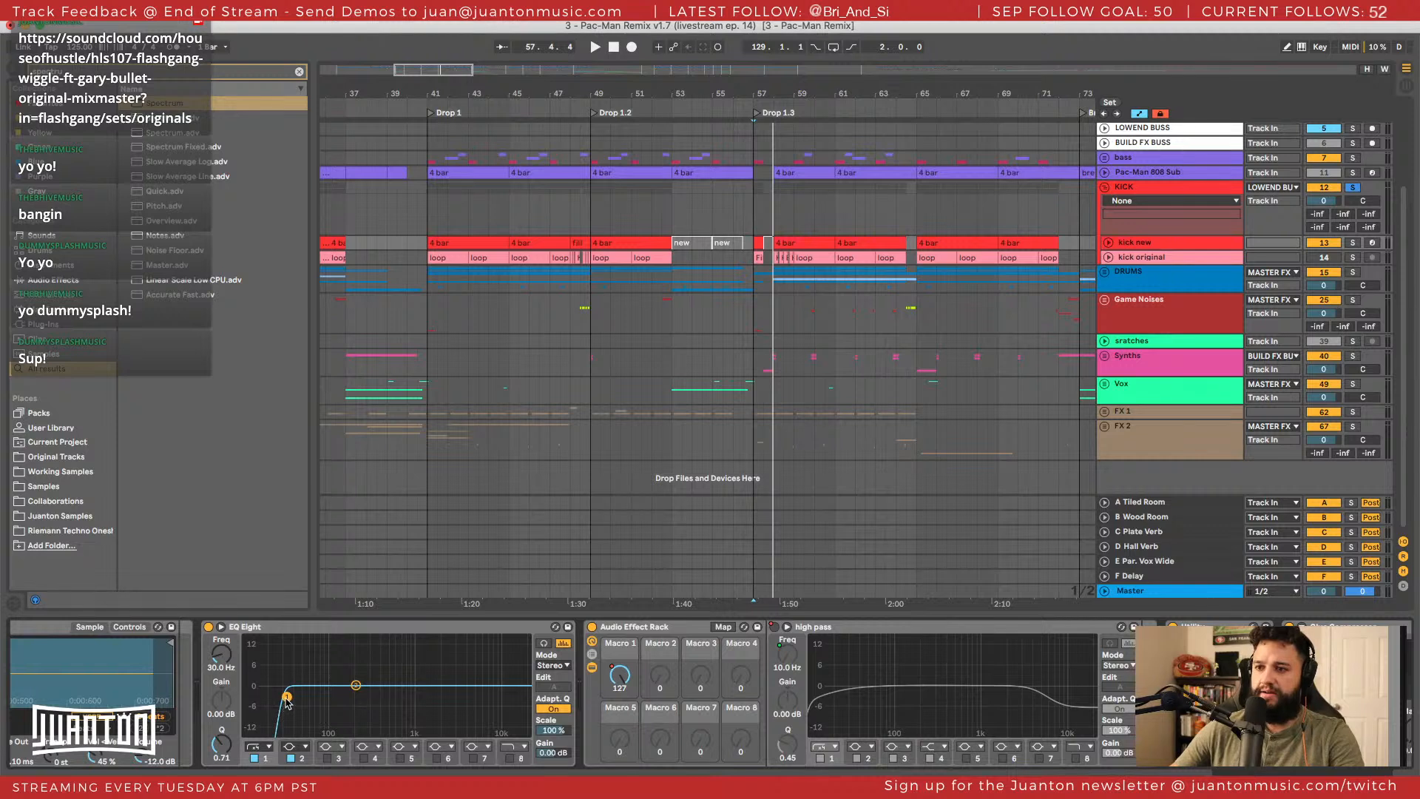
{"action": "left_click_drag", "start_coordinate": [287, 701], "coordinate": [285, 701]}
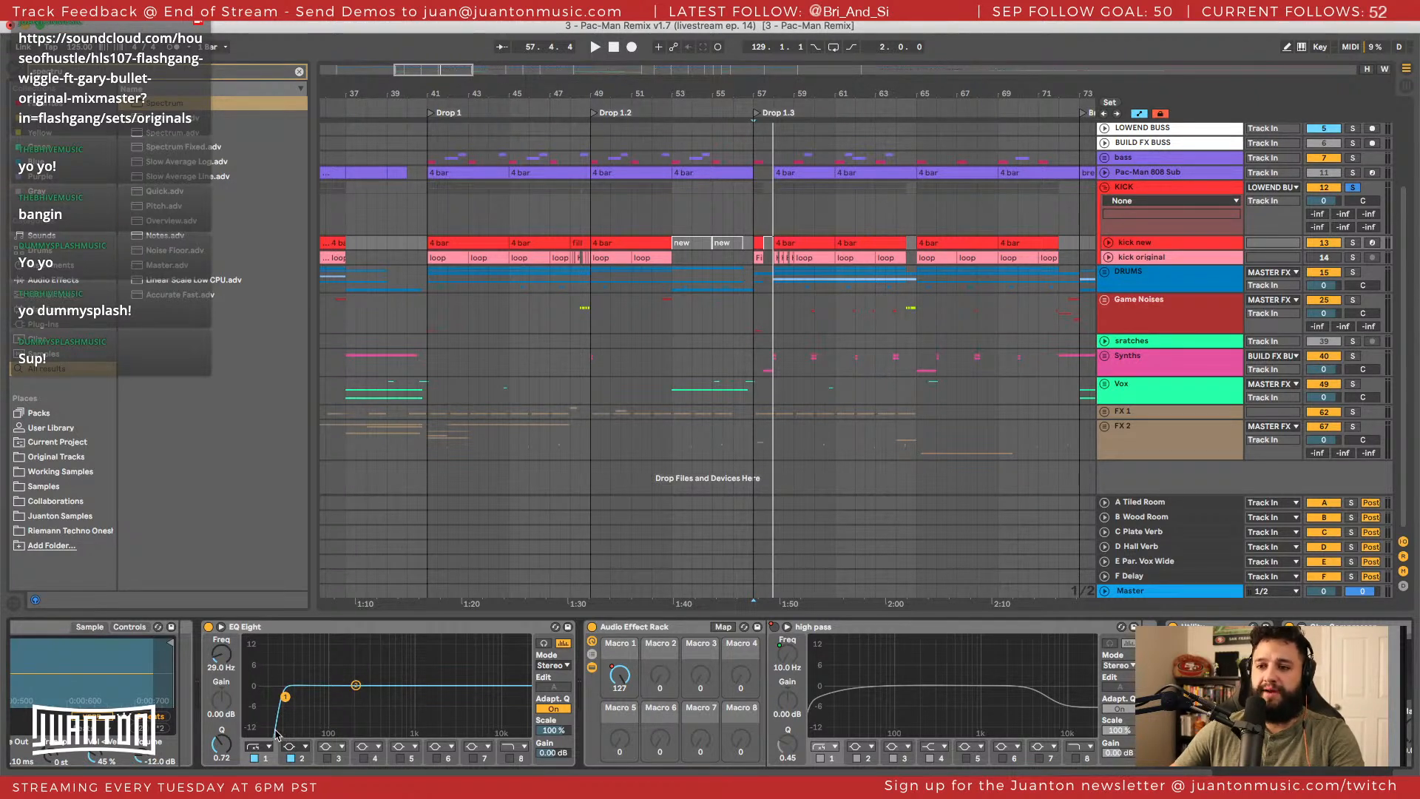
Add FabFilter Pro-Q 3 after the EQ Eight on kick new and place its window over the arrangement.
{"action": "left_click", "coordinate": [279, 650]}
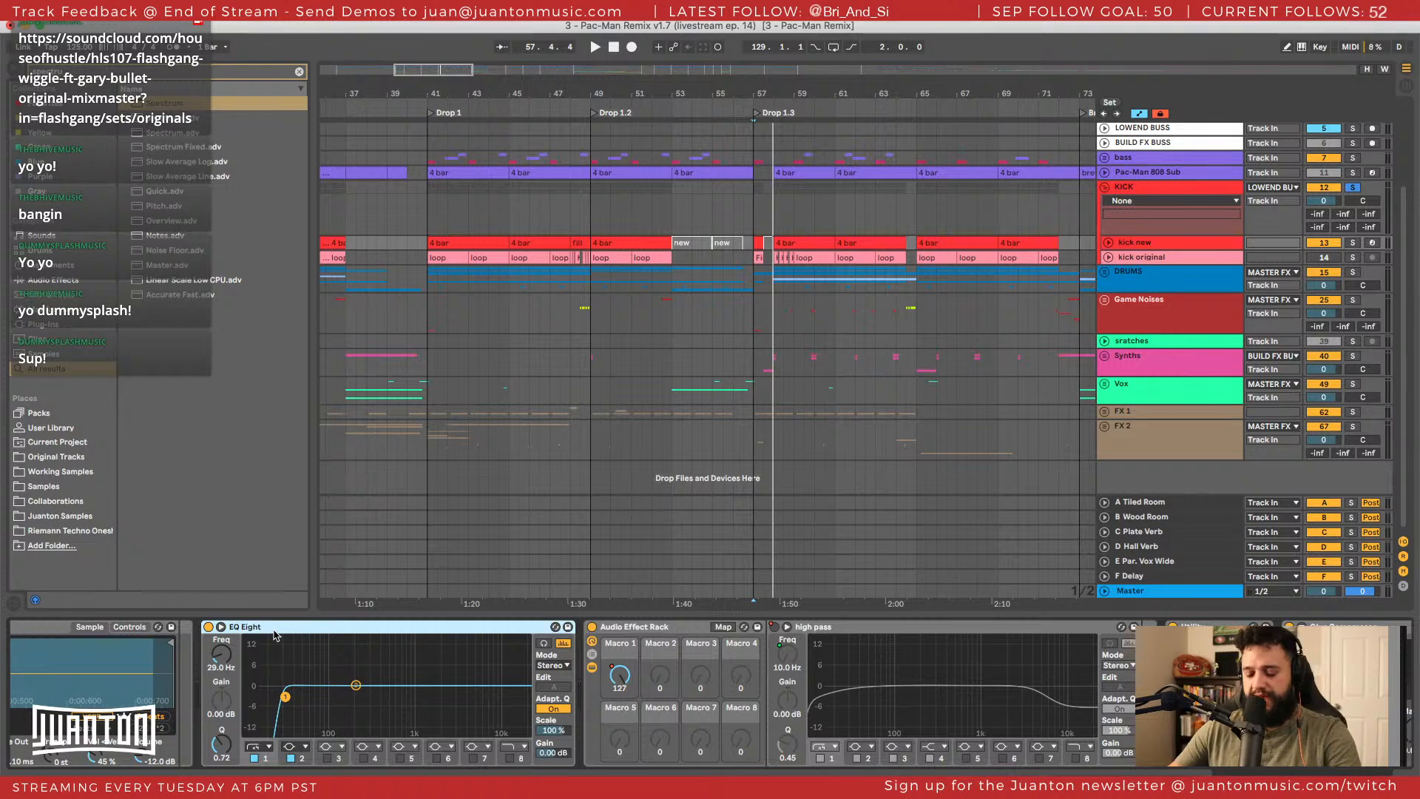
{"action": "key", "text": "super+f"}
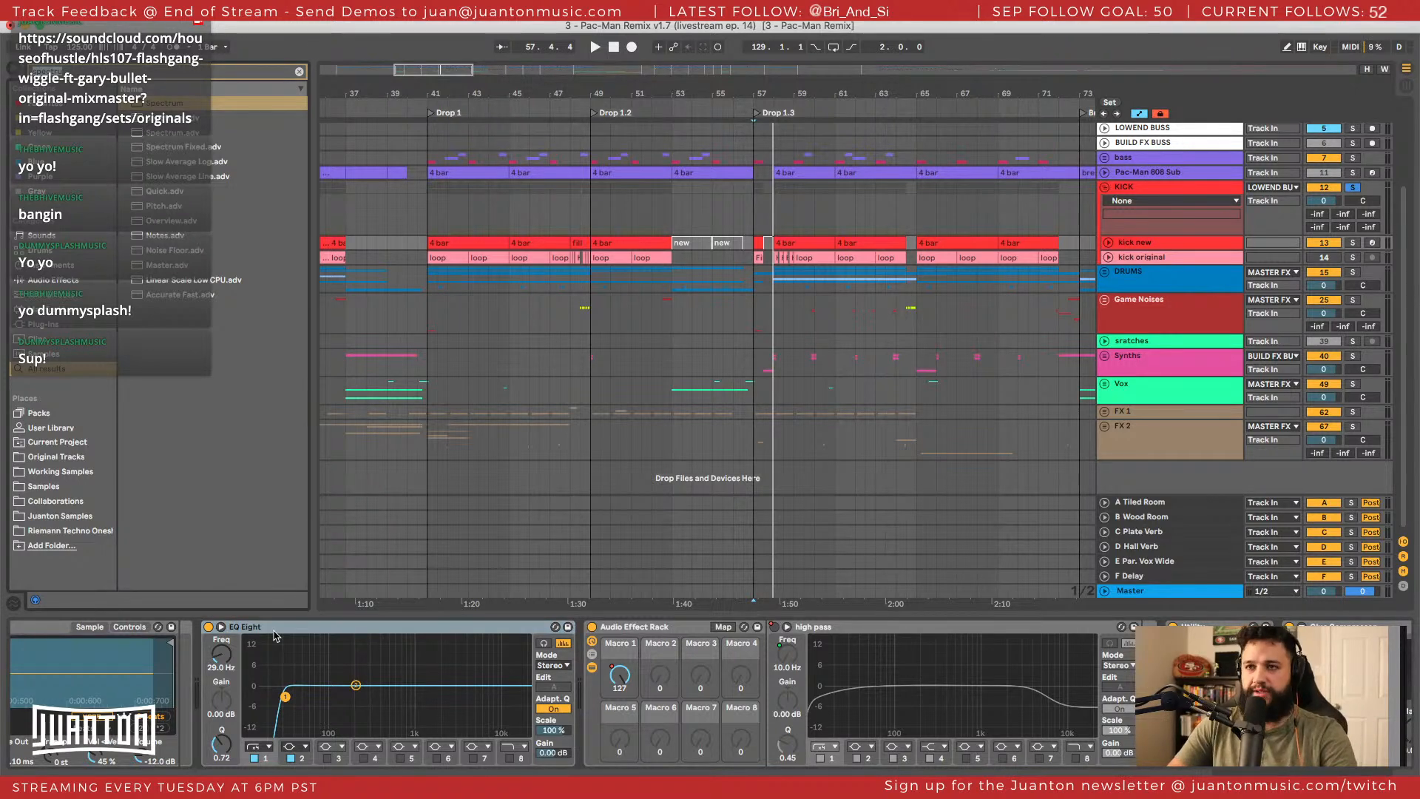
{"action": "type", "text": "pro-q"}
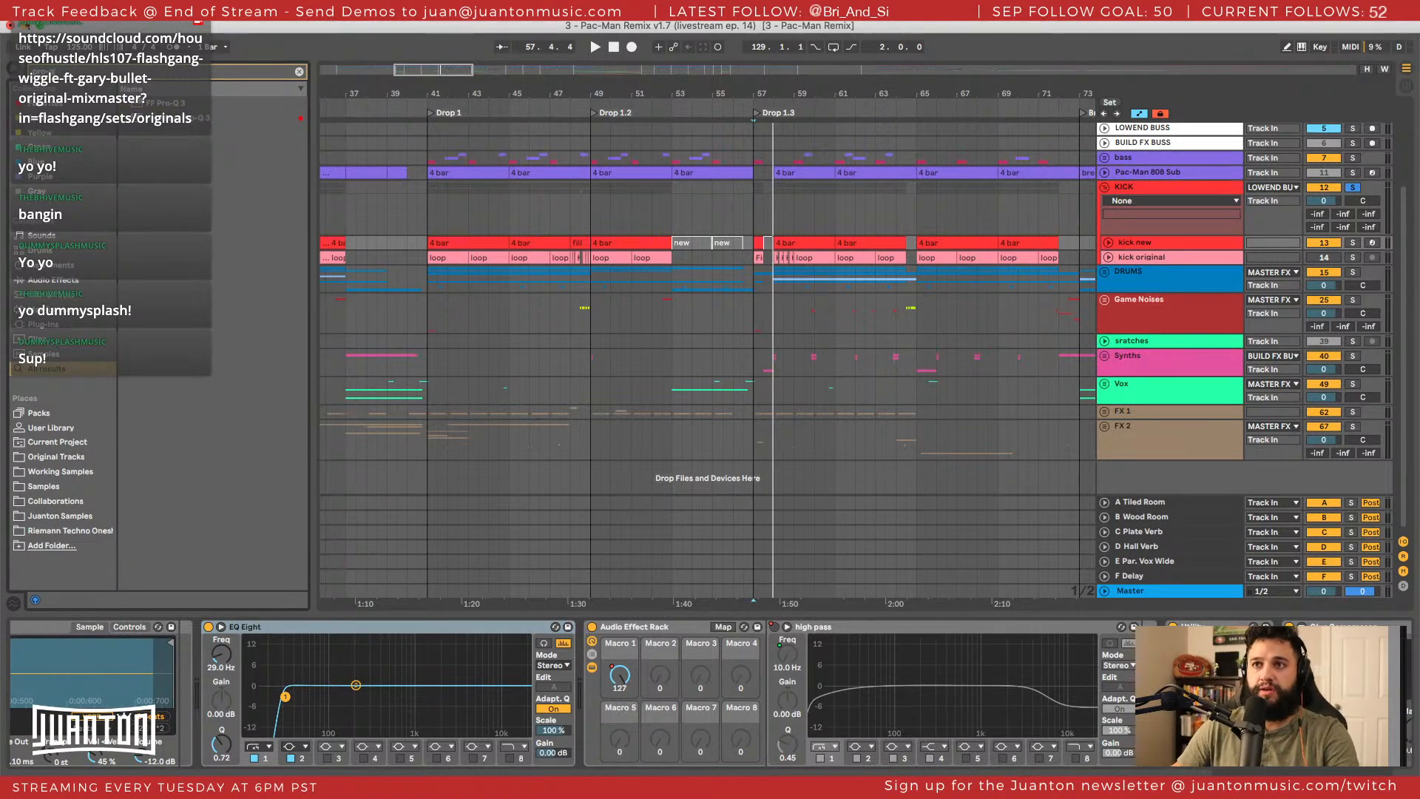
{"action": "left_click_drag", "start_coordinate": [174, 118], "coordinate": [525, 681]}
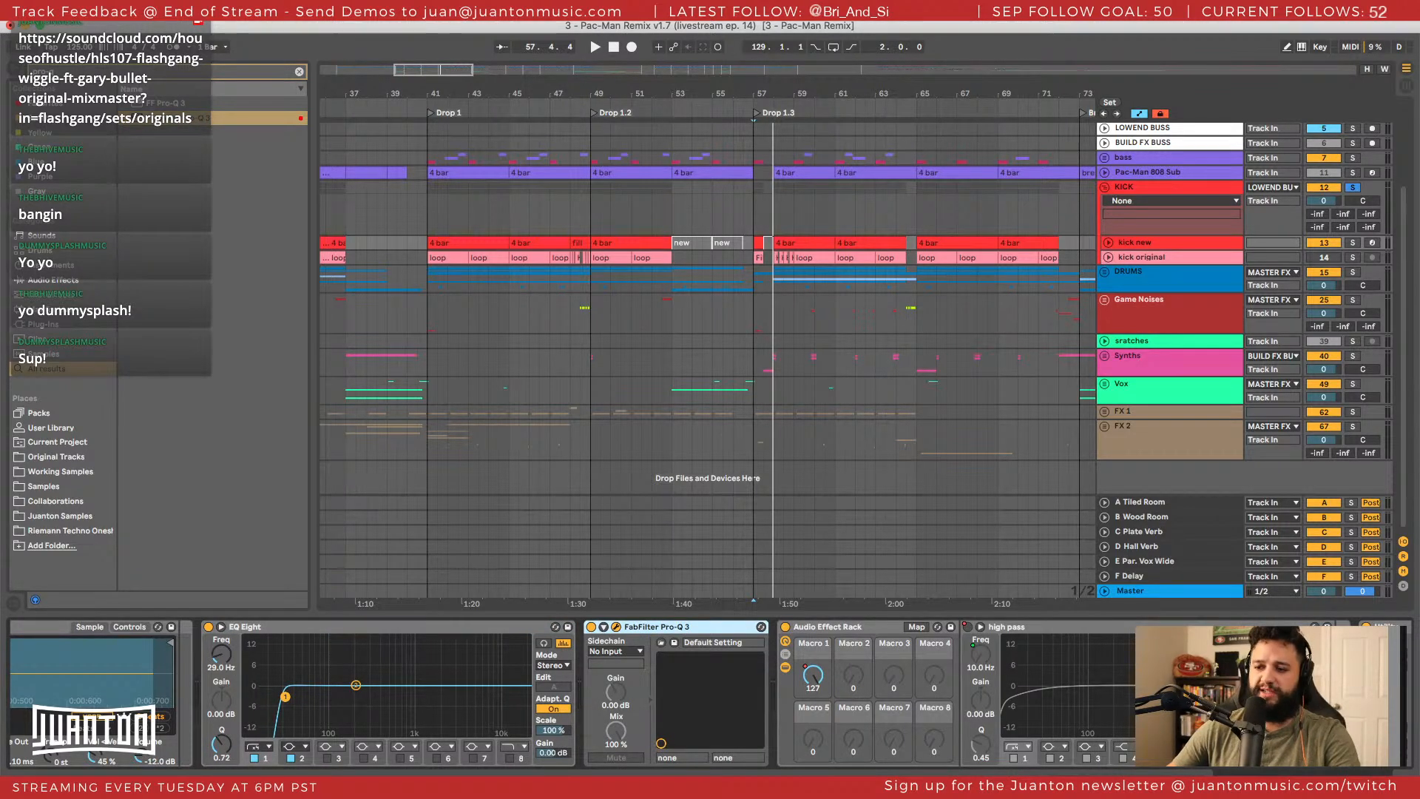
{"action": "left_click_drag", "start_coordinate": [594, 629], "coordinate": [497, 183]}
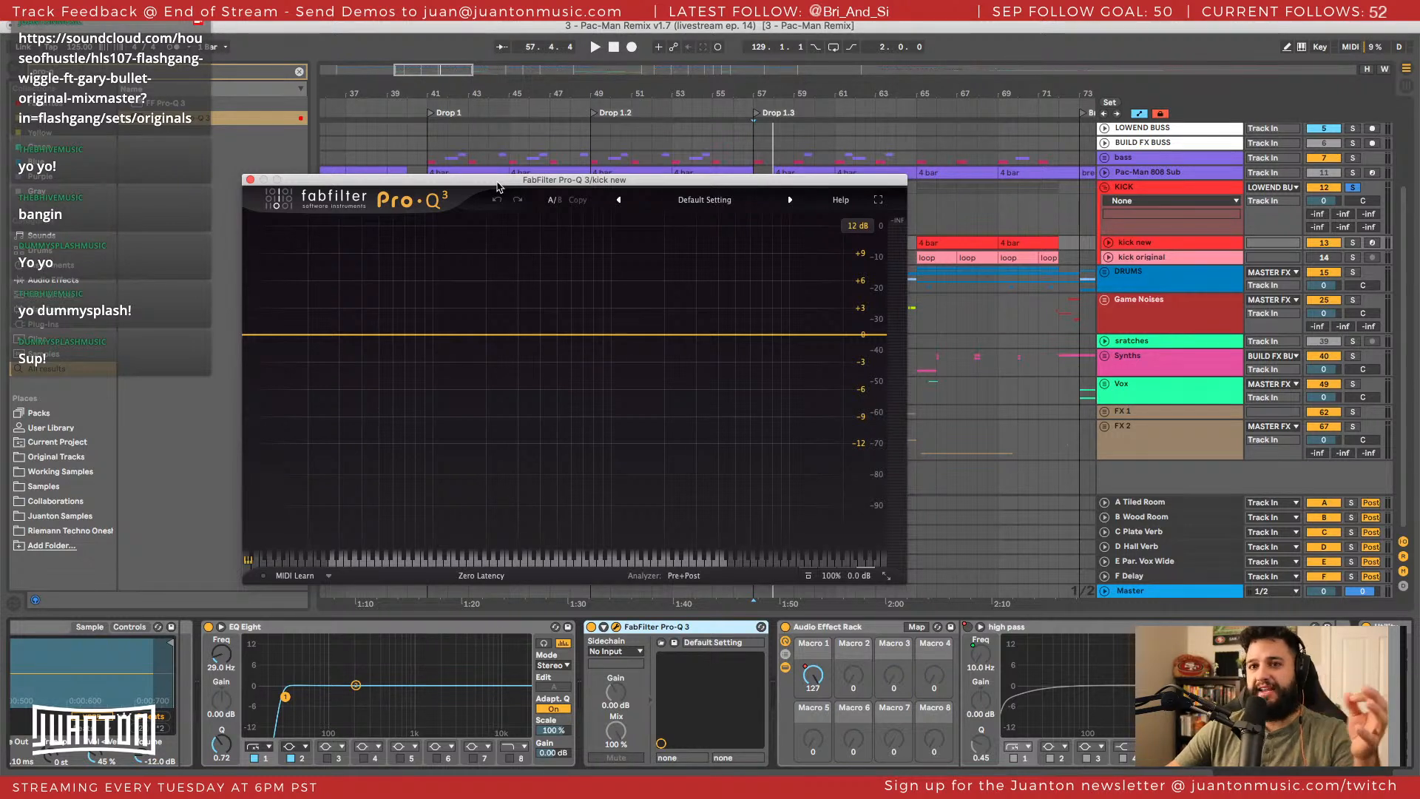
Create a Low Cut band in Pro-Q 3 at about 25 Hz with a 96 dB/oct slope.
{"action": "left_click", "coordinate": [326, 335]}
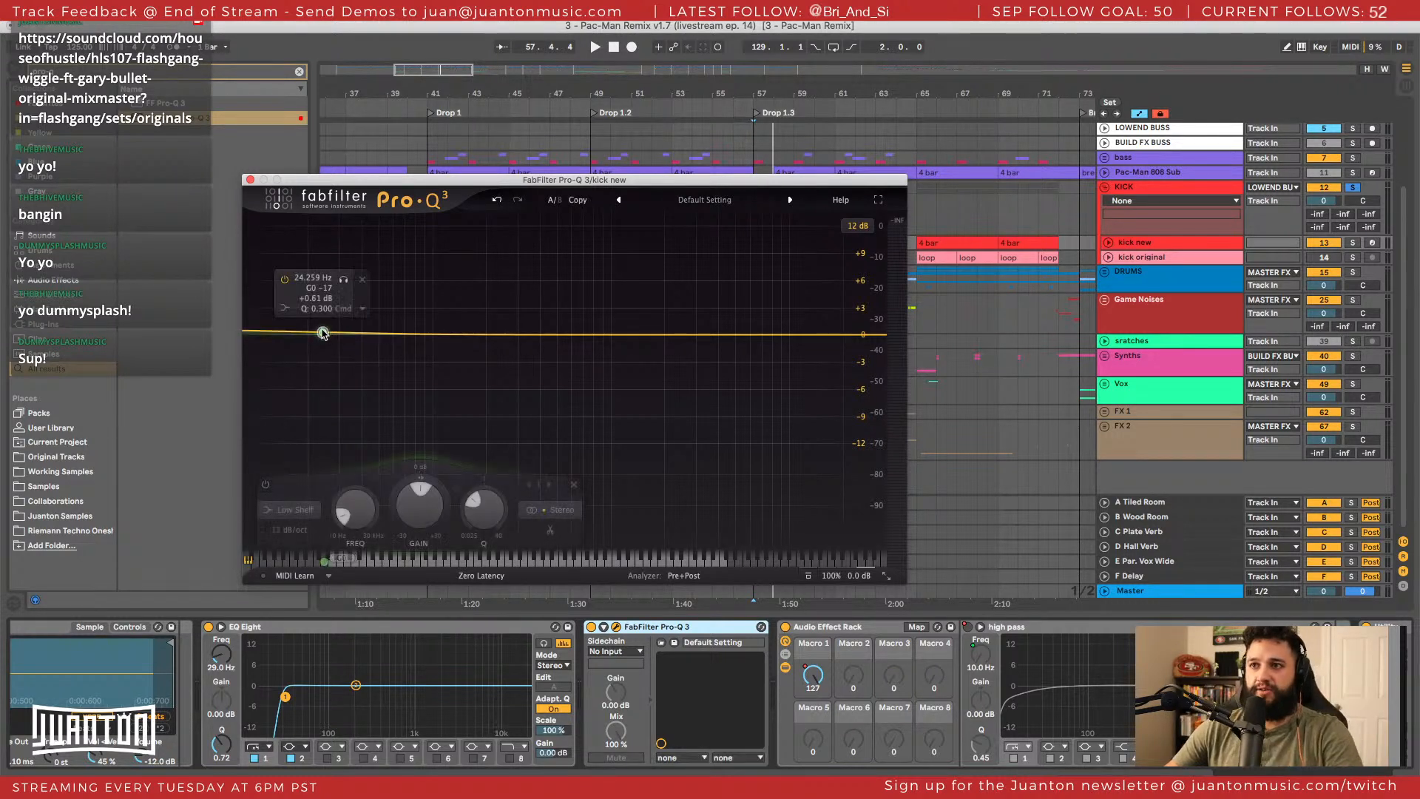
{"action": "left_click_drag", "start_coordinate": [326, 334], "coordinate": [333, 379]}
{"action": "left_click", "coordinate": [288, 509]}
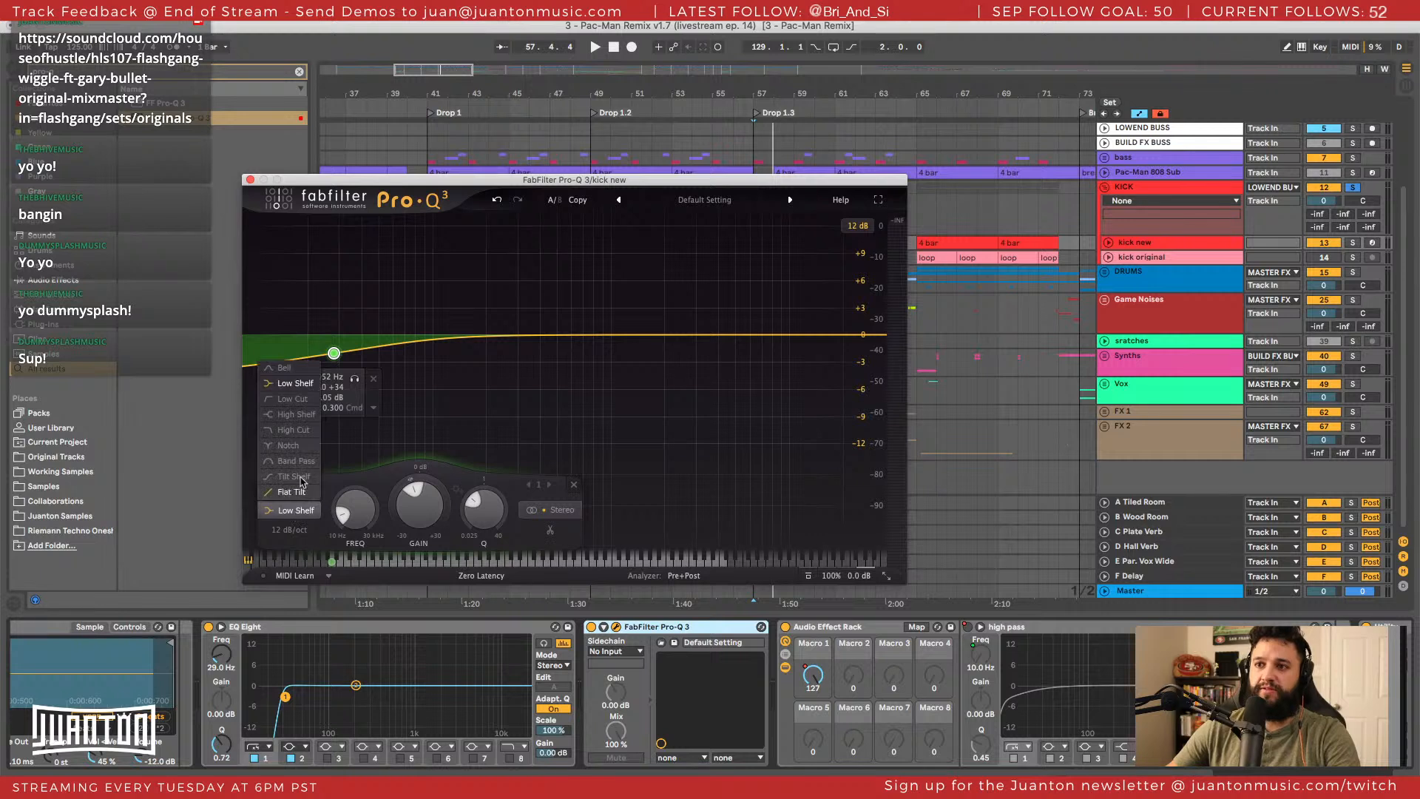
{"action": "left_click", "coordinate": [296, 403]}
{"action": "left_click", "coordinate": [303, 529]}
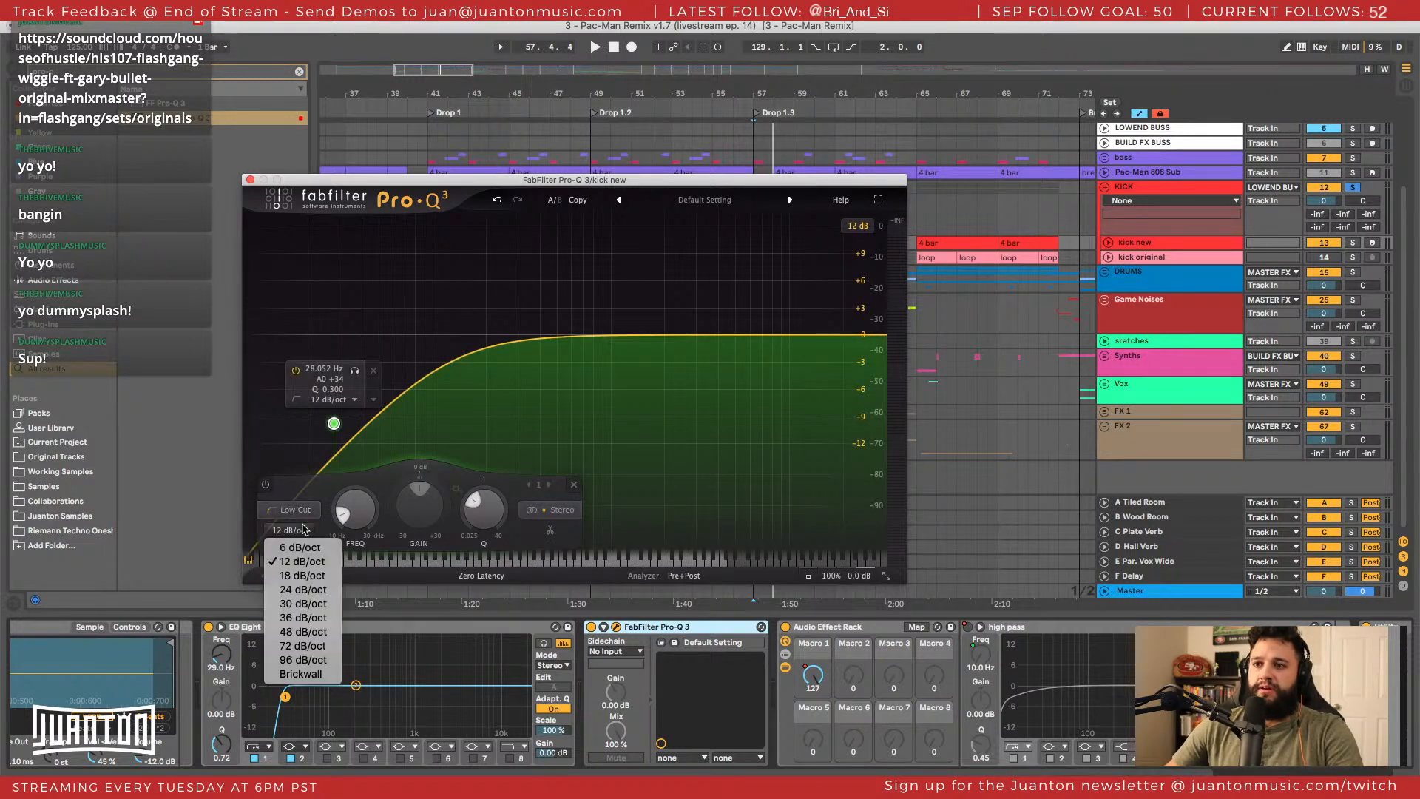
{"action": "left_click", "coordinate": [300, 660]}
{"action": "left_click_drag", "start_coordinate": [333, 423], "coordinate": [329, 361]}
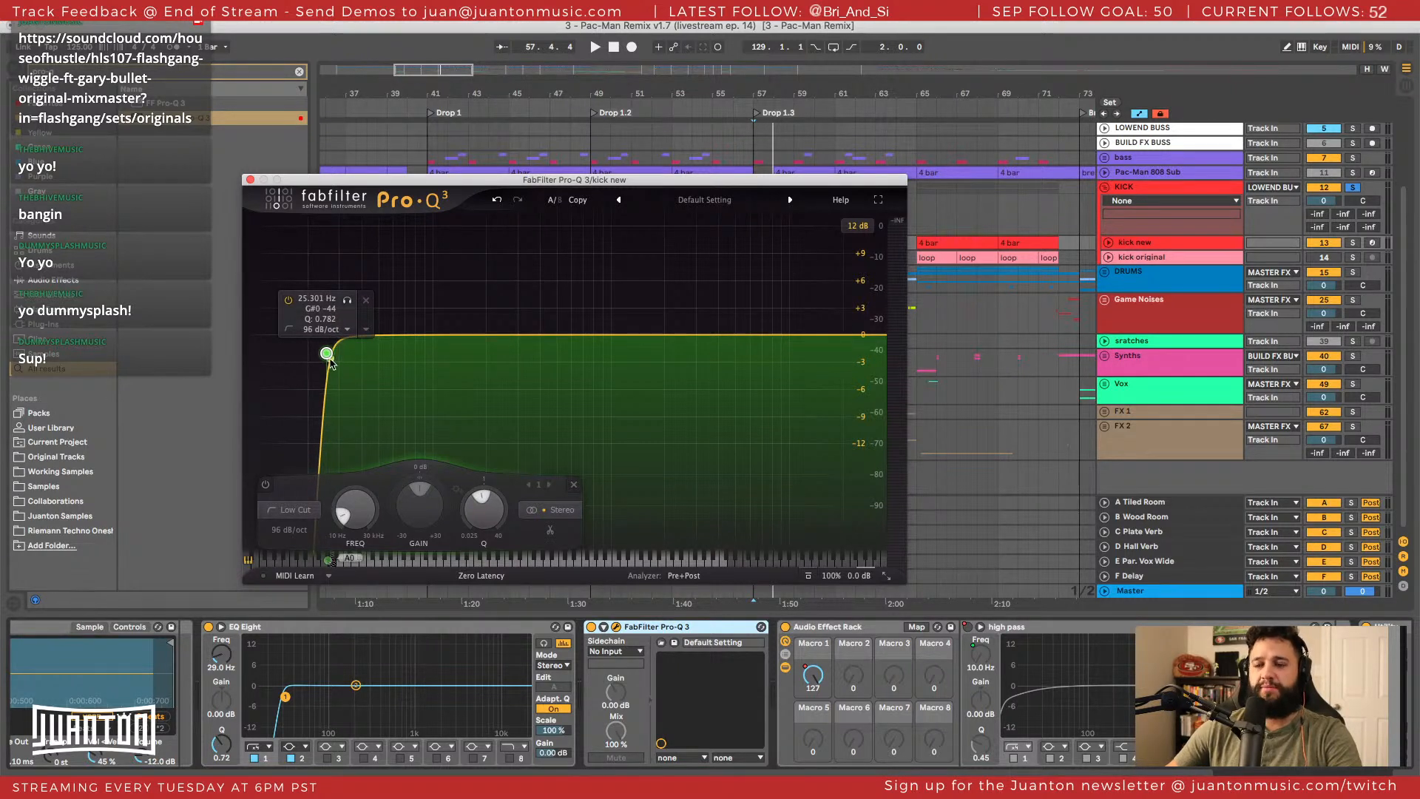
Move the Low Cut band to about 82 Hz with a slight resonant bump and set its slope to 36 dB/oct.
{"action": "left_click_drag", "start_coordinate": [327, 355], "coordinate": [429, 309]}
{"action": "left_click", "coordinate": [300, 530]}
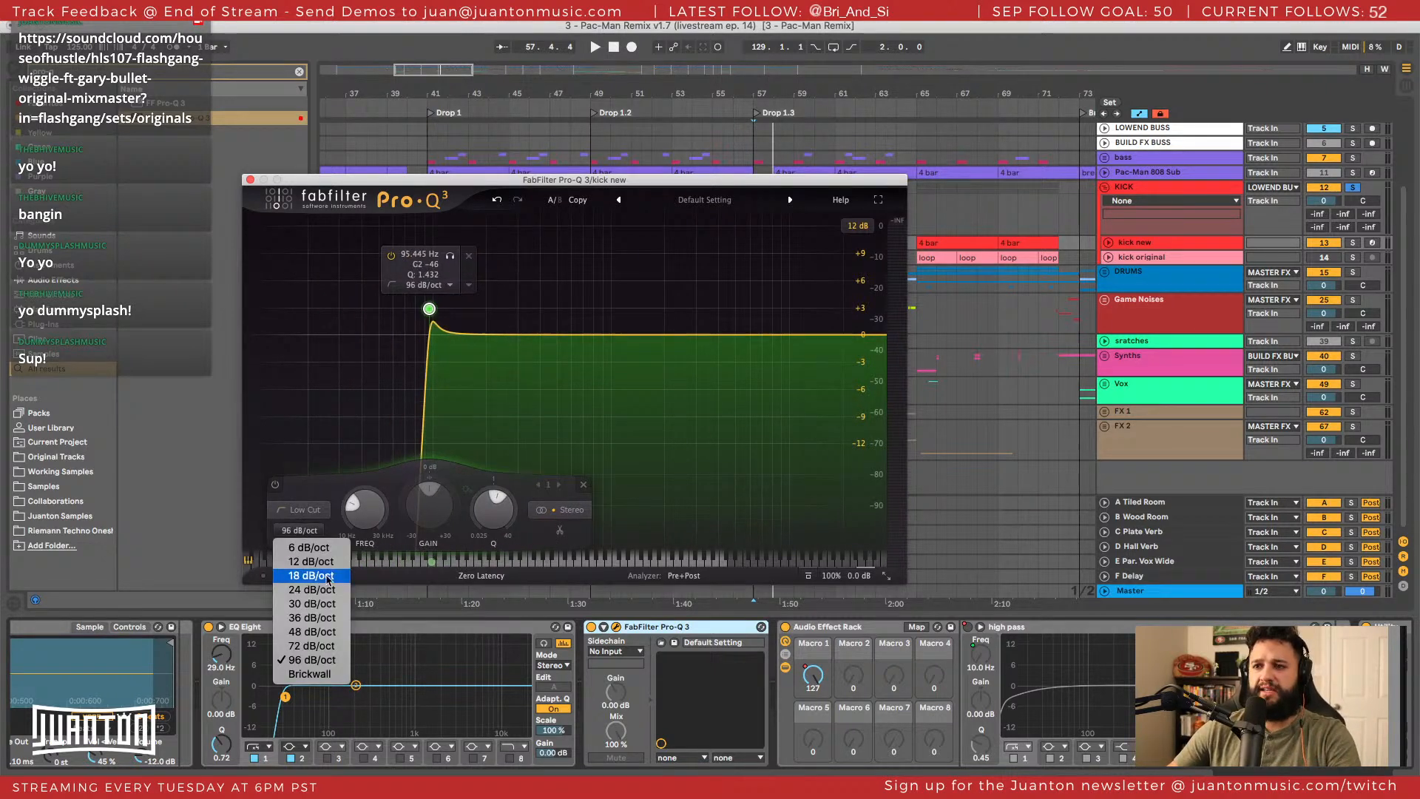
{"action": "left_click", "coordinate": [331, 630]}
{"action": "left_click_drag", "start_coordinate": [429, 309], "coordinate": [416, 312]}
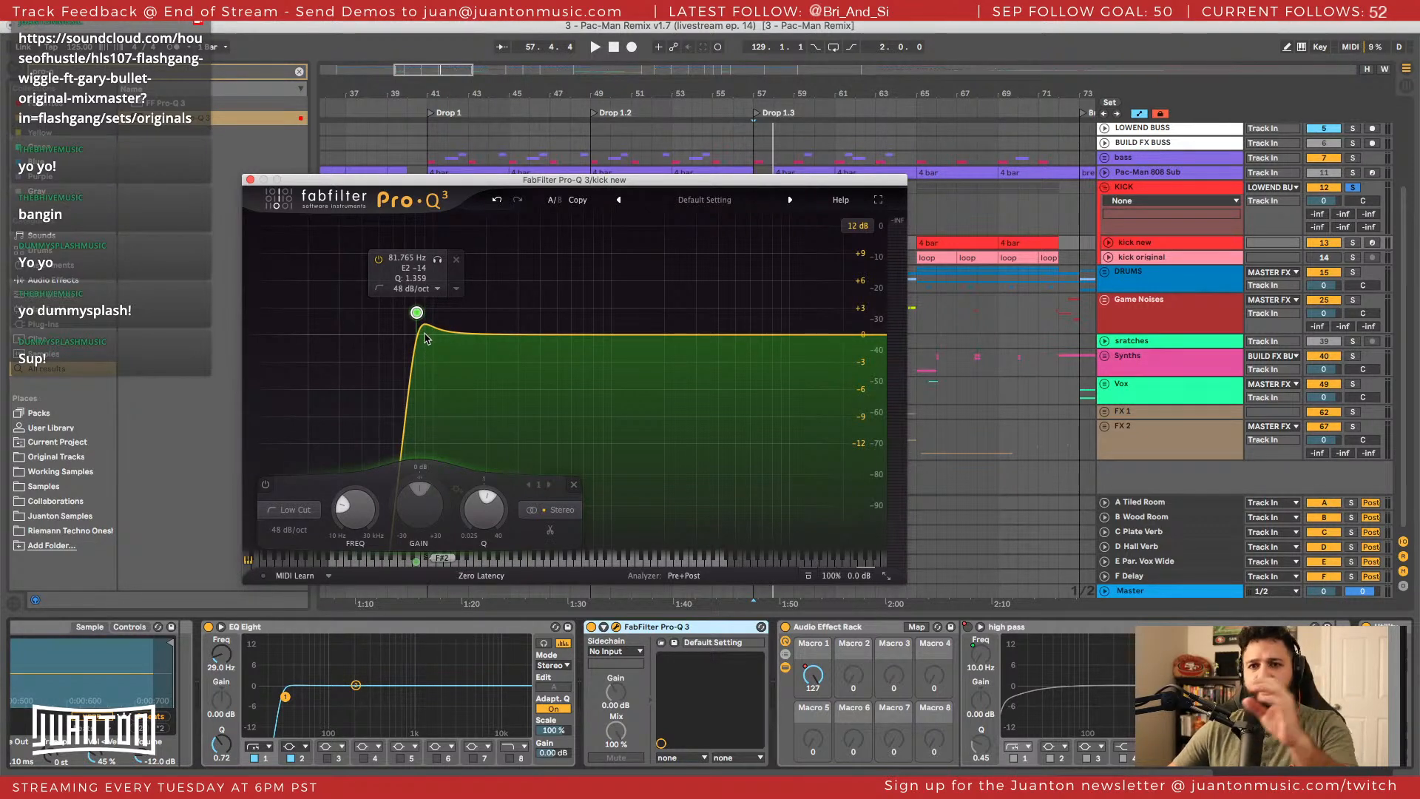
{"action": "scroll", "coordinate": [425, 338], "scroll_direction": "down", "scroll_amount": 1}
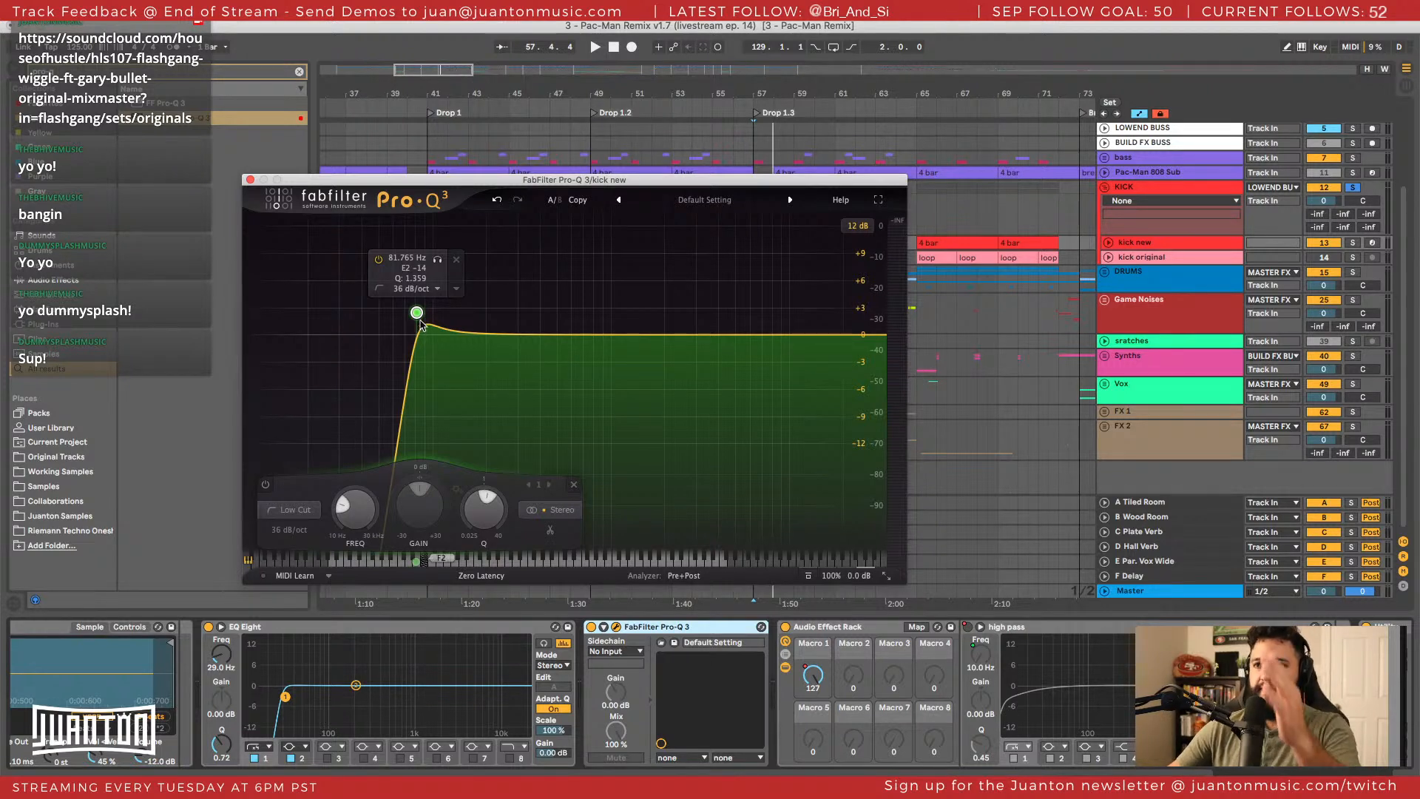
Bring the Low Cut band down to about 29 Hz with a Q of about 0.87.
{"action": "left_click_drag", "start_coordinate": [418, 314], "coordinate": [311, 359]}
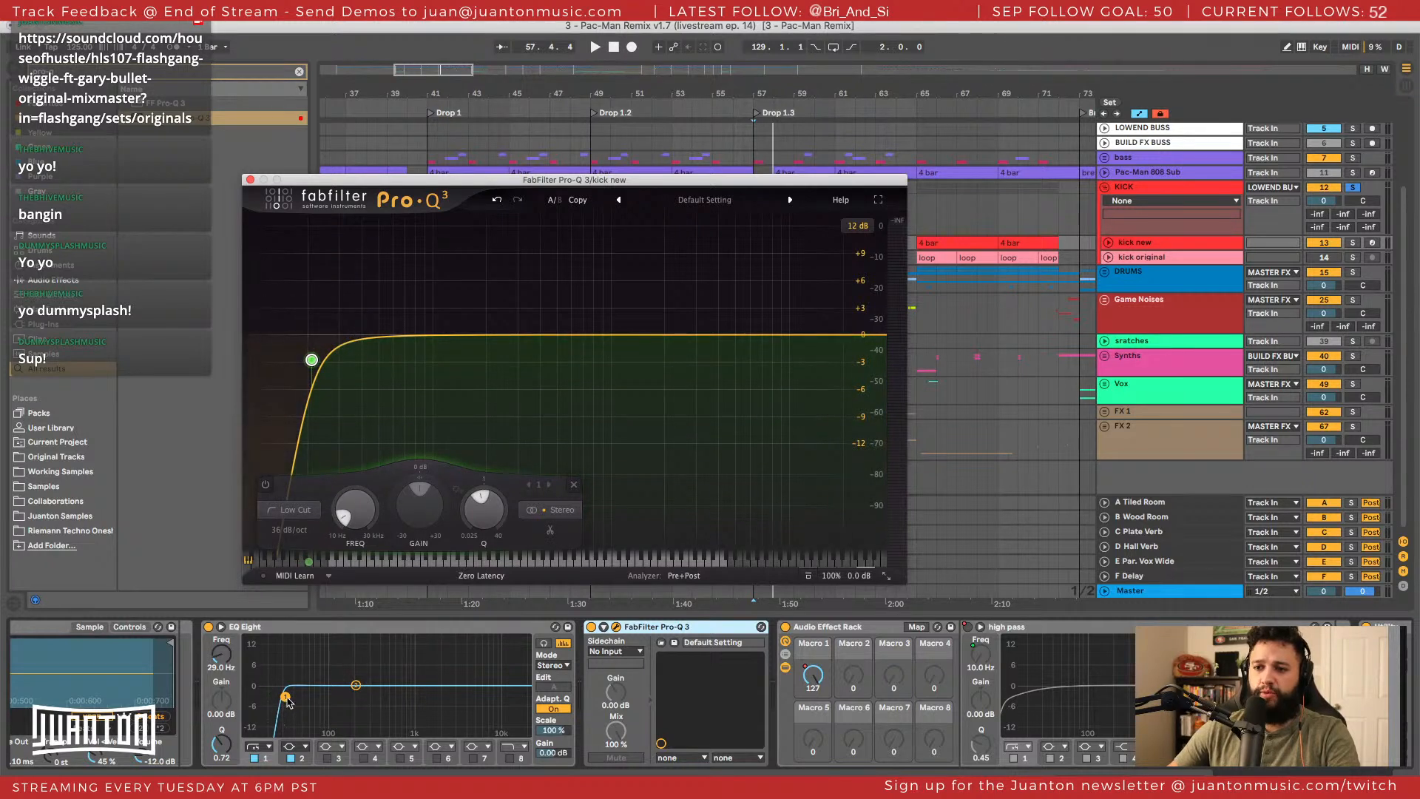
{"action": "left_click_drag", "start_coordinate": [311, 360], "coordinate": [340, 354]}
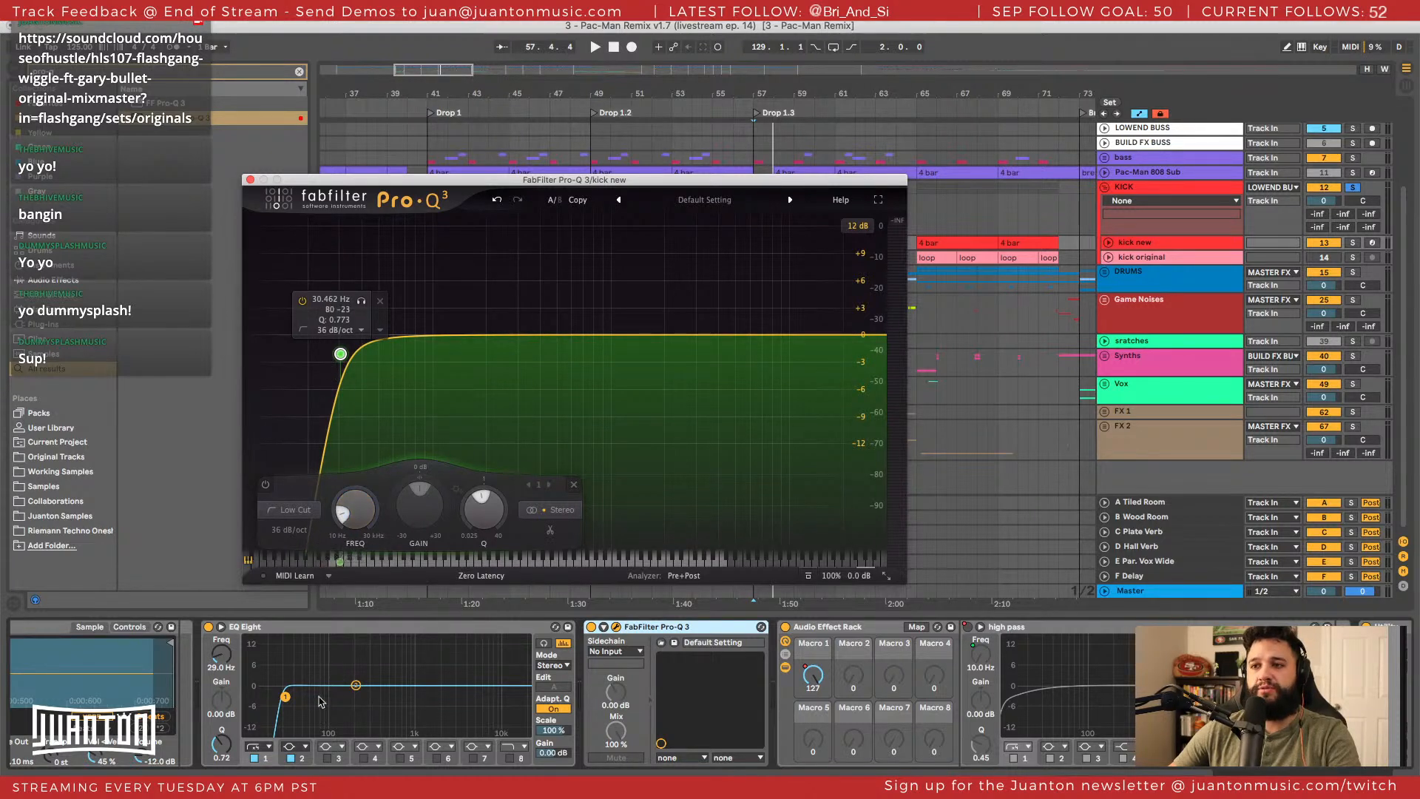
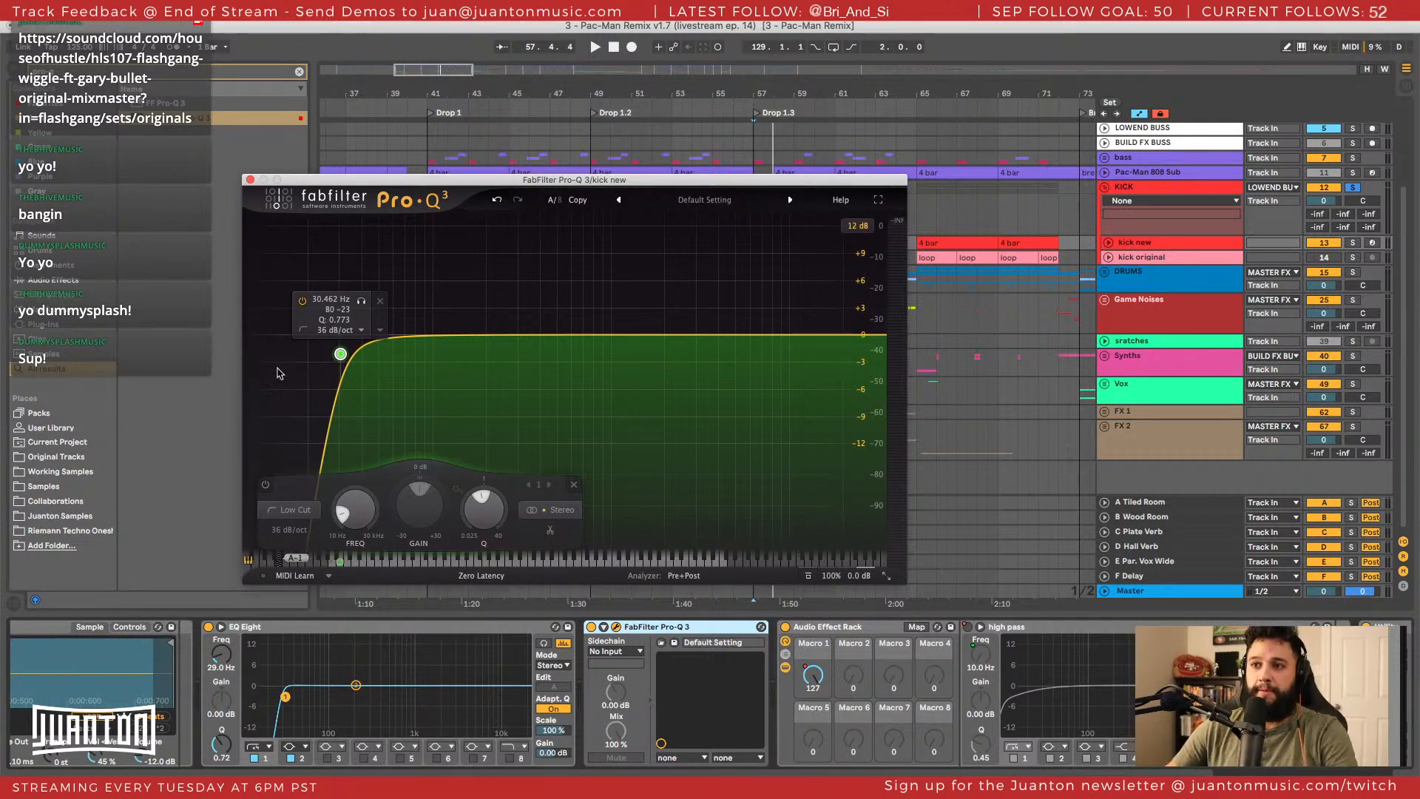
{"action": "mouse_move", "coordinate": [305, 536]}
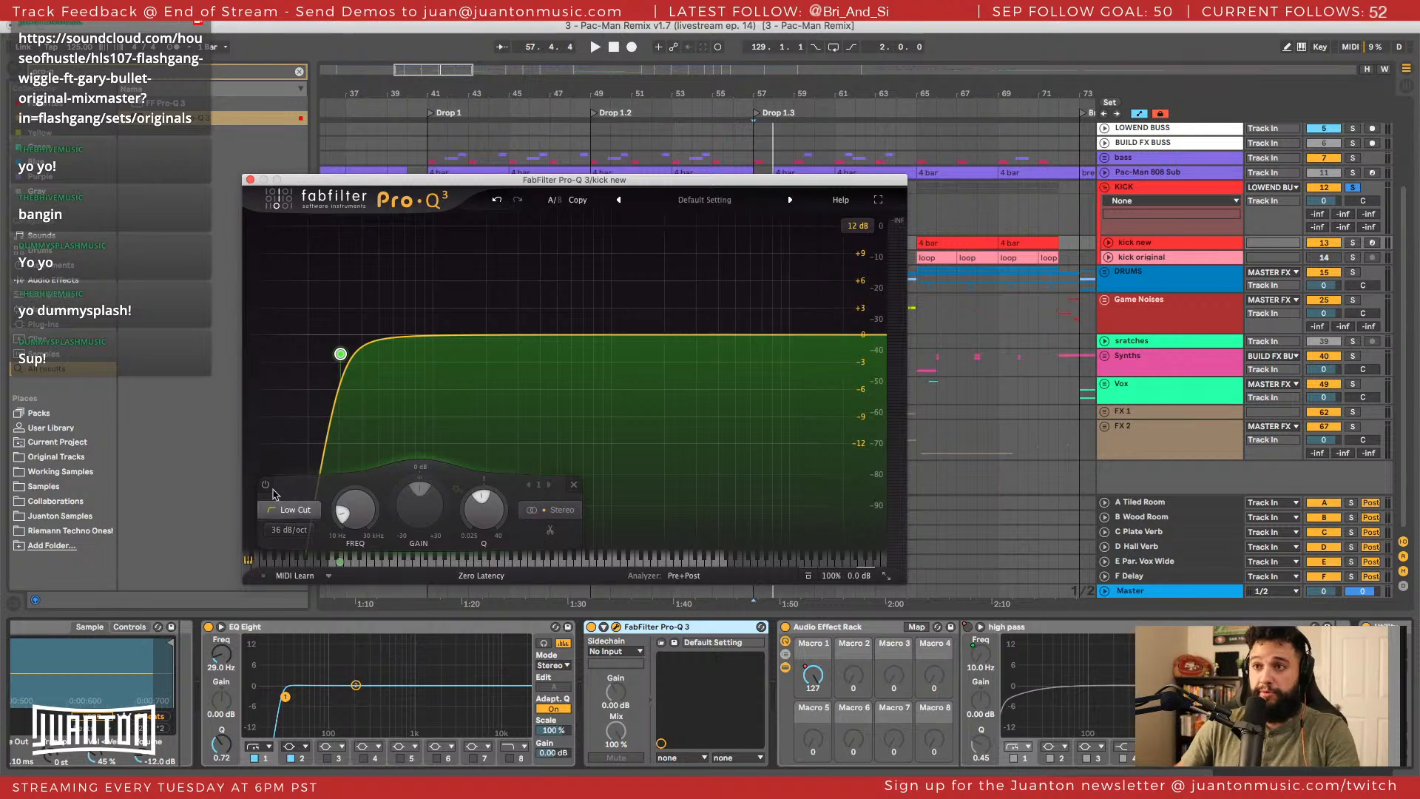
{"action": "left_click_drag", "start_coordinate": [340, 354], "coordinate": [337, 346]}
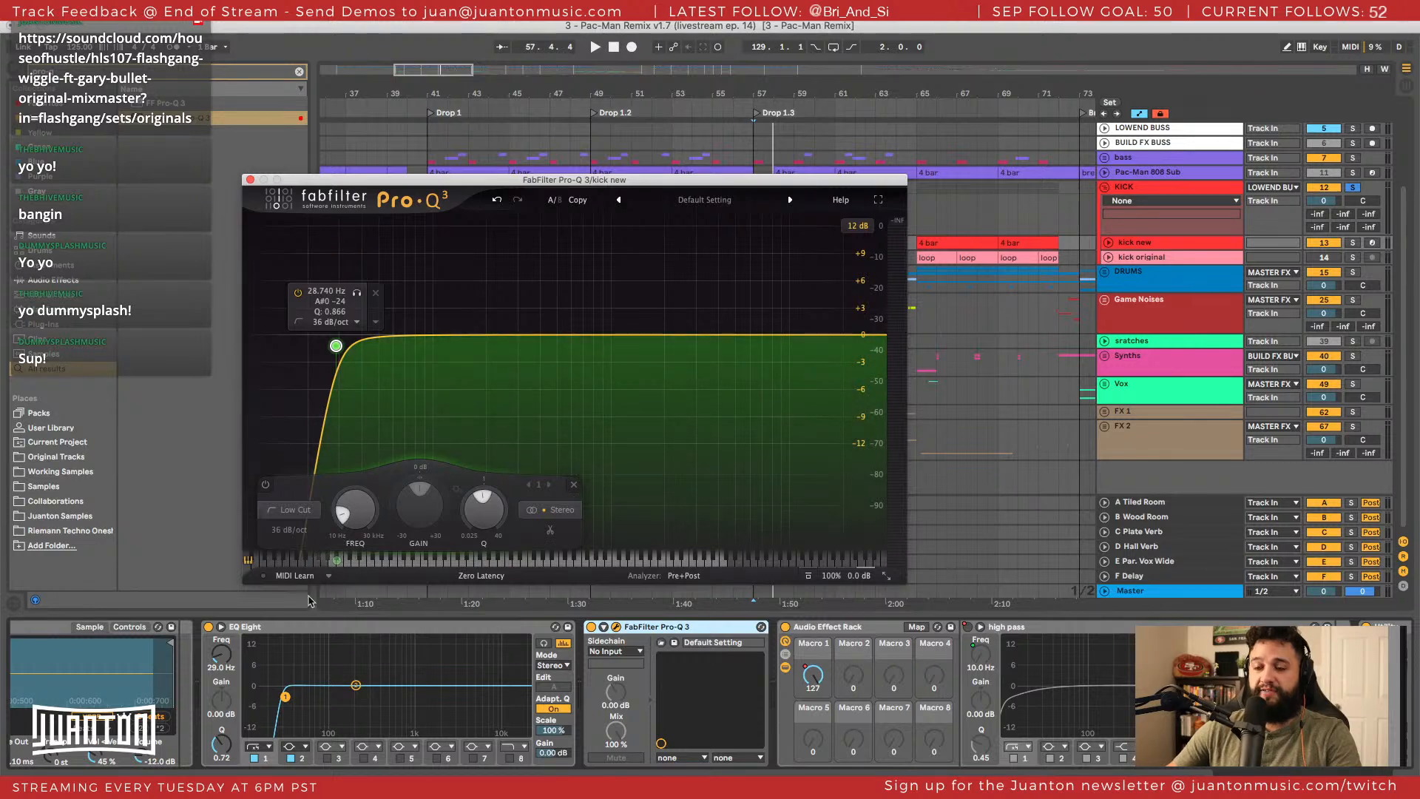
Delete the EQ Eight ahead of Pro-Q 3 on kick new and nudge the Low Cut band slightly higher in frequency.
{"action": "left_click", "coordinate": [248, 630]}
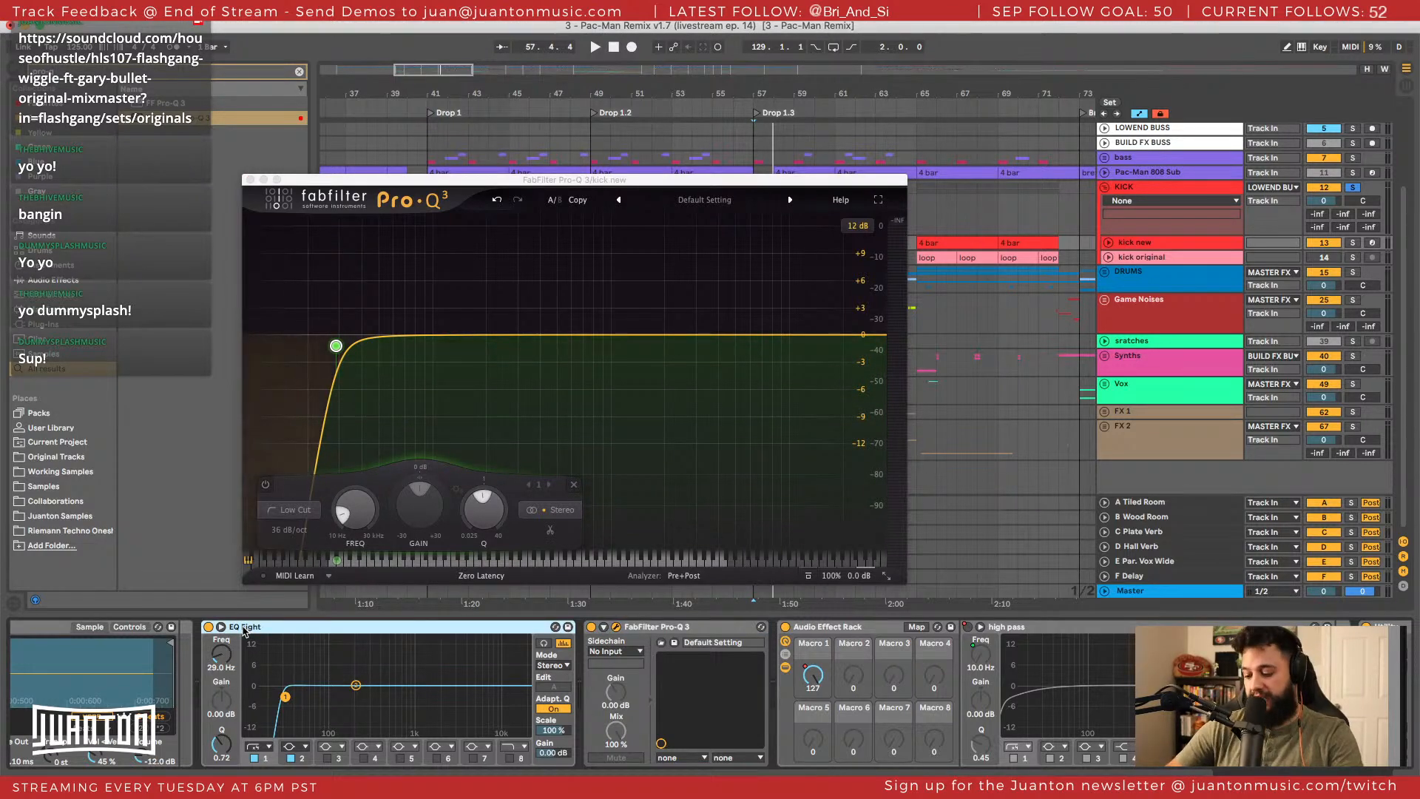
{"action": "key", "text": "Delete"}
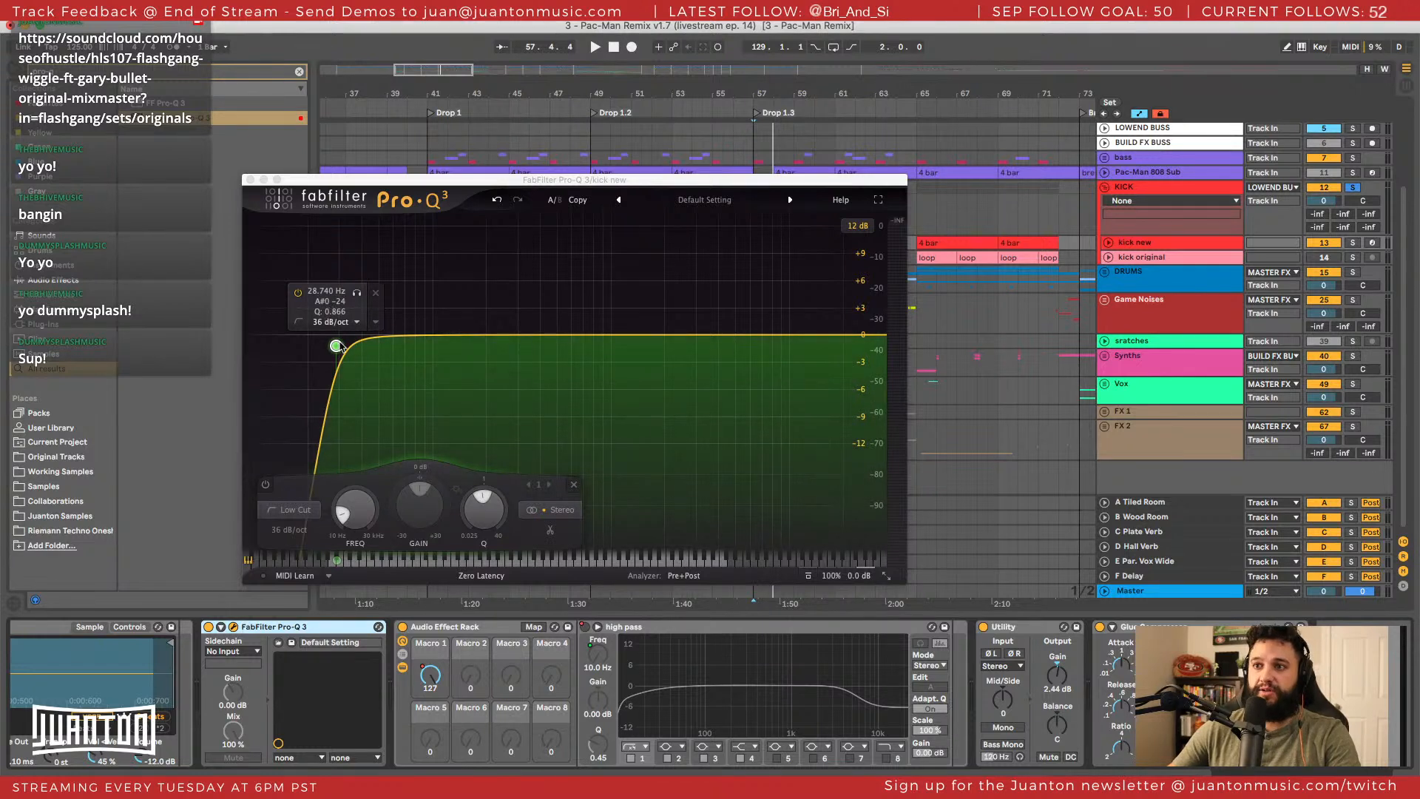
{"action": "left_click_drag", "start_coordinate": [335, 346], "coordinate": [342, 345]}
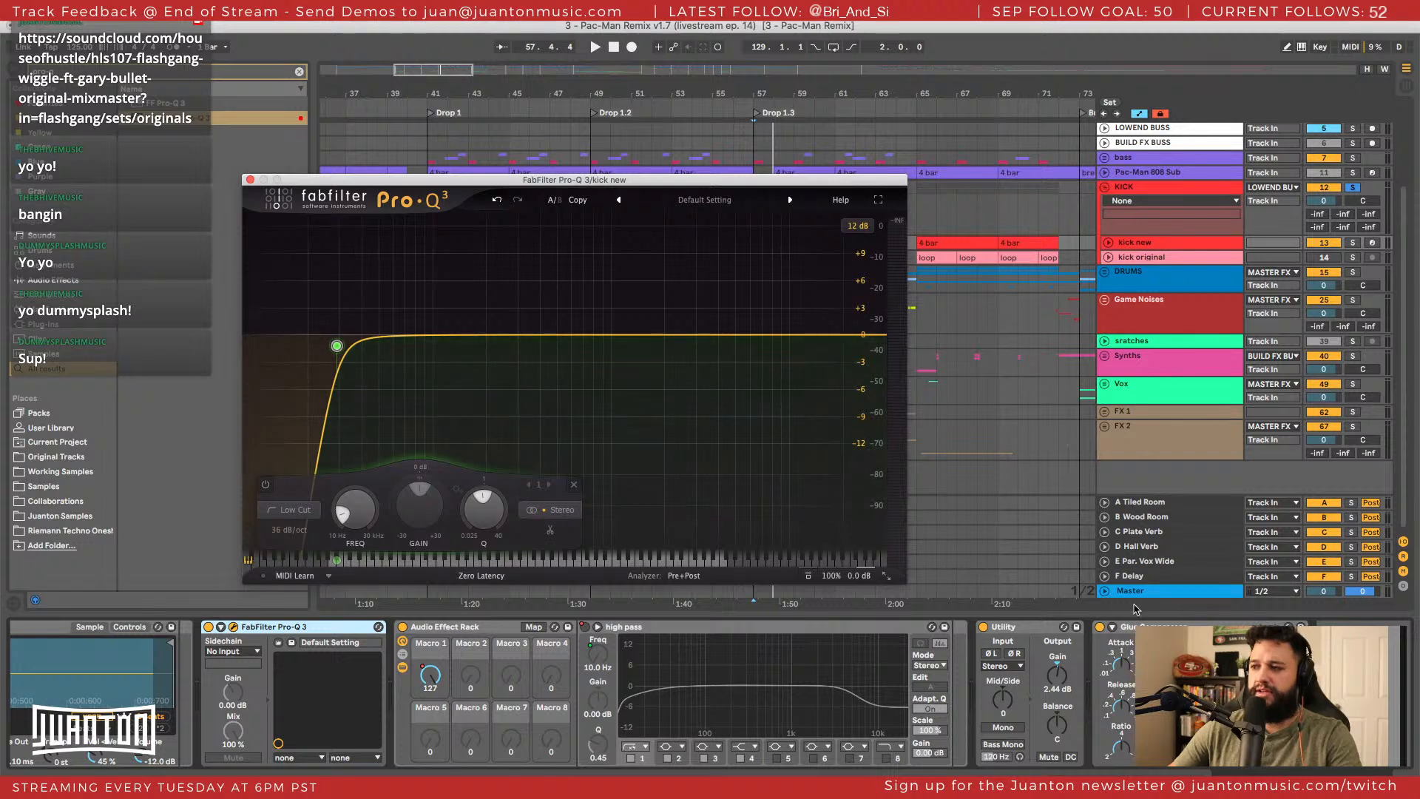
Audition the kick through Pro-Q 3 in short bursts and close the plug-in window.
{"action": "key", "text": "space"}
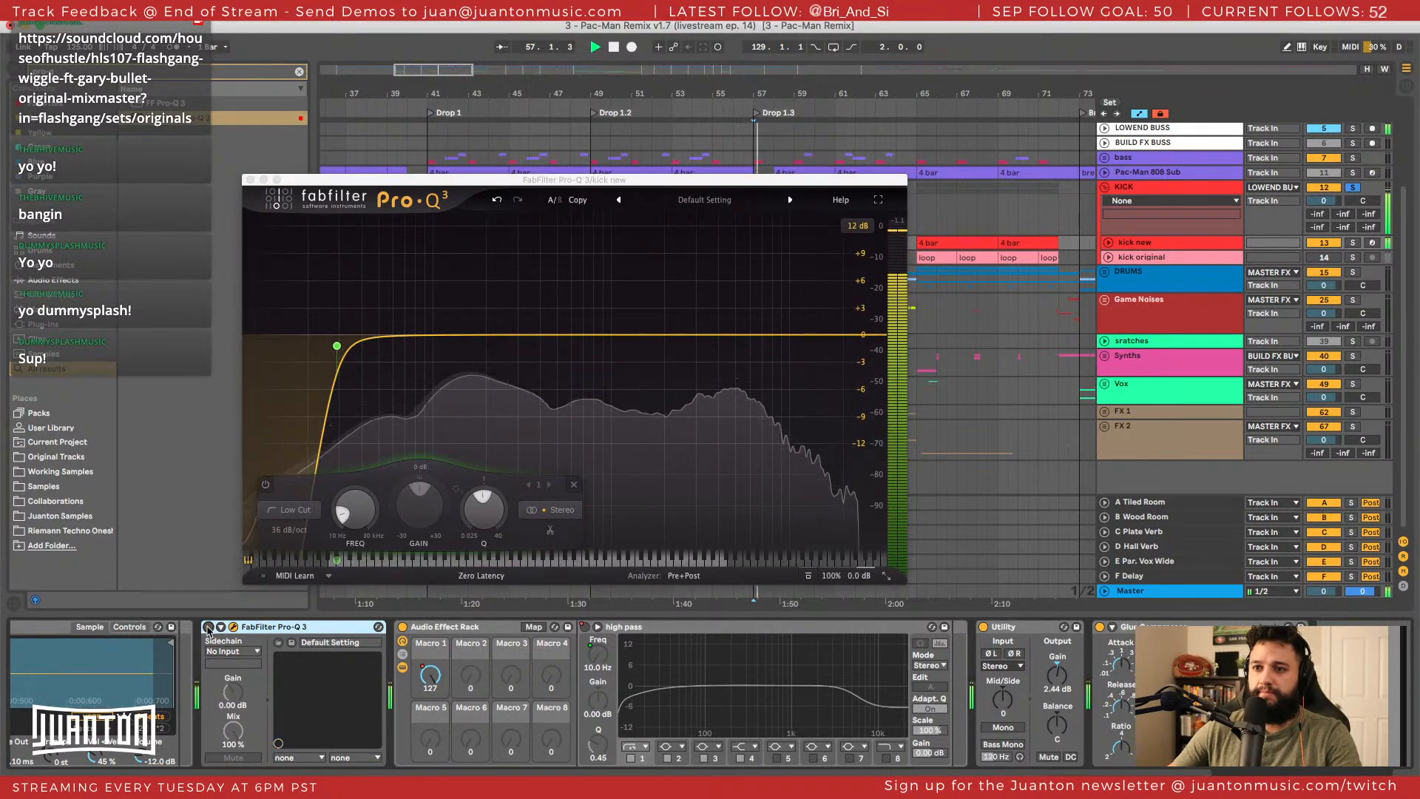
{"action": "key", "text": "space"}
{"action": "key", "text": "space"}
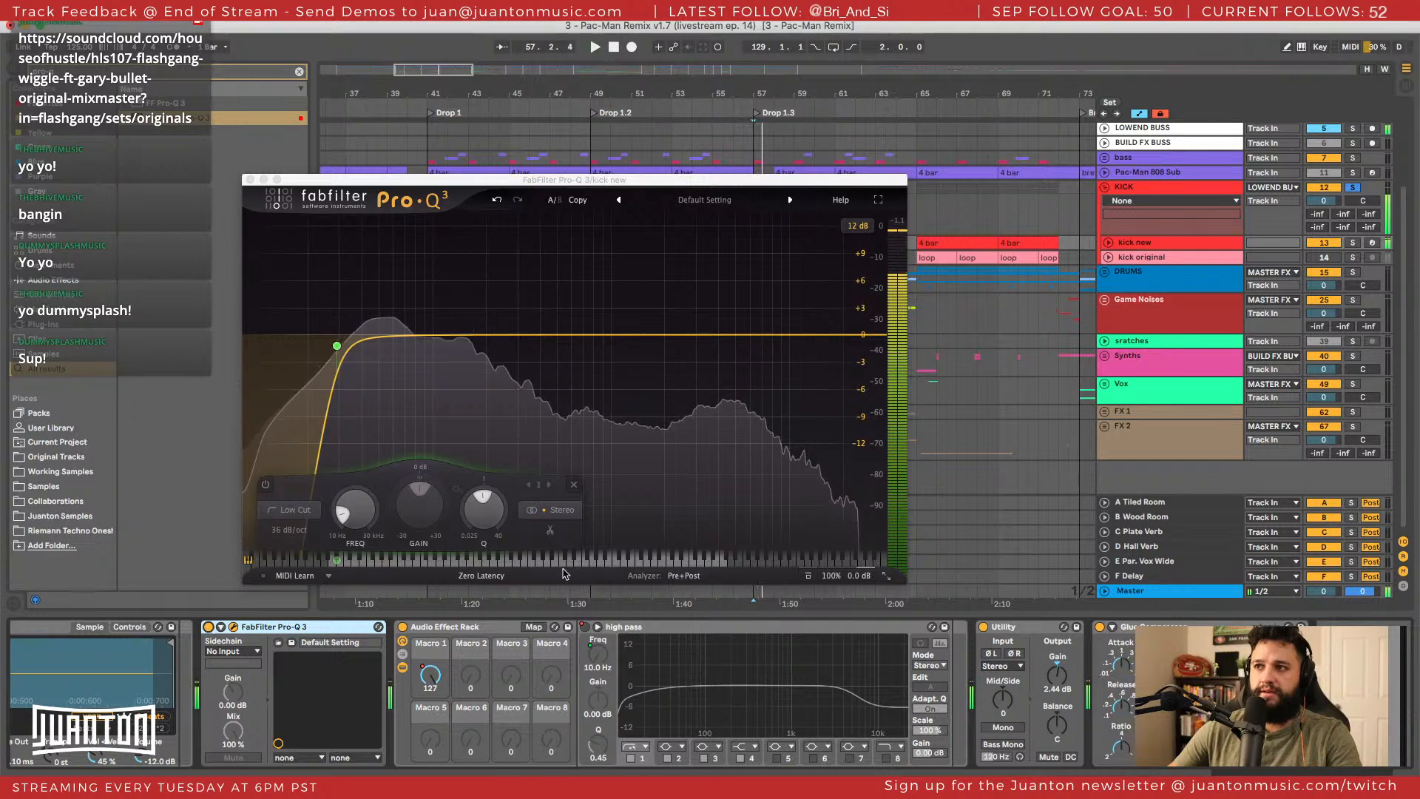
{"action": "key", "text": "space"}
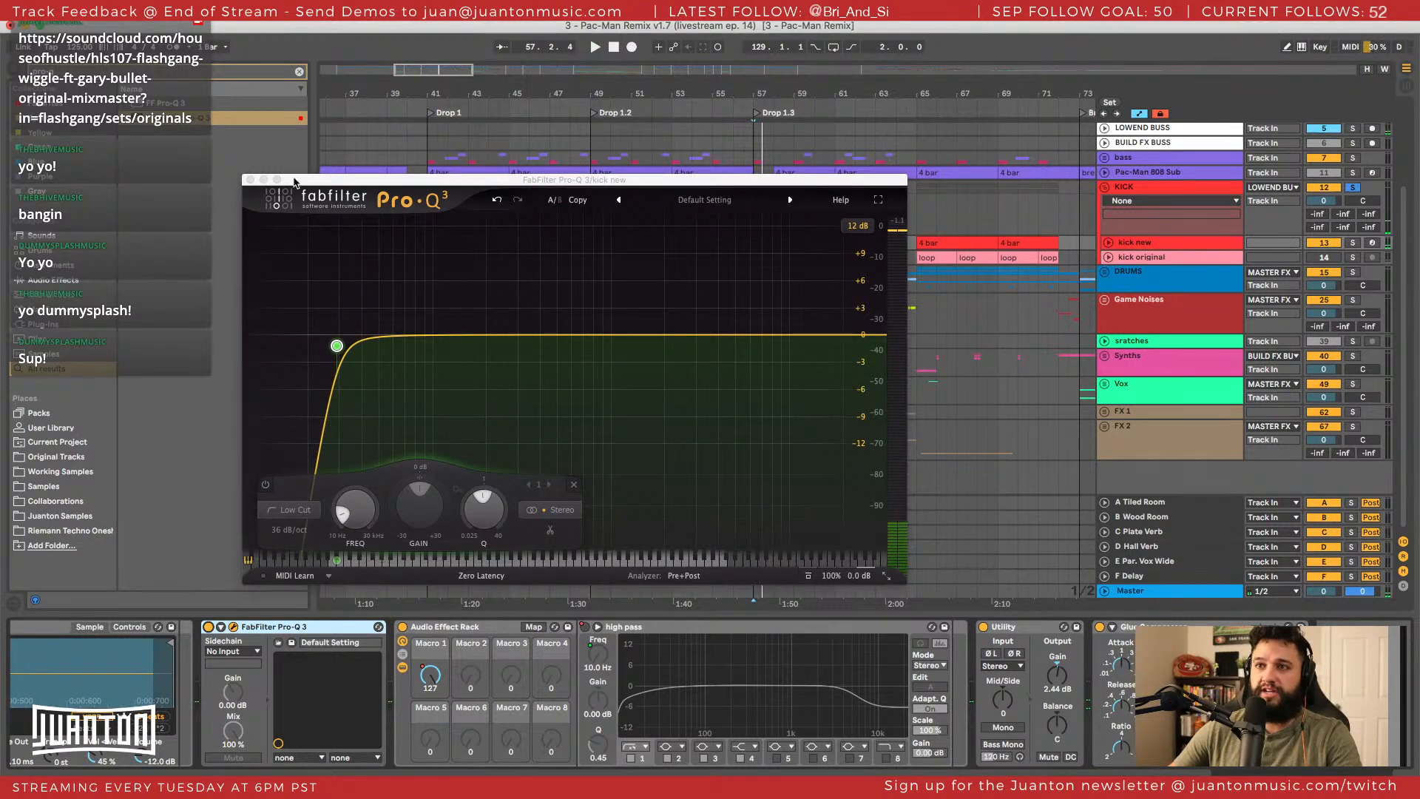
{"action": "left_click_drag", "start_coordinate": [294, 181], "coordinate": [258, 171]}
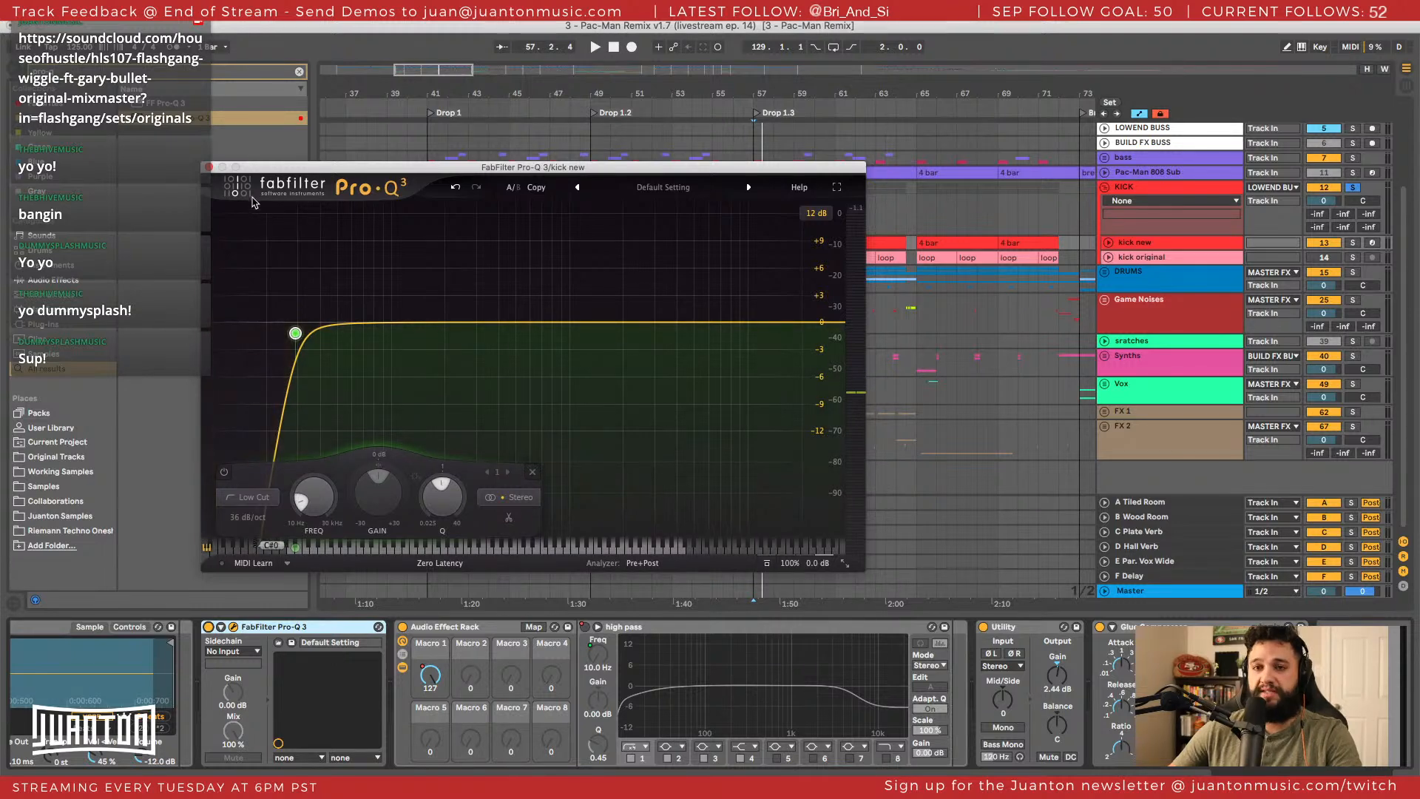
{"action": "left_click_drag", "start_coordinate": [213, 171], "coordinate": [188, 153]}
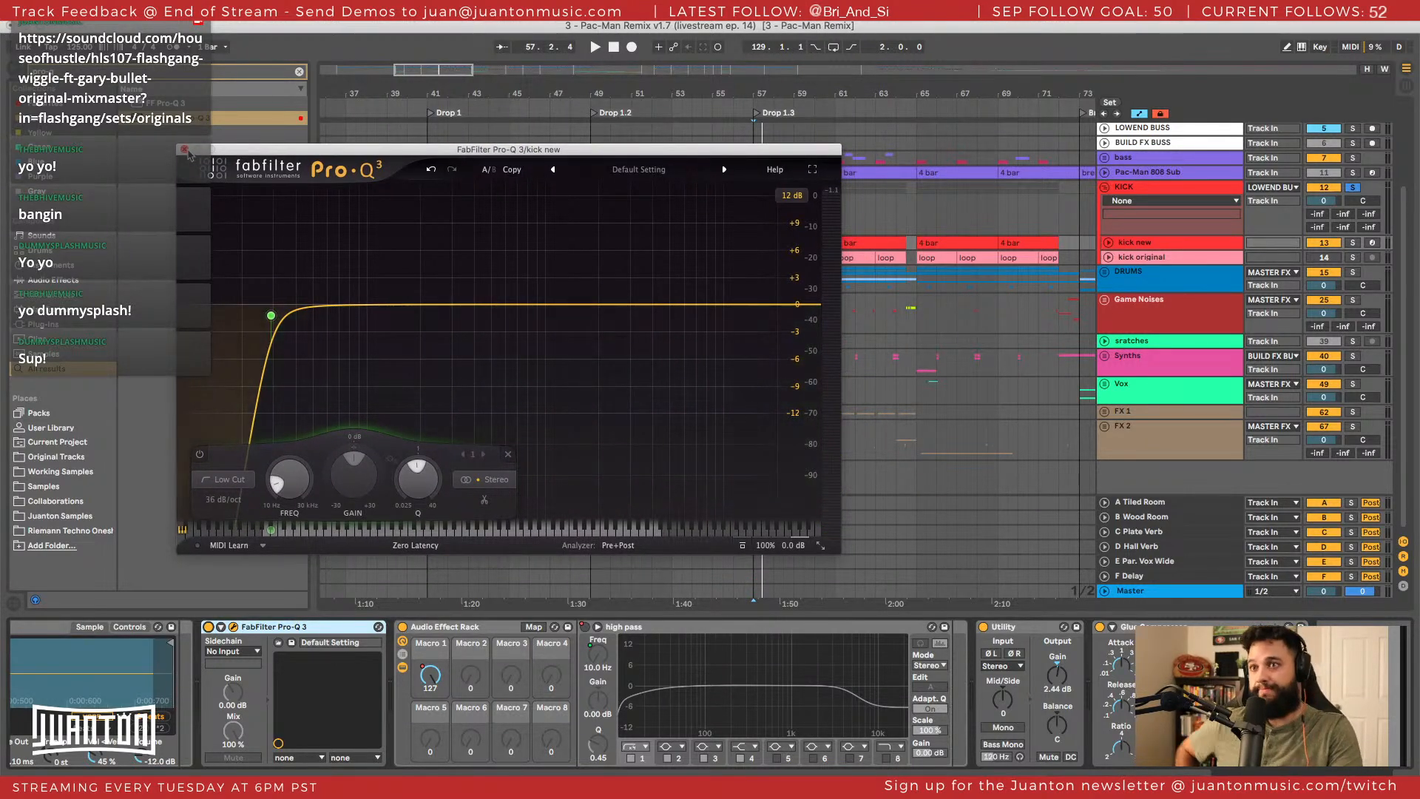
{"action": "left_click", "coordinate": [185, 150]}
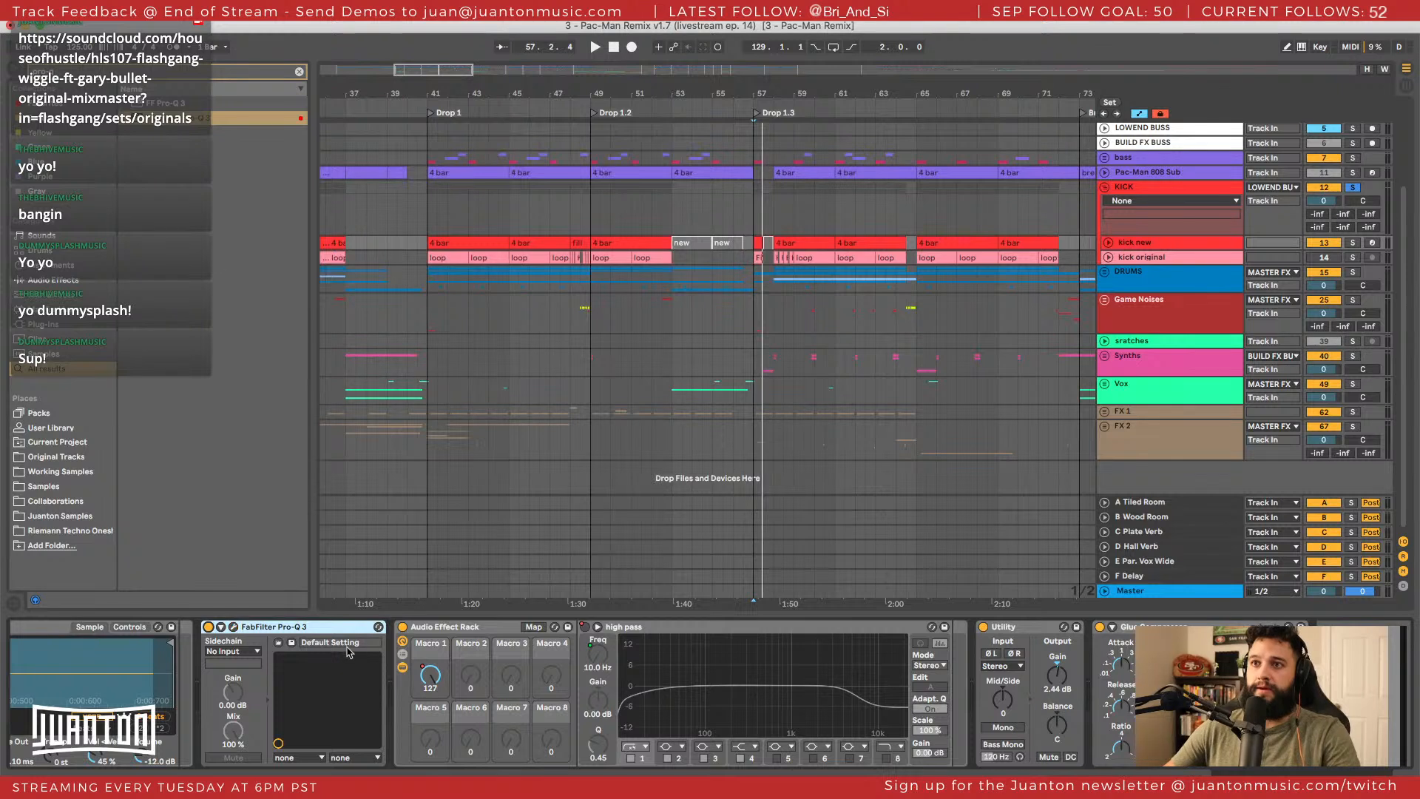
Listen to the kick again and fold up the Audio Effect Rack in the kick new chain.
{"action": "left_click", "coordinate": [465, 625]}
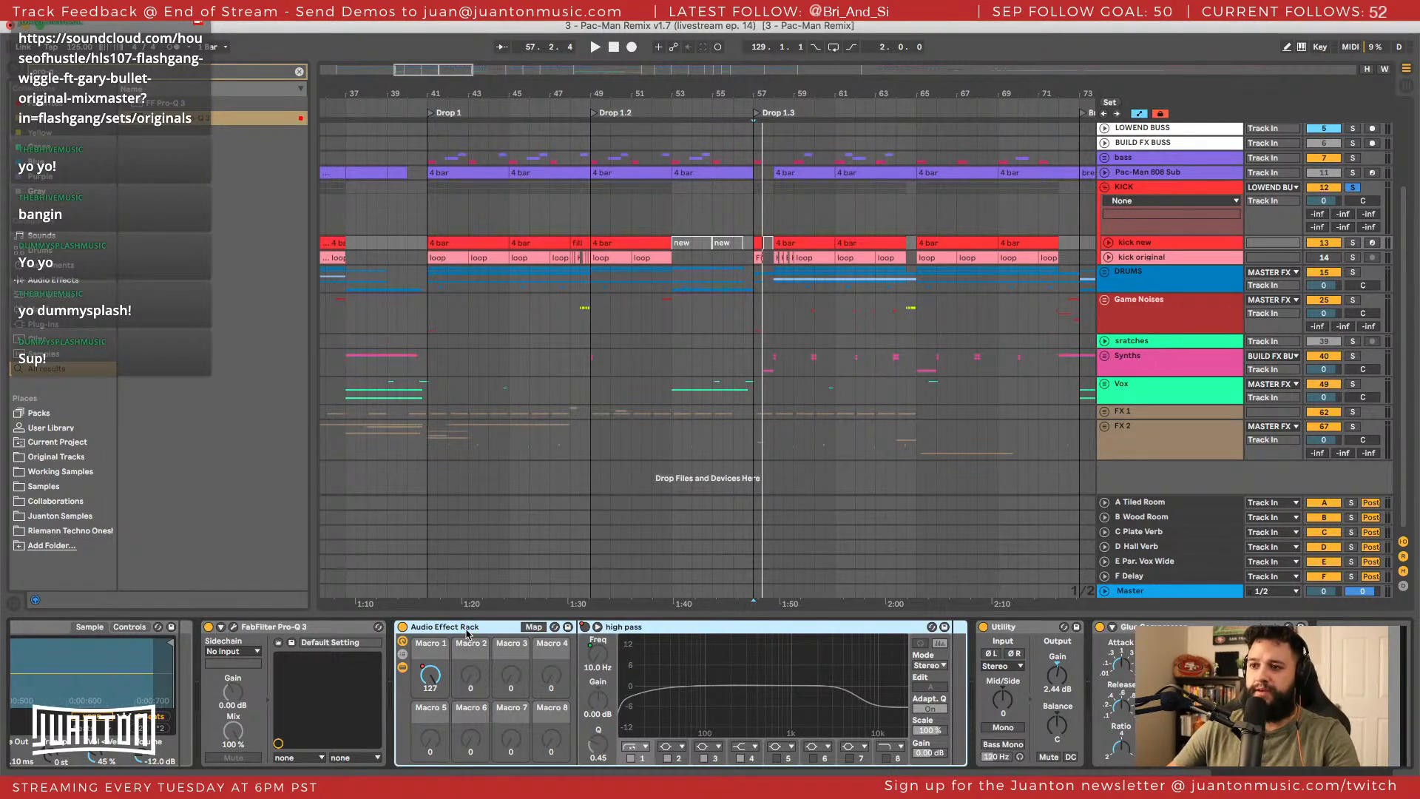
{"action": "key", "text": "space"}
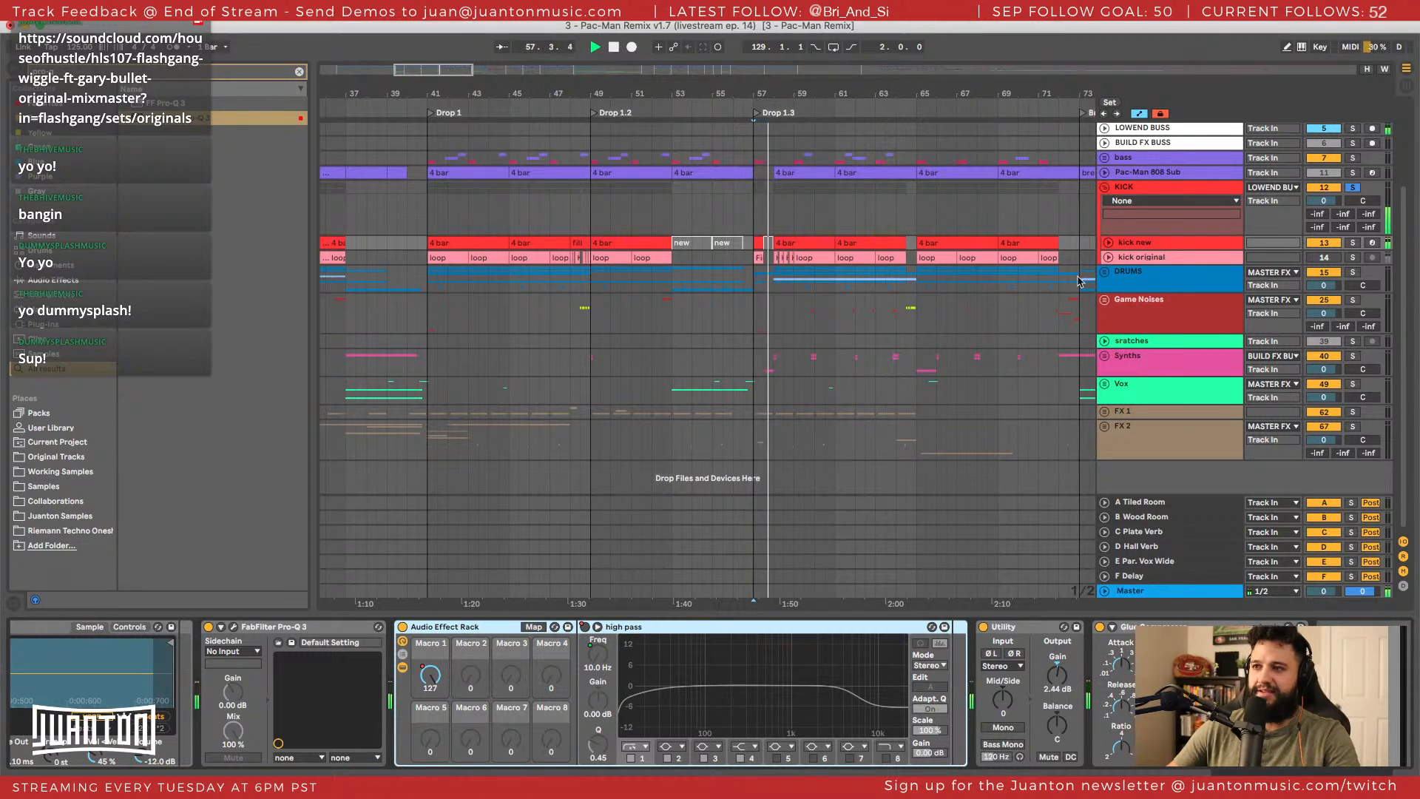
{"action": "key", "text": "space"}
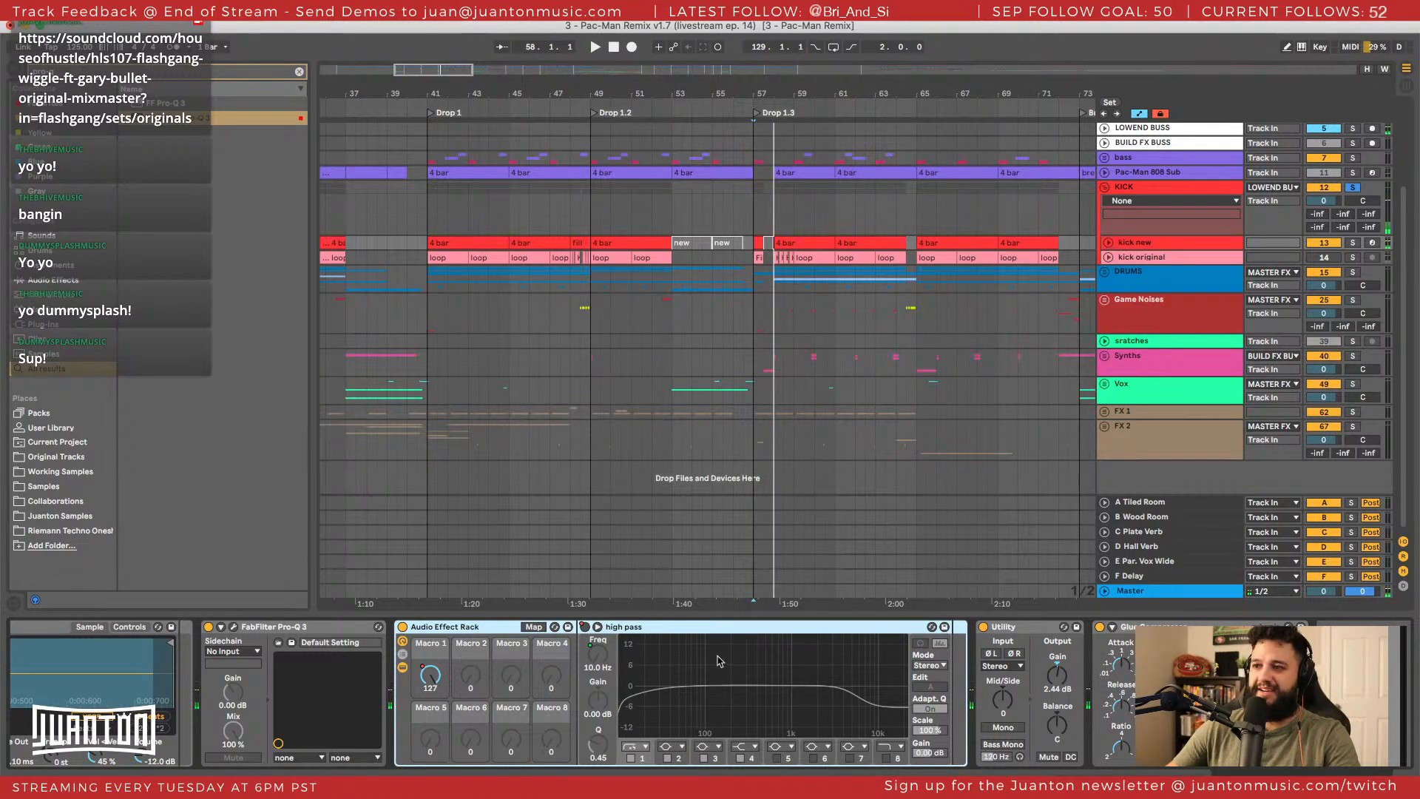
{"action": "double_click", "coordinate": [462, 628]}
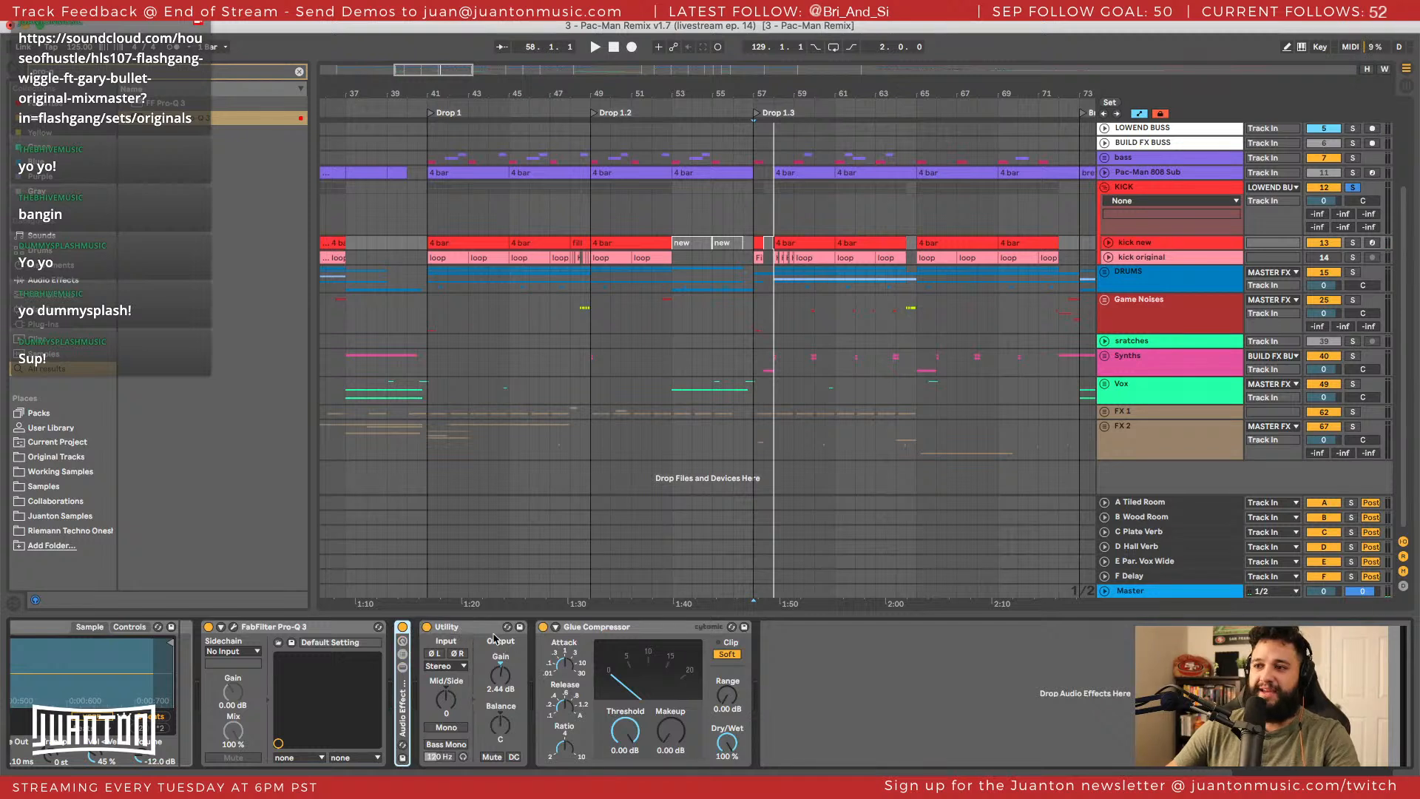
Try Glue Compressor makeup gains of 2.06 dB and 1.27 dB while auditioning the kick, and return the gain to 0 dB.
{"action": "key", "text": "space"}
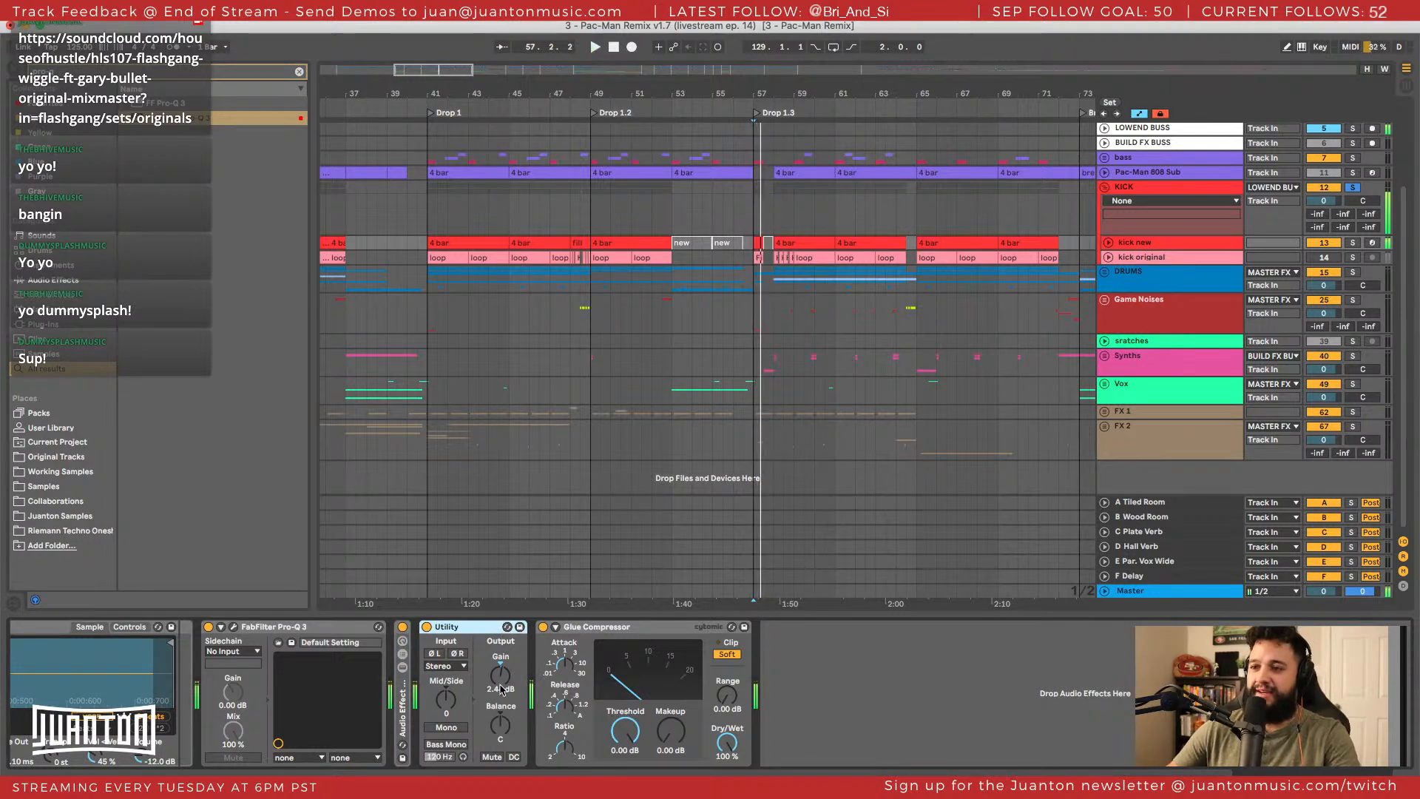
{"action": "left_click", "coordinate": [593, 633]}
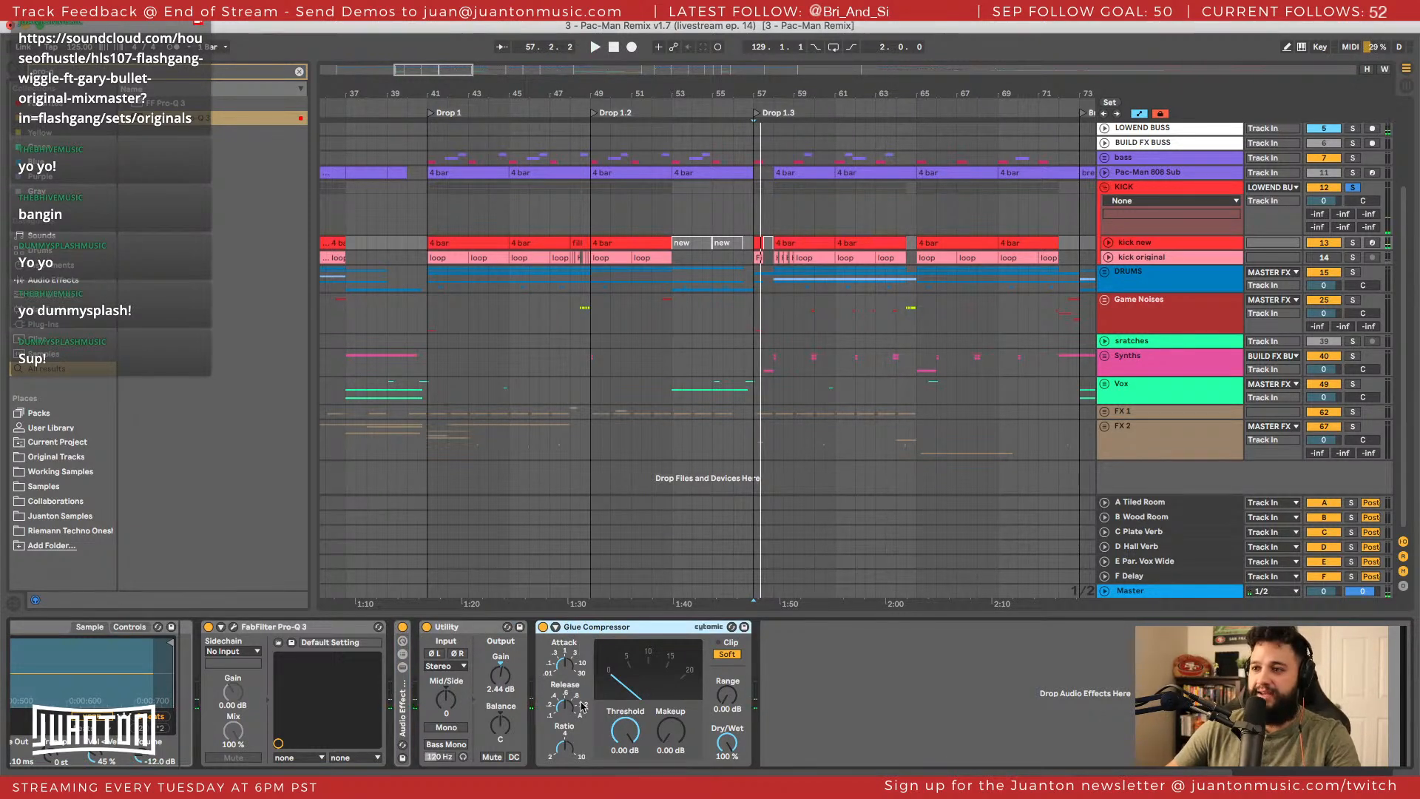
{"action": "key", "text": "space"}
{"action": "key", "text": "space"}
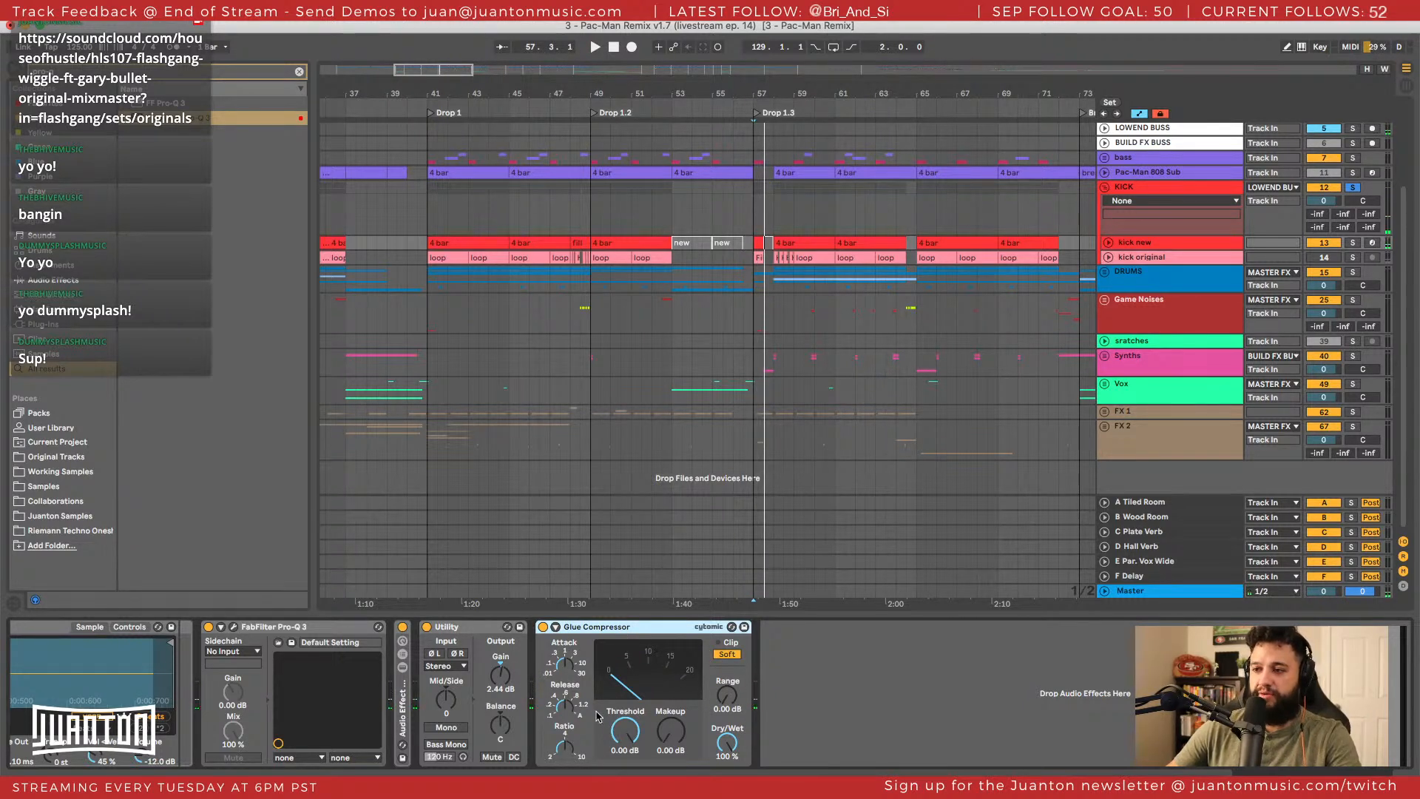
{"action": "mouse_move", "coordinate": [666, 735]}
{"action": "left_mouse_down"}
{"action": "mouse_move", "coordinate": [666, 706]}
{"action": "mouse_move", "coordinate": [671, 751]}
{"action": "left_mouse_up"}
{"action": "key", "text": "space"}
{"action": "key", "text": "space"}
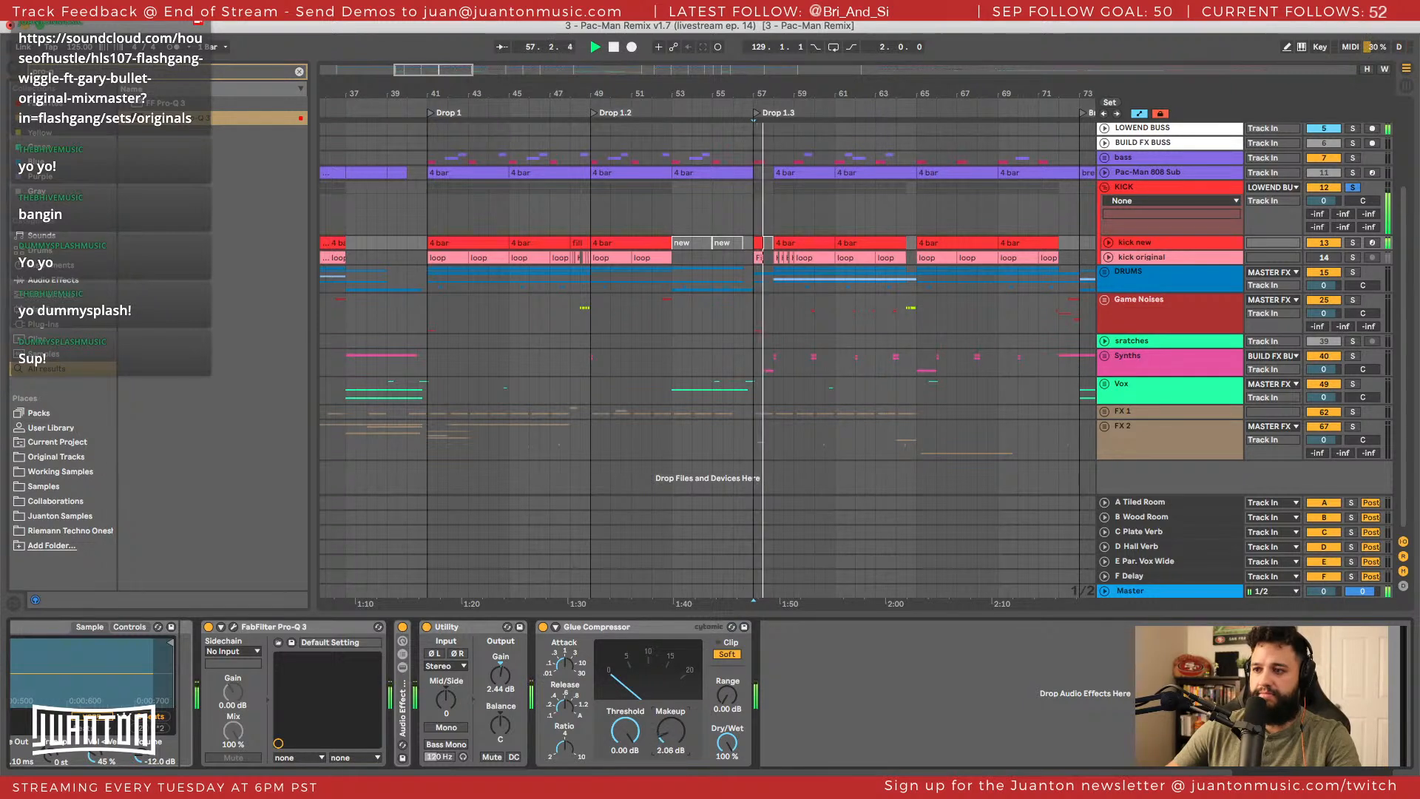
{"action": "key", "text": "space"}
{"action": "key", "text": "space"}
{"action": "key", "text": "space"}
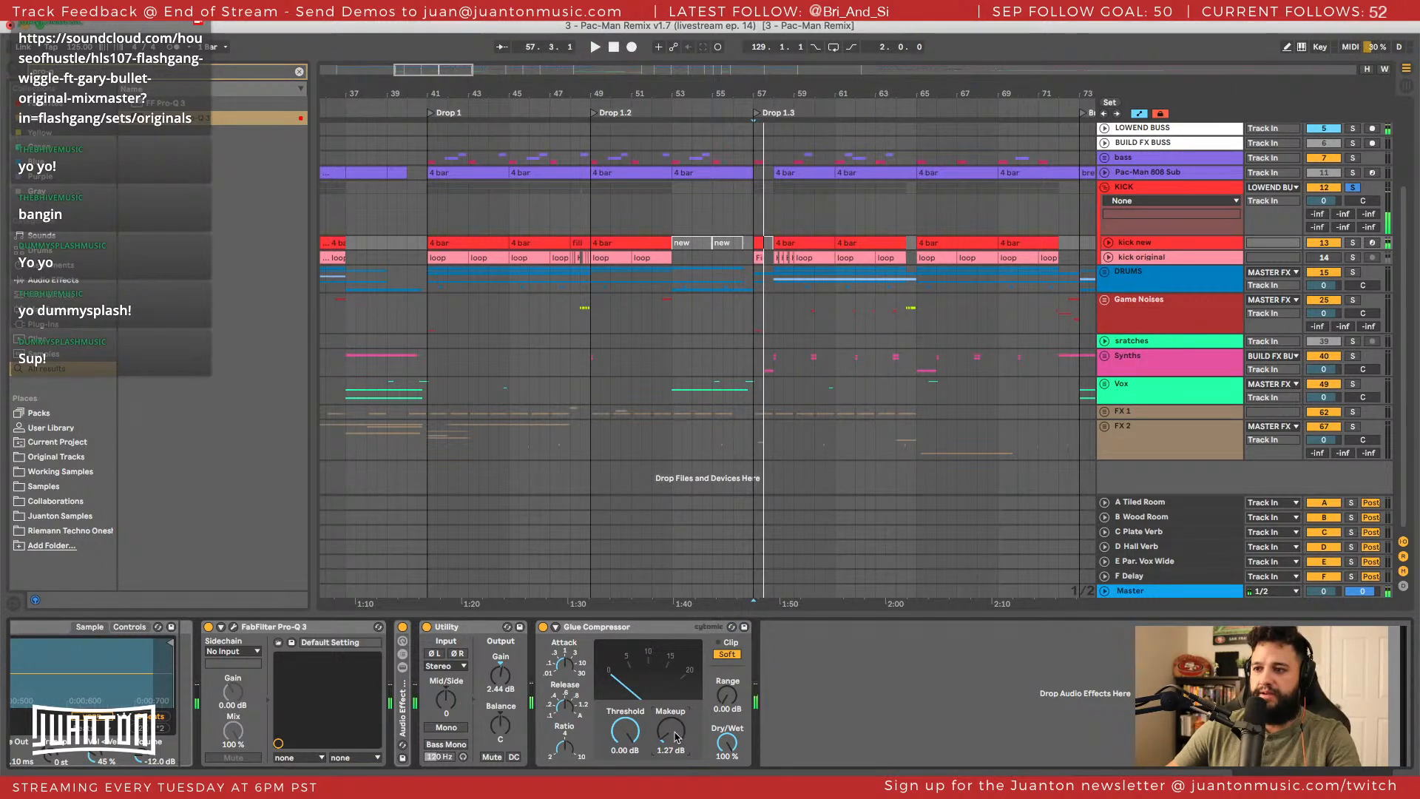
{"action": "left_click_drag", "start_coordinate": [671, 731], "coordinate": [671, 753]}
Add LFOTool to the Master device chain and place its window over the arrangement.
{"action": "left_click", "coordinate": [1184, 590]}
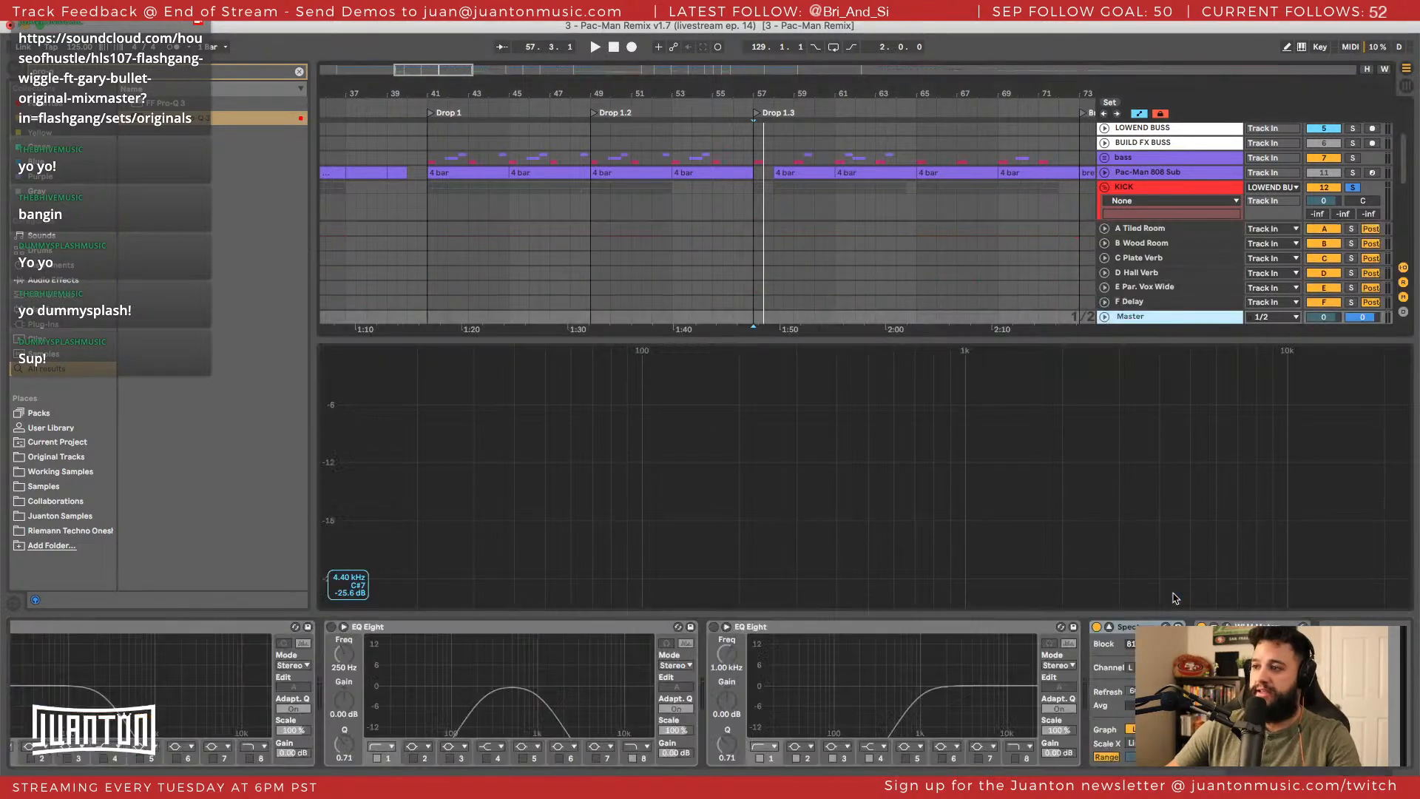
{"action": "key", "text": "super+f"}
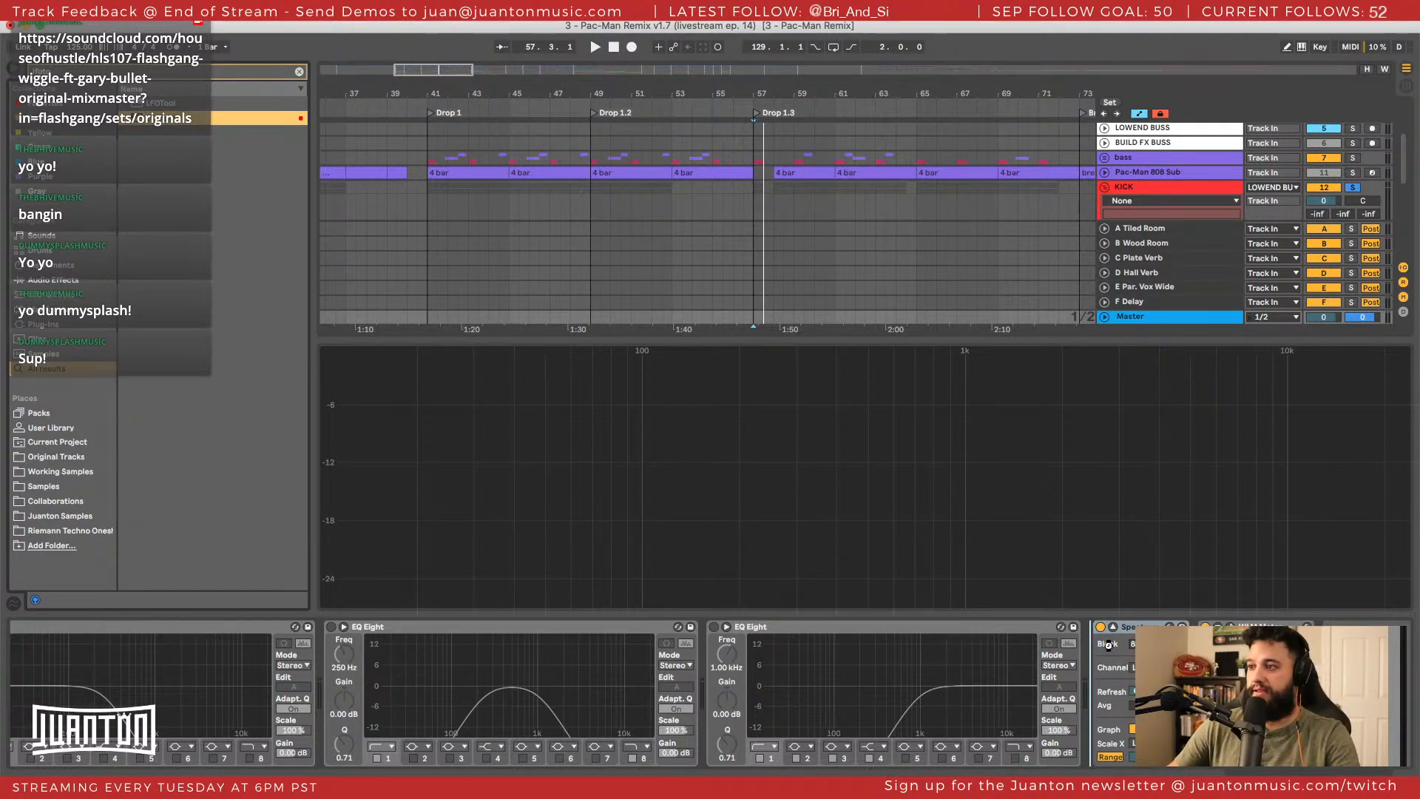
{"action": "key", "text": "Return"}
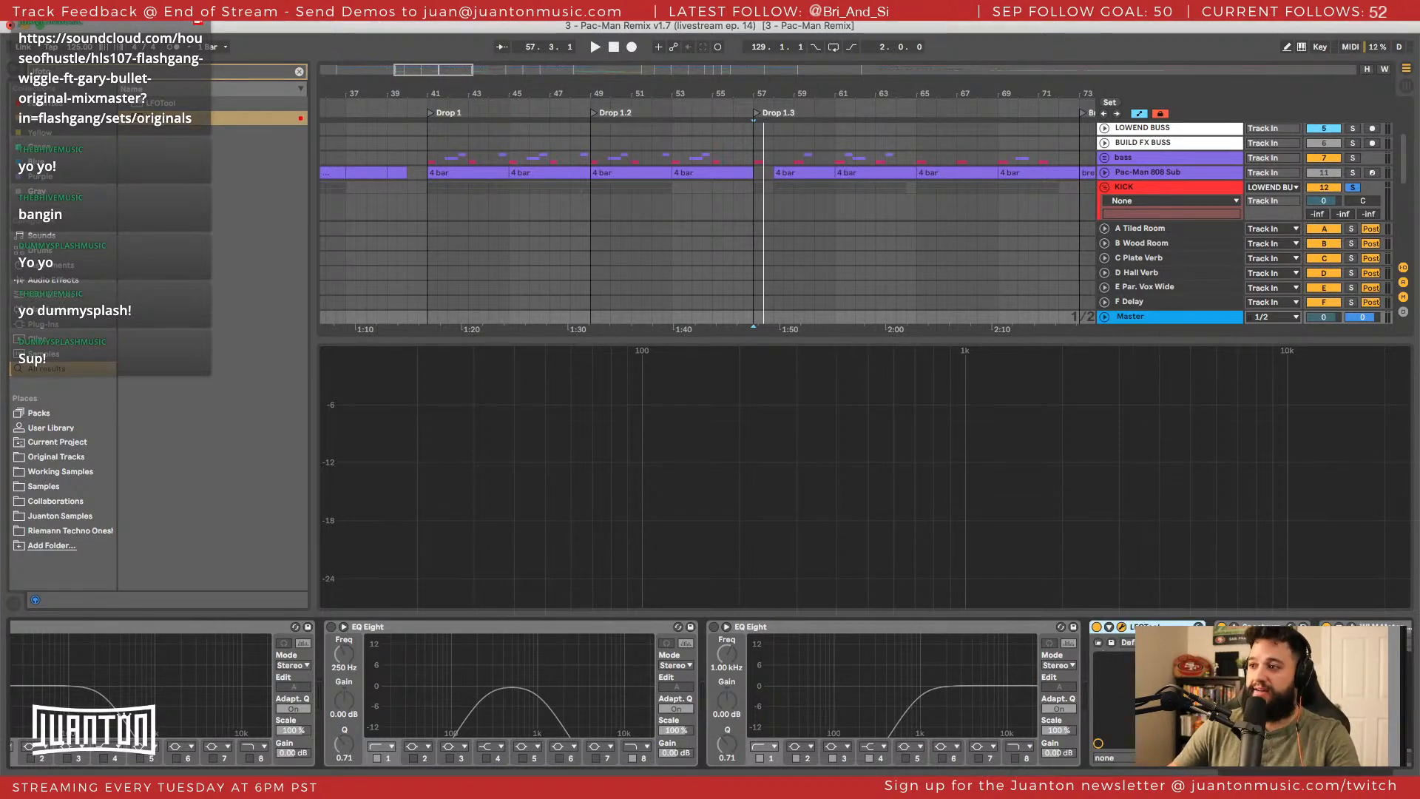
{"action": "left_click_drag", "start_coordinate": [580, 299], "coordinate": [646, 124]}
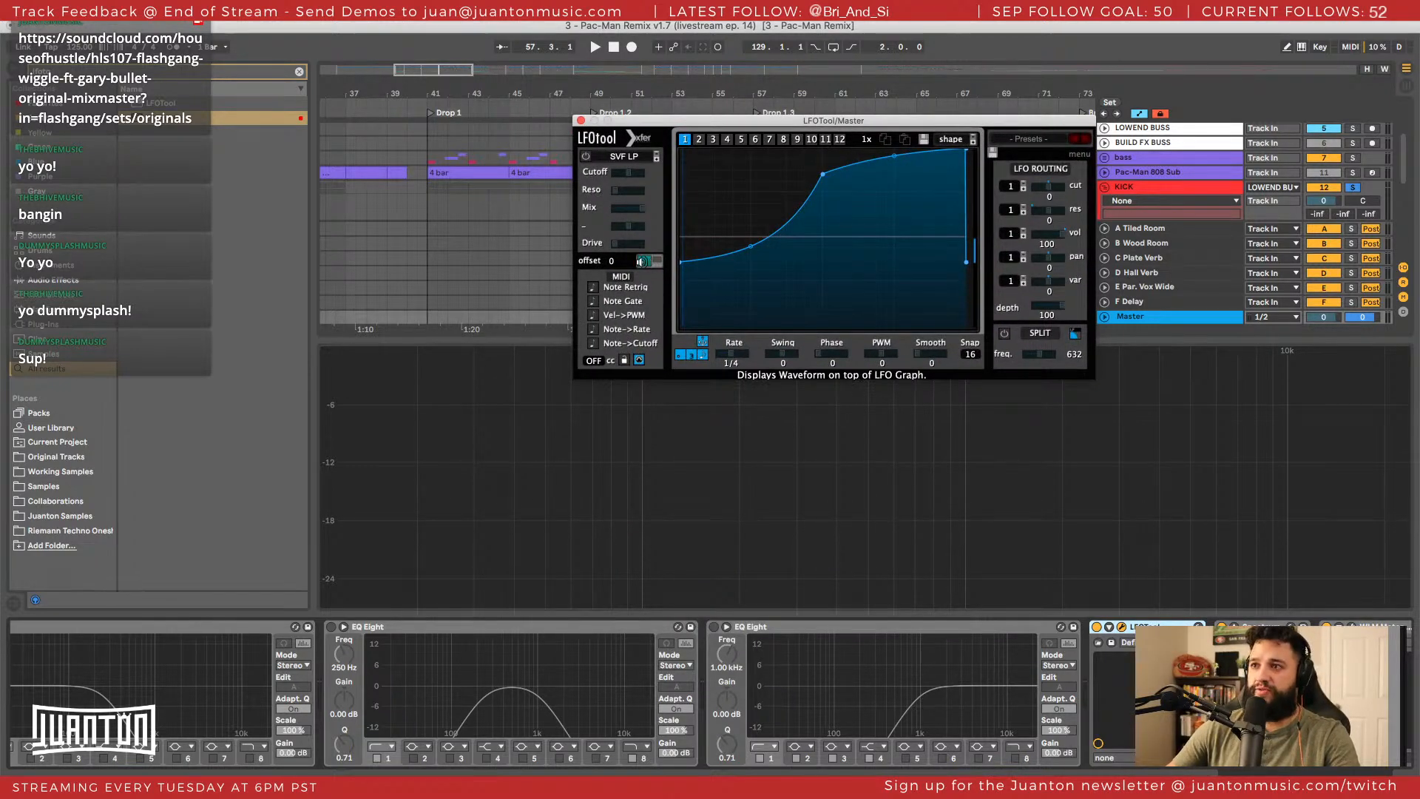
Limit LFOTool's rate to straight 1/4 divisions and replace its curve with the flat 0 shape.
{"action": "left_click", "coordinate": [644, 261]}
{"action": "left_click", "coordinate": [643, 262]}
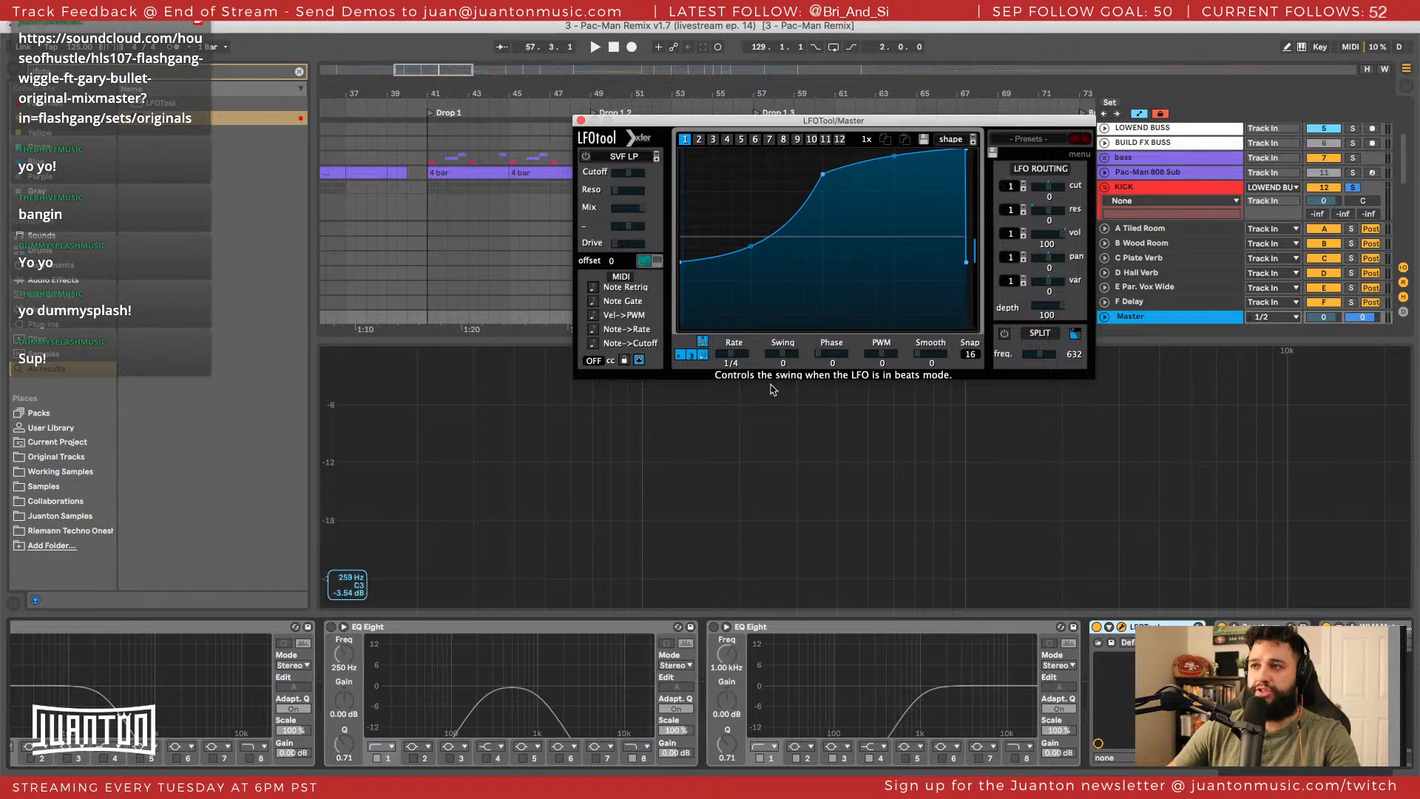
{"action": "left_click_drag", "start_coordinate": [731, 357], "coordinate": [734, 383]}
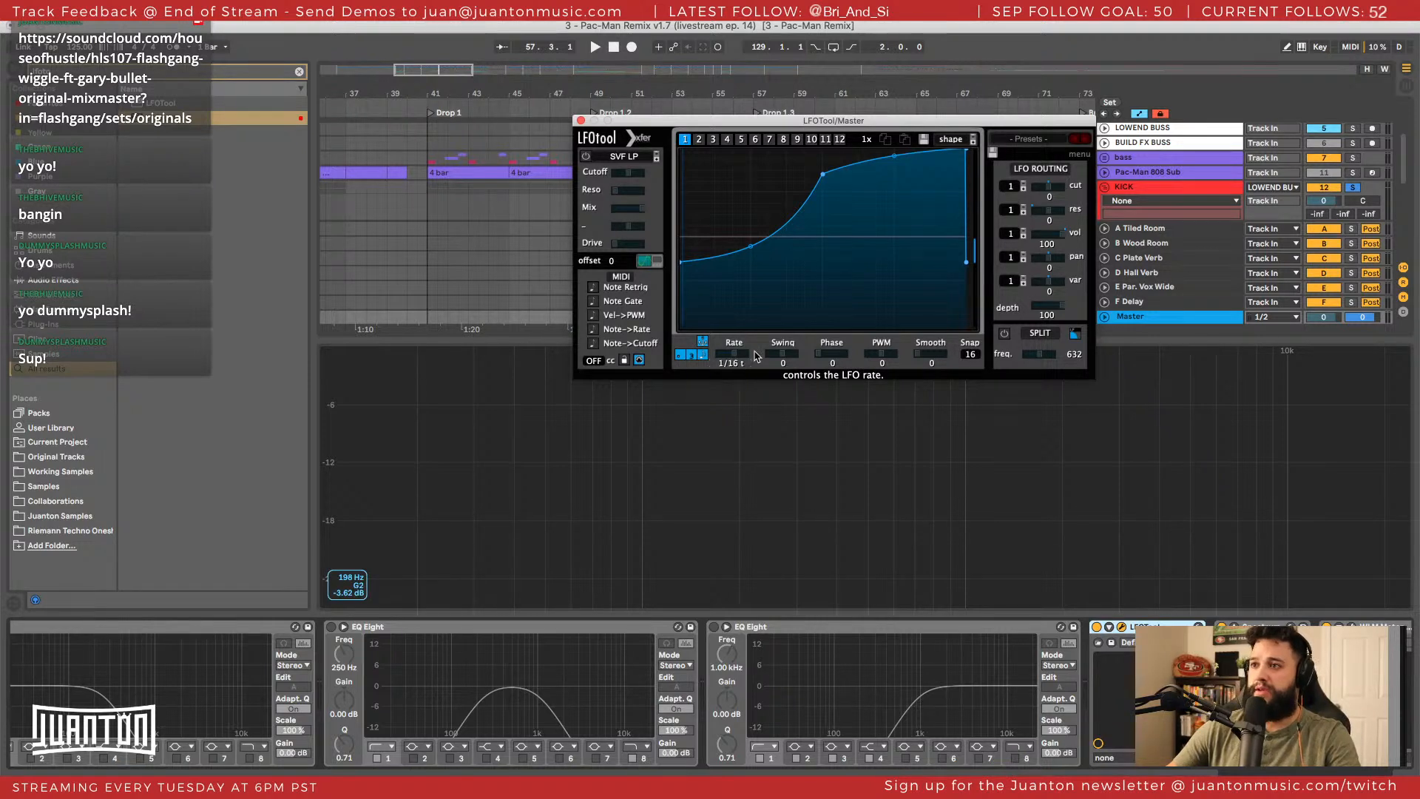
{"action": "left_click", "coordinate": [691, 355]}
{"action": "left_click", "coordinate": [679, 355]}
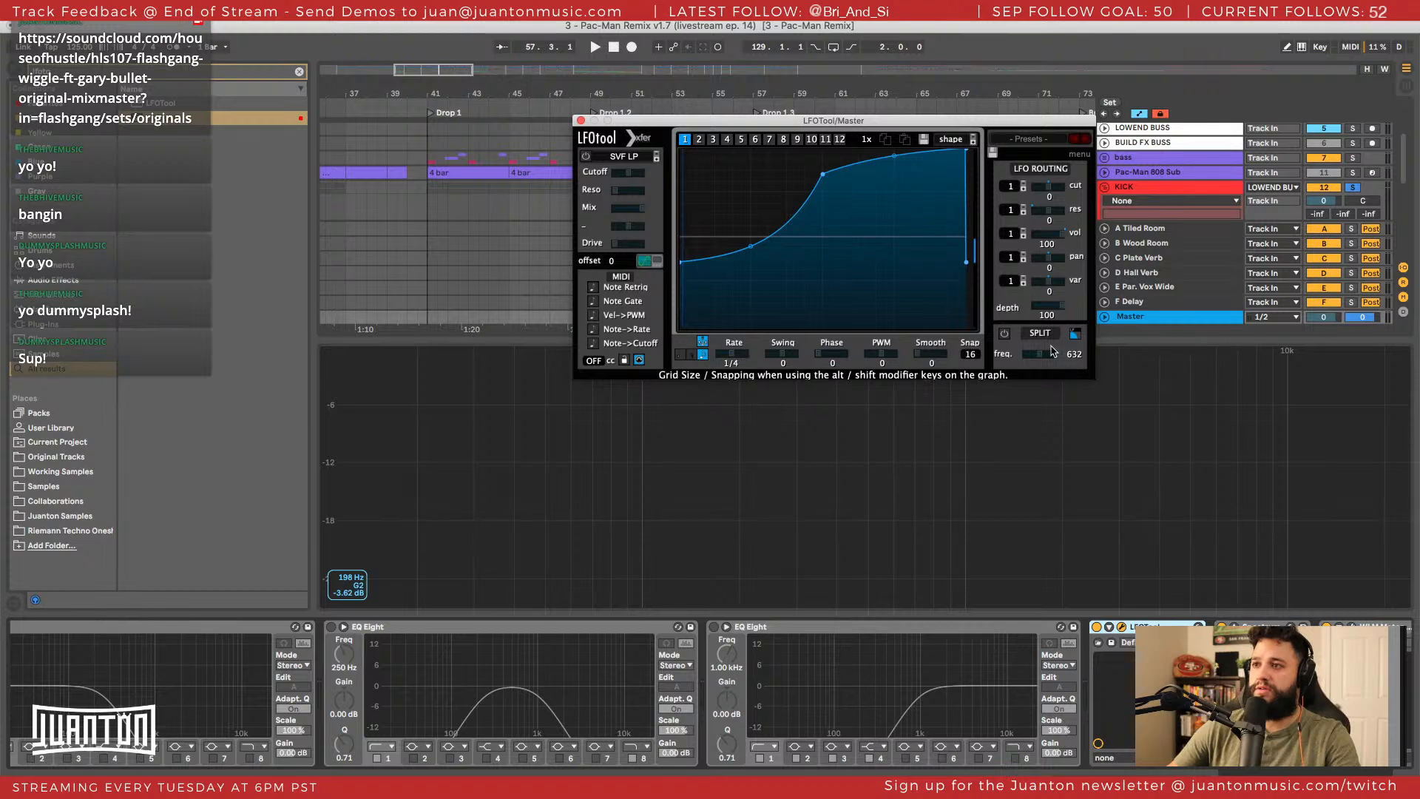
{"action": "left_click", "coordinate": [951, 139]}
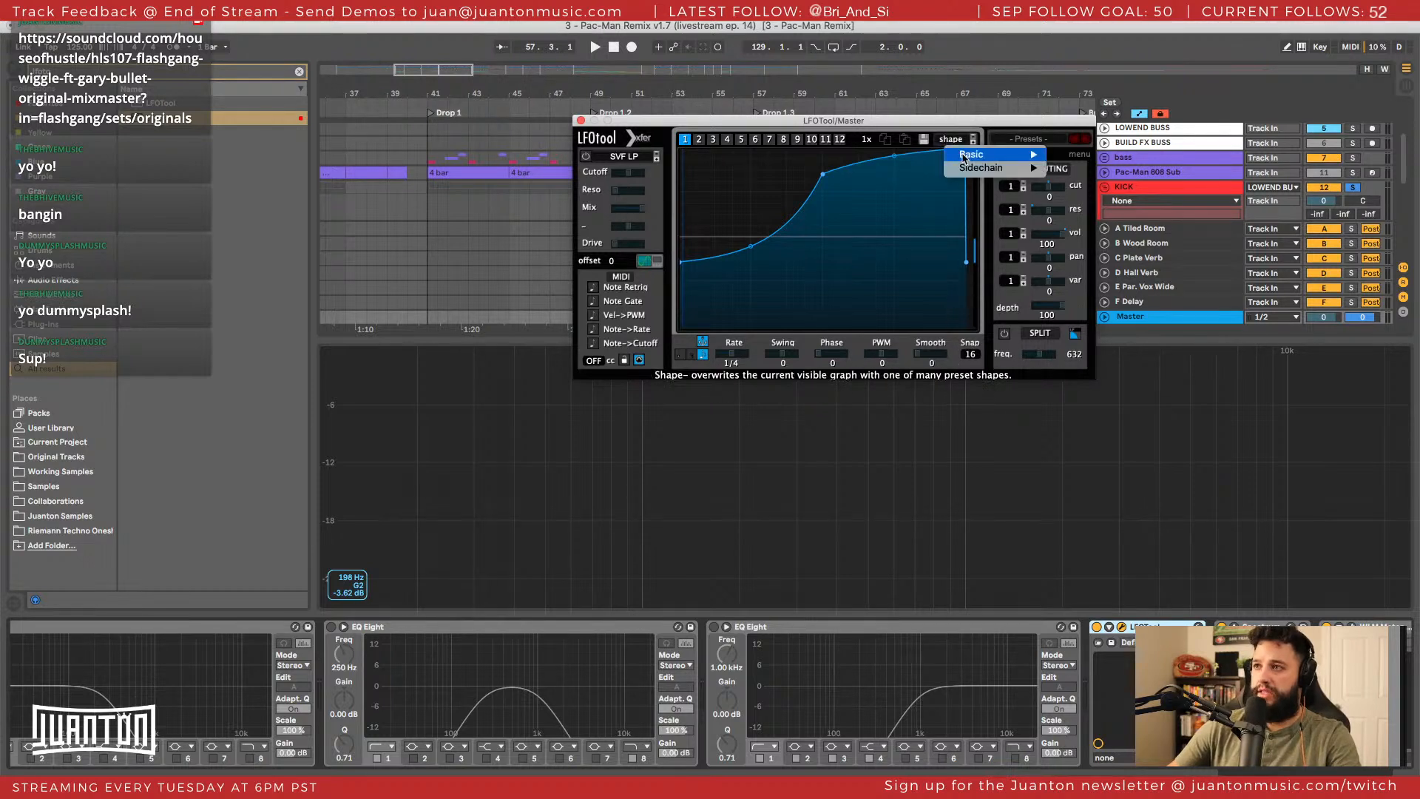
{"action": "left_click", "coordinate": [821, 335]}
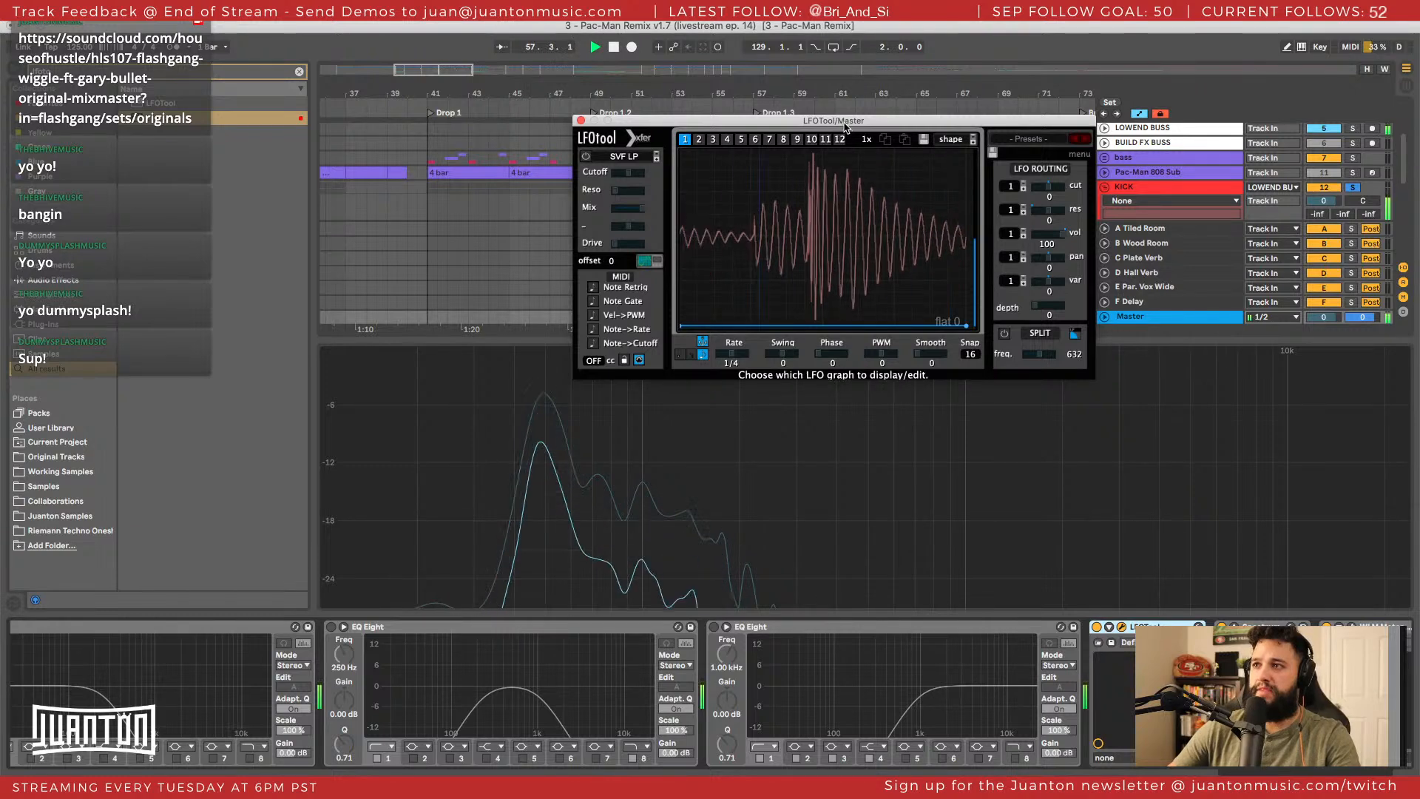
Set the Glue Compressor's makeup gain on kick new to 2.06 dB and play it while watching the waveform in LFOTool.
{"action": "left_click_drag", "start_coordinate": [844, 123], "coordinate": [725, 120]}
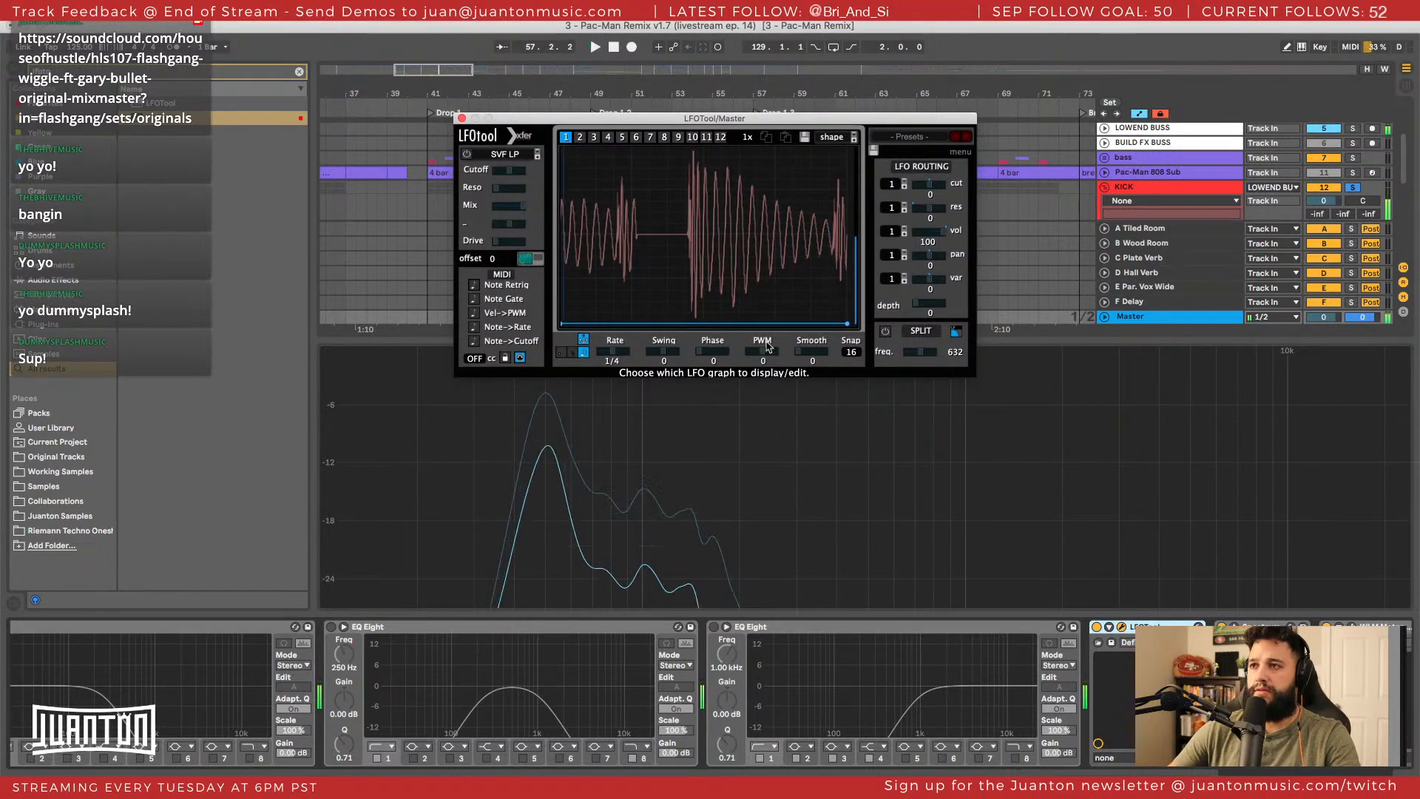
{"action": "left_click", "coordinate": [1173, 191]}
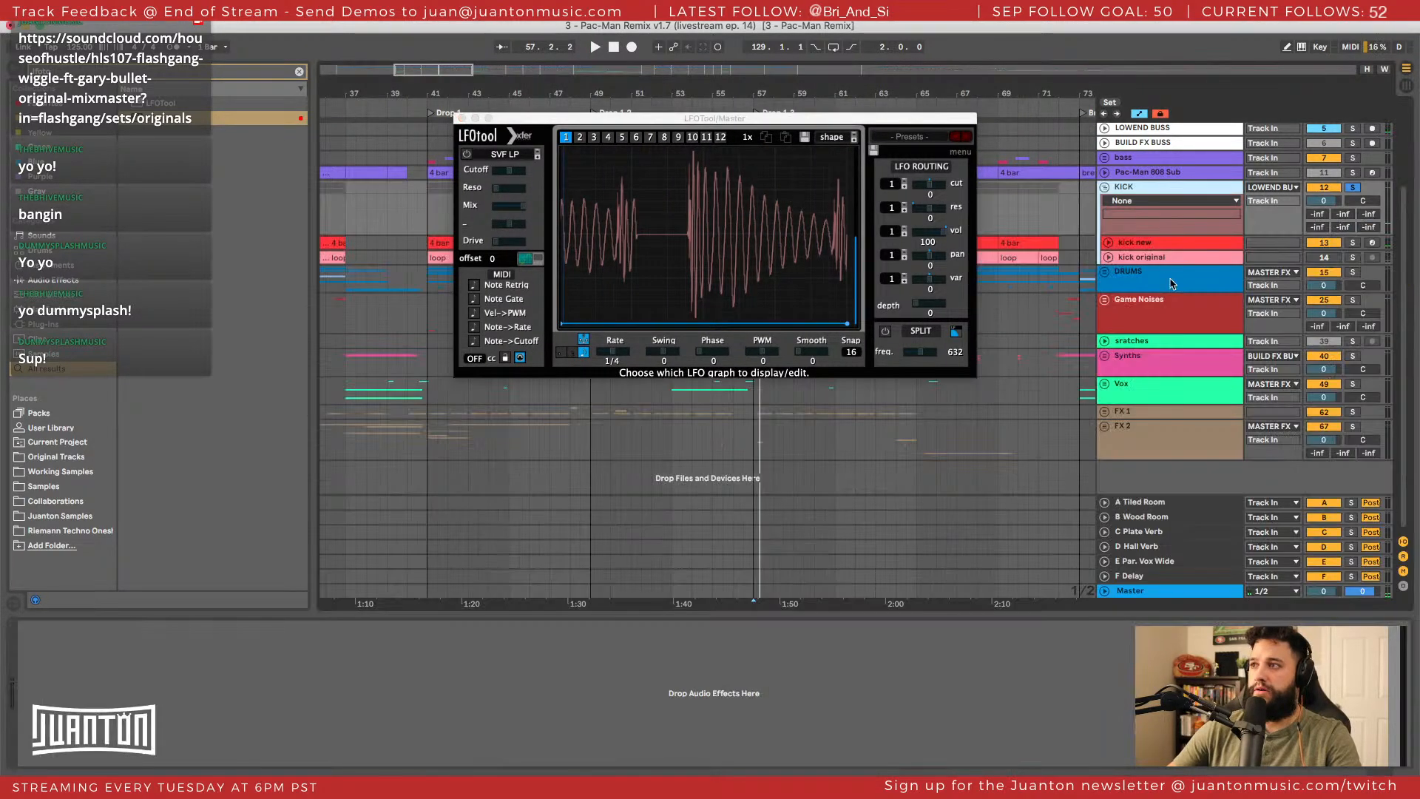
{"action": "left_click", "coordinate": [1158, 246]}
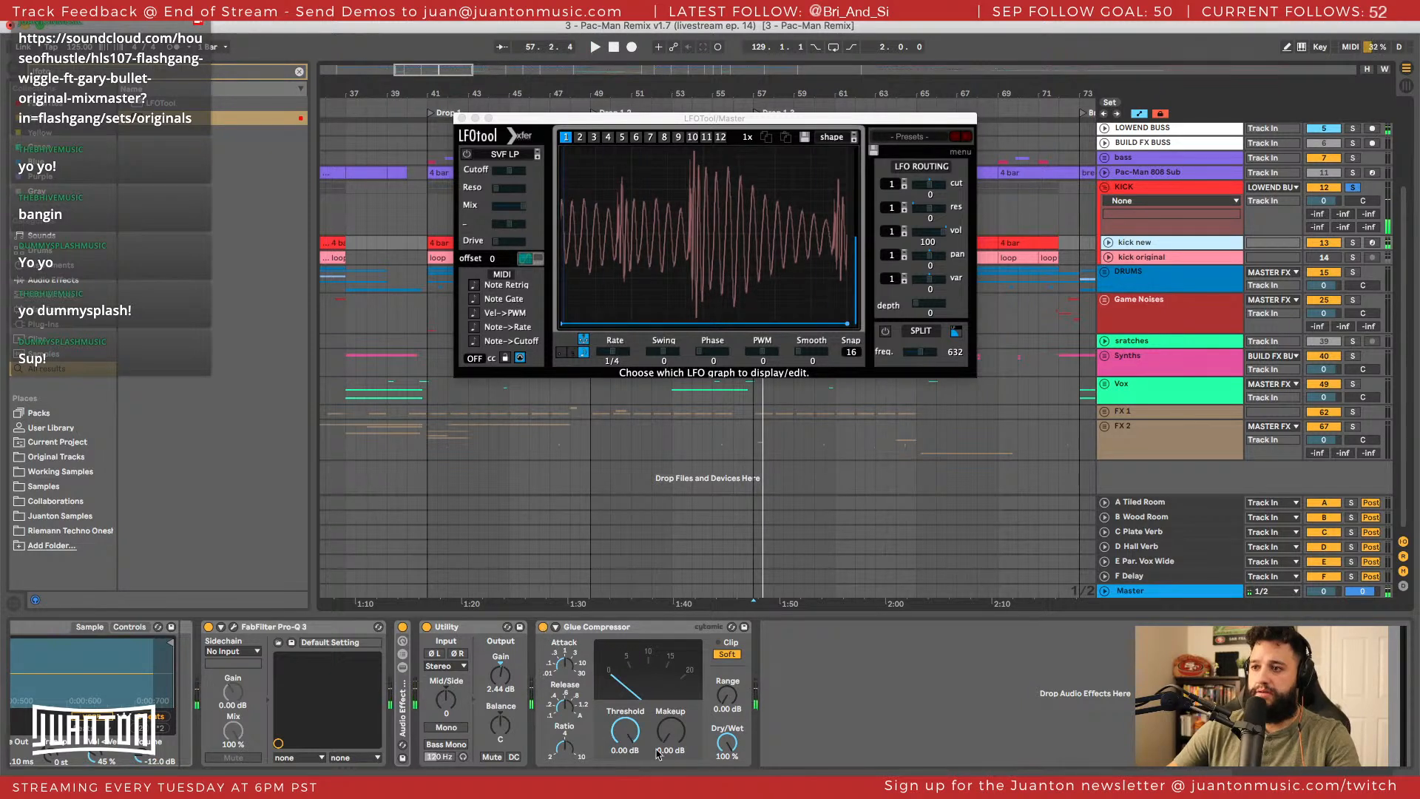
{"action": "key", "text": "space"}
{"action": "left_click_drag", "start_coordinate": [658, 753], "coordinate": [657, 738]}
{"action": "key", "text": "space"}
{"action": "key", "text": "space"}
{"action": "key", "text": "space"}
{"action": "key", "text": "space"}
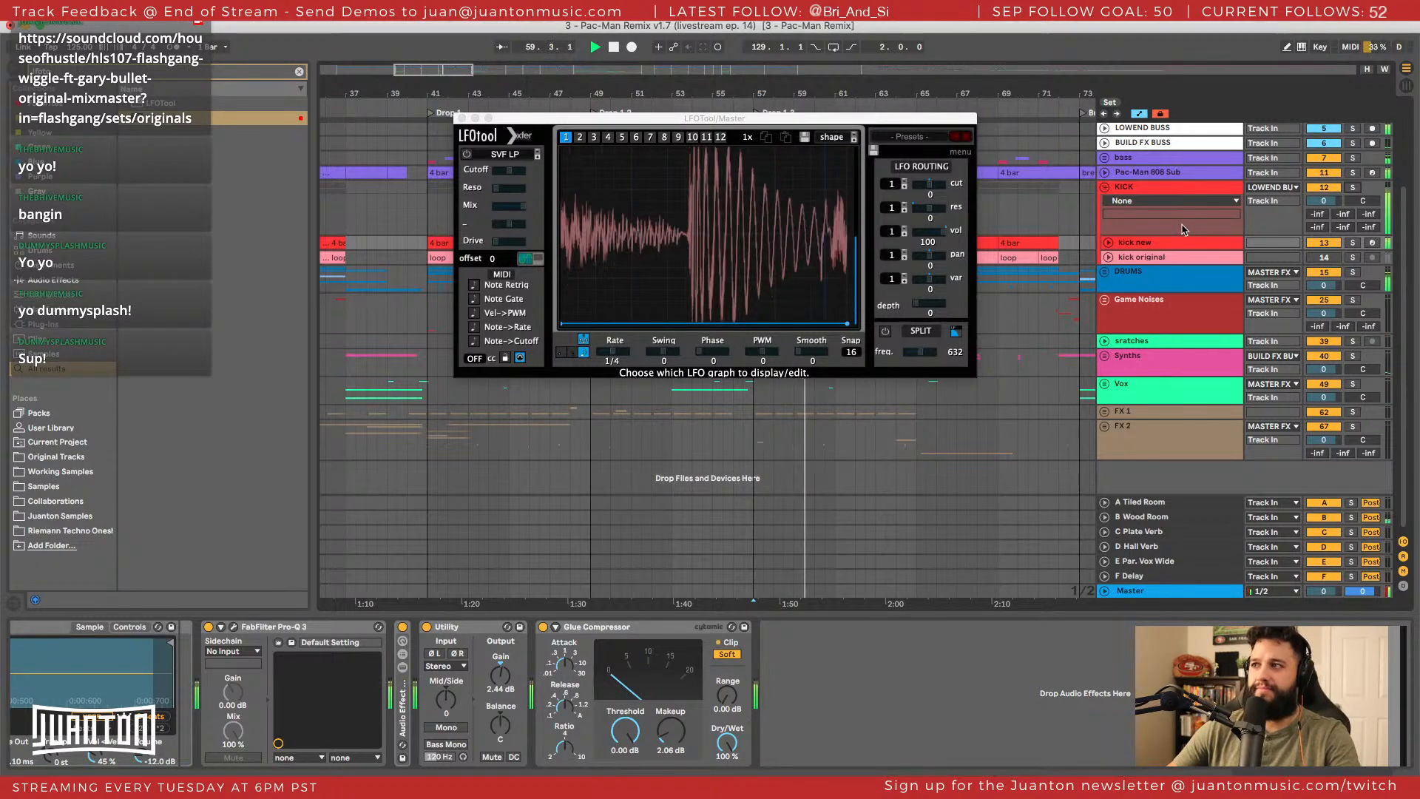
Map a computer key to the reference track's Solo switch.
{"action": "scroll", "coordinate": [1224, 184], "scroll_direction": "up", "scroll_amount": 3}
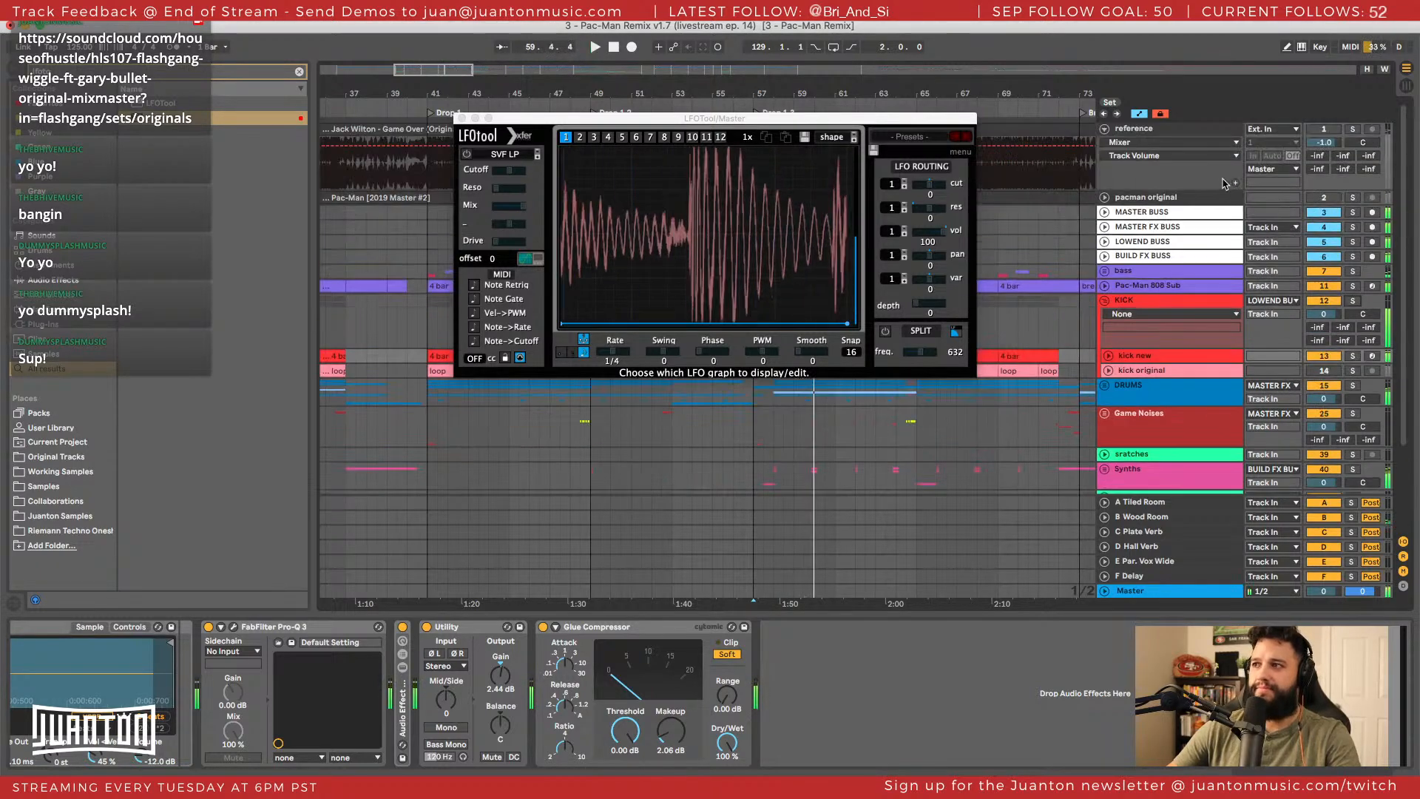
{"action": "right_click", "coordinate": [1356, 131]}
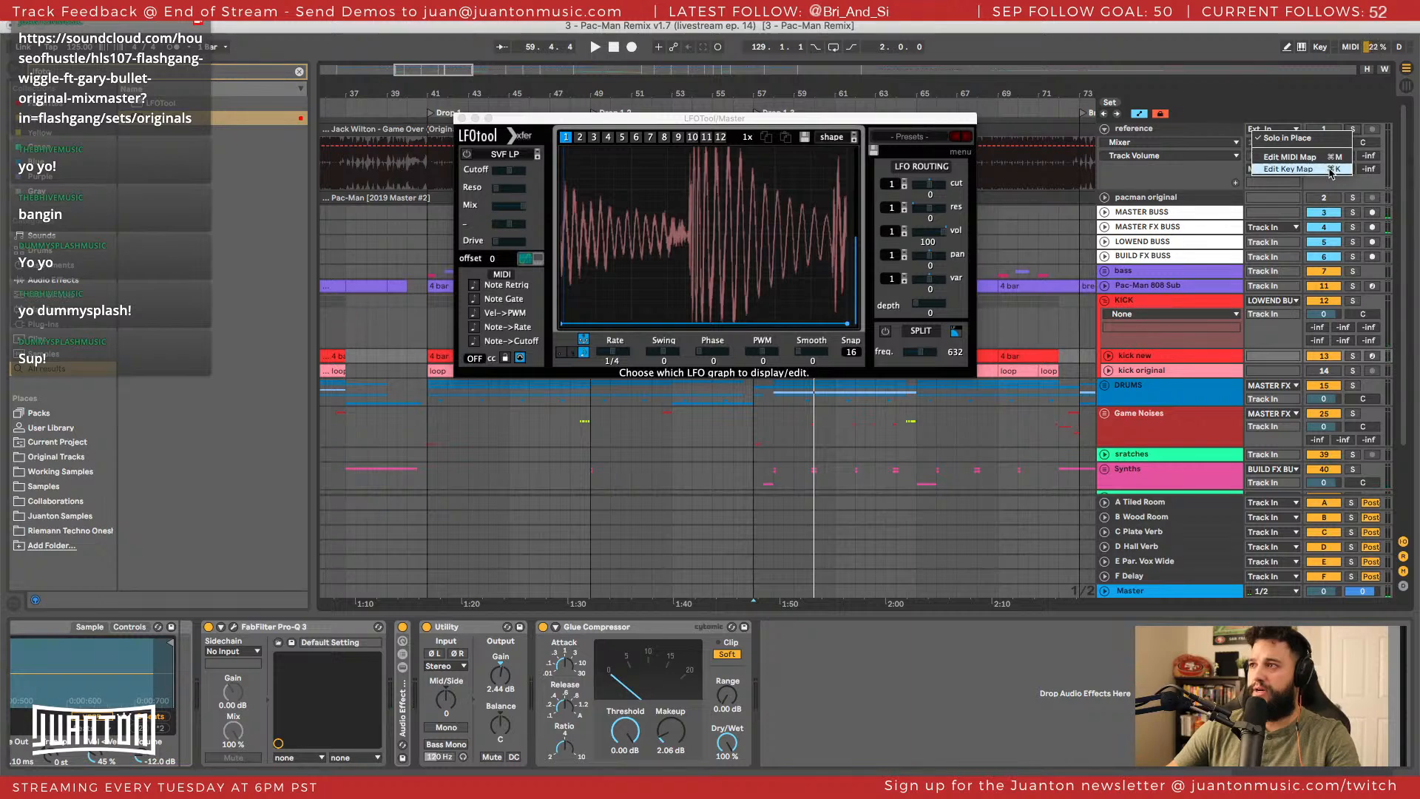
{"action": "left_click", "coordinate": [1331, 169]}
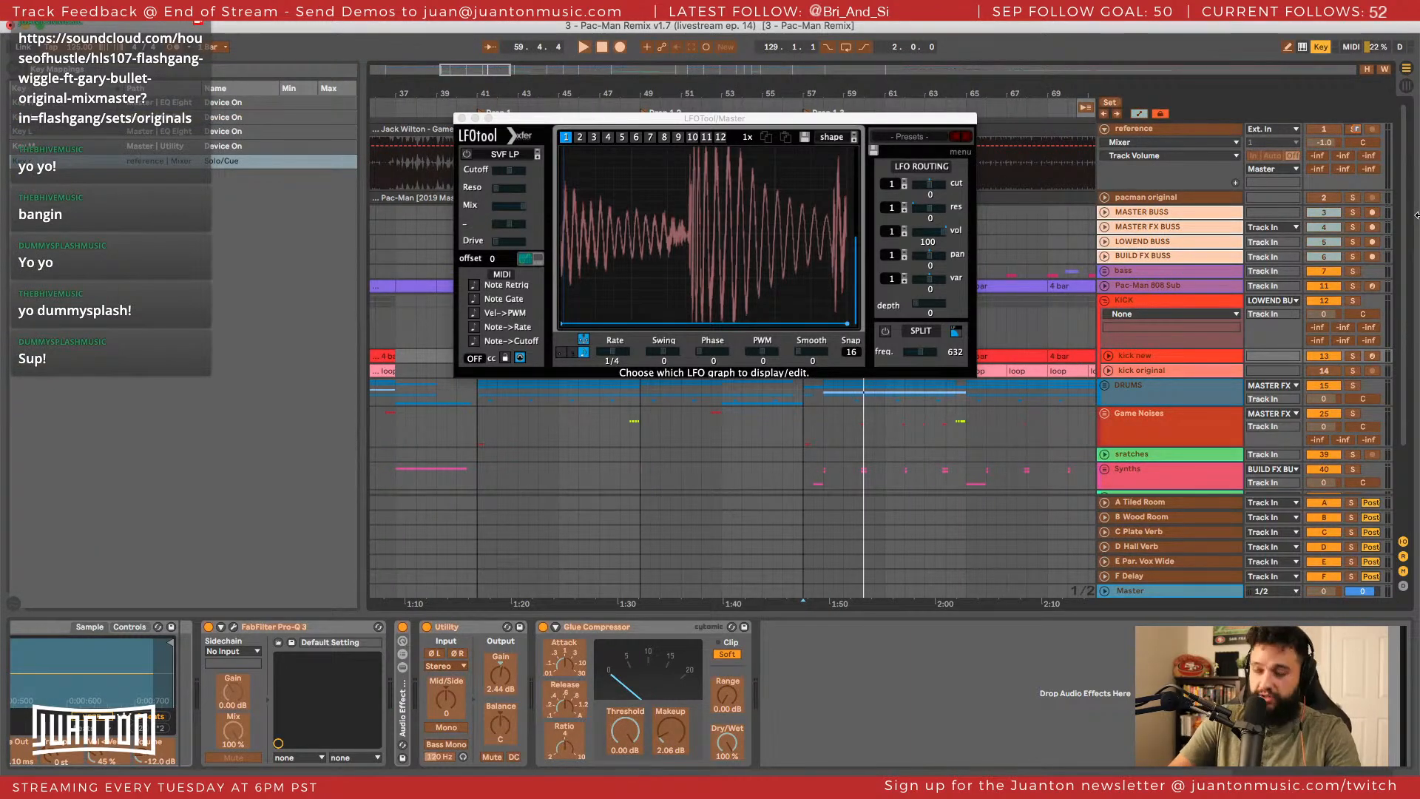
{"action": "key", "text": "r"}
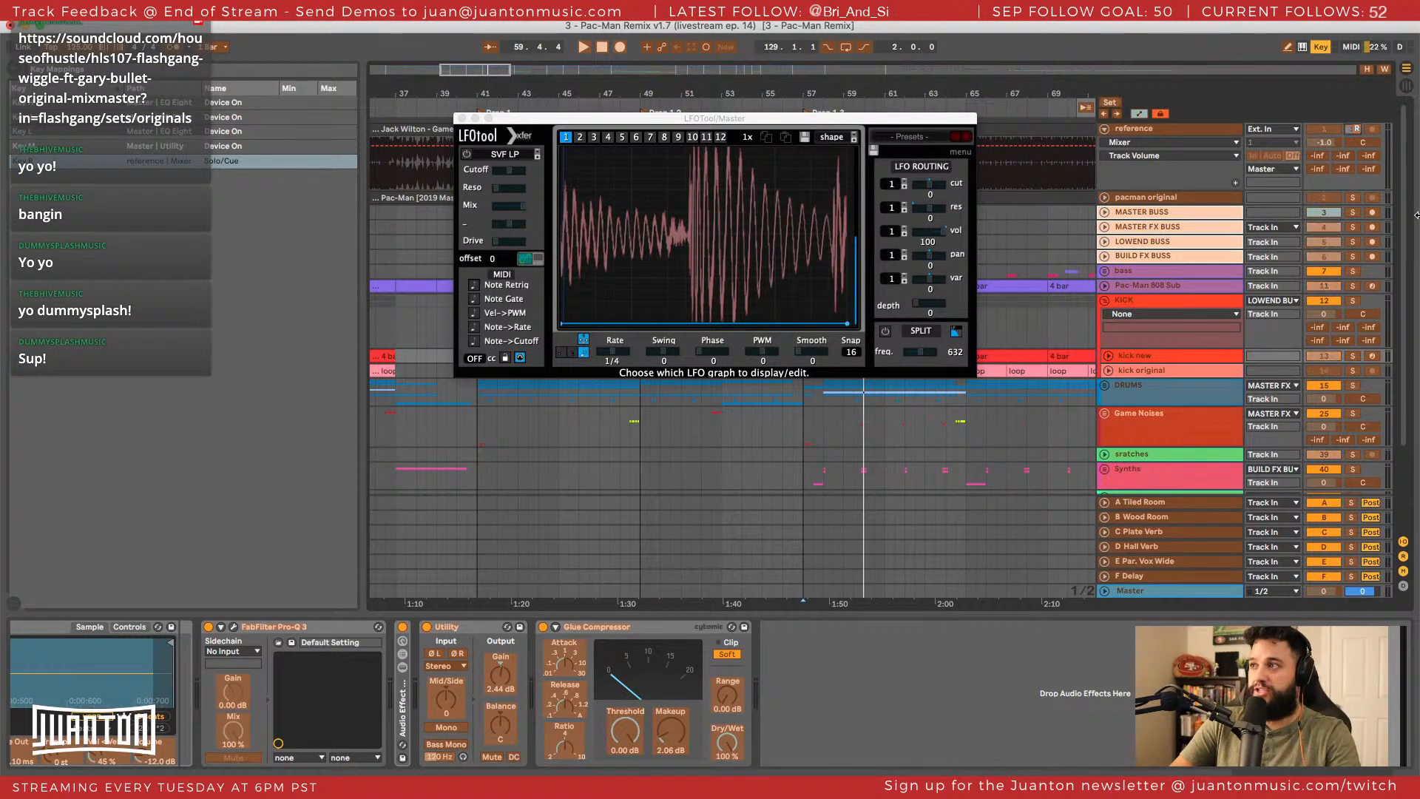
{"action": "key", "text": "super+k"}
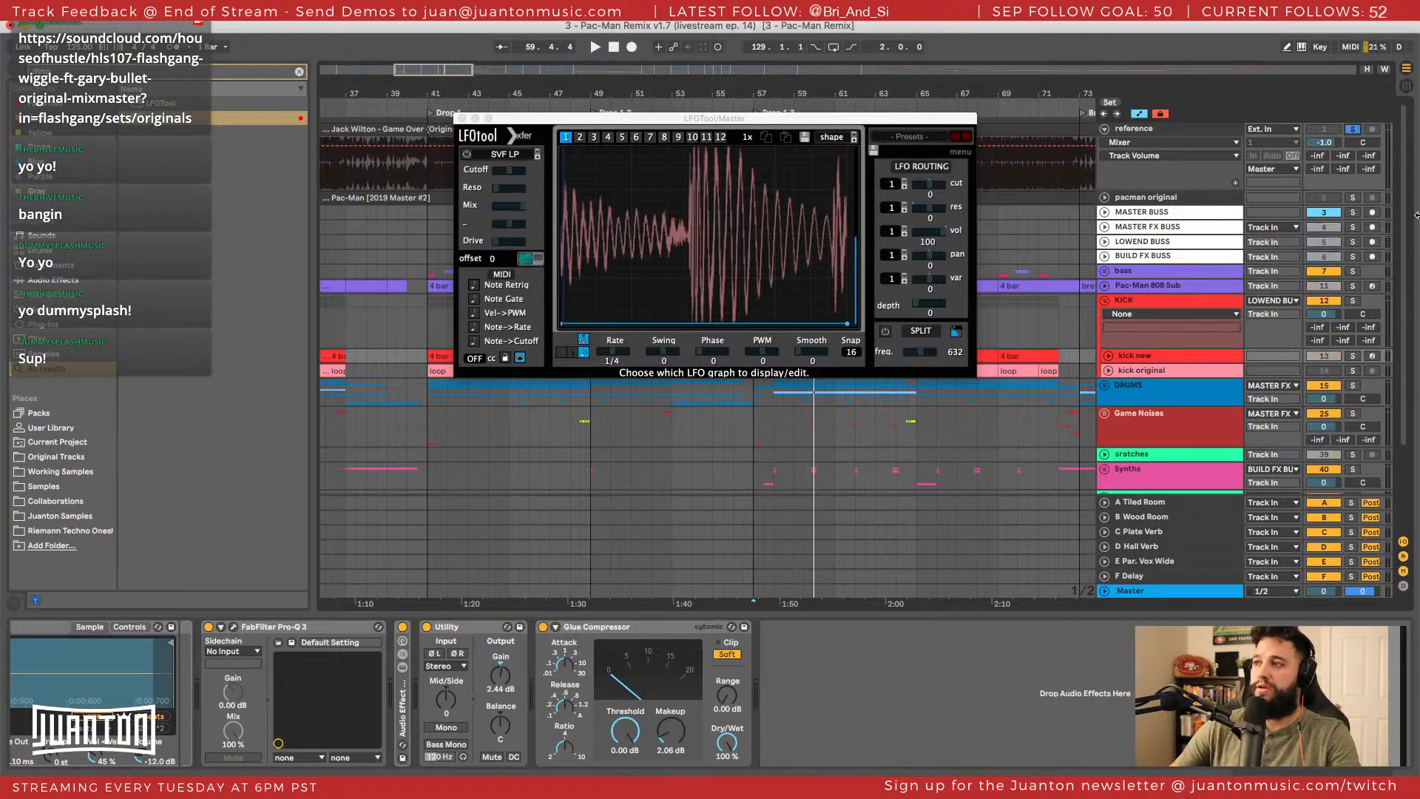
Play Drop 1.3 while toggling the reference track's solo to compare its waveform with the remix kick in LFOTool.
{"action": "key", "text": "space"}
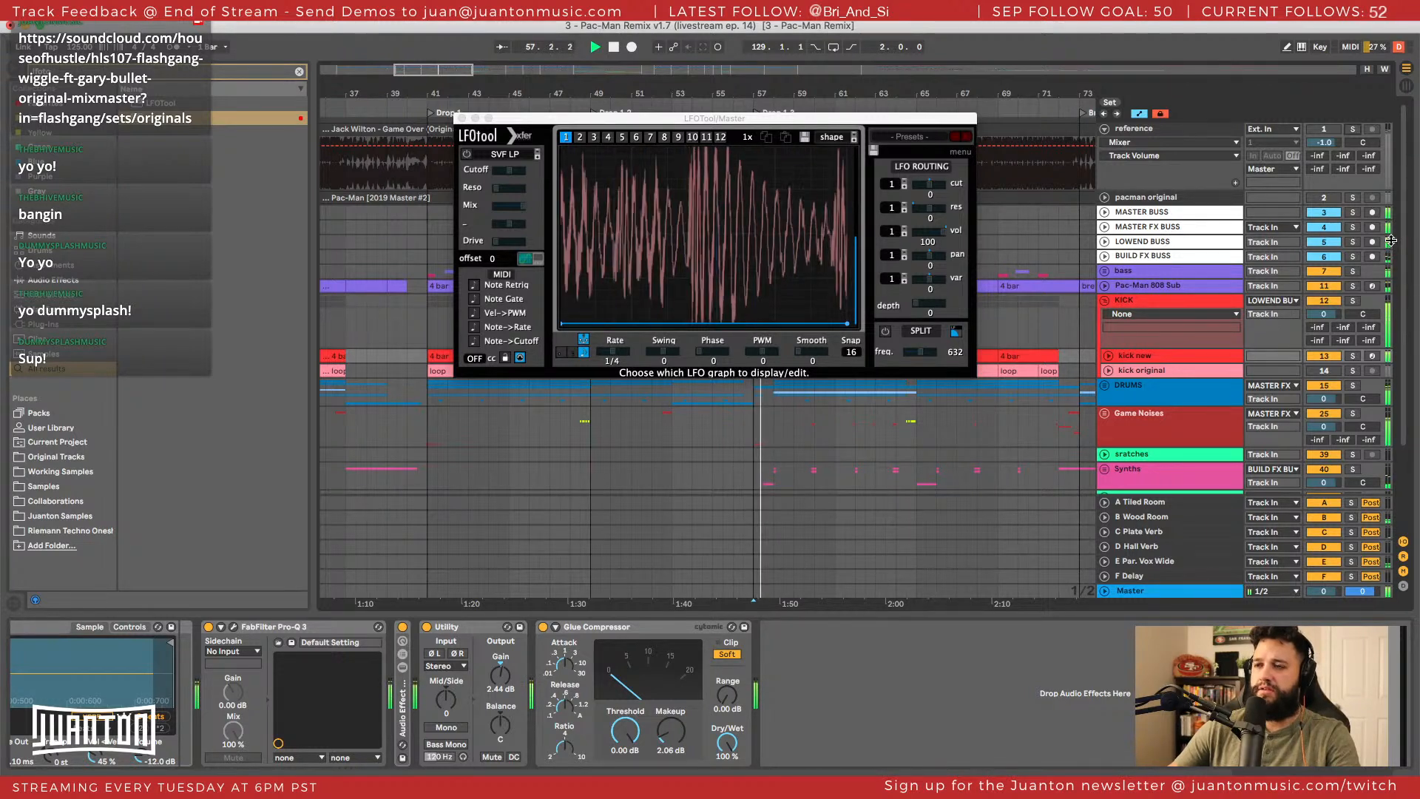
{"action": "key", "text": "space"}
{"action": "key", "text": "space"}
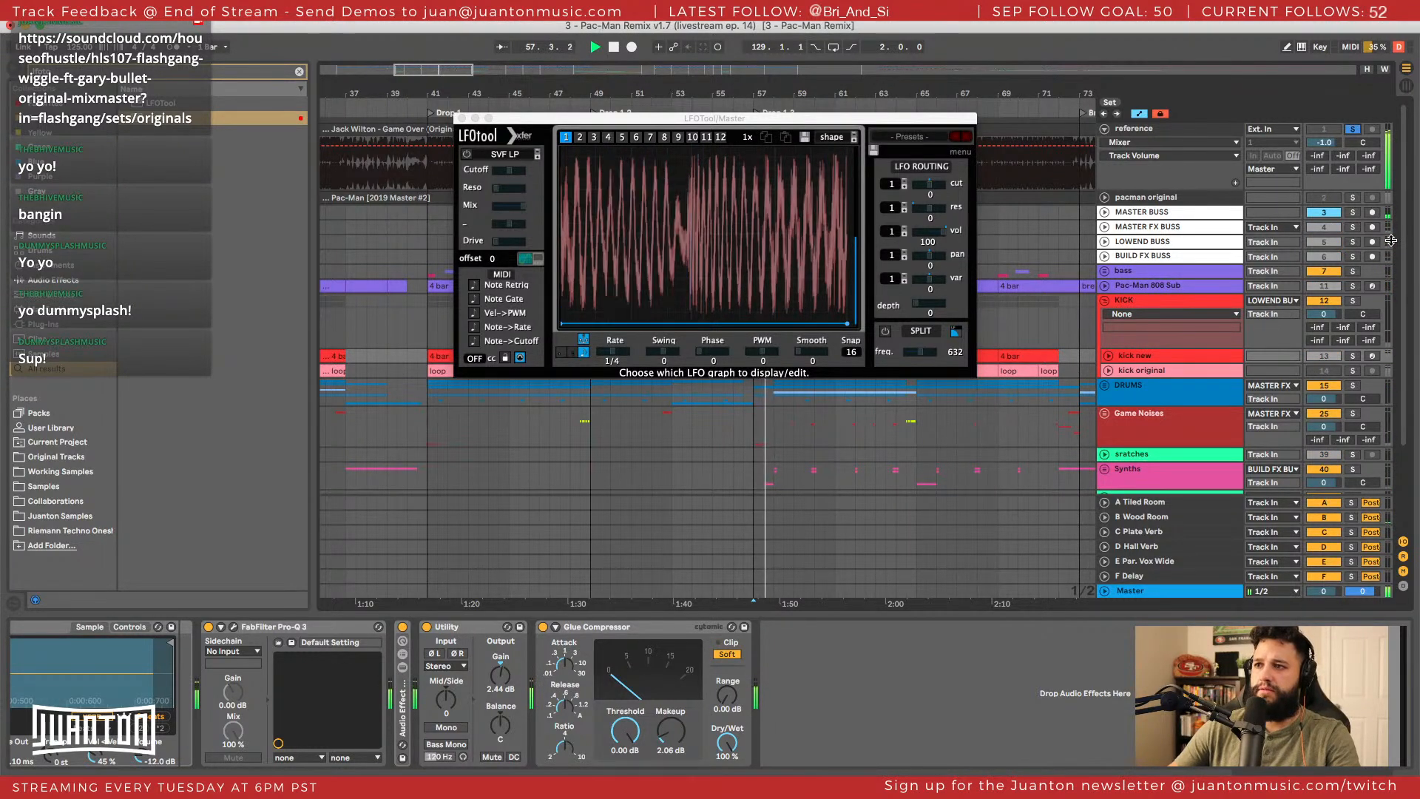
{"action": "key", "text": "s"}
{"action": "key", "text": "space"}
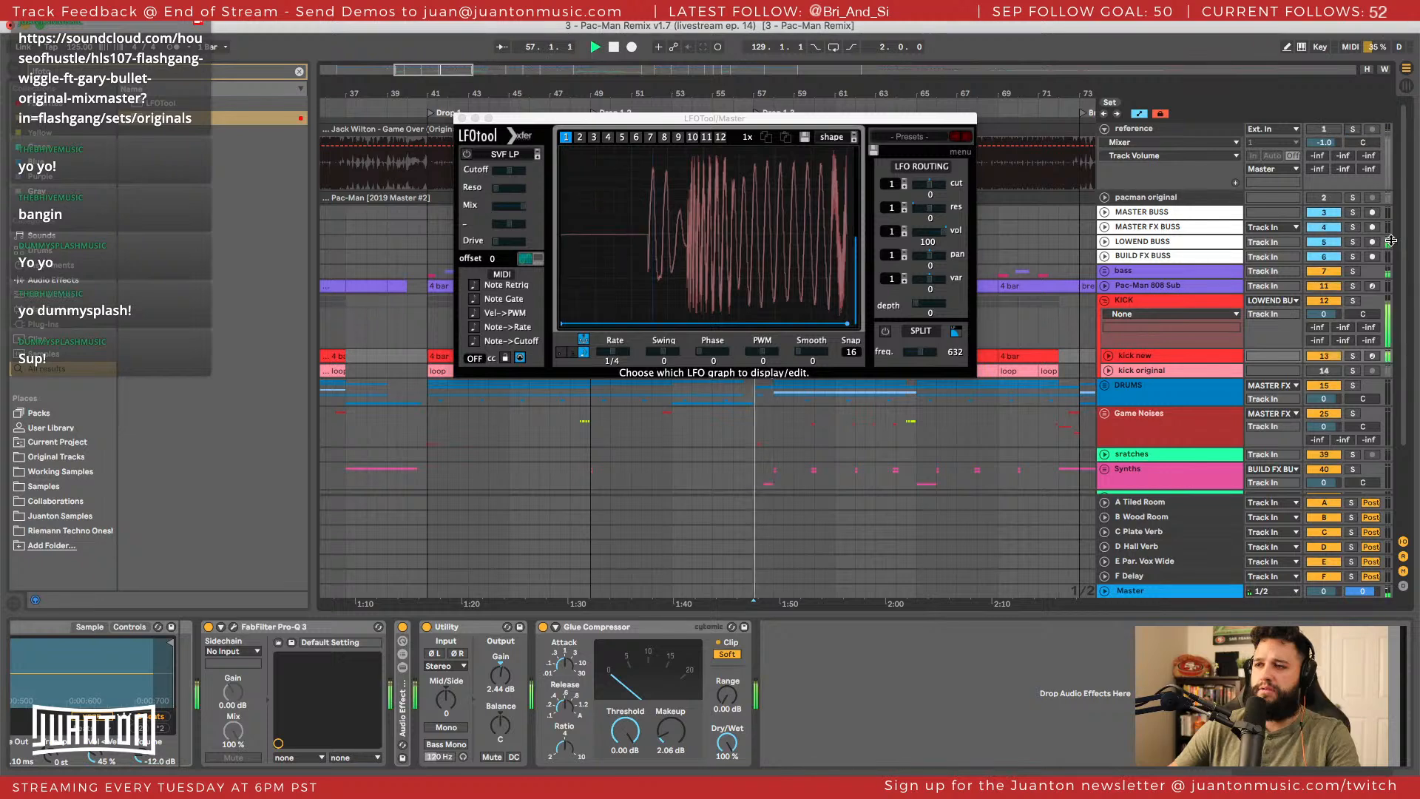
{"action": "key", "text": "space"}
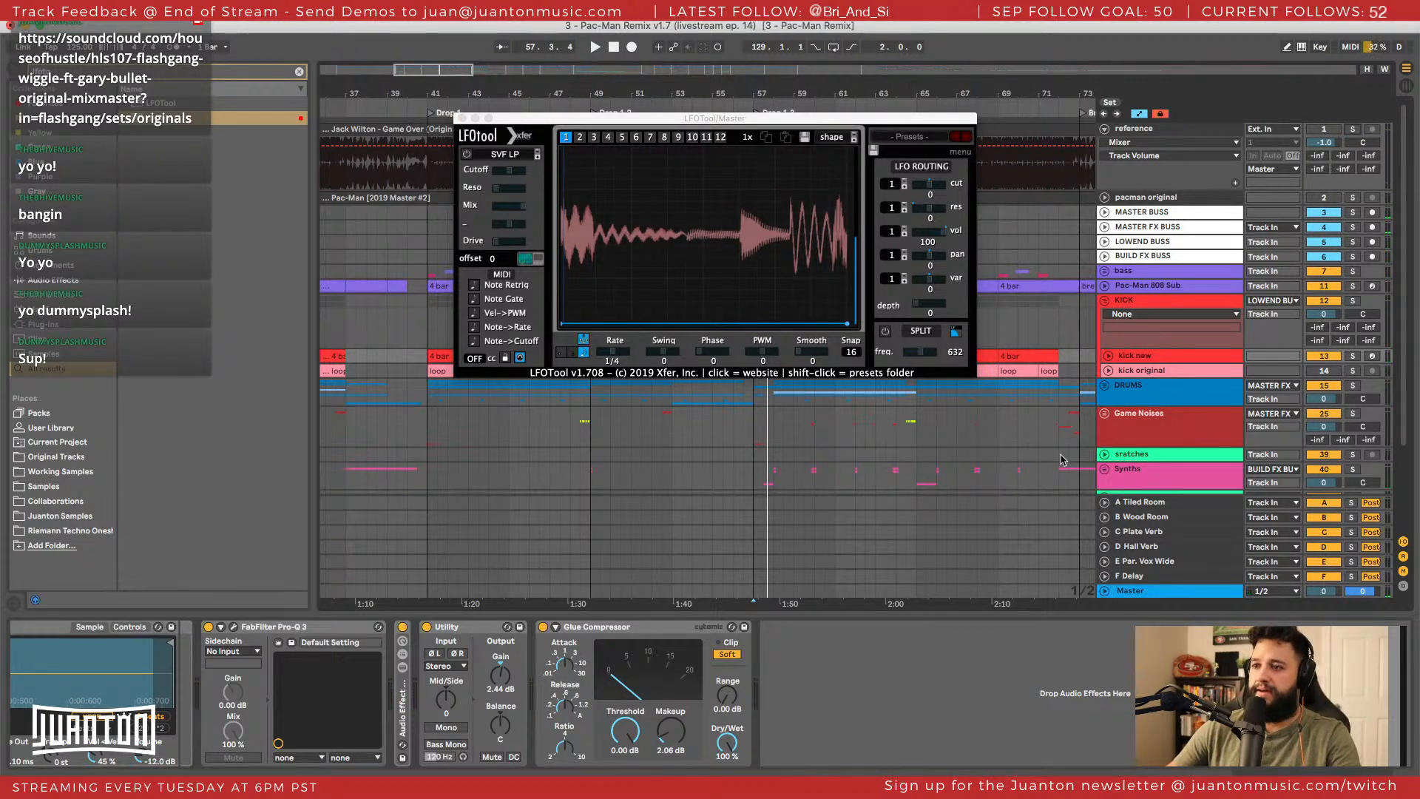
Move LFOTool's window aside and examine the playing kick's low-end peaks in the Master's expanded Spectrum.
{"action": "left_click", "coordinate": [1143, 589]}
{"action": "key", "text": "space"}
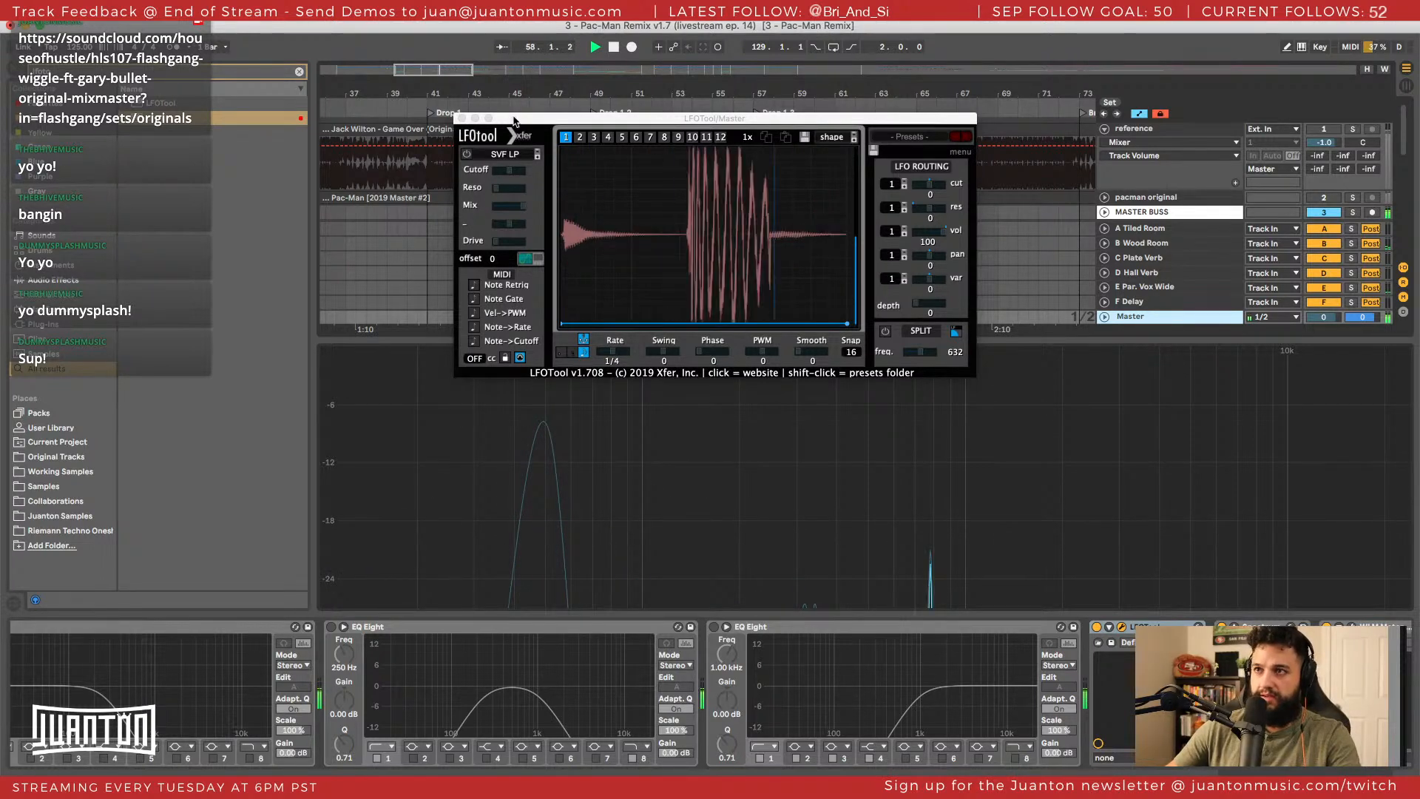
{"action": "left_click_drag", "start_coordinate": [506, 119], "coordinate": [293, 44]}
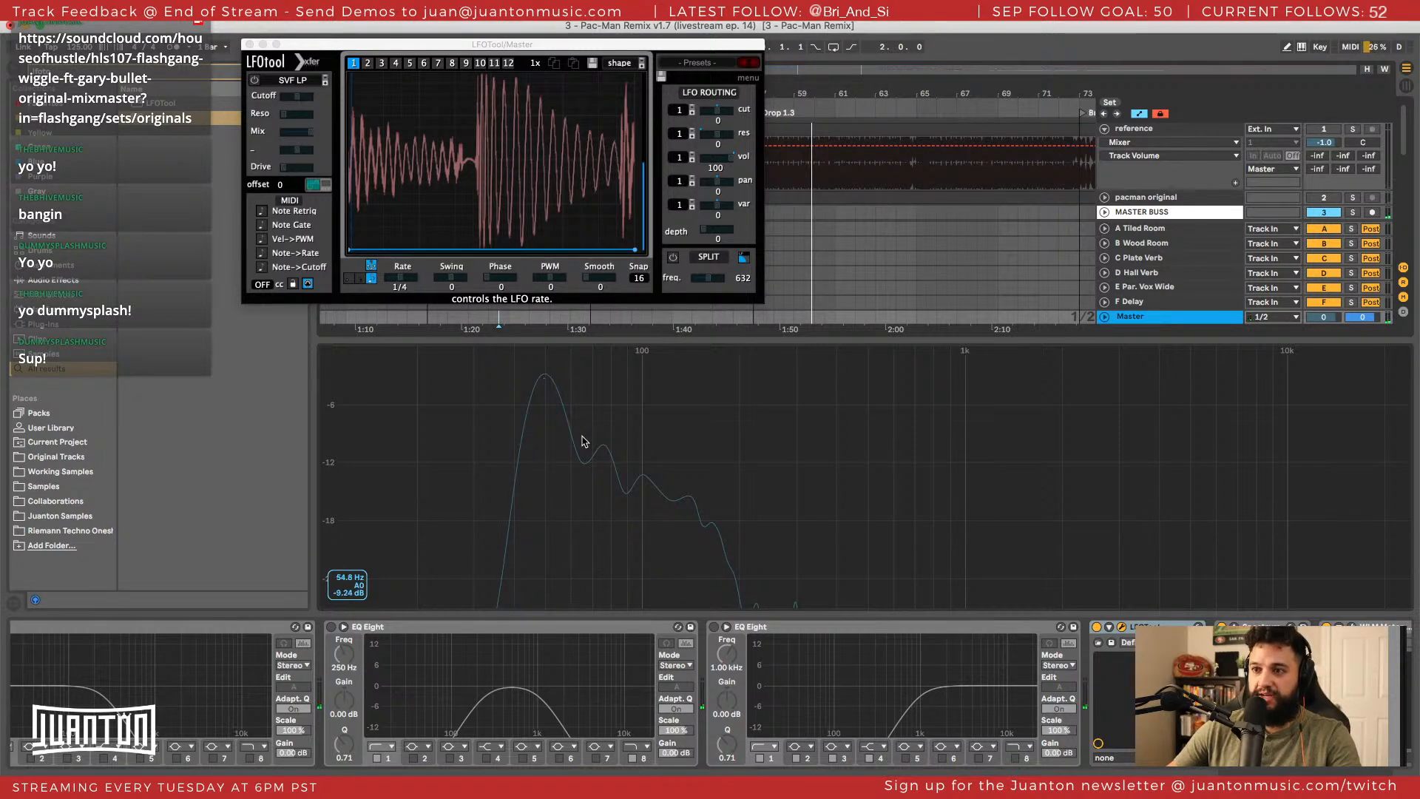
{"action": "scroll", "coordinate": [847, 721], "scroll_direction": "right", "scroll_amount": 3}
{"action": "scroll", "coordinate": [847, 721], "scroll_direction": "left", "scroll_amount": 5}
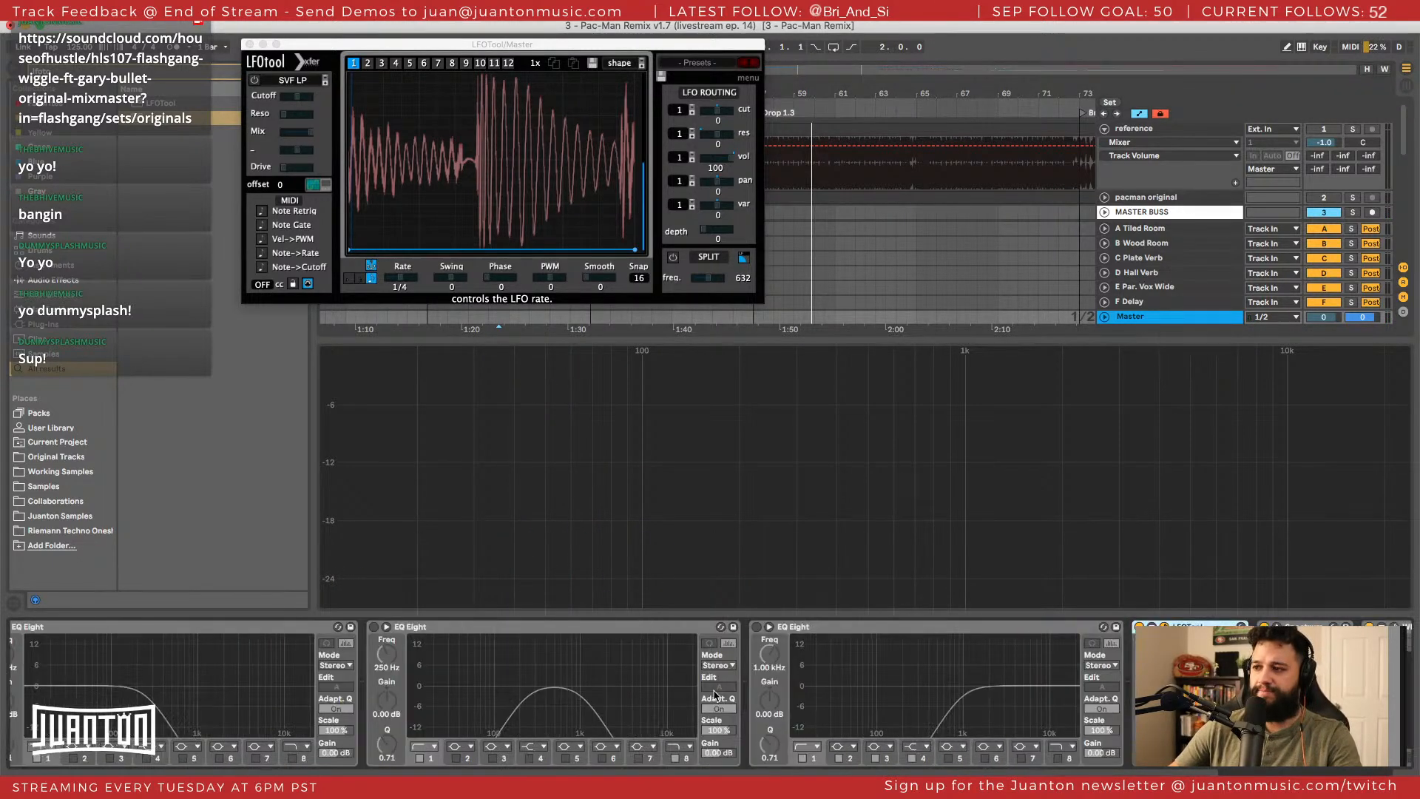
{"action": "key", "text": "shift+Tab"}
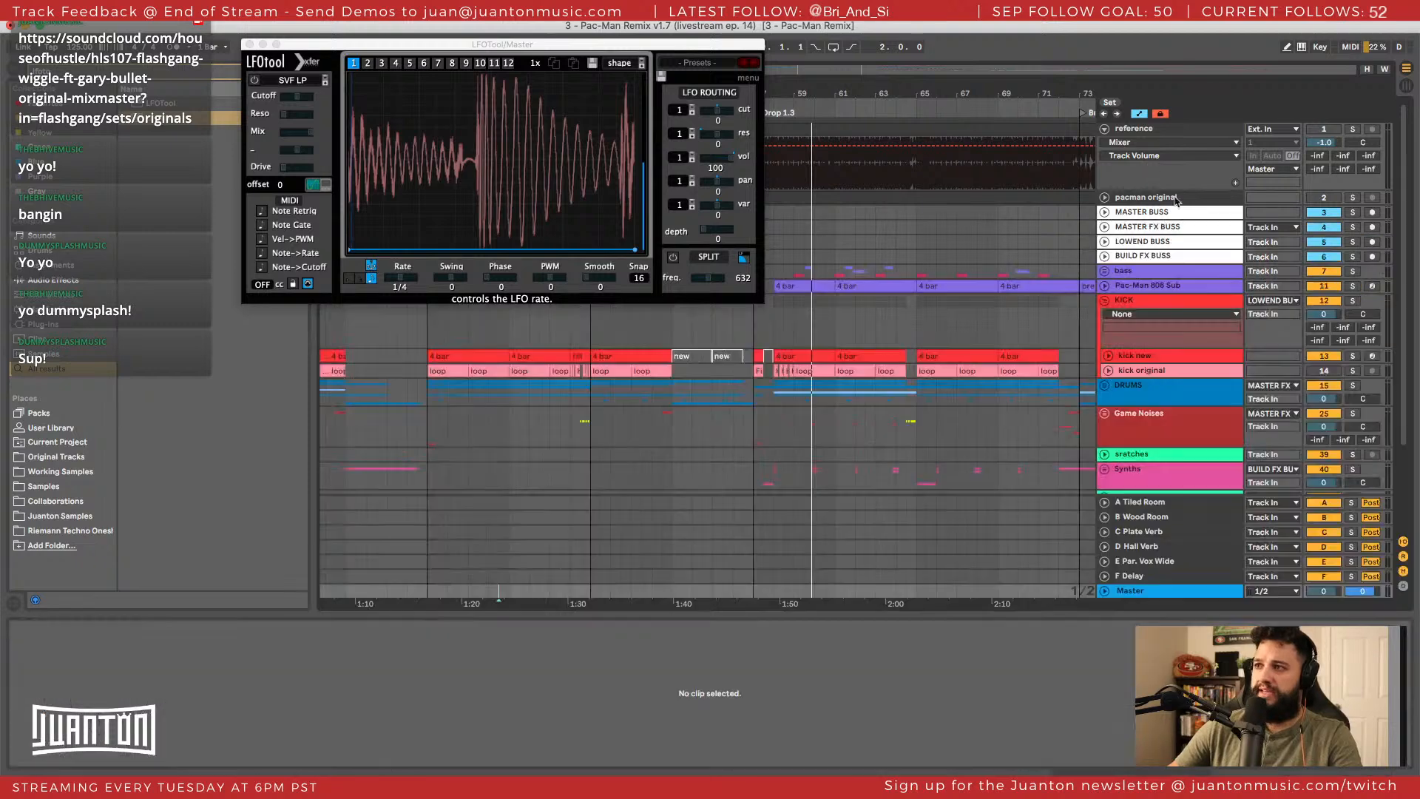
Set the Glue Compressor's makeup gain on kick new to 1.59 dB, checking the Master's Spectrum before reselecting kick new.
{"action": "left_click", "coordinate": [1142, 361]}
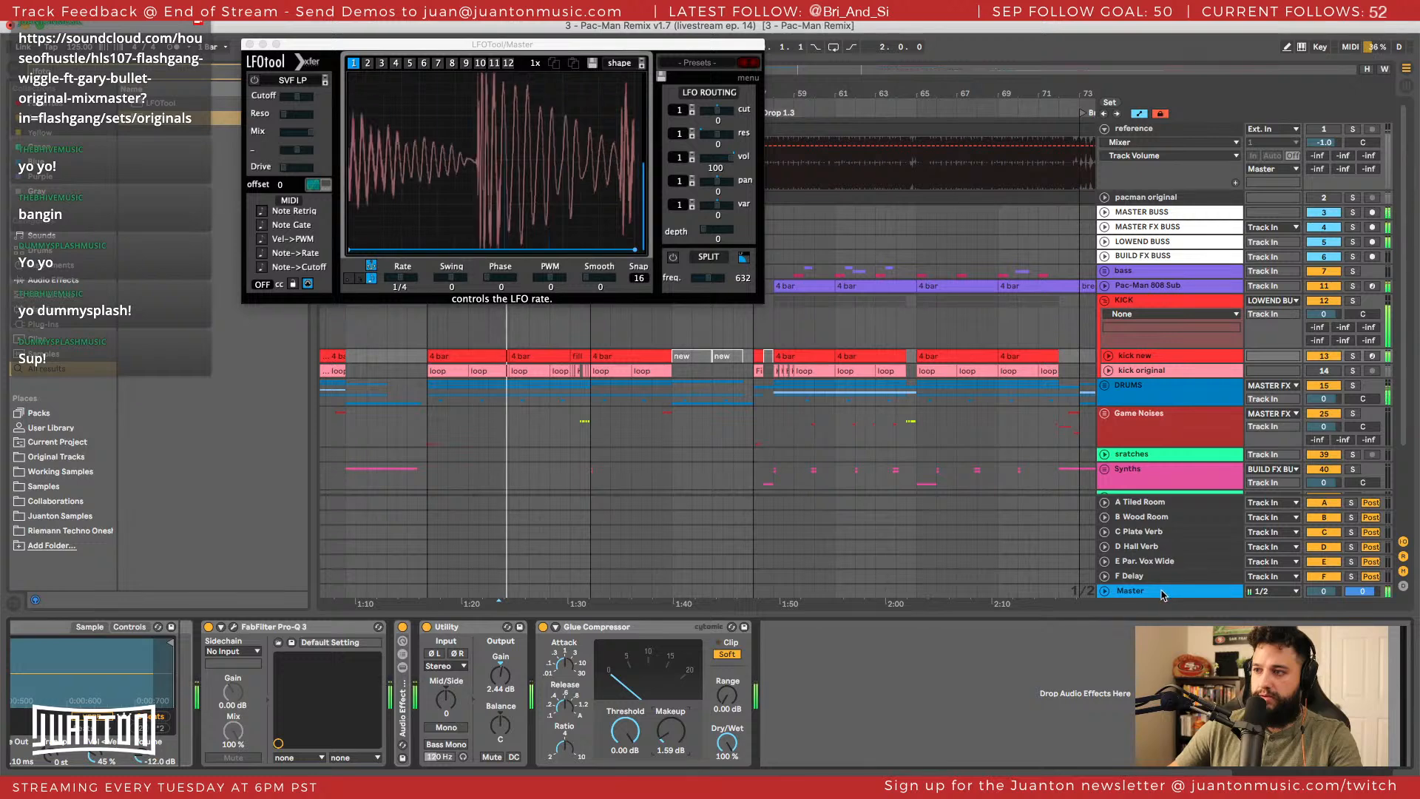
{"action": "left_click", "coordinate": [1141, 211]}
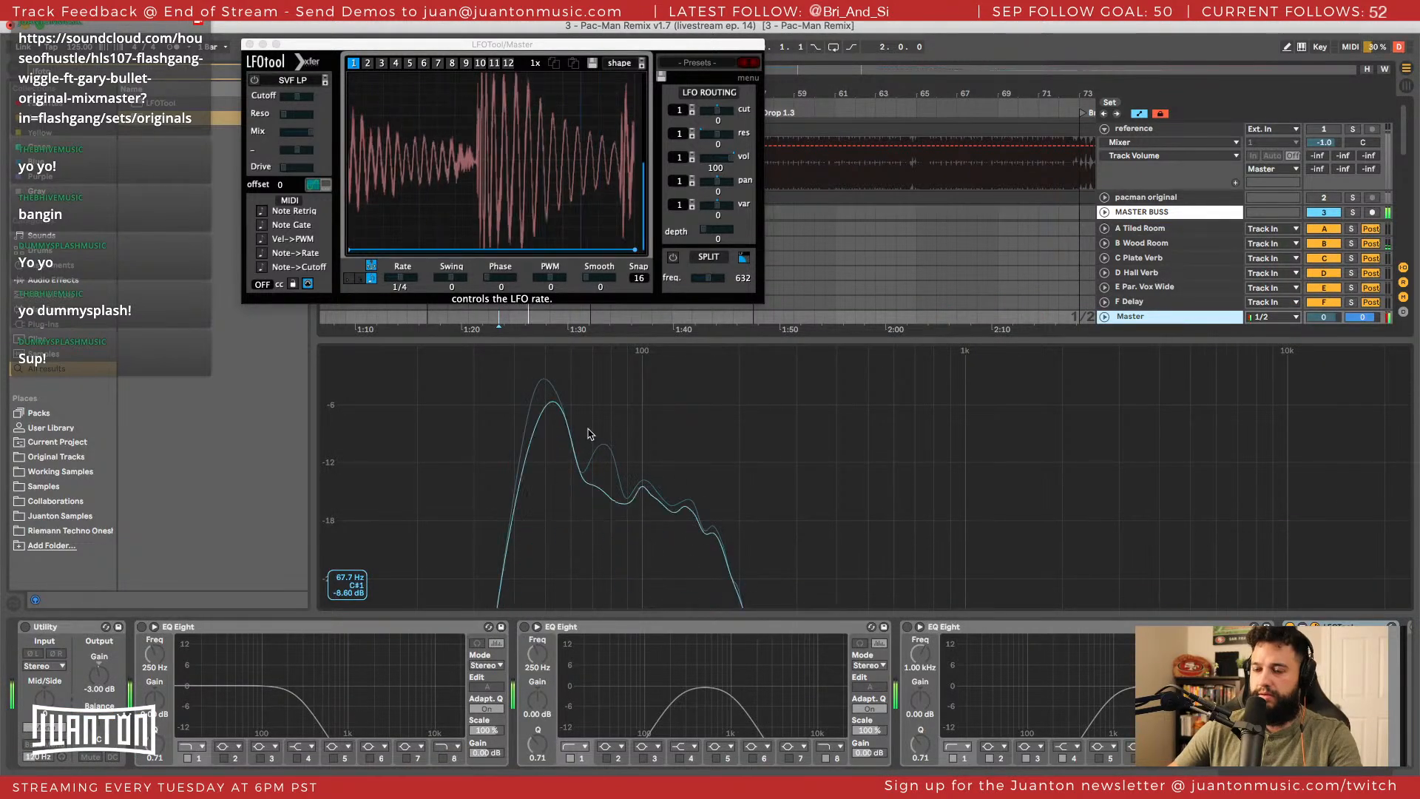
{"action": "double_click", "coordinate": [707, 431]}
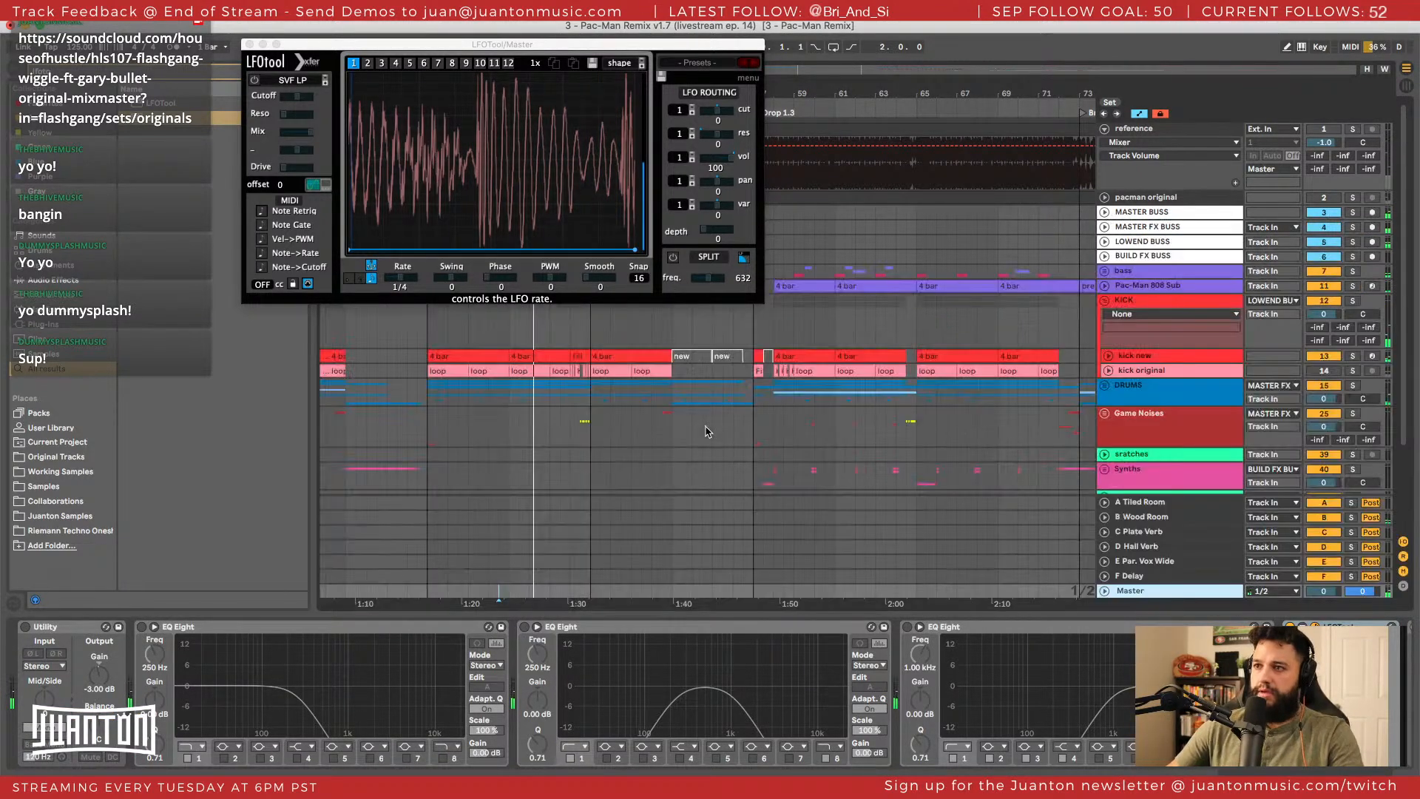
{"action": "key", "text": "shift+Tab"}
{"action": "key", "text": "shift+Tab"}
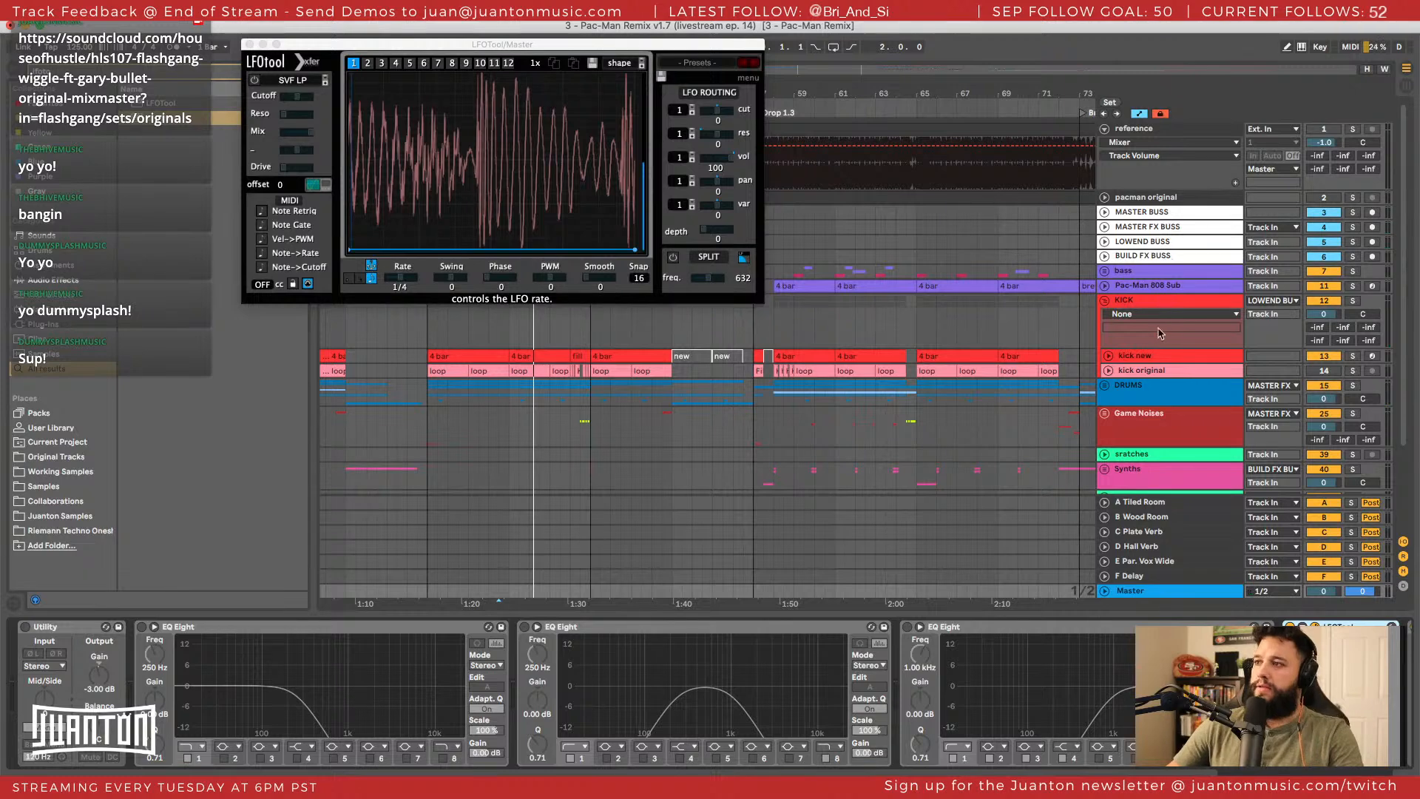
{"action": "left_click", "coordinate": [1158, 355]}
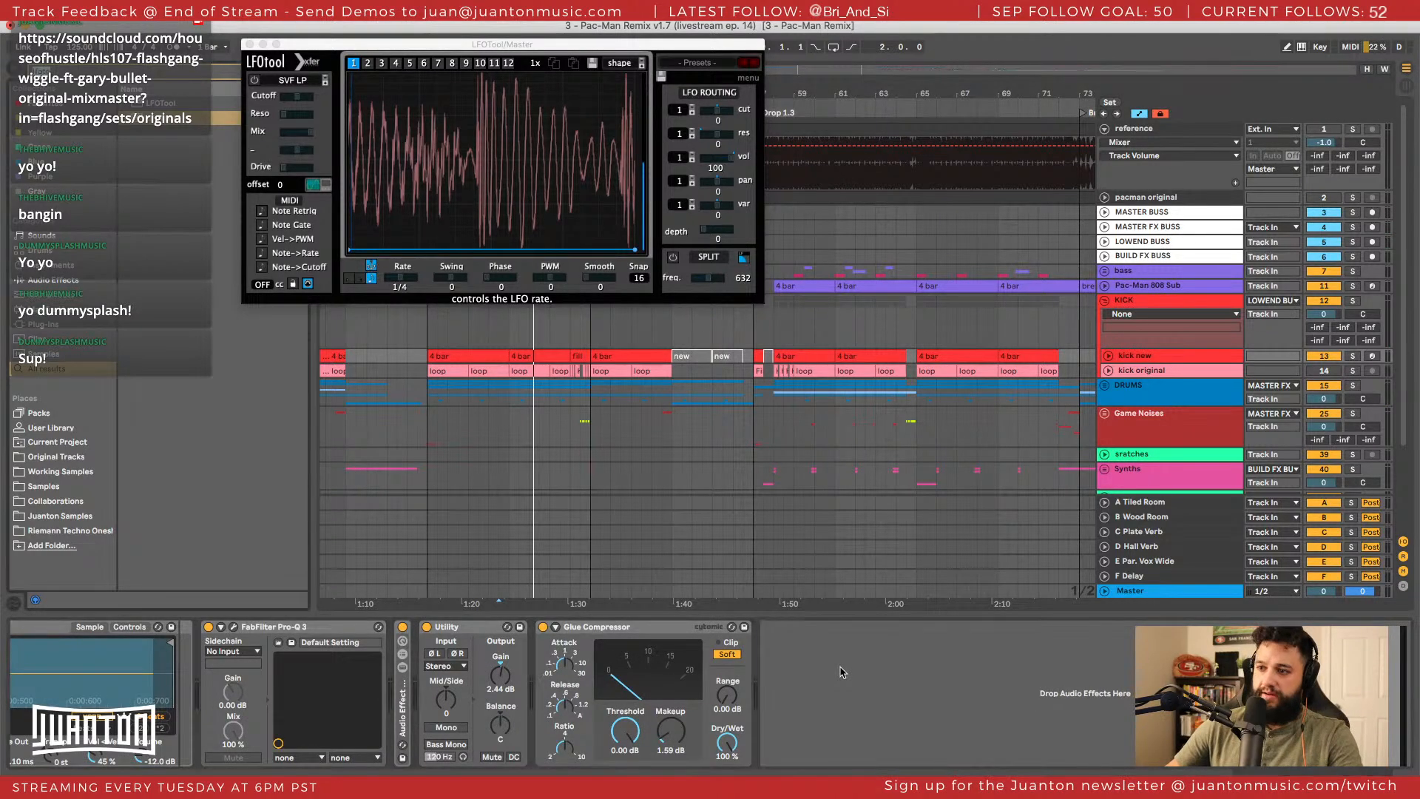
{"action": "type", "text": "eq"}
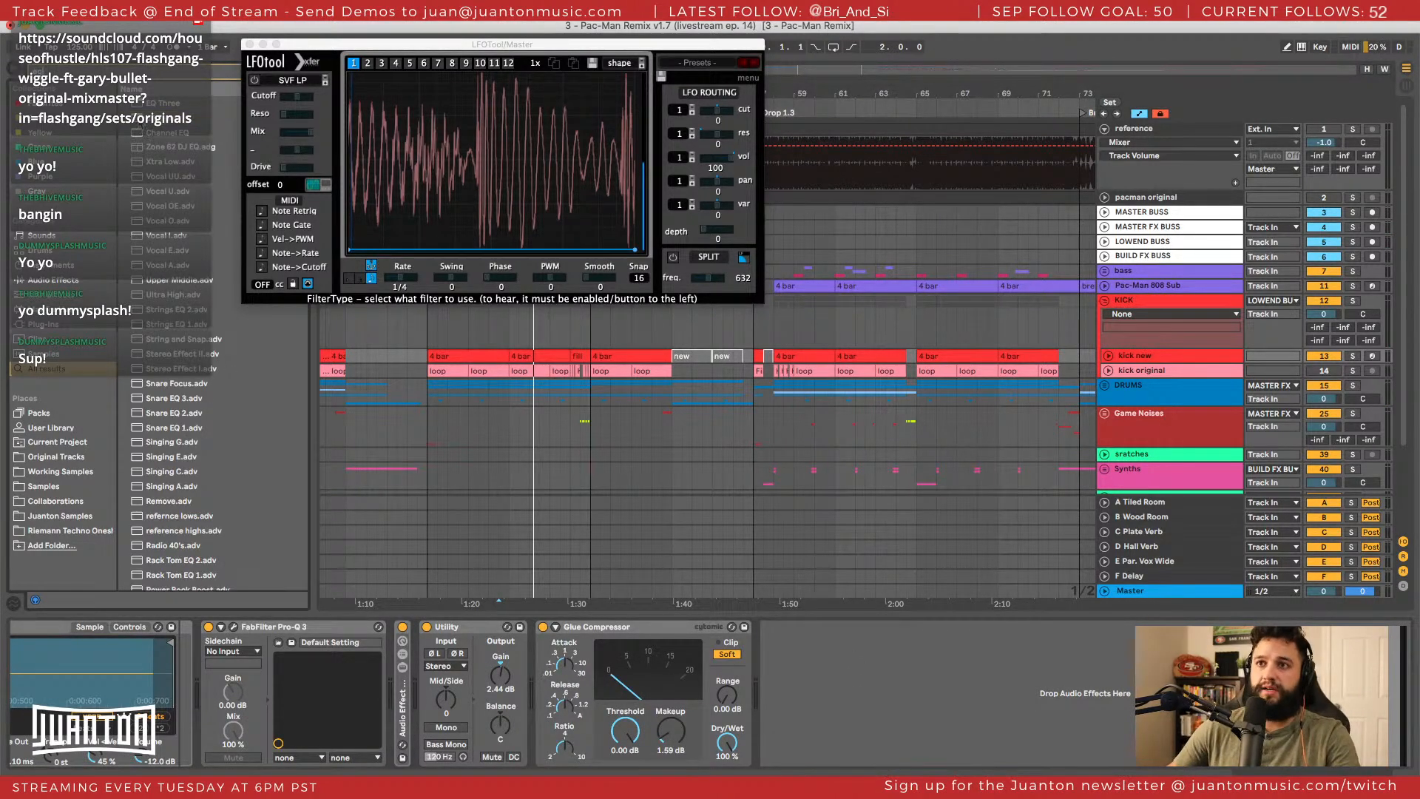
{"action": "left_click_drag", "start_coordinate": [170, 118], "coordinate": [889, 683]}
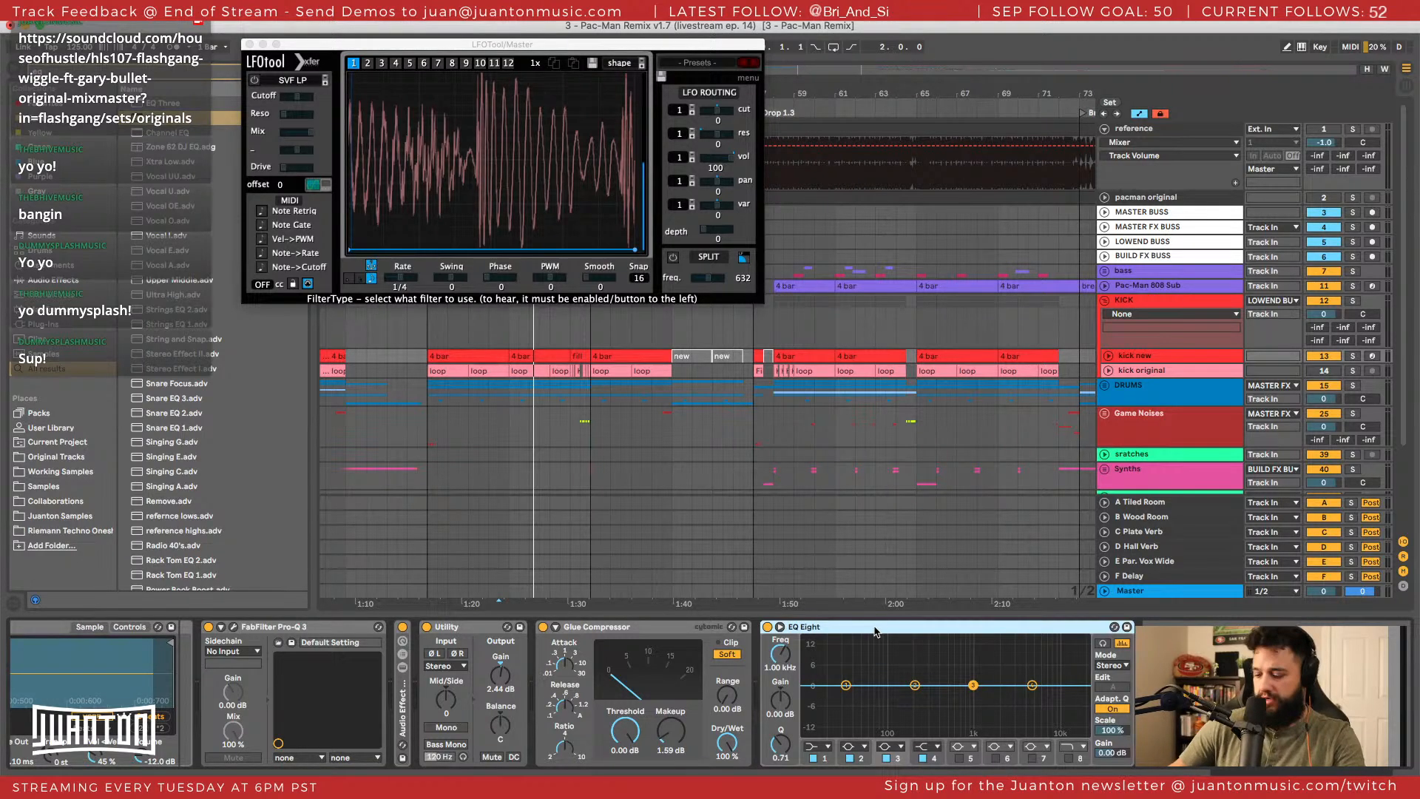
{"action": "key", "text": "Delete"}
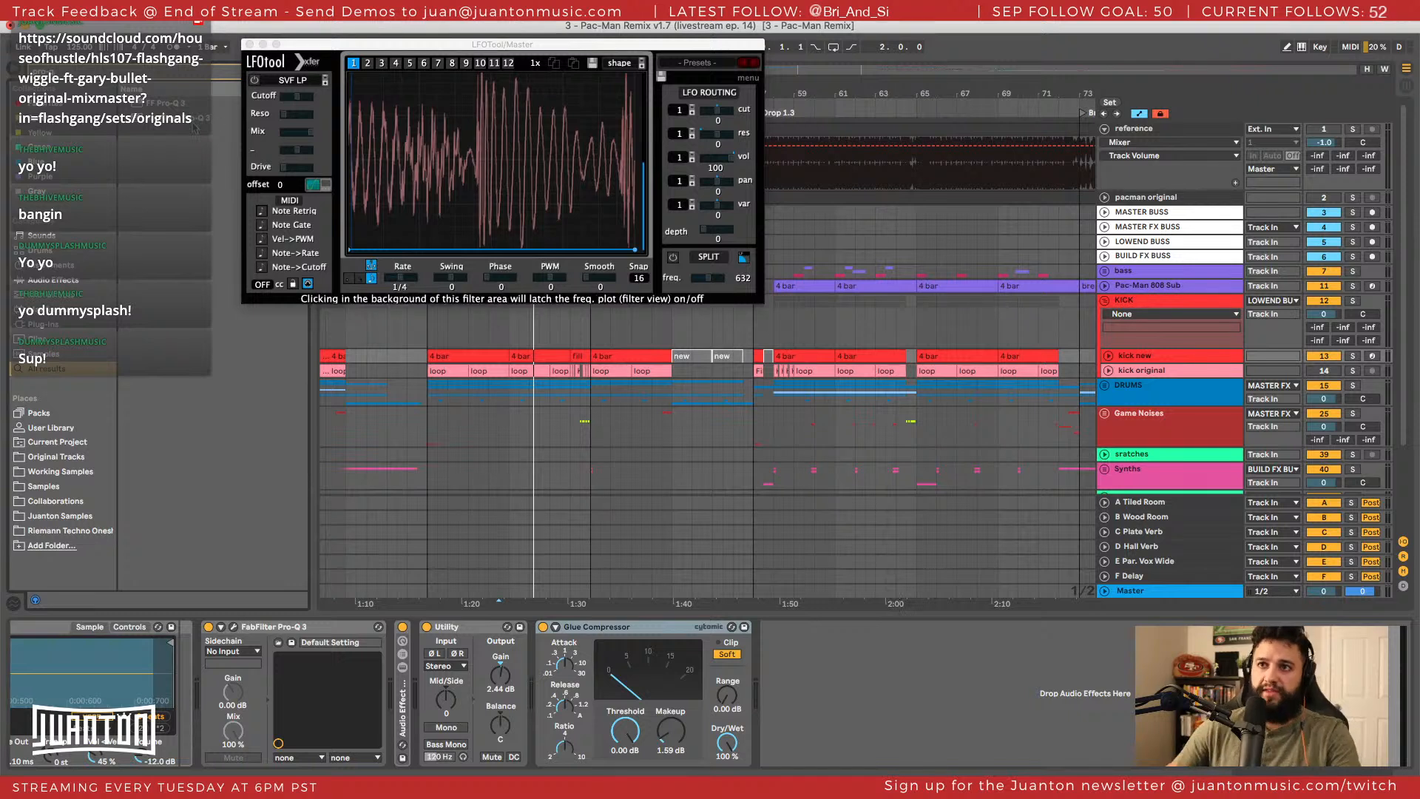
Add a second FabFilter Pro-Q 3 to kick new, placed between the Utility and the Glue Compressor.
{"action": "left_click", "coordinate": [188, 119]}
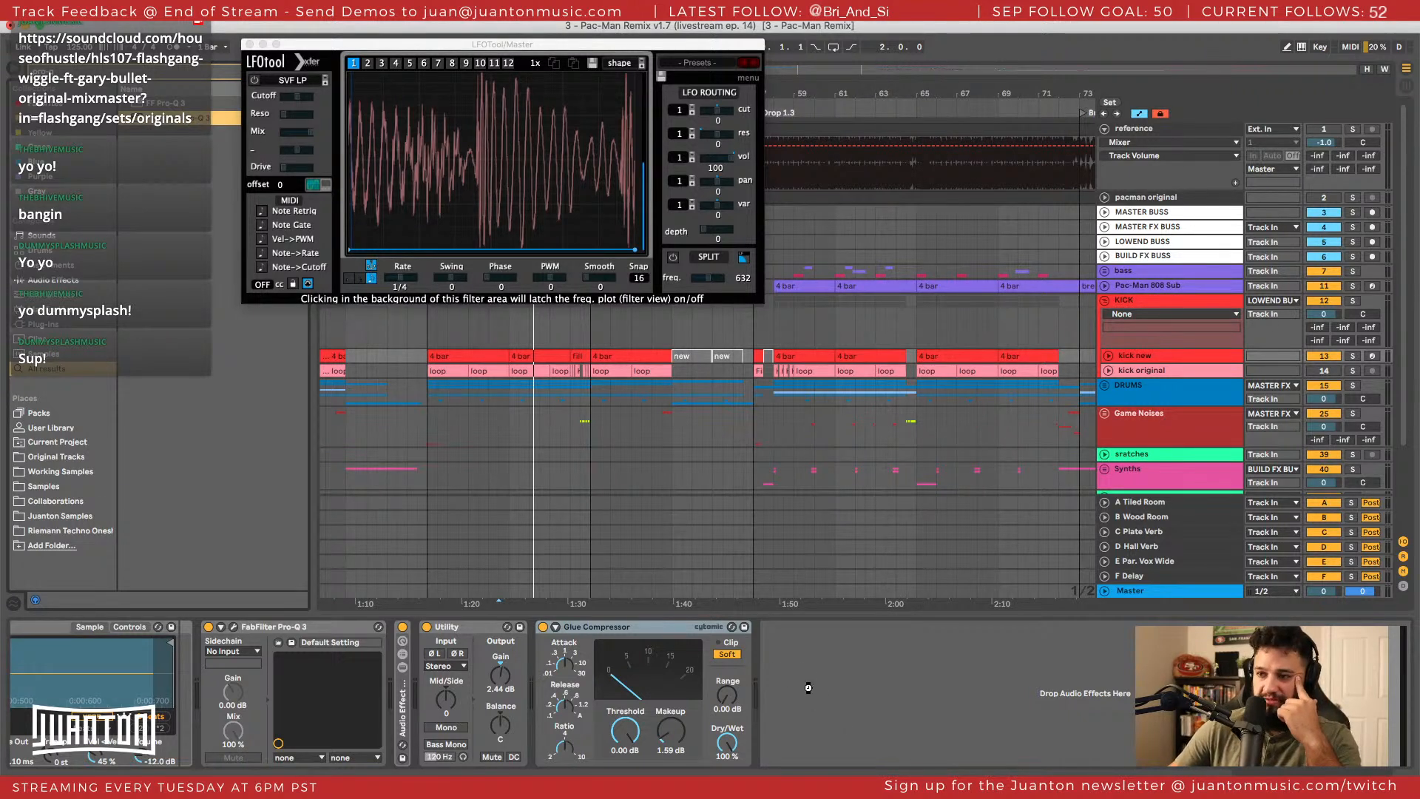
{"action": "left_click_drag", "start_coordinate": [808, 687], "coordinate": [808, 679]}
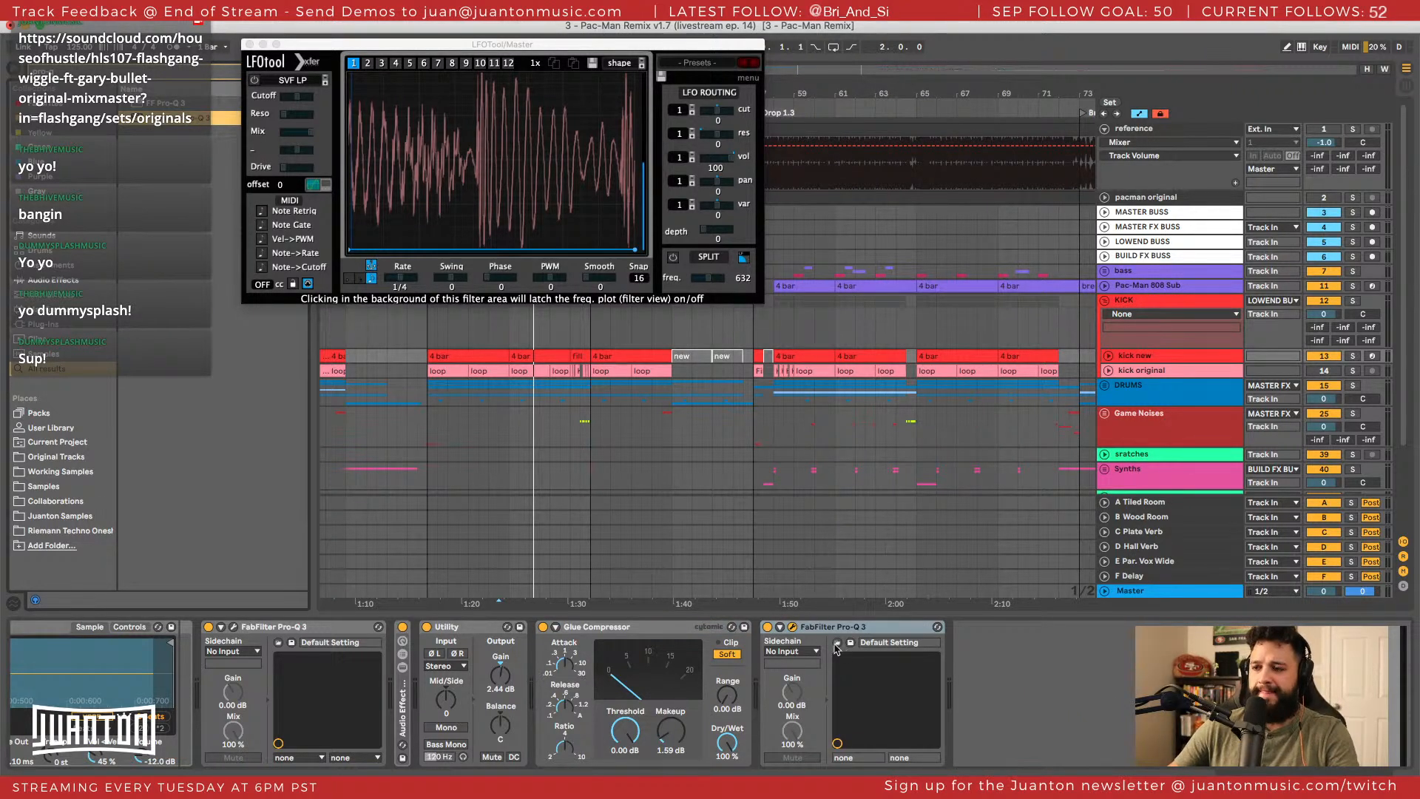
{"action": "left_click_drag", "start_coordinate": [850, 631], "coordinate": [578, 702]}
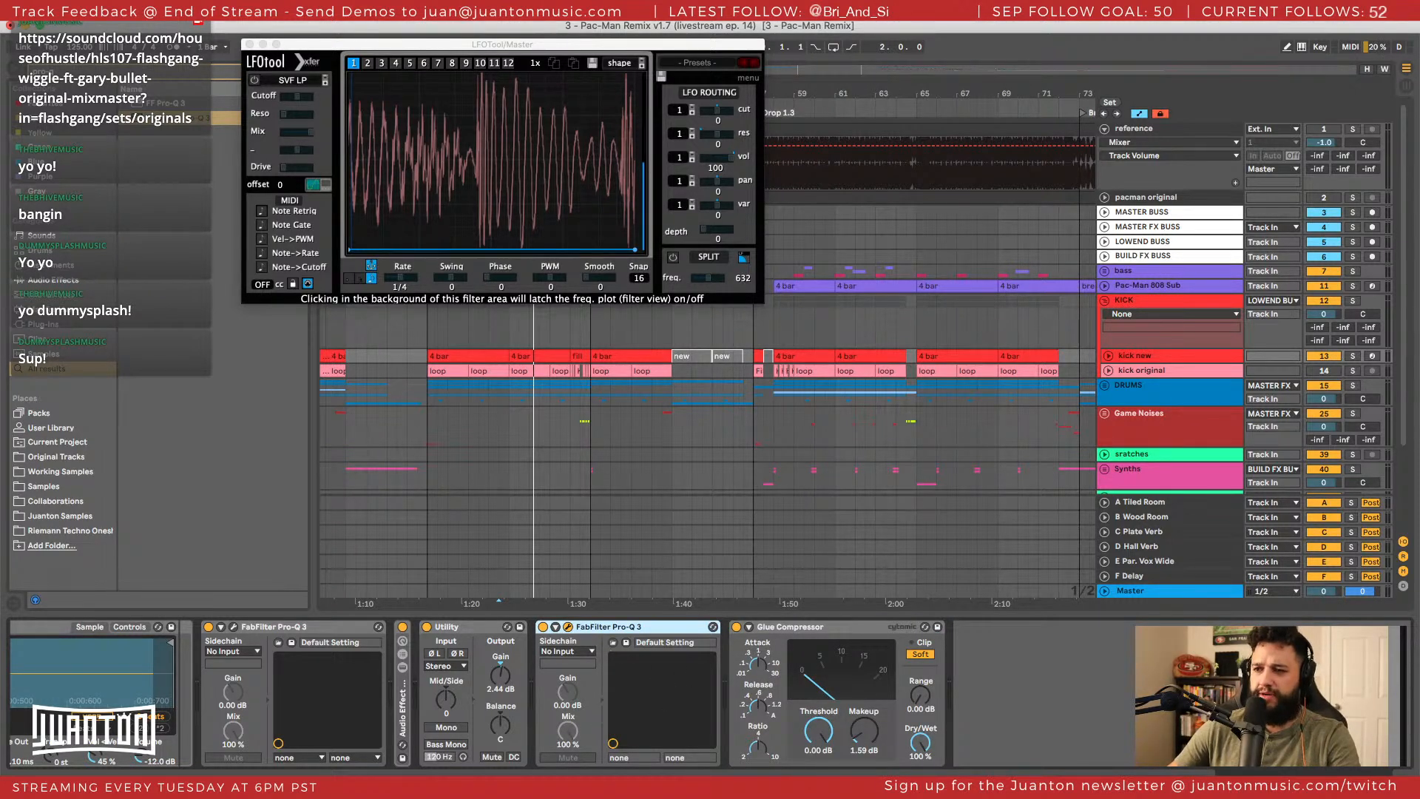
Add a bell cut of about 1.1 dB slightly above 47.5 Hz, with a Q of 1, in the new Pro-Q 3.
{"action": "left_click", "coordinate": [567, 627]}
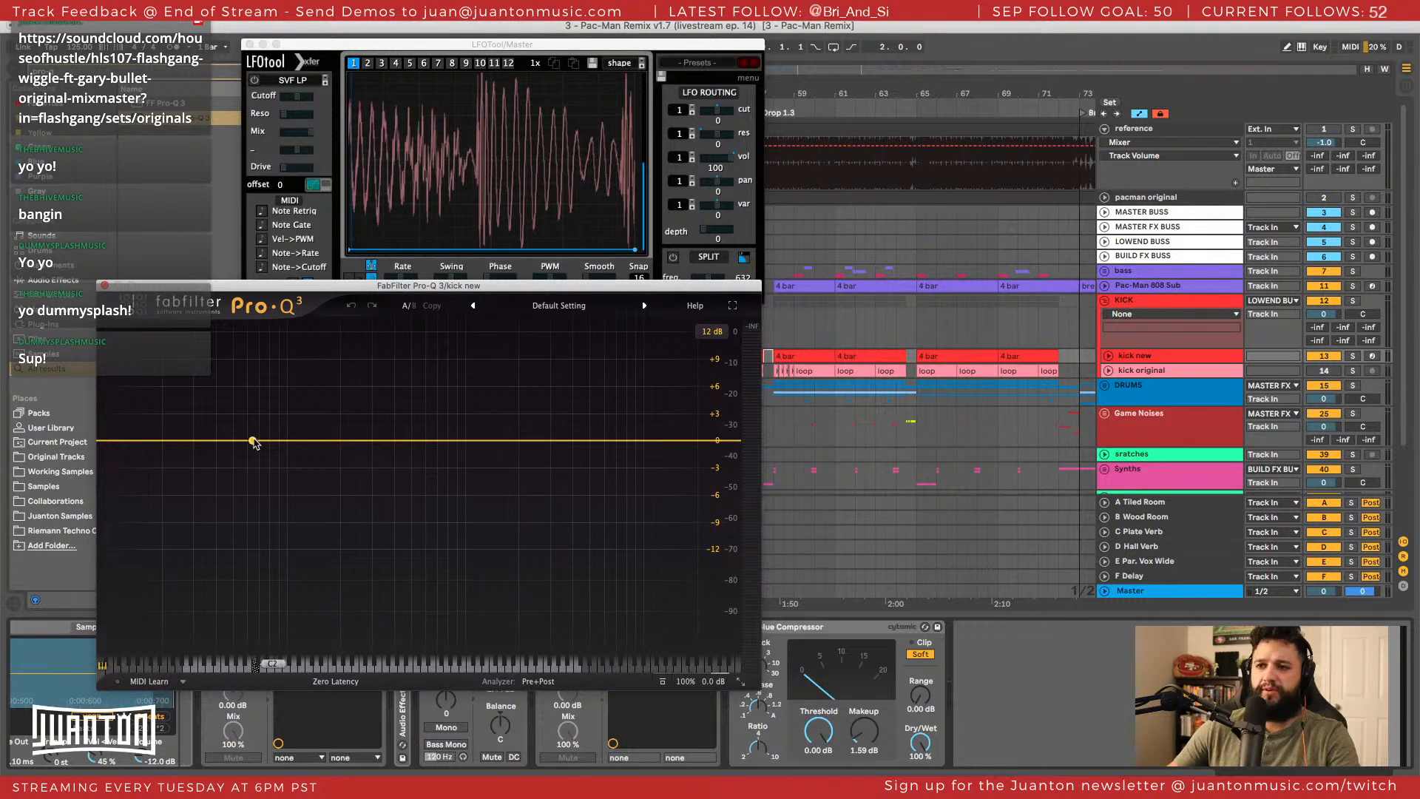
{"action": "left_click_drag", "start_coordinate": [253, 442], "coordinate": [229, 456]}
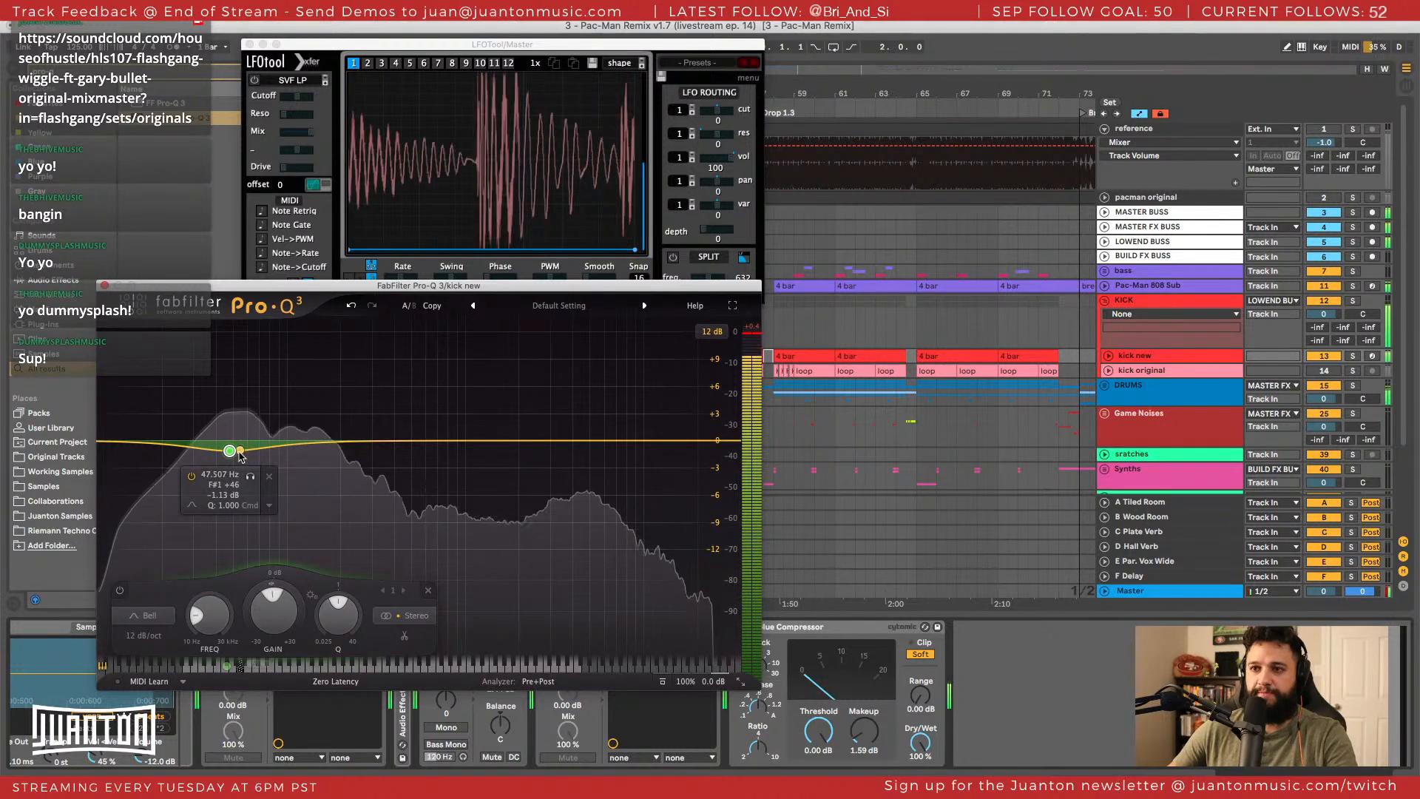
{"action": "left_click_drag", "start_coordinate": [229, 451], "coordinate": [238, 451]}
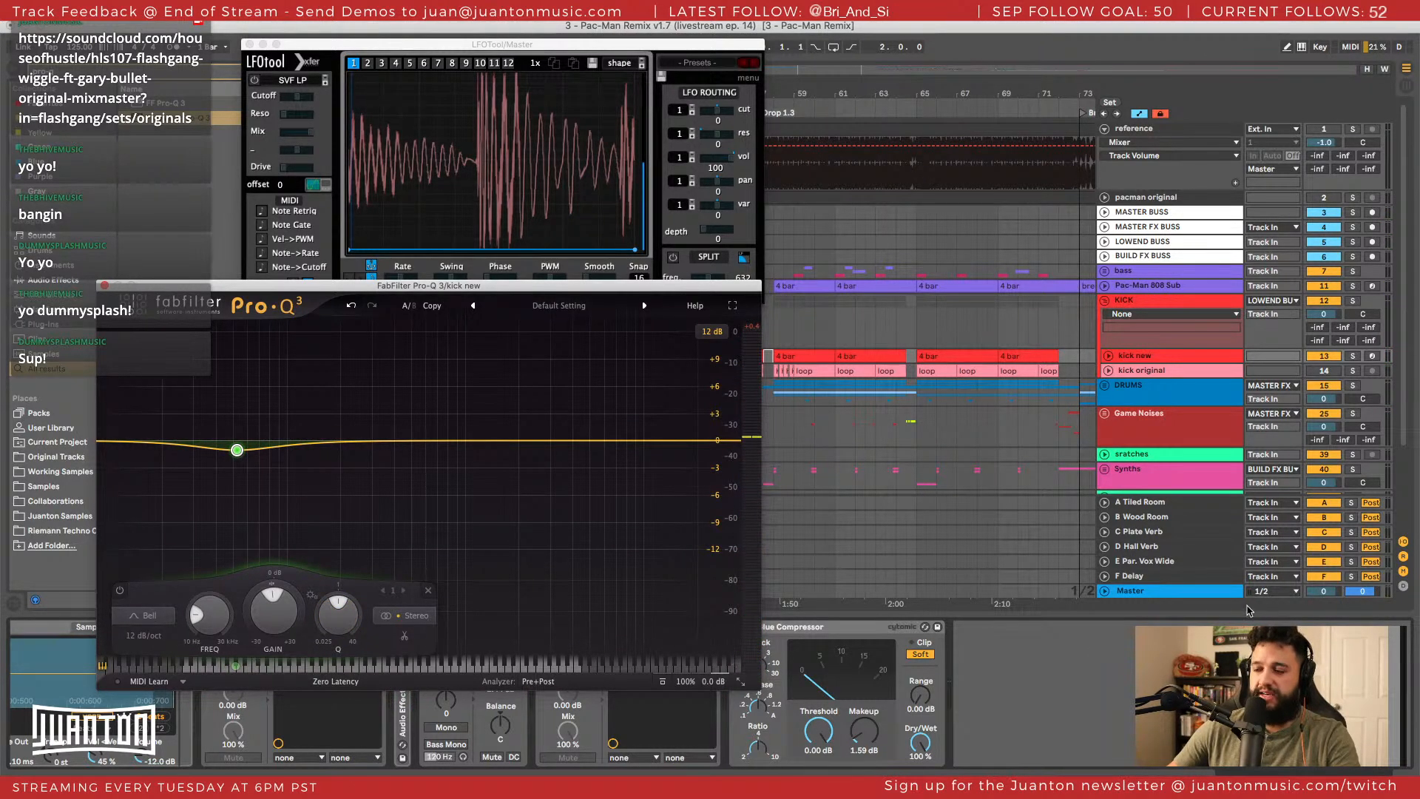
Close the Pro-Q 3 window and examine the kick's low-frequency peaks in the Master's Spectrum with its level range rescaled.
{"action": "left_click", "coordinate": [1213, 603]}
{"action": "left_click", "coordinate": [1213, 592]}
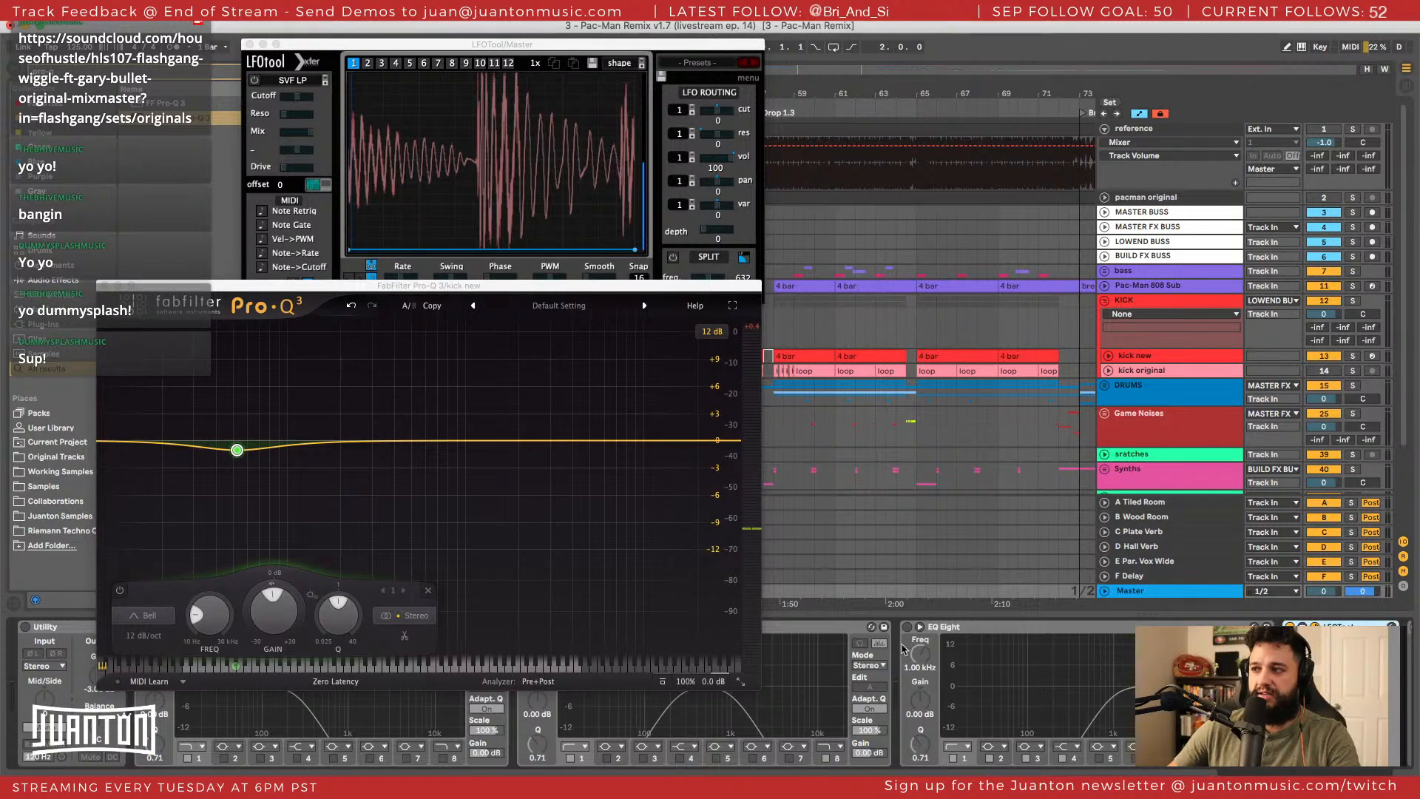
{"action": "scroll", "coordinate": [993, 671], "scroll_direction": "down", "scroll_amount": 5}
{"action": "left_click", "coordinate": [1083, 627]}
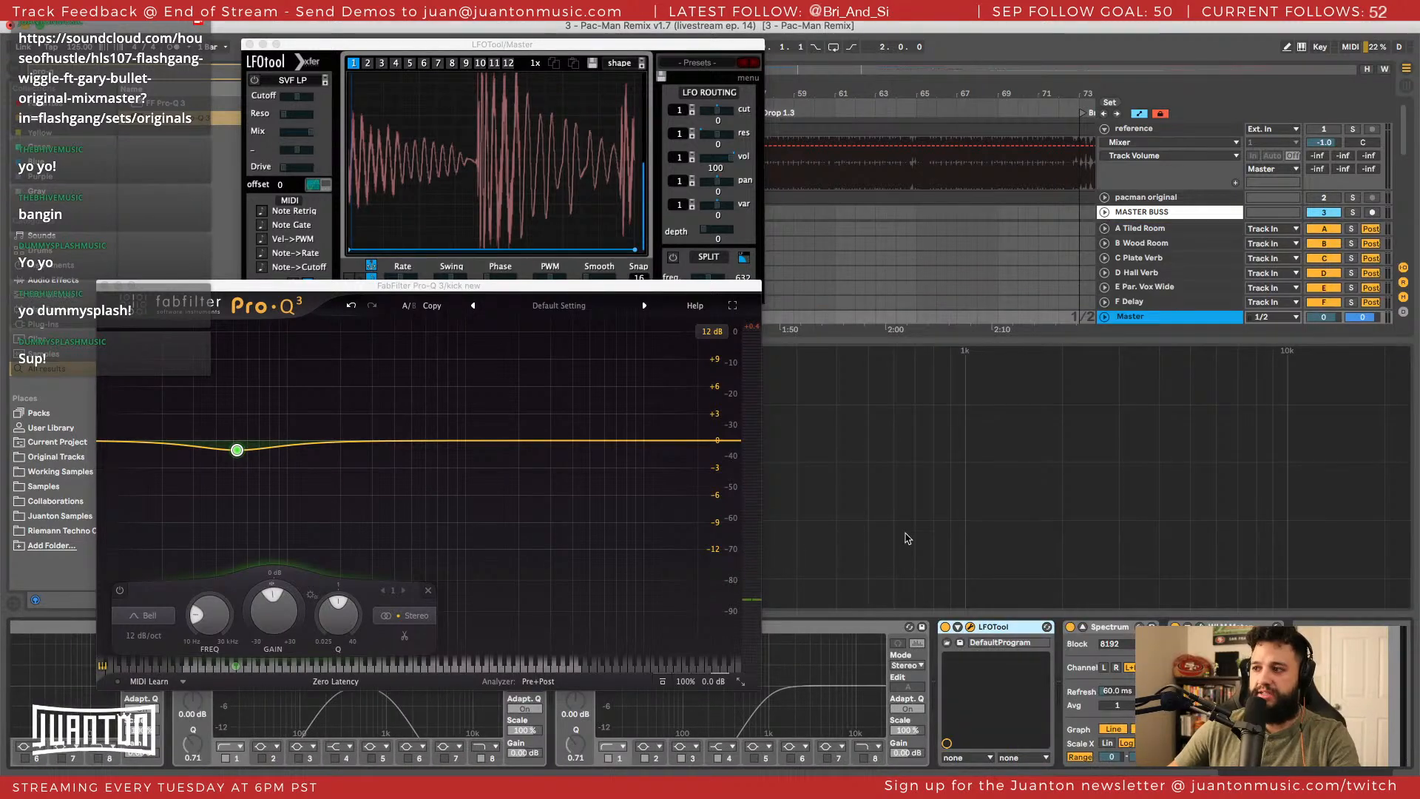
{"action": "left_click", "coordinate": [105, 286]}
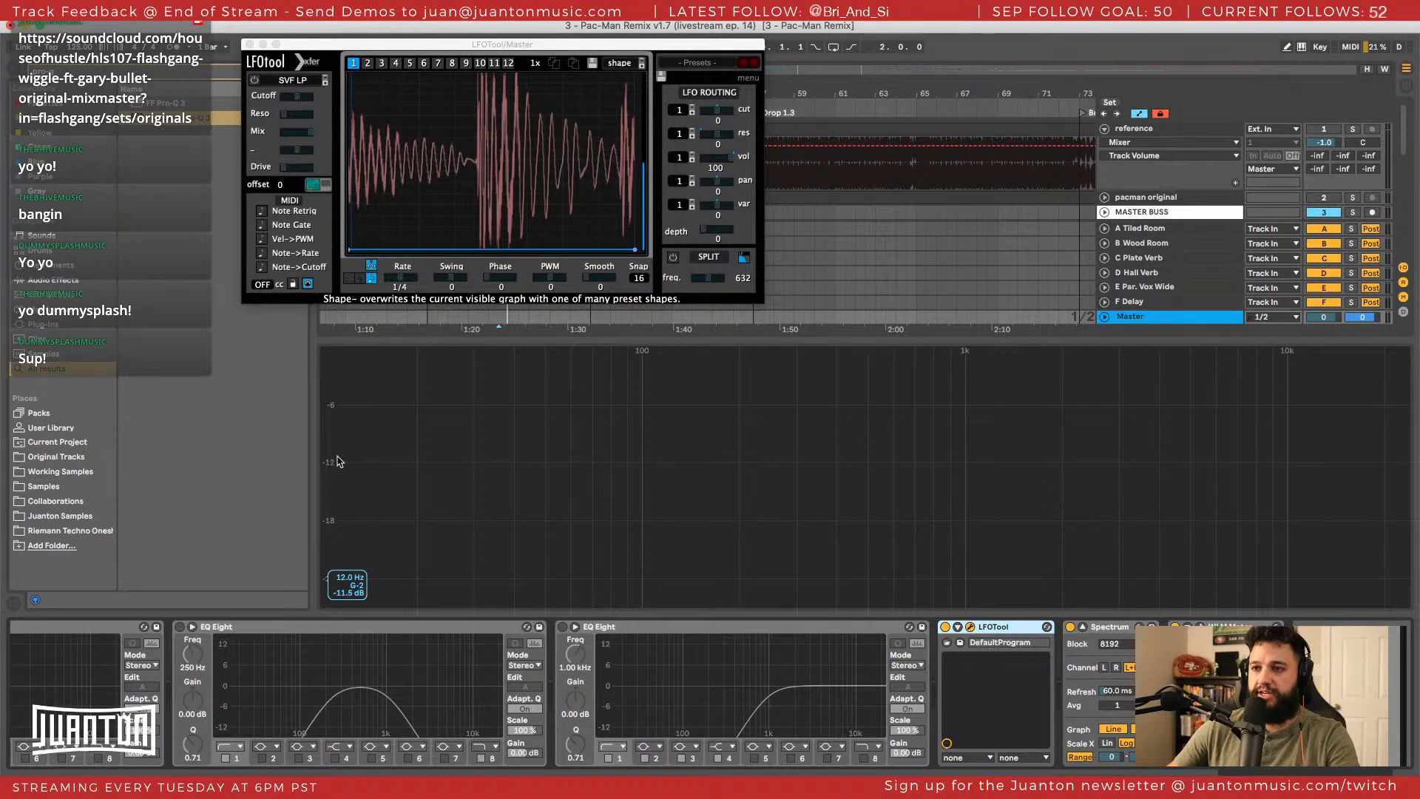
{"action": "mouse_move", "coordinate": [326, 457]}
{"action": "left_mouse_down"}
{"action": "mouse_move", "coordinate": [326, 514]}
{"action": "mouse_move", "coordinate": [326, 432]}
{"action": "mouse_move", "coordinate": [326, 484]}
{"action": "left_mouse_up"}
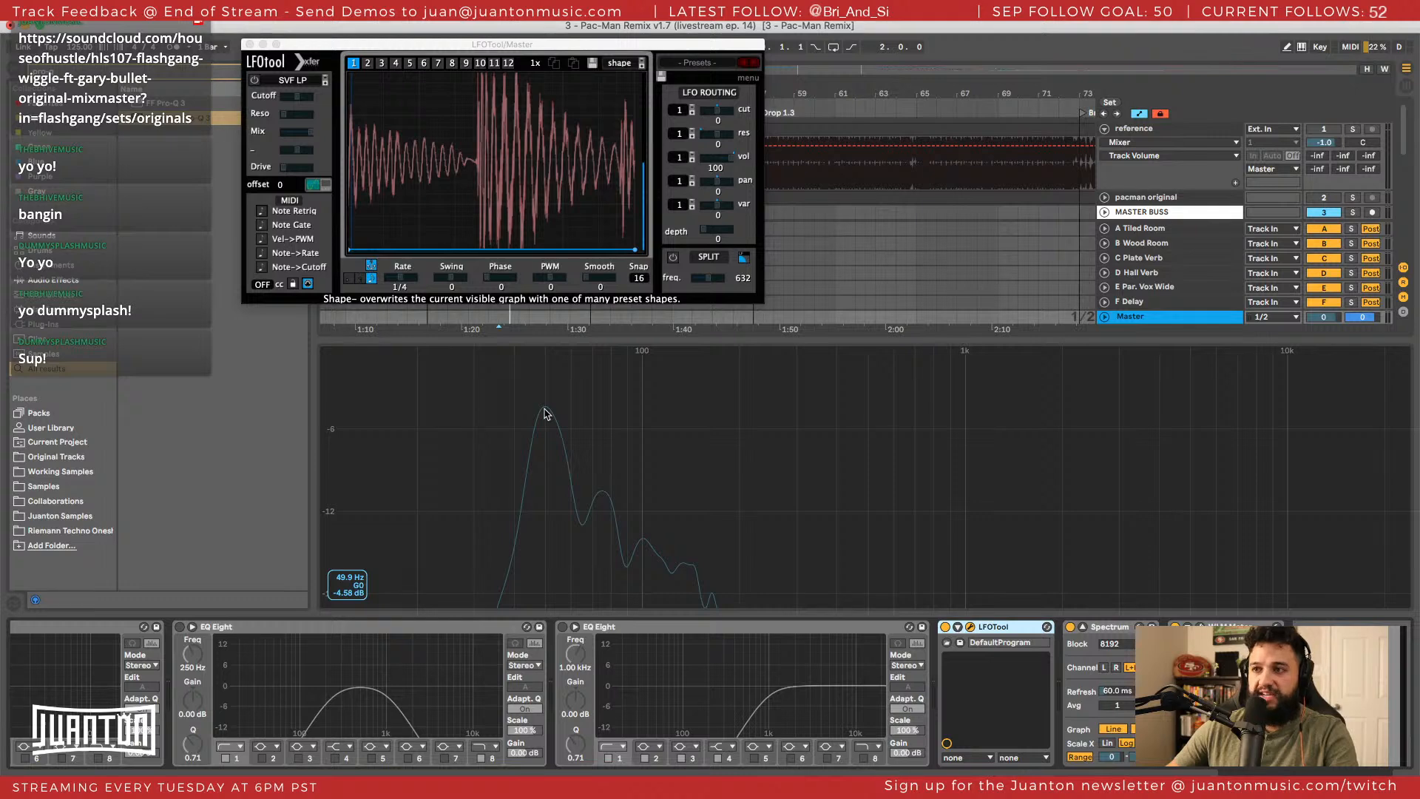
{"action": "double_click", "coordinate": [545, 409]}
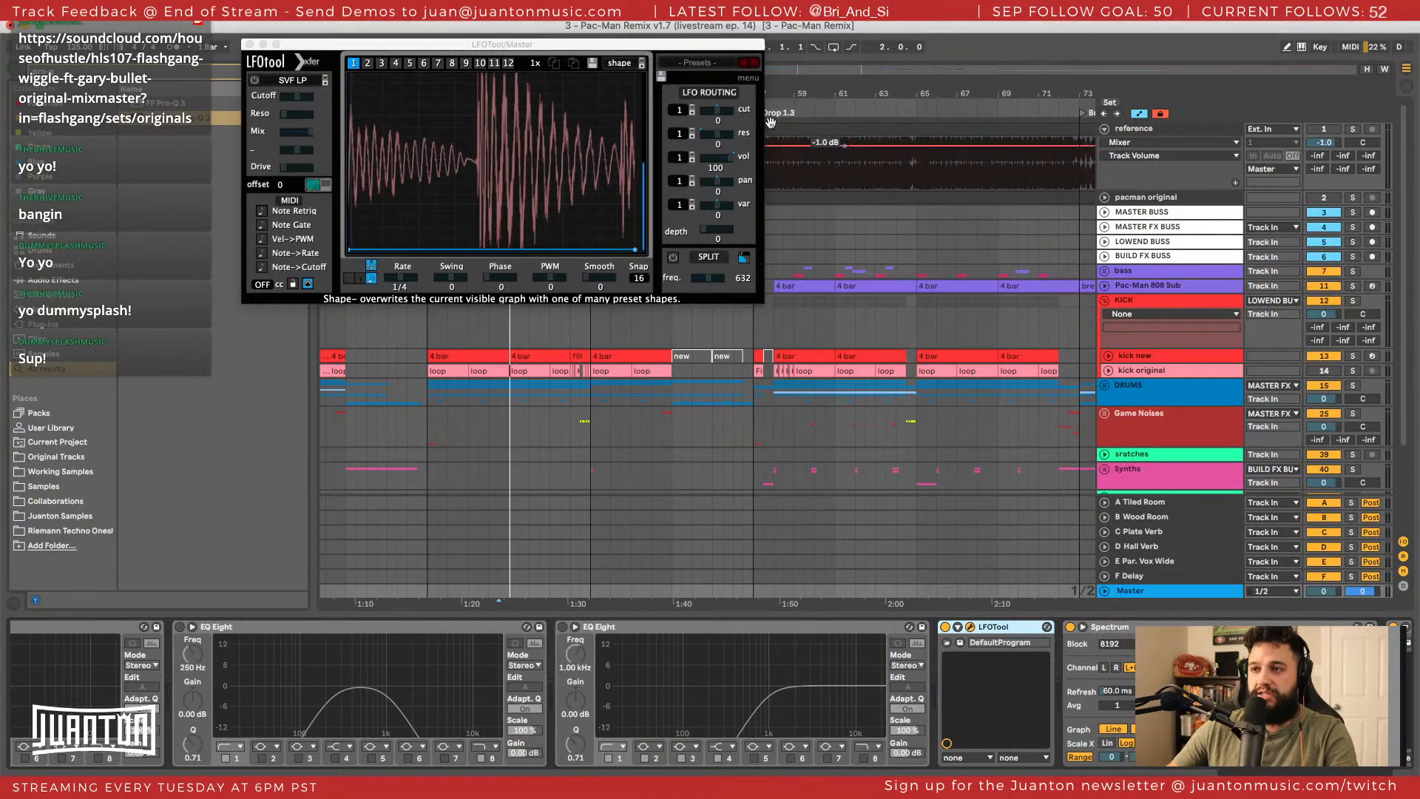
Close the LFOTool window and bring up kick new's device chain.
{"action": "left_click_drag", "start_coordinate": [300, 50], "coordinate": [136, 40]}
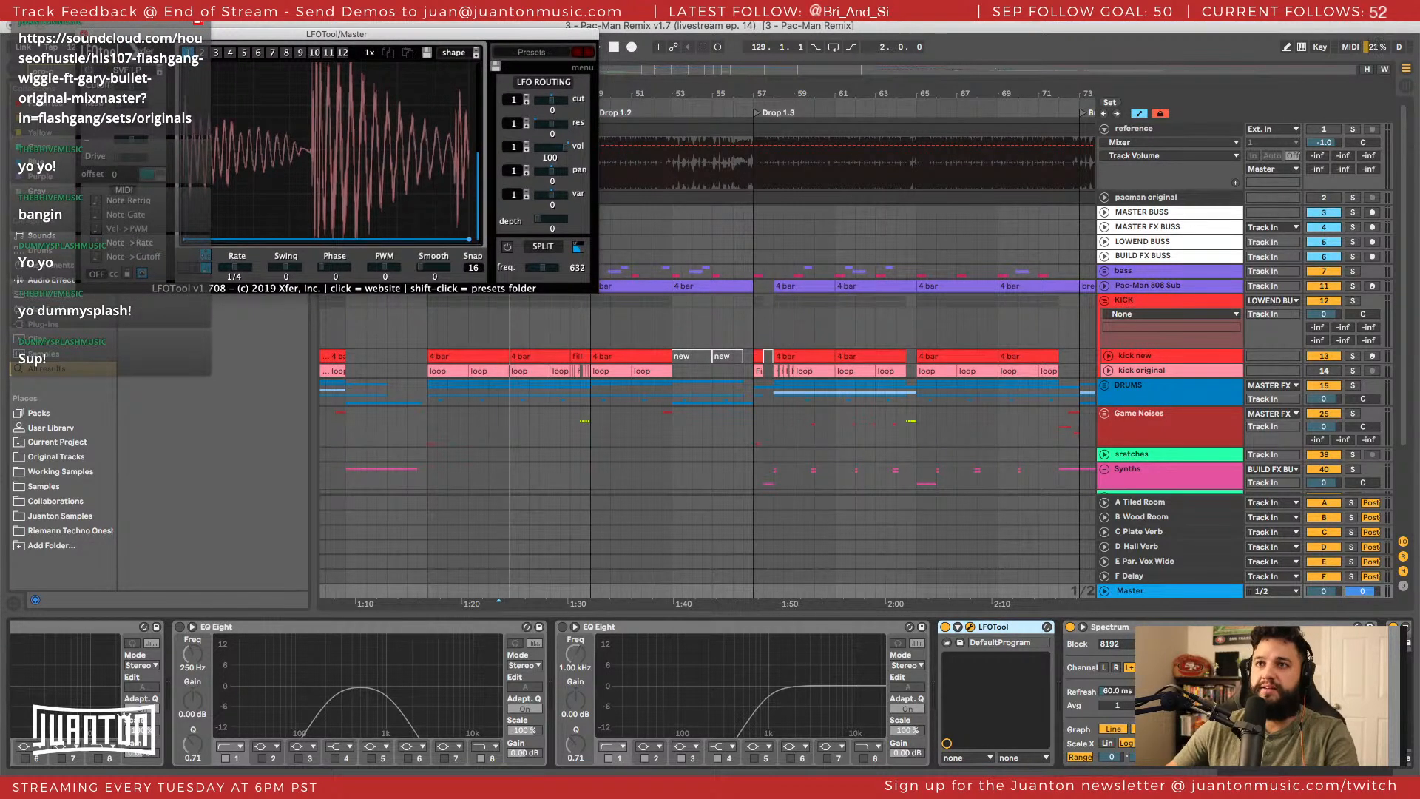
{"action": "left_click", "coordinate": [83, 34]}
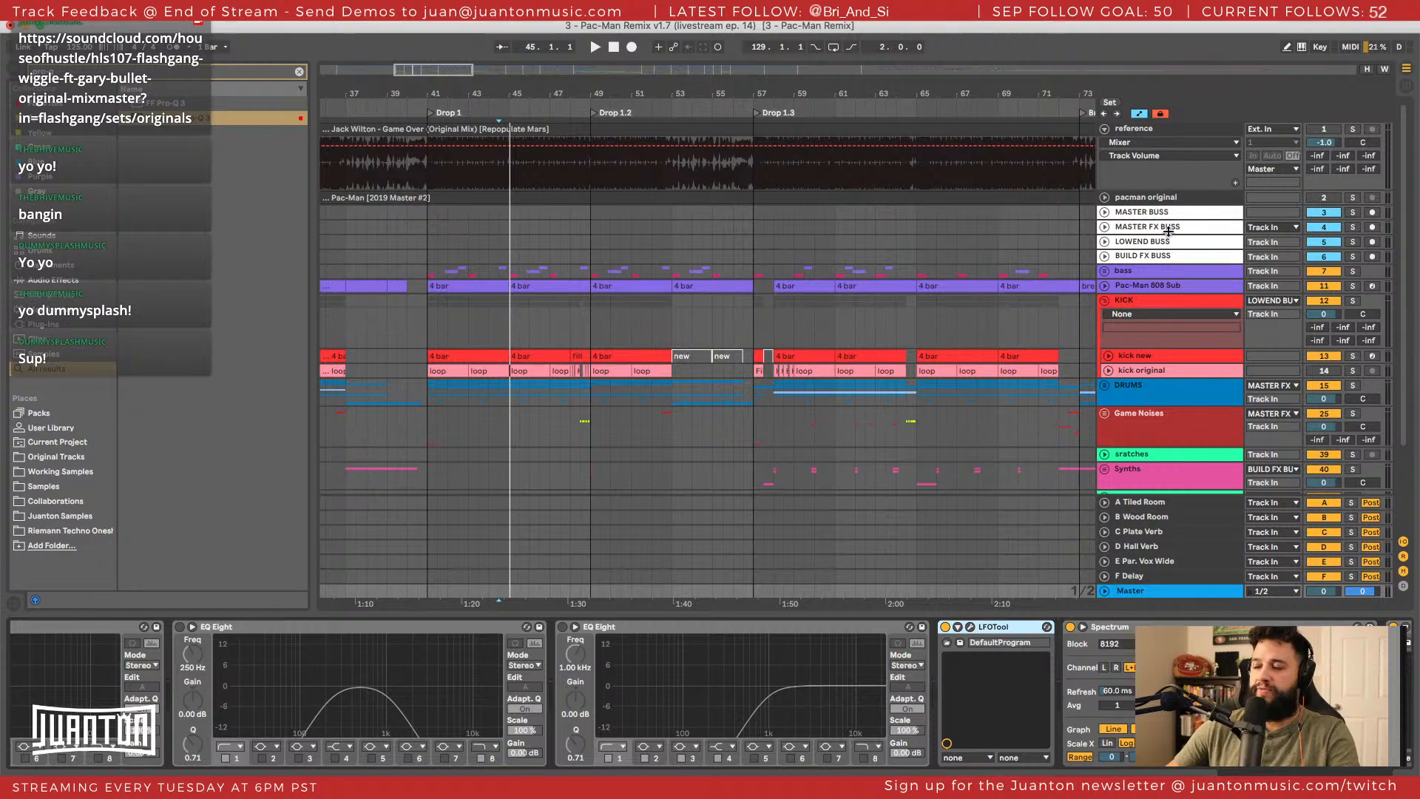
{"action": "left_click", "coordinate": [1144, 358]}
{"action": "left_click", "coordinate": [499, 673]}
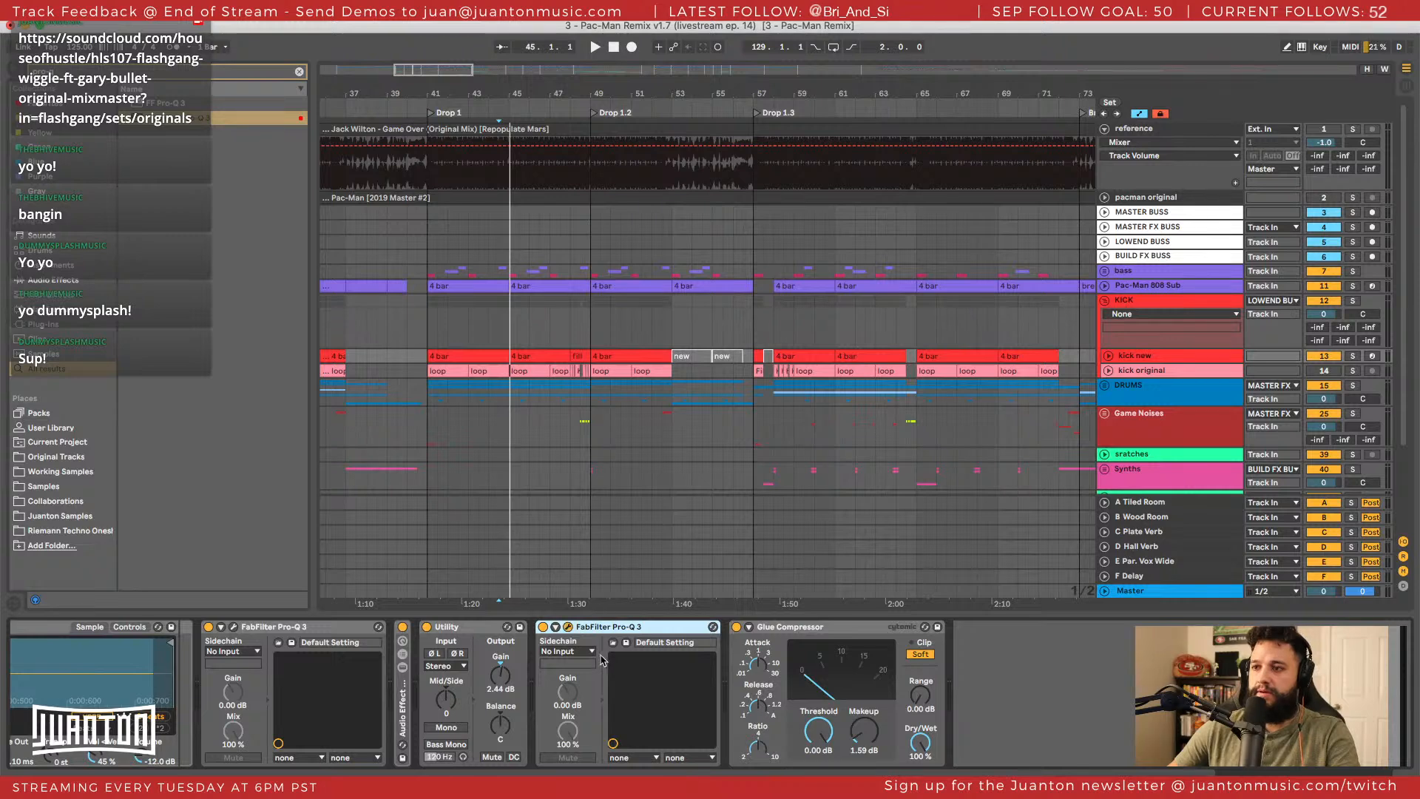
Open the second Pro-Q 3 on kick new and try shifting its low bell cut to higher notes on the piano display.
{"action": "left_click_drag", "start_coordinate": [552, 438], "coordinate": [545, 122]}
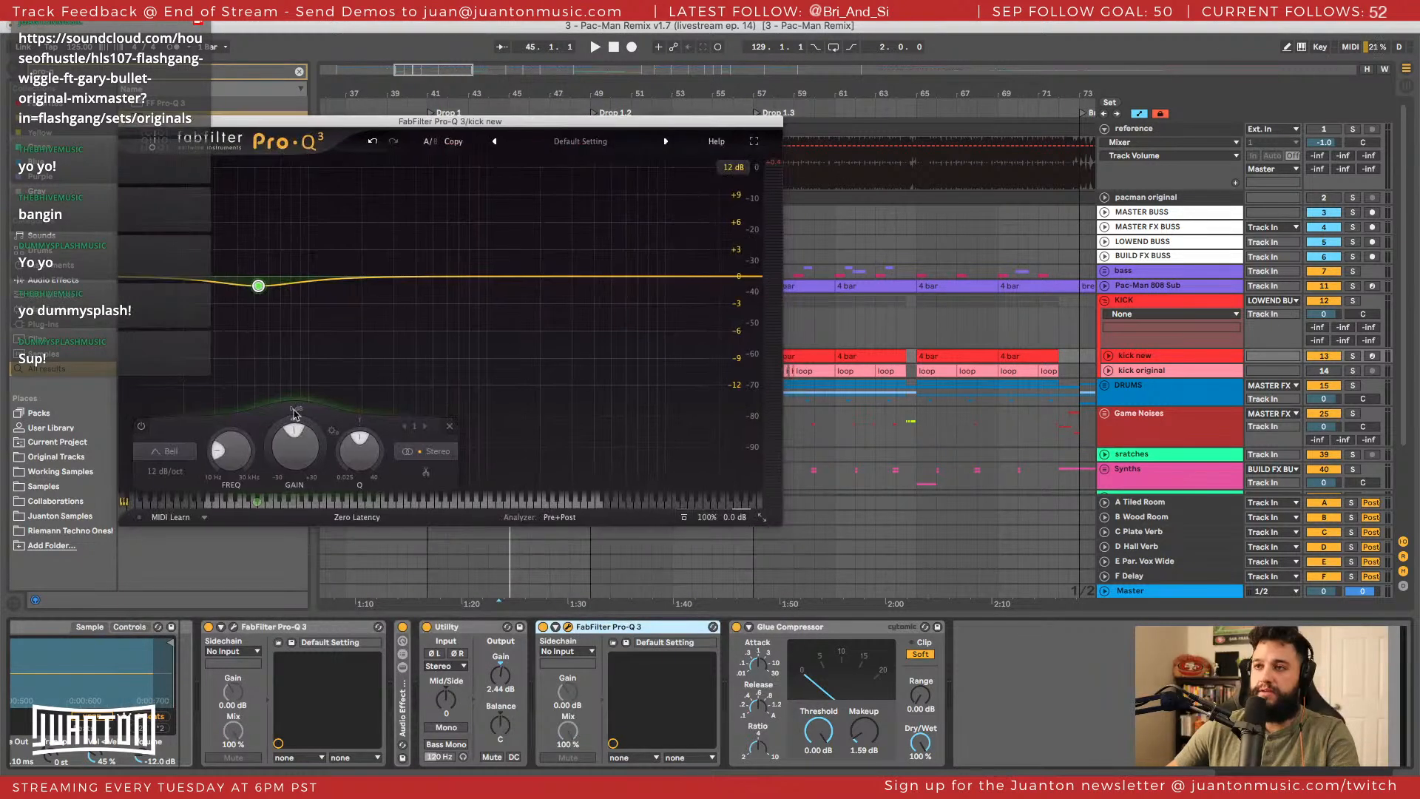
{"action": "mouse_move", "coordinate": [257, 504]}
{"action": "left_mouse_down"}
{"action": "mouse_move", "coordinate": [244, 504]}
{"action": "mouse_move", "coordinate": [280, 504]}
{"action": "mouse_move", "coordinate": [225, 503]}
{"action": "mouse_move", "coordinate": [406, 503]}
{"action": "mouse_move", "coordinate": [284, 504]}
{"action": "left_mouse_up"}
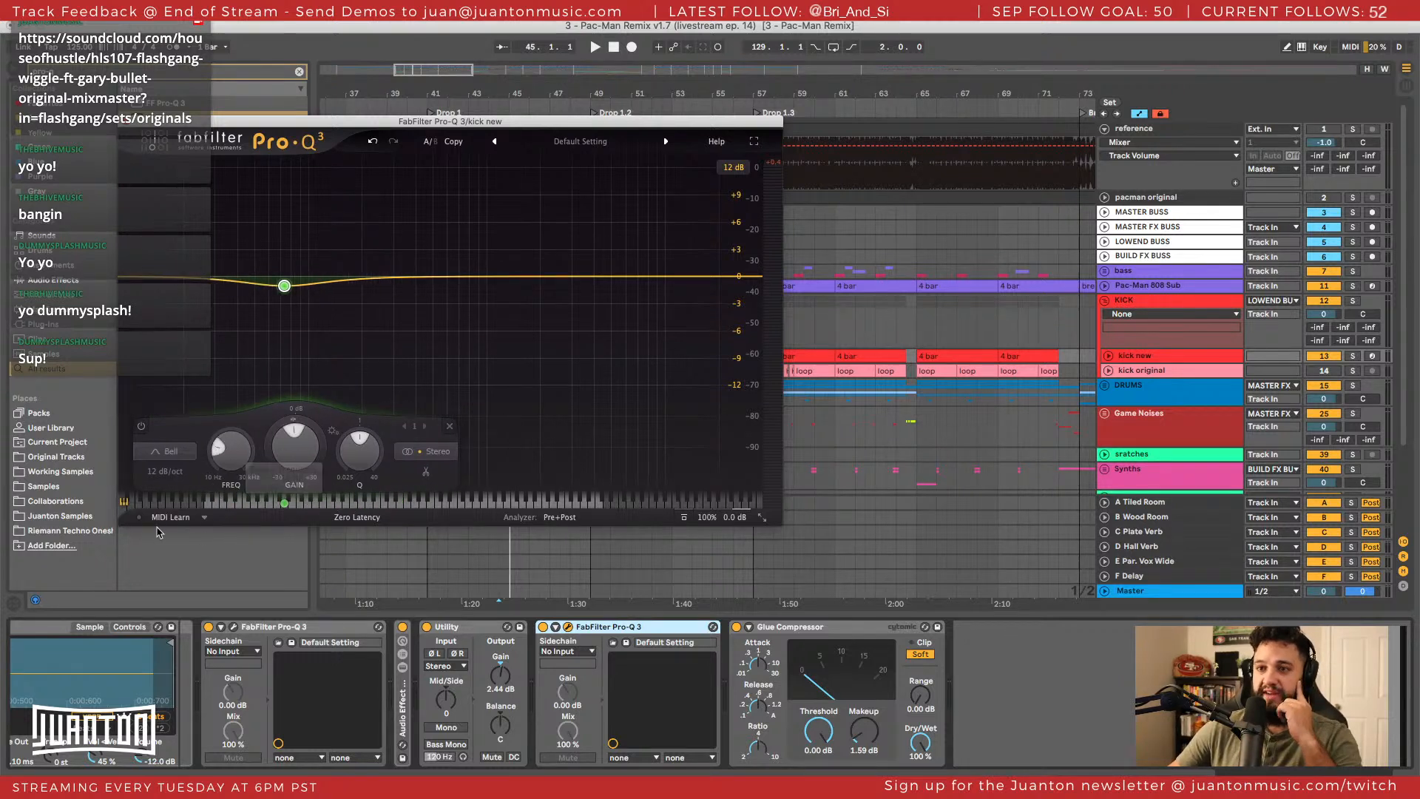
{"action": "left_click", "coordinate": [124, 504]}
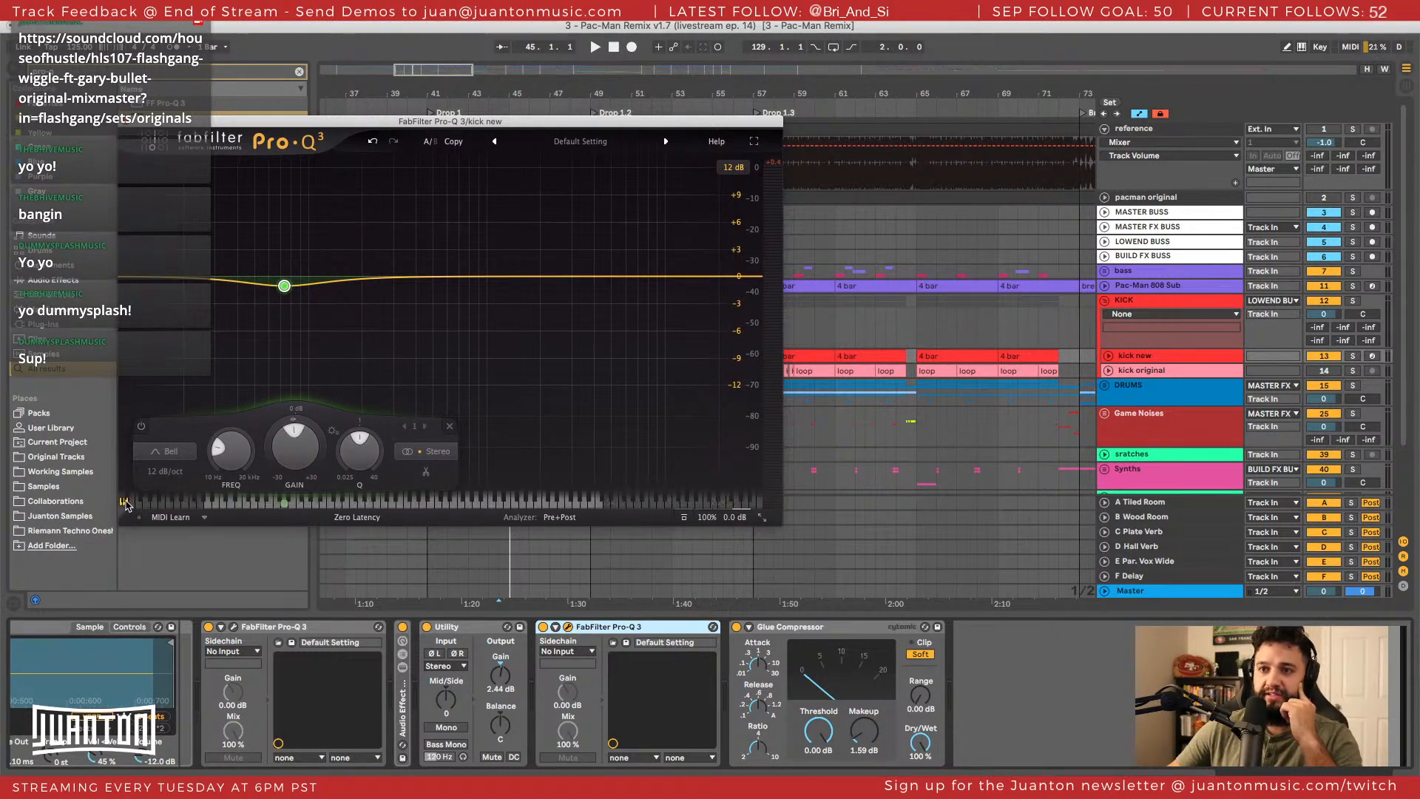
{"action": "left_click_drag", "start_coordinate": [284, 504], "coordinate": [316, 503]}
{"action": "left_click", "coordinate": [544, 277]}
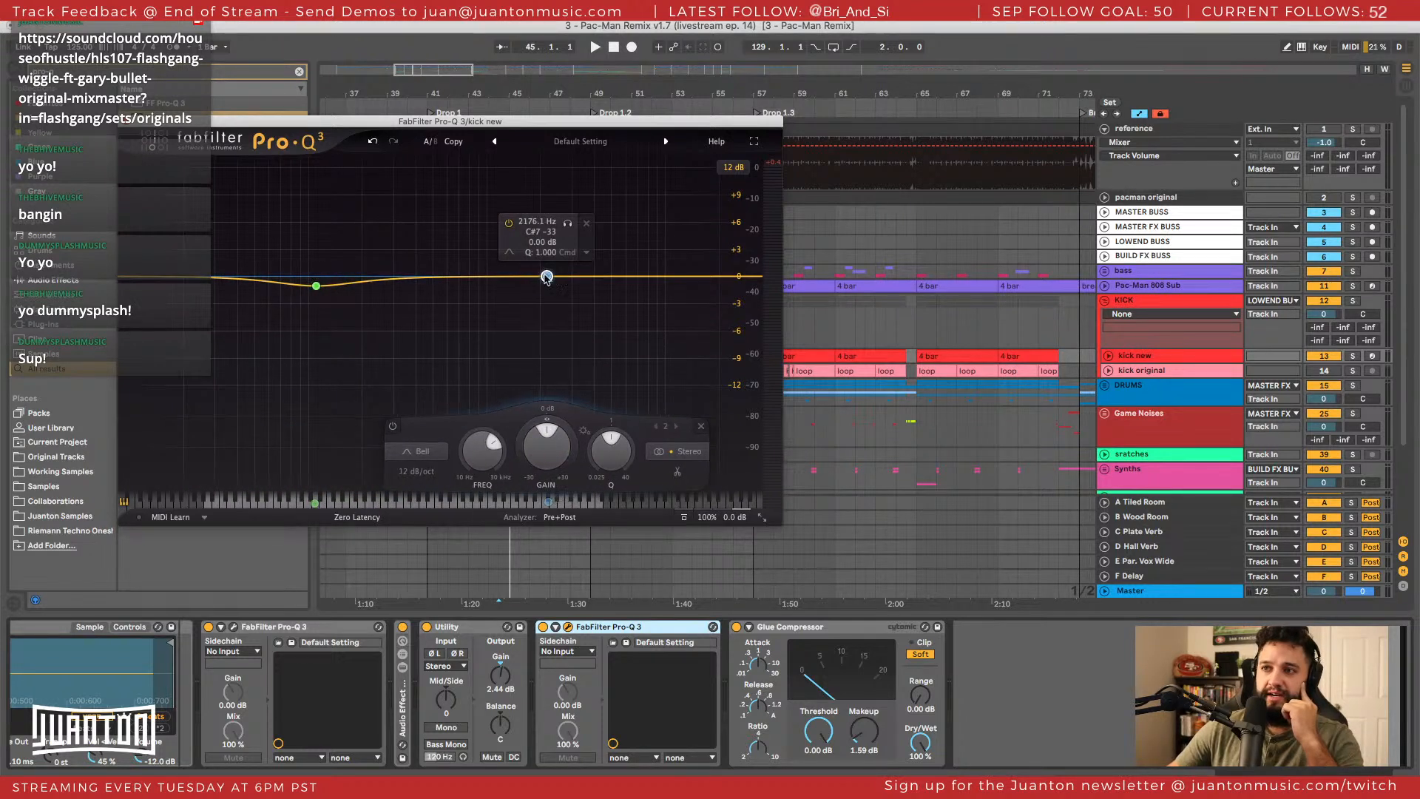
{"action": "mouse_move", "coordinate": [546, 277]}
{"action": "left_mouse_down"}
{"action": "mouse_move", "coordinate": [553, 315]}
{"action": "mouse_move", "coordinate": [553, 296]}
{"action": "left_mouse_up"}
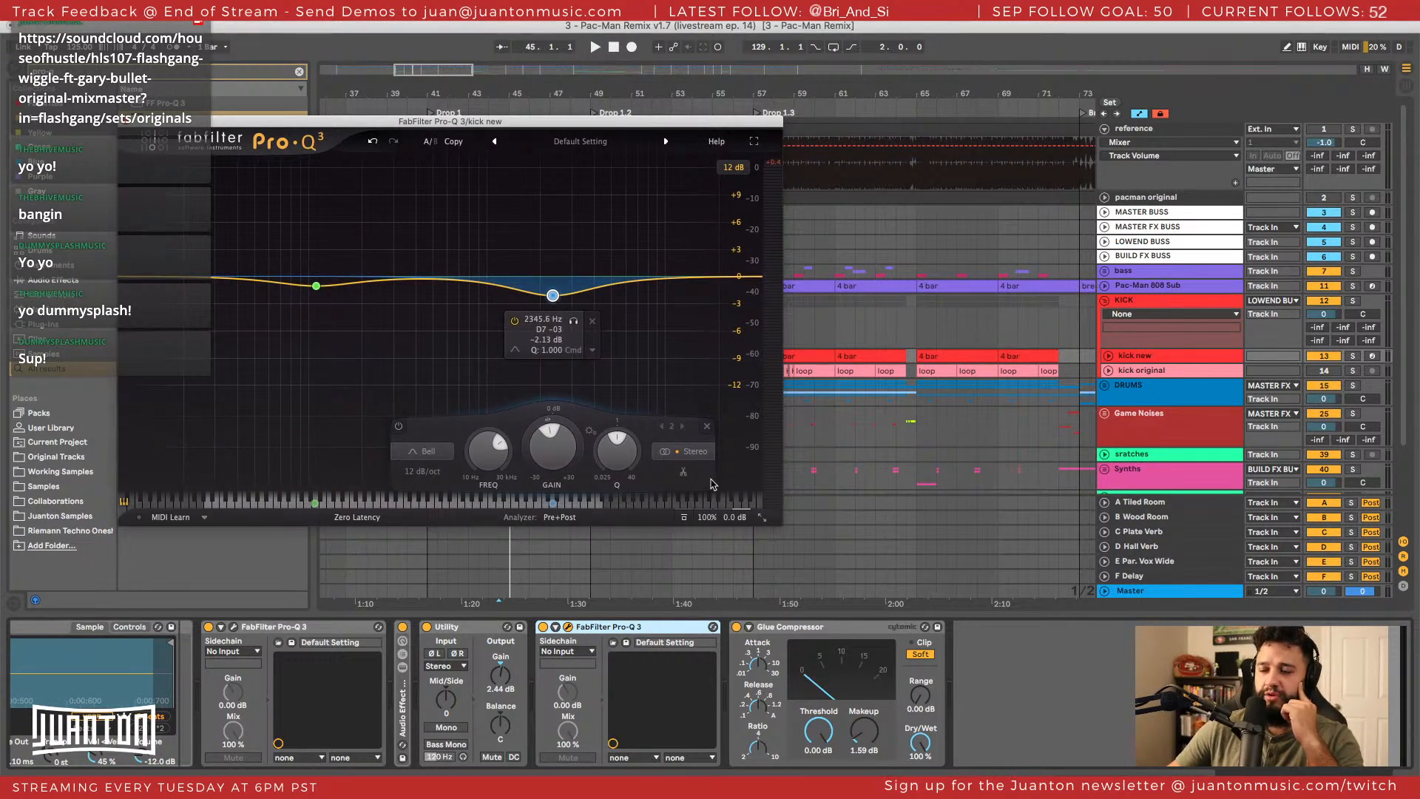
{"action": "left_click", "coordinate": [707, 428]}
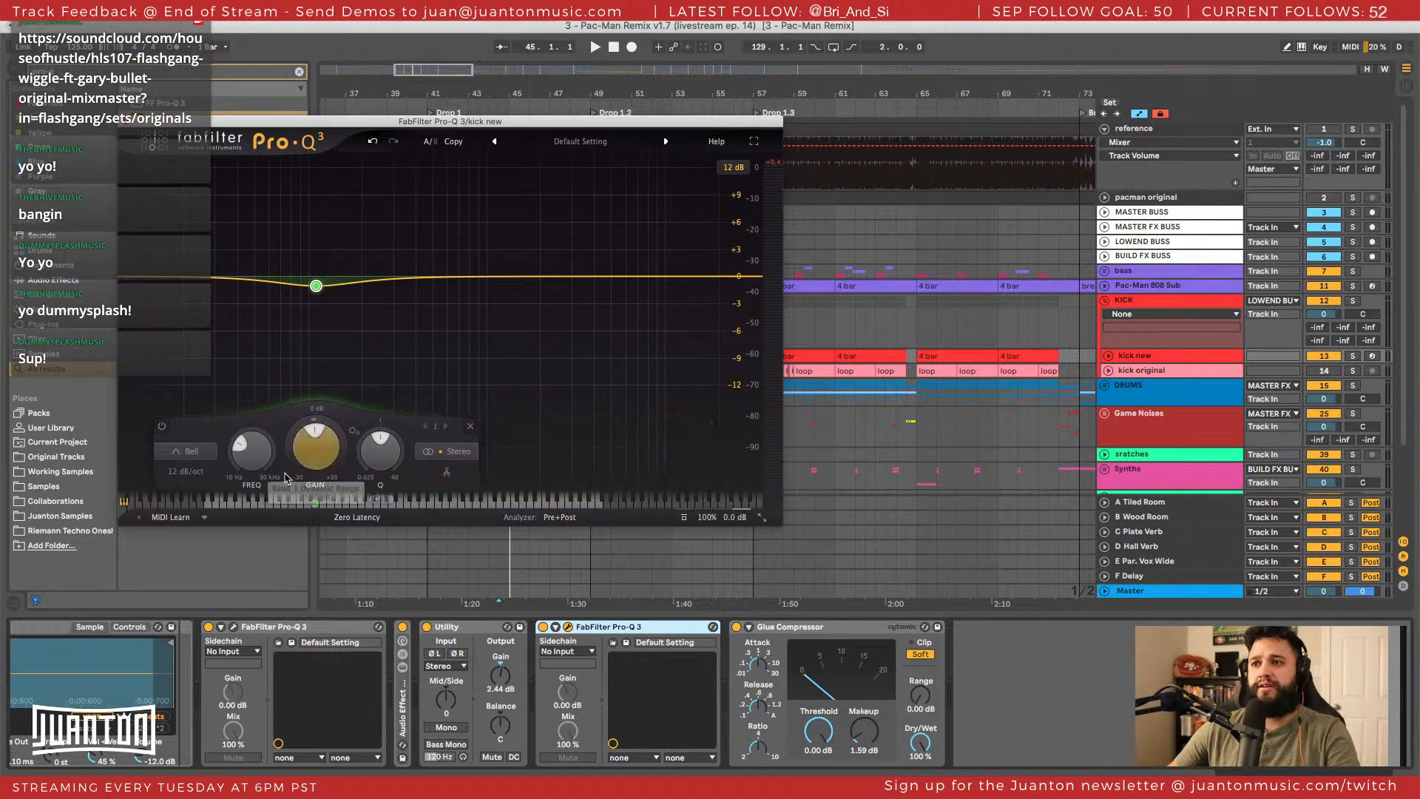
Set the kick's low bell cut to G1 (48.999 Hz) with a gain of -2.28 dB and a Q of 1.512.
{"action": "left_click_drag", "start_coordinate": [362, 508], "coordinate": [252, 520]}
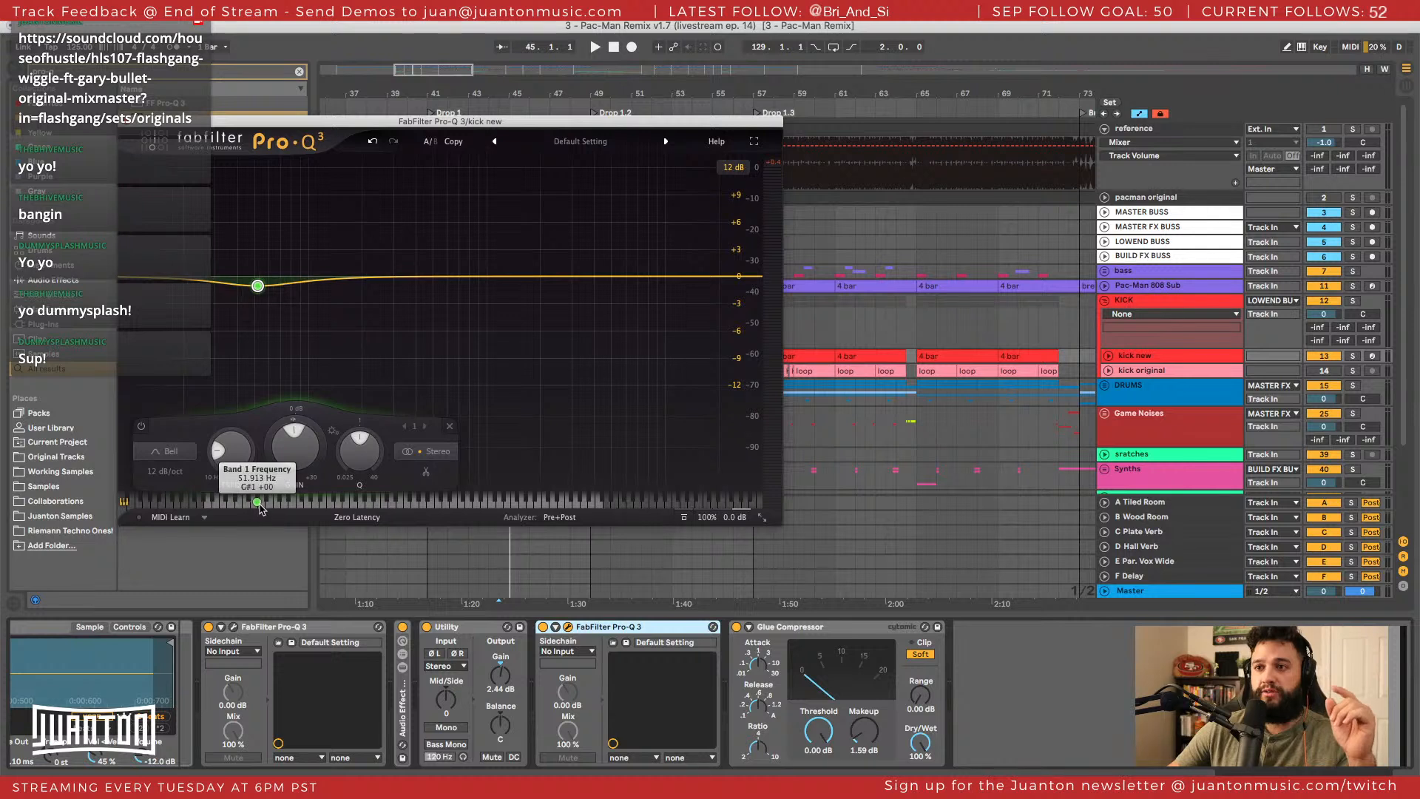
{"action": "left_click_drag", "start_coordinate": [254, 507], "coordinate": [256, 508]}
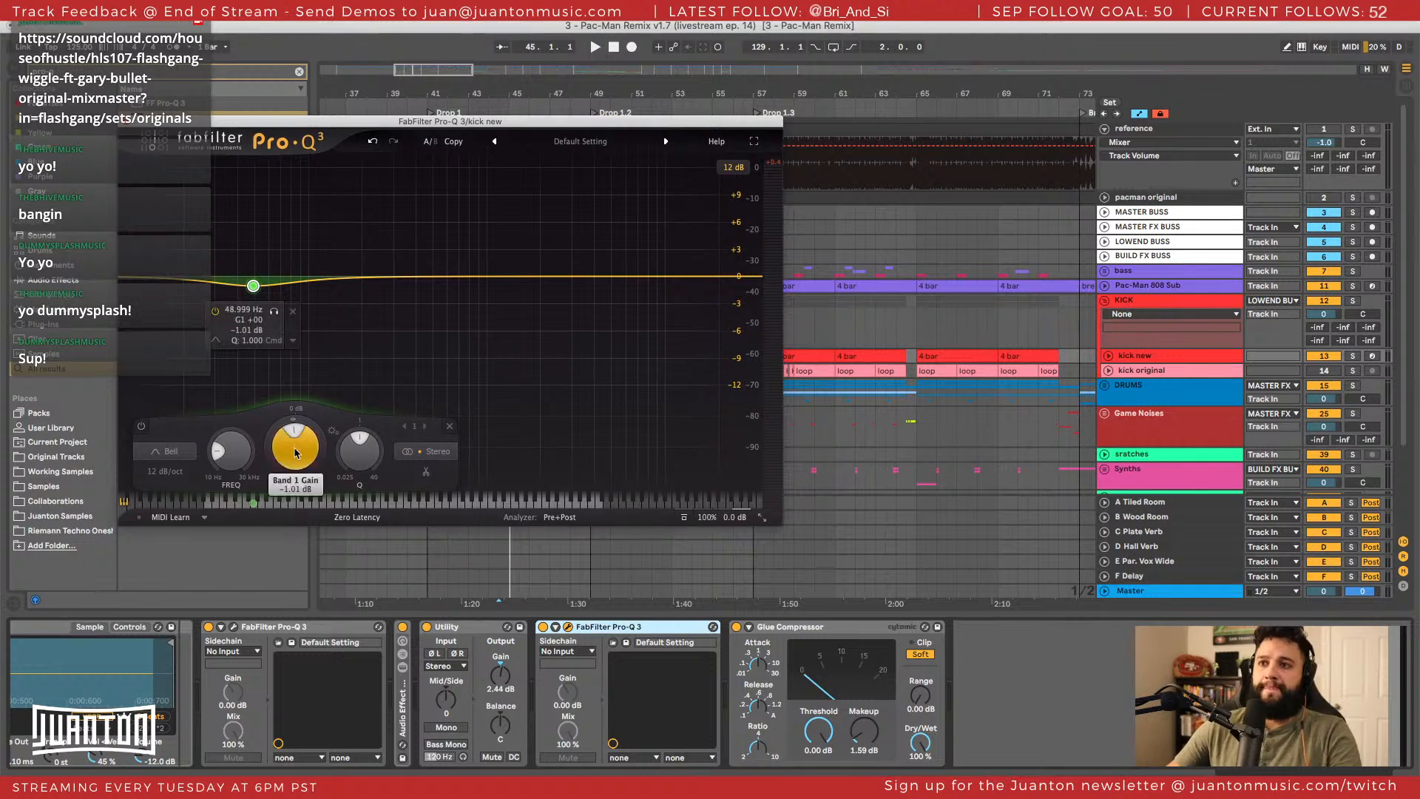
{"action": "left_click_drag", "start_coordinate": [294, 460], "coordinate": [294, 501]}
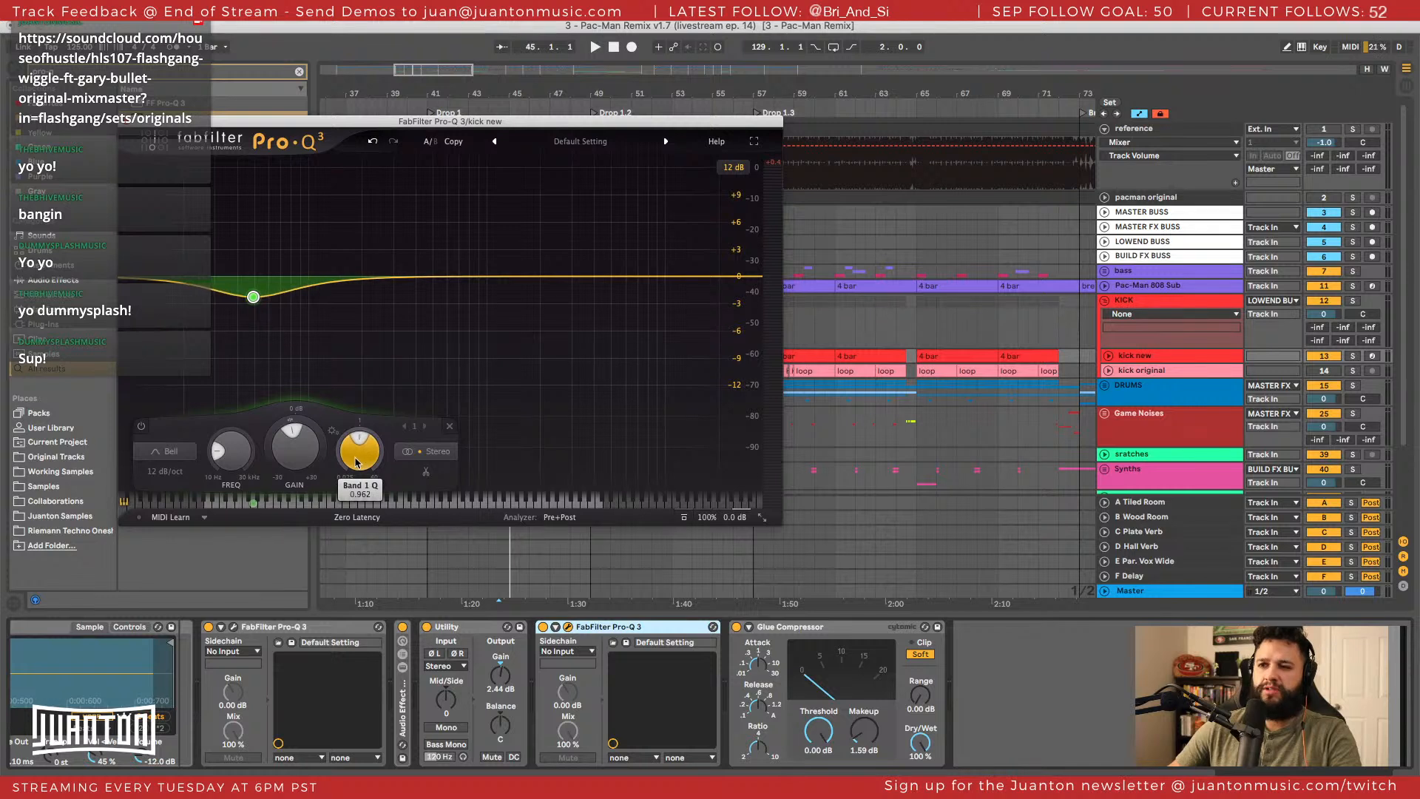
{"action": "mouse_move", "coordinate": [355, 461]}
{"action": "left_mouse_down"}
{"action": "mouse_move", "coordinate": [358, 392]}
{"action": "mouse_move", "coordinate": [338, 453]}
{"action": "left_mouse_up"}
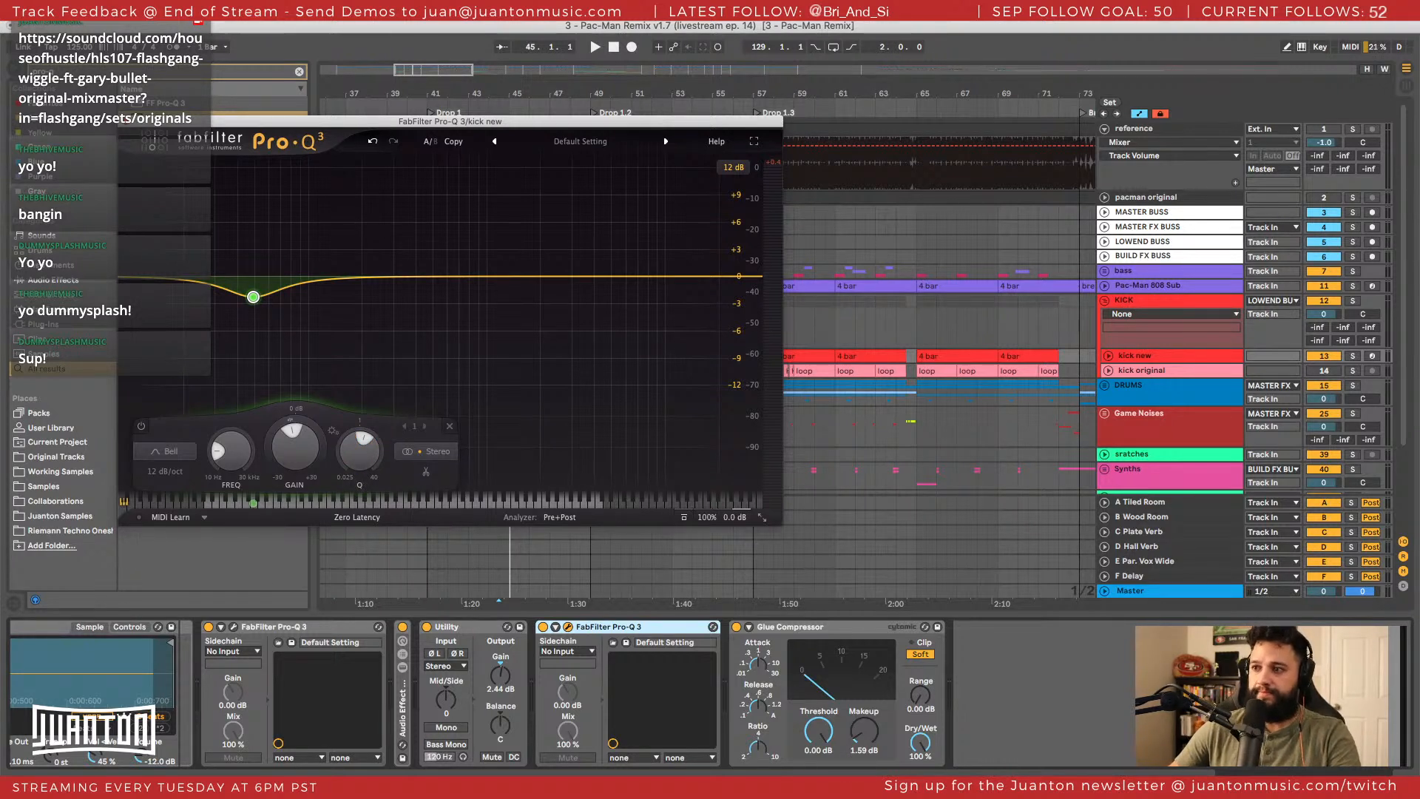
Play the drop and examine the kick's low-frequency peaks in the Master's enlarged Spectrum, then close the Pro-Q 3 window.
{"action": "key", "text": "space"}
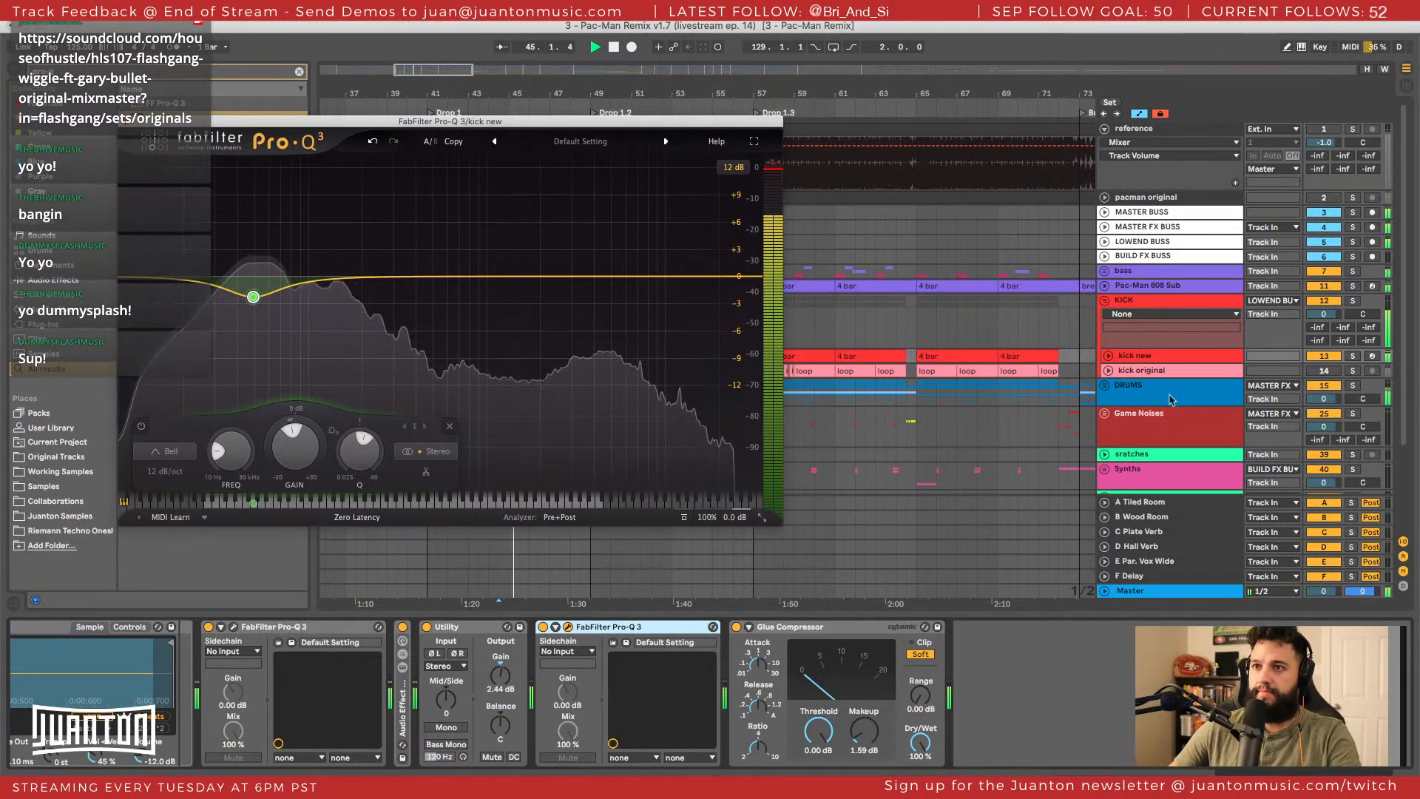
{"action": "key", "text": "space"}
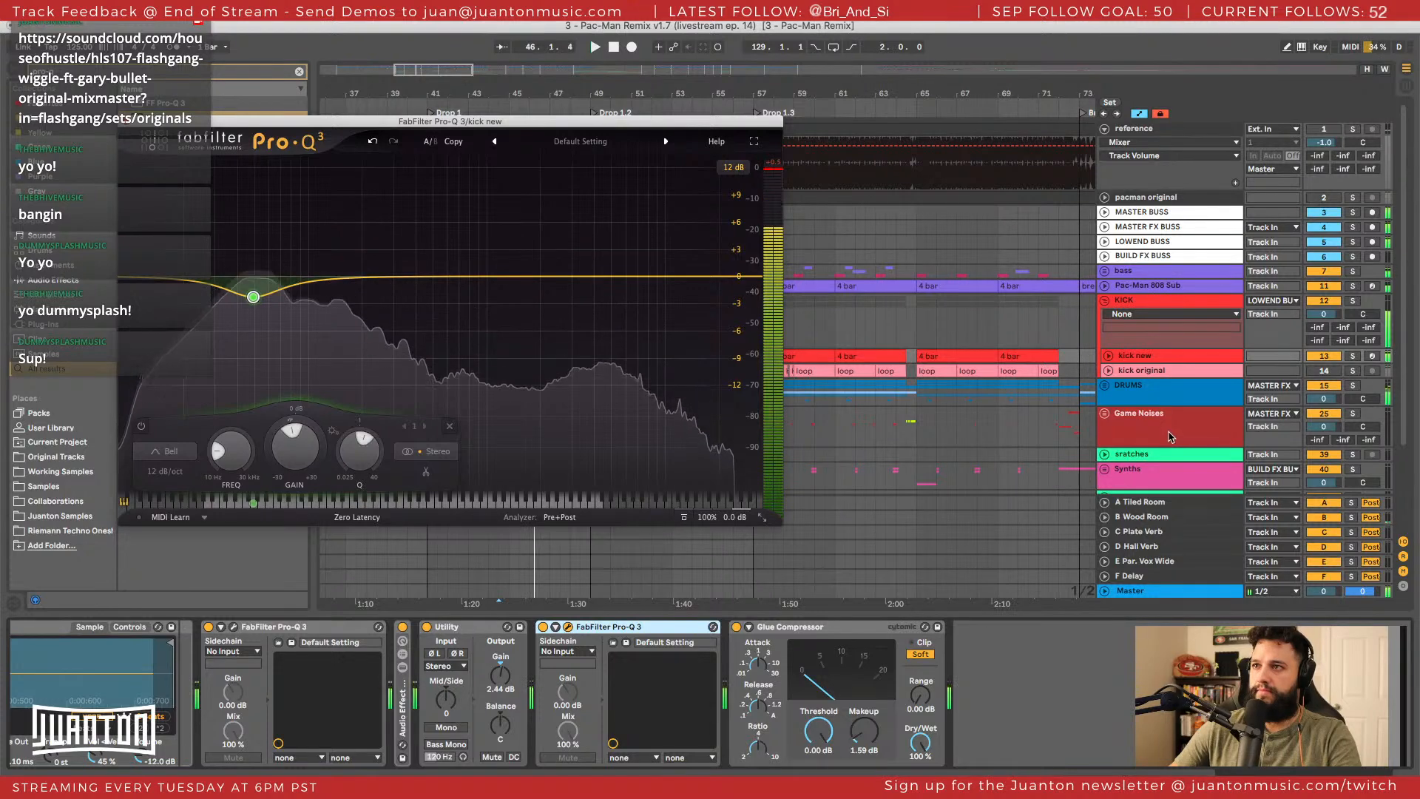
{"action": "left_click", "coordinate": [1157, 592]}
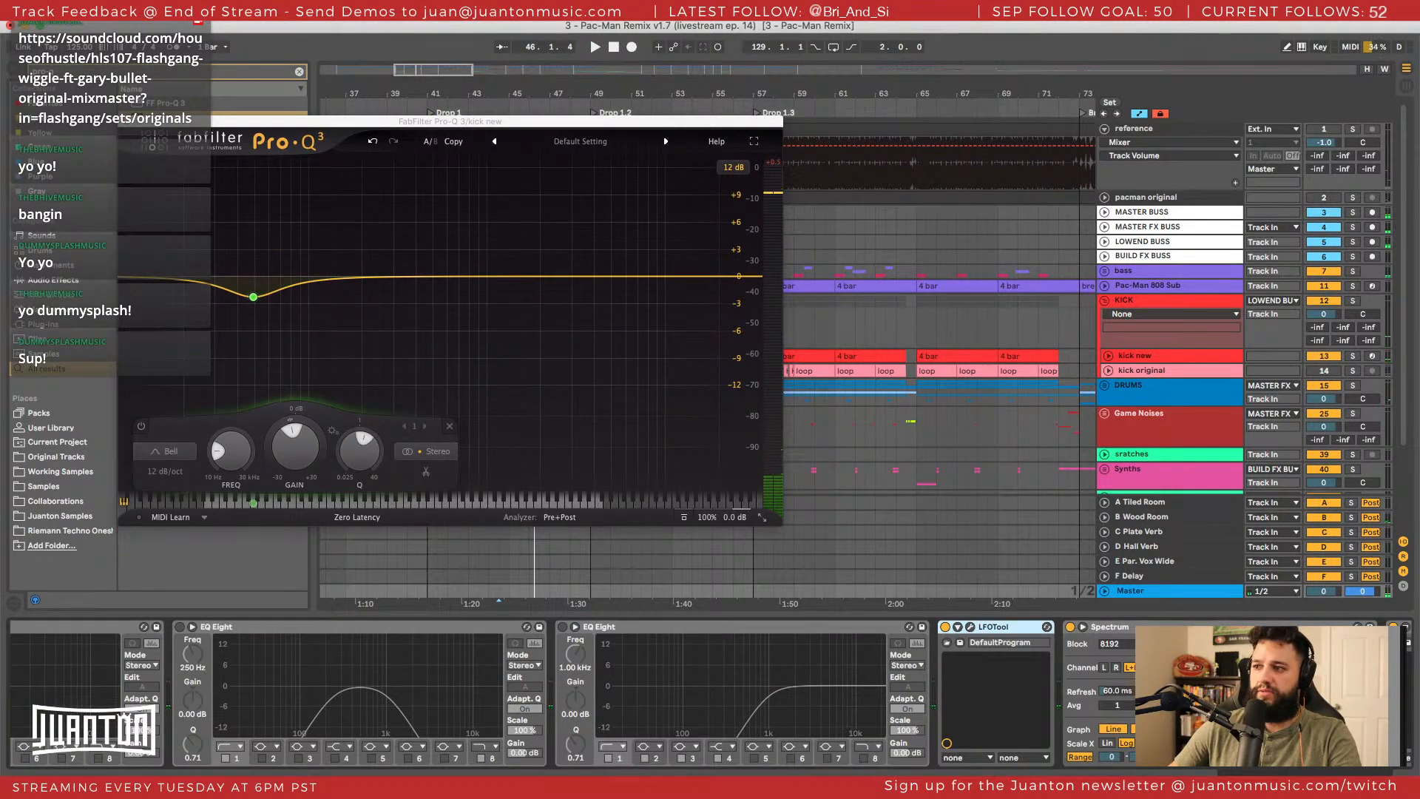
{"action": "left_click", "coordinate": [1082, 626]}
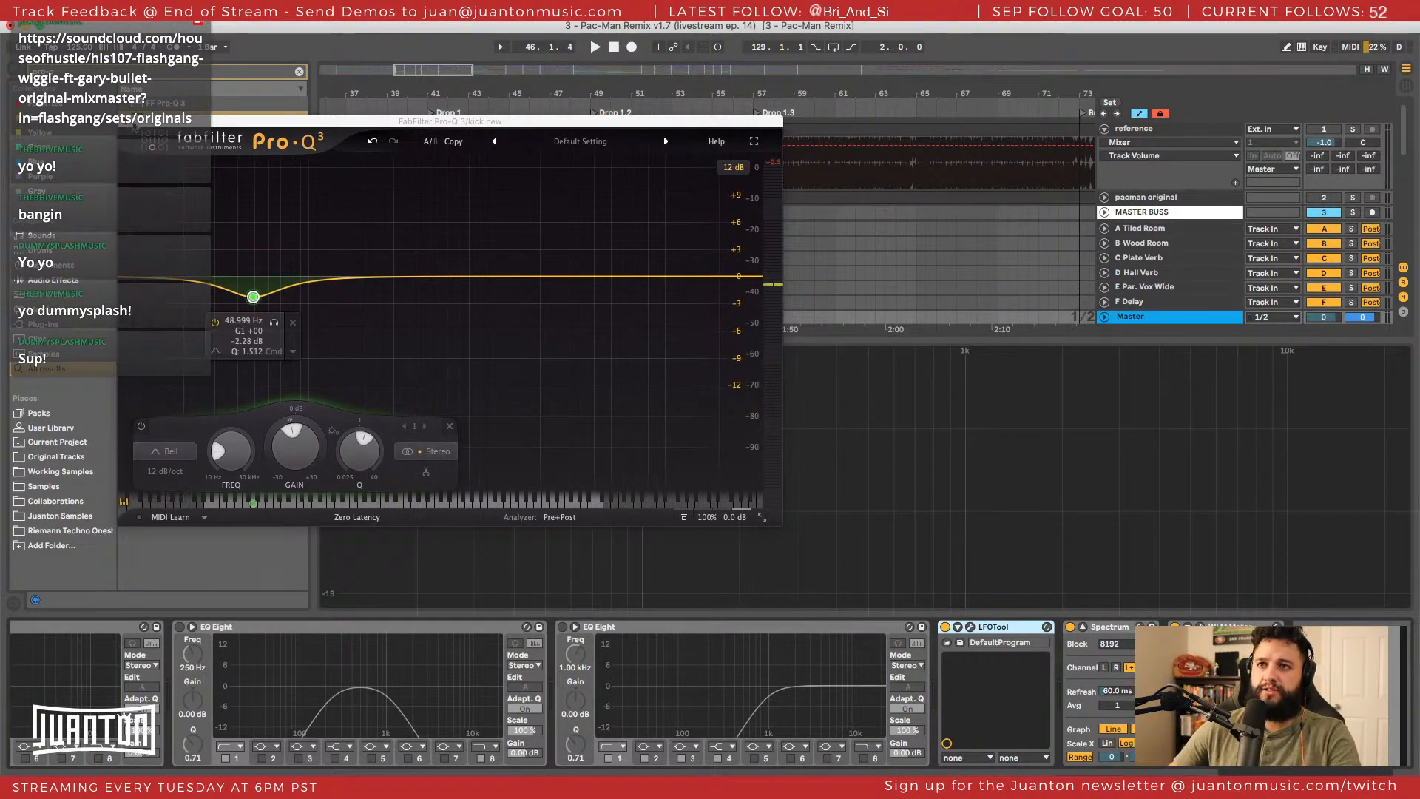
{"action": "left_click_drag", "start_coordinate": [517, 122], "coordinate": [1162, 92]}
{"action": "key", "text": "space"}
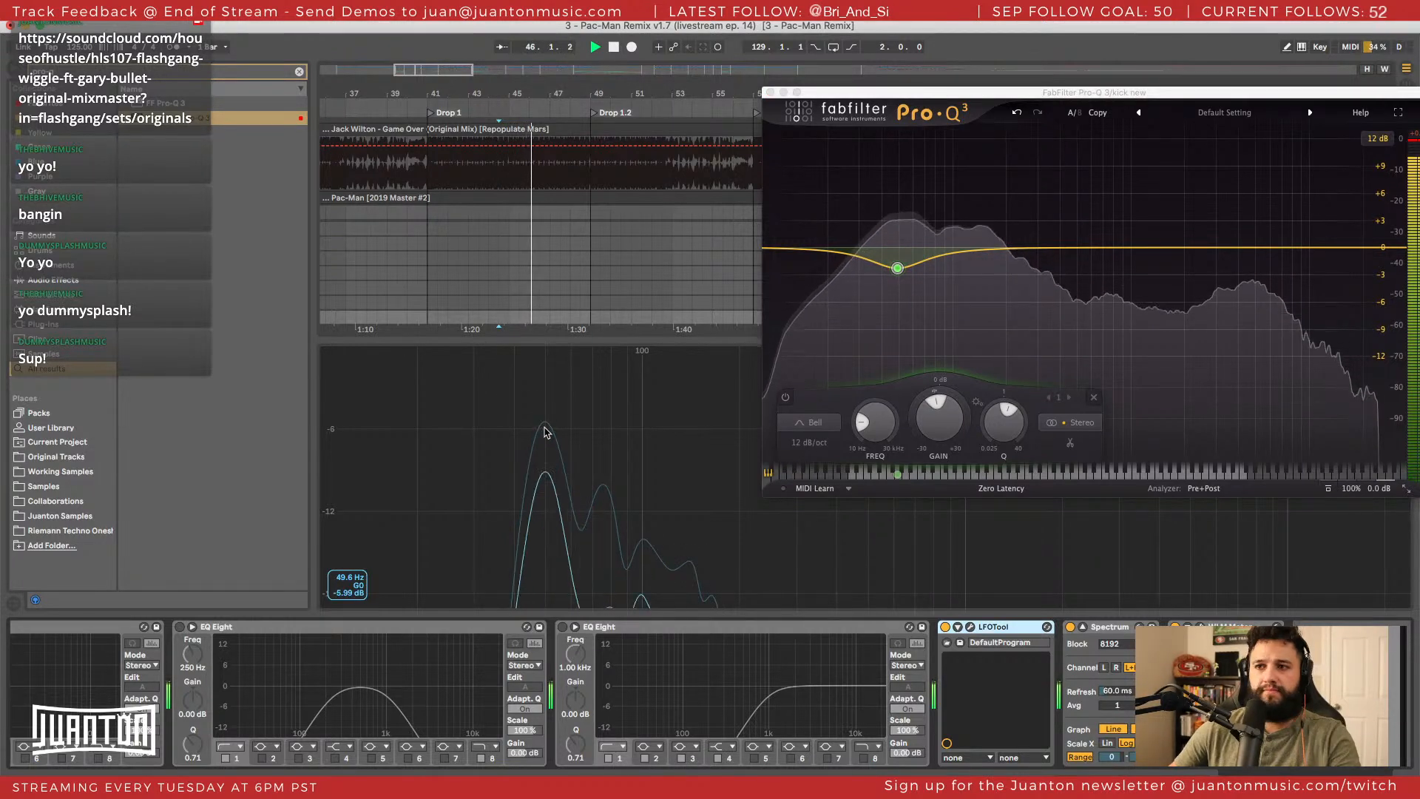
{"action": "key", "text": "space"}
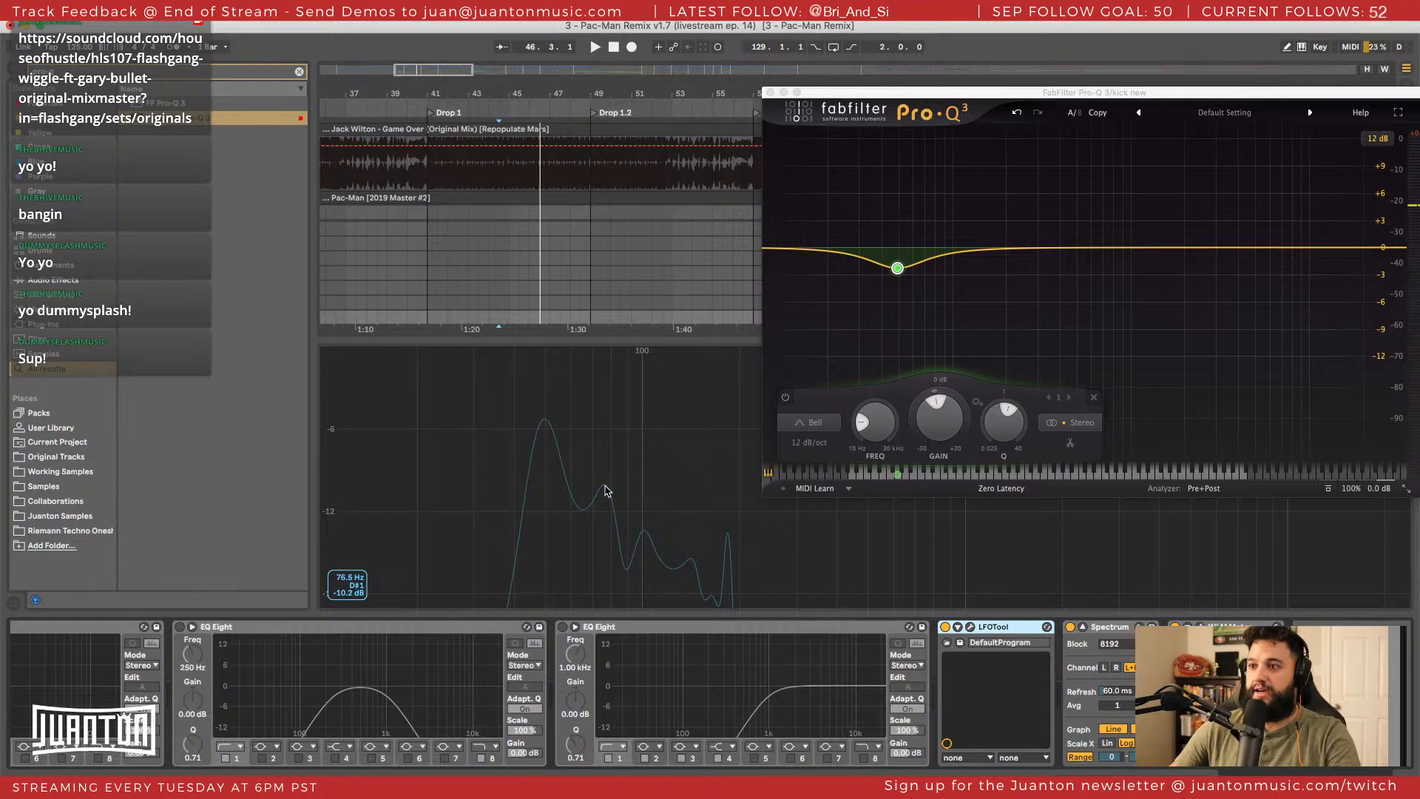
{"action": "left_click", "coordinate": [770, 93]}
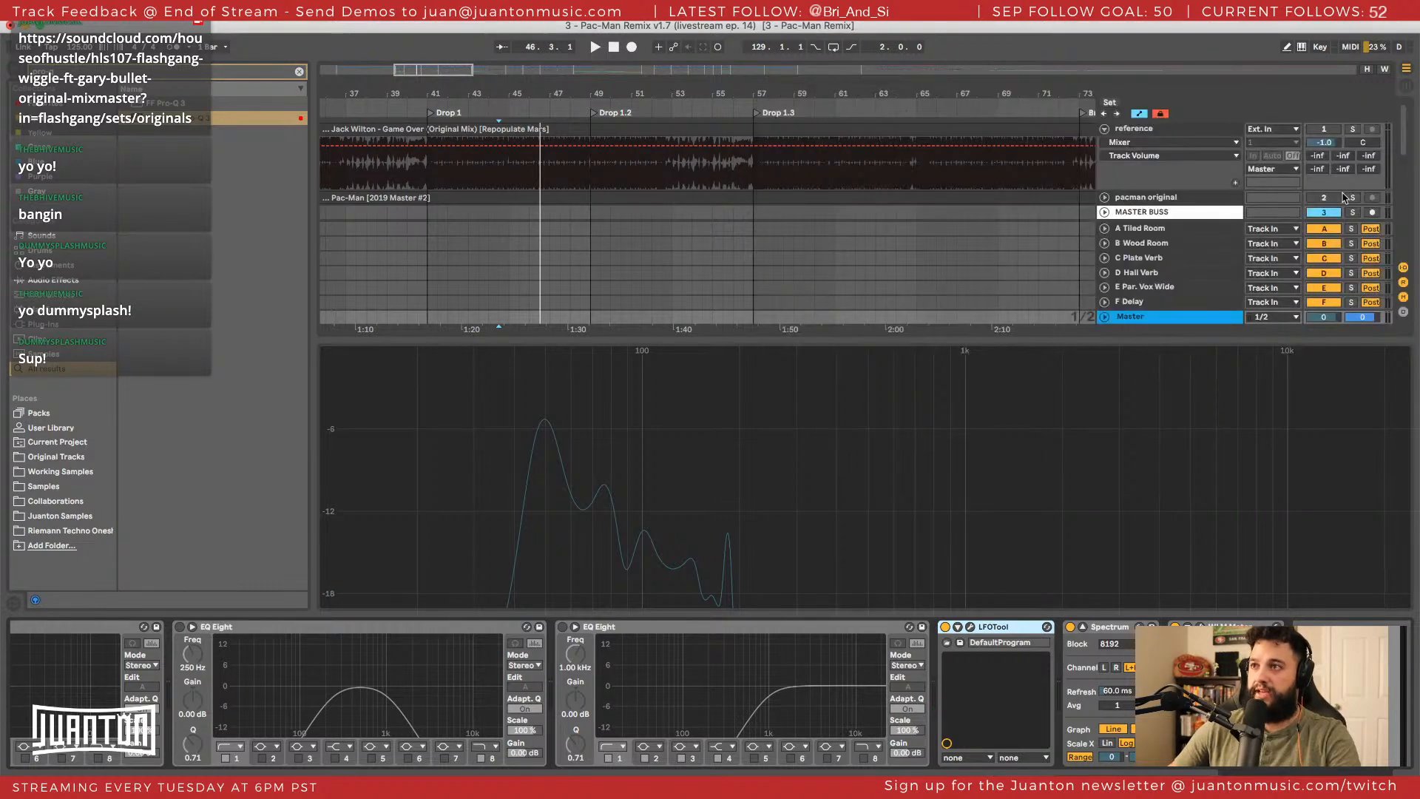
Solo the bass group and play it to examine its low-frequency peaks in the Master's Spectrum.
{"action": "left_click", "coordinate": [1405, 285]}
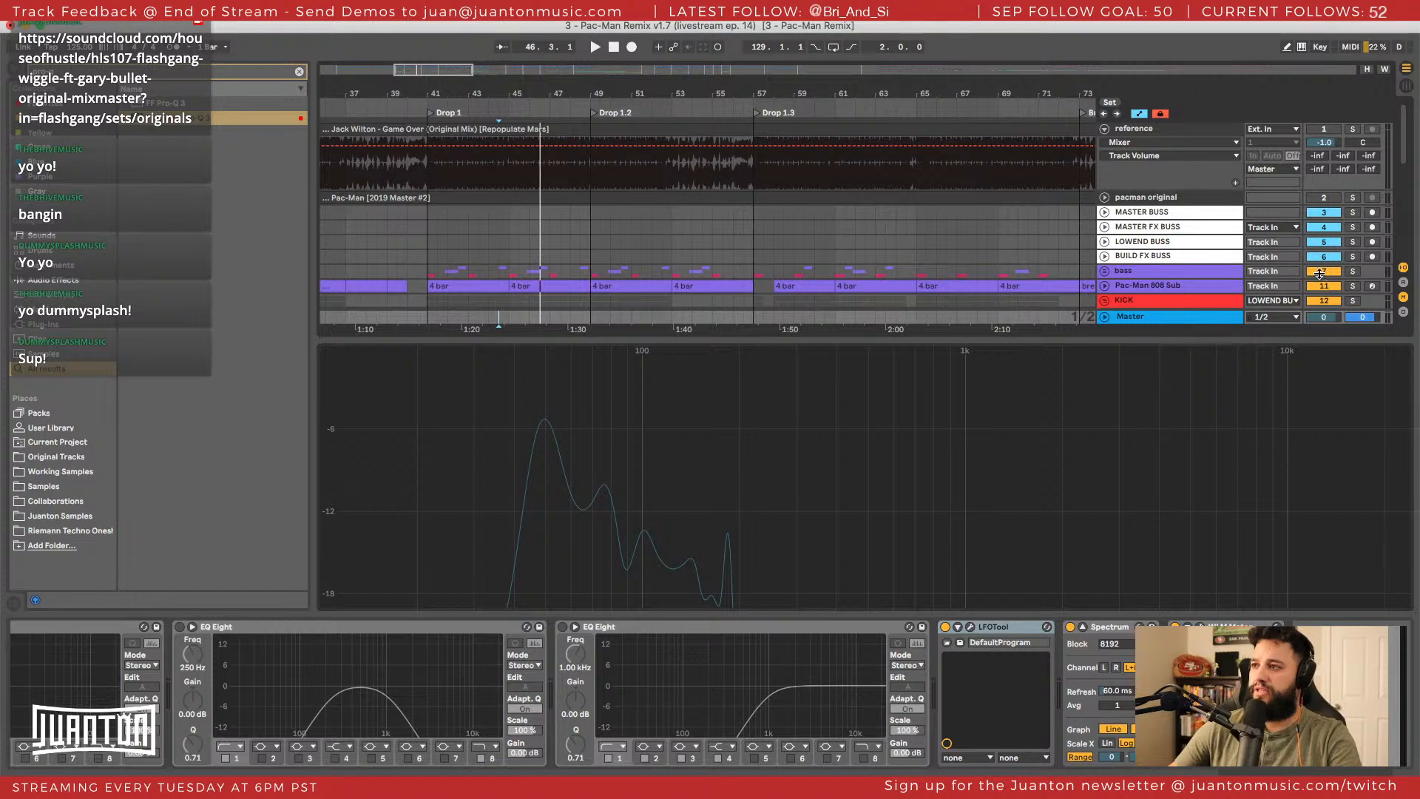
{"action": "scroll", "coordinate": [1320, 274], "scroll_direction": "down", "scroll_amount": 3}
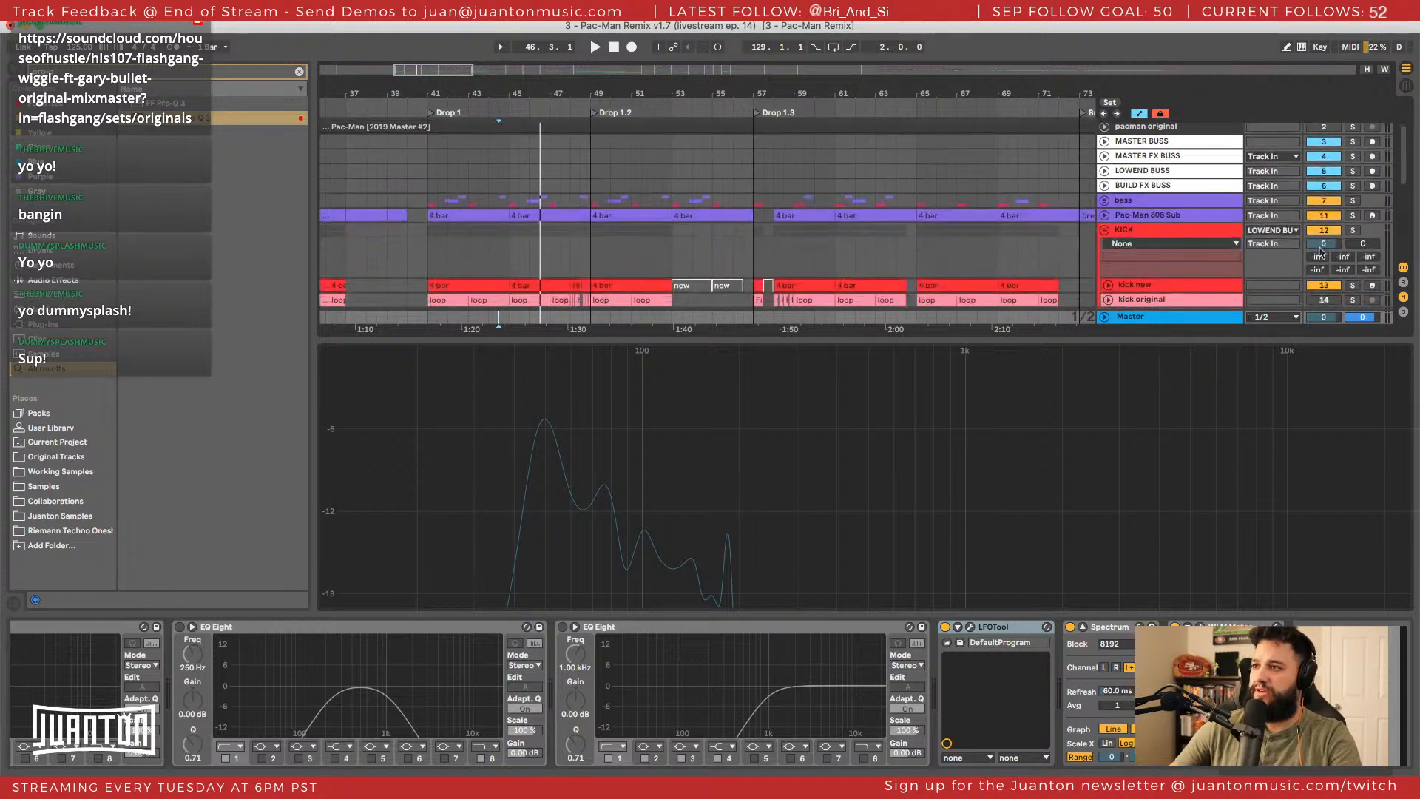
{"action": "left_click", "coordinate": [1353, 215]}
{"action": "key", "text": "space"}
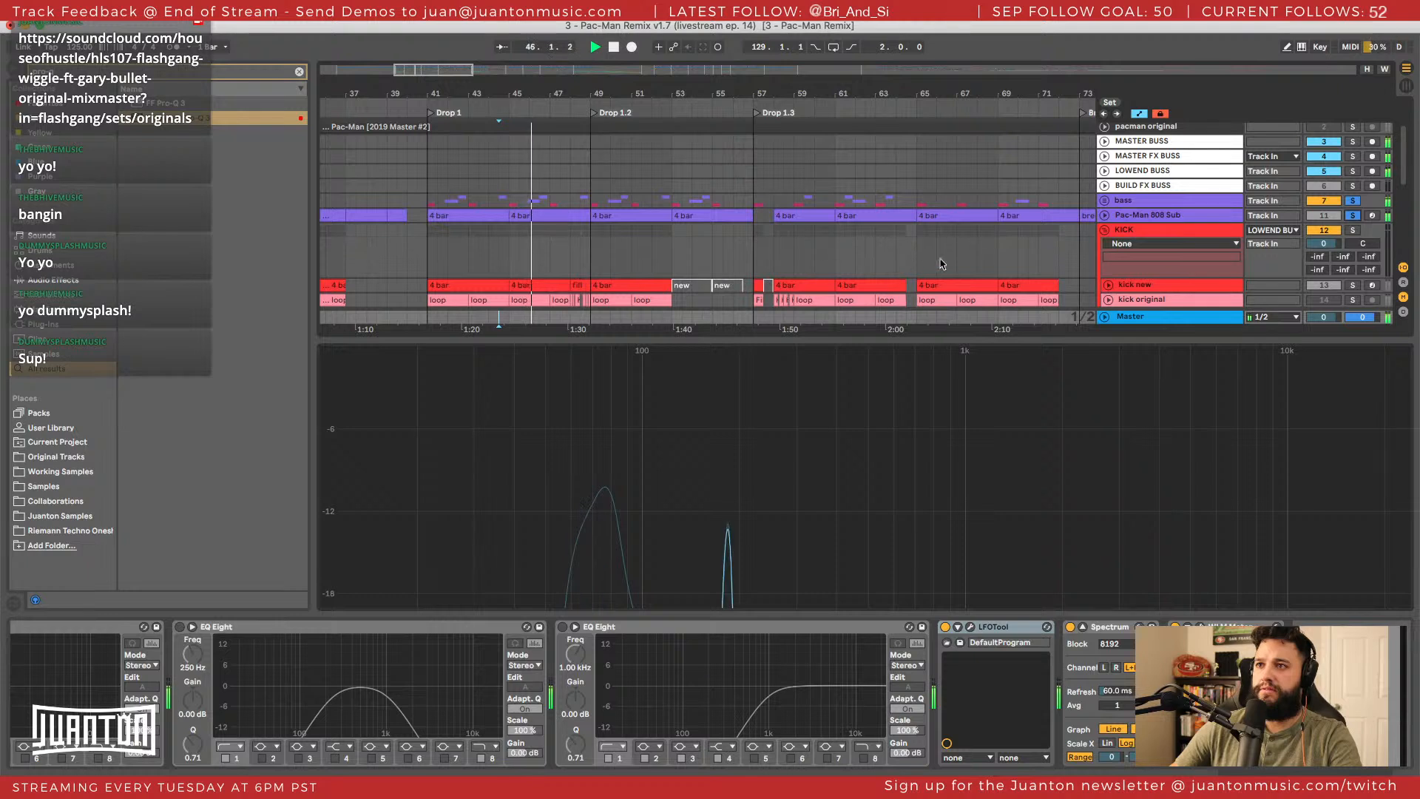
{"action": "mouse_move", "coordinate": [590, 498]}
{"action": "key", "text": "space"}
{"action": "key", "text": "space"}
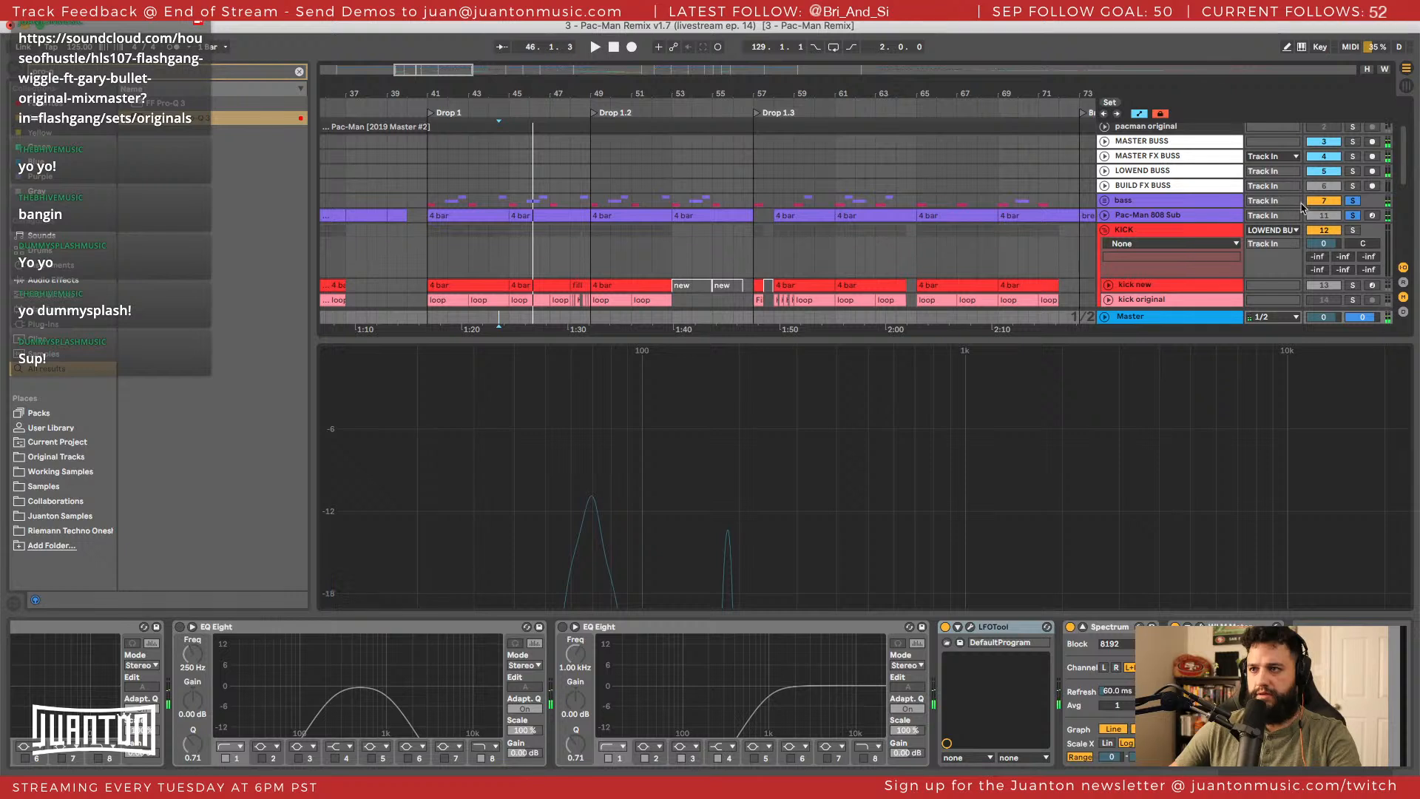
Solo only Pac-Man 808 Sub, examine its peak level in the Master's Spectrum during playback, and collapse the enlarged Spectrum.
{"action": "left_click", "coordinate": [1351, 215]}
{"action": "key", "text": "space"}
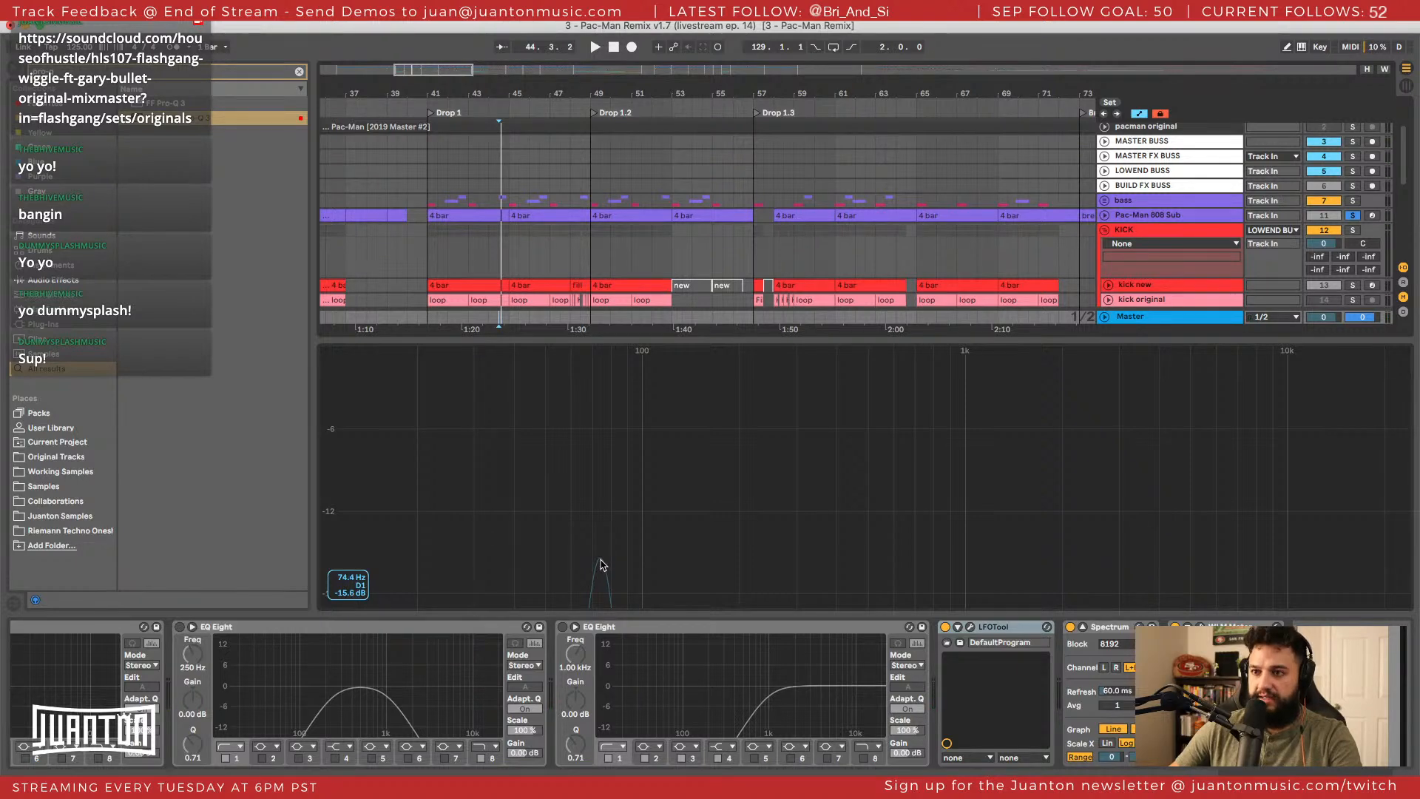
{"action": "double_click", "coordinate": [830, 400]}
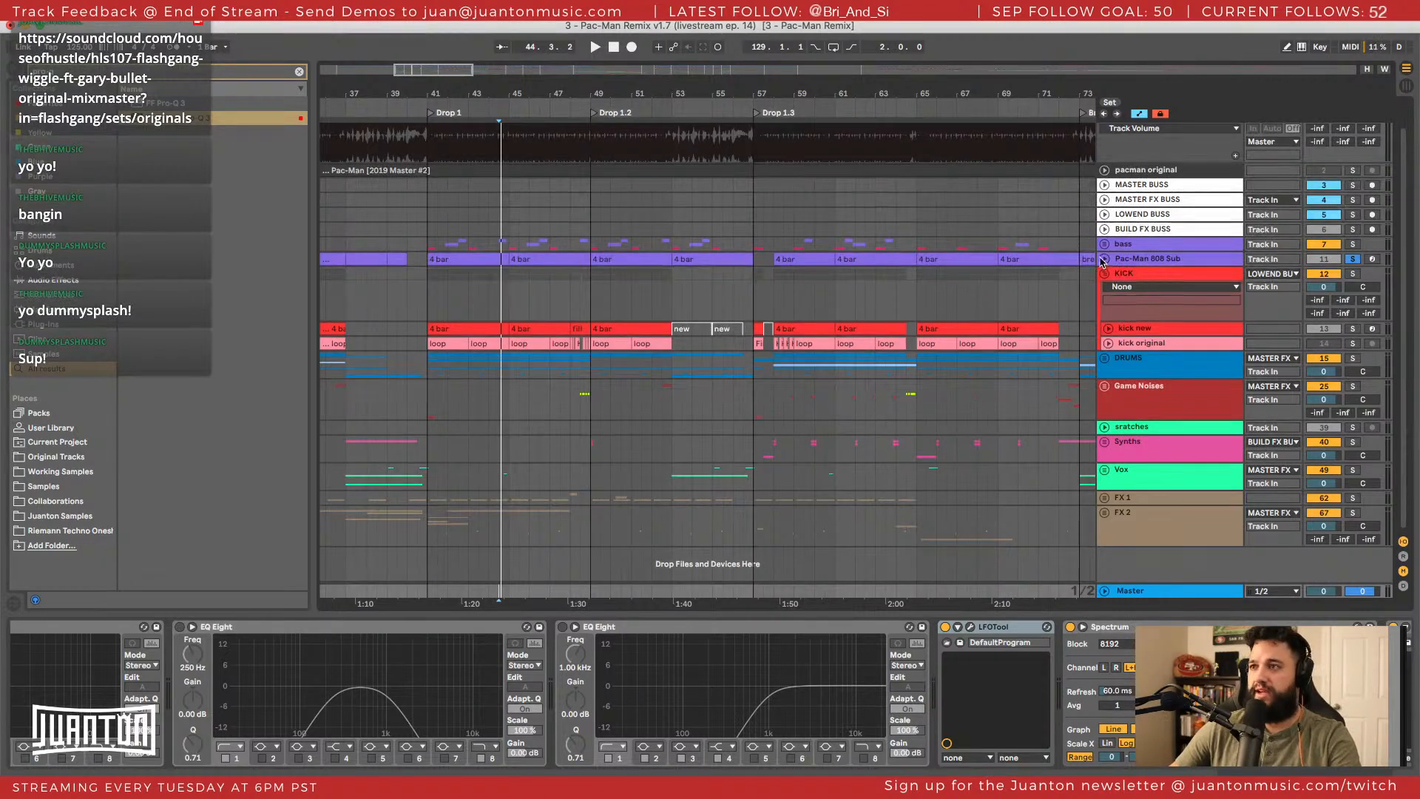
Unfold the Pac-Man 808 Sub track, review its device chain, and fold the Bass SC - LFO tool rack.
{"action": "left_click", "coordinate": [1104, 259]}
{"action": "left_click", "coordinate": [1149, 259]}
{"action": "scroll", "coordinate": [660, 687], "scroll_direction": "right", "scroll_amount": 10}
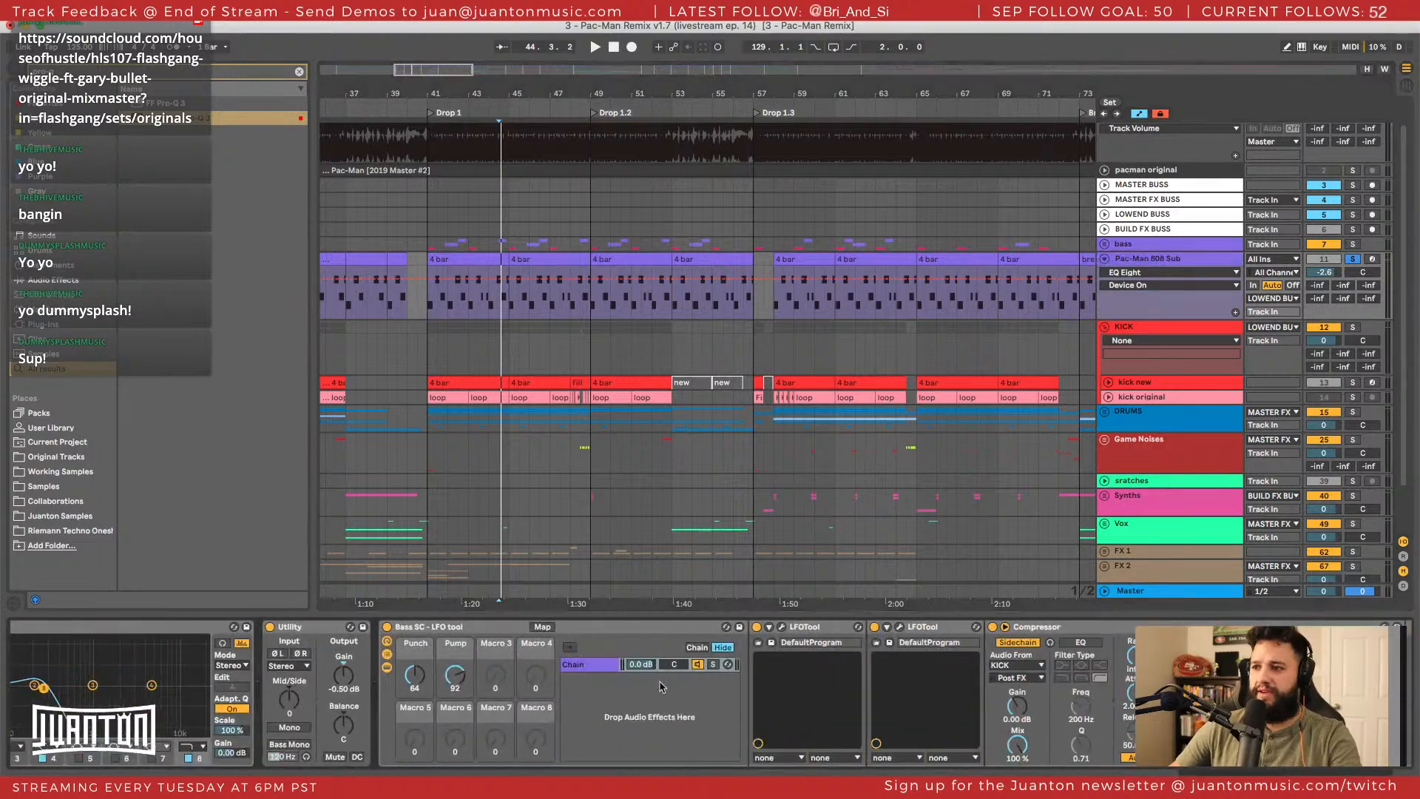
{"action": "scroll", "coordinate": [661, 687], "scroll_direction": "right", "scroll_amount": 10}
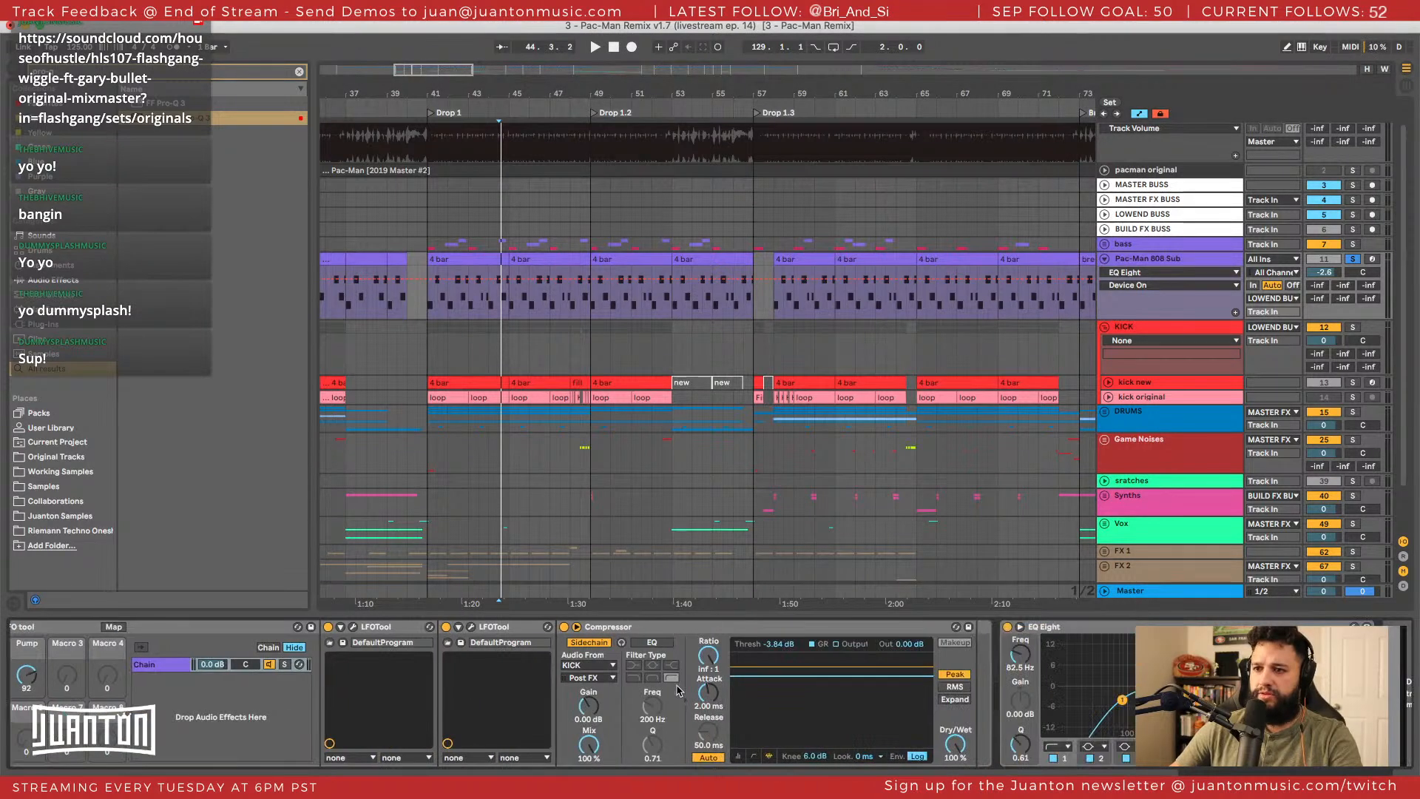
{"action": "scroll", "coordinate": [492, 674], "scroll_direction": "left", "scroll_amount": 5}
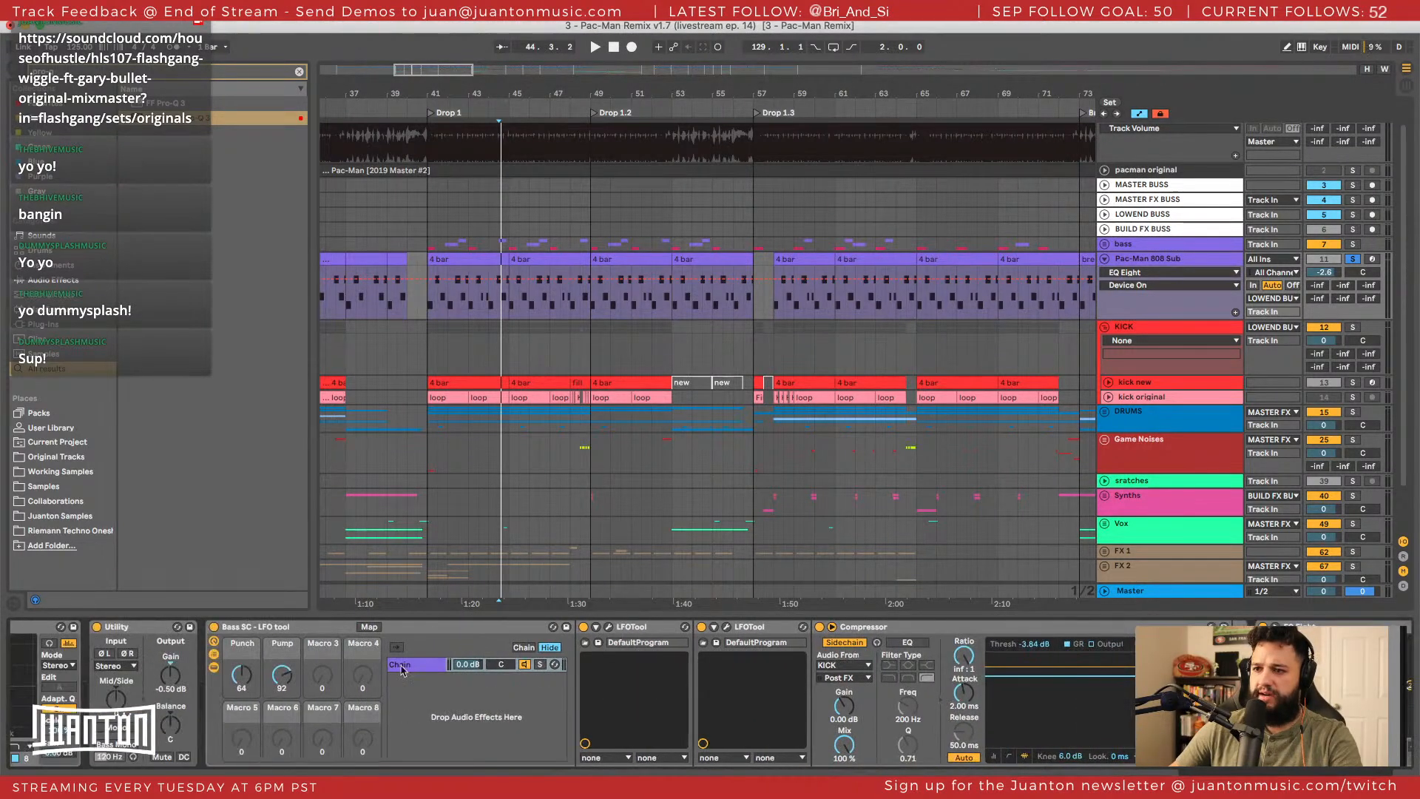
{"action": "double_click", "coordinate": [284, 629]}
{"action": "scroll", "coordinate": [209, 679], "scroll_direction": "left", "scroll_amount": 3}
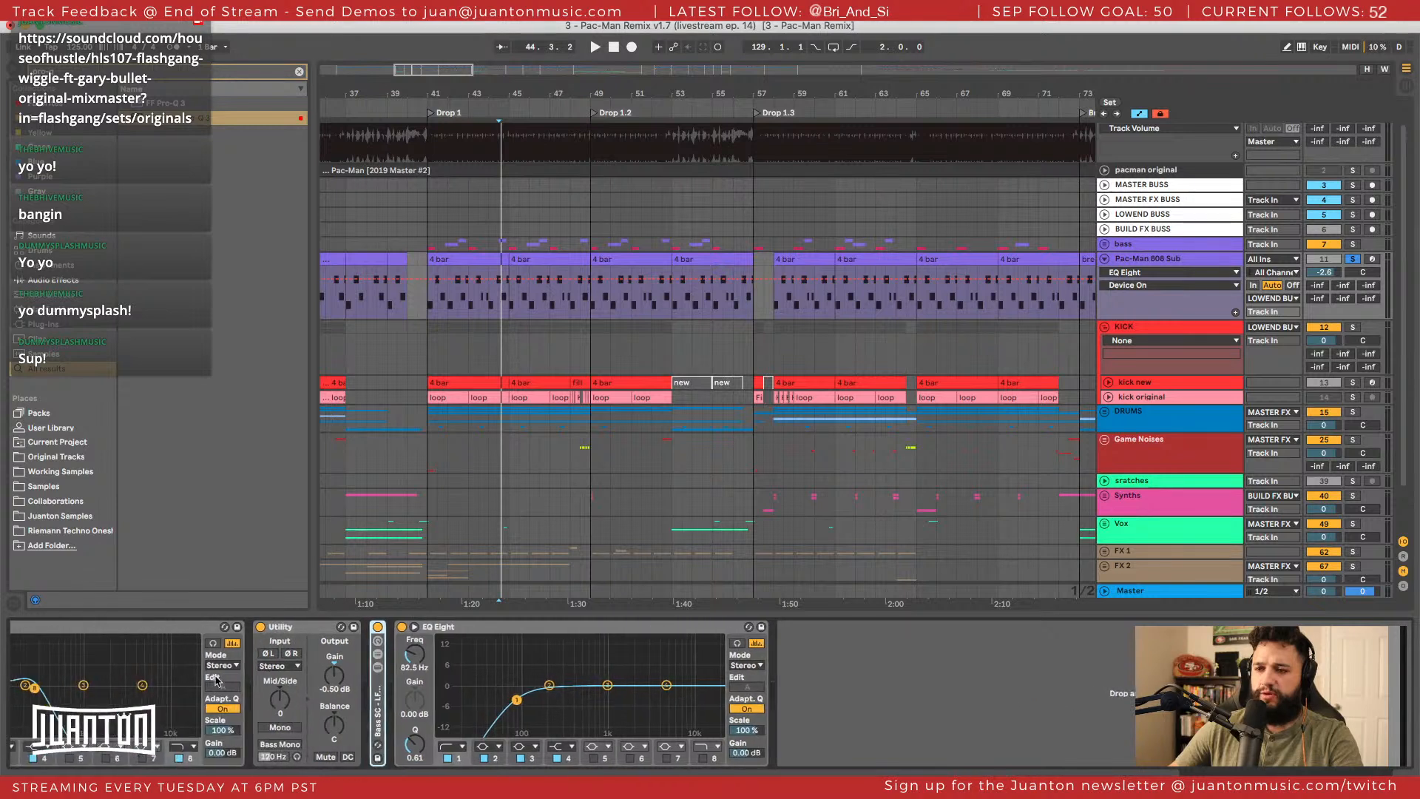
{"action": "scroll", "coordinate": [383, 699], "scroll_direction": "left", "scroll_amount": 1}
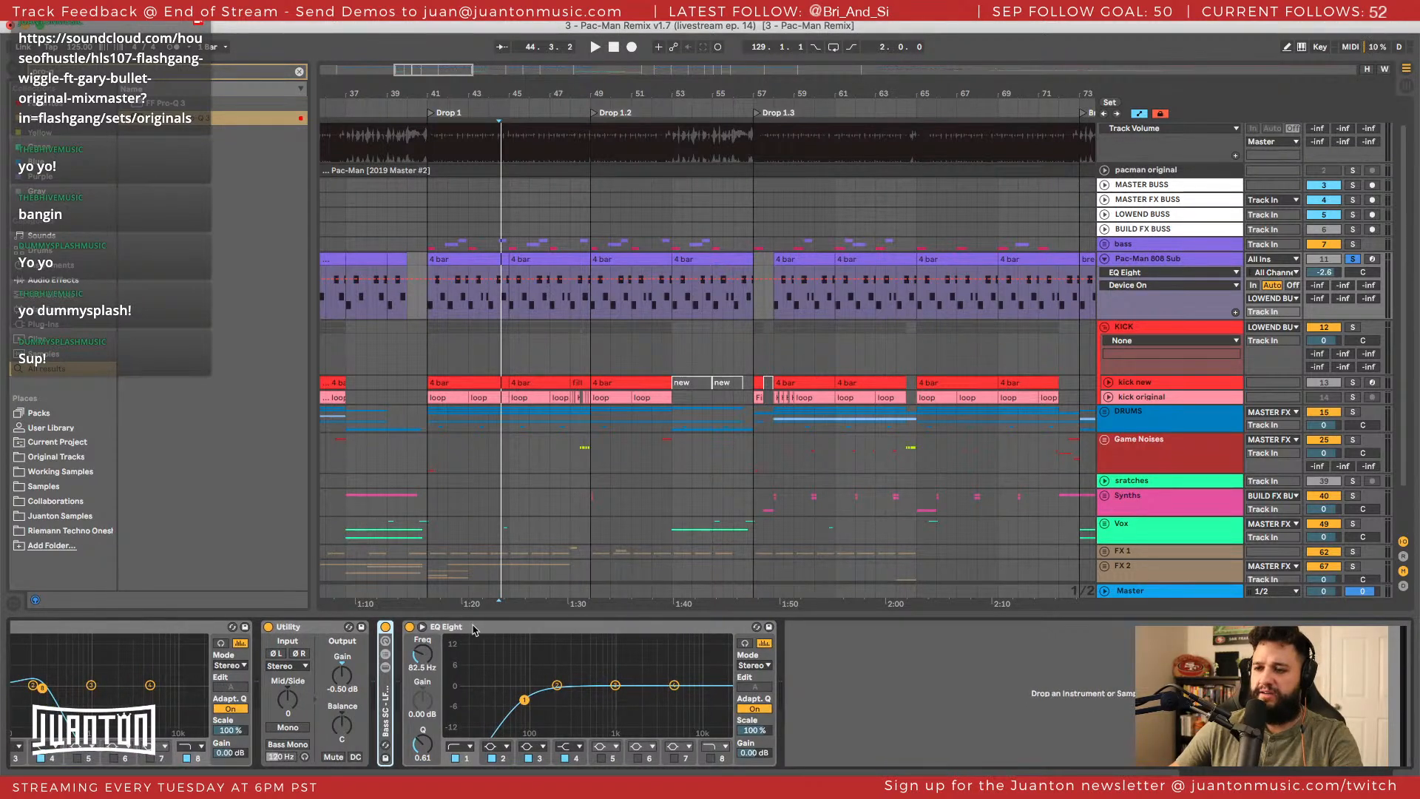
{"action": "scroll", "coordinate": [434, 693], "scroll_direction": "left", "scroll_amount": 3}
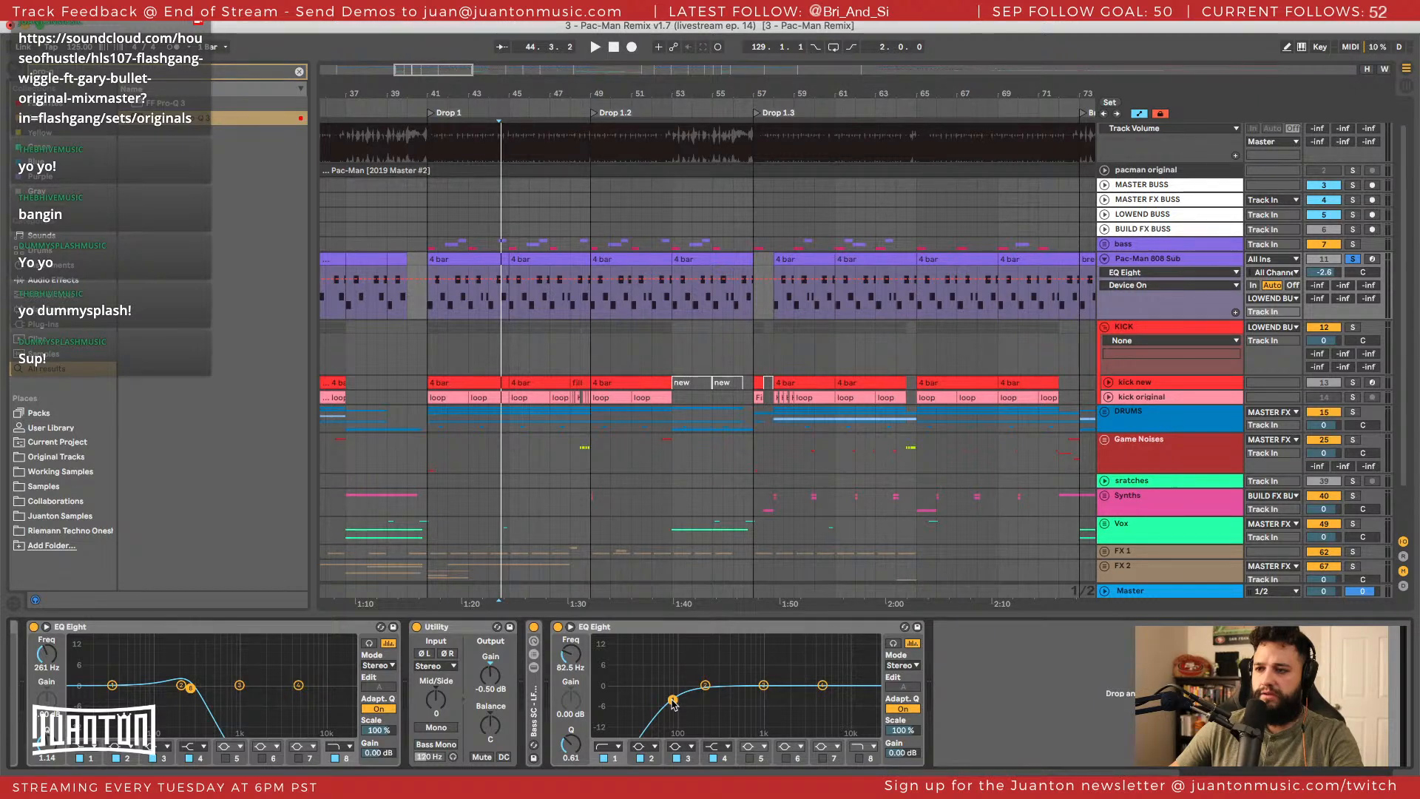
Audition Pac-Man 808 Sub with the low-cut EQ Eight after the Bass SC rack bypassed, then delete that EQ.
{"action": "key", "text": "space"}
{"action": "left_click", "coordinate": [558, 626]}
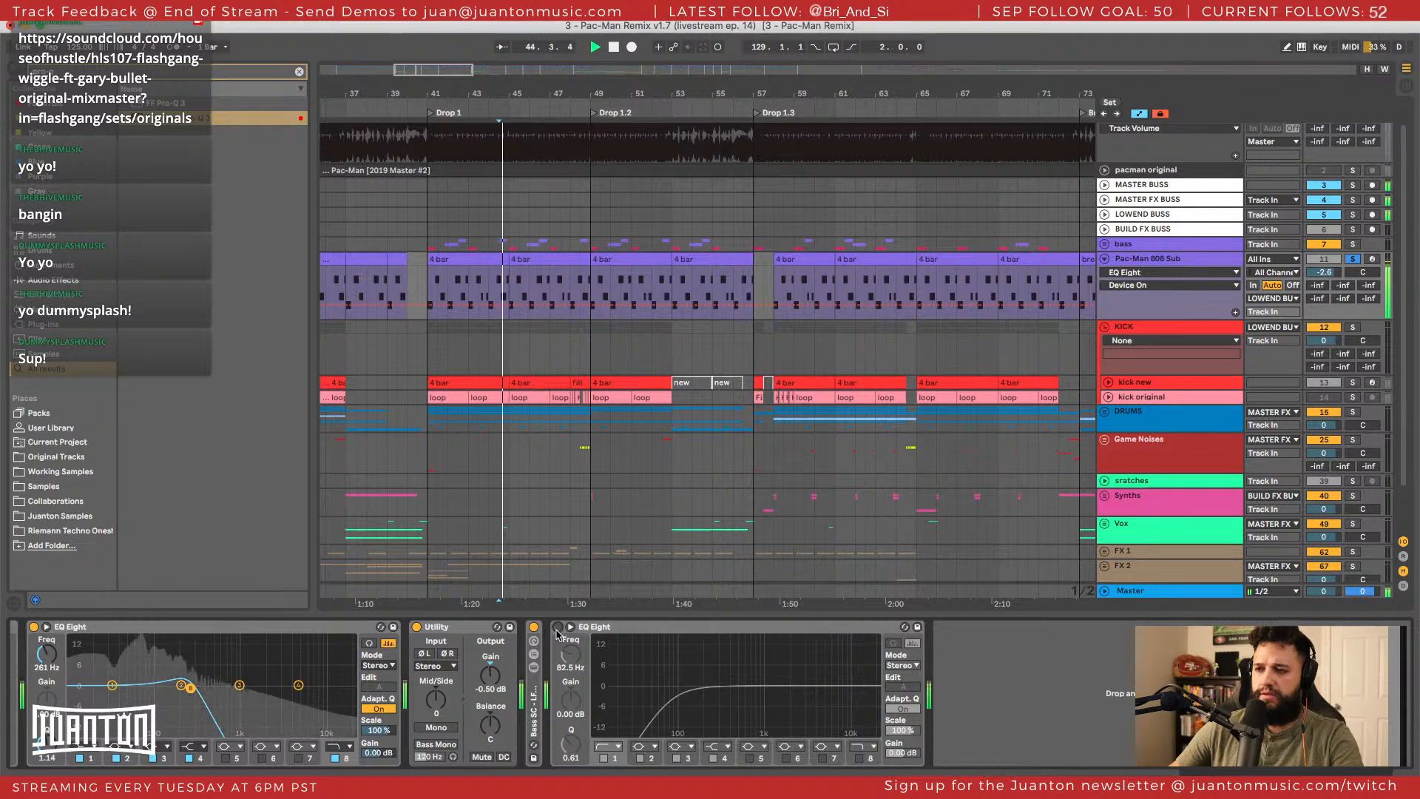
{"action": "scroll", "coordinate": [558, 634], "scroll_direction": "left", "scroll_amount": 3}
{"action": "key", "text": "space"}
{"action": "left_click", "coordinate": [789, 629]}
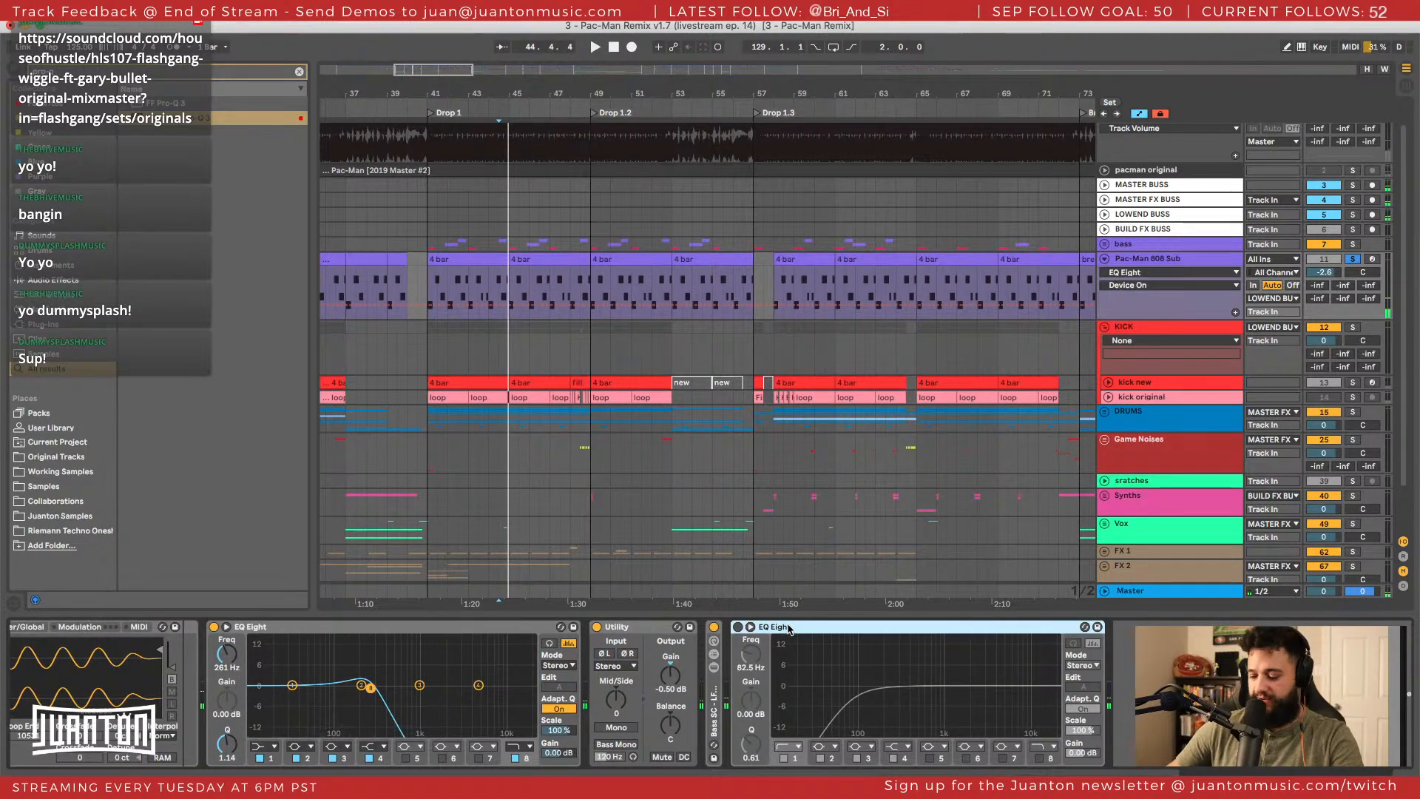
{"action": "key", "text": "Delete"}
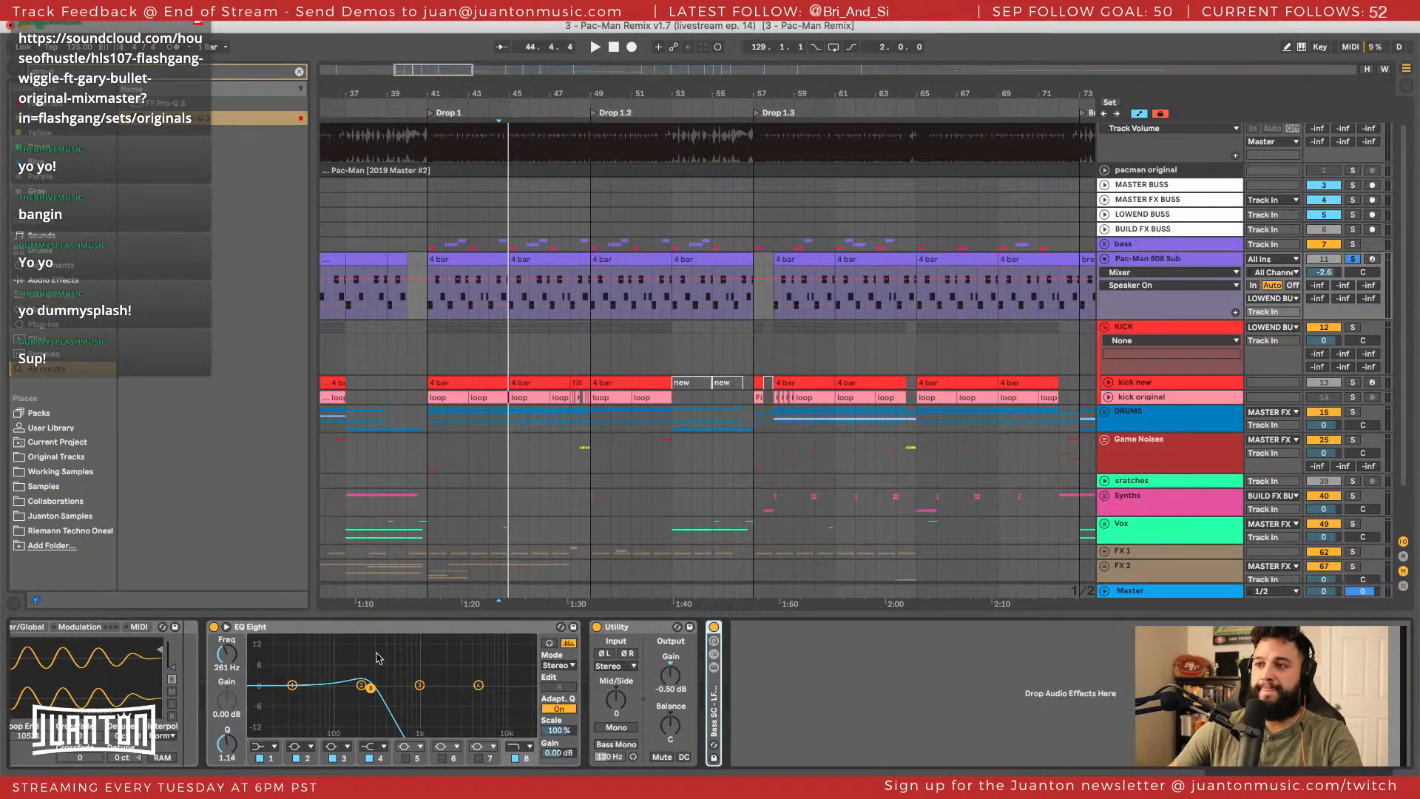
Play the soloed Pac-Man 808 Sub and examine its signal through the Sampler, EQ Eight and Utility in its device chain.
{"action": "scroll", "coordinate": [377, 658], "scroll_direction": "left", "scroll_amount": 3}
{"action": "key", "text": "space"}
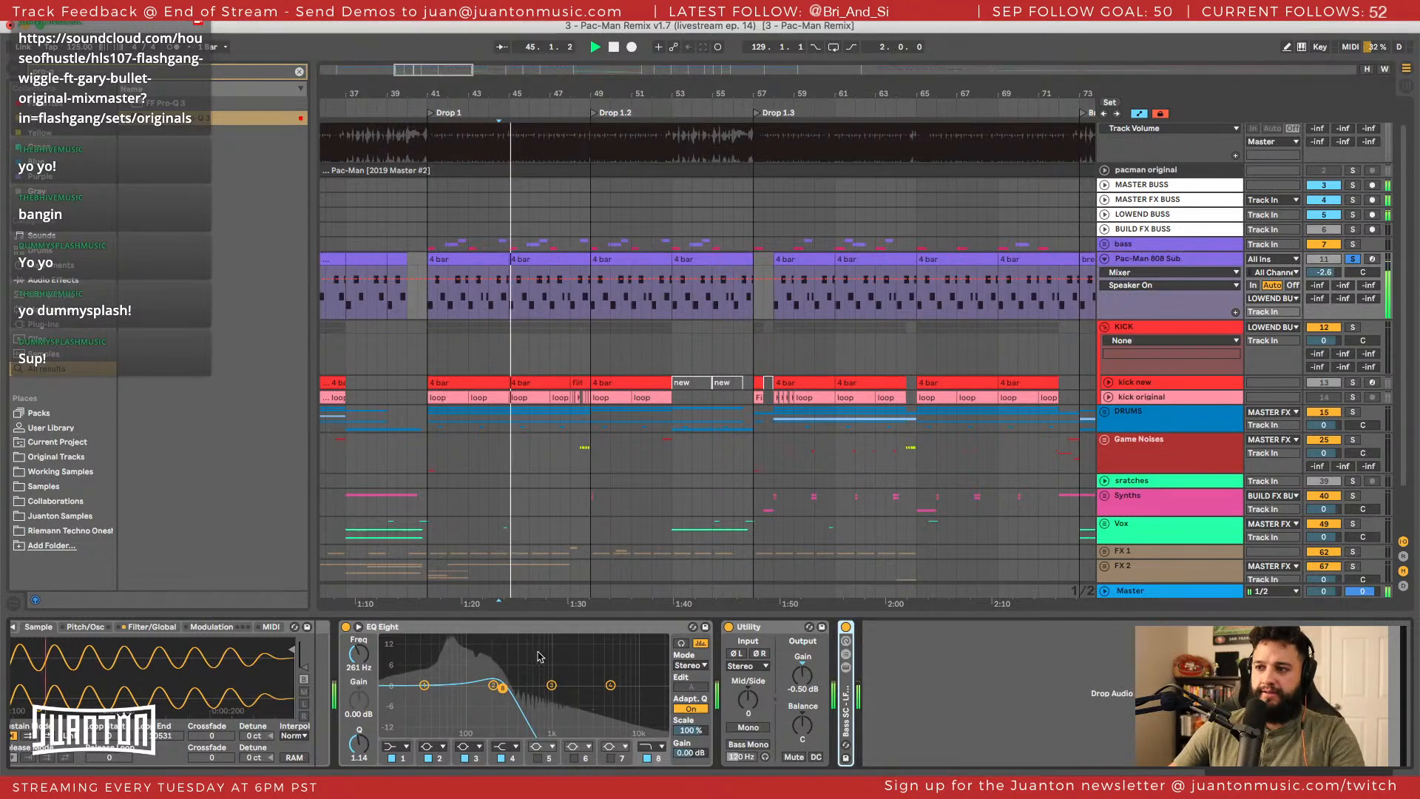
{"action": "left_click", "coordinate": [913, 693]}
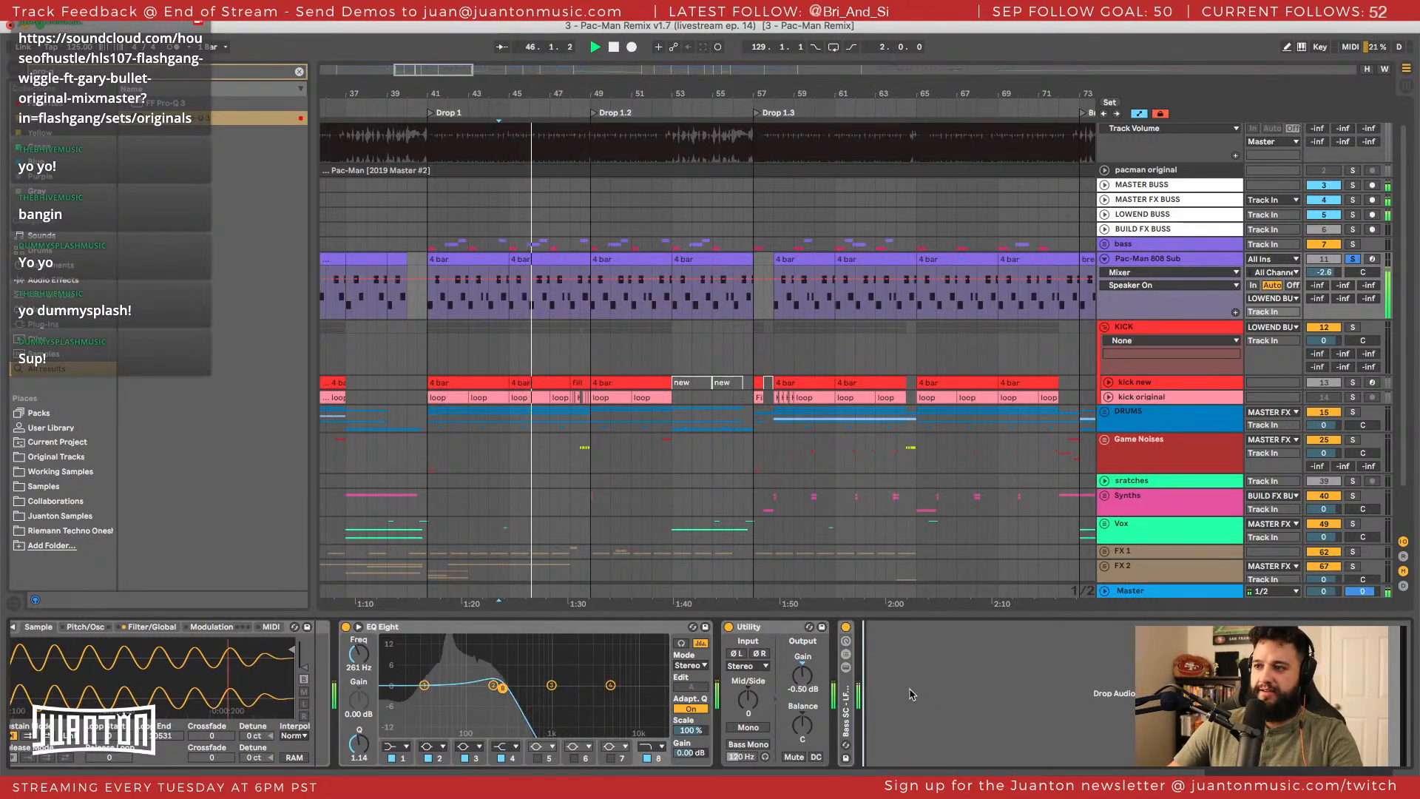
{"action": "scroll", "coordinate": [453, 671], "scroll_direction": "left", "scroll_amount": 2}
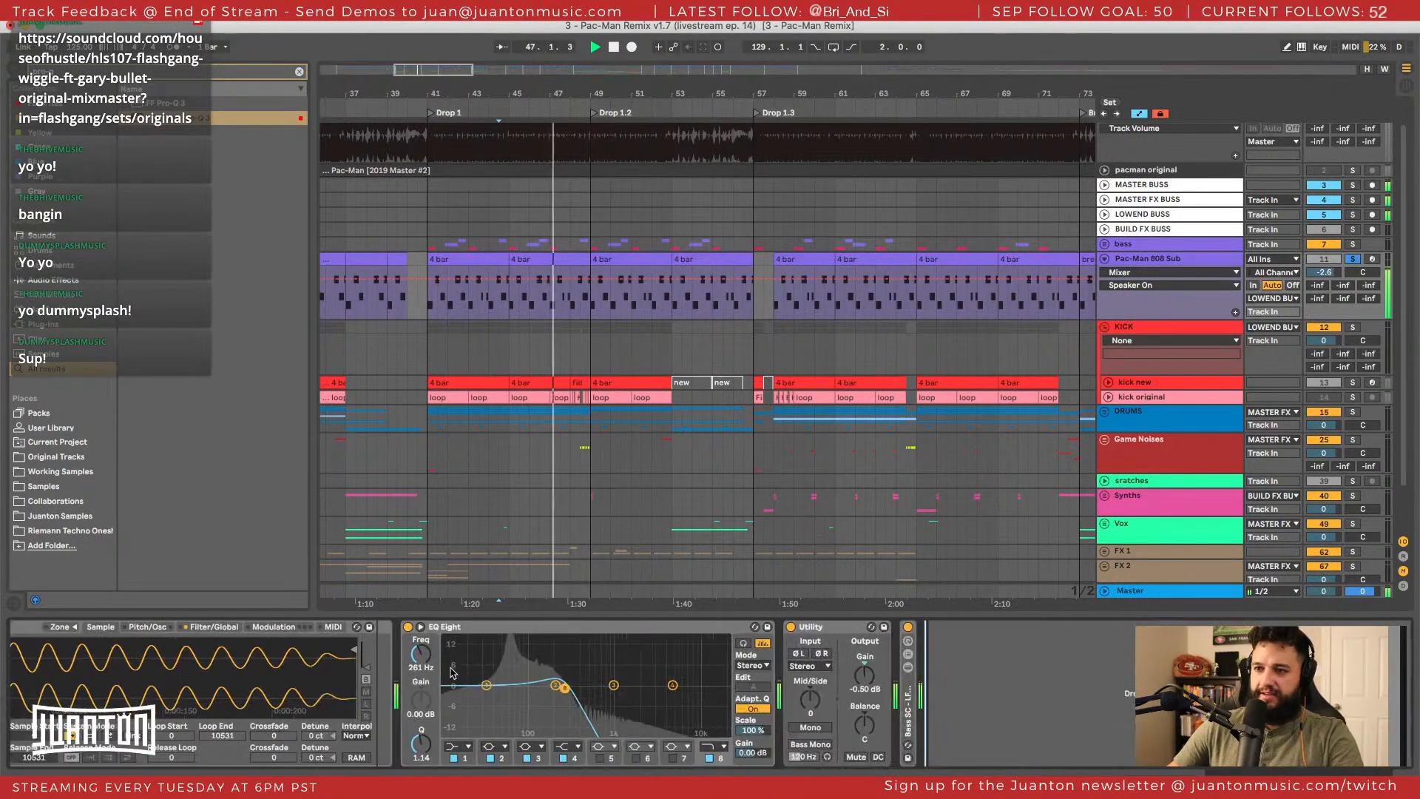
{"action": "key", "text": "space"}
{"action": "left_click", "coordinate": [686, 731]}
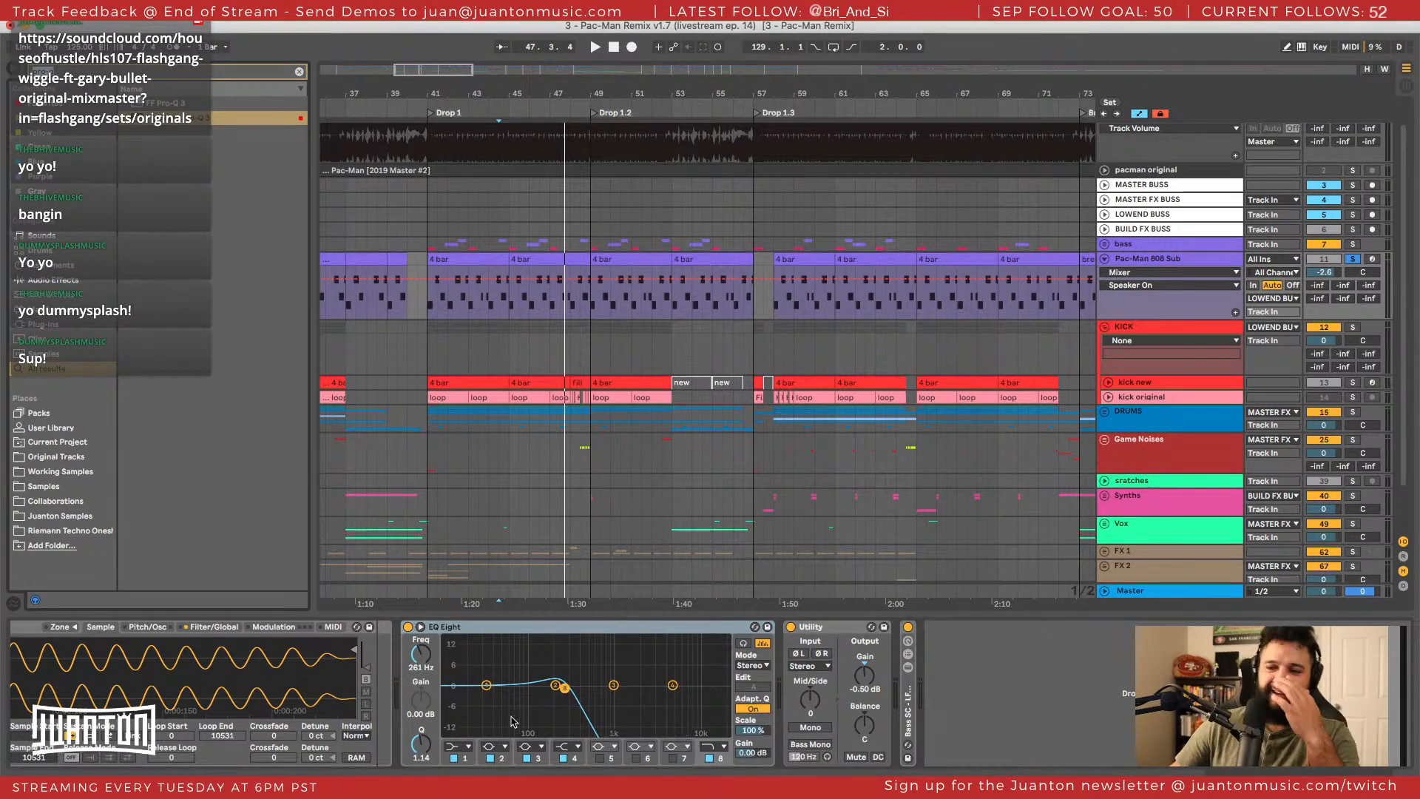
{"action": "scroll", "coordinate": [513, 721], "scroll_direction": "left", "scroll_amount": 10}
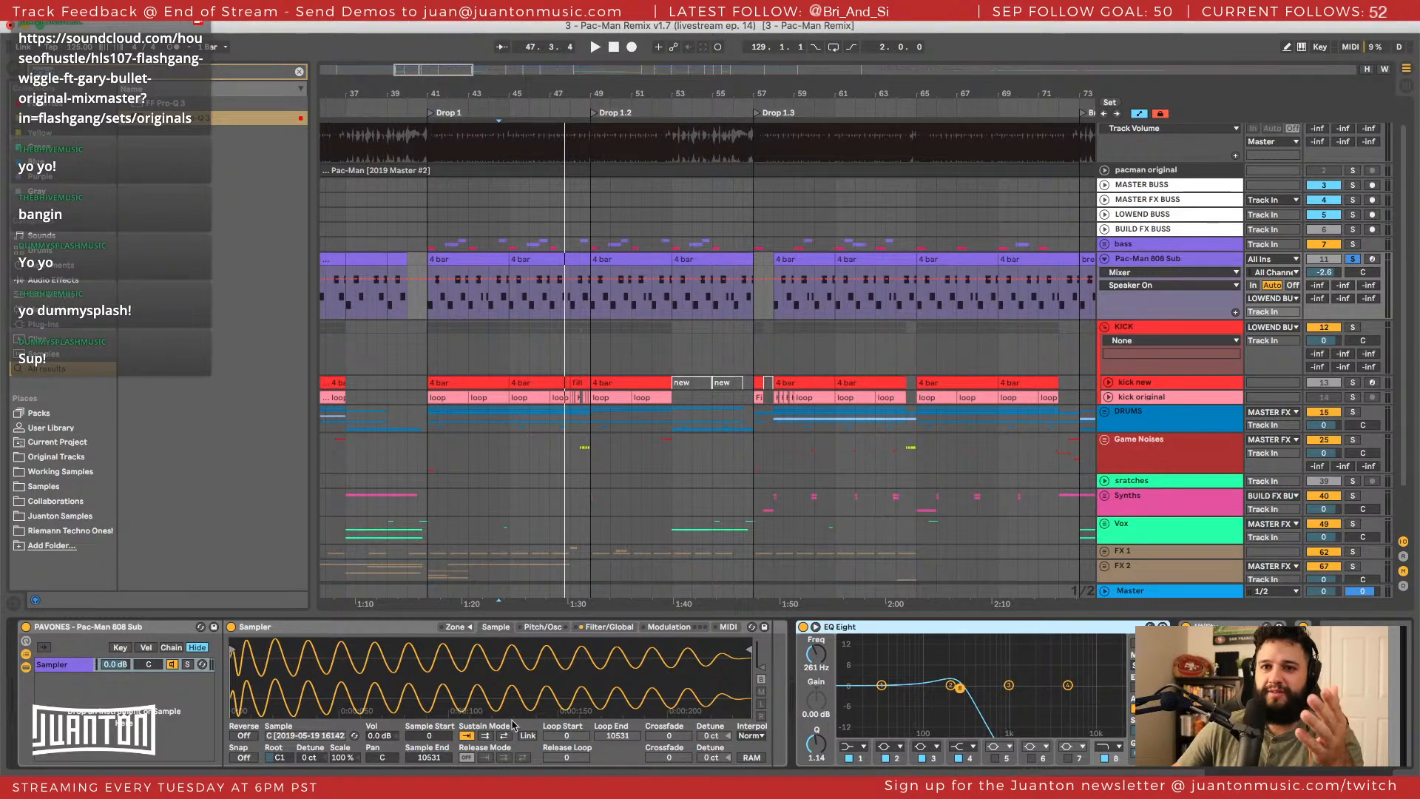
{"action": "scroll", "coordinate": [458, 677], "scroll_direction": "right", "scroll_amount": 1}
{"action": "key", "text": "space"}
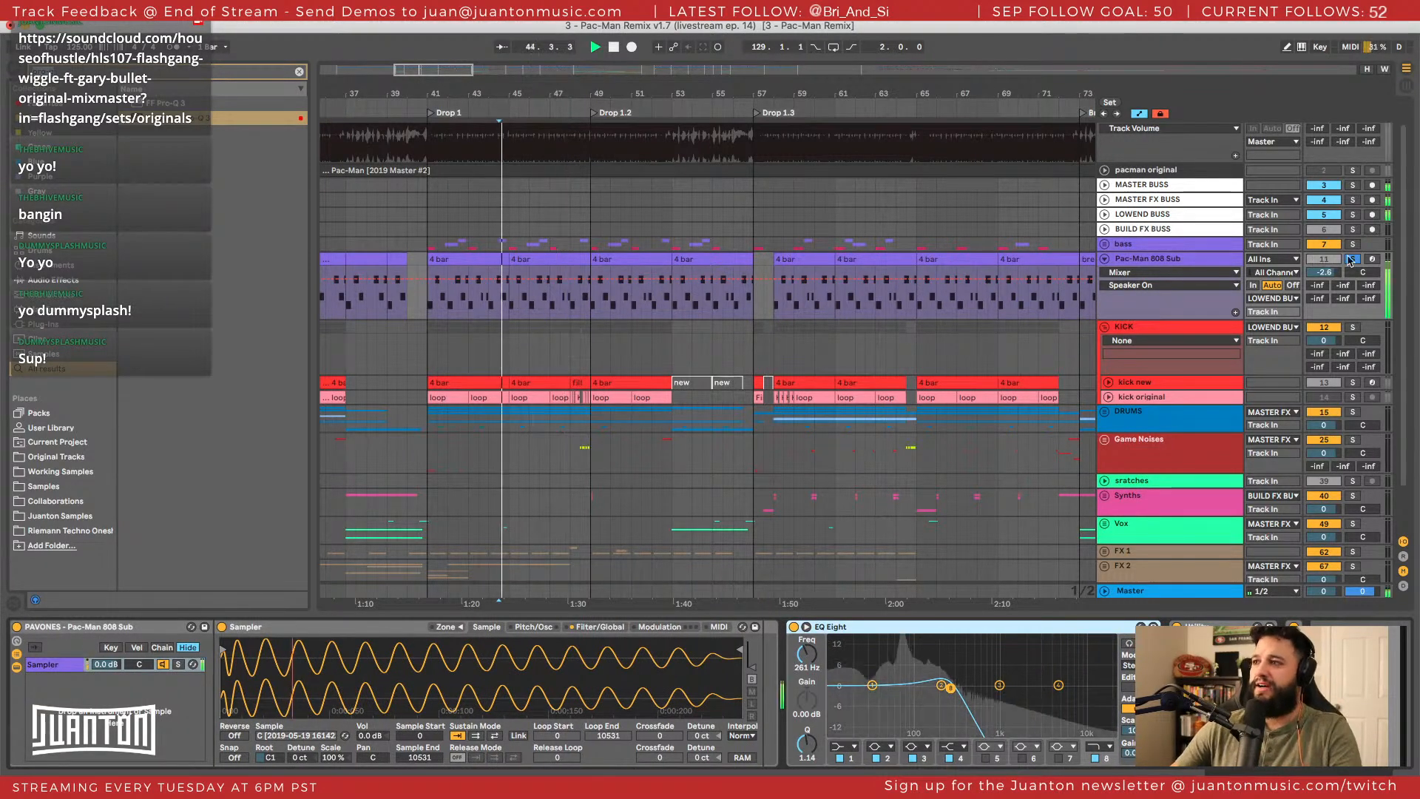
Switch the solo from Pac-Man 808 Sub to KICK and on to LOWEND BUSS, auditioning kick and sub together from Drop 1.
{"action": "left_click", "coordinate": [1352, 259]}
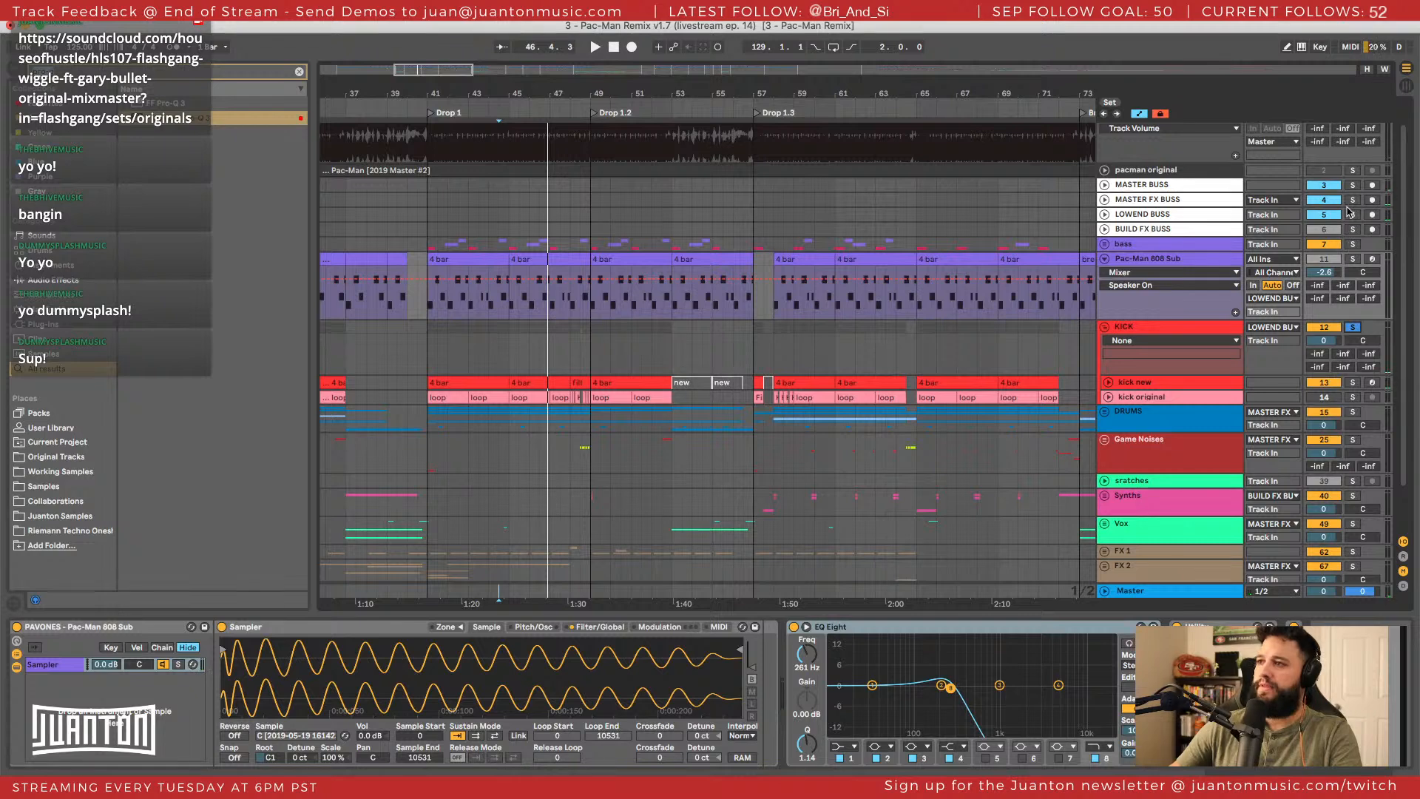
{"action": "left_click", "coordinate": [1352, 214]}
{"action": "key", "text": "space"}
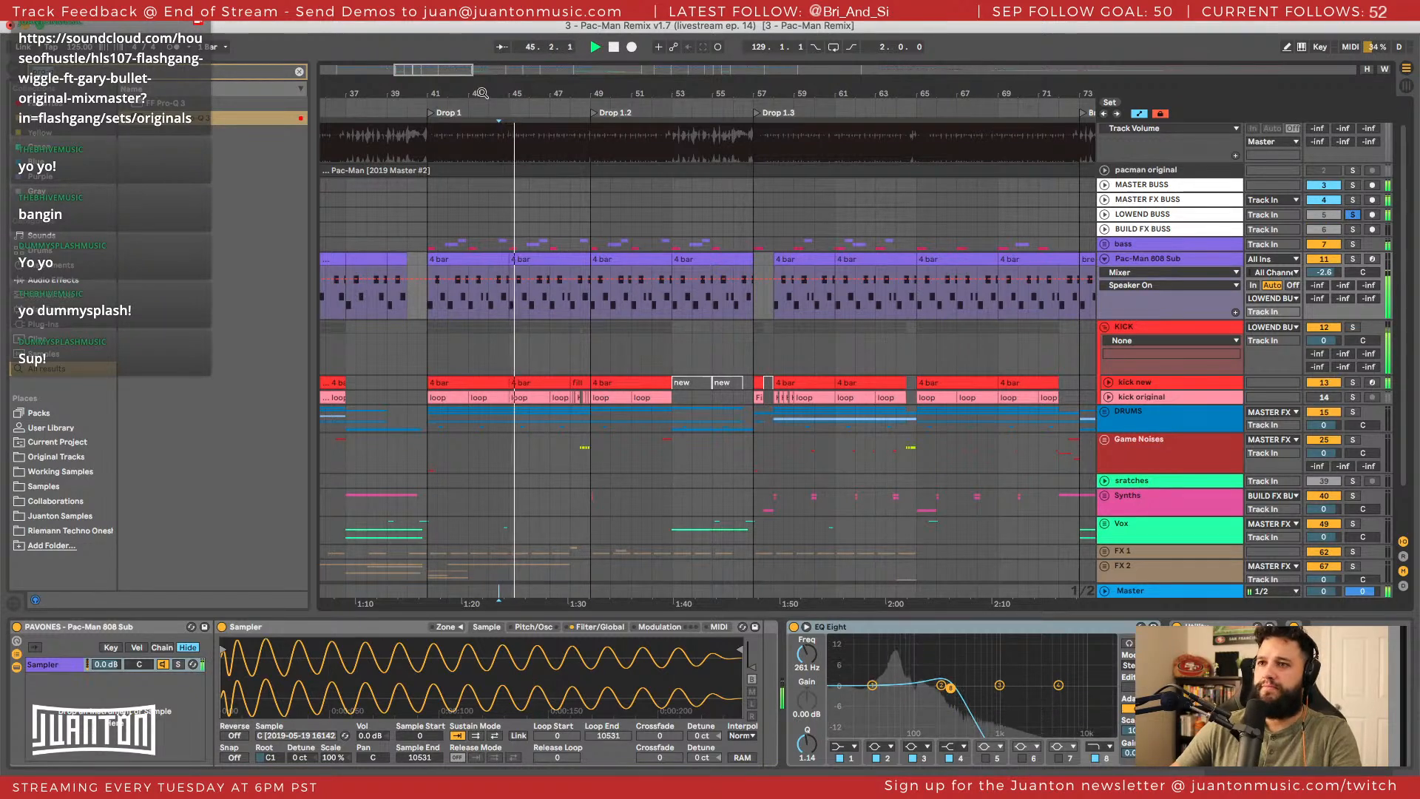
{"action": "left_click_drag", "start_coordinate": [481, 92], "coordinate": [481, 122]}
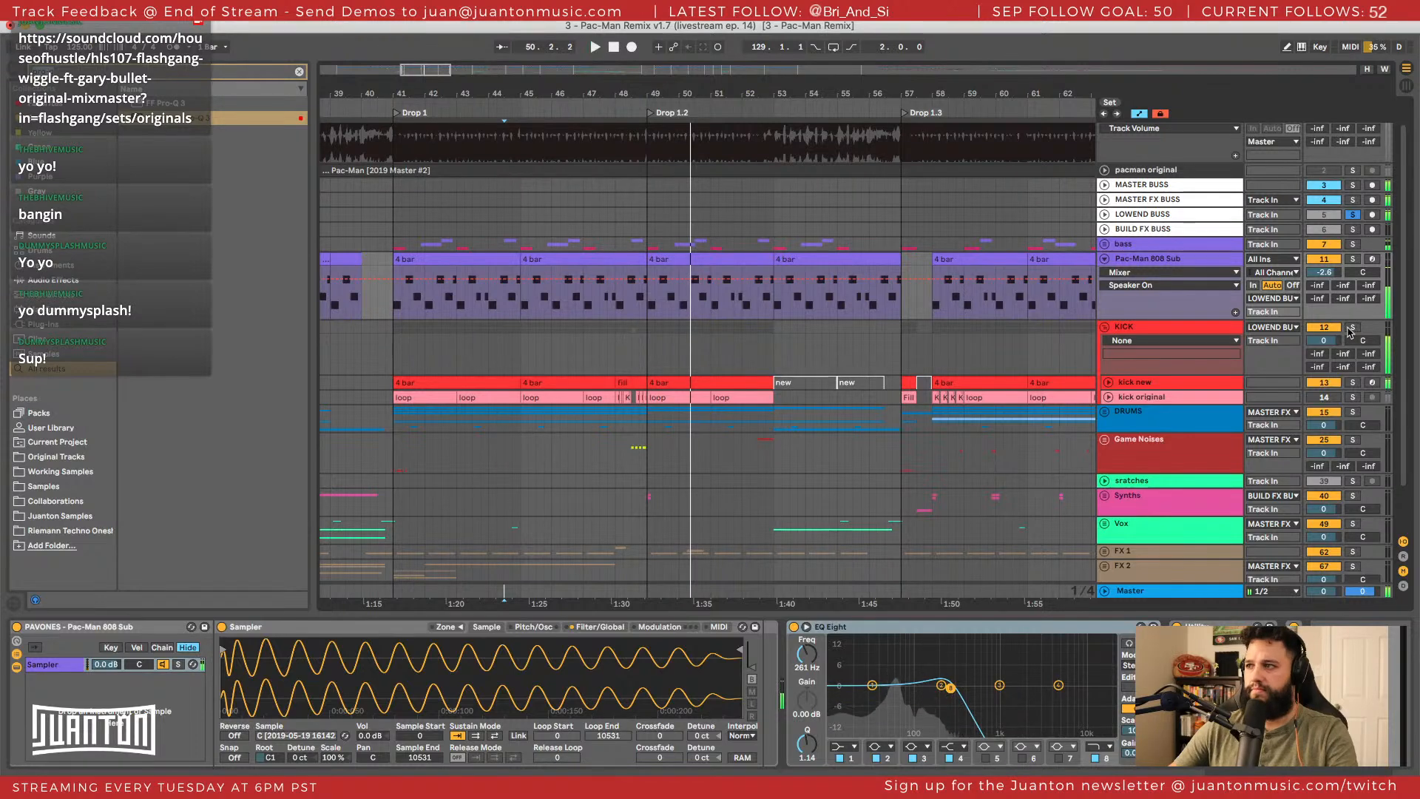
Solo the kick new track within the KICK group, play it briefly, and unfold its automation lanes.
{"action": "key", "text": "space"}
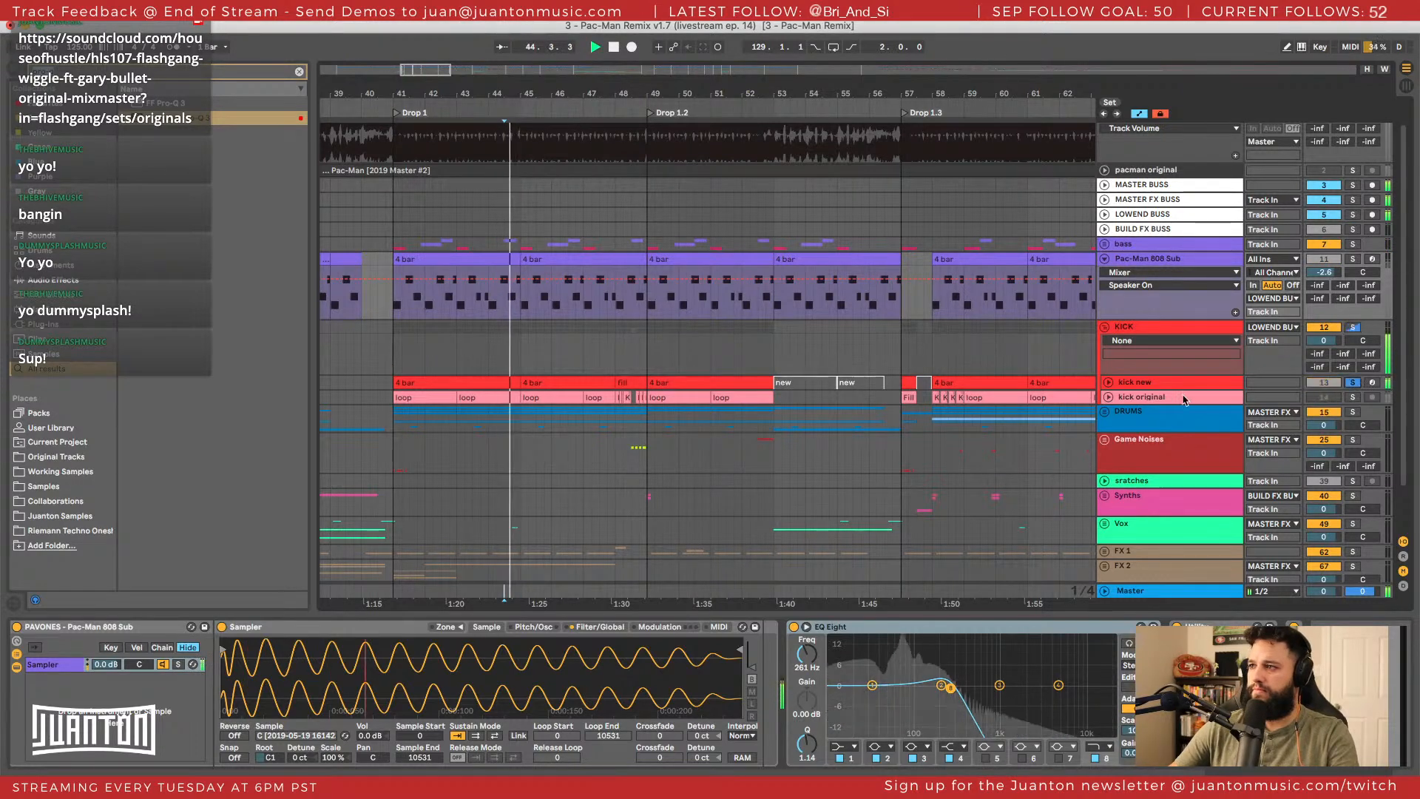
{"action": "left_click", "coordinate": [1109, 382]}
{"action": "key", "text": "space"}
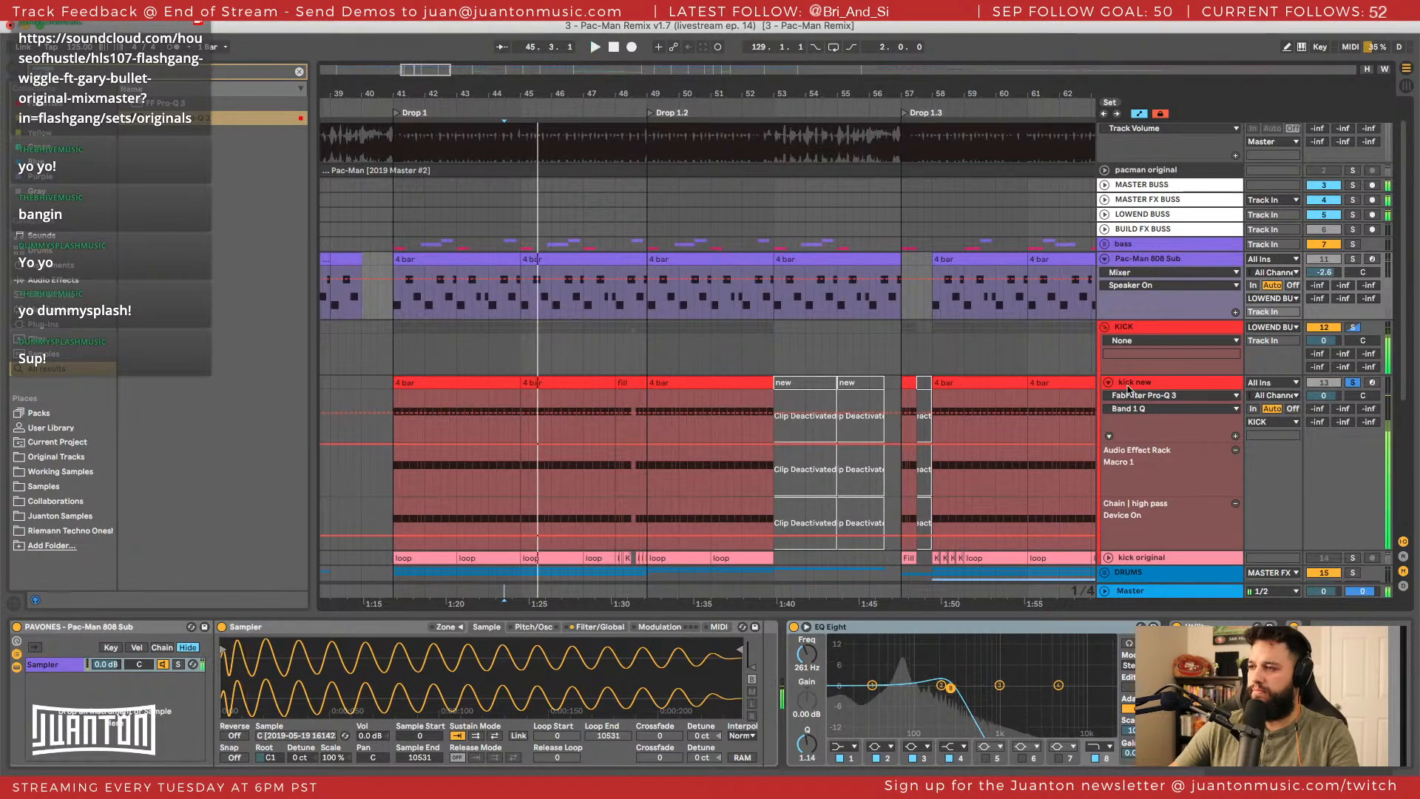
Fold the kick new track, turn off its solo, and play Drop 1 with the full mix.
{"action": "left_click", "coordinate": [1109, 383]}
{"action": "left_click", "coordinate": [1351, 382]}
{"action": "key", "text": "space"}
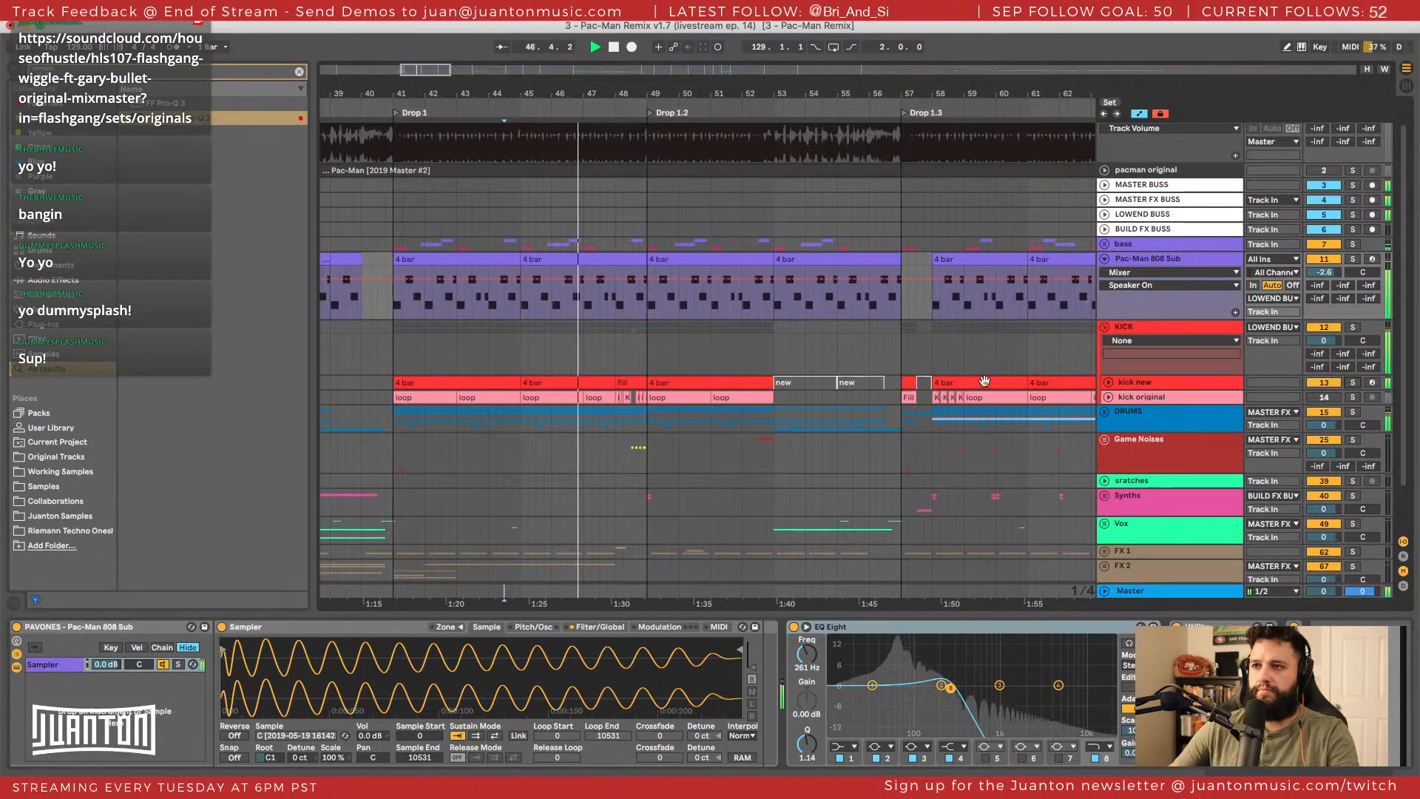
Play the drop and examine the low end on the Master track's enlarged Spectrum display.
{"action": "left_click", "coordinate": [1161, 585]}
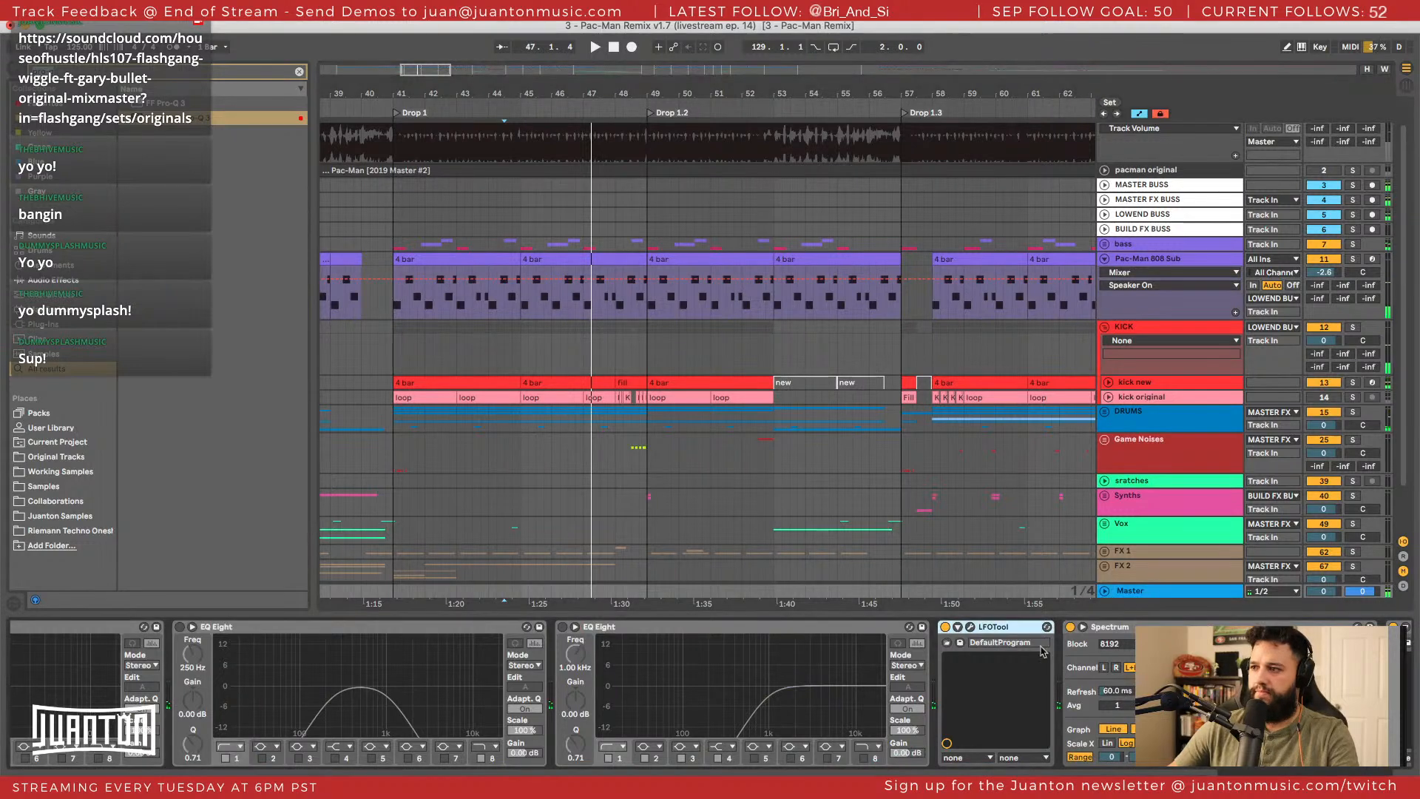
{"action": "double_click", "coordinate": [1213, 688]}
{"action": "key", "text": "space"}
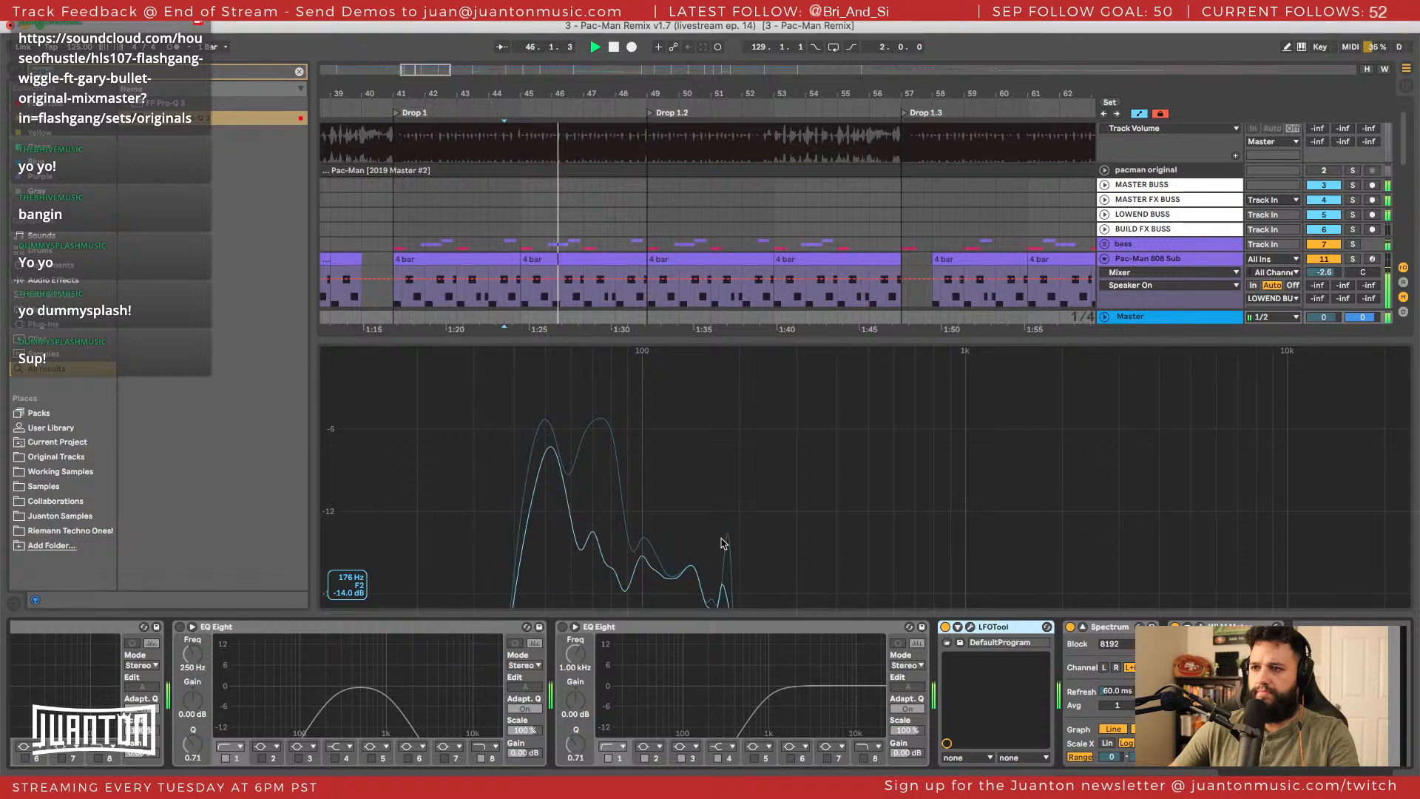
{"action": "key", "text": "space"}
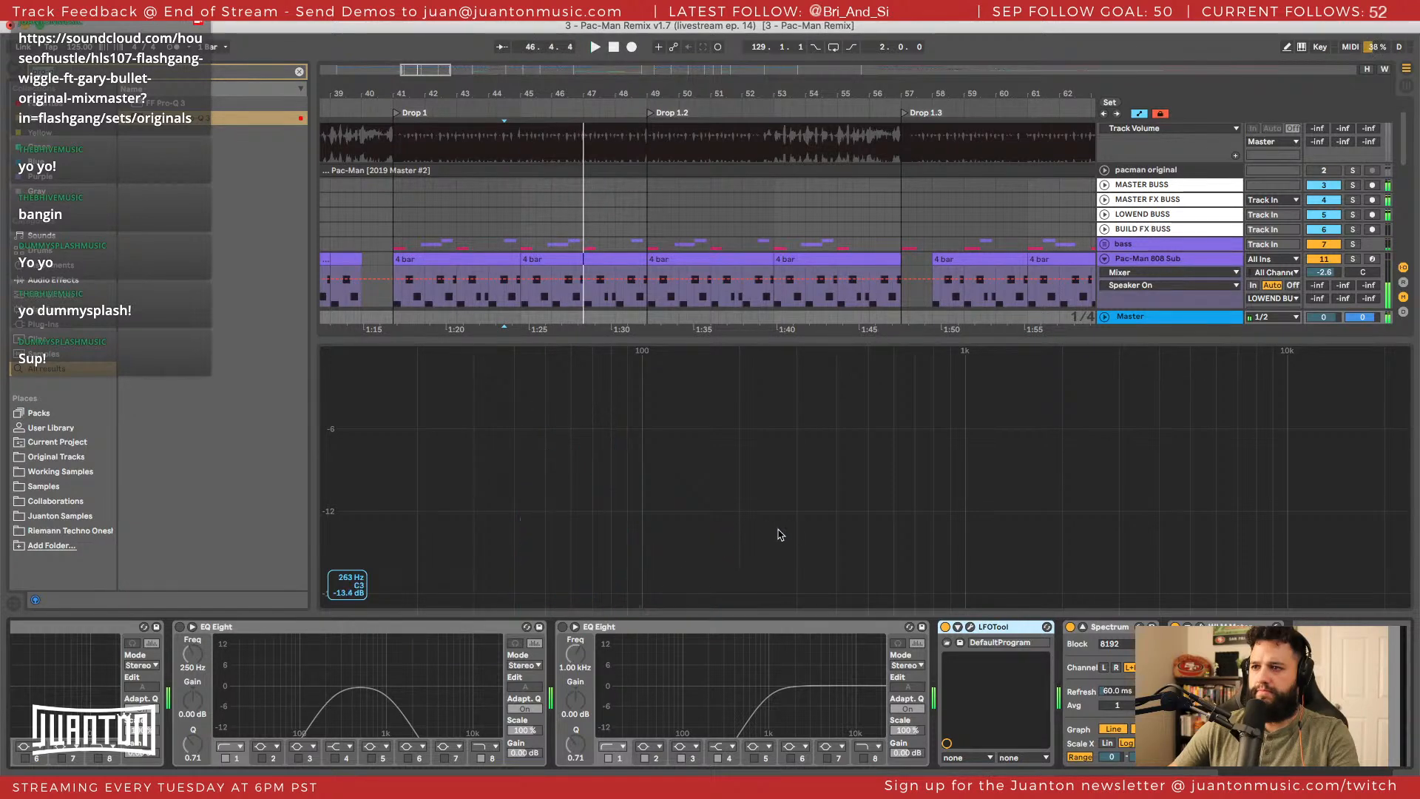
{"action": "double_click", "coordinate": [779, 531]}
Lower the Pac-Man 808 Sub track volume to -5.0 dB, checking the low end on the Master Spectrum during playback.
{"action": "left_click", "coordinate": [1221, 259]}
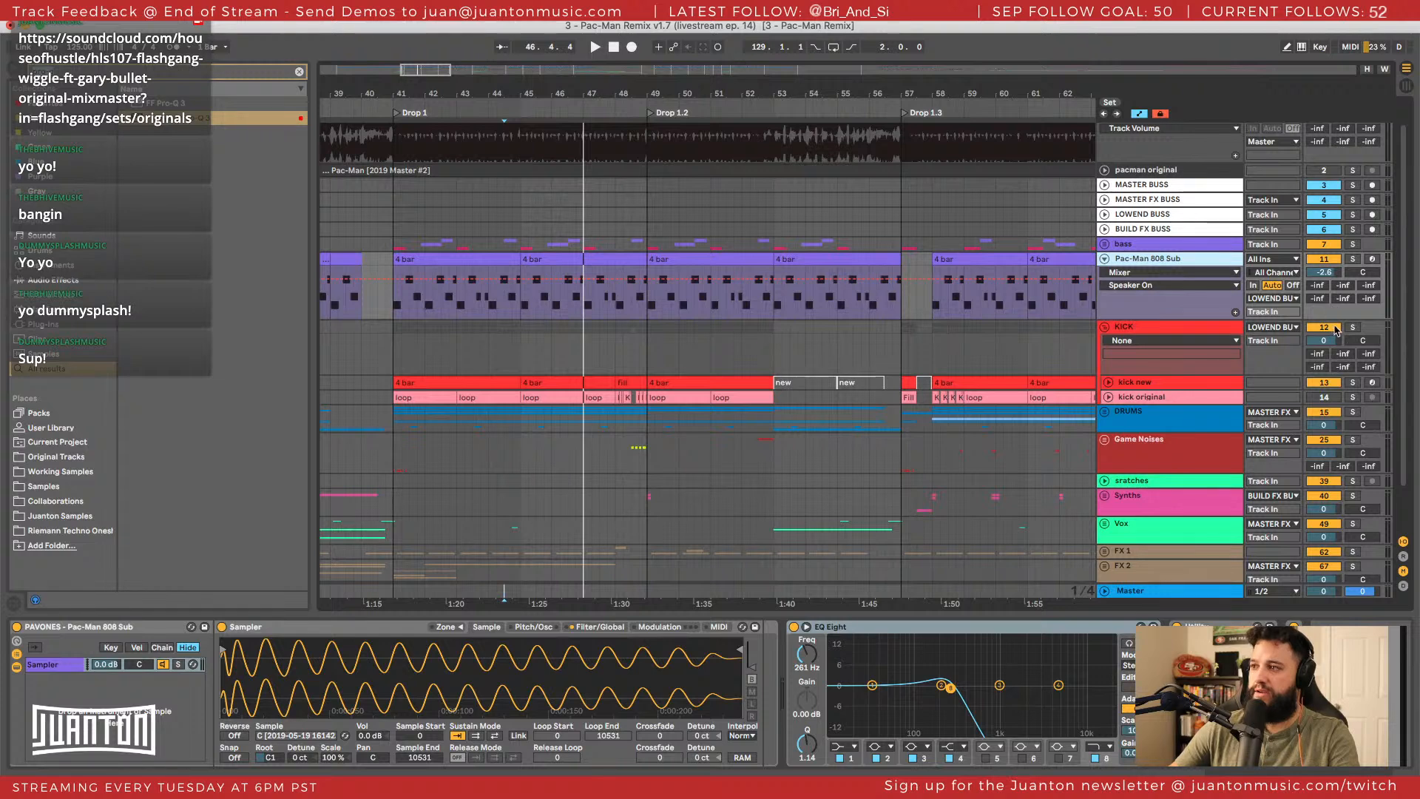
{"action": "left_click_drag", "start_coordinate": [1332, 277], "coordinate": [1332, 282]}
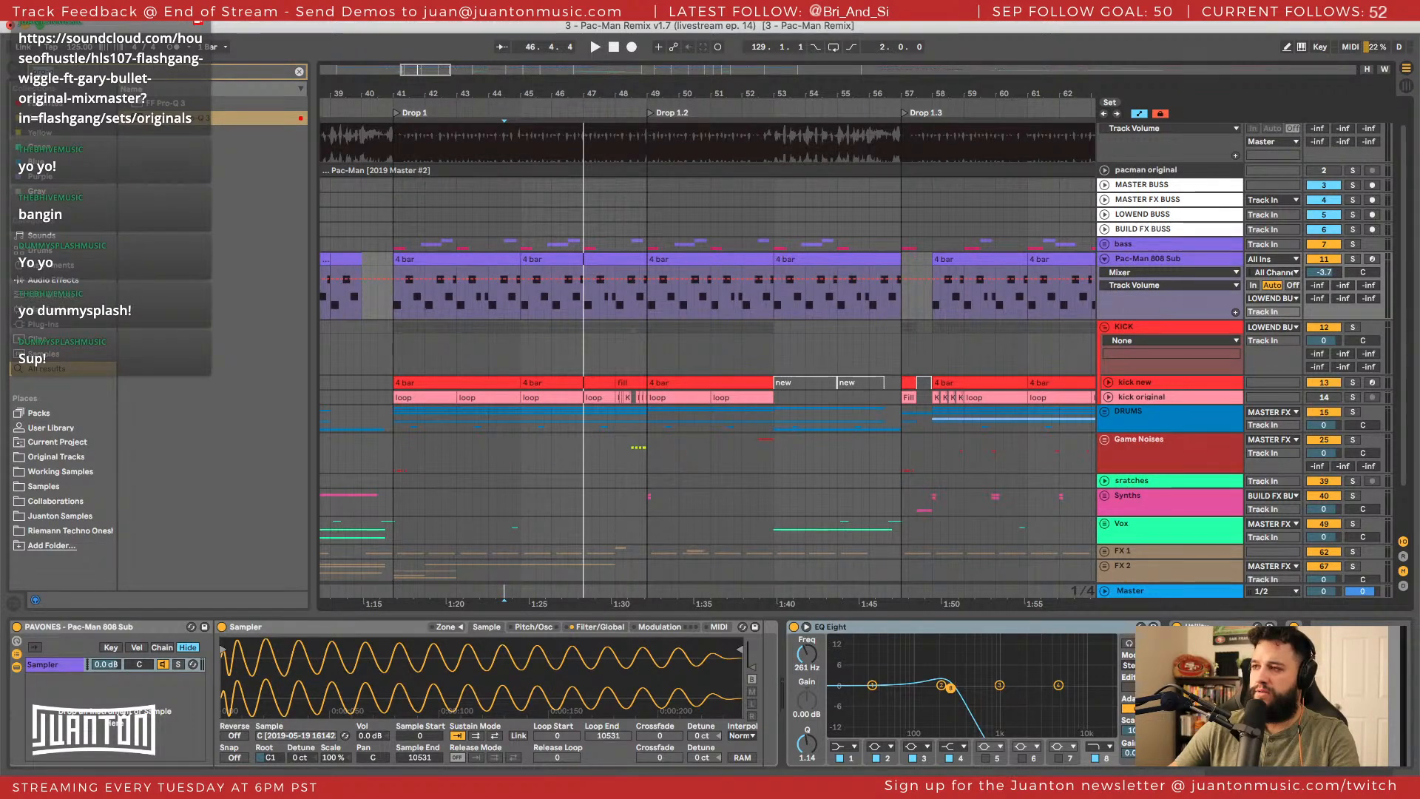
{"action": "key", "text": "space"}
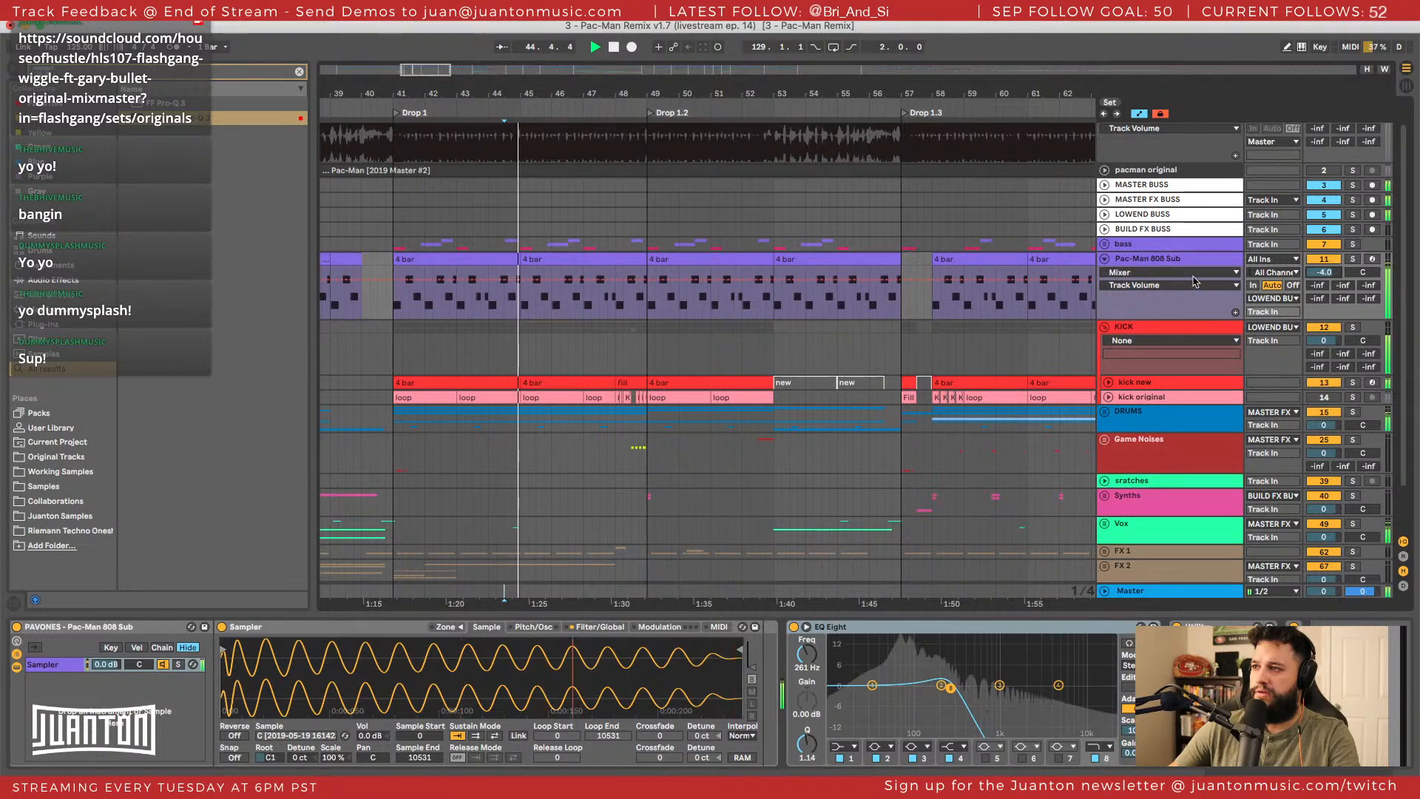
{"action": "double_click", "coordinate": [1177, 590]}
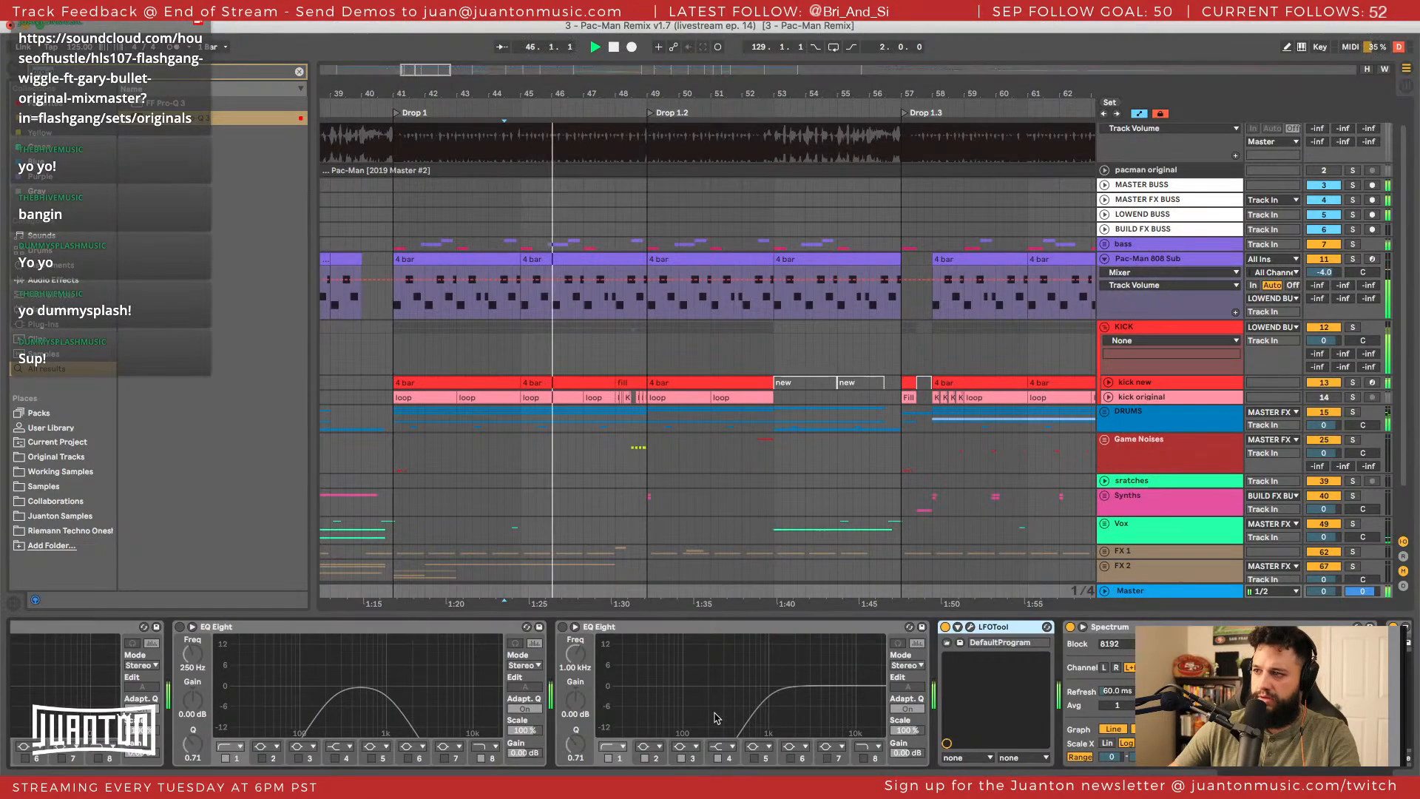
{"action": "left_click", "coordinate": [1083, 626]}
{"action": "mouse_move", "coordinate": [564, 461]}
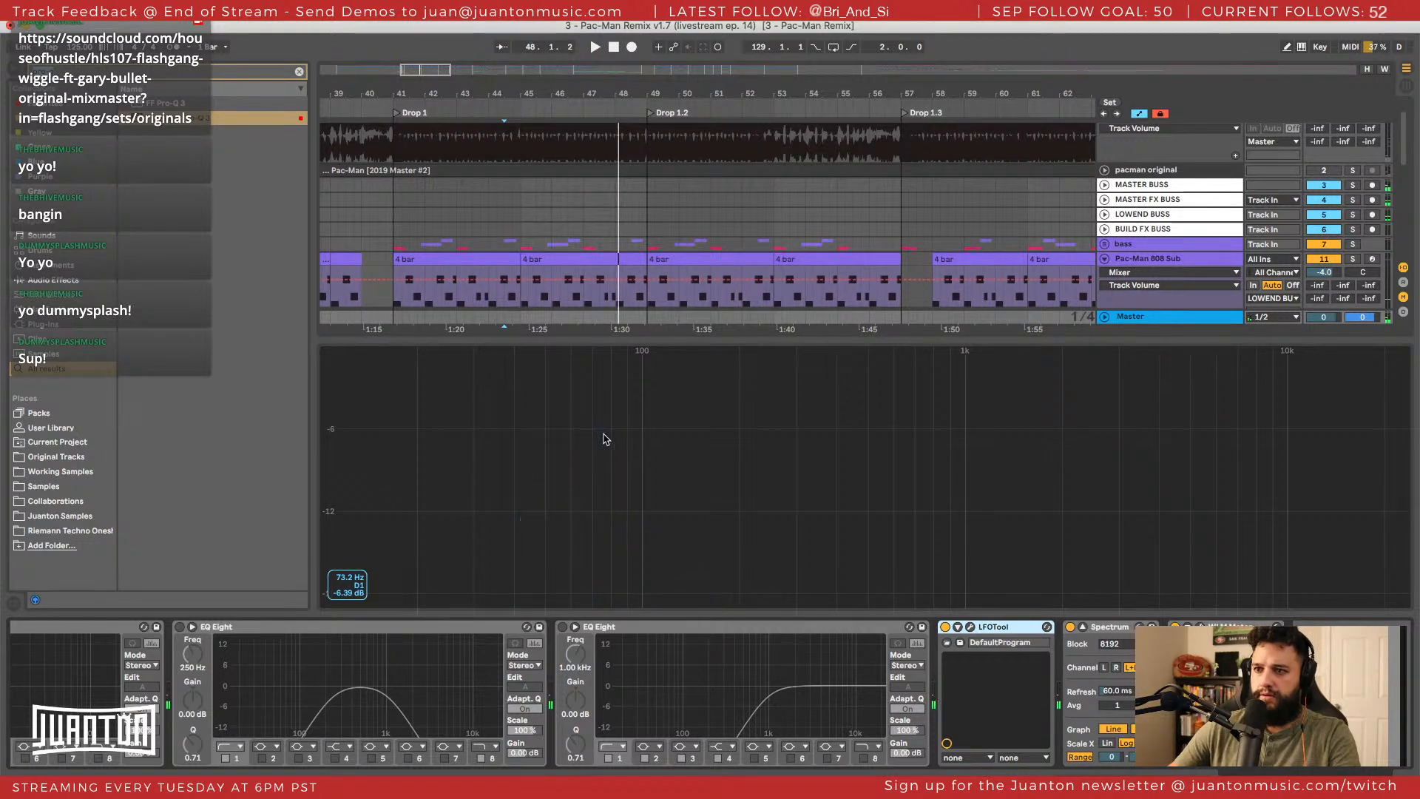
{"action": "key", "text": "shift+Tab"}
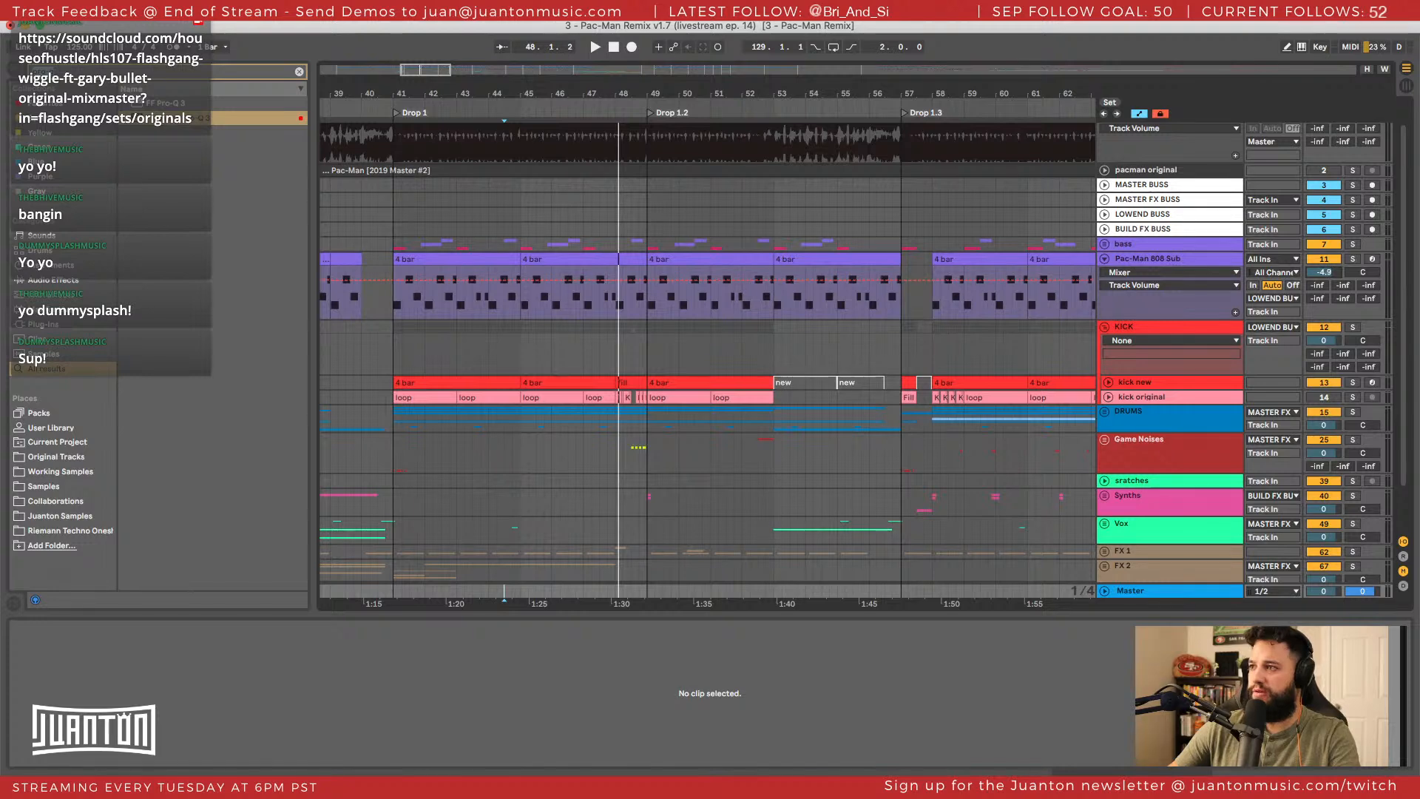
{"action": "key", "text": "space"}
{"action": "left_click", "coordinate": [1168, 590]}
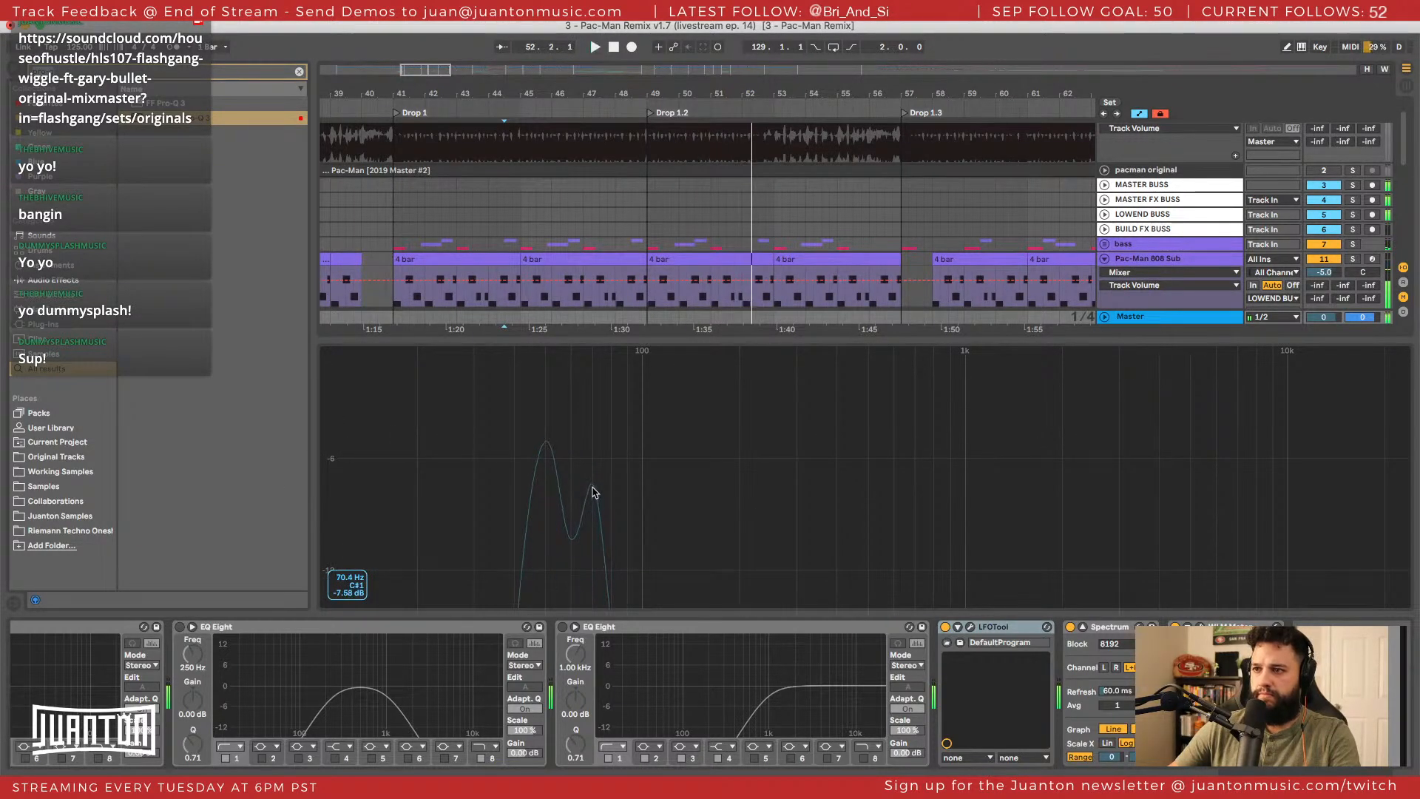
{"action": "left_click", "coordinate": [678, 494]}
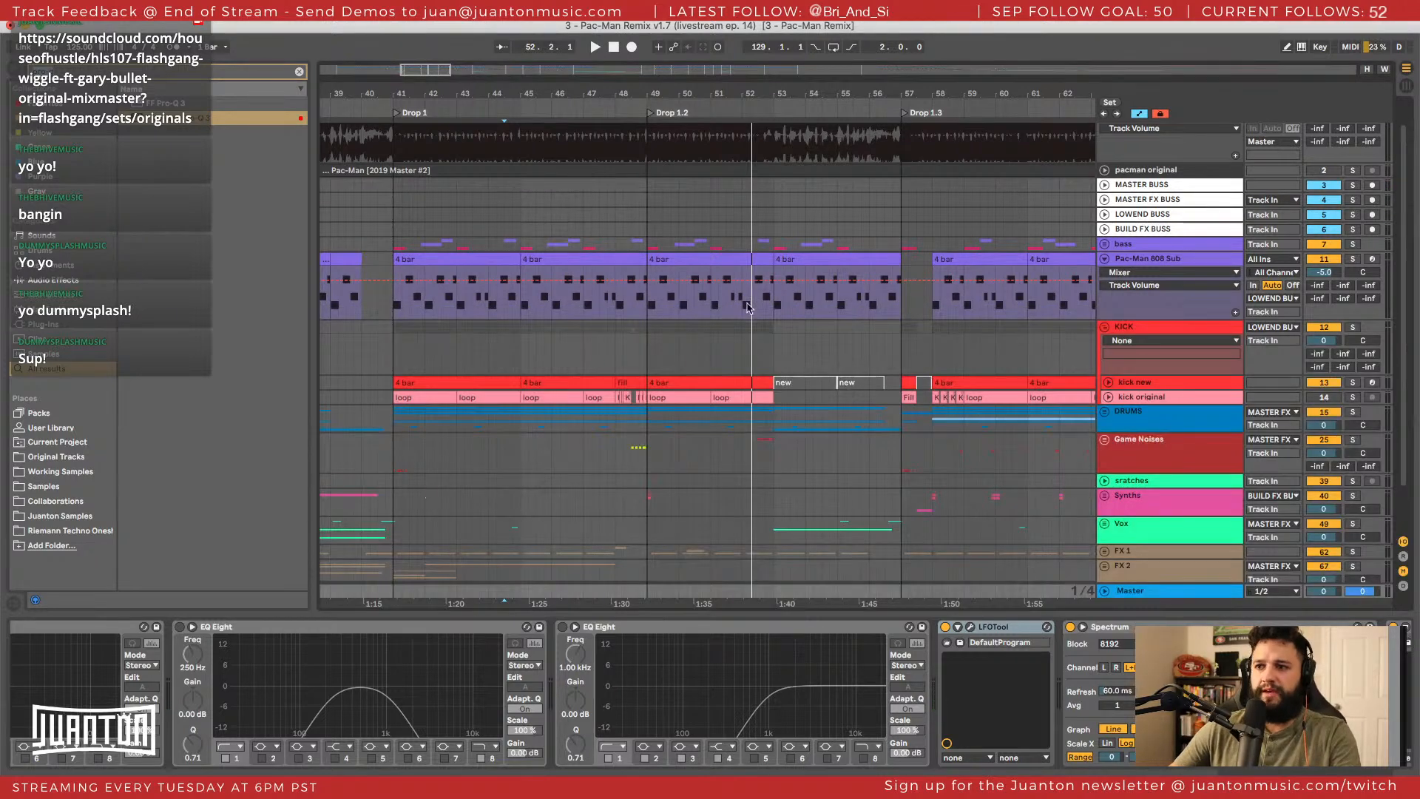
Examine the device chains of the Pac-Man 808 Sub, bass, LOWEND BUSS and KICK tracks, and fold the 808 Sub track.
{"action": "left_click", "coordinate": [932, 326]}
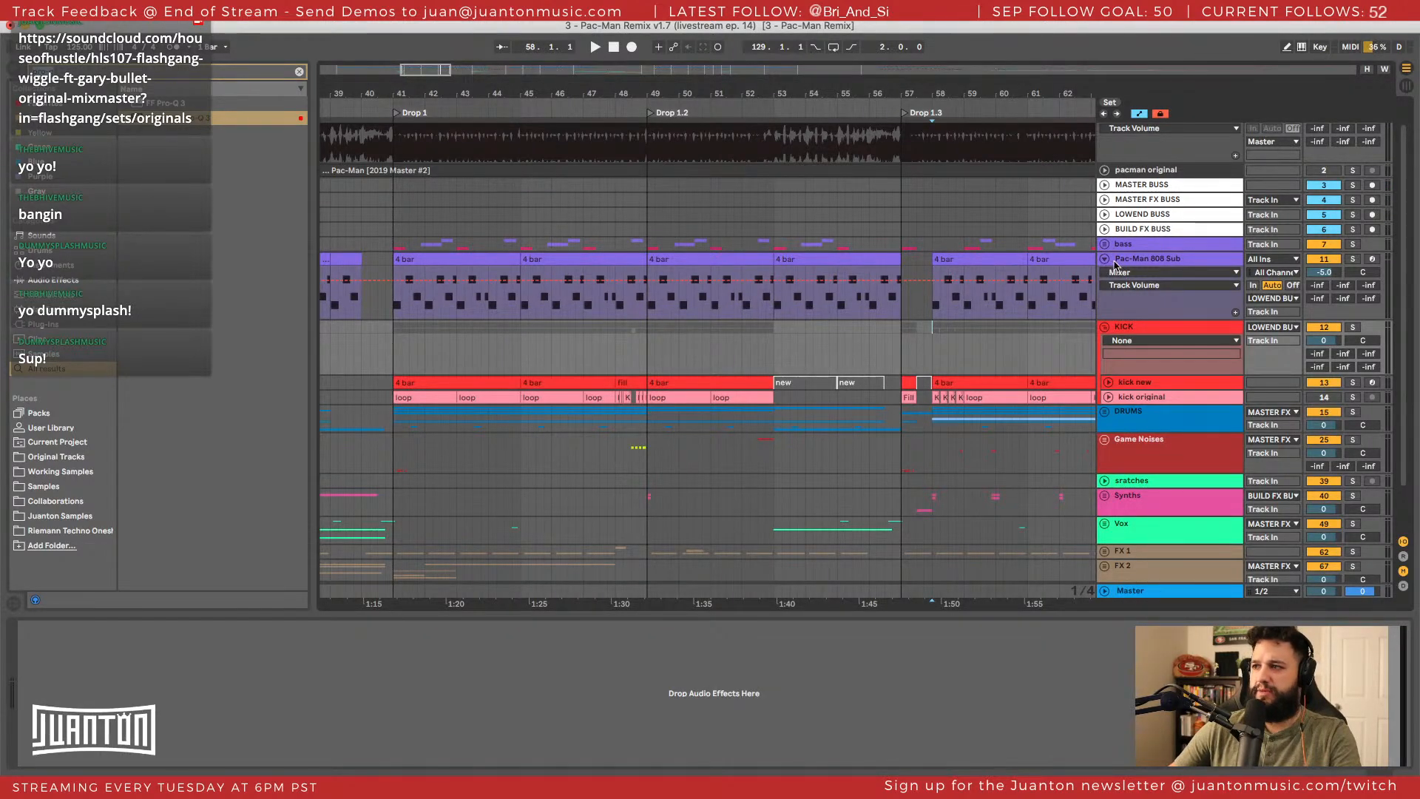
{"action": "left_click", "coordinate": [921, 303]}
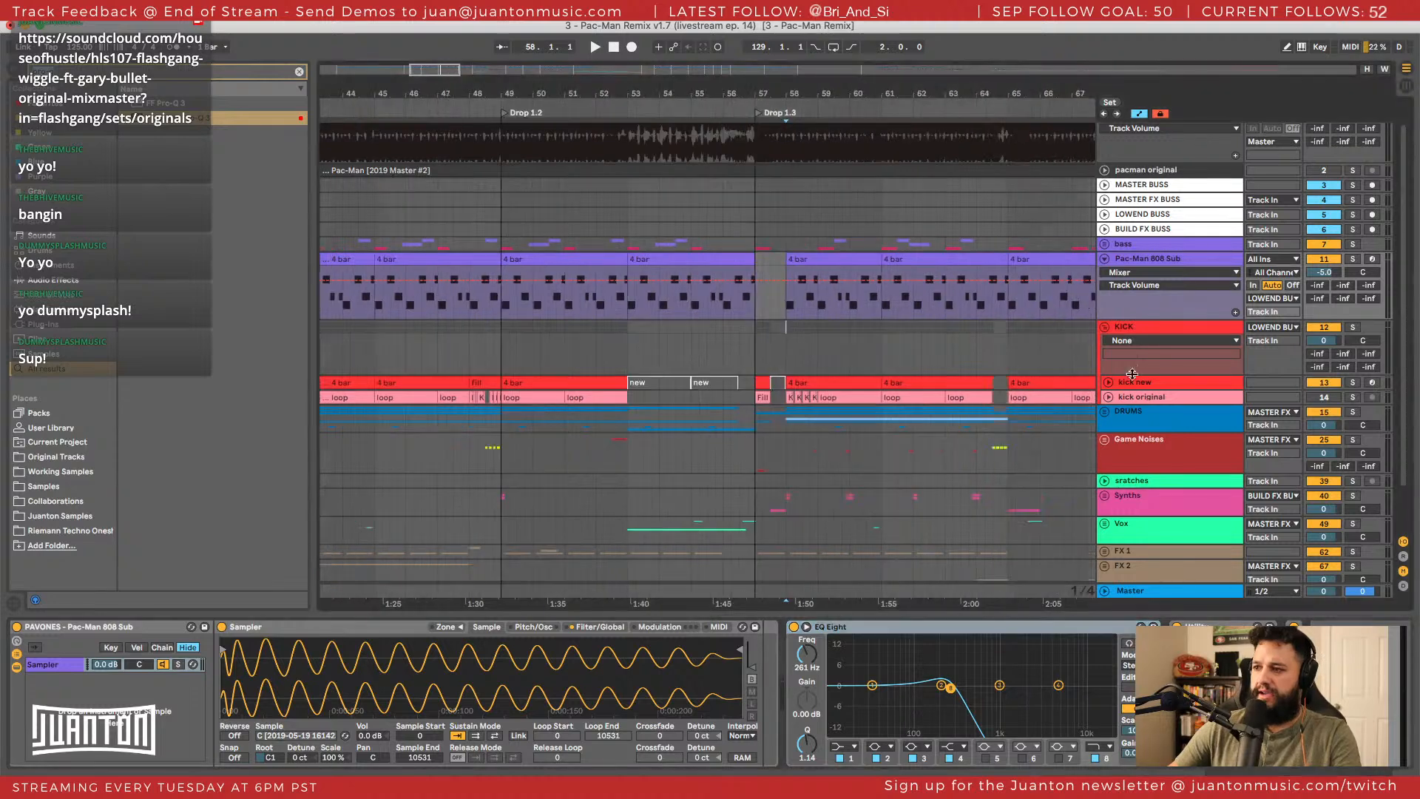
{"action": "scroll", "coordinate": [961, 518], "scroll_direction": "right", "scroll_amount": 5}
{"action": "left_click", "coordinate": [1146, 259]}
{"action": "left_click", "coordinate": [1143, 244]}
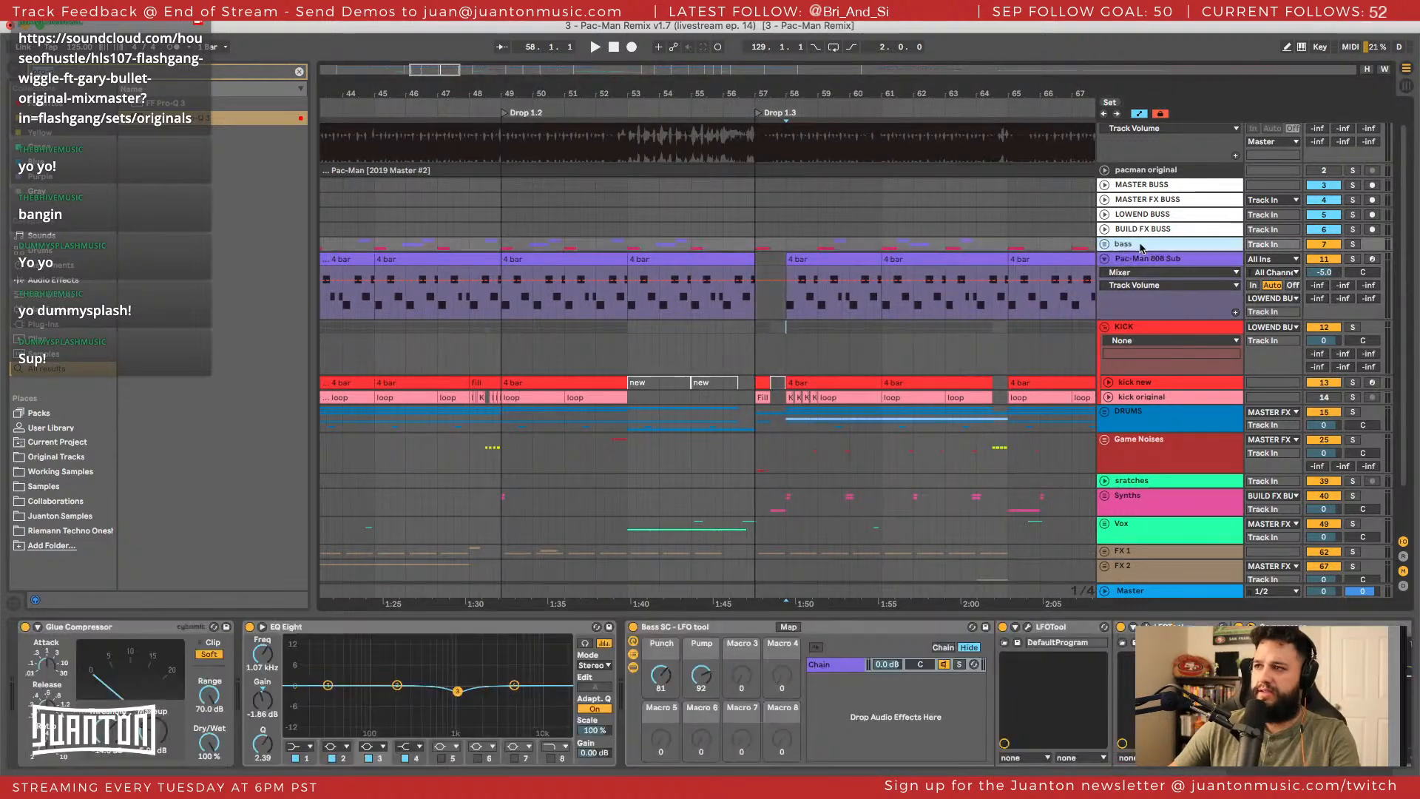
{"action": "left_click", "coordinate": [1104, 258]}
{"action": "left_click", "coordinate": [1138, 258]}
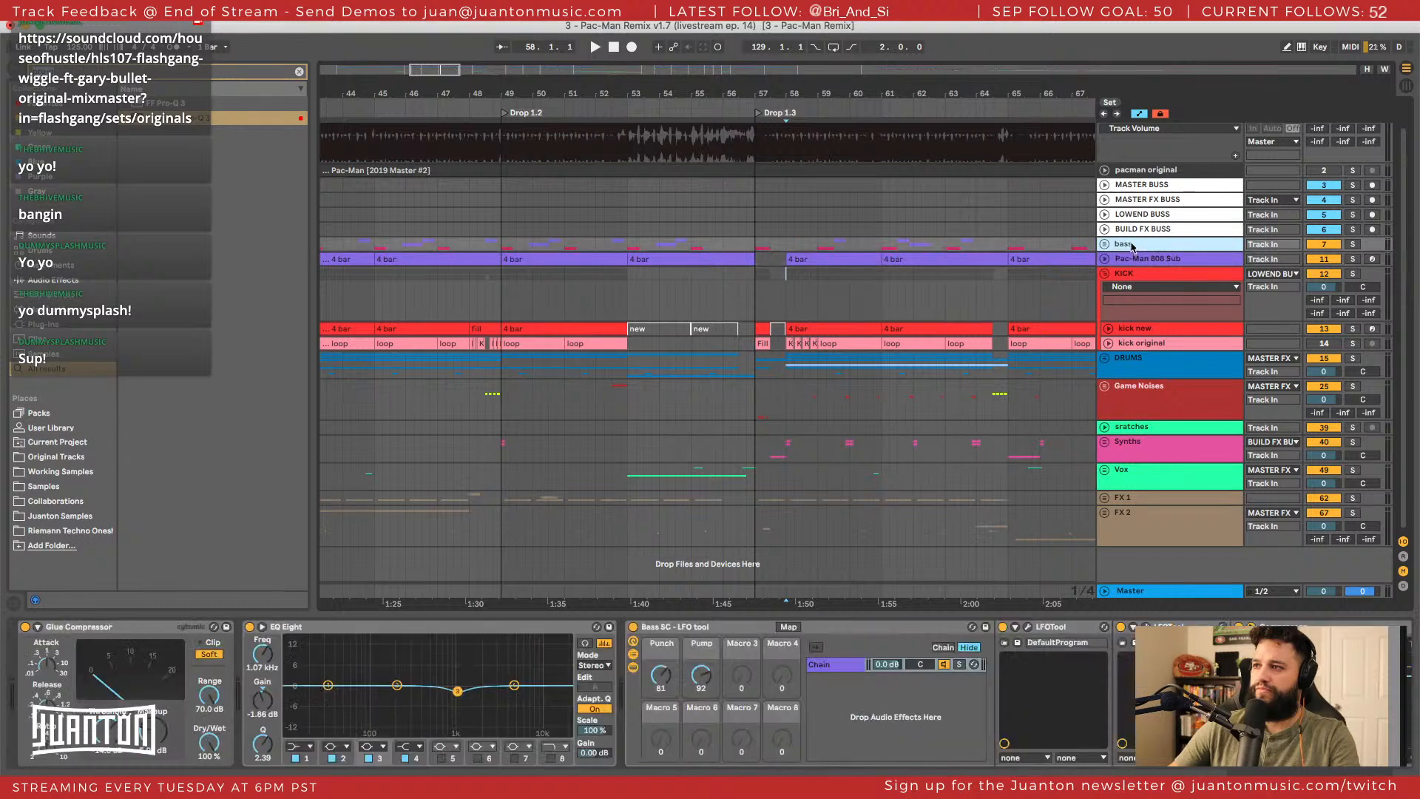
{"action": "left_click", "coordinate": [1133, 246]}
{"action": "left_click", "coordinate": [1134, 215]}
{"action": "left_click", "coordinate": [1131, 274]}
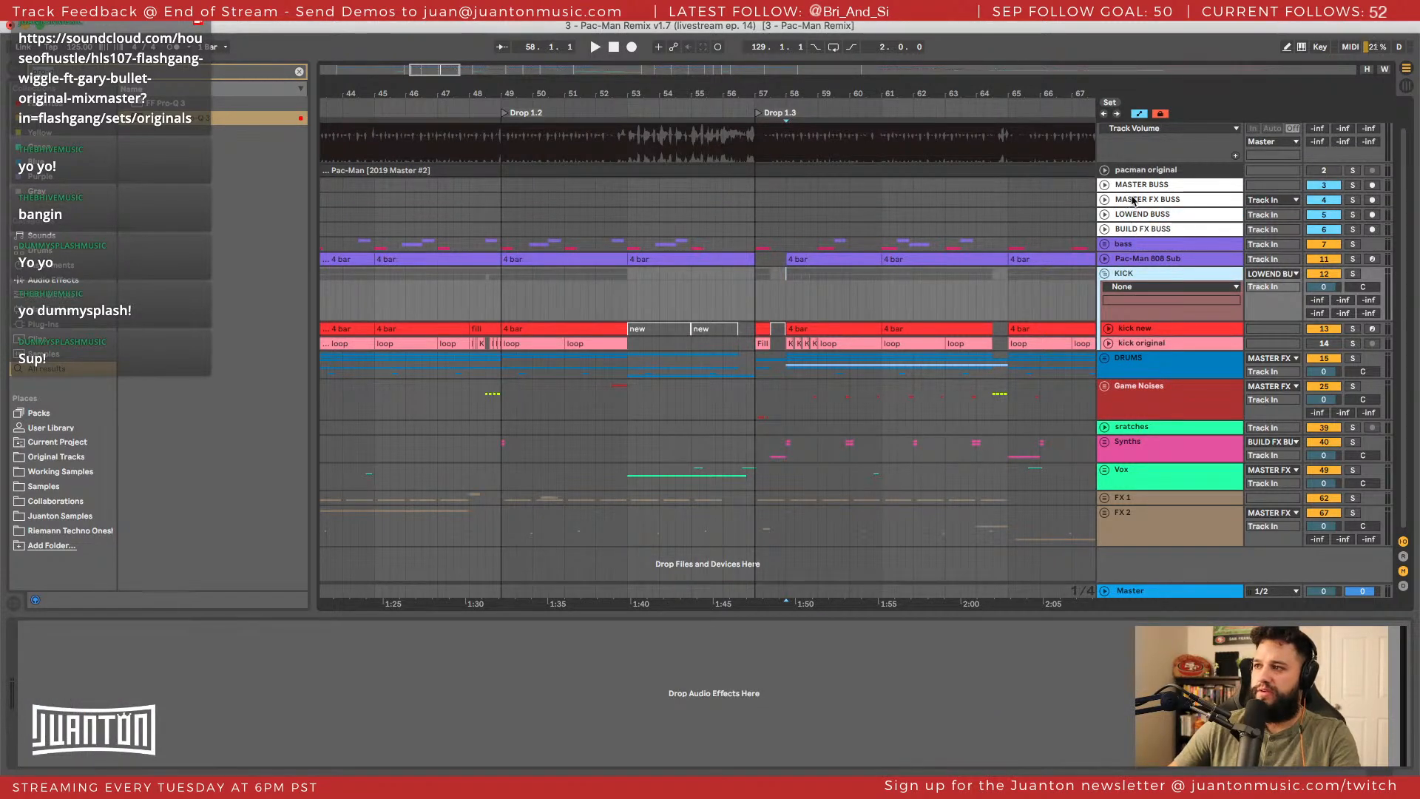
Deactivate the LFOTool device on the LOWEND BUSS track.
{"action": "left_click", "coordinate": [1155, 214]}
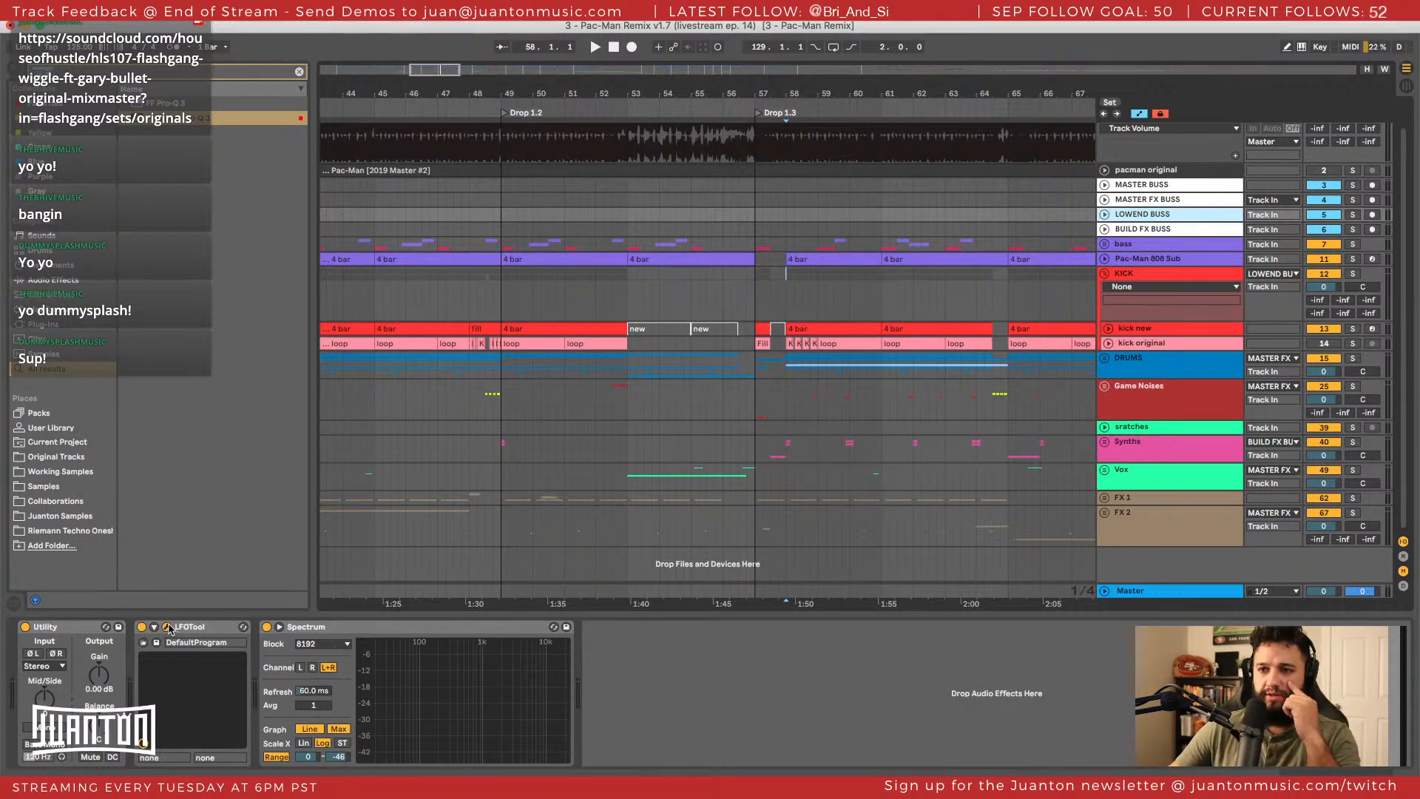
{"action": "left_click", "coordinate": [142, 627]}
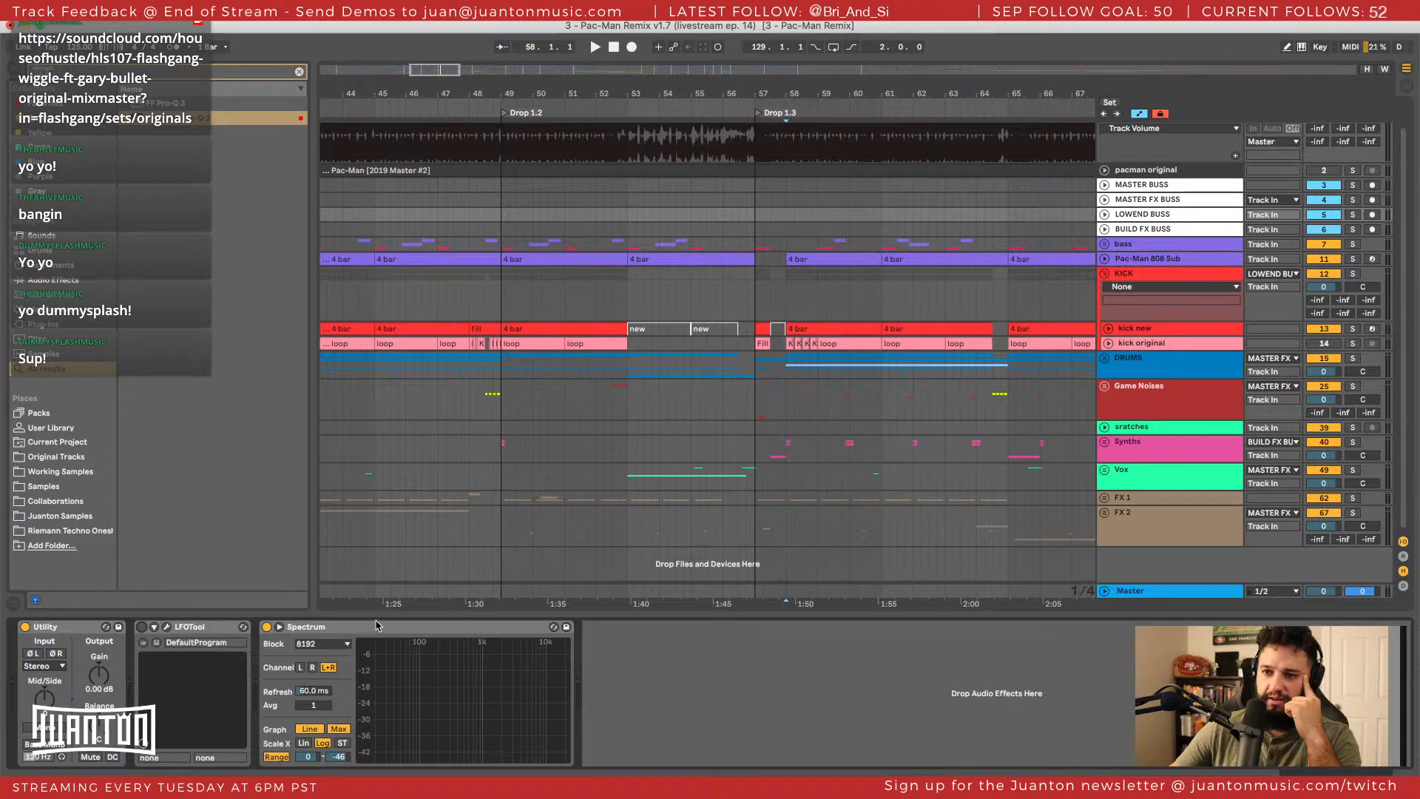
{"action": "left_click", "coordinate": [1140, 219]}
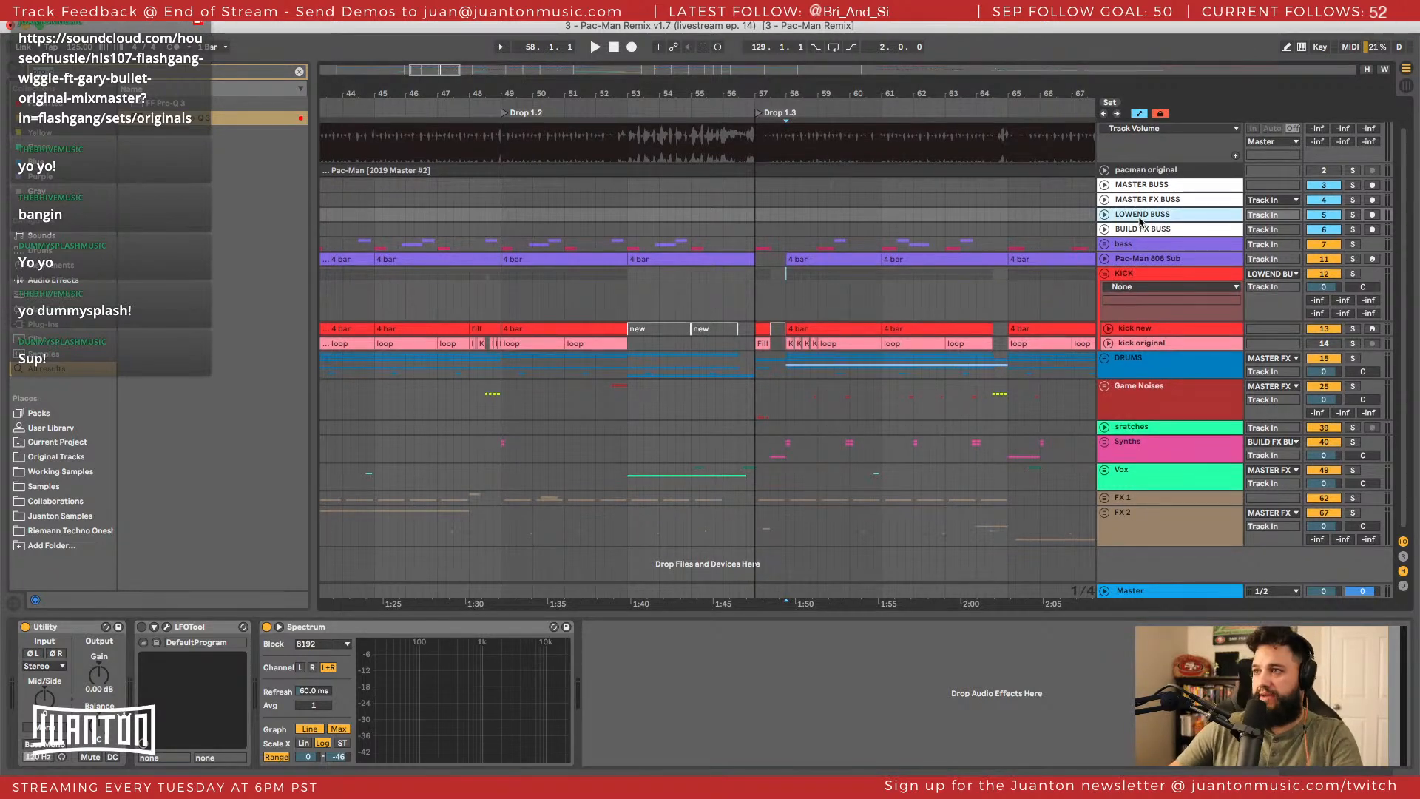
Examine the Pac-Man 808 Sub track's routing and the bass group's contents, fold both again, and return to the LOWEND BUSS.
{"action": "left_click", "coordinate": [1124, 244]}
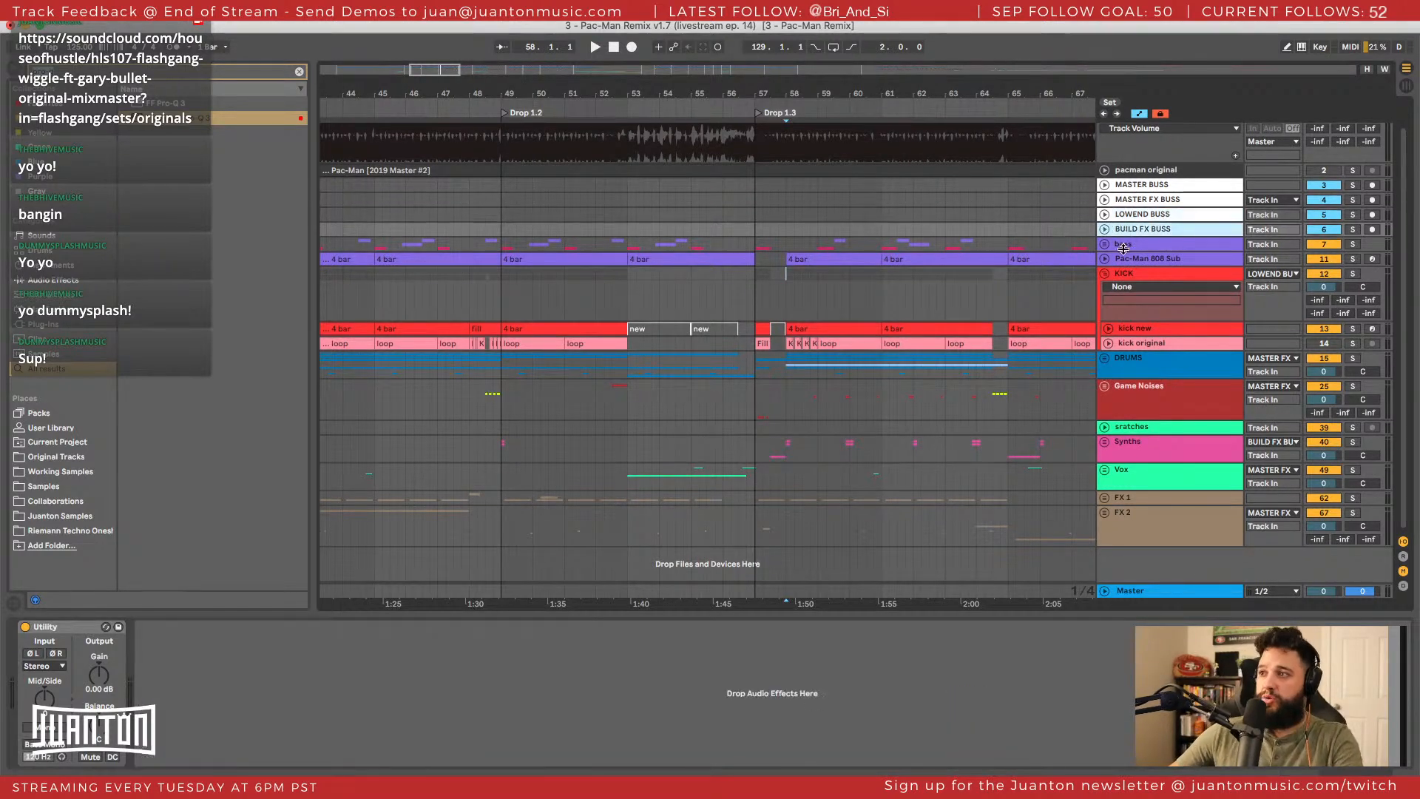
{"action": "left_click", "coordinate": [1117, 259]}
{"action": "left_click", "coordinate": [1110, 260]}
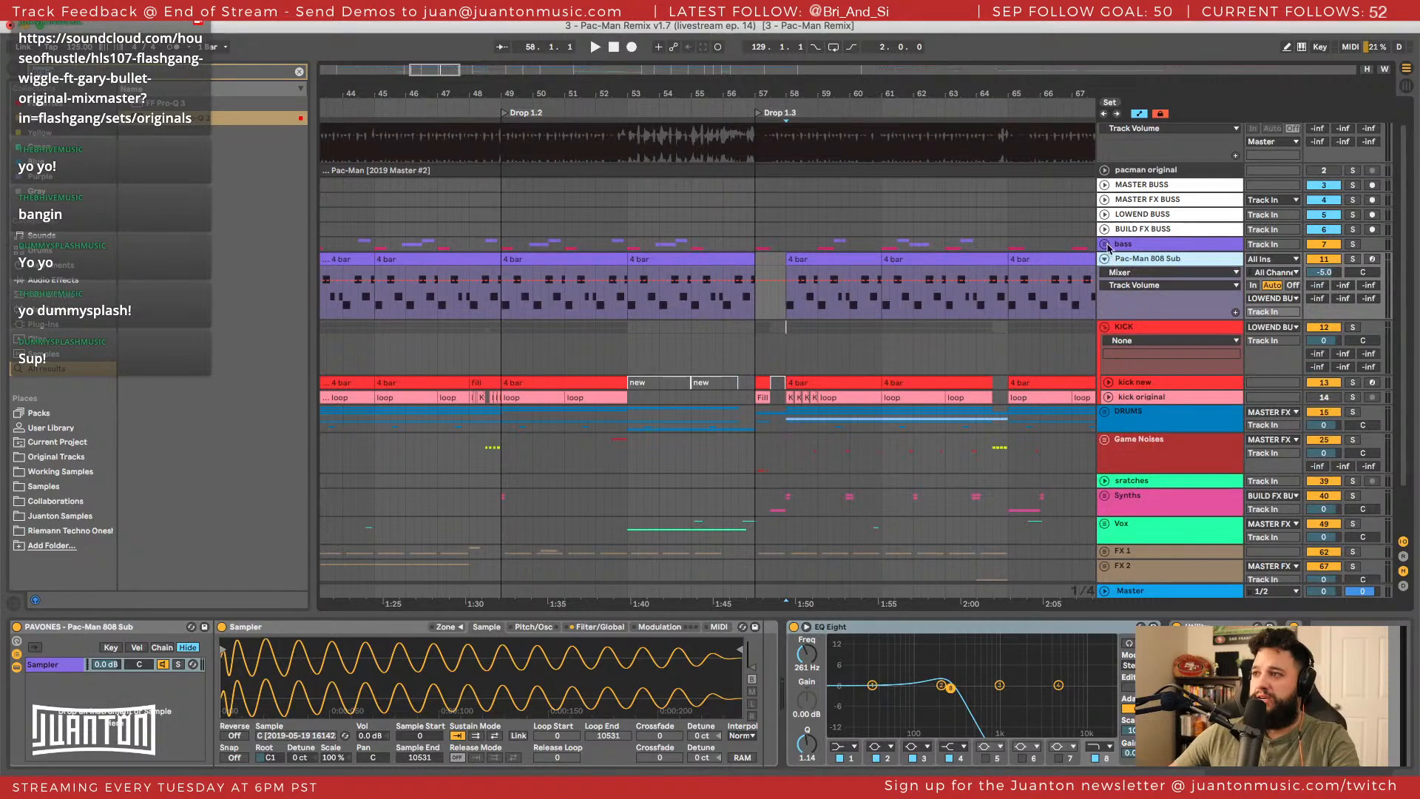
{"action": "left_click", "coordinate": [1107, 244]}
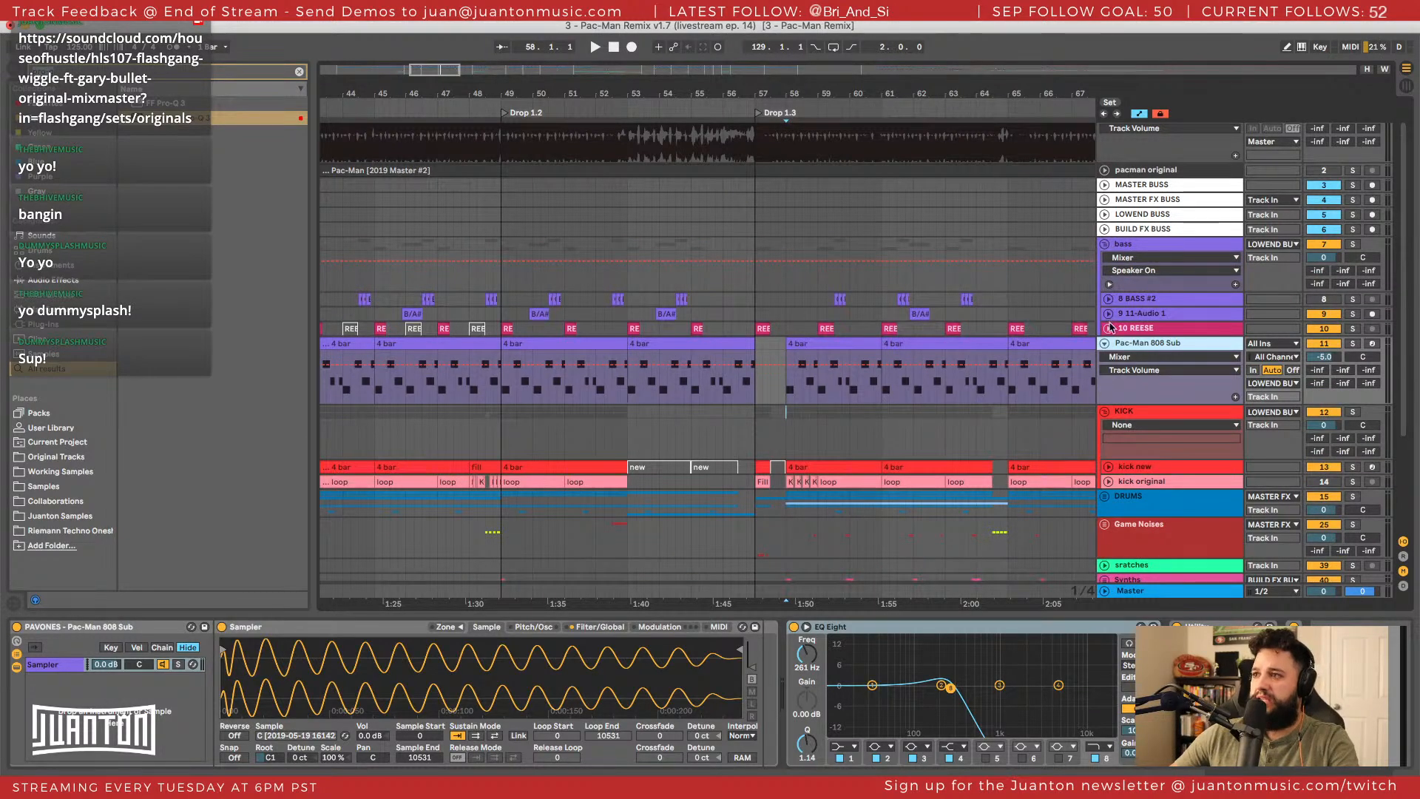
{"action": "left_click", "coordinate": [1108, 246]}
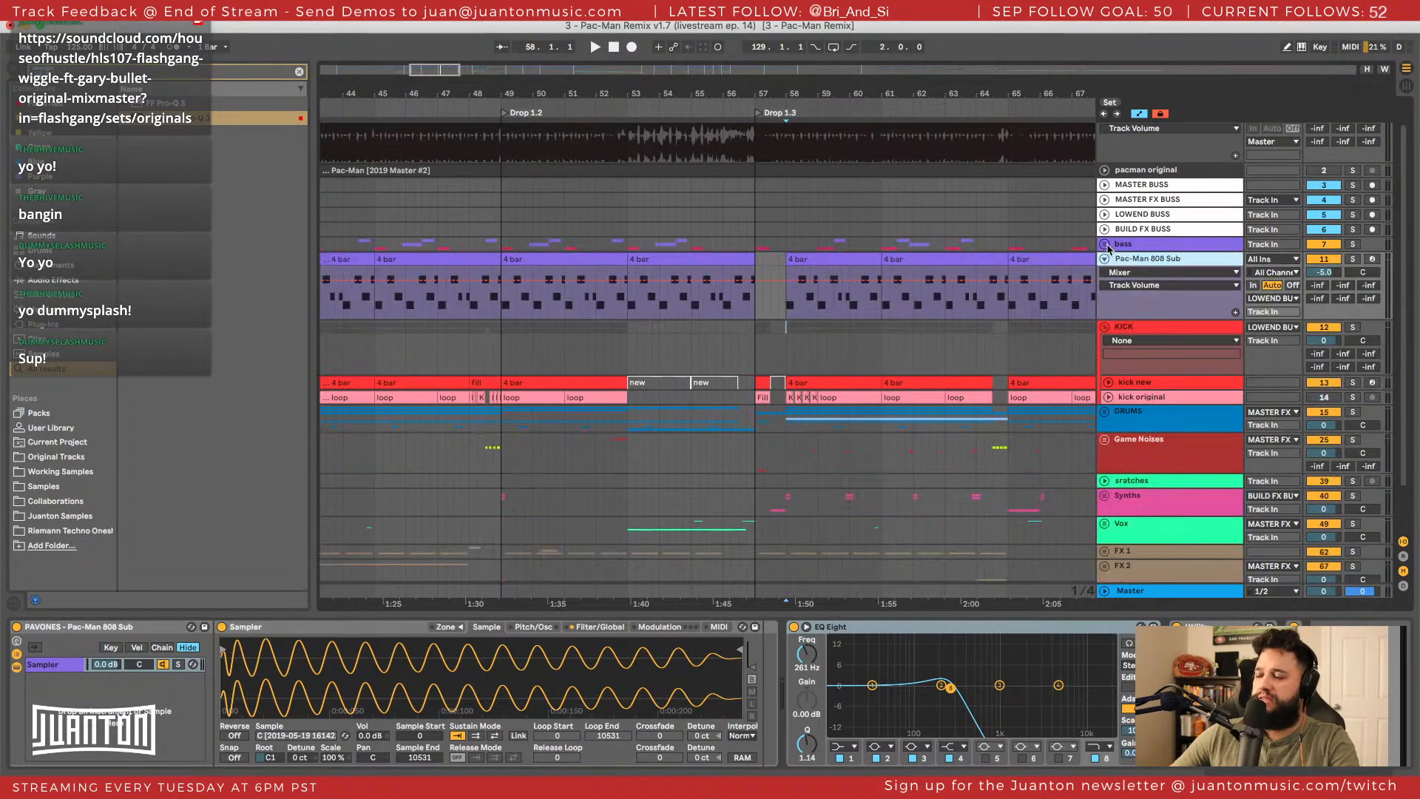
{"action": "left_click", "coordinate": [1105, 260]}
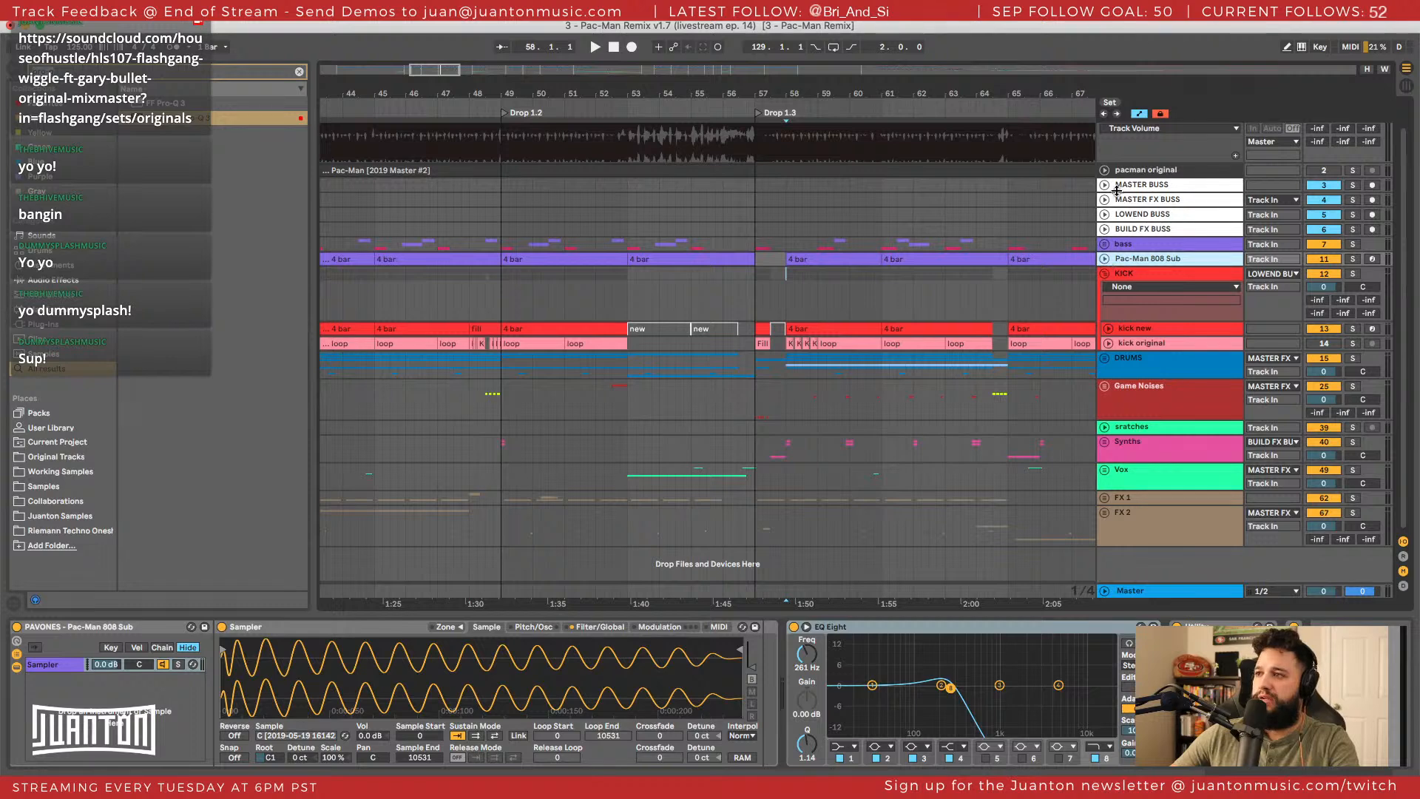
{"action": "left_click", "coordinate": [1125, 214]}
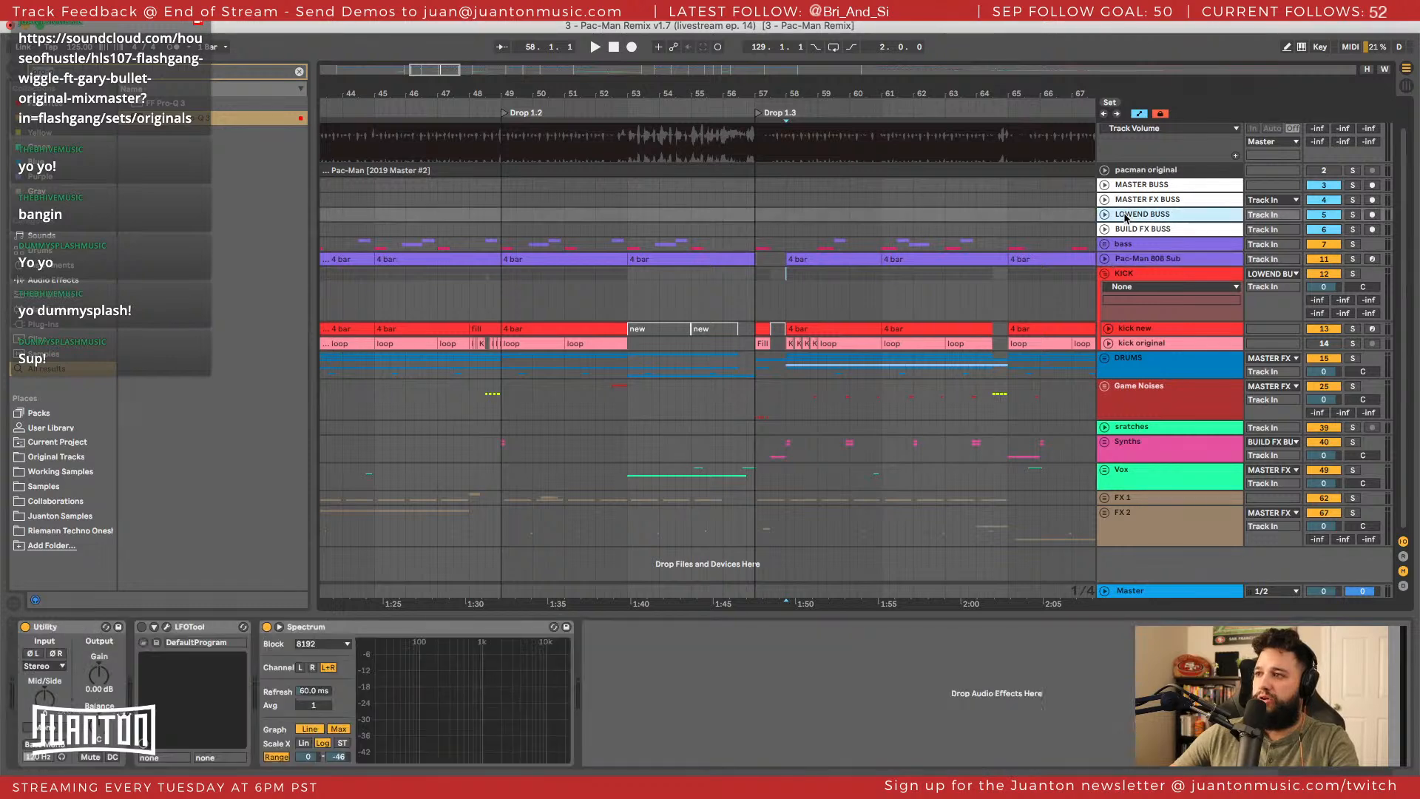
Check the output routing options of the KICK group without changing them, and unfold the DRUMS group.
{"action": "left_click", "coordinate": [1270, 274]}
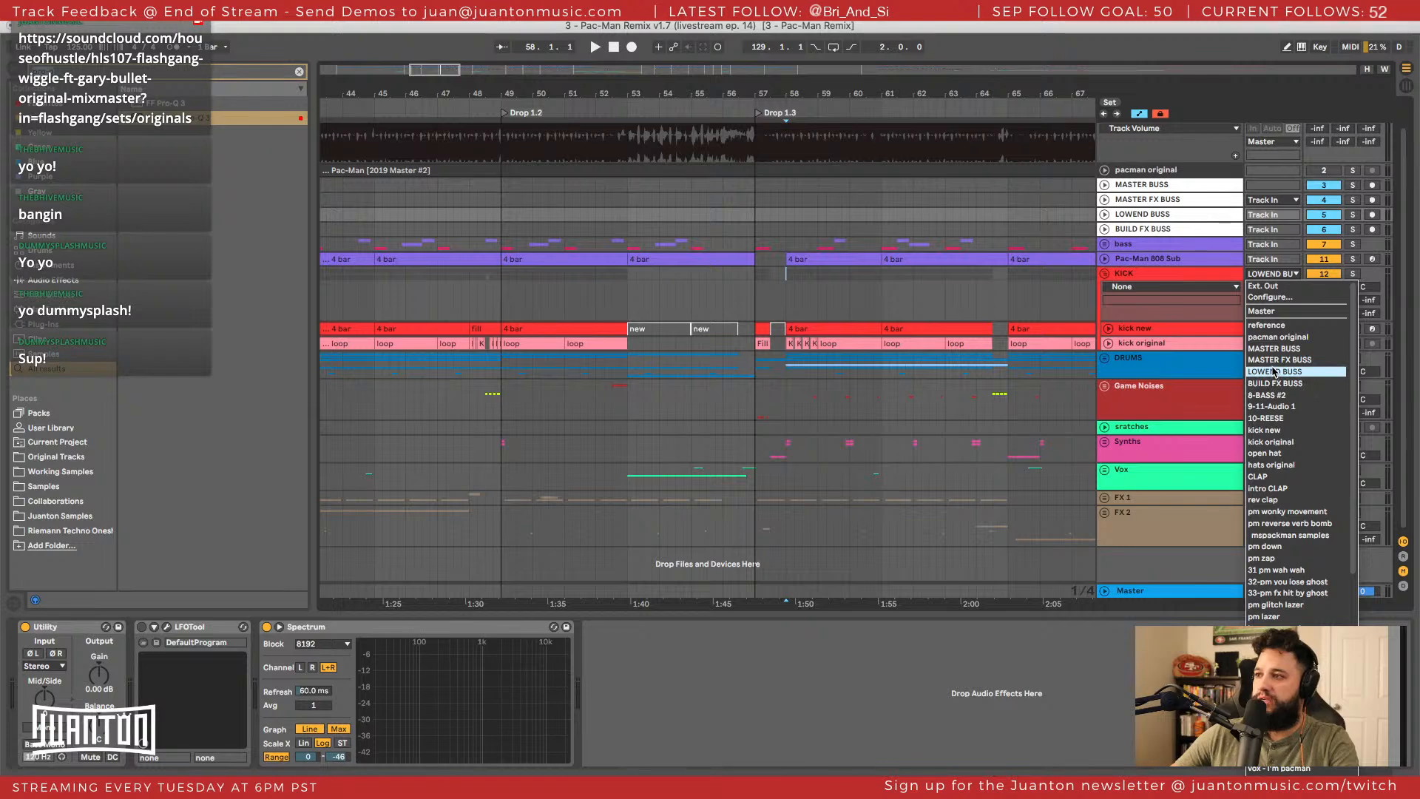
{"action": "left_click", "coordinate": [1139, 345]}
{"action": "left_click", "coordinate": [1121, 362]}
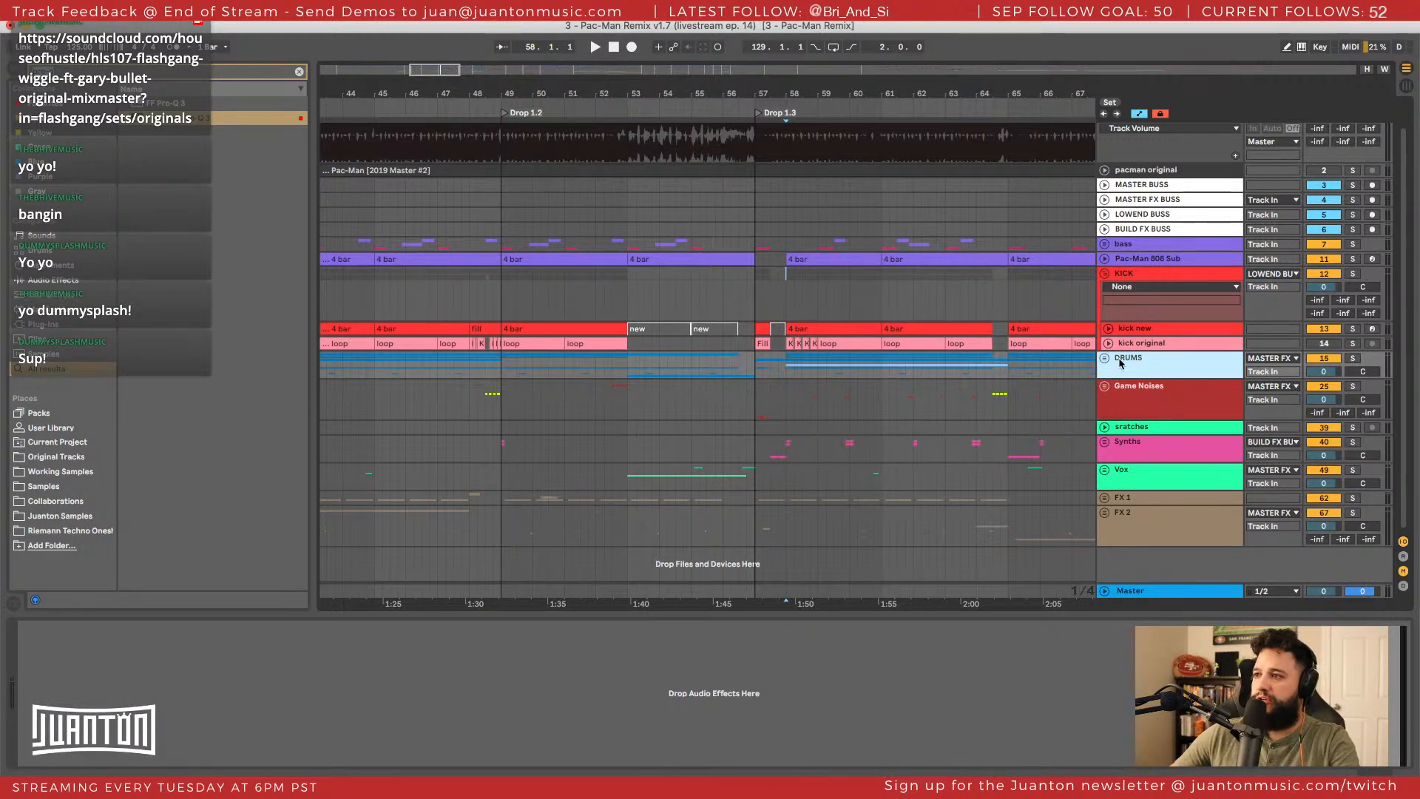
{"action": "left_click", "coordinate": [1105, 359]}
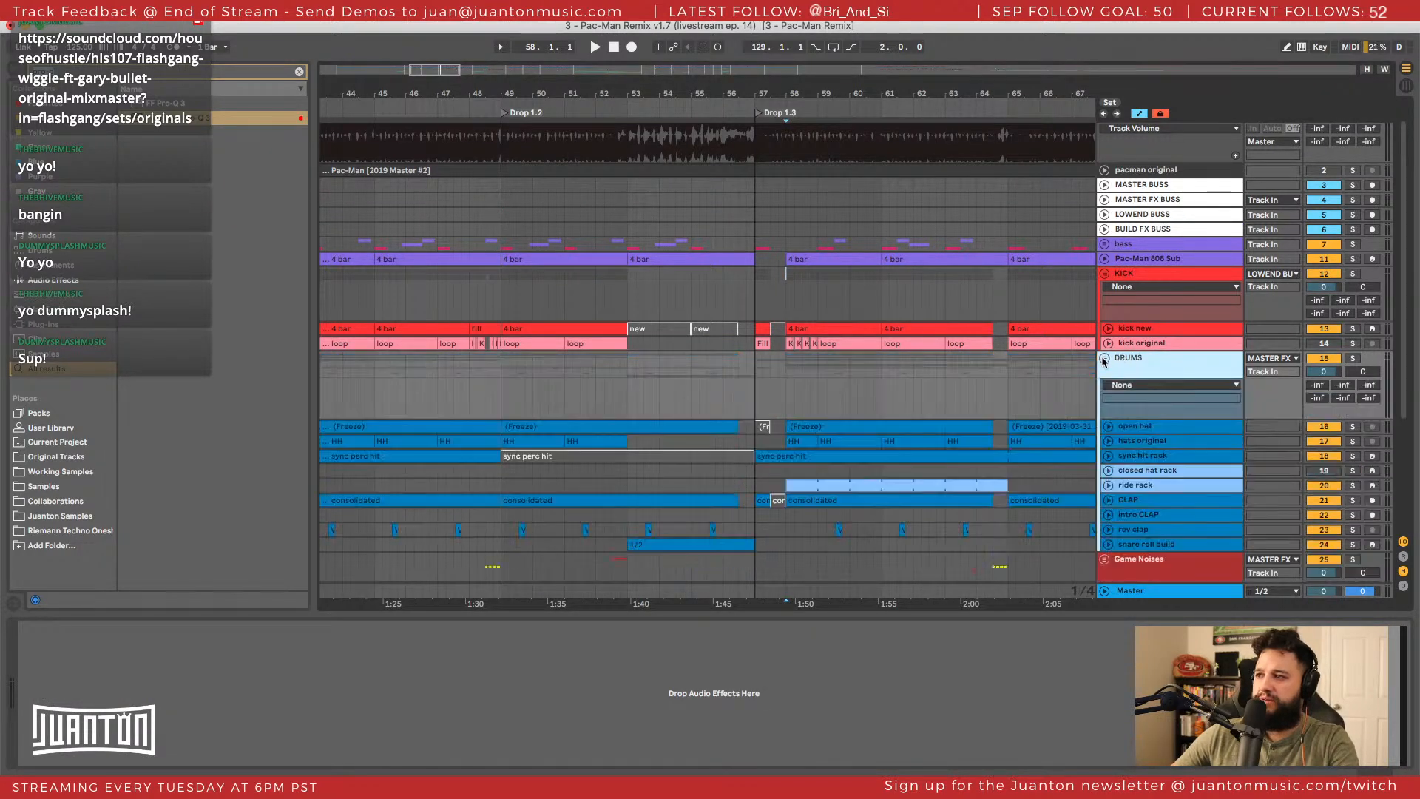
Review the drum, buss and low-end tracks, including the devices on the LOWEND BUSS and bass group.
{"action": "scroll", "coordinate": [1146, 333], "scroll_direction": "down", "scroll_amount": 2}
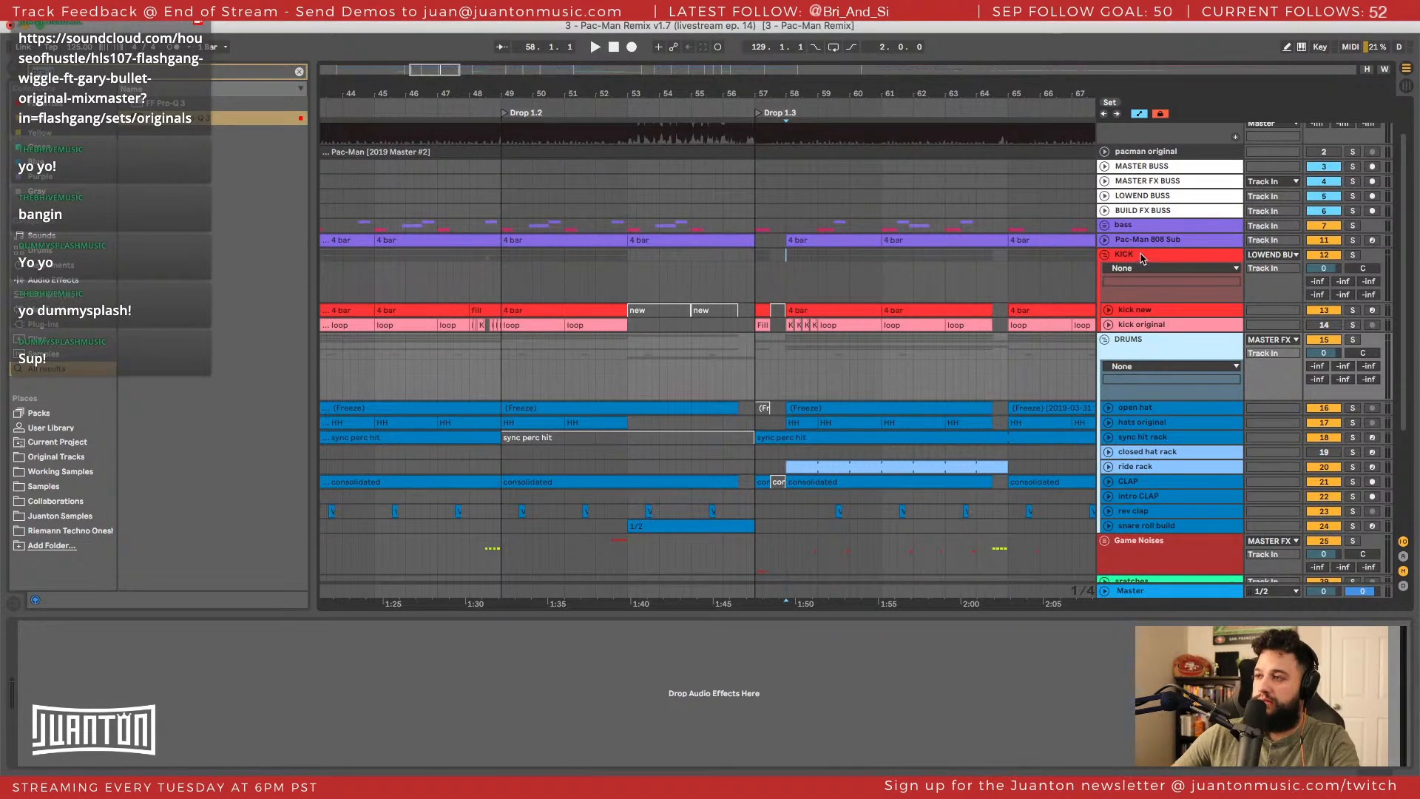
{"action": "scroll", "coordinate": [1142, 258], "scroll_direction": "up", "scroll_amount": 2}
{"action": "scroll", "coordinate": [1141, 257], "scroll_direction": "down", "scroll_amount": 3}
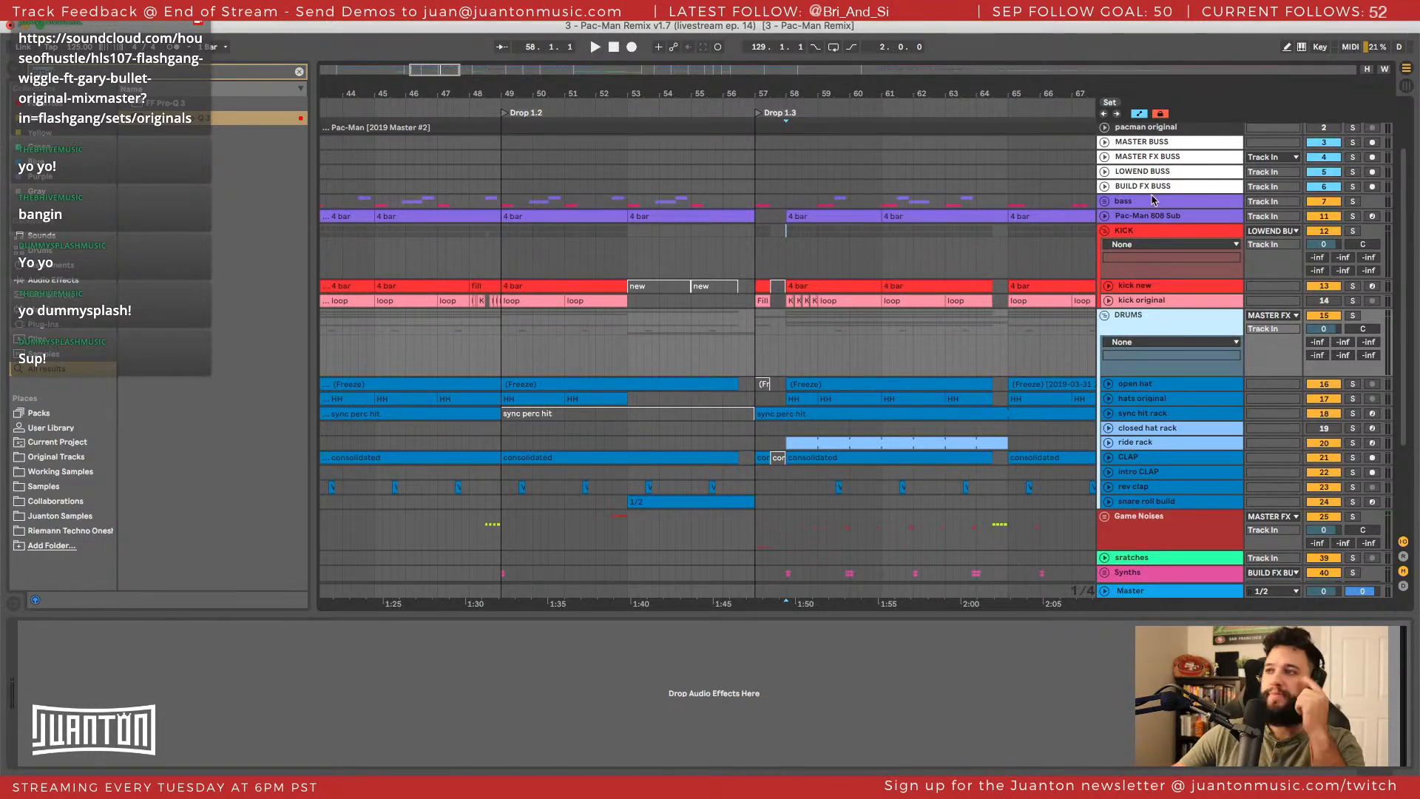
{"action": "scroll", "coordinate": [1151, 203], "scroll_direction": "up", "scroll_amount": 2}
{"action": "left_click", "coordinate": [1144, 213]}
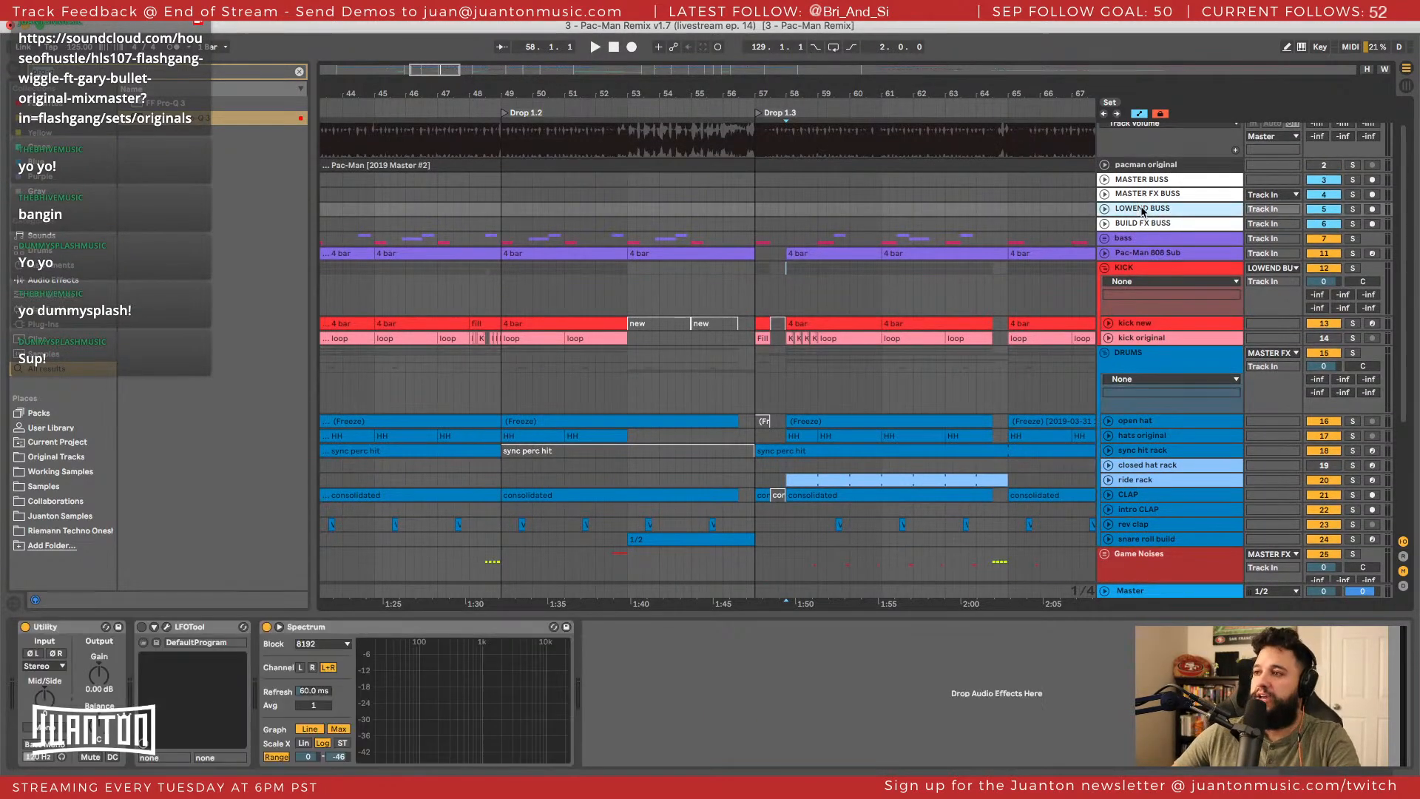
{"action": "left_click", "coordinate": [1150, 253]}
{"action": "scroll", "coordinate": [1131, 244], "scroll_direction": "up", "scroll_amount": 1}
{"action": "left_click", "coordinate": [1130, 242]}
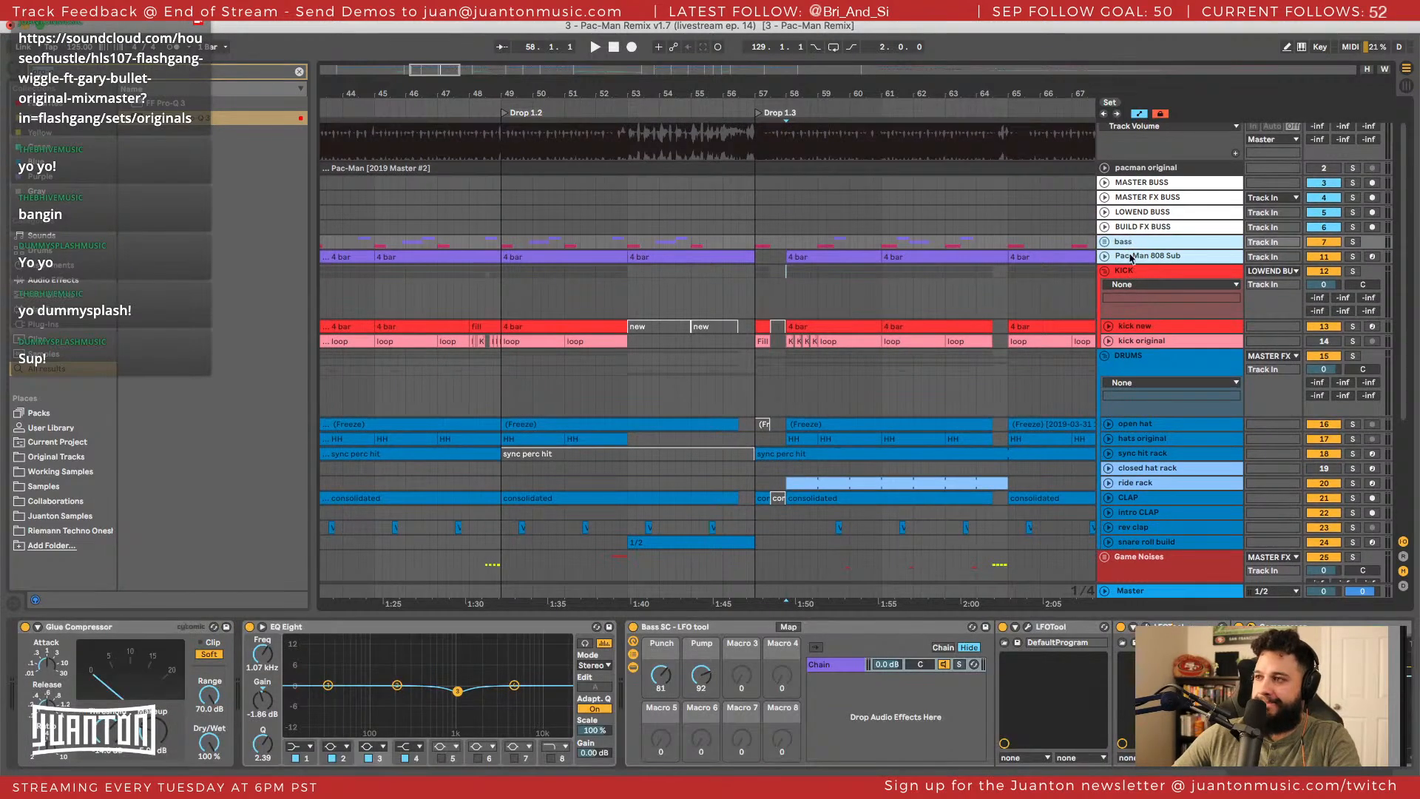
Insert a new audio track directly below the LOWEND BUSS.
{"action": "left_click", "coordinate": [1136, 213]}
{"action": "scroll", "coordinate": [1134, 218], "scroll_direction": "up", "scroll_amount": 1}
{"action": "right_click", "coordinate": [1137, 217]}
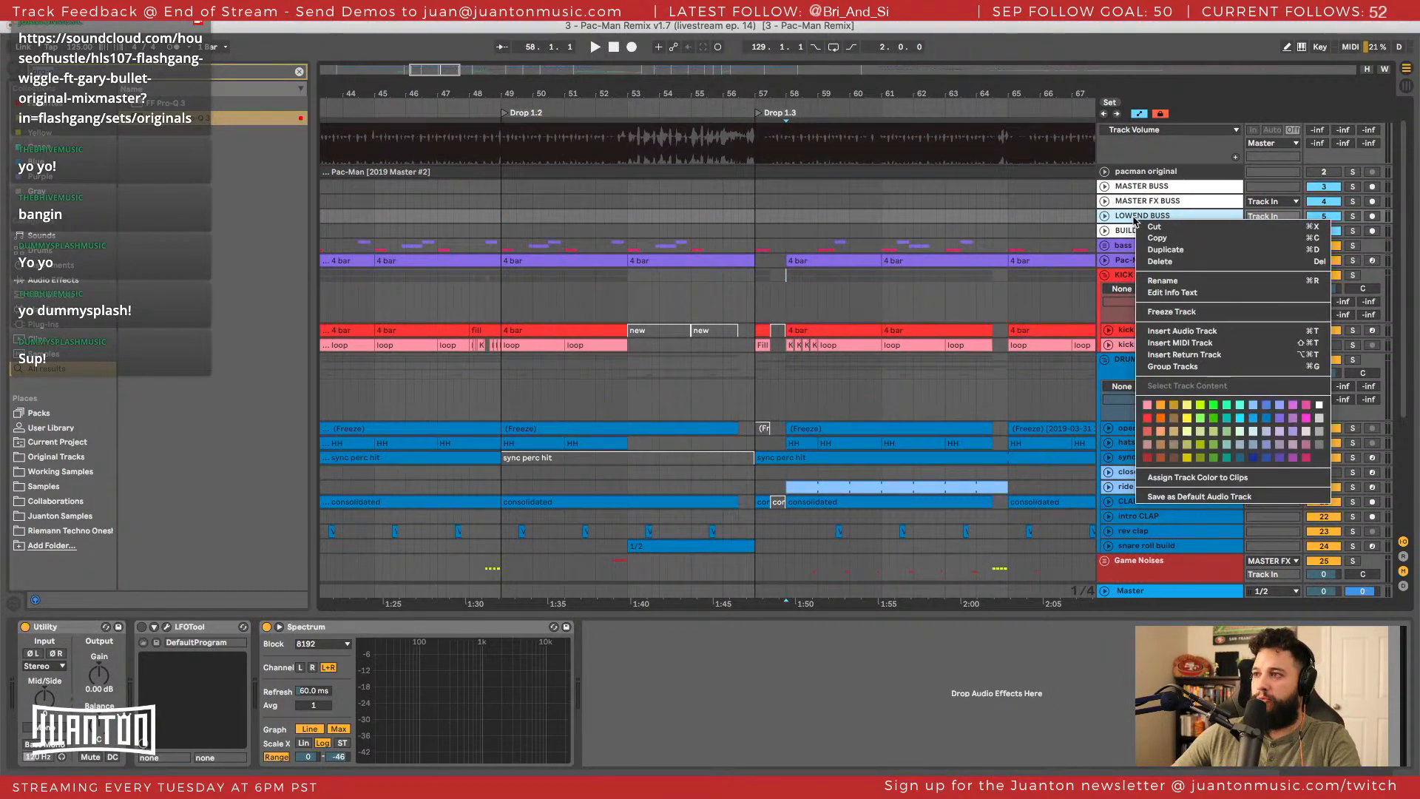
{"action": "left_click", "coordinate": [1191, 334]}
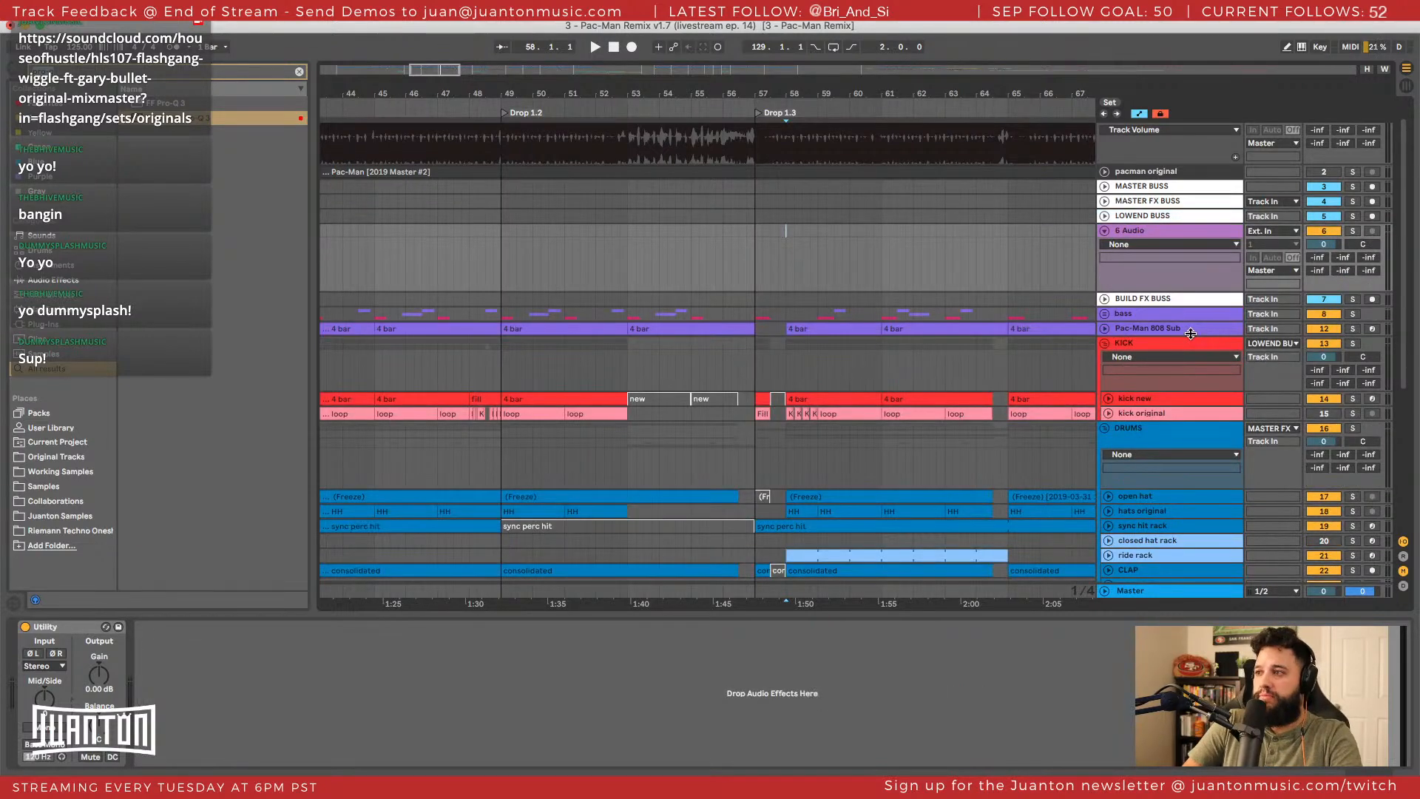
Name the new audio track DRUMS BUSS and colour it white like the other buss tracks.
{"action": "key", "text": "super+r"}
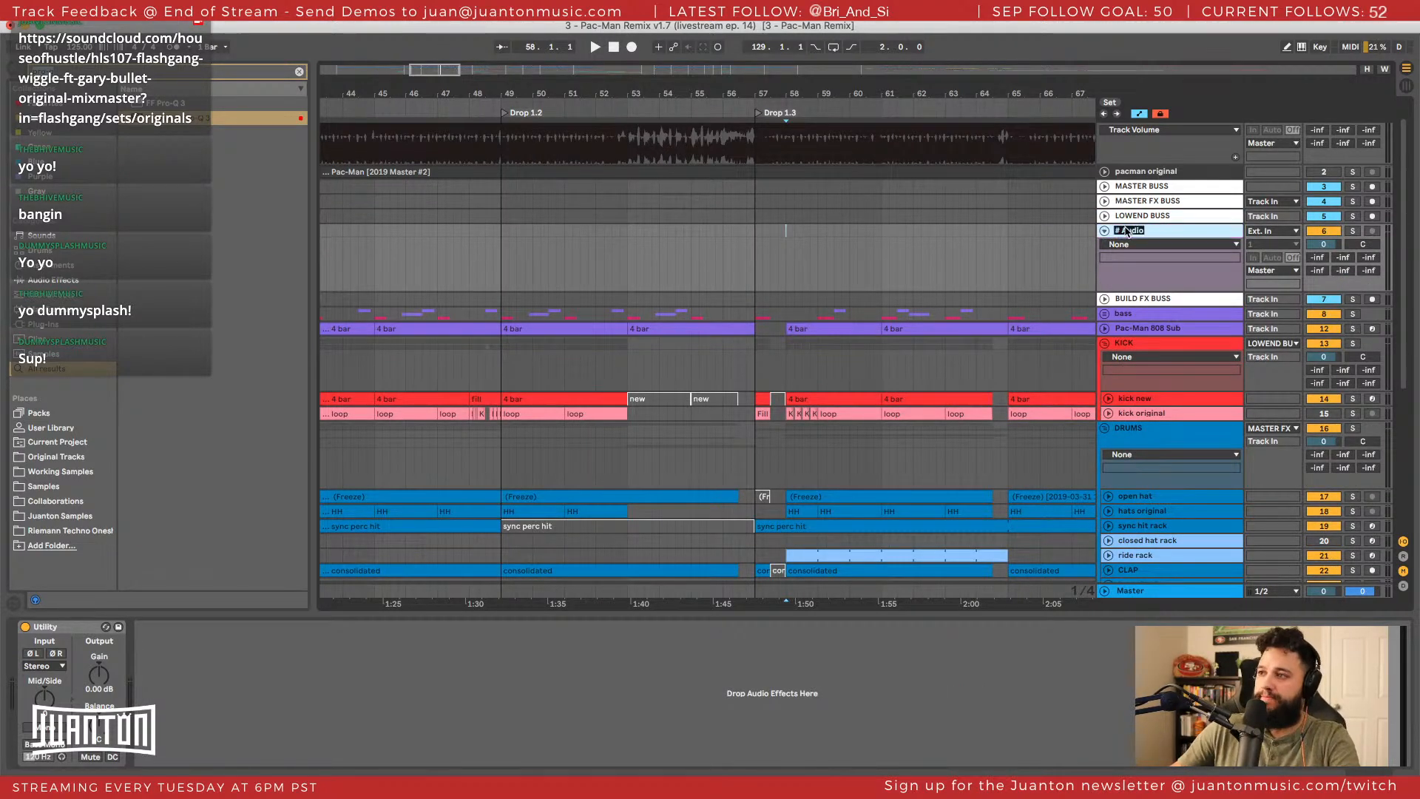
{"action": "type", "text": "DRUMS BUSS"}
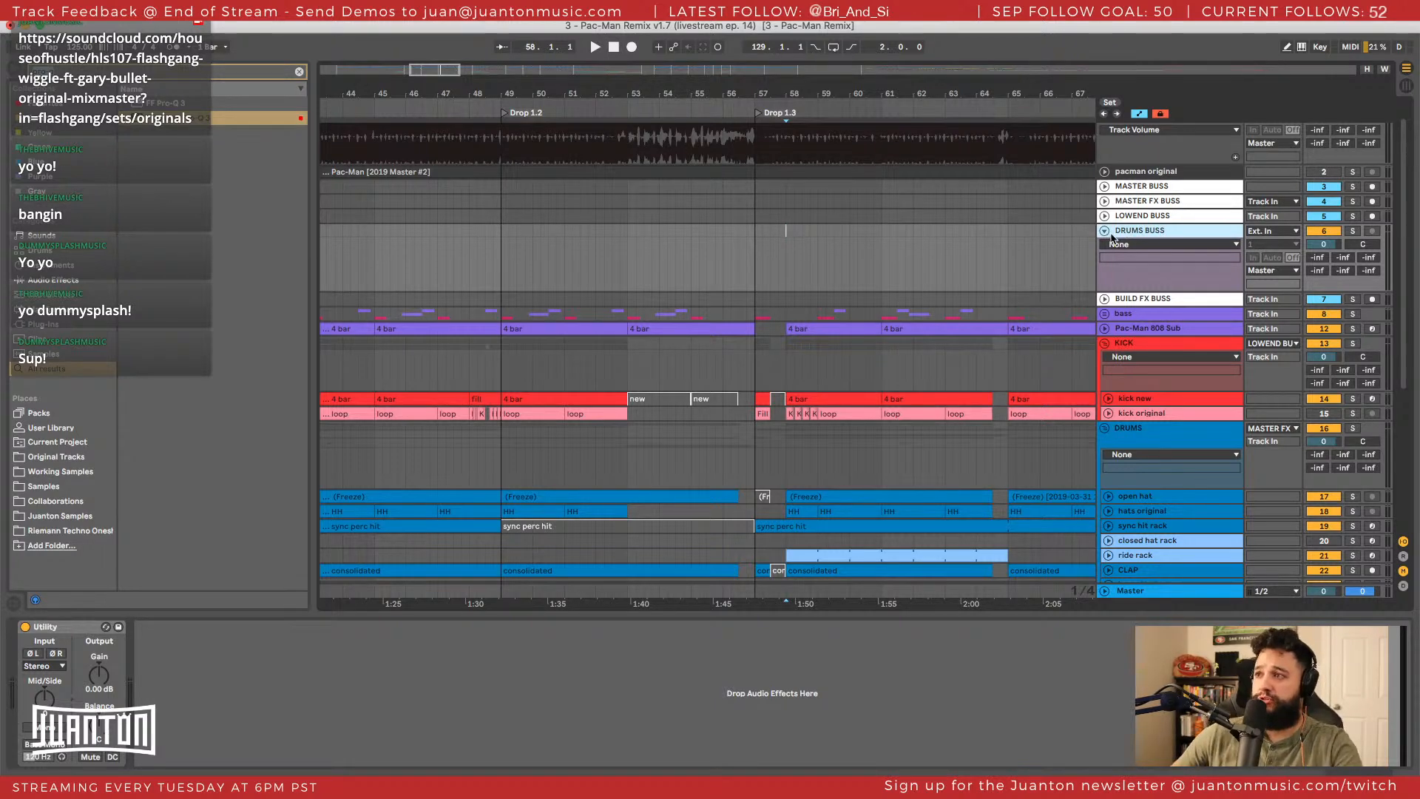
{"action": "left_click", "coordinate": [1105, 231]}
{"action": "right_click", "coordinate": [1147, 231]}
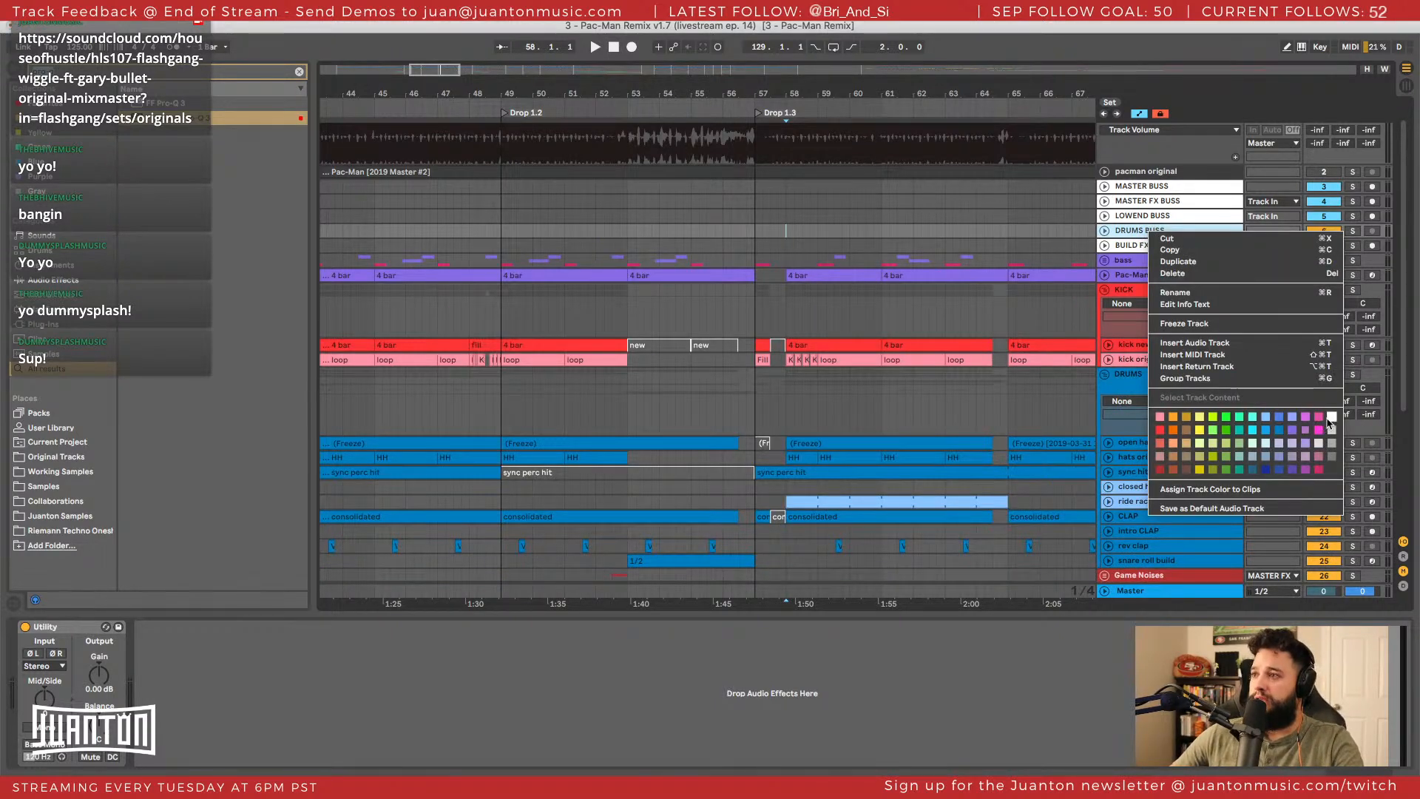
{"action": "left_click", "coordinate": [1331, 417]}
{"action": "left_click", "coordinate": [1105, 231]}
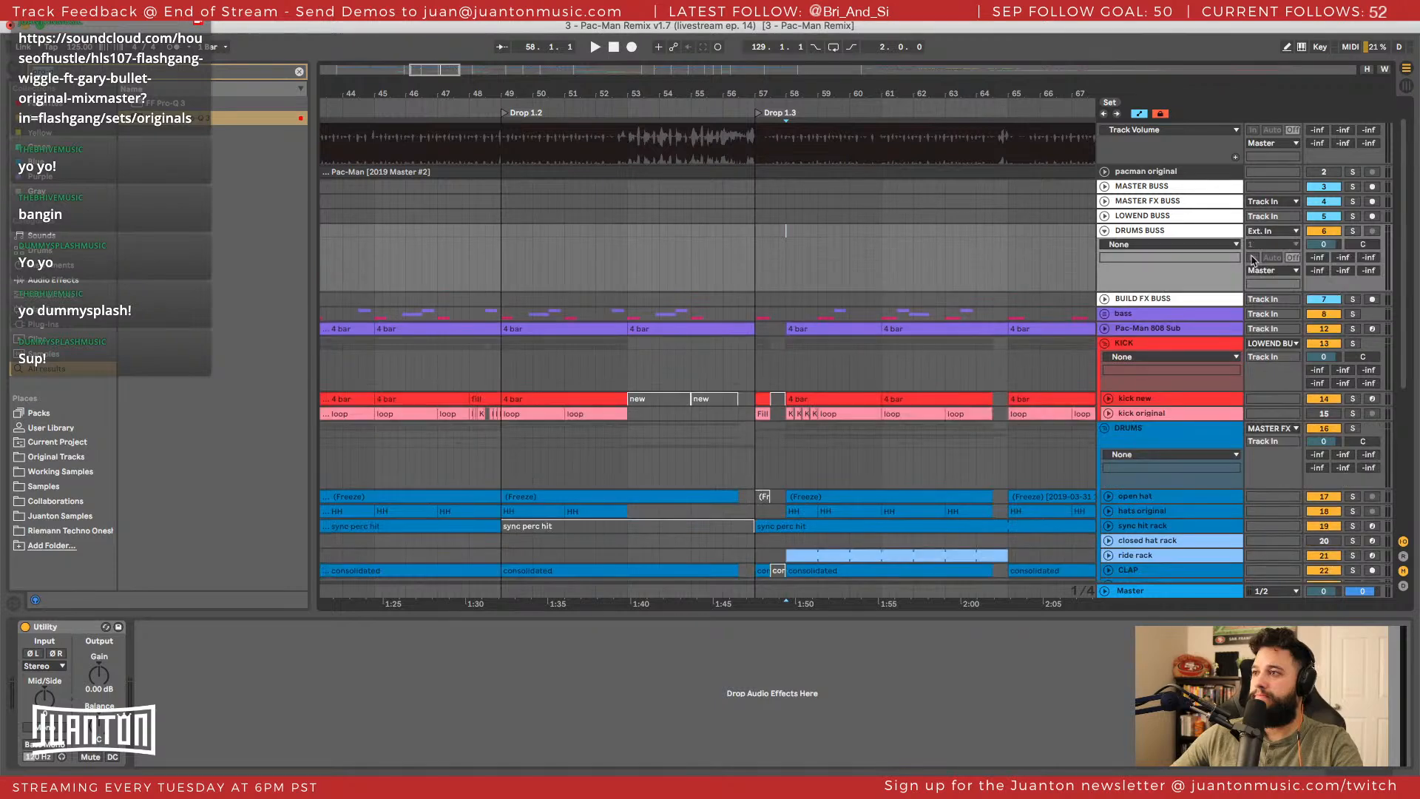
Route the outputs of the KICK and DRUMS groups to the DRUMS BUSS.
{"action": "left_click", "coordinate": [1174, 234]}
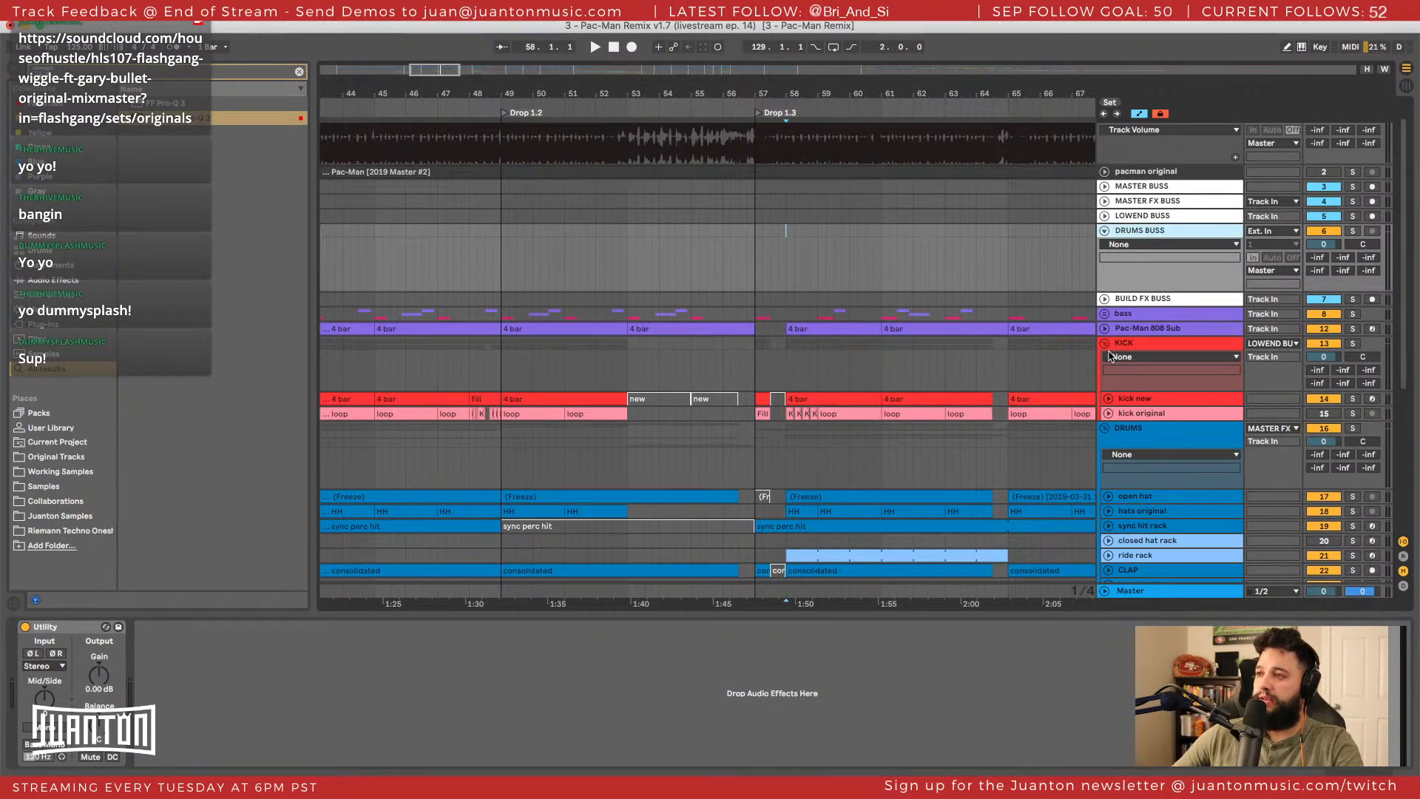
{"action": "left_click", "coordinate": [1294, 343]}
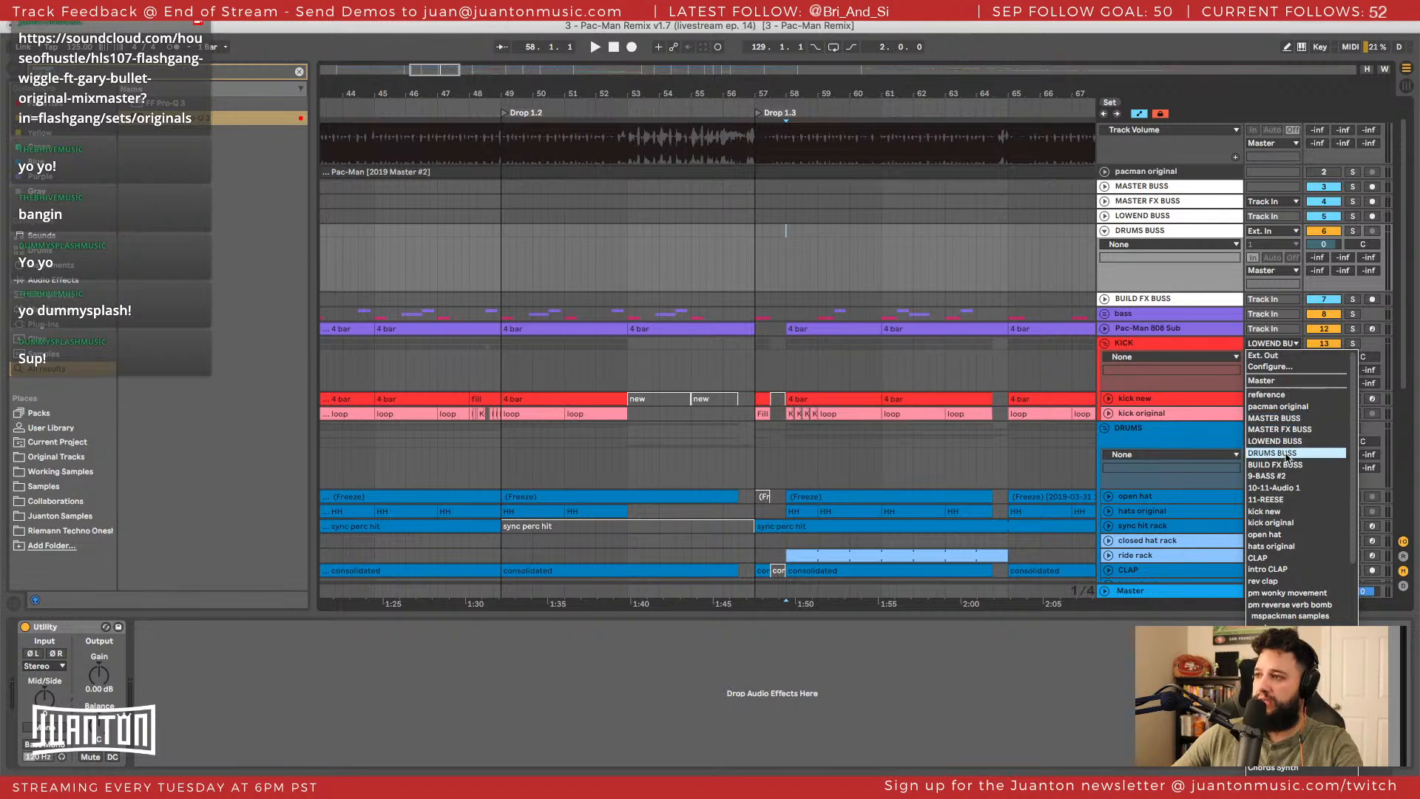
{"action": "left_click", "coordinate": [1226, 445]}
{"action": "left_click", "coordinate": [1226, 443]}
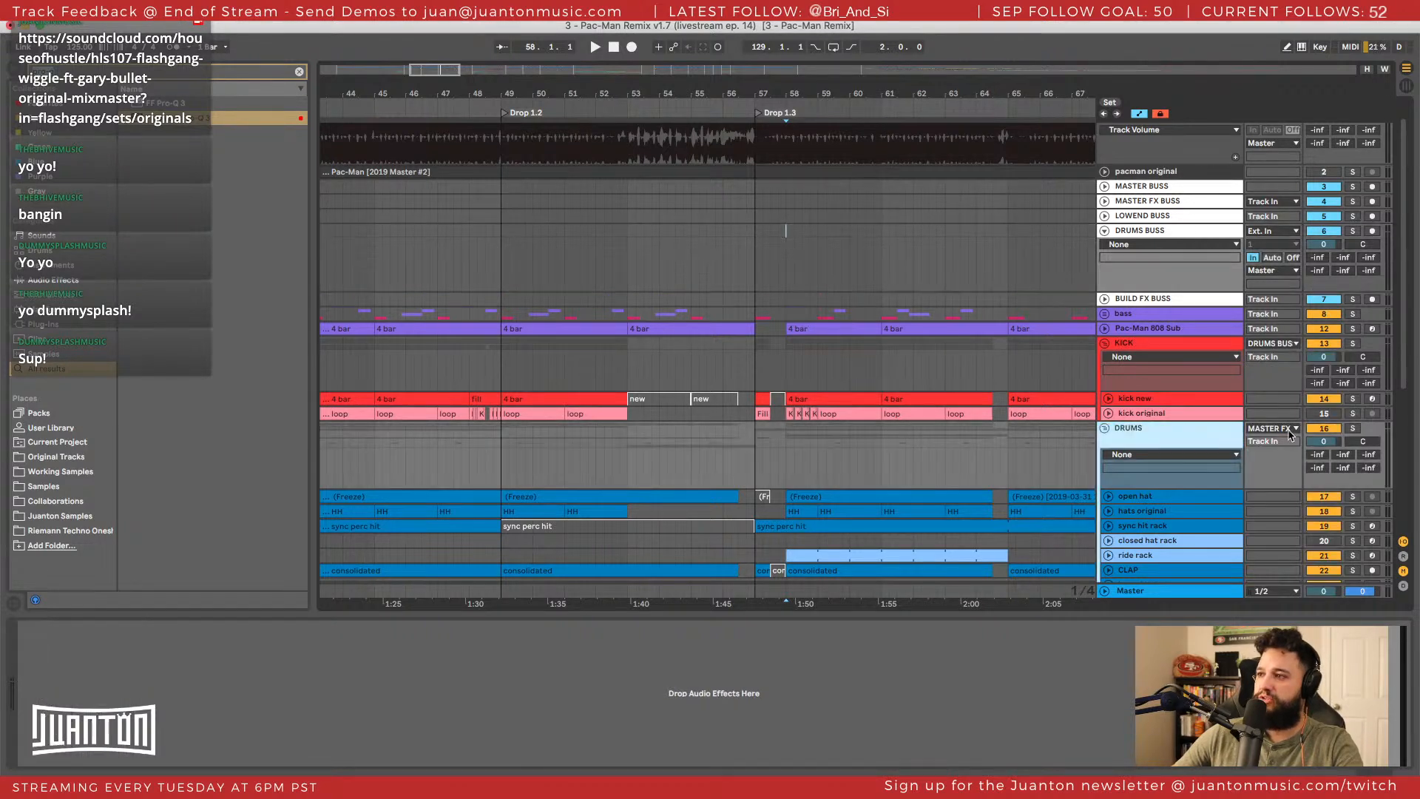
{"action": "left_click", "coordinate": [1290, 429]}
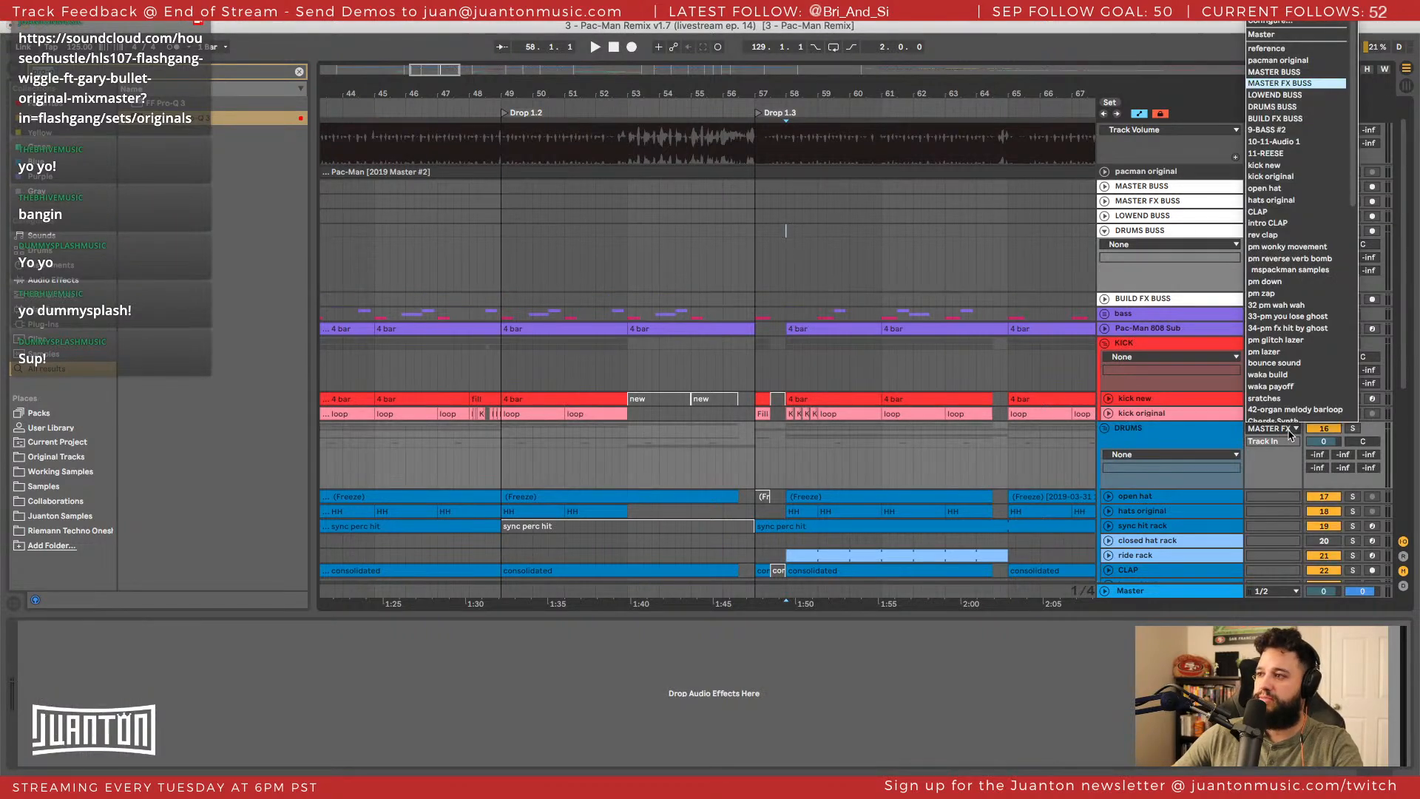
{"action": "left_click", "coordinate": [1288, 108]}
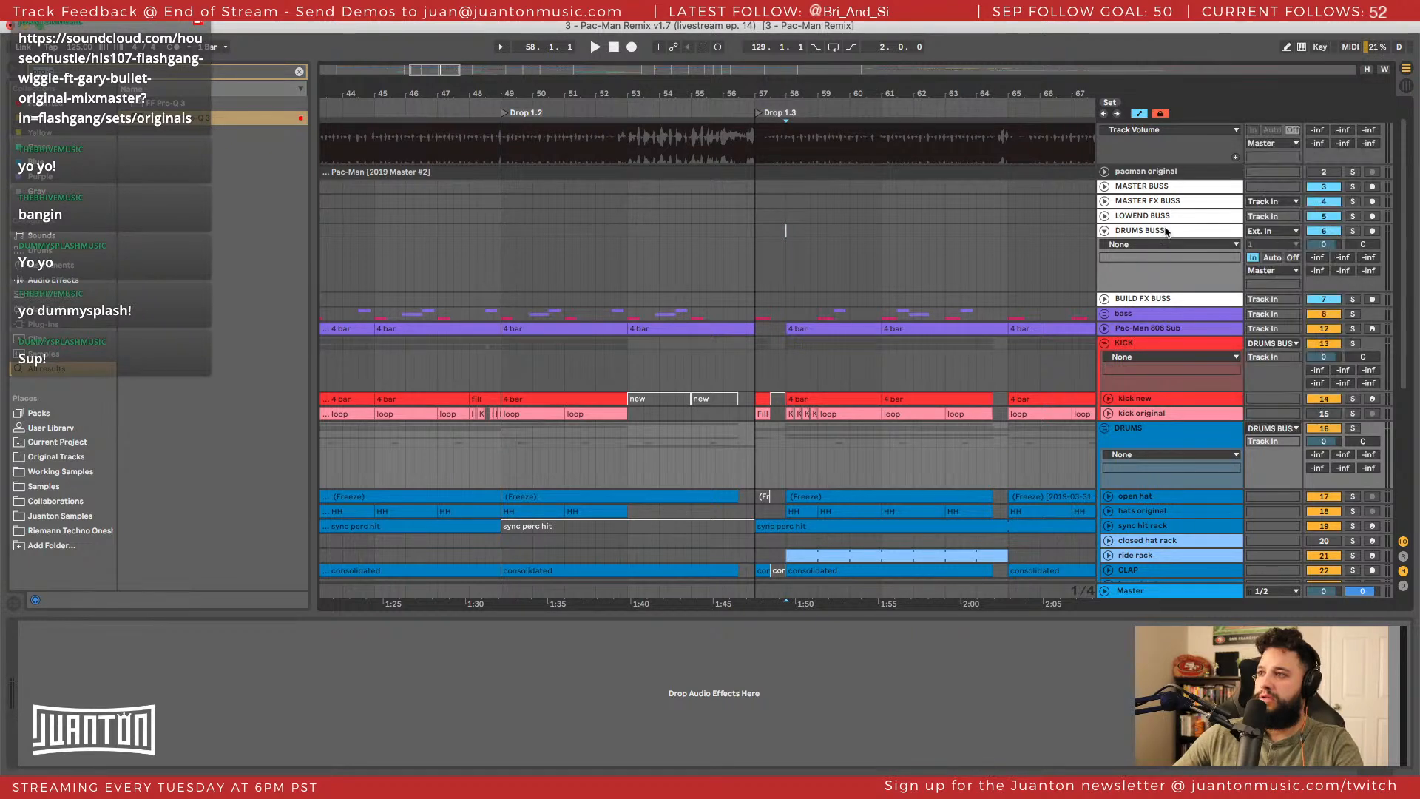
Unfold the BUILD FX BUSS to see its routing, and send the DRUMS BUSS output to BUILD FX BUSS.
{"action": "left_click", "coordinate": [1228, 238]}
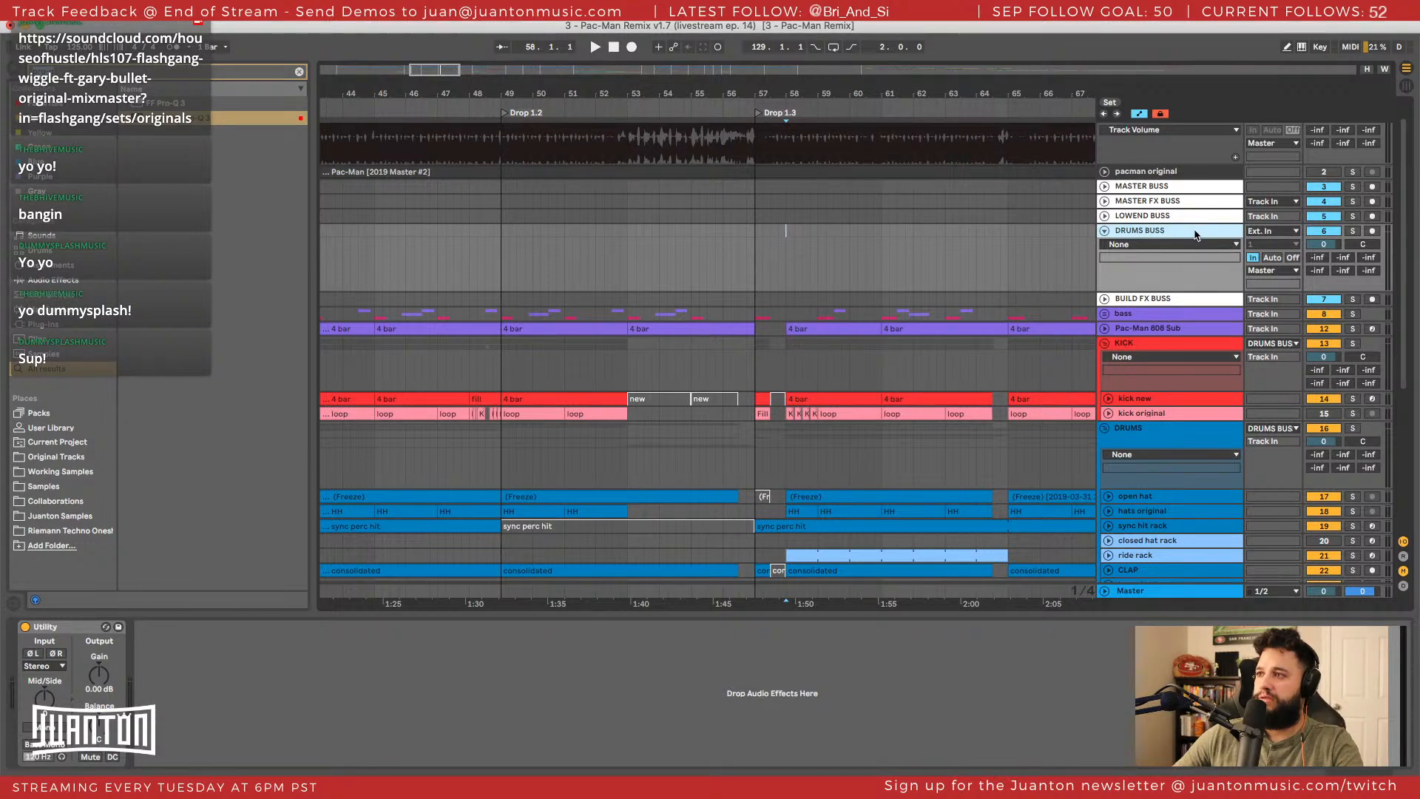
{"action": "left_click", "coordinate": [1179, 299]}
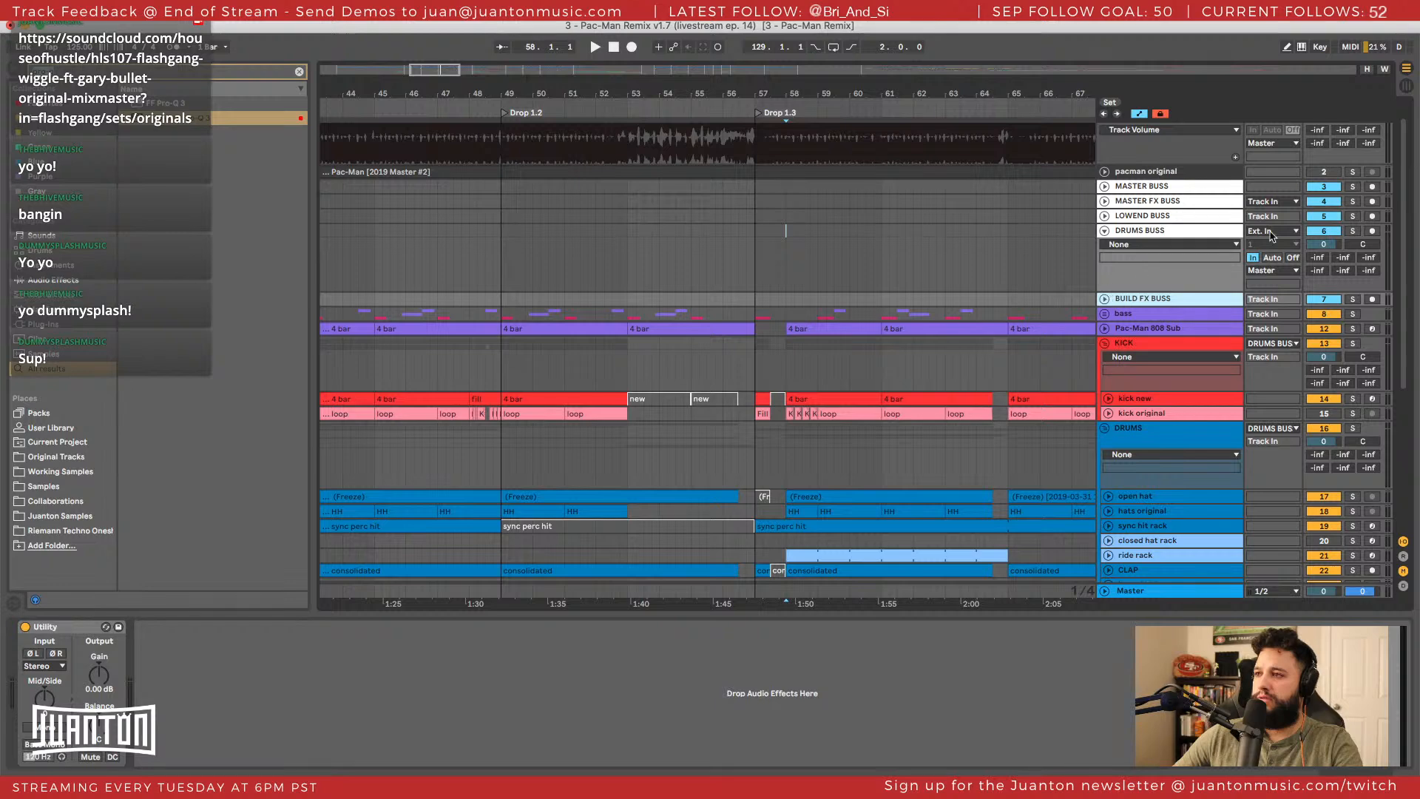
{"action": "left_click", "coordinate": [1104, 300]}
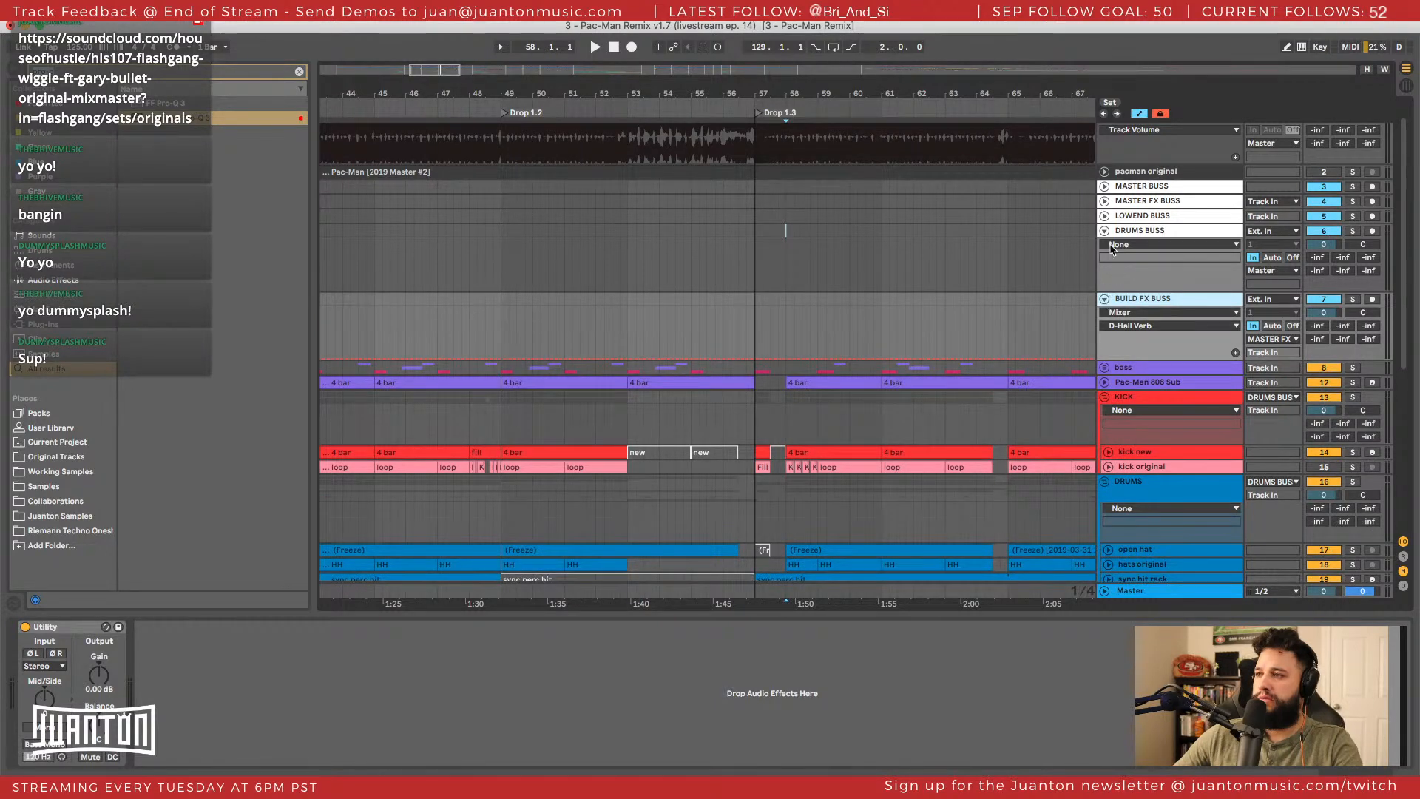
{"action": "left_click", "coordinate": [1271, 271]}
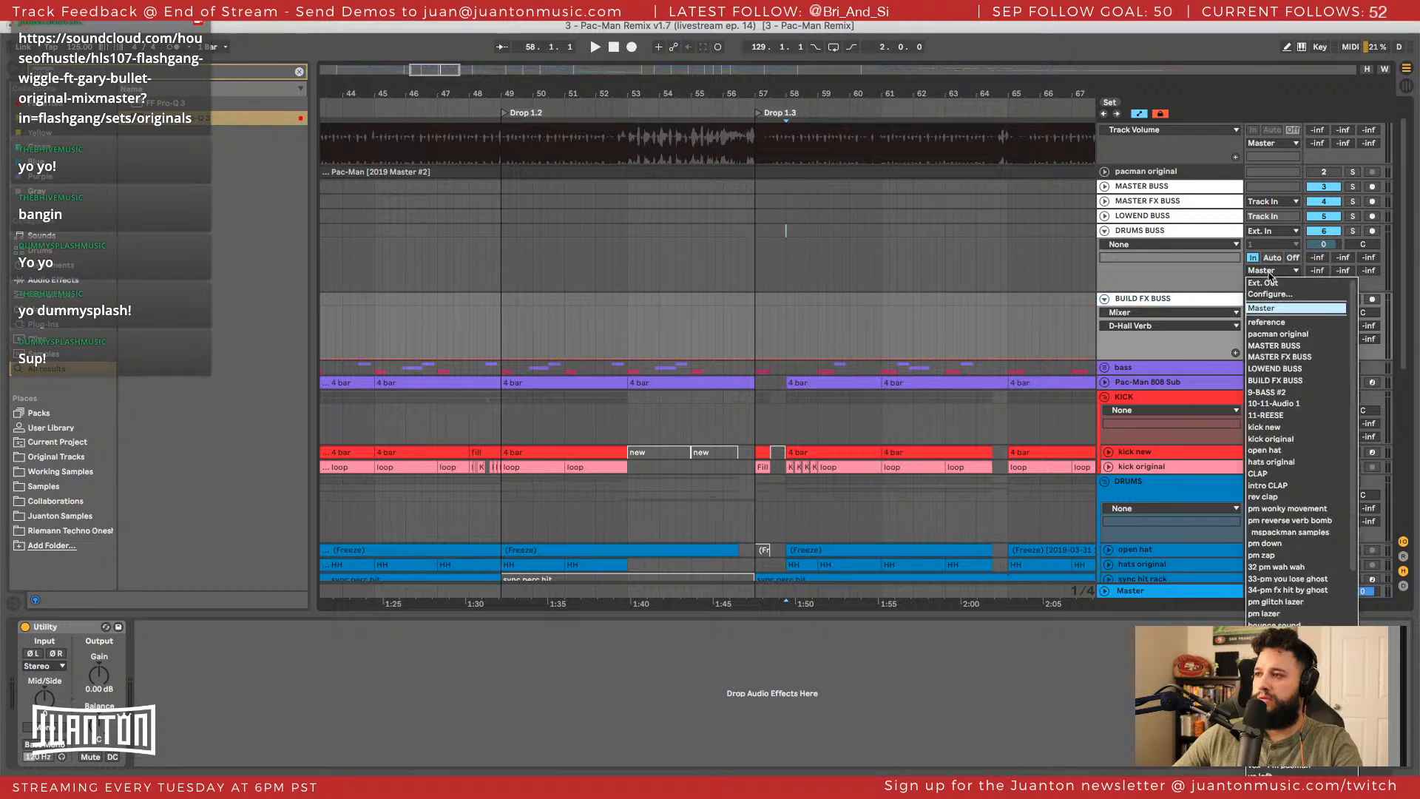
{"action": "left_click", "coordinate": [1270, 271]}
{"action": "left_click", "coordinate": [1271, 270]}
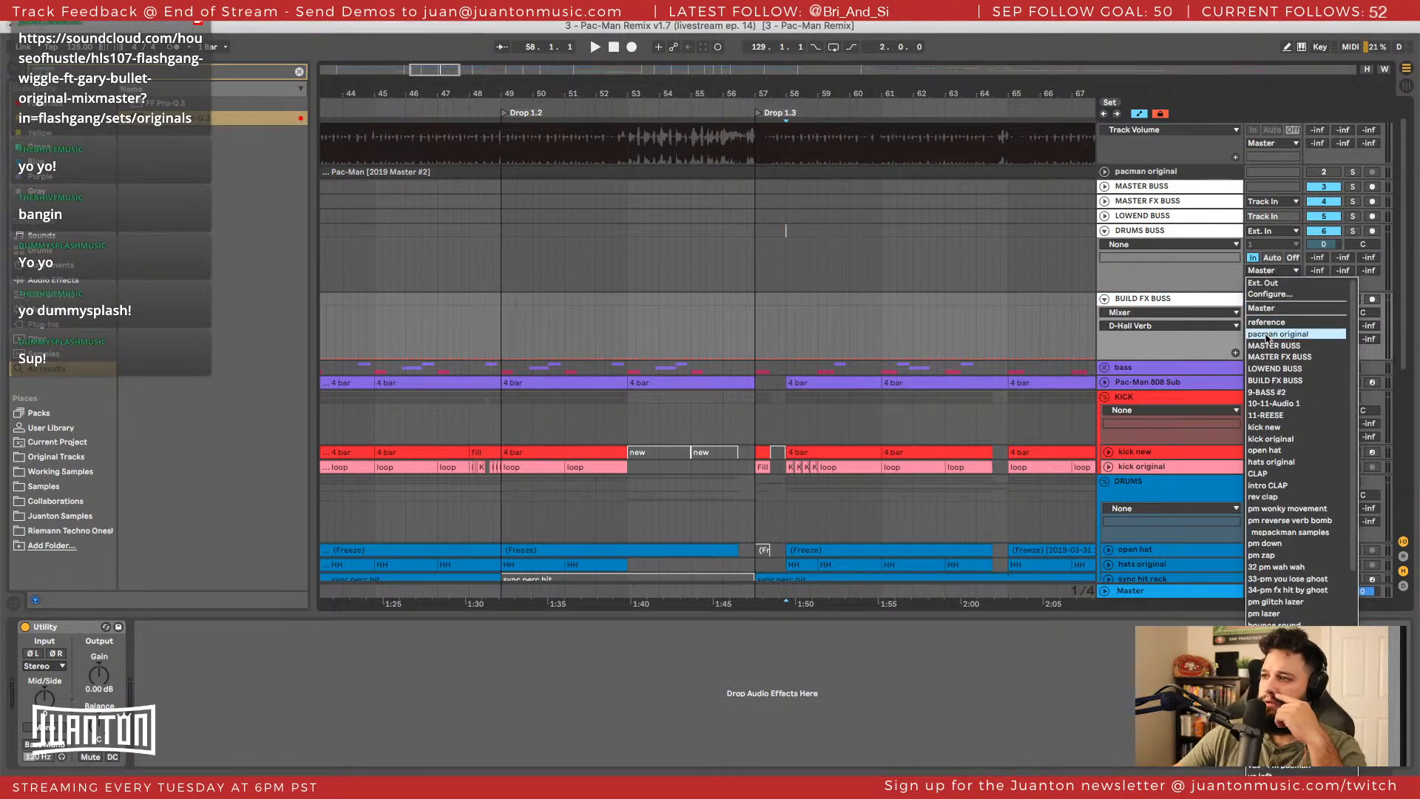
{"action": "left_click", "coordinate": [1296, 381]}
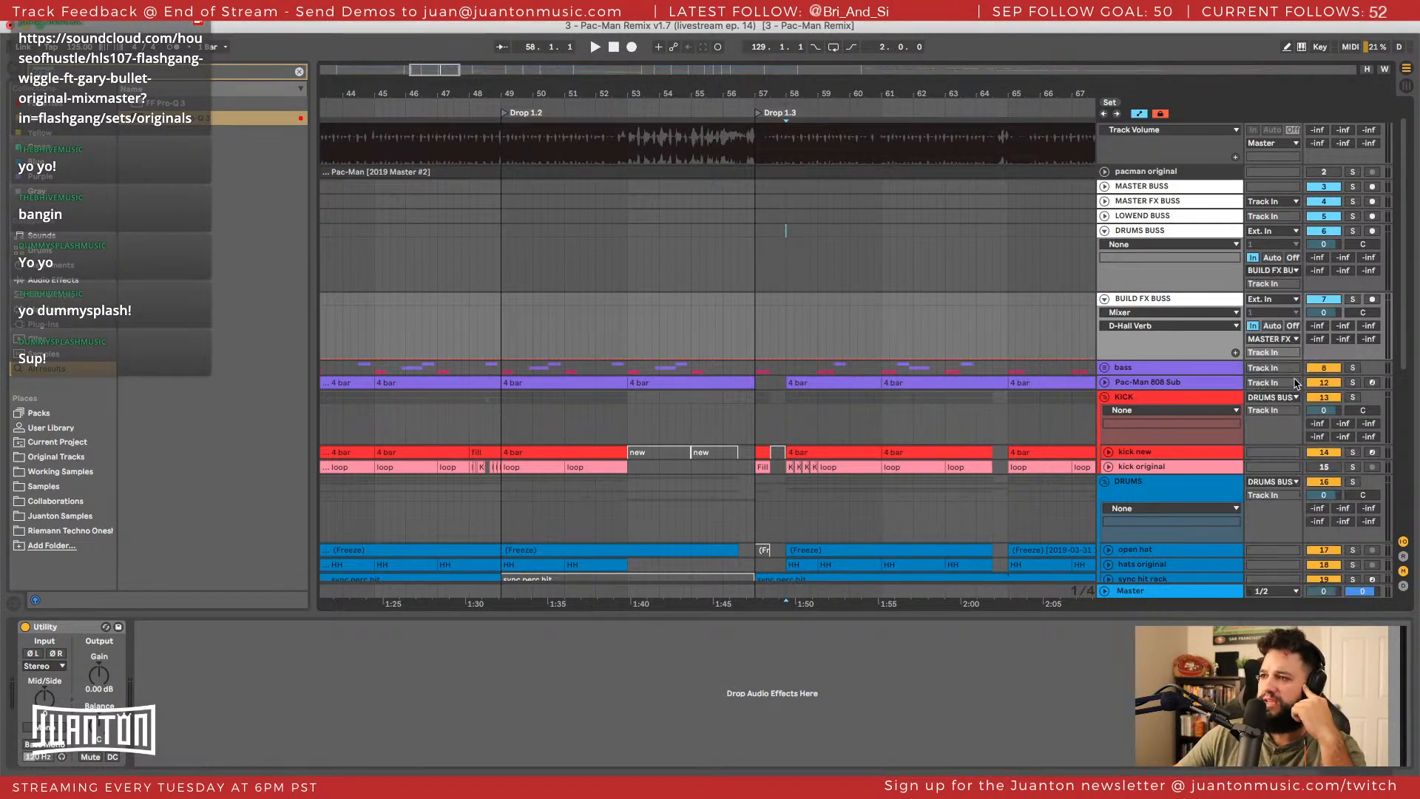
Play the start of Drop 1.3 to check the drum signal passing through the DRUMS BUSS and BUILD FX BUSS.
{"action": "left_click", "coordinate": [1148, 230]}
{"action": "key", "text": "space"}
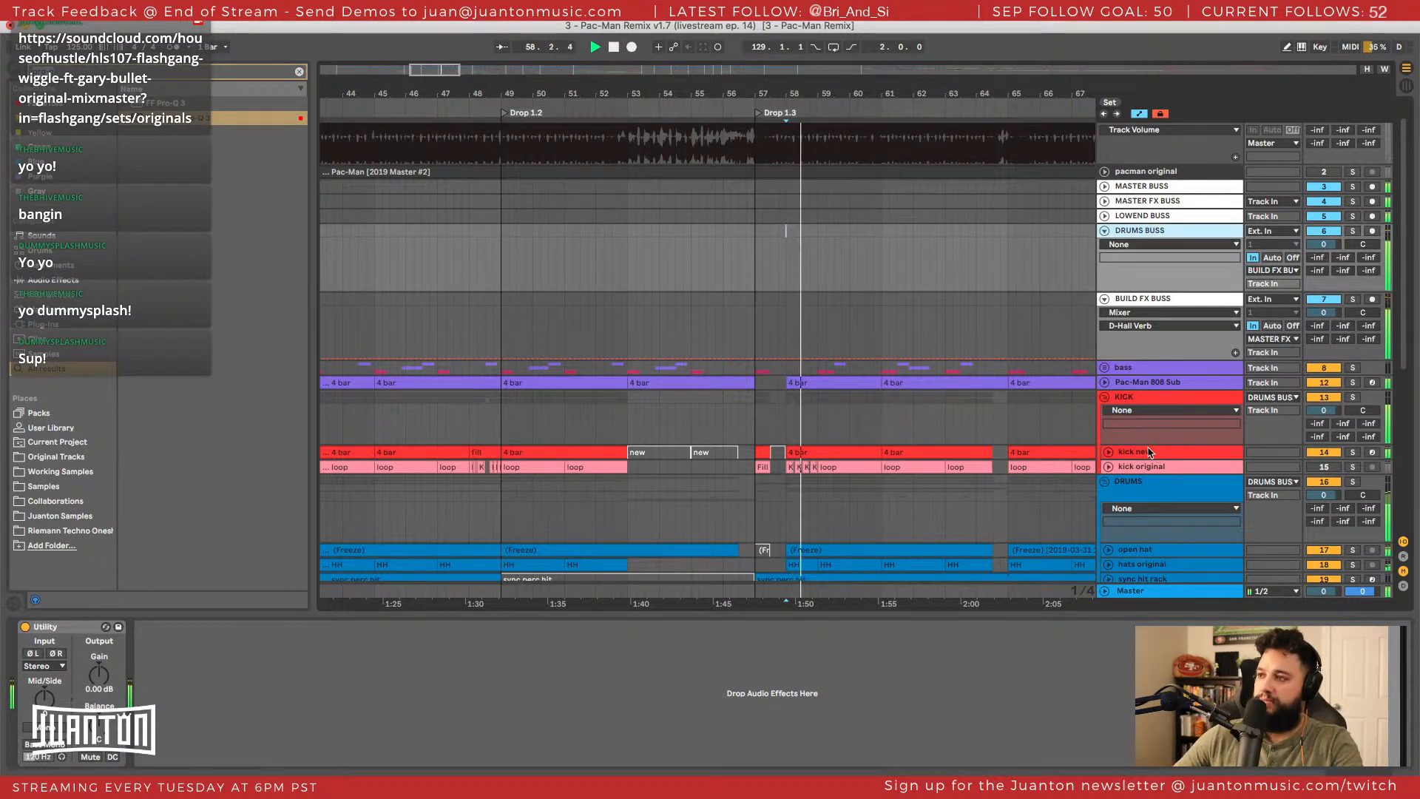
{"action": "scroll", "coordinate": [755, 324], "scroll_direction": "right", "scroll_amount": 4}
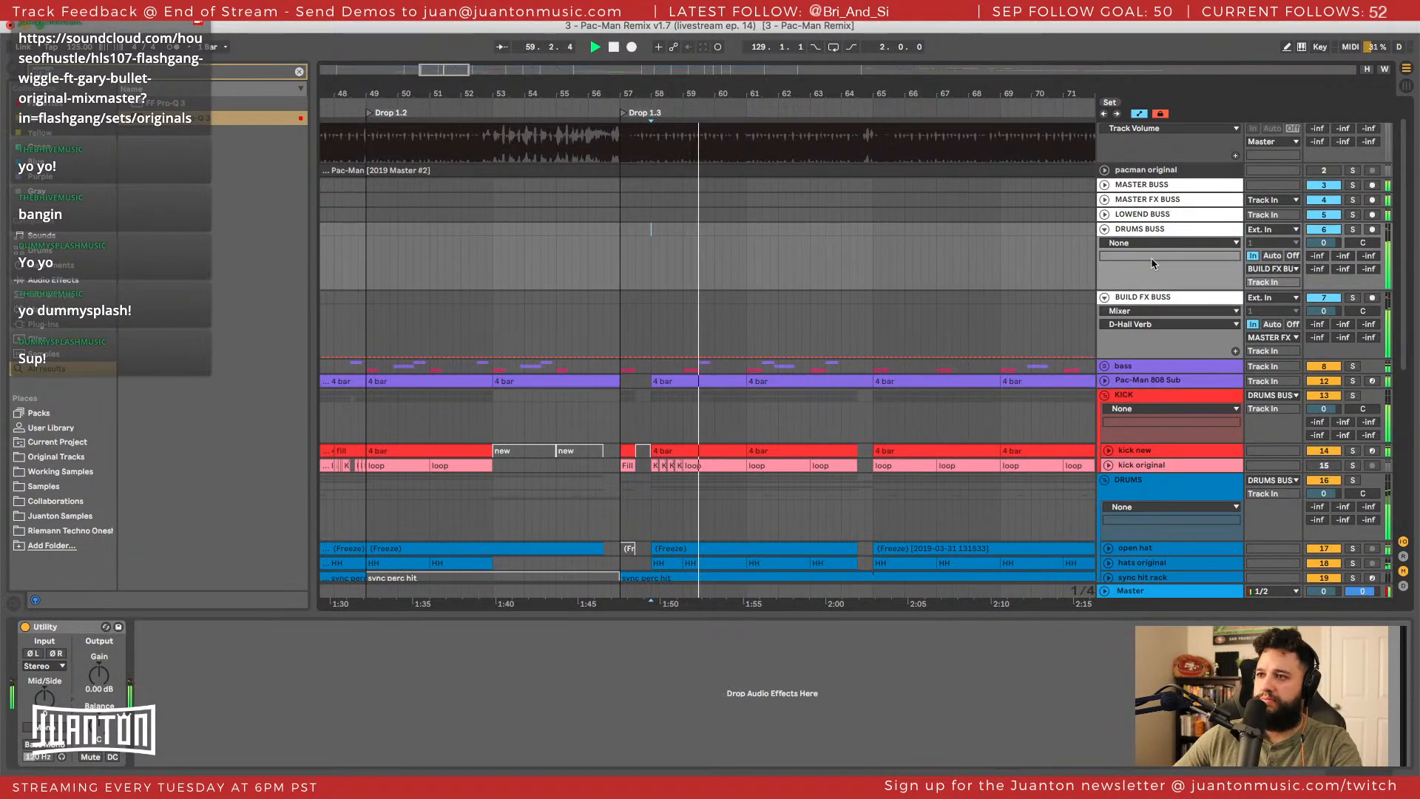
{"action": "key", "text": "space"}
{"action": "left_click", "coordinate": [1145, 298]}
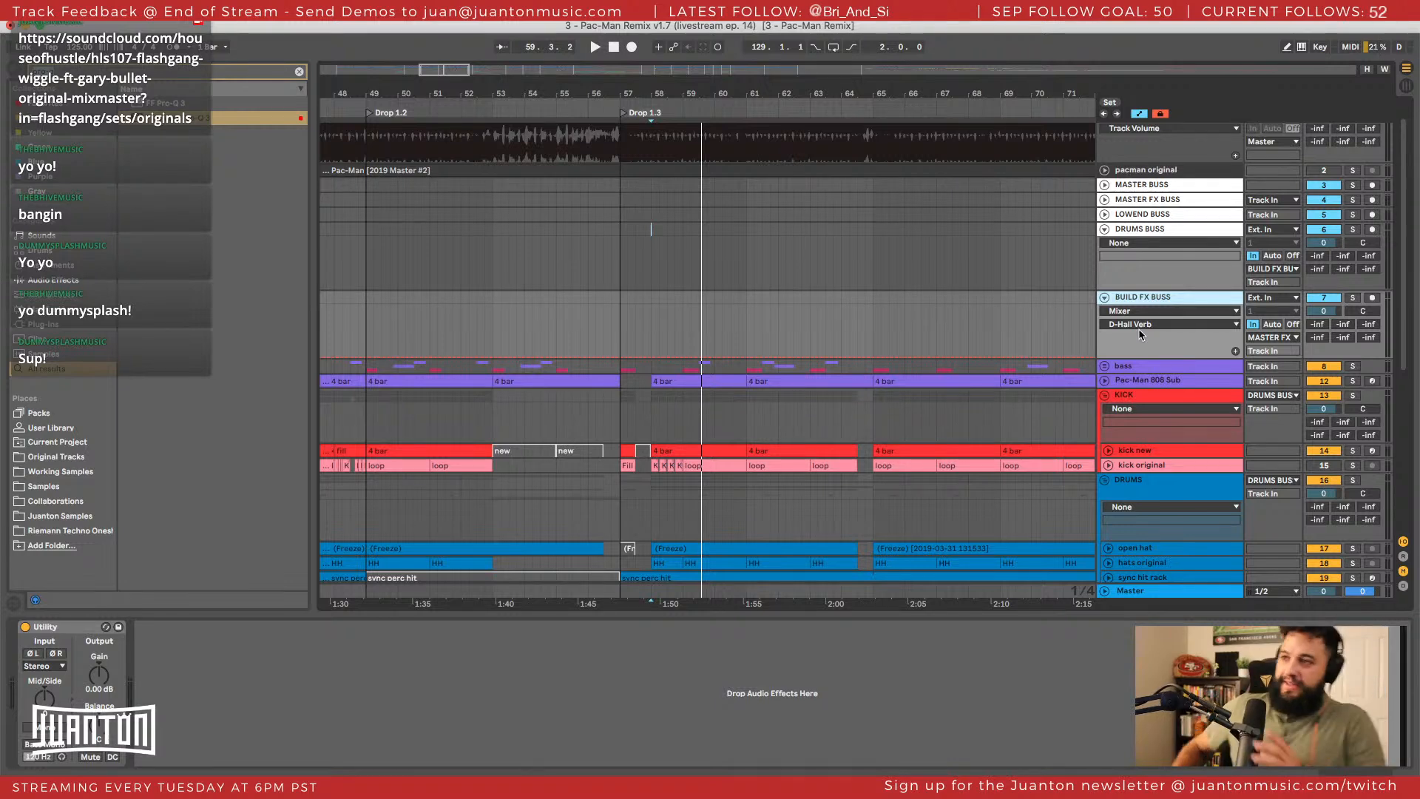
Fold the DRUMS BUSS and BUILD FX BUSS tracks.
{"action": "left_click", "coordinate": [1104, 229]}
{"action": "left_click", "coordinate": [1105, 243]}
{"action": "left_click", "coordinate": [1118, 233]}
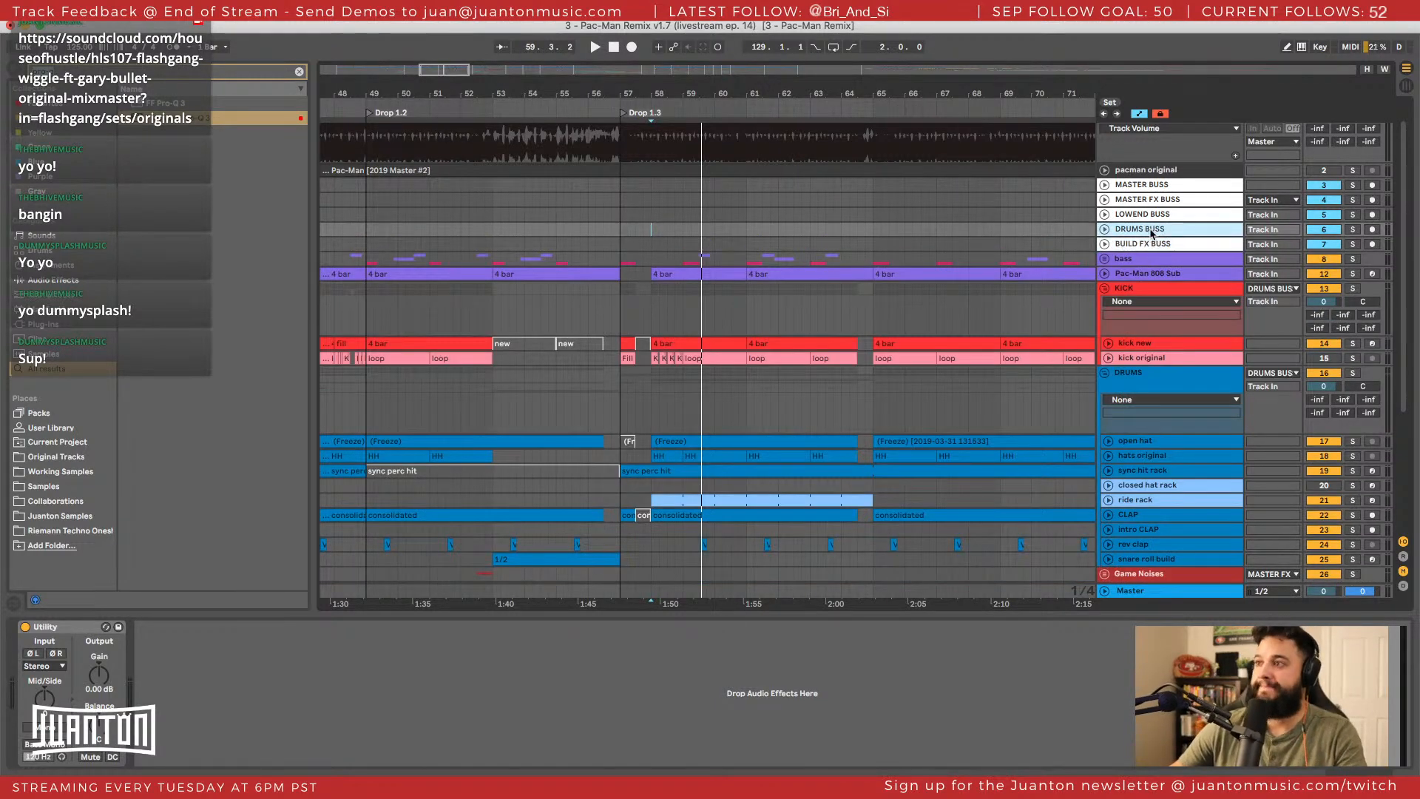
Compare the devices on the KICK group, LOWEND BUSS, bass group and Pac-Man 808 Sub.
{"action": "left_click", "coordinate": [1145, 290]}
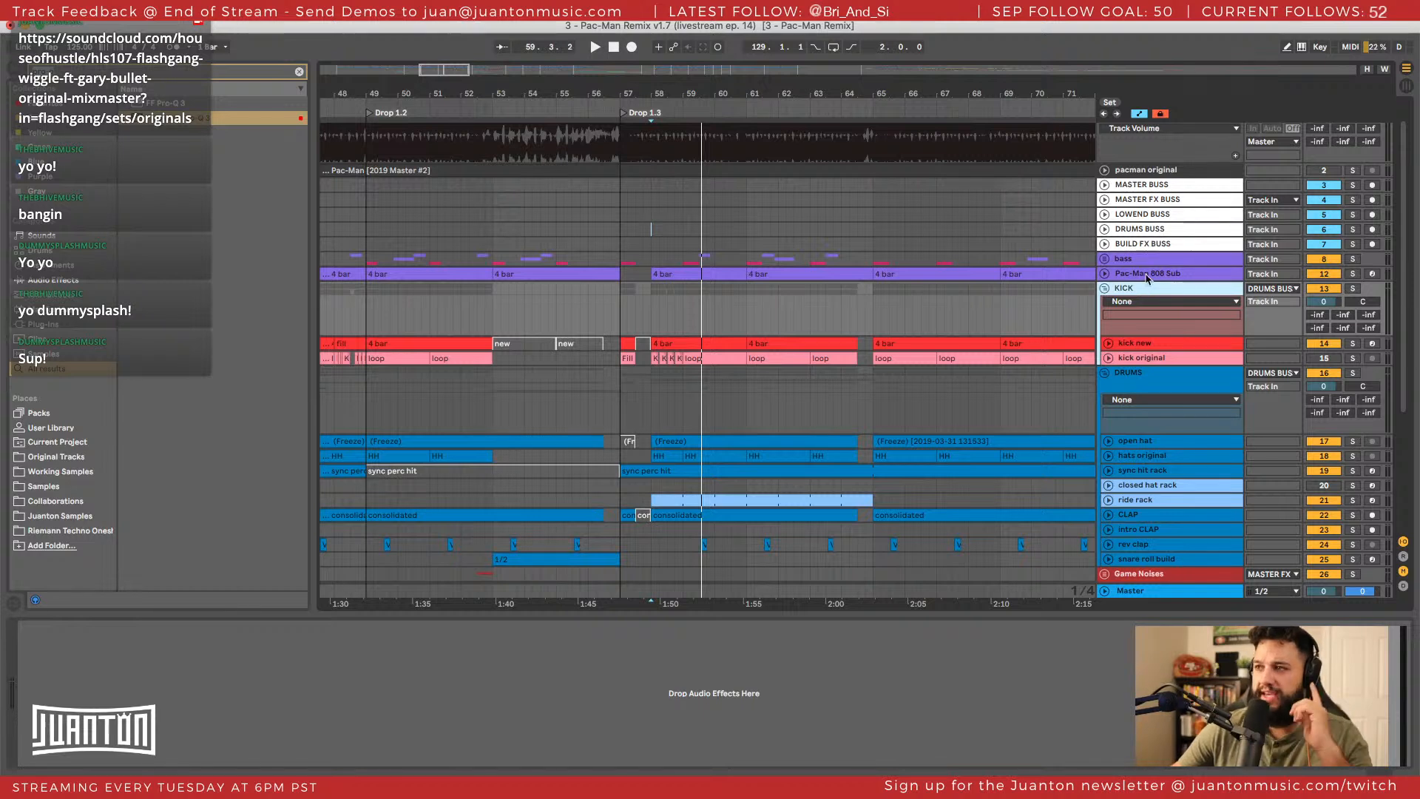
{"action": "left_click", "coordinate": [1147, 216]}
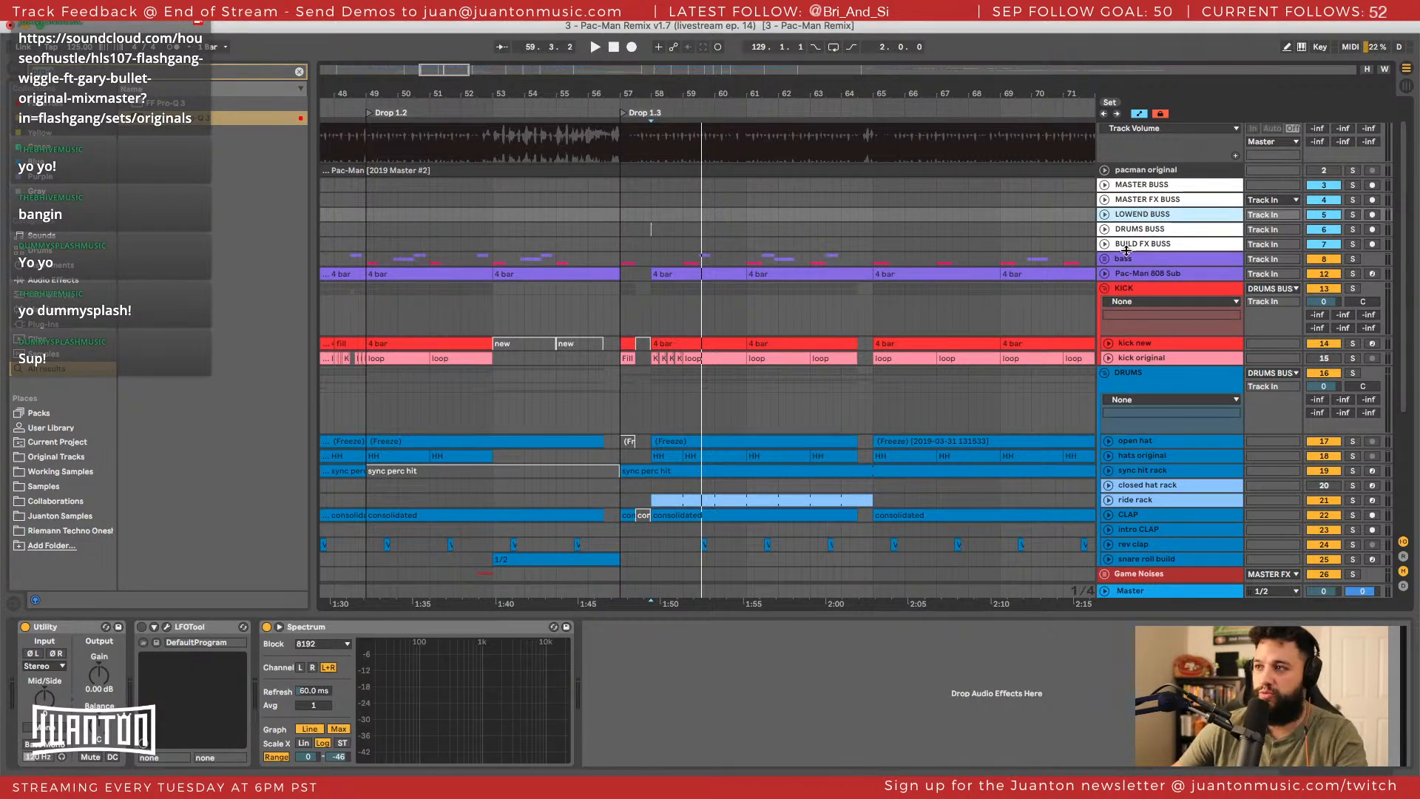
{"action": "left_click", "coordinate": [1137, 216]}
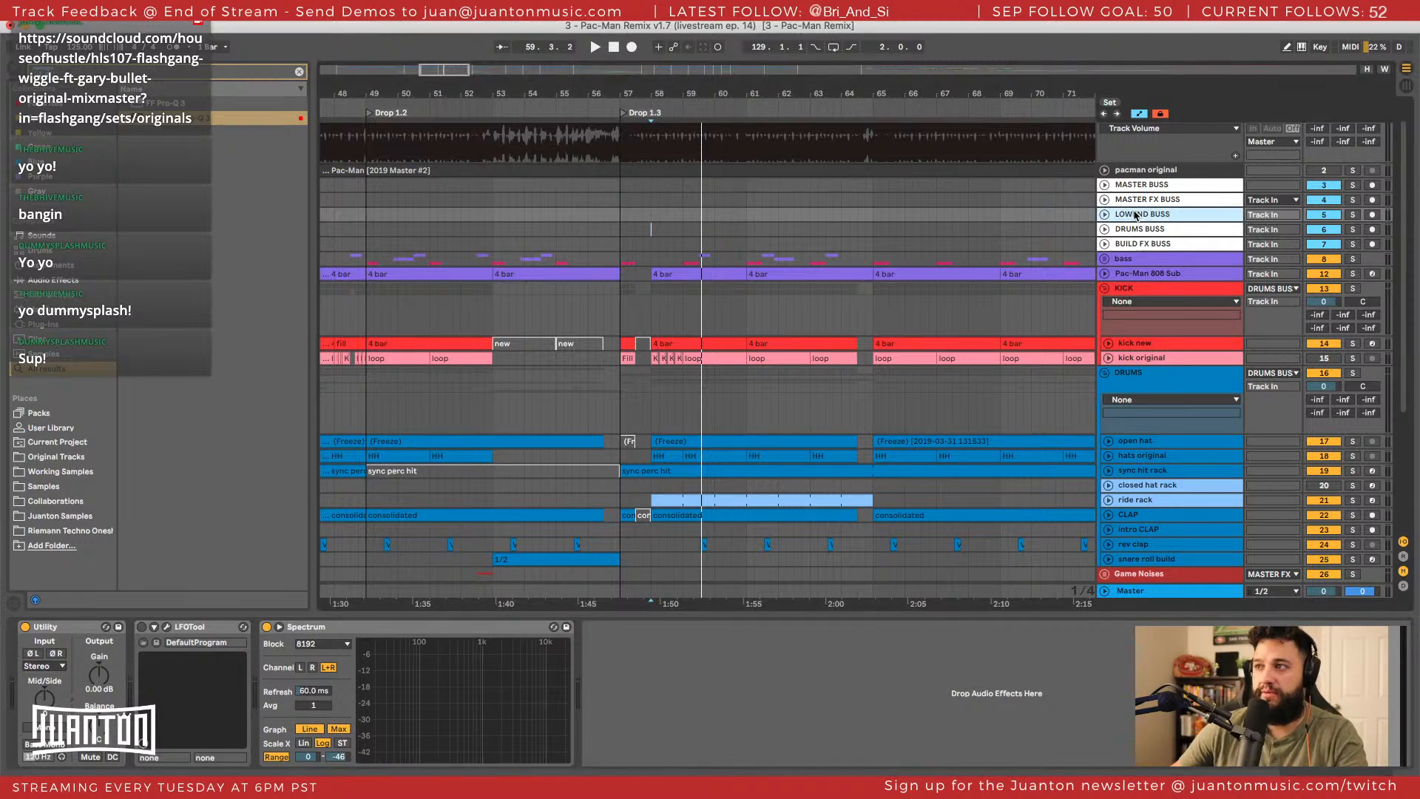
{"action": "left_click", "coordinate": [1134, 262]}
{"action": "left_click", "coordinate": [1135, 272]}
{"action": "left_click", "coordinate": [1134, 257], "text": "shift"}
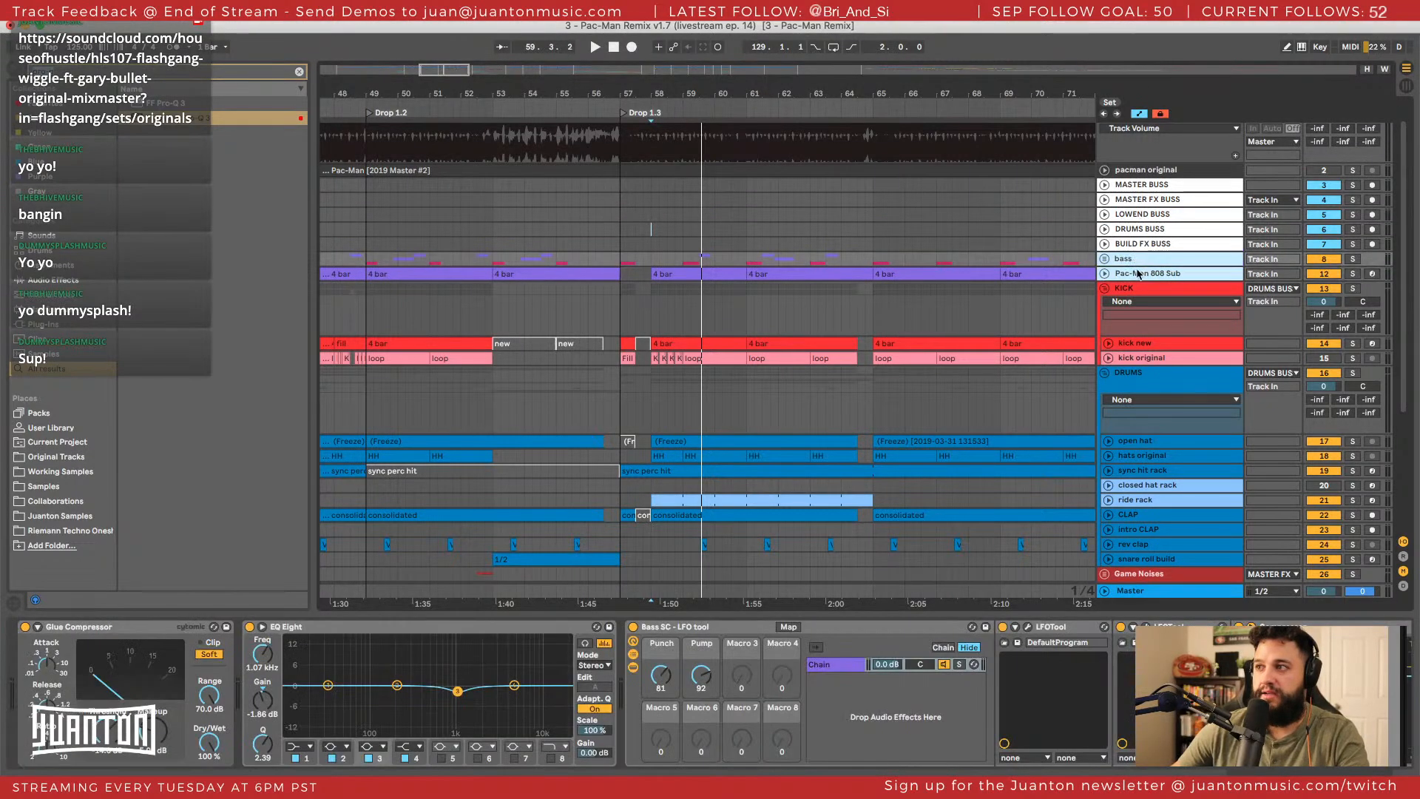
{"action": "left_click", "coordinate": [1130, 272]}
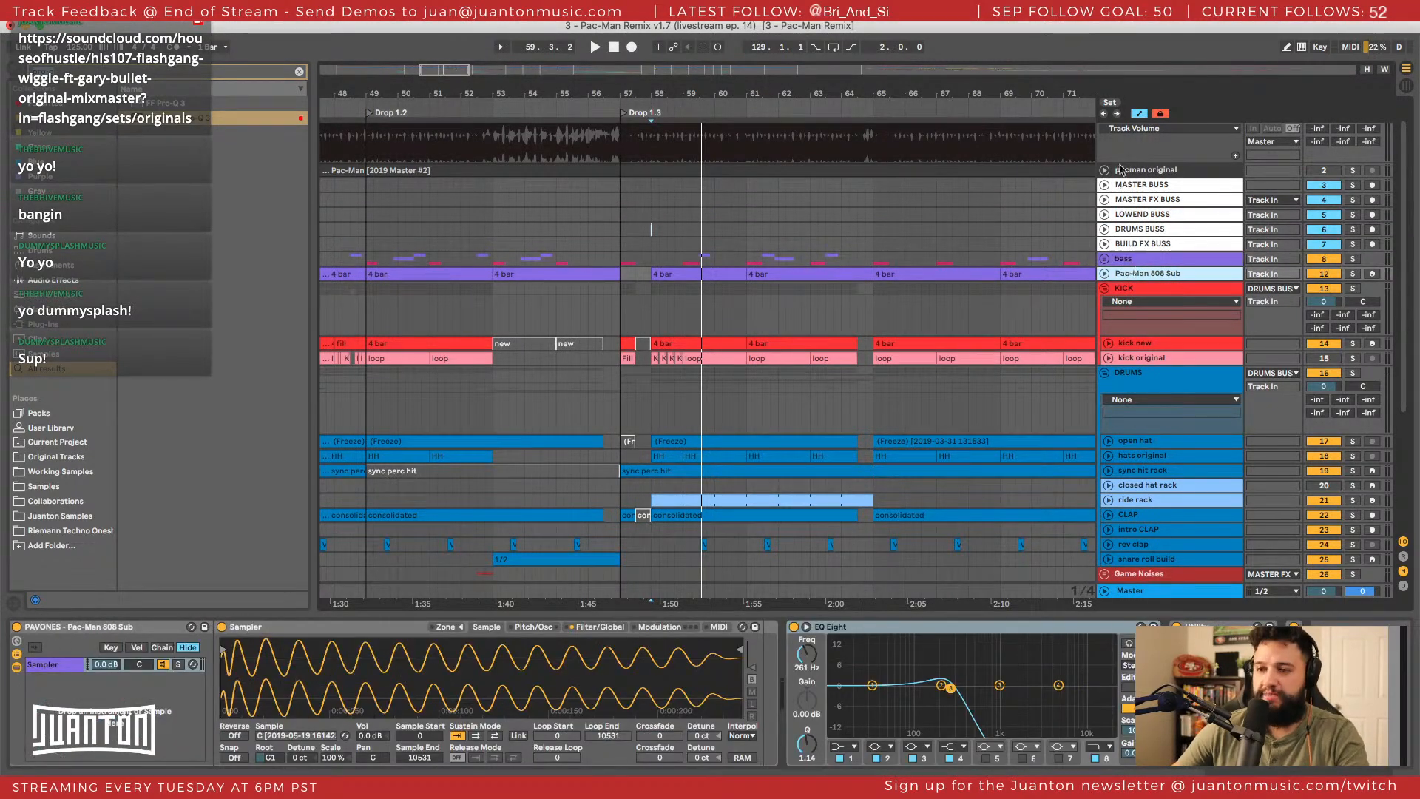
{"action": "left_click", "coordinate": [1134, 215]}
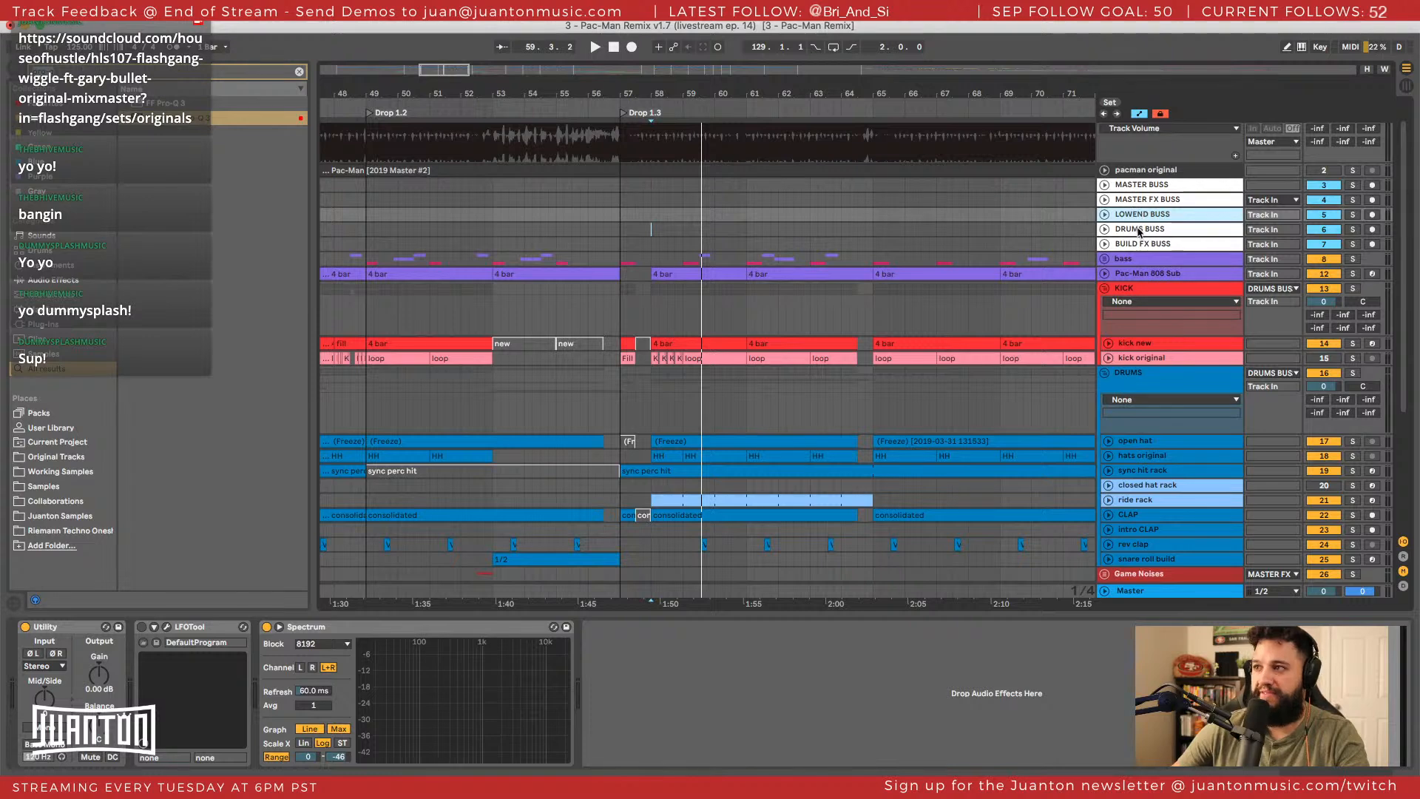
{"action": "left_click", "coordinate": [1143, 273]}
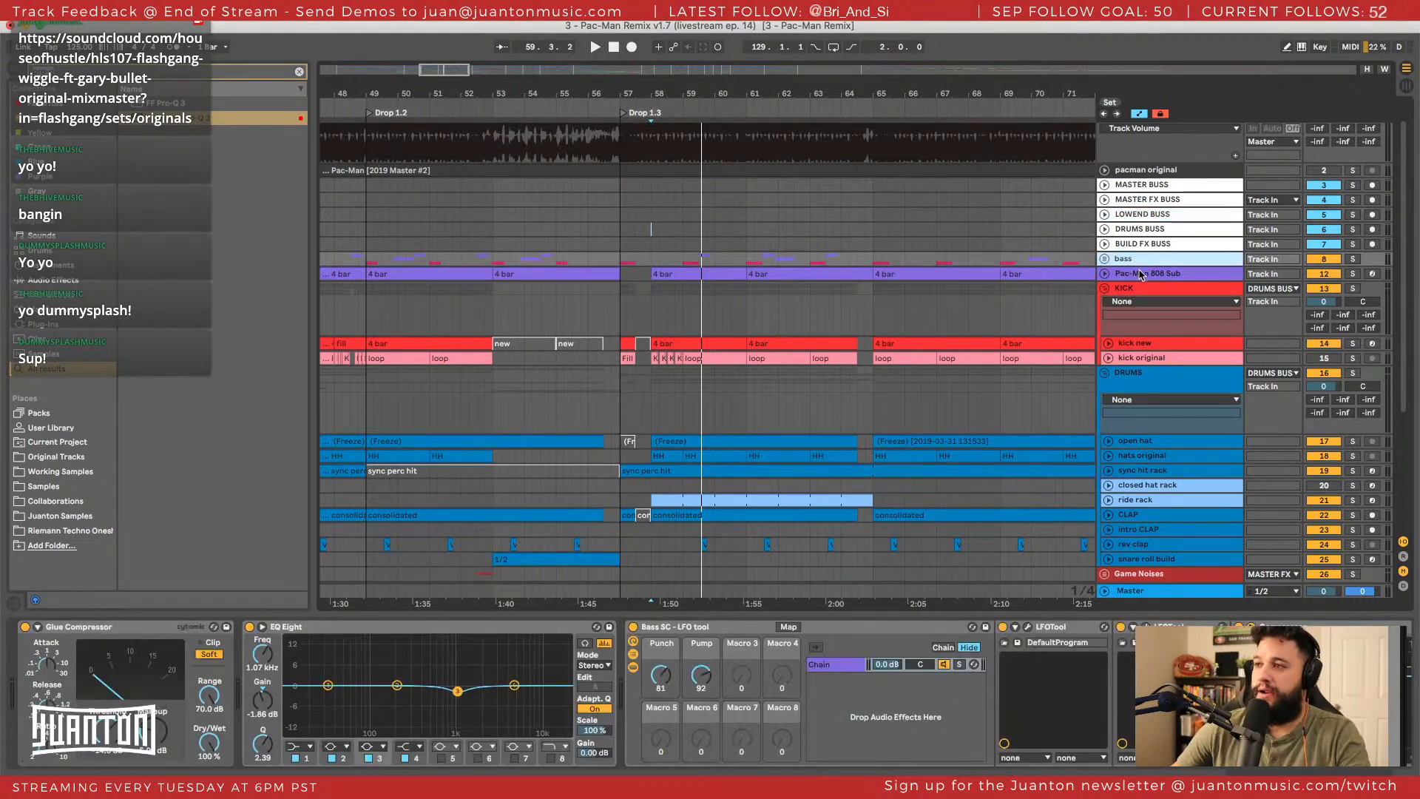
Solo the Pac-Man 808 Sub together with the KICK group and listen to them from bar 58.
{"action": "left_click", "coordinate": [1355, 275]}
{"action": "key", "text": "space"}
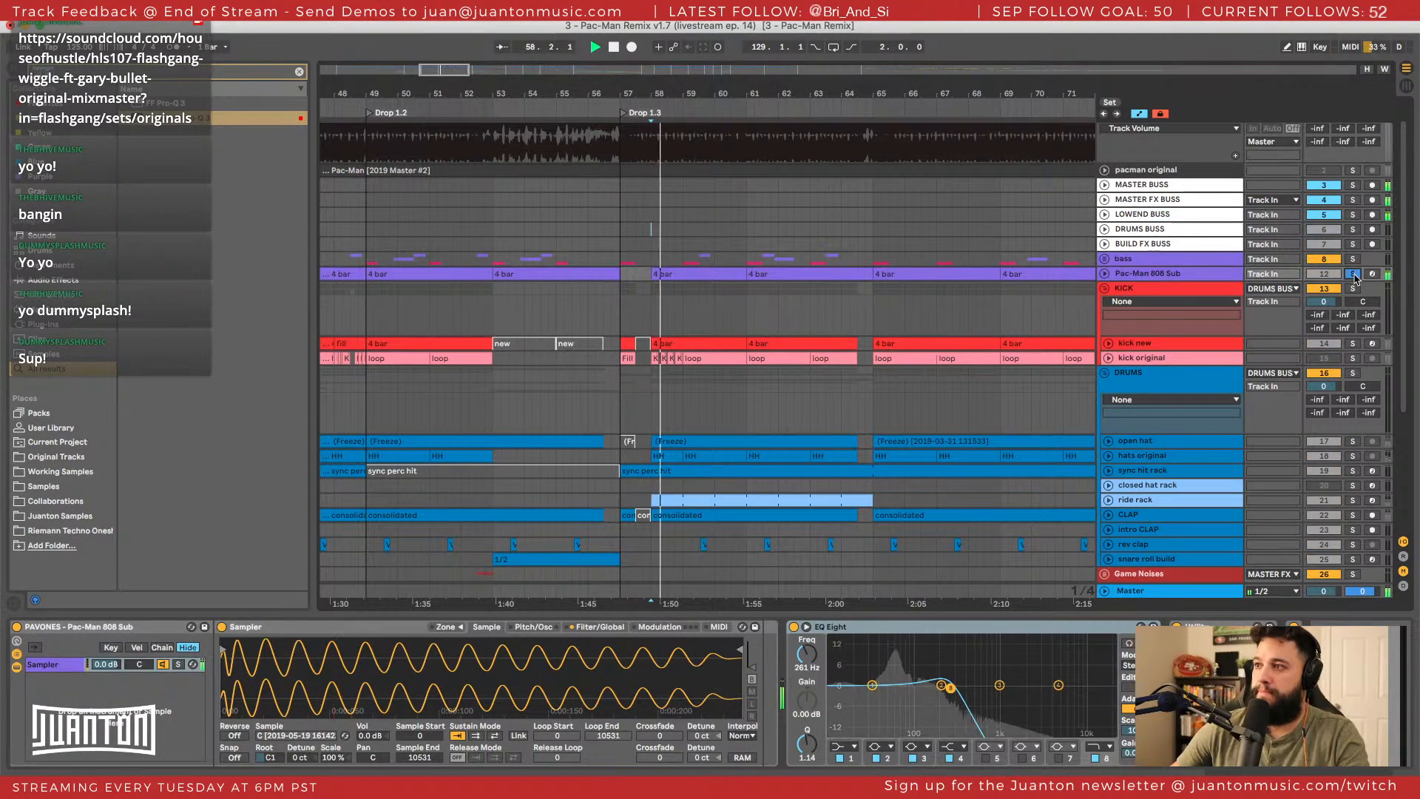
{"action": "left_click", "coordinate": [1352, 288]}
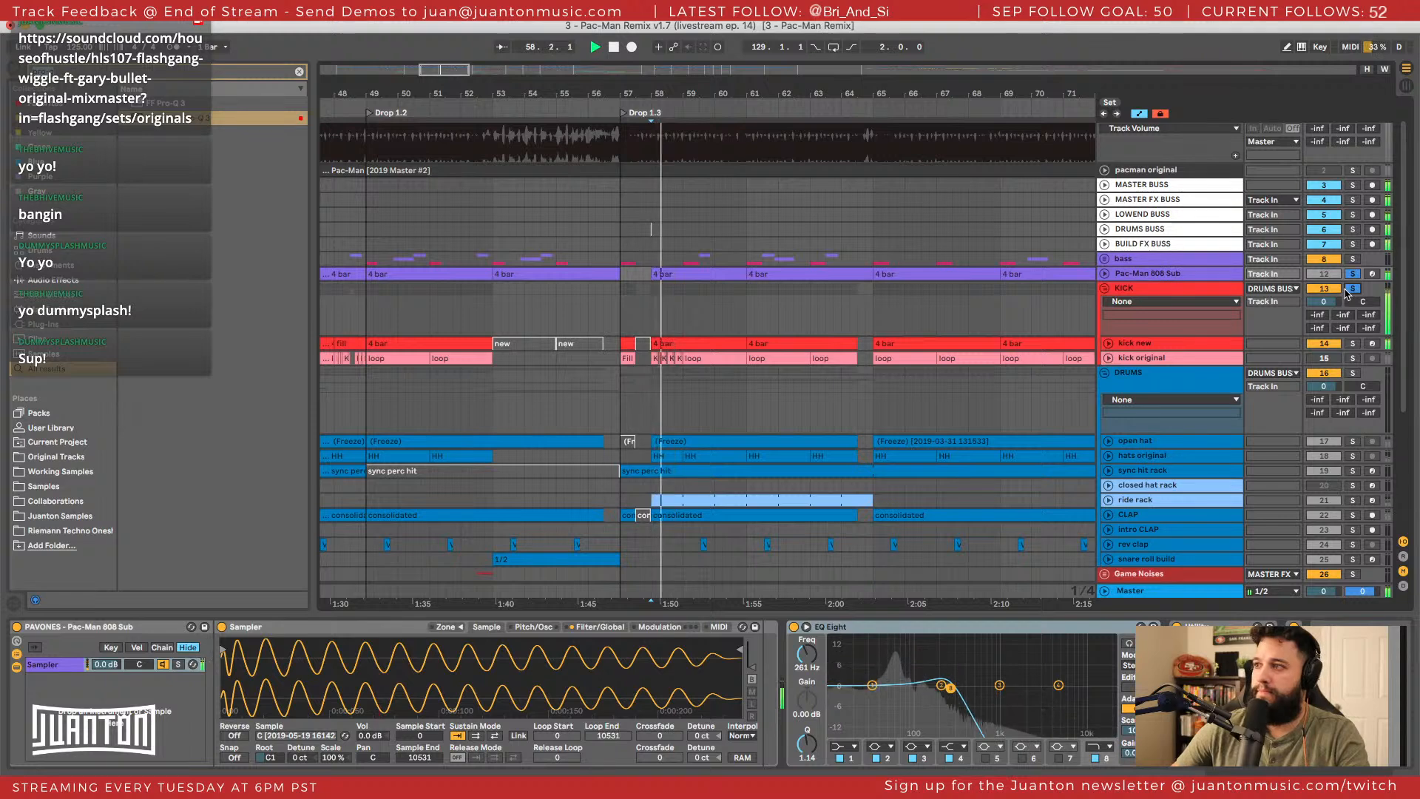
{"action": "key", "text": "space"}
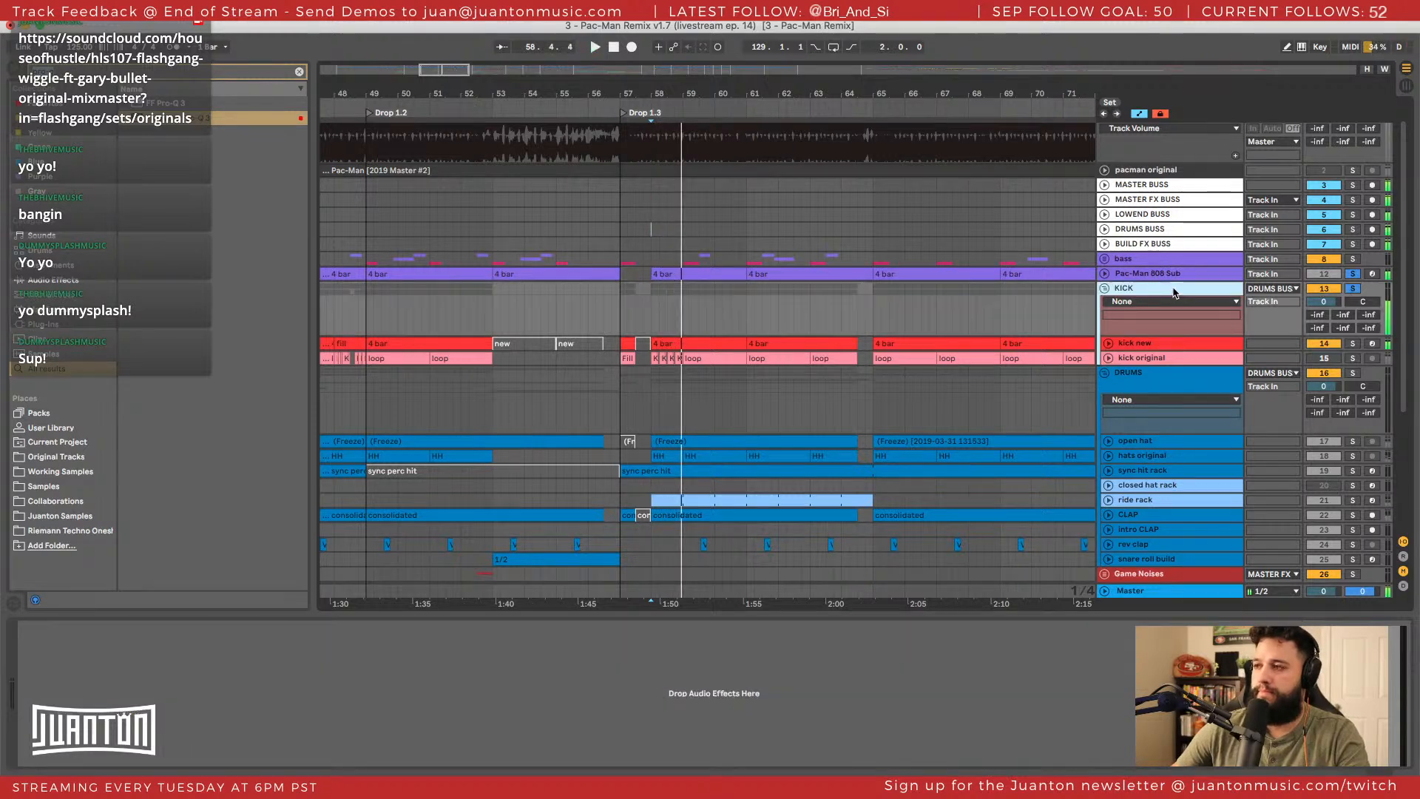
Unfold the kick new track and review its device chain back to the KICK_024 sampler.
{"action": "left_click", "coordinate": [1156, 344]}
{"action": "left_click", "coordinate": [1113, 345]}
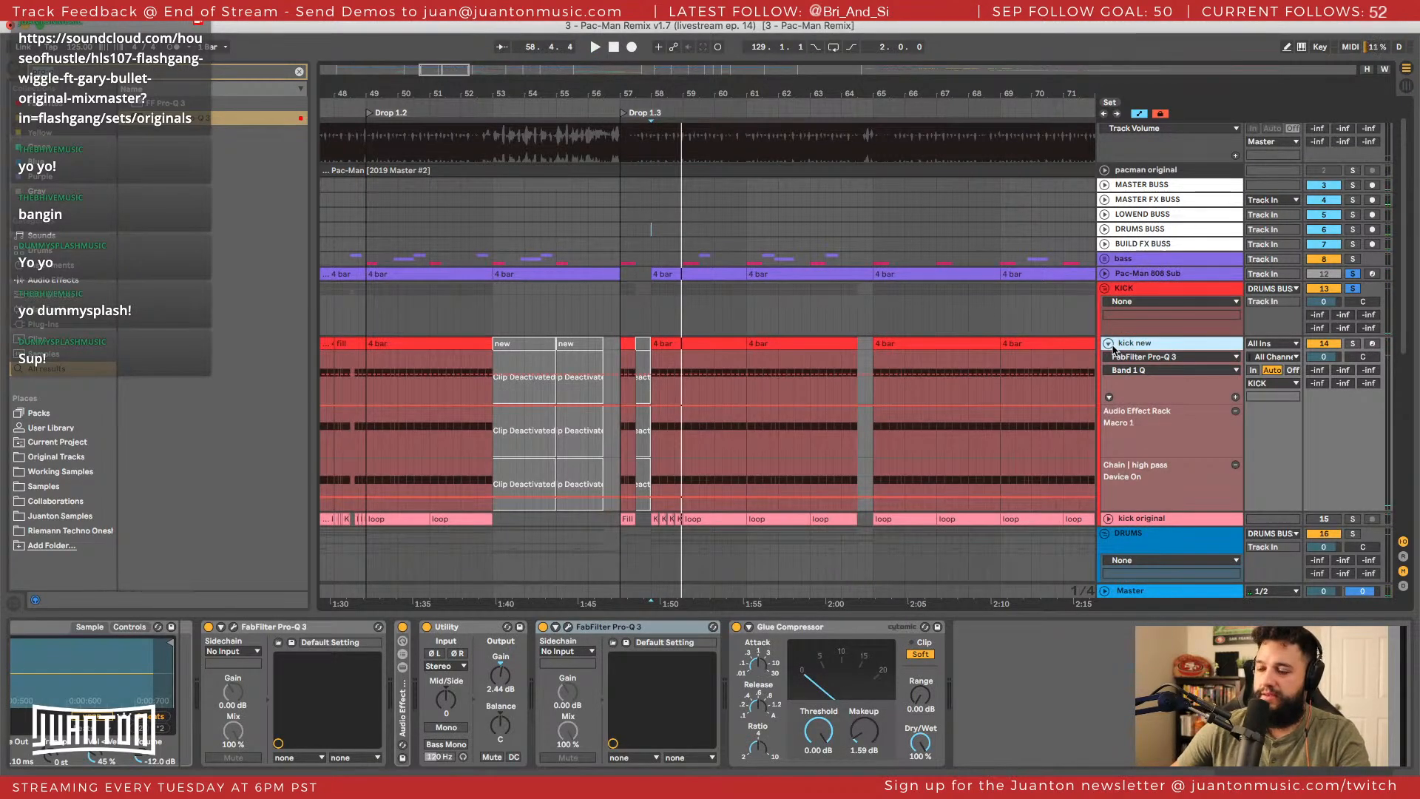
{"action": "scroll", "coordinate": [1025, 641], "scroll_direction": "left", "scroll_amount": 10}
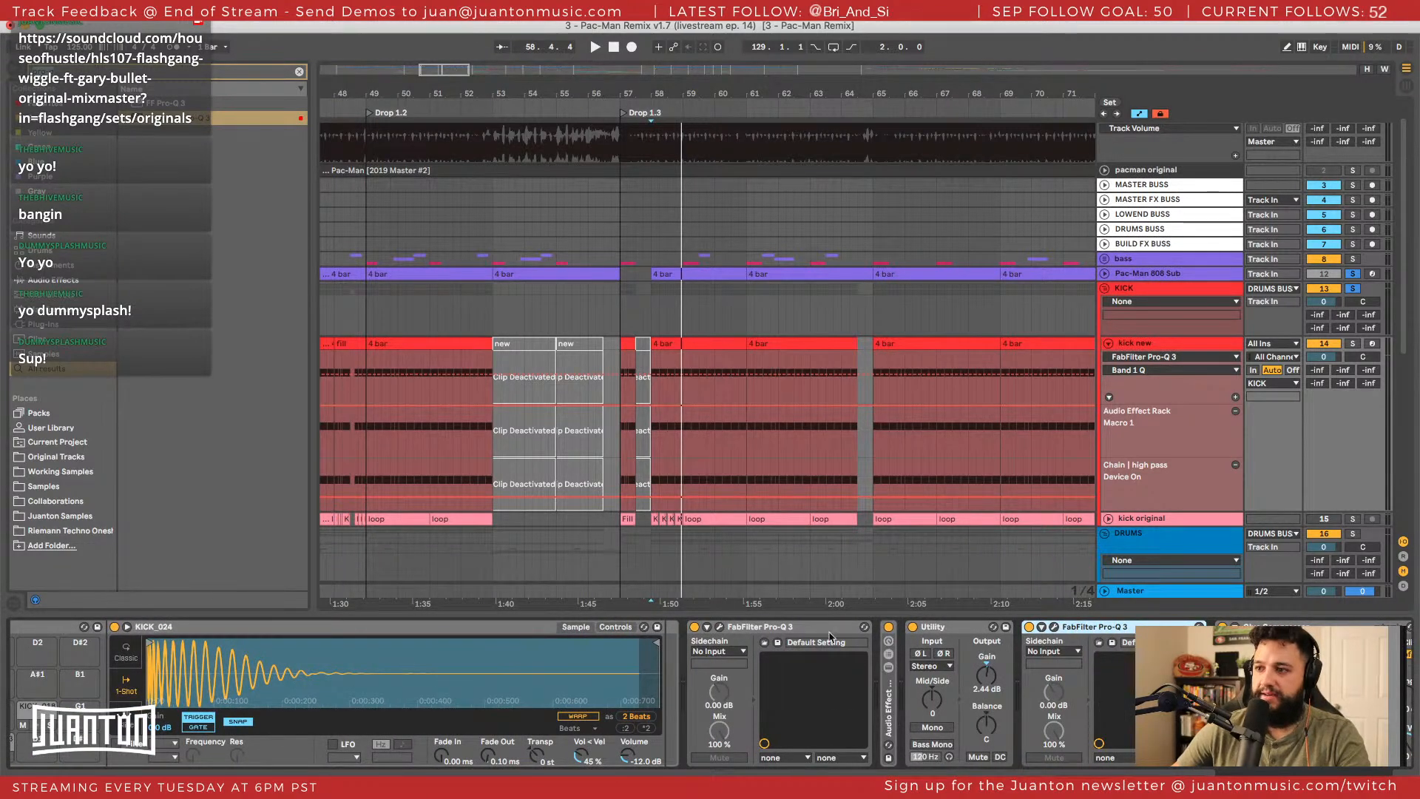
Solo only the KICK group, listen from bar 58, and inspect the Audio Effect Rack on kick new.
{"action": "left_click", "coordinate": [1352, 288]}
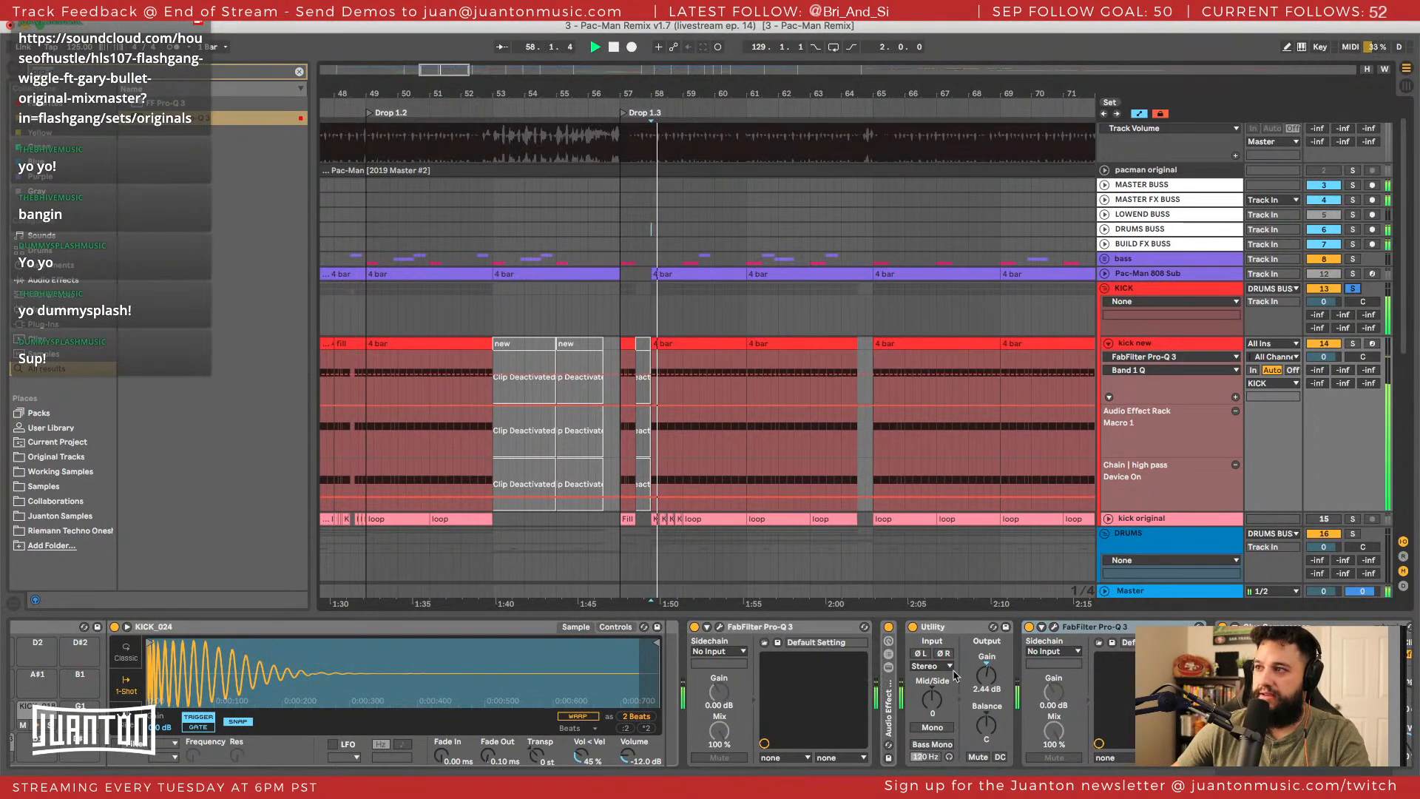
{"action": "scroll", "coordinate": [691, 629], "scroll_direction": "right", "scroll_amount": 2}
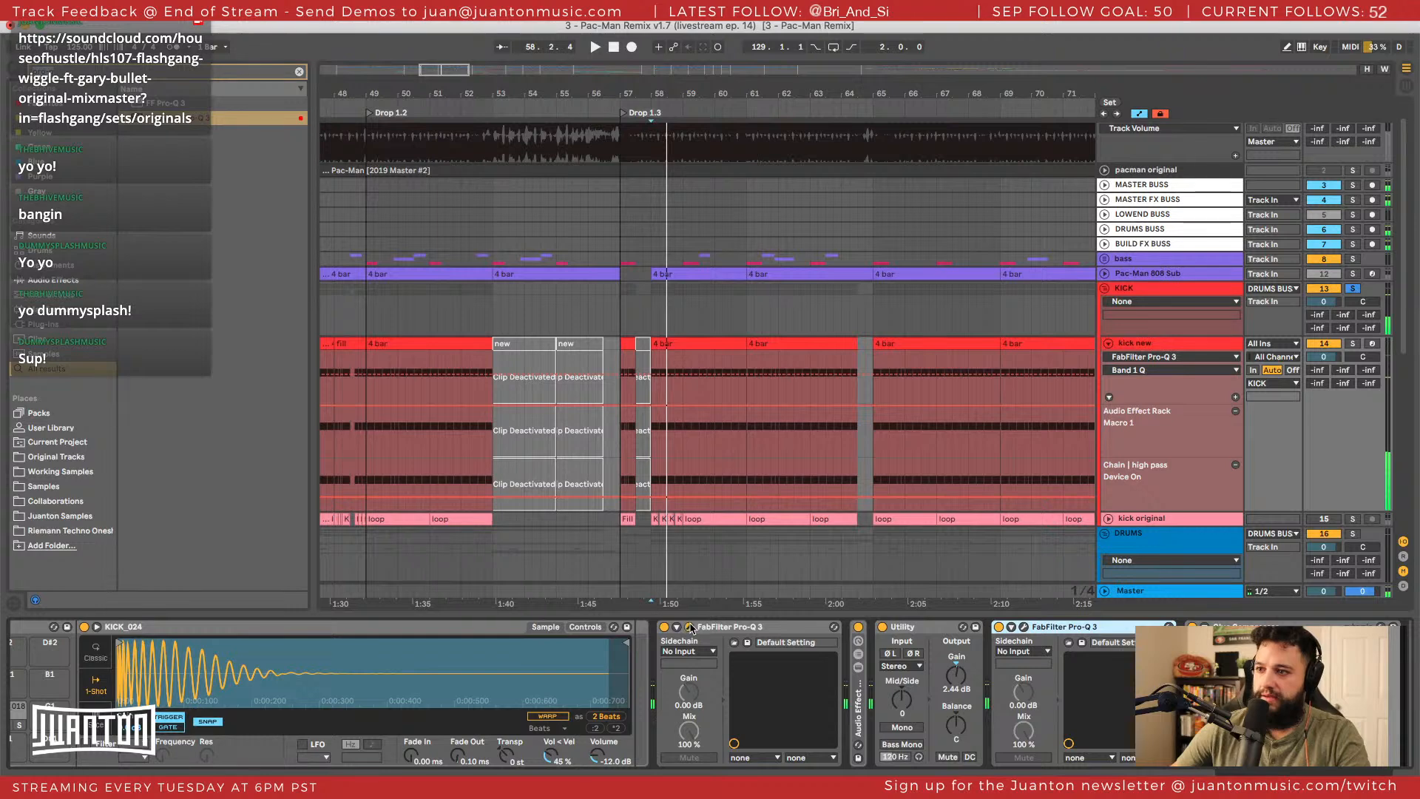
{"action": "double_click", "coordinate": [860, 699]}
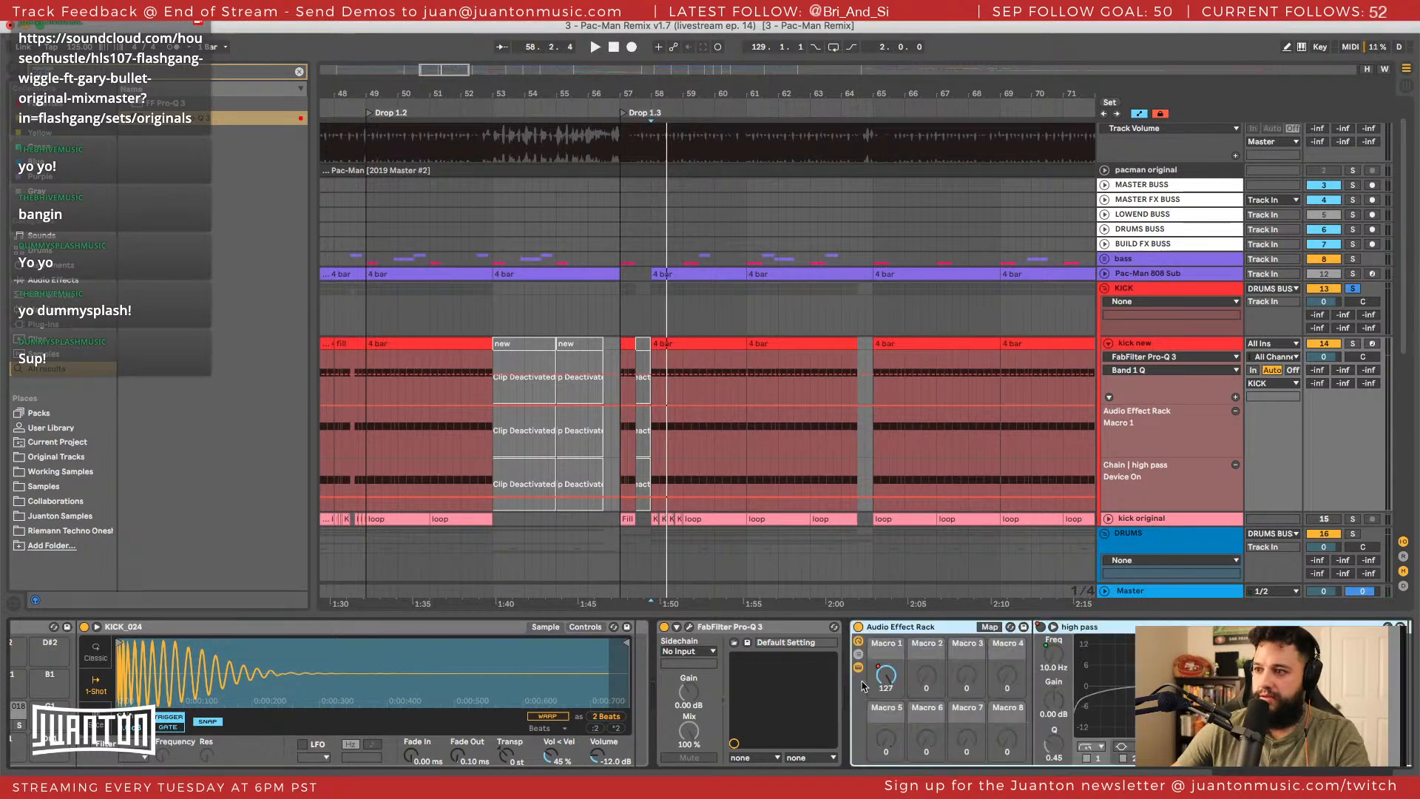
{"action": "double_click", "coordinate": [901, 636]}
{"action": "scroll", "coordinate": [777, 702], "scroll_direction": "right", "scroll_amount": 2}
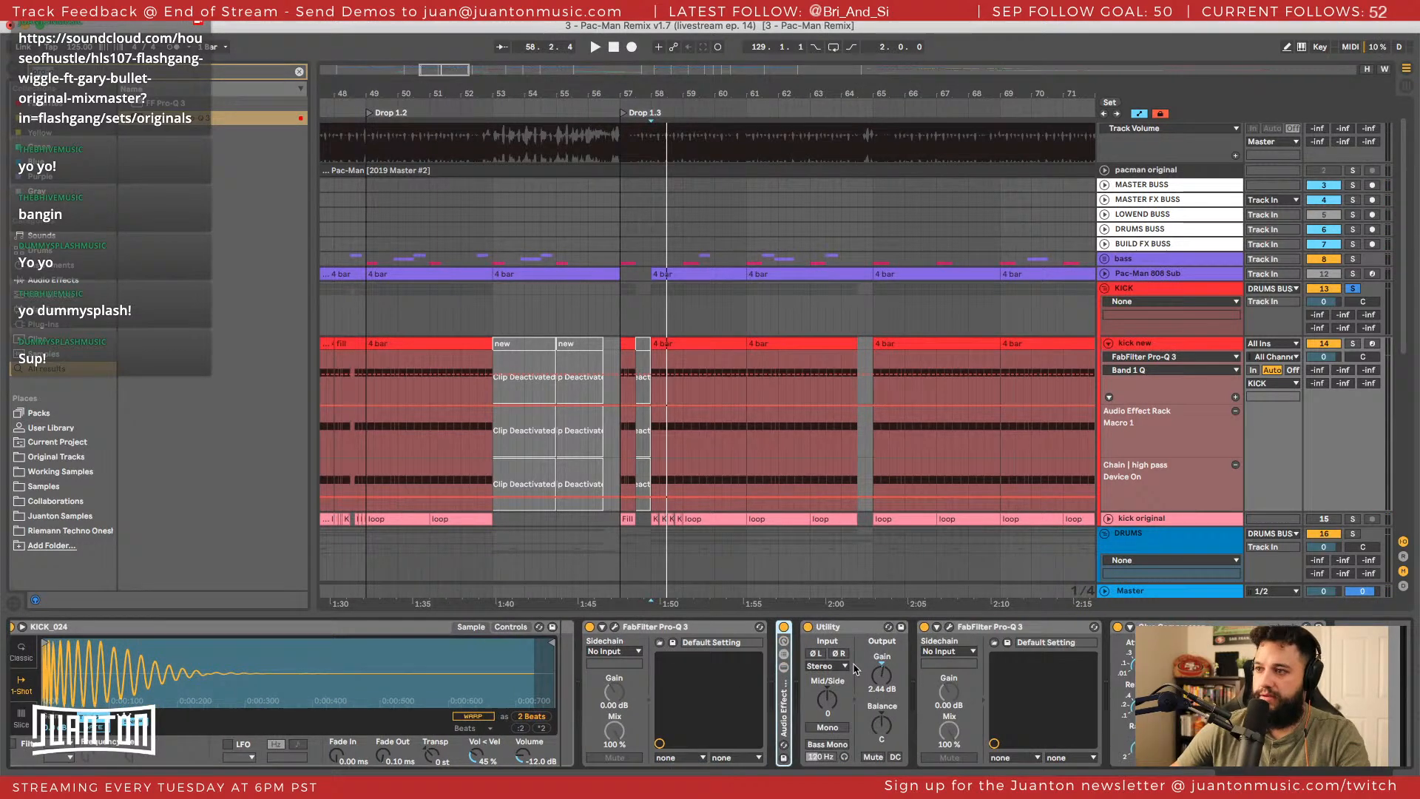
Inspect the high pass EQ inside the kick new Audio Effect Rack and the Utility, Pro-Q 3 and Glue Compressor after it.
{"action": "double_click", "coordinate": [786, 712]}
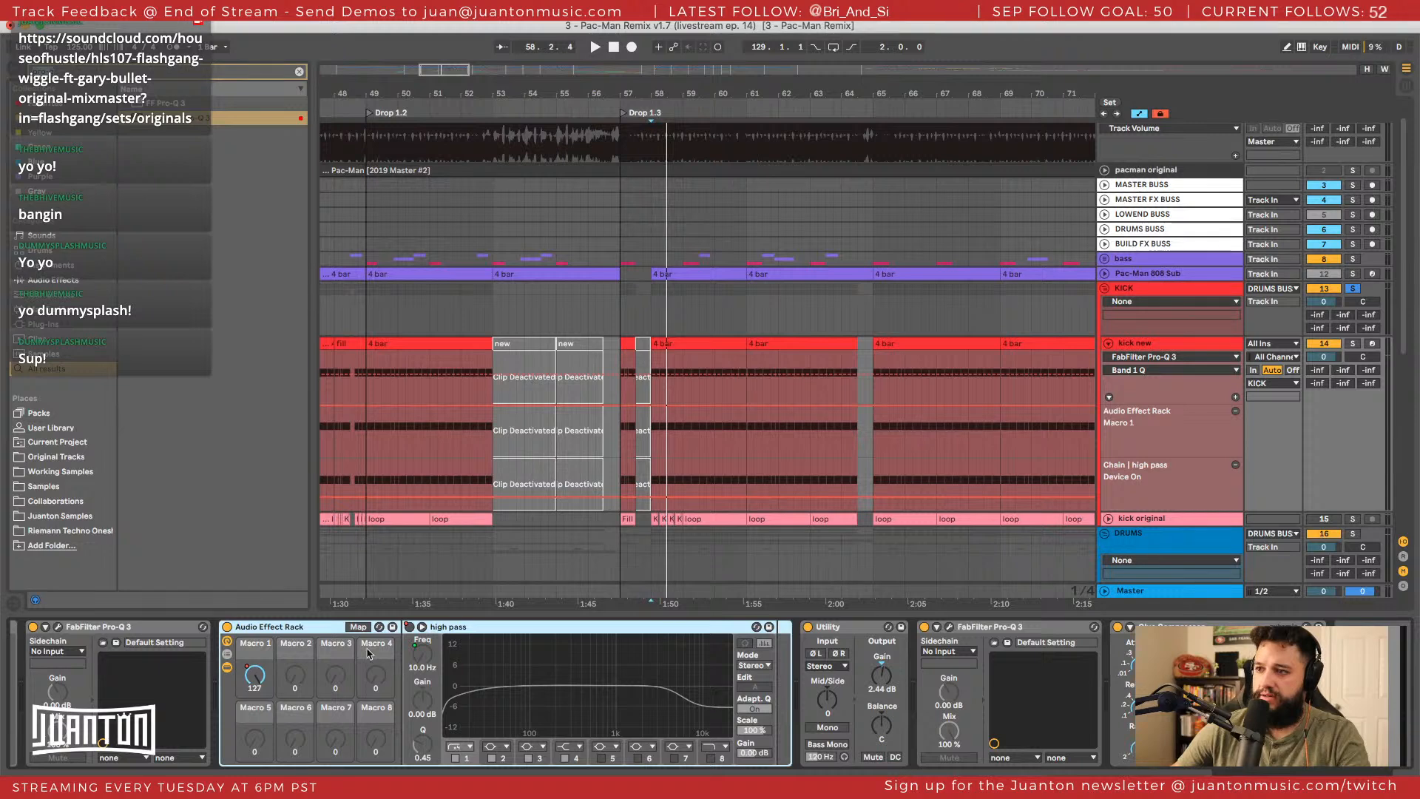
{"action": "double_click", "coordinate": [295, 628]}
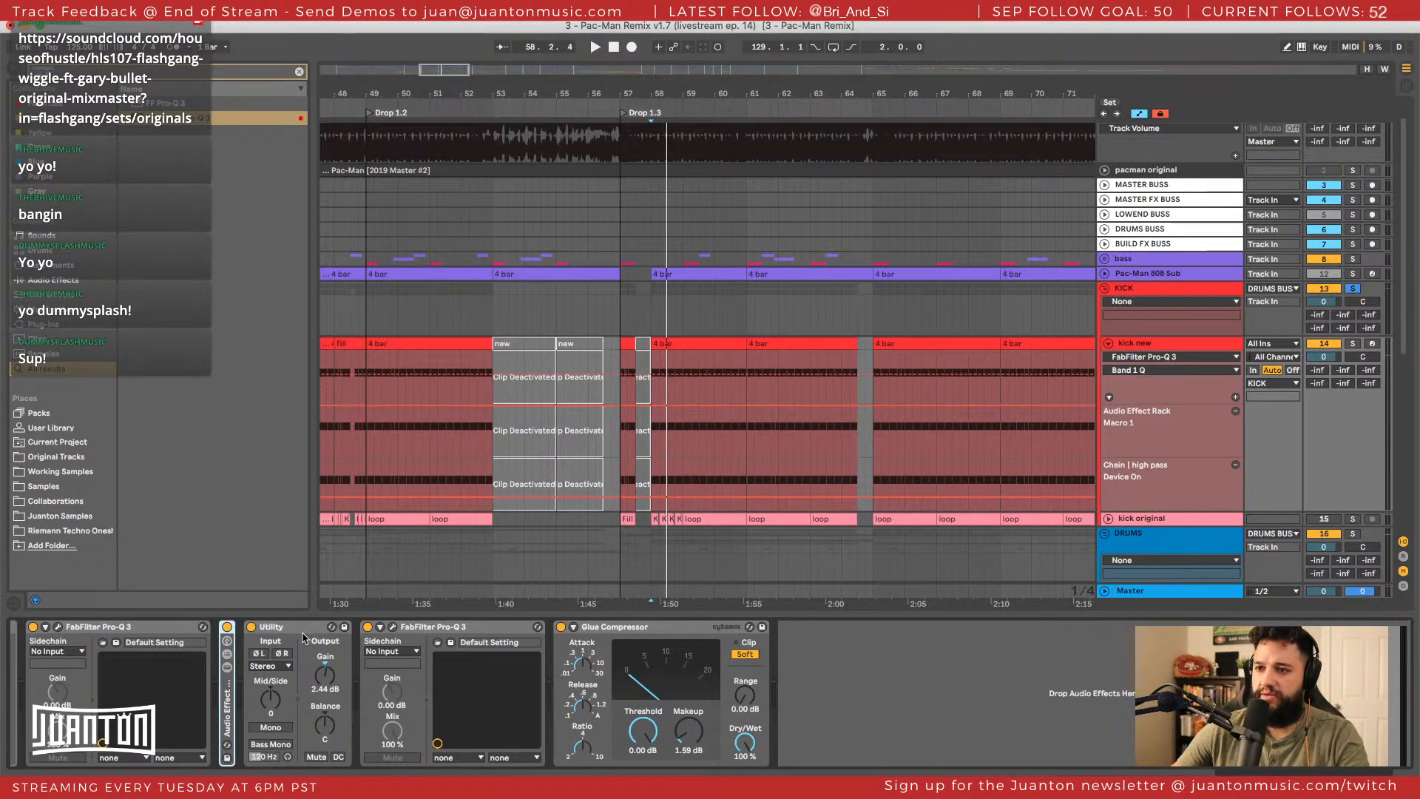
{"action": "left_click", "coordinate": [449, 634]}
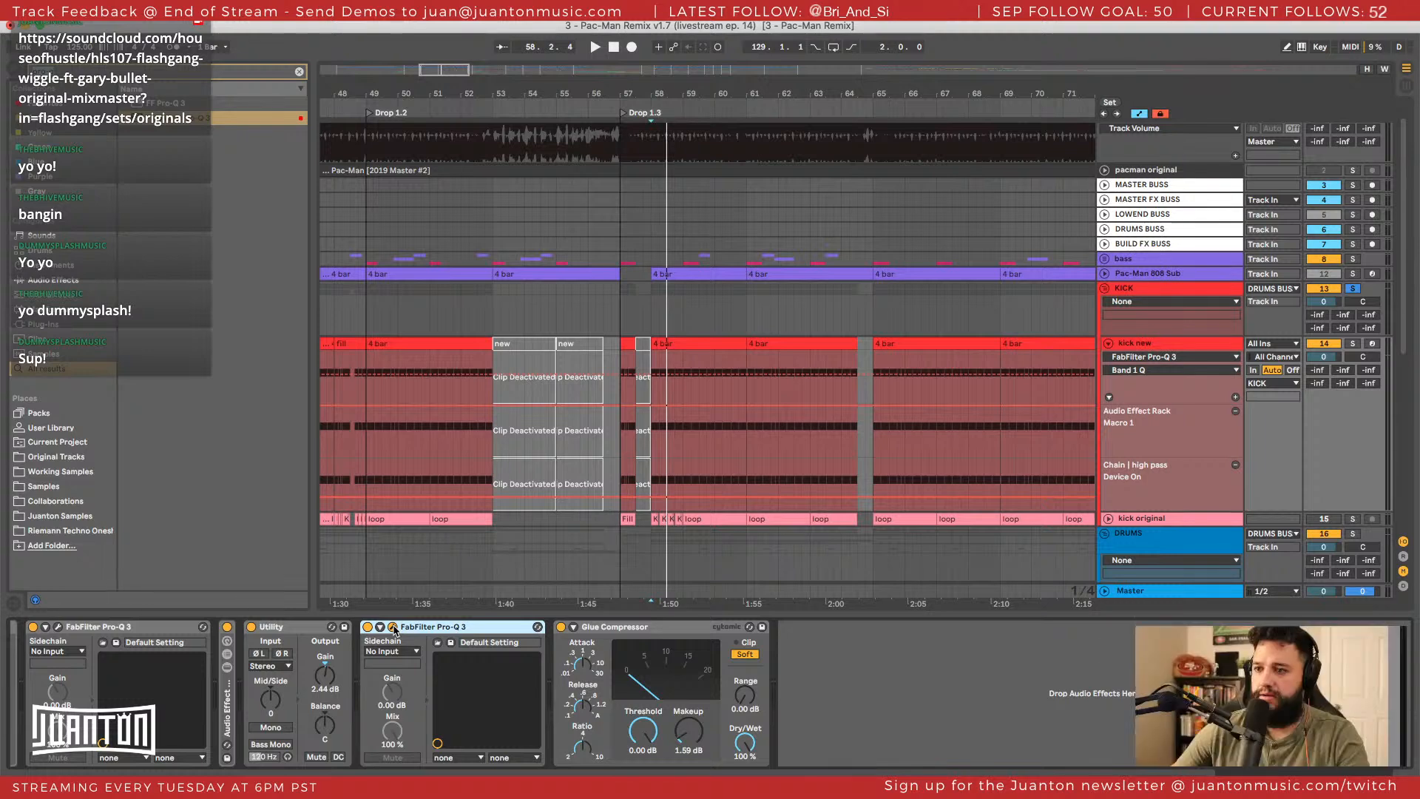
{"action": "left_click", "coordinate": [630, 631]}
{"action": "scroll", "coordinate": [564, 660], "scroll_direction": "left", "scroll_amount": 10}
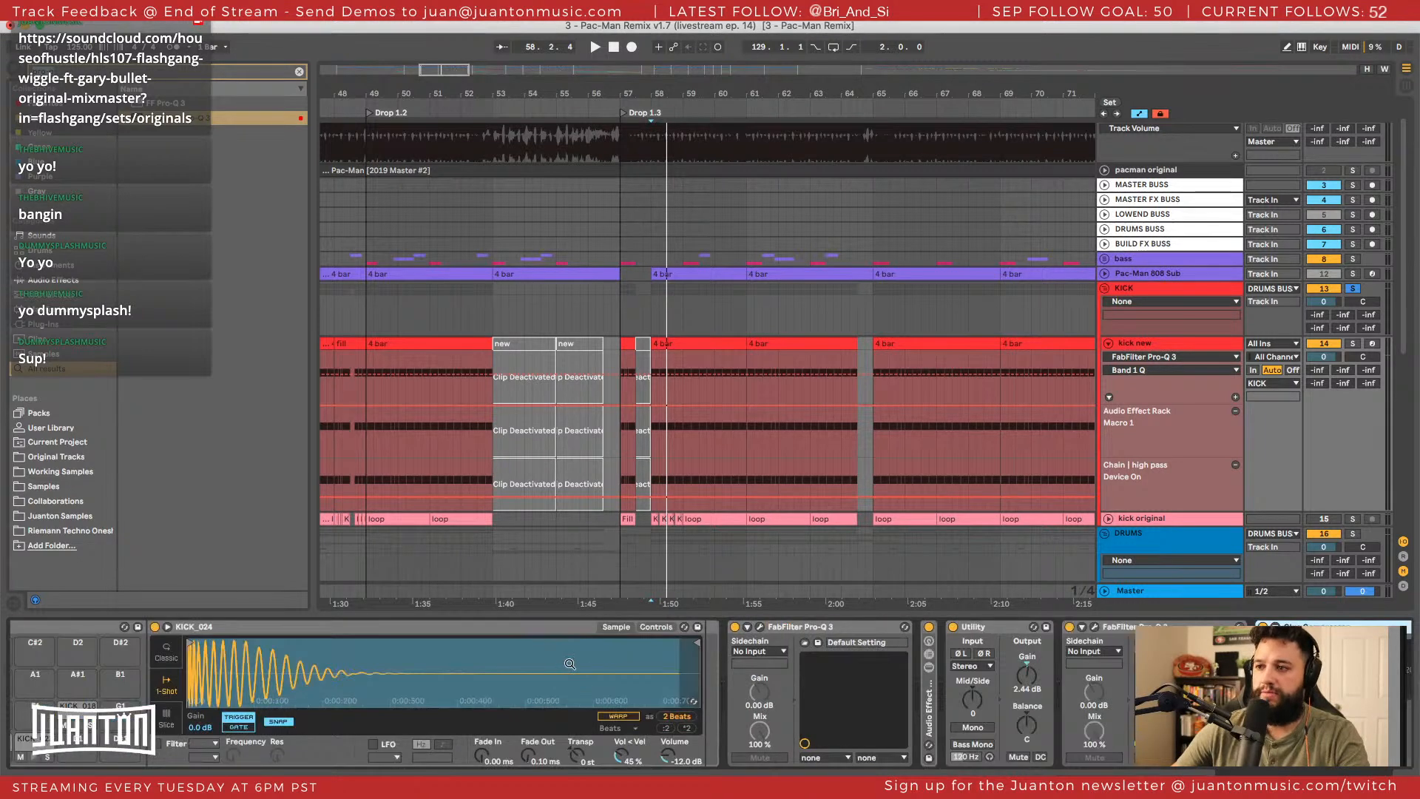
Fold the kick new track and the KICK group.
{"action": "left_click", "coordinate": [1139, 345]}
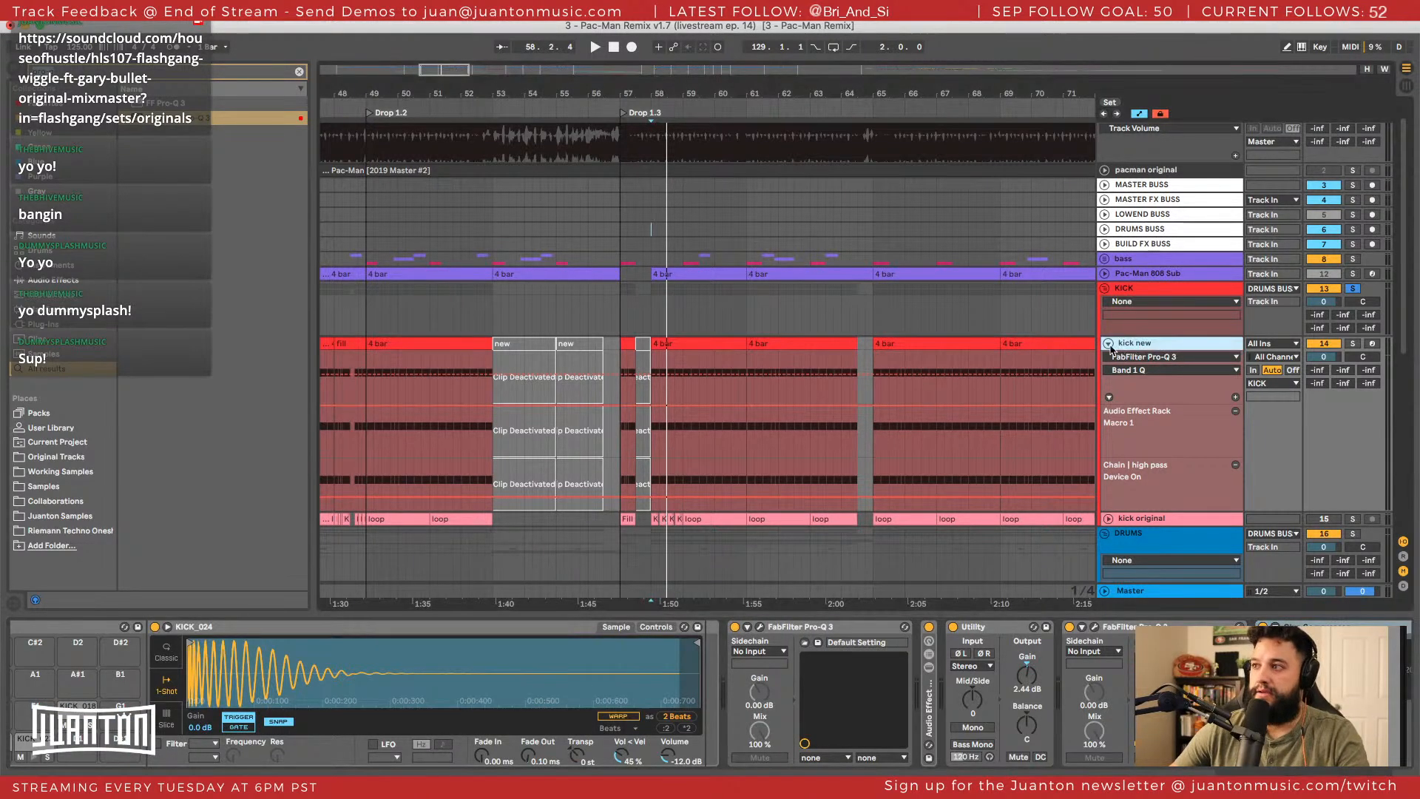
{"action": "left_click", "coordinate": [1108, 344]}
{"action": "left_click", "coordinate": [1104, 289]}
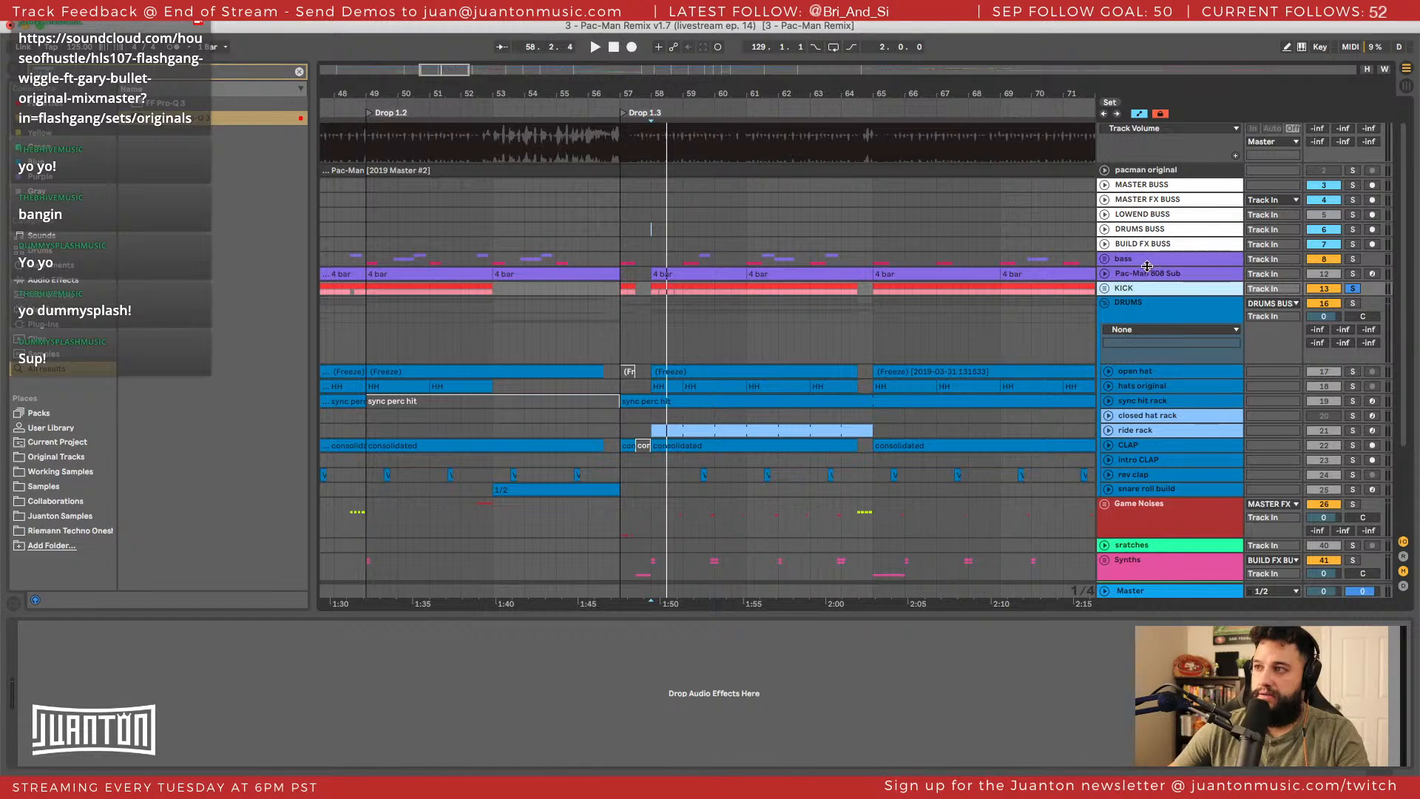
Review the bass group's device chain through the kick-sidechained Compressor to the Audio Effect Rack and Auto Filter.
{"action": "left_click", "coordinate": [1145, 264]}
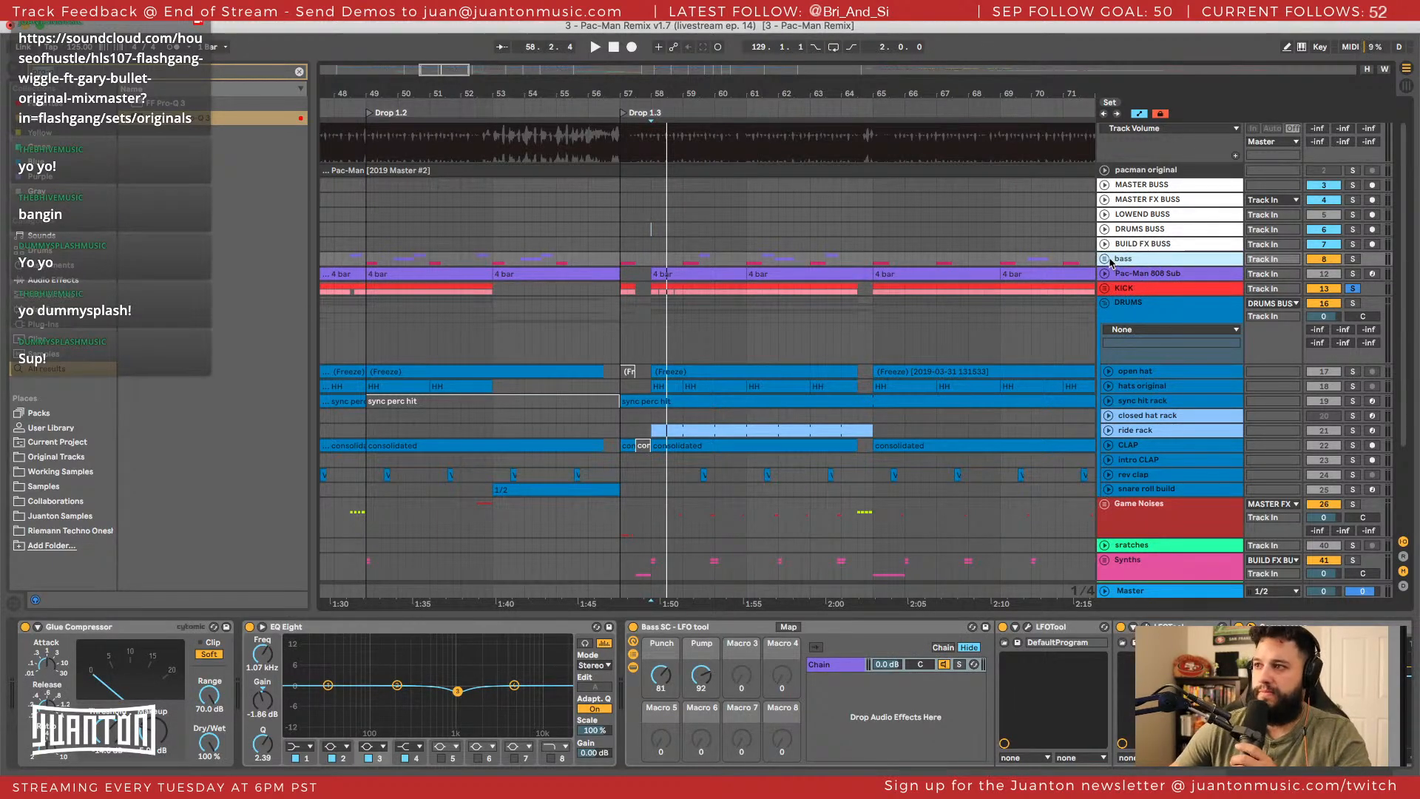
{"action": "scroll", "coordinate": [905, 672], "scroll_direction": "down", "scroll_amount": 5}
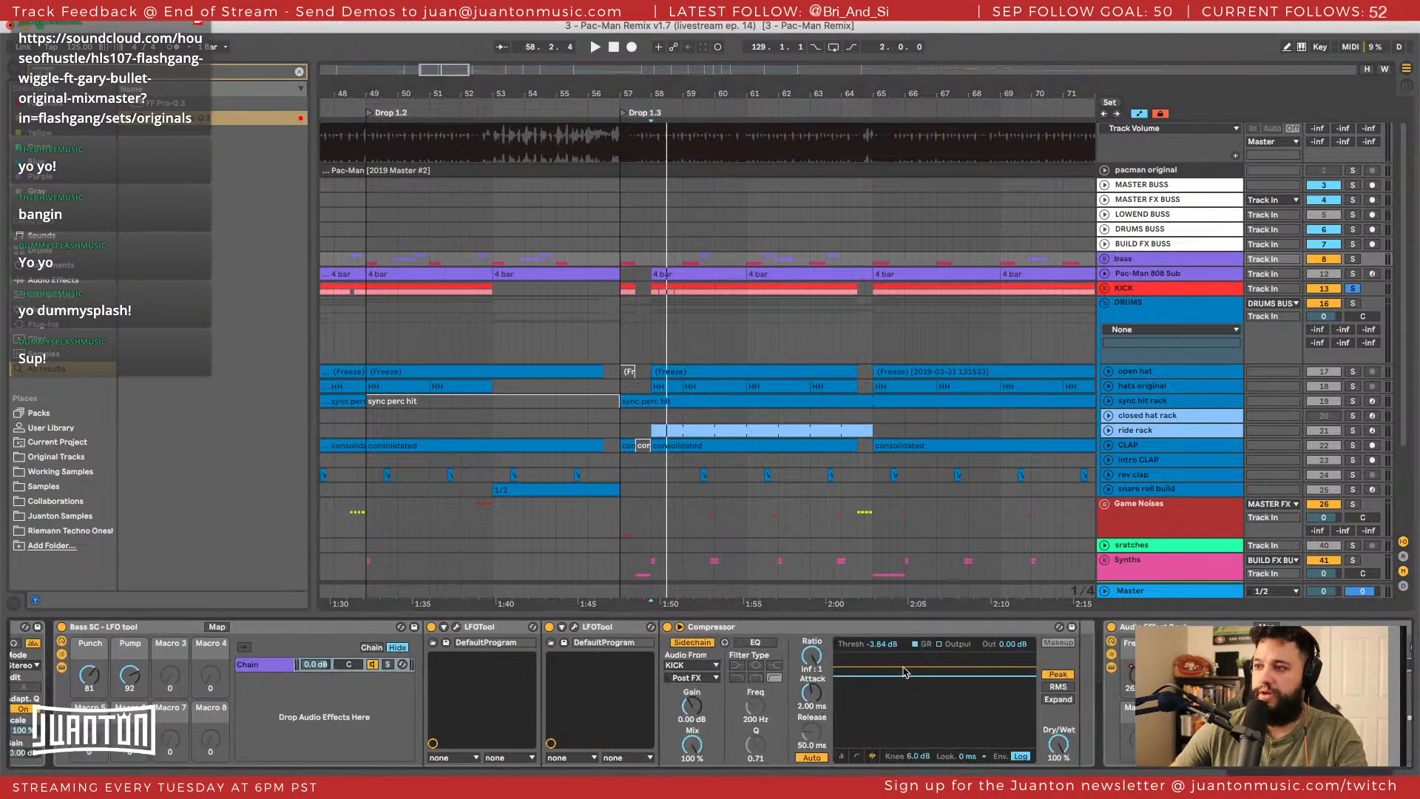
{"action": "scroll", "coordinate": [904, 671], "scroll_direction": "down", "scroll_amount": 4}
{"action": "scroll", "coordinate": [902, 668], "scroll_direction": "up", "scroll_amount": 2}
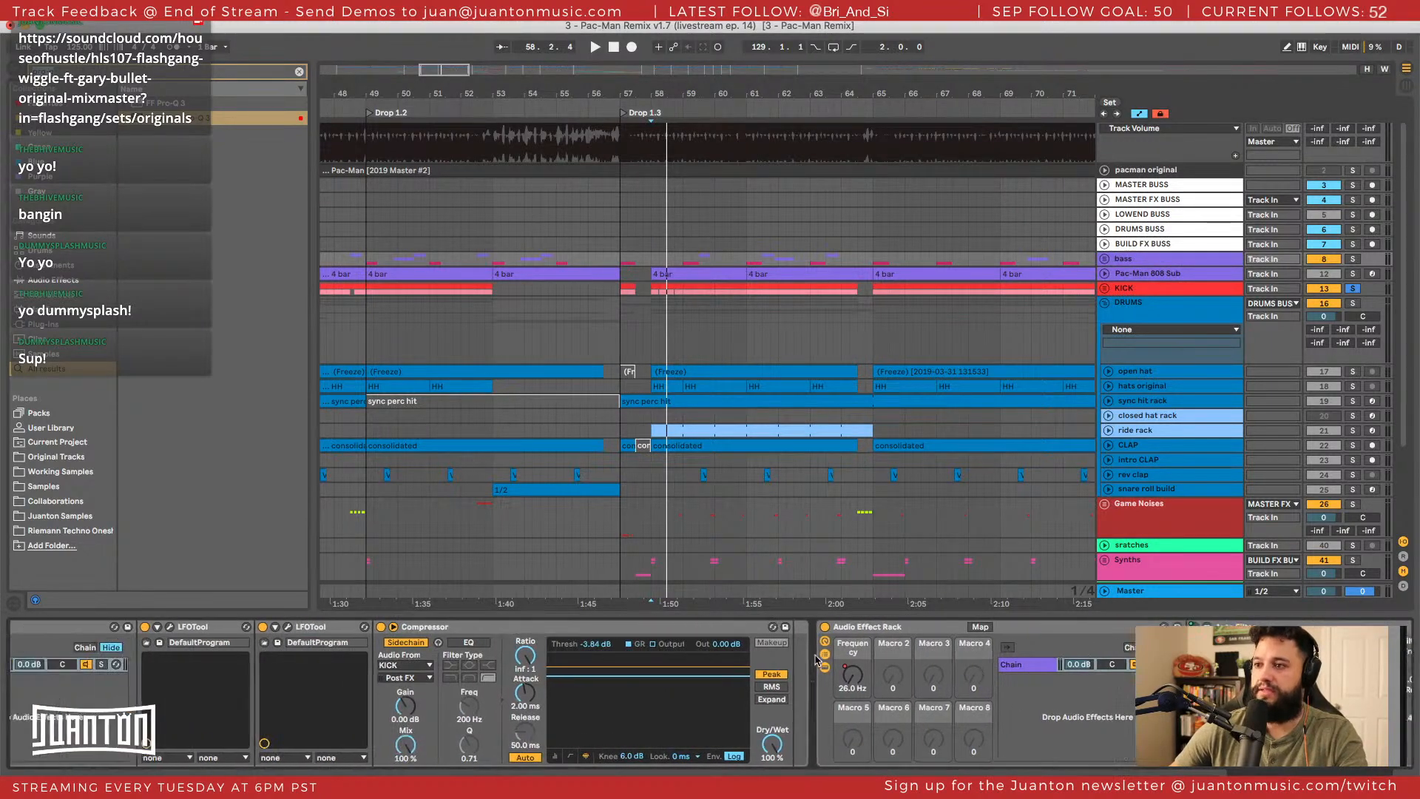
{"action": "scroll", "coordinate": [904, 651], "scroll_direction": "down", "scroll_amount": 2}
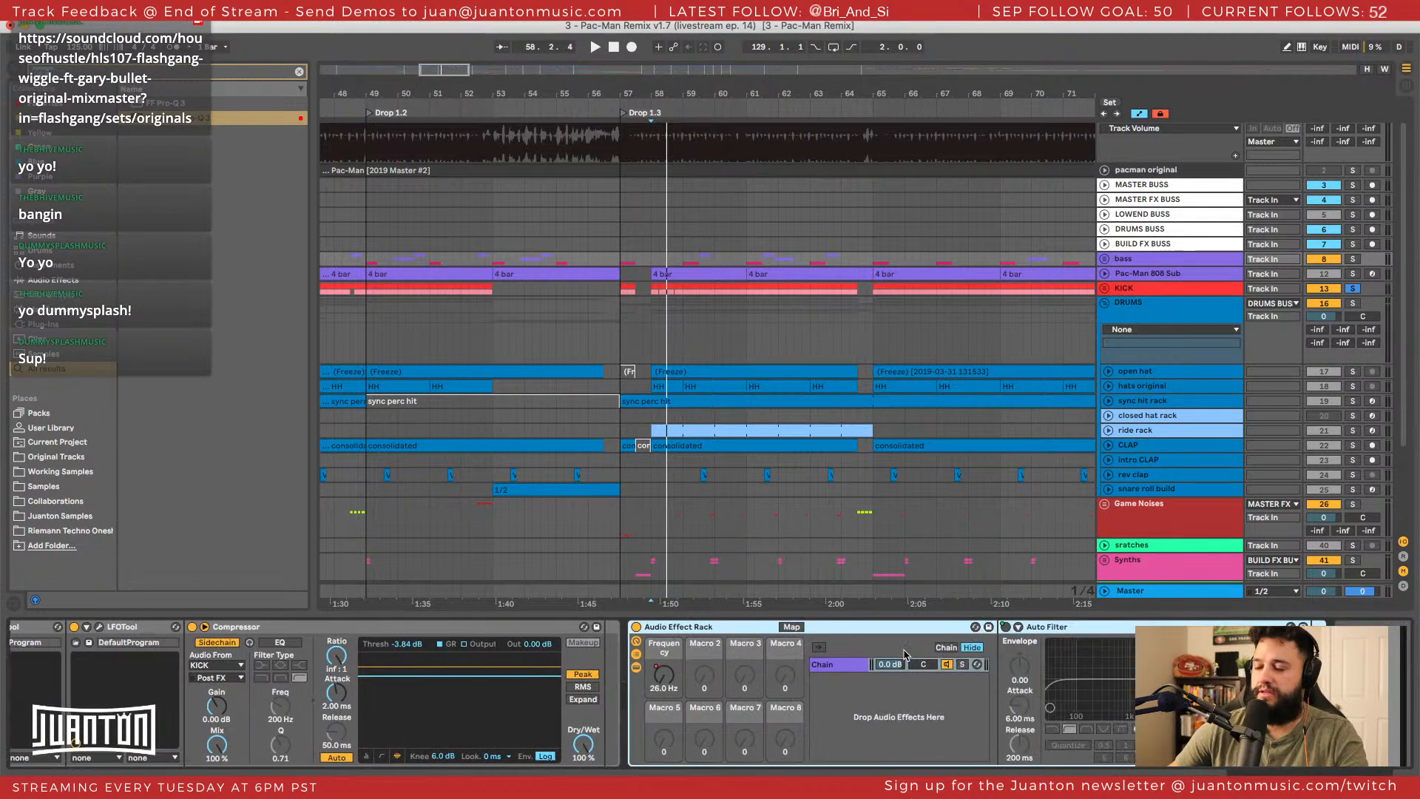
{"action": "scroll", "coordinate": [1137, 294], "scroll_direction": "up", "scroll_amount": 1}
Unfold the Pac-Man 808 Sub track and make its lane taller.
{"action": "left_click", "coordinate": [1106, 278]}
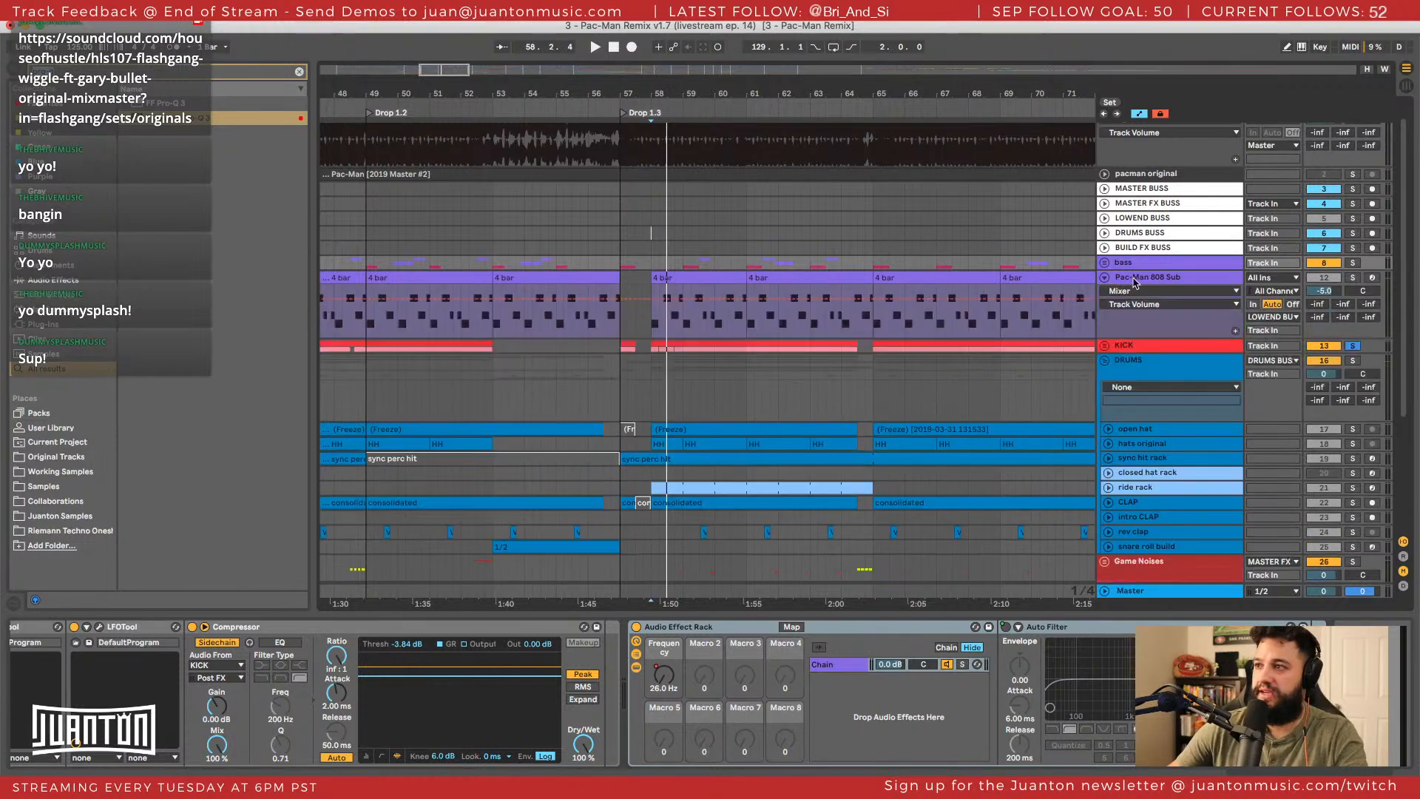
{"action": "left_click", "coordinate": [1159, 283]}
{"action": "right_click", "coordinate": [1160, 282]}
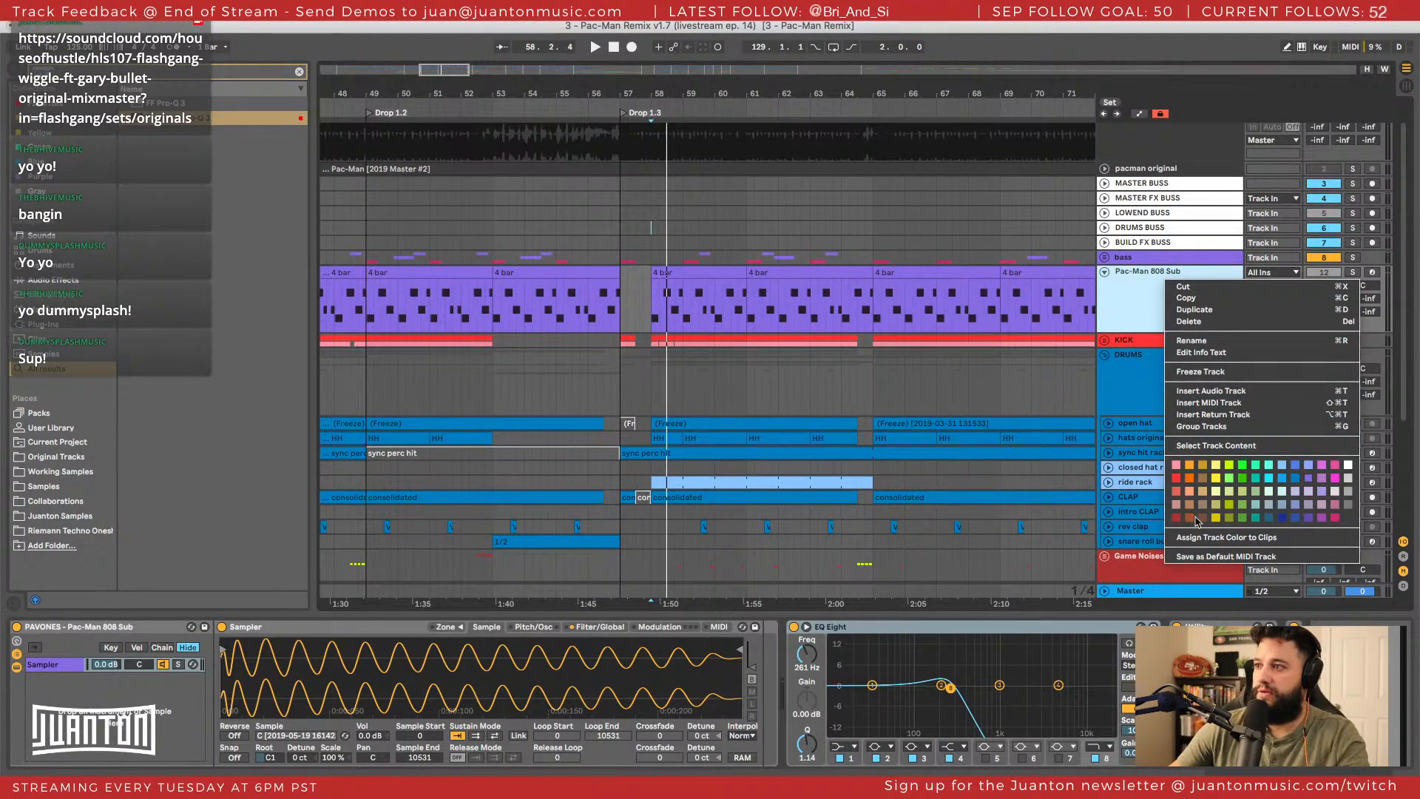
{"action": "left_click", "coordinate": [1197, 557]}
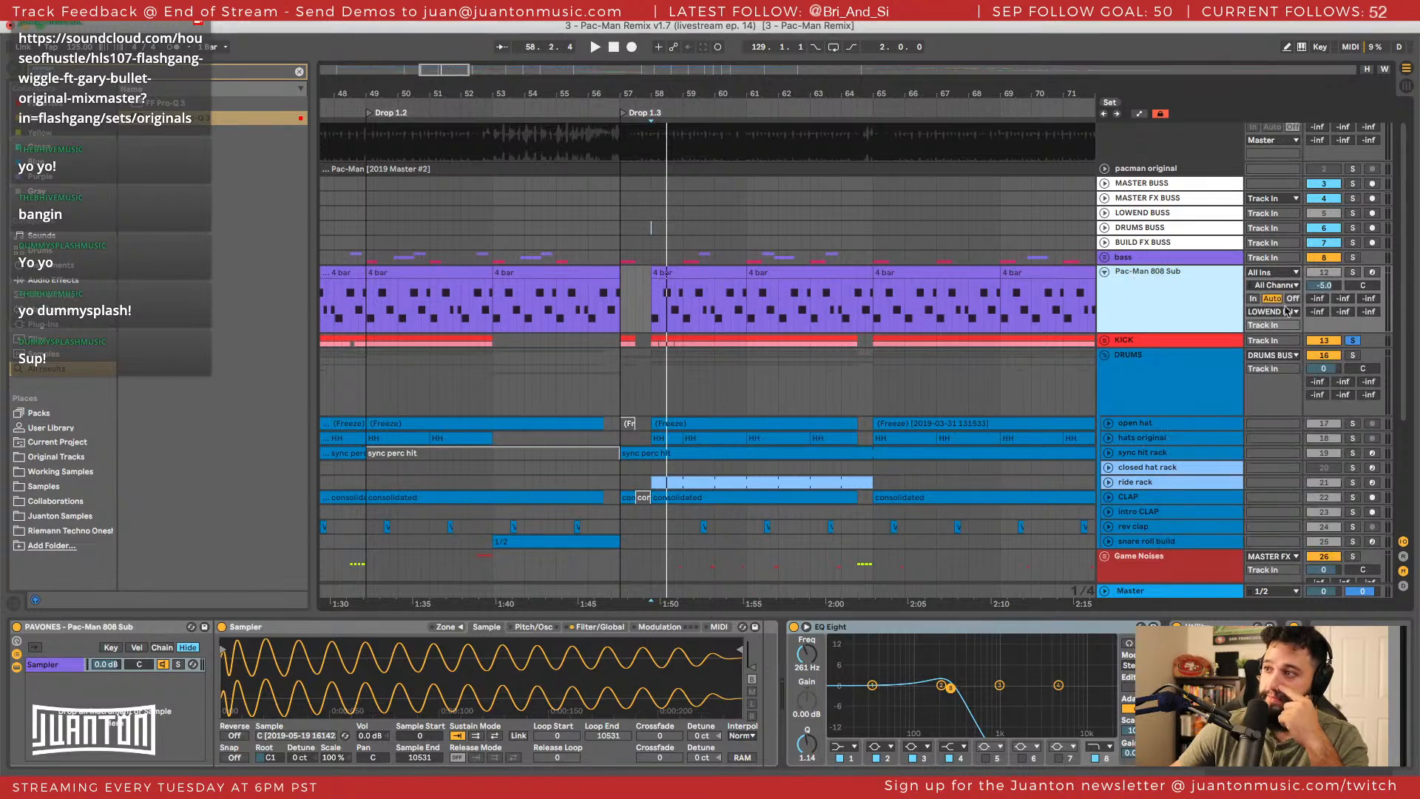
{"action": "left_click_drag", "start_coordinate": [1123, 337], "coordinate": [1123, 376]}
Show the automation lanes again and check the Pac-Man 808 Sub's mixer automation parameters and EQ Eight.
{"action": "right_click", "coordinate": [1289, 353]}
{"action": "key", "text": "Escape"}
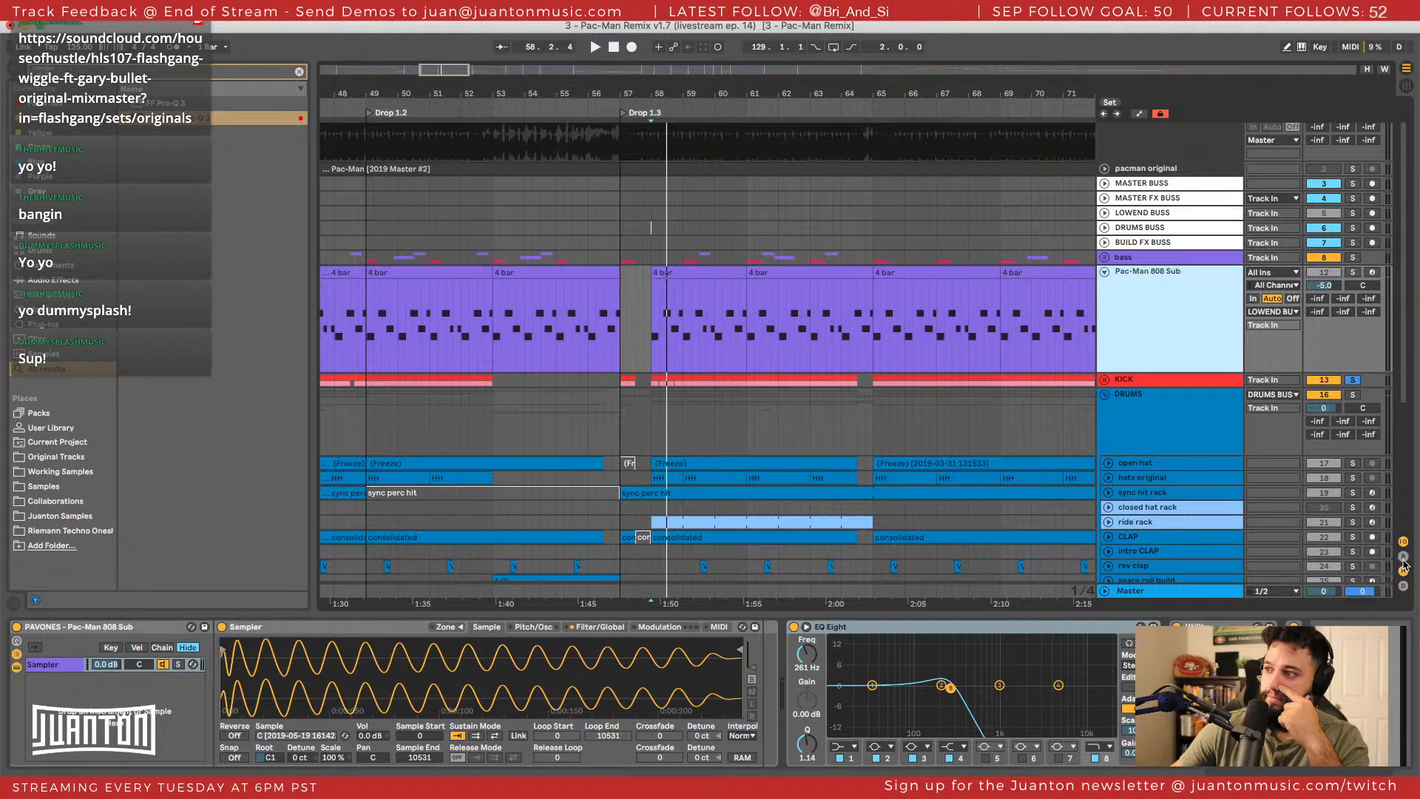
{"action": "right_click", "coordinate": [1260, 357]}
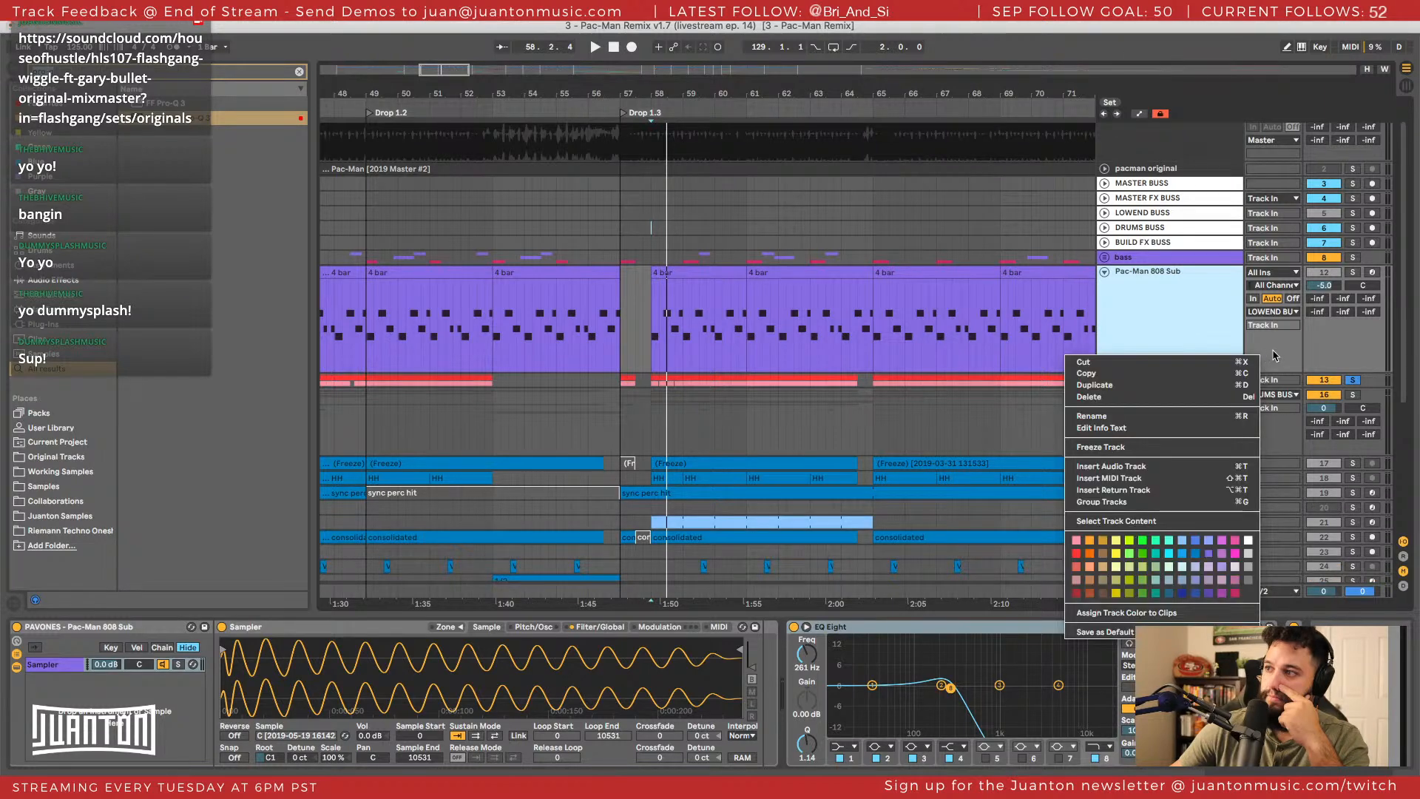
{"action": "key", "text": "Escape"}
{"action": "key", "text": "a"}
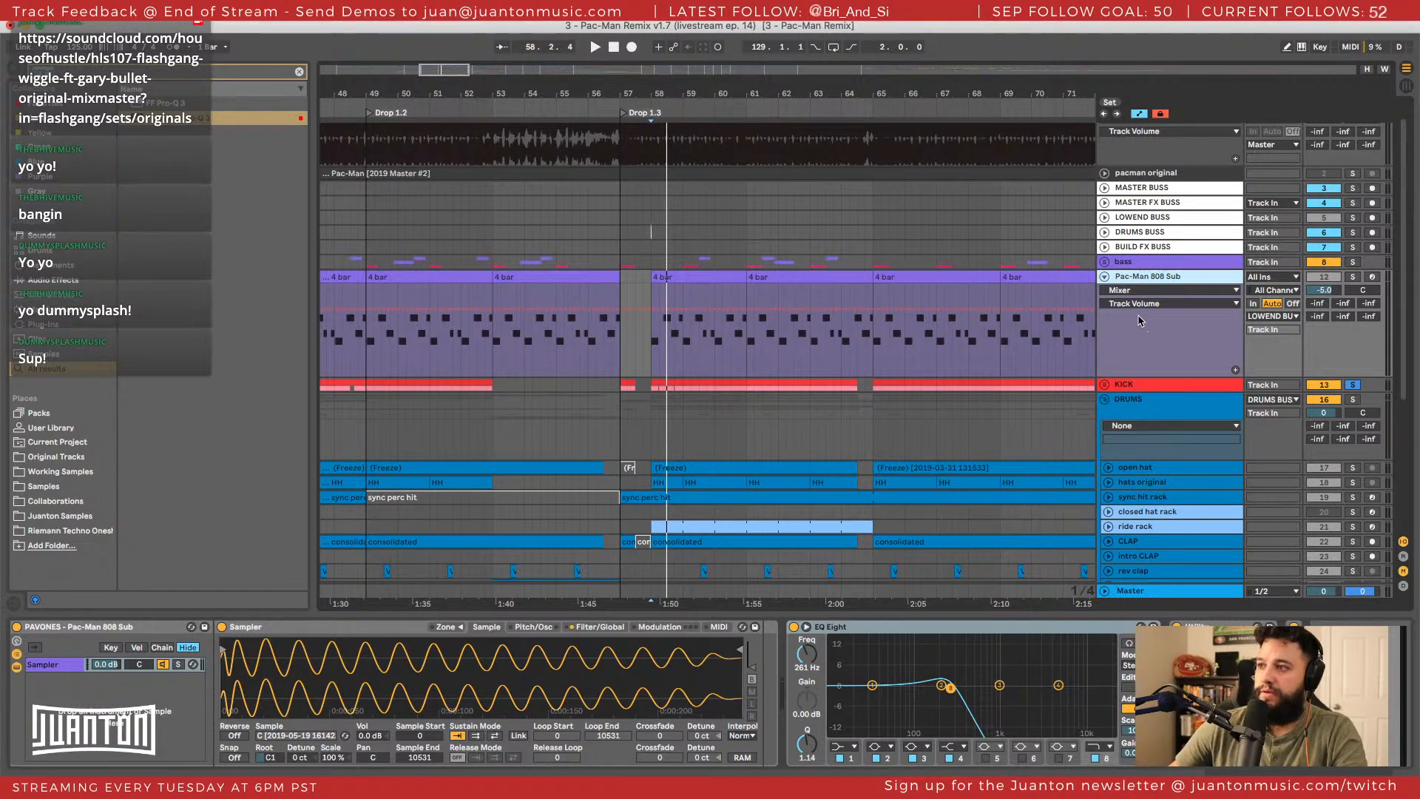
{"action": "left_click", "coordinate": [1139, 303]}
{"action": "left_click", "coordinate": [1139, 304]}
{"action": "left_click", "coordinate": [1139, 303]}
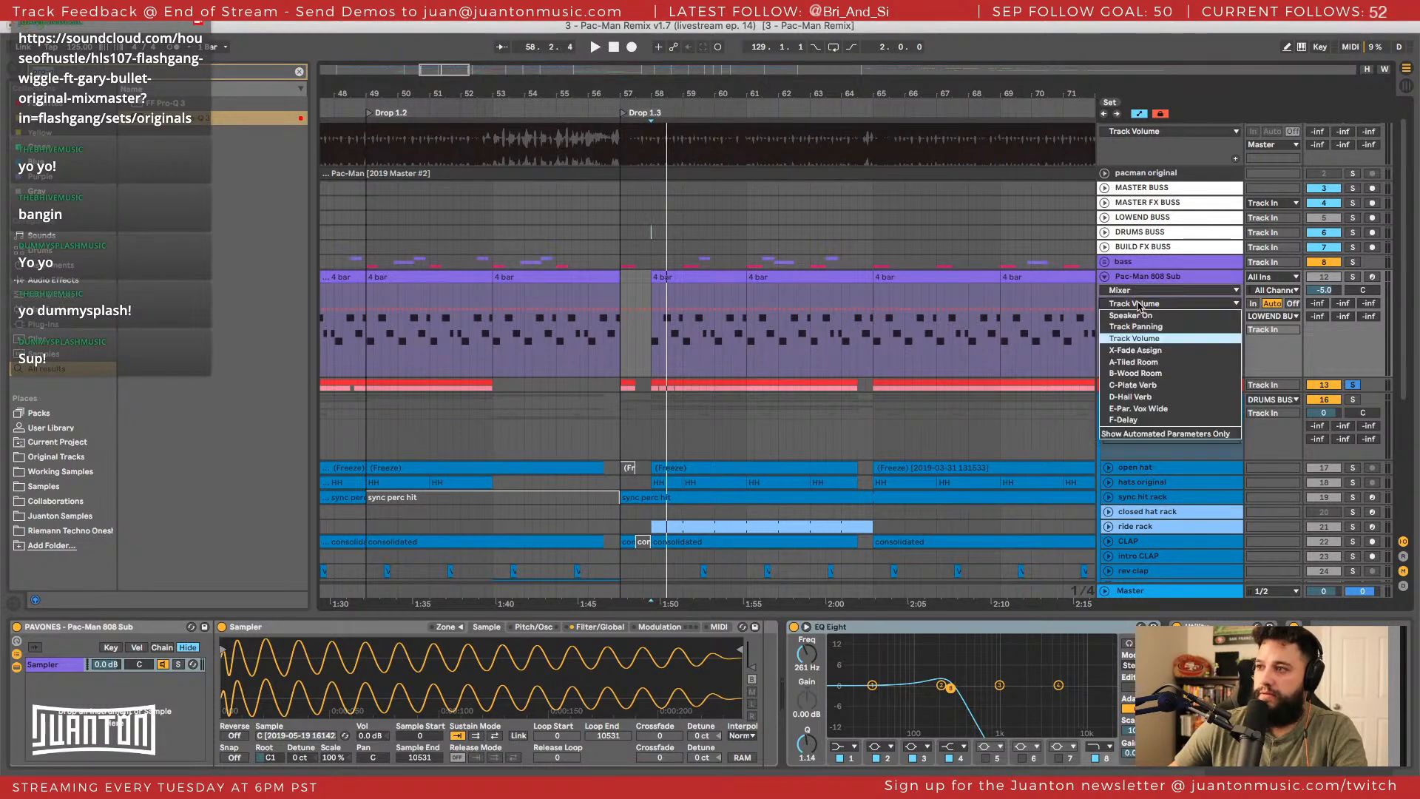
{"action": "left_click", "coordinate": [1147, 281]}
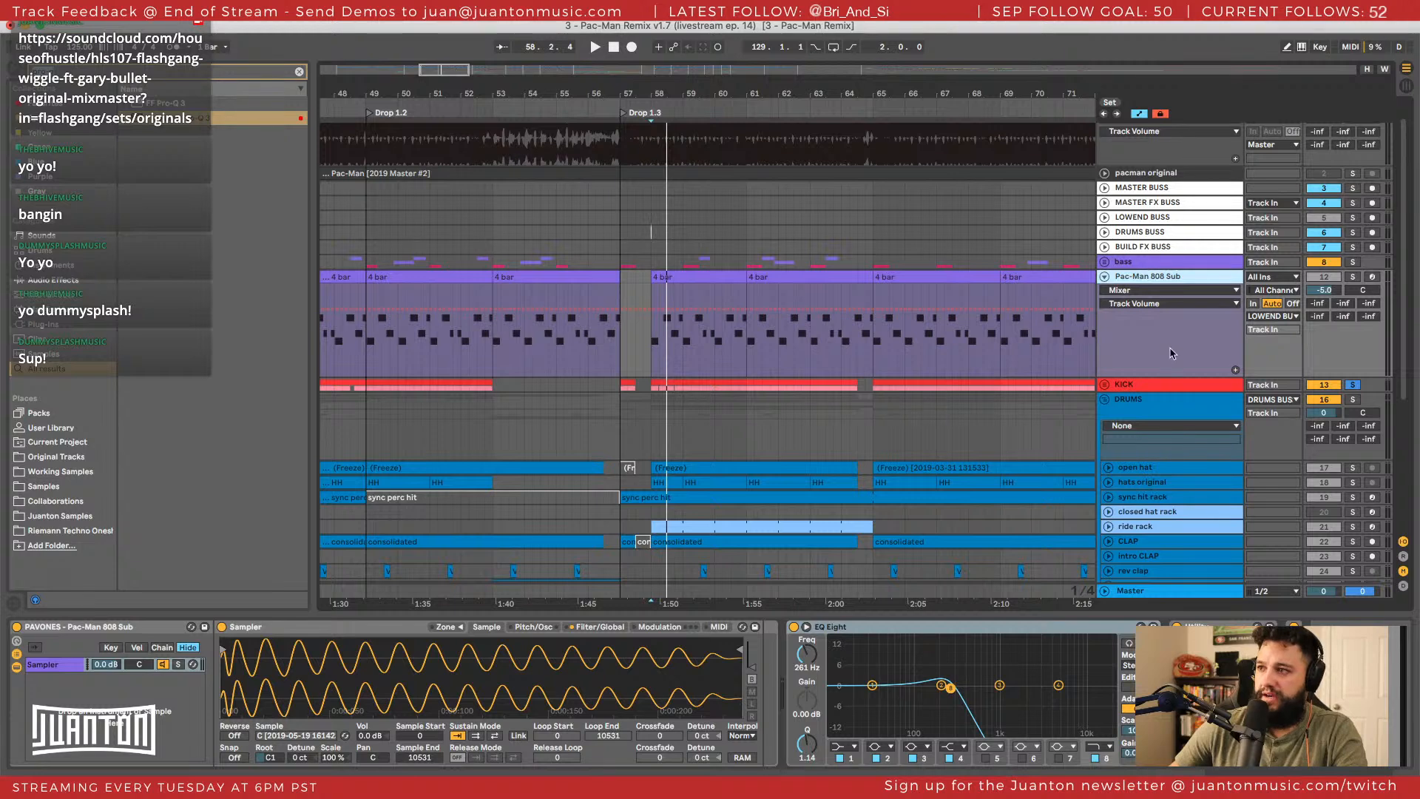
{"action": "left_click", "coordinate": [1019, 695]}
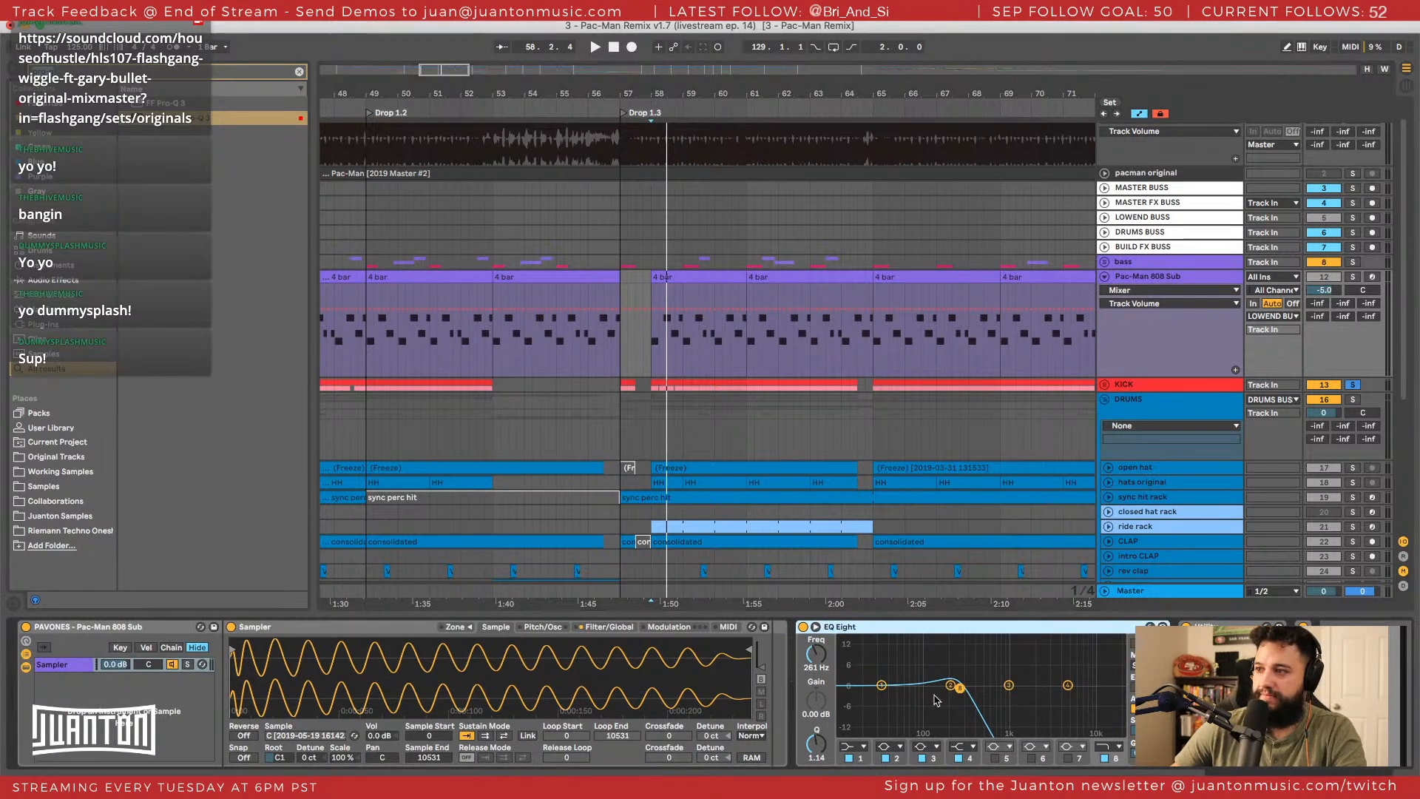
Unfold the bass group and add a lane for each of its automated envelopes.
{"action": "left_click", "coordinate": [1172, 263]}
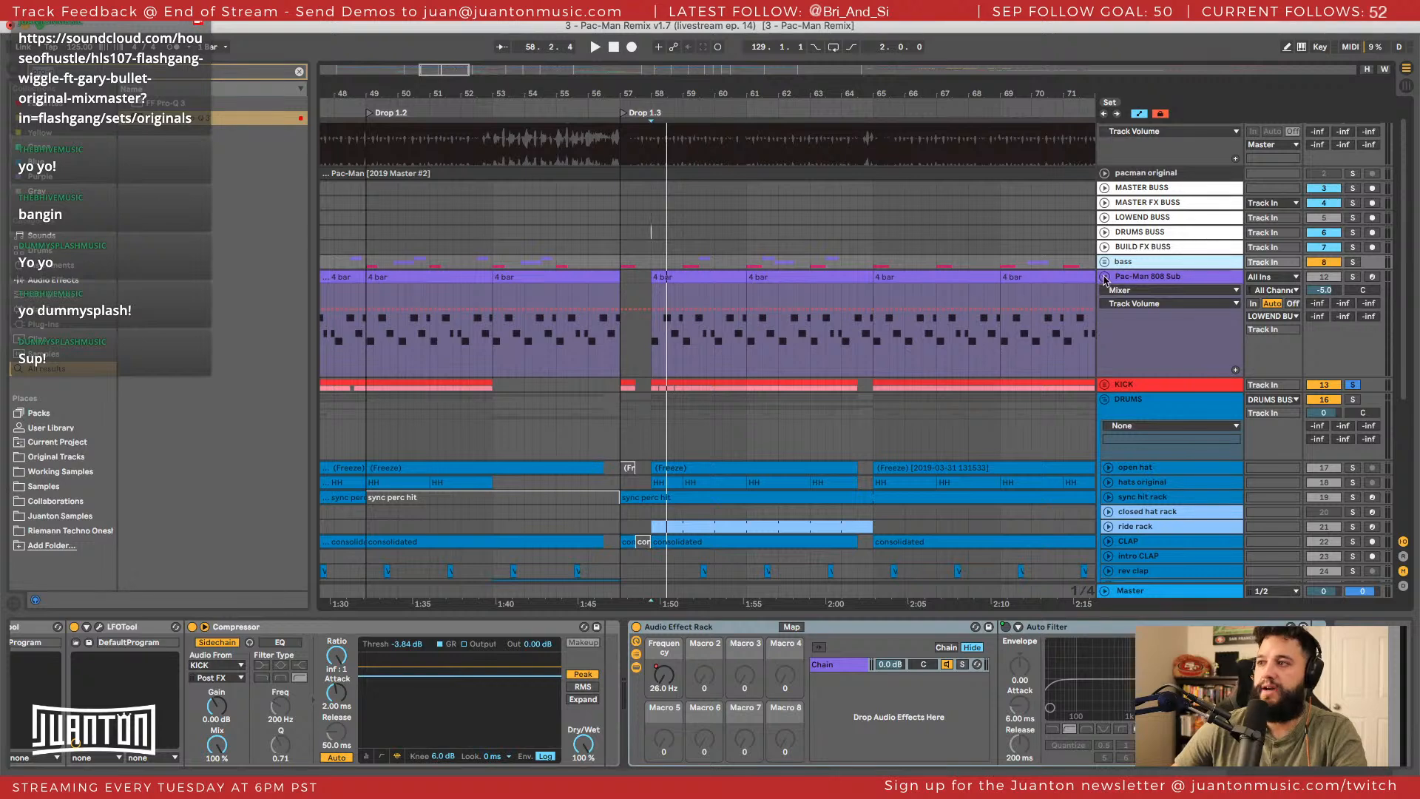
{"action": "left_click", "coordinate": [1104, 262]}
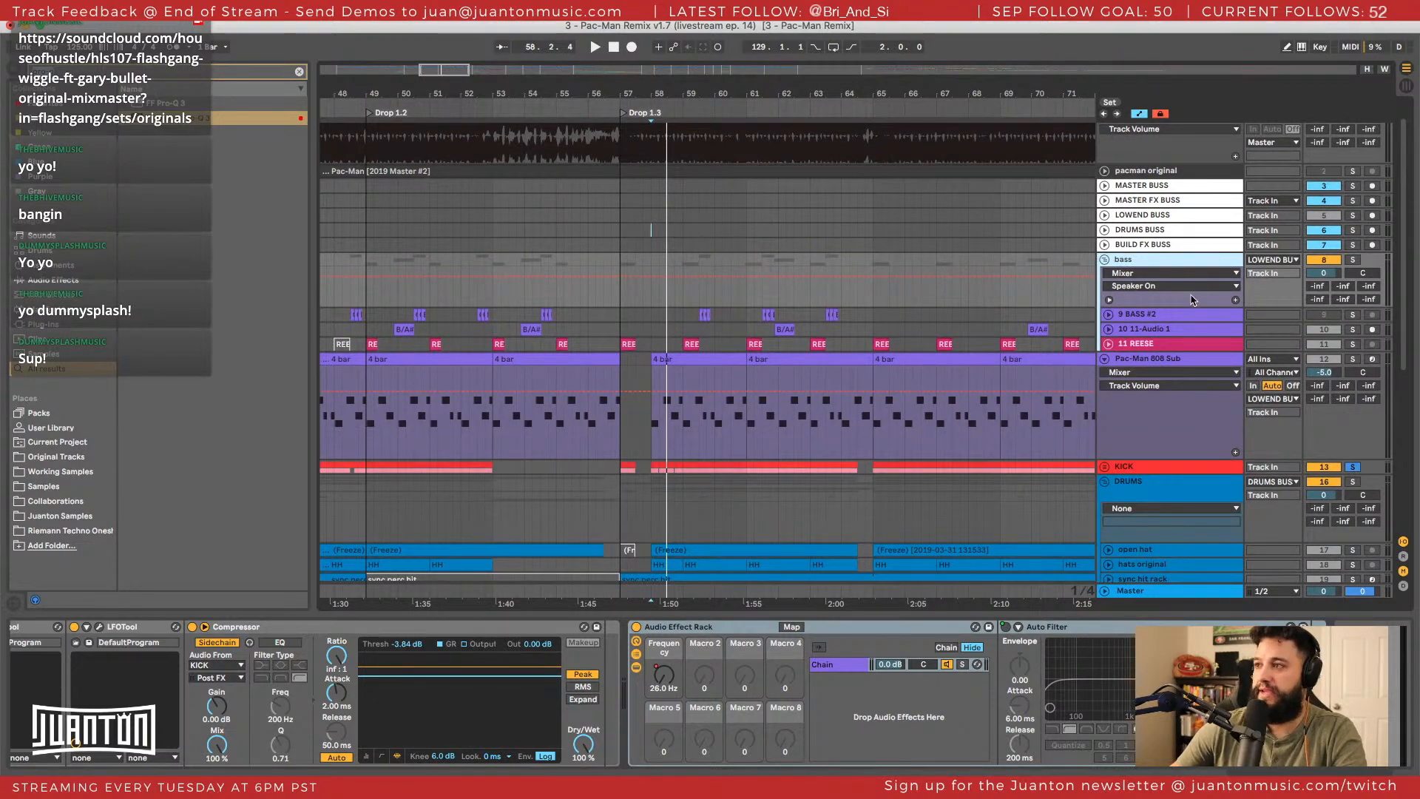
{"action": "right_click", "coordinate": [1127, 301]}
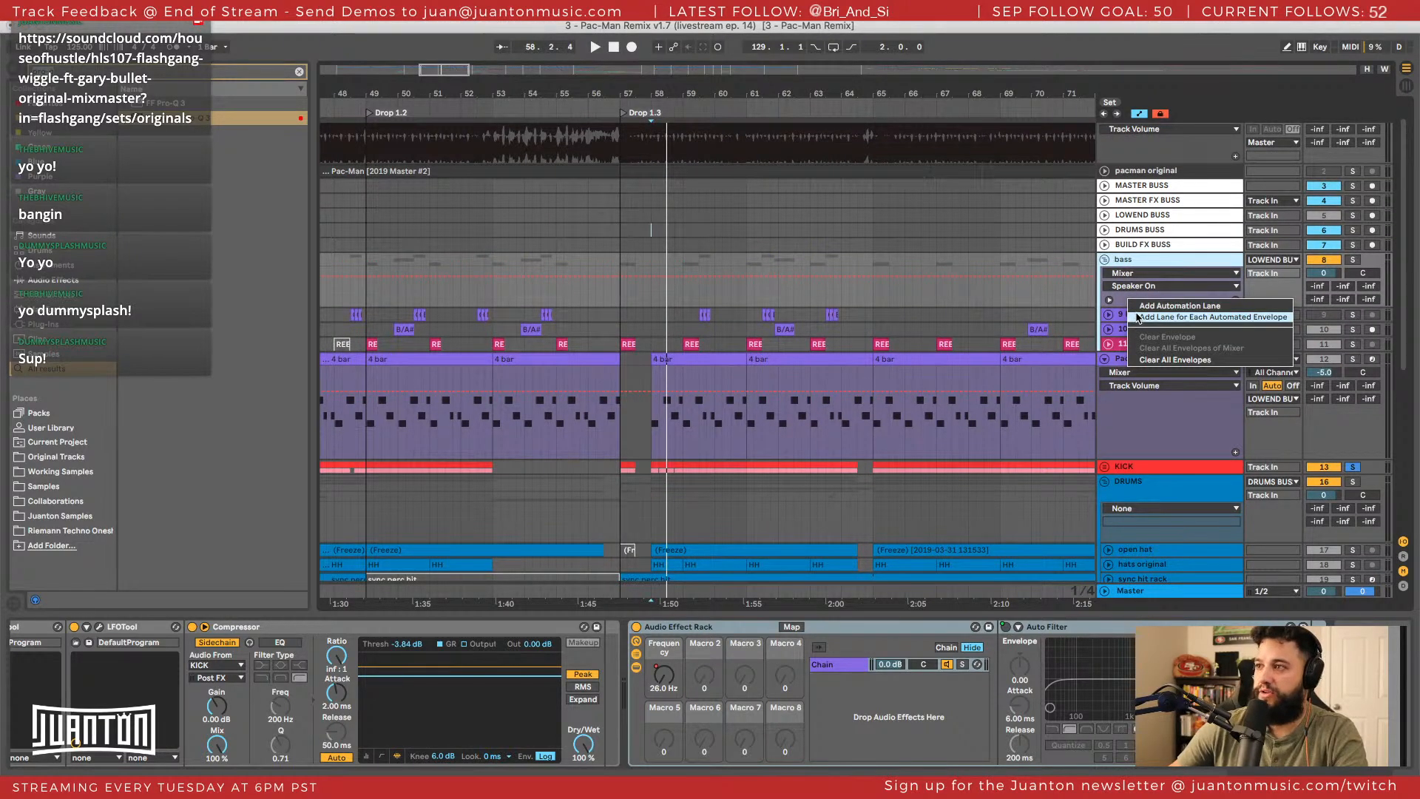
{"action": "left_click", "coordinate": [1139, 317]}
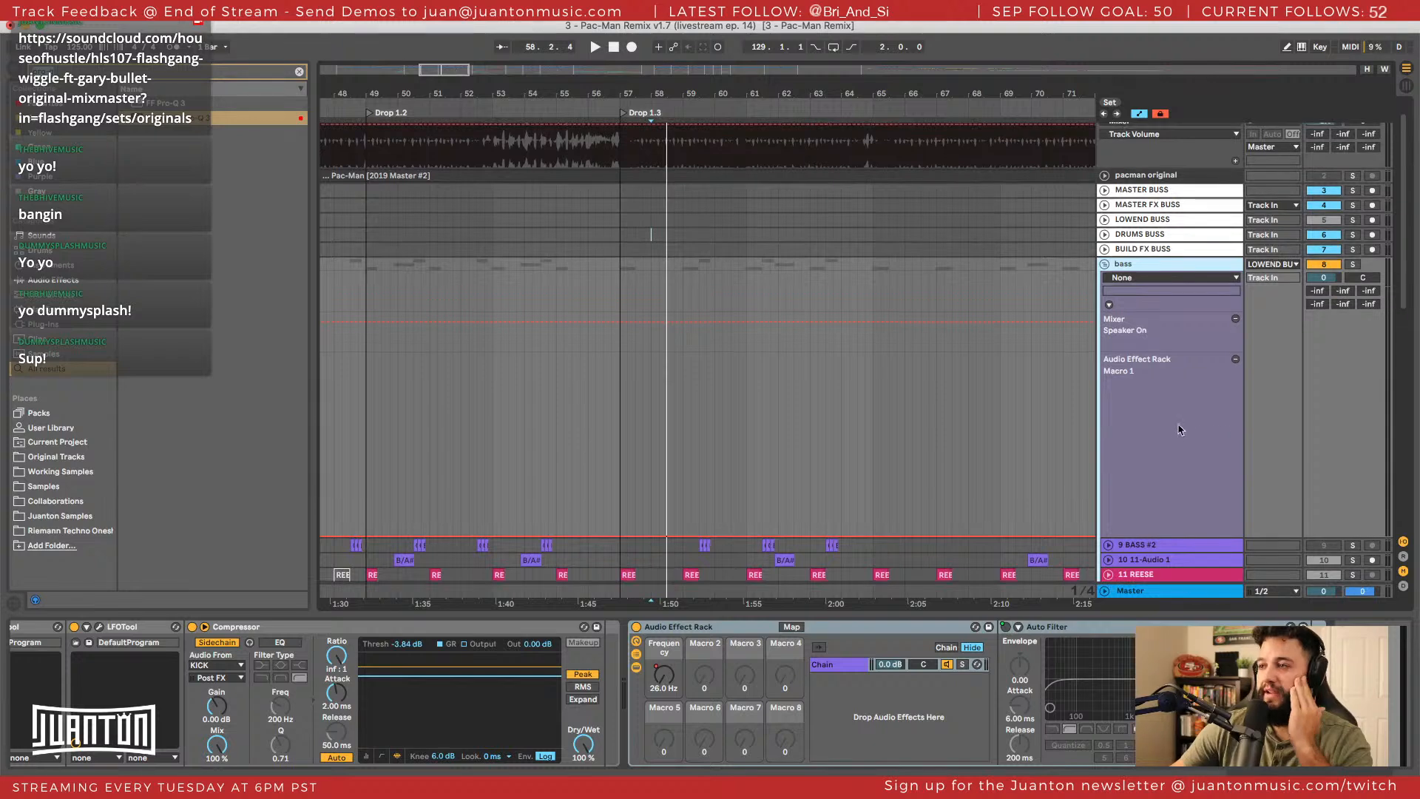
Examine the bass group's Audio Effect Rack Macro 1 automation across the arrangement, checking it at bar 35.
{"action": "left_click_drag", "start_coordinate": [813, 94], "coordinate": [812, 22]}
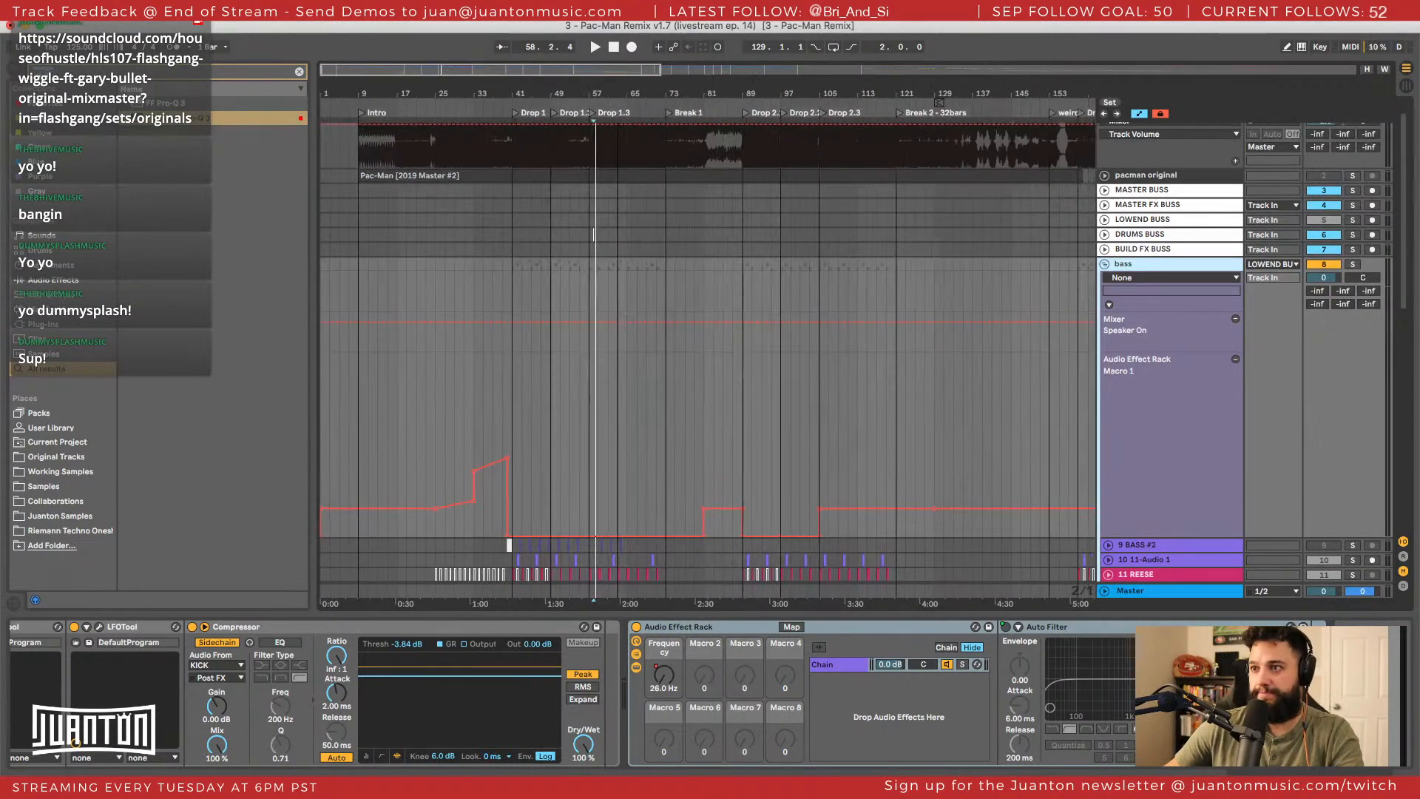
{"action": "left_click", "coordinate": [481, 409]}
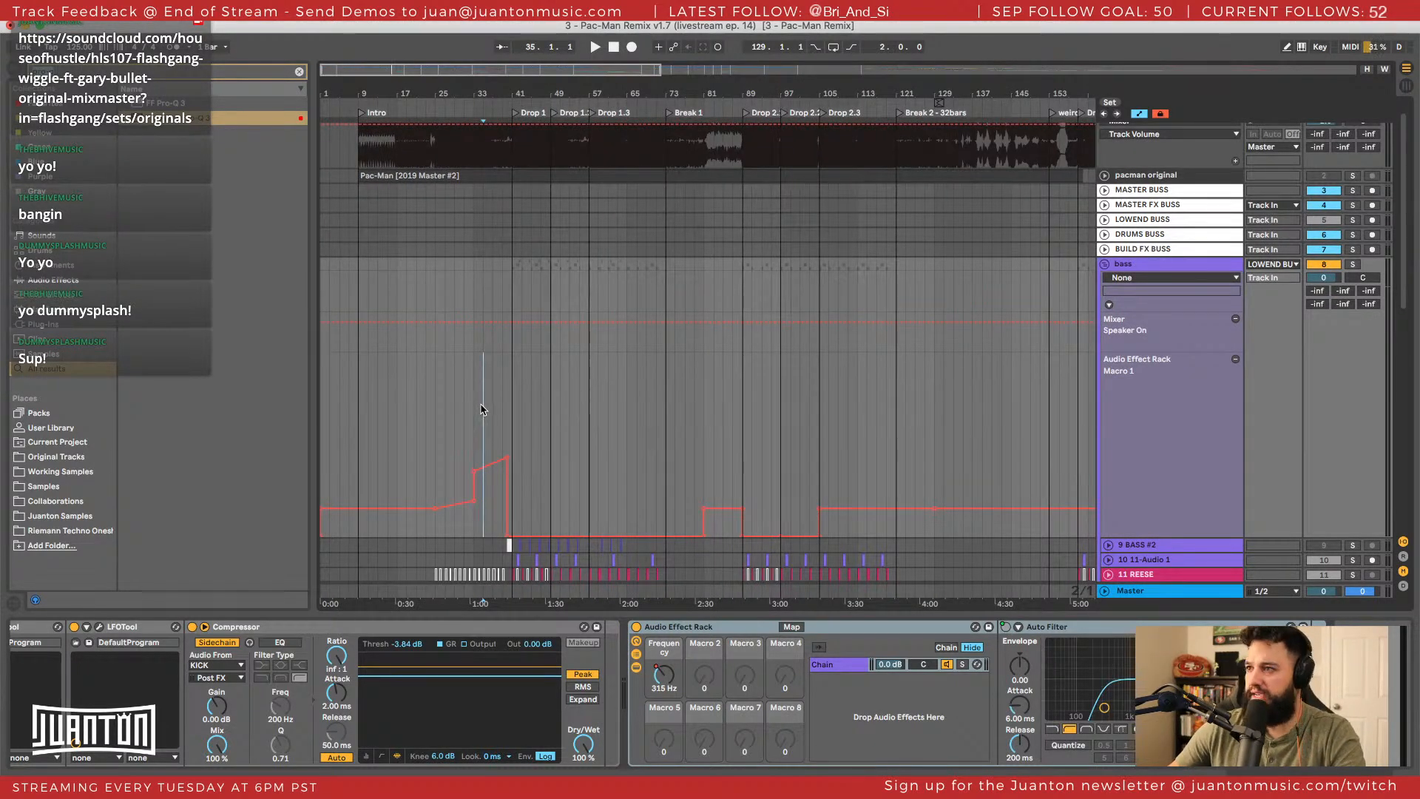
{"action": "scroll", "coordinate": [856, 464], "scroll_direction": "down", "scroll_amount": 1}
{"action": "scroll", "coordinate": [1164, 452], "scroll_direction": "down", "scroll_amount": 1}
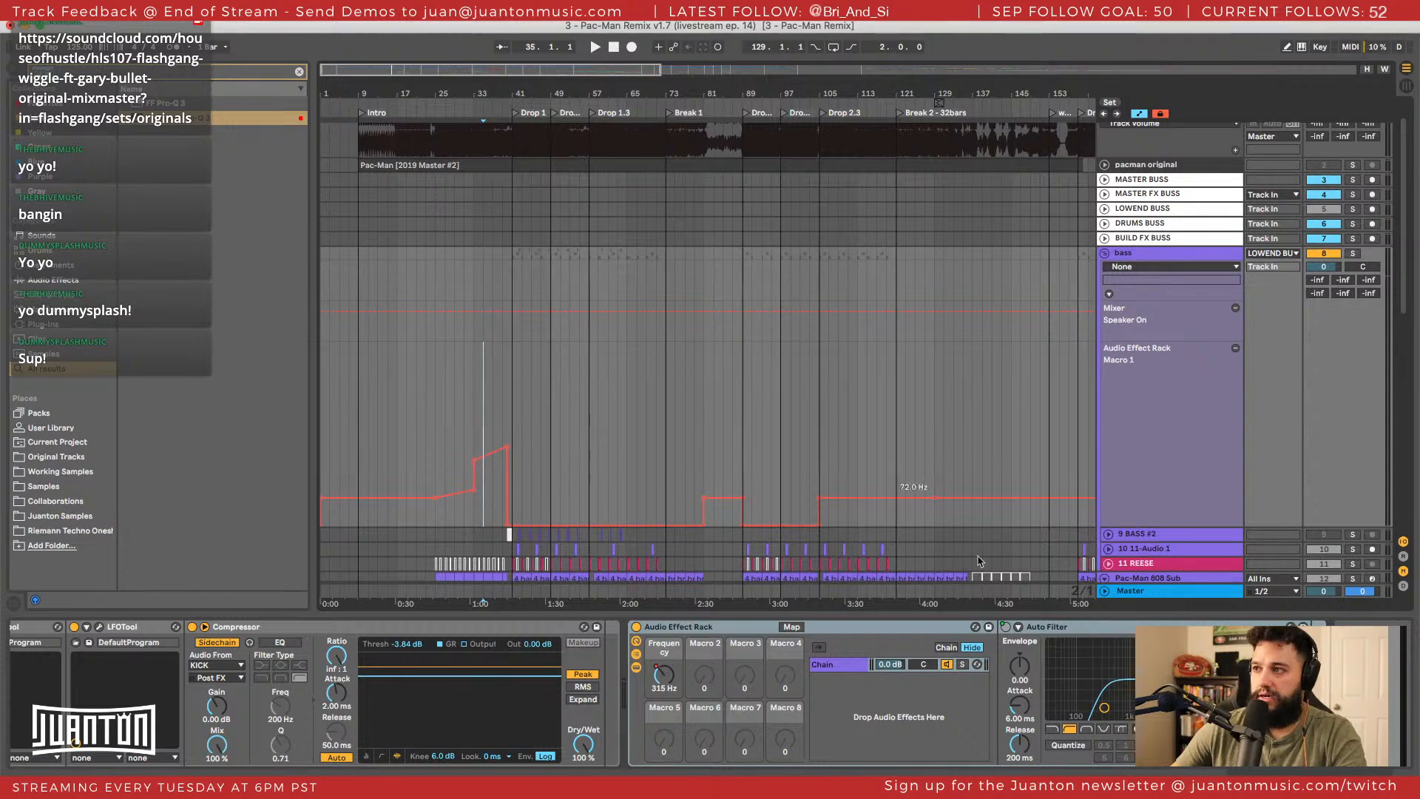
Play from bar 7, solo the bass group, and listen to its filter automation at bar 39 just before Drop 1.
{"action": "left_click", "coordinate": [355, 374]}
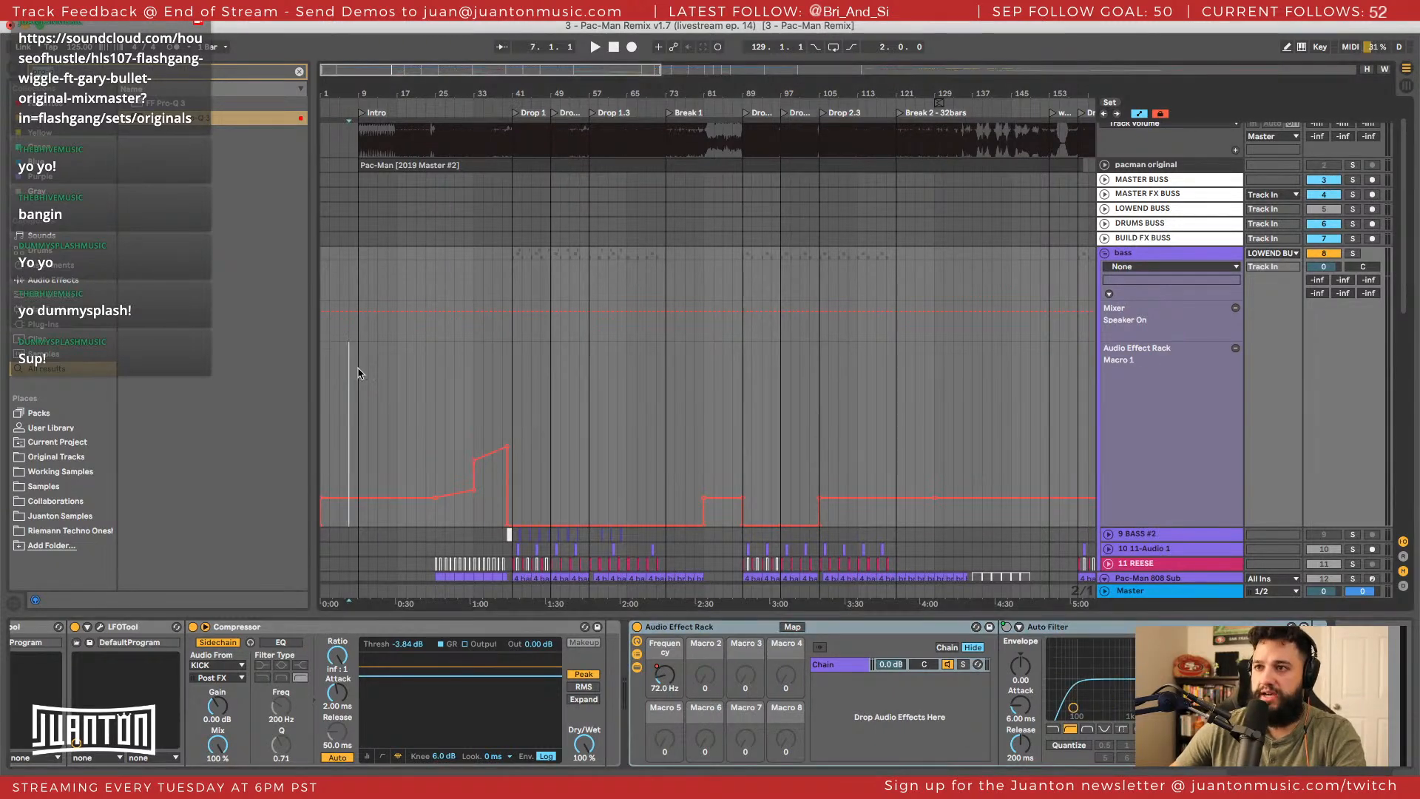
{"action": "key", "text": "space"}
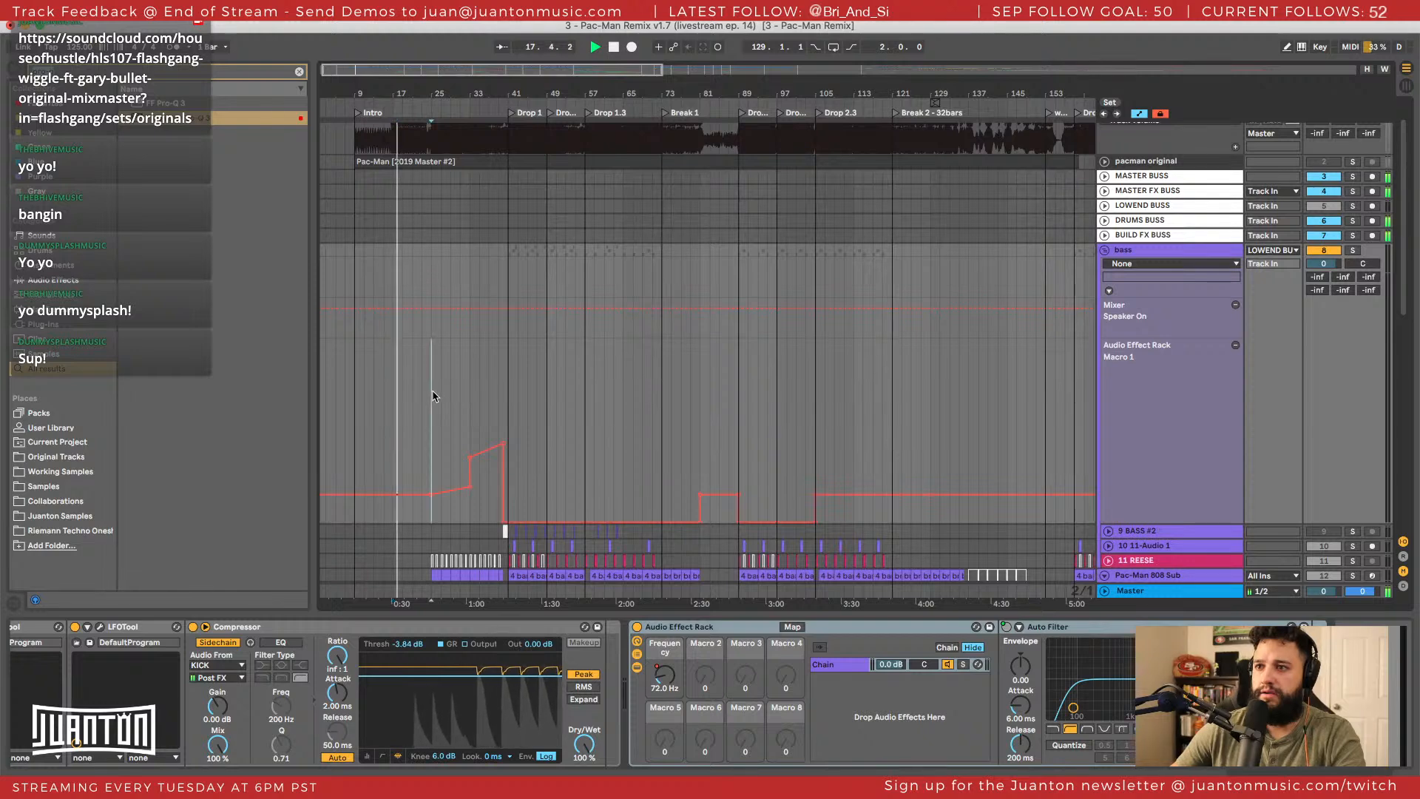
{"action": "left_click", "coordinate": [1354, 250]}
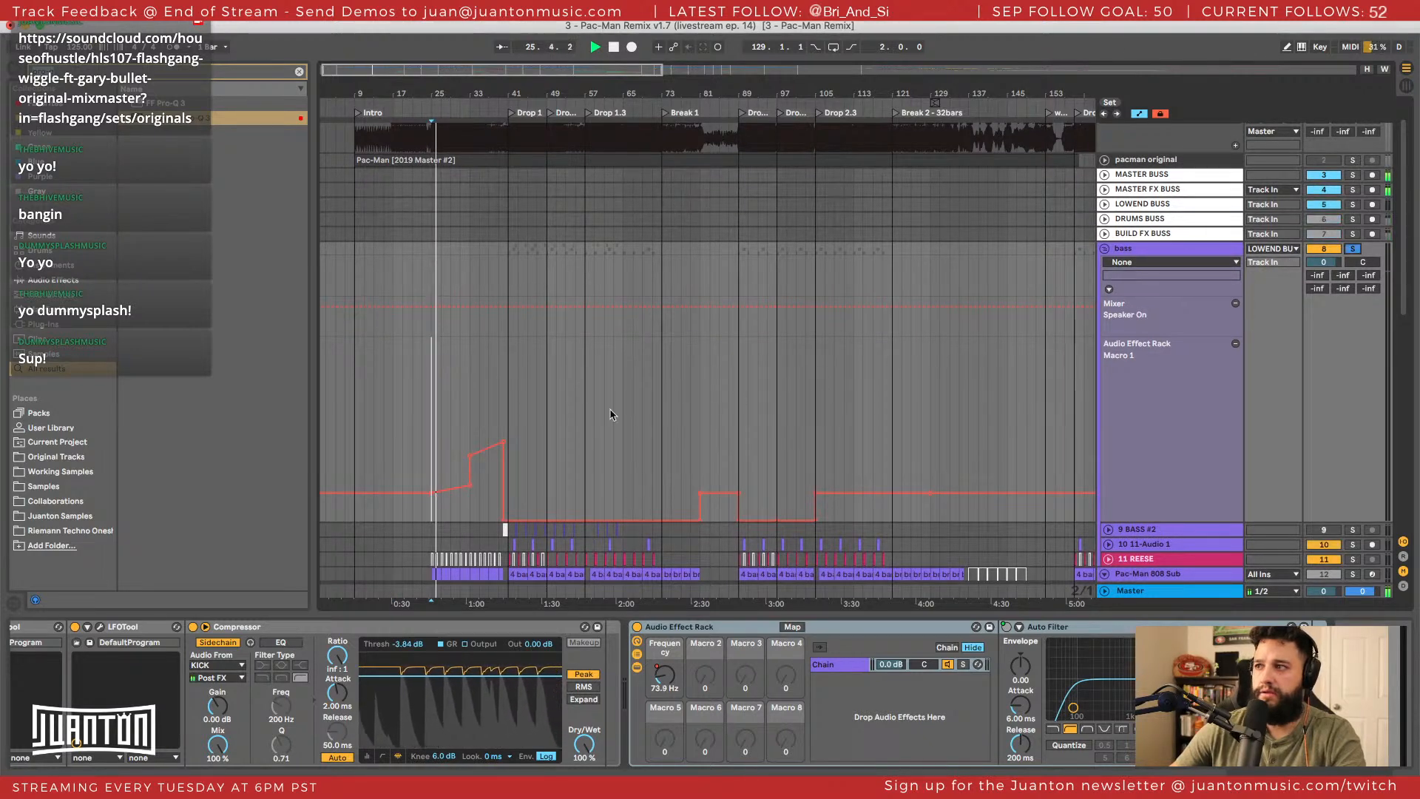
{"action": "left_click", "coordinate": [497, 391]}
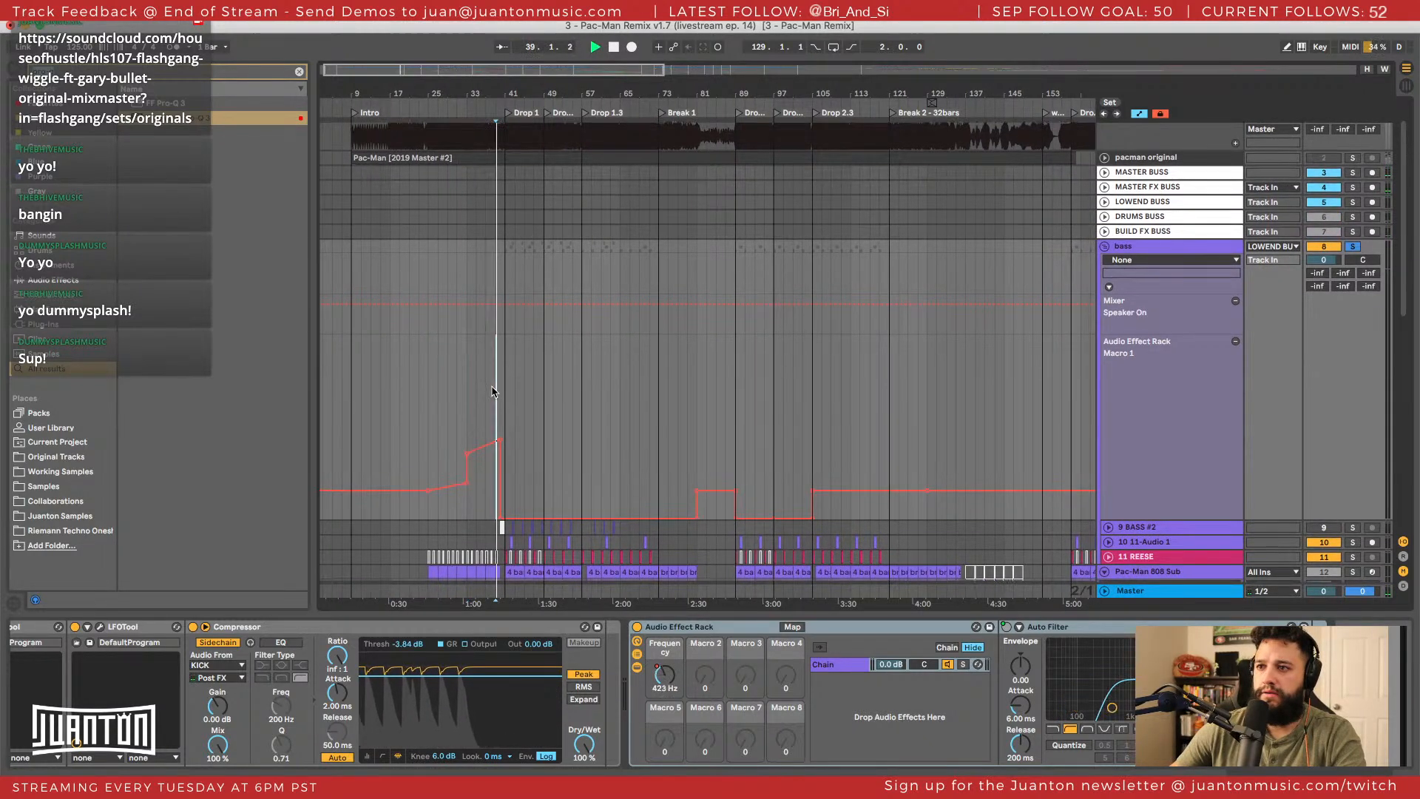
{"action": "scroll", "coordinate": [509, 428], "scroll_direction": "down", "scroll_amount": 4}
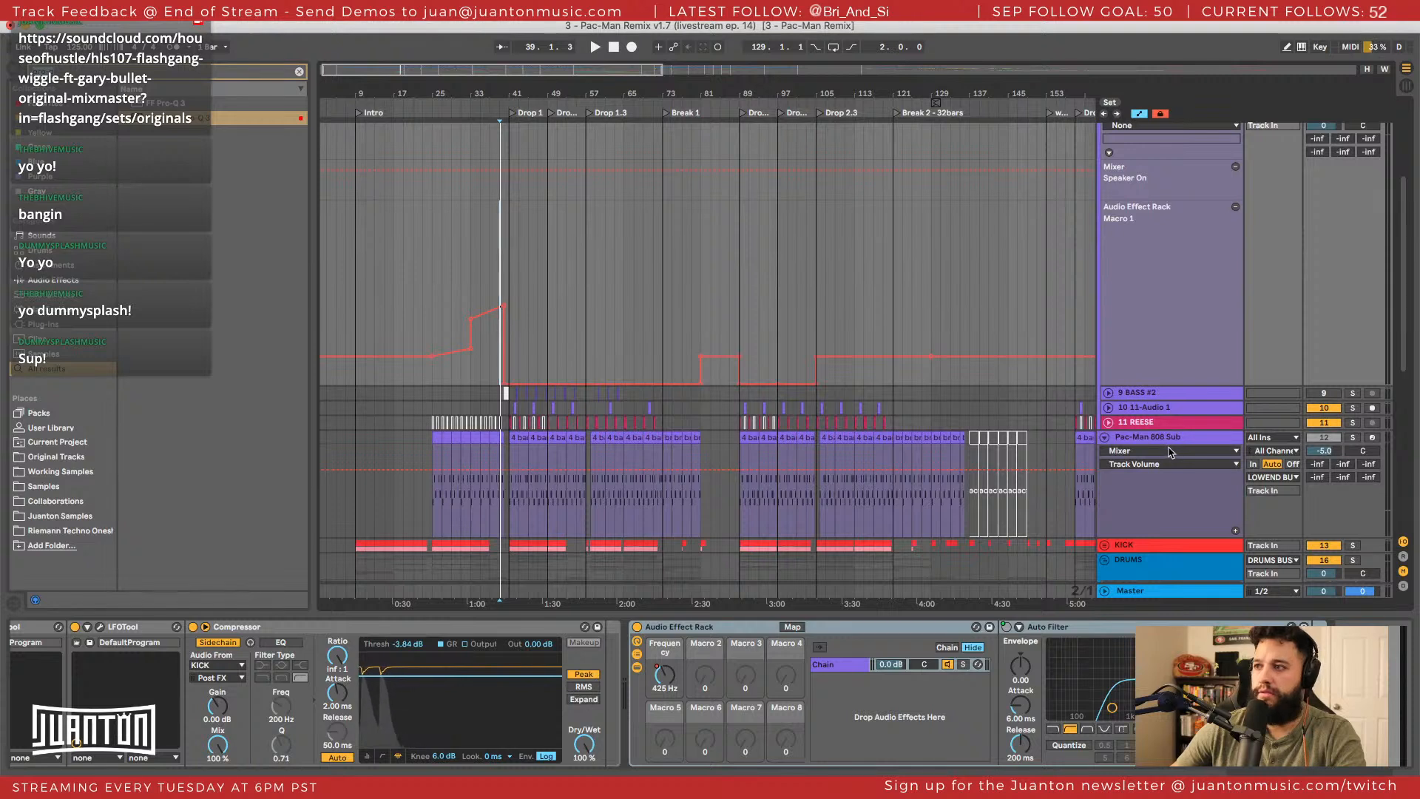
{"action": "key", "text": "space"}
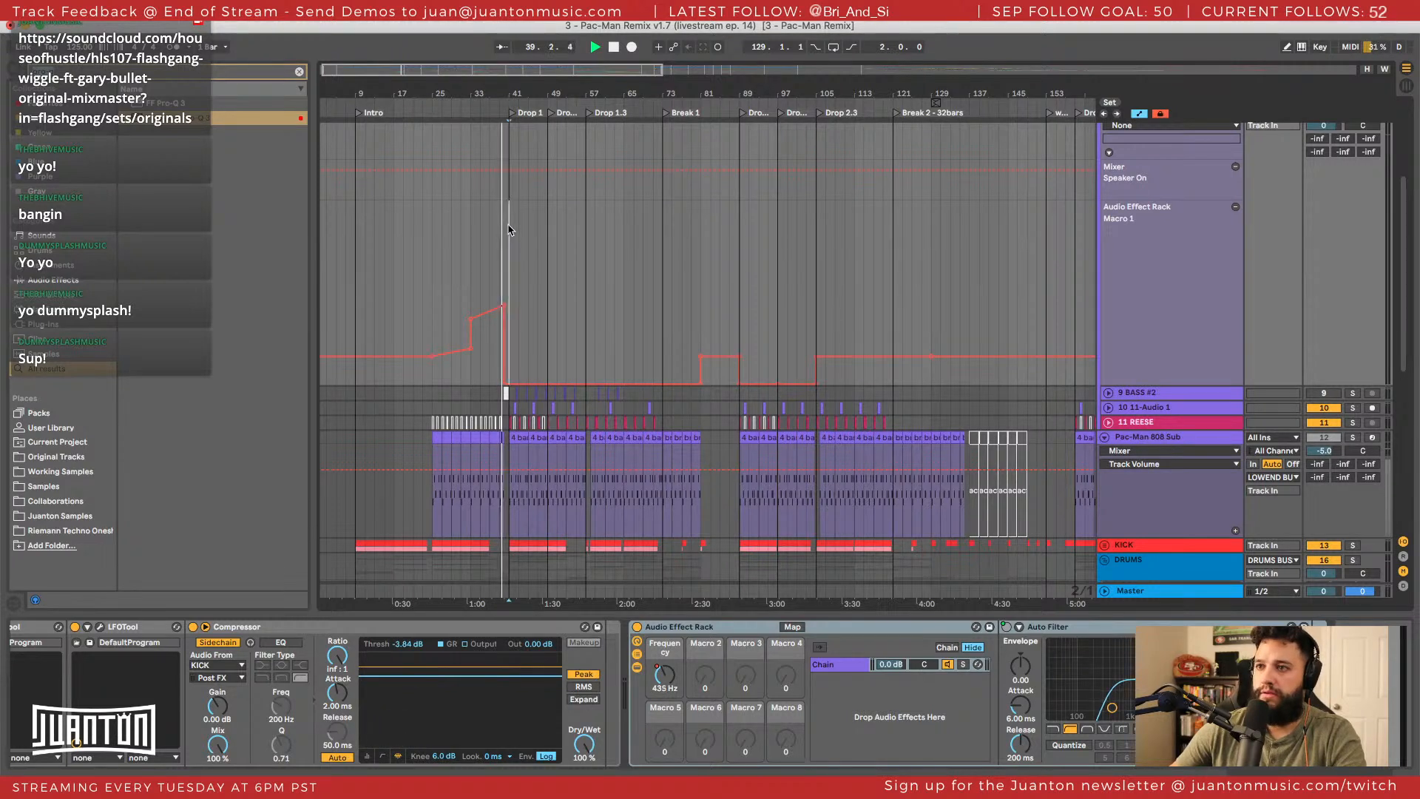
{"action": "key", "text": "space"}
Select the bass group's Macro 1 automation from bar 9 to Drop 1 and compare it with the later sections.
{"action": "left_click_drag", "start_coordinate": [356, 289], "coordinate": [509, 311]}
{"action": "scroll", "coordinate": [485, 349], "scroll_direction": "right", "scroll_amount": 5}
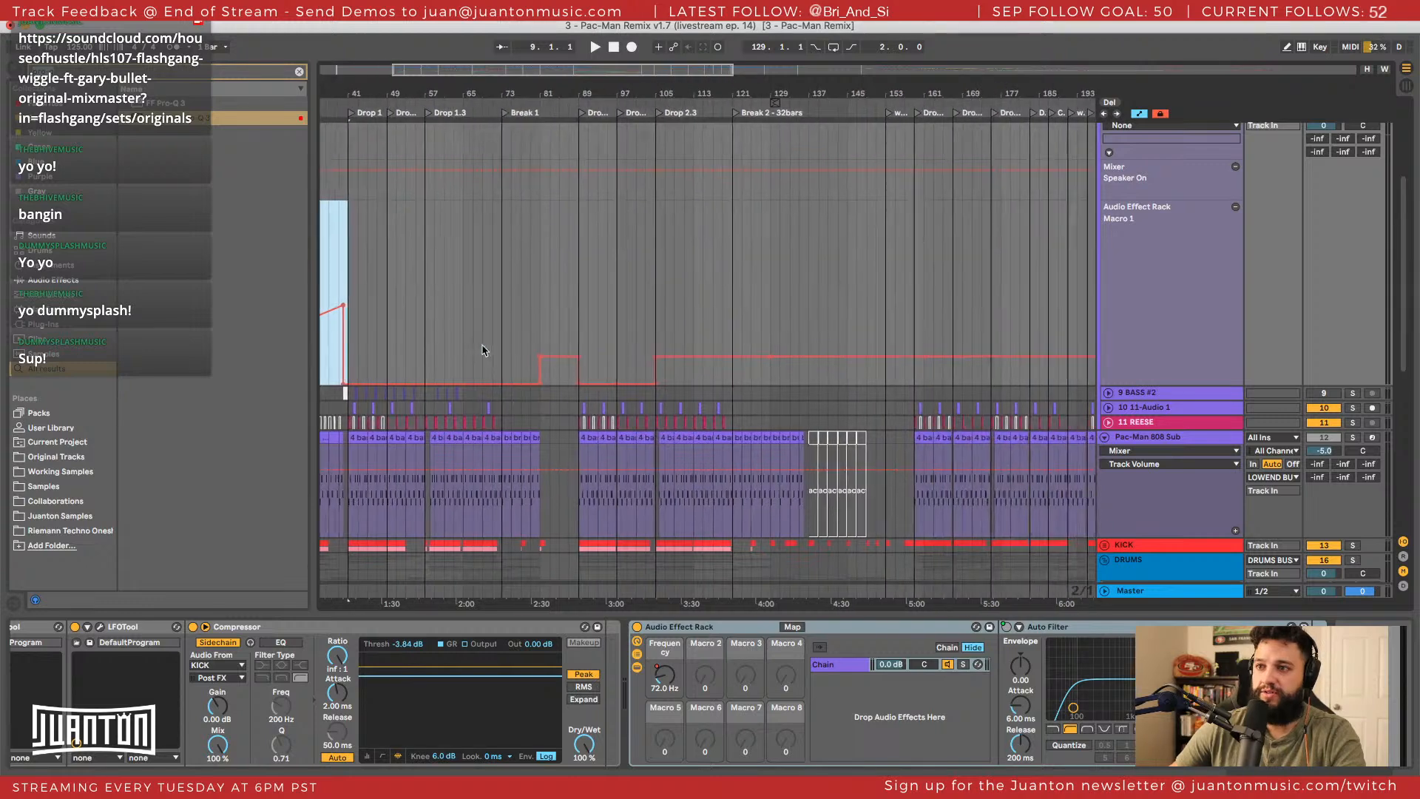
{"action": "scroll", "coordinate": [453, 352], "scroll_direction": "down", "scroll_amount": 1}
{"action": "scroll", "coordinate": [457, 353], "scroll_direction": "left", "scroll_amount": 4}
{"action": "scroll", "coordinate": [1066, 421], "scroll_direction": "up", "scroll_amount": 2}
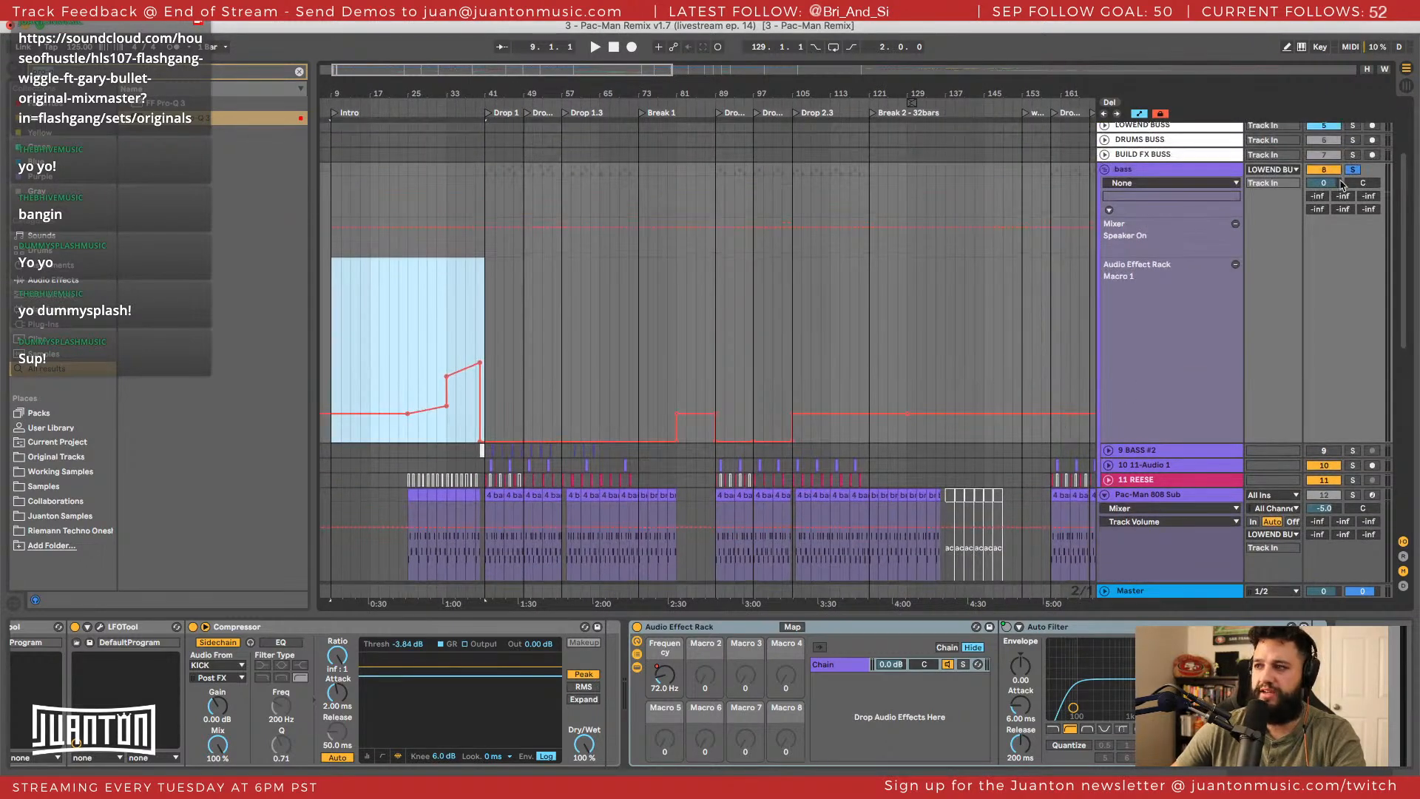
Try to reshape the bass group's Macro 1 automation between Drop 2.3 and Break 2.
{"action": "scroll", "coordinate": [592, 377], "scroll_direction": "up", "scroll_amount": 1}
{"action": "left_click_drag", "start_coordinate": [648, 378], "coordinate": [744, 377]}
{"action": "left_click", "coordinate": [743, 377]}
{"action": "scroll", "coordinate": [710, 392], "scroll_direction": "down", "scroll_amount": 3}
{"action": "scroll", "coordinate": [682, 370], "scroll_direction": "right", "scroll_amount": 4}
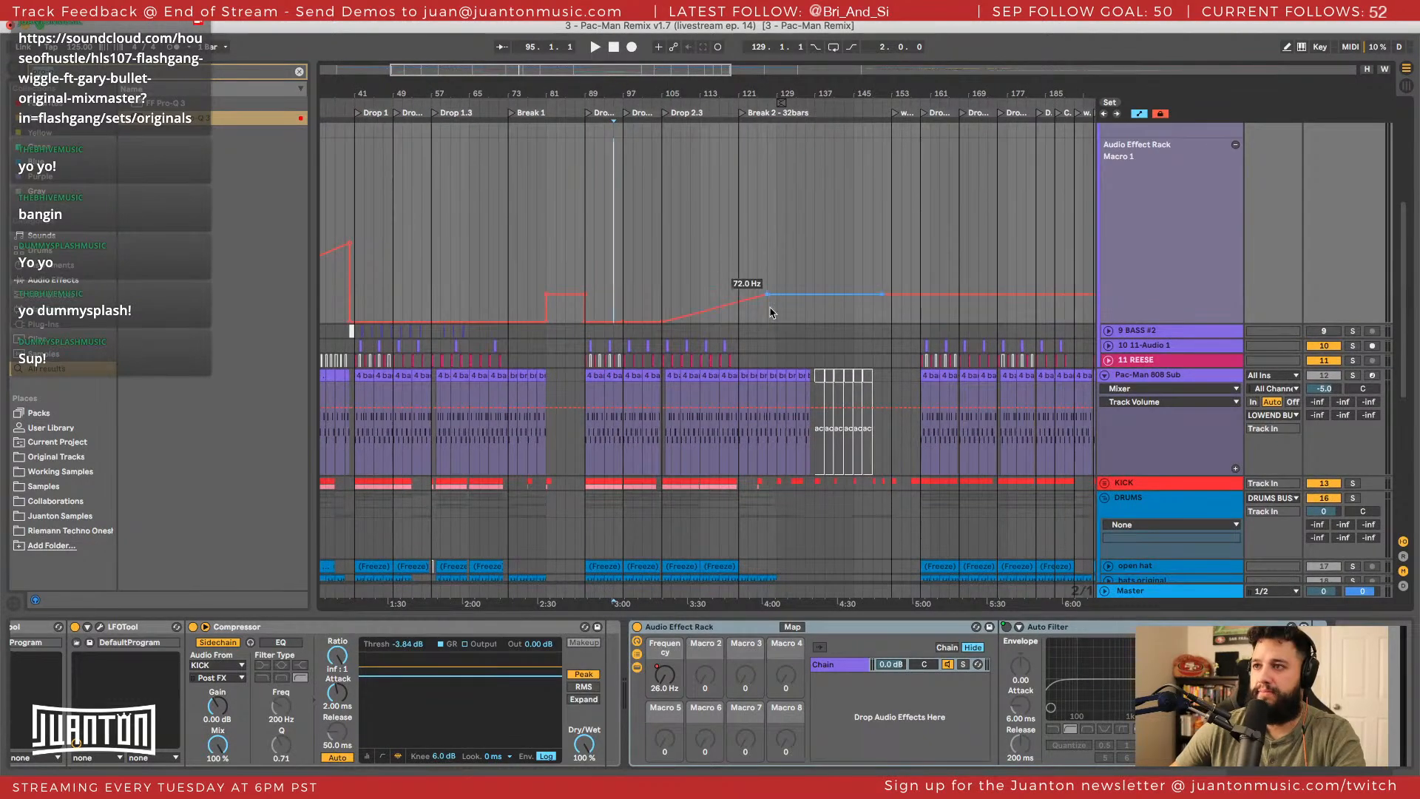
{"action": "left_click", "coordinate": [665, 325]}
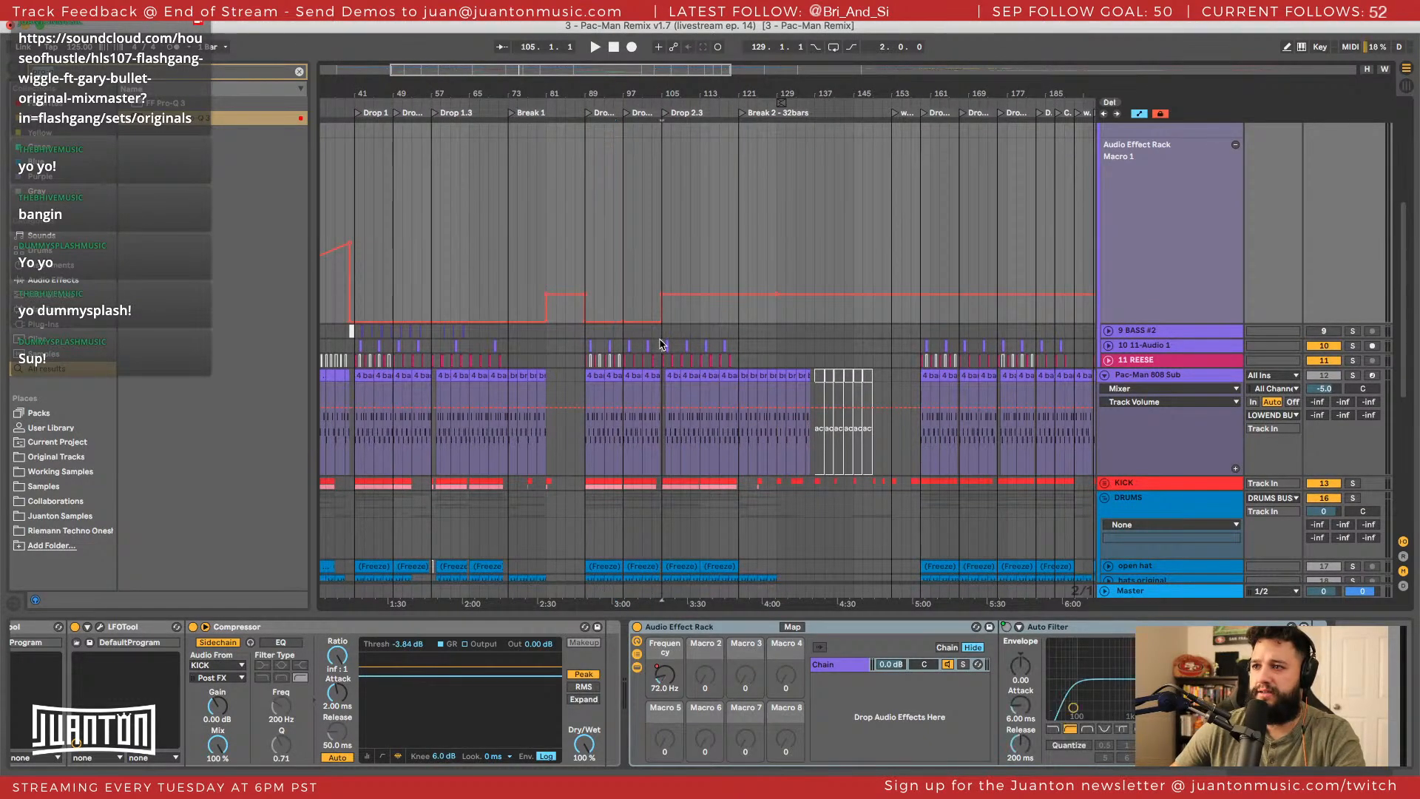
Draw the bass group's Macro 1 automation at 26.0 Hz from bar 105 to bar 121, where Break 2 begins.
{"action": "key", "text": "space"}
{"action": "key", "text": "space"}
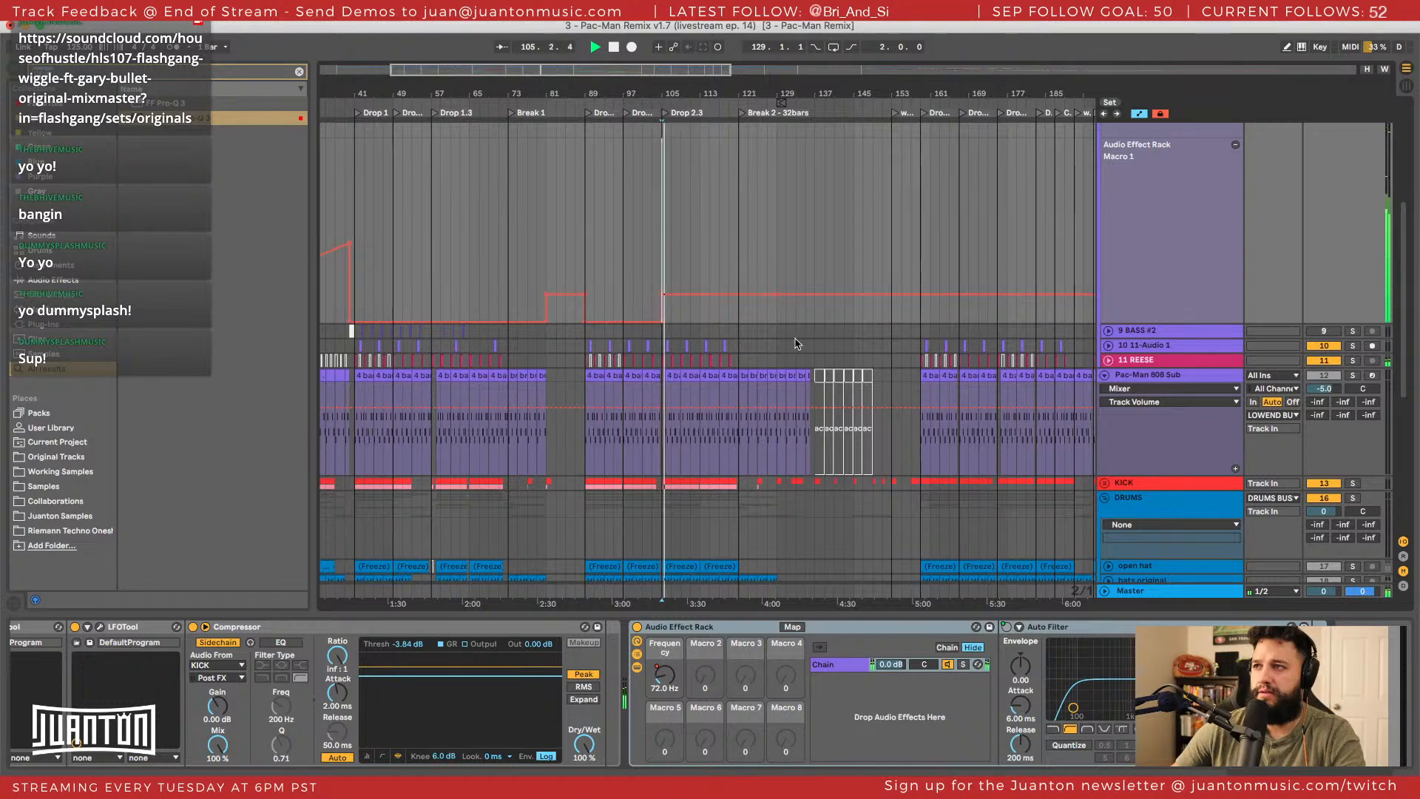
{"action": "key", "text": "b"}
{"action": "mouse_move", "coordinate": [668, 325]}
{"action": "left_mouse_down"}
{"action": "mouse_move", "coordinate": [675, 338]}
{"action": "mouse_move", "coordinate": [741, 325]}
{"action": "left_mouse_up"}
{"action": "key", "text": "space"}
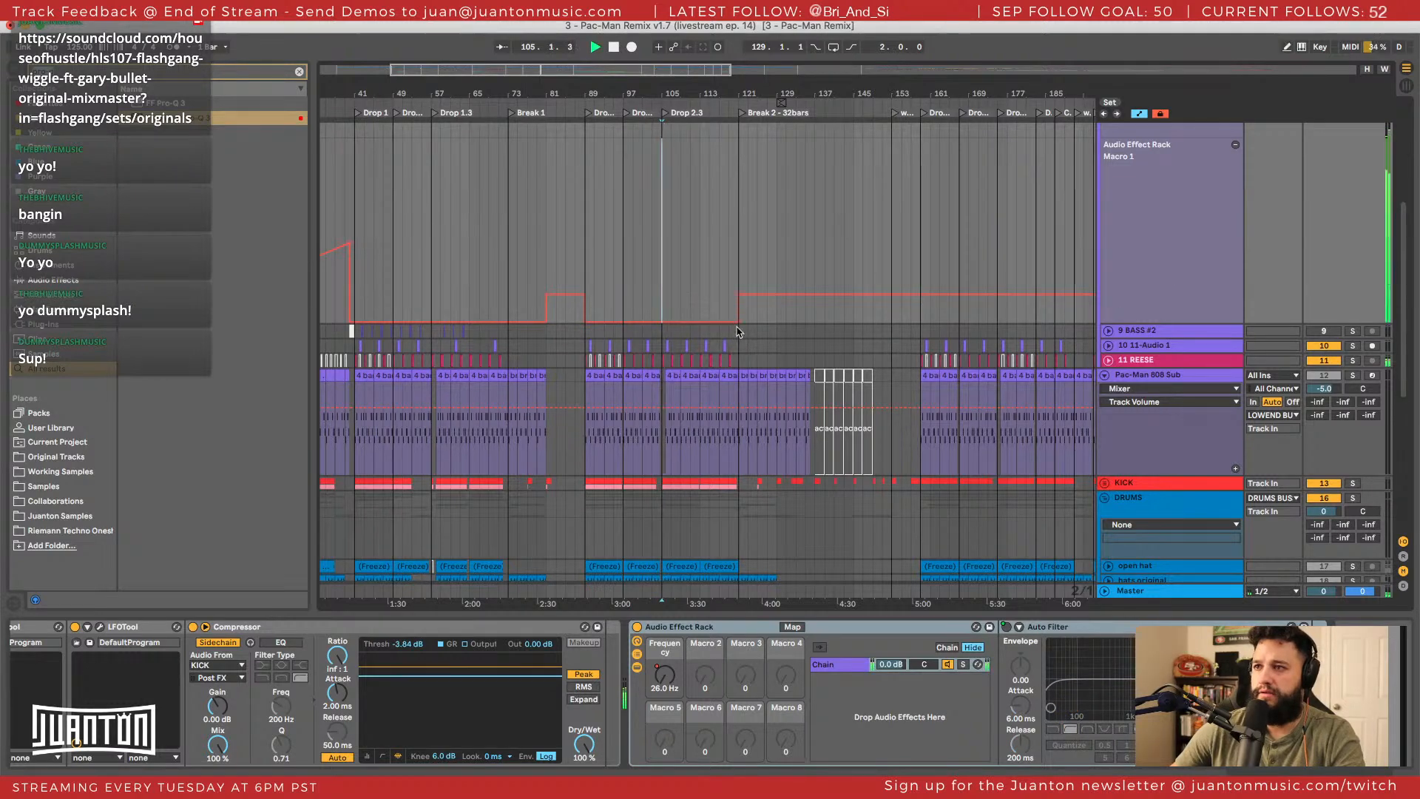
{"action": "scroll", "coordinate": [762, 324], "scroll_direction": "up", "scroll_amount": 3}
{"action": "key", "text": "space"}
{"action": "key", "text": "b"}
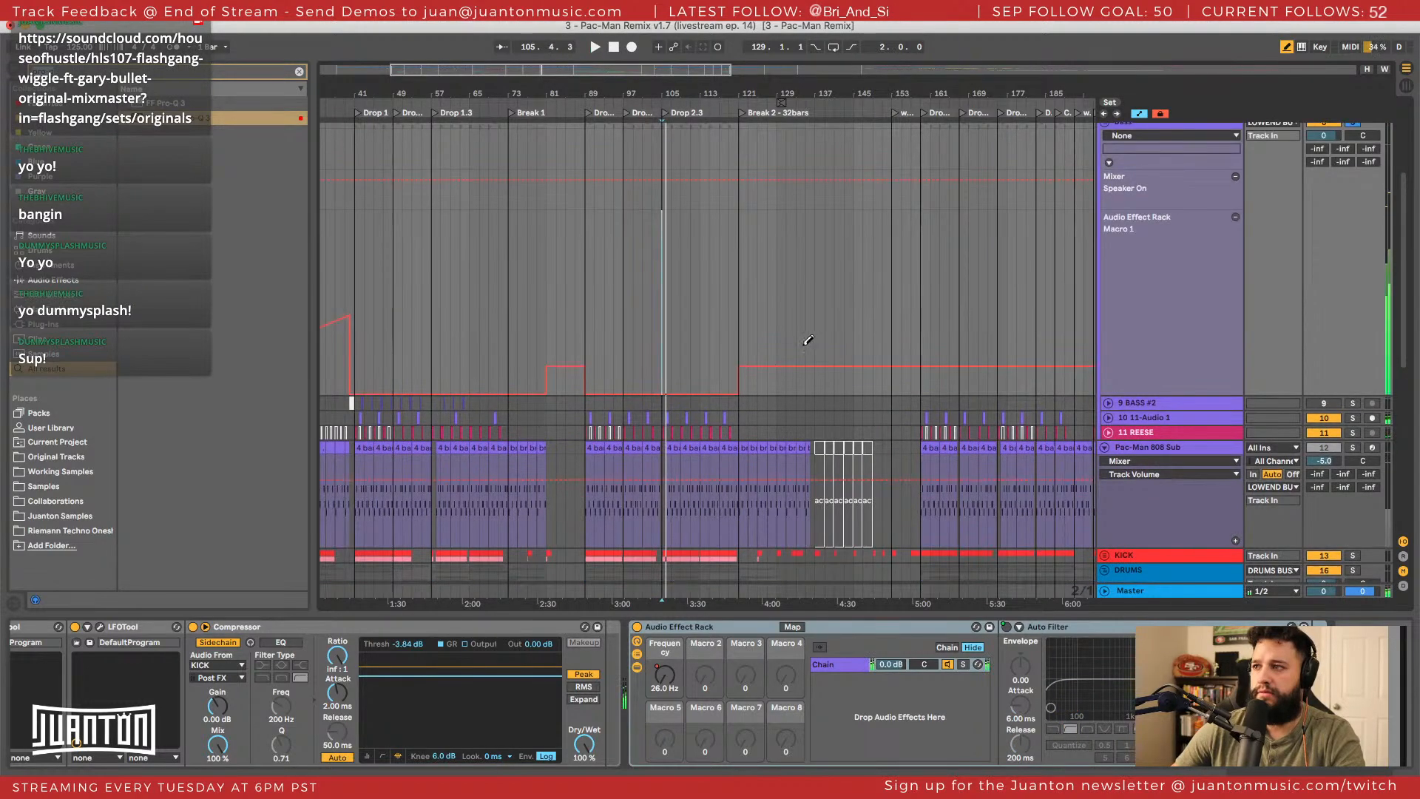
Examine the bass group's Macro 1 automation across the whole arrangement, from the intro through the drops and breaks to the outro.
{"action": "scroll", "coordinate": [804, 339], "scroll_direction": "right", "scroll_amount": 6}
{"action": "scroll", "coordinate": [795, 339], "scroll_direction": "left", "scroll_amount": 3}
{"action": "scroll", "coordinate": [591, 347], "scroll_direction": "left", "scroll_amount": 6}
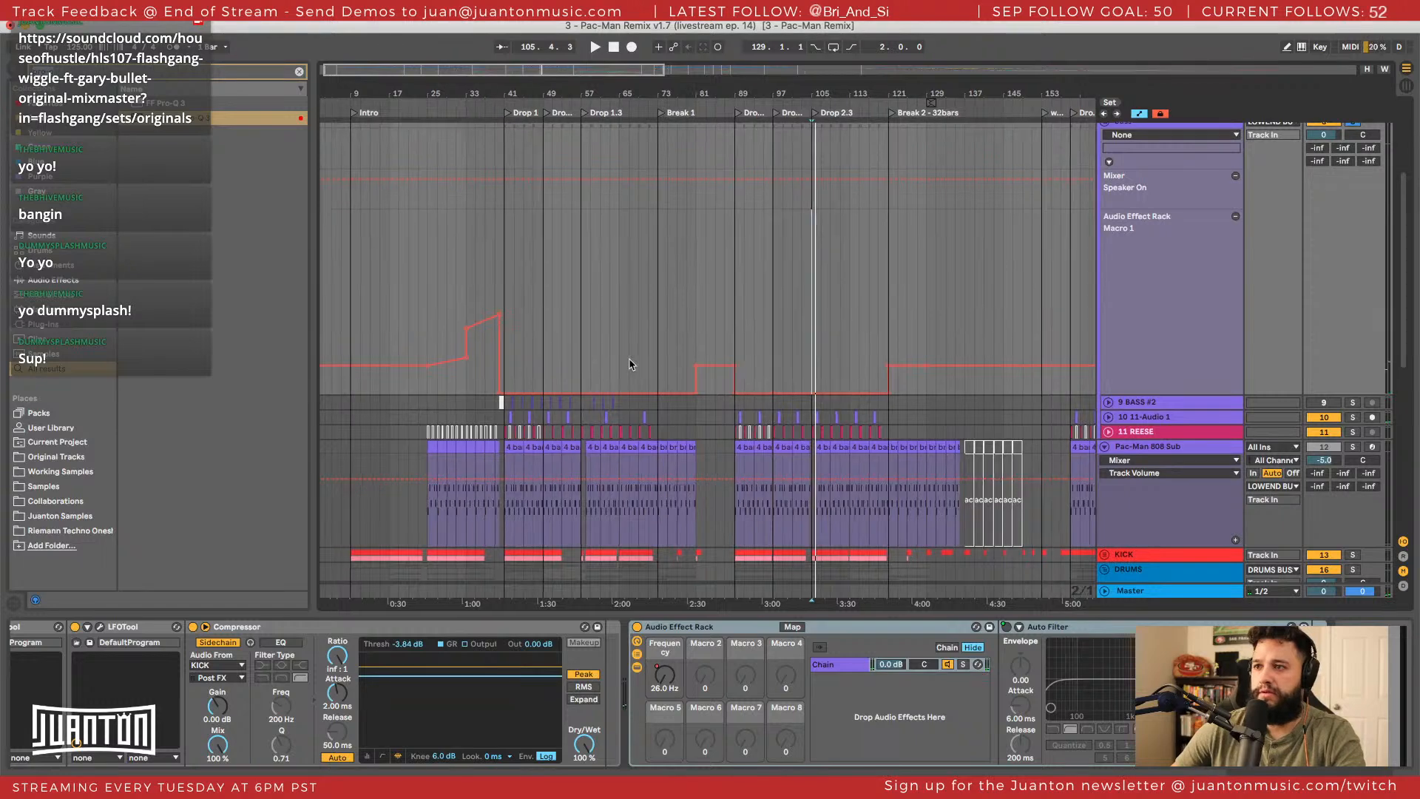
{"action": "scroll", "coordinate": [629, 362], "scroll_direction": "down", "scroll_amount": 3}
{"action": "scroll", "coordinate": [630, 369], "scroll_direction": "up", "scroll_amount": 2}
{"action": "scroll", "coordinate": [621, 368], "scroll_direction": "right", "scroll_amount": 2}
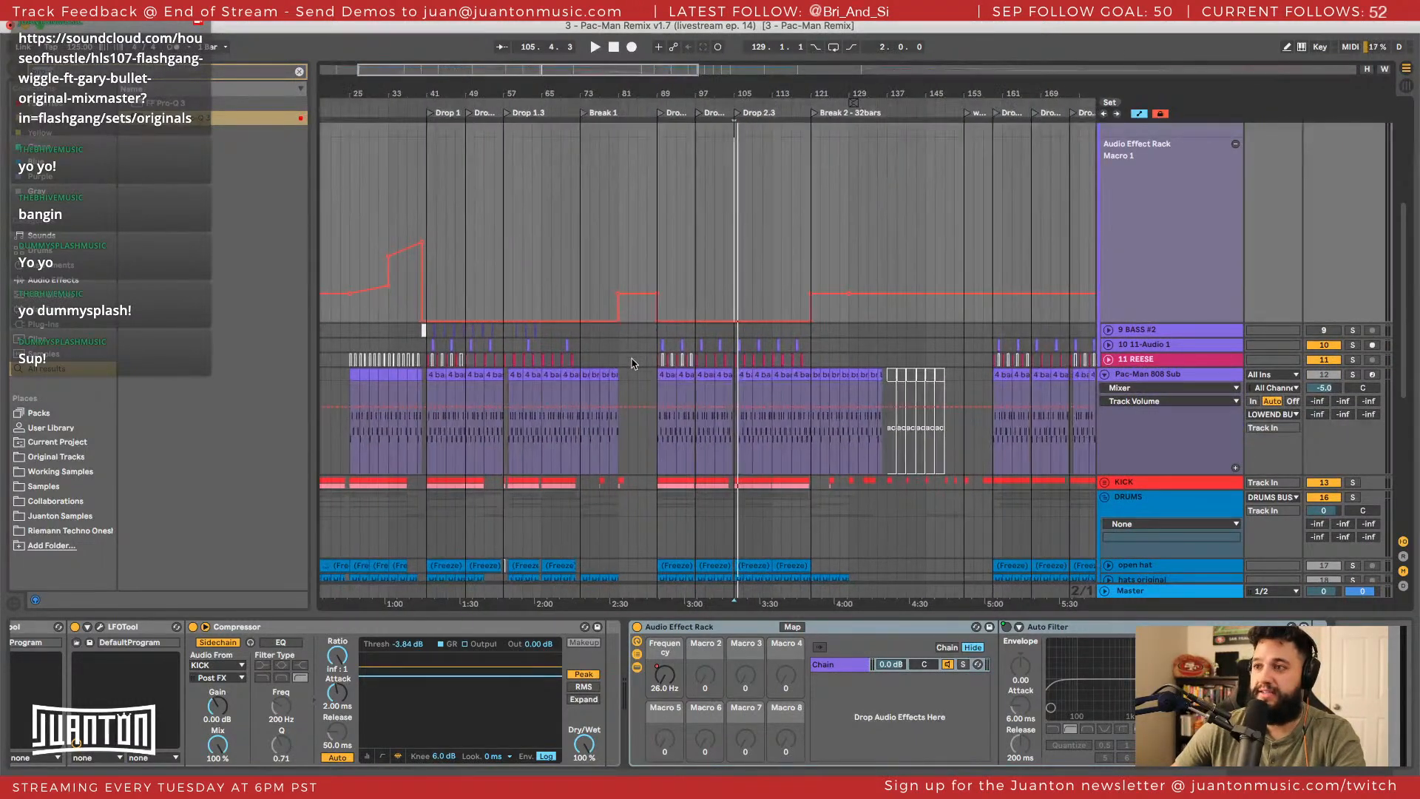
{"action": "scroll", "coordinate": [611, 370], "scroll_direction": "up", "scroll_amount": 2}
{"action": "left_click", "coordinate": [14, 68]}
{"action": "scroll", "coordinate": [332, 230], "scroll_direction": "left", "scroll_amount": 3}
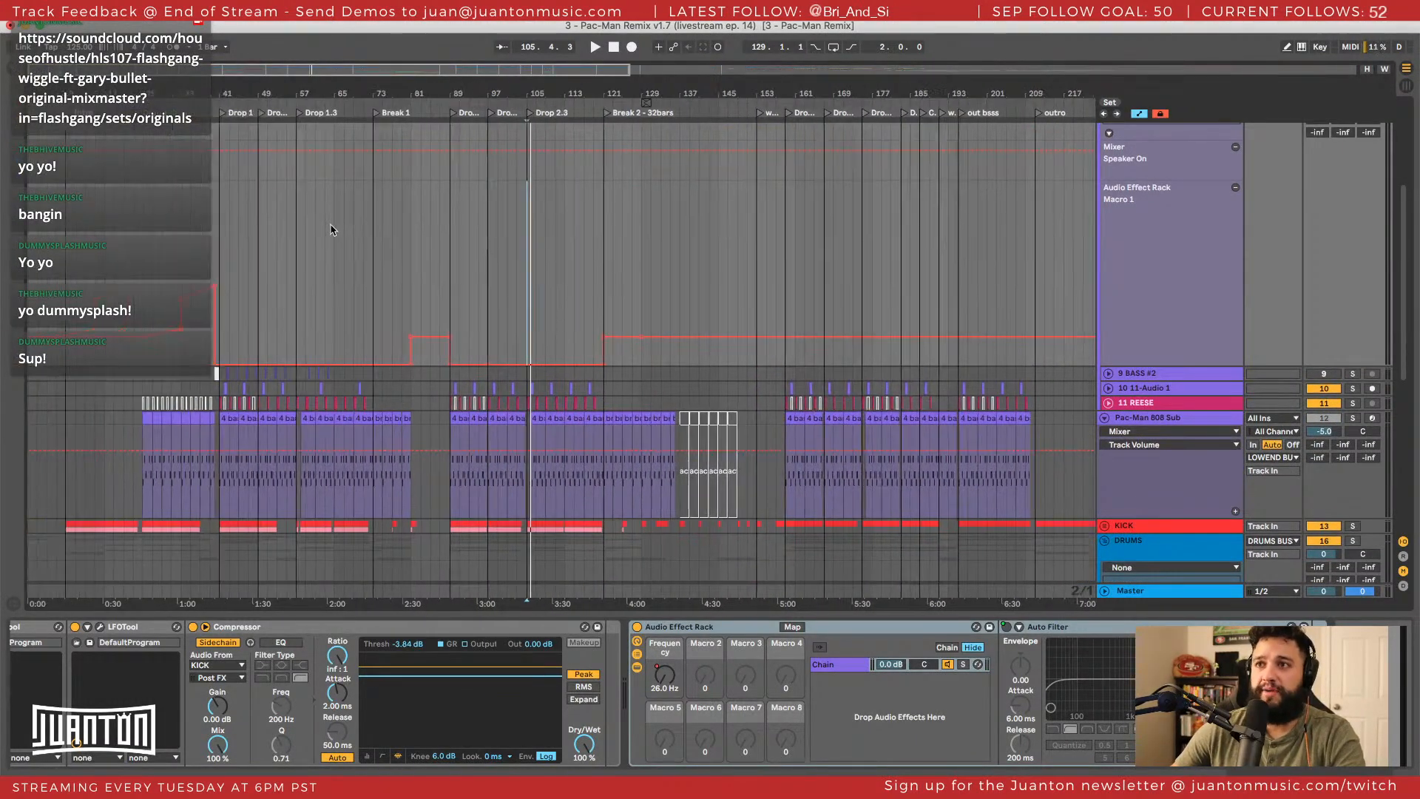
{"action": "scroll", "coordinate": [332, 230], "scroll_direction": "right", "scroll_amount": 1}
{"action": "scroll", "coordinate": [333, 231], "scroll_direction": "left", "scroll_amount": 1}
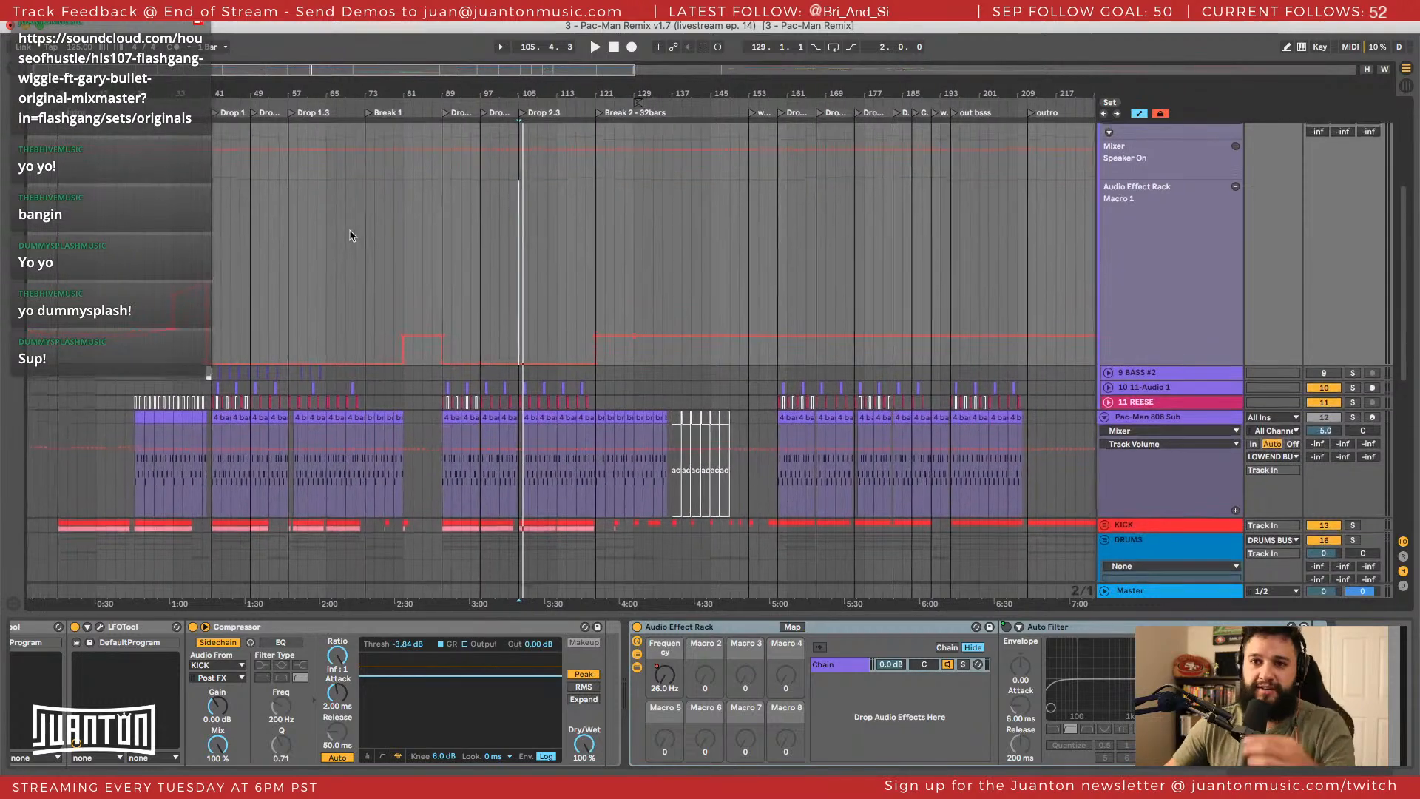
{"action": "scroll", "coordinate": [348, 235], "scroll_direction": "down", "scroll_amount": 2}
{"action": "scroll", "coordinate": [350, 232], "scroll_direction": "down", "scroll_amount": 1}
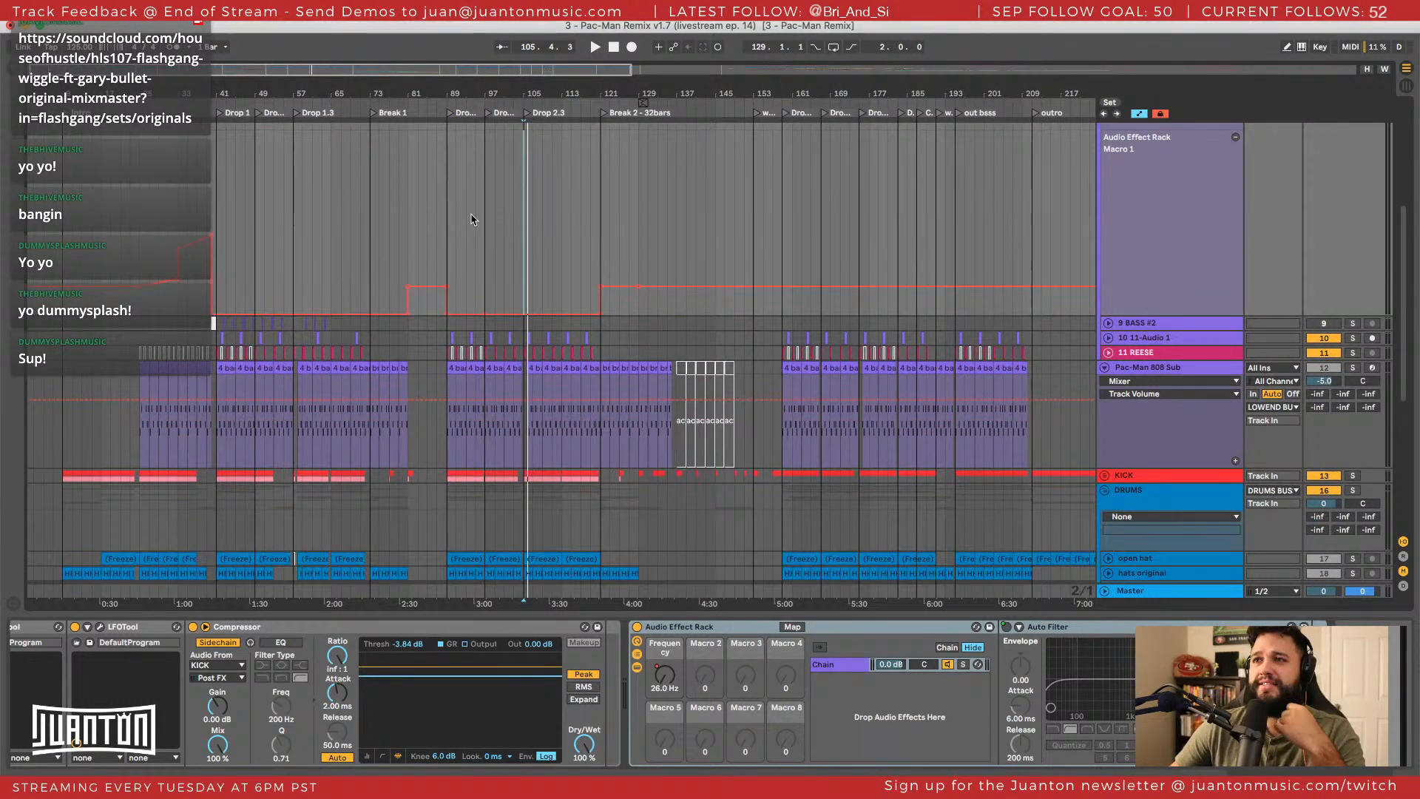
{"action": "scroll", "coordinate": [473, 221], "scroll_direction": "up", "scroll_amount": 1}
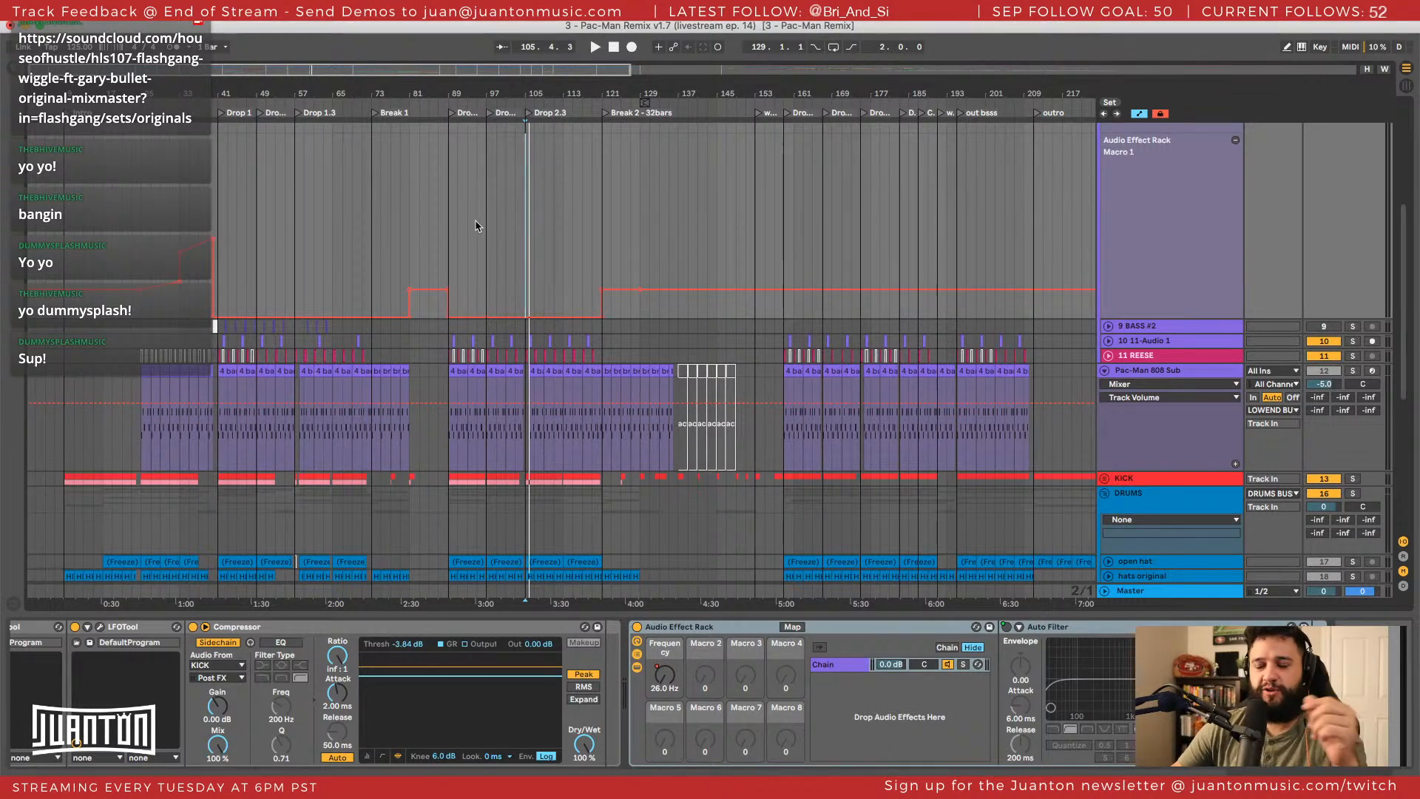
Select the Macro 1 automation over bars 97 to 105 and then over the start of Break 2 to compare the two sections.
{"action": "left_click_drag", "start_coordinate": [486, 212], "coordinate": [529, 209]}
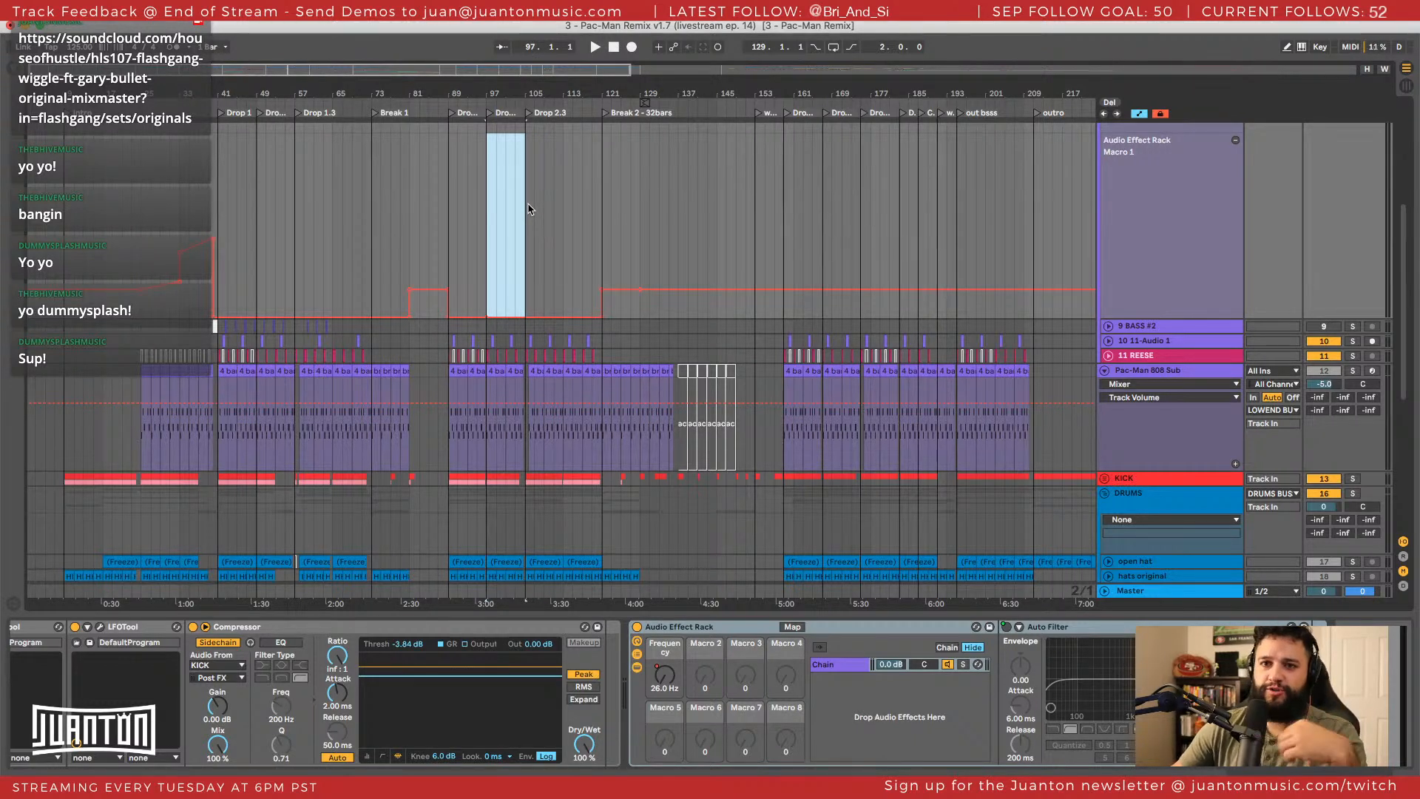
{"action": "left_click", "coordinate": [482, 221]}
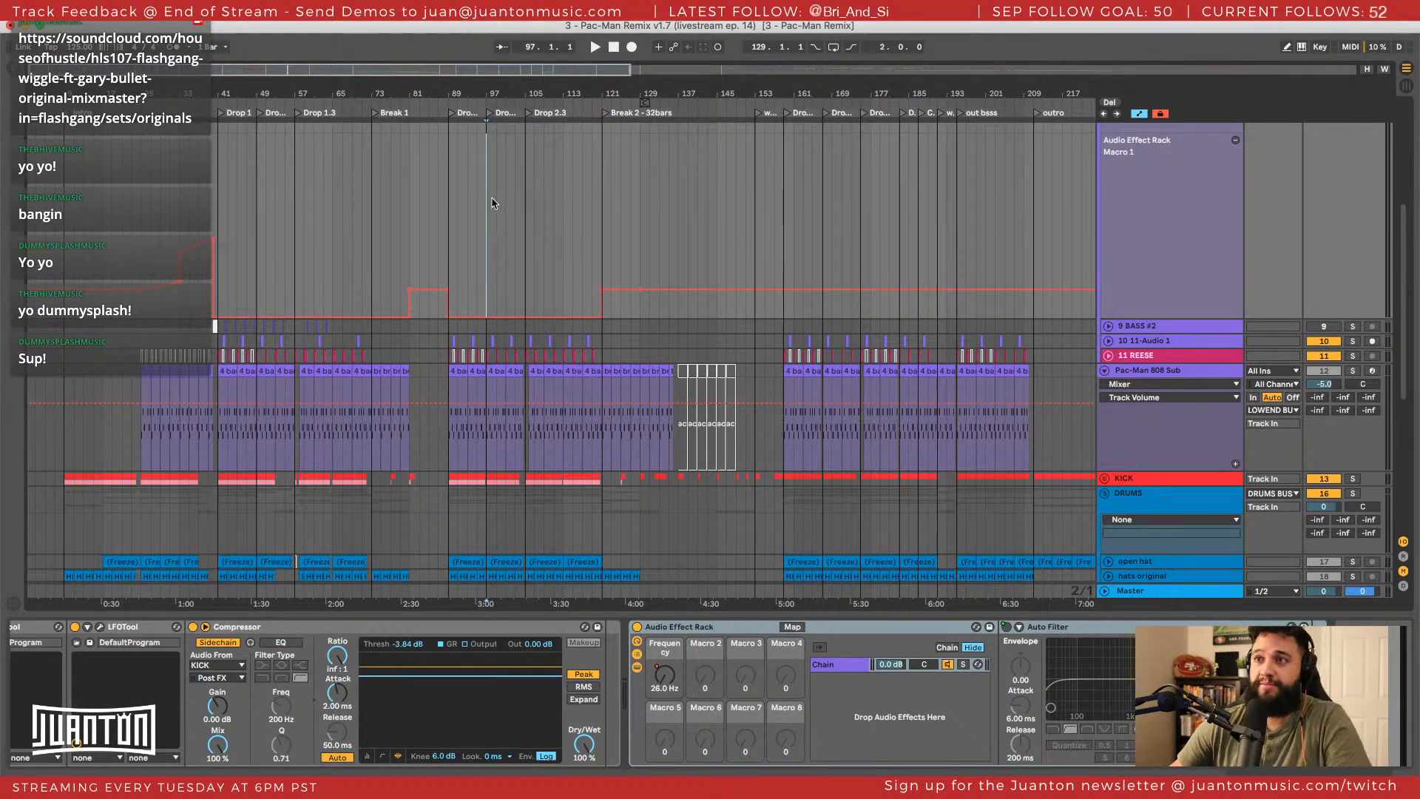
{"action": "left_click_drag", "start_coordinate": [496, 198], "coordinate": [670, 208]}
{"action": "left_click", "coordinate": [582, 240]}
{"action": "left_click", "coordinate": [609, 207]}
{"action": "scroll", "coordinate": [1257, 246], "scroll_direction": "up", "scroll_amount": 5}
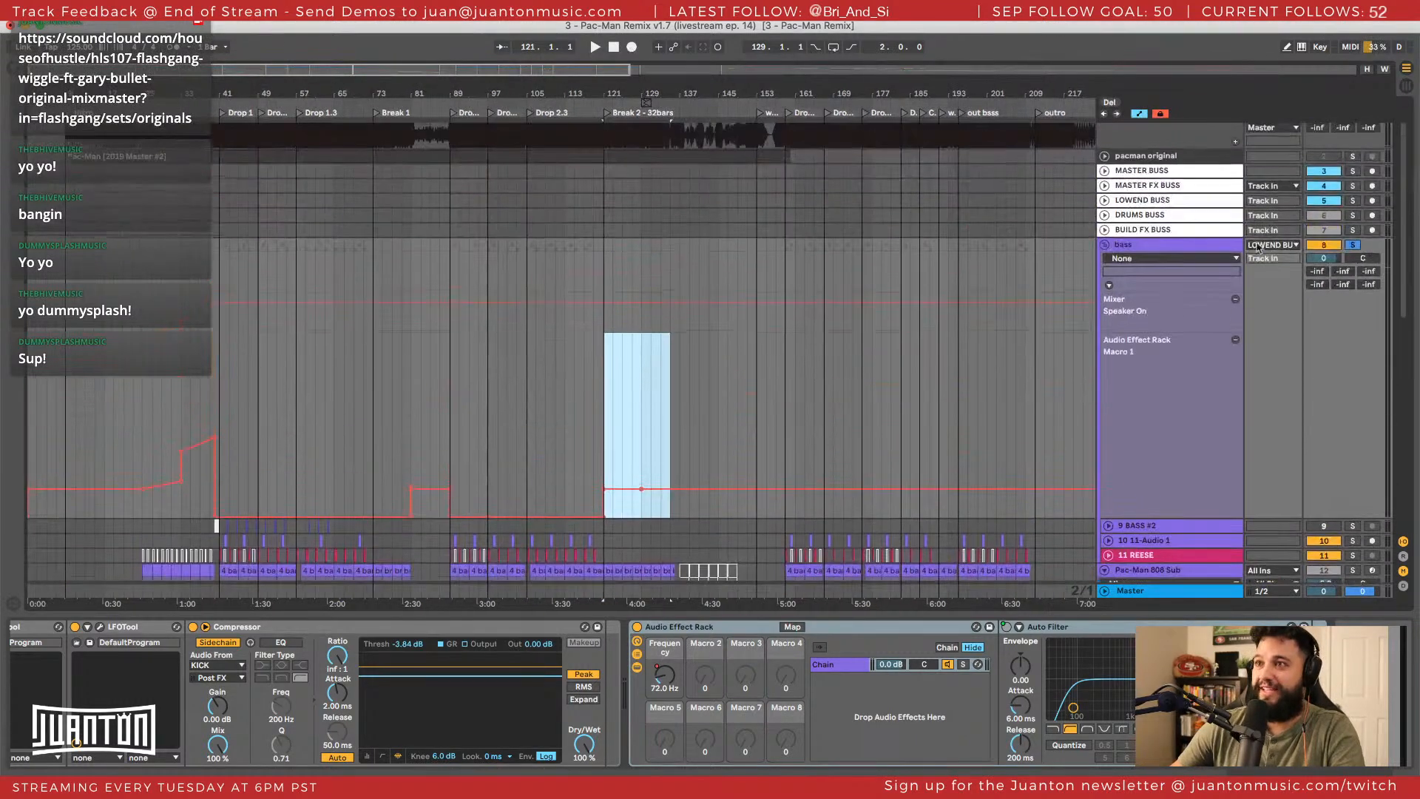
Fold the bass group and the Pac-Man 808 Sub track.
{"action": "left_click", "coordinate": [1149, 252]}
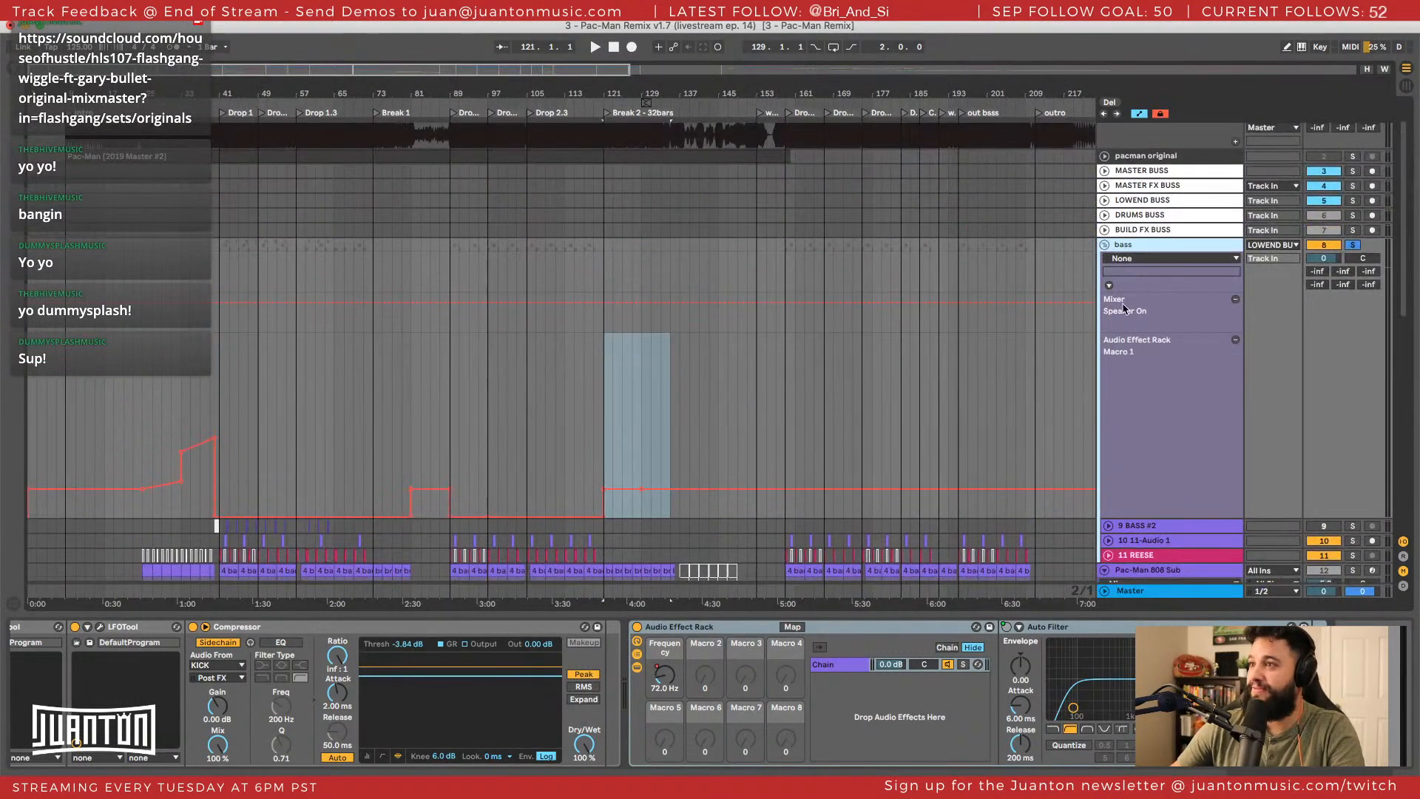
{"action": "left_click", "coordinate": [1130, 345]}
{"action": "left_click", "coordinate": [1106, 247]}
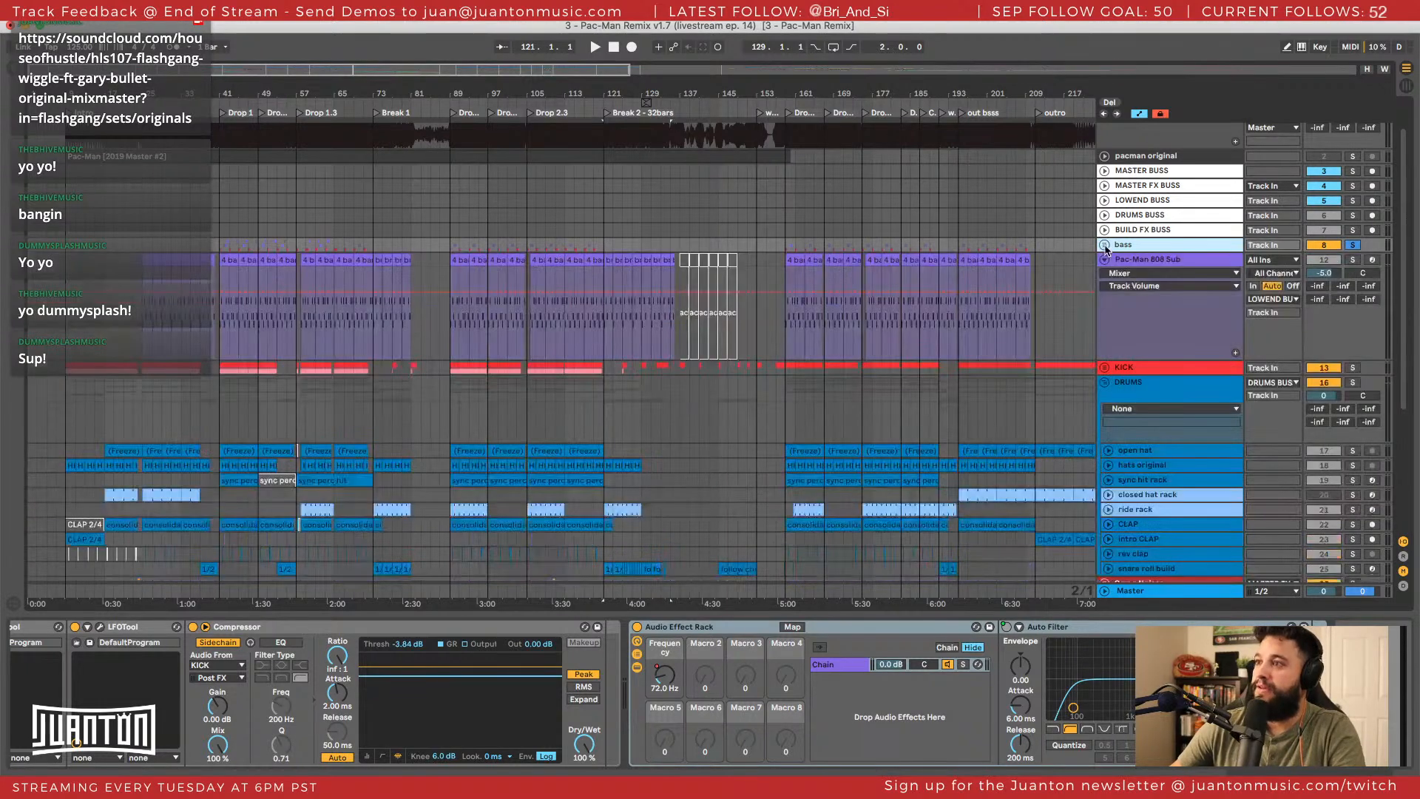
{"action": "left_click", "coordinate": [1104, 260]}
{"action": "left_click", "coordinate": [1149, 259]}
{"action": "left_click", "coordinate": [1147, 275]}
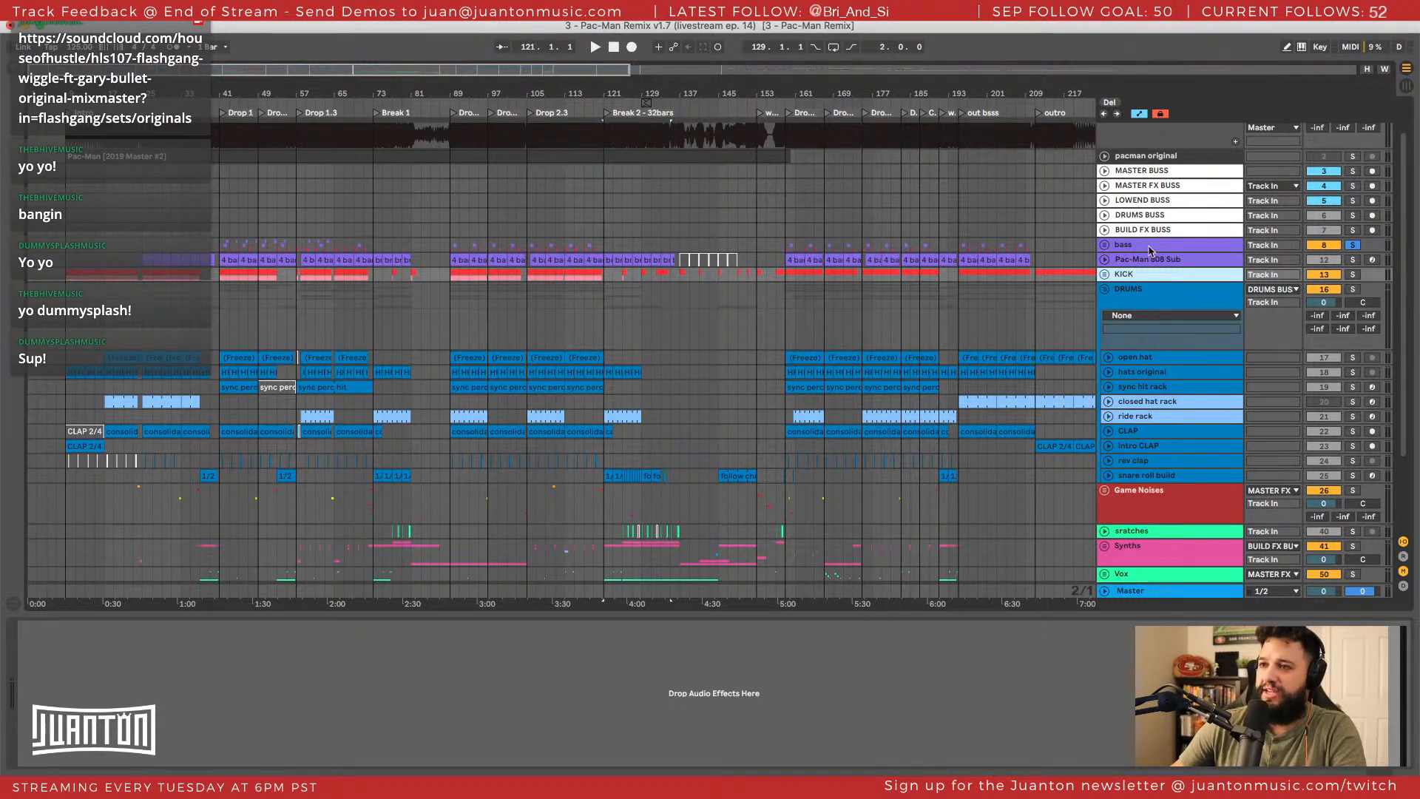
Check the device chains on the DRUMS group and the open hat track.
{"action": "left_click", "coordinate": [1142, 302]}
{"action": "scroll", "coordinate": [1147, 296], "scroll_direction": "down", "scroll_amount": 3}
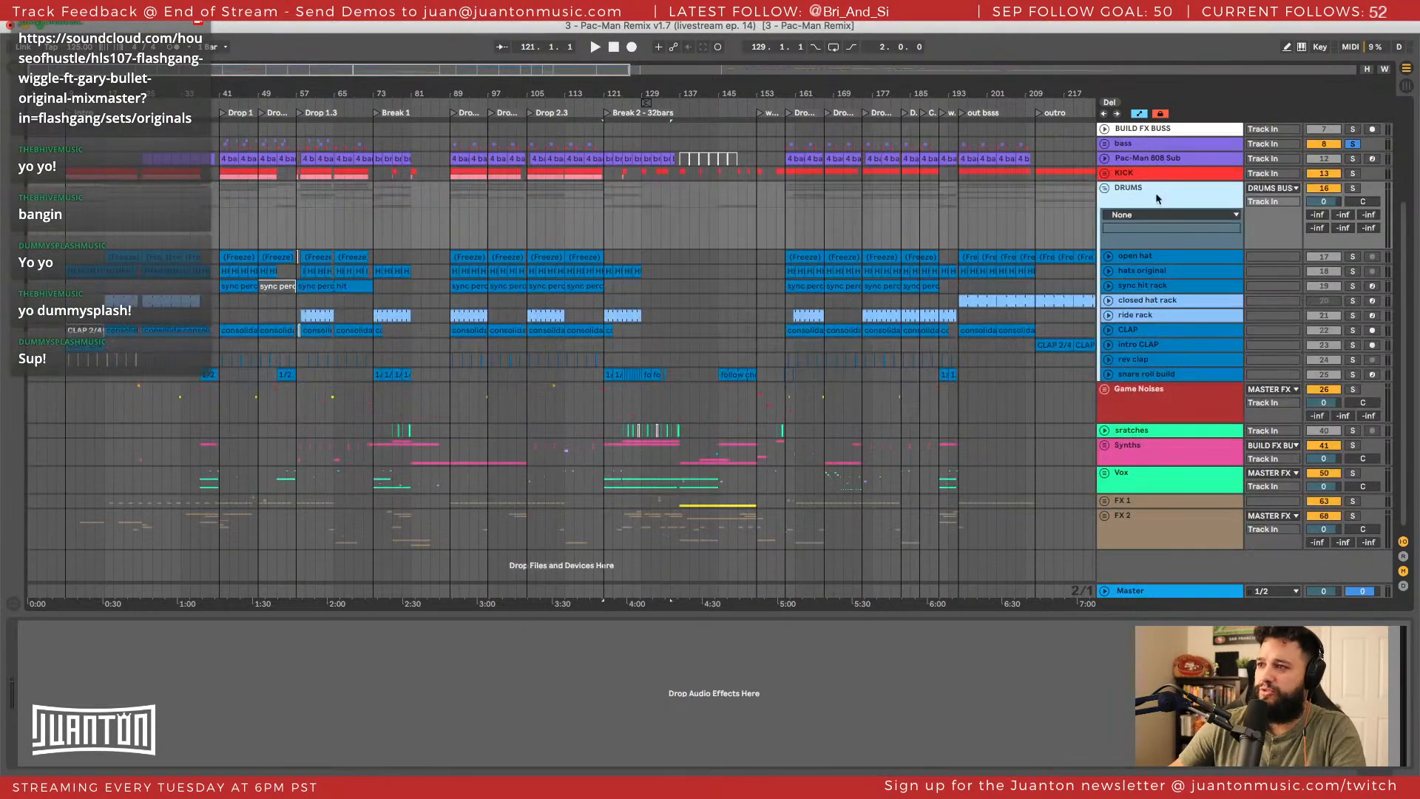
{"action": "left_click", "coordinate": [1121, 254]}
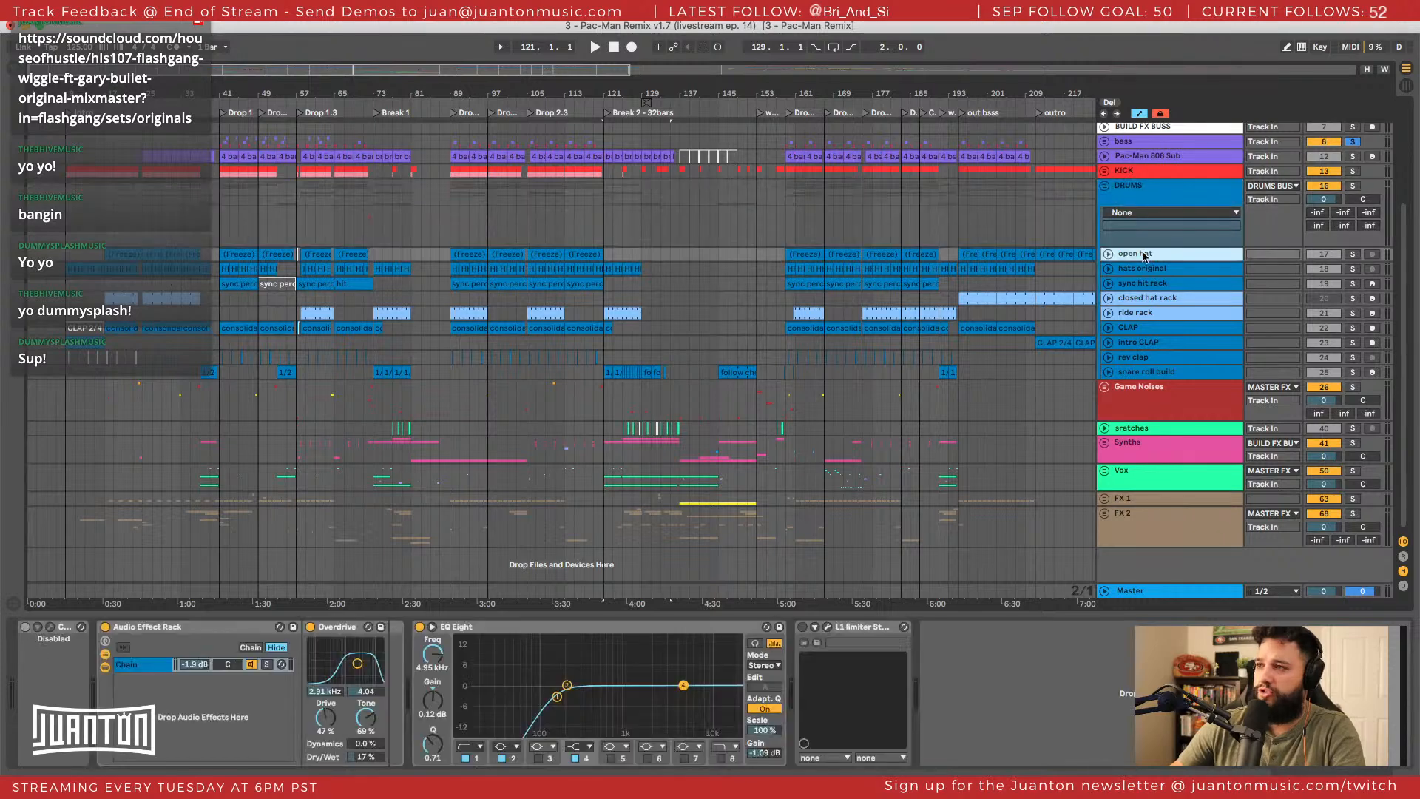
{"action": "left_click", "coordinate": [1130, 194]}
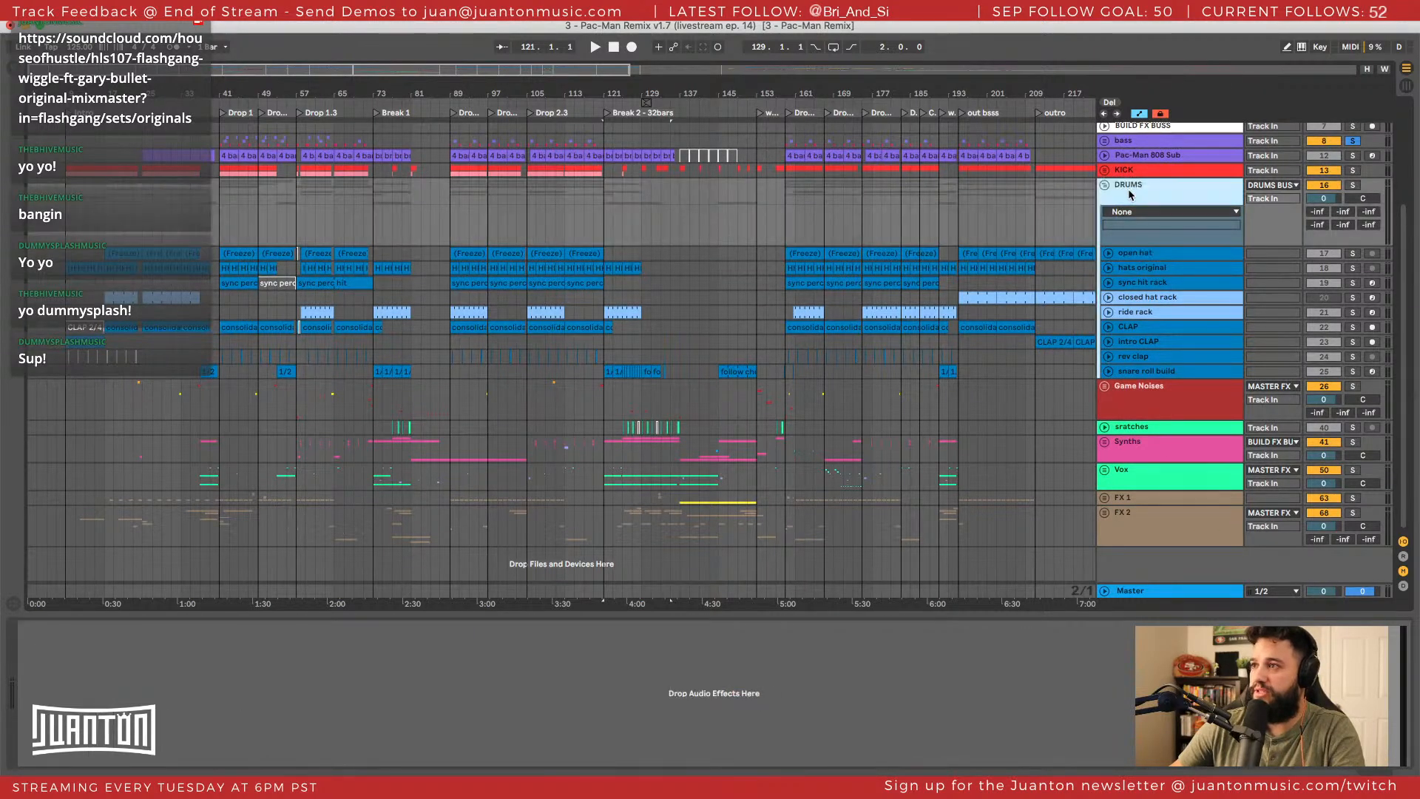
{"action": "left_click", "coordinate": [1120, 254]}
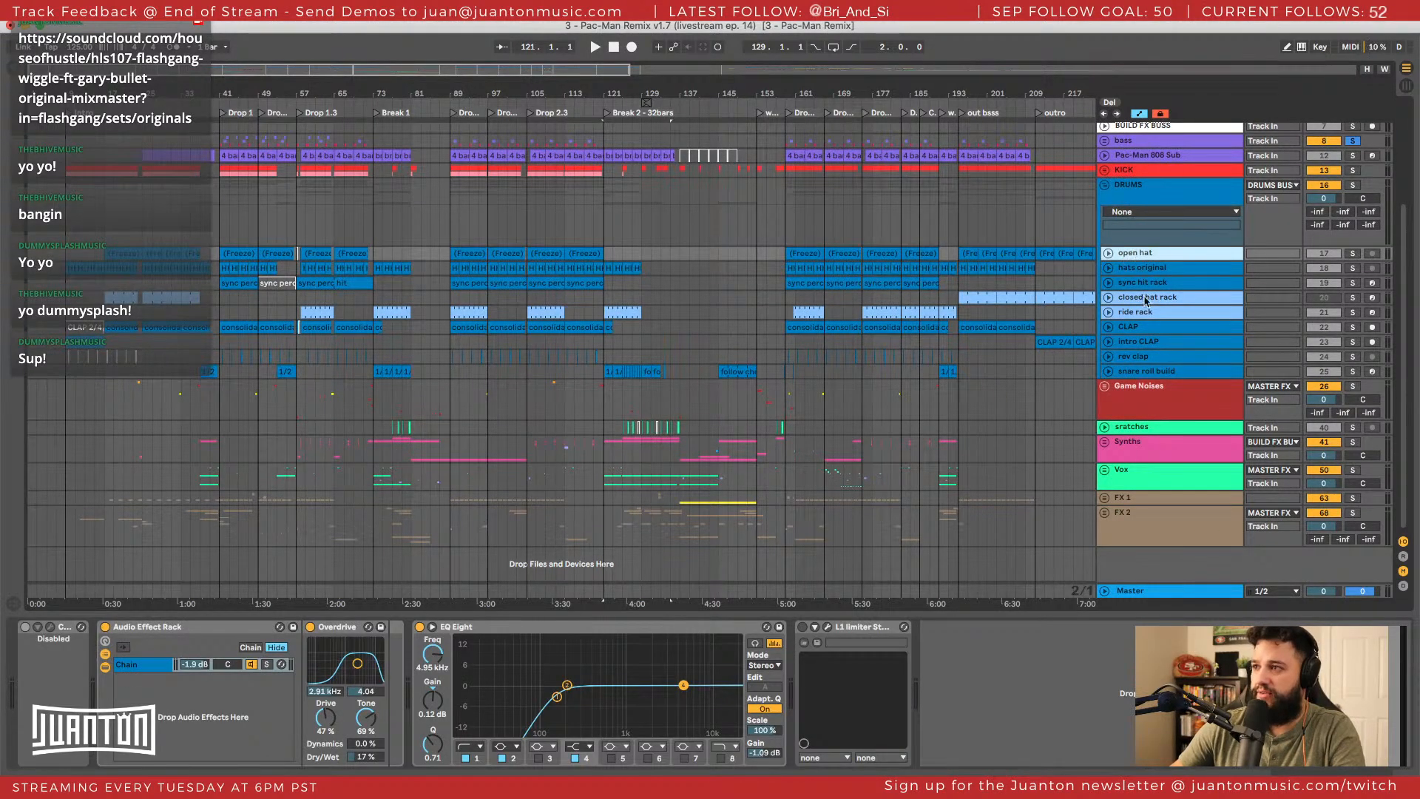
Unfold the CLAP track, solo it and play it from the drop after Break 1.
{"action": "left_click", "coordinate": [1139, 326]}
{"action": "left_click", "coordinate": [1109, 327]}
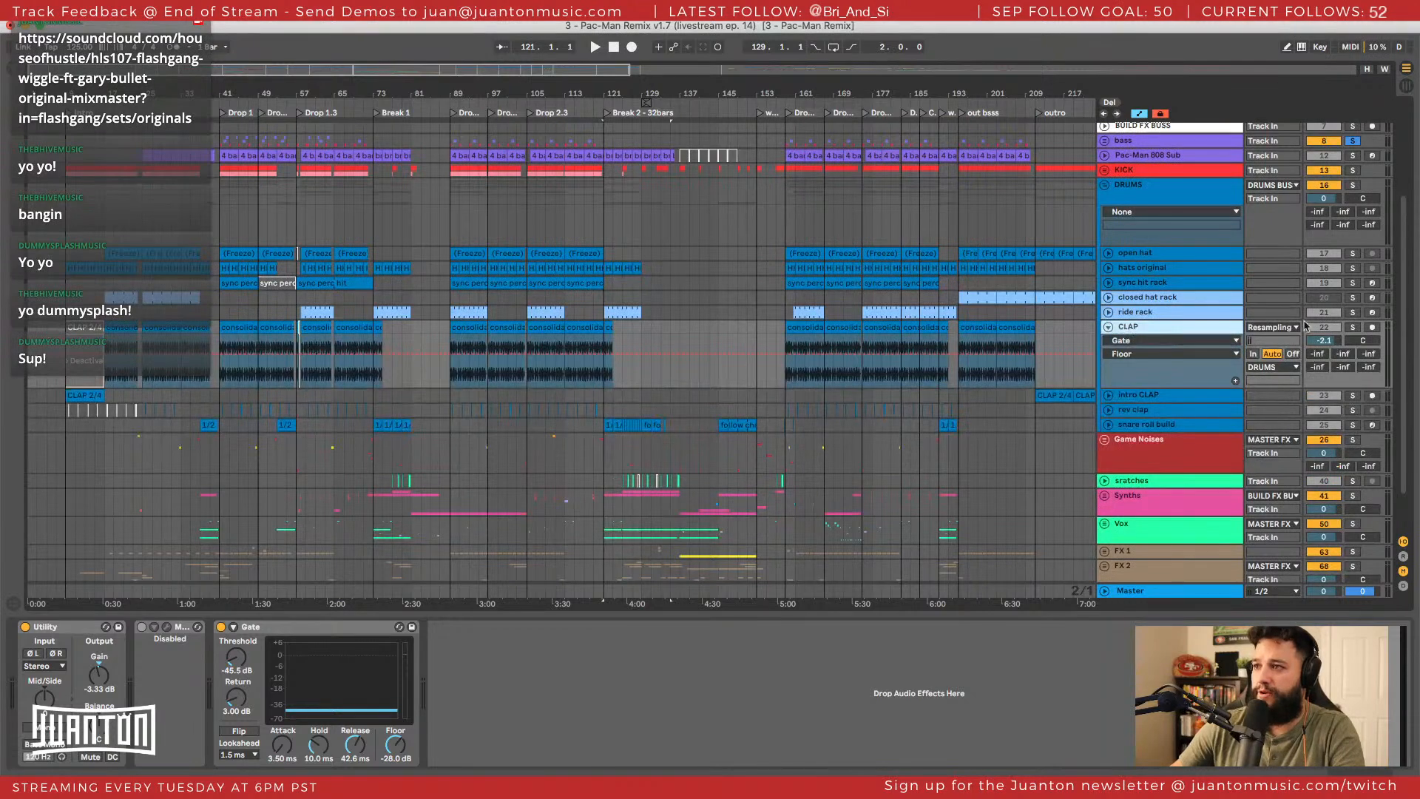
{"action": "left_click", "coordinate": [1352, 326]}
{"action": "left_click", "coordinate": [457, 320]}
{"action": "key", "text": "space"}
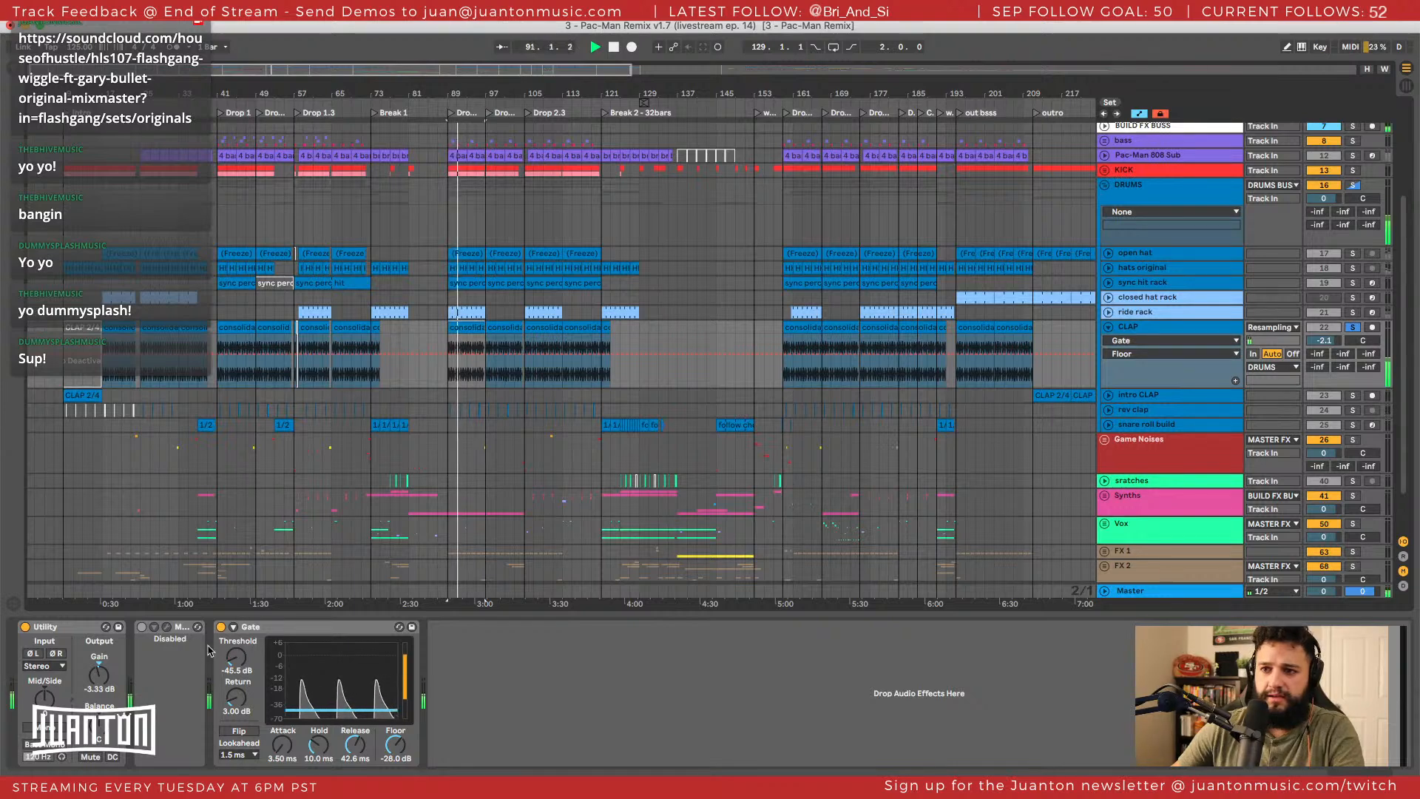
Compare the clap with its Gate bypassed and active, and delete the disabled plug-in between Utility and Gate.
{"action": "left_click", "coordinate": [221, 627]}
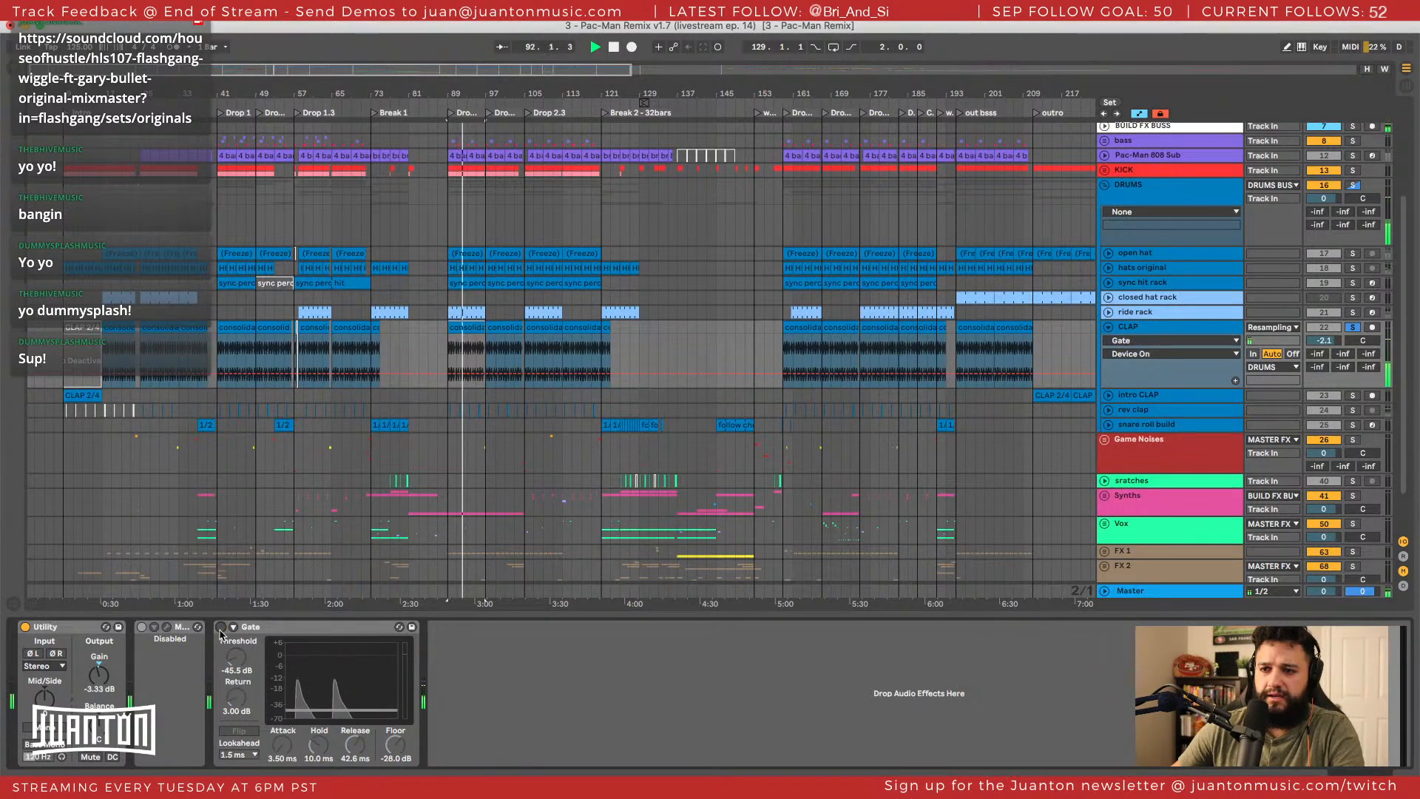
{"action": "left_click", "coordinate": [220, 628]}
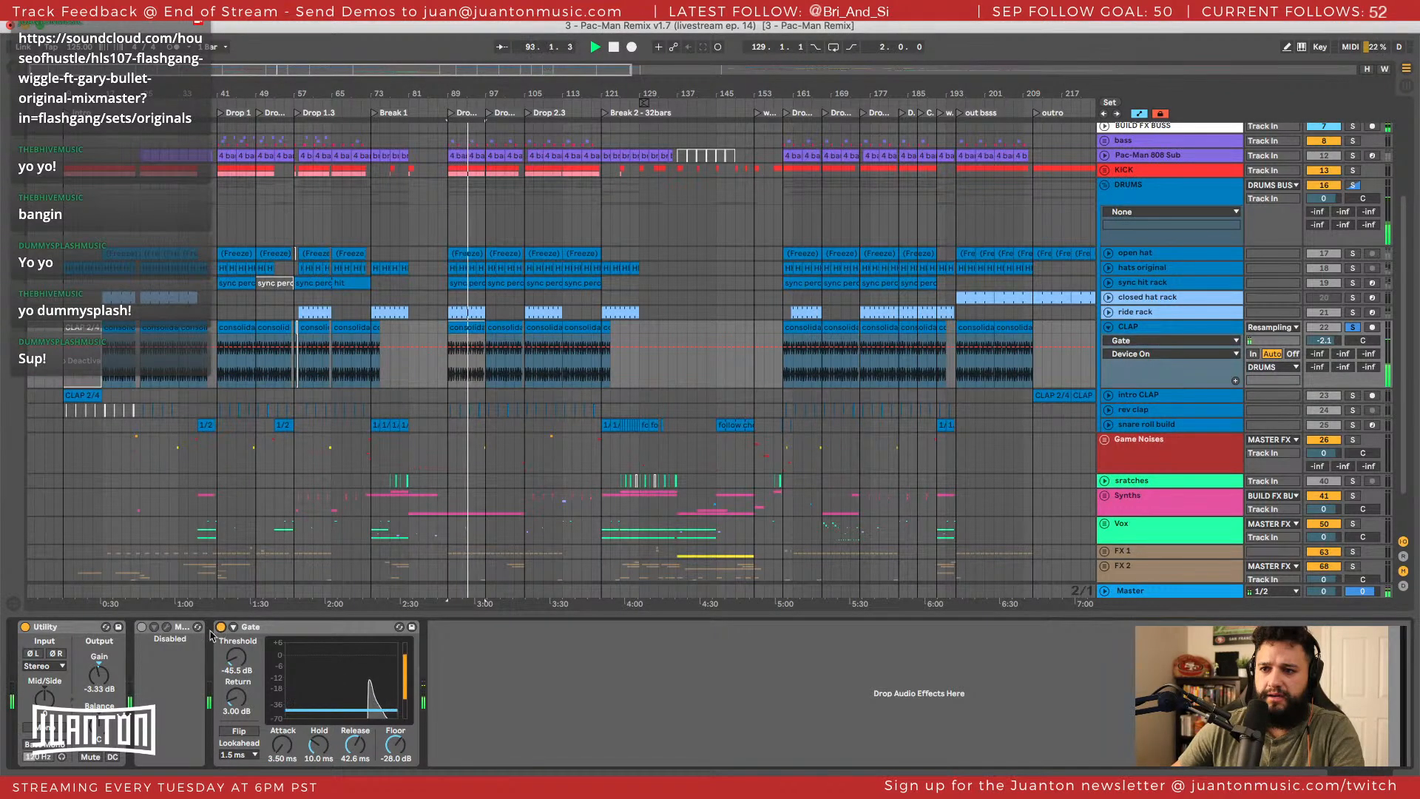
{"action": "double_click", "coordinate": [179, 628]}
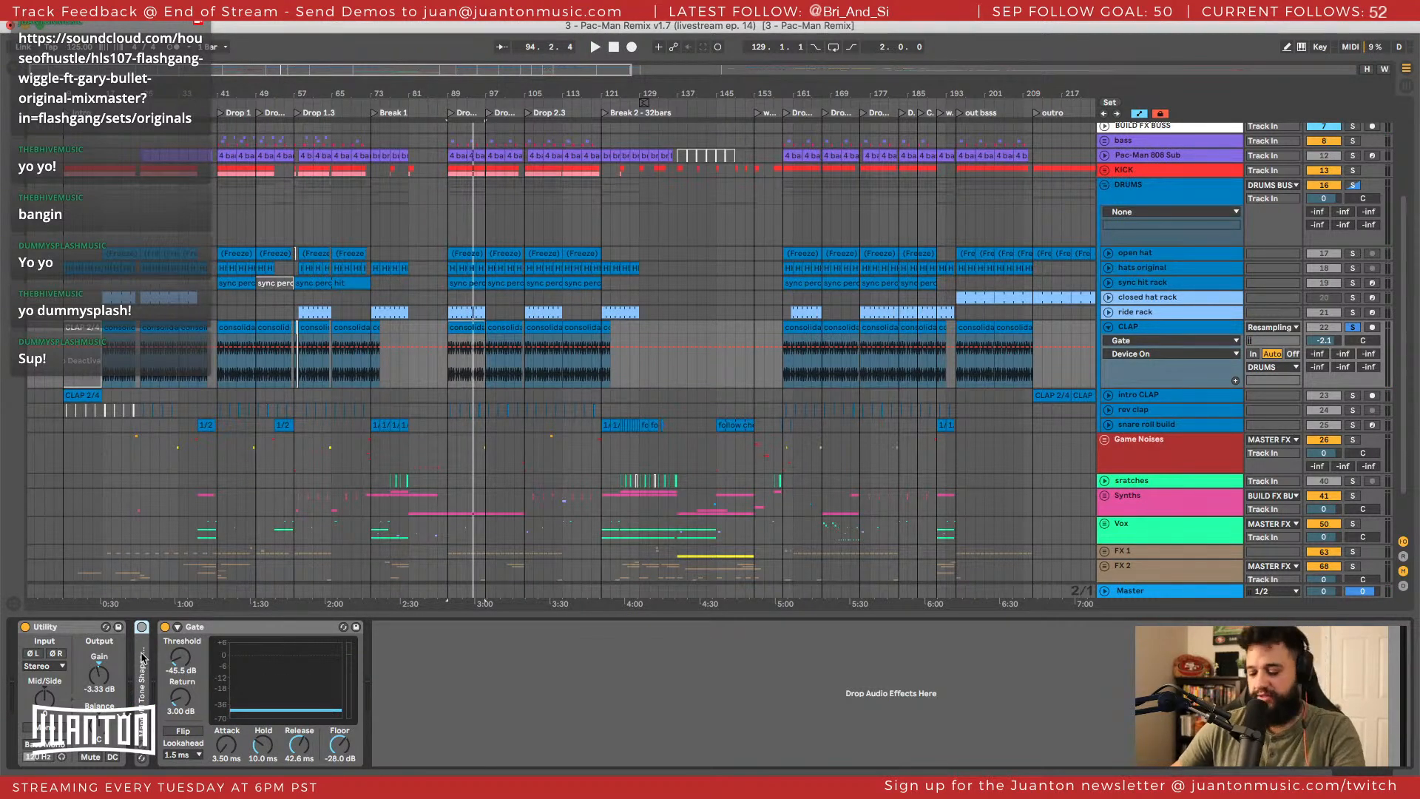
{"action": "key", "text": "Delete"}
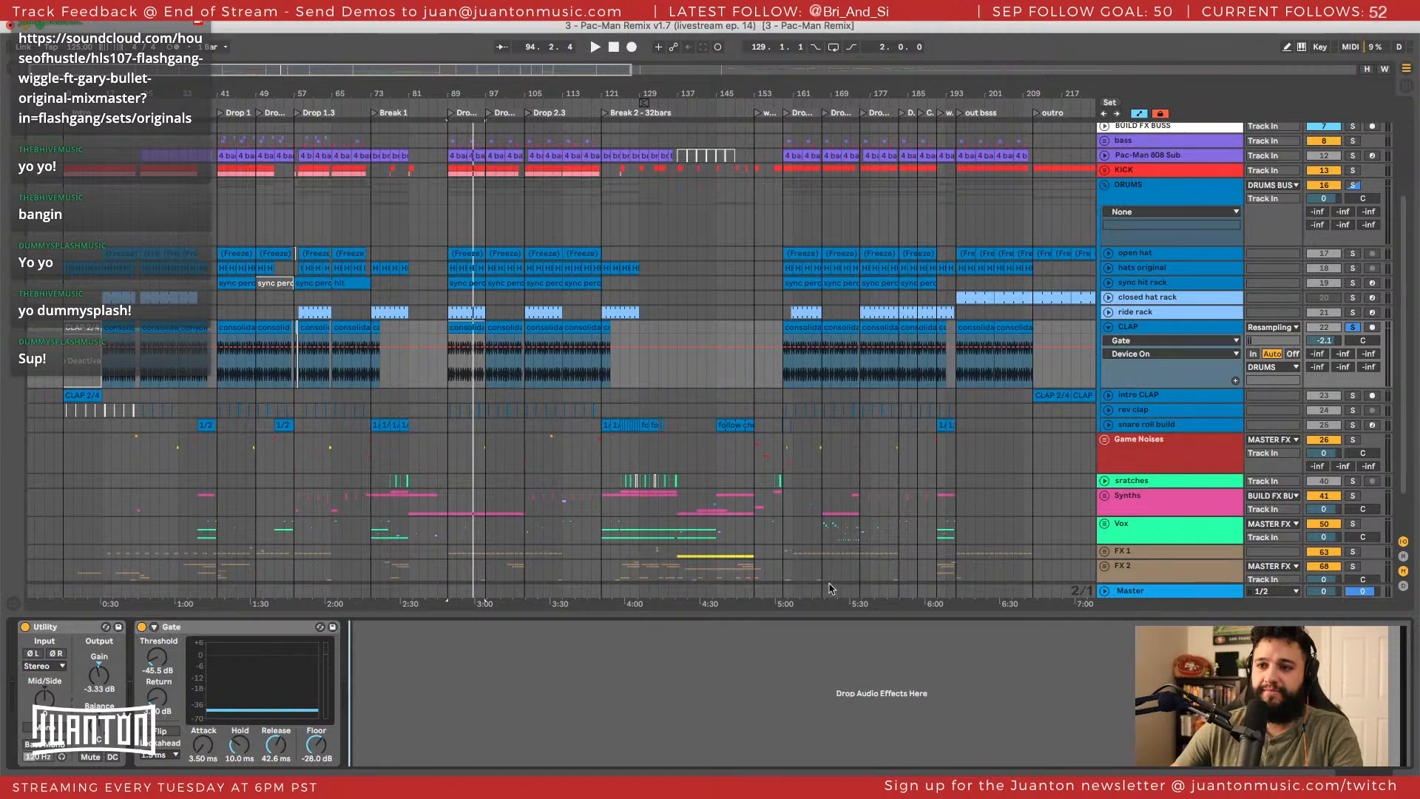
Insert a new audio track below the CLAP track.
{"action": "left_click", "coordinate": [1176, 326]}
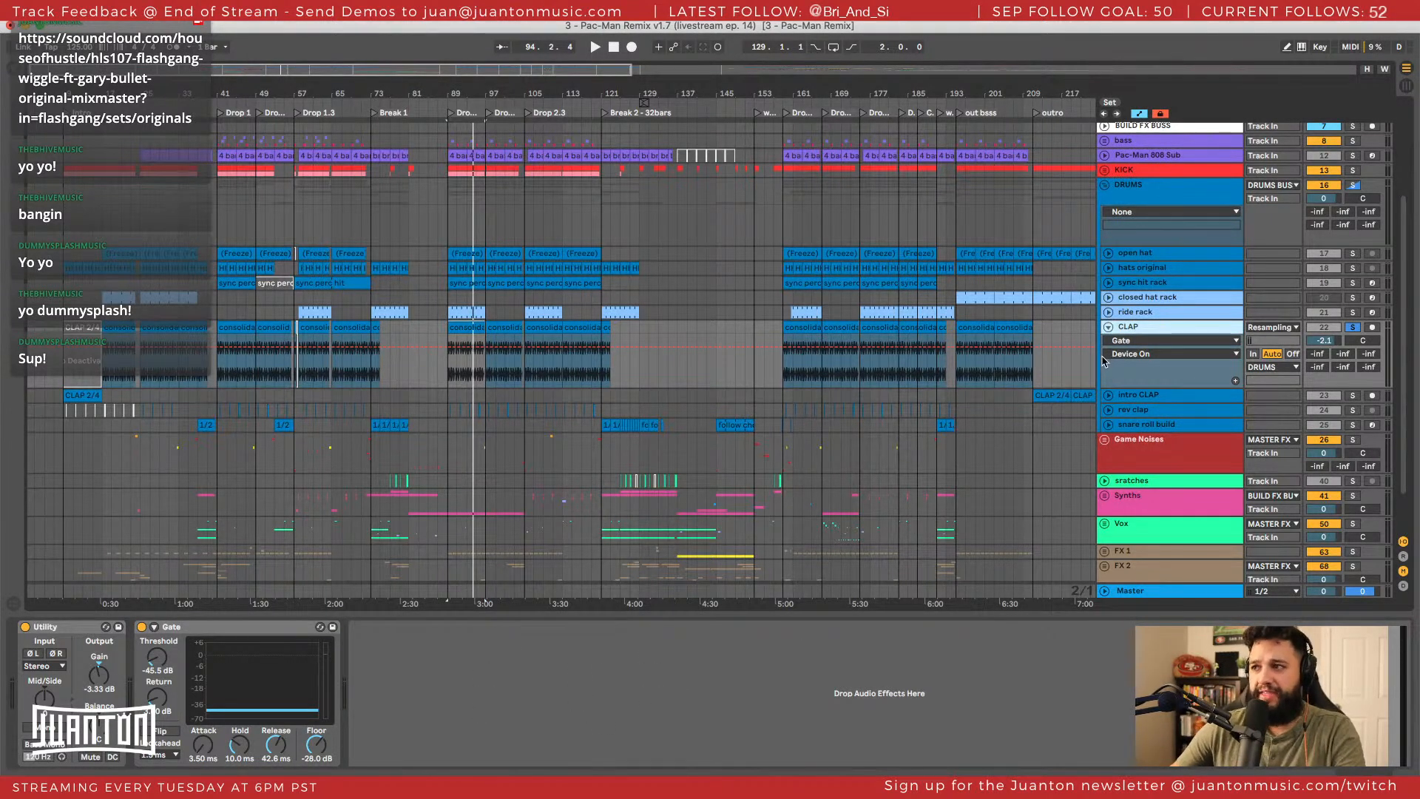
{"action": "key", "text": "super+t"}
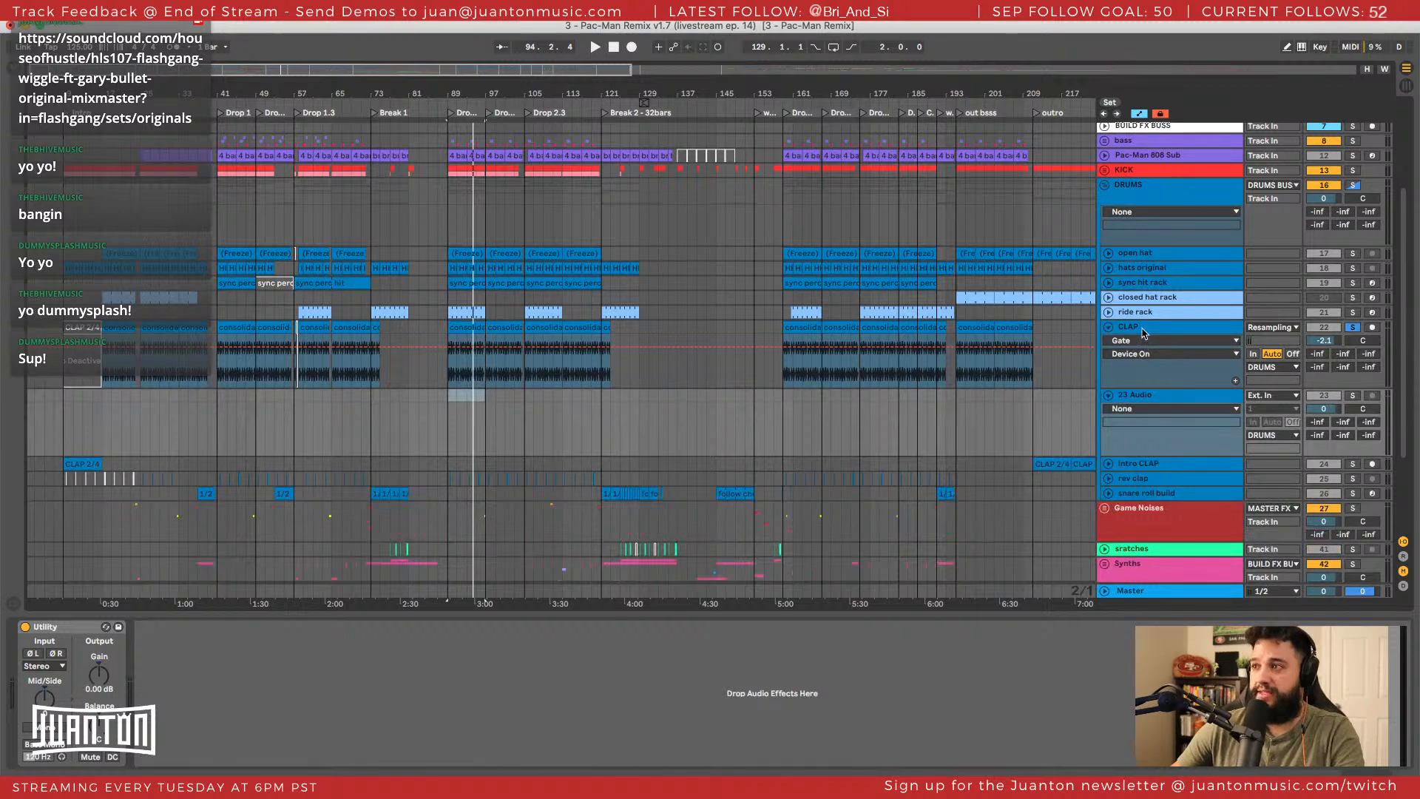
Play the soloed clap and set its Gate threshold to -39.8 dB.
{"action": "left_click", "coordinate": [1144, 332]}
{"action": "key", "text": "space"}
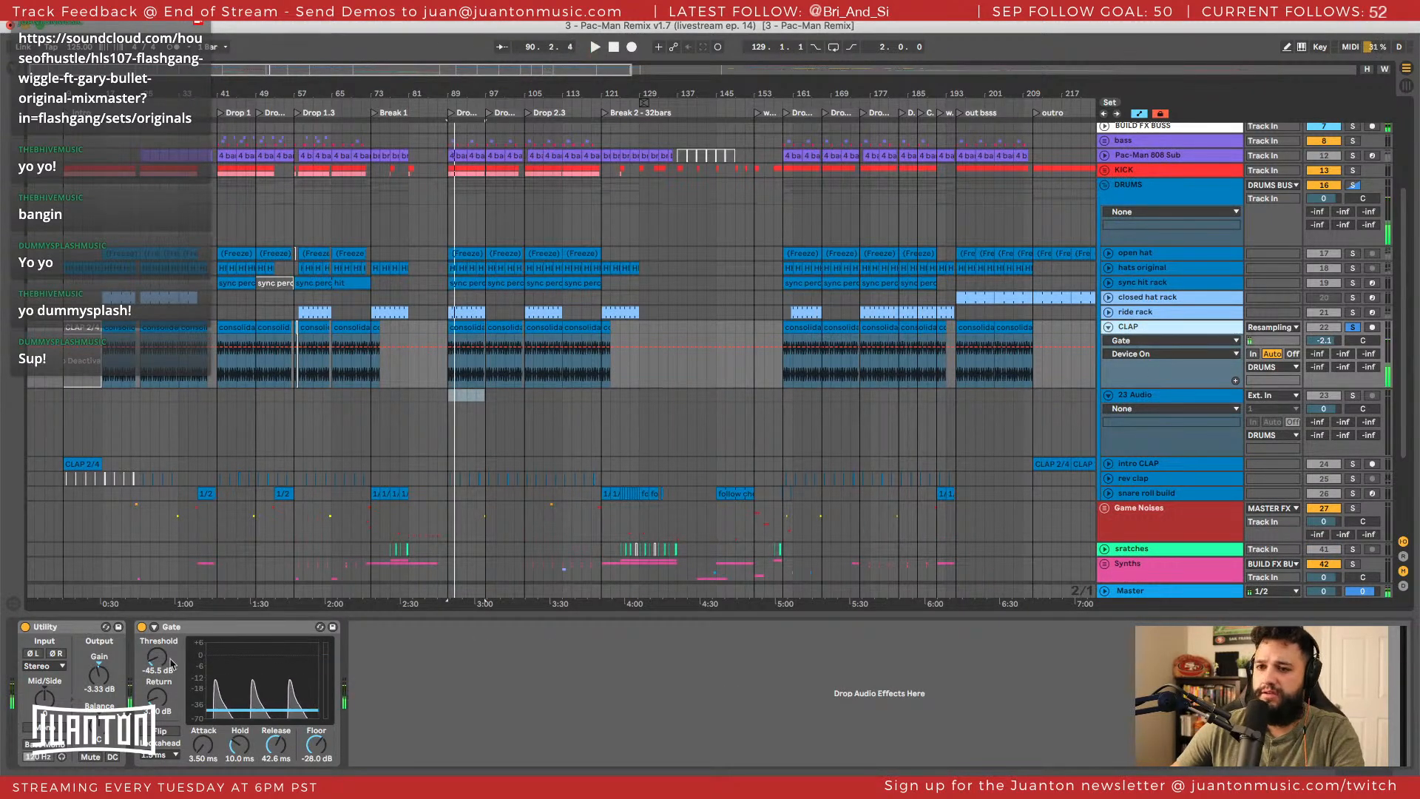
{"action": "key", "text": "space"}
{"action": "key", "text": "space"}
{"action": "left_click_drag", "start_coordinate": [162, 661], "coordinate": [162, 652]}
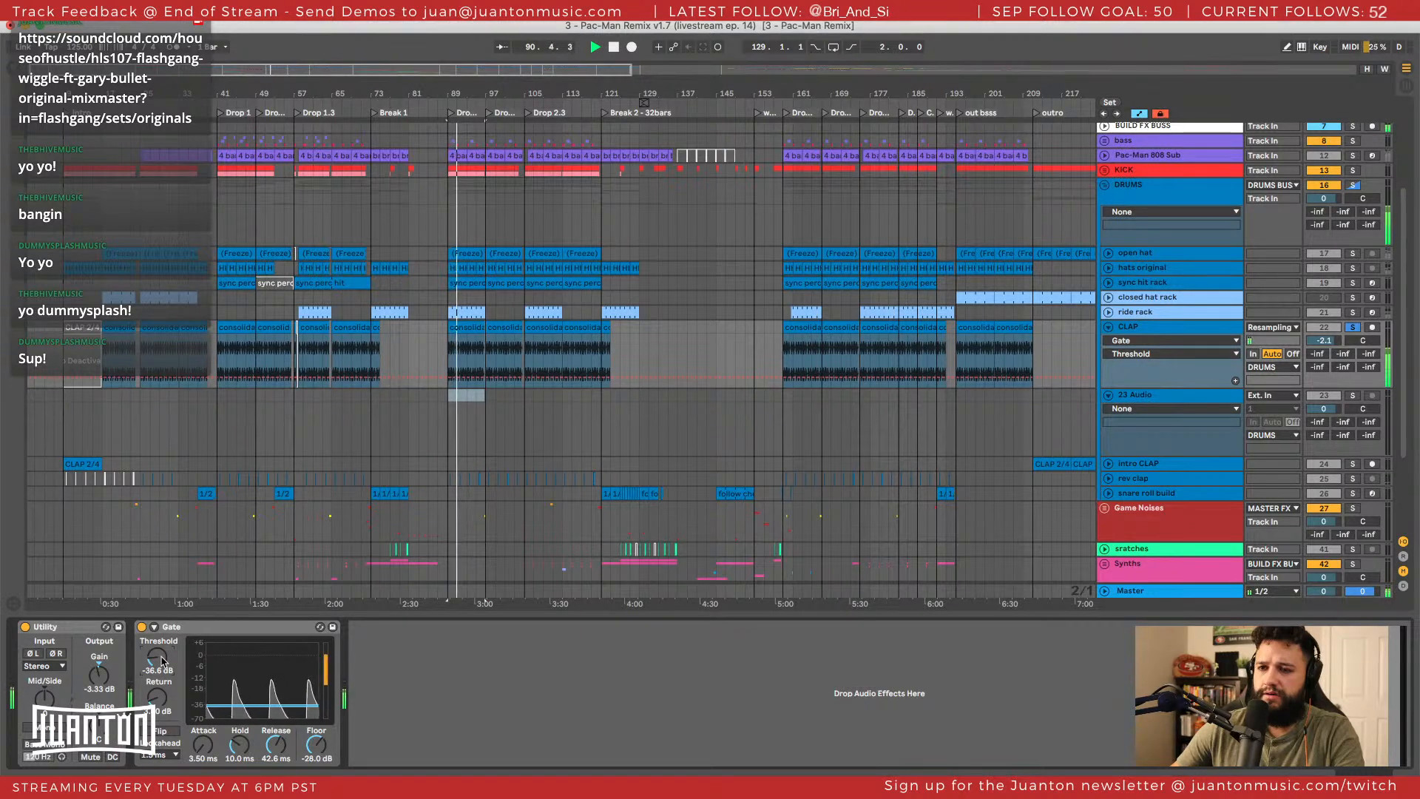
{"action": "left_click_drag", "start_coordinate": [163, 656], "coordinate": [163, 661]}
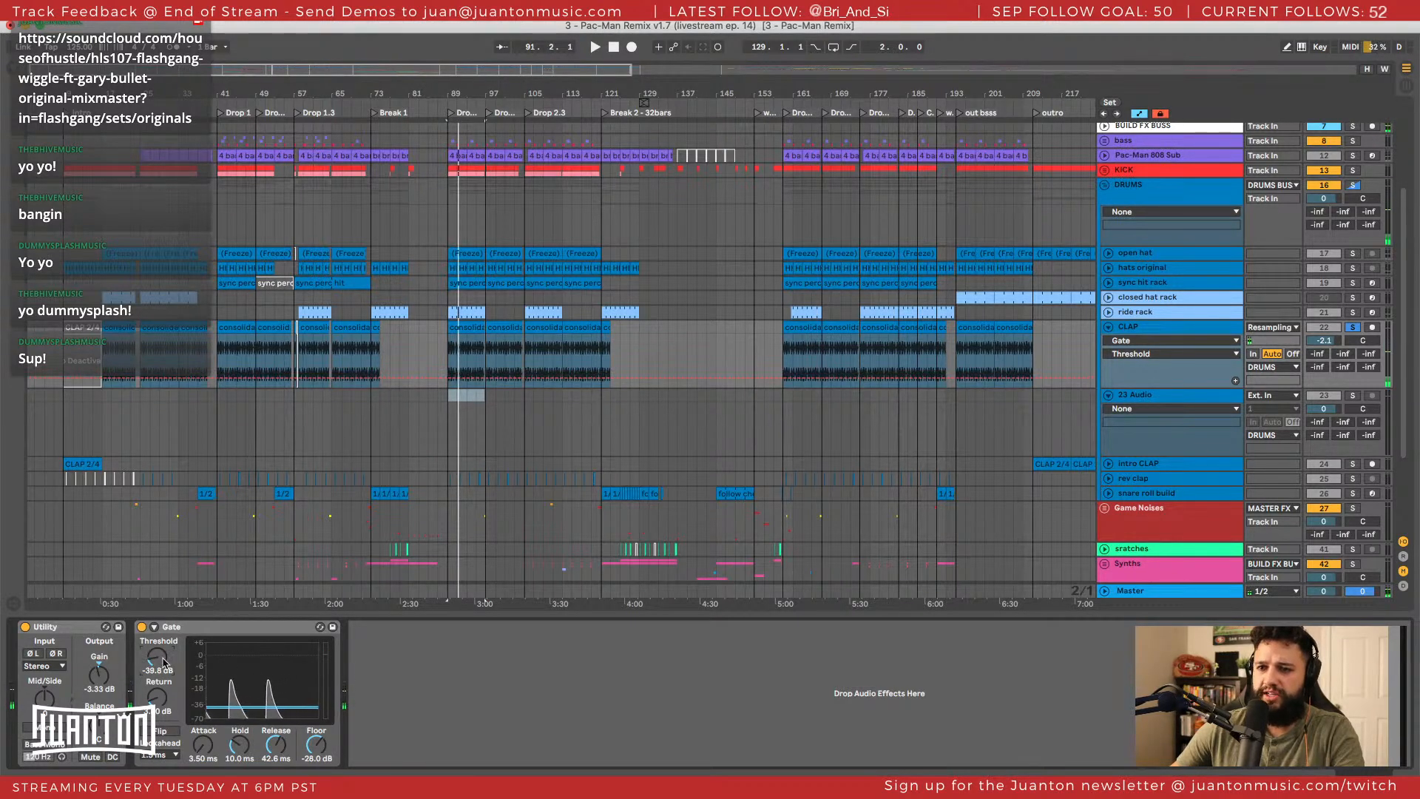
{"action": "key", "text": "space"}
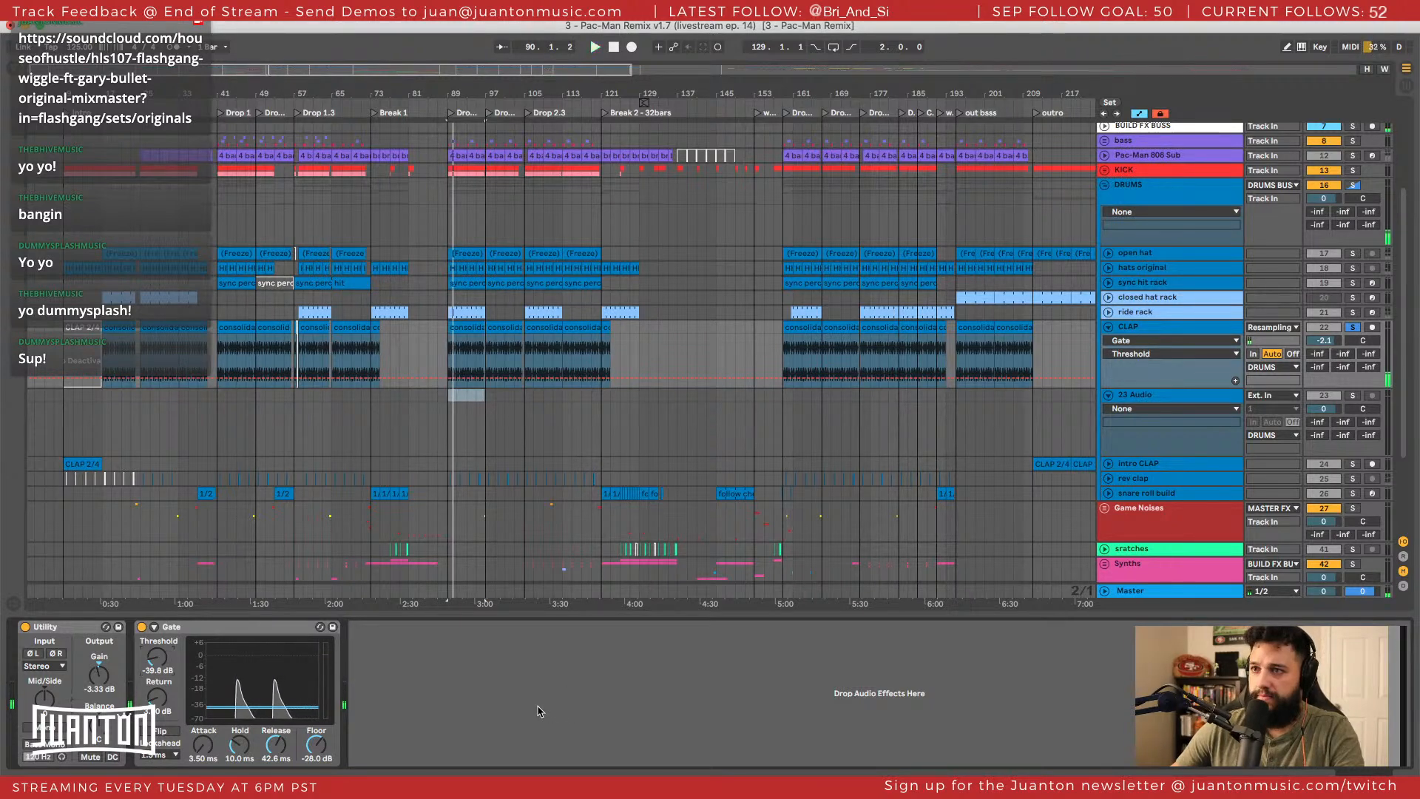
Unsolo the CLAP track and play the drop in the full mix to hear the gated clap in context.
{"action": "left_click", "coordinate": [1352, 328]}
{"action": "key", "text": "space"}
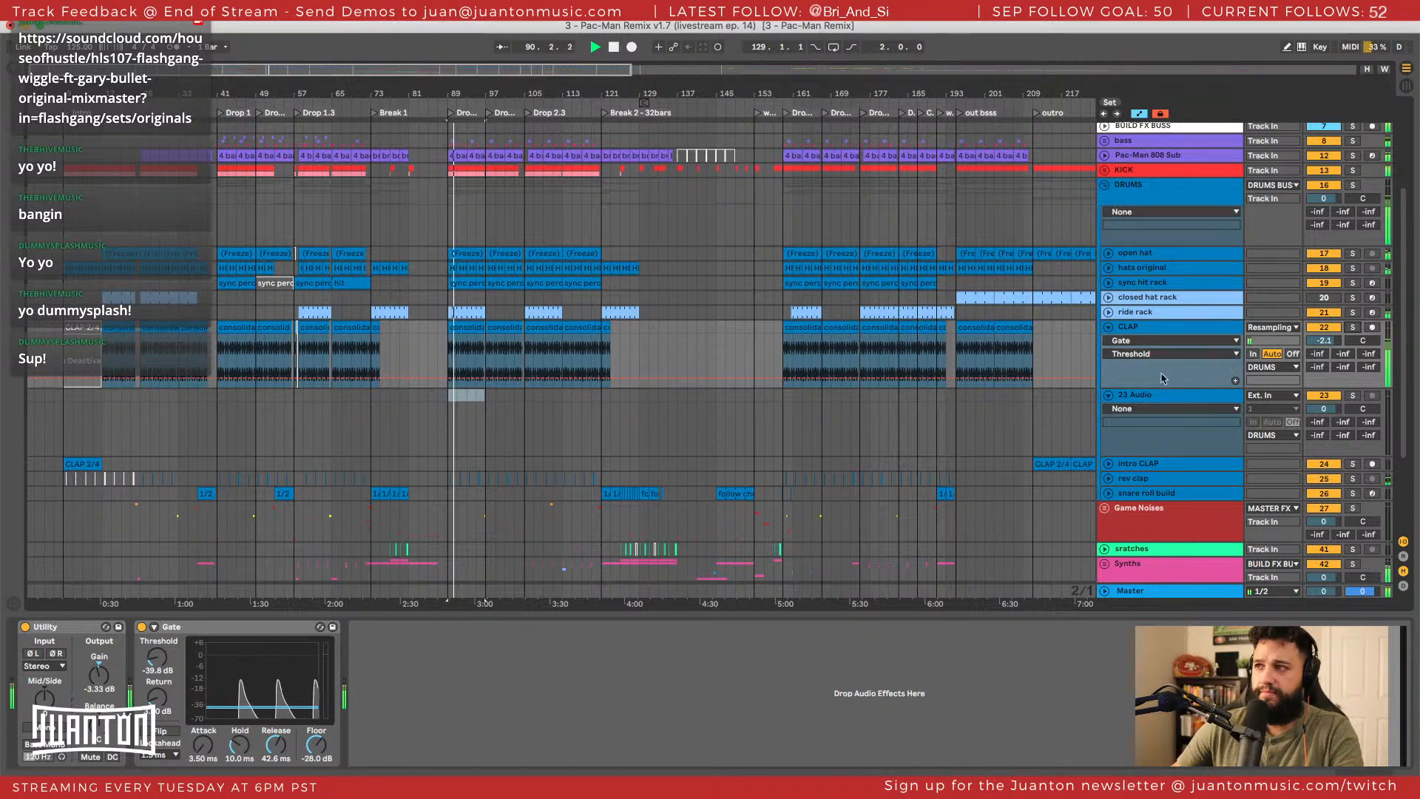
{"action": "scroll", "coordinate": [920, 390], "scroll_direction": "up", "scroll_amount": 3}
{"action": "key", "text": "space"}
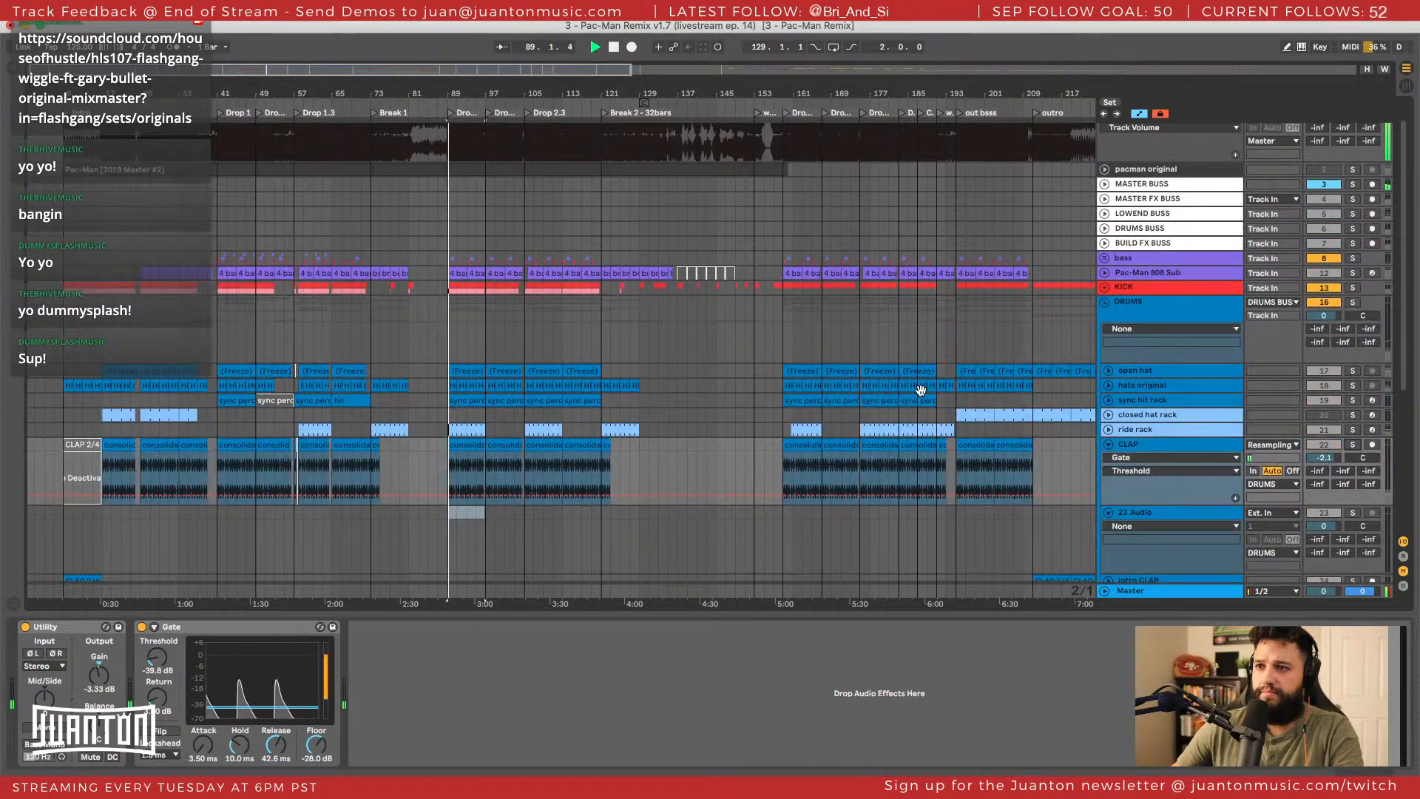
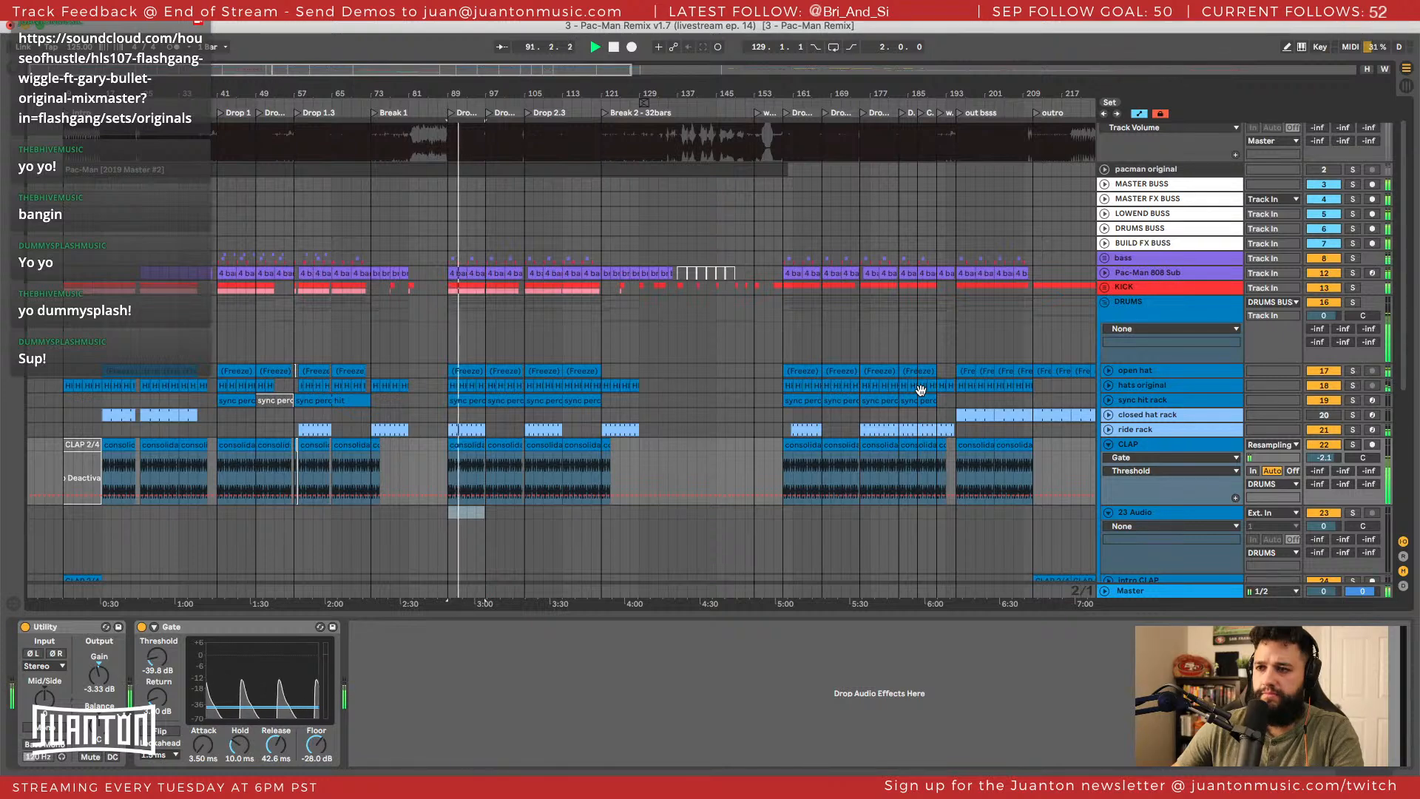
Play sections of Drop 2 and Drop 1.3 in the full mix to hear how the gated clap sits.
{"action": "left_click", "coordinate": [509, 151]}
{"action": "key", "text": "space"}
{"action": "key", "text": "space"}
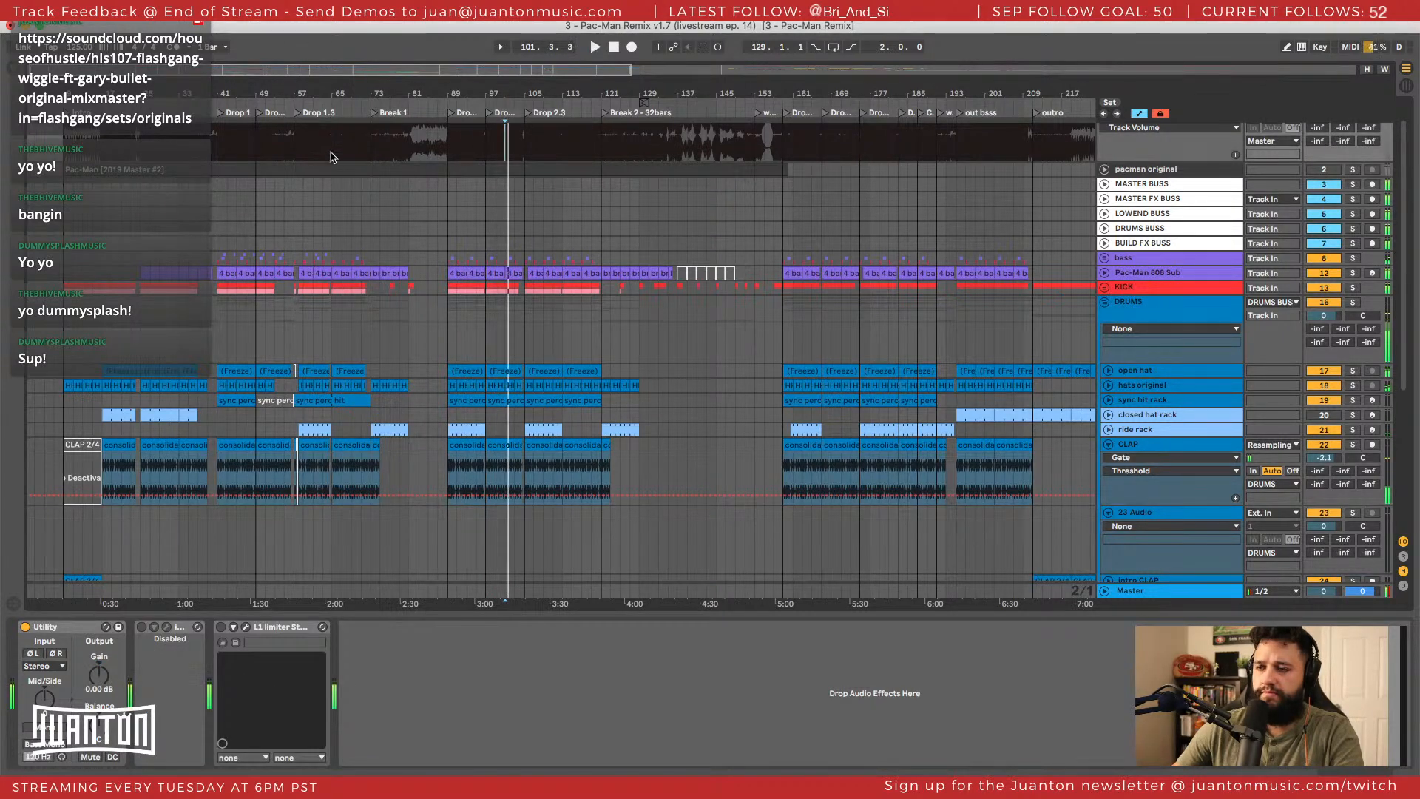
{"action": "left_click", "coordinate": [327, 152]}
{"action": "key", "text": "space"}
{"action": "key", "text": "space"}
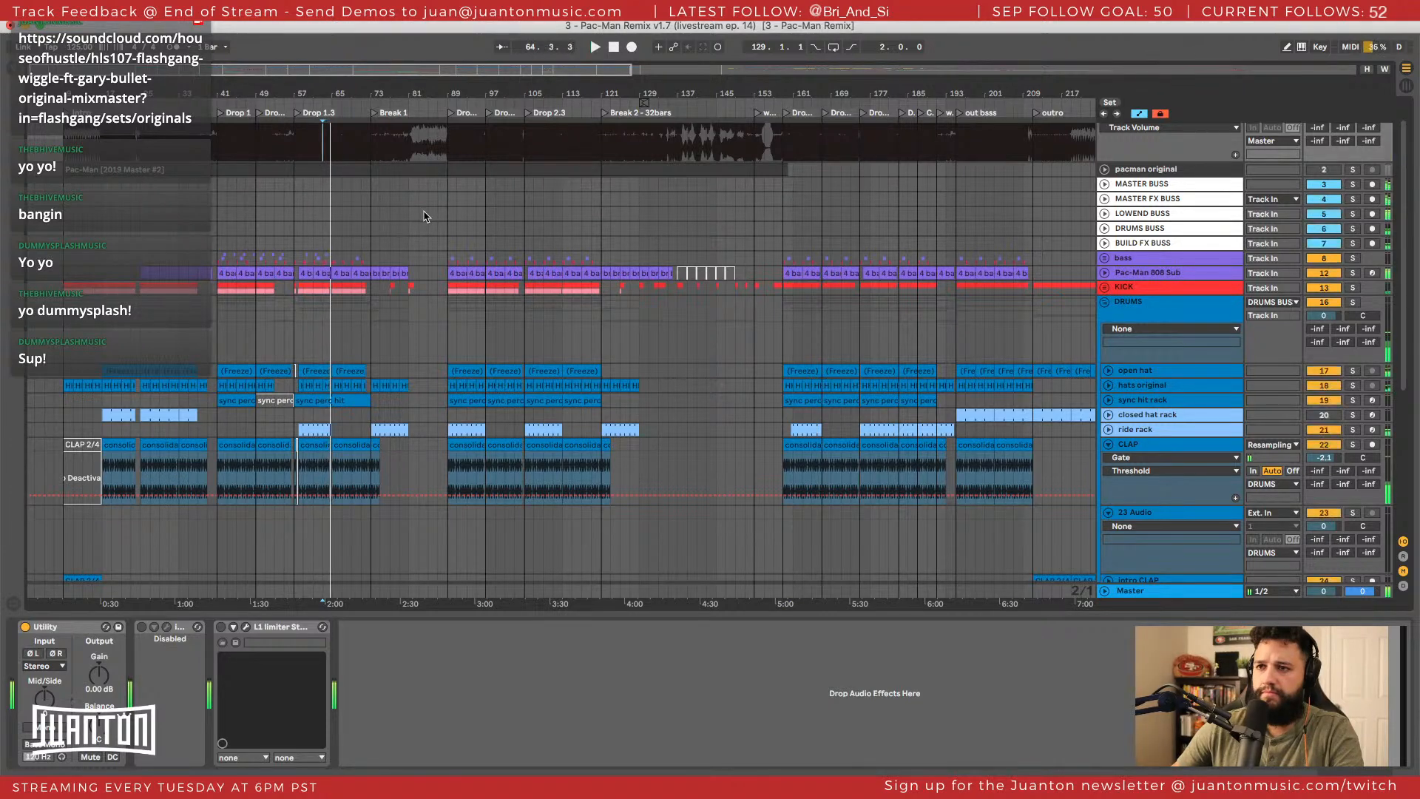
{"action": "key", "text": "space"}
{"action": "key", "text": "space"}
{"action": "key", "text": "space"}
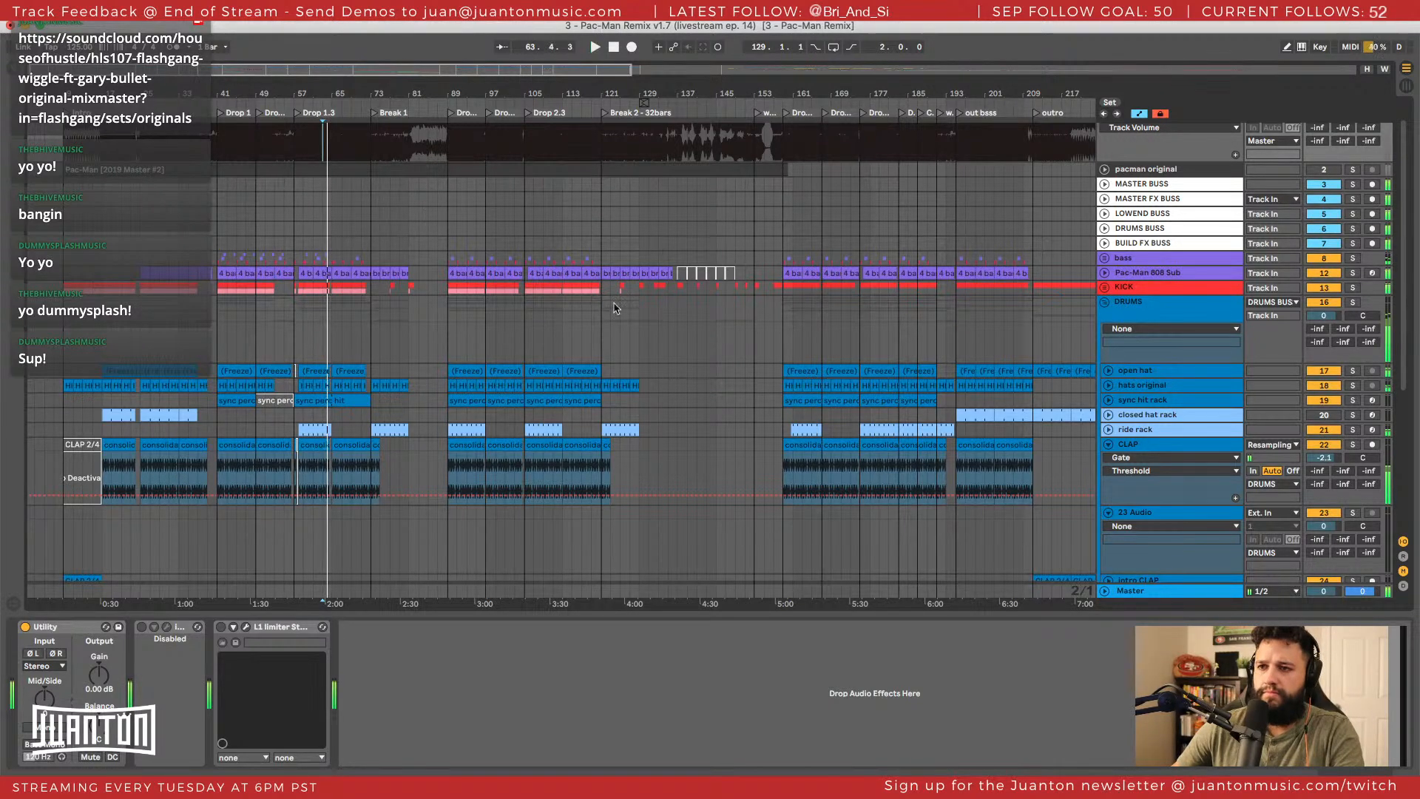
Show the browser and open the Sage Armstrong distortion pack's claps folder within Working Samples.
{"action": "scroll", "coordinate": [1131, 453], "scroll_direction": "down", "scroll_amount": 3}
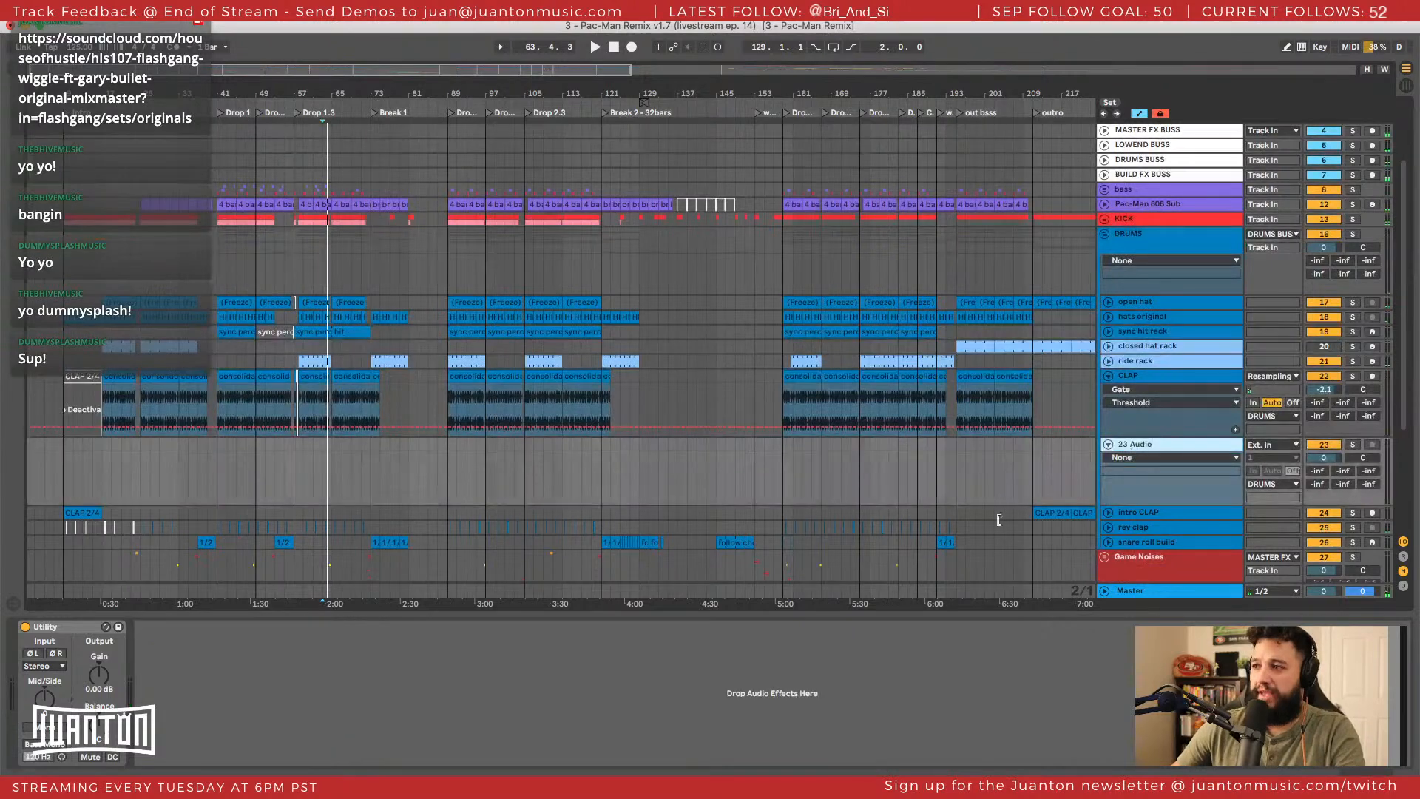
{"action": "key", "text": "super+alt+b"}
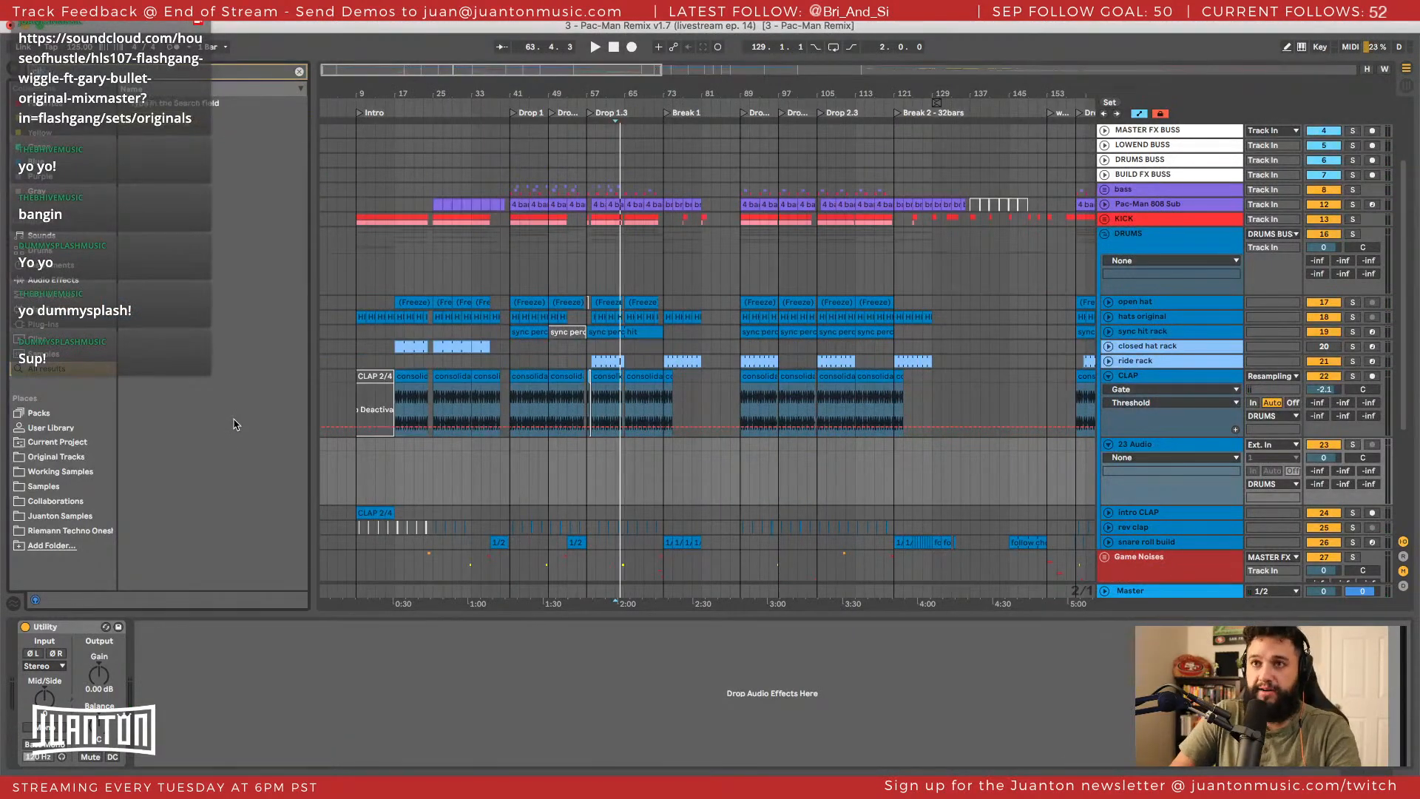
{"action": "scroll", "coordinate": [266, 412], "scroll_direction": "down", "scroll_amount": 1}
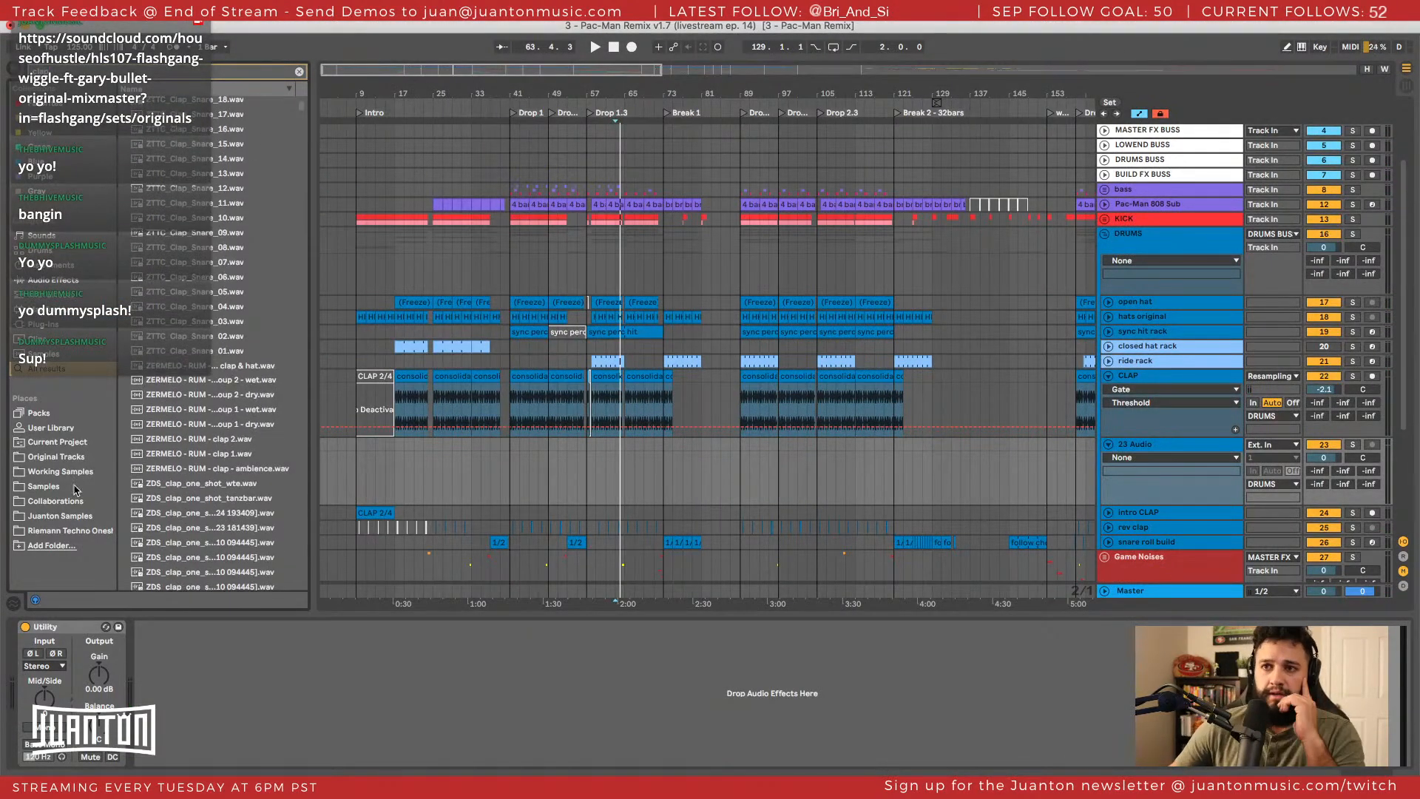
{"action": "left_click", "coordinate": [39, 472]}
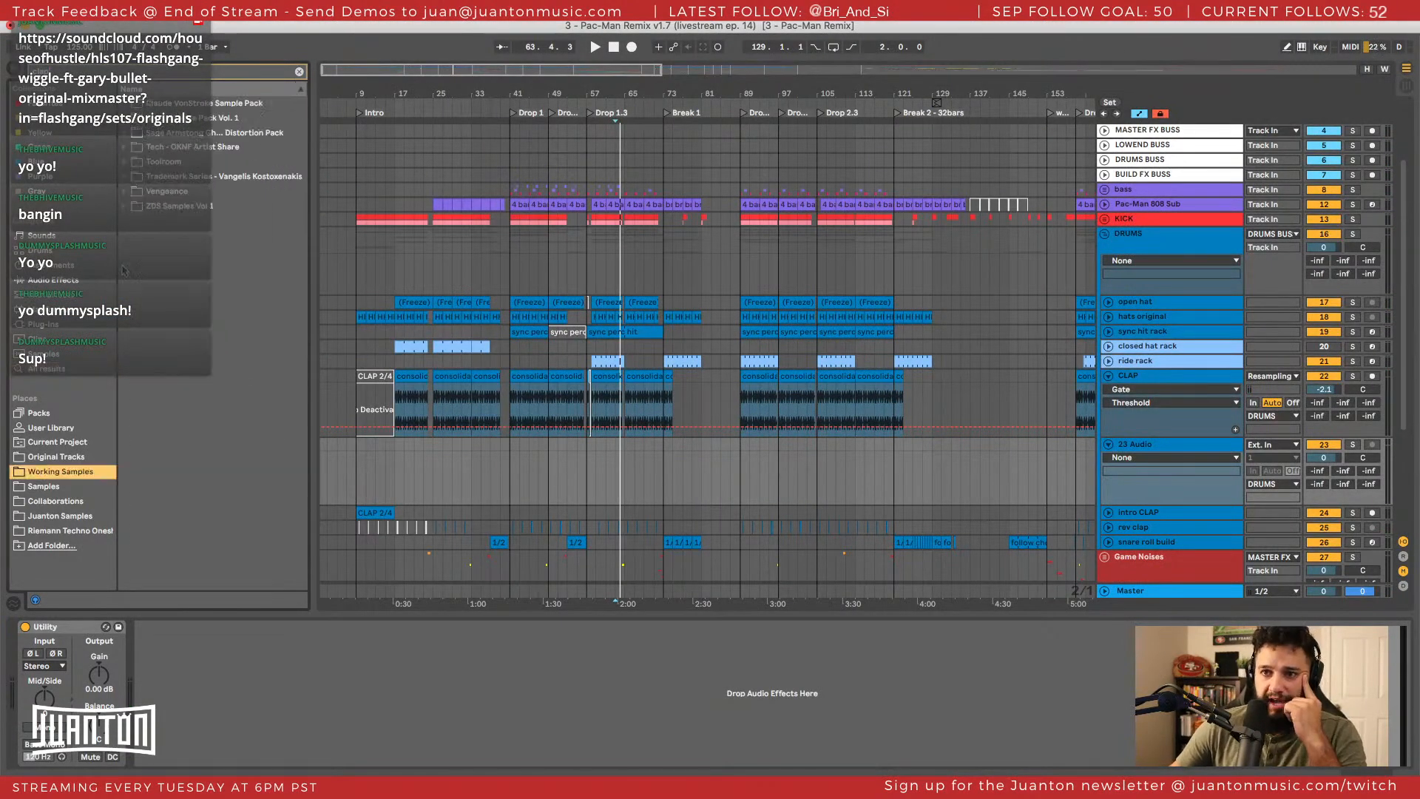
{"action": "left_click", "coordinate": [124, 133]}
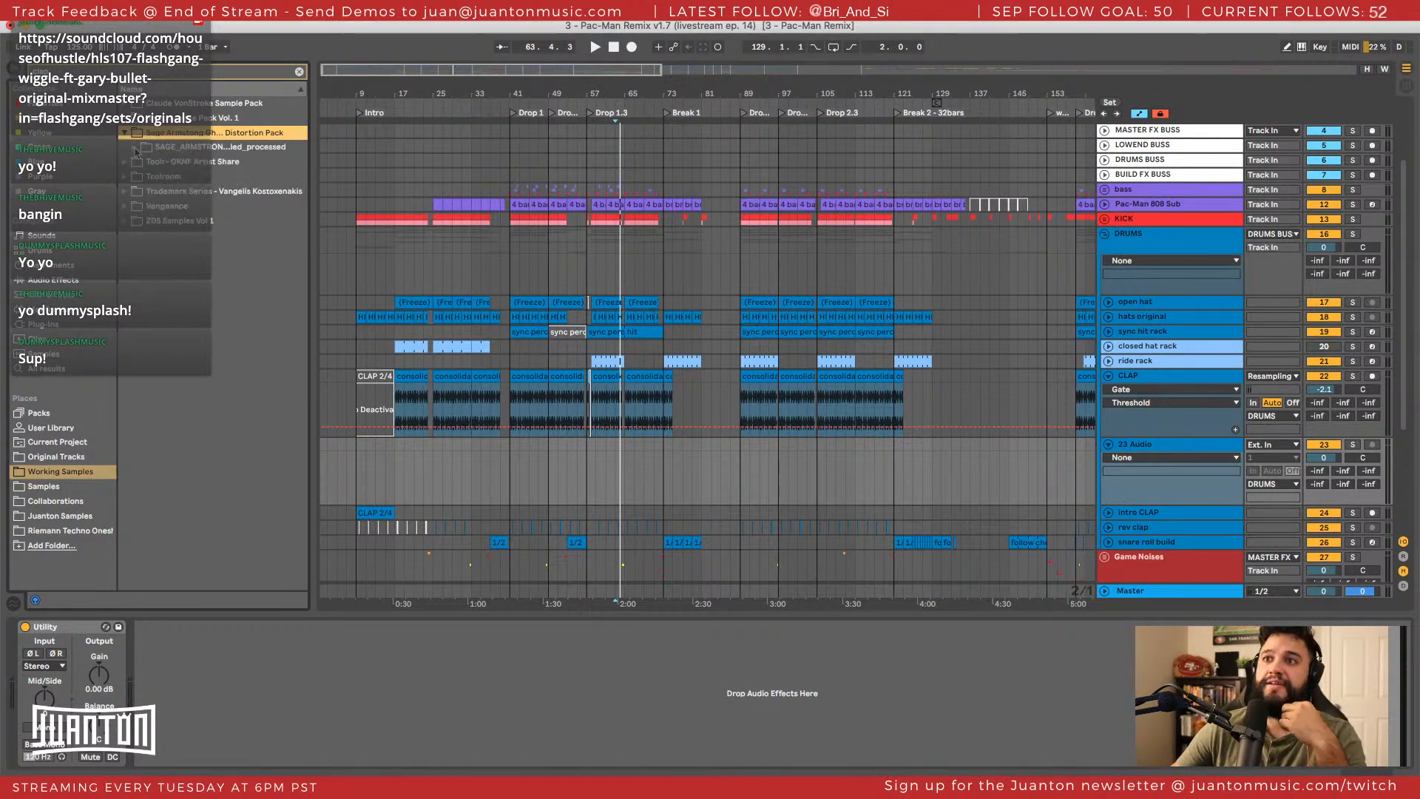
{"action": "left_click", "coordinate": [123, 133]}
{"action": "left_click", "coordinate": [143, 162]}
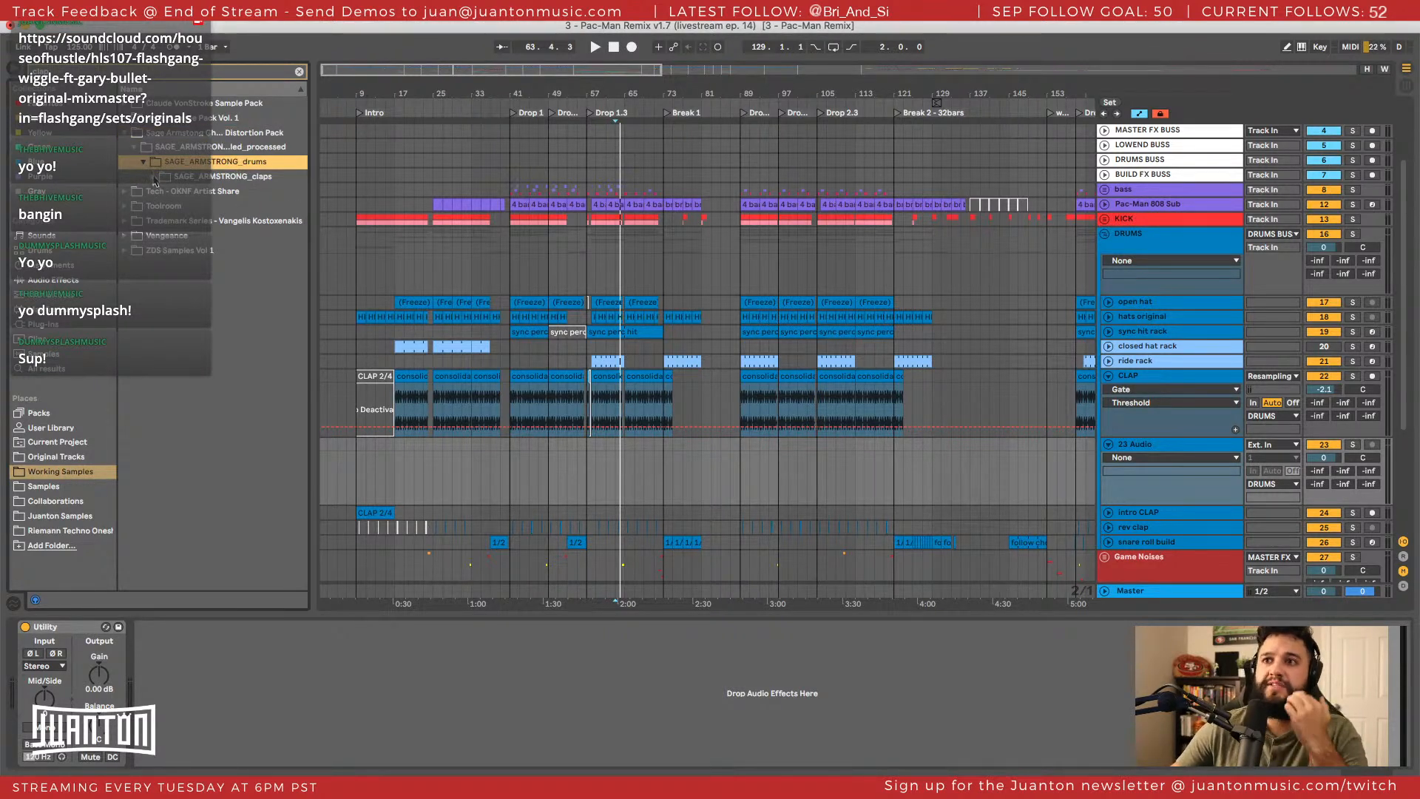
{"action": "left_click", "coordinate": [154, 180]}
Audition the four samples in the SAGE_ARMSTRONG_claps folder and select the booty clap 126 loop.
{"action": "left_click", "coordinate": [186, 192]}
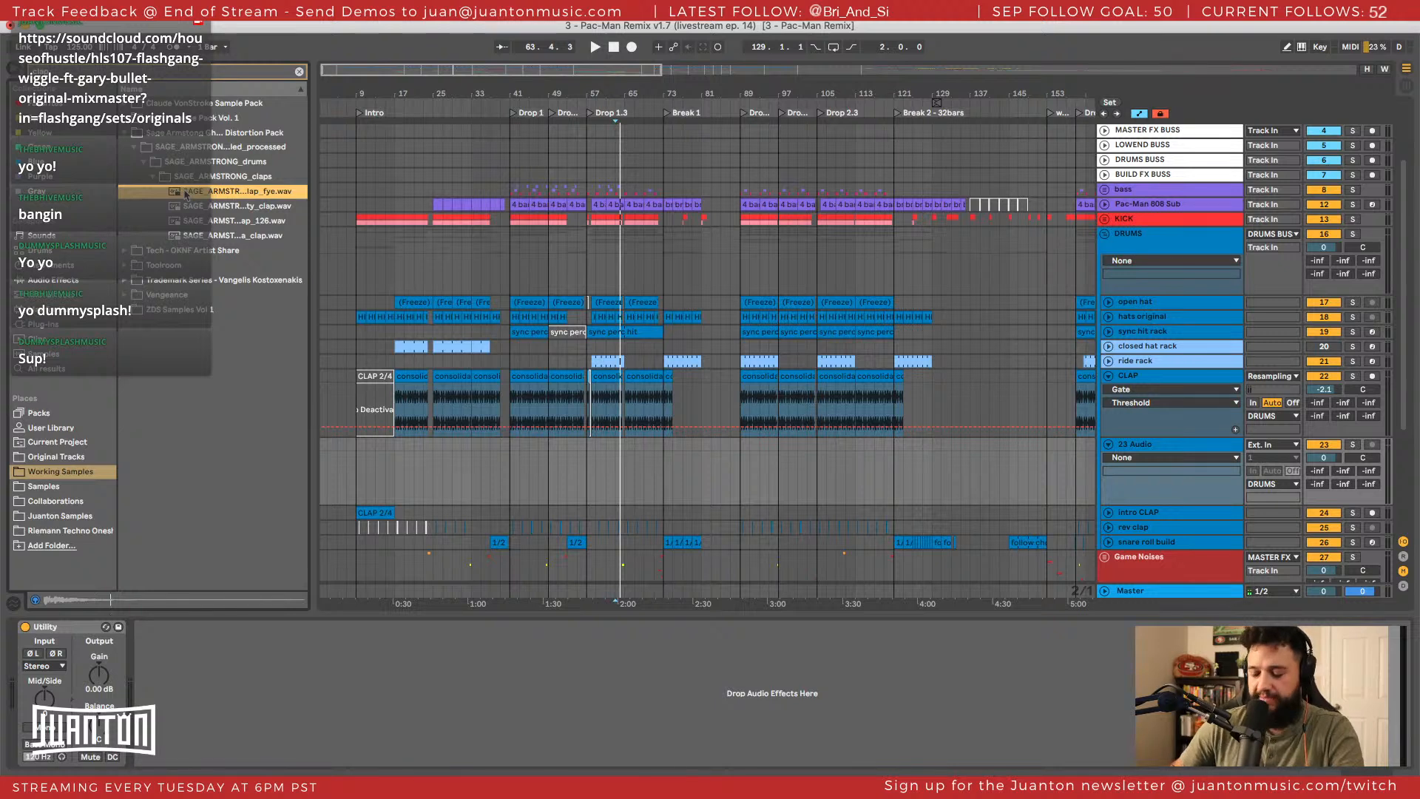
{"action": "key", "text": "Down"}
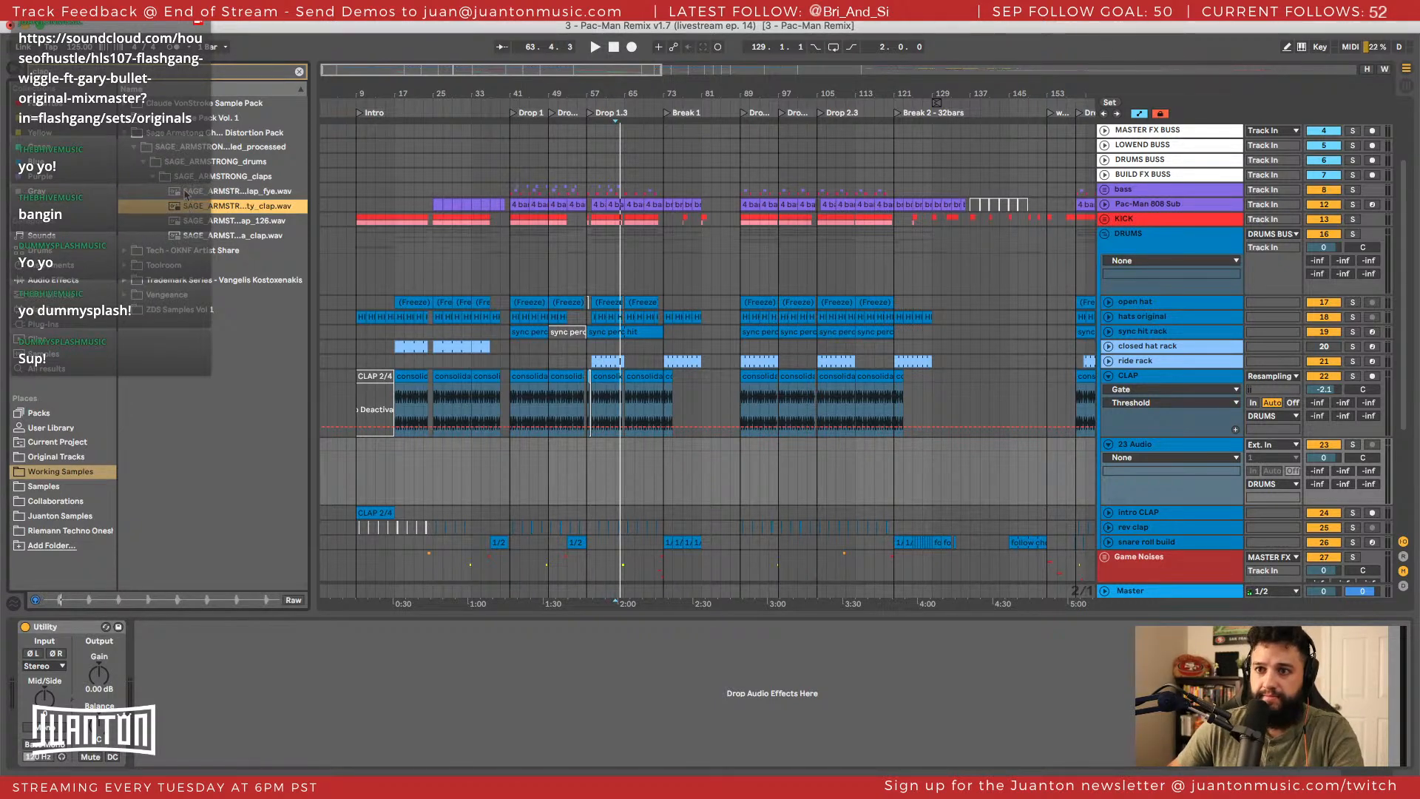
{"action": "key", "text": "Down"}
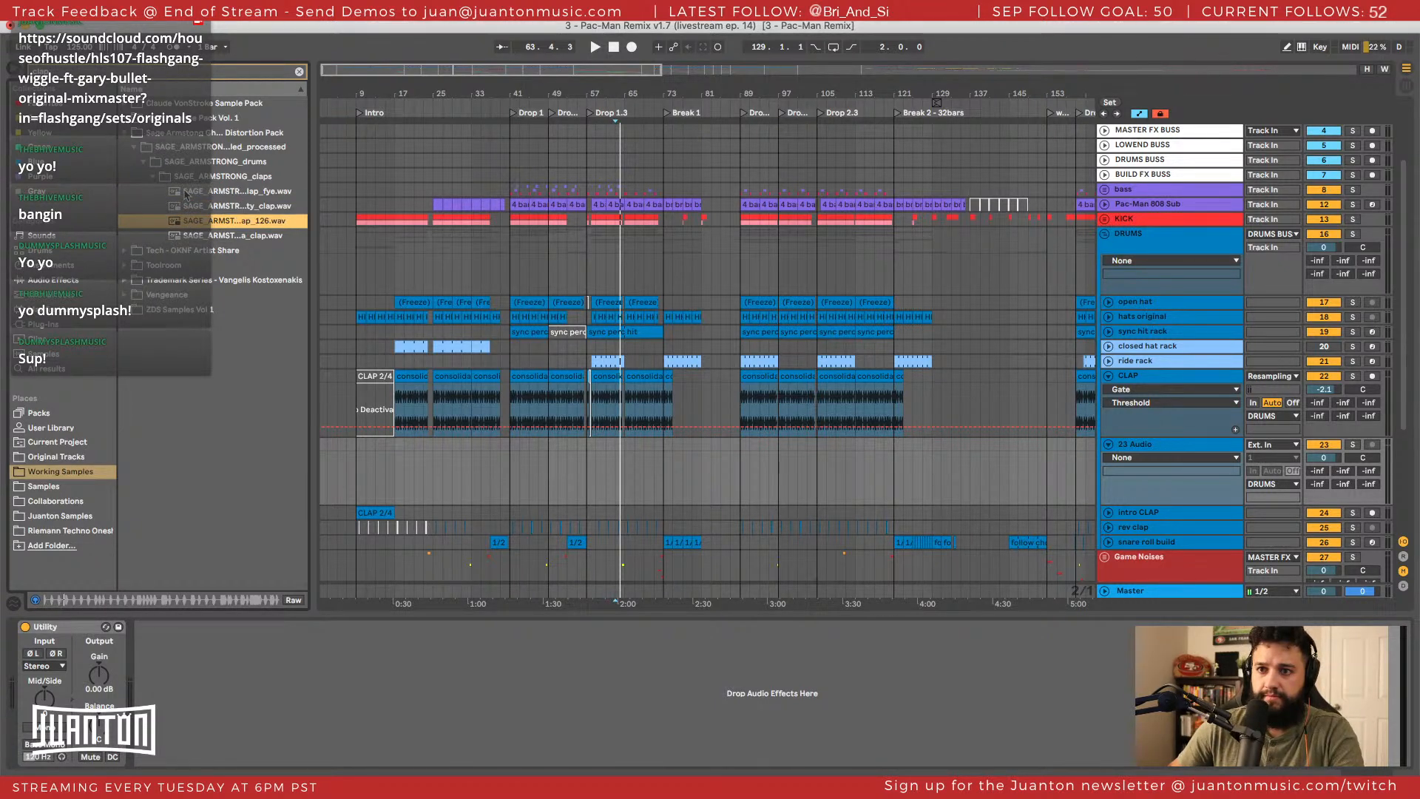
{"action": "key", "text": "Down"}
{"action": "key", "text": "Up"}
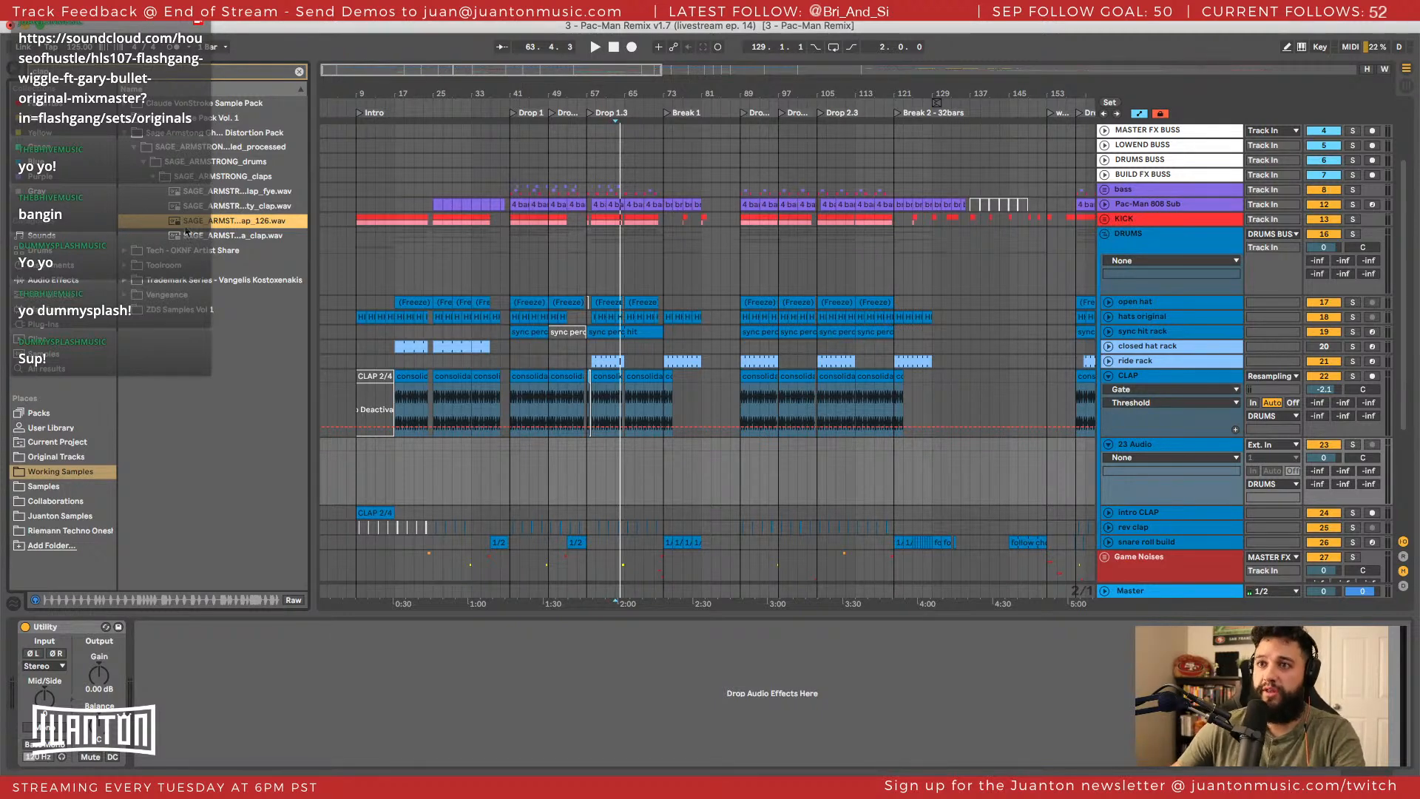
Place the booty clap 126 loop on the empty audio track at Drop 1 and trim it to one hit near beat 41.2.
{"action": "left_click_drag", "start_coordinate": [187, 232], "coordinate": [535, 466]}
{"action": "left_click_drag", "start_coordinate": [512, 94], "coordinate": [422, 296]}
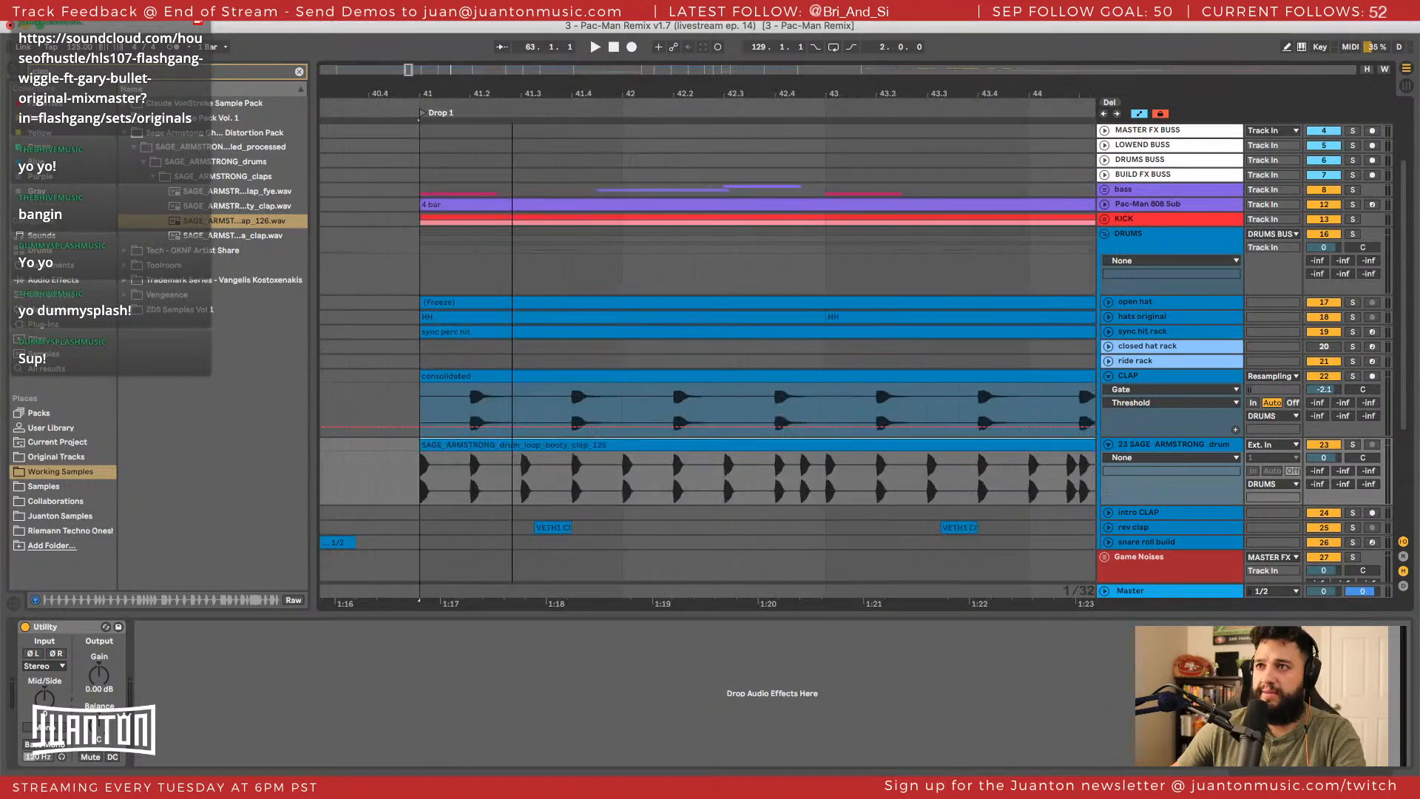
{"action": "left_click_drag", "start_coordinate": [423, 447], "coordinate": [630, 460]}
{"action": "key", "text": "super+e"}
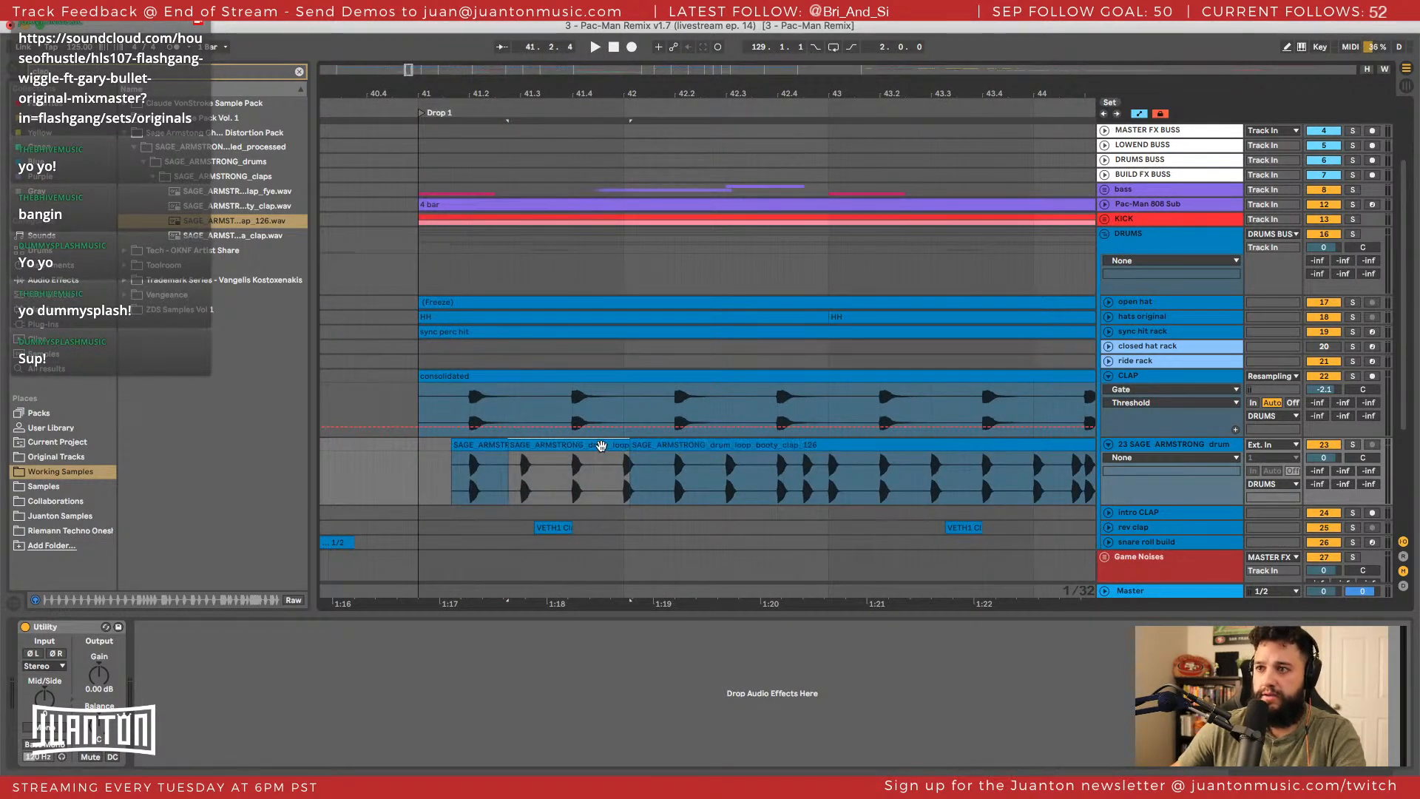
{"action": "key", "text": "Delete"}
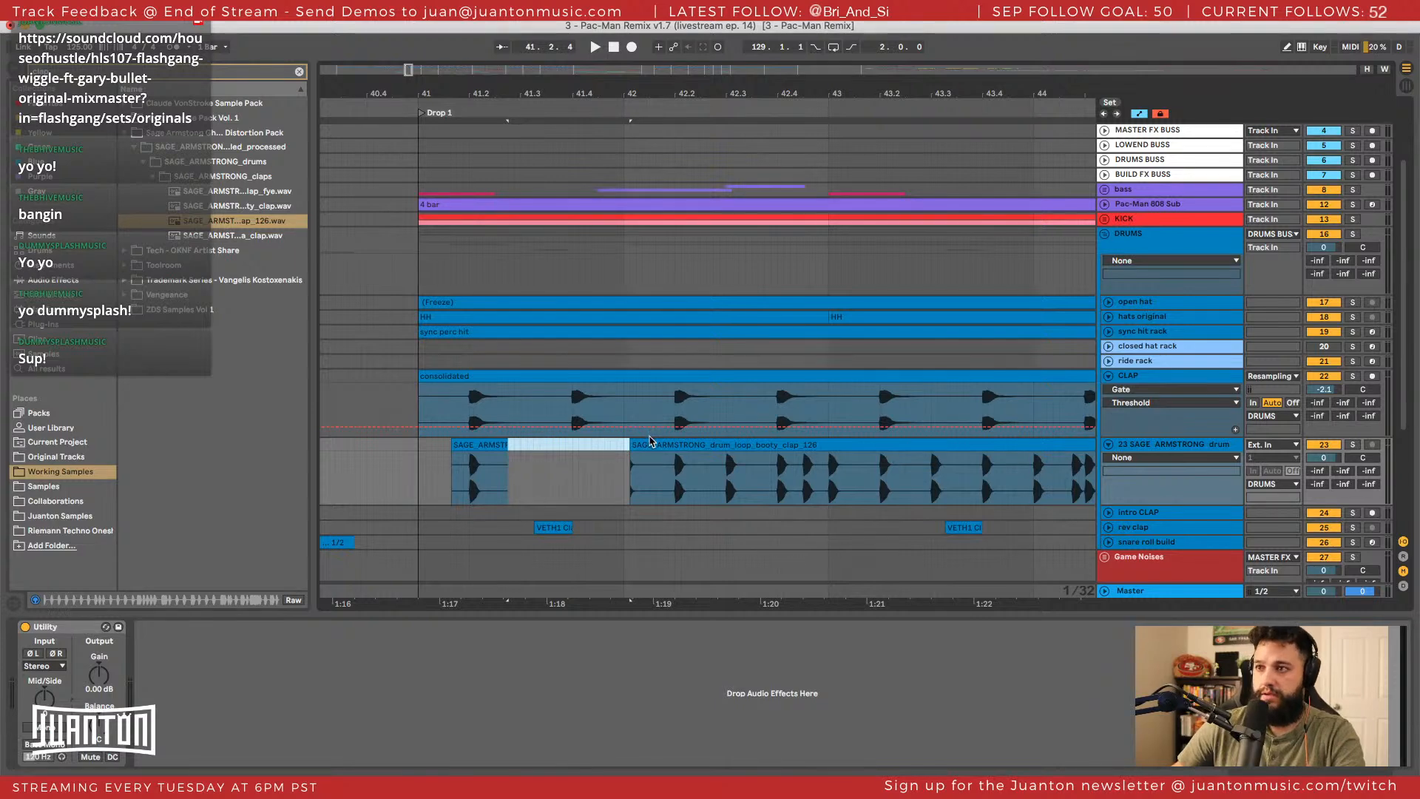
{"action": "left_click", "coordinate": [649, 440]}
{"action": "key", "text": "Delete"}
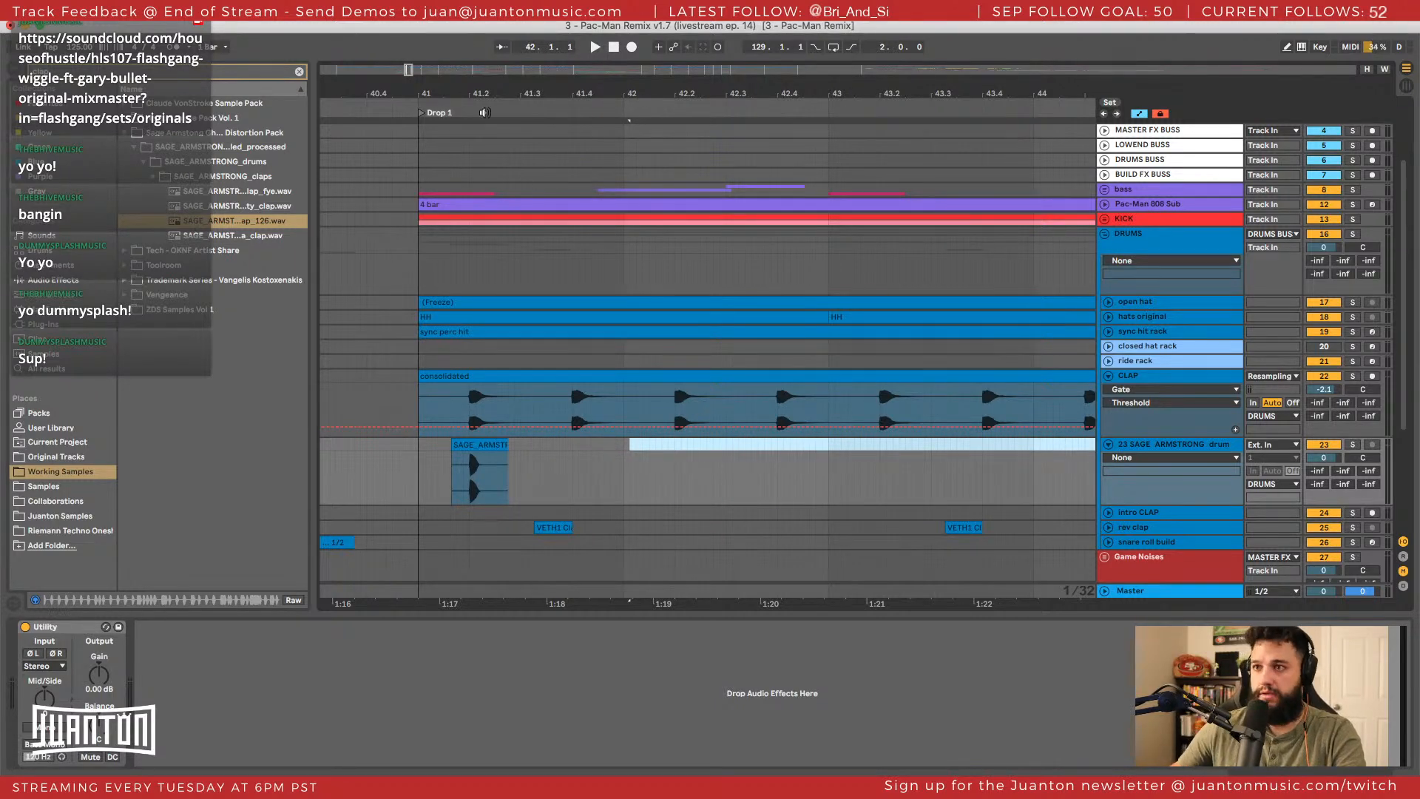
Shift the trimmed booty clap clip slightly earlier so its transient lines up with the CLAP hit at 41.2.
{"action": "left_click_drag", "start_coordinate": [468, 89], "coordinate": [455, 97]}
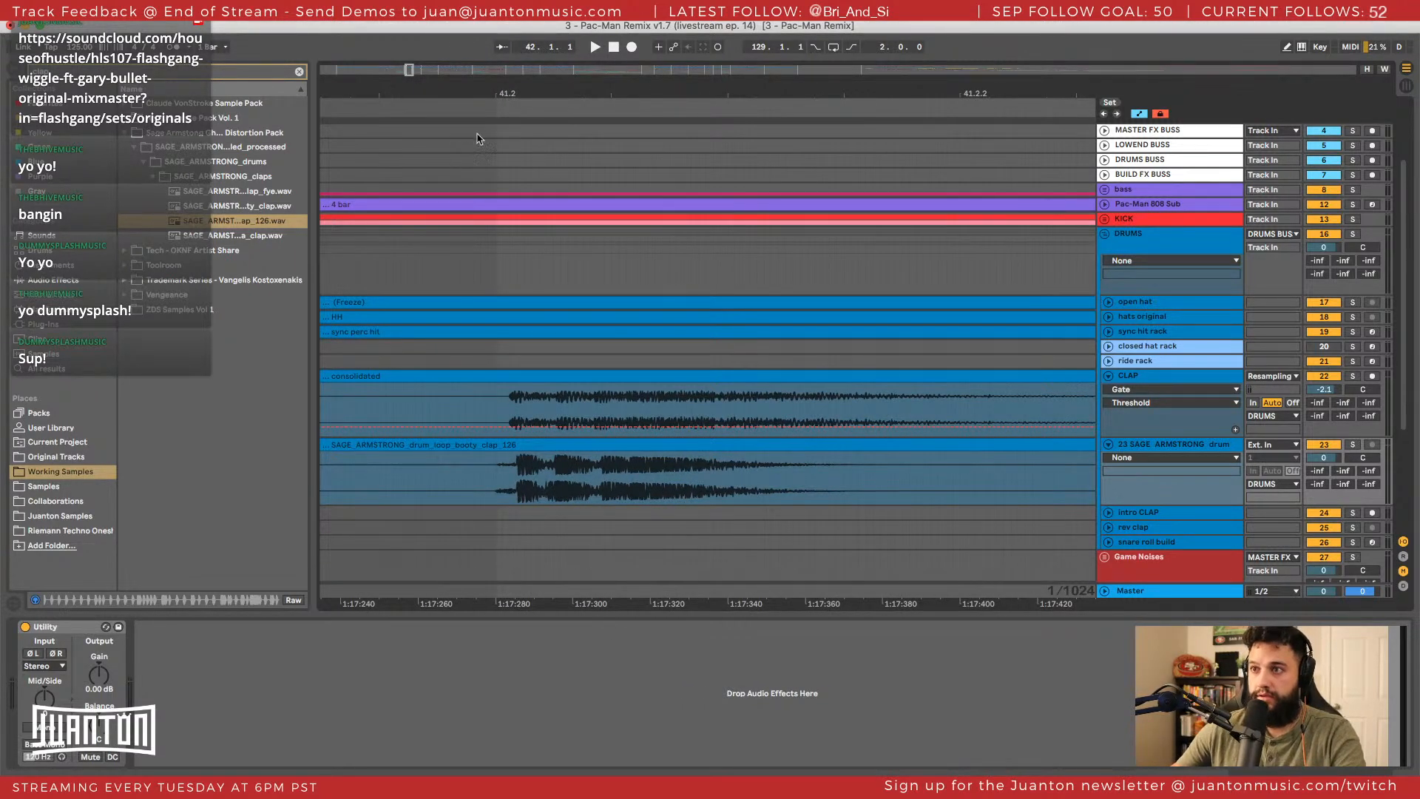
{"action": "key", "text": "plus"}
{"action": "left_click_drag", "start_coordinate": [520, 444], "coordinate": [452, 442]}
{"action": "left_click_drag", "start_coordinate": [528, 97], "coordinate": [528, 37]}
Play the layered clap from Drop 1 and set the booty clap track's volume to -9.5 dB.
{"action": "key", "text": "space"}
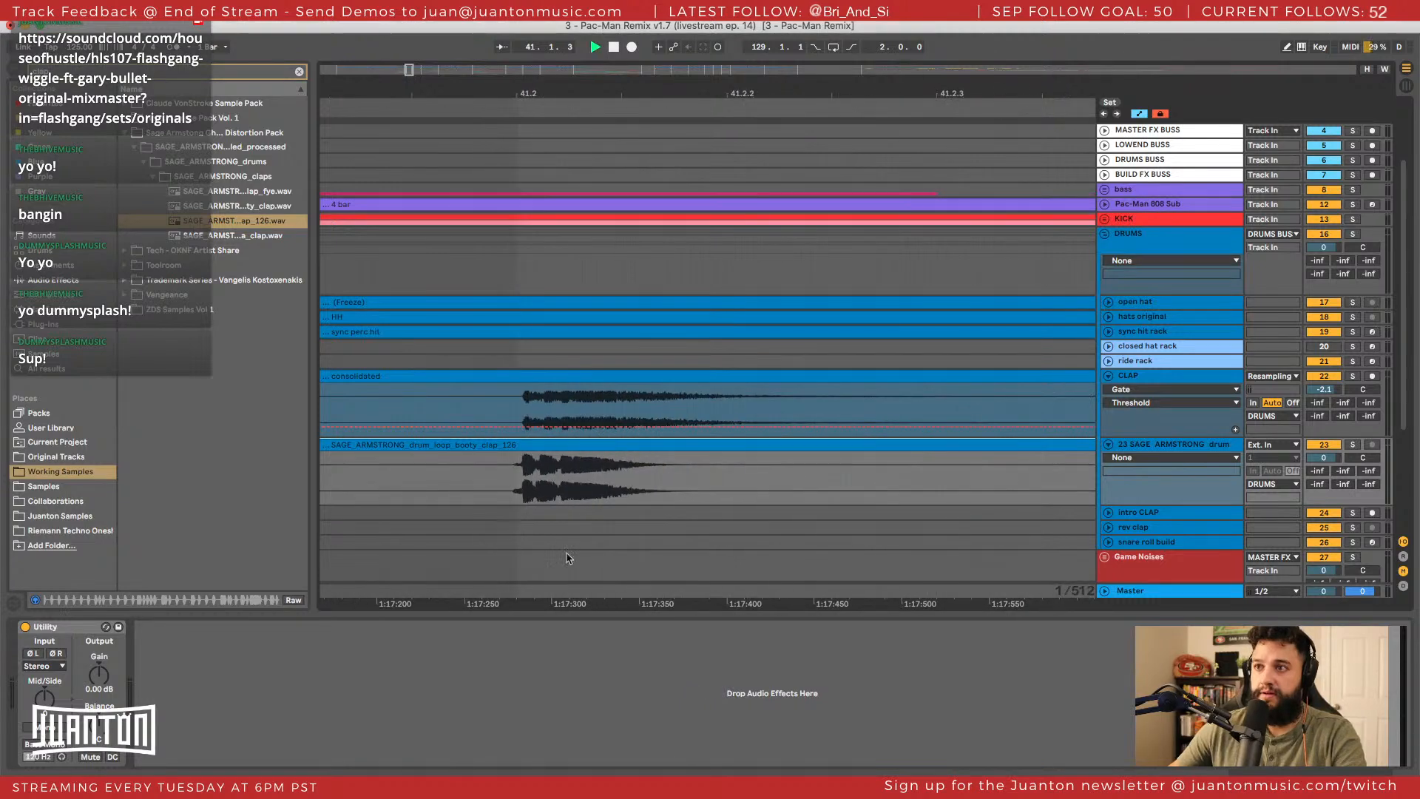
{"action": "scroll", "coordinate": [570, 560], "scroll_direction": "down", "scroll_amount": 1}
{"action": "left_click_drag", "start_coordinate": [1335, 455], "coordinate": [1335, 488]}
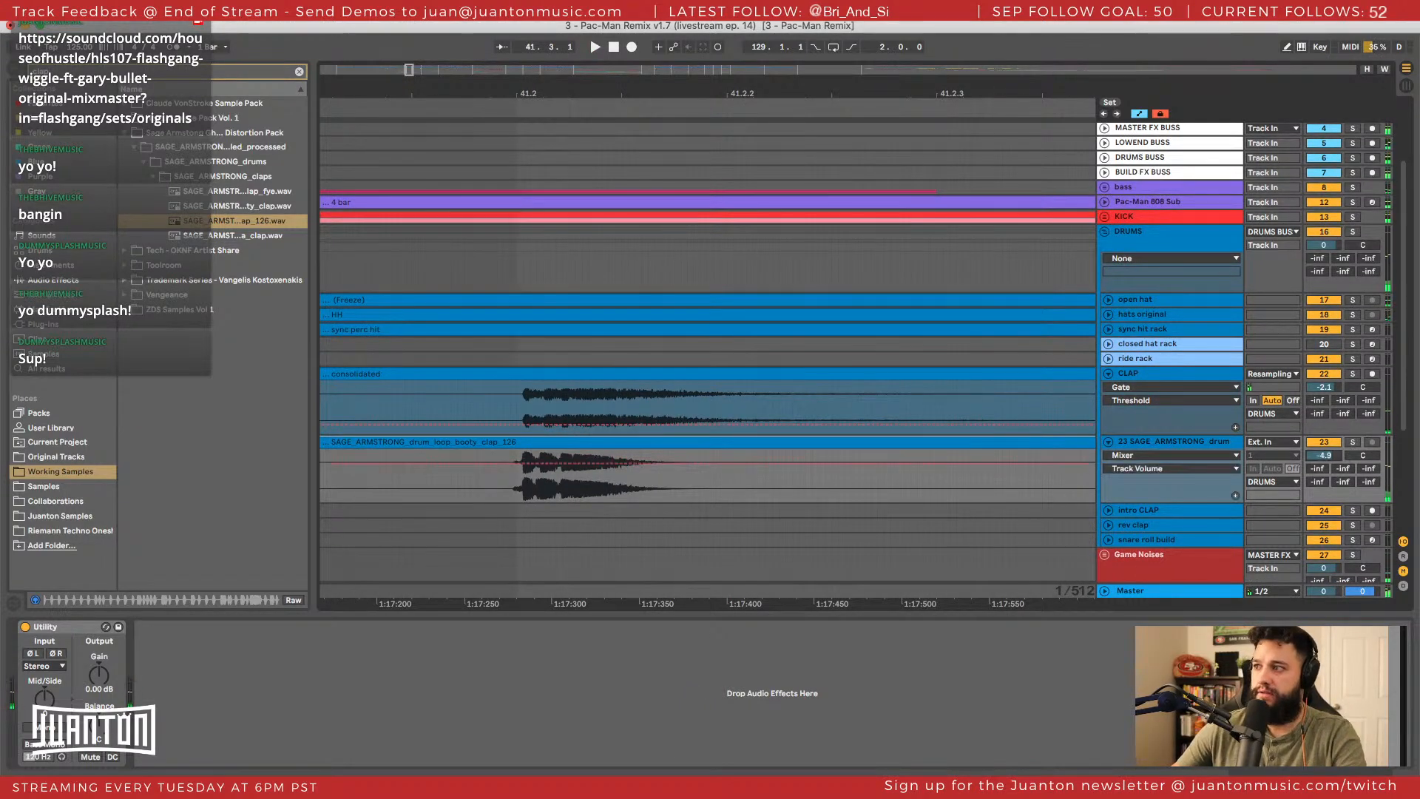
{"action": "key", "text": "space"}
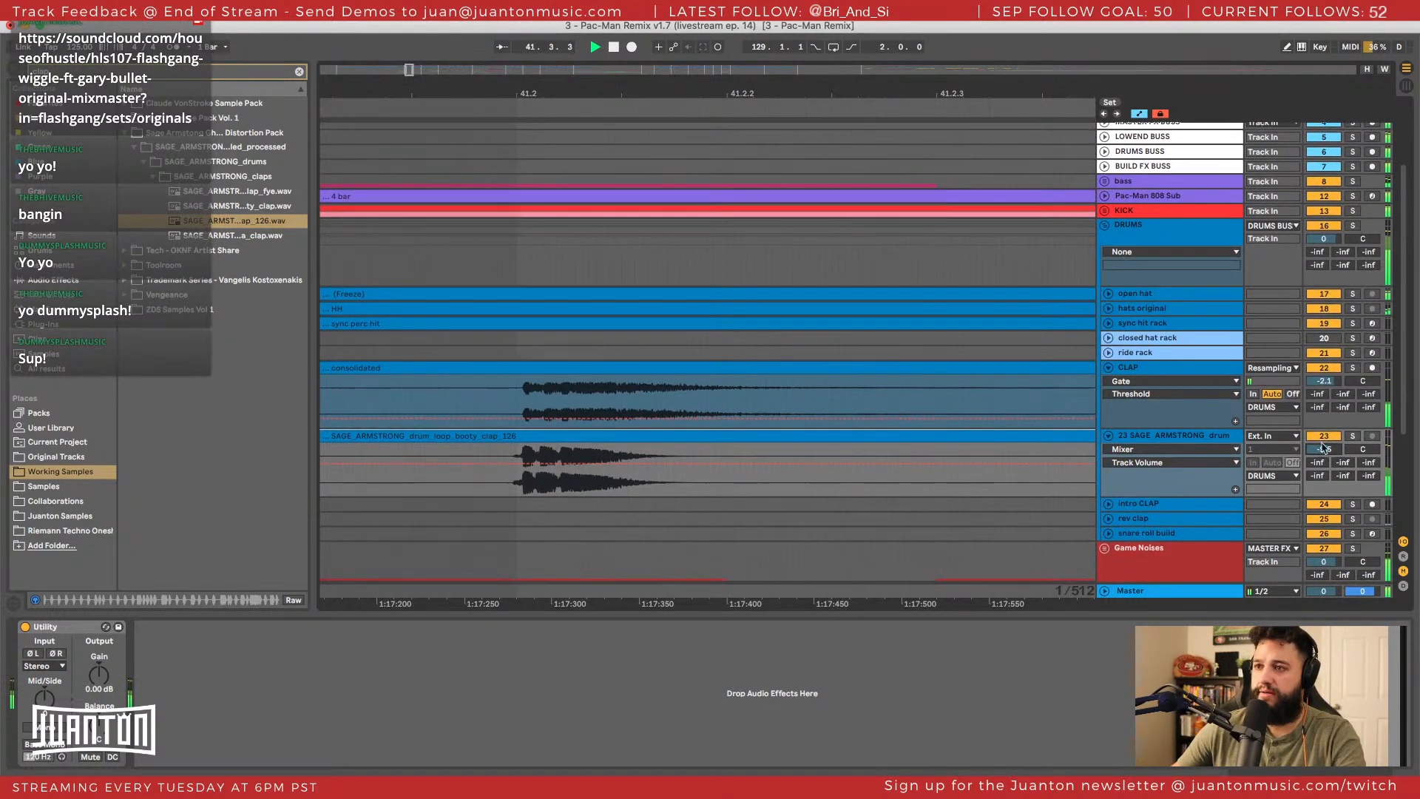
{"action": "left_click_drag", "start_coordinate": [607, 91], "coordinate": [607, 49]}
{"action": "key", "text": "space"}
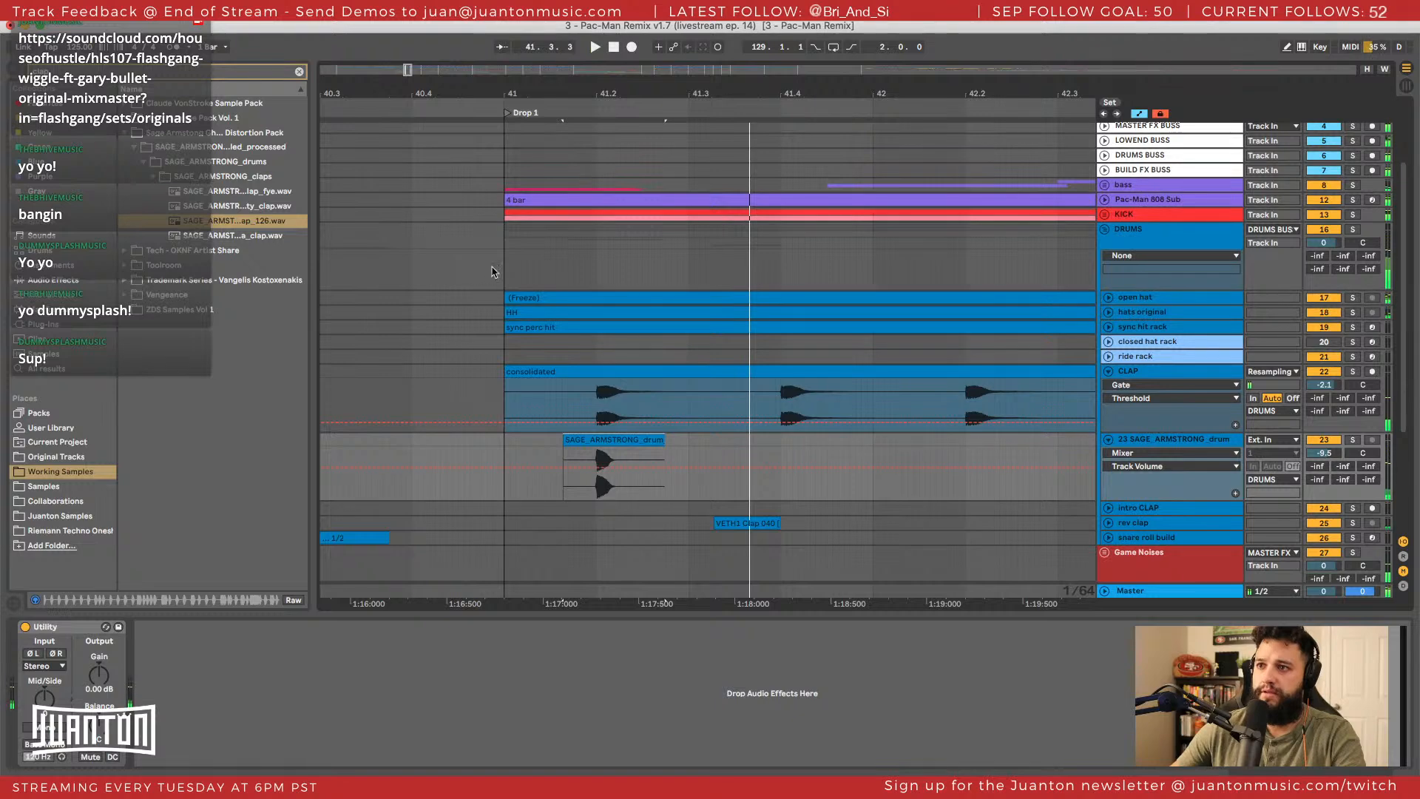
{"action": "left_click", "coordinate": [505, 248]}
{"action": "key", "text": "space"}
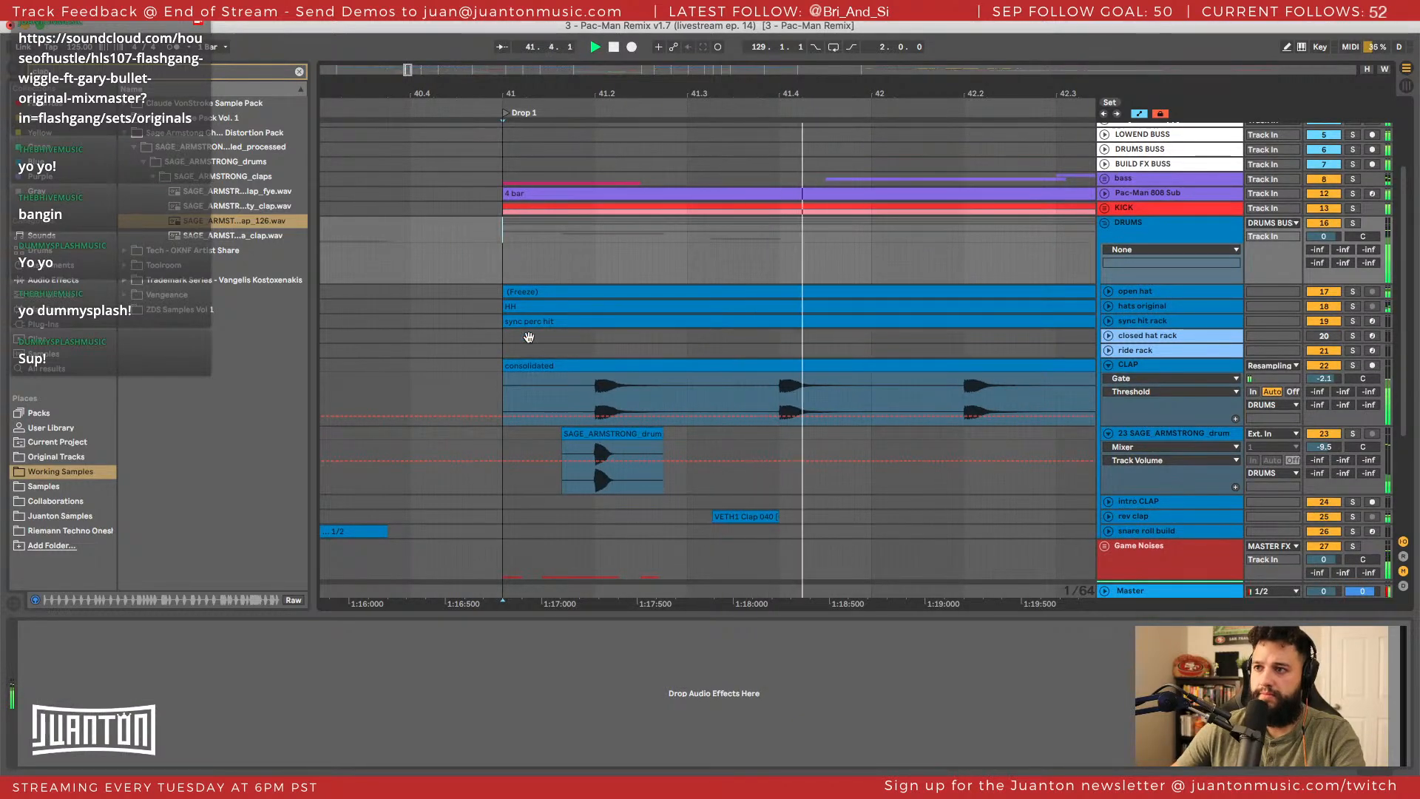
{"action": "key", "text": "space"}
Duplicate the two-beat section containing the booty clap hit three times from bar 41, matching the following CLAP hits.
{"action": "left_click_drag", "start_coordinate": [616, 442], "coordinate": [795, 442]}
{"action": "key", "text": "Escape"}
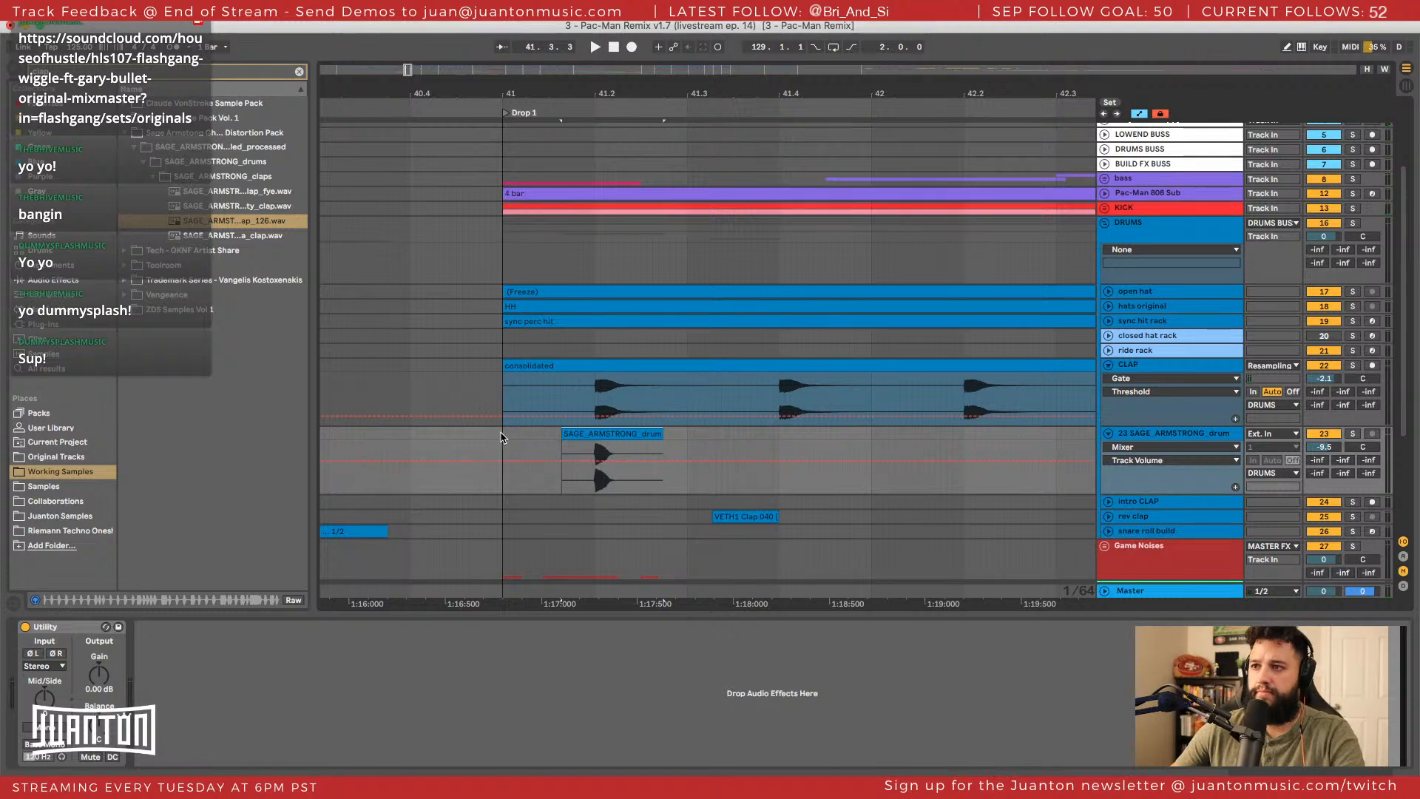
{"action": "left_click_drag", "start_coordinate": [500, 437], "coordinate": [664, 436]}
{"action": "key", "text": "super+d"}
{"action": "key", "text": "super+d"}
{"action": "key", "text": "super+d"}
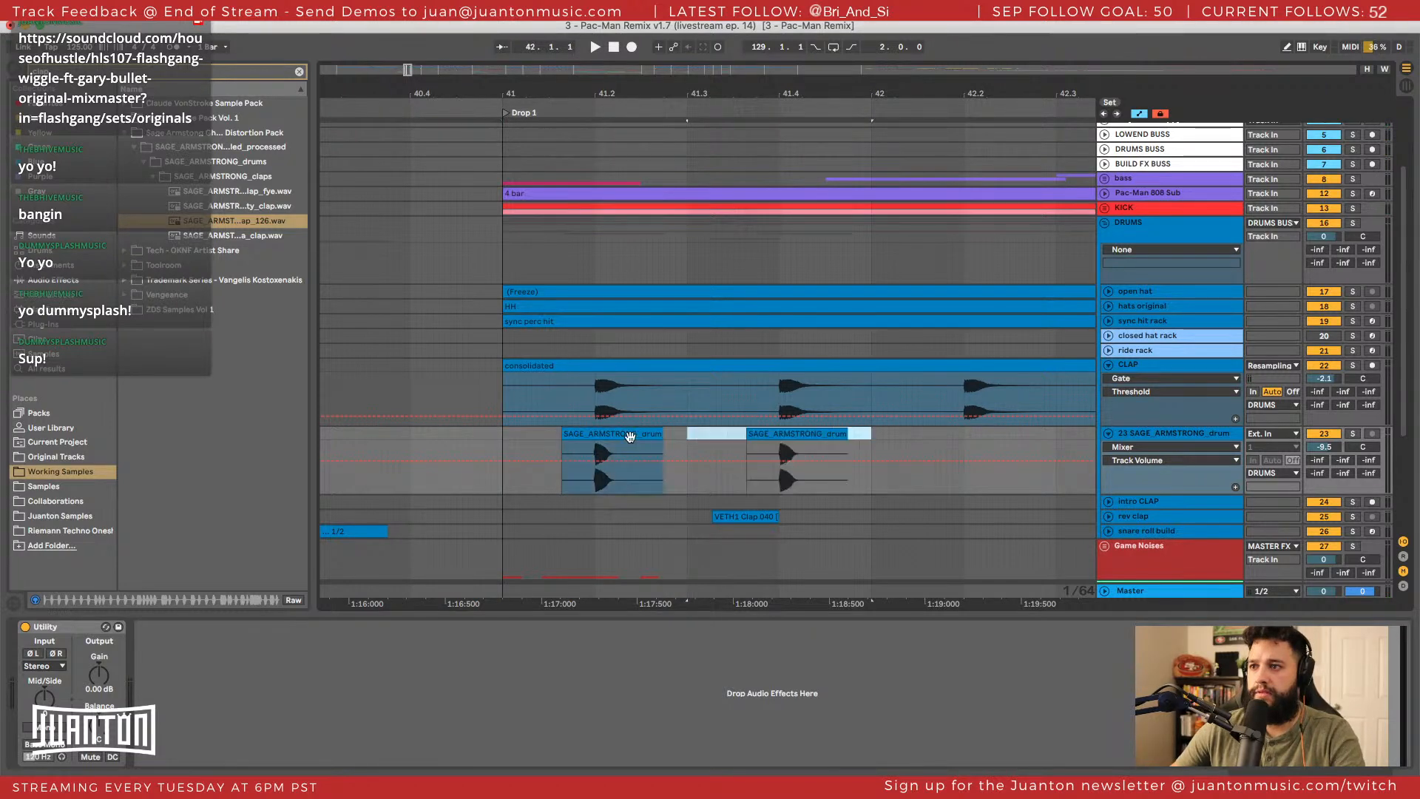
{"action": "left_click_drag", "start_coordinate": [685, 90], "coordinate": [684, 52]}
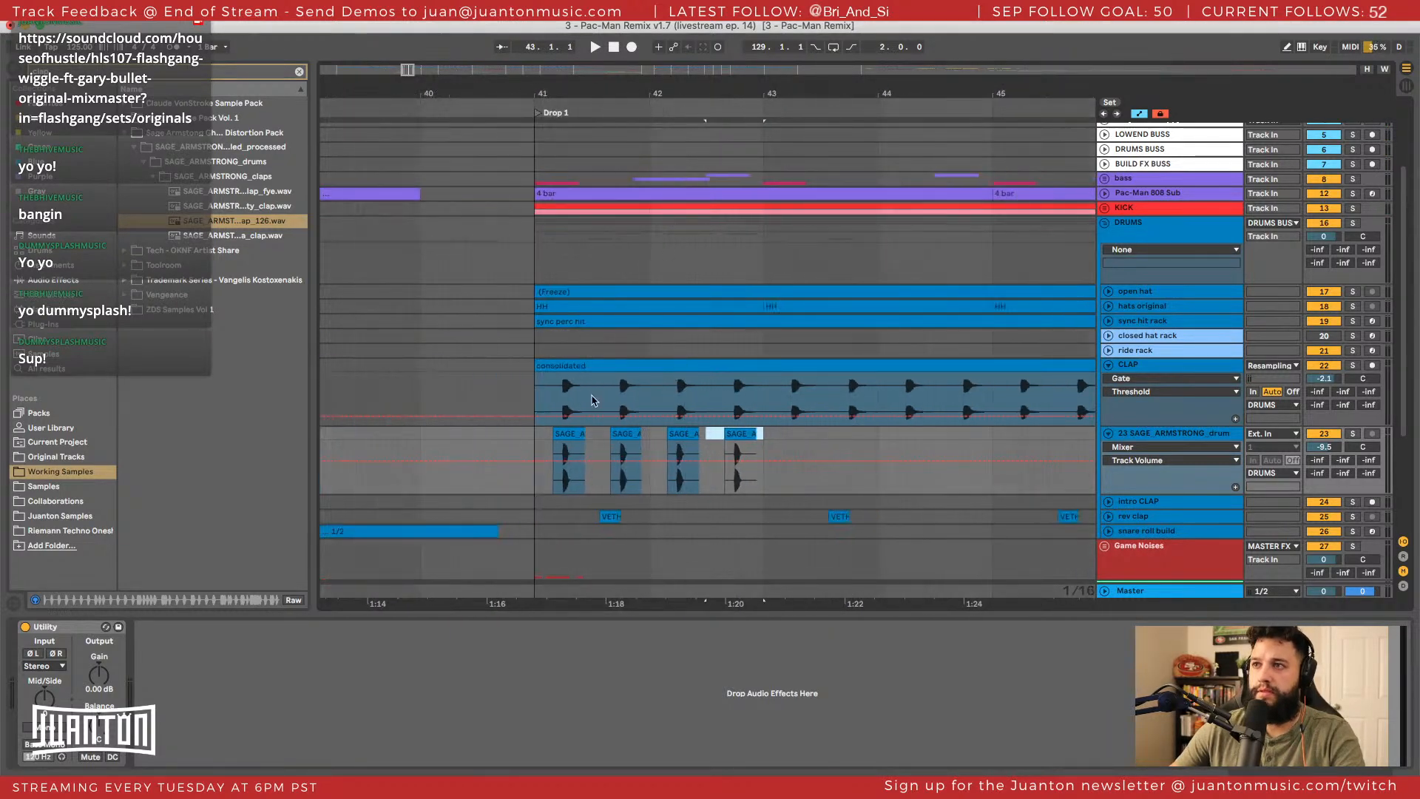
Play Drop 1 with the new layer and solo the booty clap and CLAP tracks to hear them together.
{"action": "left_click", "coordinate": [531, 380]}
{"action": "key", "text": "space"}
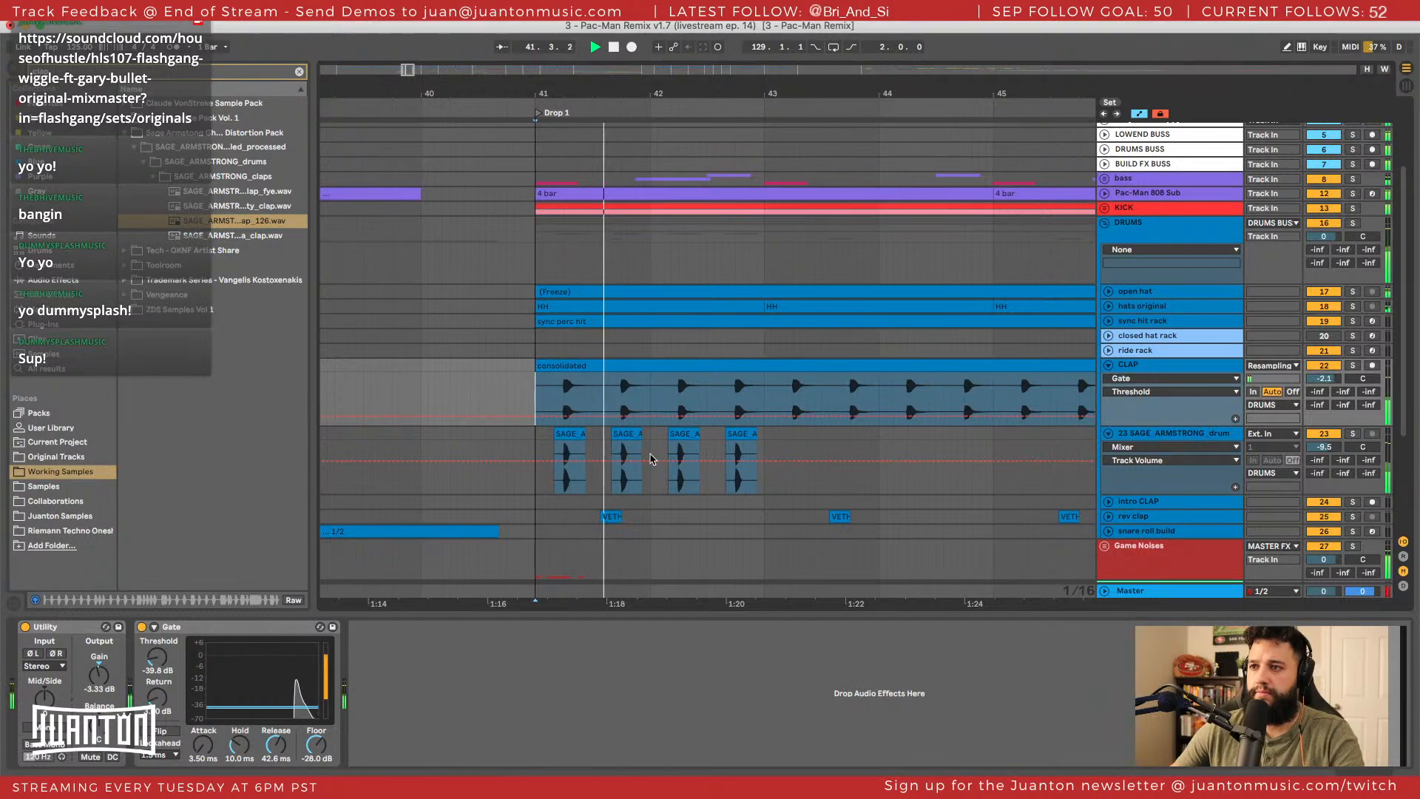
{"action": "scroll", "coordinate": [651, 459], "scroll_direction": "right", "scroll_amount": 1}
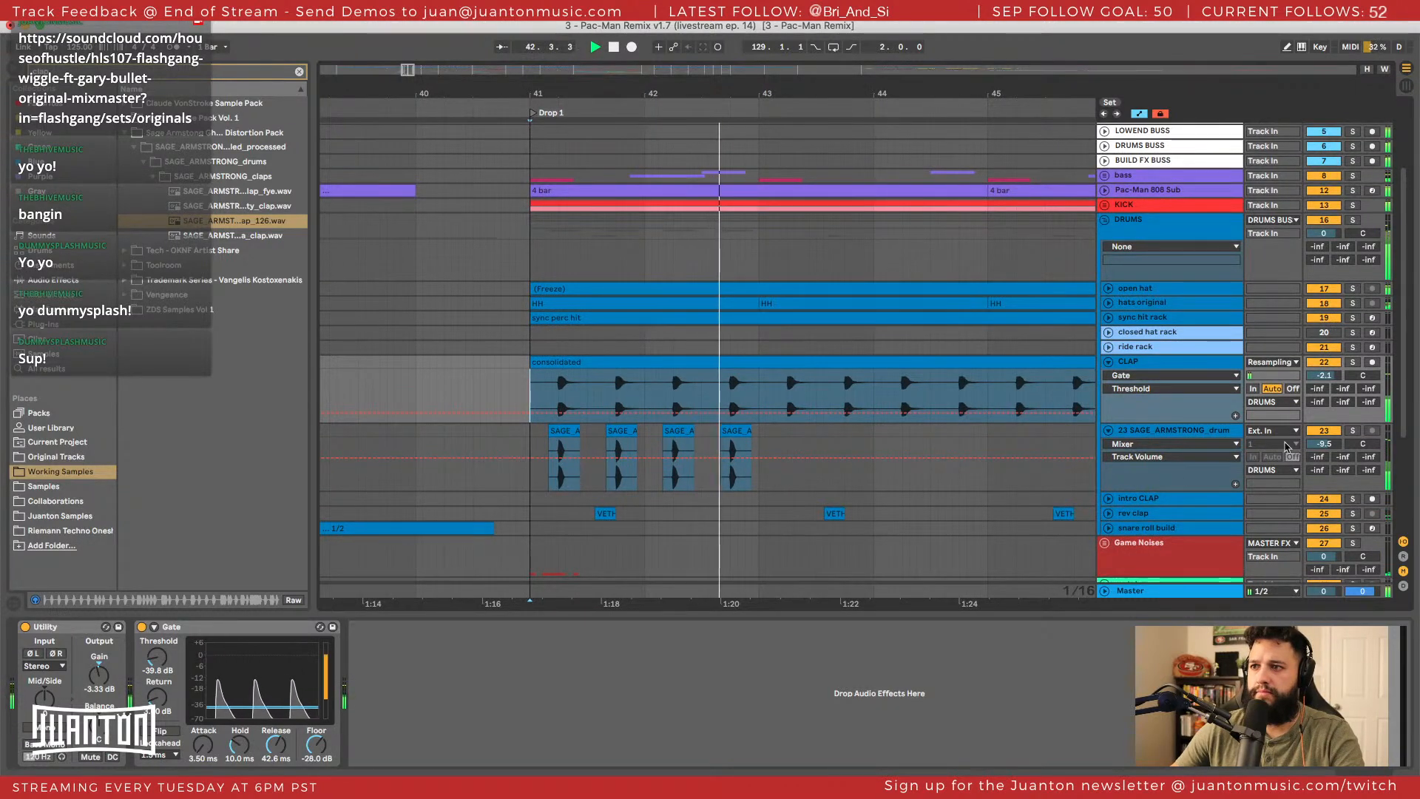
{"action": "left_click", "coordinate": [1352, 431]}
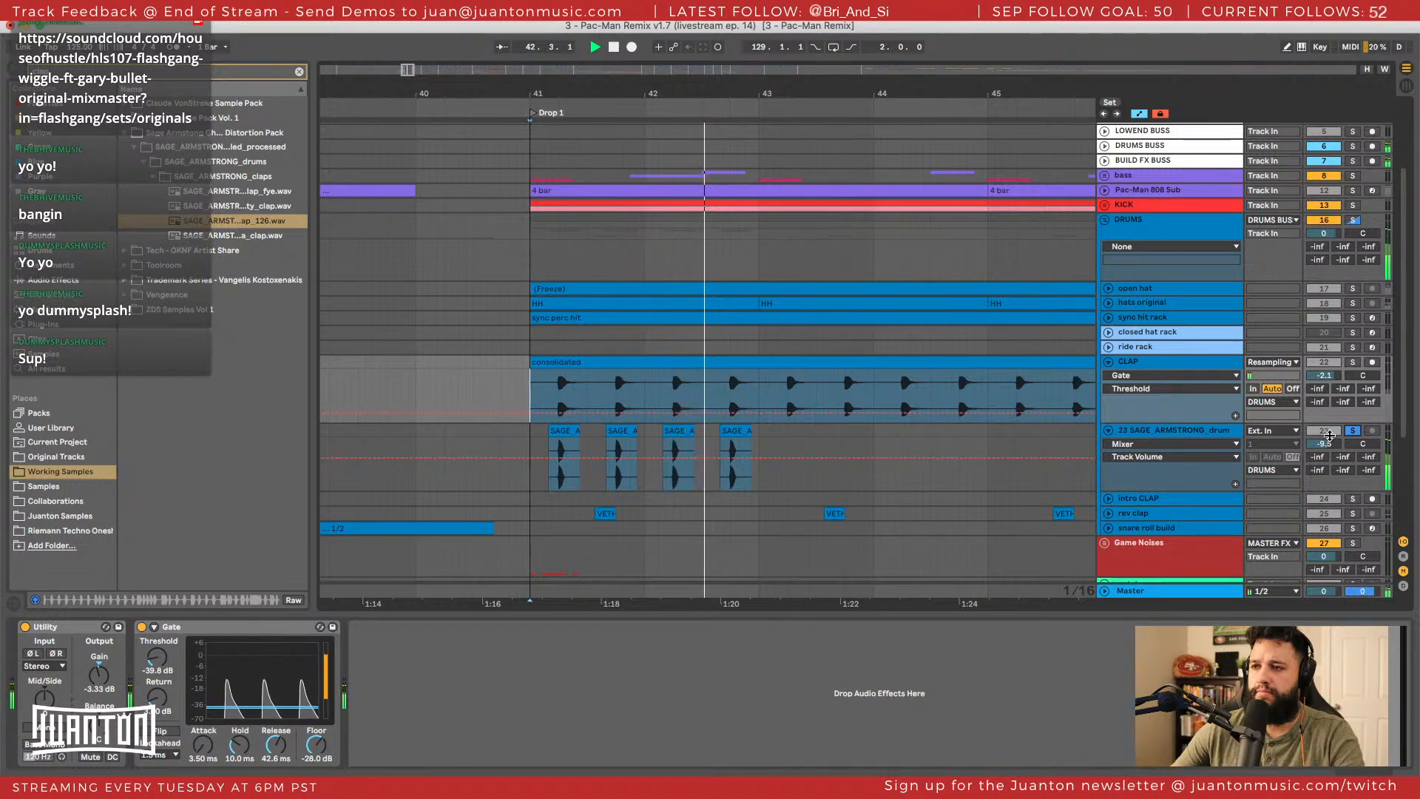
{"action": "scroll", "coordinate": [1366, 370], "scroll_direction": "up", "scroll_amount": 1}
{"action": "left_click", "coordinate": [1353, 365]}
{"action": "key", "text": "space"}
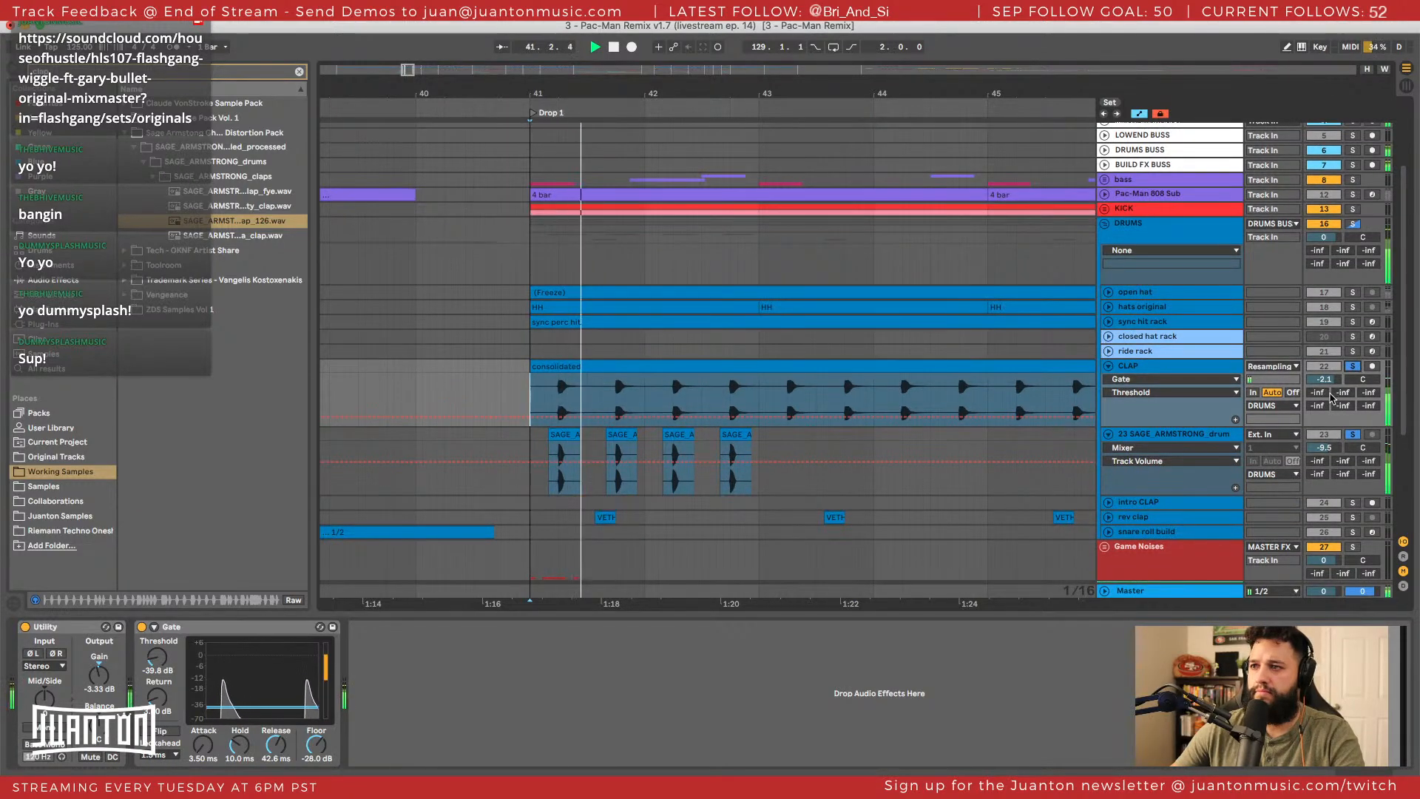
{"action": "scroll", "coordinate": [679, 479], "scroll_direction": "down", "scroll_amount": 1}
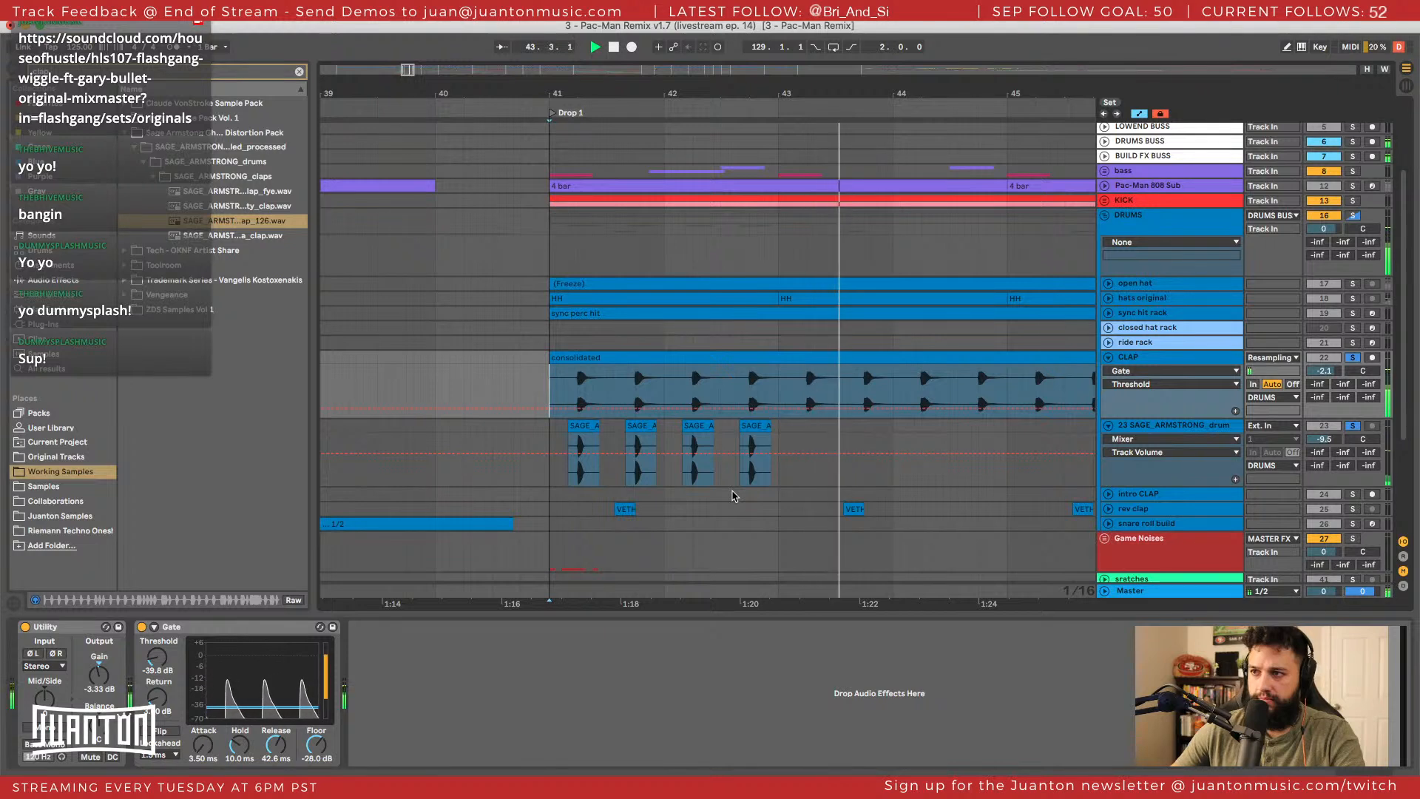
{"action": "key", "text": "space"}
{"action": "key", "text": "space"}
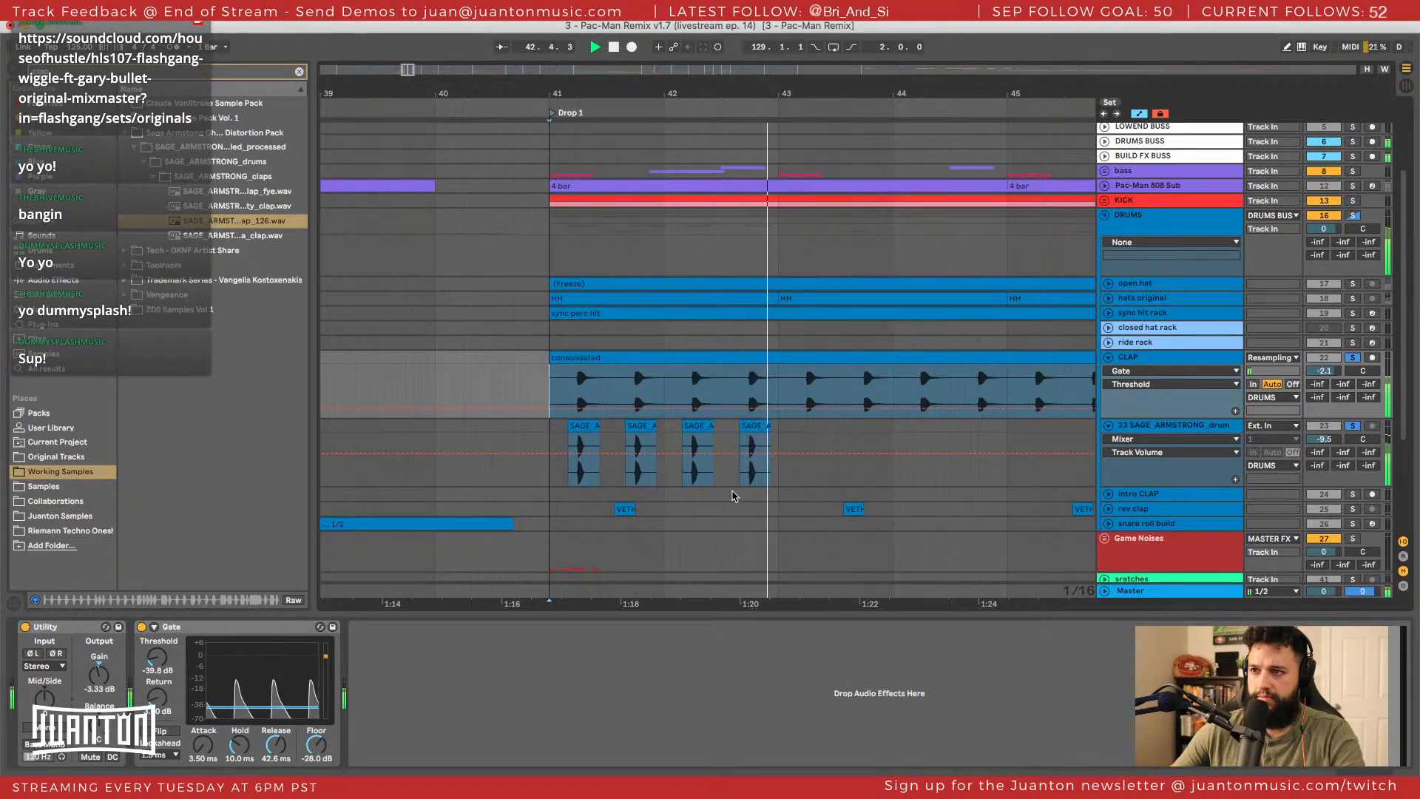
Set the booty clap track's volume to -13.0 dB against the soloed CLAP and open the first booty clap clip's properties.
{"action": "mouse_move", "coordinate": [1330, 437]}
{"action": "left_mouse_down"}
{"action": "mouse_move", "coordinate": [1330, 455]}
{"action": "mouse_move", "coordinate": [1316, 447]}
{"action": "left_mouse_up"}
{"action": "key", "text": "space"}
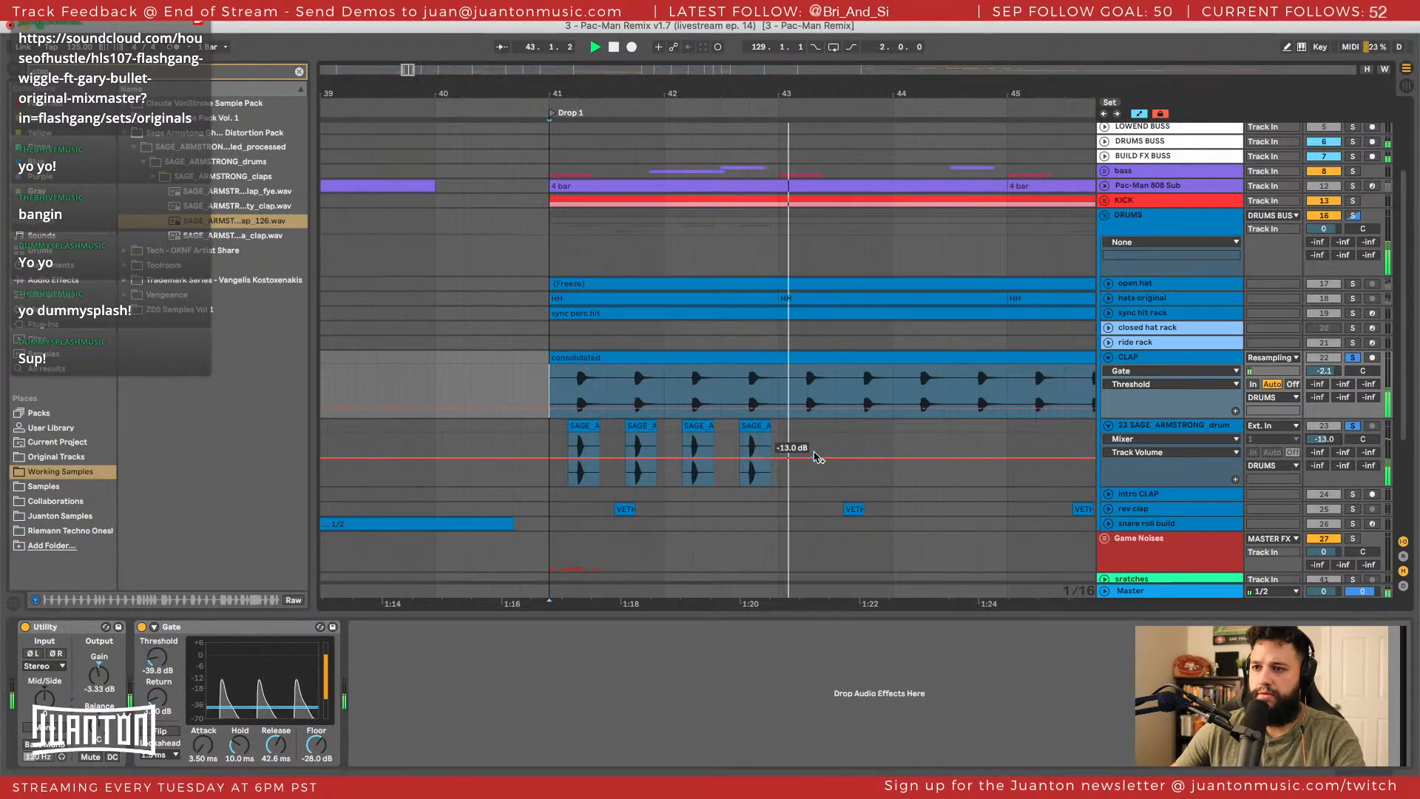
{"action": "key", "text": "space"}
{"action": "left_click", "coordinate": [583, 429]}
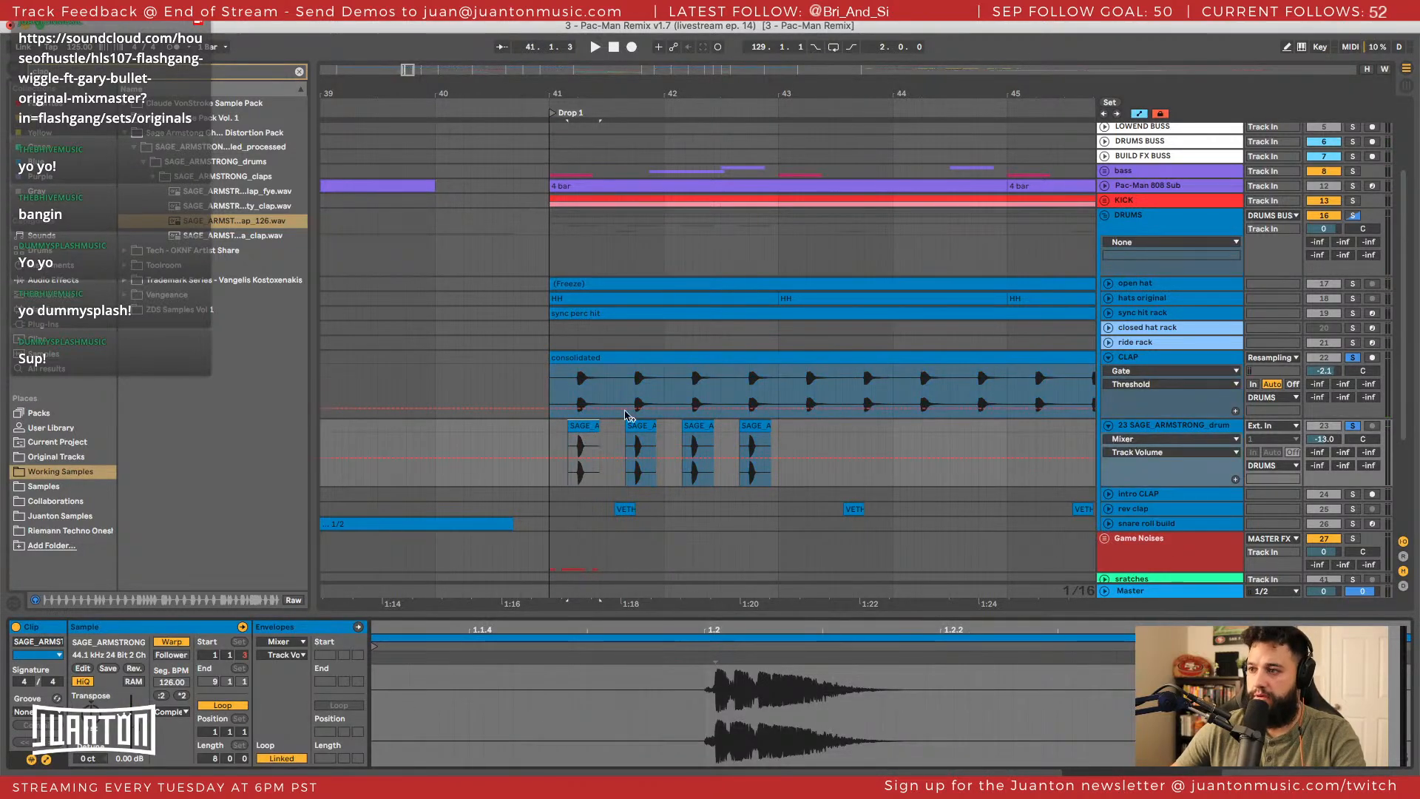
Shorten the first booty clap clip to just past its hit, add a steep fade-out, and play it against the CLAP.
{"action": "key", "text": "a"}
{"action": "key", "text": "z"}
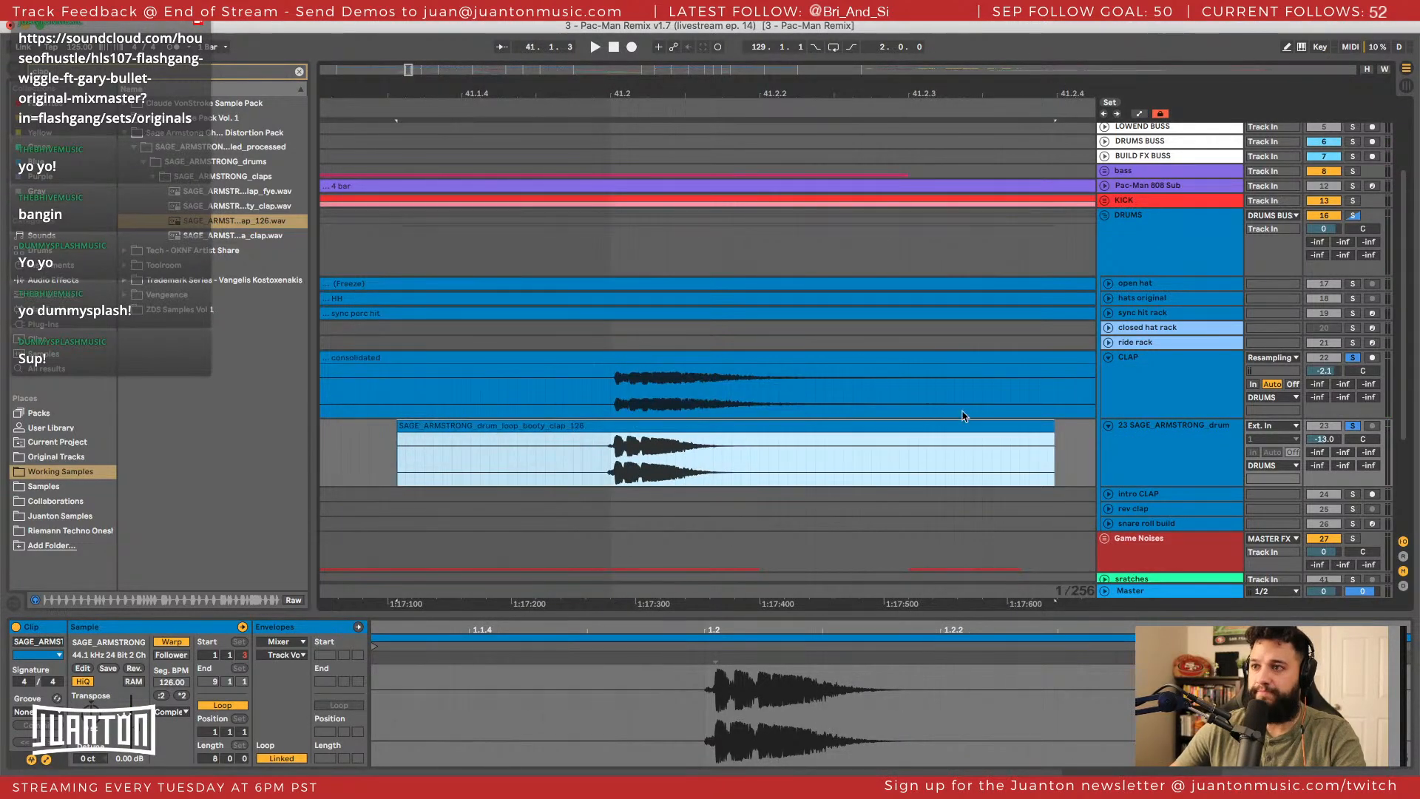
{"action": "left_click_drag", "start_coordinate": [1054, 427], "coordinate": [673, 444]}
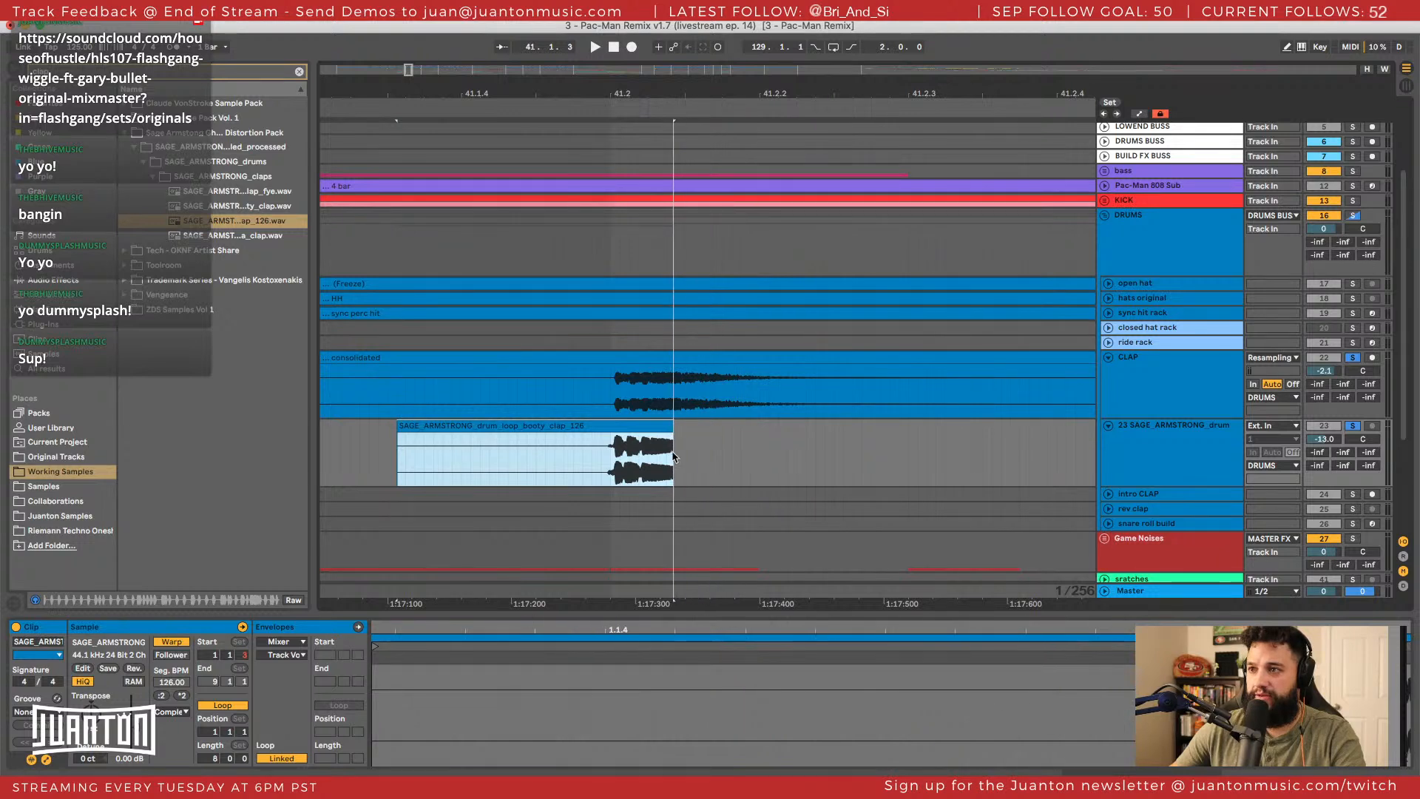
{"action": "key", "text": "a"}
{"action": "key", "text": "a"}
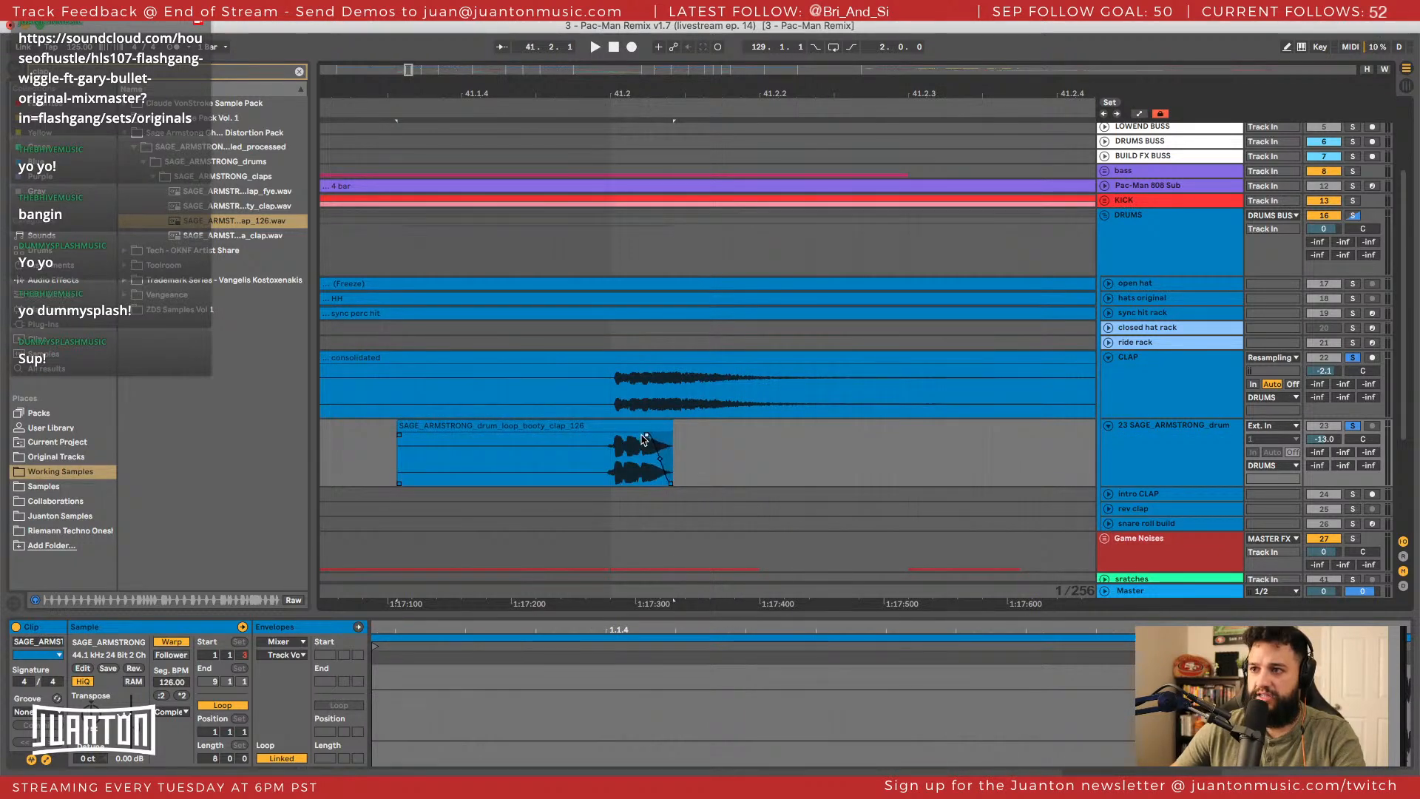
{"action": "key", "text": "space"}
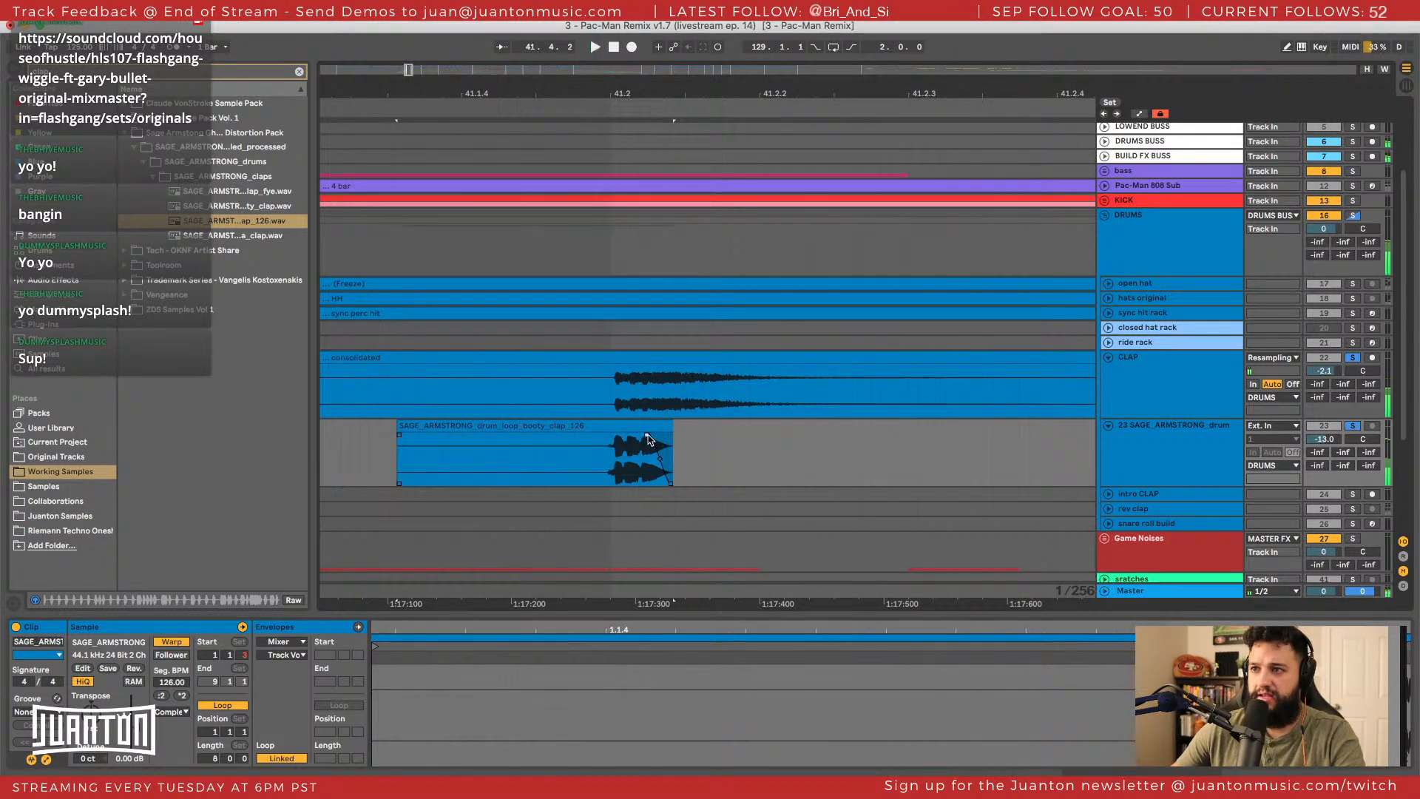
{"action": "left_click_drag", "start_coordinate": [656, 465], "coordinate": [639, 474]}
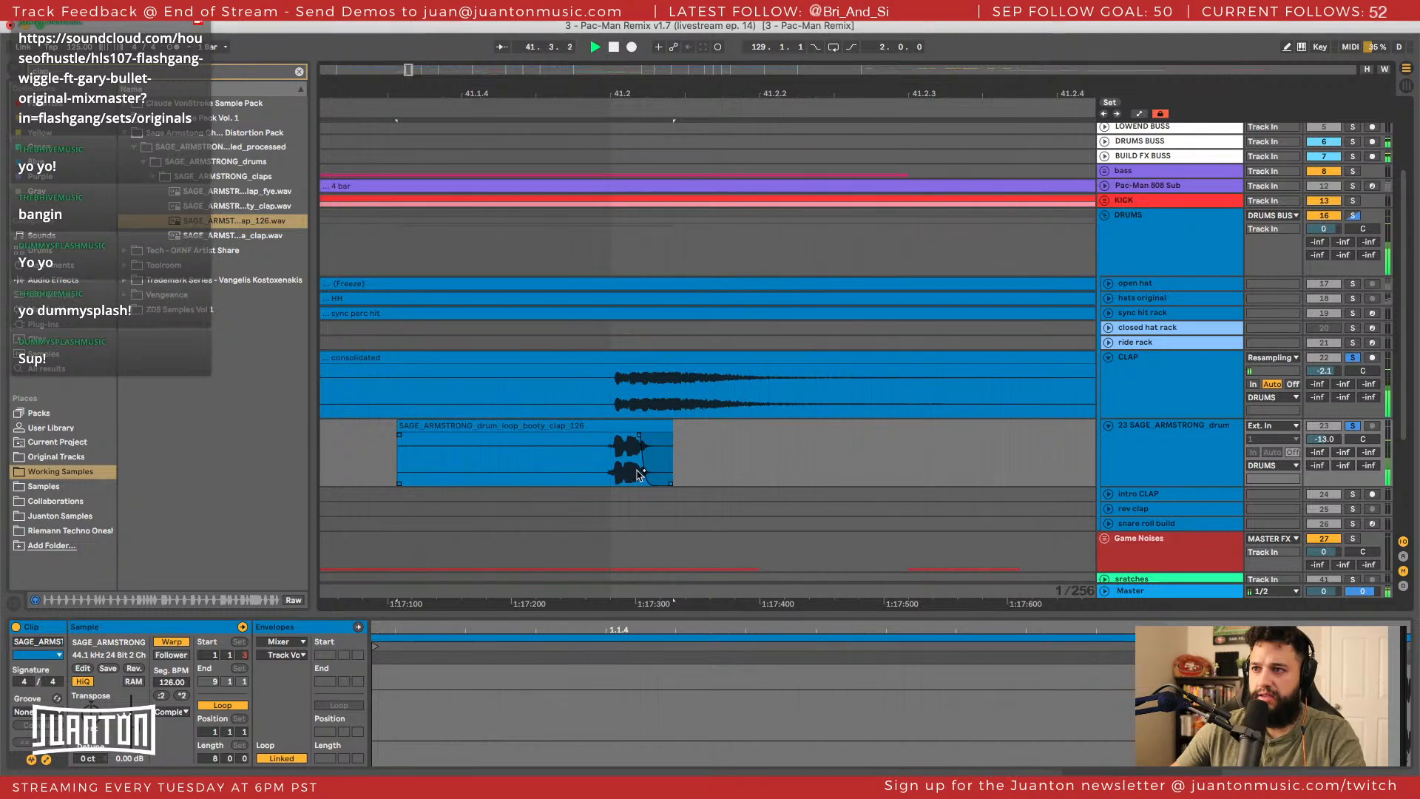
{"action": "key", "text": "space"}
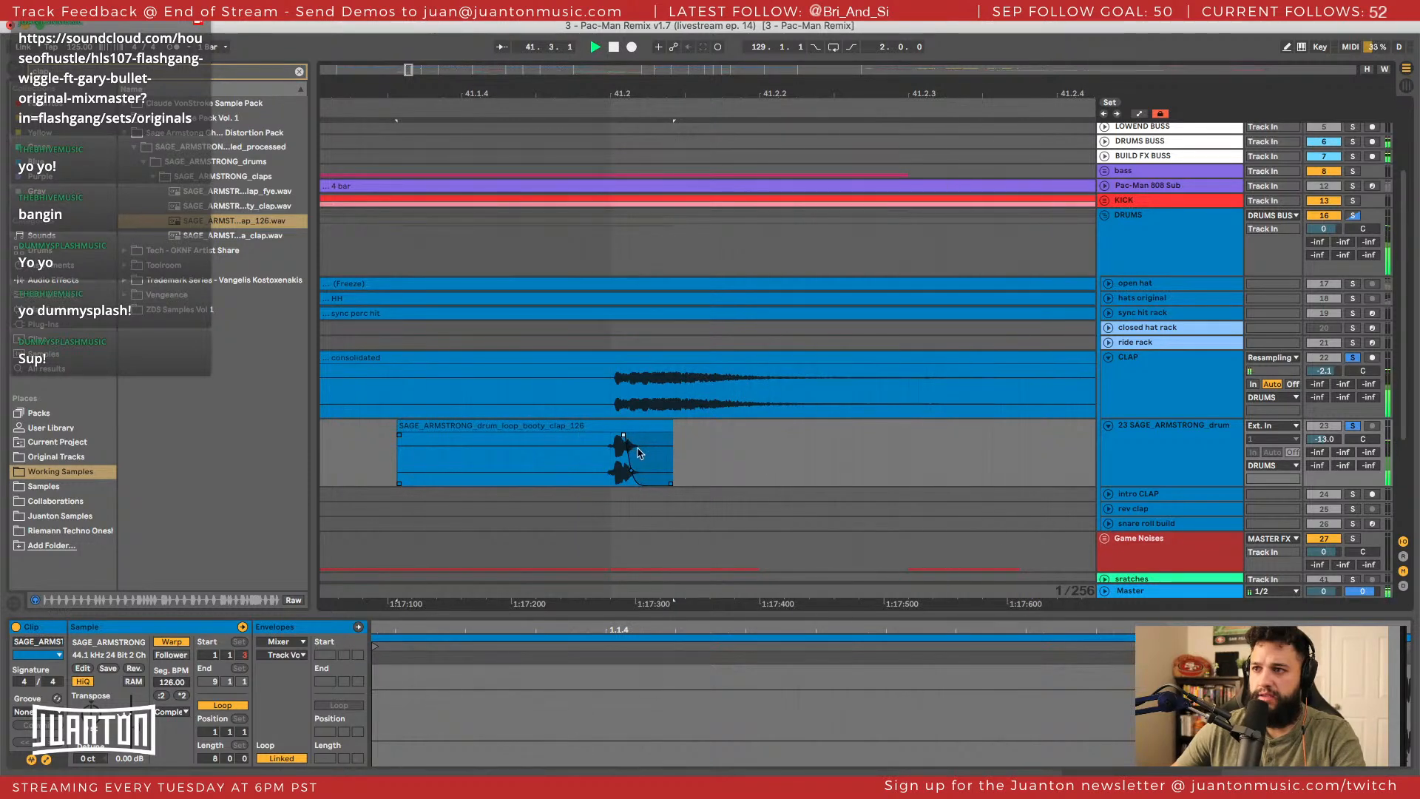
{"action": "key", "text": "space"}
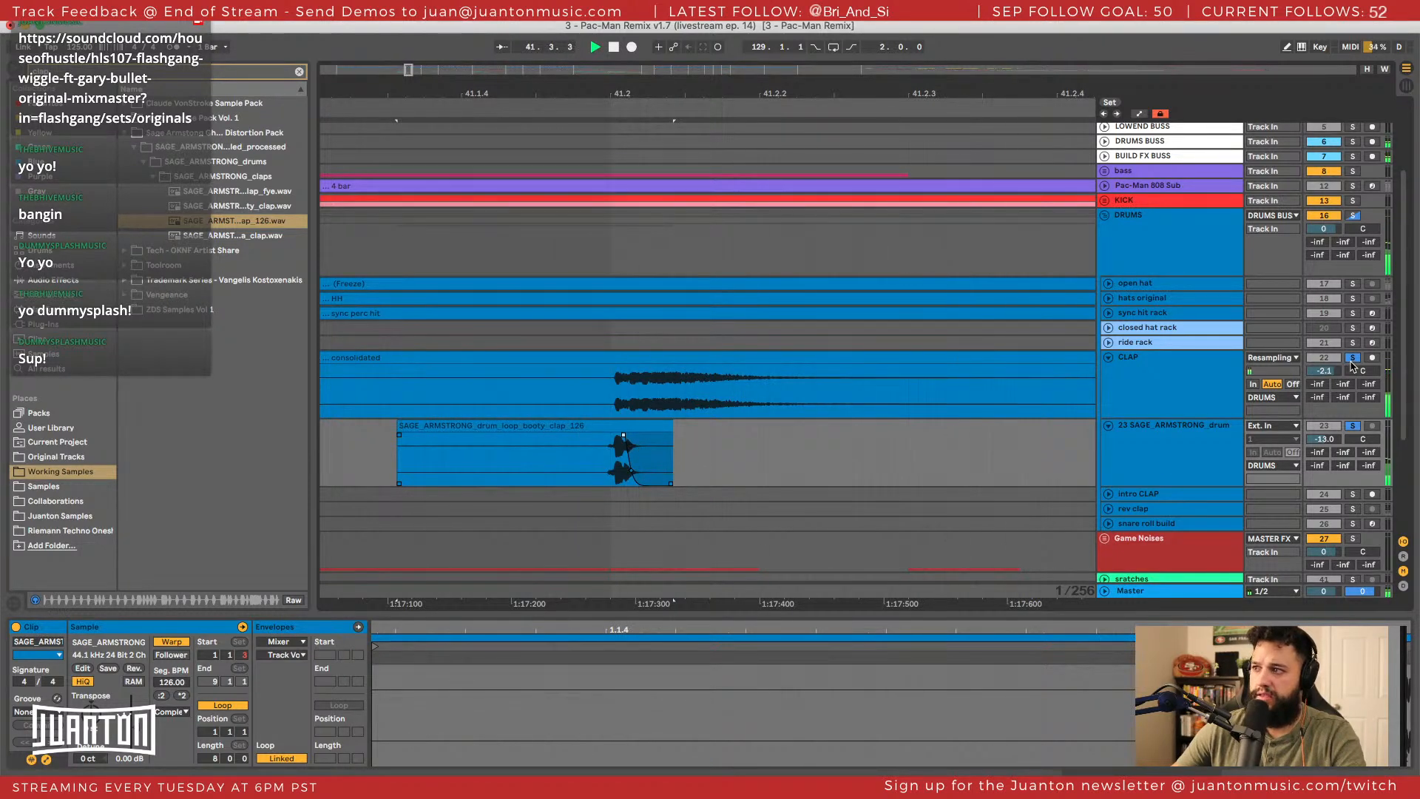
Browse Working Samples to the NOIZU sample pack's clap_one_shots folder.
{"action": "left_click", "coordinate": [185, 235]}
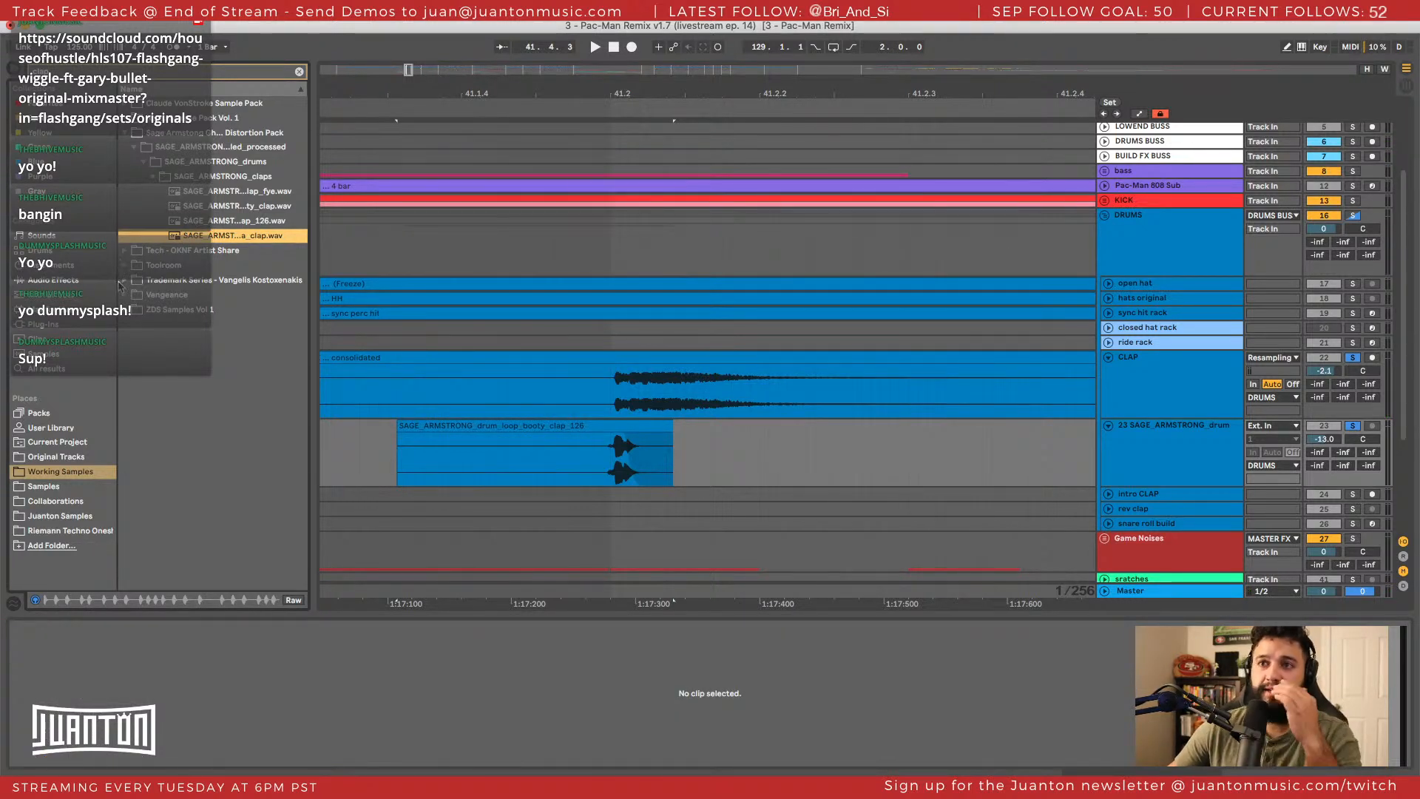
{"action": "left_click", "coordinate": [123, 120]}
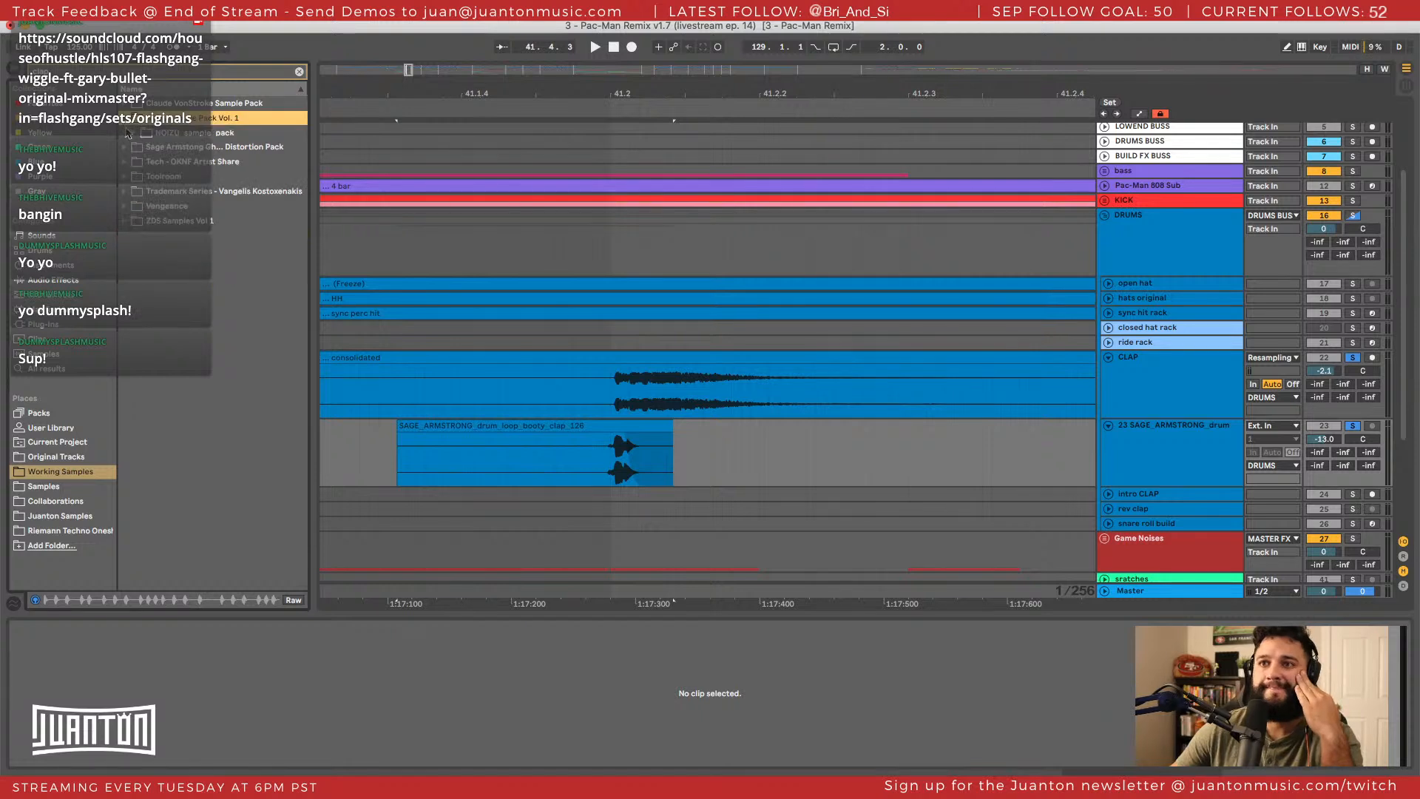
{"action": "left_click", "coordinate": [132, 133]}
{"action": "left_click", "coordinate": [137, 148]}
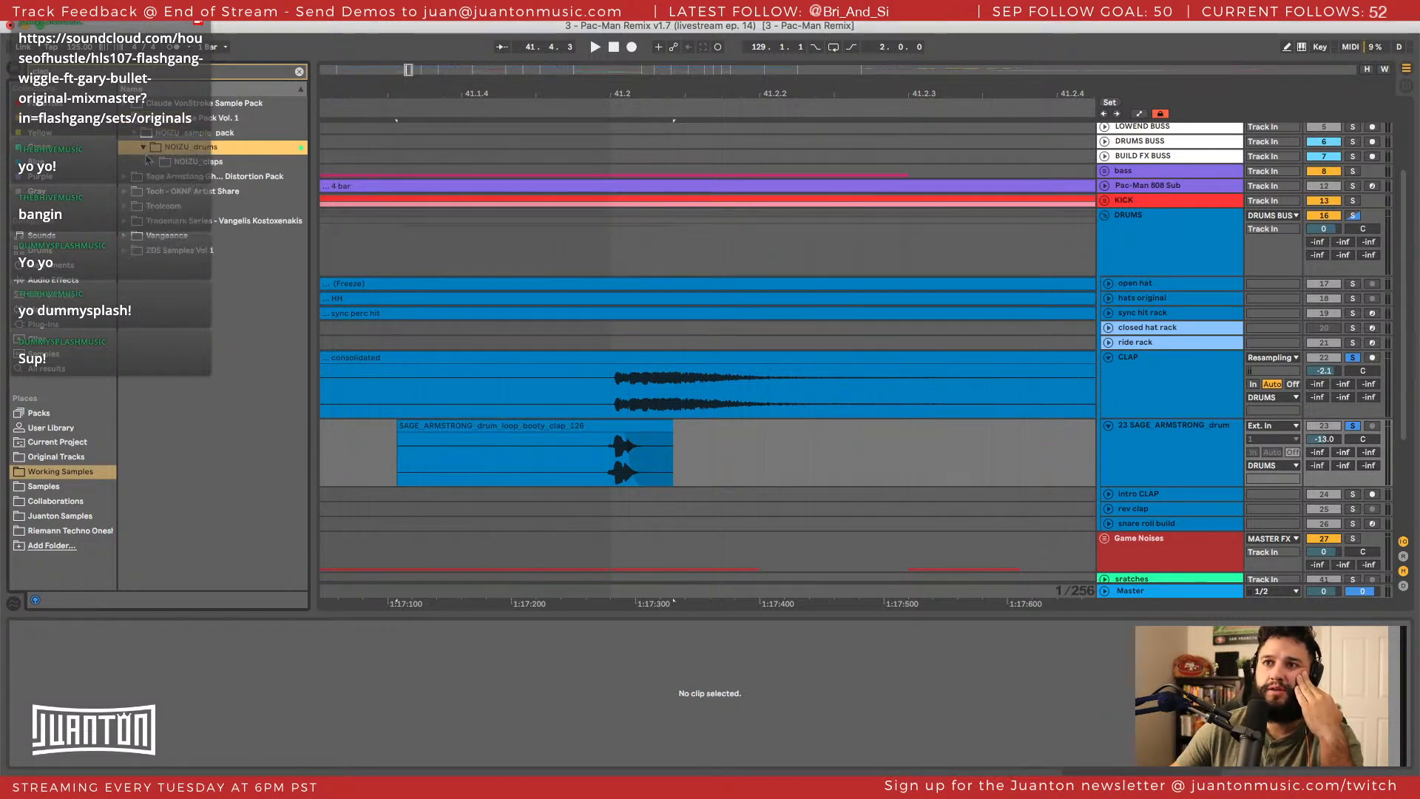
{"action": "left_click", "coordinate": [151, 162]}
{"action": "left_click", "coordinate": [160, 180]}
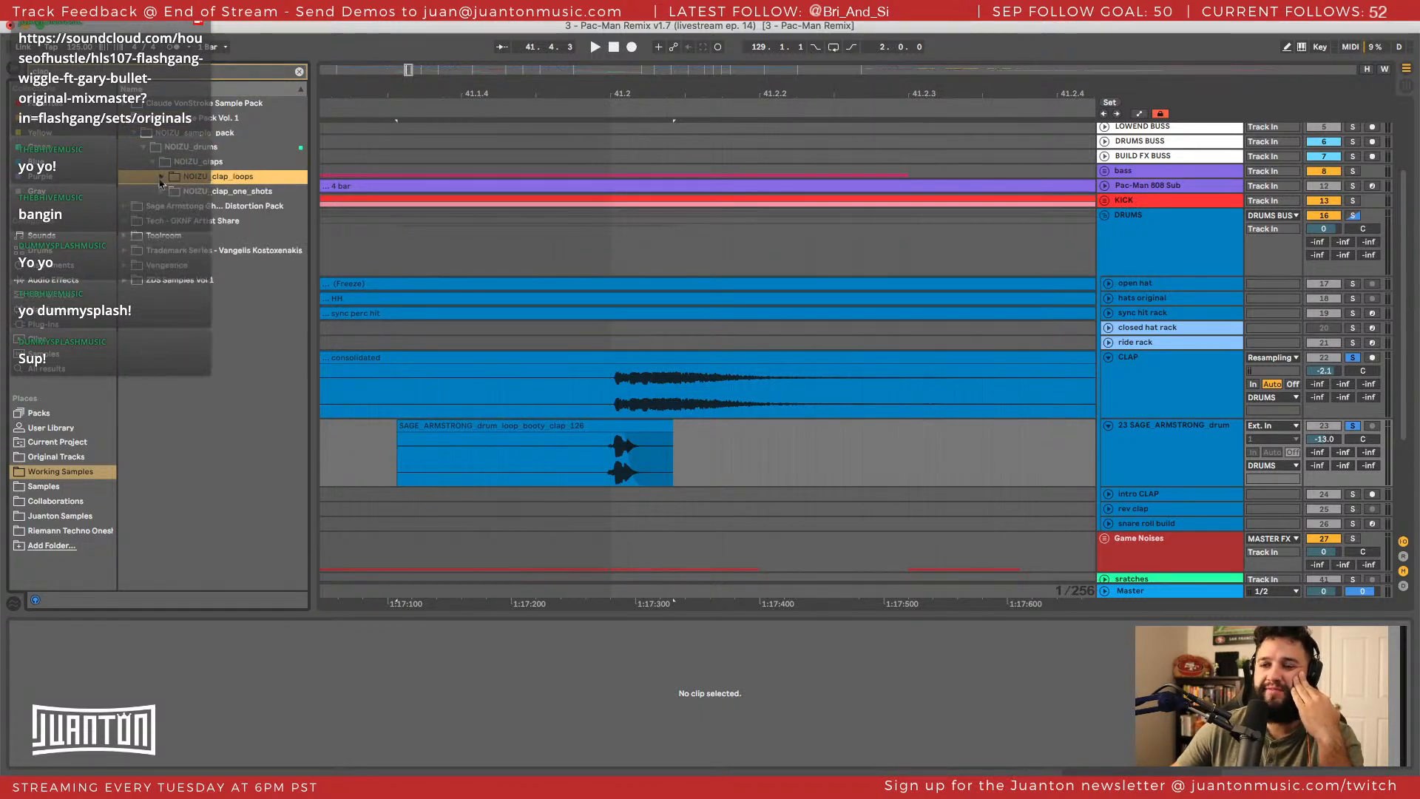
{"action": "left_click", "coordinate": [161, 194]}
Audition the first few NOIZU one-shot claps and select sample 03.
{"action": "left_click", "coordinate": [177, 208]}
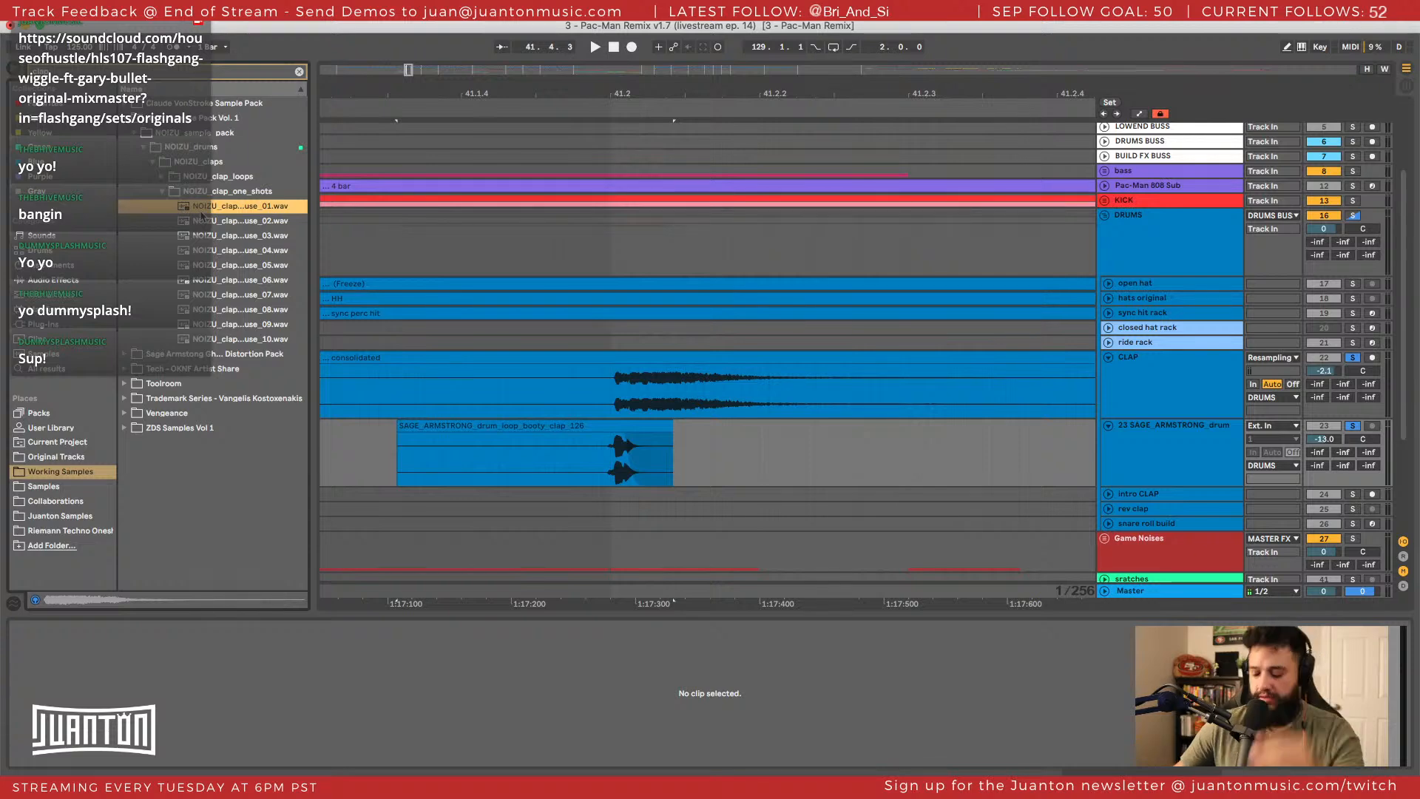
{"action": "key", "text": "Down"}
{"action": "key", "text": "Down"}
{"action": "key", "text": "Down"}
{"action": "key", "text": "Up"}
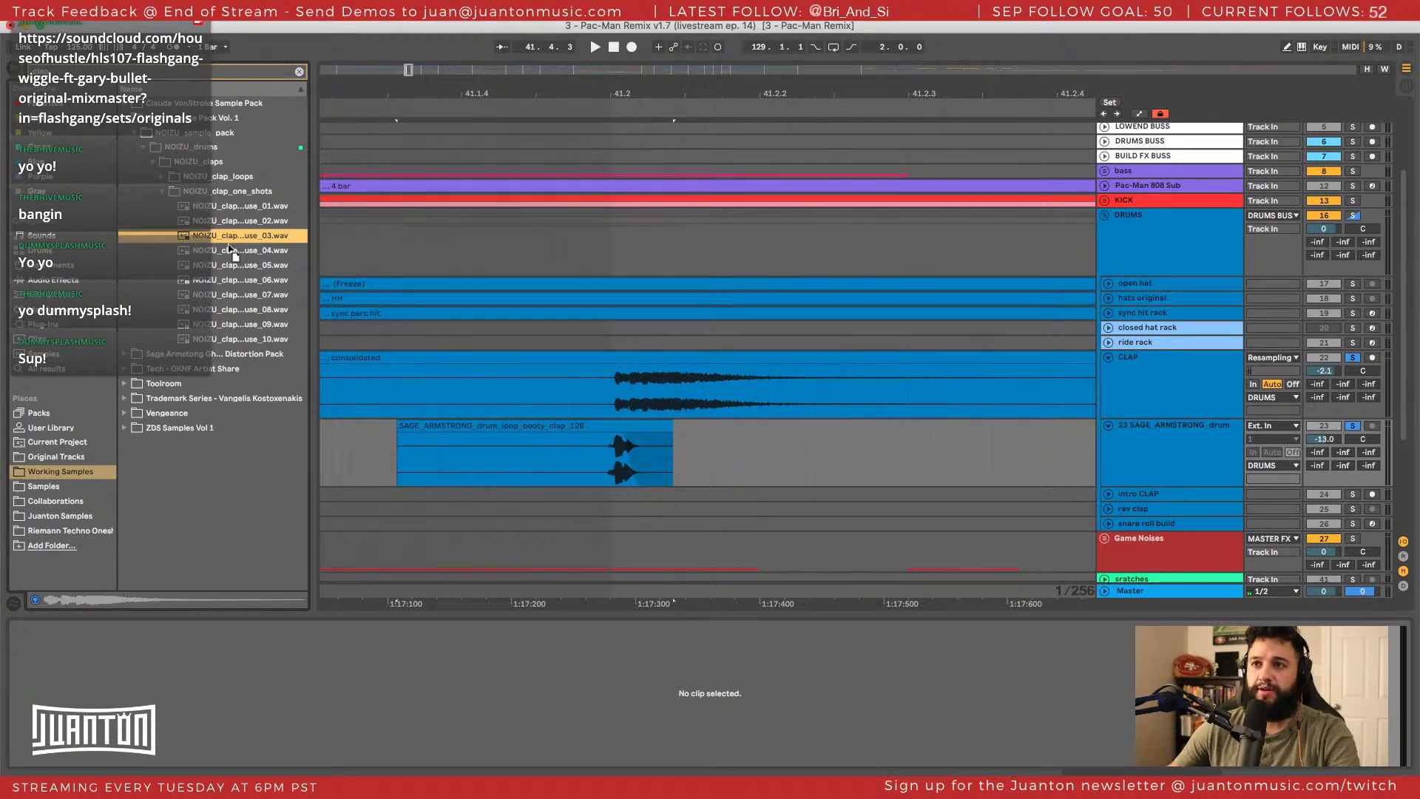
Place NOIZU_clap_one_shot_house_03 on the booty clap track, aligned with the CLAP hit at 41.2, and delete the leftover booty clap clip.
{"action": "left_click_drag", "start_coordinate": [229, 247], "coordinate": [615, 466]}
{"action": "left_click", "coordinate": [530, 426]}
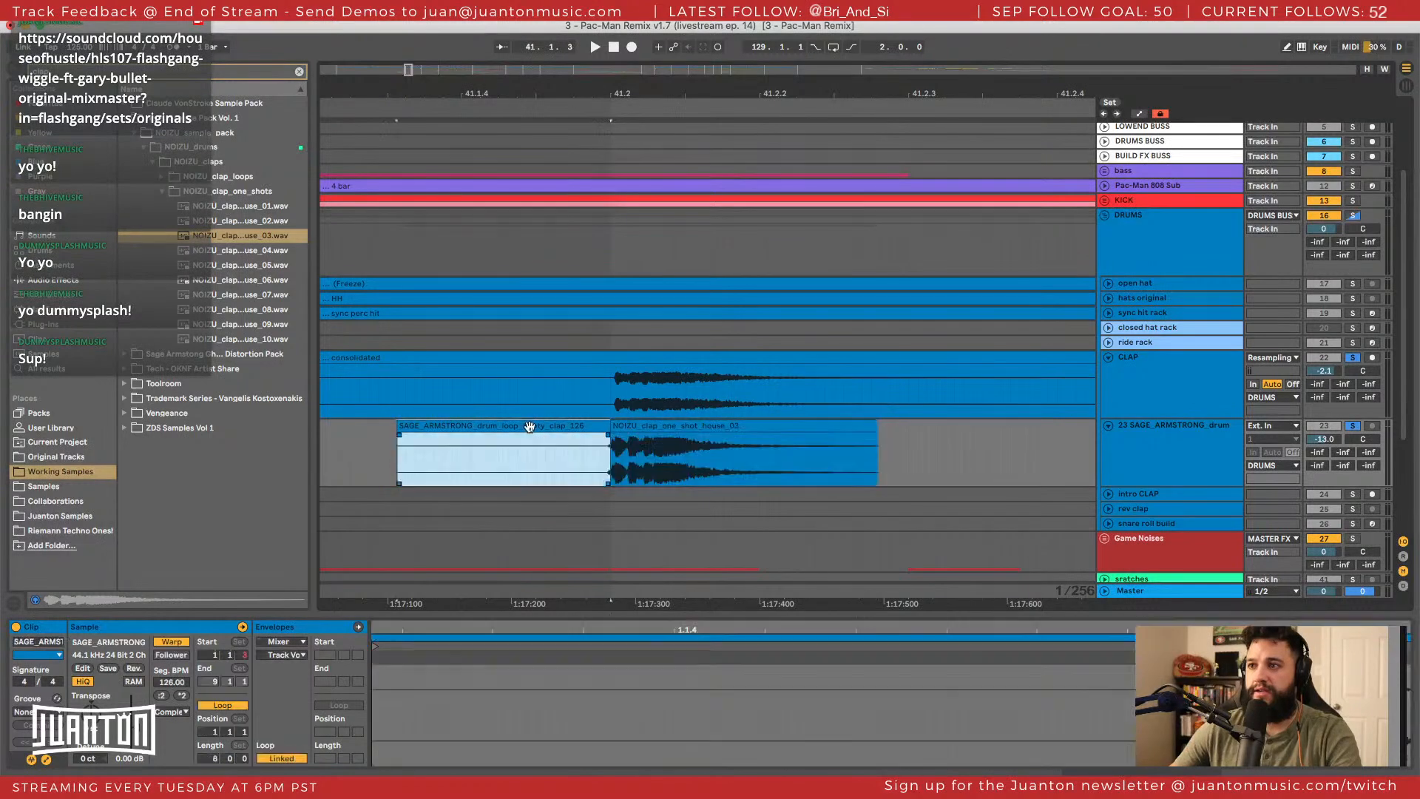
{"action": "key", "text": "Delete"}
{"action": "left_click_drag", "start_coordinate": [636, 92], "coordinate": [642, 222]}
{"action": "left_click_drag", "start_coordinate": [518, 426], "coordinate": [547, 427]}
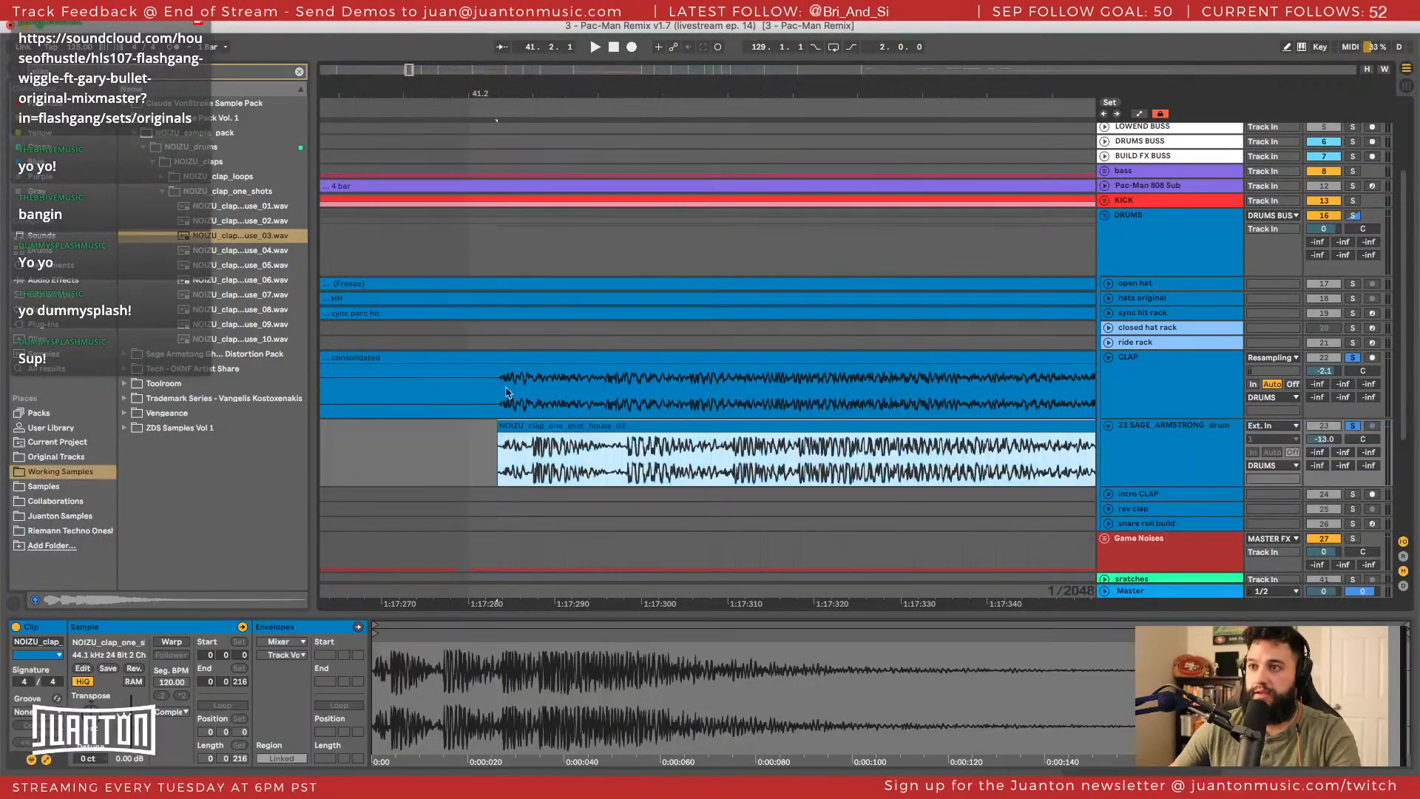
Play the soloed claps together, setting the CLAP volume to -2.9 dB and the layered clap track to -8.5 dB.
{"action": "key", "text": "space"}
{"action": "left_click", "coordinate": [380, 470]}
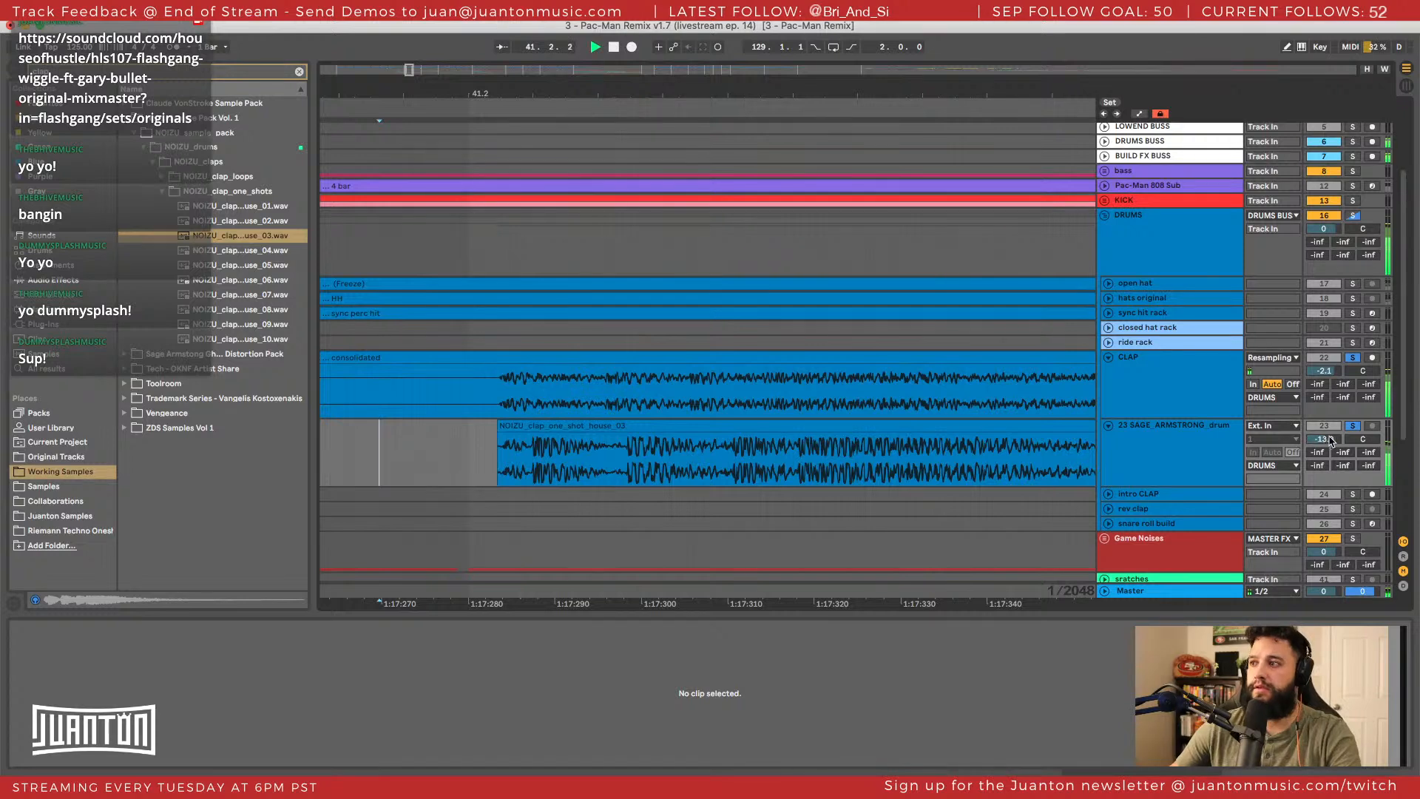
{"action": "left_click", "coordinate": [1353, 426]}
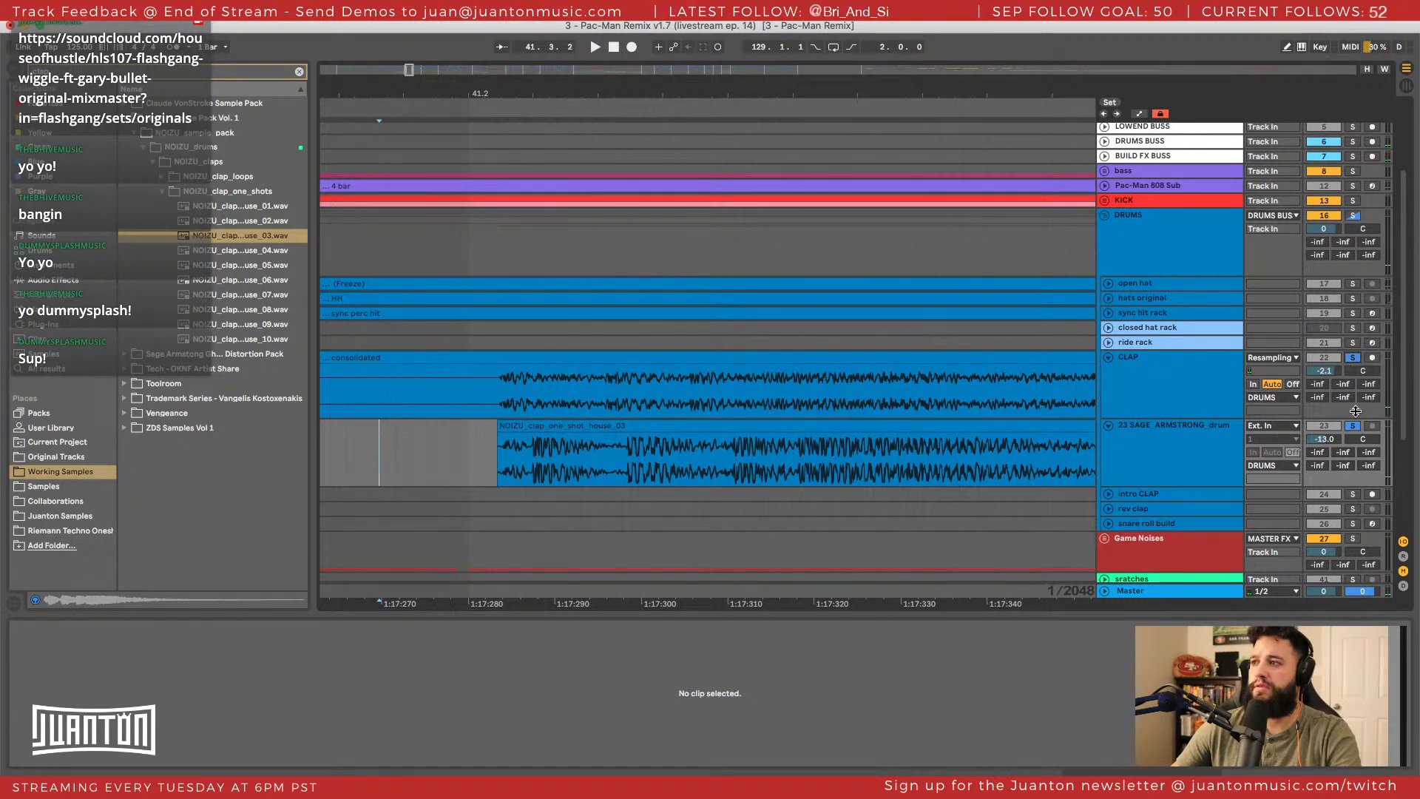
{"action": "left_click", "coordinate": [1353, 426]}
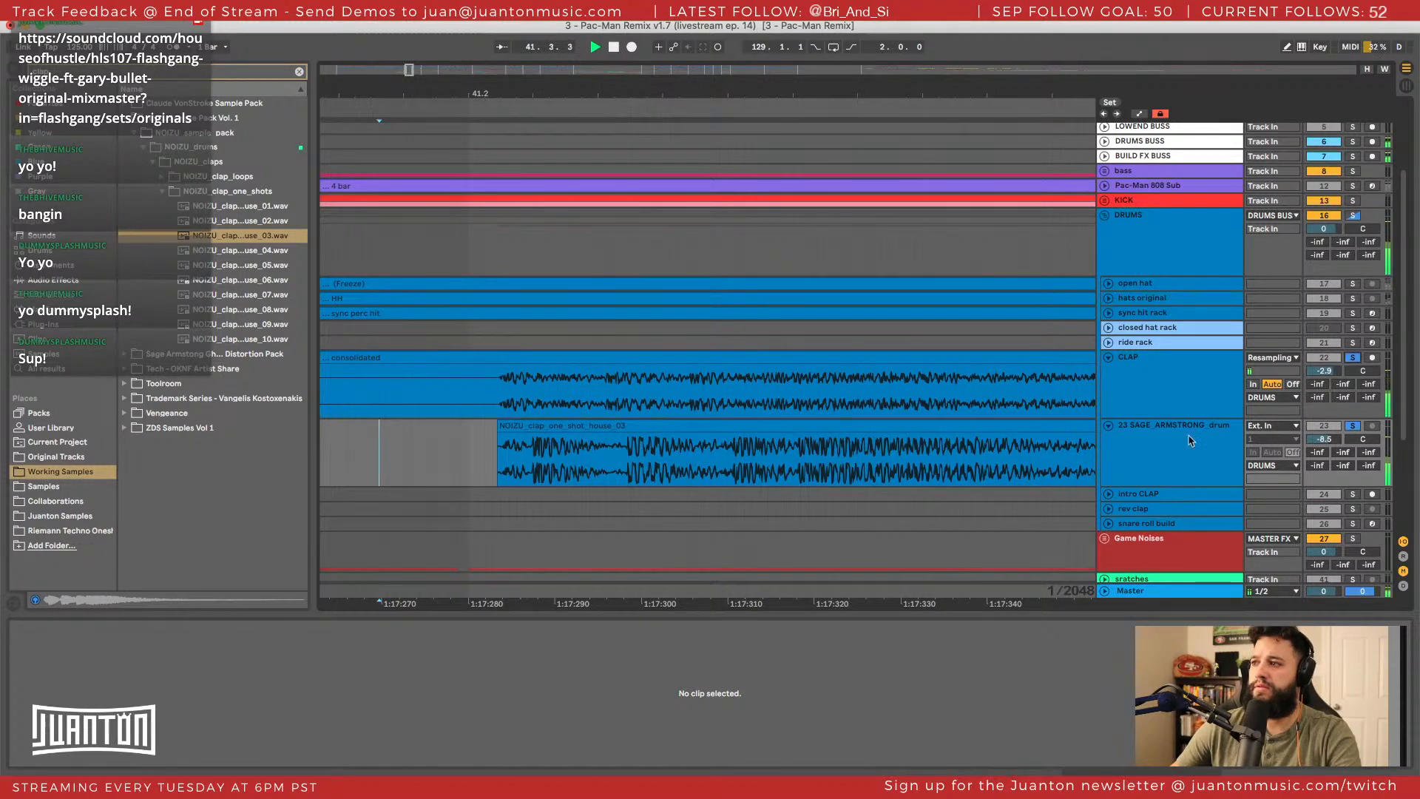
Trim the NOIZU clap clip at 41.2 to its initial hit and add a fade-out at its end.
{"action": "left_click_drag", "start_coordinate": [590, 94], "coordinate": [591, 45]}
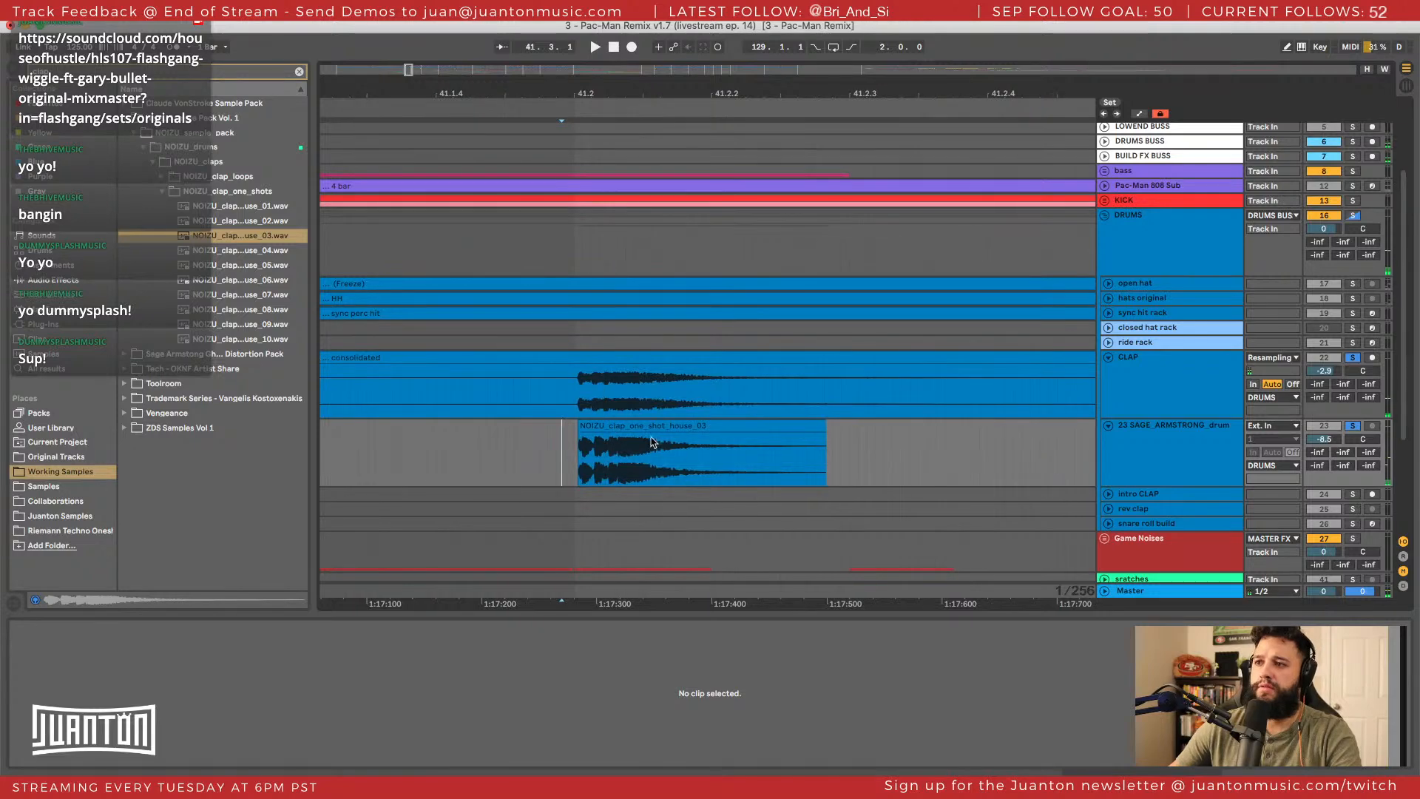
{"action": "key", "text": "a"}
{"action": "left_click_drag", "start_coordinate": [820, 427], "coordinate": [622, 428]}
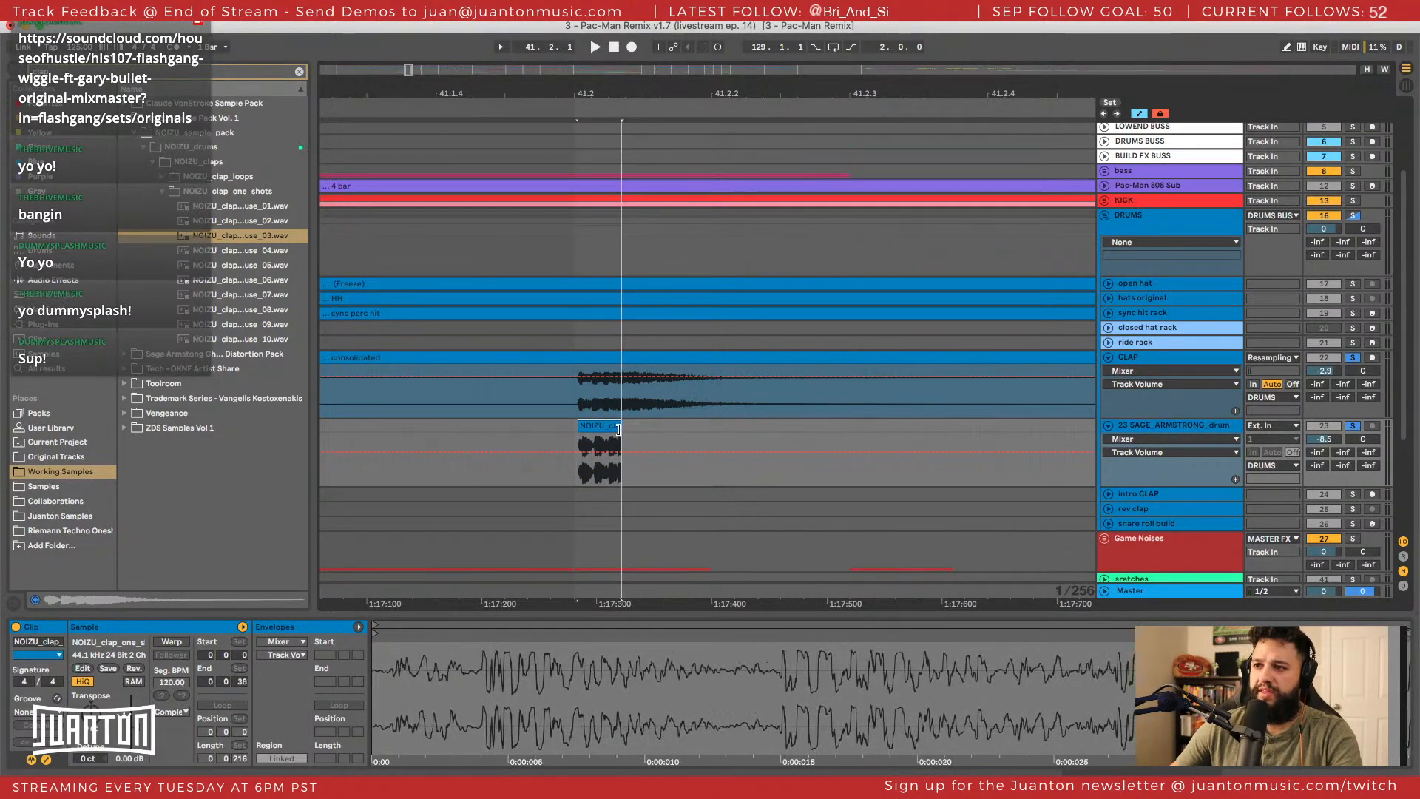
{"action": "key", "text": "a"}
{"action": "key", "text": "space"}
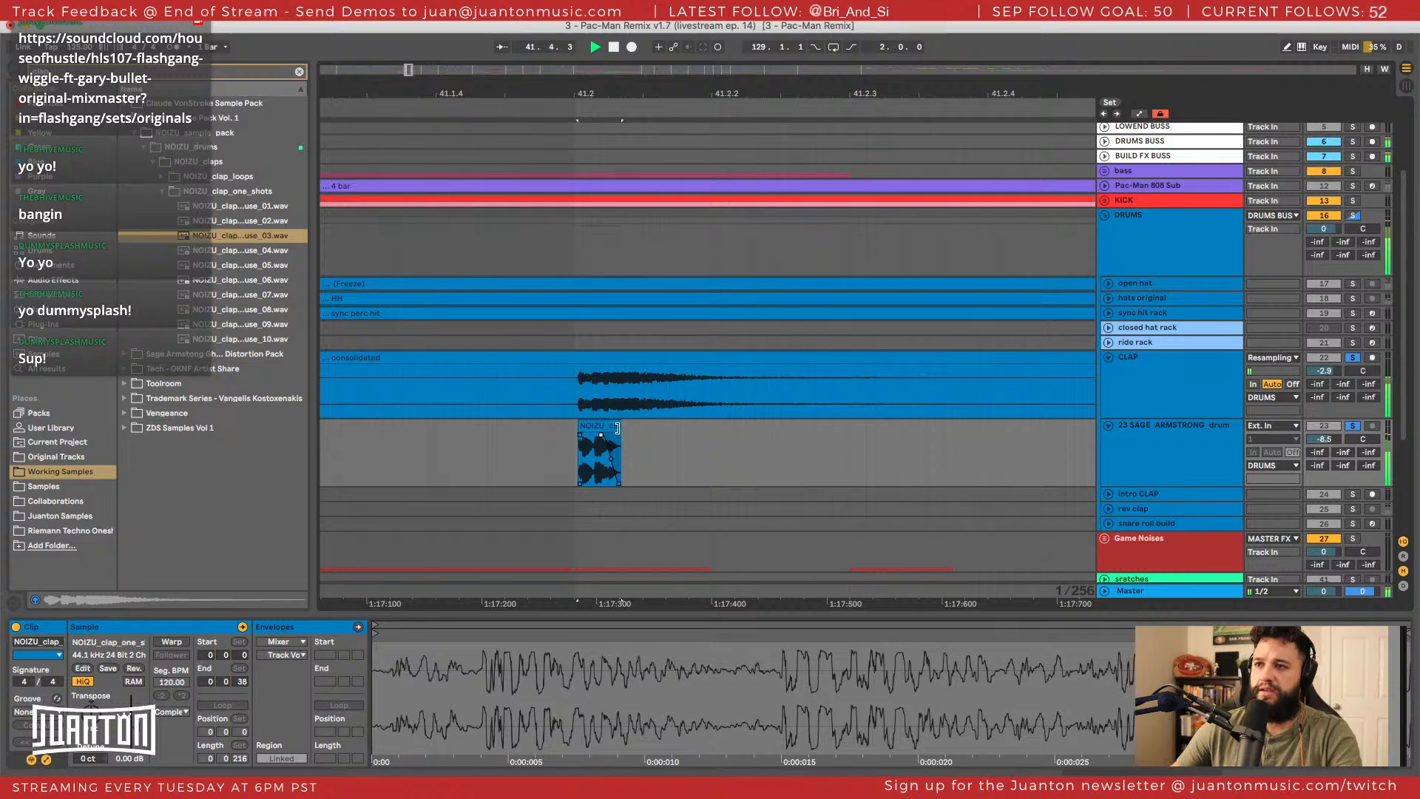
Play the shortened NOIZU clap with the soloed CLAP from just before 41.2.
{"action": "key", "text": "space"}
{"action": "key", "text": "space"}
{"action": "left_click", "coordinate": [523, 445]}
{"action": "key", "text": "space"}
{"action": "key", "text": "space"}
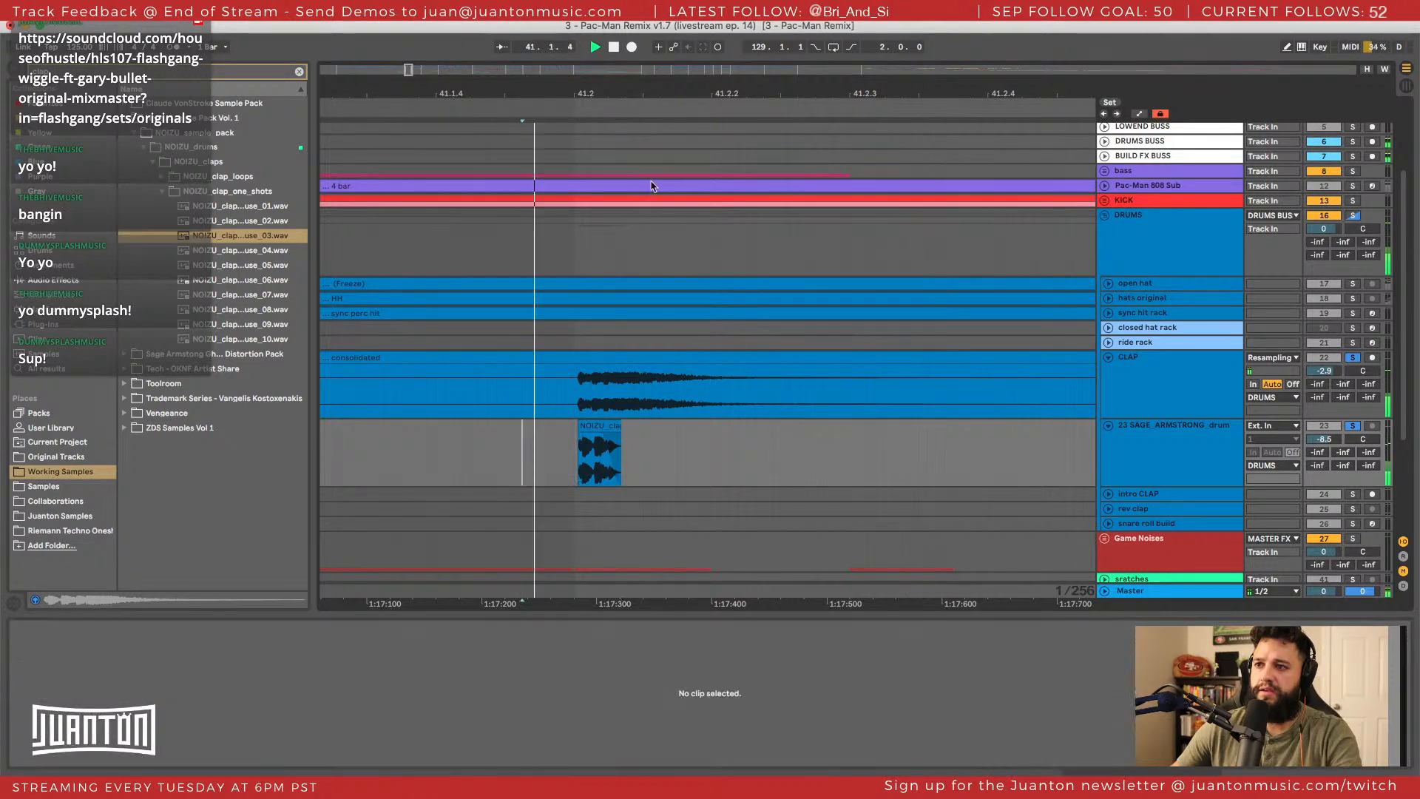
{"action": "key", "text": "space"}
Replace the remaining booty clap clips with three copies of the two-beat NOIZU clap section from bar 41, matching the CLAP hits through 42.4.
{"action": "mouse_move", "coordinate": [665, 97]}
{"action": "left_mouse_down"}
{"action": "mouse_move", "coordinate": [664, 60]}
{"action": "mouse_move", "coordinate": [524, 44]}
{"action": "left_mouse_up"}
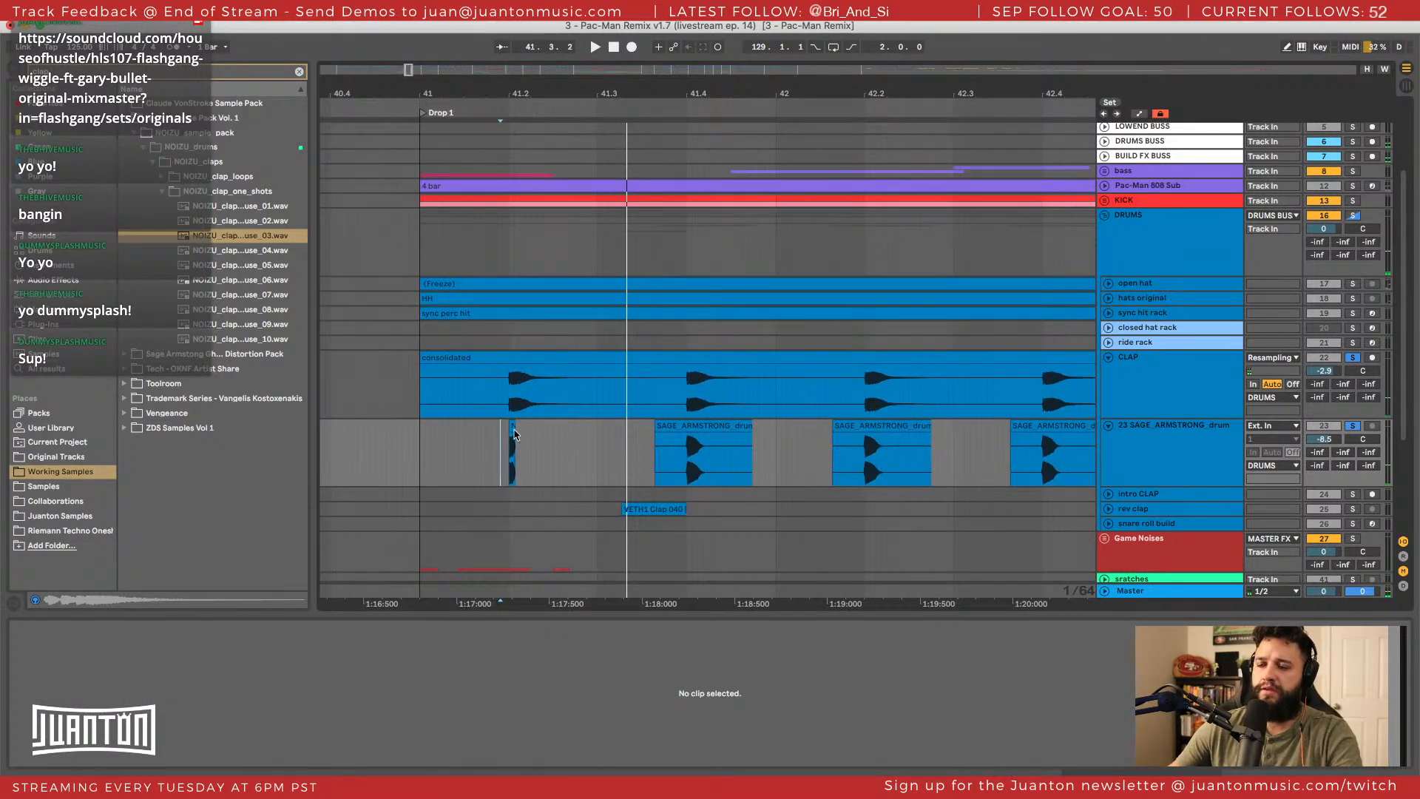
{"action": "left_click_drag", "start_coordinate": [414, 430], "coordinate": [1095, 440]}
{"action": "left_click_drag", "start_coordinate": [875, 83], "coordinate": [666, 90]}
{"action": "key", "text": "Delete"}
{"action": "key", "text": "super+v"}
{"action": "key", "text": "super+v"}
{"action": "key", "text": "super+v"}
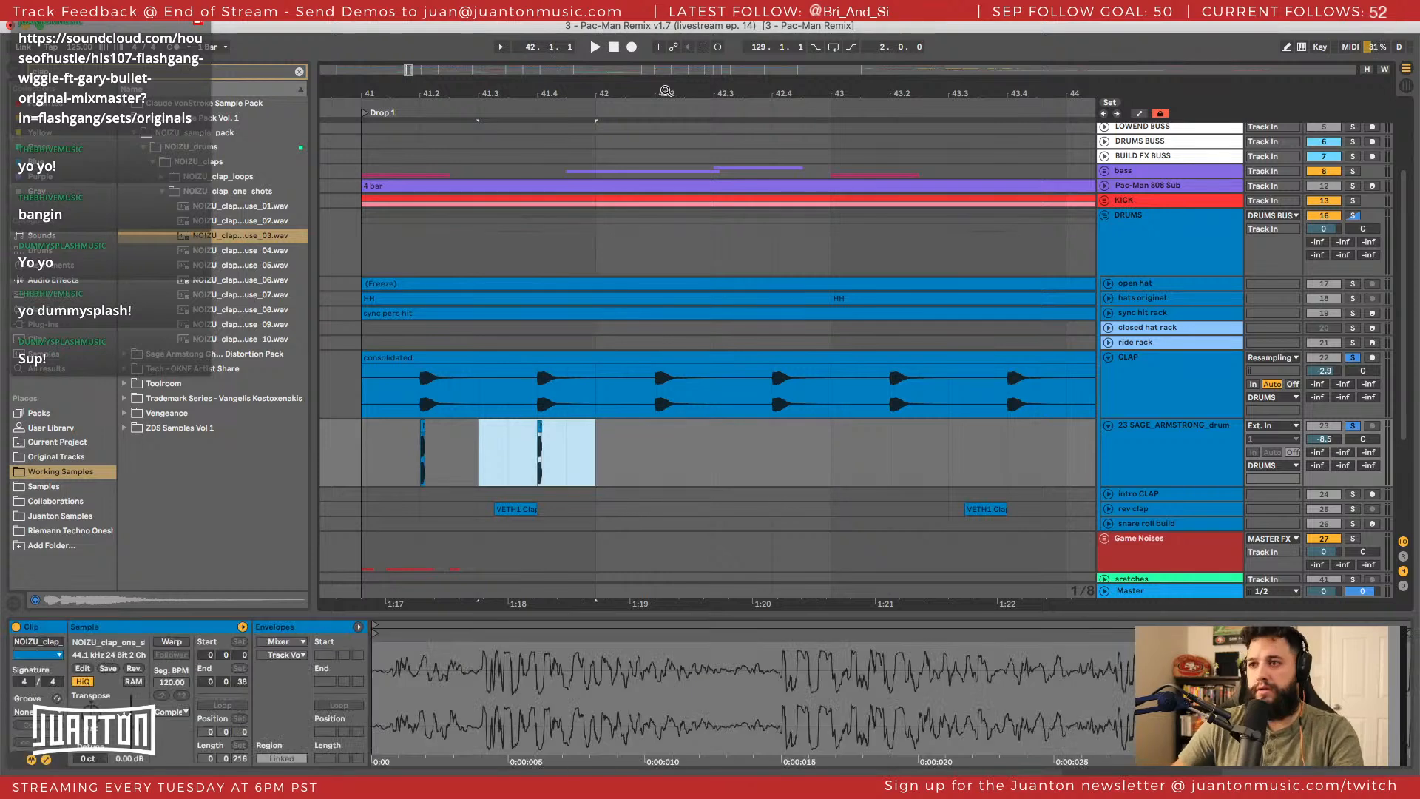
Play Drop 1 with the NOIZU clap layer and turn off the solos to hear it in the full mix.
{"action": "left_click", "coordinate": [369, 439]}
{"action": "key", "text": "space"}
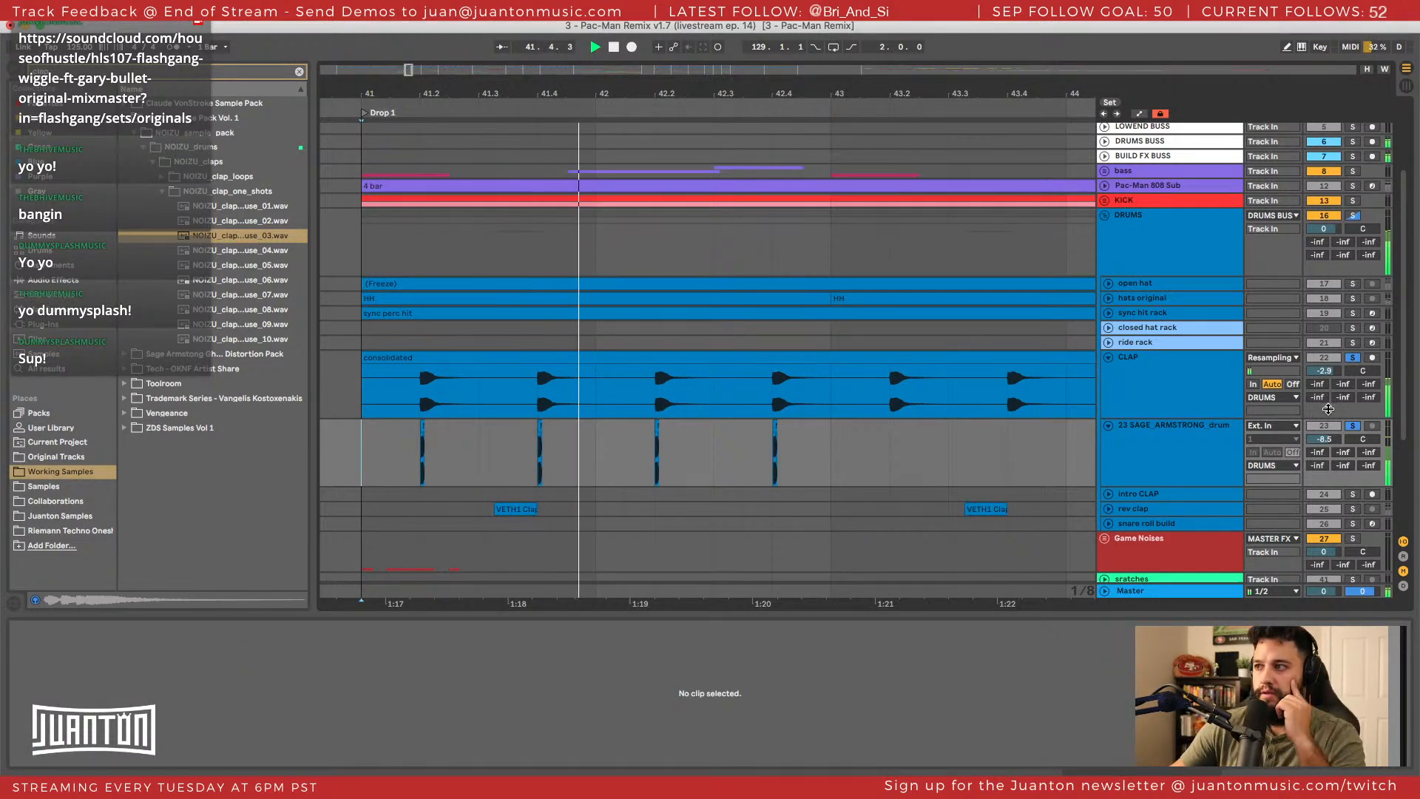
{"action": "key", "text": "space"}
{"action": "left_click", "coordinate": [1352, 425]}
{"action": "key", "text": "space"}
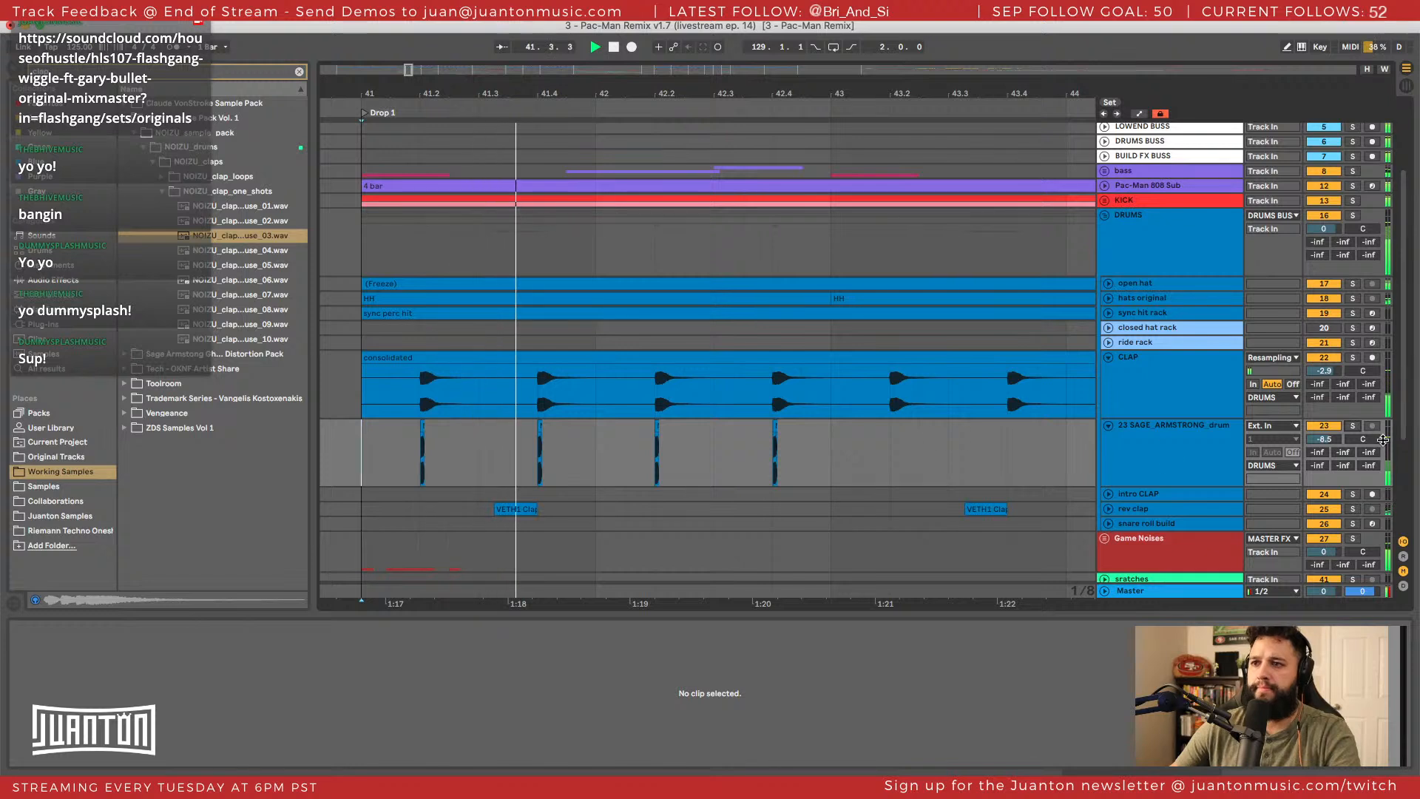
Set the NOIZU clap layer track's volume to -6.5 dB and replay Drop 1.
{"action": "left_click_drag", "start_coordinate": [1335, 439], "coordinate": [1335, 432]}
{"action": "key", "text": "space"}
{"action": "key", "text": "space"}
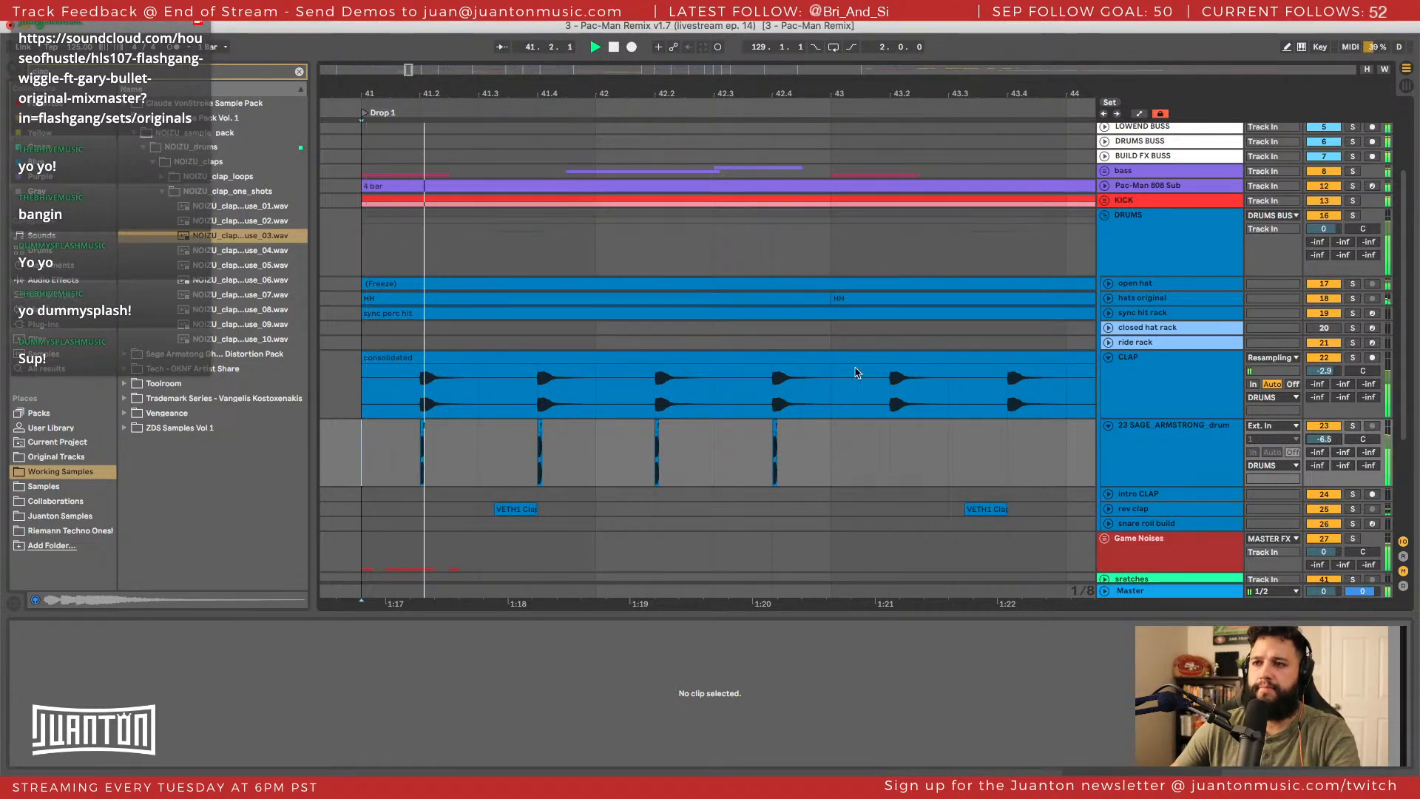
Unfold the rev clap track, adjust its first clip in Drop 1 to end just before the CLAP hit at 41.4, and play it.
{"action": "left_click_drag", "start_coordinate": [392, 94], "coordinate": [393, 140]}
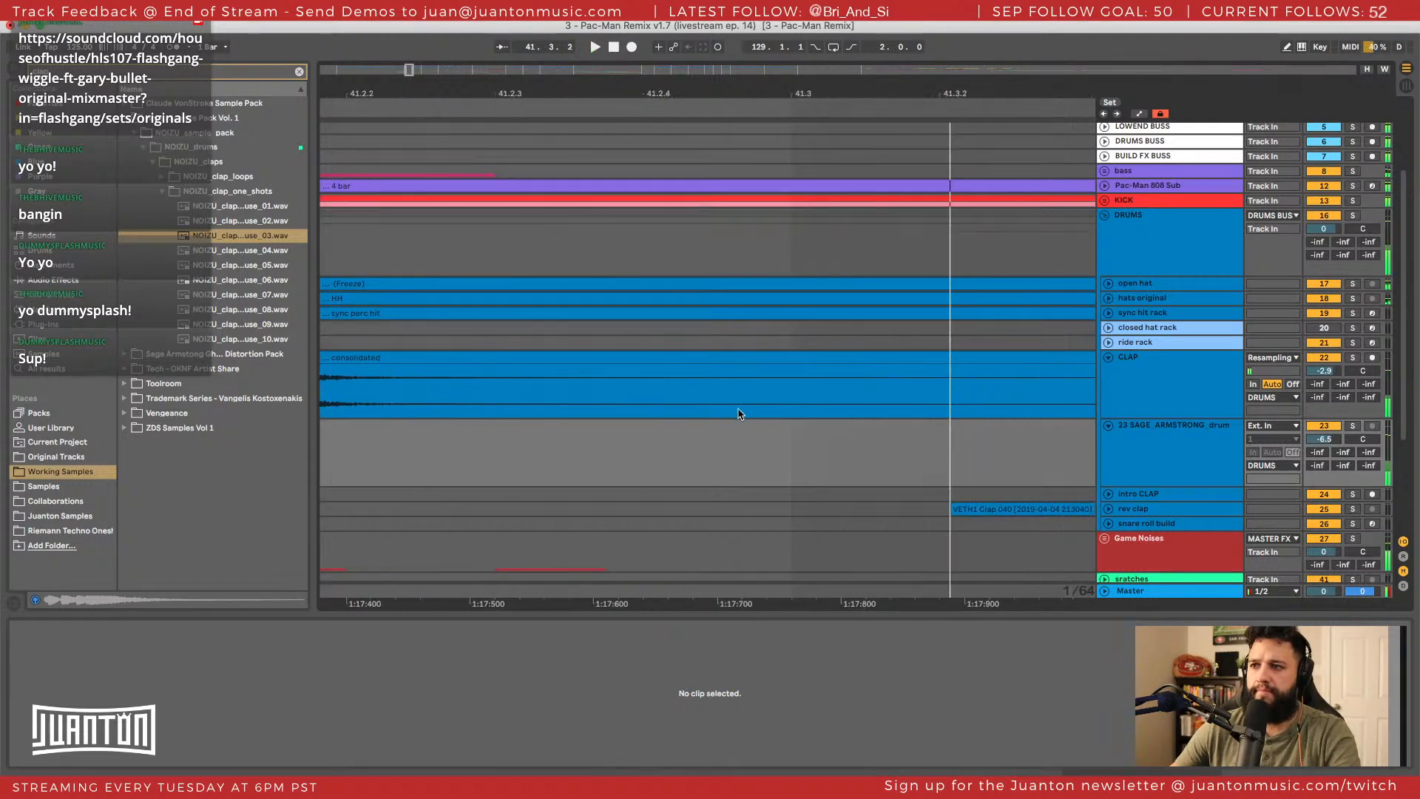
{"action": "left_click", "coordinate": [1108, 509]}
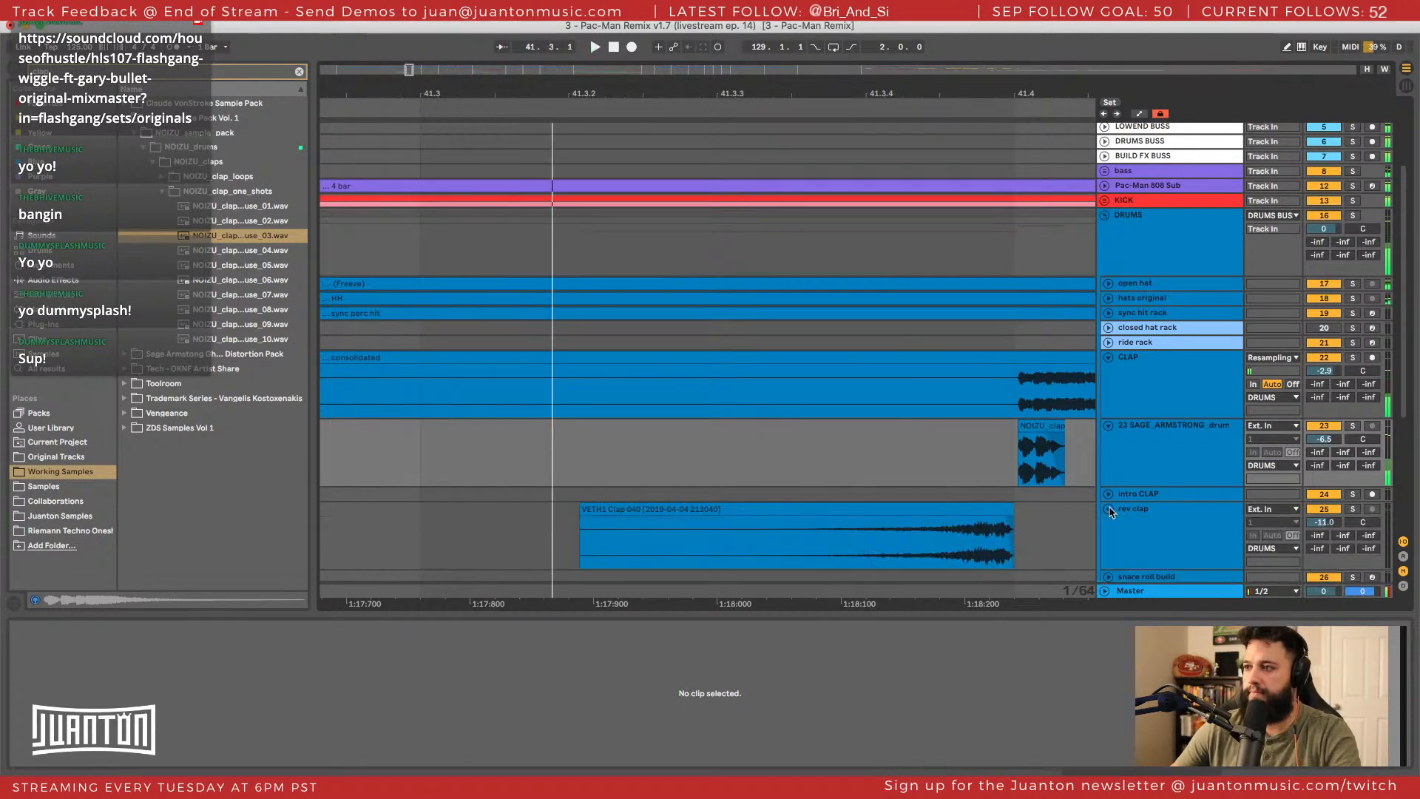
{"action": "scroll", "coordinate": [787, 127], "scroll_direction": "down", "scroll_amount": 4}
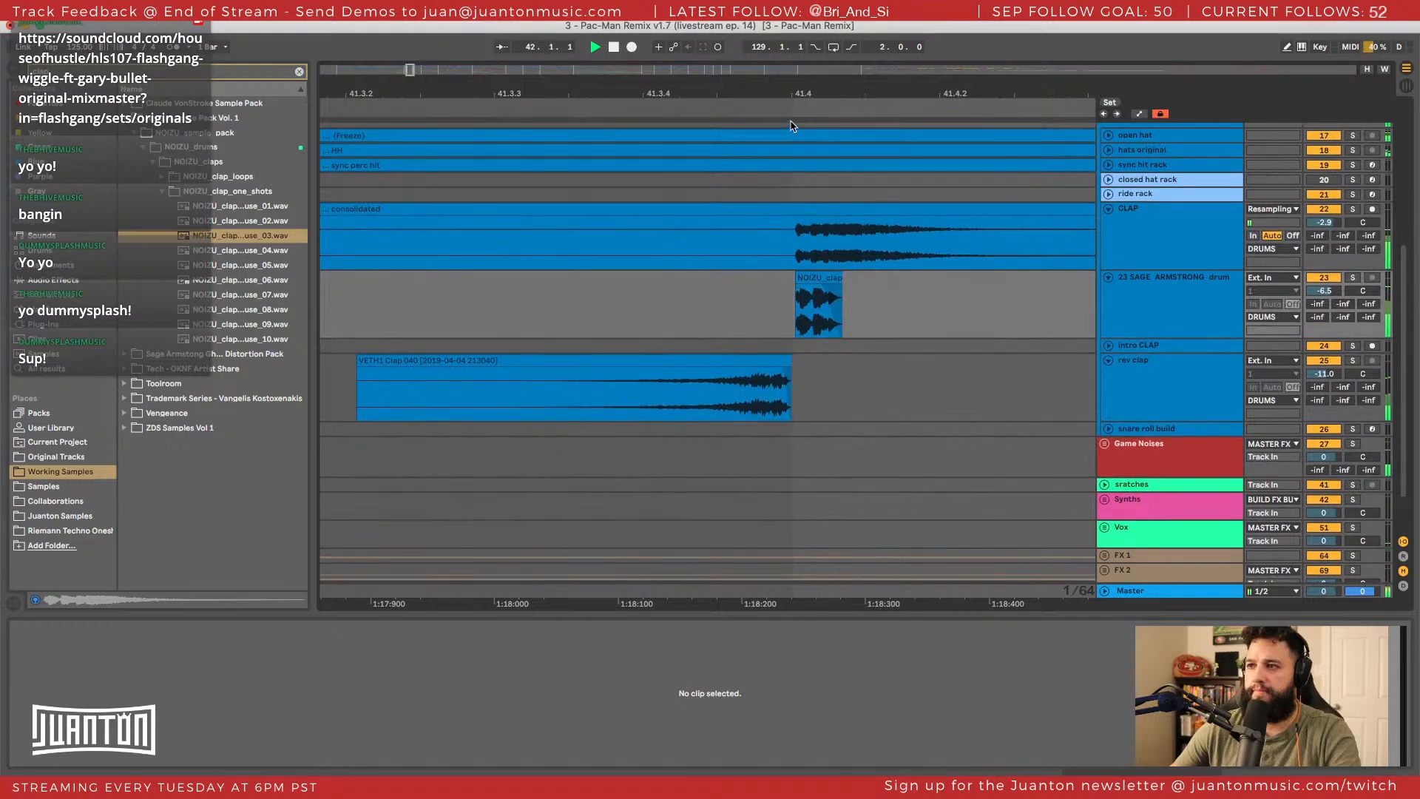
{"action": "left_click_drag", "start_coordinate": [827, 94], "coordinate": [827, 143]}
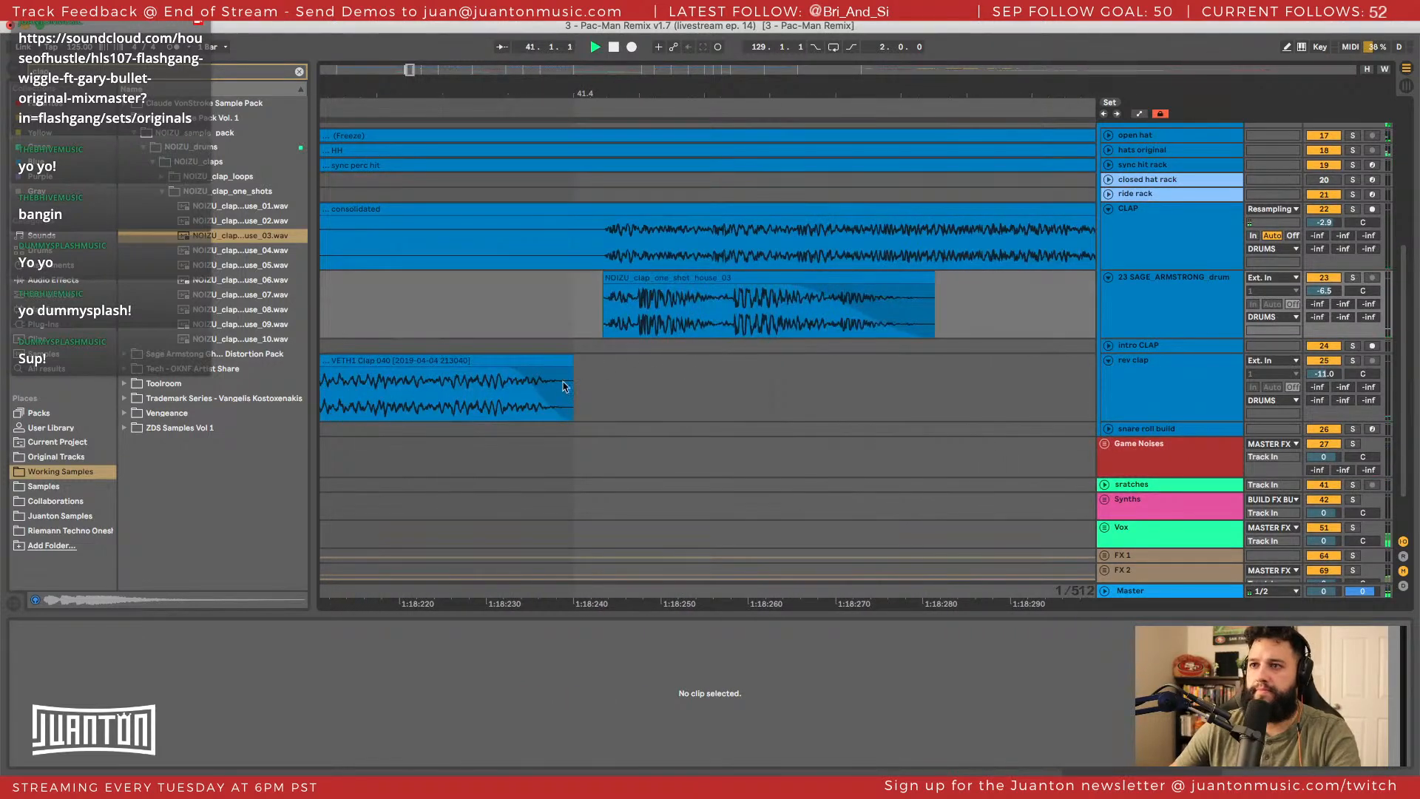
{"action": "left_click_drag", "start_coordinate": [559, 361], "coordinate": [615, 372]}
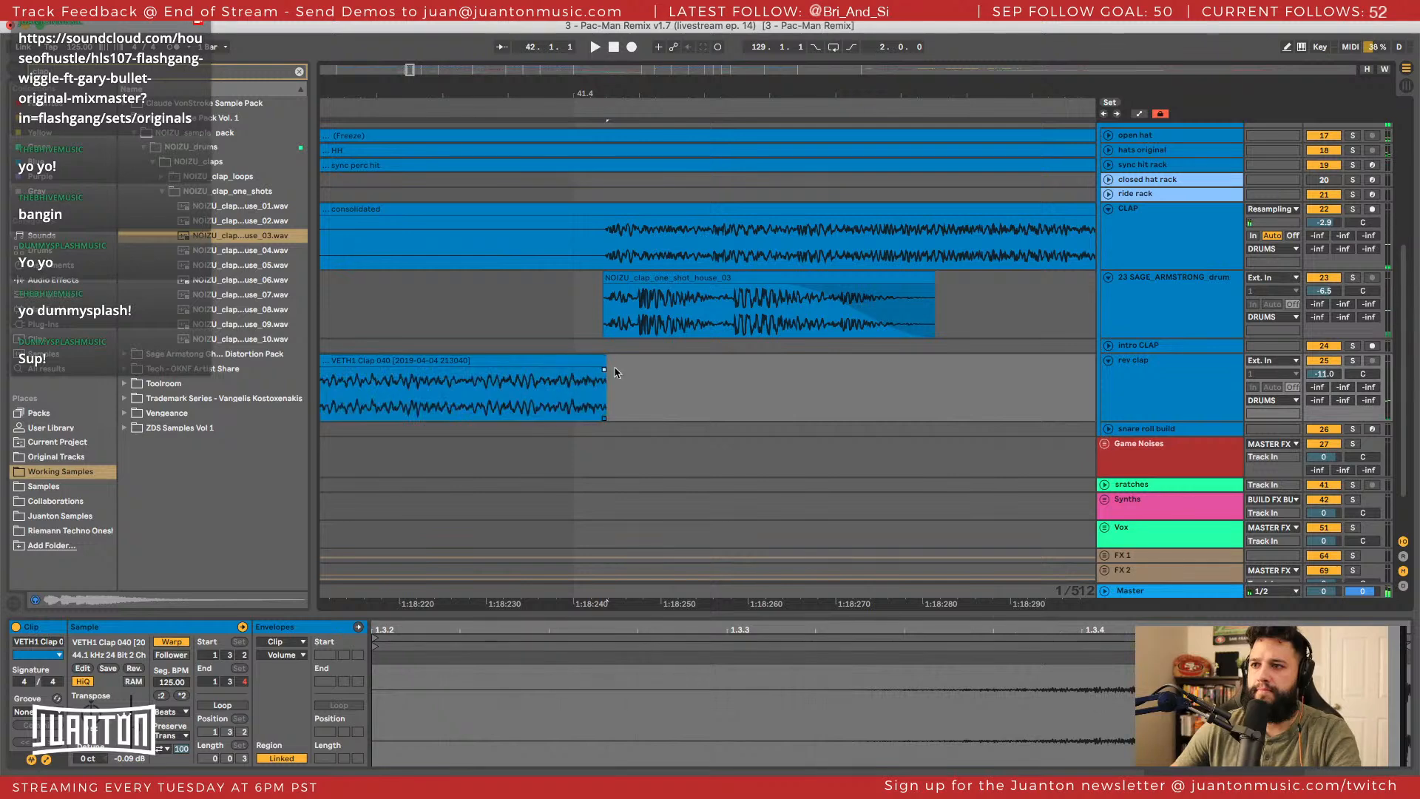
{"action": "left_click_drag", "start_coordinate": [604, 85], "coordinate": [603, 89]}
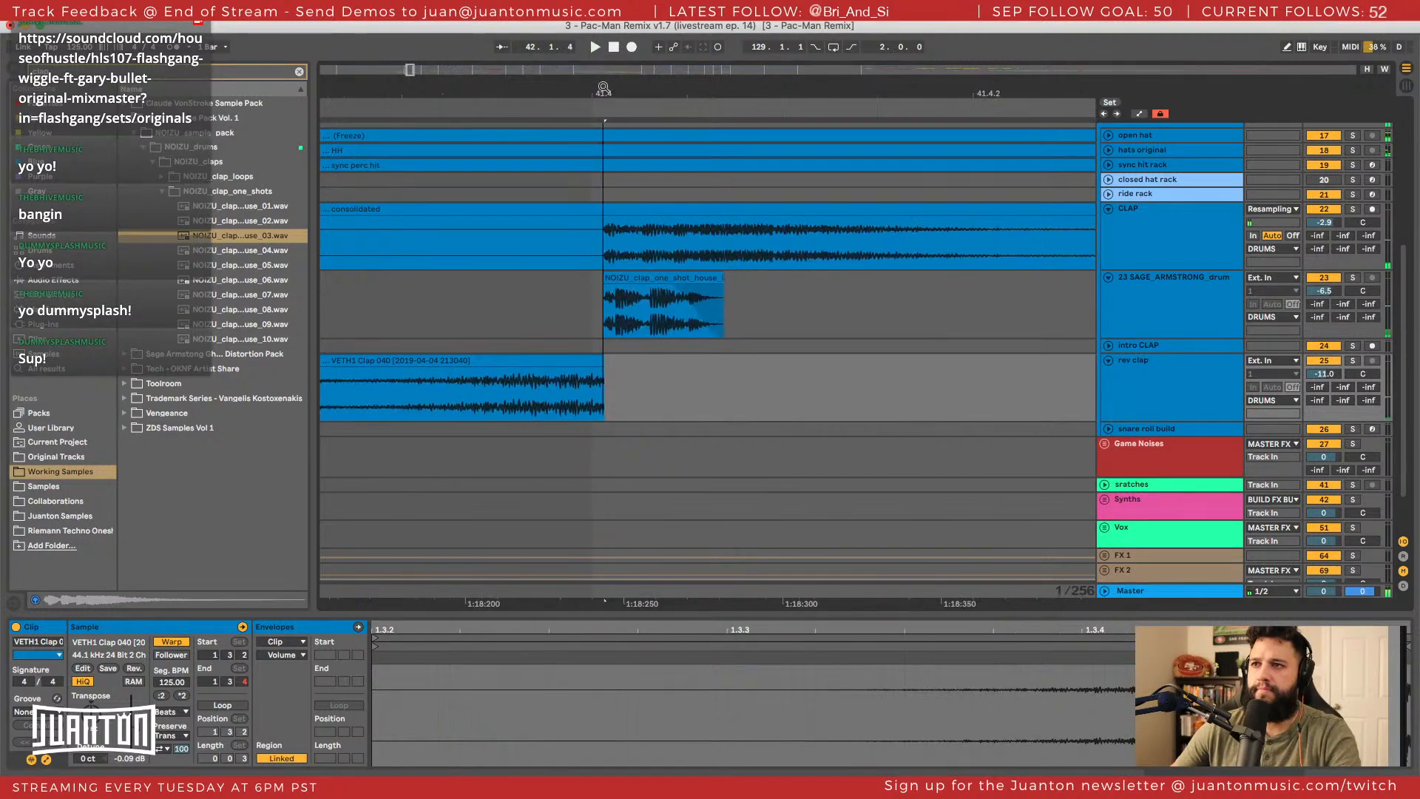
{"action": "left_click_drag", "start_coordinate": [585, 361], "coordinate": [580, 366]}
{"action": "key", "text": "space"}
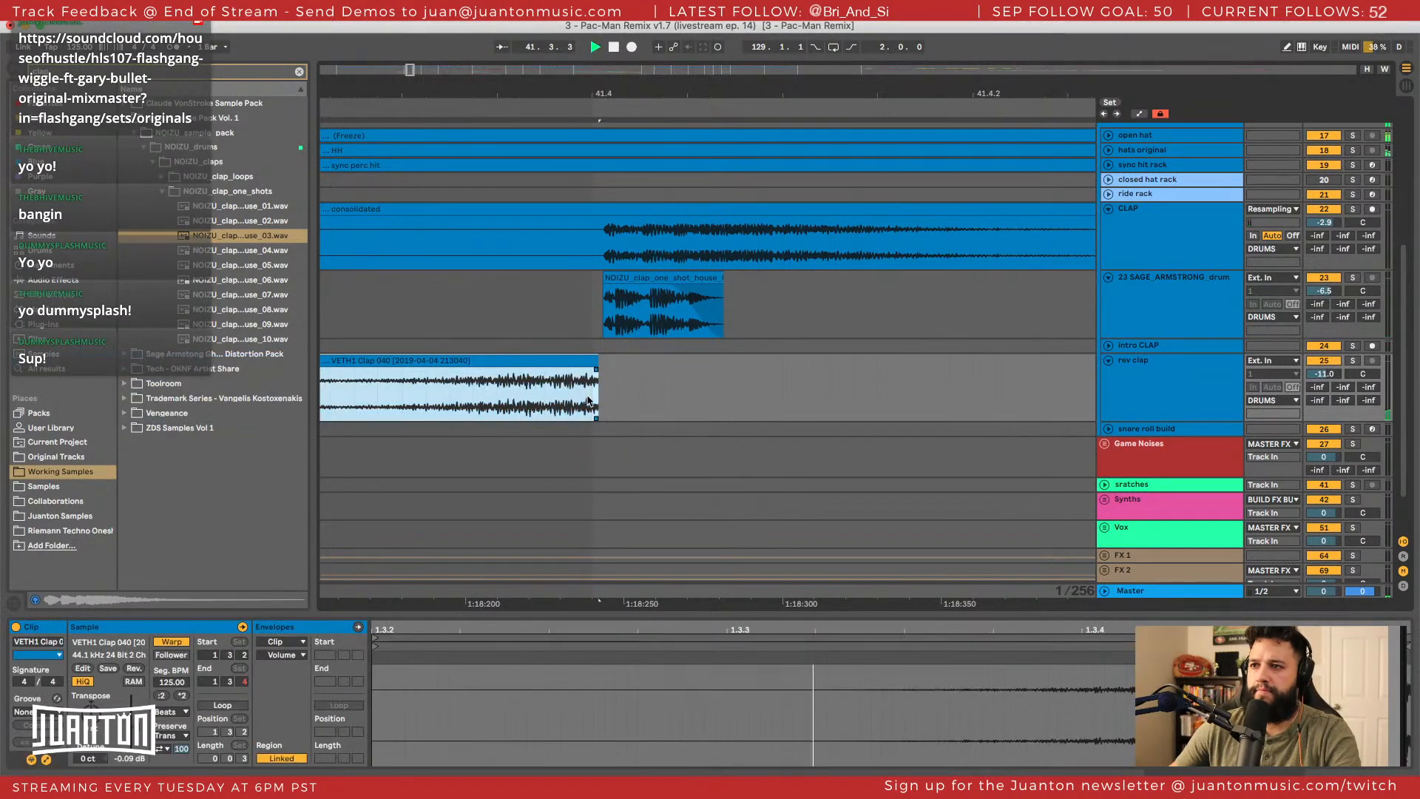
{"action": "scroll", "coordinate": [589, 405], "scroll_direction": "down", "scroll_amount": 1}
{"action": "left_click_drag", "start_coordinate": [638, 92], "coordinate": [589, 76]}
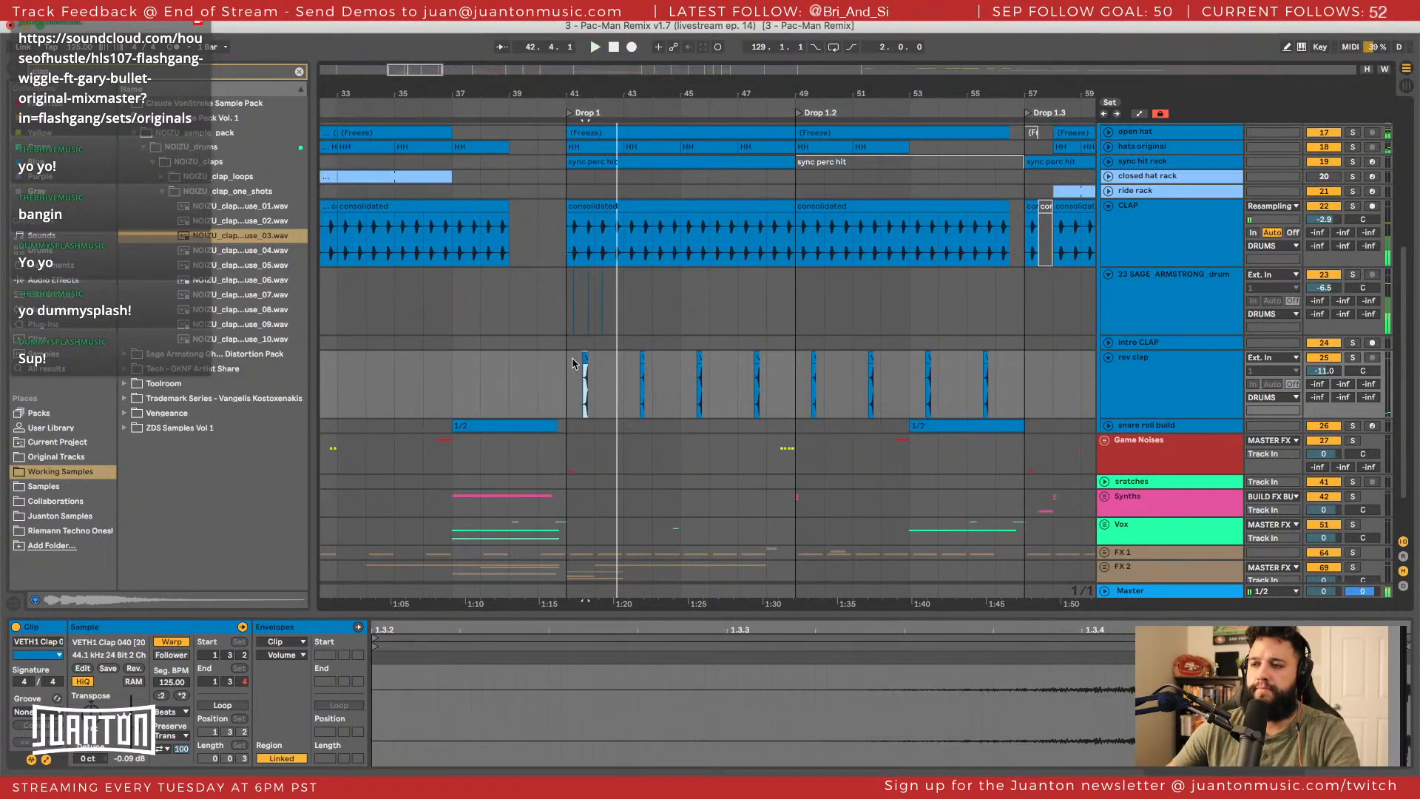
Stop playback and repeat the two-bar reverse clap section from bar 41 across Drop 1 up to bar 49.
{"action": "key", "text": "space"}
{"action": "left_click_drag", "start_coordinate": [575, 362], "coordinate": [794, 361]}
{"action": "key", "text": "Right"}
{"action": "key", "text": "Right"}
{"action": "key", "text": "Right"}
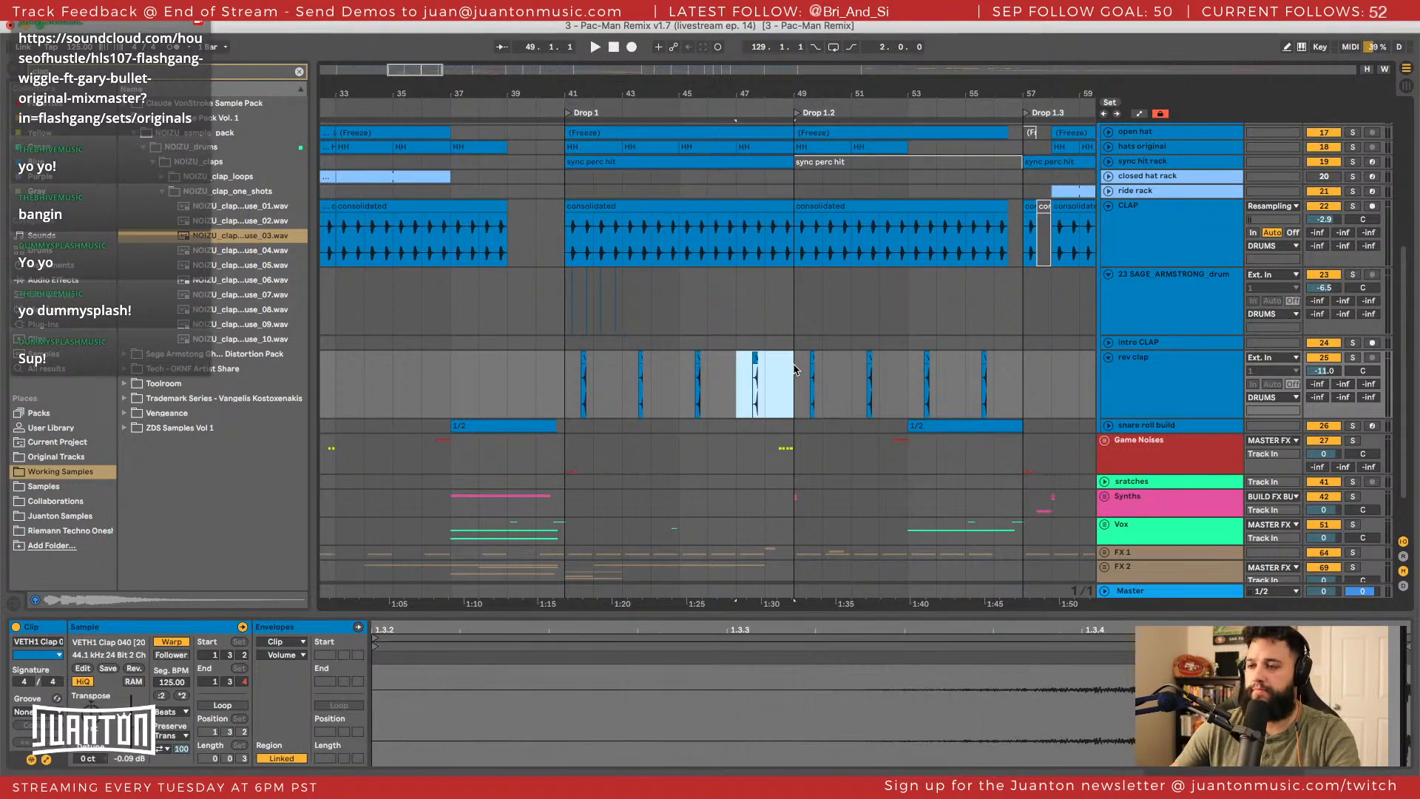
Fill Drop 1.2 with the two-bar reverse clap pattern and consolidate bars 49 to 57 into one clip.
{"action": "left_click_drag", "start_coordinate": [645, 100], "coordinate": [1014, 356]}
{"action": "key", "text": "Delete"}
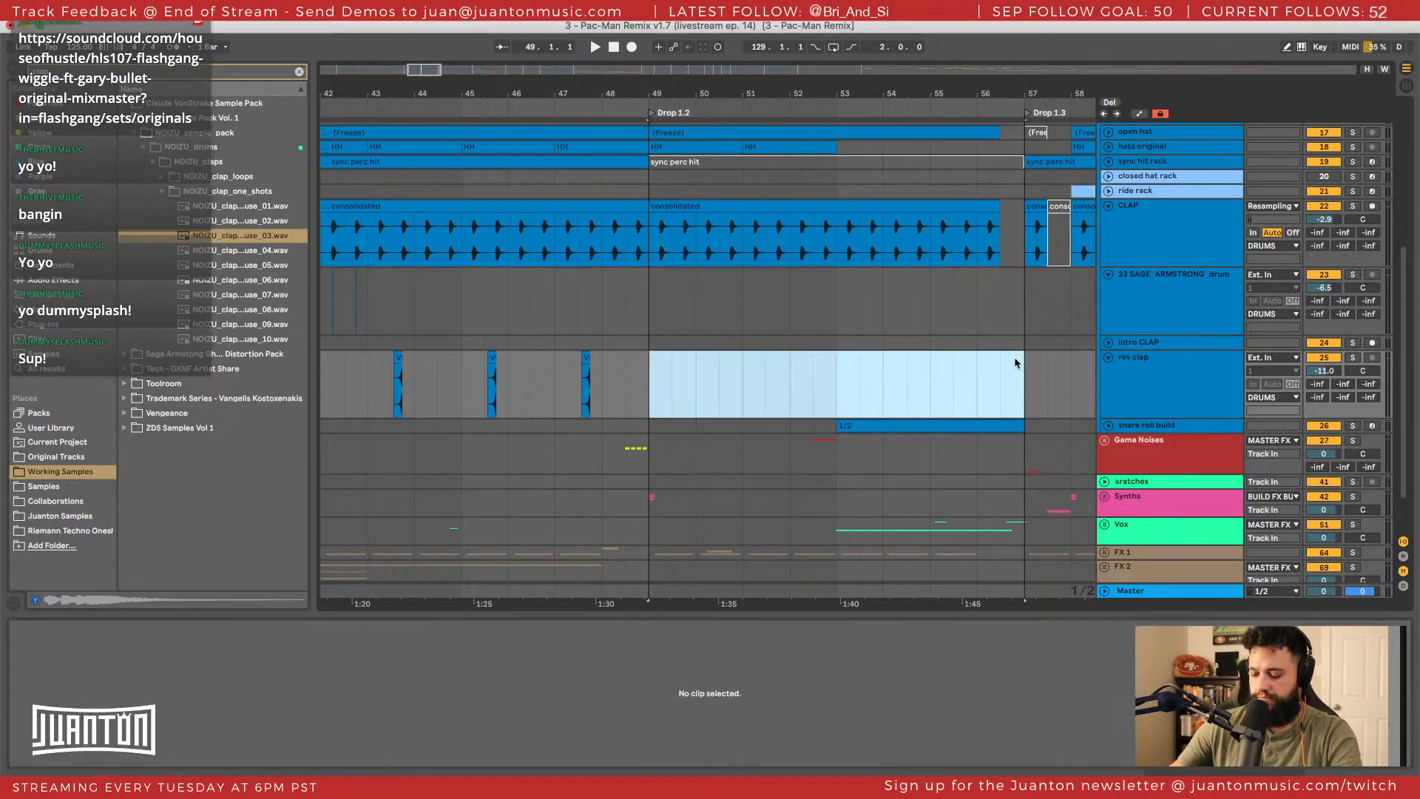
{"action": "key", "text": "ctrl+z"}
{"action": "key", "text": "ctrl+z"}
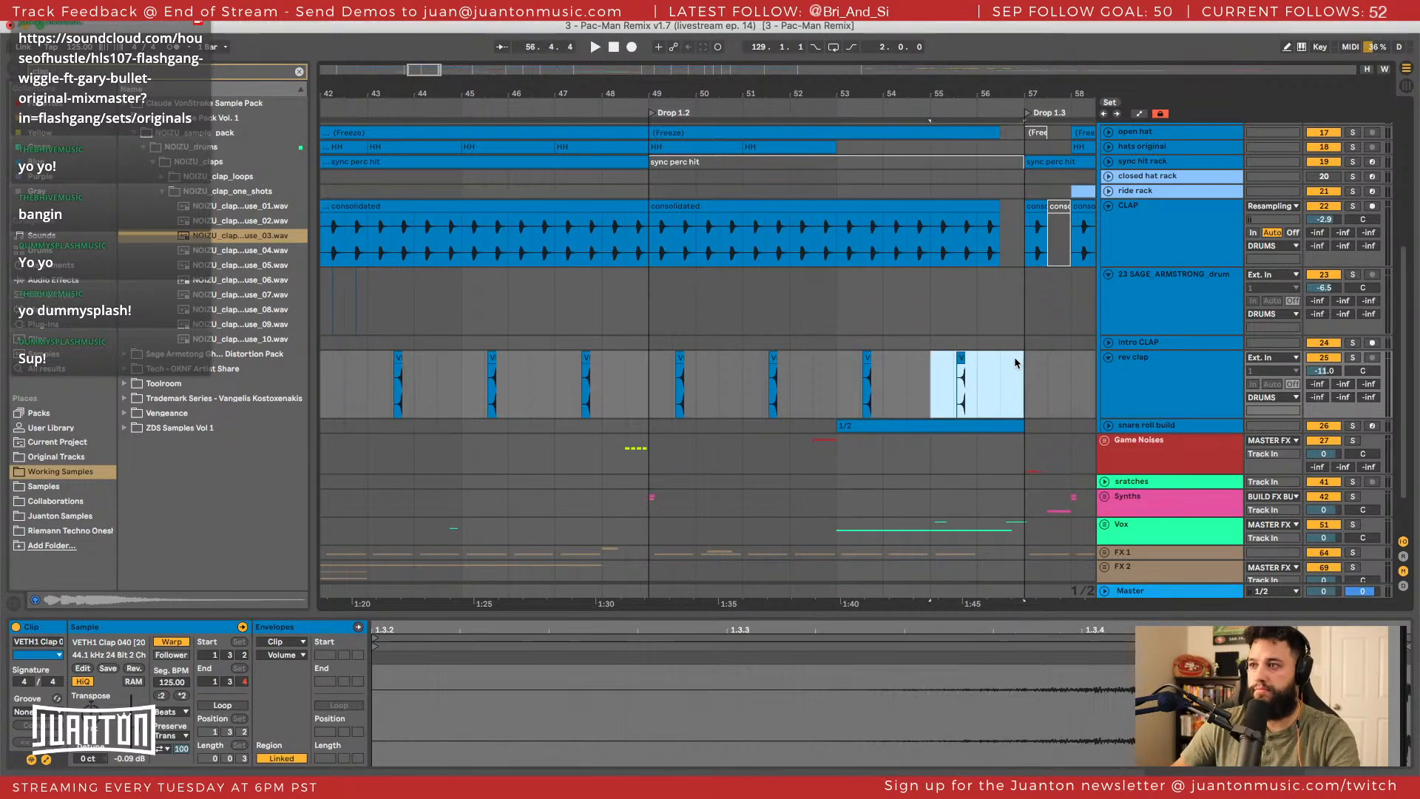
{"action": "left_click", "coordinate": [1047, 343]}
{"action": "left_click_drag", "start_coordinate": [1020, 373], "coordinate": [648, 379]}
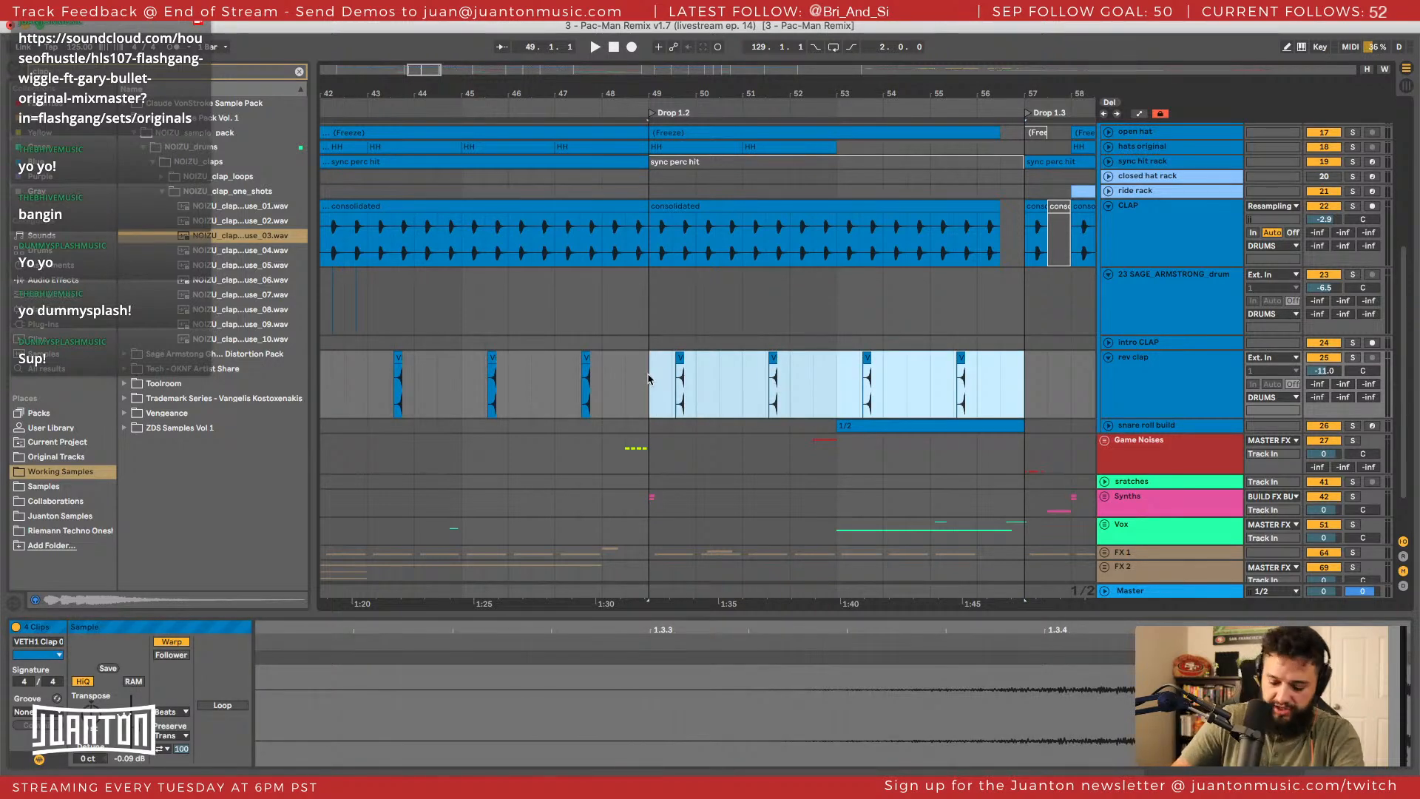
{"action": "key", "text": "super+j"}
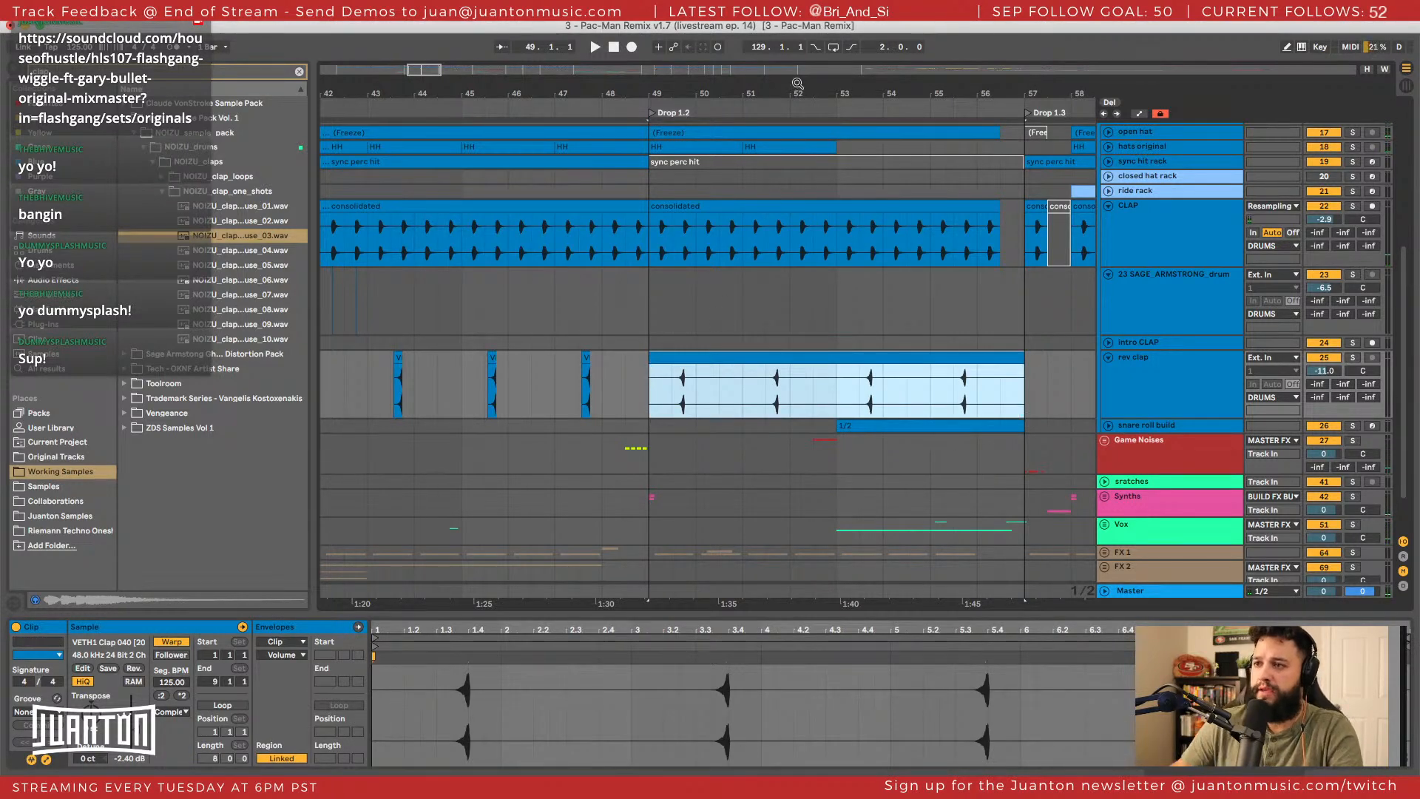
Copy the consolidated reverse clap clip into Drop 1.3, starting the first copy at bar 59 and adding a full copy from bar 65 to 73.
{"action": "left_click_drag", "start_coordinate": [798, 85], "coordinate": [816, 114]}
{"action": "scroll", "coordinate": [756, 365], "scroll_direction": "down", "scroll_amount": 1}
{"action": "scroll", "coordinate": [756, 364], "scroll_direction": "right", "scroll_amount": 6}
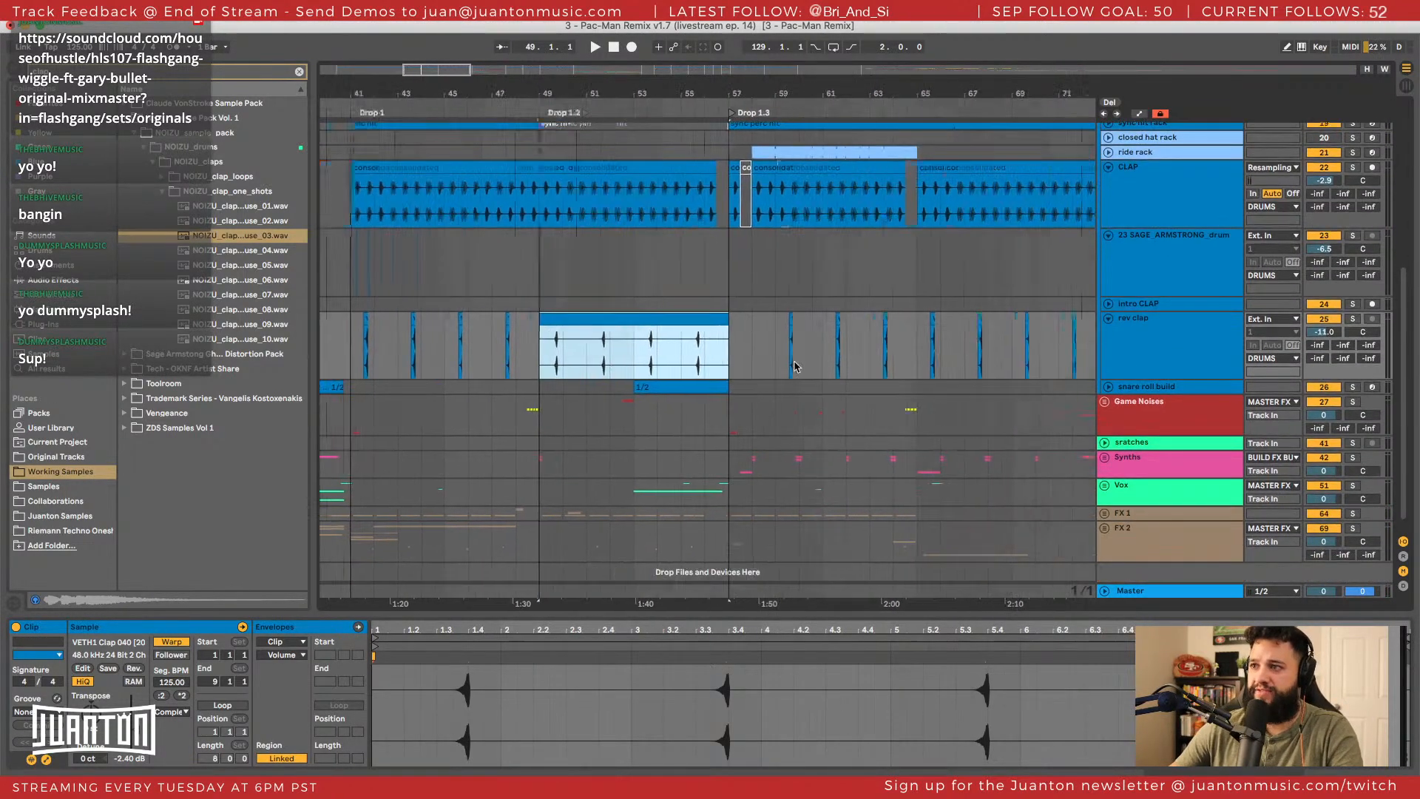
{"action": "key", "text": "super+d"}
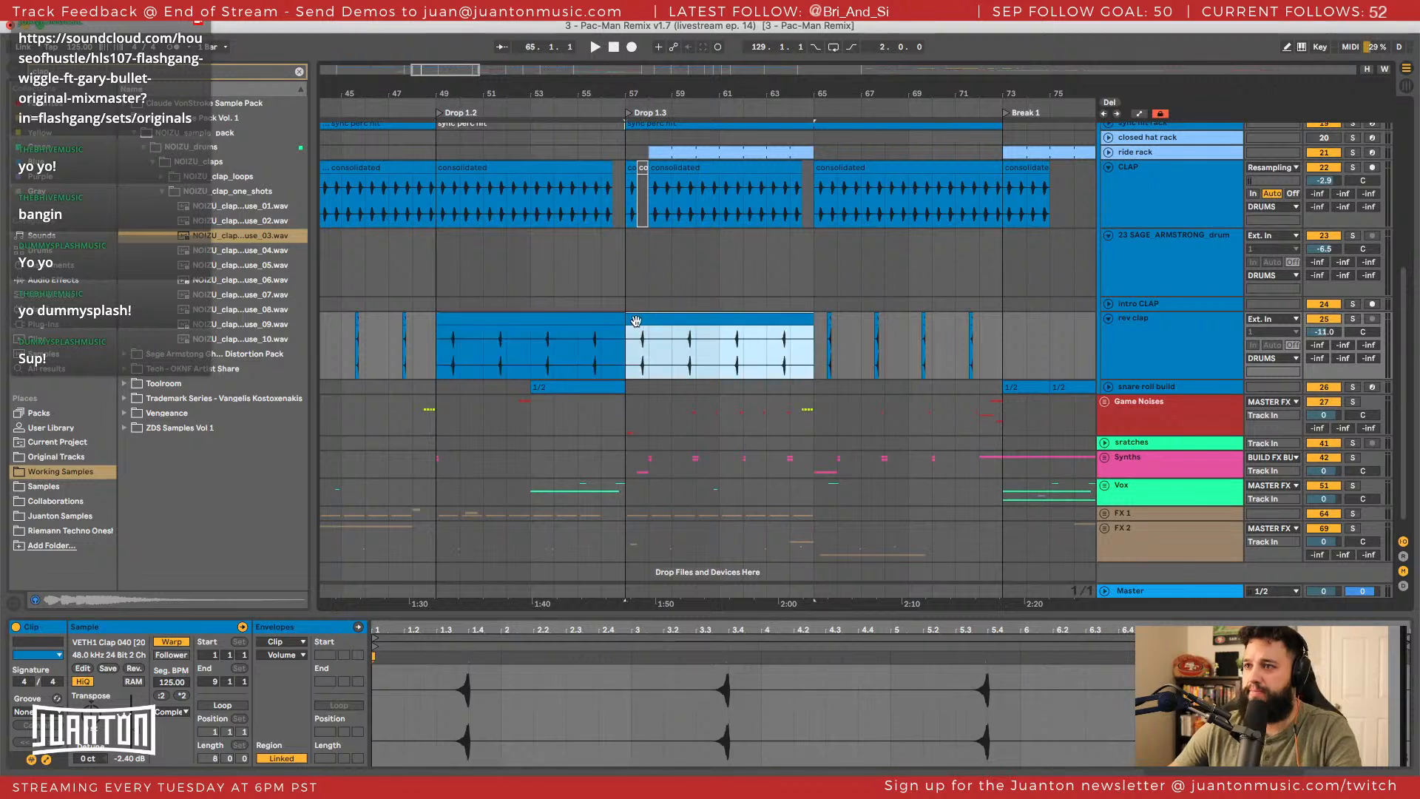
{"action": "left_click_drag", "start_coordinate": [632, 319], "coordinate": [673, 319]}
{"action": "left_click", "coordinate": [587, 316]}
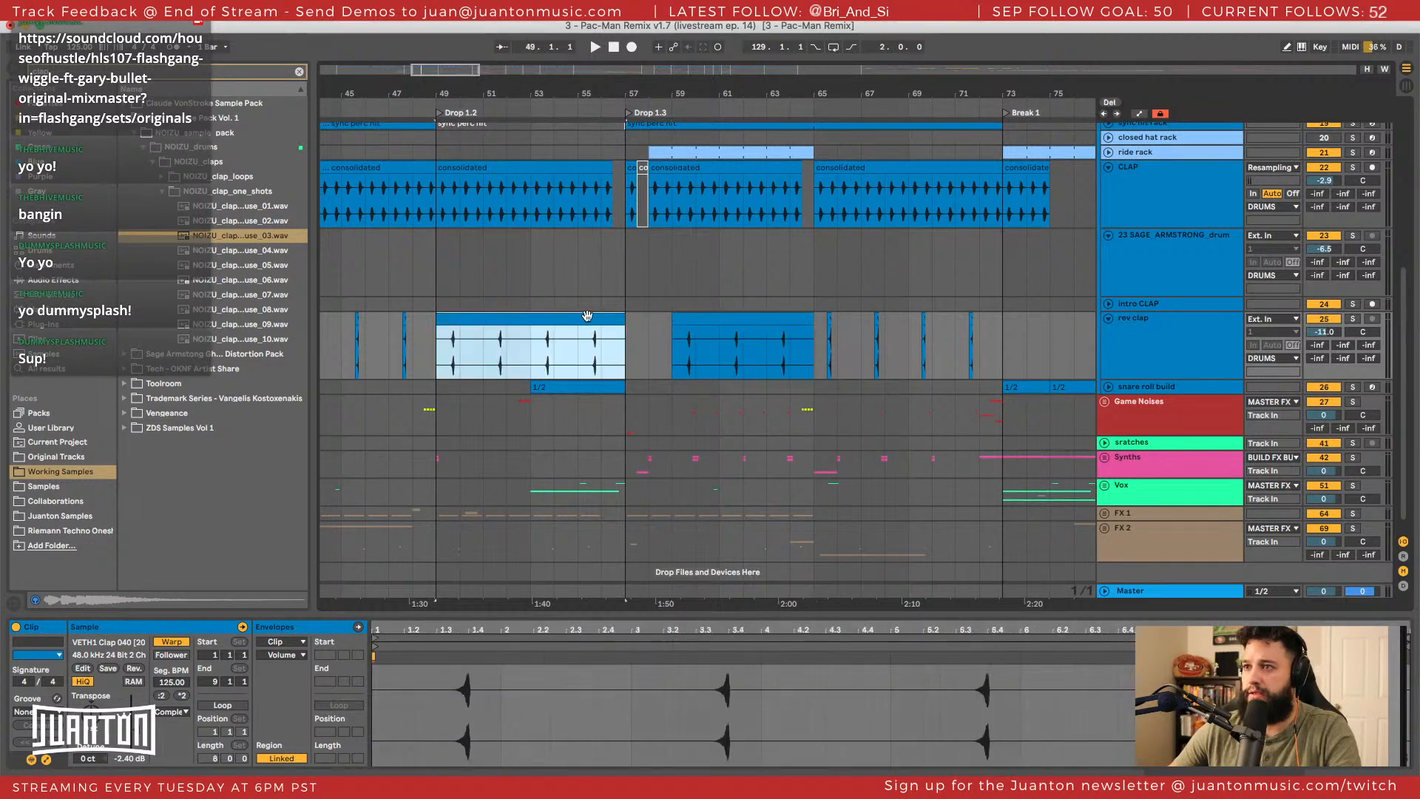
{"action": "left_click", "coordinate": [808, 319]}
{"action": "key", "text": "super+d"}
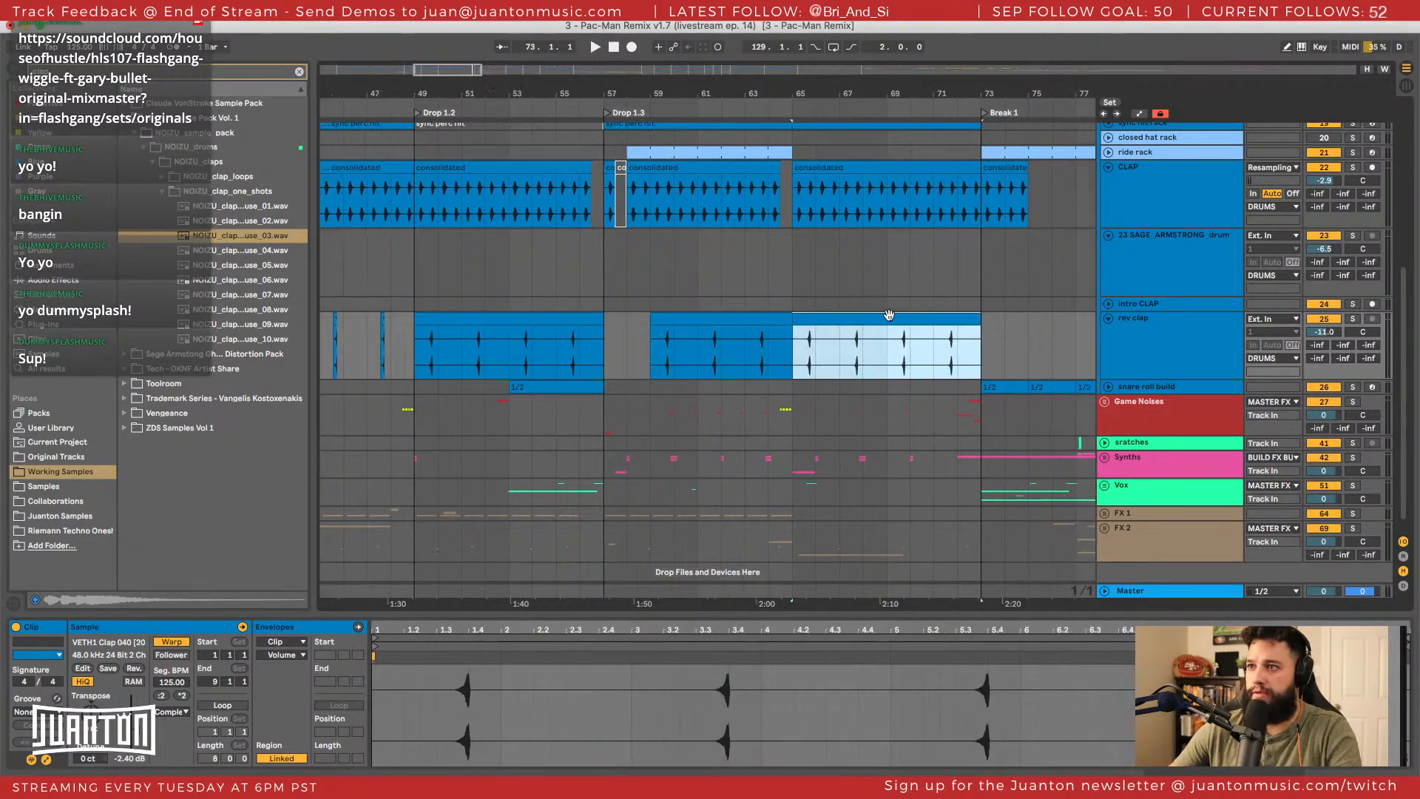
Place the eight-bar reverse clap clip at bar 89 in Drop 2.1 and repeat it through Drop 2.3 to bar 121.
{"action": "scroll", "coordinate": [931, 353], "scroll_direction": "right", "scroll_amount": 10}
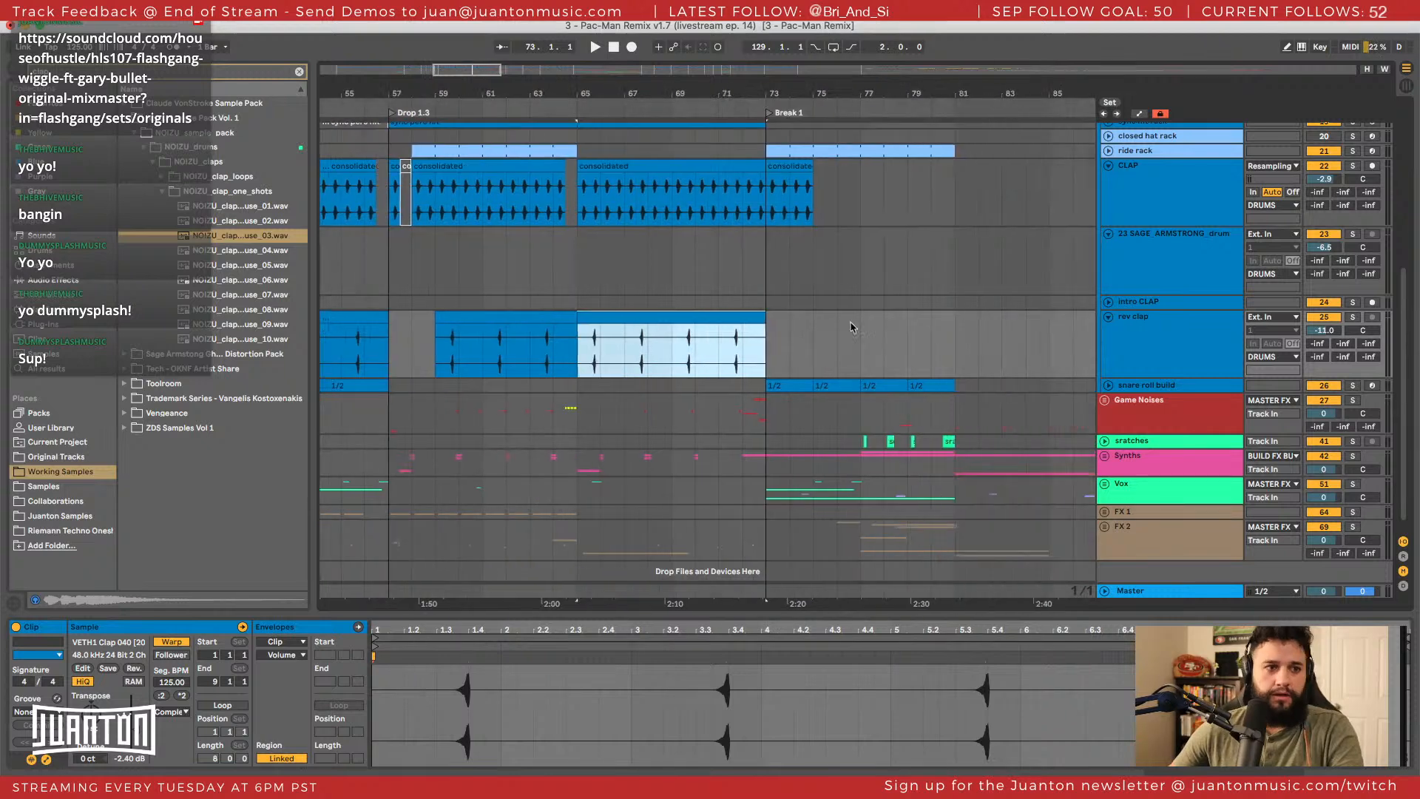
{"action": "left_click_drag", "start_coordinate": [801, 323], "coordinate": [977, 326]}
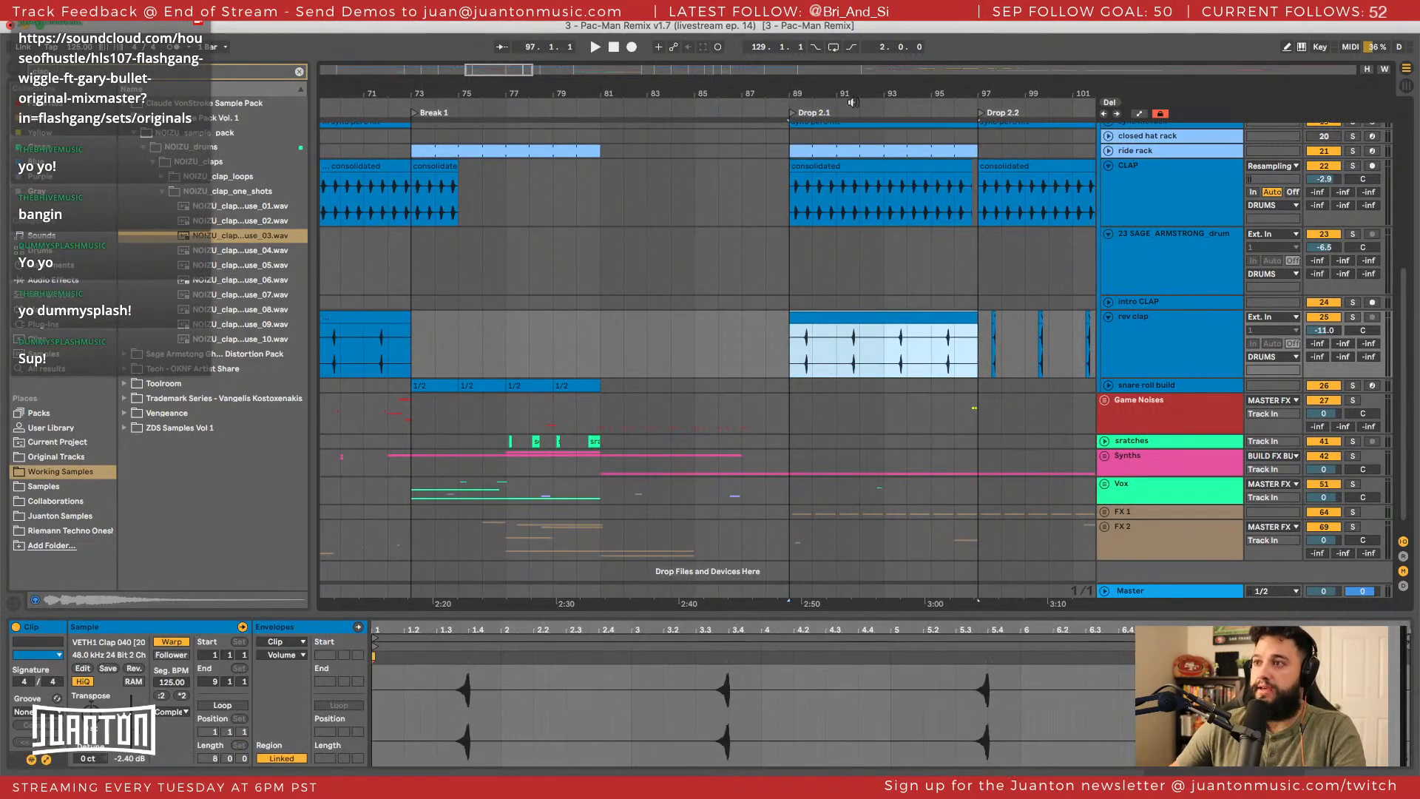
{"action": "left_click_drag", "start_coordinate": [854, 102], "coordinate": [354, 97]}
{"action": "key", "text": "super+d"}
{"action": "key", "text": "super+d"}
{"action": "key", "text": "super+d"}
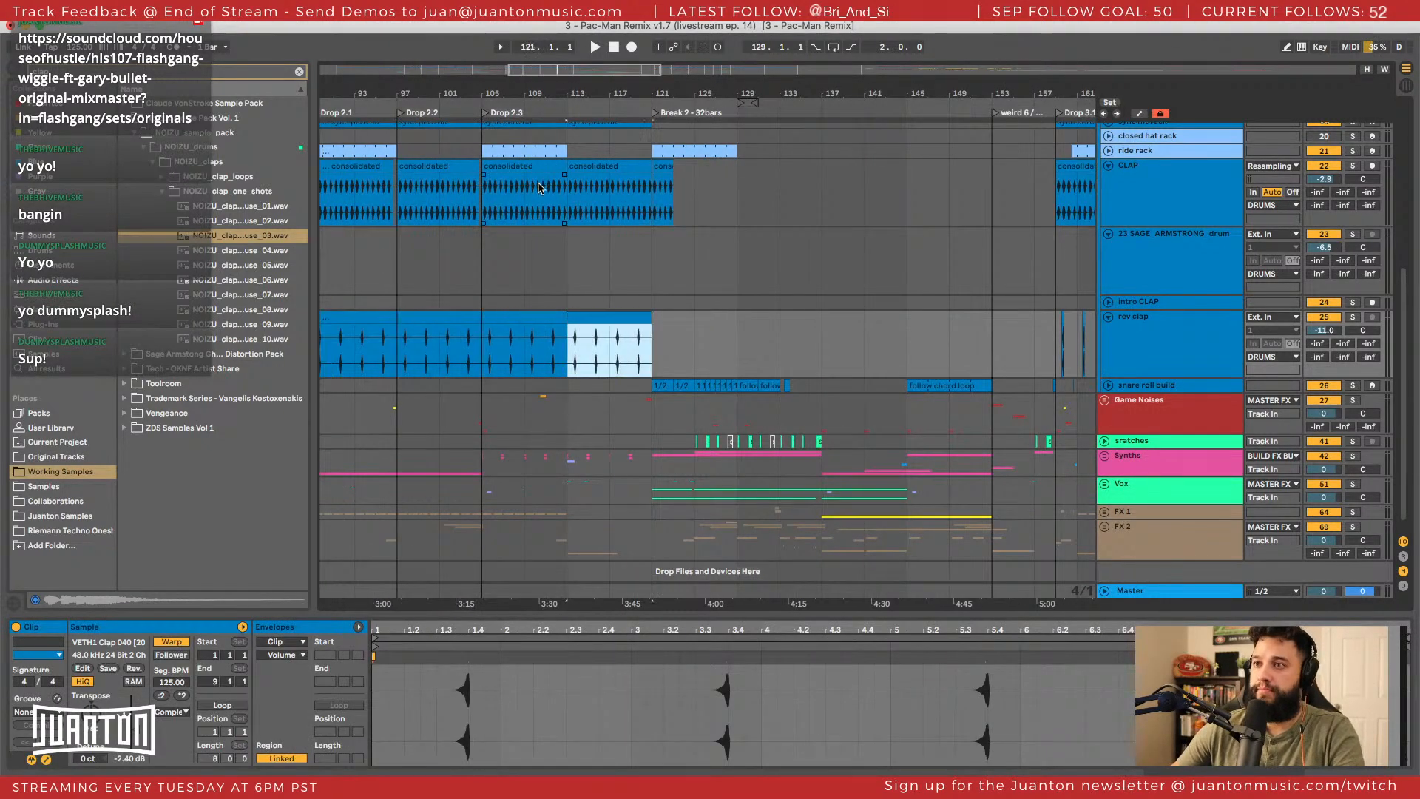
Fill the third drop's reverse clap track with back-to-back copies of the eight-bar clip from Drop 3.1 to bar 191.
{"action": "scroll", "coordinate": [743, 340], "scroll_direction": "right", "scroll_amount": 5}
{"action": "key", "text": "super+d"}
{"action": "key", "text": "super+d"}
{"action": "key", "text": "super+d"}
{"action": "key", "text": "super+d"}
{"action": "key", "text": "super+d"}
{"action": "key", "text": "super+d"}
{"action": "key", "text": "super+d"}
{"action": "key", "text": "super+d"}
{"action": "key", "text": "super+d"}
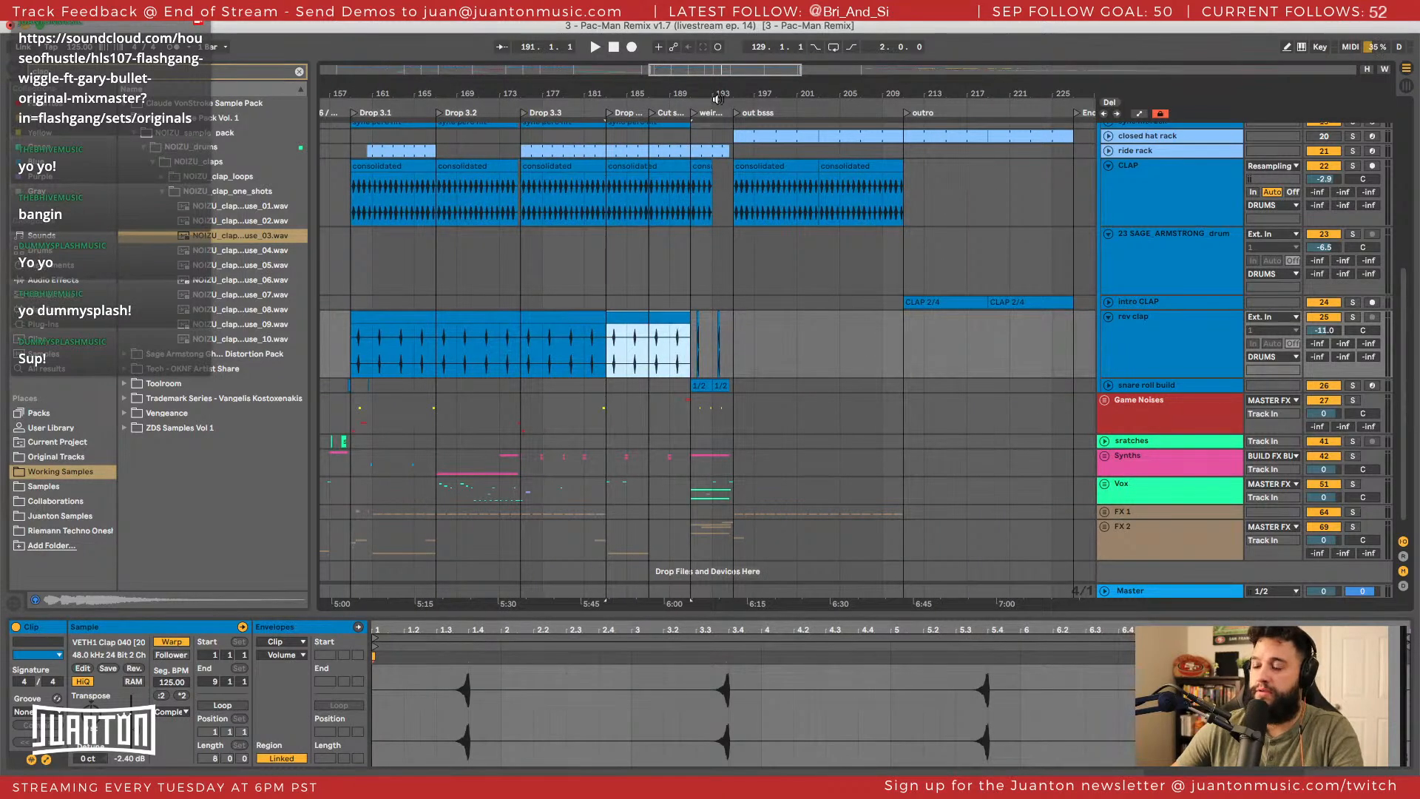
Duplicate the reverse clap clip into the weird 4 section at bar 191 and trim its end to bar 195.
{"action": "left_click_drag", "start_coordinate": [717, 98], "coordinate": [719, 114]}
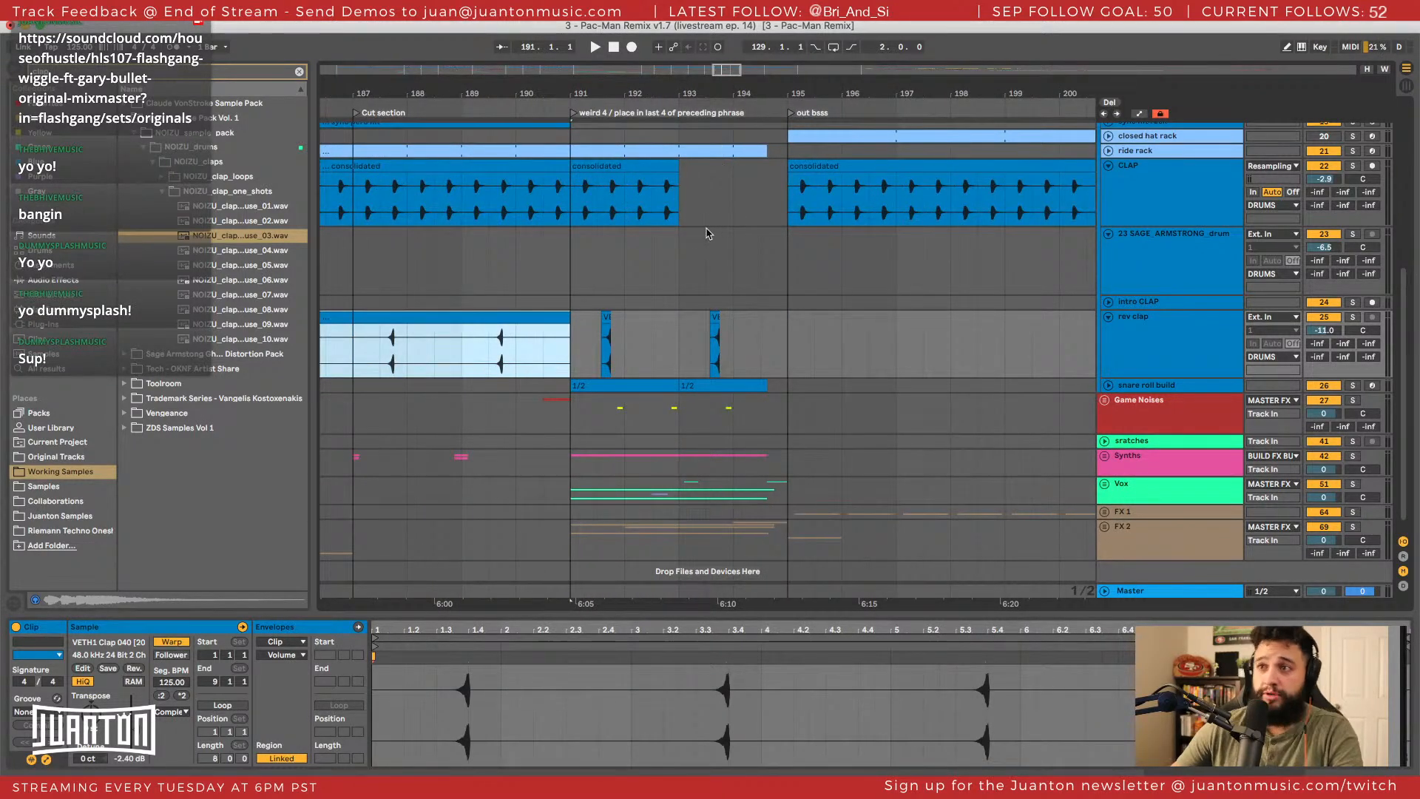
{"action": "key", "text": "super+d"}
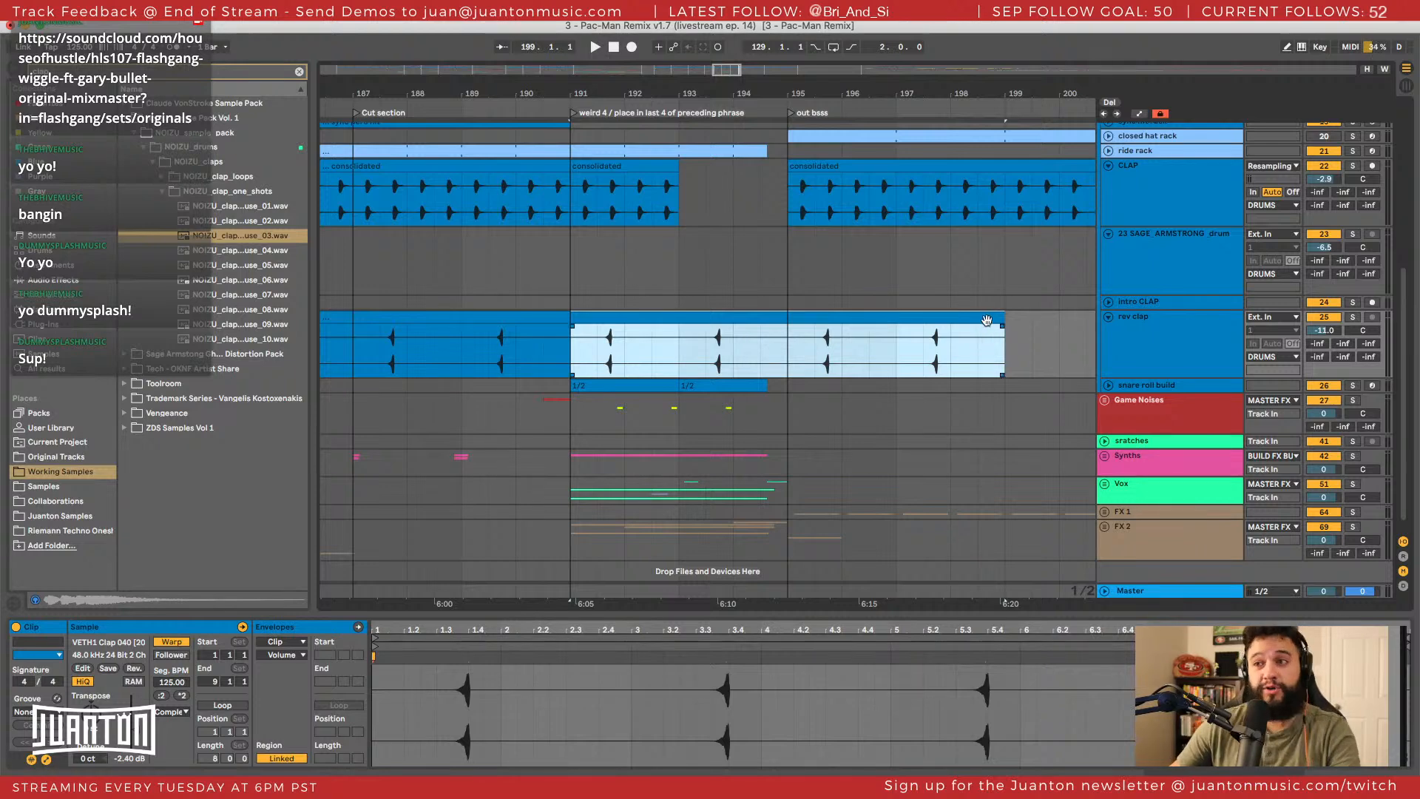
{"action": "left_click_drag", "start_coordinate": [994, 318], "coordinate": [789, 322]}
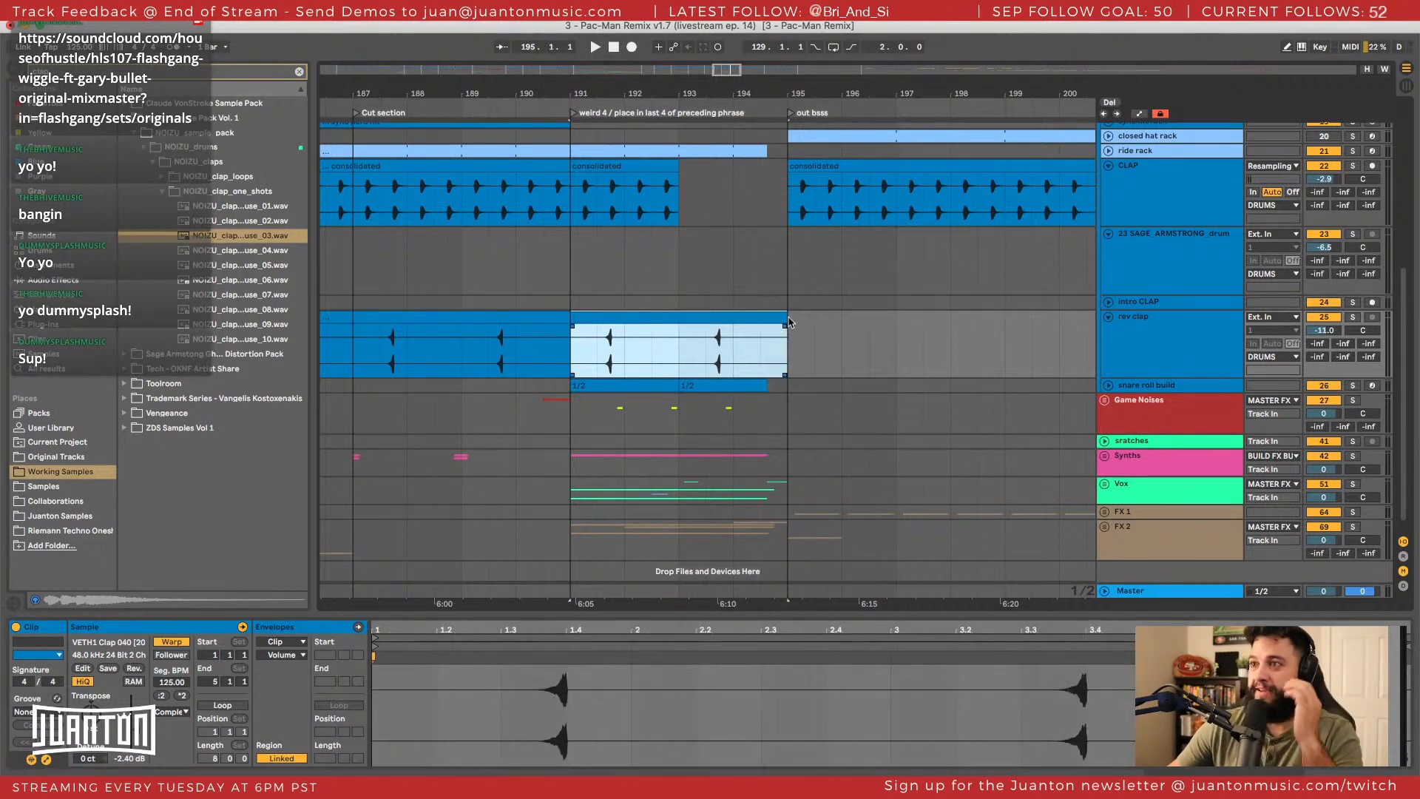
Replace the individual reverse claps from bar 25 to 33 with the consolidated eight-bar clip.
{"action": "scroll", "coordinate": [788, 322], "scroll_direction": "down", "scroll_amount": 10}
{"action": "scroll", "coordinate": [518, 308], "scroll_direction": "left", "scroll_amount": 10}
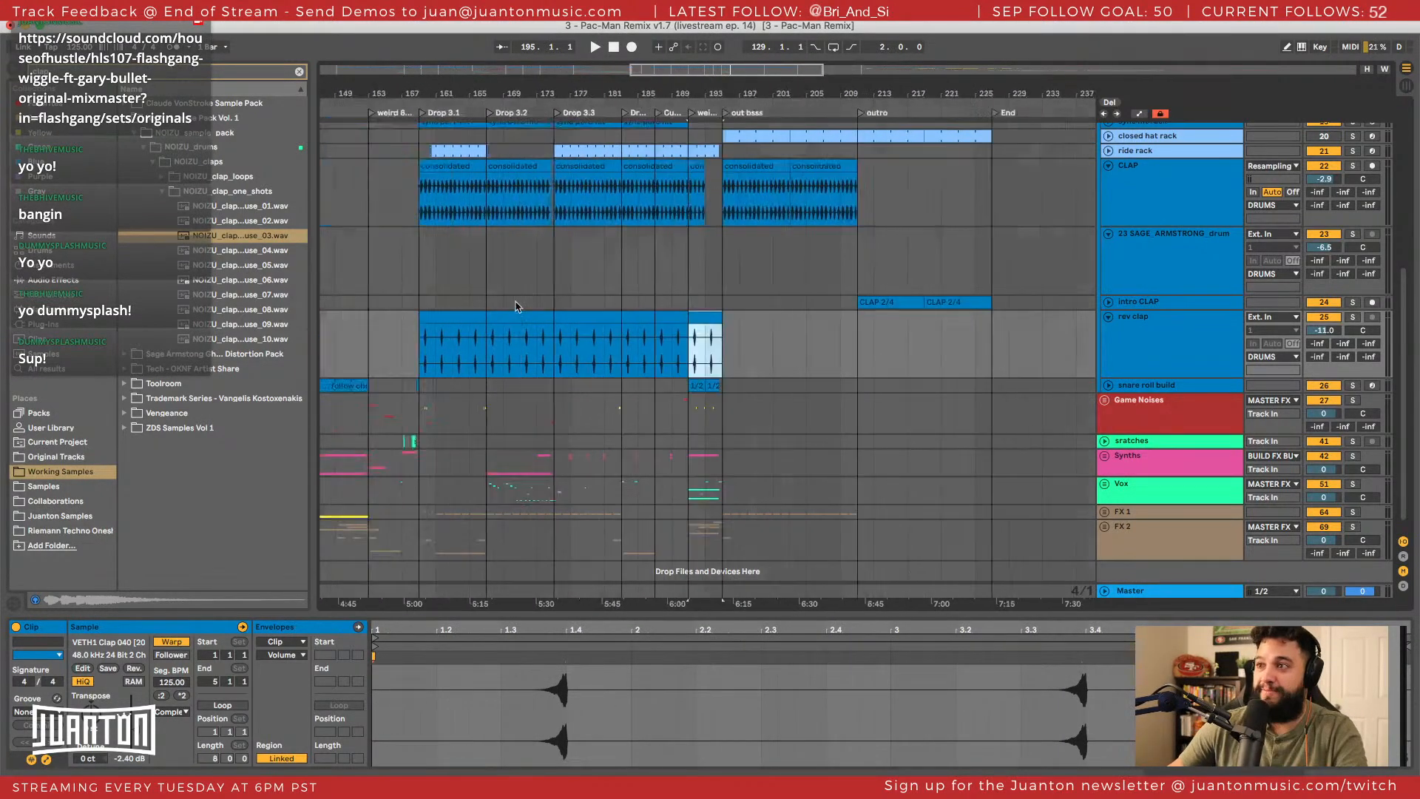
{"action": "scroll", "coordinate": [517, 309], "scroll_direction": "left", "scroll_amount": 10}
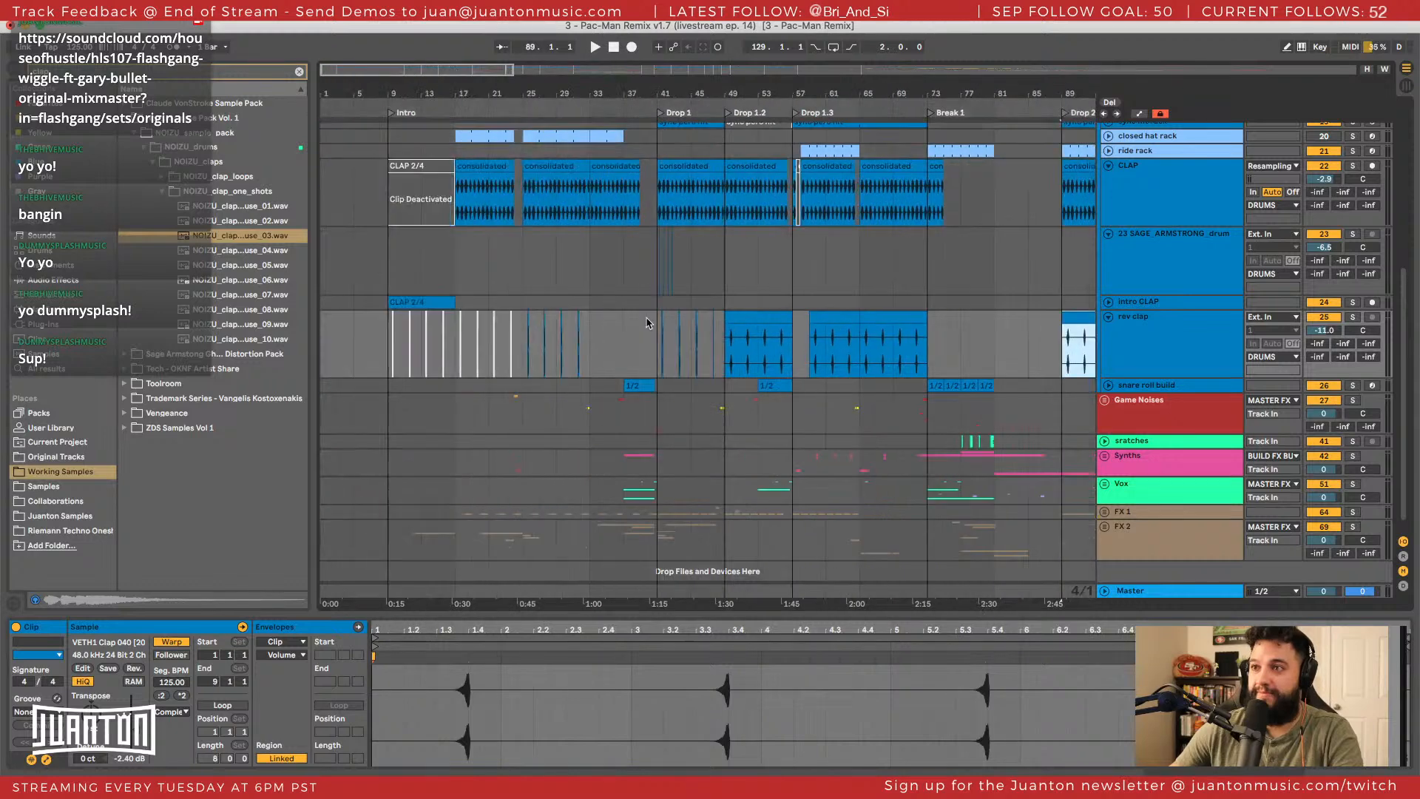
{"action": "left_click", "coordinate": [522, 328]}
{"action": "key", "text": "ctrl+v"}
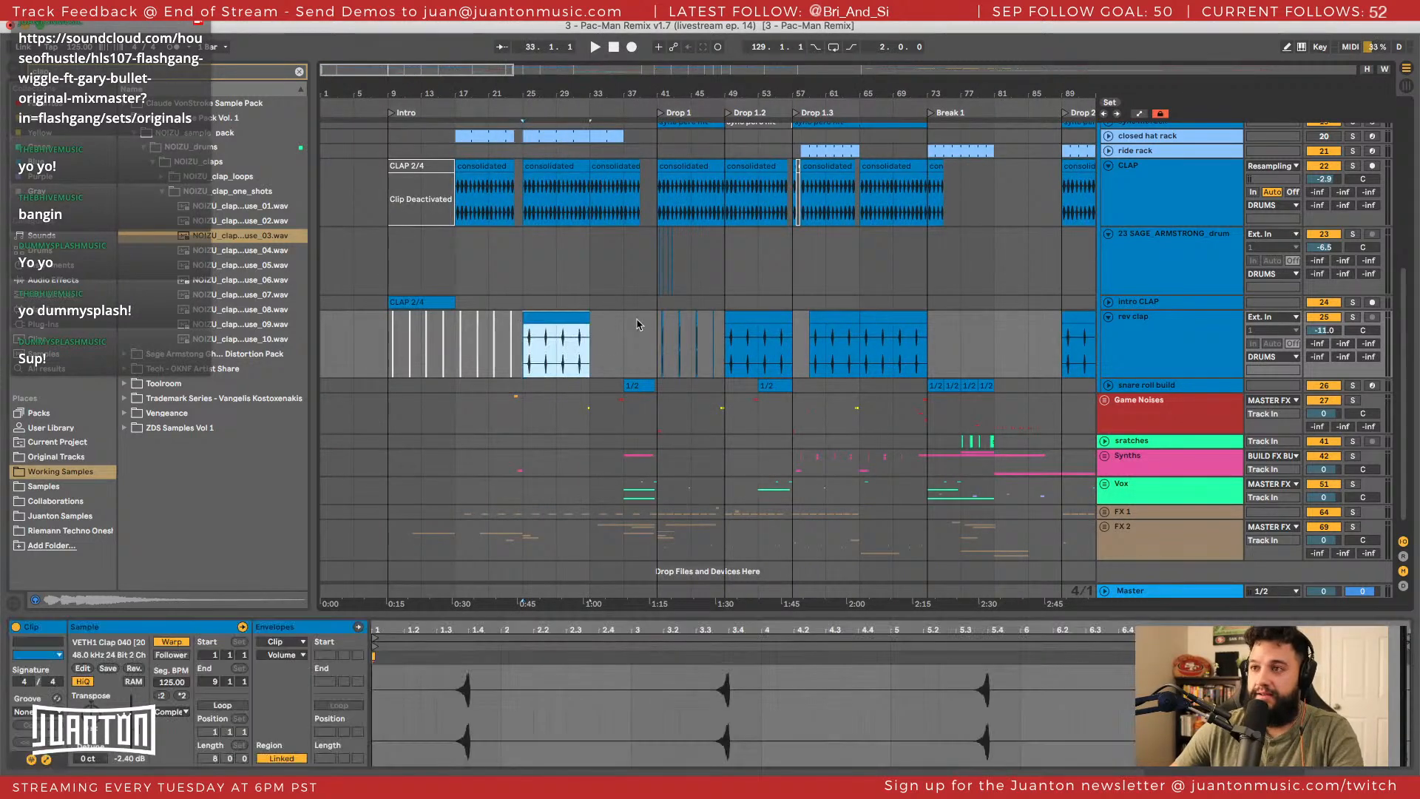
{"action": "left_click", "coordinate": [658, 321]}
{"action": "key", "text": "ctrl+v"}
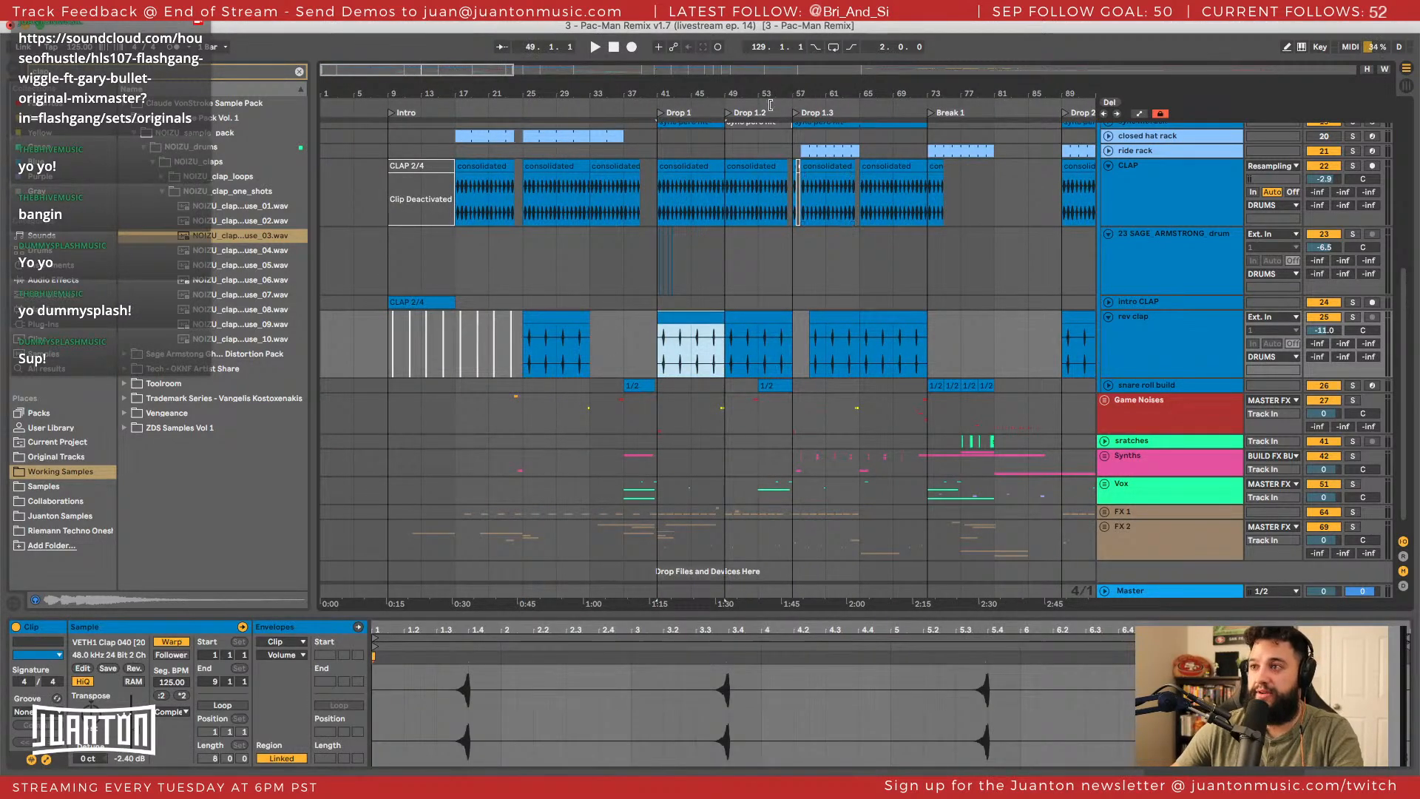
{"action": "key", "text": "ctrl+z"}
Duplicate the two-bar NOIZU clap section from bar 41 to bar 43 and consolidate the copy into one clip.
{"action": "scroll", "coordinate": [601, 380], "scroll_direction": "up", "scroll_amount": 5}
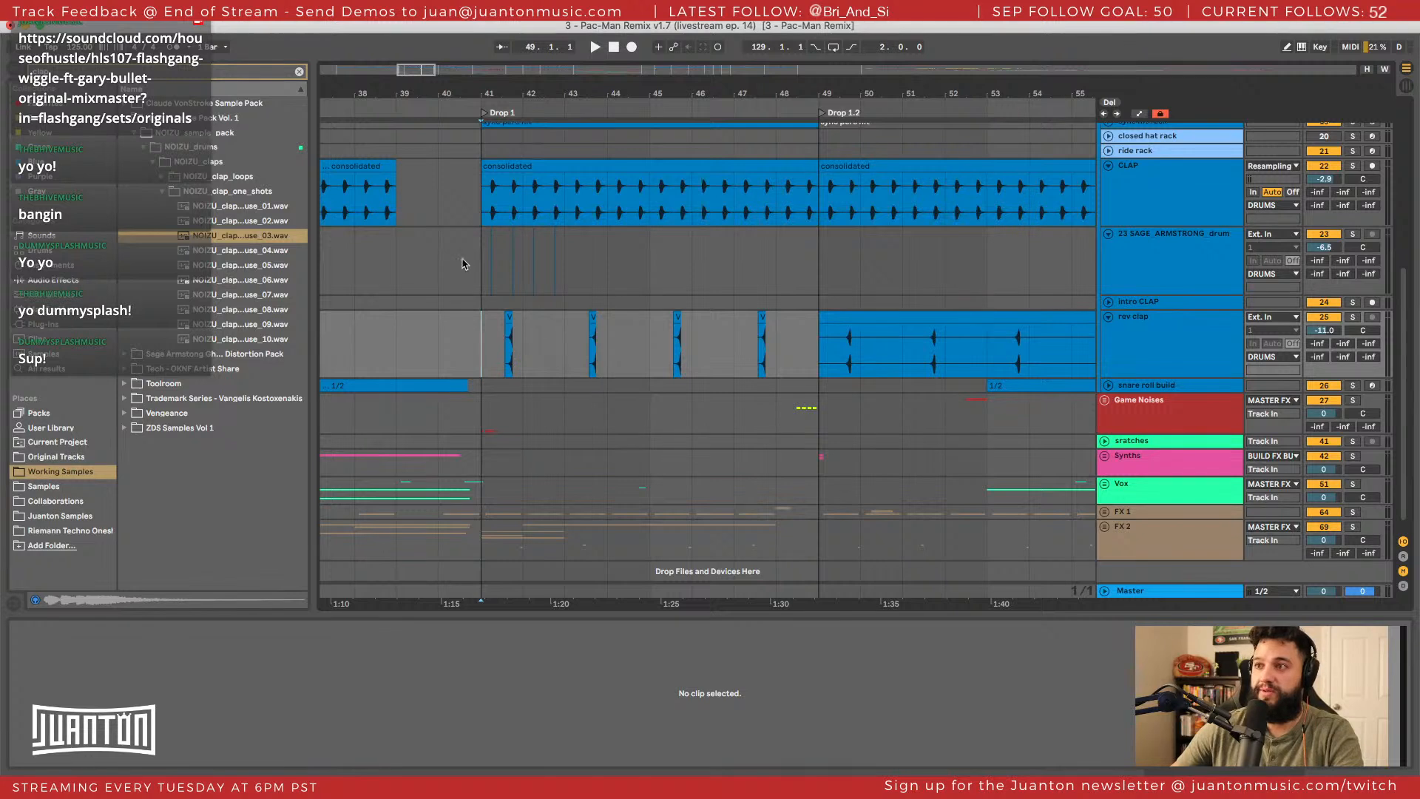
{"action": "left_click", "coordinate": [479, 244]}
{"action": "scroll", "coordinate": [511, 204], "scroll_direction": "up", "scroll_amount": 3}
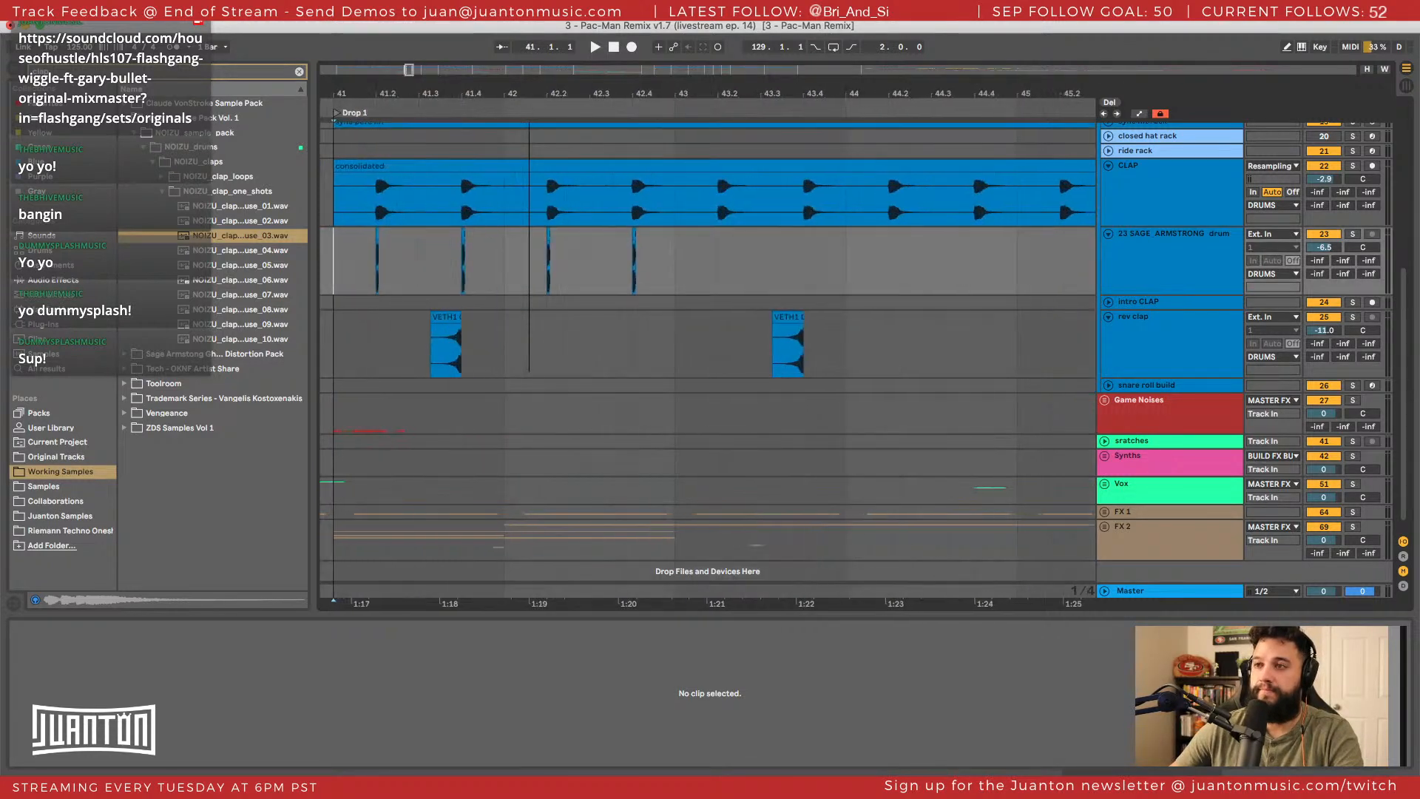
{"action": "left_click_drag", "start_coordinate": [427, 248], "coordinate": [619, 256]}
{"action": "key", "text": "super+d"}
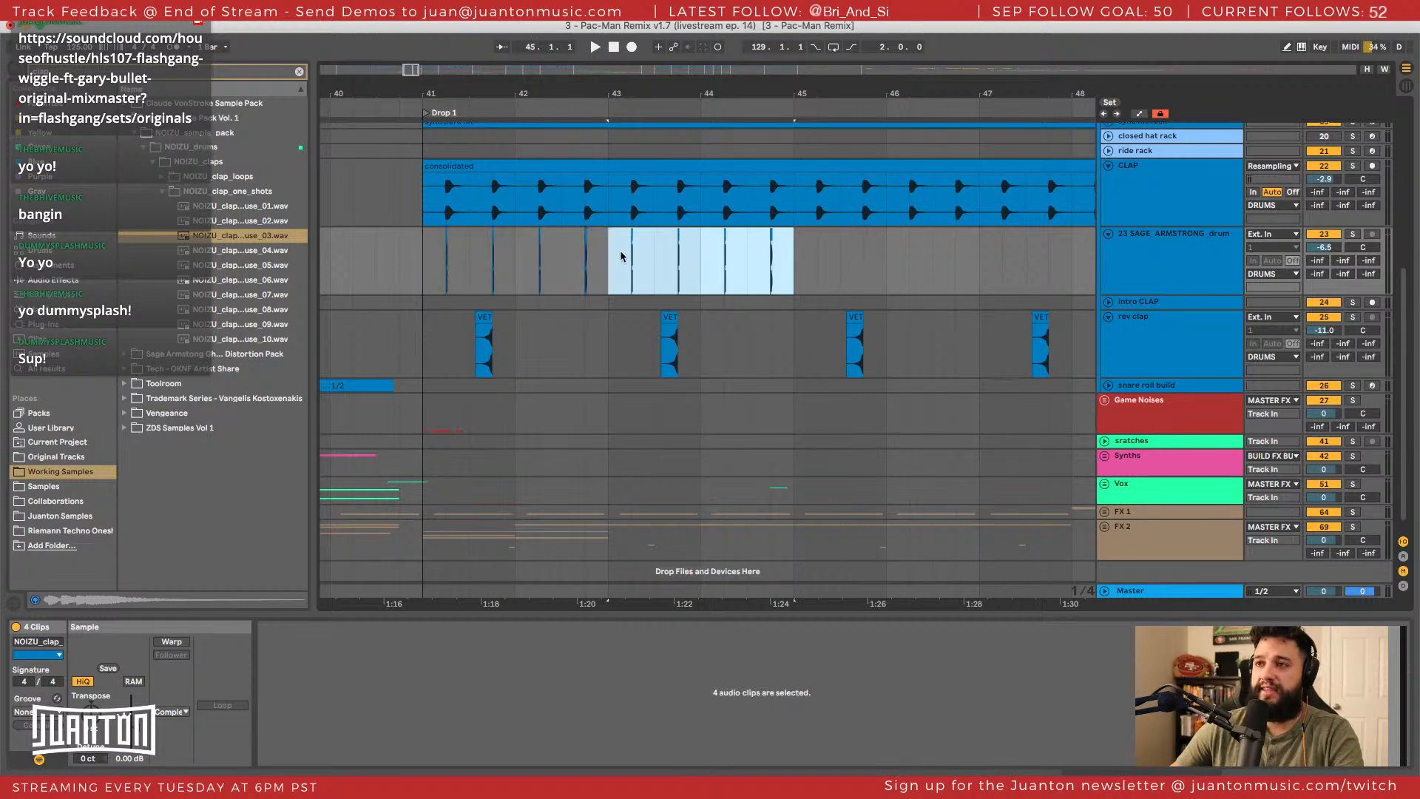
{"action": "key", "text": "super+j"}
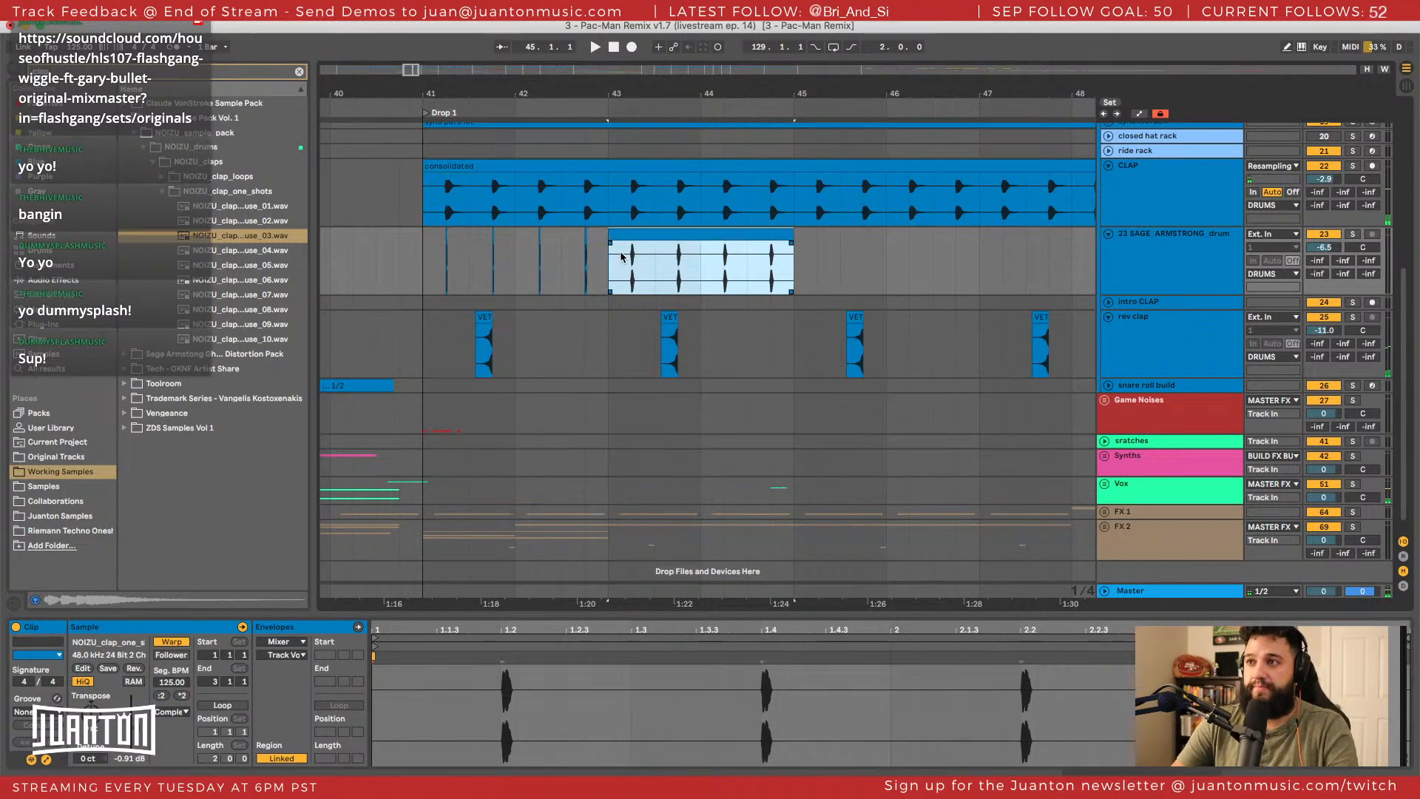
Repeat the consolidated two-bar NOIZU clap clip to the end of Drop 1 at bar 49.
{"action": "key", "text": "super+d"}
{"action": "key", "text": "super+d"}
{"action": "key", "text": "minus"}
{"action": "key", "text": "minus"}
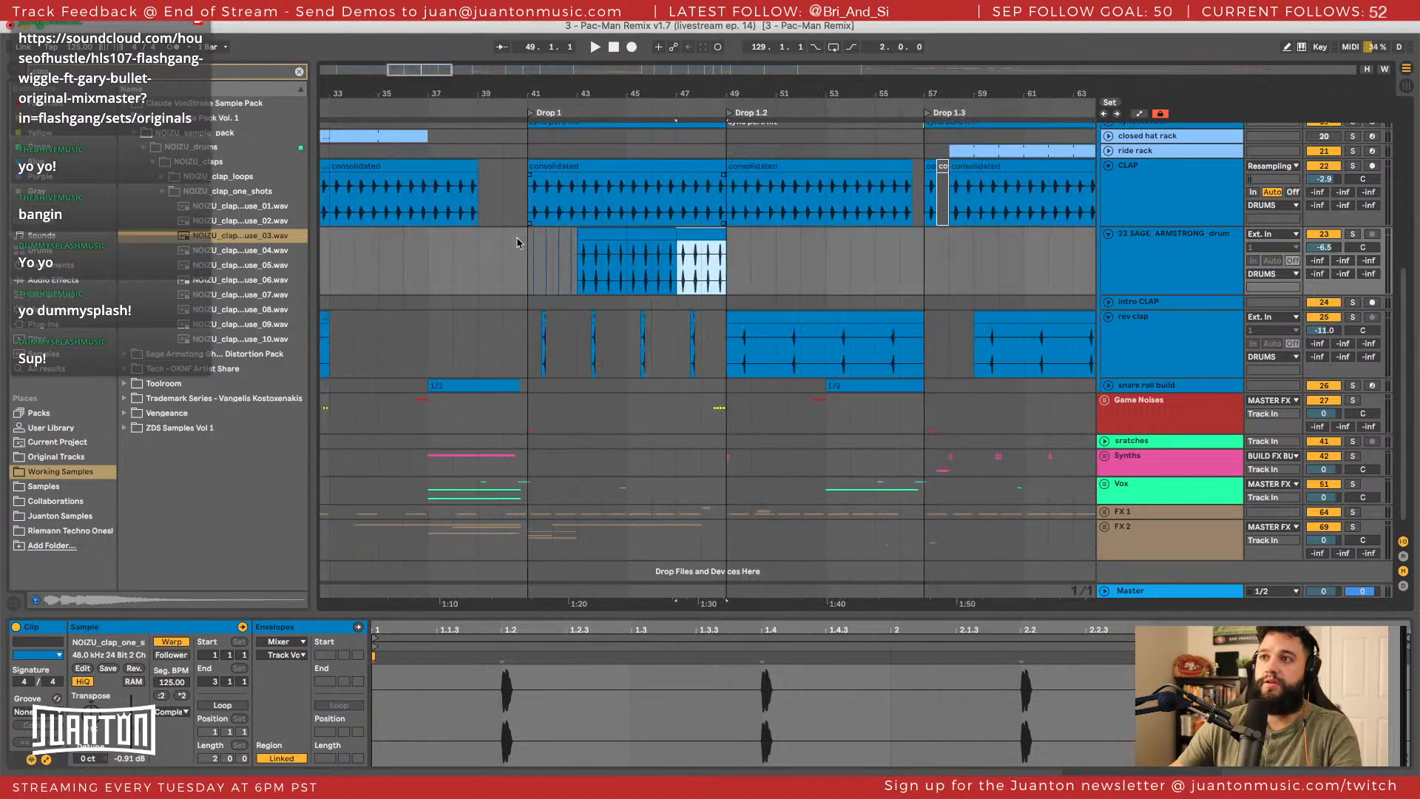
Play Drop 1 from bar 41 to check the extended NOIZU clap layer against the reverse claps.
{"action": "left_click", "coordinate": [524, 242]}
{"action": "key", "text": "space"}
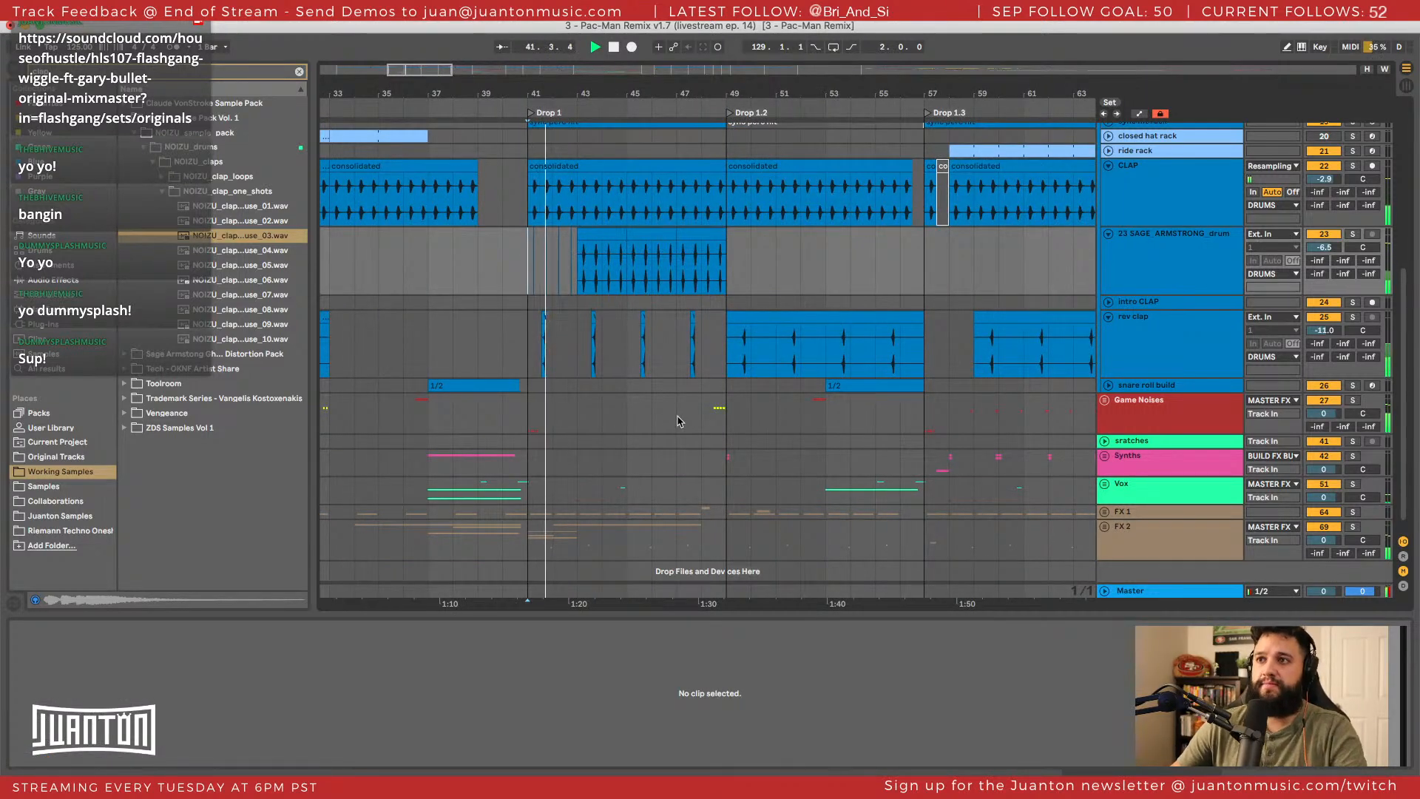
{"action": "scroll", "coordinate": [551, 118], "scroll_direction": "up", "scroll_amount": 2}
{"action": "scroll", "coordinate": [548, 130], "scroll_direction": "down", "scroll_amount": 1}
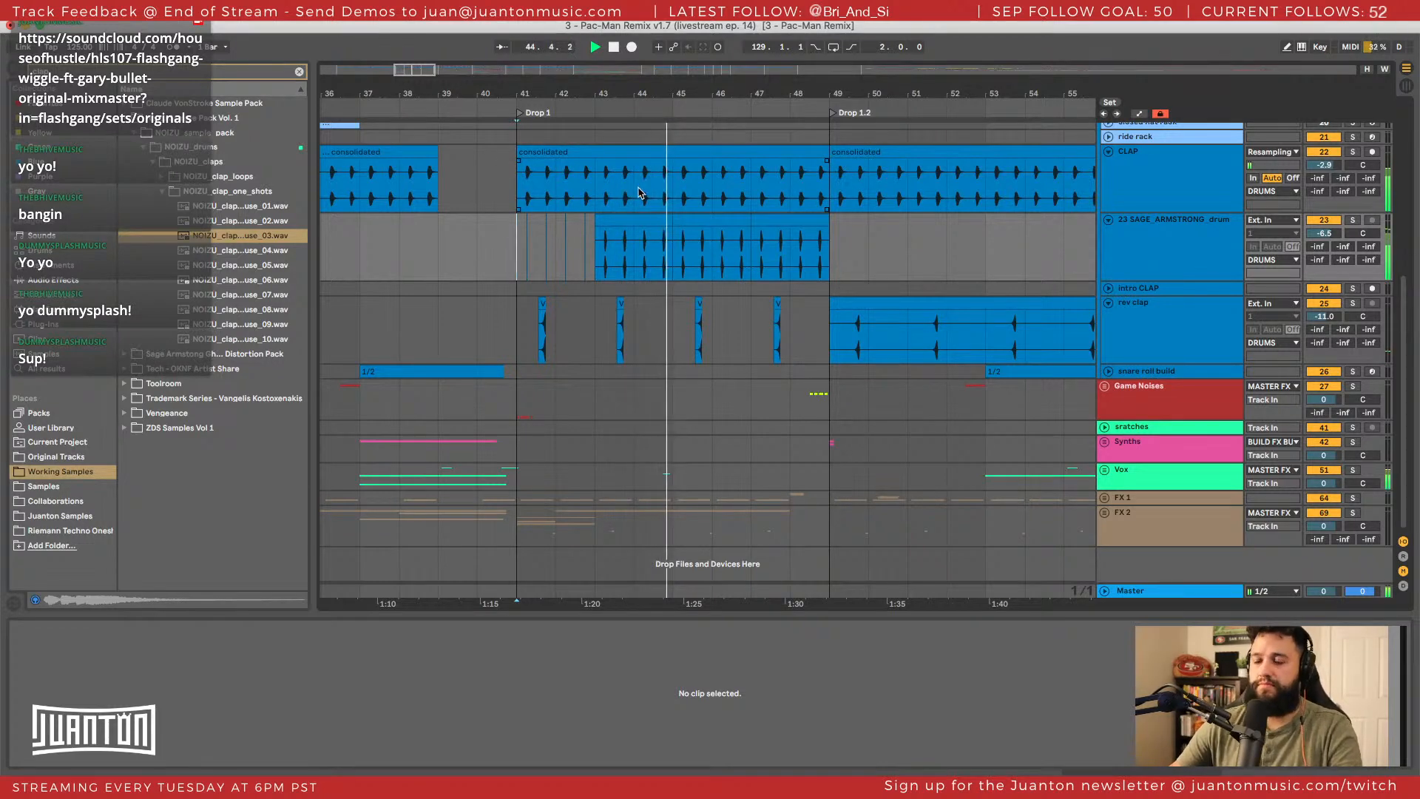
{"action": "scroll", "coordinate": [584, 222], "scroll_direction": "down", "scroll_amount": 2}
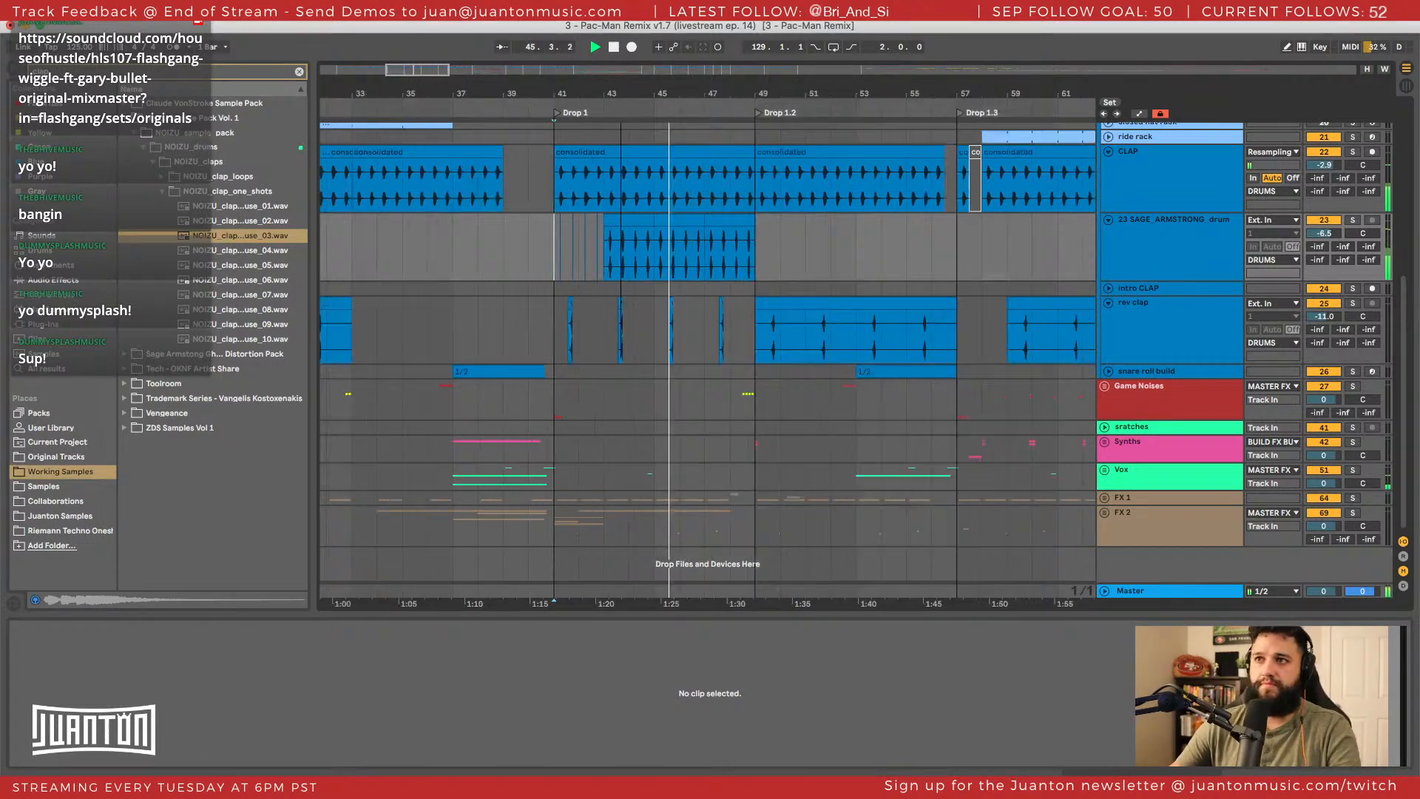
Extend the consolidated NOIZU clap clips through Drop 1.2, from bar 49 to bar 57.
{"action": "left_click", "coordinate": [613, 218]}
{"action": "left_click", "coordinate": [698, 221], "text": "shift"}
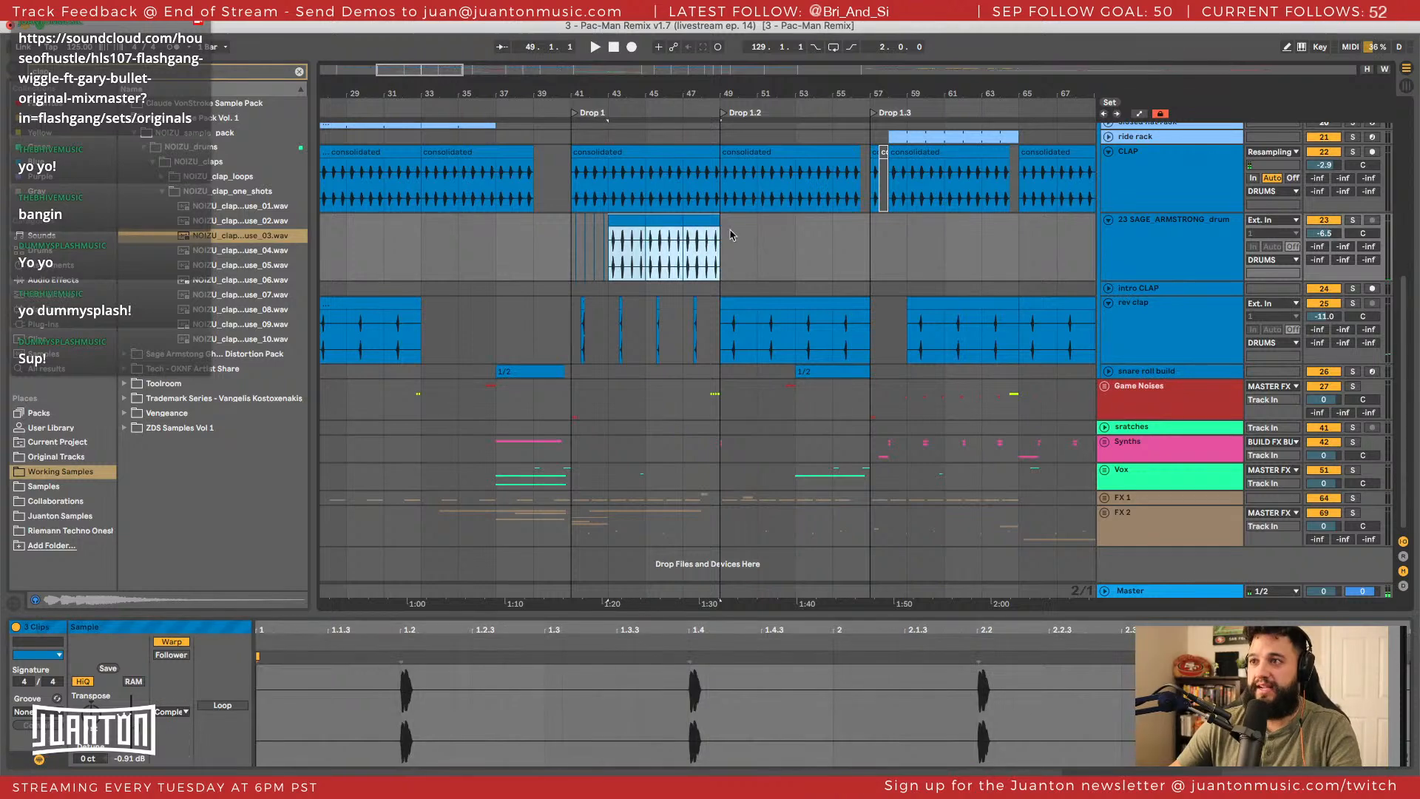
{"action": "left_click", "coordinate": [730, 236]}
{"action": "scroll", "coordinate": [710, 240], "scroll_direction": "right", "scroll_amount": 5}
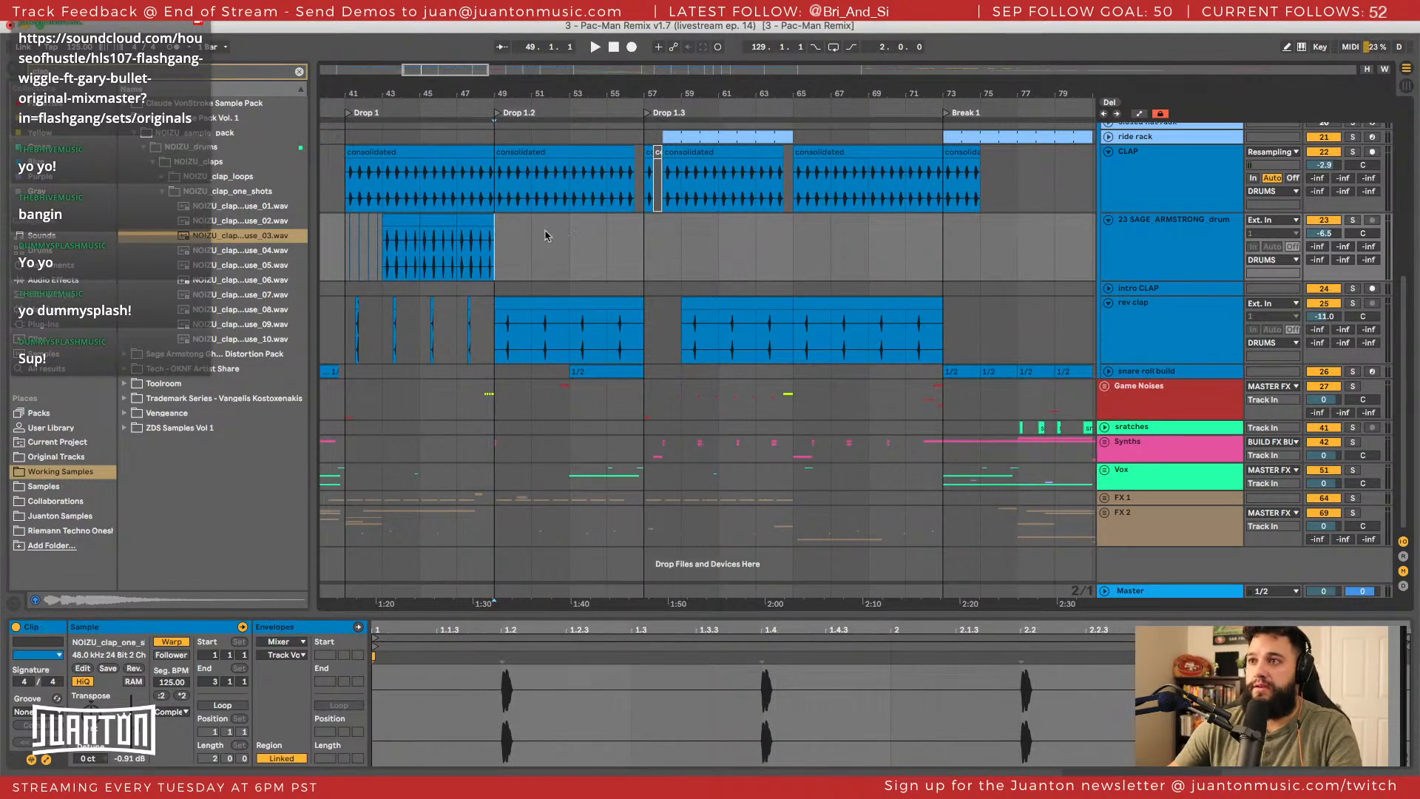
{"action": "left_click_drag", "start_coordinate": [493, 216], "coordinate": [640, 212]}
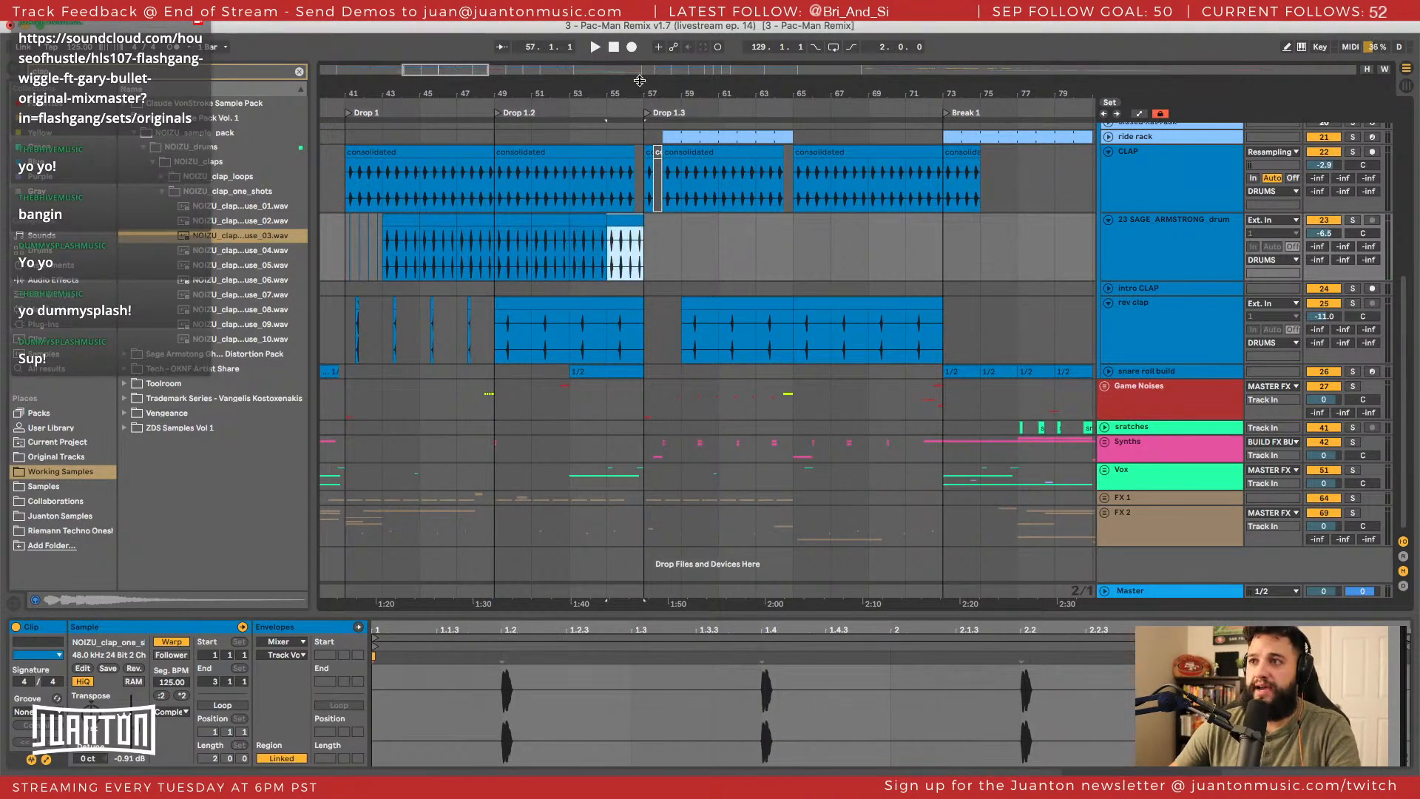
Trim the last NOIZU clap clip in Drop 1.2 to end together with the CLAP clip at 56.3.
{"action": "left_click_drag", "start_coordinate": [639, 88], "coordinate": [640, 94]}
{"action": "left_click_drag", "start_coordinate": [640, 225], "coordinate": [629, 224]}
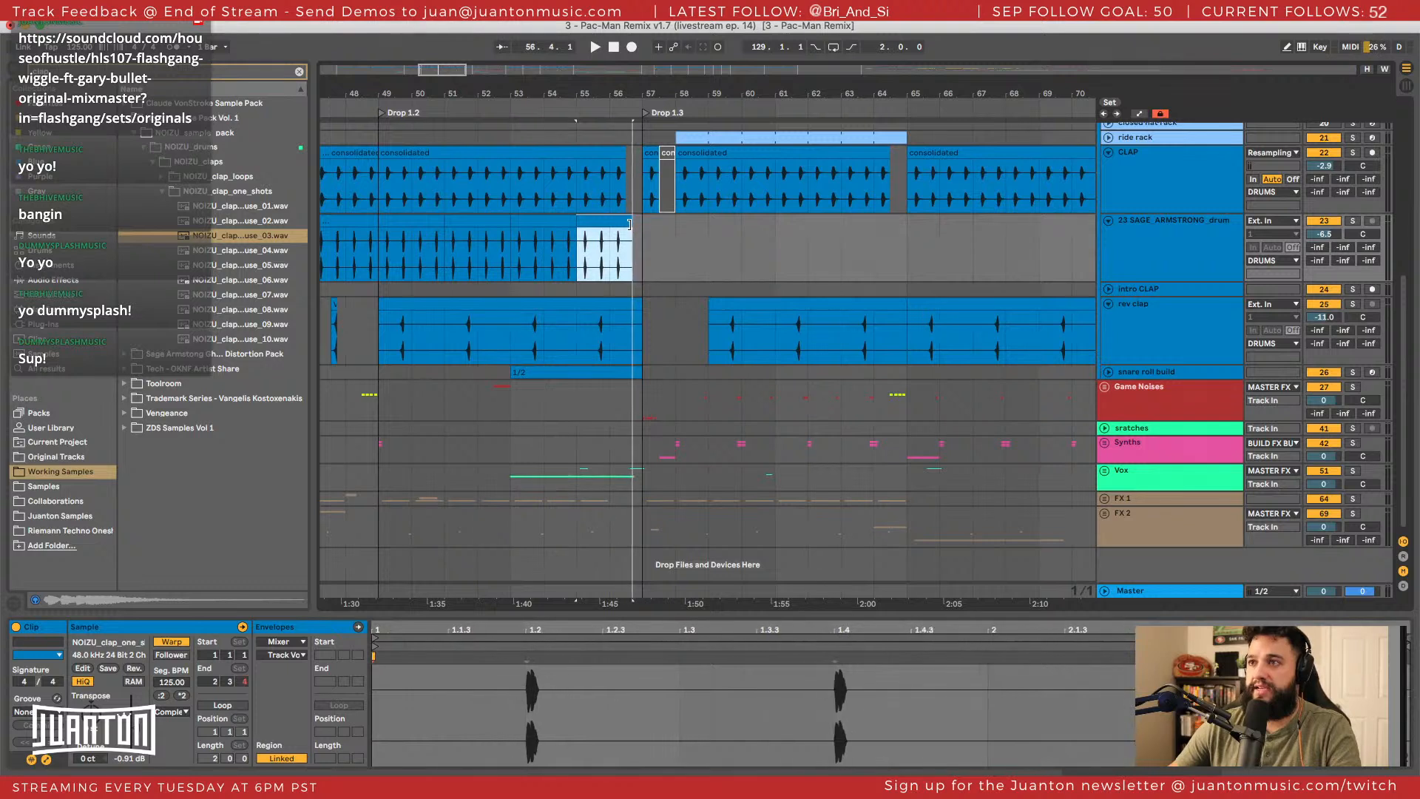
{"action": "key", "text": "ctrl+z"}
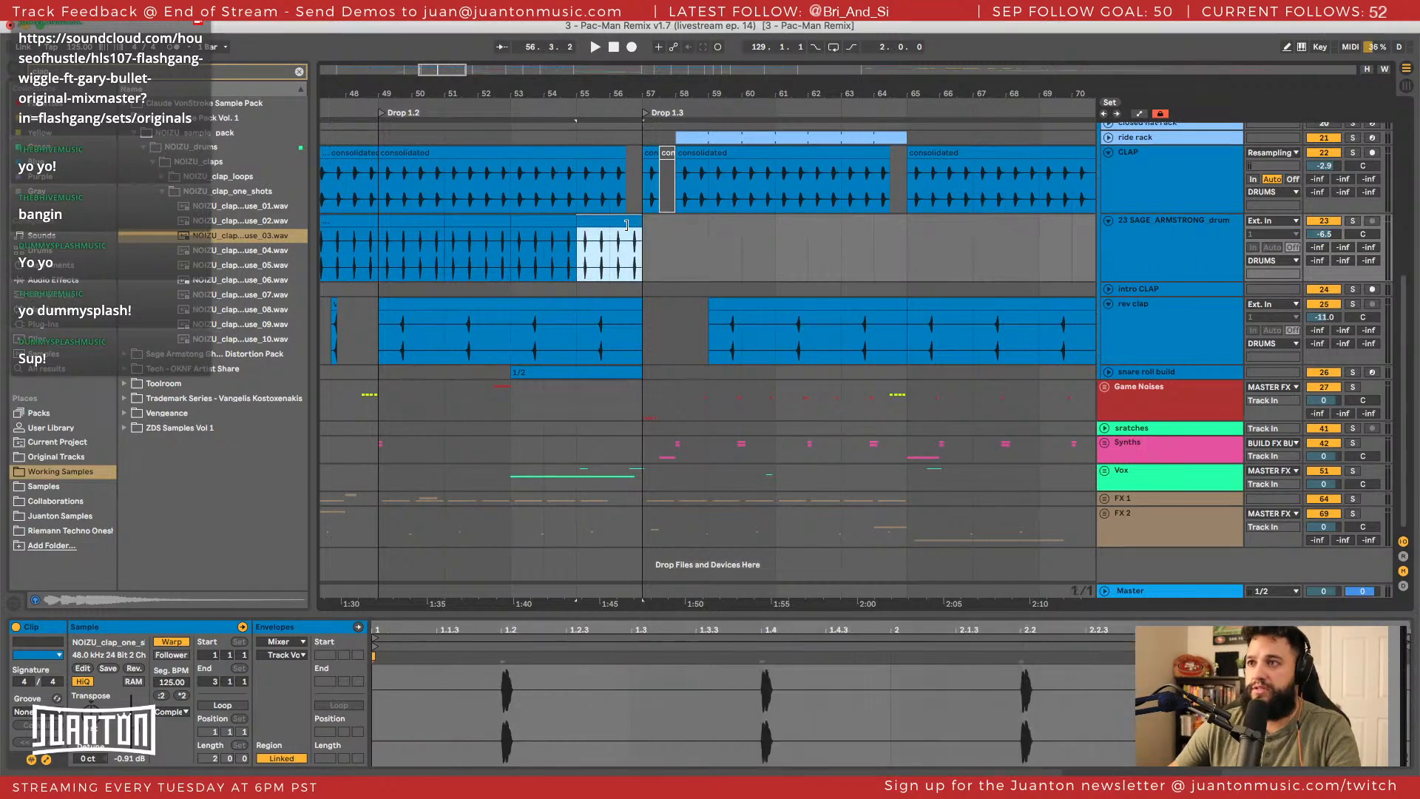
{"action": "scroll", "coordinate": [629, 226], "scroll_direction": "left", "scroll_amount": 1}
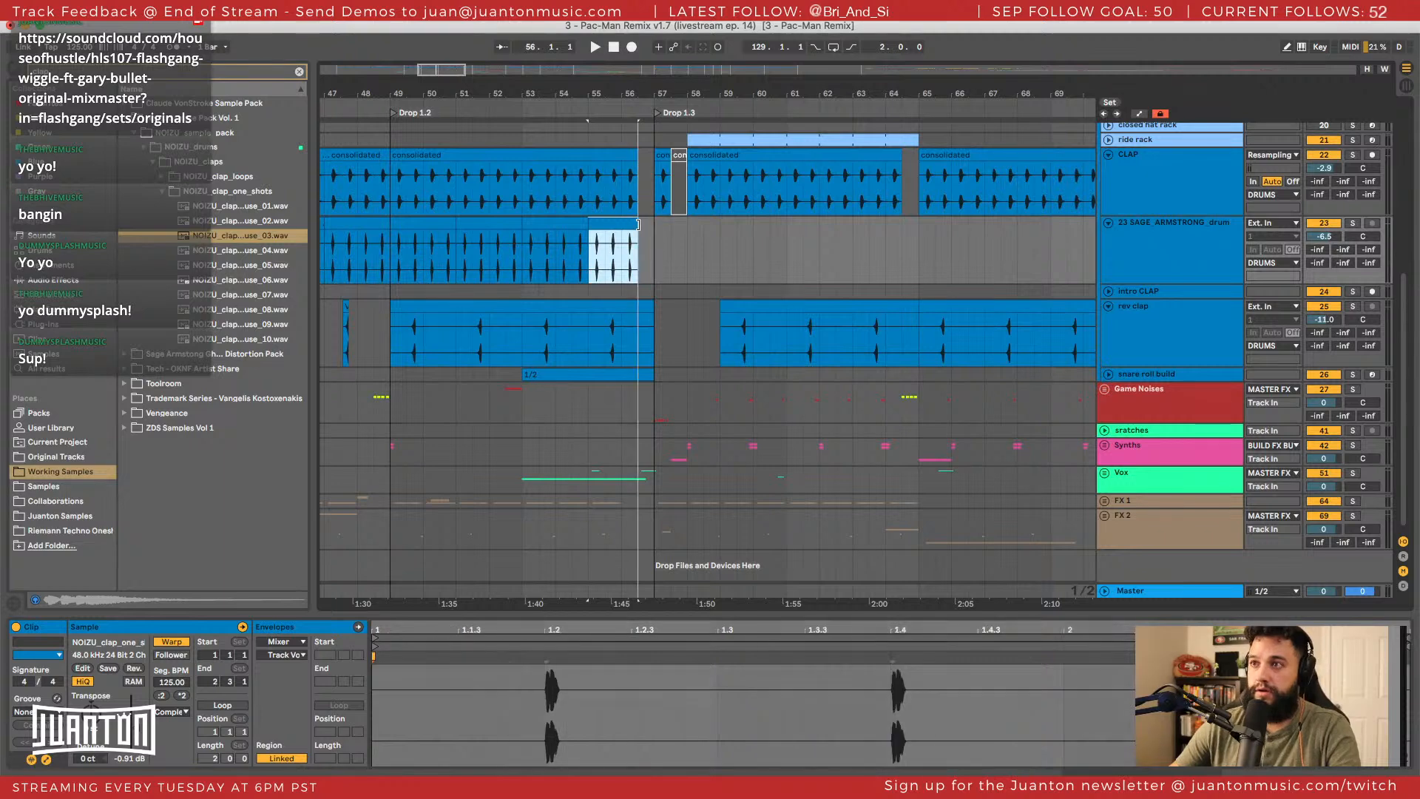
Paste a full two-bar NOIZU clap clip at the start of Drop 1.3, bar 57.
{"action": "key", "text": "ctrl+z"}
{"action": "left_click", "coordinate": [659, 226]}
{"action": "key", "text": "super+v"}
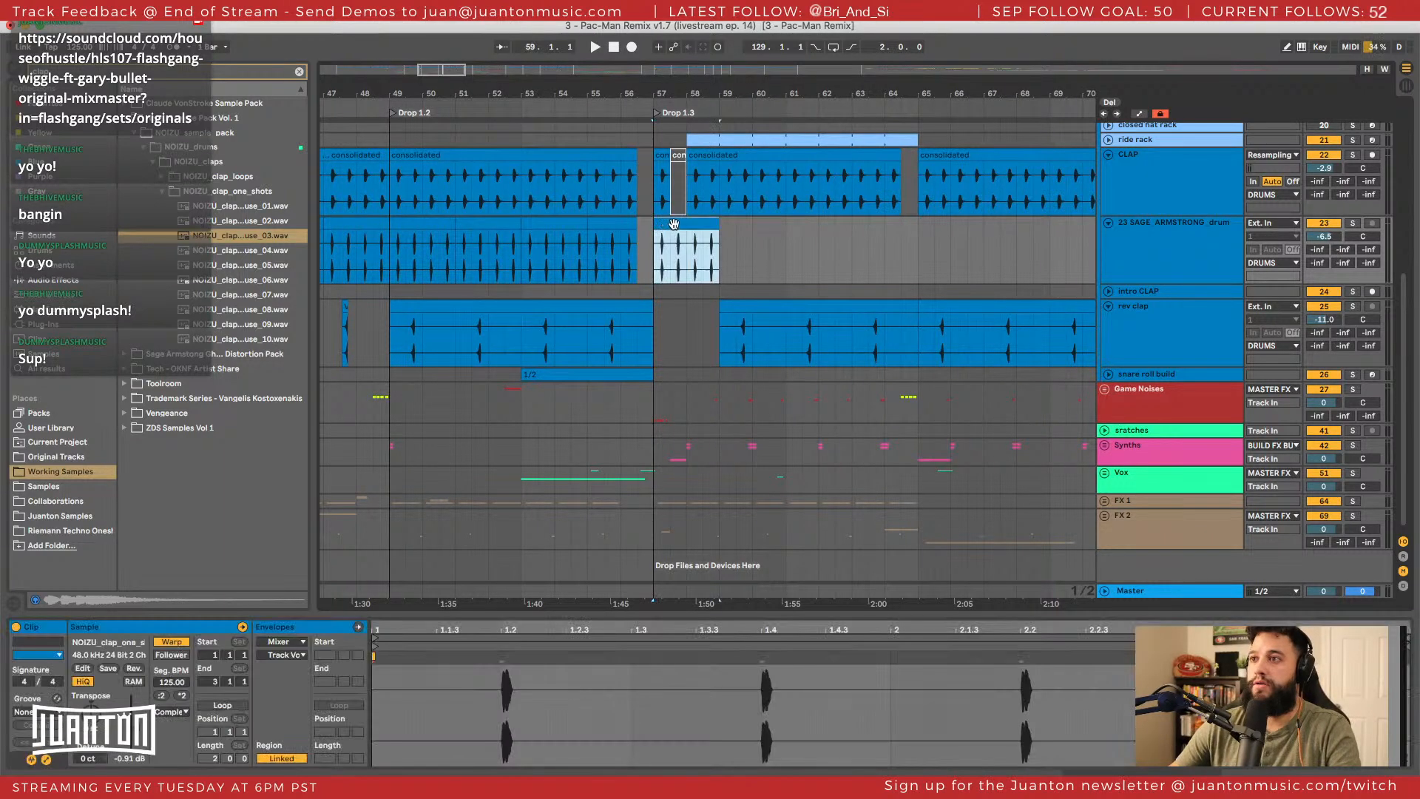
Cut the NOIZU clap out between 57.3 and 58.1 in Drop 1.3 to match the deactivated section of the CLAP track.
{"action": "left_click_drag", "start_coordinate": [674, 244], "coordinate": [685, 235]}
{"action": "key", "text": "super+e"}
{"action": "scroll", "coordinate": [684, 236], "scroll_direction": "left", "scroll_amount": 1}
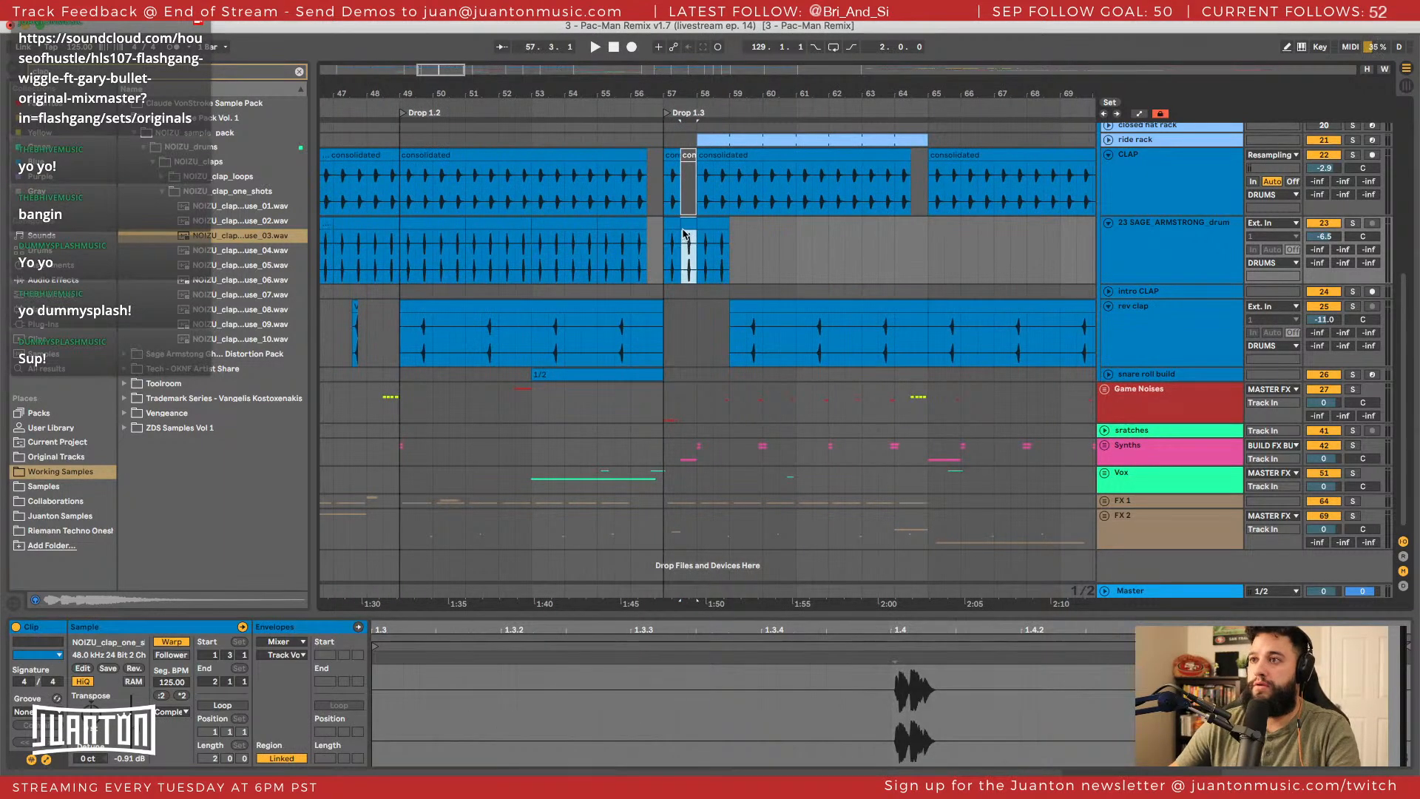
{"action": "left_click", "coordinate": [684, 235]}
Fill Drop 1.3 from bar 59 with copies of the full two-bar NOIZU clap clip, trimming the last one at 64.3.
{"action": "left_click", "coordinate": [574, 225]}
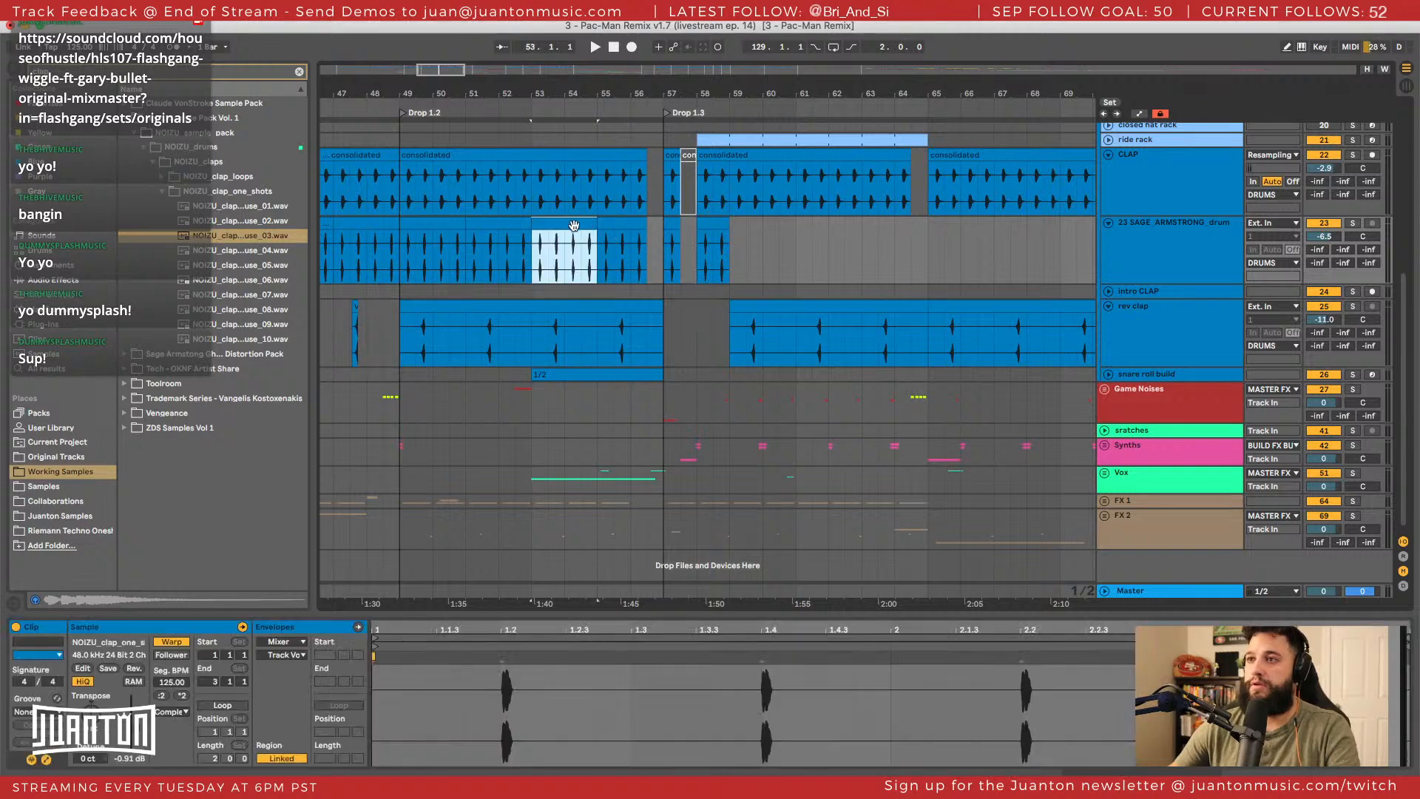
{"action": "left_click", "coordinate": [731, 227]}
{"action": "key", "text": "super+v"}
{"action": "key", "text": "super+v"}
{"action": "key", "text": "super+v"}
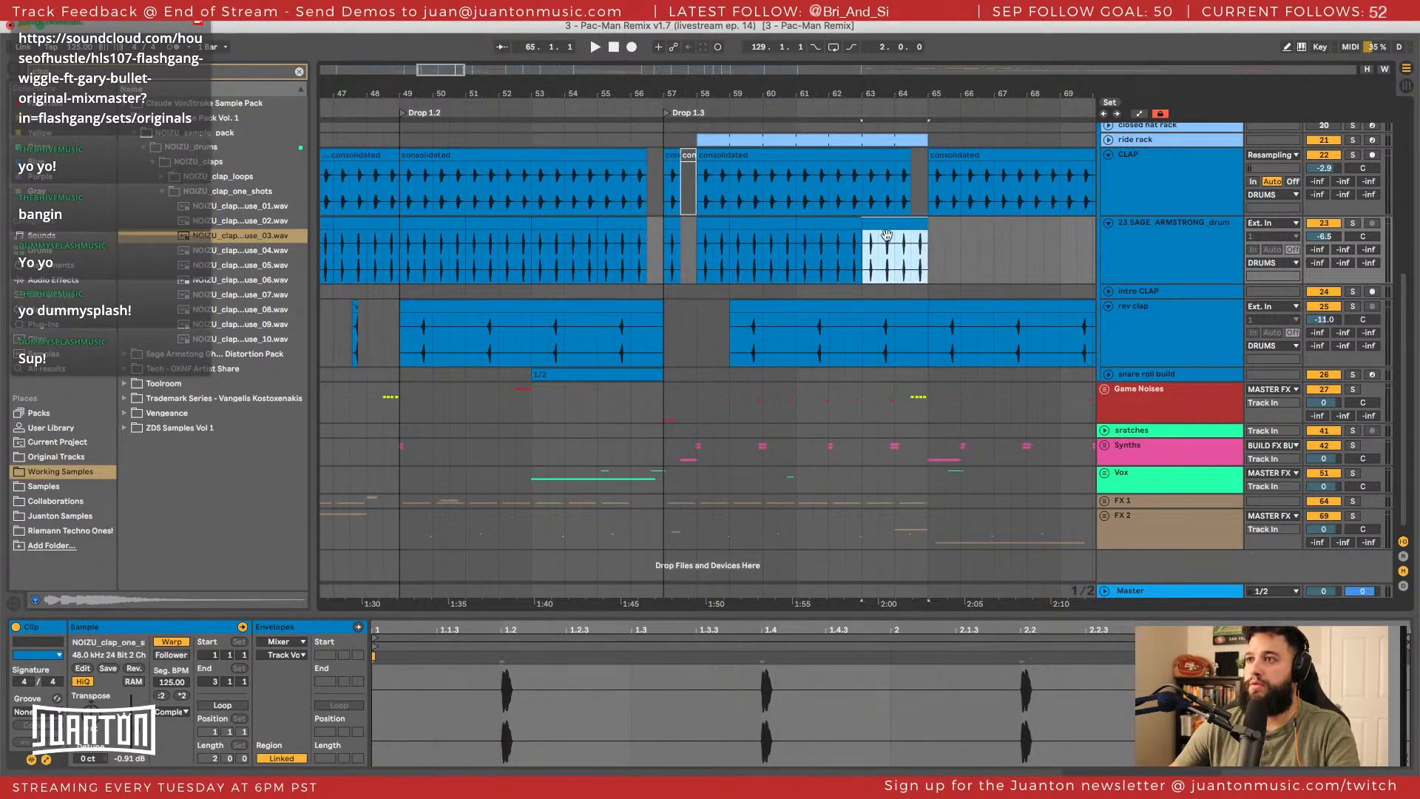
{"action": "left_click", "coordinate": [930, 227]}
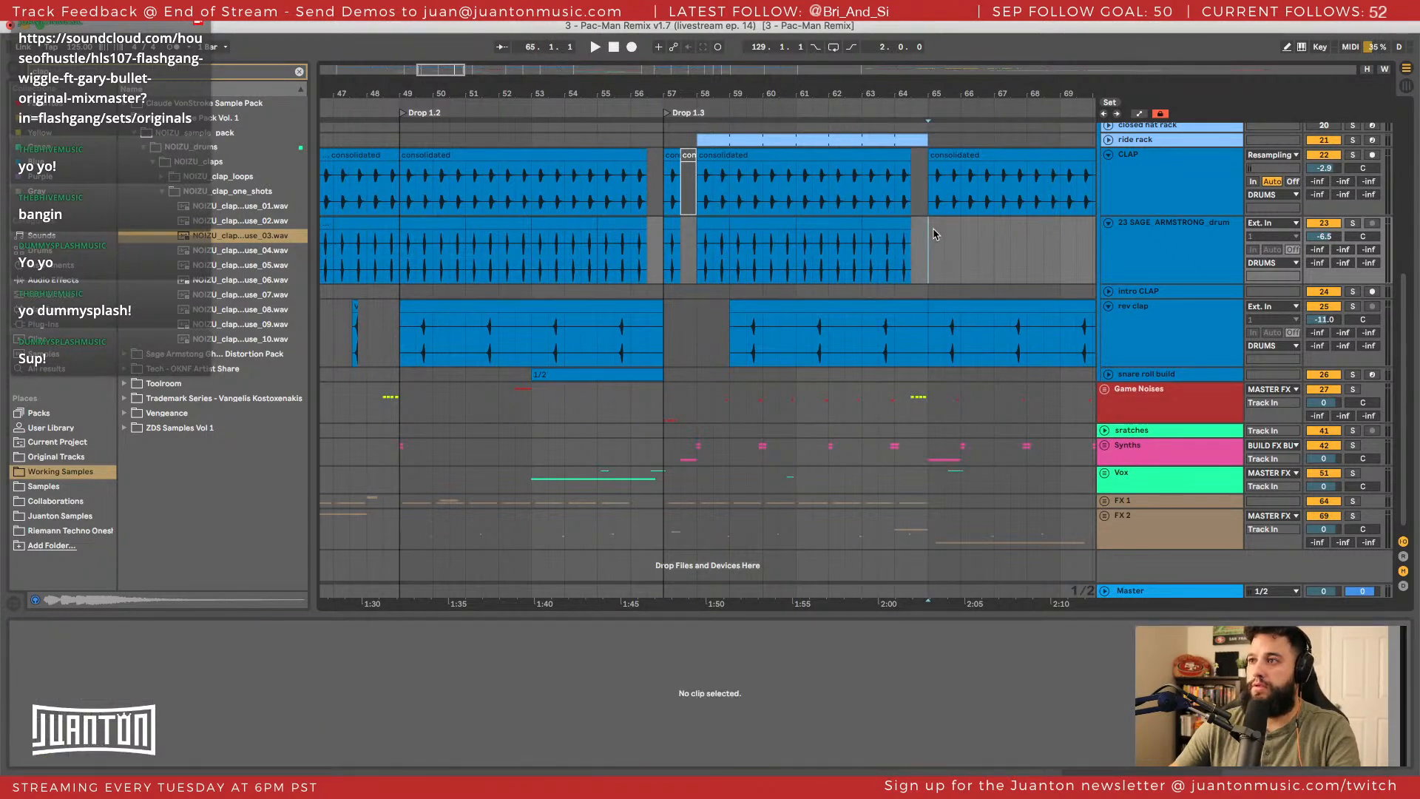
Extend the NOIZU clap layer with five two-bar copies from bar 65 into Break 1, up to bar 75.
{"action": "key", "text": "super+v"}
{"action": "key", "text": "super+v"}
{"action": "key", "text": "super+v"}
{"action": "key", "text": "super+v"}
{"action": "key", "text": "super+v"}
{"action": "scroll", "coordinate": [753, 264], "scroll_direction": "left", "scroll_amount": 5}
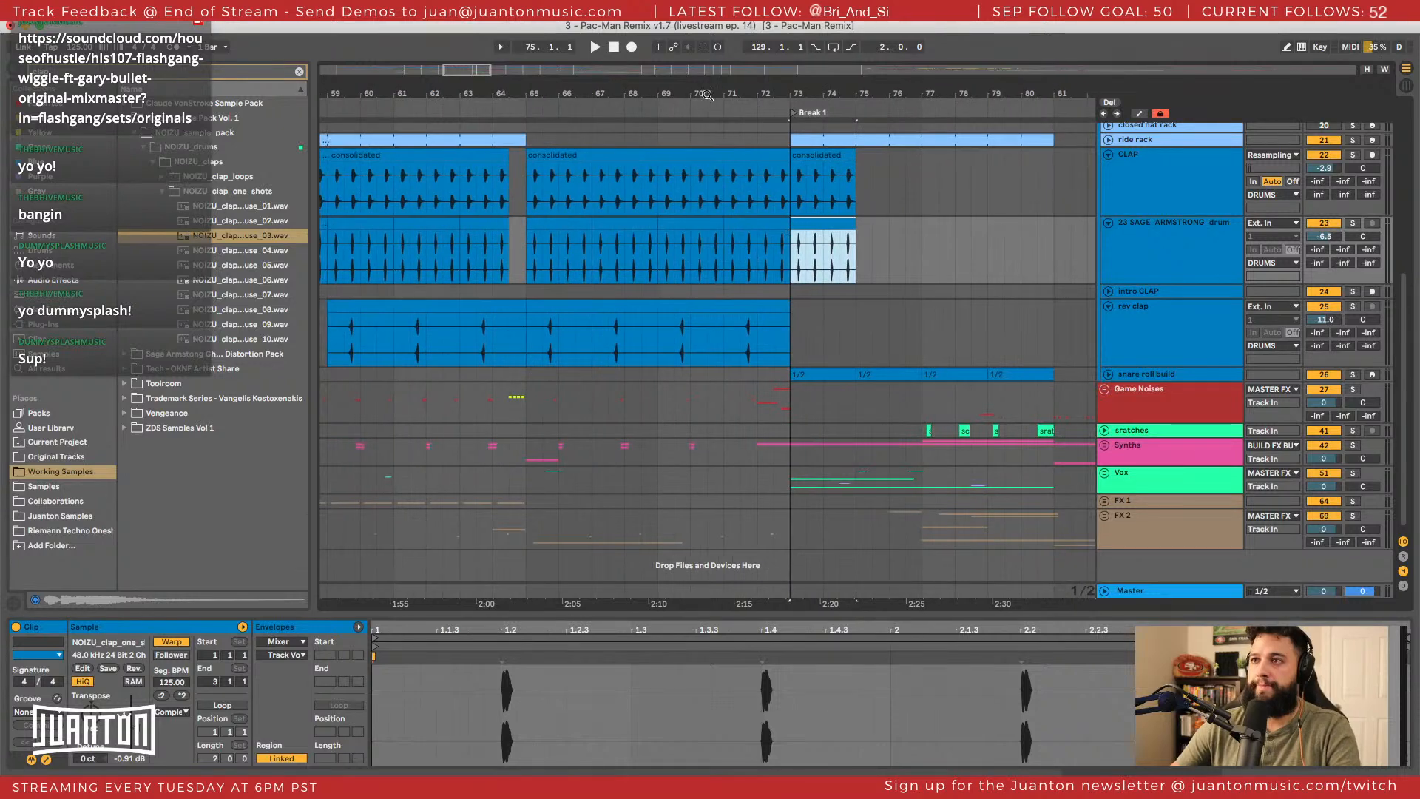
Fill Drop 2.1 with two-bar NOIZU clap clips from bar 89, trimming the last one to end at 96.3.
{"action": "left_click_drag", "start_coordinate": [708, 96], "coordinate": [708, 33]}
{"action": "scroll", "coordinate": [673, 237], "scroll_direction": "left", "scroll_amount": 3}
{"action": "scroll", "coordinate": [673, 238], "scroll_direction": "right", "scroll_amount": 5}
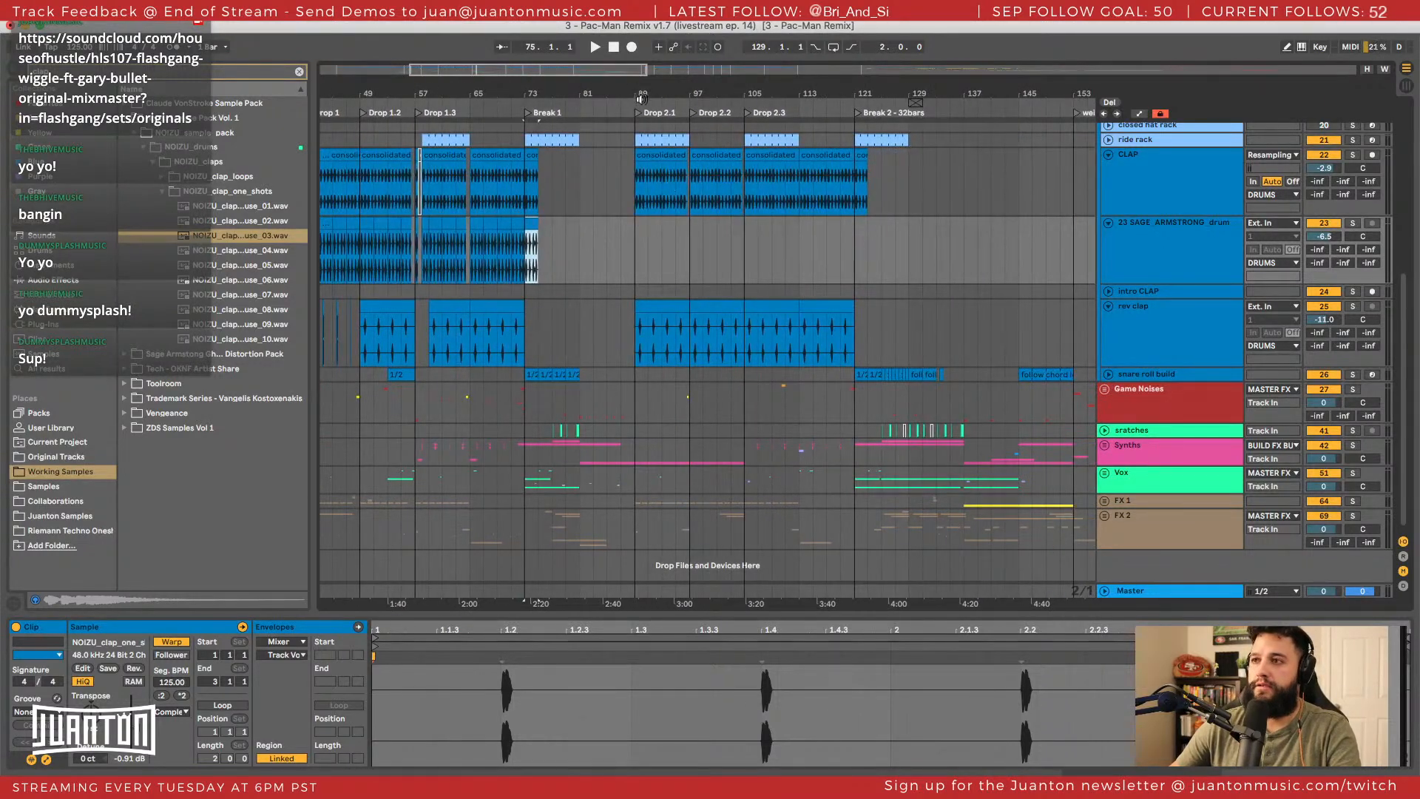
{"action": "left_click_drag", "start_coordinate": [675, 92], "coordinate": [675, 153]}
{"action": "left_click", "coordinate": [513, 232]}
{"action": "key", "text": "super+v"}
{"action": "key", "text": "super+v"}
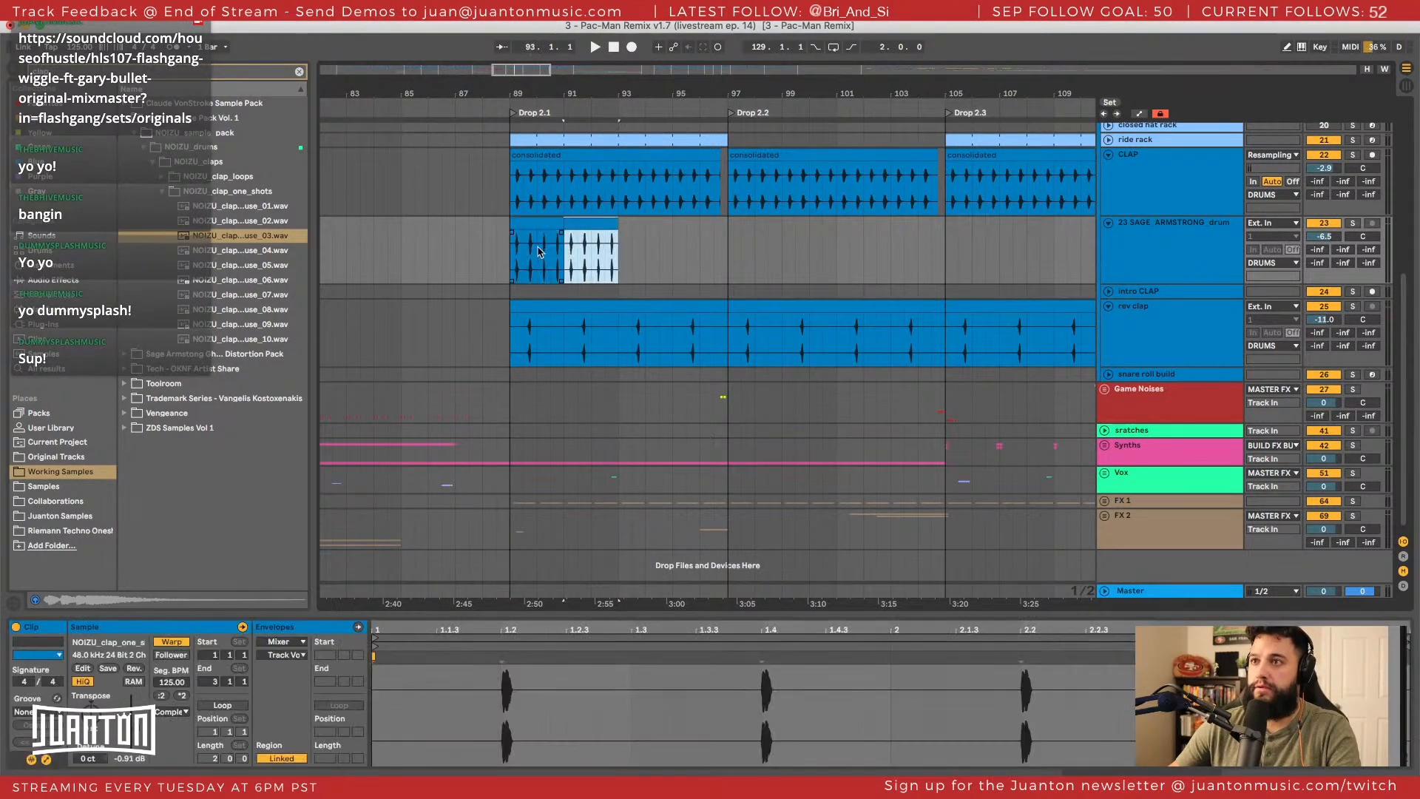
{"action": "key", "text": "super+v"}
{"action": "key", "text": "super+v"}
{"action": "left_click_drag", "start_coordinate": [721, 224], "coordinate": [713, 224]}
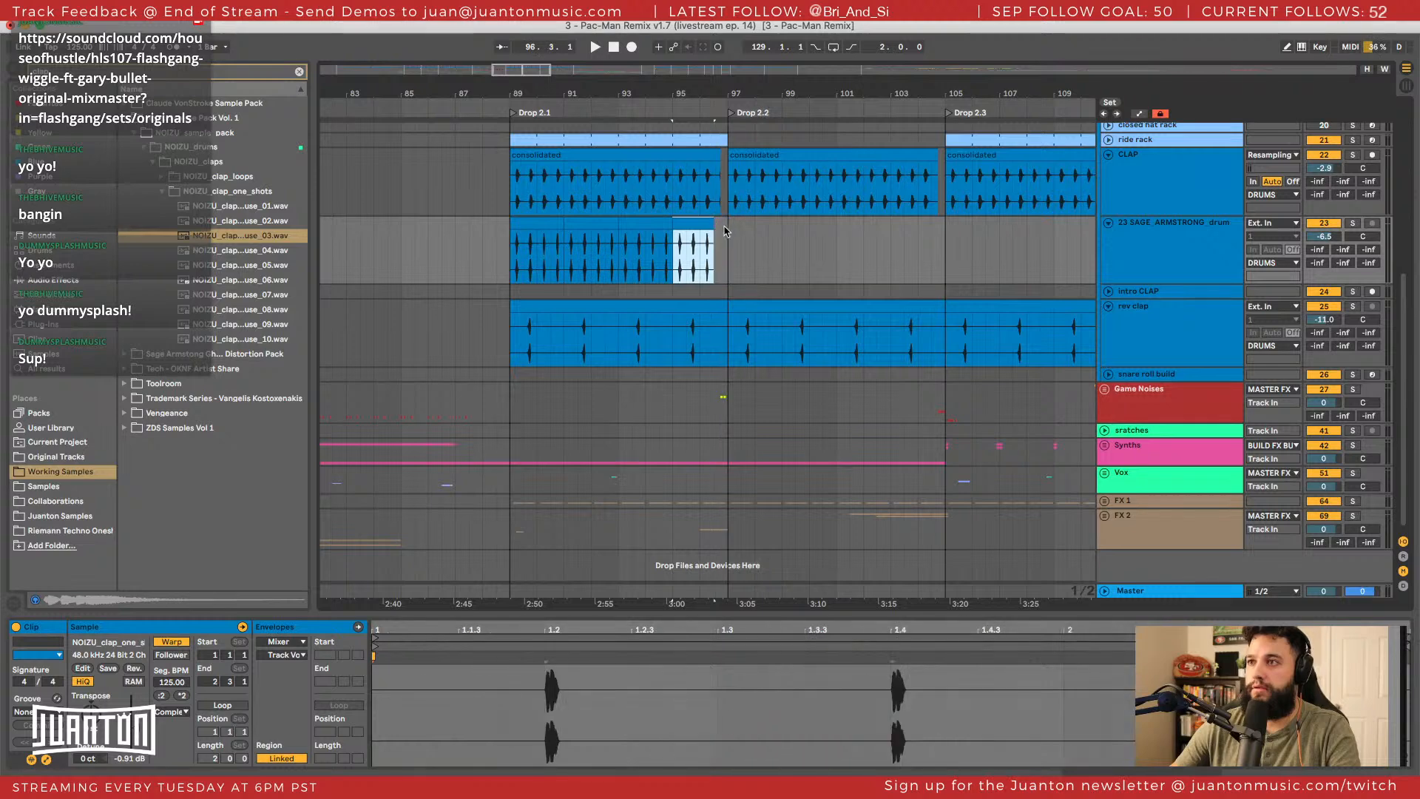
Fill Drop 2.2 with two-bar NOIZU clap clips from bar 97, trimming the last one to end at 104.3.
{"action": "left_click", "coordinate": [735, 229]}
{"action": "left_click_drag", "start_coordinate": [709, 97], "coordinate": [709, 140]}
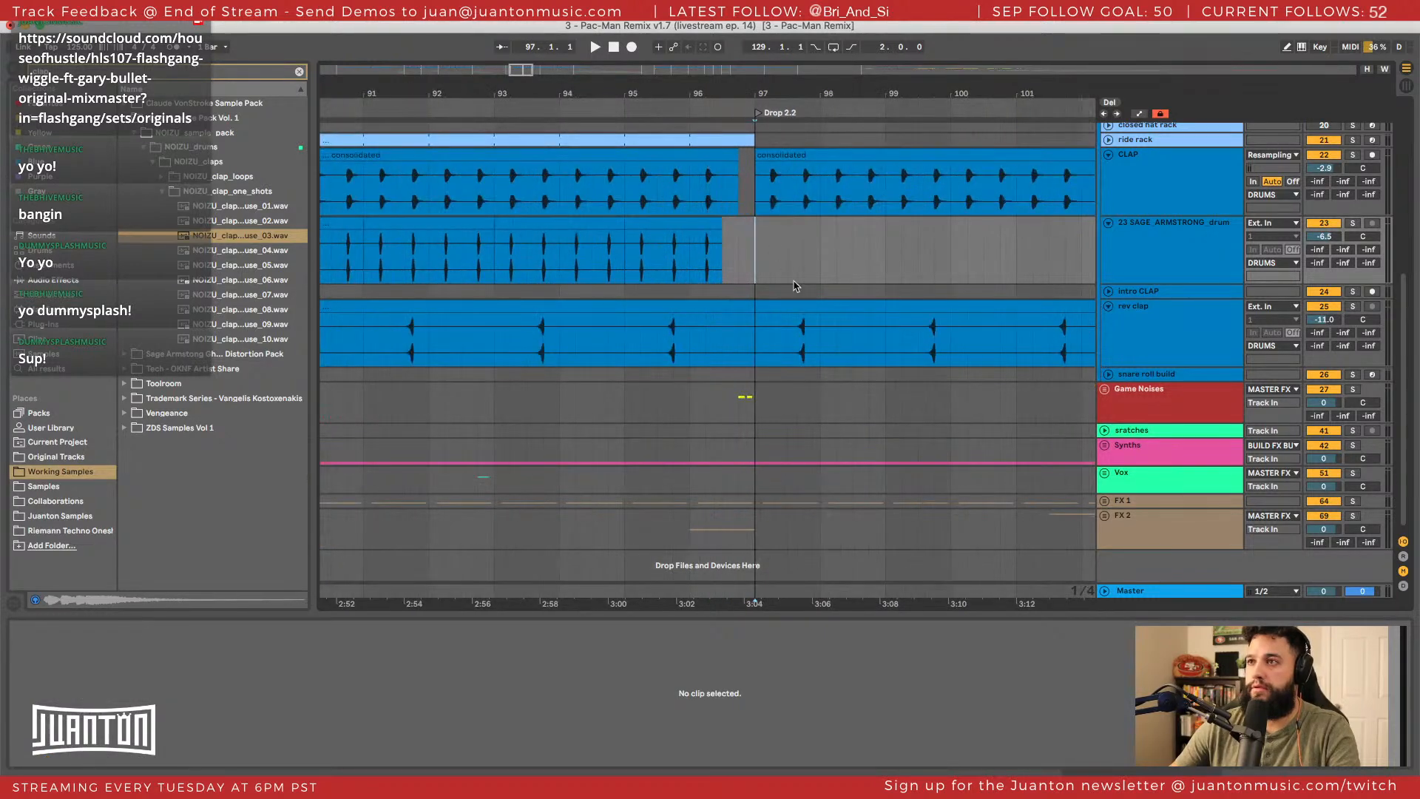
{"action": "key", "text": "super+v"}
{"action": "scroll", "coordinate": [766, 244], "scroll_direction": "right", "scroll_amount": 5}
{"action": "key", "text": "super+v"}
{"action": "key", "text": "super+v"}
{"action": "key", "text": "super+v"}
{"action": "scroll", "coordinate": [739, 242], "scroll_direction": "right", "scroll_amount": 4}
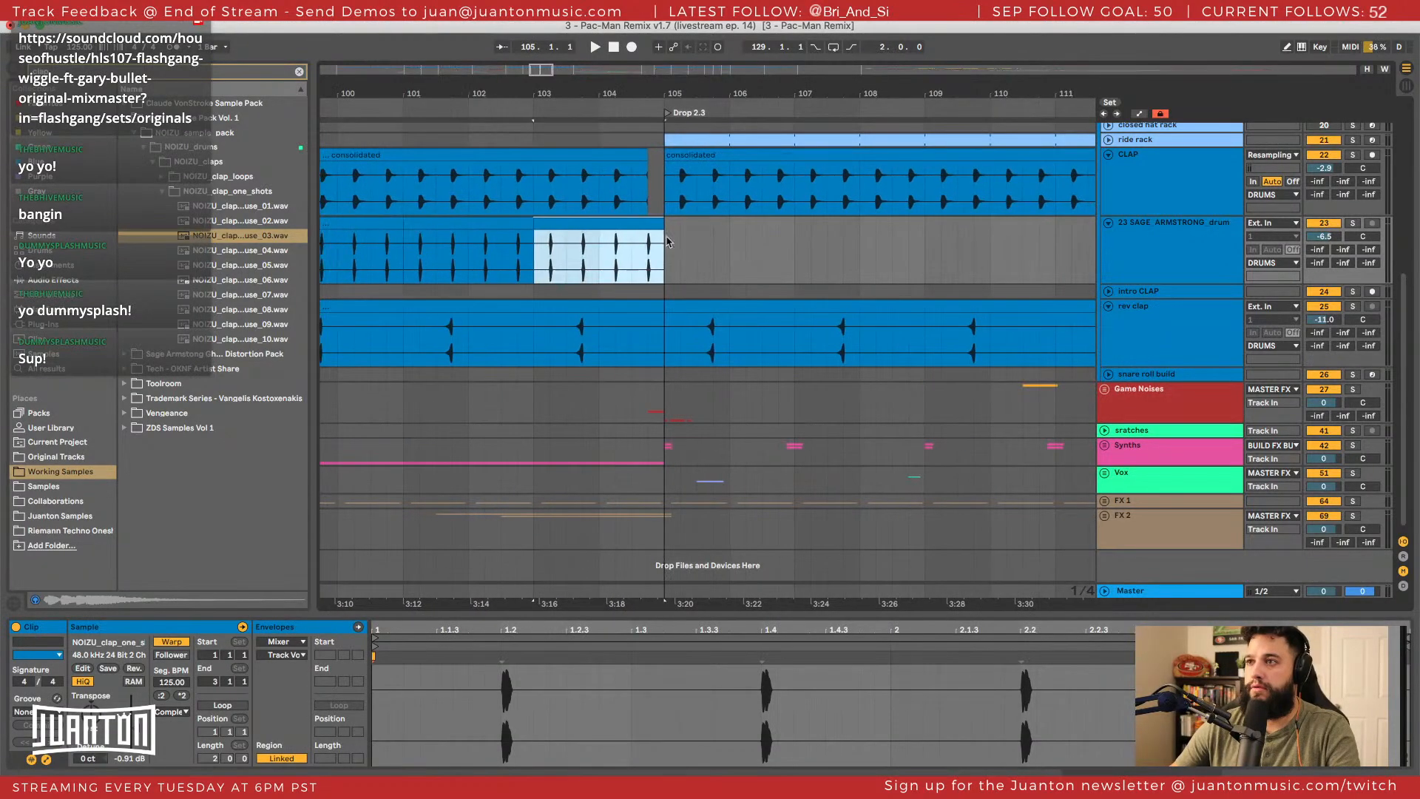
{"action": "left_click_drag", "start_coordinate": [655, 222], "coordinate": [631, 222]}
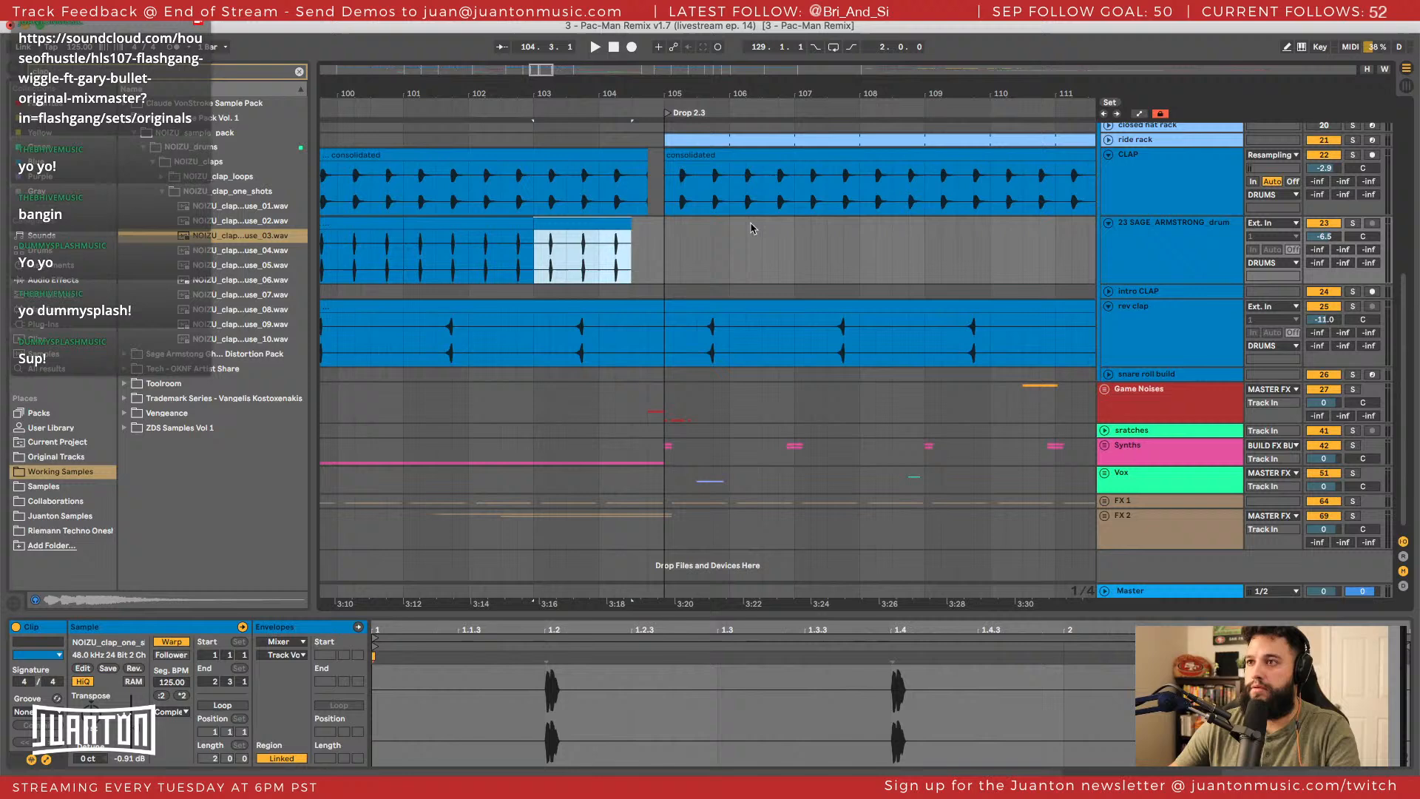
Add four two-bar NOIZU clap clips in Drop 2.3, from bar 105 to bar 113.
{"action": "left_click", "coordinate": [674, 234]}
{"action": "key", "text": "super+v"}
{"action": "scroll", "coordinate": [763, 225], "scroll_direction": "right", "scroll_amount": 7}
{"action": "key", "text": "super+v"}
{"action": "key", "text": "super+v"}
{"action": "key", "text": "super+v"}
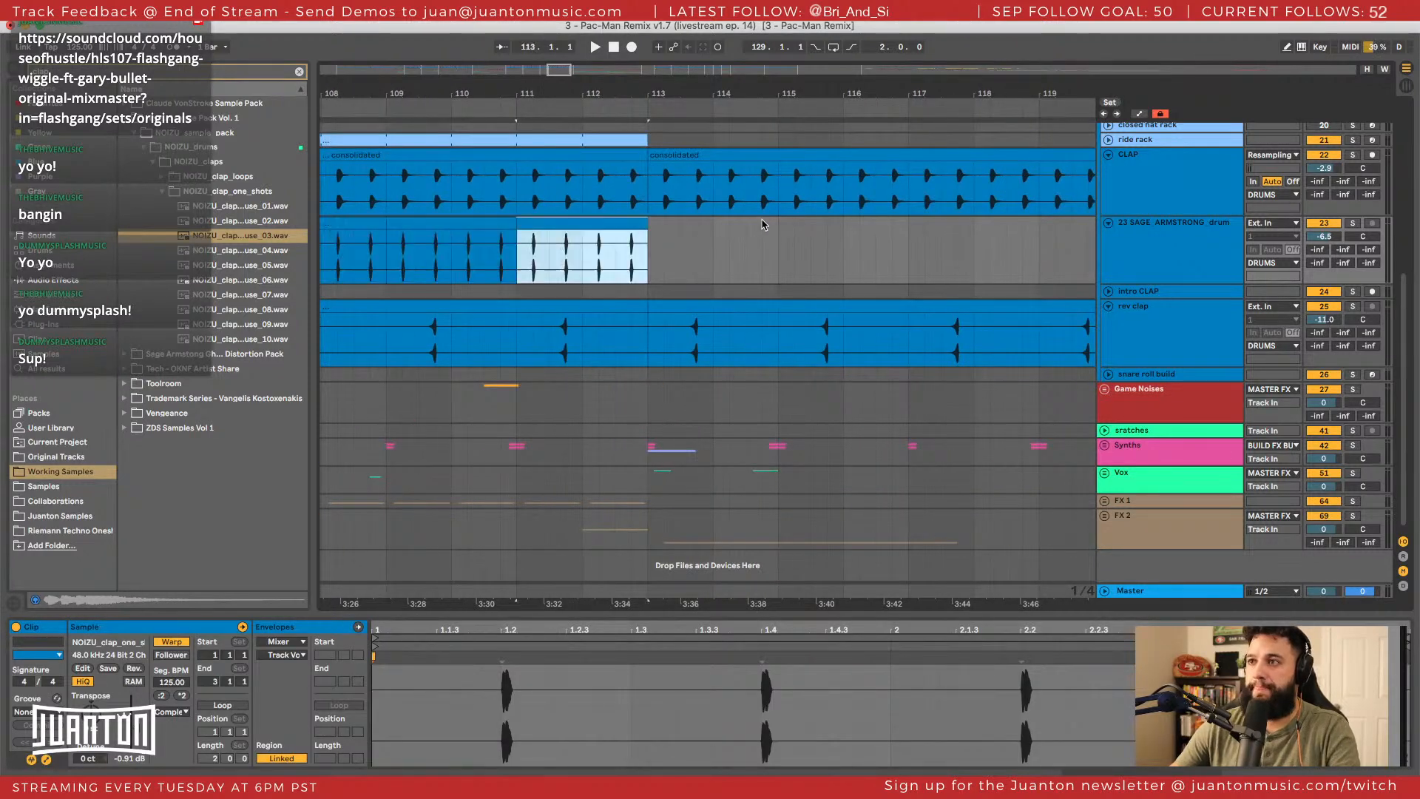
Continue the NOIZU clap layer with five two-bar copies from bar 113 into Break 2, up to bar 123.
{"action": "scroll", "coordinate": [762, 222], "scroll_direction": "right", "scroll_amount": 8}
{"action": "key", "text": "super+v"}
{"action": "key", "text": "super+v"}
{"action": "key", "text": "super+v"}
{"action": "key", "text": "super+v"}
{"action": "key", "text": "super+v"}
Layer two-bar NOIZU clap clips under the first consolidated CLAP section from bar 17, ending the last one at bar 24.
{"action": "left_click_drag", "start_coordinate": [806, 85], "coordinate": [806, 33]}
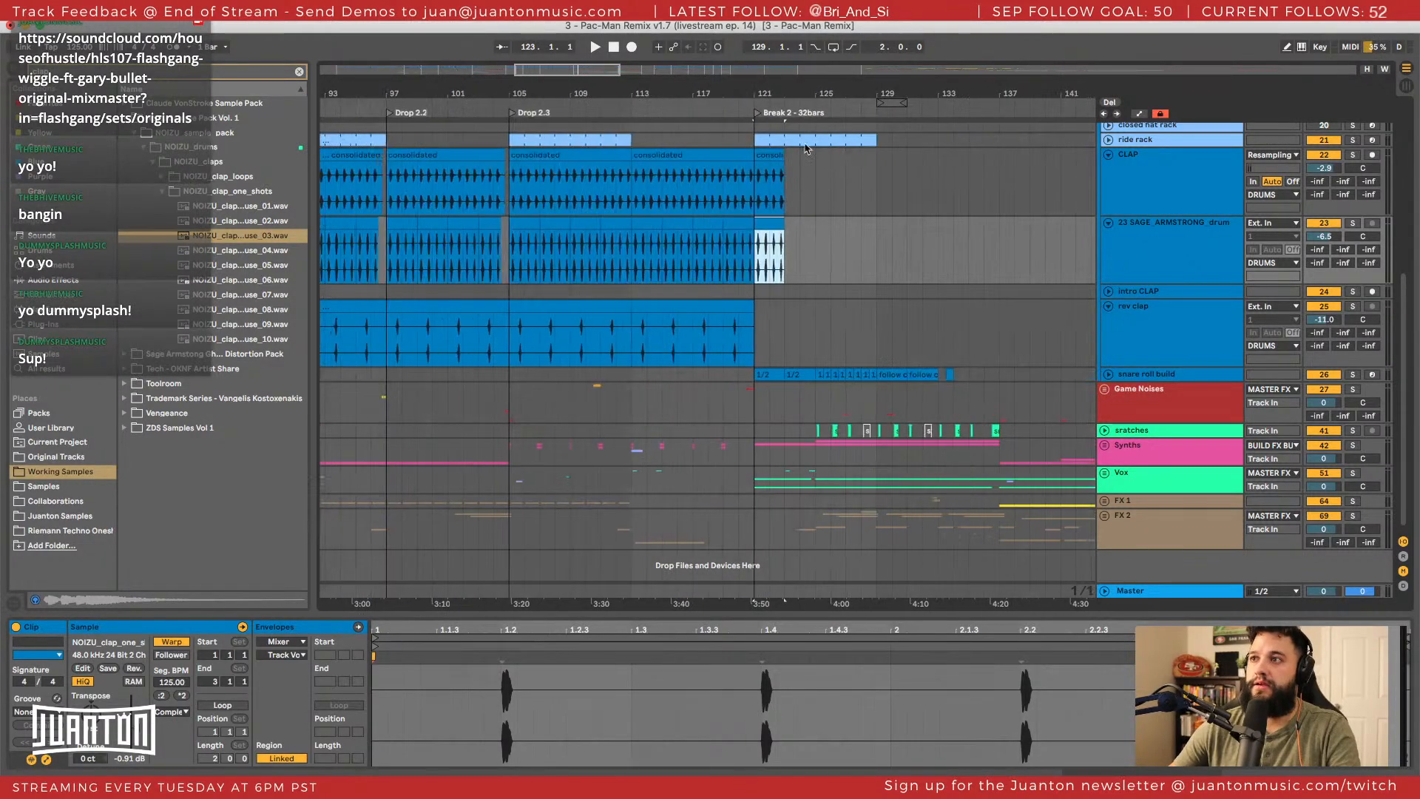
{"action": "scroll", "coordinate": [682, 258], "scroll_direction": "left", "scroll_amount": 10}
{"action": "scroll", "coordinate": [625, 260], "scroll_direction": "left", "scroll_amount": 7}
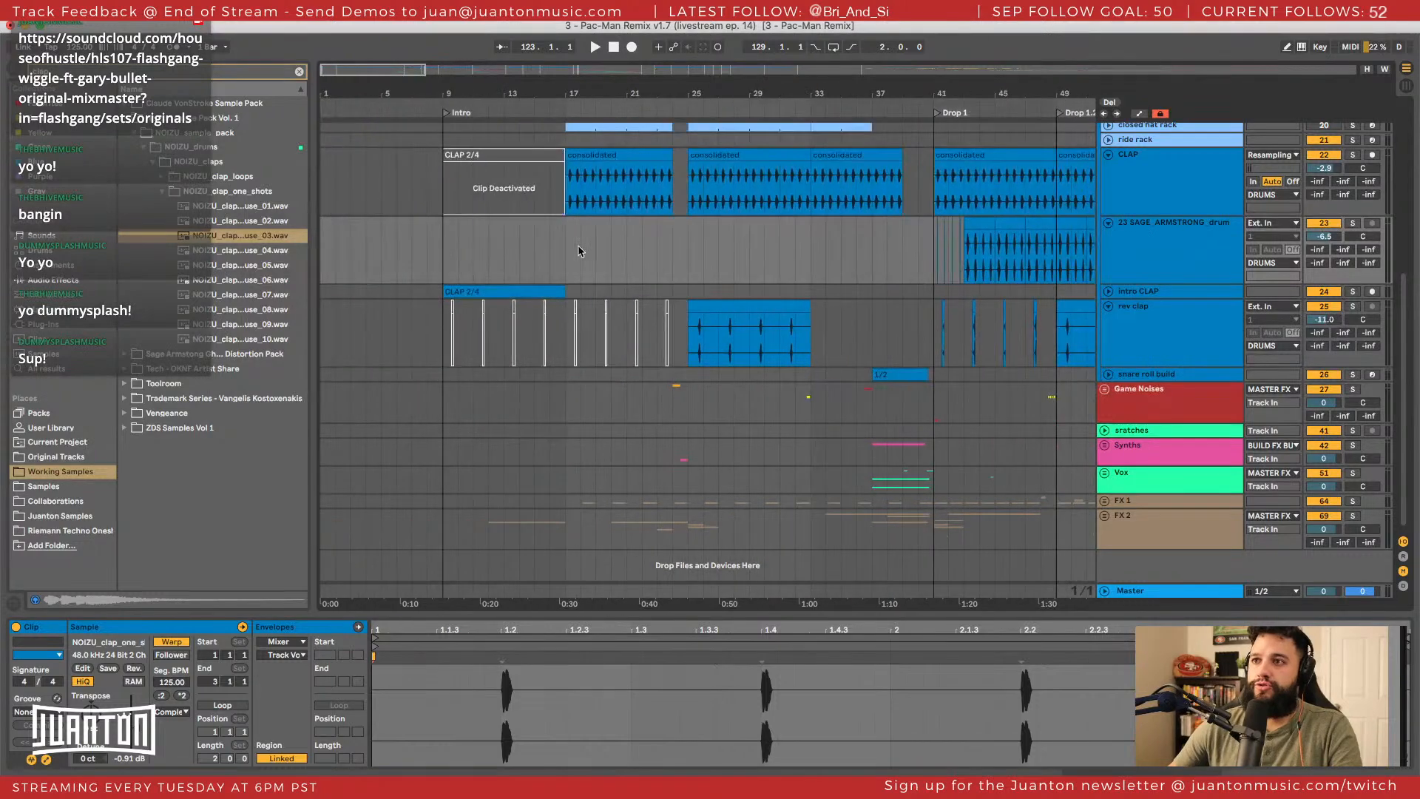
{"action": "left_click", "coordinate": [583, 232]}
{"action": "key", "text": "super+v"}
{"action": "key", "text": "super+v"}
{"action": "key", "text": "super+v"}
{"action": "key", "text": "super+v"}
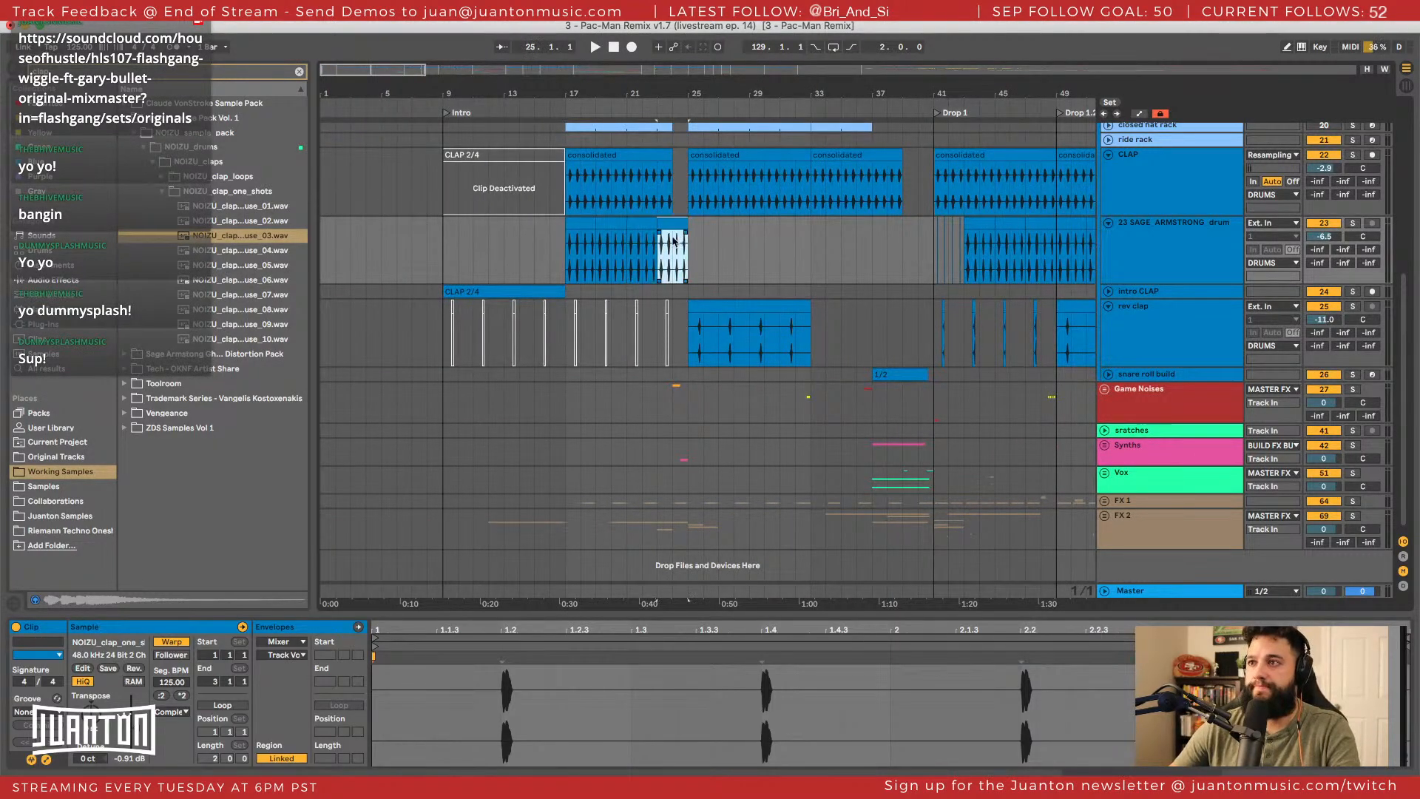
{"action": "key", "text": "super+v"}
{"action": "key", "text": "super+v"}
{"action": "key", "text": "super+v"}
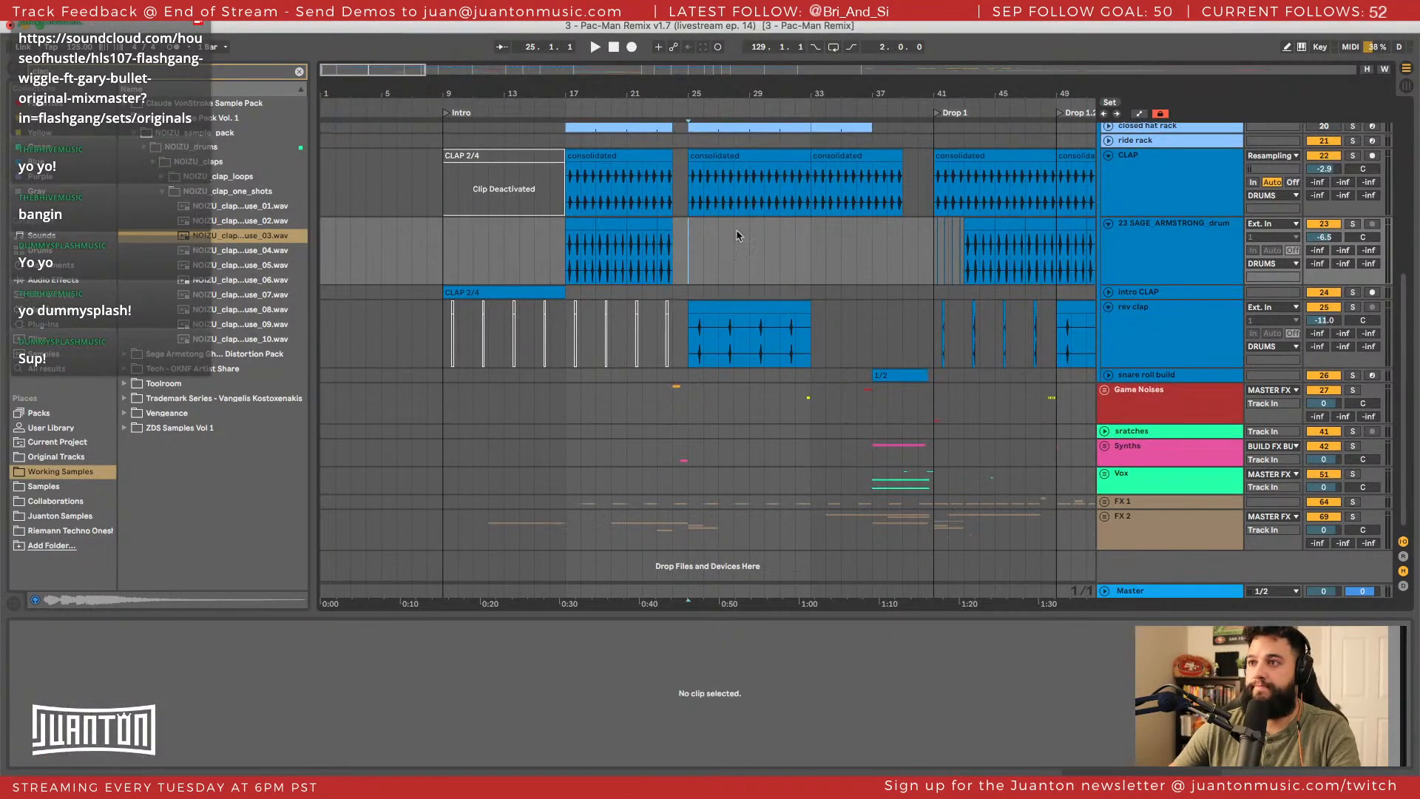
Fill bars 25 to 39 with two-bar NOIZU clap clips beneath the consolidated CLAP clips before Drop 1.
{"action": "key", "text": "super+v"}
{"action": "key", "text": "super+v"}
{"action": "key", "text": "super+v"}
{"action": "key", "text": "super+v"}
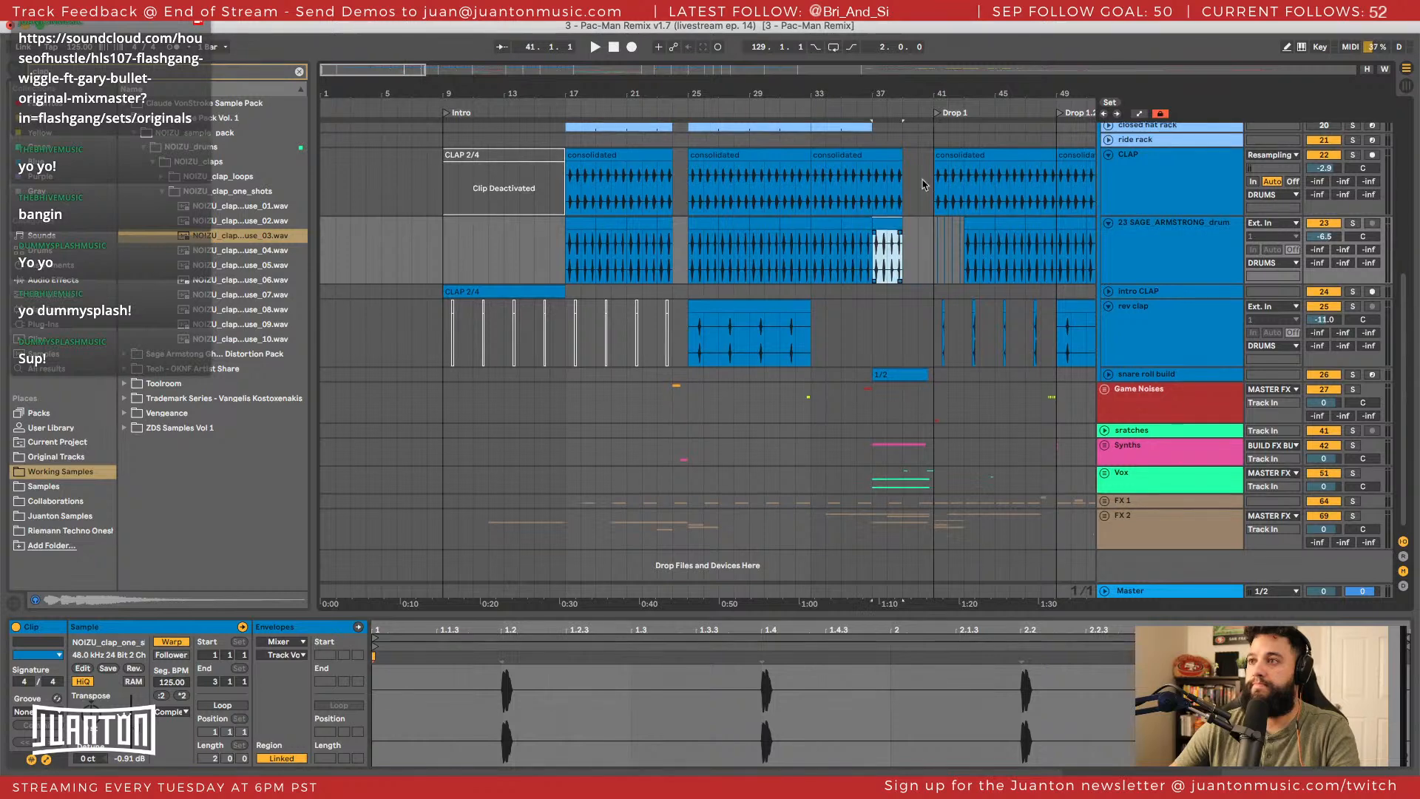
Rename the SAGE_ARMSTRONG drum loop track to "clap click".
{"action": "left_click_drag", "start_coordinate": [945, 88], "coordinate": [943, 51]}
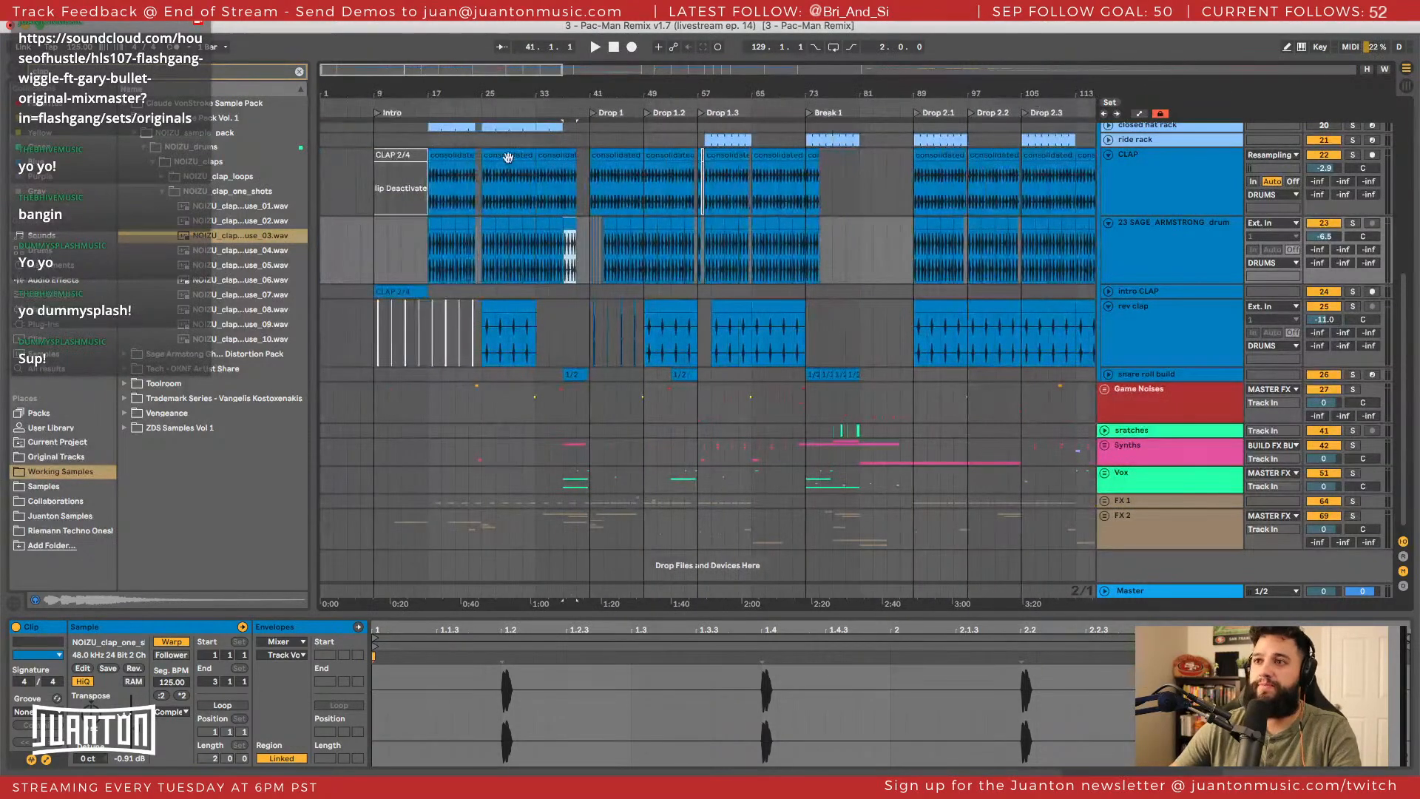
{"action": "scroll", "coordinate": [901, 264], "scroll_direction": "down", "scroll_amount": 1}
{"action": "left_click", "coordinate": [1176, 243]}
{"action": "key", "text": "super+r"}
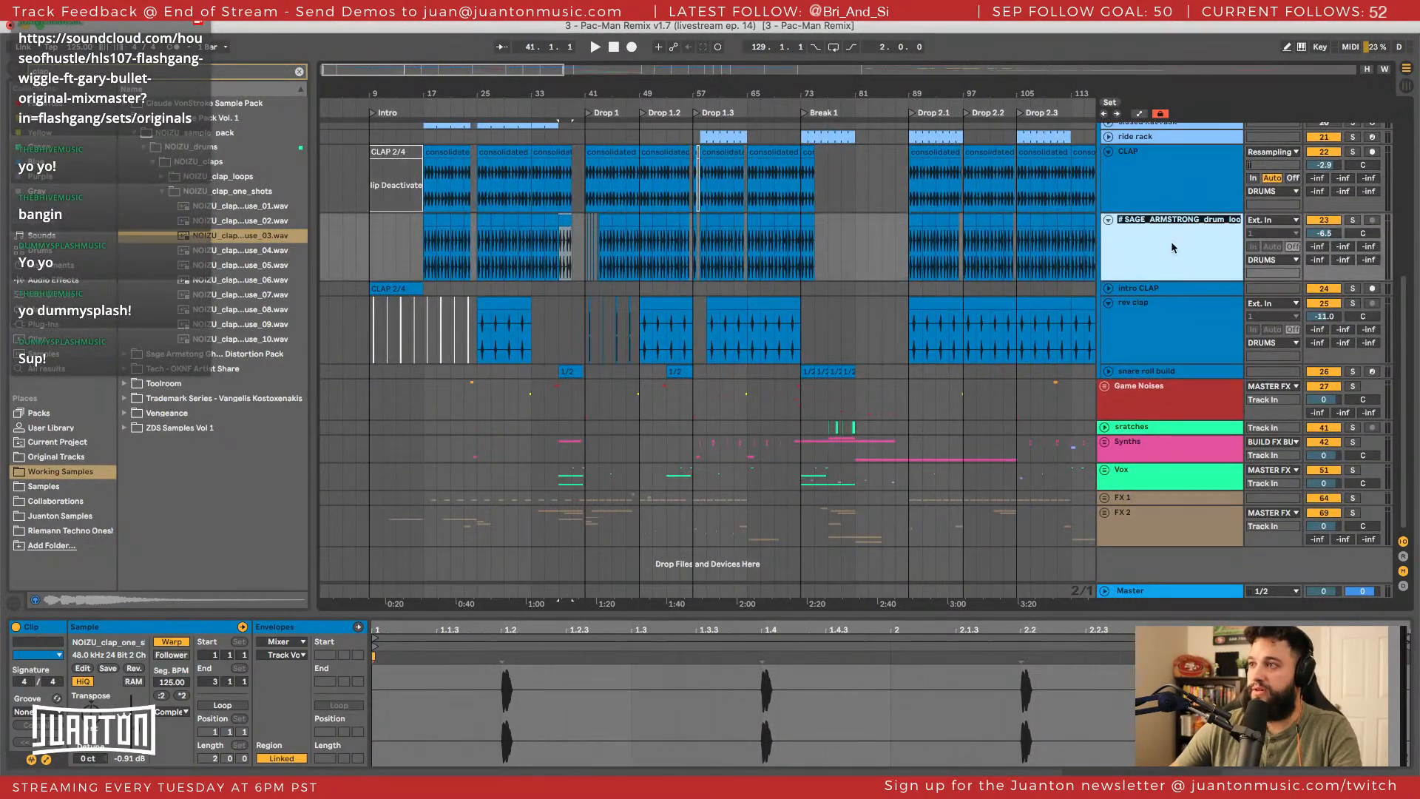
{"action": "type", "text": "clap click"}
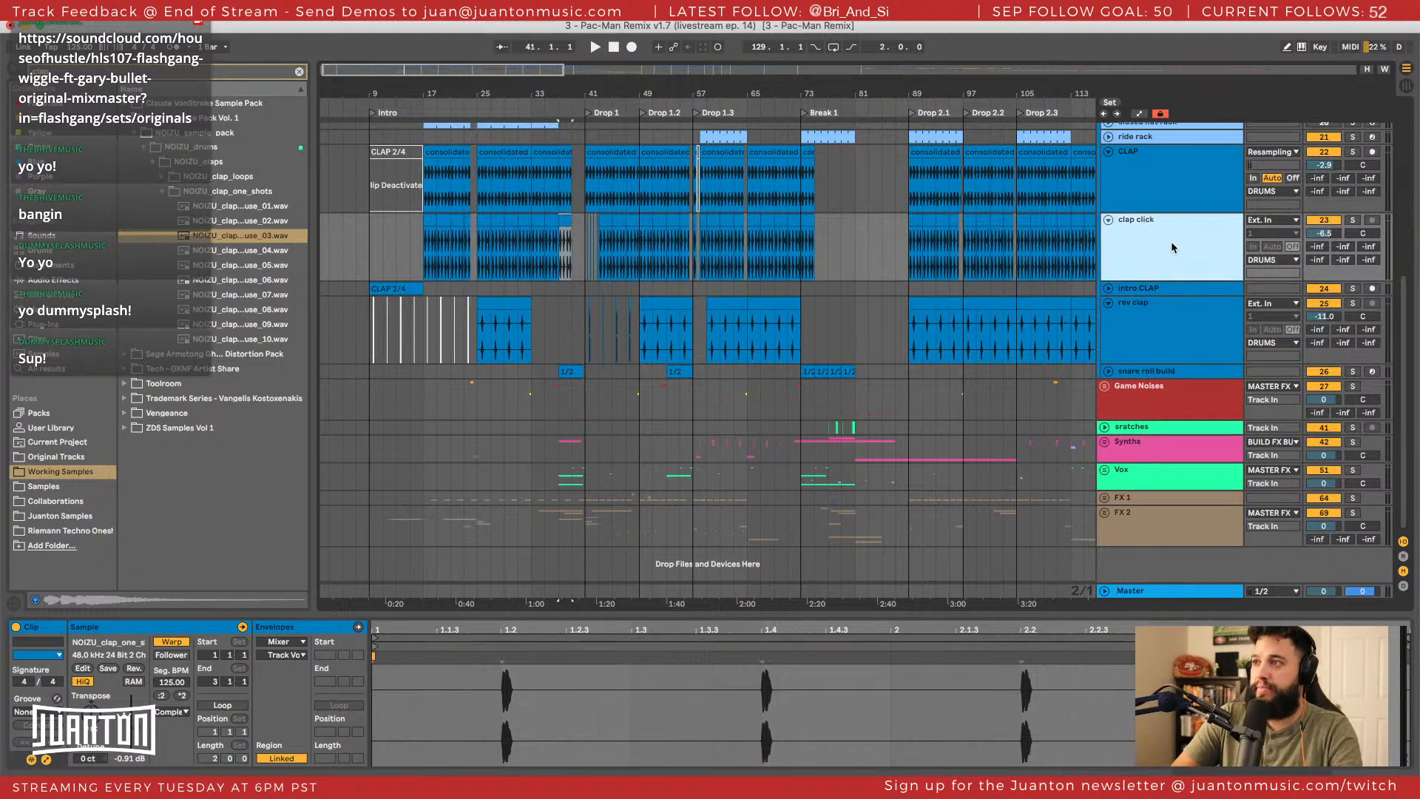
Fold the CLAP track and the NOIZU clap track below it, and rename the latter to "clap layer".
{"action": "left_click", "coordinate": [1108, 152]}
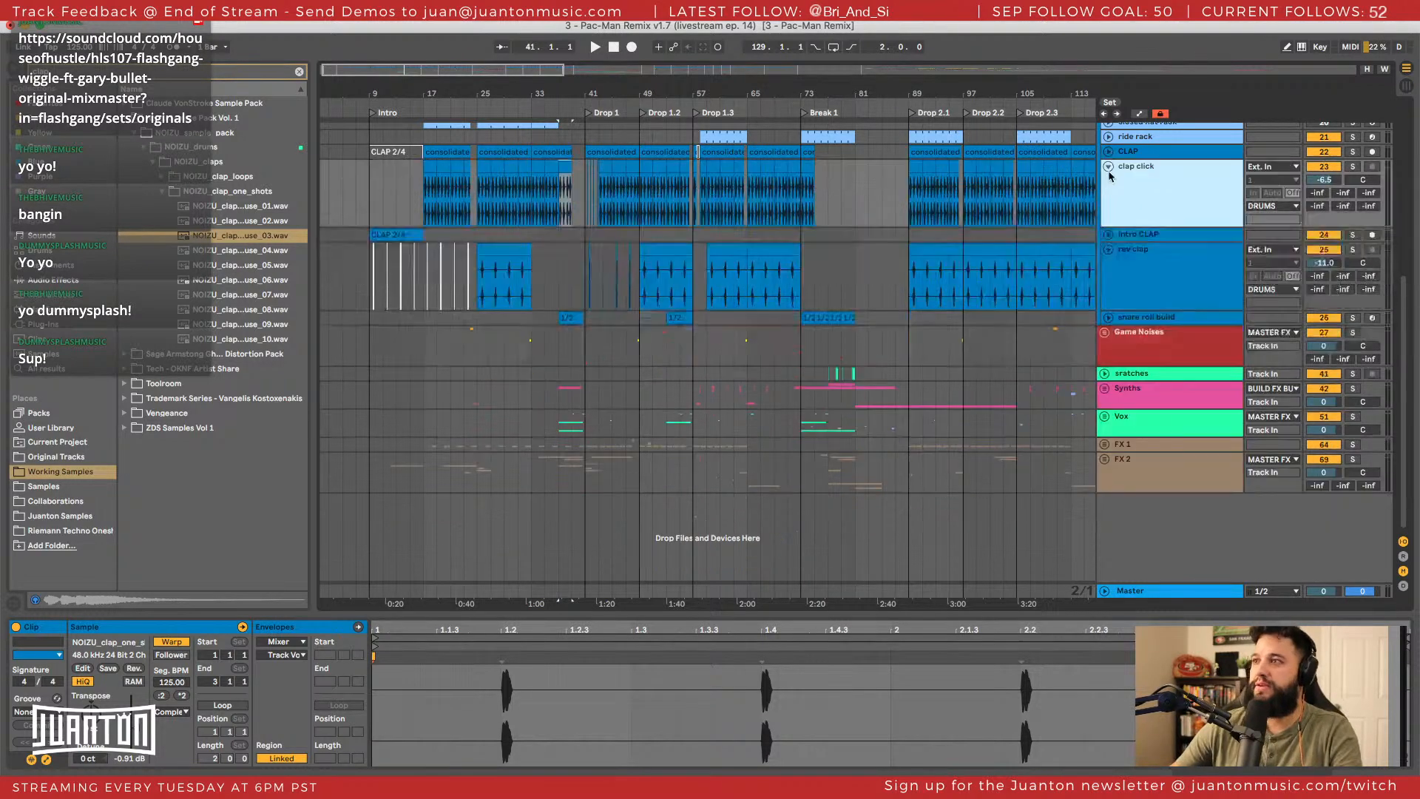
{"action": "left_click", "coordinate": [1108, 167]}
{"action": "key", "text": "super+r"}
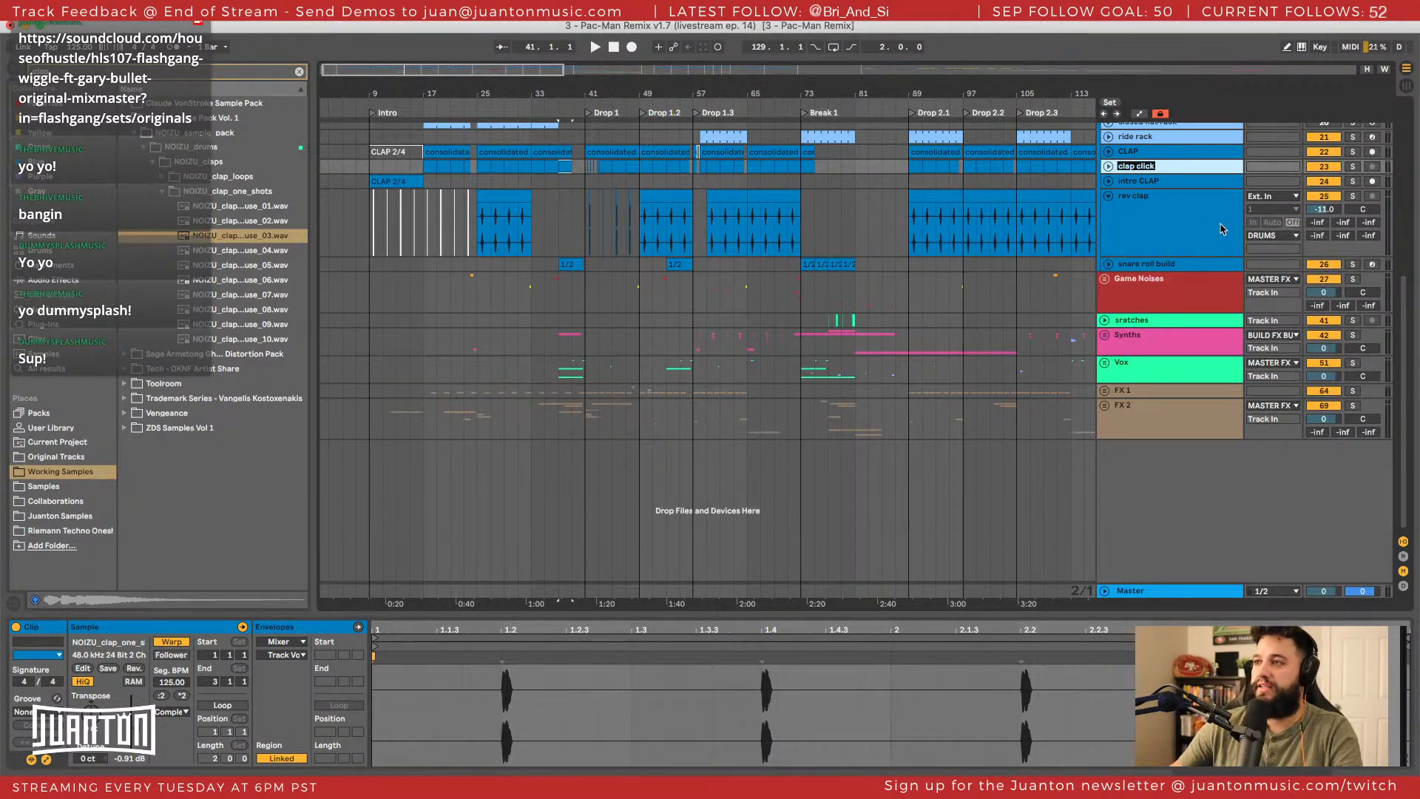
{"action": "key", "text": "Right"}
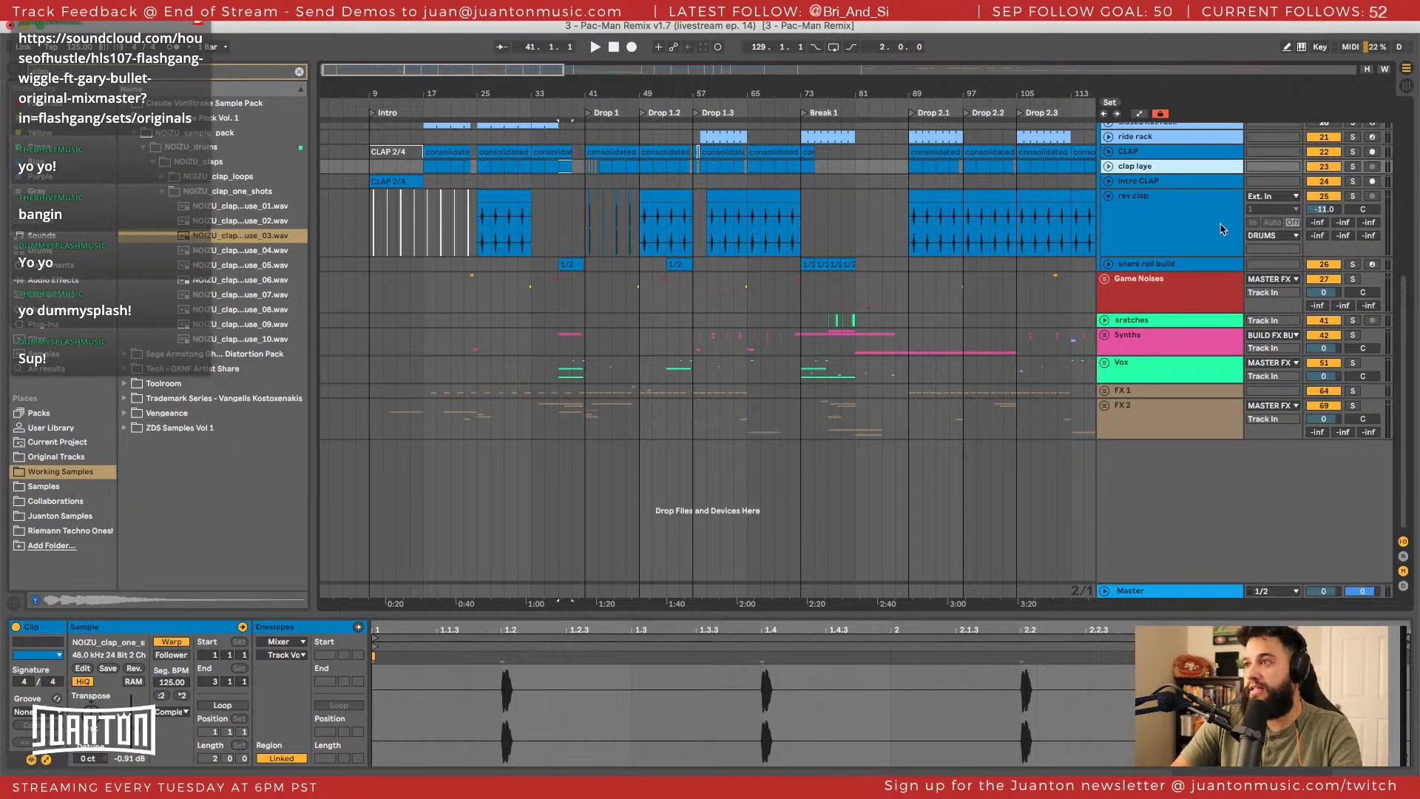
Group the CLAP and clap layer tracks and name the group CLAP.
{"action": "left_click", "coordinate": [1123, 152], "text": "shift"}
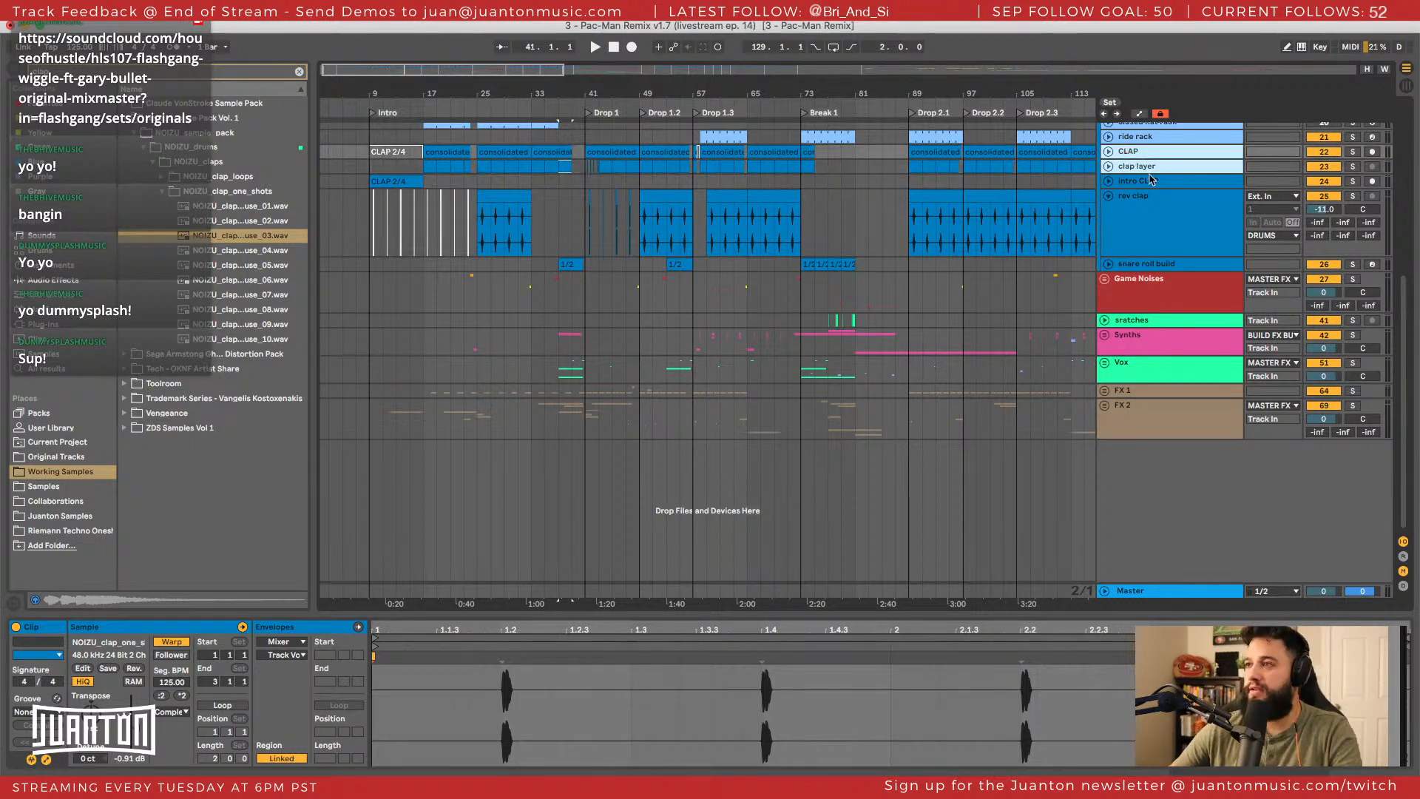
{"action": "key", "text": "Right"}
{"action": "scroll", "coordinate": [1109, 238], "scroll_direction": "up", "scroll_amount": 3}
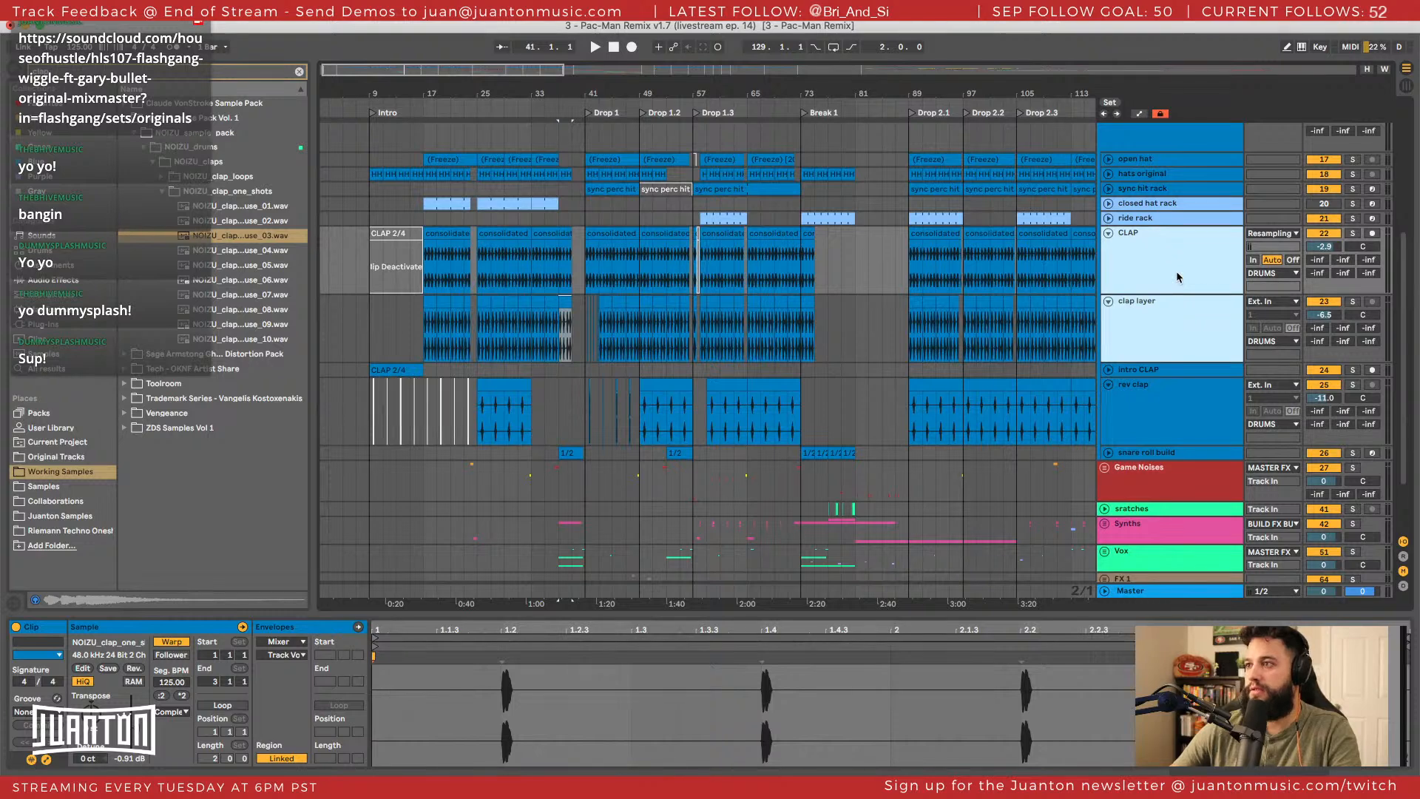
{"action": "key", "text": "ctrl+g"}
{"action": "key", "text": "ctrl+r"}
{"action": "type", "text": "C"}
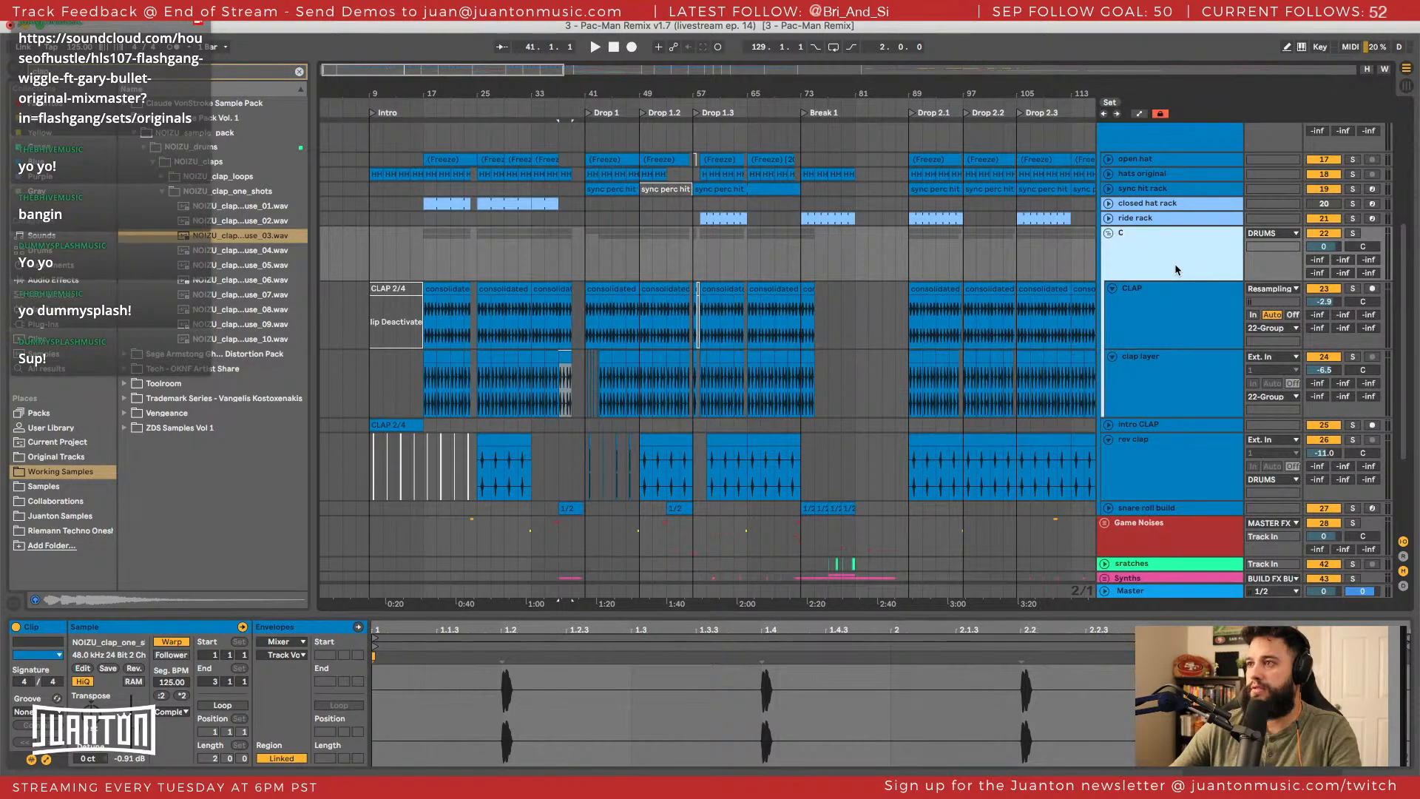
{"action": "type", "text": "LAP"}
{"action": "key", "text": "Return"}
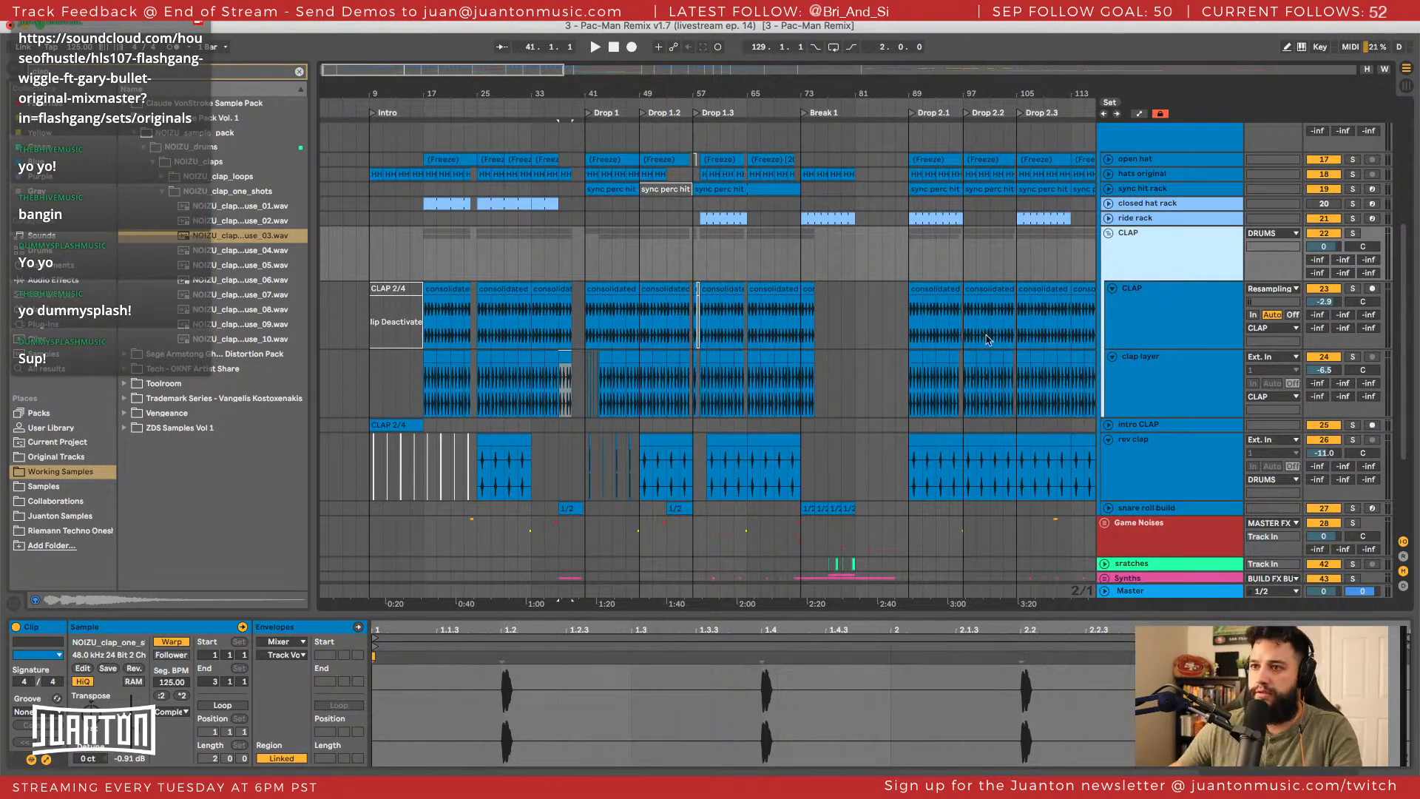
Unfold the intro CLAP track and fill bars 9 to 17 of the clap layer track with two-bar NOIZU clap clips.
{"action": "left_click", "coordinate": [1107, 425]}
{"action": "scroll", "coordinate": [464, 360], "scroll_direction": "down", "scroll_amount": 2}
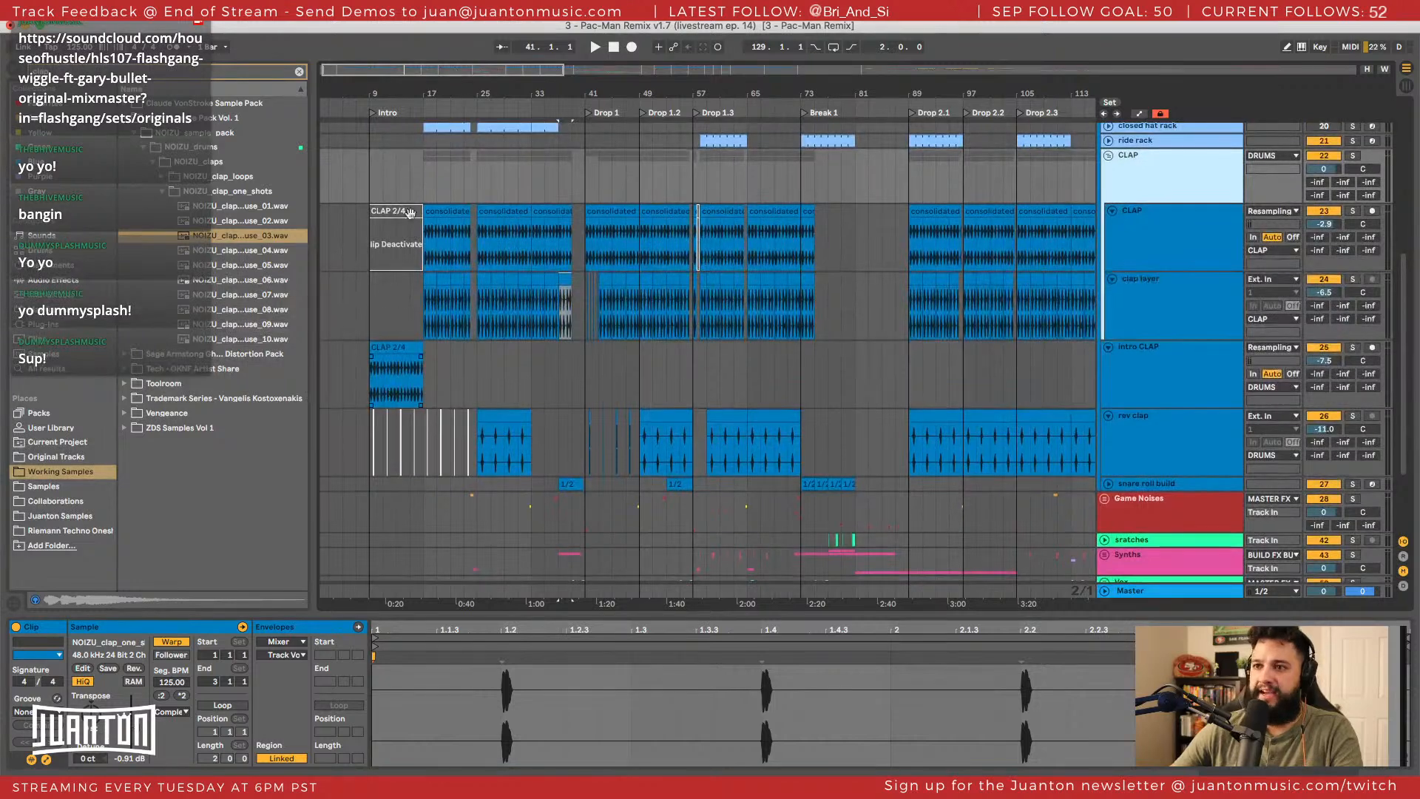
{"action": "left_click_drag", "start_coordinate": [395, 93], "coordinate": [444, 275]}
{"action": "left_click", "coordinate": [474, 279]}
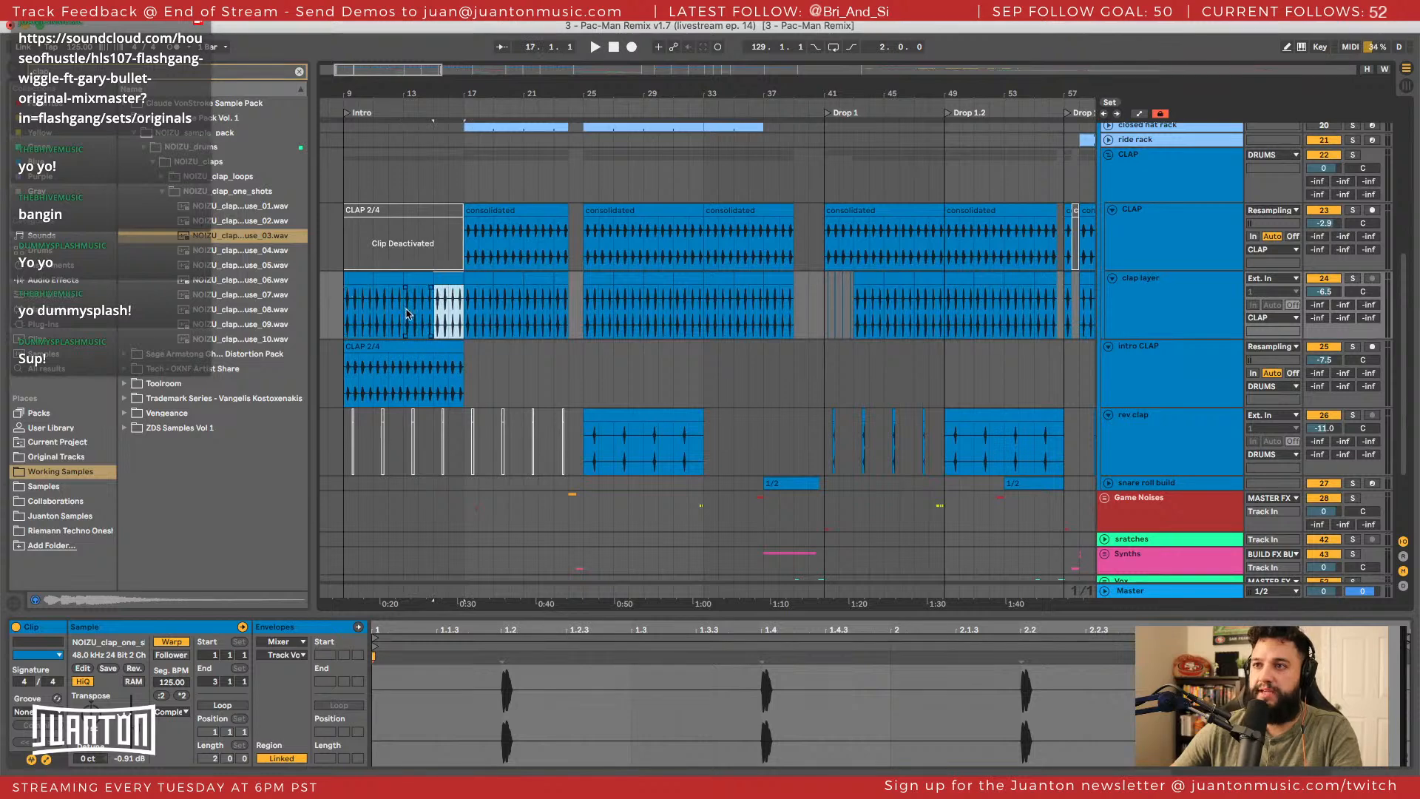
Check the clap layer across the whole arrangement and fold the intro CLAP and rev clap tracks.
{"action": "scroll", "coordinate": [442, 319], "scroll_direction": "right", "scroll_amount": 10}
{"action": "scroll", "coordinate": [441, 320], "scroll_direction": "right", "scroll_amount": 15}
{"action": "scroll", "coordinate": [453, 319], "scroll_direction": "left", "scroll_amount": 15}
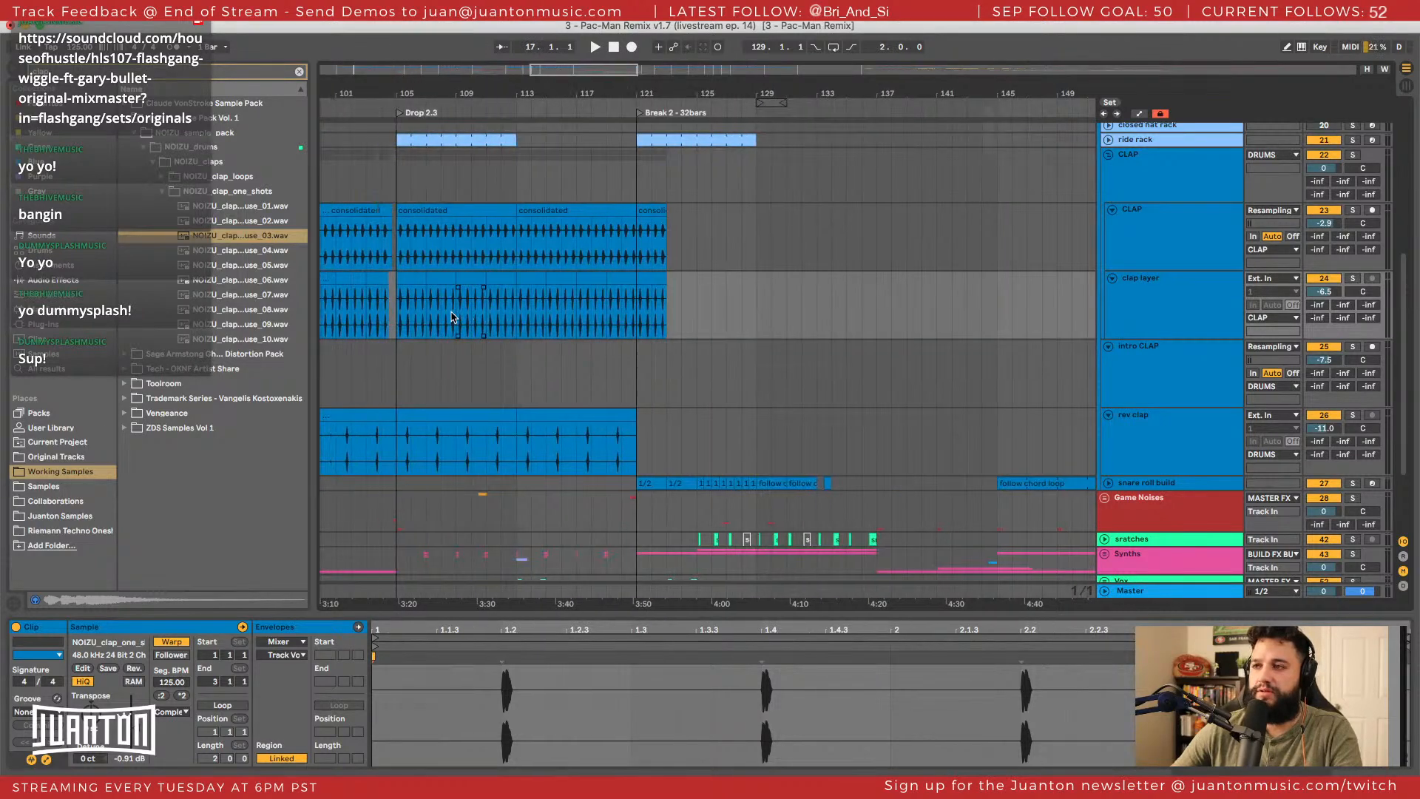
{"action": "scroll", "coordinate": [465, 319], "scroll_direction": "left", "scroll_amount": 12}
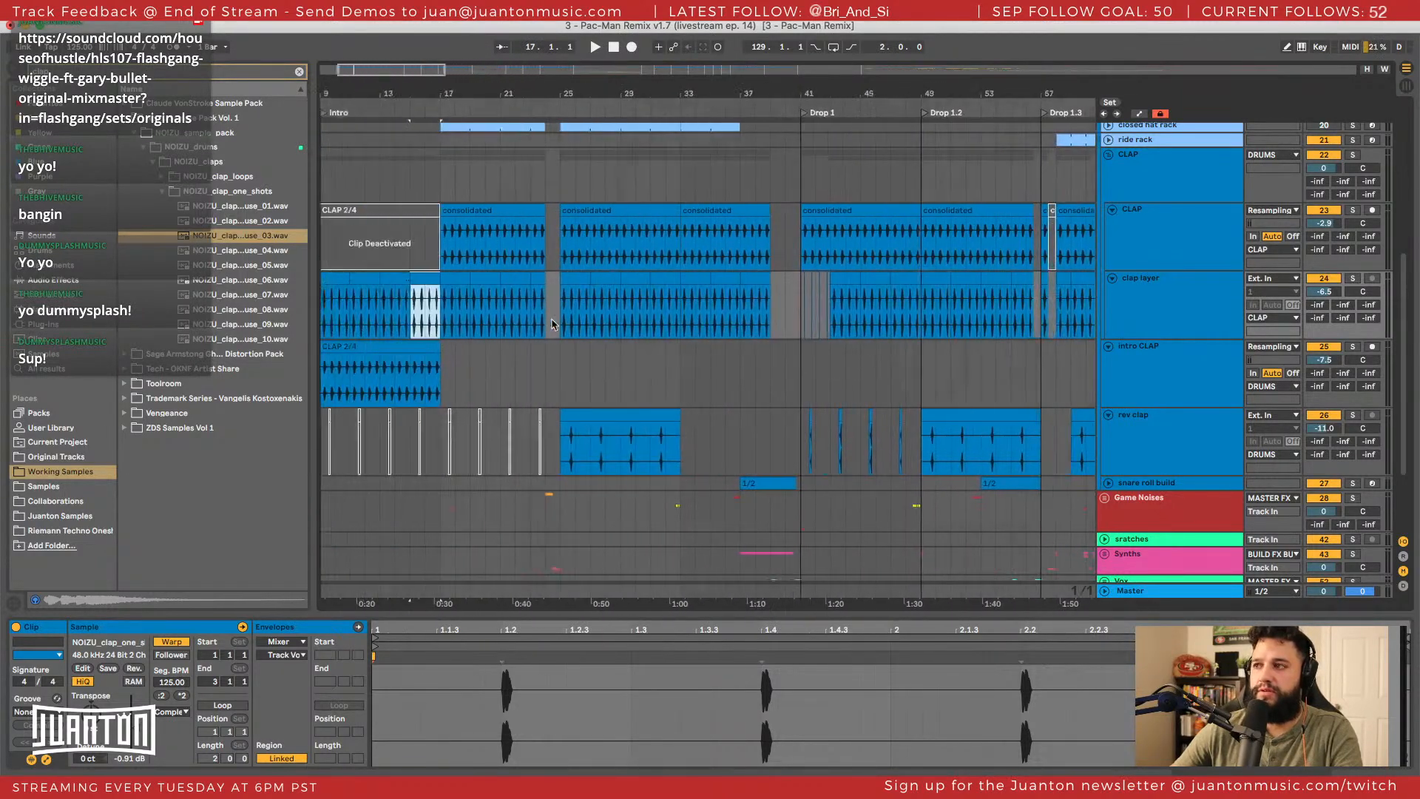
{"action": "left_click", "coordinate": [1108, 347]}
{"action": "left_click", "coordinate": [1130, 362]}
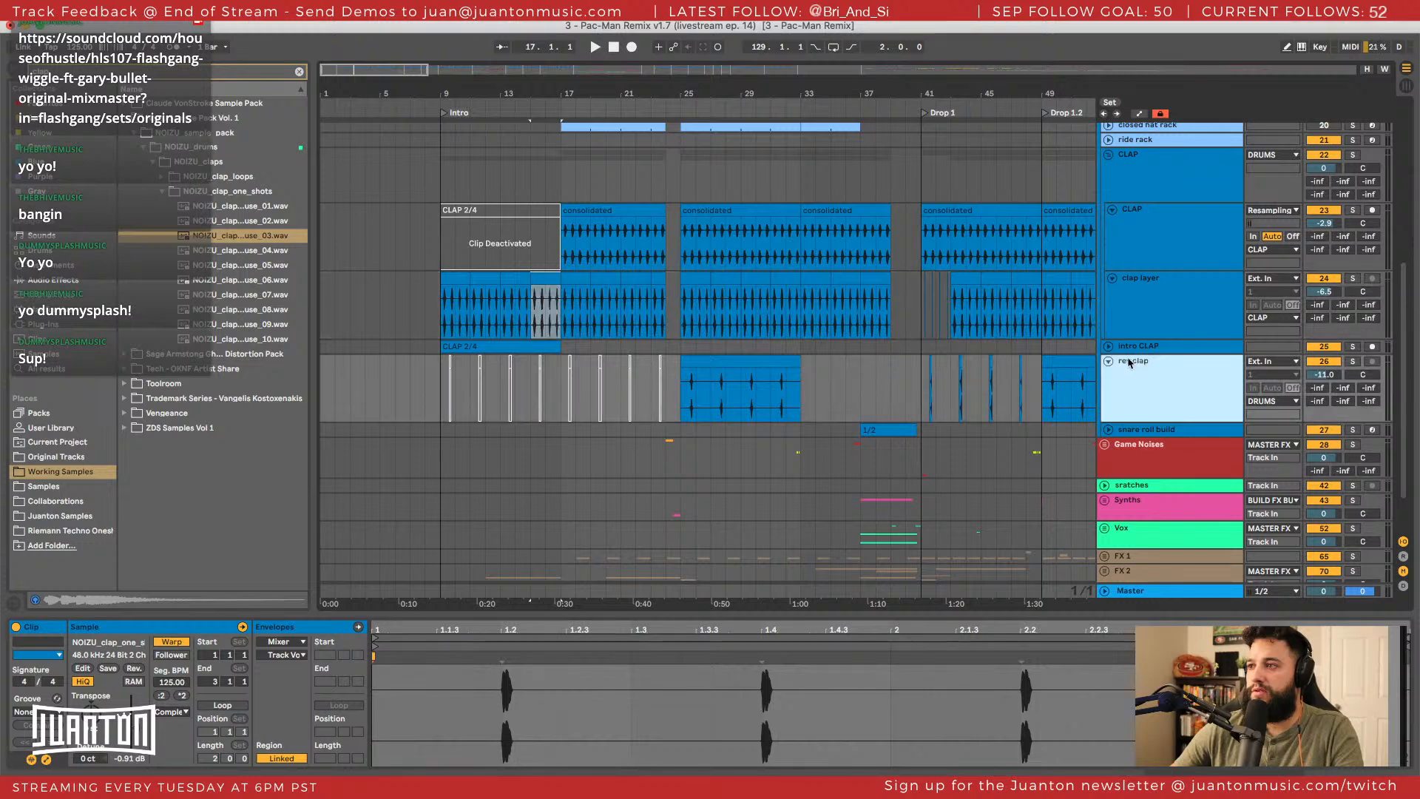
{"action": "left_click", "coordinate": [1109, 362]}
Move the intro CLAP track into the CLAP group above clap layer, and fold the clap layer and CLAP tracks.
{"action": "left_click", "coordinate": [1138, 348]}
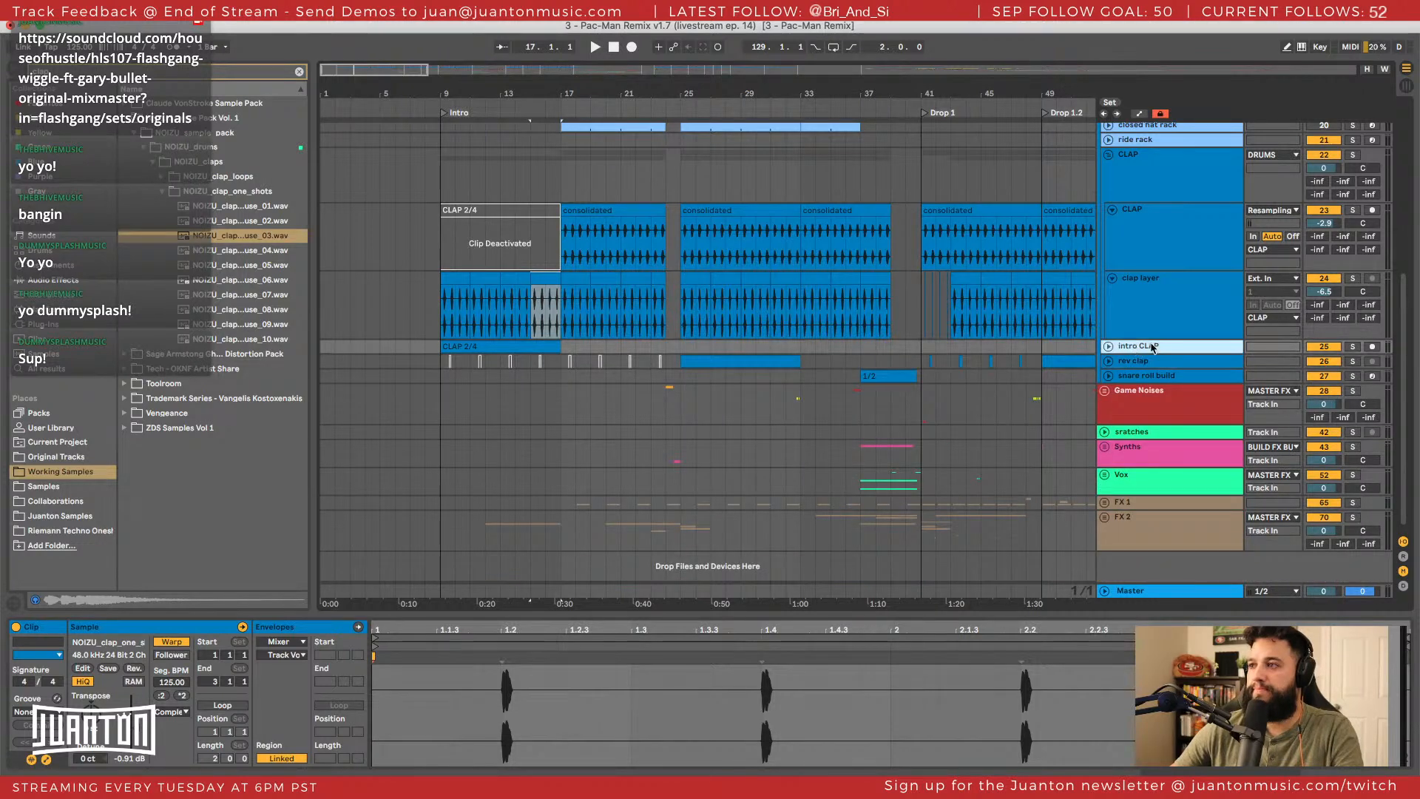
{"action": "left_click_drag", "start_coordinate": [1152, 347], "coordinate": [1117, 297]}
{"action": "scroll", "coordinate": [1135, 263], "scroll_direction": "up", "scroll_amount": 2}
{"action": "left_click", "coordinate": [1112, 335]}
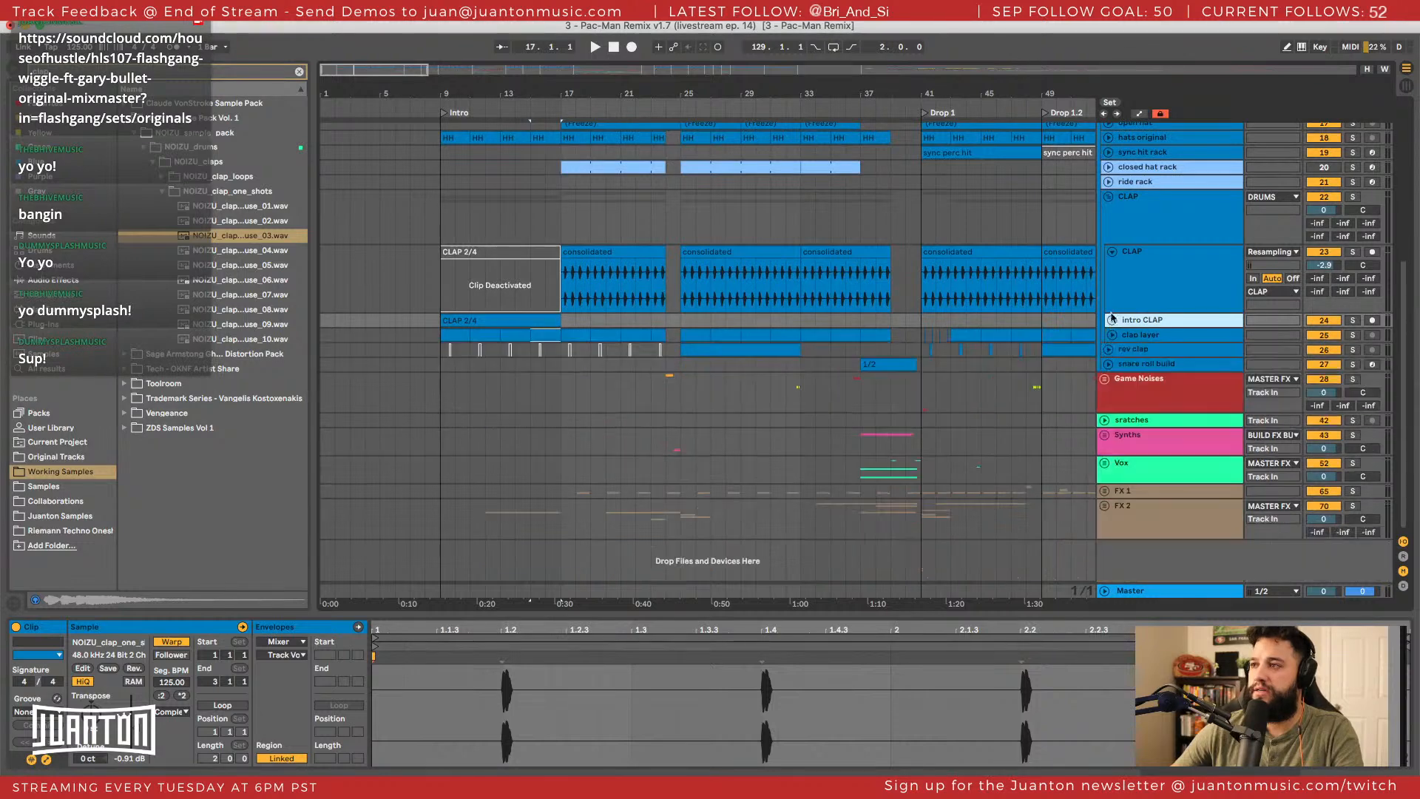
{"action": "left_click", "coordinate": [1112, 252]}
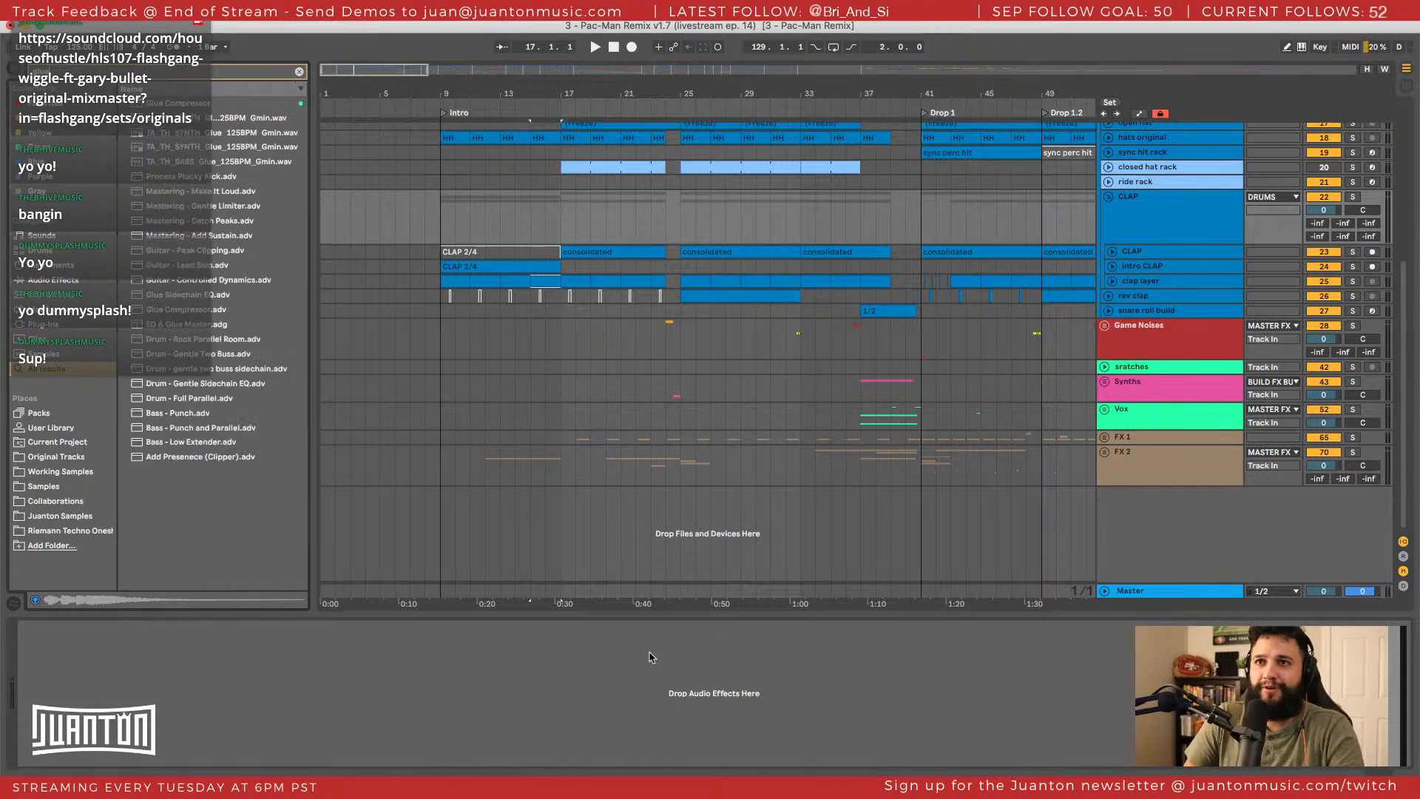
Add Glue Compressor and Saturator to the CLAP group's effect chain.
{"action": "left_click", "coordinate": [170, 104]}
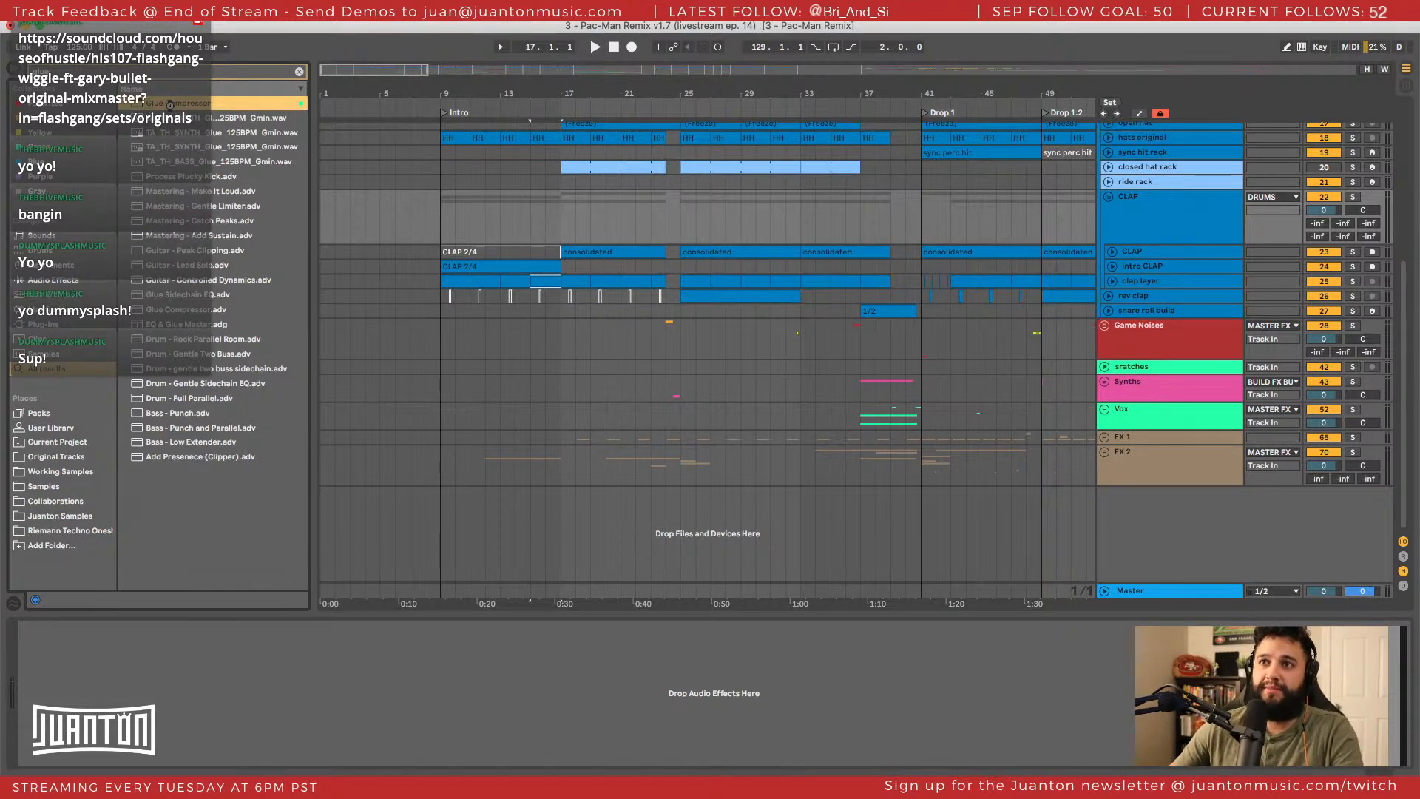
{"action": "key", "text": "Return"}
{"action": "key", "text": "super+f"}
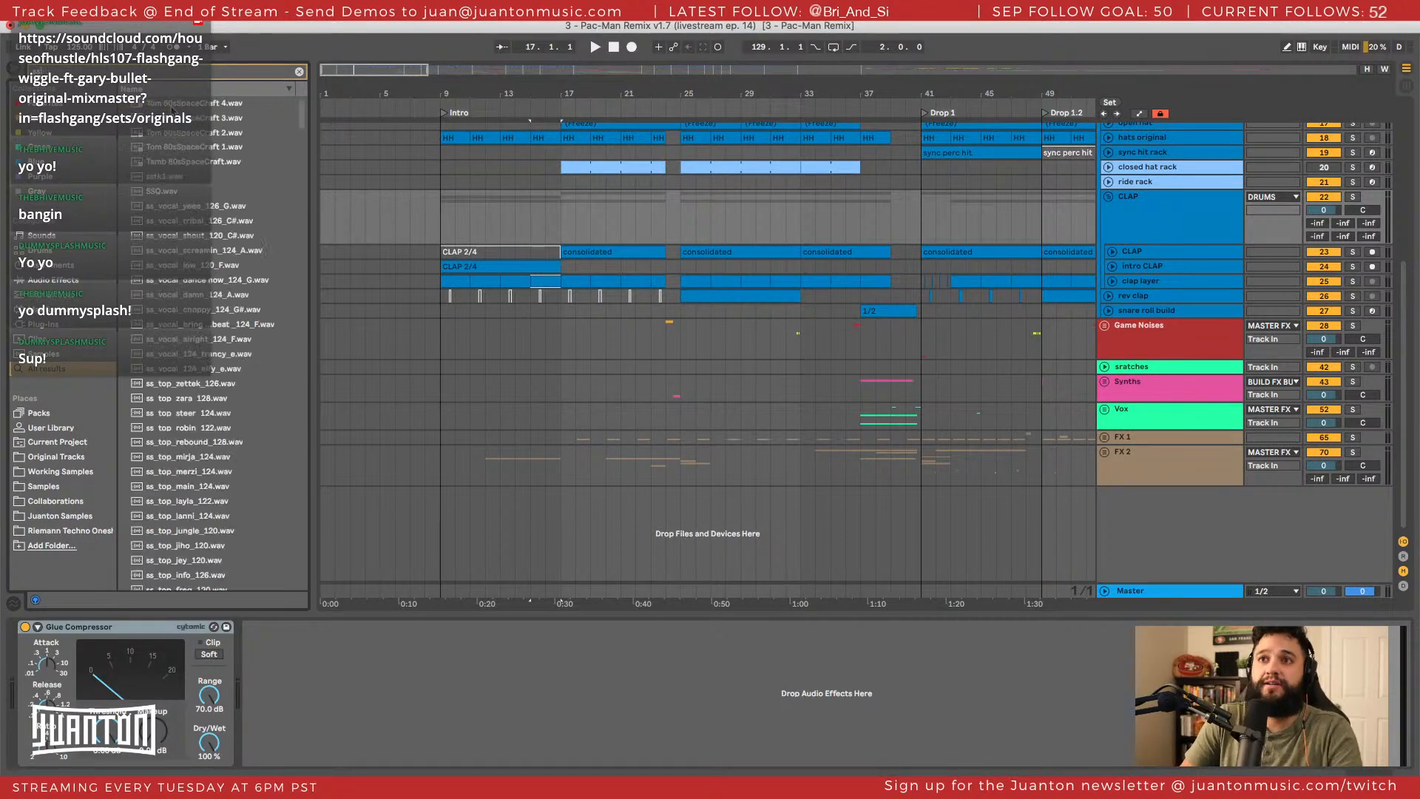
{"action": "key", "text": "super+f"}
{"action": "type", "text": "saturator"}
{"action": "left_click", "coordinate": [169, 104]}
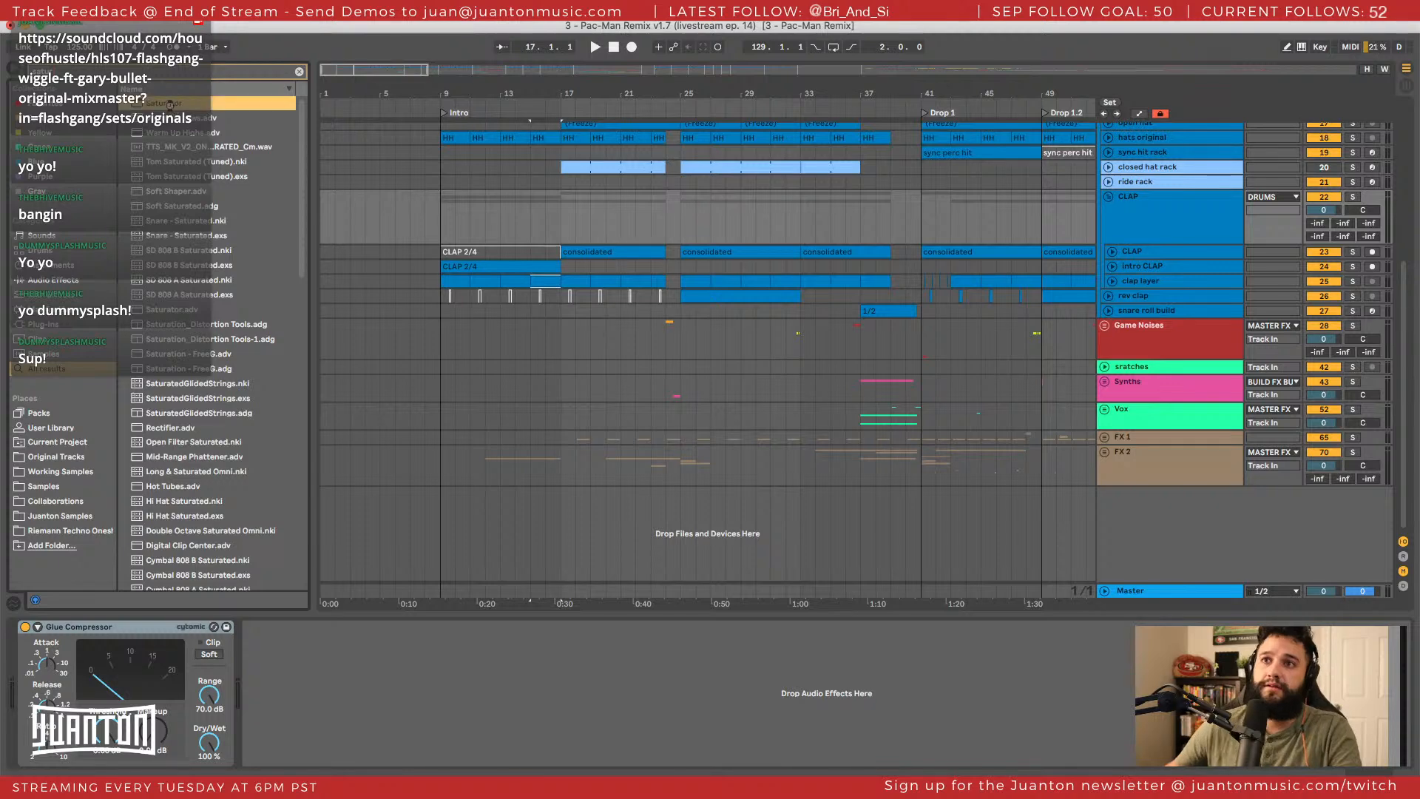
{"action": "key", "text": "Return"}
Find the Sonalksis FreeG Stereo plug-in, add it to the CLAP group, and move its window clear of the device chain.
{"action": "key", "text": "super+f"}
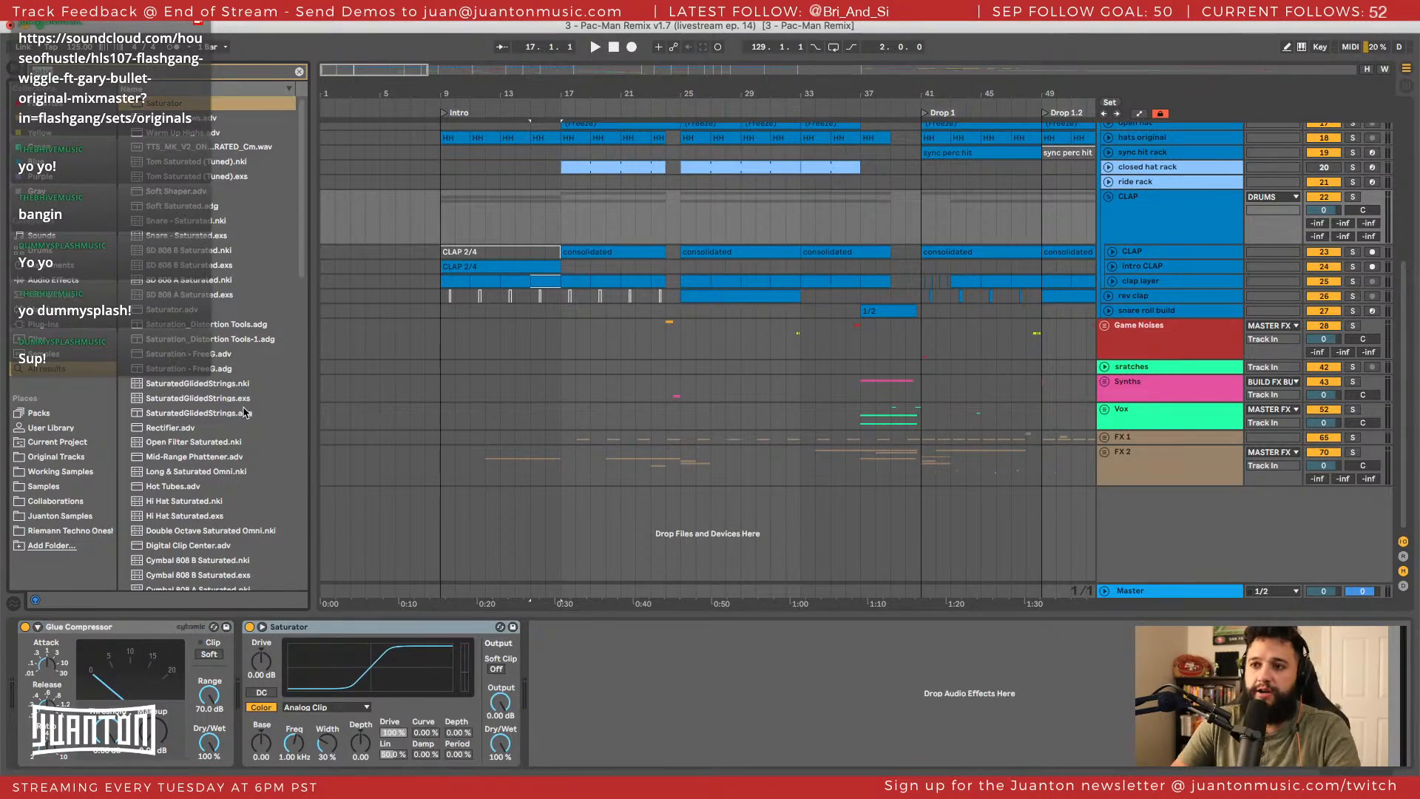
{"action": "type", "text": "sa"}
{"action": "key", "text": "BackSpace"}
{"action": "type", "text": "ona"}
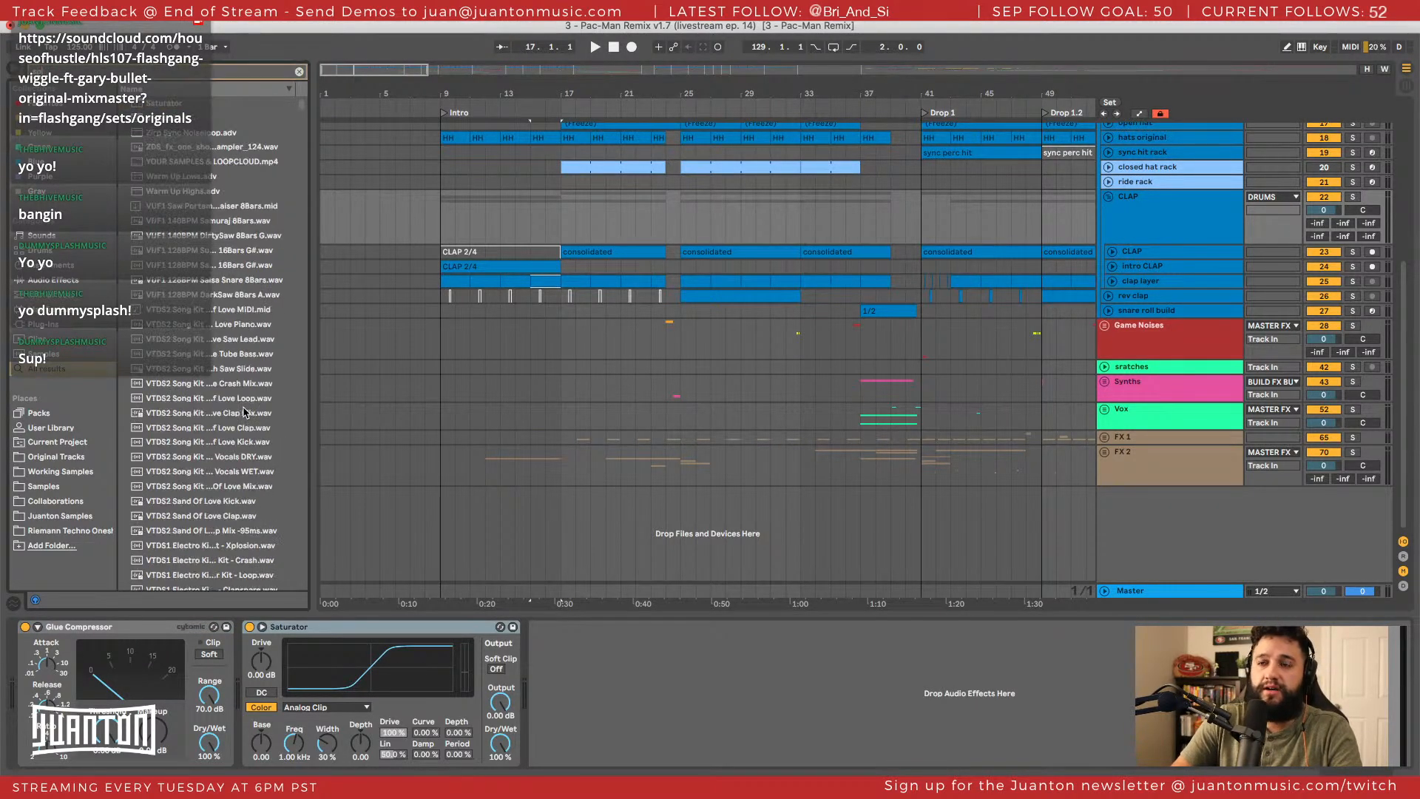
{"action": "type", "text": "lks"}
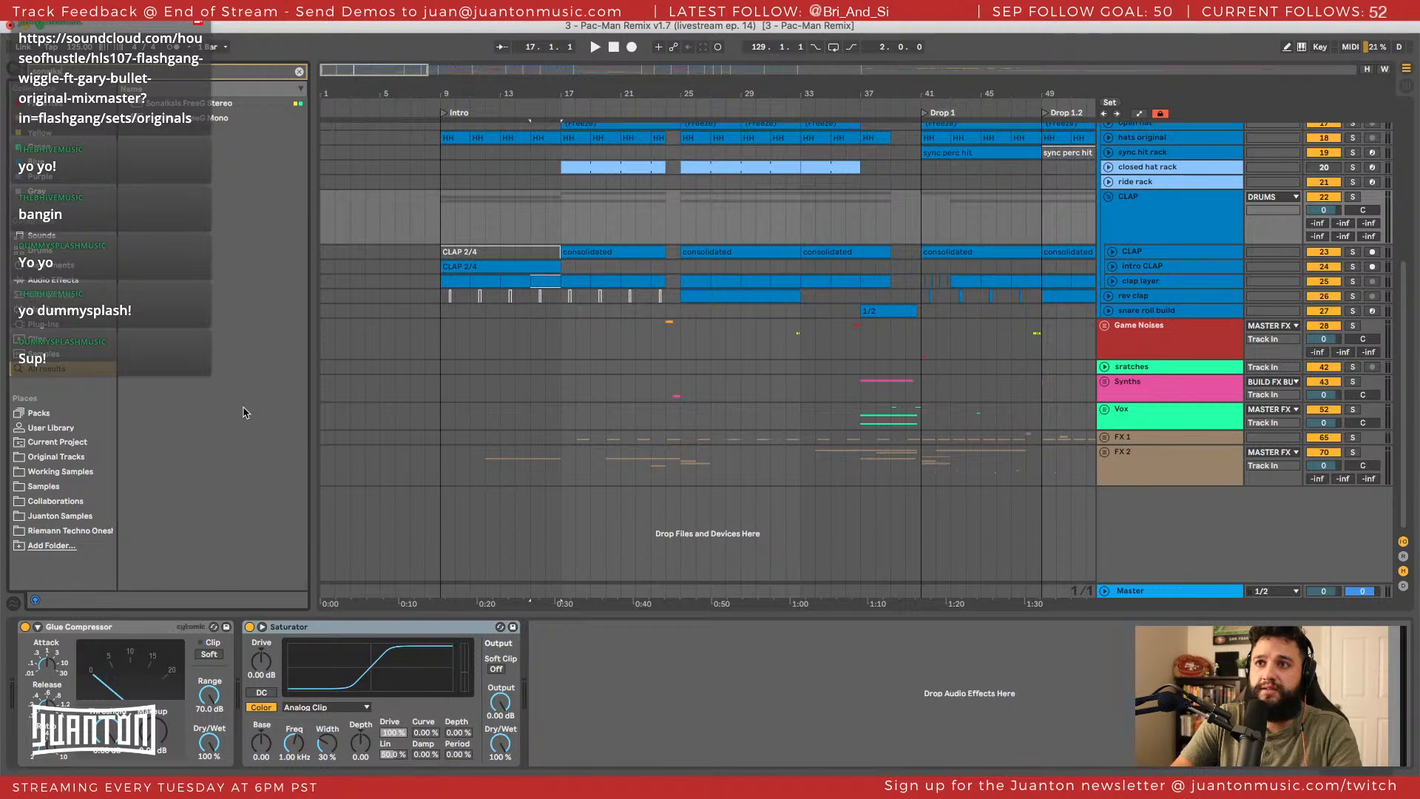
{"action": "left_click", "coordinate": [178, 105]}
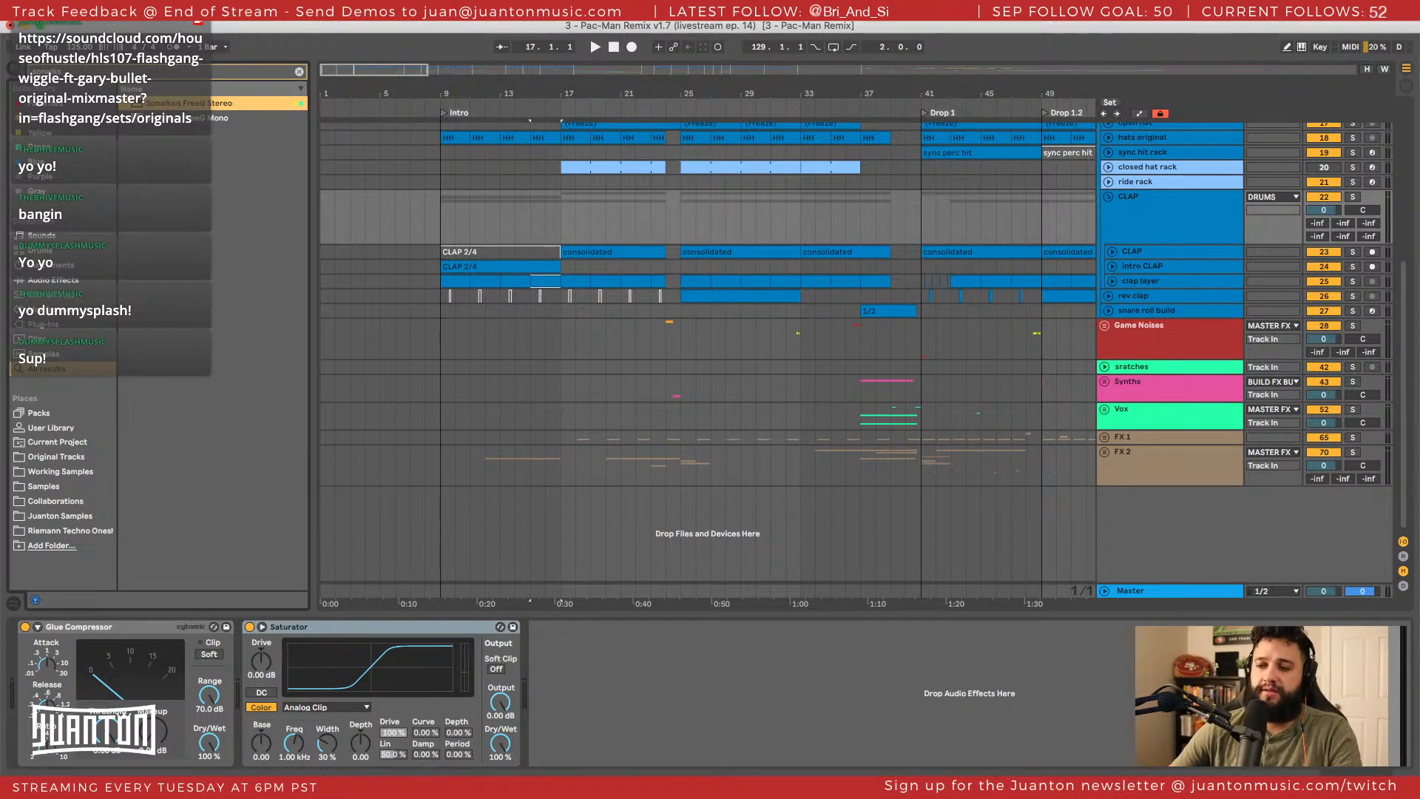
{"action": "key", "text": "Return"}
{"action": "left_click", "coordinate": [580, 631]}
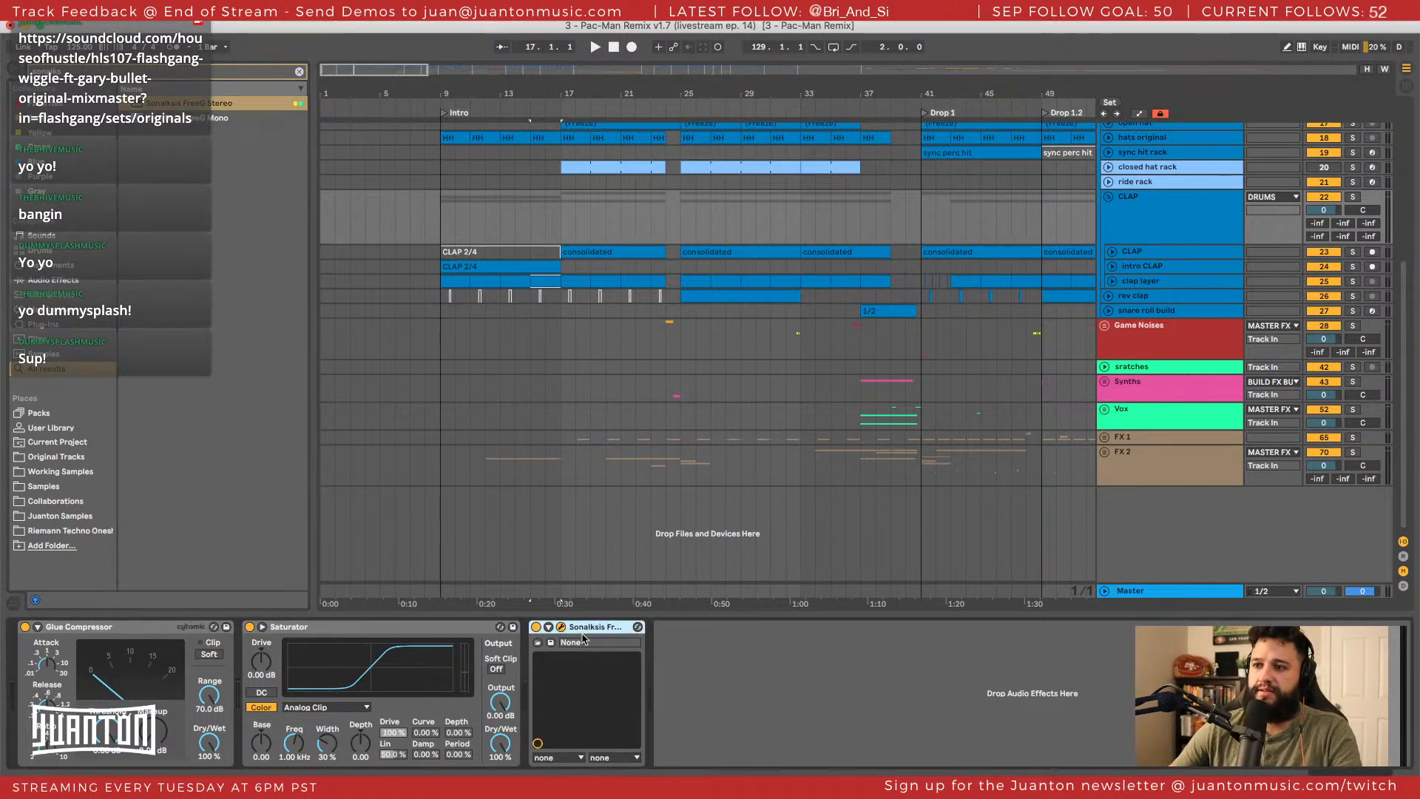
{"action": "left_click_drag", "start_coordinate": [755, 769], "coordinate": [349, 229]}
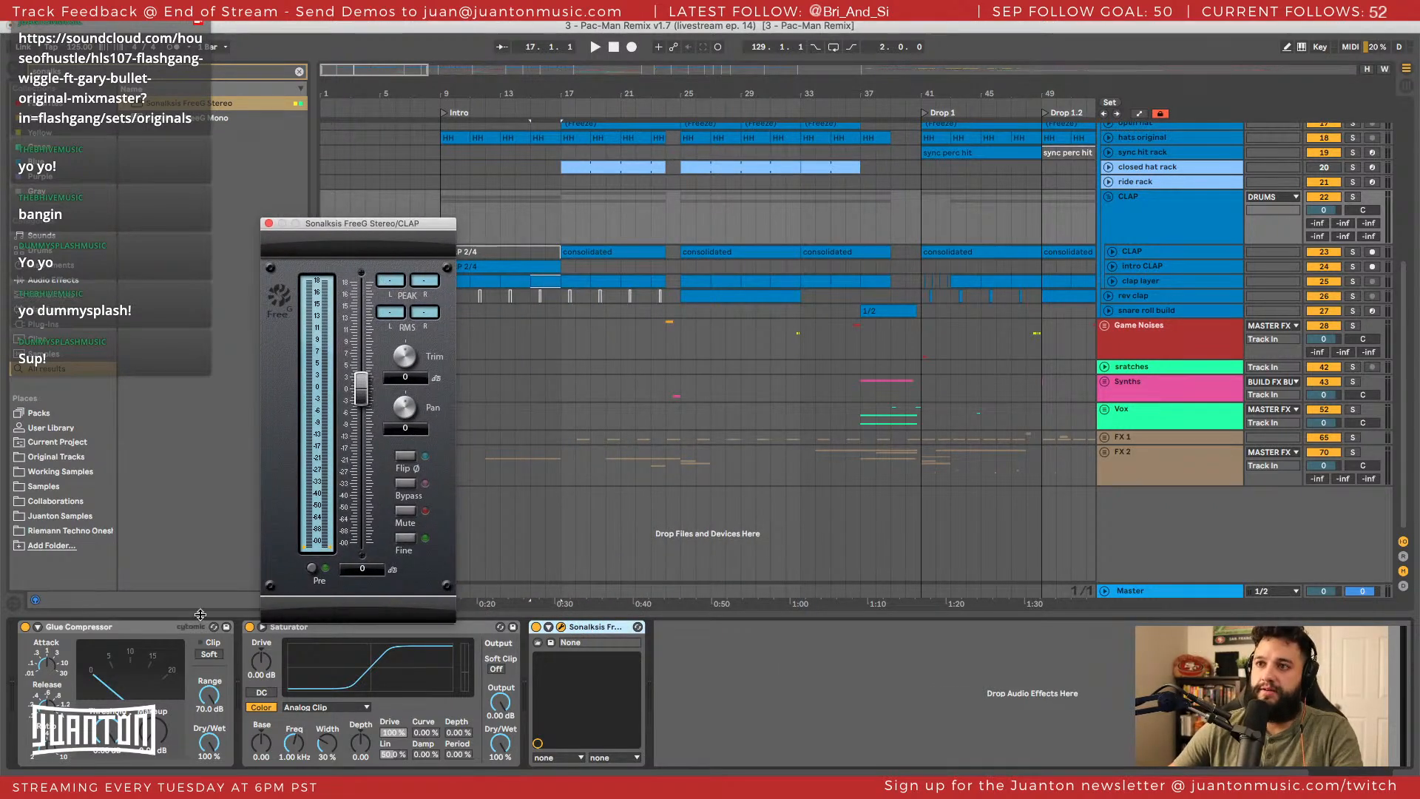
Reorder the CLAP group's chain so Glue Compressor follows Saturator, and switch off both devices.
{"action": "left_click", "coordinate": [144, 633]}
{"action": "left_click_drag", "start_coordinate": [134, 630], "coordinate": [455, 648]}
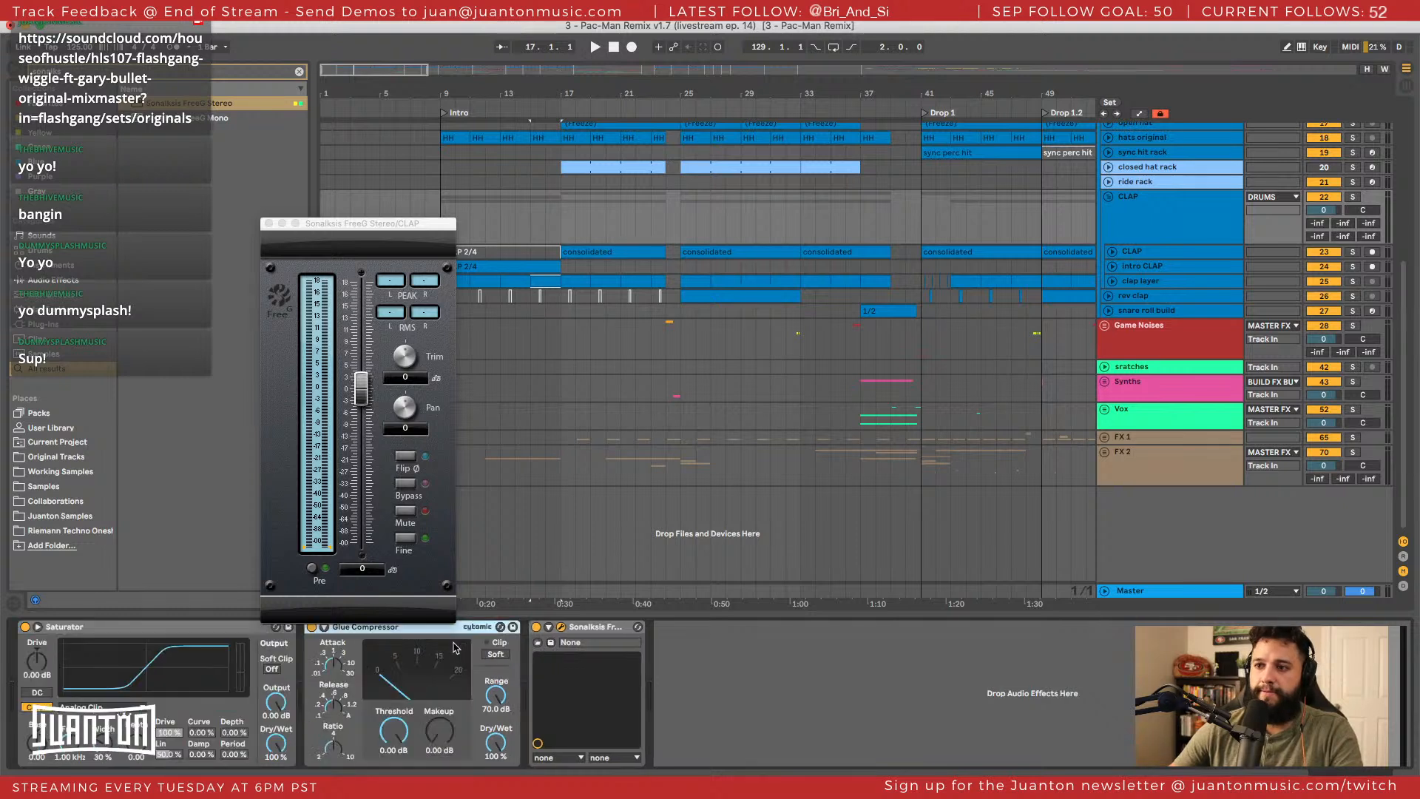
{"action": "left_click", "coordinate": [310, 628]}
{"action": "left_click", "coordinate": [114, 628]}
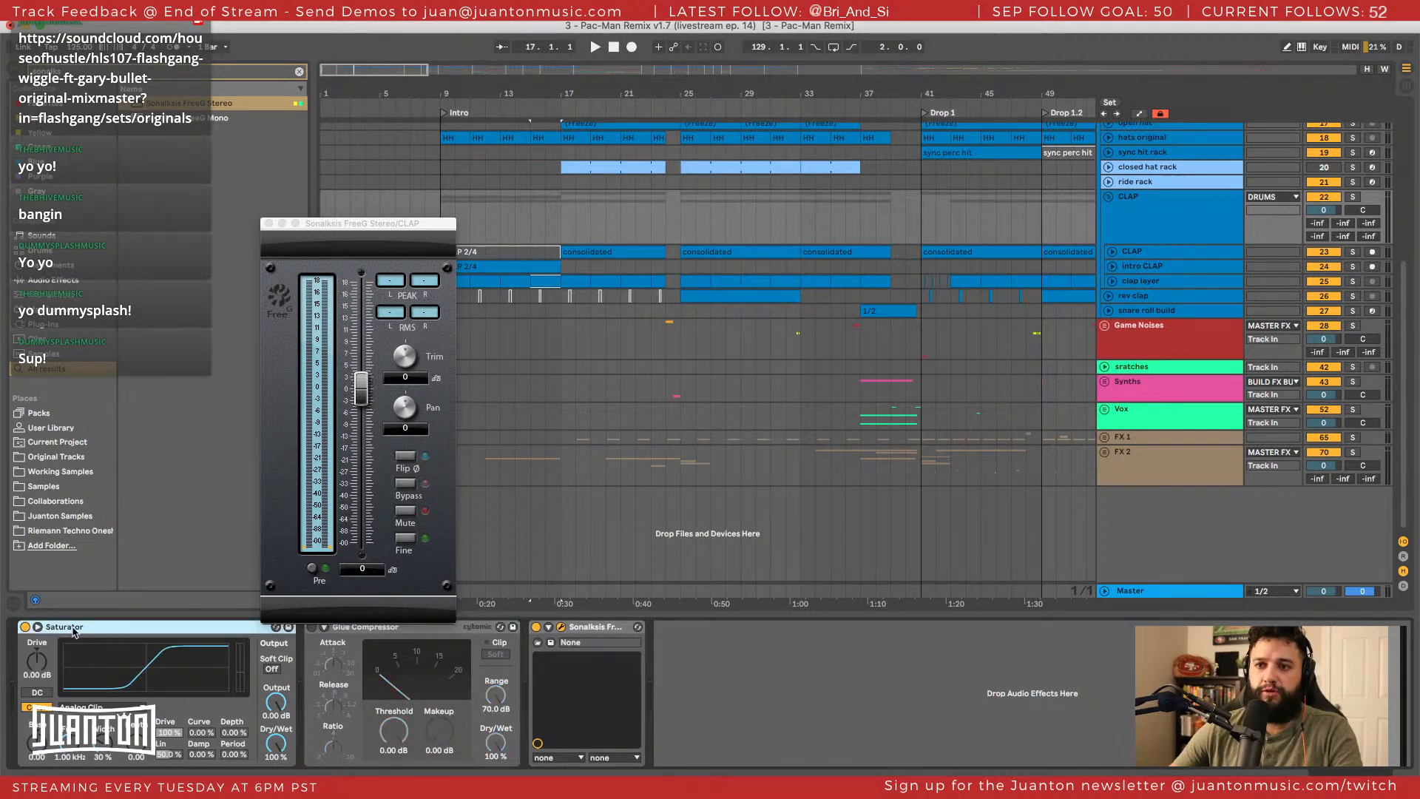
{"action": "left_click", "coordinate": [24, 627]}
Play the end of the intro claps, the section from bar 17 and Drop 1, measuring the unprocessed CLAP group's peaks with FreeG.
{"action": "key", "text": "space"}
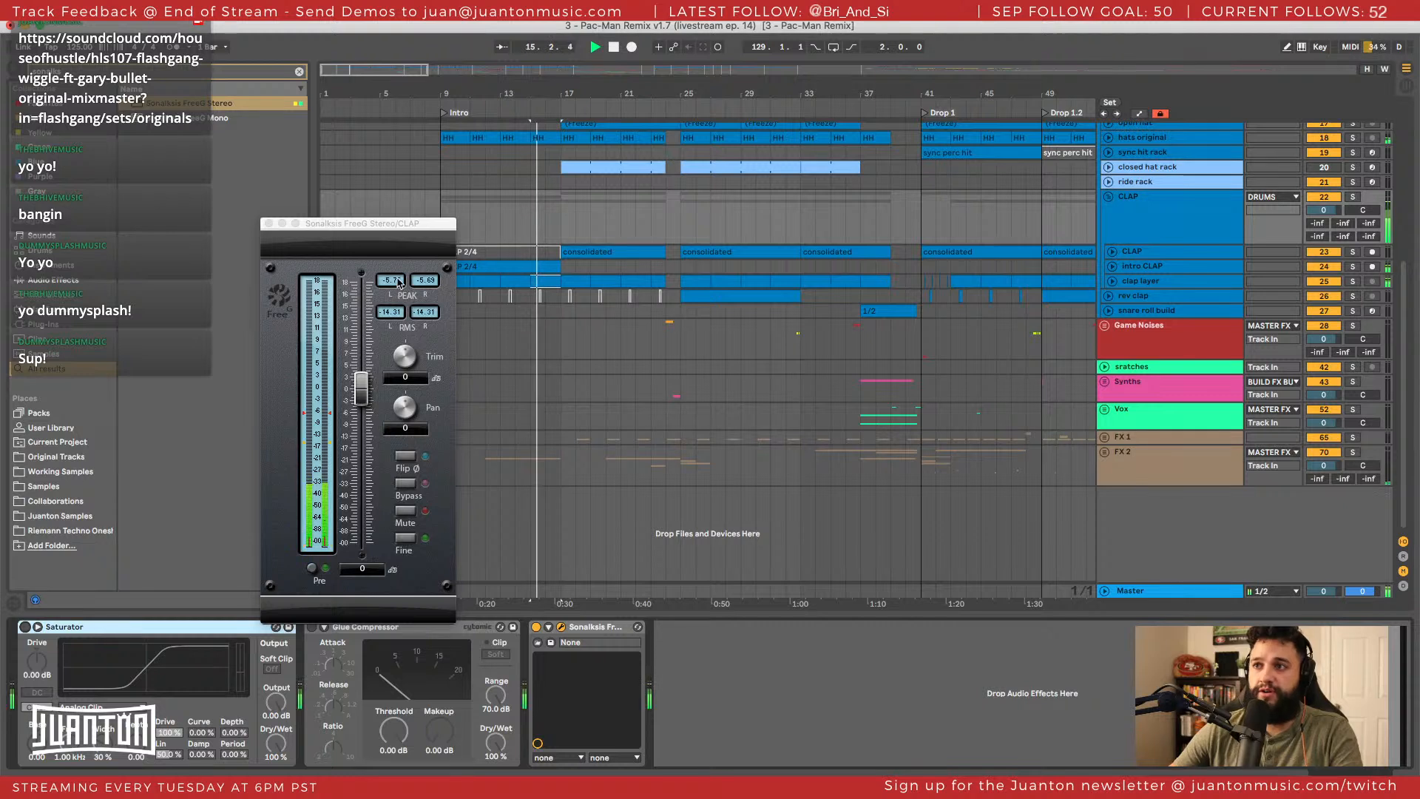
{"action": "left_click", "coordinate": [398, 282]}
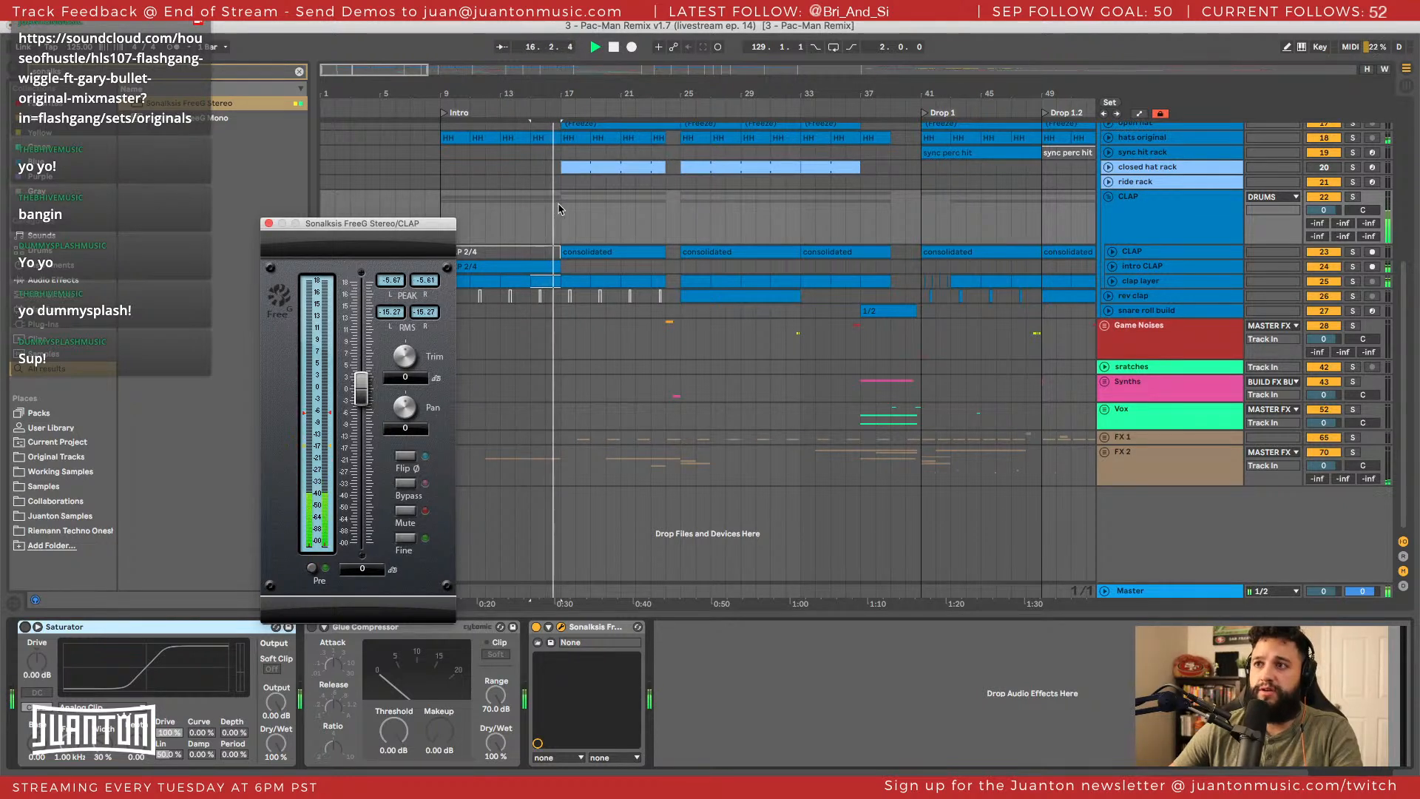
{"action": "left_click", "coordinate": [569, 235]}
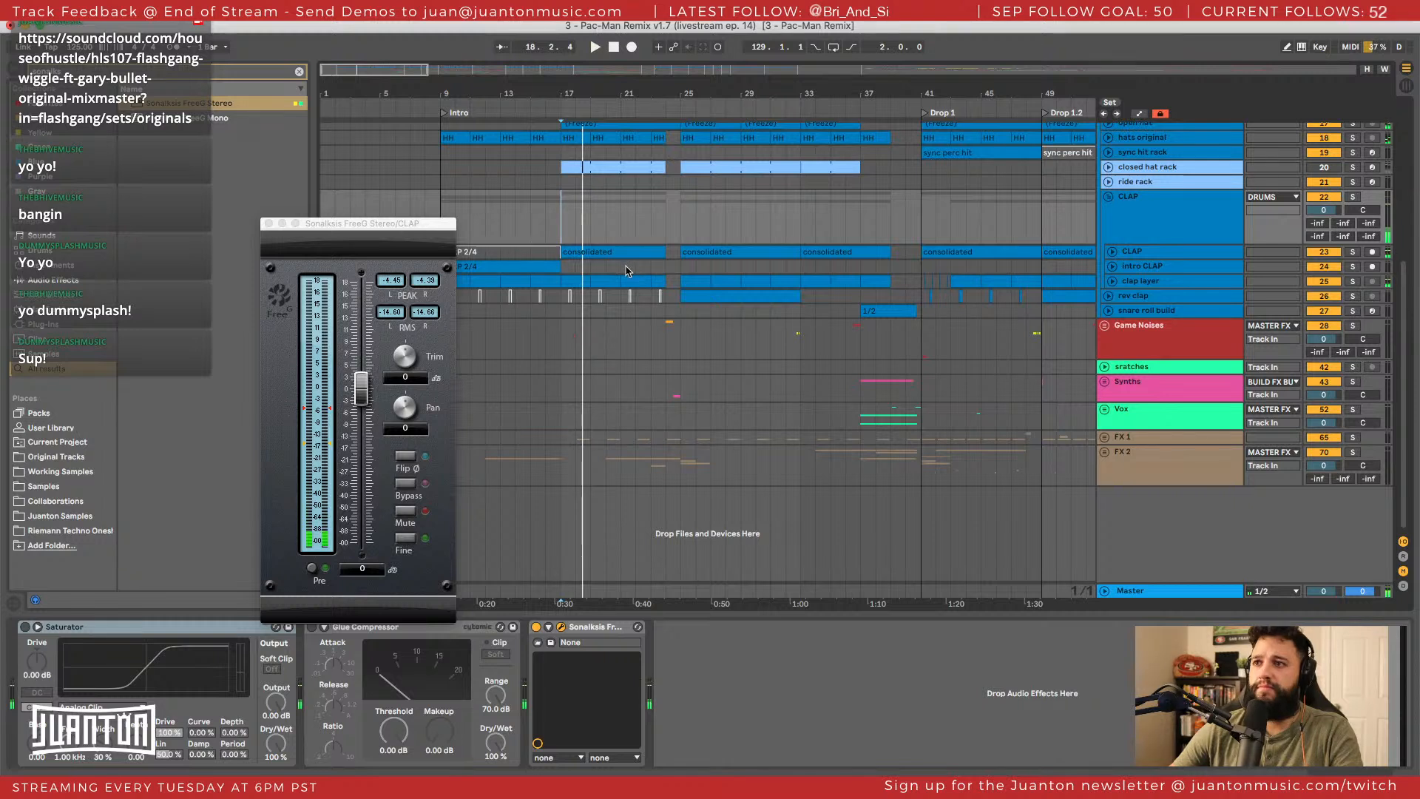
{"action": "scroll", "coordinate": [626, 271], "scroll_direction": "up", "scroll_amount": 1}
{"action": "left_click_drag", "start_coordinate": [412, 235], "coordinate": [355, 234]}
{"action": "key", "text": "space"}
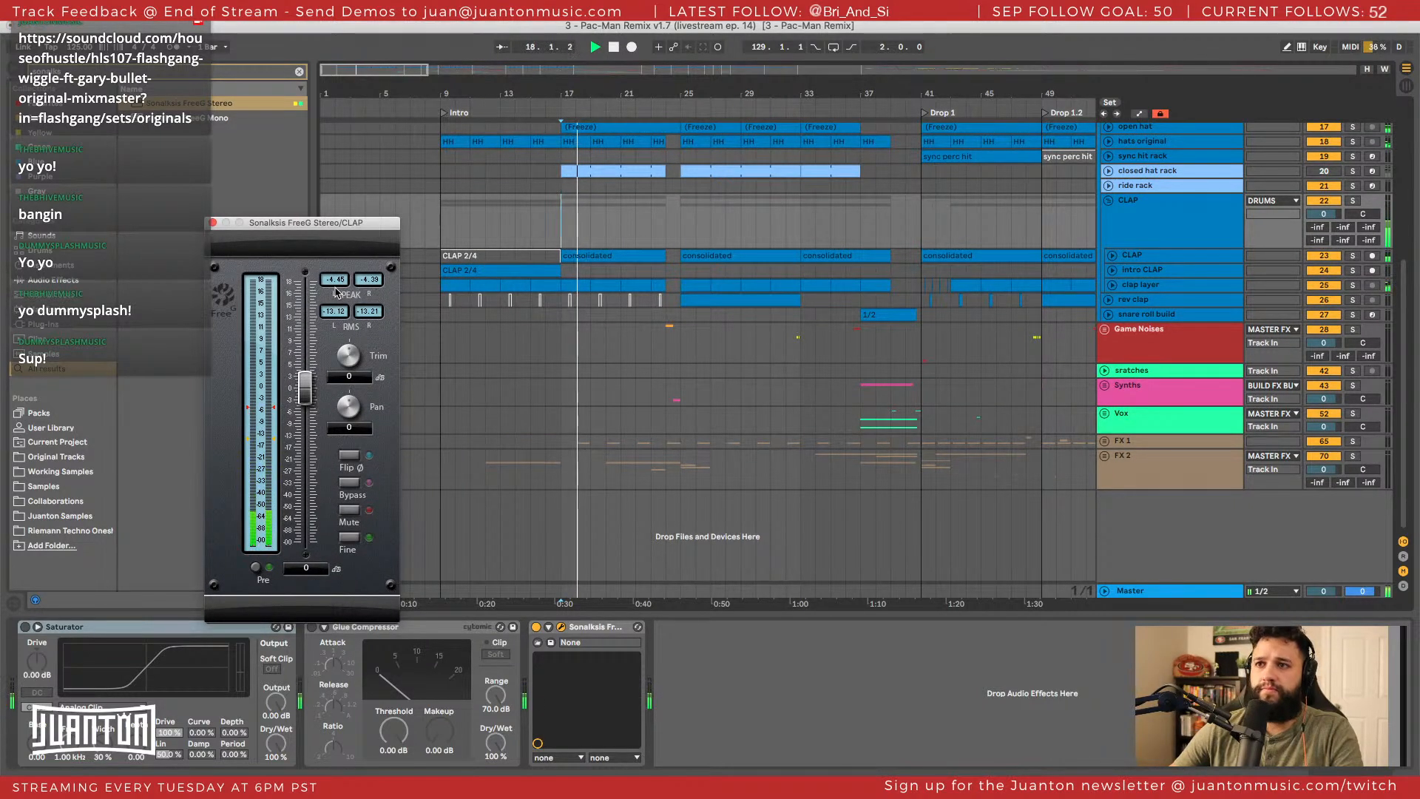
{"action": "key", "text": "space"}
{"action": "left_click", "coordinate": [913, 215]}
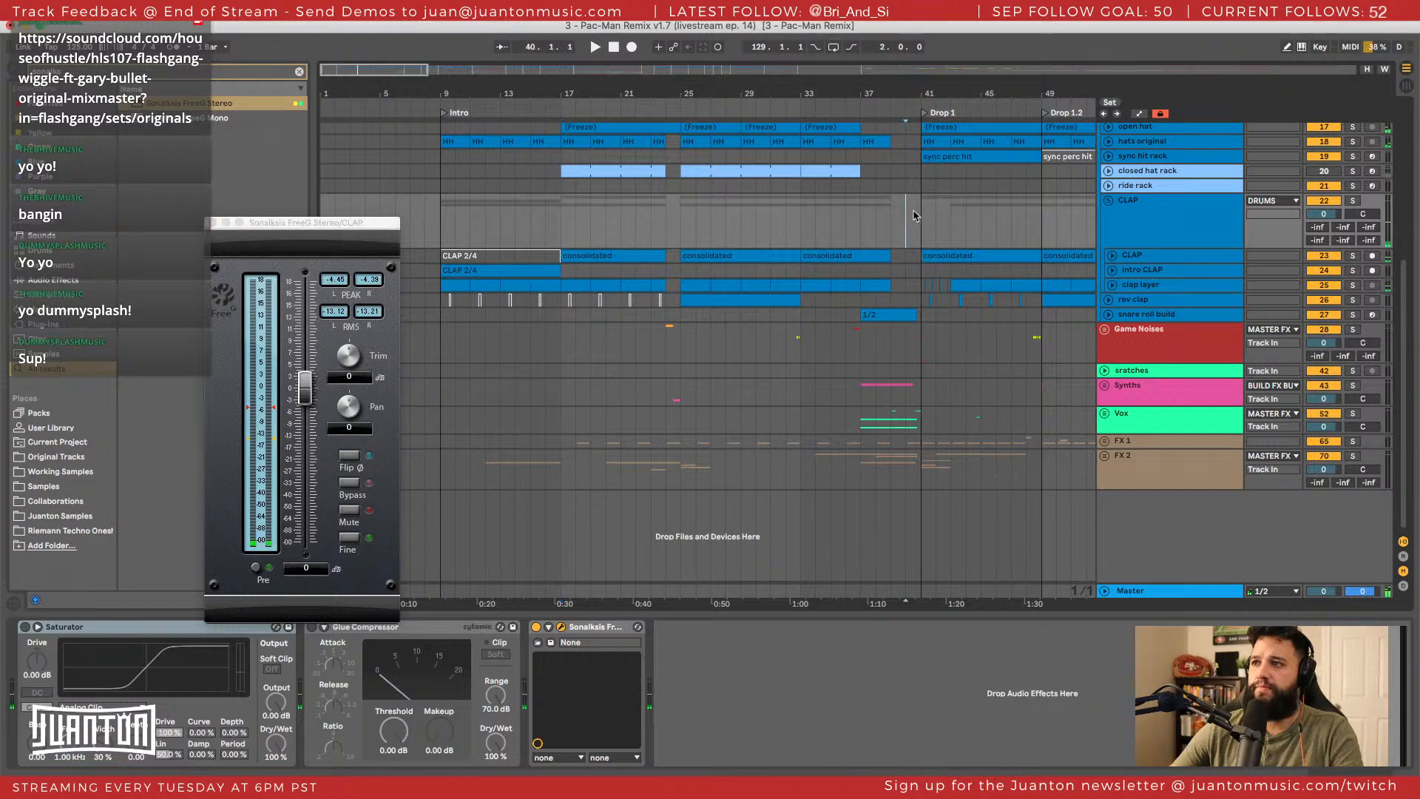
{"action": "left_click", "coordinate": [356, 376]}
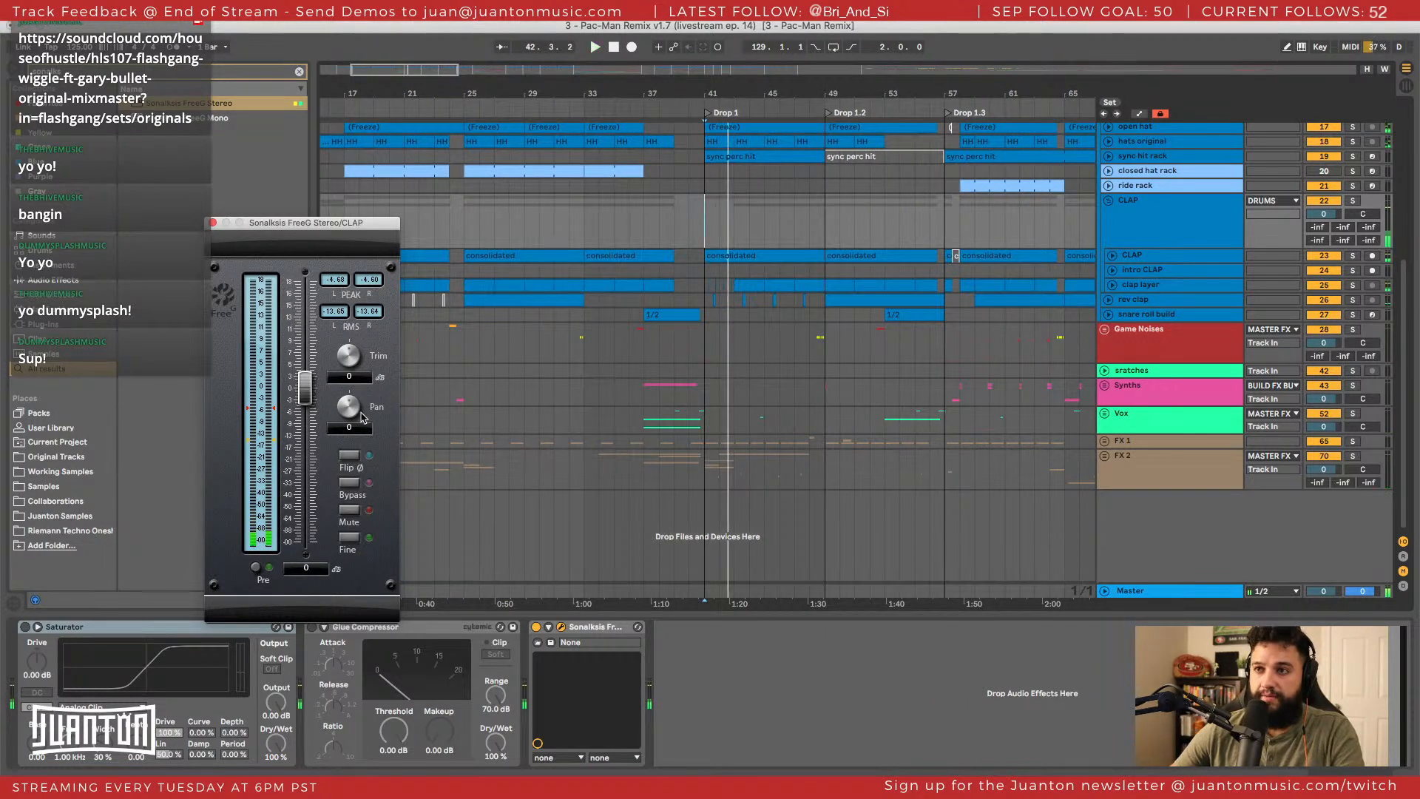
Turn on the Saturator and set it to Waveshaper with Soft Clip, 11.4 dB drive and -4.50 dB output.
{"action": "left_click", "coordinate": [25, 627]}
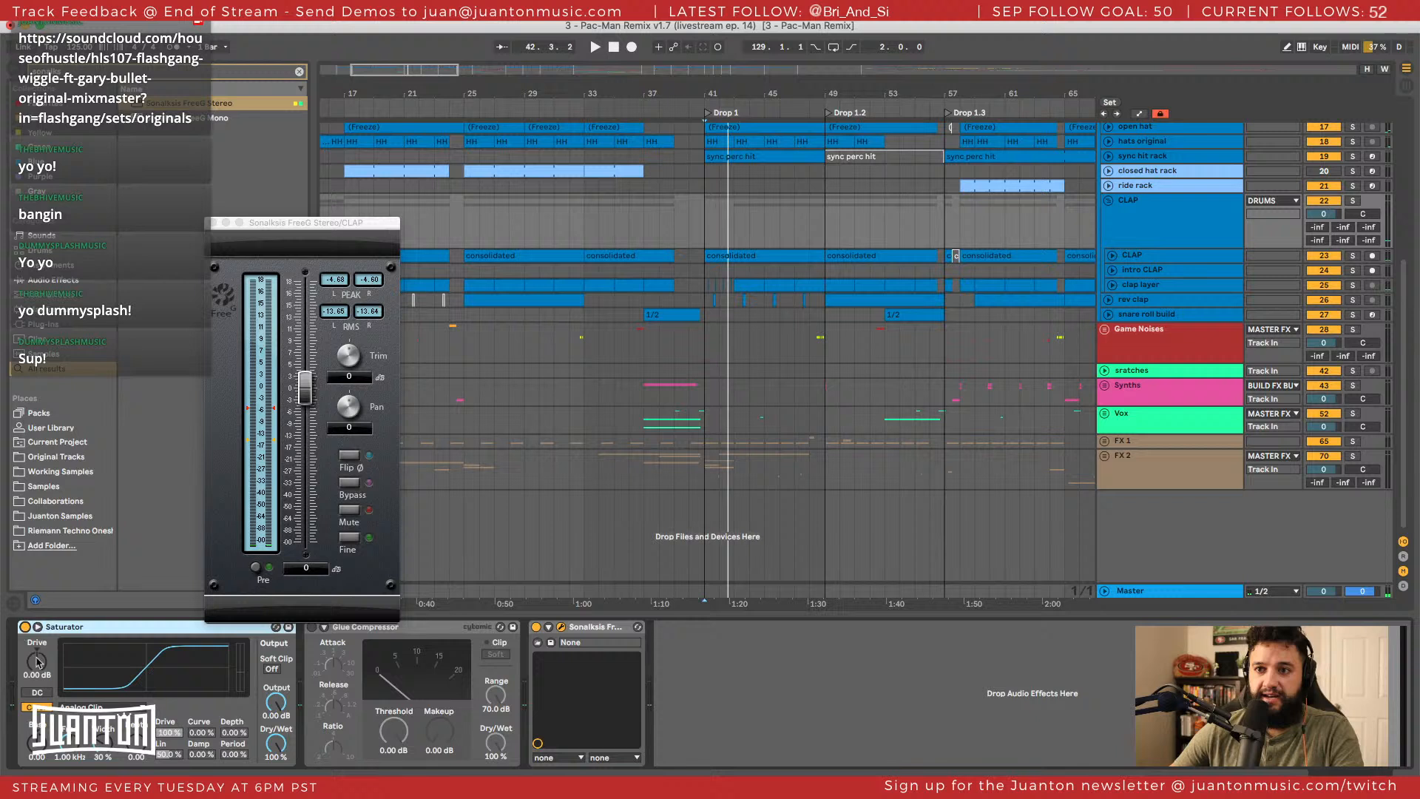
{"action": "left_click", "coordinate": [63, 707]}
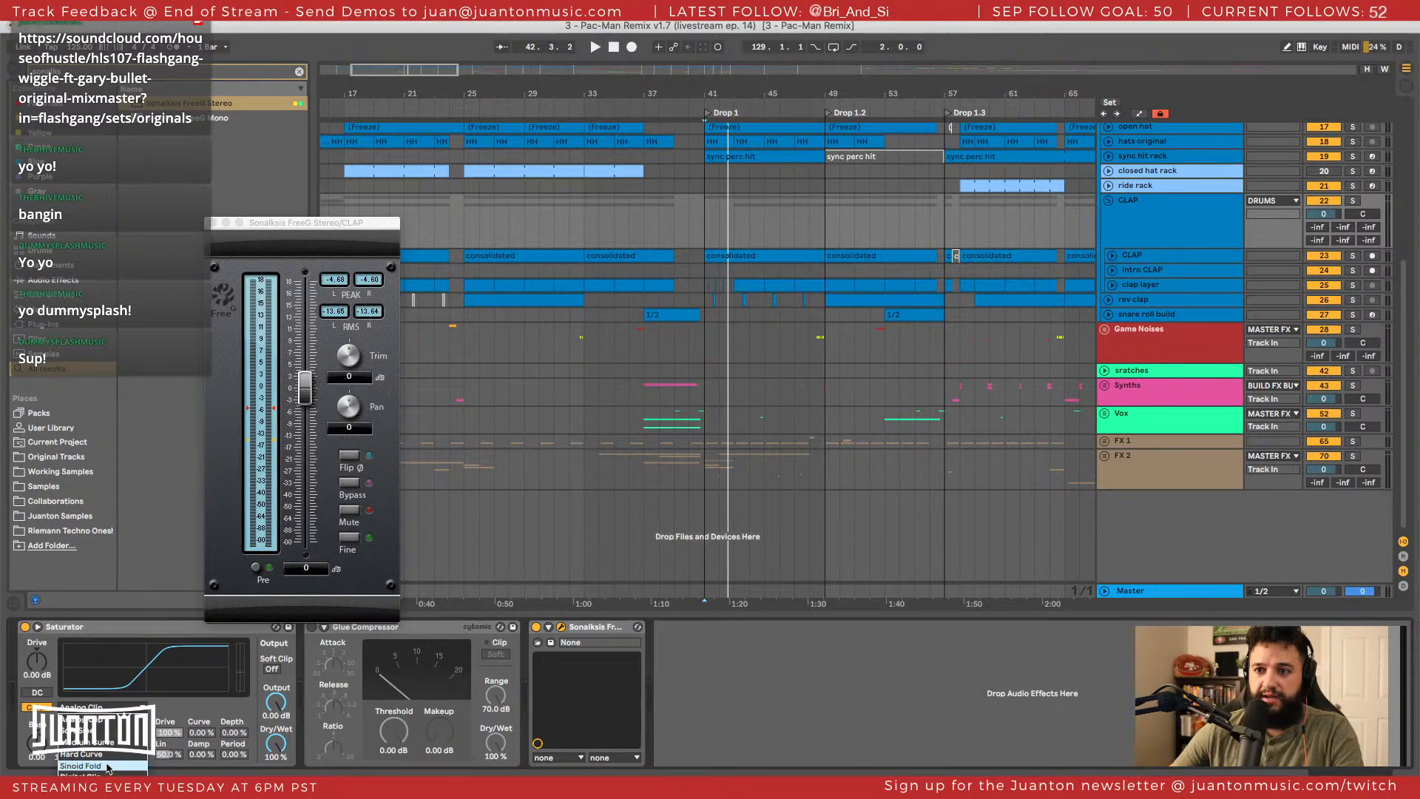
{"action": "left_click", "coordinate": [81, 788]}
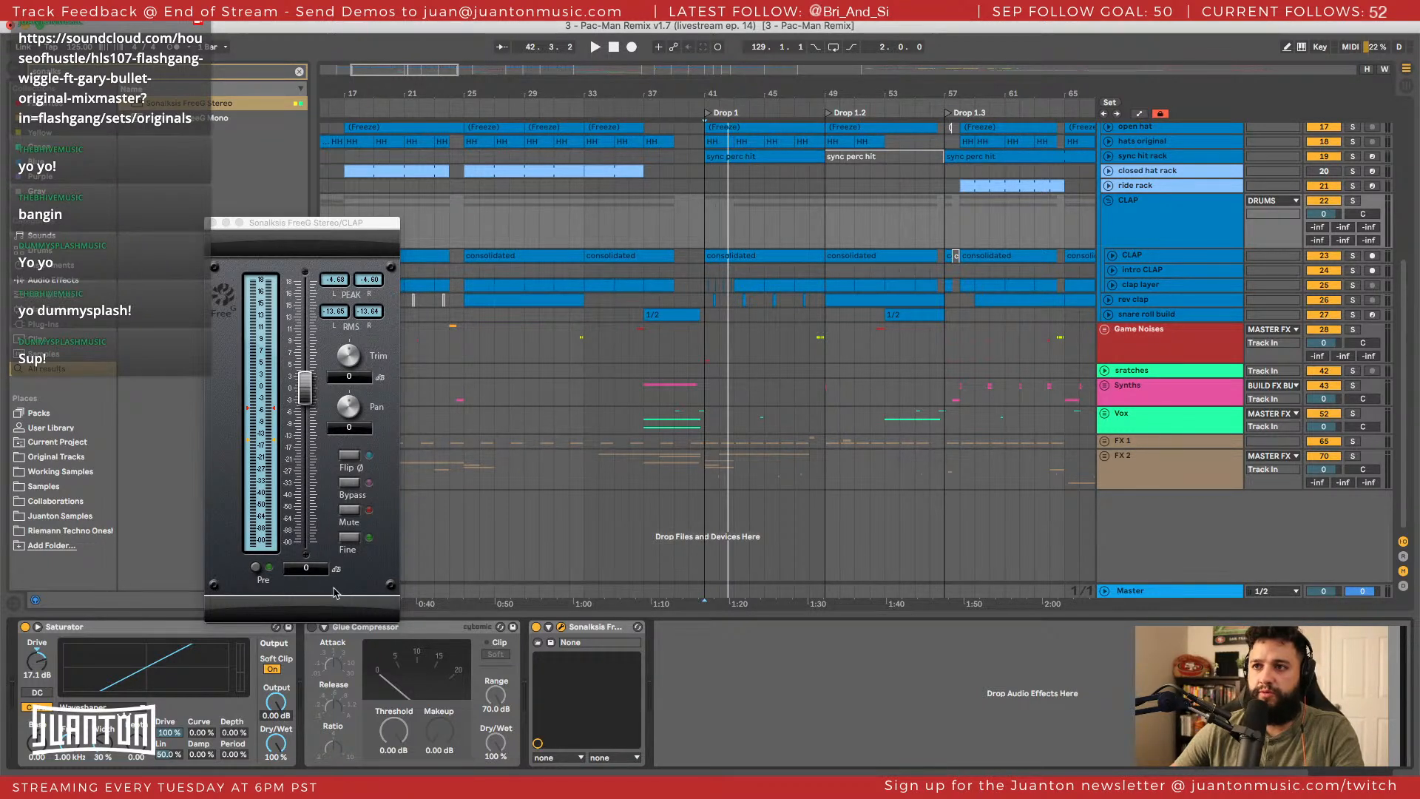
{"action": "type", "text": "-4"}
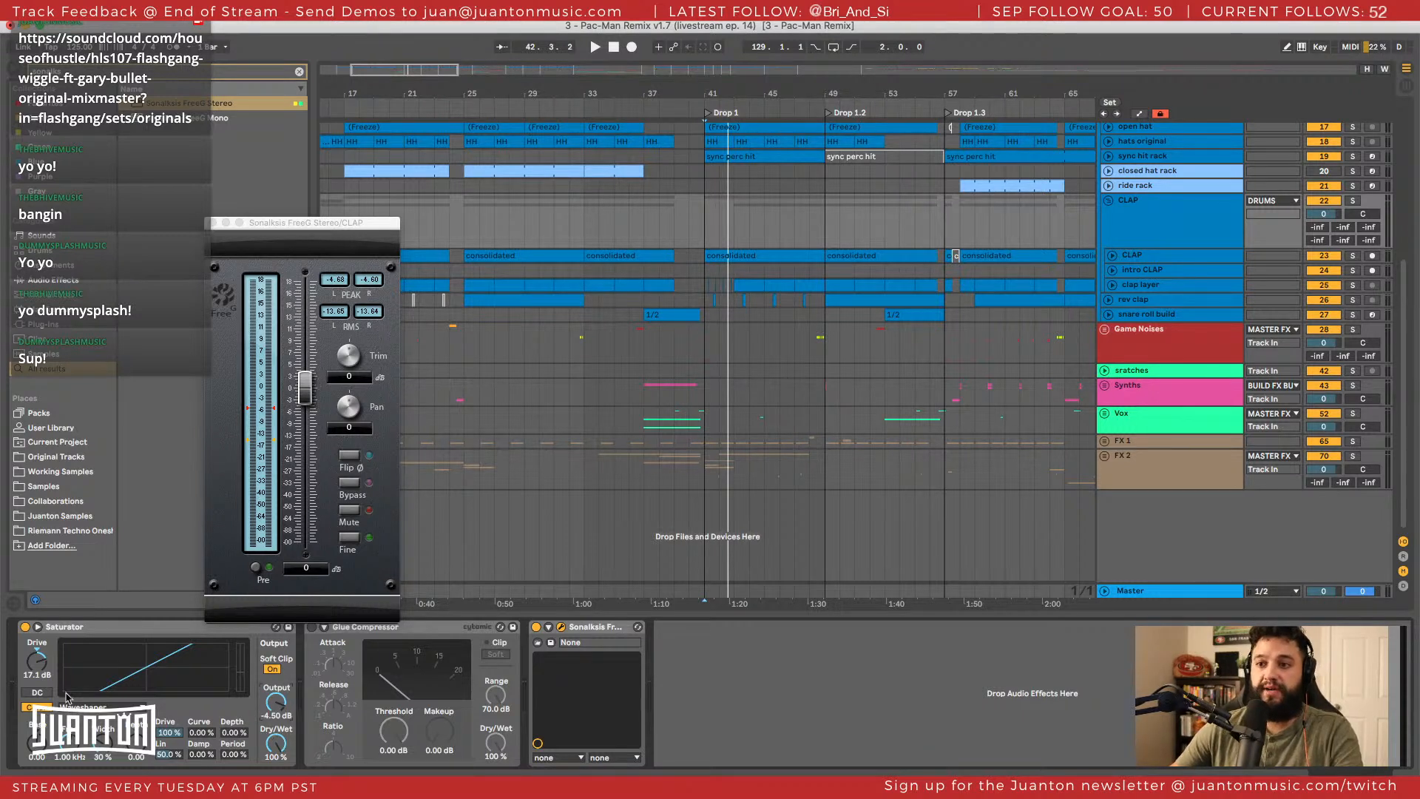
{"action": "key", "text": "space"}
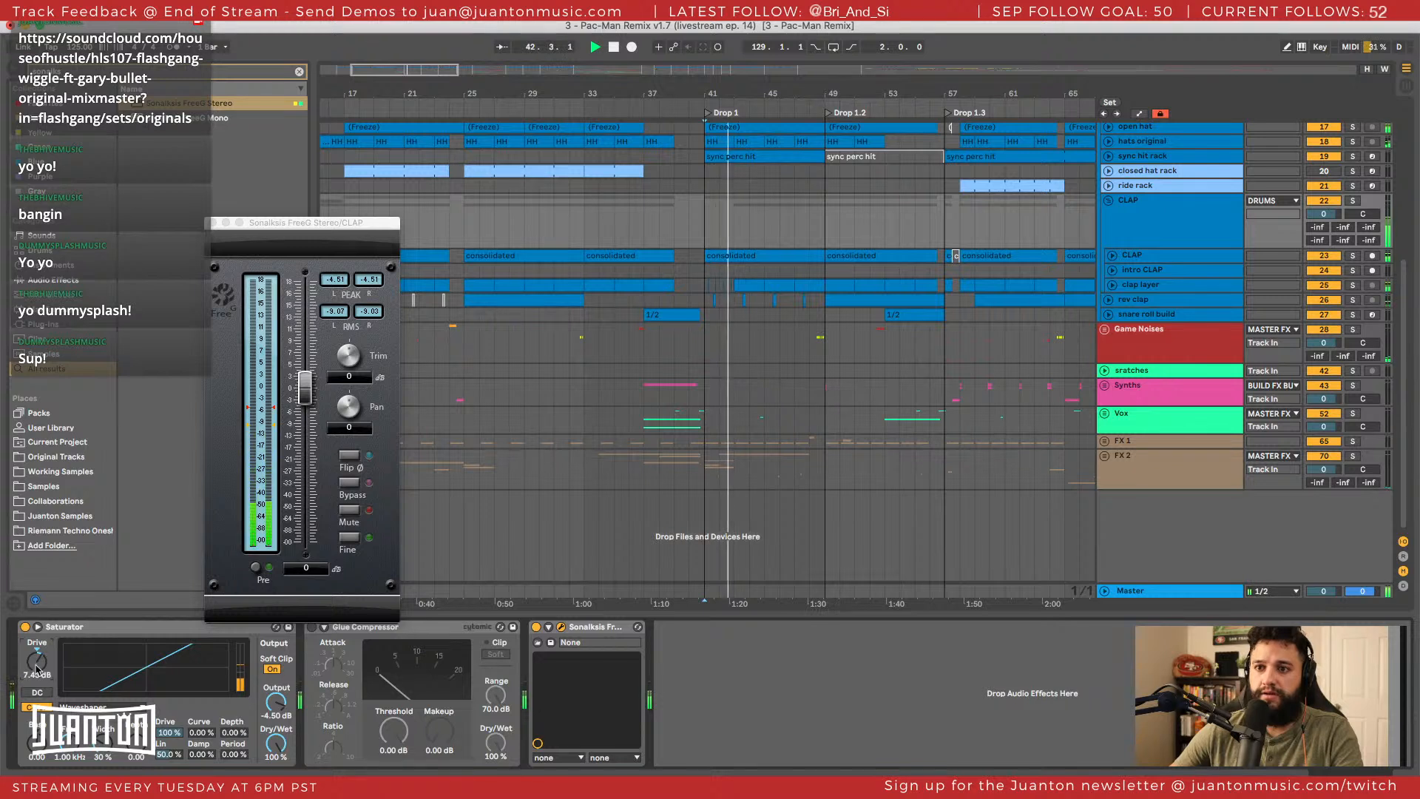
{"action": "left_click_drag", "start_coordinate": [36, 656], "coordinate": [38, 675]}
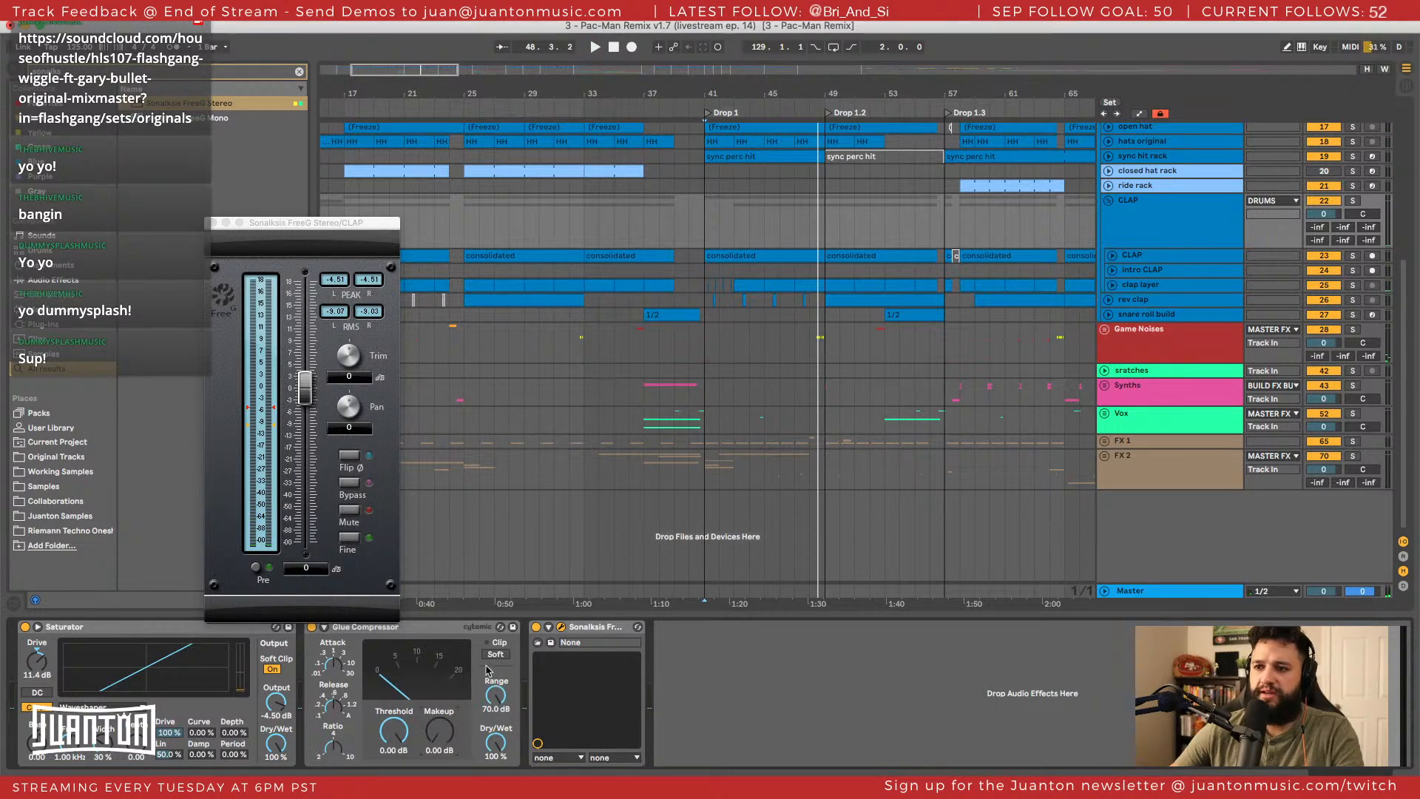
Turn on the Glue Compressor with Soft clip, range 0.00 dB, threshold -4.50 dB and makeup 1.27 dB while playing Drop 1.
{"action": "key", "text": "space"}
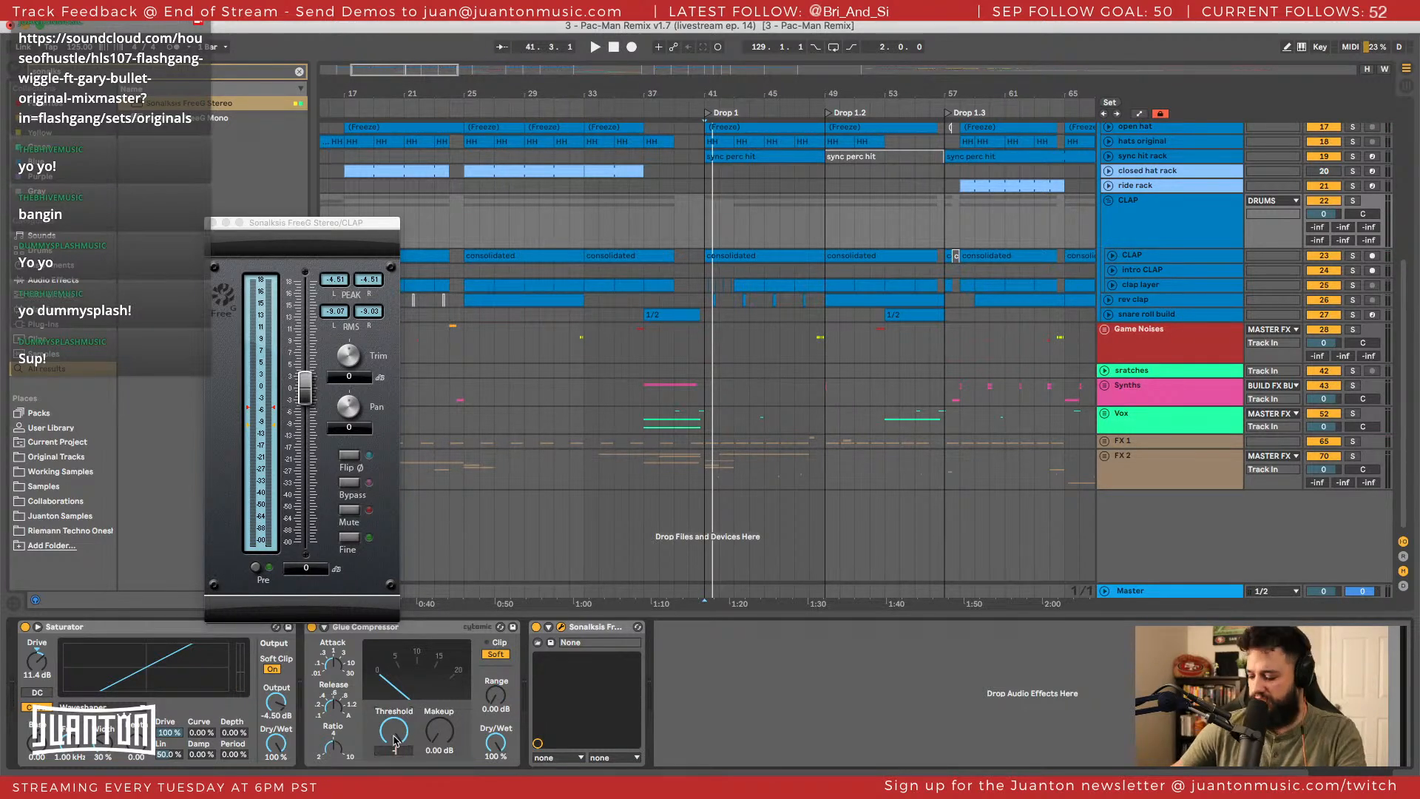
{"action": "type", "text": "-4.50 dB"}
{"action": "key", "text": "space"}
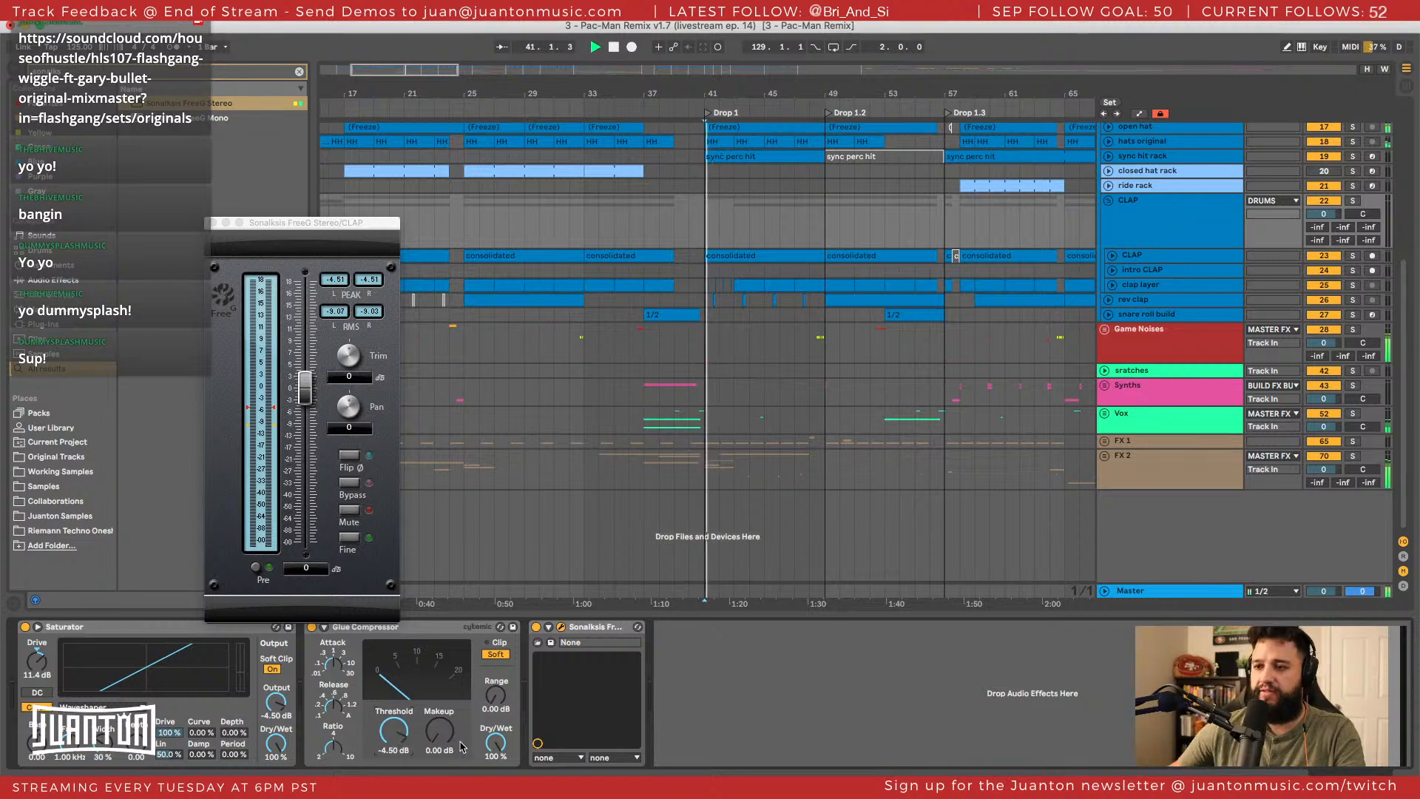
{"action": "mouse_move", "coordinate": [439, 731]}
{"action": "left_mouse_down"}
{"action": "mouse_move", "coordinate": [439, 702]}
{"action": "mouse_move", "coordinate": [440, 729]}
{"action": "left_mouse_up"}
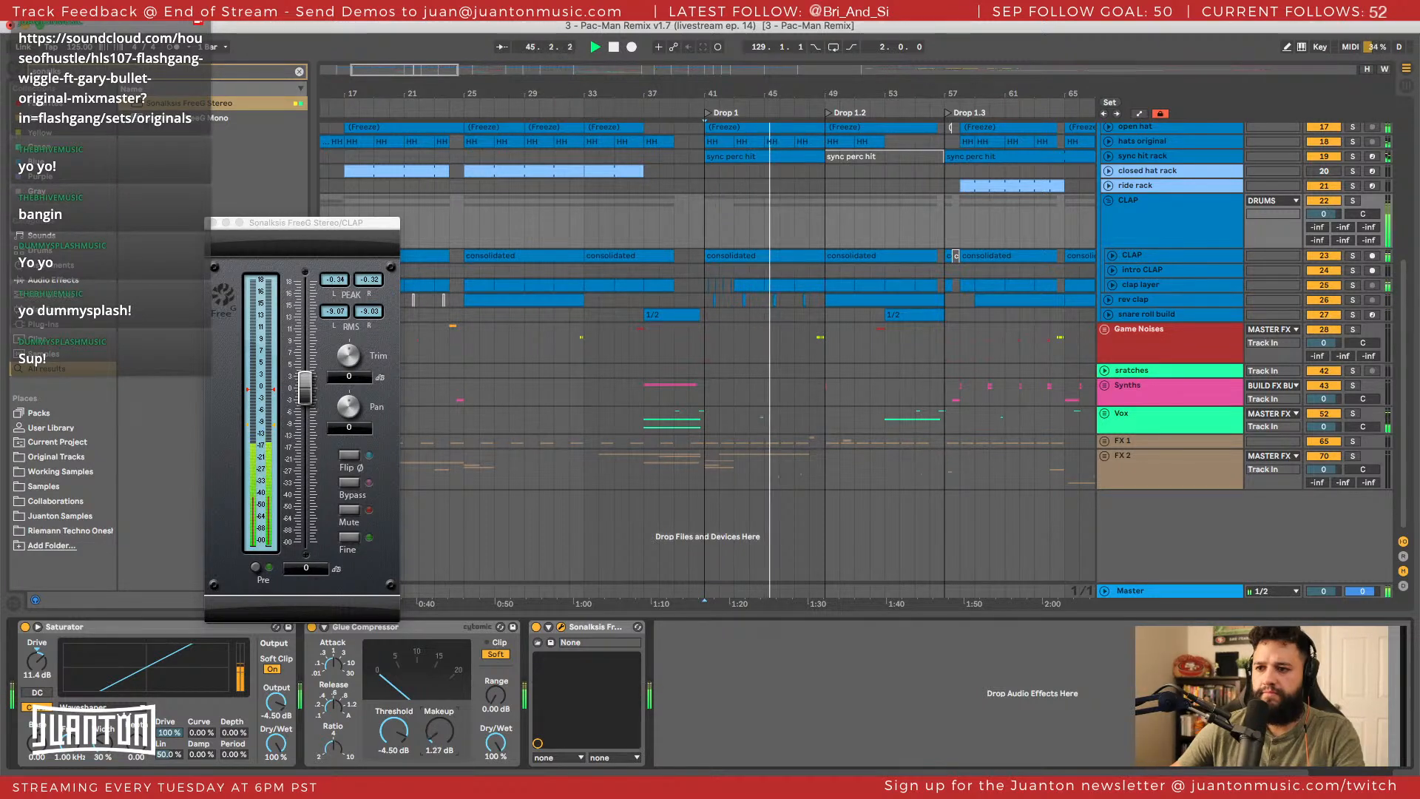
Reset the FreeG peak reading, try a Glue Compressor makeup of 1.11 dB, and compare its Soft clip off and on in Drop 1.
{"action": "left_click", "coordinate": [335, 280]}
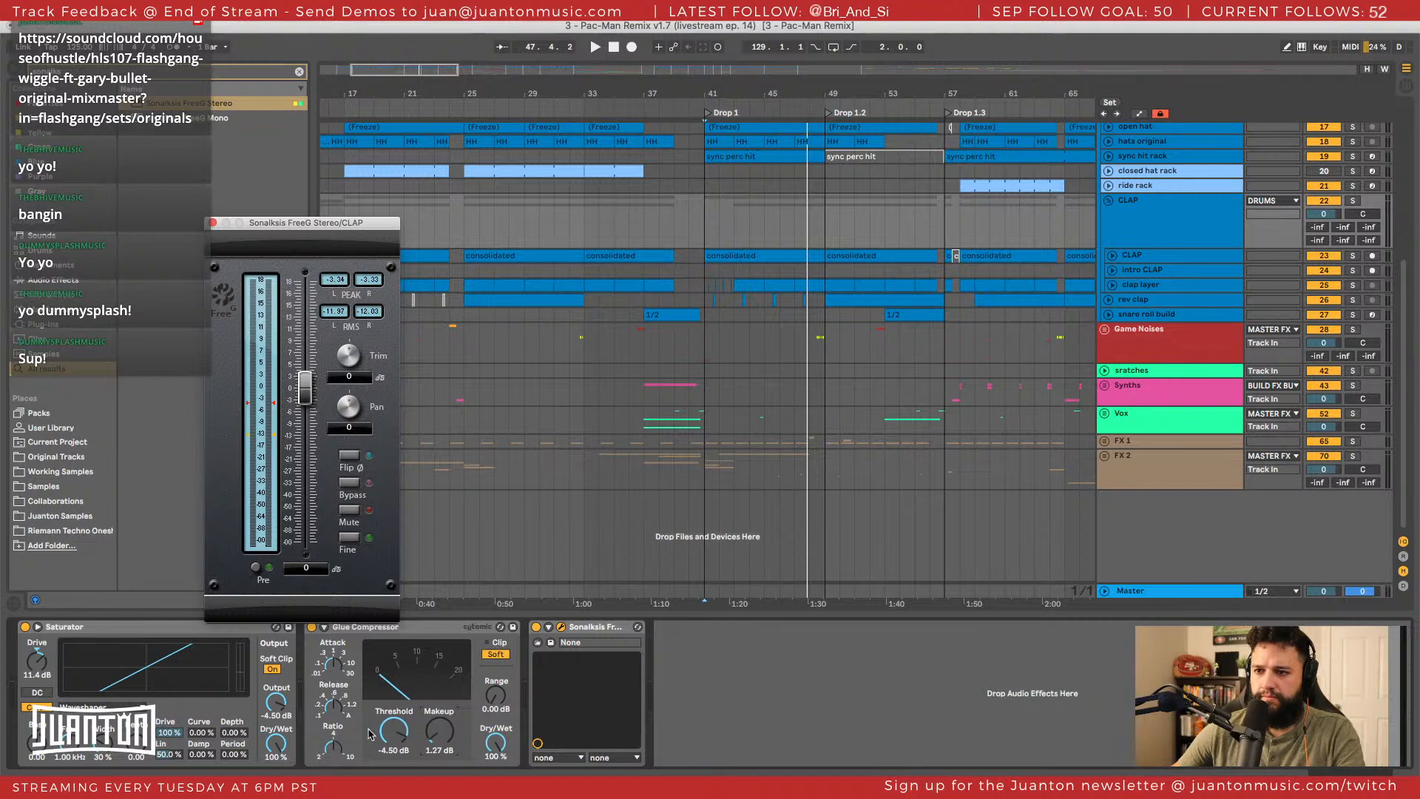
{"action": "left_click_drag", "start_coordinate": [441, 741], "coordinate": [442, 744]}
{"action": "key", "text": "space"}
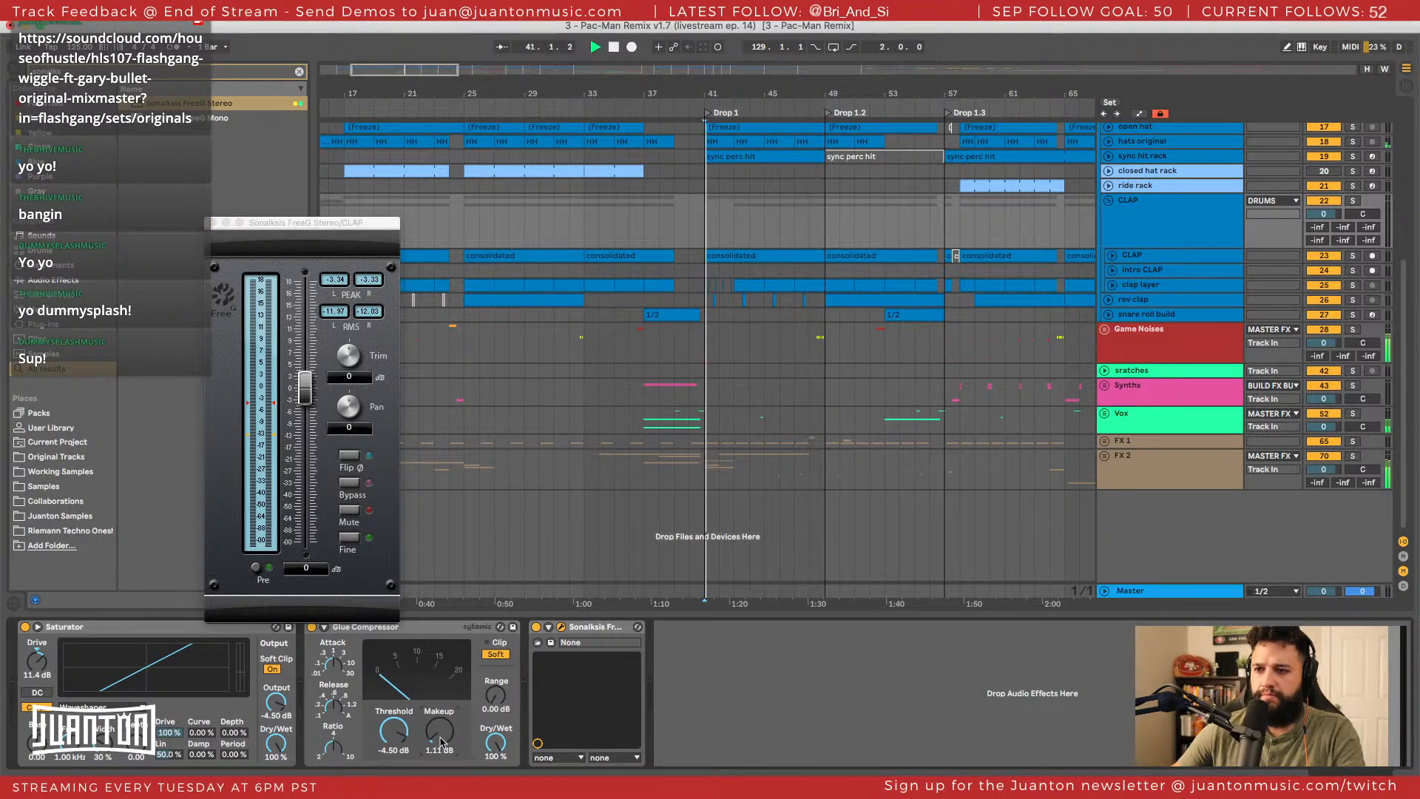
{"action": "key", "text": "space"}
{"action": "left_click", "coordinate": [494, 653]}
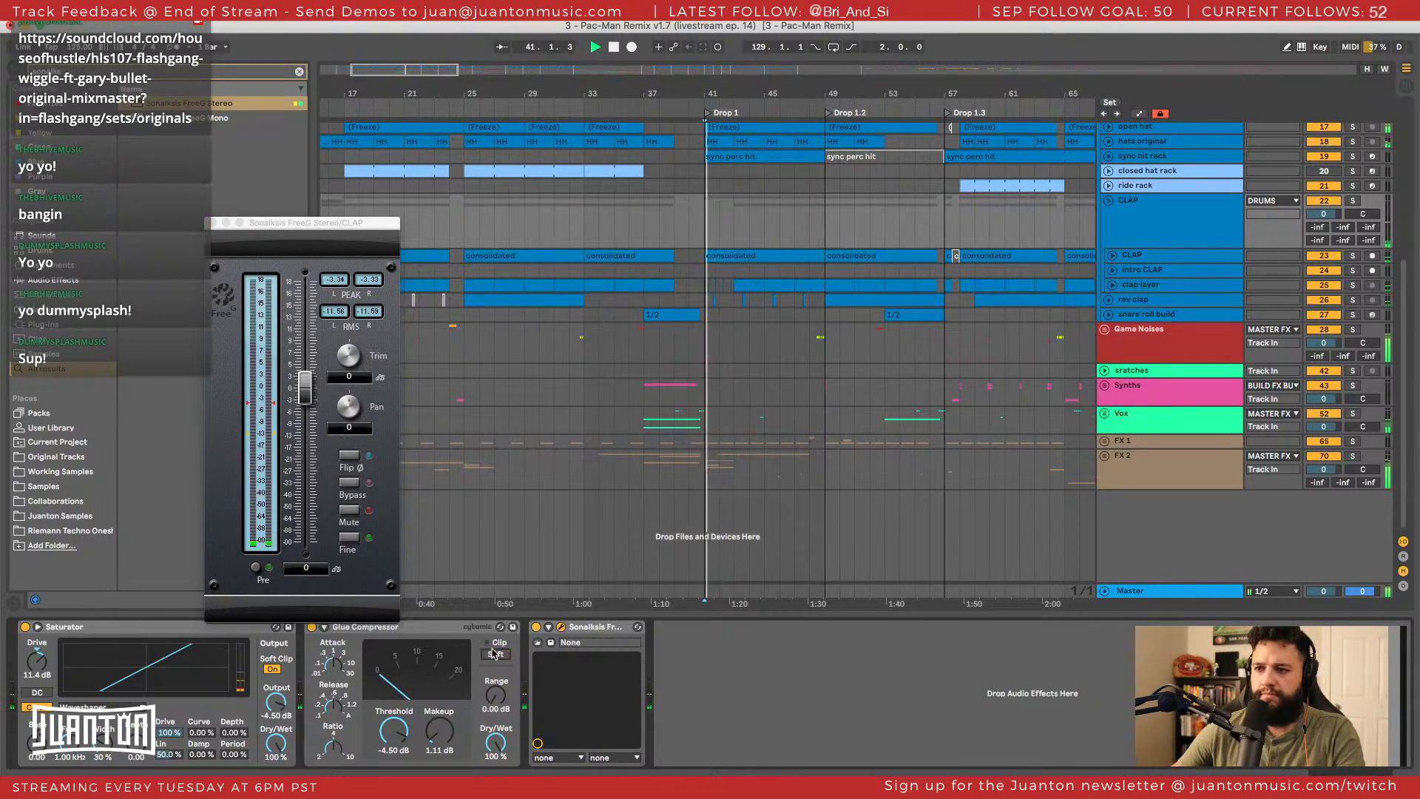
{"action": "left_click", "coordinate": [494, 654]}
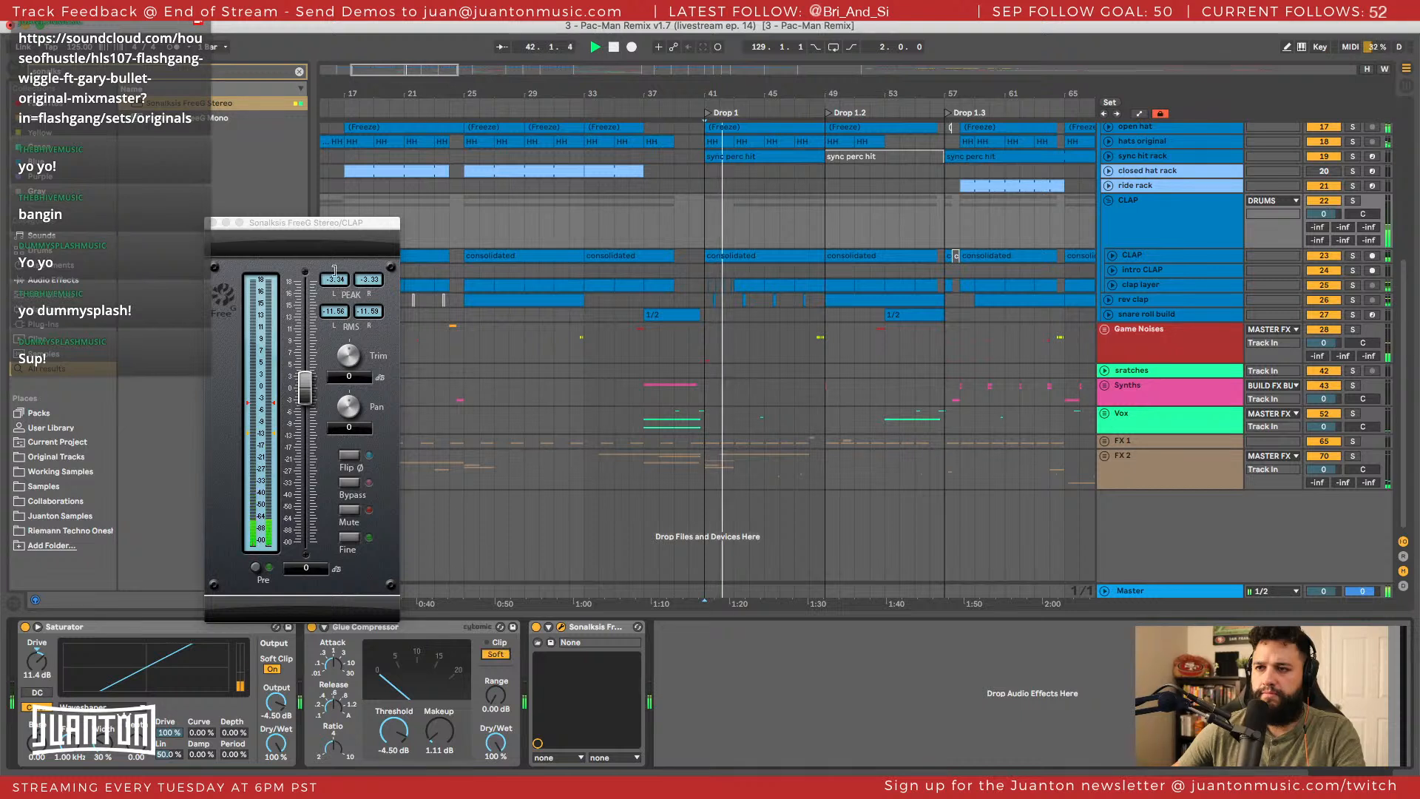
Recheck the FreeG peak, then set the Glue Compressor's makeup to 1.90 dB and reset its threshold to 0.00 dB.
{"action": "left_click", "coordinate": [334, 273]}
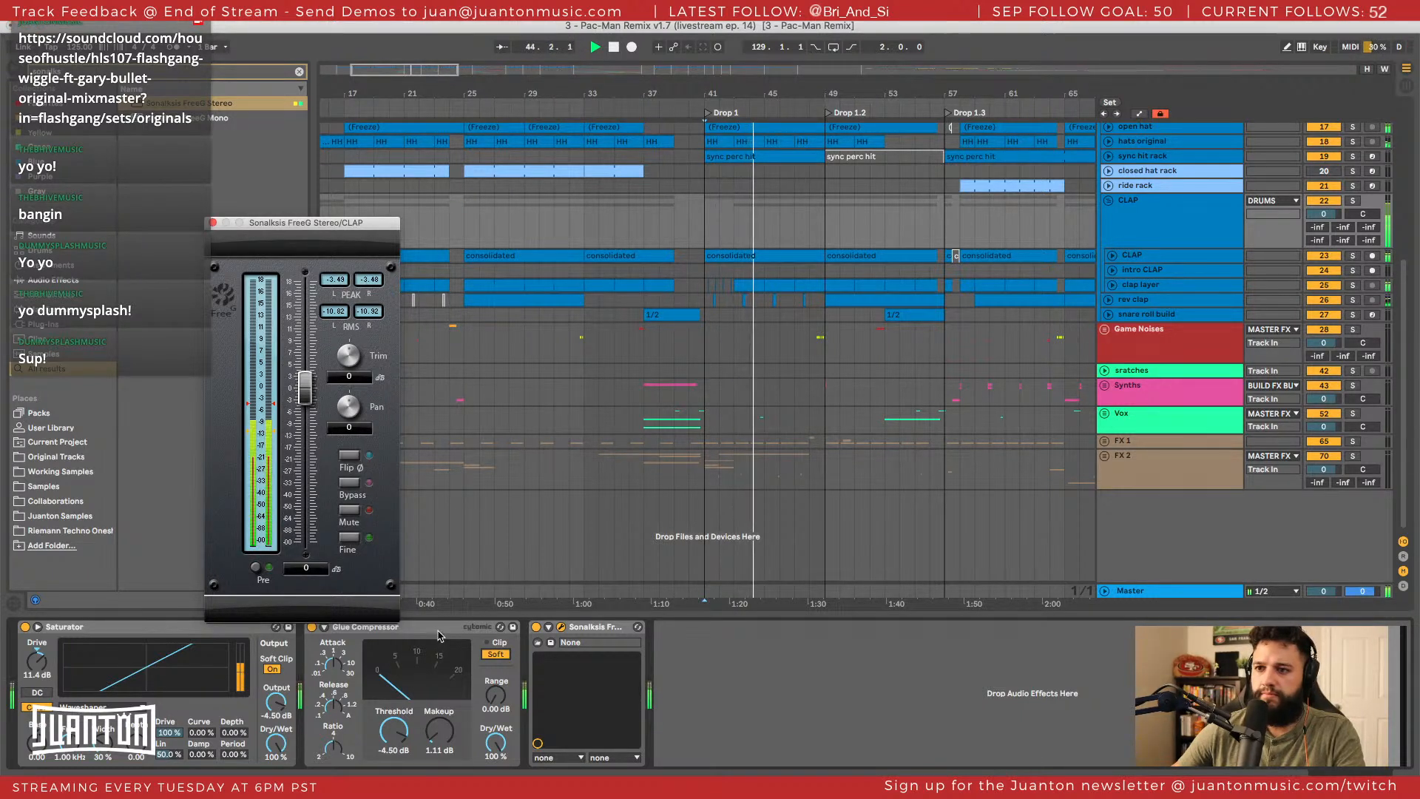
{"action": "left_click_drag", "start_coordinate": [438, 742], "coordinate": [438, 731]}
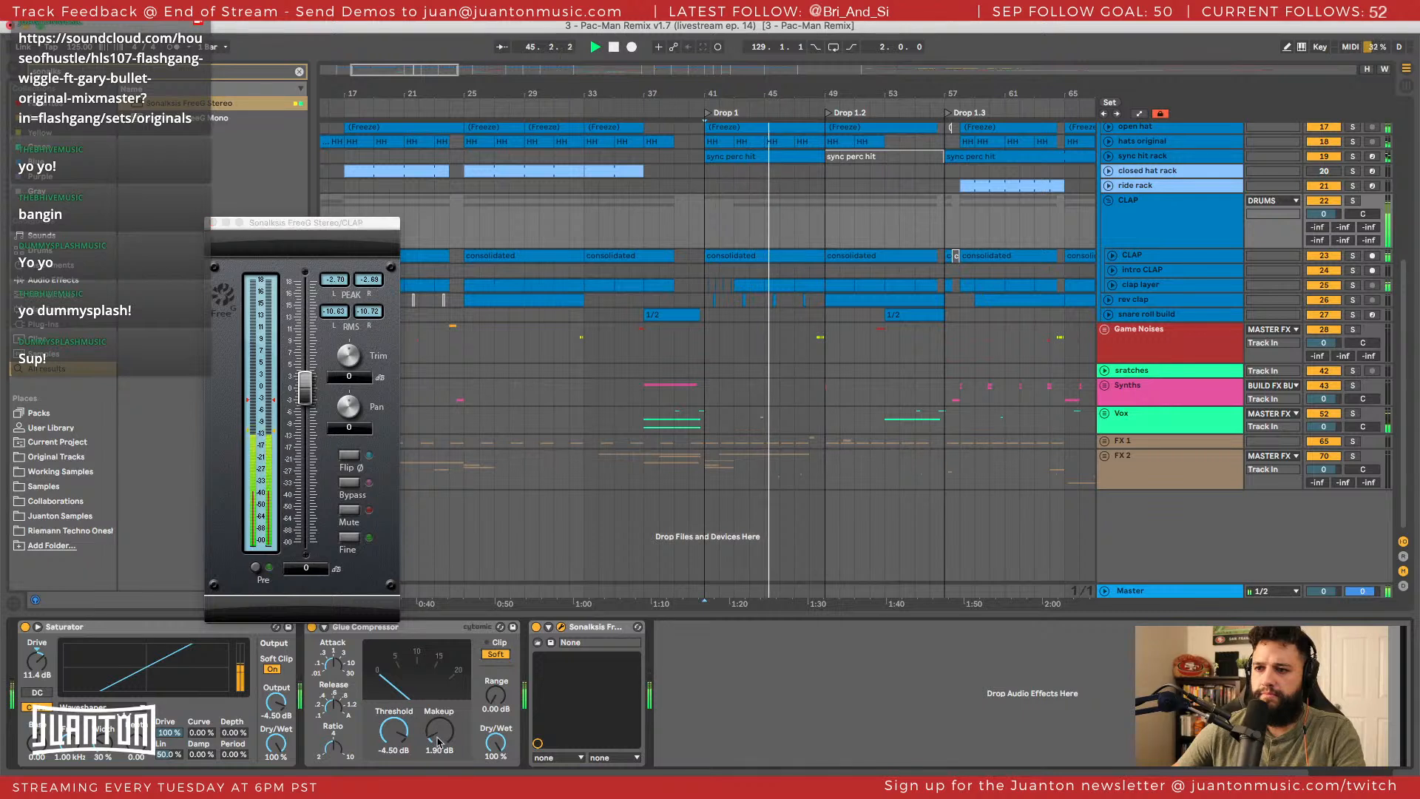
{"action": "double_click", "coordinate": [400, 739]}
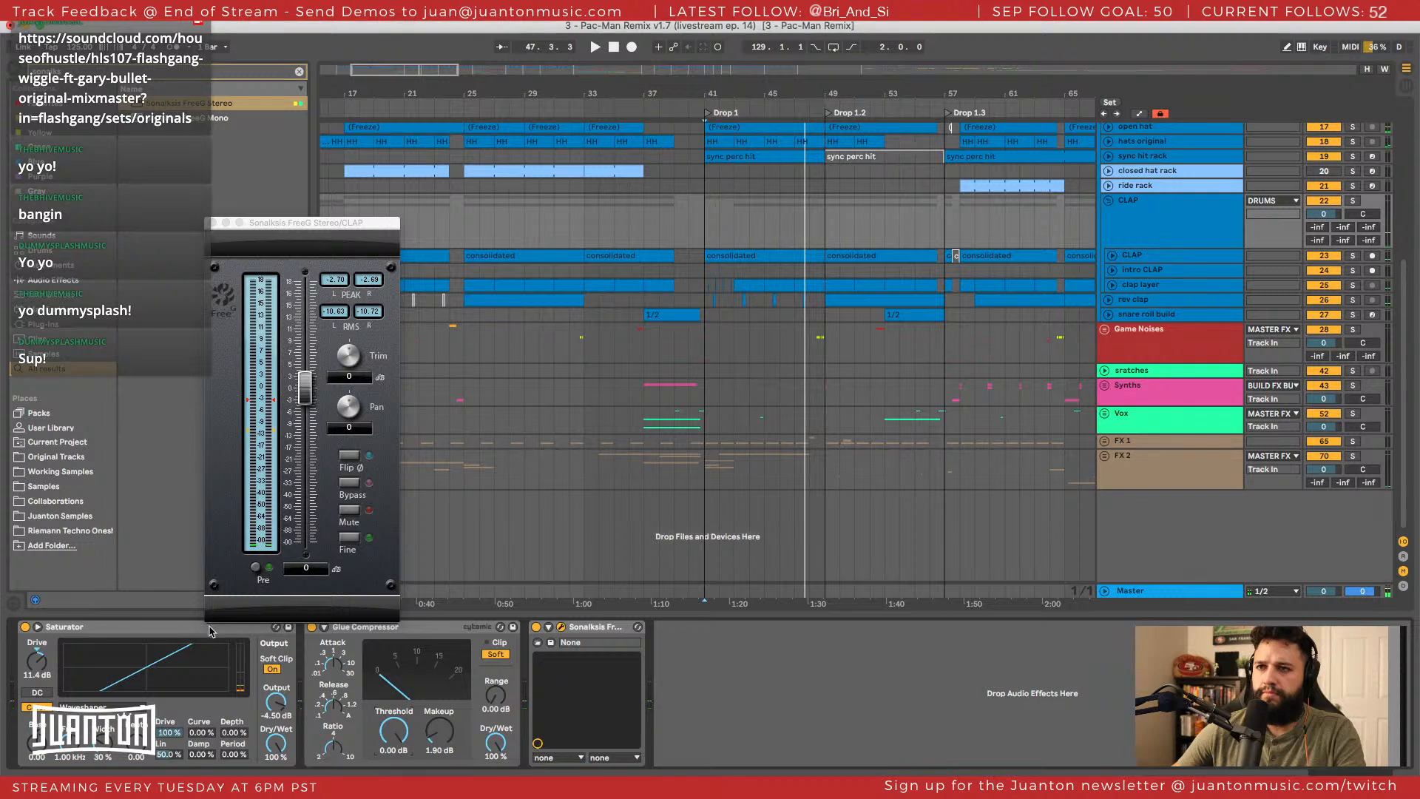
{"action": "left_click", "coordinate": [412, 628]}
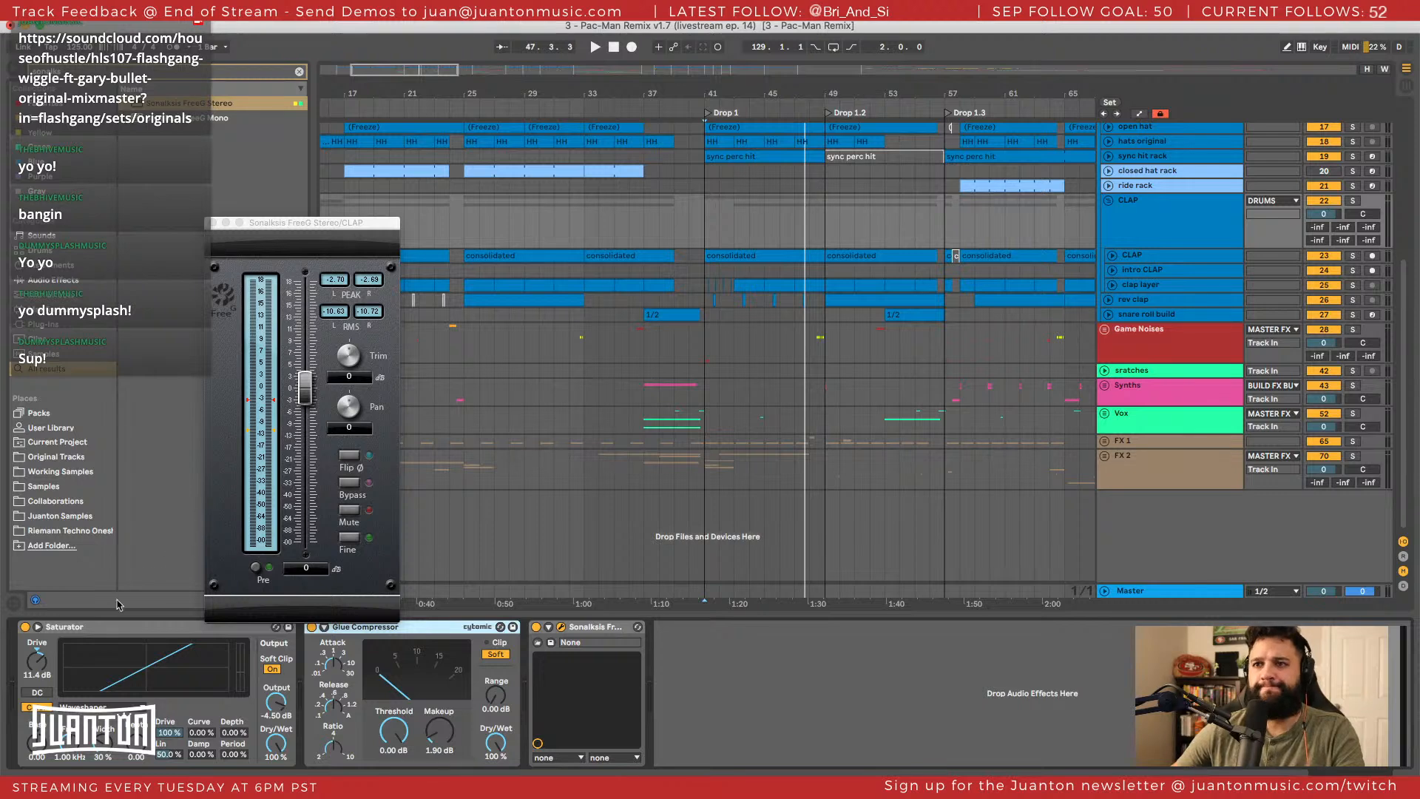
{"action": "left_click", "coordinate": [119, 626]}
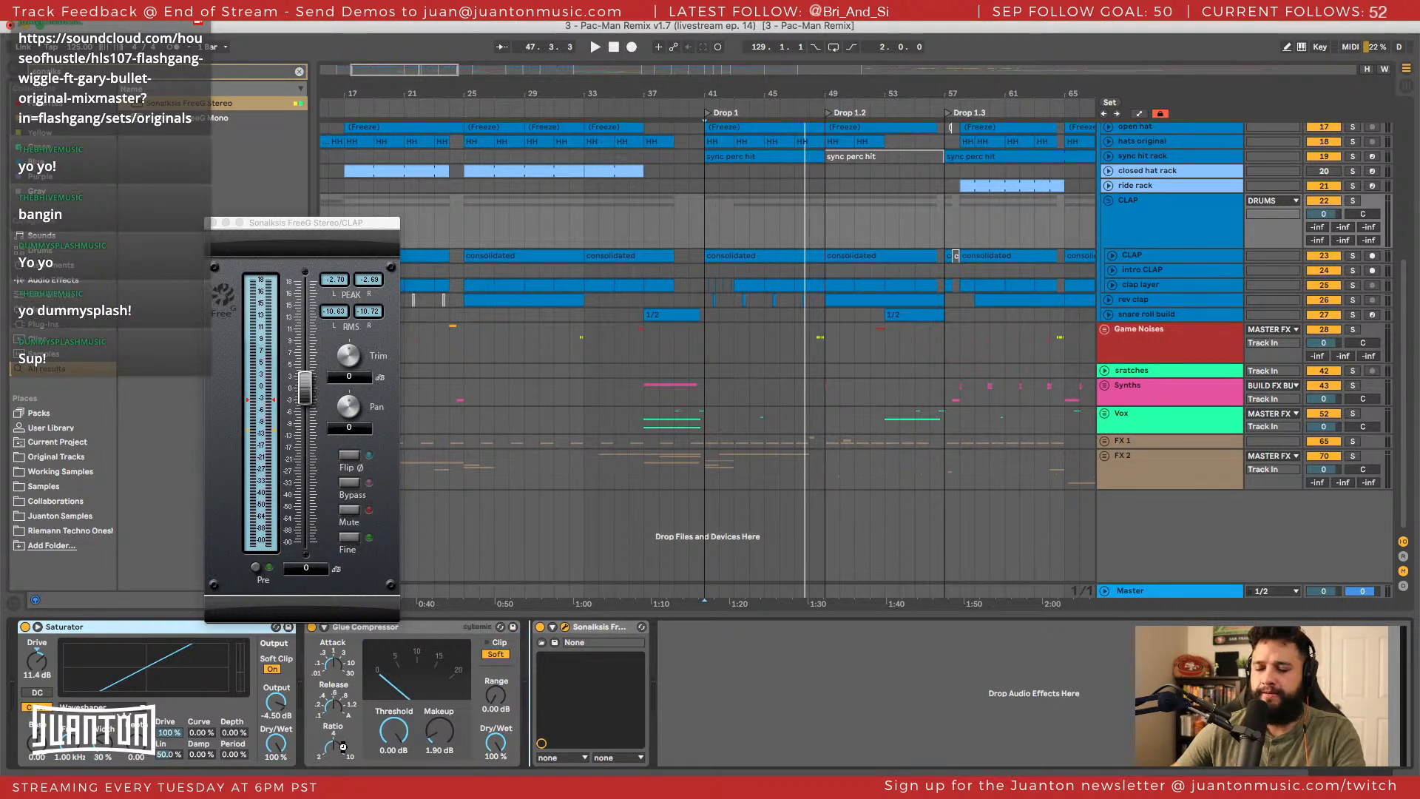
Try the Glue Compressor ahead of the Saturator while playing Drop 1, and move it back behind the Saturator.
{"action": "left_click_drag", "start_coordinate": [342, 746], "coordinate": [351, 761]}
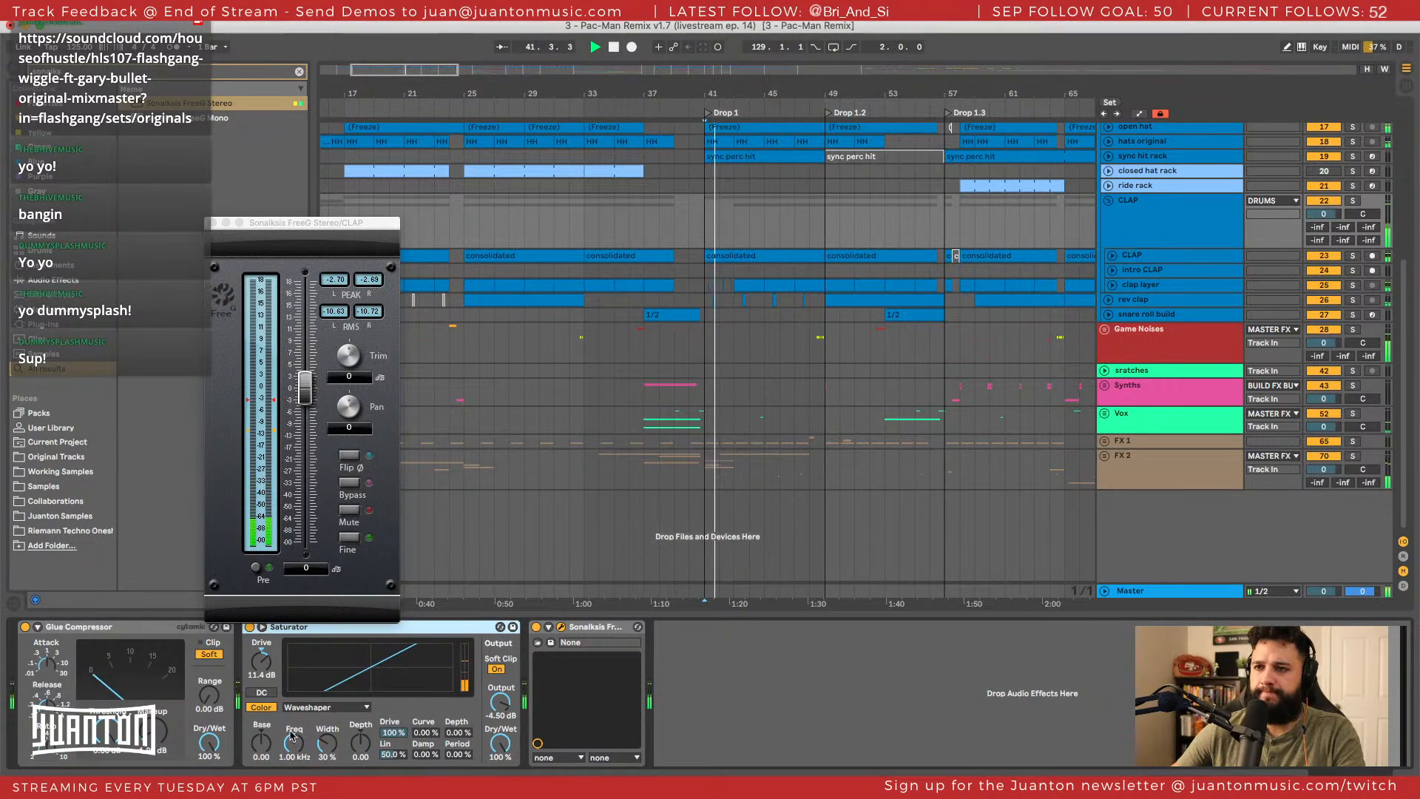
{"action": "double_click", "coordinate": [58, 628]}
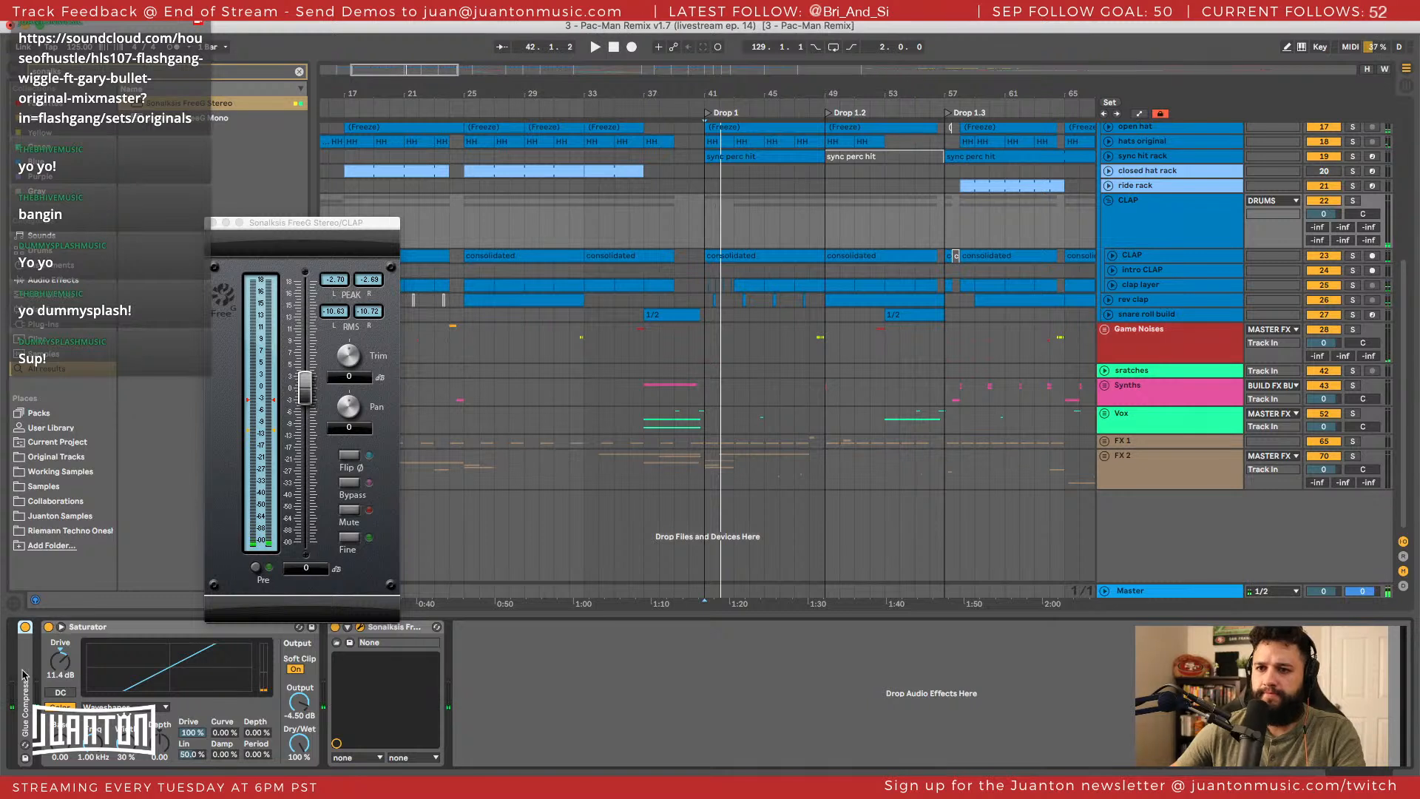
{"action": "left_click_drag", "start_coordinate": [22, 674], "coordinate": [291, 643]}
{"action": "double_click", "coordinate": [318, 663]}
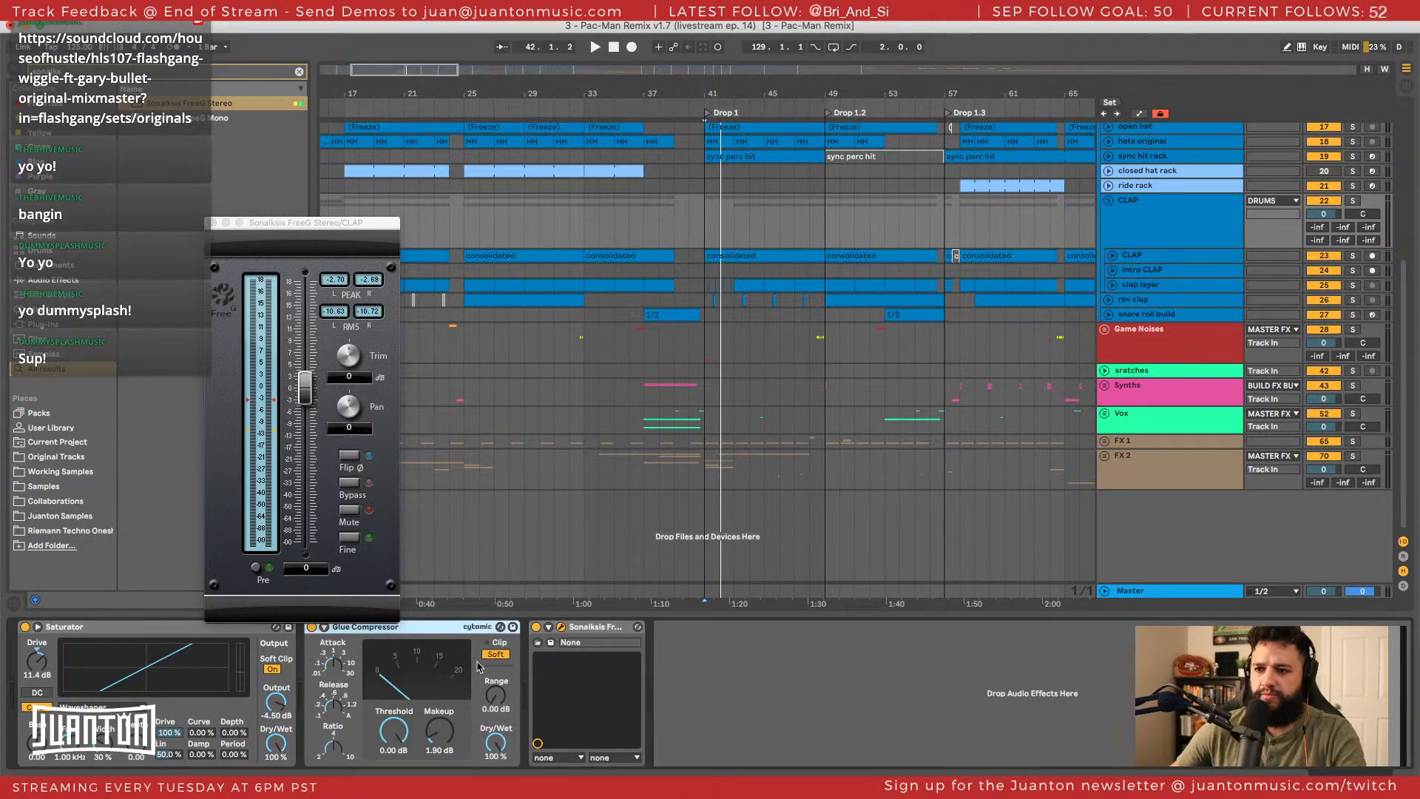
Set the Glue Compressor's range to 70.0 dB and its threshold to -12.7 dB while playing Drop 1.
{"action": "left_click", "coordinate": [440, 729]}
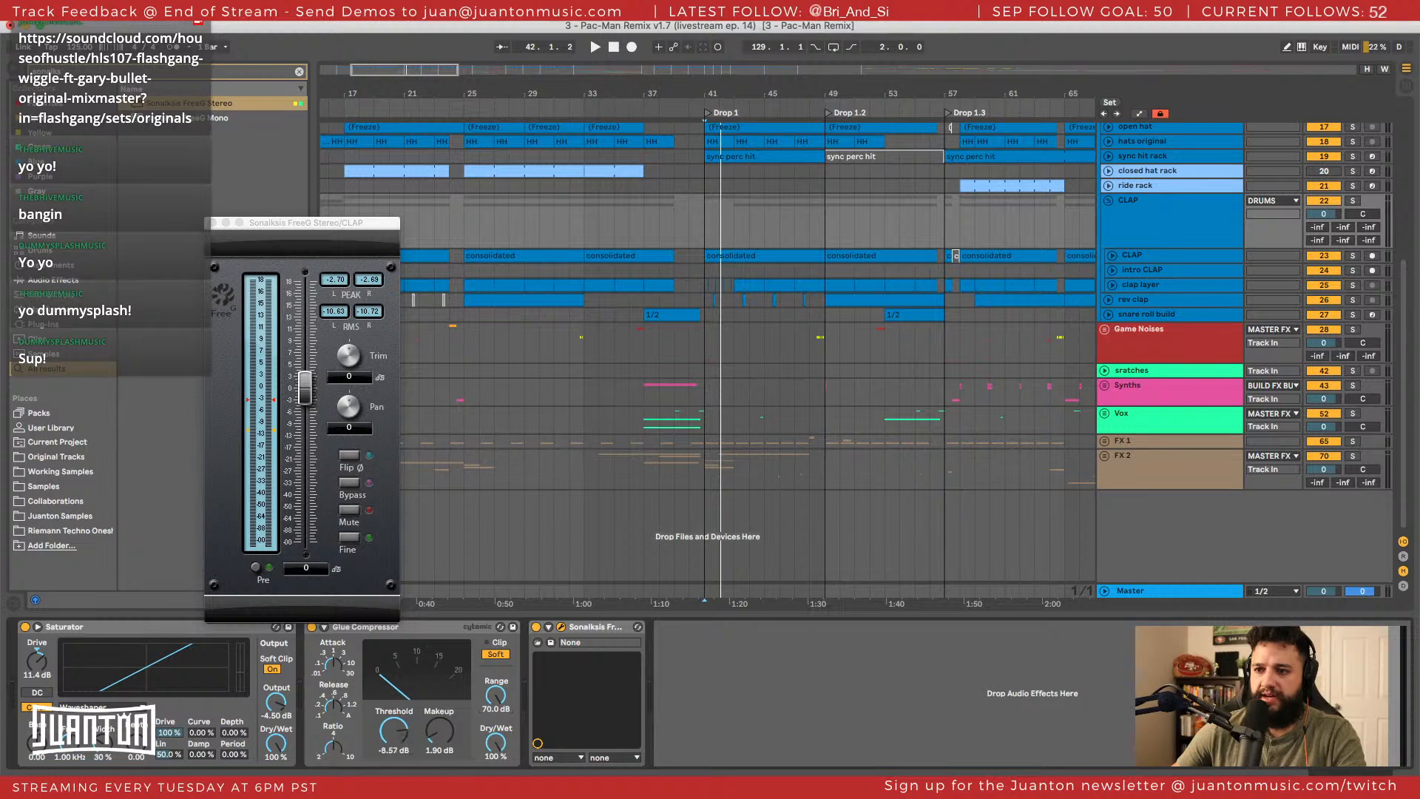
{"action": "key", "text": "space"}
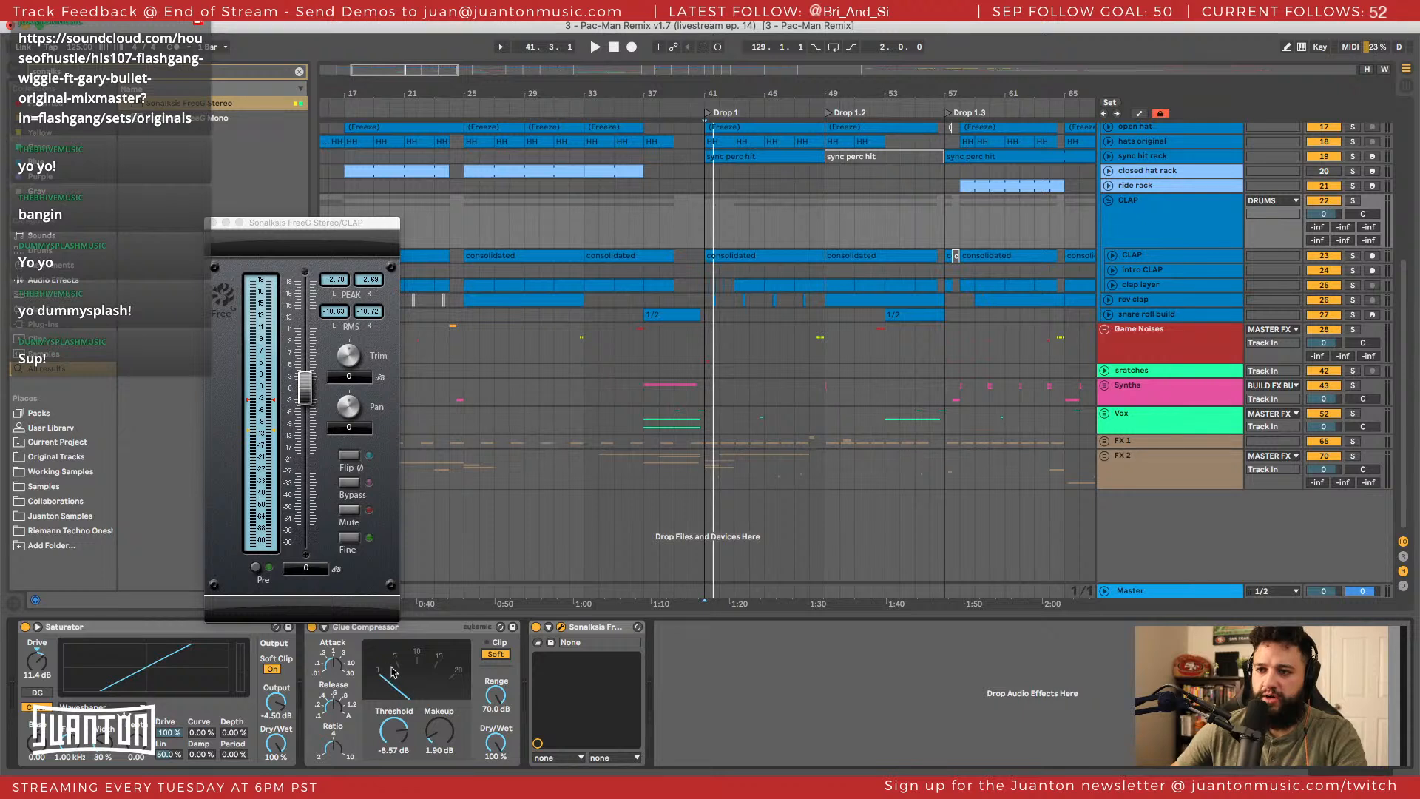
{"action": "left_click_drag", "start_coordinate": [399, 722], "coordinate": [400, 747]}
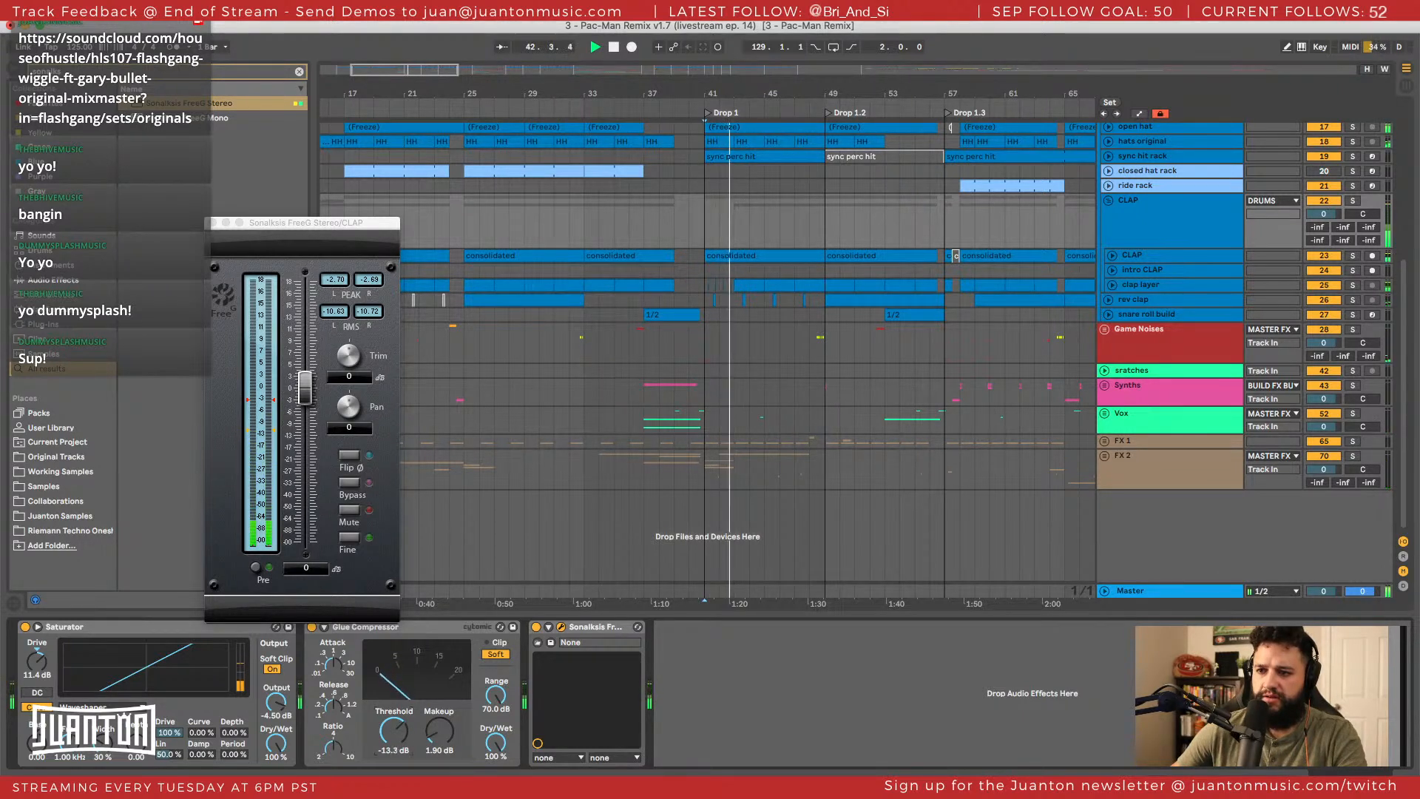
{"action": "left_click_drag", "start_coordinate": [395, 733], "coordinate": [395, 730]}
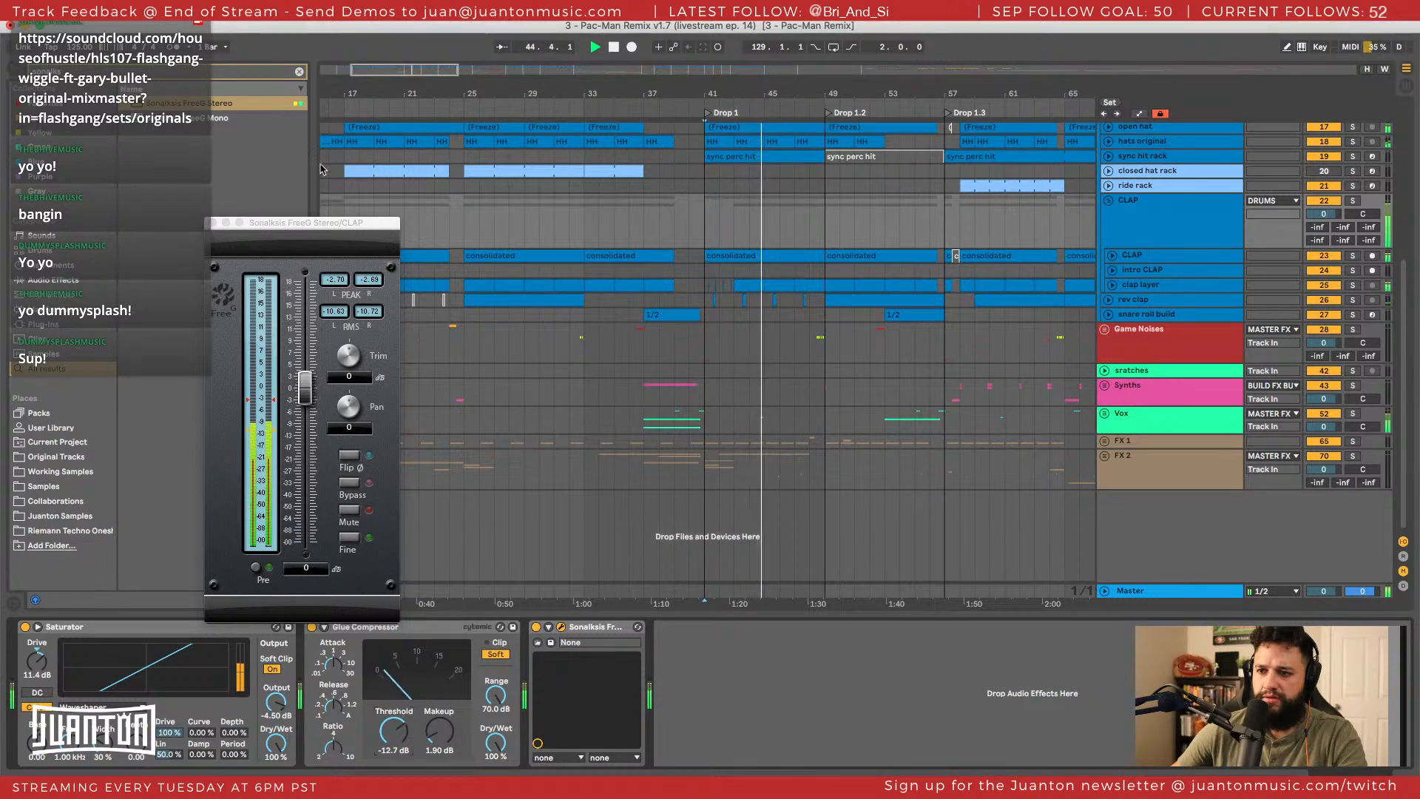
Reset the FreeG readings, try a Glue Compressor makeup of 2.70 dB, and recheck the peak.
{"action": "left_click", "coordinate": [361, 318]}
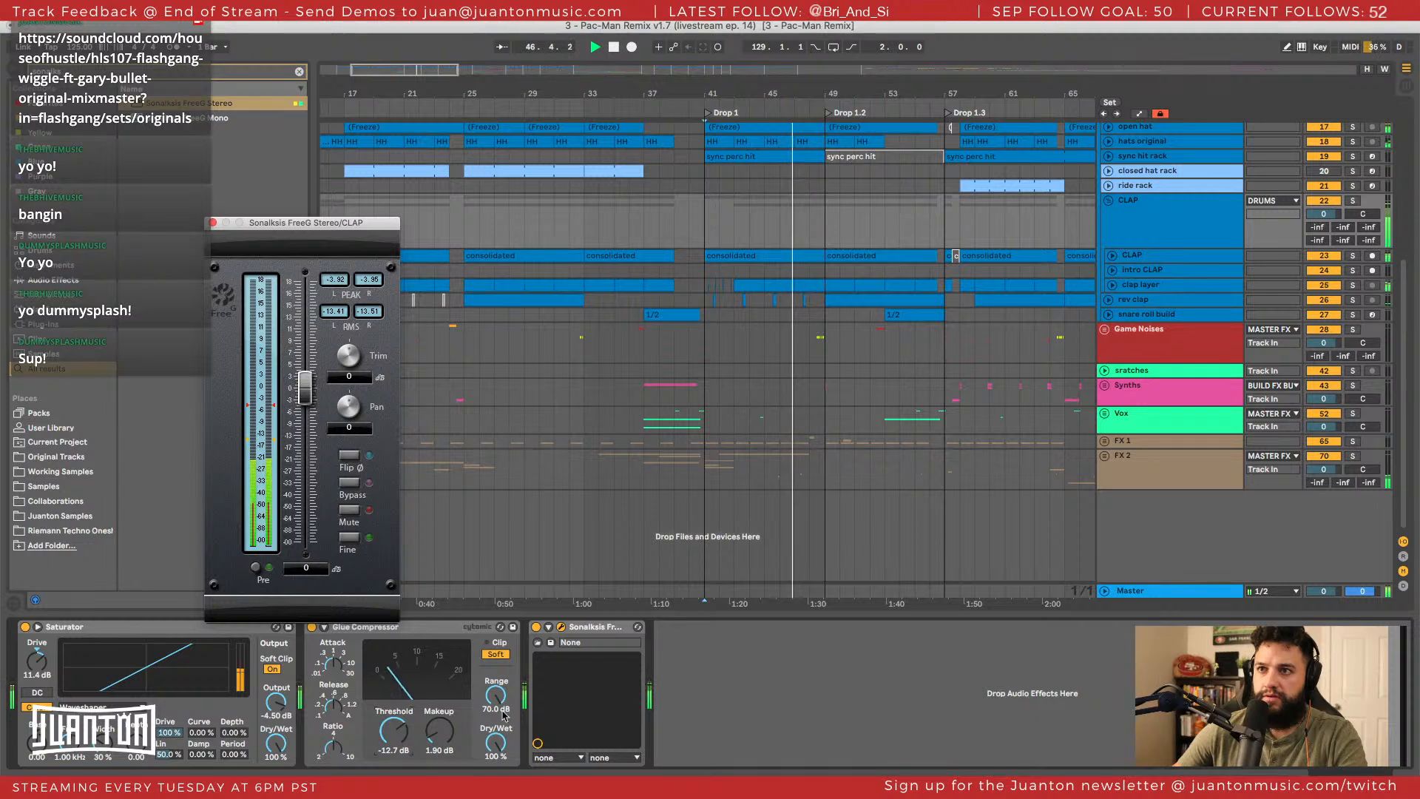
{"action": "left_click_drag", "start_coordinate": [439, 732], "coordinate": [439, 726]}
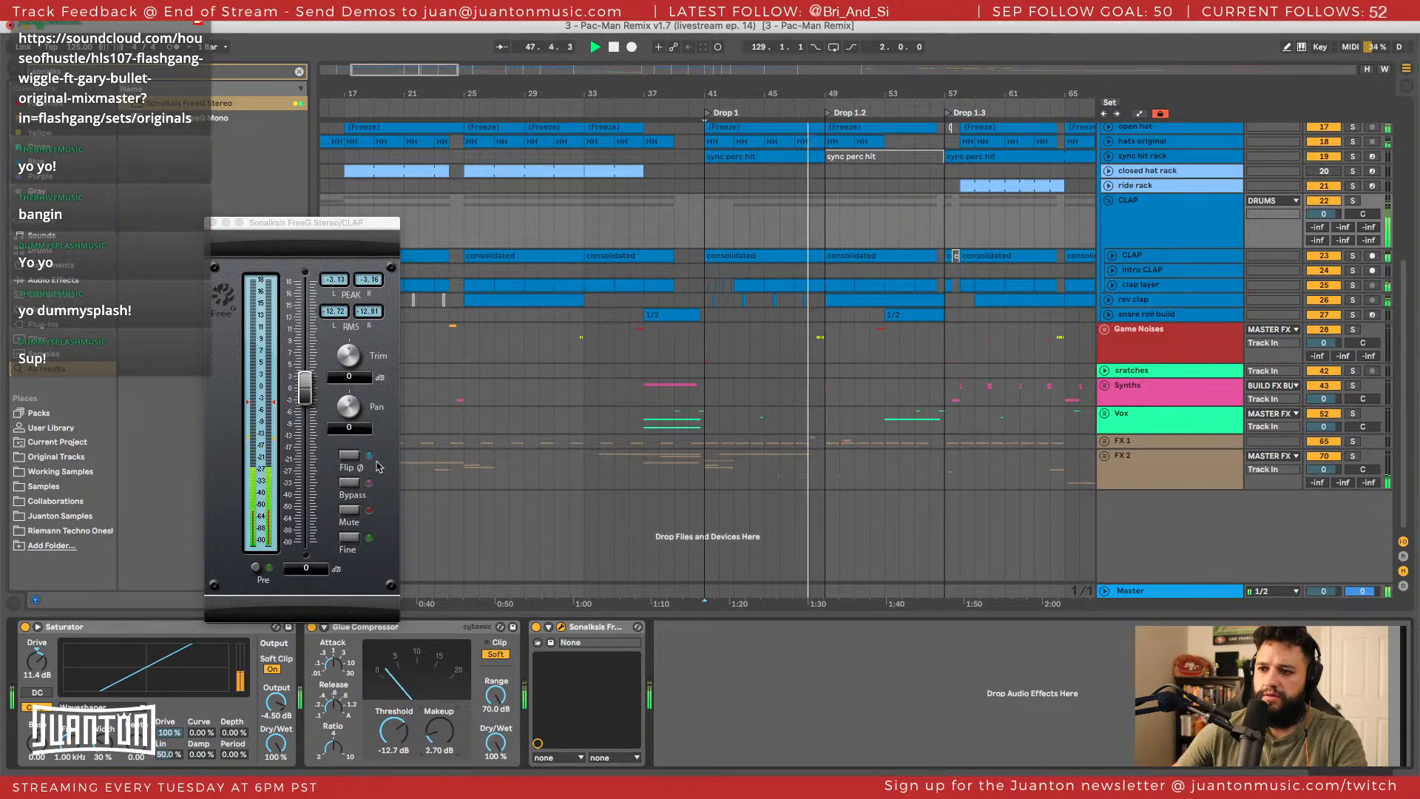
{"action": "left_click", "coordinate": [333, 282]}
{"action": "left_click", "coordinate": [361, 318]}
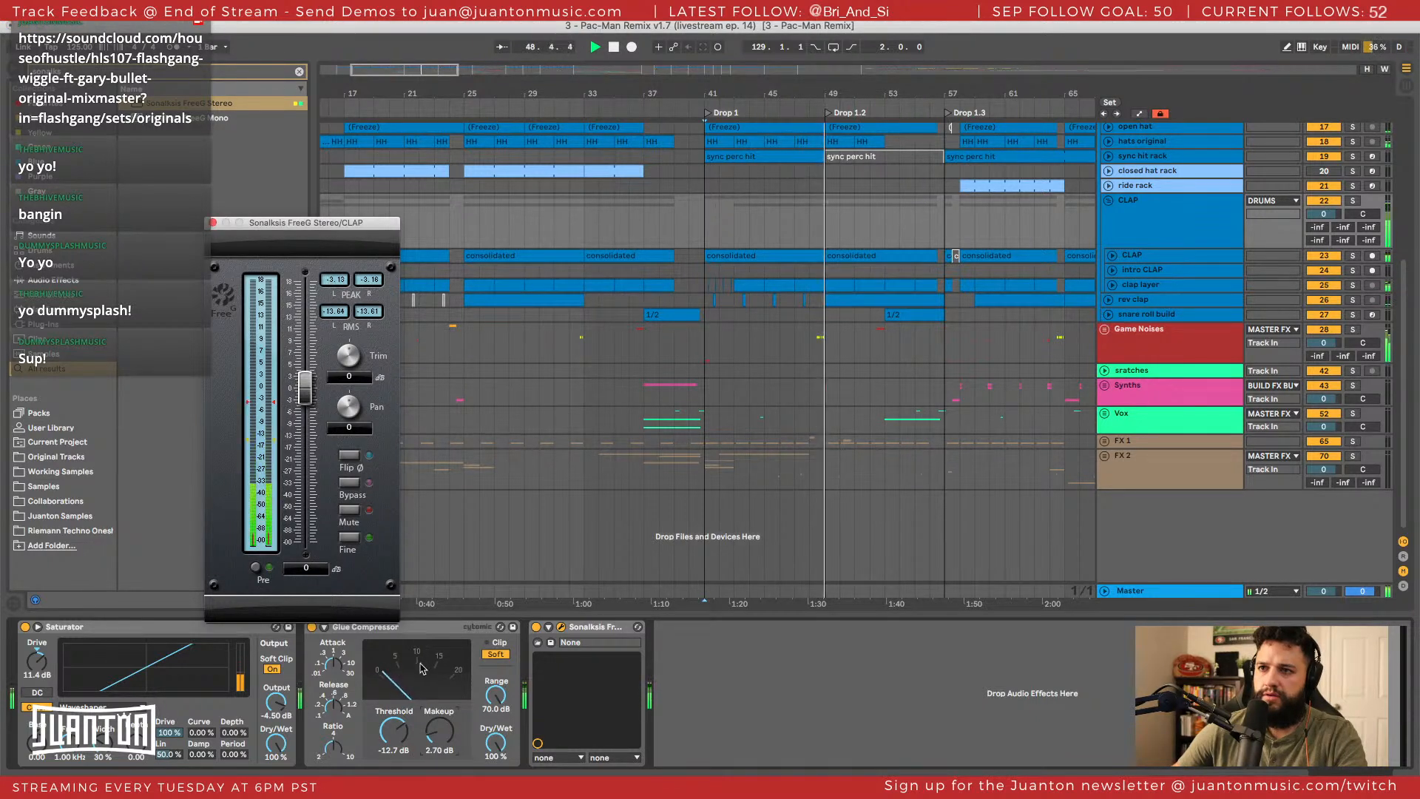
Try a Glue Compressor threshold of -14.3 dB with 3.81 dB makeup, comparing the FreeG peak with the compressor off and on.
{"action": "mouse_move", "coordinate": [438, 743]}
{"action": "left_mouse_down"}
{"action": "mouse_move", "coordinate": [387, 753]}
{"action": "mouse_move", "coordinate": [440, 731]}
{"action": "left_mouse_up"}
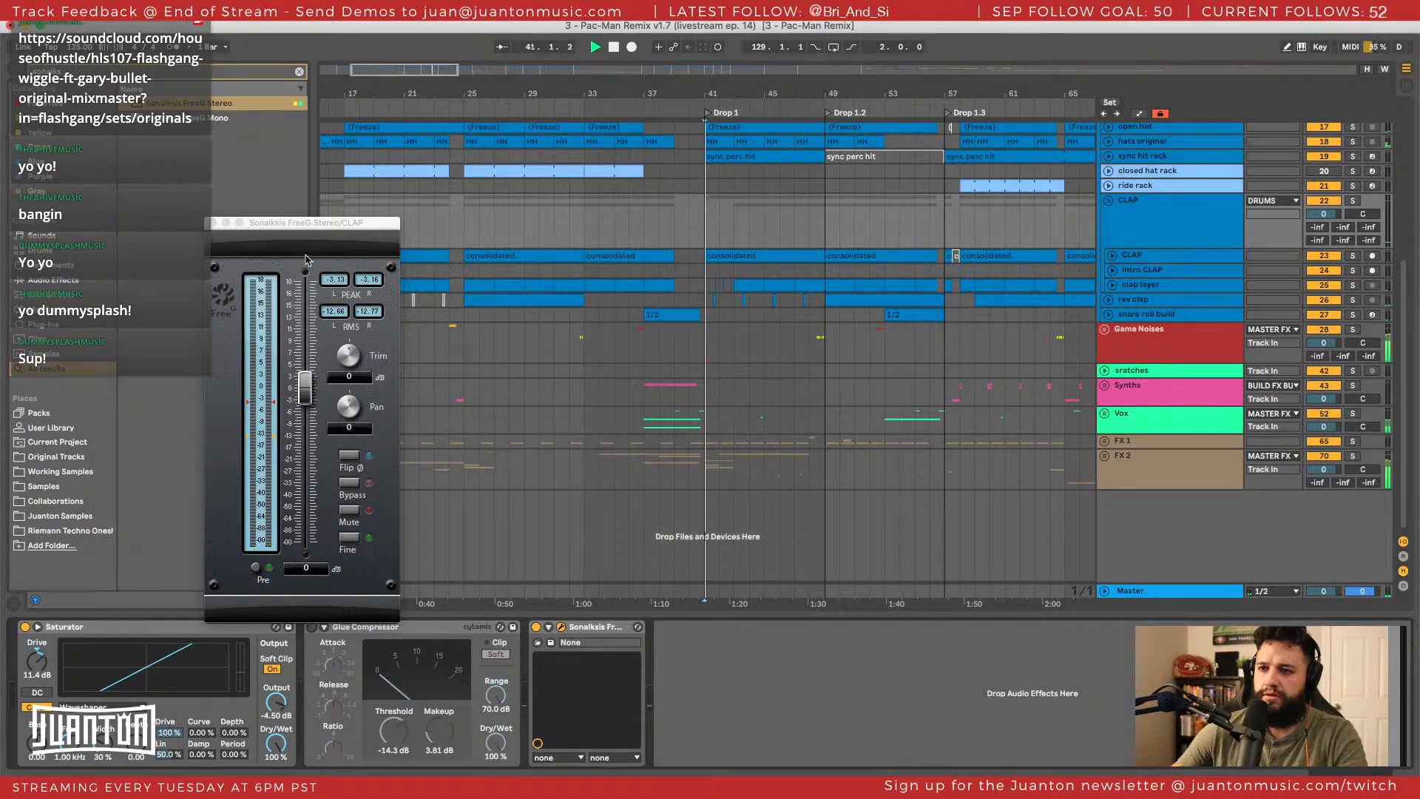
{"action": "key", "text": "space"}
{"action": "left_click", "coordinate": [345, 301]}
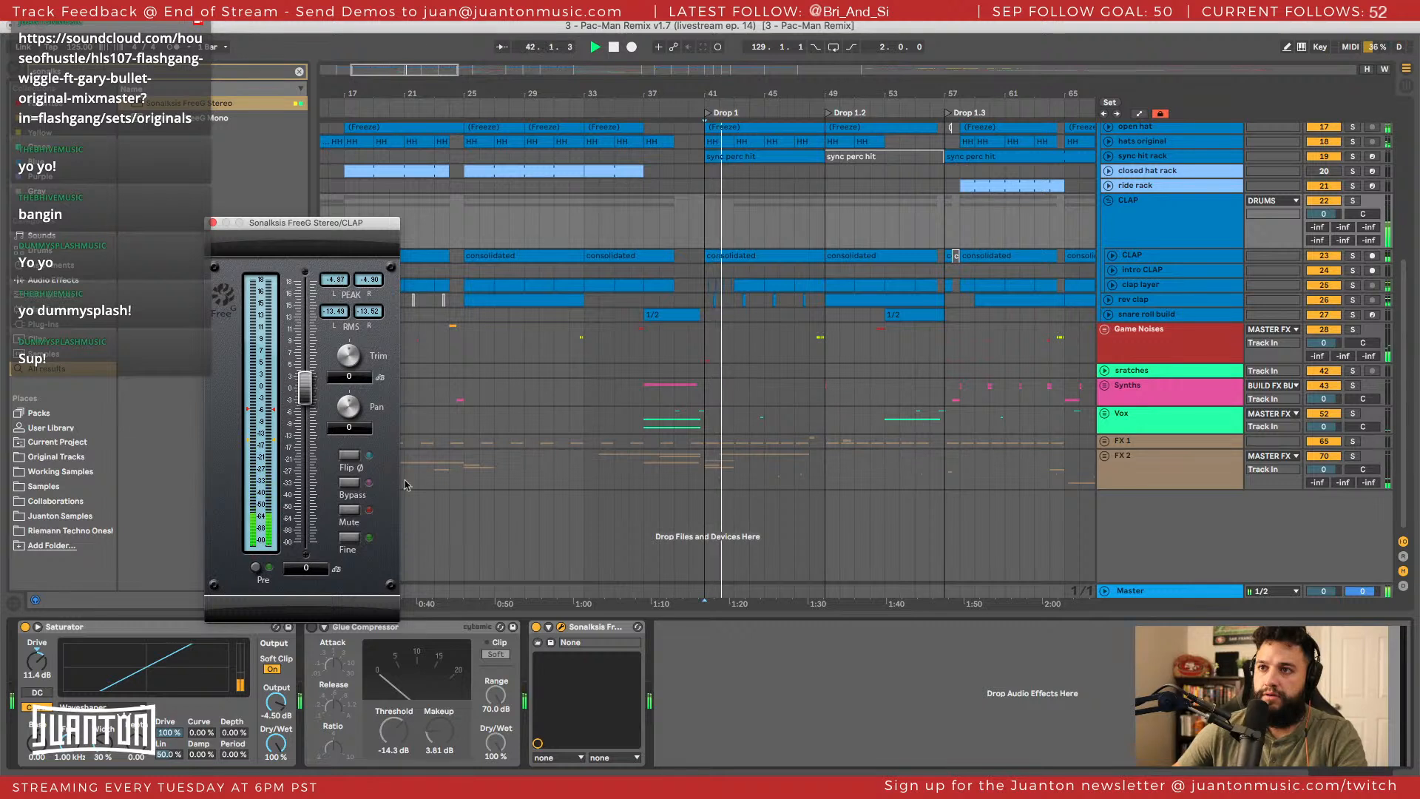
{"action": "left_click", "coordinate": [312, 630]}
{"action": "left_click", "coordinate": [312, 628]}
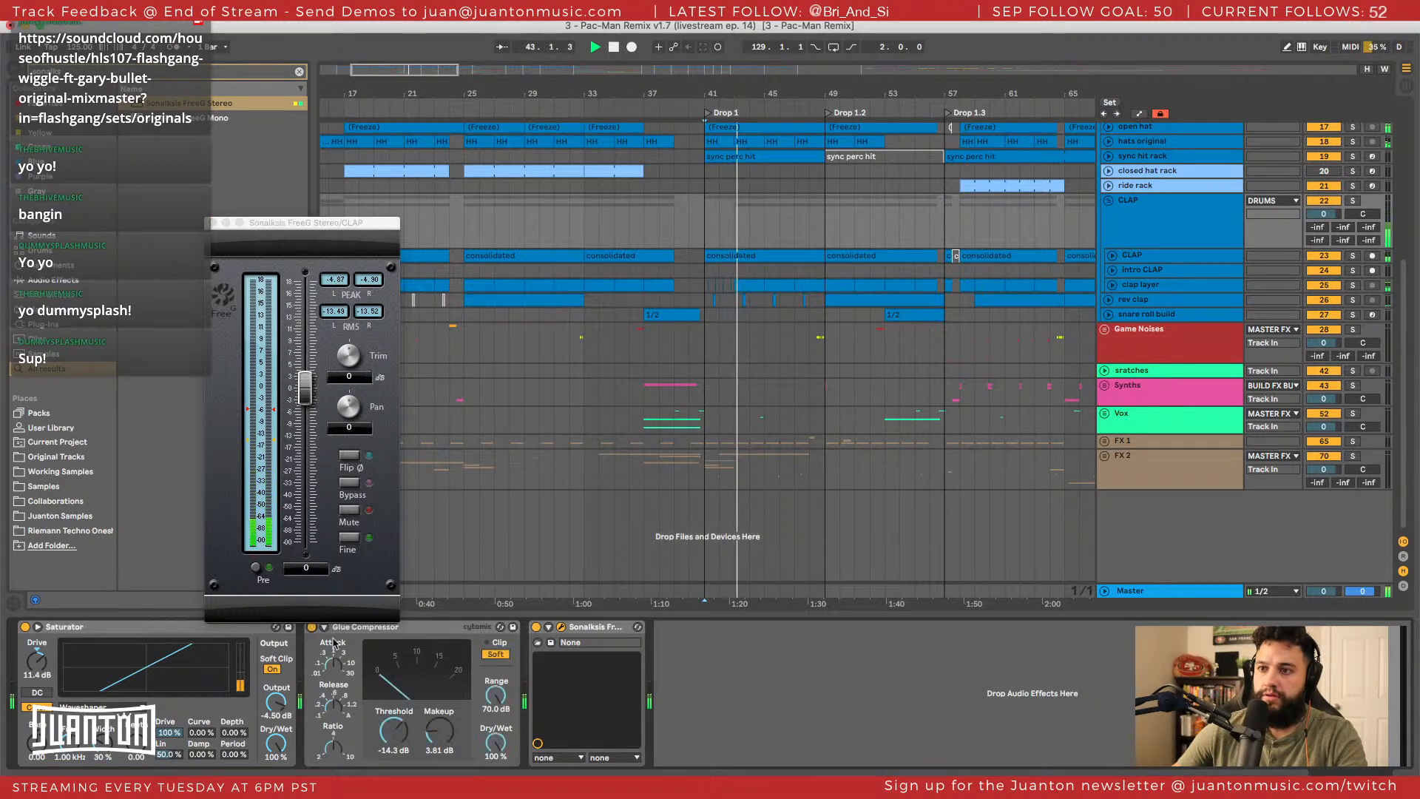
Set the Glue Compressor's threshold to -11.4 dB and makeup to 1.90 dB, rechecking the FreeG peak in Drop 1.
{"action": "left_click_drag", "start_coordinate": [439, 731], "coordinate": [393, 730]}
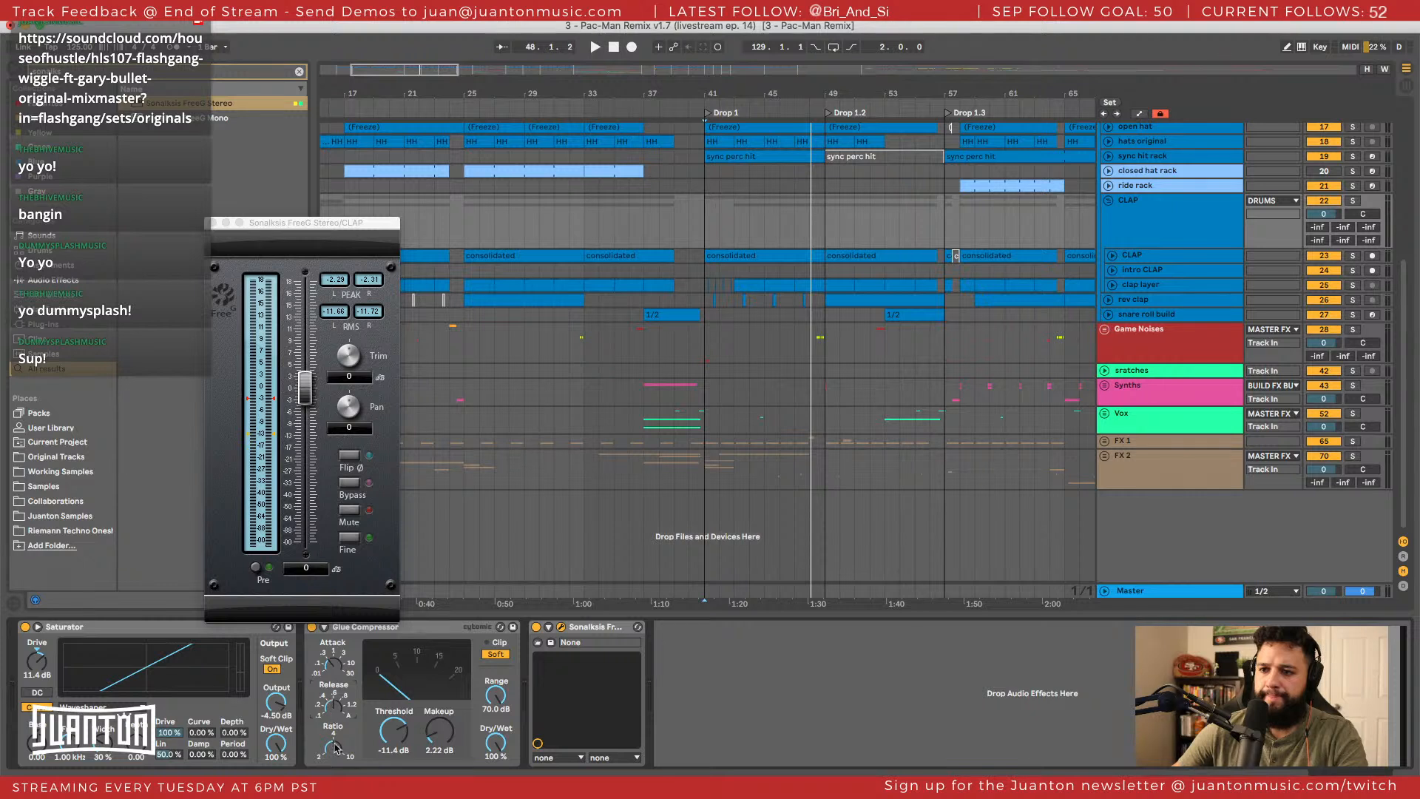
{"action": "key", "text": "space"}
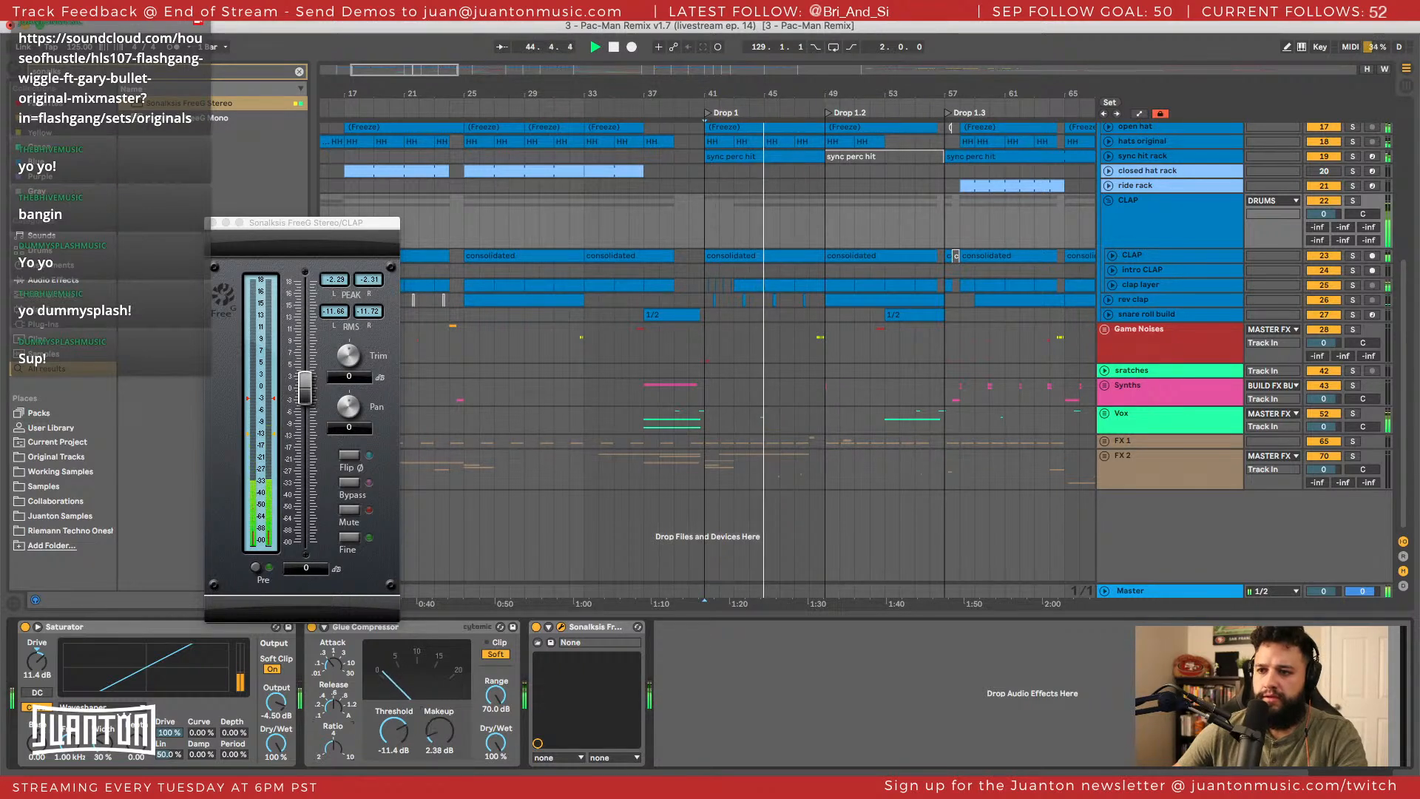
{"action": "left_click", "coordinate": [333, 280]}
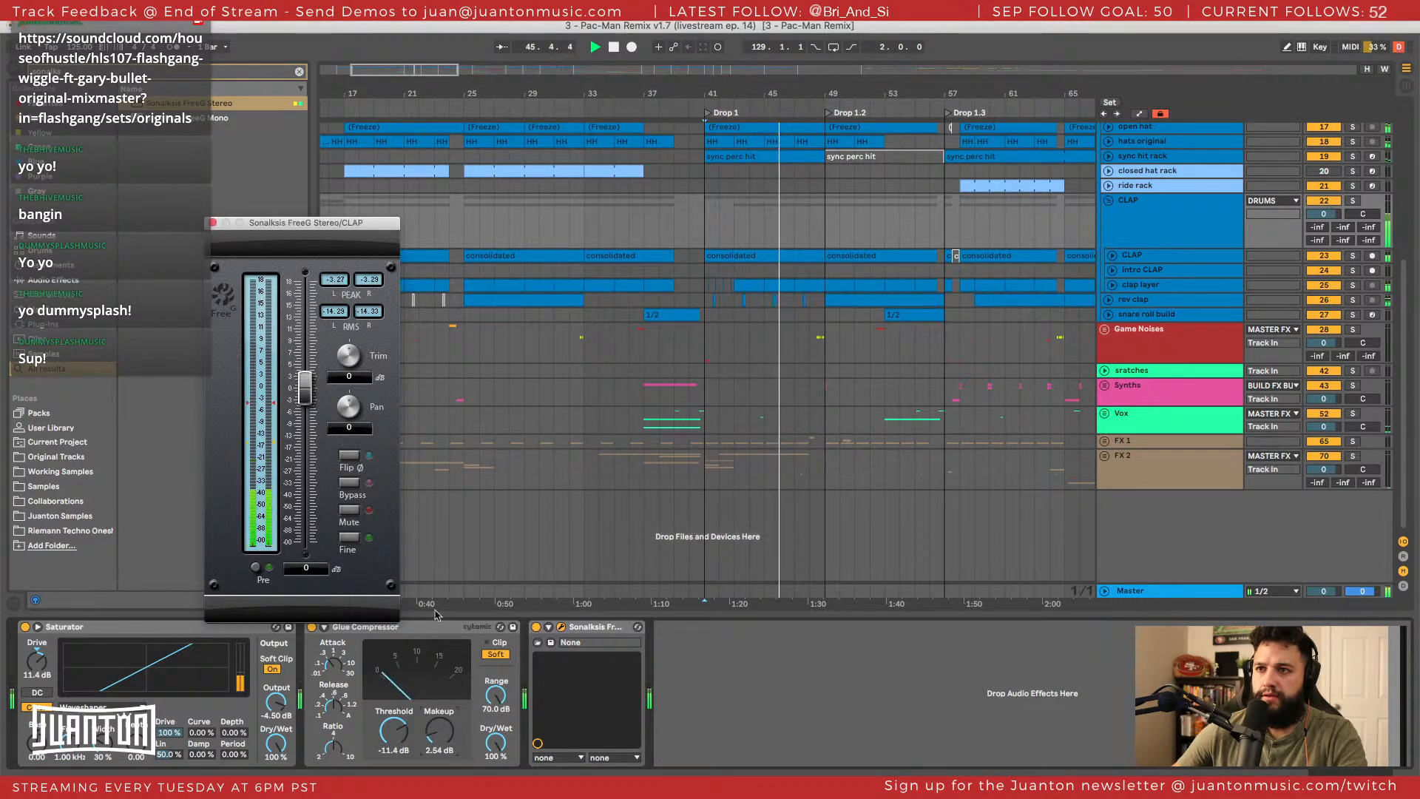
{"action": "left_click_drag", "start_coordinate": [439, 732], "coordinate": [440, 747]}
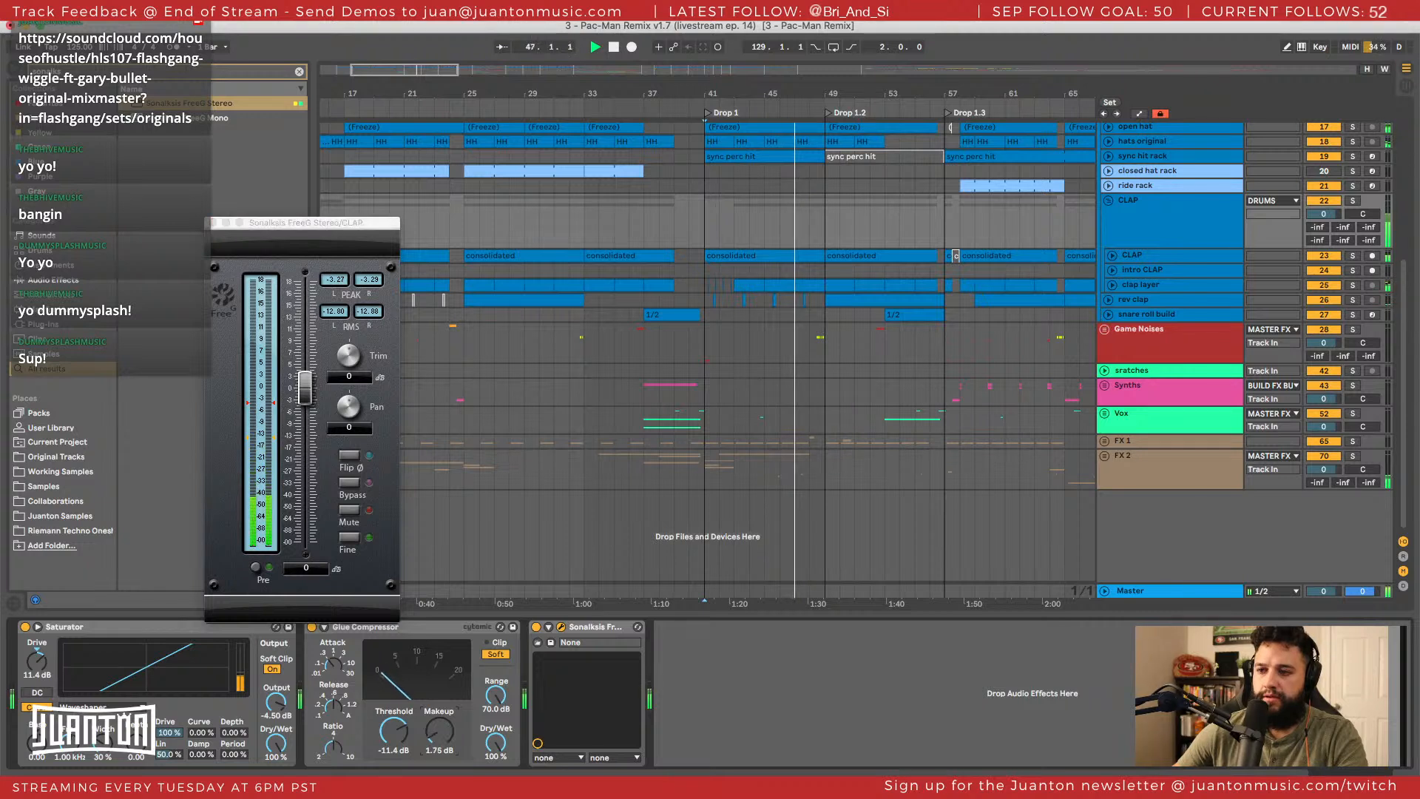
{"action": "left_click", "coordinate": [334, 279]}
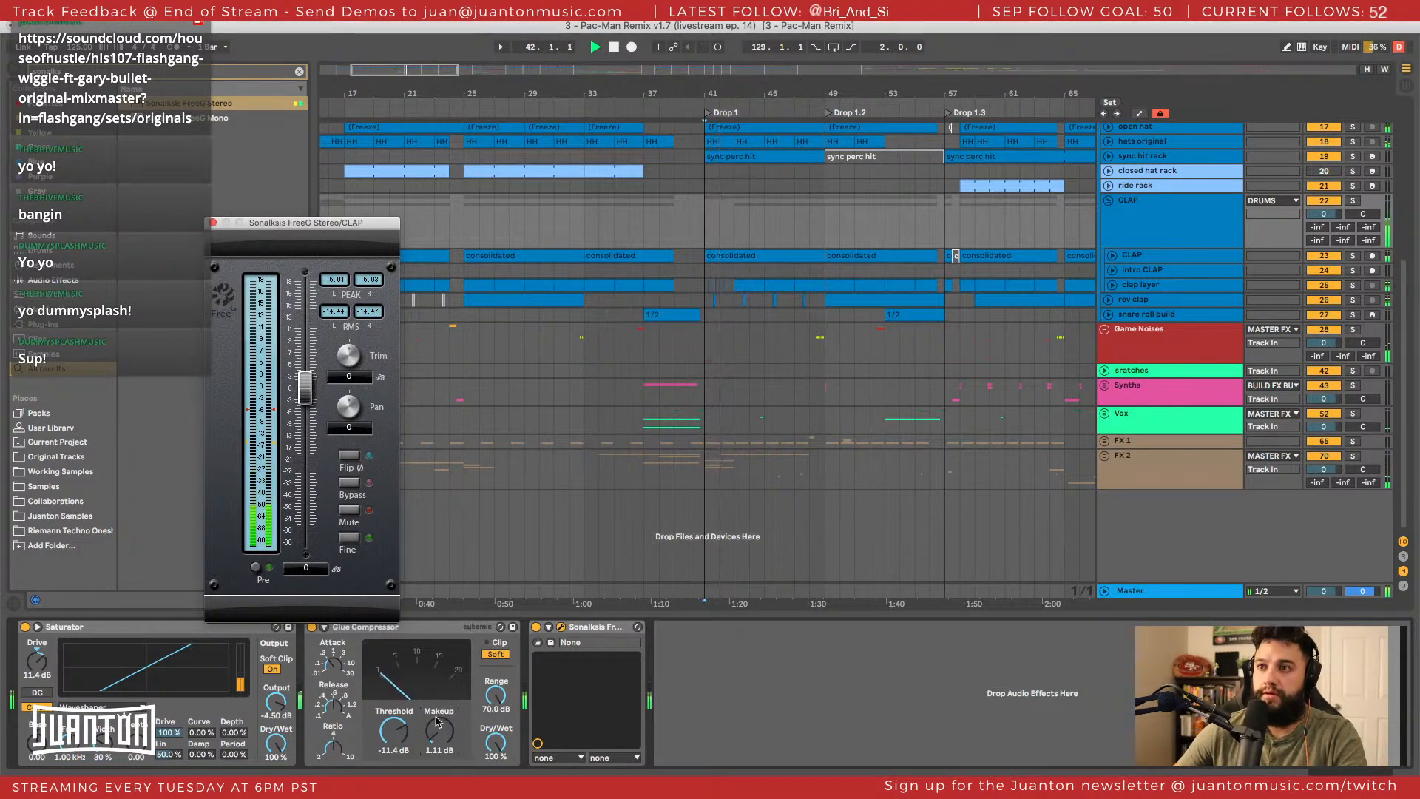
{"action": "left_click_drag", "start_coordinate": [439, 733], "coordinate": [439, 718]}
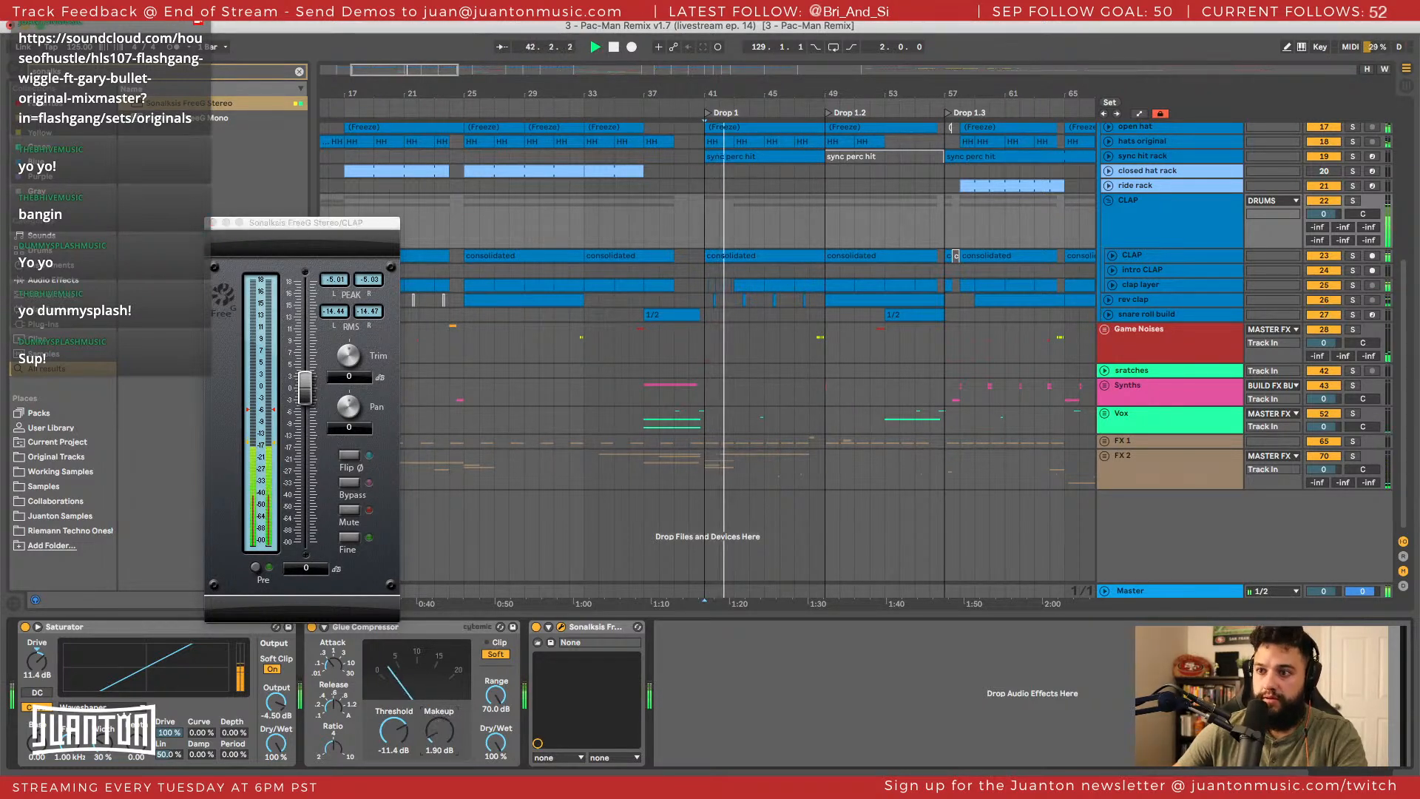
{"action": "left_click", "coordinate": [334, 279]}
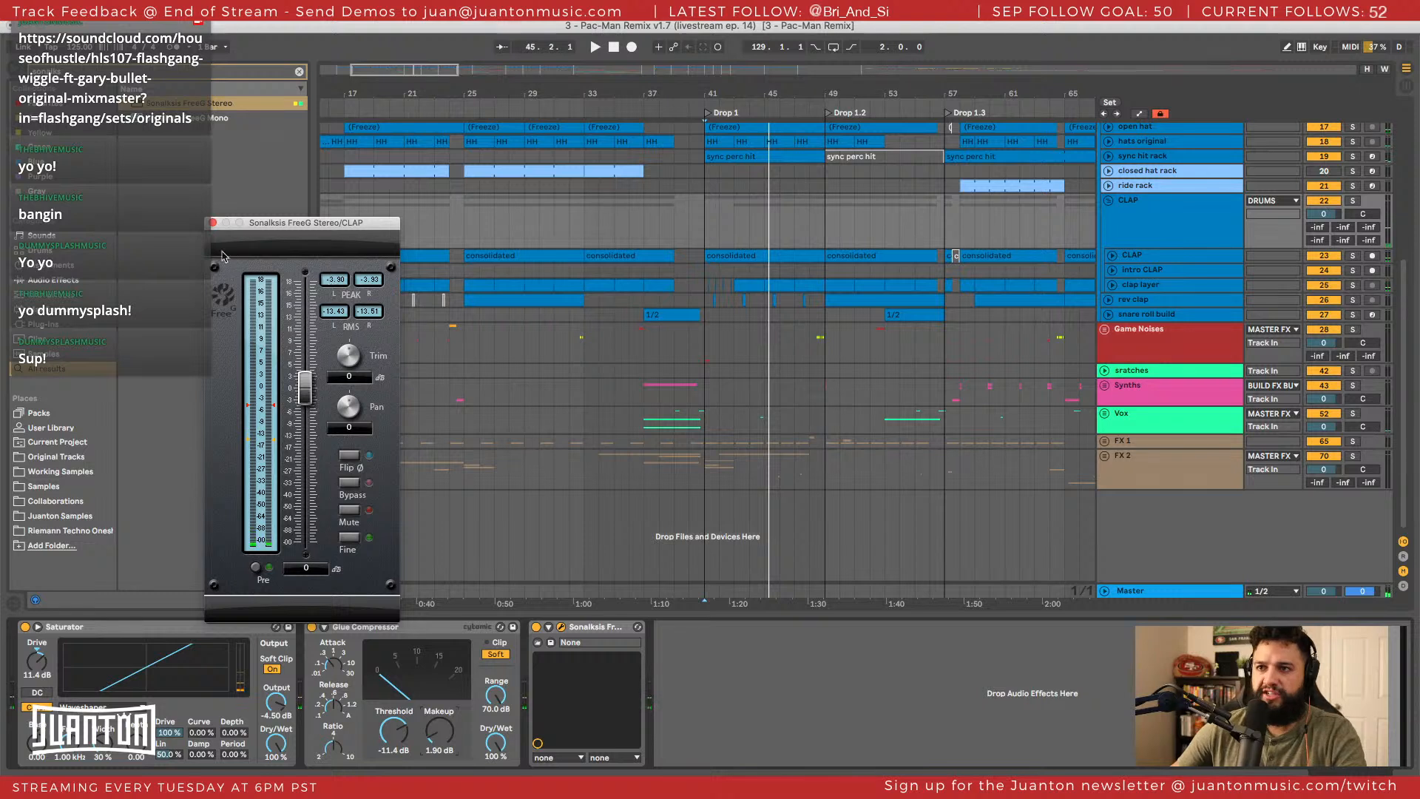
Compare the Saturator and Glue Compressor off and on together in Drop 1, and set the Saturator's drive to 10.1 dB.
{"action": "left_click", "coordinate": [213, 223]}
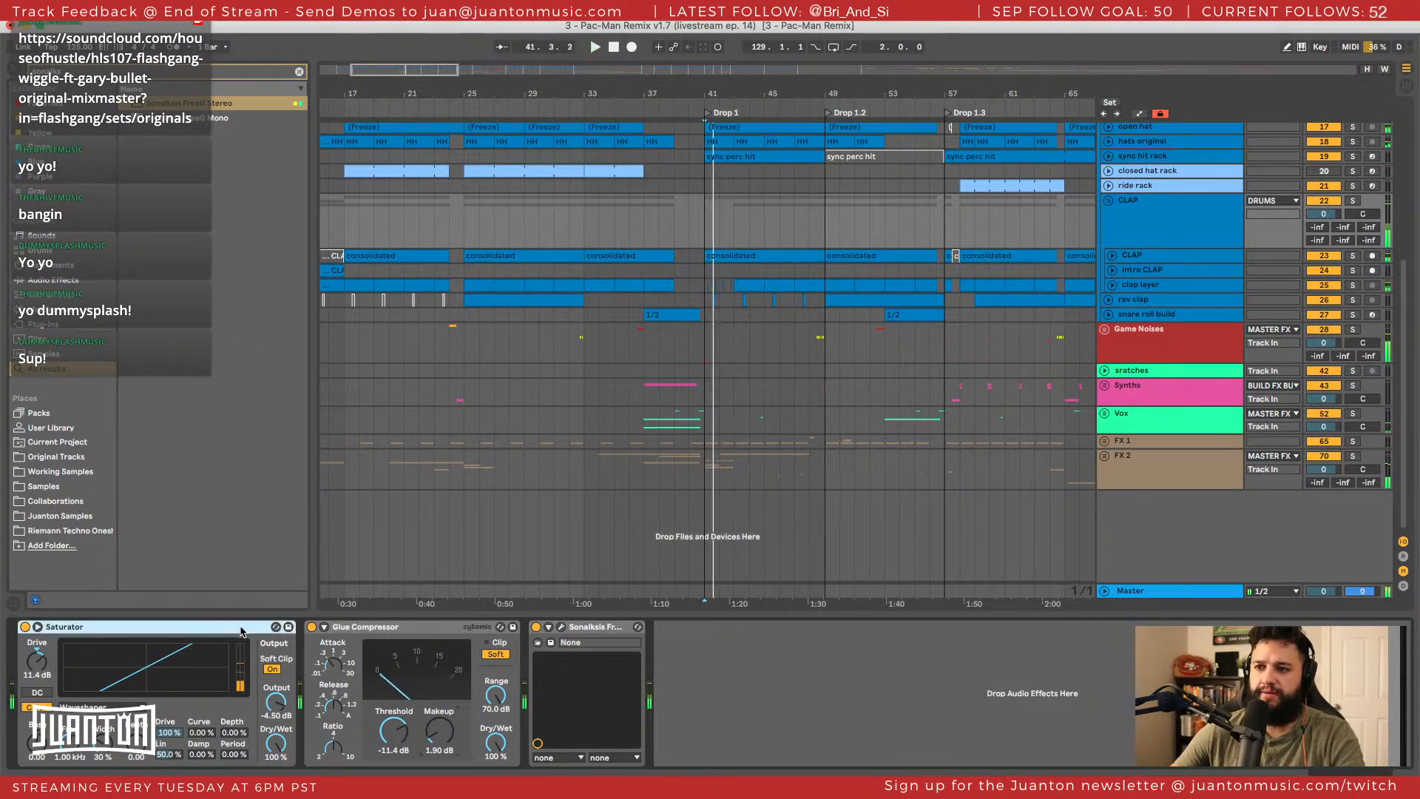
{"action": "left_click", "coordinate": [356, 630]}
{"action": "key", "text": "space"}
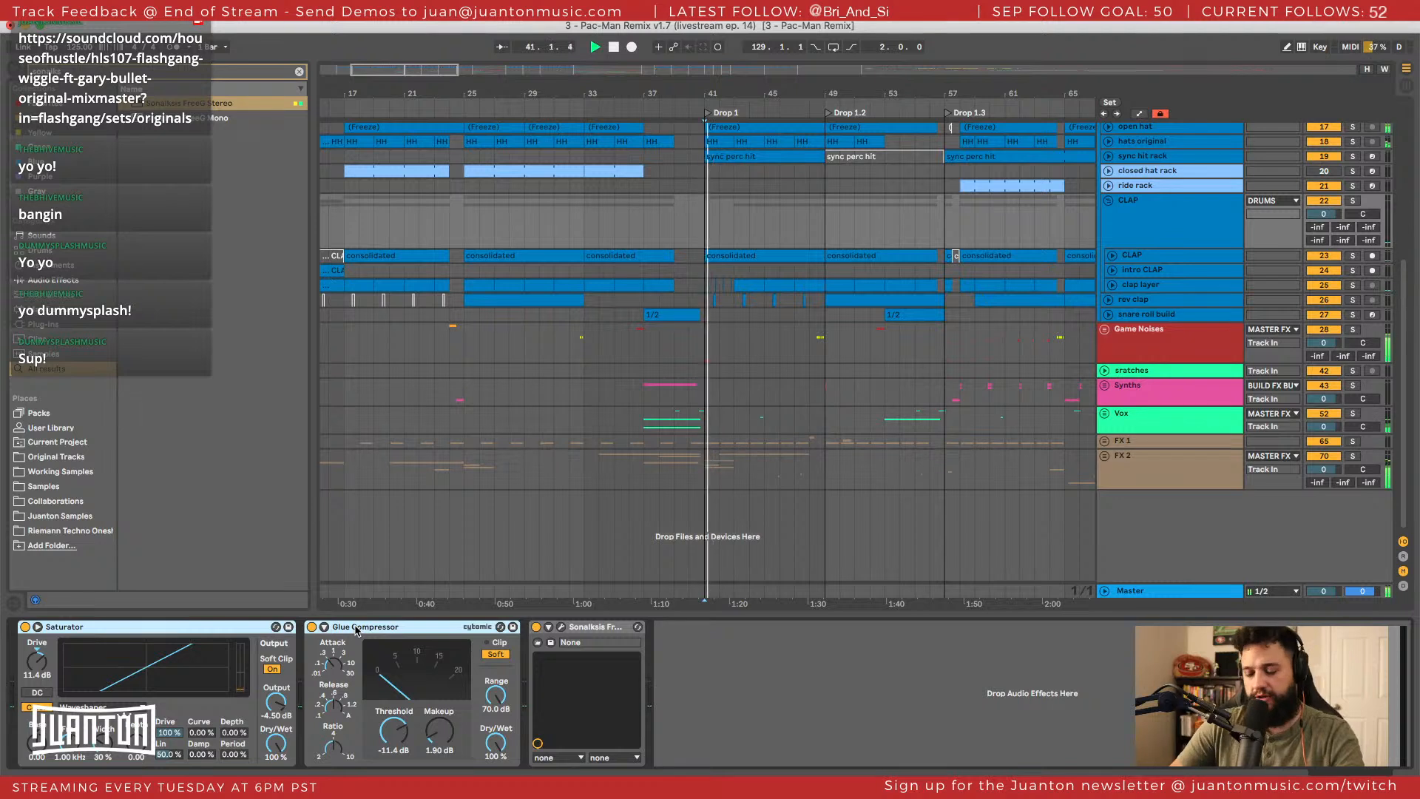
{"action": "key", "text": "0"}
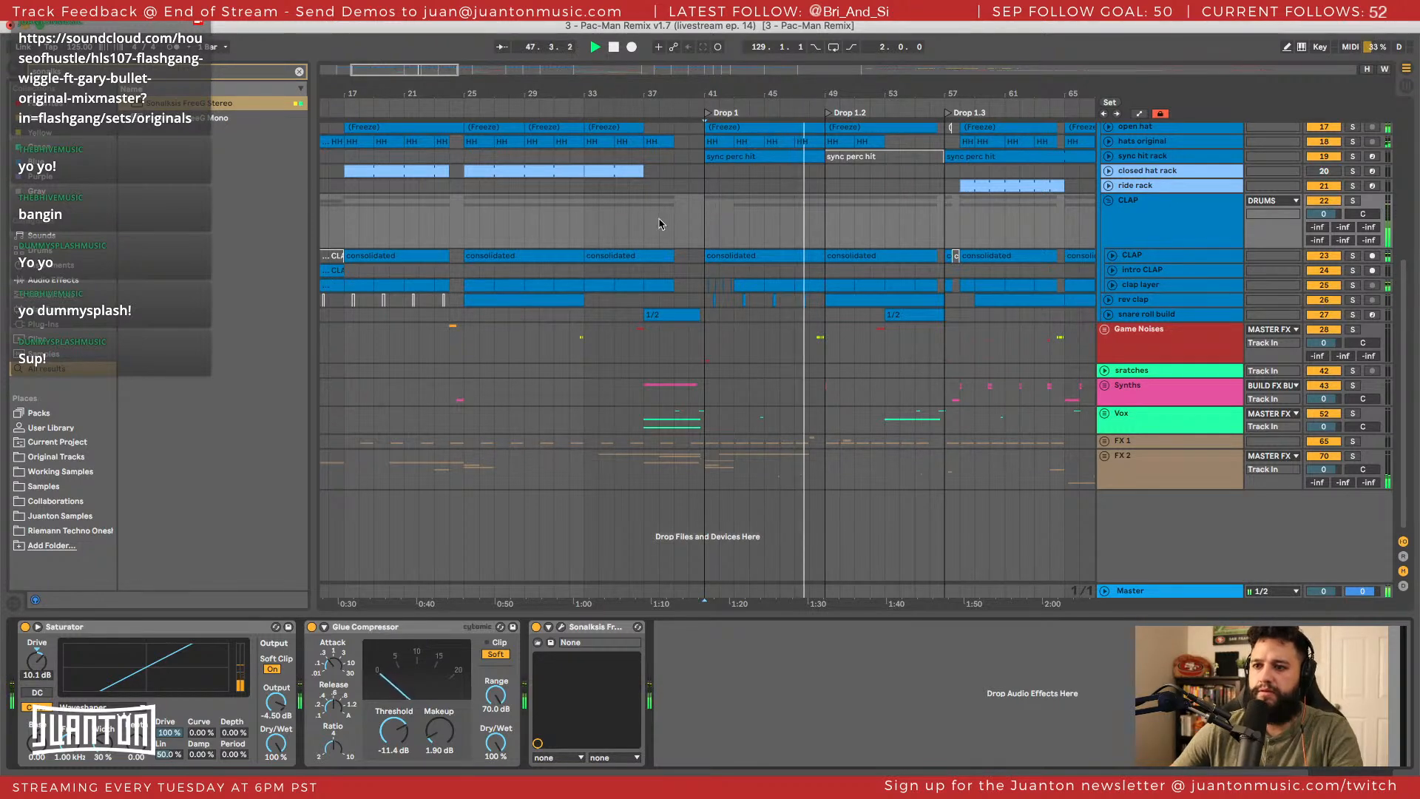
Collapse the CLAP group and move it directly below the open hat track in the DRUMS group.
{"action": "left_click", "coordinate": [1108, 201]}
{"action": "scroll", "coordinate": [1120, 270], "scroll_direction": "up", "scroll_amount": 3}
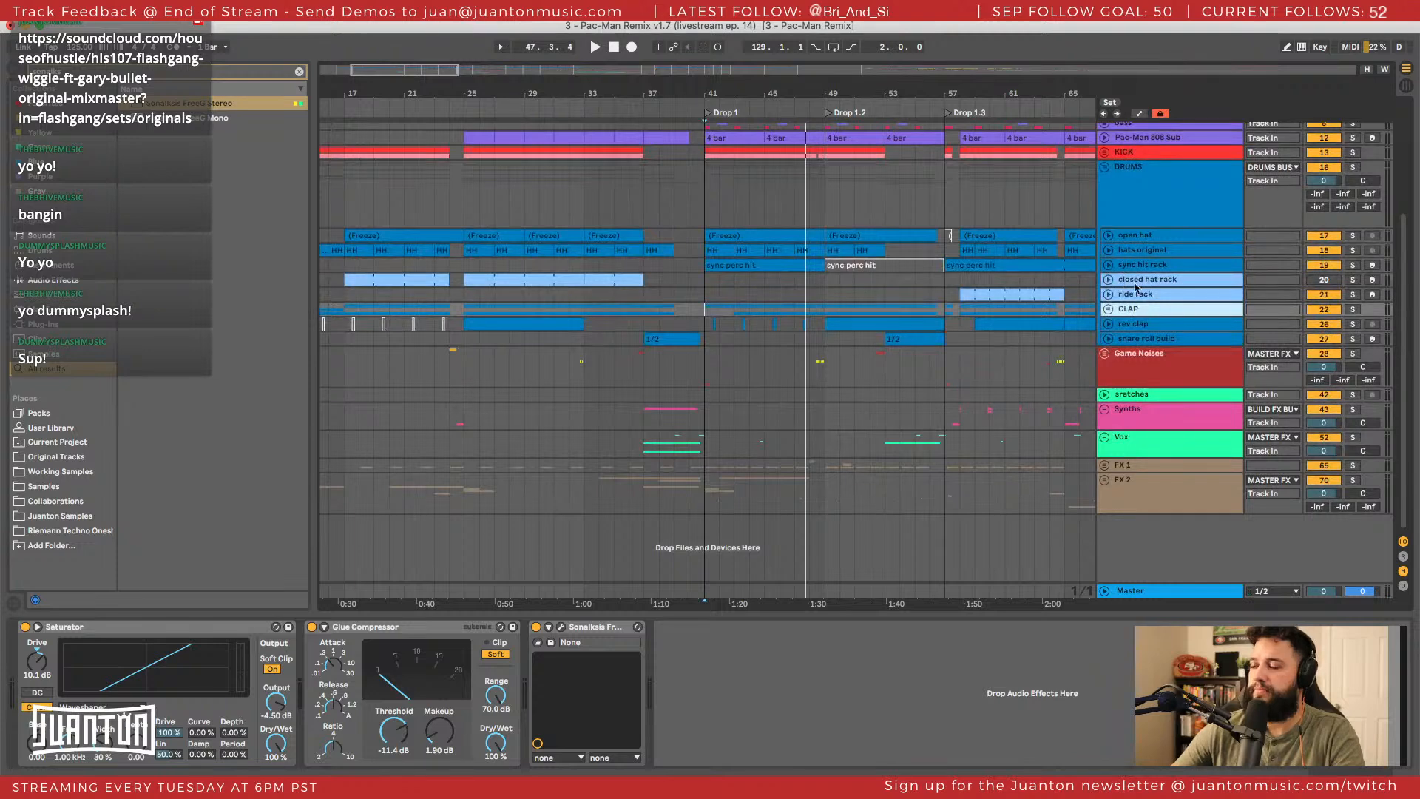
{"action": "left_click_drag", "start_coordinate": [1134, 311], "coordinate": [1135, 249]}
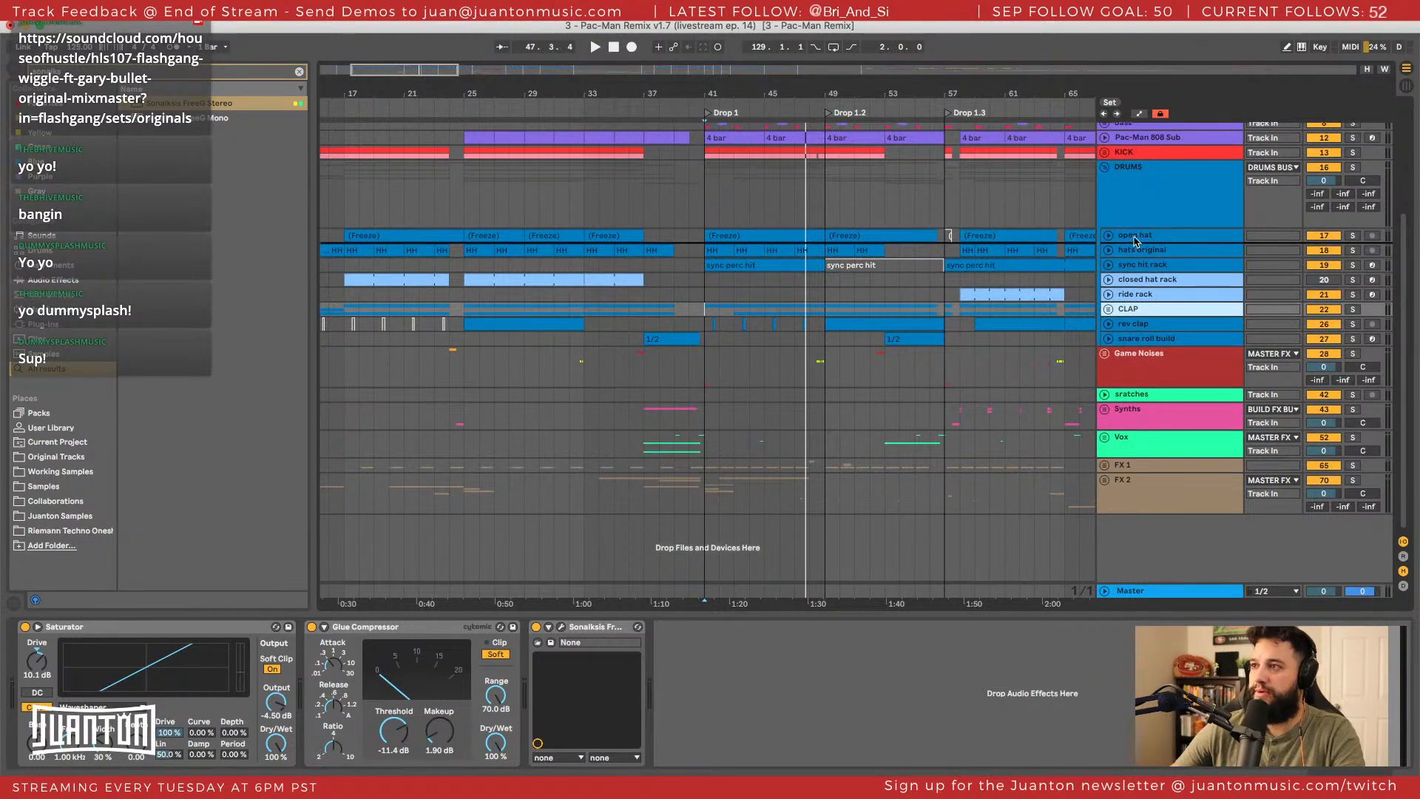
{"action": "scroll", "coordinate": [1354, 234], "scroll_direction": "up", "scroll_amount": 5}
Solo the open hat track, listen to it in Drop 1, and keep the track selected.
{"action": "left_click", "coordinate": [1353, 234]}
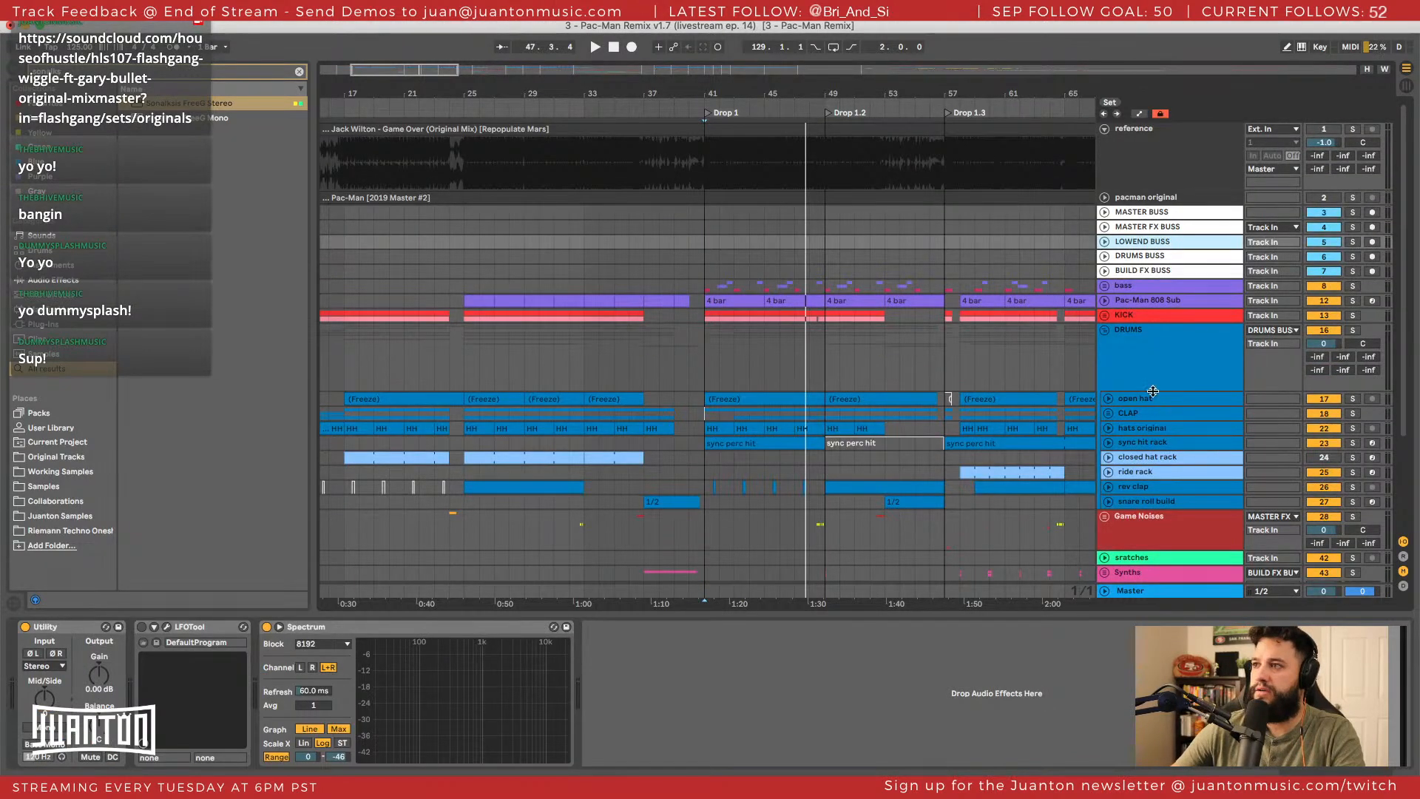
{"action": "left_click", "coordinate": [1153, 390]}
{"action": "left_click", "coordinate": [1153, 398]}
{"action": "left_click", "coordinate": [1355, 399]}
{"action": "key", "text": "space"}
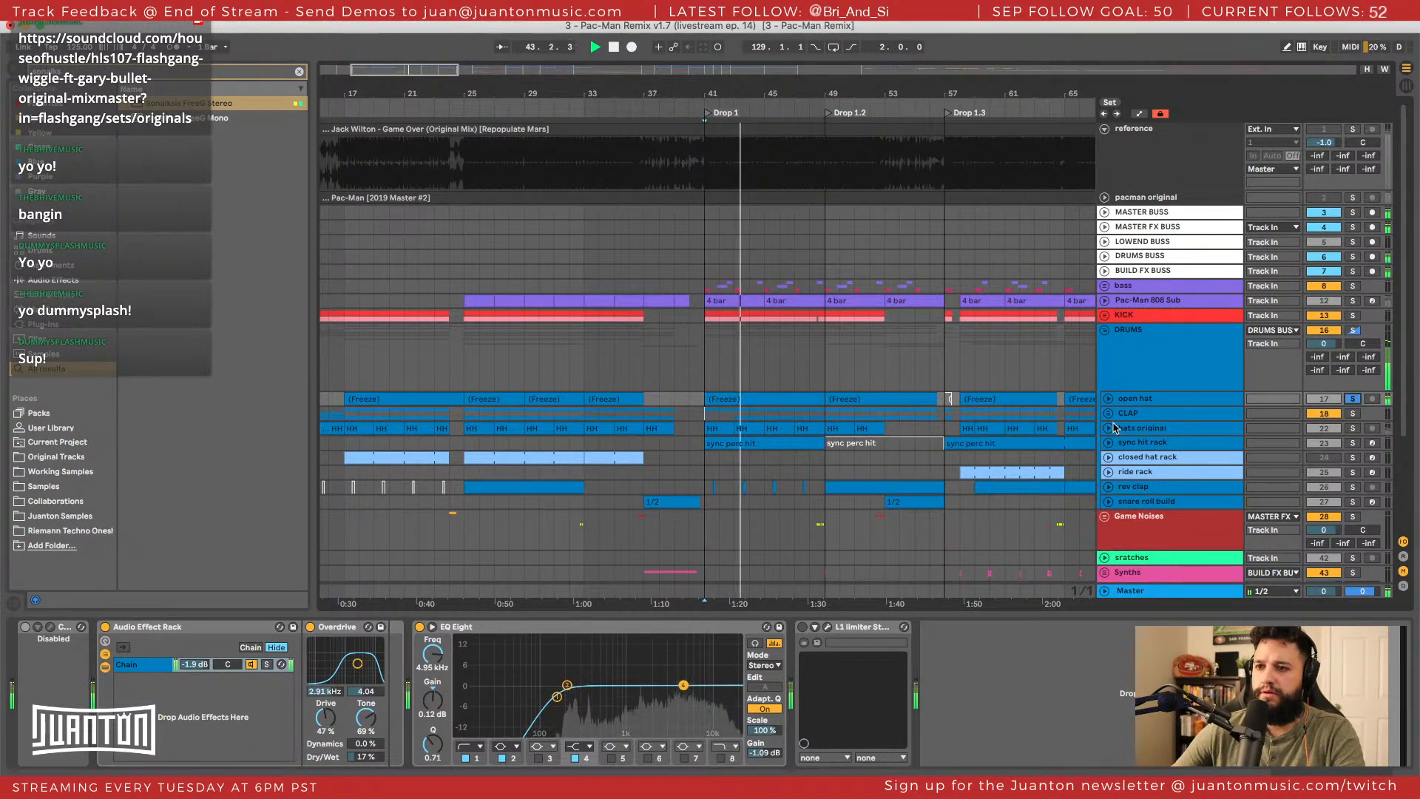
{"action": "key", "text": "space"}
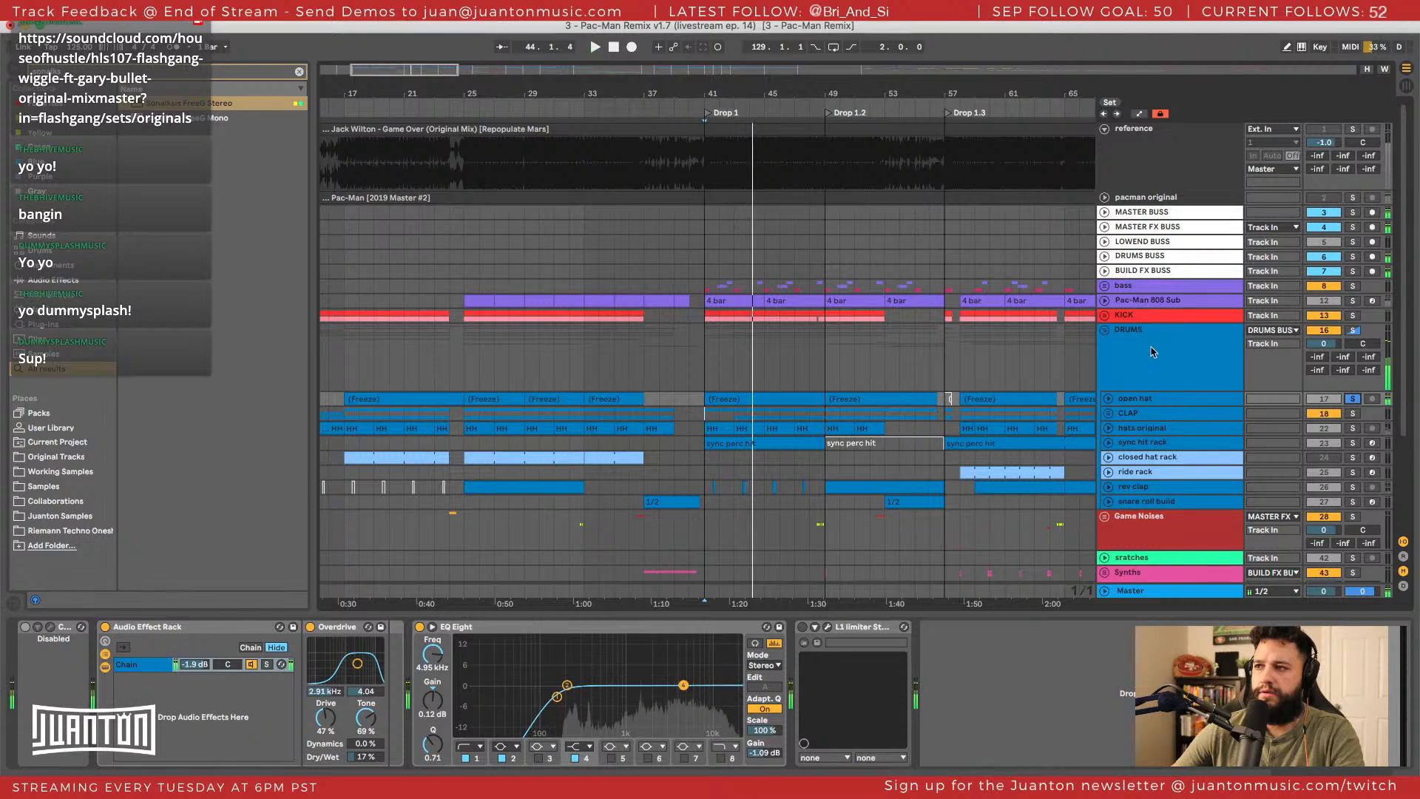
{"action": "left_click", "coordinate": [1145, 400]}
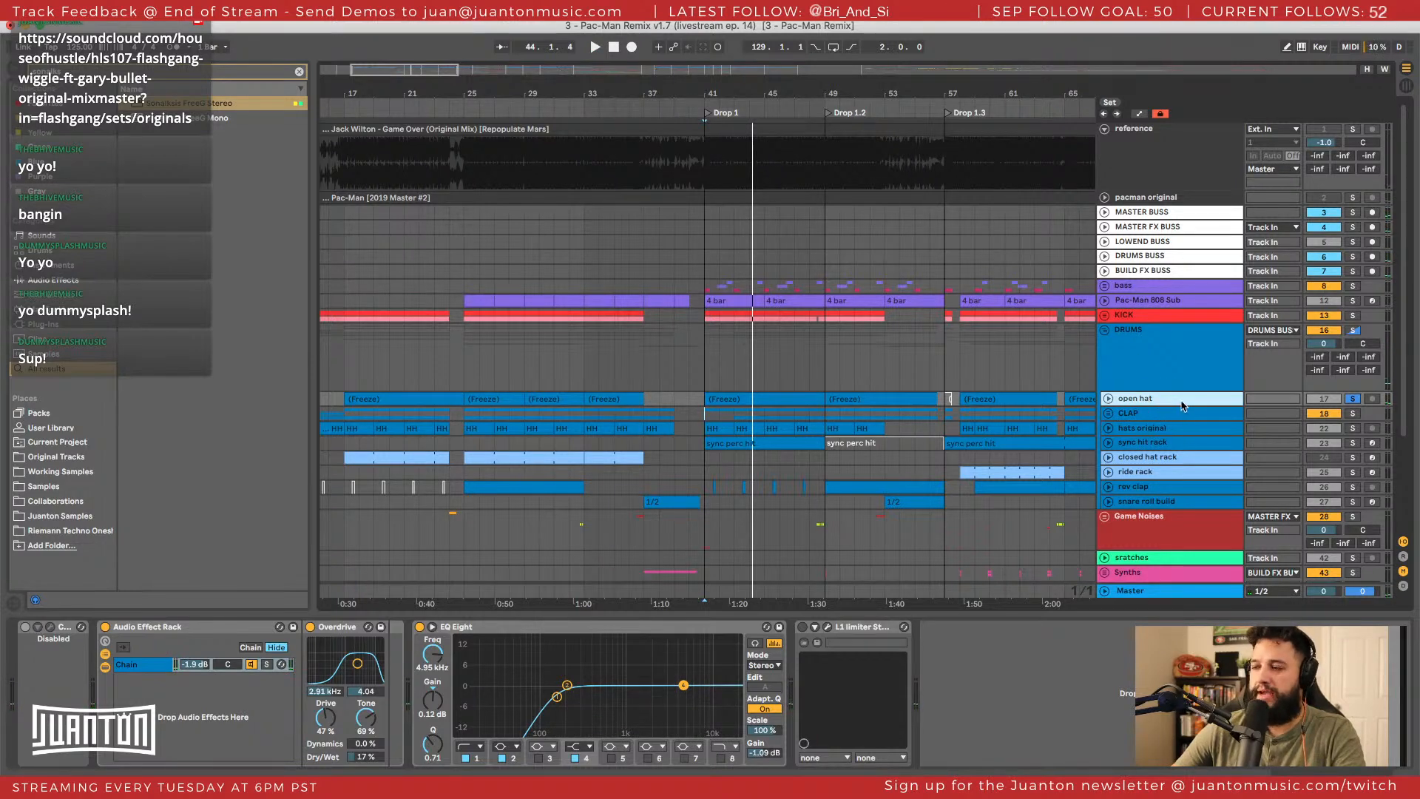
Play the soloed reference track in Drop 1 and set the Master Spectrum's range to 12 to -72 dB.
{"action": "left_click", "coordinate": [1183, 594]}
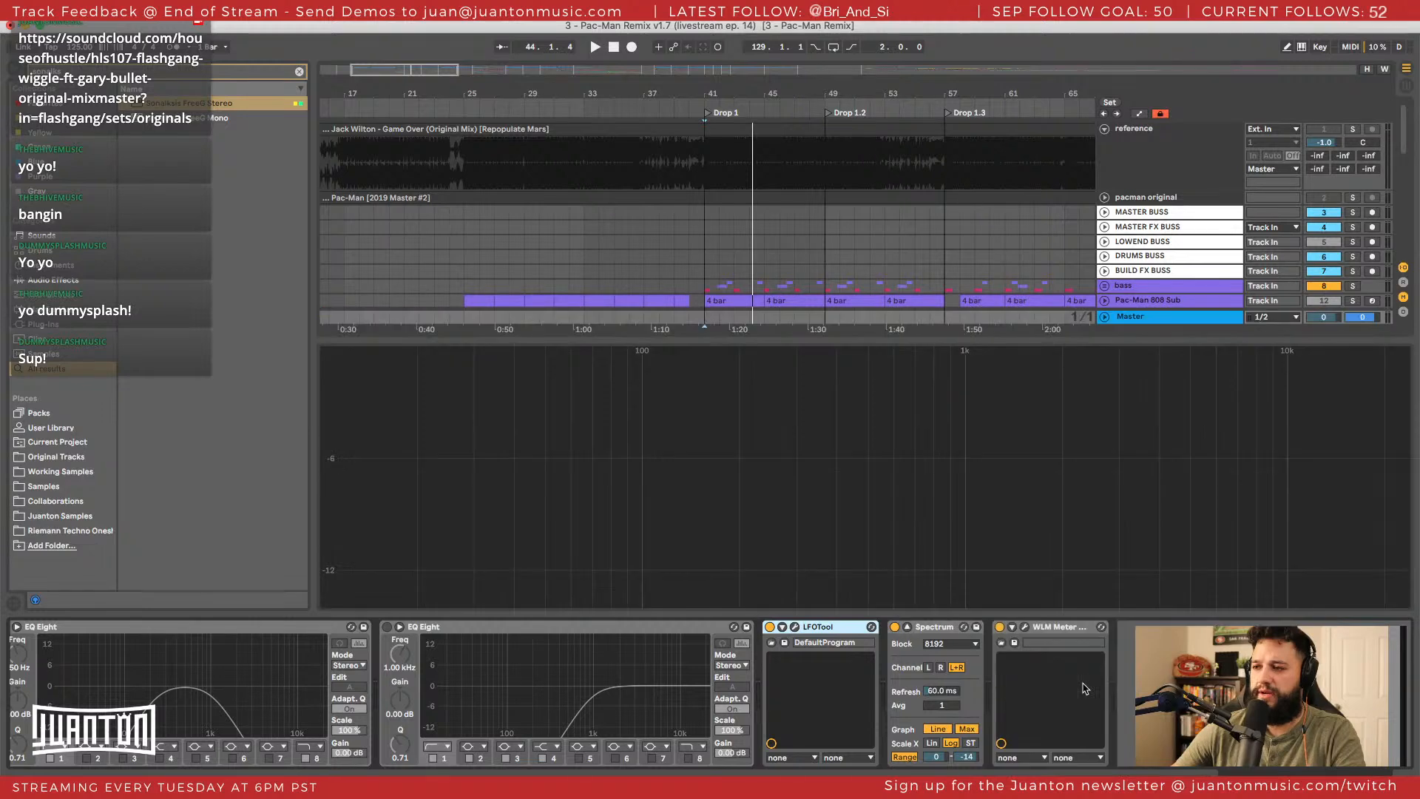
{"action": "double_click", "coordinate": [1035, 697]}
{"action": "key", "text": "space"}
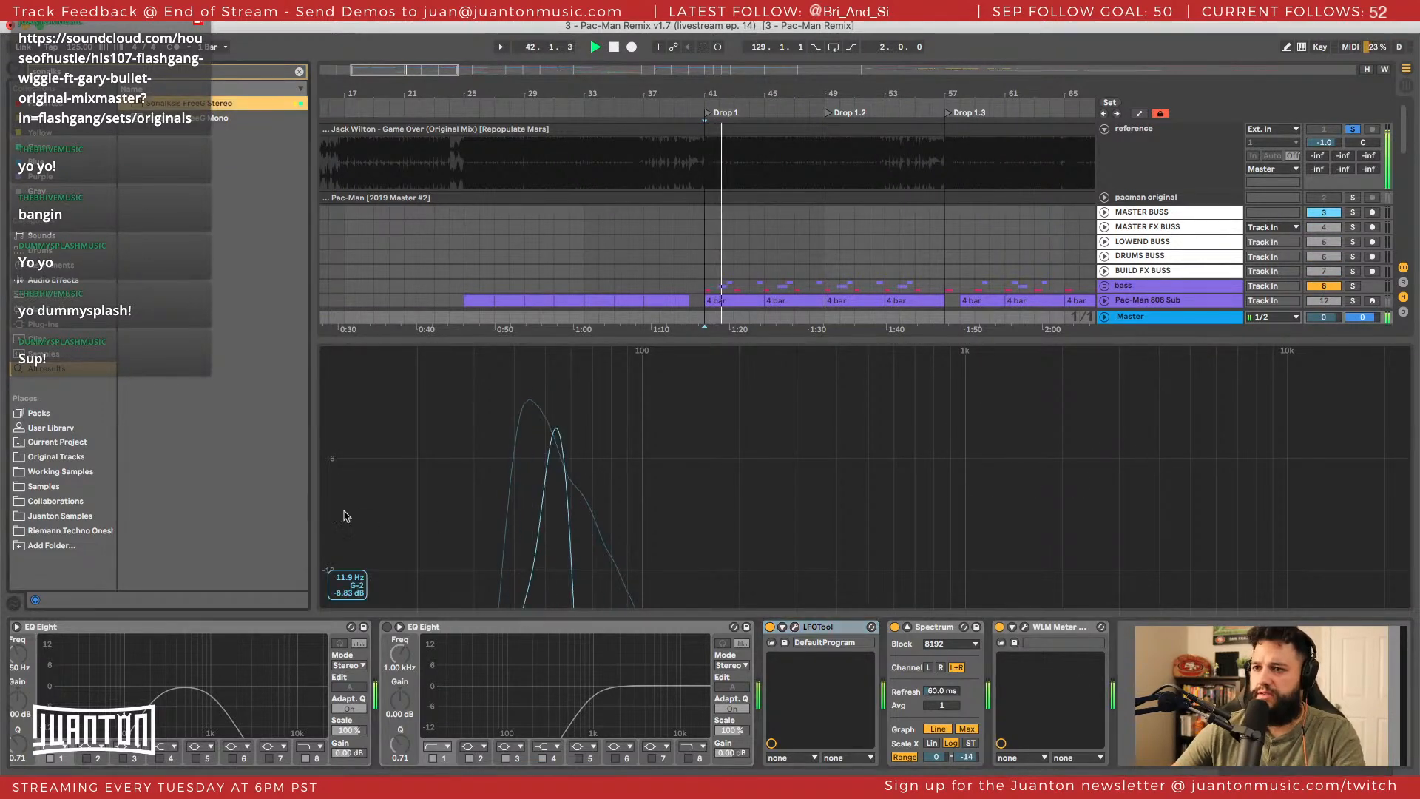
{"action": "left_click_drag", "start_coordinate": [325, 501], "coordinate": [325, 511]}
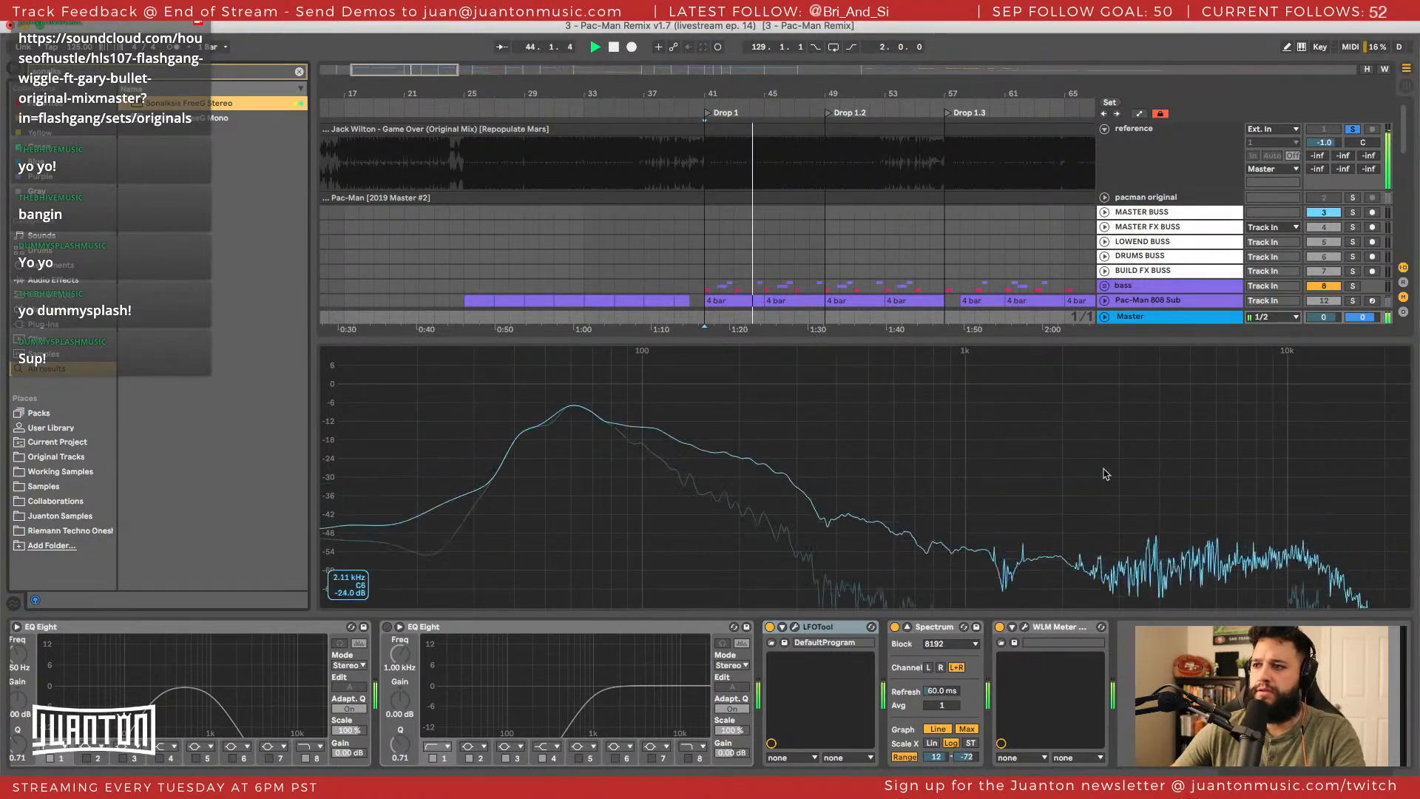
Turn on the Master's 1.00 kHz high-pass EQ Eight and compare the reference's highs with the remix's in Drop 1.
{"action": "key", "text": "space"}
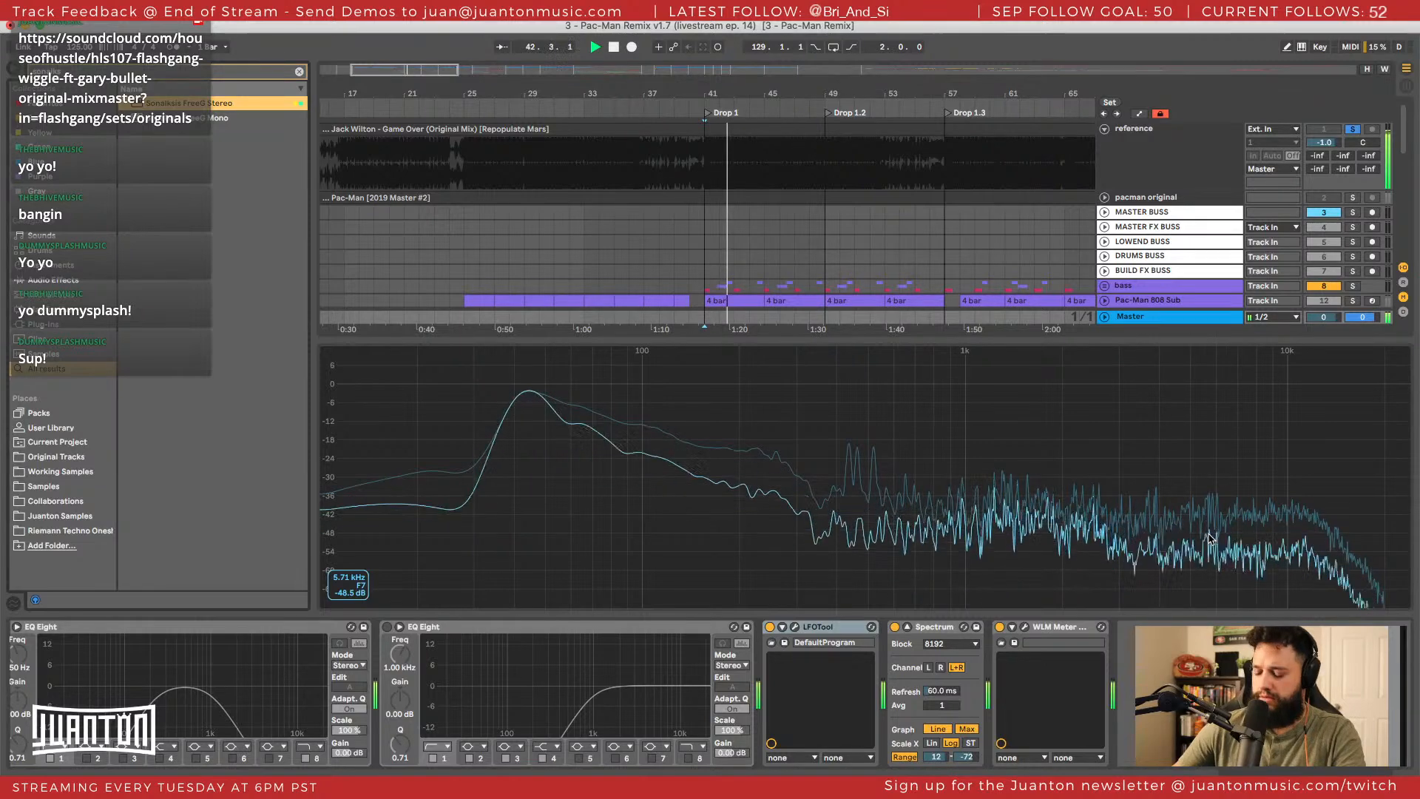
{"action": "key", "text": "3"}
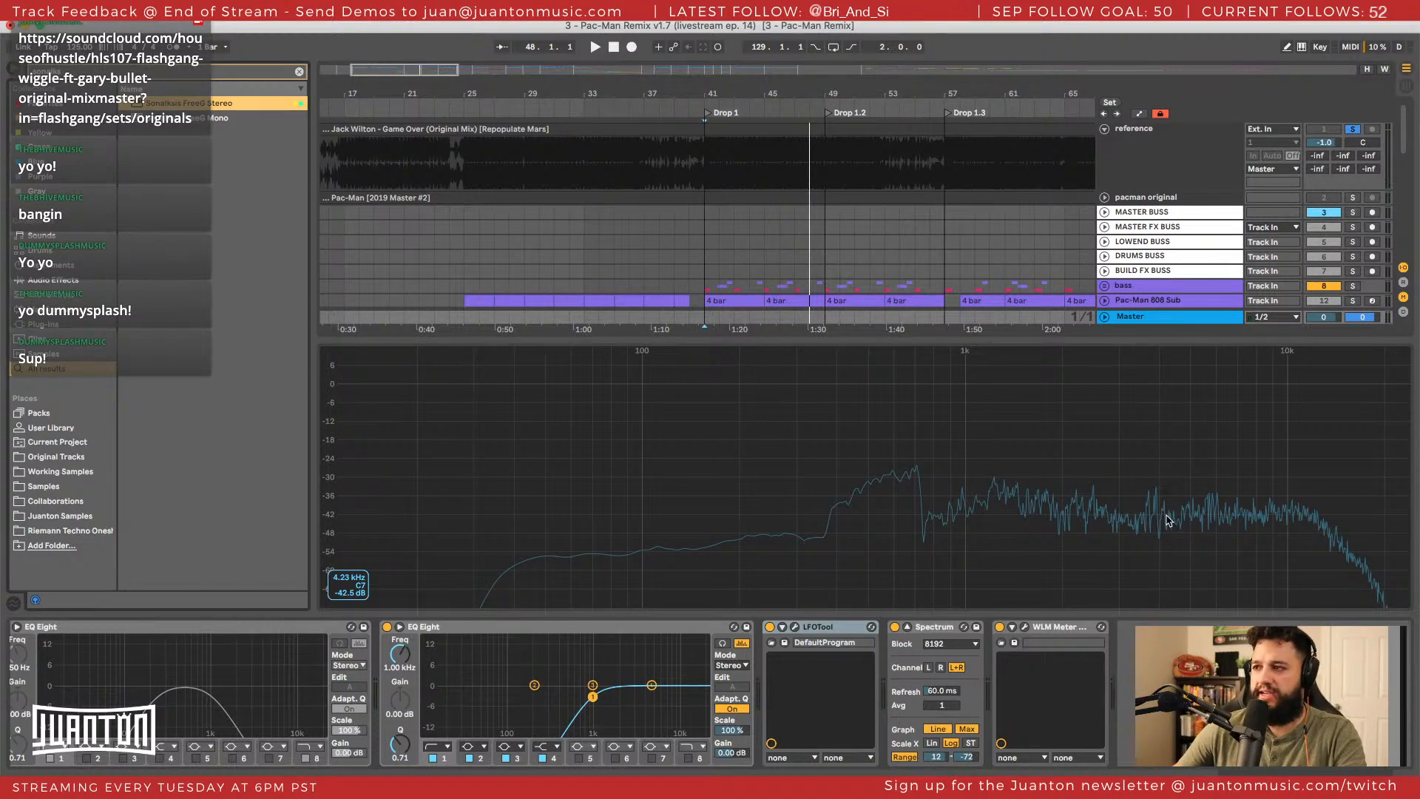
{"action": "key", "text": "space"}
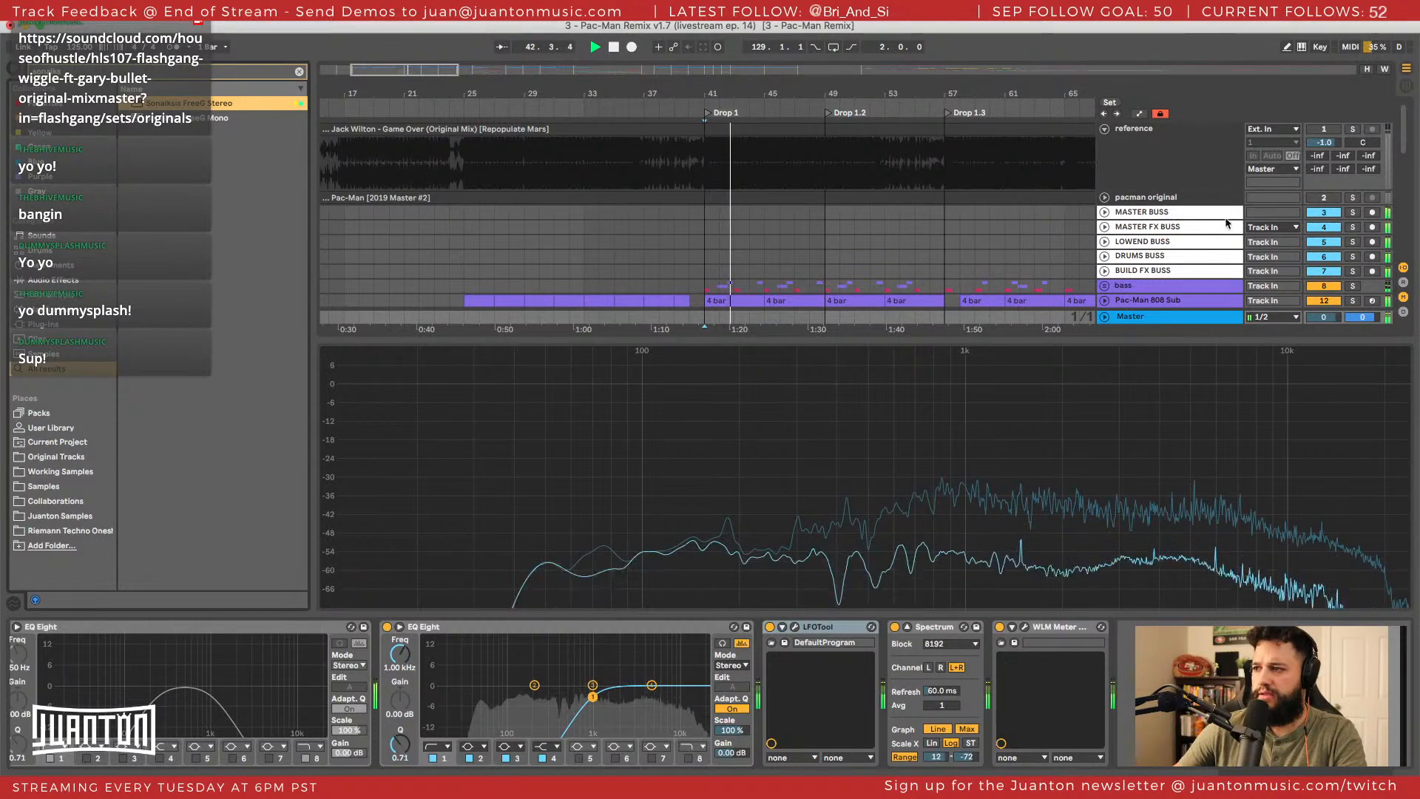
Solo the open hat track to check its highs on the Master's Spectrum, and unfold the track.
{"action": "scroll", "coordinate": [1226, 222], "scroll_direction": "down", "scroll_amount": 8}
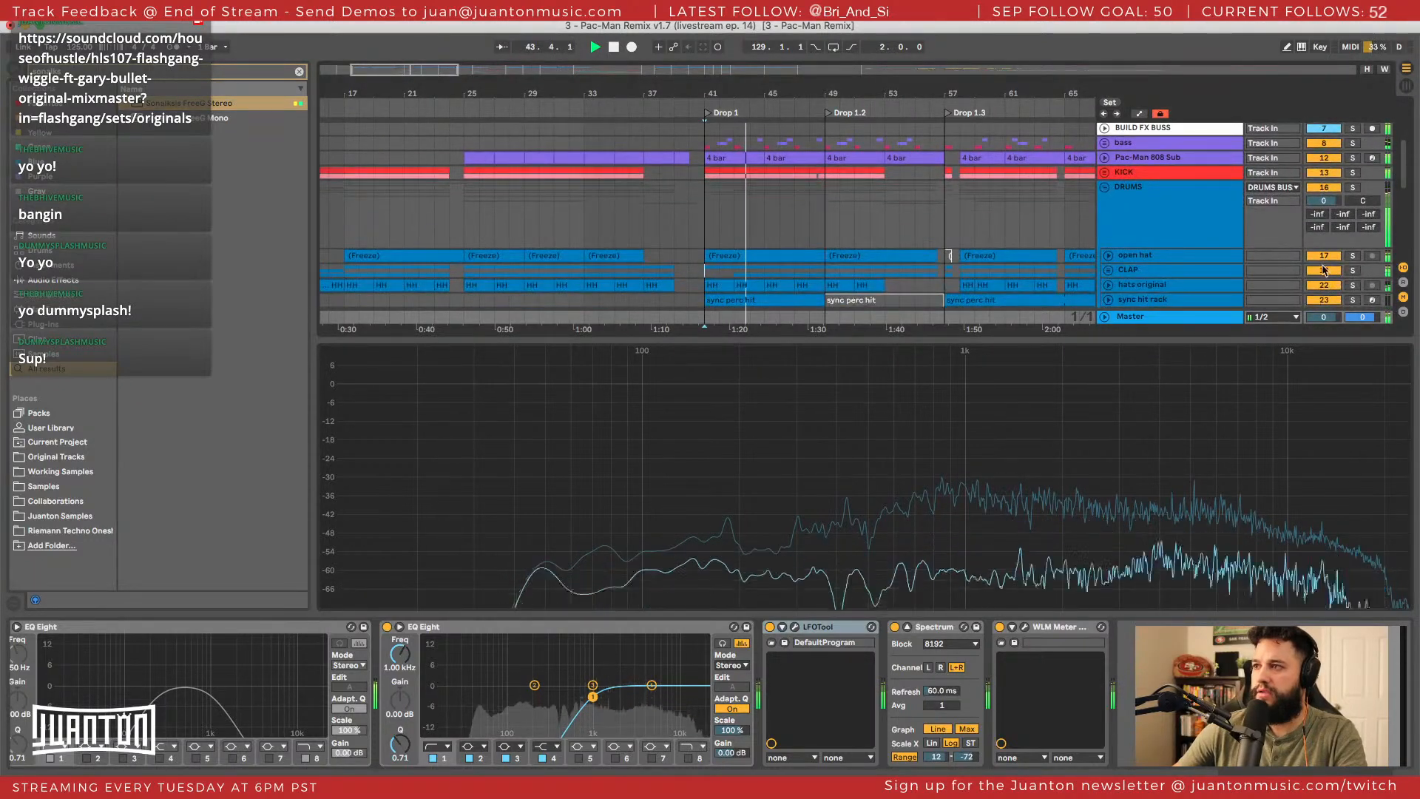
{"action": "left_click", "coordinate": [1353, 255]}
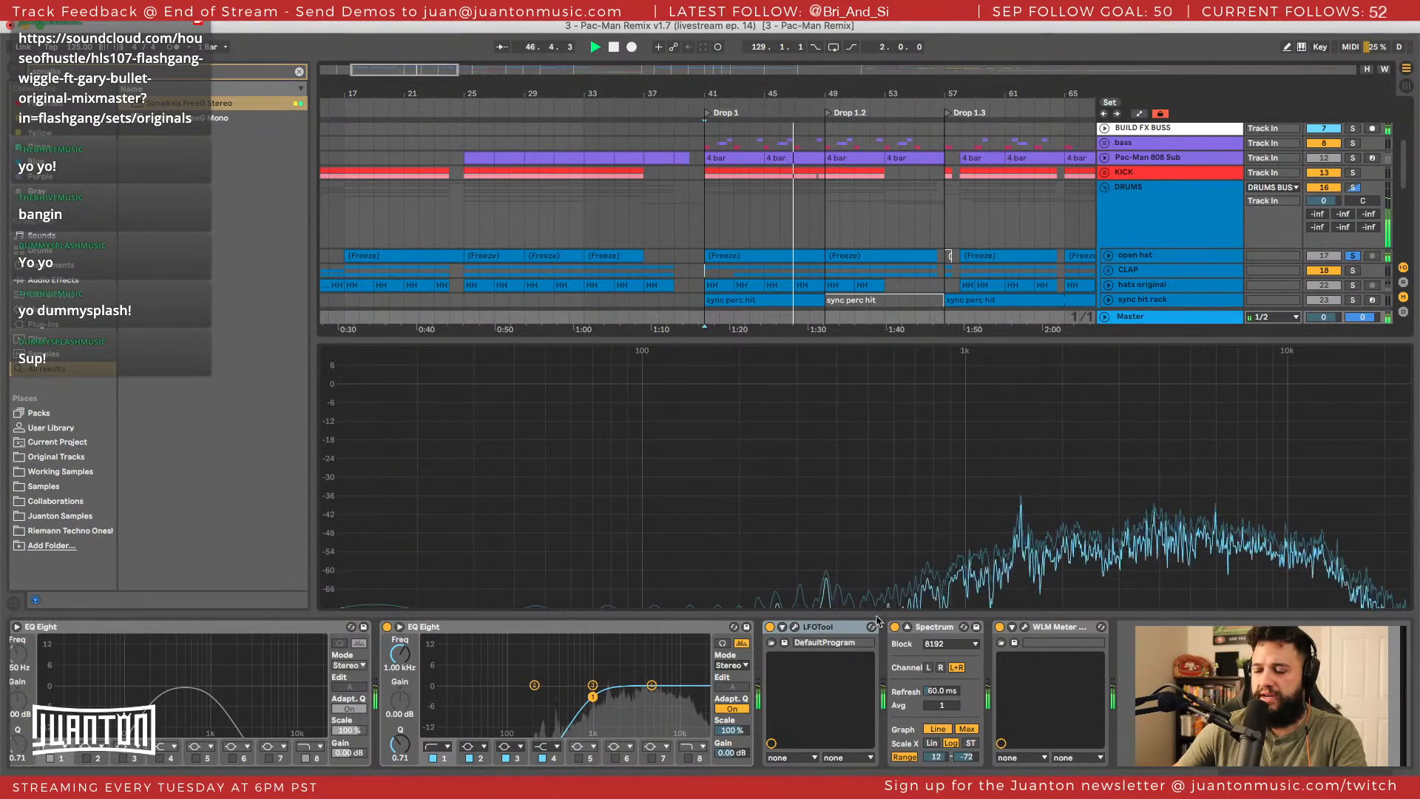
{"action": "left_click", "coordinate": [1115, 259]}
{"action": "left_click", "coordinate": [1108, 256]}
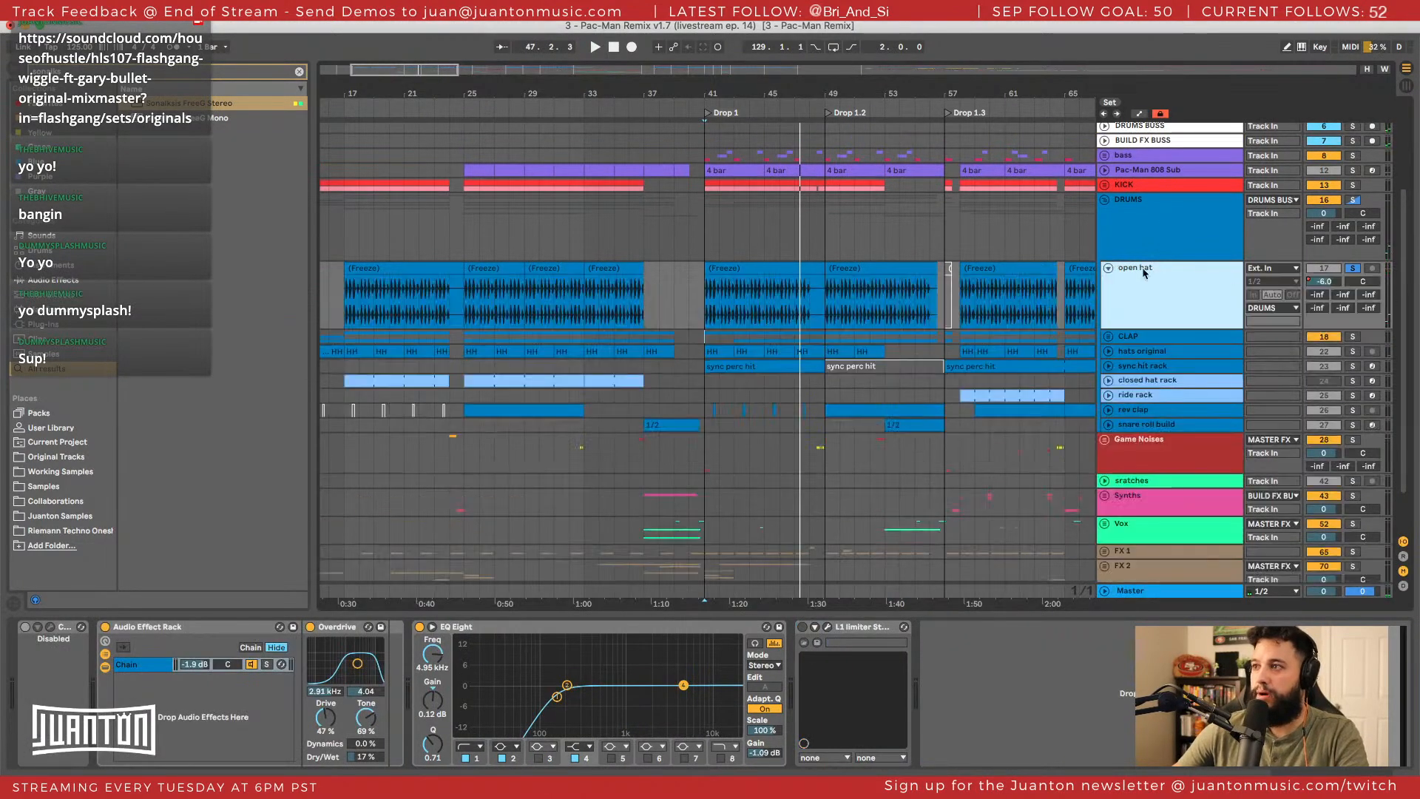
Show the open hat's Track Volume automation in a new lane and inspect its level change before Drop 1.
{"action": "right_click", "coordinate": [1315, 283]}
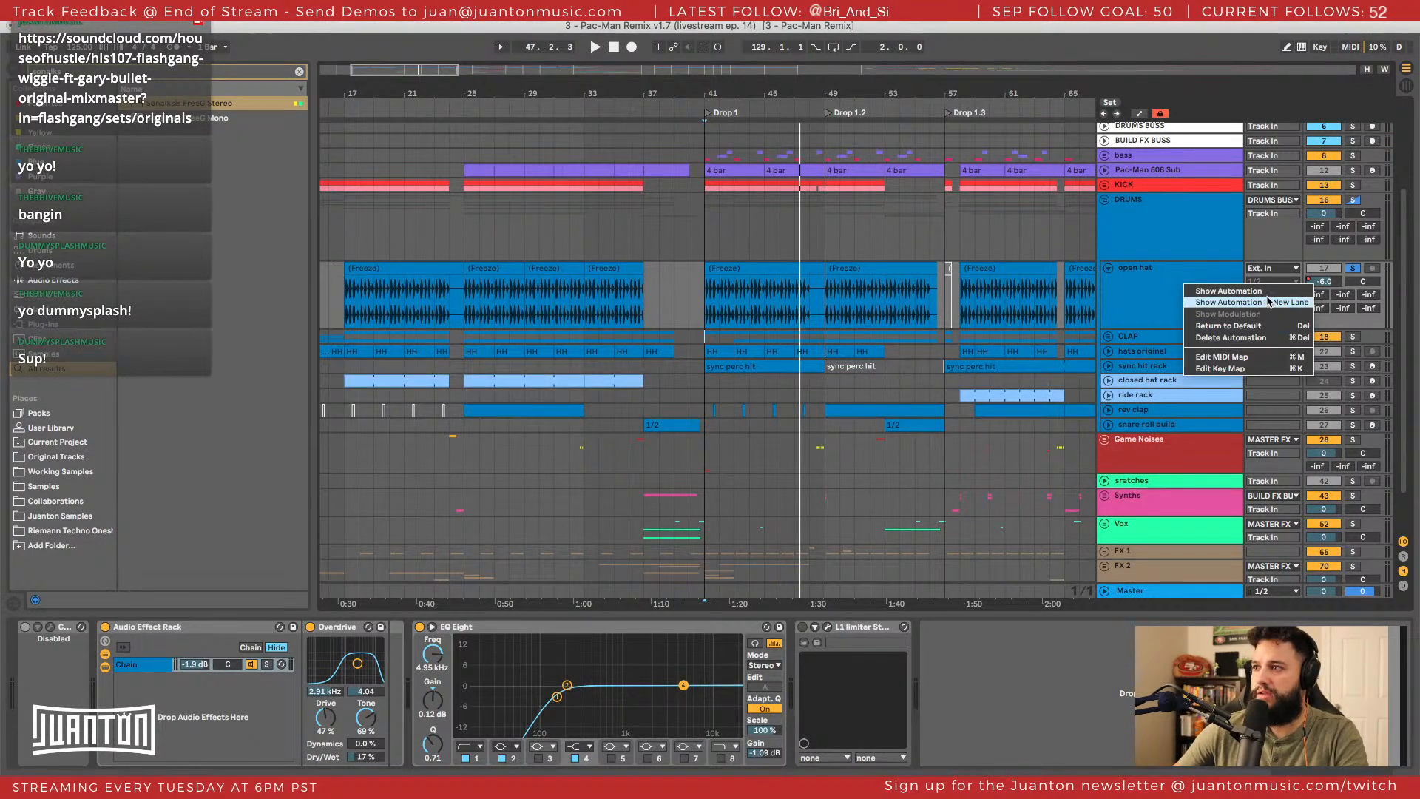
{"action": "left_click", "coordinate": [1188, 278]}
{"action": "right_click", "coordinate": [1308, 281]}
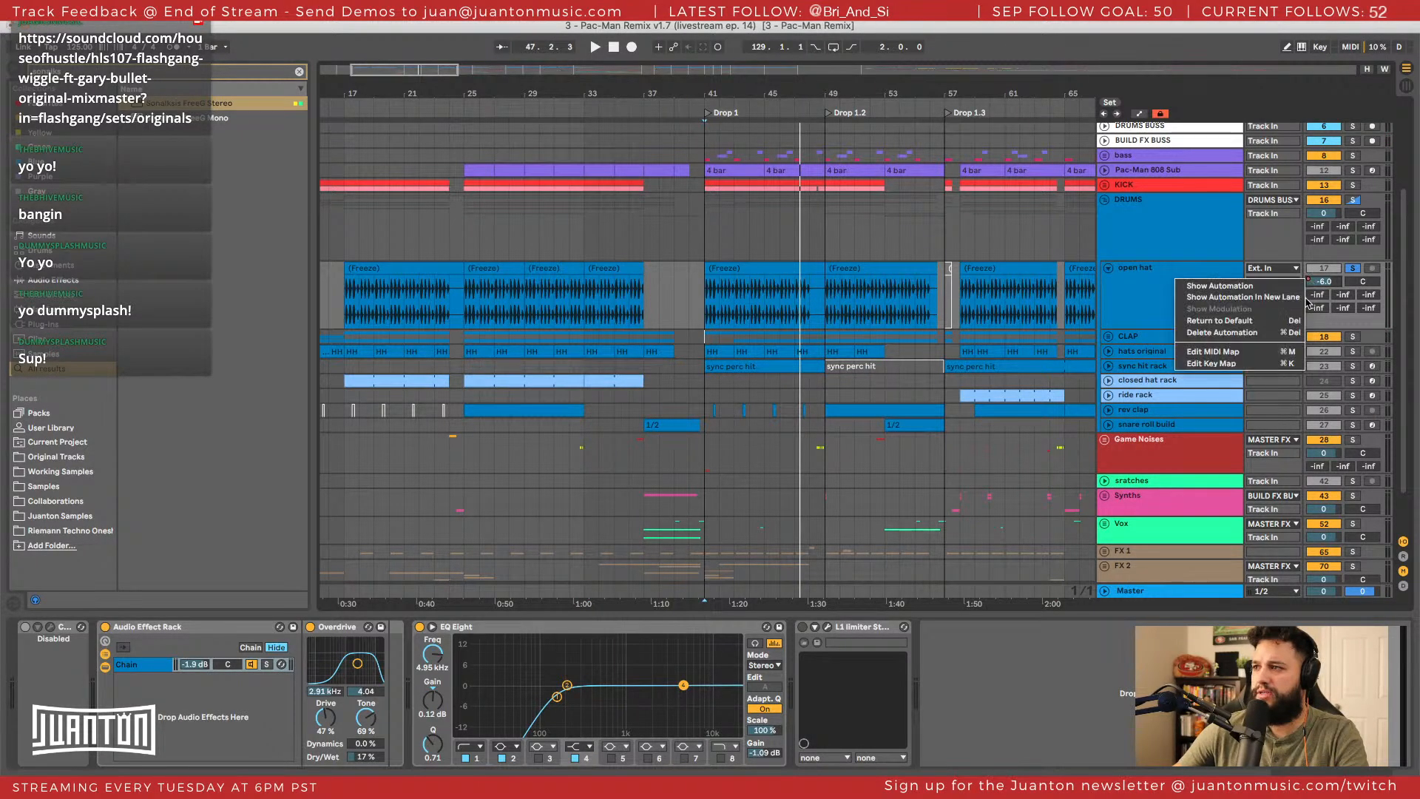
{"action": "left_click", "coordinate": [1296, 308]}
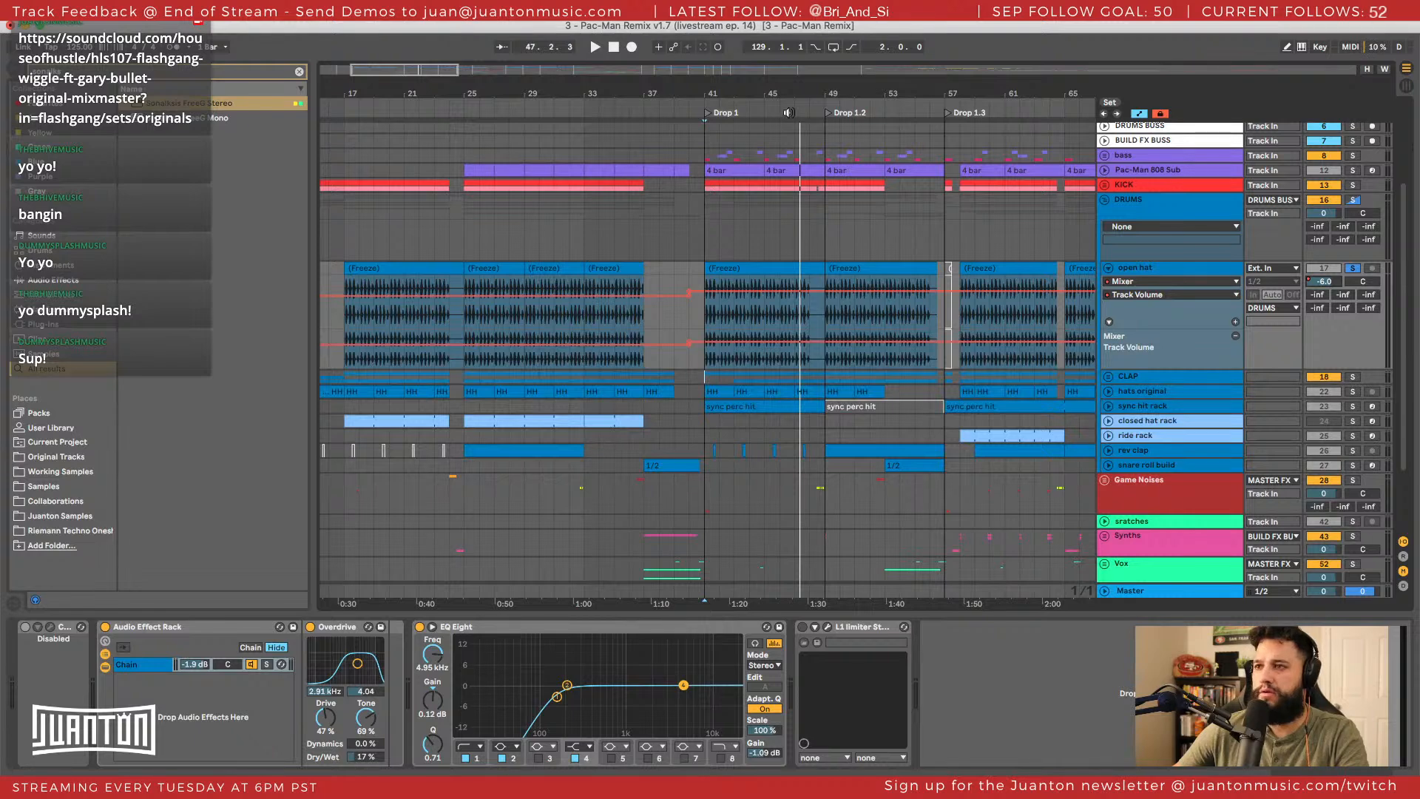
{"action": "left_click_drag", "start_coordinate": [613, 94], "coordinate": [614, 70]}
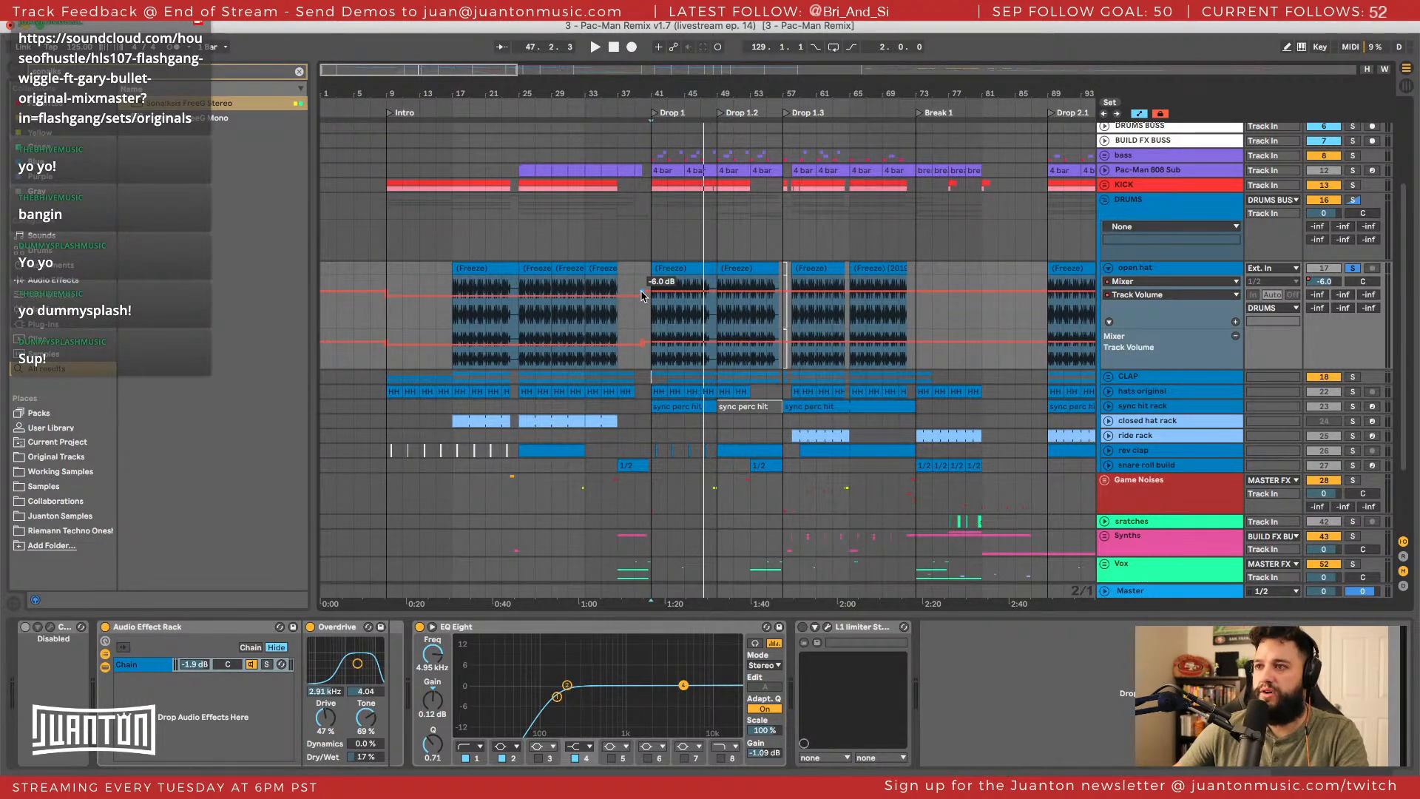
{"action": "left_click_drag", "start_coordinate": [642, 295], "coordinate": [642, 302]}
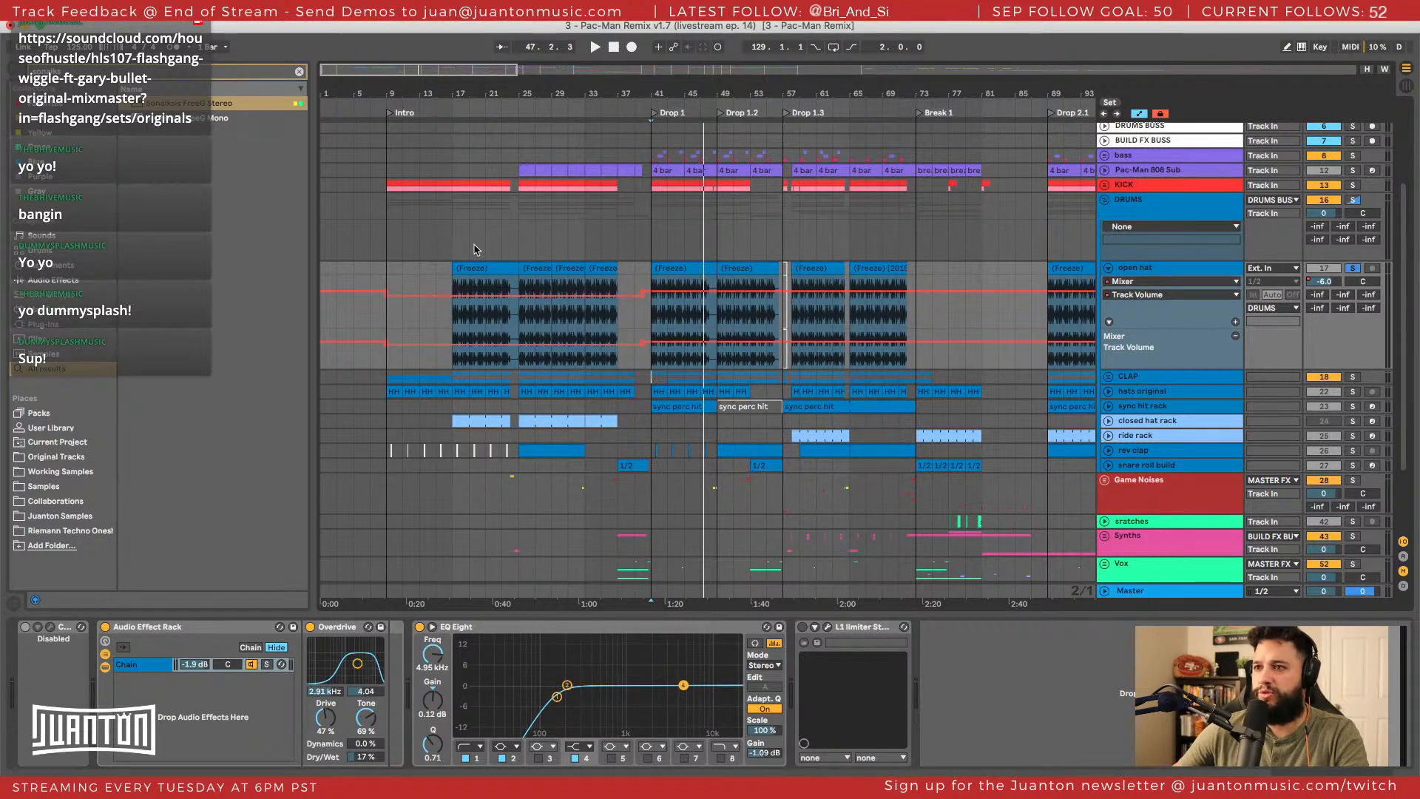
Replace the L1 limiter at the end of the open hat's effects with a Utility set to -3.7 dB gain.
{"action": "left_click", "coordinate": [1173, 275]}
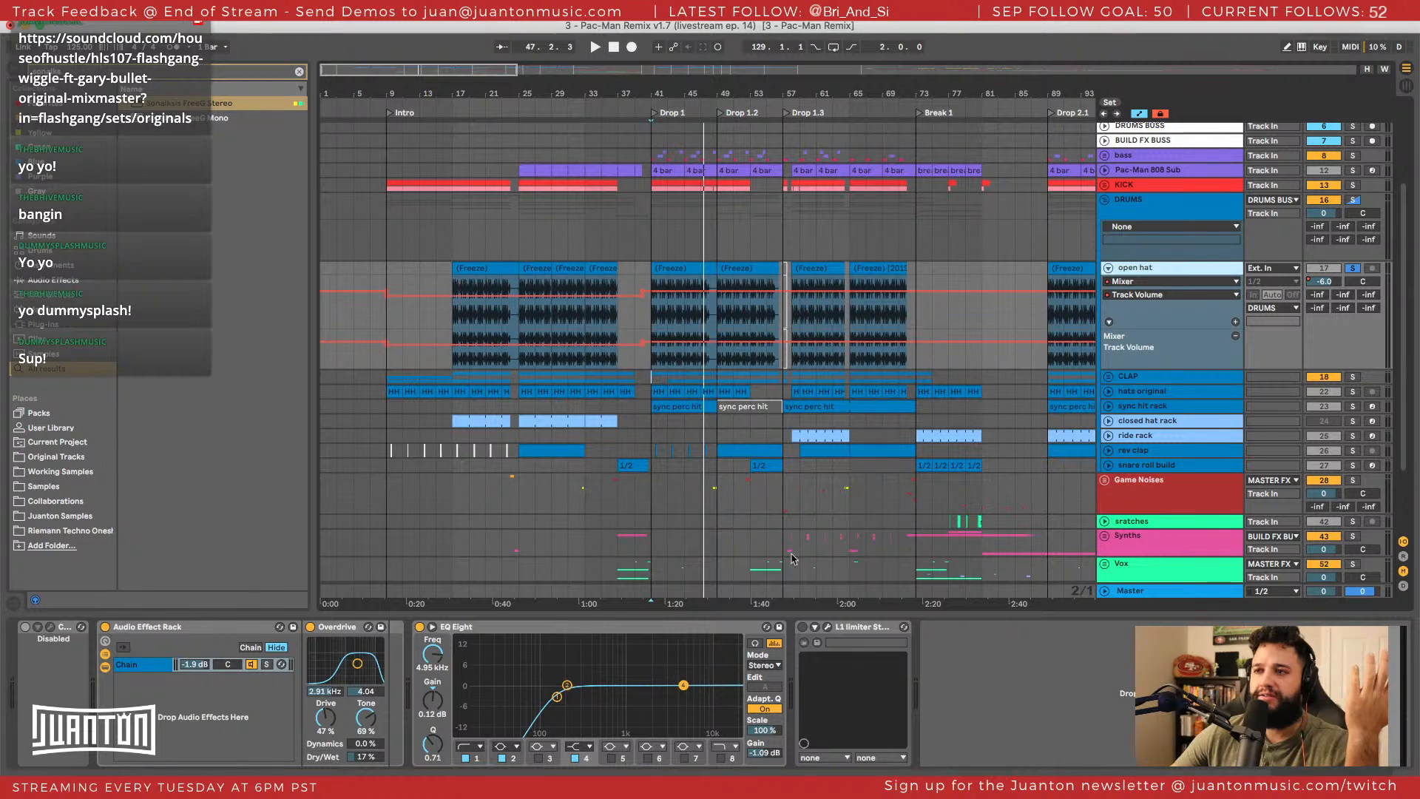
{"action": "key", "text": "super+f"}
{"action": "type", "text": "util"}
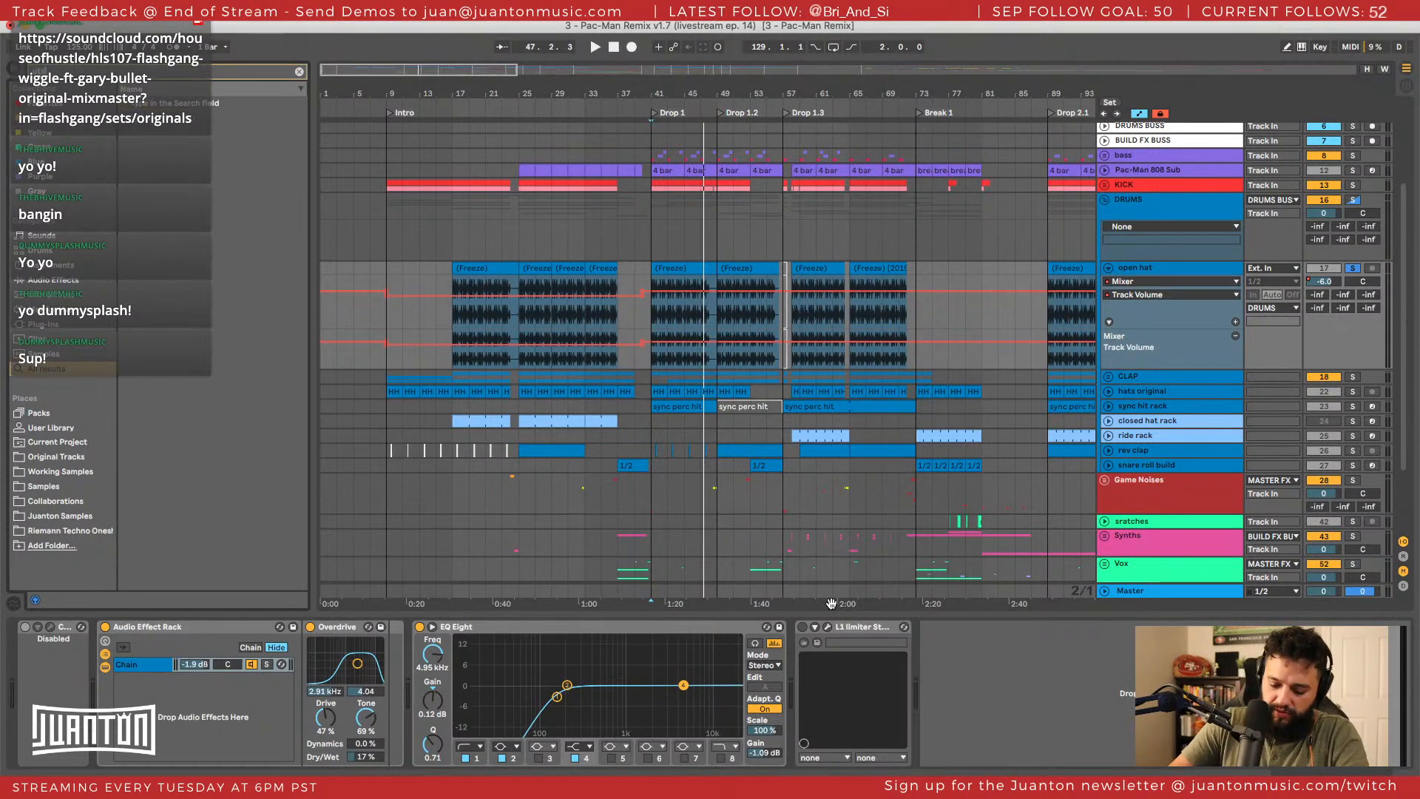
{"action": "mouse_move", "coordinate": [169, 105]}
{"action": "left_mouse_down"}
{"action": "mouse_move", "coordinate": [951, 680]}
{"action": "mouse_move", "coordinate": [973, 678]}
{"action": "mouse_move", "coordinate": [1005, 637]}
{"action": "left_mouse_up"}
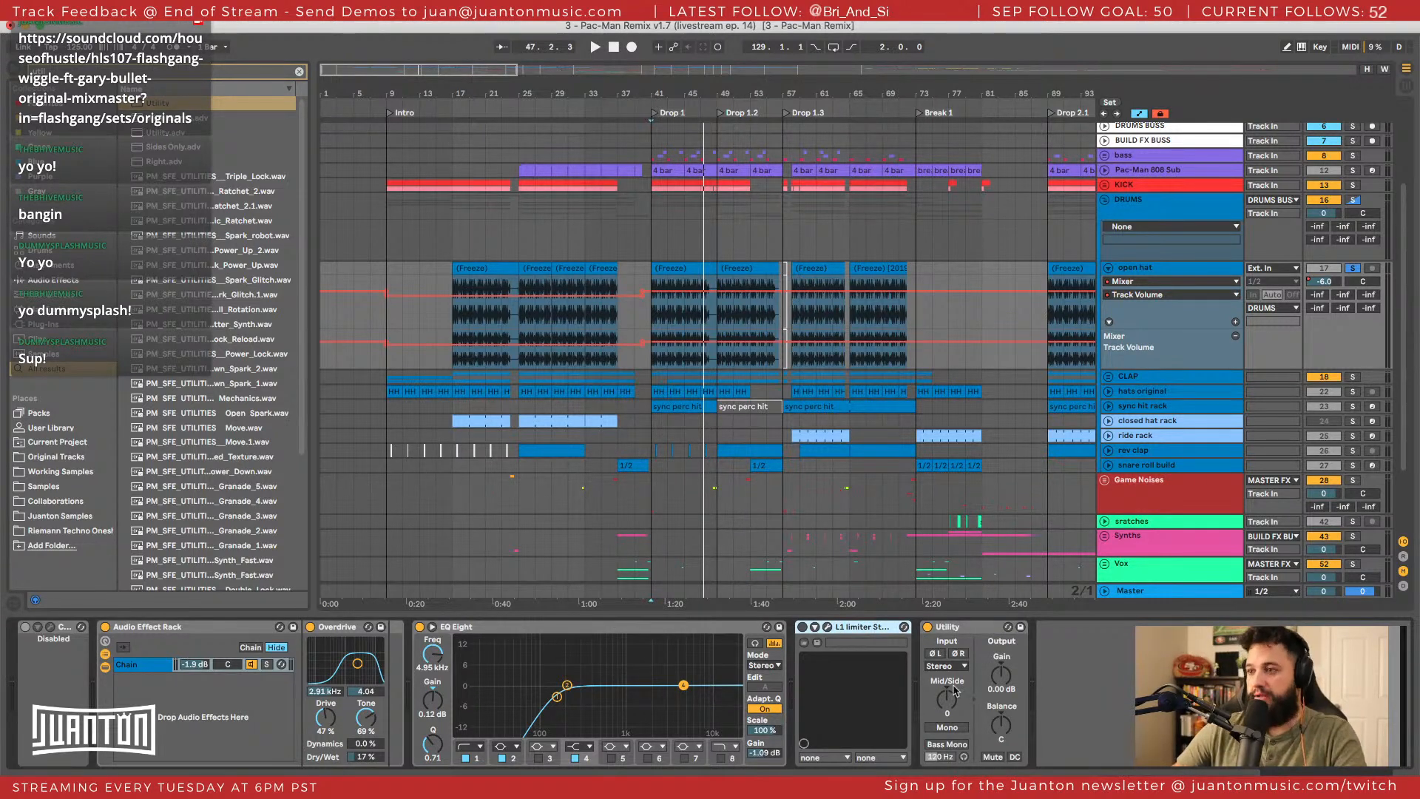
{"action": "key", "text": "Delete"}
{"action": "left_click", "coordinate": [877, 675]}
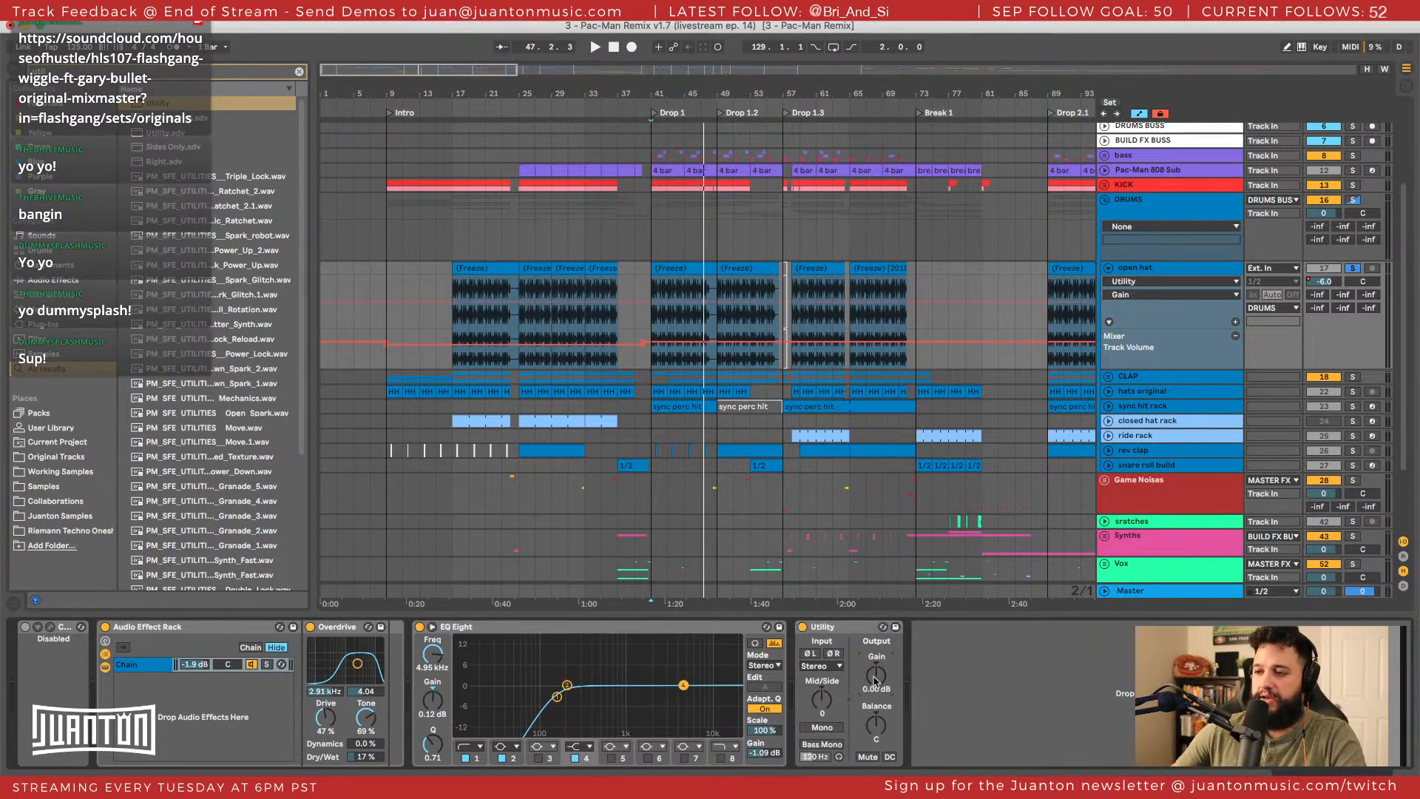
{"action": "type", "text": "-3.7"}
{"action": "key", "text": "Return"}
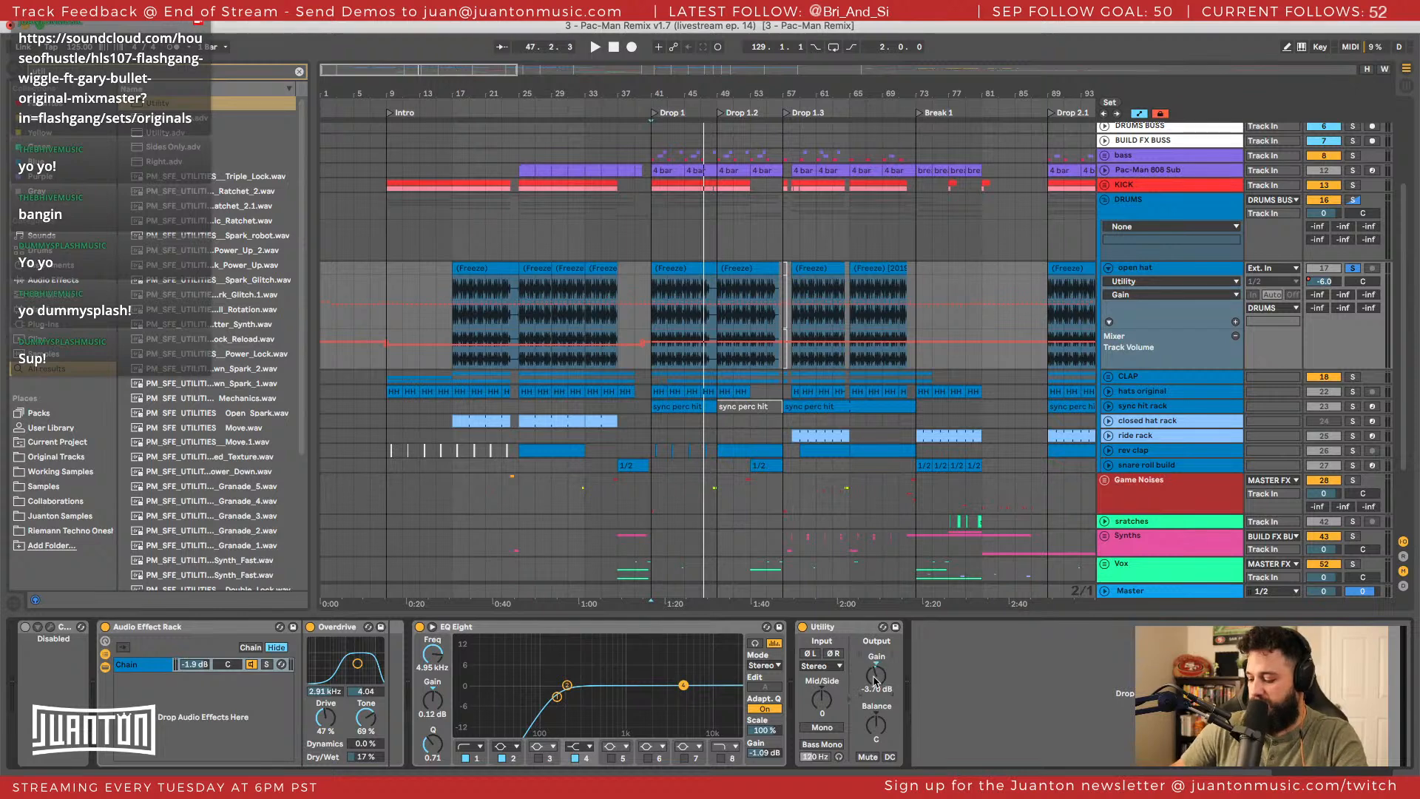
Automate the open hat Utility's Device On so it is active only from the Intro up to Drop 1.
{"action": "left_click", "coordinate": [804, 627]}
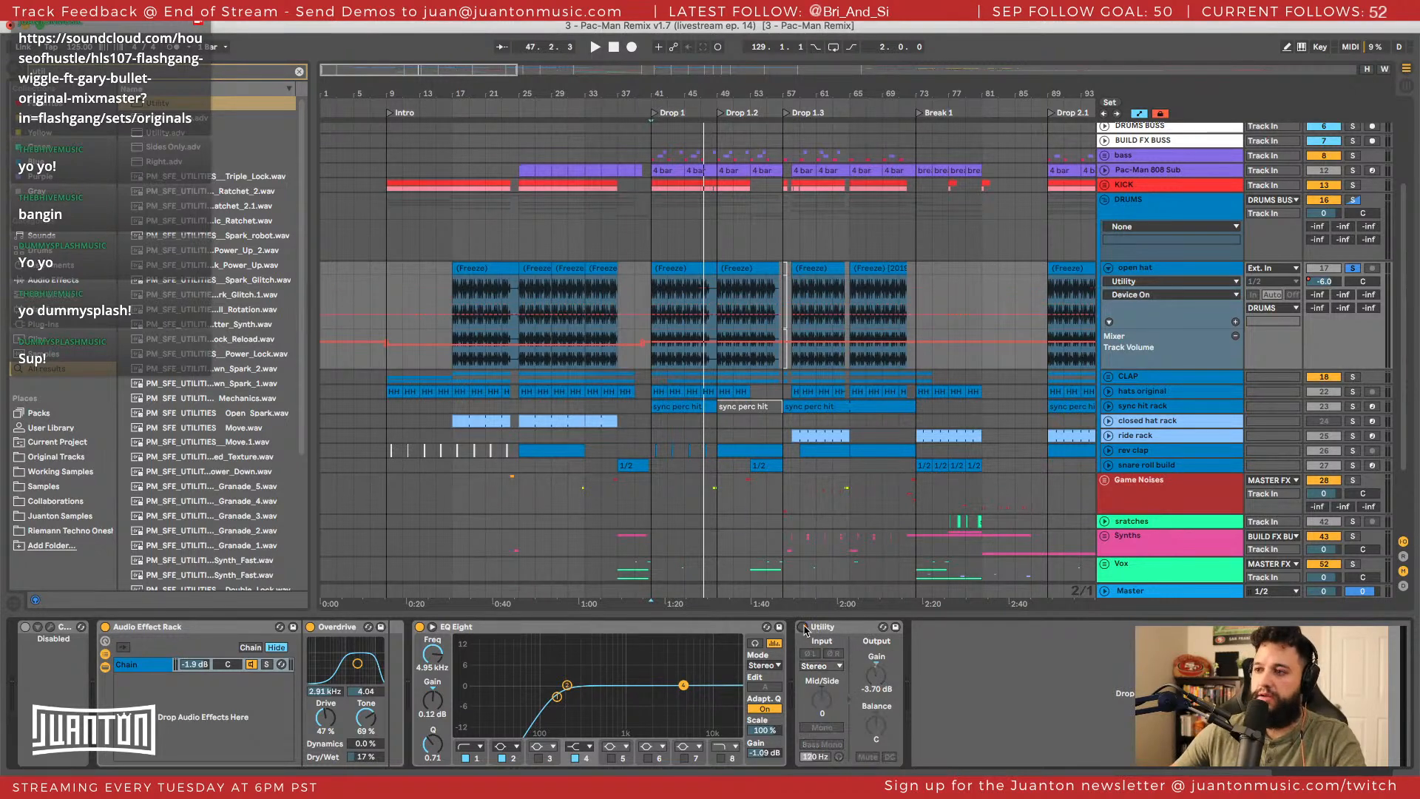
{"action": "left_click", "coordinate": [804, 627]}
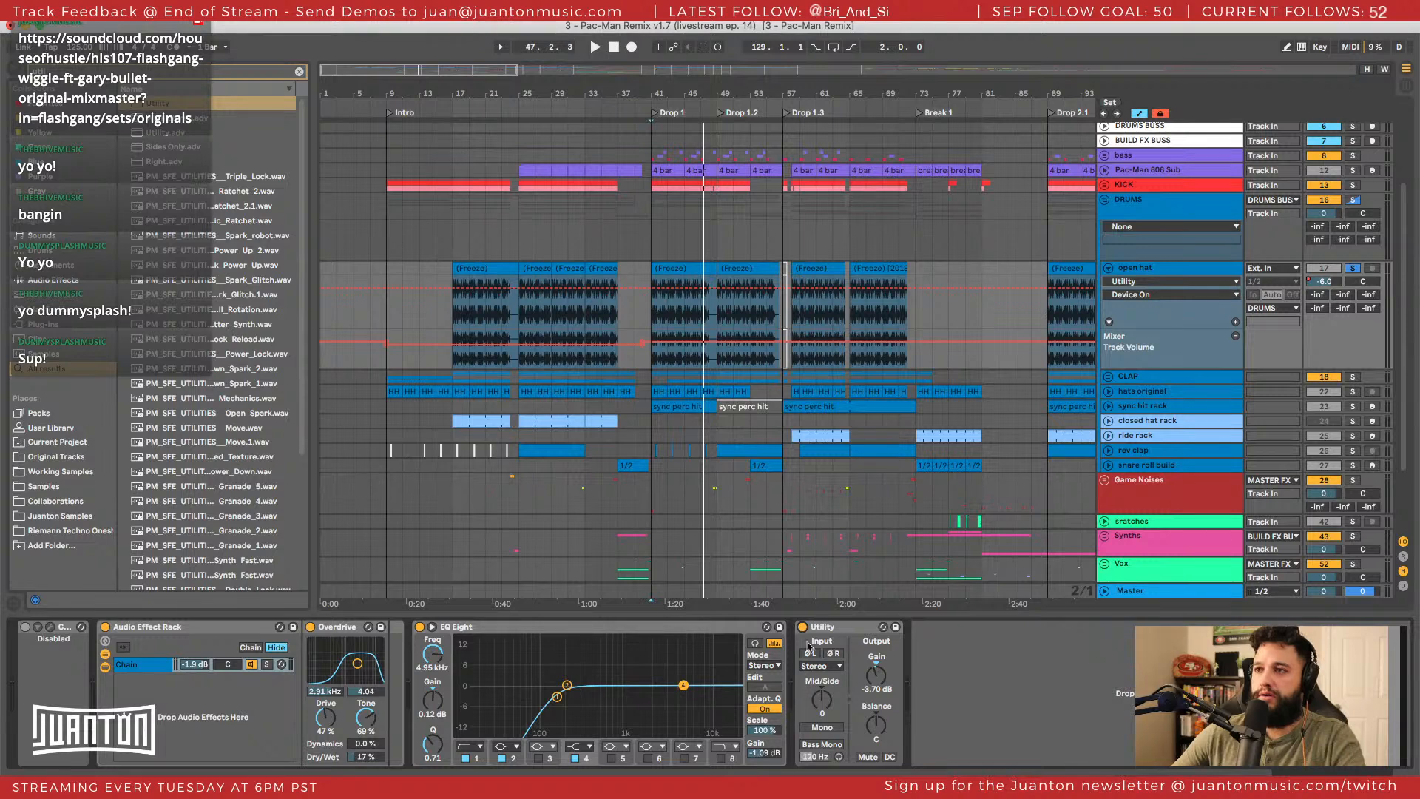
{"action": "left_click", "coordinate": [803, 627]}
{"action": "key", "text": "b"}
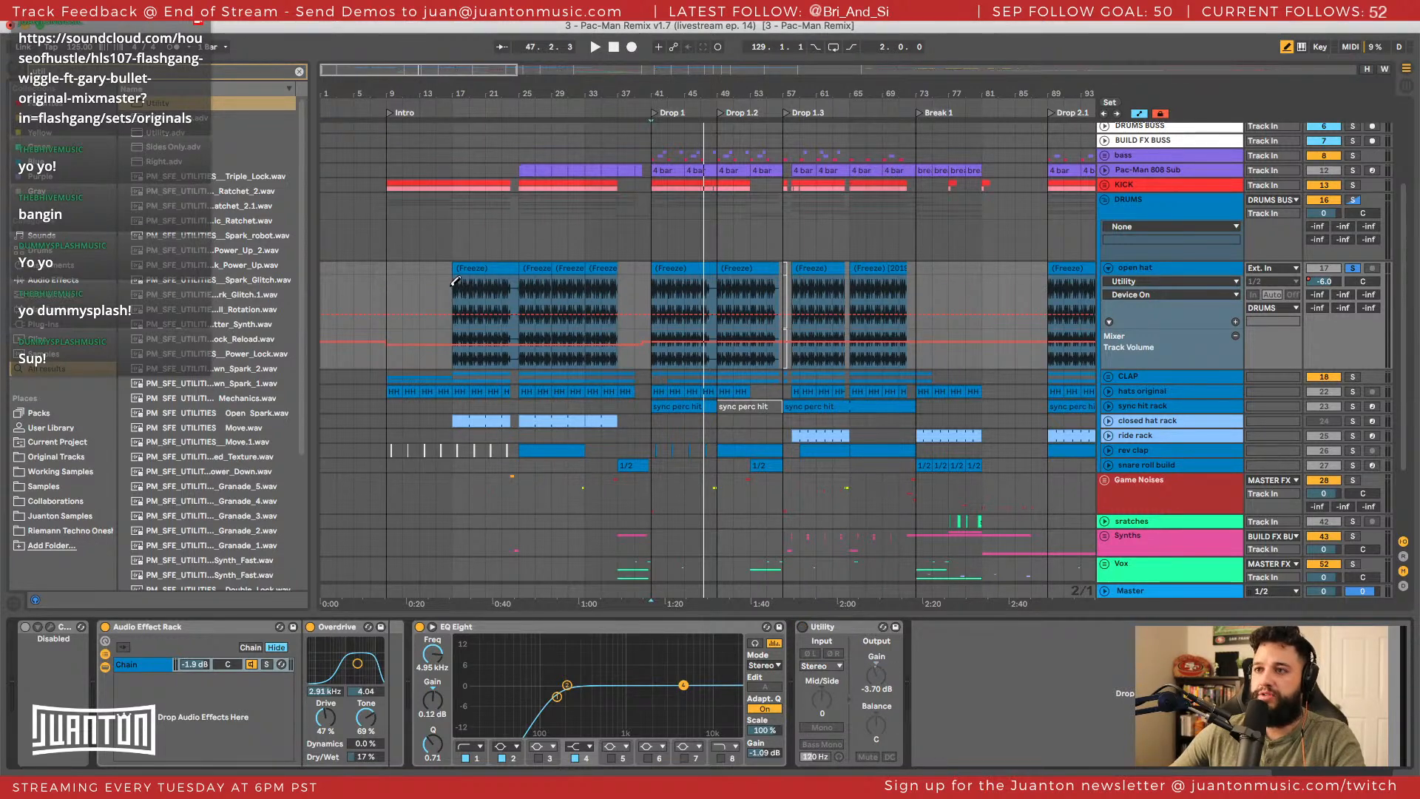
{"action": "left_click_drag", "start_coordinate": [452, 287], "coordinate": [642, 278]}
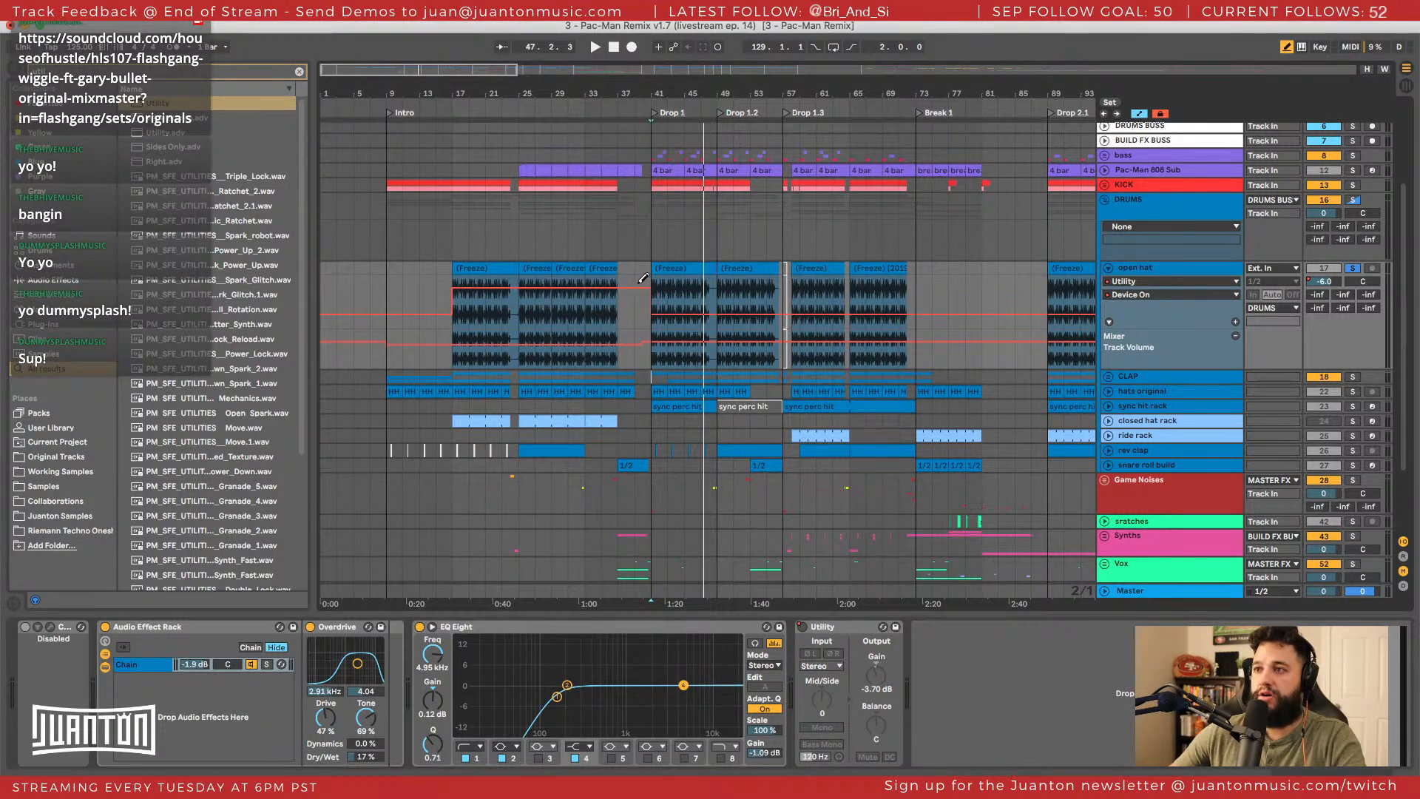
{"action": "left_click_drag", "start_coordinate": [456, 288], "coordinate": [391, 290]}
{"action": "key", "text": "b"}
Delete the Track Volume automation from the open hat track.
{"action": "scroll", "coordinate": [592, 352], "scroll_direction": "down", "scroll_amount": 1}
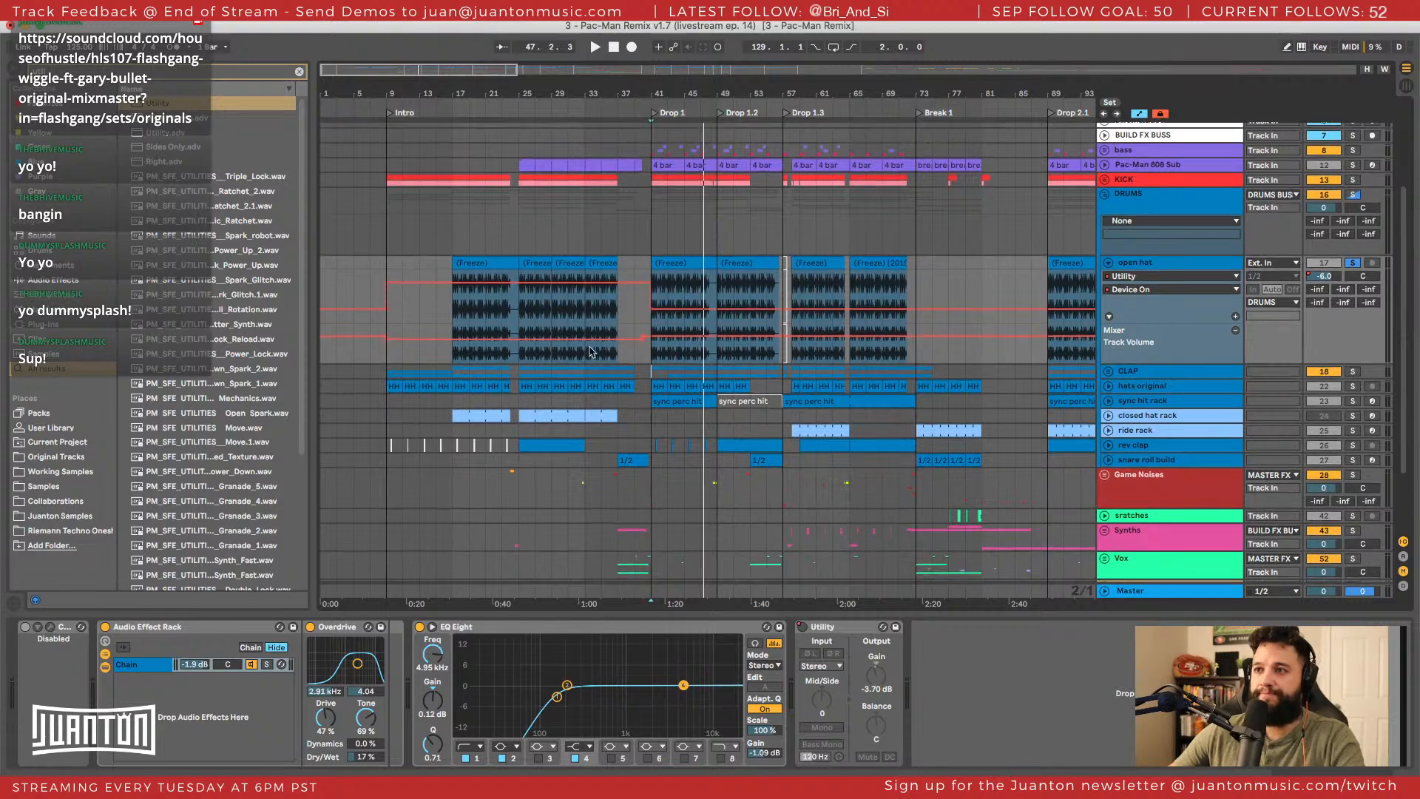
{"action": "left_click", "coordinate": [739, 100]}
{"action": "left_click_drag", "start_coordinate": [738, 95], "coordinate": [684, 103]}
{"action": "scroll", "coordinate": [708, 359], "scroll_direction": "left", "scroll_amount": 2}
{"action": "scroll", "coordinate": [422, 437], "scroll_direction": "down", "scroll_amount": 1}
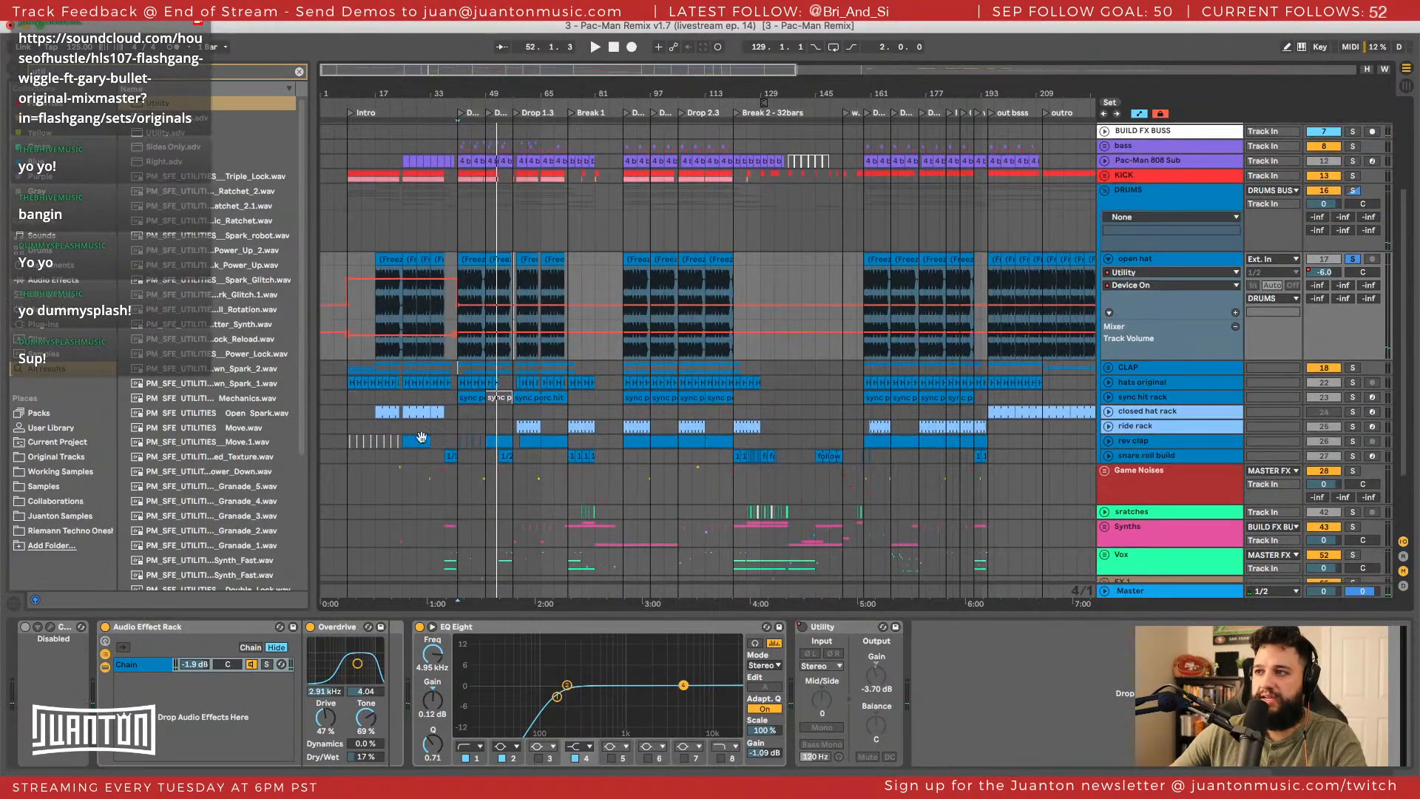
{"action": "right_click", "coordinate": [1323, 273]}
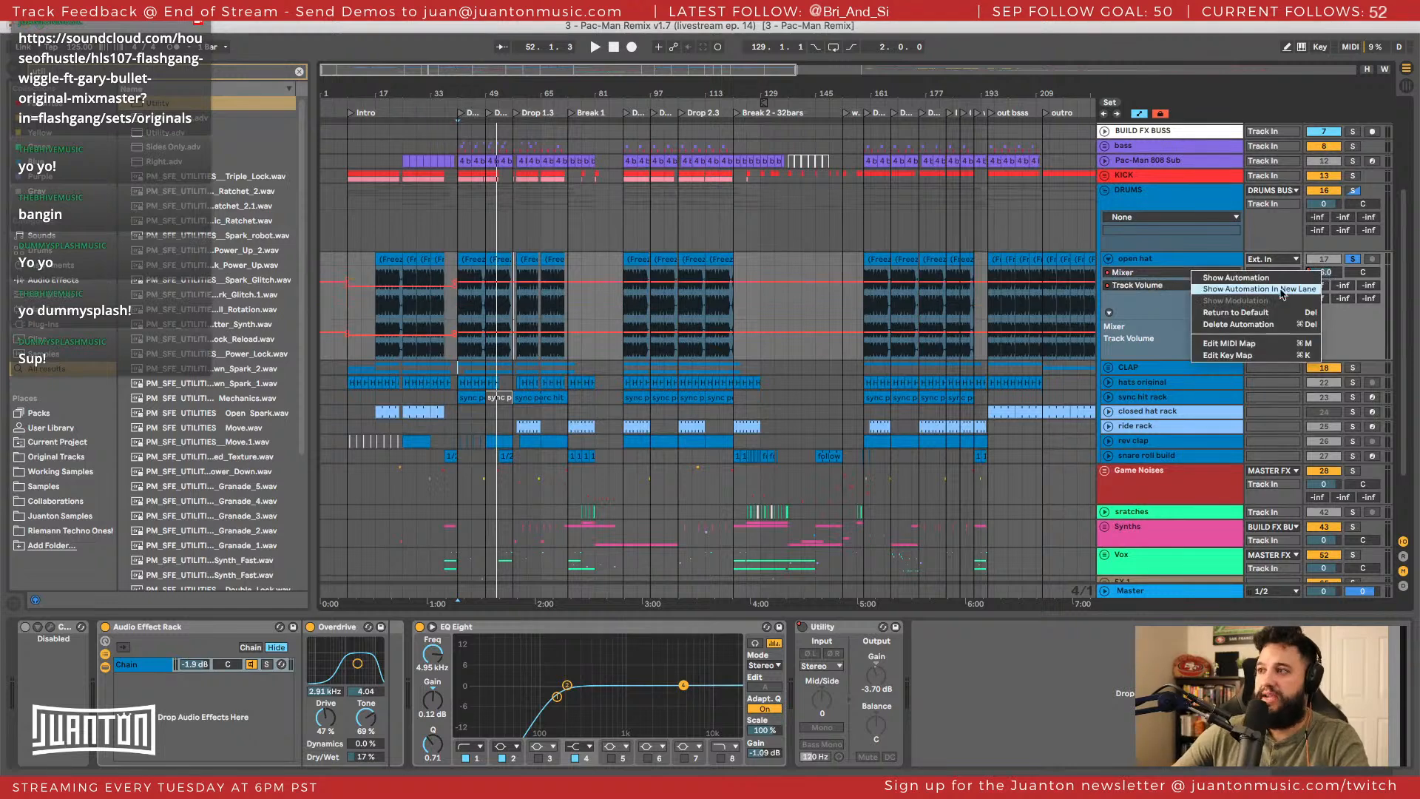
{"action": "left_click", "coordinate": [1261, 326]}
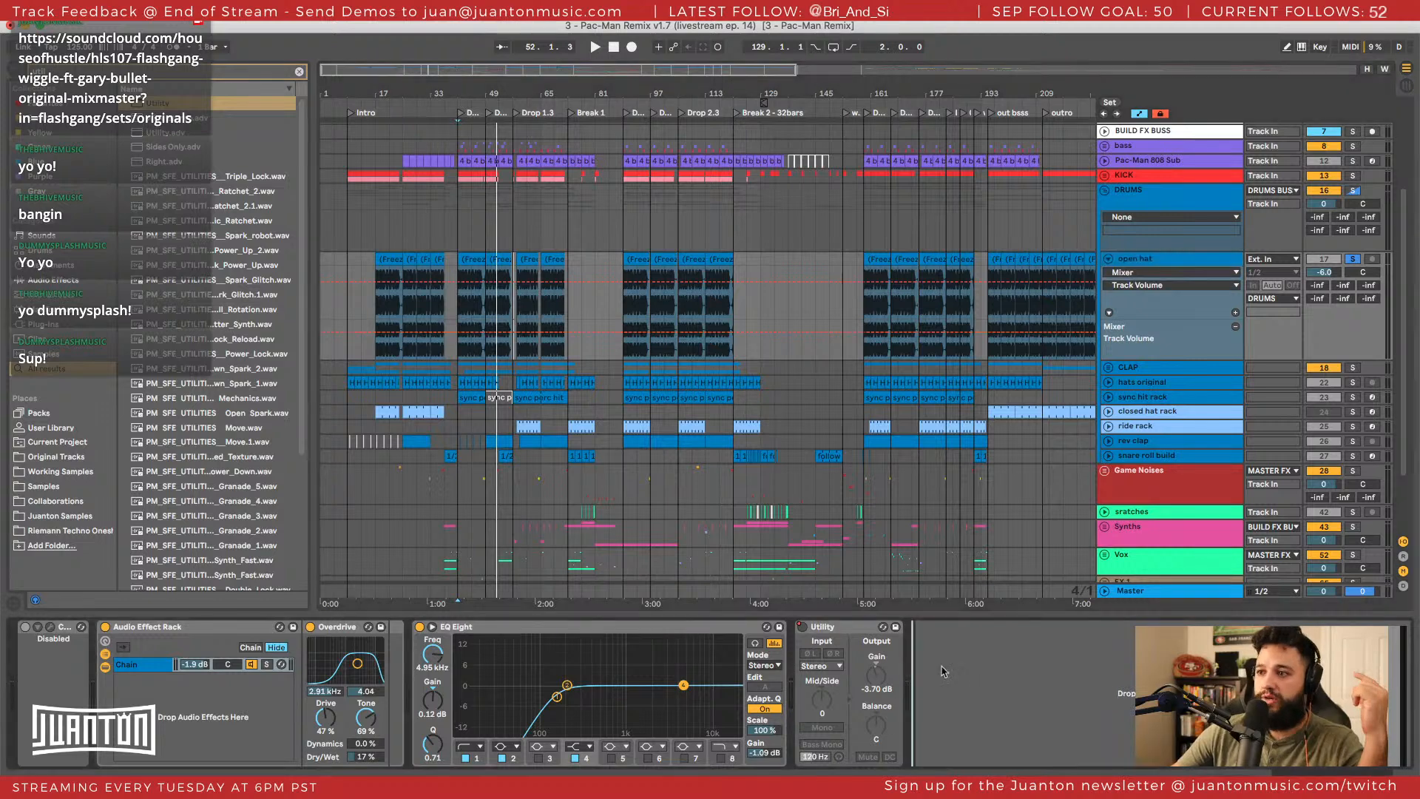
Show the Utility's Device On automation in a new lane under the open hat track.
{"action": "left_click", "coordinate": [841, 634]}
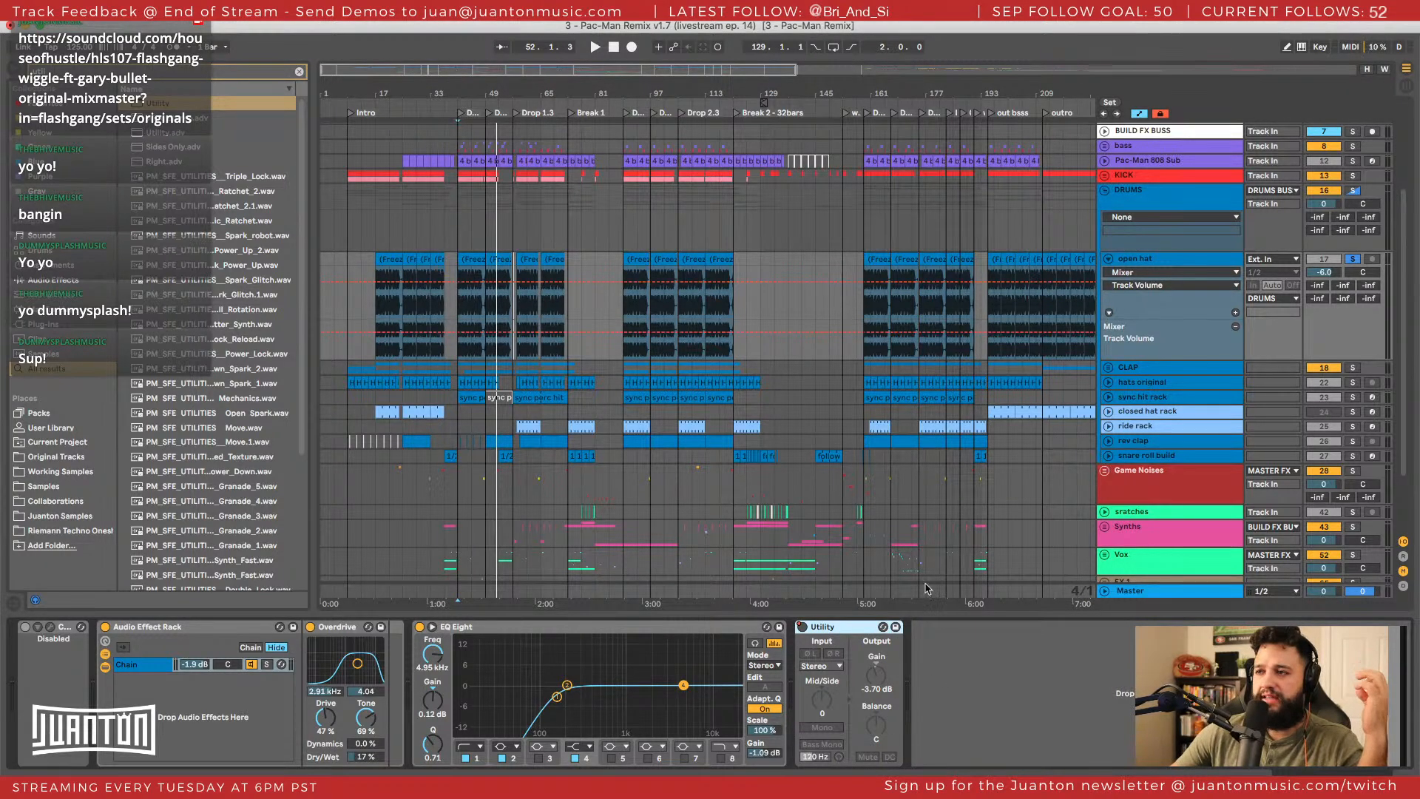
{"action": "right_click", "coordinate": [801, 631]}
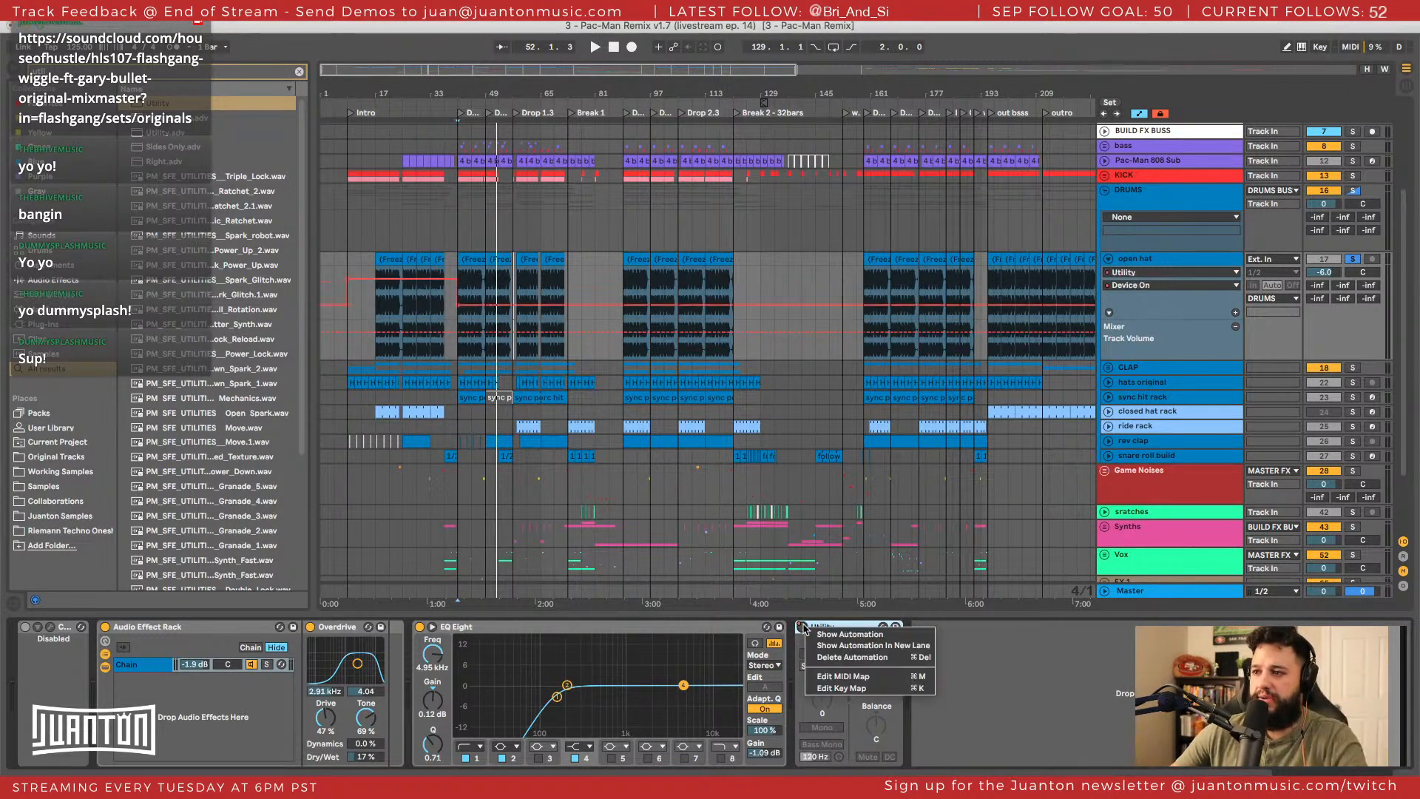
{"action": "left_click", "coordinate": [871, 645]}
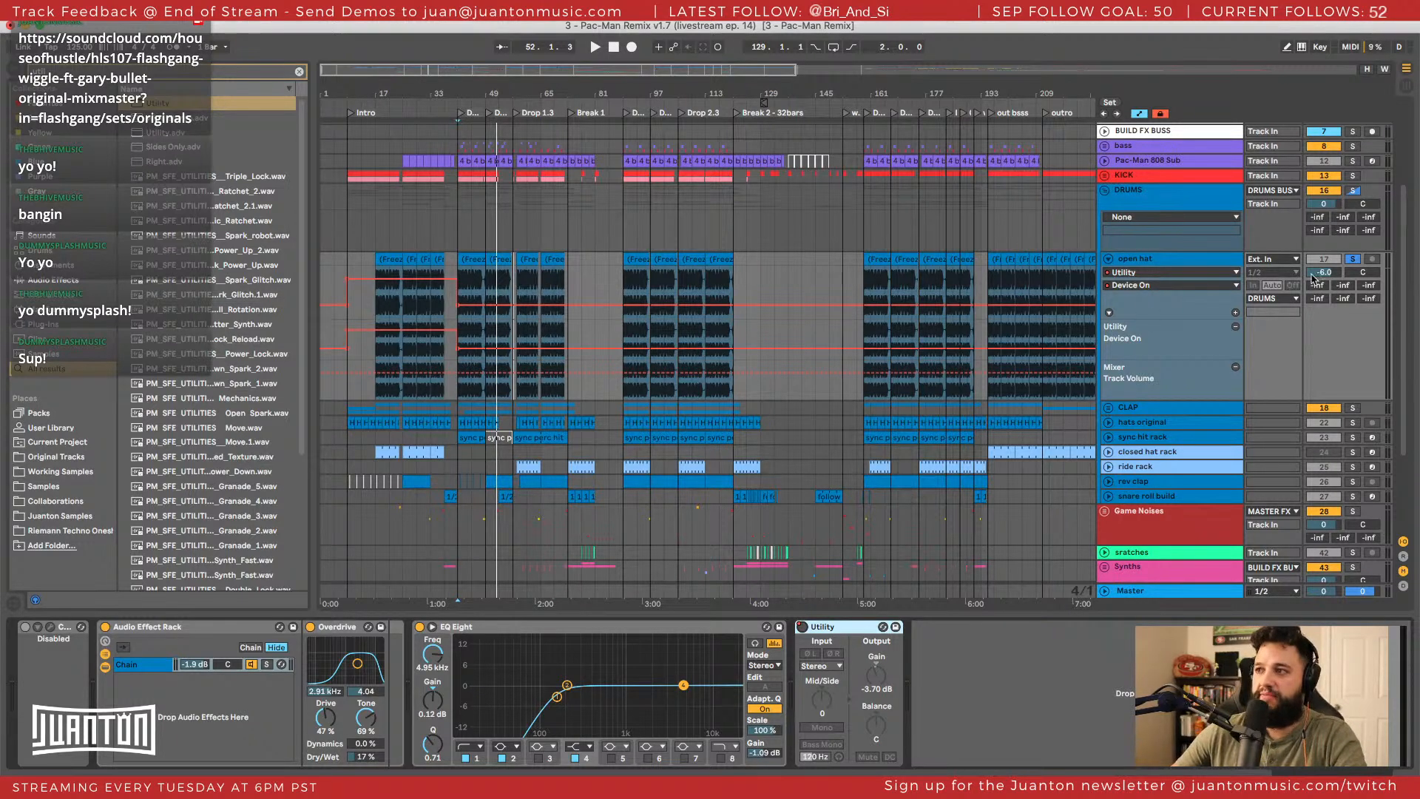
Try a track volume of -4.7 dB on the open hat and set it back to -6 dB.
{"action": "mouse_move", "coordinate": [1322, 274]}
{"action": "left_mouse_down"}
{"action": "mouse_move", "coordinate": [1322, 312]}
{"action": "mouse_move", "coordinate": [1323, 250]}
{"action": "left_mouse_up"}
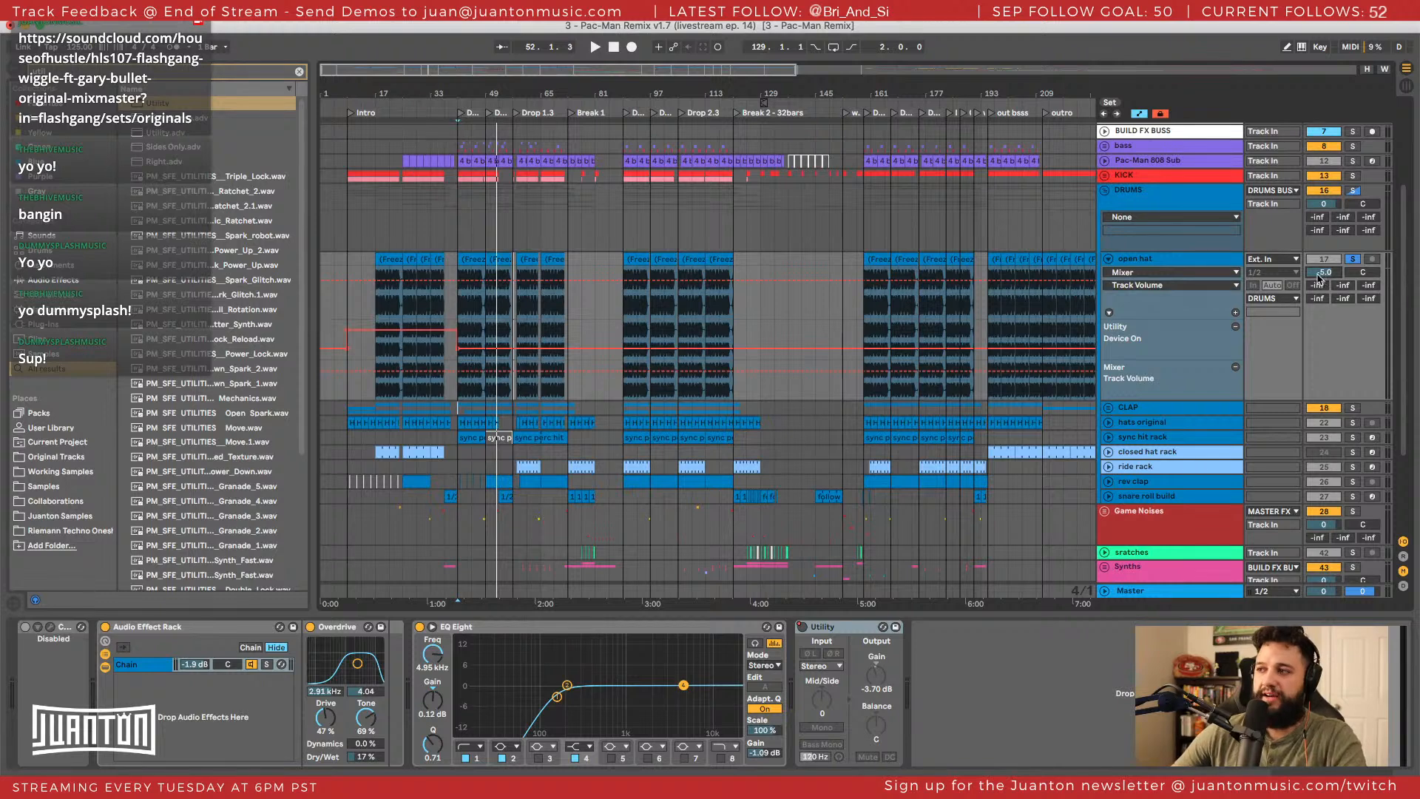
{"action": "left_click_drag", "start_coordinate": [1323, 272], "coordinate": [1323, 271]}
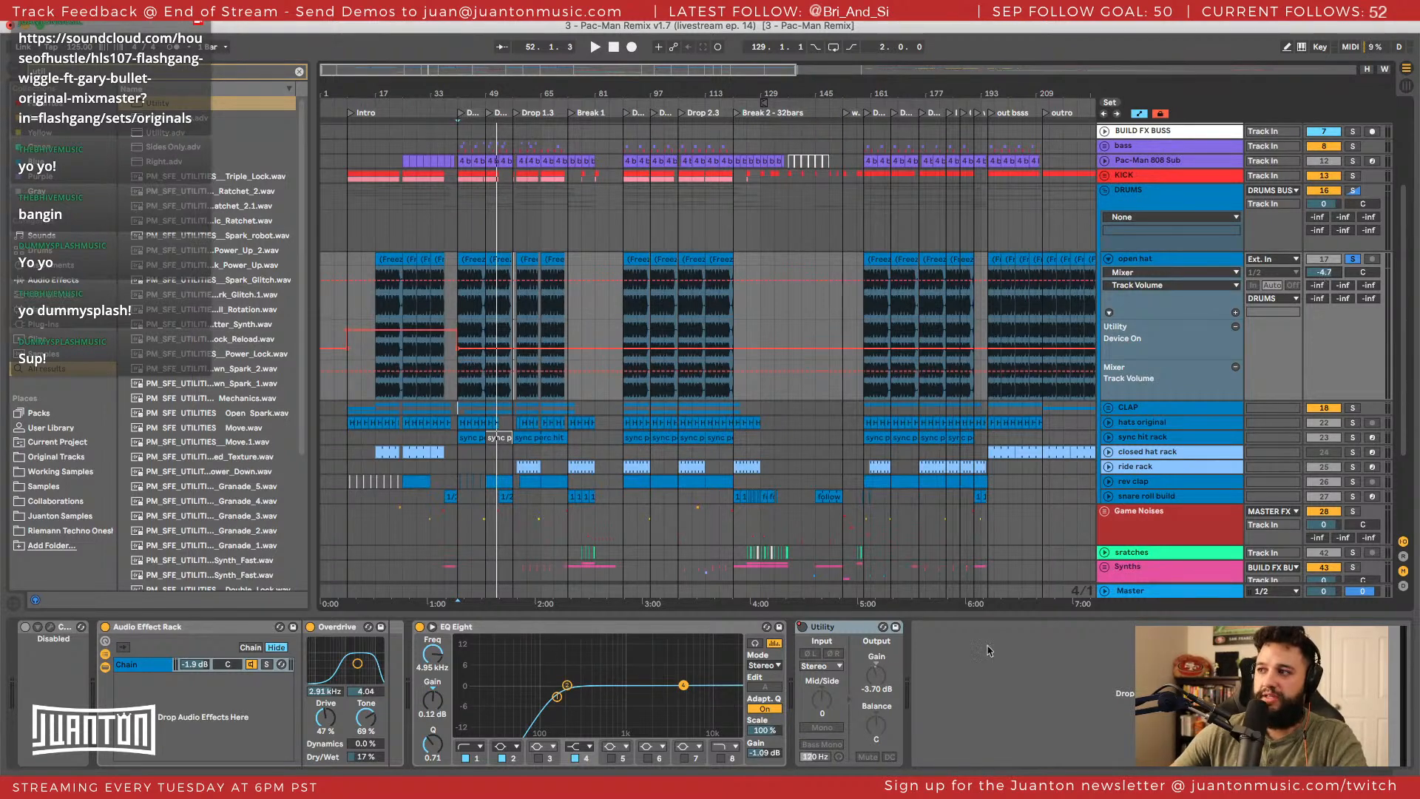
{"action": "left_click", "coordinate": [838, 628]}
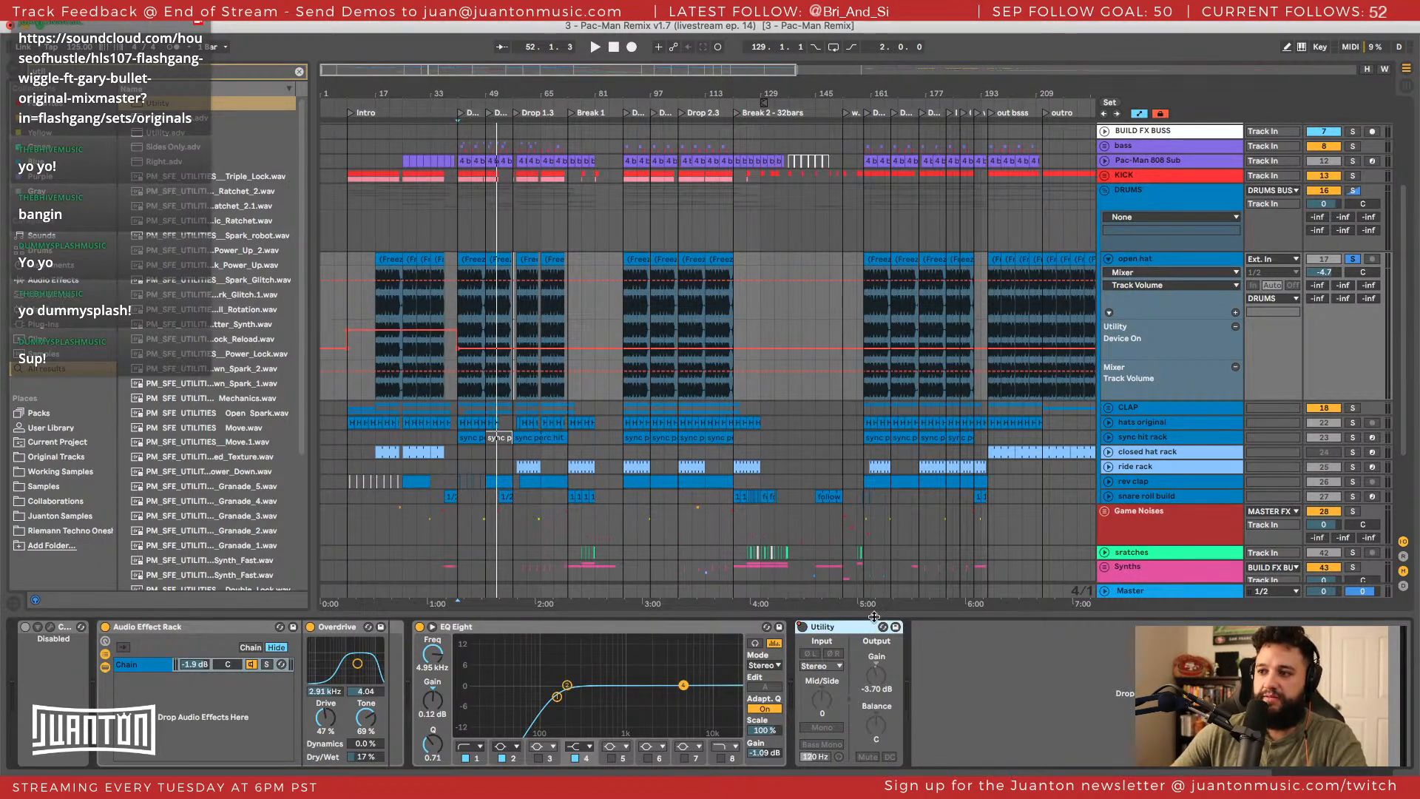
{"action": "left_click", "coordinate": [1145, 265]}
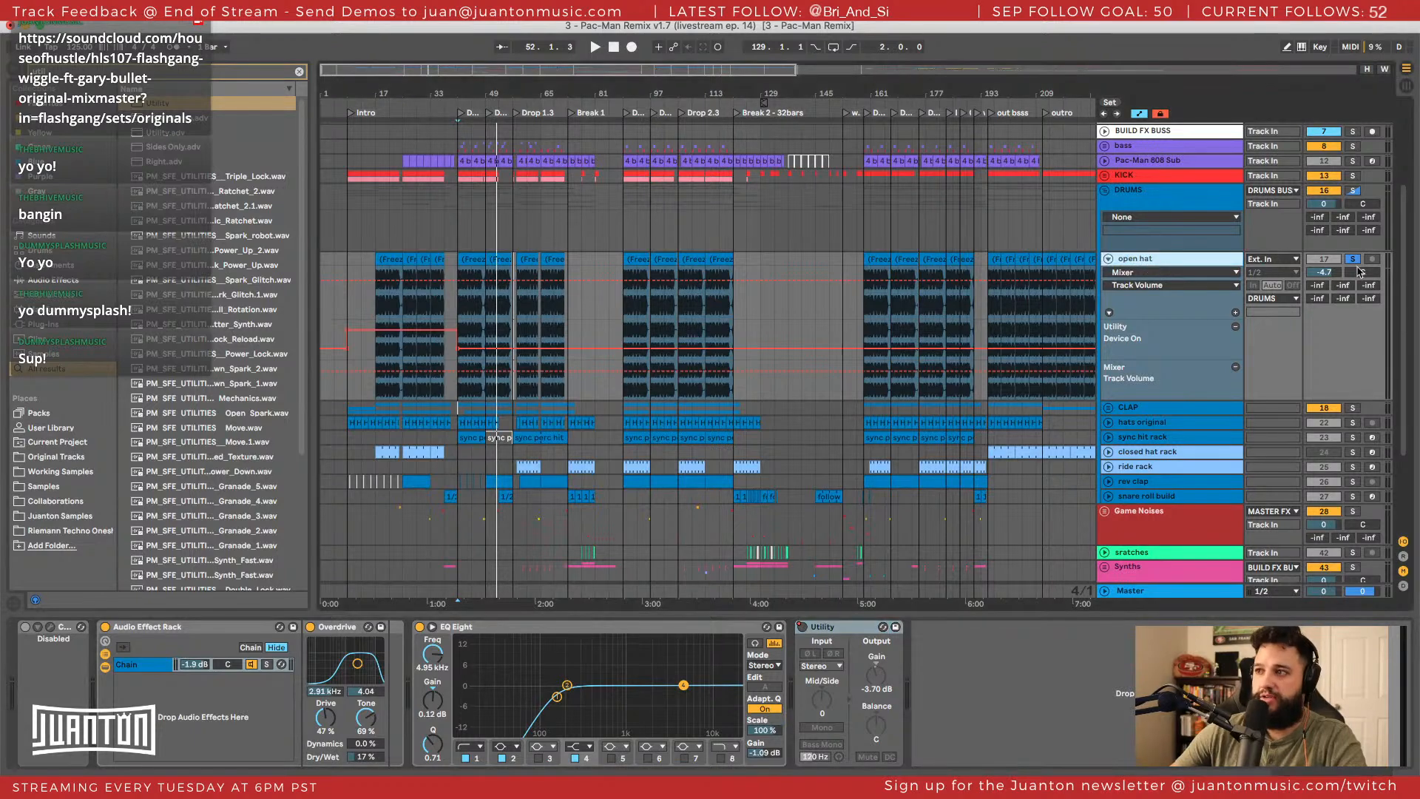
{"action": "left_click", "coordinate": [1339, 273]}
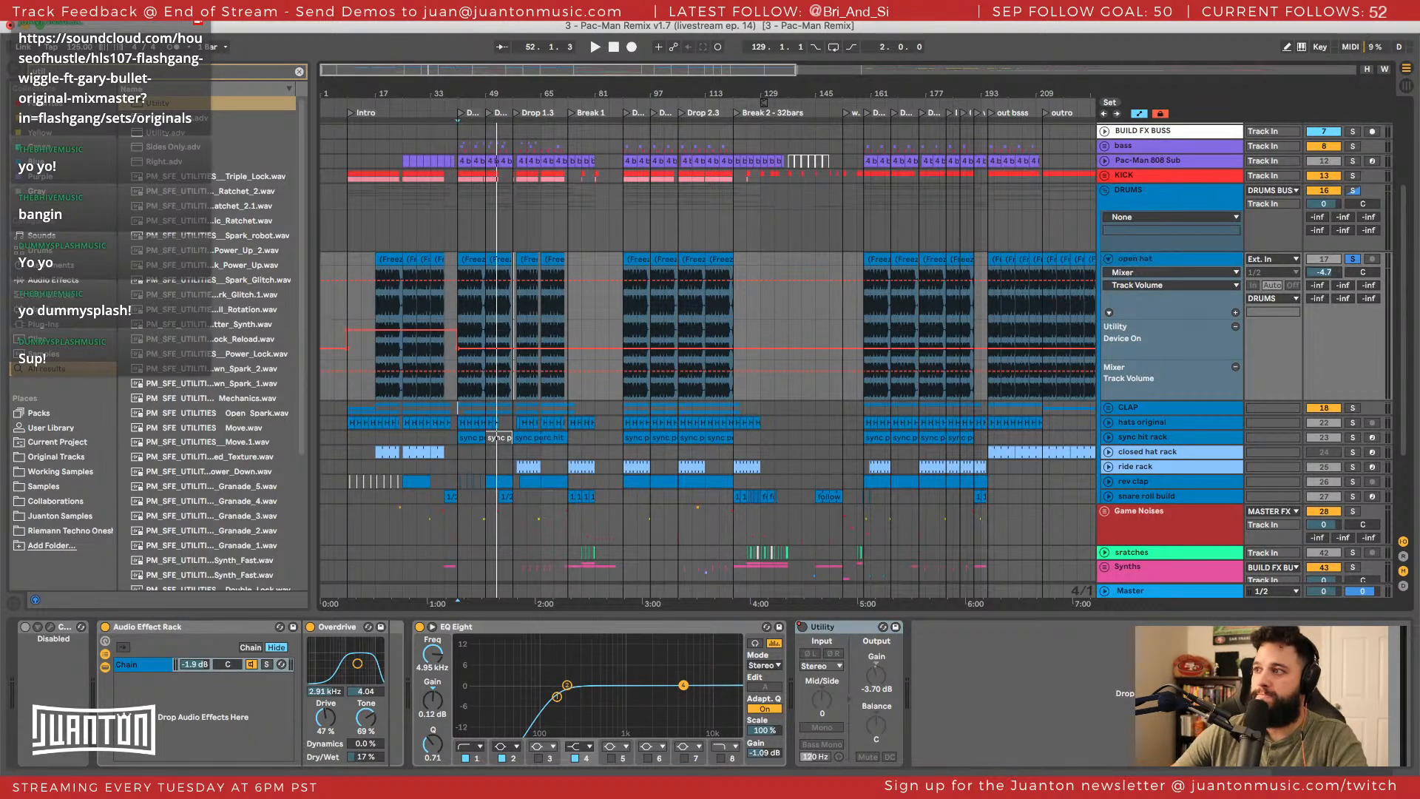
{"action": "type", "text": "-6"}
{"action": "key", "text": "Return"}
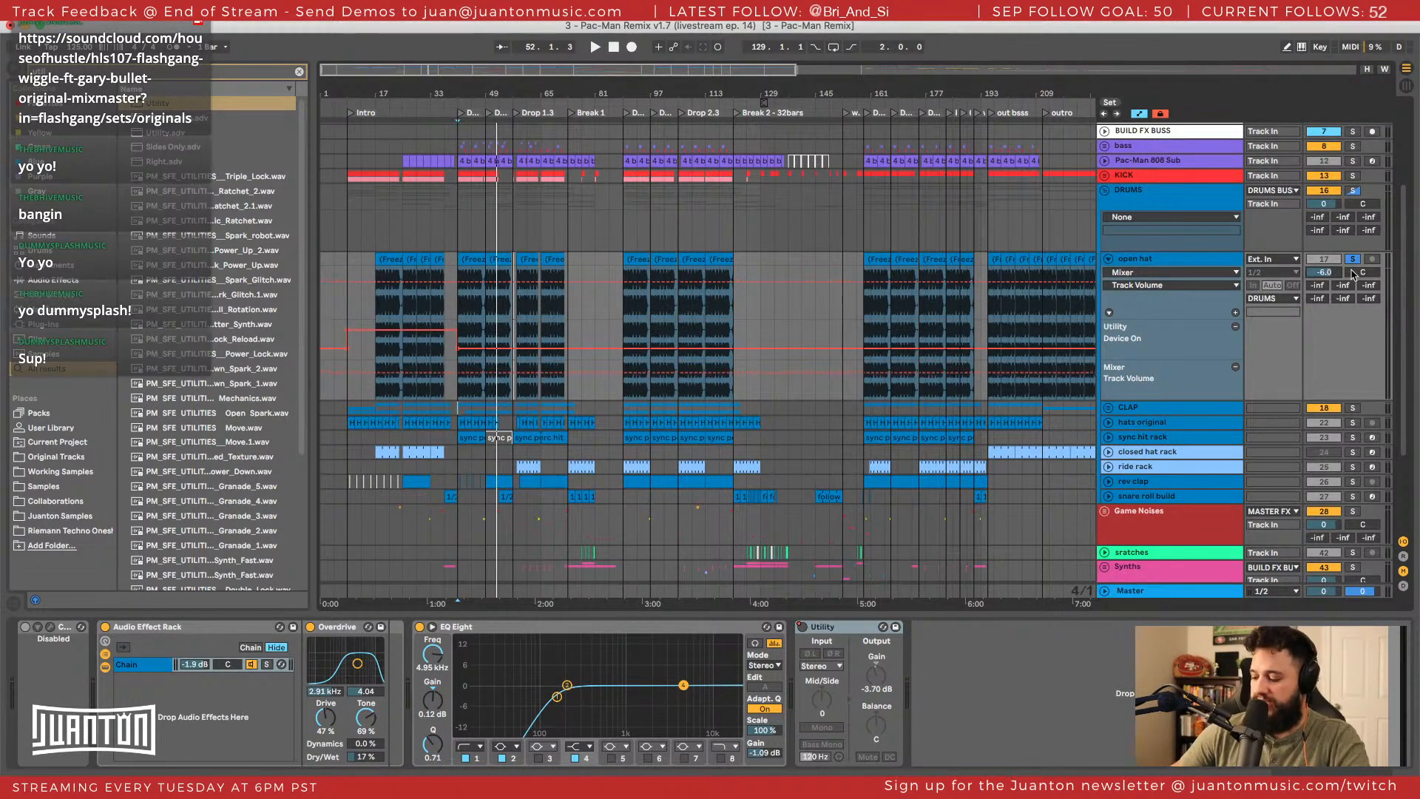
Check the soloed open hat on the Master's Spectrum in Drop 1 and raise its track volume to -3.7 dB.
{"action": "key", "text": "space"}
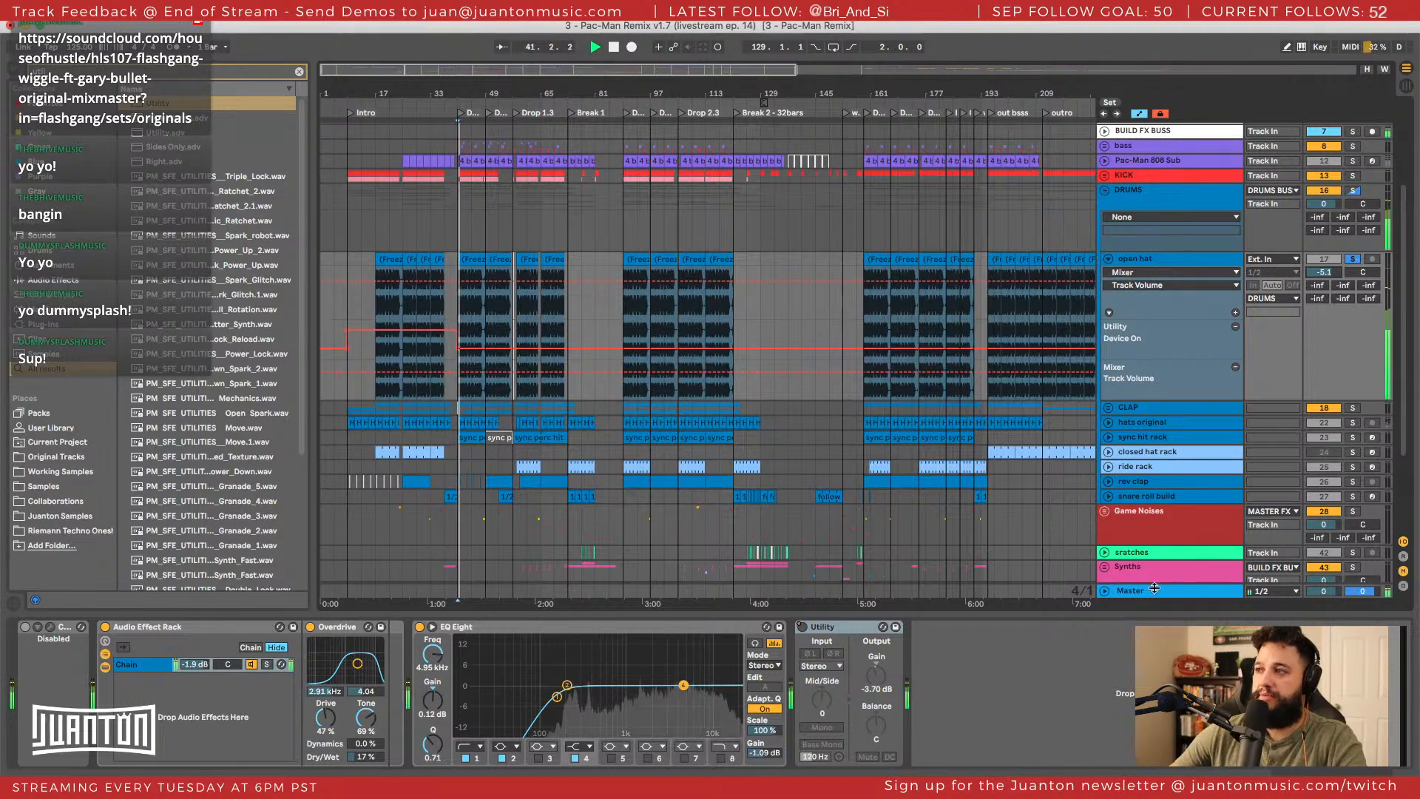
{"action": "left_click", "coordinate": [1150, 594]}
{"action": "key", "text": "space"}
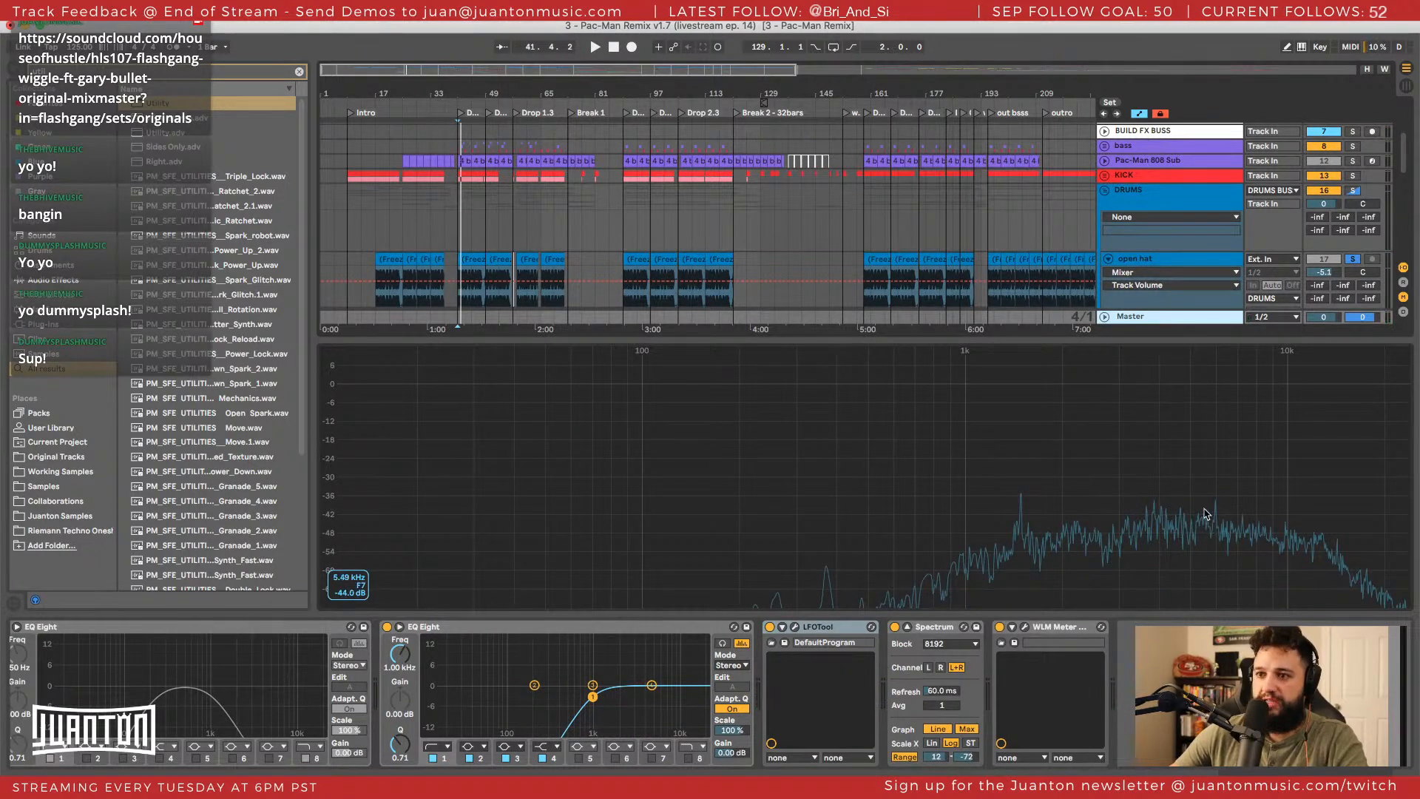
{"action": "scroll", "coordinate": [1219, 218], "scroll_direction": "down", "scroll_amount": 4}
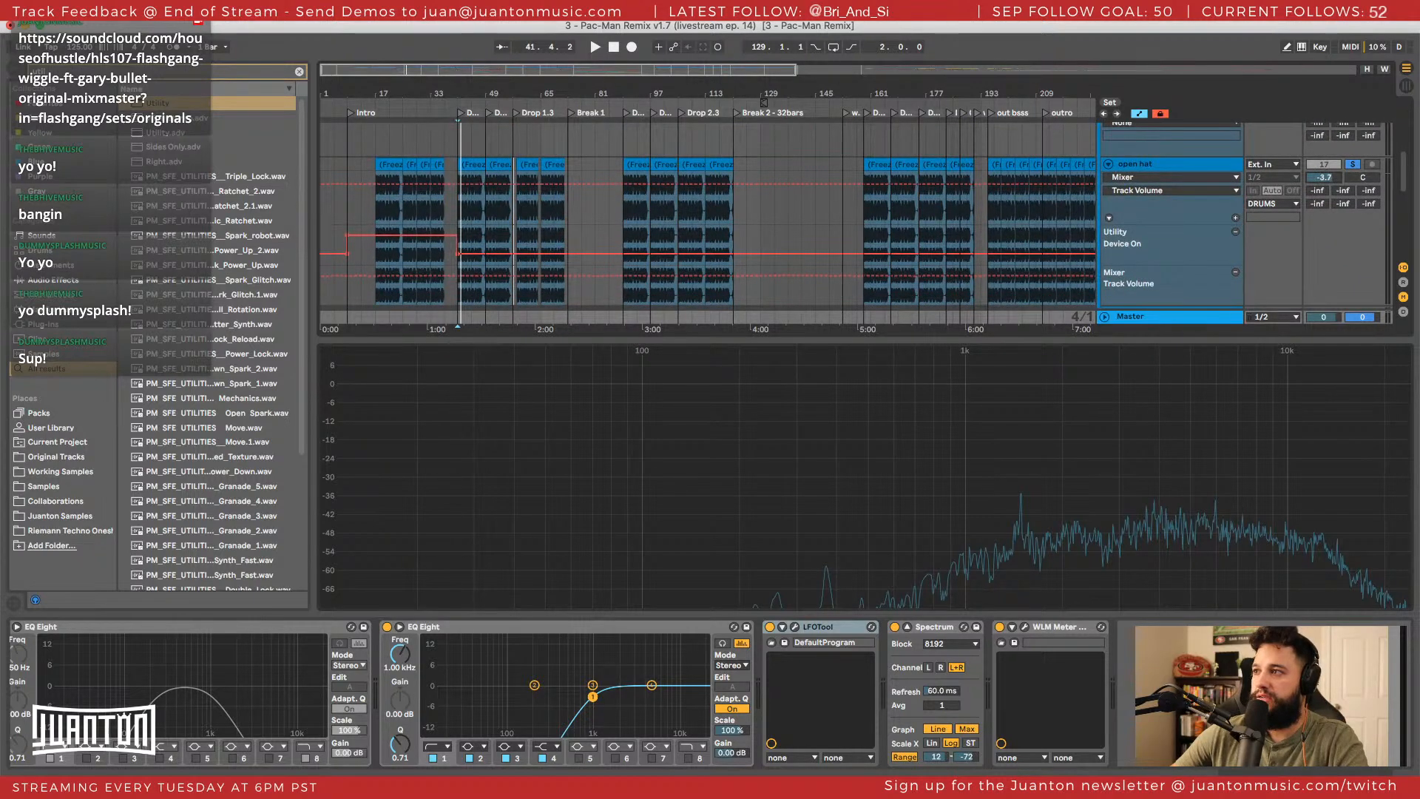
Play the soloed open hat from the drop and raise its track volume to -0.4 dB.
{"action": "key", "text": "space"}
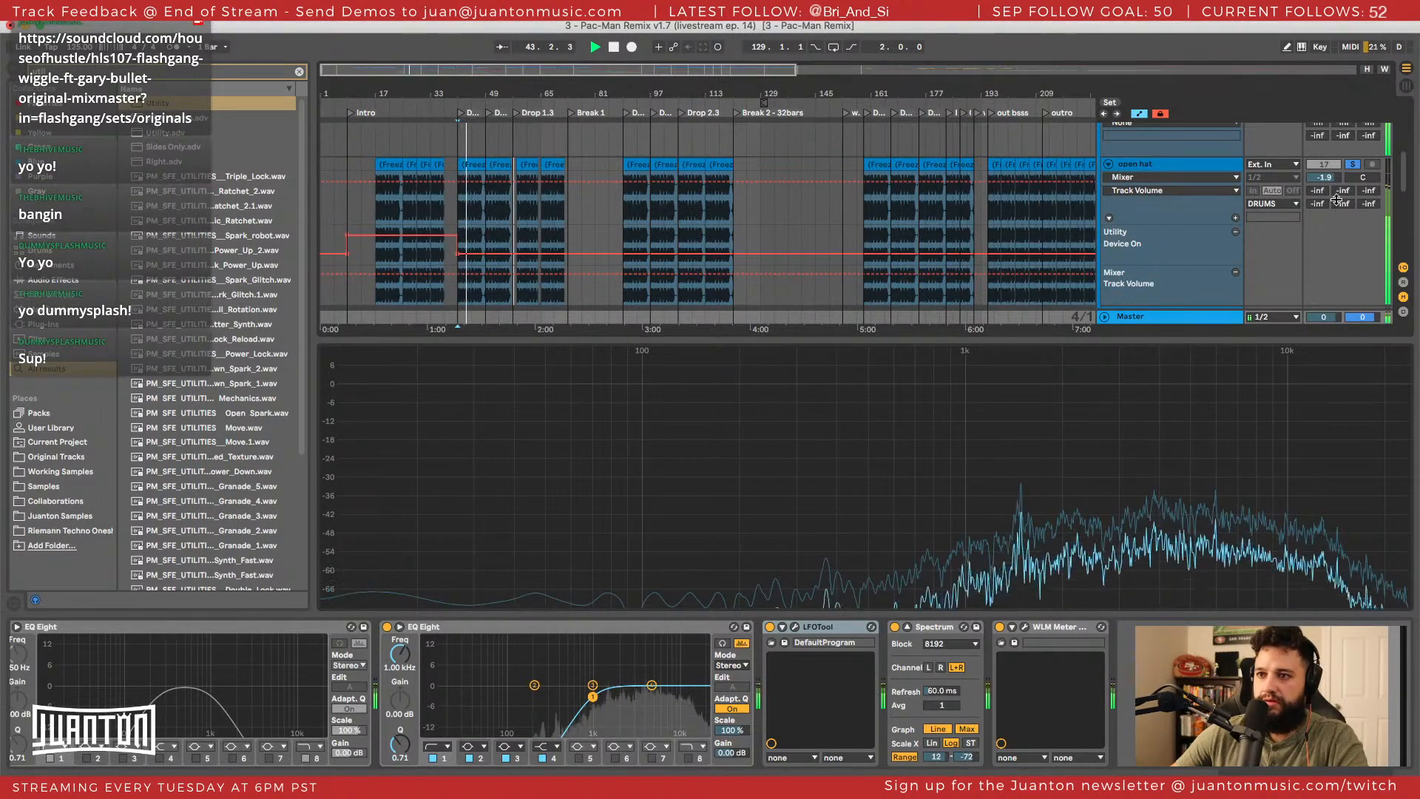
{"action": "key", "text": "space"}
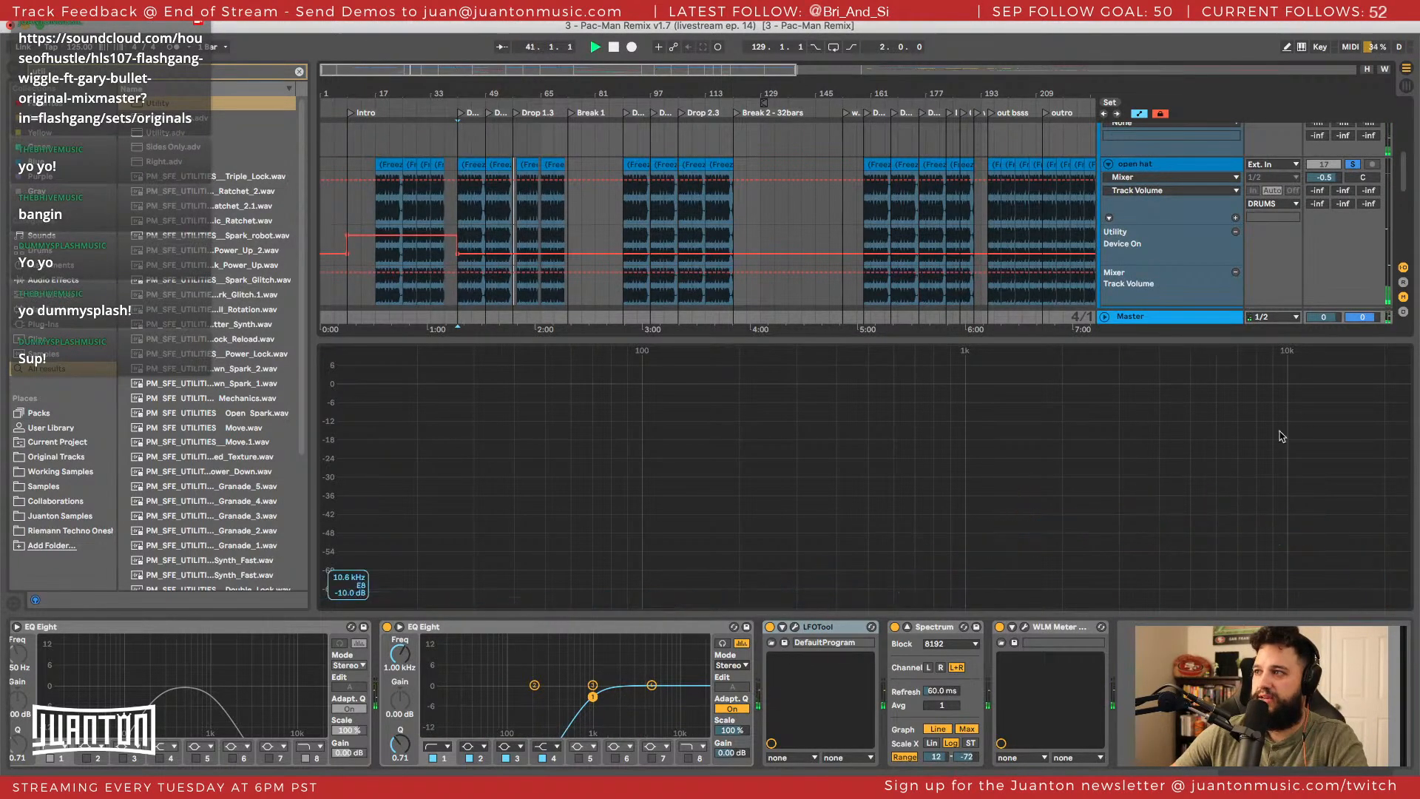
{"action": "key", "text": "space"}
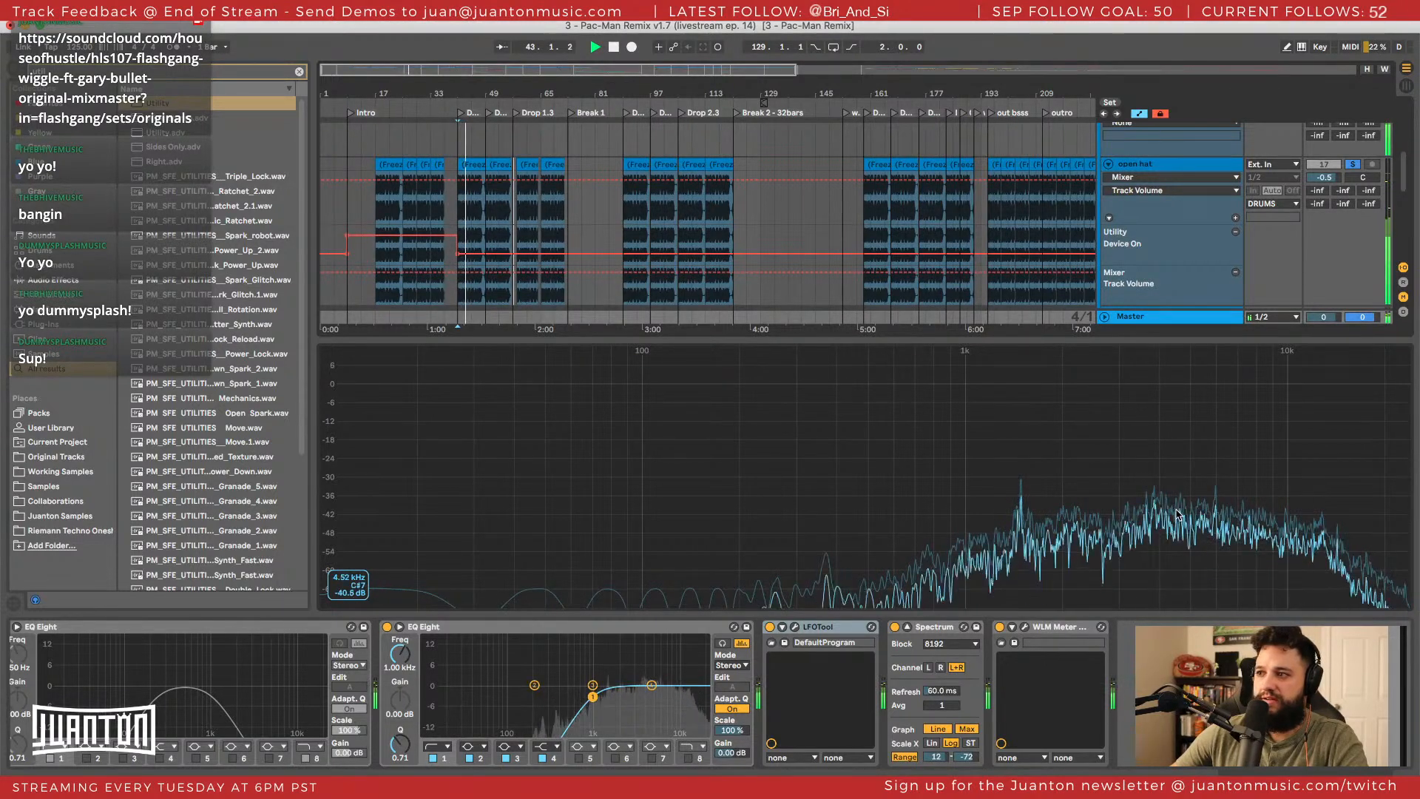
{"action": "key", "text": "space"}
{"action": "left_click_drag", "start_coordinate": [1311, 184], "coordinate": [1311, 179]}
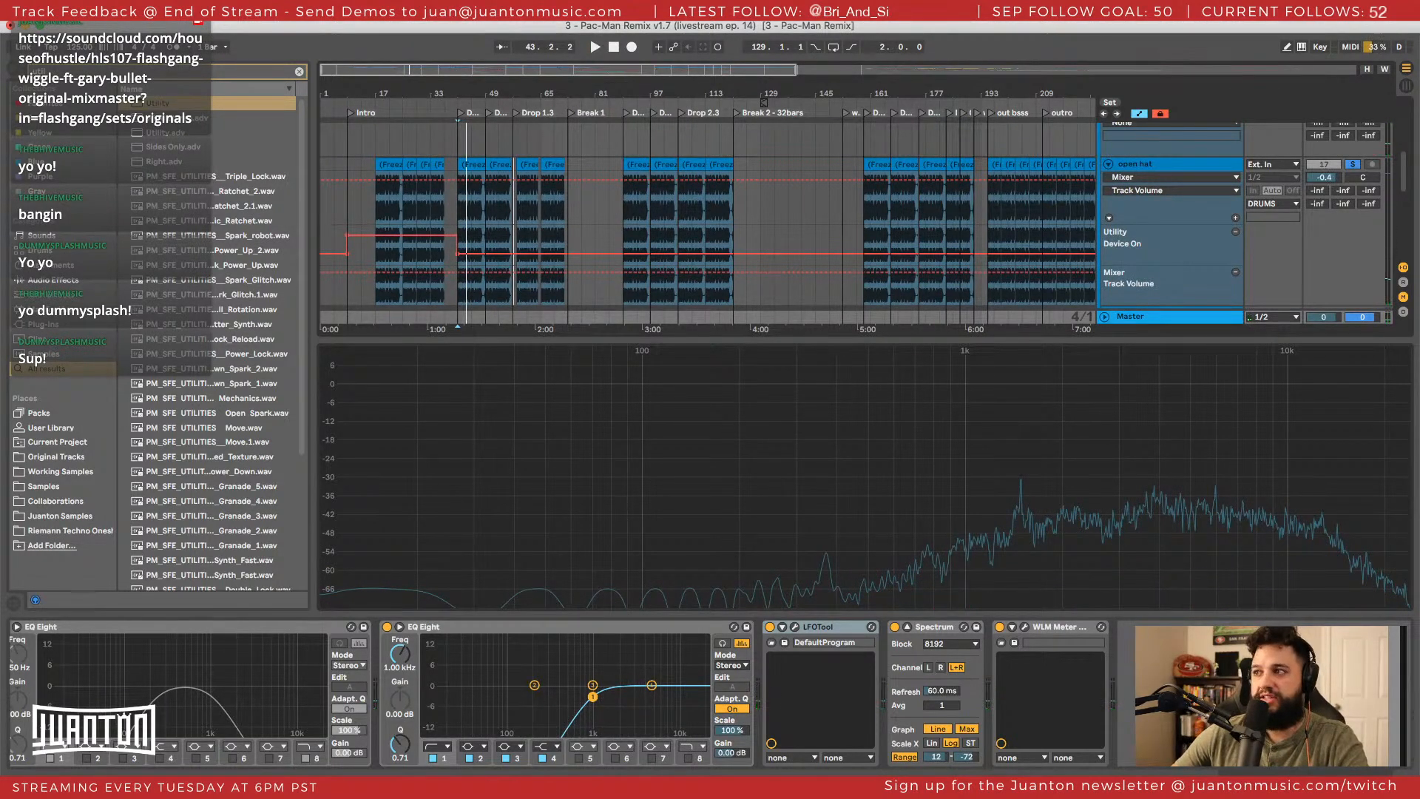
Collapse the enlarged Spectrum display and replace the open hat's EQ Eight with a default EQ Eight before Utility.
{"action": "double_click", "coordinate": [1082, 435]}
{"action": "left_click", "coordinate": [1192, 173]}
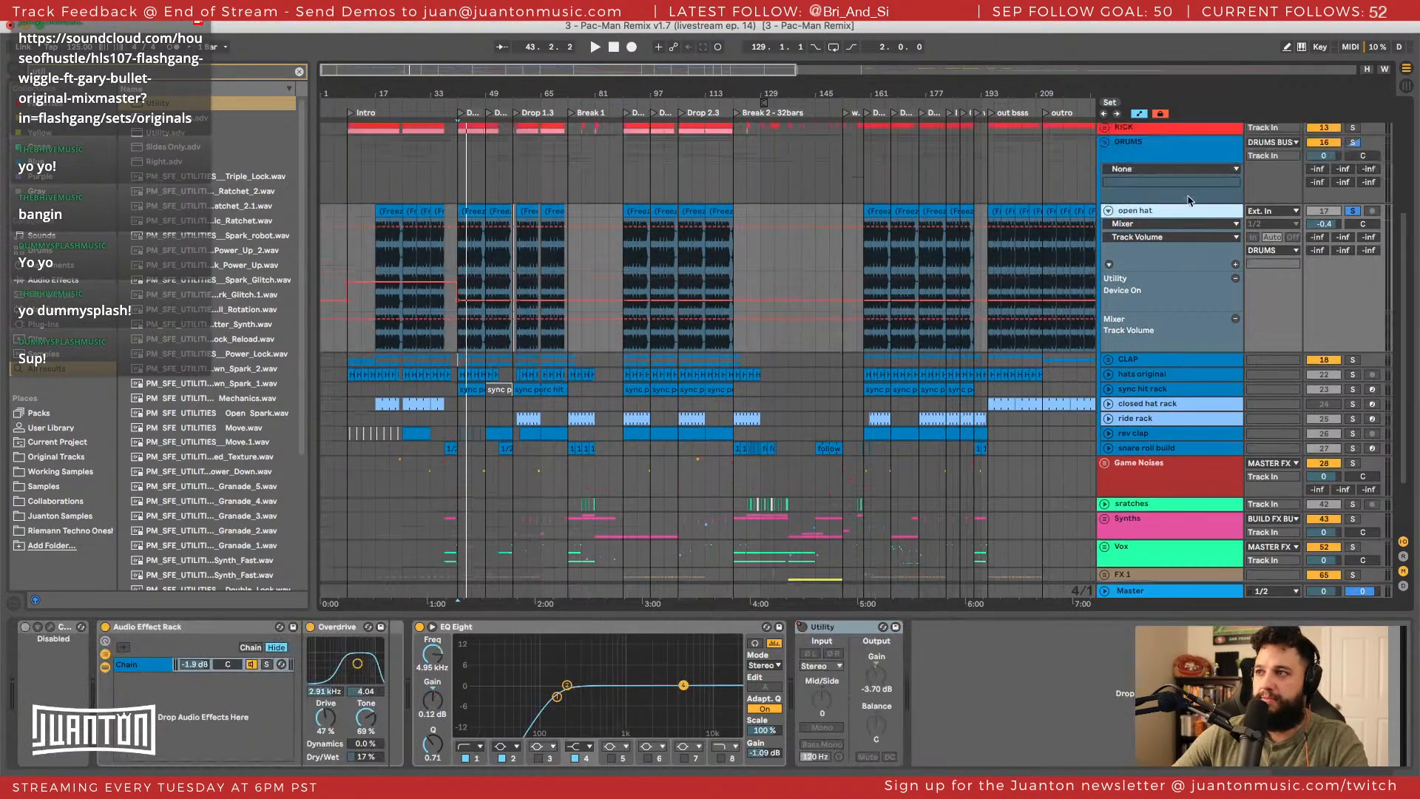
{"action": "scroll", "coordinate": [1189, 194], "scroll_direction": "up", "scroll_amount": 2}
{"action": "key", "text": "super+f"}
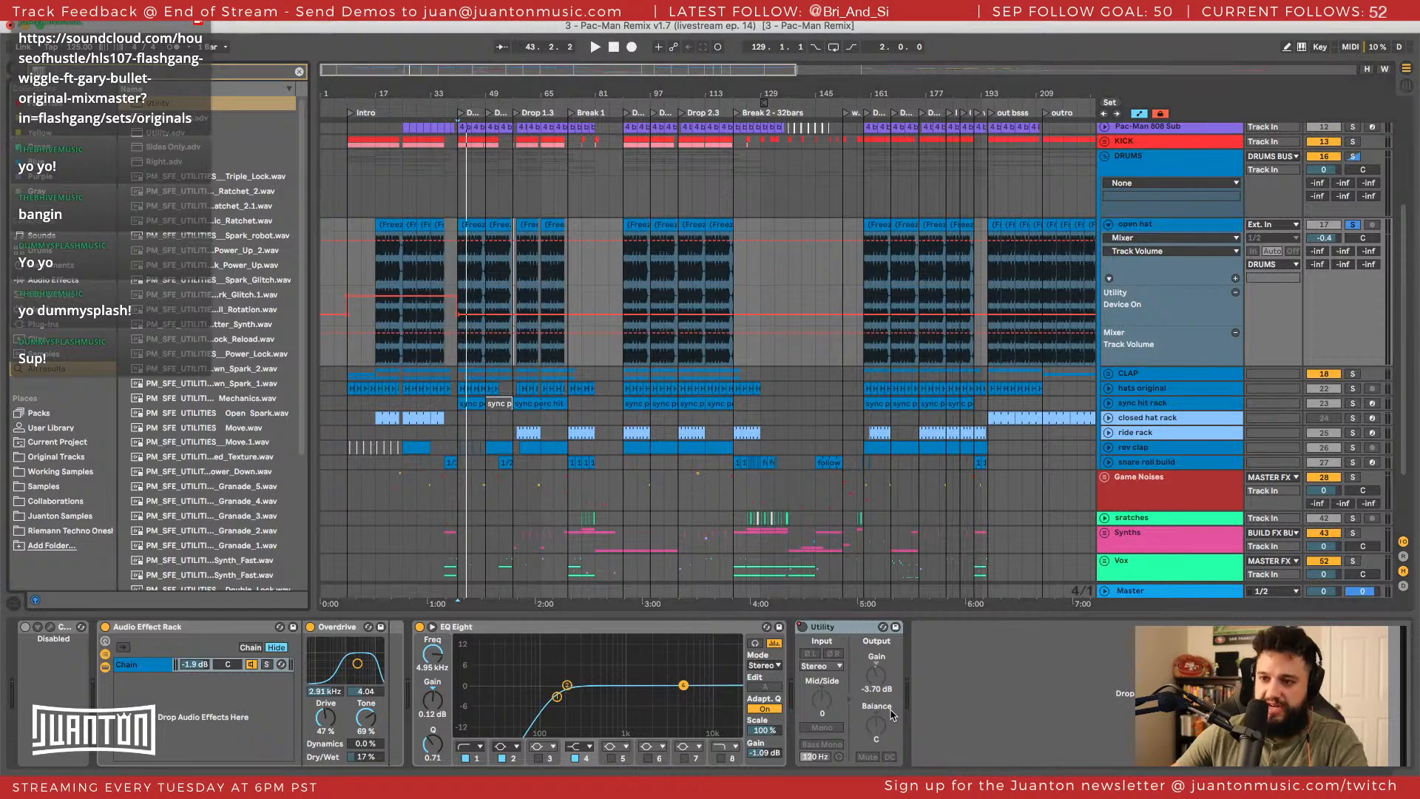
{"action": "type", "text": "eq"}
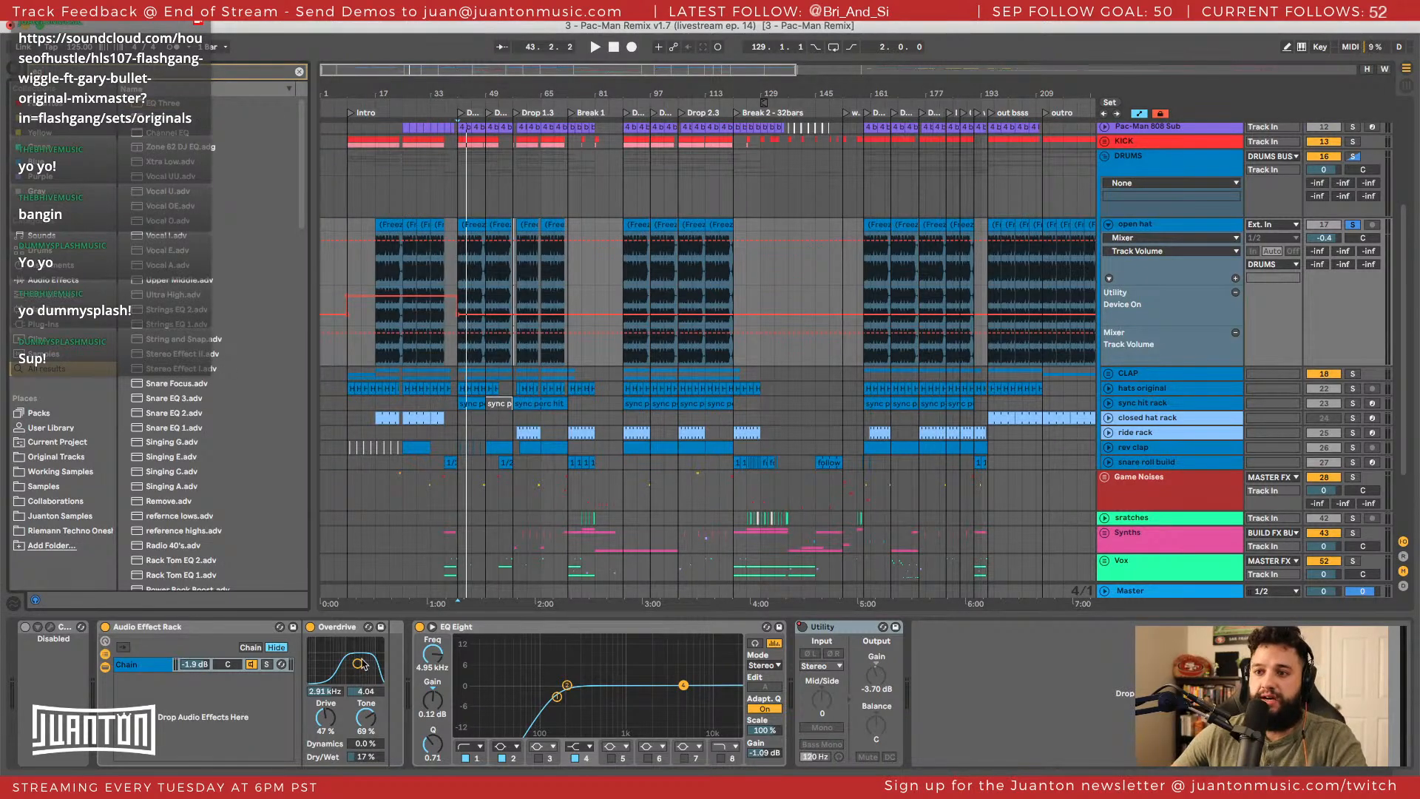
{"action": "mouse_move", "coordinate": [215, 118]}
{"action": "left_mouse_down"}
{"action": "mouse_move", "coordinate": [337, 166]}
{"action": "mouse_move", "coordinate": [695, 627]}
{"action": "mouse_move", "coordinate": [796, 669]}
{"action": "left_mouse_up"}
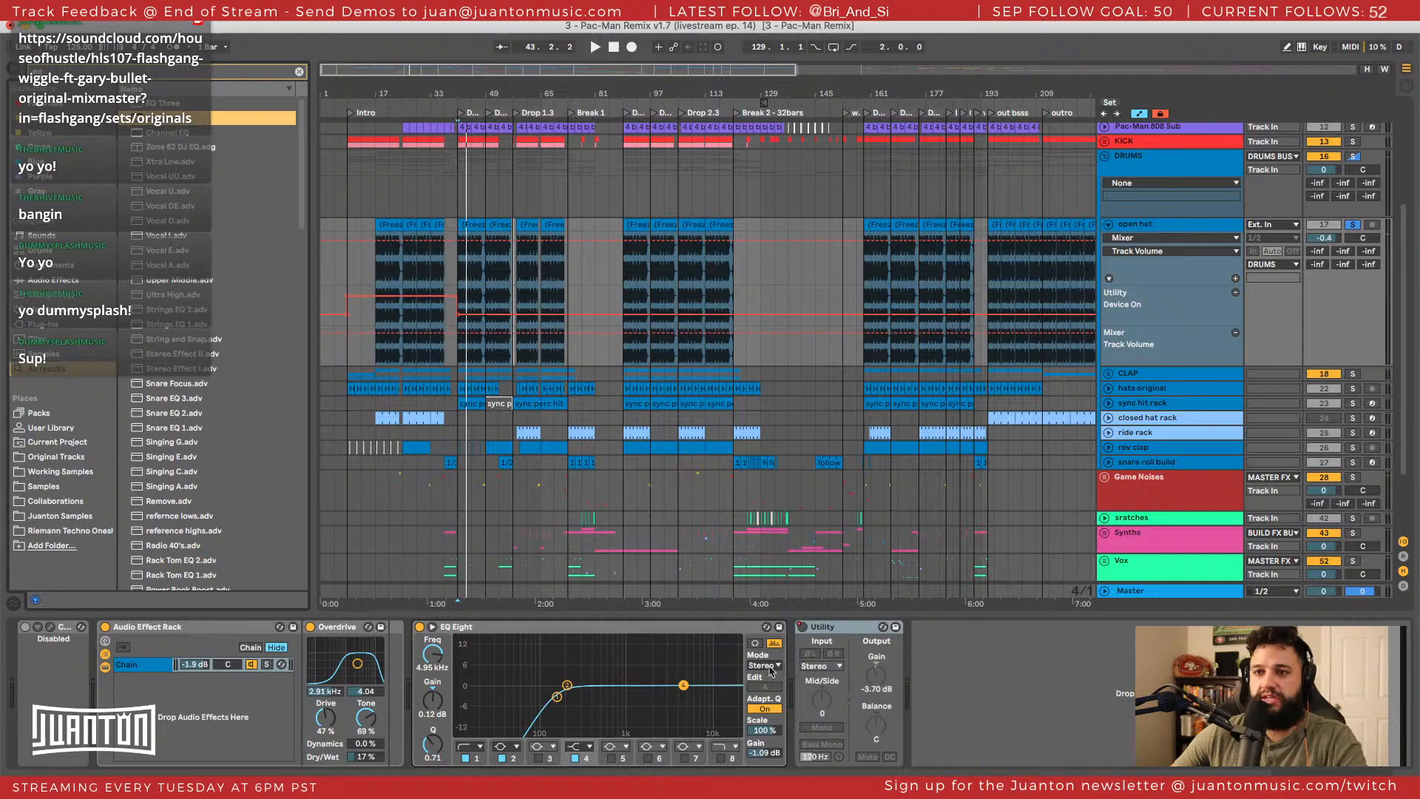
Delete the disabled CamelCrusher and insert a Saturator at the start of the open hat's device chain.
{"action": "double_click", "coordinate": [63, 627]}
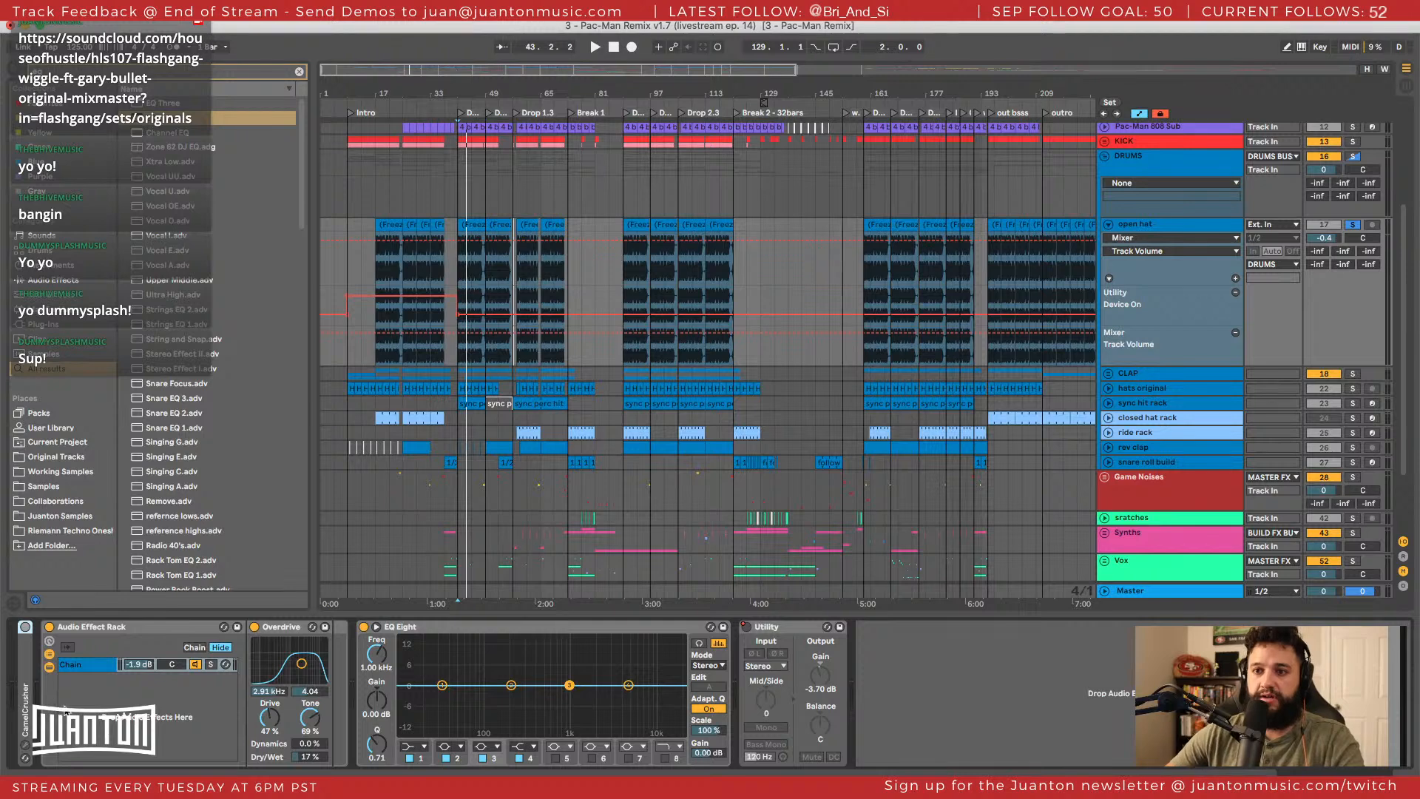
{"action": "key", "text": "Delete"}
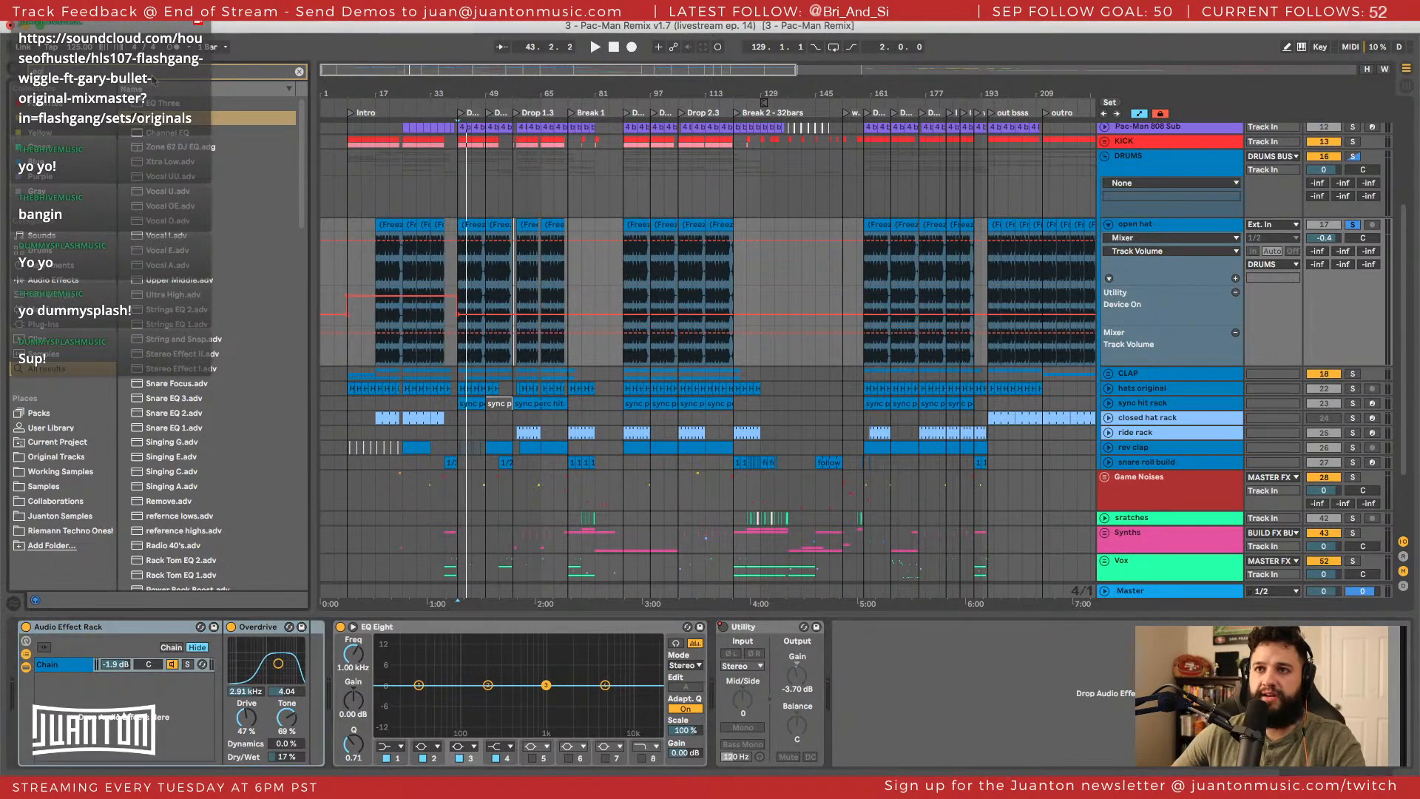
{"action": "type", "text": "satur"}
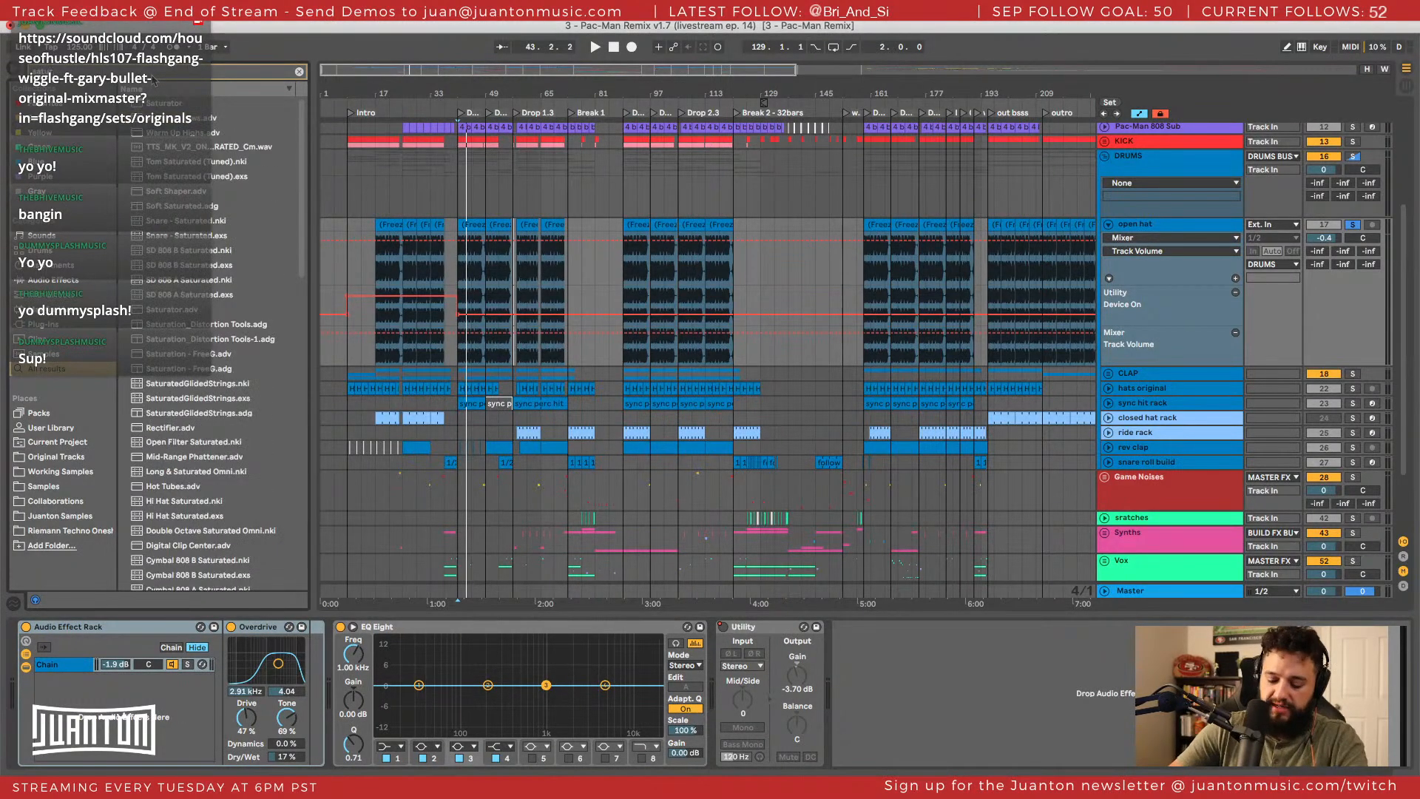
{"action": "left_click_drag", "start_coordinate": [155, 103], "coordinate": [25, 658]}
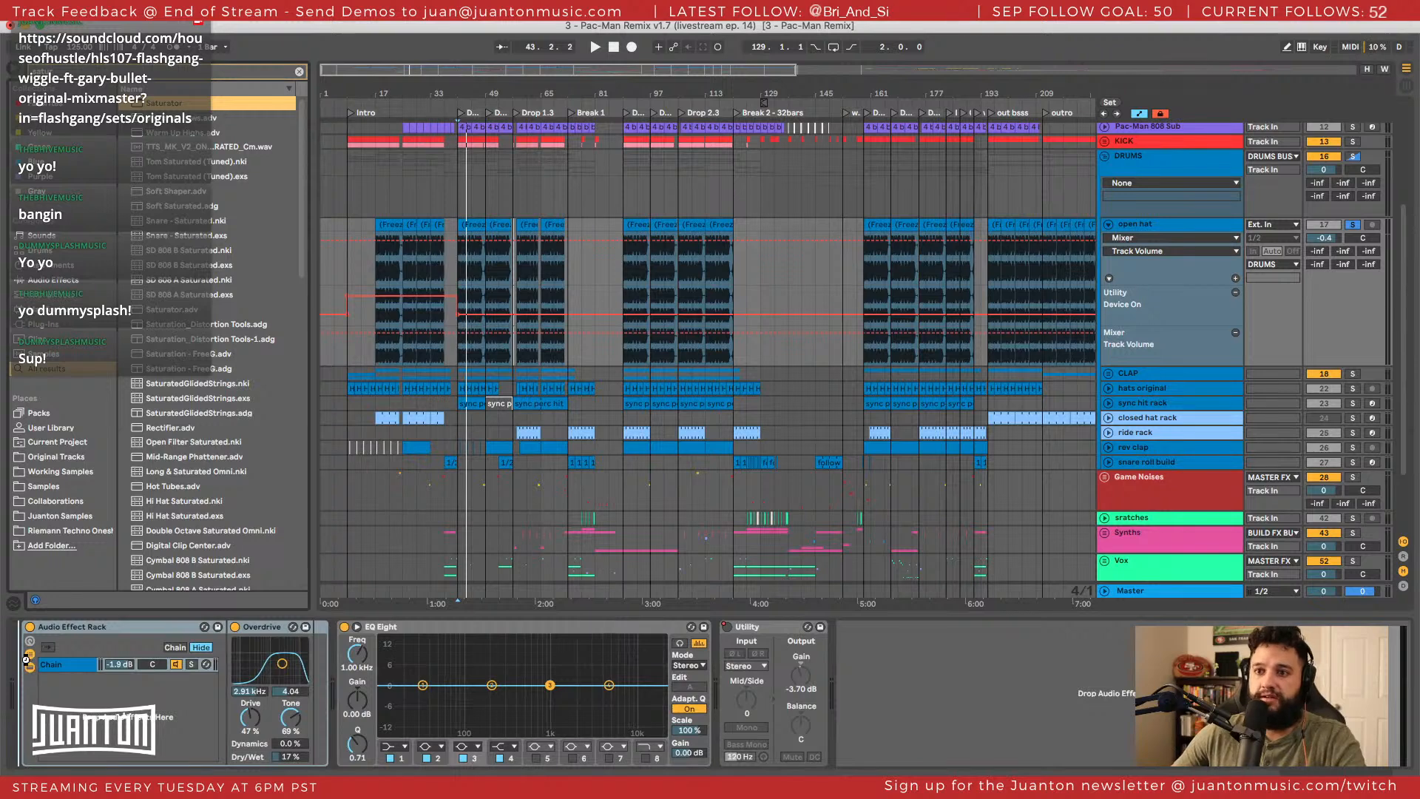
Find the Sonalksis FreeG Stereo plug-in and add it after Utility on the open hat track.
{"action": "key", "text": "super+f"}
{"action": "type", "text": "sonalk"}
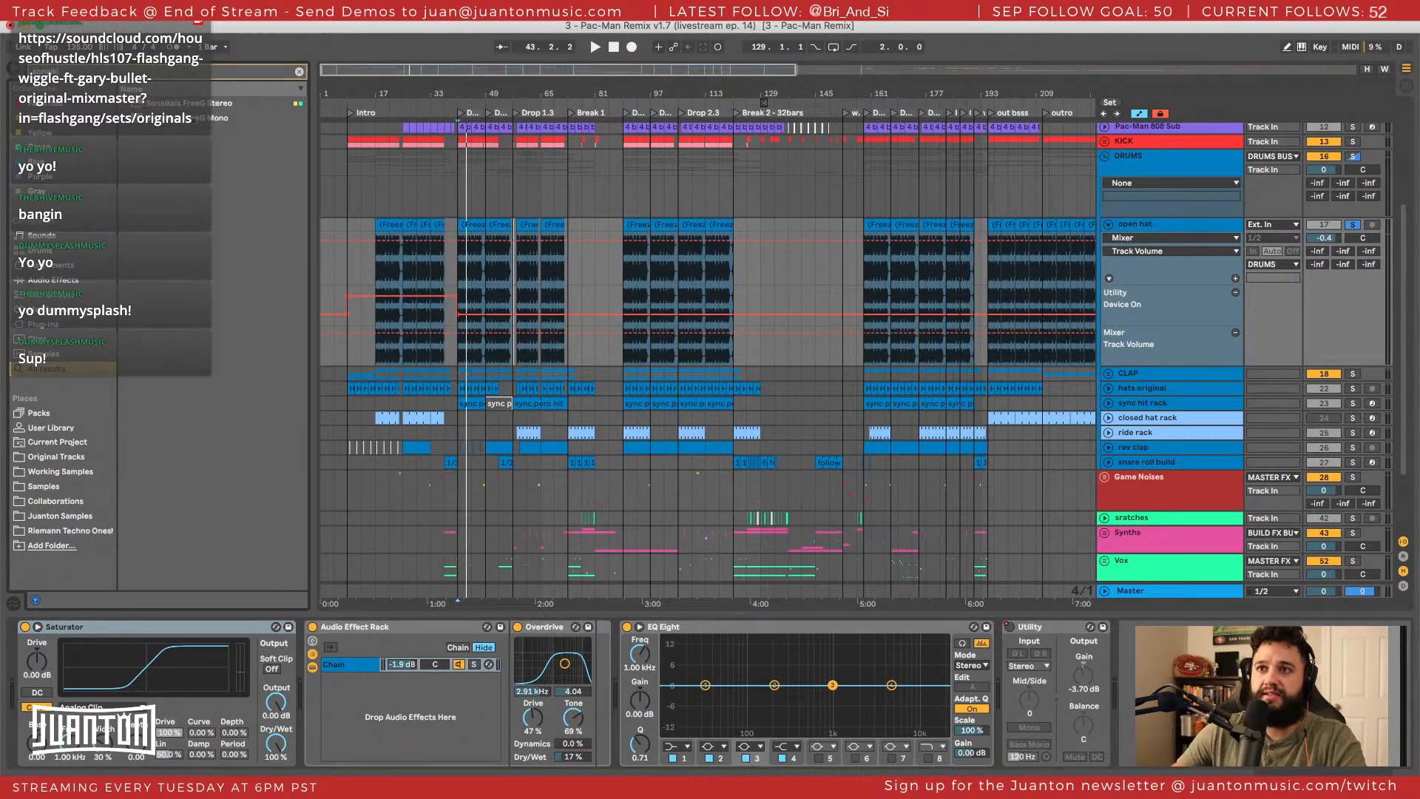
{"action": "left_click", "coordinate": [193, 103]}
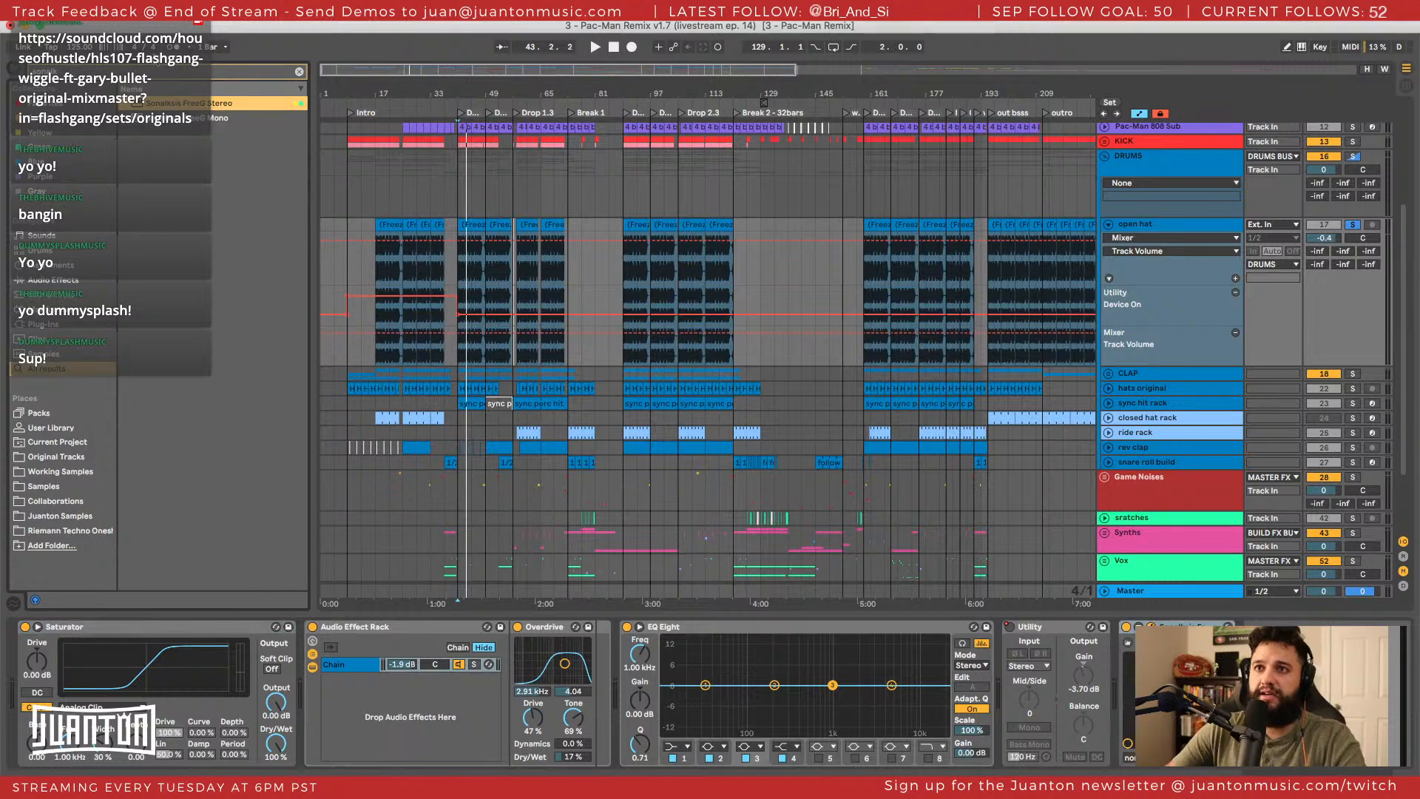
Leave the browser search and show the audio effects category.
{"action": "type", "text": "compres"}
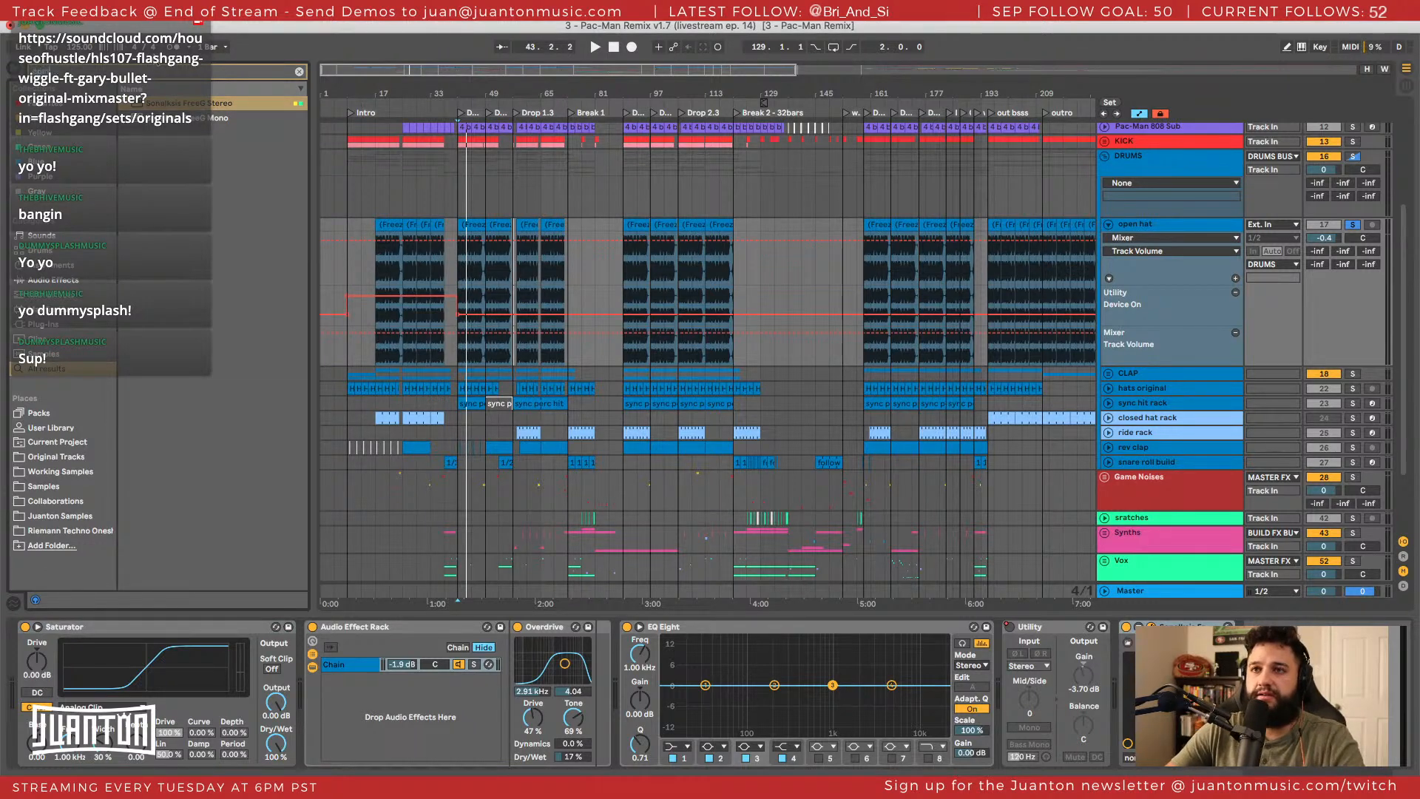
{"action": "key", "text": "Escape"}
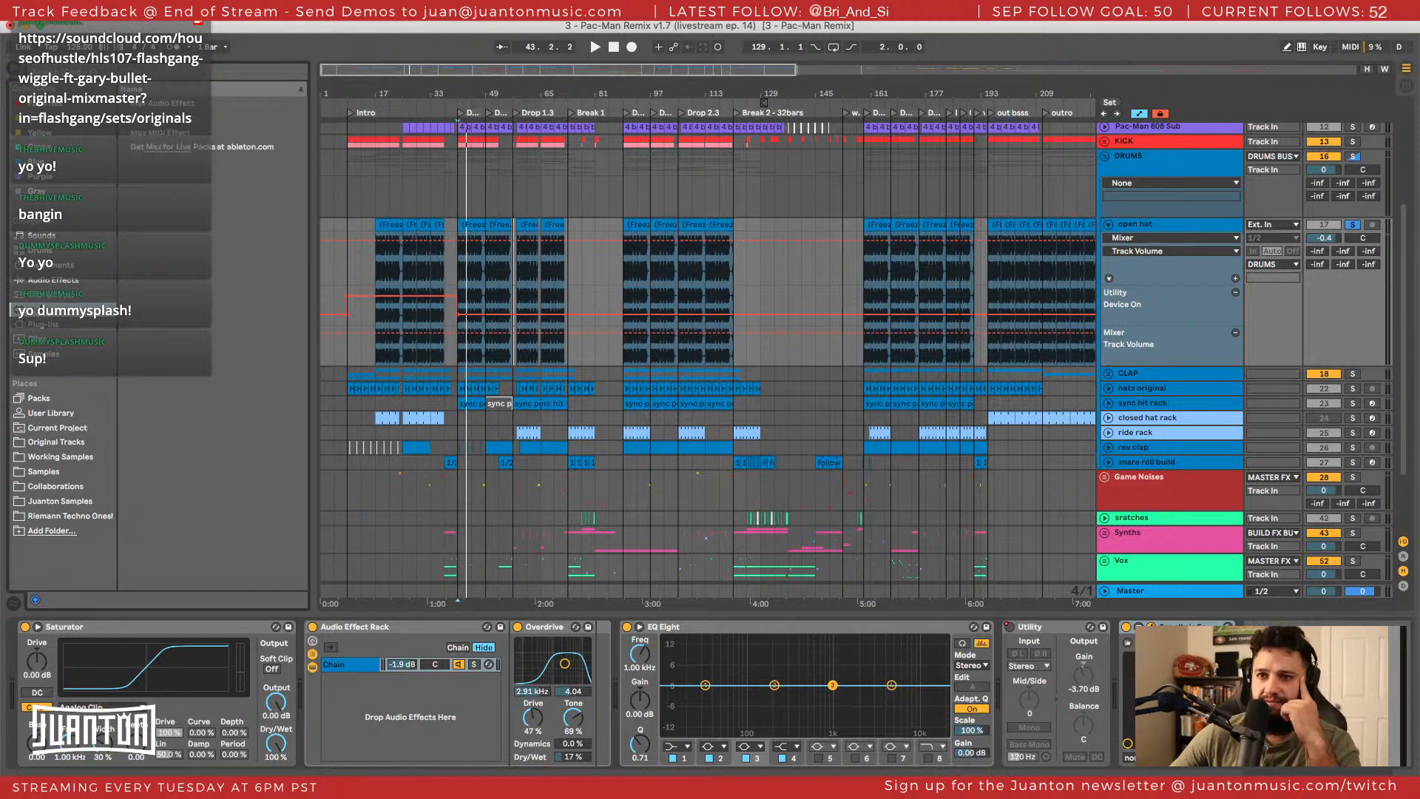
{"action": "left_click", "coordinate": [48, 280]}
{"action": "left_click", "coordinate": [50, 265]}
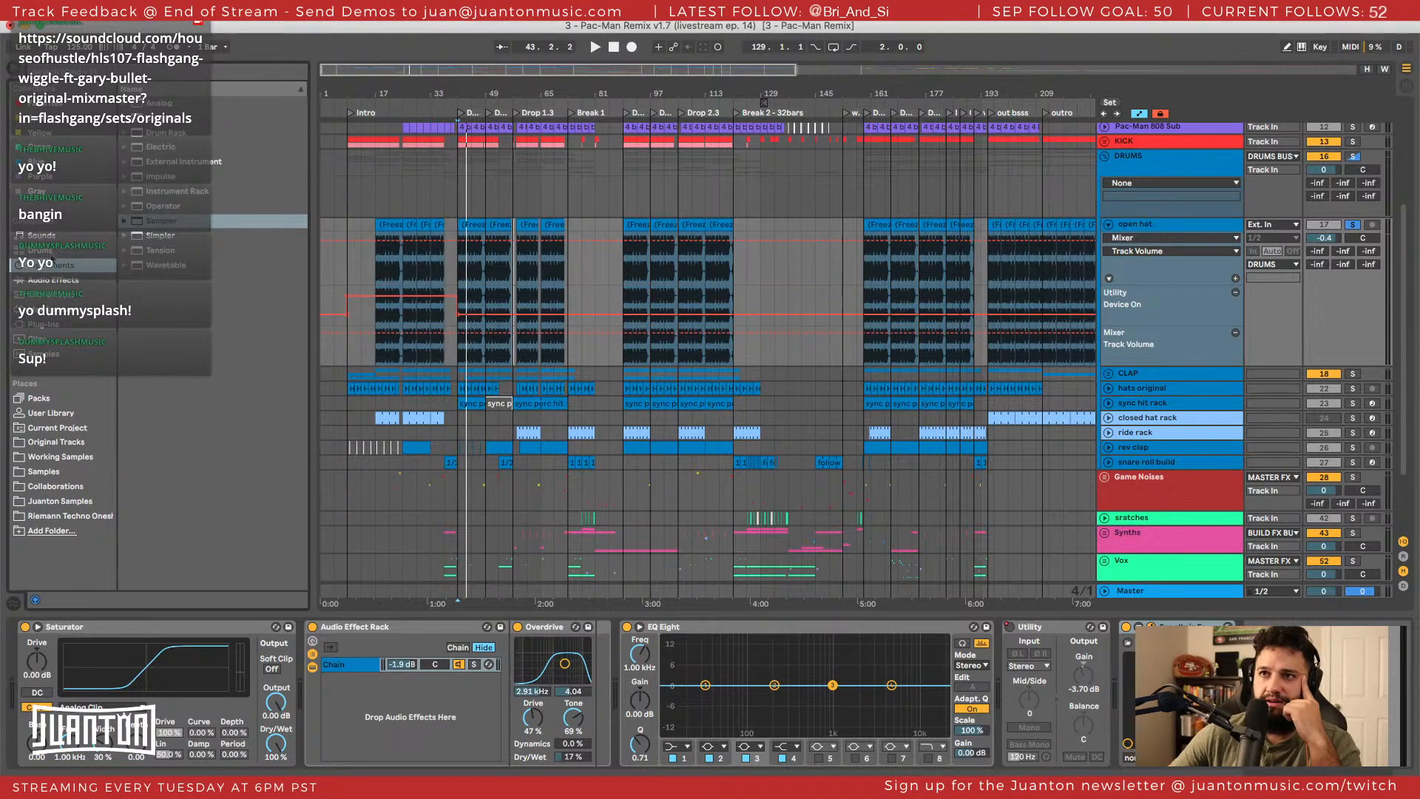
{"action": "left_click", "coordinate": [54, 283]}
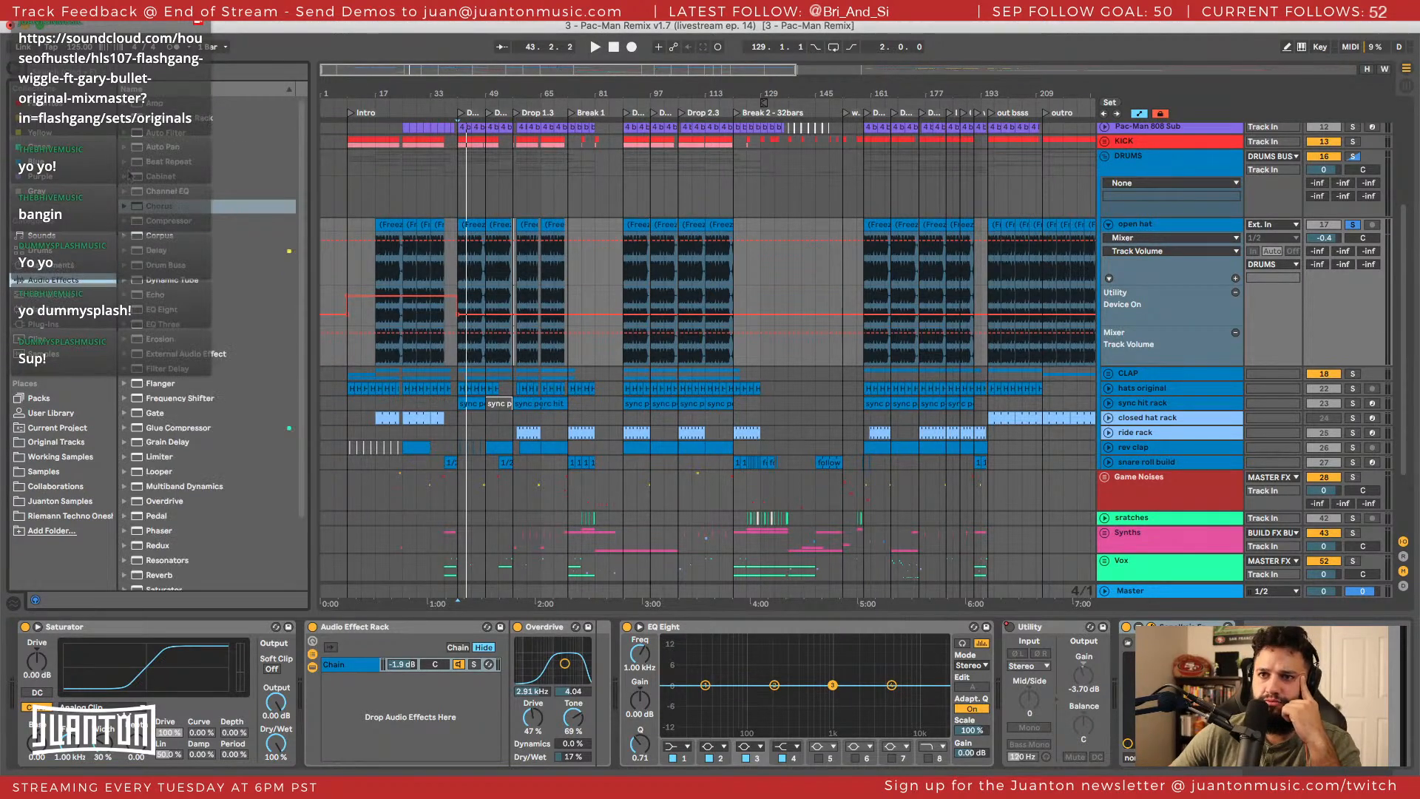
Expand the Compressor presets, widen the browser, and insert the Tighten Hat preset between EQ Eight and Utility.
{"action": "left_click", "coordinate": [123, 119]}
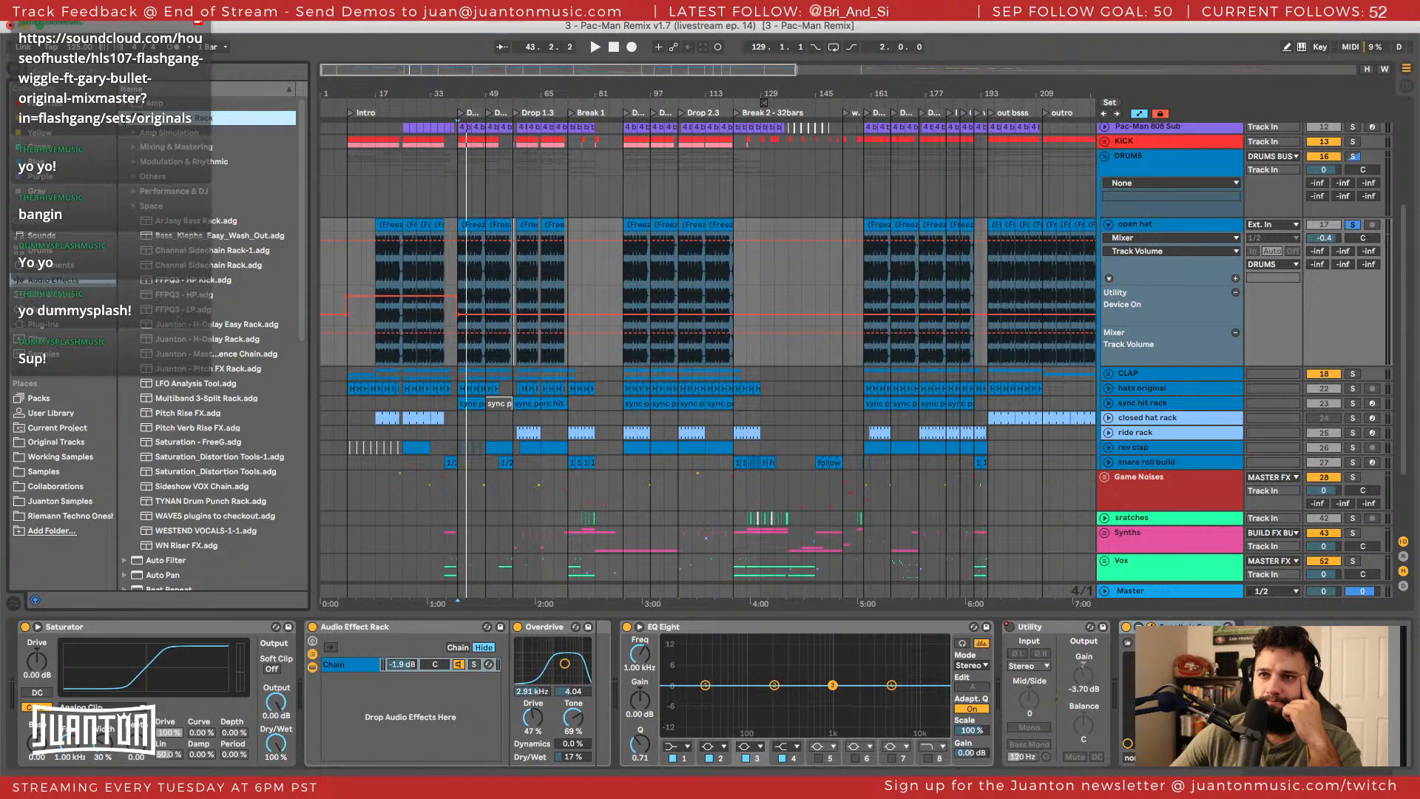
{"action": "scroll", "coordinate": [148, 217], "scroll_direction": "down", "scroll_amount": 8}
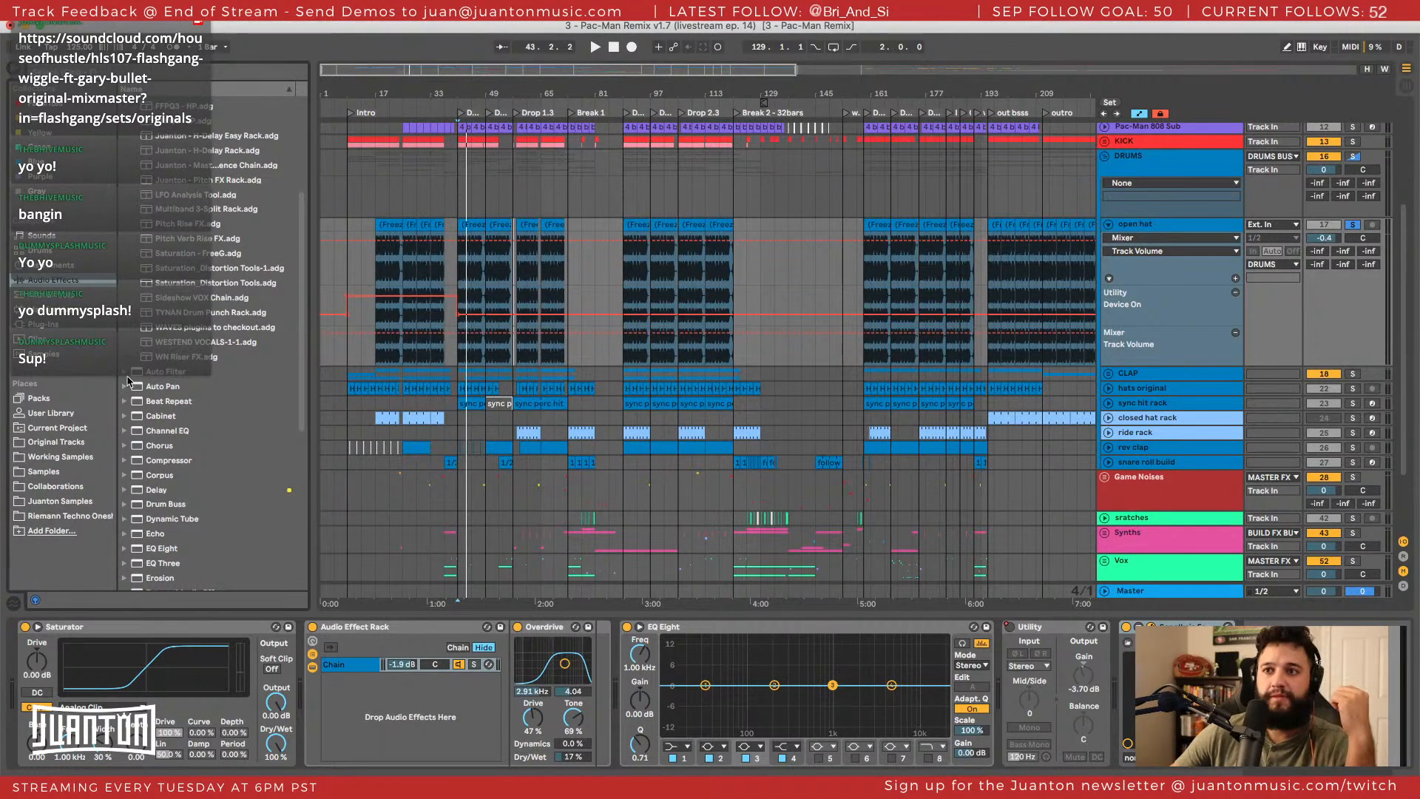
{"action": "scroll", "coordinate": [137, 391], "scroll_direction": "down", "scroll_amount": 7}
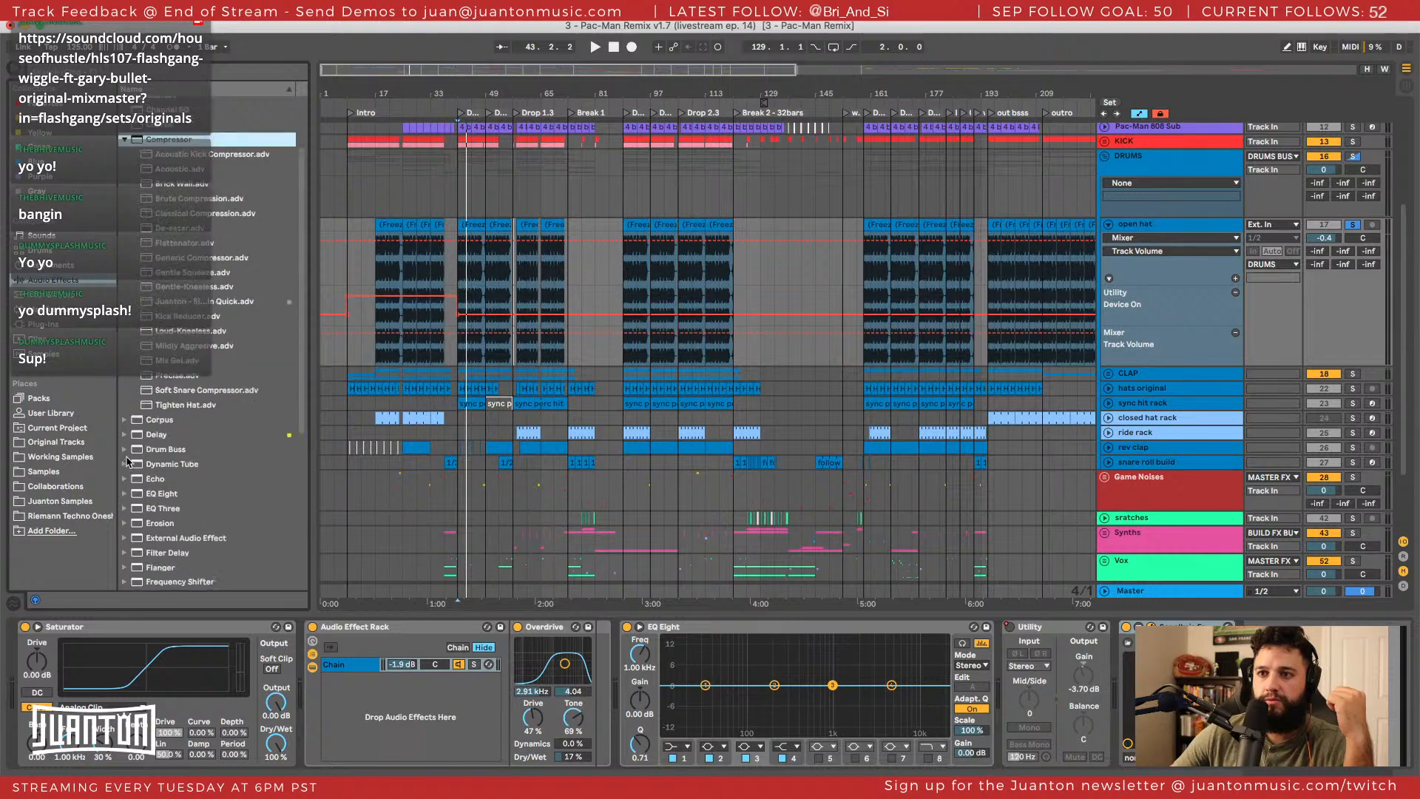
{"action": "scroll", "coordinate": [137, 354], "scroll_direction": "up", "scroll_amount": 4}
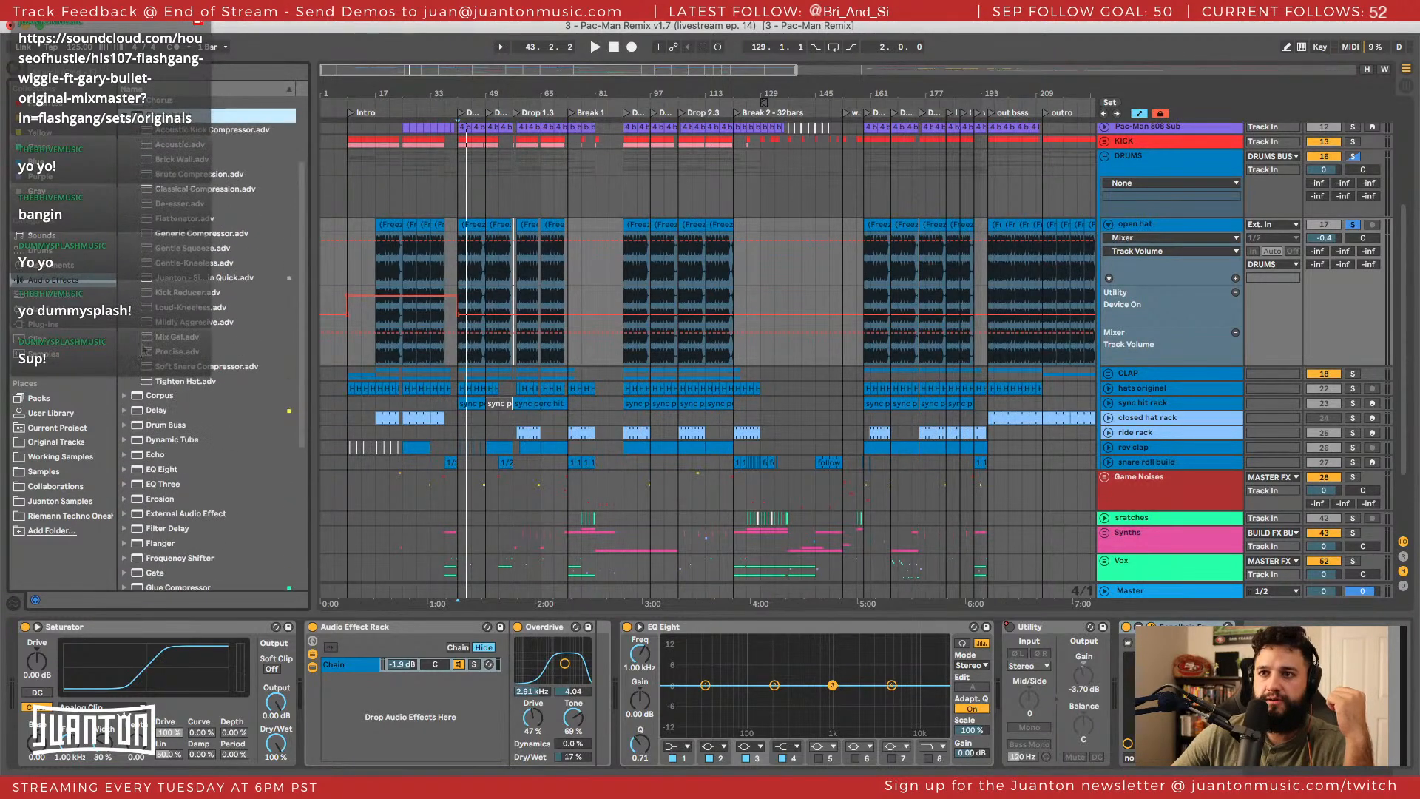
{"action": "left_click", "coordinate": [182, 278]}
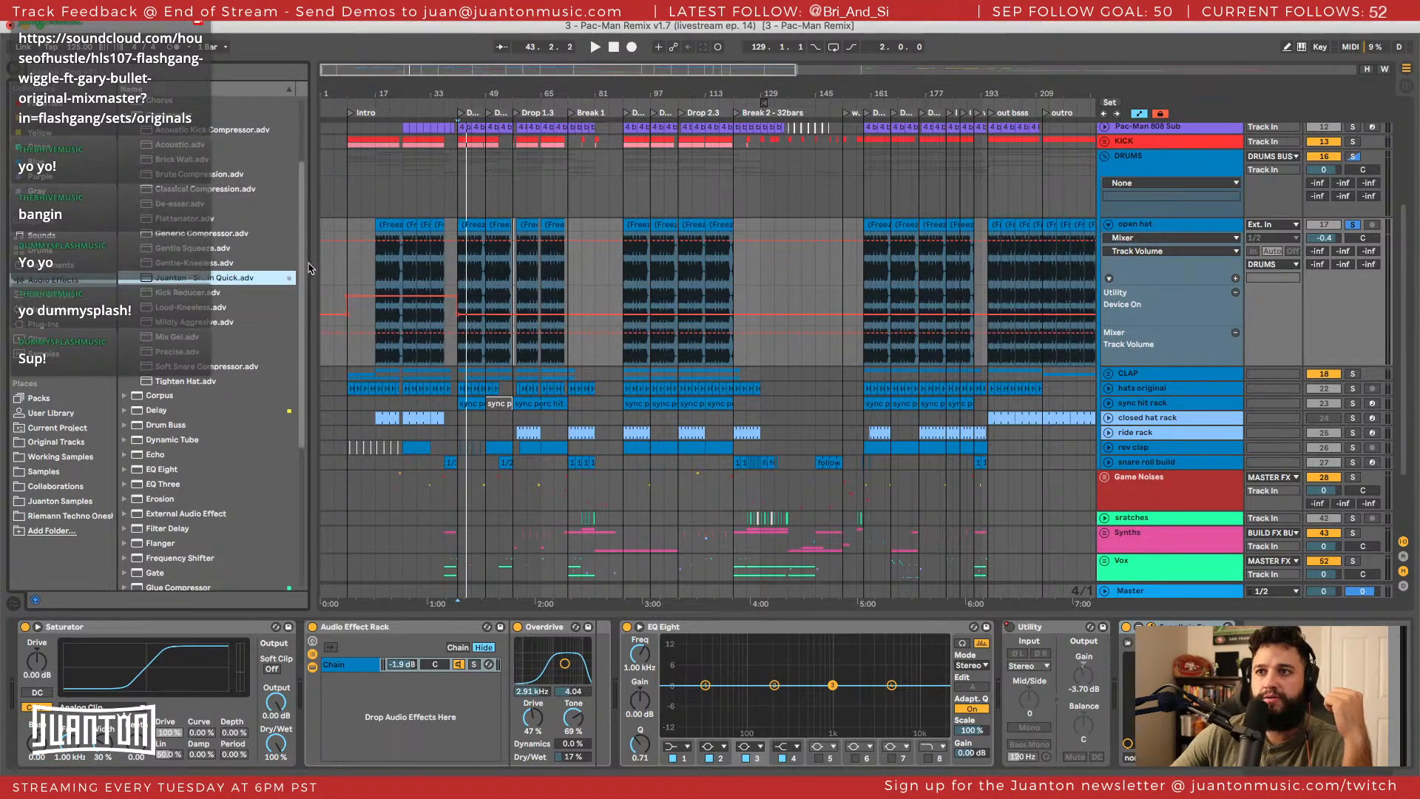
{"action": "left_click_drag", "start_coordinate": [310, 268], "coordinate": [368, 264]}
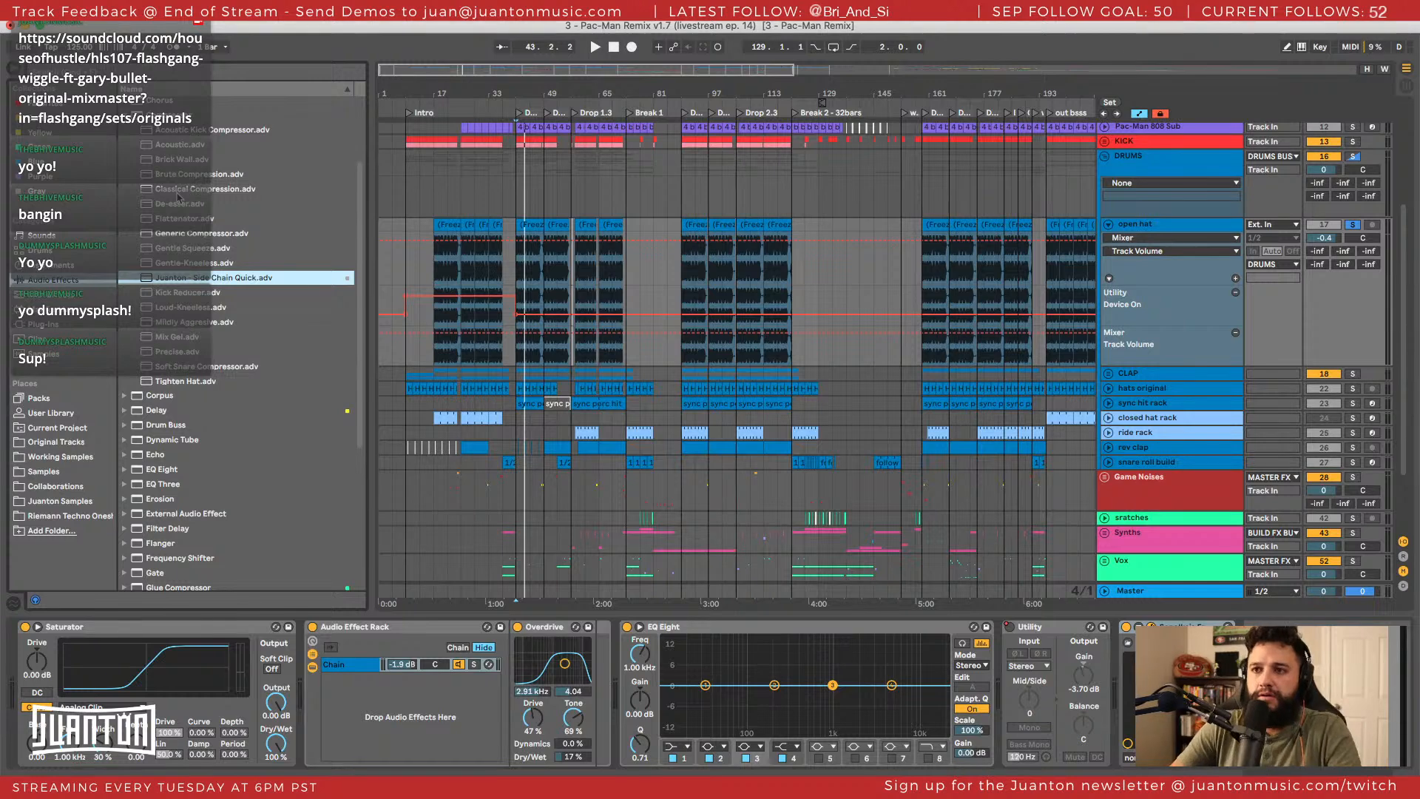
{"action": "left_click", "coordinate": [170, 383]}
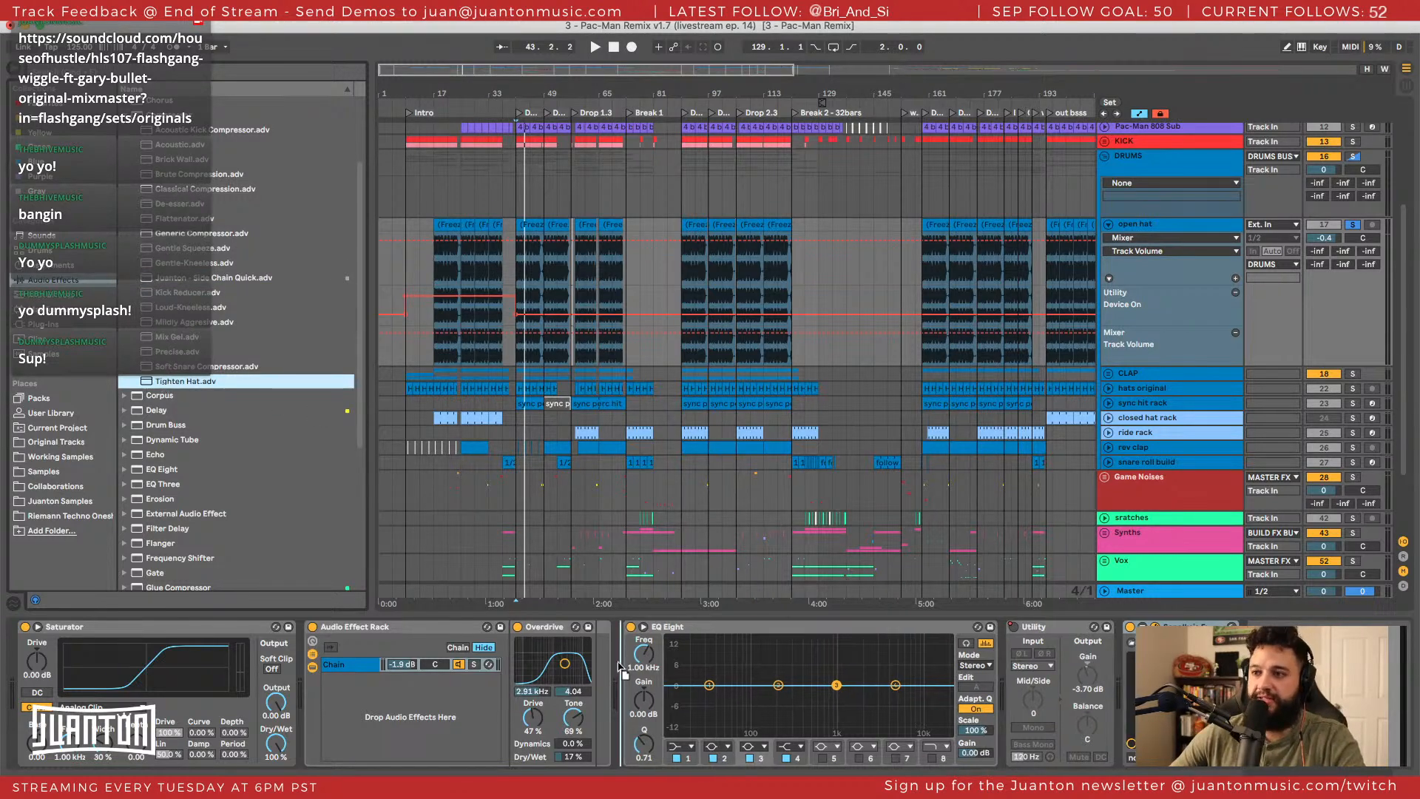
{"action": "left_click_drag", "start_coordinate": [952, 603], "coordinate": [981, 669]}
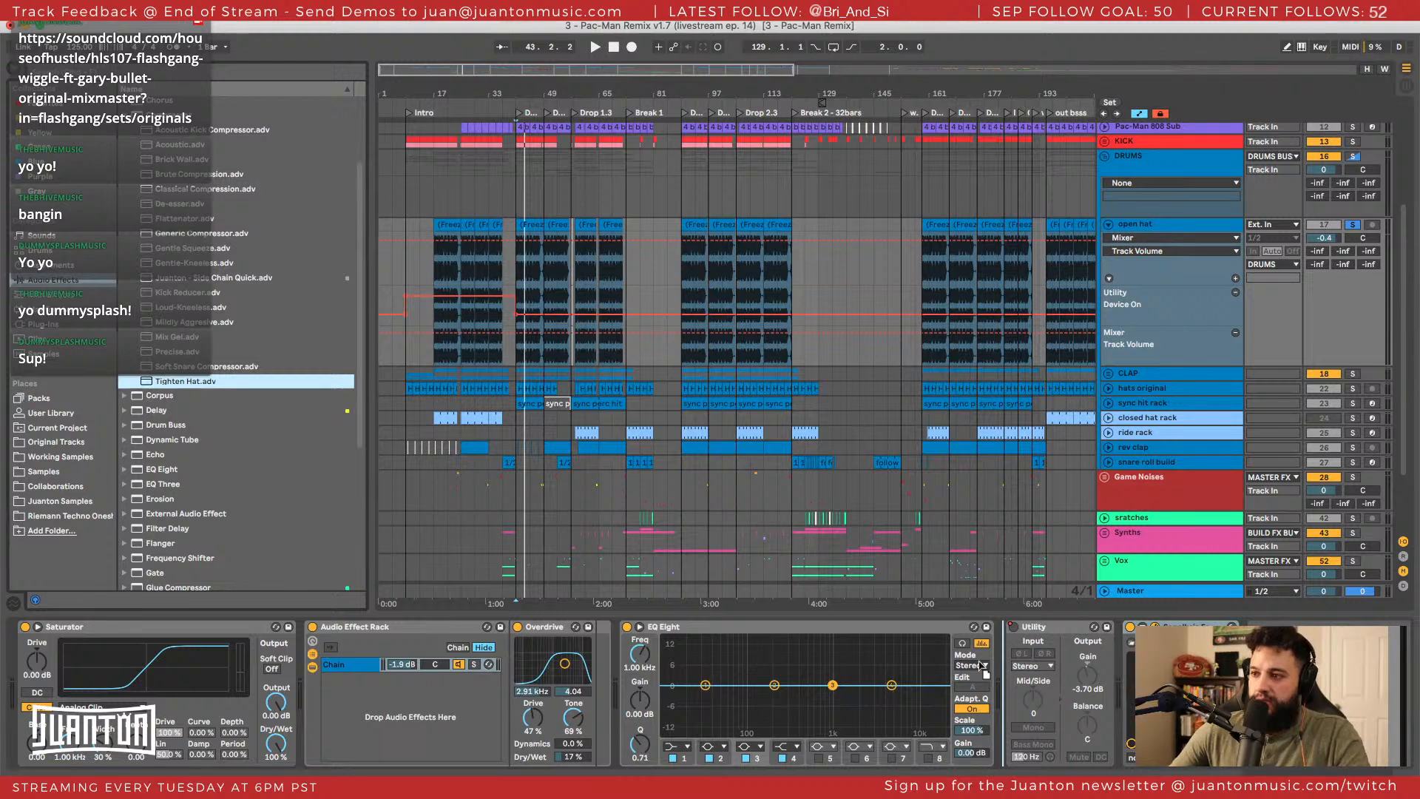
Move the Saturator from the start of the chain to between EQ Eight and Tighten Hat.
{"action": "left_click", "coordinate": [94, 634]}
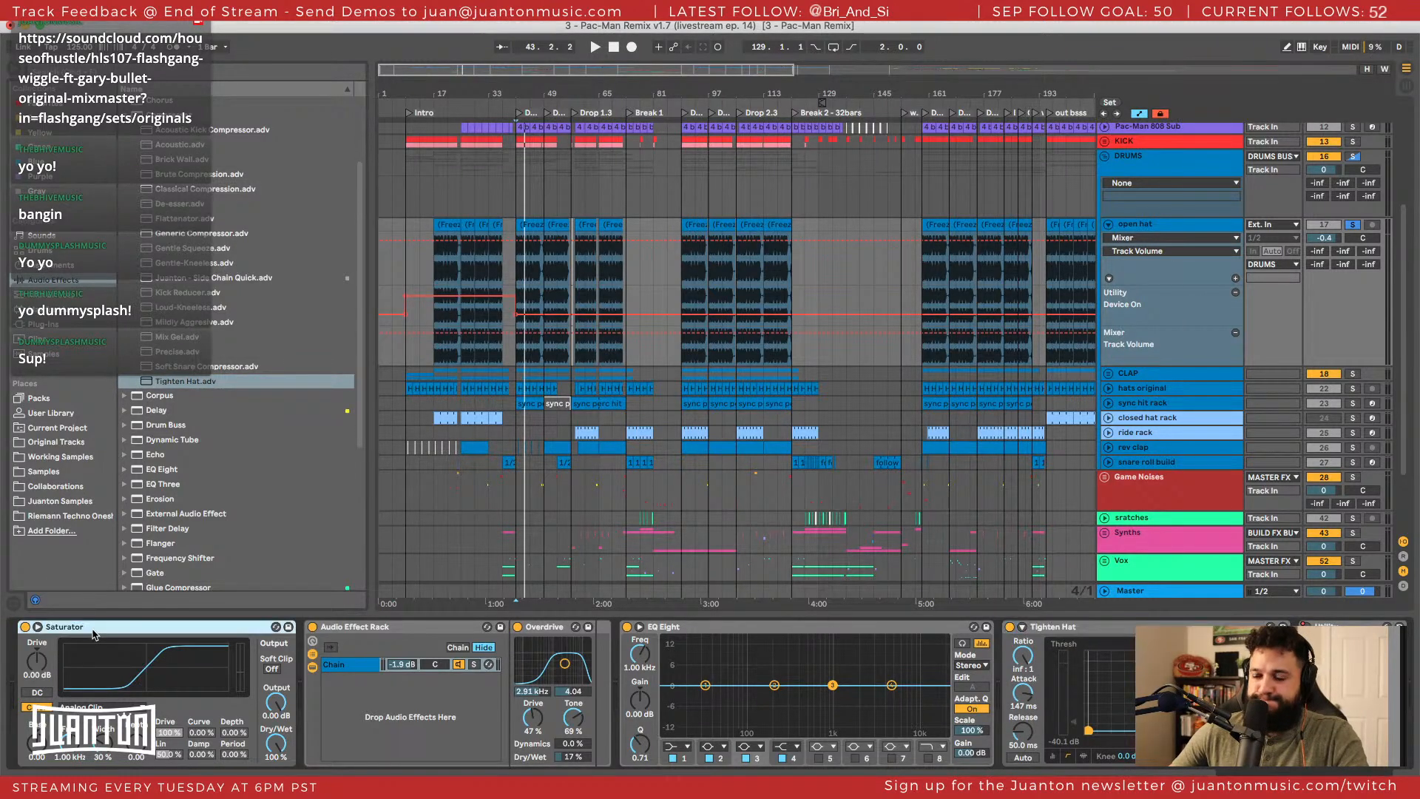
{"action": "left_click_drag", "start_coordinate": [87, 633], "coordinate": [1025, 647]}
Set band 1 of the open hat's EQ Eight to a low-cut filter at about 297 Hz during playback.
{"action": "left_click", "coordinate": [428, 630]}
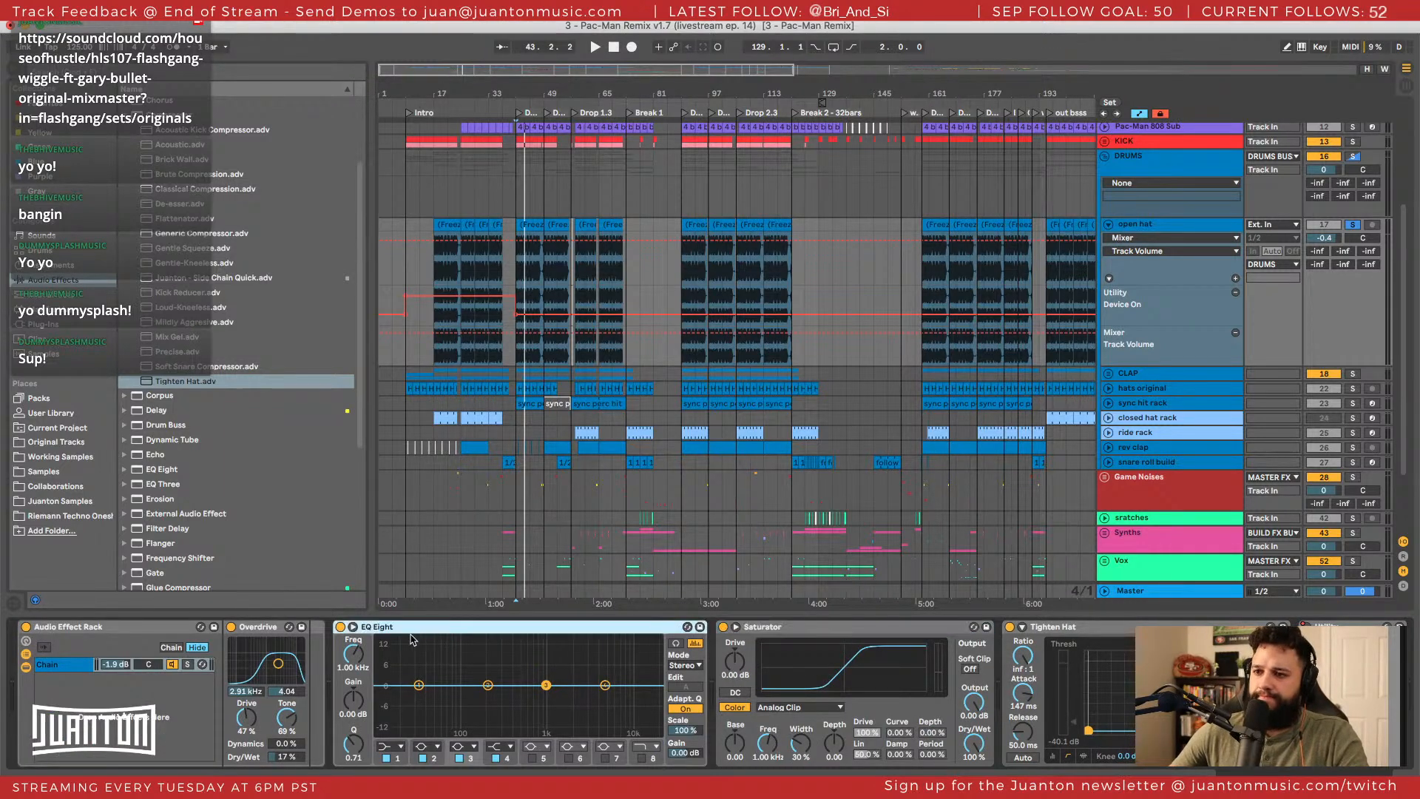
{"action": "key", "text": "space"}
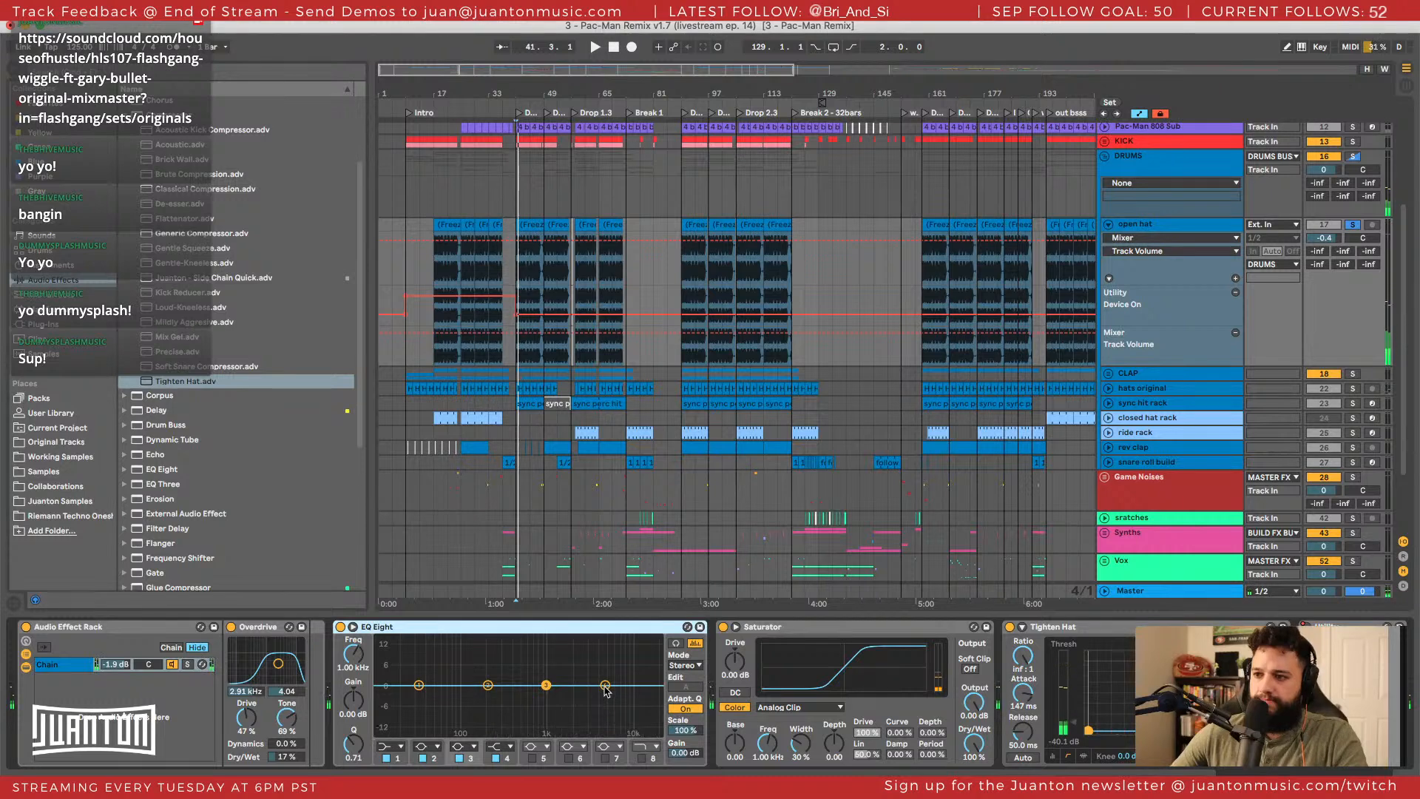
{"action": "left_click", "coordinate": [390, 746]}
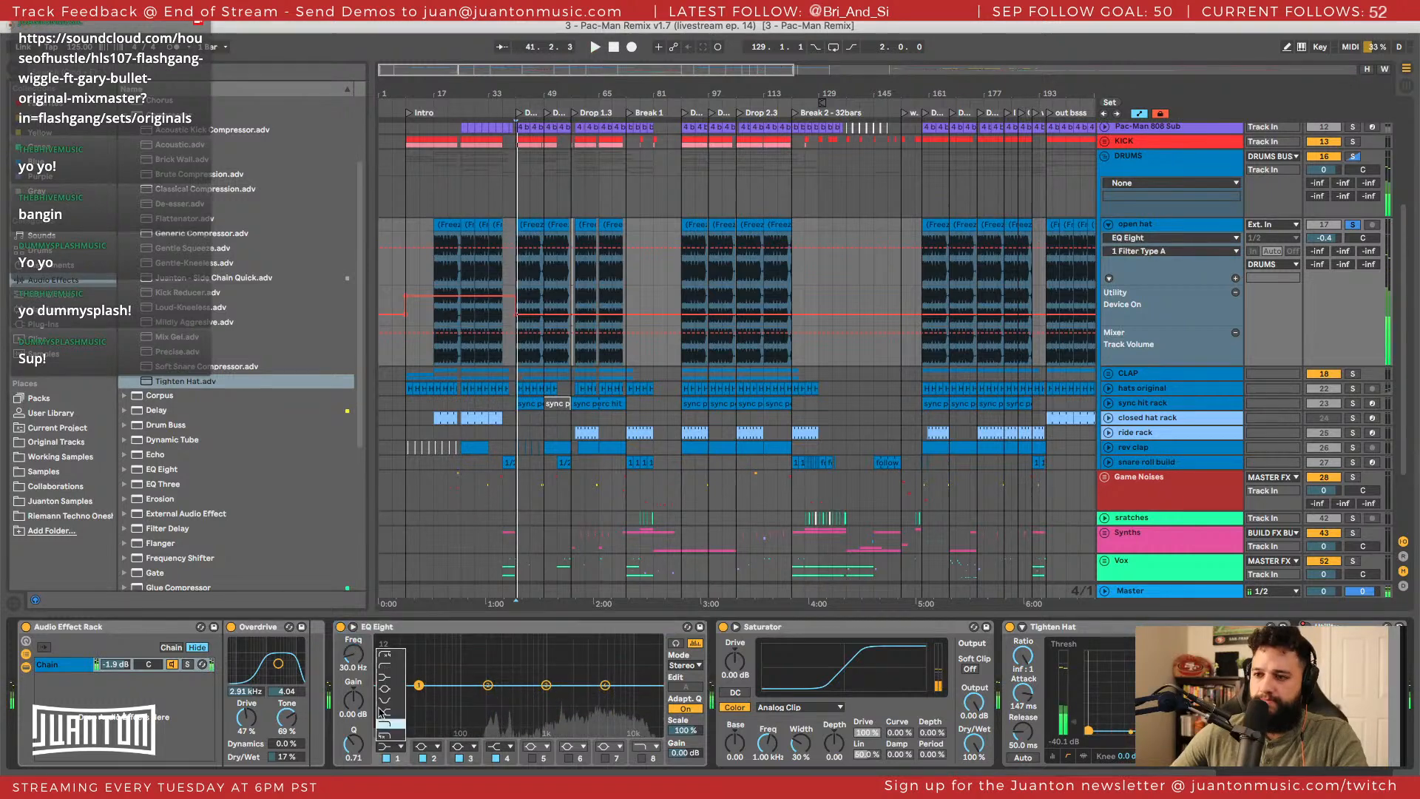
{"action": "left_click", "coordinate": [388, 672]}
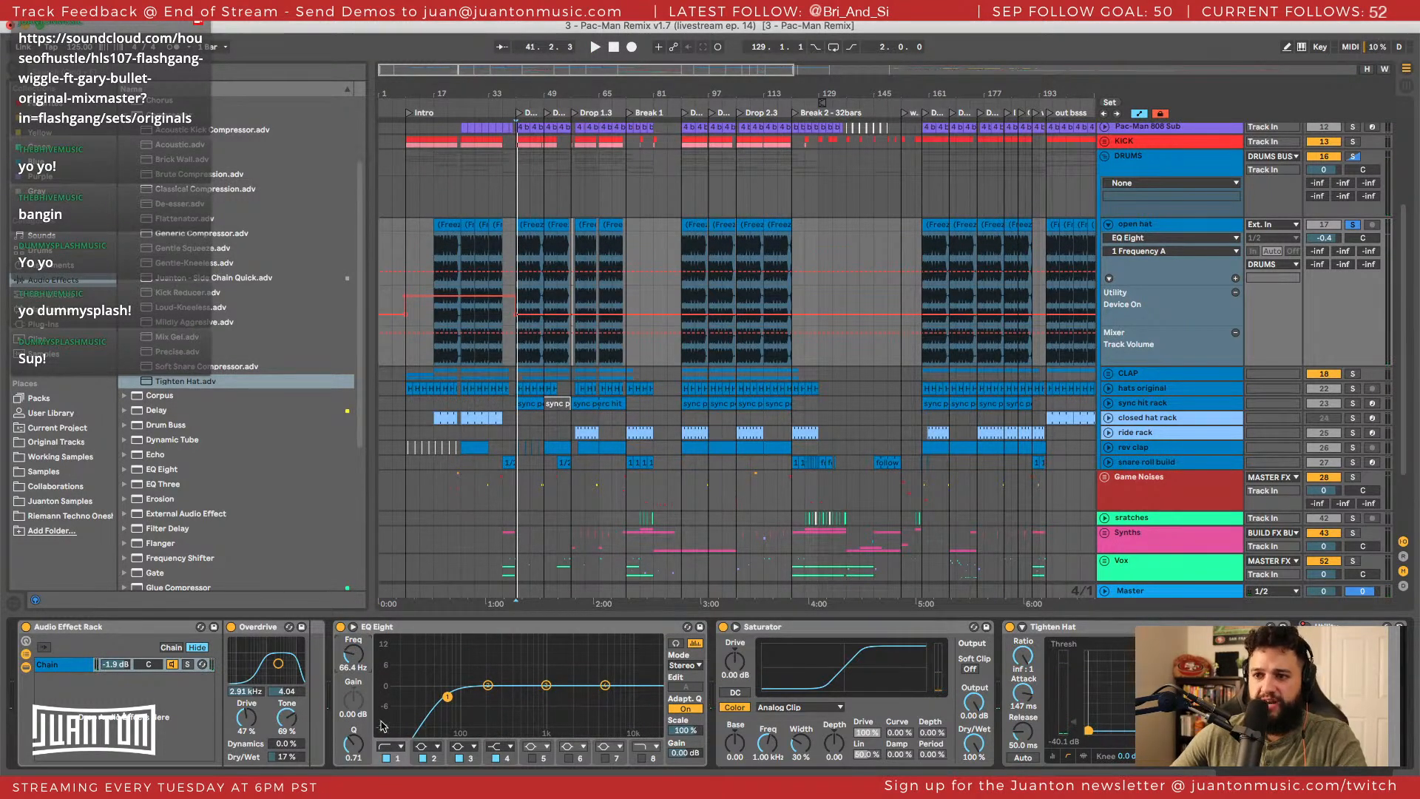
{"action": "left_click_drag", "start_coordinate": [446, 696], "coordinate": [502, 697]}
{"action": "key", "text": "space"}
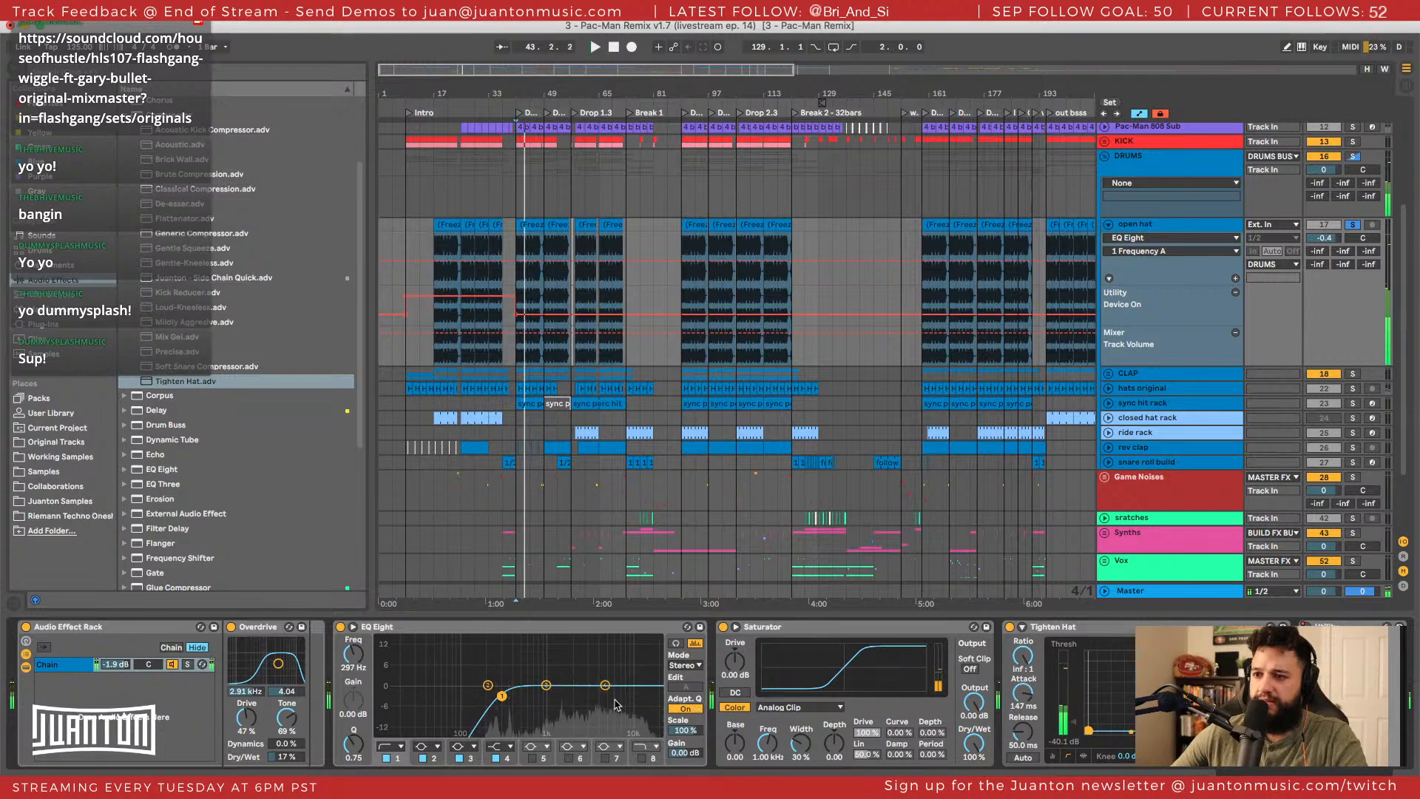
Play the drop with the open hat unsoloed, and switch off its Saturator and Tighten Hat devices.
{"action": "key", "text": "space"}
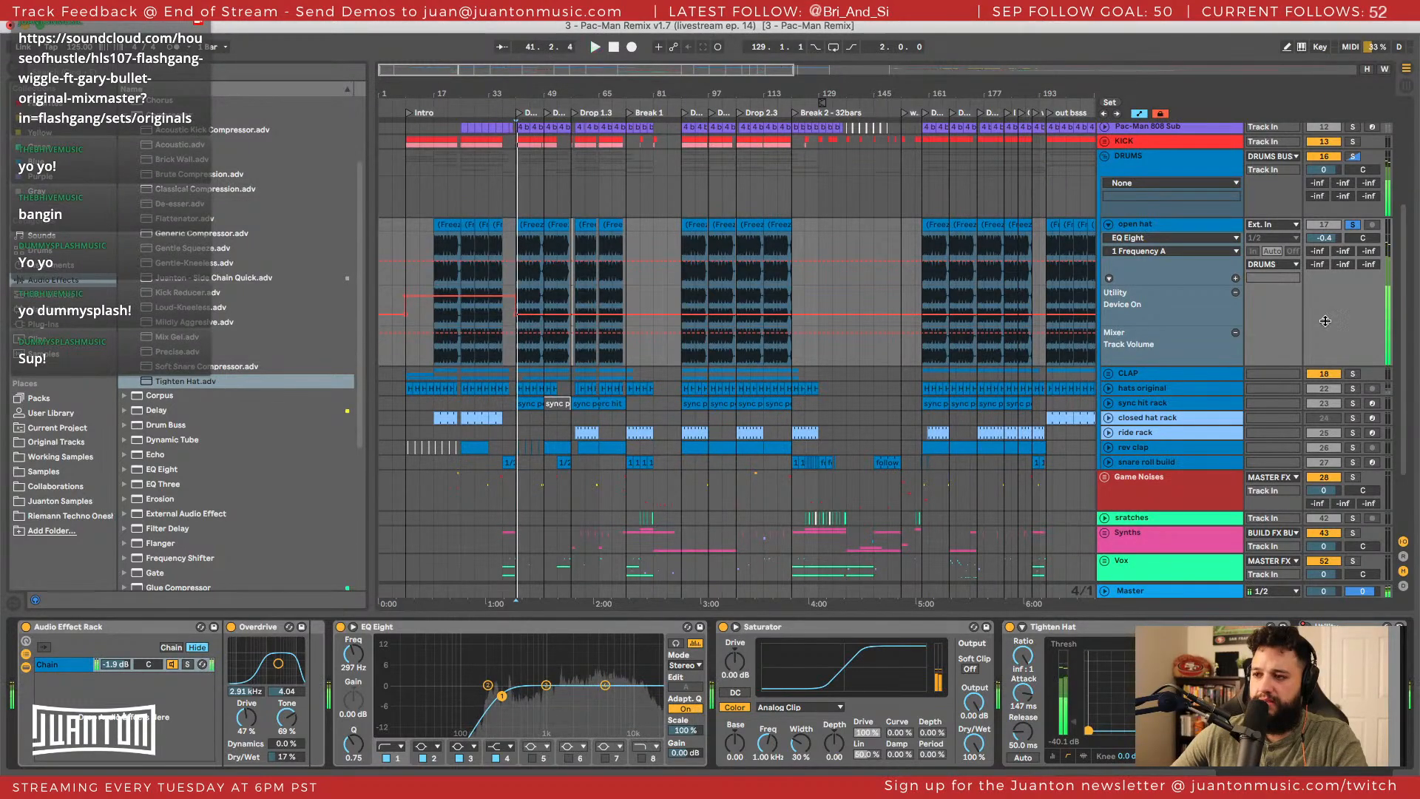
{"action": "key", "text": "space"}
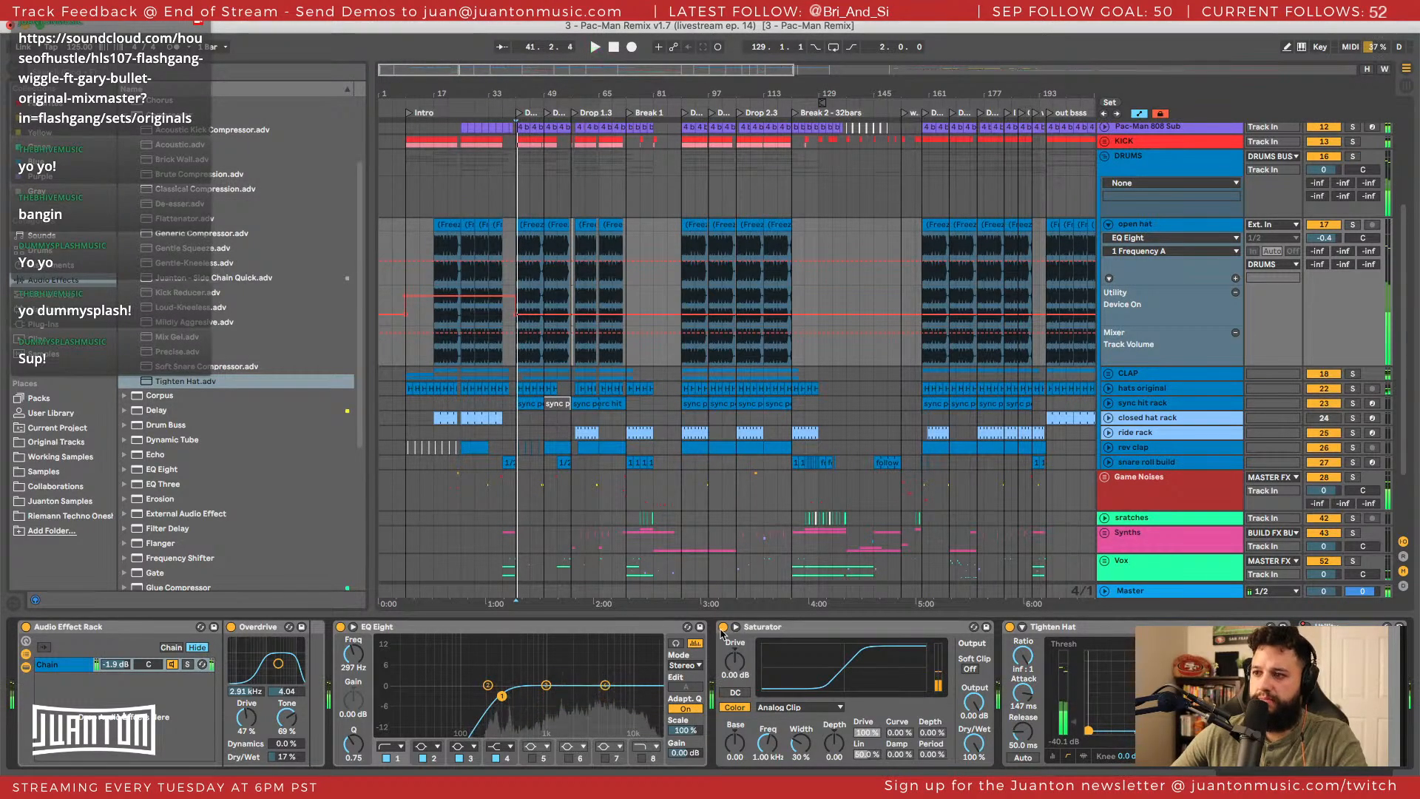
{"action": "left_click", "coordinate": [723, 626]}
{"action": "left_click", "coordinate": [1009, 626]}
{"action": "scroll", "coordinate": [556, 667], "scroll_direction": "down", "scroll_amount": 3}
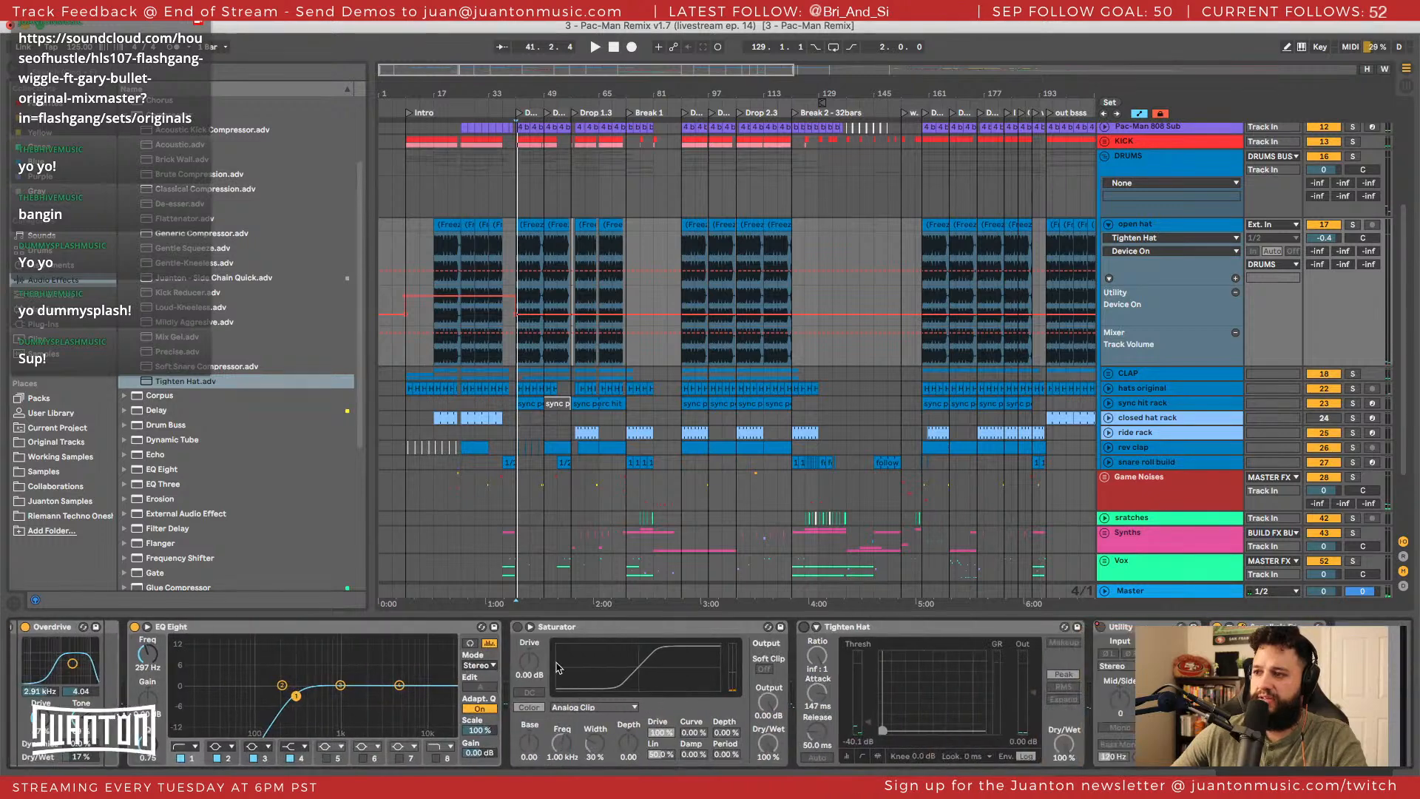
Collapse the Saturator and Tighten Hat devices, and play the drop while toggling the open hat's solo.
{"action": "double_click", "coordinate": [578, 628]}
{"action": "double_click", "coordinate": [598, 629]}
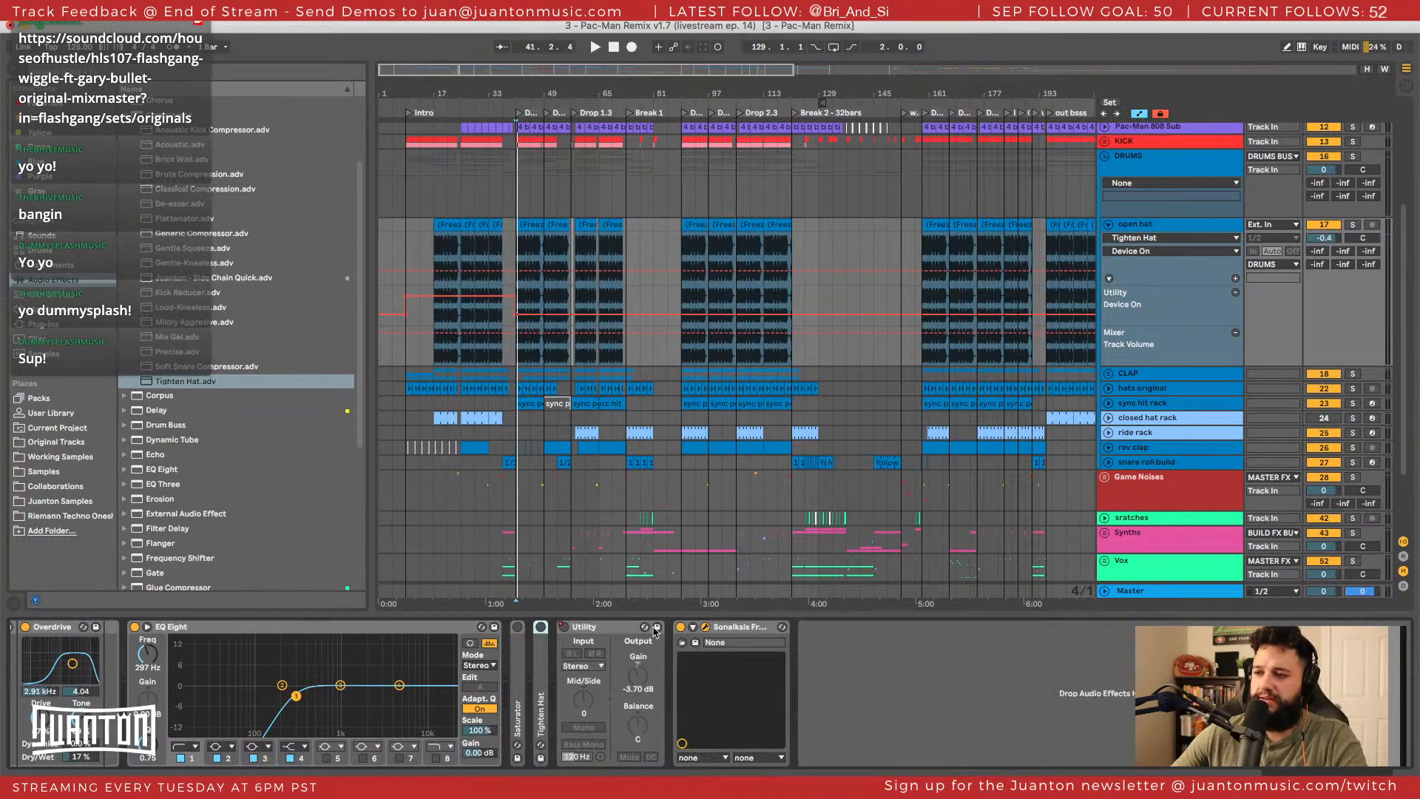
{"action": "key", "text": "space"}
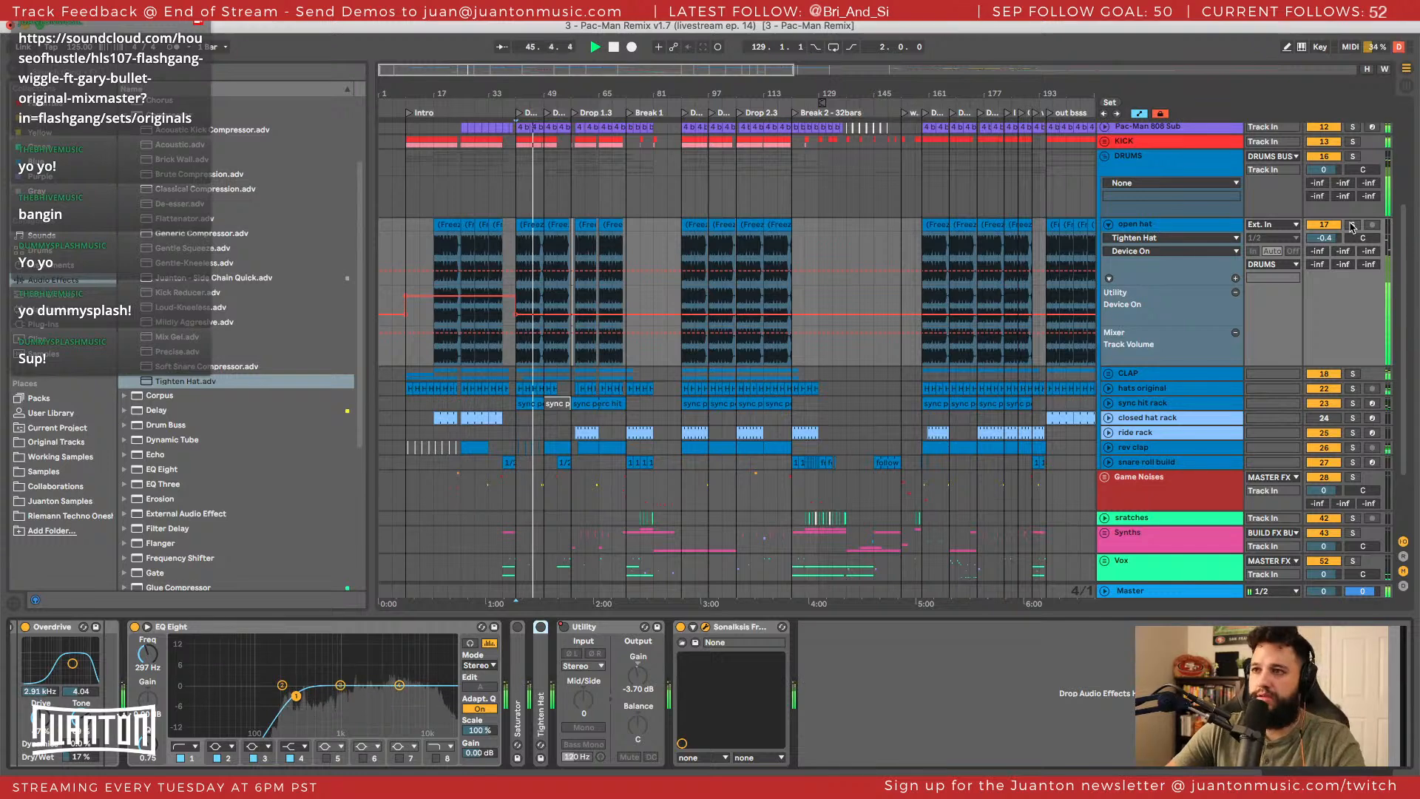
{"action": "key", "text": "s"}
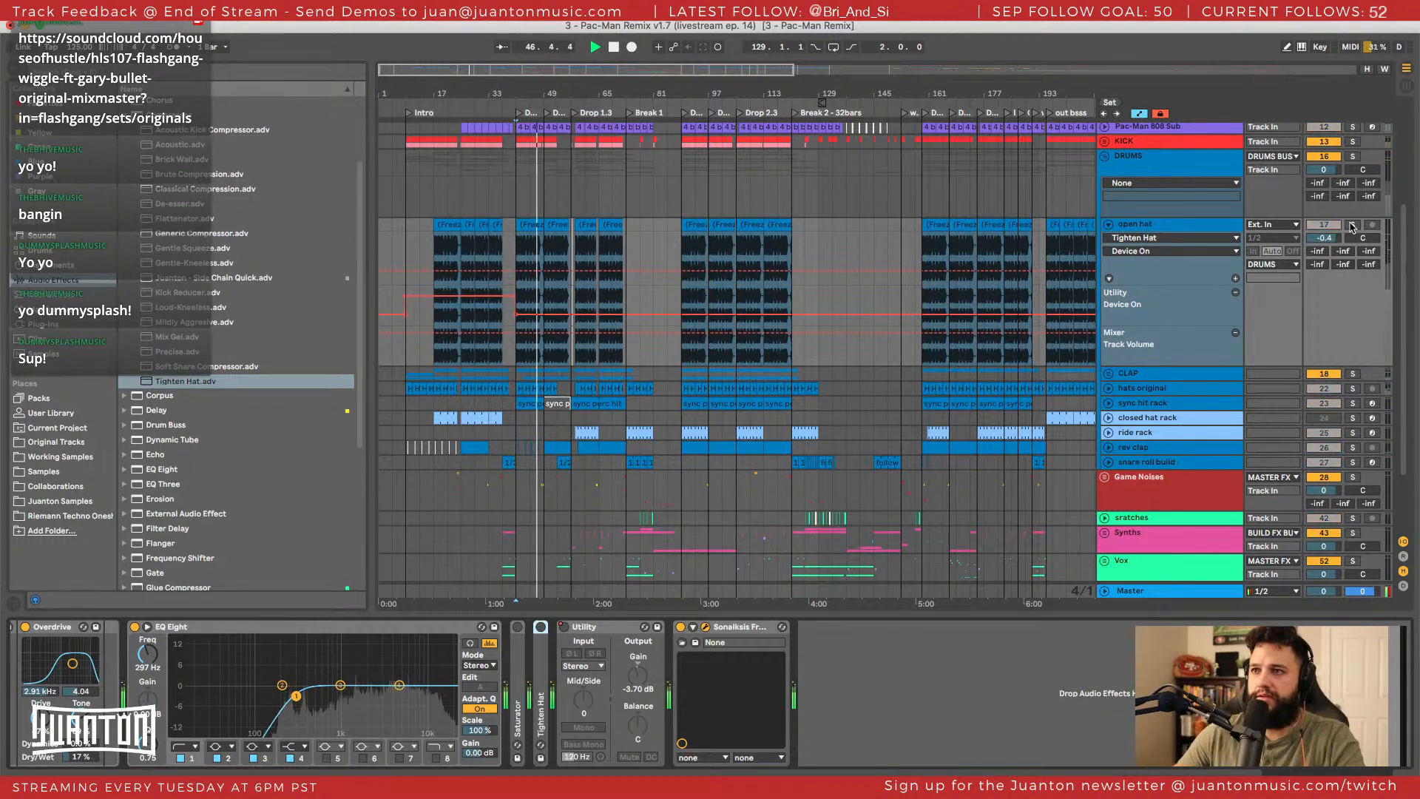
{"action": "left_click", "coordinate": [1352, 226]}
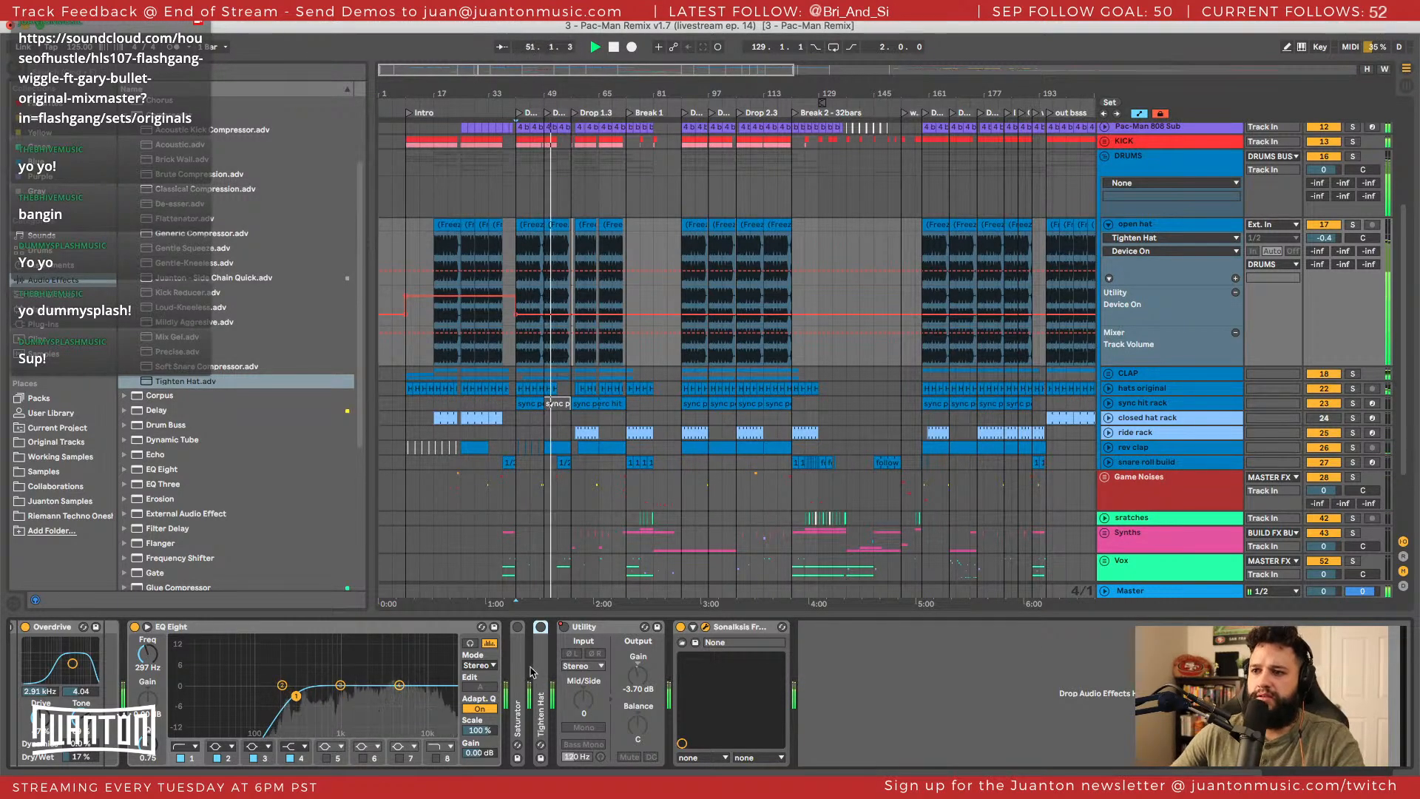
Expand and switch on Tighten Hat, set its attack to 256 ms during playback, and replay the drop.
{"action": "scroll", "coordinate": [543, 671], "scroll_direction": "left", "scroll_amount": 5}
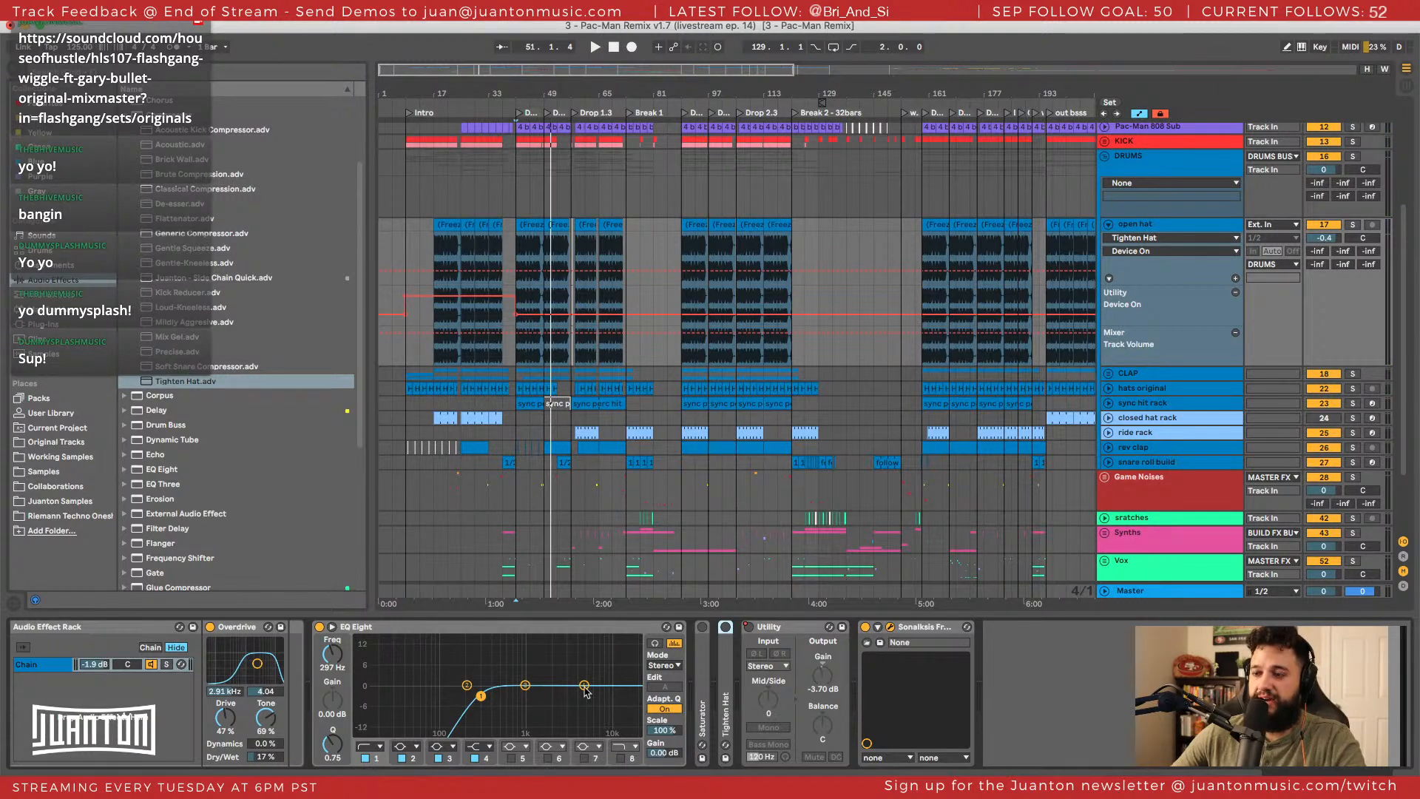
{"action": "left_click", "coordinate": [706, 668]}
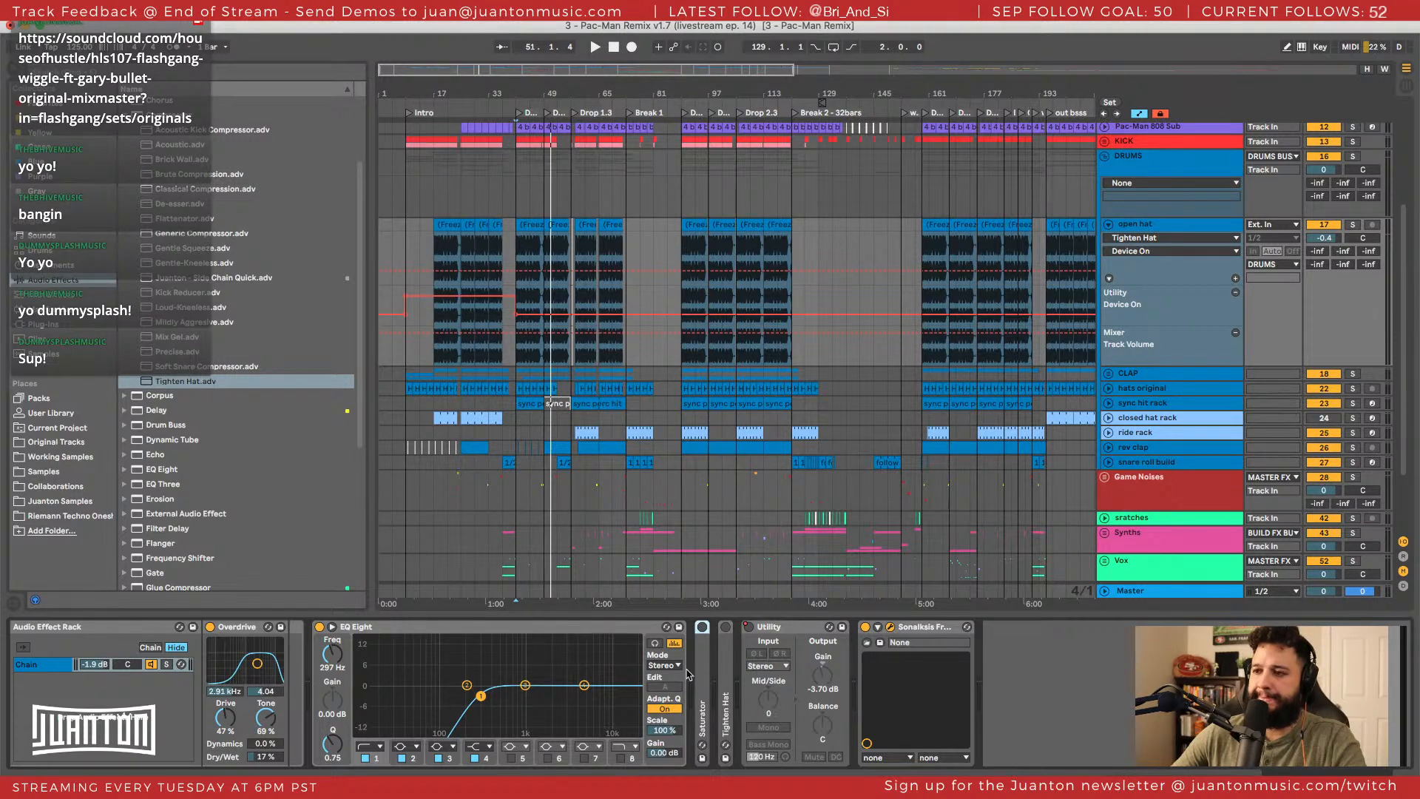
{"action": "double_click", "coordinate": [726, 634]}
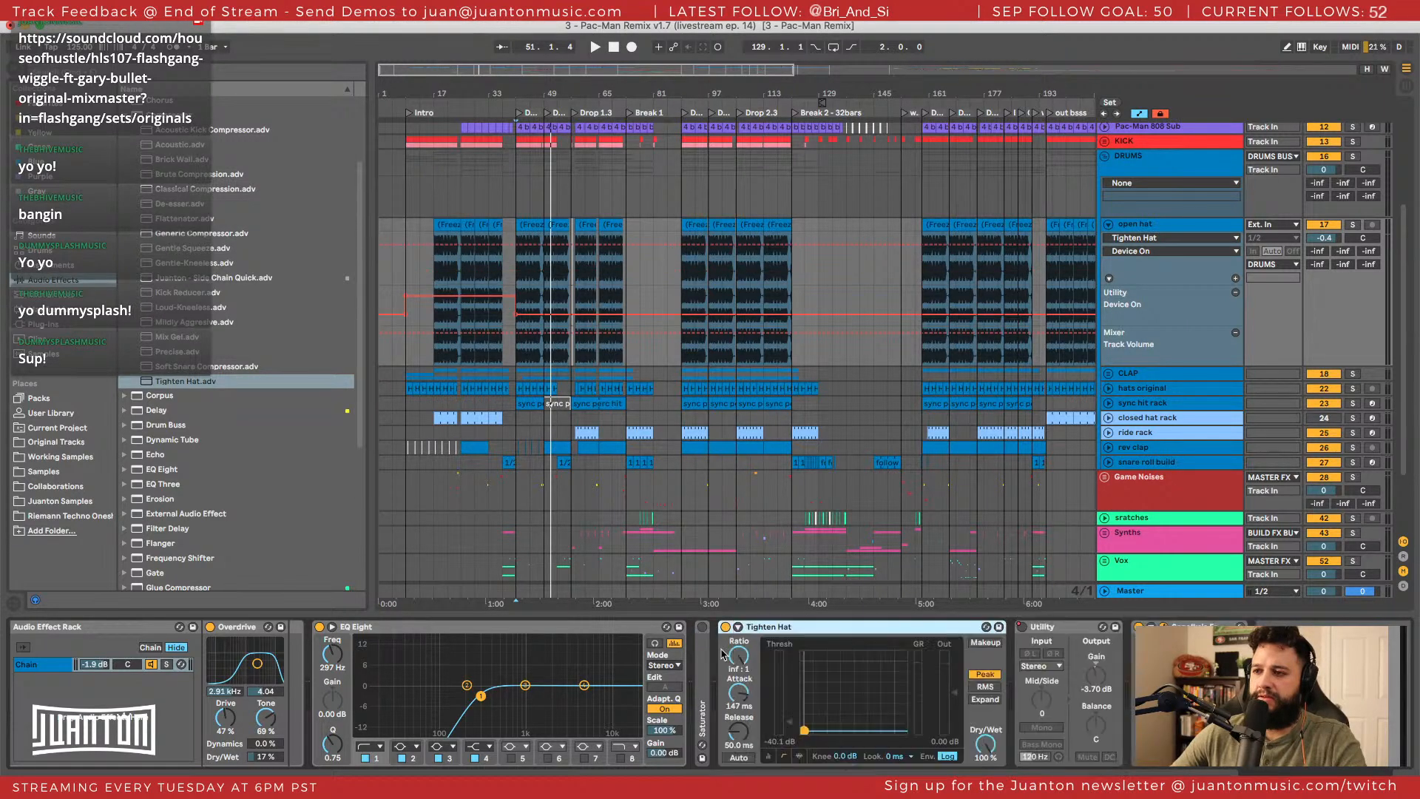
{"action": "key", "text": "space"}
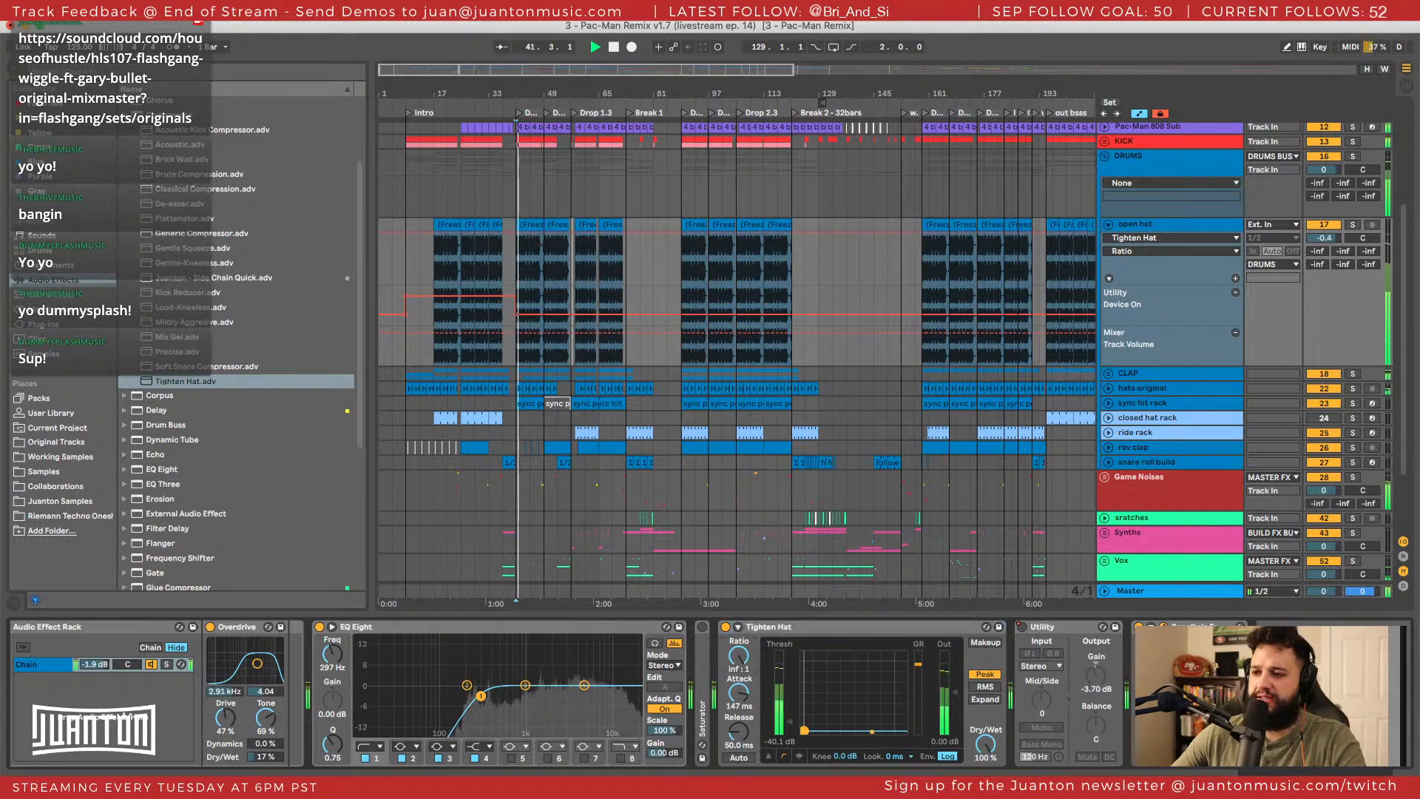
{"action": "left_click_drag", "start_coordinate": [738, 656], "coordinate": [739, 640]}
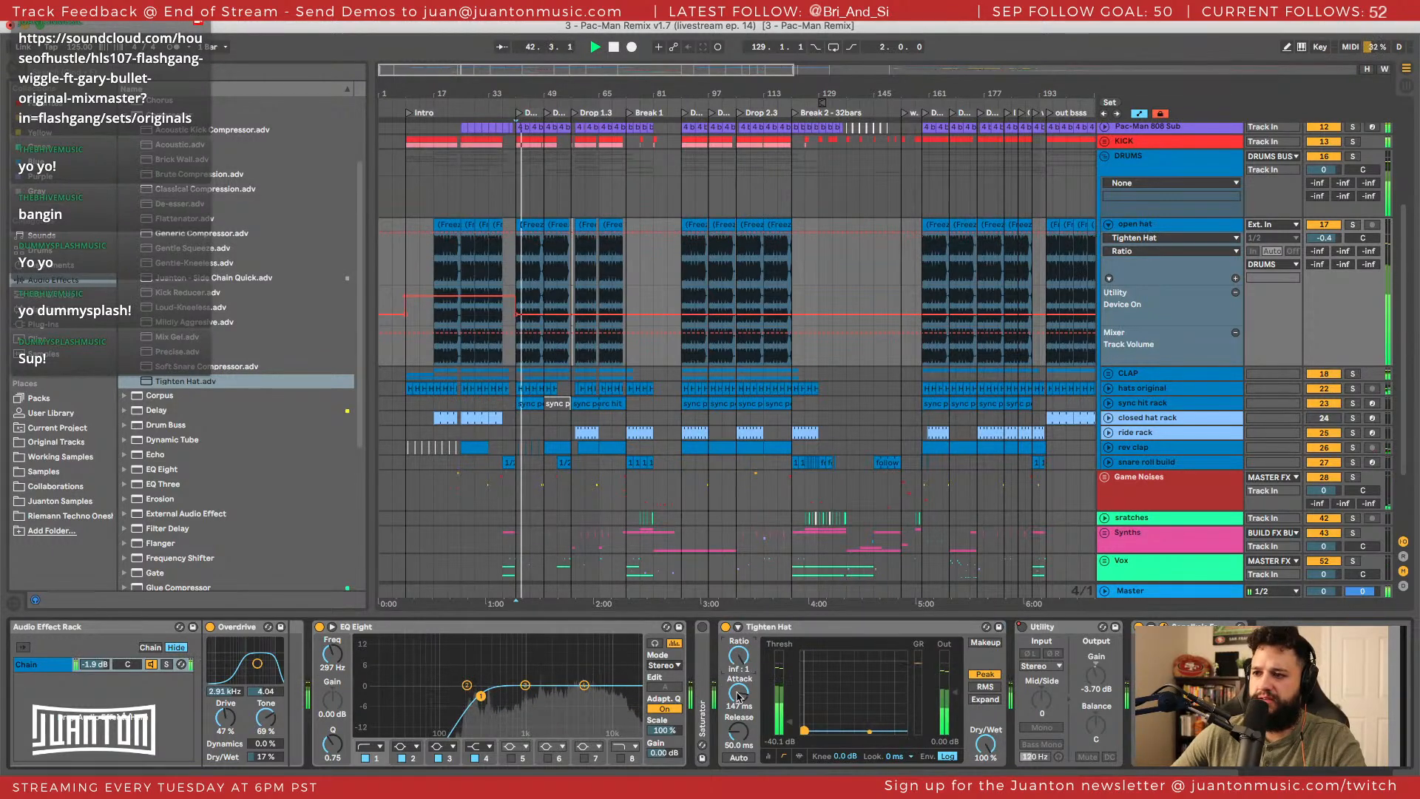
{"action": "mouse_move", "coordinate": [739, 693]}
{"action": "left_mouse_down"}
{"action": "mouse_move", "coordinate": [739, 709]}
{"action": "mouse_move", "coordinate": [739, 681]}
{"action": "mouse_move", "coordinate": [738, 696]}
{"action": "left_mouse_up"}
{"action": "key", "text": "space"}
{"action": "key", "text": "space"}
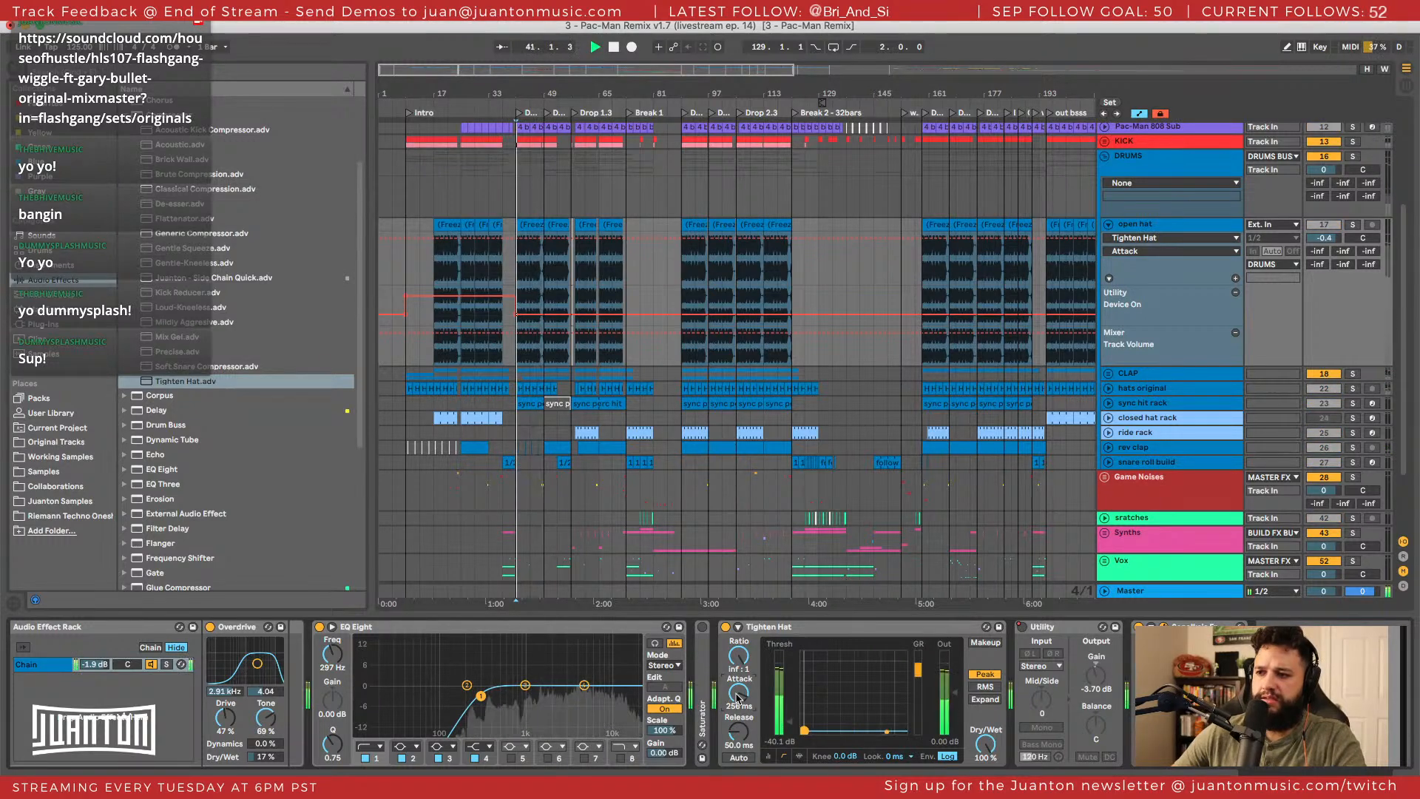
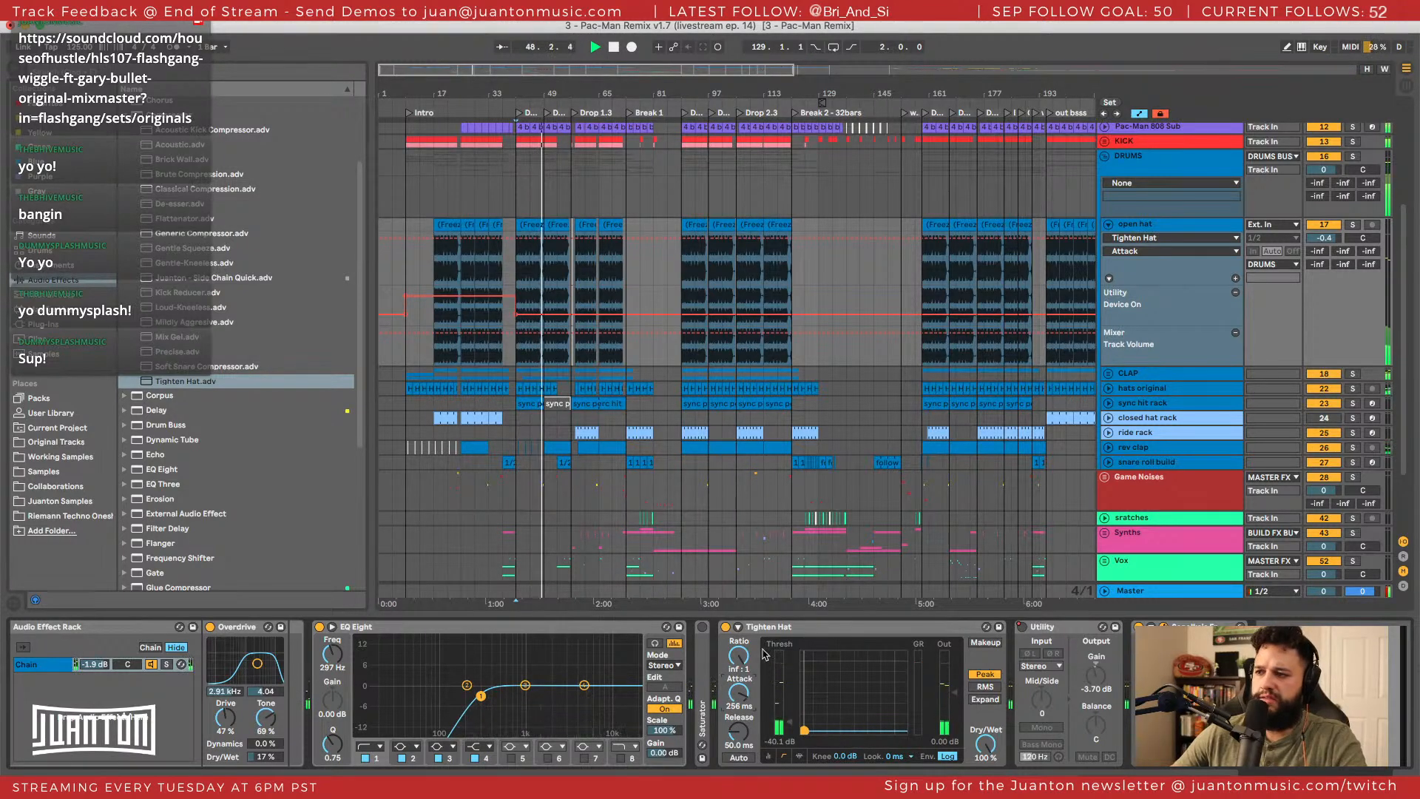
Expand the Saturator and compare the drop's playback with Tighten Hat switched on and off.
{"action": "double_click", "coordinate": [704, 654]}
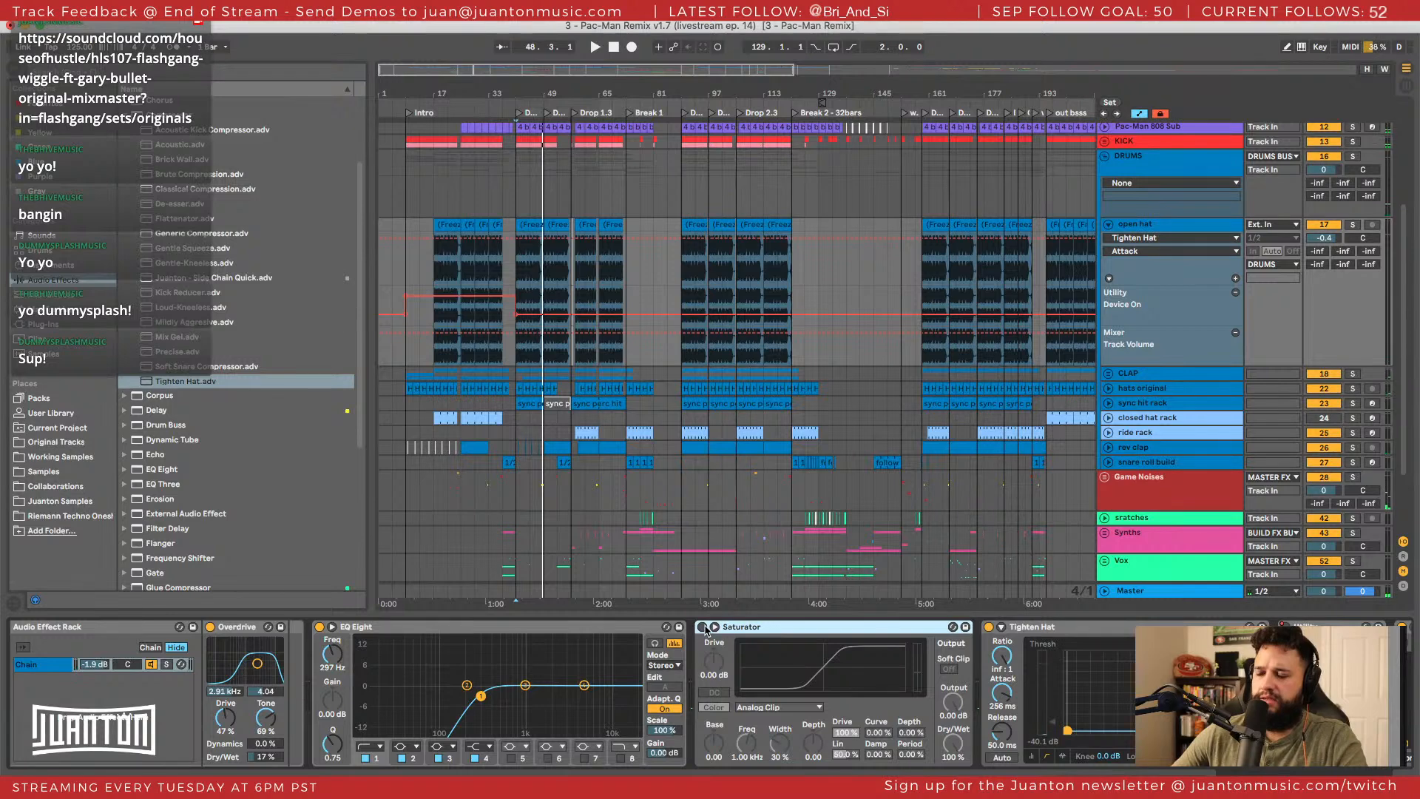
{"action": "scroll", "coordinate": [880, 636], "scroll_direction": "right", "scroll_amount": 5}
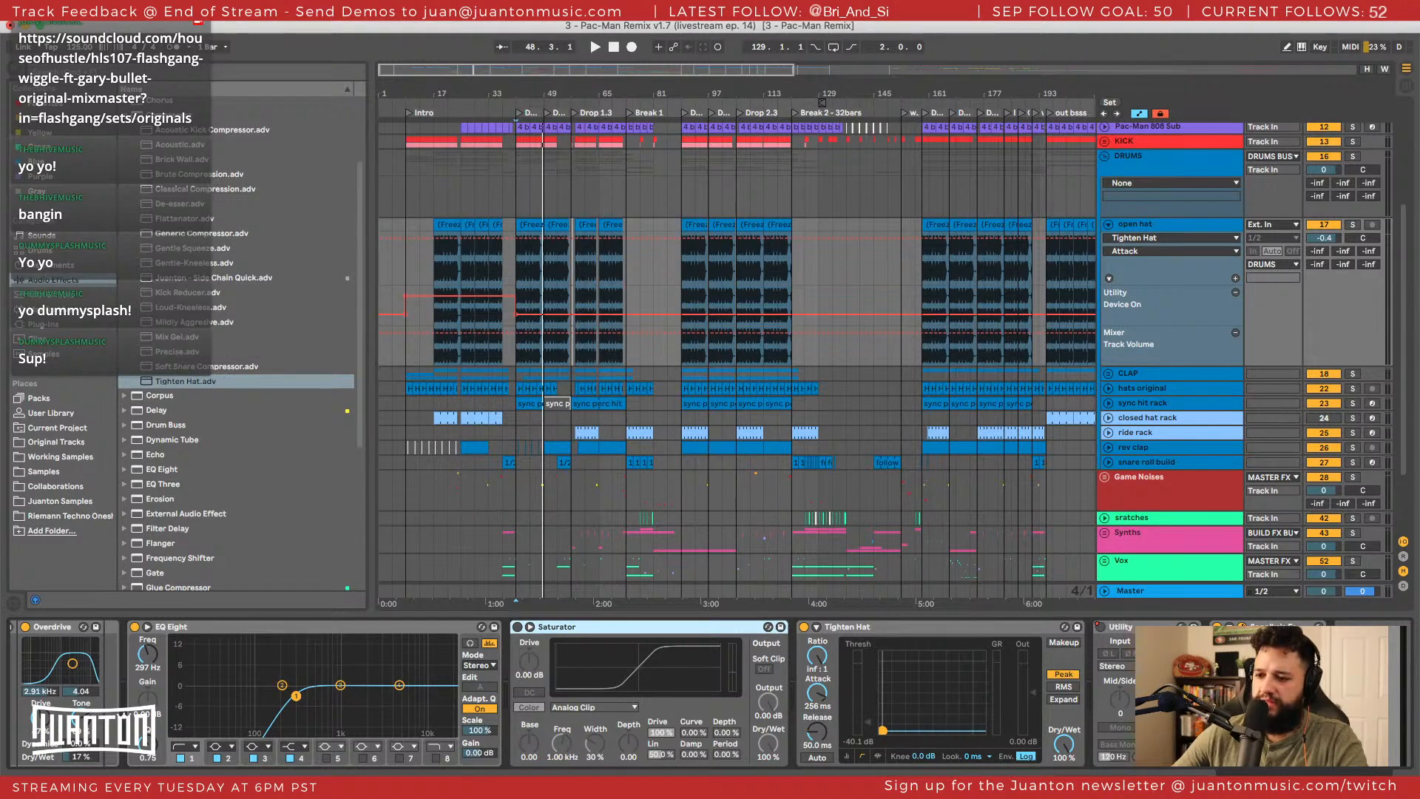
{"action": "key", "text": "space"}
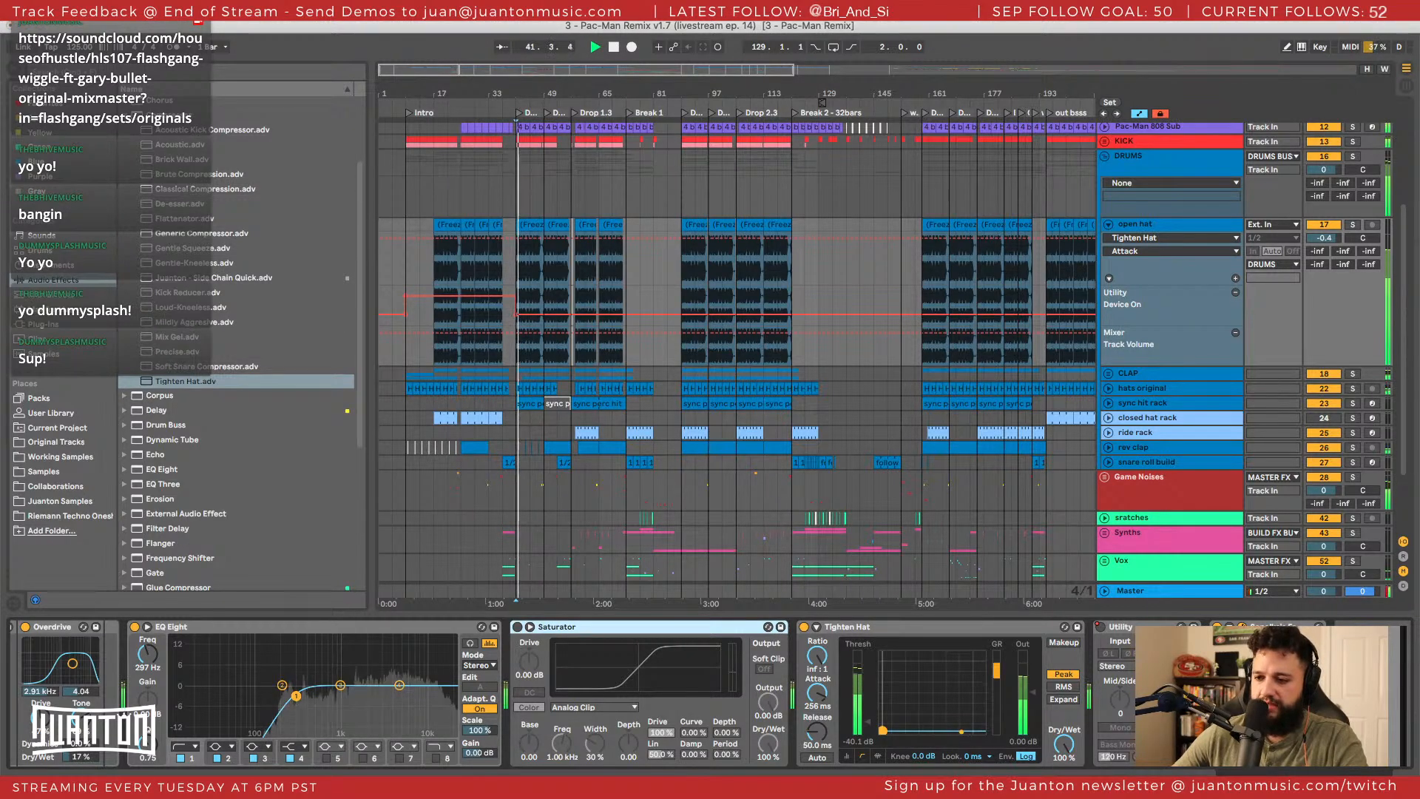
{"action": "left_click", "coordinate": [804, 626]}
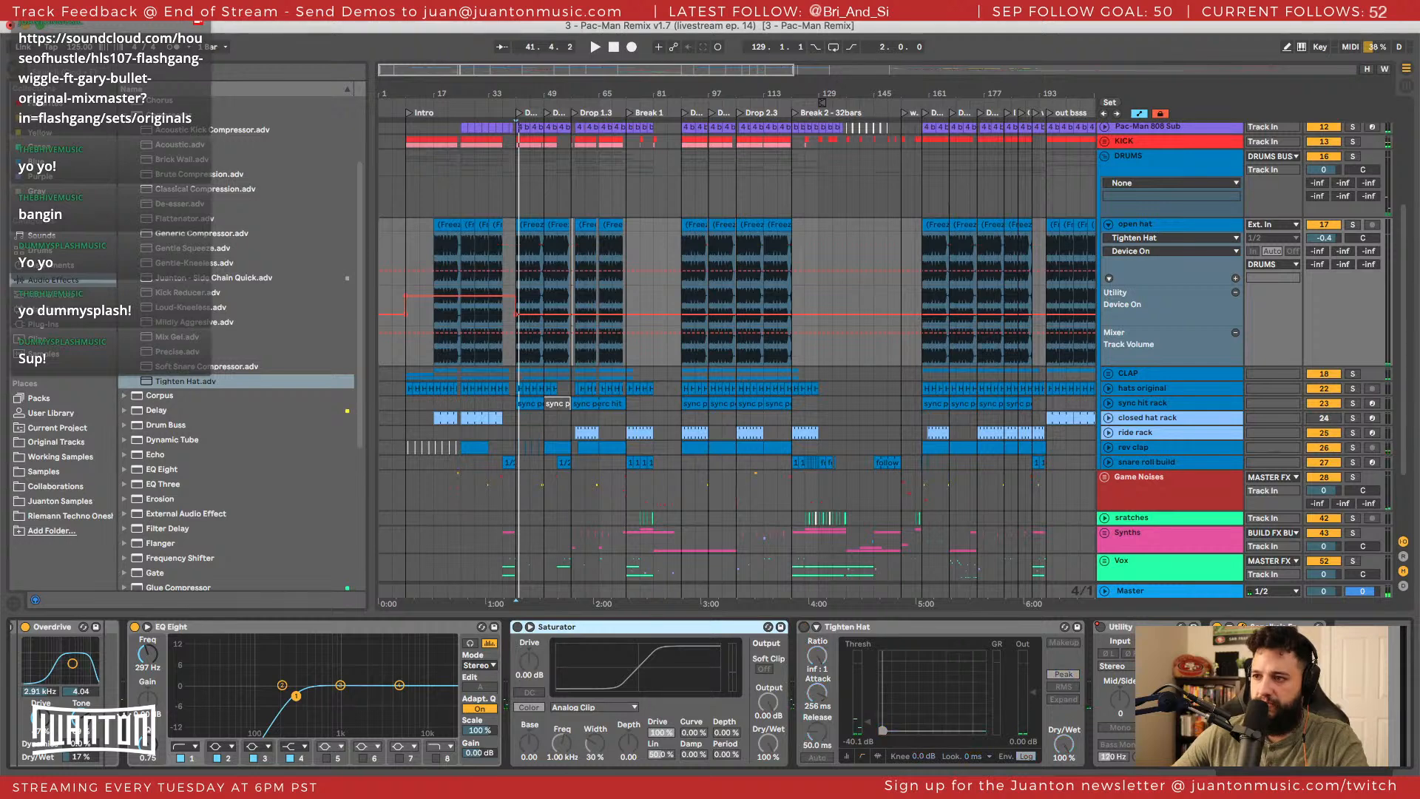
{"action": "key", "text": "space"}
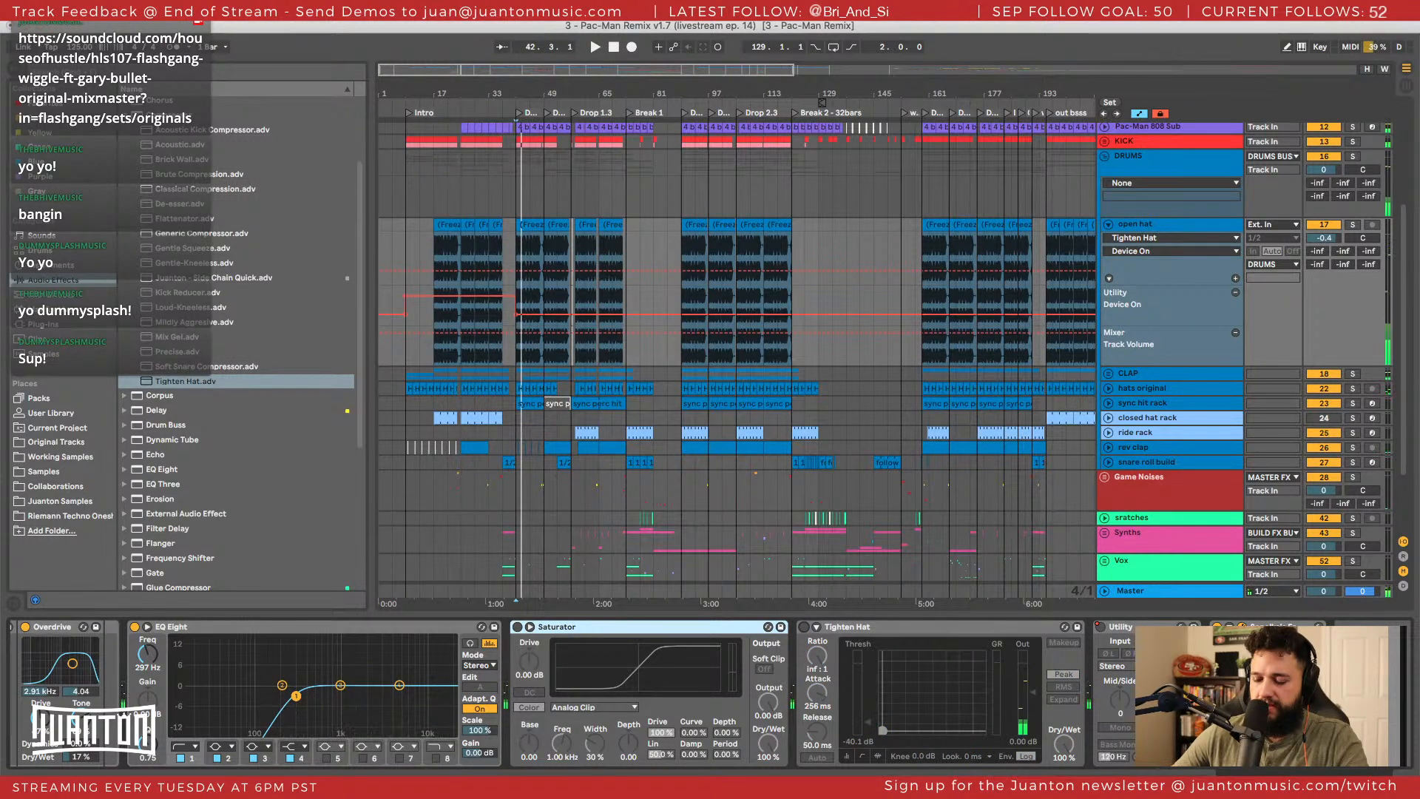
Open the open hat's Sonalksis FreeG meter, then switch on the Saturator with its output at -2.00 dB and play the drop.
{"action": "left_click", "coordinate": [1241, 627]}
{"action": "left_click_drag", "start_coordinate": [645, 237], "coordinate": [577, 191]}
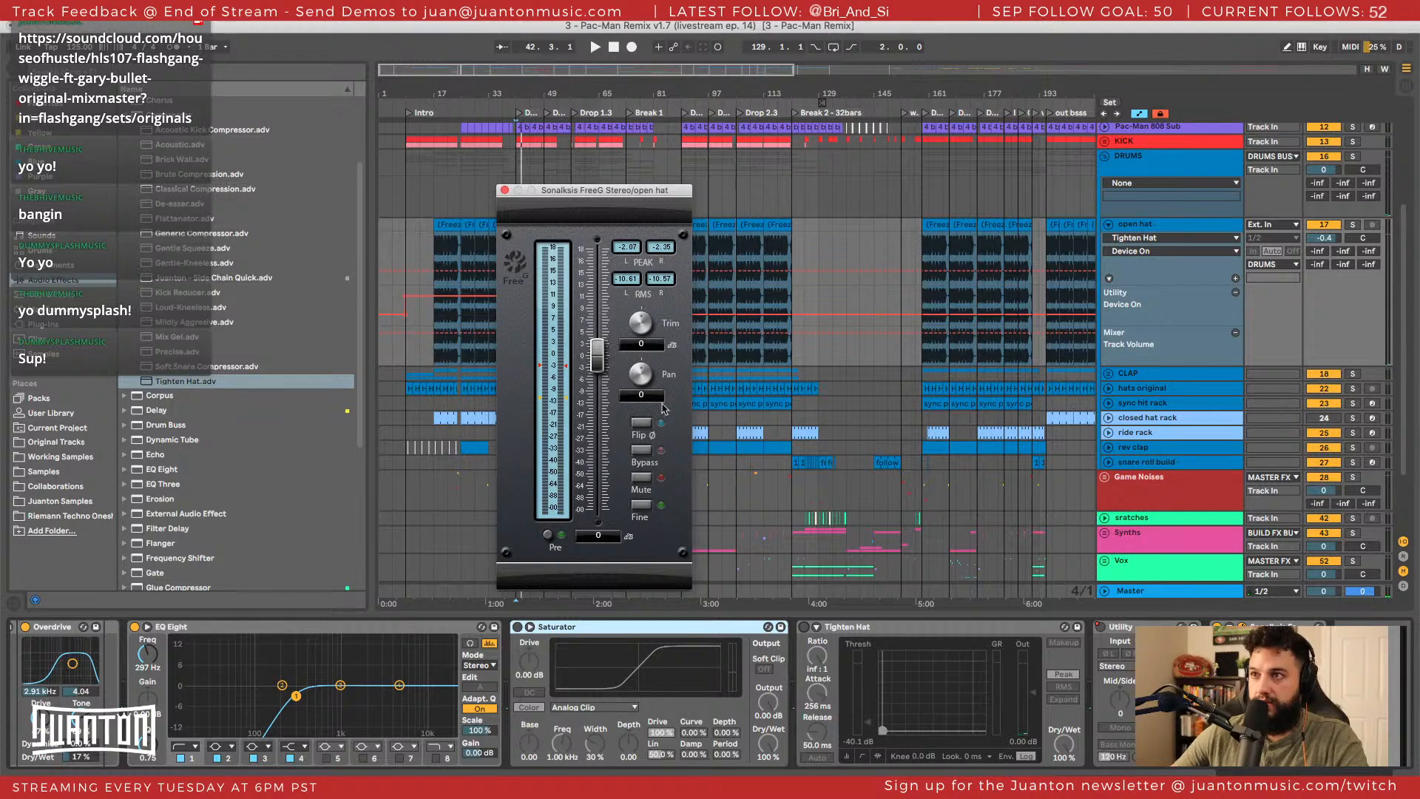
{"action": "left_click", "coordinate": [518, 627]}
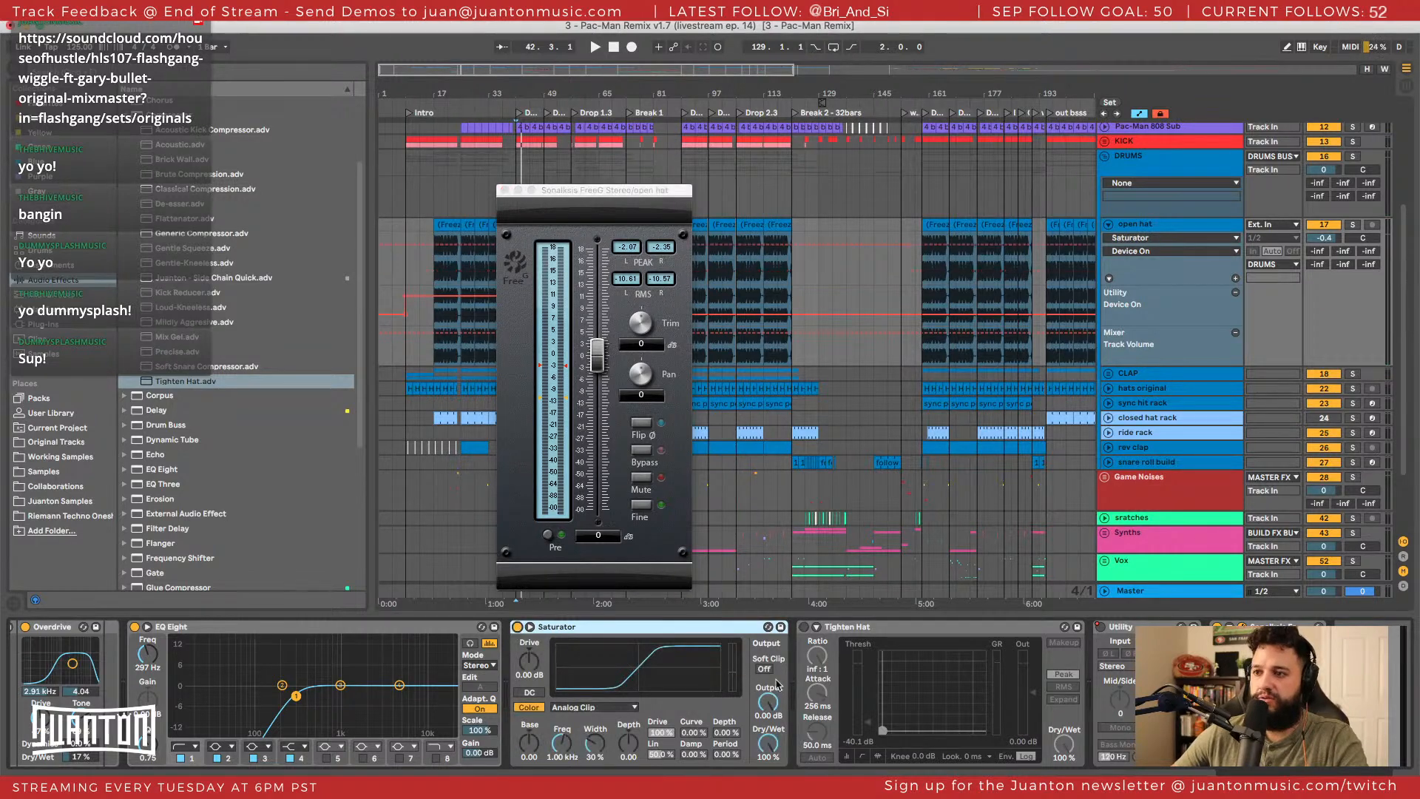
{"action": "left_click_drag", "start_coordinate": [769, 702], "coordinate": [771, 717]}
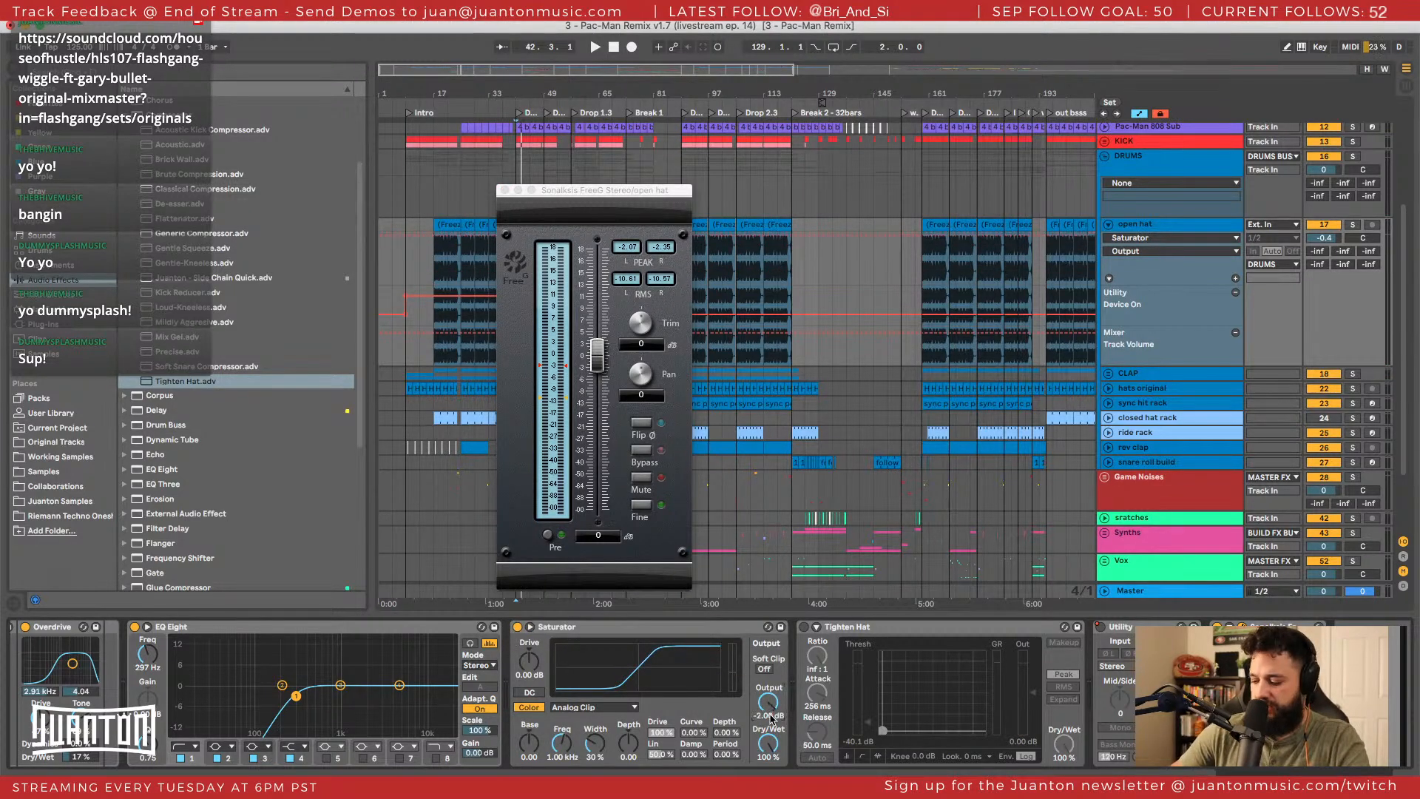
{"action": "key", "text": "space"}
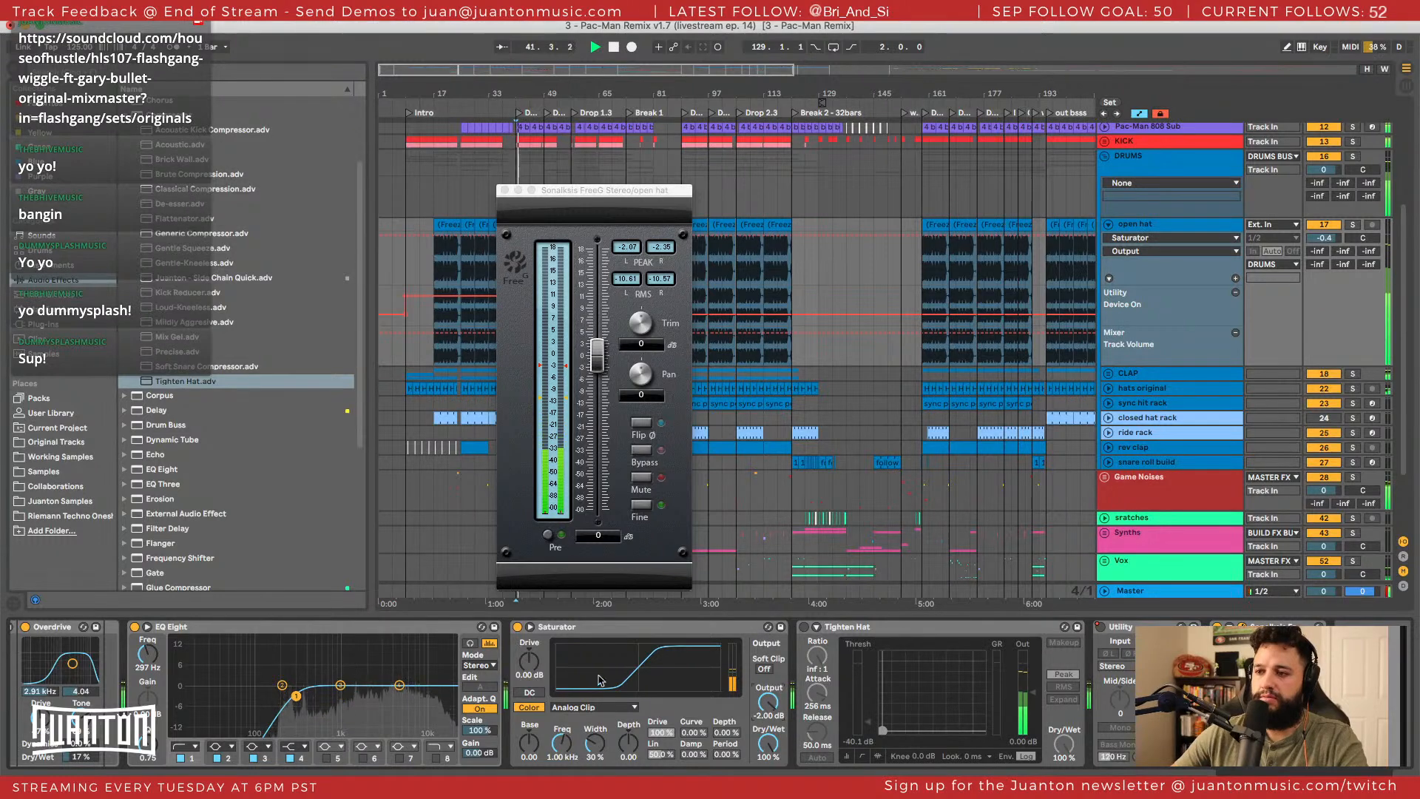
Try the Waveshaper curve on the Saturator with 4.57 dB of drive, and try the Soft Sine curve.
{"action": "left_click", "coordinate": [591, 707]}
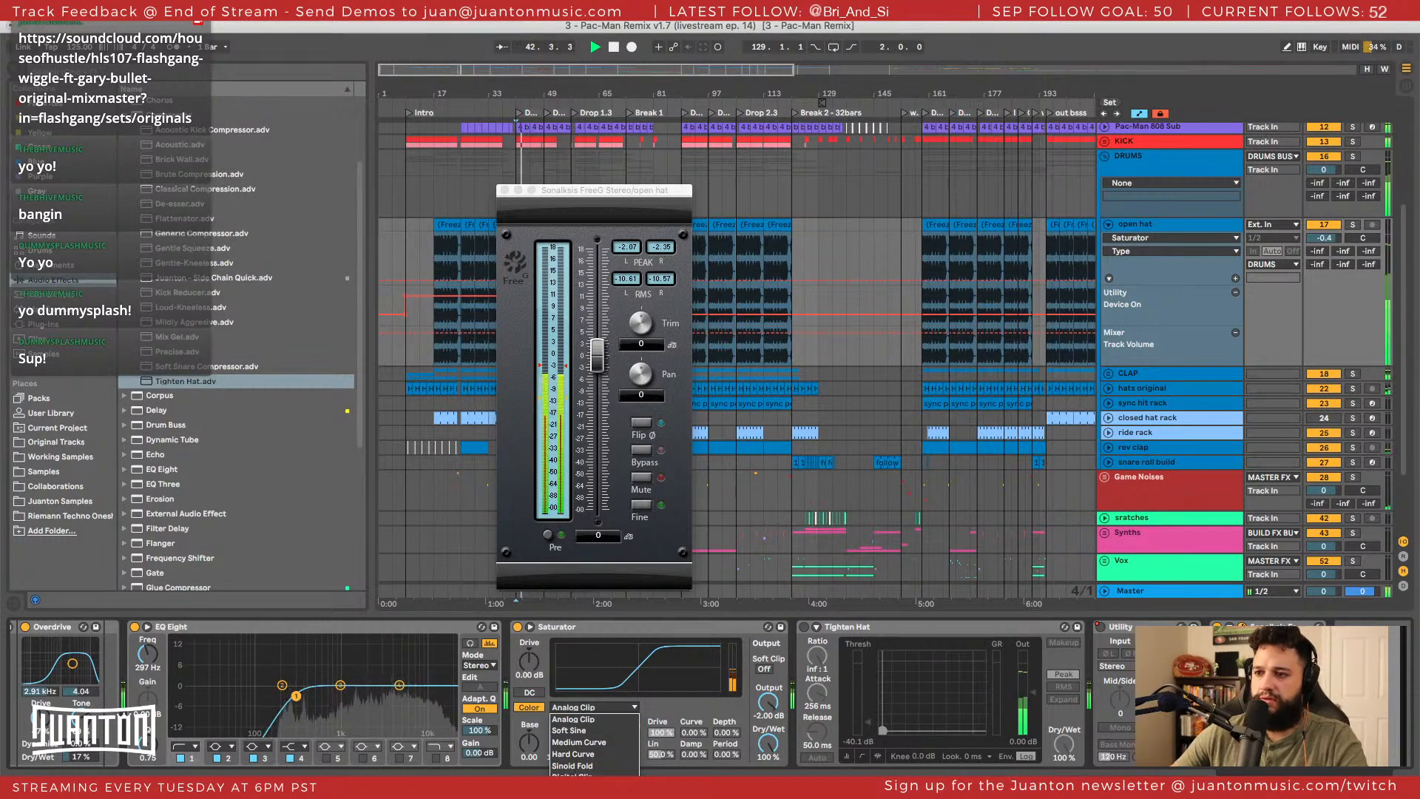
{"action": "left_click", "coordinate": [577, 788]}
{"action": "left_click_drag", "start_coordinate": [529, 661], "coordinate": [529, 654]}
{"action": "left_click", "coordinate": [564, 707]}
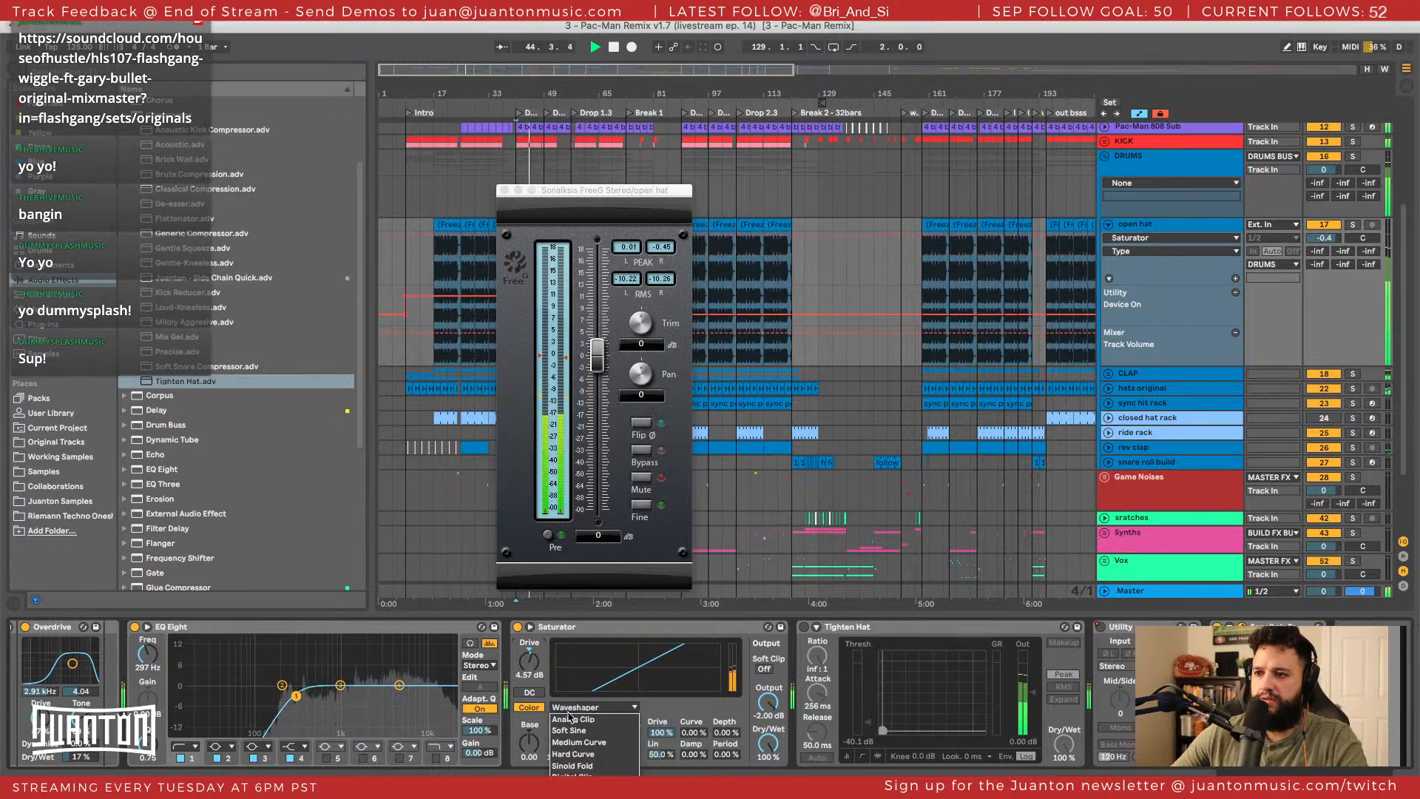
{"action": "left_click", "coordinate": [573, 718]}
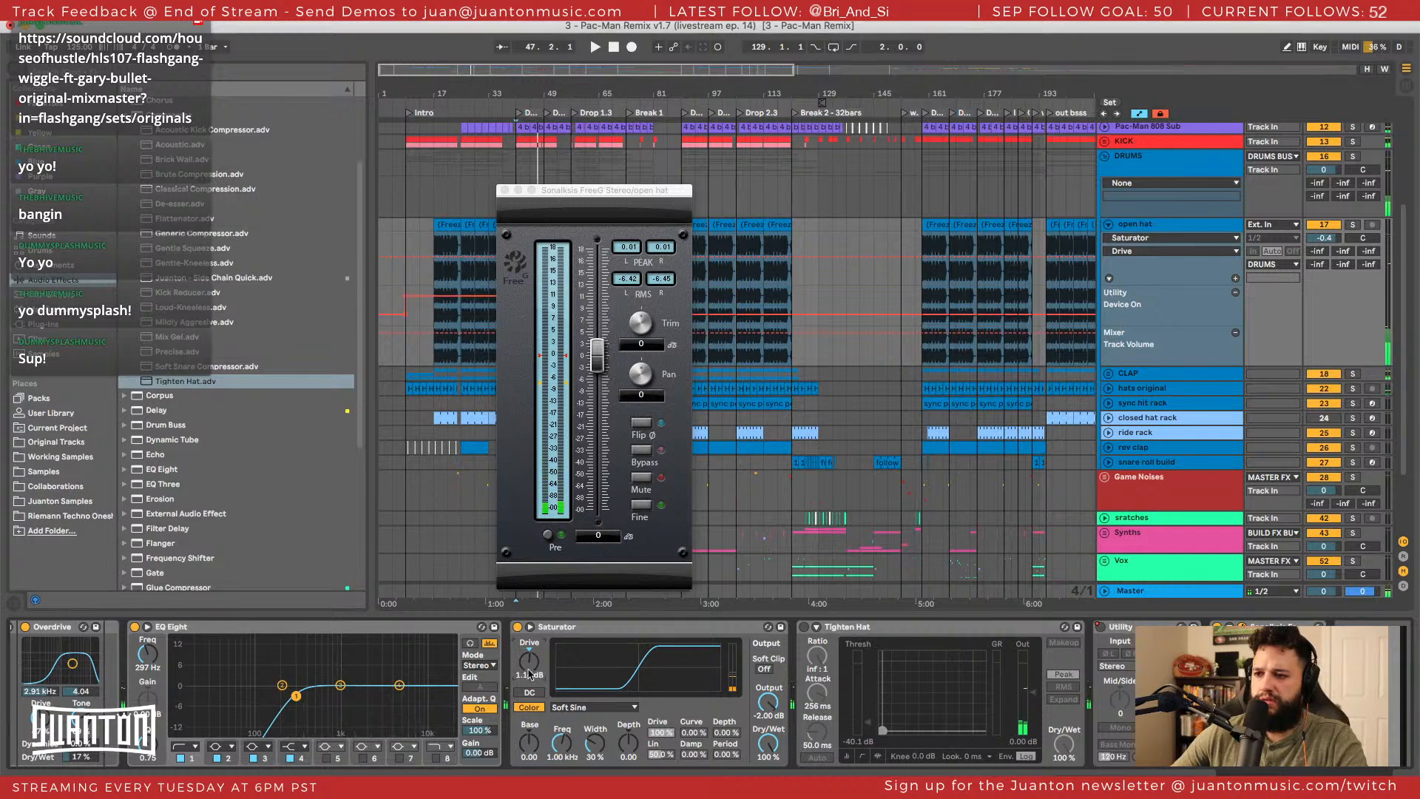
Set the Saturator's curve to Analog Clip and its drive to 2.29 dB while playing the drop.
{"action": "left_click", "coordinate": [573, 706]}
{"action": "left_click", "coordinate": [572, 716]}
{"action": "key", "text": "space"}
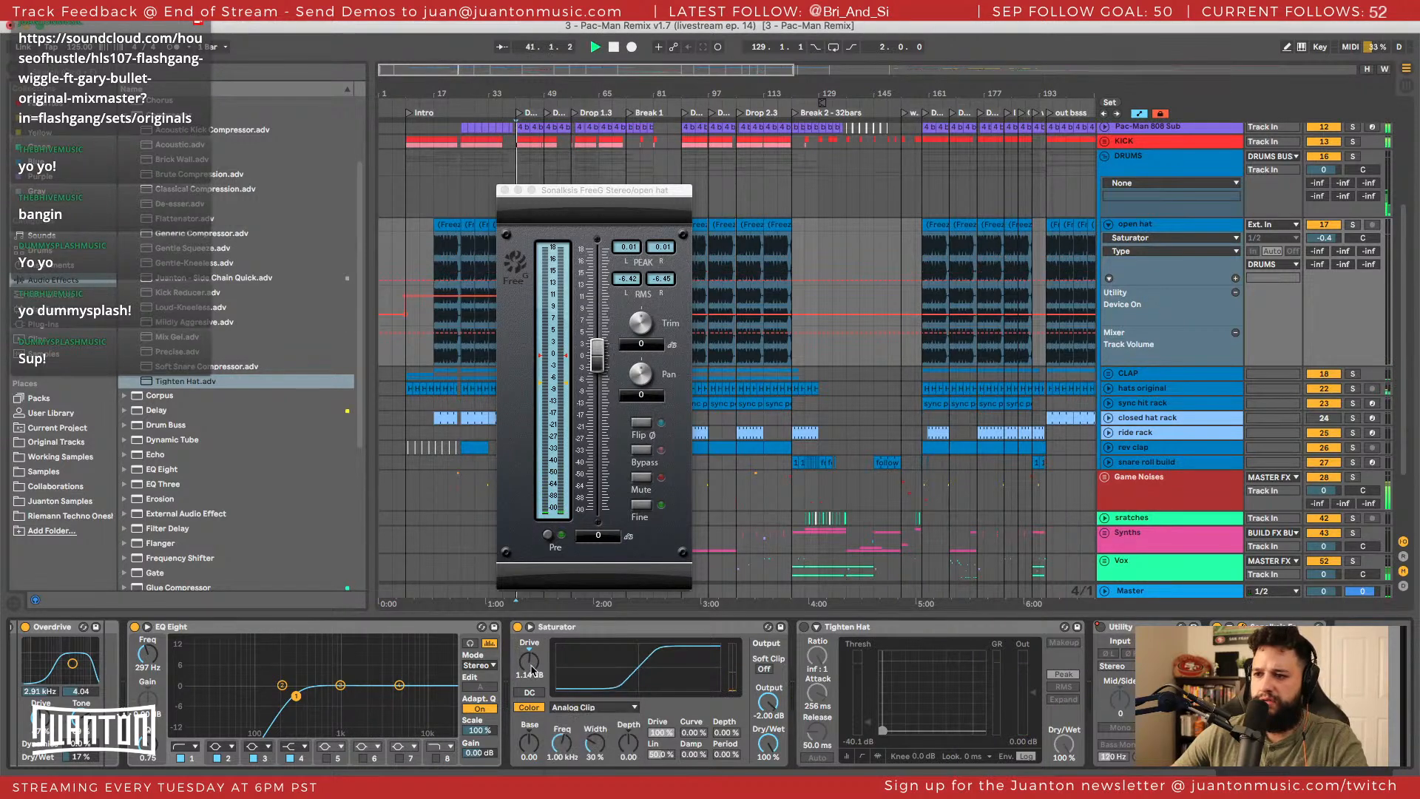
{"action": "left_click", "coordinate": [530, 664]}
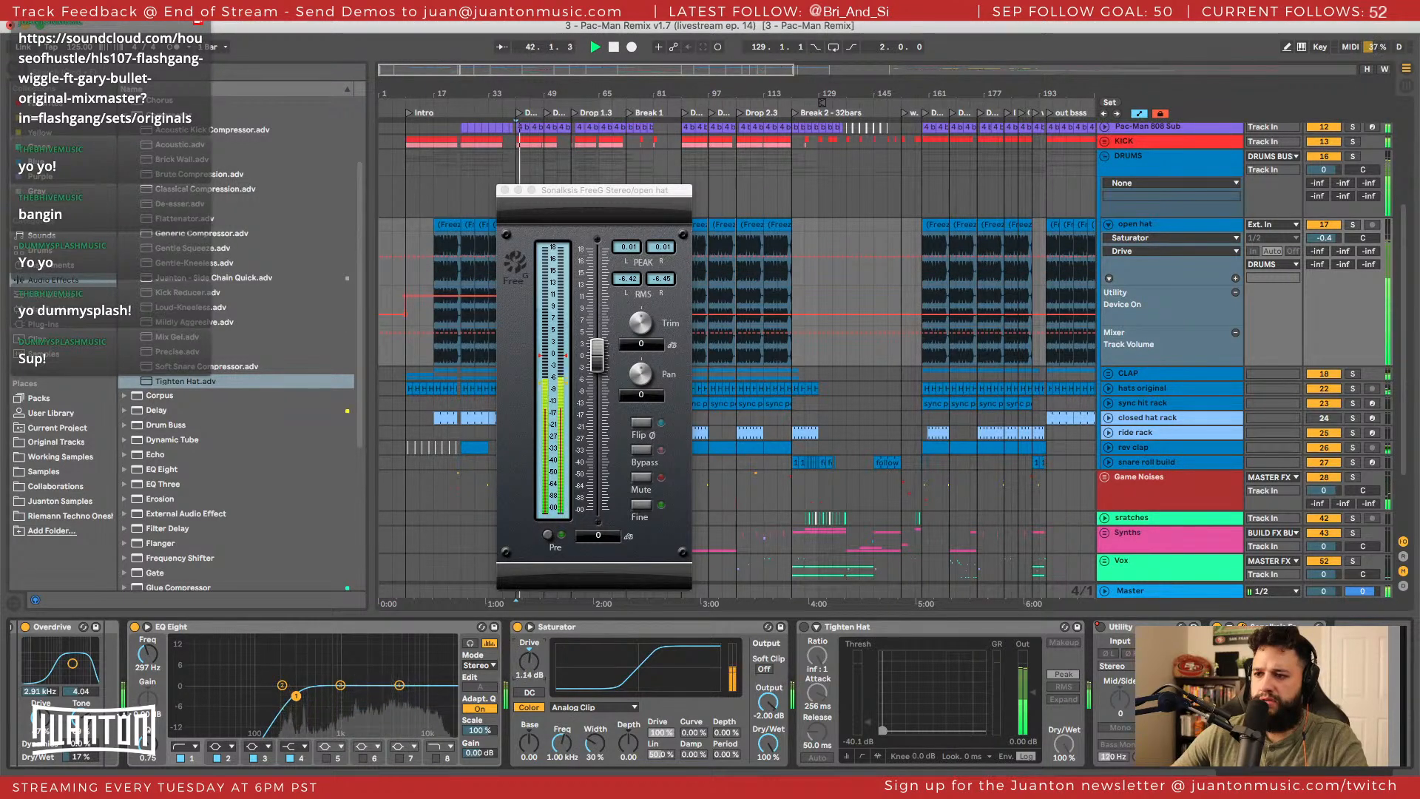
{"action": "left_click_drag", "start_coordinate": [531, 666], "coordinate": [531, 666]}
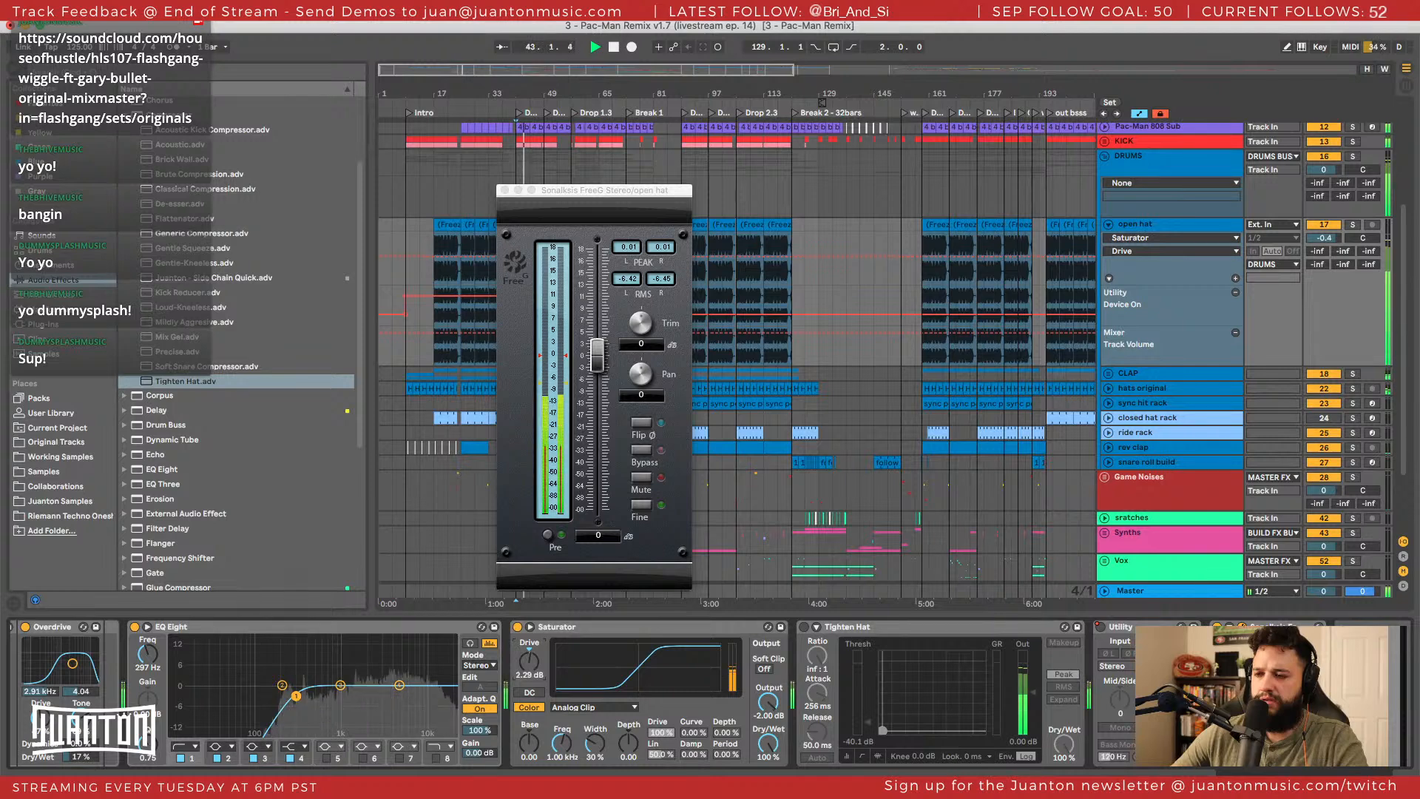
Switch Tighten Hat back on while checking the open hat's reset peak levels in FreeG, and close the meter window.
{"action": "left_click", "coordinate": [659, 244]}
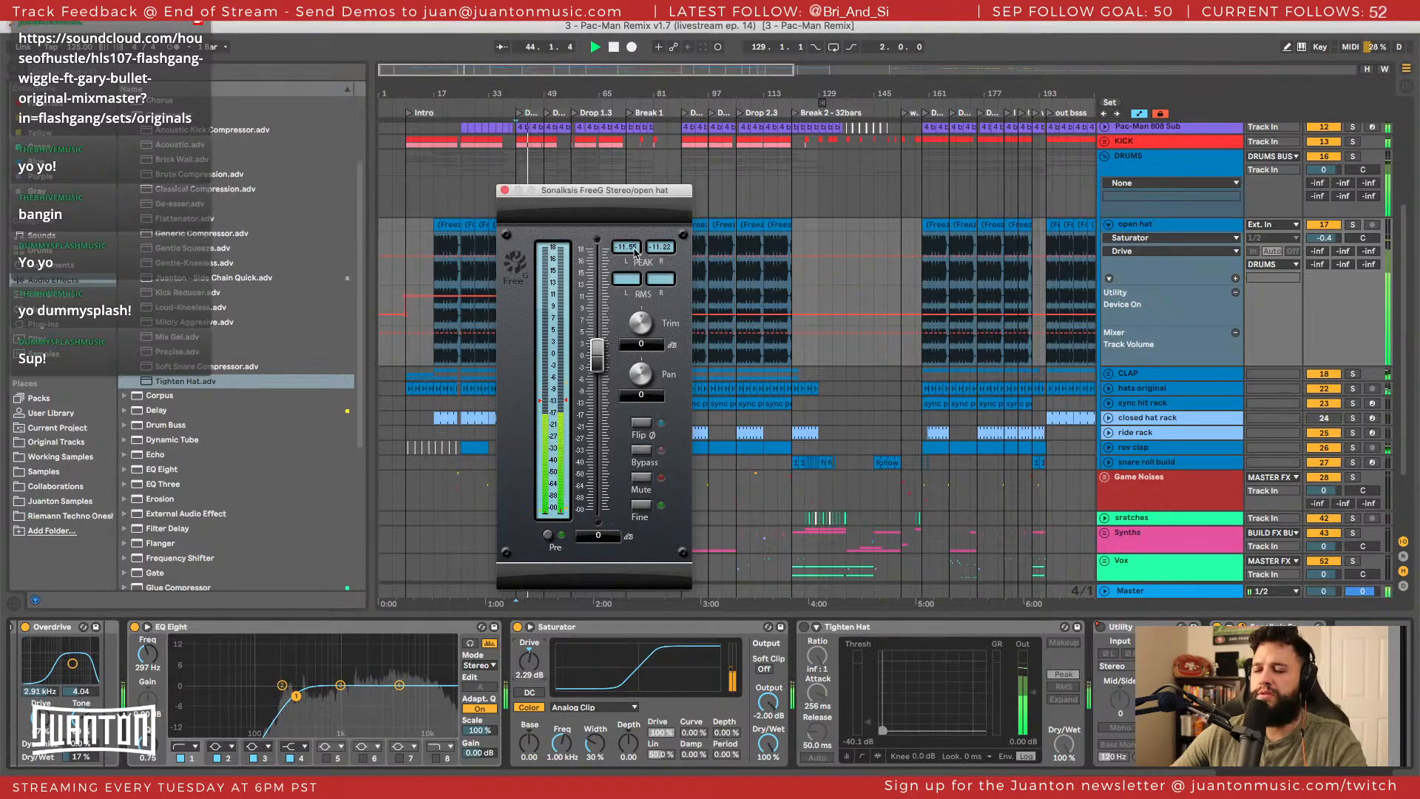
{"action": "left_click", "coordinate": [799, 650]}
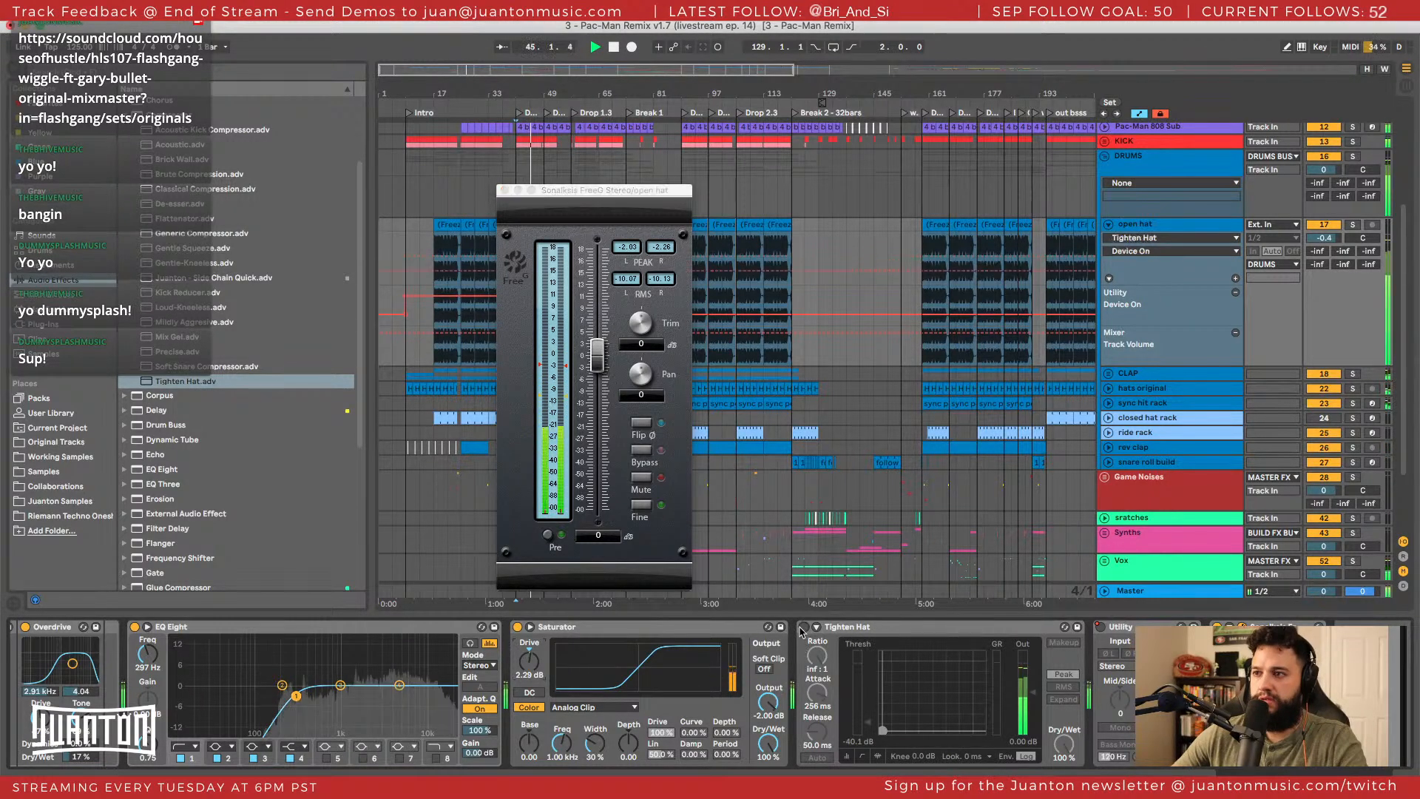
{"action": "left_click", "coordinate": [627, 249]}
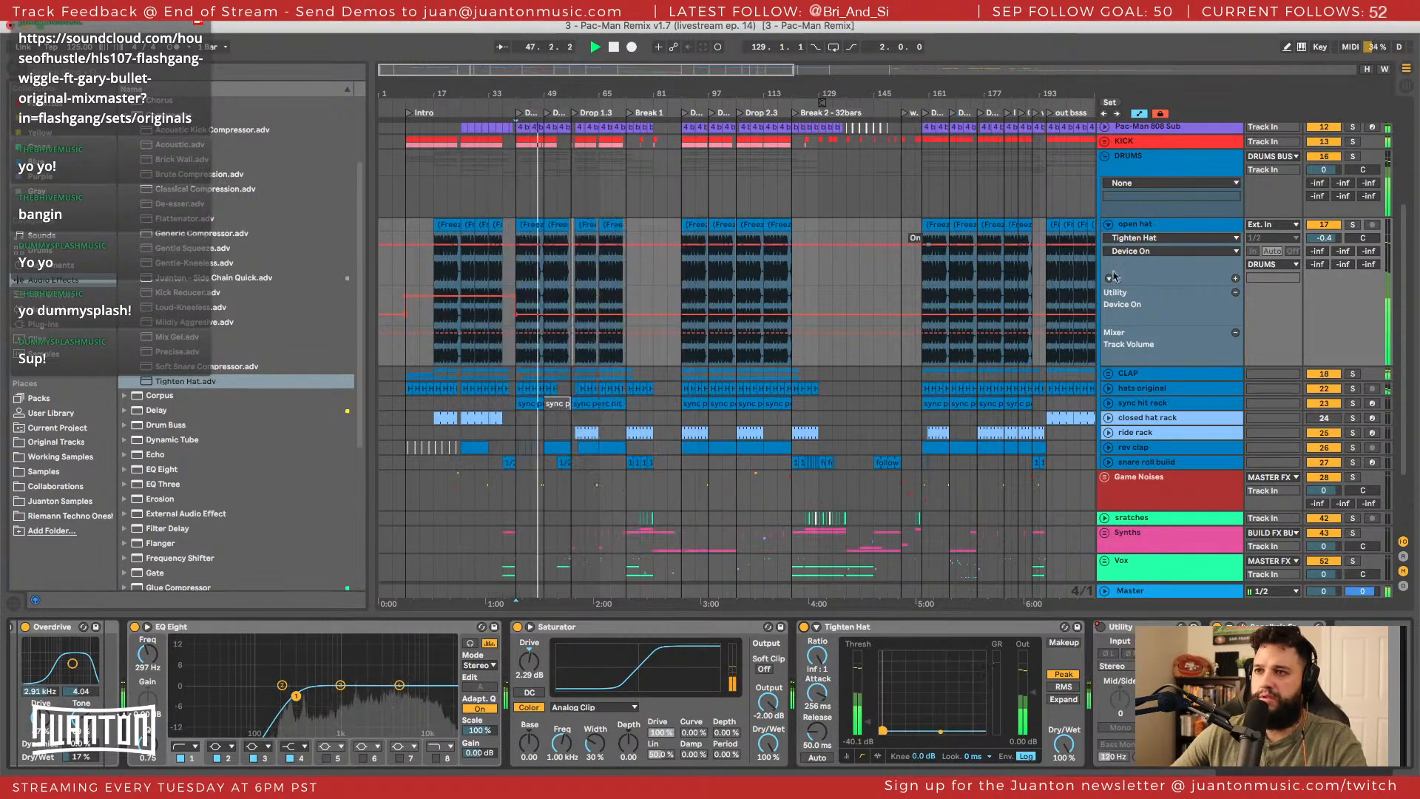
{"action": "left_click", "coordinate": [505, 191]}
{"action": "left_click", "coordinate": [1353, 224]}
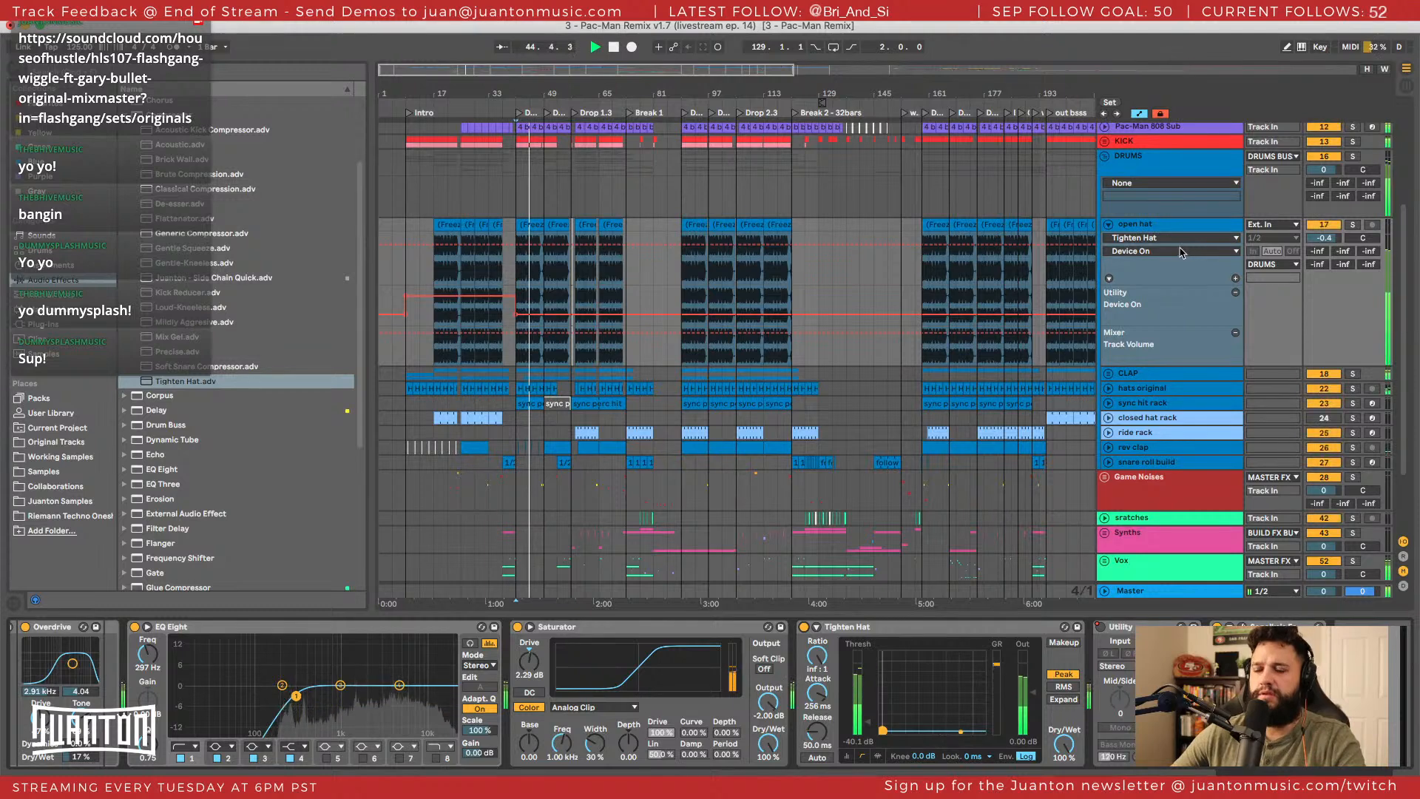
Set the CLAP group's track volume to 1.0 dB, and collapse the open hat and CLAP tracks.
{"action": "left_click", "coordinate": [1108, 373]}
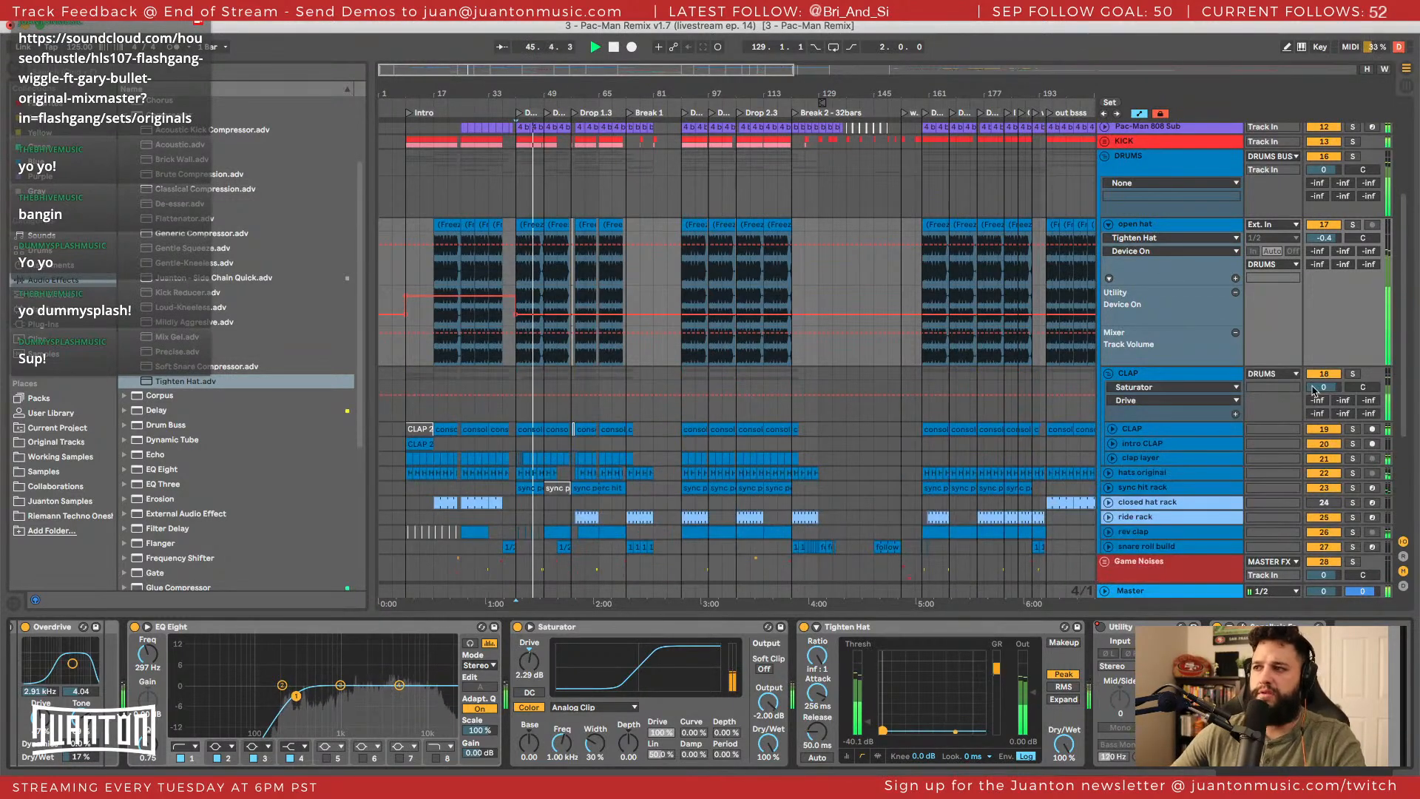
{"action": "left_click_drag", "start_coordinate": [1318, 388], "coordinate": [1319, 383]}
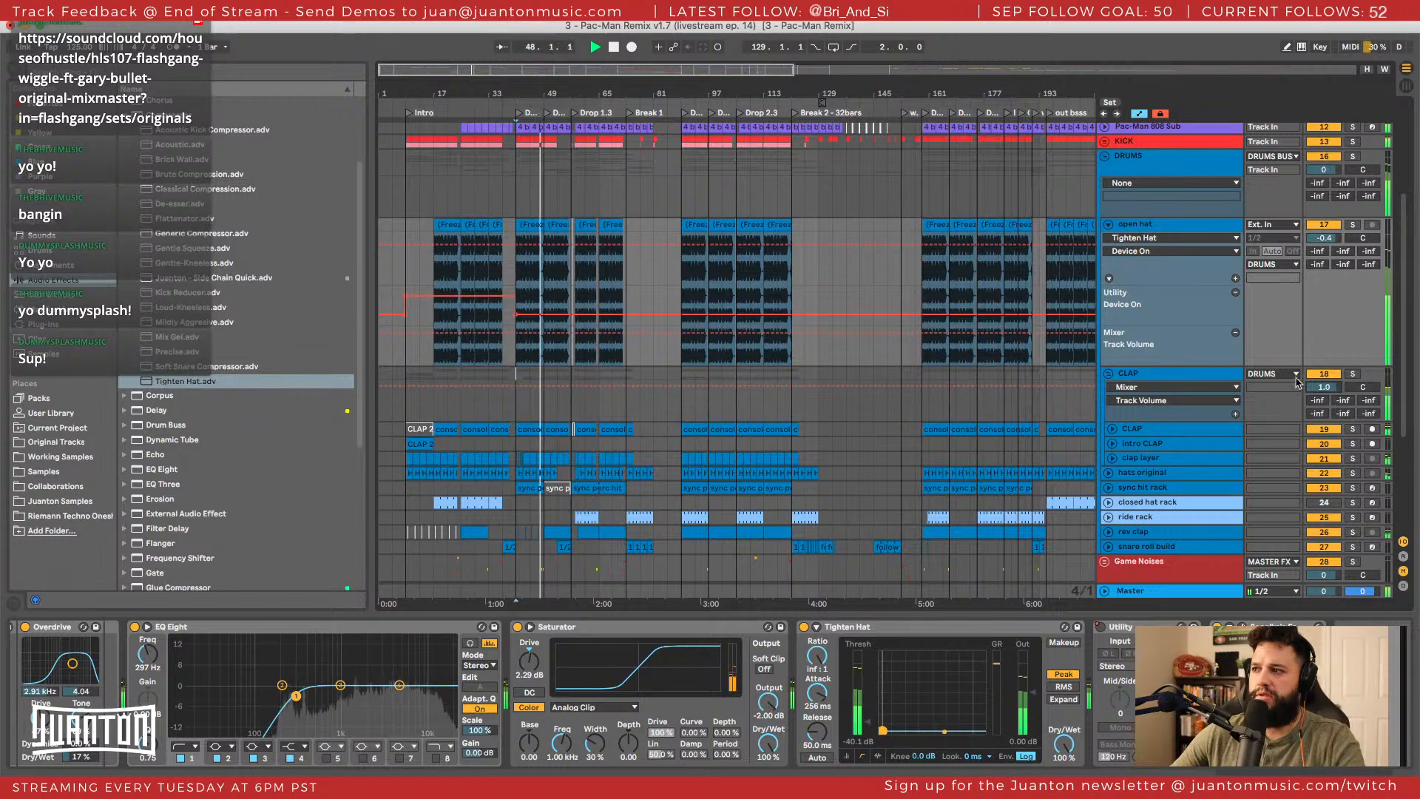
{"action": "left_click", "coordinate": [1109, 225]}
{"action": "left_click", "coordinate": [1108, 239]}
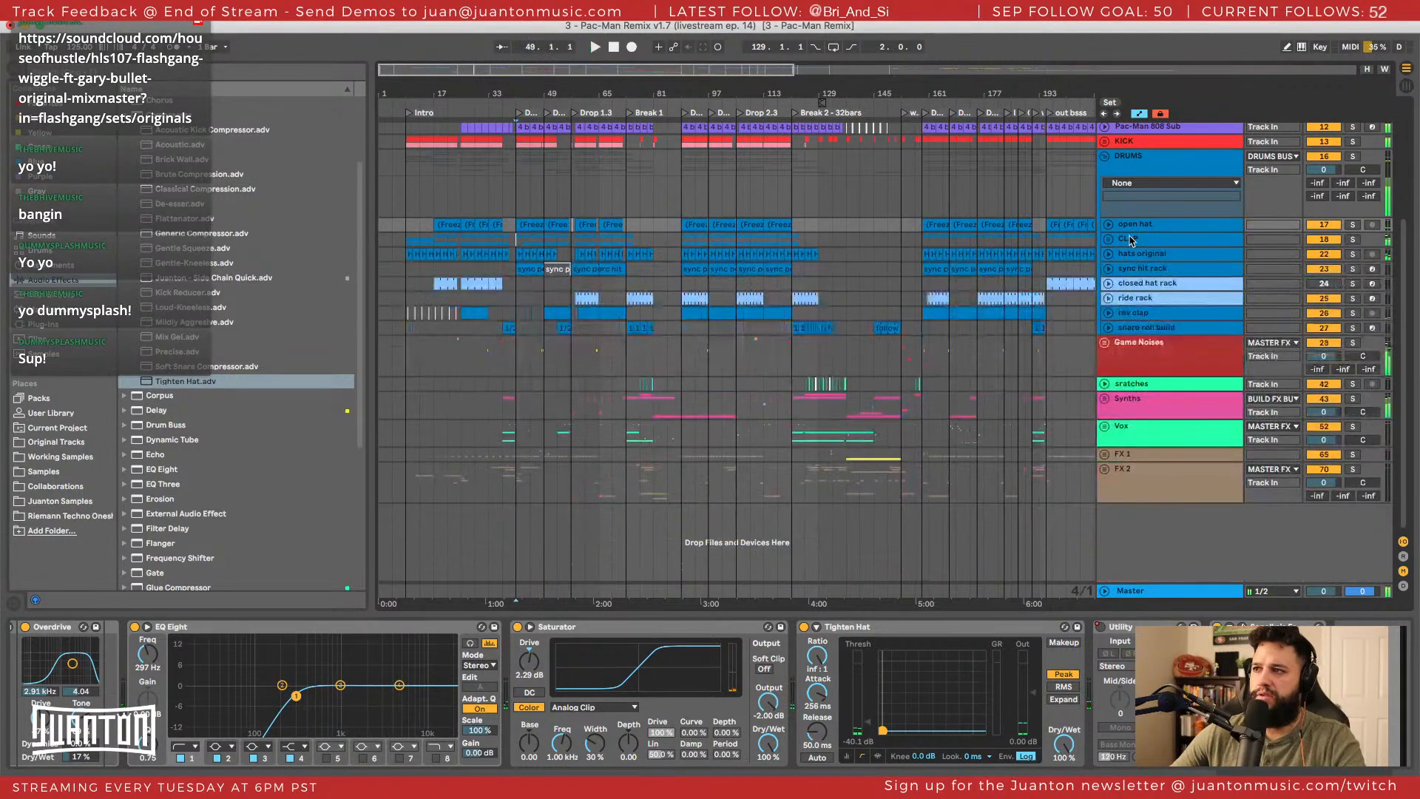
Show the CLAP group's device chain while the drop plays.
{"action": "left_click", "coordinate": [1127, 239]}
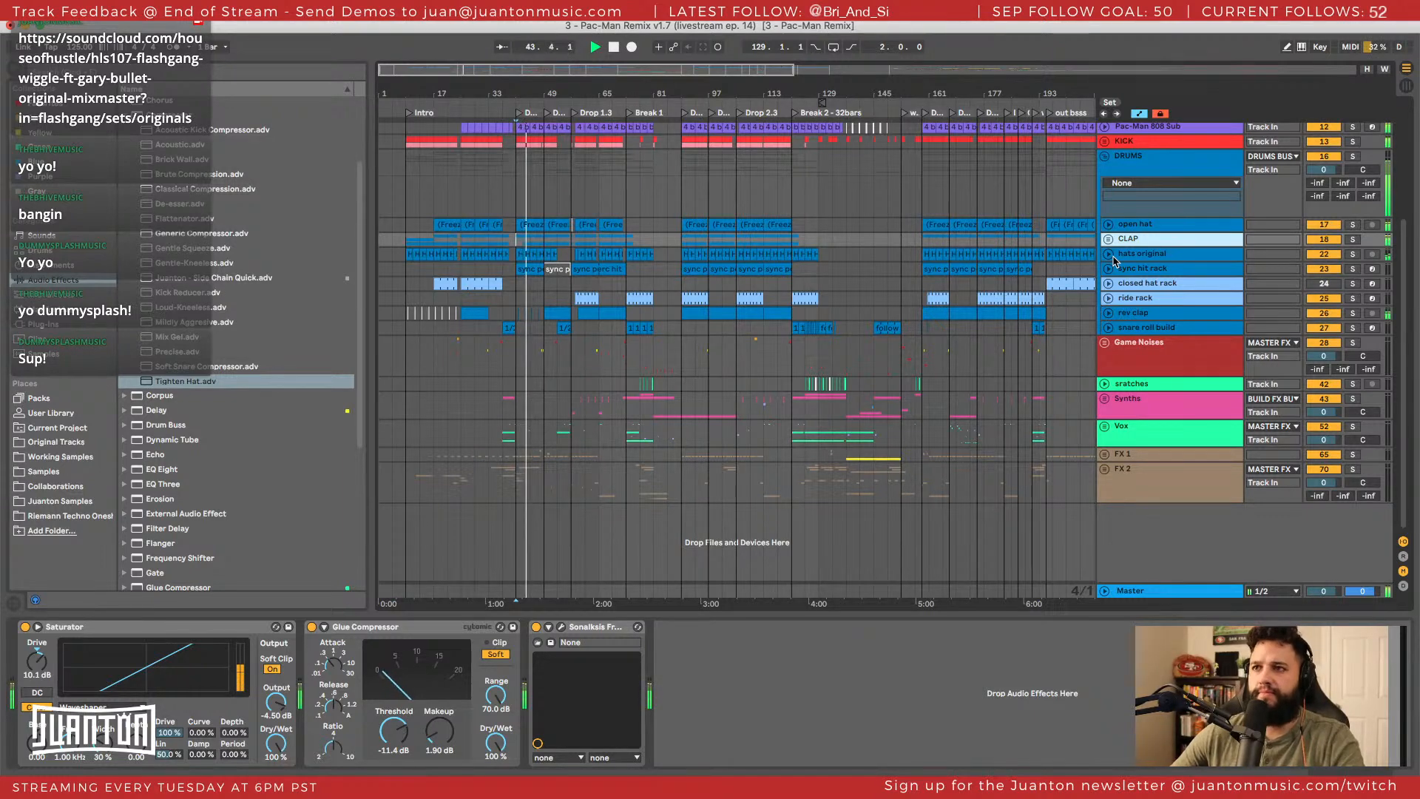
{"action": "scroll", "coordinate": [985, 269], "scroll_direction": "up", "scroll_amount": 4}
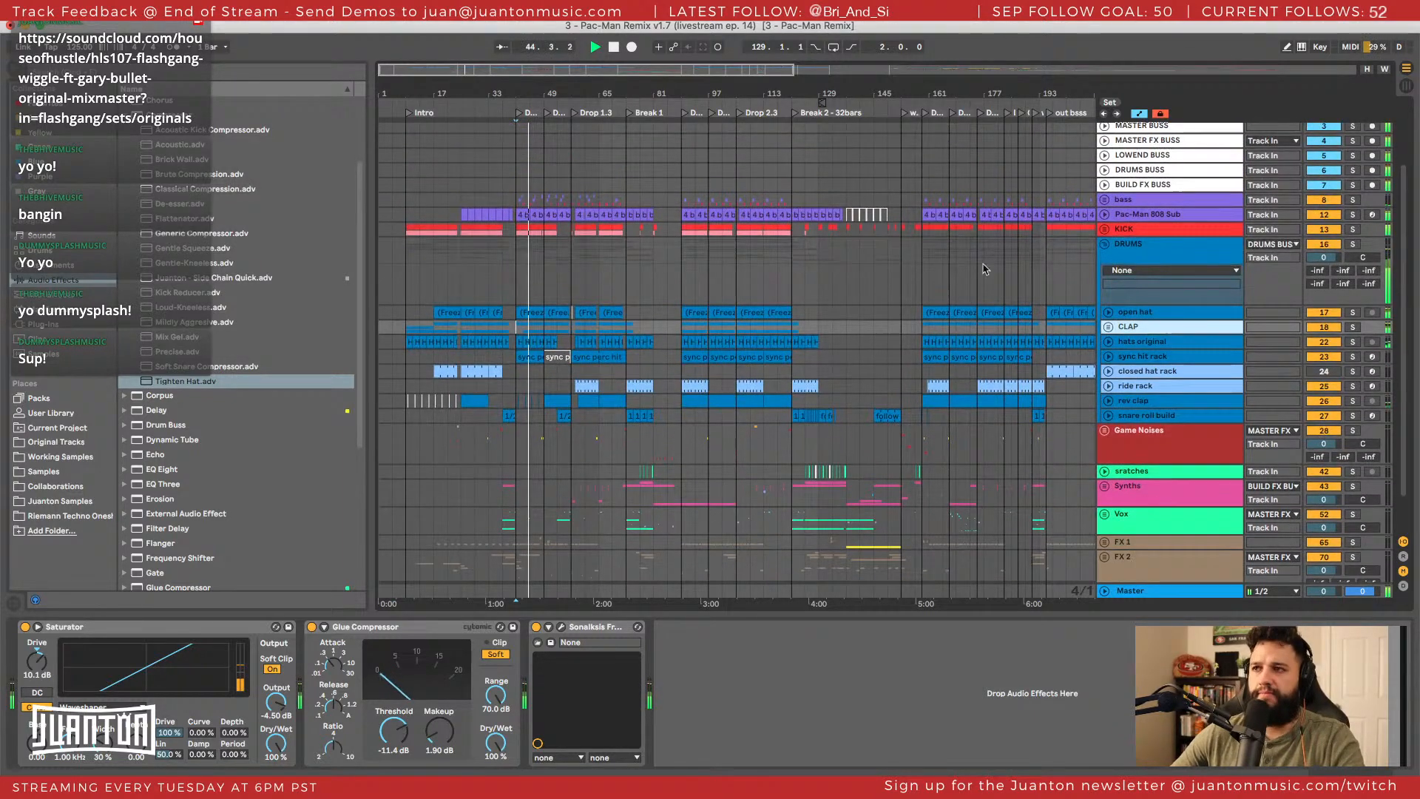
Look inside the bass group while the drop plays, and fold it again.
{"action": "left_click", "coordinate": [1105, 200]}
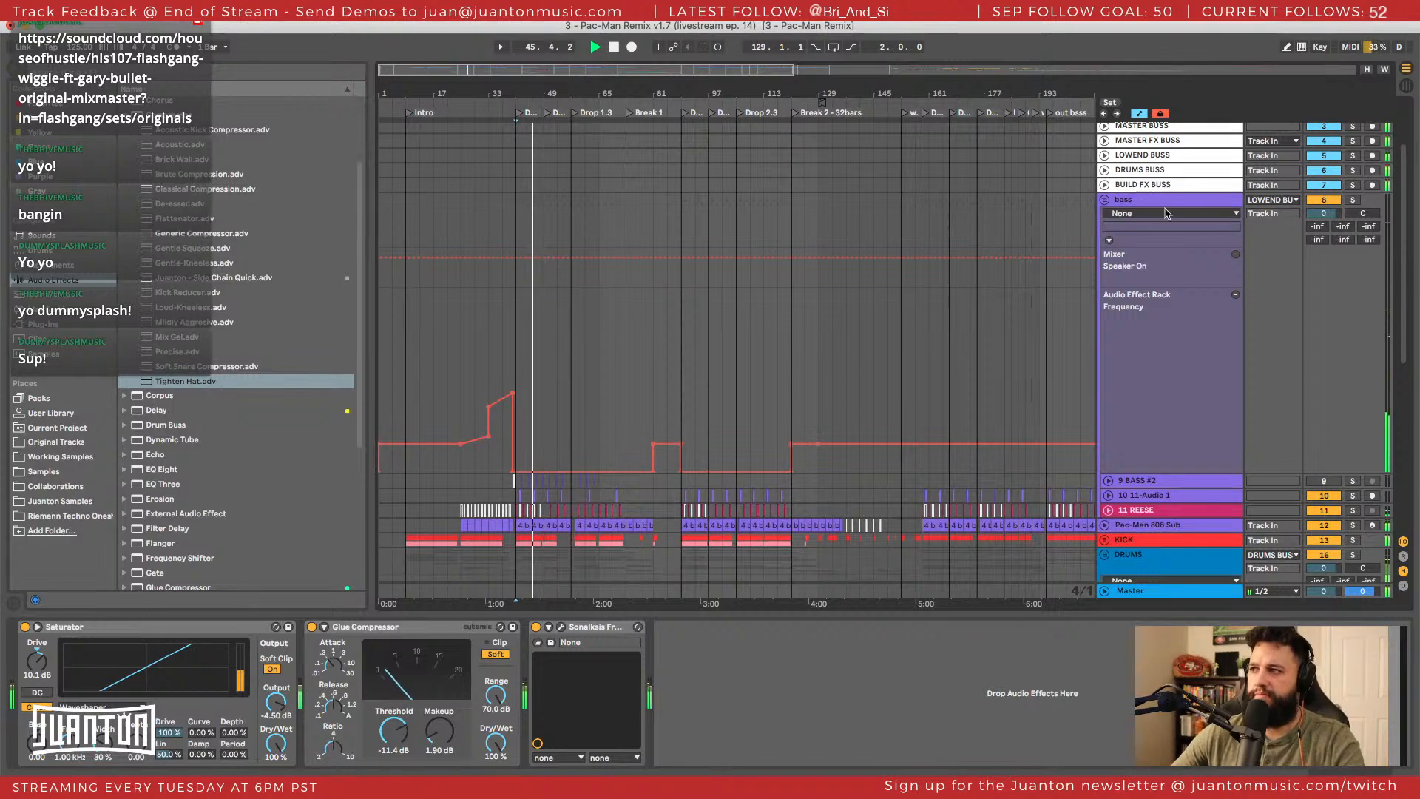
{"action": "left_click", "coordinate": [1105, 199]}
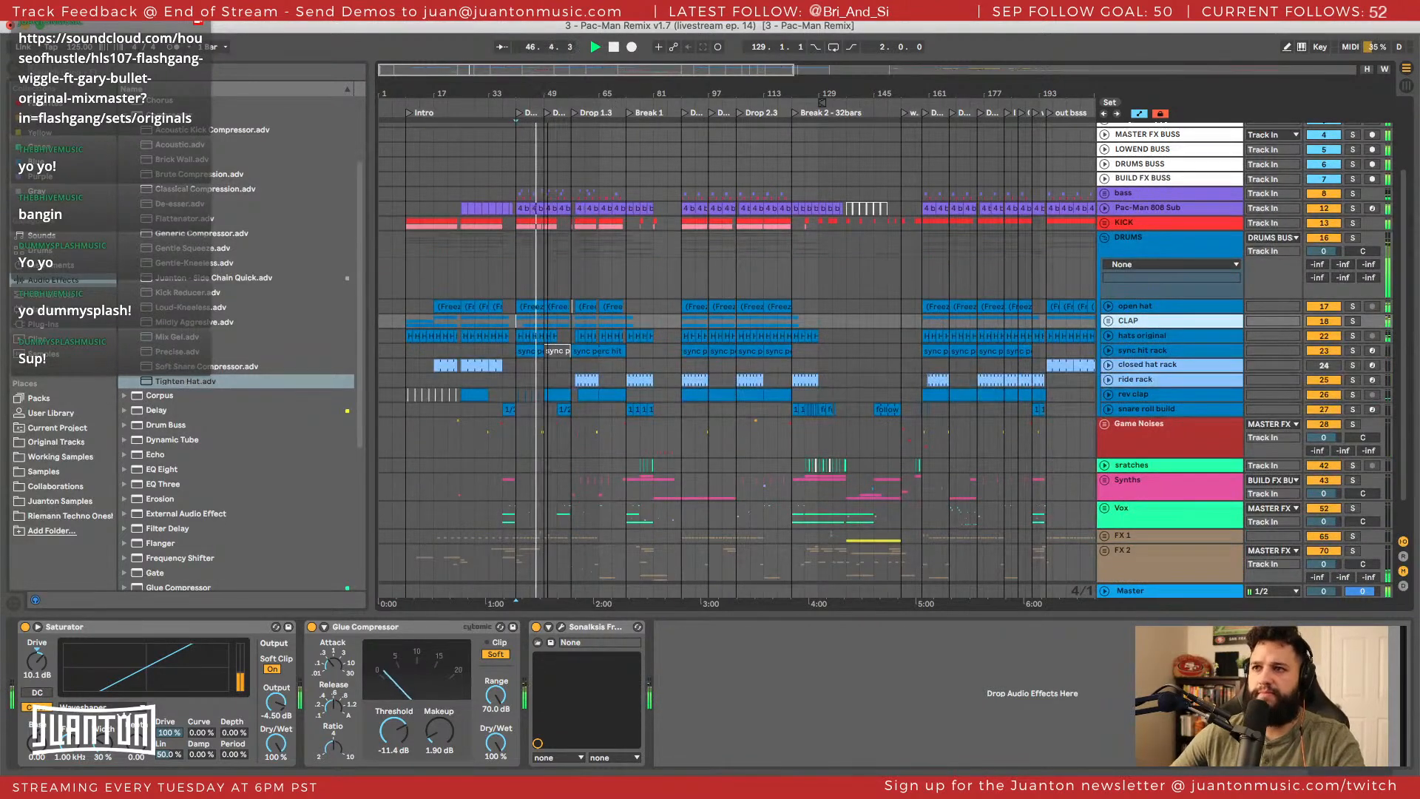
{"action": "left_click_drag", "start_coordinate": [552, 92], "coordinate": [555, 179]}
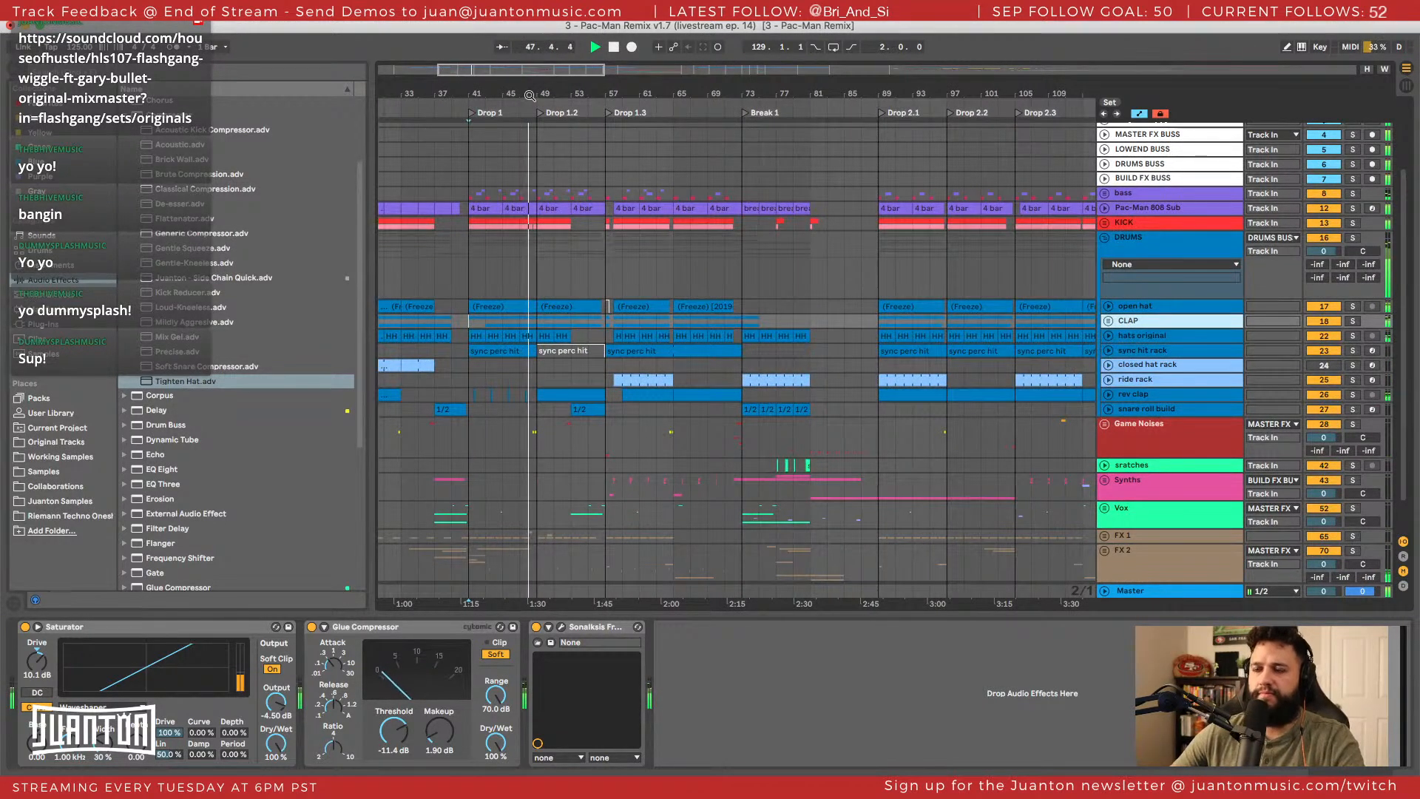
{"action": "left_click_drag", "start_coordinate": [533, 92], "coordinate": [535, 162]}
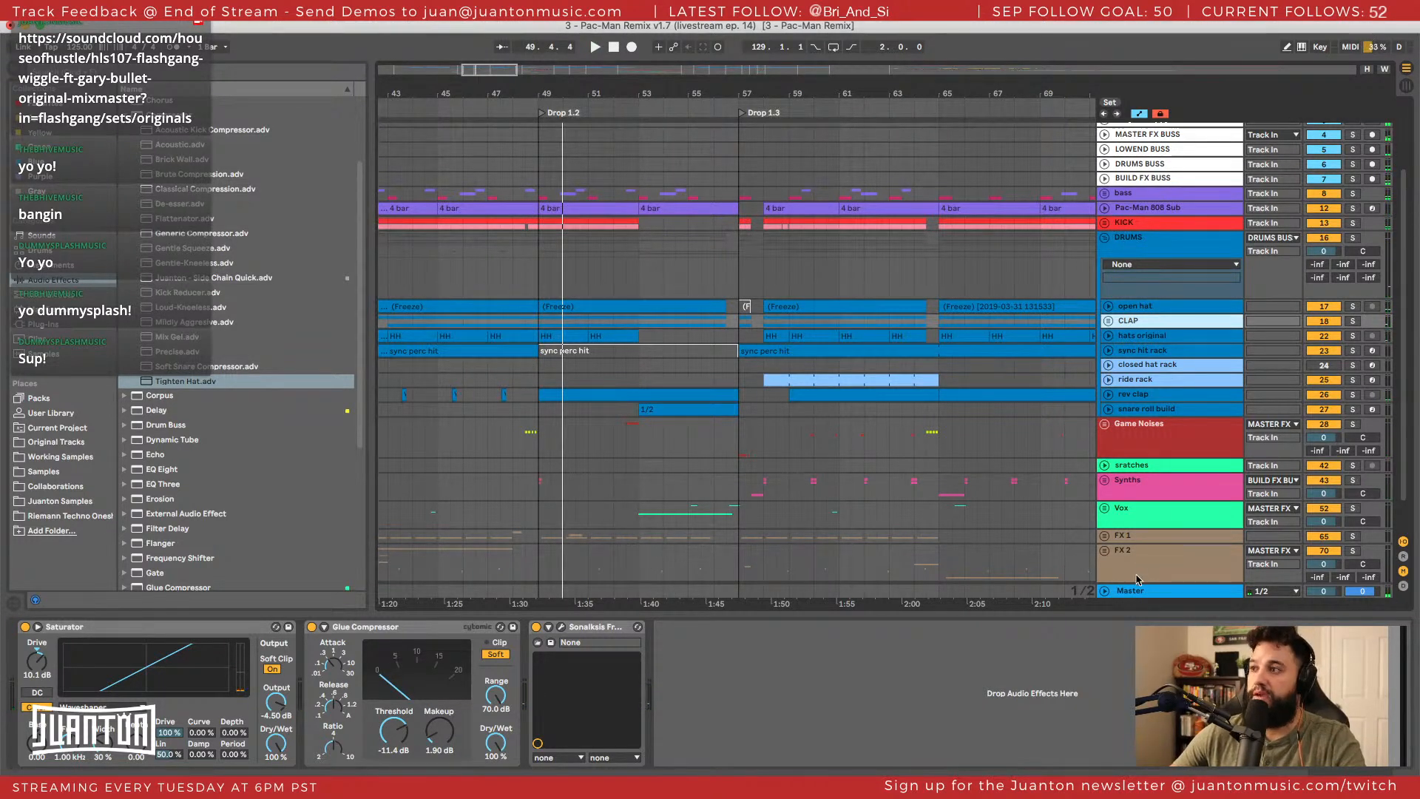
Play the drop with the MASTER BUSS's FabFilter Pro-L 2 open to examine its limiting, and close the plug-in window.
{"action": "scroll", "coordinate": [1135, 182], "scroll_direction": "up", "scroll_amount": 1}
{"action": "left_click", "coordinate": [1134, 154]}
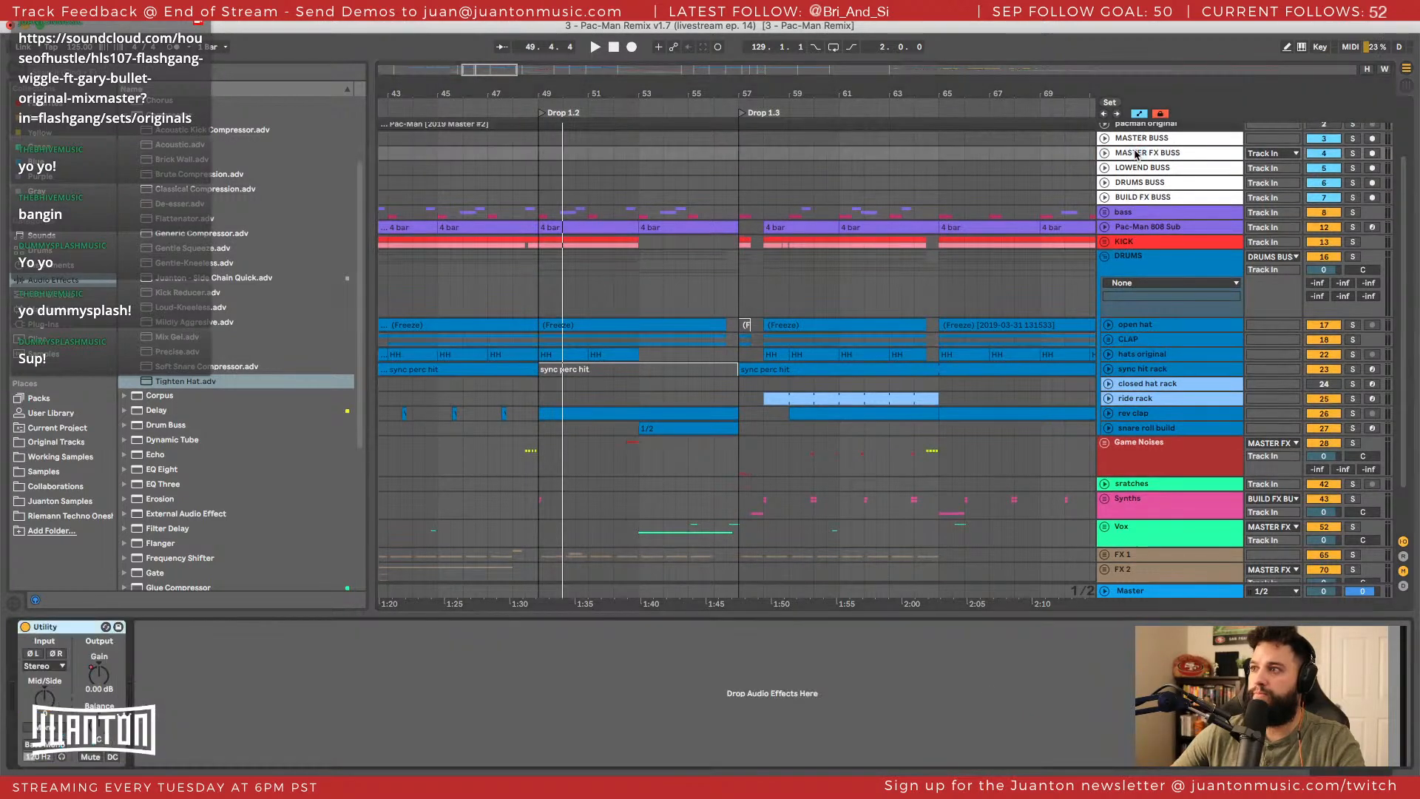
{"action": "scroll", "coordinate": [1139, 142], "scroll_direction": "up", "scroll_amount": 1}
{"action": "left_click", "coordinate": [1140, 140]}
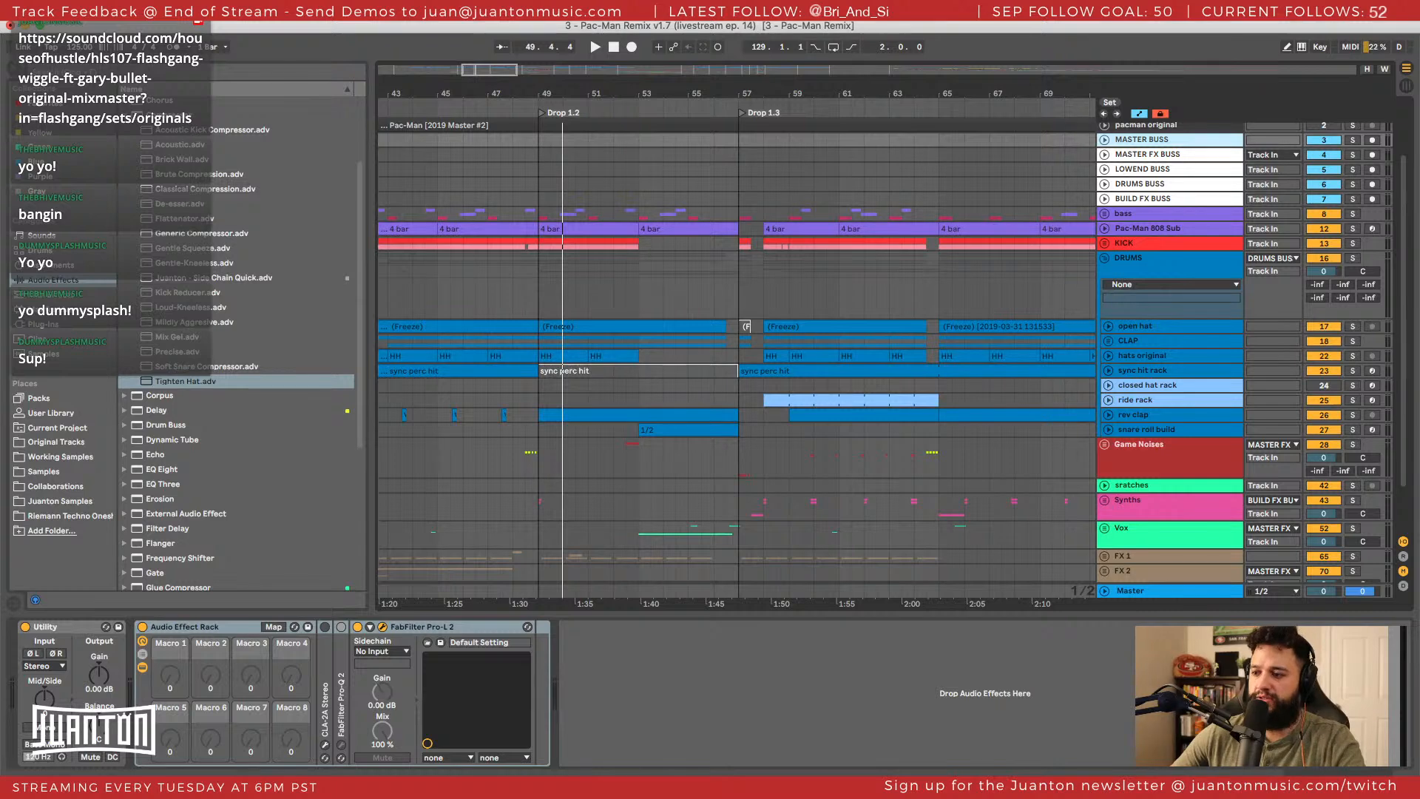
{"action": "left_click_drag", "start_coordinate": [523, 264], "coordinate": [418, 149]}
{"action": "key", "text": "space"}
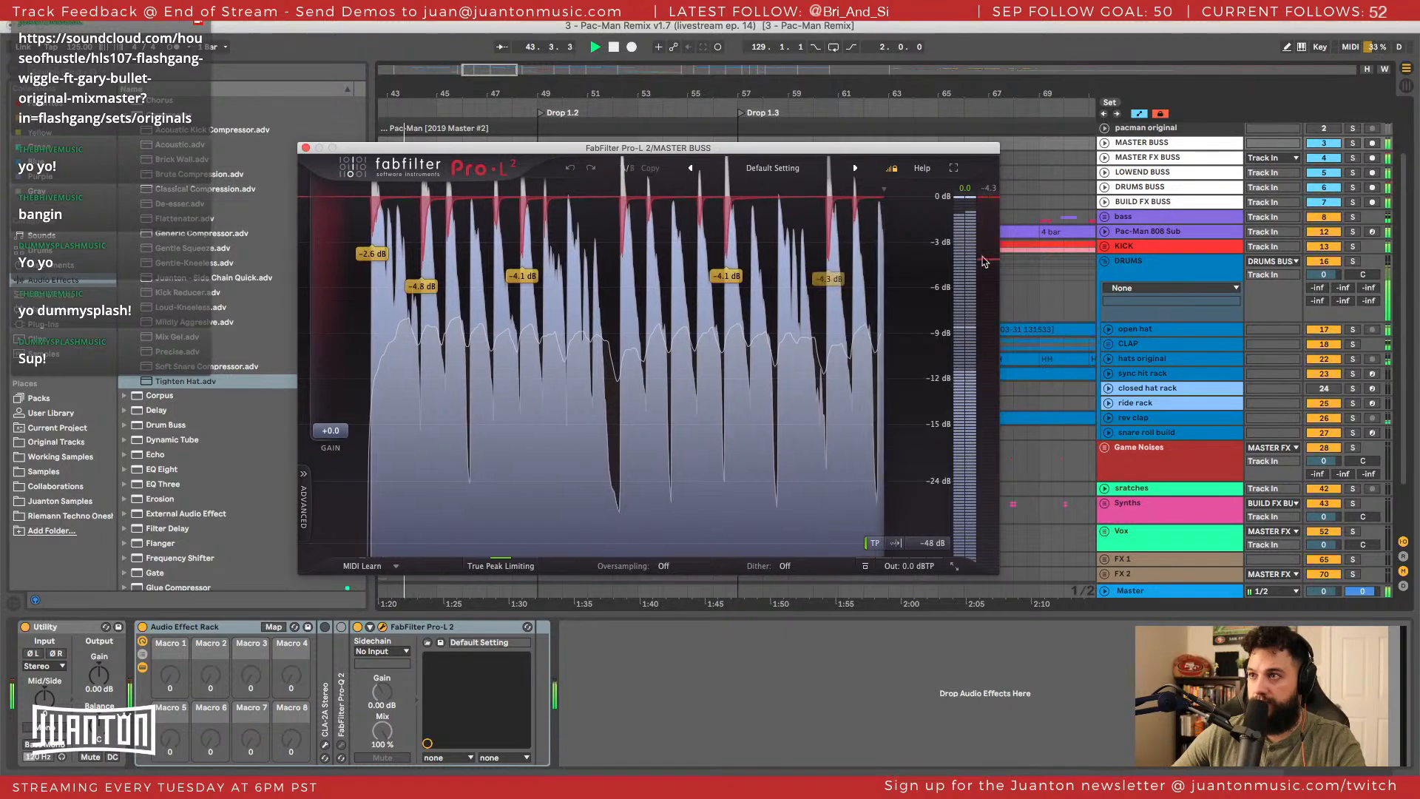
{"action": "key", "text": "space"}
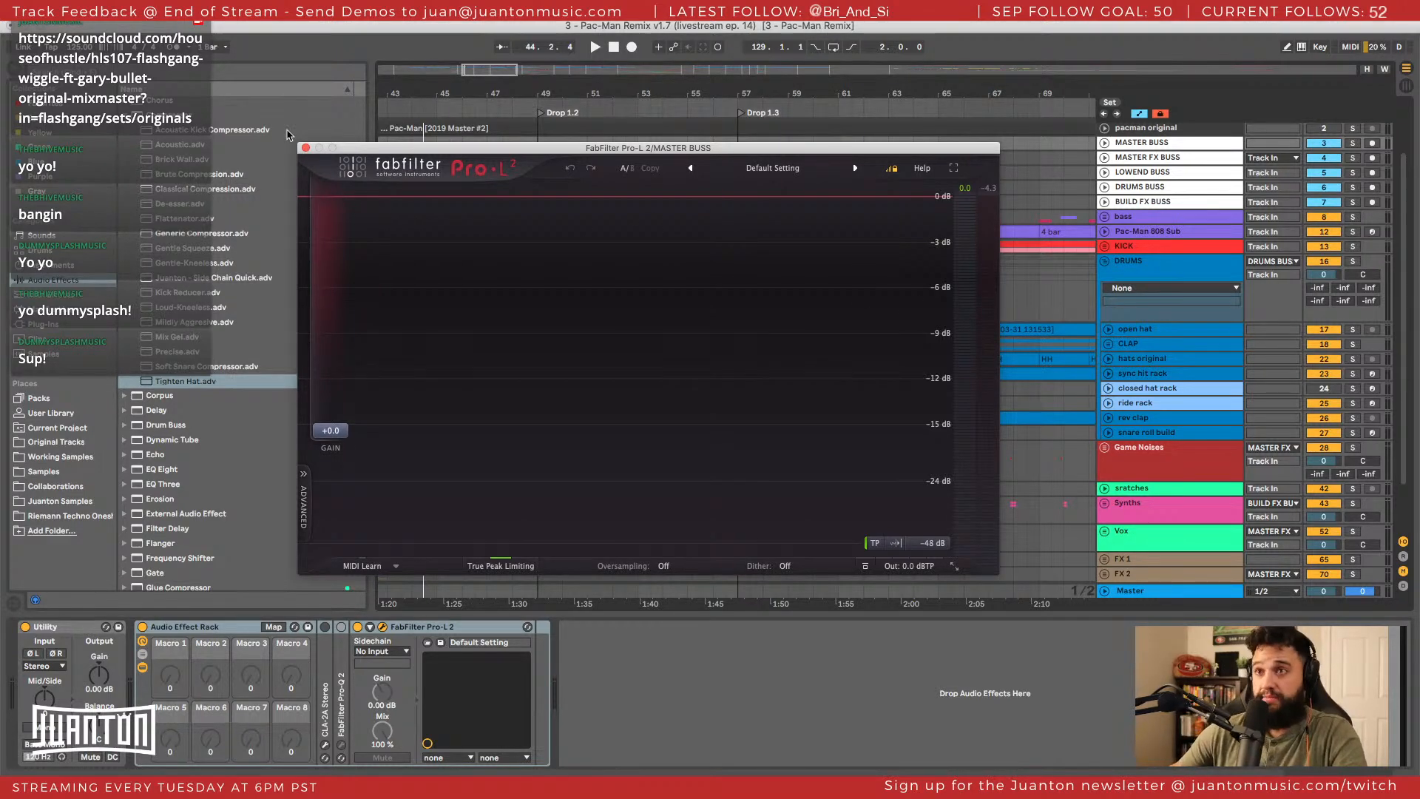
{"action": "left_click", "coordinate": [305, 148]}
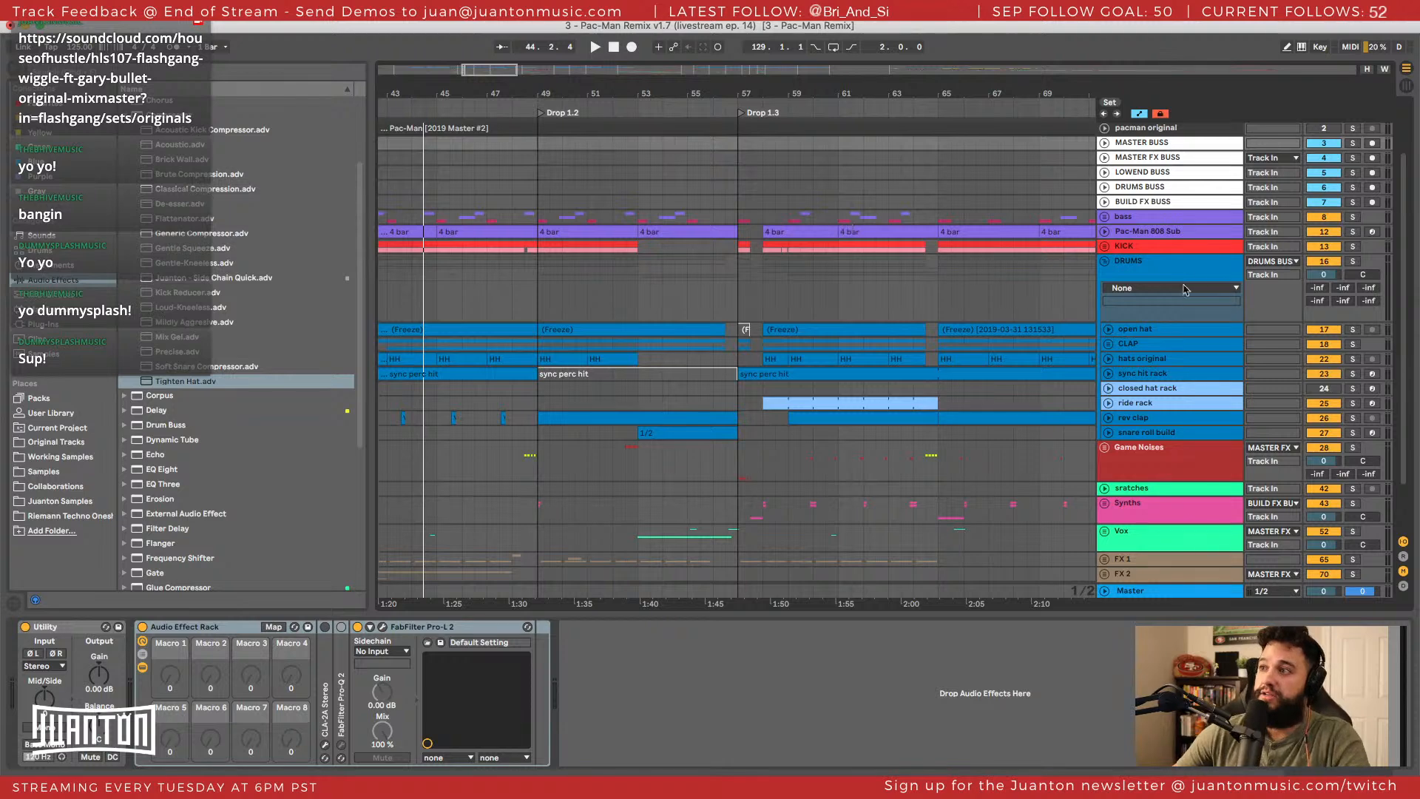
Show the DRUMS group's device chain.
{"action": "left_click", "coordinate": [1135, 268]}
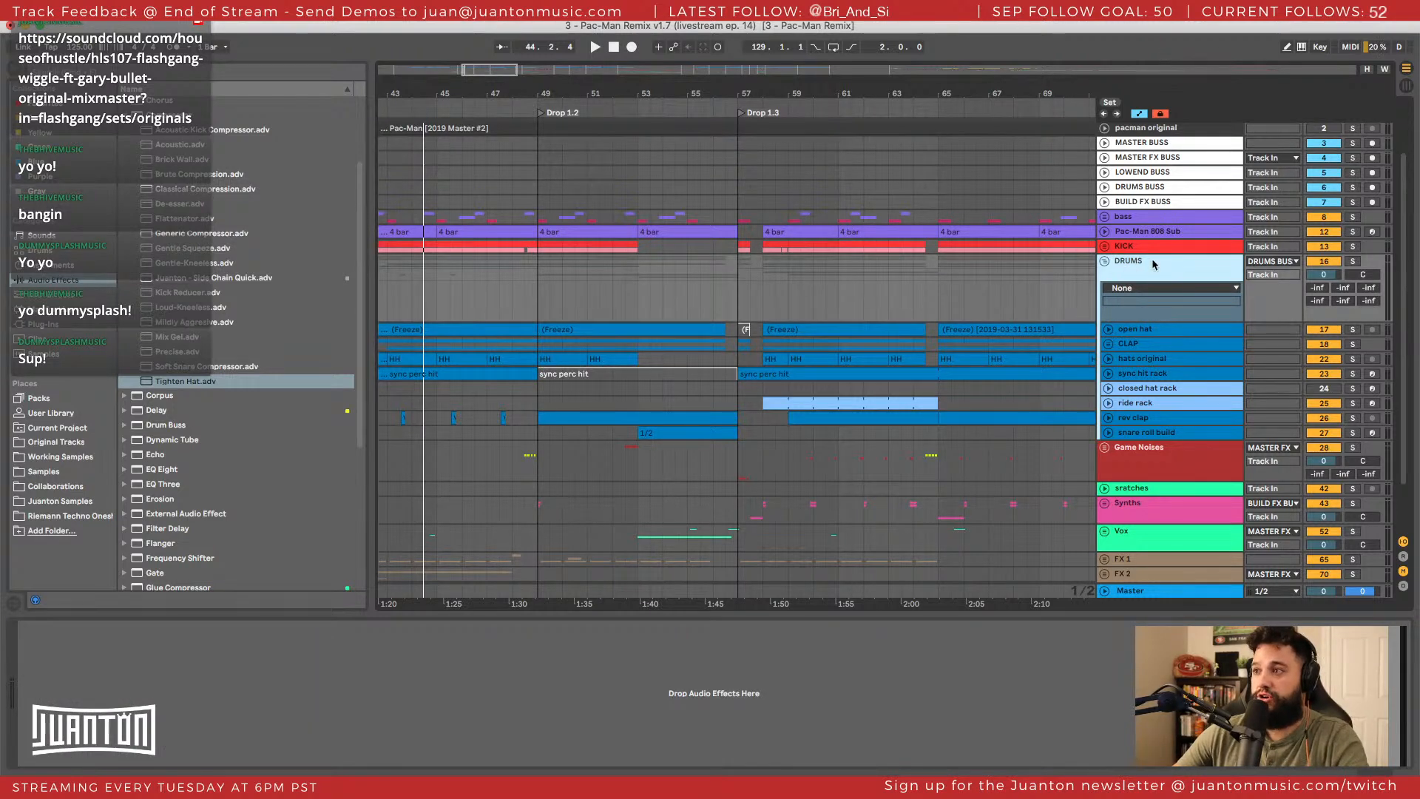
{"action": "mouse_move", "coordinate": [485, 311]}
{"action": "left_mouse_down"}
{"action": "mouse_move", "coordinate": [642, 311]}
{"action": "mouse_move", "coordinate": [505, 312]}
{"action": "left_mouse_up"}
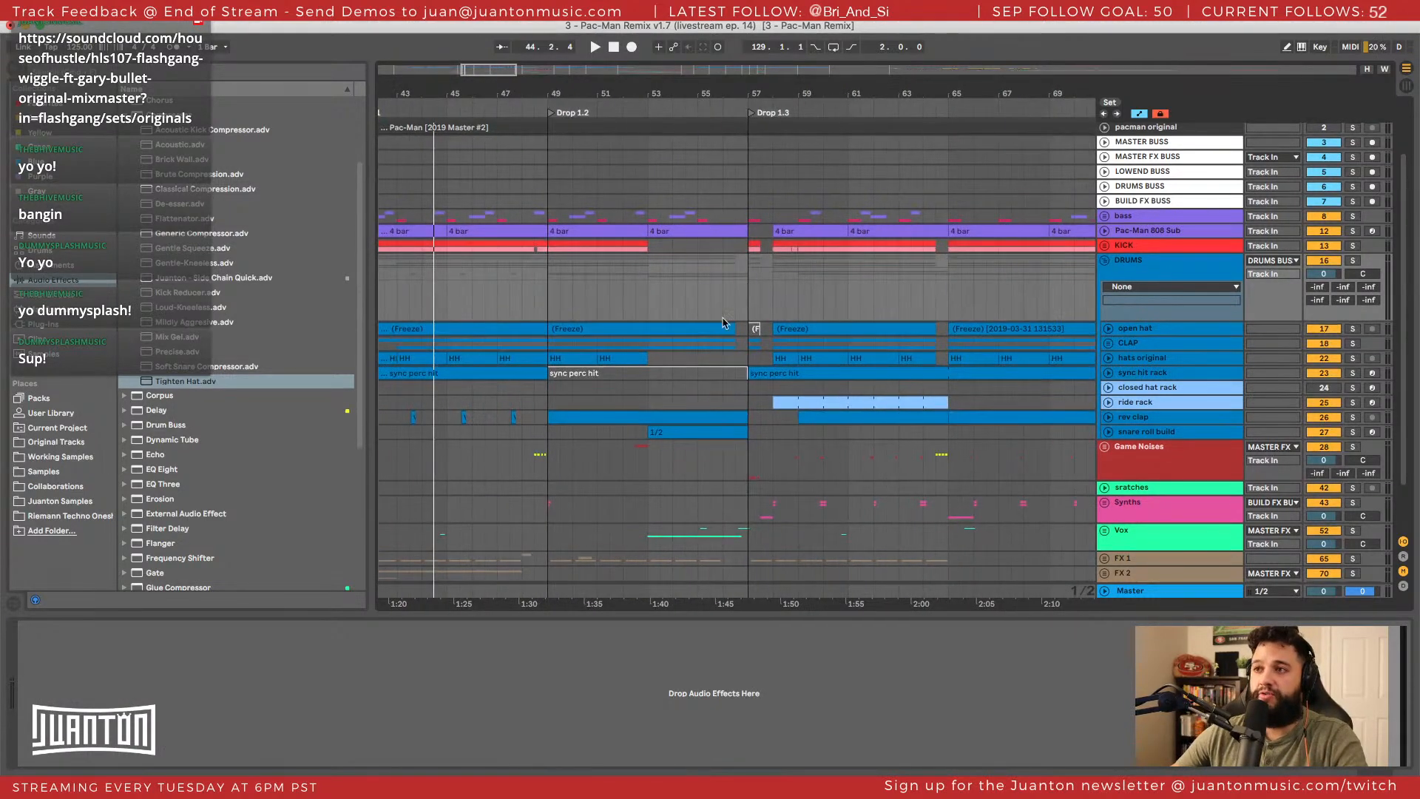
{"action": "left_click_drag", "start_coordinate": [726, 324], "coordinate": [721, 318]}
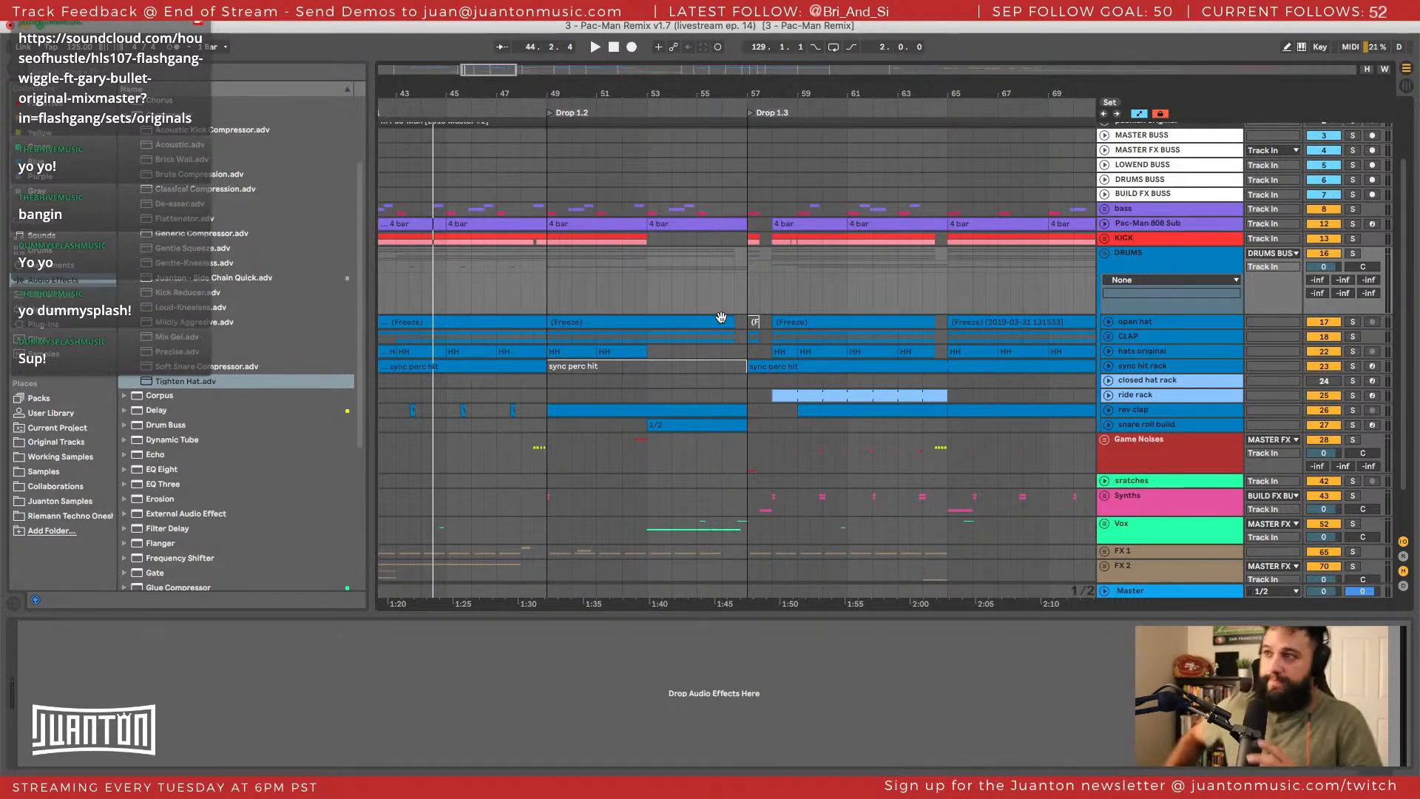
{"action": "left_click", "coordinate": [1100, 295]}
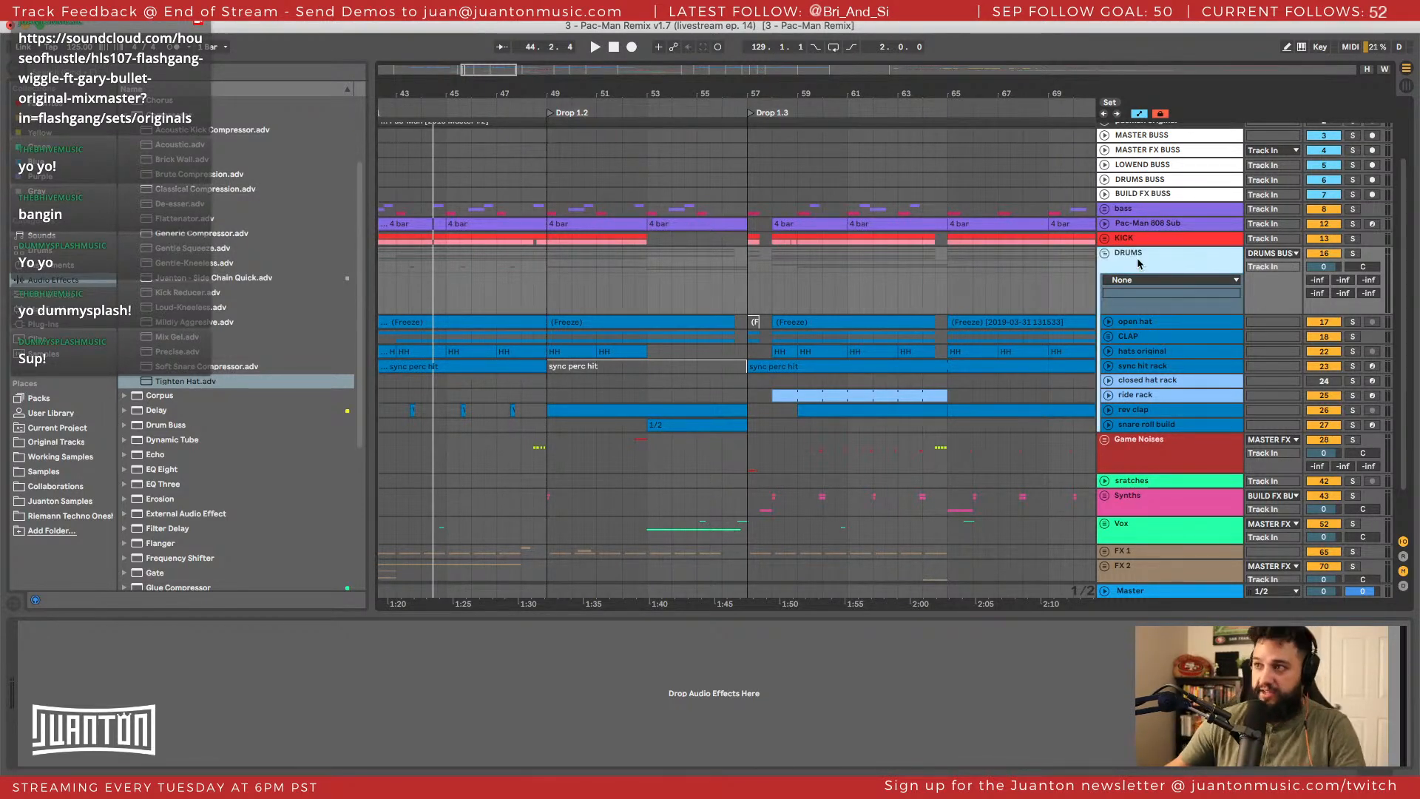
Solo the hats original track, play it from Drop 1 and show its device chain.
{"action": "scroll", "coordinate": [1154, 318], "scroll_direction": "down", "scroll_amount": 3}
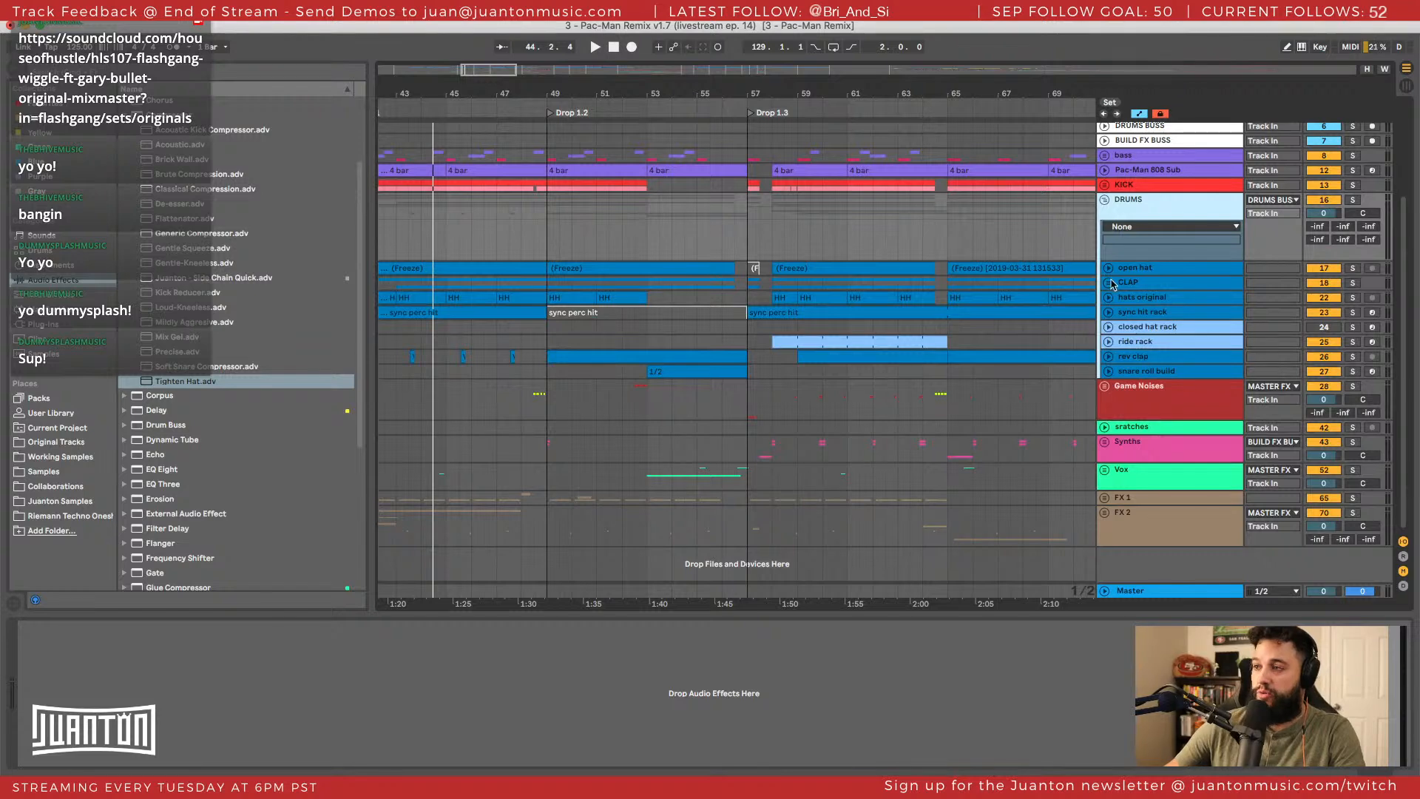
{"action": "left_click", "coordinate": [1113, 284]}
{"action": "left_click", "coordinate": [1130, 299]}
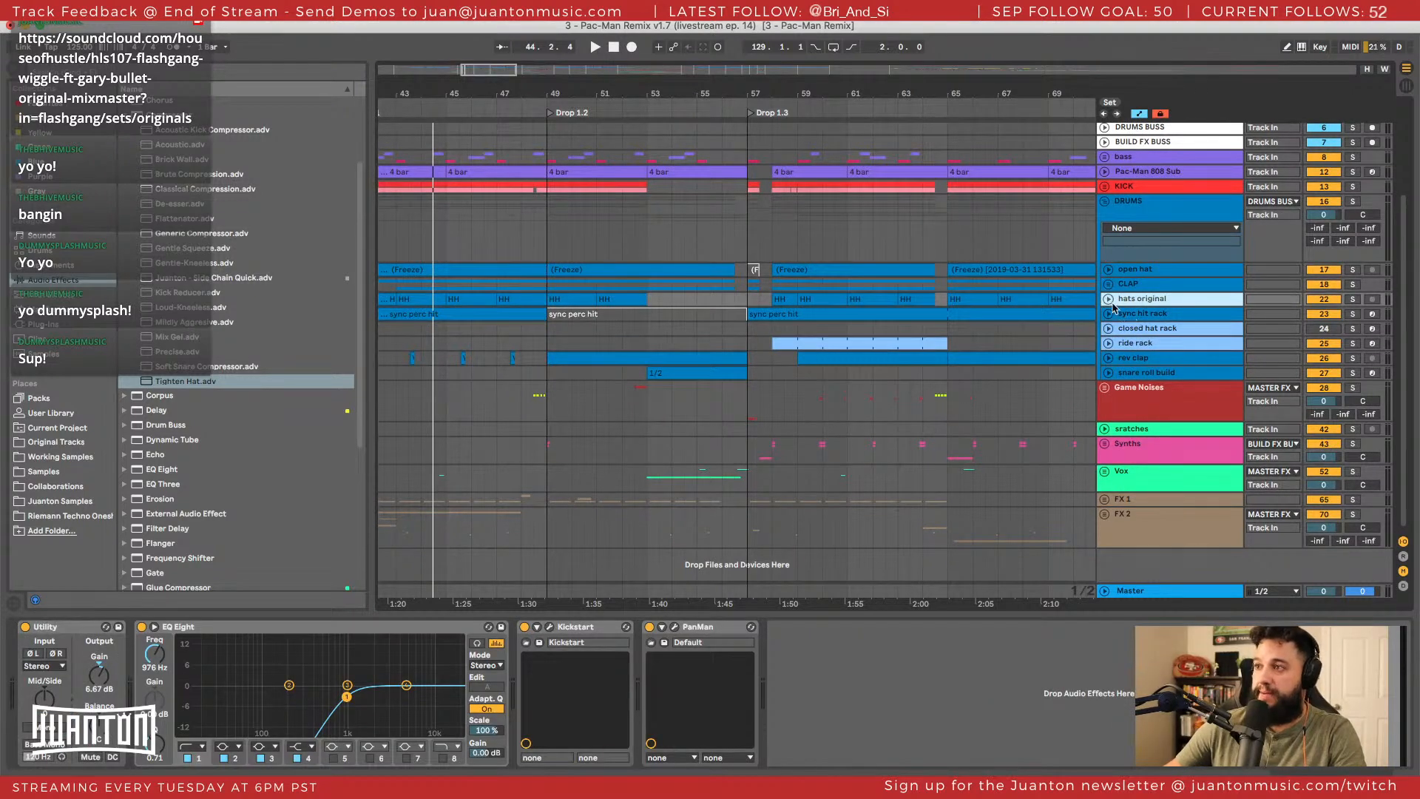
{"action": "left_click", "coordinate": [1352, 299]}
{"action": "key", "text": "space"}
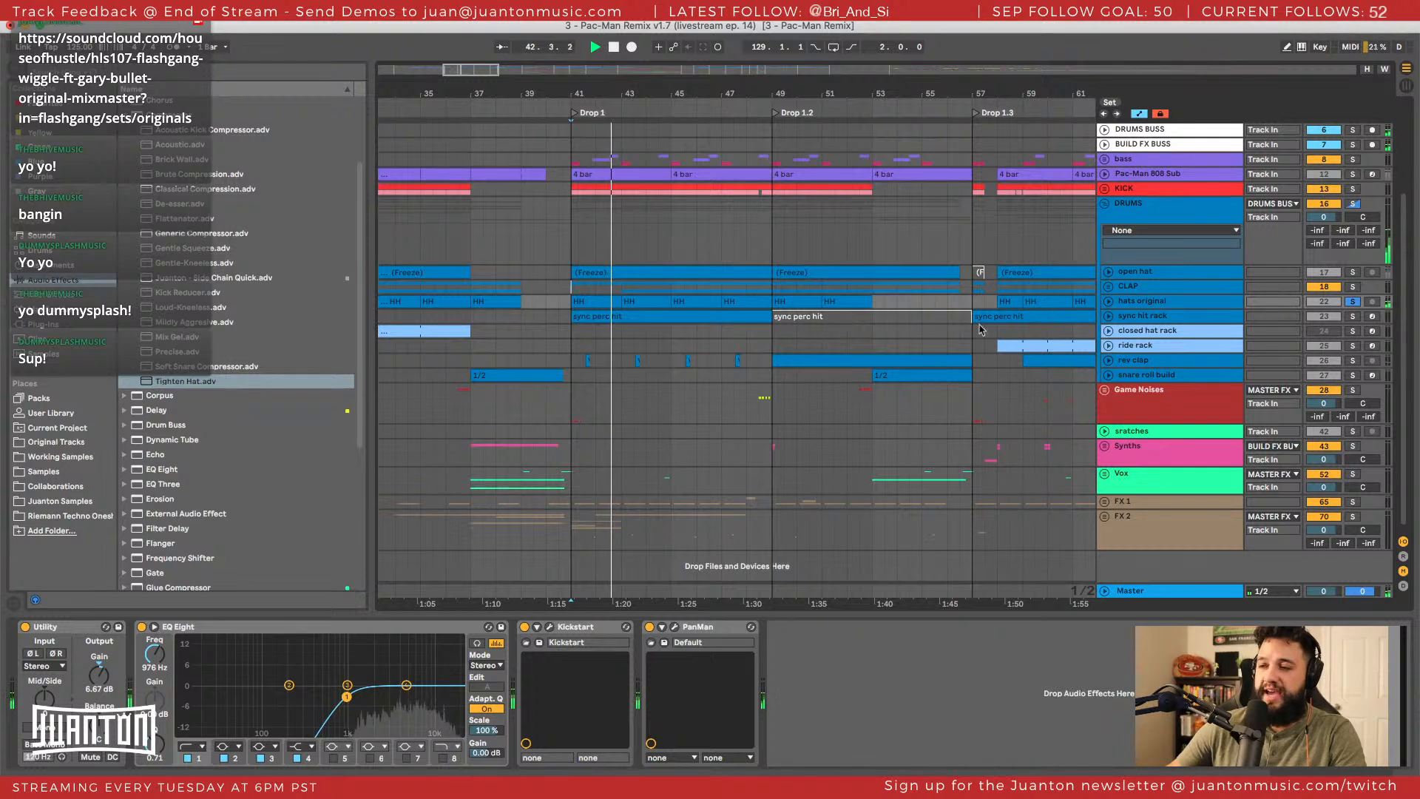
{"action": "left_click", "coordinate": [1143, 301]}
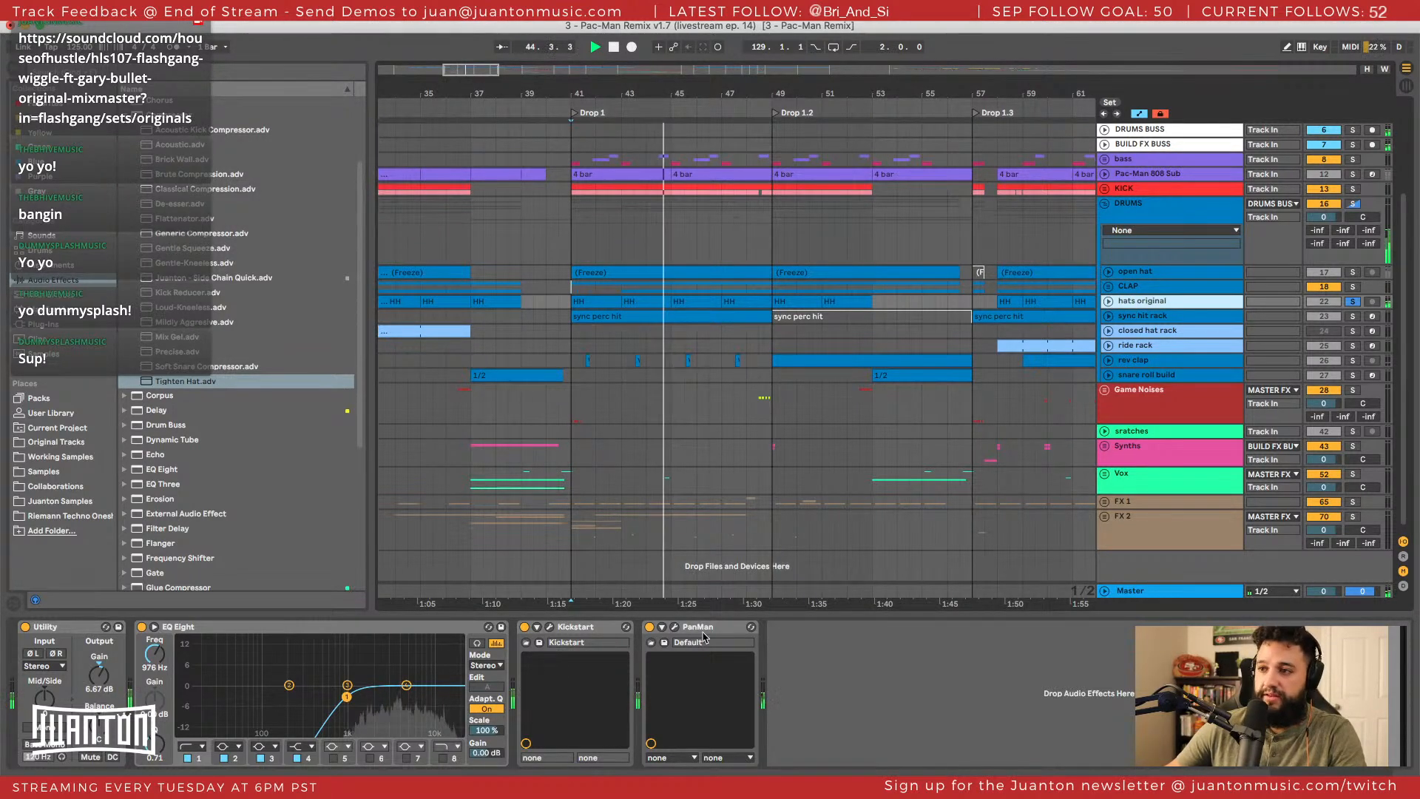
Solo the sync hit rack track instead and play its sync perc hit clip from Drop 1.3.
{"action": "left_click", "coordinate": [1167, 316]}
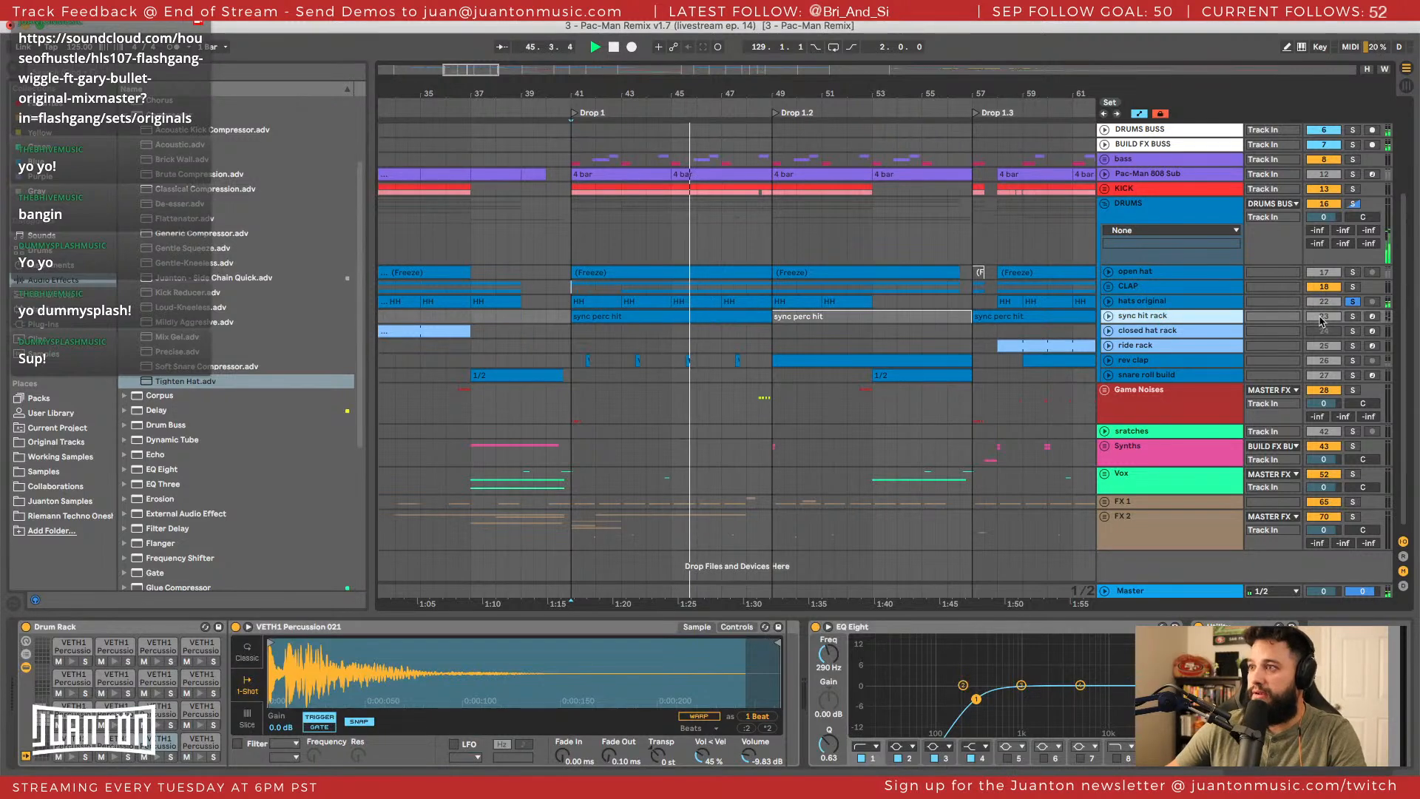
{"action": "left_click", "coordinate": [1353, 316]}
{"action": "key", "text": "space"}
{"action": "scroll", "coordinate": [958, 356], "scroll_direction": "right", "scroll_amount": 5}
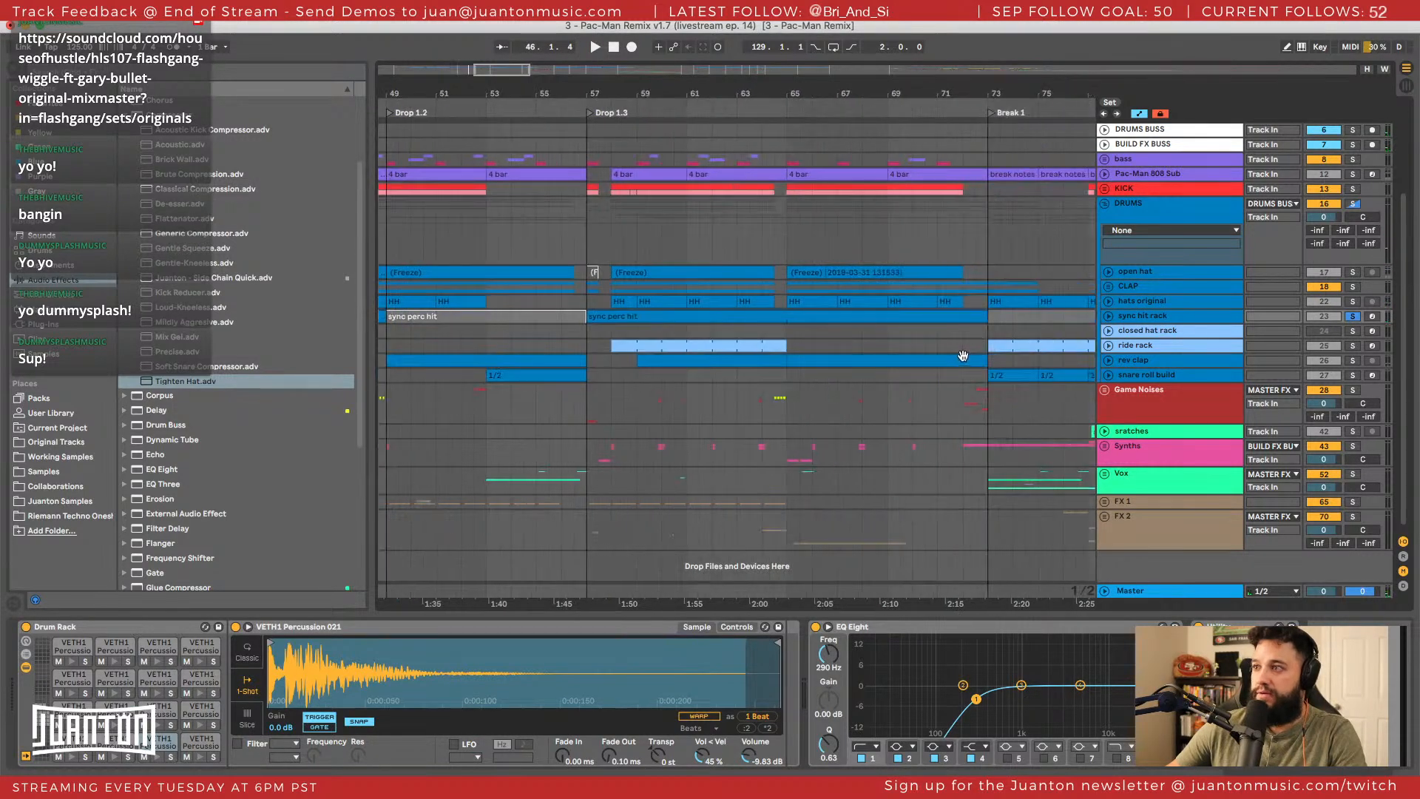
{"action": "left_click", "coordinate": [940, 317]}
{"action": "key", "text": "space"}
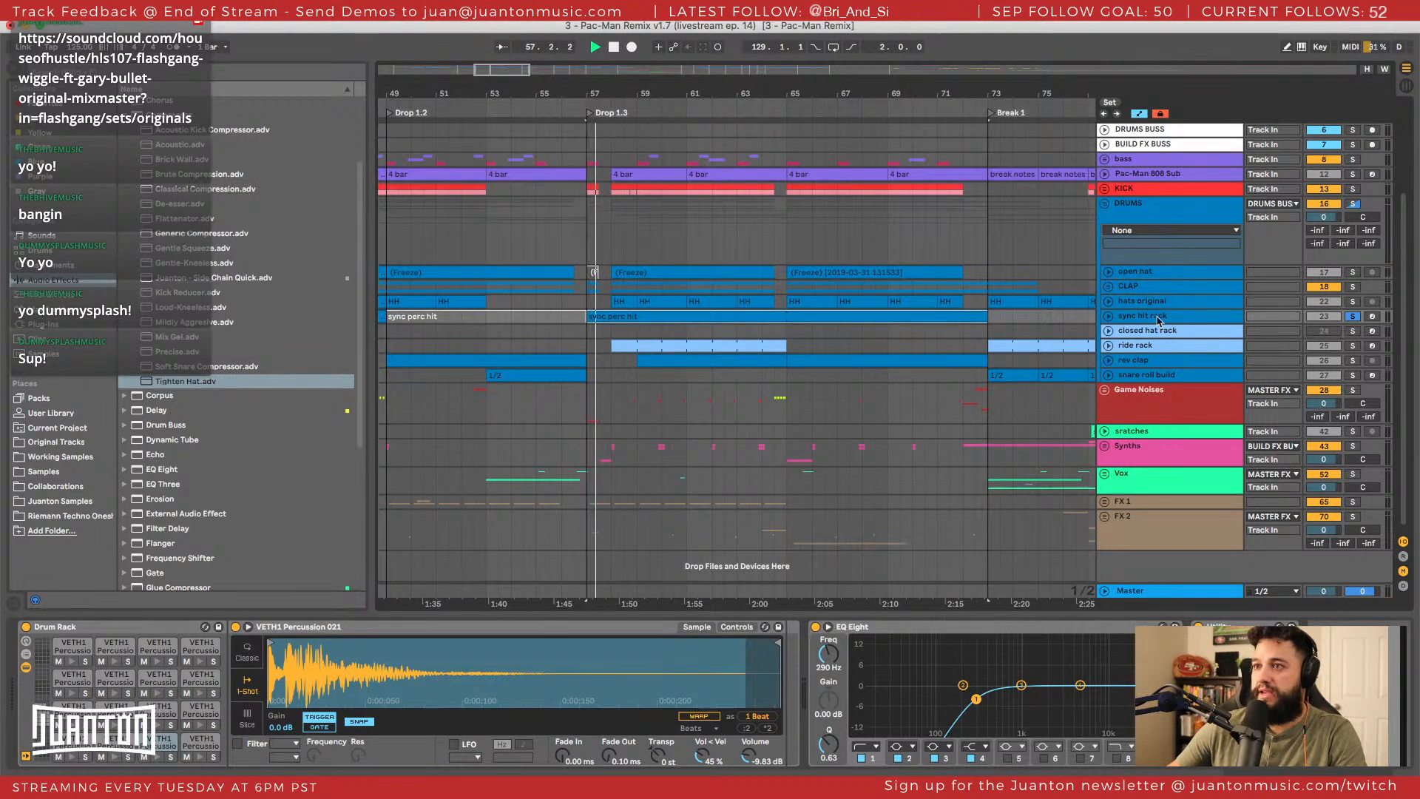
Unfold the sync hit rack track to examine its panning automation while listening further into Drop 1.3, and stop playback.
{"action": "left_click", "coordinate": [1109, 316]}
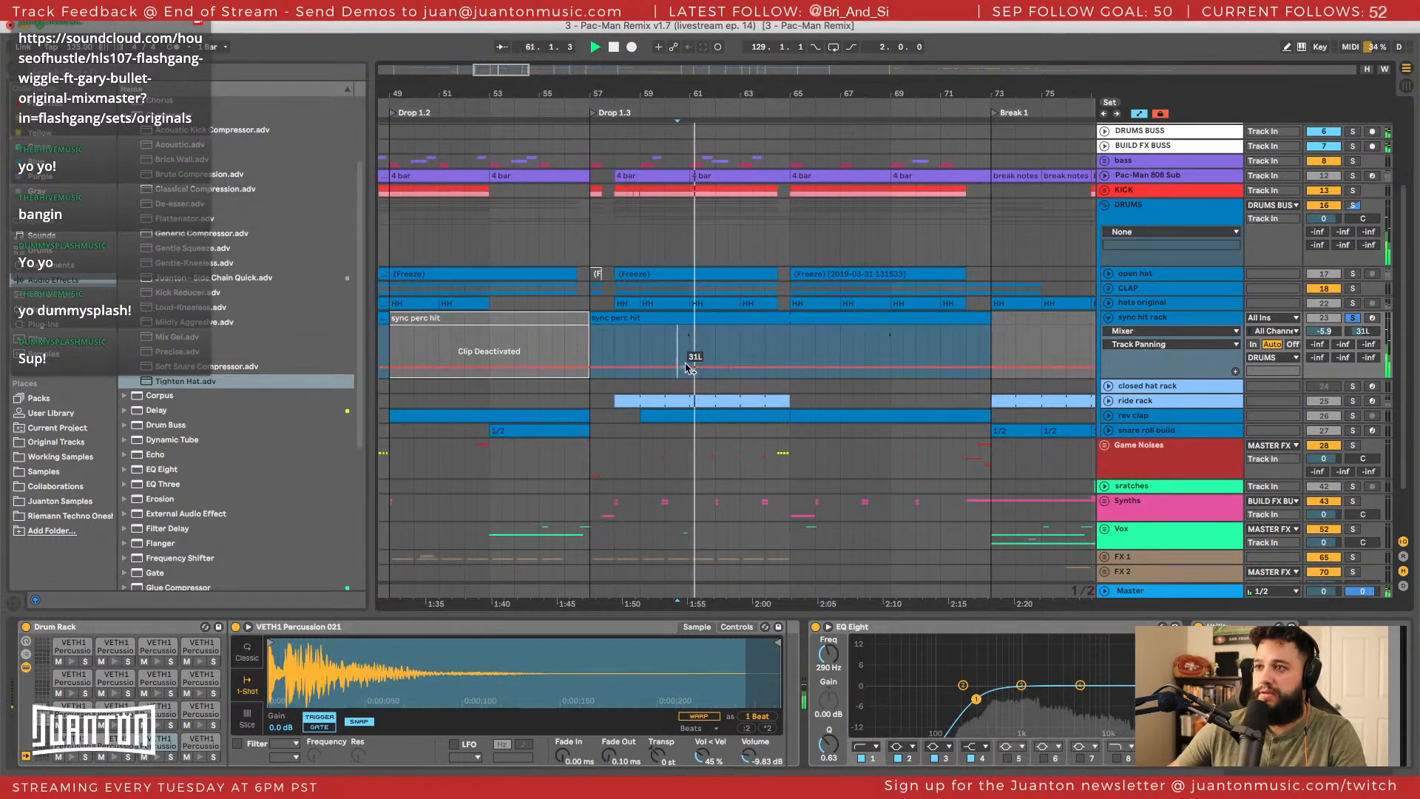
{"action": "left_click", "coordinate": [878, 340]}
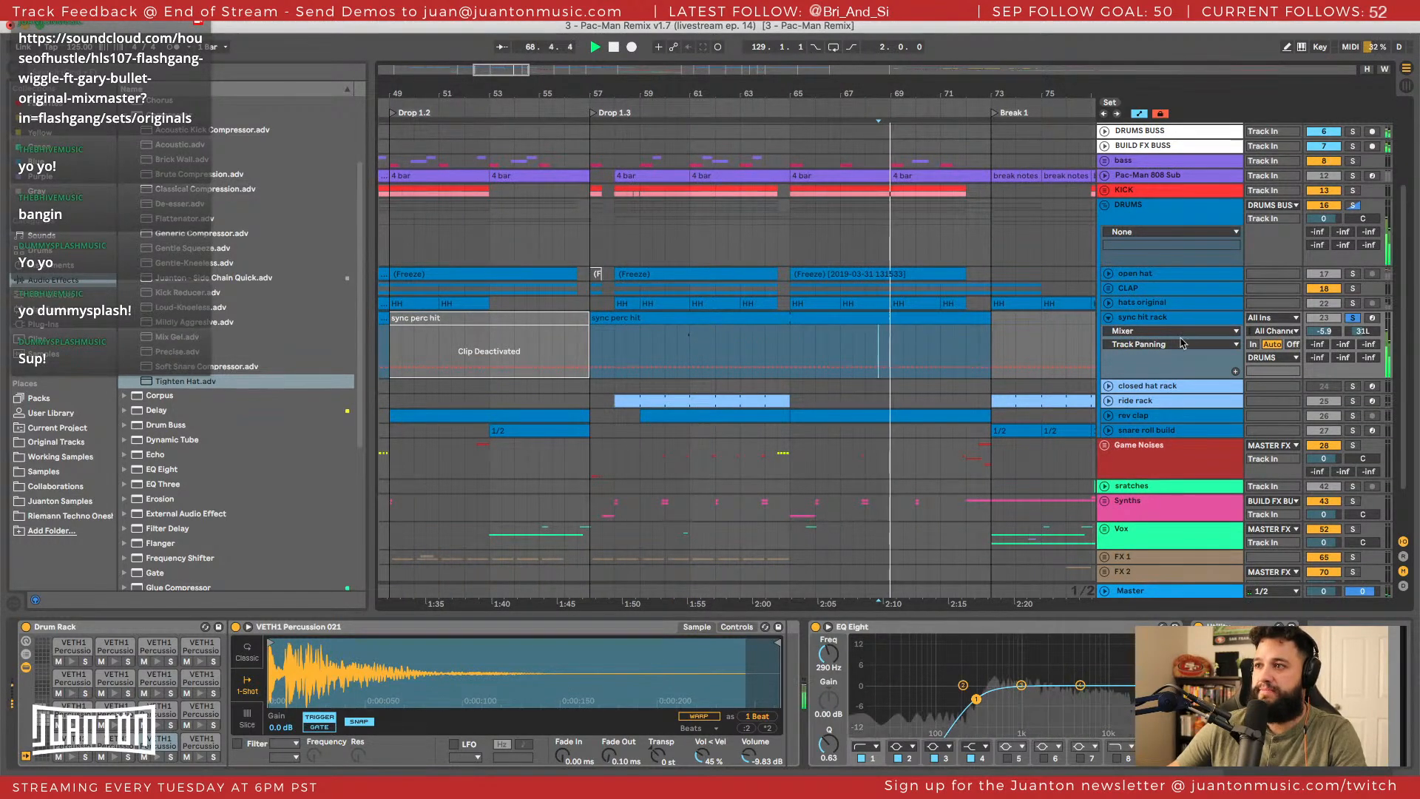
{"action": "key", "text": "space"}
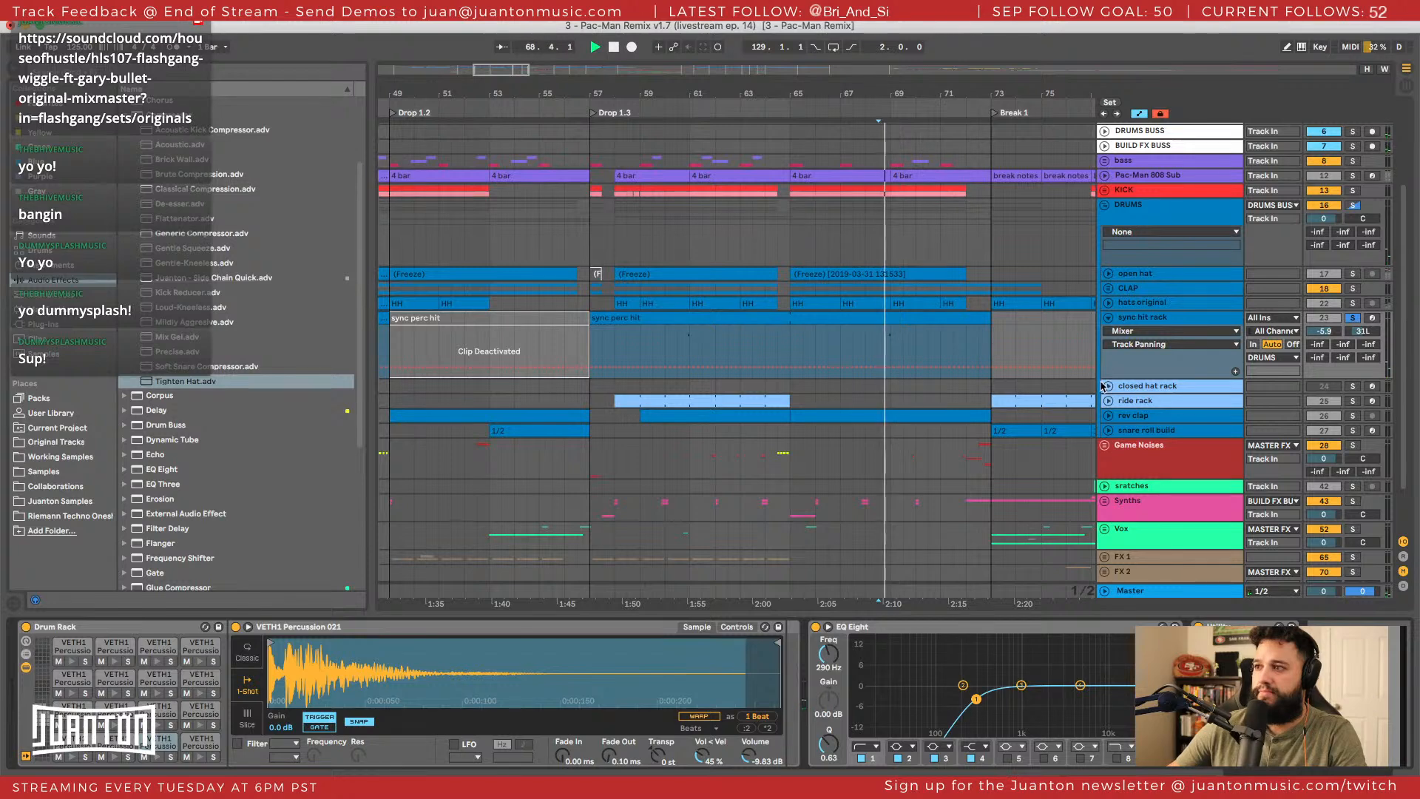
View the device chains of the CLAP group and the hats original track, and fold the sync hit rack track.
{"action": "left_click", "coordinate": [1137, 290]}
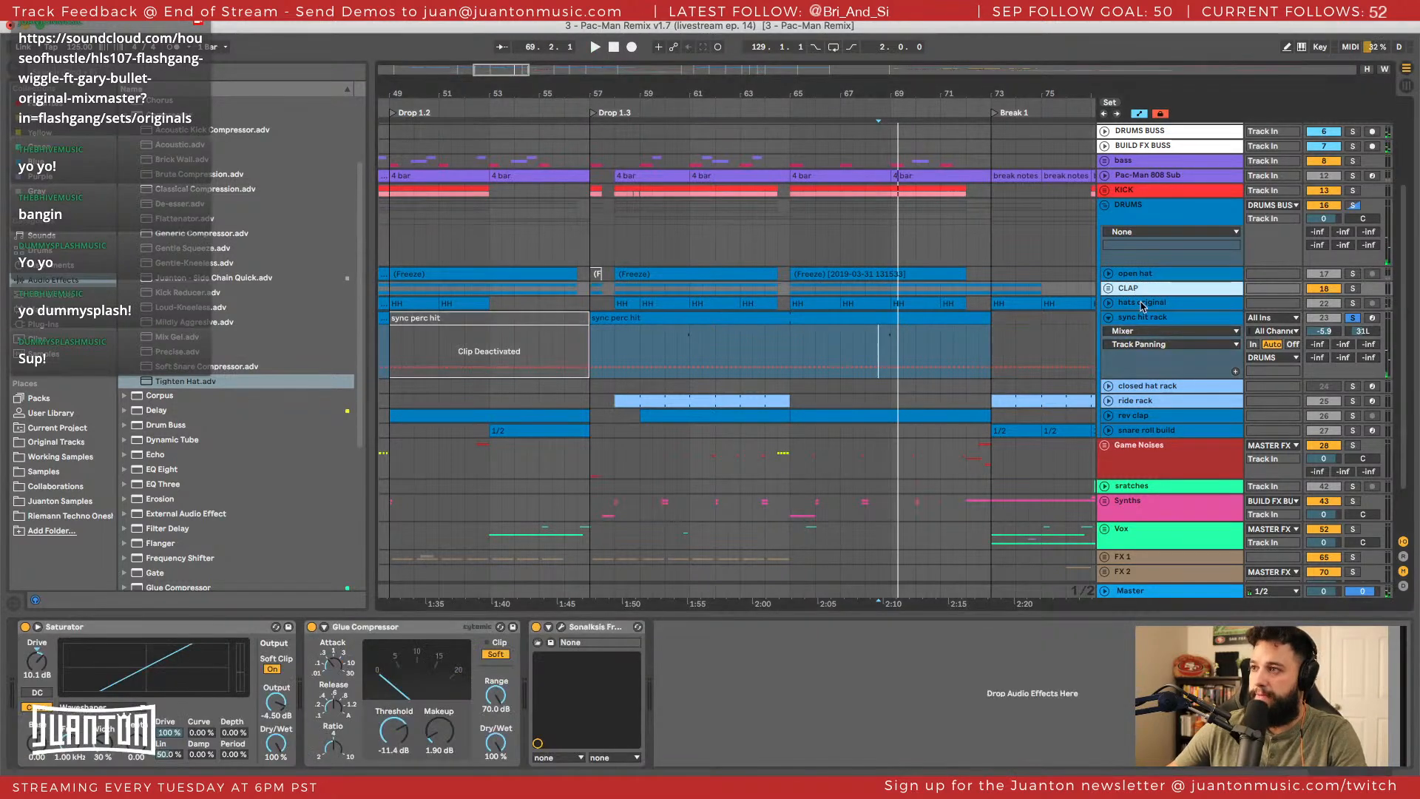
{"action": "left_click", "coordinate": [1142, 303]}
{"action": "key", "text": "space"}
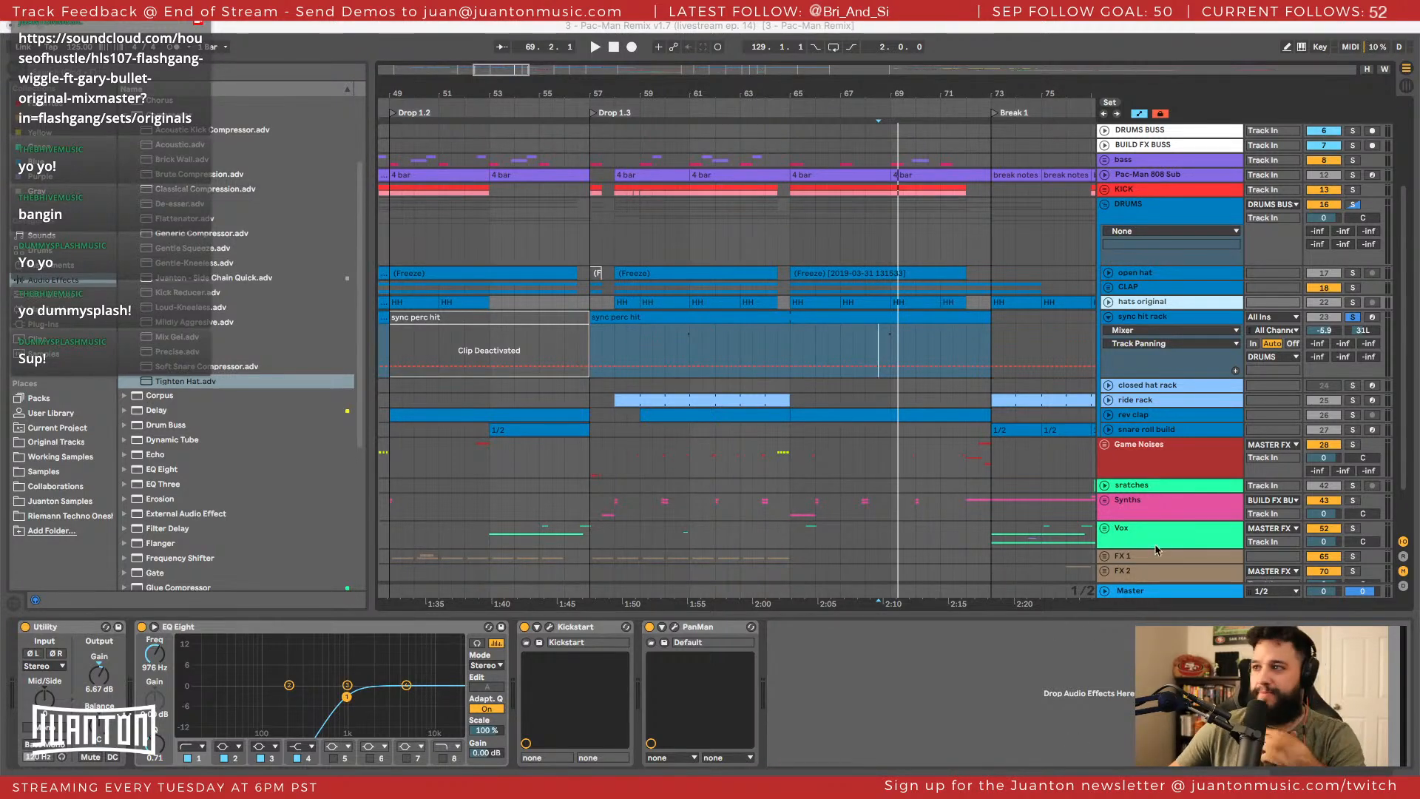
{"action": "scroll", "coordinate": [1105, 255], "scroll_direction": "down", "scroll_amount": 1}
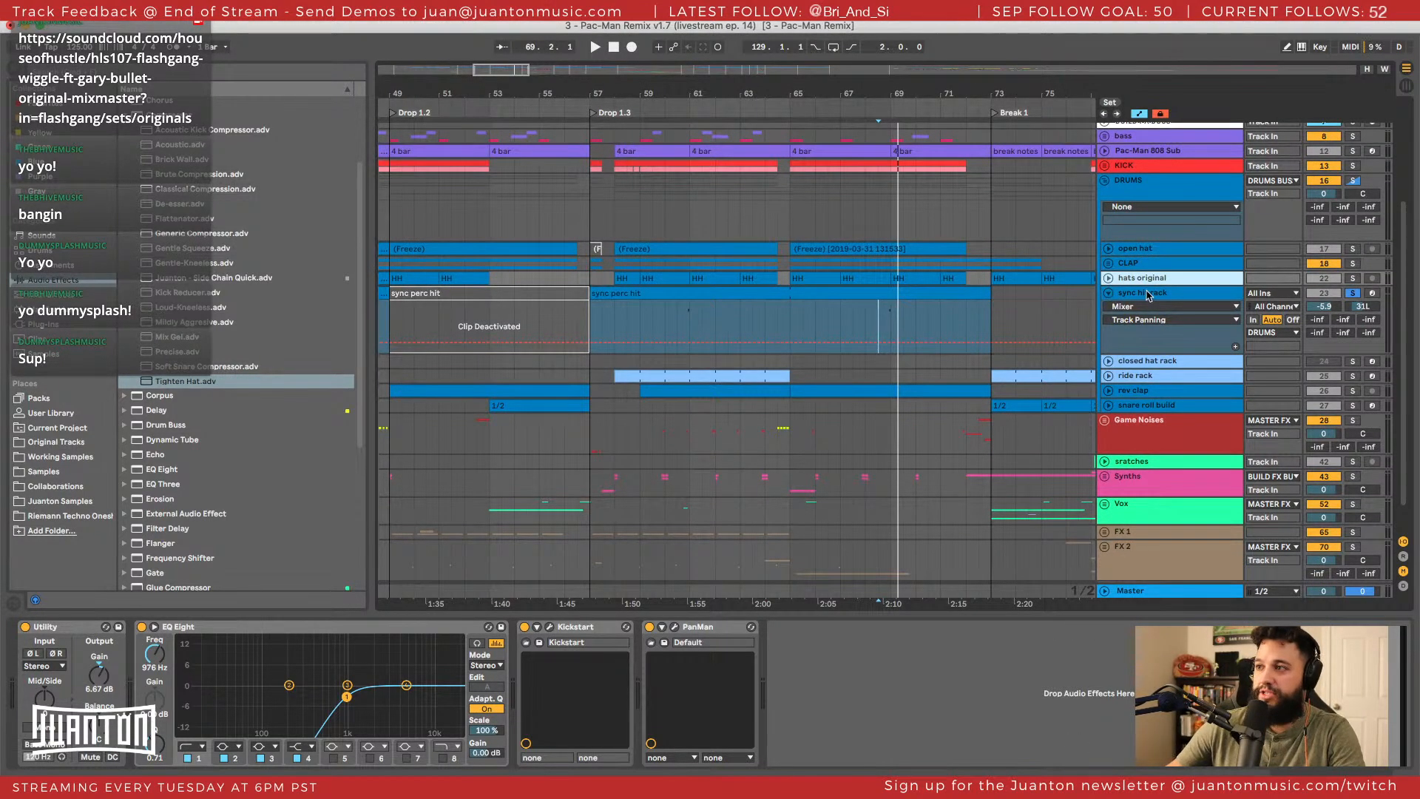
{"action": "left_click", "coordinate": [1114, 293]}
{"action": "left_click", "coordinate": [1111, 291]}
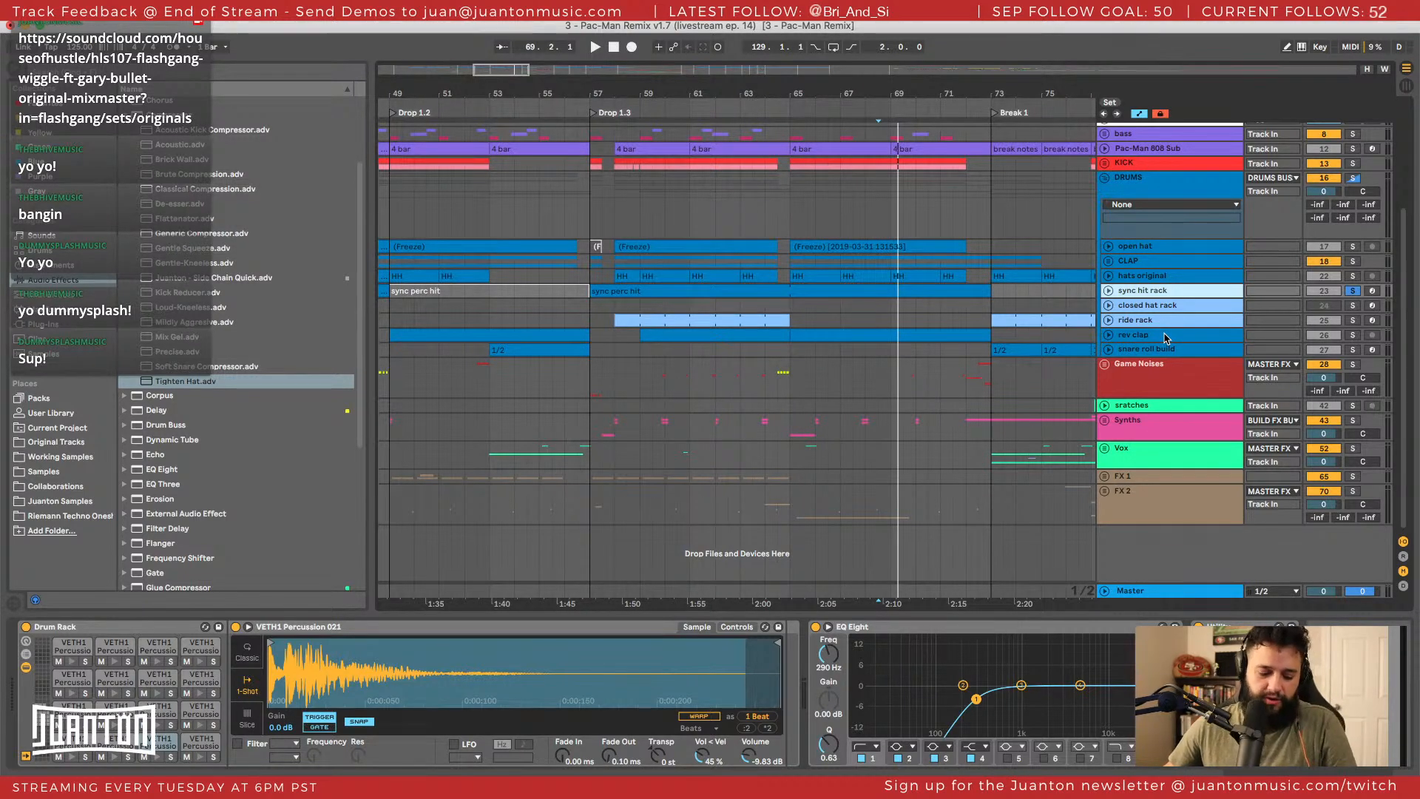
Inspect the device chains of the Pac-Man 808 Sub track and the bass group around Drop 1.
{"action": "left_click", "coordinate": [1148, 150]}
{"action": "scroll", "coordinate": [674, 135], "scroll_direction": "left", "scroll_amount": 5}
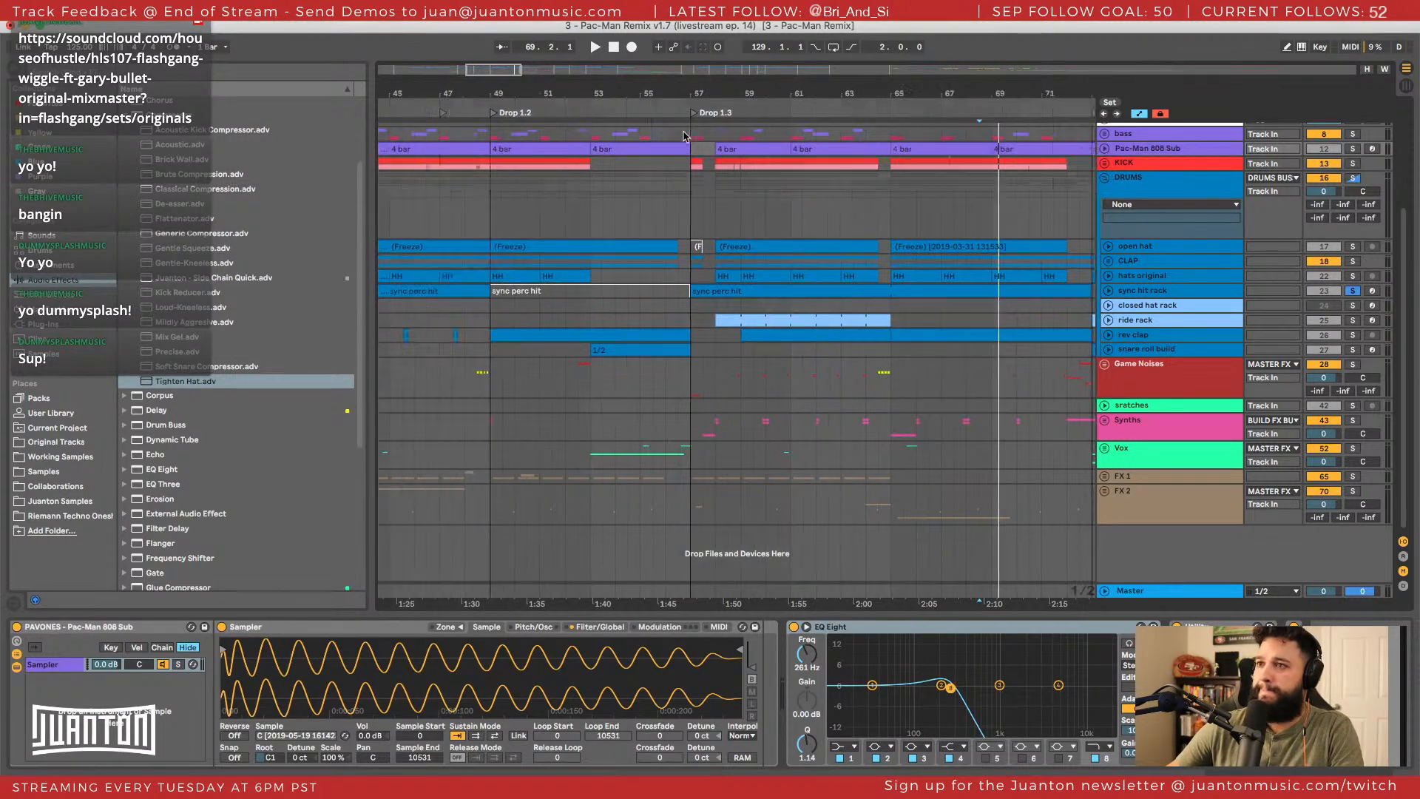
{"action": "left_click_drag", "start_coordinate": [581, 137], "coordinate": [590, 126]}
{"action": "scroll", "coordinate": [511, 158], "scroll_direction": "left", "scroll_amount": 3}
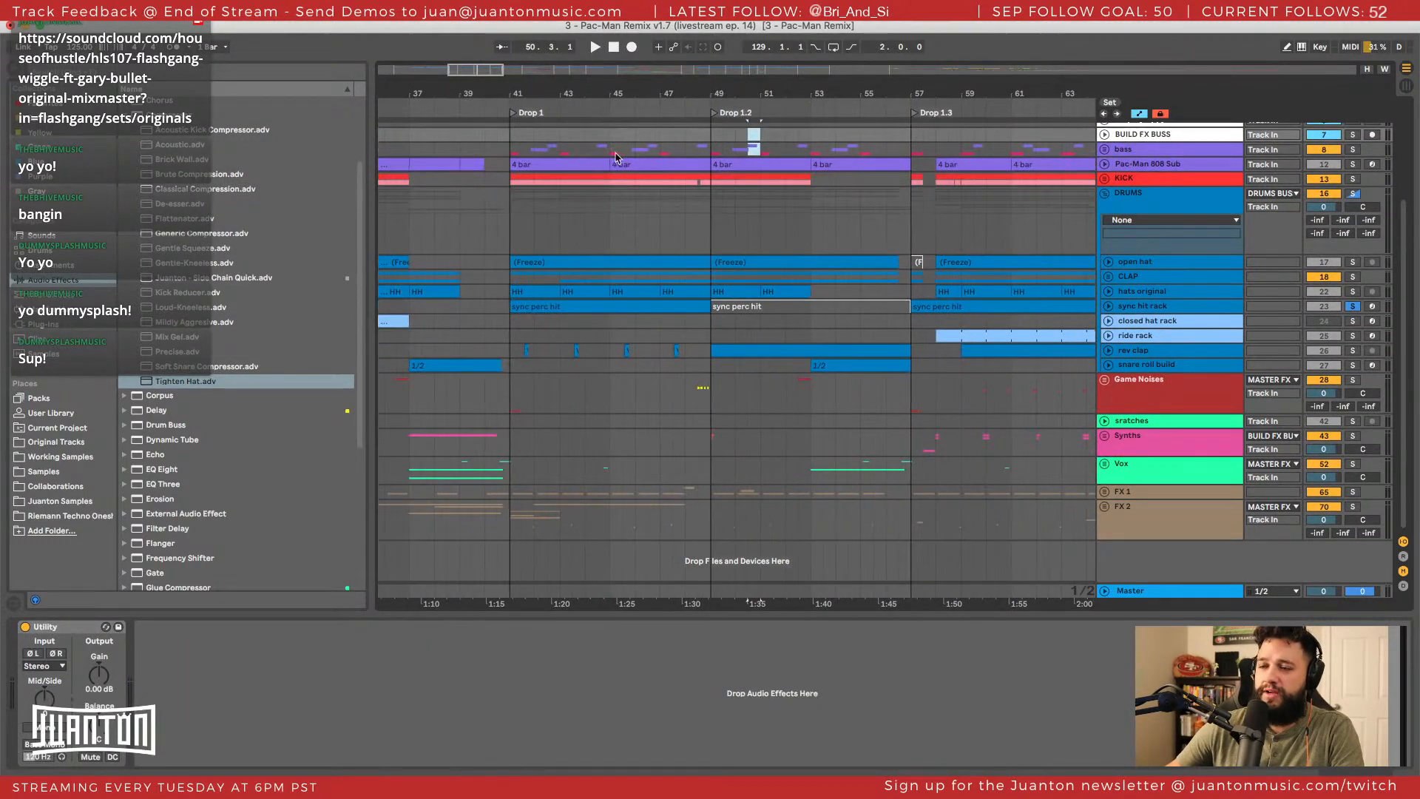
{"action": "left_click", "coordinate": [652, 150]}
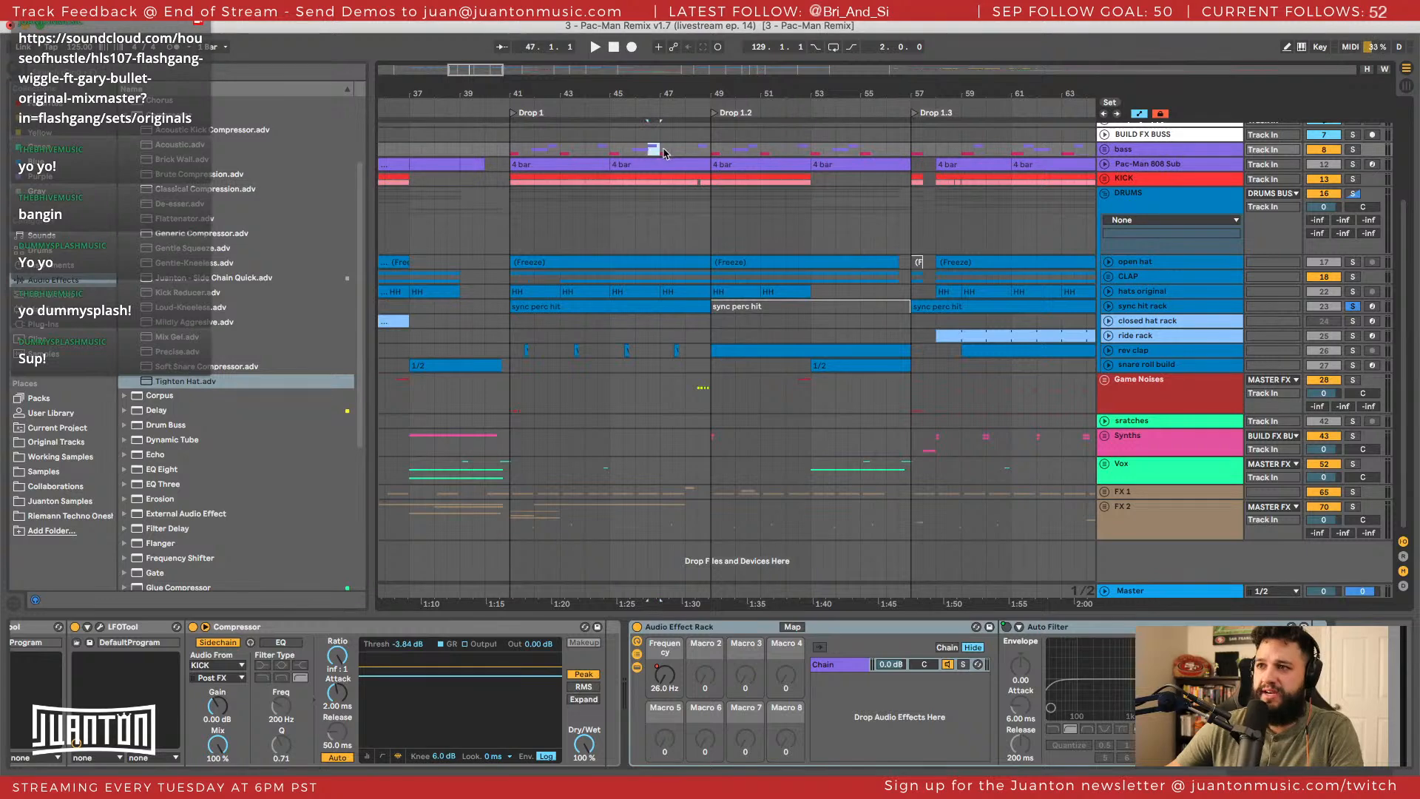
{"action": "left_click", "coordinate": [657, 152]}
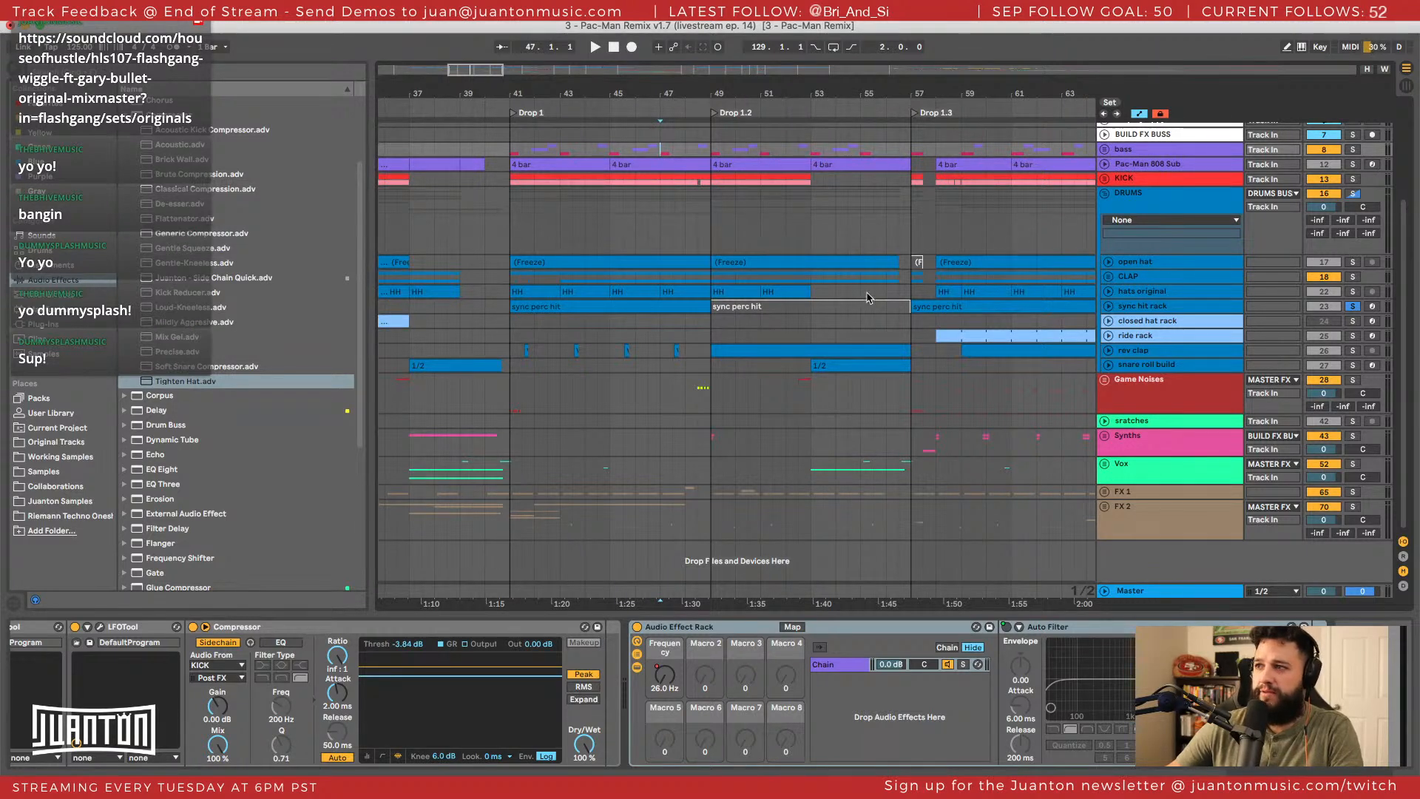
Fold the DRUMS group and look through the device chains of the KICK, DRUMS, Game Noises and Synths groups.
{"action": "left_click", "coordinate": [1169, 309]}
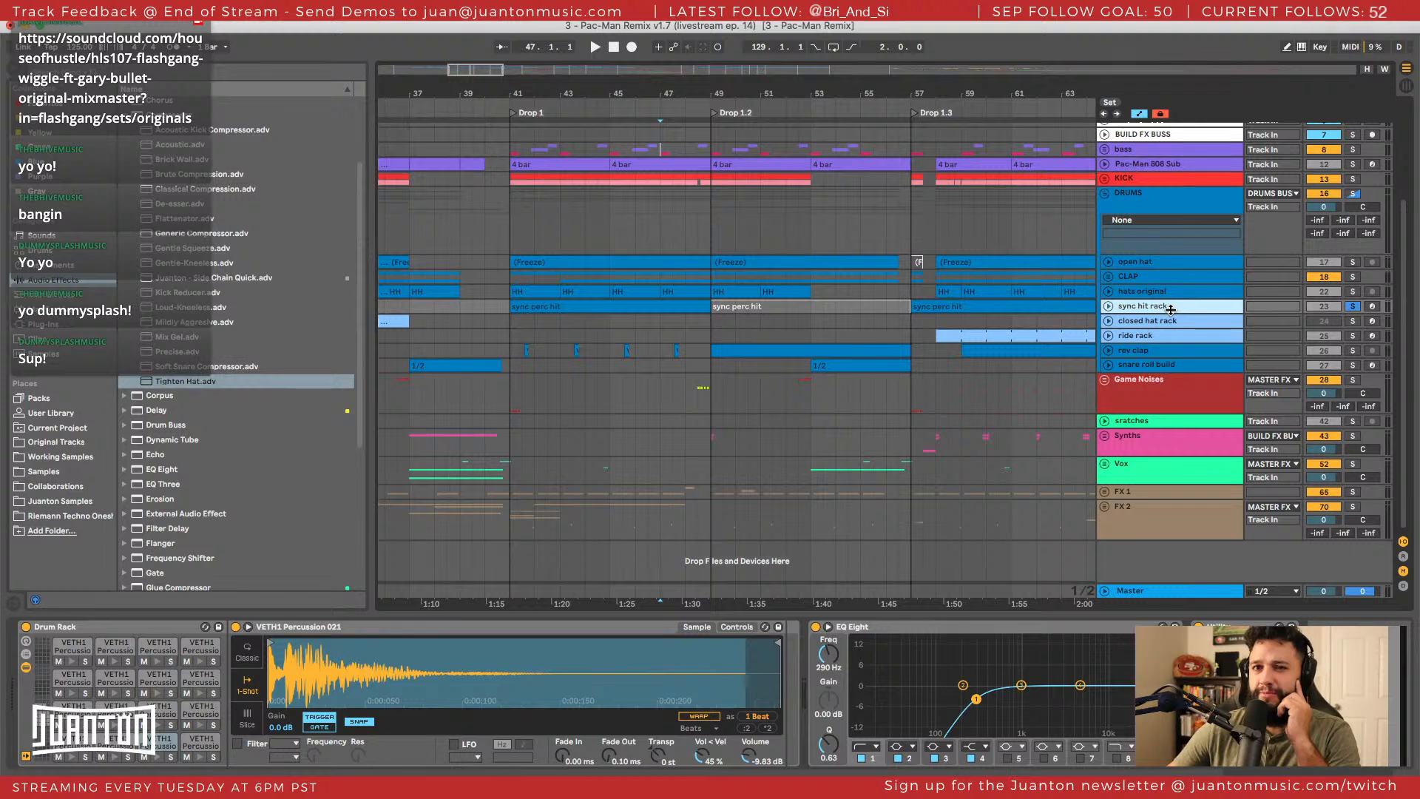
{"action": "left_click", "coordinate": [1104, 197]}
{"action": "left_click", "coordinate": [1143, 366]}
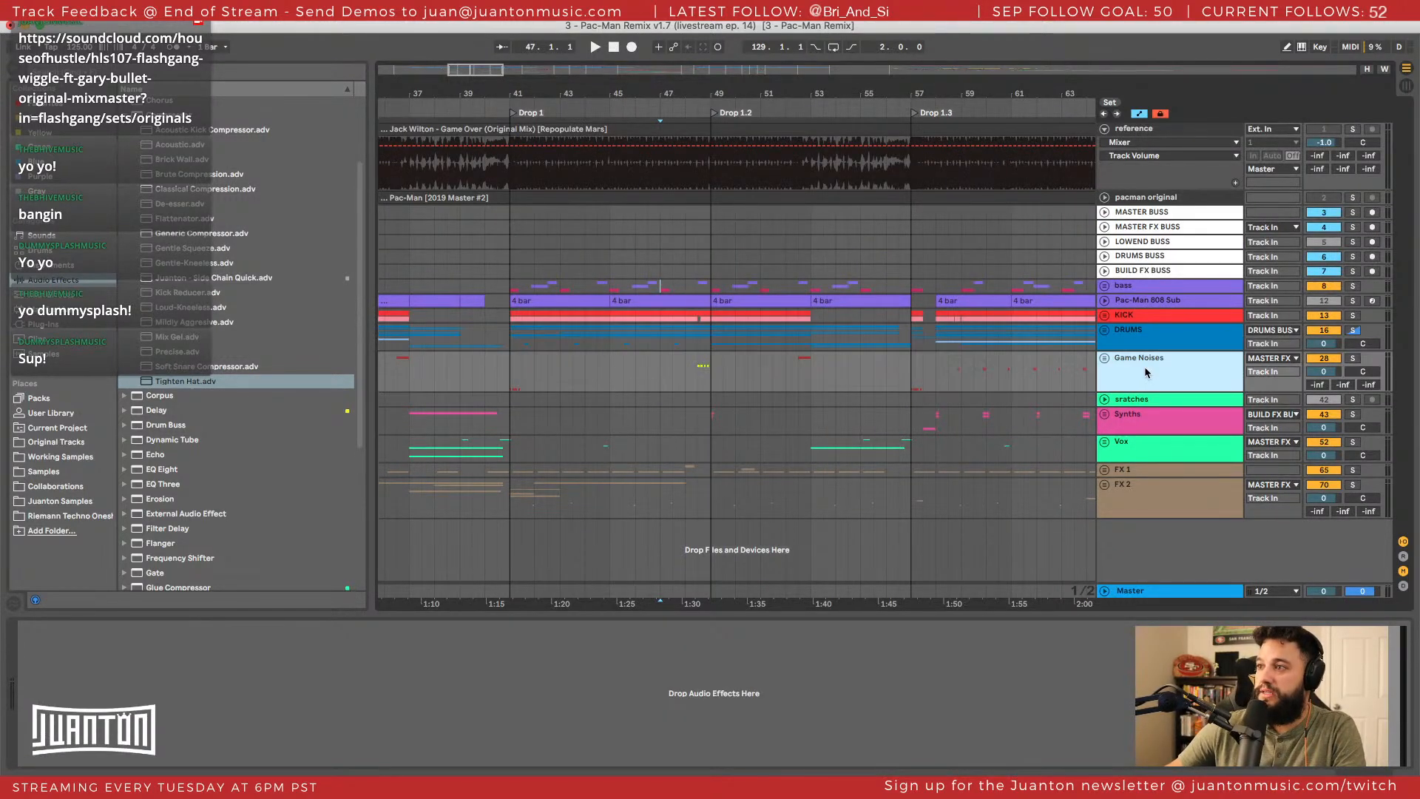
{"action": "left_click", "coordinate": [1139, 348]}
{"action": "left_click", "coordinate": [1146, 316]}
{"action": "left_click", "coordinate": [1144, 335]}
{"action": "left_click", "coordinate": [1139, 361]}
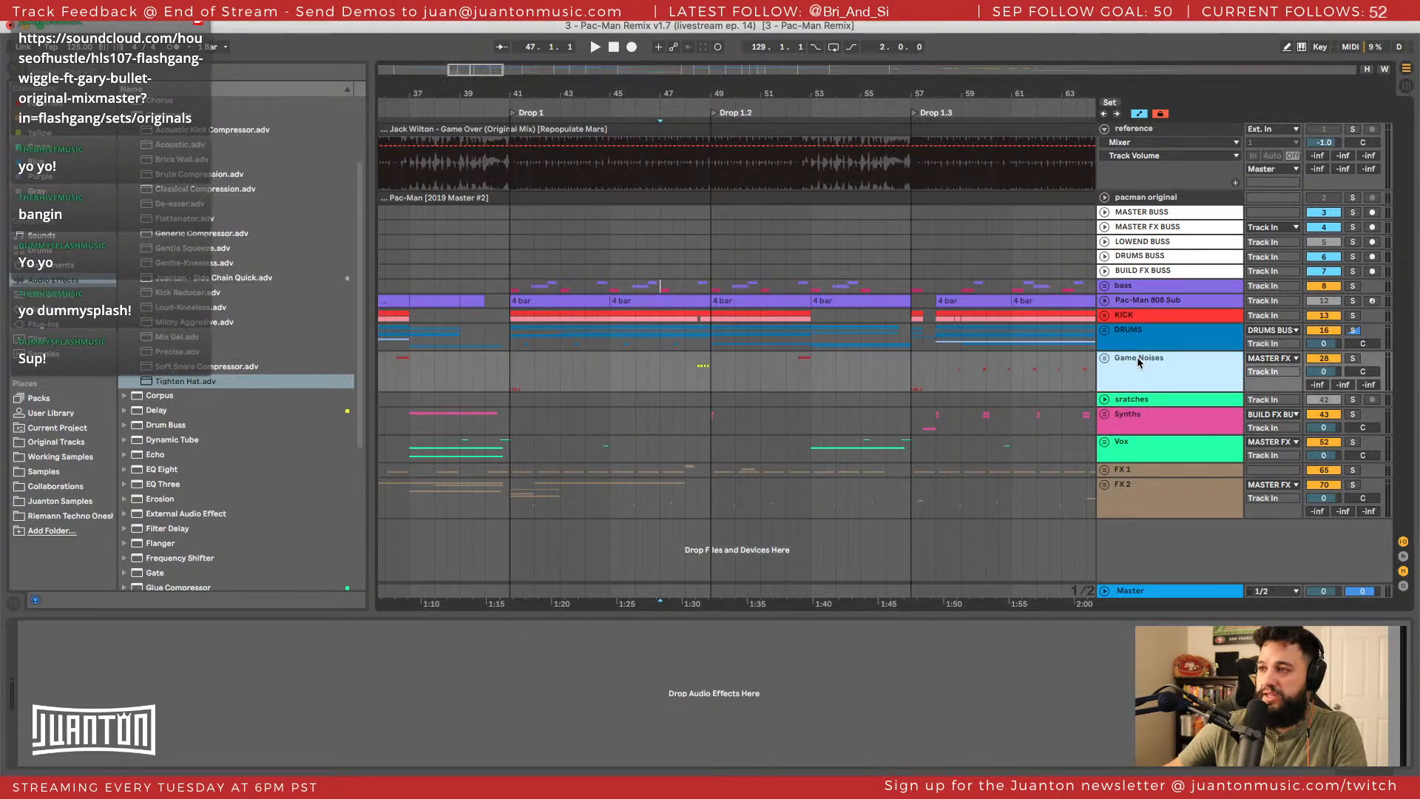
{"action": "left_click", "coordinate": [1131, 412]}
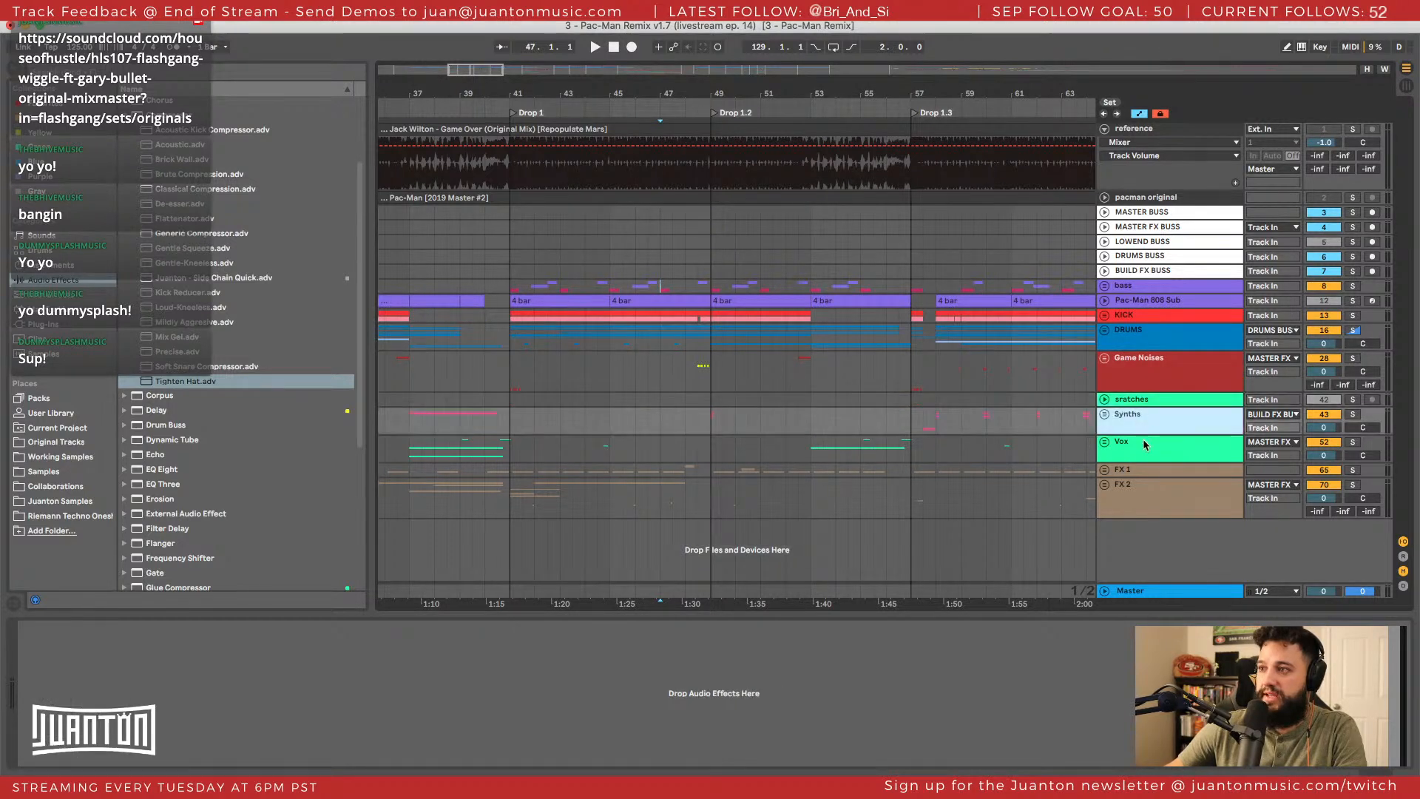
View the device chains of the Vox, FX 1 and FX 2 groups.
{"action": "left_click", "coordinate": [1147, 447]}
{"action": "left_click", "coordinate": [1148, 474]}
{"action": "left_click", "coordinate": [1145, 490]}
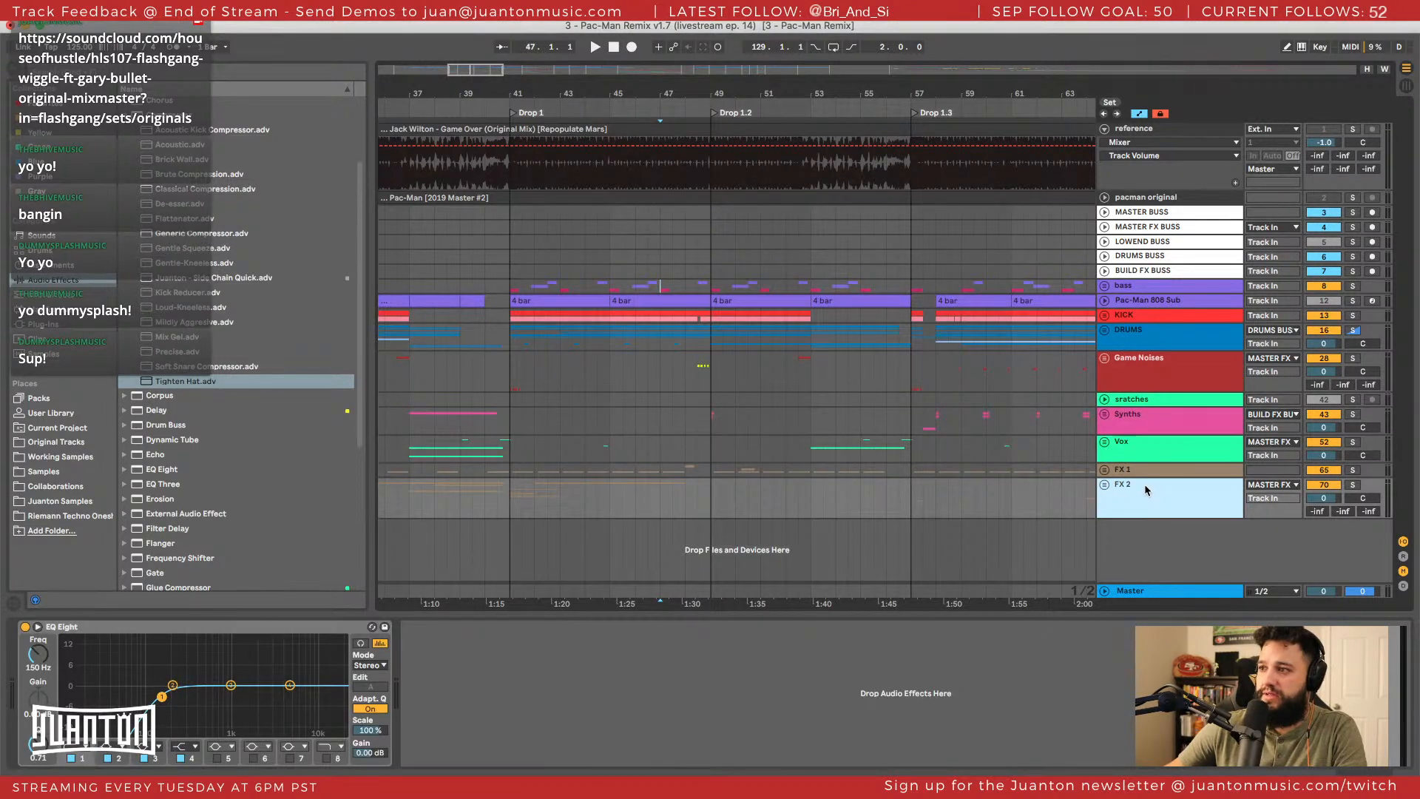
Unfold the FX 2 group and inspect the device chains of its tracks from VETH1 Reverse FX 015 through VETH1 Uplifter 006.
{"action": "left_click", "coordinate": [1105, 485]}
{"action": "left_click", "coordinate": [1140, 382]}
{"action": "left_click", "coordinate": [1139, 397]}
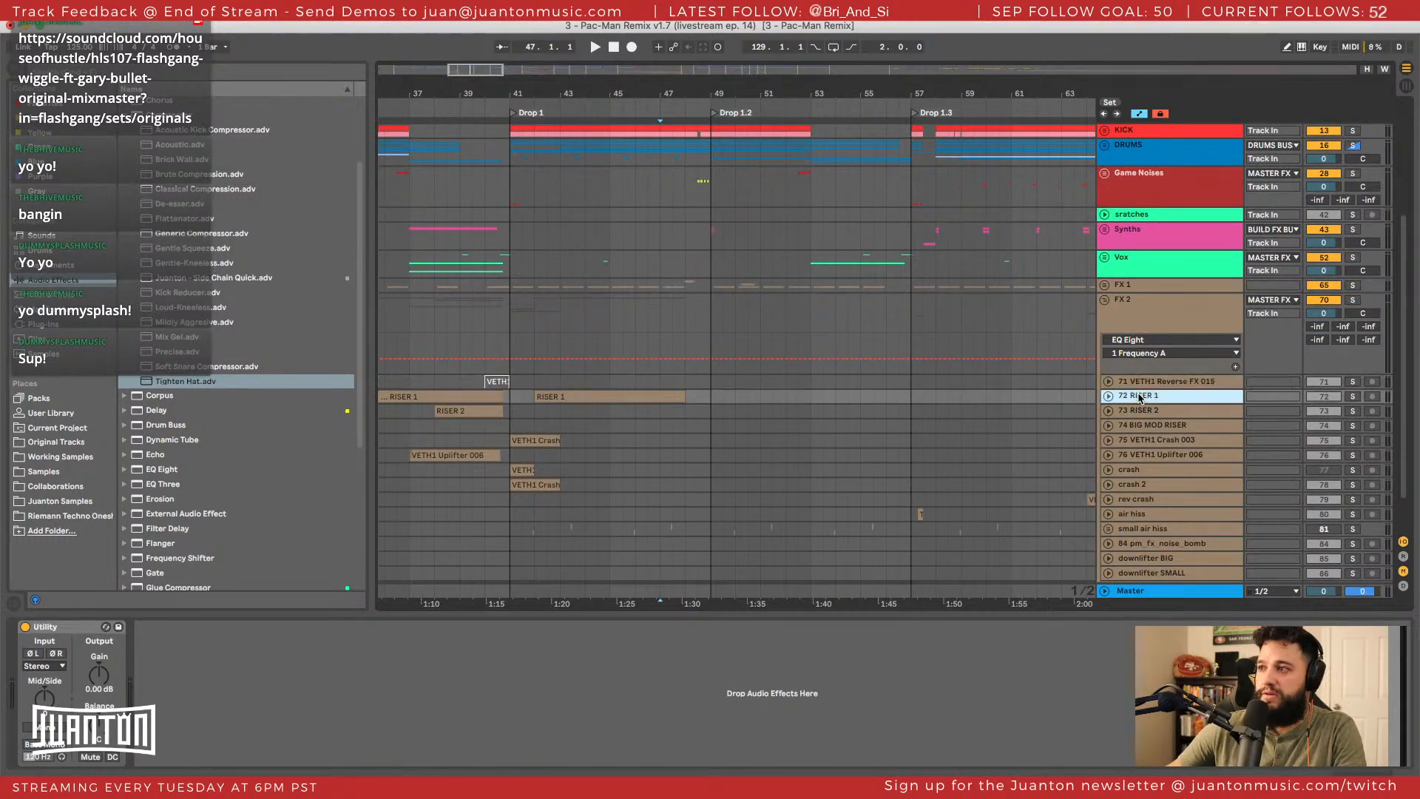
{"action": "left_click", "coordinate": [1140, 411]}
{"action": "left_click", "coordinate": [1140, 426]}
{"action": "left_click", "coordinate": [1140, 441]}
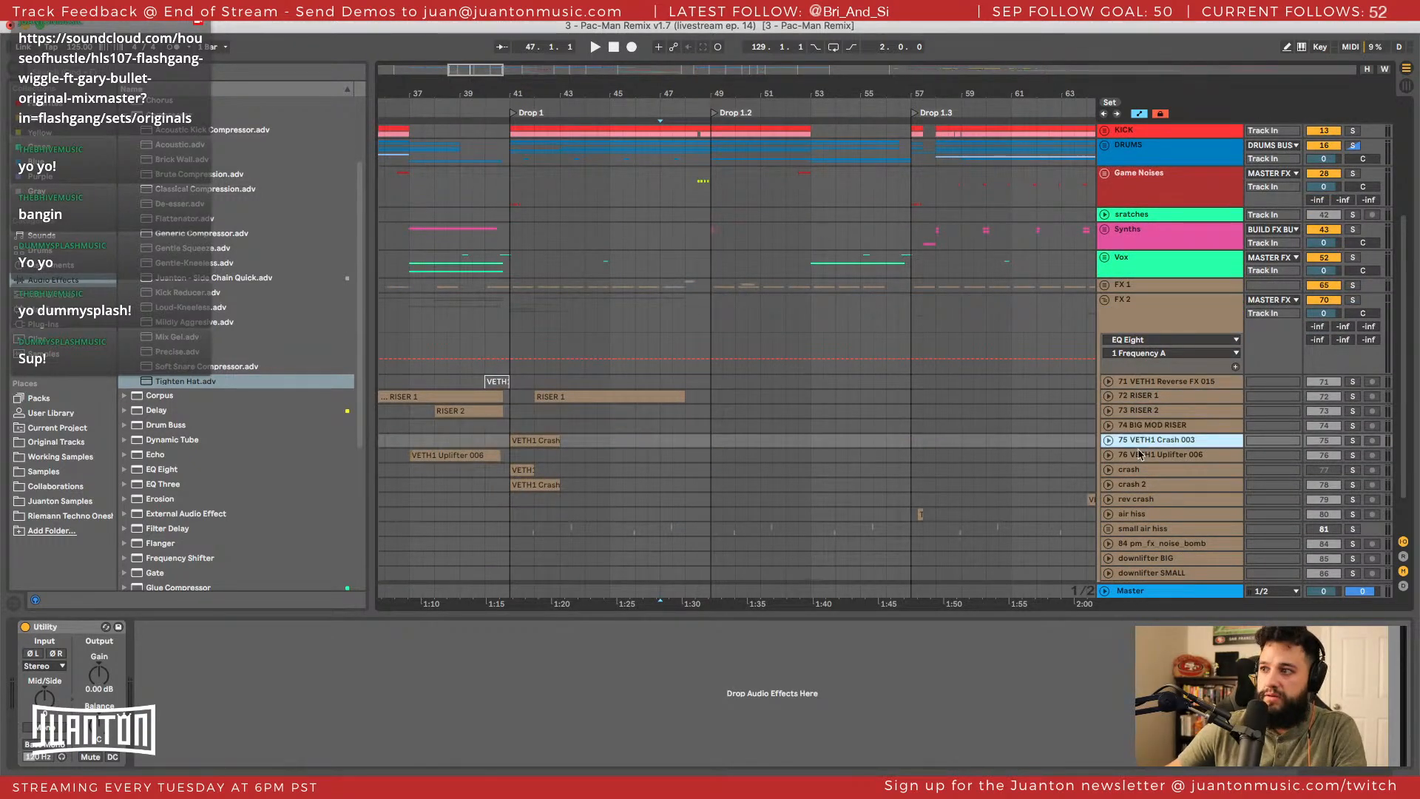
{"action": "left_click", "coordinate": [1139, 454]}
Inspect the remaining FX 2 tracks from crash through mspm_fx_riser_1 and the group's own EQ Eight, and fold the group.
{"action": "scroll", "coordinate": [1137, 465], "scroll_direction": "down", "scroll_amount": 3}
{"action": "left_click", "coordinate": [1148, 420]}
{"action": "left_click", "coordinate": [1147, 435]}
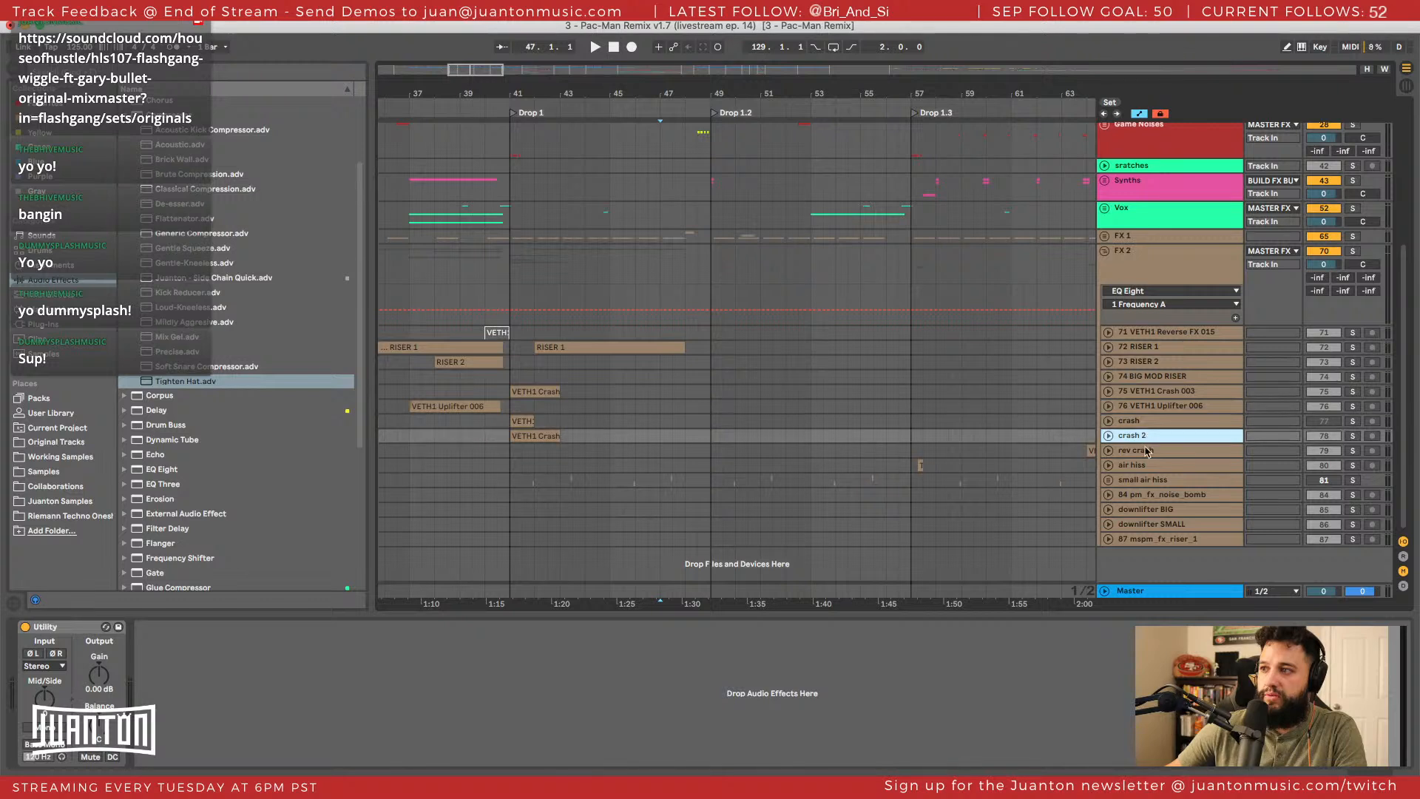
{"action": "left_click", "coordinate": [1145, 450]}
{"action": "left_click", "coordinate": [1145, 464]}
{"action": "left_click", "coordinate": [1144, 479]}
{"action": "left_click", "coordinate": [1143, 494]}
{"action": "left_click", "coordinate": [1140, 509]}
{"action": "left_click", "coordinate": [1136, 538]}
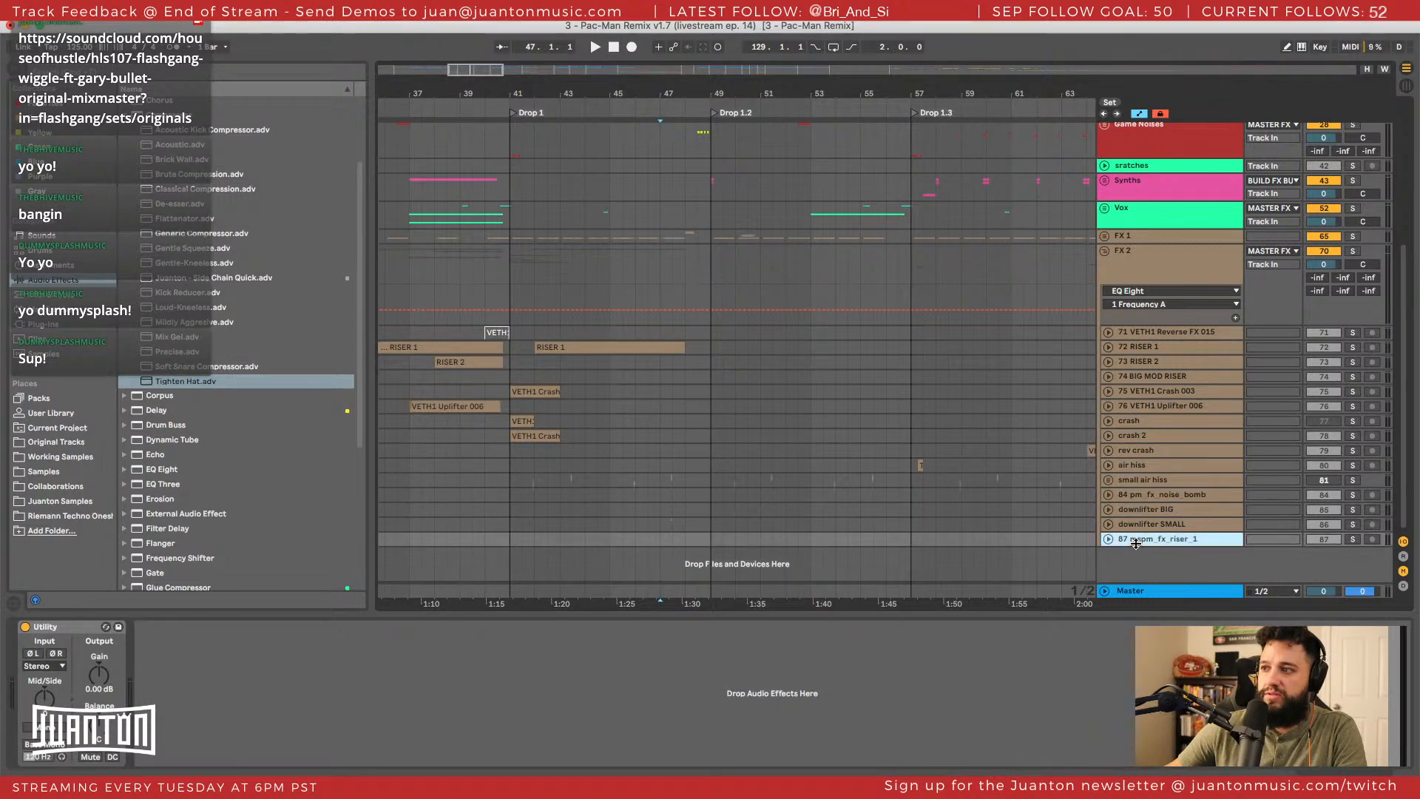
{"action": "left_click", "coordinate": [1166, 276]}
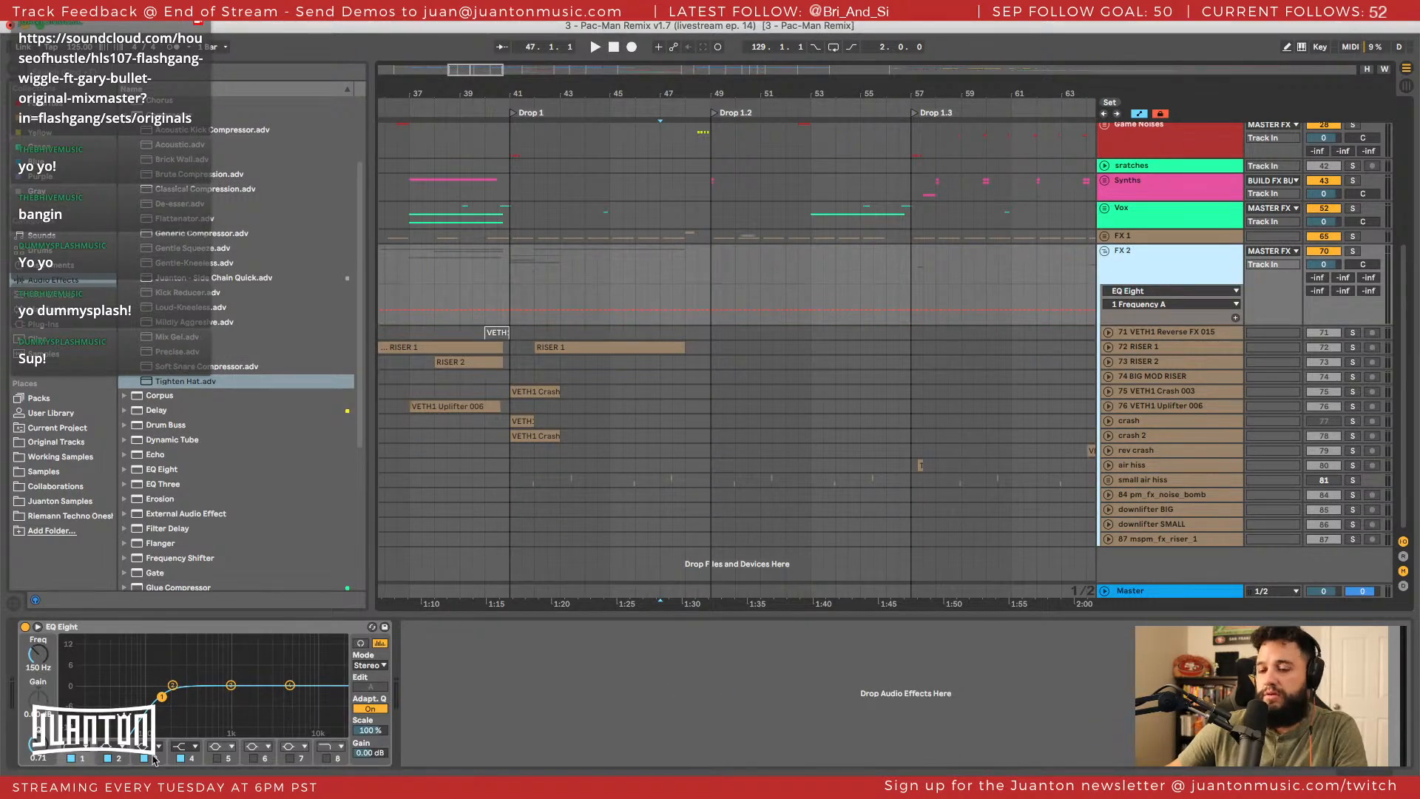
{"action": "left_click", "coordinate": [1104, 251]}
Solo the FX 1 group and copy the FX 2 group's EQ Eight onto it.
{"action": "left_click", "coordinate": [1121, 471]}
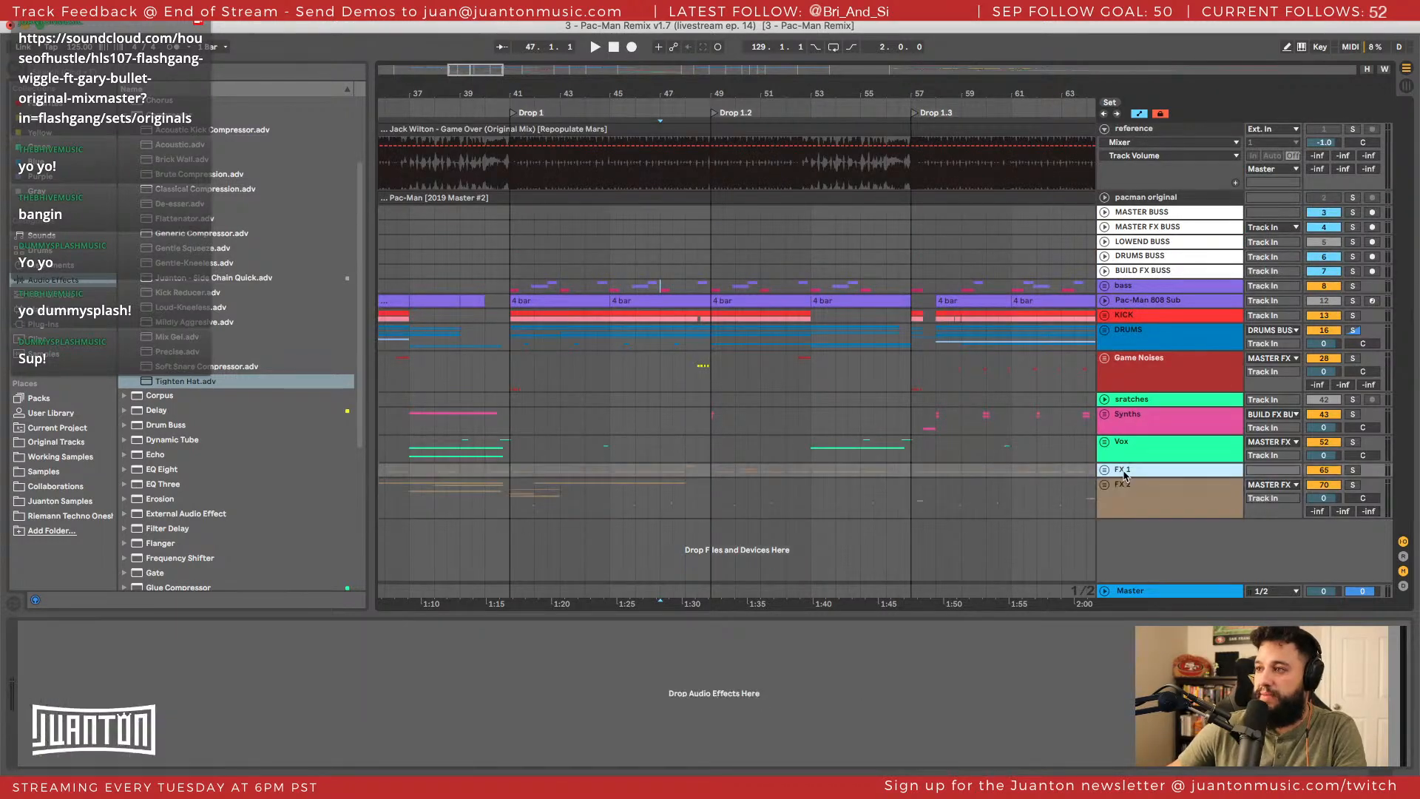
{"action": "left_click", "coordinate": [1120, 486]}
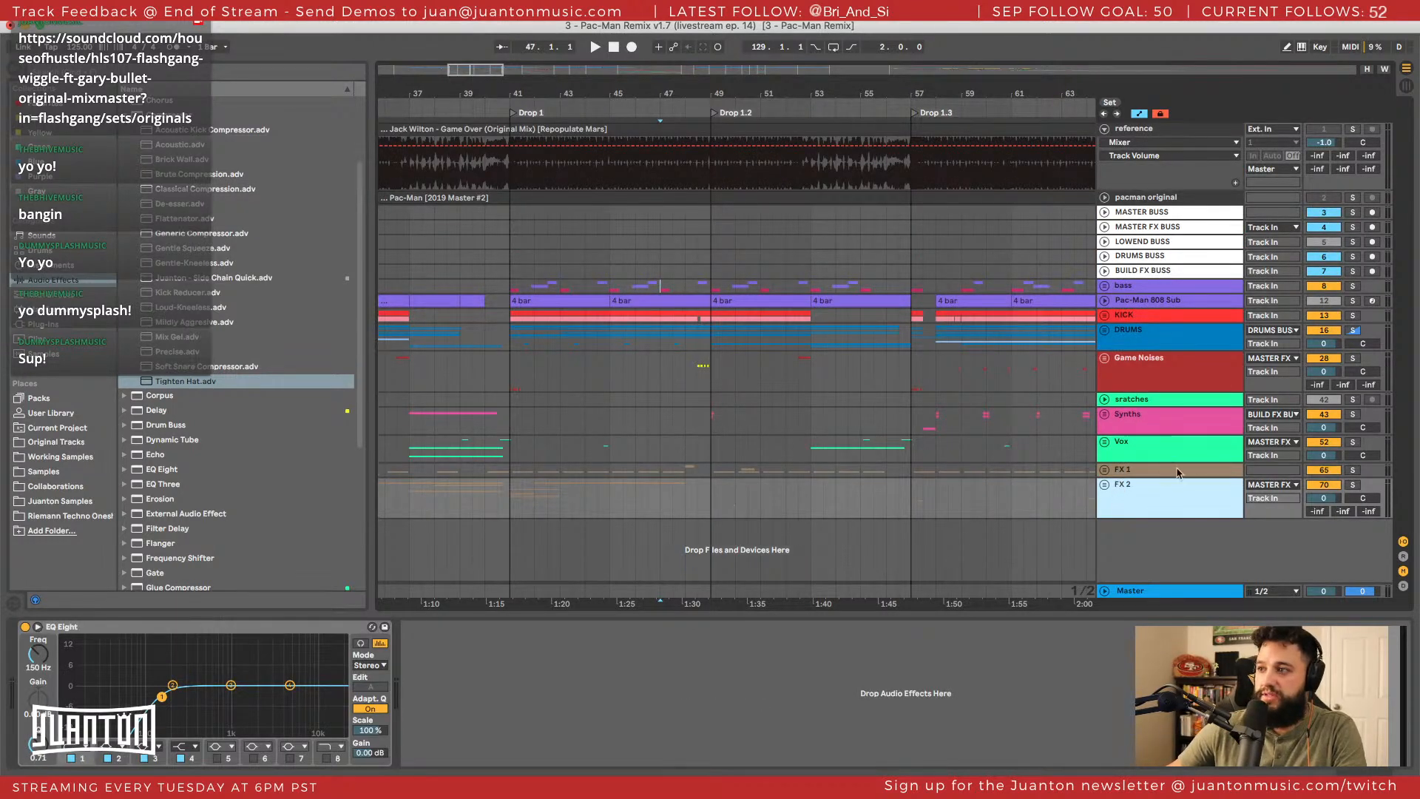
{"action": "left_click", "coordinate": [1352, 470]}
{"action": "key", "text": "space"}
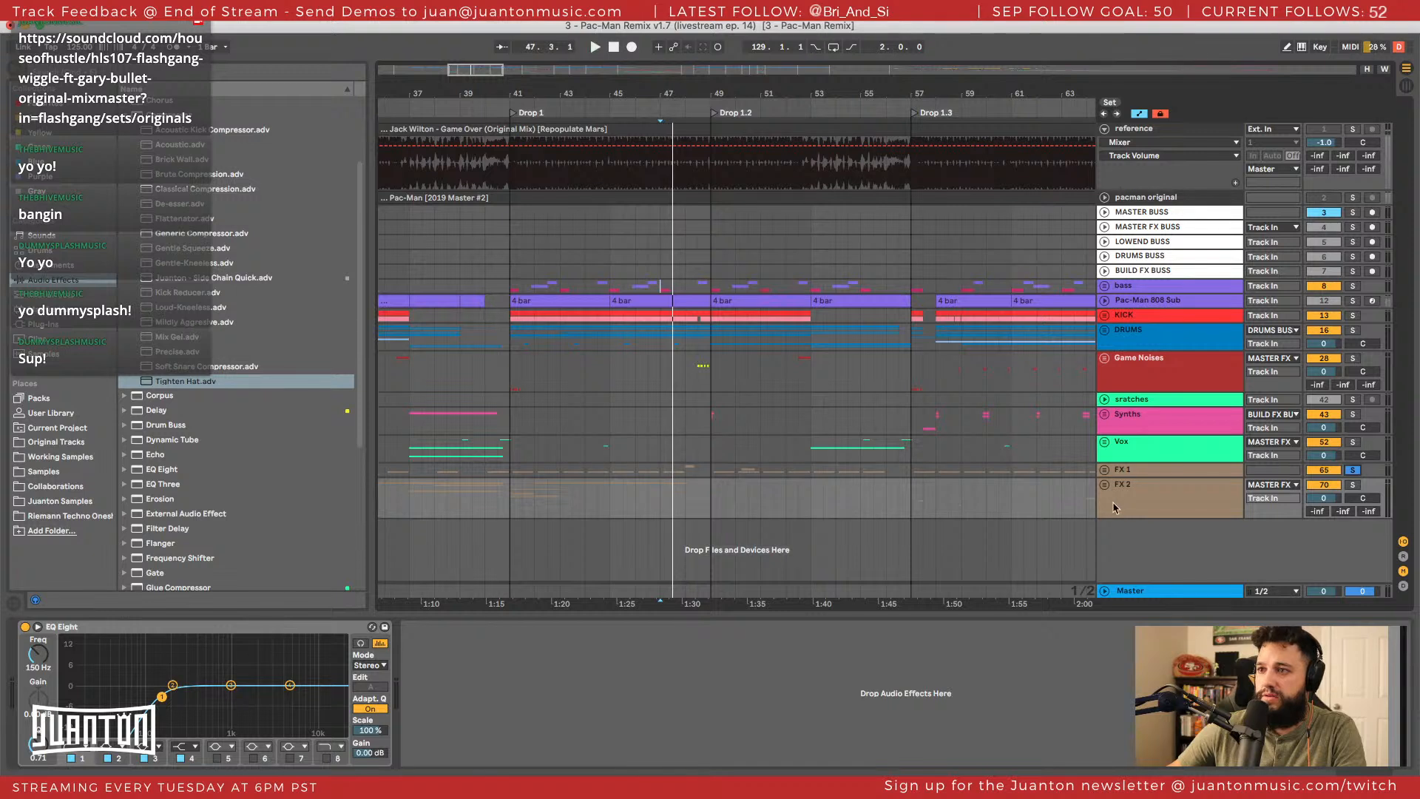
{"action": "left_click", "coordinate": [262, 625]}
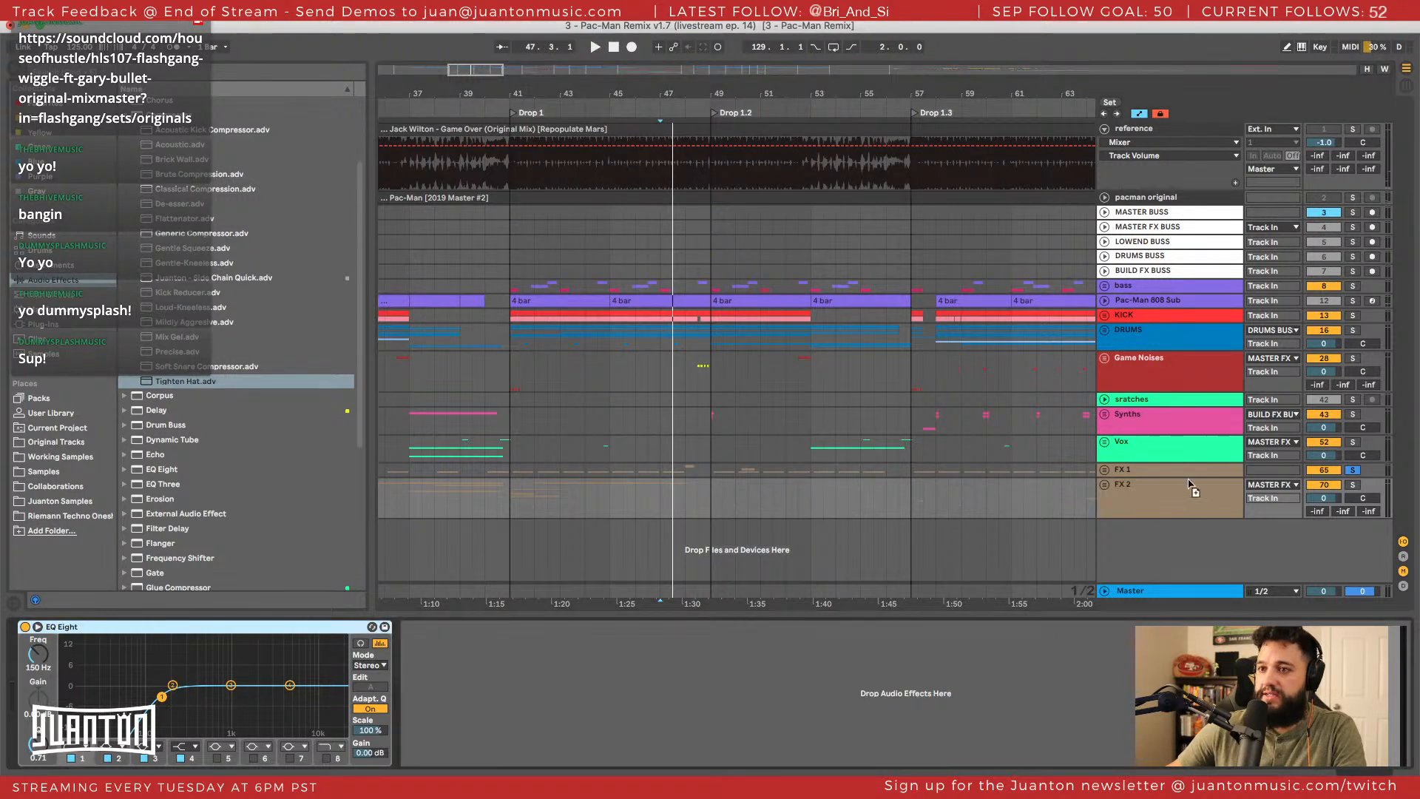
{"action": "left_click", "coordinate": [1346, 477]}
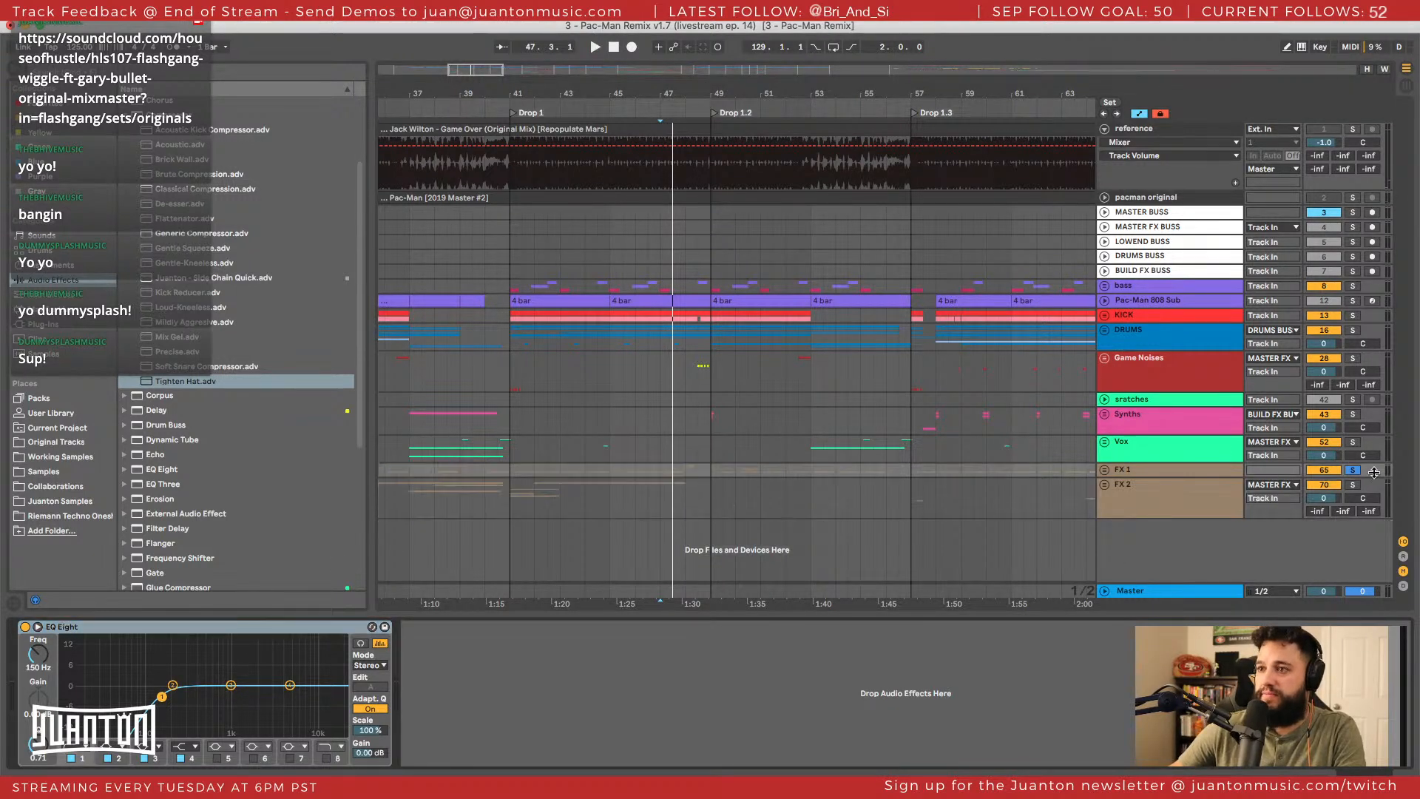
Play the soloed FX 1 group, unfold it, and solo its pm ghost rise fx track.
{"action": "key", "text": "space"}
{"action": "left_click", "coordinate": [1105, 470]}
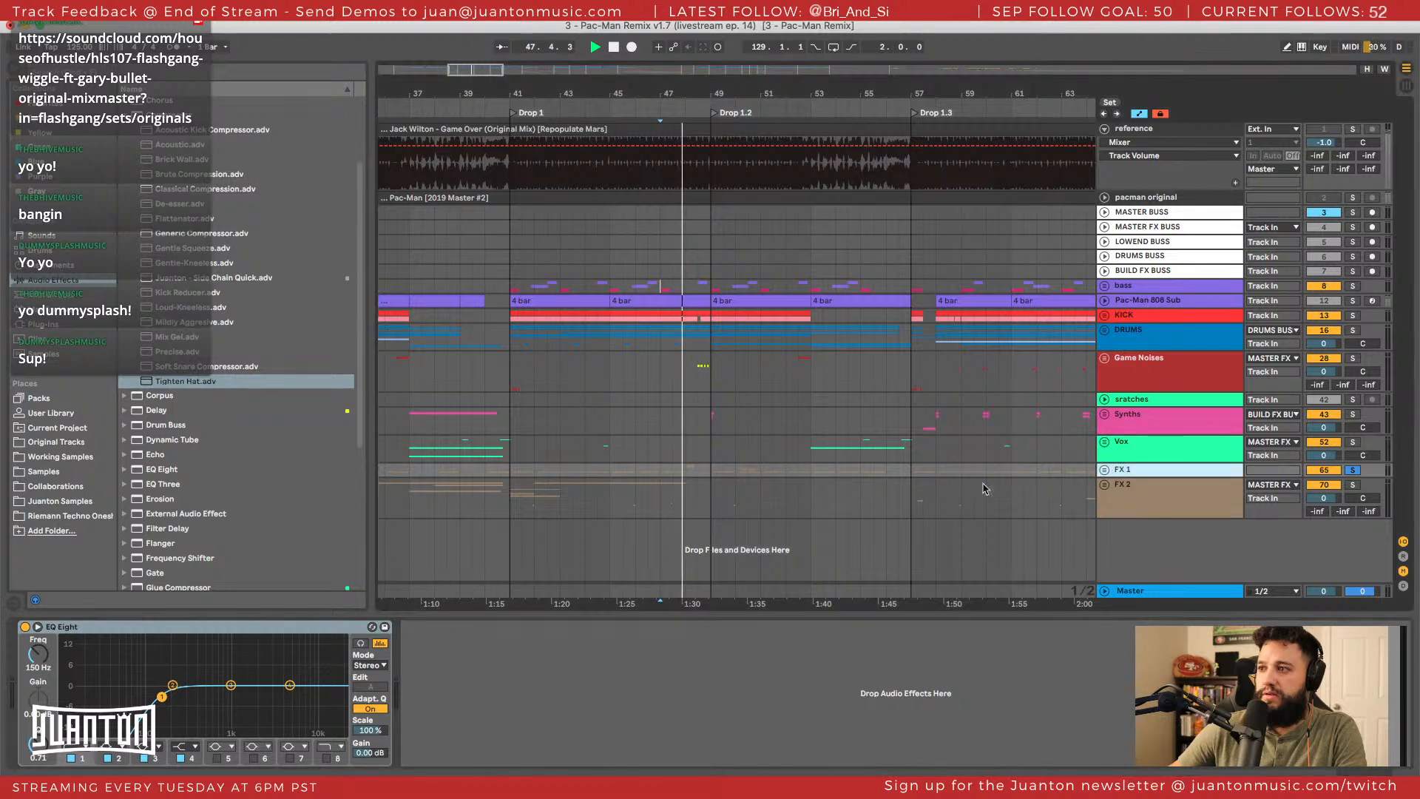
{"action": "scroll", "coordinate": [806, 491], "scroll_direction": "down", "scroll_amount": 3}
{"action": "scroll", "coordinate": [806, 492], "scroll_direction": "down", "scroll_amount": 4}
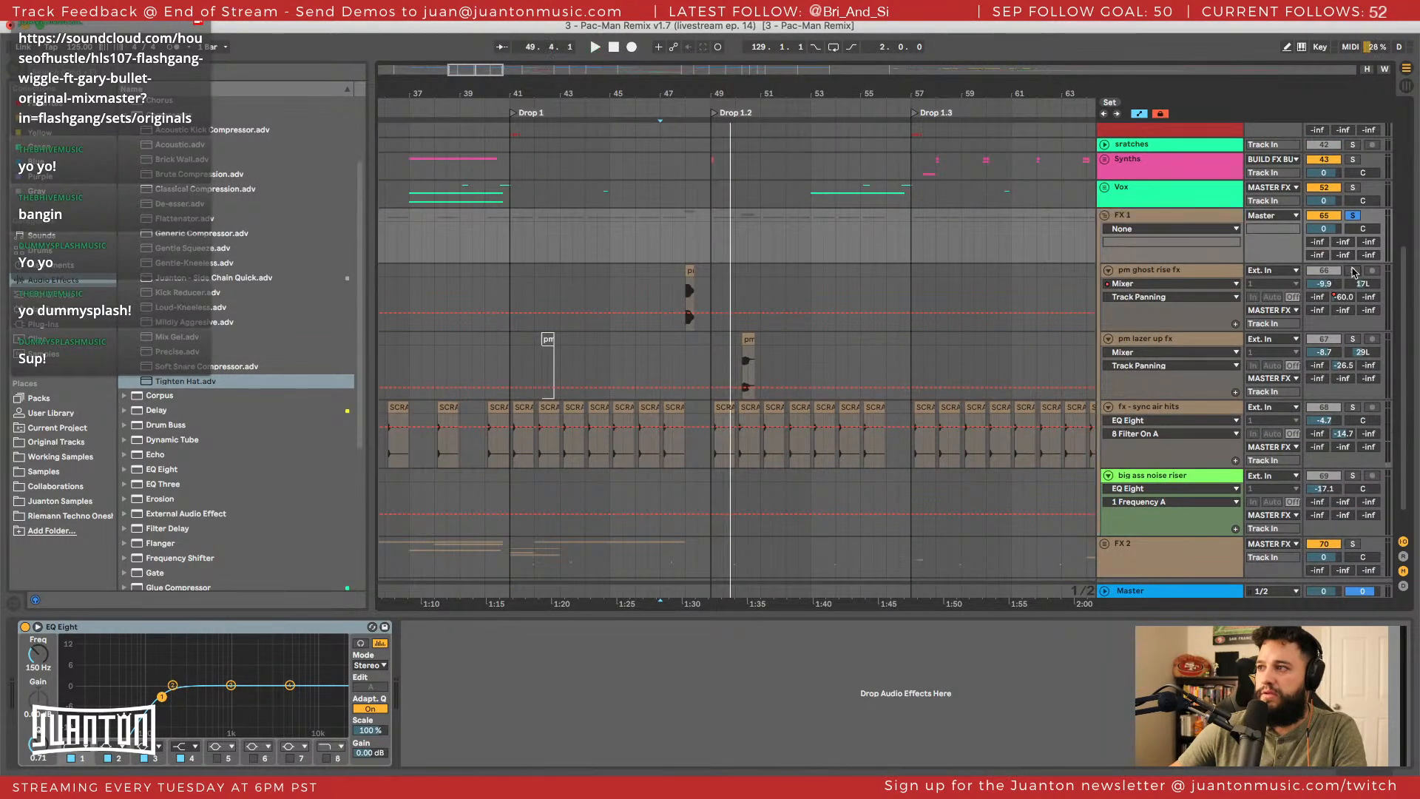
{"action": "left_click", "coordinate": [1353, 270]}
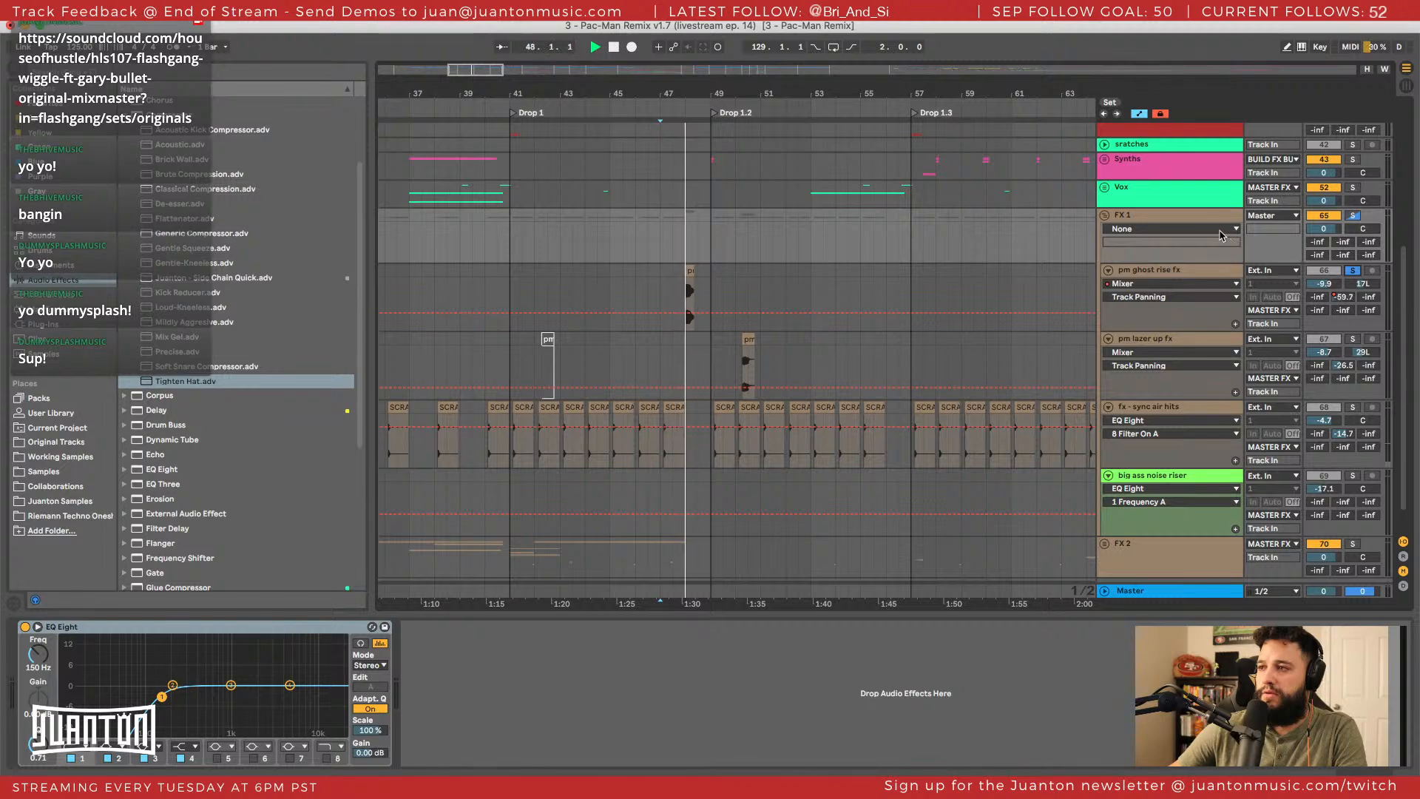
Route the outputs of all four tracks in the FX 1 group, from pm ghost rise fx to big ass noise riser, to FX 1.
{"action": "left_click", "coordinate": [1192, 278]}
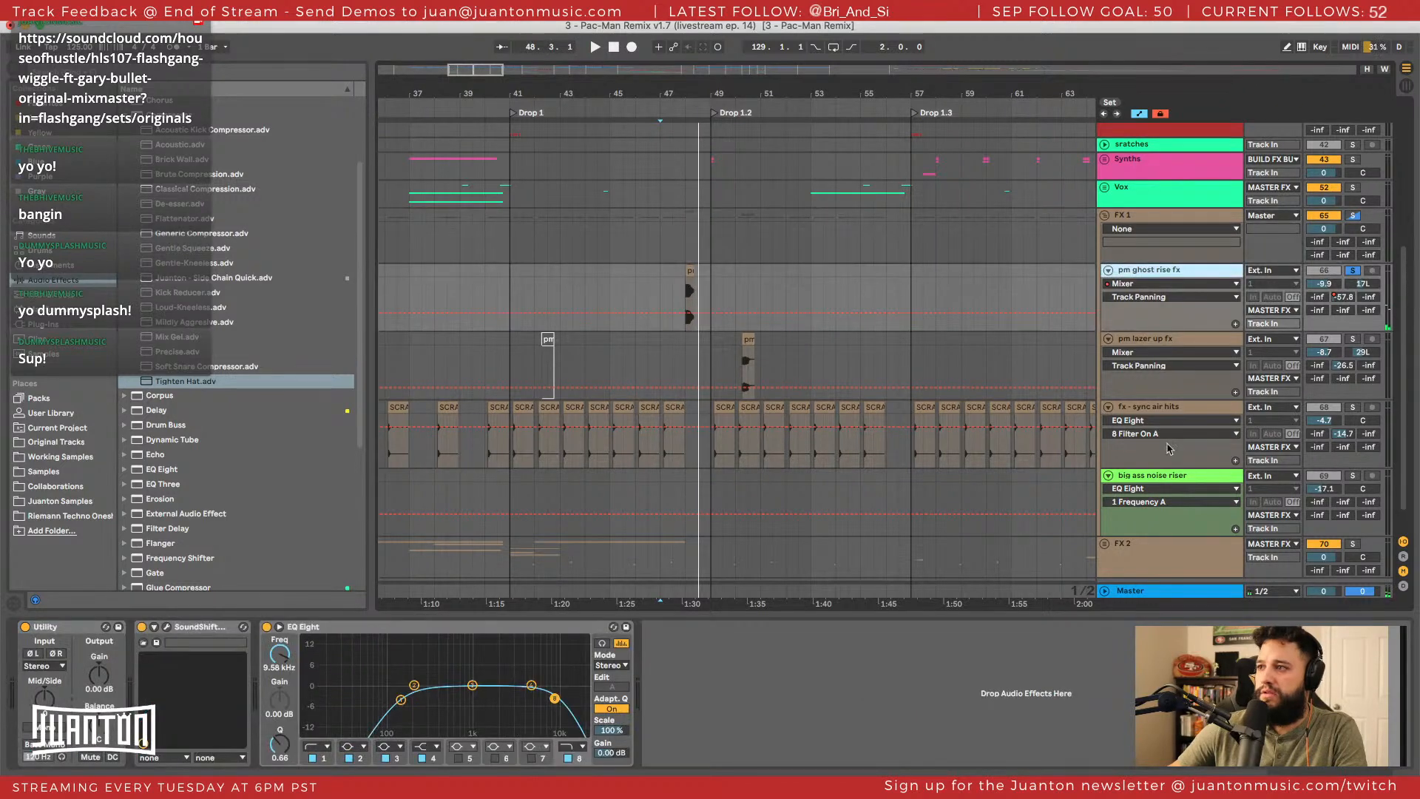
{"action": "left_click", "coordinate": [1161, 483]}
{"action": "left_click", "coordinate": [1271, 516]}
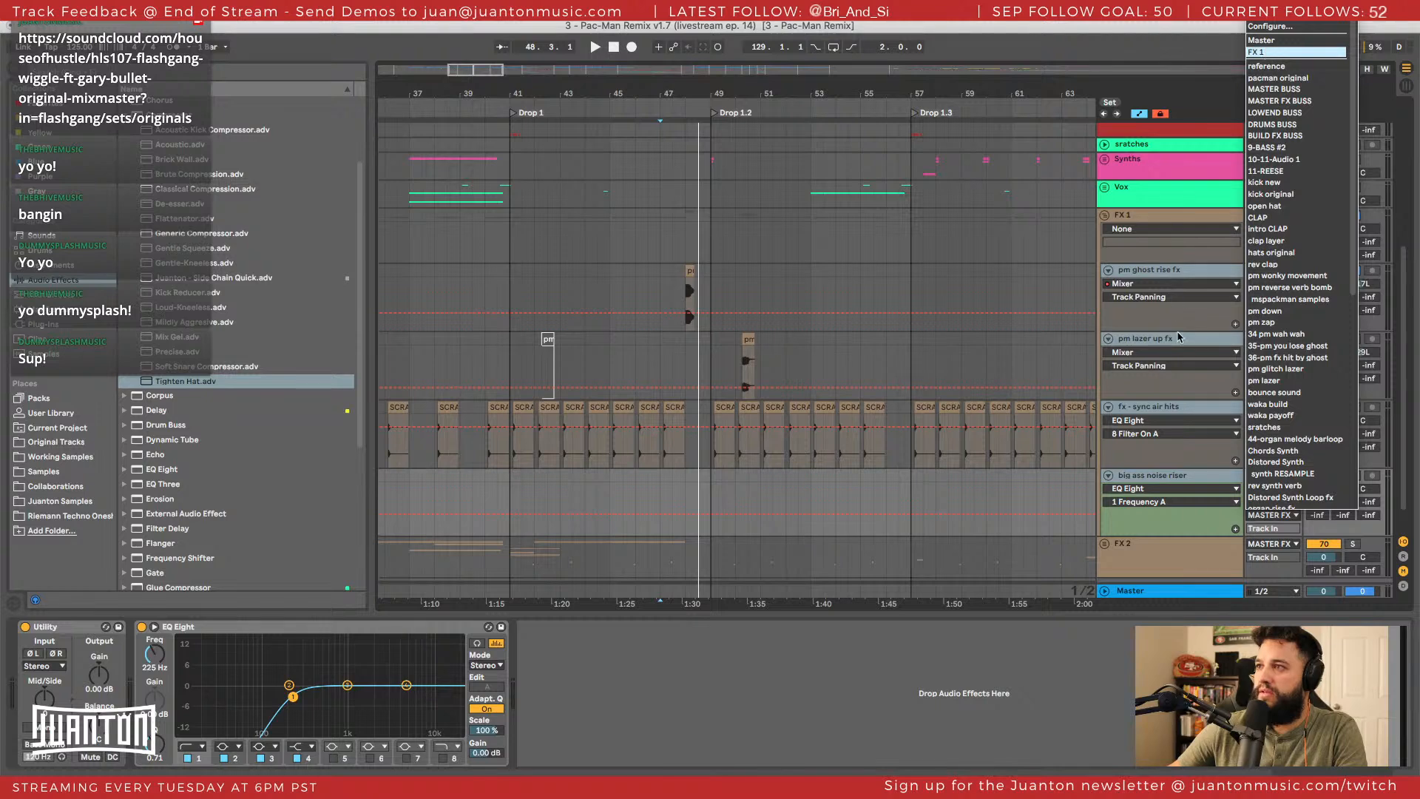
{"action": "key", "text": "Escape"}
Set the FX 1 group's output routing to MASTER BUSS and select the group.
{"action": "left_click", "coordinate": [1267, 216]}
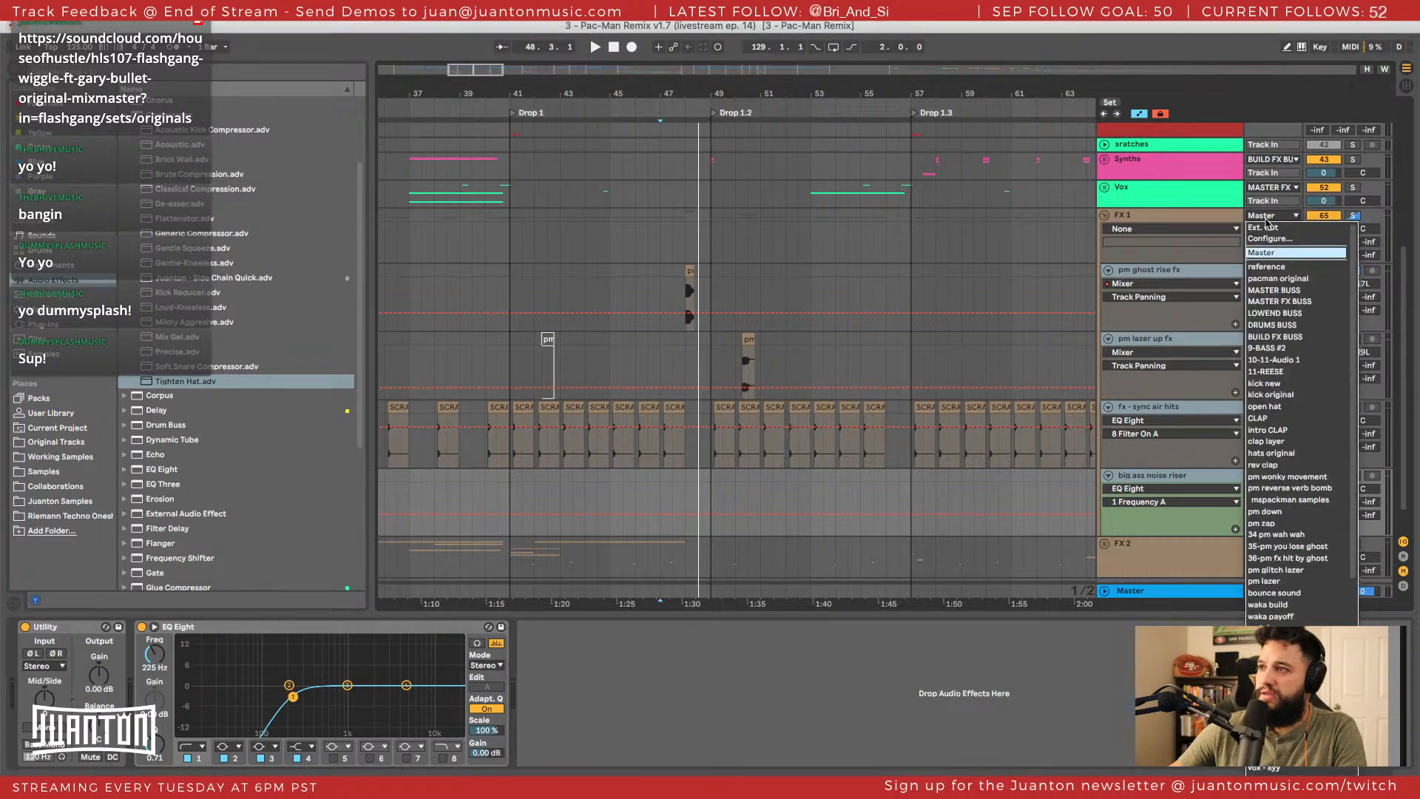
{"action": "left_click", "coordinate": [1272, 302]}
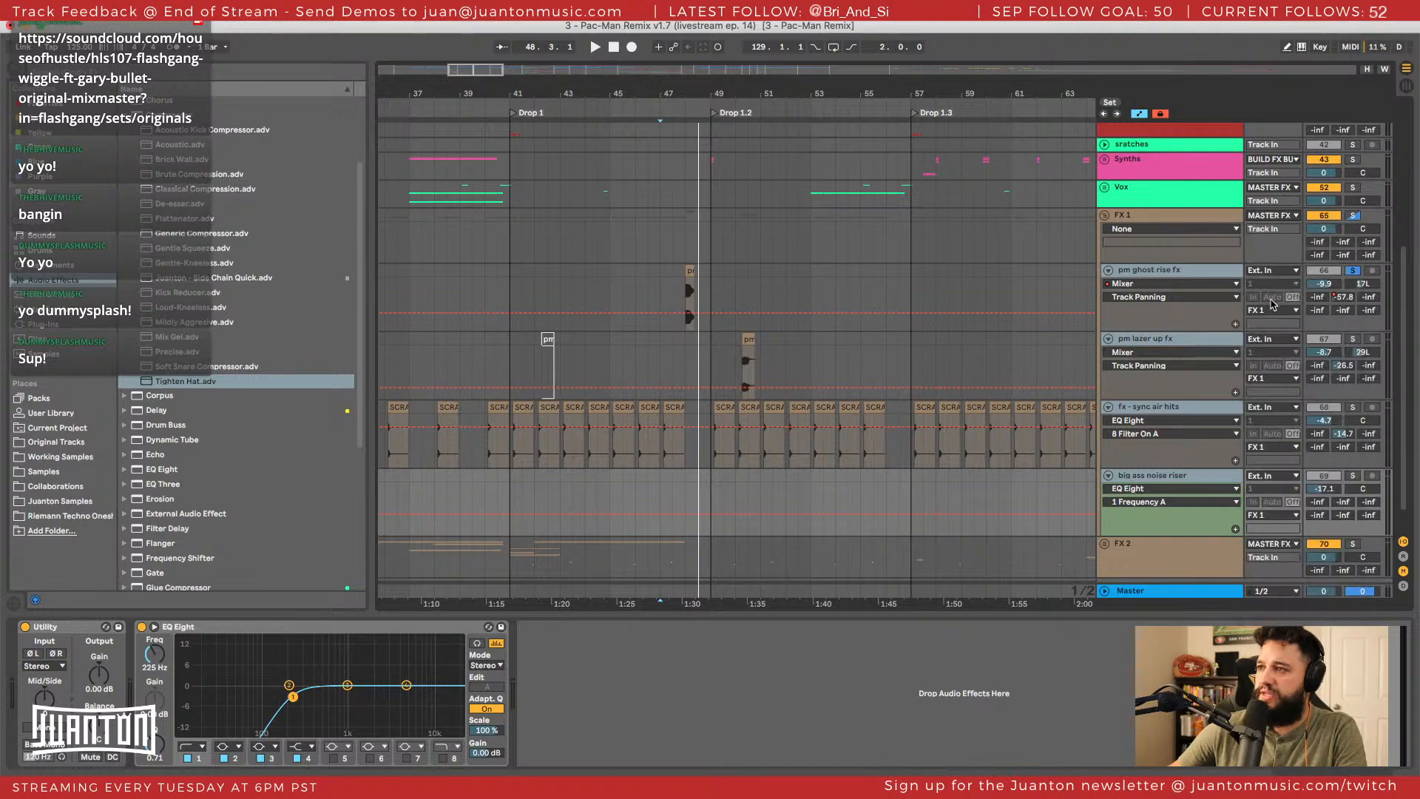
{"action": "left_click", "coordinate": [1270, 215]}
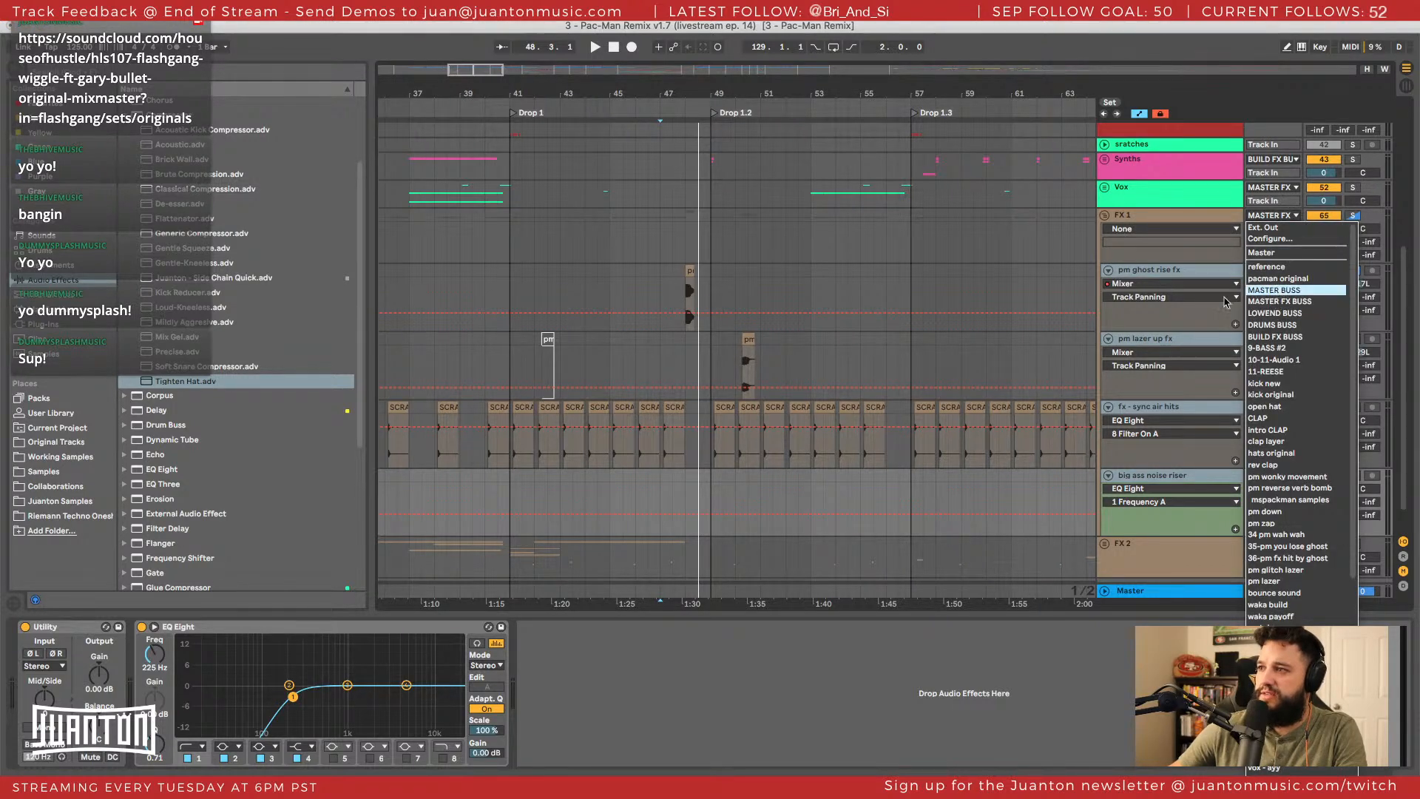
{"action": "left_click", "coordinate": [1110, 215]}
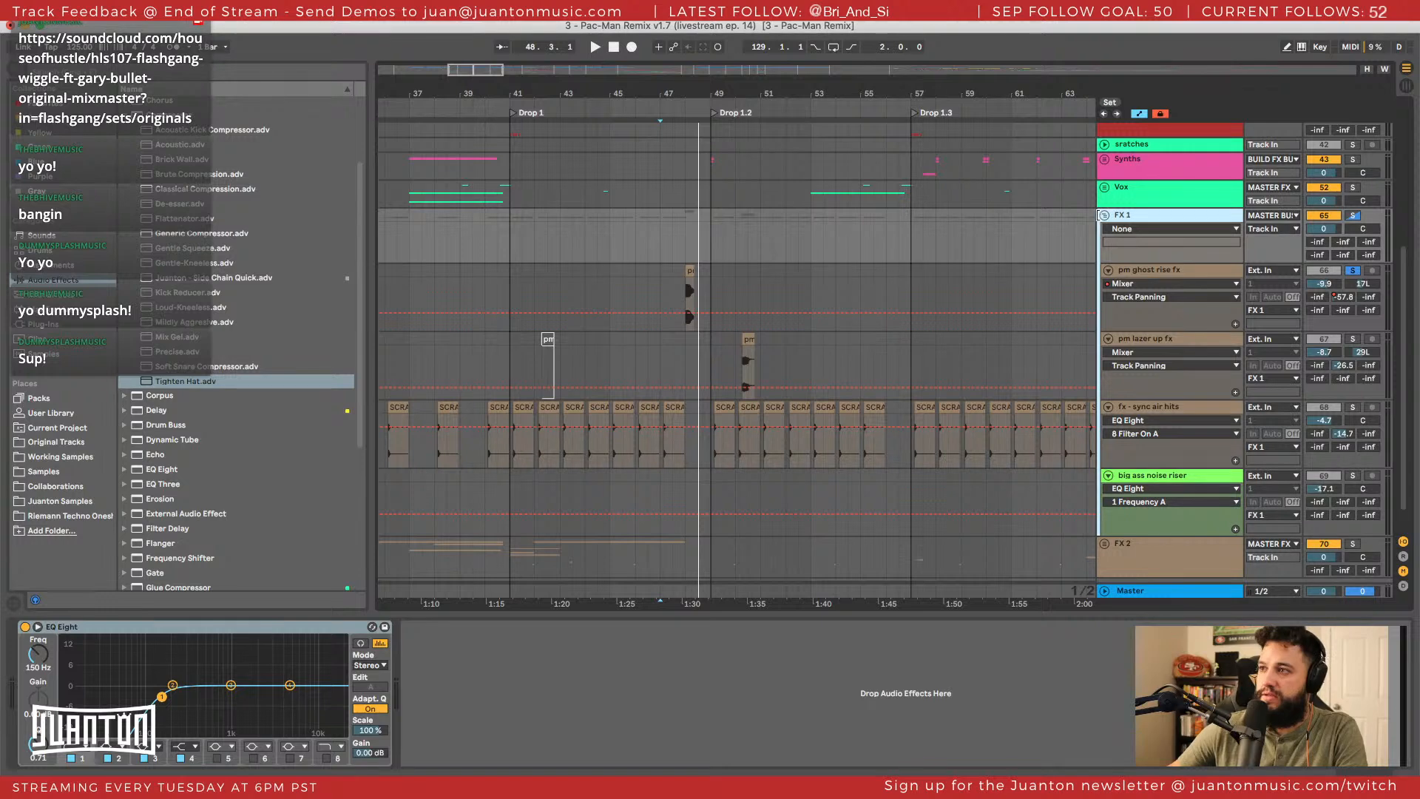
Listen to the pm ghost rise fx and pm lazer up fx clips around Drop 1.2, each in solo.
{"action": "key", "text": "space"}
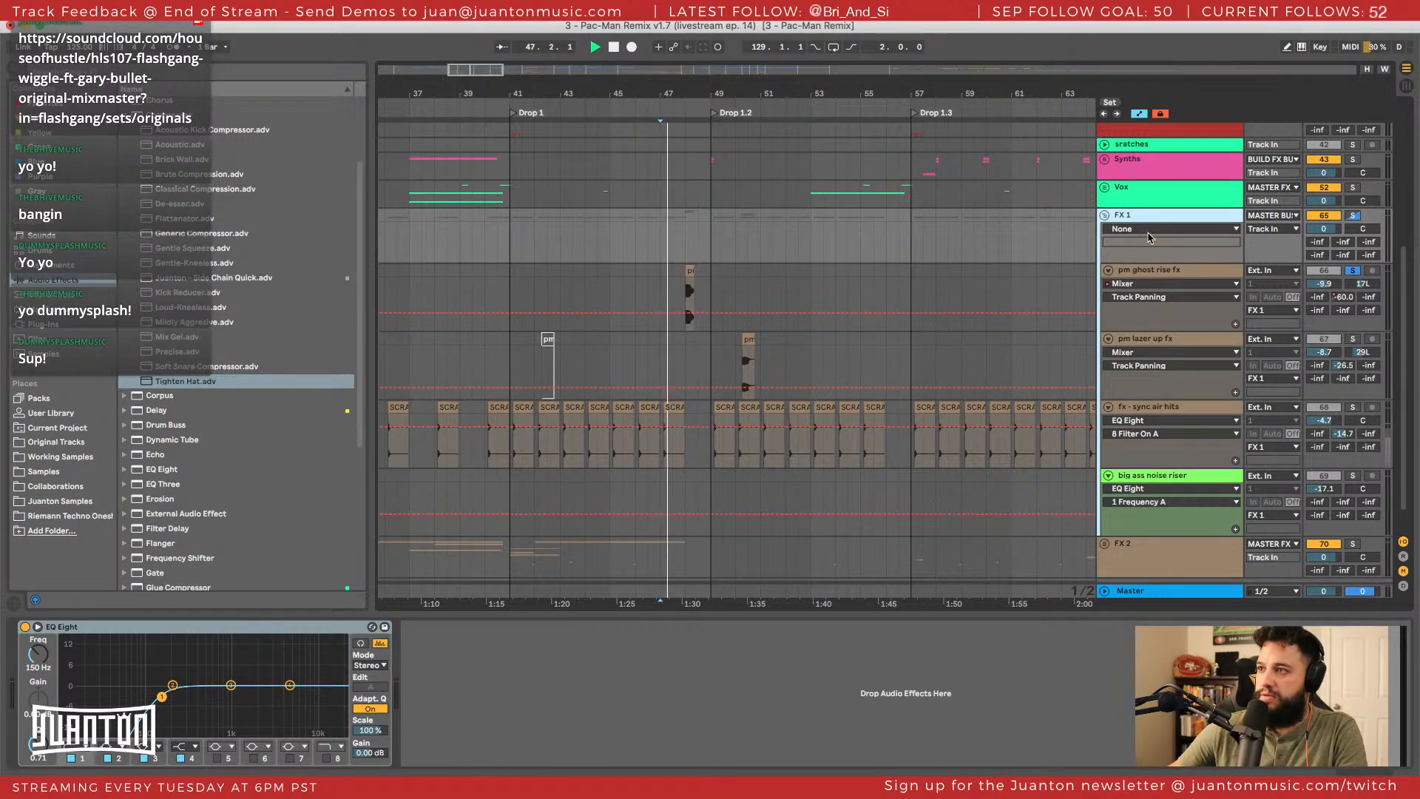
{"action": "left_click", "coordinate": [710, 284]}
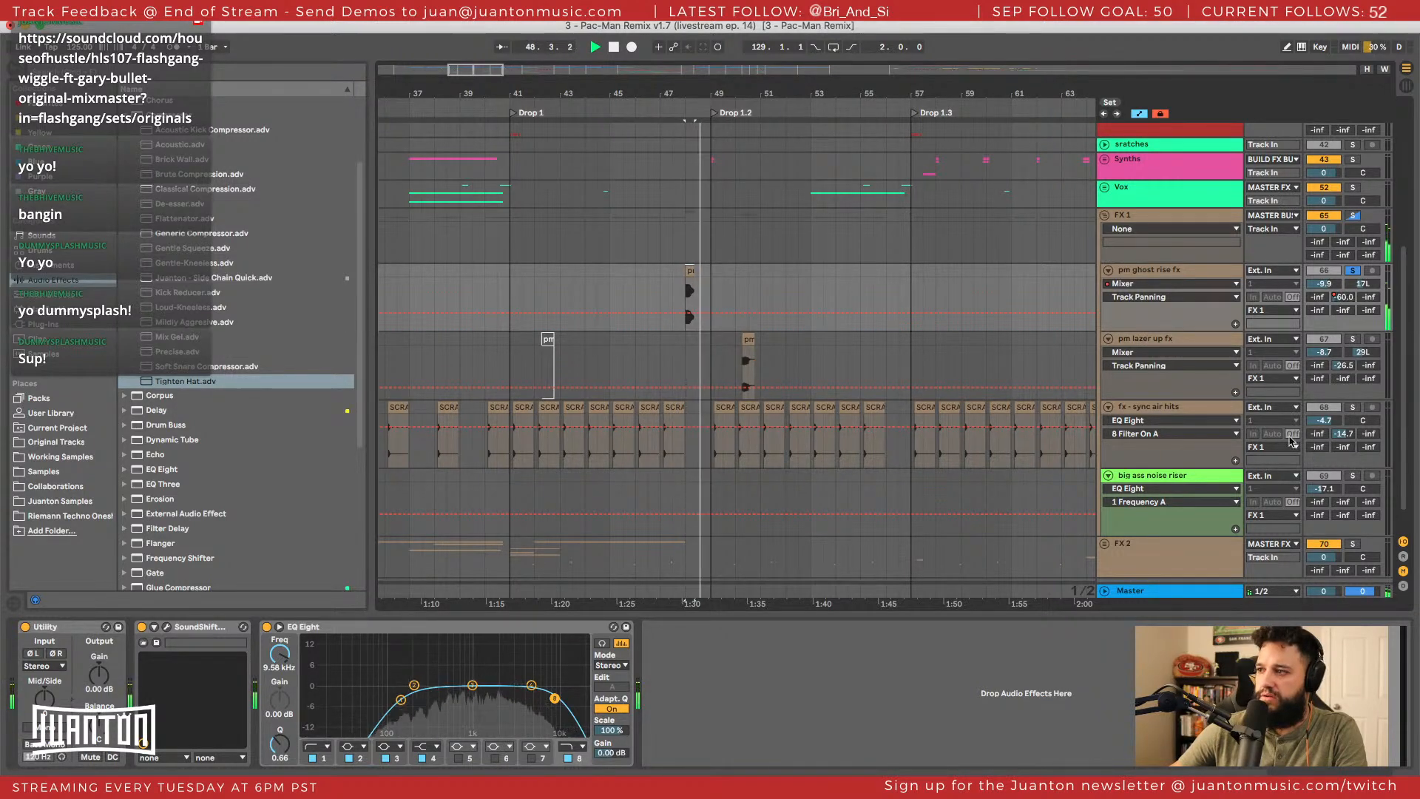
{"action": "left_click", "coordinate": [1354, 338]}
{"action": "key", "text": "space"}
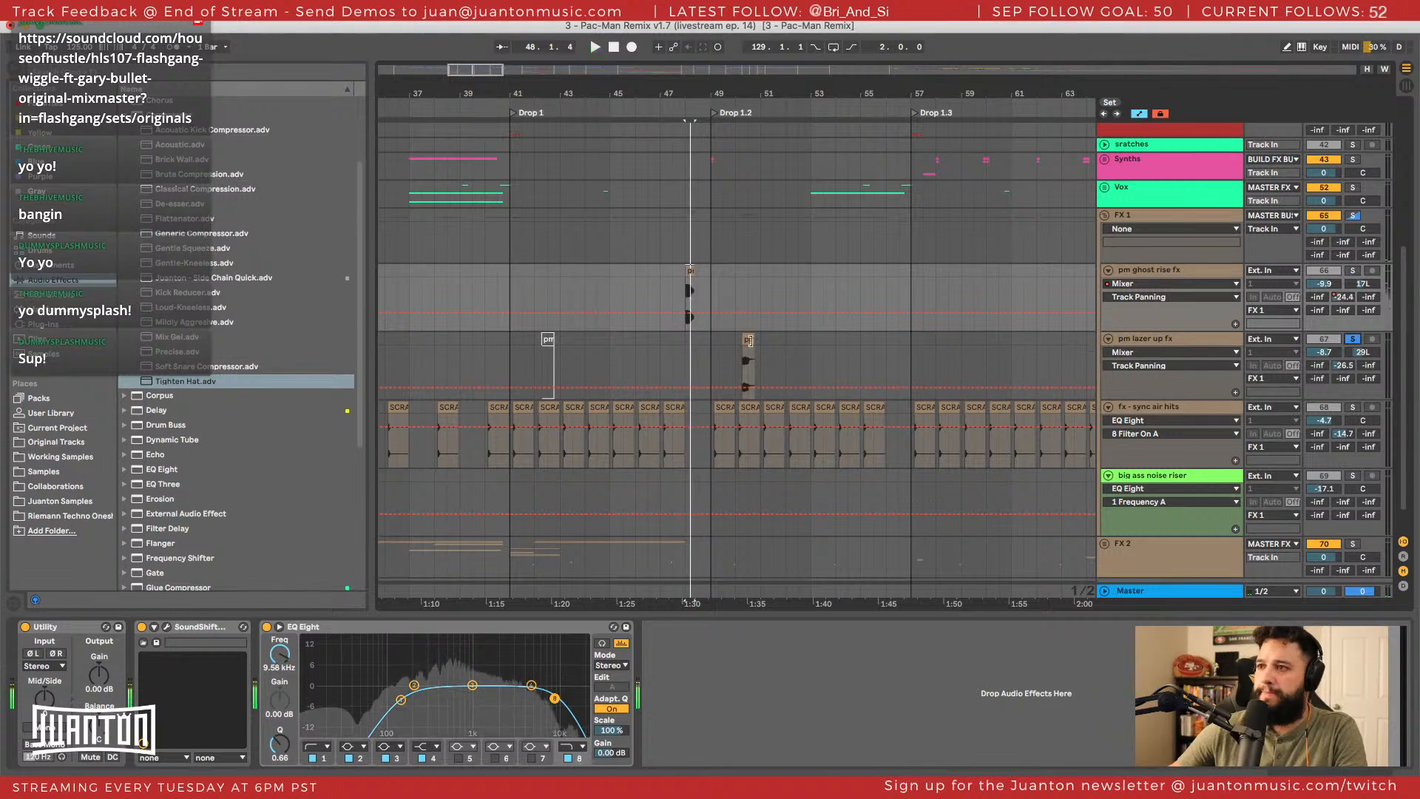
{"action": "left_click", "coordinate": [742, 339]}
{"action": "key", "text": "space"}
{"action": "key", "text": "space"}
{"action": "key", "text": "space"}
Solo the fx - sync air hits track and listen to it from Drop 1.2.
{"action": "left_click", "coordinate": [1353, 407]}
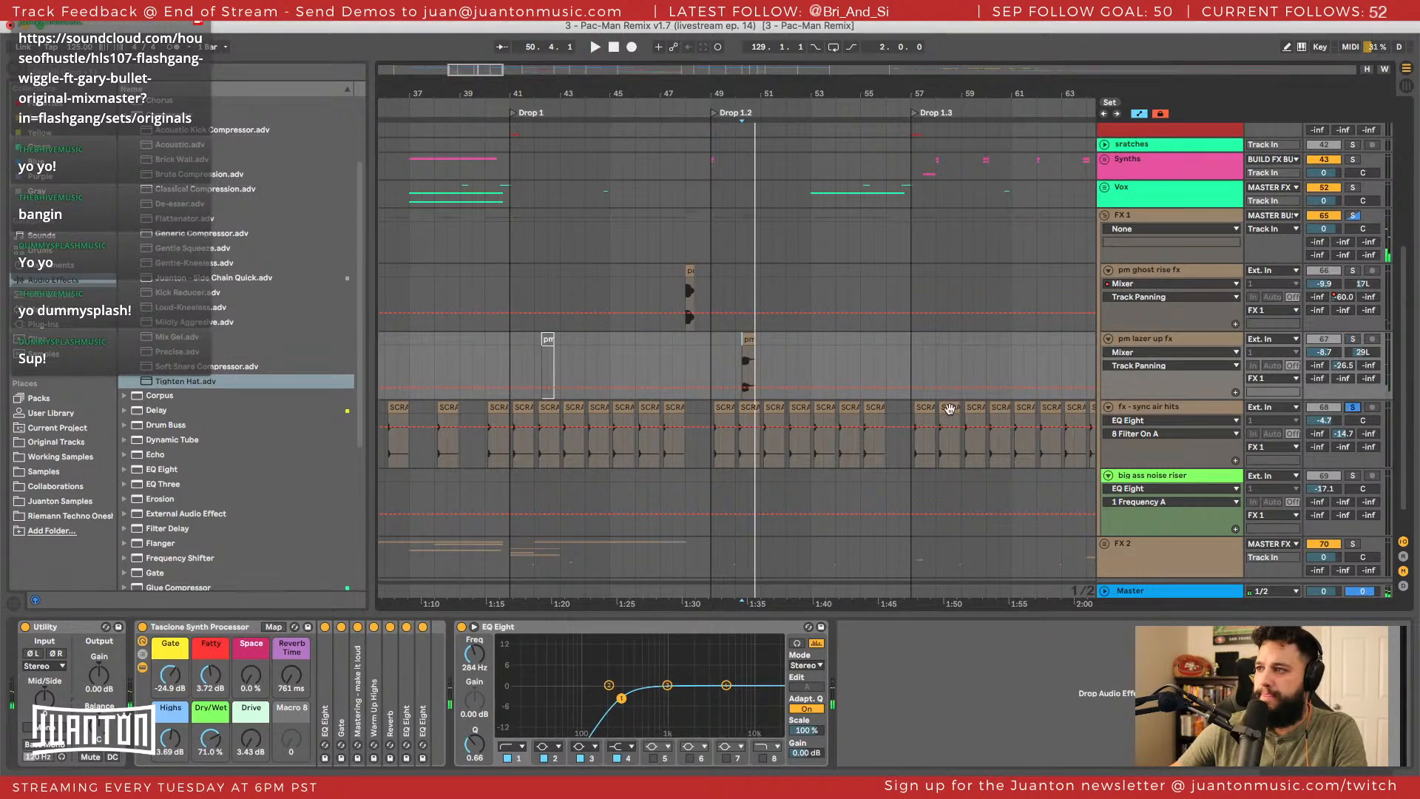
{"action": "left_click", "coordinate": [714, 407]}
{"action": "scroll", "coordinate": [790, 445], "scroll_direction": "left", "scroll_amount": 5}
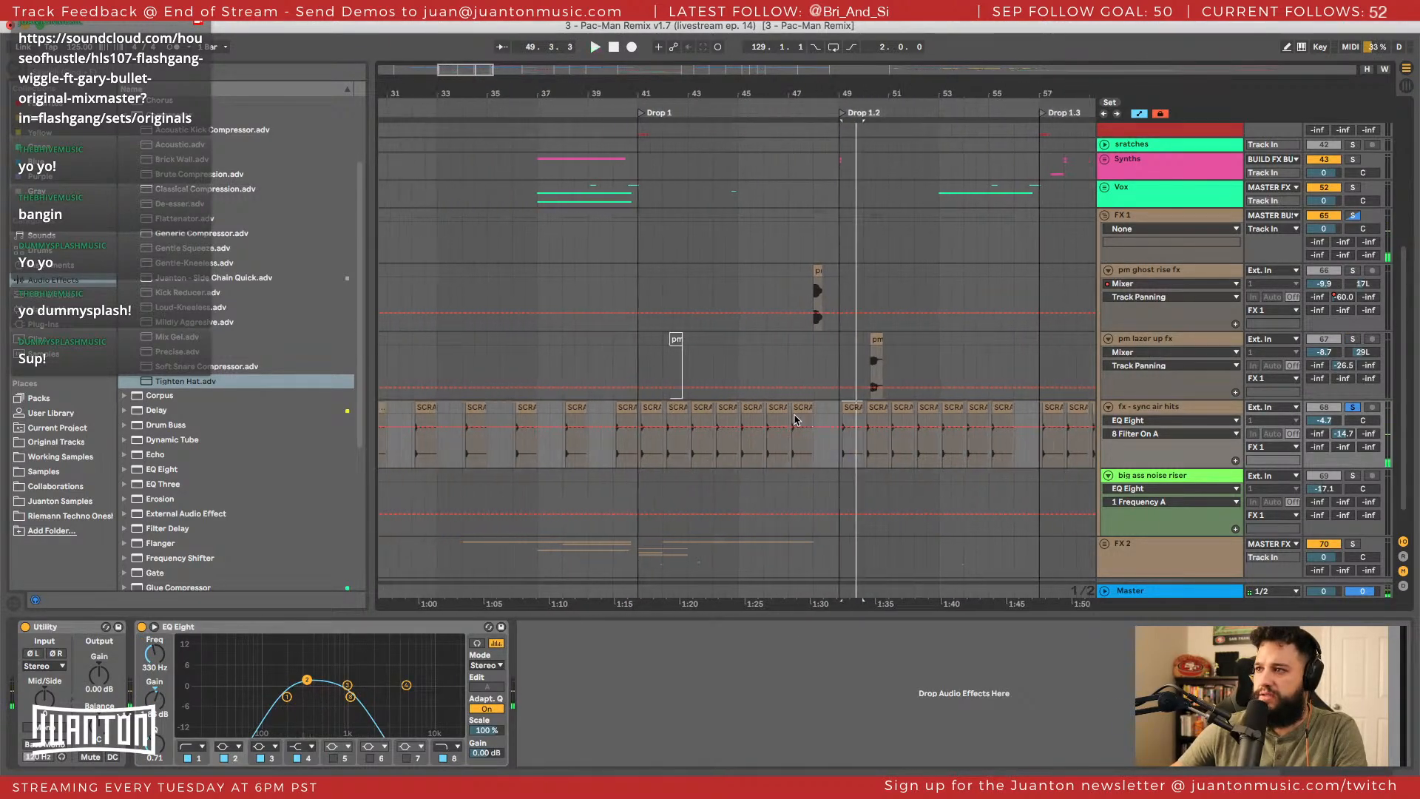
{"action": "scroll", "coordinate": [789, 446], "scroll_direction": "left", "scroll_amount": 1}
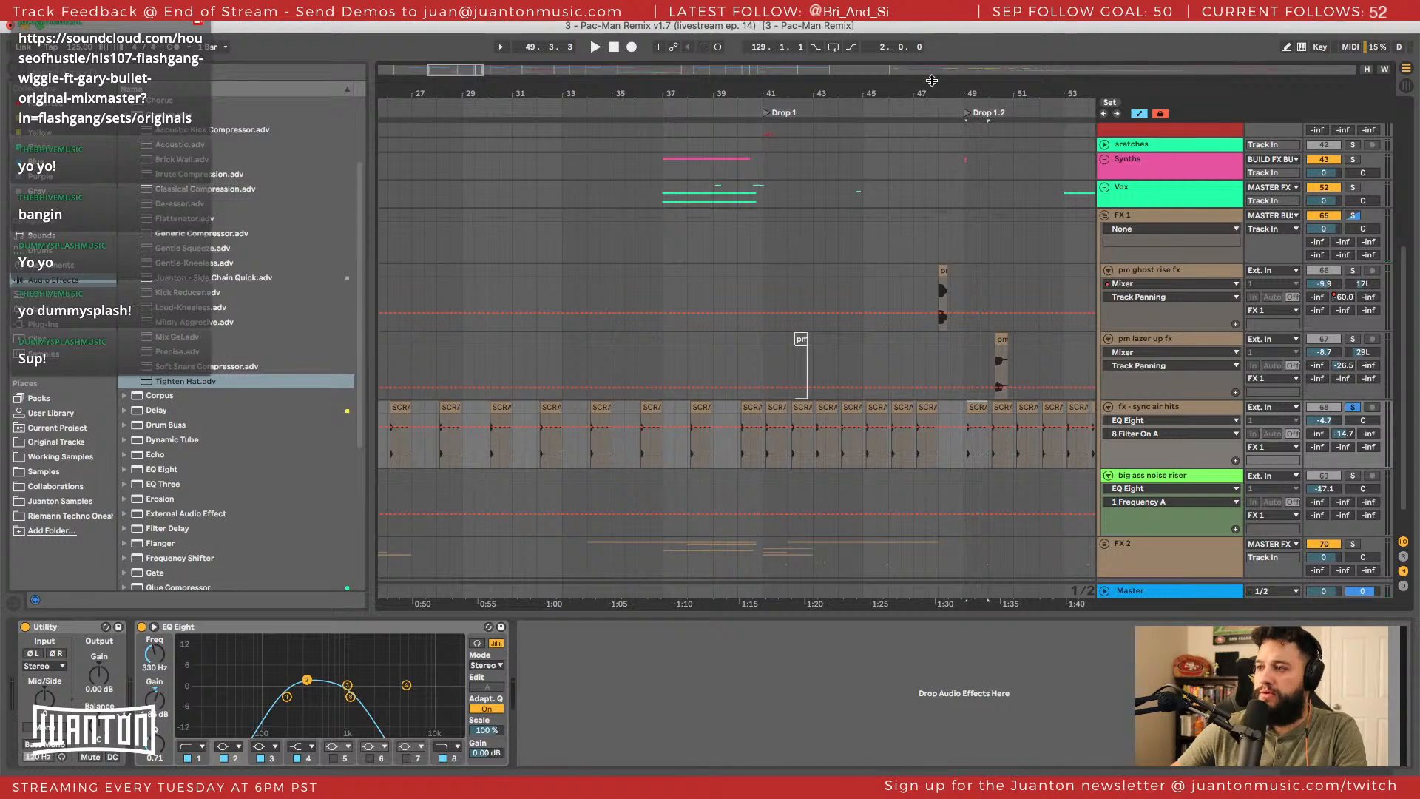
Solo the big ass noise riser track and listen to its riser clip near the end of Break 2.
{"action": "left_click_drag", "start_coordinate": [932, 81], "coordinate": [932, 28]}
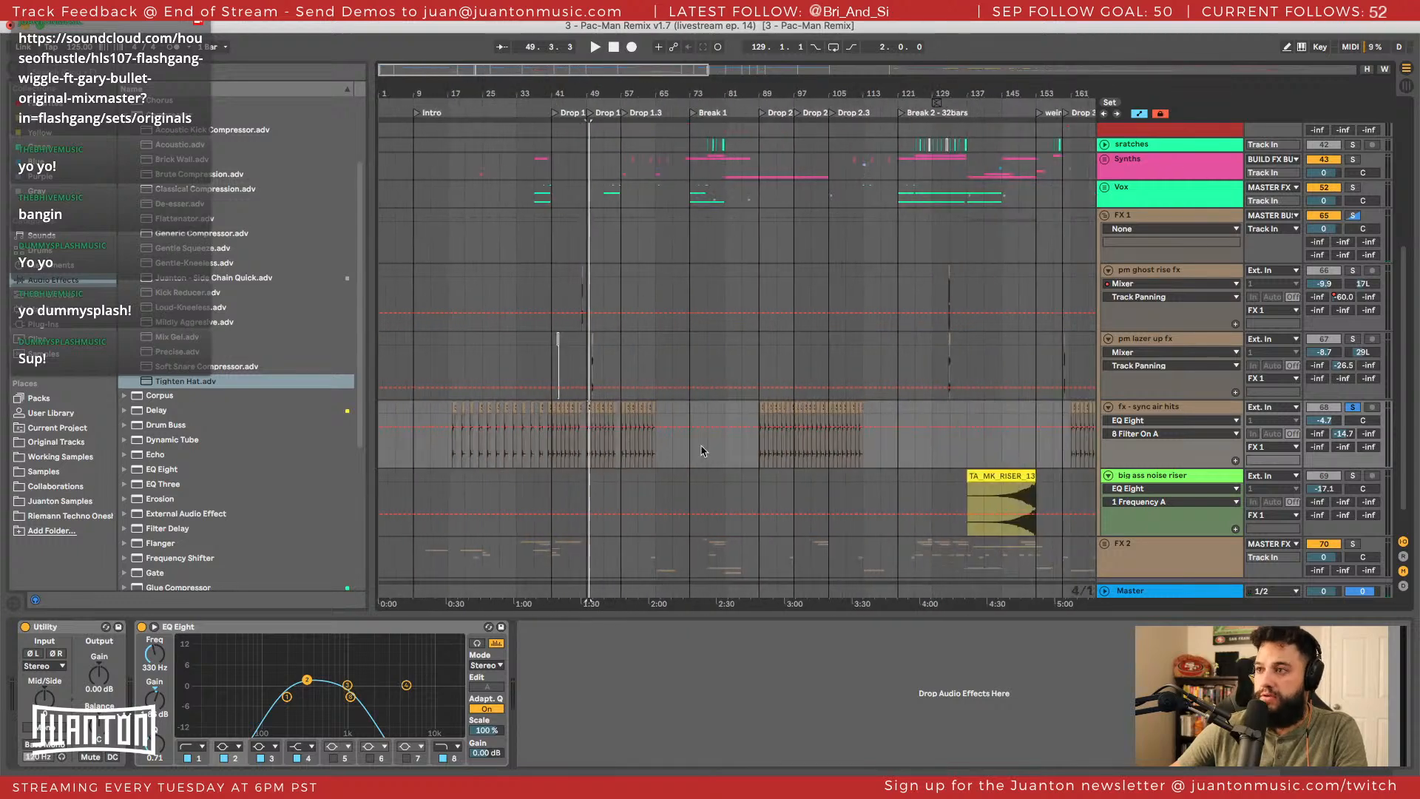
{"action": "left_click", "coordinate": [1028, 503]}
{"action": "key", "text": "space"}
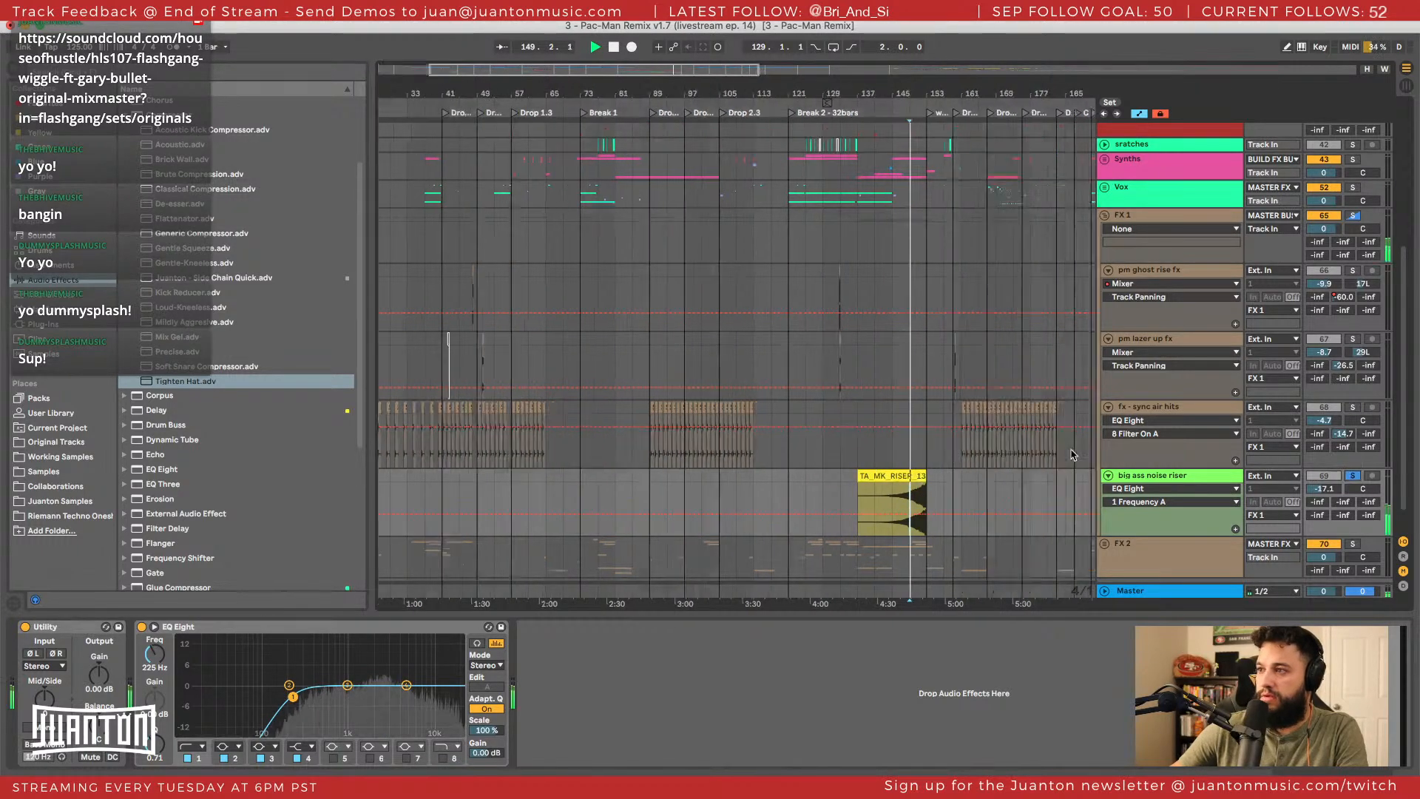
{"action": "scroll", "coordinate": [1072, 454], "scroll_direction": "right", "scroll_amount": 3}
{"action": "scroll", "coordinate": [824, 468], "scroll_direction": "up", "scroll_amount": 5}
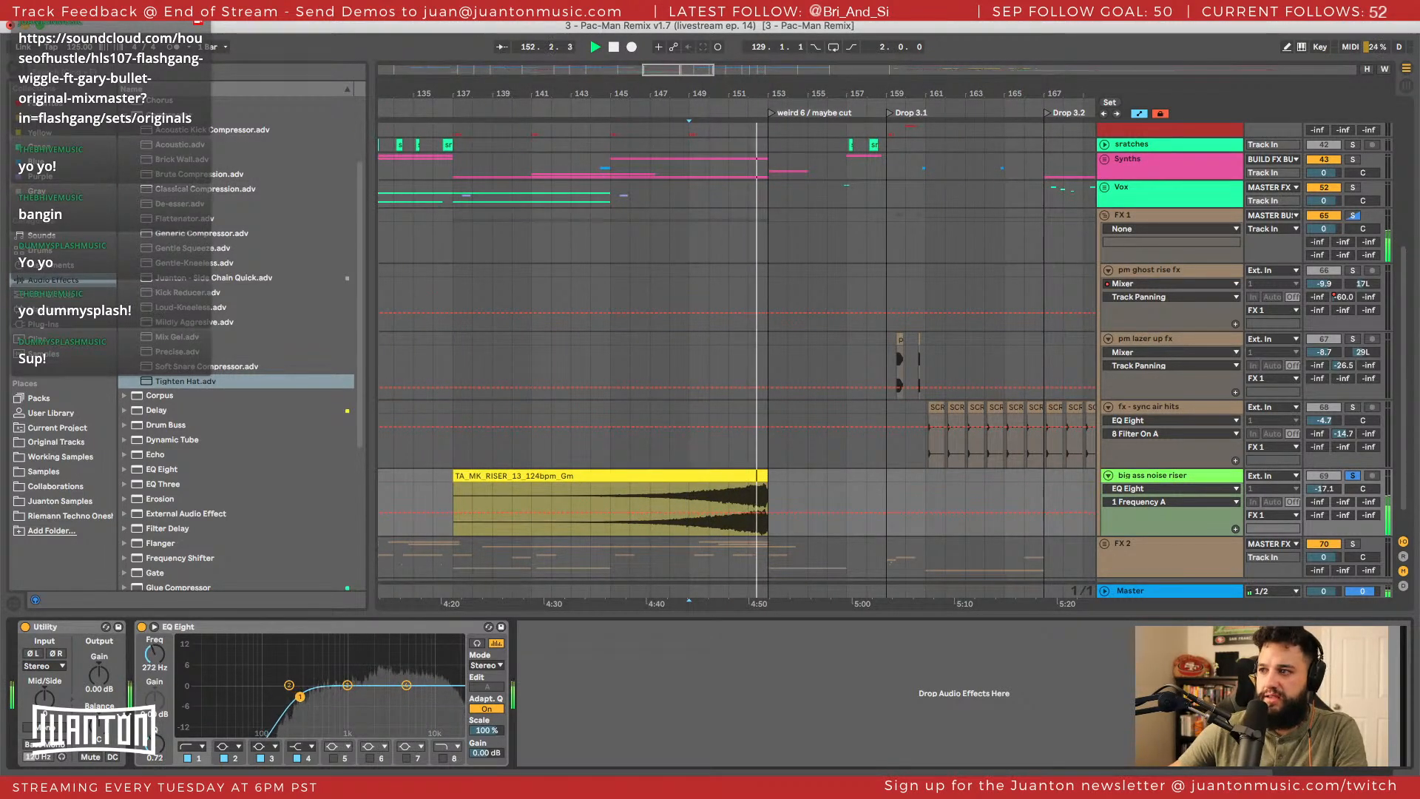
Raise the low-cut frequency of the riser track's EQ Eight to about 445 Hz and play the riser back.
{"action": "left_click_drag", "start_coordinate": [299, 696], "coordinate": [317, 696]}
{"action": "key", "text": "space"}
{"action": "key", "text": "space"}
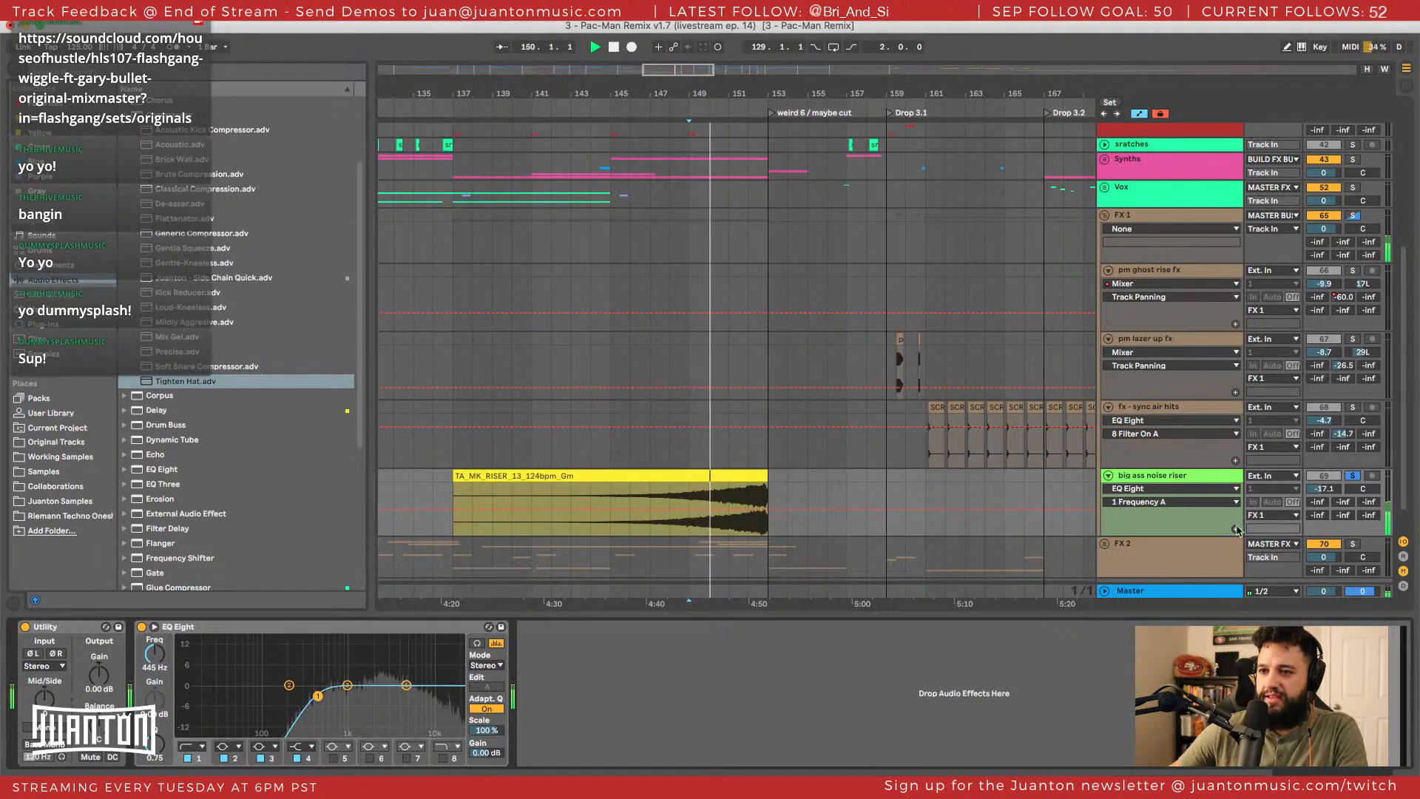
{"action": "key", "text": "space"}
Fold the big ass noise riser track and the FX 1 group.
{"action": "left_click", "coordinate": [1108, 474]}
{"action": "left_click", "coordinate": [1104, 205]}
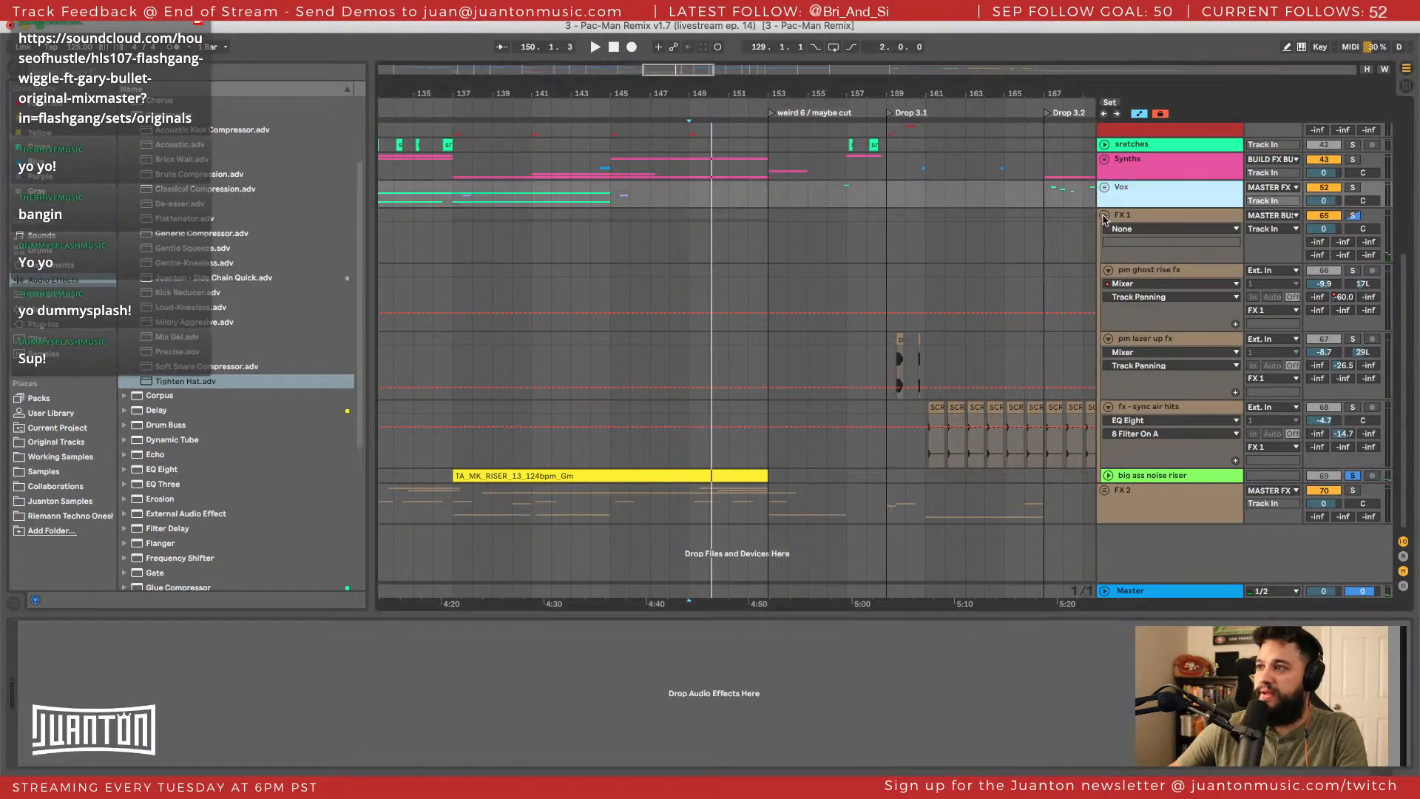
{"action": "left_click", "coordinate": [1104, 216]}
Unfold the FX 2 group and look over its riser, crash and downlifter clips across the whole arrangement.
{"action": "left_click", "coordinate": [1107, 494]}
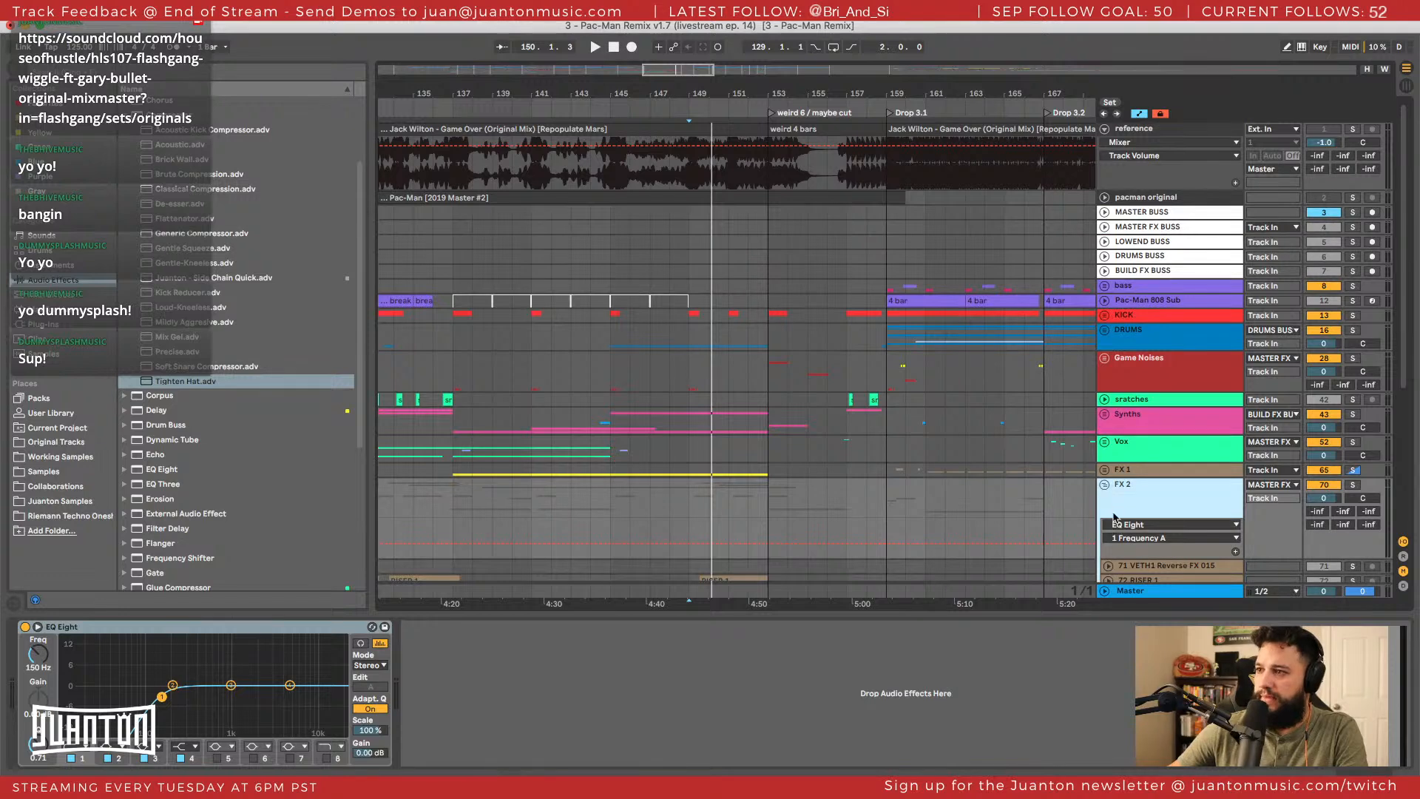
{"action": "scroll", "coordinate": [1115, 517], "scroll_direction": "down", "scroll_amount": 6}
{"action": "scroll", "coordinate": [1096, 533], "scroll_direction": "left", "scroll_amount": 2}
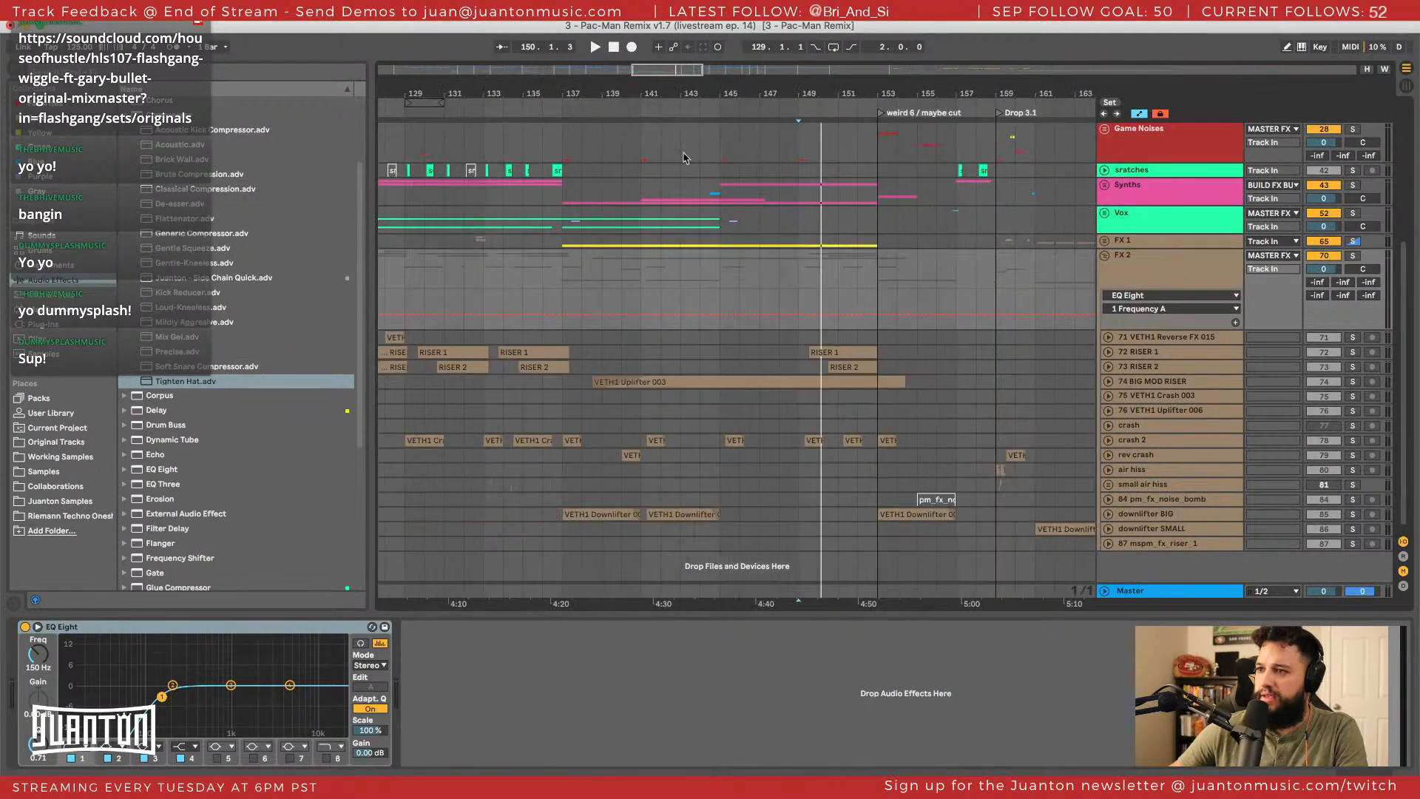
{"action": "left_click_drag", "start_coordinate": [696, 97], "coordinate": [913, 135]}
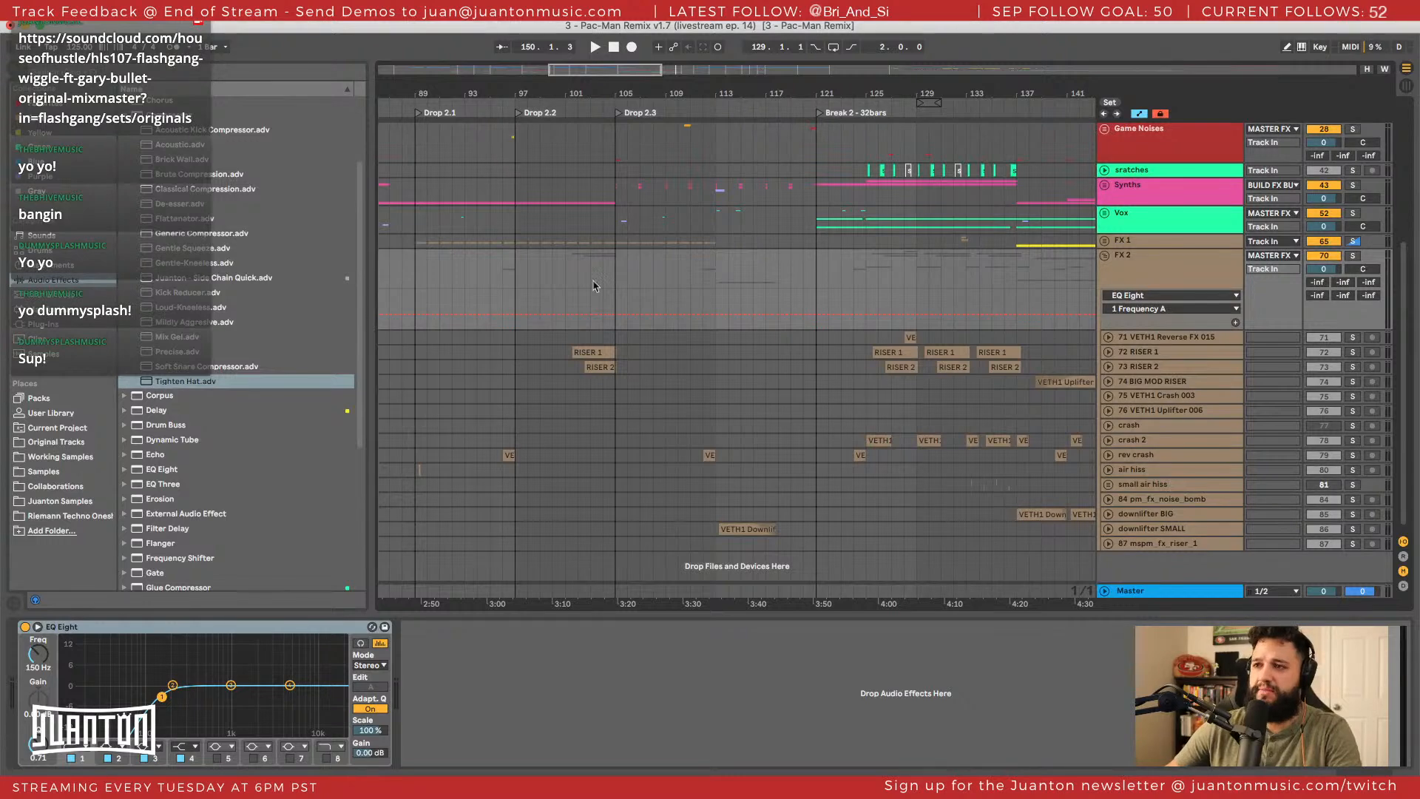
{"action": "left_click_drag", "start_coordinate": [710, 97], "coordinate": [705, 95]}
{"action": "scroll", "coordinate": [438, 300], "scroll_direction": "left", "scroll_amount": 3}
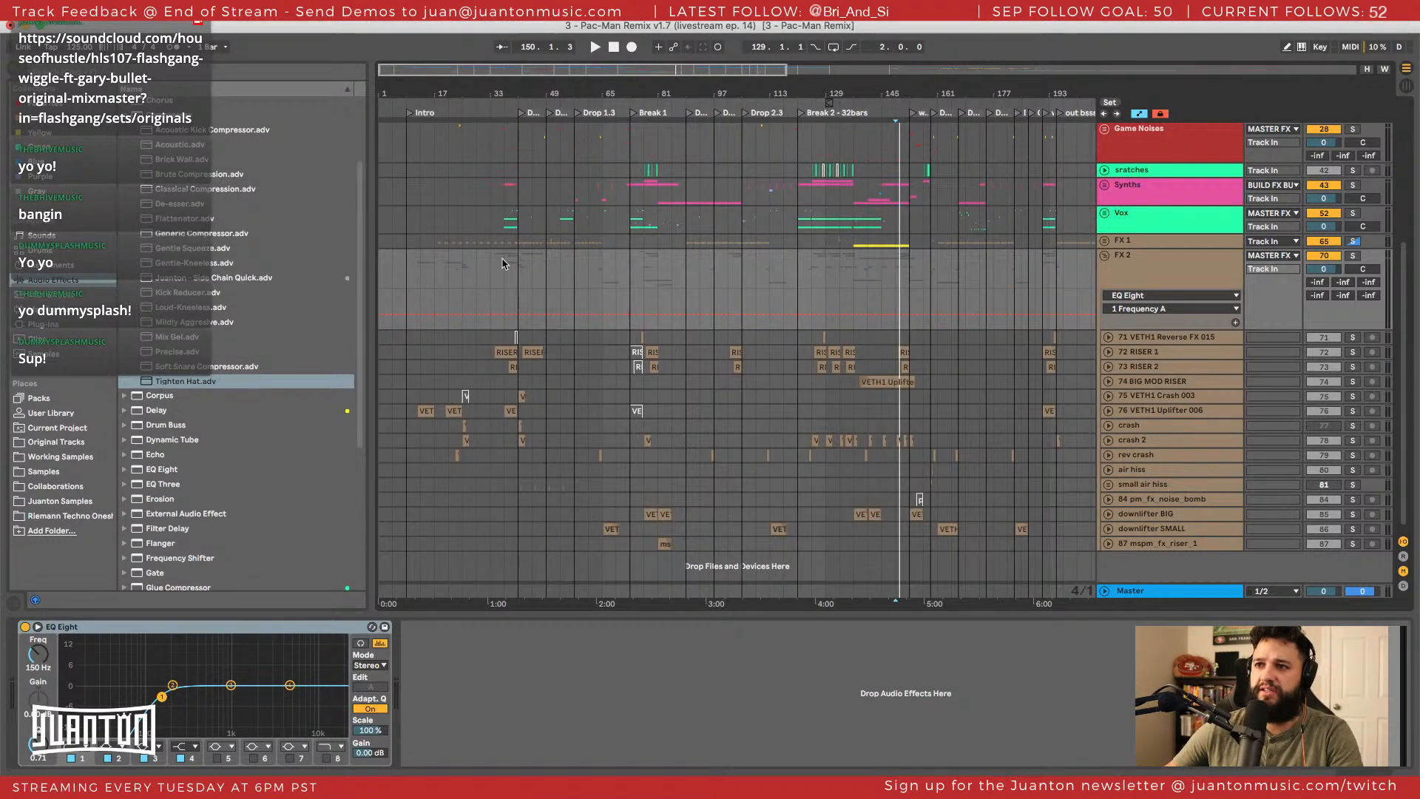
Search the browser for "vintage" and audition the Vintage Uh samples and nearby vintage sounds at the head of the results.
{"action": "left_click", "coordinate": [408, 265]}
{"action": "scroll", "coordinate": [462, 305], "scroll_direction": "down", "scroll_amount": 1}
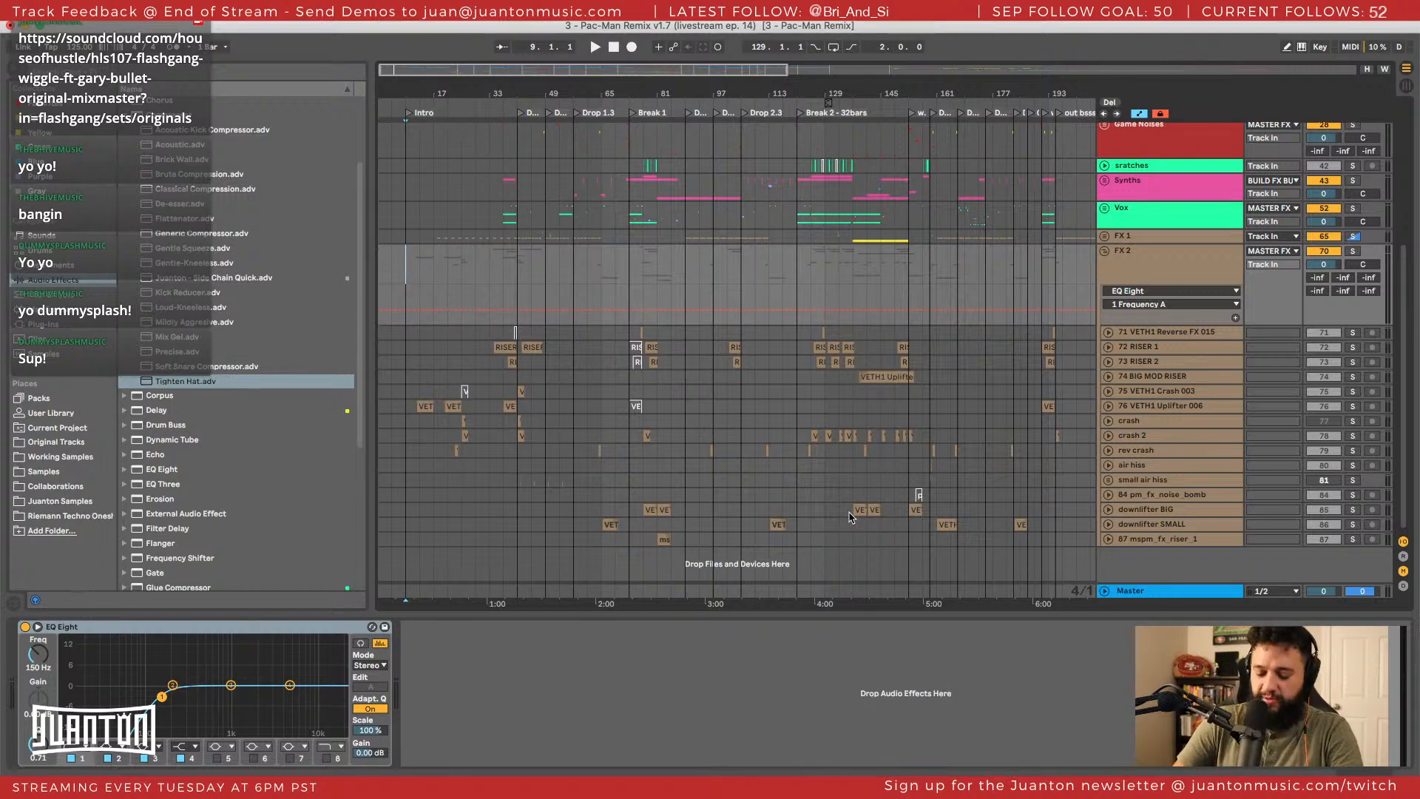
{"action": "key", "text": "super+f"}
{"action": "type", "text": "vi"}
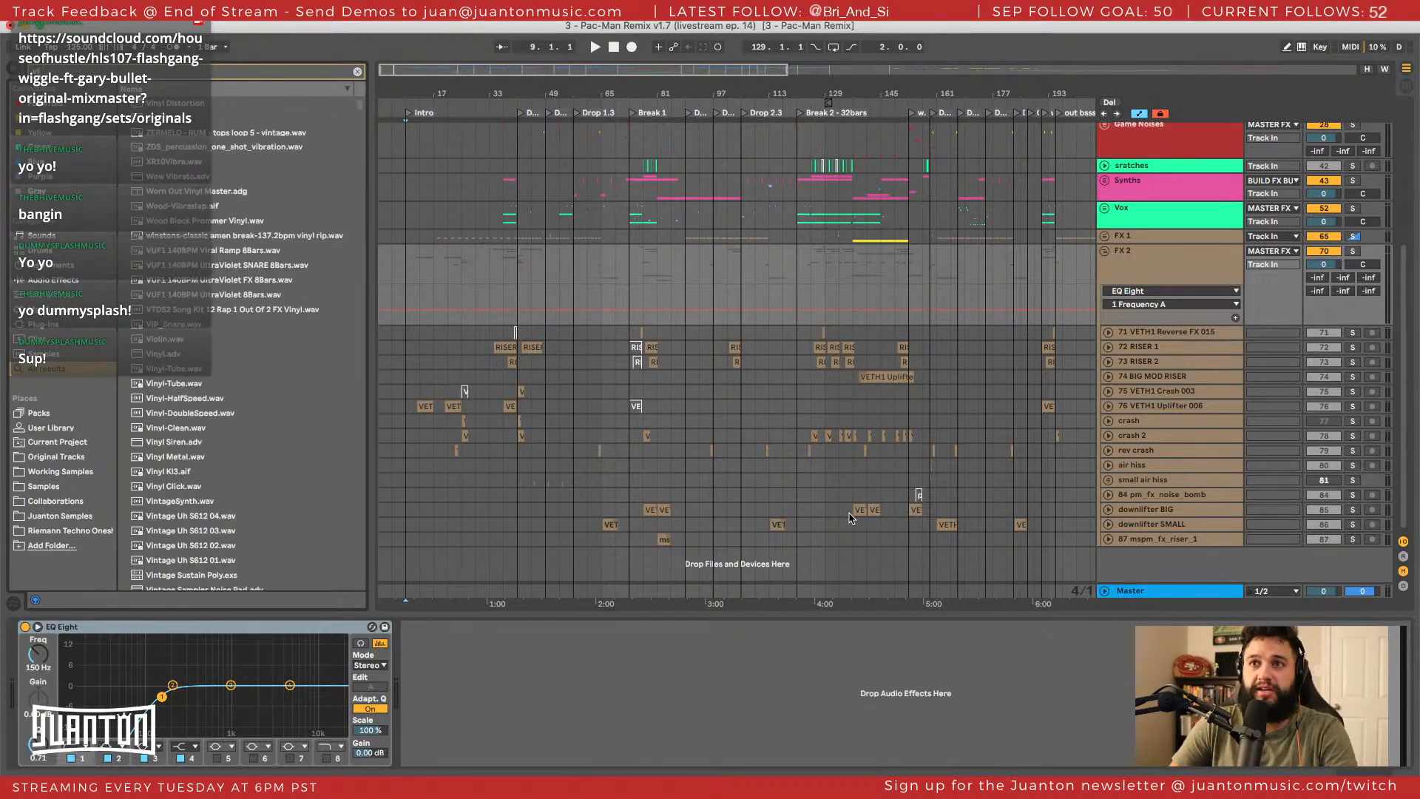
{"action": "type", "text": "ntage"}
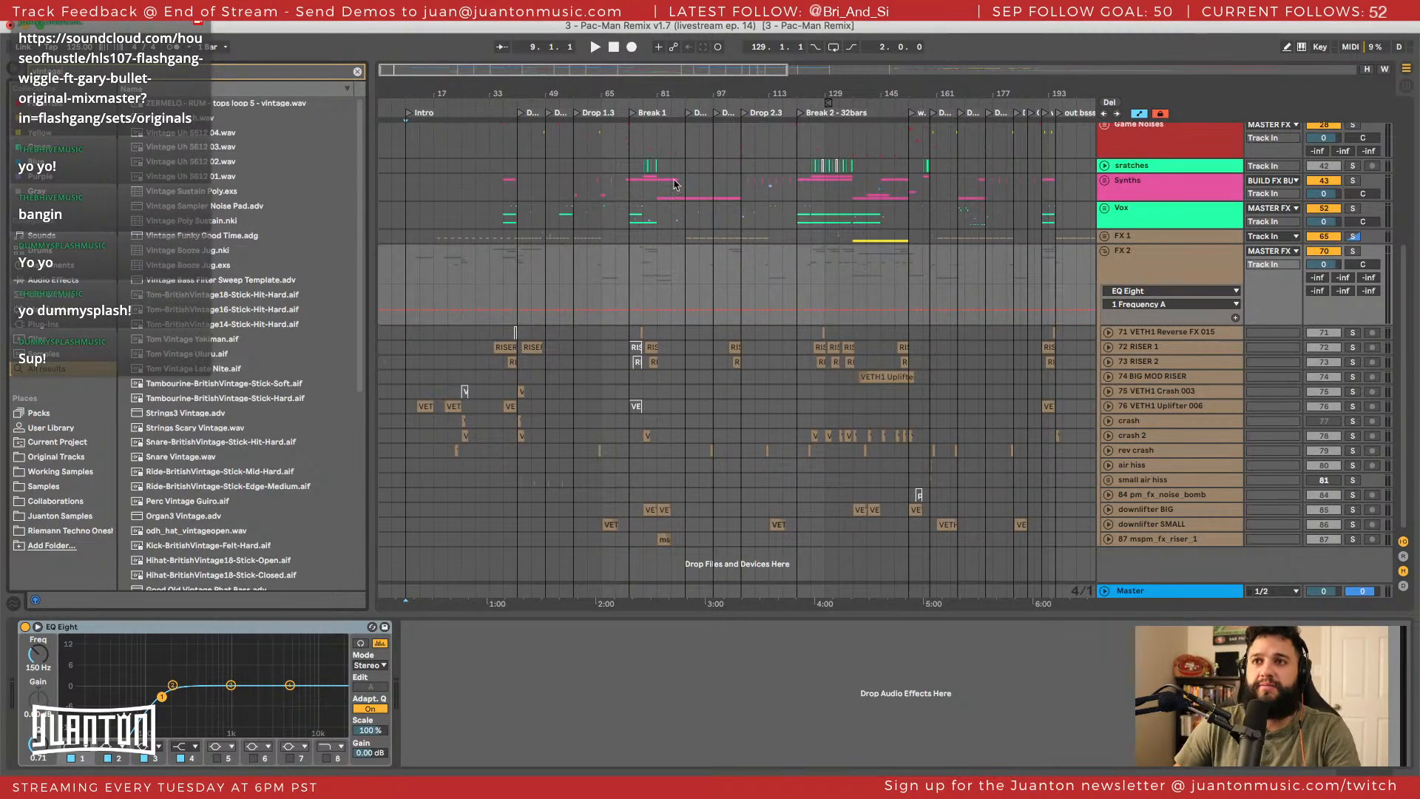
{"action": "left_click", "coordinate": [200, 147]}
{"action": "left_click", "coordinate": [198, 193]}
{"action": "left_click", "coordinate": [198, 204]}
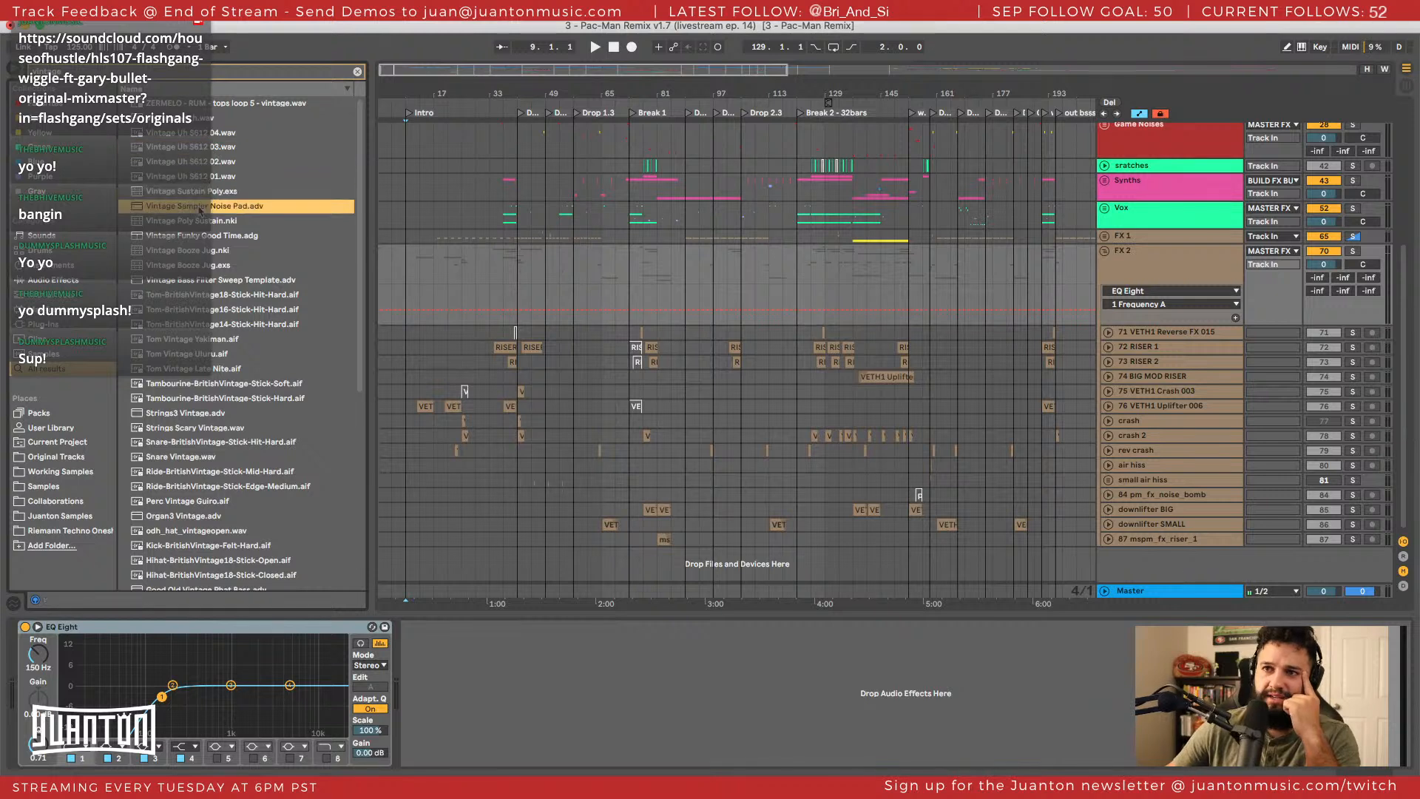
{"action": "key", "text": "Up"}
{"action": "left_click", "coordinate": [200, 167]}
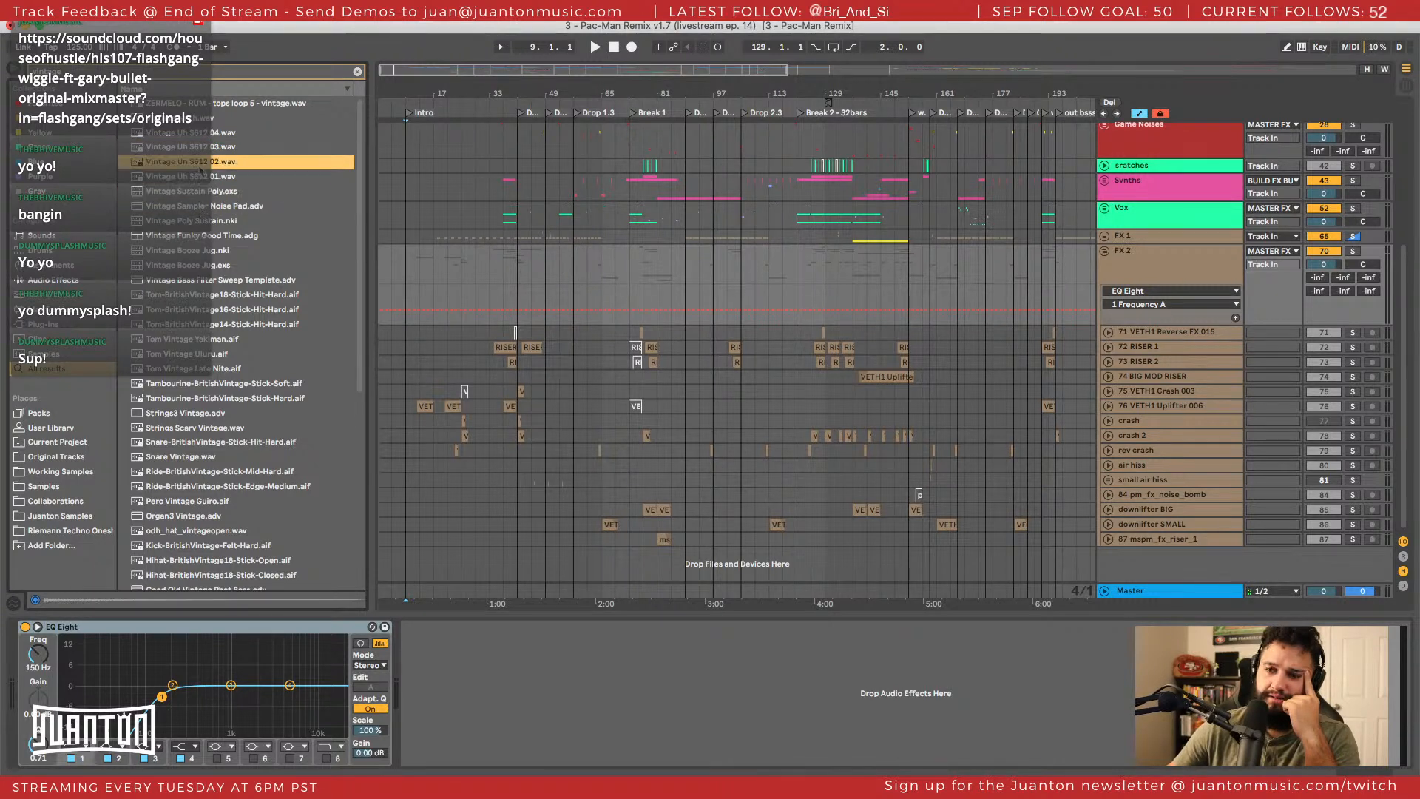
{"action": "left_click", "coordinate": [201, 134]}
{"action": "left_click", "coordinate": [200, 144]}
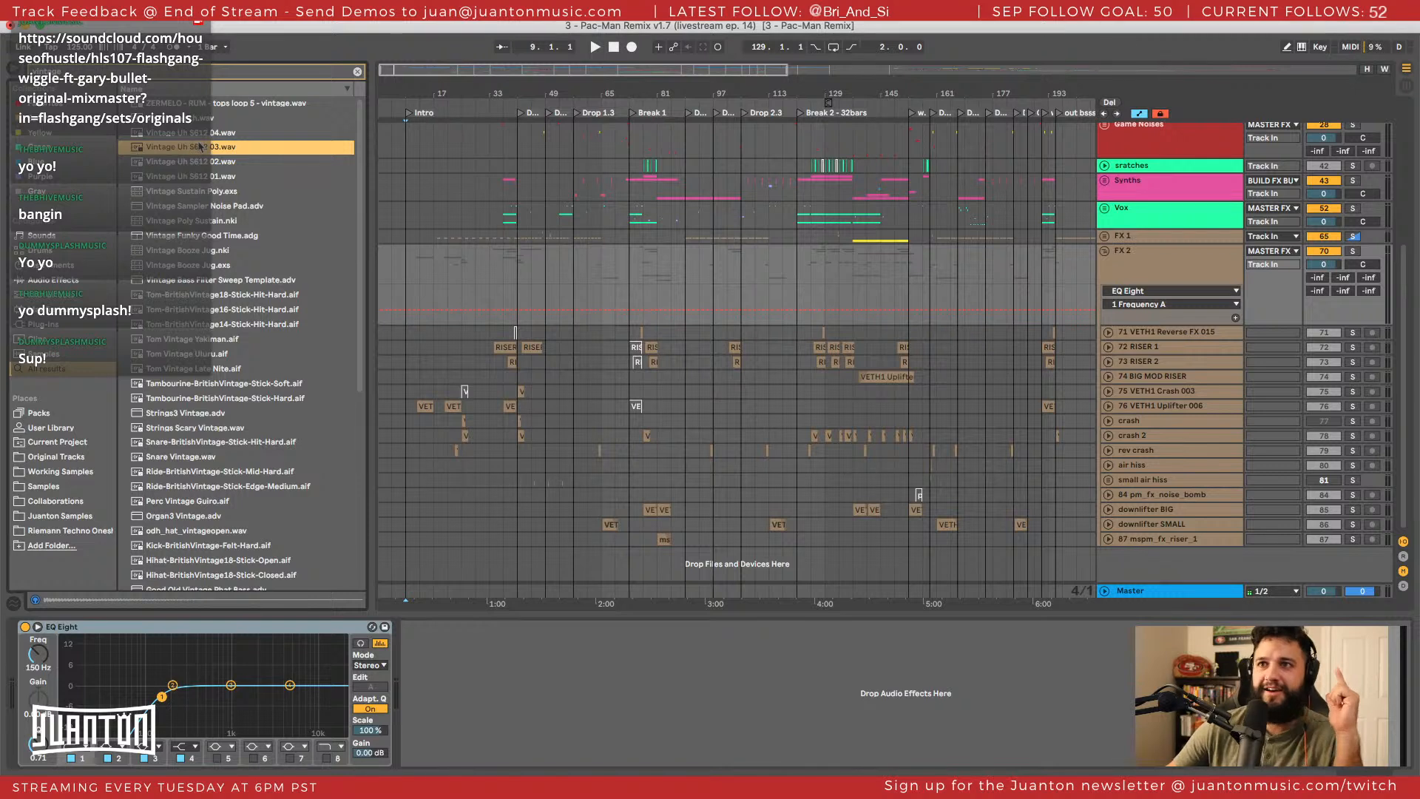
Audition the vintage tops loop, the Snare Vintage sample, a British vintage ride and the Organ3 Vintage preset.
{"action": "left_click", "coordinate": [211, 107]}
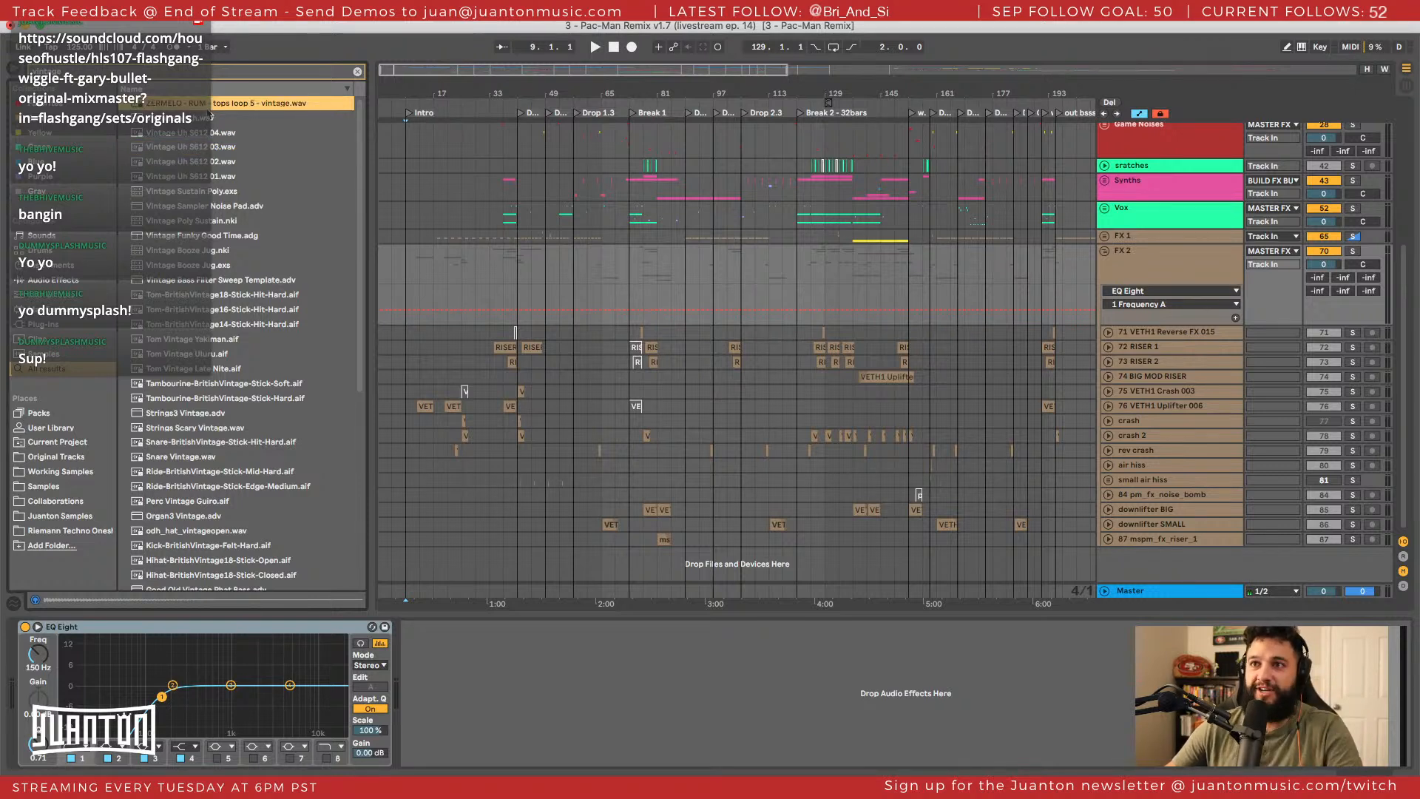
{"action": "left_click", "coordinate": [222, 342]}
{"action": "left_click", "coordinate": [215, 369]}
{"action": "left_click", "coordinate": [214, 413]}
{"action": "left_click", "coordinate": [213, 456]}
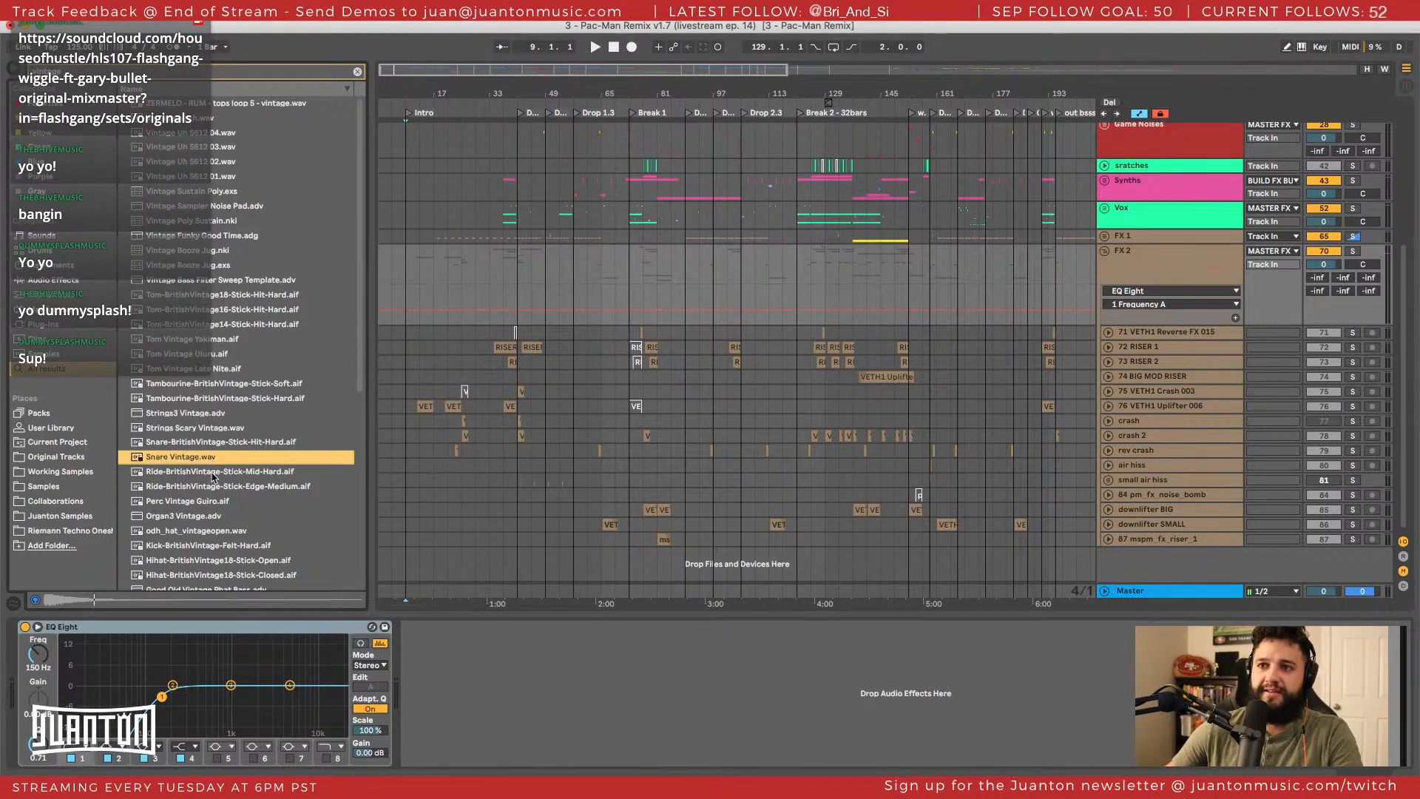
{"action": "left_click", "coordinate": [213, 474]}
{"action": "left_click", "coordinate": [212, 518]}
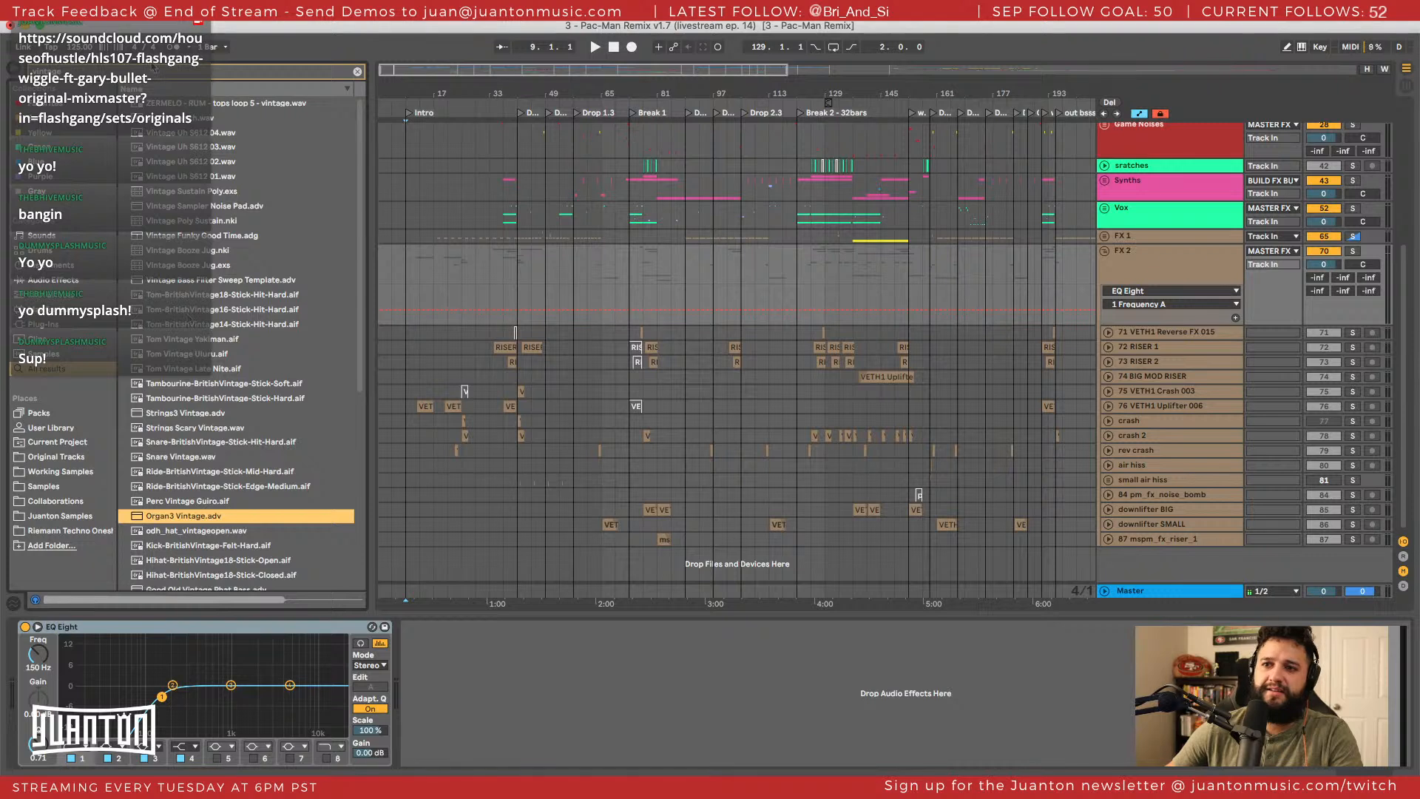
Narrow the browser search to "vintage noise" and preview the Vintage Sampler Noise Pad preset.
{"action": "left_click", "coordinate": [150, 74]}
{"action": "type", "text": "noise"}
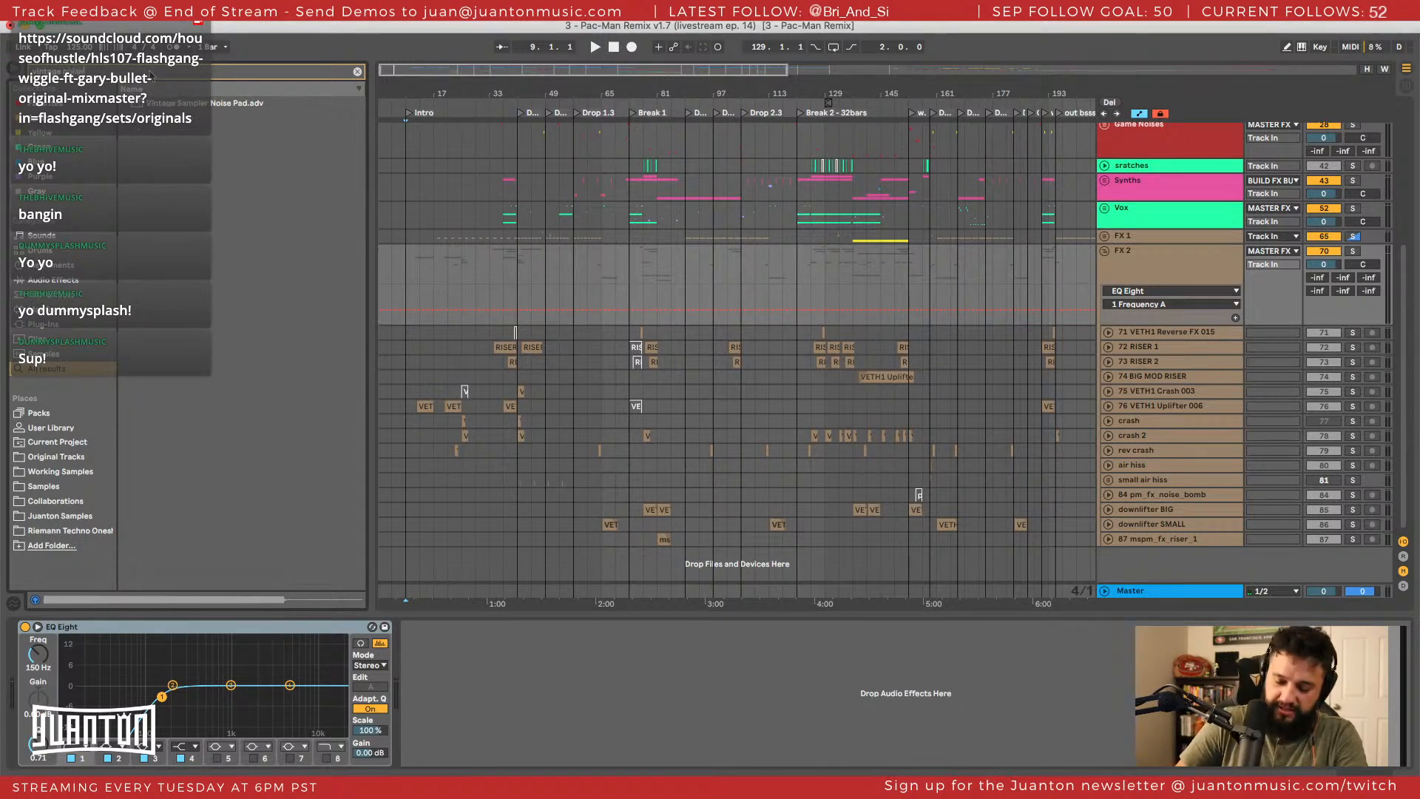
{"action": "key", "text": "Down"}
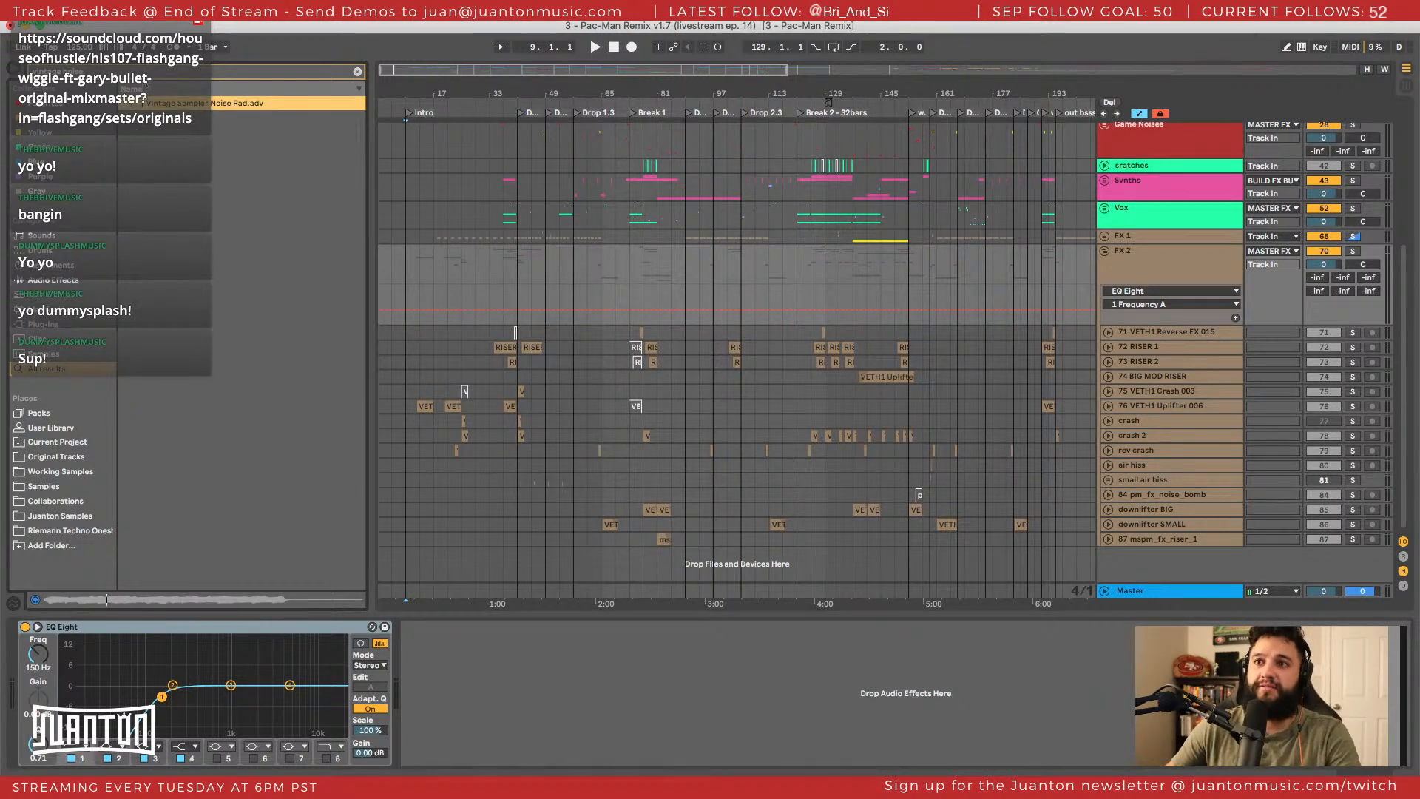
Change the browser search to "vinyl" and audition several Beach Stones - Vinyl Crackle samples between 05 and 20.
{"action": "key", "text": "BackSpace"}
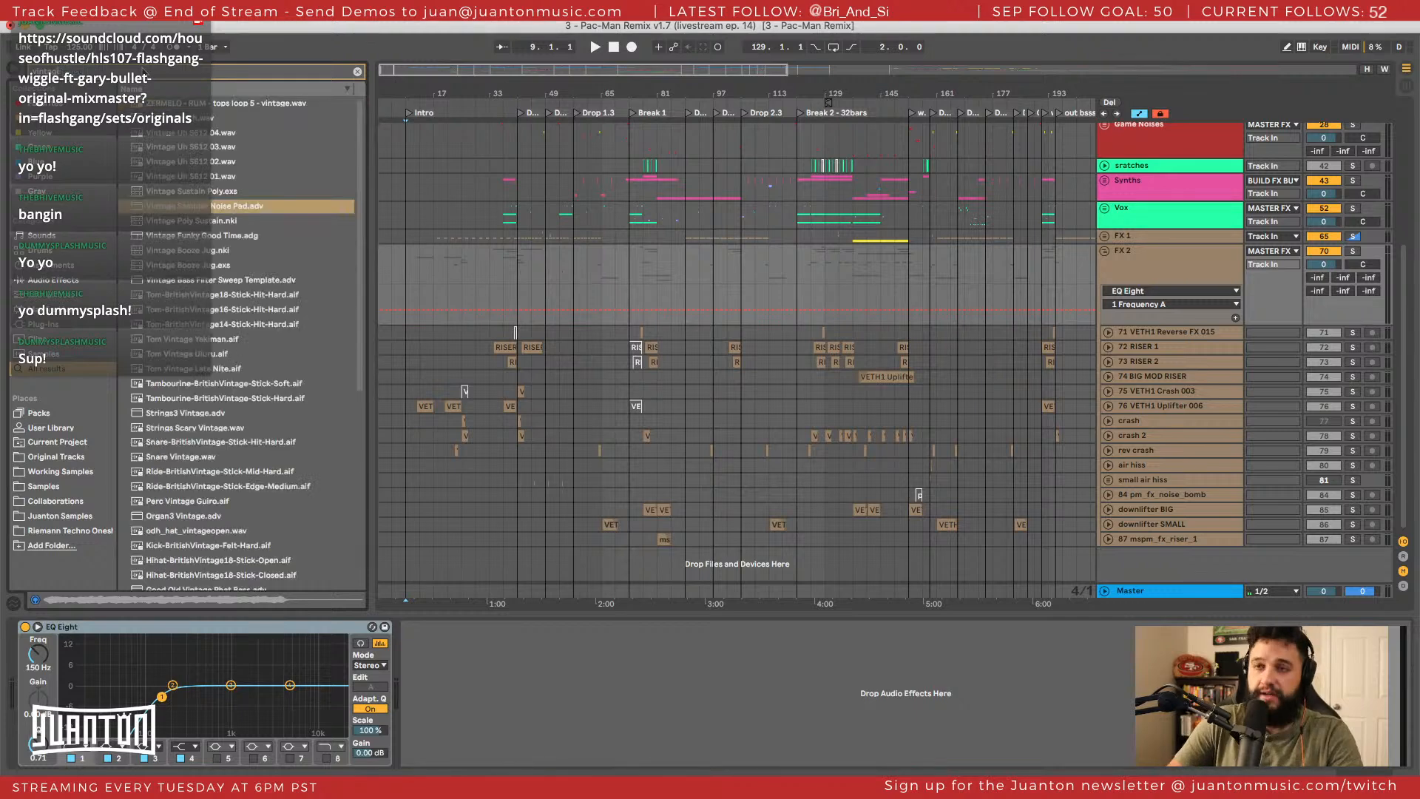
{"action": "key", "text": "BackSpace"}
{"action": "key", "text": "BackSpace"}
{"action": "key", "text": "BackSpace"}
{"action": "key", "text": "BackSpace"}
{"action": "key", "text": "BackSpace"}
{"action": "type", "text": "yl"}
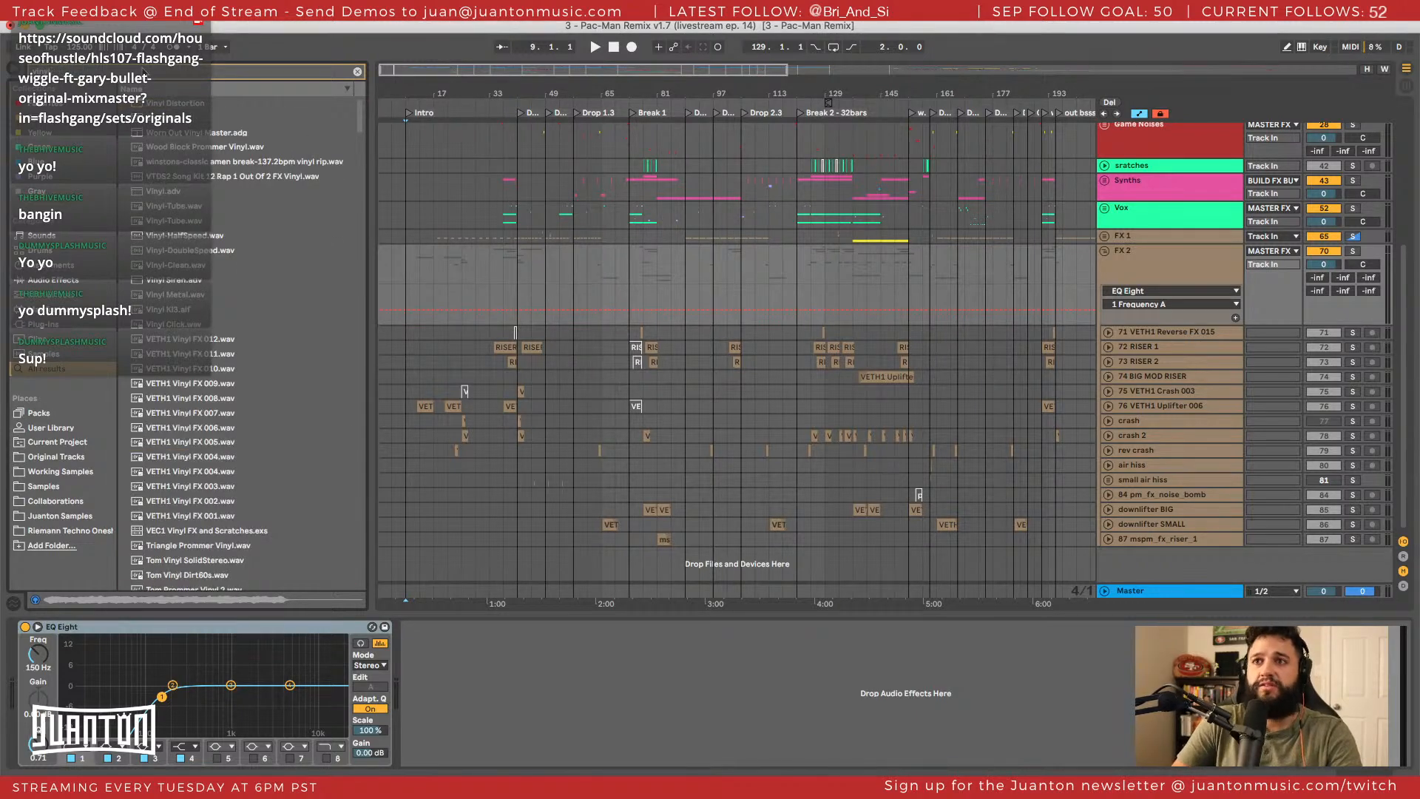
{"action": "left_click", "coordinate": [239, 191]}
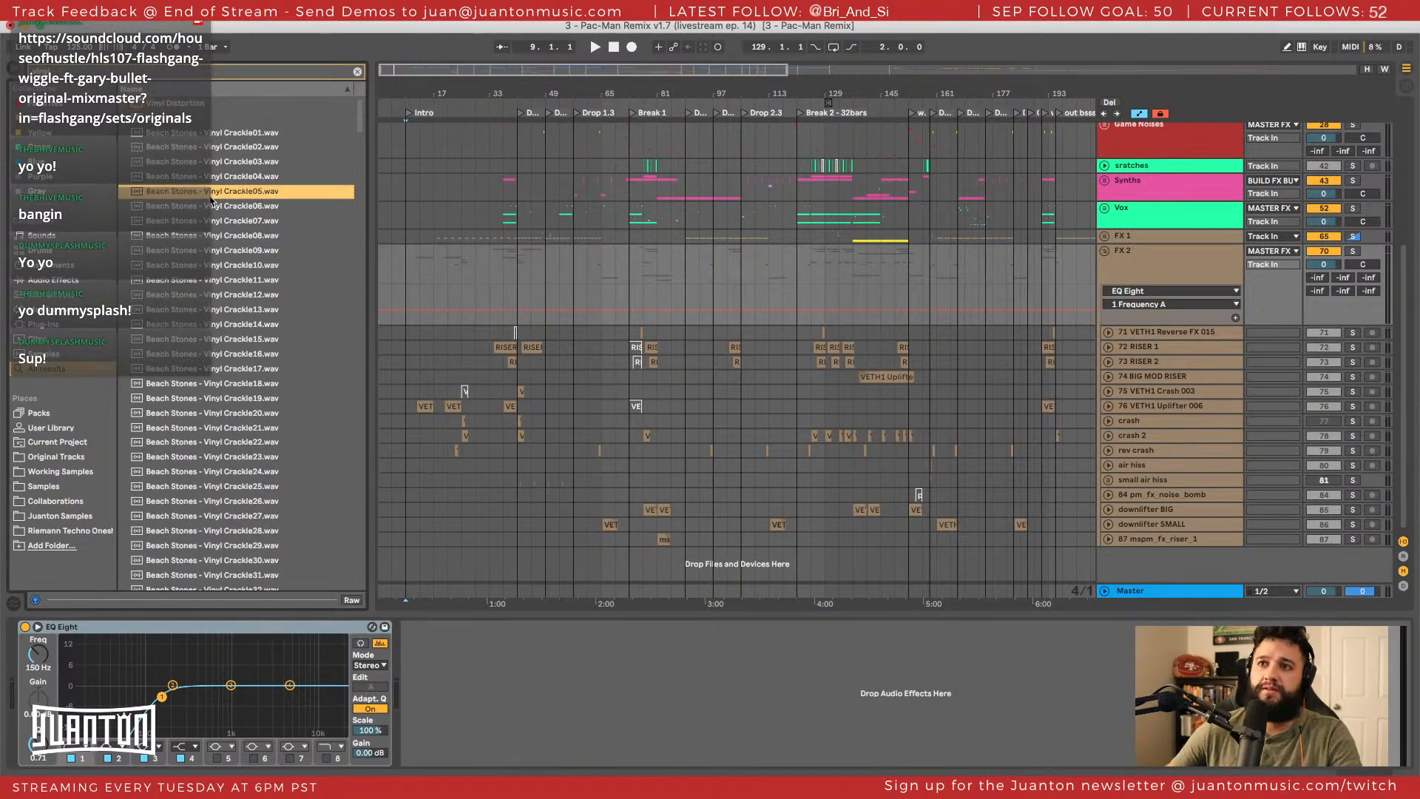
{"action": "left_click", "coordinate": [240, 281]}
{"action": "left_click", "coordinate": [240, 294]}
{"action": "left_click", "coordinate": [242, 311]}
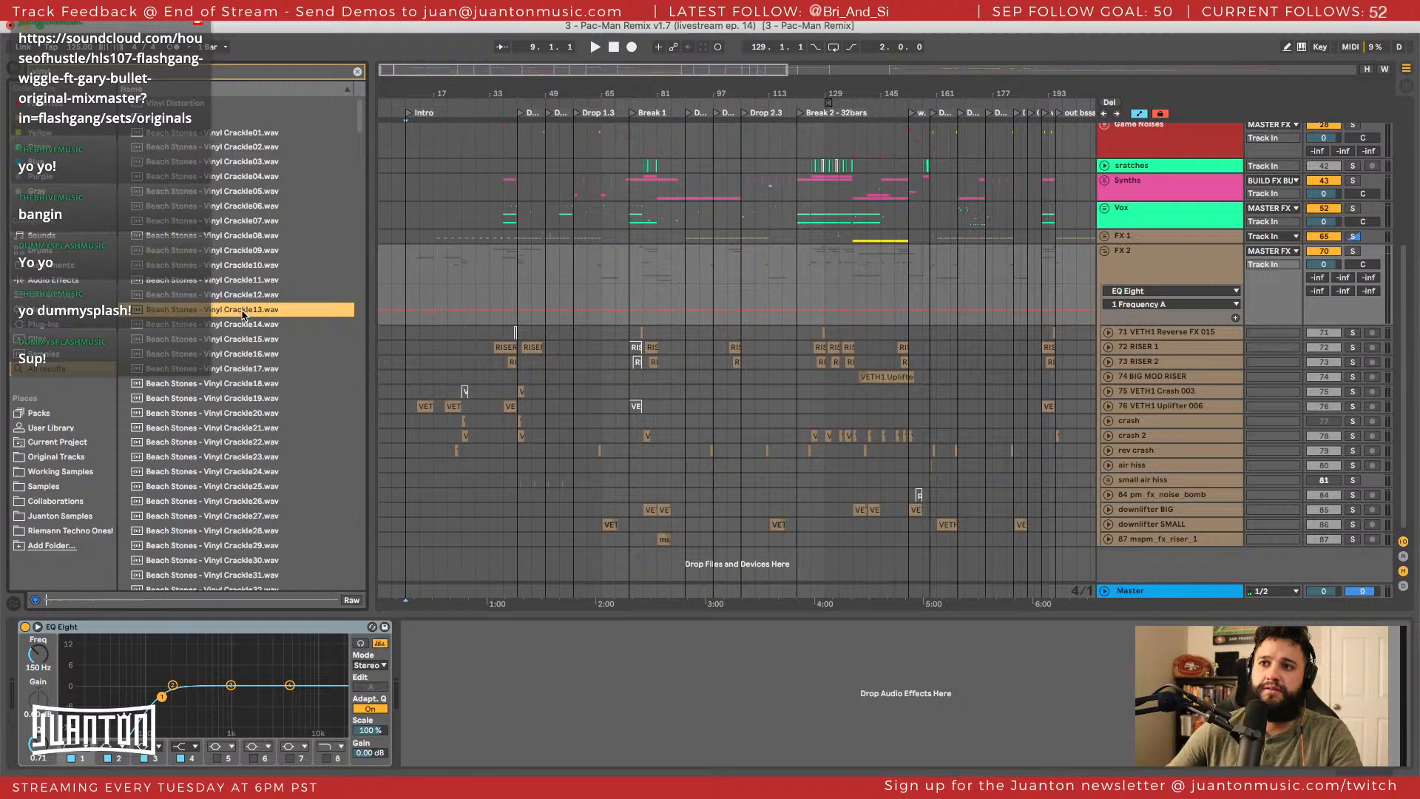
{"action": "left_click", "coordinate": [260, 207]}
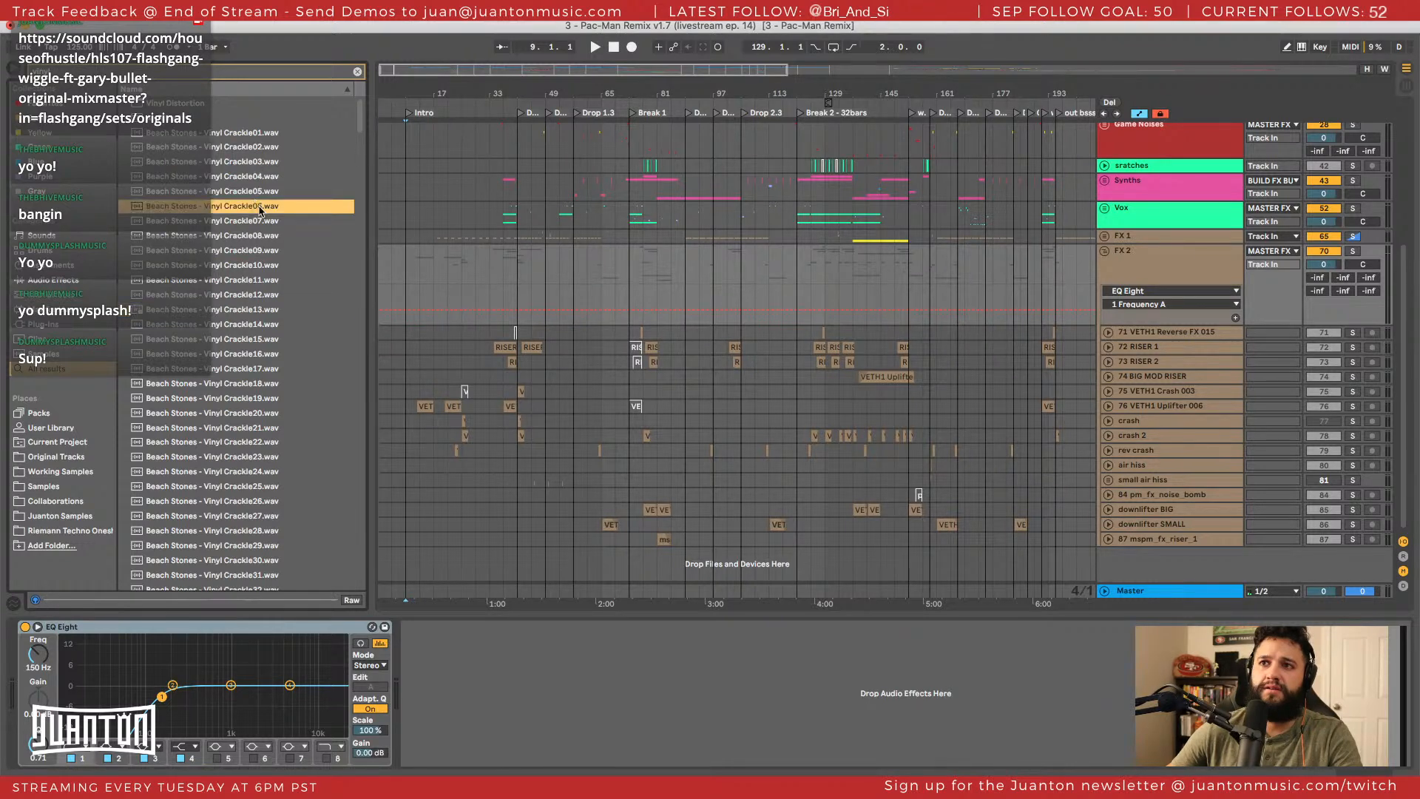
{"action": "left_click", "coordinate": [238, 415]}
Audition further Beach Stones - Vinyl Crackle samples from 34 up to 95.
{"action": "scroll", "coordinate": [249, 458], "scroll_direction": "down", "scroll_amount": 5}
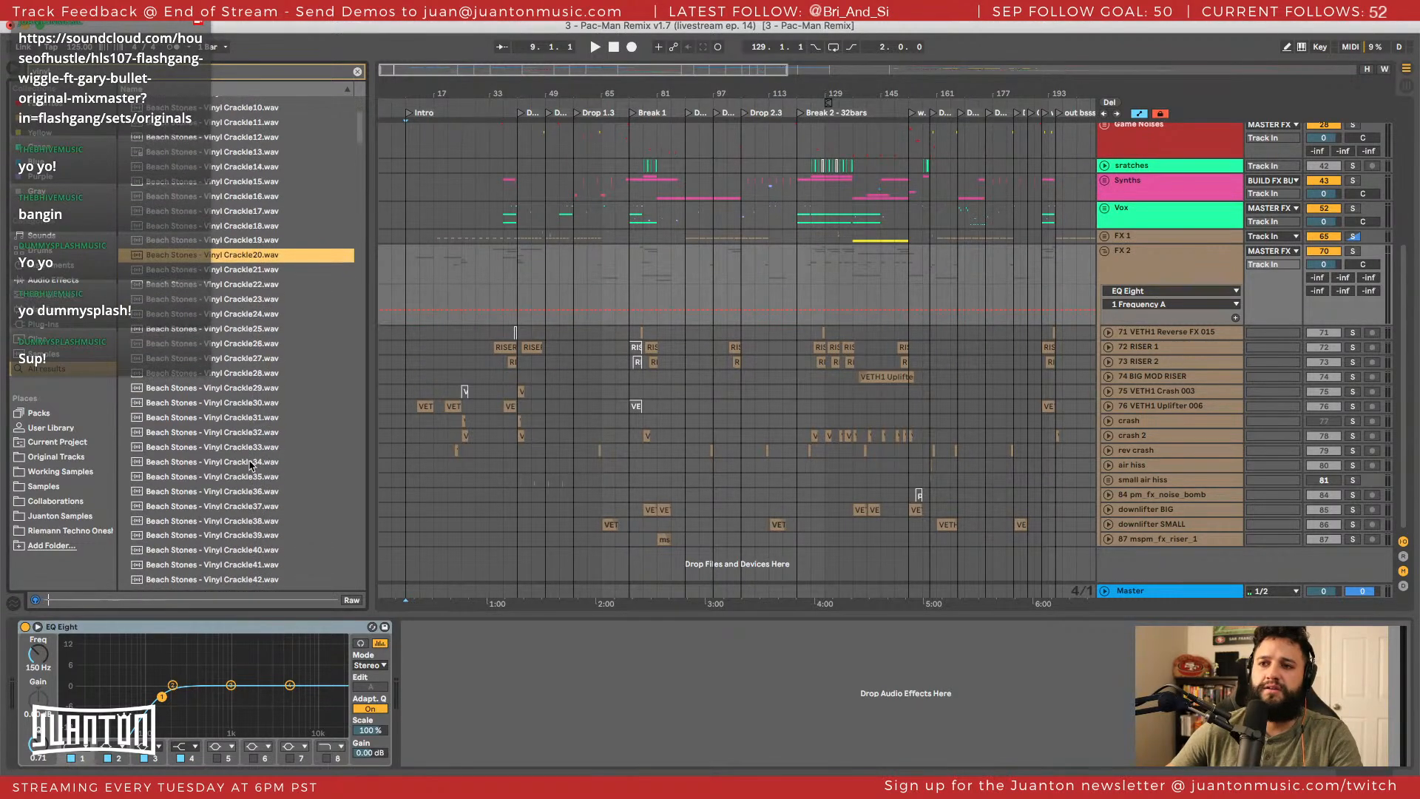
{"action": "left_click", "coordinate": [250, 465]}
{"action": "scroll", "coordinate": [260, 518], "scroll_direction": "down", "scroll_amount": 7}
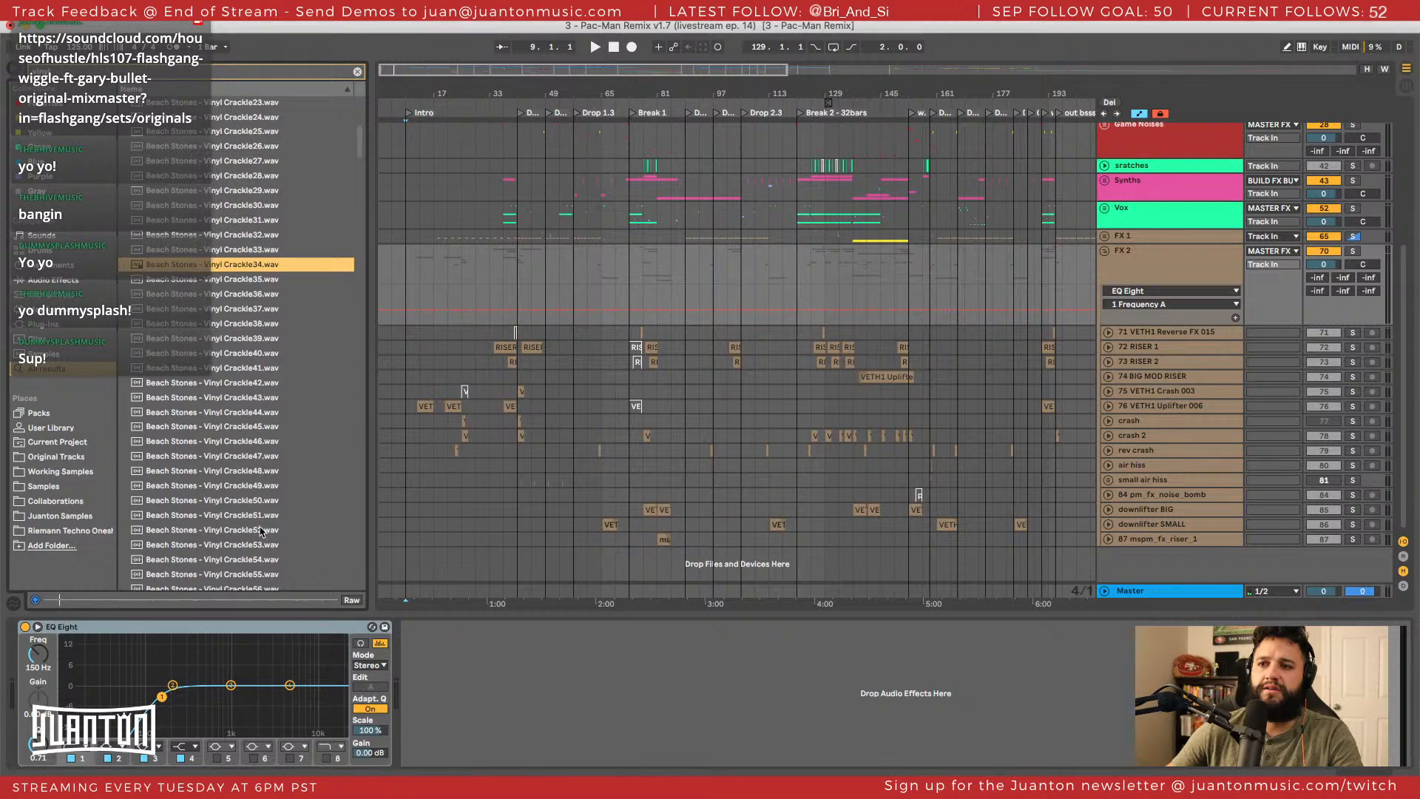
{"action": "left_click", "coordinate": [263, 503]}
{"action": "scroll", "coordinate": [252, 577], "scroll_direction": "down", "scroll_amount": 6}
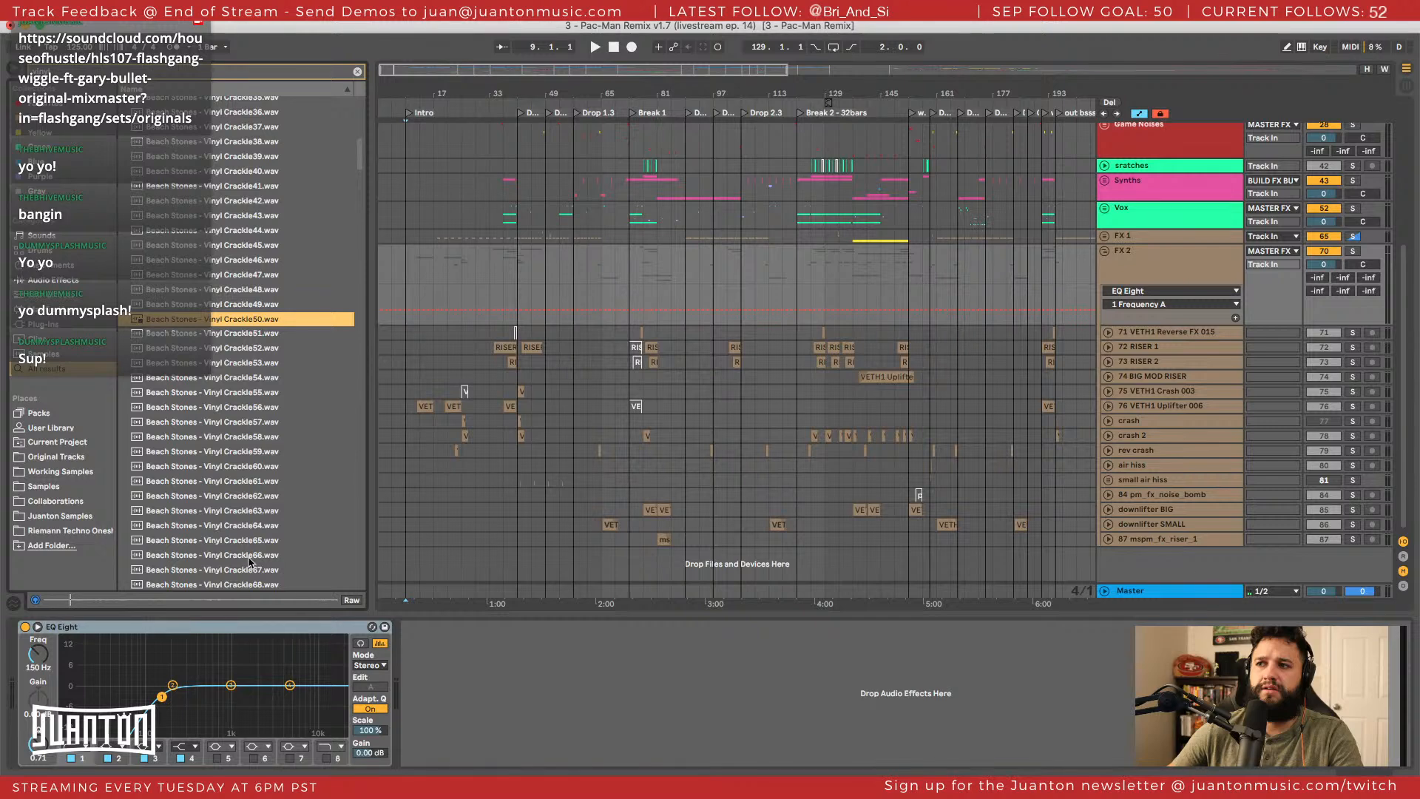
{"action": "left_click", "coordinate": [238, 406]}
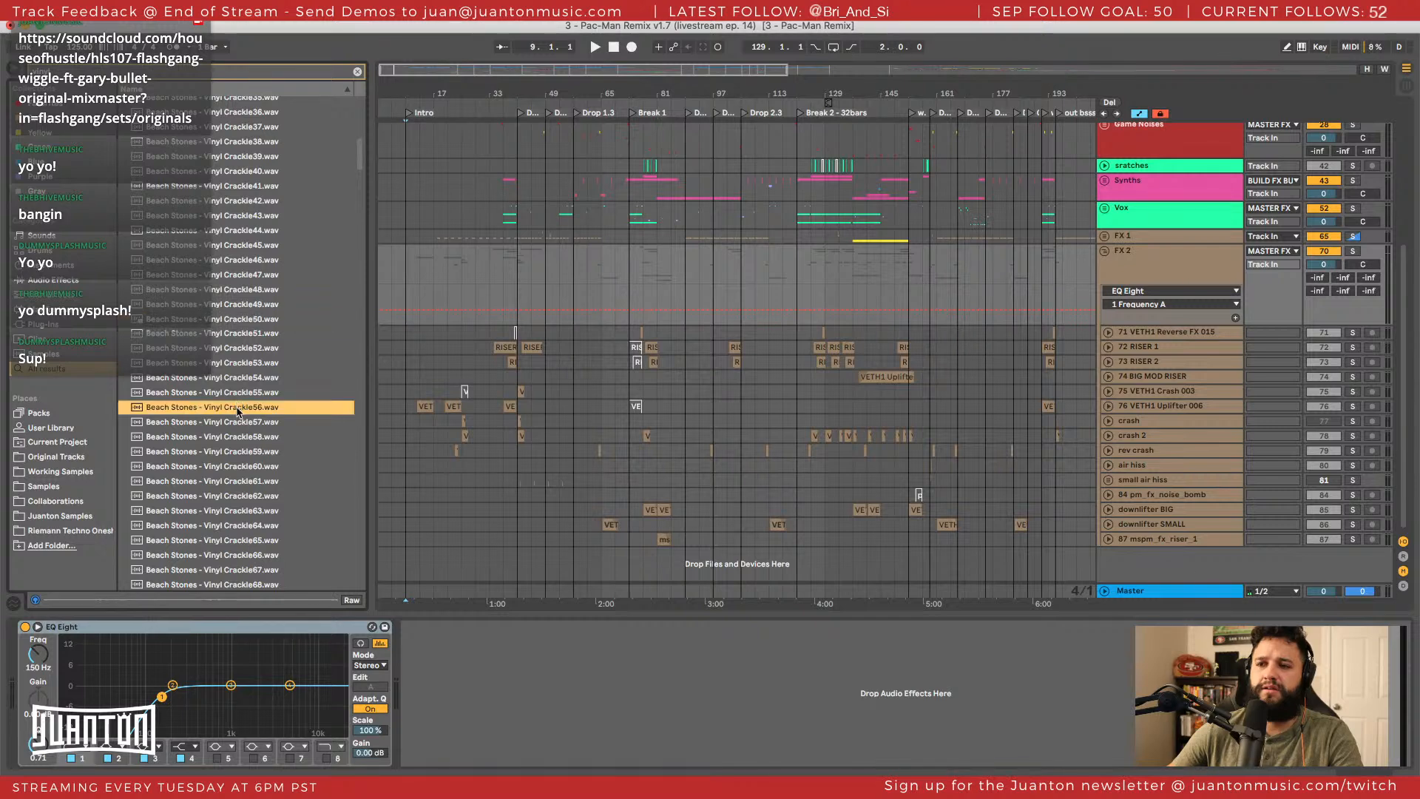
{"action": "left_click", "coordinate": [244, 452]}
{"action": "left_click", "coordinate": [243, 511]}
{"action": "scroll", "coordinate": [277, 534], "scroll_direction": "down", "scroll_amount": 5}
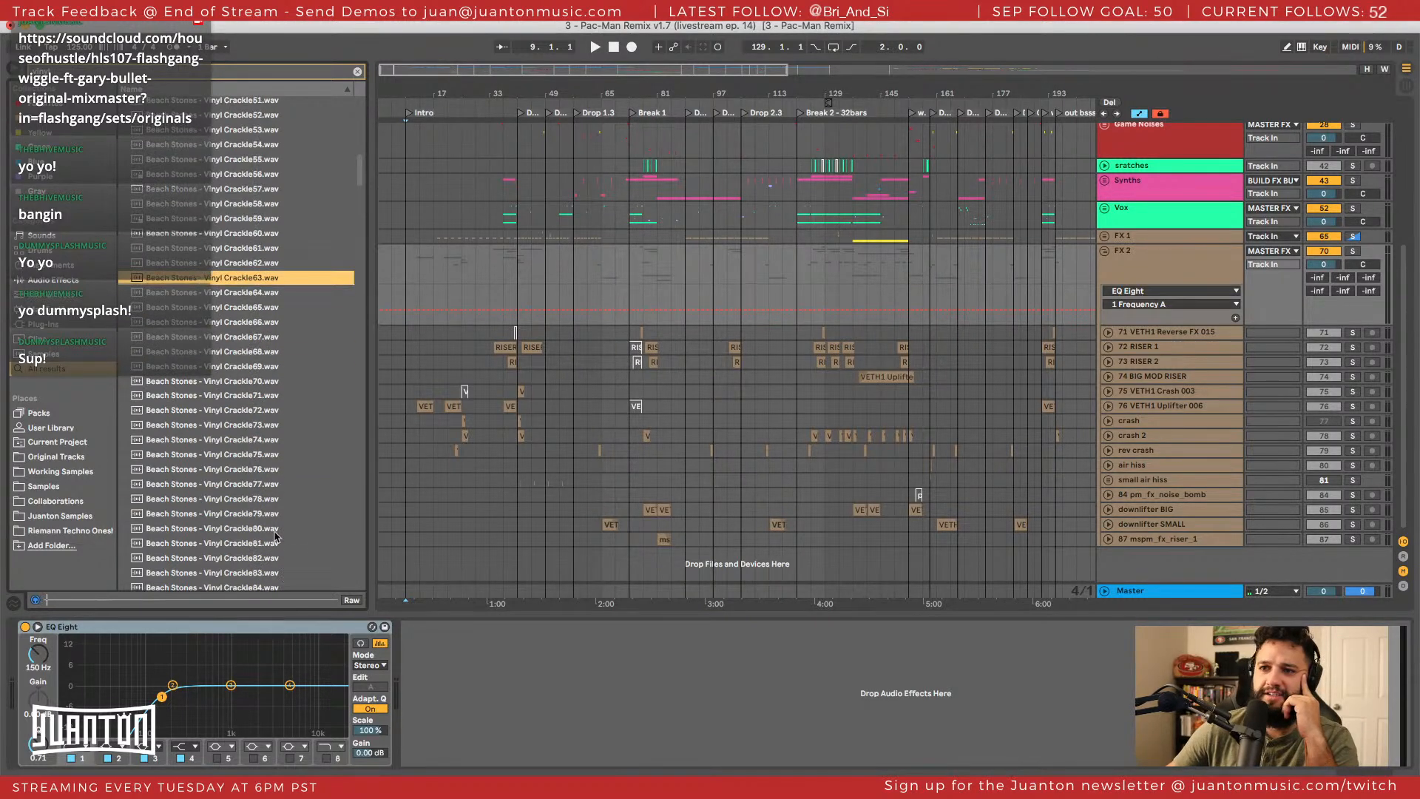
{"action": "left_click", "coordinate": [278, 529]}
{"action": "scroll", "coordinate": [278, 530], "scroll_direction": "down", "scroll_amount": 8}
{"action": "left_click", "coordinate": [196, 365]}
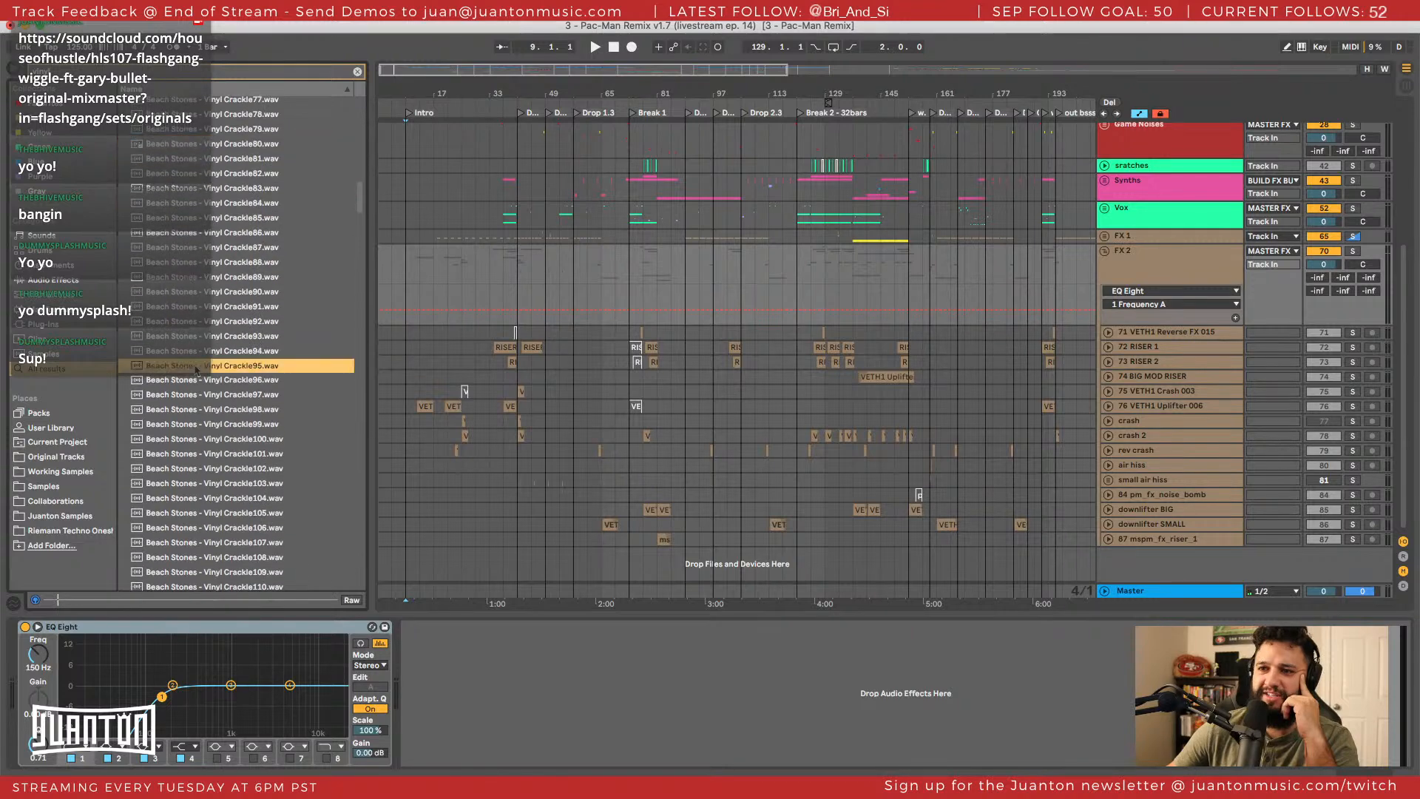
Continue through the vinyl results, auditioning Block Vinyl MPC60 and CH Thin Vinyl MPC60 samples and looking over the kicks.
{"action": "scroll", "coordinate": [230, 508], "scroll_direction": "down", "scroll_amount": 8}
{"action": "left_click", "coordinate": [229, 514]}
{"action": "scroll", "coordinate": [228, 516], "scroll_direction": "down", "scroll_amount": 7}
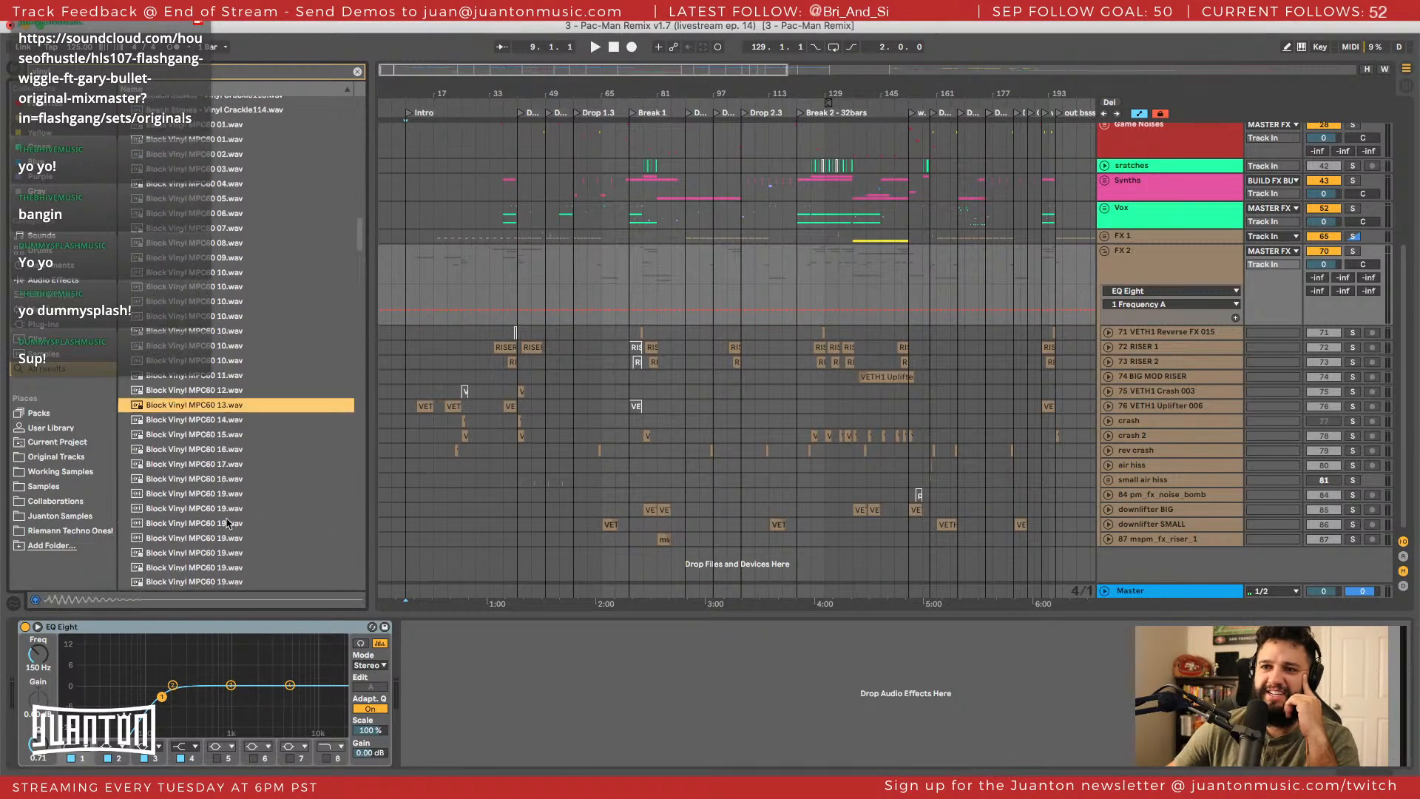
{"action": "left_click", "coordinate": [228, 523]}
{"action": "scroll", "coordinate": [228, 523], "scroll_direction": "down", "scroll_amount": 5}
{"action": "left_click", "coordinate": [228, 522]}
{"action": "scroll", "coordinate": [228, 523], "scroll_direction": "down", "scroll_amount": 7}
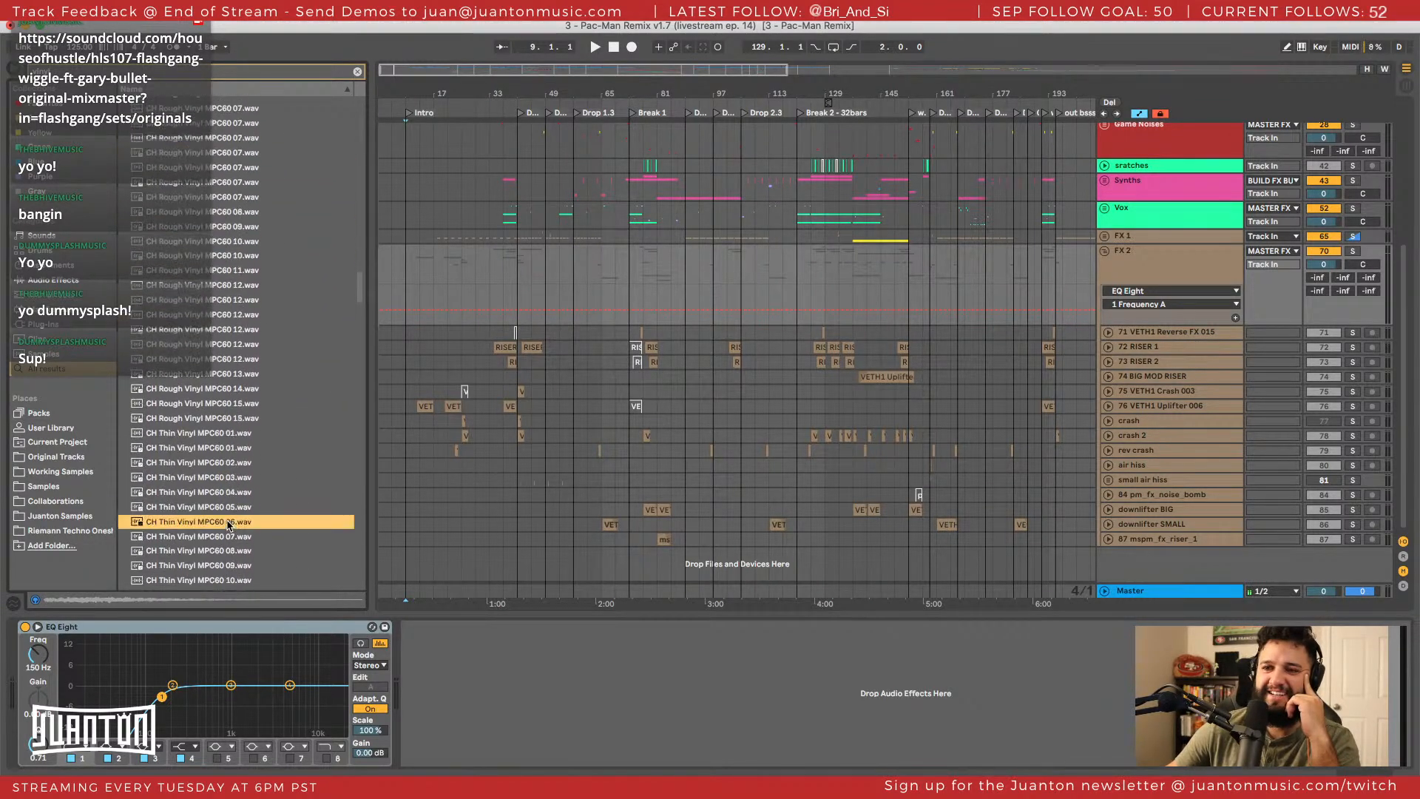
{"action": "scroll", "coordinate": [228, 523], "scroll_direction": "down", "scroll_amount": 10}
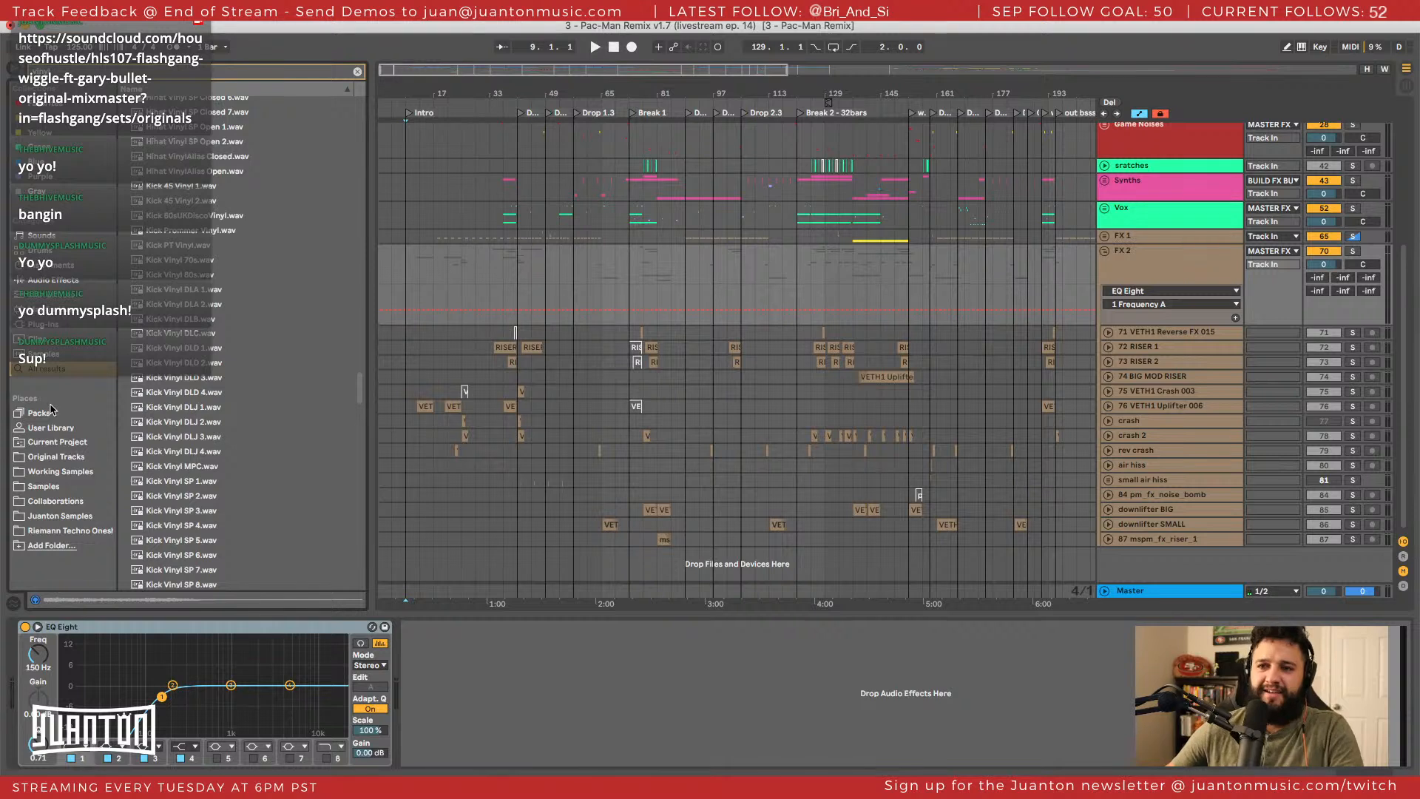
Find the Freeze fx vinyl crackle recording in Original Tracks, inside the 2020 14 - Detroit Techno Project's processed freeze samples.
{"action": "left_click", "coordinate": [54, 473]}
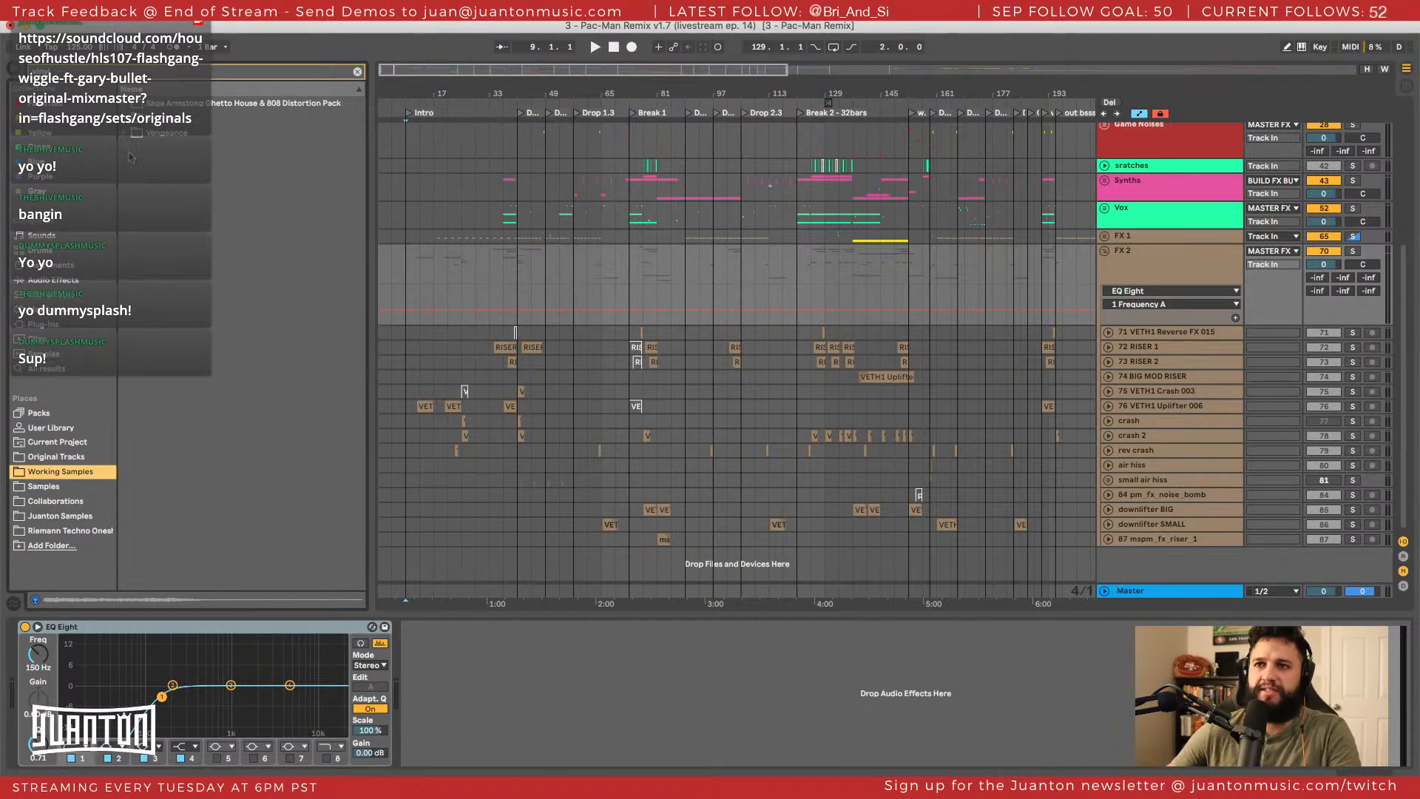
{"action": "left_click", "coordinate": [65, 458]}
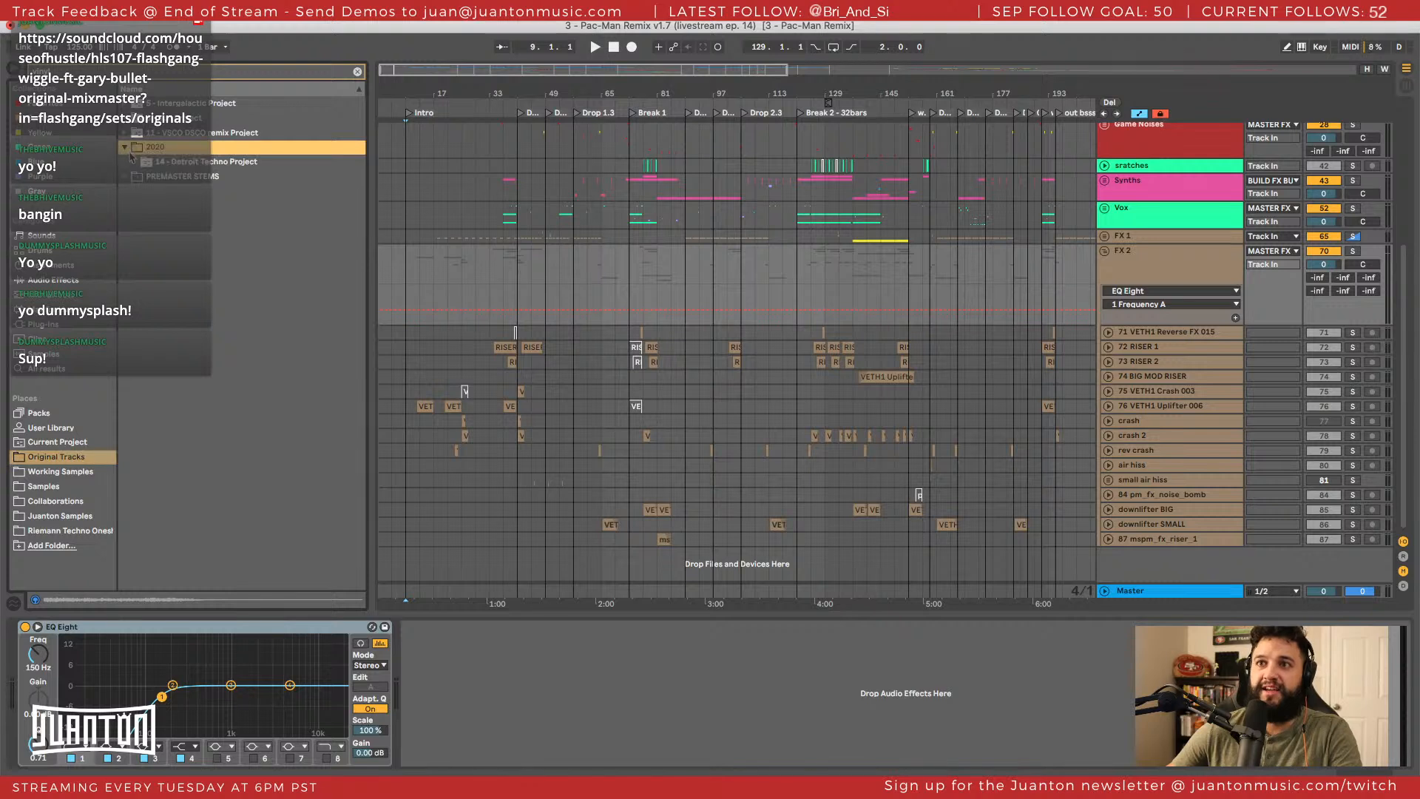
{"action": "left_click", "coordinate": [127, 150]}
{"action": "left_click", "coordinate": [142, 177]}
{"action": "left_click", "coordinate": [150, 207]}
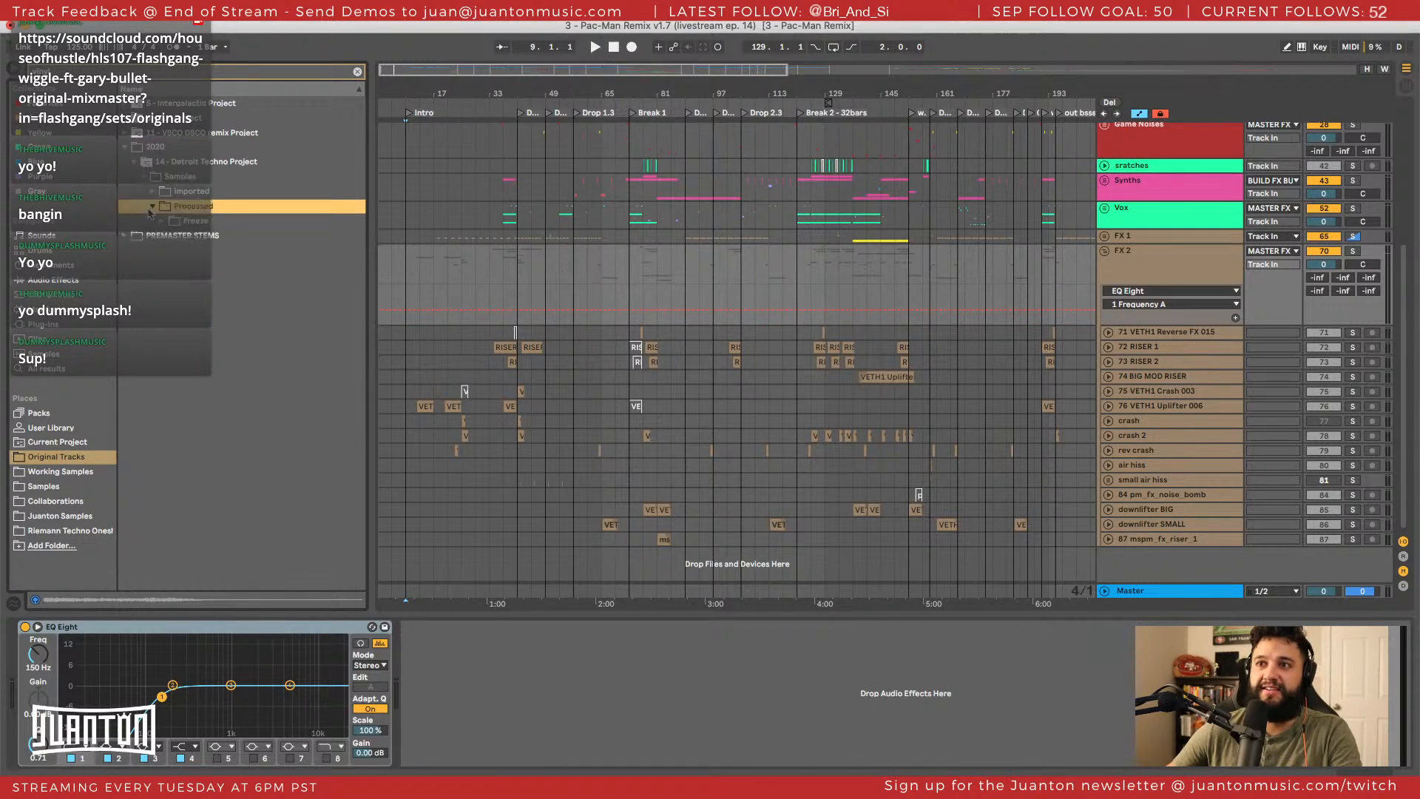
{"action": "left_click", "coordinate": [162, 224]}
{"action": "left_click", "coordinate": [172, 237]}
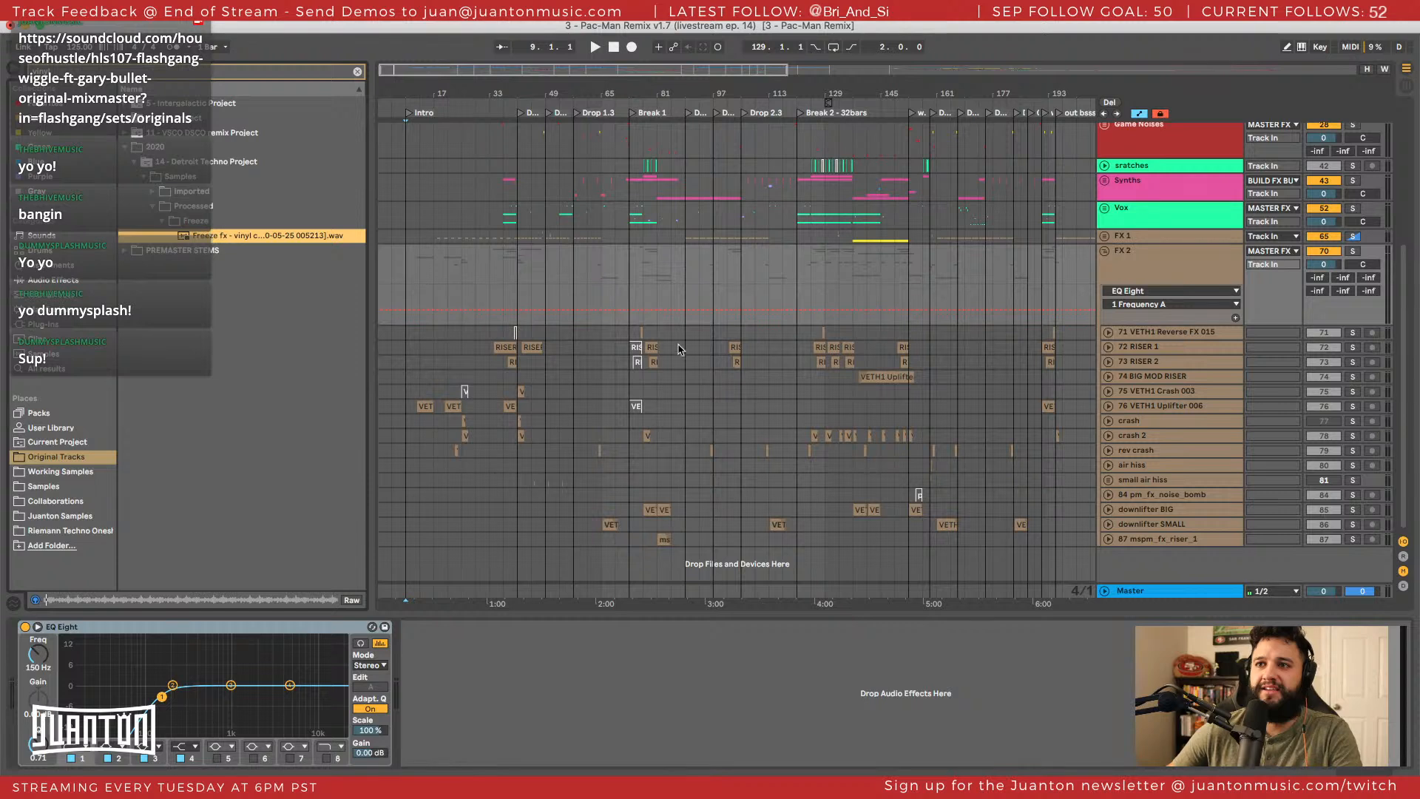
Place the Freeze fx vinyl crackle recording on a new track below FX 2 from the Intro and check where it ends.
{"action": "left_click_drag", "start_coordinate": [261, 241], "coordinate": [409, 566]}
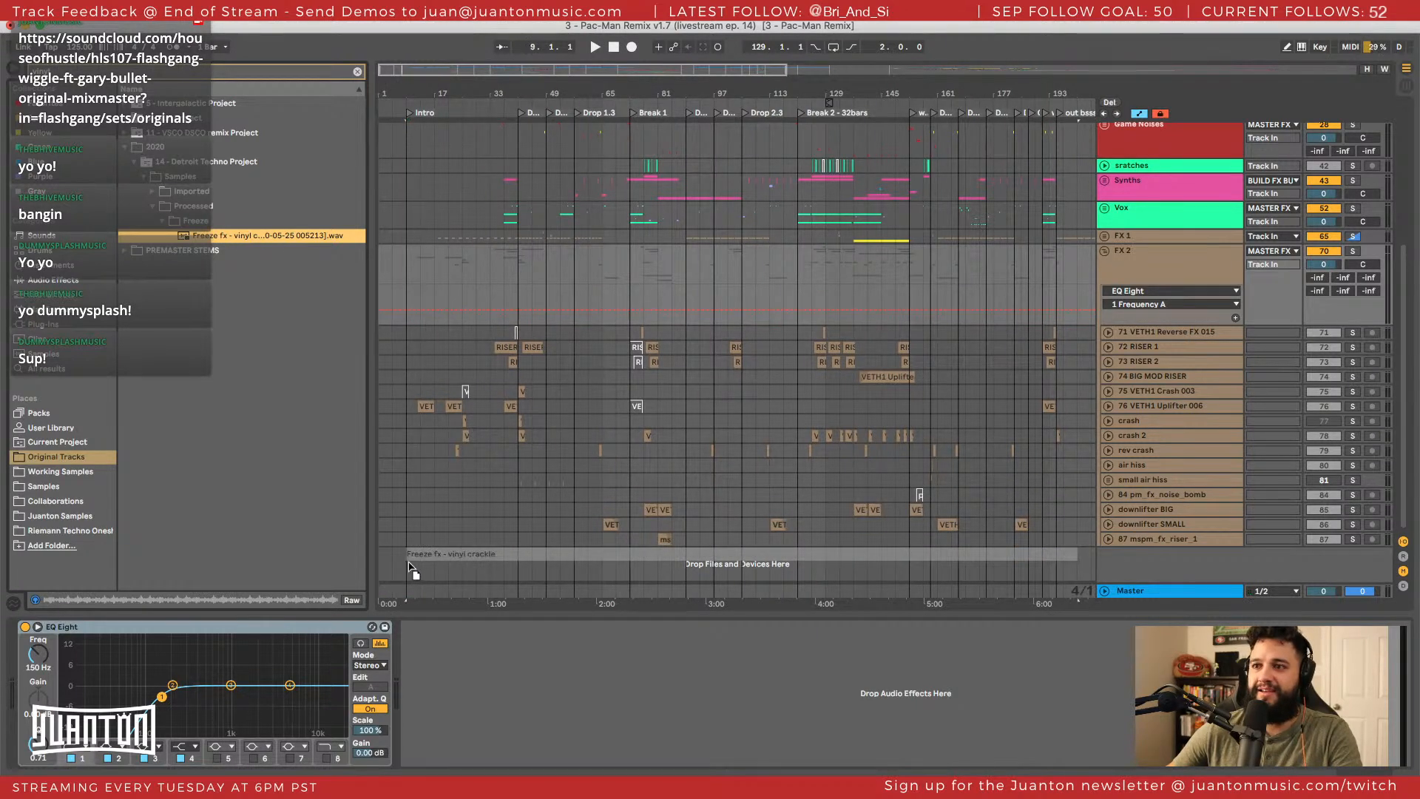
{"action": "left_click_drag", "start_coordinate": [524, 531], "coordinate": [525, 540]}
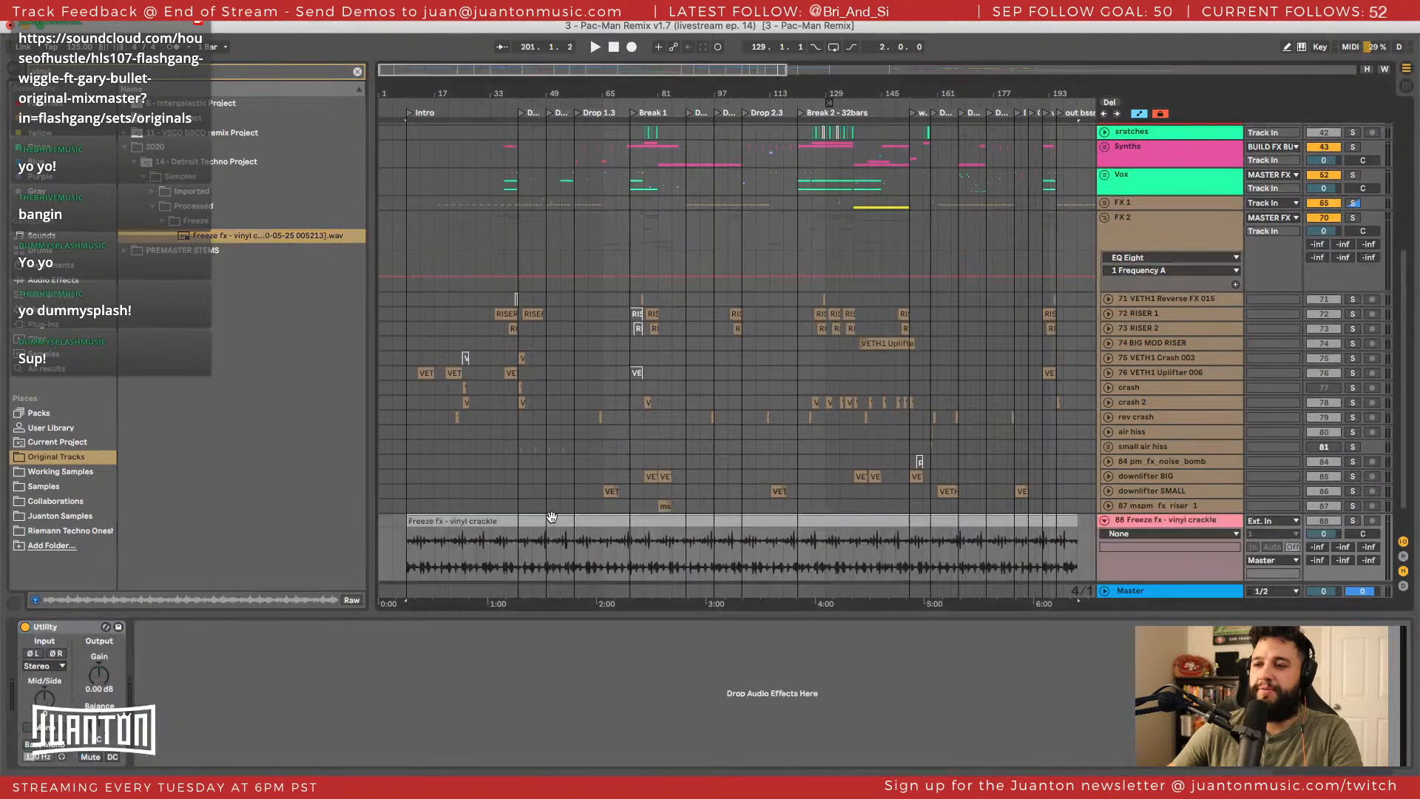
{"action": "scroll", "coordinate": [547, 518], "scroll_direction": "right", "scroll_amount": 15}
{"action": "scroll", "coordinate": [560, 515], "scroll_direction": "left", "scroll_amount": 1}
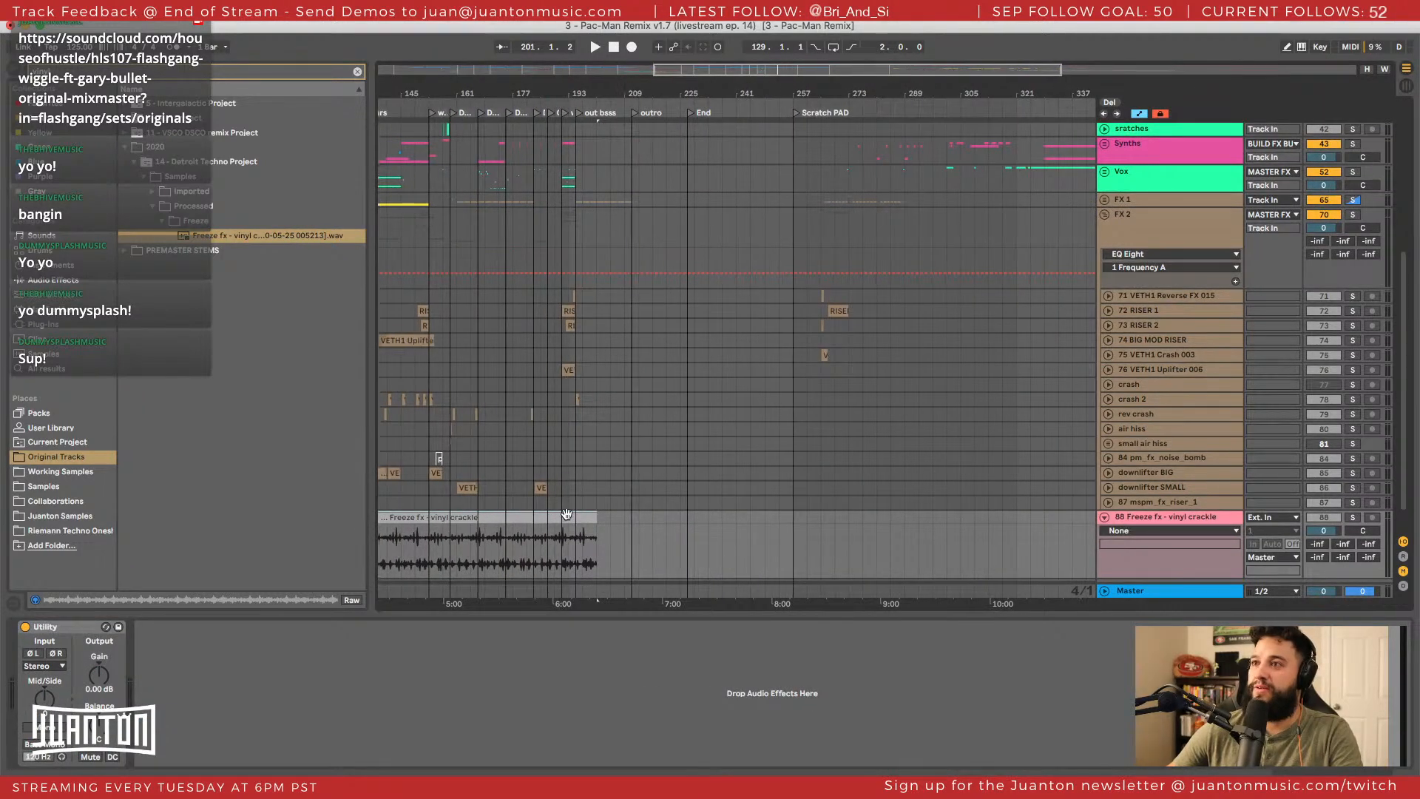
{"action": "scroll", "coordinate": [606, 564], "scroll_direction": "left", "scroll_amount": 5}
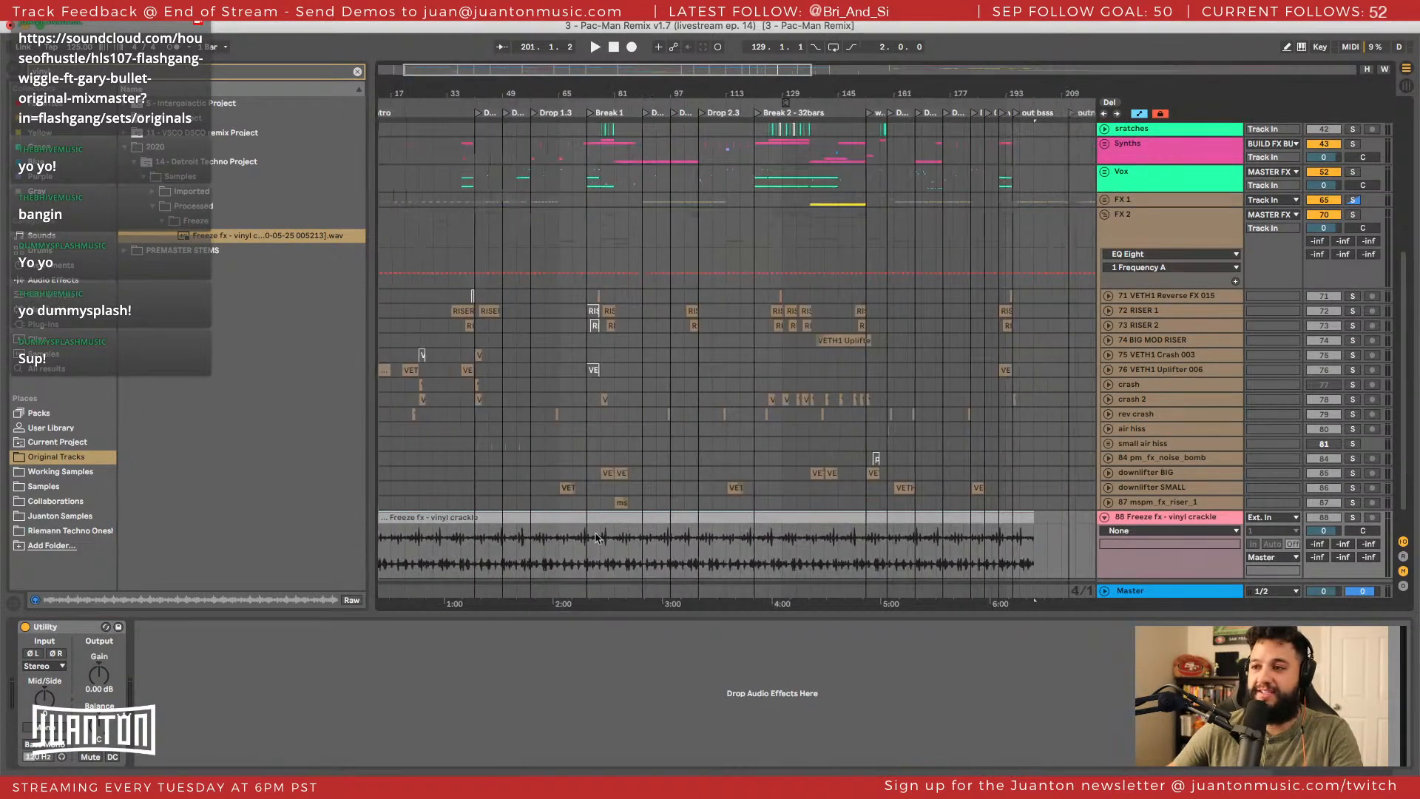
Keep warping on for the Freeze fx vinyl crackle clip and set its warp mode to Re-Pitch.
{"action": "double_click", "coordinate": [619, 518]}
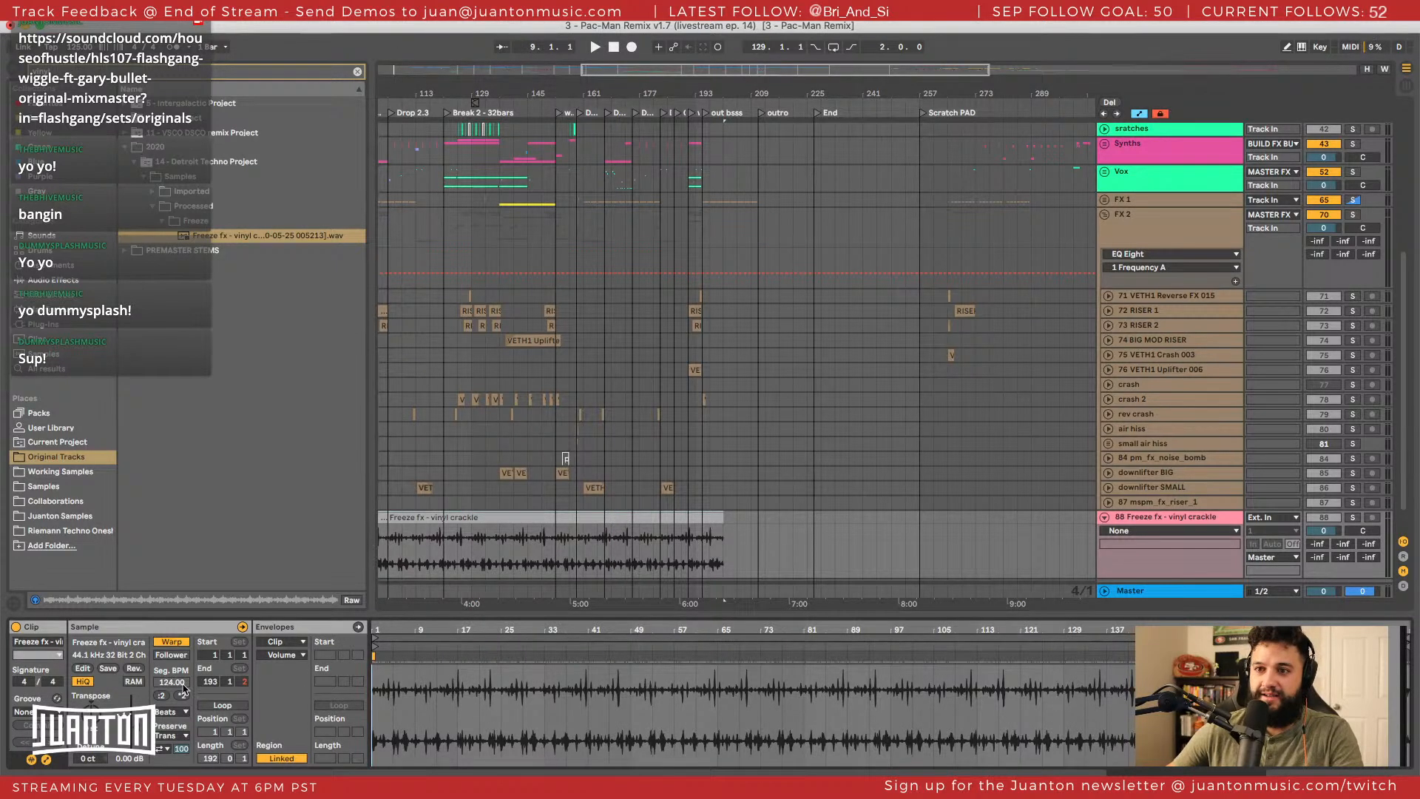
{"action": "left_click", "coordinate": [171, 643]}
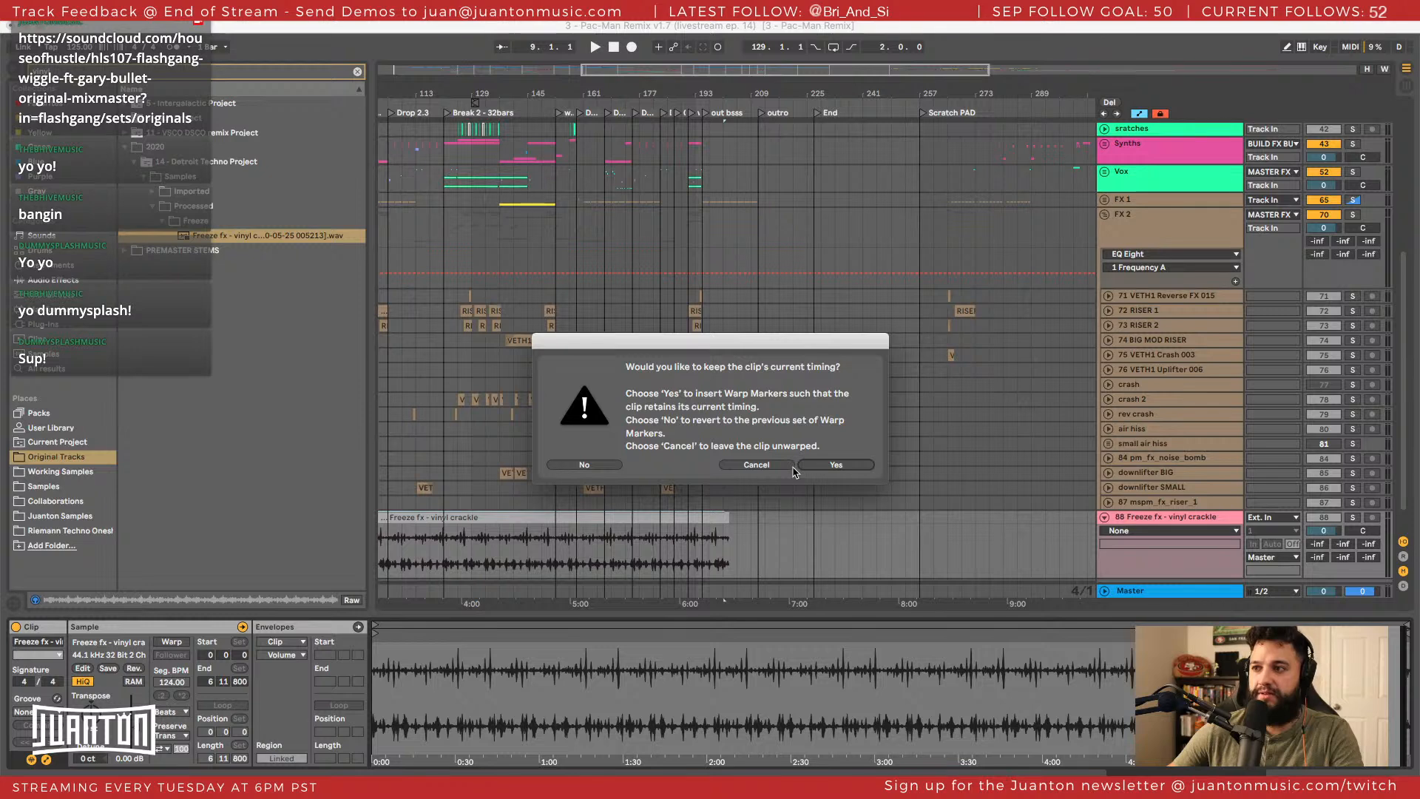
{"action": "left_click", "coordinate": [592, 468]}
{"action": "left_click", "coordinate": [647, 512]}
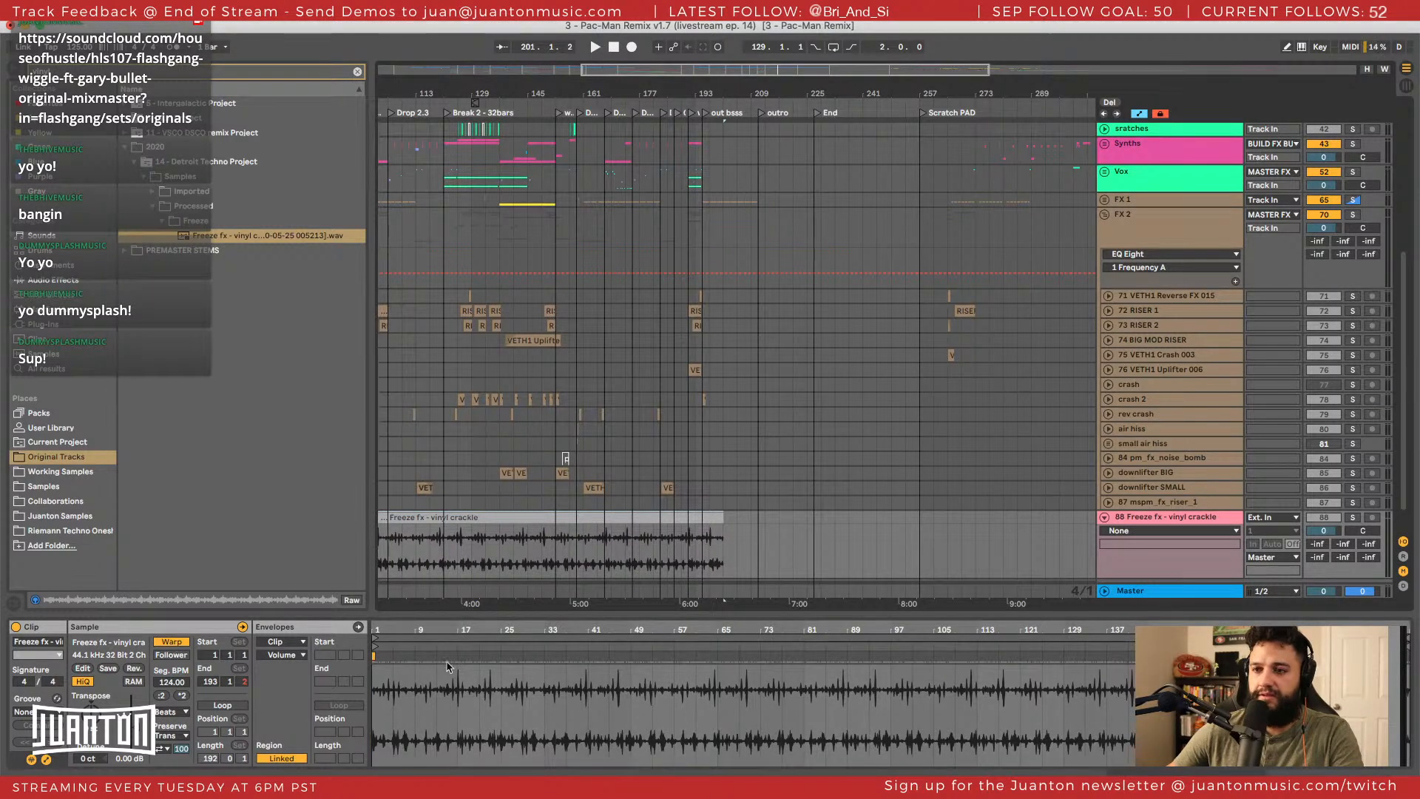
{"action": "key", "text": "space"}
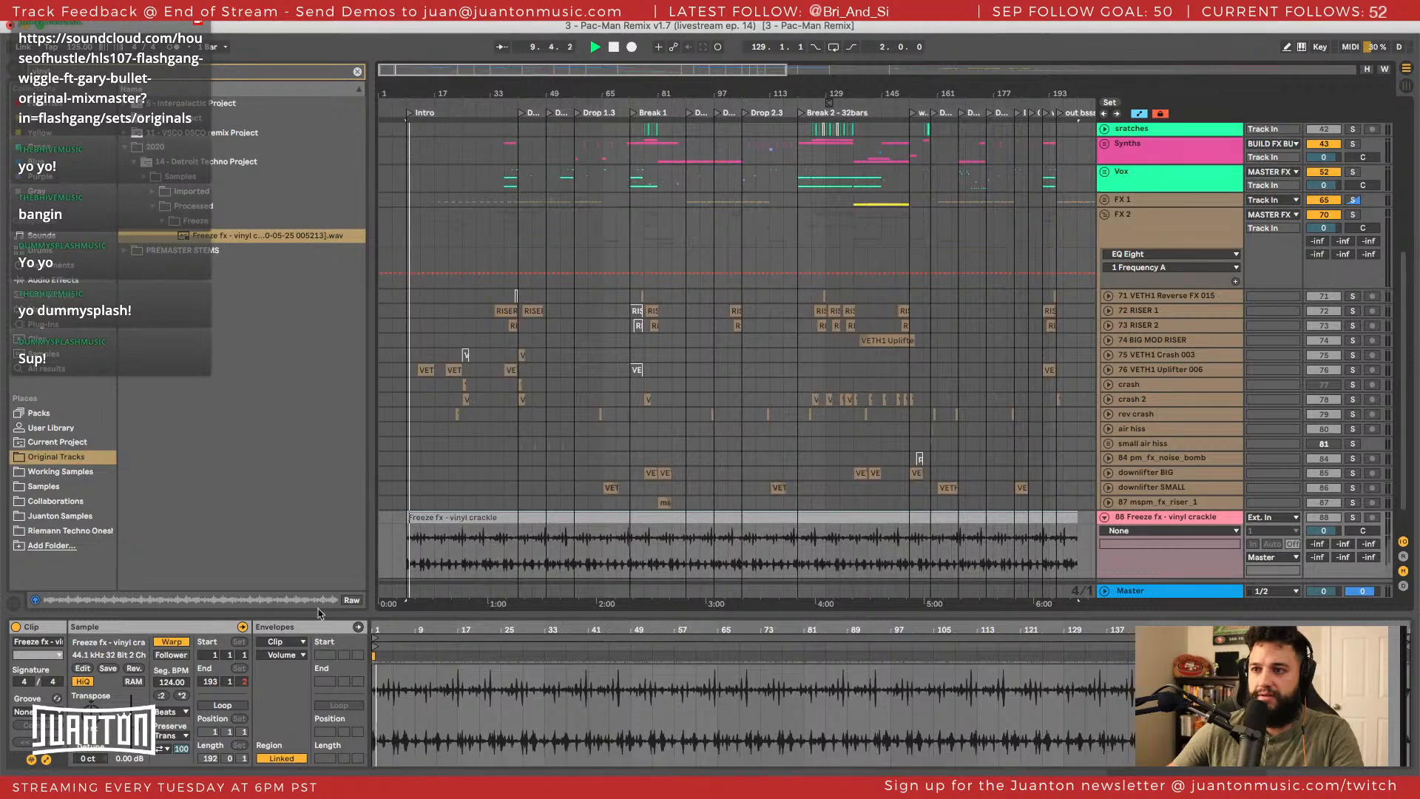
{"action": "left_click", "coordinate": [167, 712]}
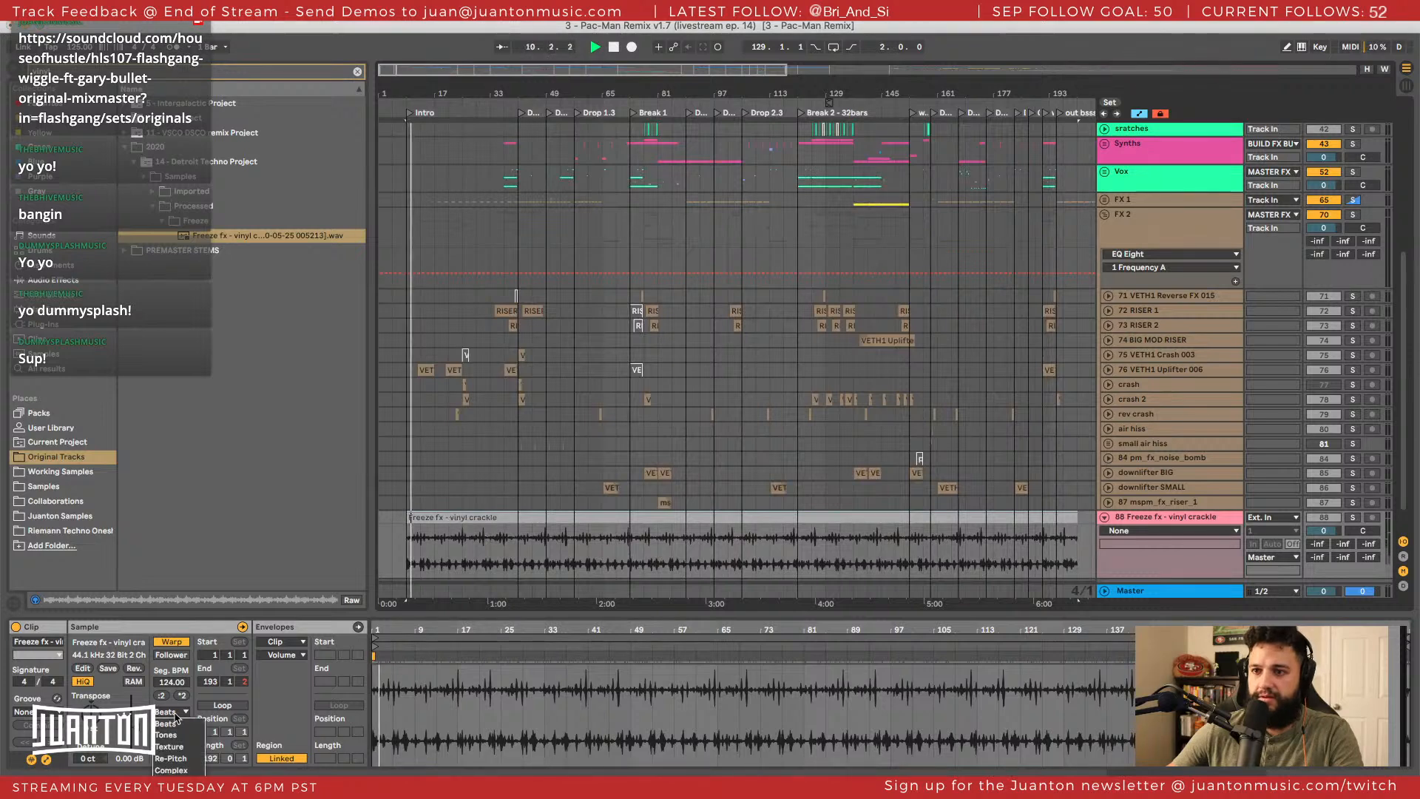
{"action": "left_click", "coordinate": [170, 758]}
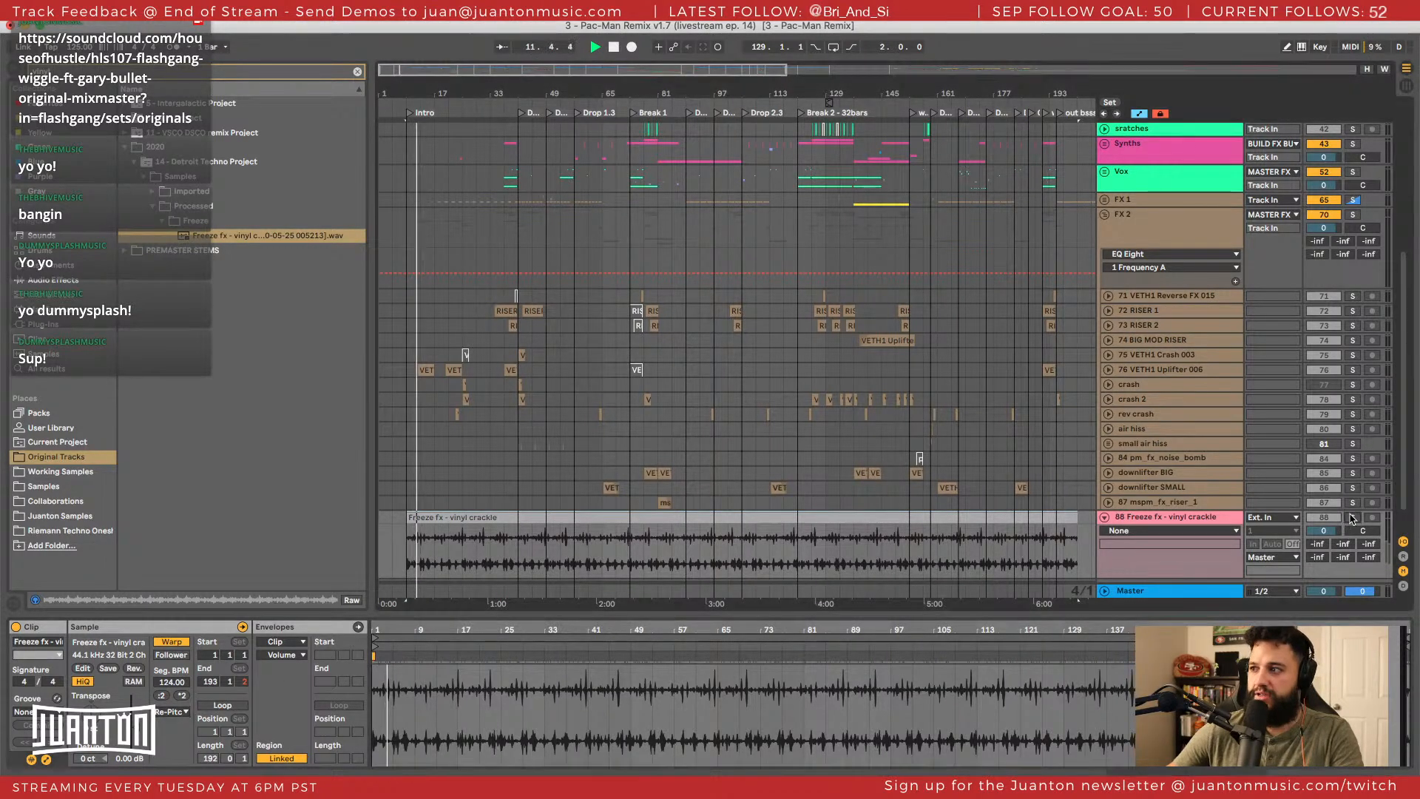
Solo the vinyl crackle track, route its output to MASTER BUSS, and audition it from the Intro.
{"action": "left_click", "coordinate": [1283, 517]}
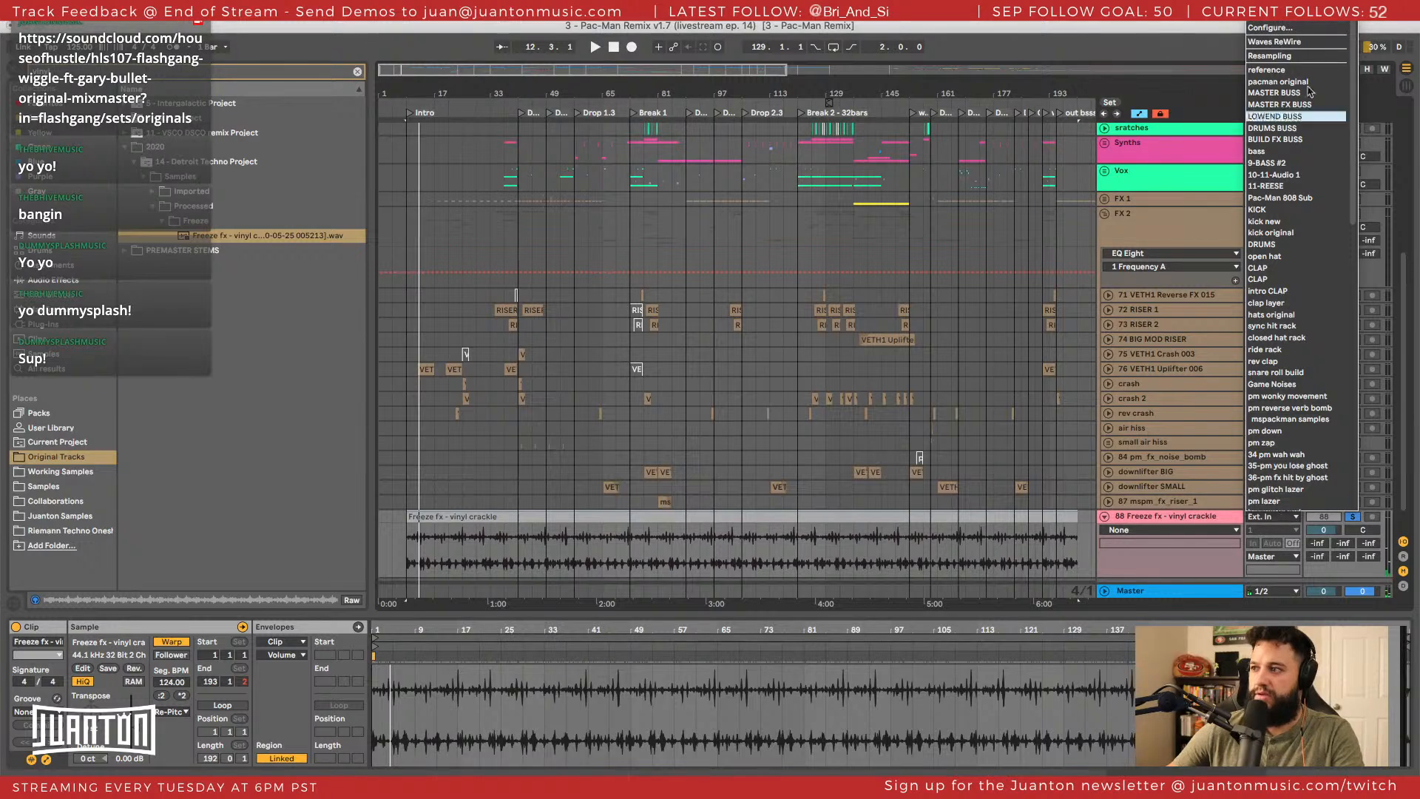
{"action": "left_click", "coordinate": [1285, 531]}
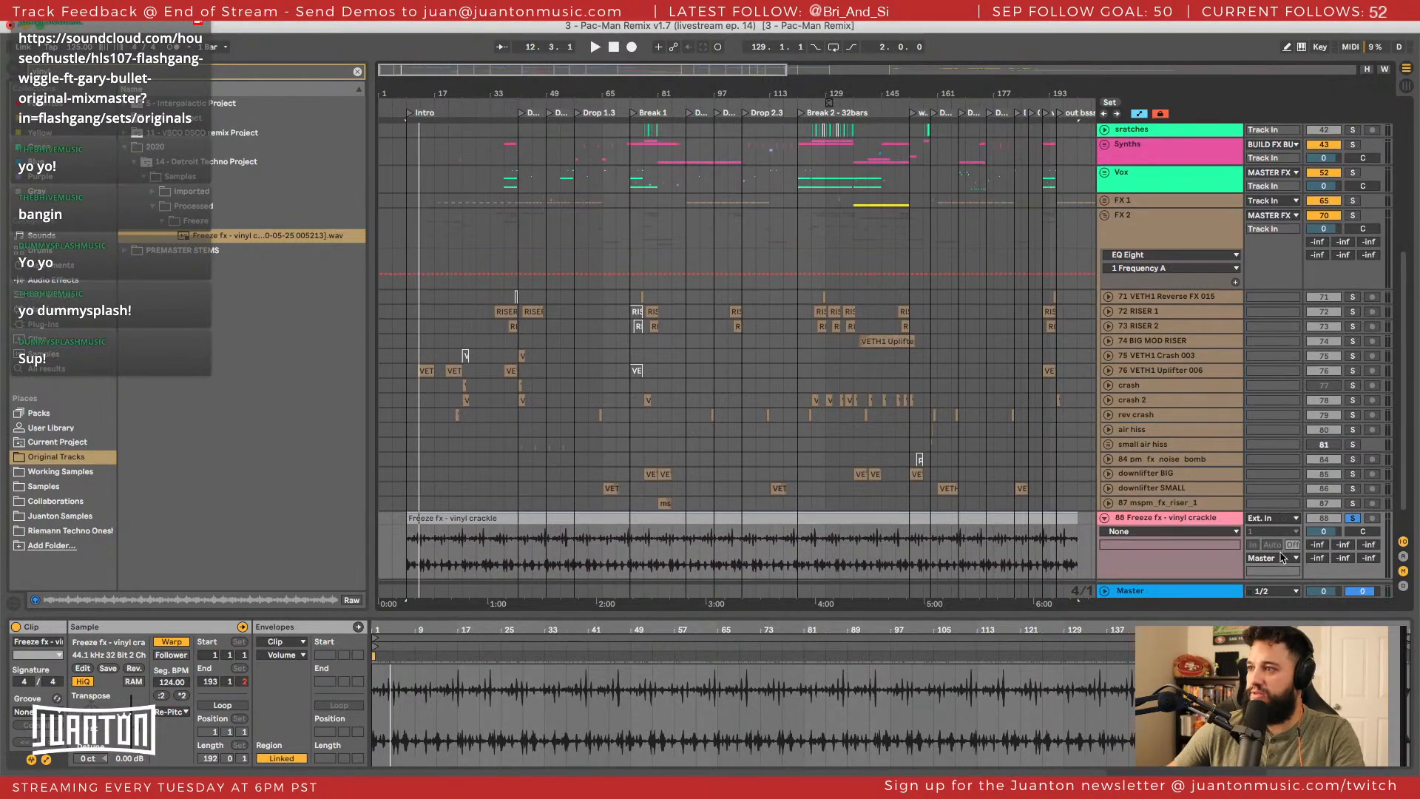
{"action": "left_click", "coordinate": [1284, 517]}
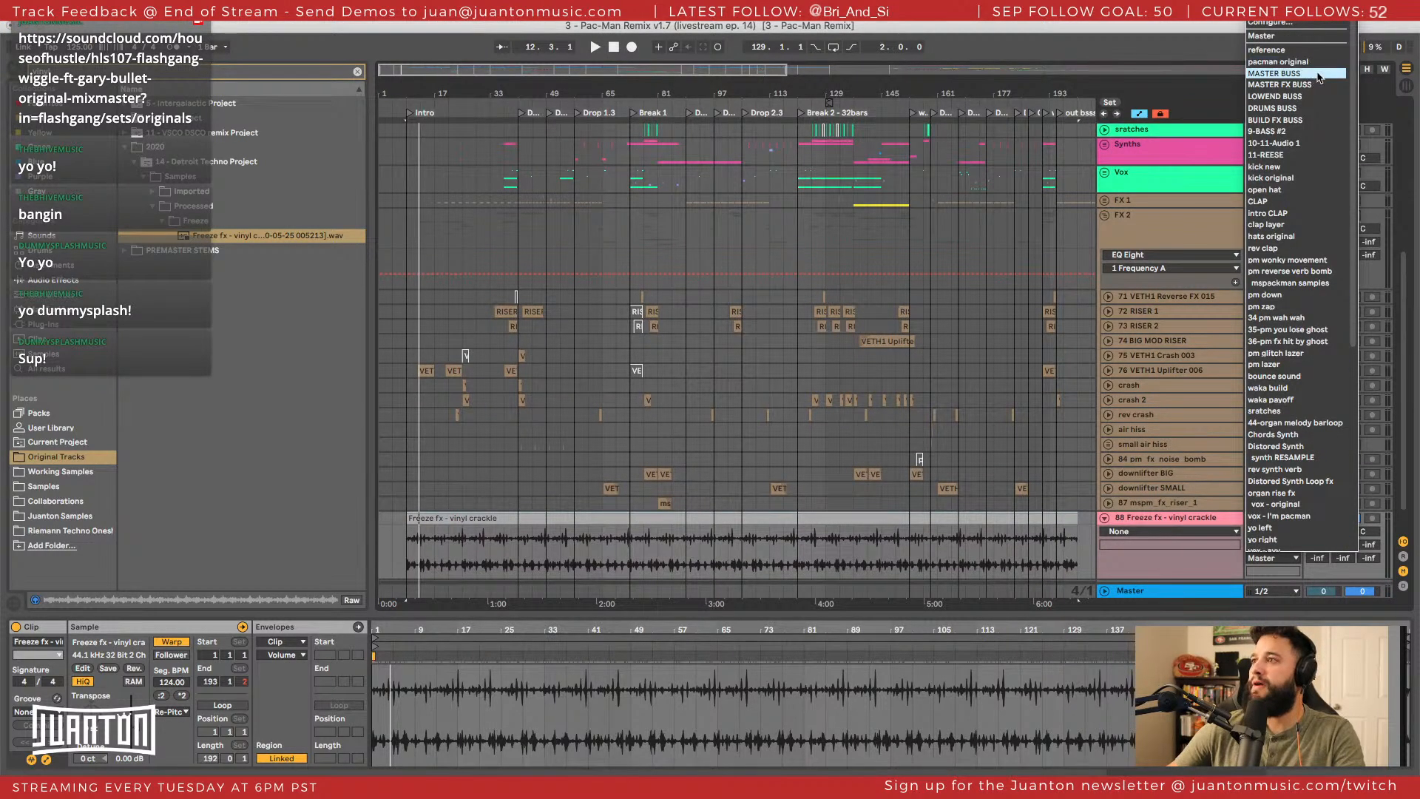
{"action": "key", "text": "space"}
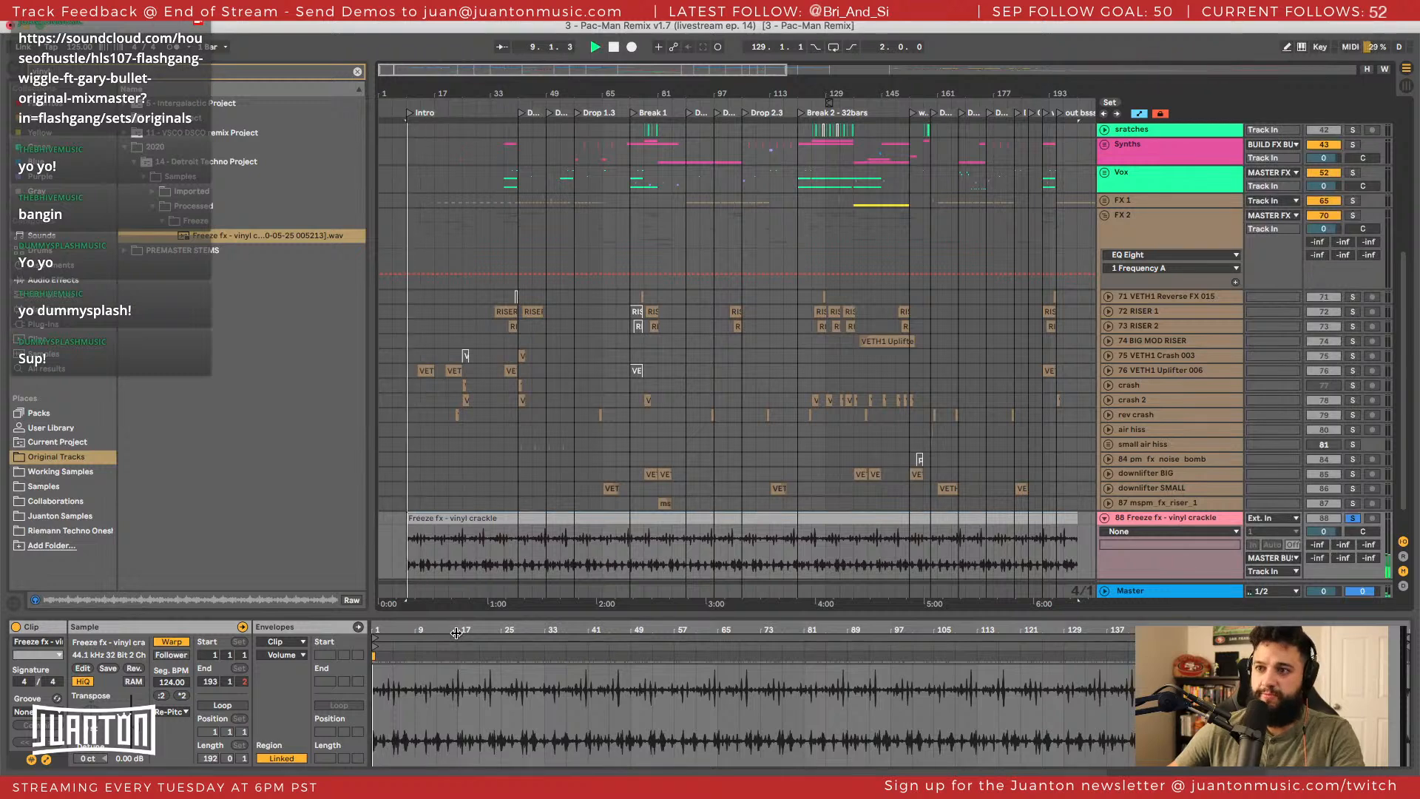
{"action": "scroll", "coordinate": [1173, 479], "scroll_direction": "up", "scroll_amount": 1}
{"action": "key", "text": "space"}
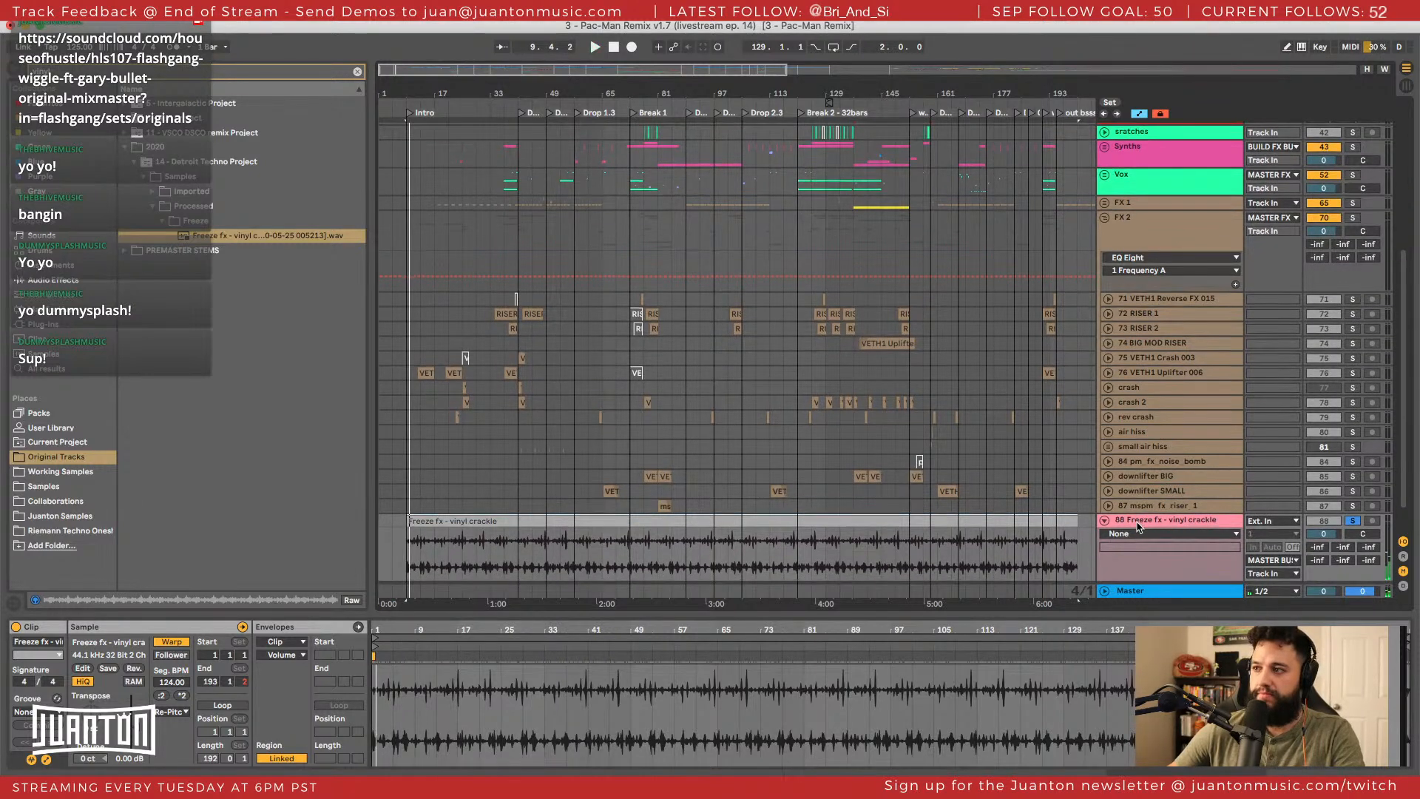
Add an EQ Eight to the vinyl crackle track with band 1 as a low cut at 273 Hz.
{"action": "double_click", "coordinate": [1137, 522]}
{"action": "key", "text": "super+f"}
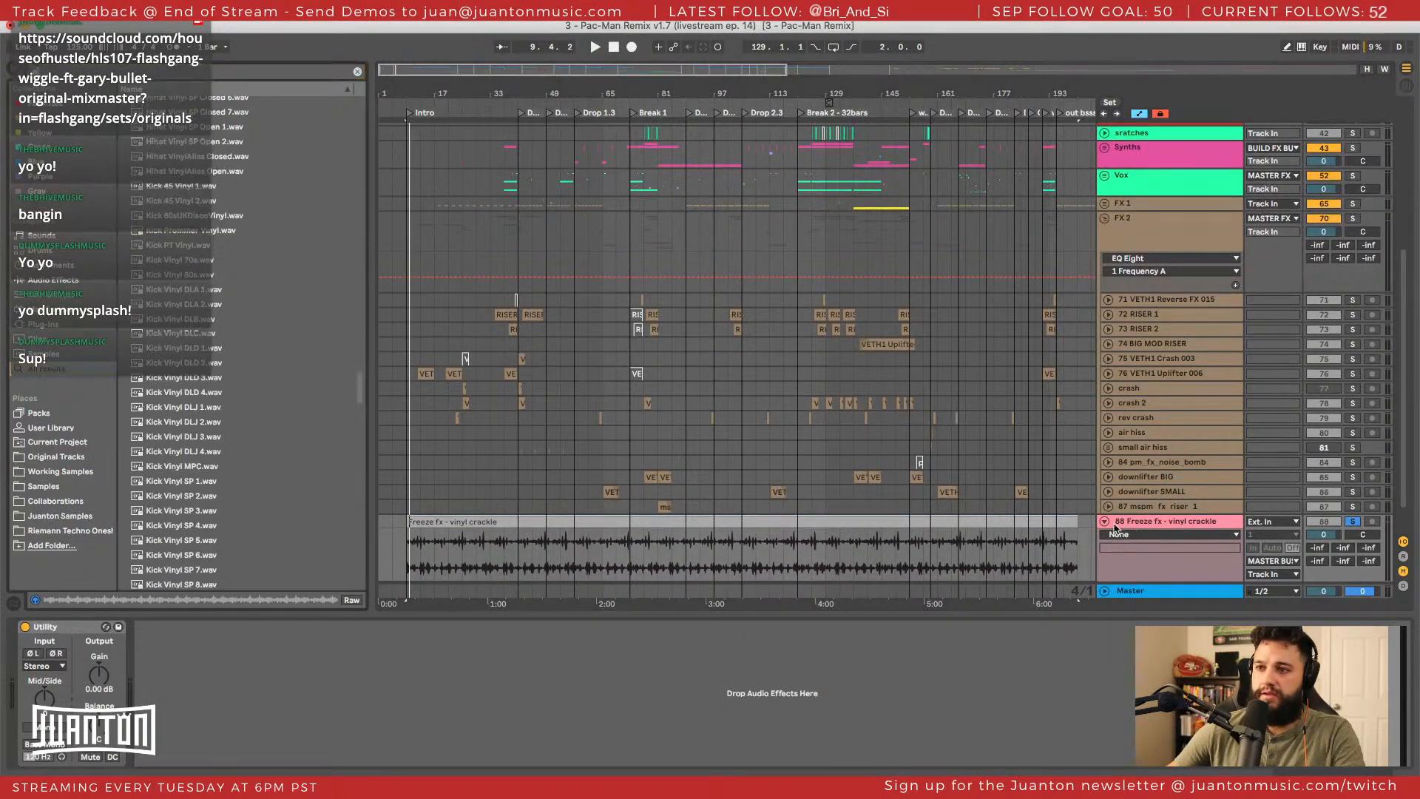
{"action": "type", "text": "eq"}
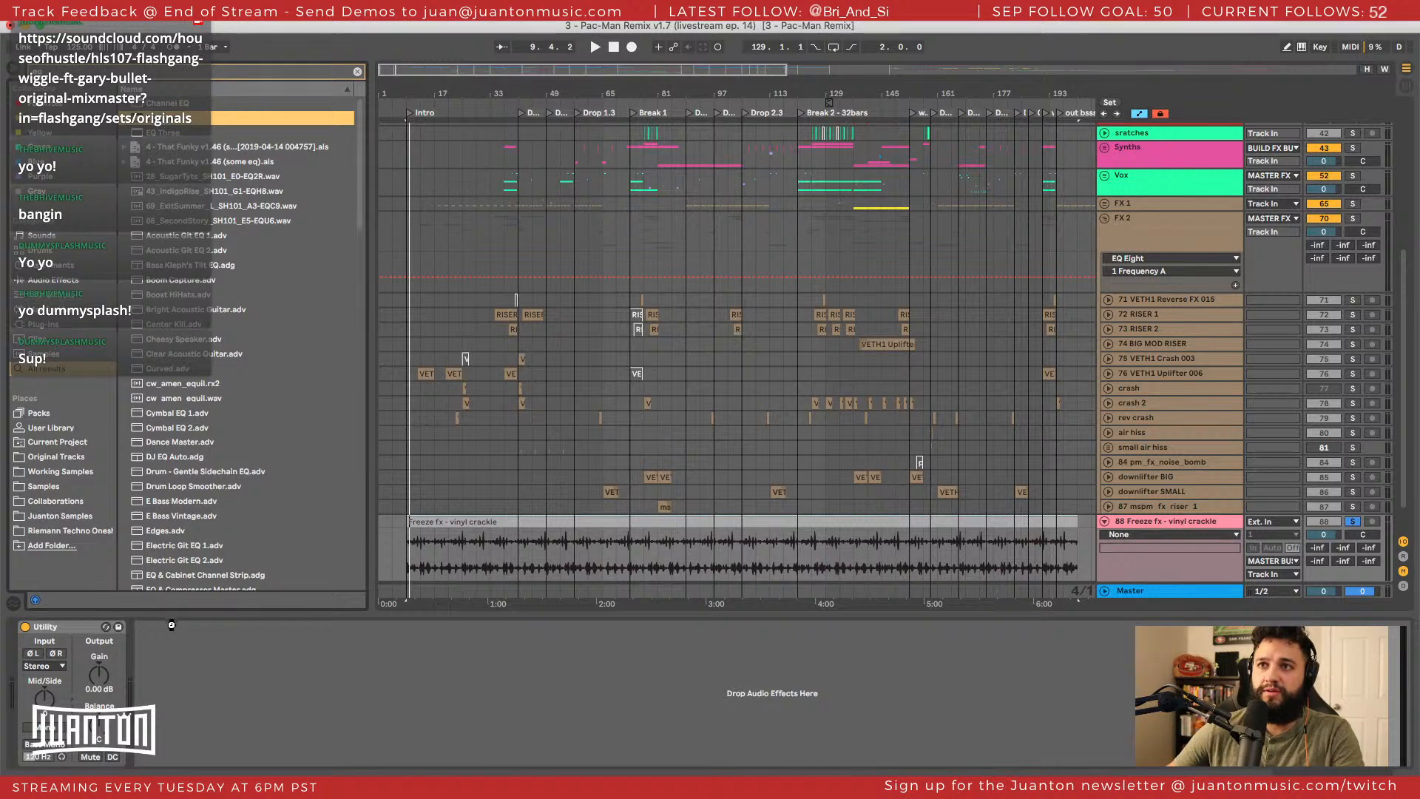
{"action": "left_click", "coordinate": [188, 745]}
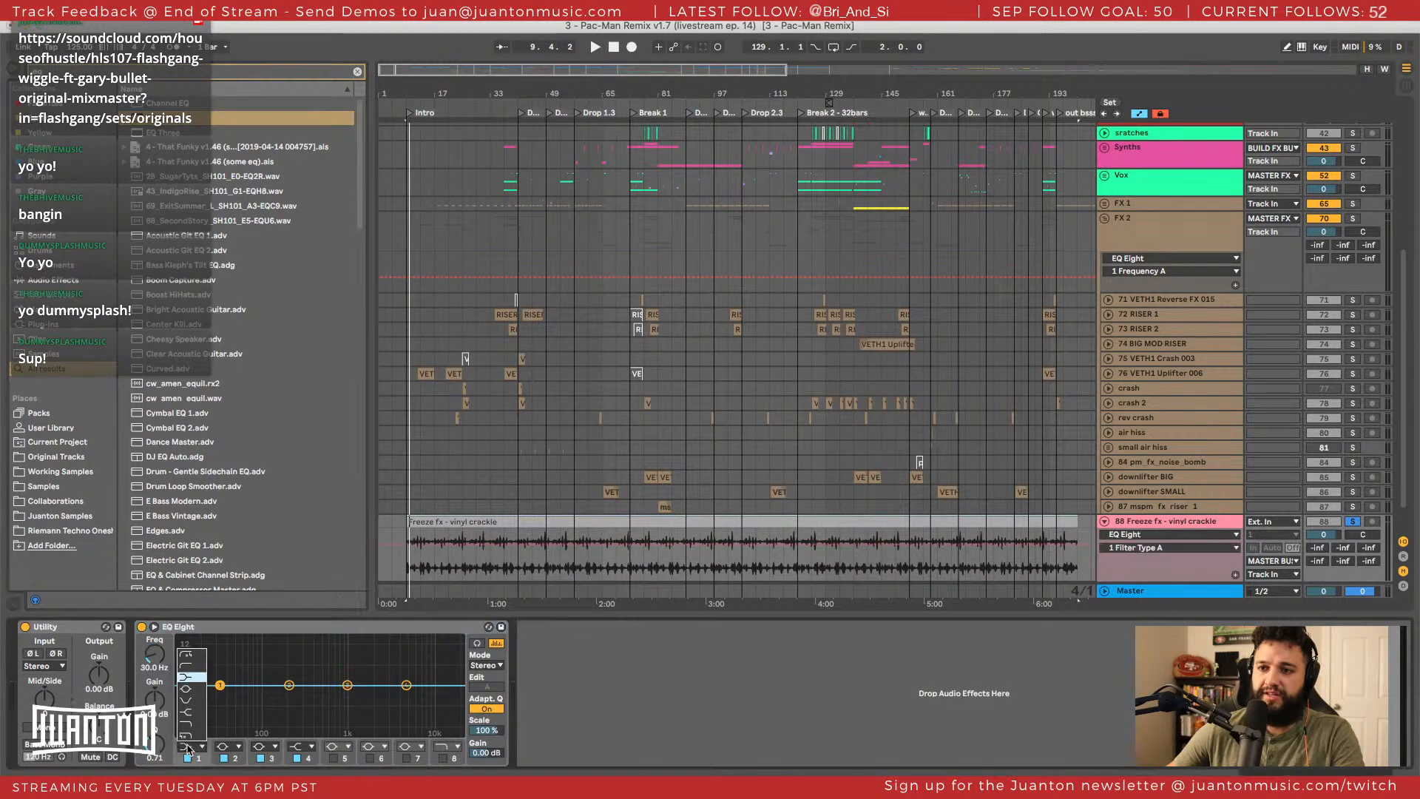
{"action": "left_click", "coordinate": [189, 665]}
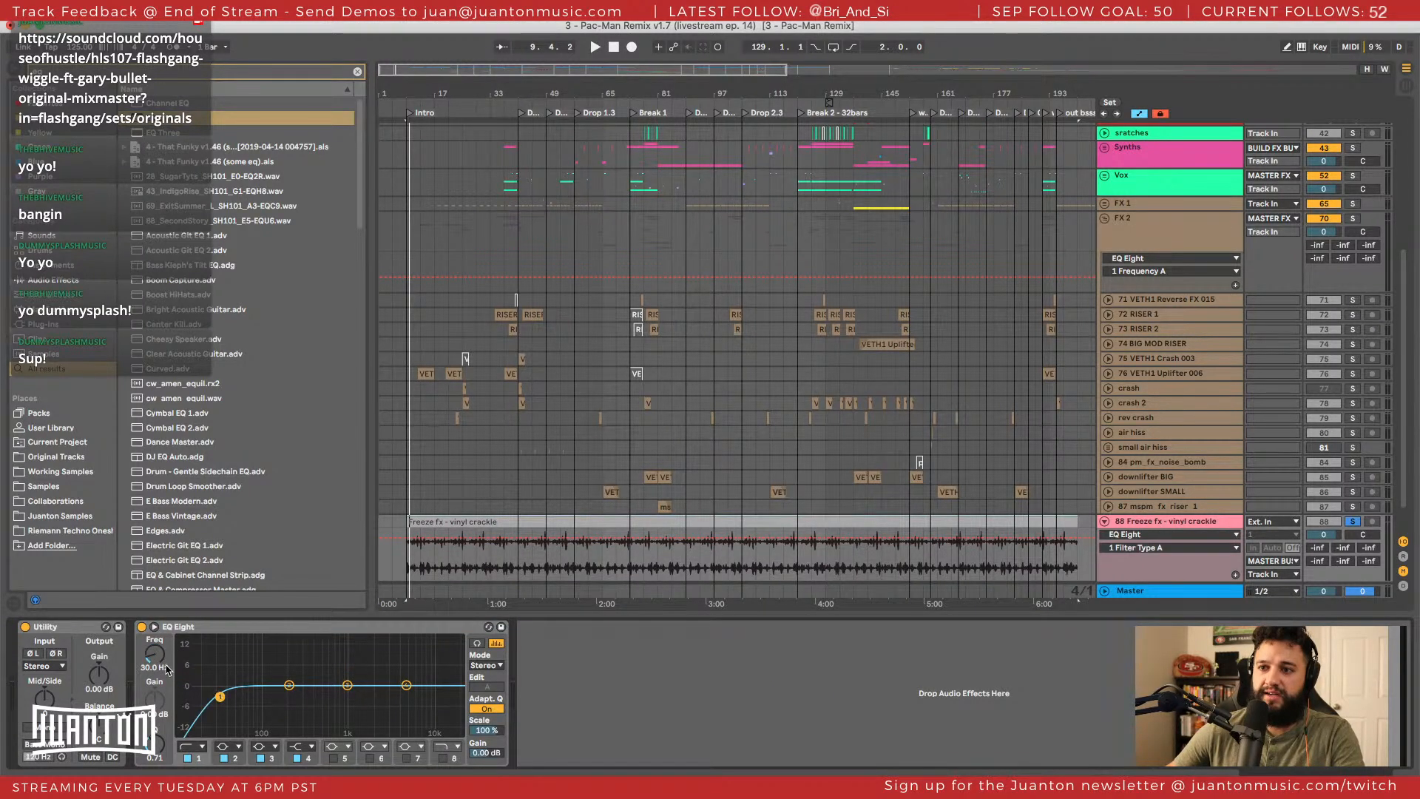
{"action": "left_click_drag", "start_coordinate": [166, 669], "coordinate": [166, 600]}
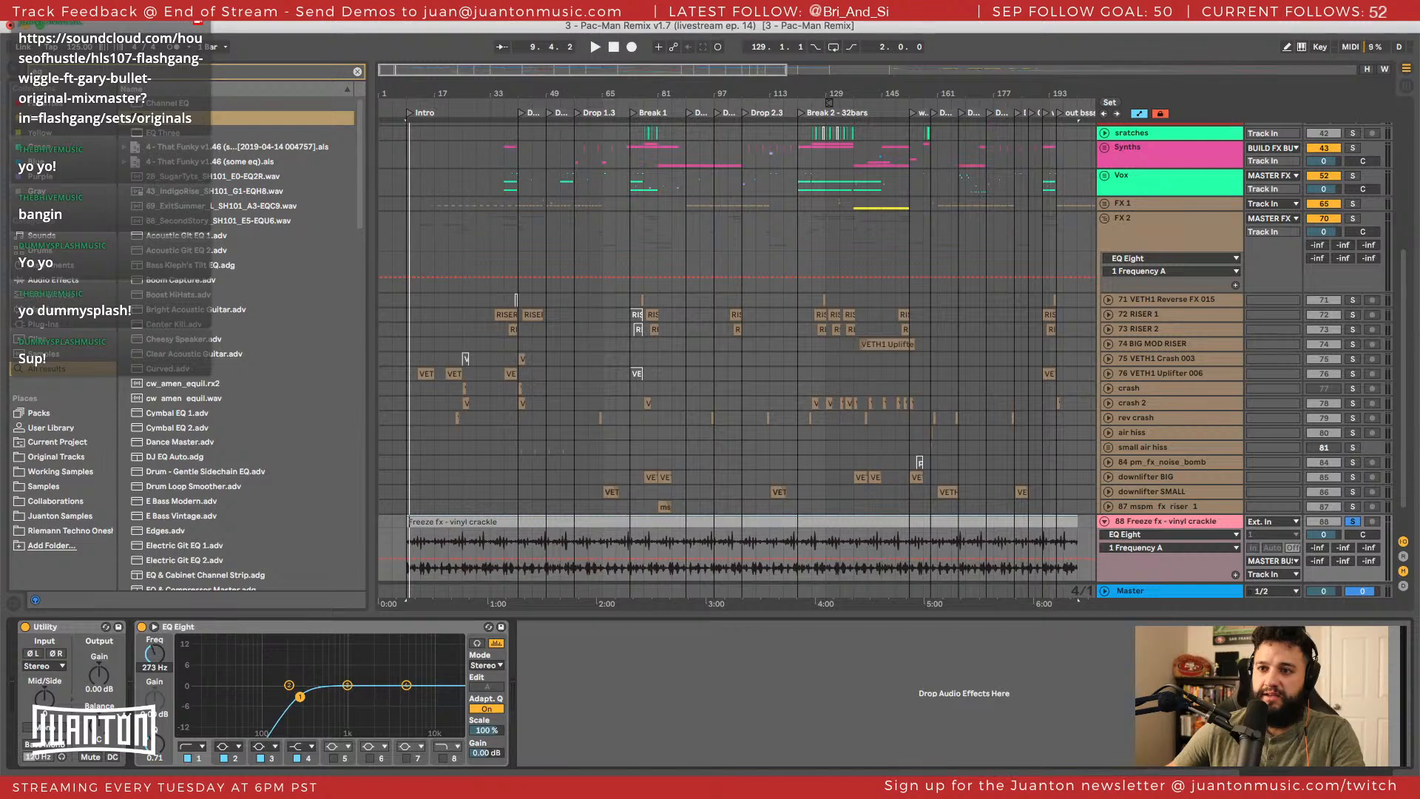
Duplicate the EQ Eight, set the copy to M/S mode, and raise the mid channel's low cut to 918 Hz.
{"action": "left_click", "coordinate": [208, 632]}
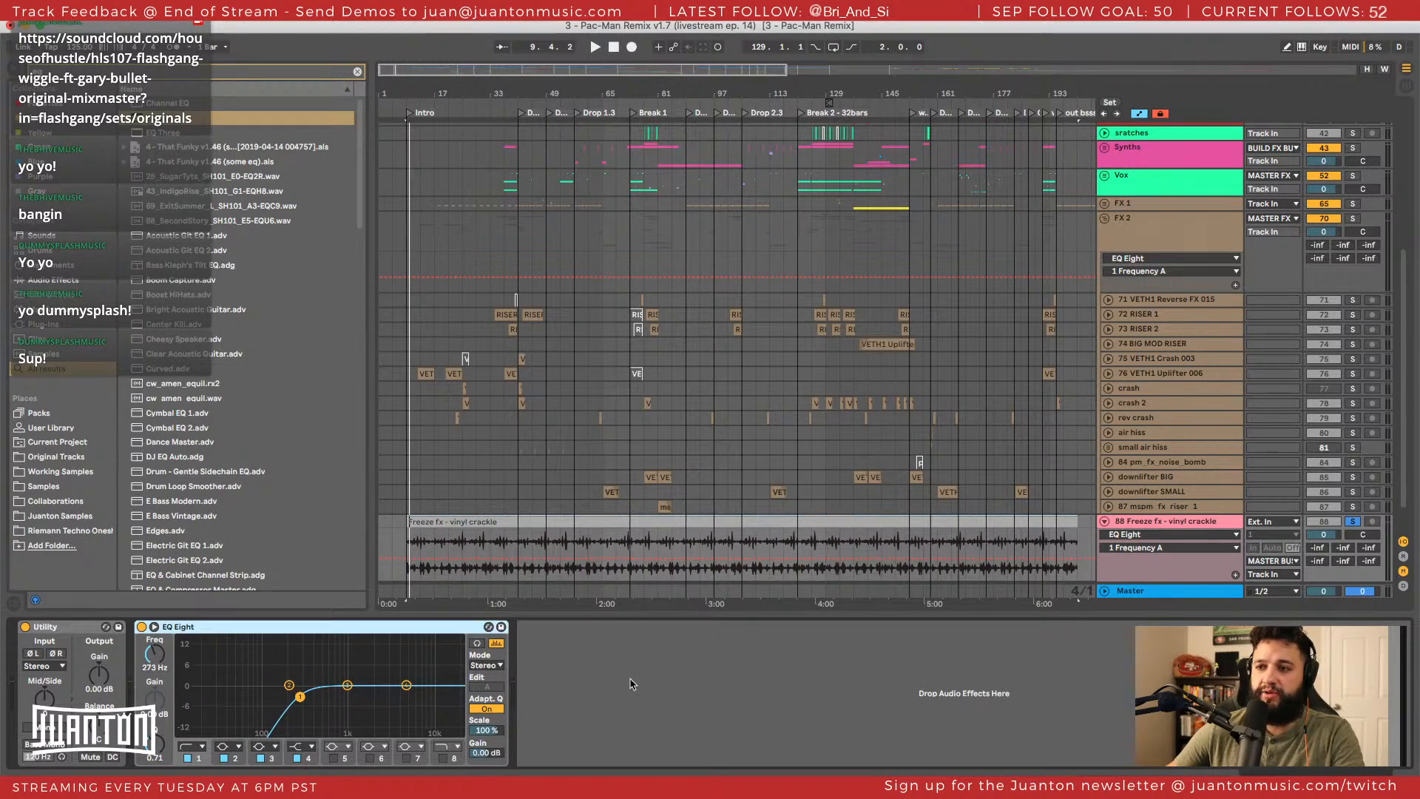
{"action": "key", "text": "super+d"}
{"action": "left_click", "coordinate": [869, 665]}
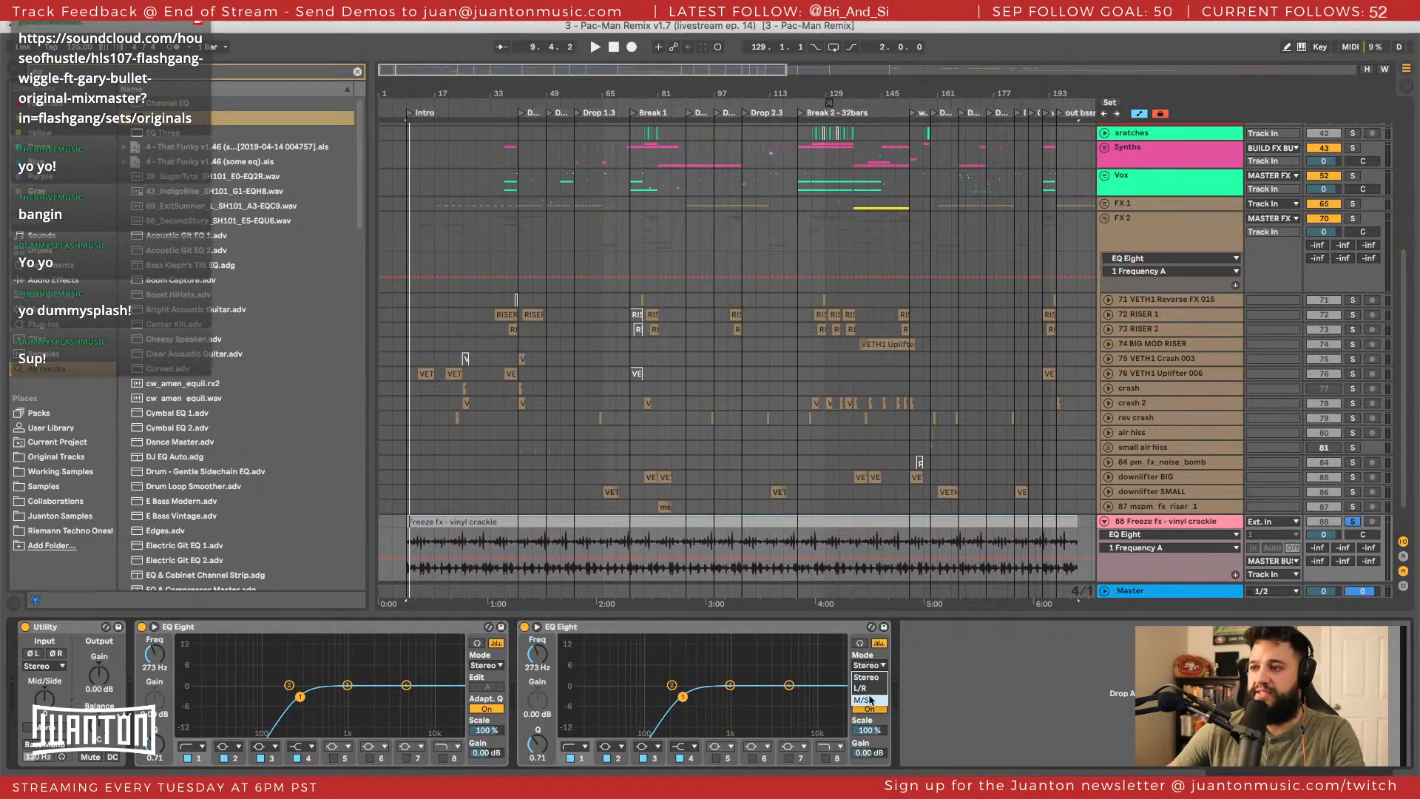
{"action": "left_click", "coordinate": [869, 702]}
{"action": "left_click", "coordinate": [830, 757]}
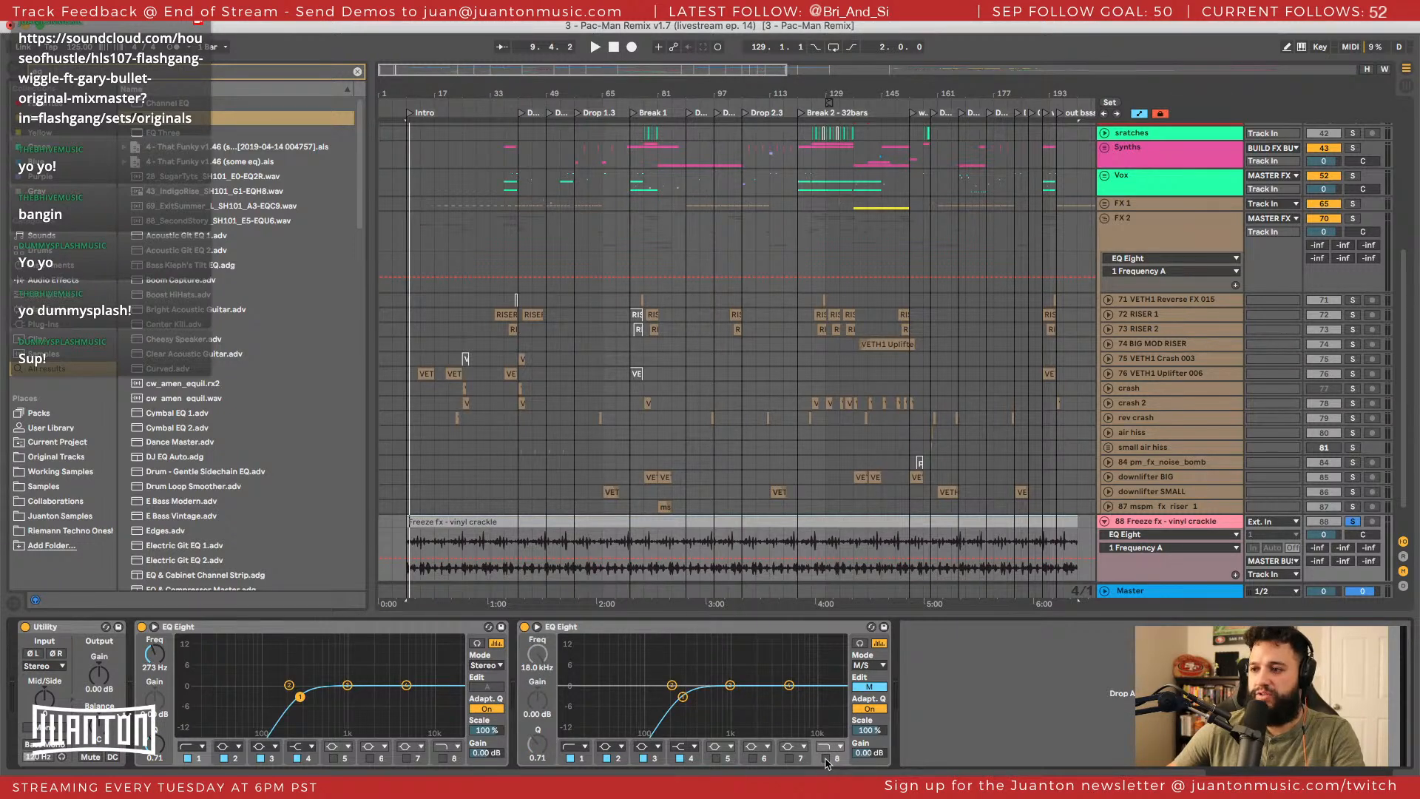
{"action": "left_click", "coordinate": [826, 759]}
{"action": "left_click", "coordinate": [827, 759]}
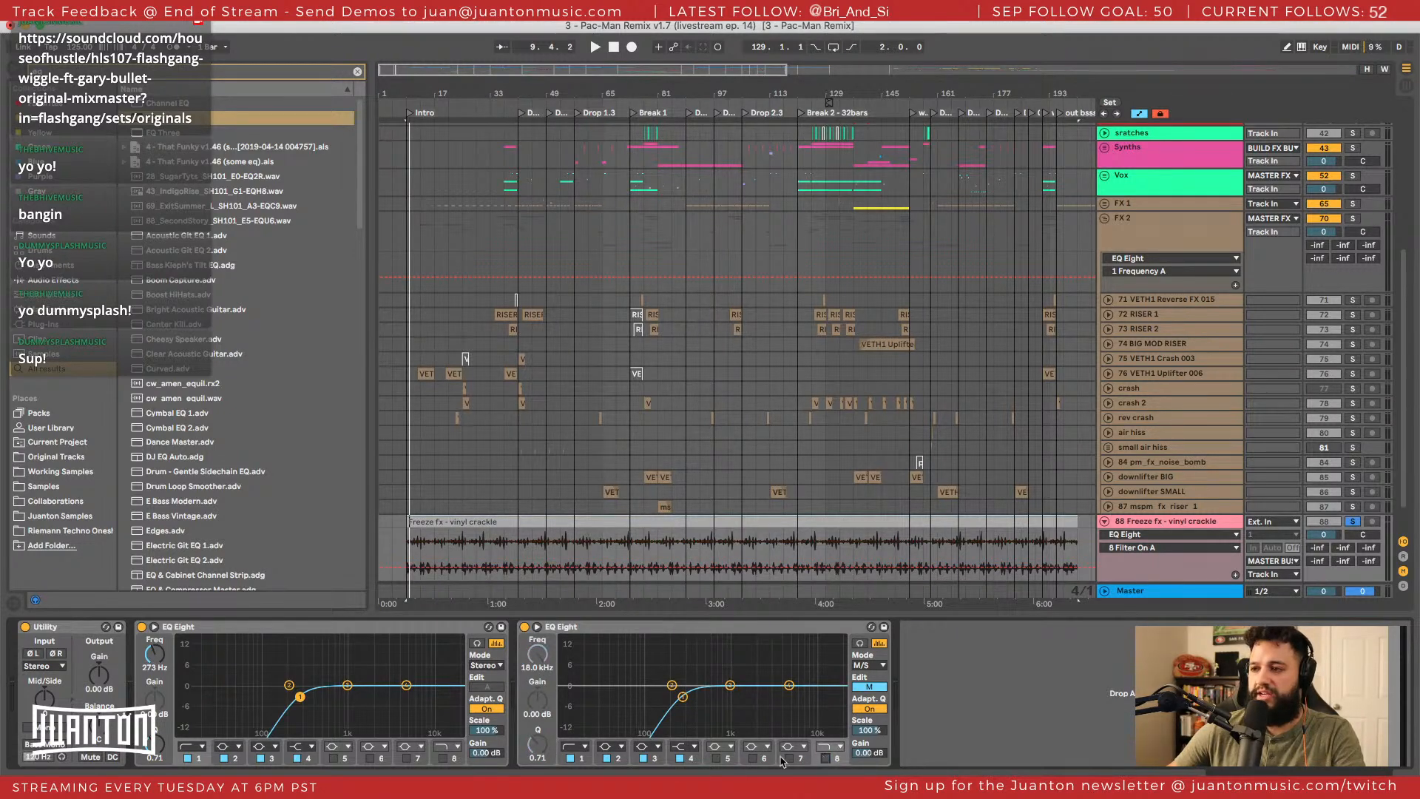
{"action": "left_click", "coordinate": [586, 760]}
{"action": "scroll", "coordinate": [535, 656], "scroll_direction": "up", "scroll_amount": 10}
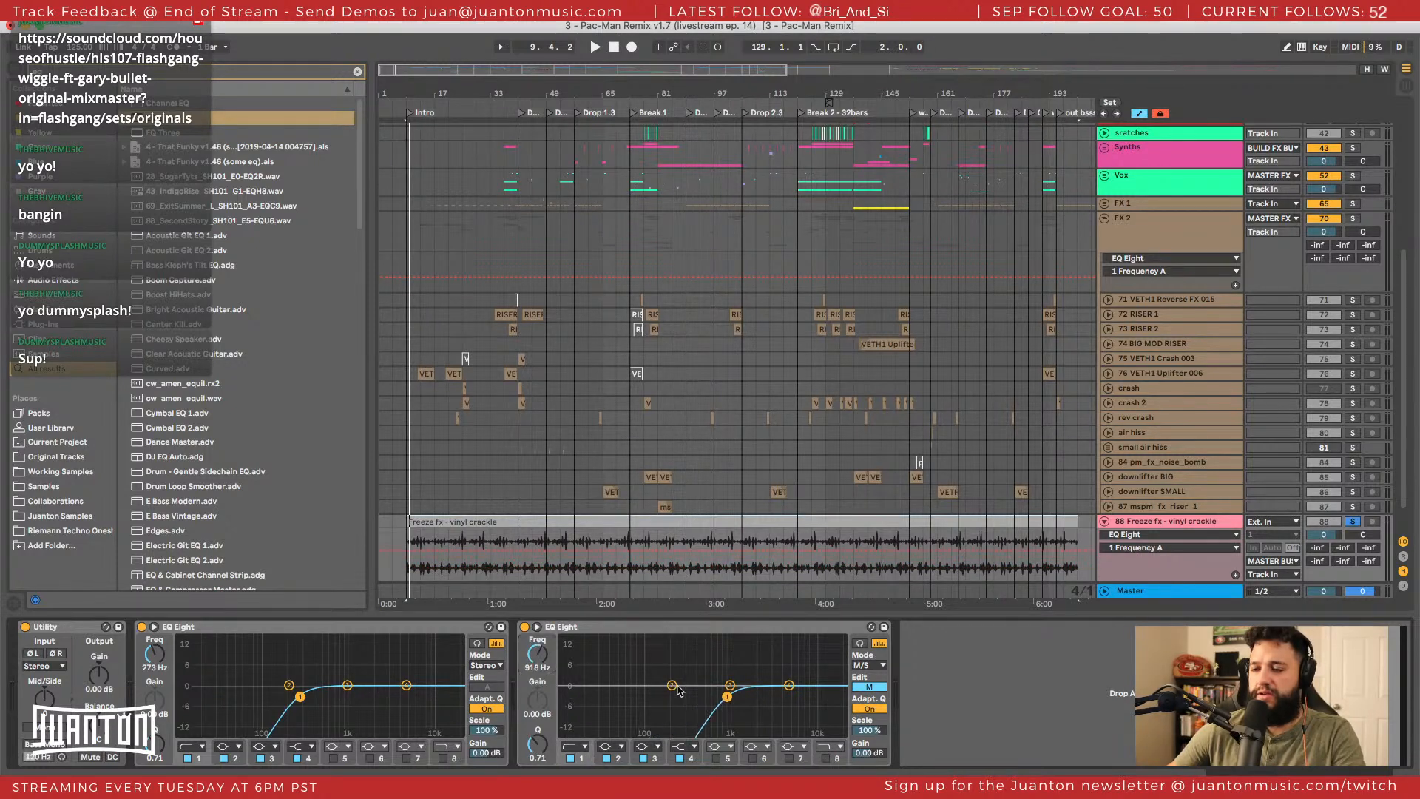
Enable band 1 on the second EQ Eight's side channel and set its low cut to 325 Hz.
{"action": "left_click", "coordinate": [870, 688]}
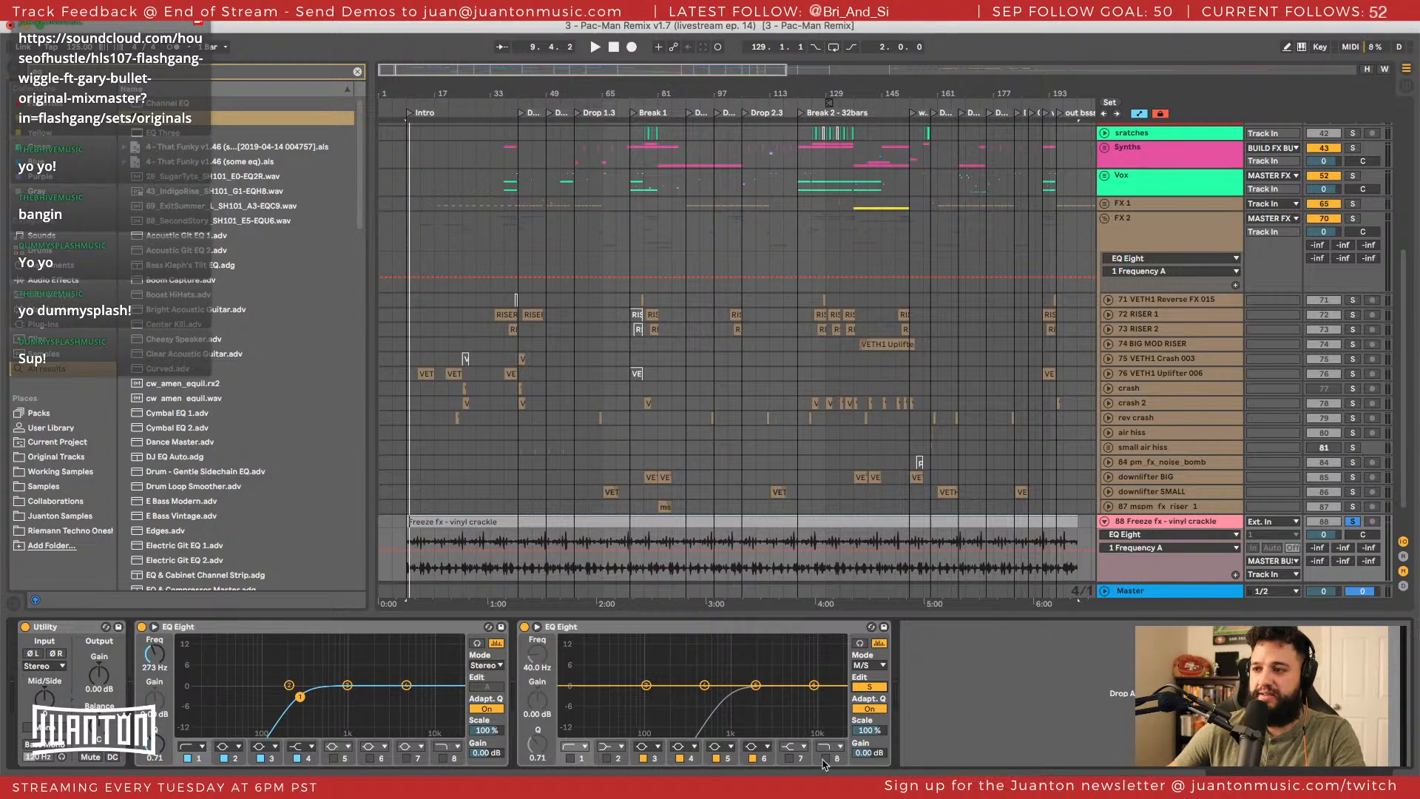
{"action": "left_click", "coordinate": [569, 758]}
{"action": "left_click_drag", "start_coordinate": [540, 668], "coordinate": [541, 614]}
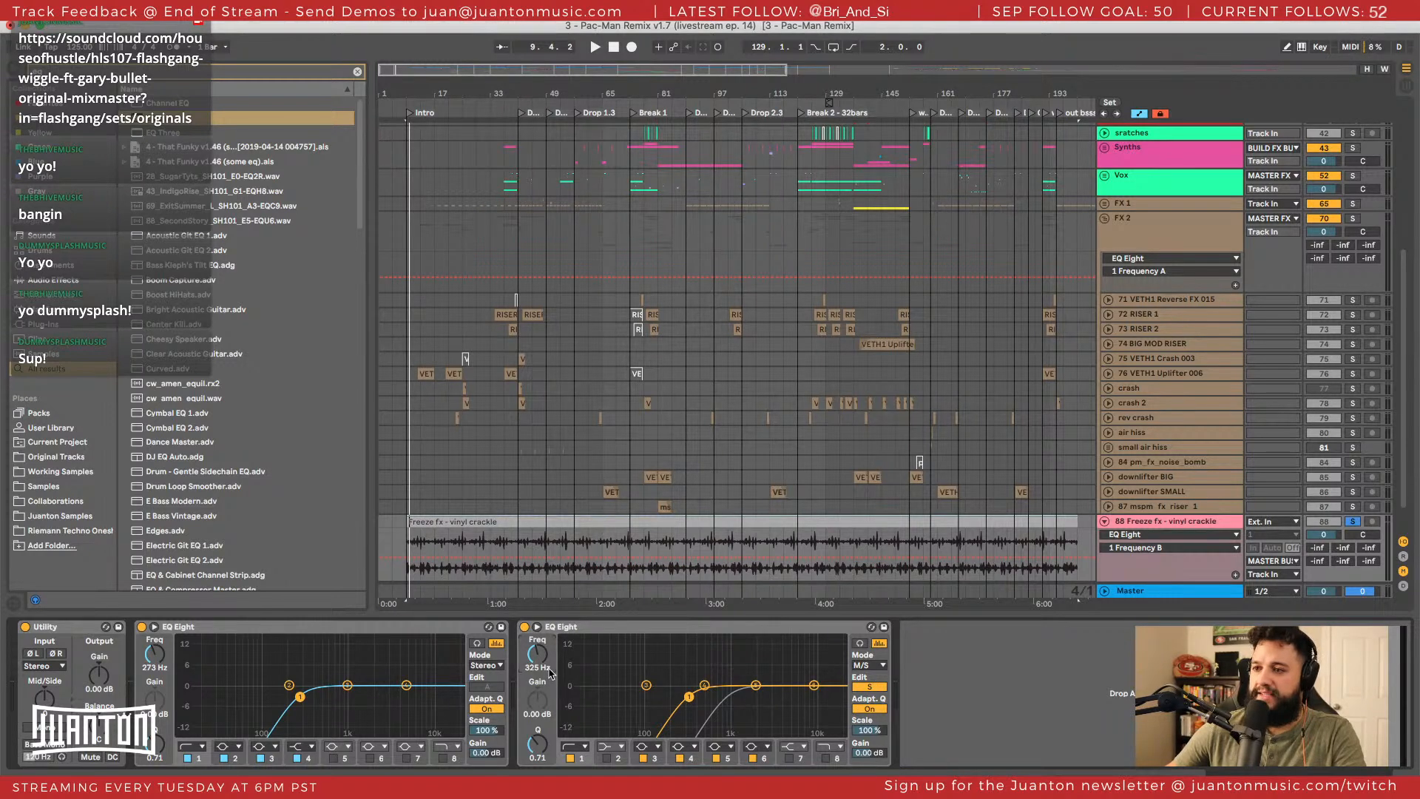
Turn off side bands 4 to 6, boost the side highs with band 7 at 2.78 kHz by 2.36 dB, and audition.
{"action": "left_click_drag", "start_coordinate": [813, 685], "coordinate": [806, 677]}
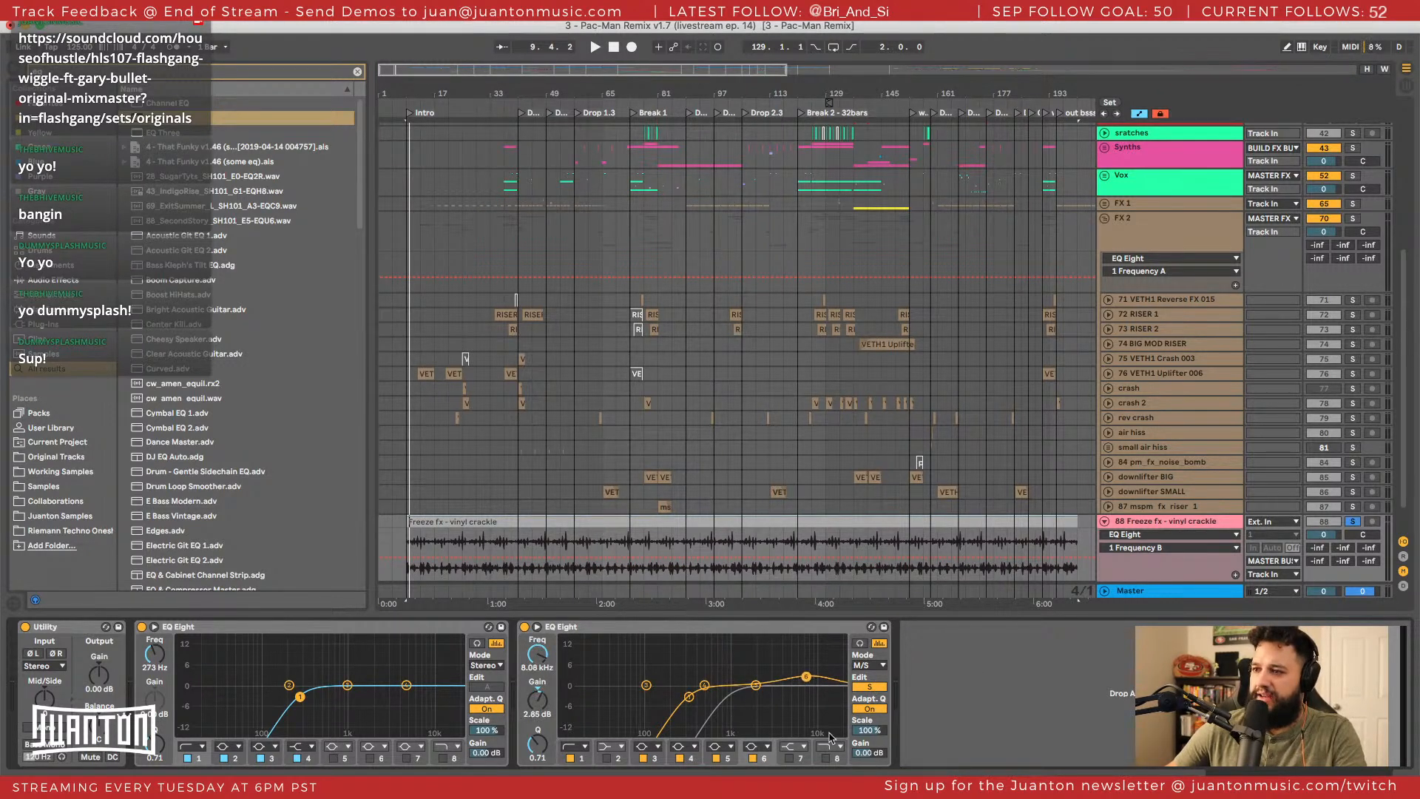
{"action": "left_click", "coordinate": [789, 758]}
{"action": "left_click", "coordinate": [752, 758]}
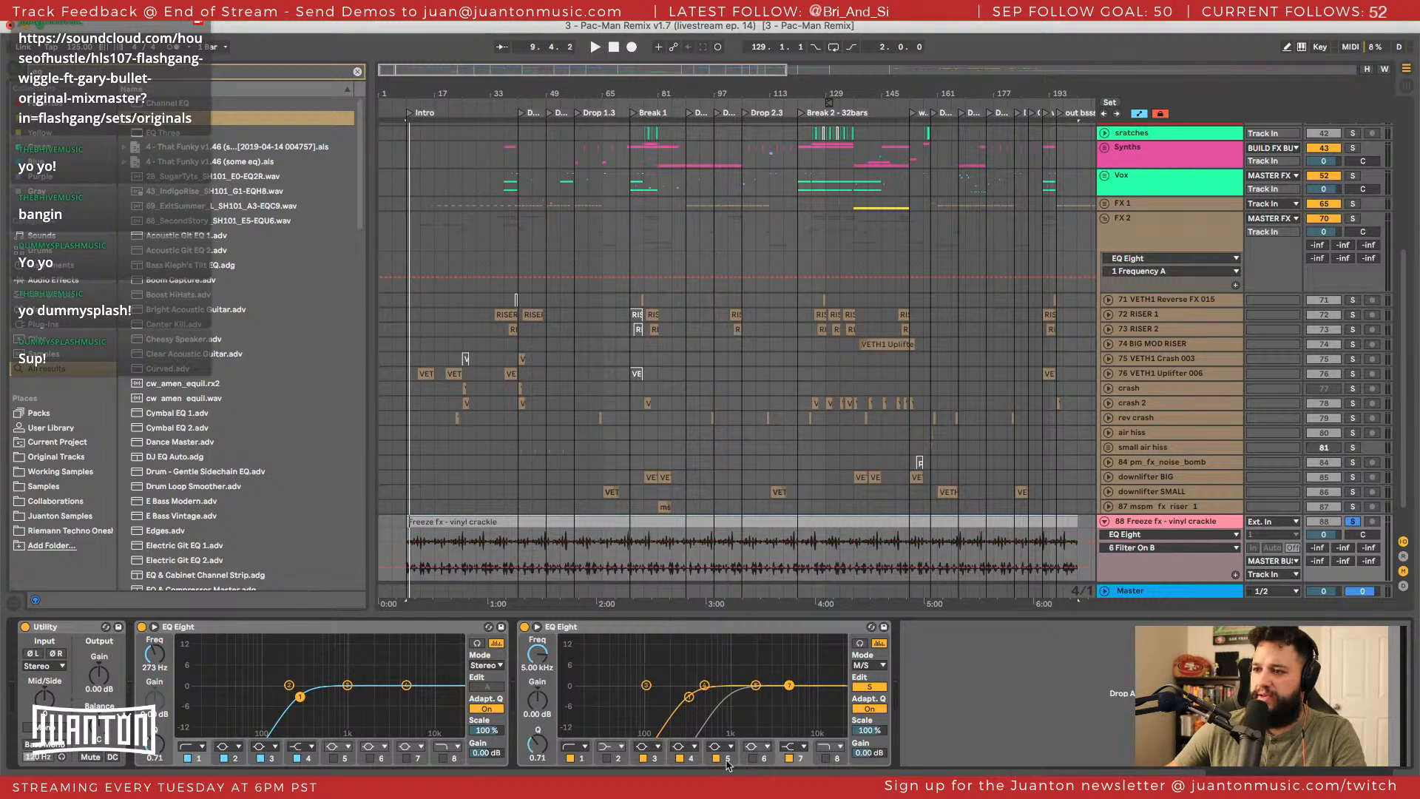
{"action": "left_click", "coordinate": [716, 758]}
{"action": "left_click", "coordinate": [677, 758]}
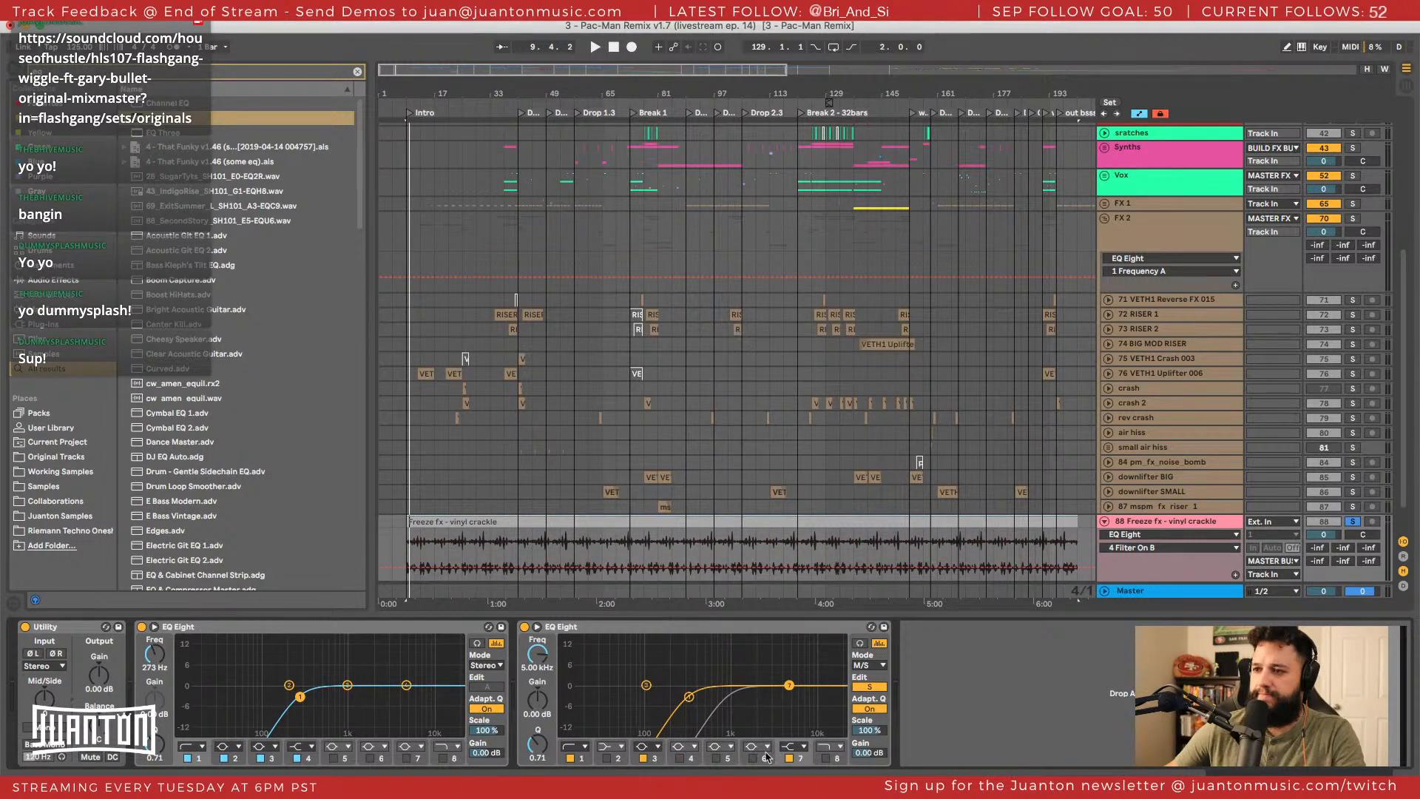
{"action": "left_click_drag", "start_coordinate": [789, 685], "coordinate": [767, 678]}
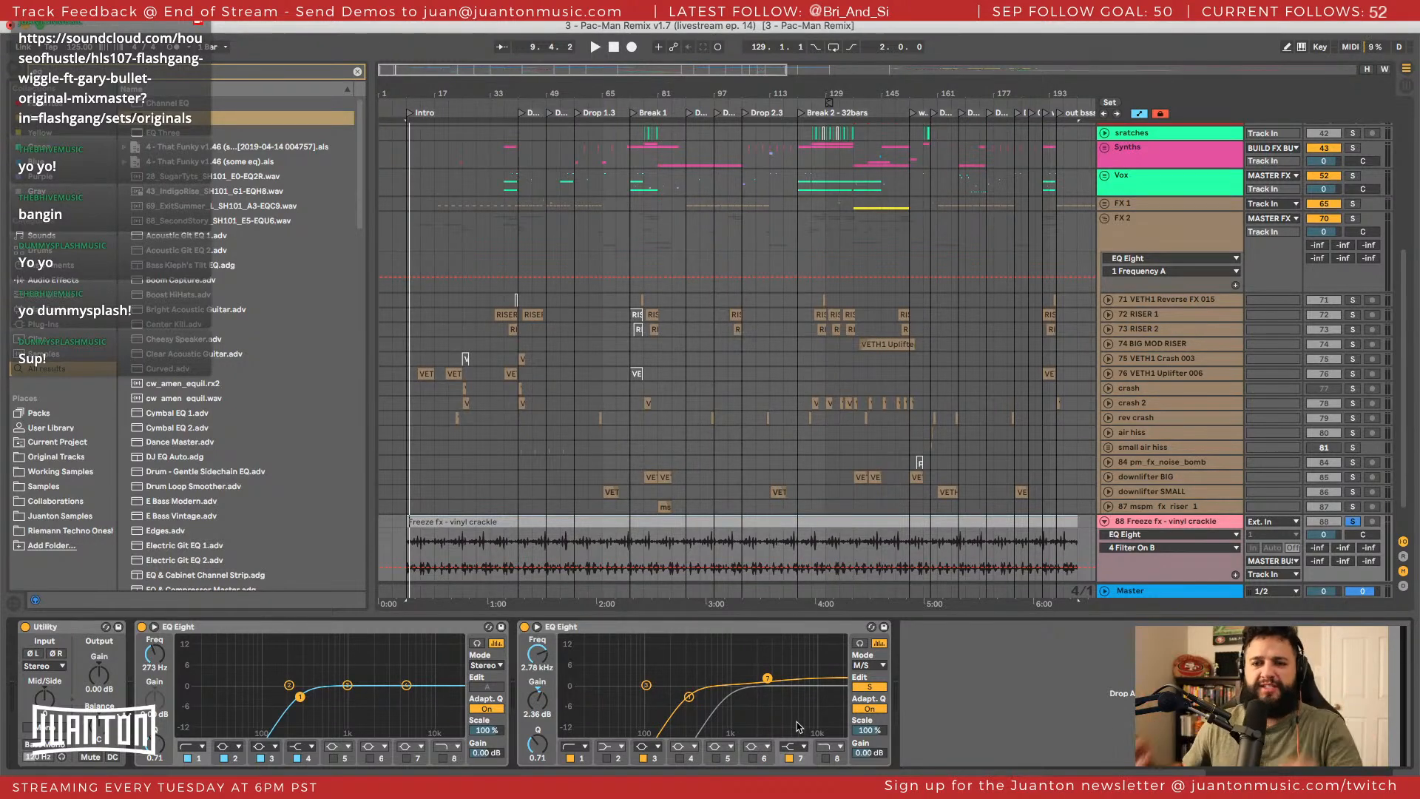
{"action": "key", "text": "space"}
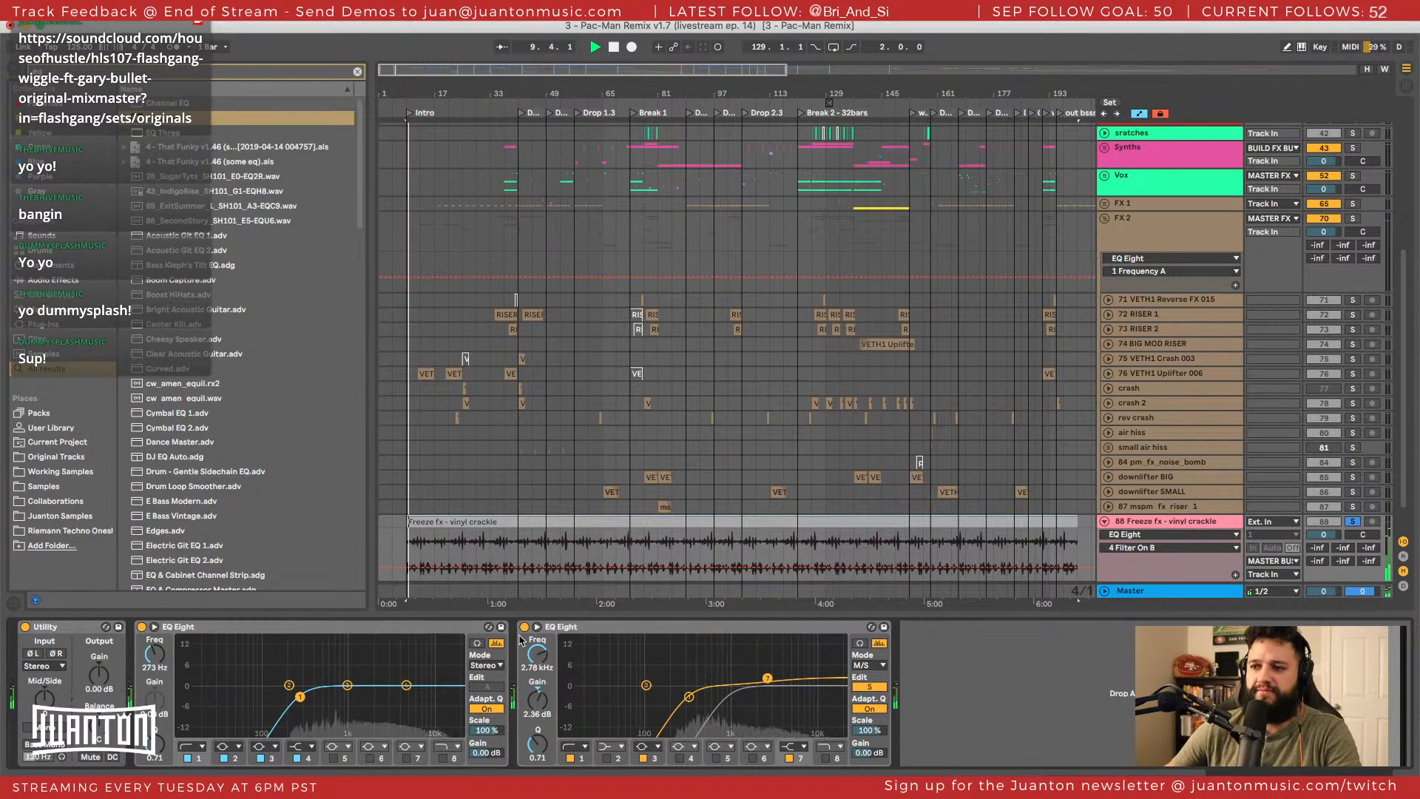
{"action": "key", "text": "space"}
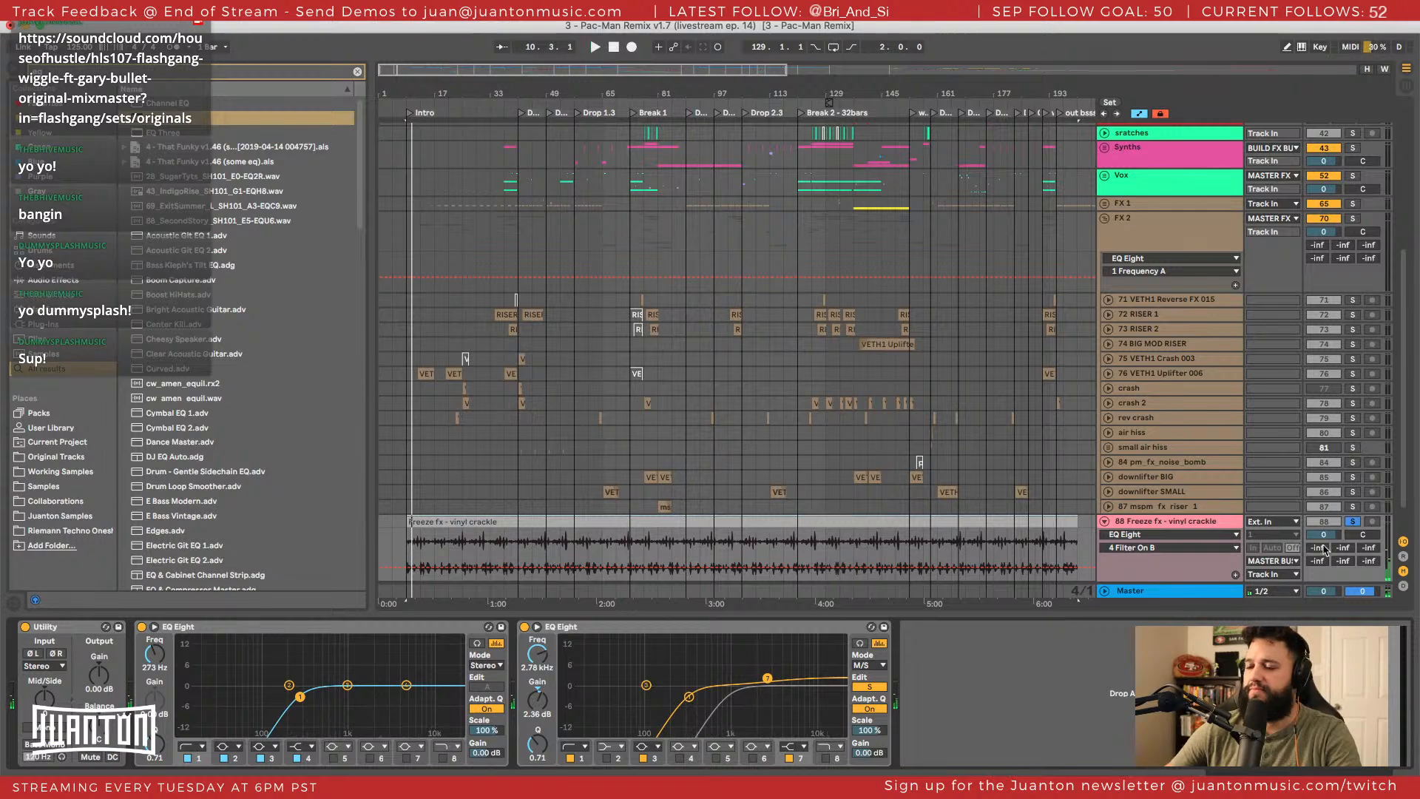
Move the Utility after both EQs on the vinyl crackle track and lower its gain to -25.0 dB during playback.
{"action": "mouse_move", "coordinate": [1324, 535]}
{"action": "left_mouse_down"}
{"action": "mouse_move", "coordinate": [1324, 549]}
{"action": "mouse_move", "coordinate": [1326, 537]}
{"action": "left_mouse_up"}
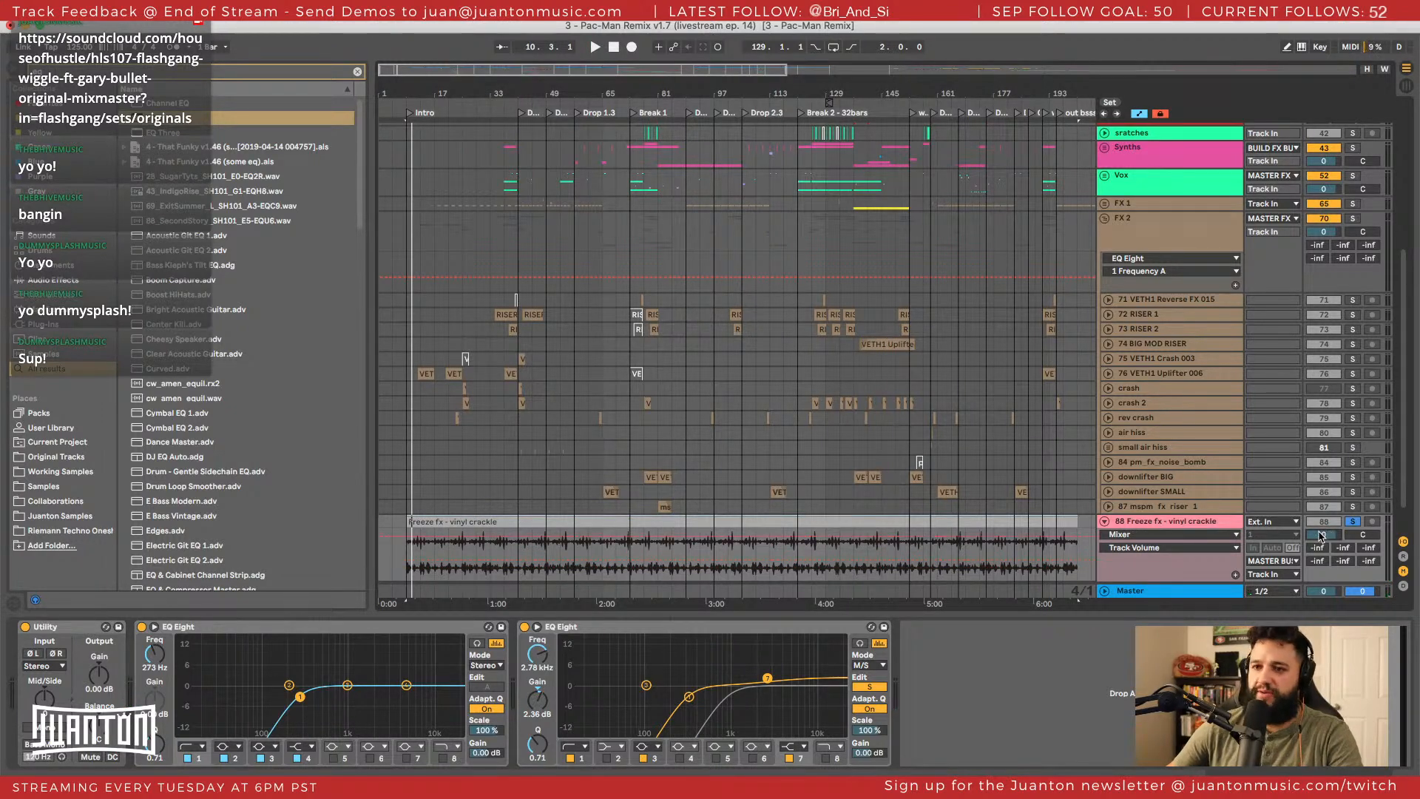
{"action": "left_click_drag", "start_coordinate": [87, 632], "coordinate": [1065, 638]}
{"action": "mouse_move", "coordinate": [868, 686]}
{"action": "left_mouse_down"}
{"action": "mouse_move", "coordinate": [941, 663]}
{"action": "mouse_move", "coordinate": [868, 680]}
{"action": "left_mouse_up"}
{"action": "left_click", "coordinate": [866, 676]}
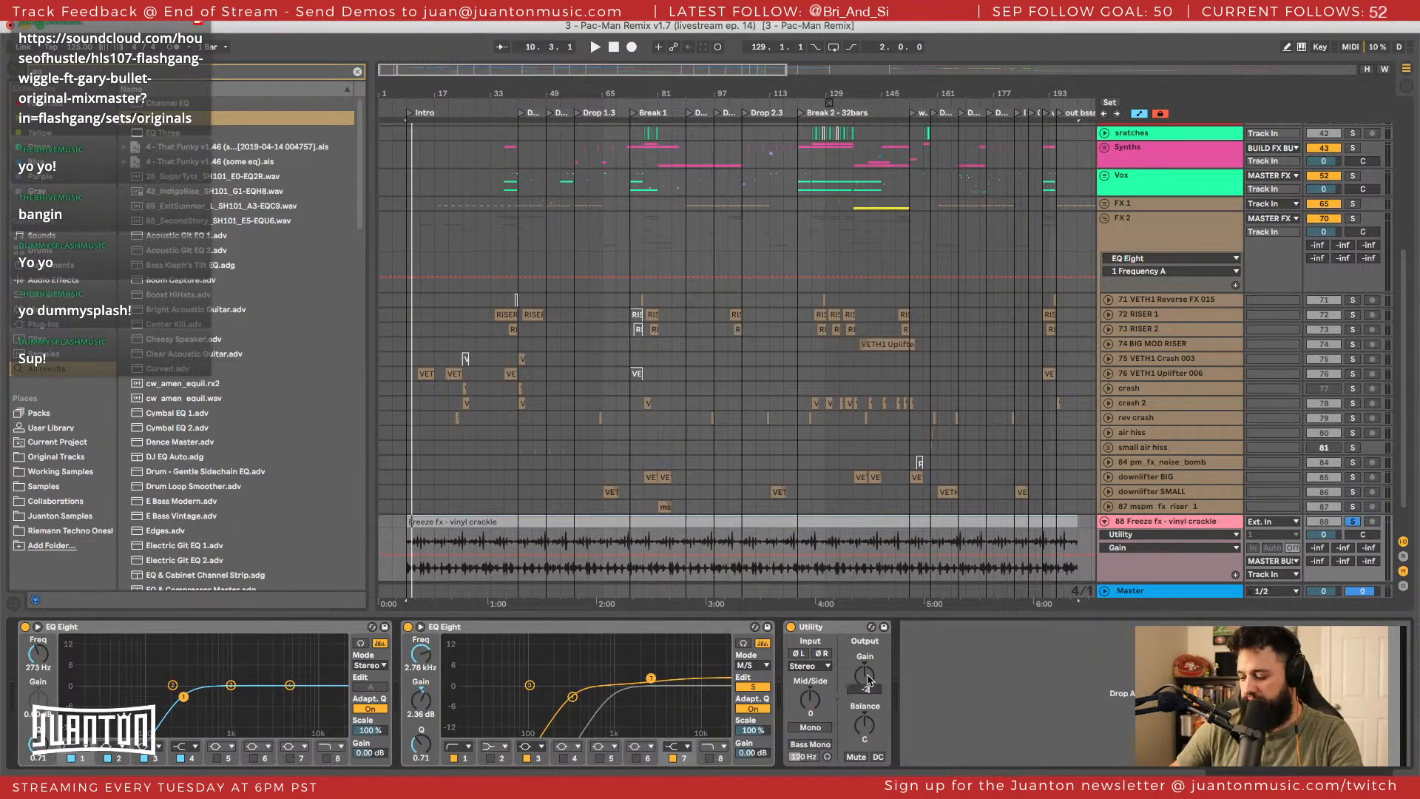
{"action": "key", "text": "space"}
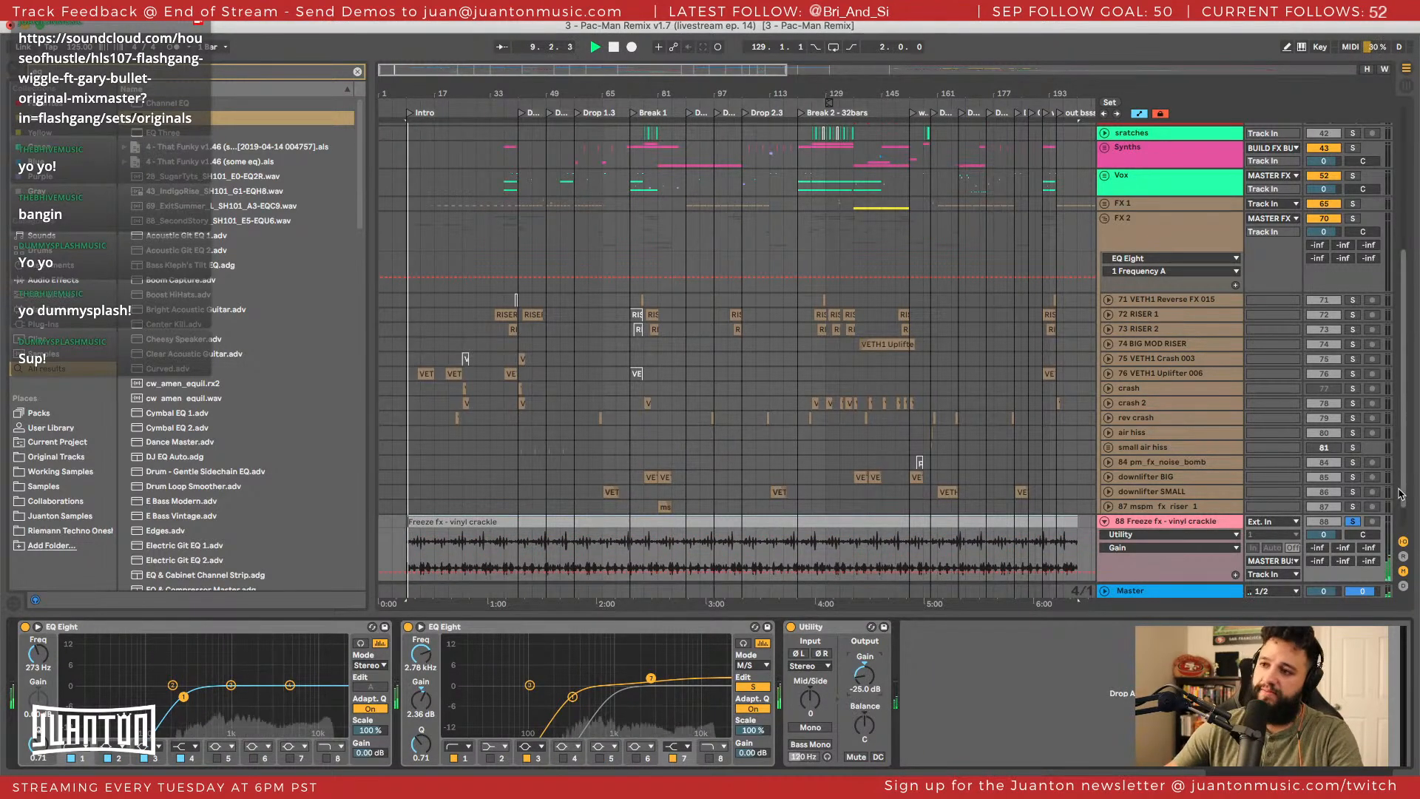
Unsolo the vinyl crackle, trim its Utility gain to -25.9 dB against the full mix from the Intro, and hide the browser.
{"action": "mouse_move", "coordinate": [453, 96]}
{"action": "left_mouse_down"}
{"action": "mouse_move", "coordinate": [466, 133]}
{"action": "mouse_move", "coordinate": [472, 109]}
{"action": "left_mouse_up"}
{"action": "mouse_move", "coordinate": [864, 675]}
{"action": "left_mouse_down"}
{"action": "mouse_move", "coordinate": [864, 656]}
{"action": "mouse_move", "coordinate": [864, 679]}
{"action": "left_mouse_up"}
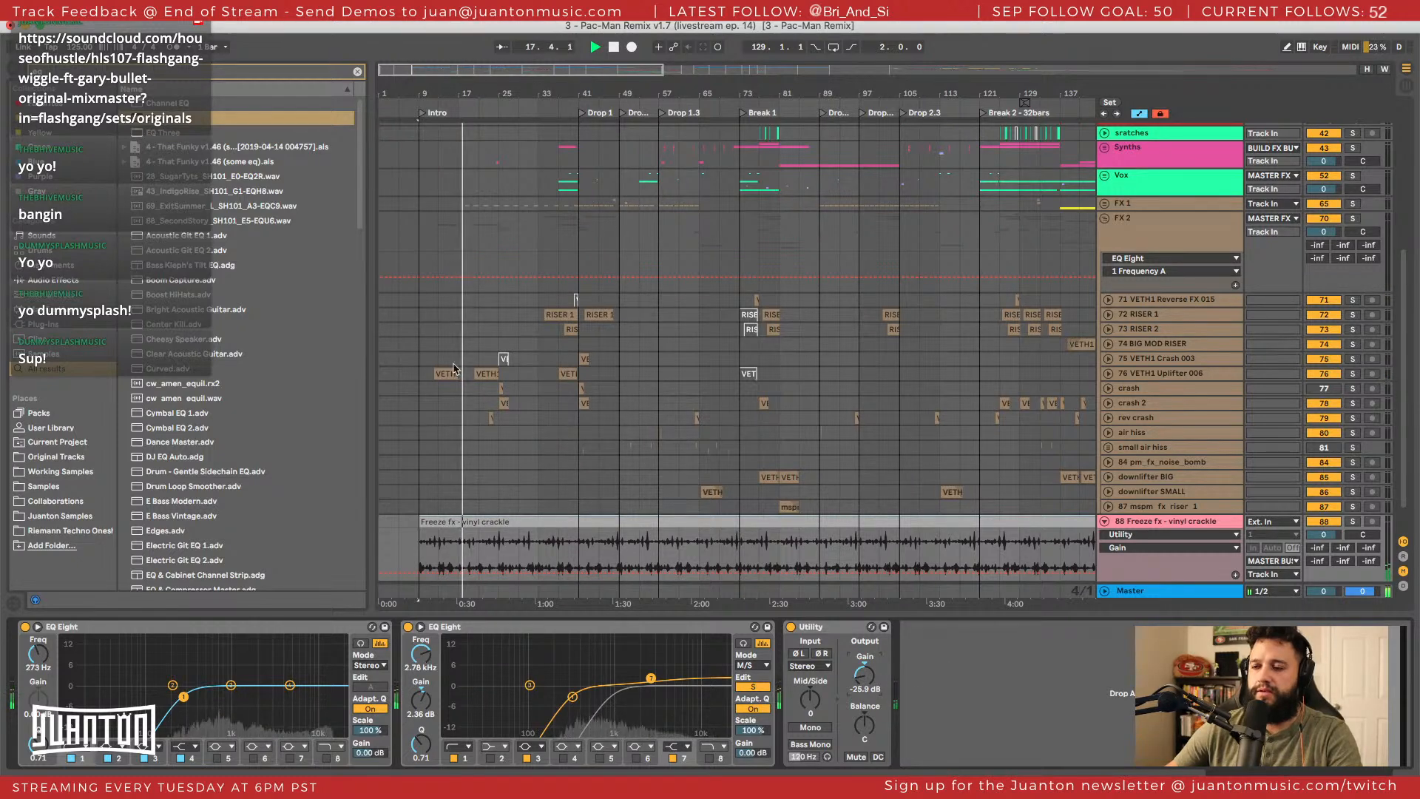
{"action": "left_click", "coordinate": [417, 216]}
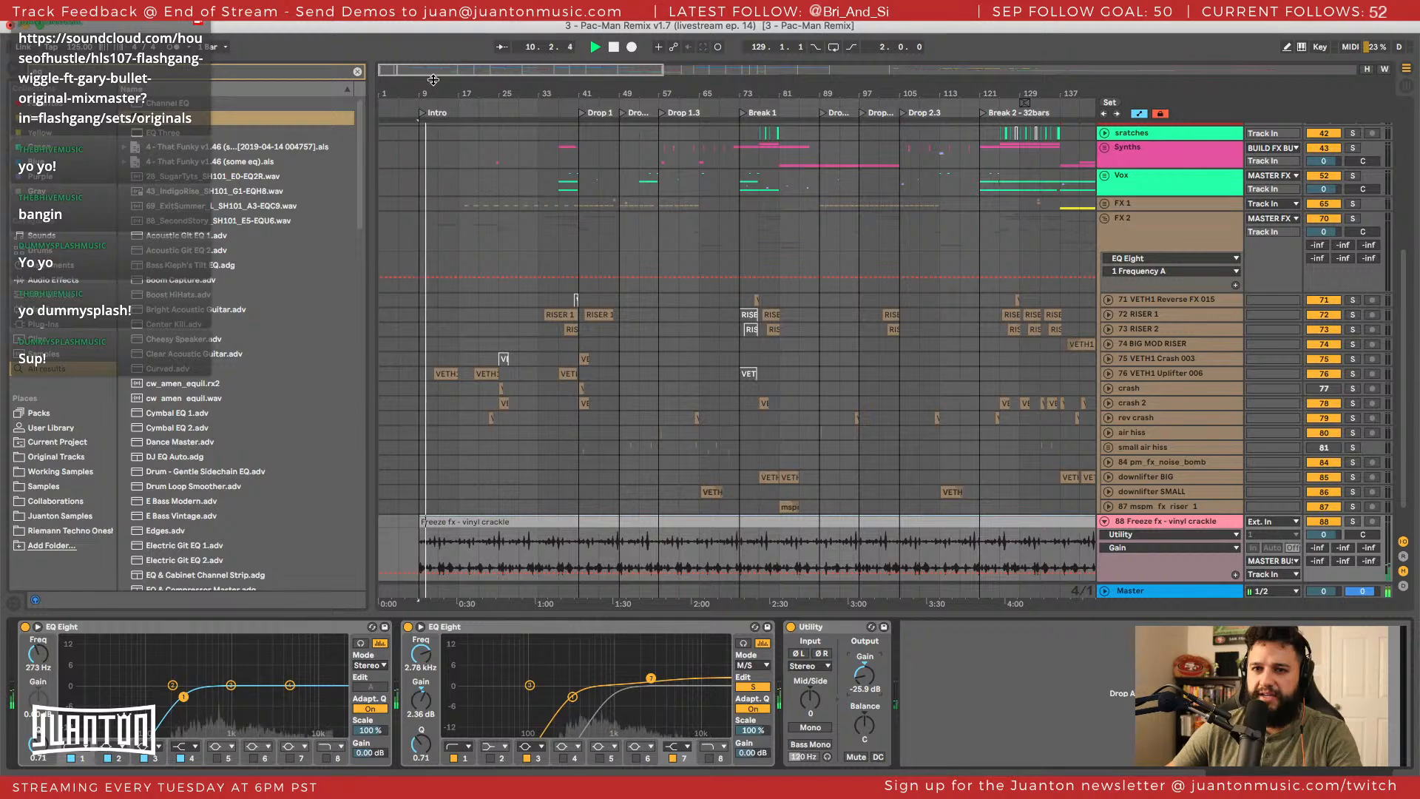
{"action": "left_click", "coordinate": [6, 74]}
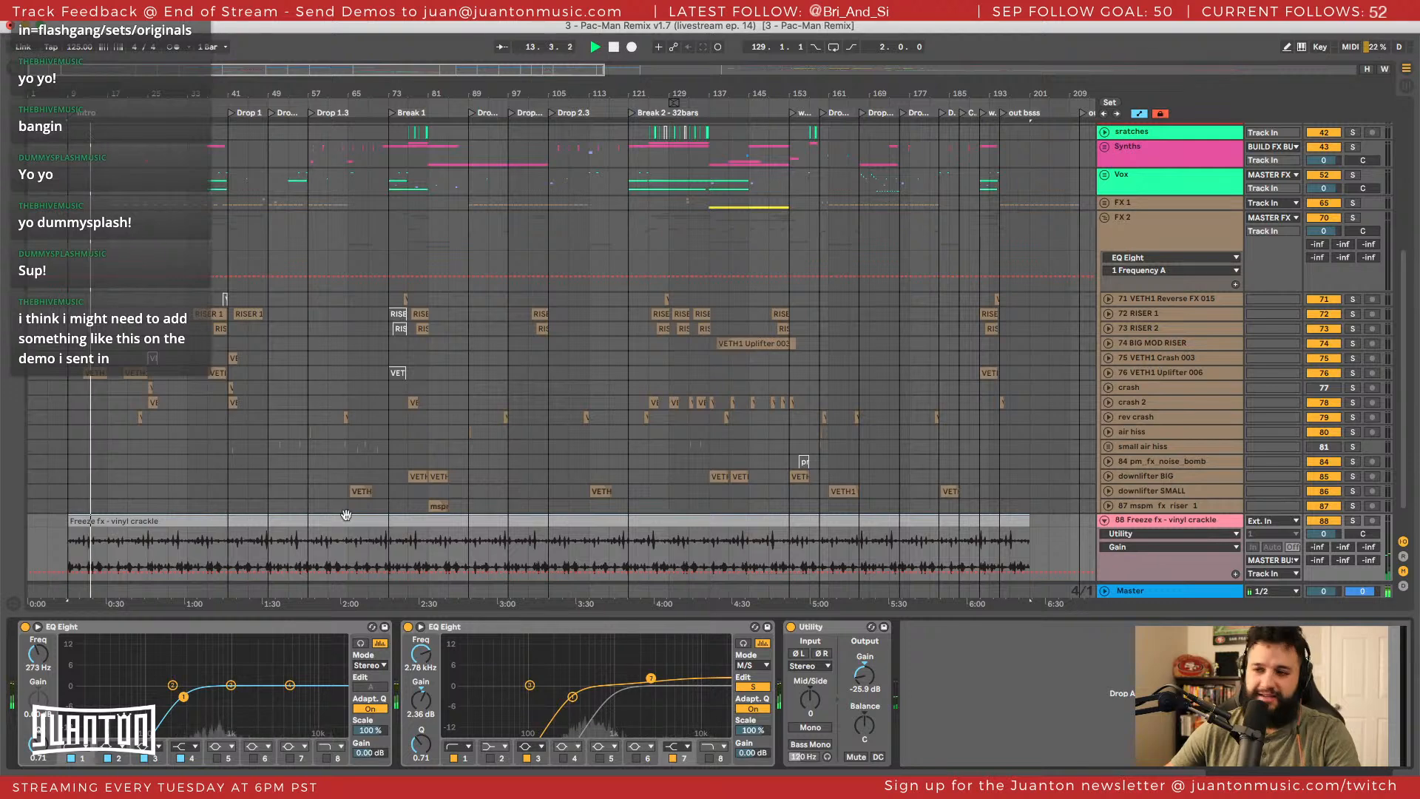
Extend the vinyl crackle past the End marker by pasting an about eight-bar section at the clip's end and duplicating it three times.
{"action": "key", "text": "space"}
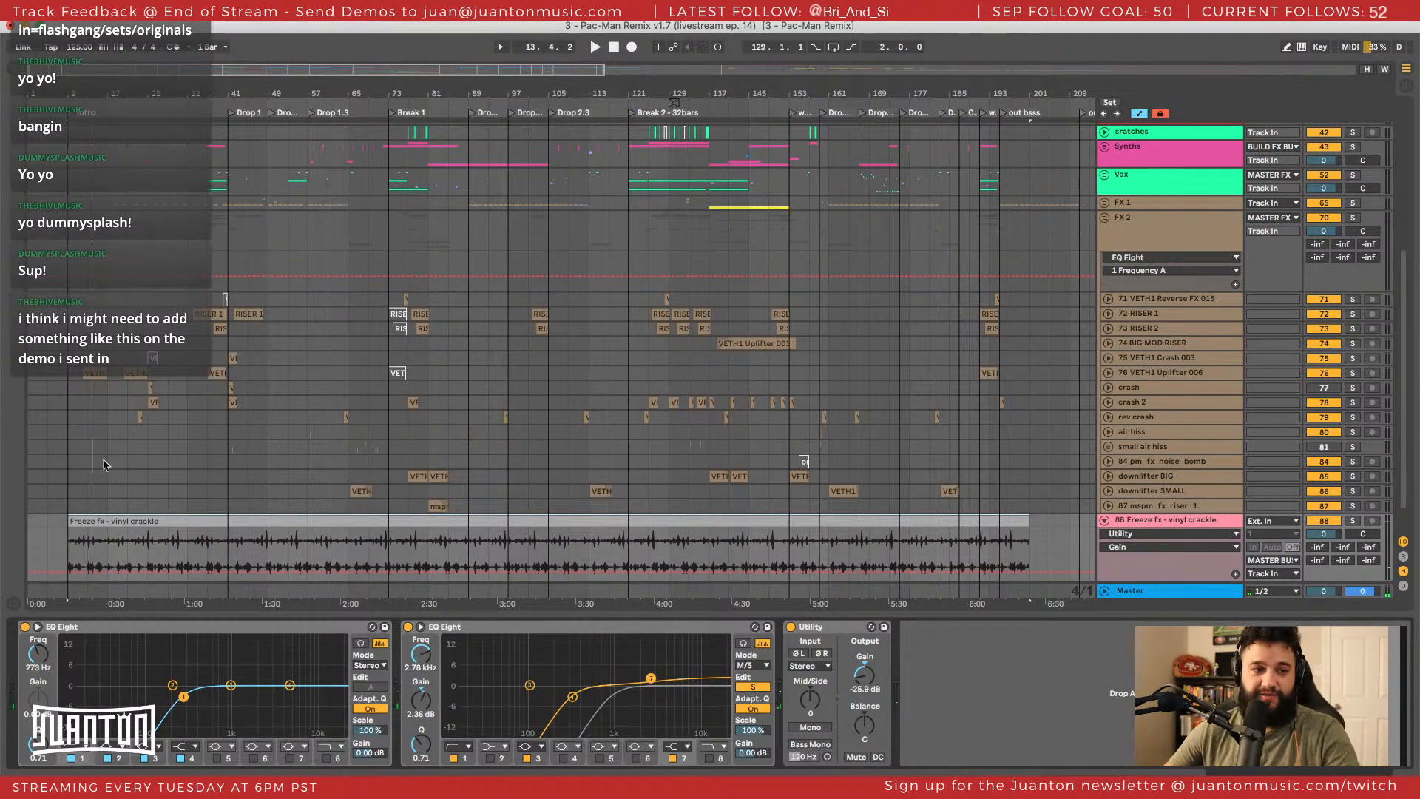
{"action": "left_click_drag", "start_coordinate": [88, 89], "coordinate": [88, 76]}
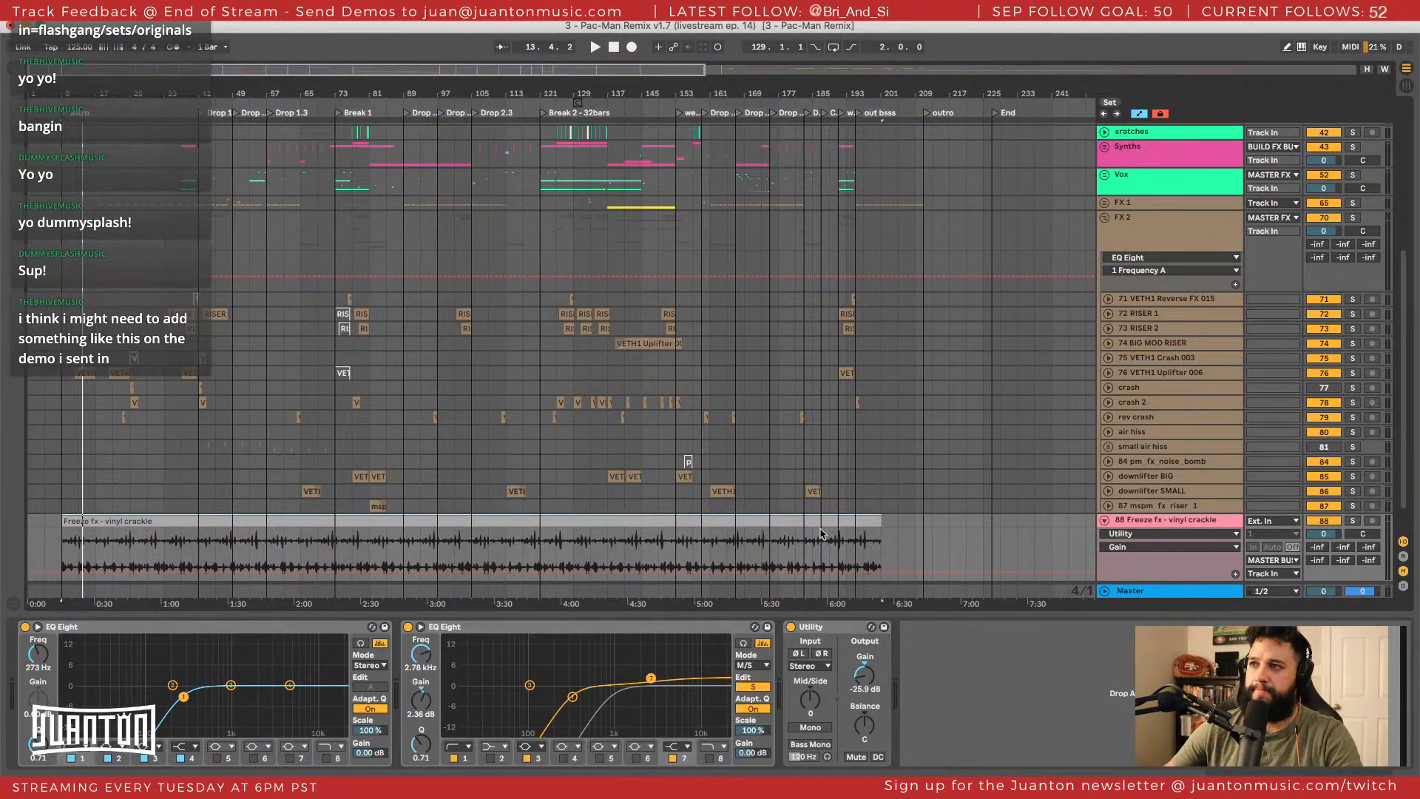
{"action": "left_click", "coordinate": [862, 537]}
{"action": "left_click", "coordinate": [857, 538]}
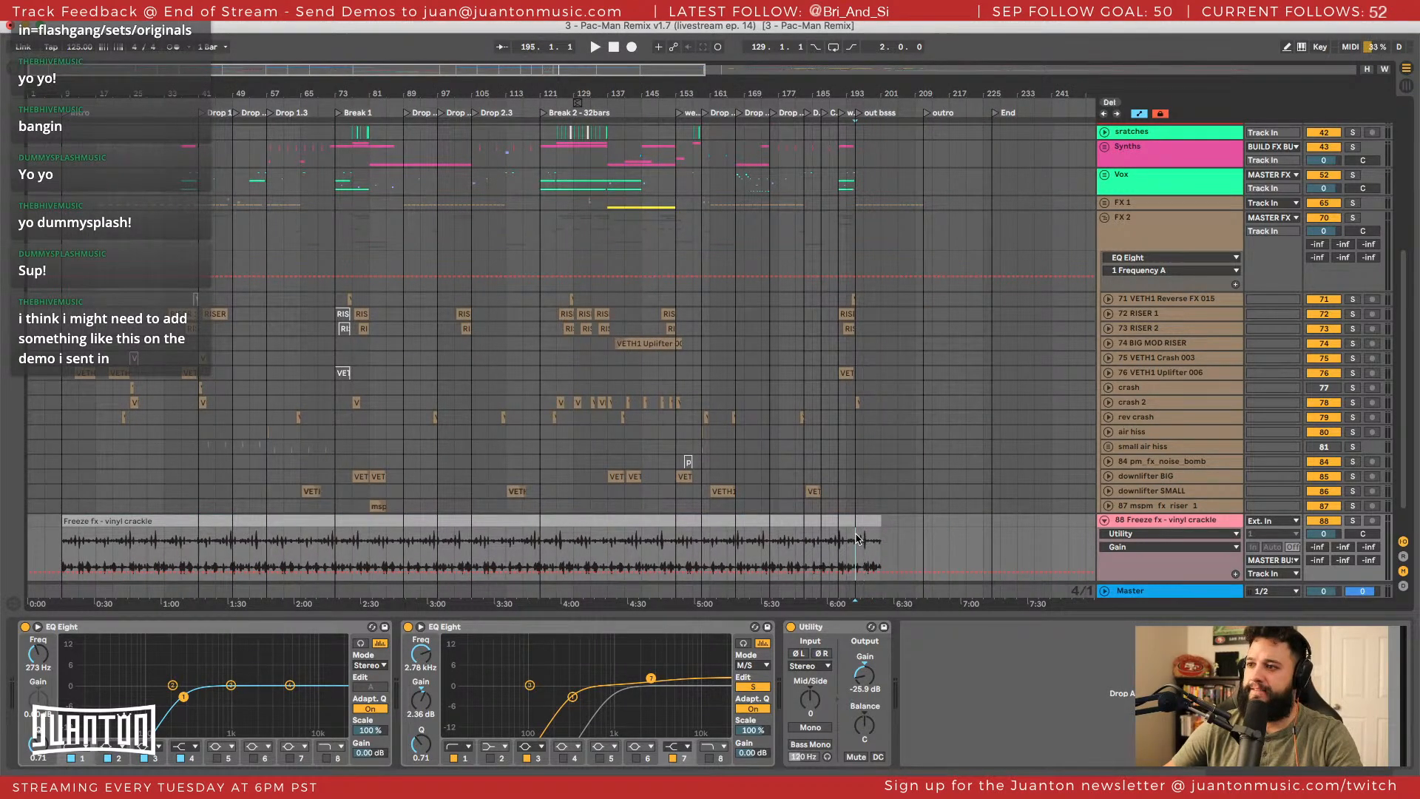
{"action": "left_click_drag", "start_coordinate": [855, 540], "coordinate": [823, 522]}
{"action": "left_click", "coordinate": [886, 524]}
{"action": "key", "text": "super+v"}
{"action": "key", "text": "super+d"}
{"action": "key", "text": "super+d"}
{"action": "key", "text": "super+d"}
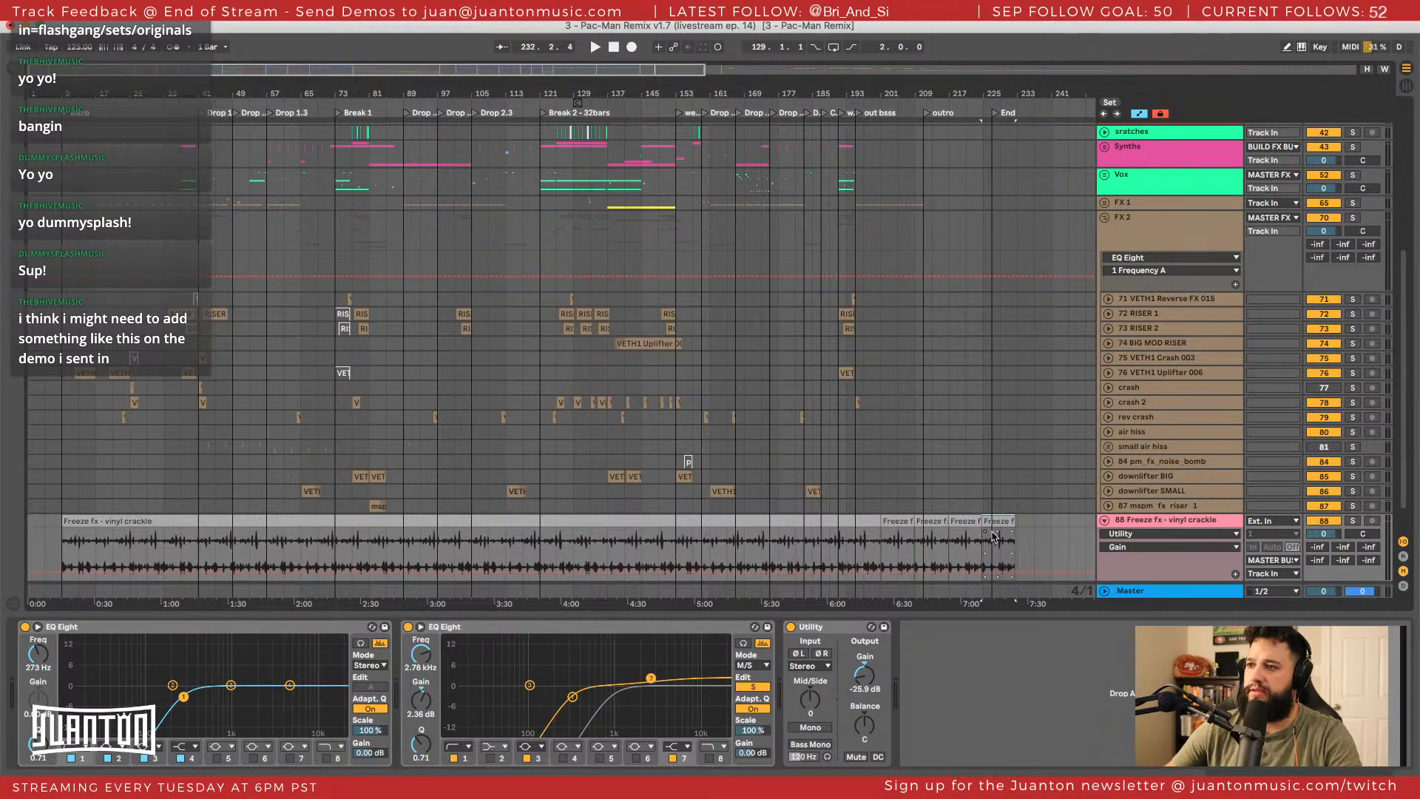
Look over the out bass and outro sections of the arrangement and play the mix from the Intro.
{"action": "scroll", "coordinate": [983, 250], "scroll_direction": "up", "scroll_amount": 5}
{"action": "mouse_move", "coordinate": [994, 90]}
{"action": "left_mouse_down"}
{"action": "mouse_move", "coordinate": [988, 210]}
{"action": "mouse_move", "coordinate": [993, 93]}
{"action": "mouse_move", "coordinate": [989, 176]}
{"action": "left_mouse_up"}
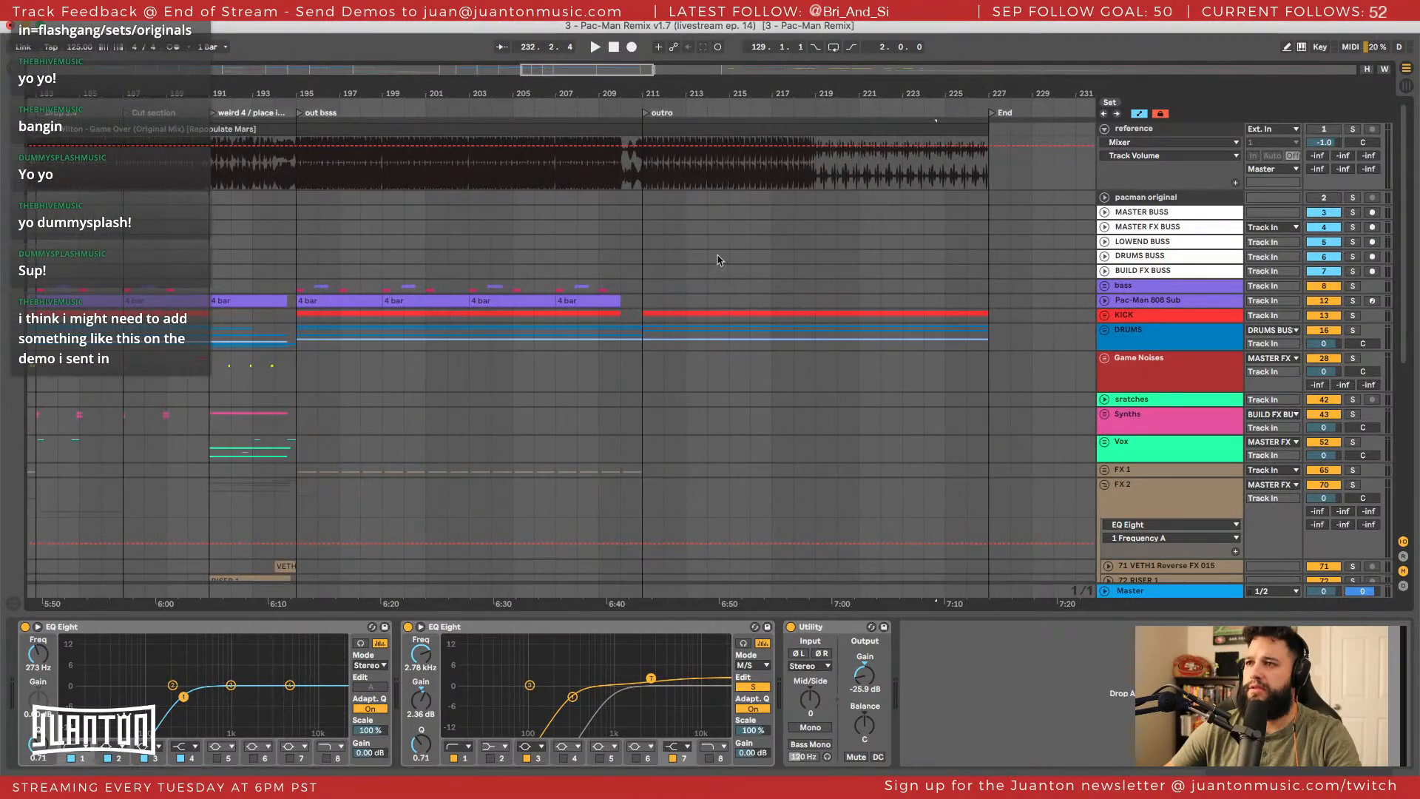
{"action": "scroll", "coordinate": [672, 226], "scroll_direction": "left", "scroll_amount": 5}
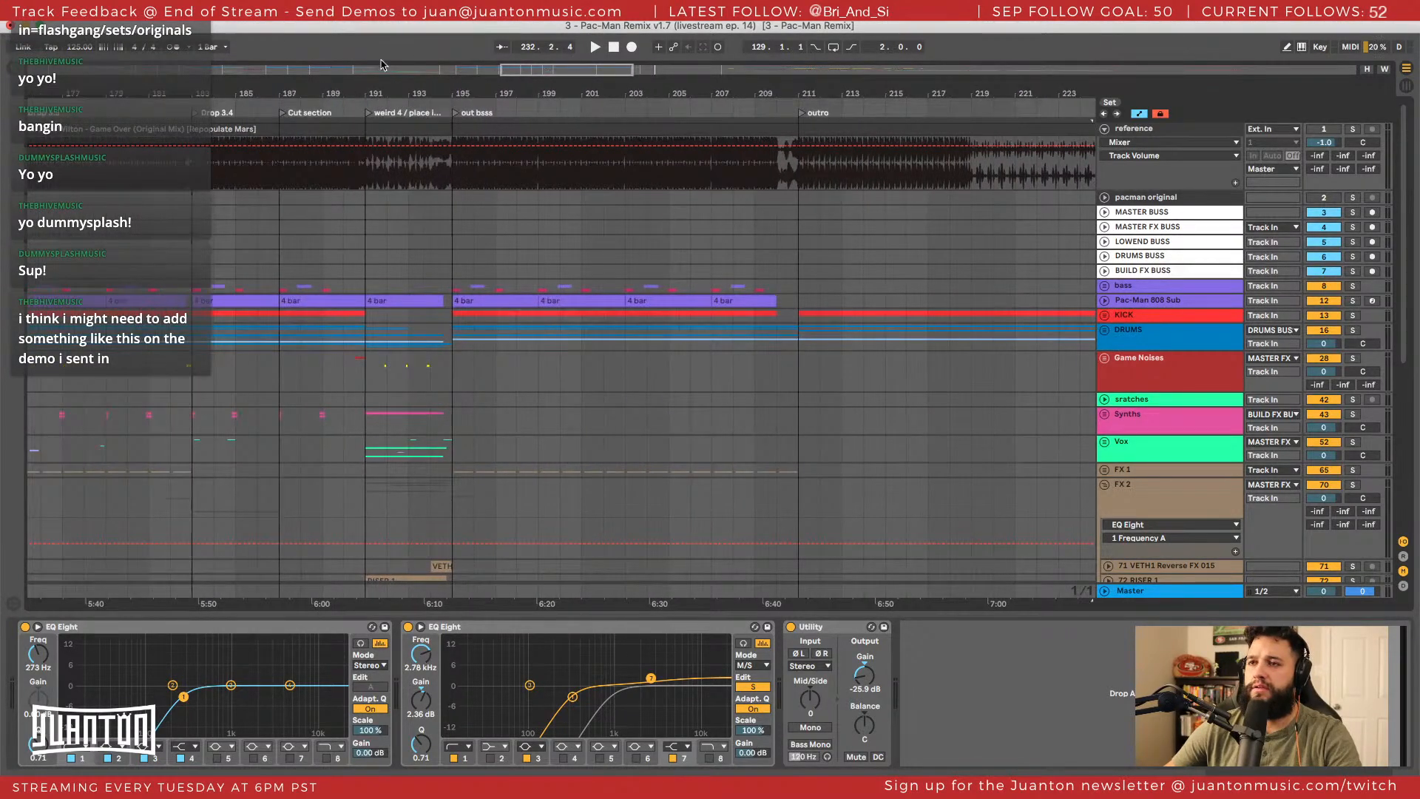
{"action": "left_click_drag", "start_coordinate": [405, 93], "coordinate": [408, 52]}
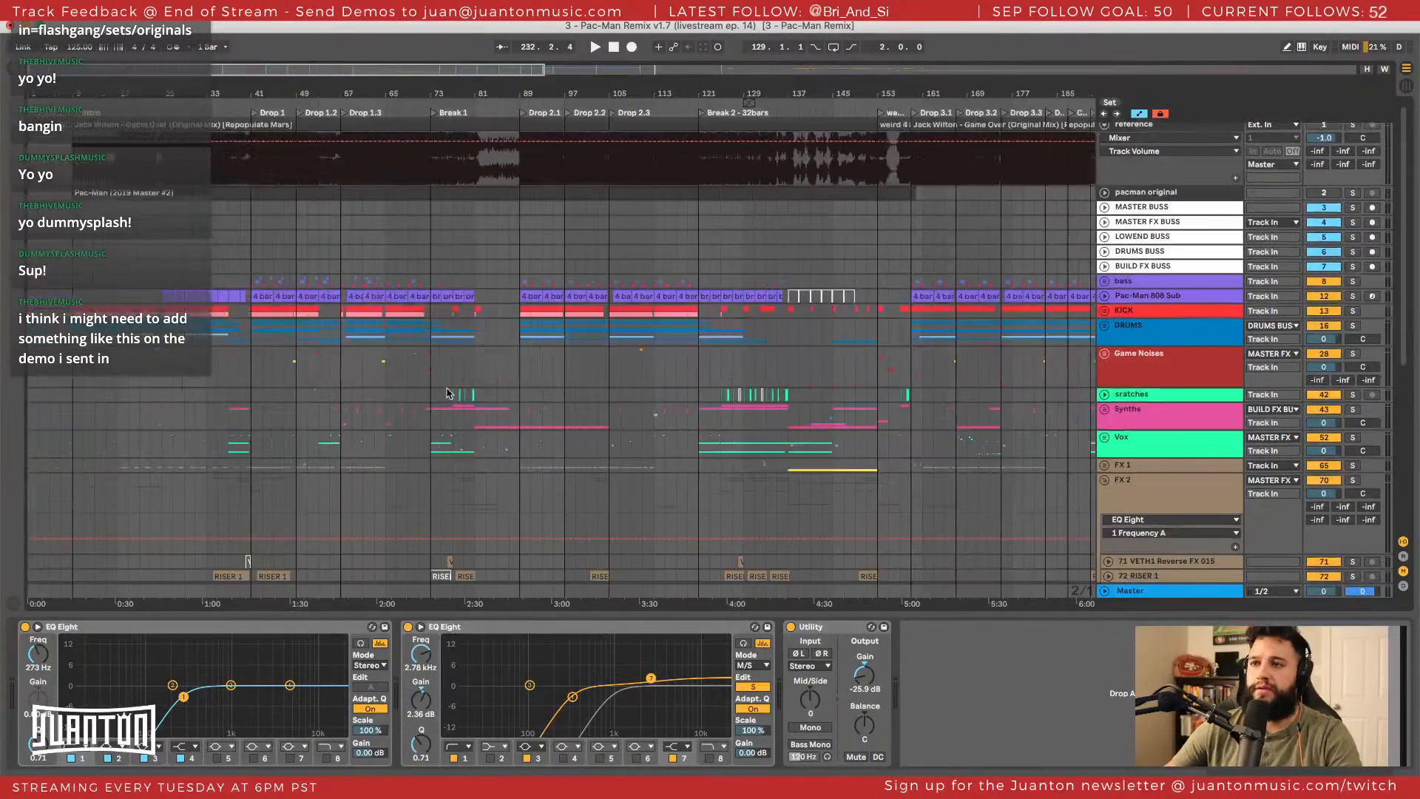
{"action": "key", "text": "space"}
{"action": "left_click", "coordinate": [100, 207]}
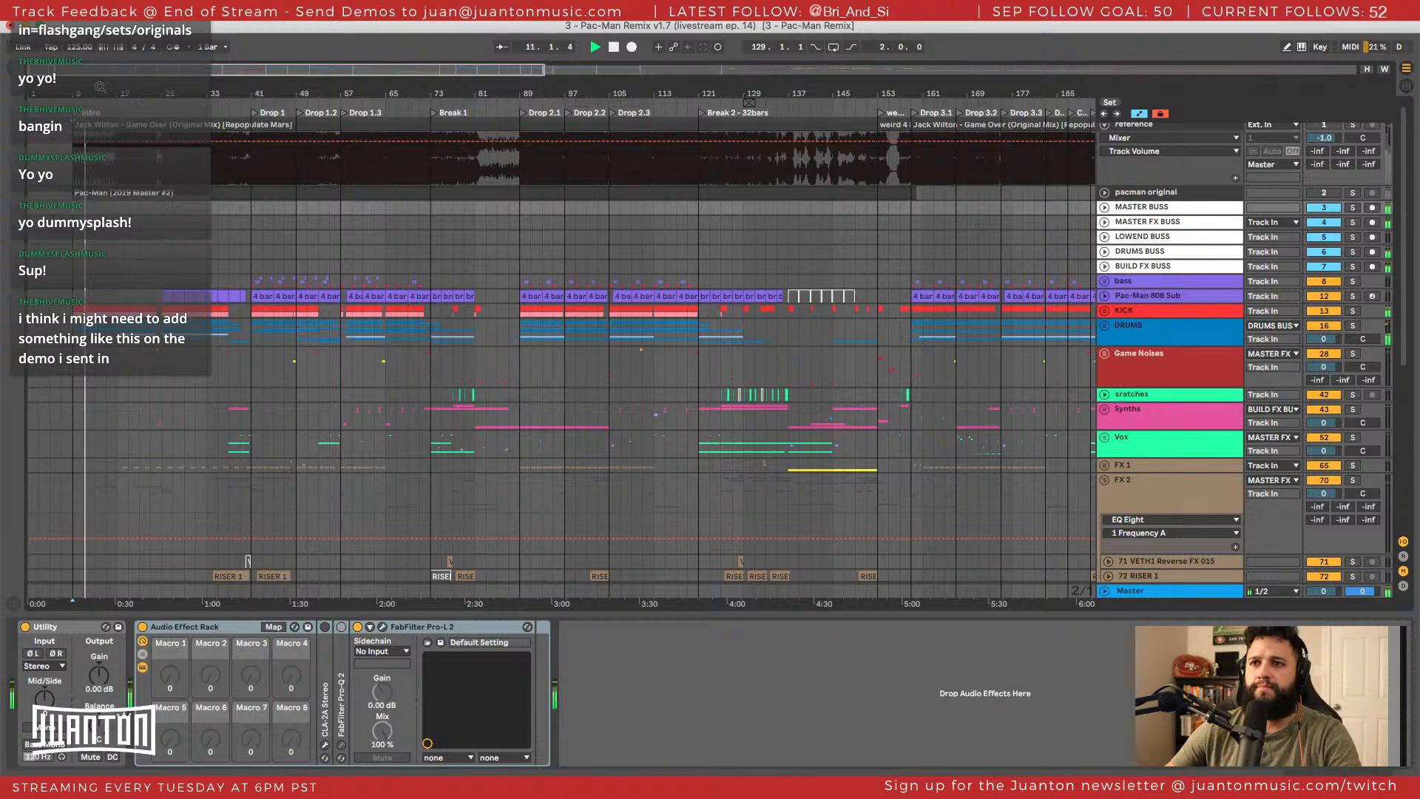
Expand the DRUMS group and the sync hit rack track, and play Drop 1 to check the percussion hit.
{"action": "left_click", "coordinate": [1104, 325]}
{"action": "scroll", "coordinate": [1109, 359], "scroll_direction": "up", "scroll_amount": 5}
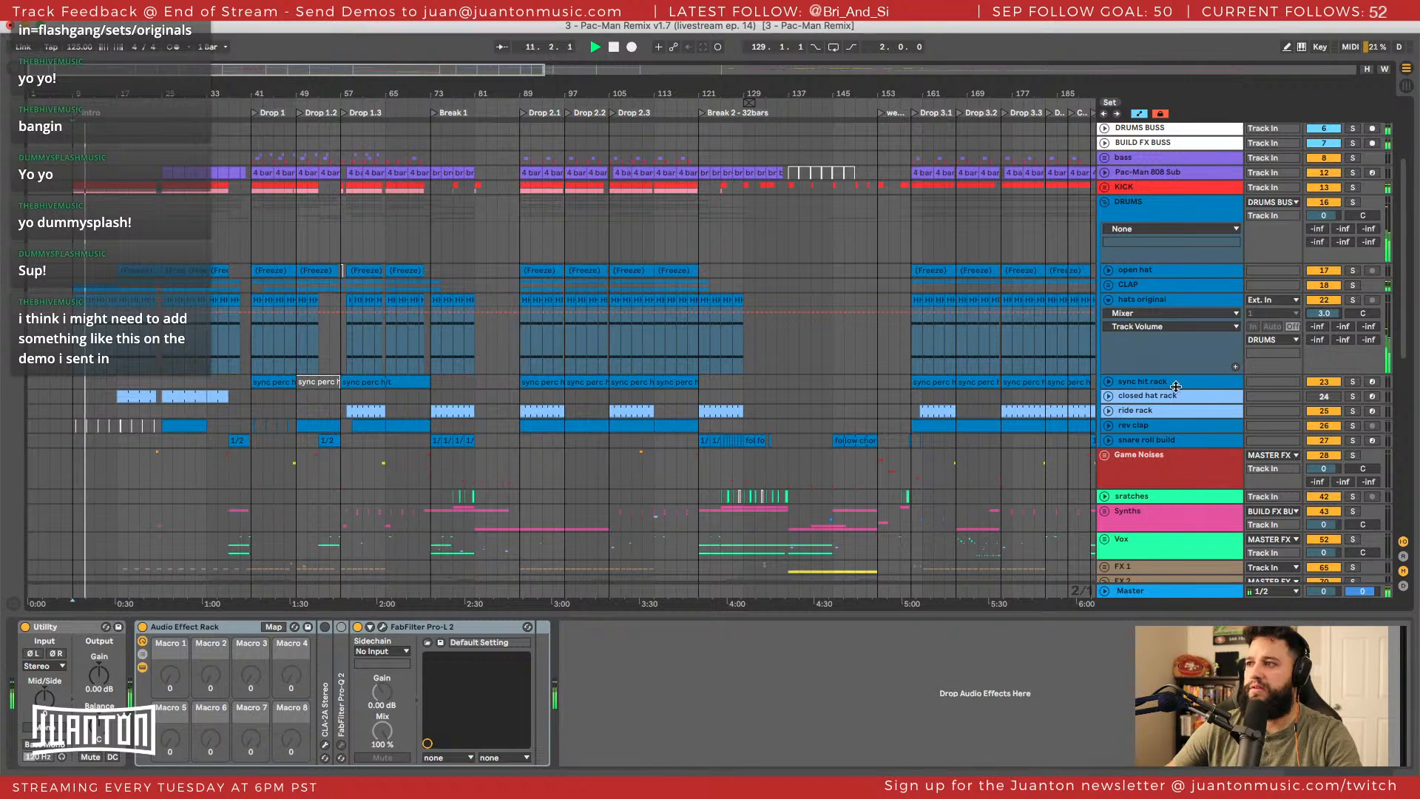
{"action": "left_click", "coordinate": [1108, 382]}
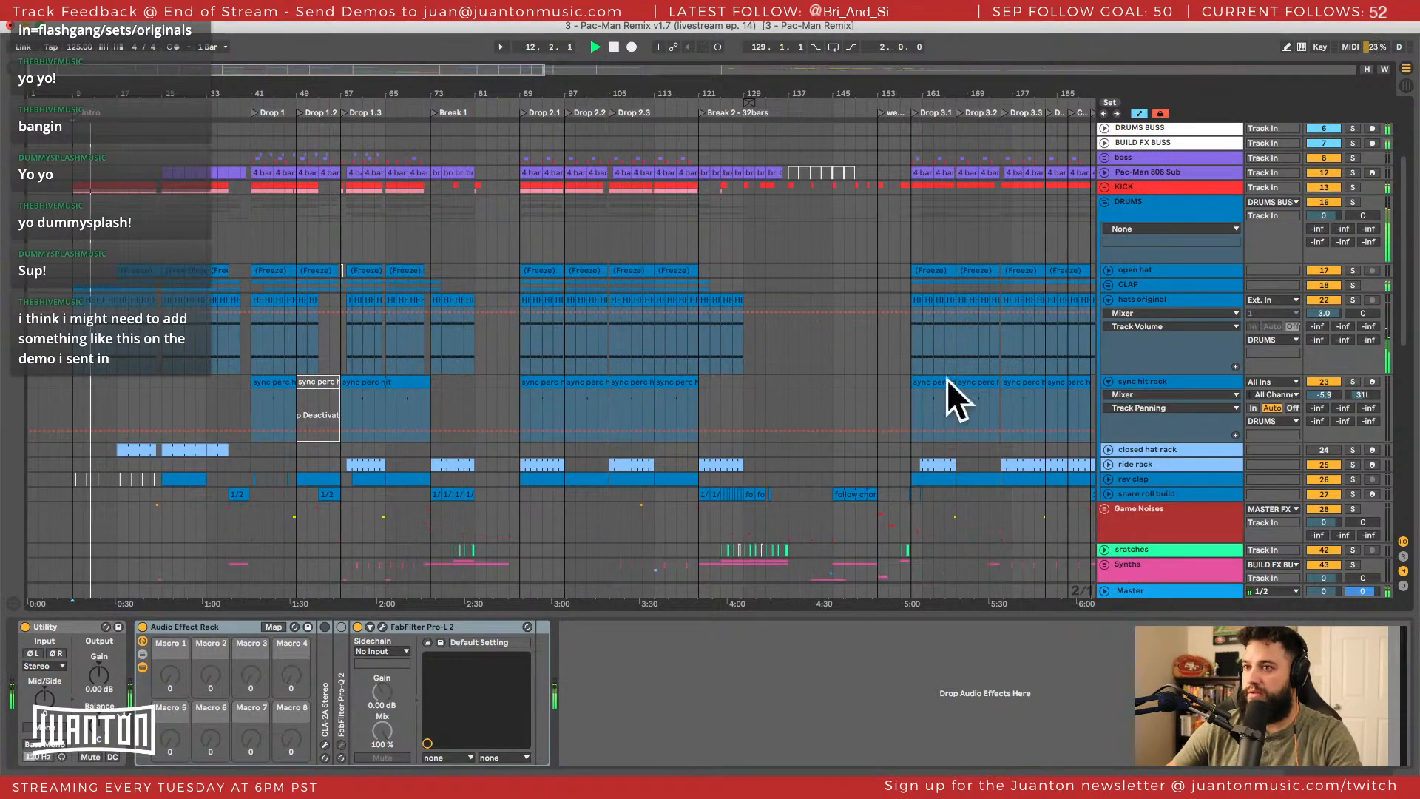
{"action": "left_click", "coordinate": [270, 399]}
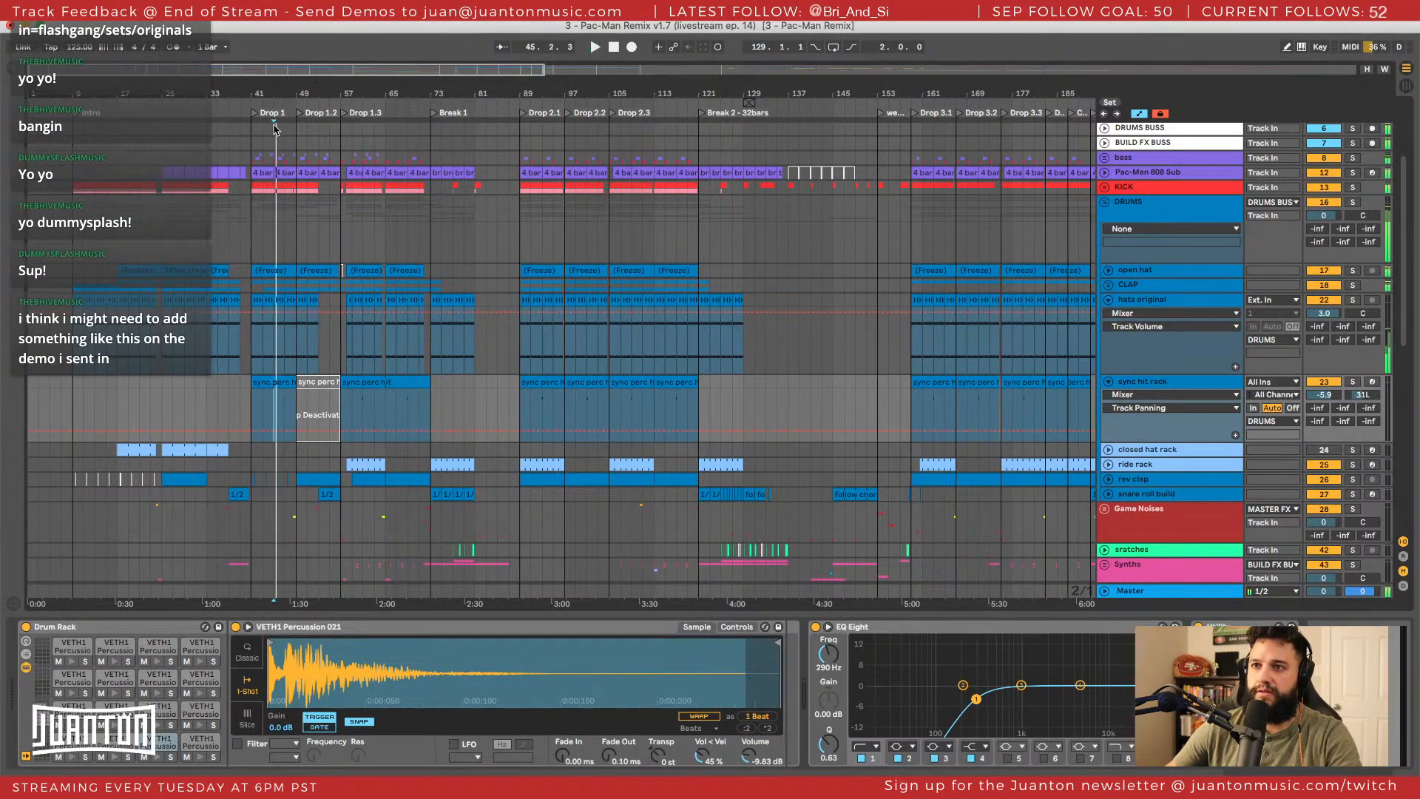
{"action": "left_click_drag", "start_coordinate": [271, 96], "coordinate": [271, 159]}
{"action": "left_click", "coordinate": [267, 406]}
{"action": "key", "text": "space"}
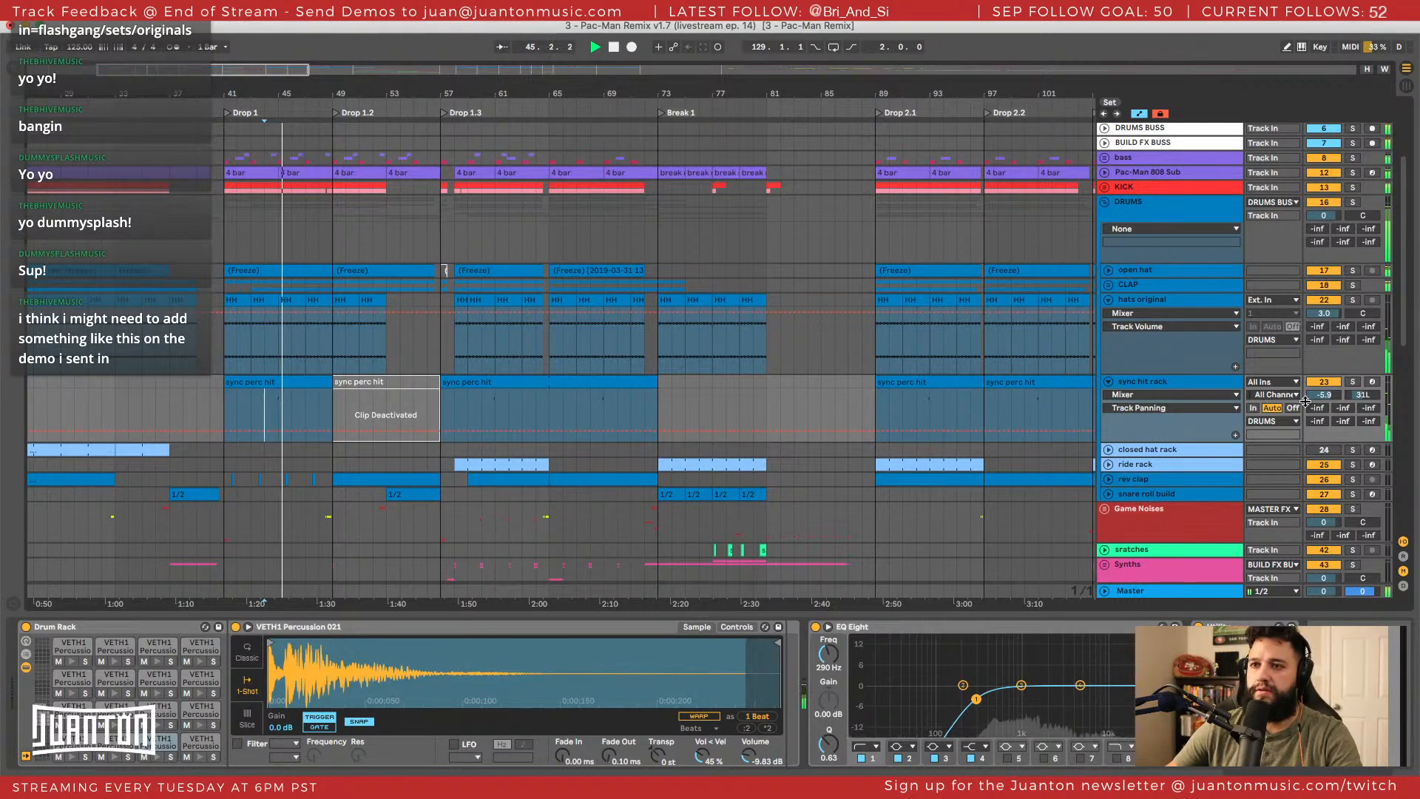
On the sync hit rack, enable a high cut at 11.2 kHz in EQ Eight and lower the track volume to -6.2 dB.
{"action": "scroll", "coordinate": [1110, 229], "scroll_direction": "down", "scroll_amount": 3}
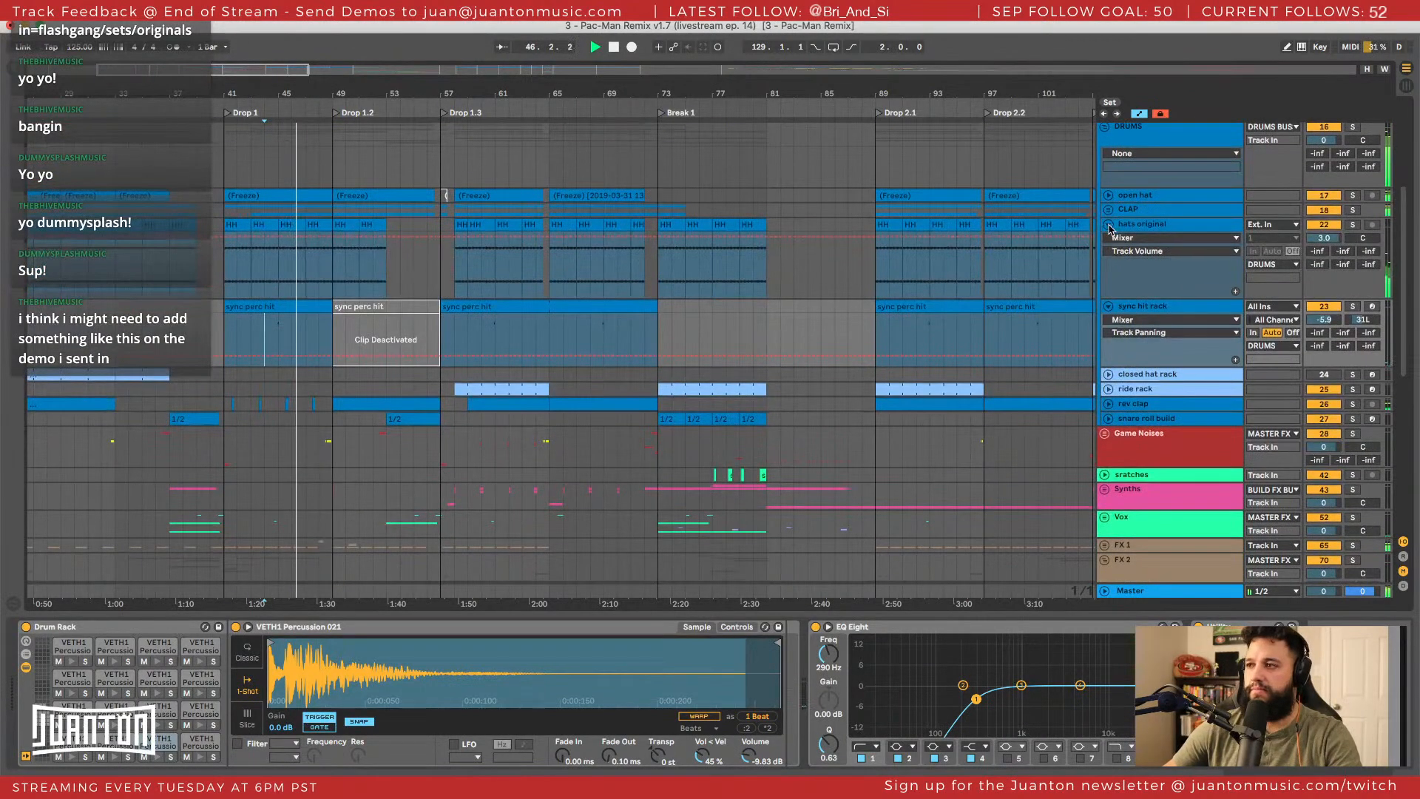
{"action": "left_click", "coordinate": [1109, 224]}
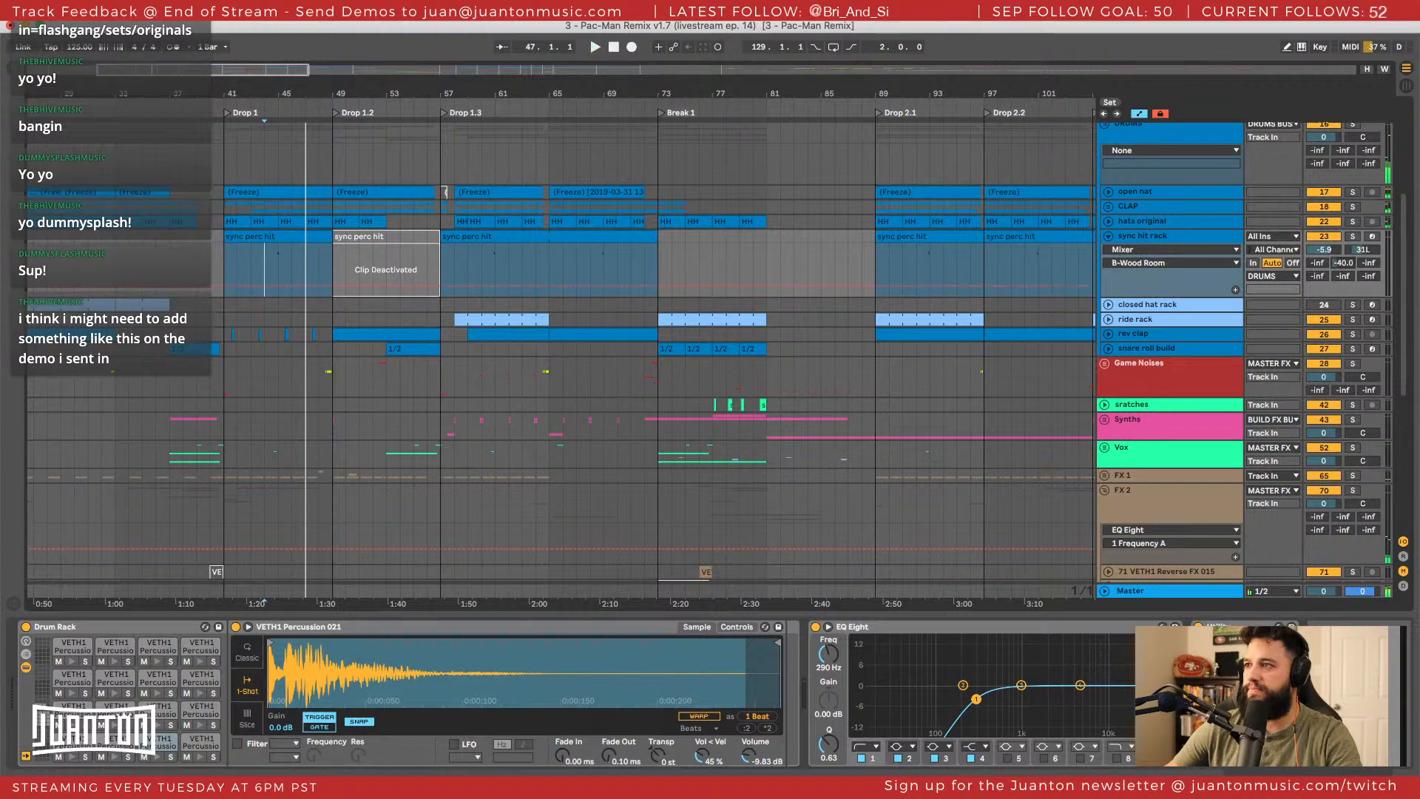
{"action": "left_click", "coordinate": [1116, 758]}
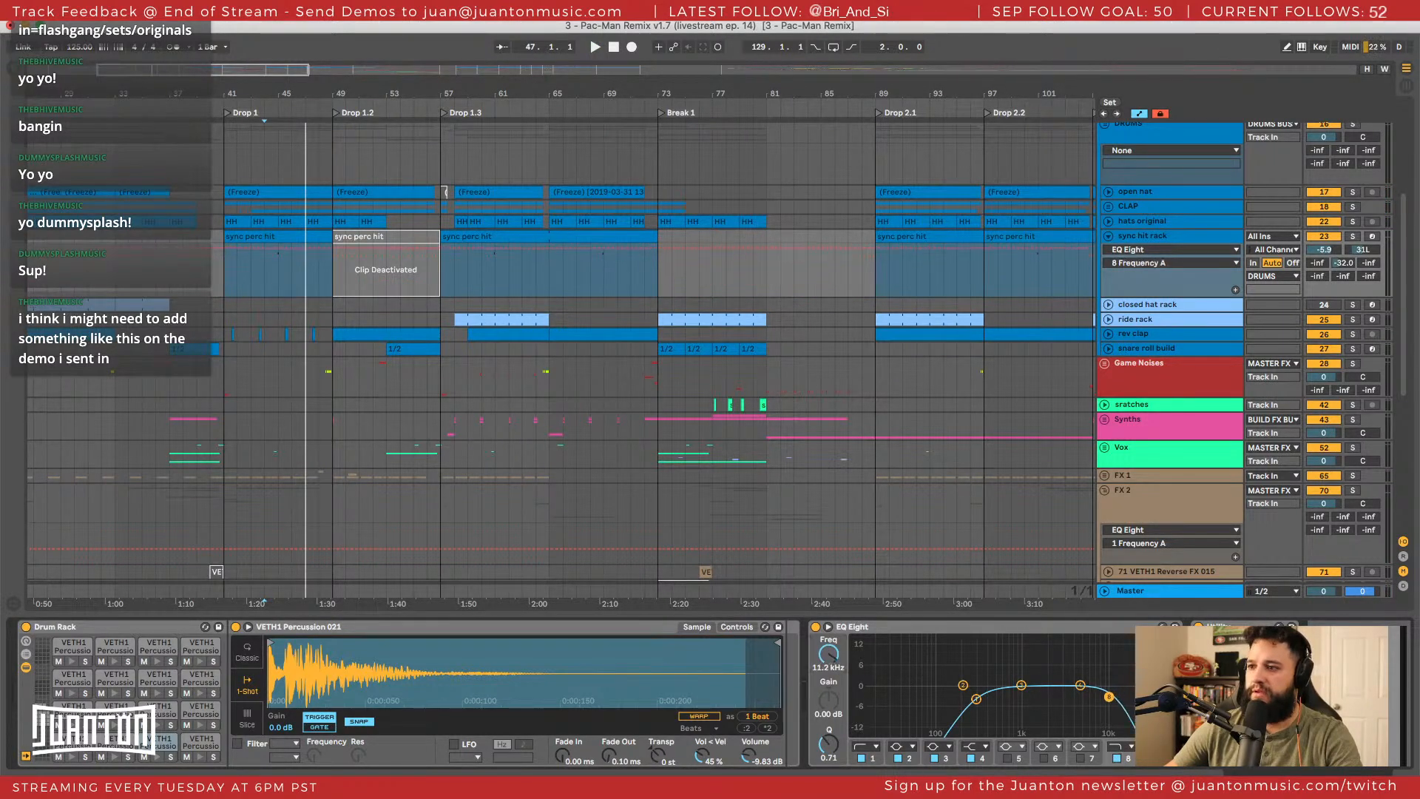
{"action": "key", "text": "space"}
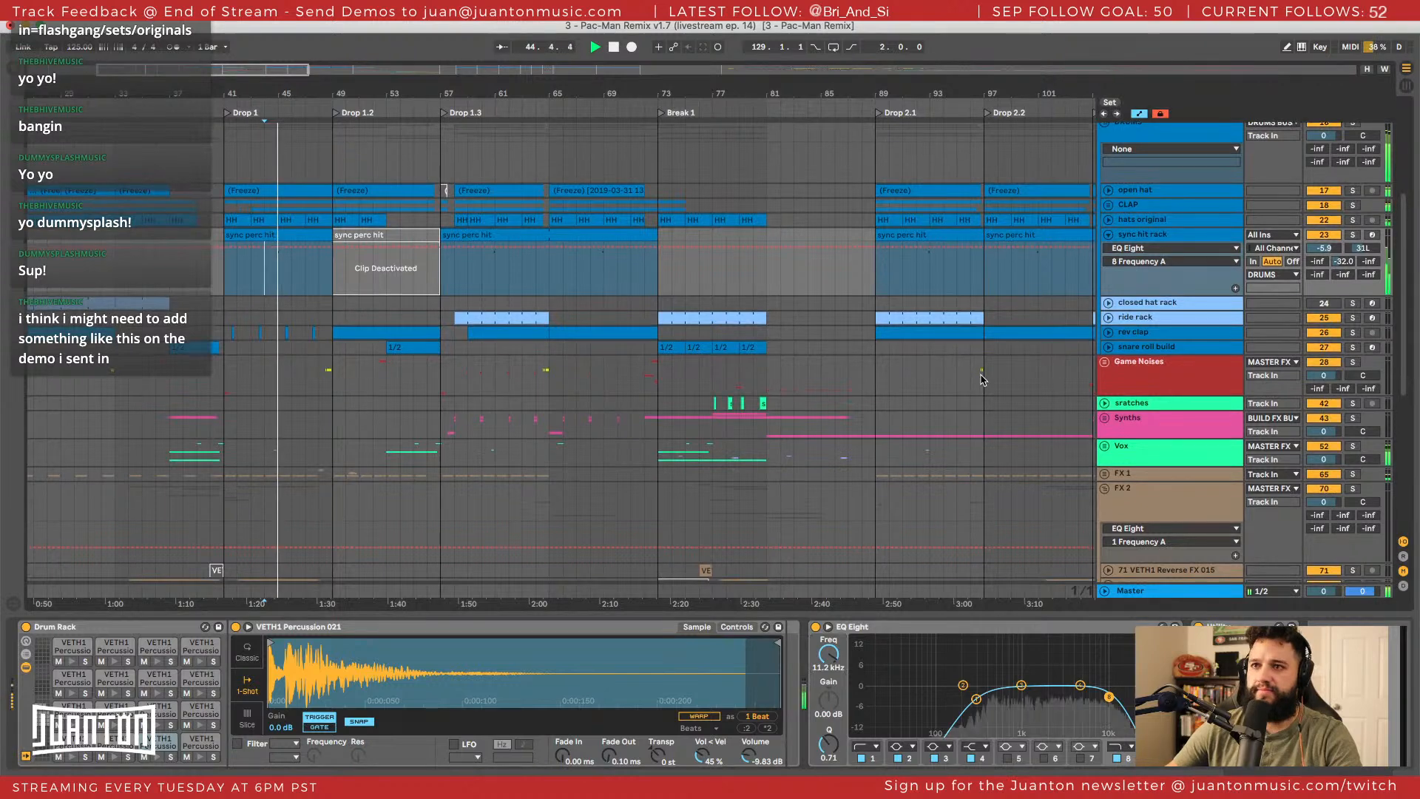
{"action": "left_click_drag", "start_coordinate": [1324, 248], "coordinate": [1324, 252]}
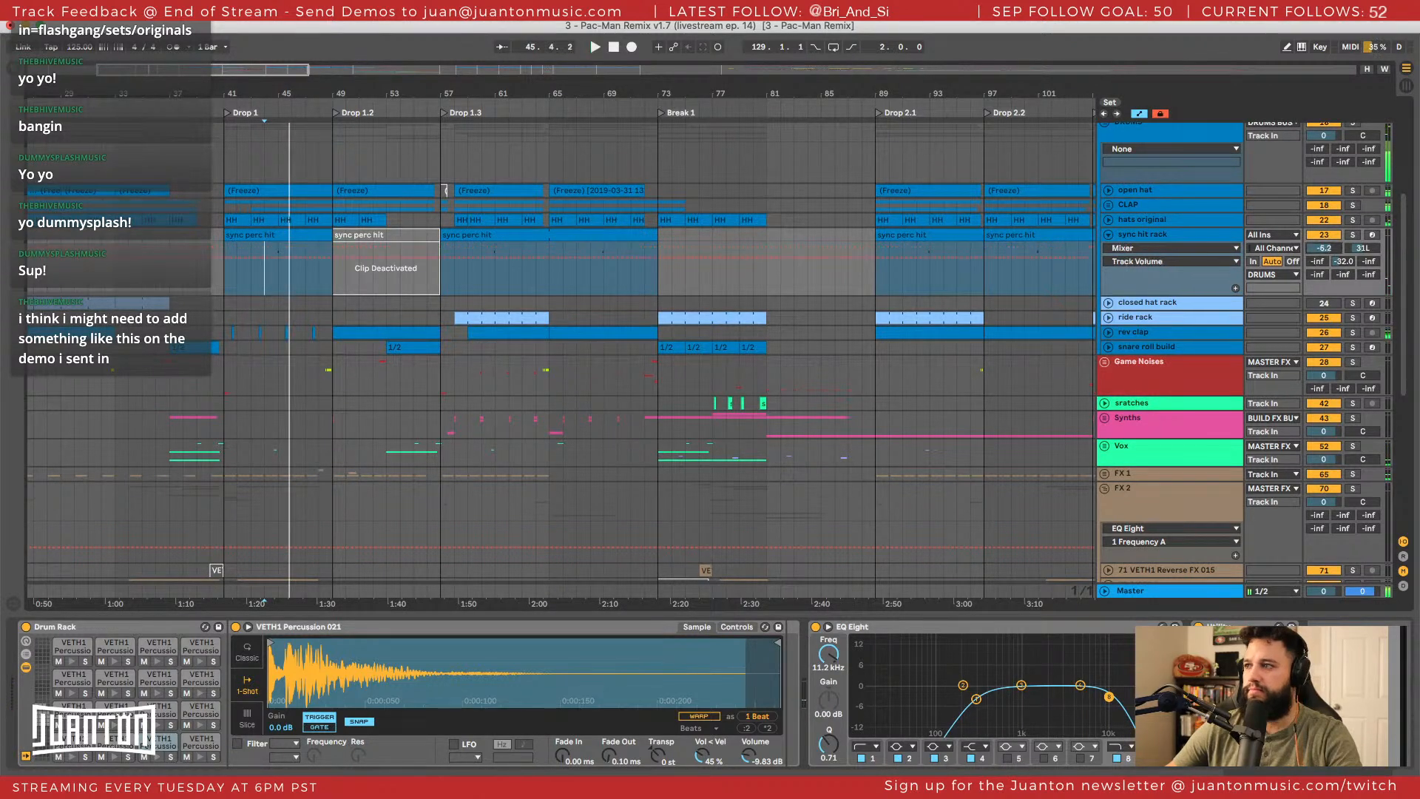
{"action": "left_click", "coordinate": [1108, 234]}
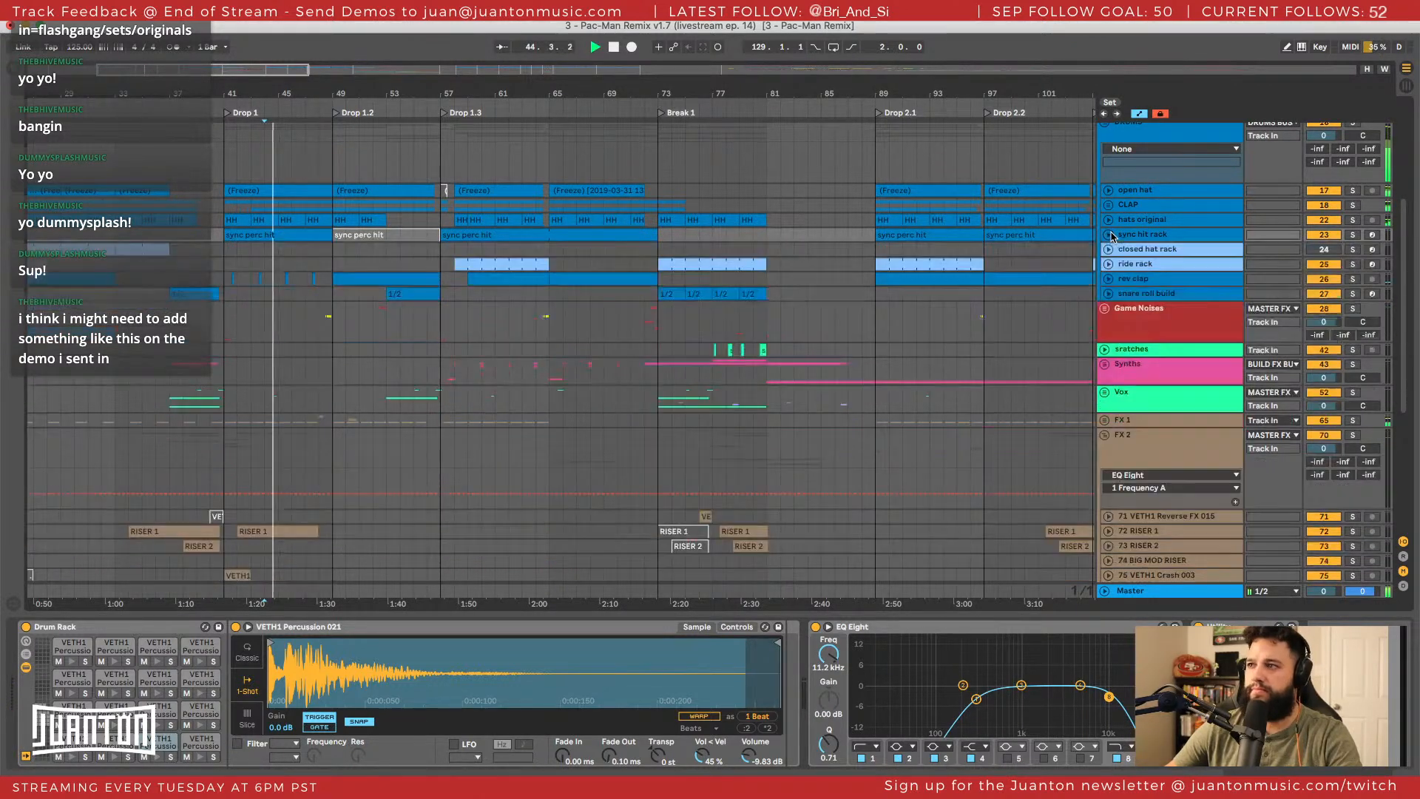
Inspect the closed hat rack's clips and devices around bar 25, with its track unfolded only meanwhile.
{"action": "left_click", "coordinate": [1109, 250]}
{"action": "scroll", "coordinate": [581, 301], "scroll_direction": "left", "scroll_amount": 5}
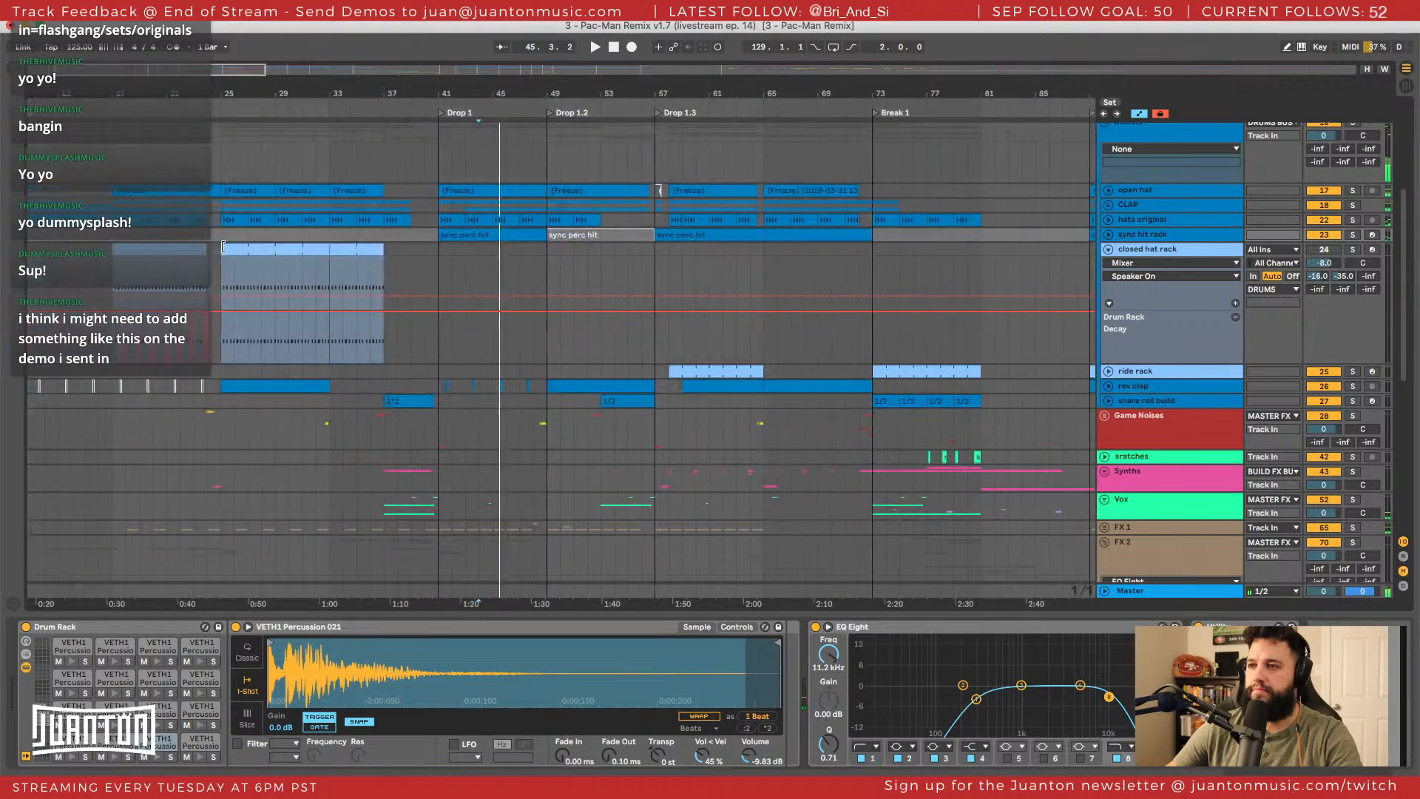
{"action": "left_click", "coordinate": [257, 251]}
{"action": "key", "text": "space"}
{"action": "left_click", "coordinate": [1232, 252]}
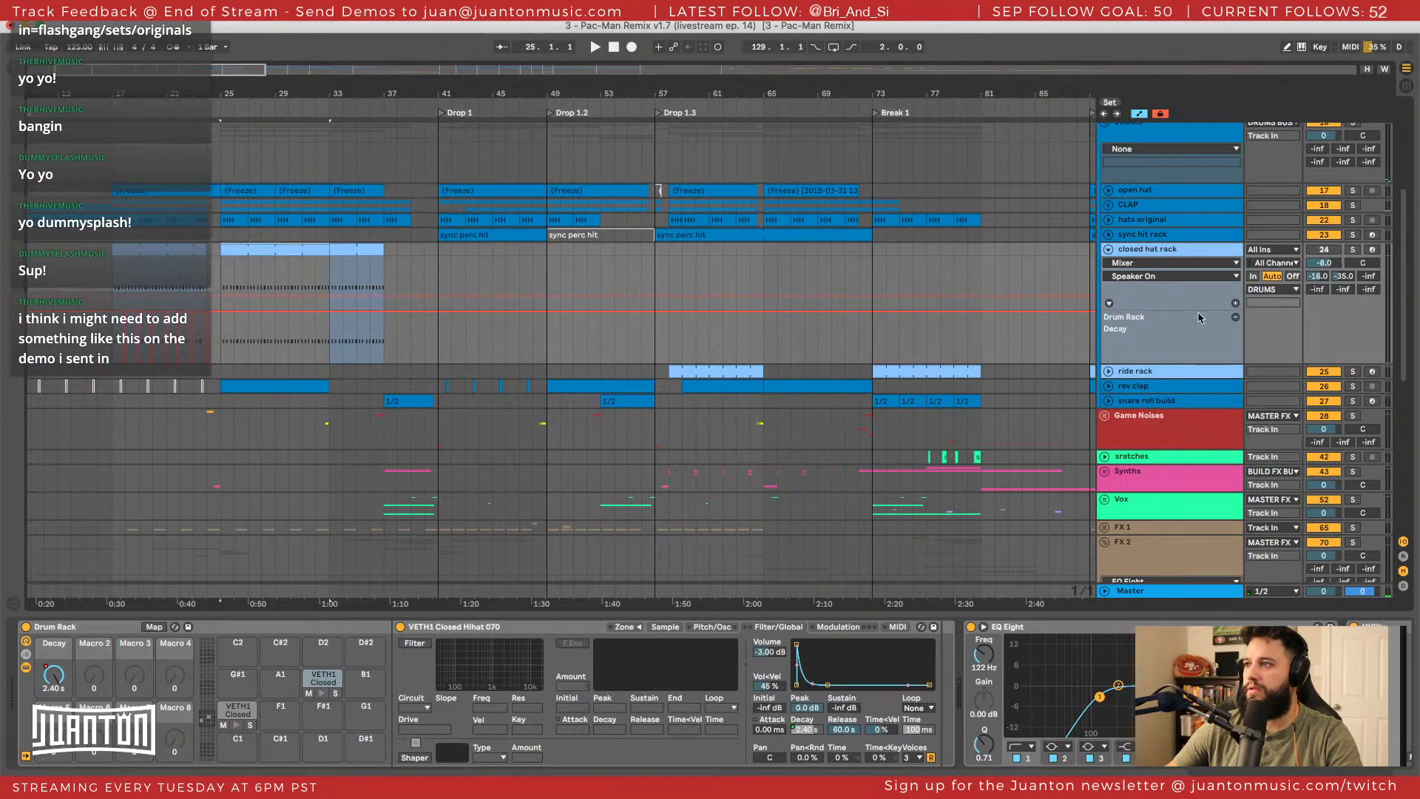
{"action": "left_click", "coordinate": [1109, 250]}
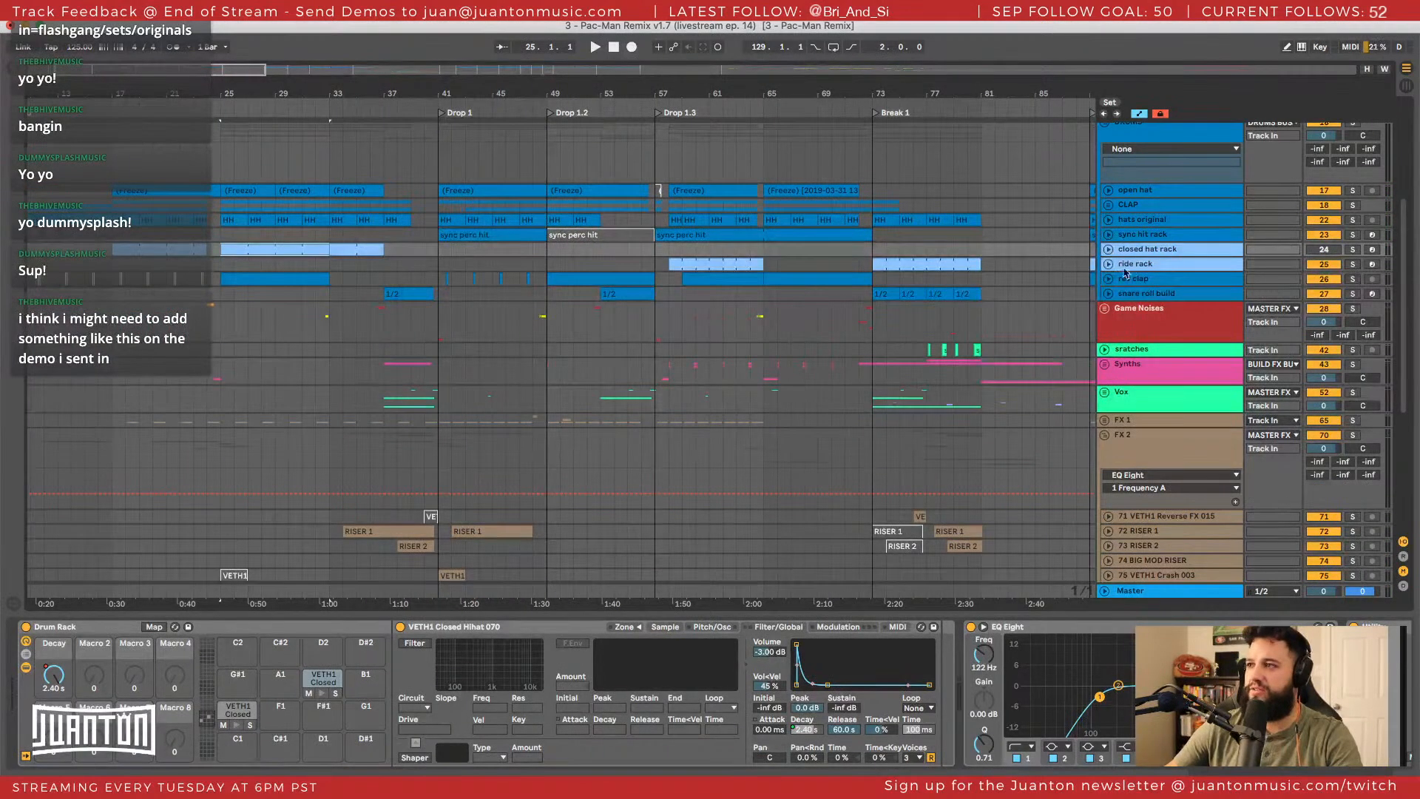
Unfold the ride rack track and set its volume to -10.2 dB while playing Drop 1.3.
{"action": "left_click", "coordinate": [1109, 265]}
{"action": "left_click", "coordinate": [1158, 286]}
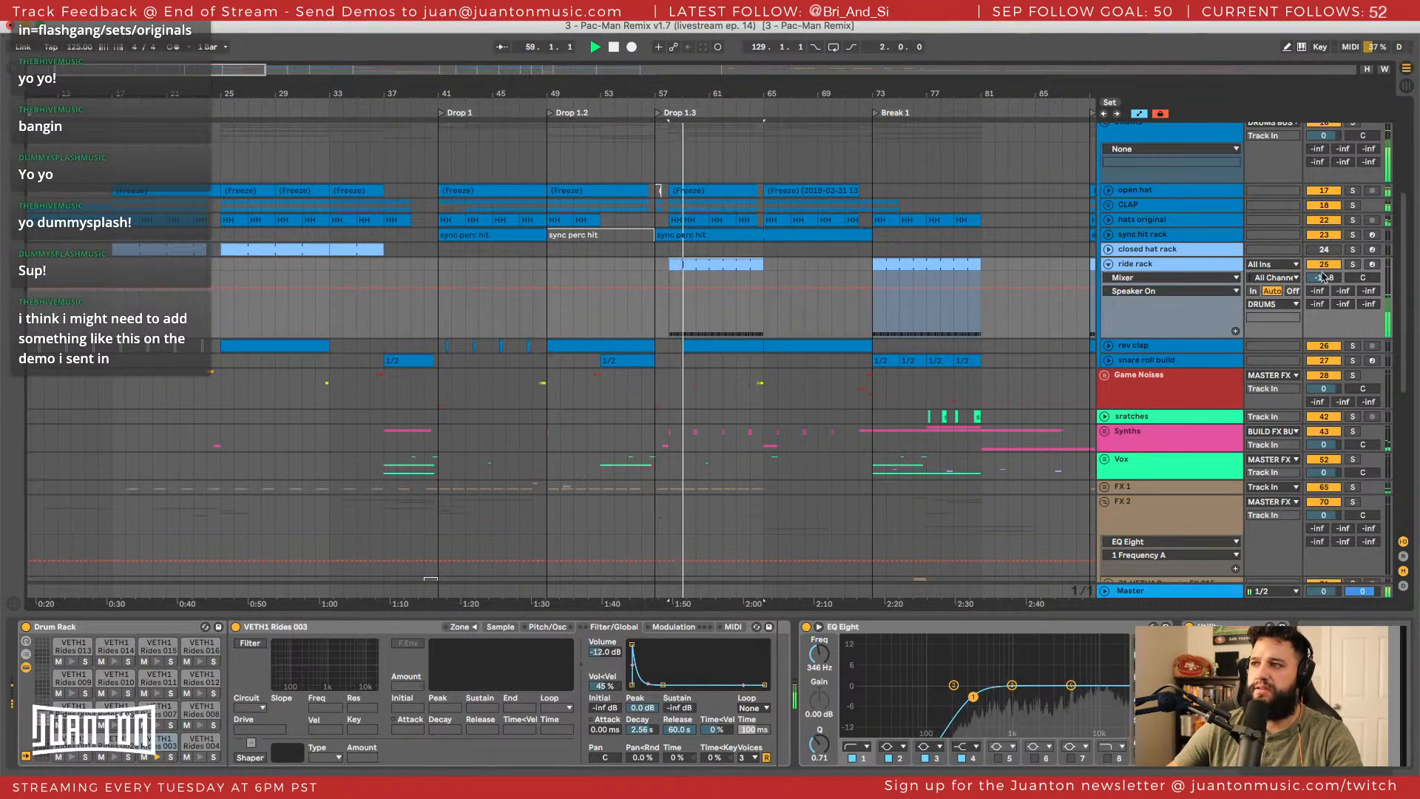
{"action": "left_click", "coordinate": [1324, 277]}
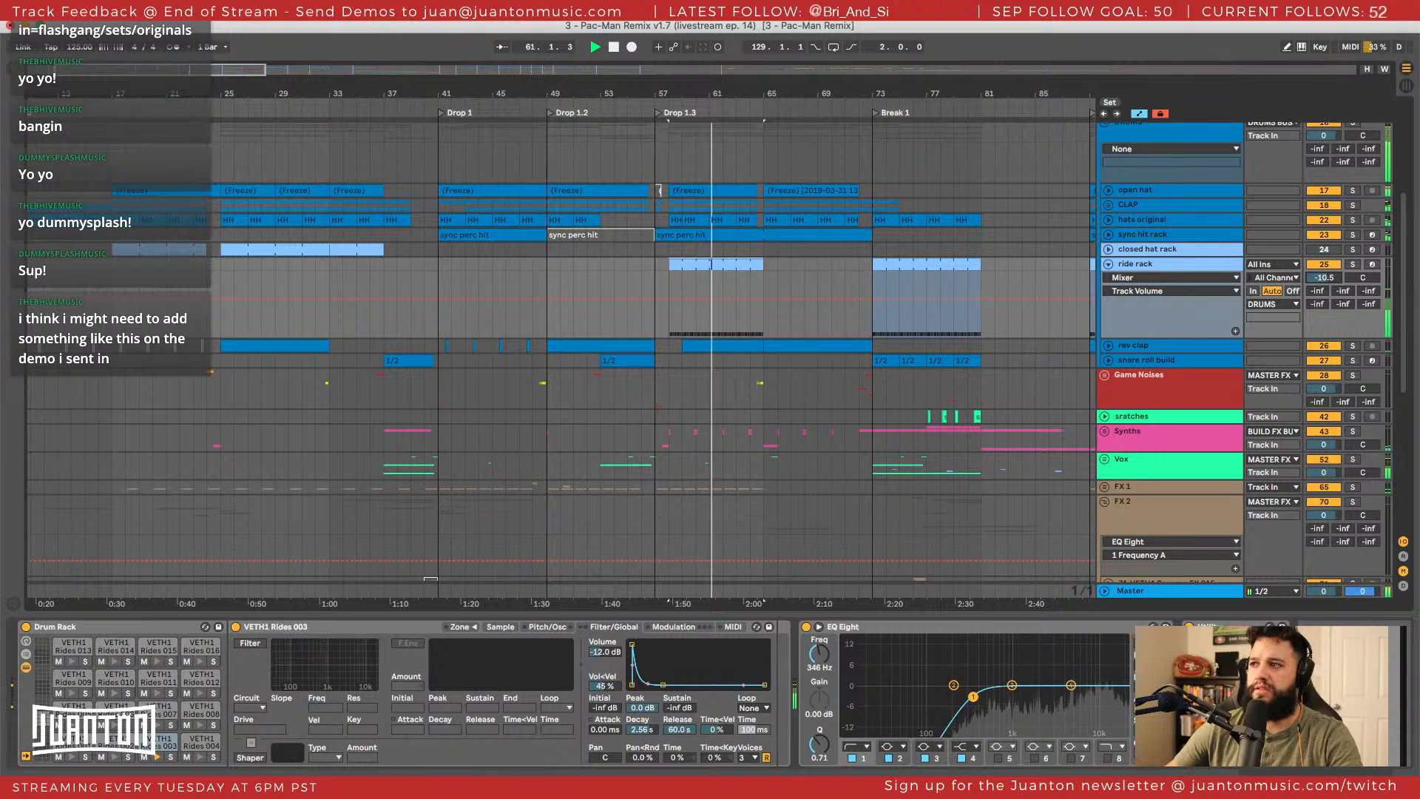
{"action": "left_click_drag", "start_coordinate": [1324, 277], "coordinate": [1324, 275]}
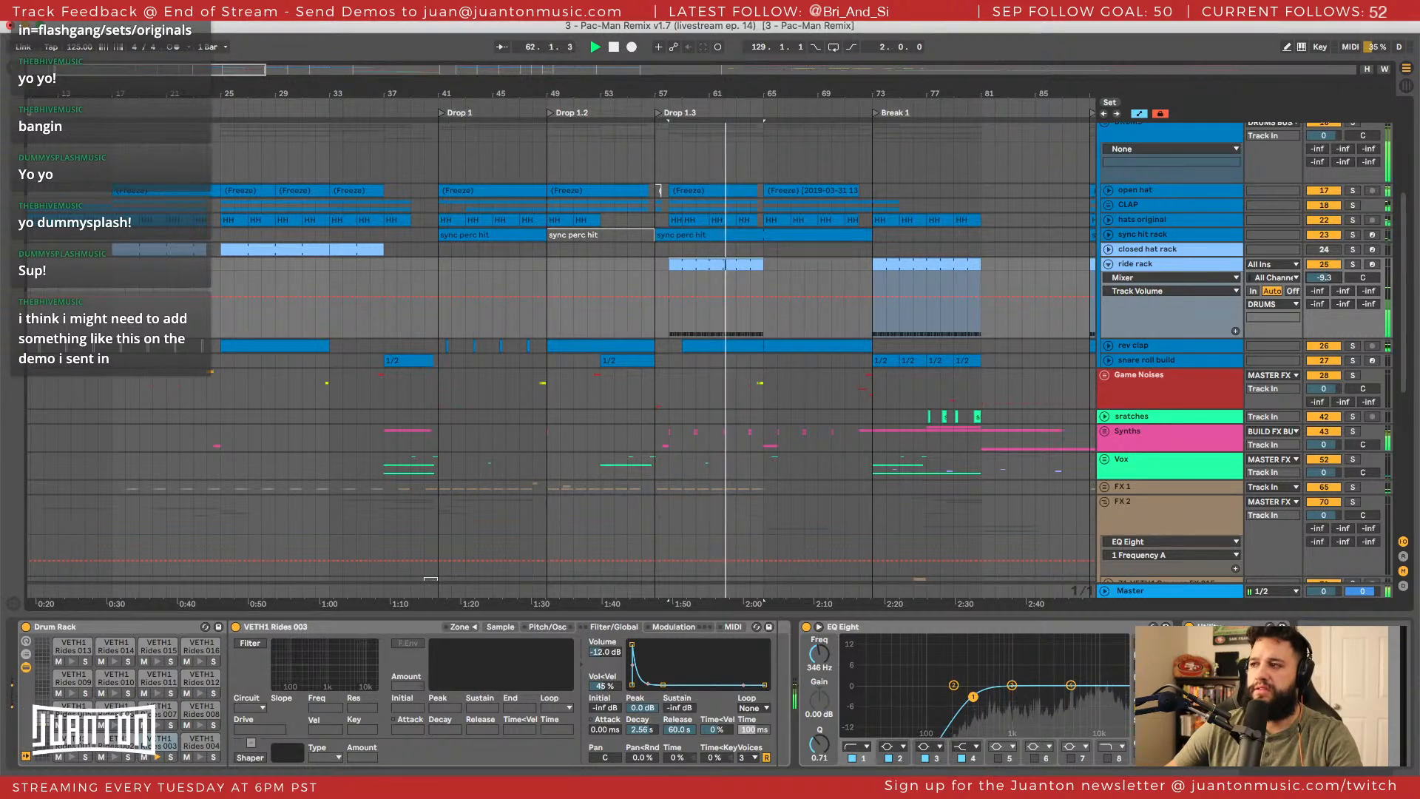
{"action": "mouse_move", "coordinate": [1324, 278]}
{"action": "left_mouse_down"}
{"action": "mouse_move", "coordinate": [1324, 302]}
{"action": "mouse_move", "coordinate": [1323, 276]}
{"action": "left_mouse_up"}
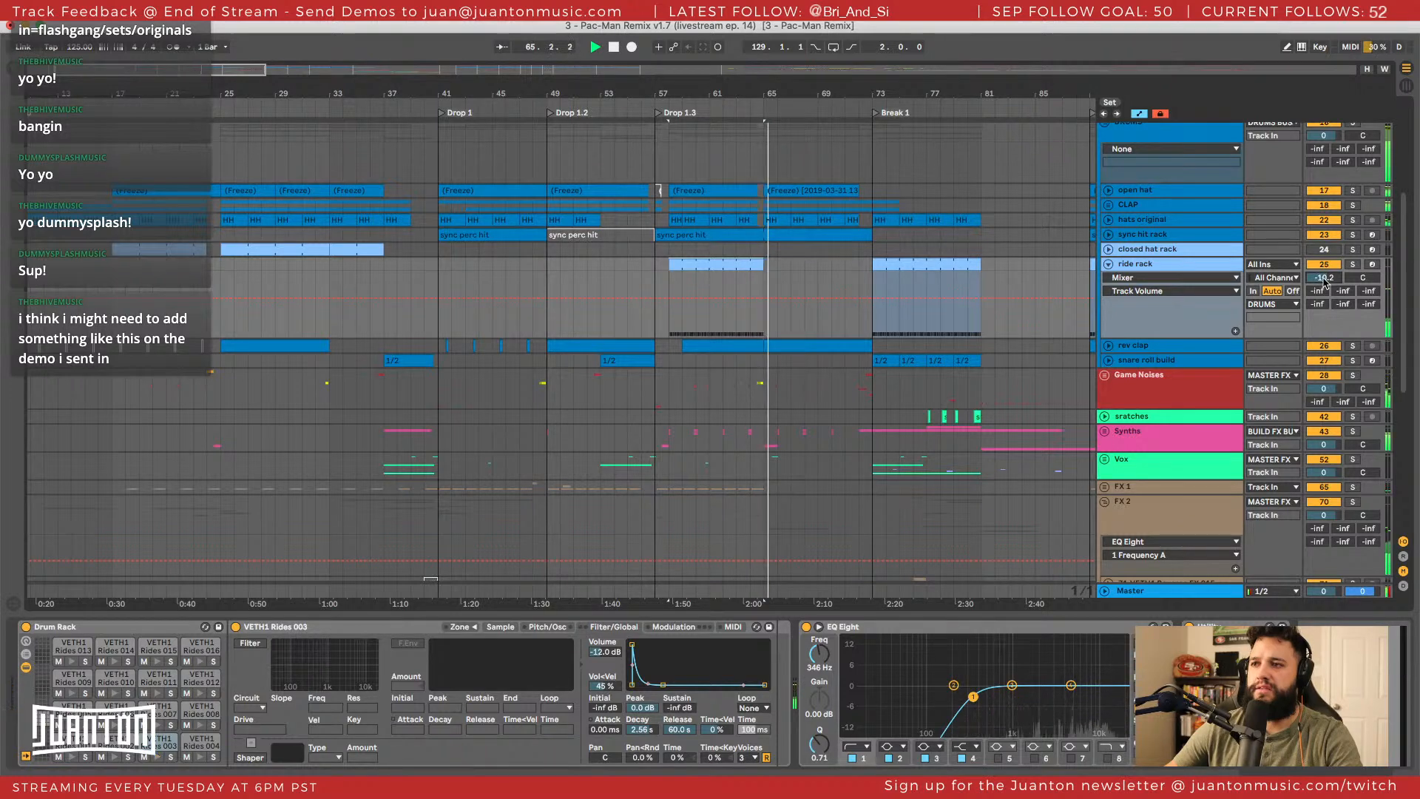
Play Break 1 to check the ride rack's level against the full mix.
{"action": "scroll", "coordinate": [666, 258], "scroll_direction": "right", "scroll_amount": 6}
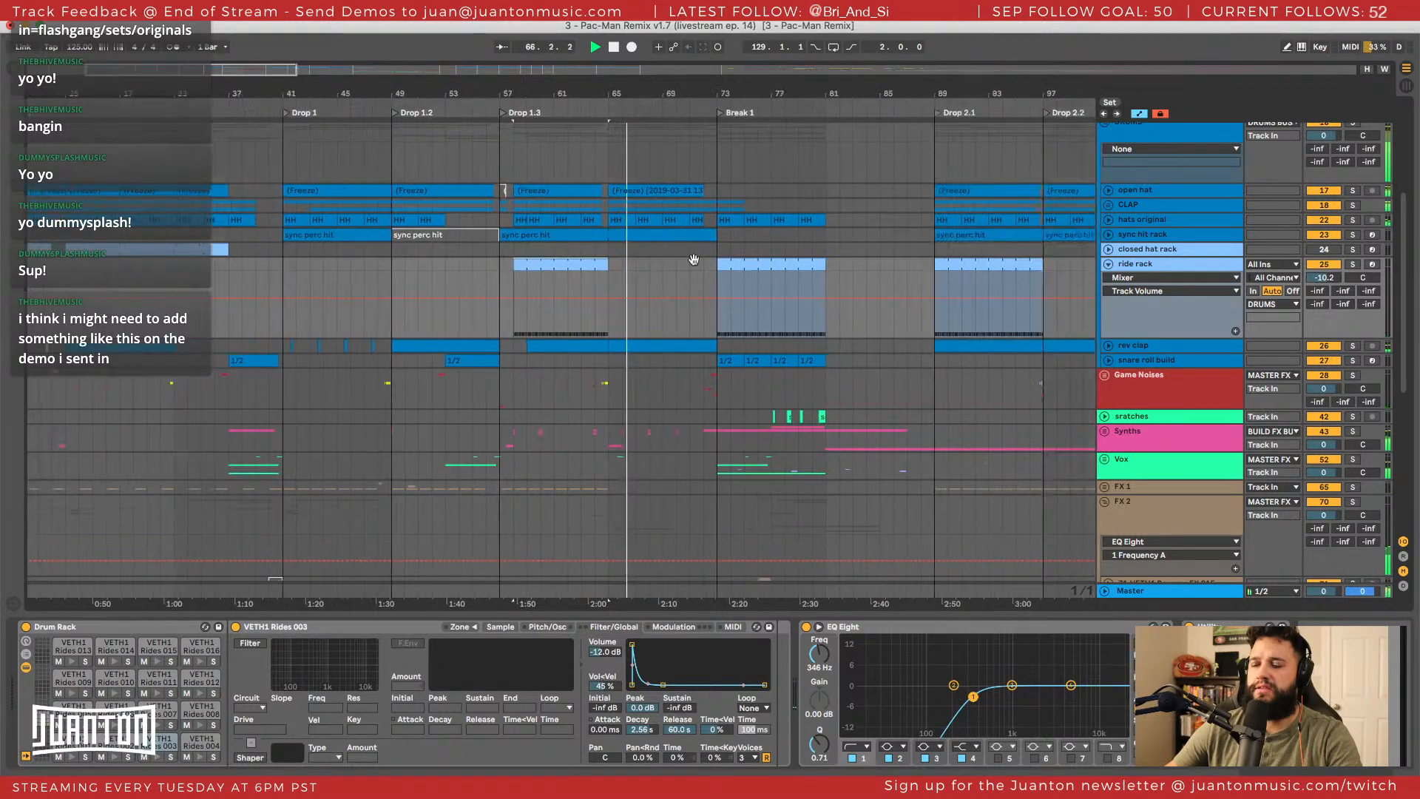
{"action": "left_click", "coordinate": [697, 263]}
{"action": "key", "text": "space"}
{"action": "key", "text": "space"}
{"action": "scroll", "coordinate": [699, 244], "scroll_direction": "left", "scroll_amount": 1}
{"action": "left_click_drag", "start_coordinate": [700, 221], "coordinate": [701, 224]}
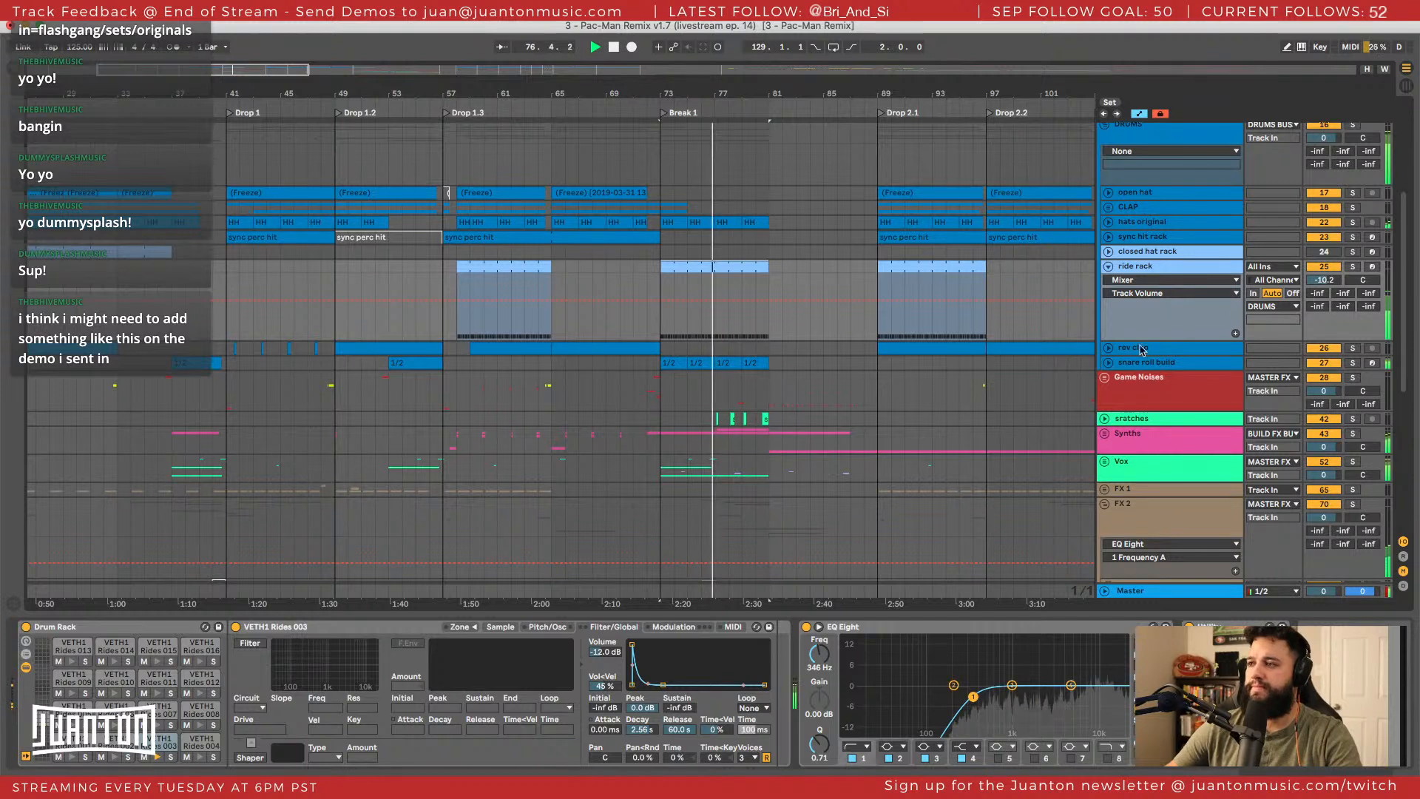
In the ride rack's EQ Eight, set the low cut to 408 Hz and boost the highs by 2.60 dB at 4.95 kHz.
{"action": "key", "text": "space"}
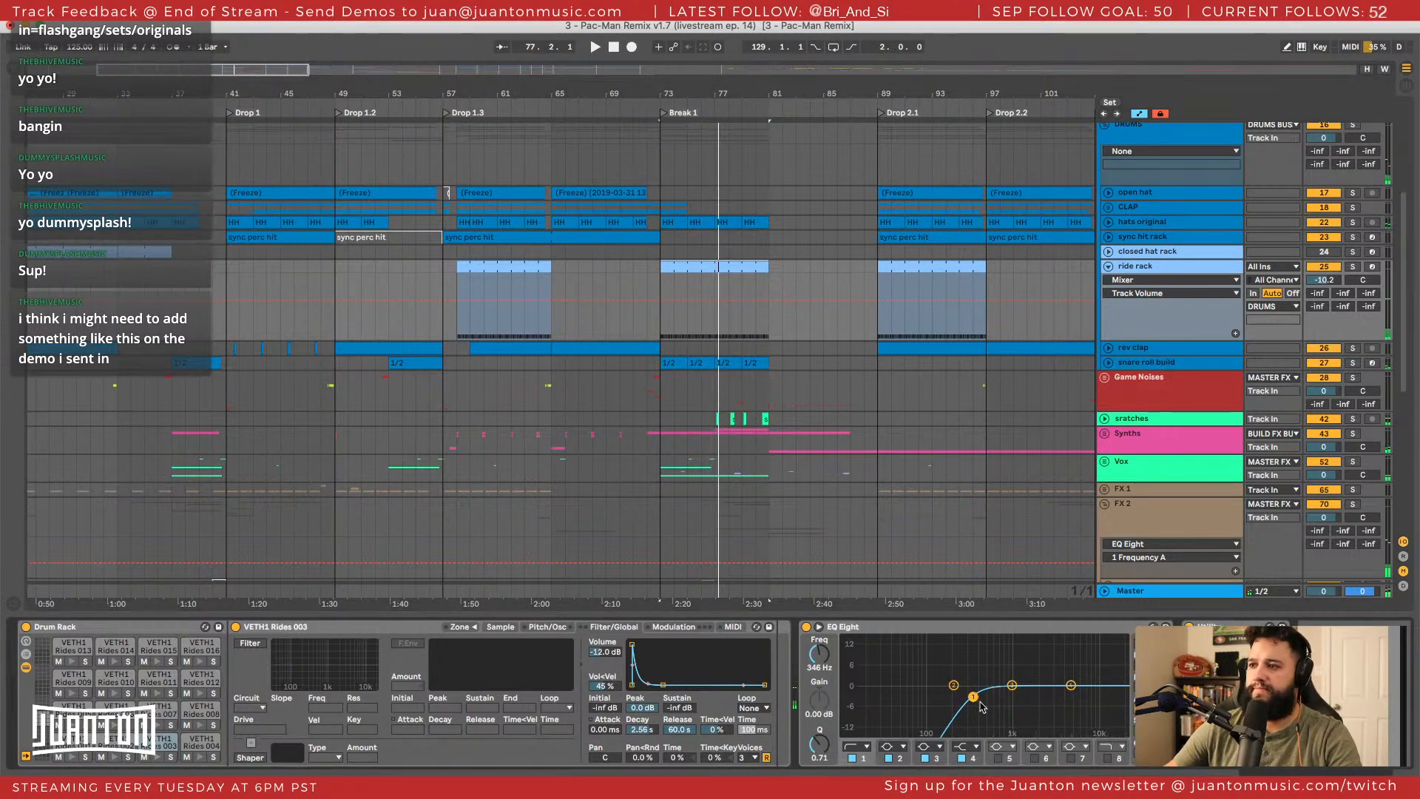
{"action": "key", "text": "space"}
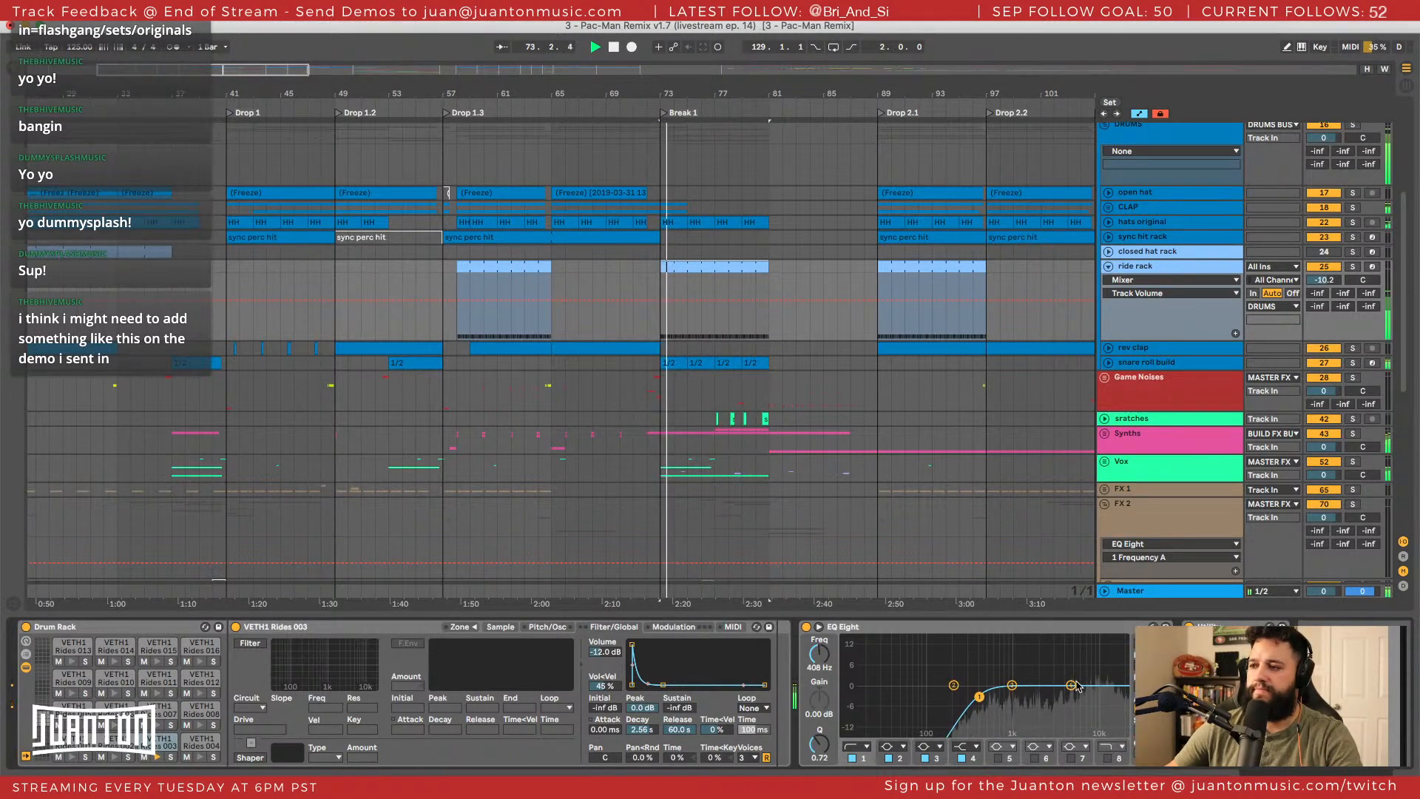
{"action": "left_click_drag", "start_coordinate": [1071, 686], "coordinate": [1070, 678]}
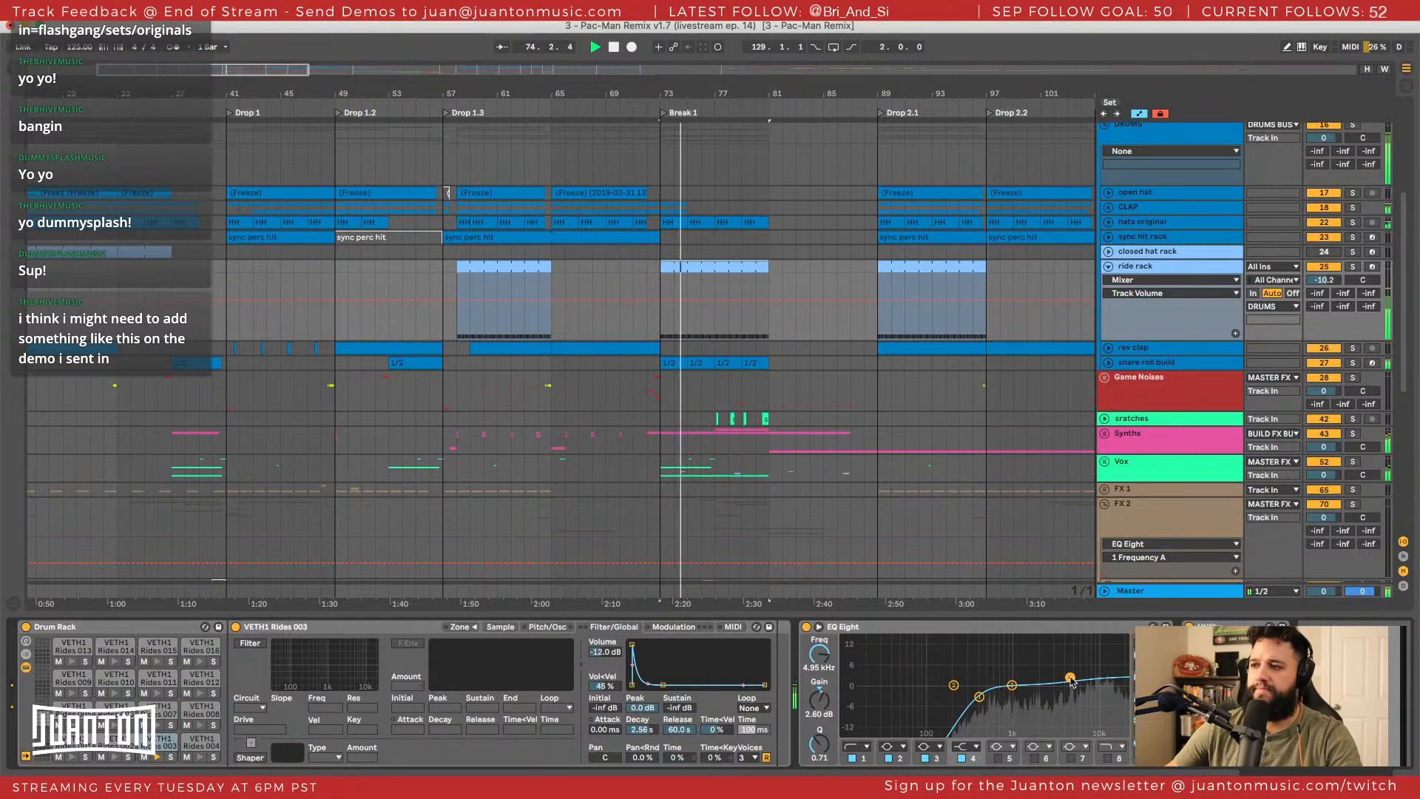
{"action": "scroll", "coordinate": [1197, 328], "scroll_direction": "up", "scroll_amount": 1}
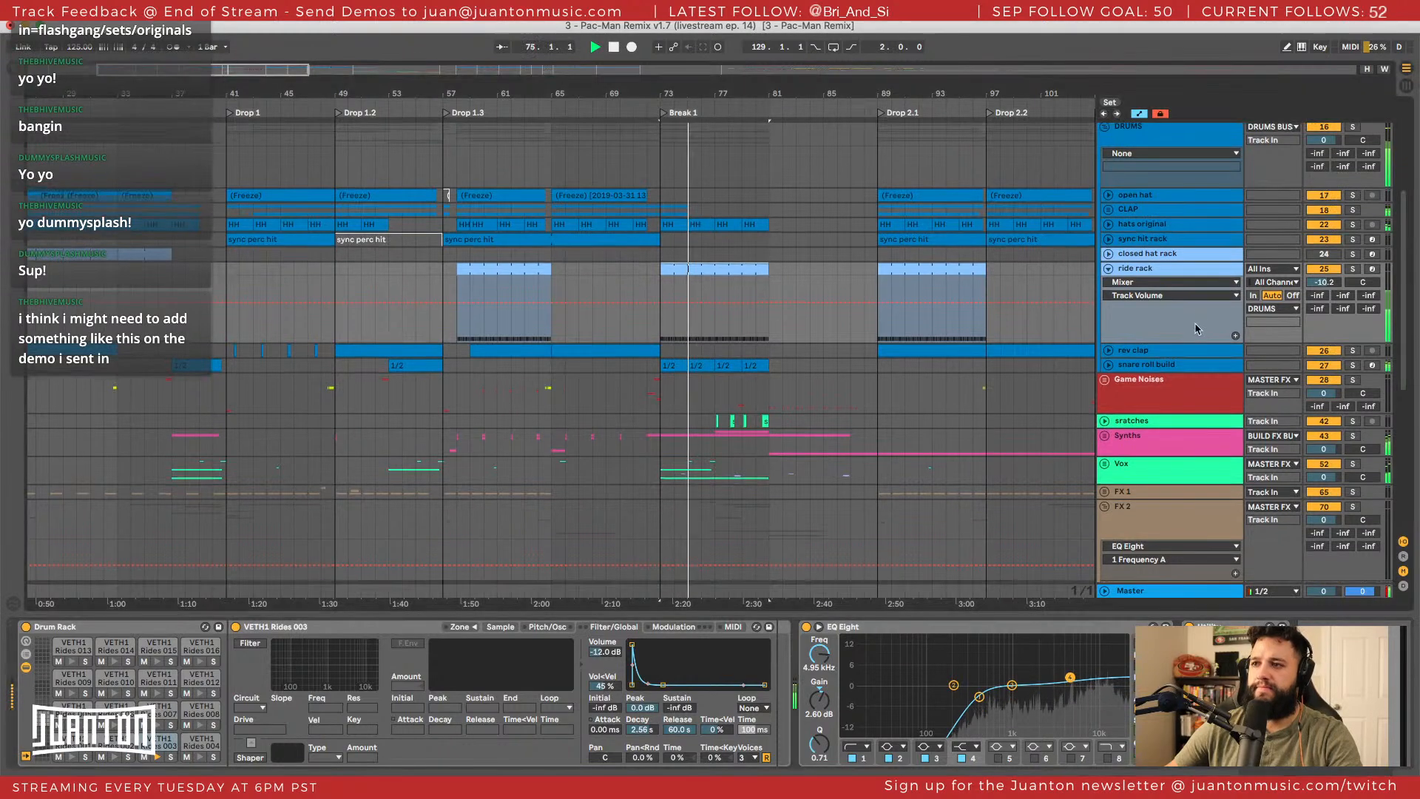
Check the rev clap track's level and EQ Eight settings during playback.
{"action": "left_click", "coordinate": [1129, 350]}
{"action": "left_click", "coordinate": [1109, 350]}
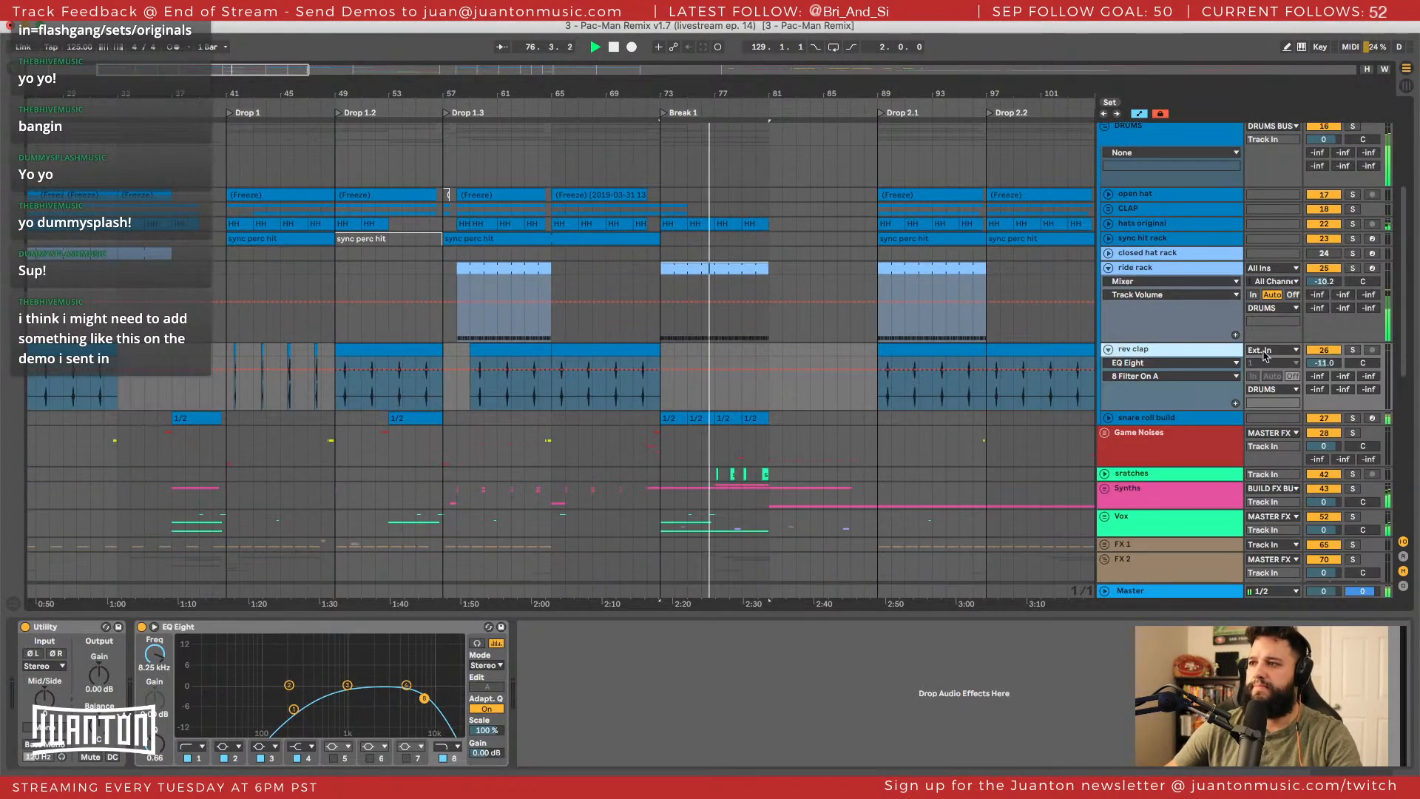
{"action": "left_click", "coordinate": [1108, 350]}
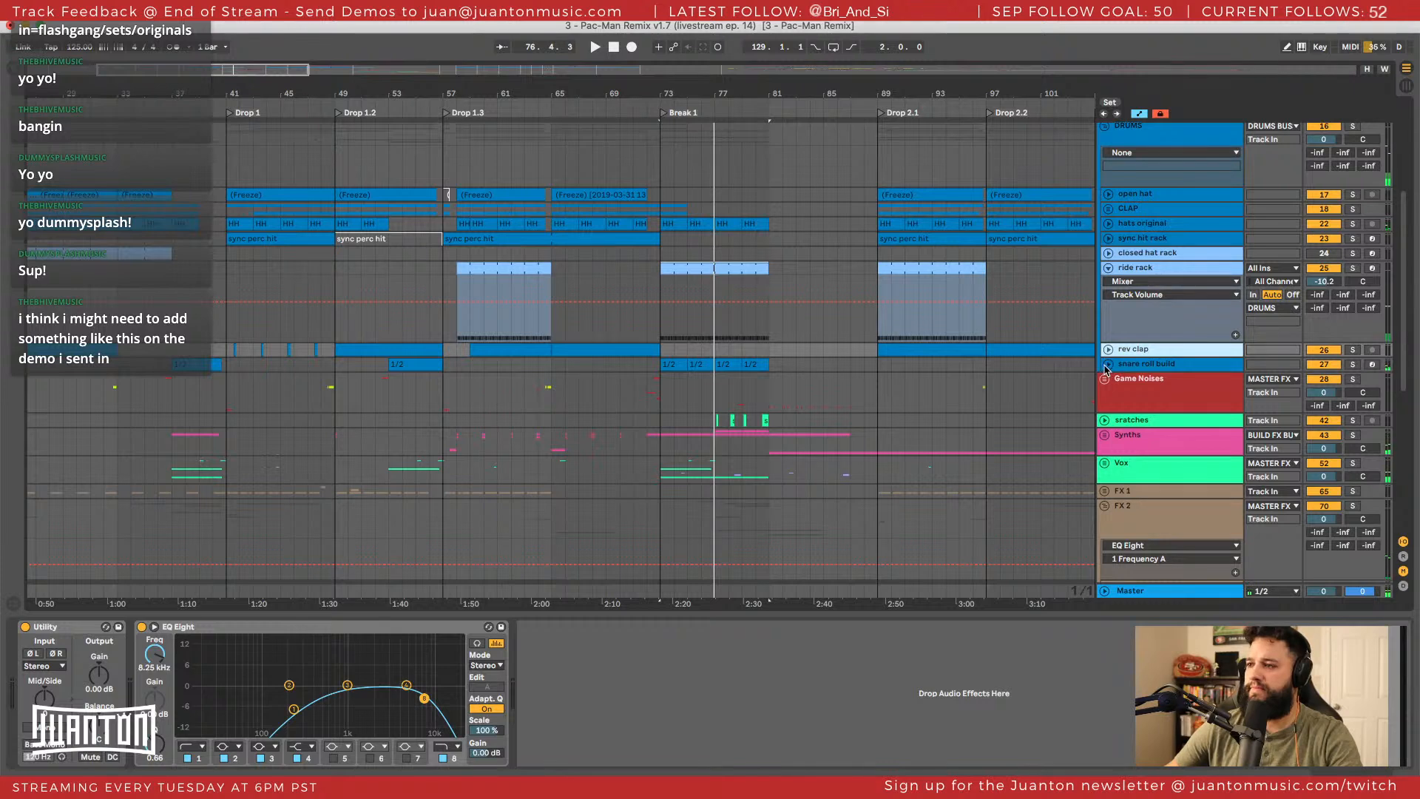
Unfold the snare roll build track and play Break 1 to check its level in the mix.
{"action": "left_click", "coordinate": [1108, 365]}
{"action": "left_click", "coordinate": [1205, 368]}
{"action": "left_click", "coordinate": [722, 366]}
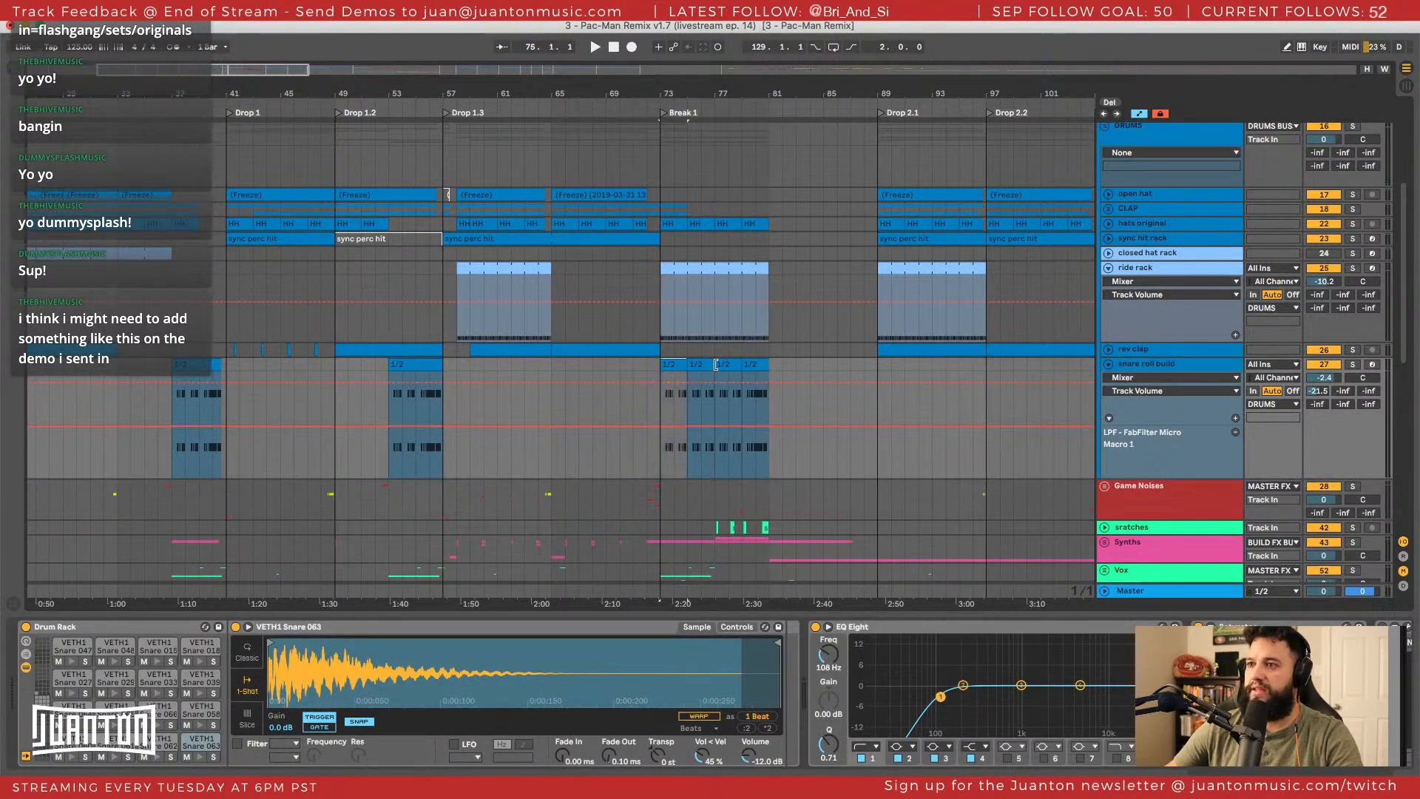
{"action": "left_click", "coordinate": [1353, 365]}
{"action": "key", "text": "space"}
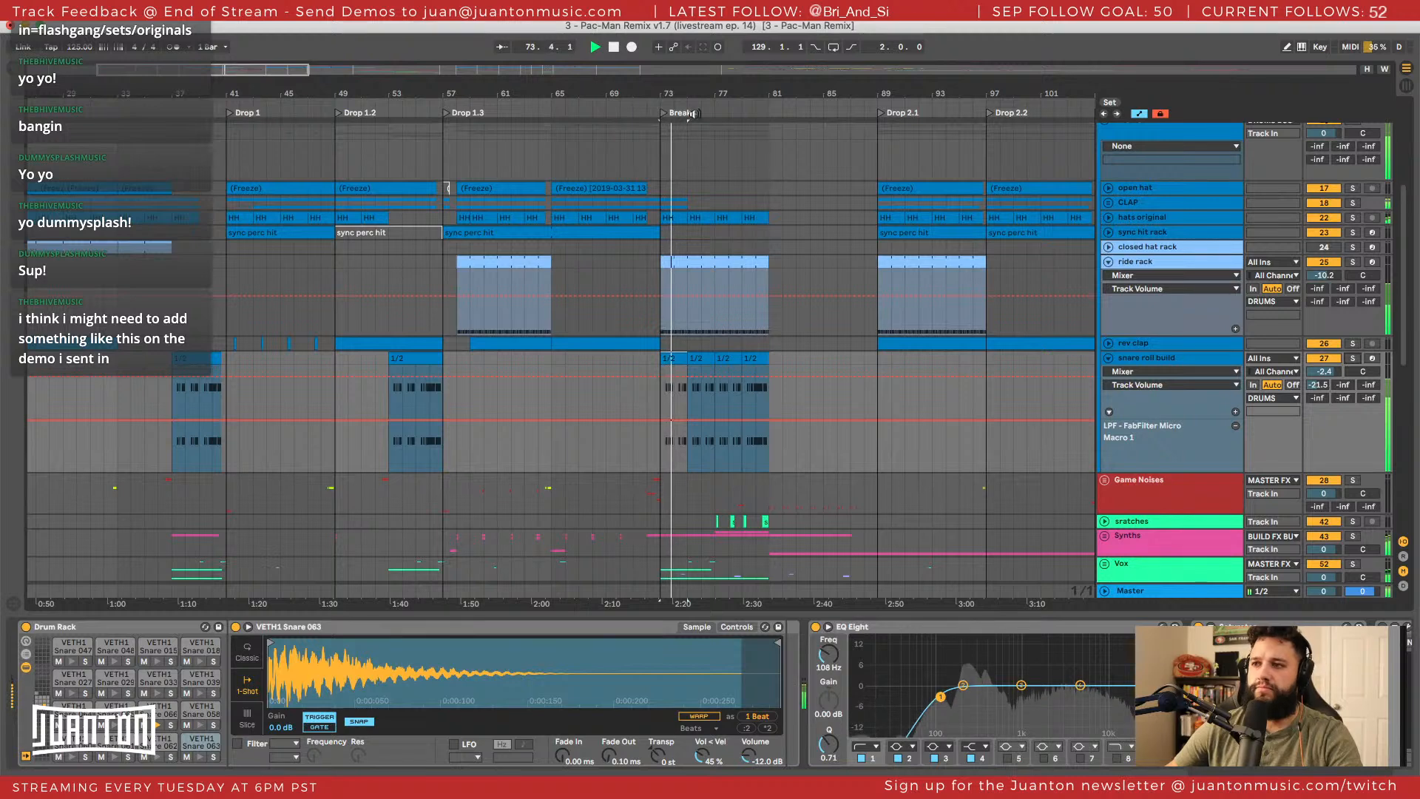
{"action": "left_click_drag", "start_coordinate": [692, 93], "coordinate": [689, 168]}
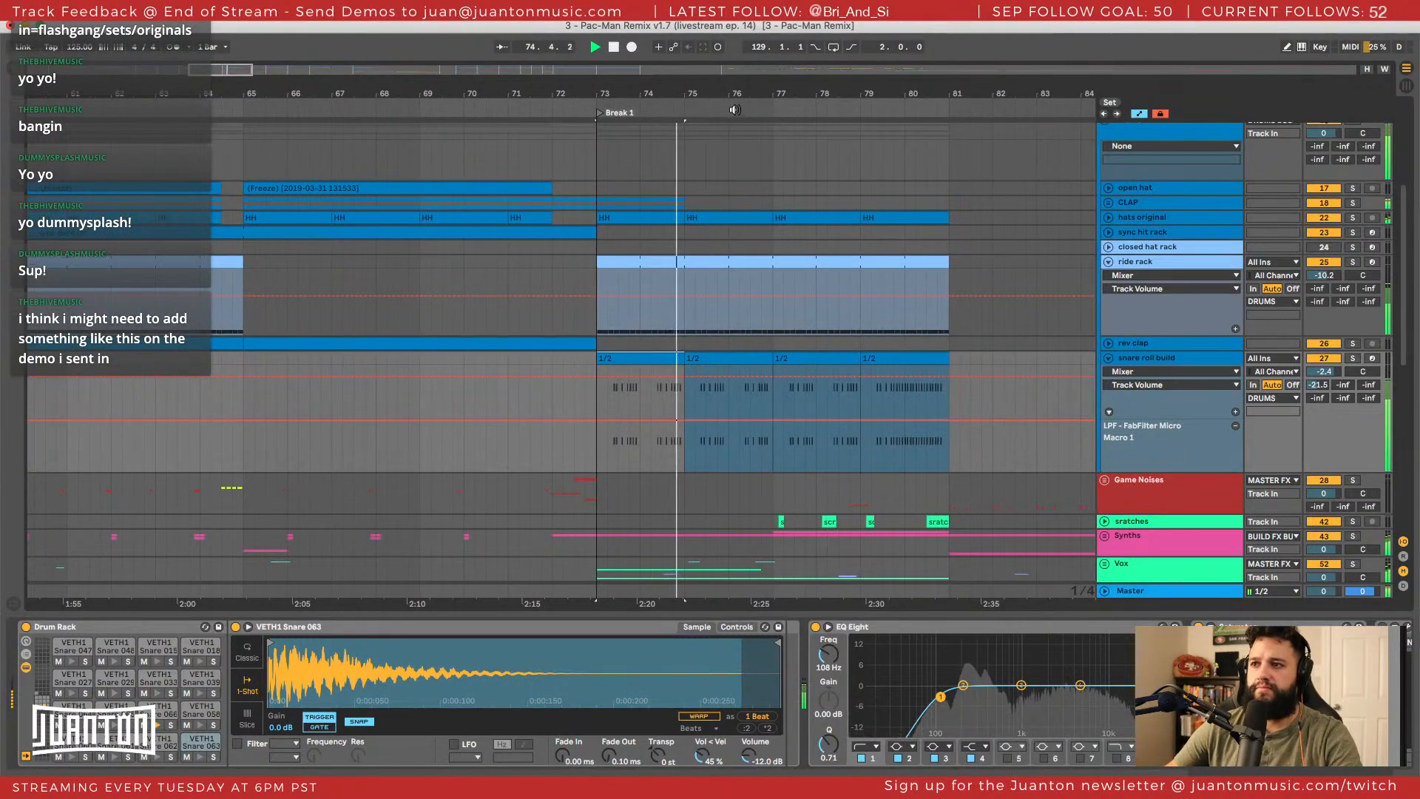
{"action": "left_click_drag", "start_coordinate": [712, 91], "coordinate": [713, 111]}
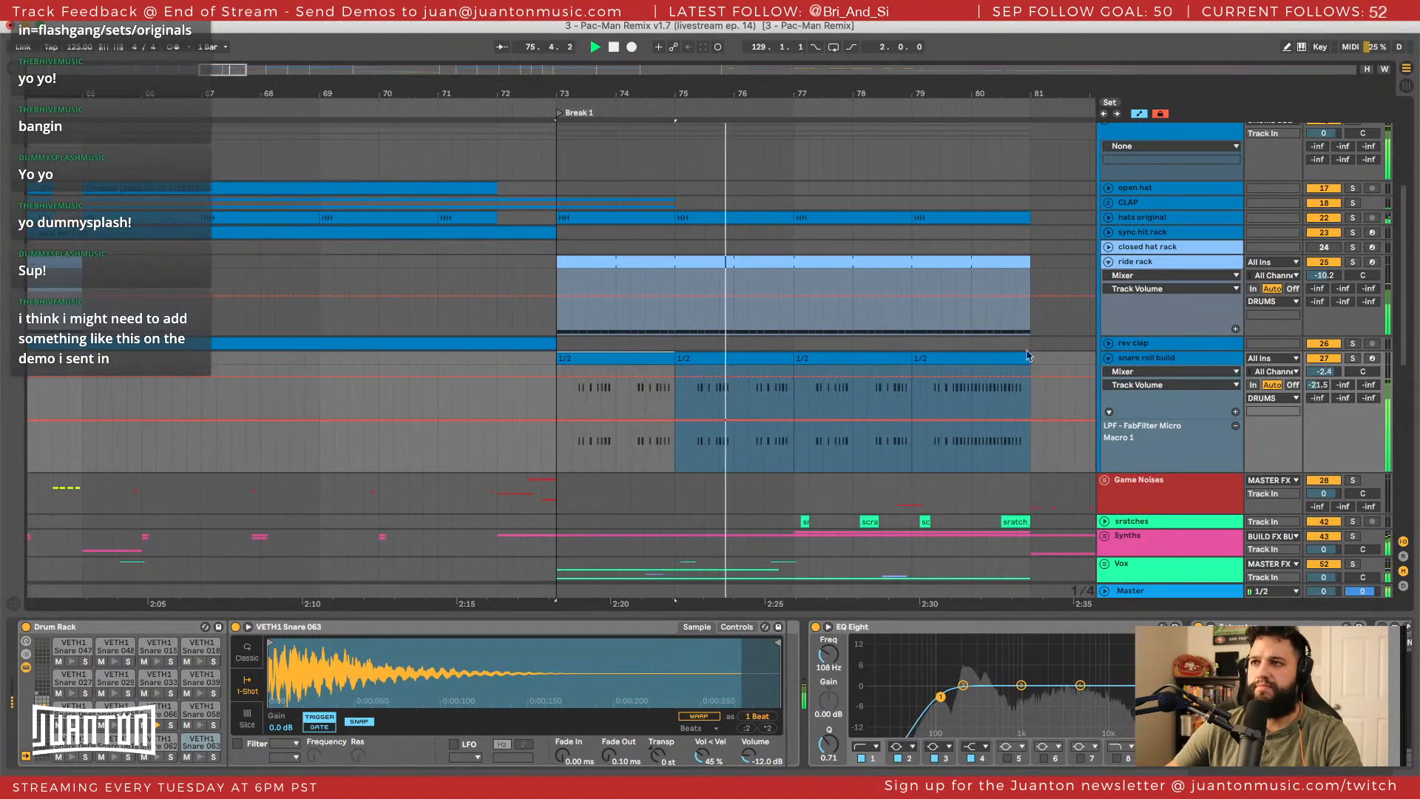
Fold the snare roll build, ride rack and DRUMS group, and unfold the Vox group.
{"action": "left_click", "coordinate": [1108, 358]}
{"action": "left_click", "coordinate": [1108, 262]}
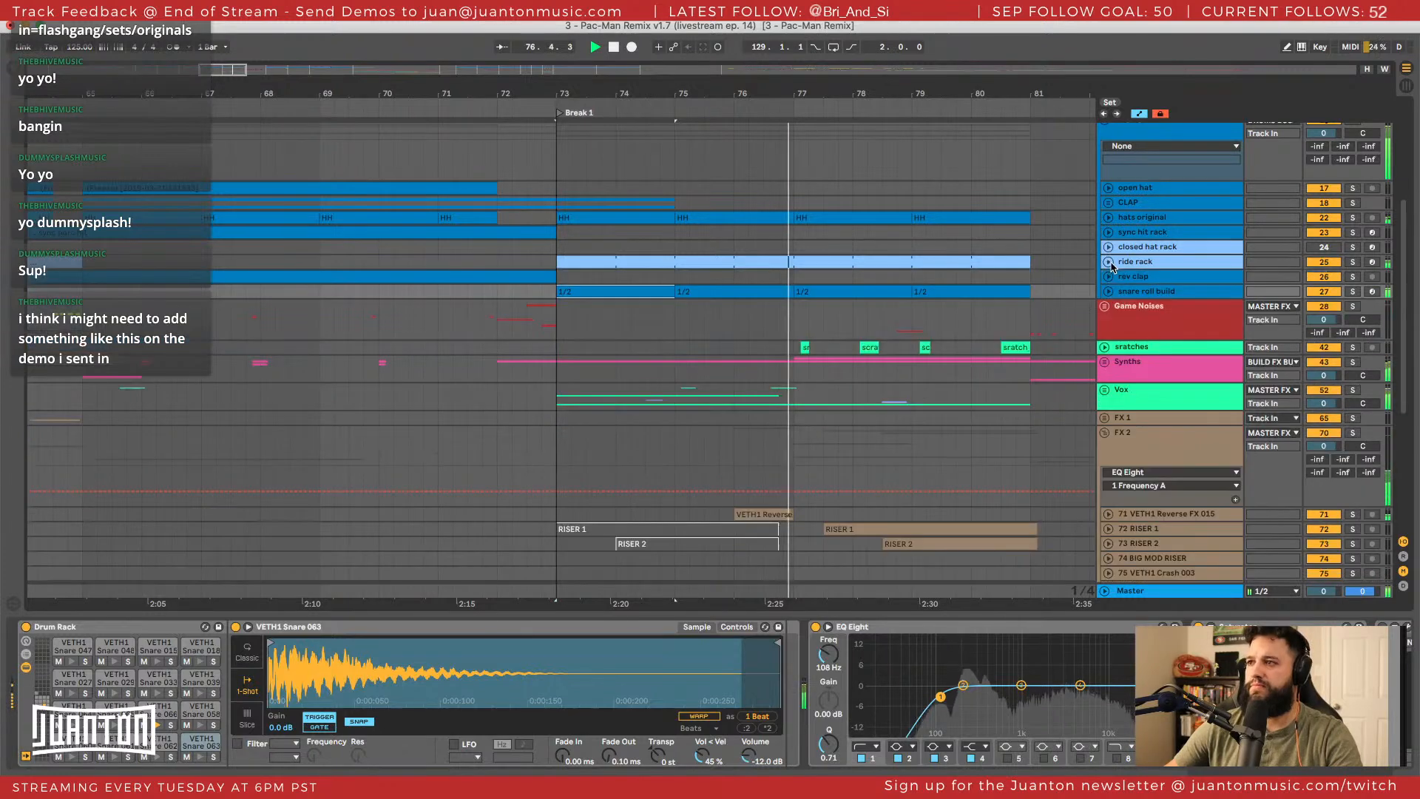
{"action": "left_click", "coordinate": [1104, 201]}
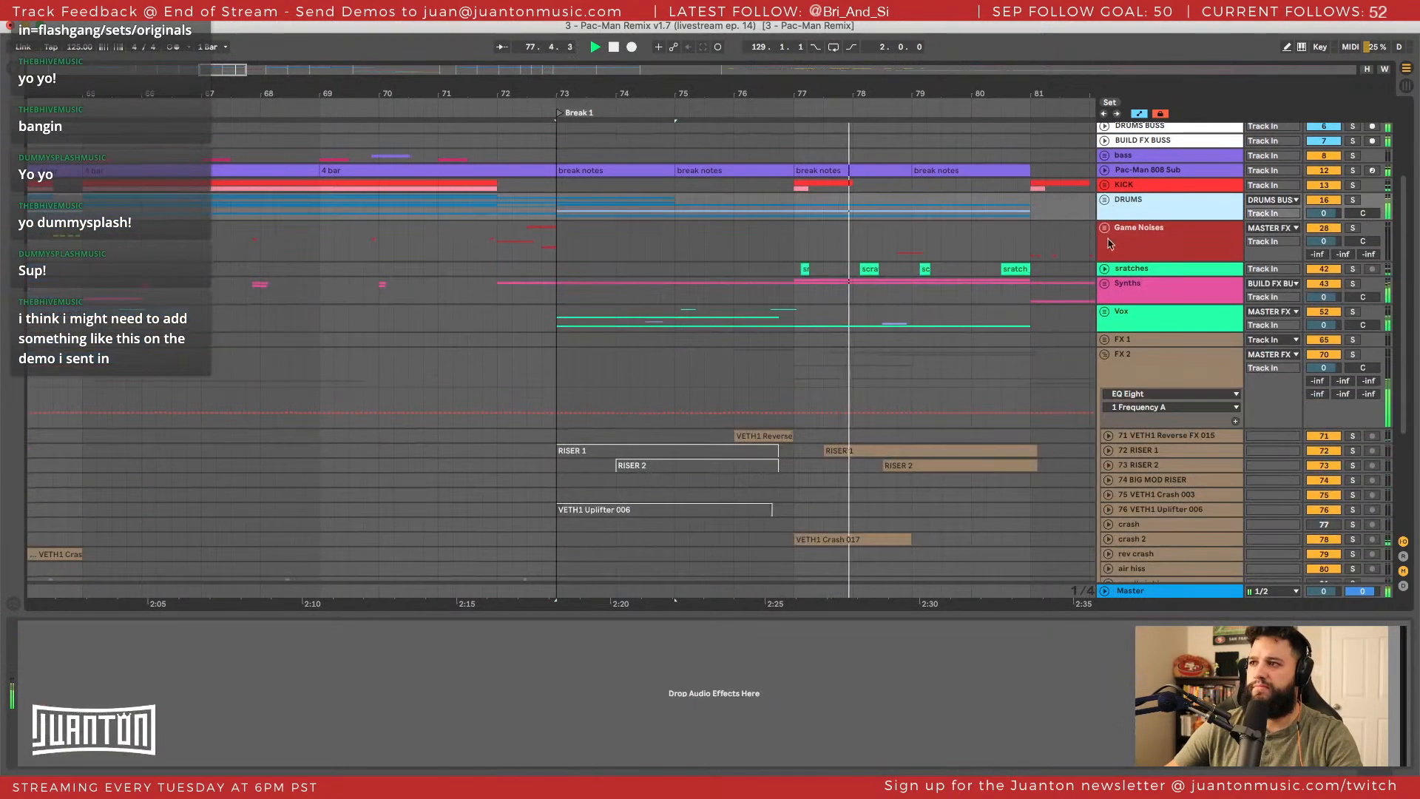
{"action": "key", "text": "space"}
{"action": "left_click", "coordinate": [1118, 272]}
{"action": "left_click", "coordinate": [1118, 312]}
{"action": "left_click", "coordinate": [1104, 312]}
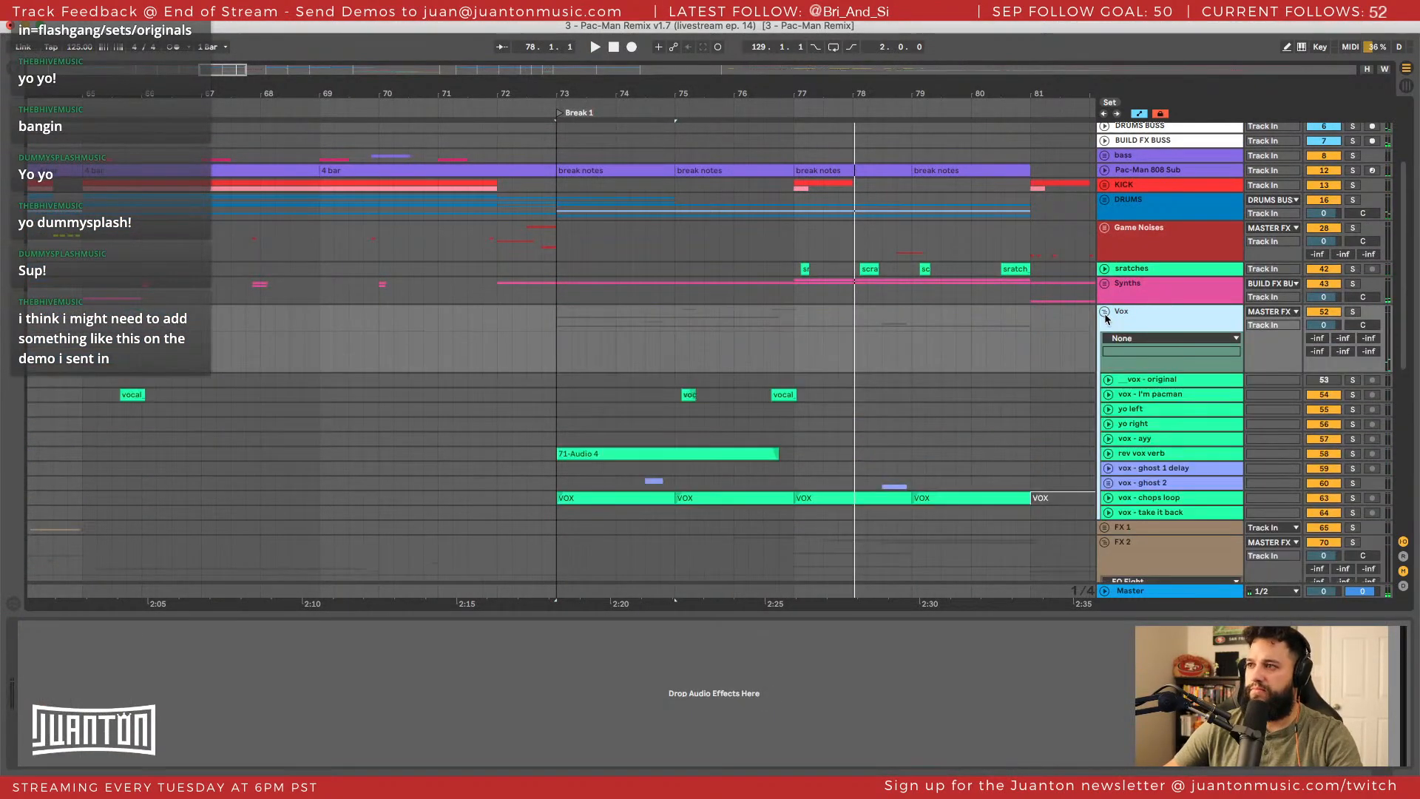
Play Break 1 and open the vox - I'm pacman track to inspect its devices and C-Plate Verb send.
{"action": "scroll", "coordinate": [1102, 390], "scroll_direction": "down", "scroll_amount": 3}
{"action": "key", "text": "space"}
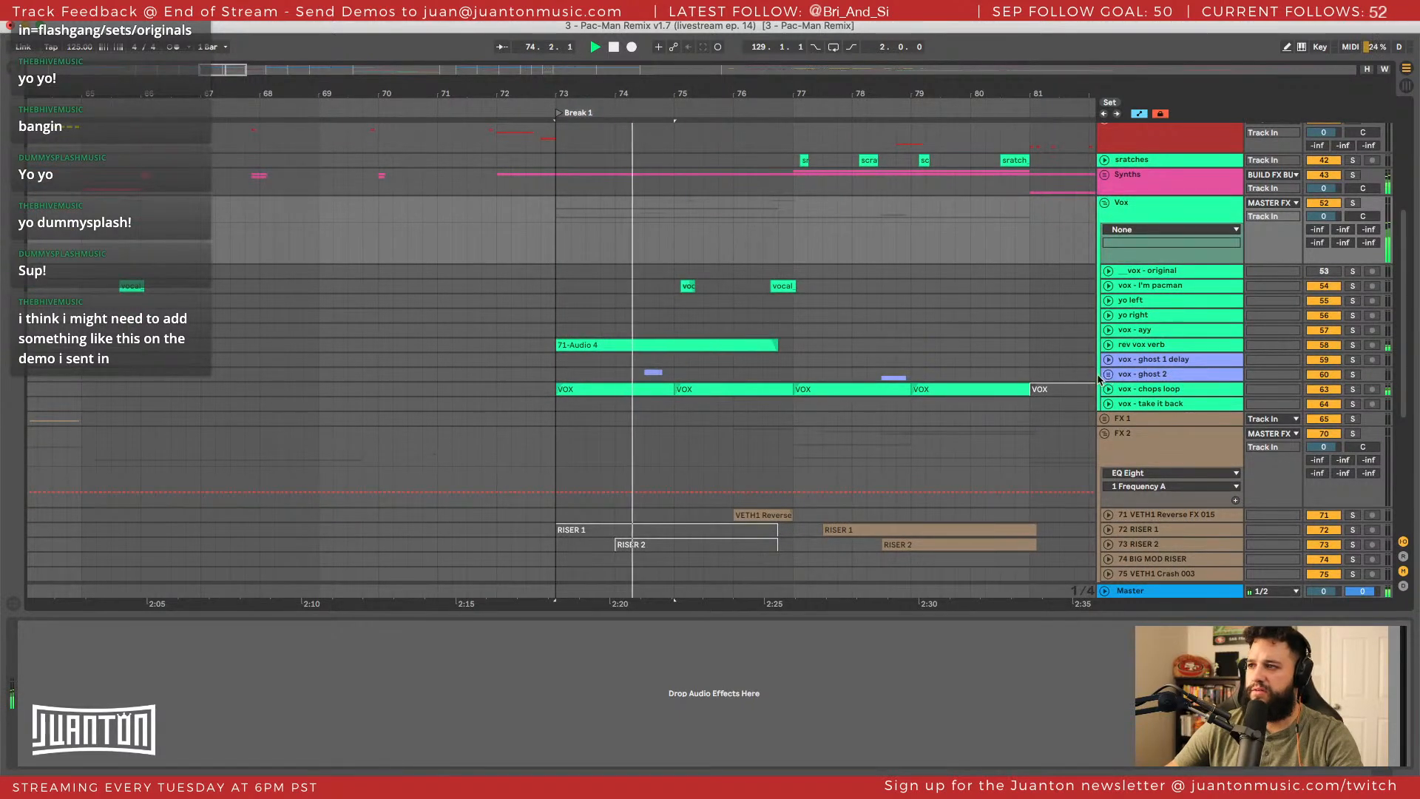
{"action": "scroll", "coordinate": [1102, 373], "scroll_direction": "up", "scroll_amount": 1}
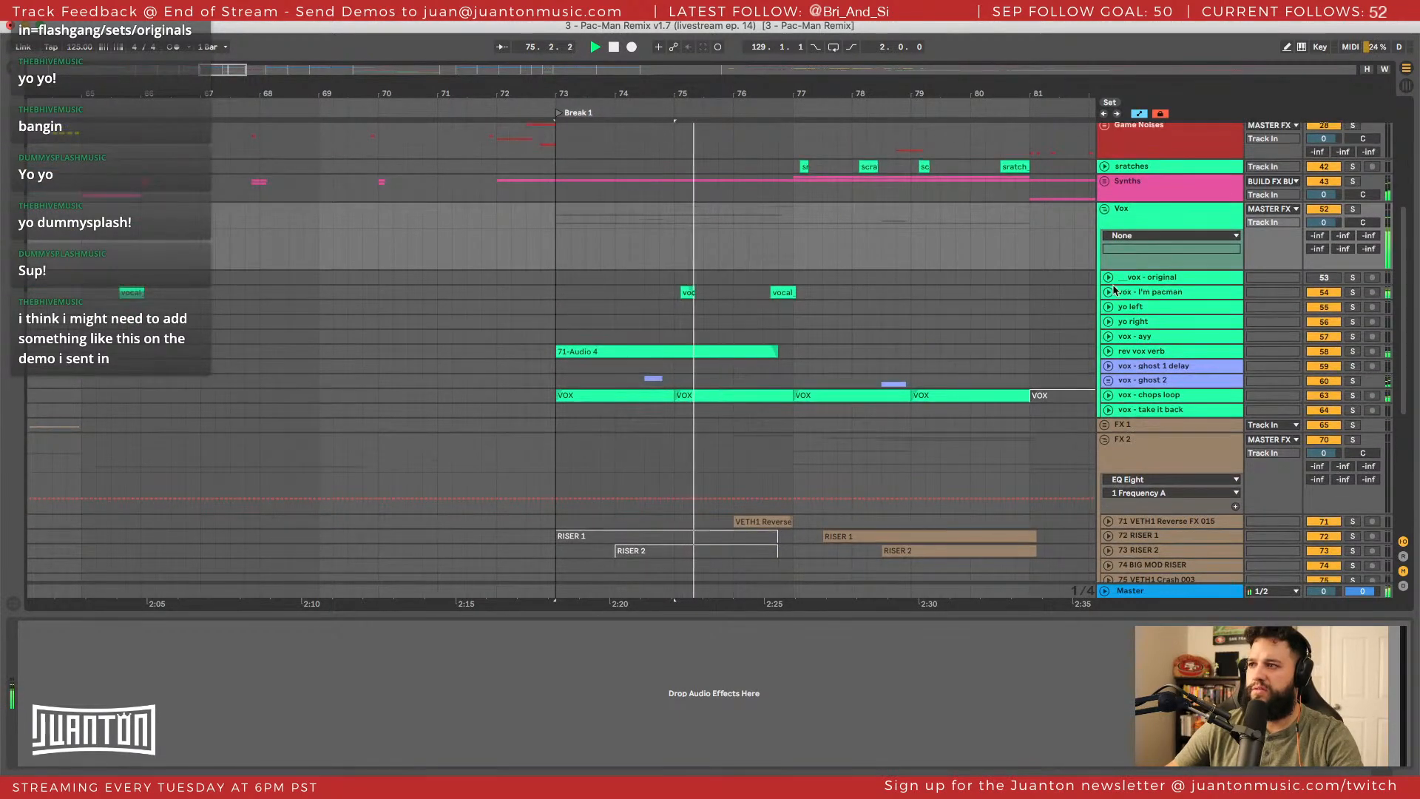
{"action": "left_click", "coordinate": [1109, 292]}
{"action": "scroll", "coordinate": [1155, 350], "scroll_direction": "down", "scroll_amount": 2}
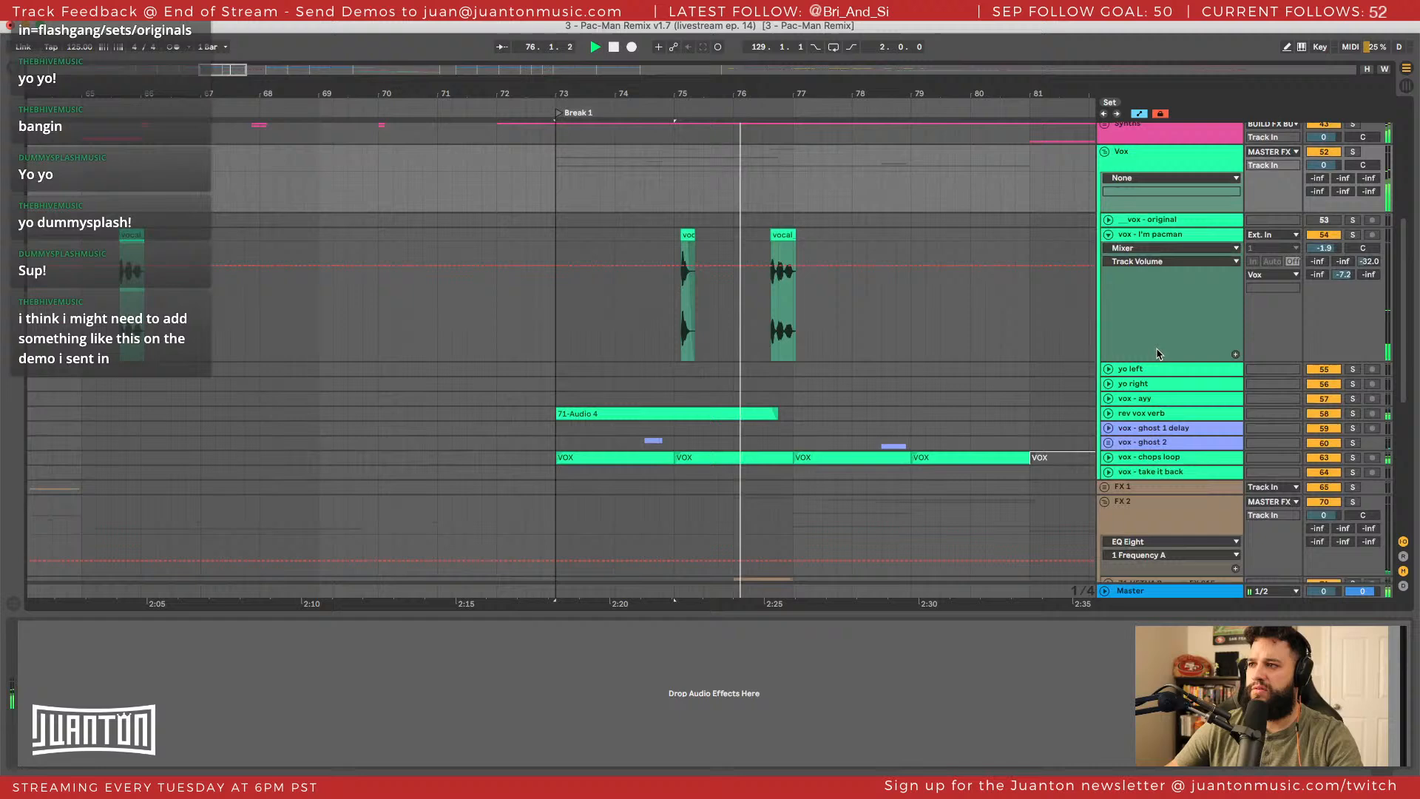
{"action": "left_click", "coordinate": [1179, 233]}
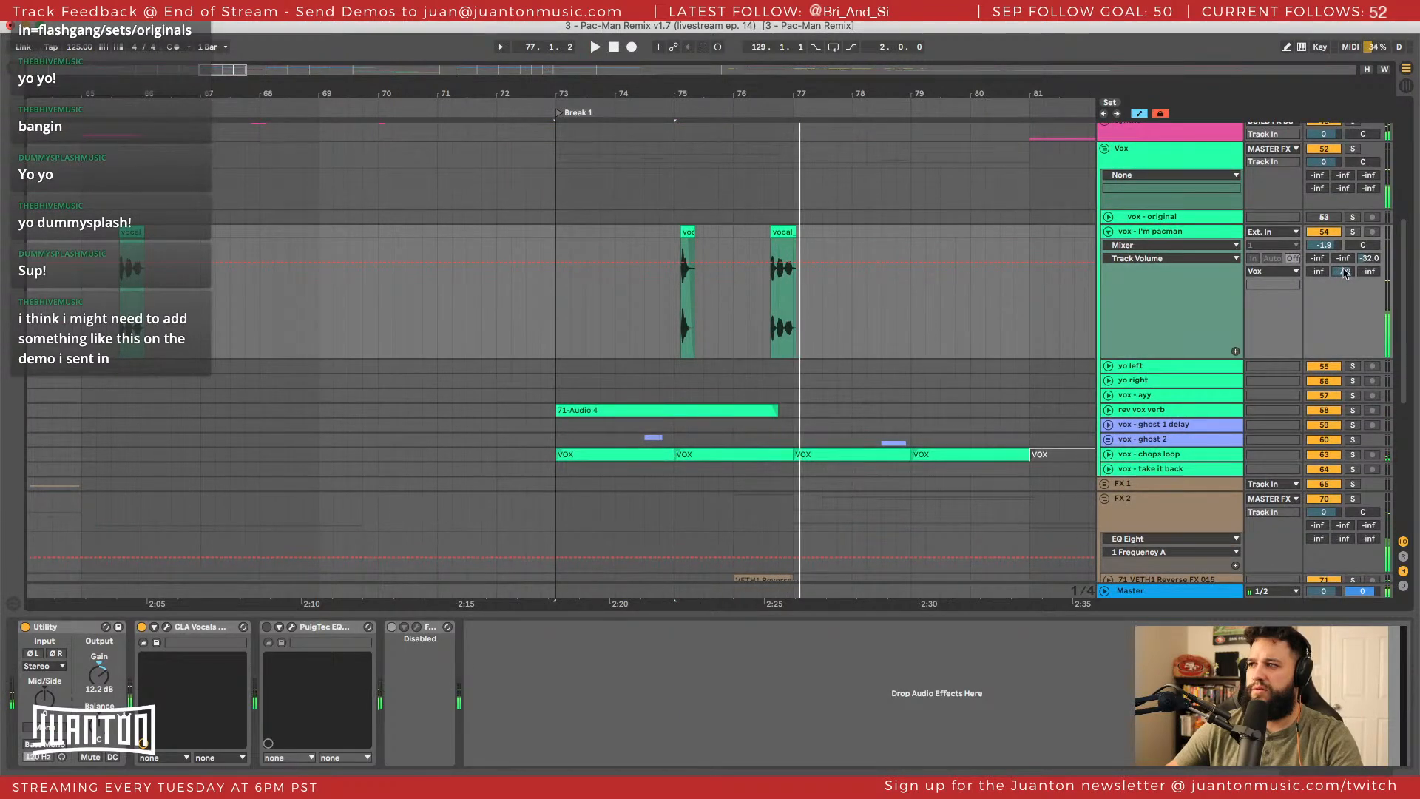
{"action": "scroll", "coordinate": [1344, 274], "scroll_direction": "down", "scroll_amount": 1}
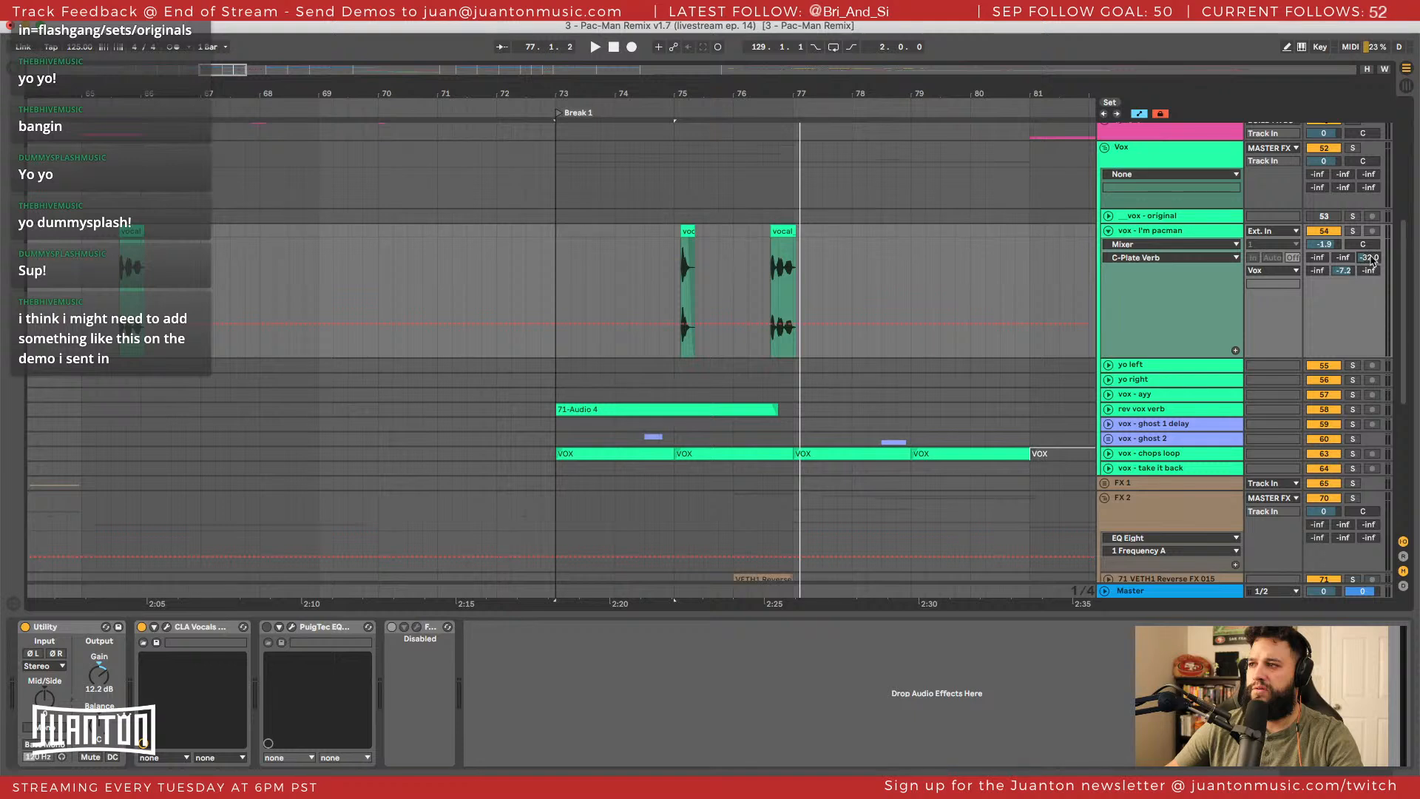
Solo vox - I'm pacman and play its first vocal clip in Break 1.
{"action": "left_click", "coordinate": [1353, 231]}
{"action": "key", "text": "space"}
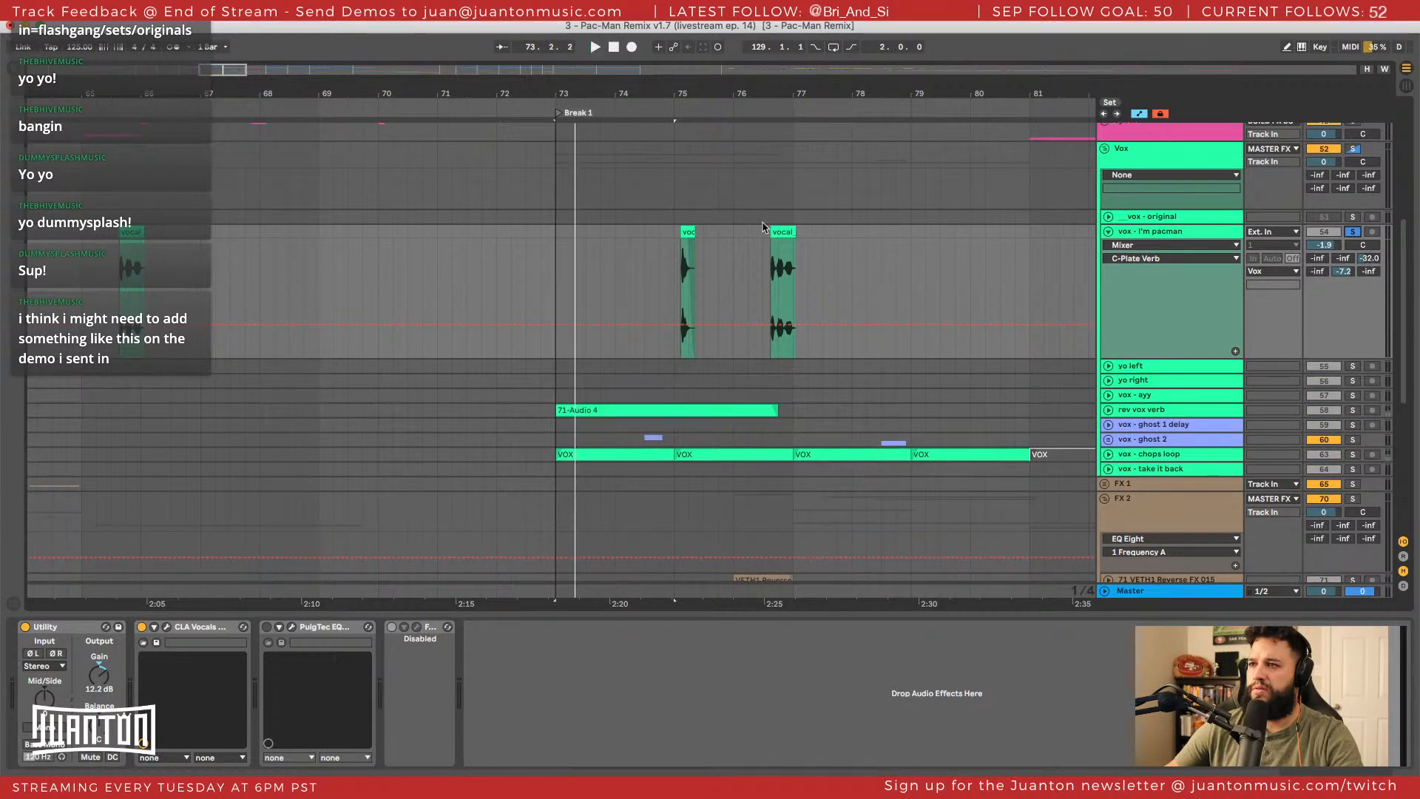
{"action": "left_click", "coordinate": [680, 227]}
{"action": "key", "text": "space"}
{"action": "key", "text": "space"}
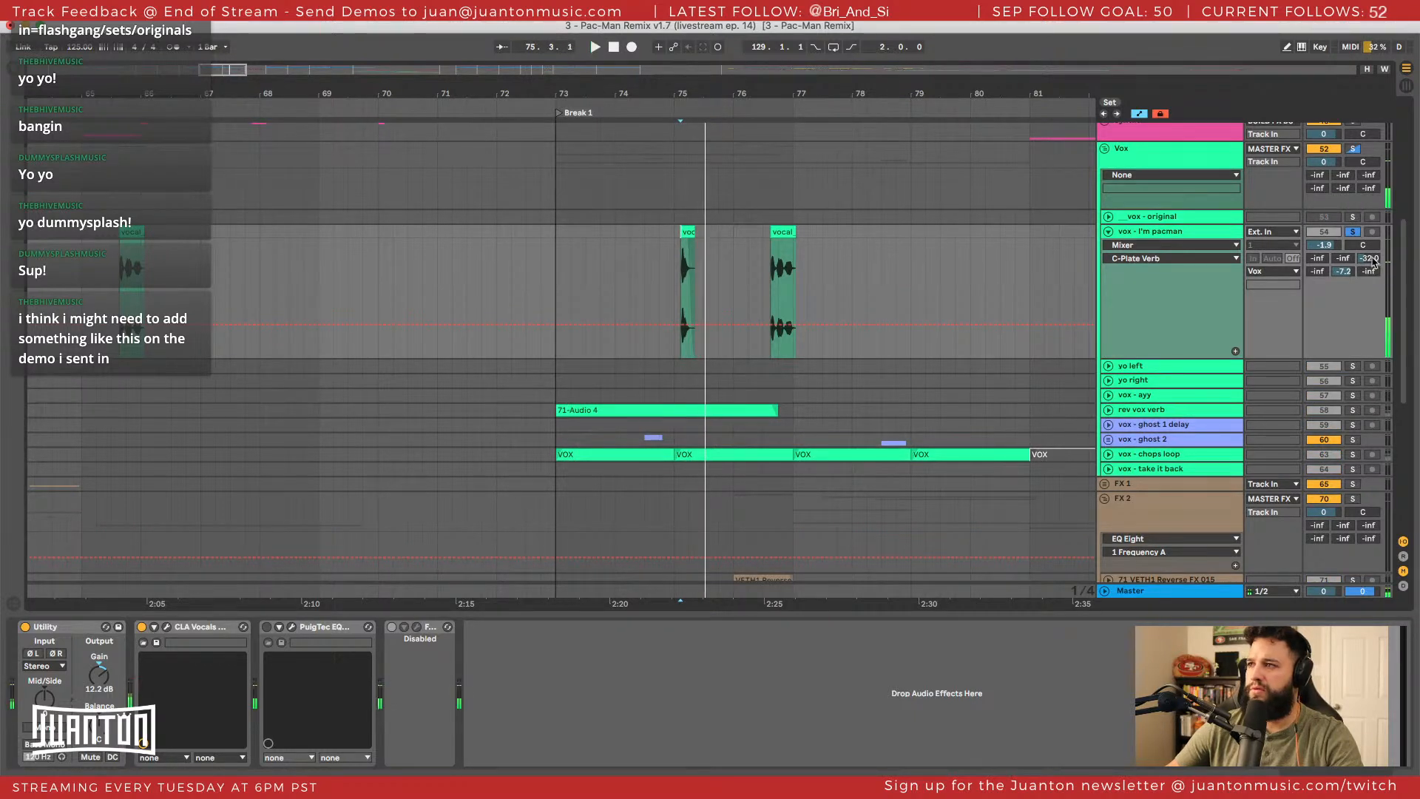
Replay the soloed vocal clip several times to judge its C-Plate Verb send.
{"action": "double_click", "coordinate": [1371, 259]}
{"action": "key", "text": "space"}
{"action": "scroll", "coordinate": [1371, 259], "scroll_direction": "down", "scroll_amount": 1}
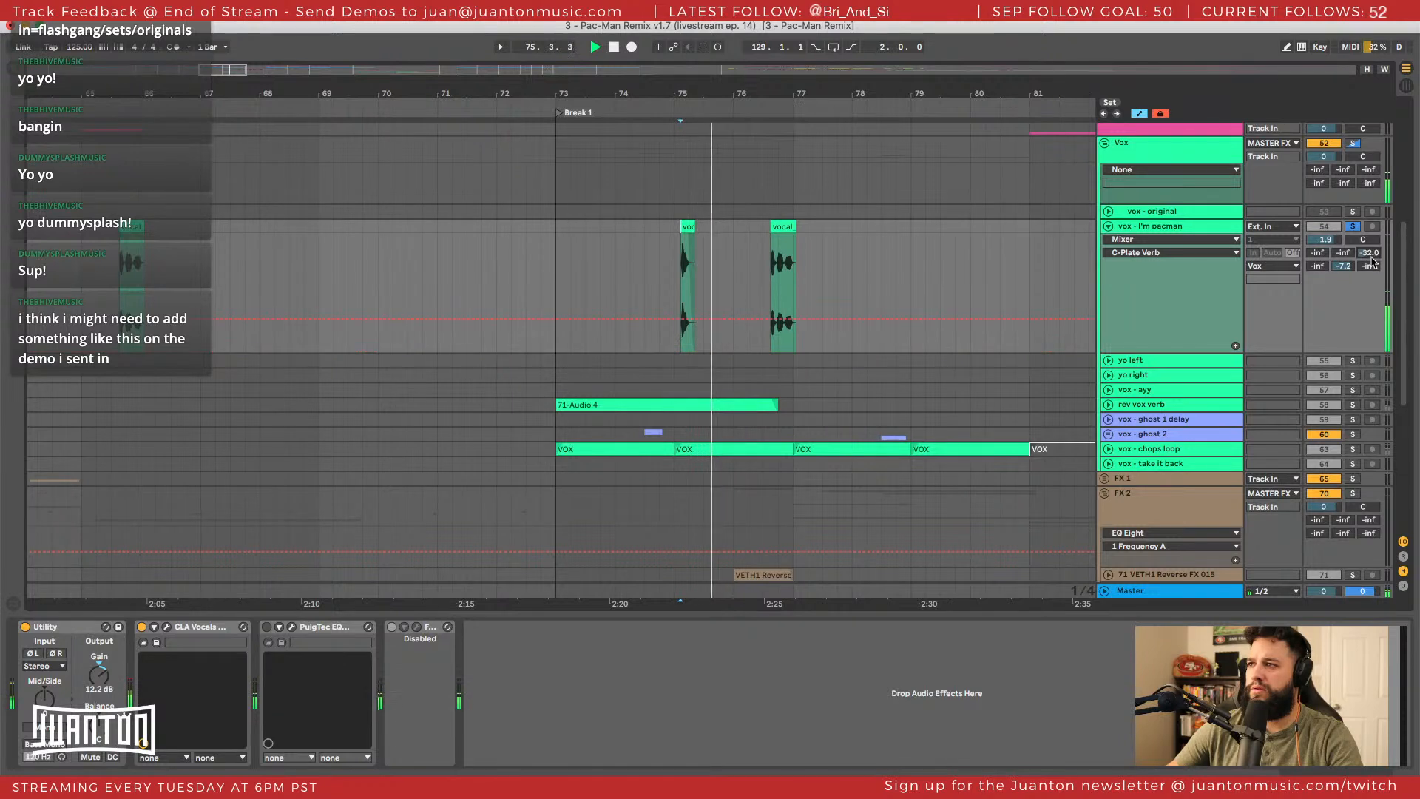
{"action": "key", "text": "super+space"}
{"action": "key", "text": "Escape"}
{"action": "key", "text": "space"}
{"action": "key", "text": "space"}
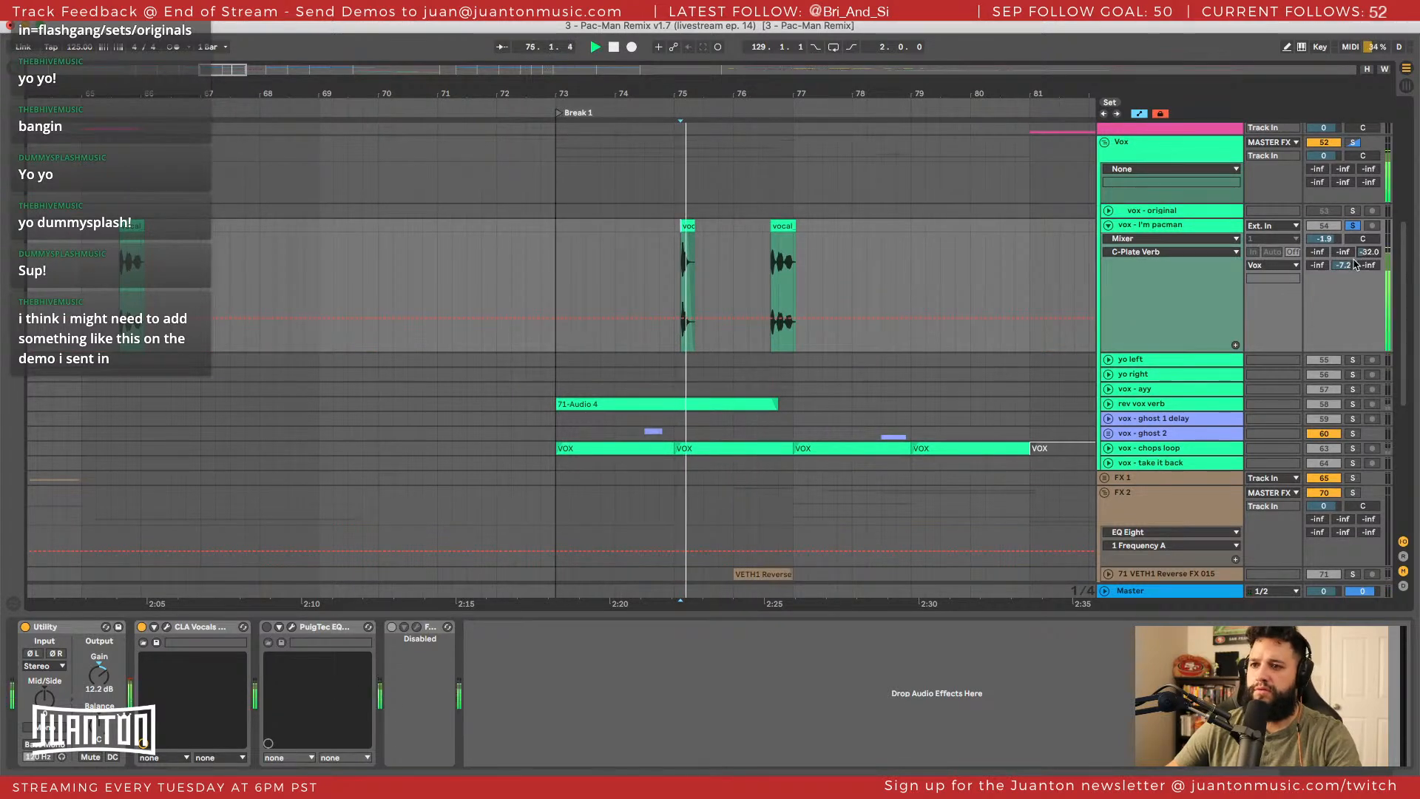
{"action": "key", "text": "space"}
{"action": "key", "text": "space"}
{"action": "scroll", "coordinate": [1196, 234], "scroll_direction": "down", "scroll_amount": 1}
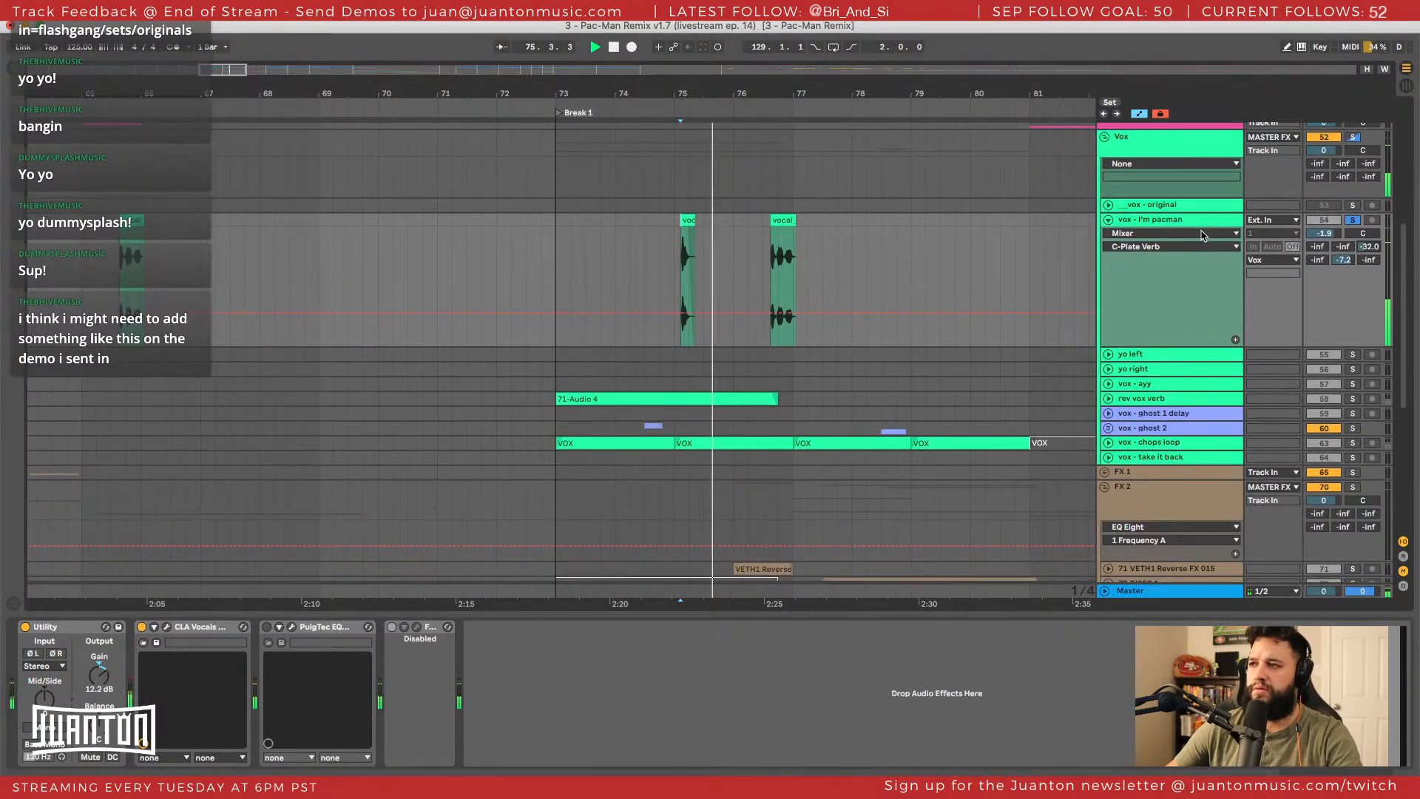
{"action": "key", "text": "space"}
{"action": "key", "text": "space"}
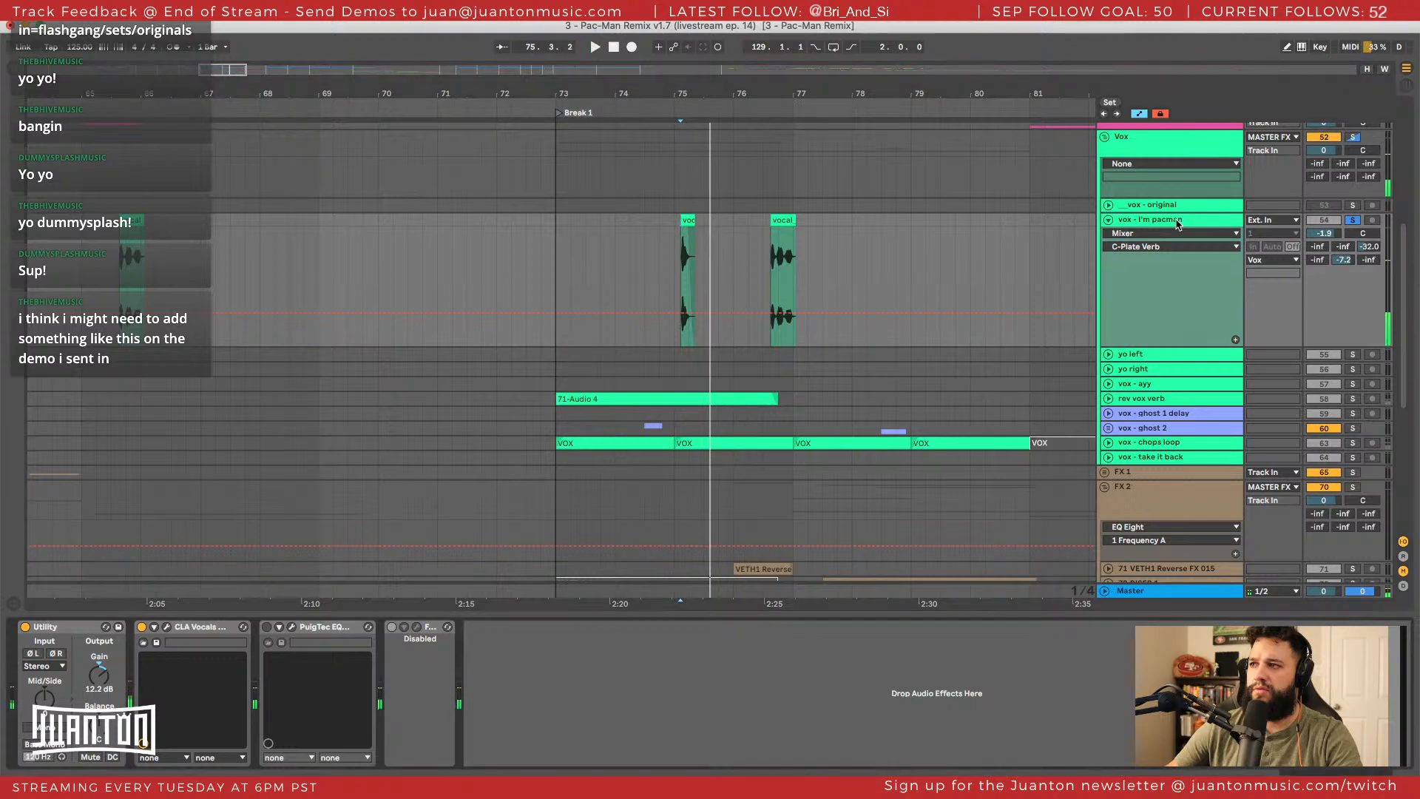
Show the browser, fold the vox - I'm pacman track and select the Vox group.
{"action": "key", "text": "super+alt+b"}
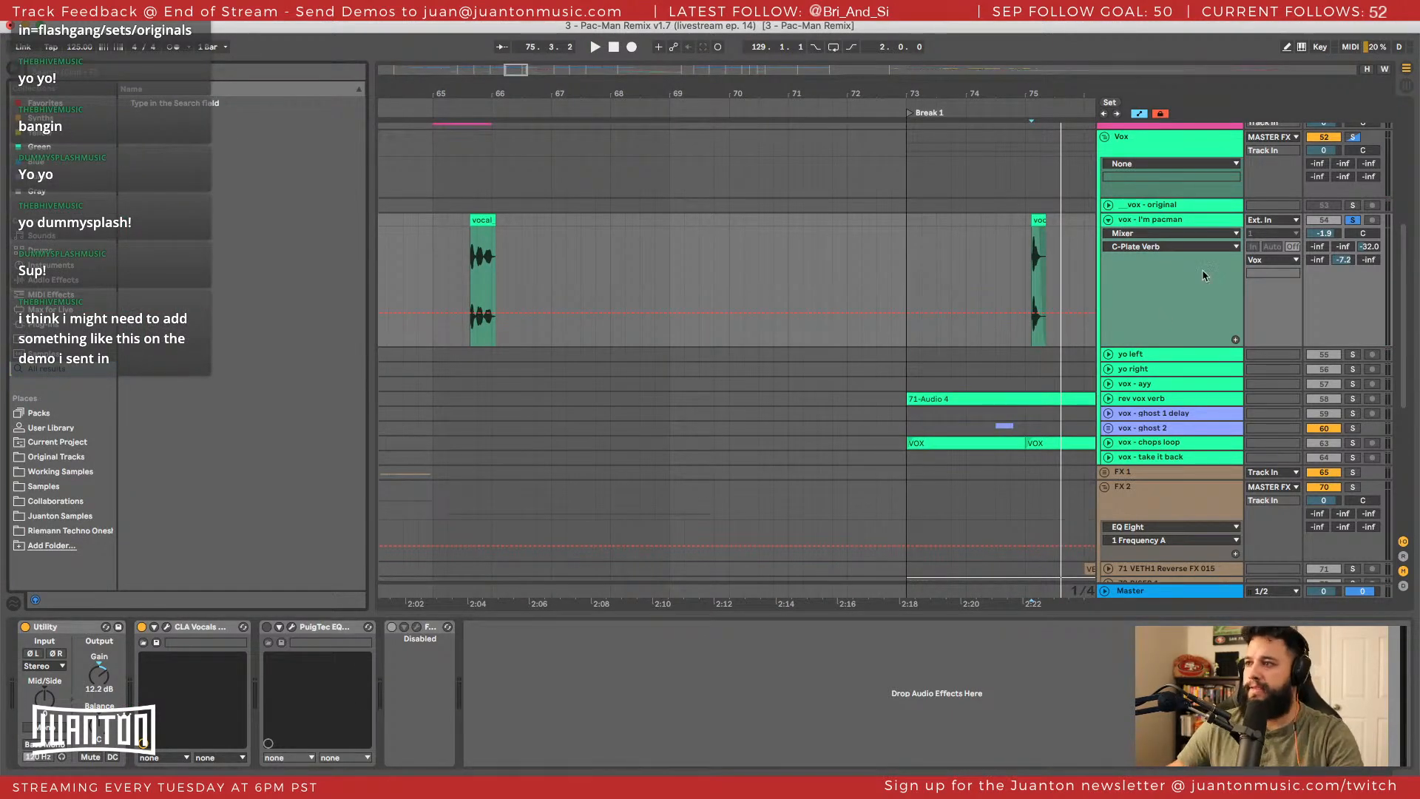
{"action": "left_click", "coordinate": [1108, 219]}
{"action": "scroll", "coordinate": [1128, 252], "scroll_direction": "up", "scroll_amount": 5}
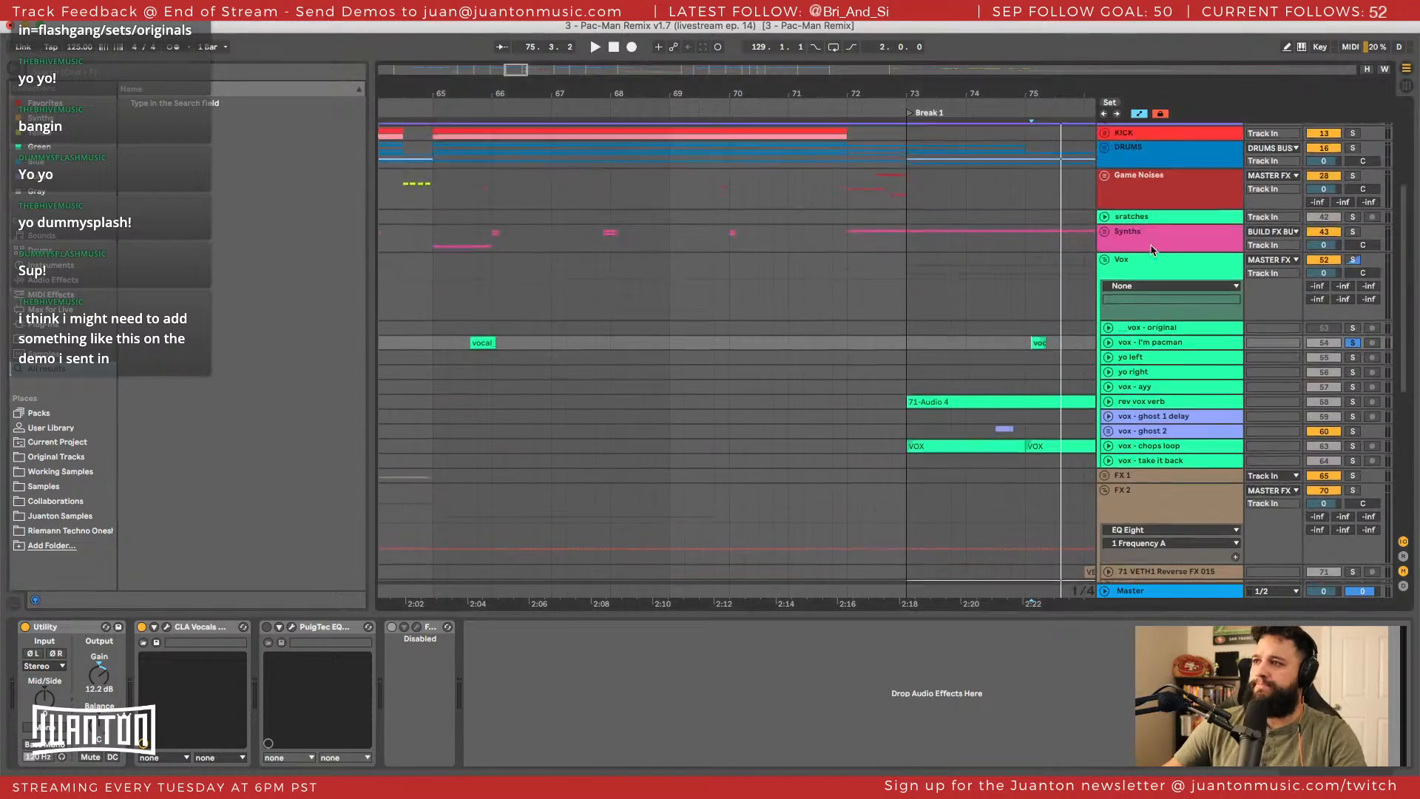
{"action": "left_click", "coordinate": [1131, 267]}
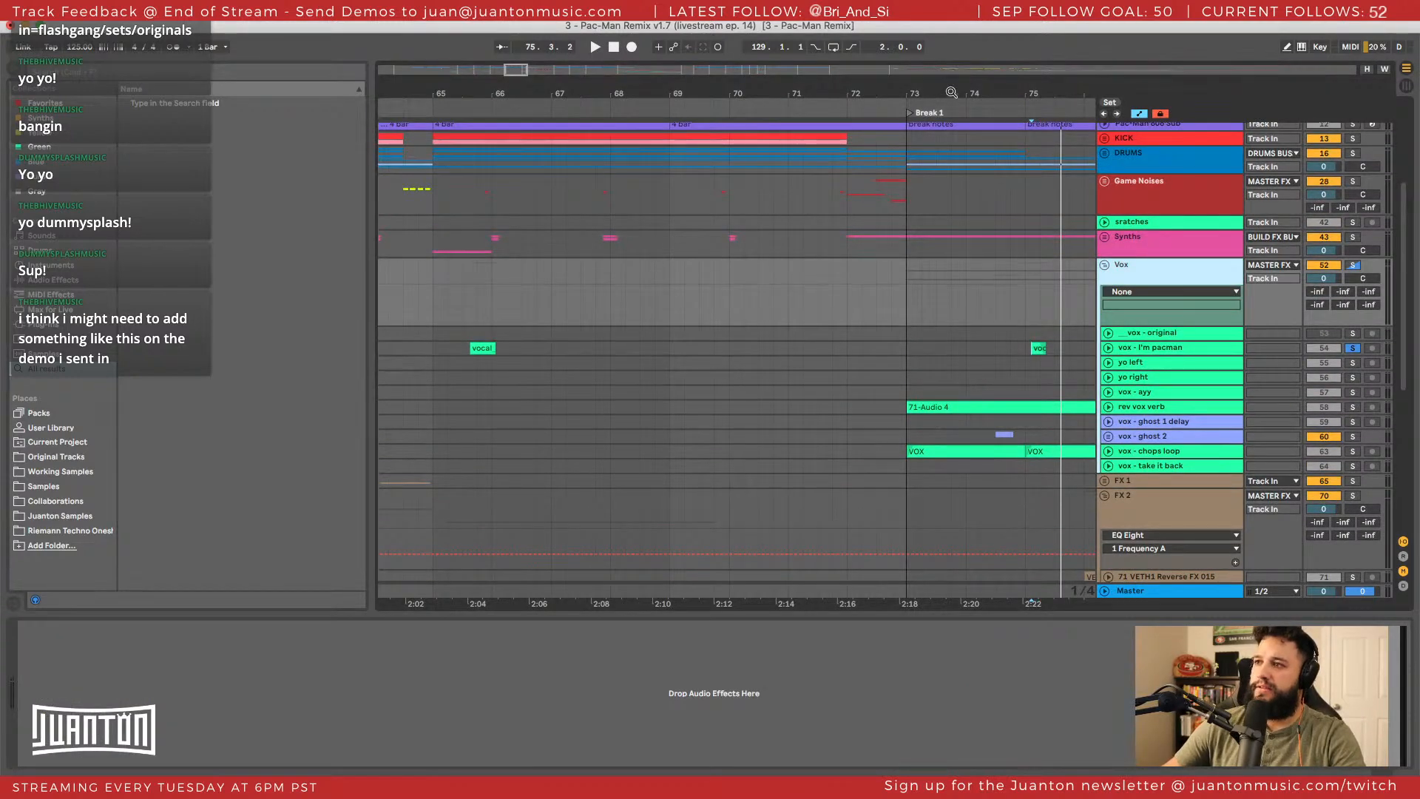
Open the vox - ghost 2 track's devices at Break 1 and turn off the solo on vox - I'm pacman.
{"action": "left_click_drag", "start_coordinate": [952, 93], "coordinate": [952, 45]}
{"action": "left_click_drag", "start_coordinate": [930, 398], "coordinate": [718, 392]}
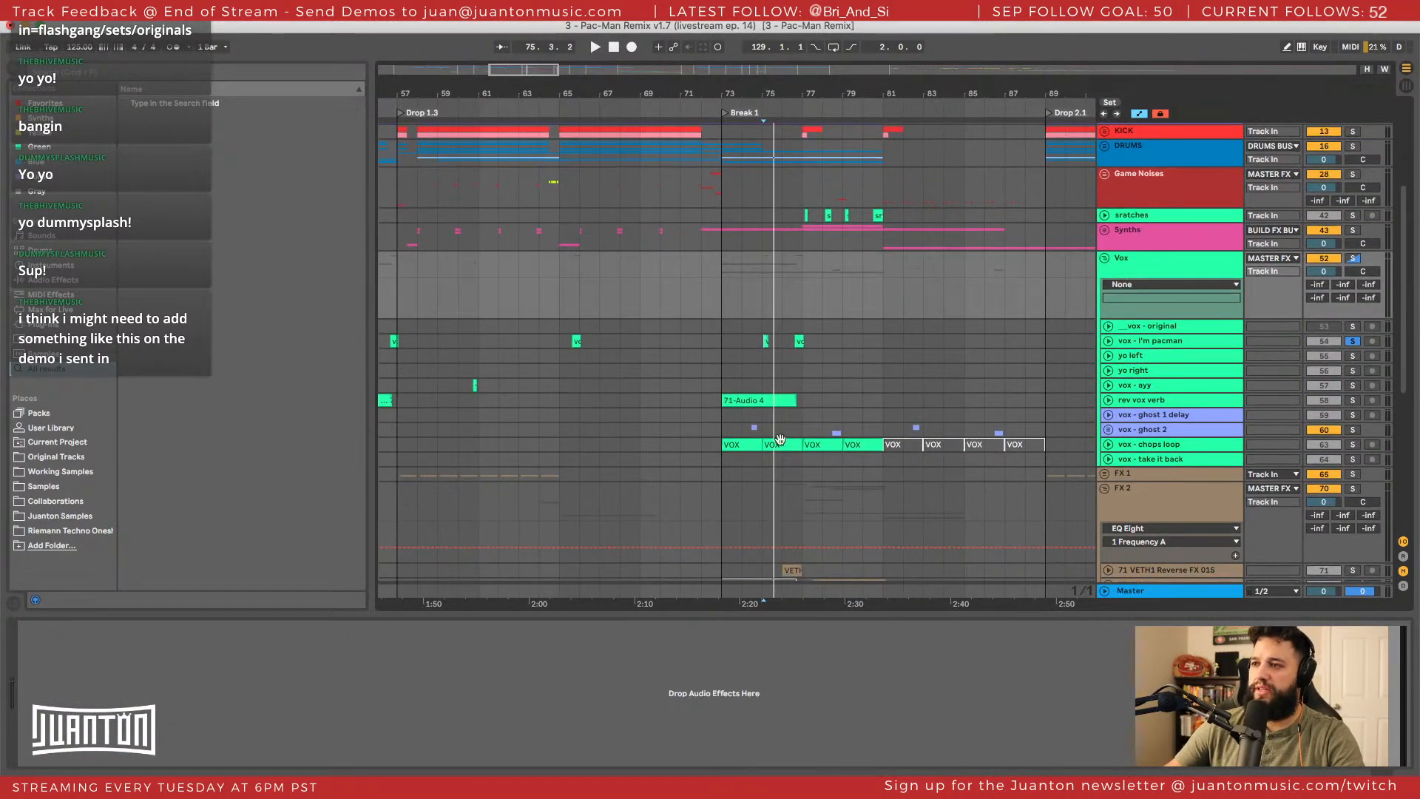
{"action": "left_click", "coordinate": [749, 432]}
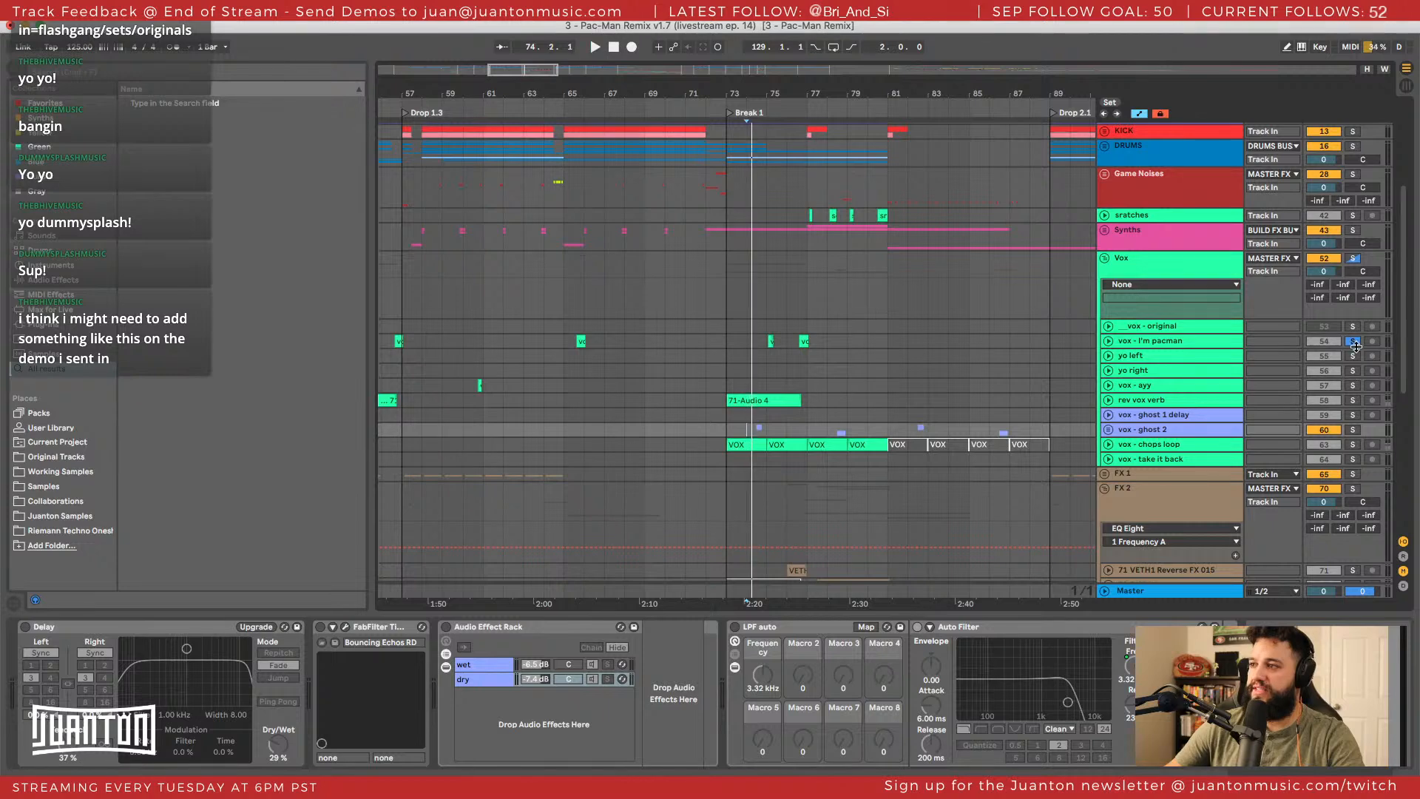
{"action": "left_click", "coordinate": [1352, 341]}
Play the ghost vocal in Break 1 from around bar 78 within the full mix.
{"action": "left_click_drag", "start_coordinate": [811, 92], "coordinate": [812, 161]}
{"action": "left_click", "coordinate": [909, 405]}
{"action": "key", "text": "space"}
{"action": "key", "text": "space"}
{"action": "scroll", "coordinate": [922, 404], "scroll_direction": "right", "scroll_amount": 4}
{"action": "scroll", "coordinate": [923, 403], "scroll_direction": "right", "scroll_amount": 2}
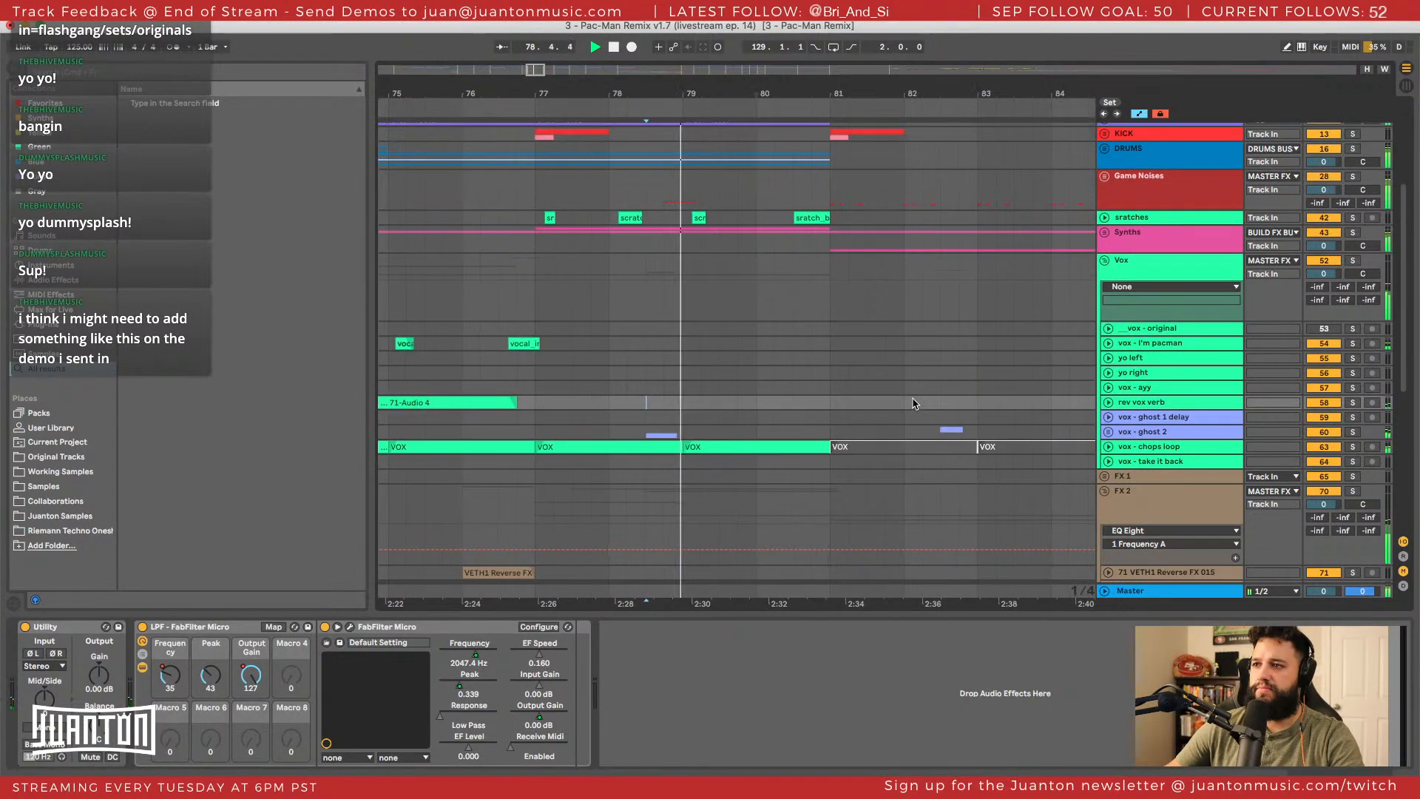
Play the remaining ghost vocal clips around bars 82 and 86 to check their level.
{"action": "left_click", "coordinate": [939, 409]}
{"action": "key", "text": "space"}
{"action": "key", "text": "space"}
{"action": "scroll", "coordinate": [941, 413], "scroll_direction": "right", "scroll_amount": 4}
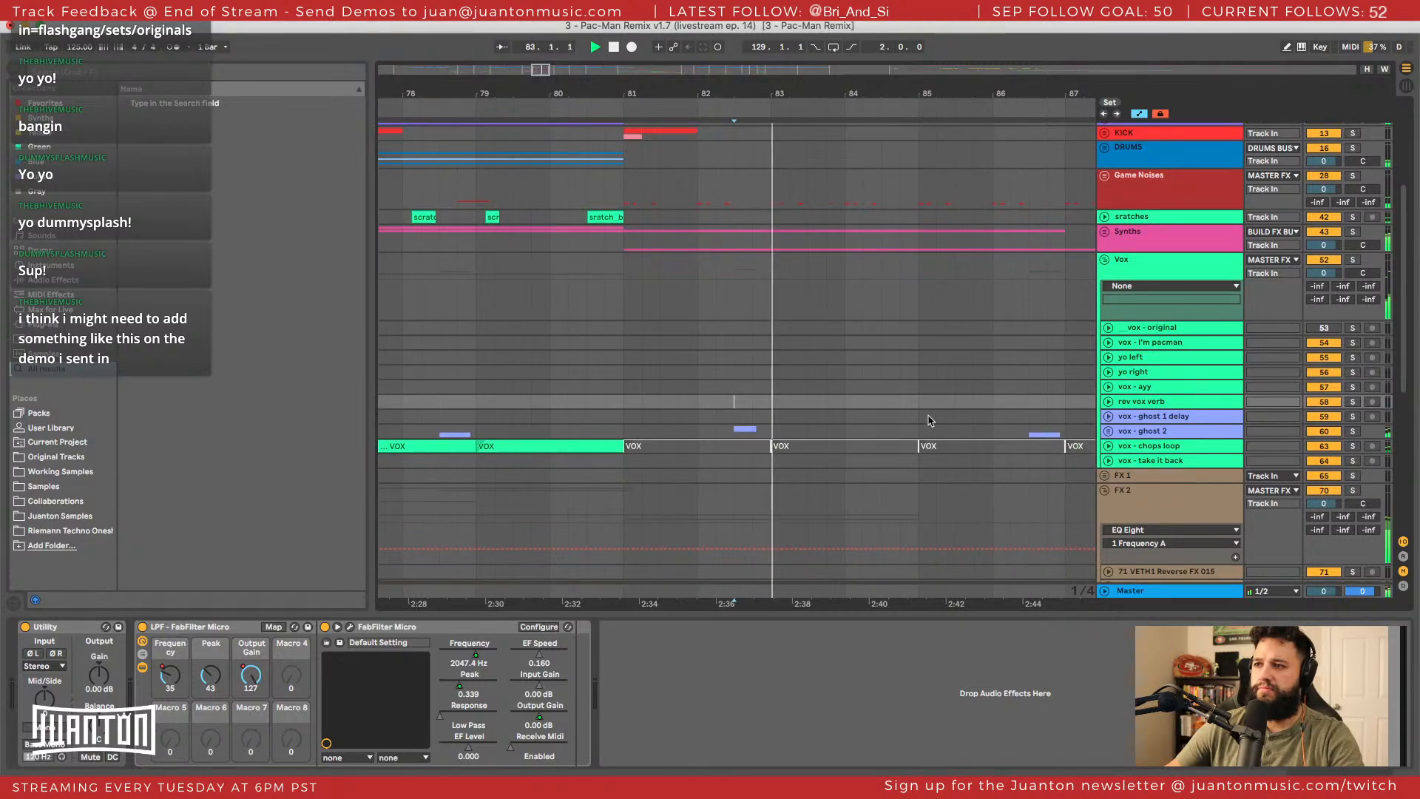
{"action": "scroll", "coordinate": [925, 414], "scroll_direction": "right", "scroll_amount": 4}
{"action": "left_click", "coordinate": [800, 405]}
{"action": "key", "text": "space"}
{"action": "key", "text": "space"}
{"action": "scroll", "coordinate": [804, 405], "scroll_direction": "left", "scroll_amount": 1}
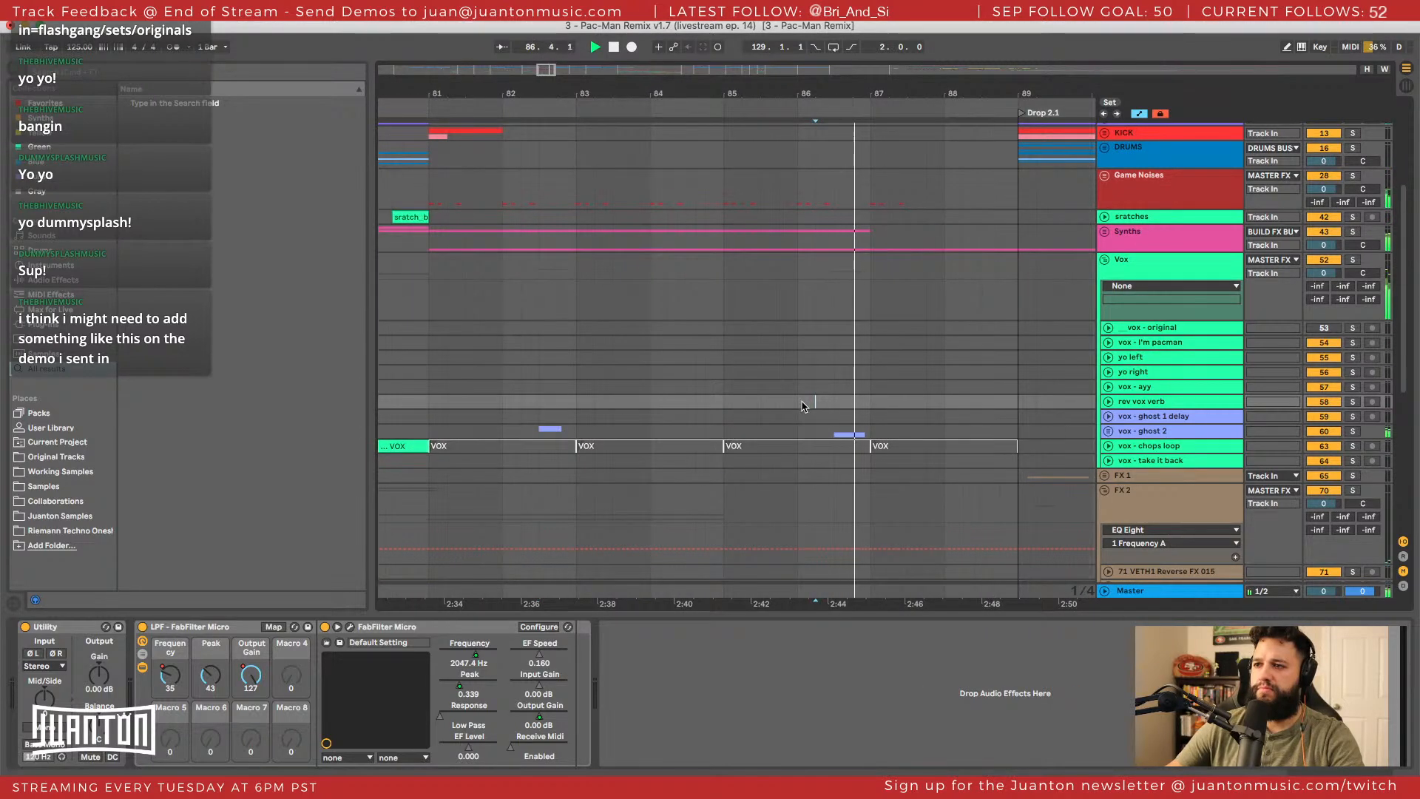
Play the start of Drop 2.3 and check the EQ Eight settings of vox - ghost 1 delay.
{"action": "left_click_drag", "start_coordinate": [754, 95], "coordinate": [754, 37]}
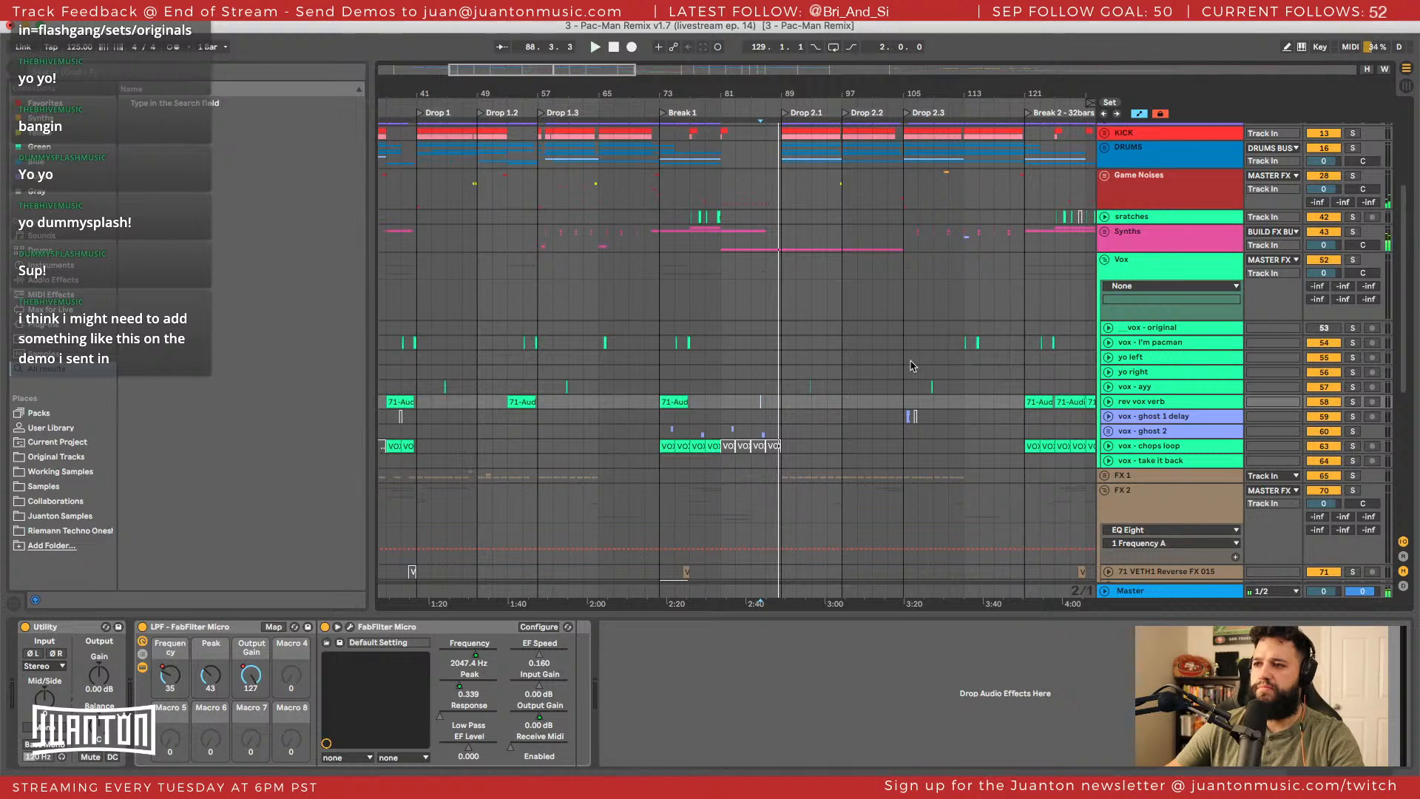
{"action": "left_click", "coordinate": [904, 358]}
{"action": "key", "text": "space"}
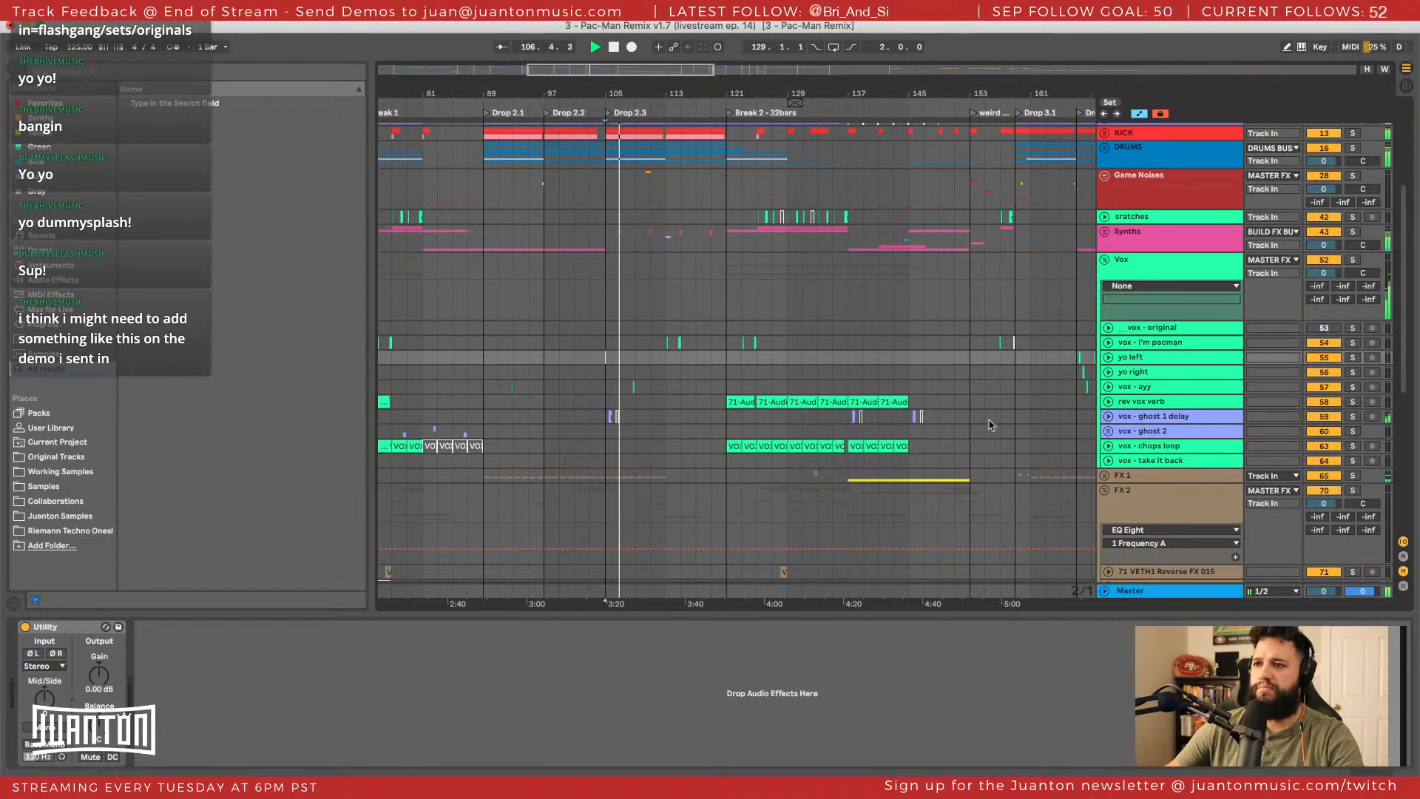
{"action": "left_click", "coordinate": [1148, 419]}
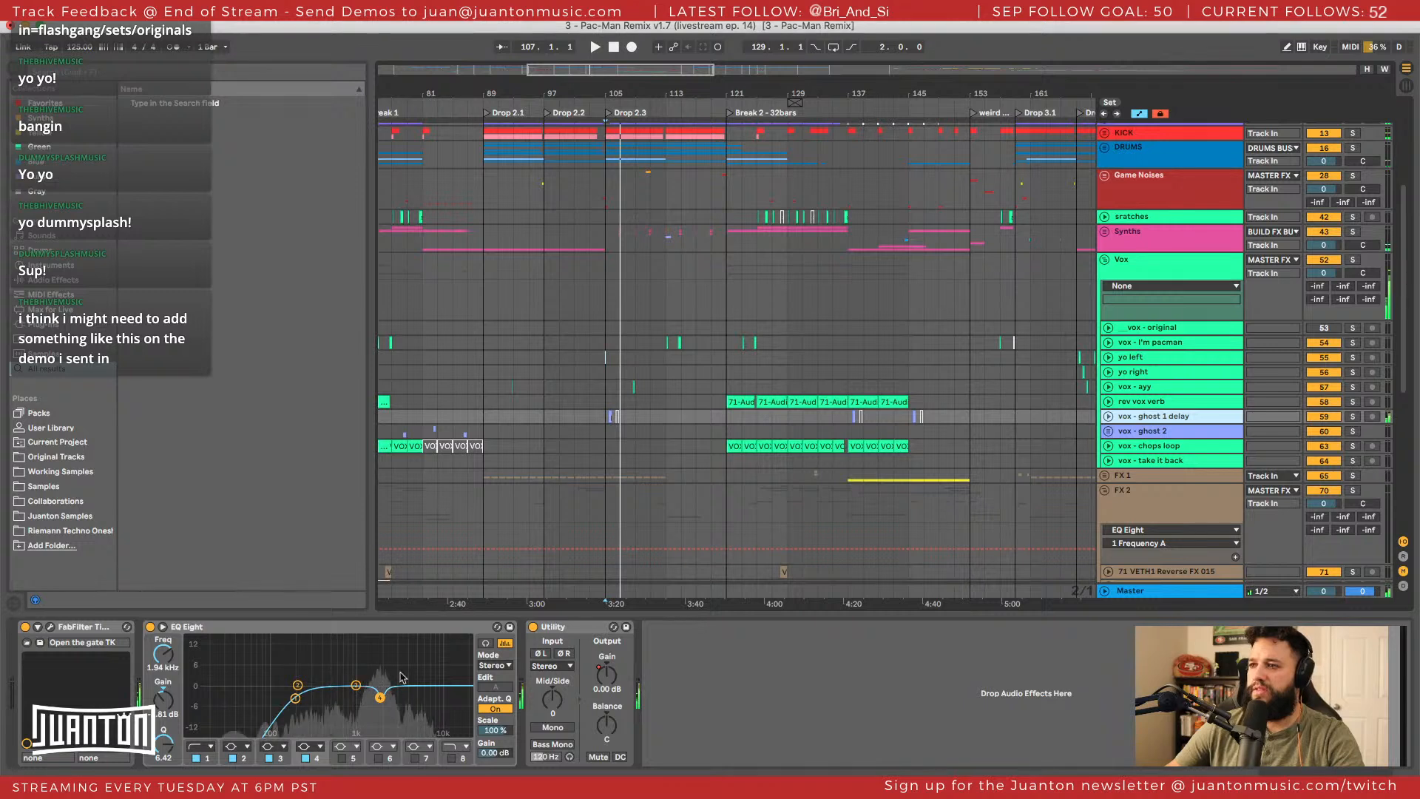
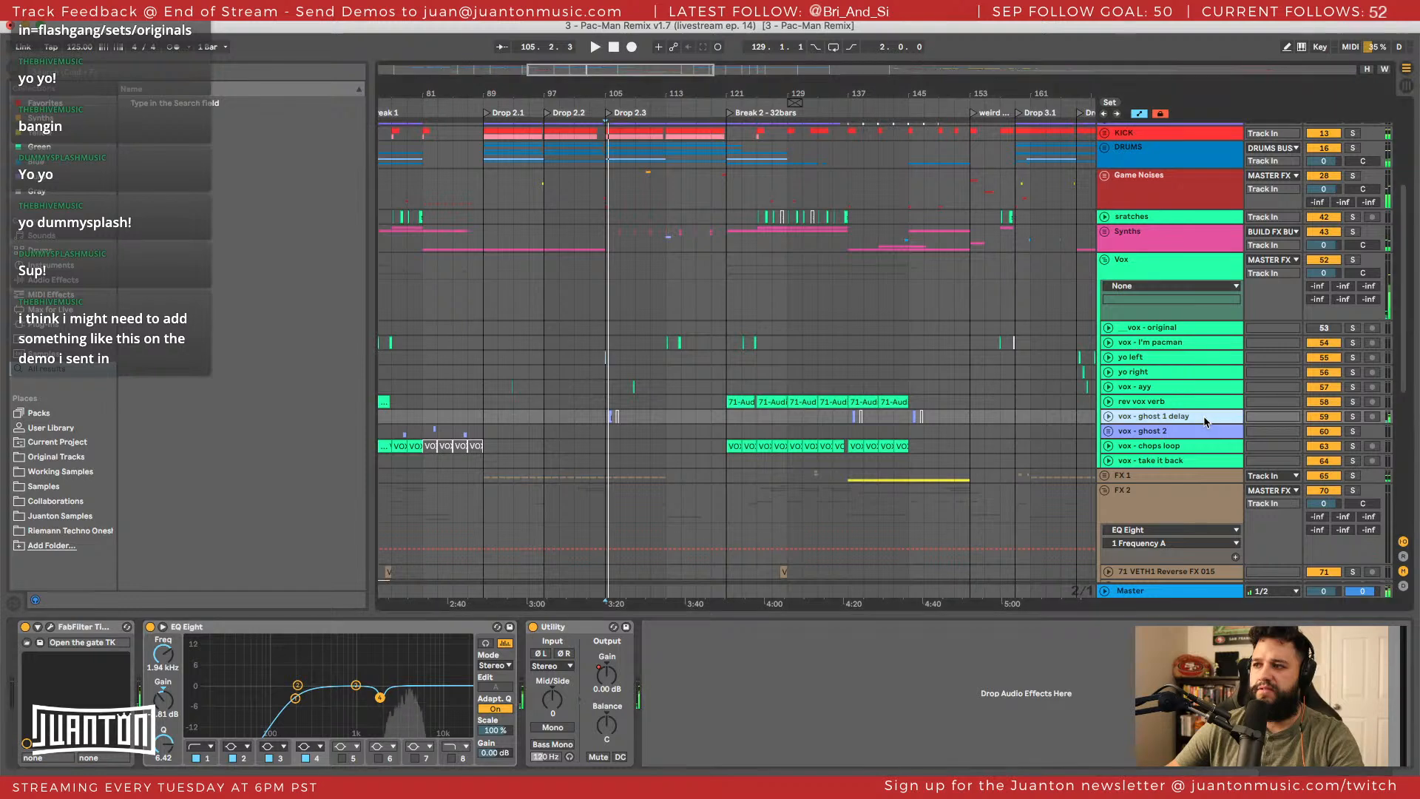
Solo vox - ghost 1 delay while playing Drop 2.3, and unfold the track to show its Utility gain automation.
{"action": "left_click", "coordinate": [1352, 417]}
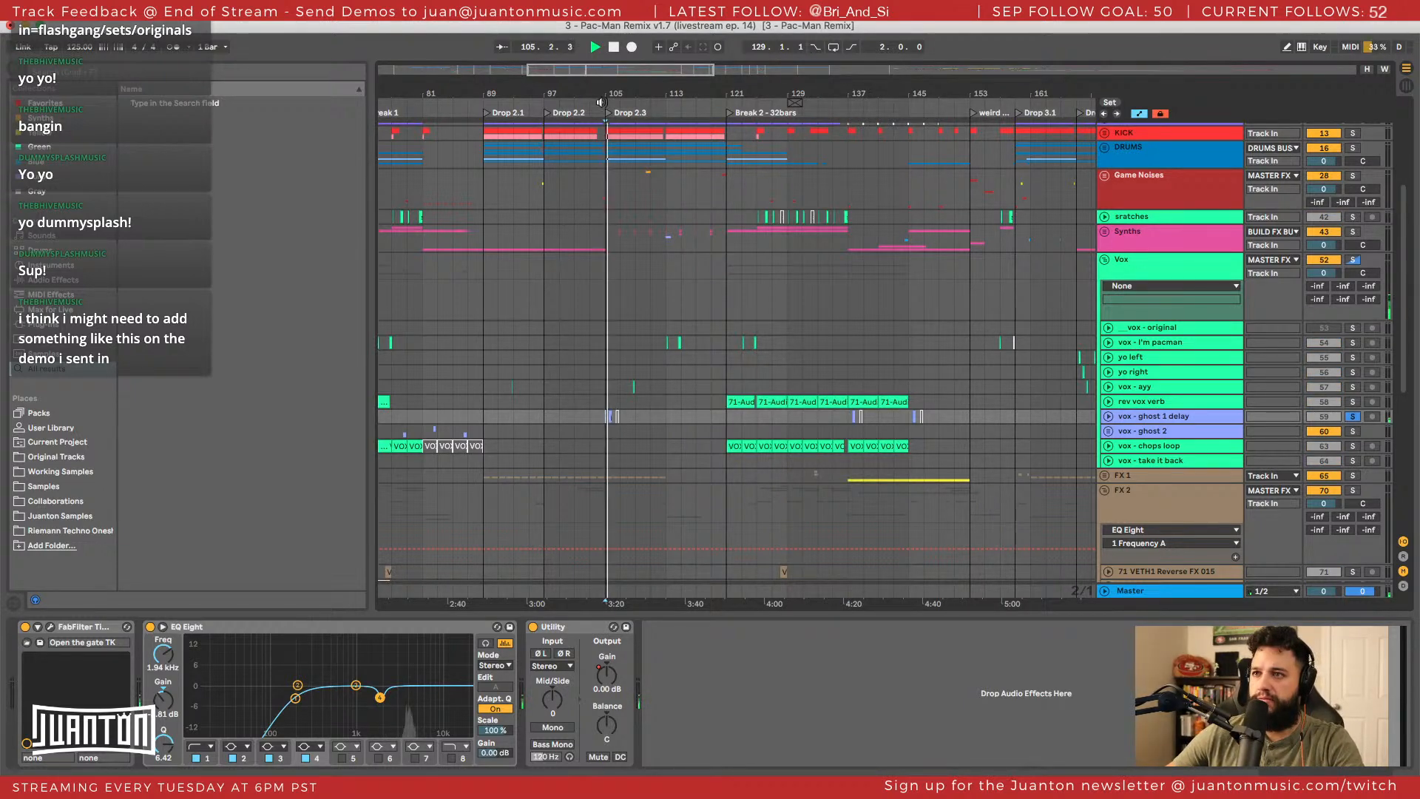
{"action": "mouse_move", "coordinate": [601, 94]}
{"action": "left_mouse_down"}
{"action": "mouse_move", "coordinate": [601, 162]}
{"action": "mouse_move", "coordinate": [600, 104]}
{"action": "left_mouse_up"}
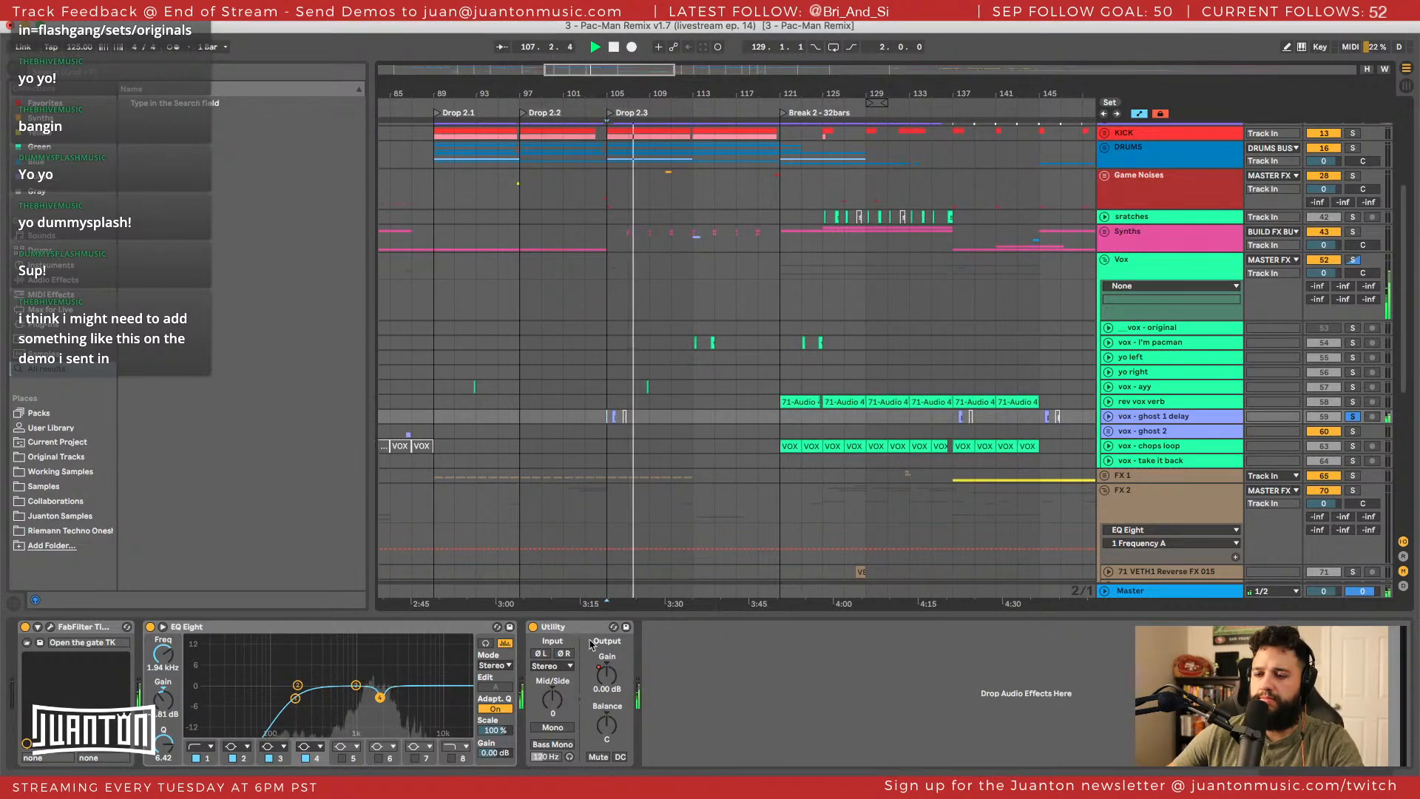
{"action": "left_click_drag", "start_coordinate": [607, 675], "coordinate": [606, 710]}
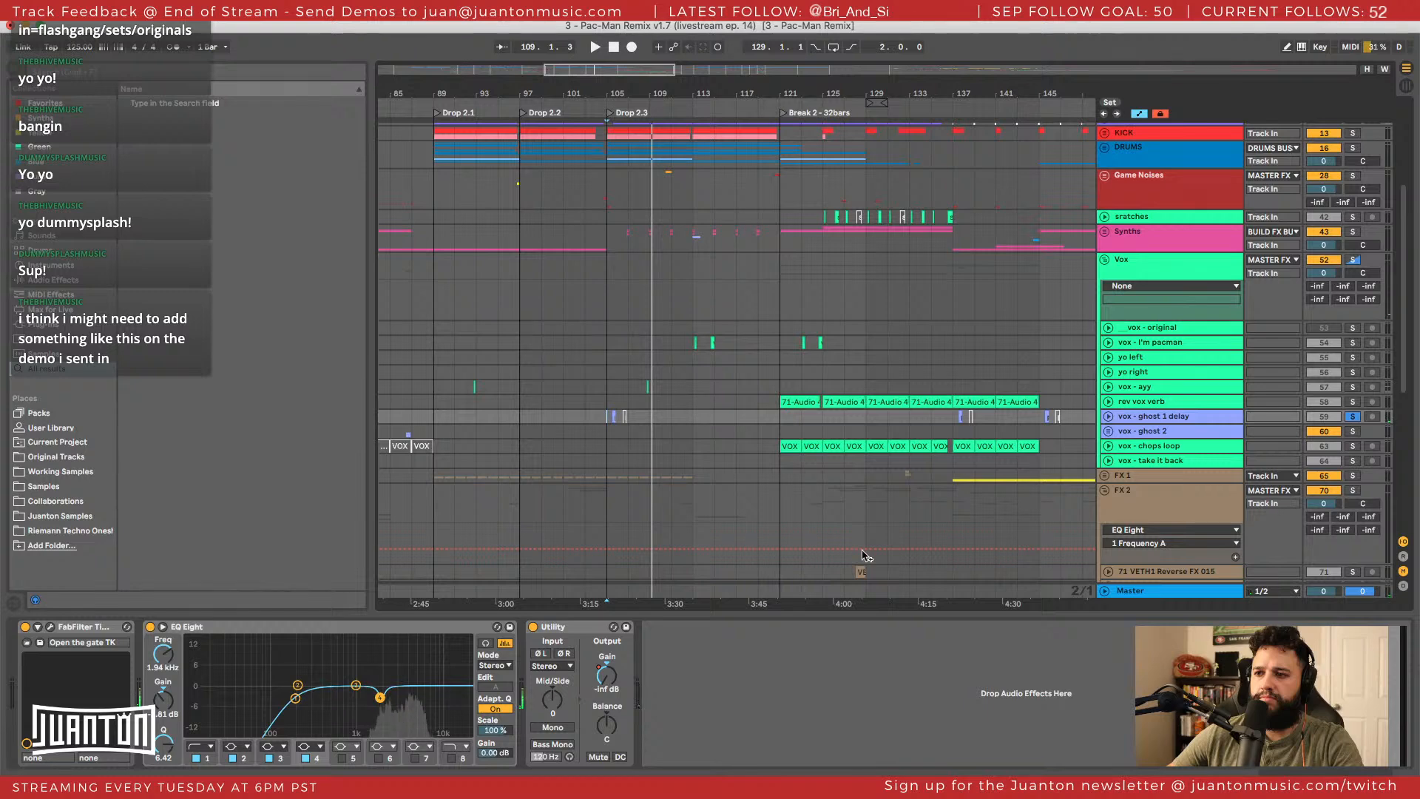
{"action": "left_click", "coordinate": [1134, 419]}
{"action": "left_click", "coordinate": [1108, 416]}
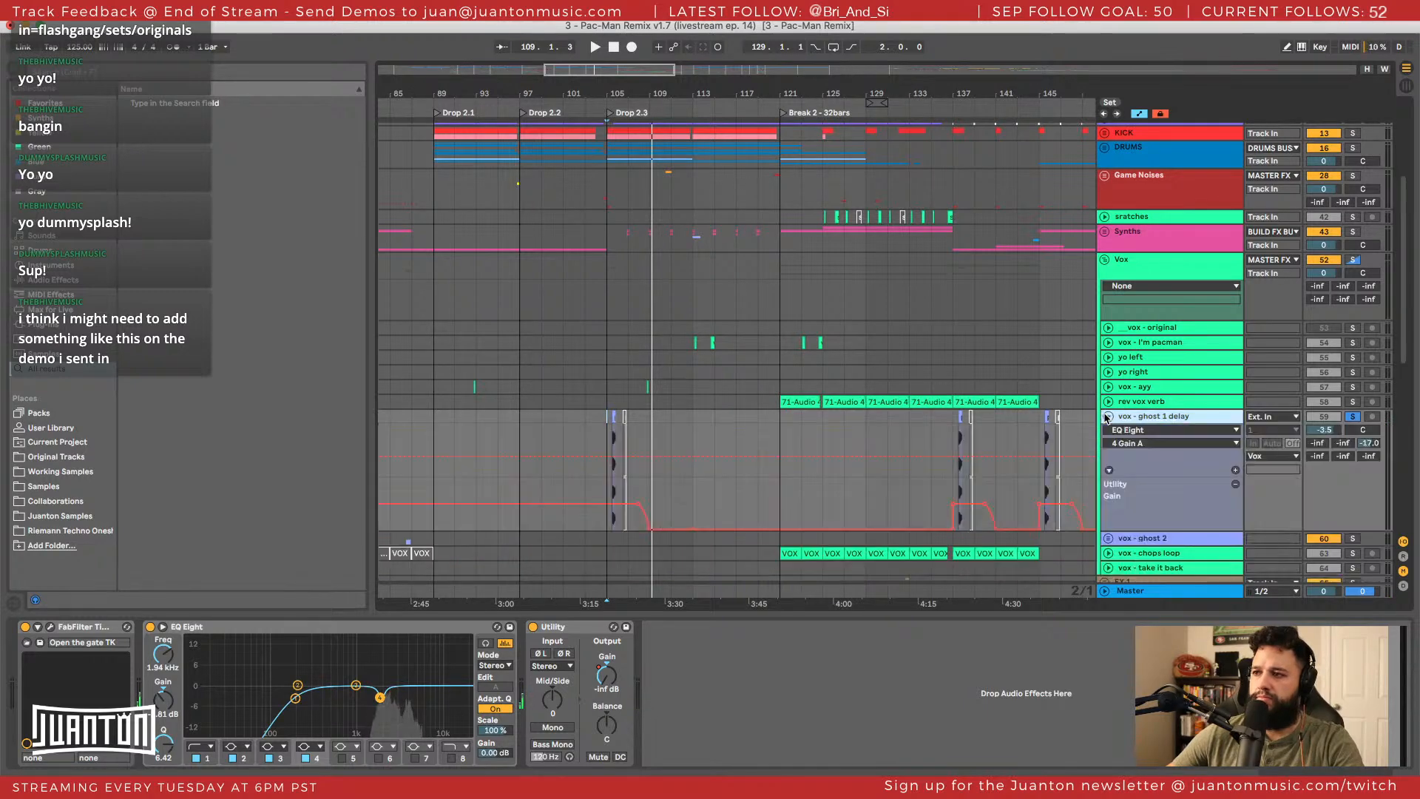
{"action": "scroll", "coordinate": [934, 465], "scroll_direction": "down", "scroll_amount": 4}
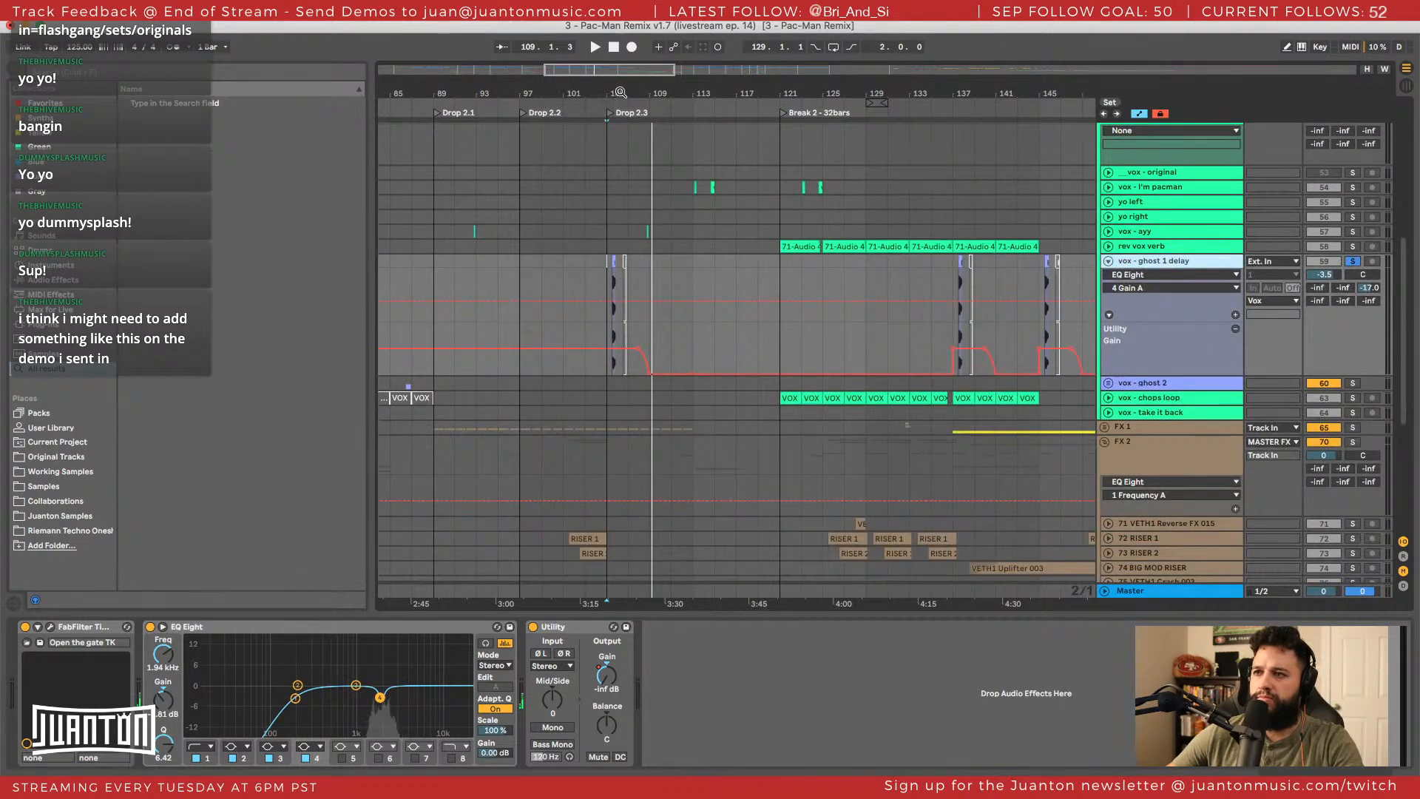
Play the soloed ghost 1 delay at the start of Drop 2.3 and inspect its FabFilter Timeless 2 settings.
{"action": "left_click_drag", "start_coordinate": [620, 93], "coordinate": [620, 140]}
{"action": "key", "text": "space"}
{"action": "key", "text": "space"}
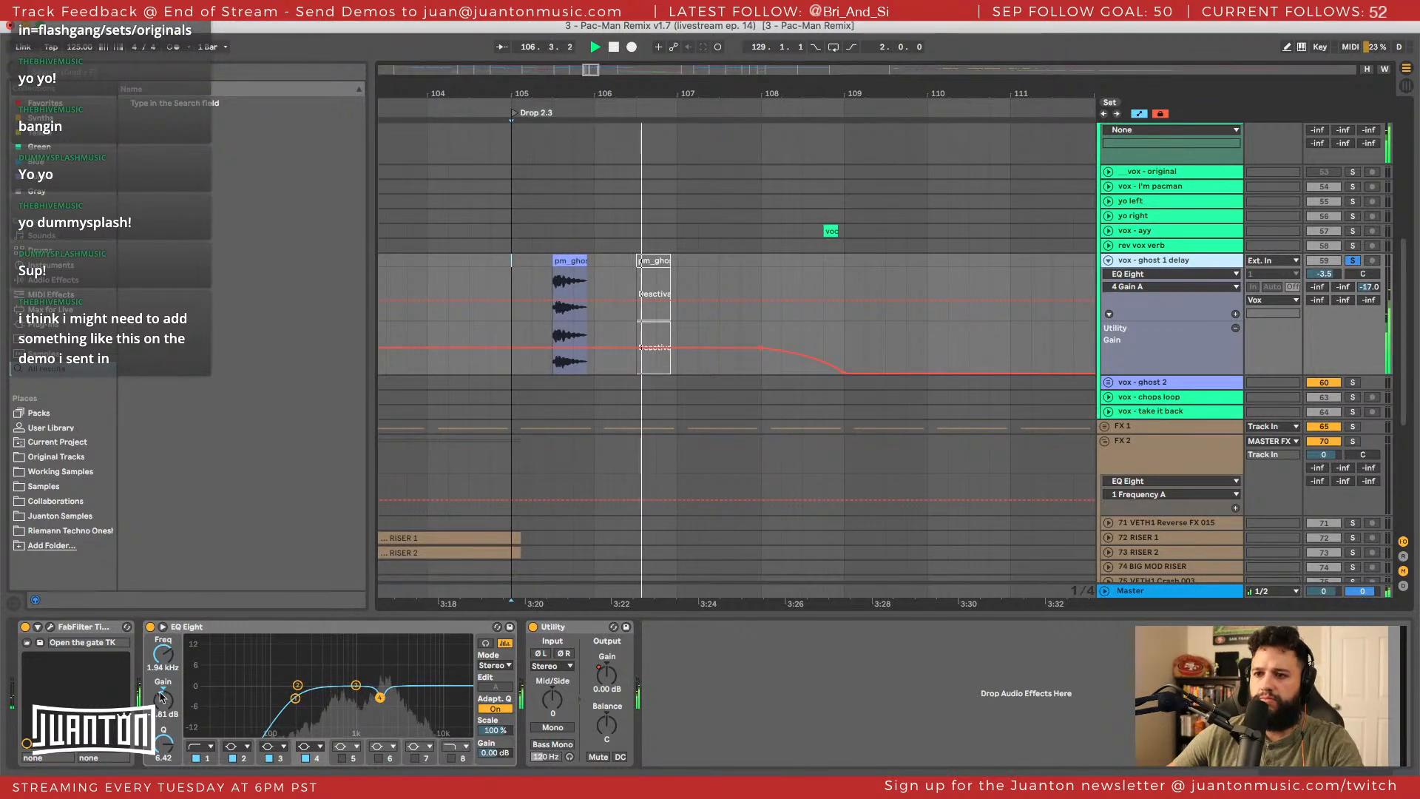
{"action": "left_click", "coordinate": [50, 626]}
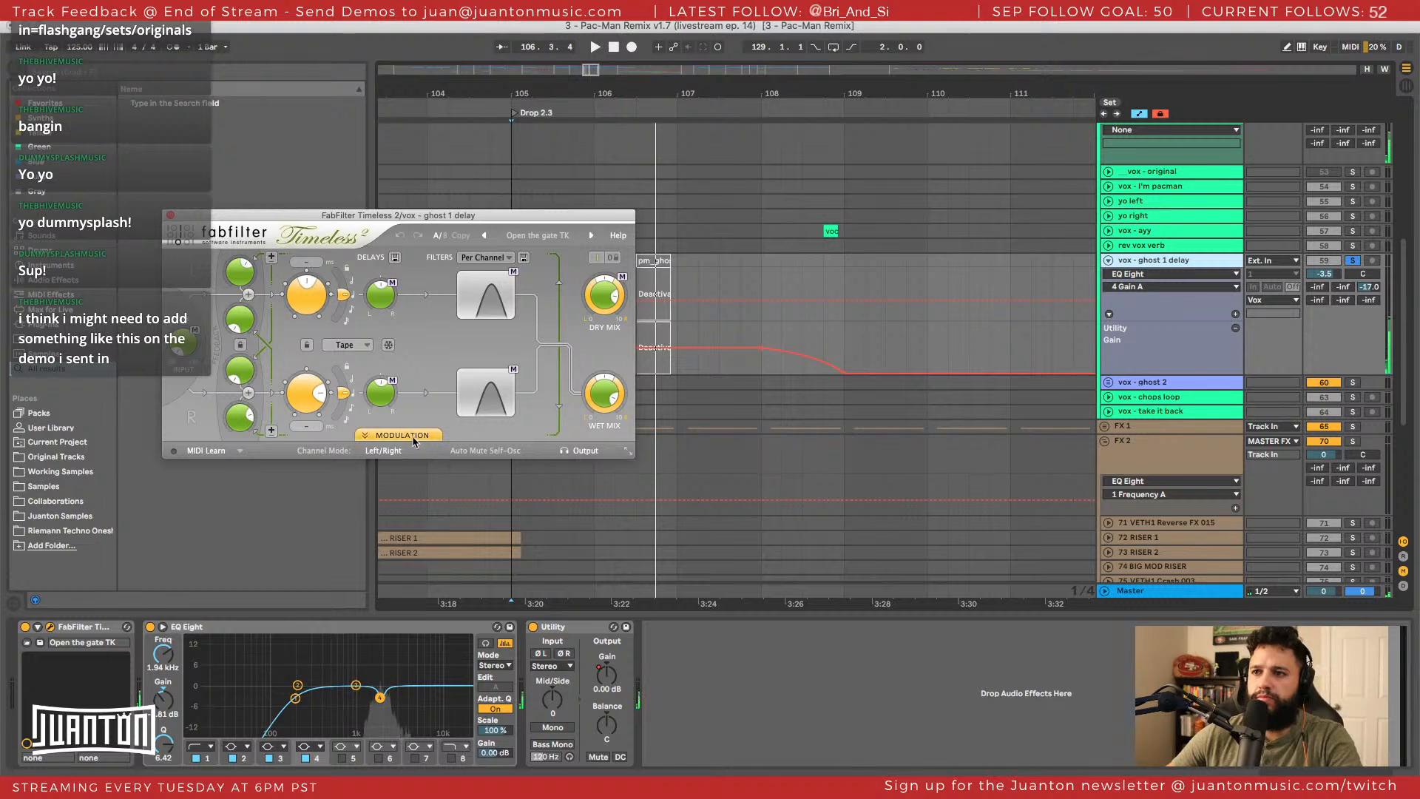
{"action": "left_click", "coordinate": [171, 216]}
{"action": "key", "text": "space"}
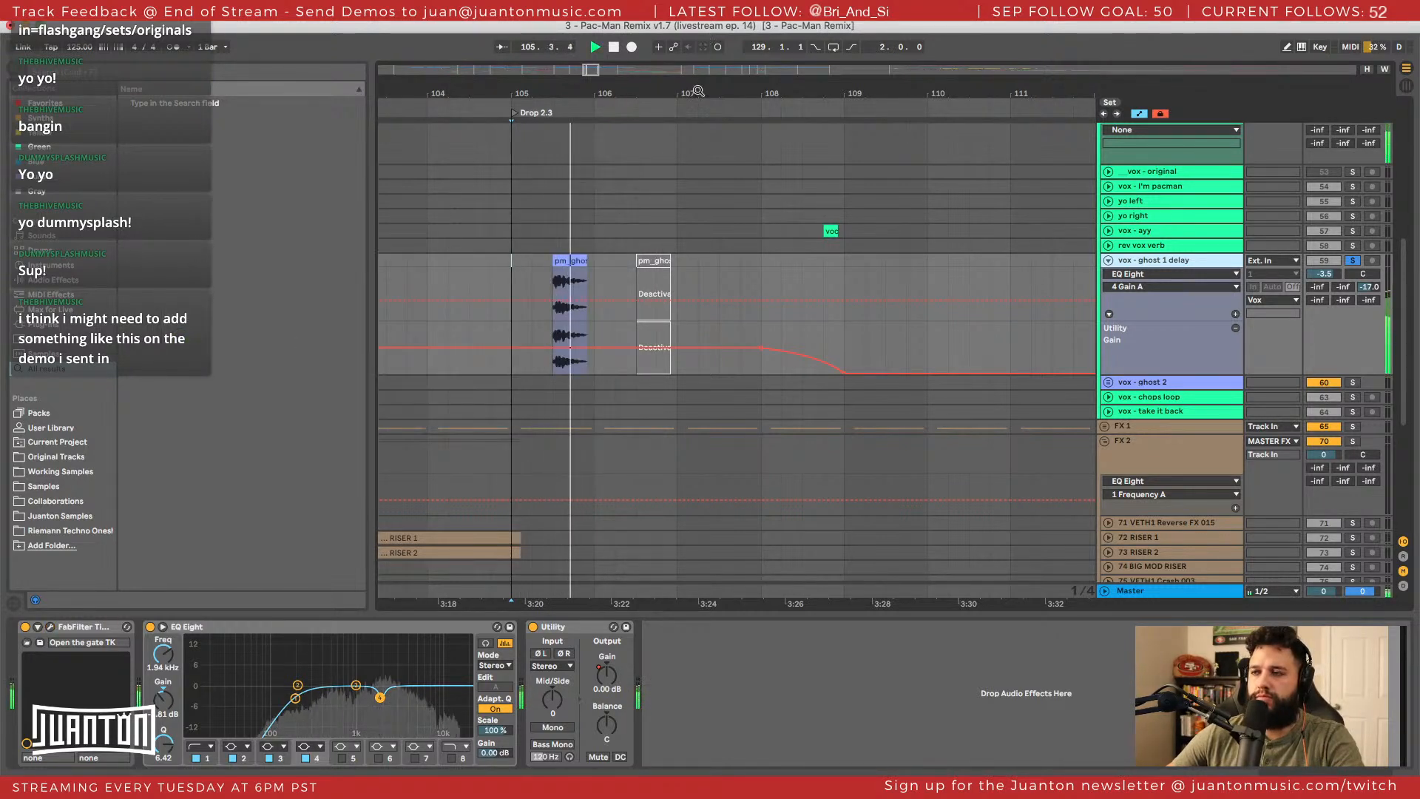
{"action": "left_click_drag", "start_coordinate": [699, 91], "coordinate": [653, 74]}
{"action": "key", "text": "space"}
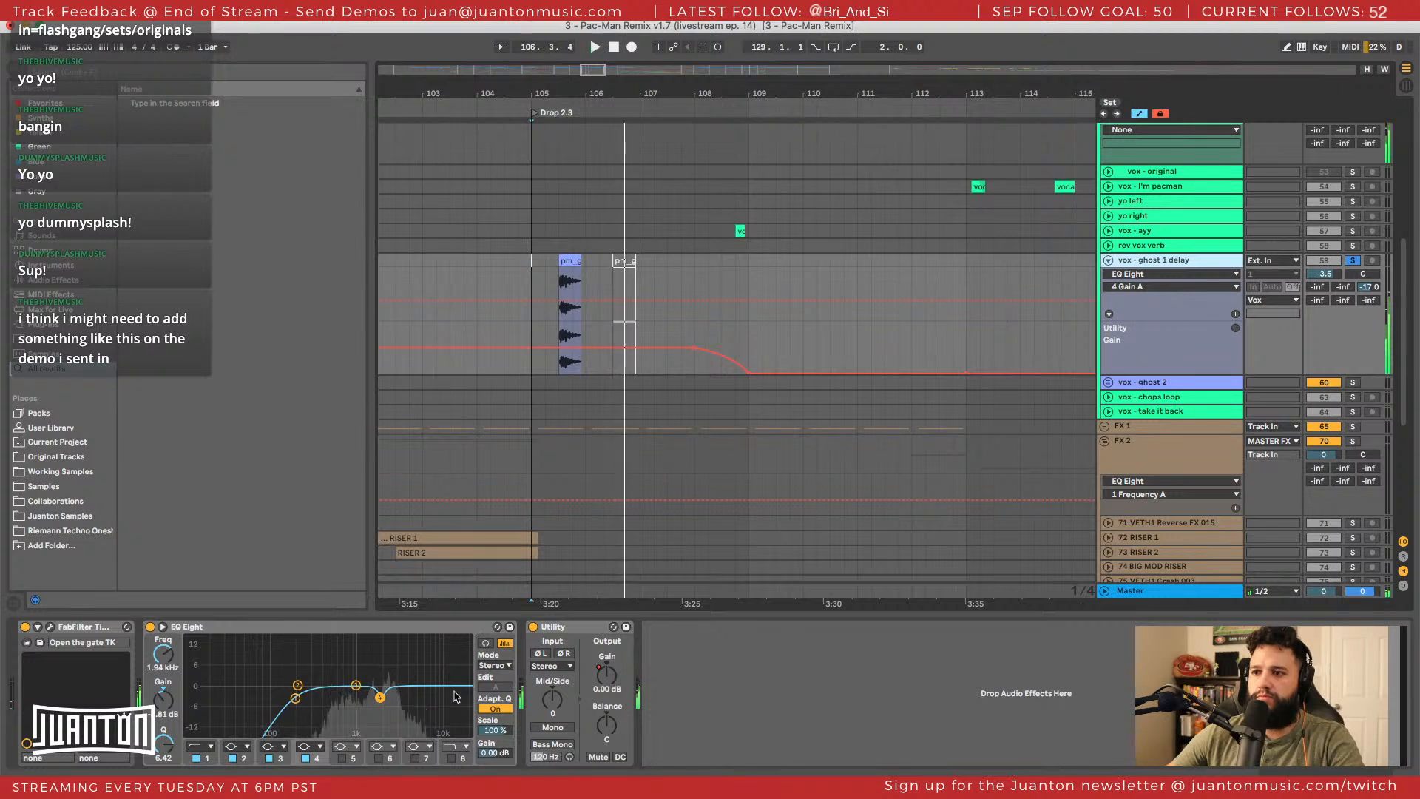
Search the browser for a de-esser and insert DeEsser Stereo between EQ Eight and Utility on vox - ghost 1 delay.
{"action": "key", "text": "ctrl+f"}
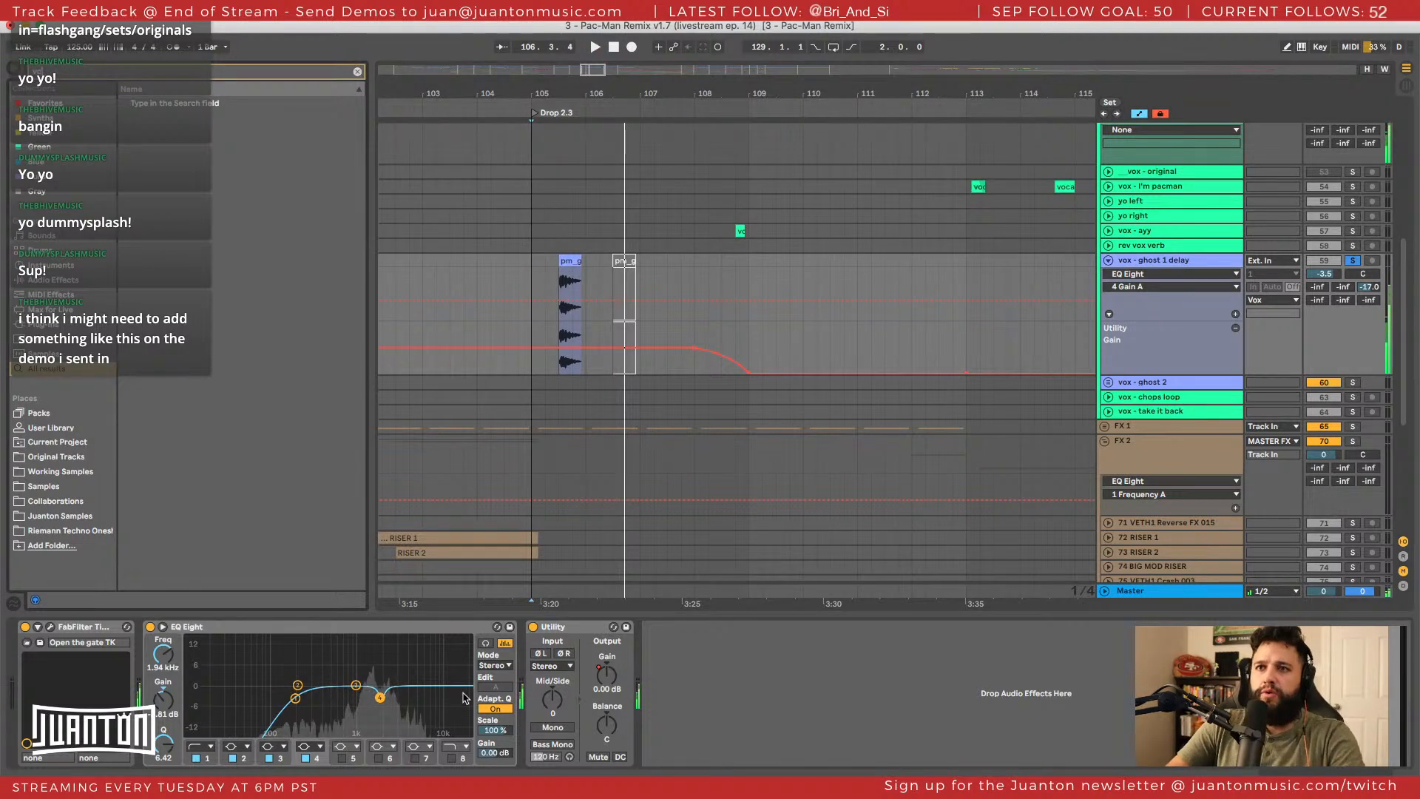
{"action": "type", "text": "voc"}
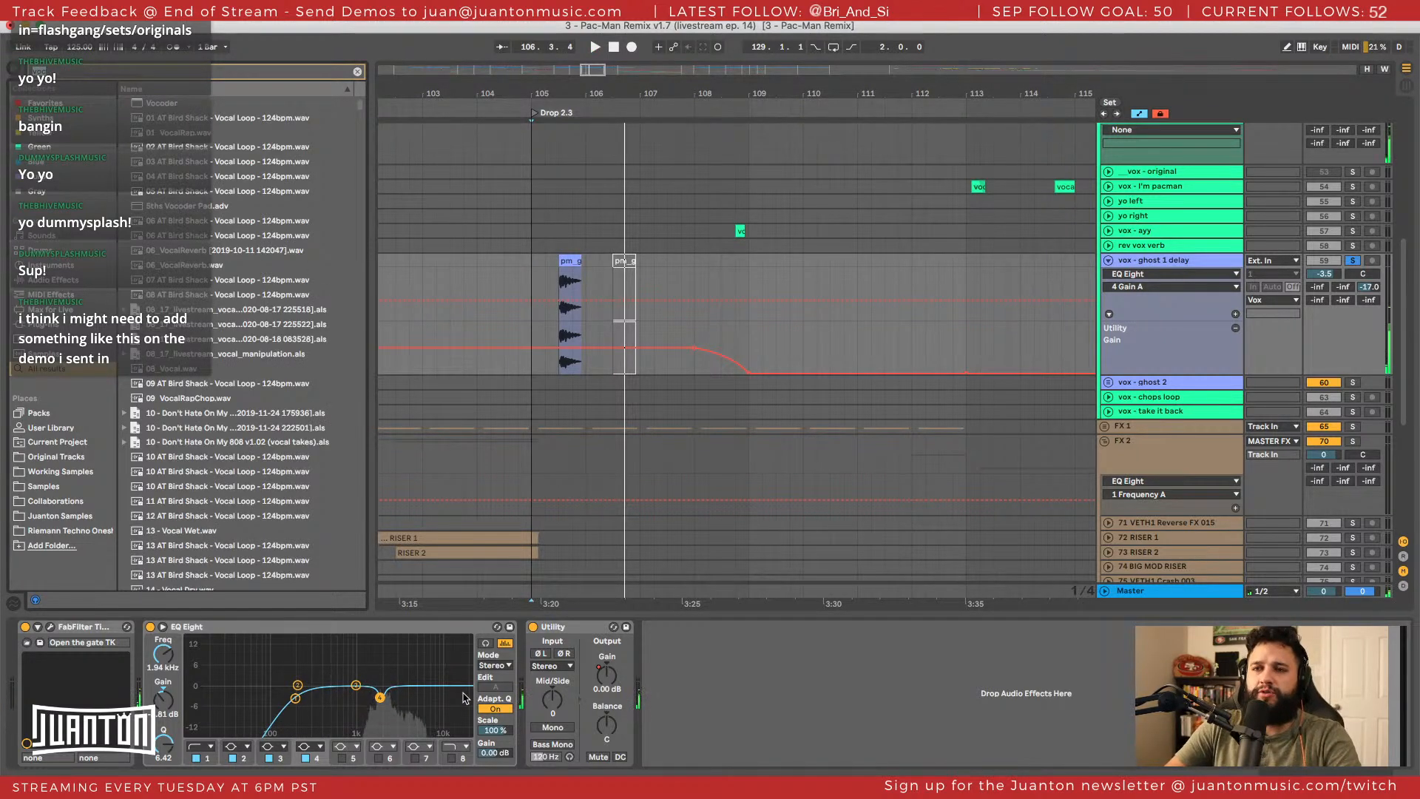
{"action": "key", "text": "Escape"}
{"action": "type", "text": "lim"}
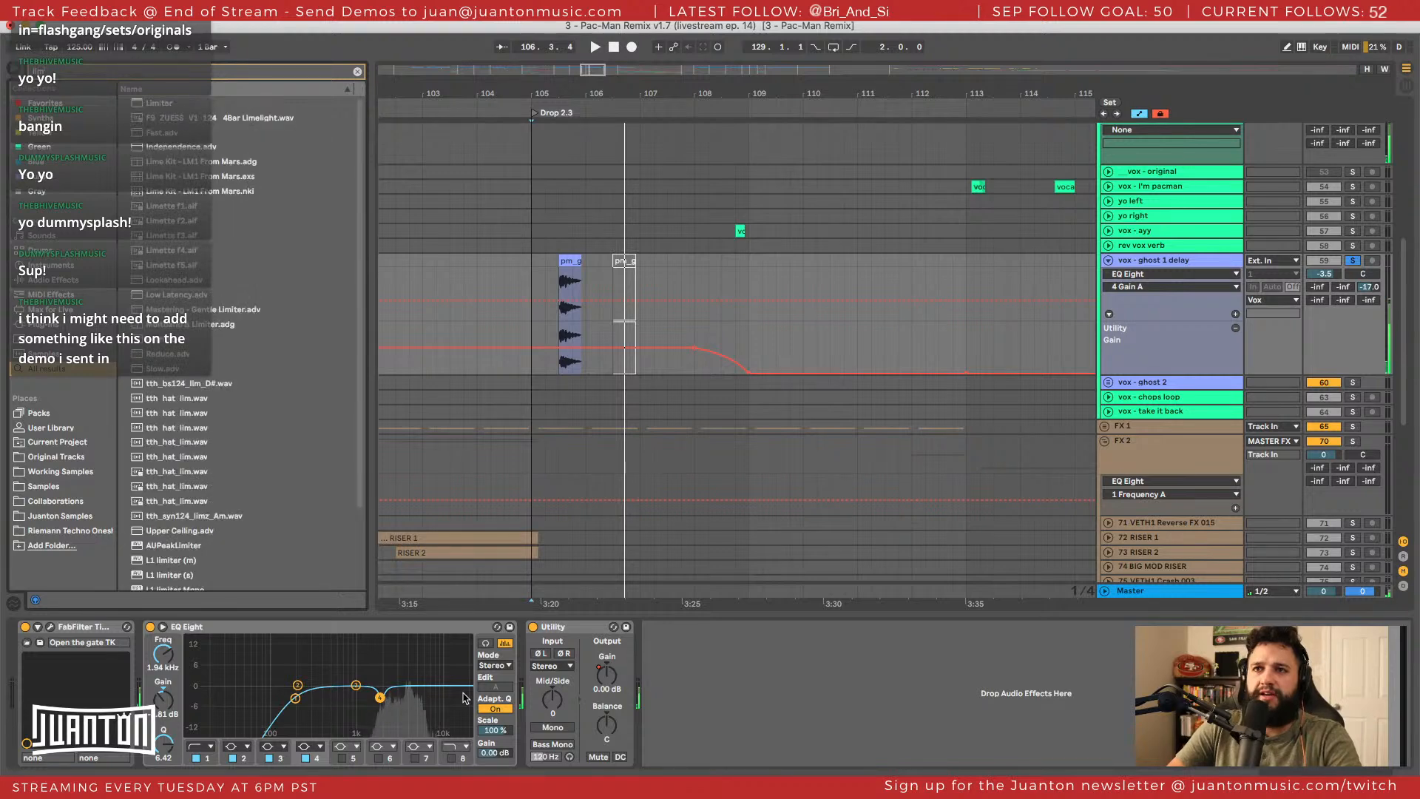
{"action": "key", "text": "BackSpace"}
{"action": "key", "text": "BackSpace"}
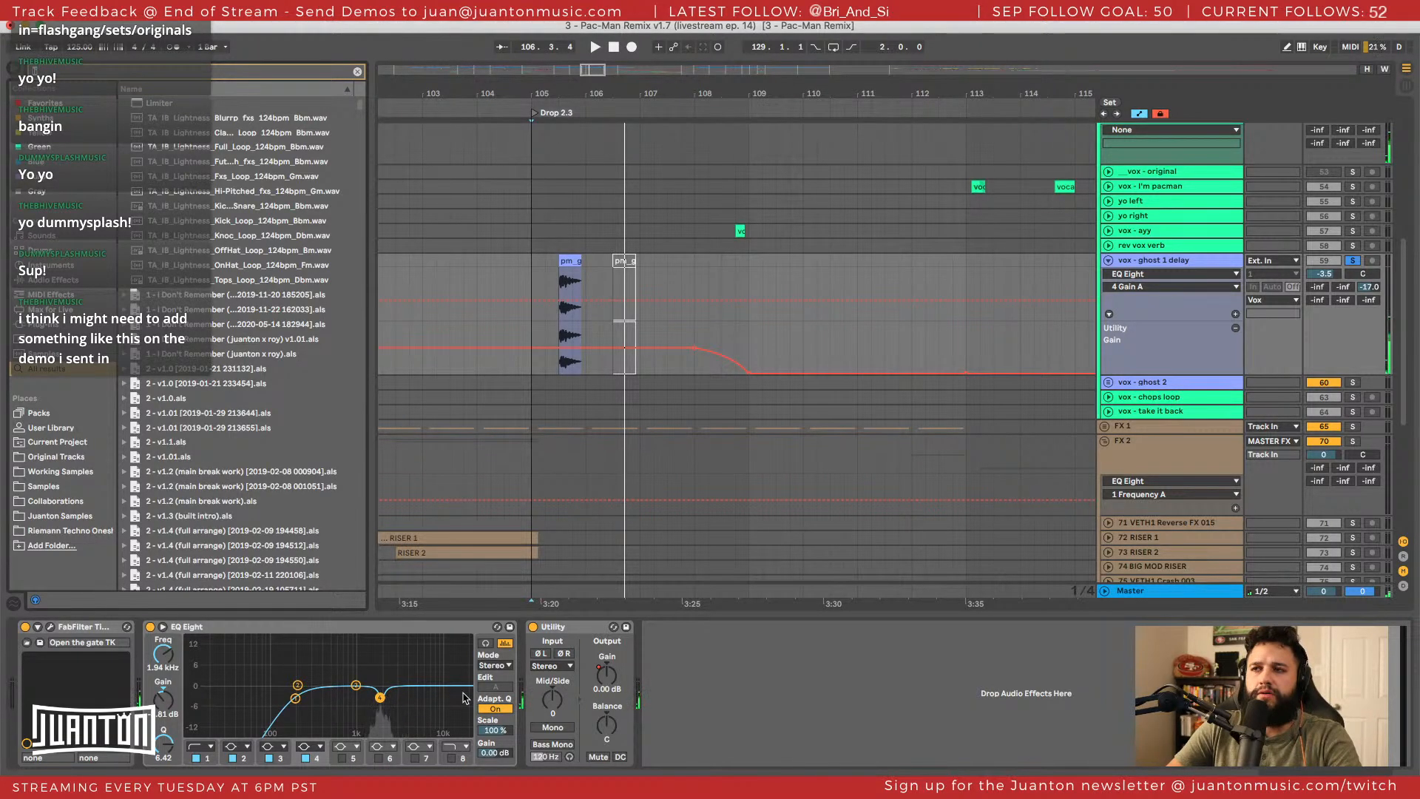
{"action": "type", "text": "del"}
{"action": "type", "text": "ess"}
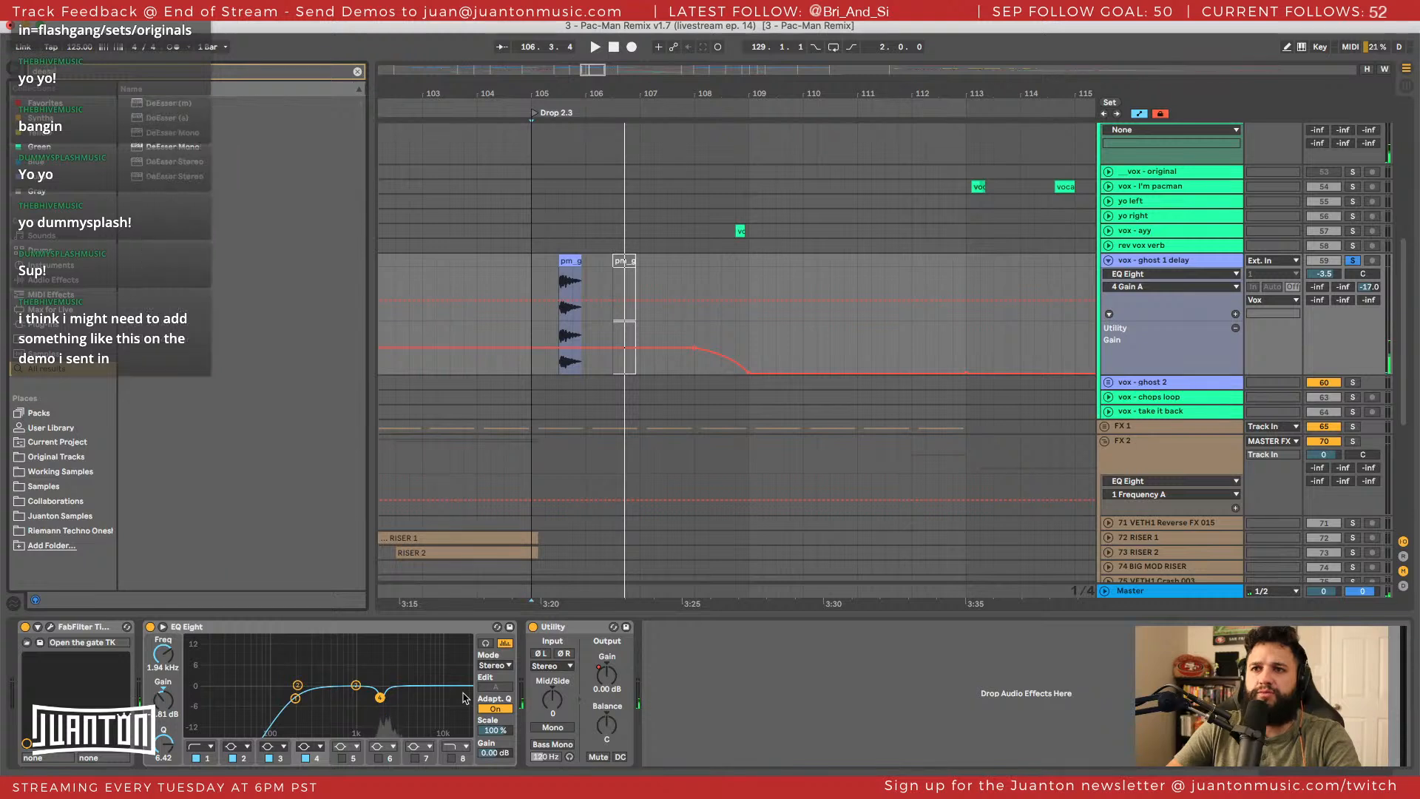
{"action": "left_click", "coordinate": [150, 163]}
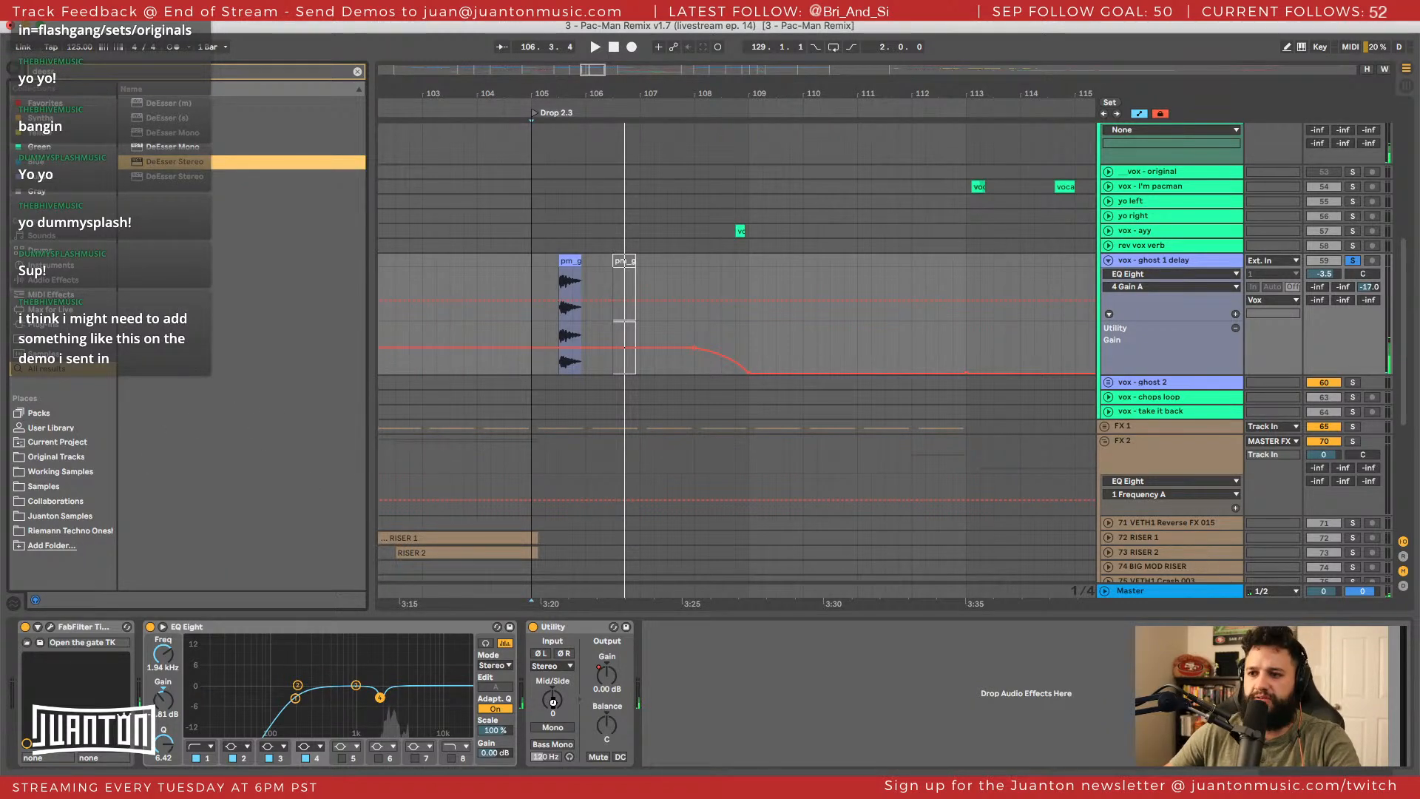
{"action": "left_click_drag", "start_coordinate": [396, 413], "coordinate": [881, 518]}
{"action": "left_click_drag", "start_coordinate": [703, 628], "coordinate": [502, 651]}
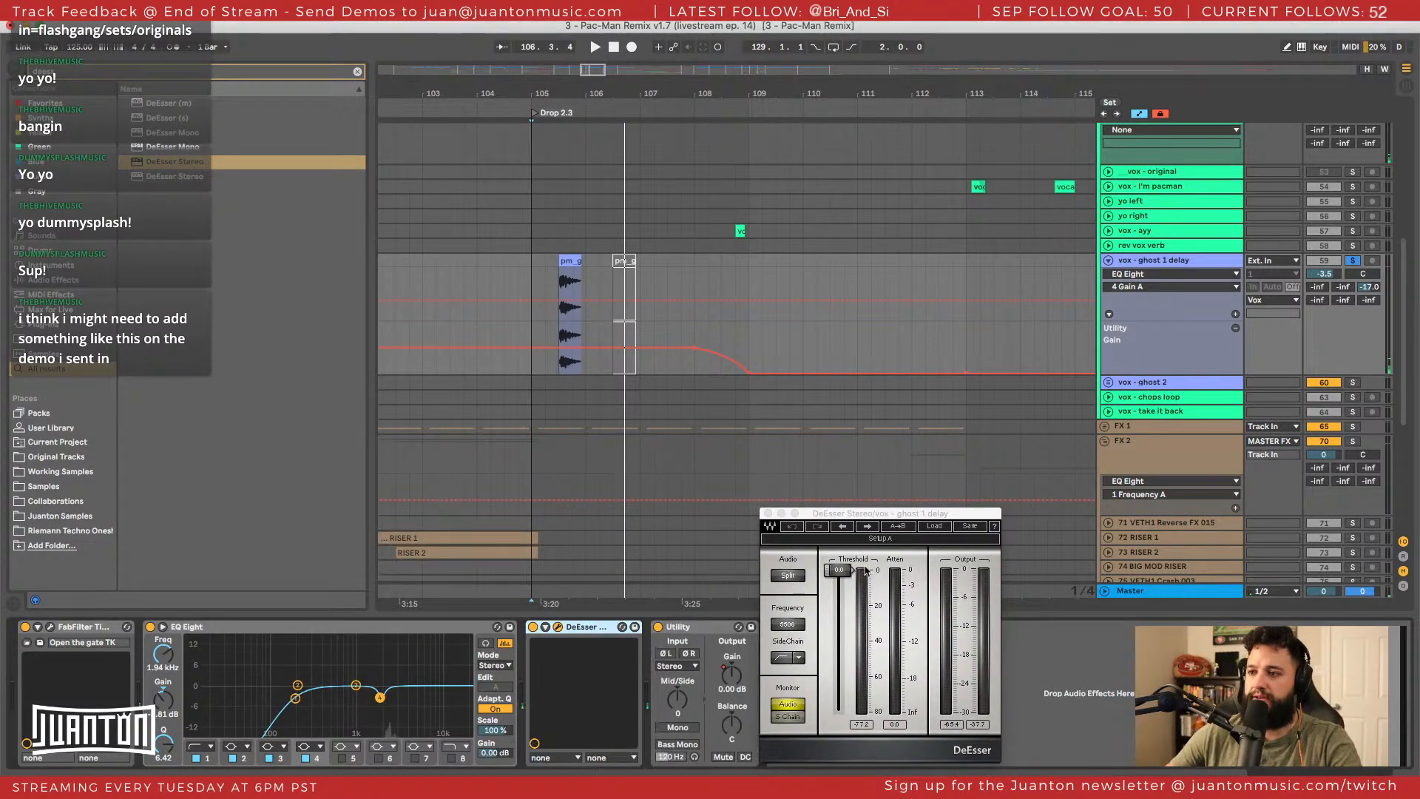
Load the Male Ess factory preset in the DeEsser and play the start of Drop 2.3 with it.
{"action": "left_click", "coordinate": [935, 526]}
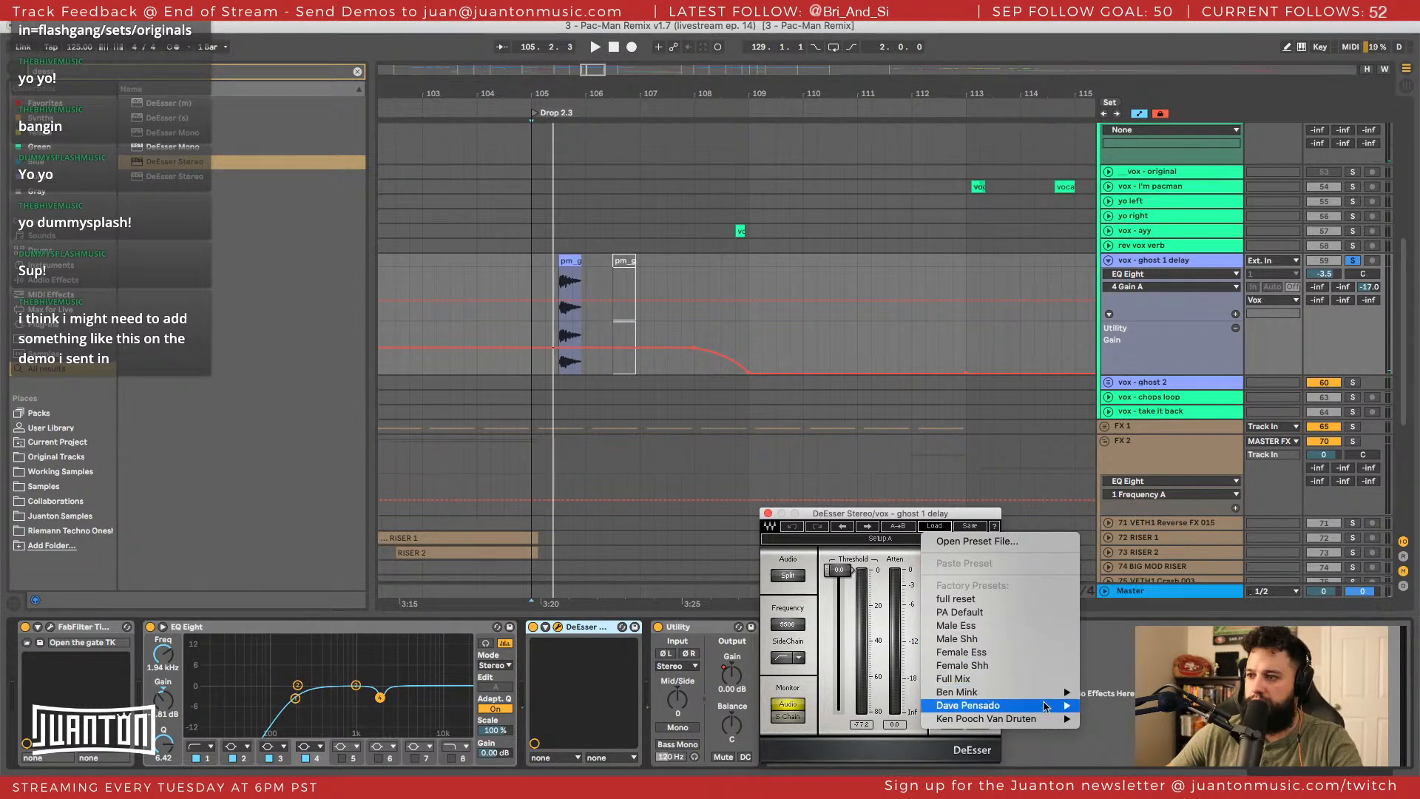
{"action": "mouse_move", "coordinate": [1045, 707]}
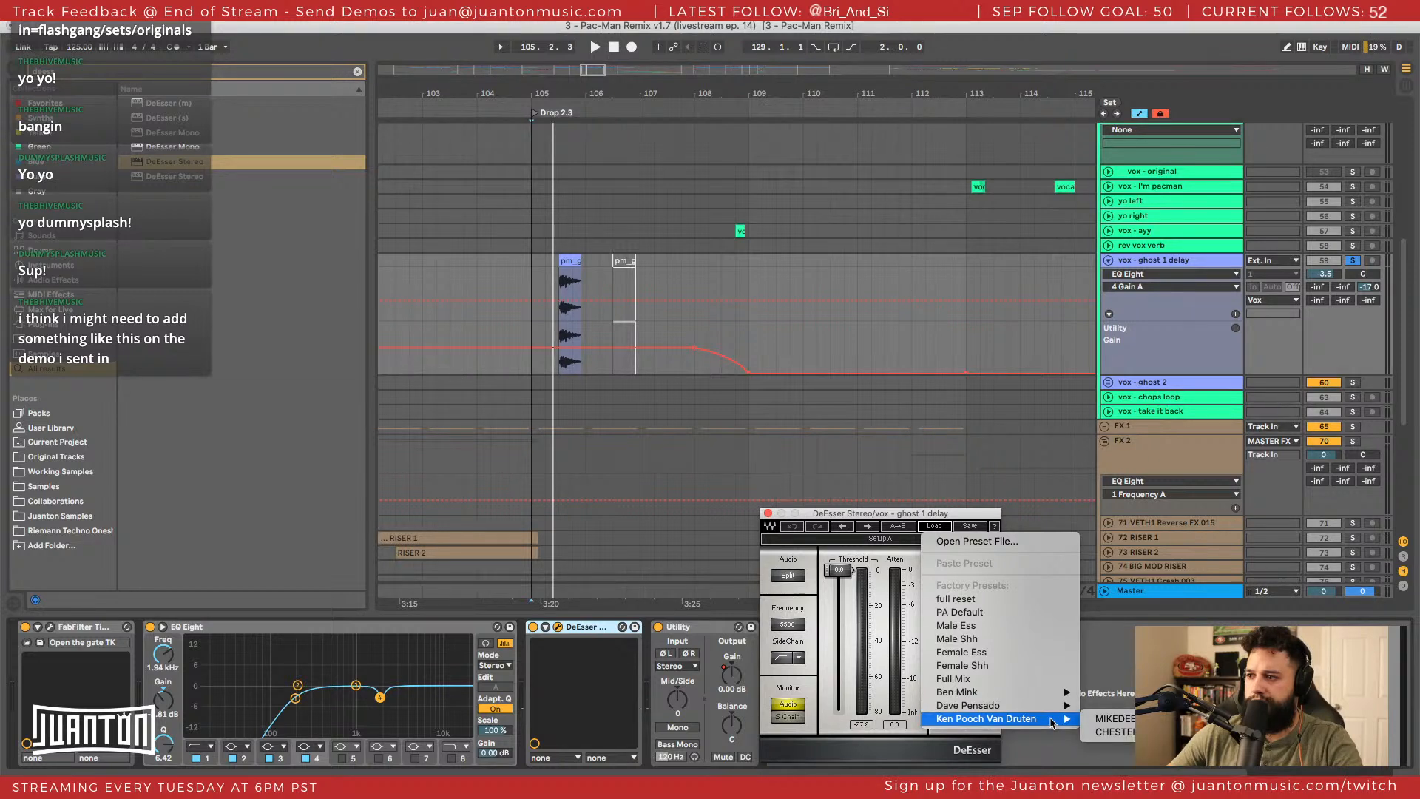
{"action": "left_click", "coordinate": [1029, 627]}
{"action": "key", "text": "space"}
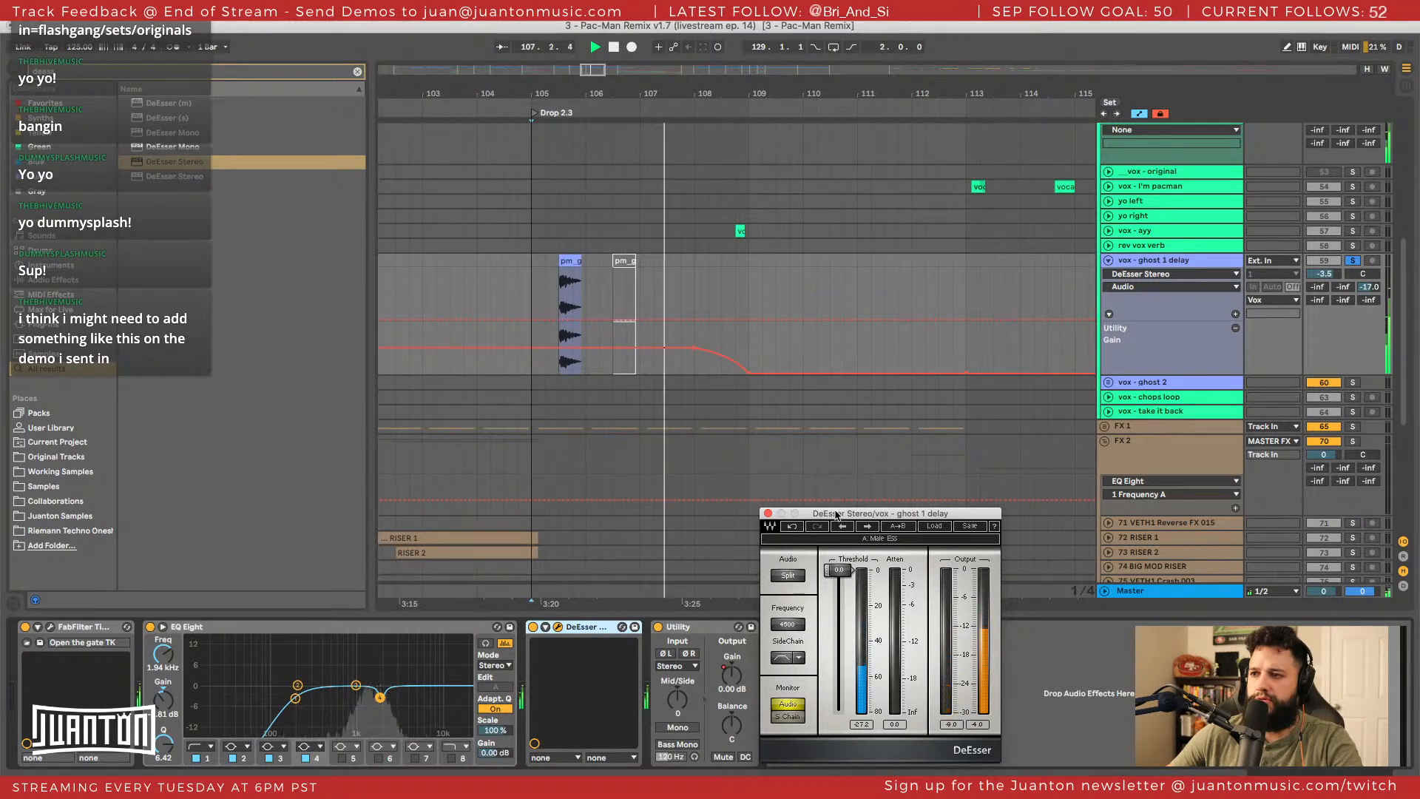
Switch the DeEsser off while replaying the ghost vocal in Drop 2.3, and close its plug-in window.
{"action": "key", "text": "space"}
{"action": "key", "text": "space"}
{"action": "left_click", "coordinate": [533, 628]}
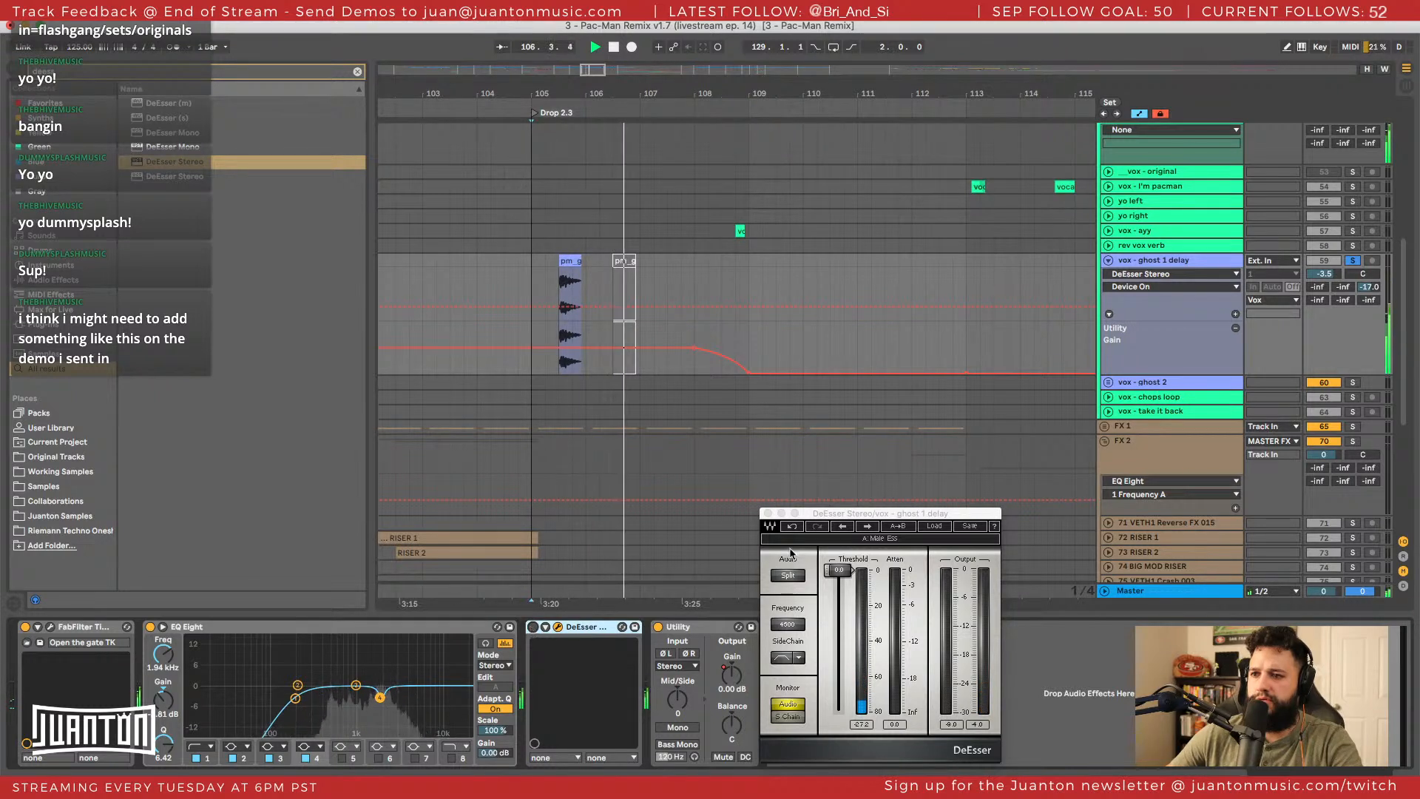
{"action": "left_click", "coordinate": [841, 519]}
{"action": "key", "text": "space"}
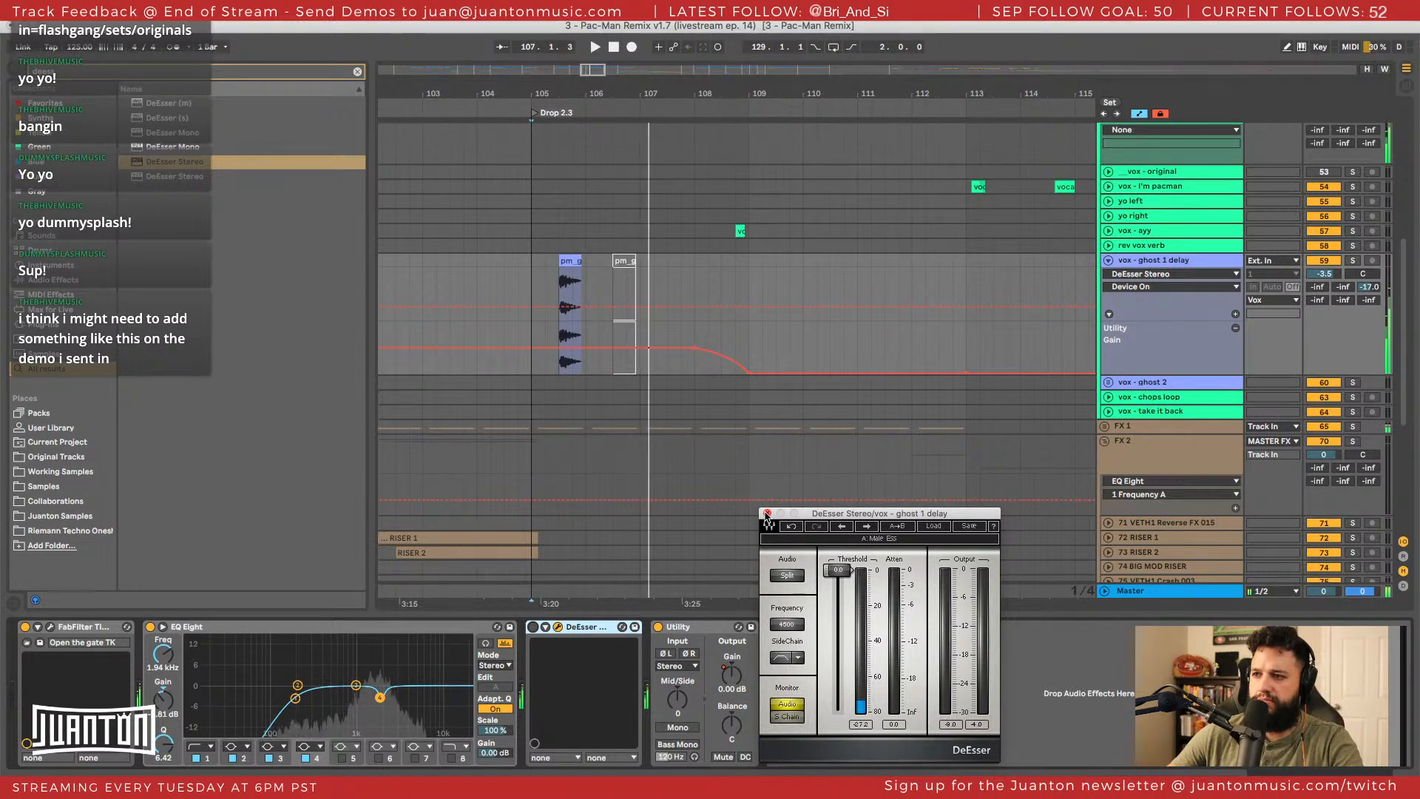
{"action": "left_click", "coordinate": [767, 512]}
Enable band 8 of the ghost delay's EQ Eight as a high cut at about 3.91 kHz with Q 0.41 during playback.
{"action": "left_click", "coordinate": [450, 758]}
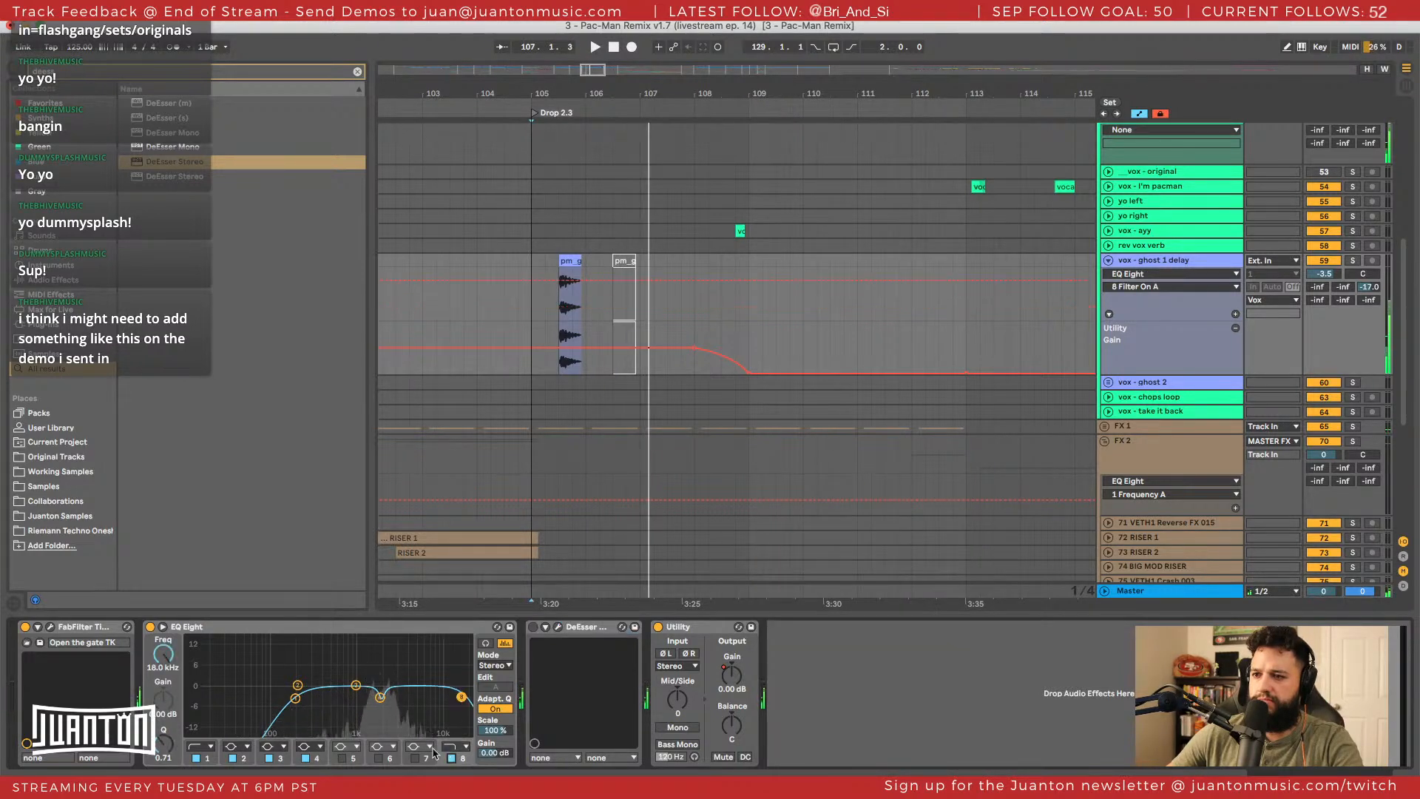
{"action": "key", "text": "space"}
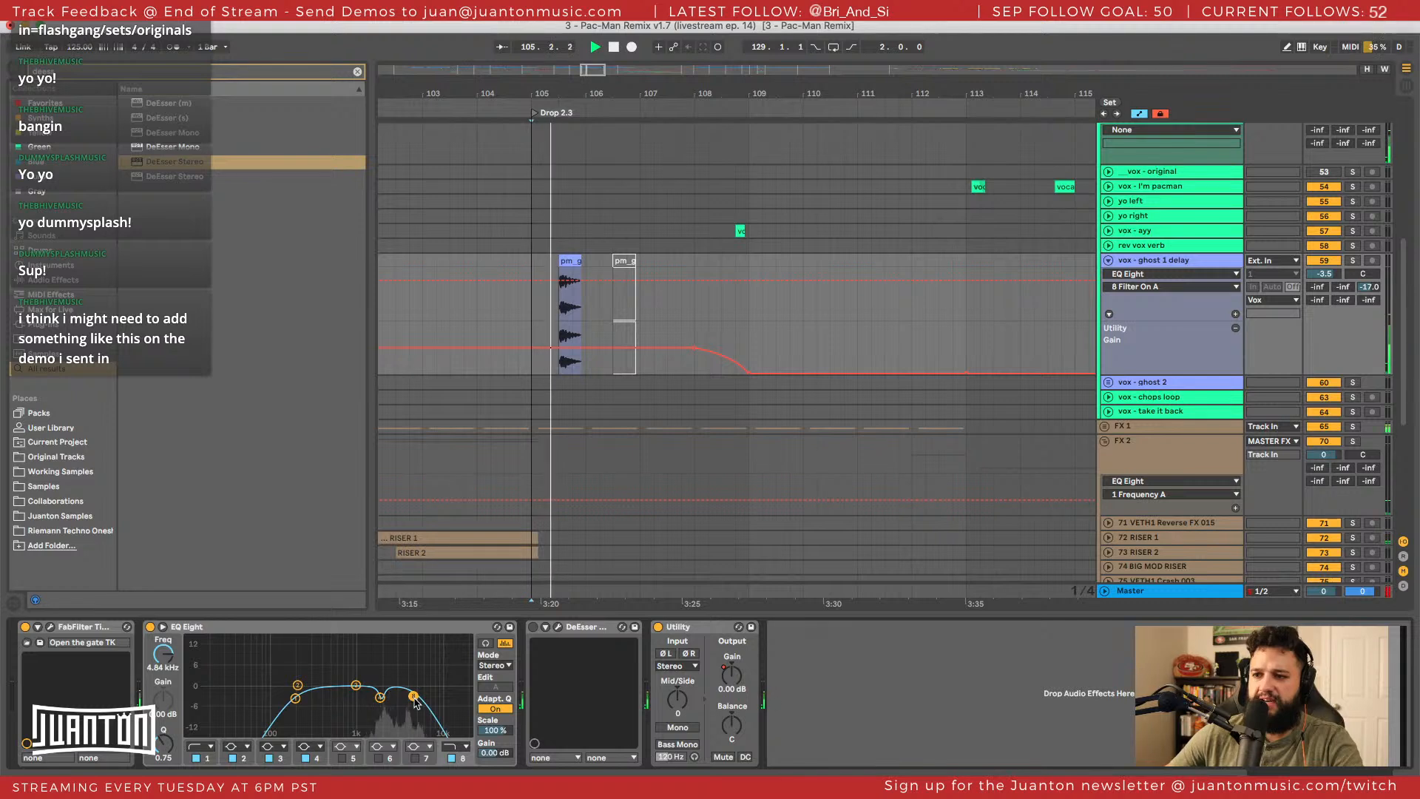
{"action": "left_click_drag", "start_coordinate": [417, 699], "coordinate": [410, 713]}
{"action": "key", "text": "space"}
{"action": "key", "text": "space"}
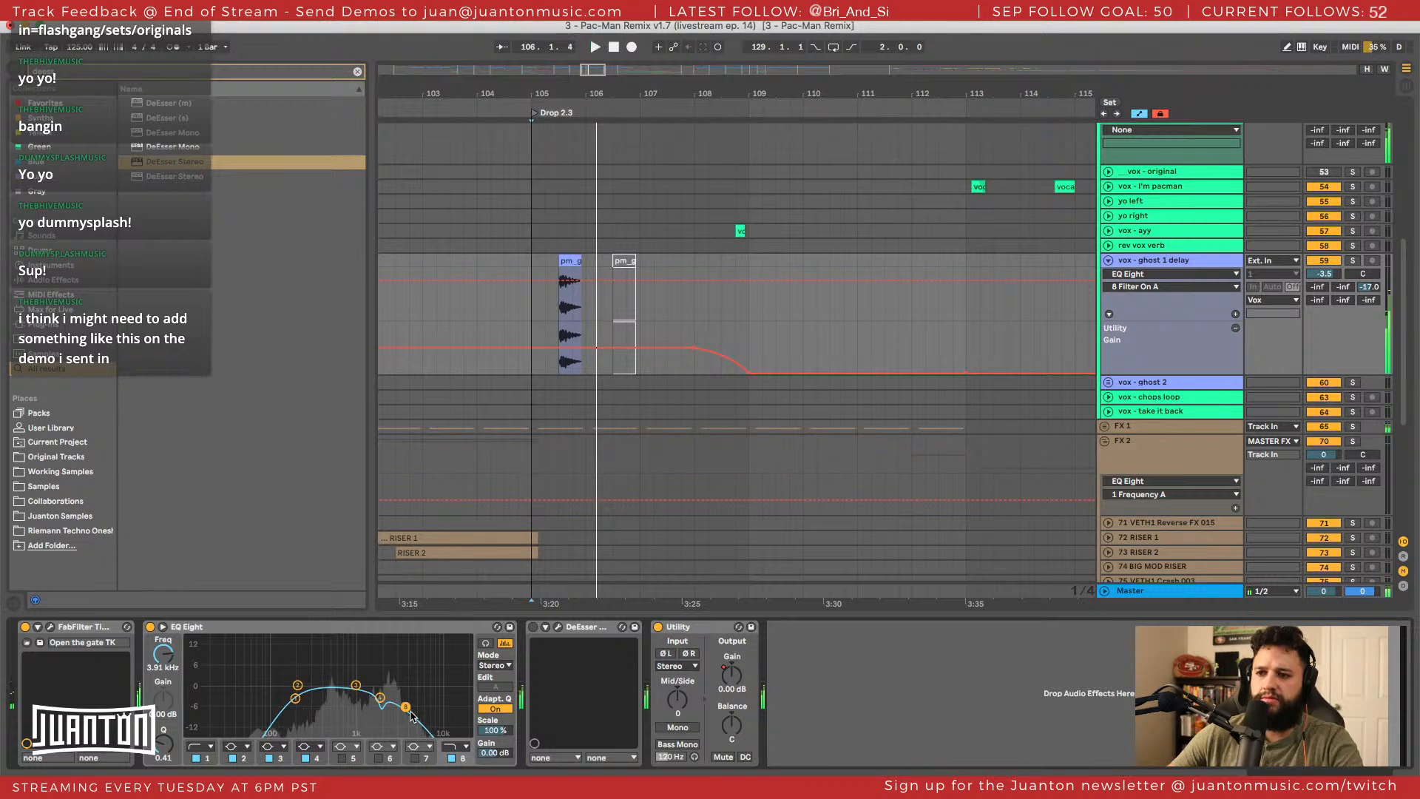
Group FabFilter Timeless 2 into an Audio Effect Rack and show the rack's chain list.
{"action": "left_click", "coordinate": [73, 627]}
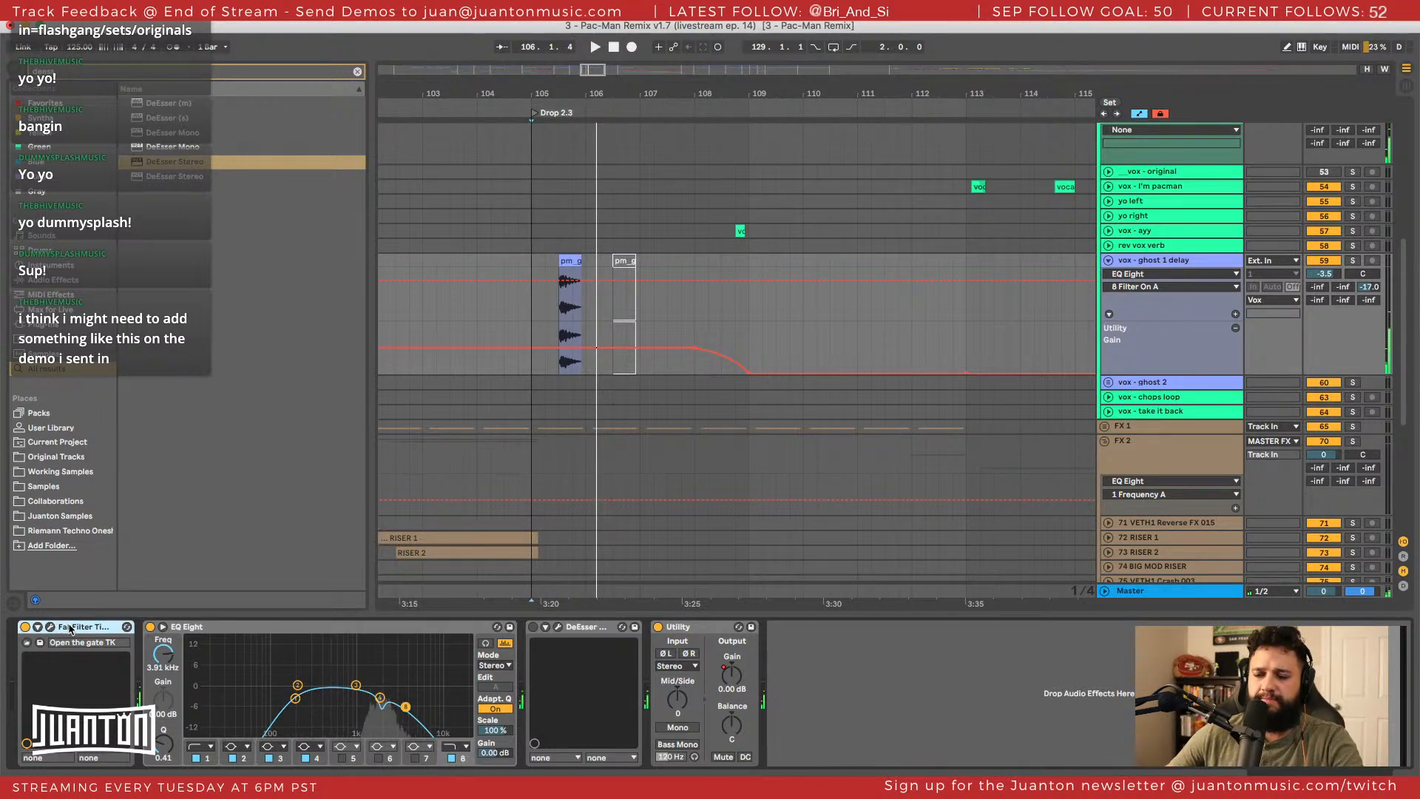
{"action": "key", "text": "super+g"}
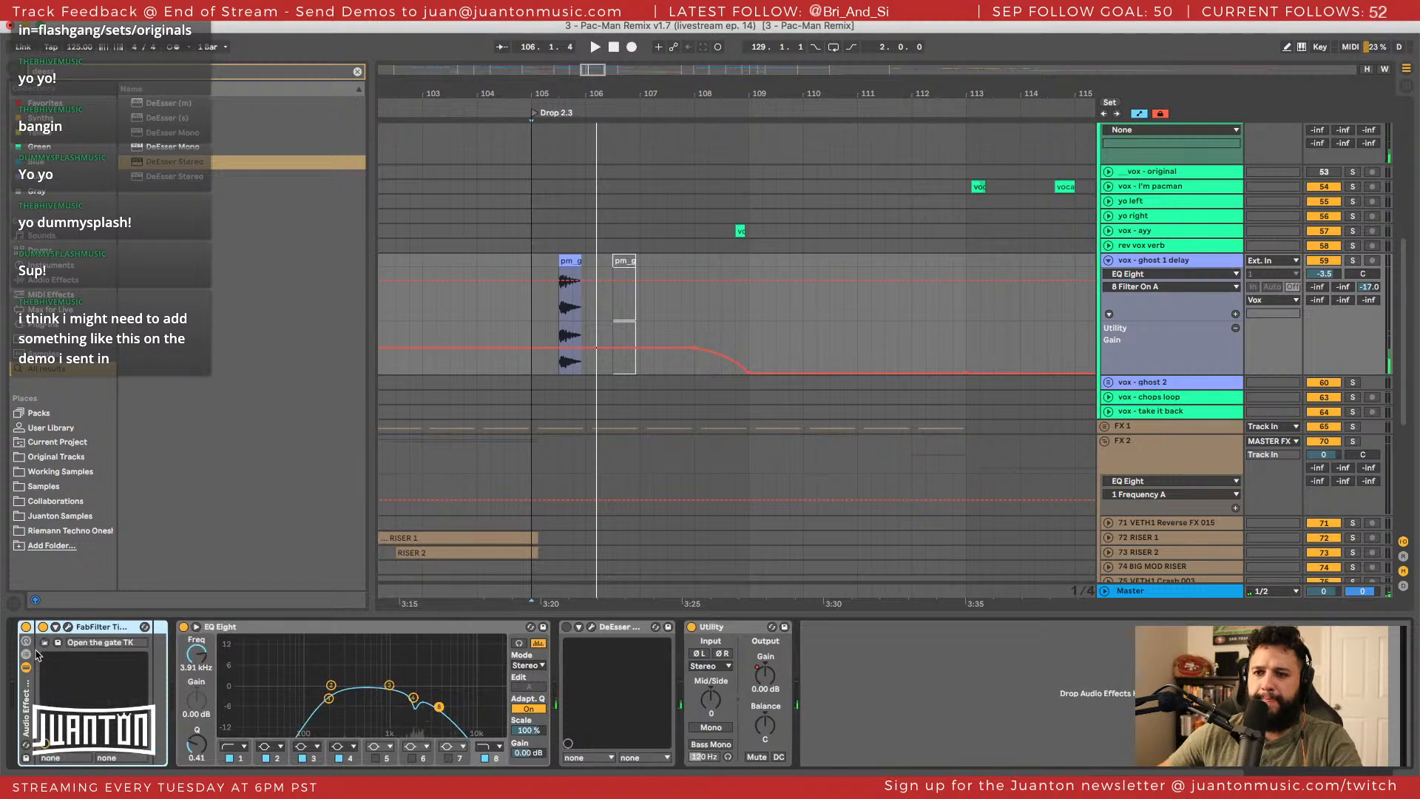
{"action": "left_click", "coordinate": [26, 655]}
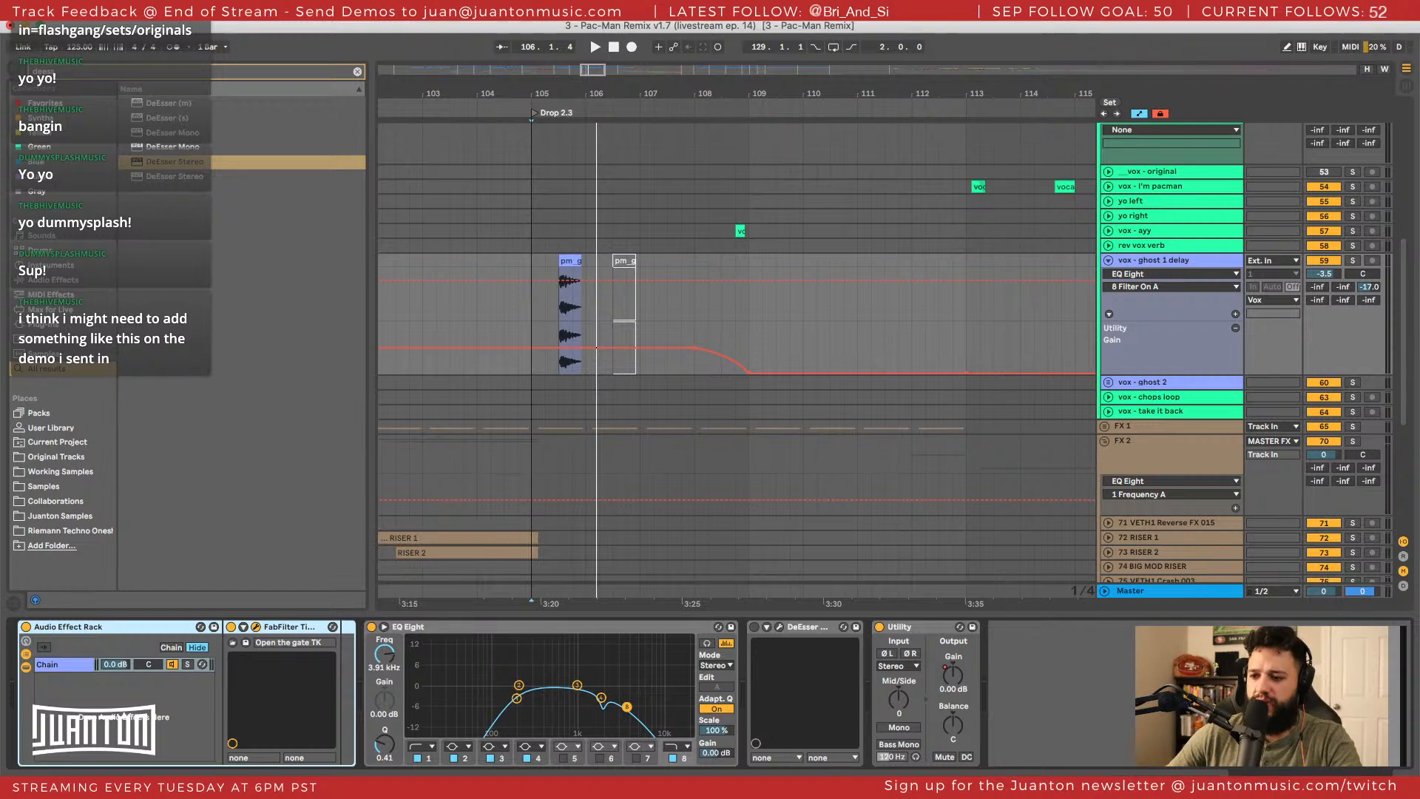
Check the Timeless 2 mix levels, add a second rack chain named dry, and rename the delay's chain timeless.
{"action": "left_click_drag", "start_coordinate": [502, 773], "coordinate": [514, 230]}
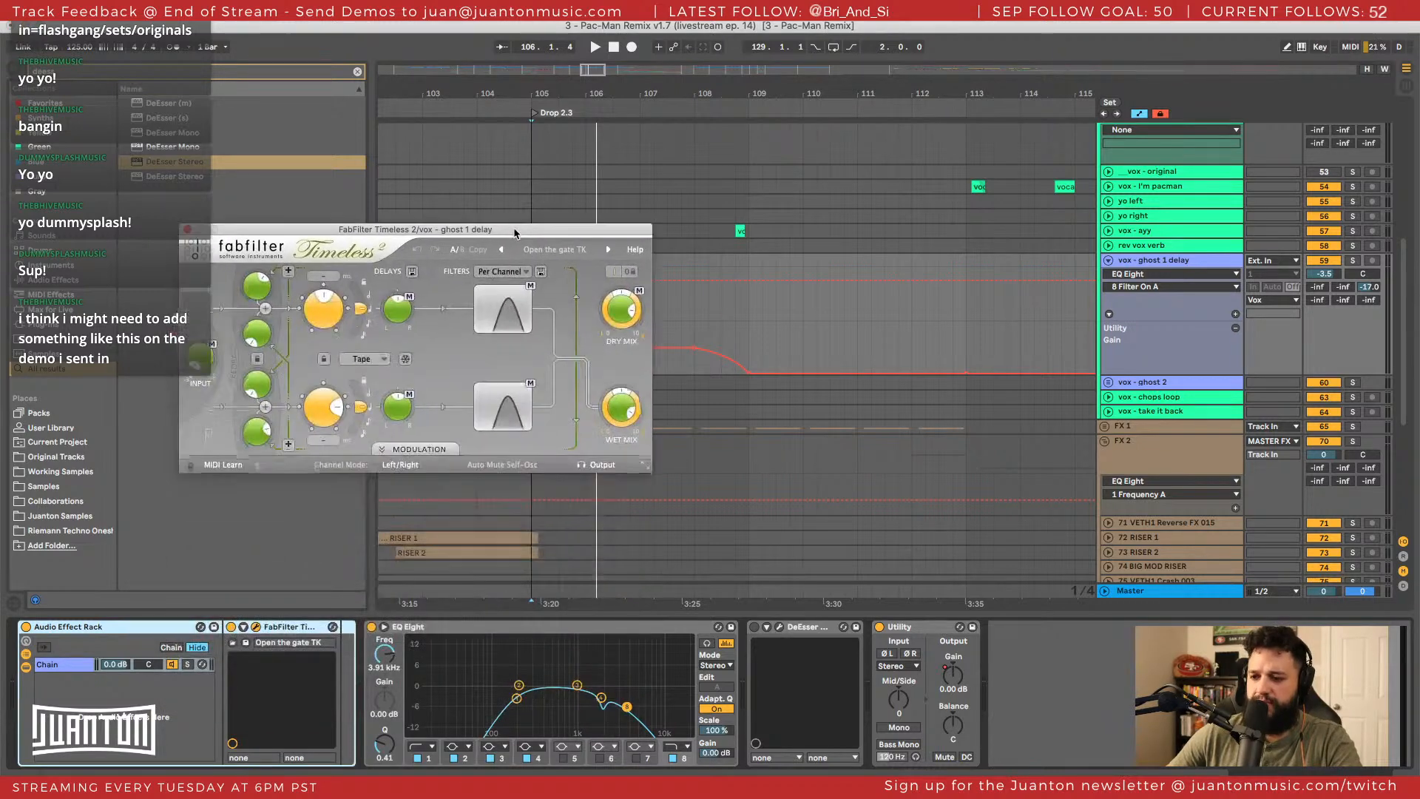
{"action": "mouse_move", "coordinate": [626, 416]}
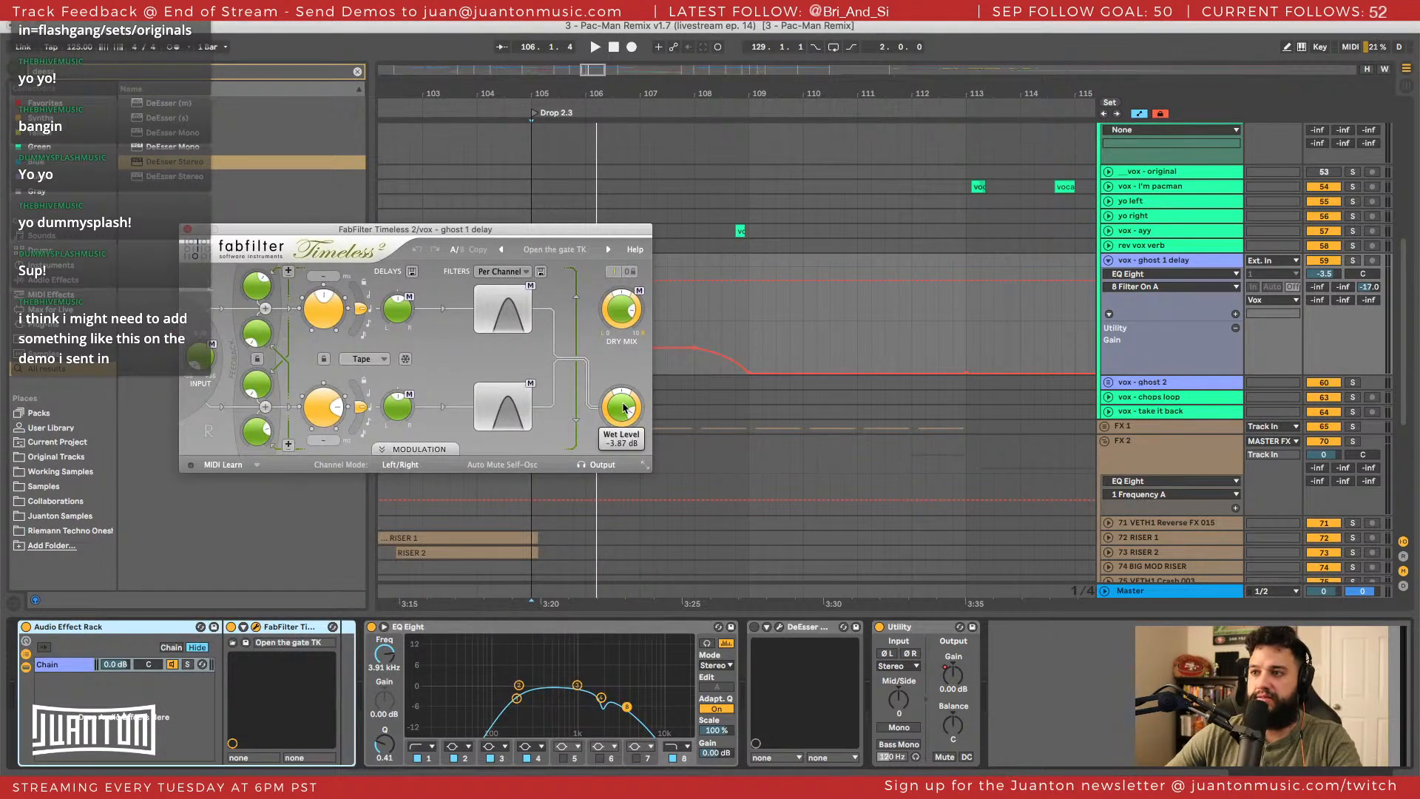
{"action": "mouse_move", "coordinate": [618, 317]}
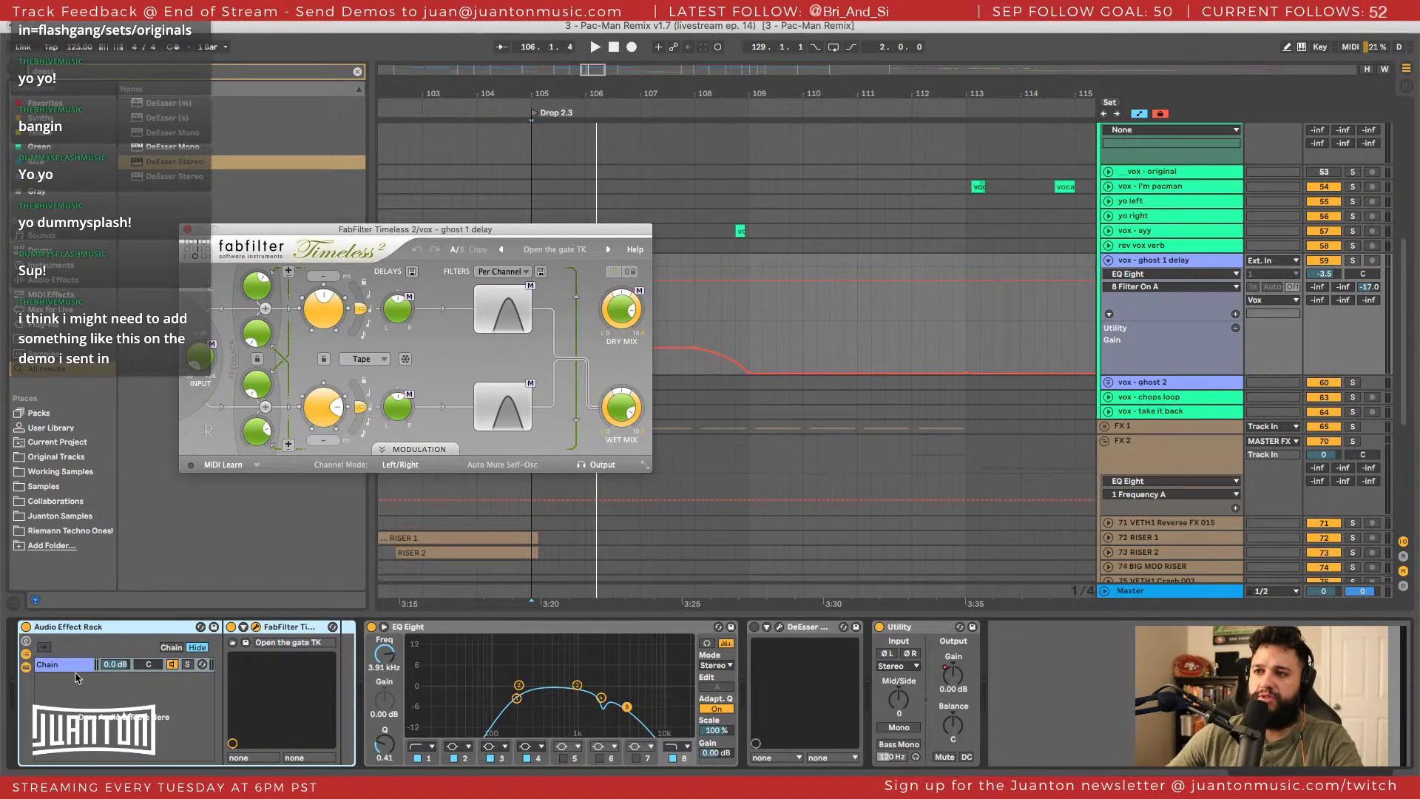
{"action": "right_click", "coordinate": [71, 695]}
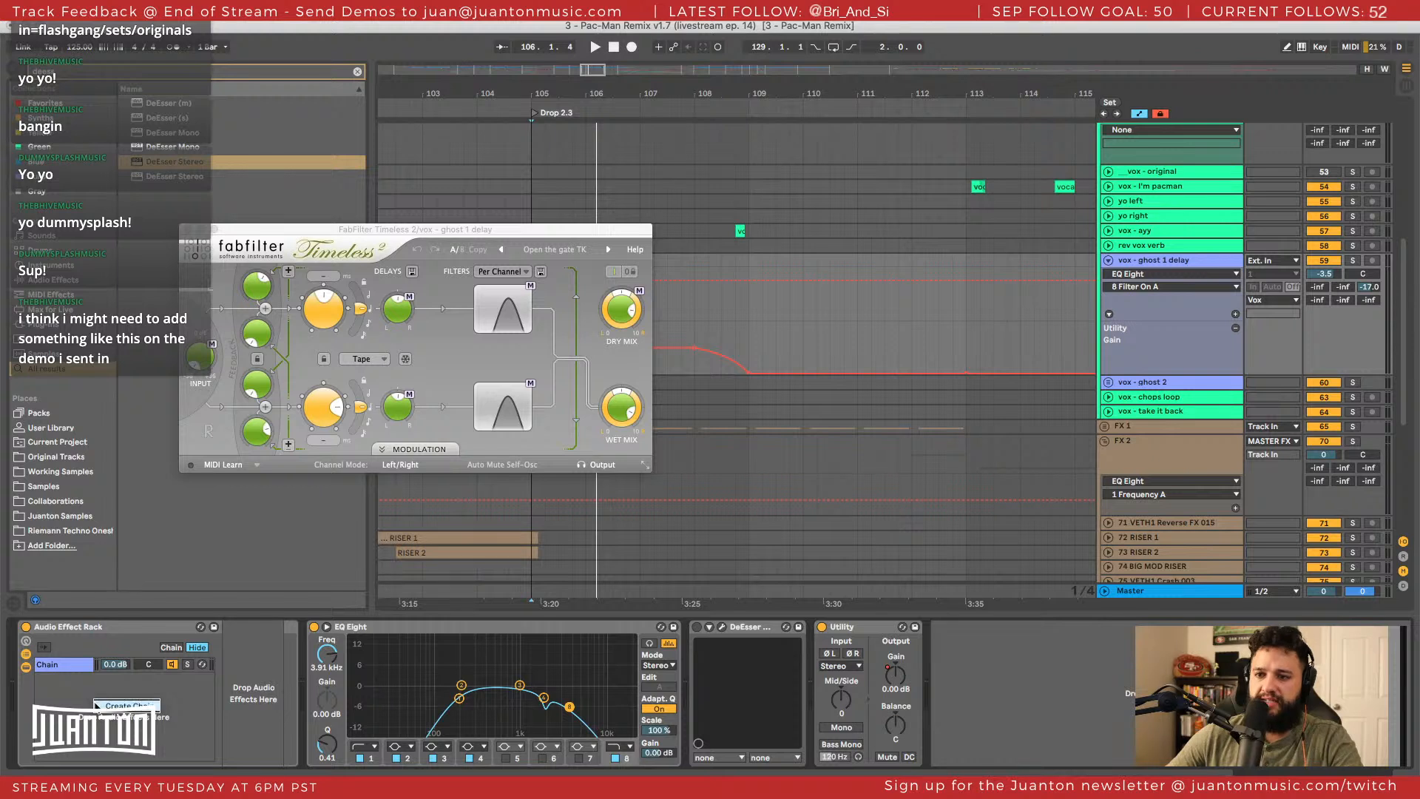
{"action": "left_click", "coordinate": [140, 707]}
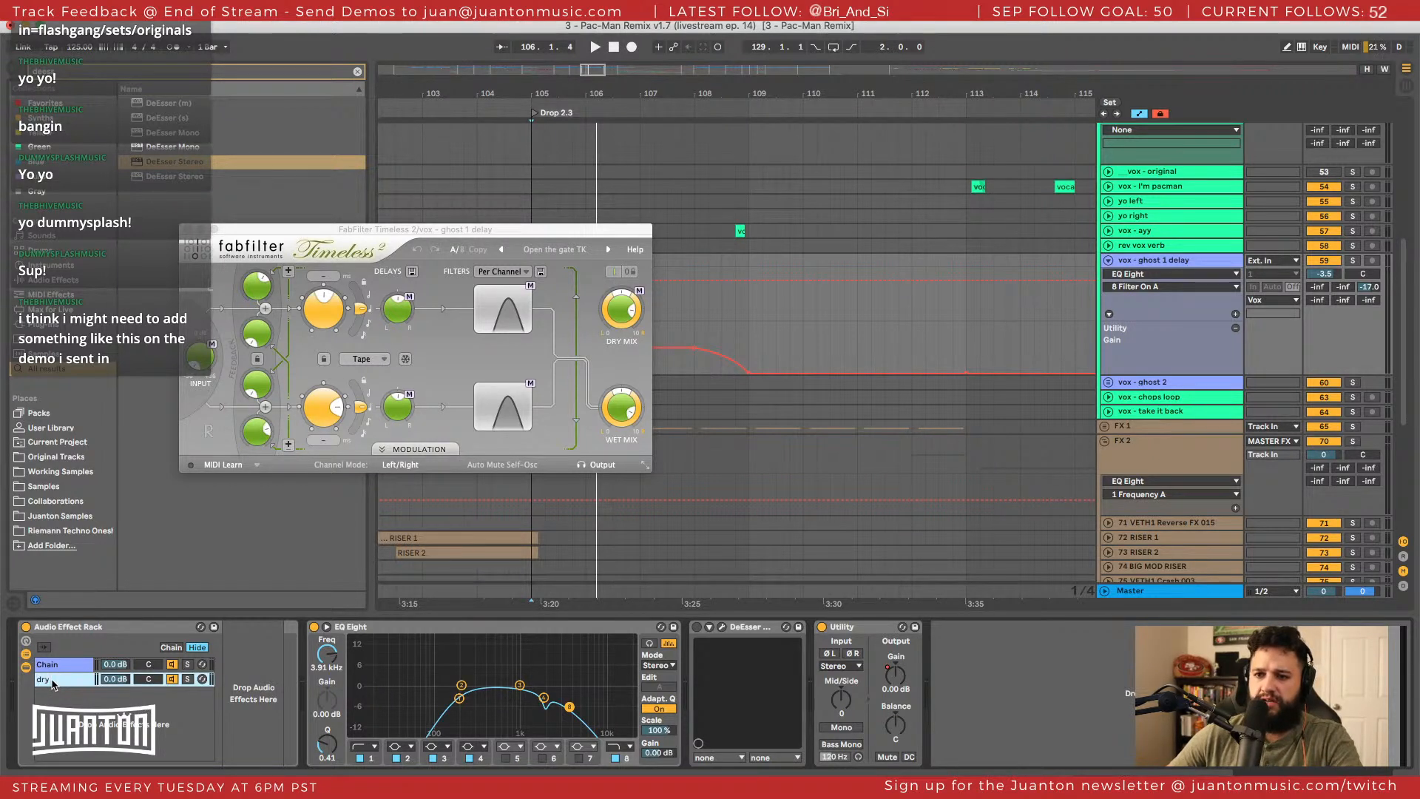
{"action": "left_click", "coordinate": [52, 666]}
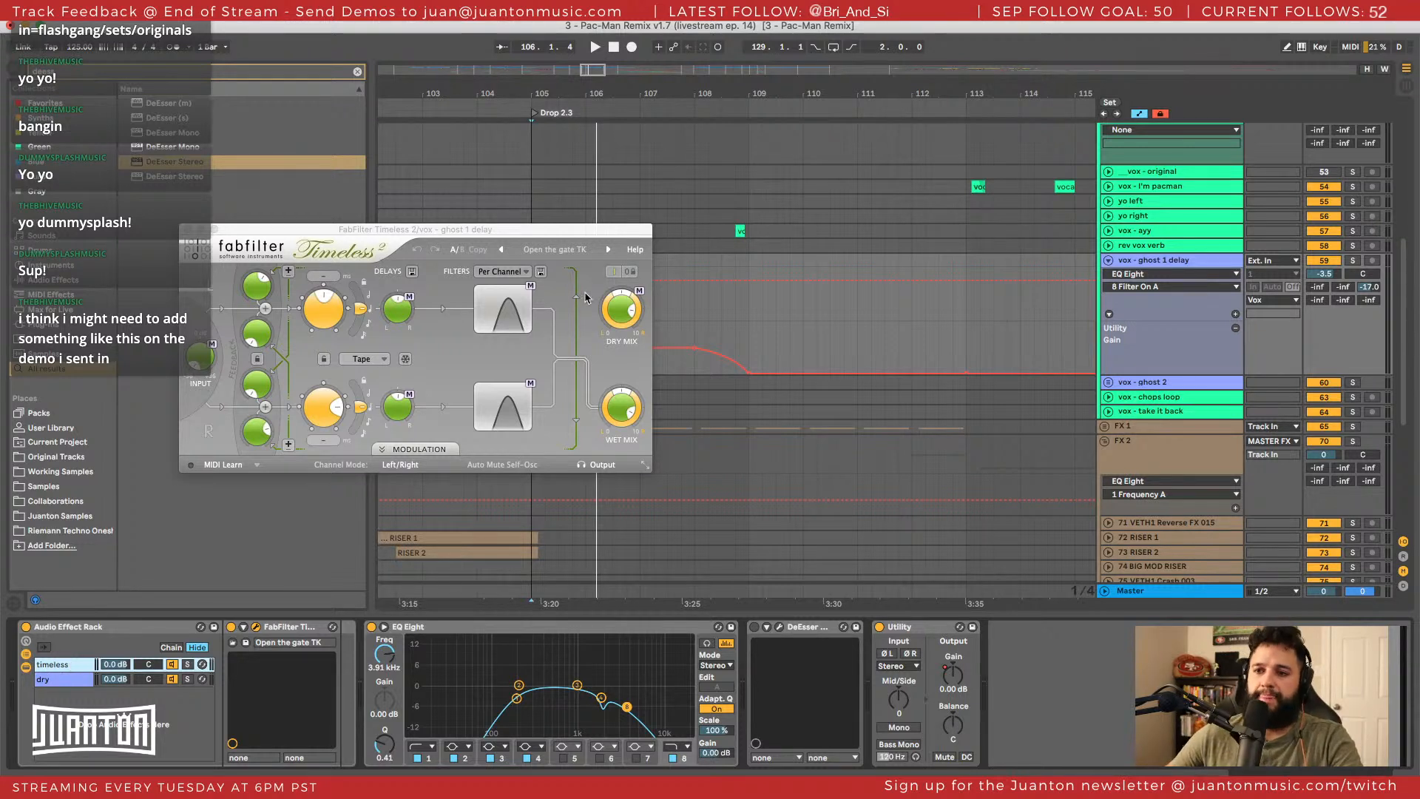
Set the Dry Level of FabFilter Timeless 2 to -INF dB in the timeless chain.
{"action": "left_click", "coordinate": [621, 309]}
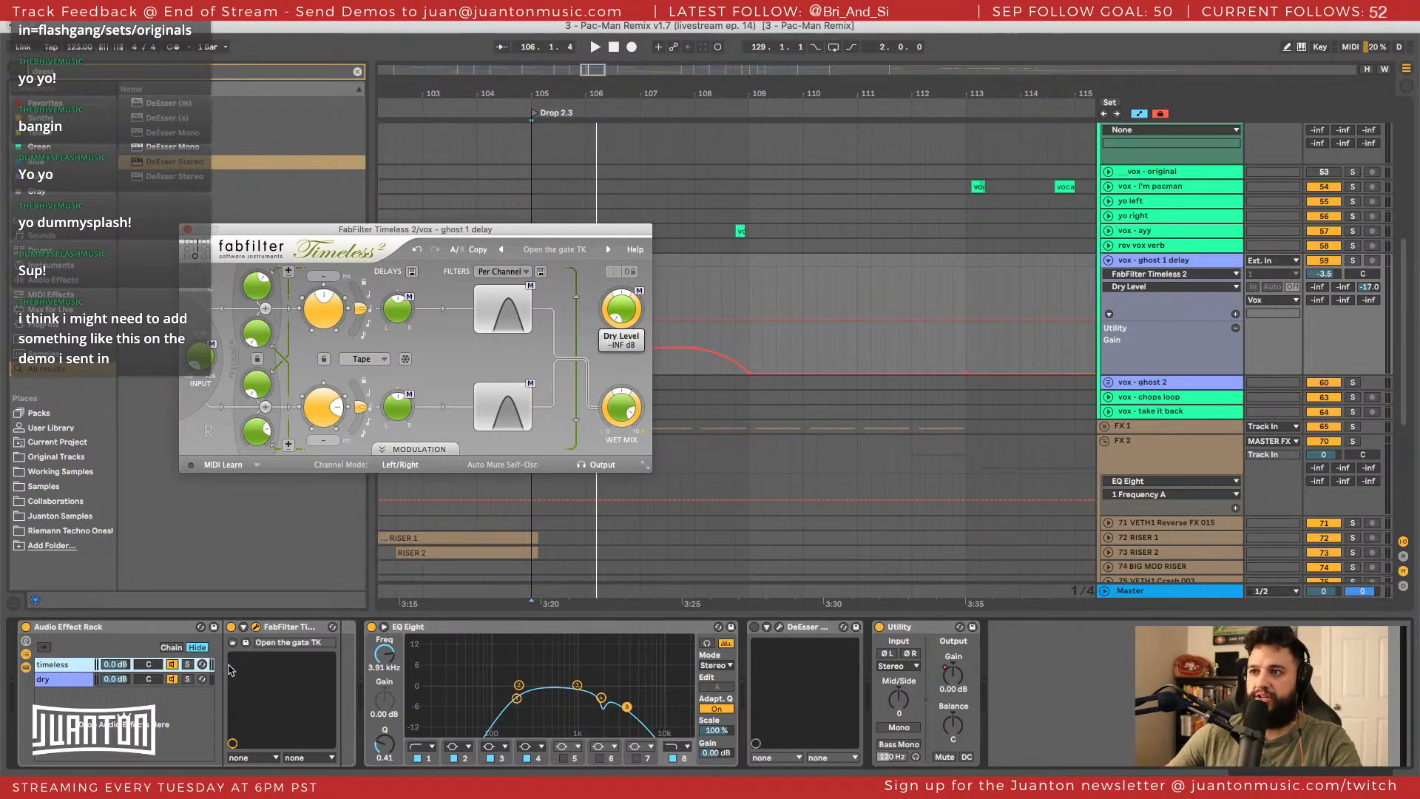
{"action": "left_click", "coordinate": [69, 679]}
{"action": "left_click", "coordinate": [61, 672]}
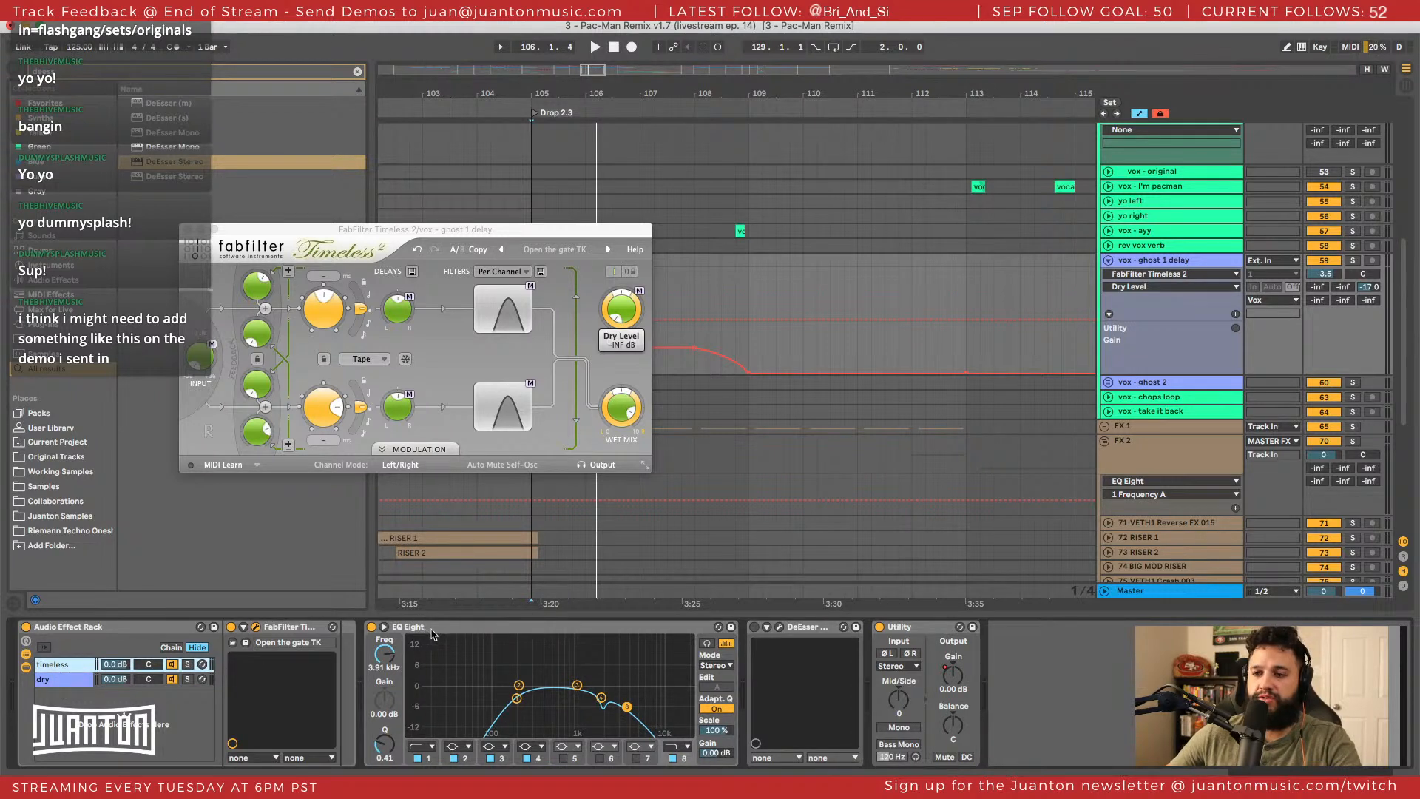
Duplicate EQ Eight so one copy sits in the timeless chain, and turn off band 8 on the copy after the rack.
{"action": "left_click_drag", "start_coordinate": [432, 633], "coordinate": [330, 645]}
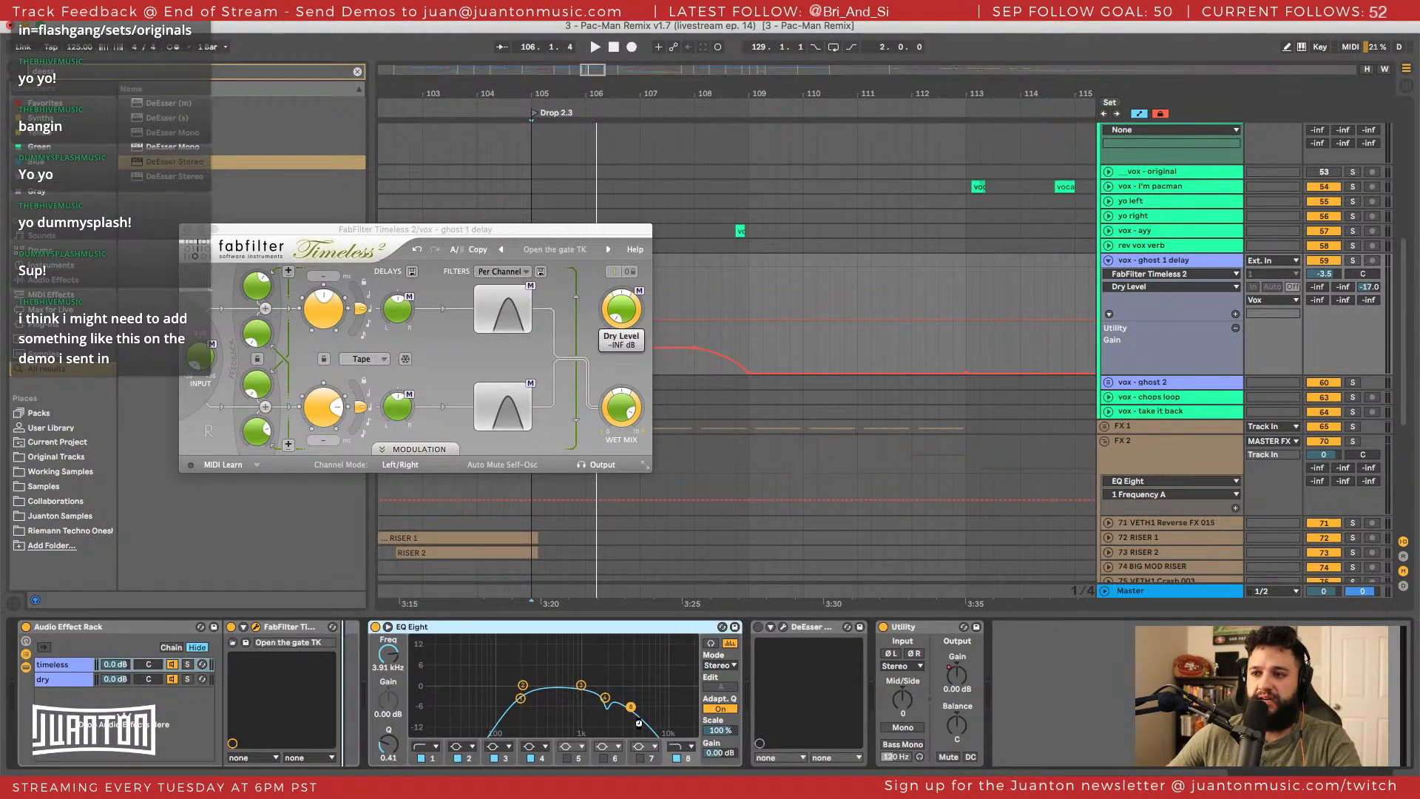
{"action": "key", "text": "super+d"}
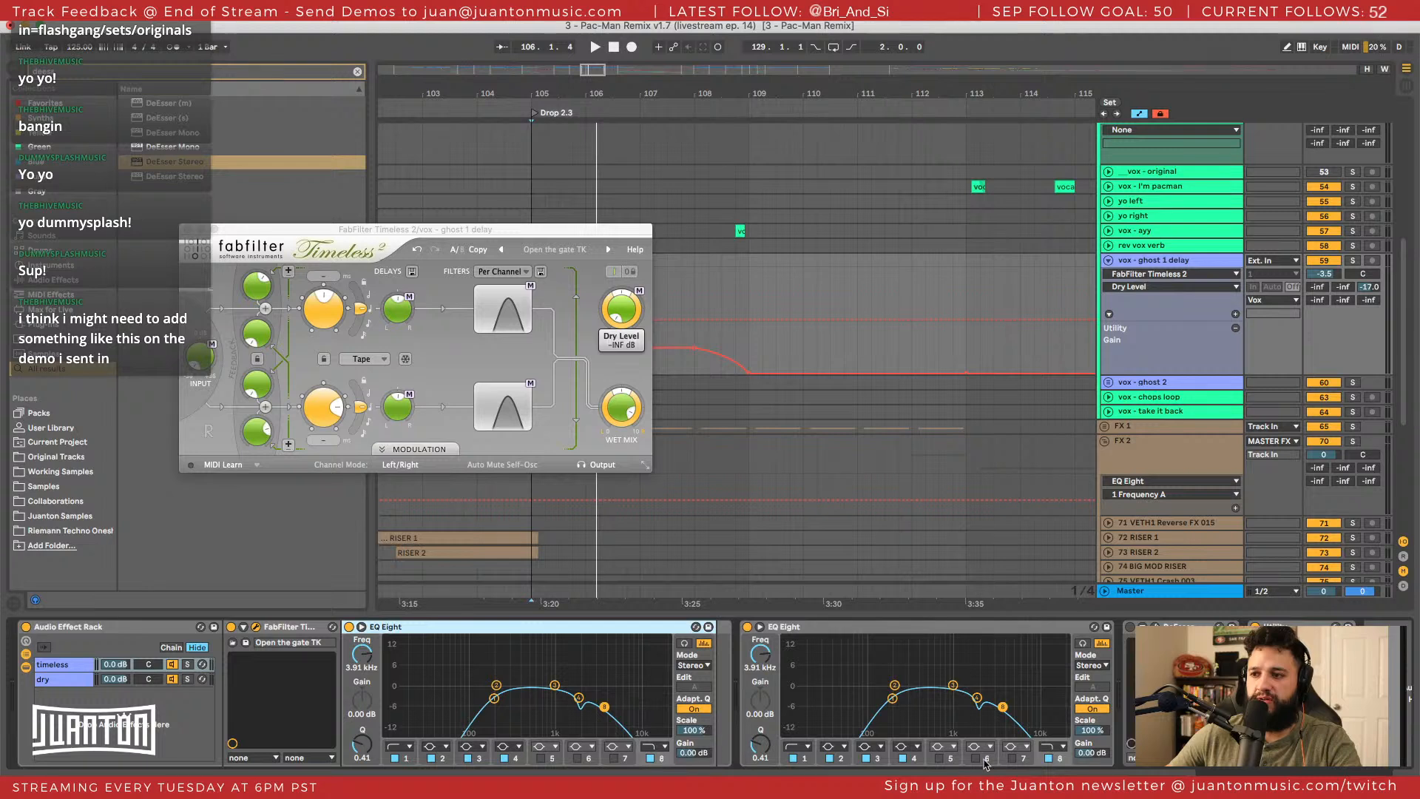
{"action": "left_click", "coordinate": [1049, 757]}
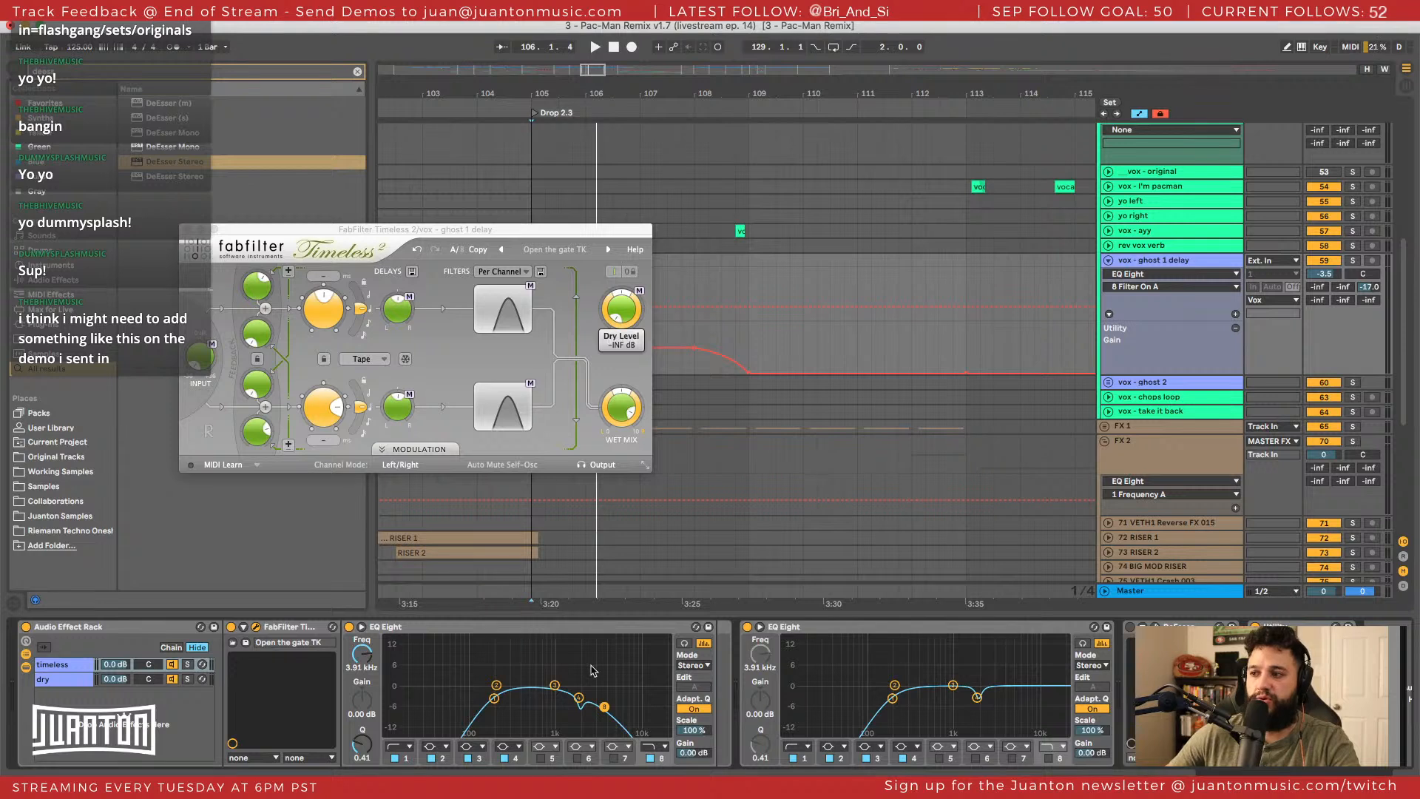
Play the drop and compare the rack's dry and timeless chains by soloing each one in turn.
{"action": "key", "text": "space"}
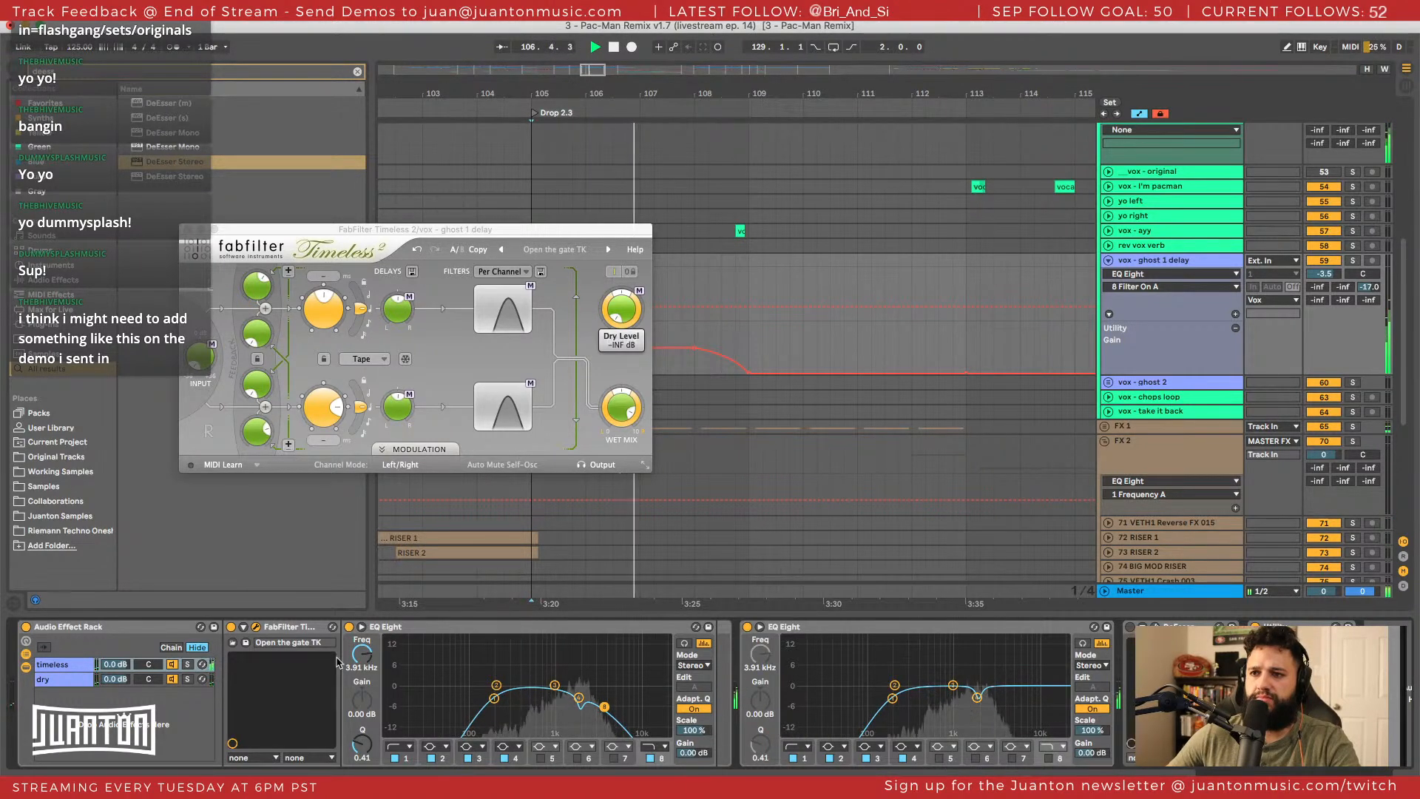
{"action": "left_click", "coordinate": [189, 679]}
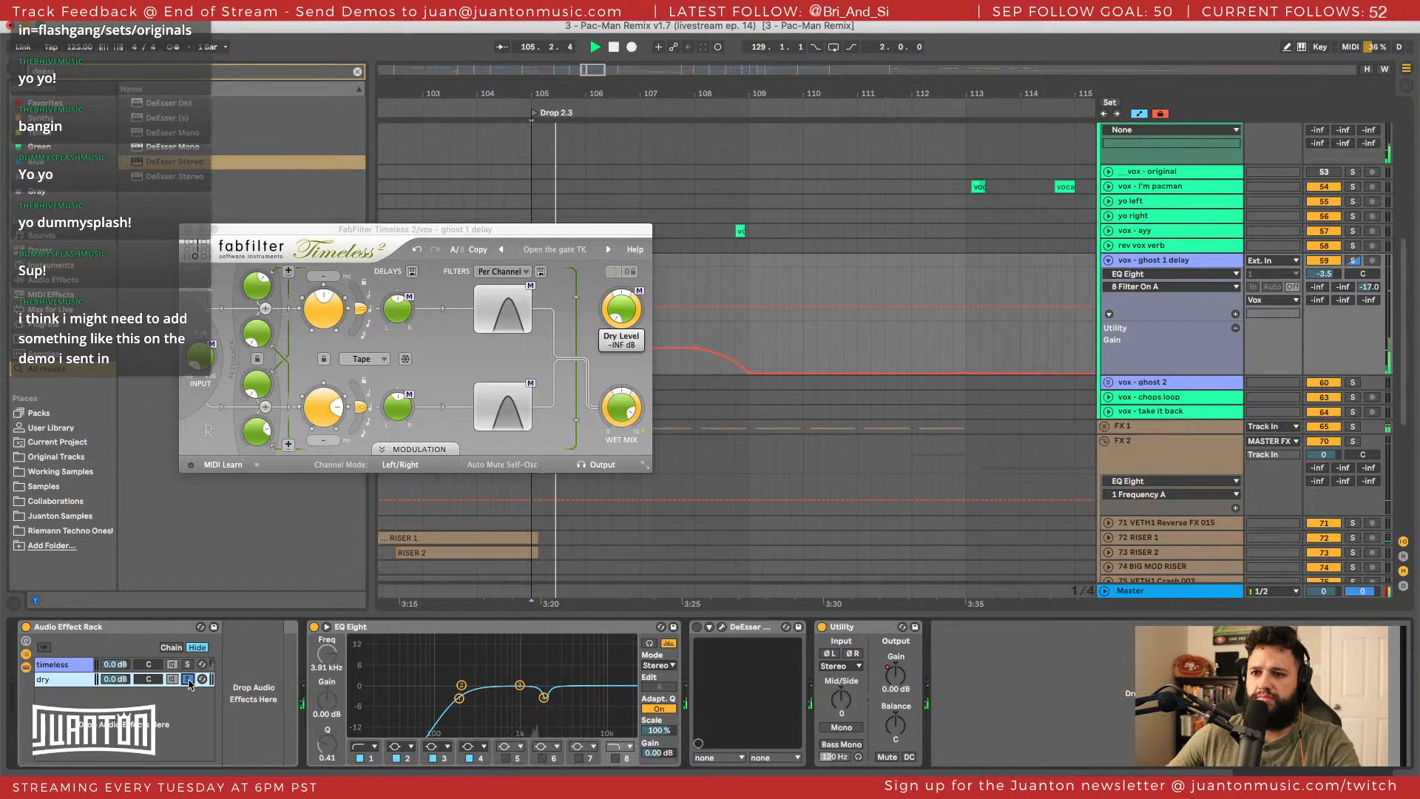
{"action": "key", "text": "space"}
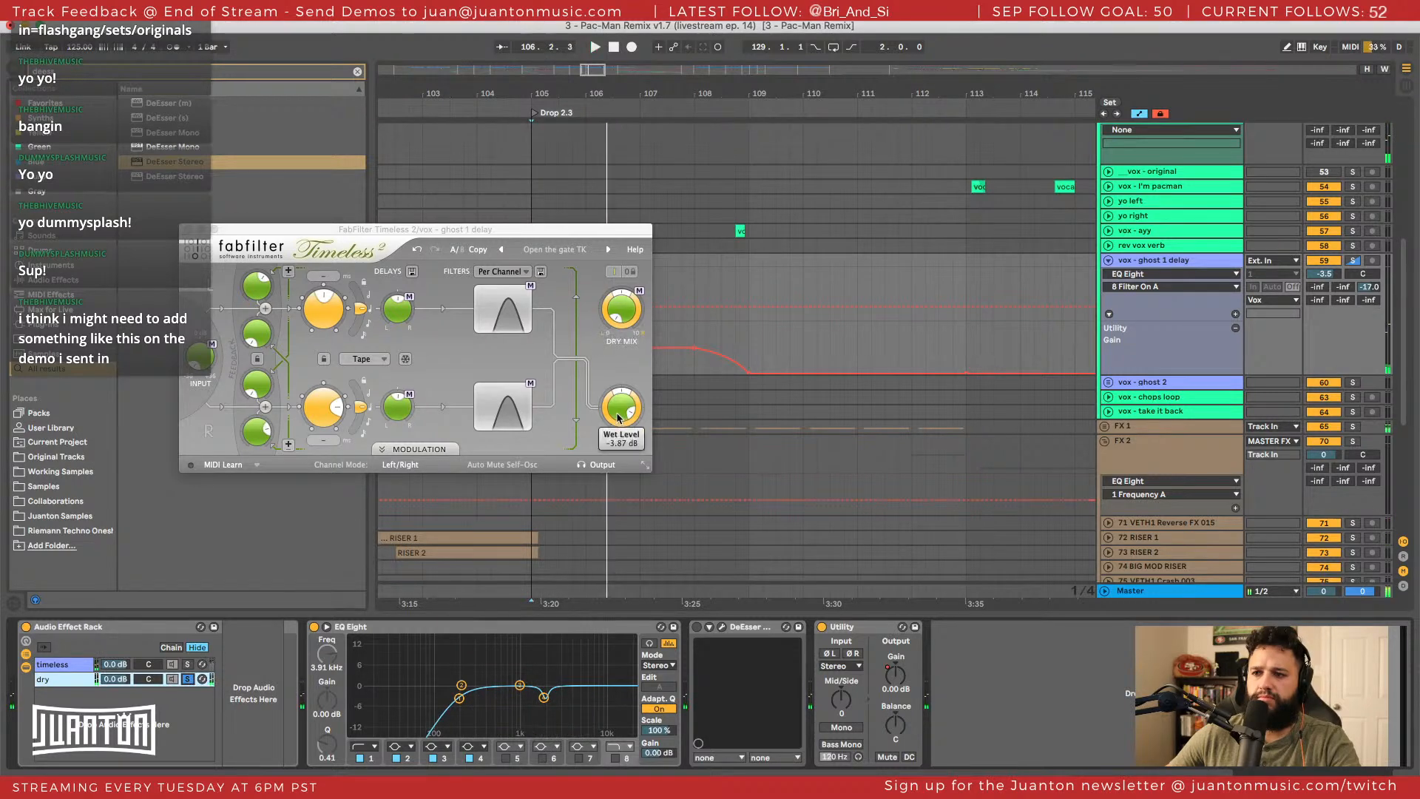
{"action": "left_click", "coordinate": [618, 418]}
{"action": "left_click", "coordinate": [187, 664]}
{"action": "key", "text": "space"}
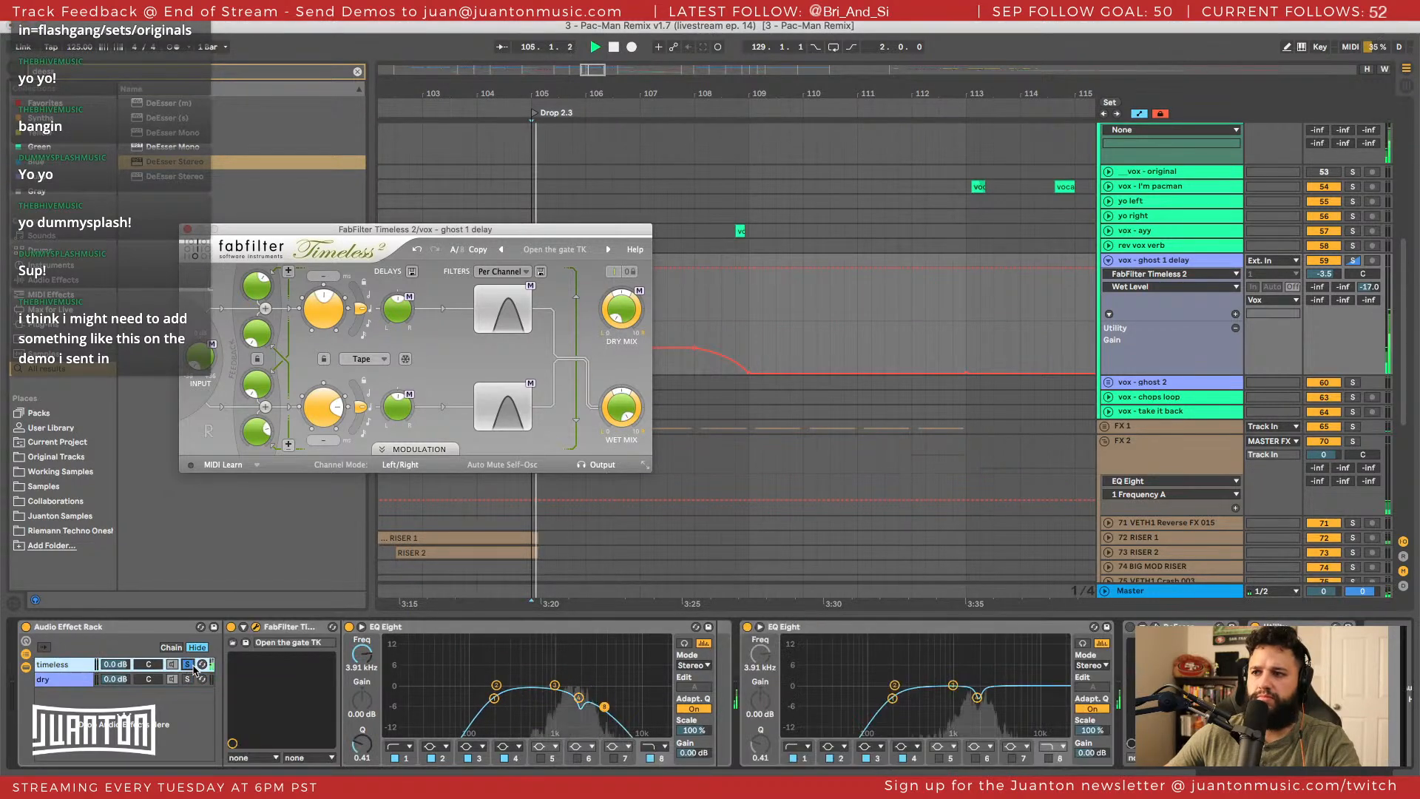
{"action": "left_click", "coordinate": [187, 679]}
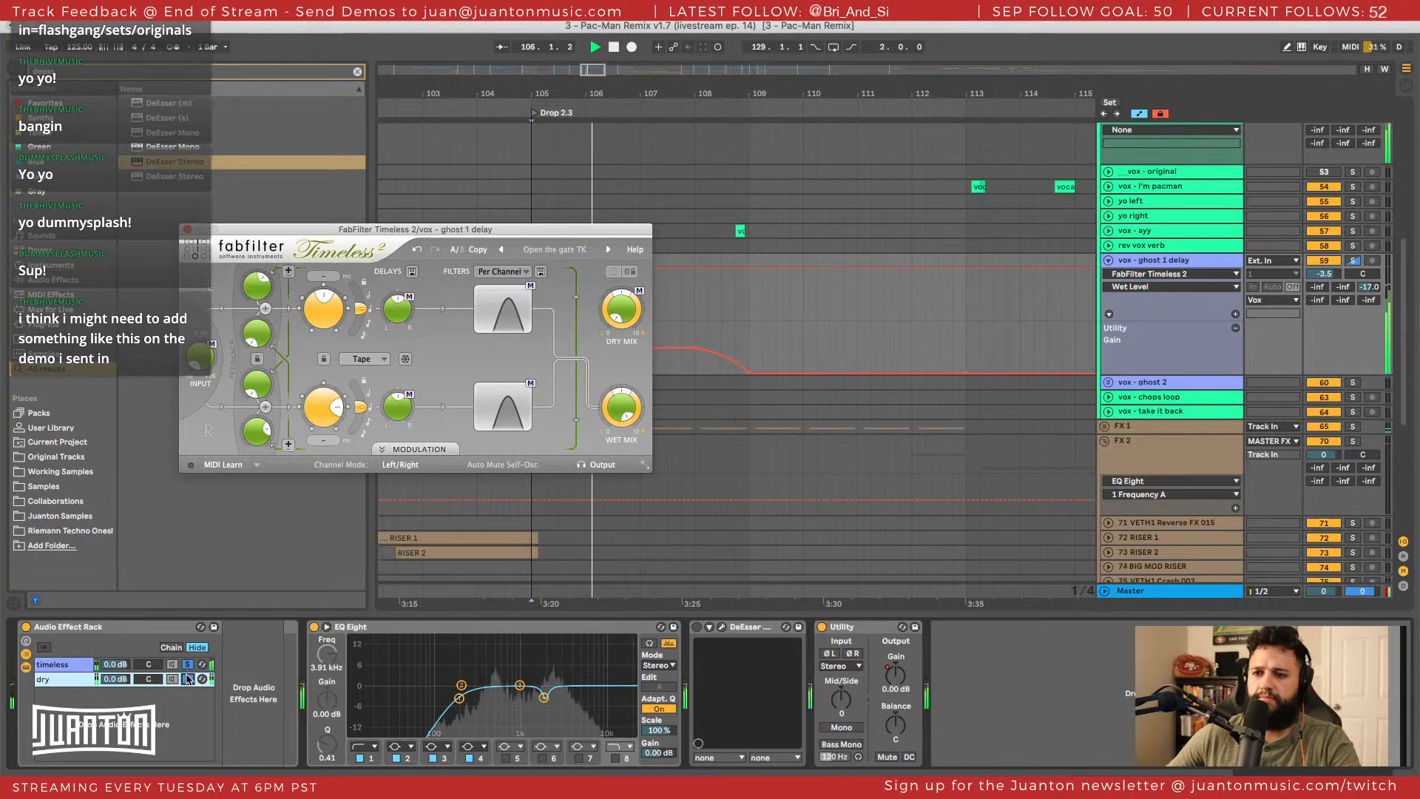
Solo the vox - ghost 1 delay track and play it with both rack chains unsoloed.
{"action": "left_click", "coordinate": [1352, 261]}
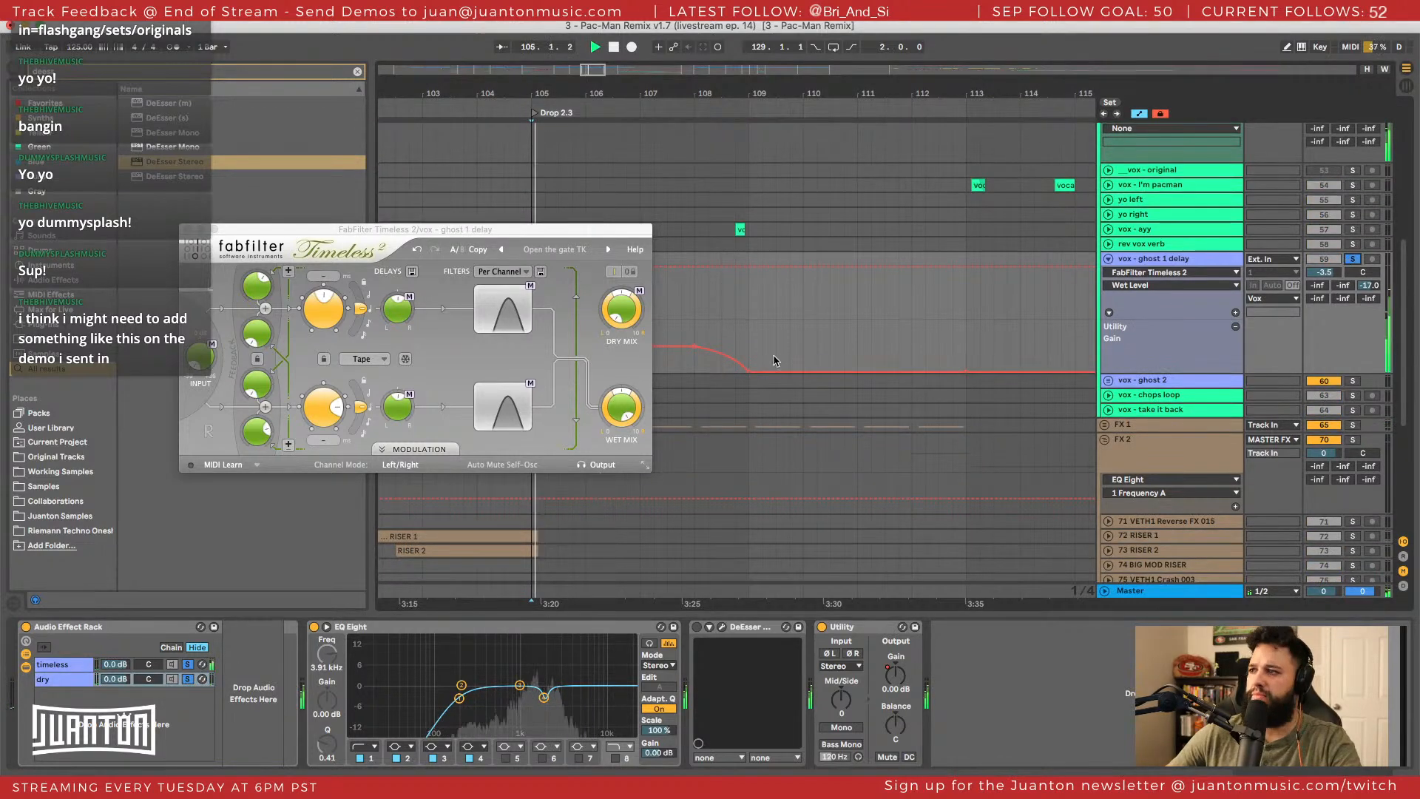
{"action": "key", "text": "space"}
{"action": "left_click", "coordinate": [187, 679]}
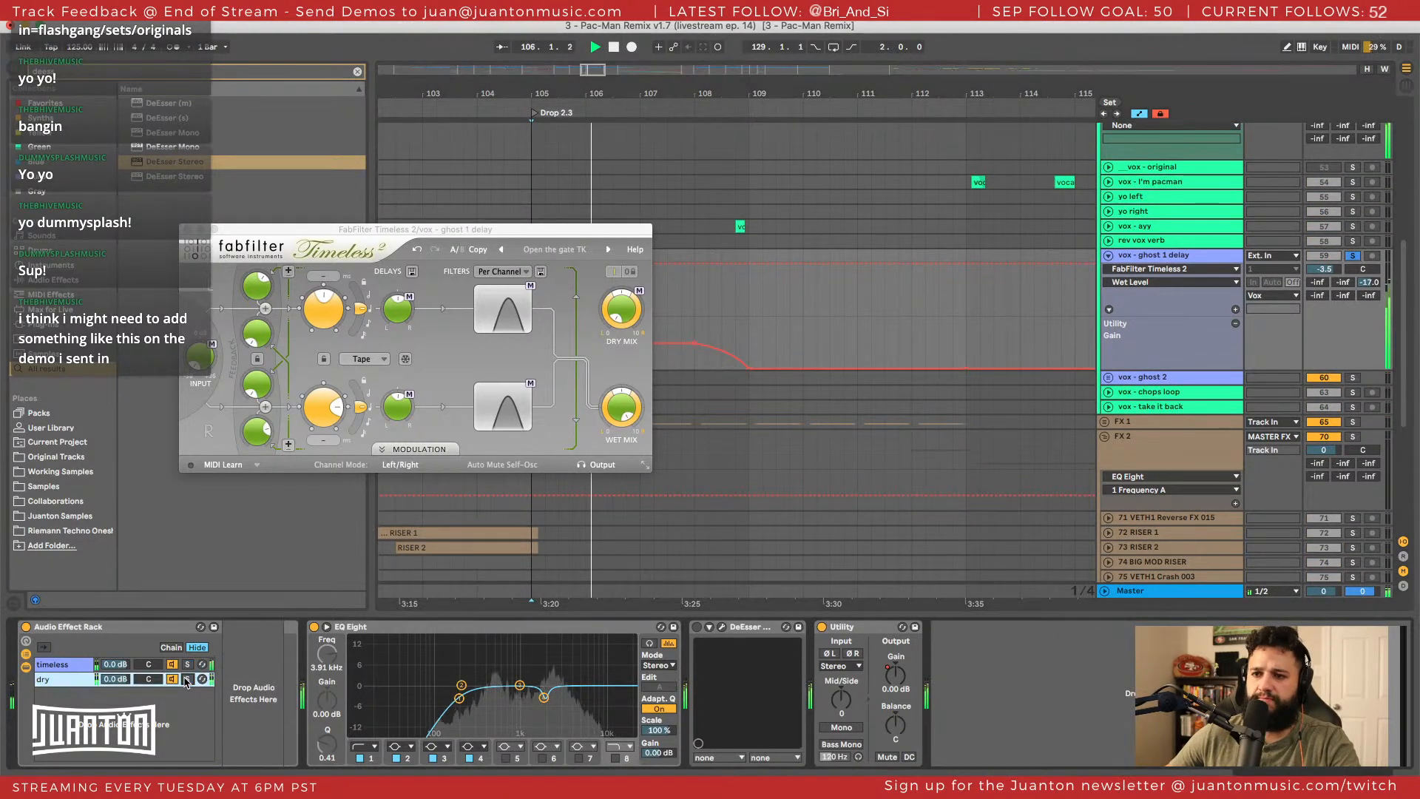
In the timeless chain's EQ Eight, move the band 8 high cut to 5.39 kHz with a Q of 0.69.
{"action": "left_click", "coordinate": [61, 664]}
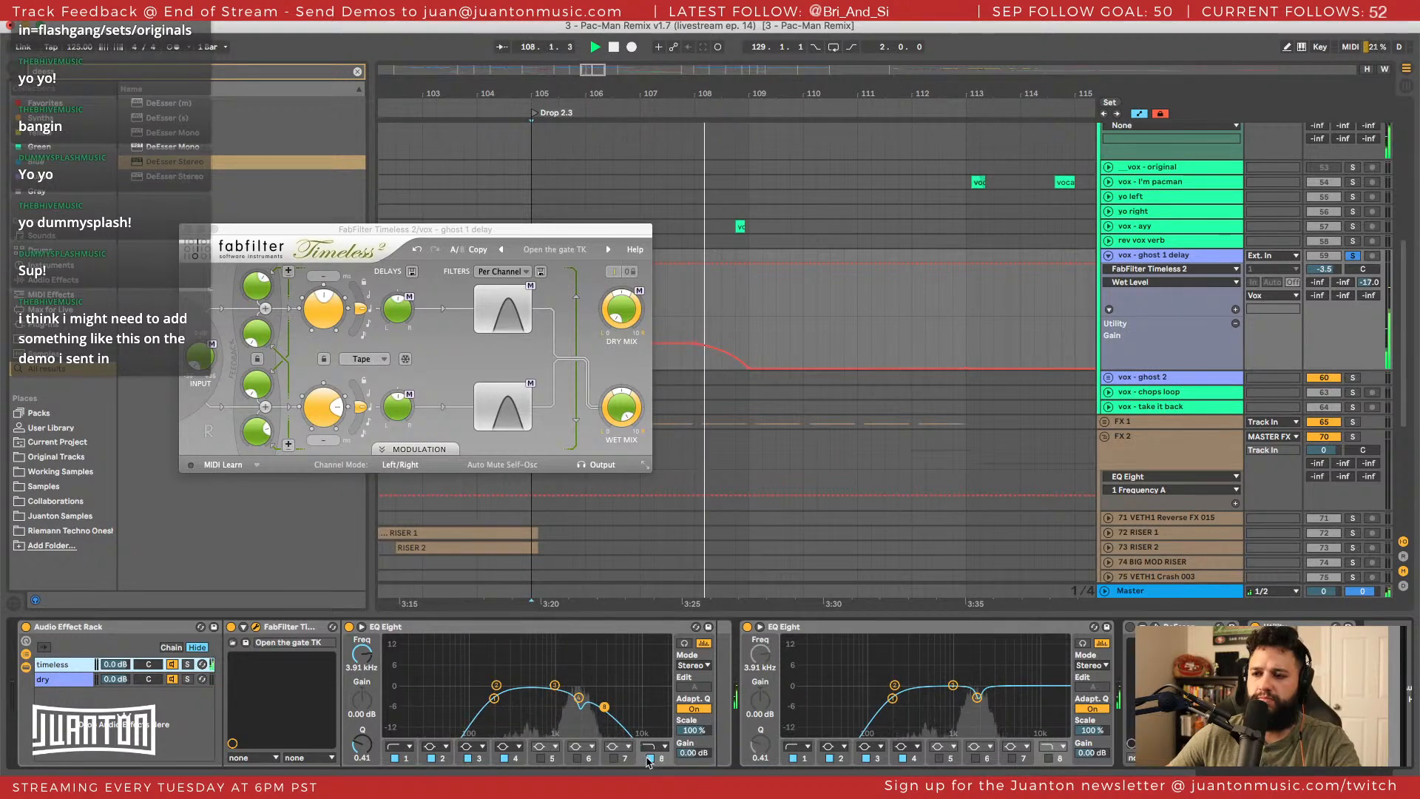
{"action": "mouse_move", "coordinate": [604, 707]}
{"action": "left_mouse_down"}
{"action": "mouse_move", "coordinate": [584, 685]}
{"action": "mouse_move", "coordinate": [589, 708]}
{"action": "left_mouse_up"}
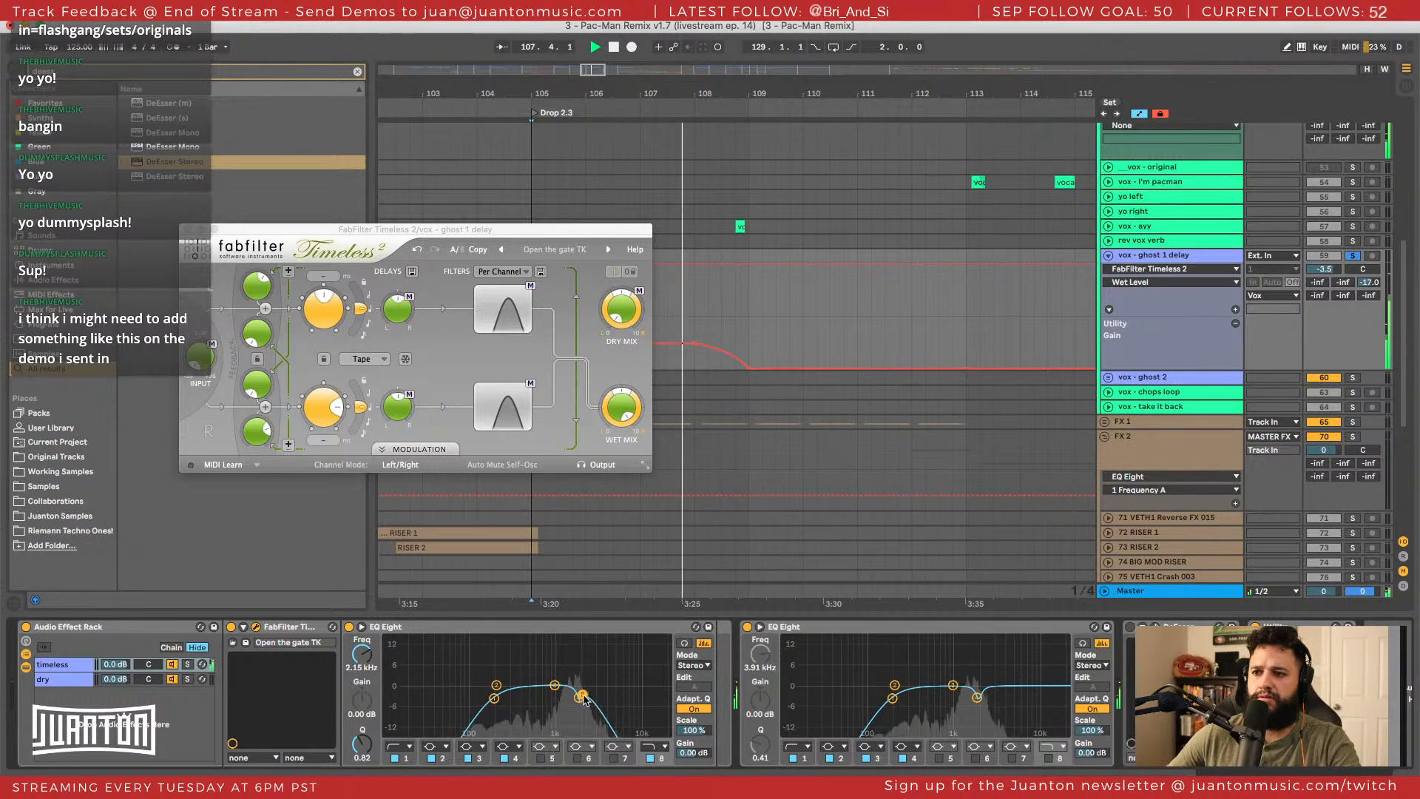
{"action": "left_click_drag", "start_coordinate": [579, 697], "coordinate": [613, 699]}
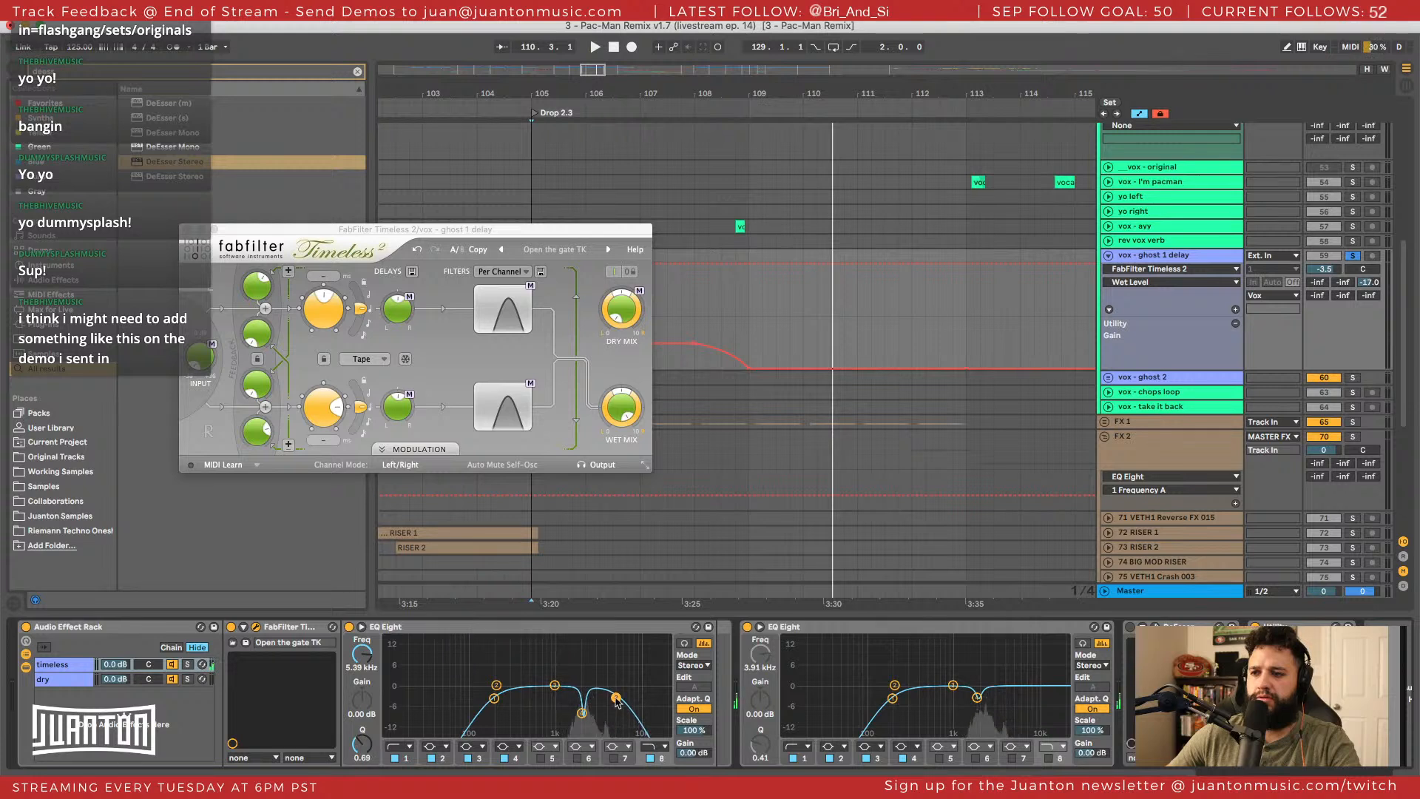
{"action": "key", "text": "space"}
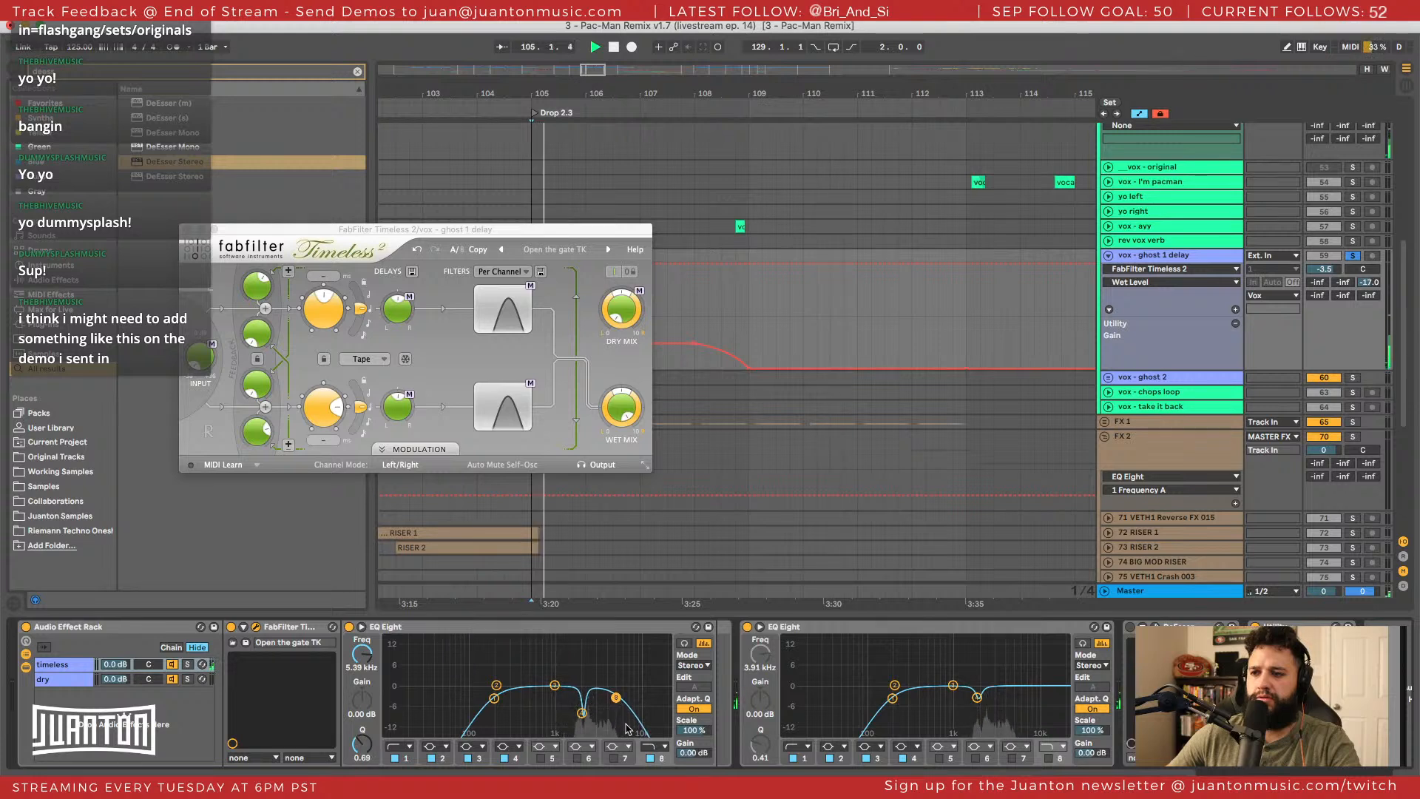
Turn on audition mode in the timeless chain's EQ Eight and set the narrow dip to 2.20 kHz at -9.30 dB.
{"action": "scroll", "coordinate": [586, 722], "scroll_direction": "right", "scroll_amount": 1}
{"action": "left_click", "coordinate": [581, 714]}
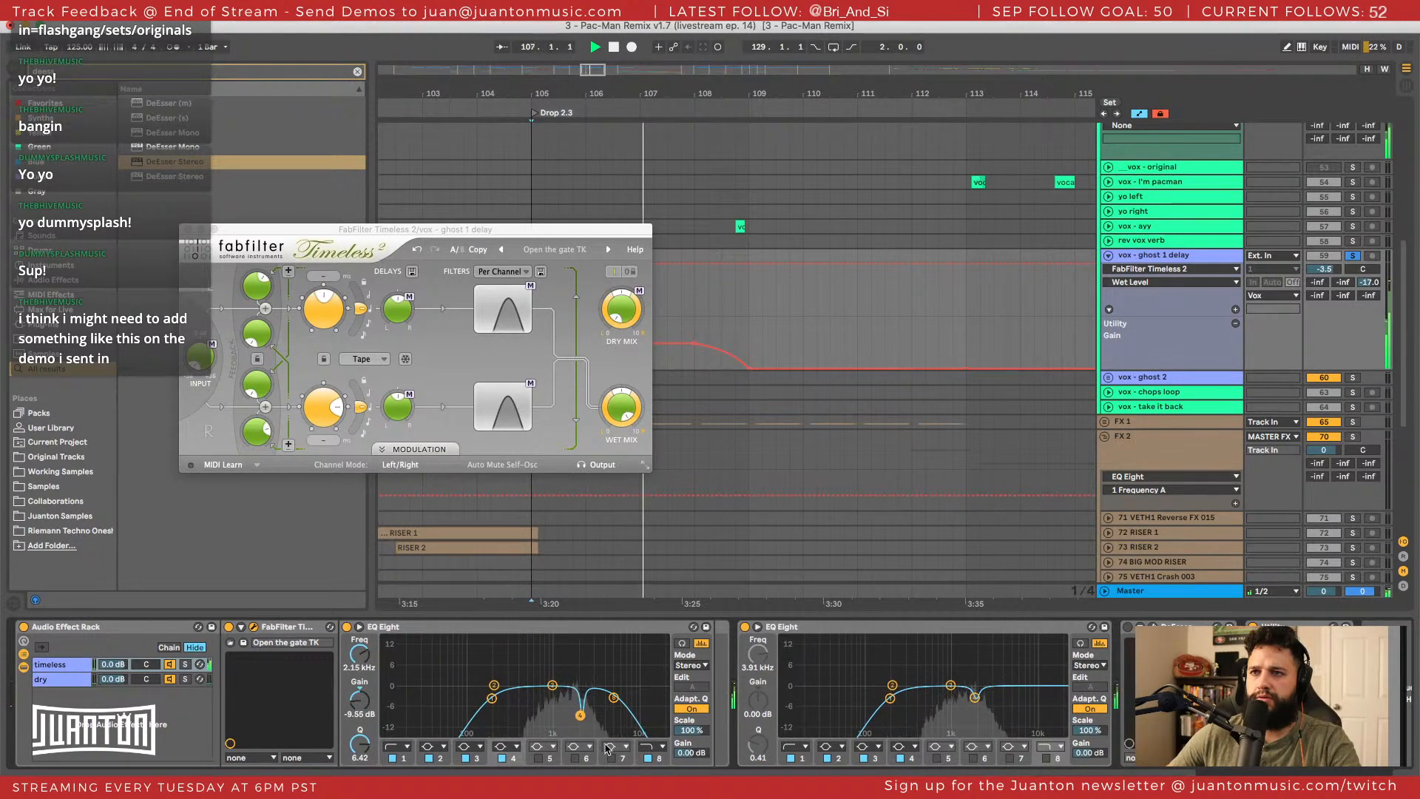
{"action": "left_click", "coordinate": [682, 644]}
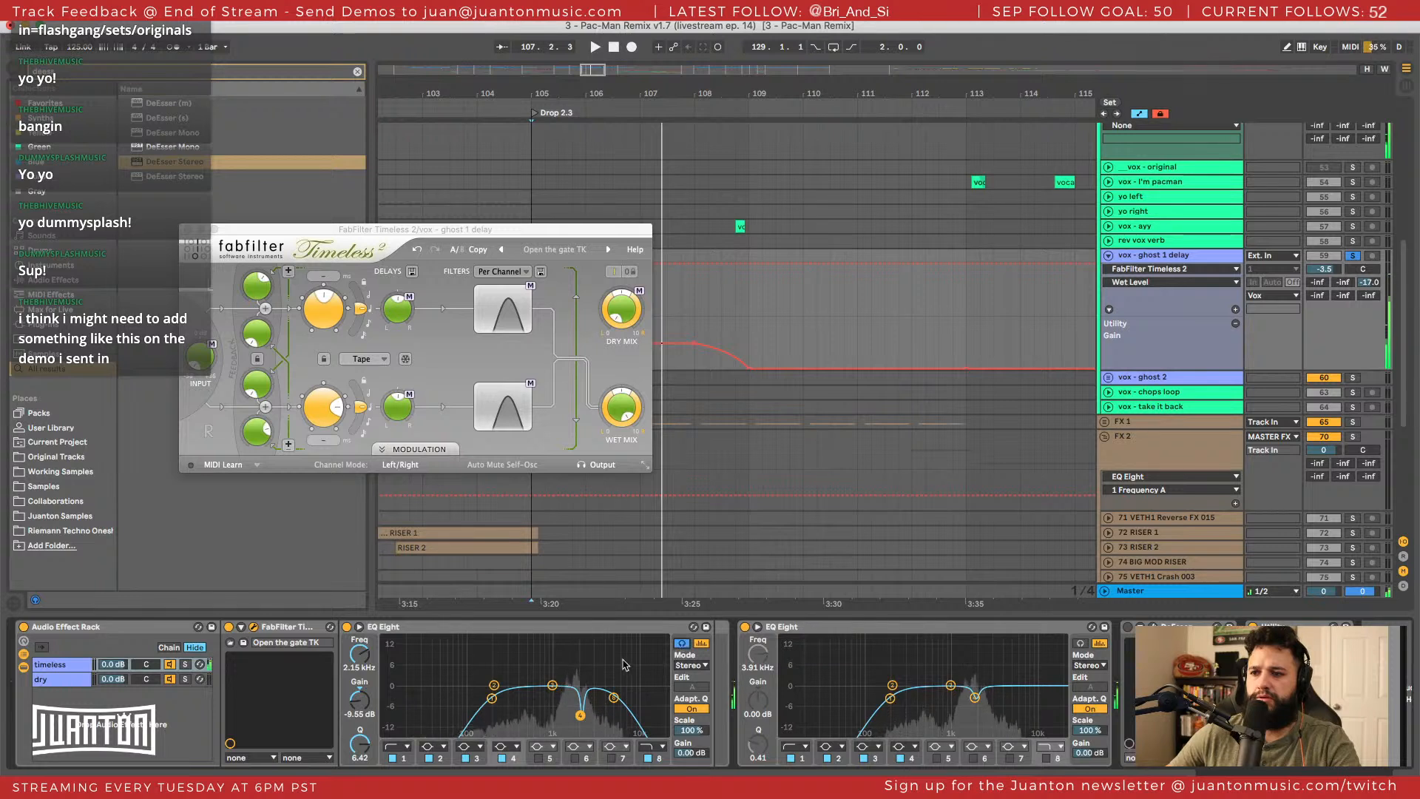
{"action": "left_click", "coordinate": [581, 715]}
{"action": "mouse_move", "coordinate": [581, 716]}
{"action": "left_mouse_down"}
{"action": "mouse_move", "coordinate": [562, 715]}
{"action": "mouse_move", "coordinate": [580, 714]}
{"action": "left_mouse_up"}
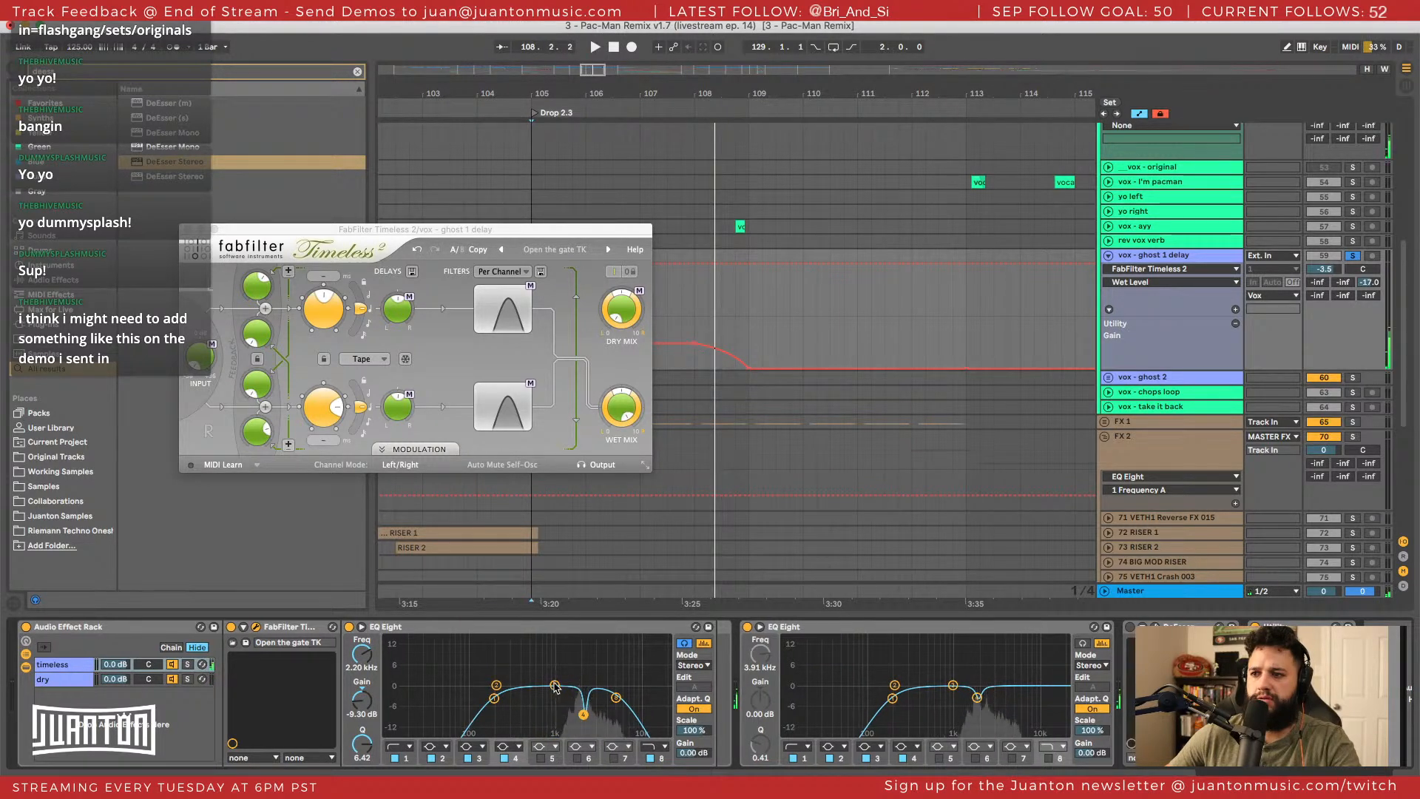
Turn band 3 of the timeless chain's EQ Eight into a notch at 3.75 kHz, -12.0 dB, Q 10.1.
{"action": "left_click", "coordinate": [555, 686]}
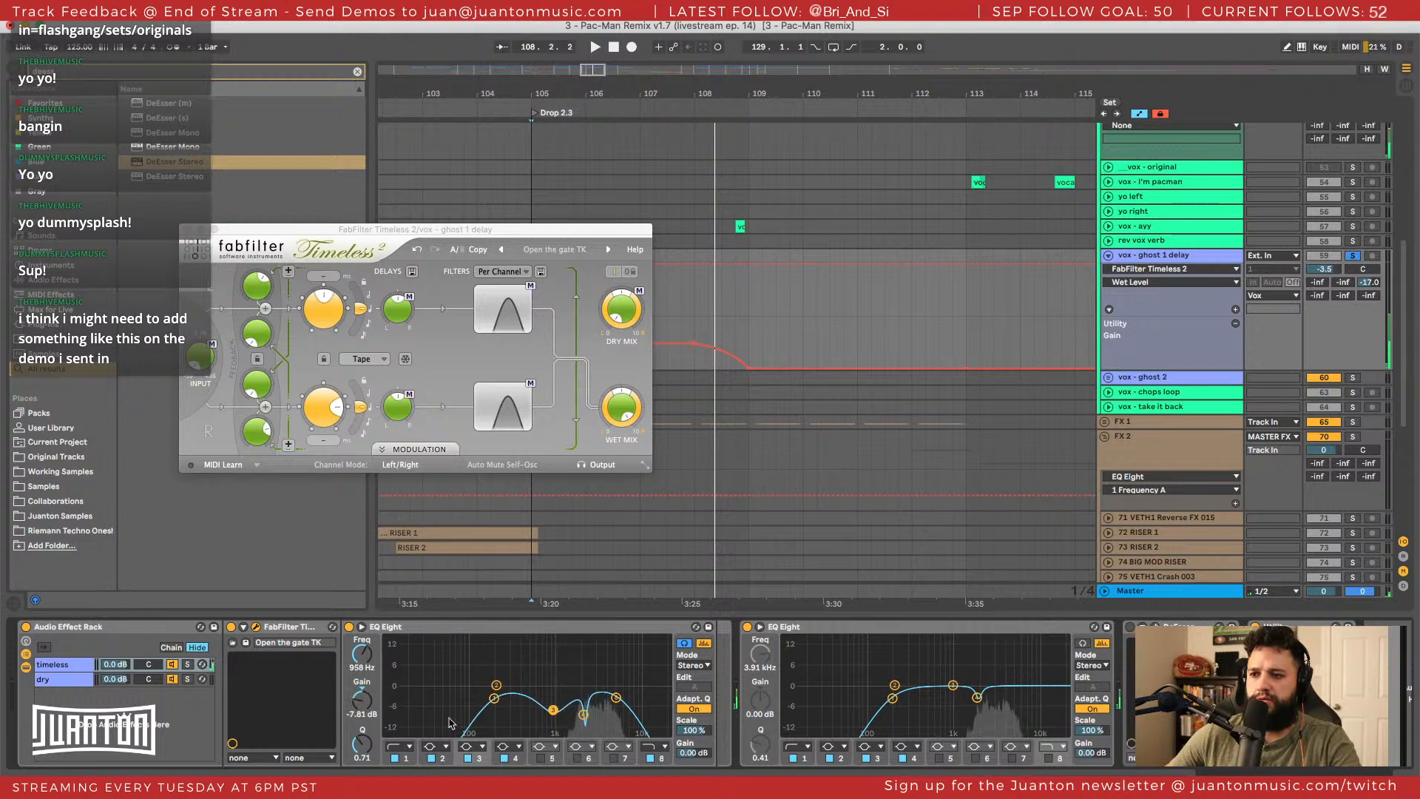
{"action": "key", "text": "space"}
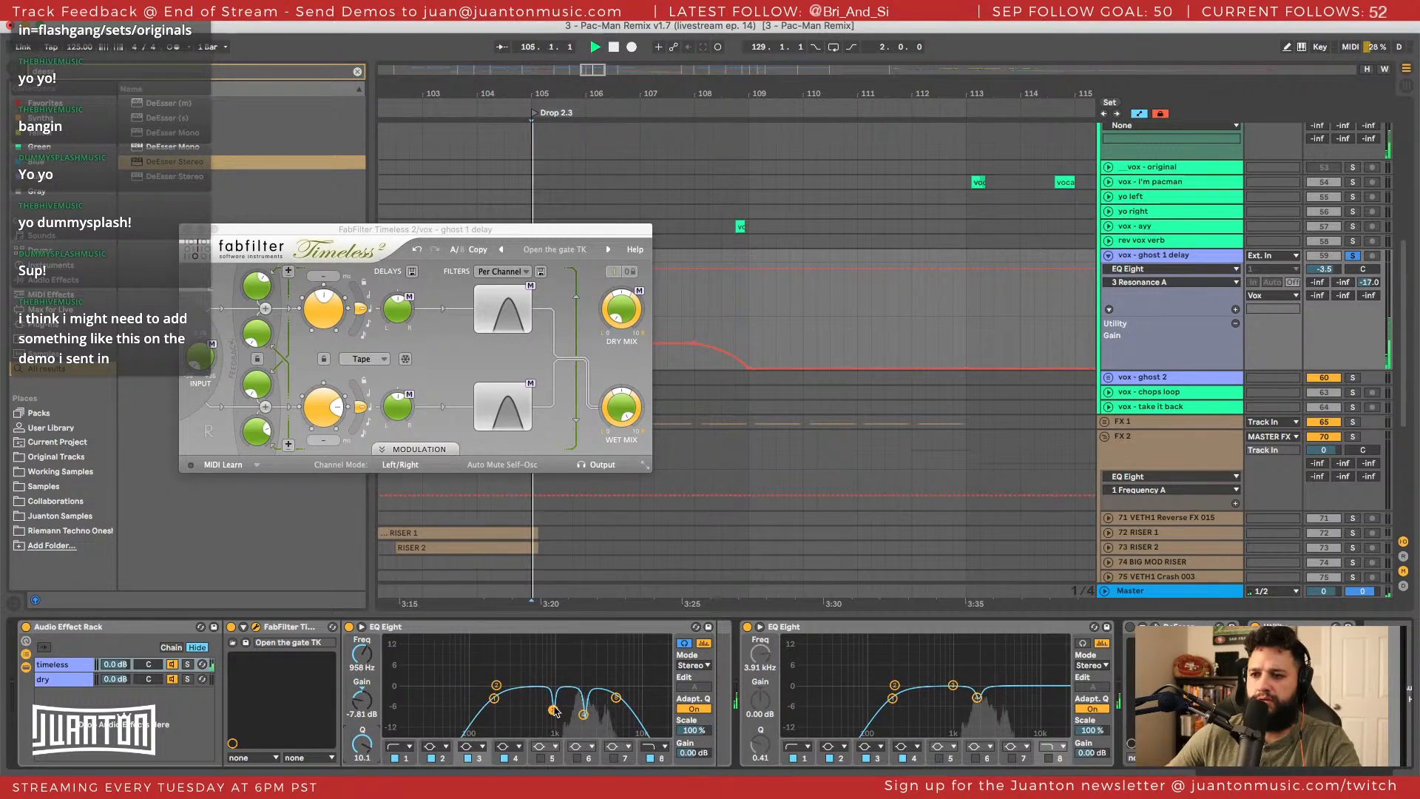
{"action": "key", "text": "space"}
{"action": "left_click_drag", "start_coordinate": [597, 709], "coordinate": [603, 722]}
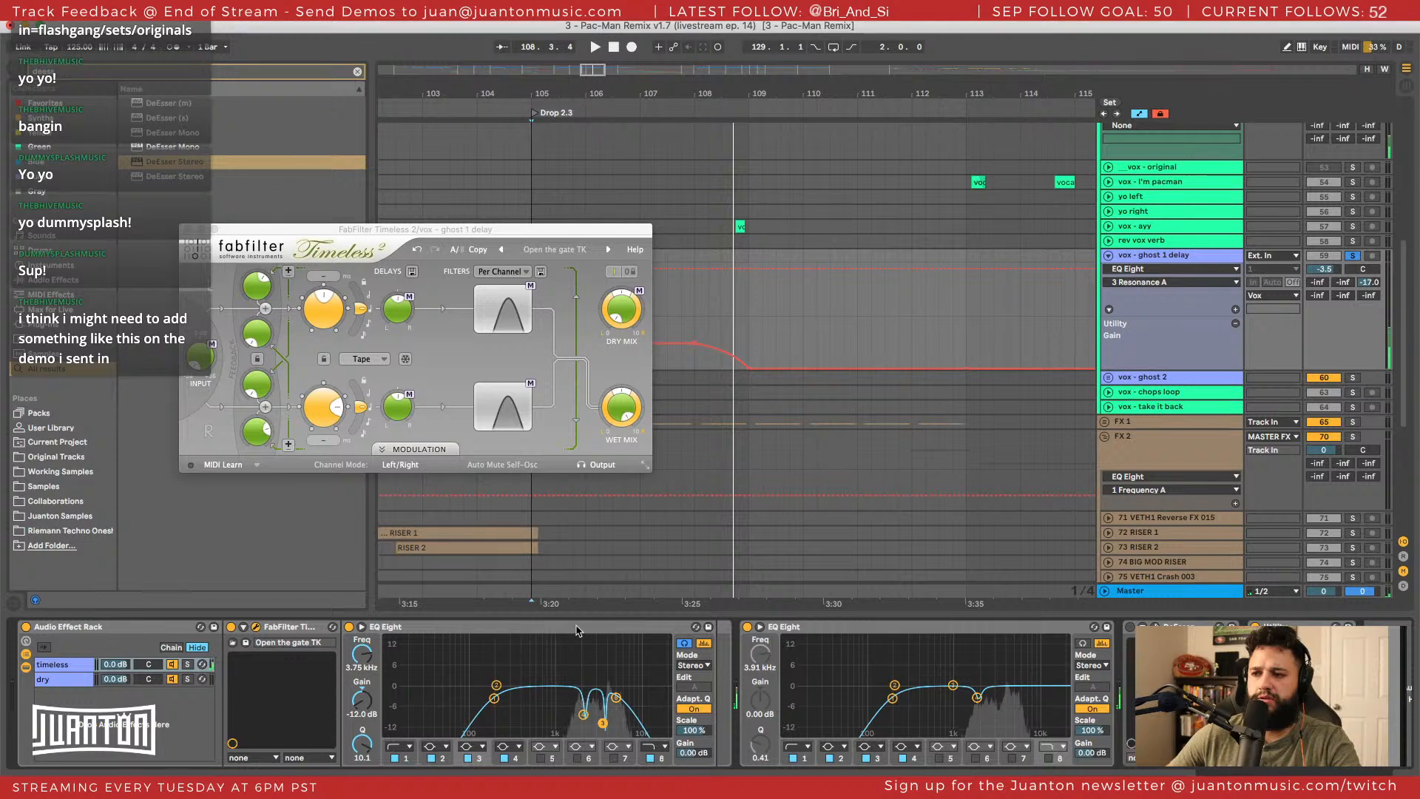
Switch off the EQ Eight's audition mode, play the drop, and close the Timeless 2 window.
{"action": "left_click", "coordinate": [551, 681]}
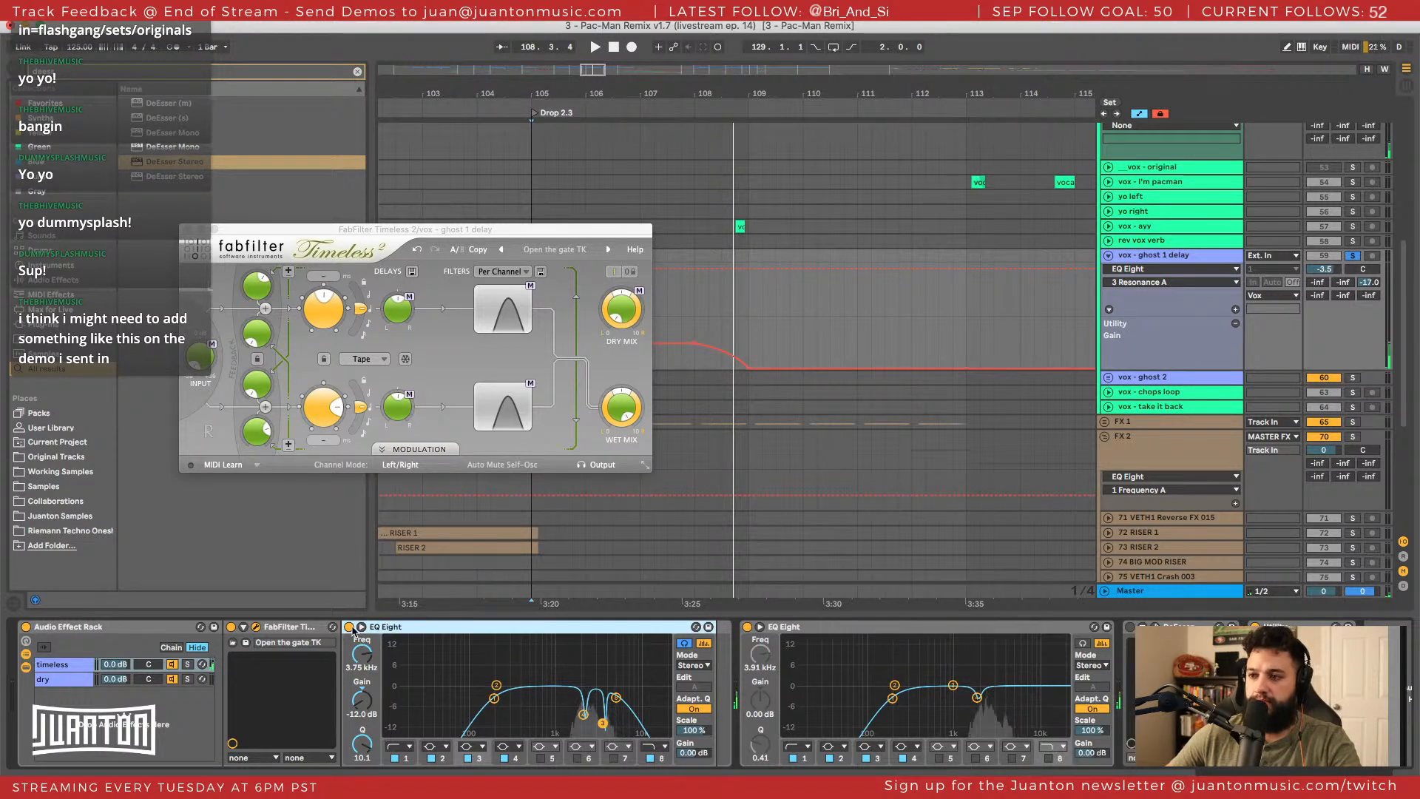
{"action": "left_click", "coordinate": [685, 645]}
{"action": "key", "text": "space"}
{"action": "left_click", "coordinate": [188, 229]}
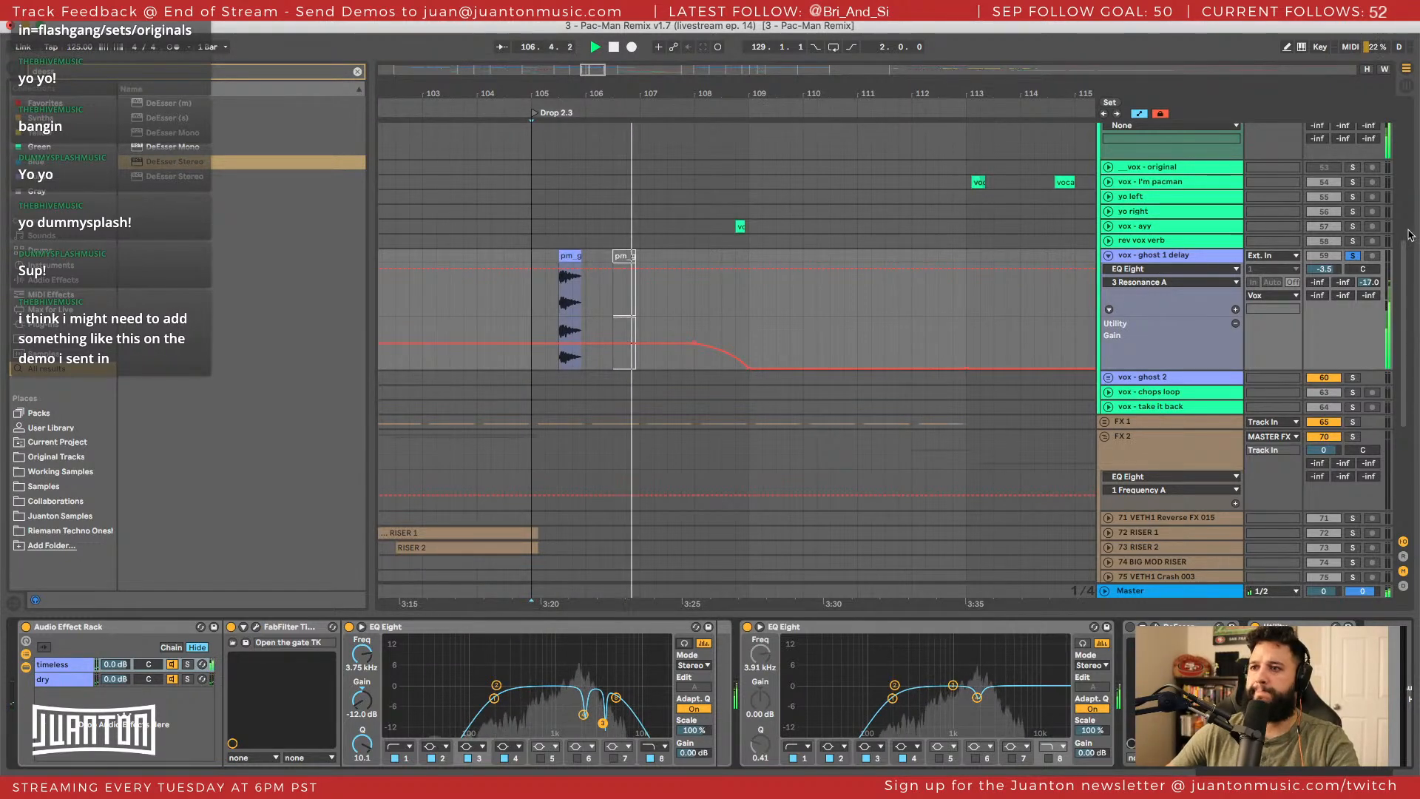
Delete the DeEsser that follows the second EQ Eight on the ghost 1 delay track.
{"action": "scroll", "coordinate": [1006, 679], "scroll_direction": "right", "scroll_amount": 1}
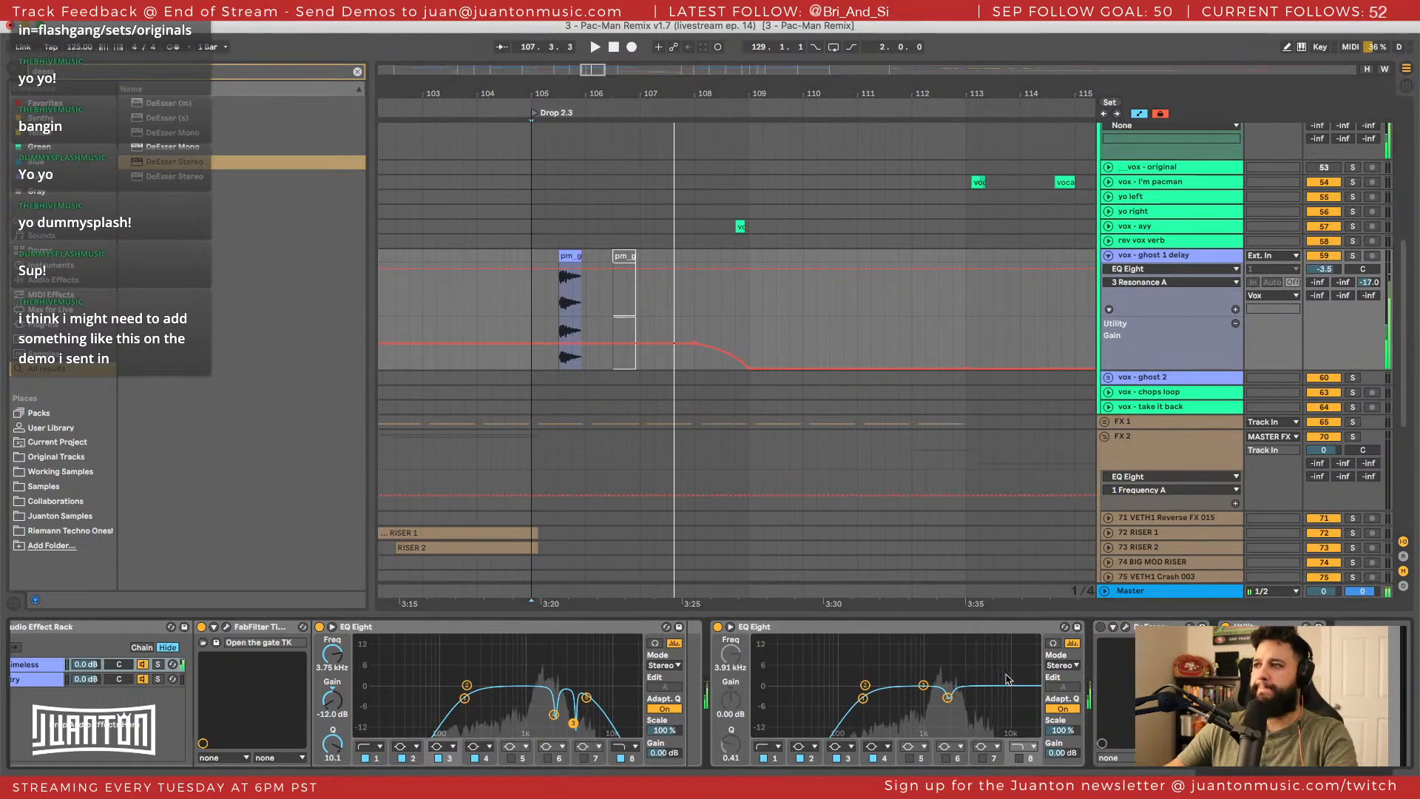
{"action": "left_click", "coordinate": [1162, 665]}
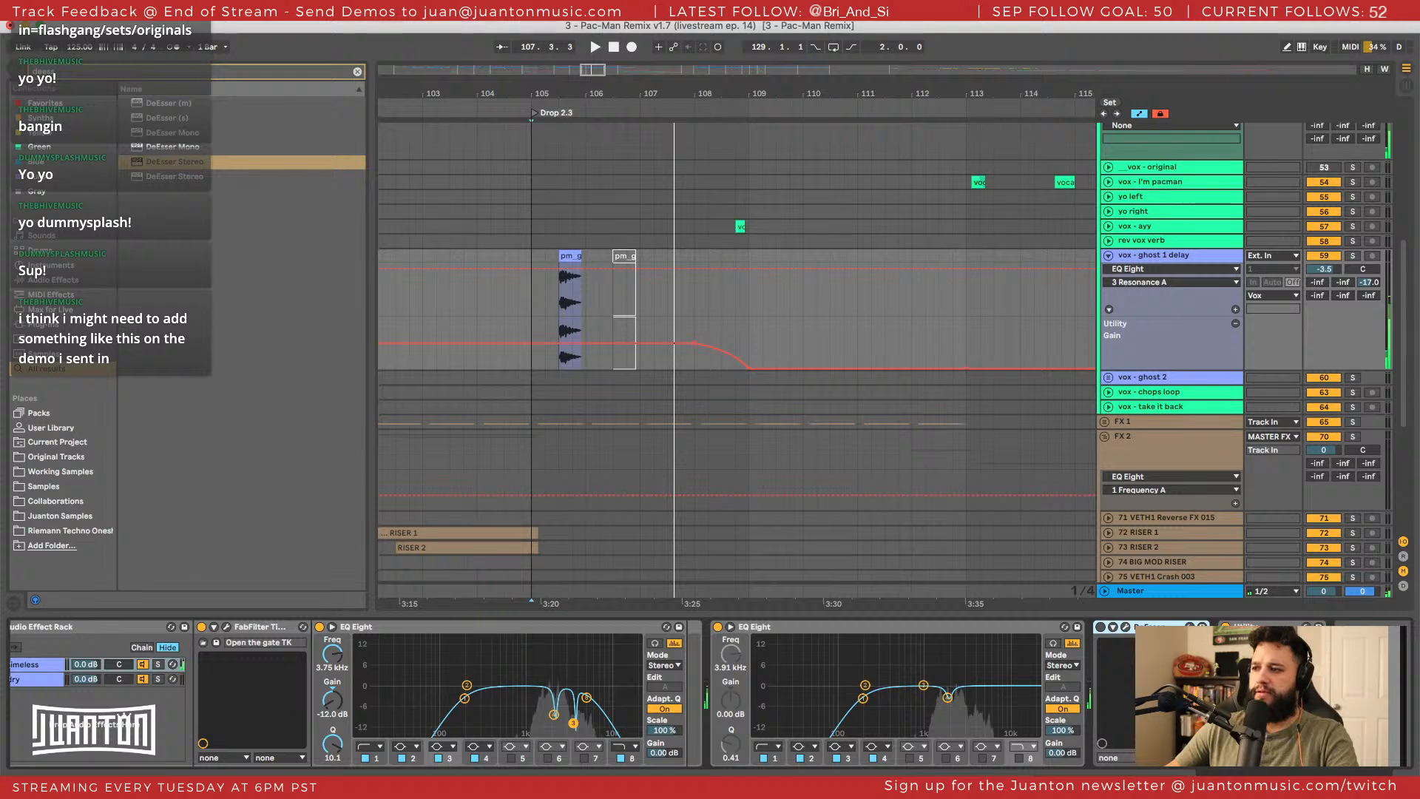
{"action": "key", "text": "Delete"}
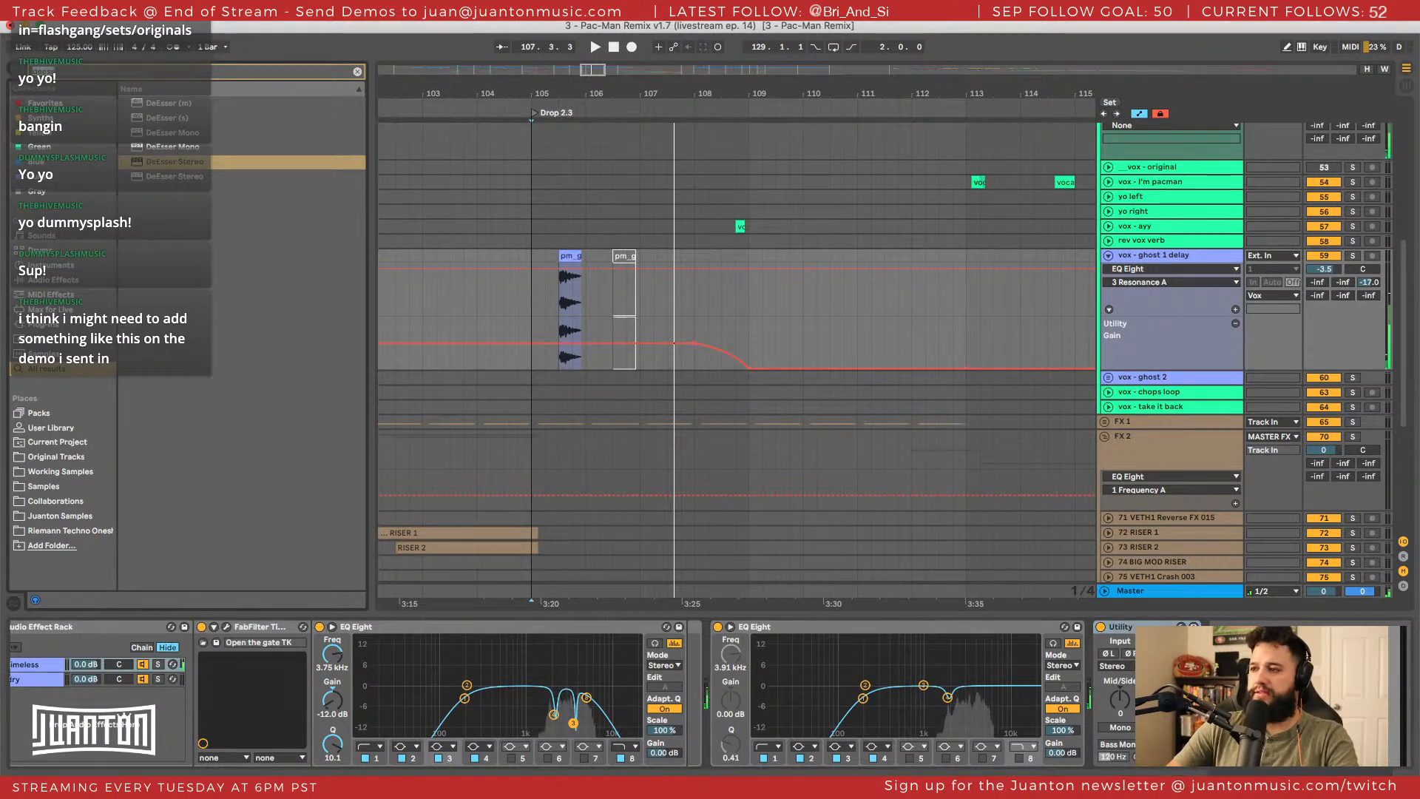
Find a limiter in the browser and add FabFilter Pro-L 2 to the ghost 1 delay track, placed before Utility.
{"action": "key", "text": "super+f"}
{"action": "type", "text": "limiter"}
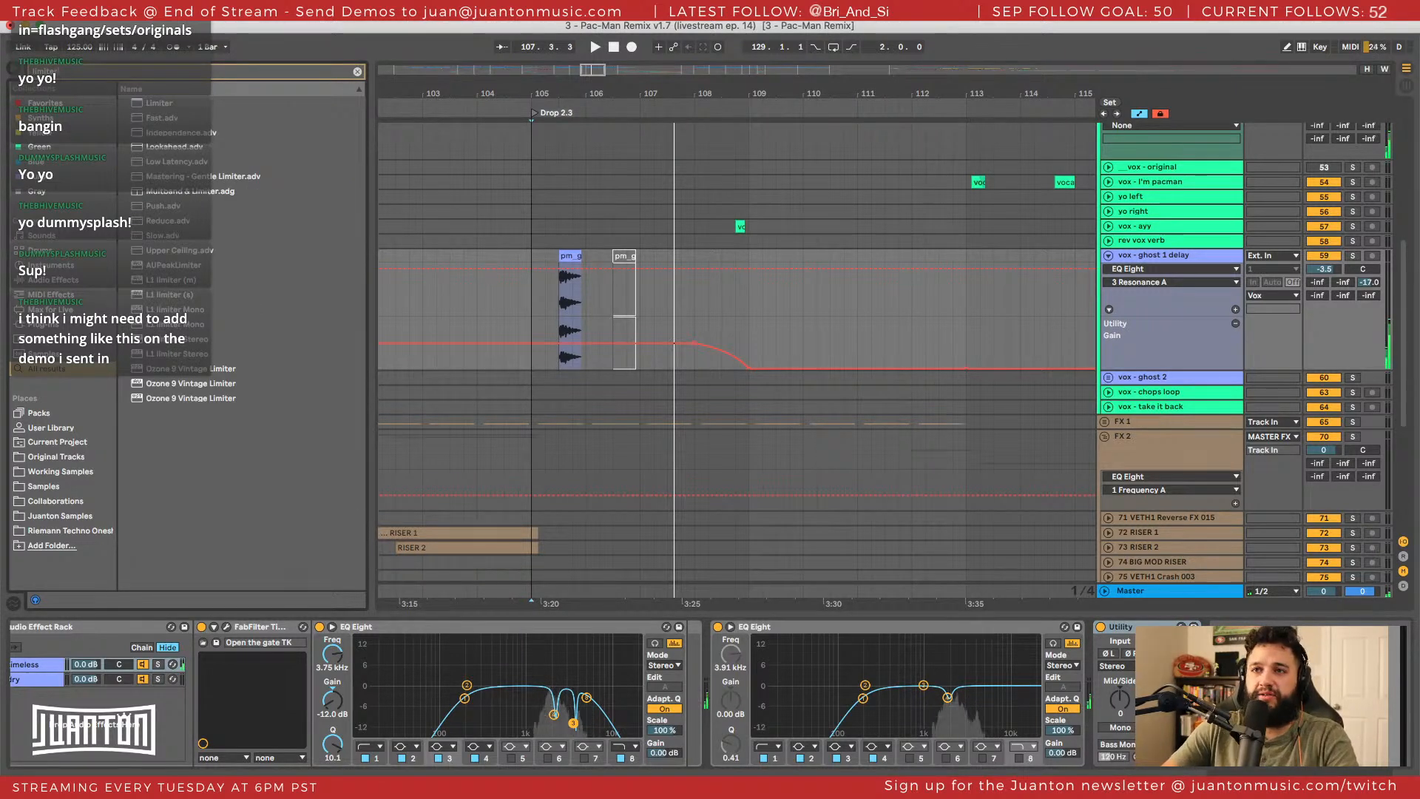
{"action": "type", "text": " 2"}
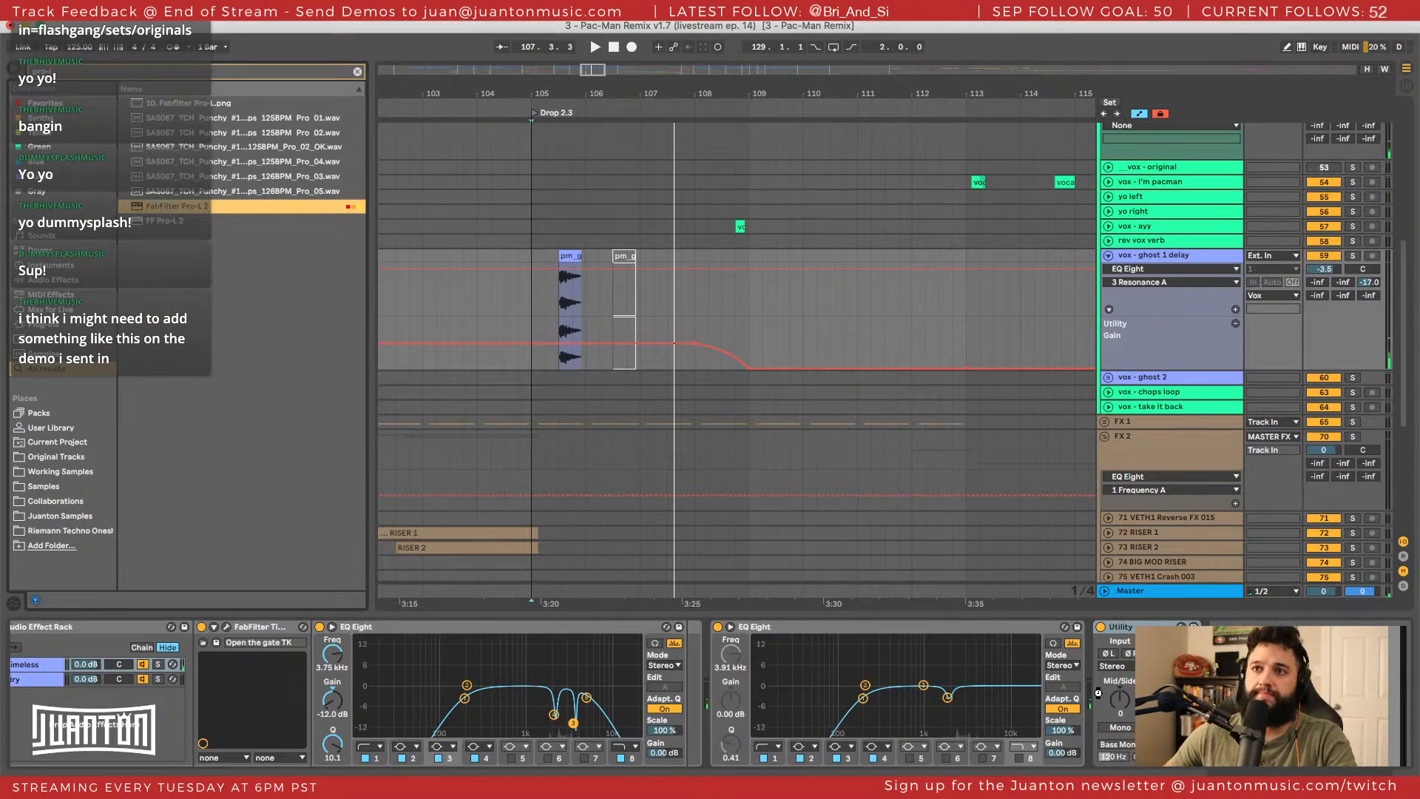
{"action": "key", "text": "Return"}
{"action": "left_click", "coordinate": [1076, 647]}
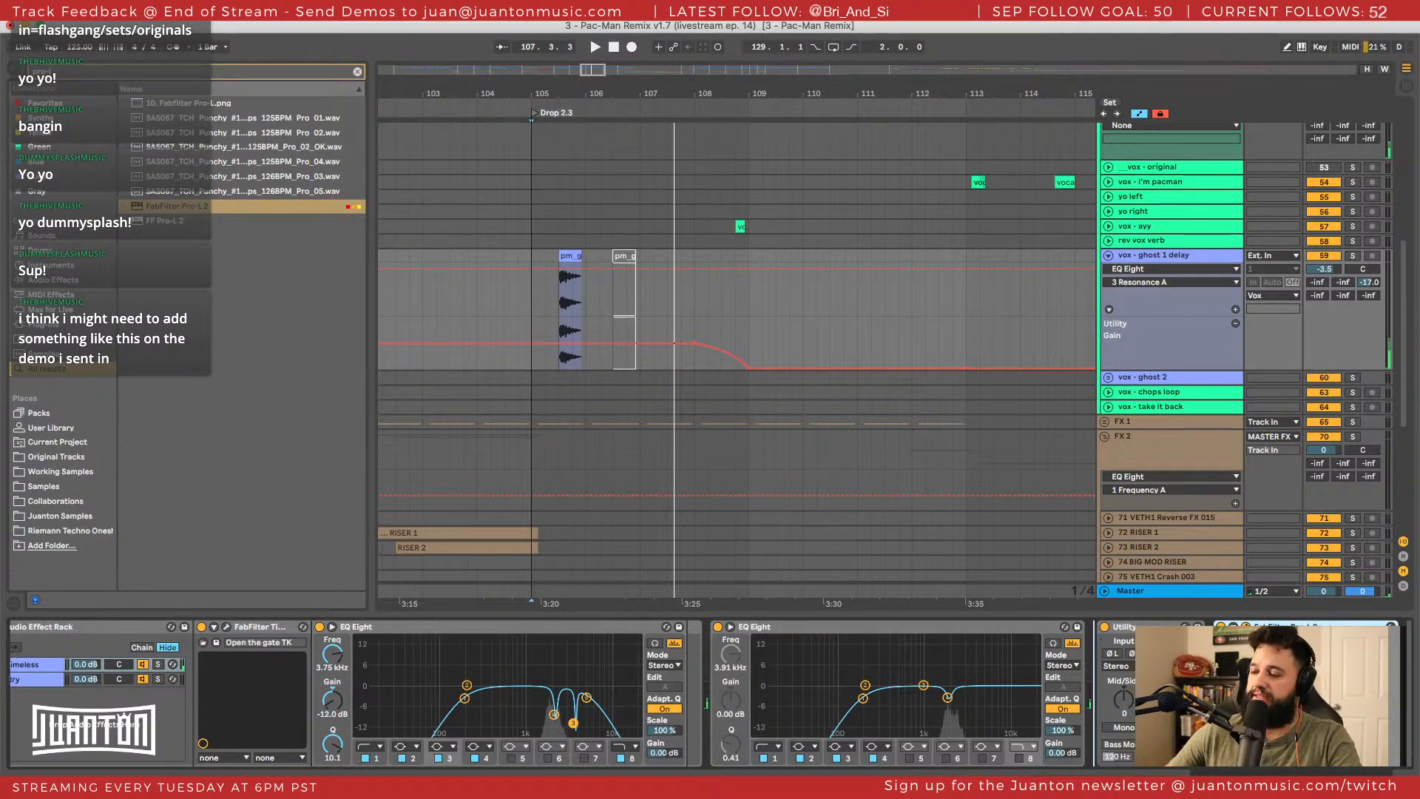
Check the delay's peaks in Pro-L 2 during playback and load the Vocal - Transparent MTK preset.
{"action": "key", "text": "space"}
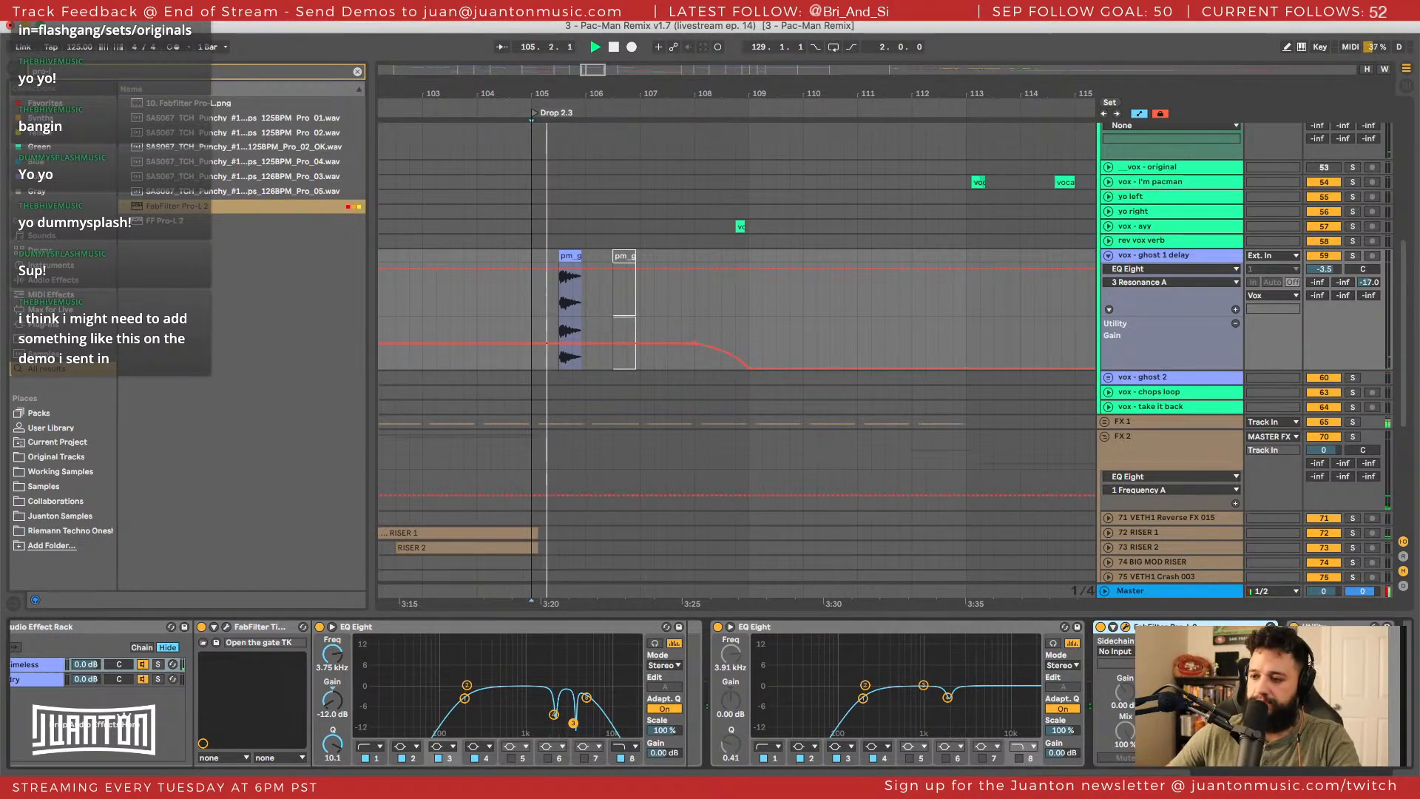
{"action": "left_click_drag", "start_coordinate": [500, 271], "coordinate": [510, 223]}
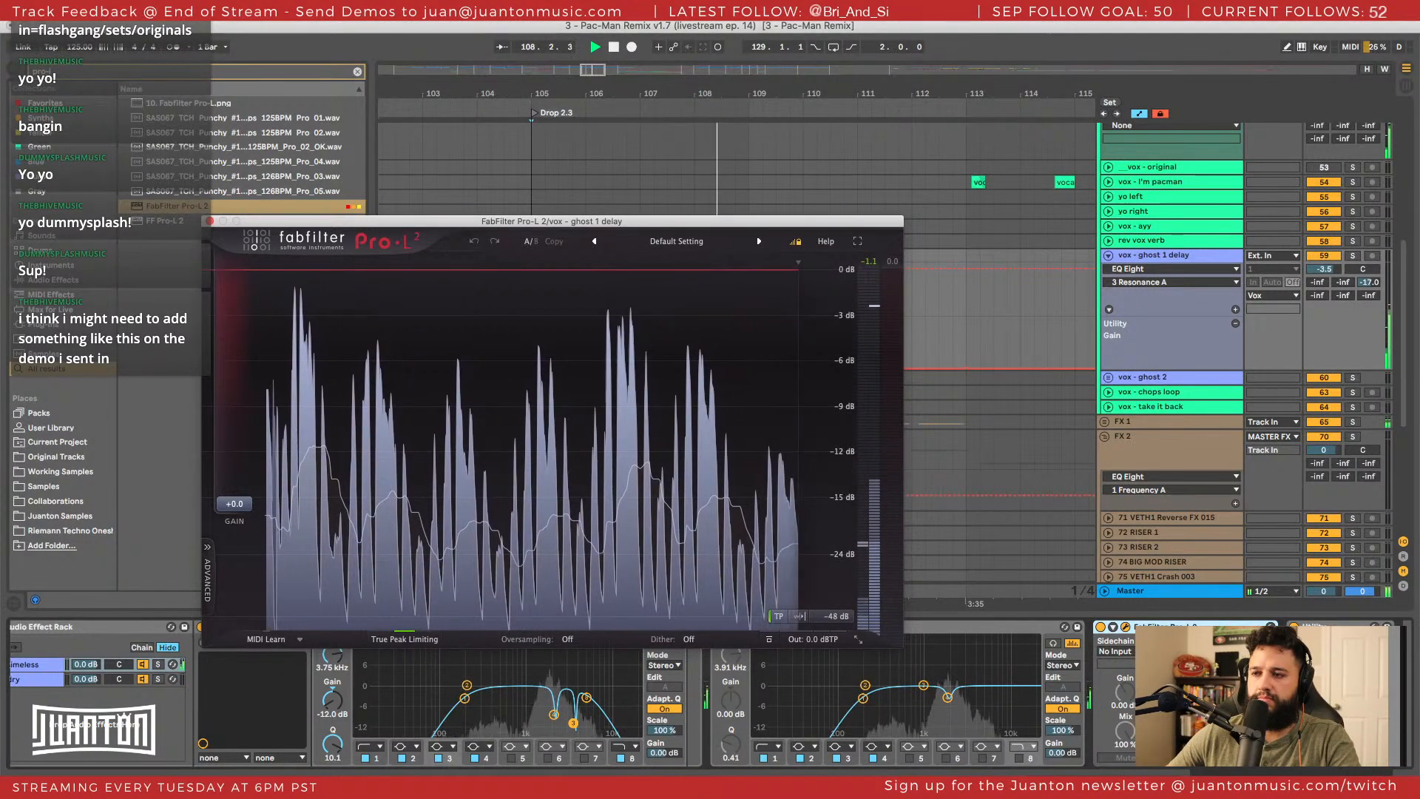
{"action": "key", "text": "space"}
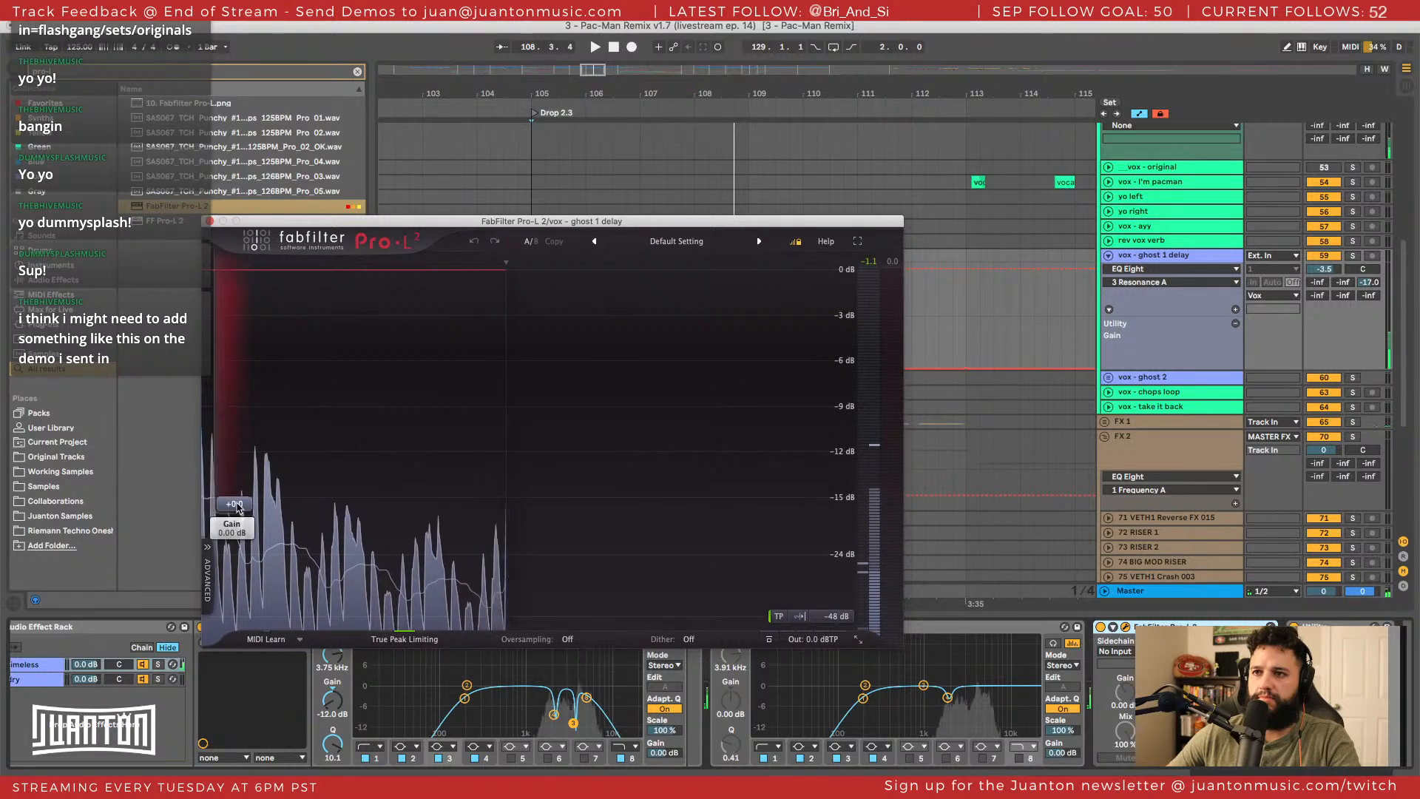
{"action": "left_click", "coordinate": [245, 506]}
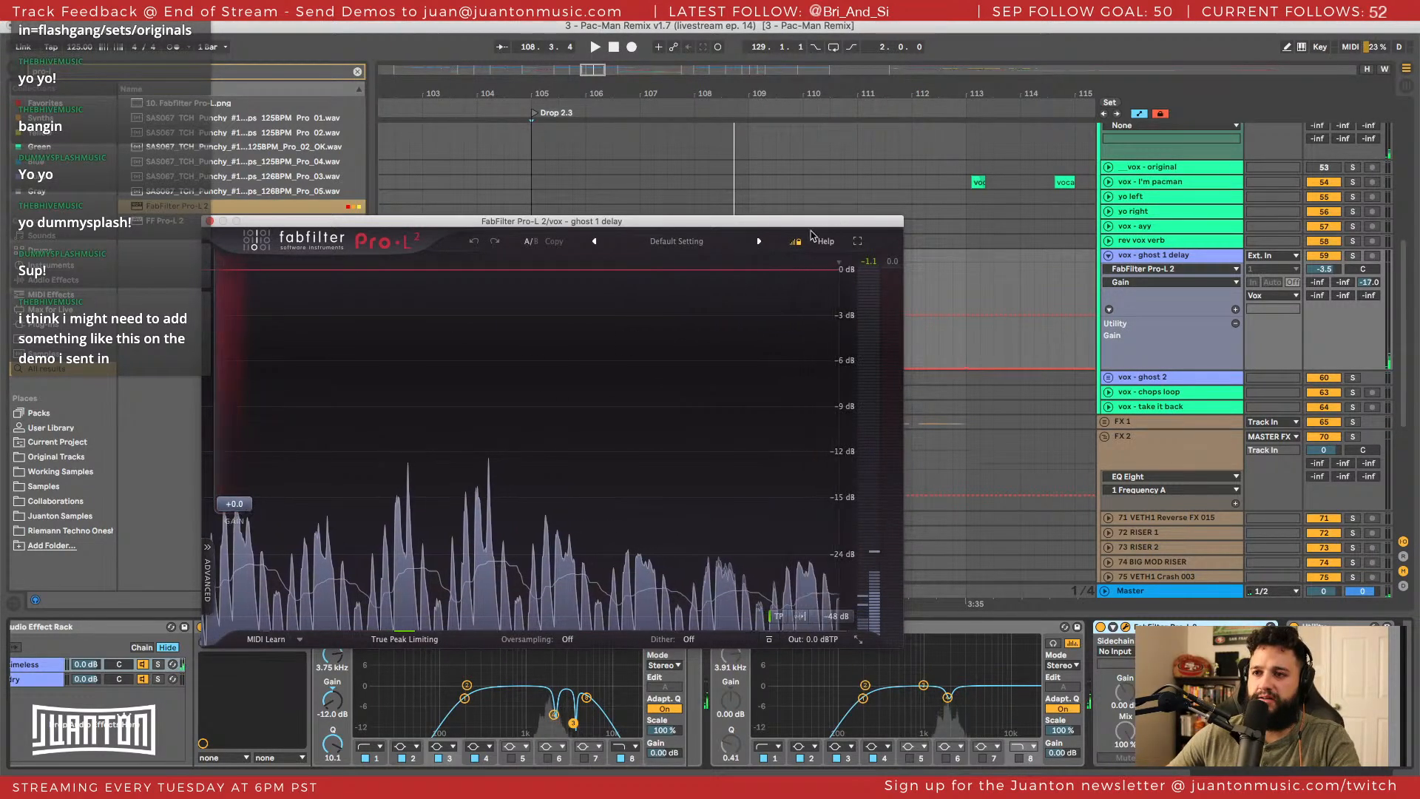
{"action": "left_click", "coordinate": [677, 241]}
{"action": "left_click", "coordinate": [652, 368]}
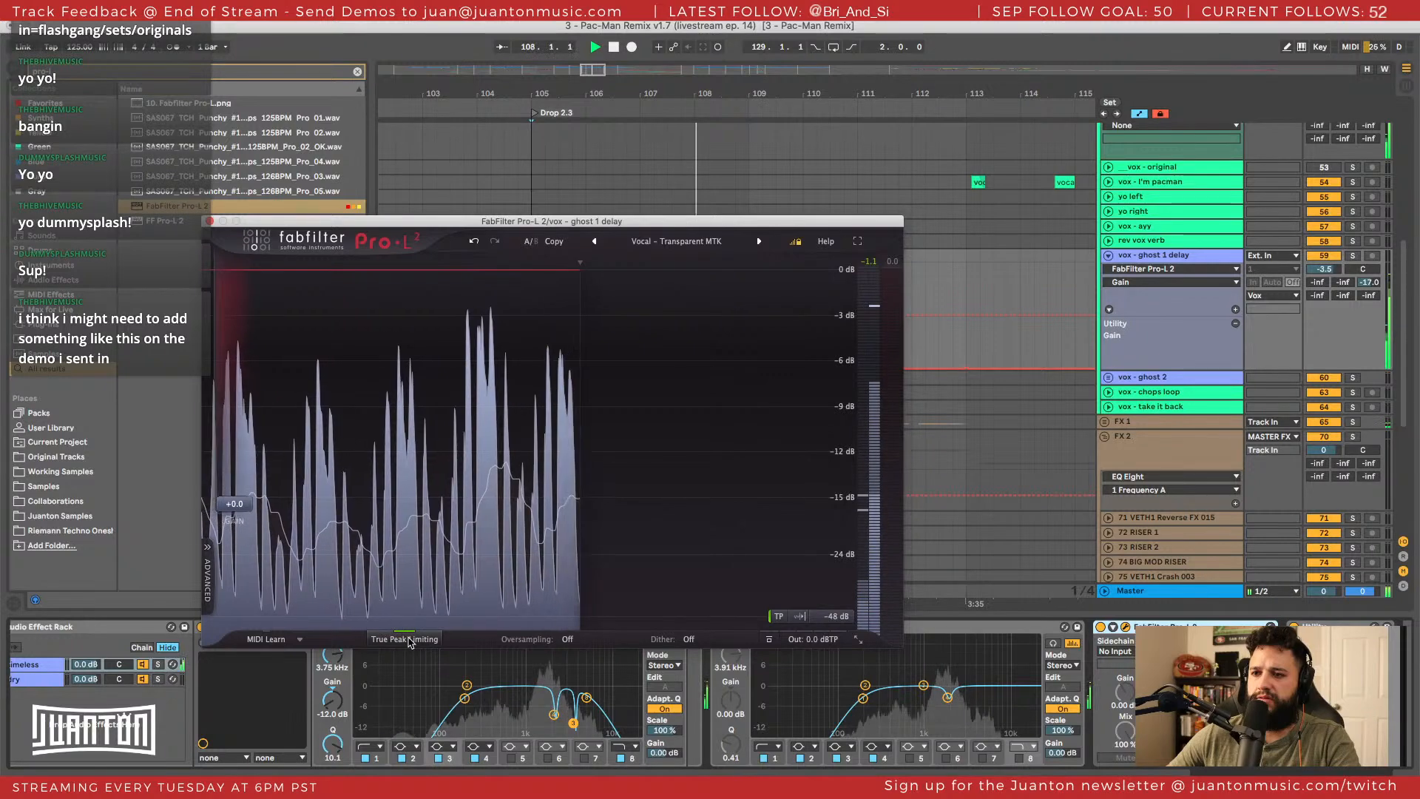
Review Pro-L 2's advanced settings, raise its gain to +5.0 dB, and change the meter scale to K-12.
{"action": "left_click", "coordinate": [210, 551]}
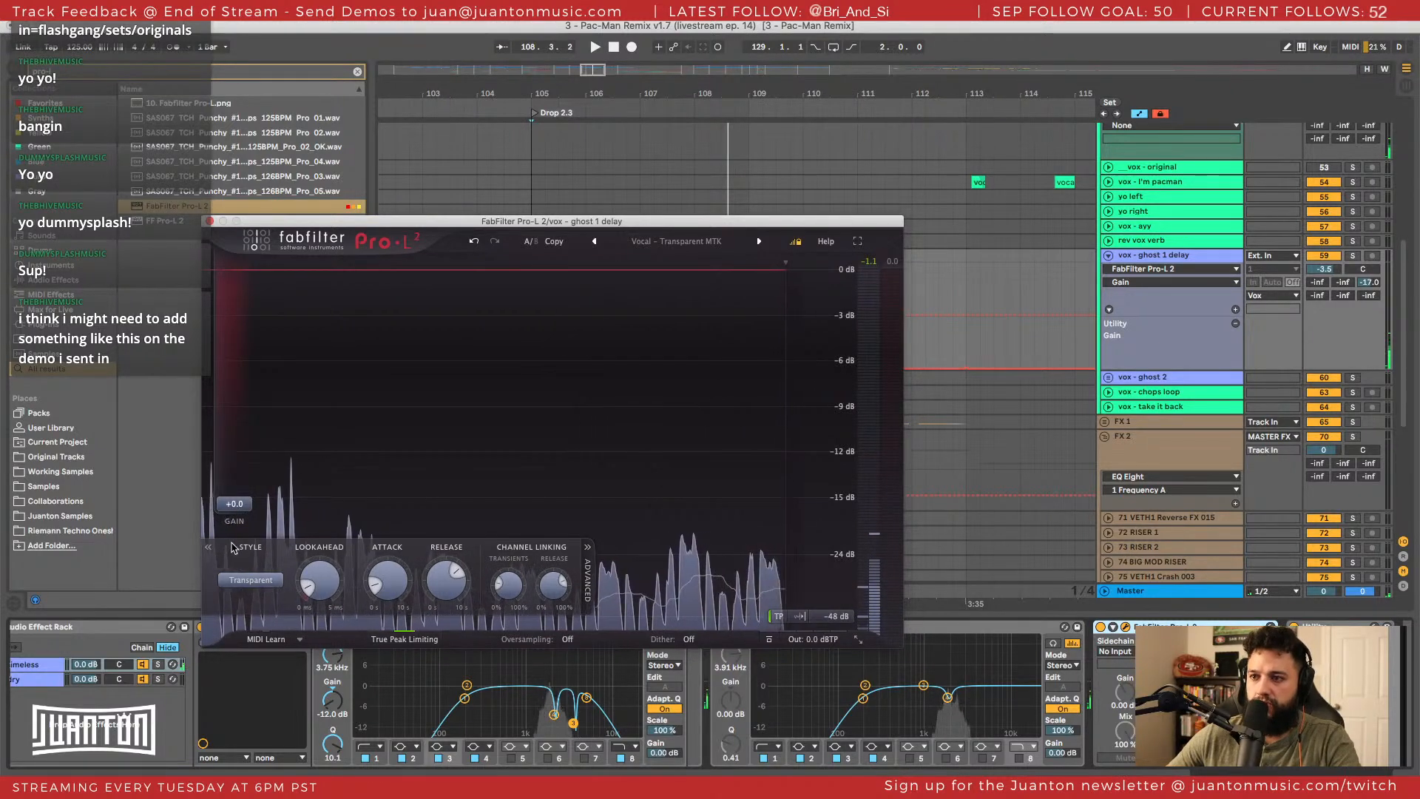
{"action": "left_click", "coordinate": [209, 551]}
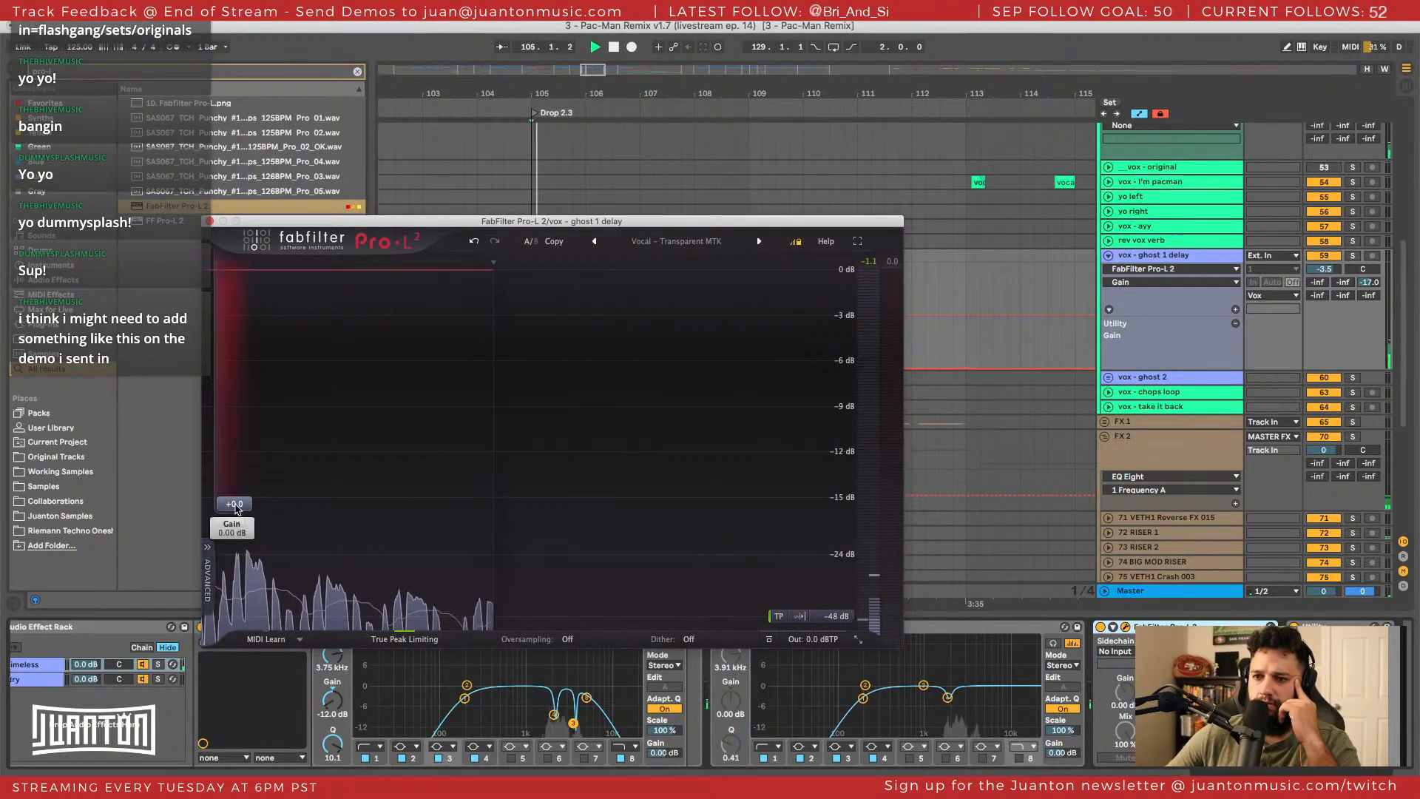
{"action": "left_click_drag", "start_coordinate": [237, 506], "coordinate": [238, 488]}
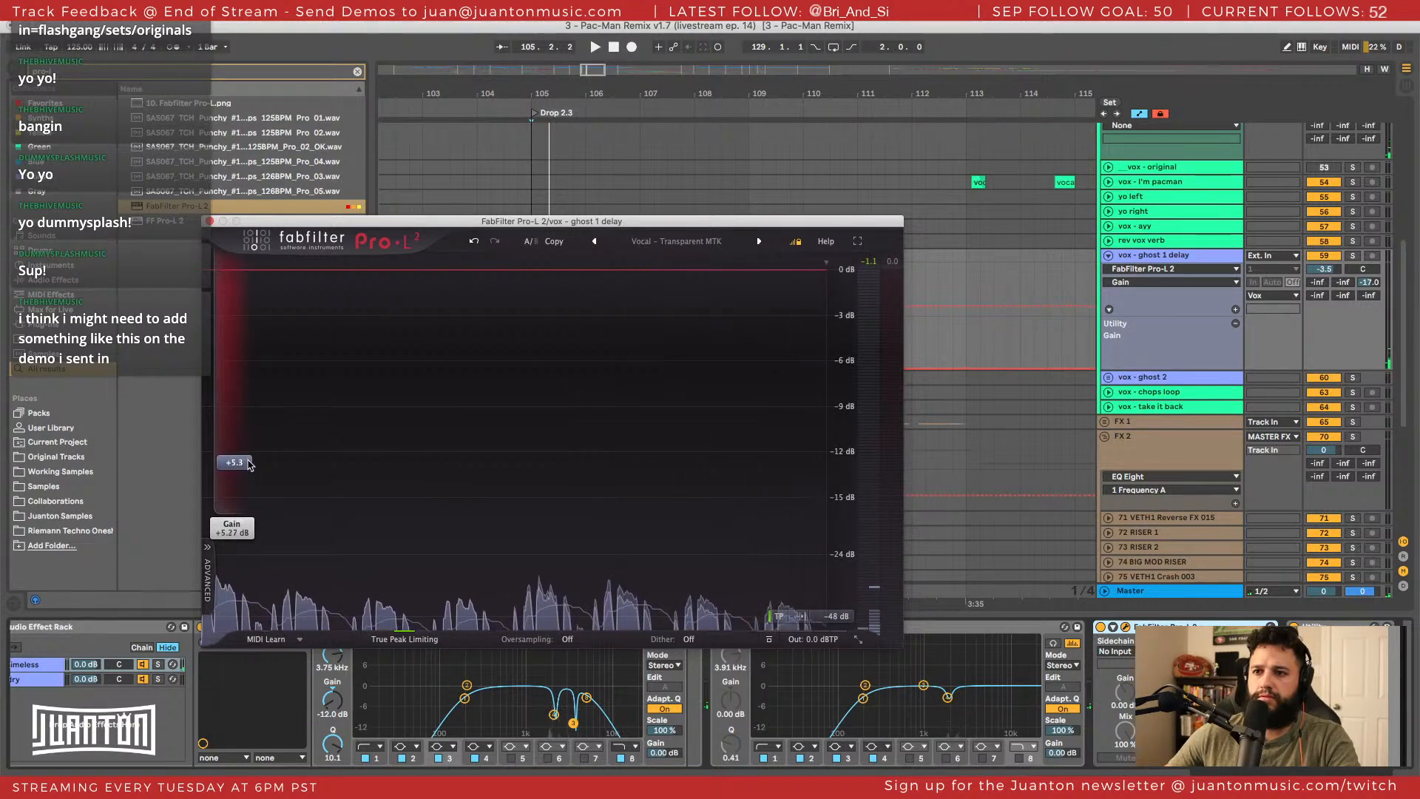
{"action": "left_click_drag", "start_coordinate": [249, 464], "coordinate": [249, 465]}
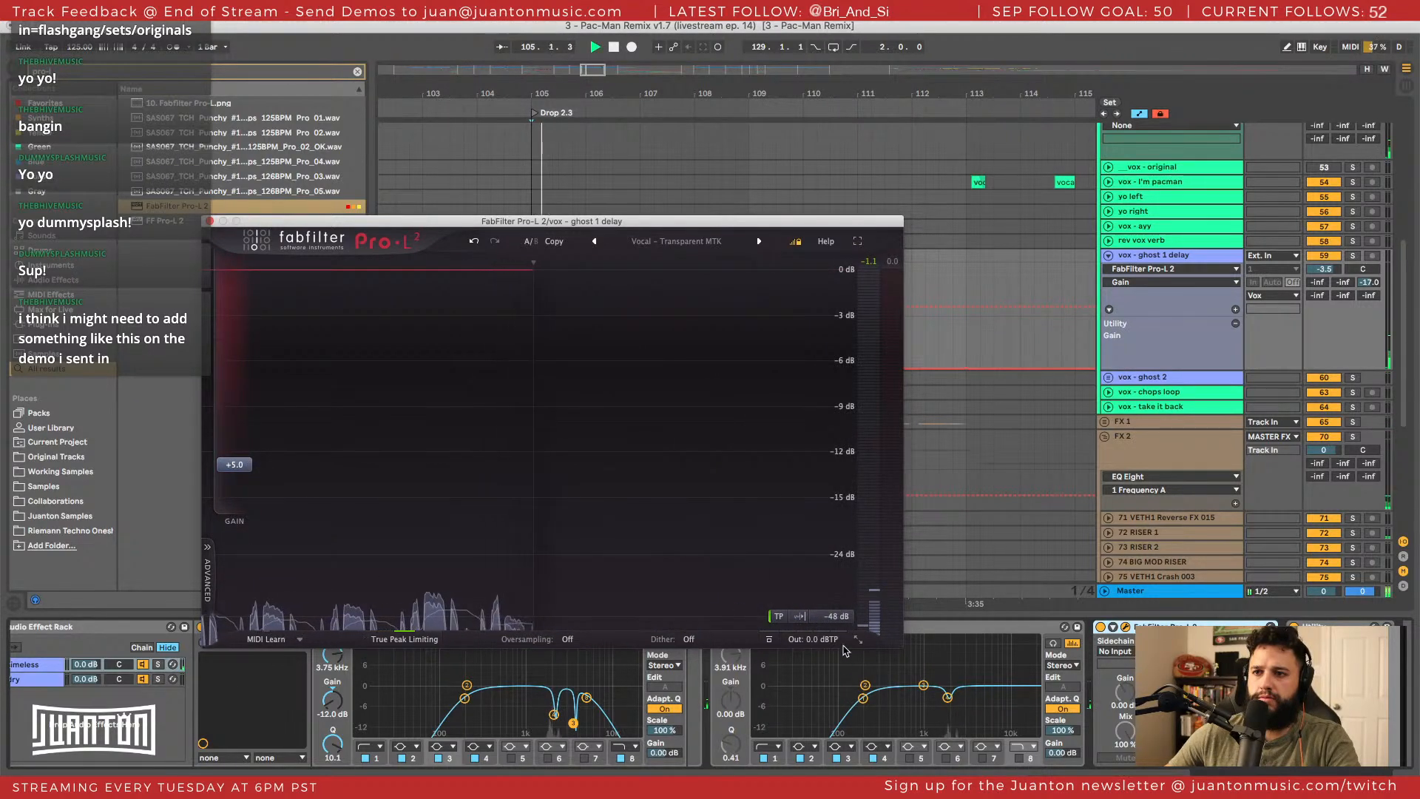
{"action": "left_click", "coordinate": [836, 617]}
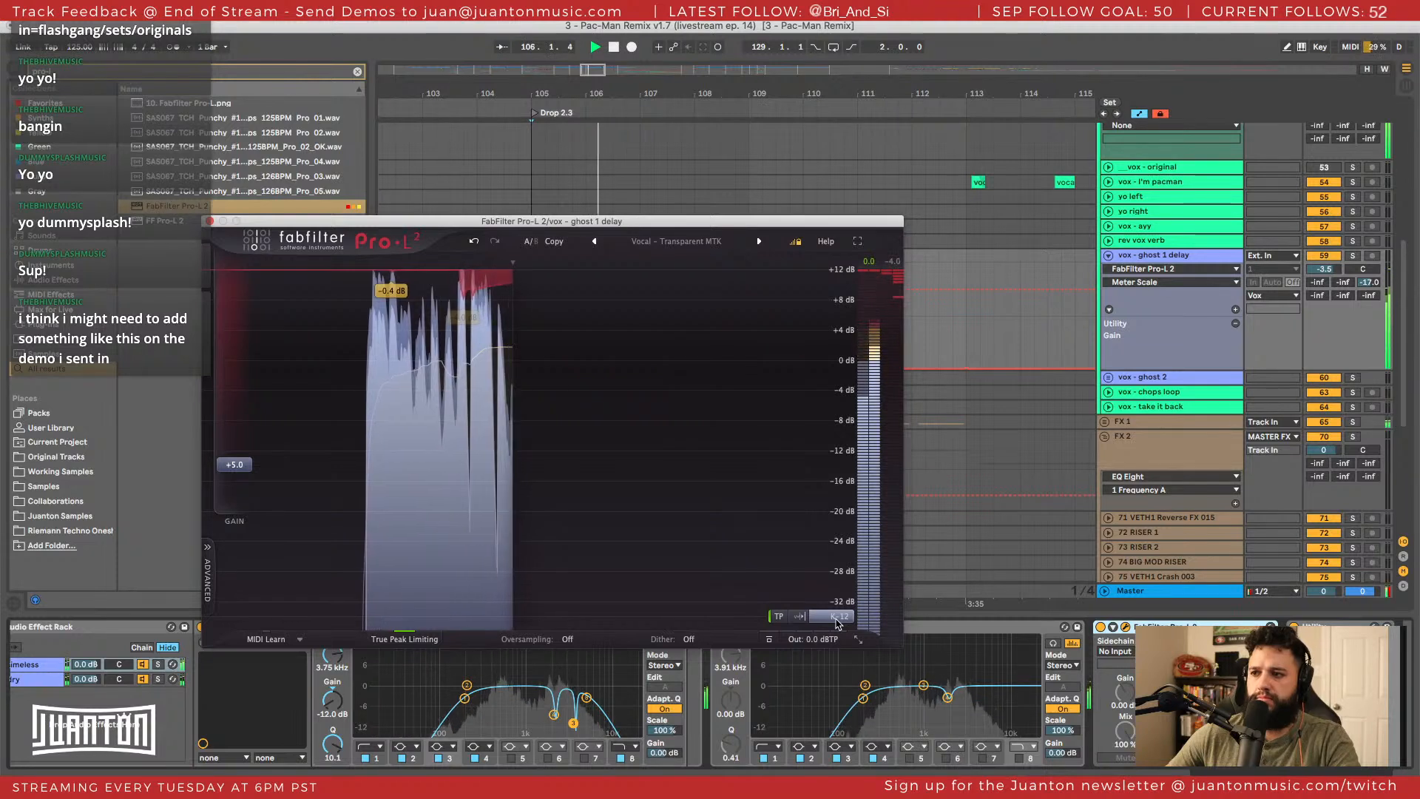
Change Pro-L 2's meter scale to K-14 and lower its output level to -5.0 dBTP.
{"action": "left_click", "coordinate": [836, 617]}
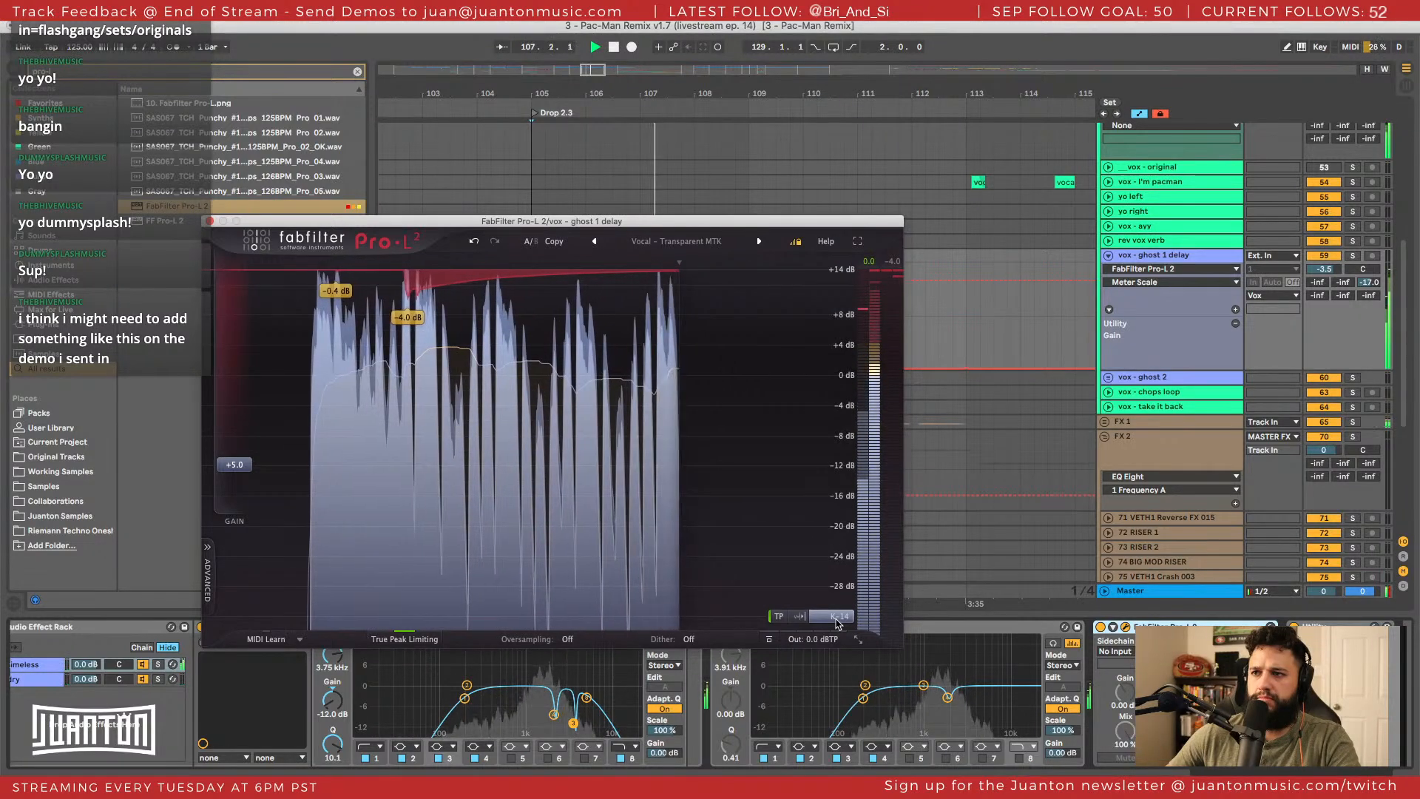
{"action": "mouse_move", "coordinate": [808, 600]}
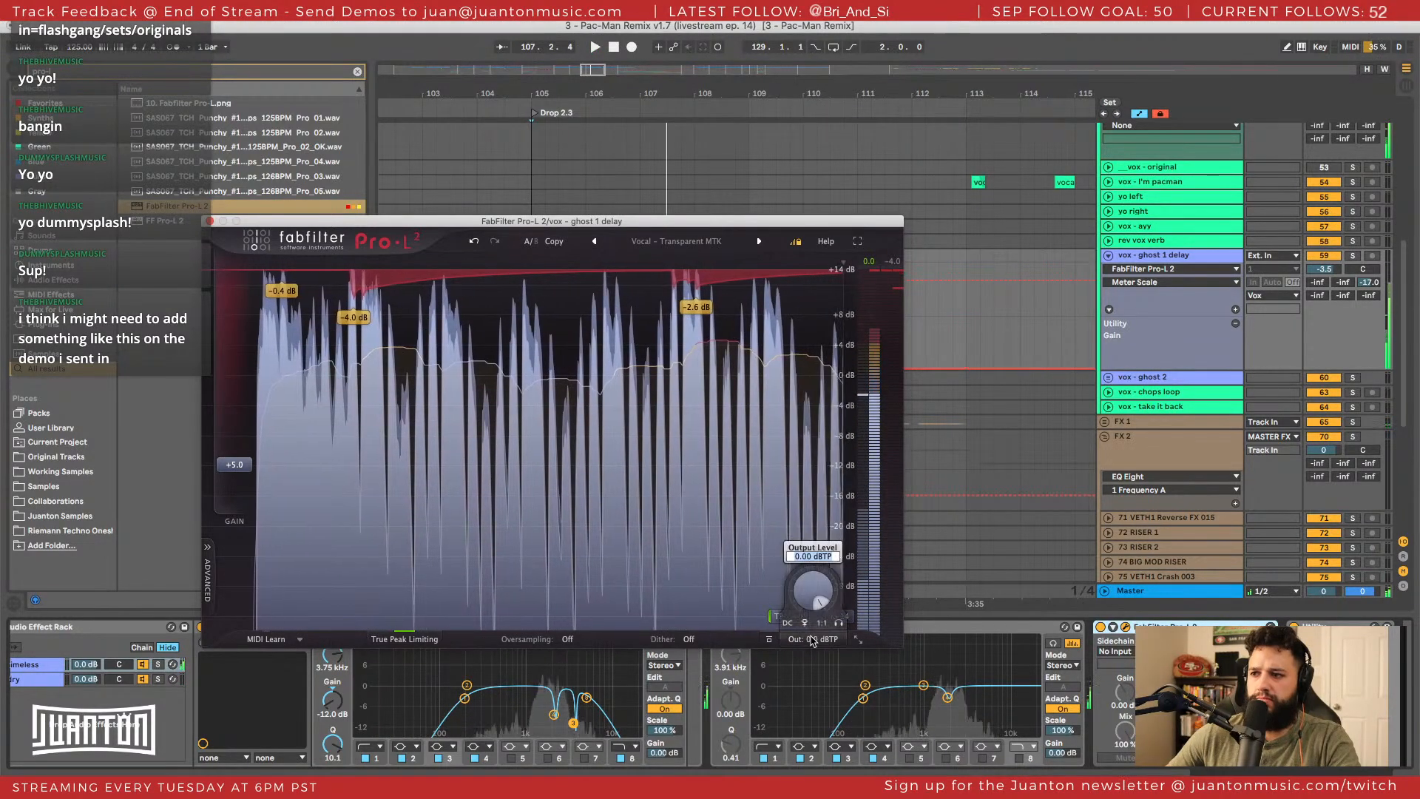
{"action": "left_click_drag", "start_coordinate": [808, 601], "coordinate": [809, 636]}
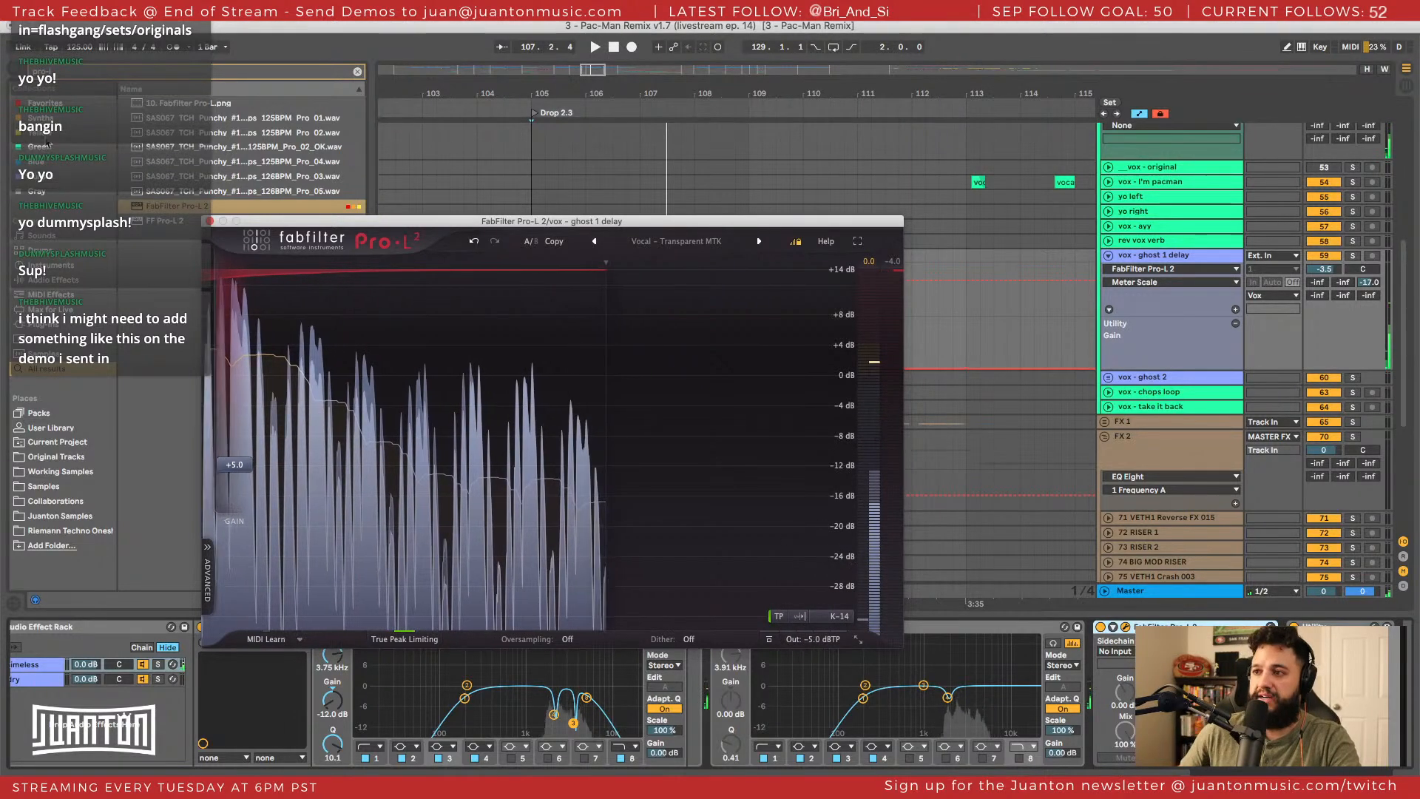
Find Sonalksis FreeG in the browser, add the Stereo version after Pro-L 2, and place its meter beside the limiter window.
{"action": "type", "text": "sonalks"}
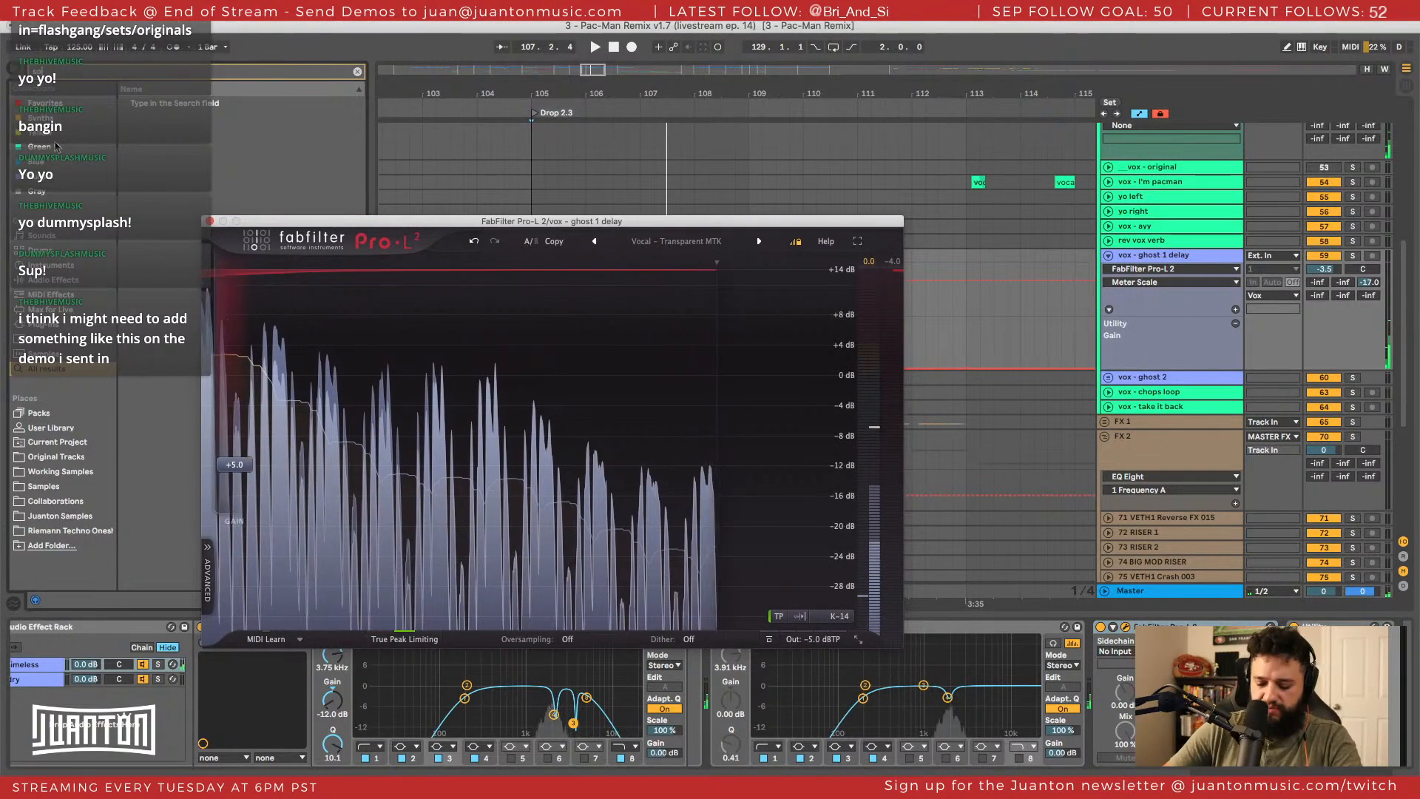
{"action": "left_click", "coordinate": [198, 104]}
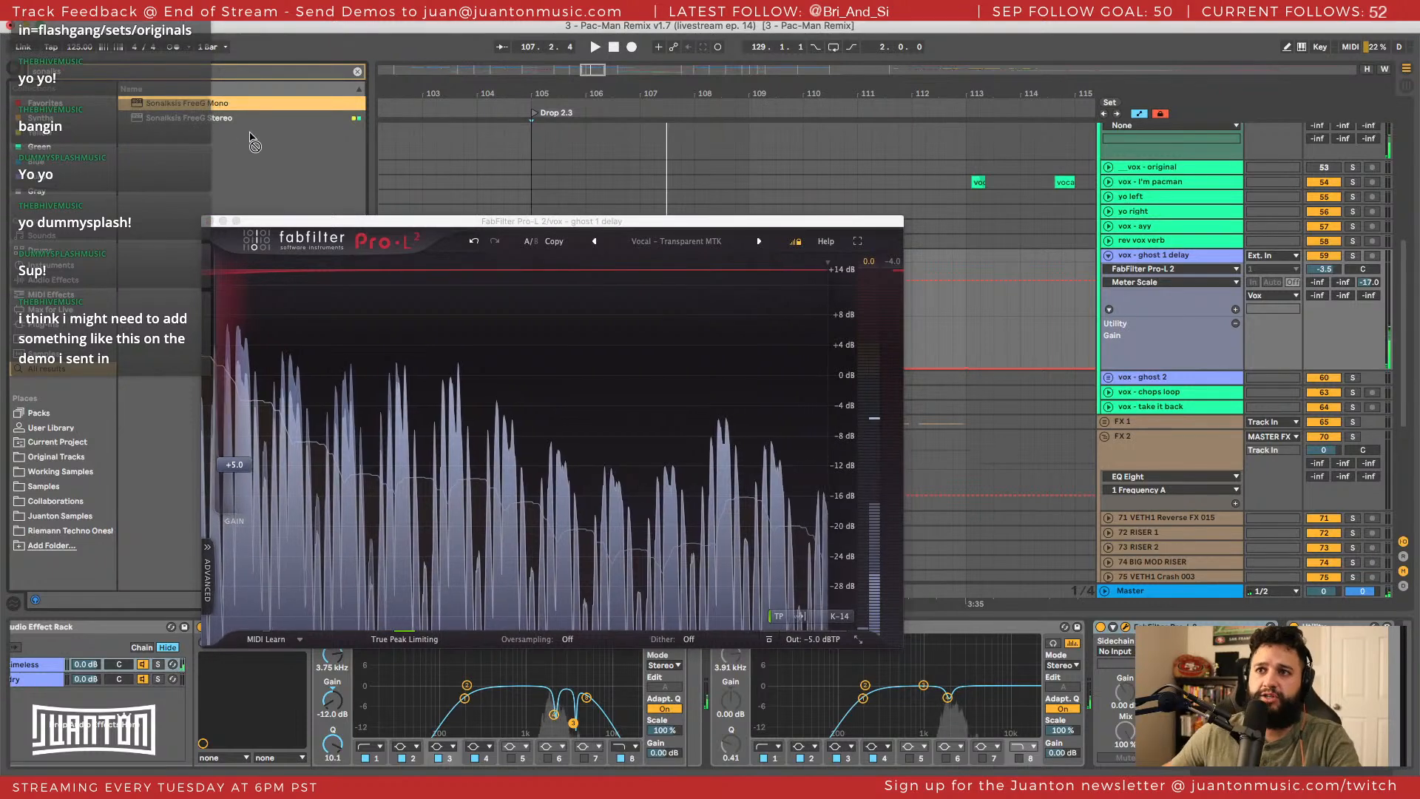
{"action": "left_click", "coordinate": [203, 119]}
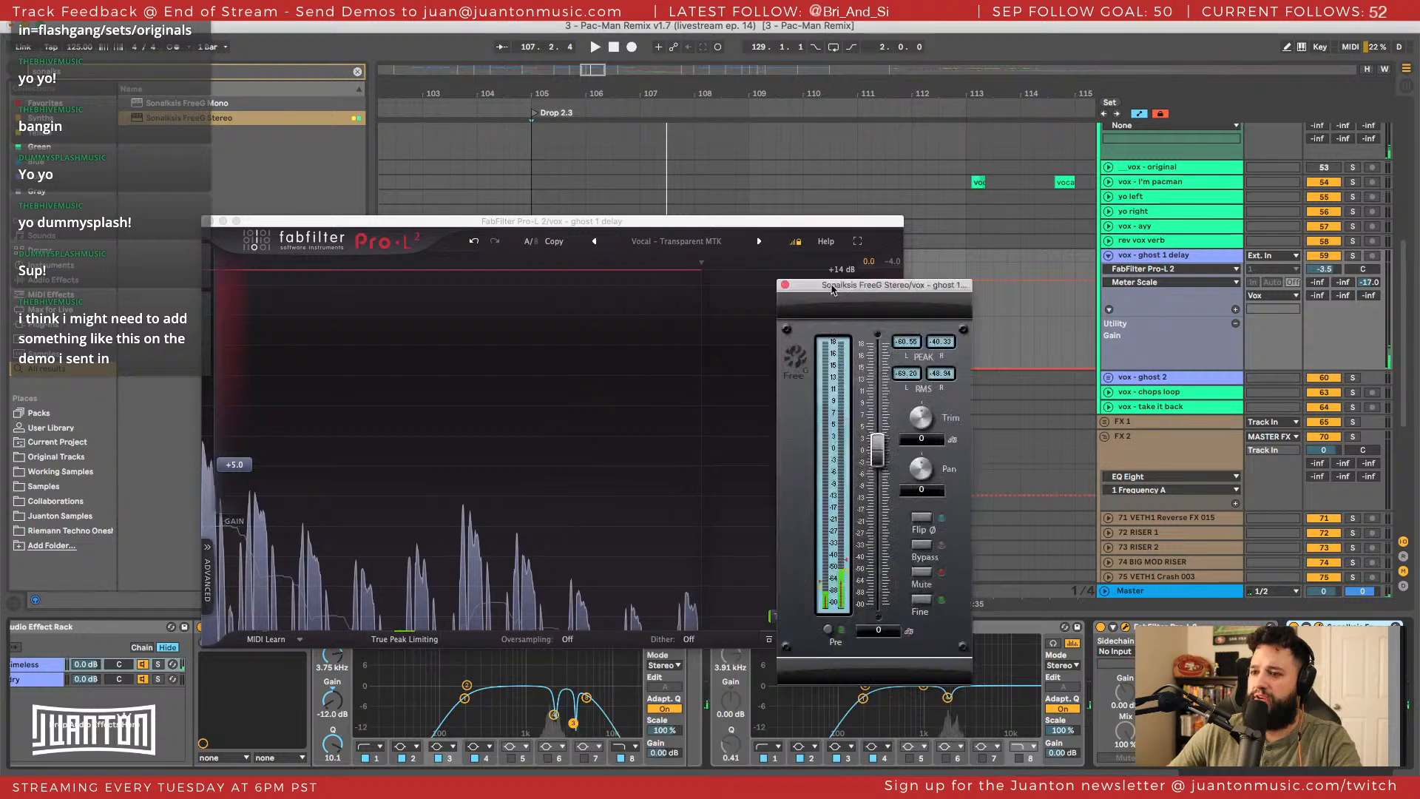
{"action": "left_click_drag", "start_coordinate": [880, 286], "coordinate": [1072, 155]}
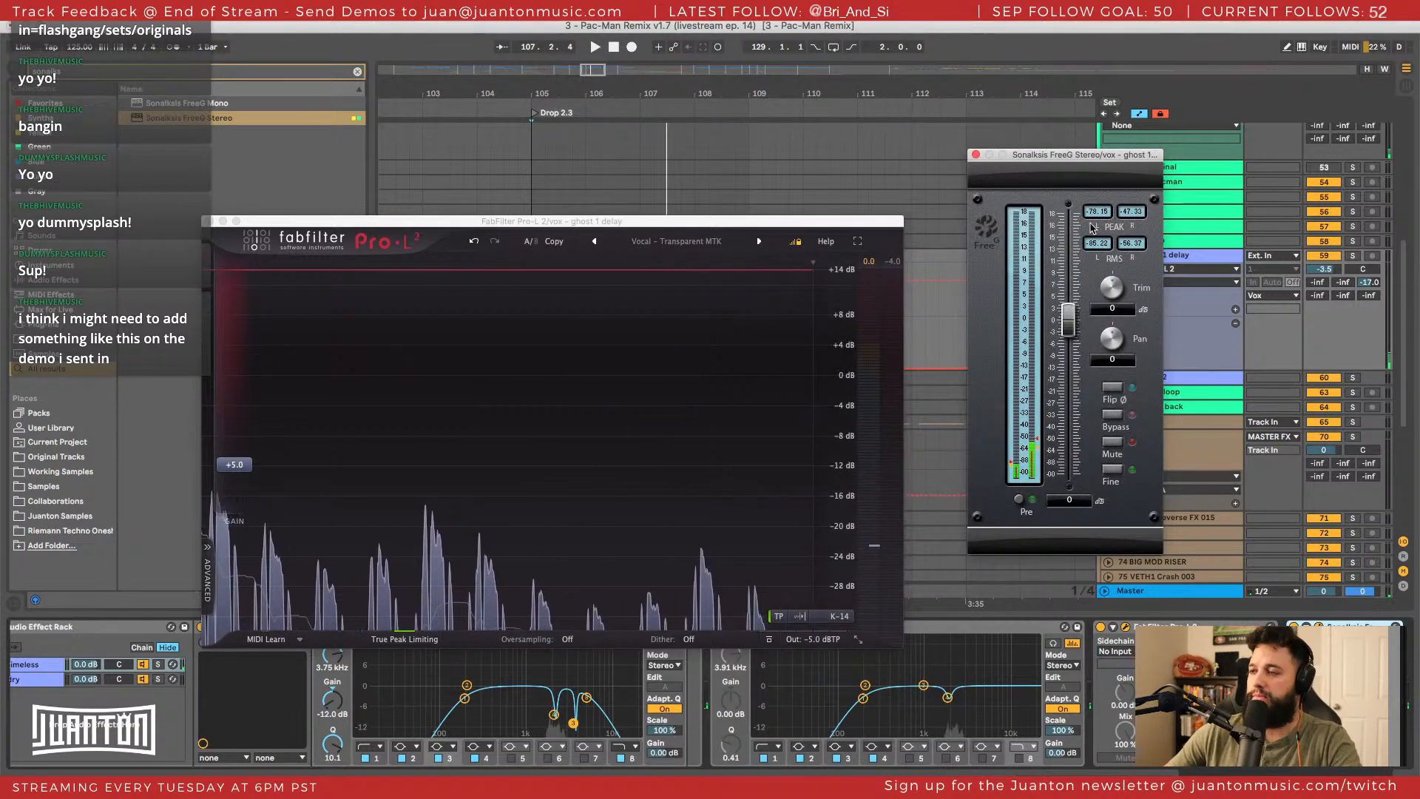
Compare the ghost 1 delay's peak levels in FreeG with Pro-L 2 bypassed and enabled during playback.
{"action": "key", "text": "space"}
{"action": "key", "text": "space"}
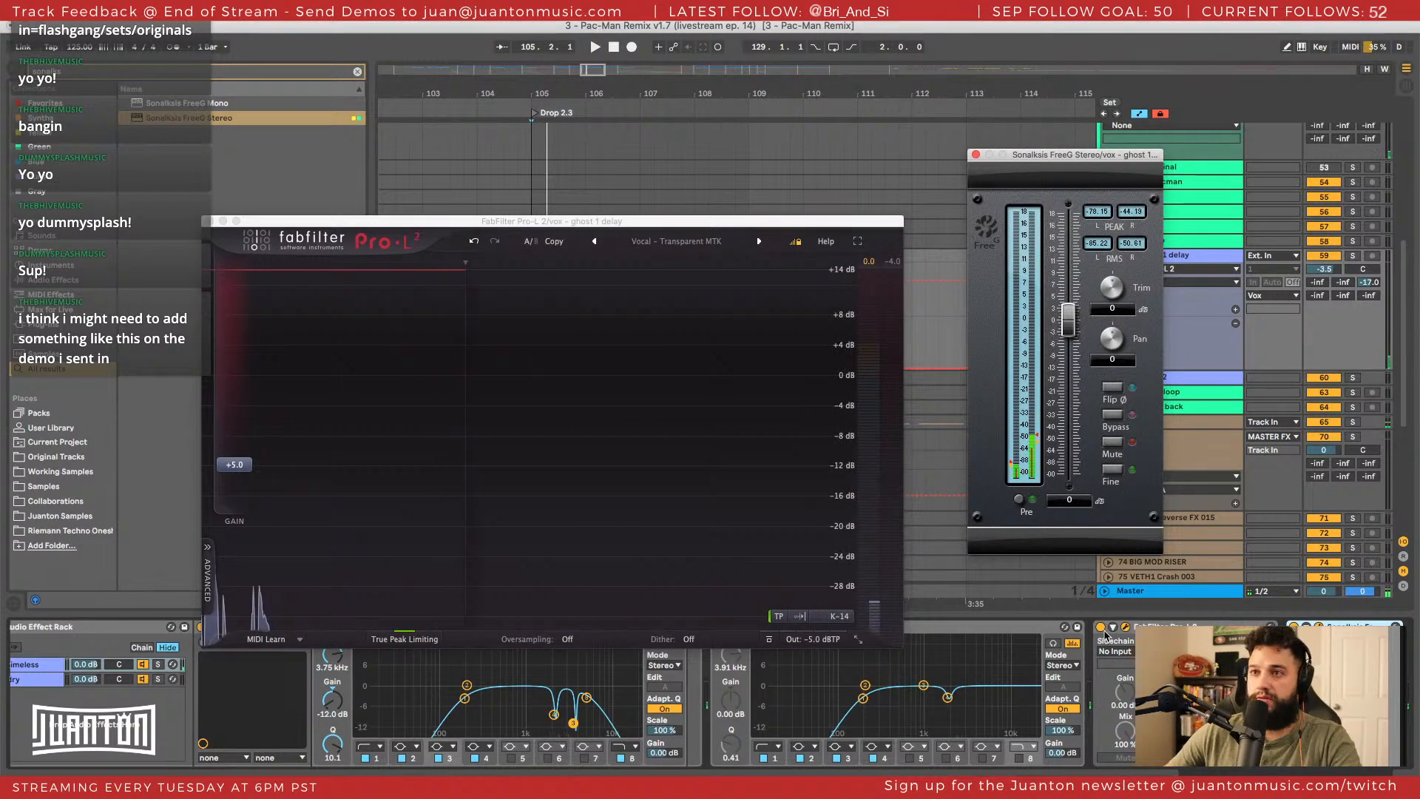
{"action": "left_click", "coordinate": [1102, 628]}
{"action": "key", "text": "space"}
{"action": "left_click", "coordinate": [1101, 195]}
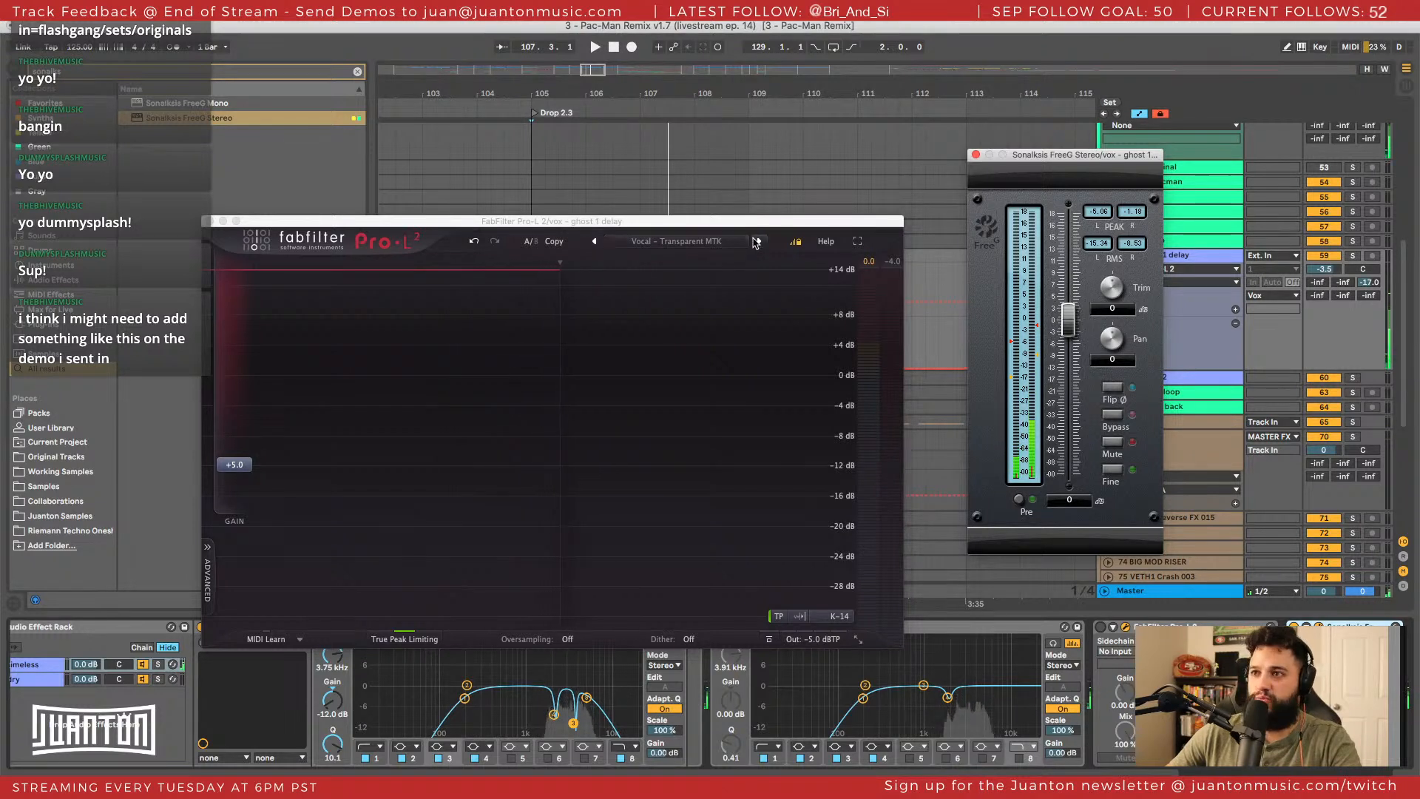
{"action": "key", "text": "space"}
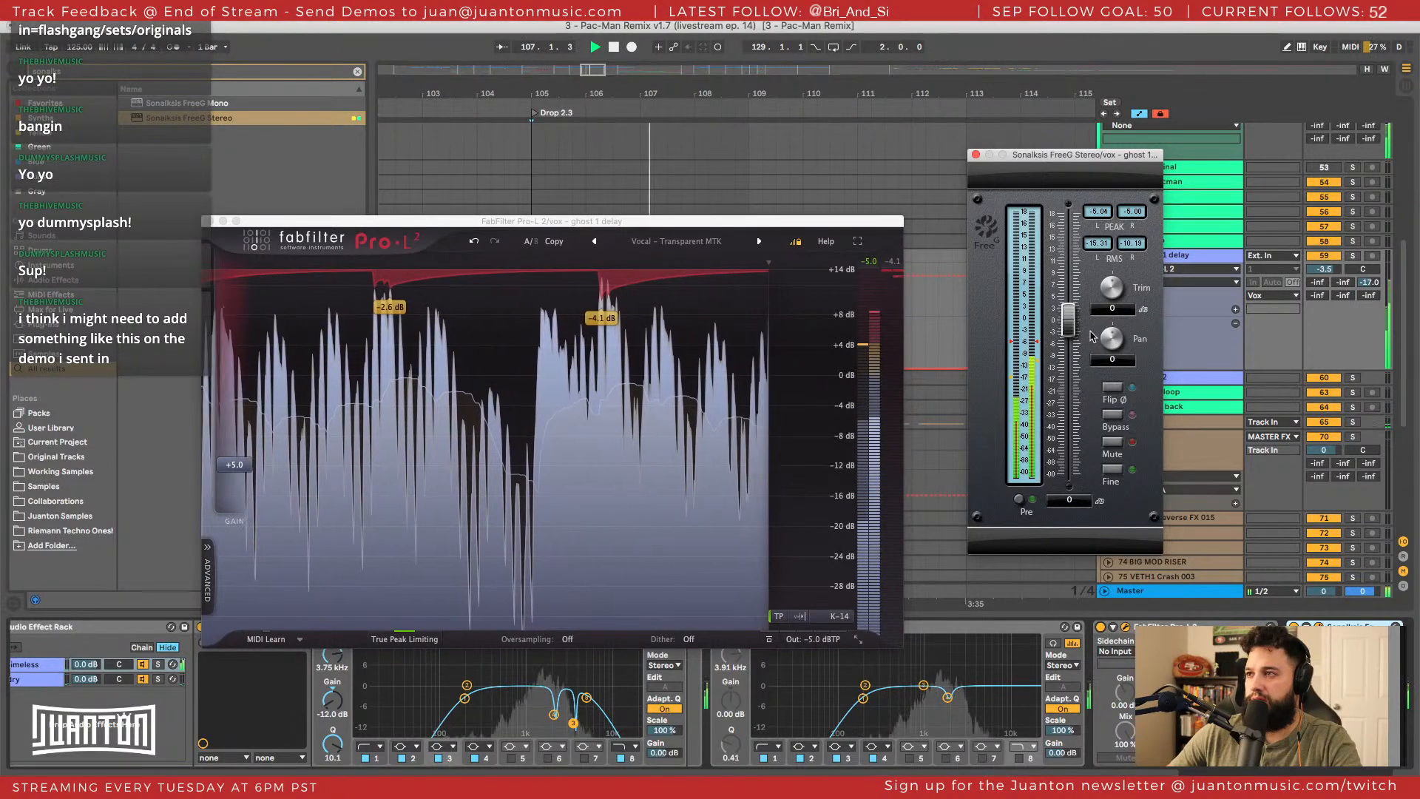
Raise Pro-L 2's output level to -4.4 dBTP and recheck the peaks in FreeG.
{"action": "mouse_move", "coordinate": [827, 645]}
{"action": "left_click_drag", "start_coordinate": [814, 592], "coordinate": [814, 581]}
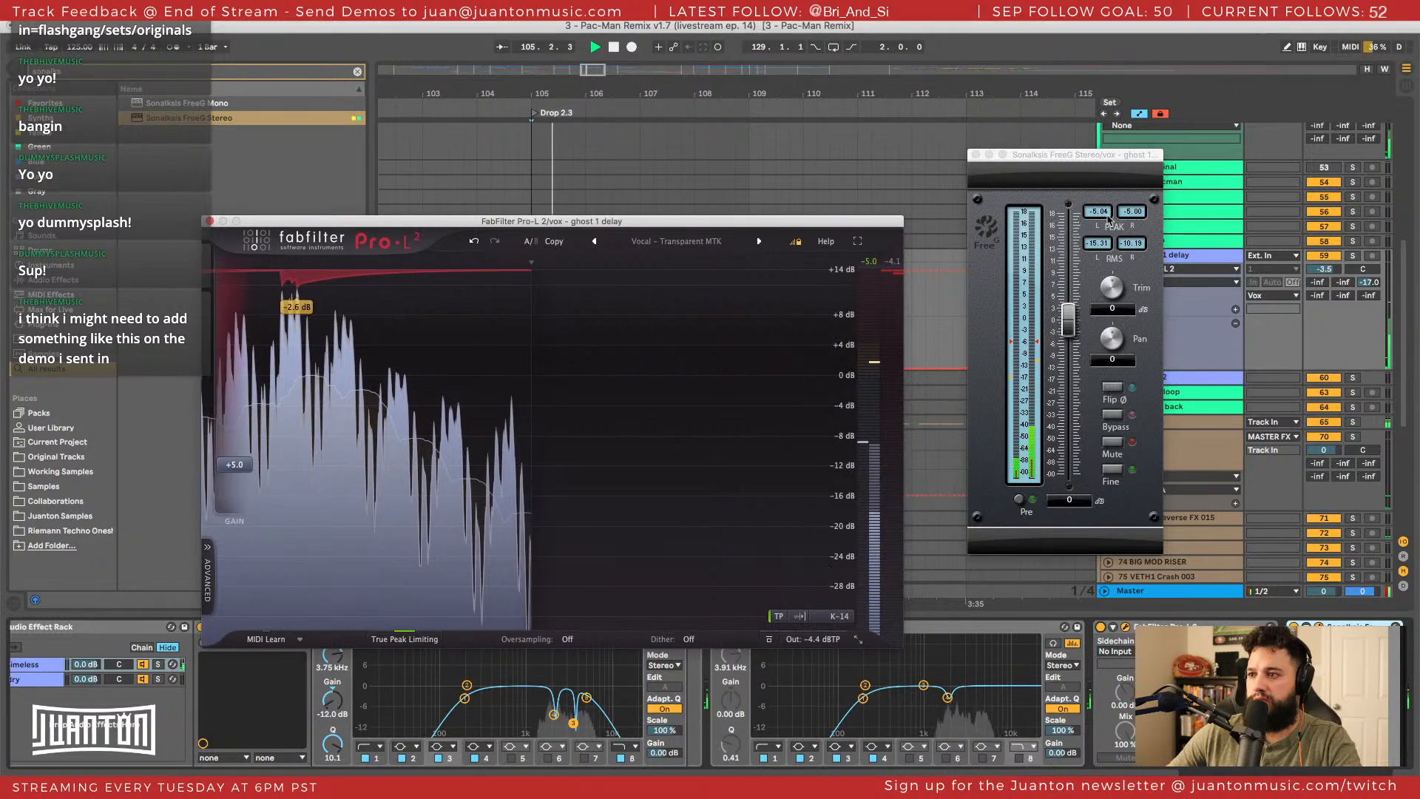
{"action": "left_click", "coordinate": [1124, 375]}
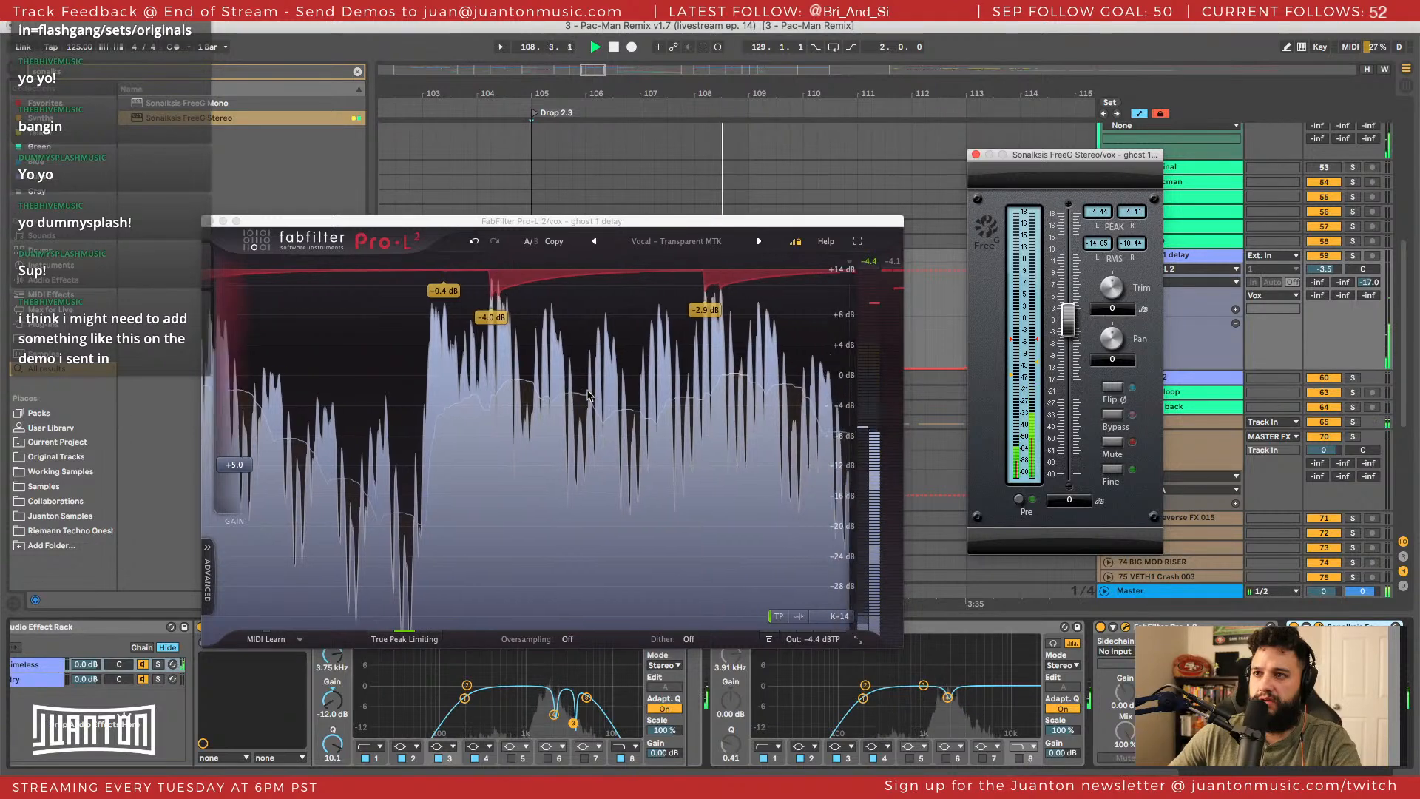
Close the Pro-L 2 and FreeG windows and play Drop 2.3 to hear the limited ghost delay.
{"action": "left_click", "coordinate": [209, 221]}
{"action": "scroll", "coordinate": [769, 679], "scroll_direction": "right", "scroll_amount": 5}
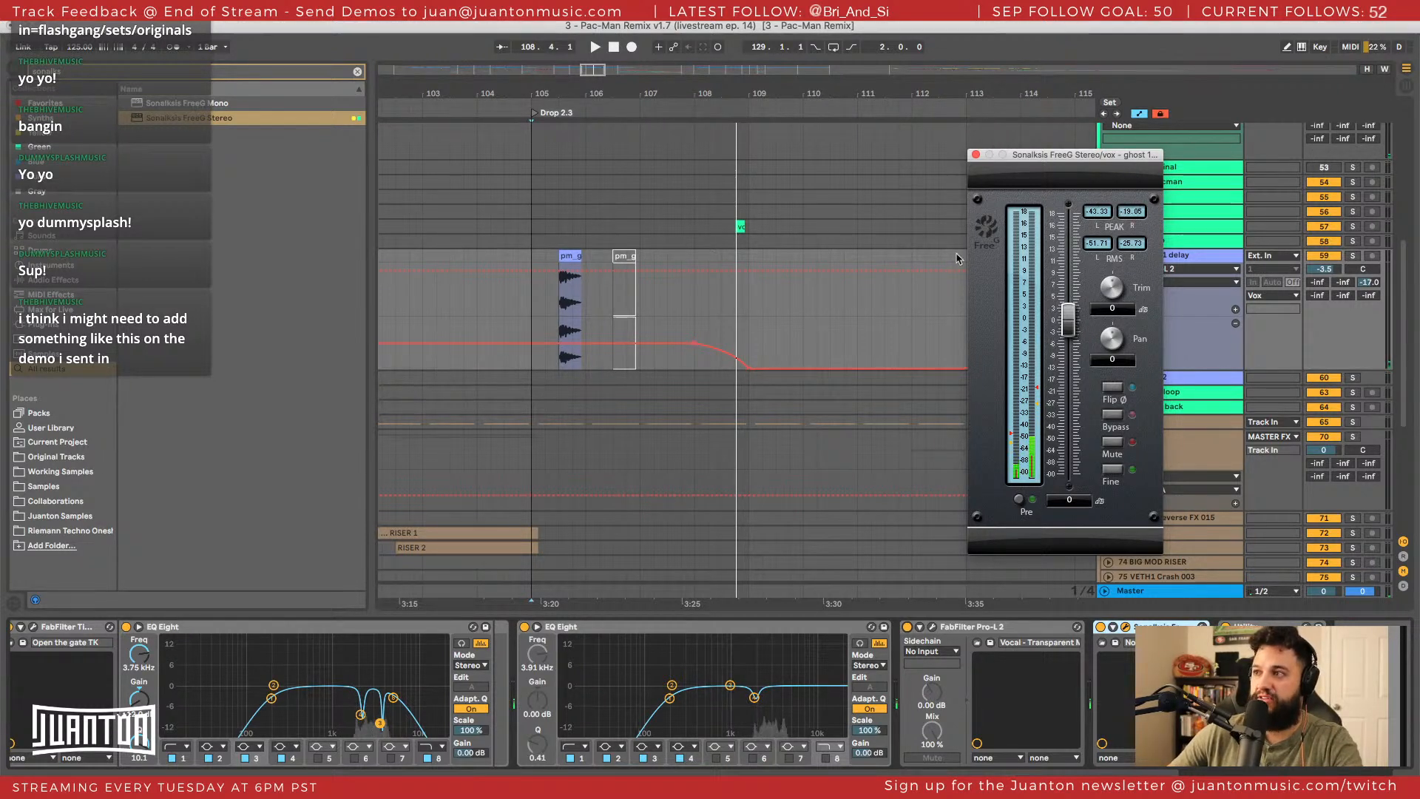
{"action": "left_click", "coordinate": [975, 155]}
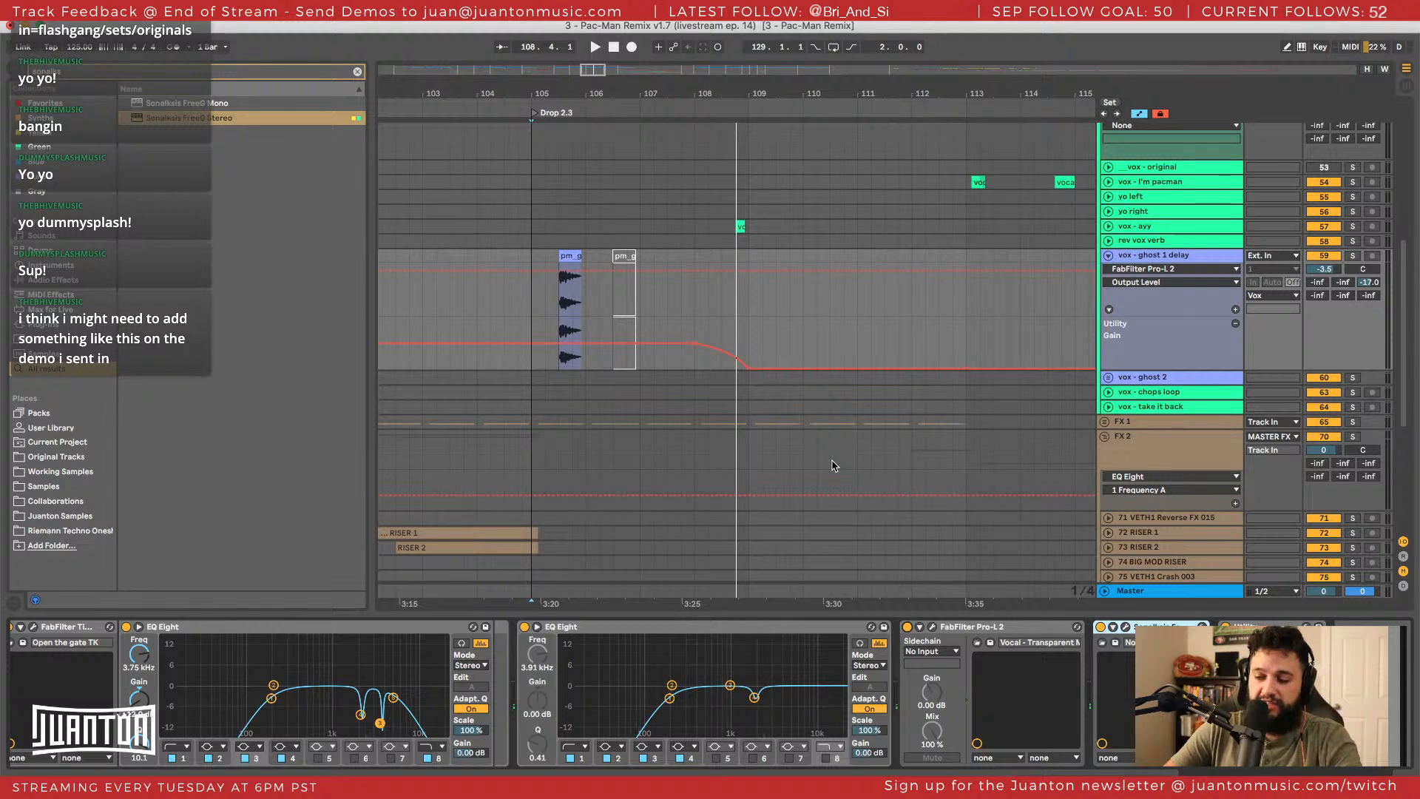
{"action": "key", "text": "space"}
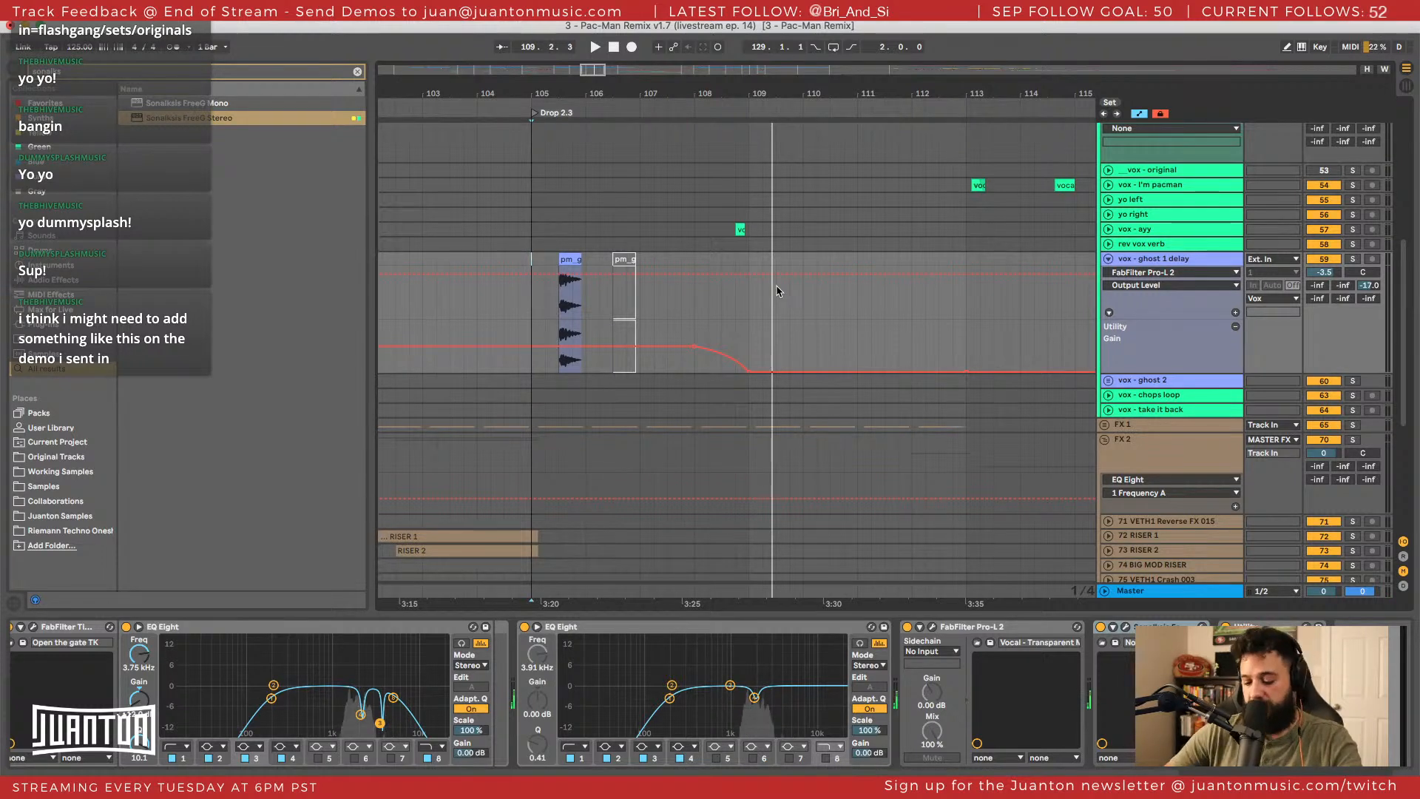
{"action": "key", "text": "space"}
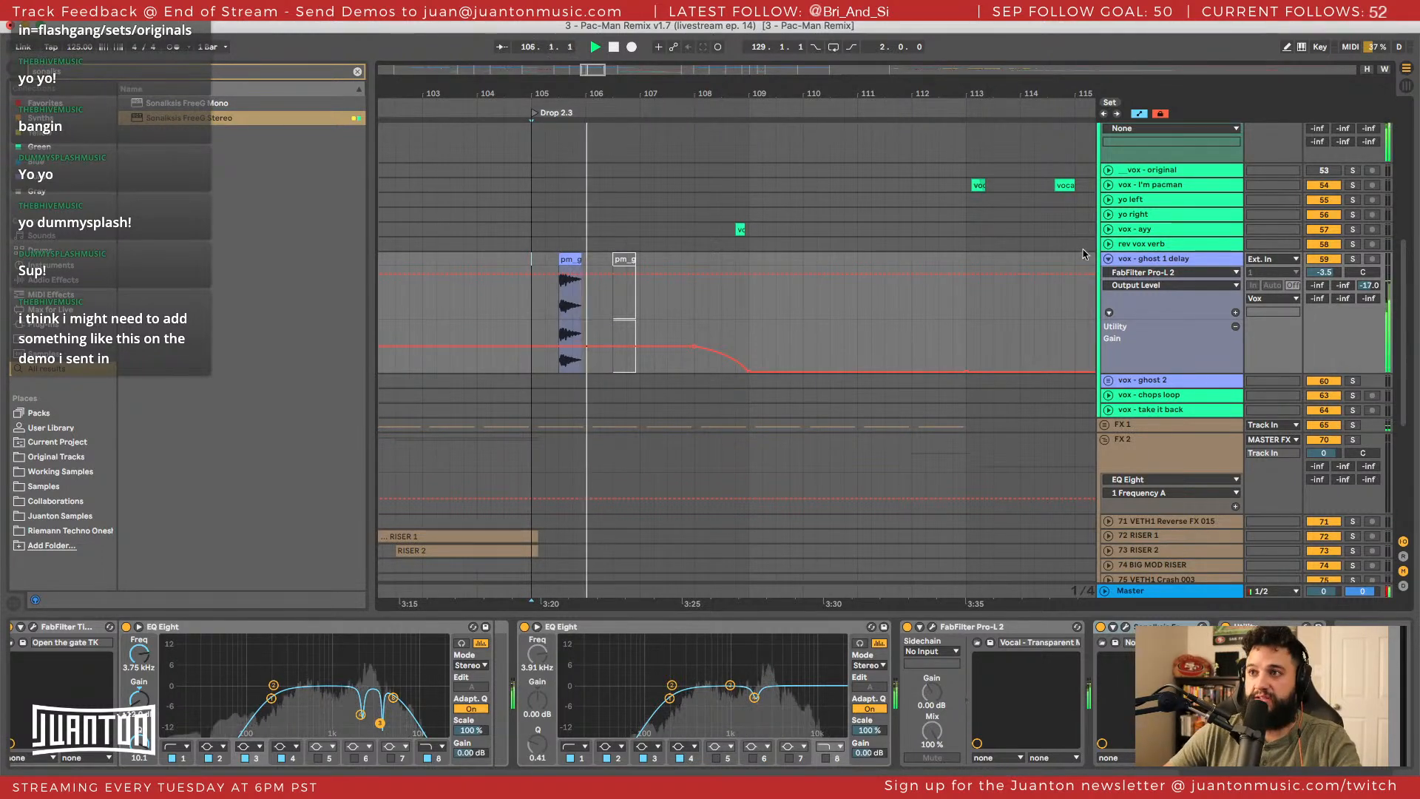
Fold the ghost 1 delay track, display the ghost 2 track's devices, and collapse the Vox group.
{"action": "left_click", "coordinate": [1108, 258]}
{"action": "left_click", "coordinate": [1137, 275]}
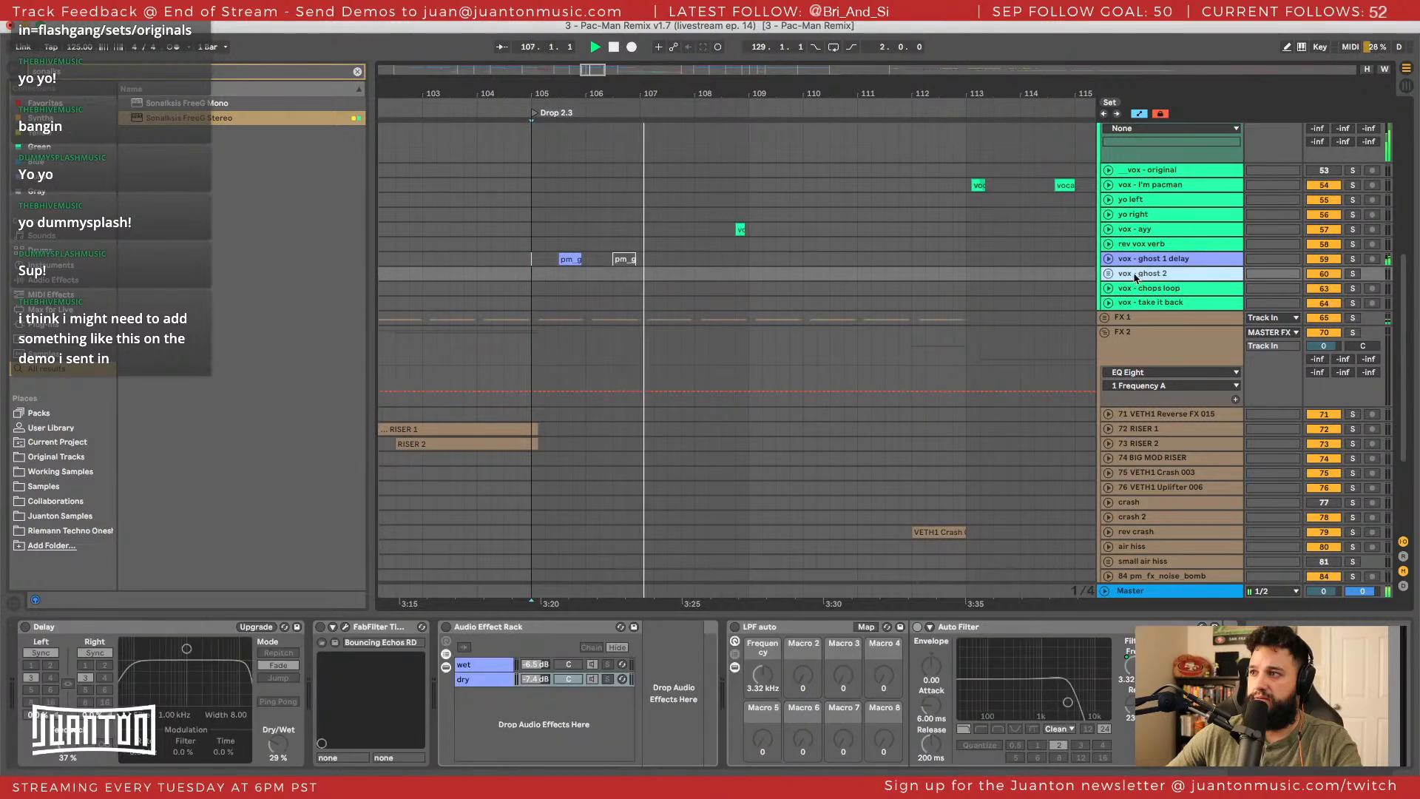
{"action": "key", "text": "space"}
{"action": "scroll", "coordinate": [803, 333], "scroll_direction": "down", "scroll_amount": 5}
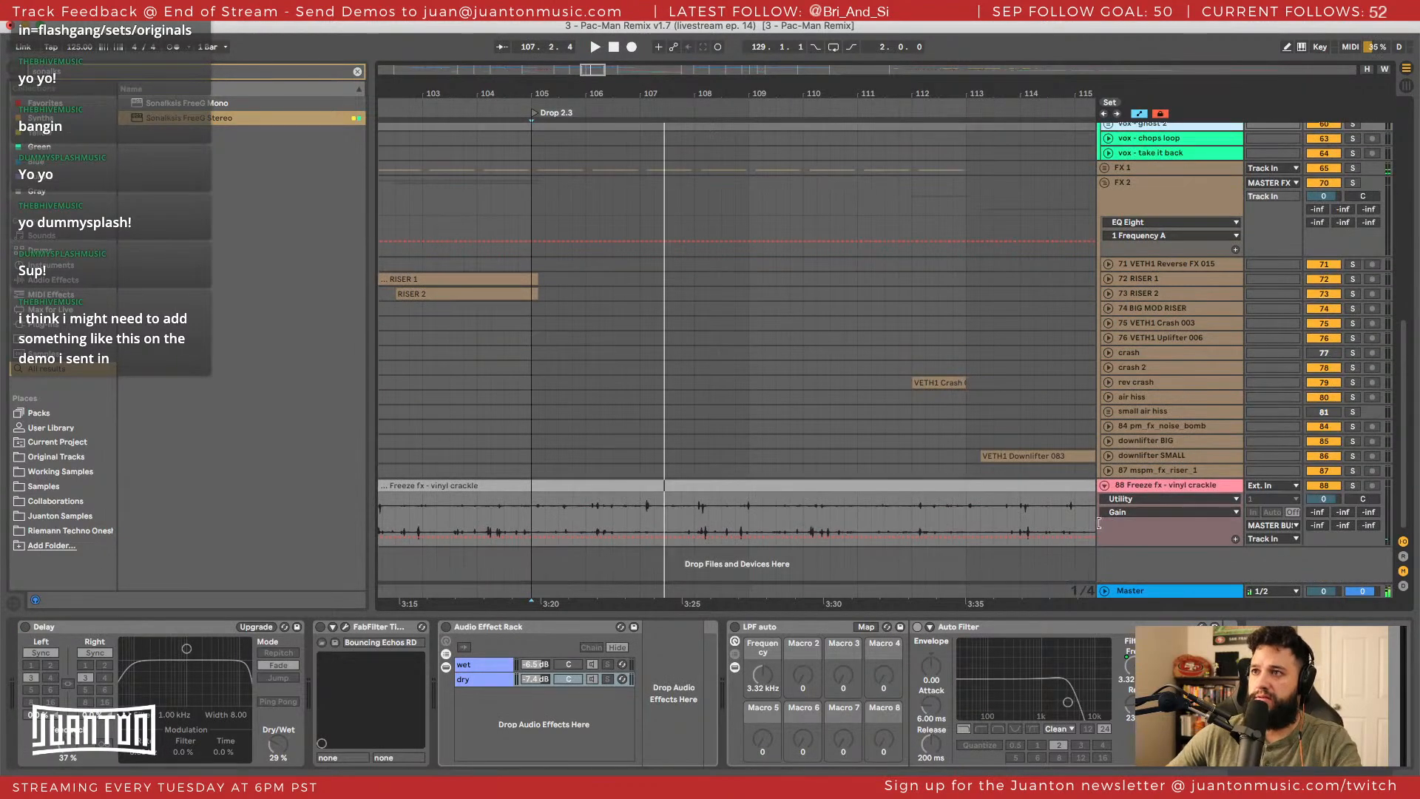
{"action": "scroll", "coordinate": [1099, 522], "scroll_direction": "up", "scroll_amount": 10}
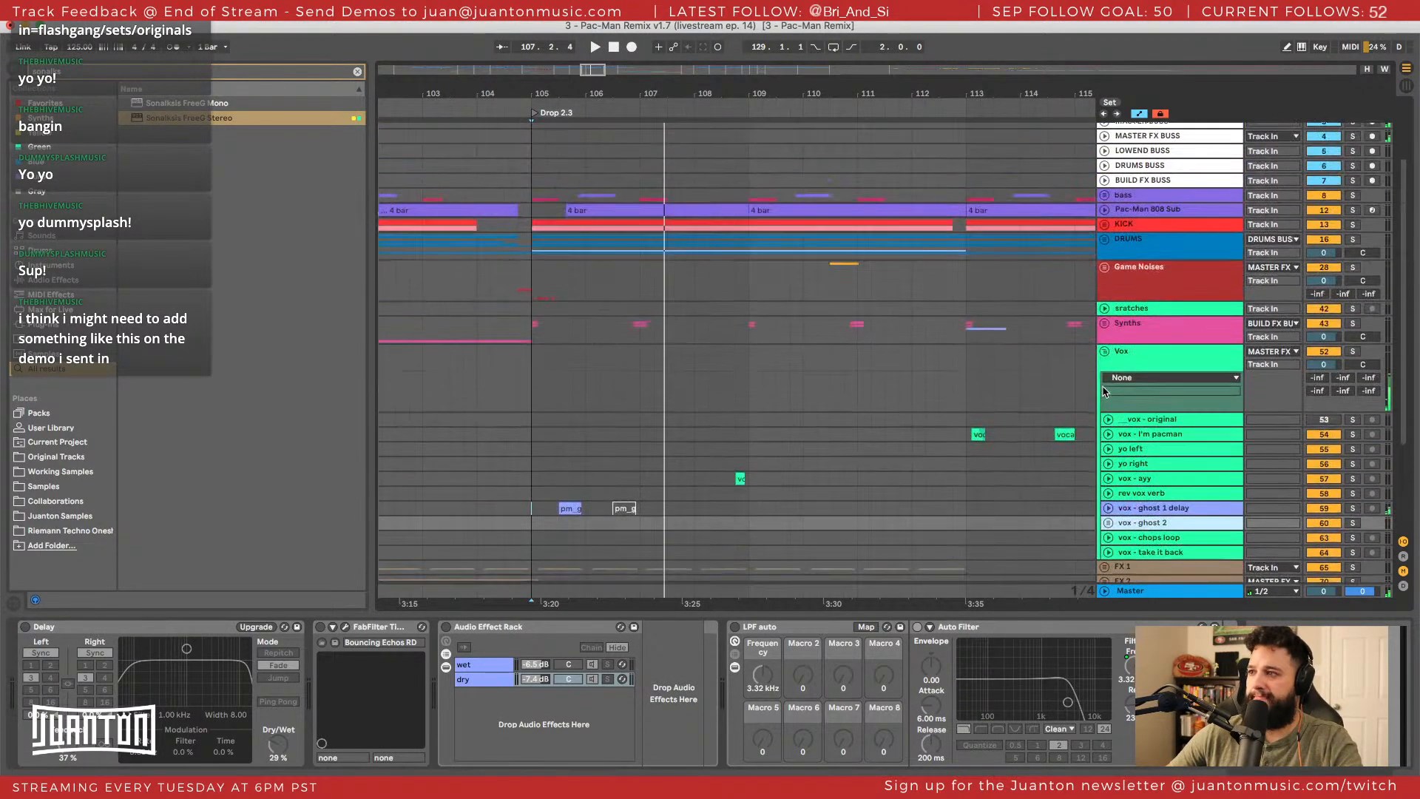
{"action": "left_click", "coordinate": [1105, 352]}
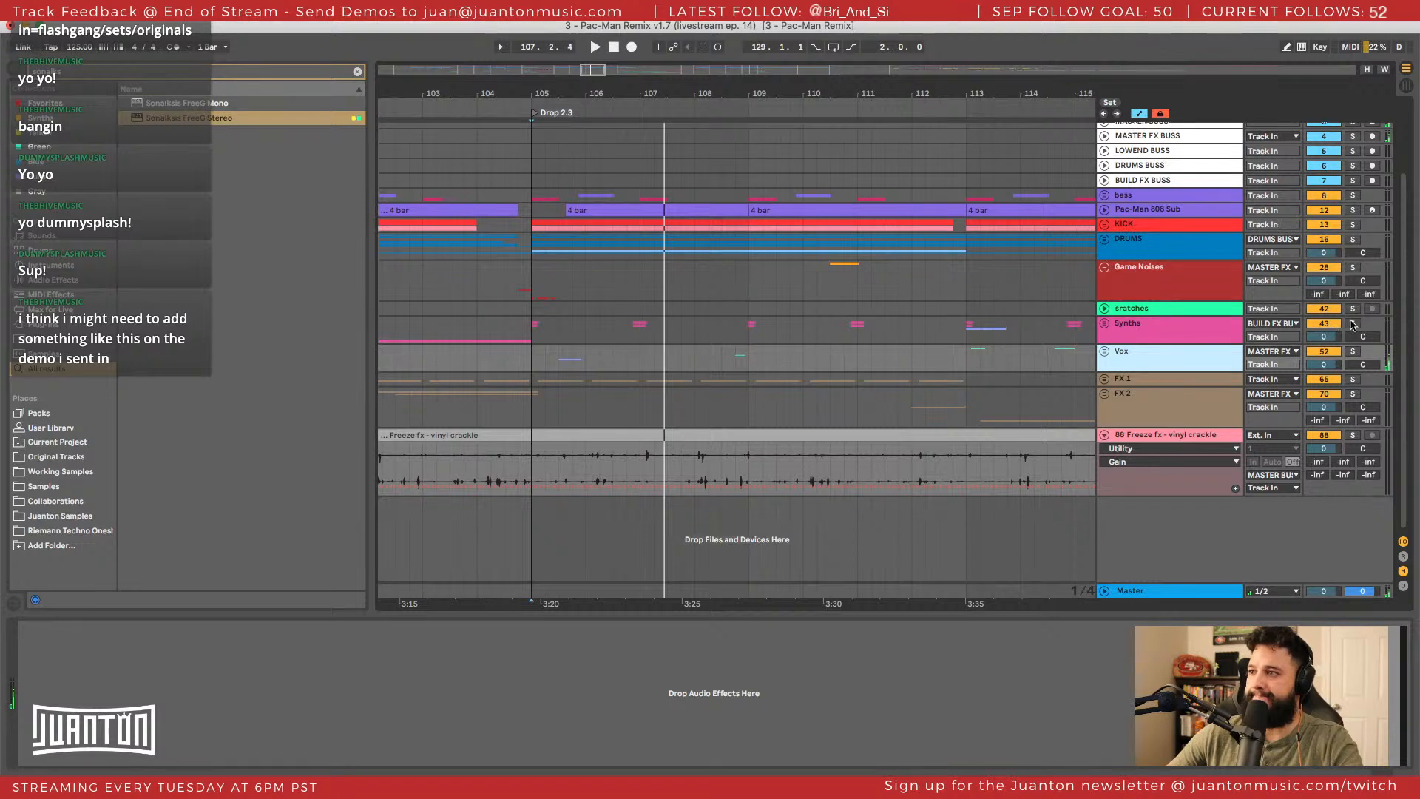
Solo the Synths group, listen to it at the start of Drop 2.3, and remove the solo.
{"action": "key", "text": "space"}
{"action": "left_click", "coordinate": [1352, 326]}
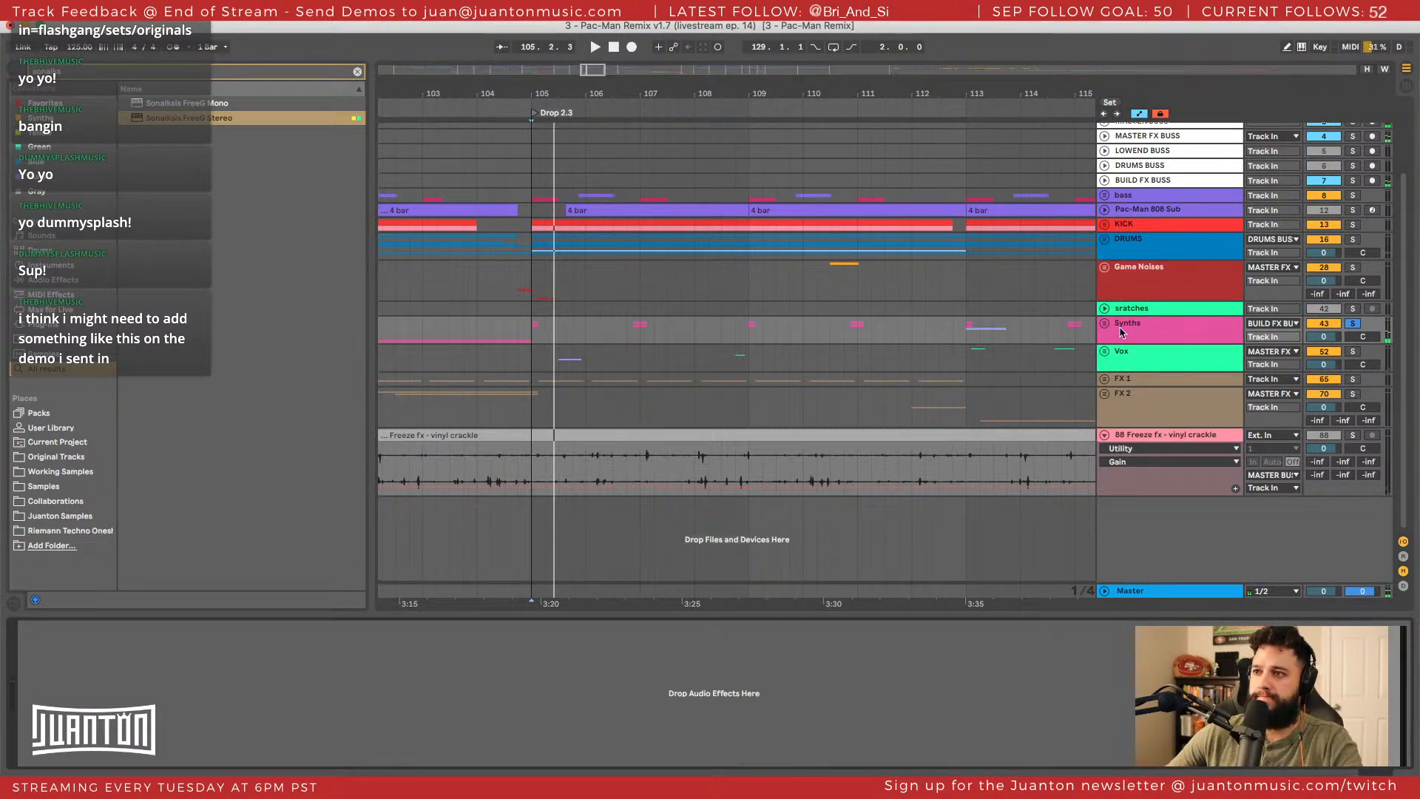
{"action": "key", "text": "space"}
{"action": "key", "text": "space"}
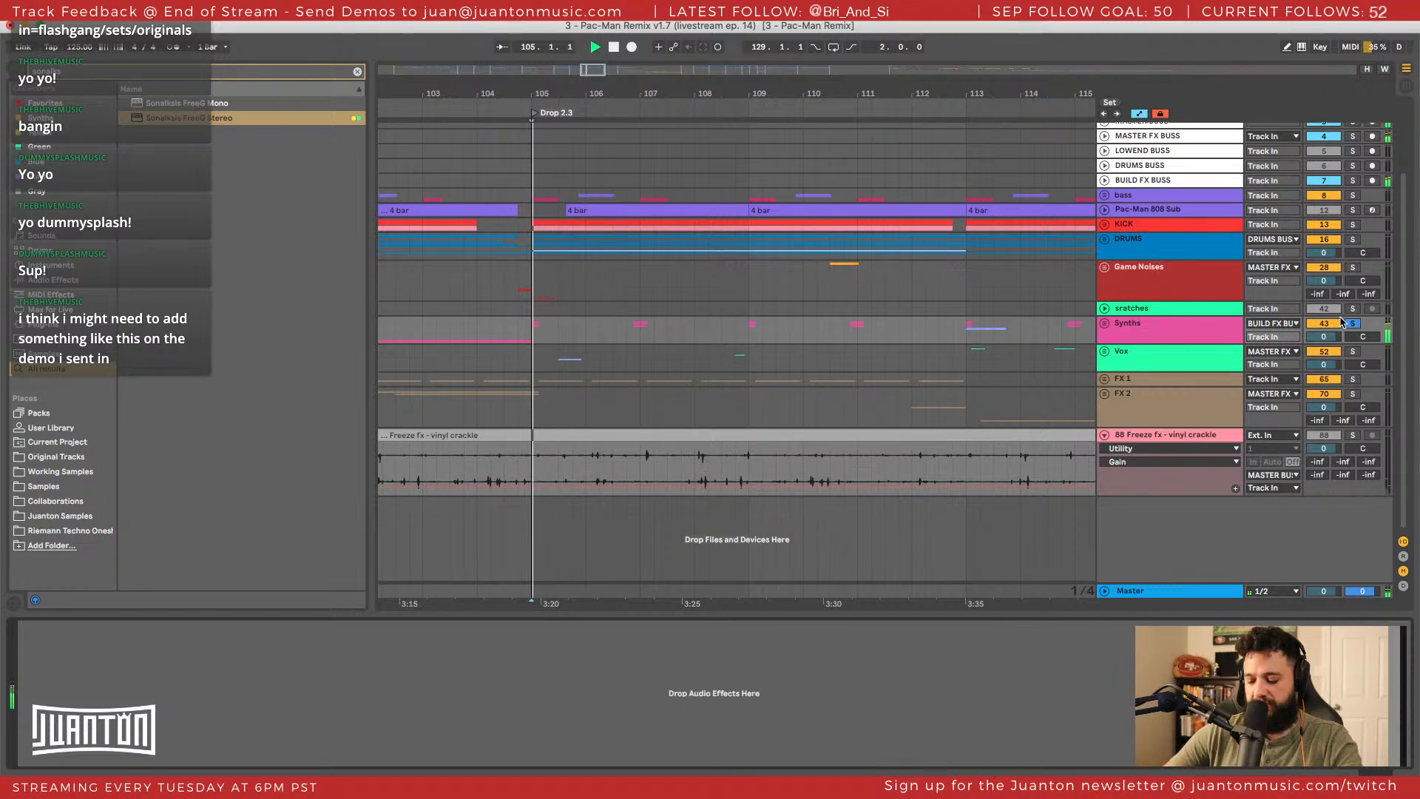
{"action": "key", "text": "space"}
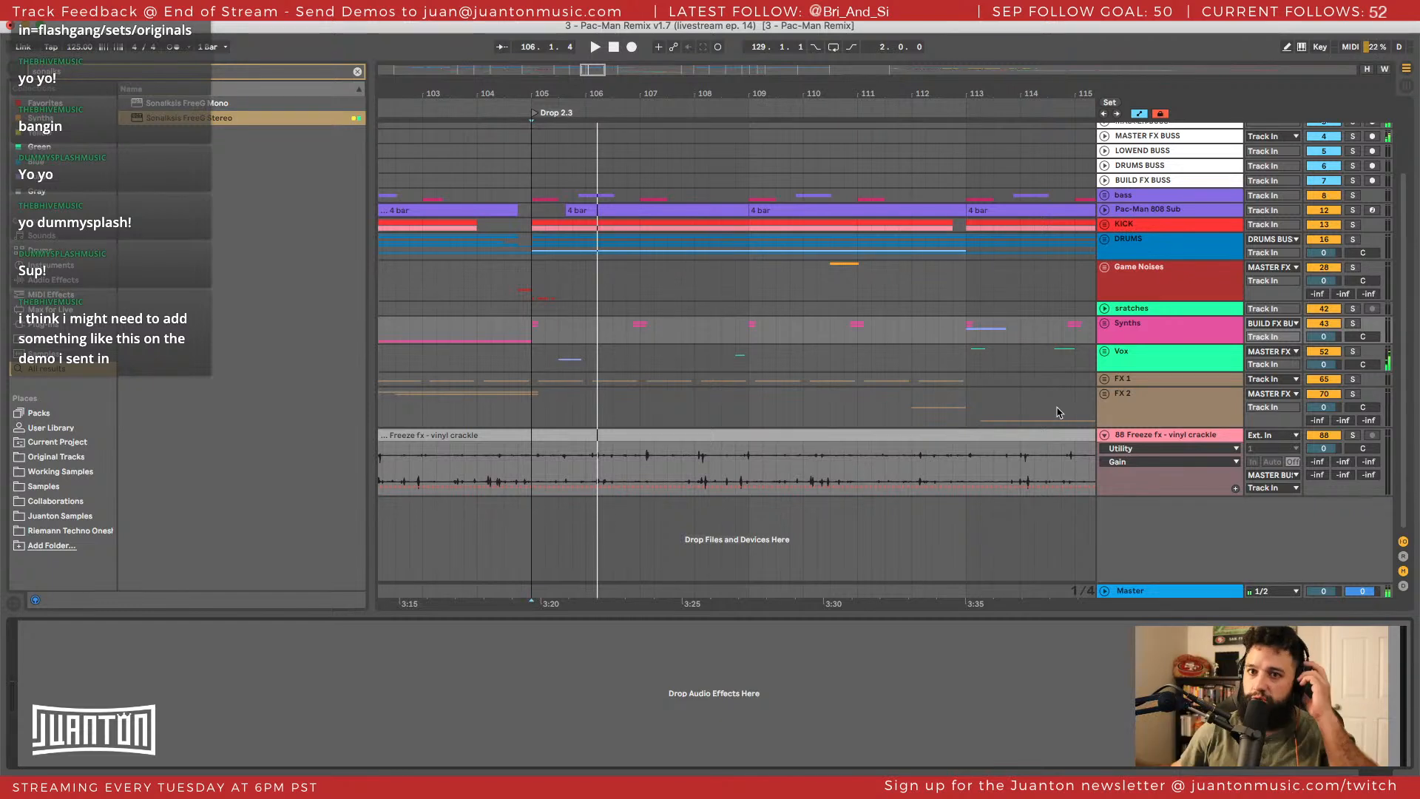
Play the transition into Drop 2.3 from several points, muting the Vox group for comparison.
{"action": "key", "text": "space"}
{"action": "left_click", "coordinate": [426, 337]}
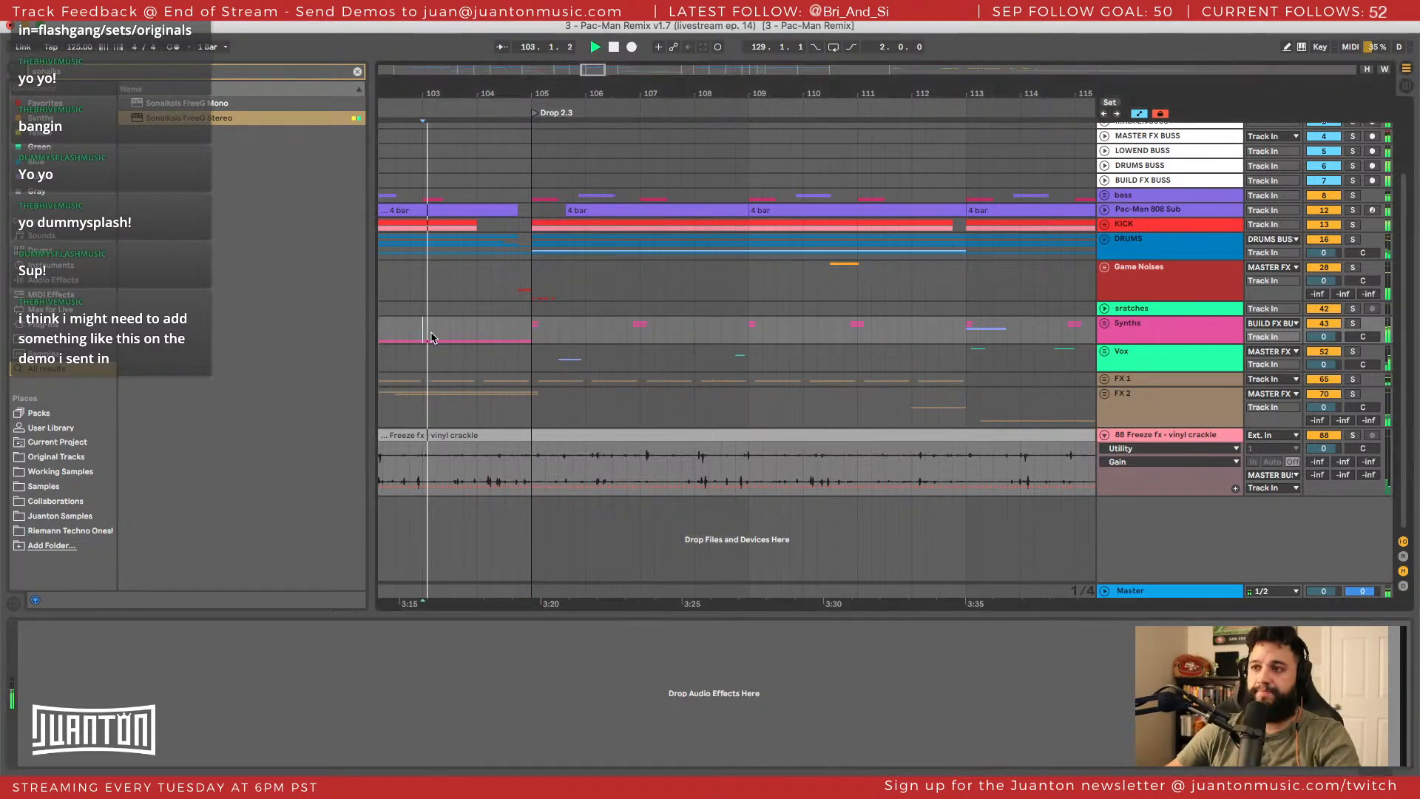
{"action": "left_click", "coordinate": [612, 360]}
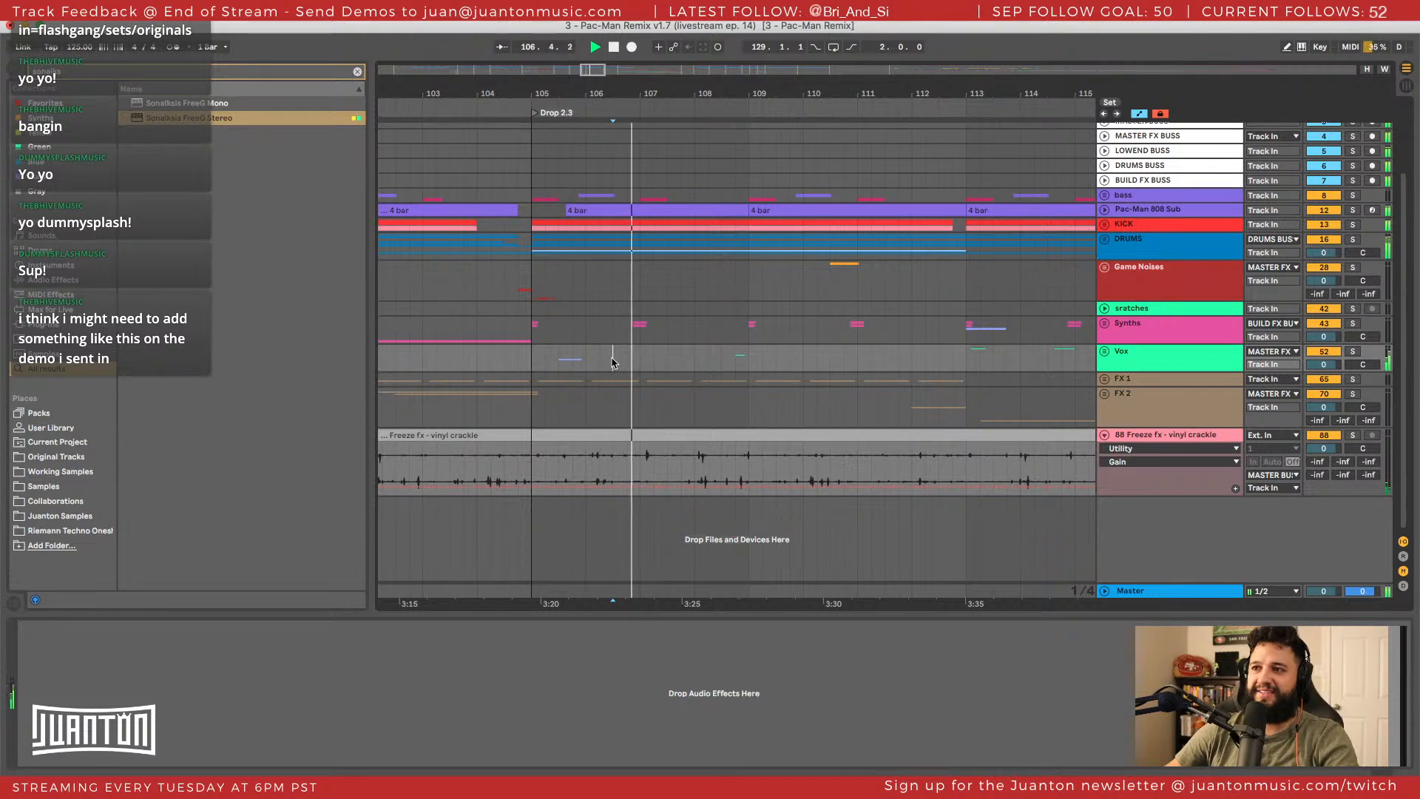
{"action": "left_click", "coordinate": [451, 361]}
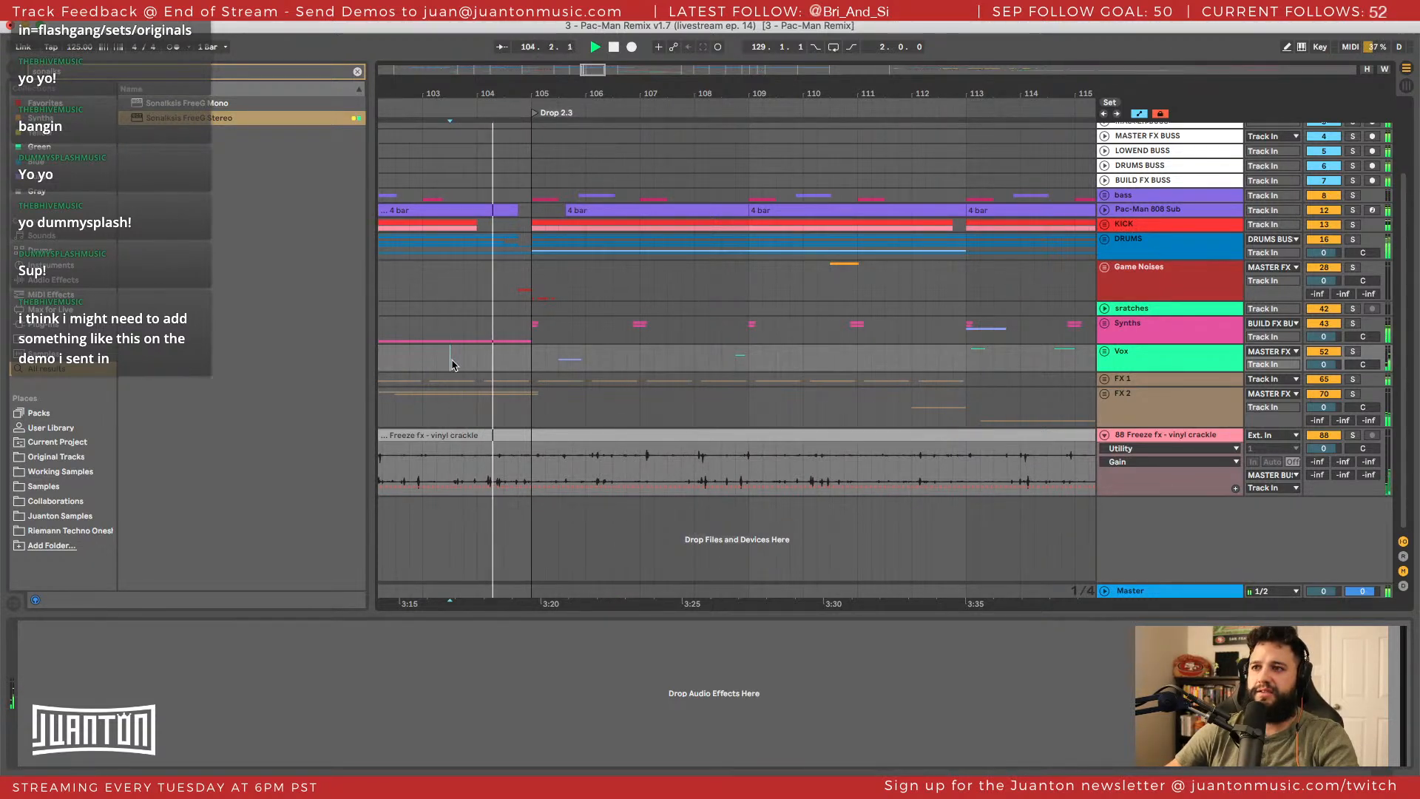
{"action": "left_click", "coordinate": [548, 299]}
{"action": "key", "text": "space"}
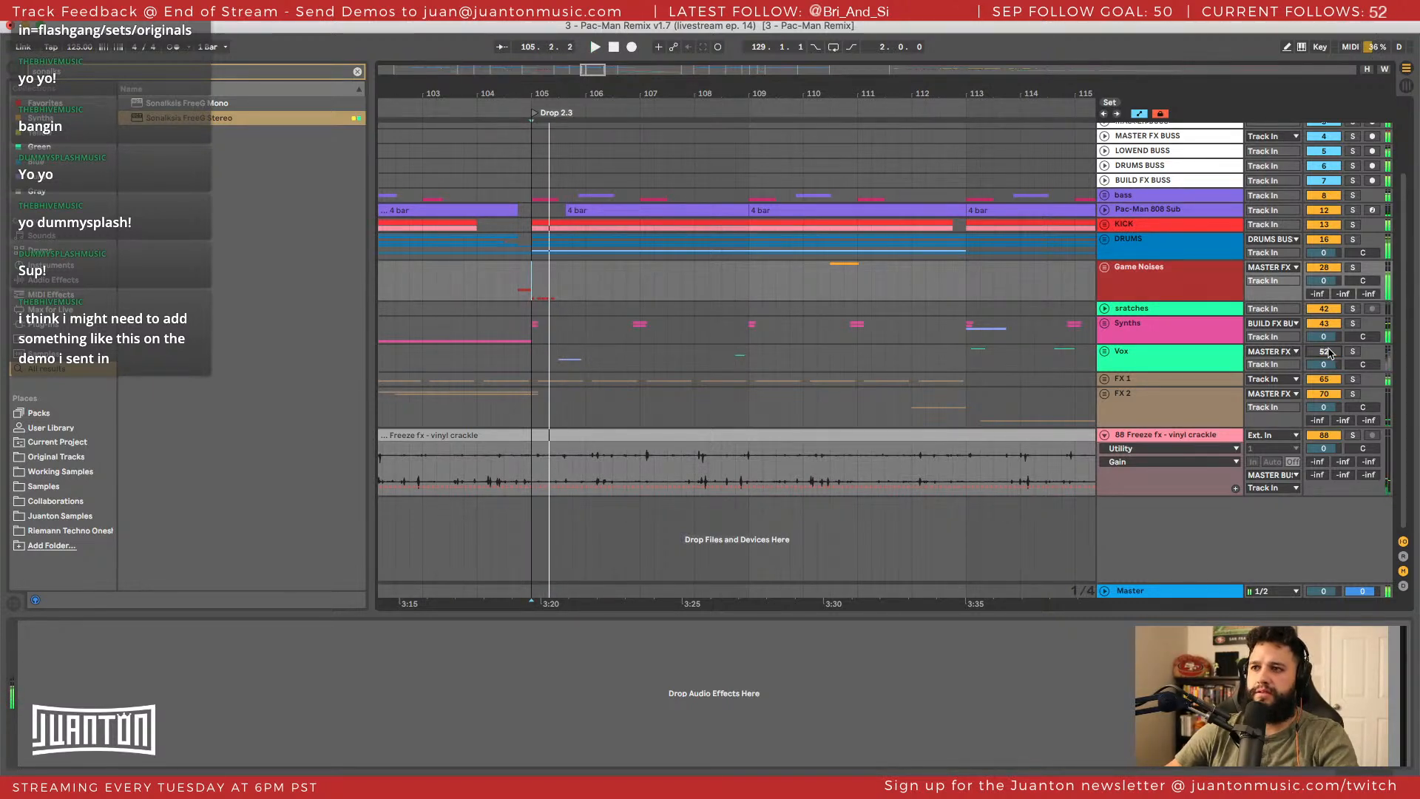
{"action": "key", "text": "space"}
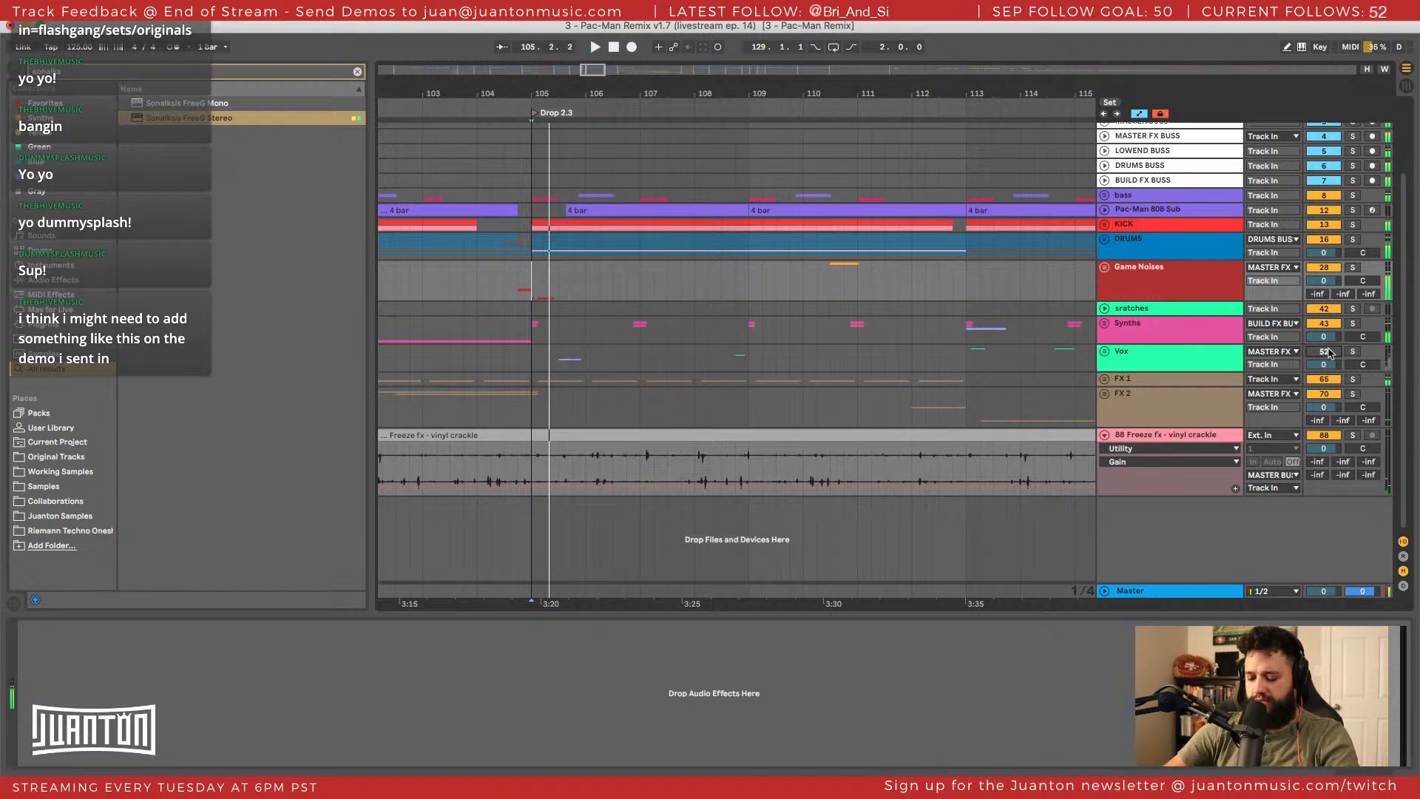
Expand the Synths group to review its tracks and the Chords Synth devices, and collapse the group again.
{"action": "left_click", "coordinate": [1105, 323]}
{"action": "scroll", "coordinate": [932, 489], "scroll_direction": "down", "scroll_amount": 3}
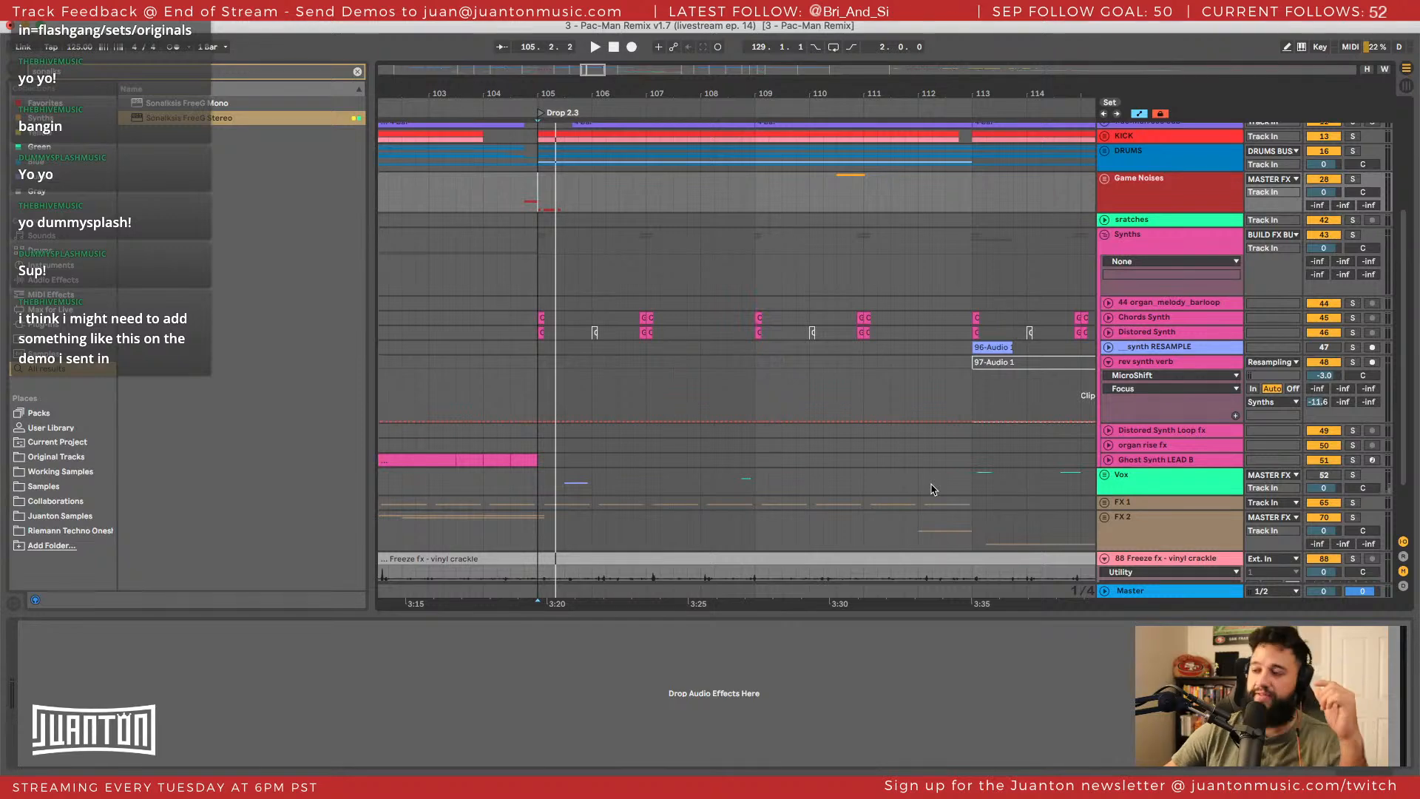
{"action": "left_click", "coordinate": [1146, 318]}
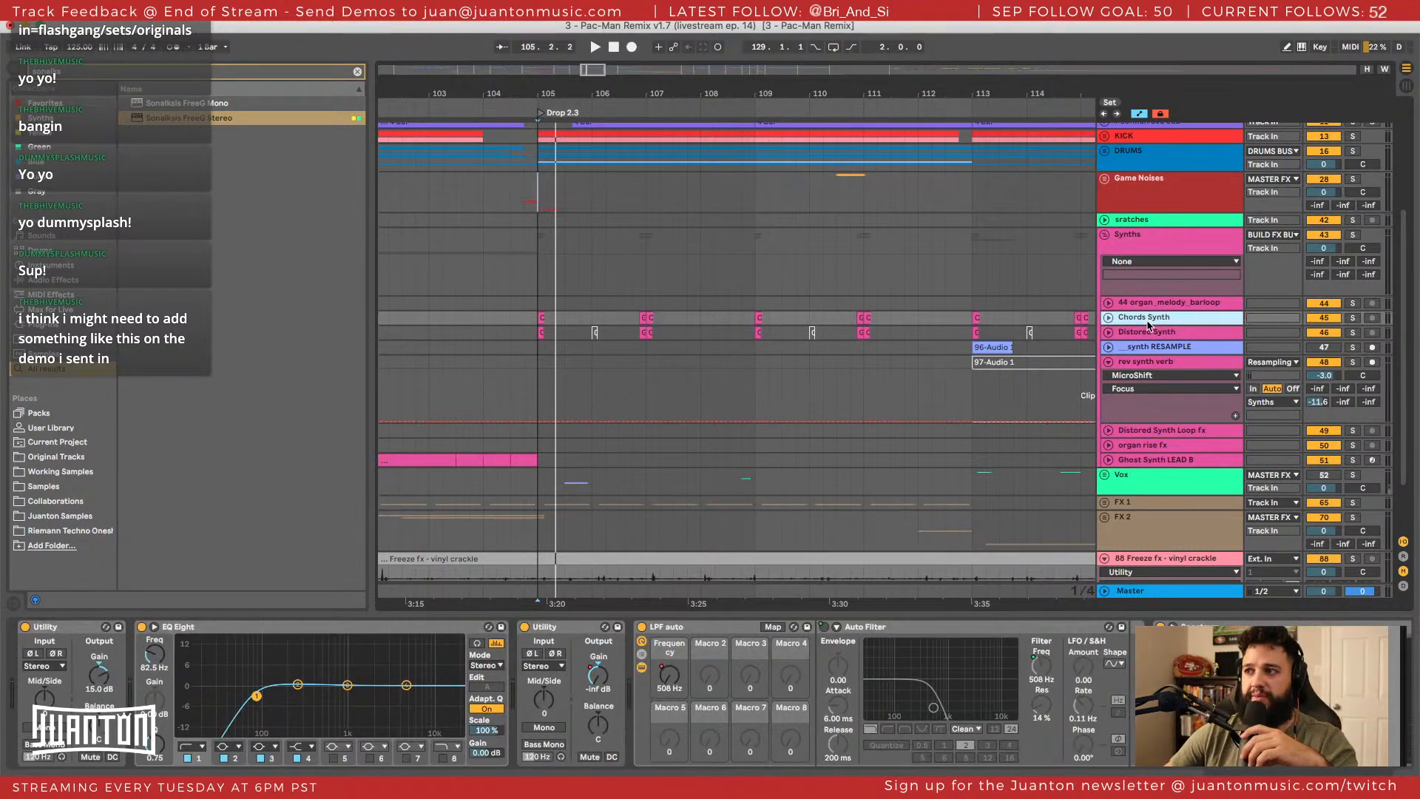
{"action": "scroll", "coordinate": [913, 661], "scroll_direction": "right", "scroll_amount": 3}
{"action": "scroll", "coordinate": [885, 656], "scroll_direction": "left", "scroll_amount": 3}
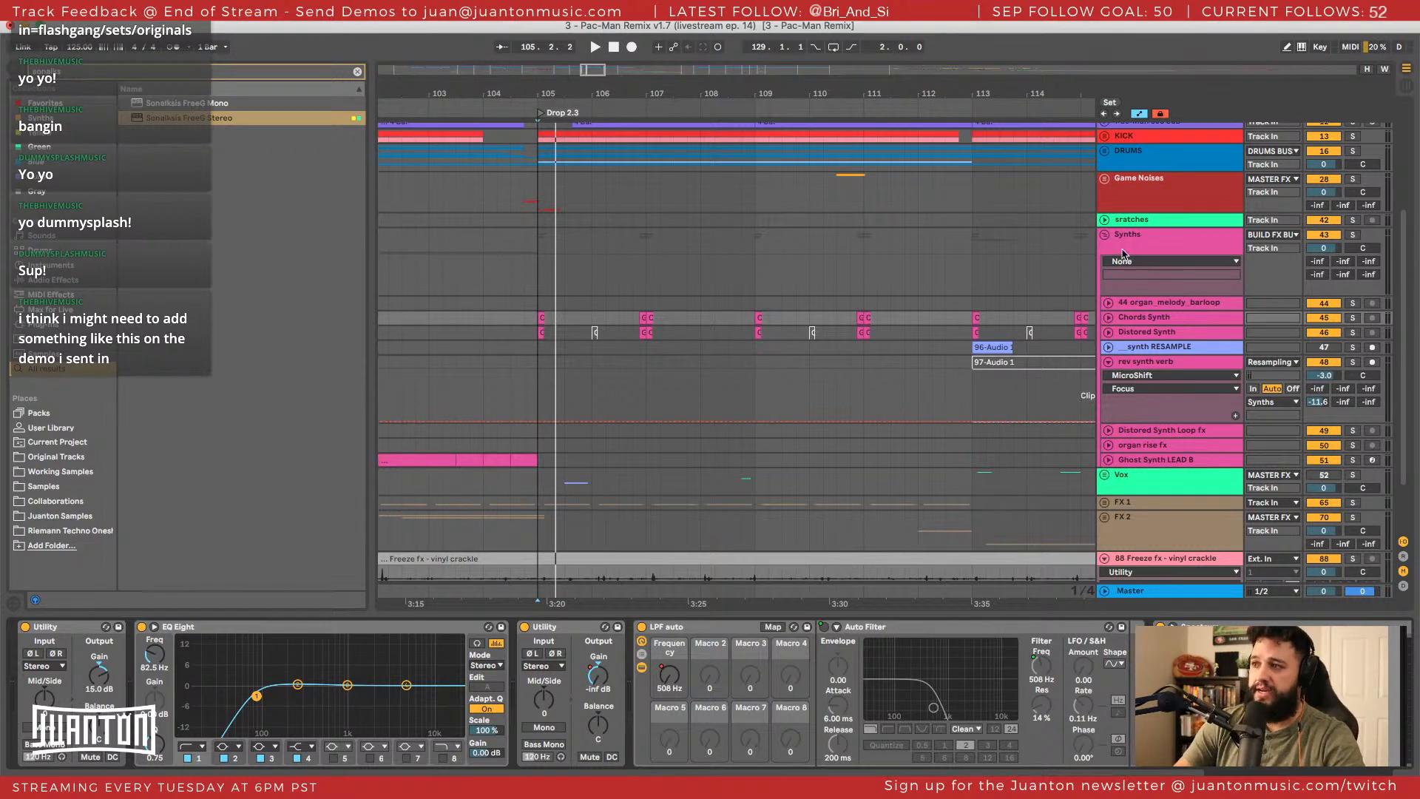
{"action": "left_click", "coordinate": [1102, 246]}
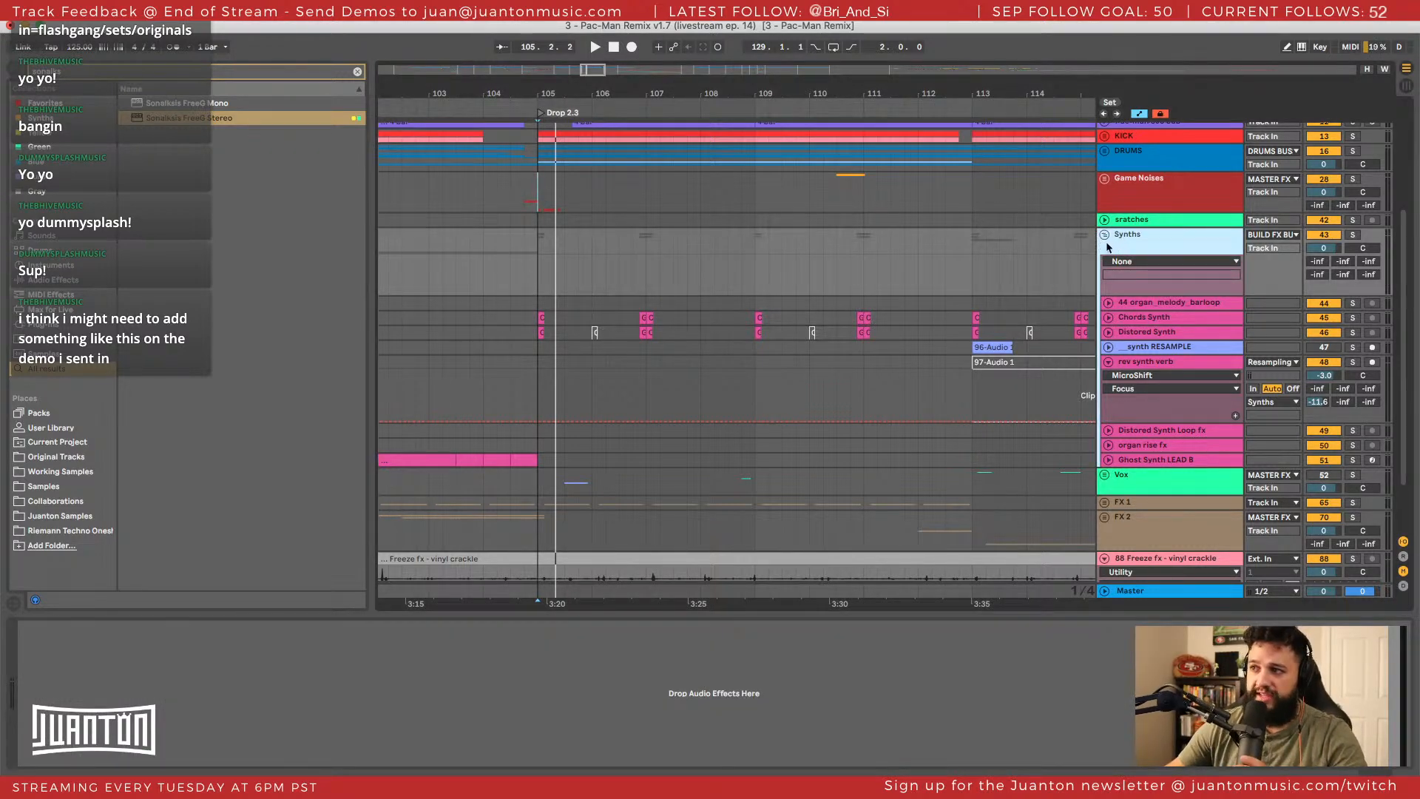
{"action": "scroll", "coordinate": [1104, 248], "scroll_direction": "up", "scroll_amount": 3}
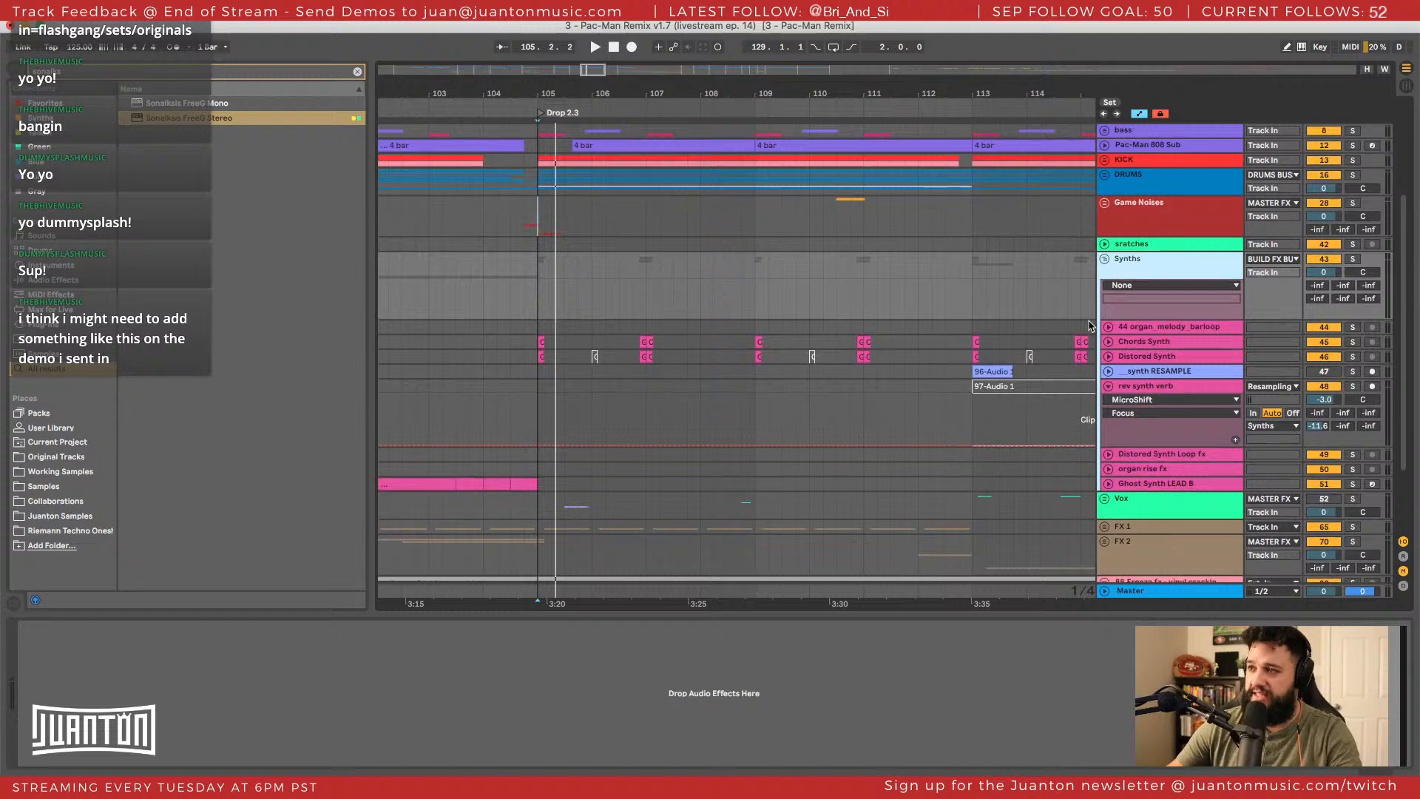
{"action": "left_click", "coordinate": [1104, 258]}
{"action": "left_click", "coordinate": [1143, 214]}
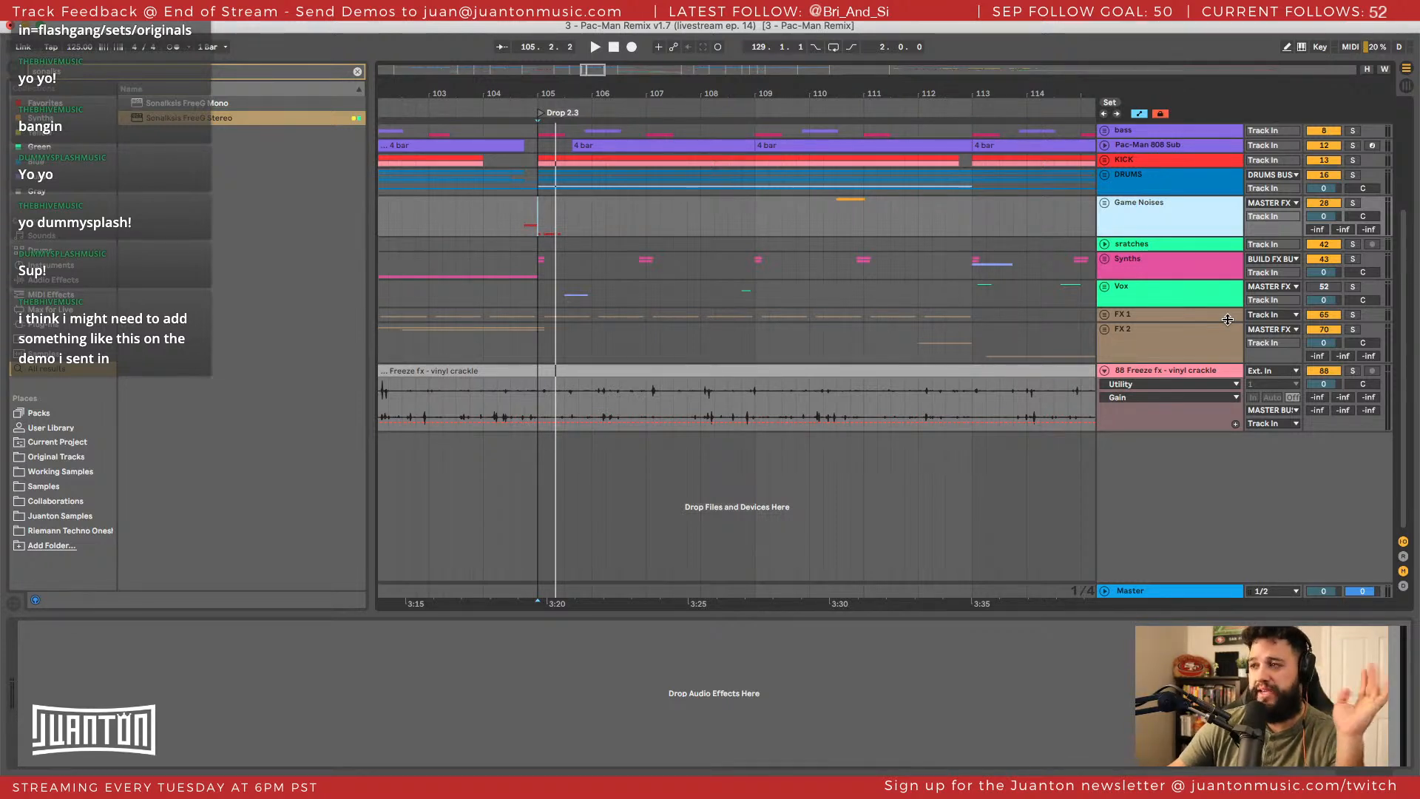
{"action": "left_click", "coordinate": [1155, 189]}
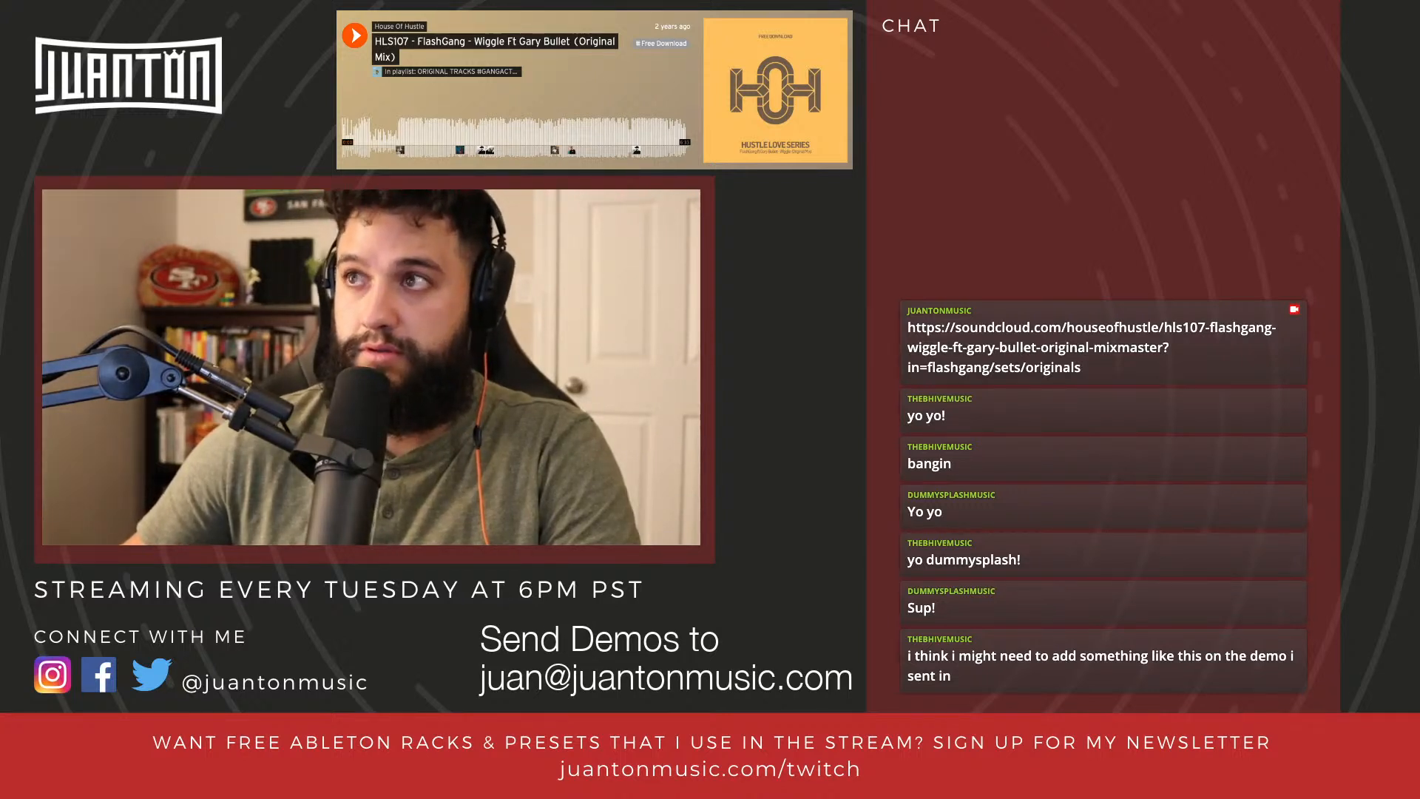
Switch to the web browser and bring up the submitted demo track on SoundCloud.
{"action": "key", "text": "super+t"}
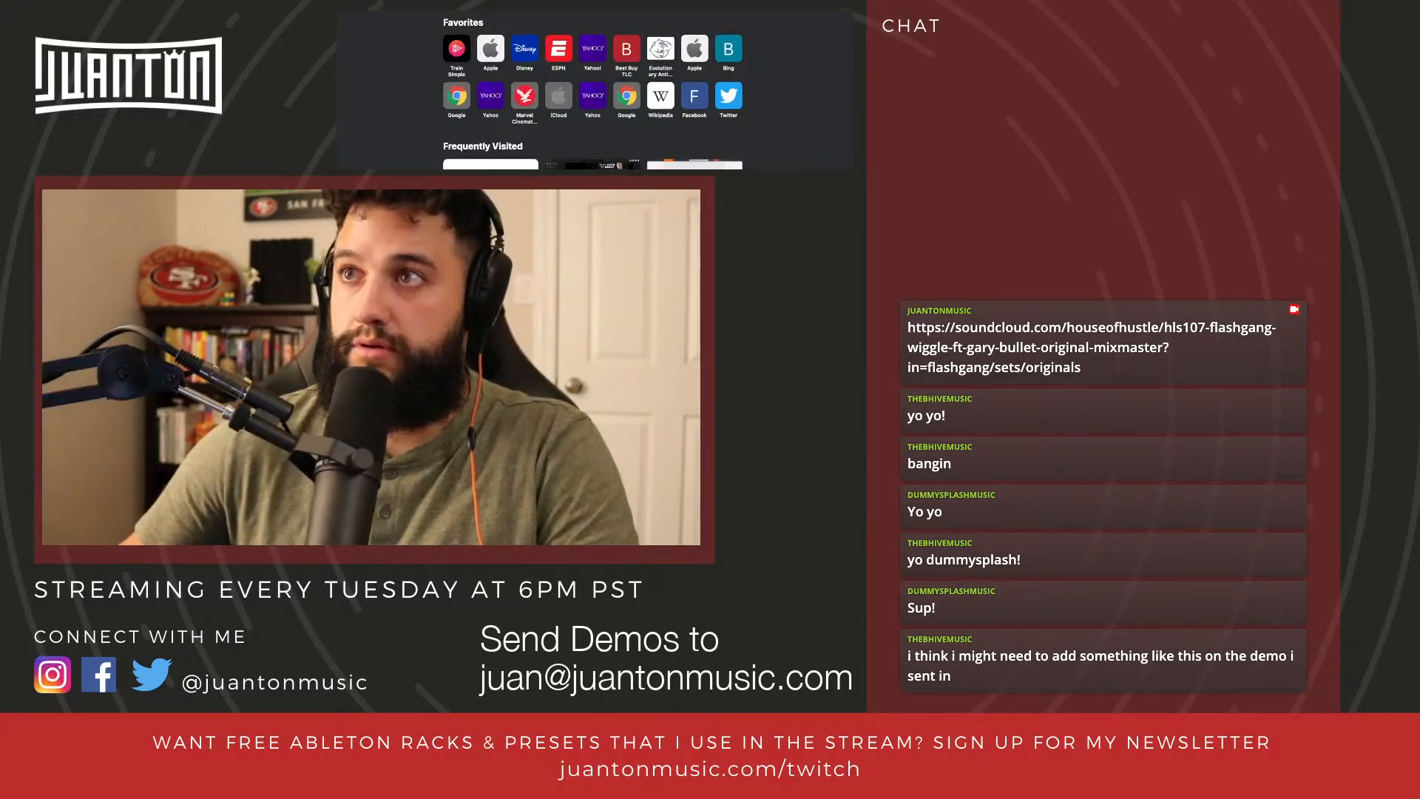
{"action": "key", "text": "super+w"}
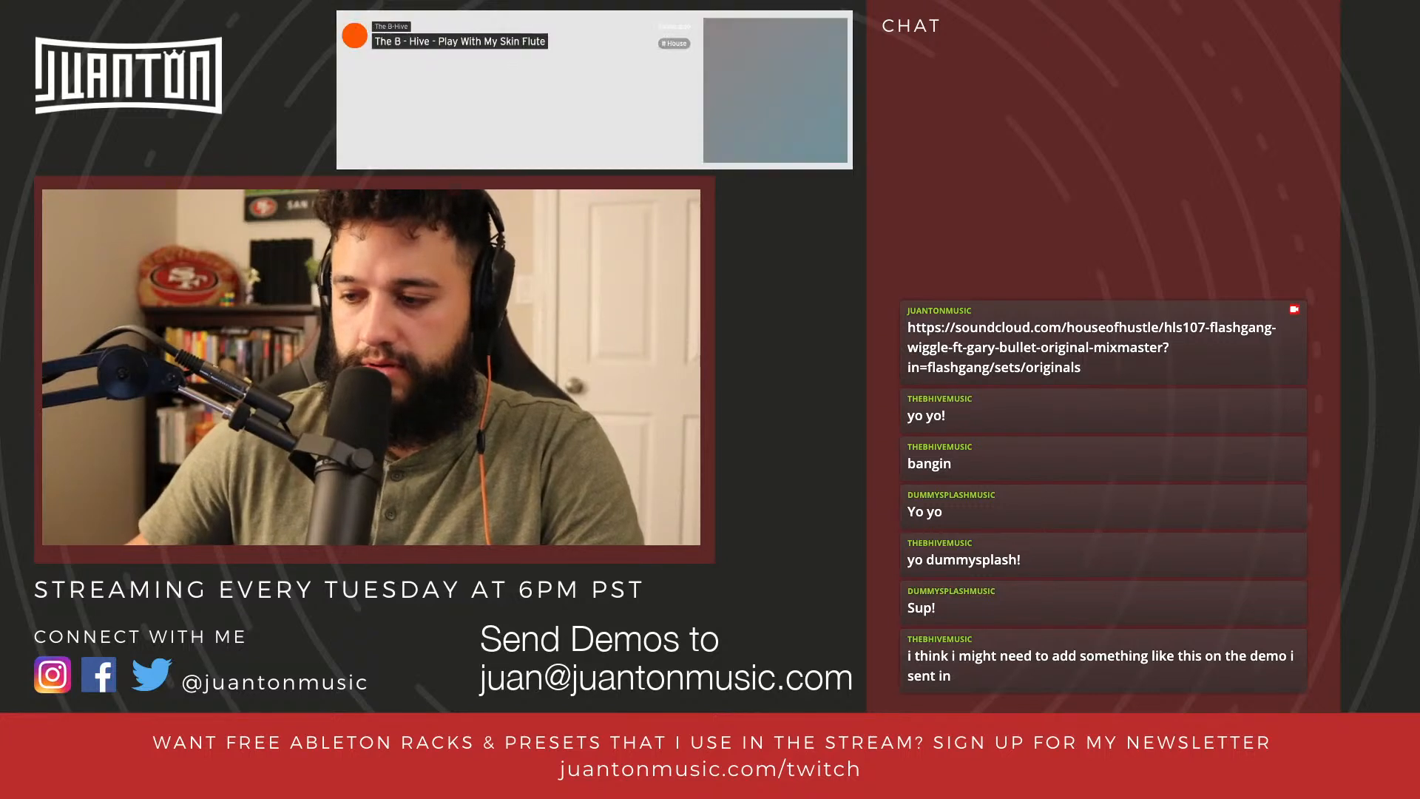